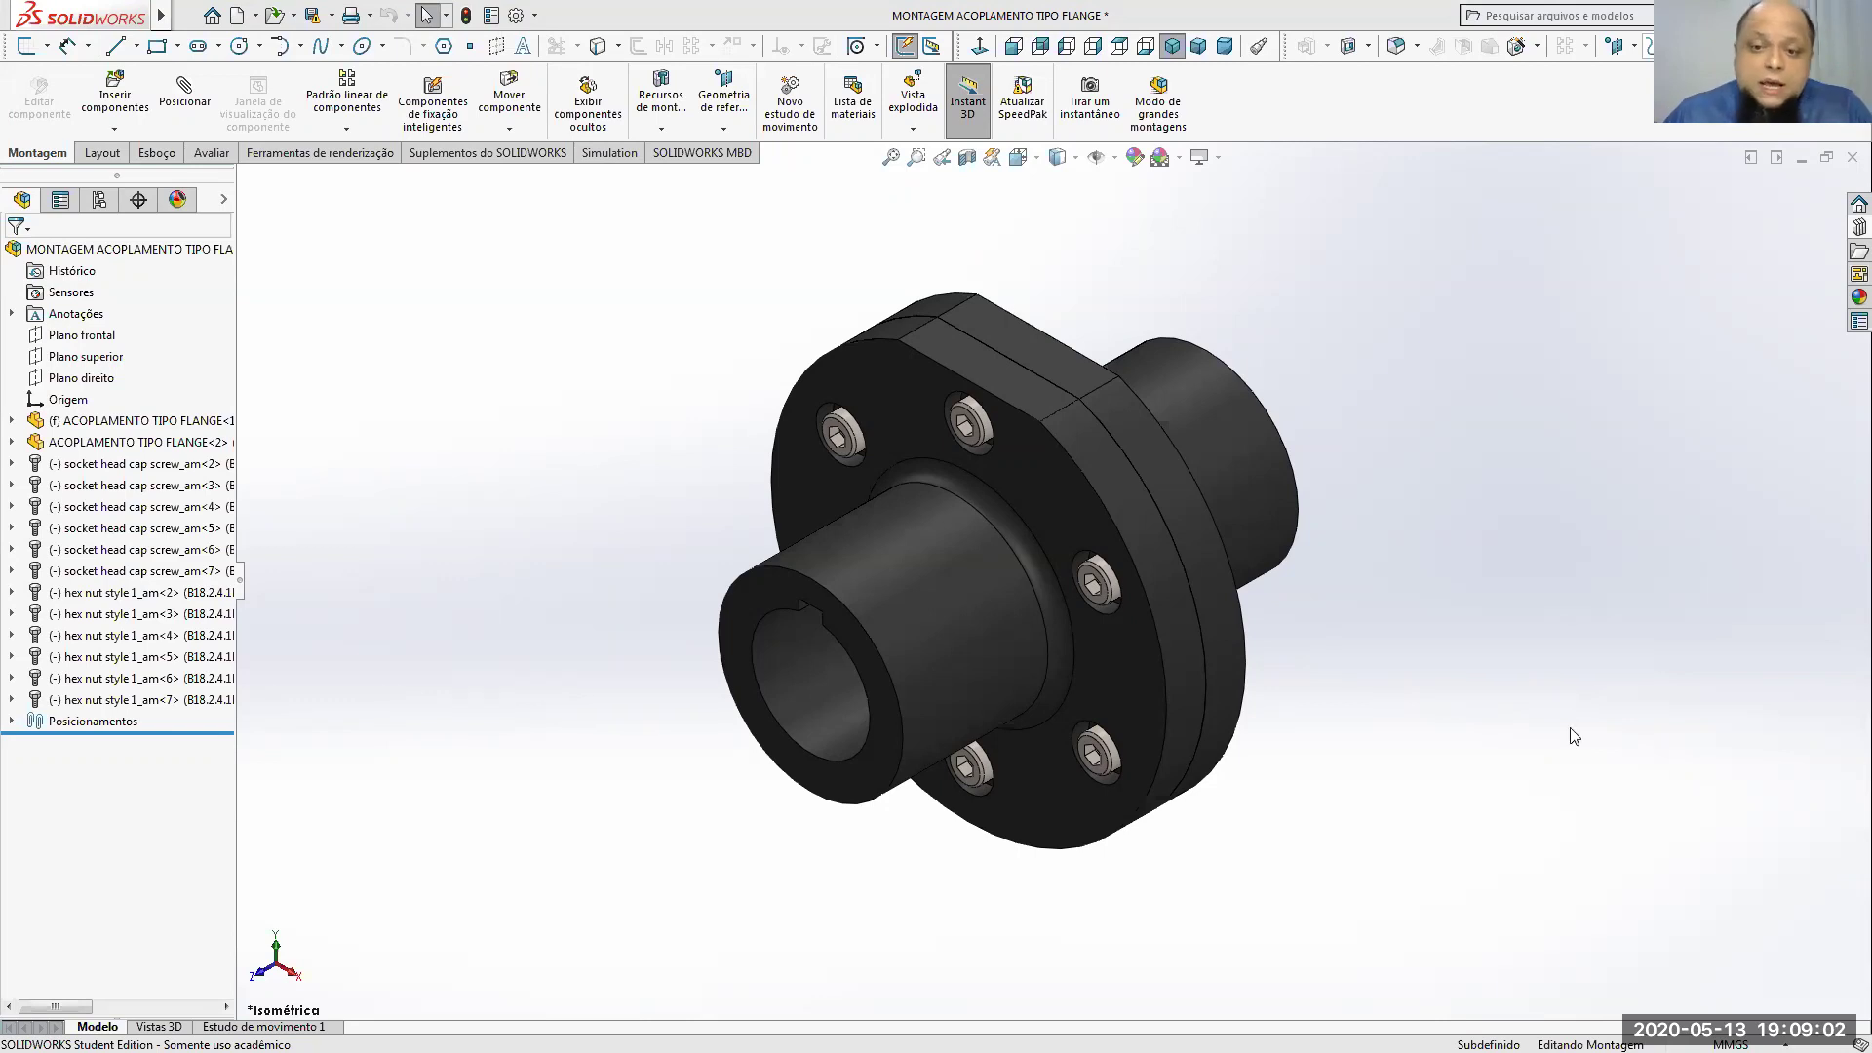
Step: Switch to the Unifor Online course page in the browser and look through the professor's 23 lecture-note files under Material Didático
middle_click_drag(1329, 907, 1318, 802)
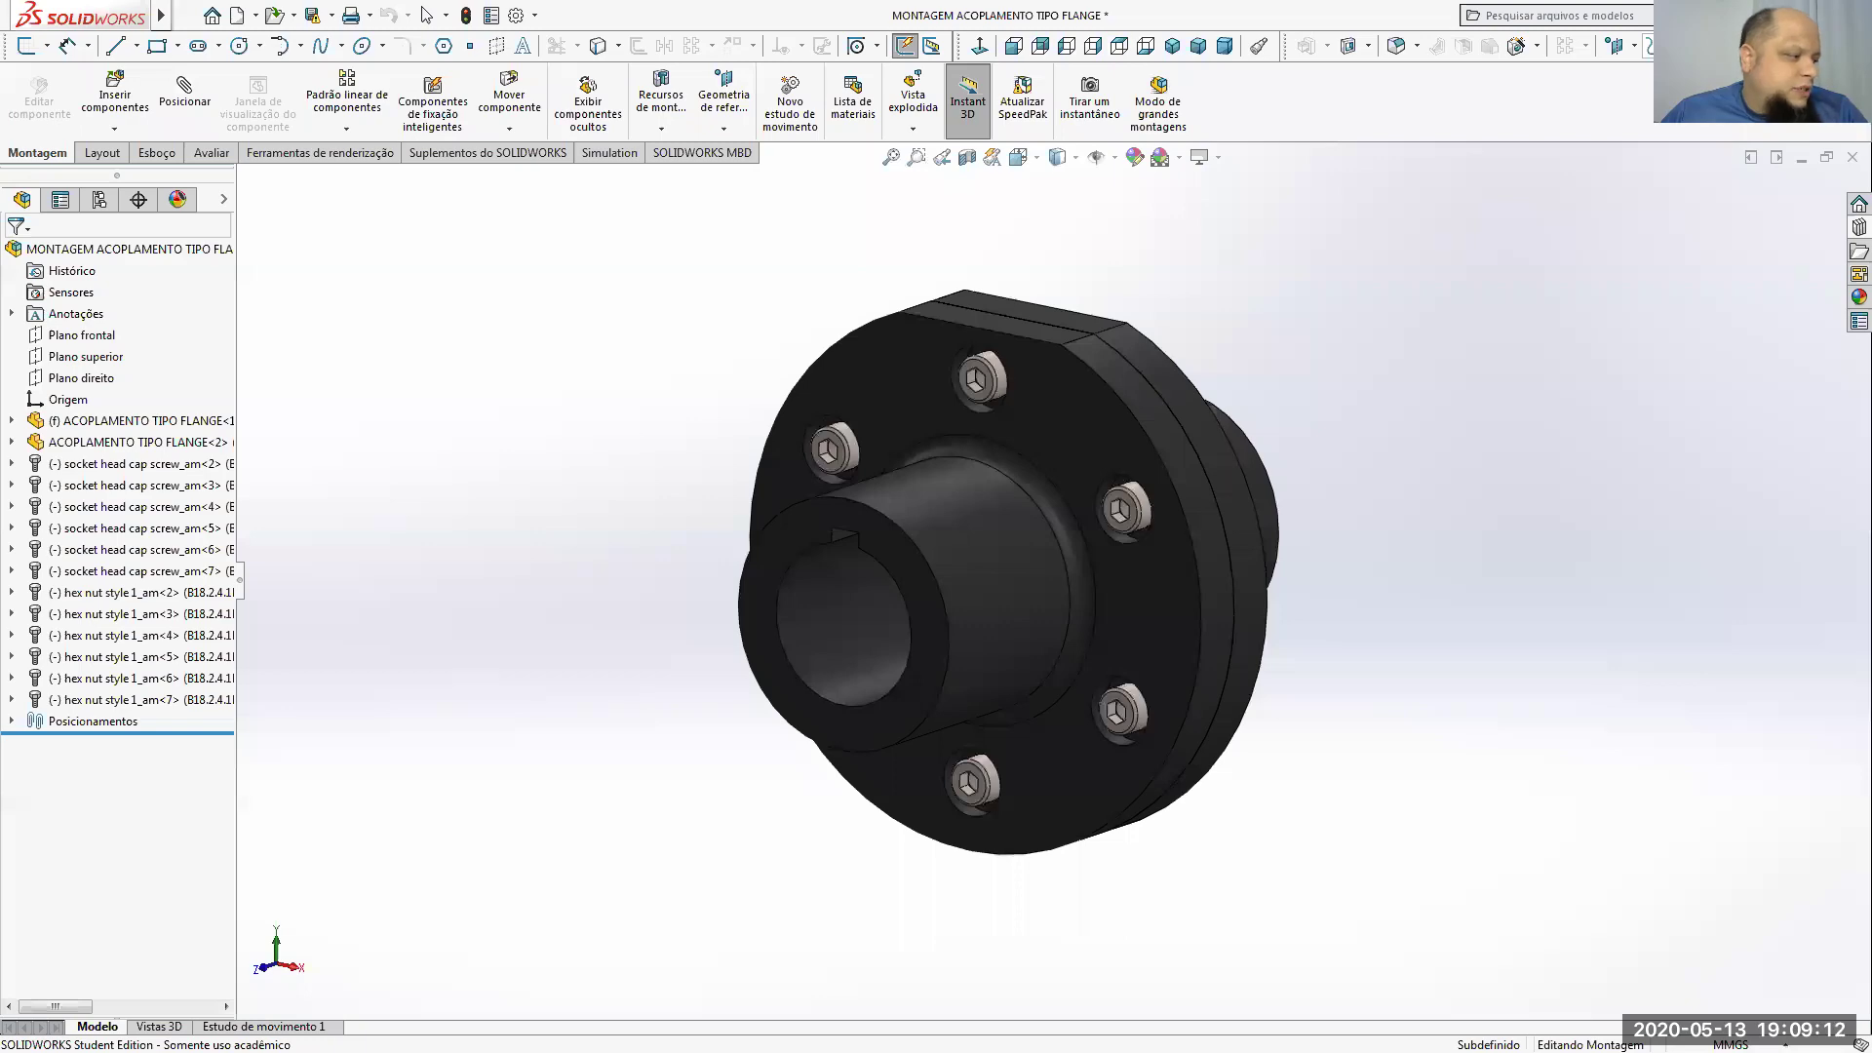
key("alt+Tab")
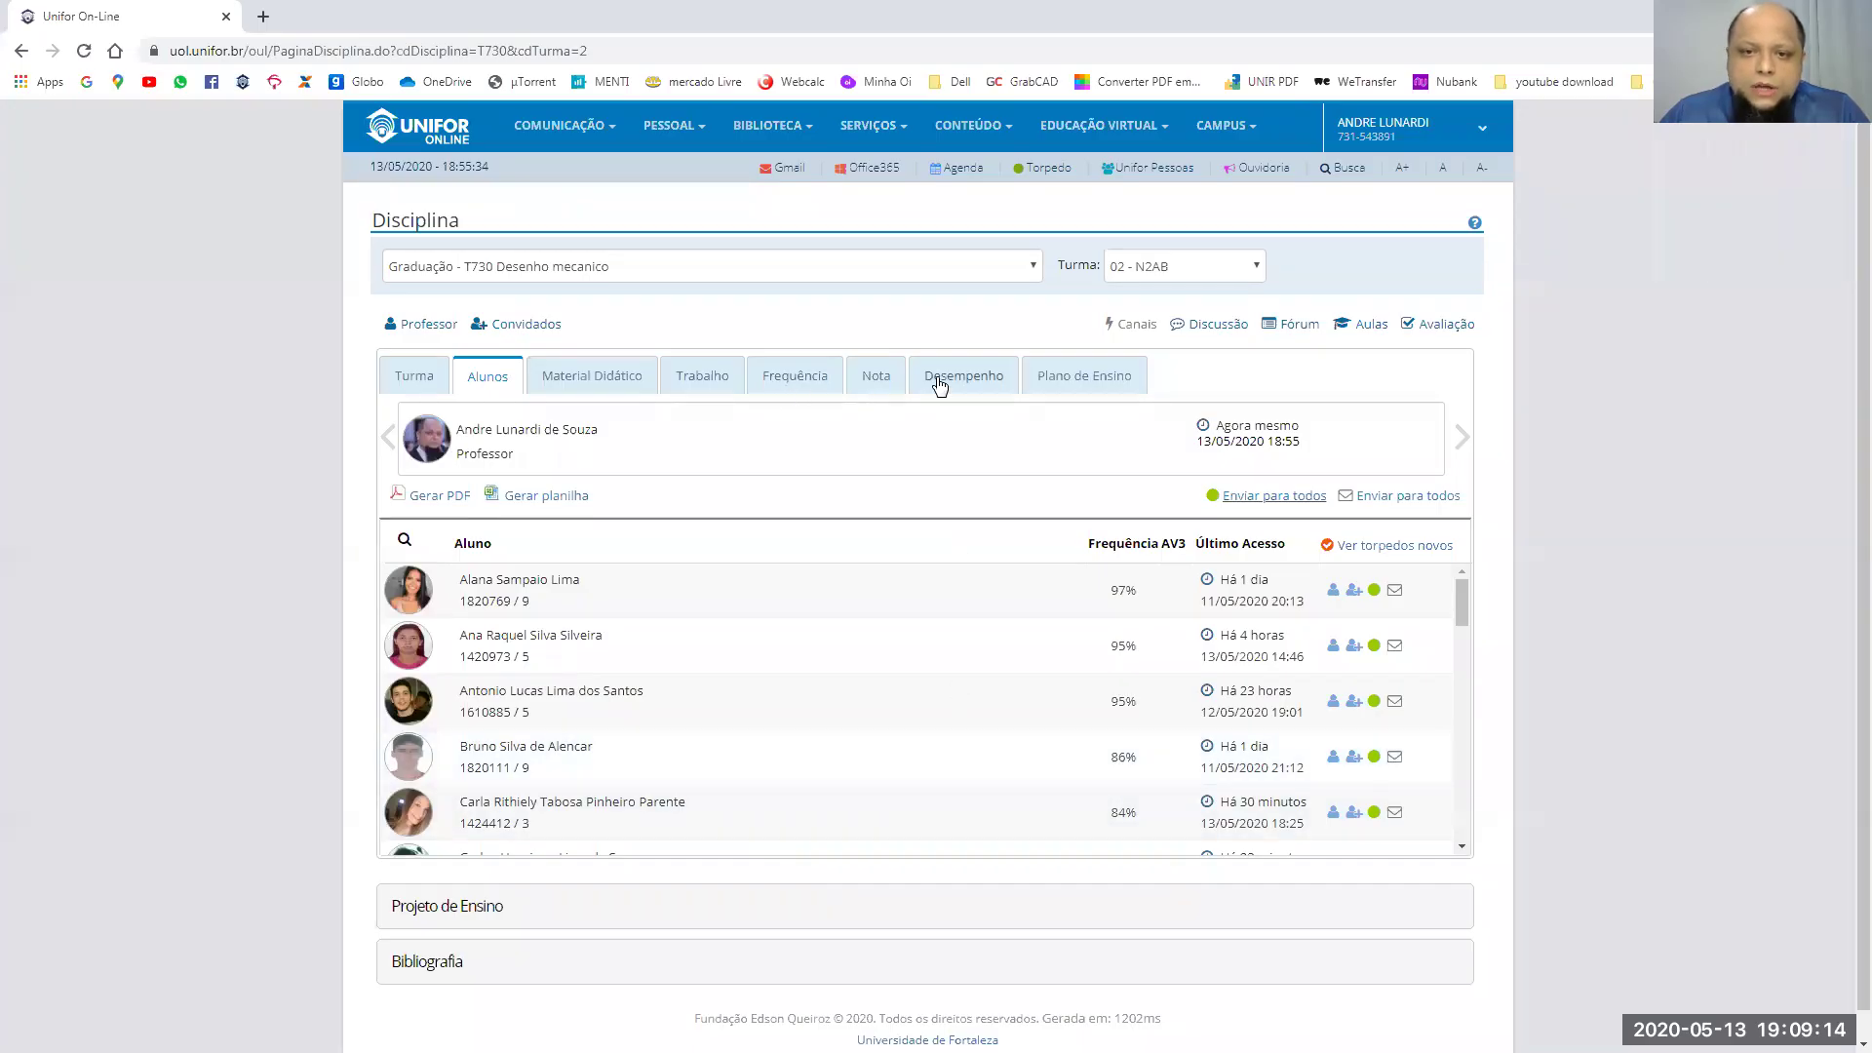
left_click(648, 384)
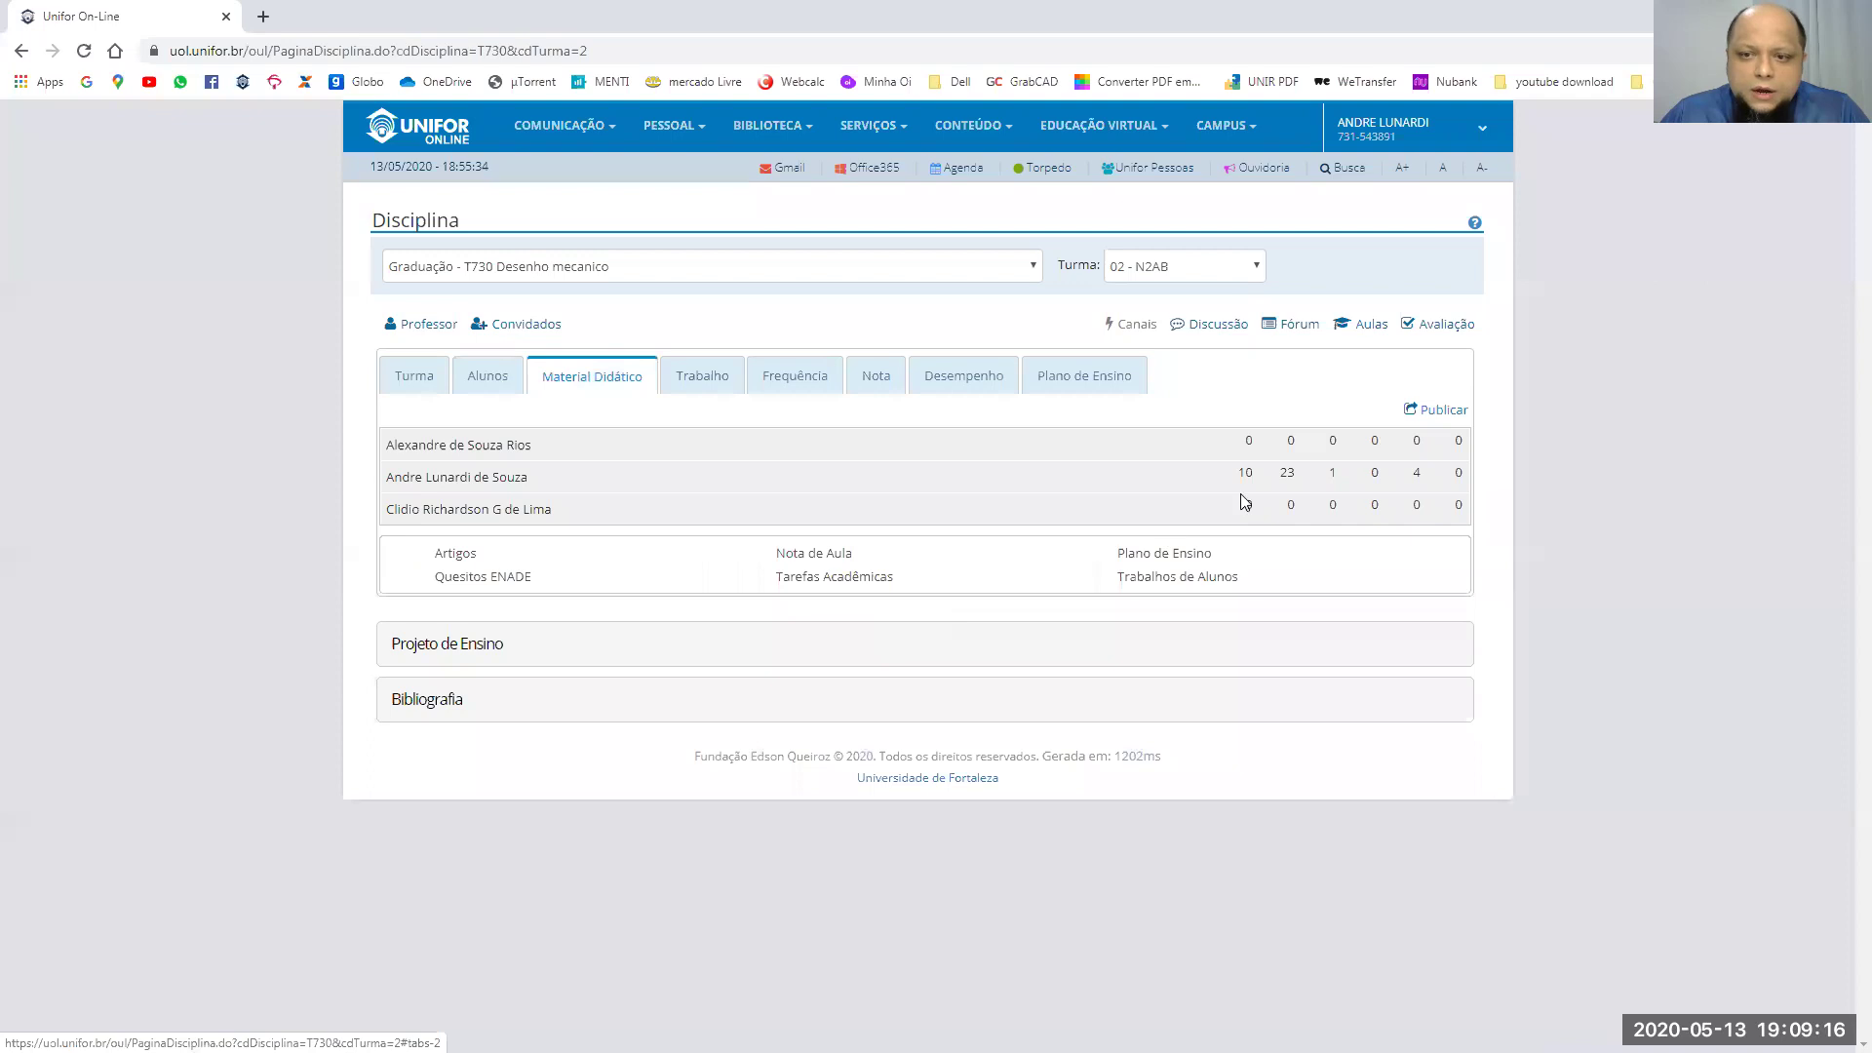
left_click(1286, 472)
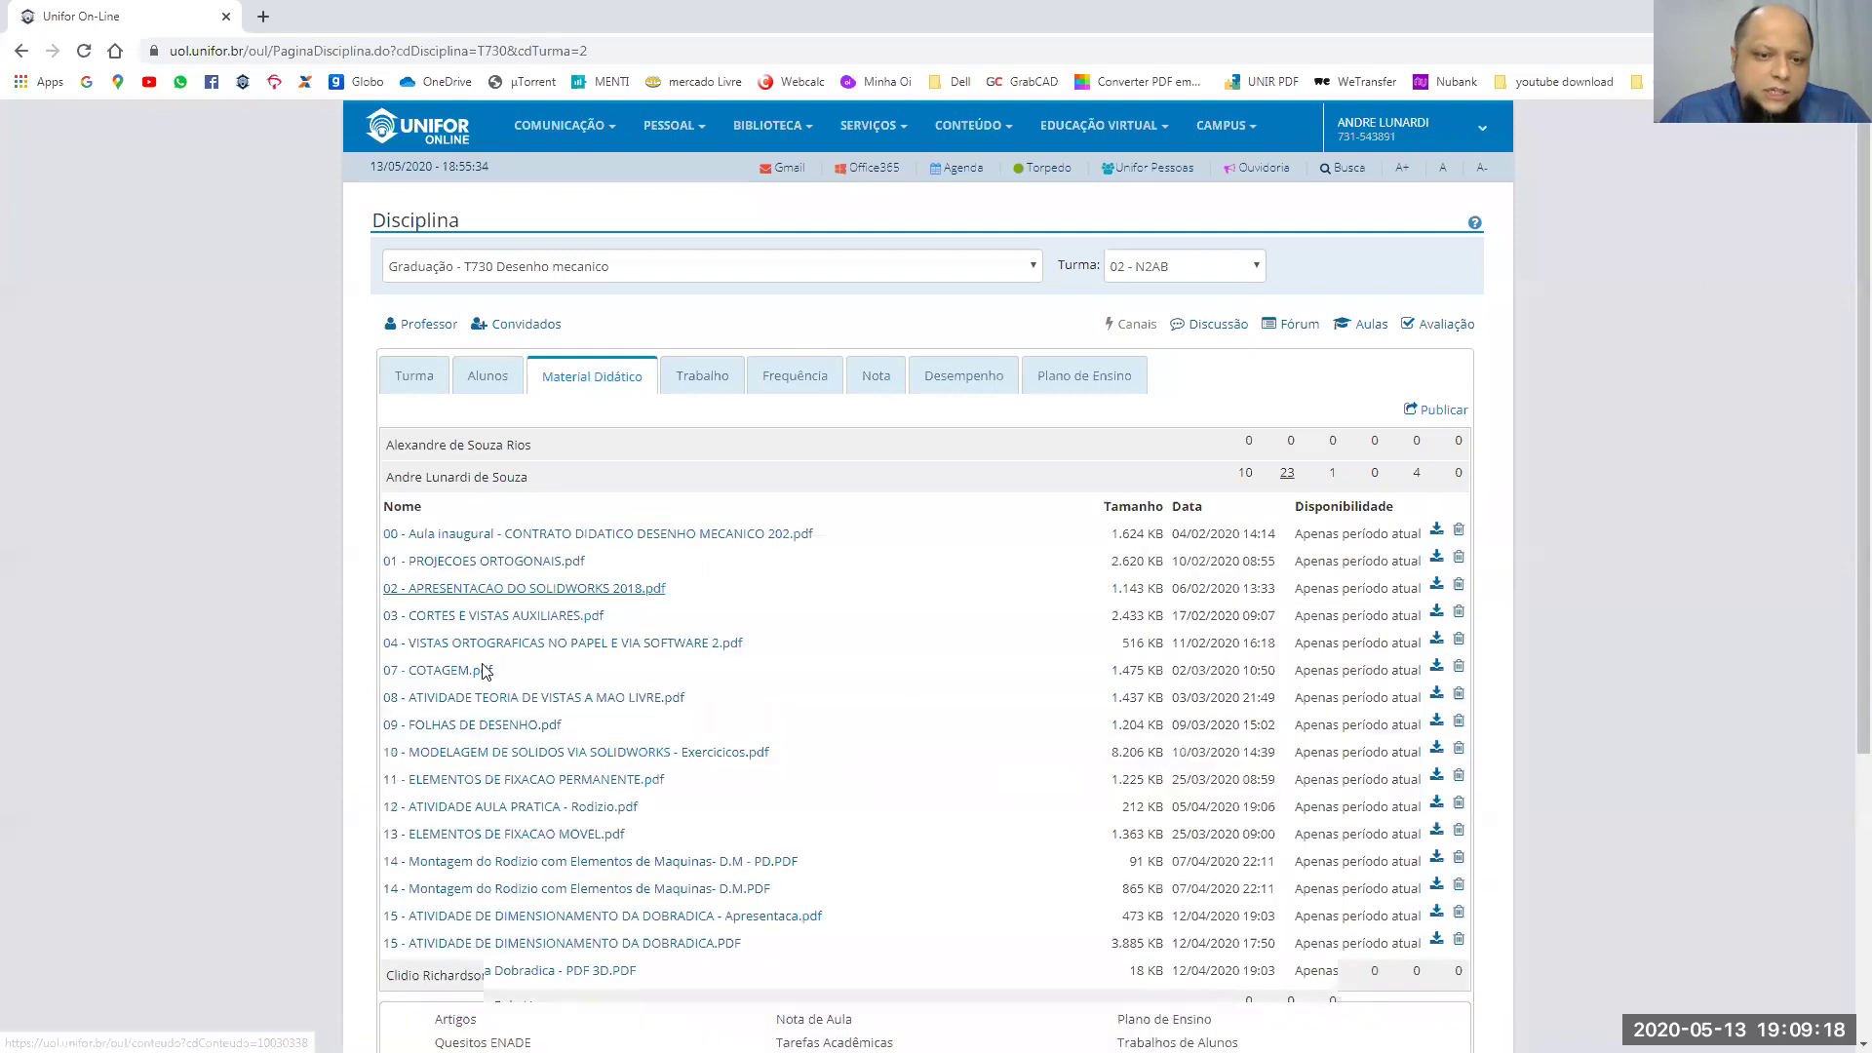
scroll(484, 672, "down", 4)
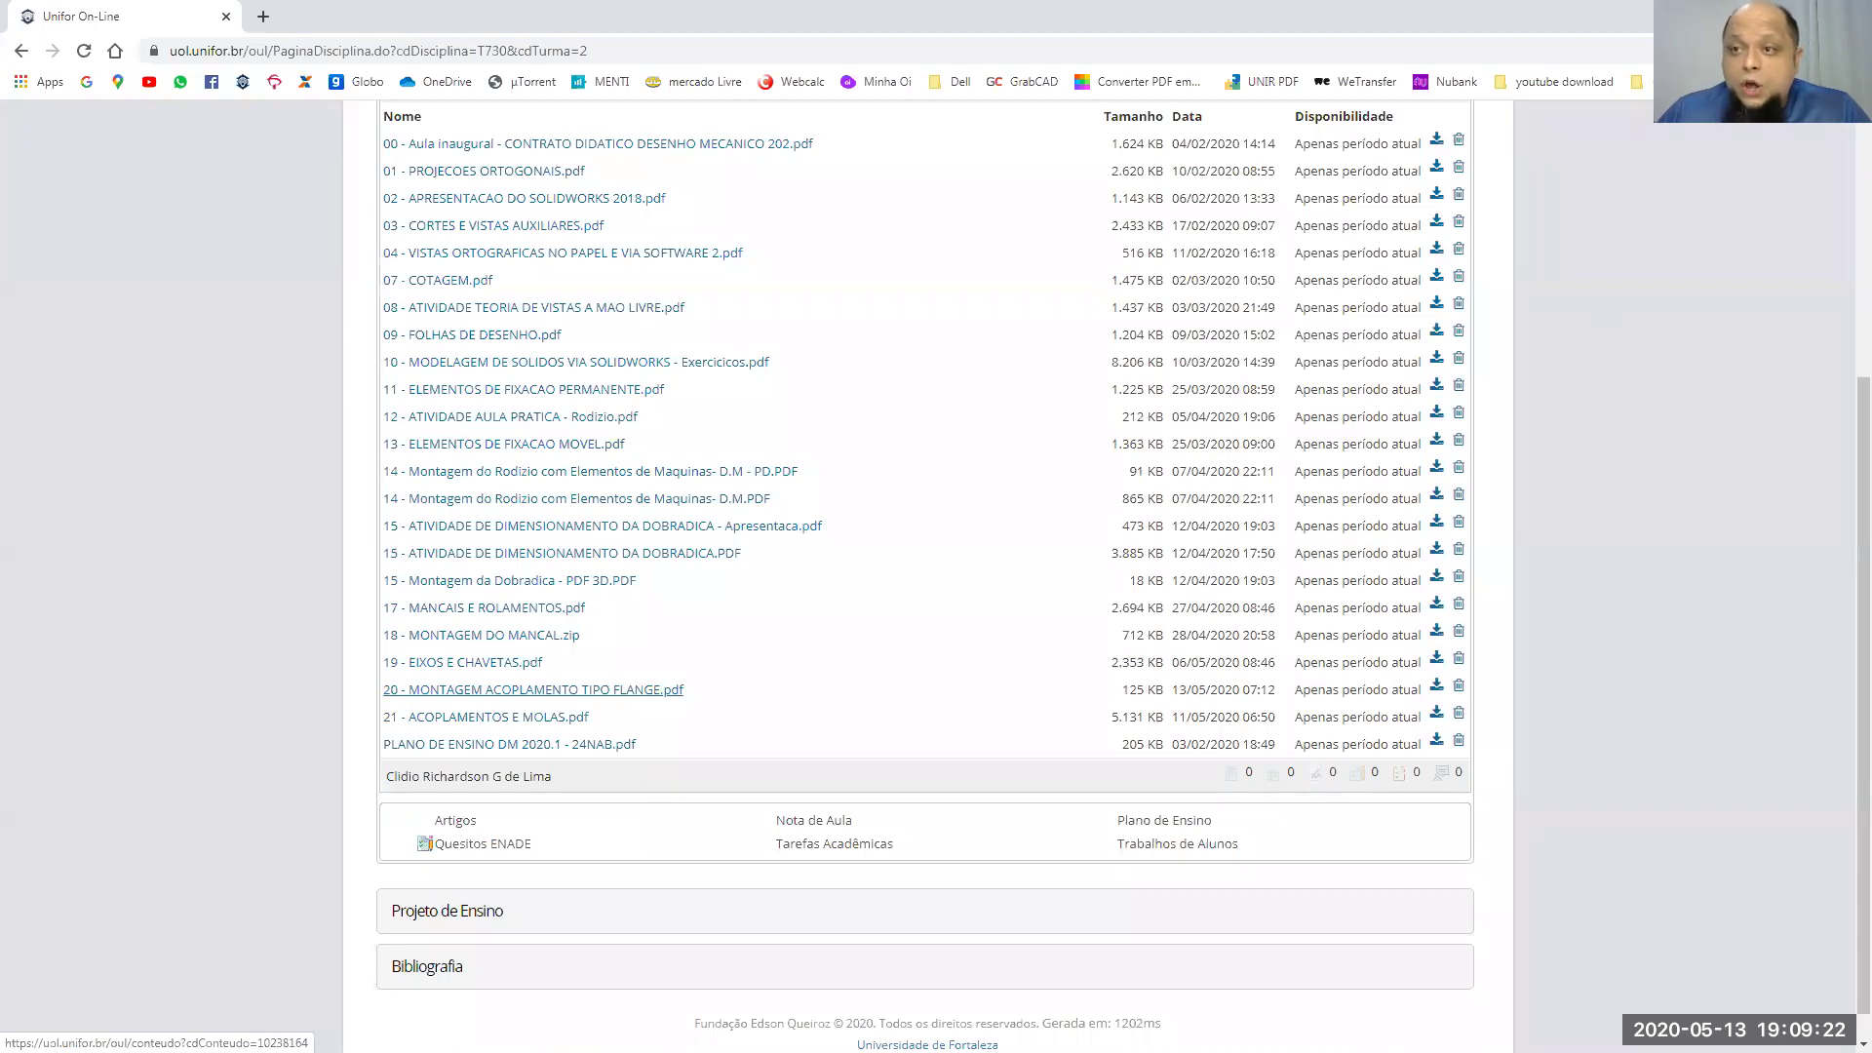
Step: Switch to the PDF 20 - MONTAGEM ACOPLAMENTO TIPO FLANGE in Adobe Acrobat Reader and examine its two drawing pages
key("alt+Tab")
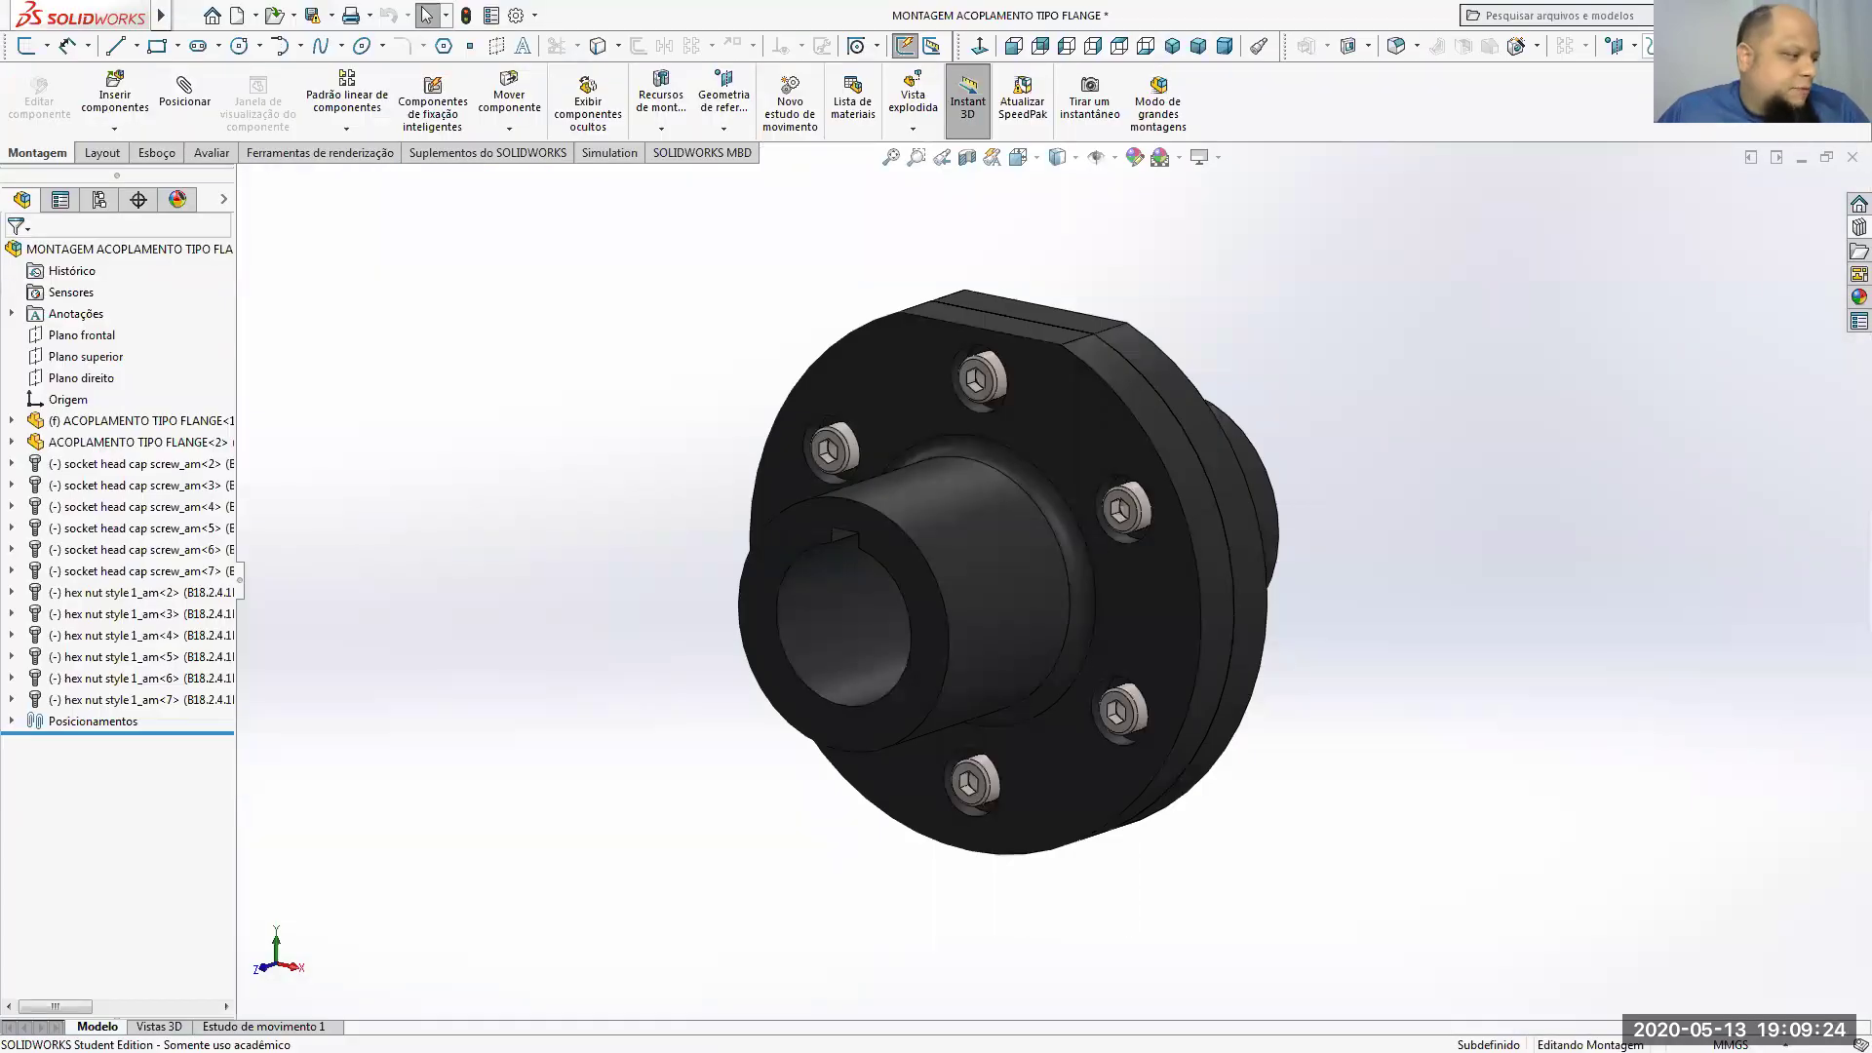
key("alt+Tab")
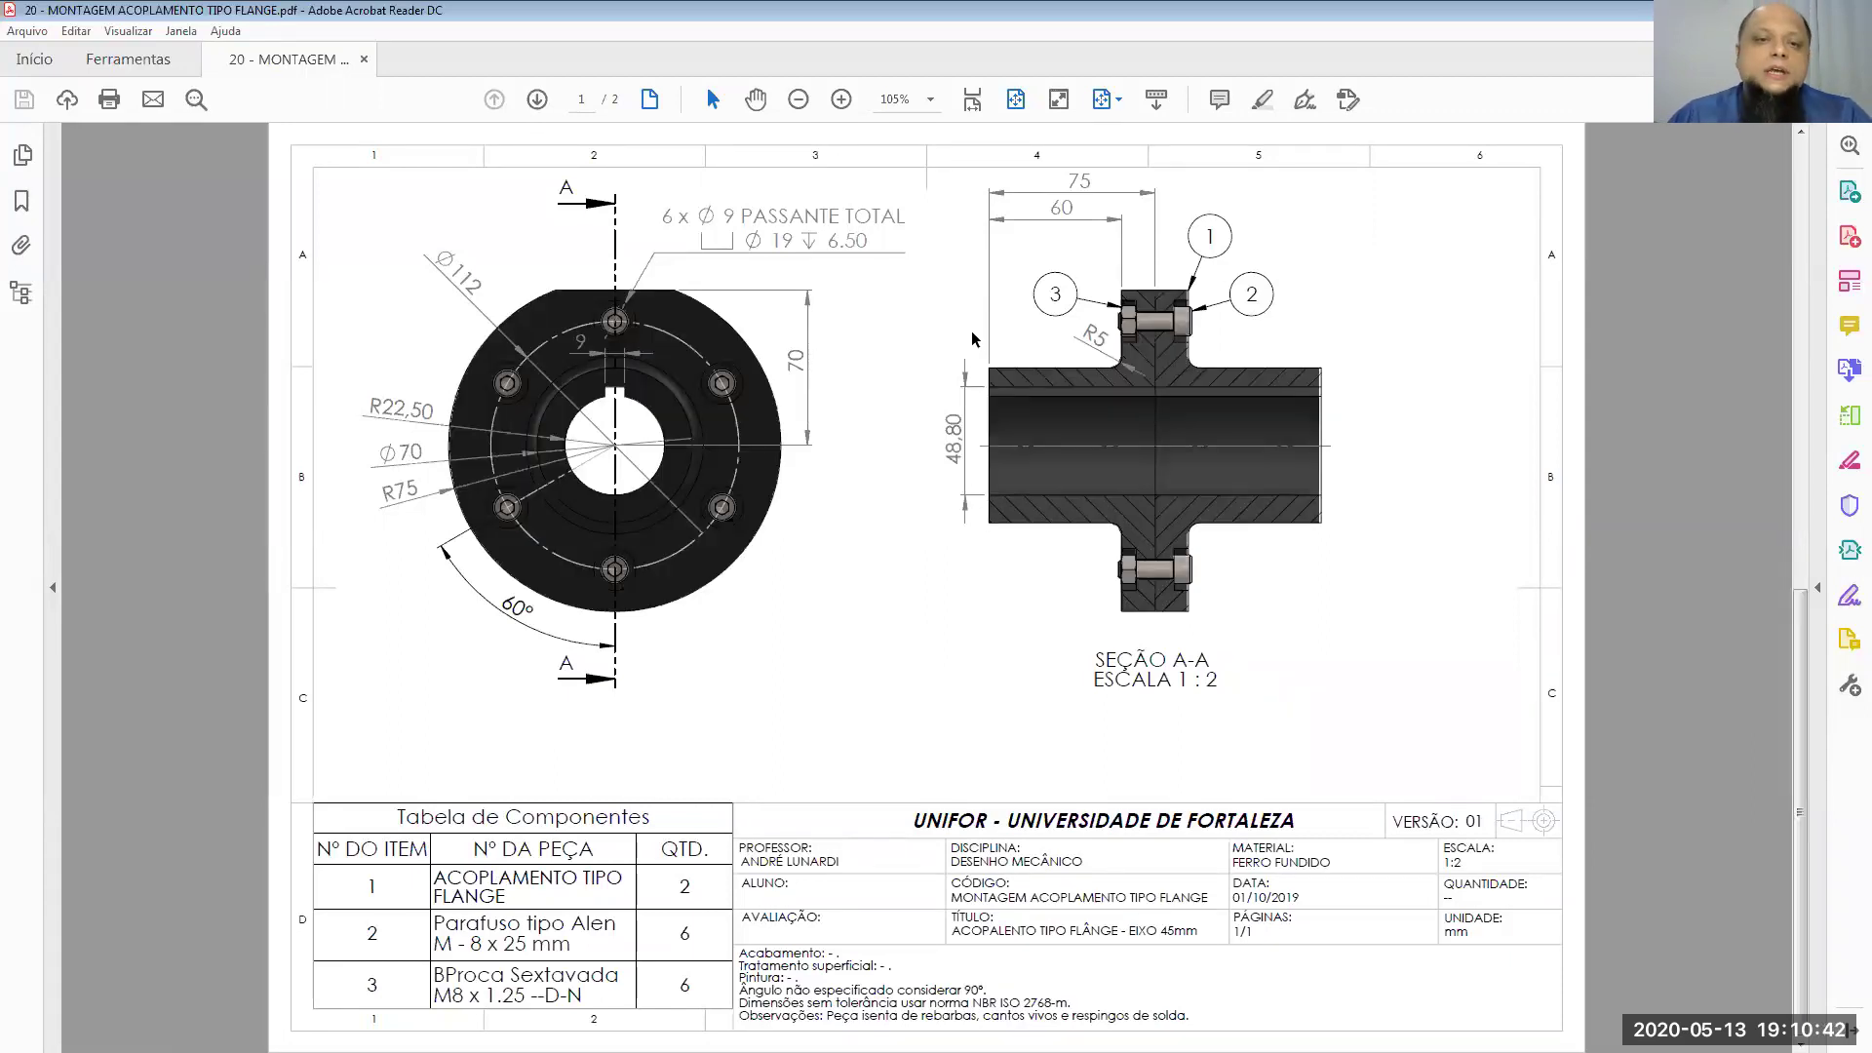
key("Page_Down")
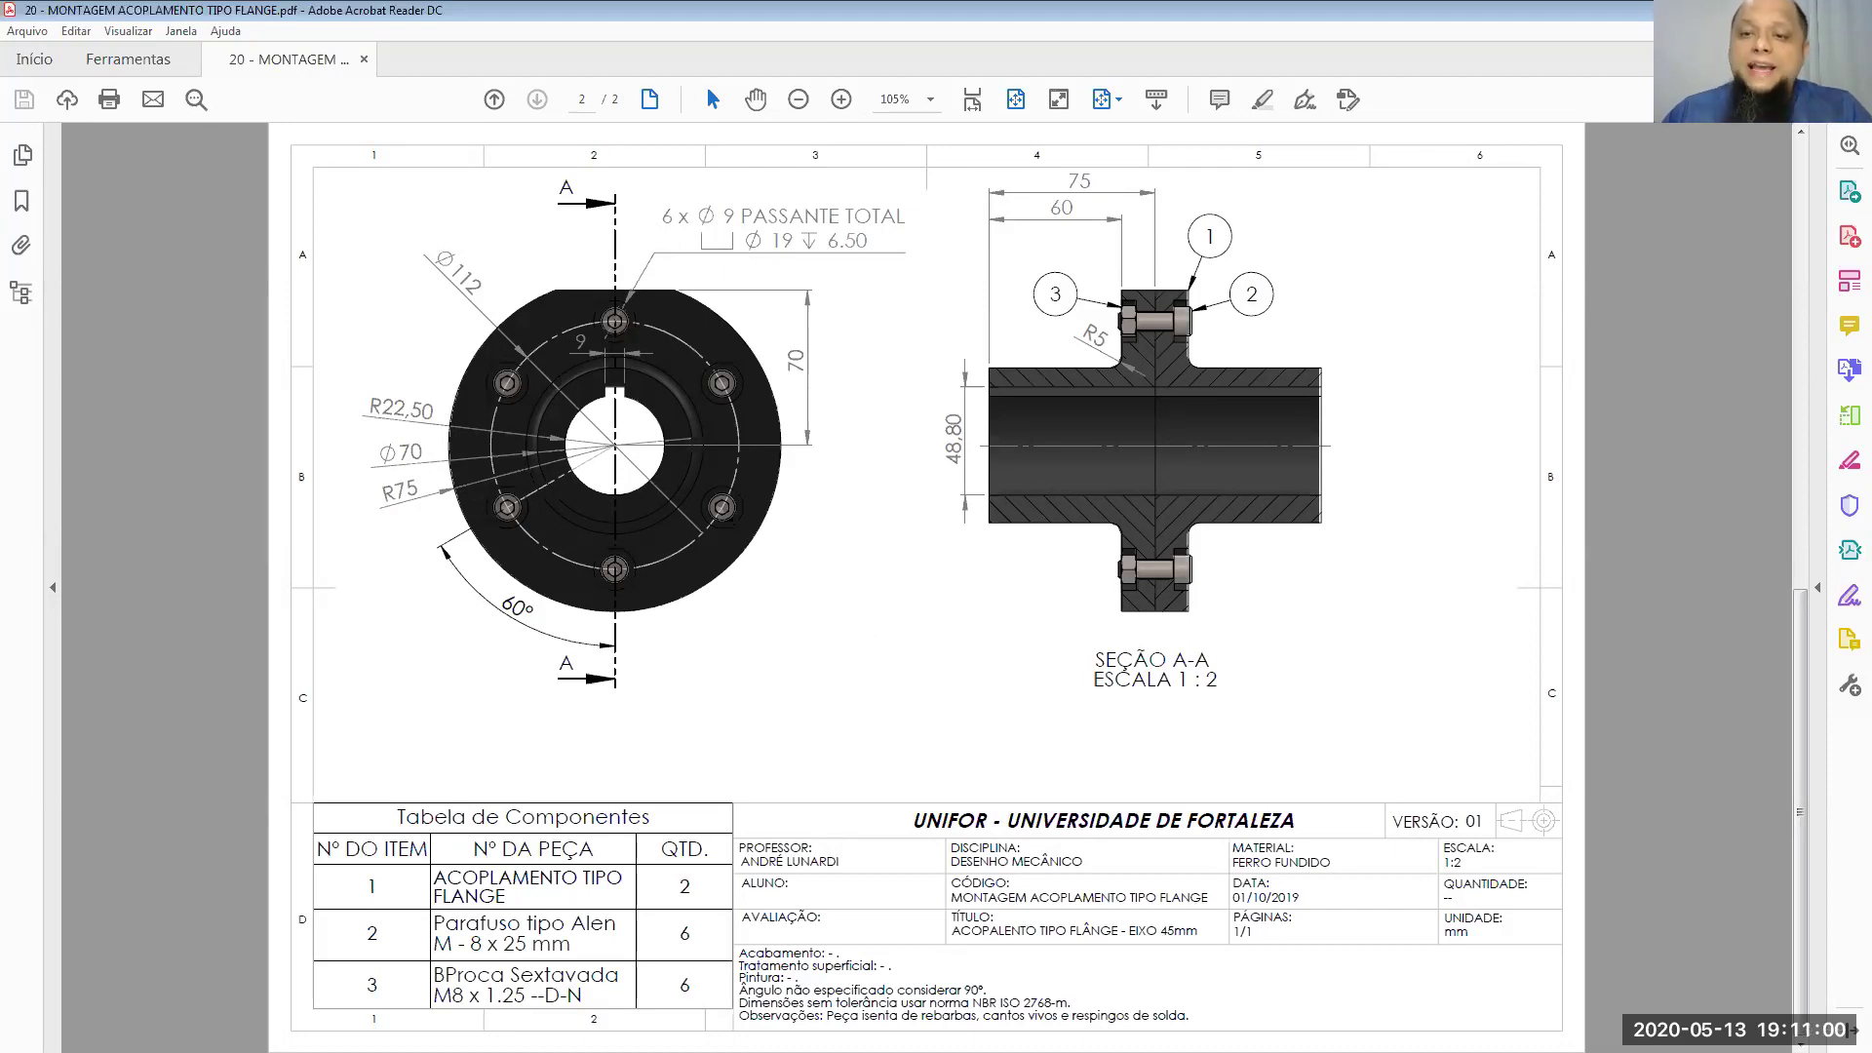
Step: Return to the Unifor Online page and review the flange coupling assembly assignment's title and delivery dates in the course assignments
key("alt+Tab")
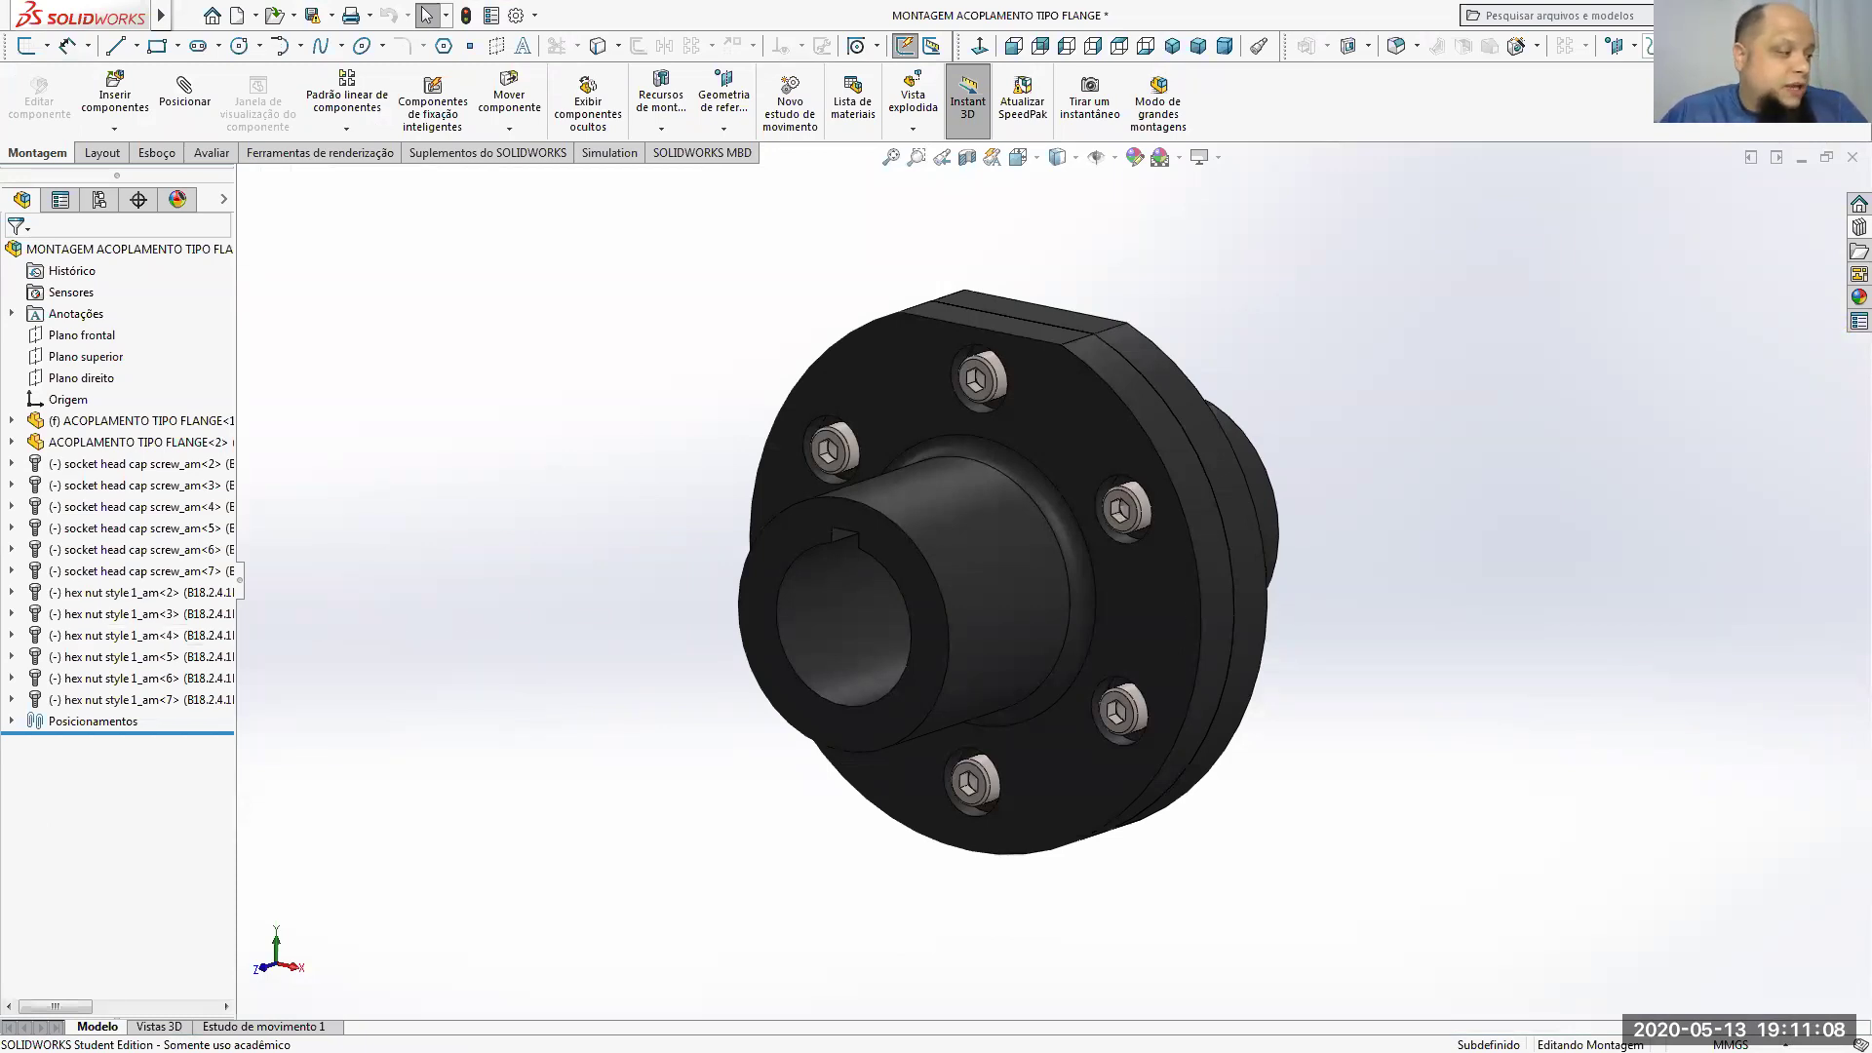
key("alt+Tab")
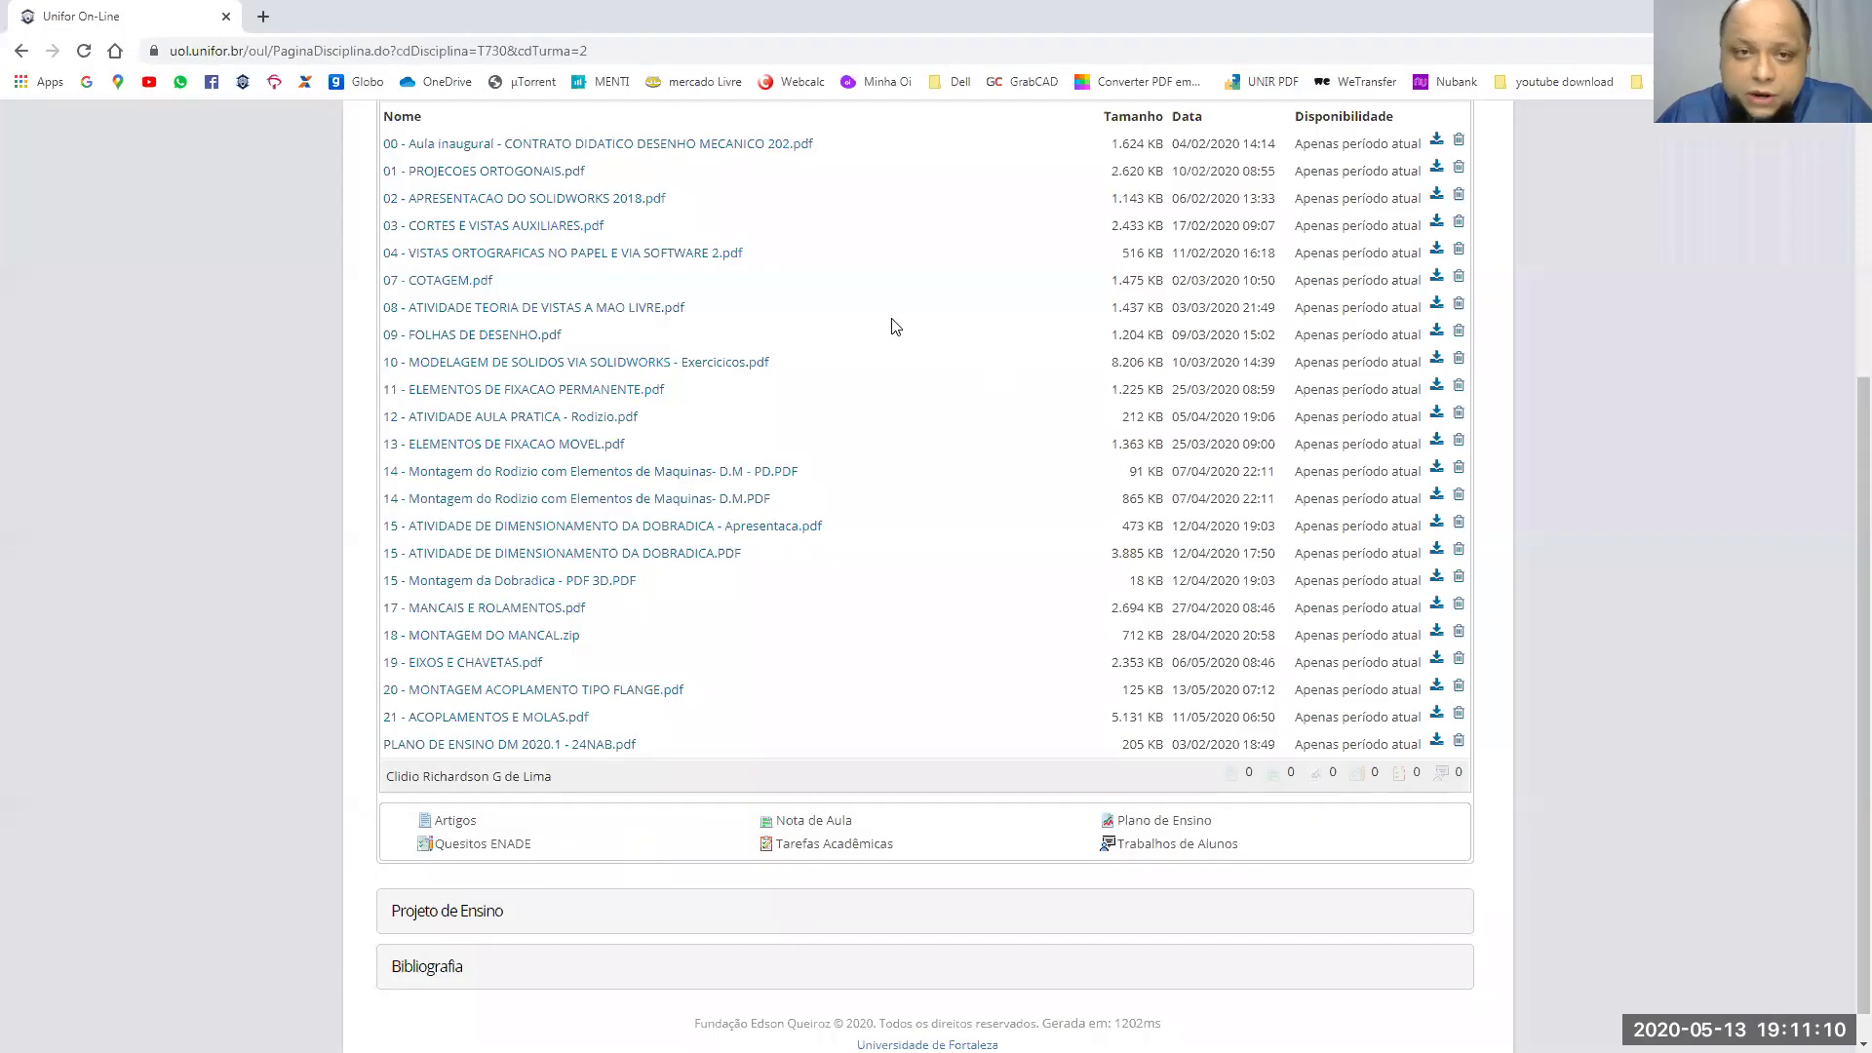
scroll(710, 375, "up", 4)
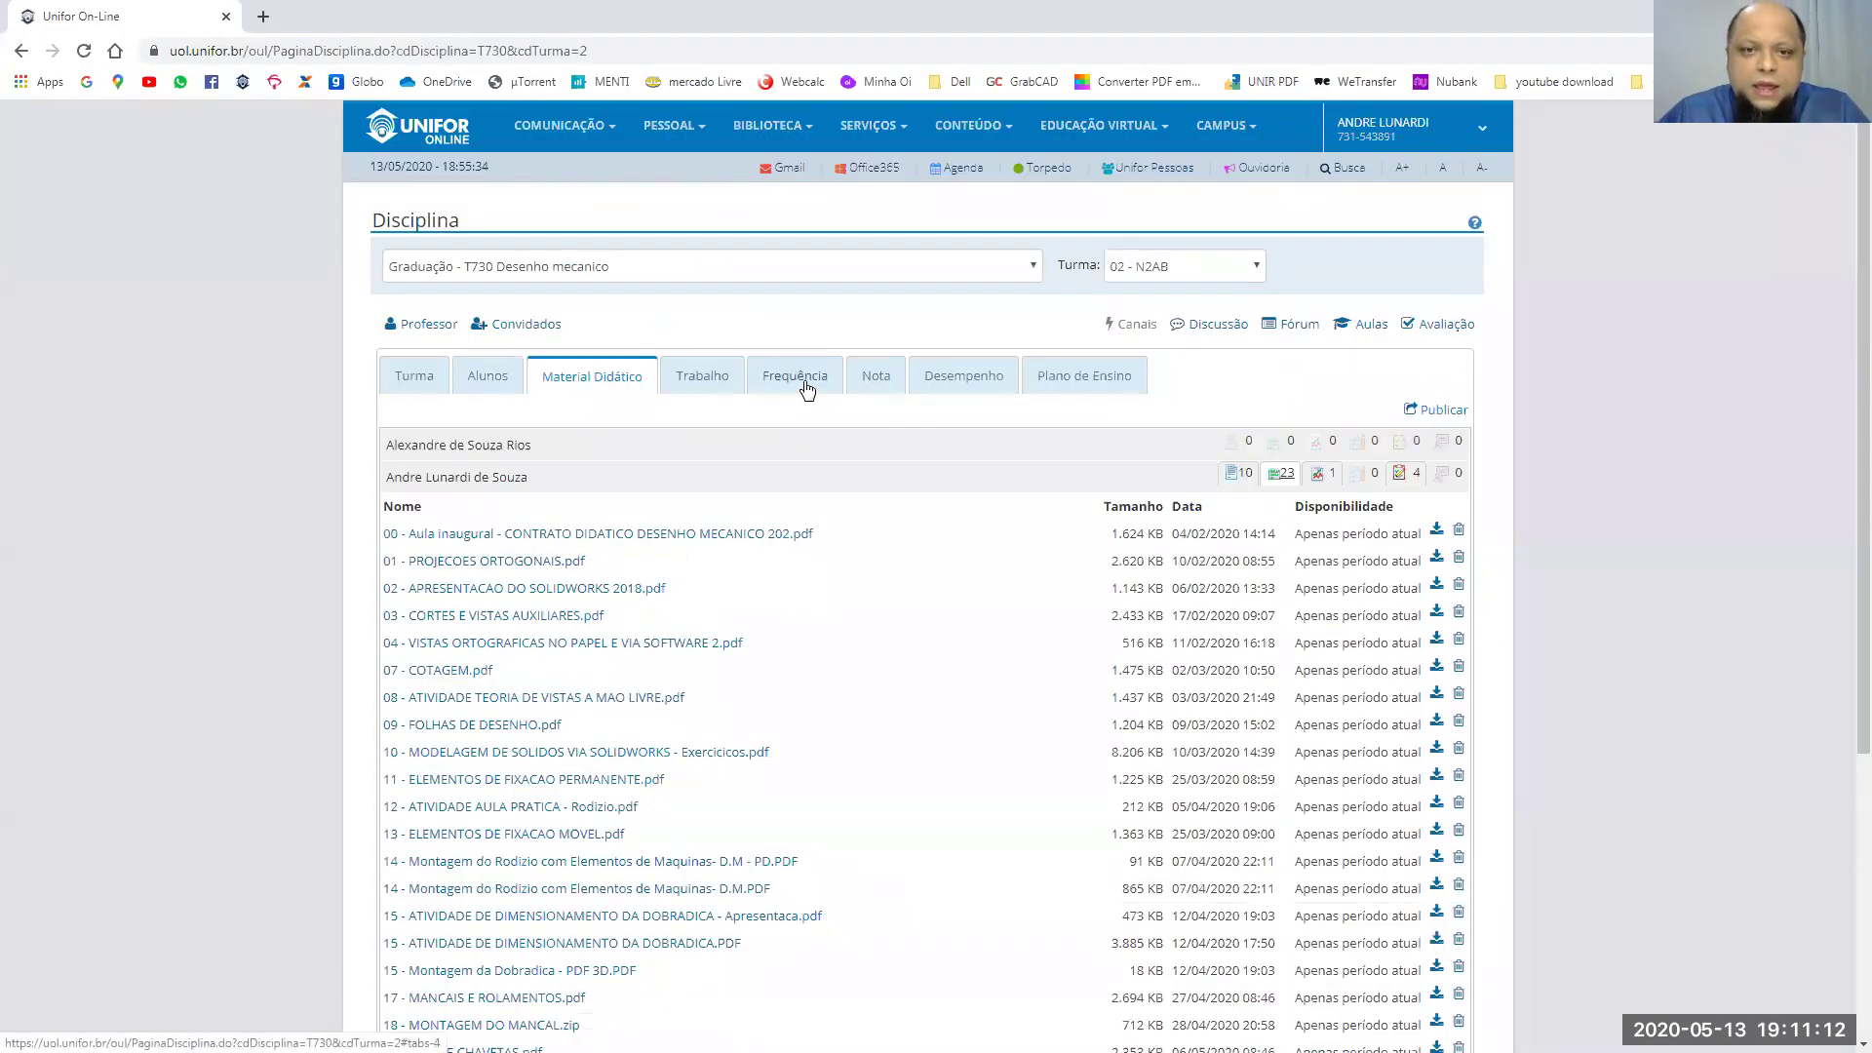
left_click(710, 383)
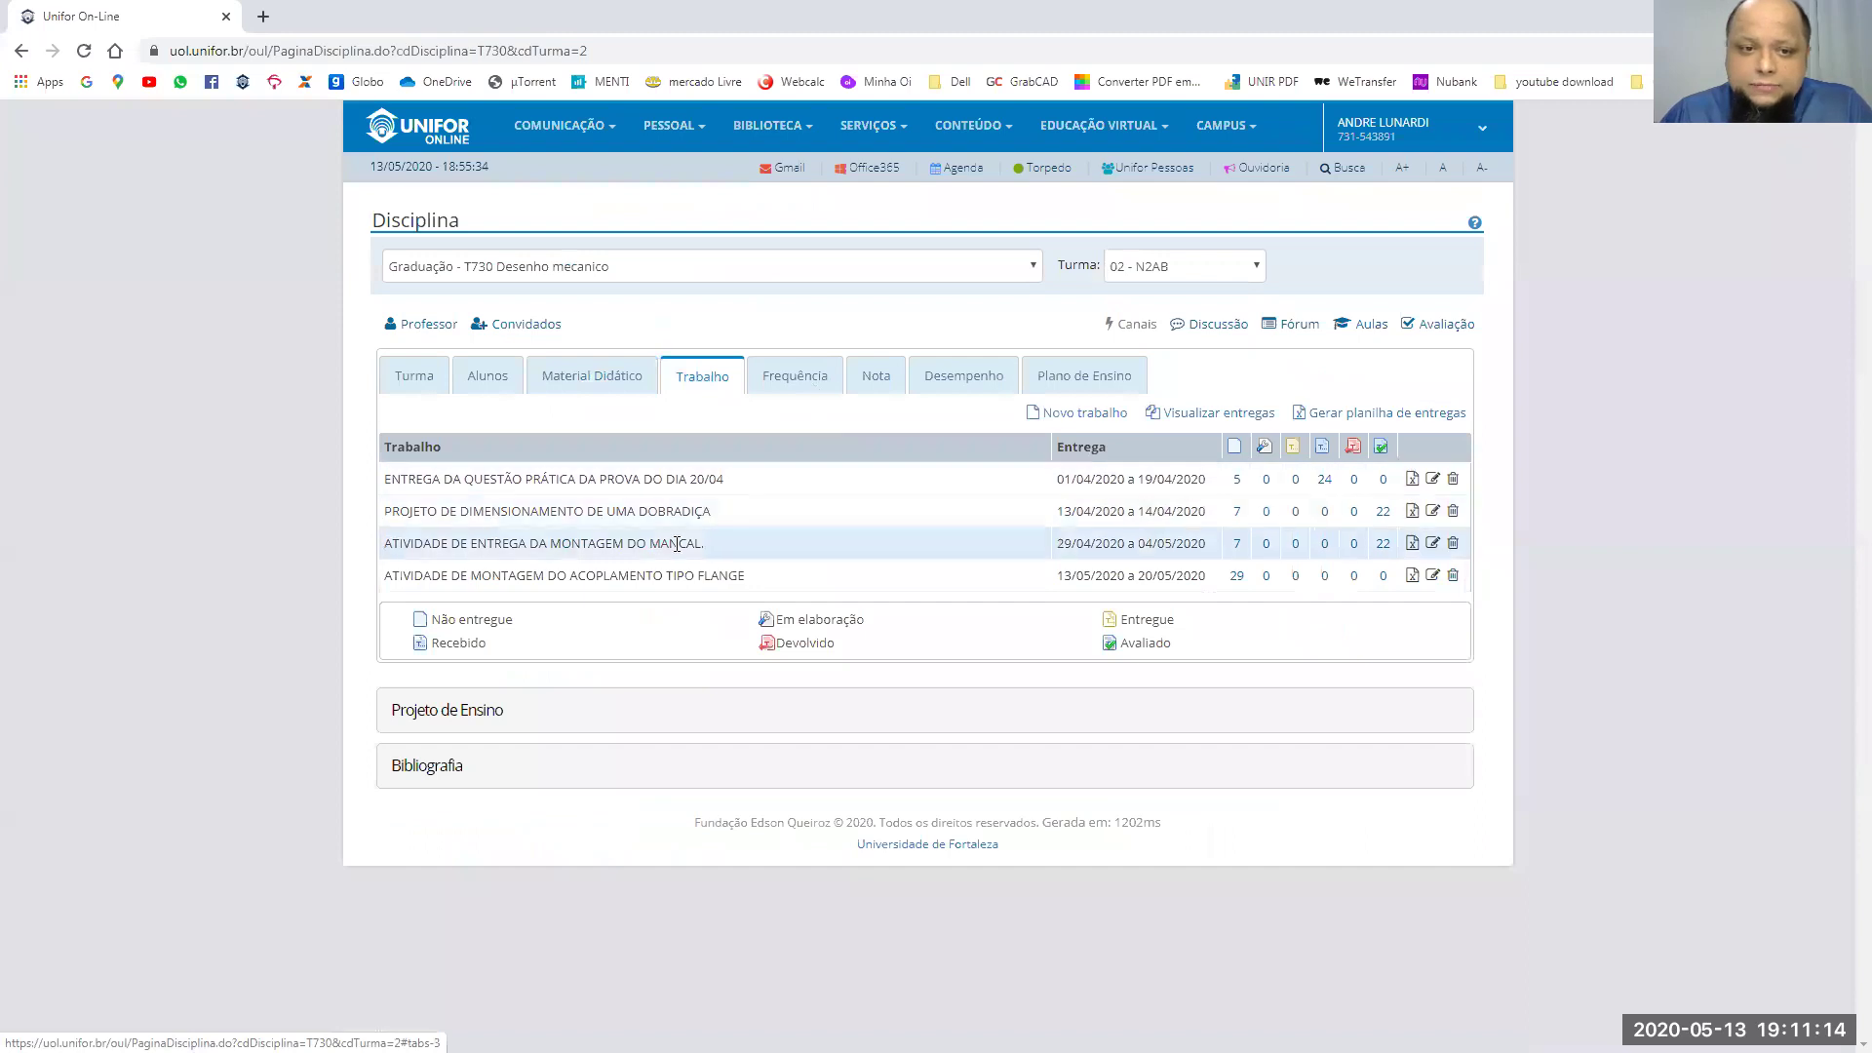
left_click_drag(422, 578, 756, 573)
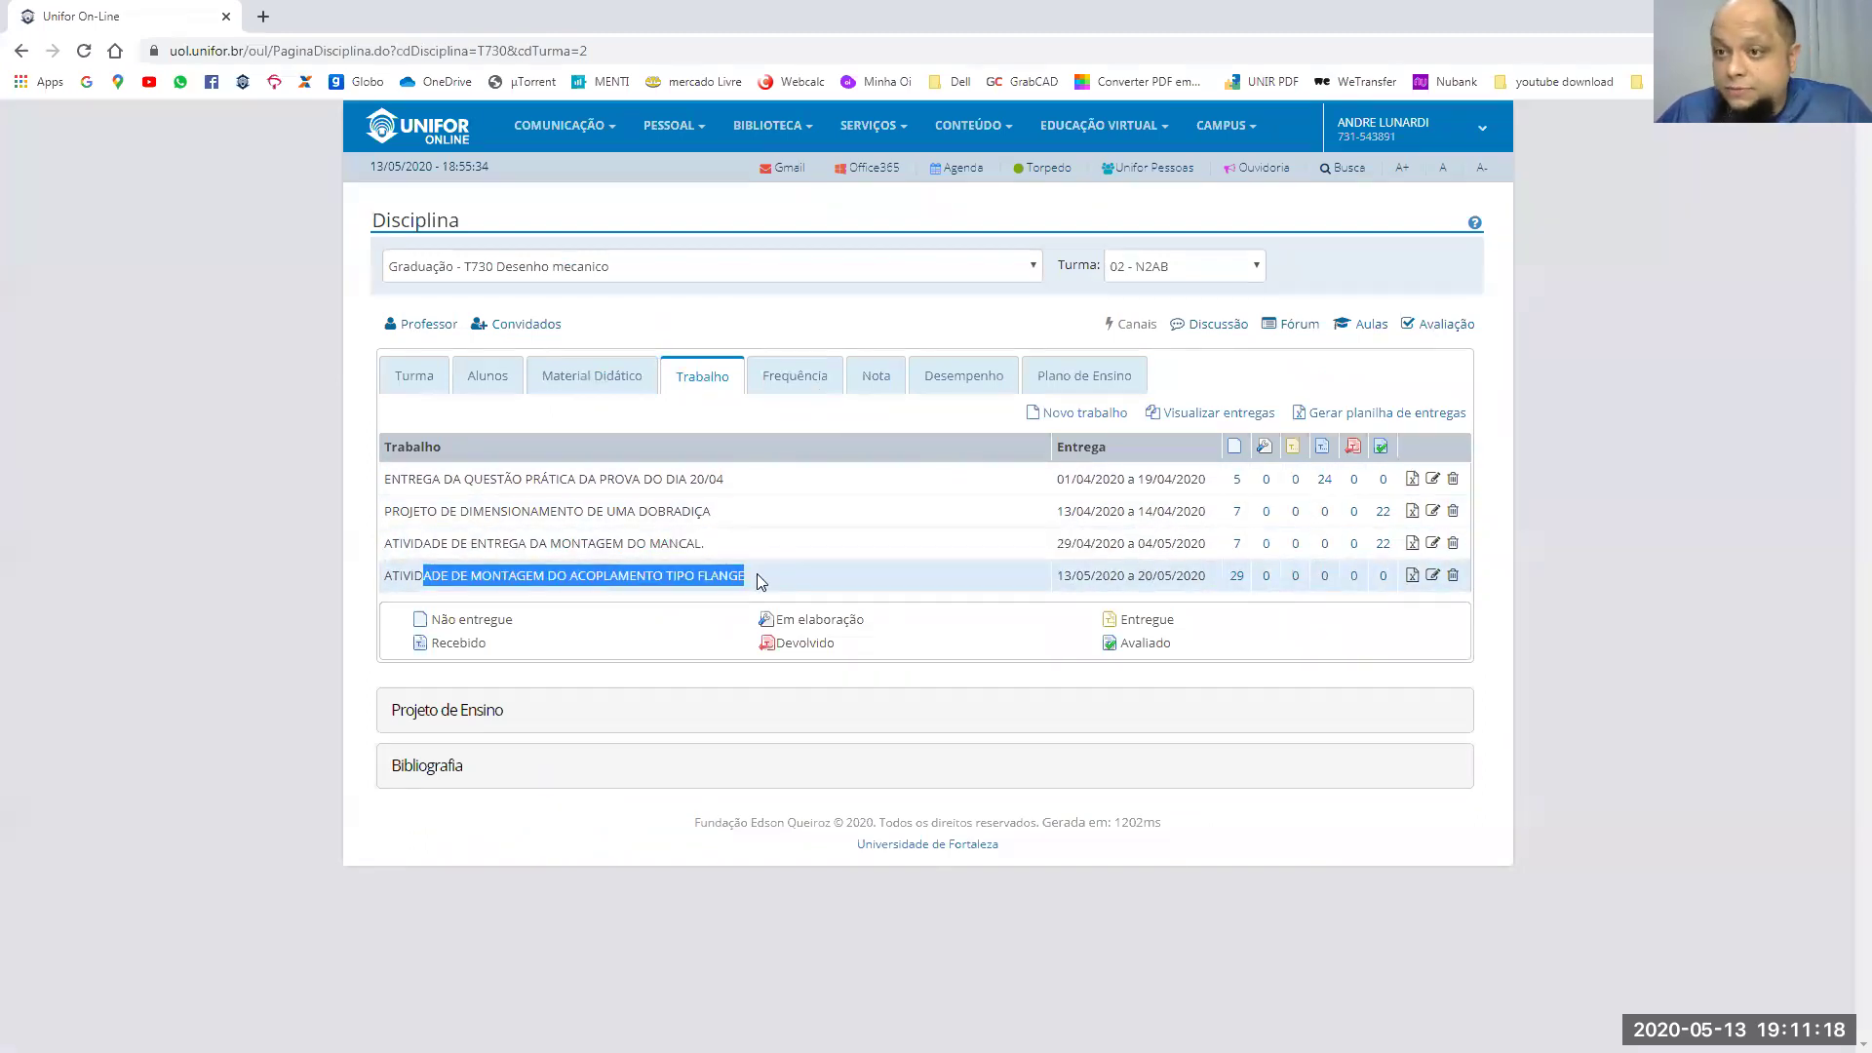
left_click_drag(1064, 576, 1198, 575)
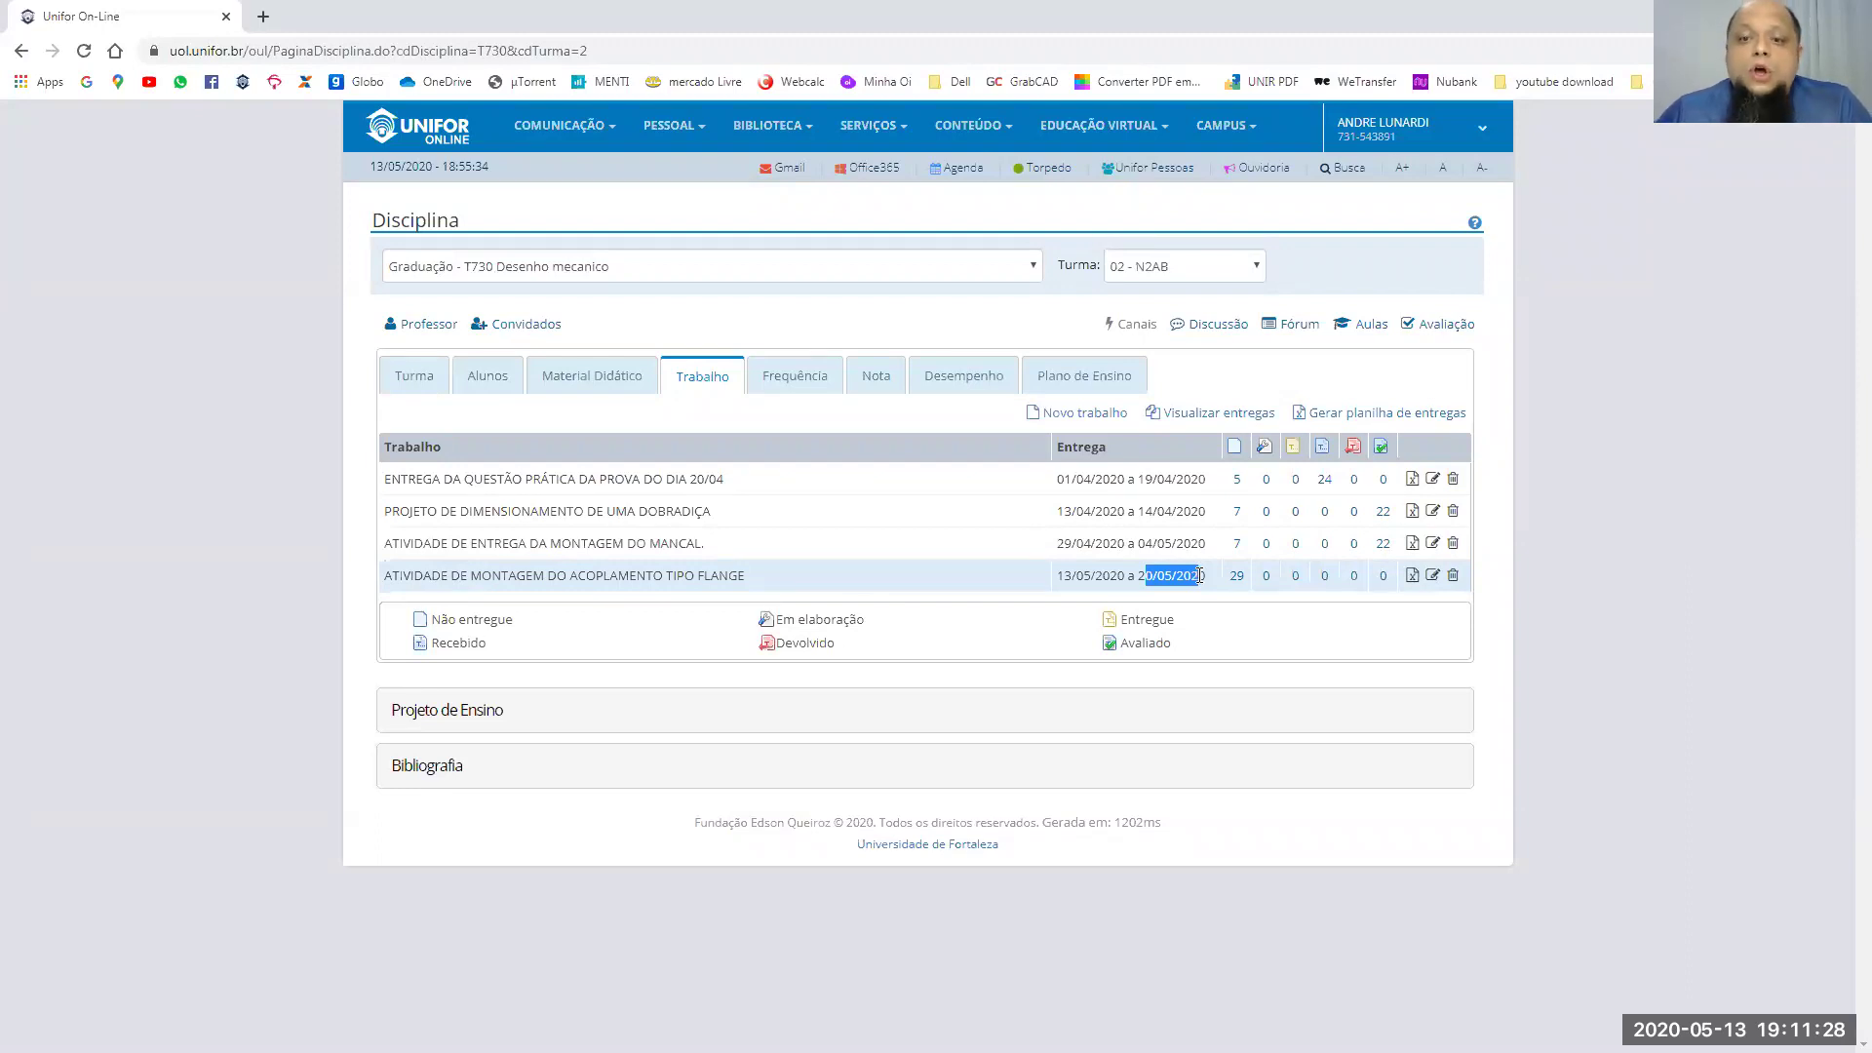
Step: Open the flange coupling assembly assignment for editing, enlarge its description to read it in full, and close it without saving
left_click(1432, 576)
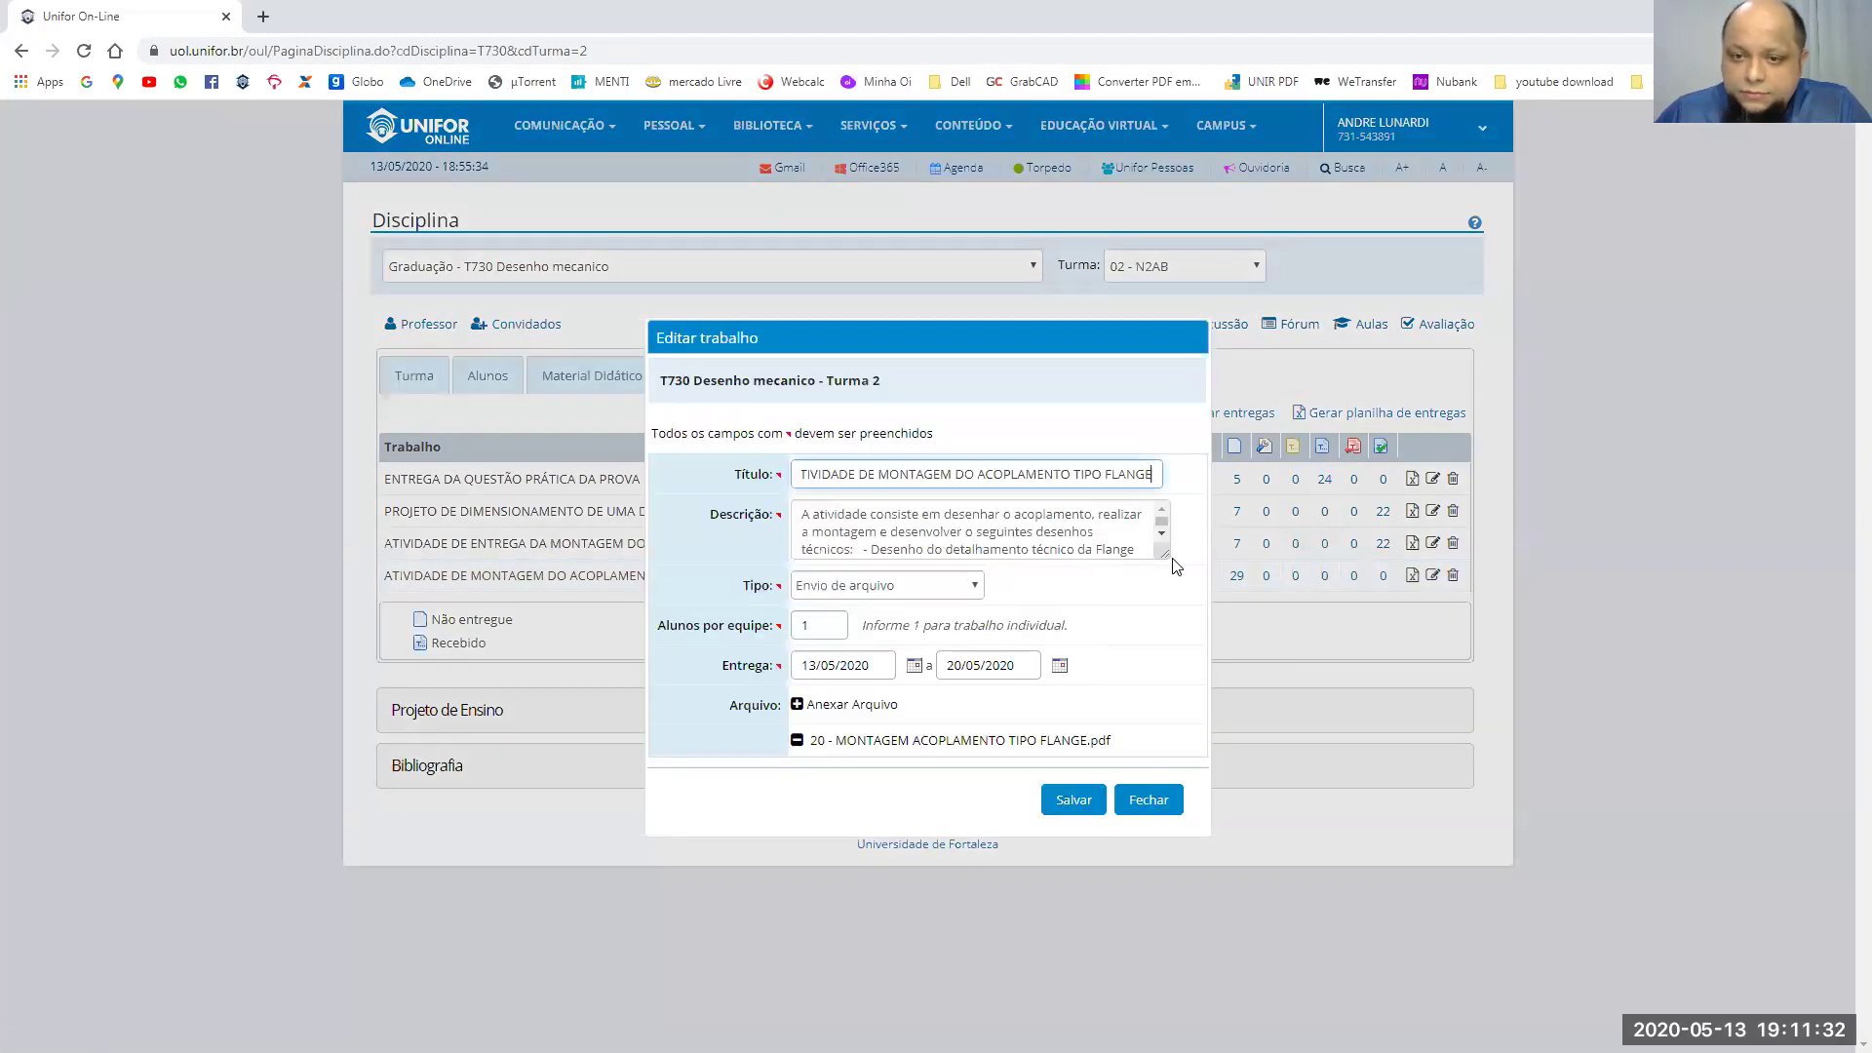
left_click_drag(1165, 553, 1165, 772)
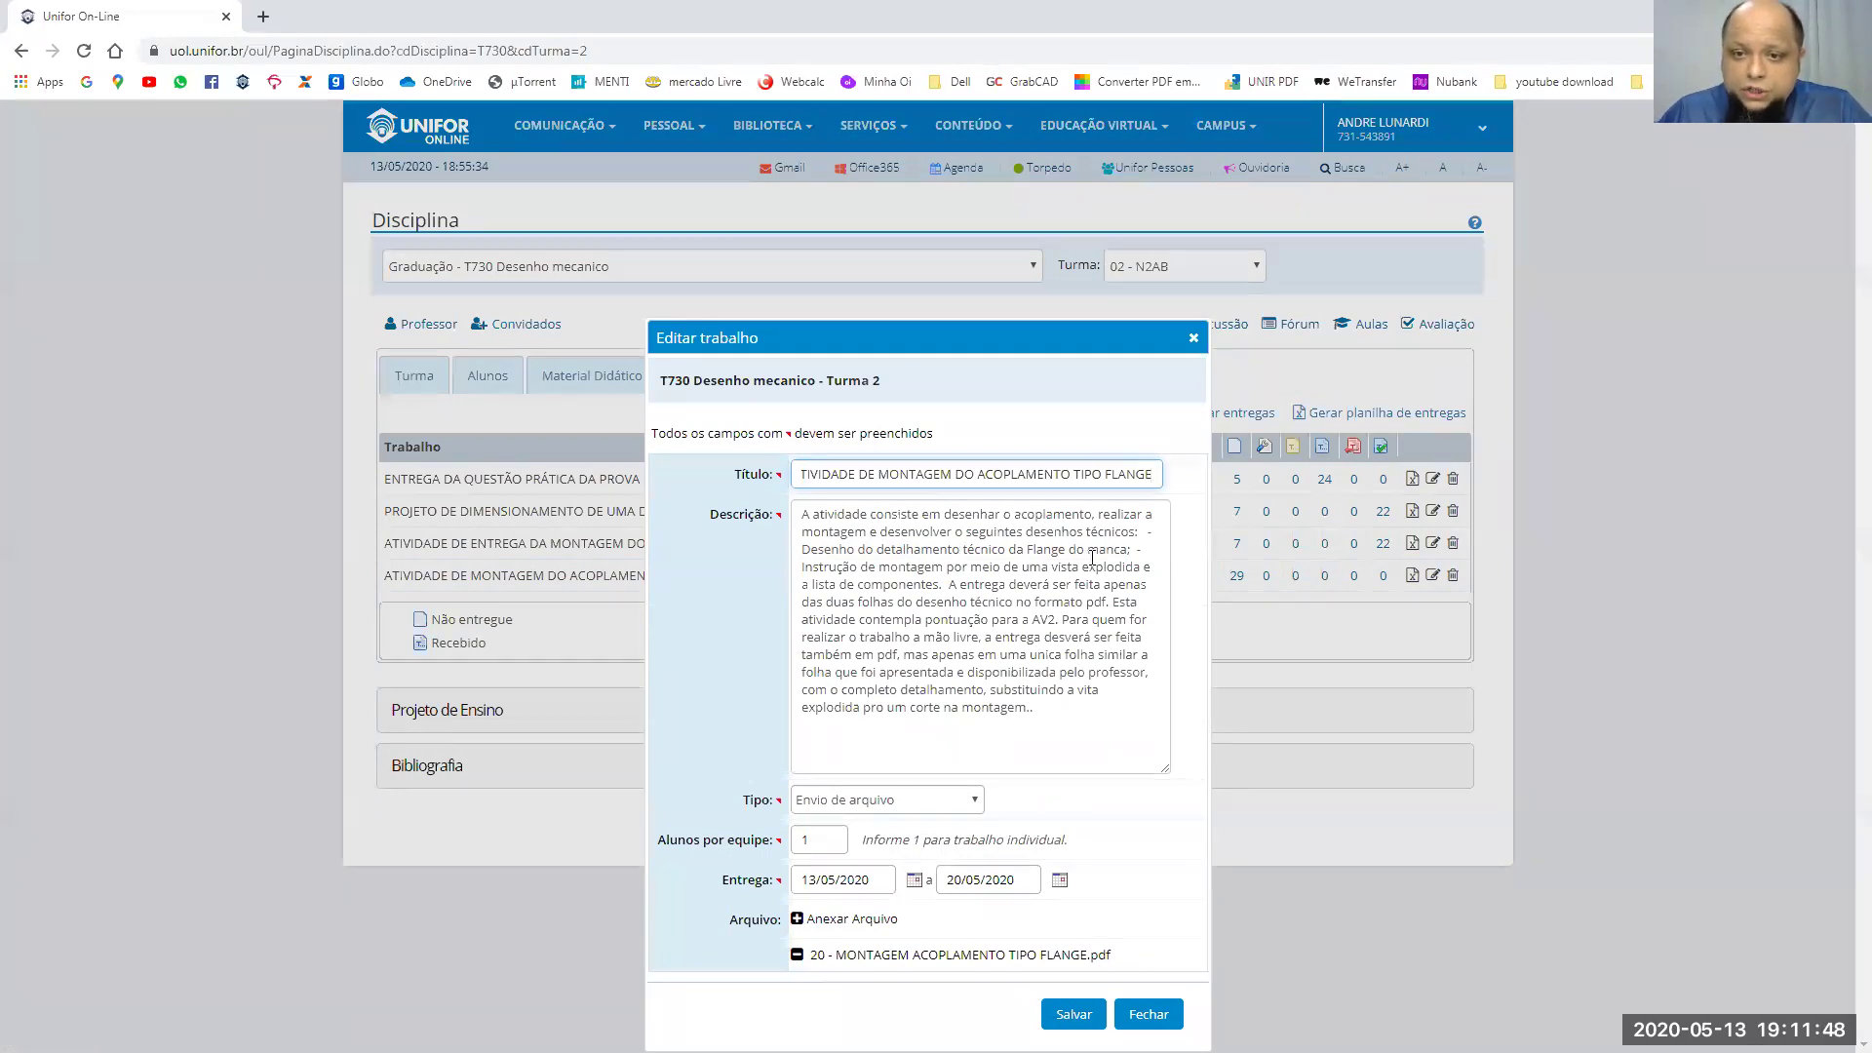
left_click(1132, 551)
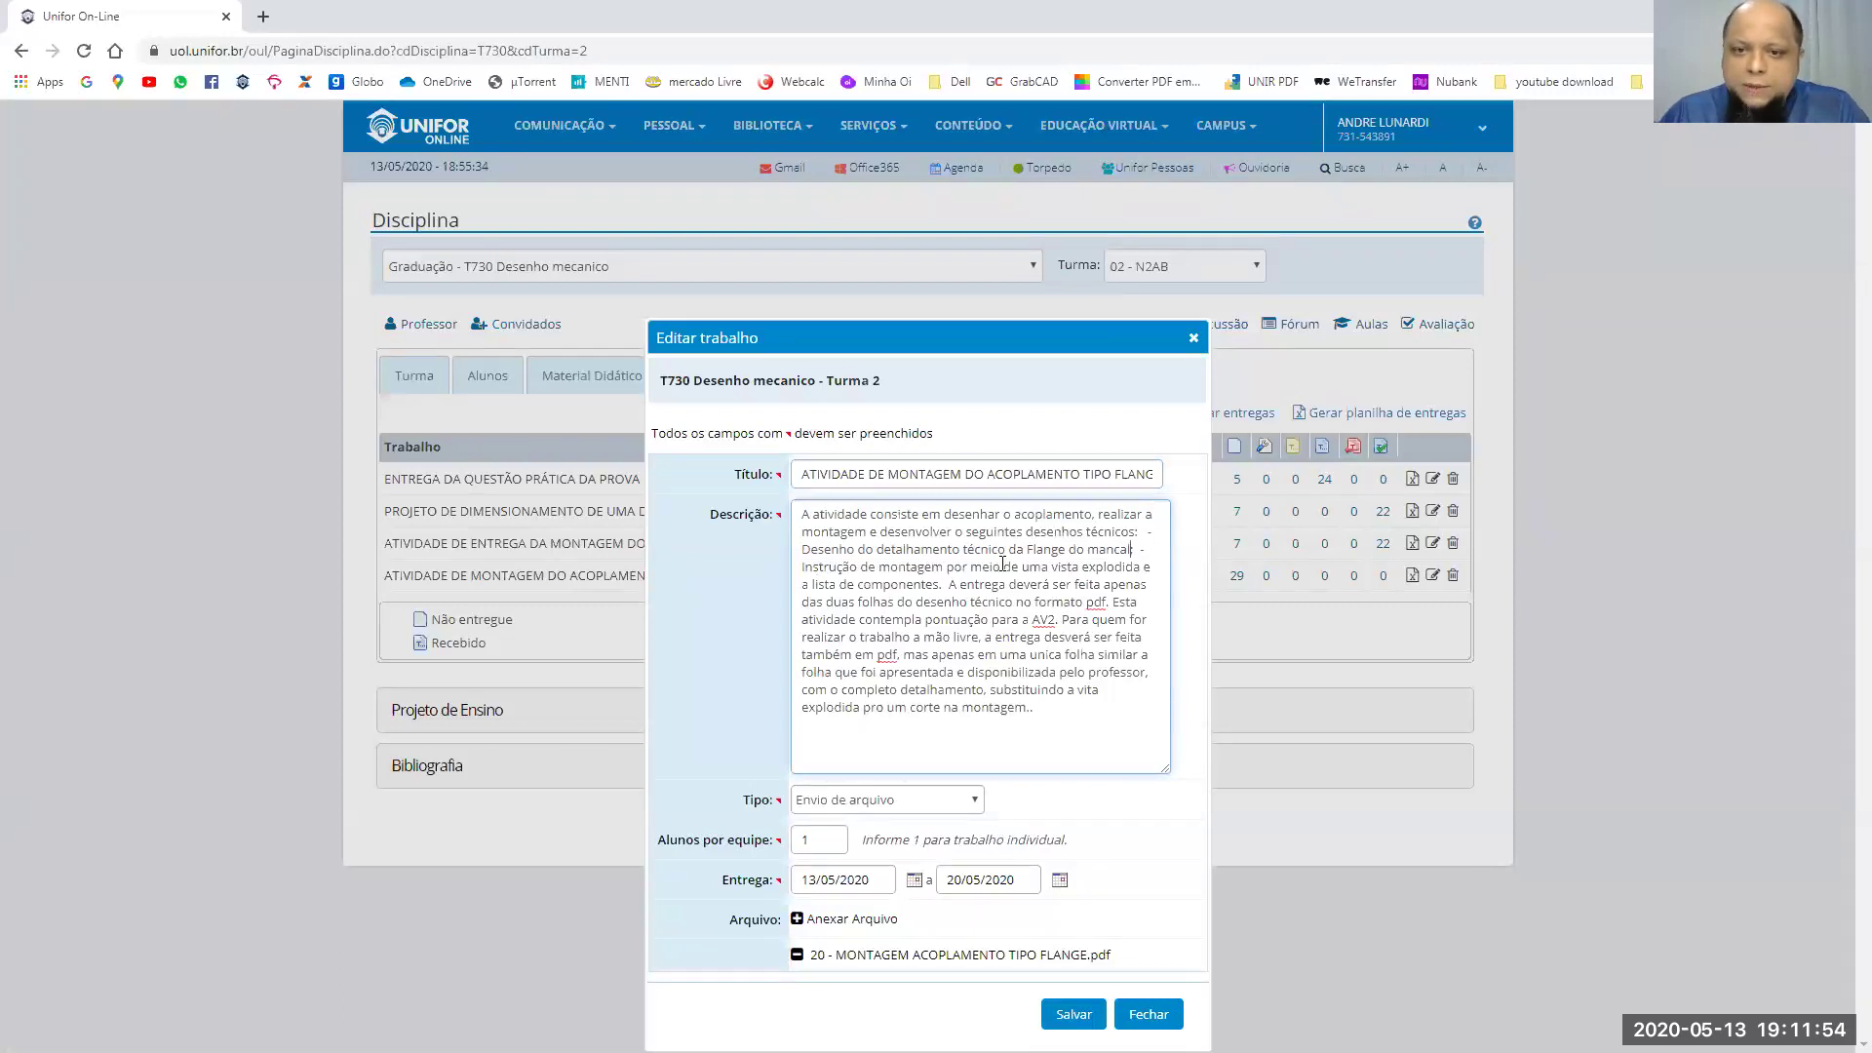
type(":")
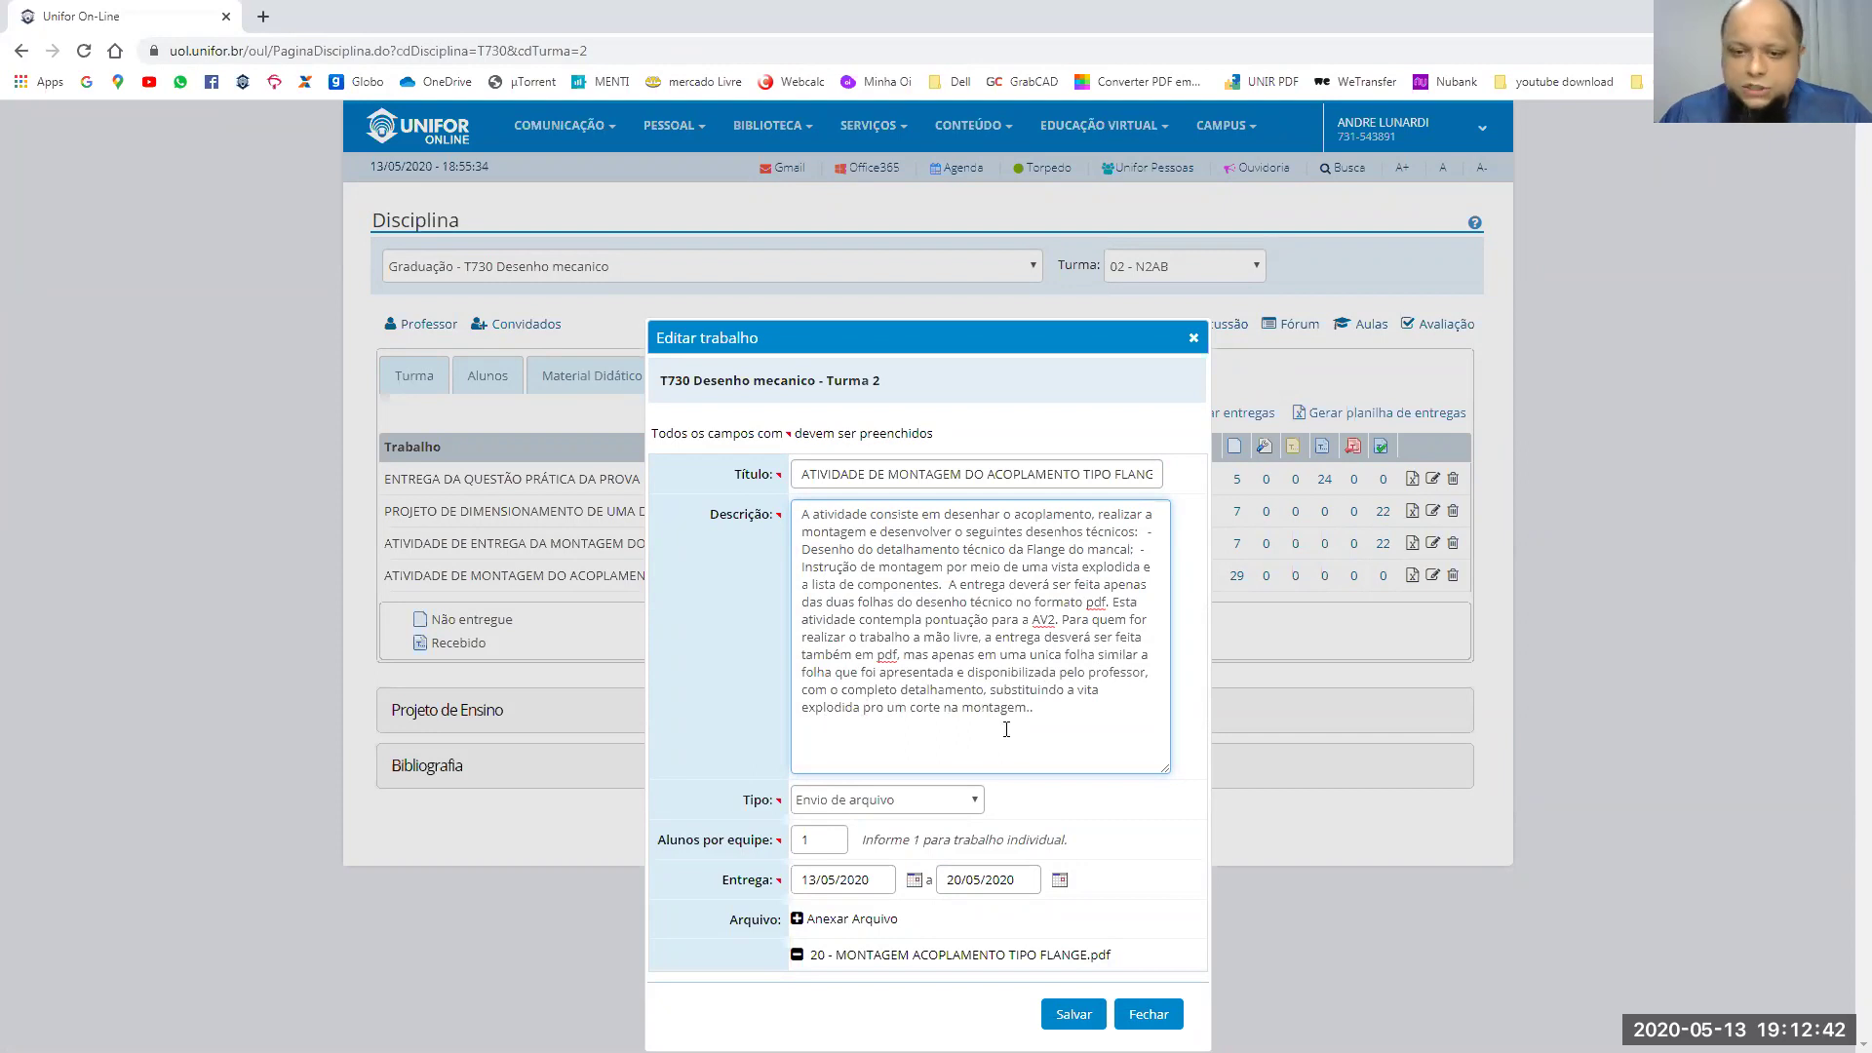
left_click(1146, 1014)
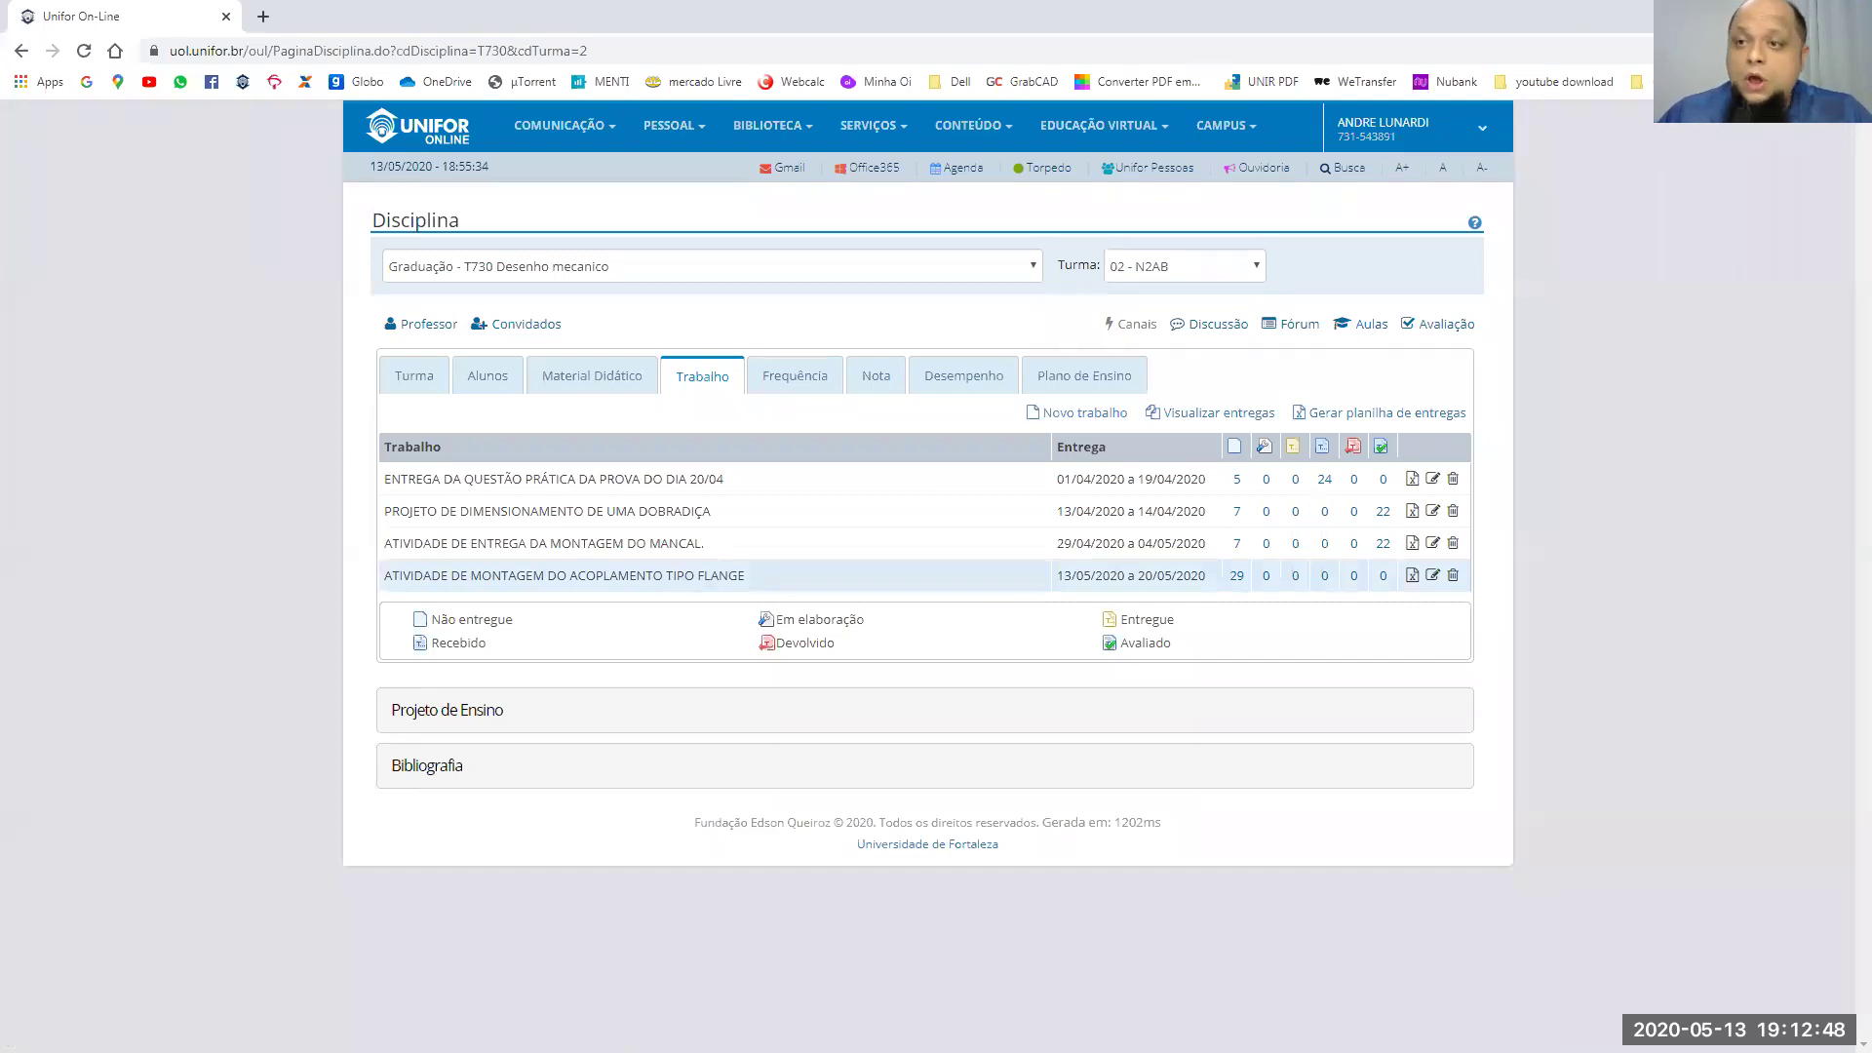
Step: Compare the flange coupling assembly in SOLIDWORKS with the first page of its drawing in Adobe Acrobat Reader
key("alt+Tab")
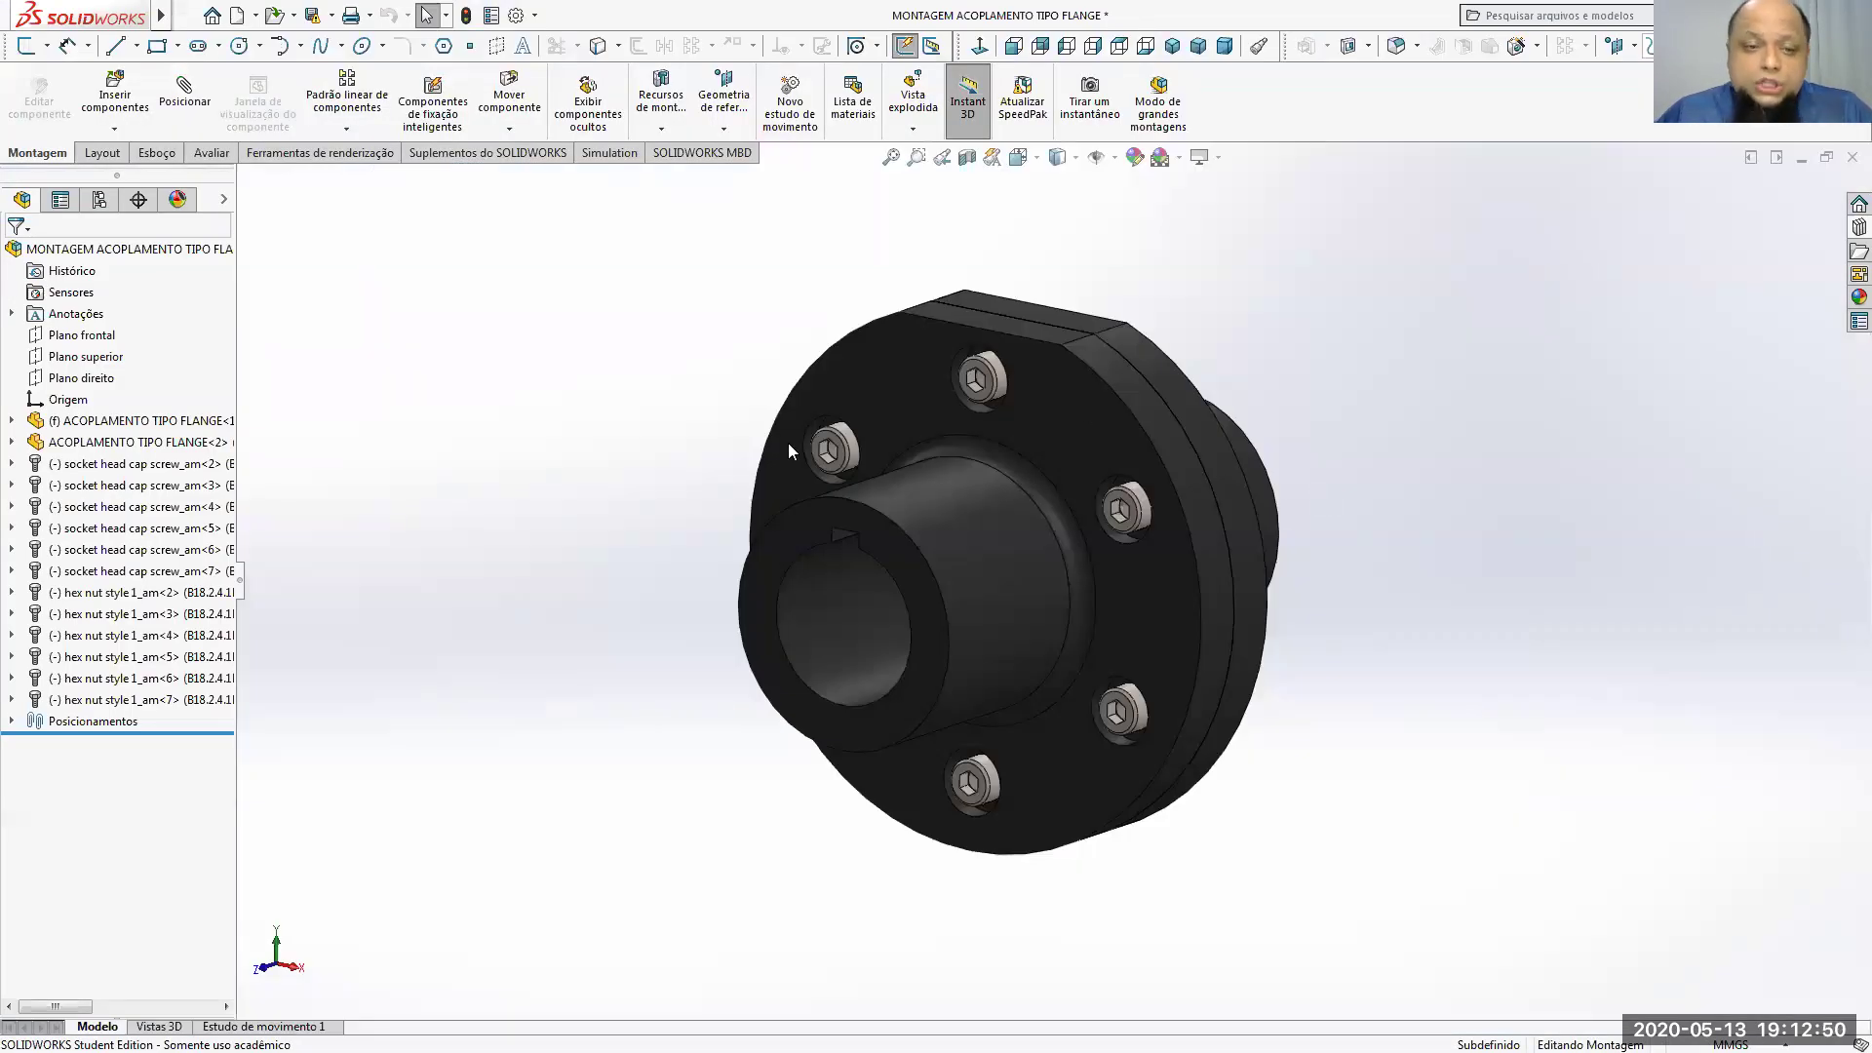
key("alt+Tab")
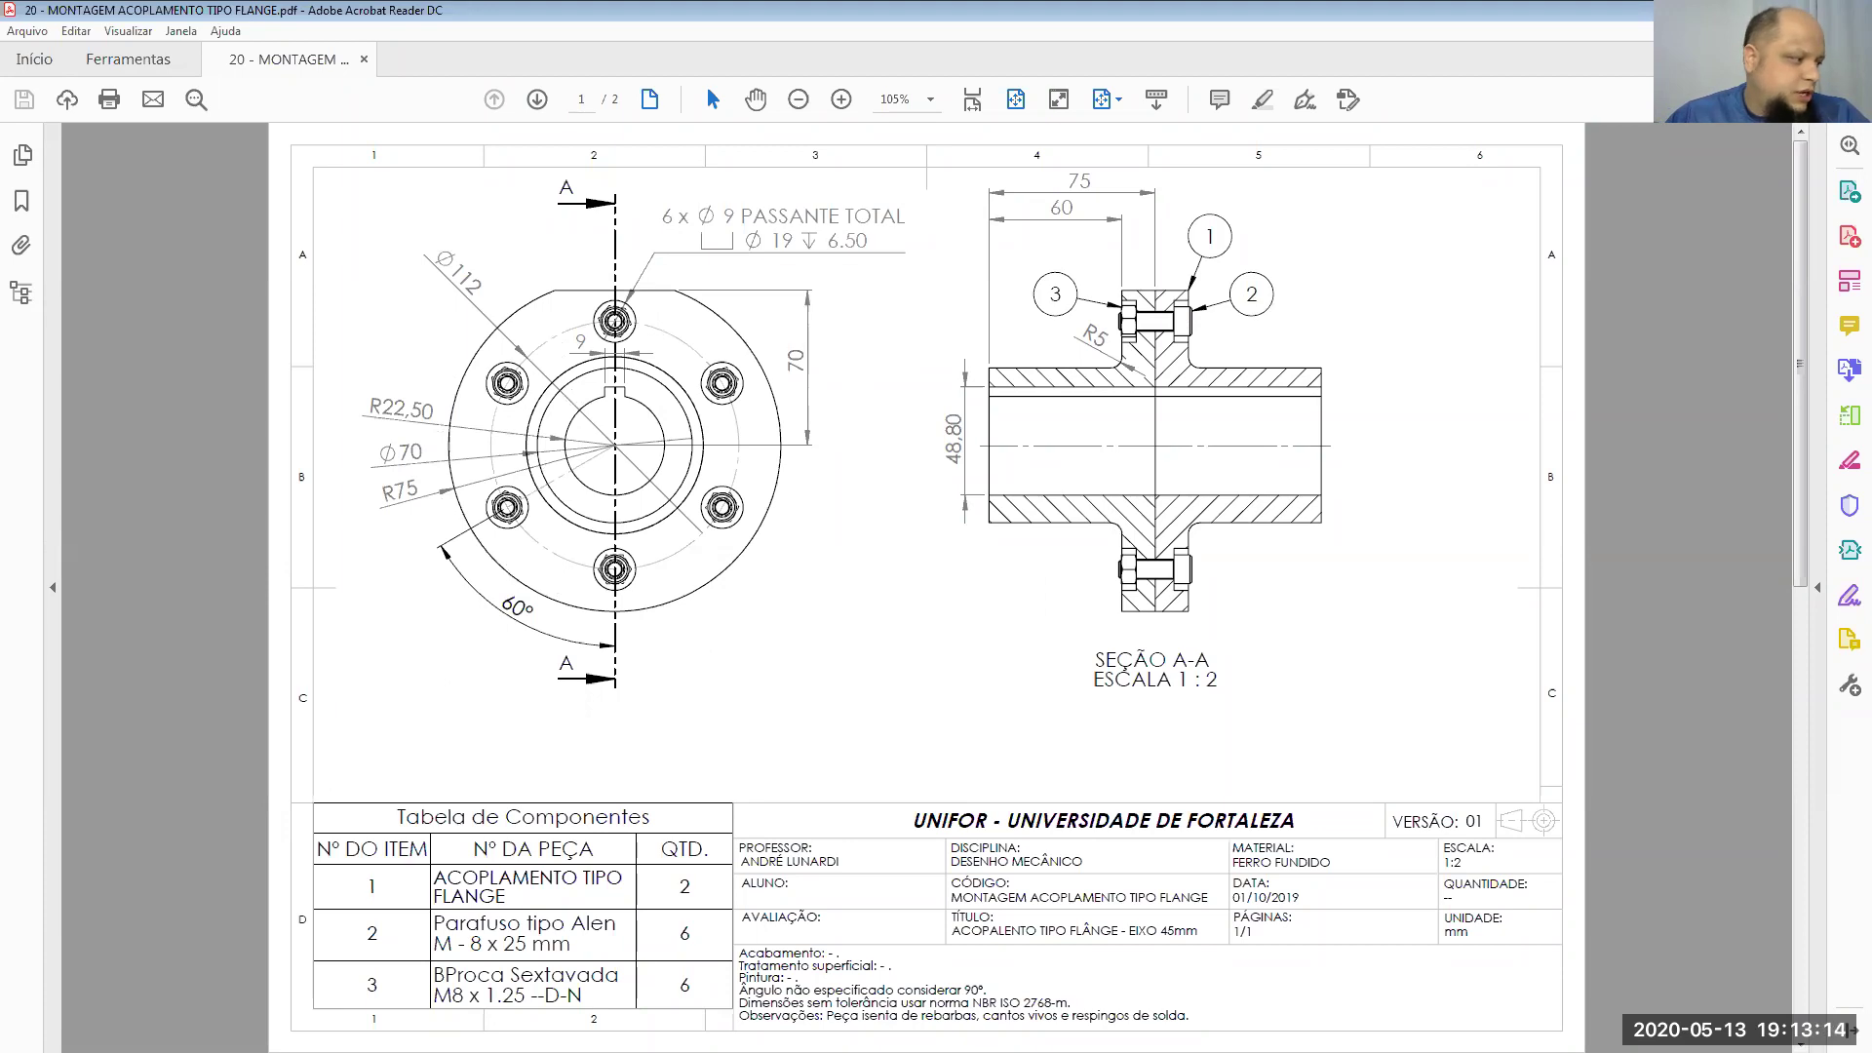
key("alt+Tab")
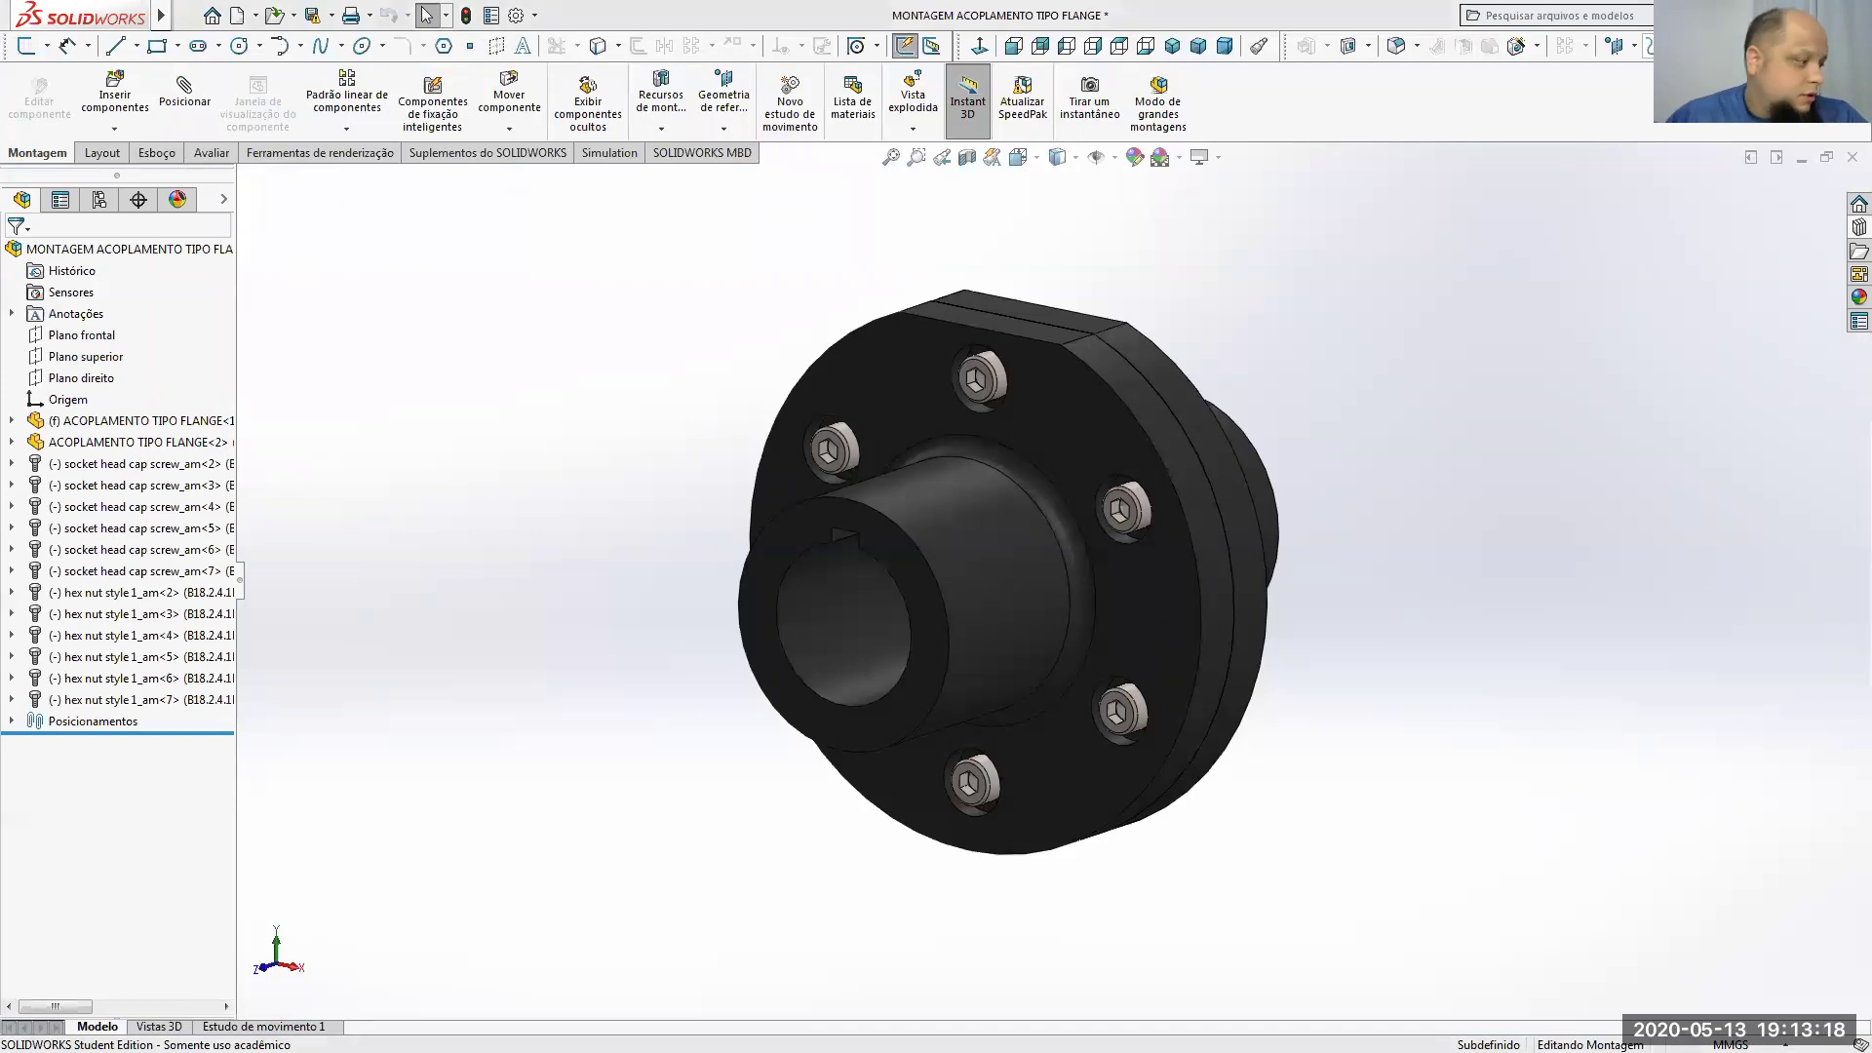
left_click(747, 575)
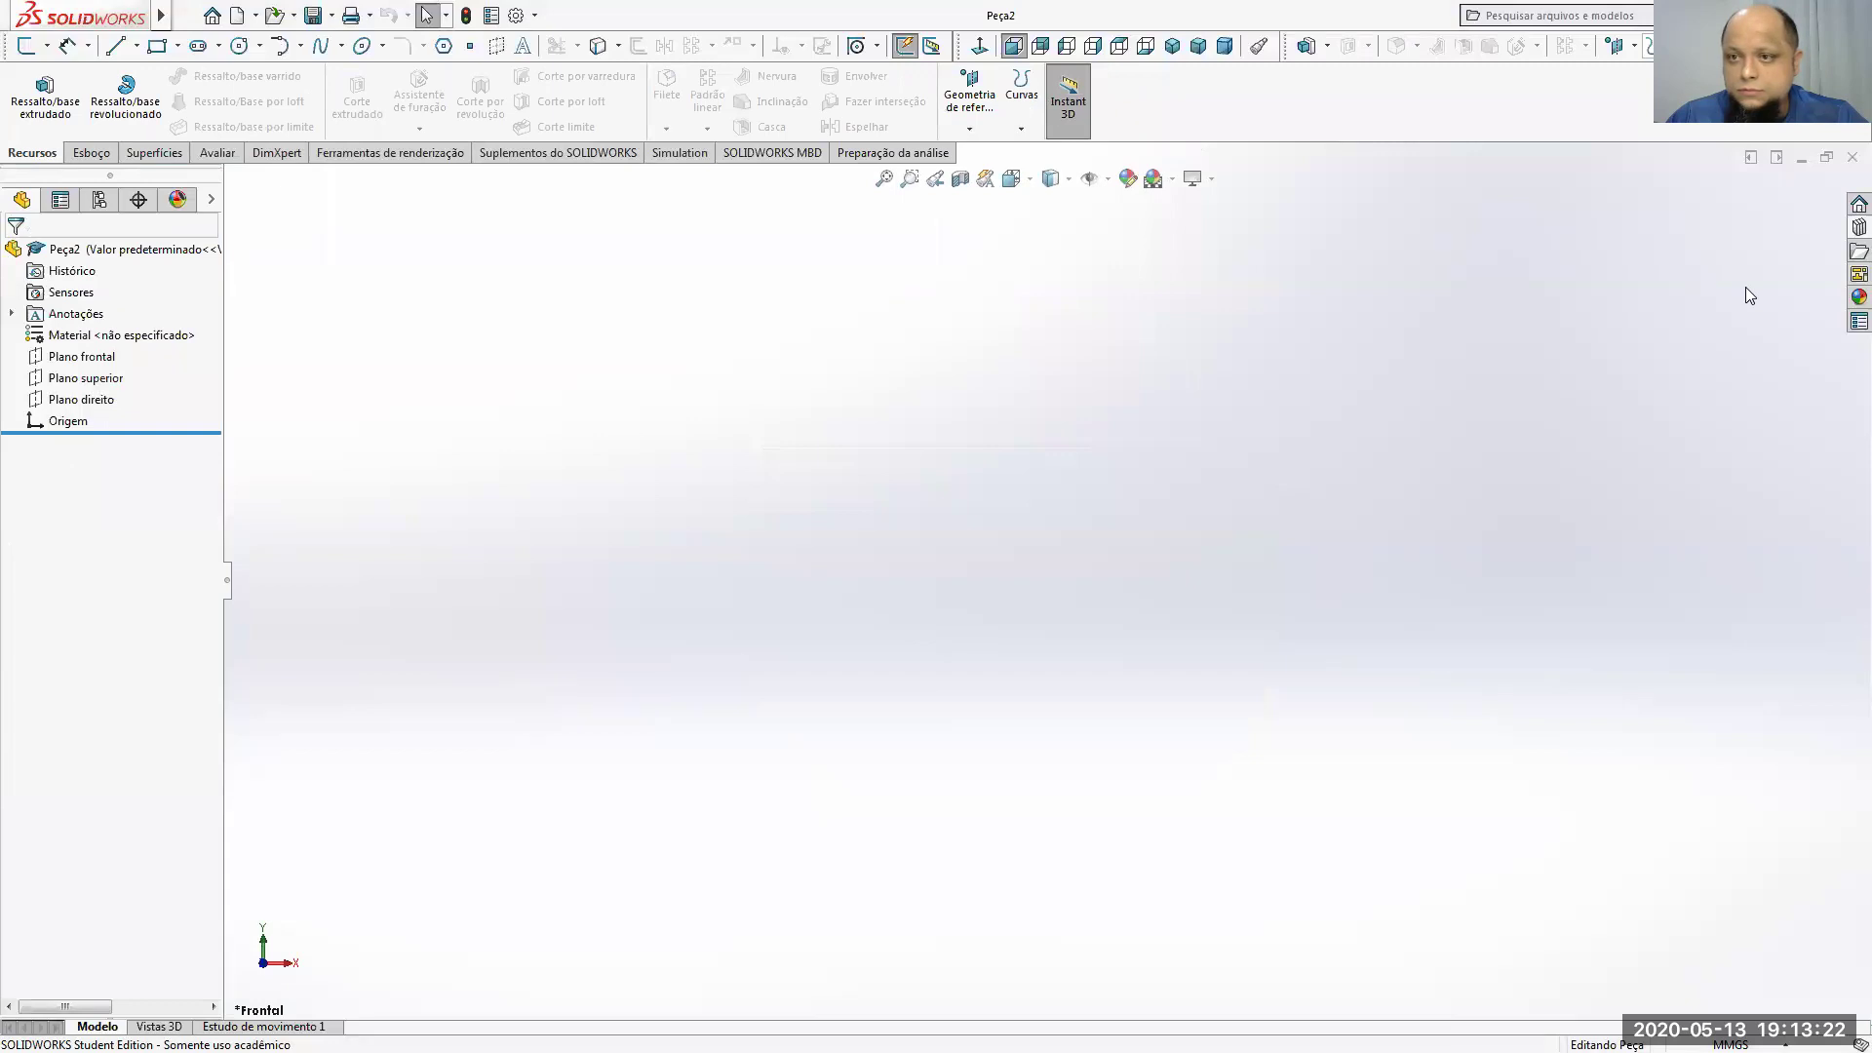
key("ctrl+Tab")
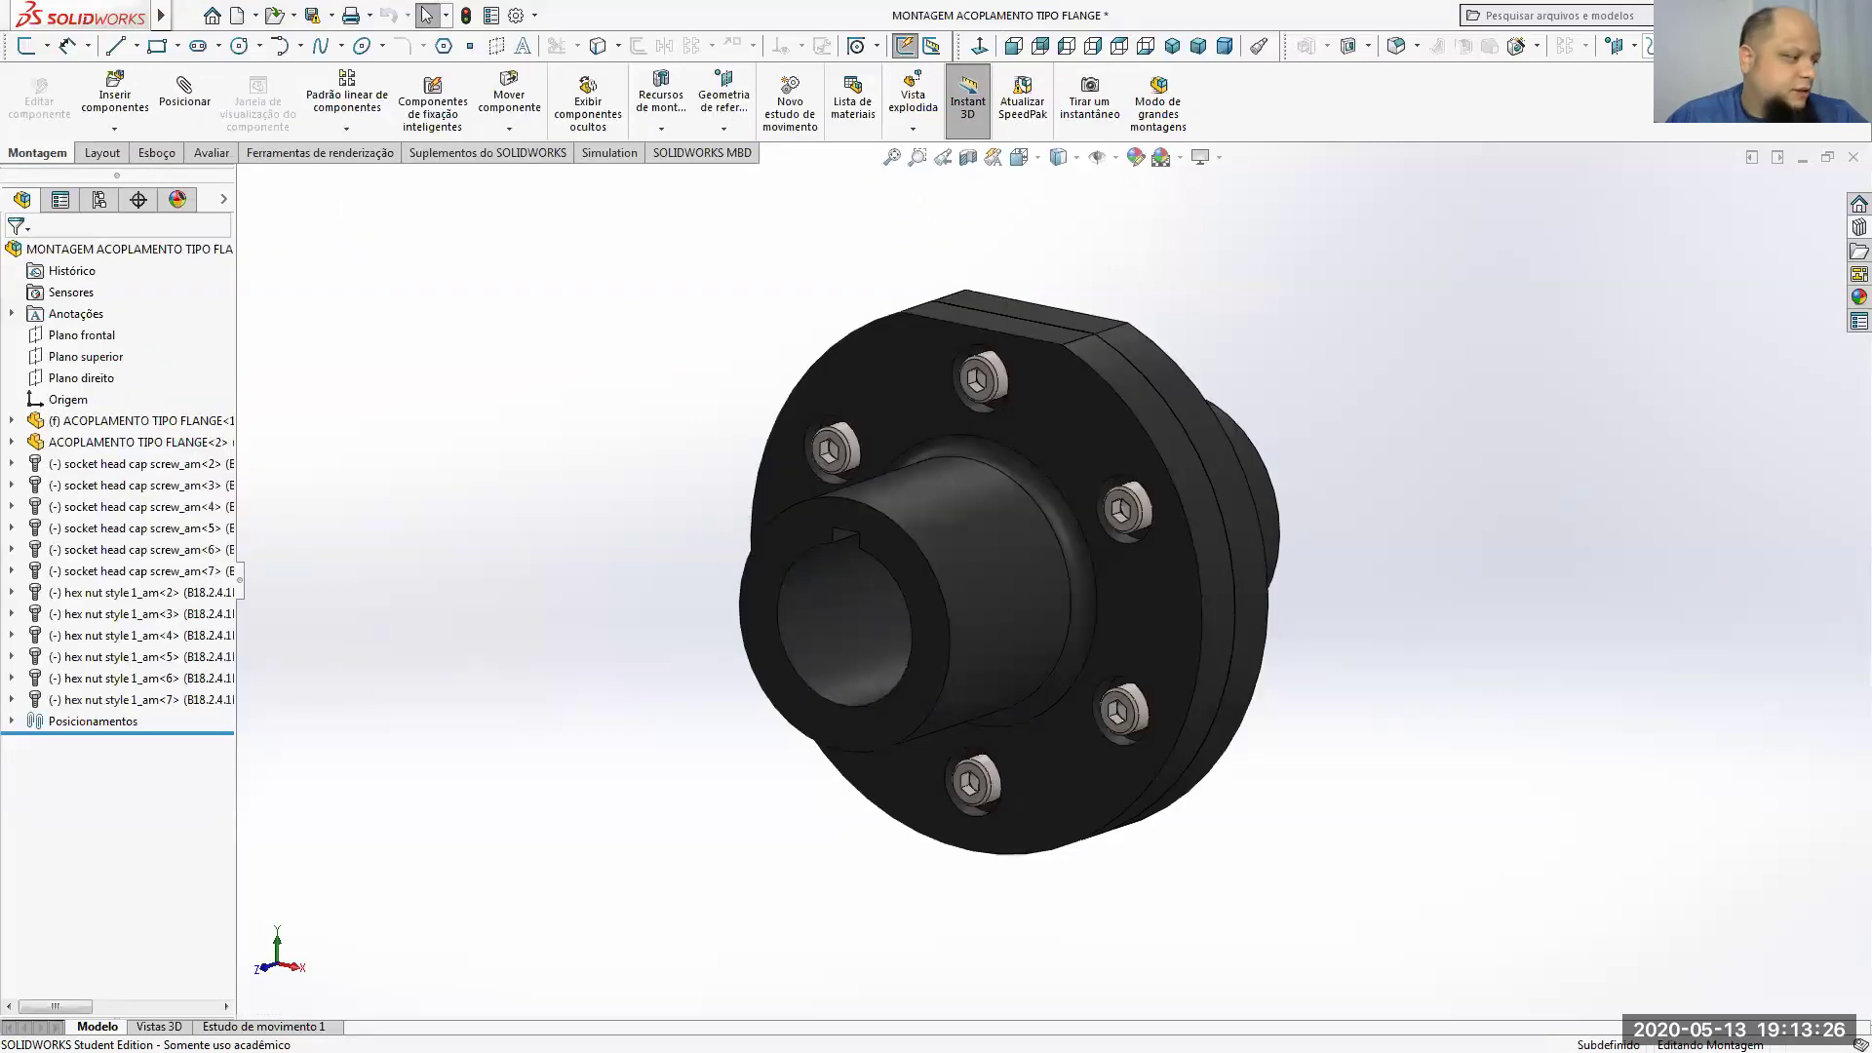
key("alt+Tab")
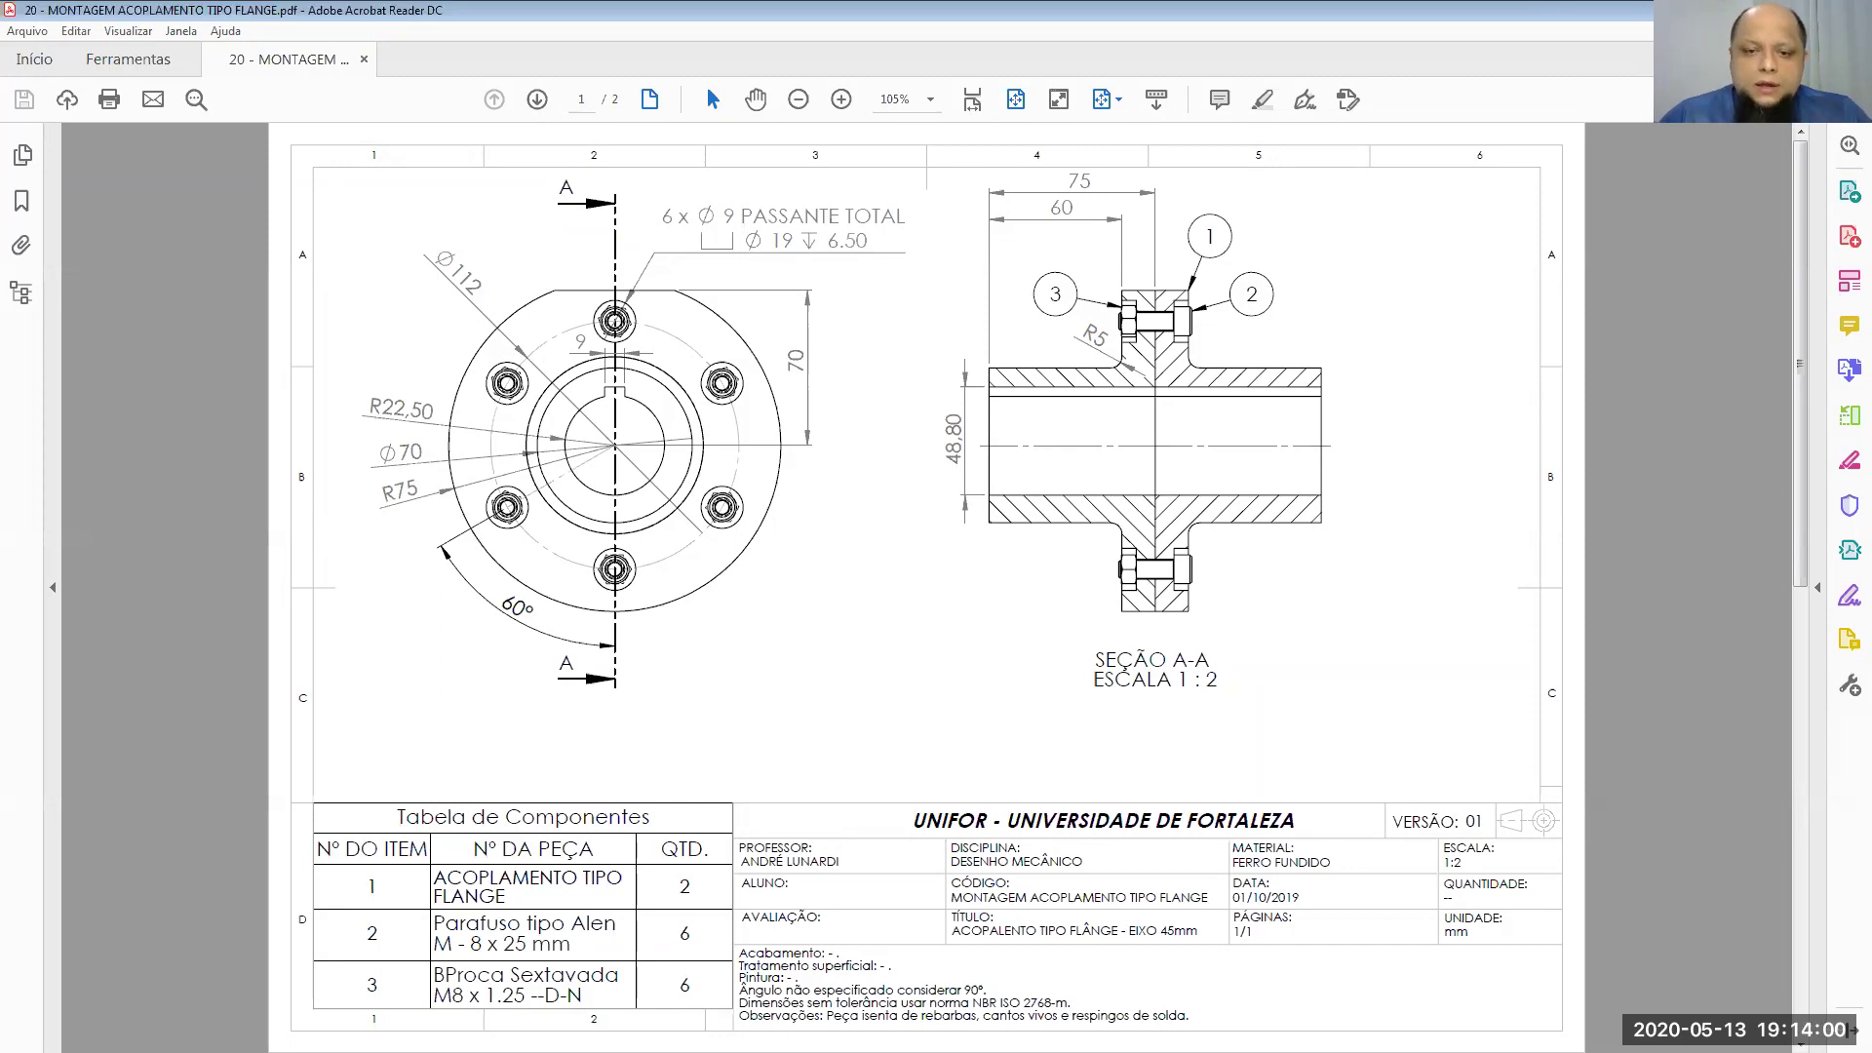
key("alt+Tab")
key("ctrl+Tab")
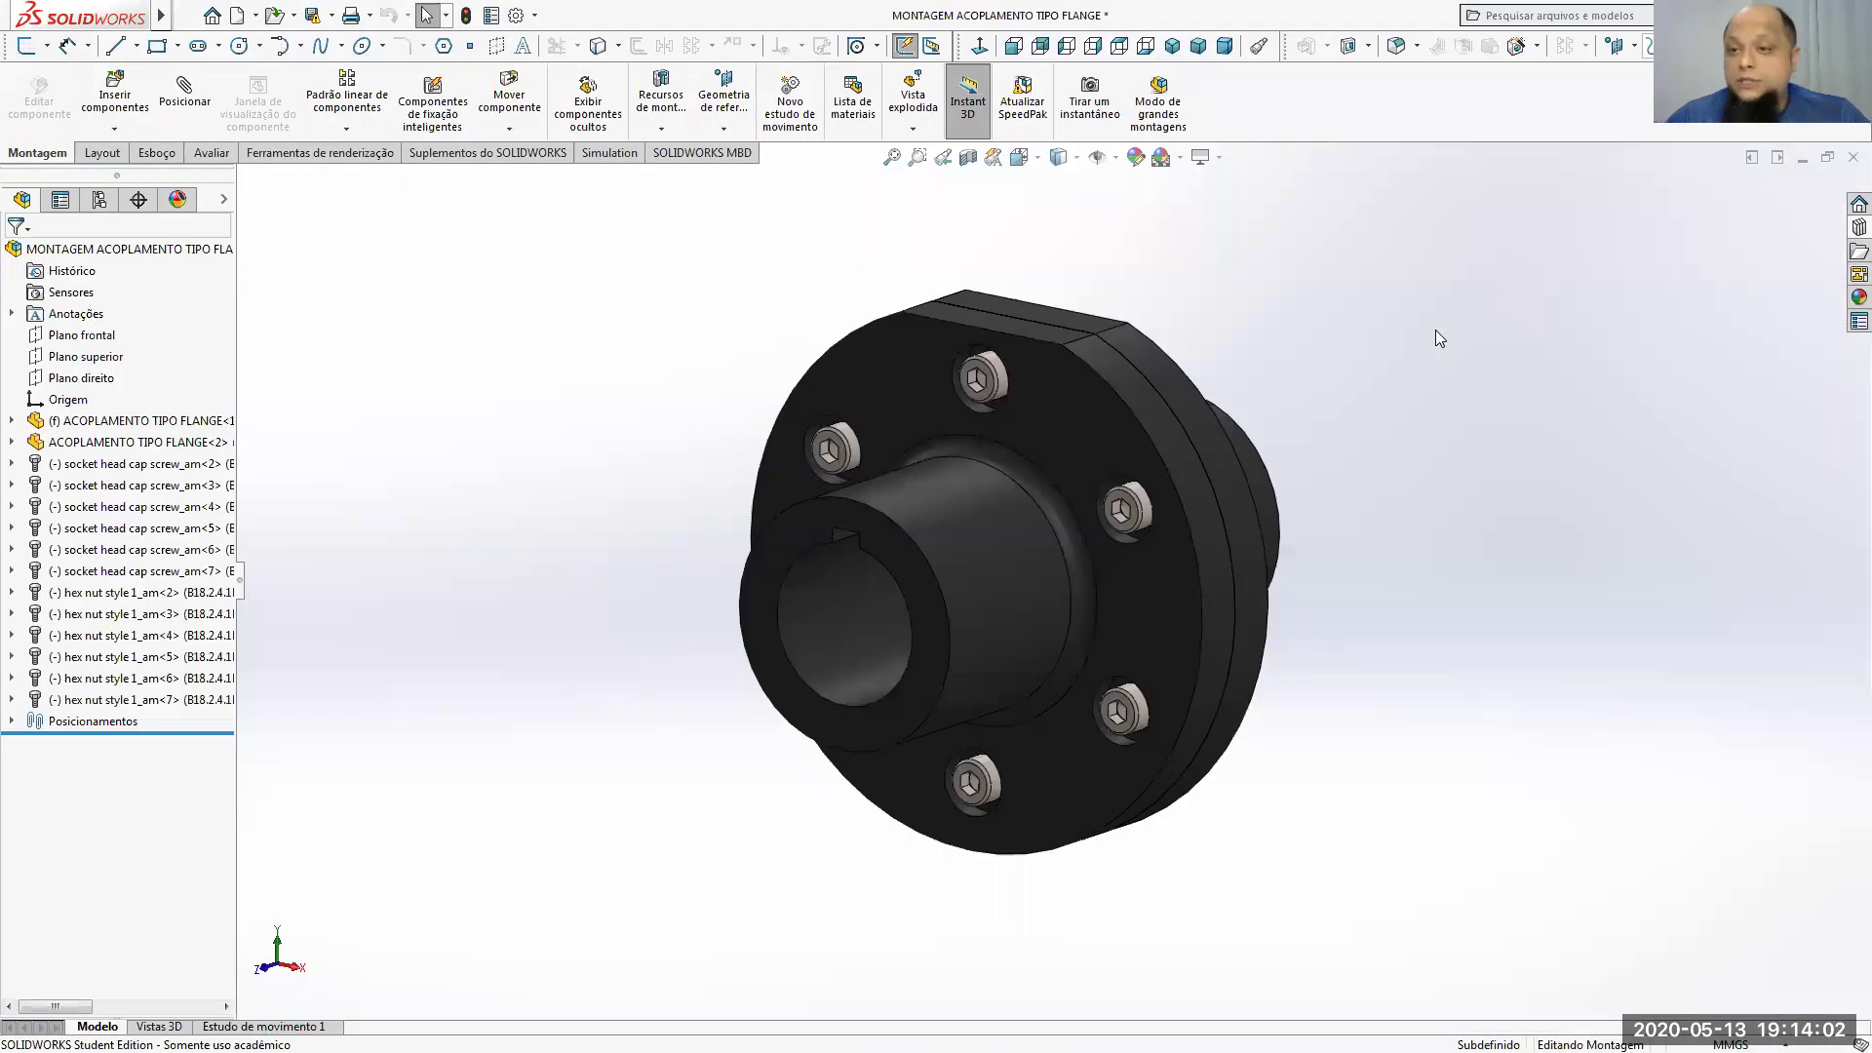
Step: Close the flange coupling assembly without saving its changes and create a new part document
middle_click_drag(919, 384, 858, 688)
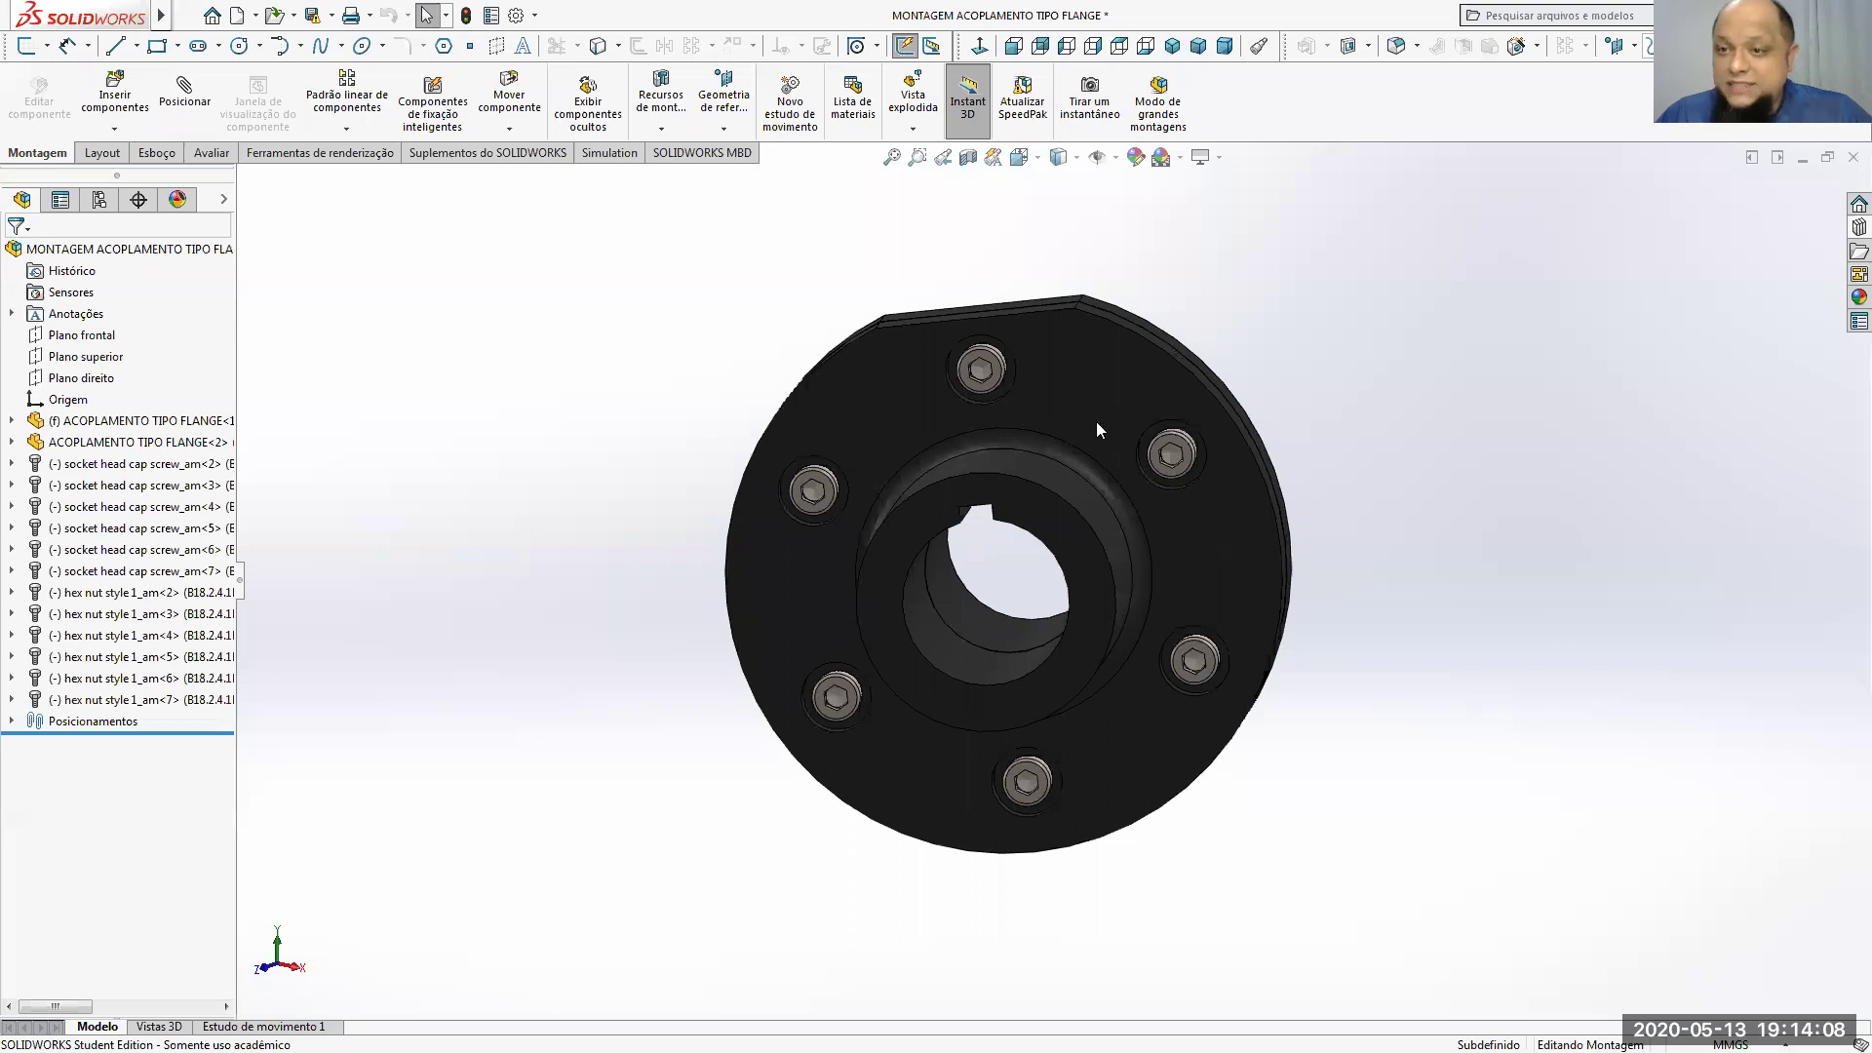
left_click(1853, 157)
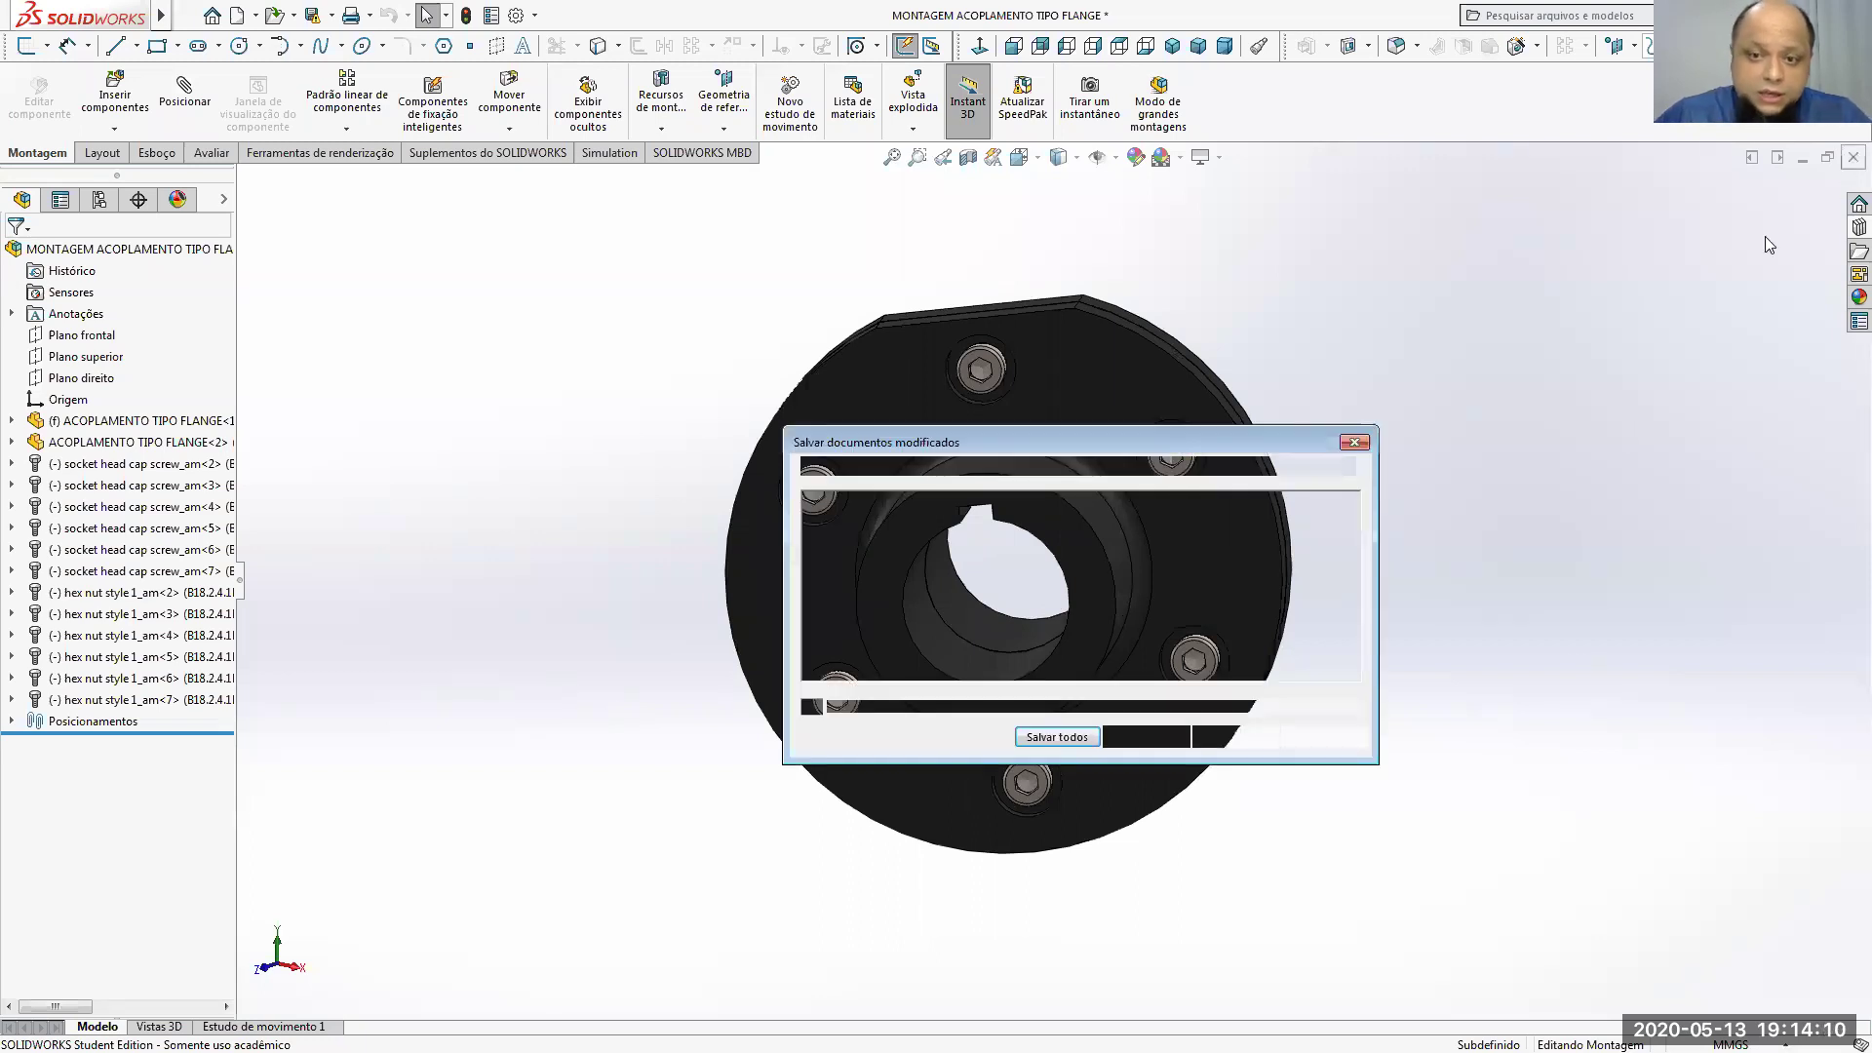
left_click(1149, 738)
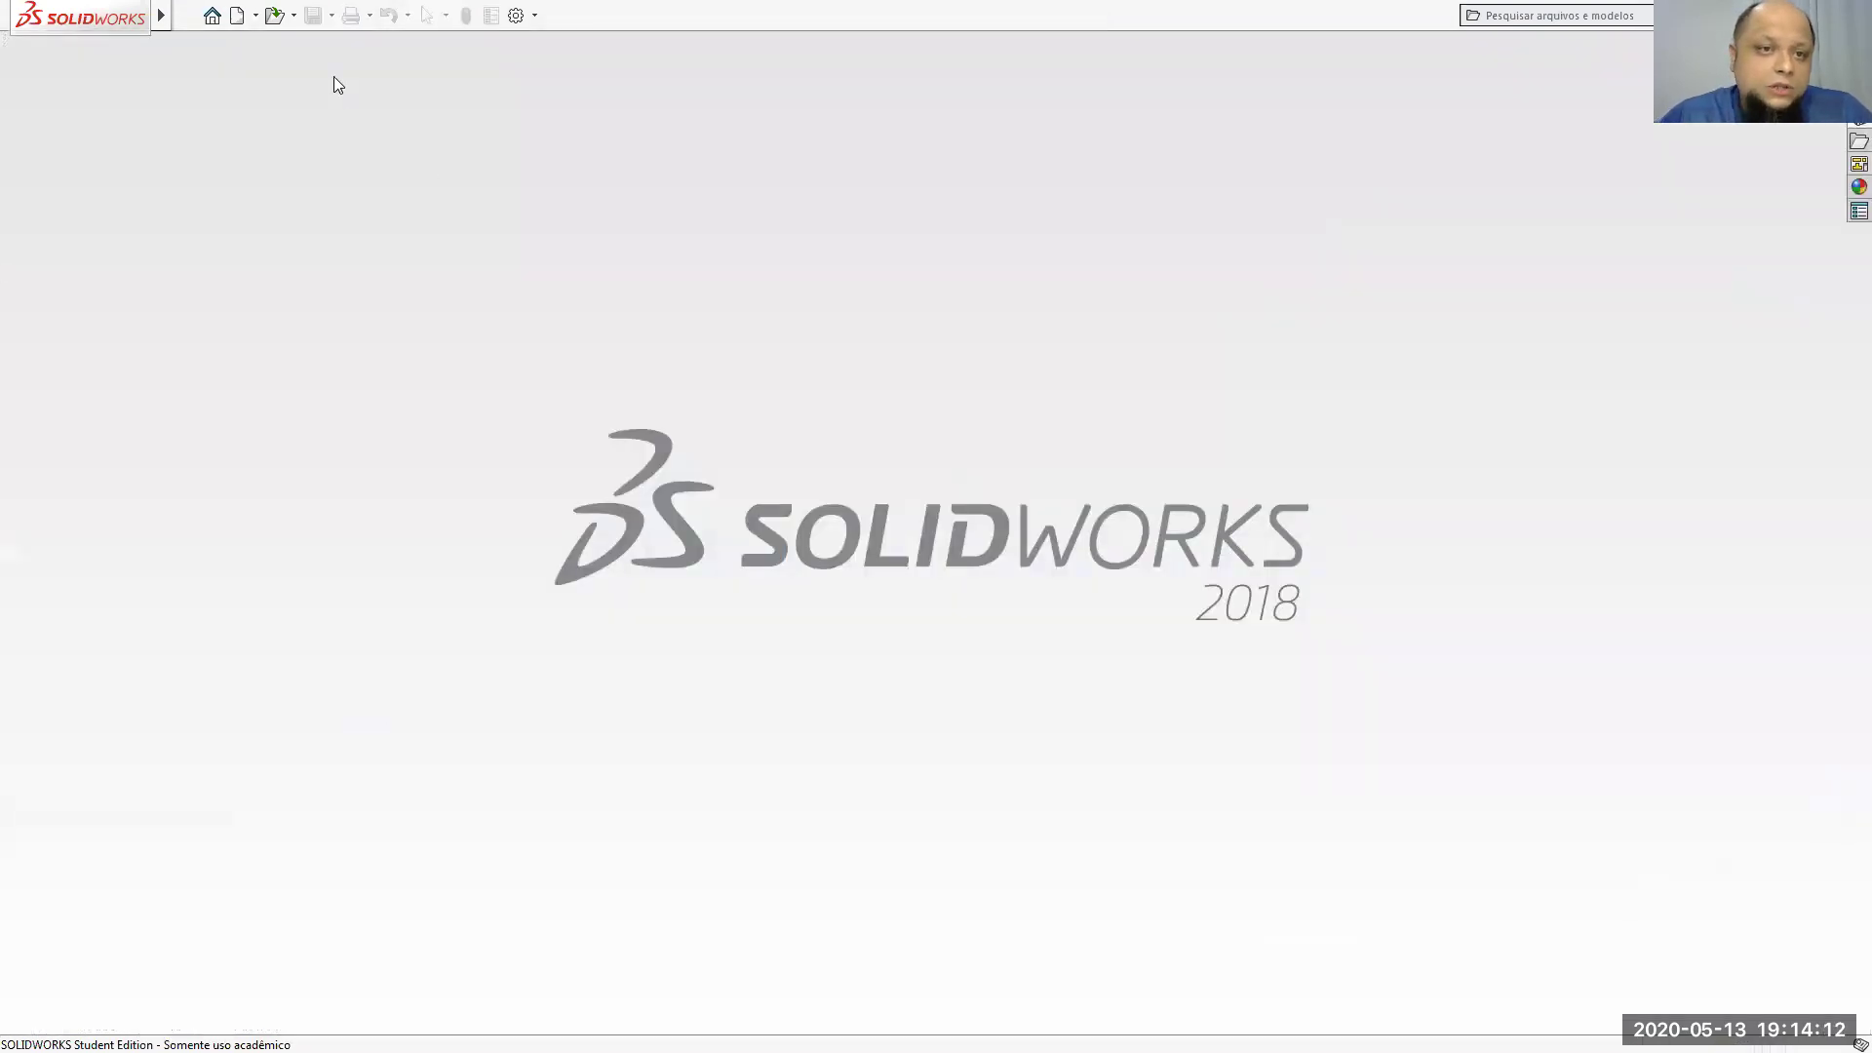
left_click(234, 18)
left_click(646, 478)
left_click(993, 814)
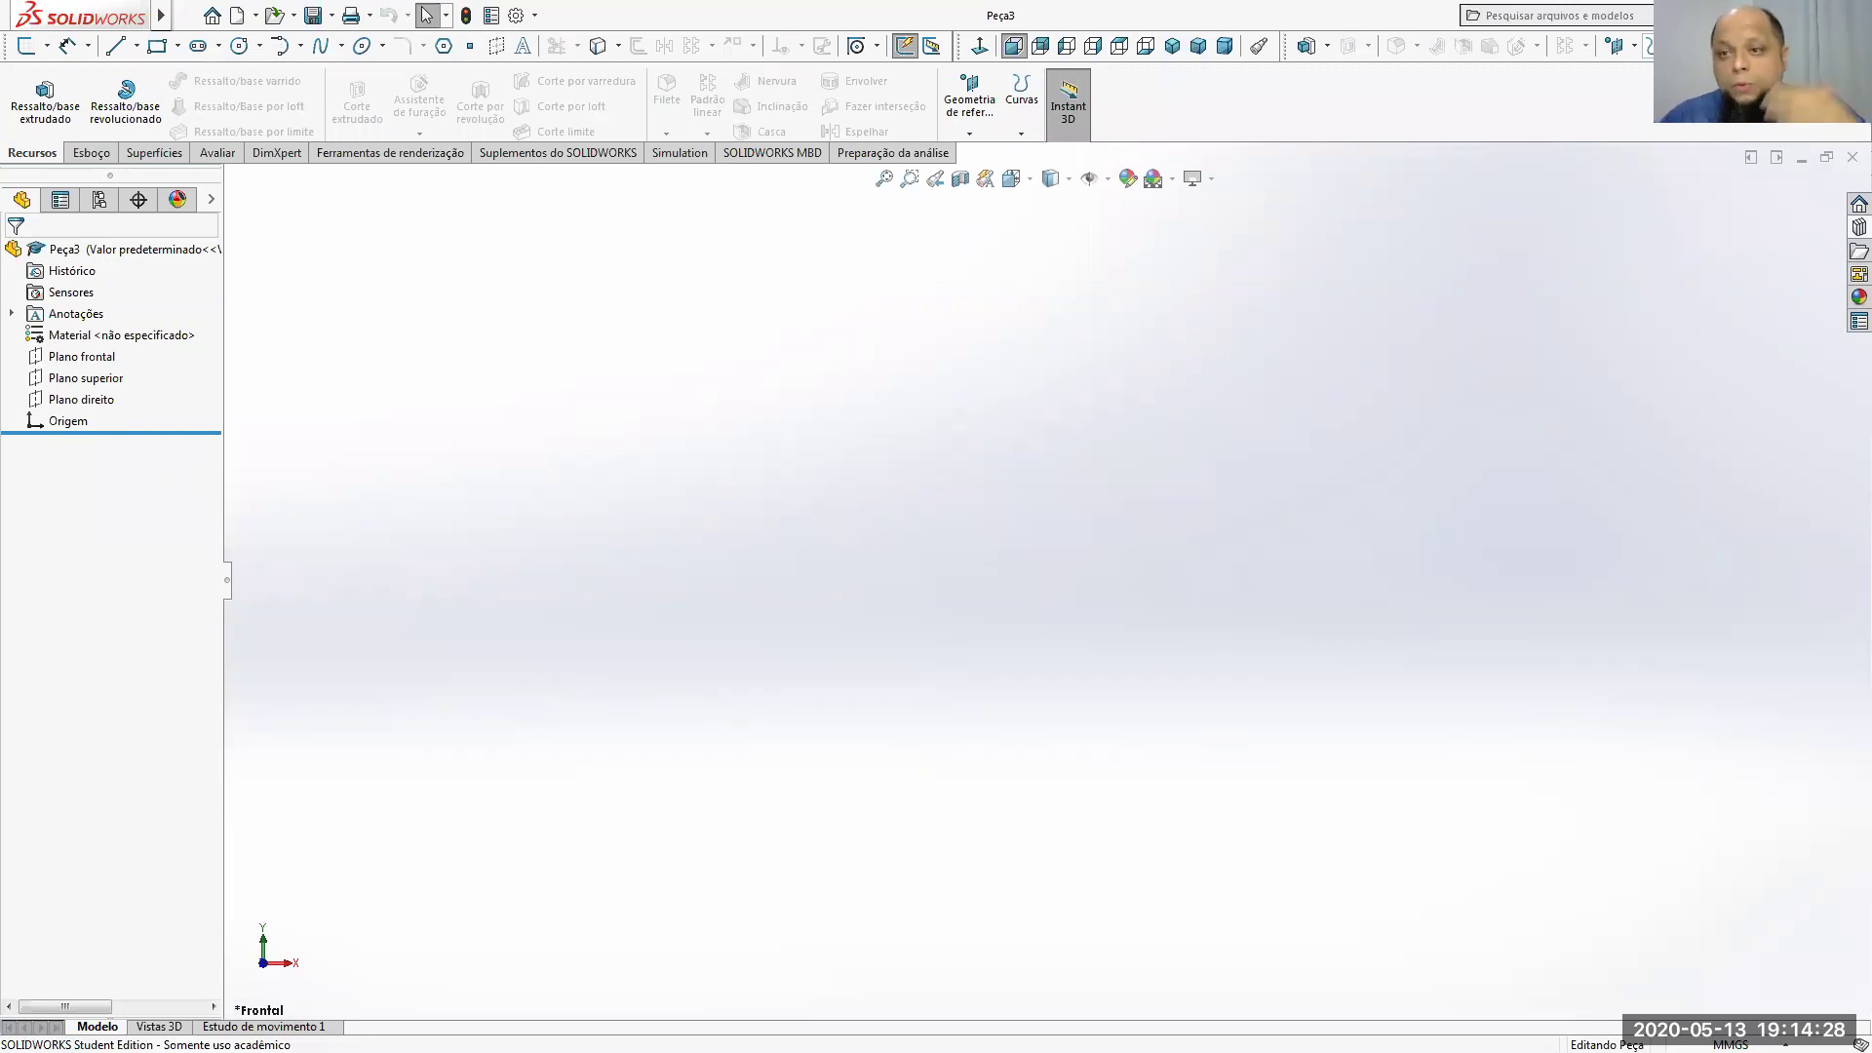
Step: Check the flange drawing in Adobe Acrobat Reader, return to SOLIDWORKS and start a sketch on the front plane
key("alt+Tab")
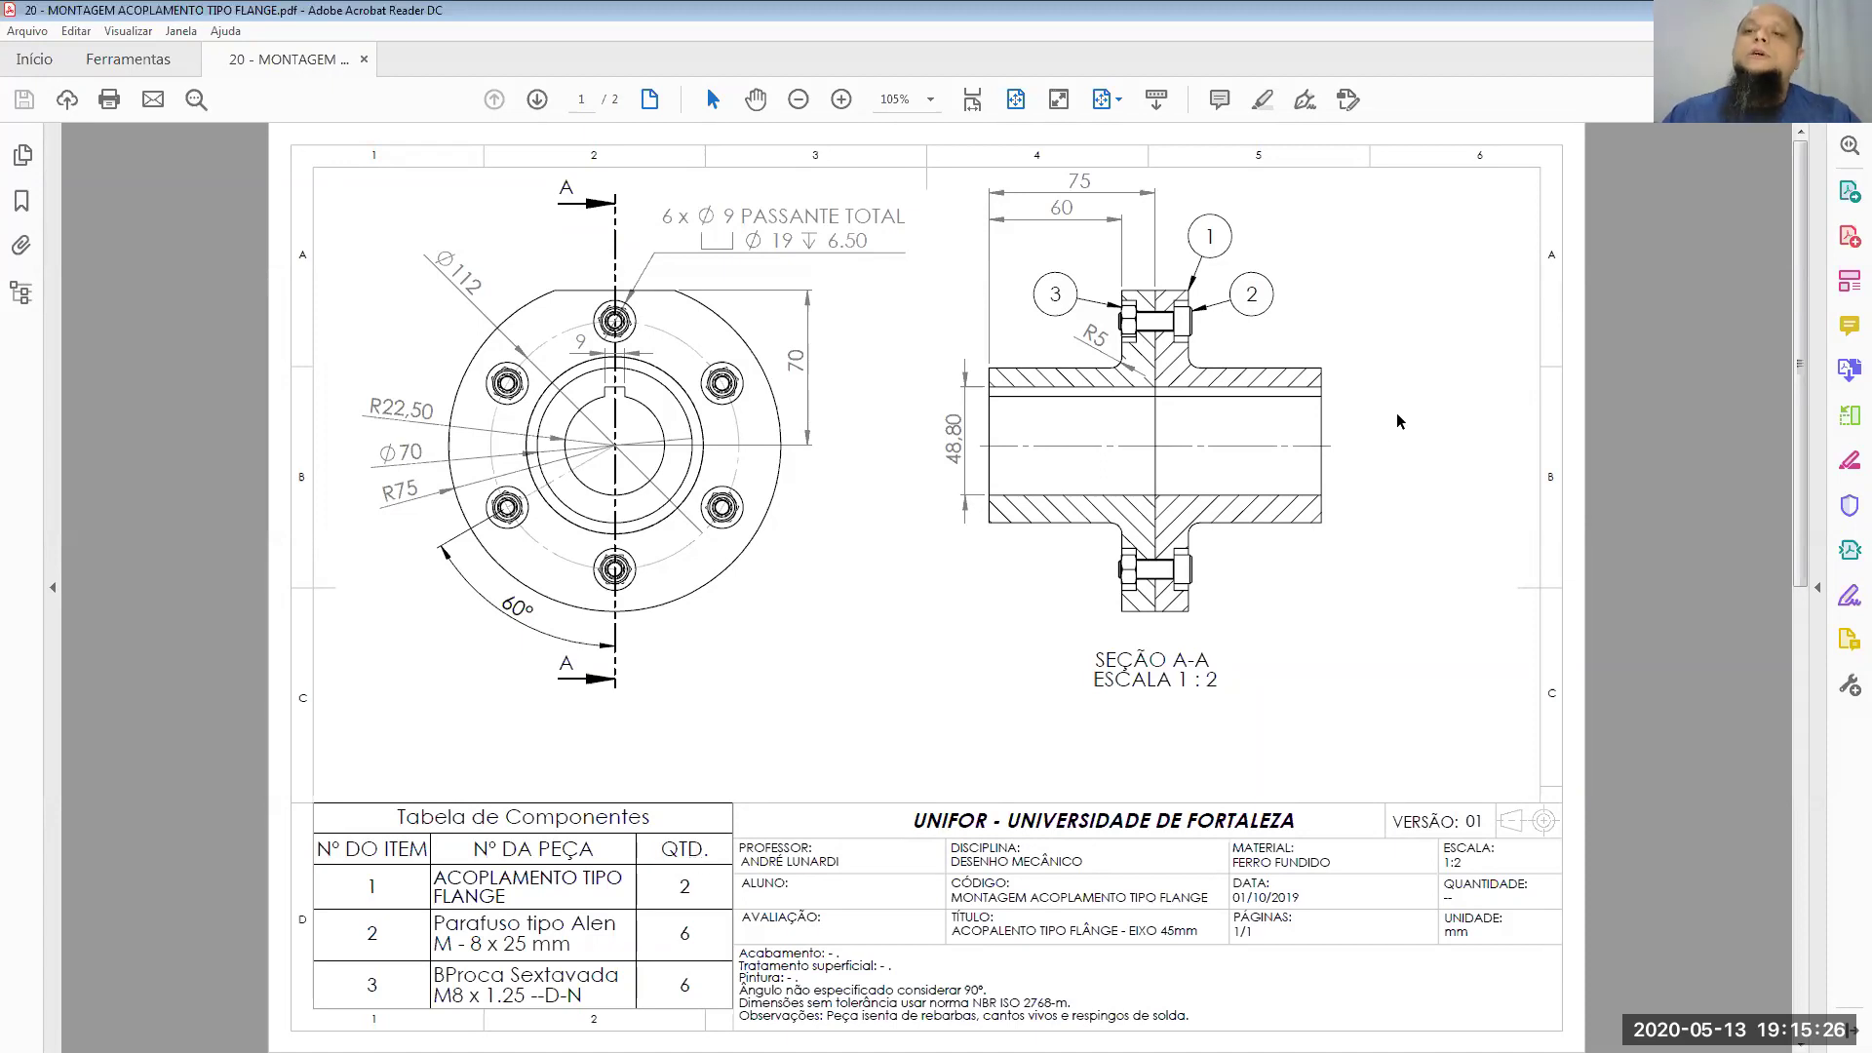
key("alt+Tab")
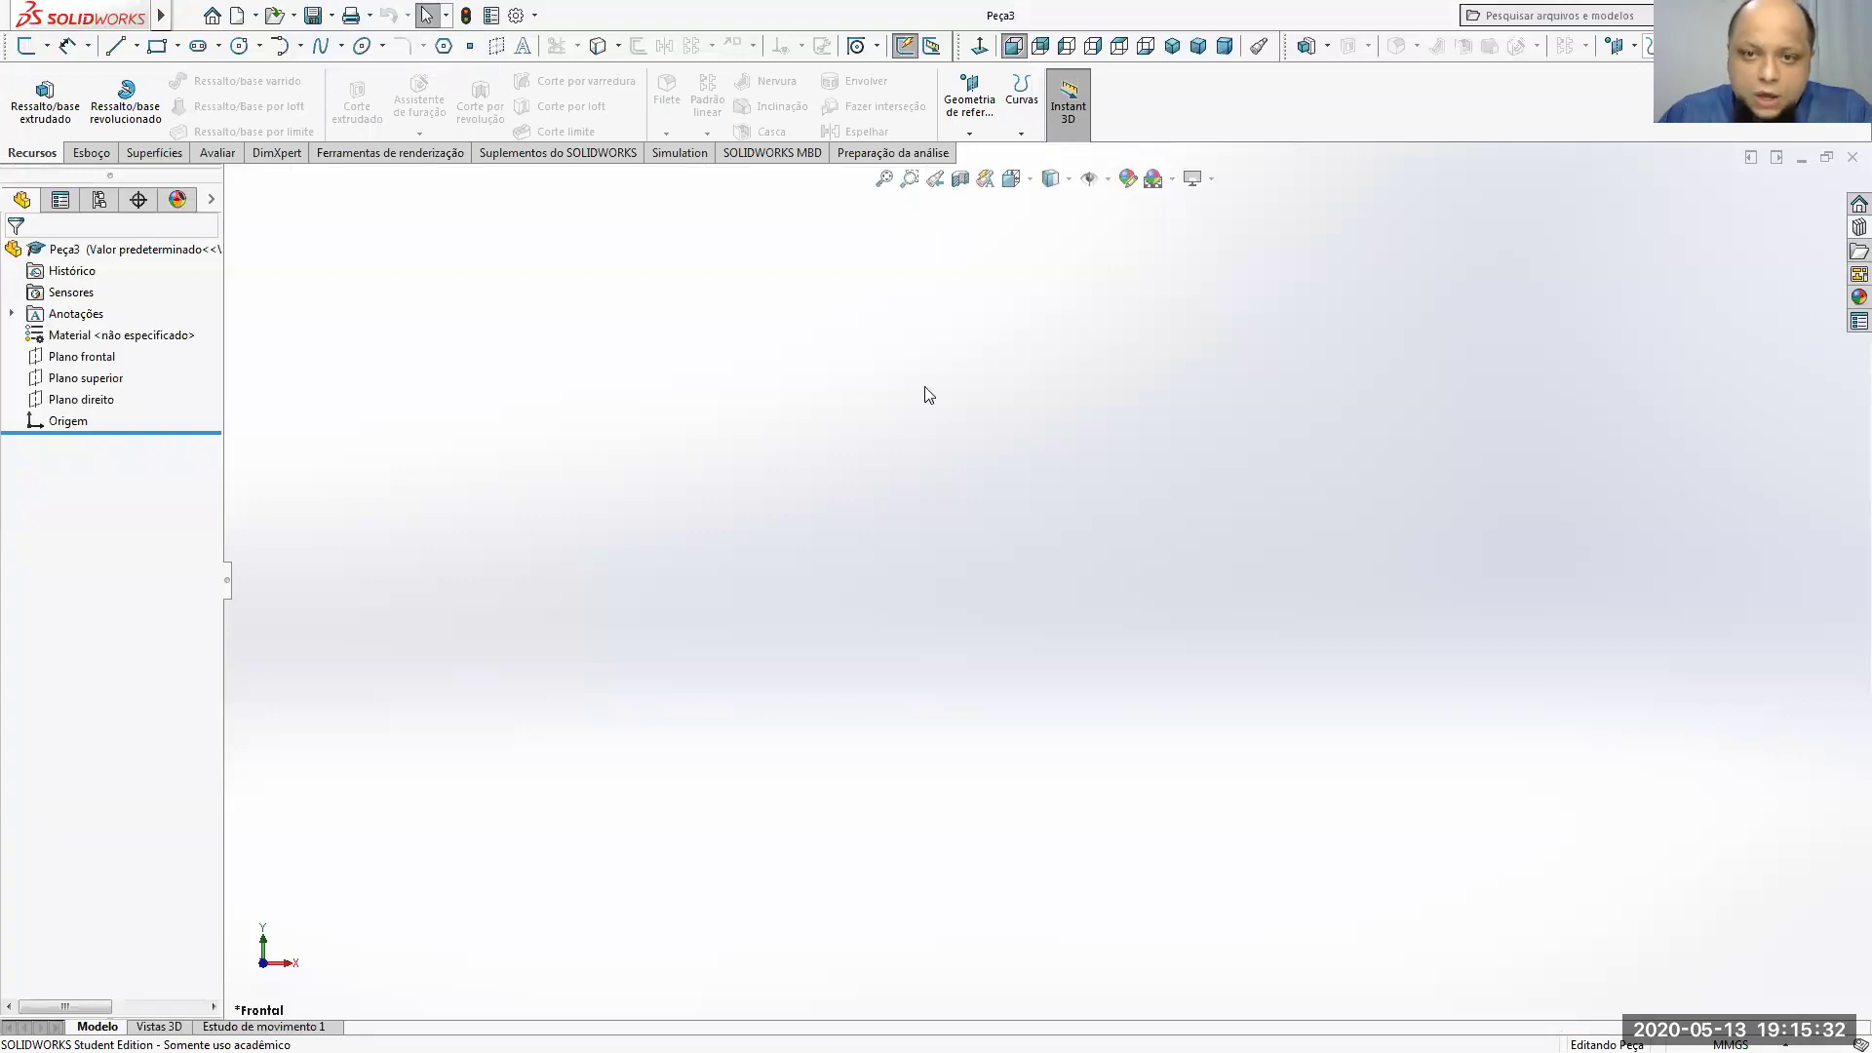
left_click(1012, 180)
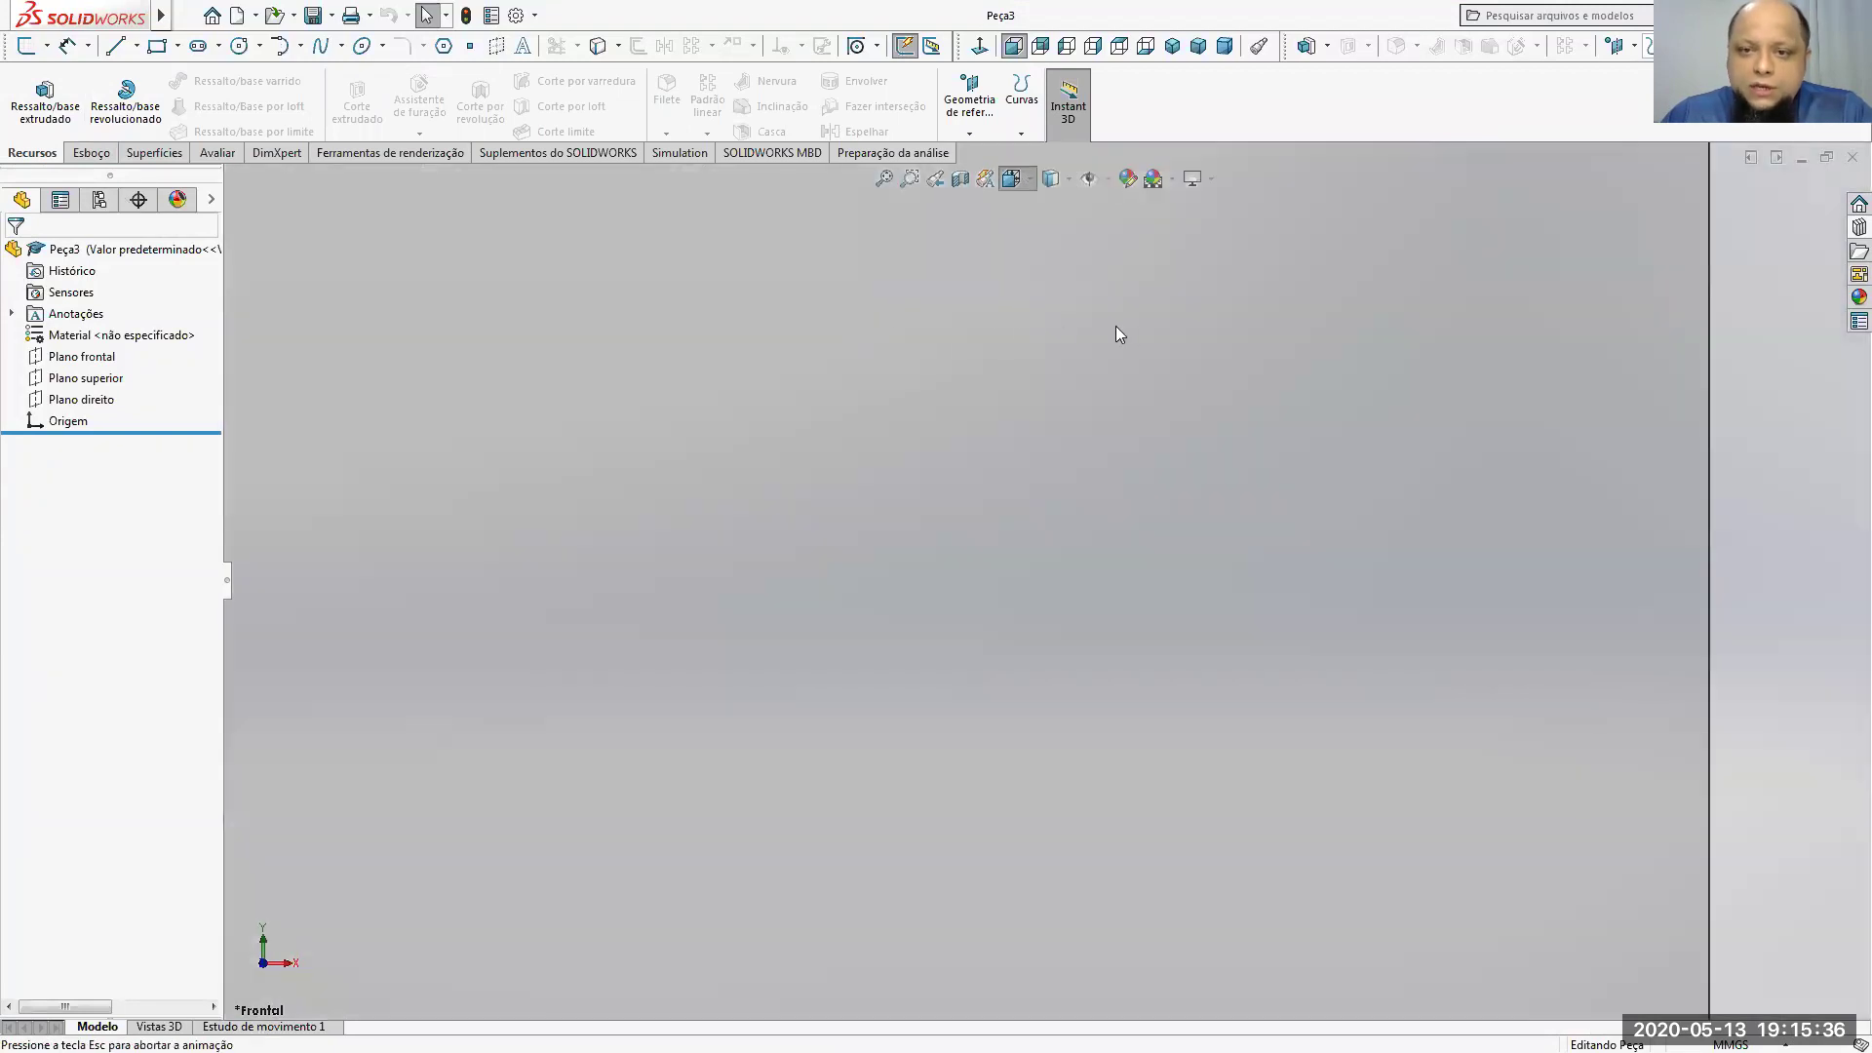
left_click(1119, 238)
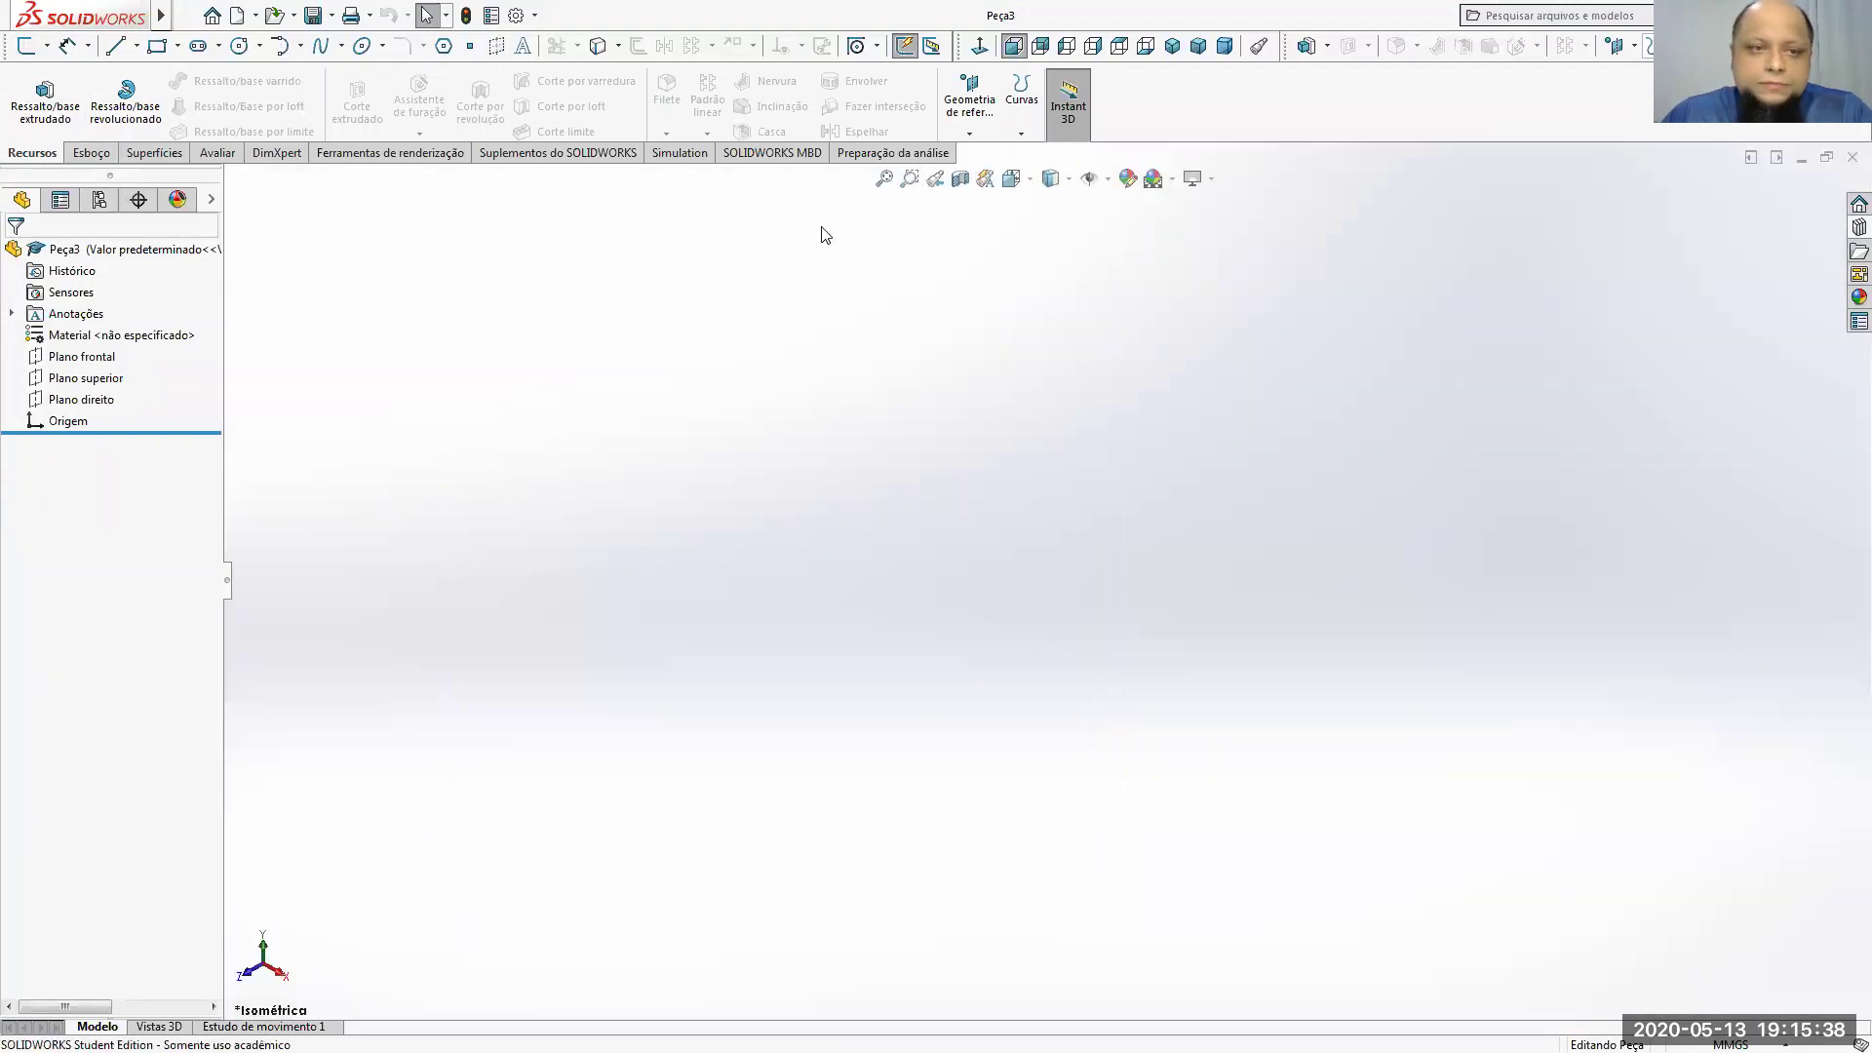
left_click(91, 153)
left_click(28, 87)
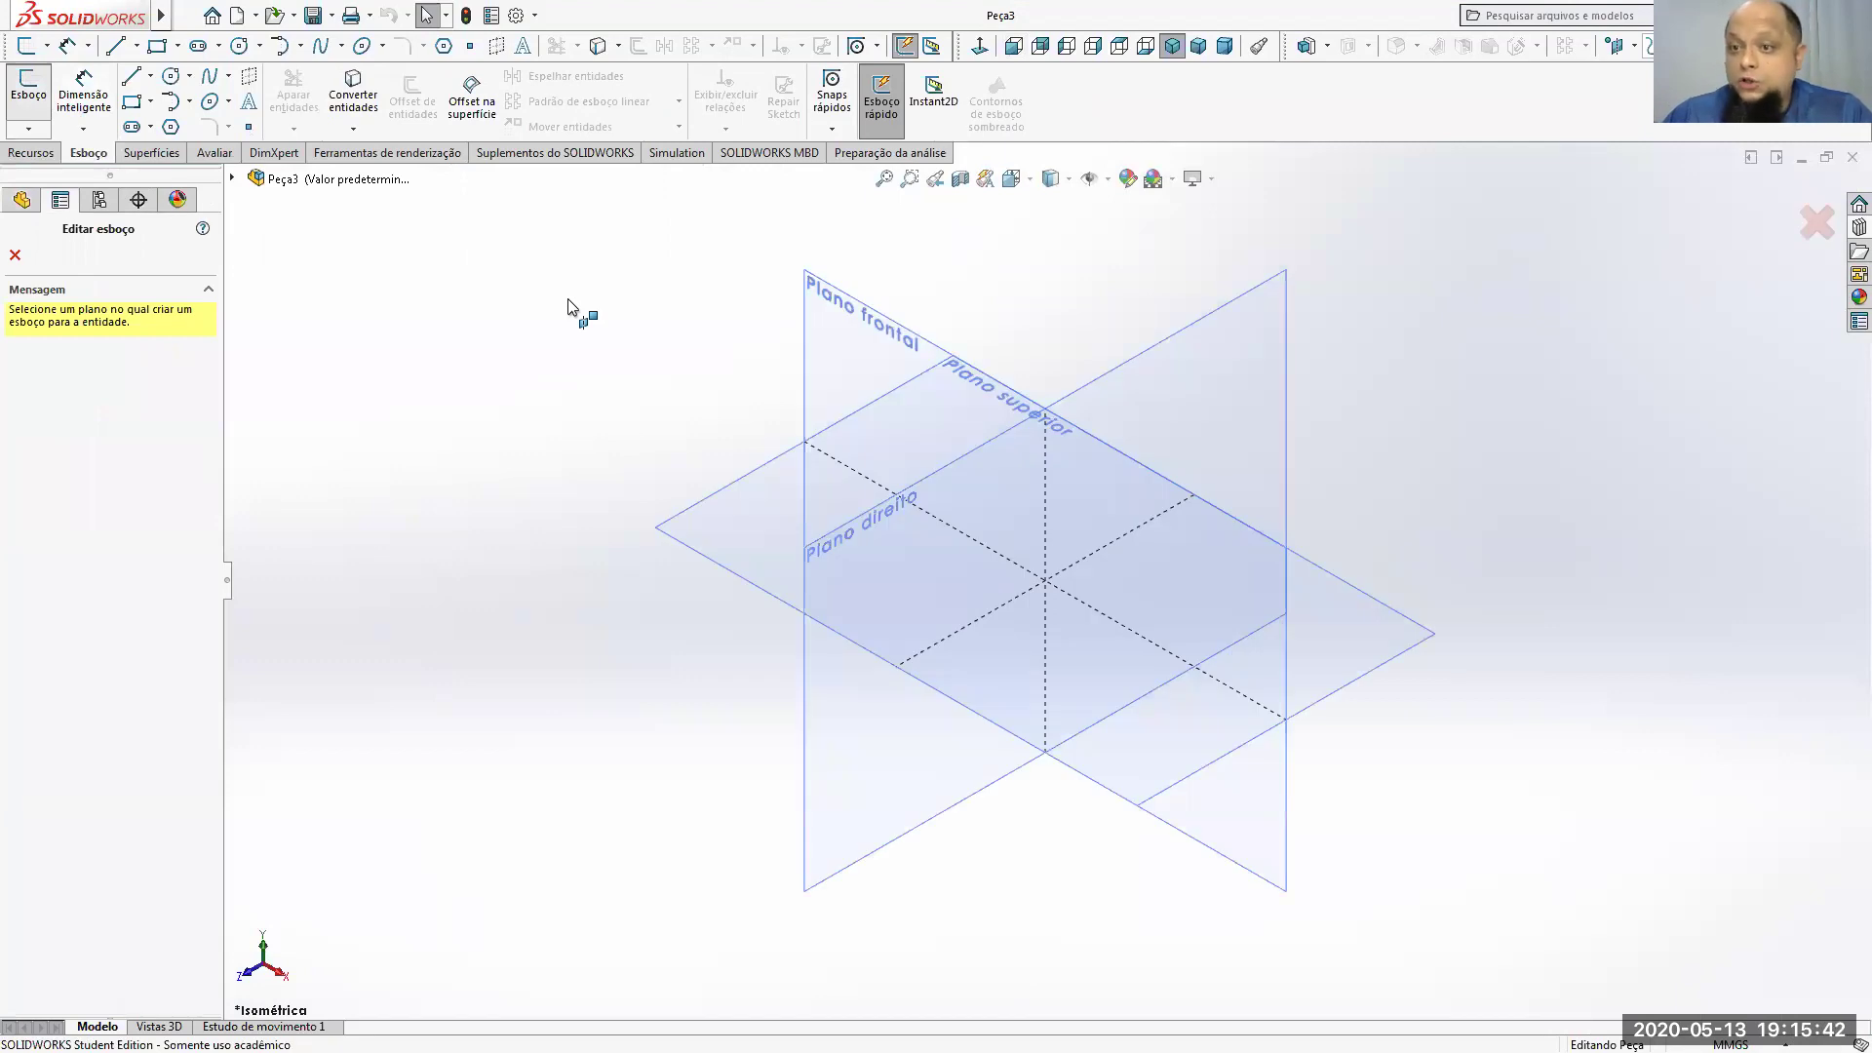
left_click(821, 329)
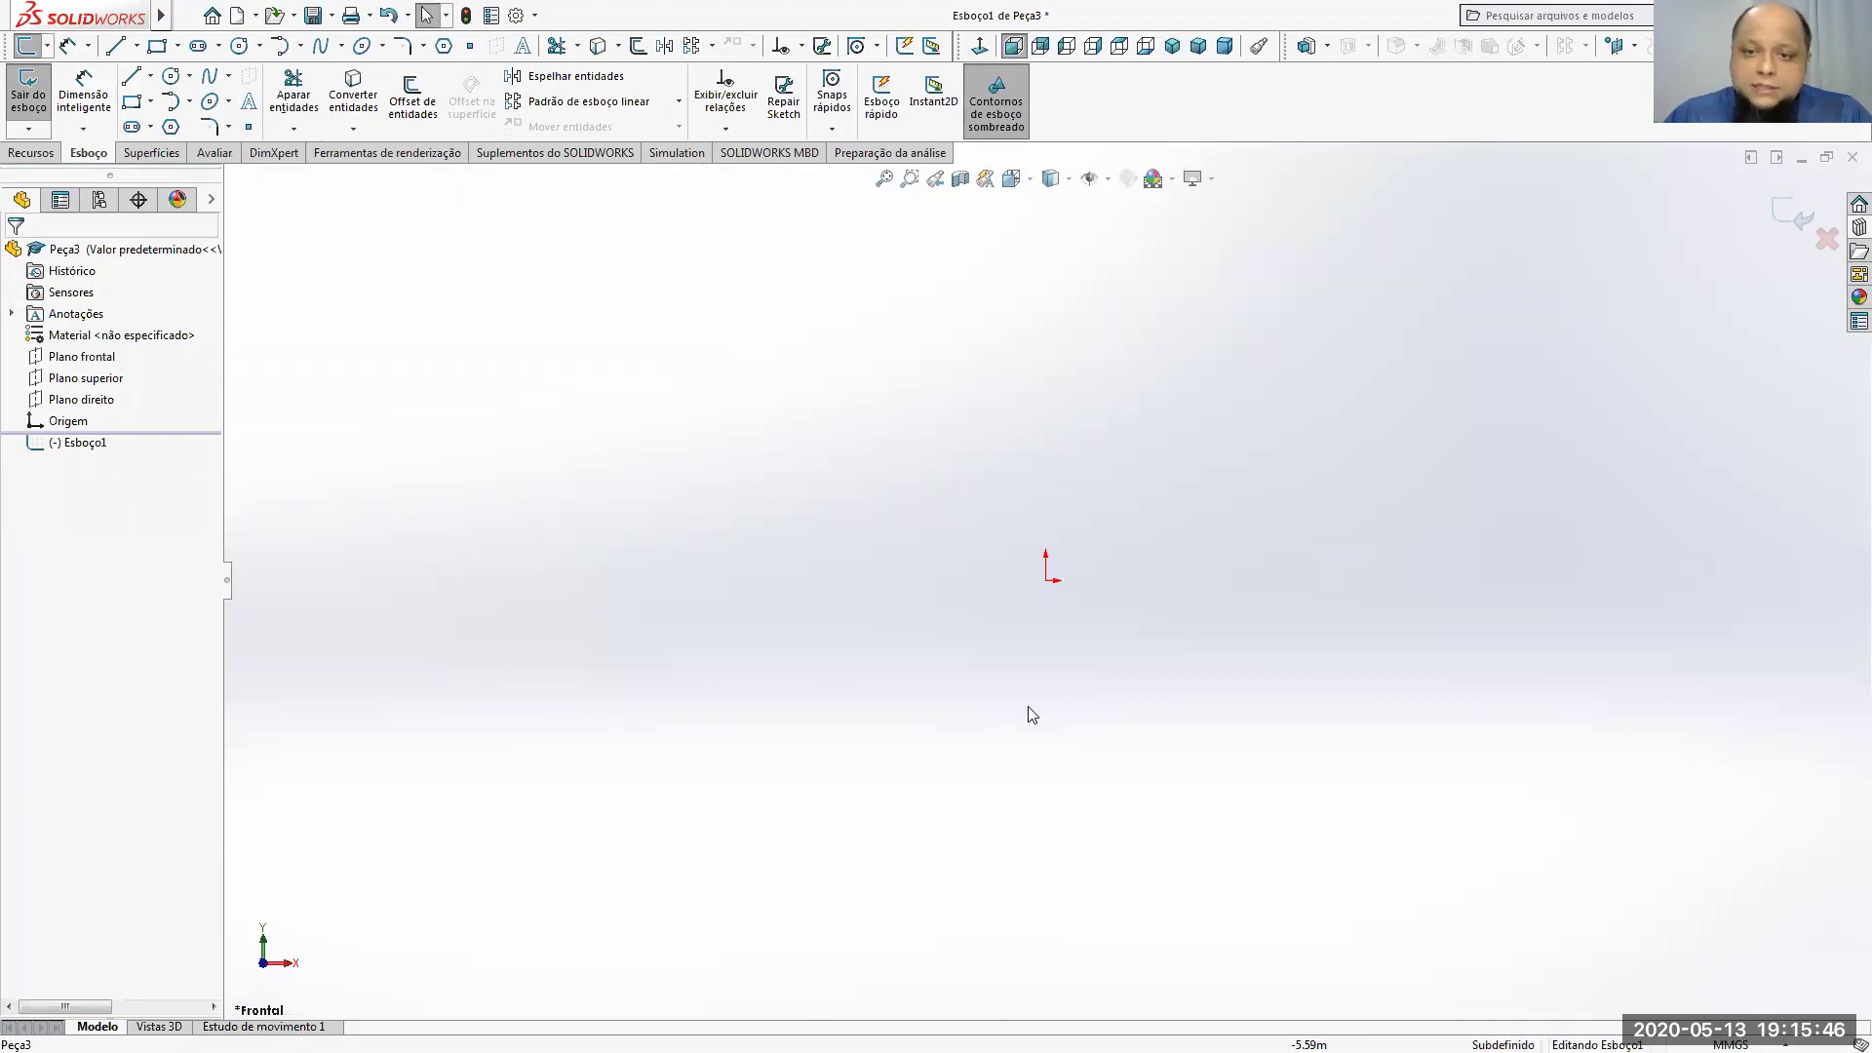
Step: Sketch a circle centred on the origin with a radius of about 62 mm
left_click(239, 46)
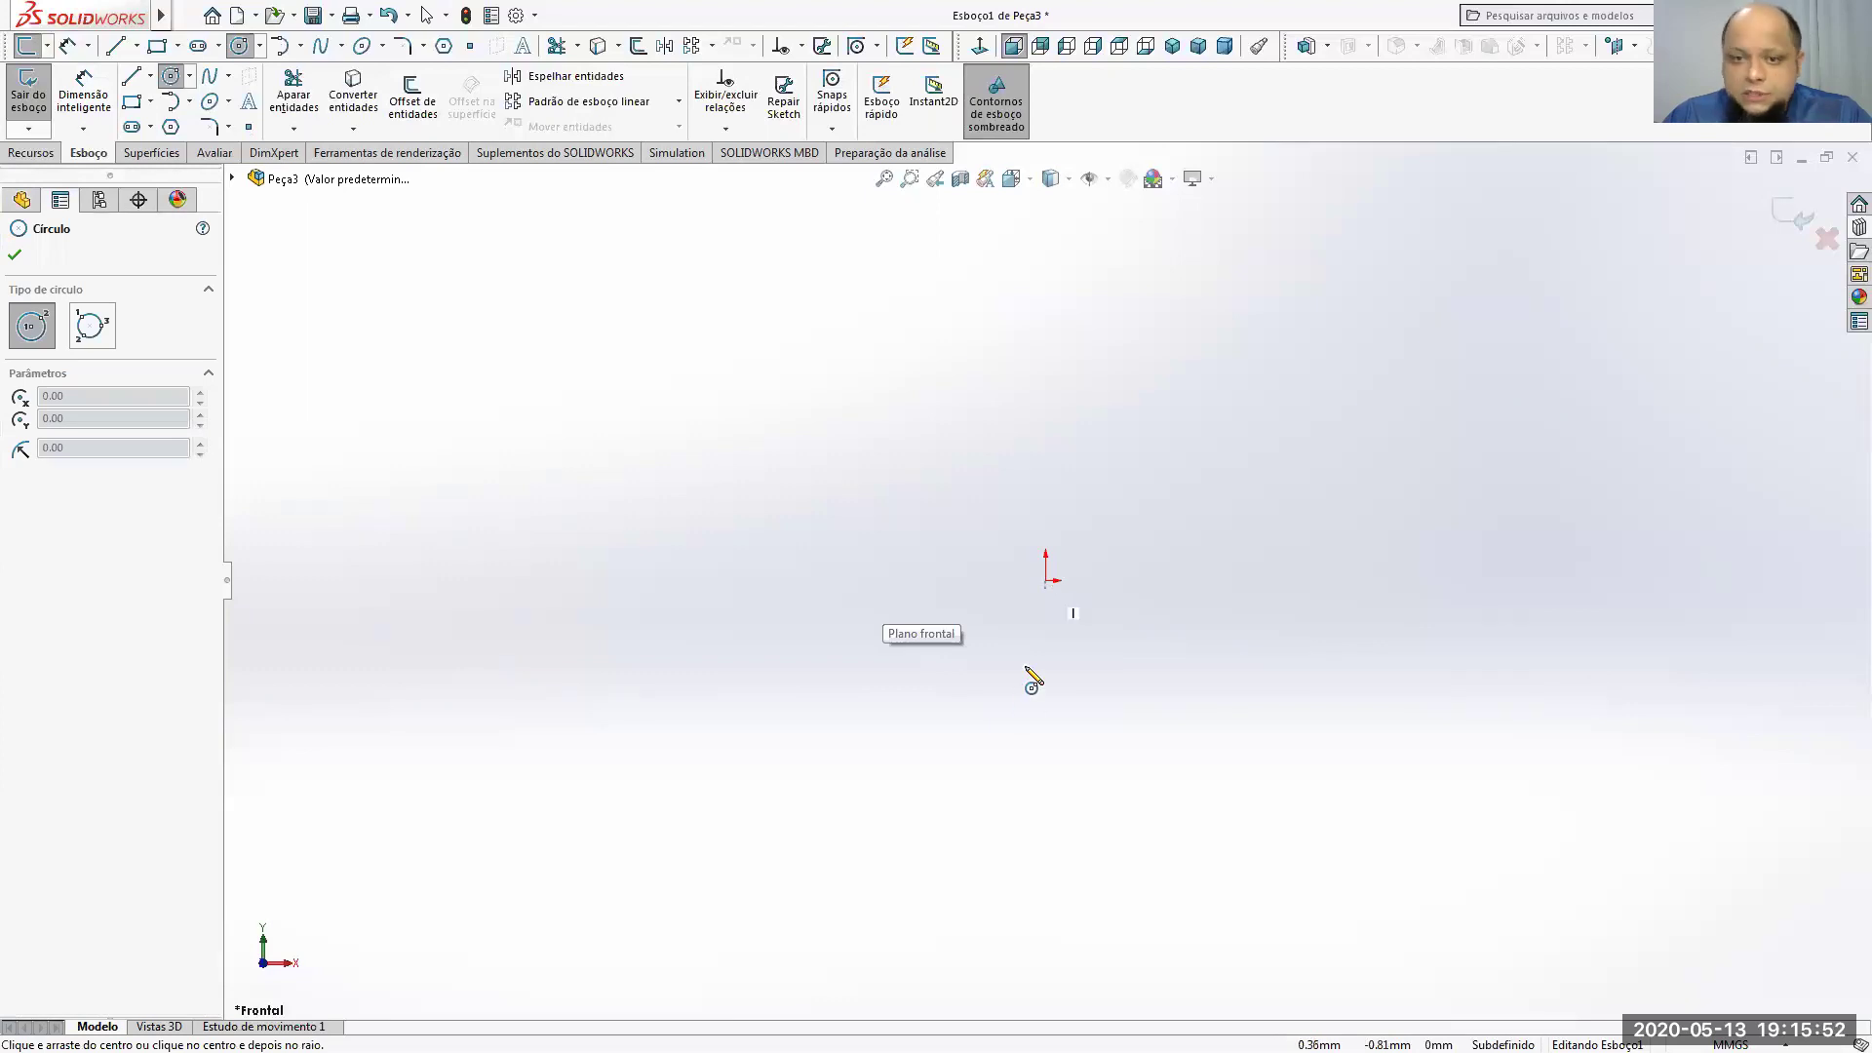
left_click(1047, 582)
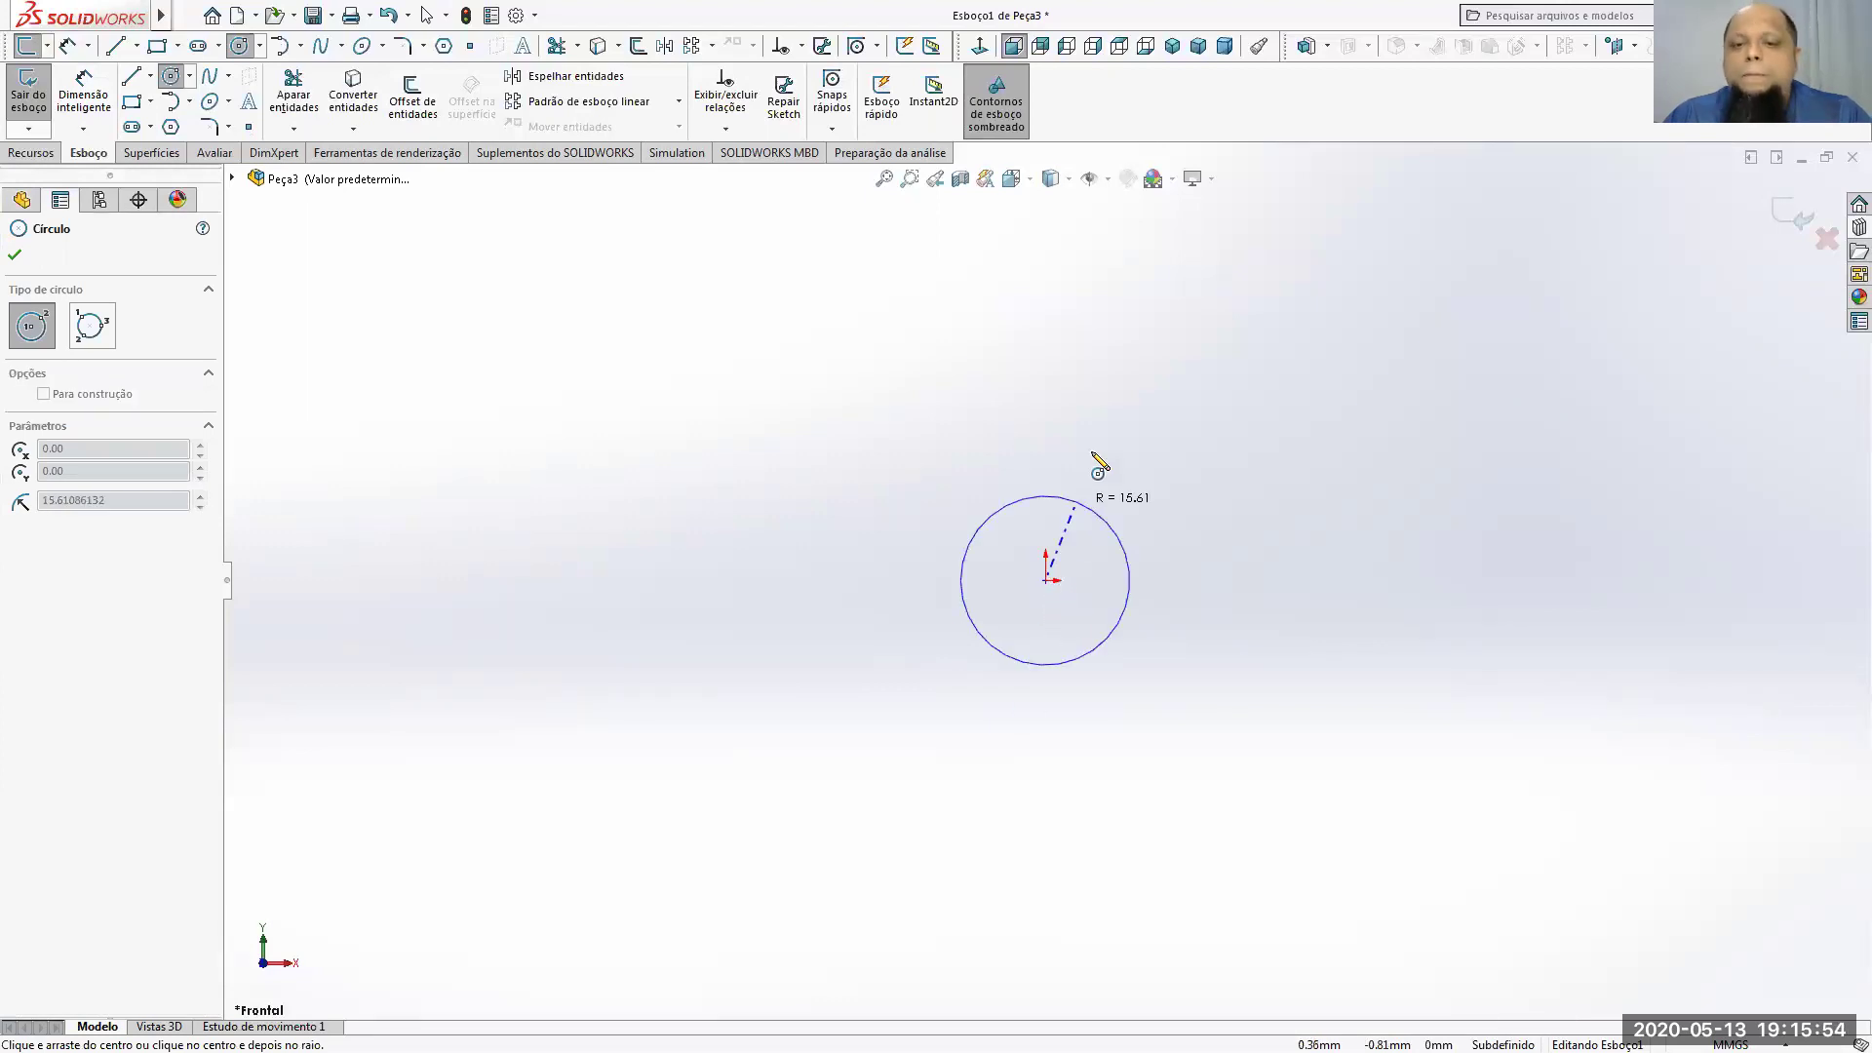
left_click(1305, 370)
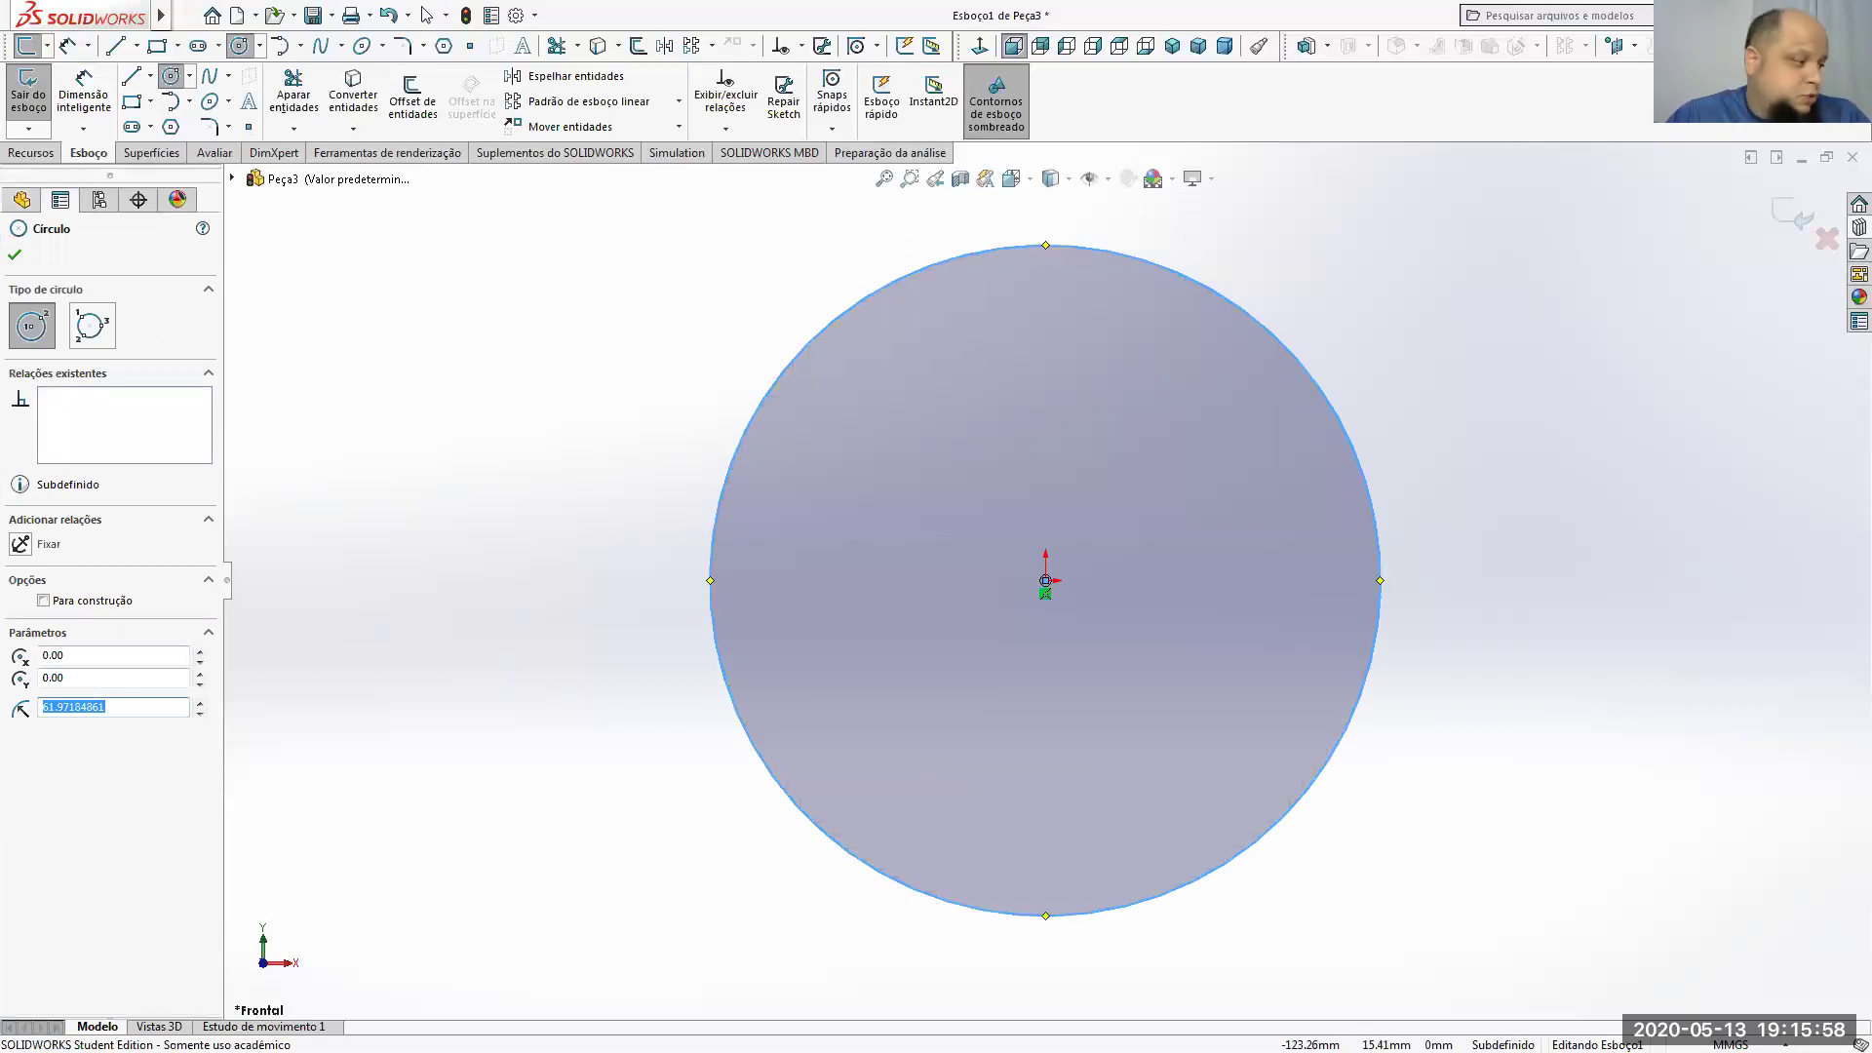
Step: Switch to the drawing in Adobe Acrobat Reader, enlarge it to 200% and highlight the flange's outer radius dimension
key("alt+Tab")
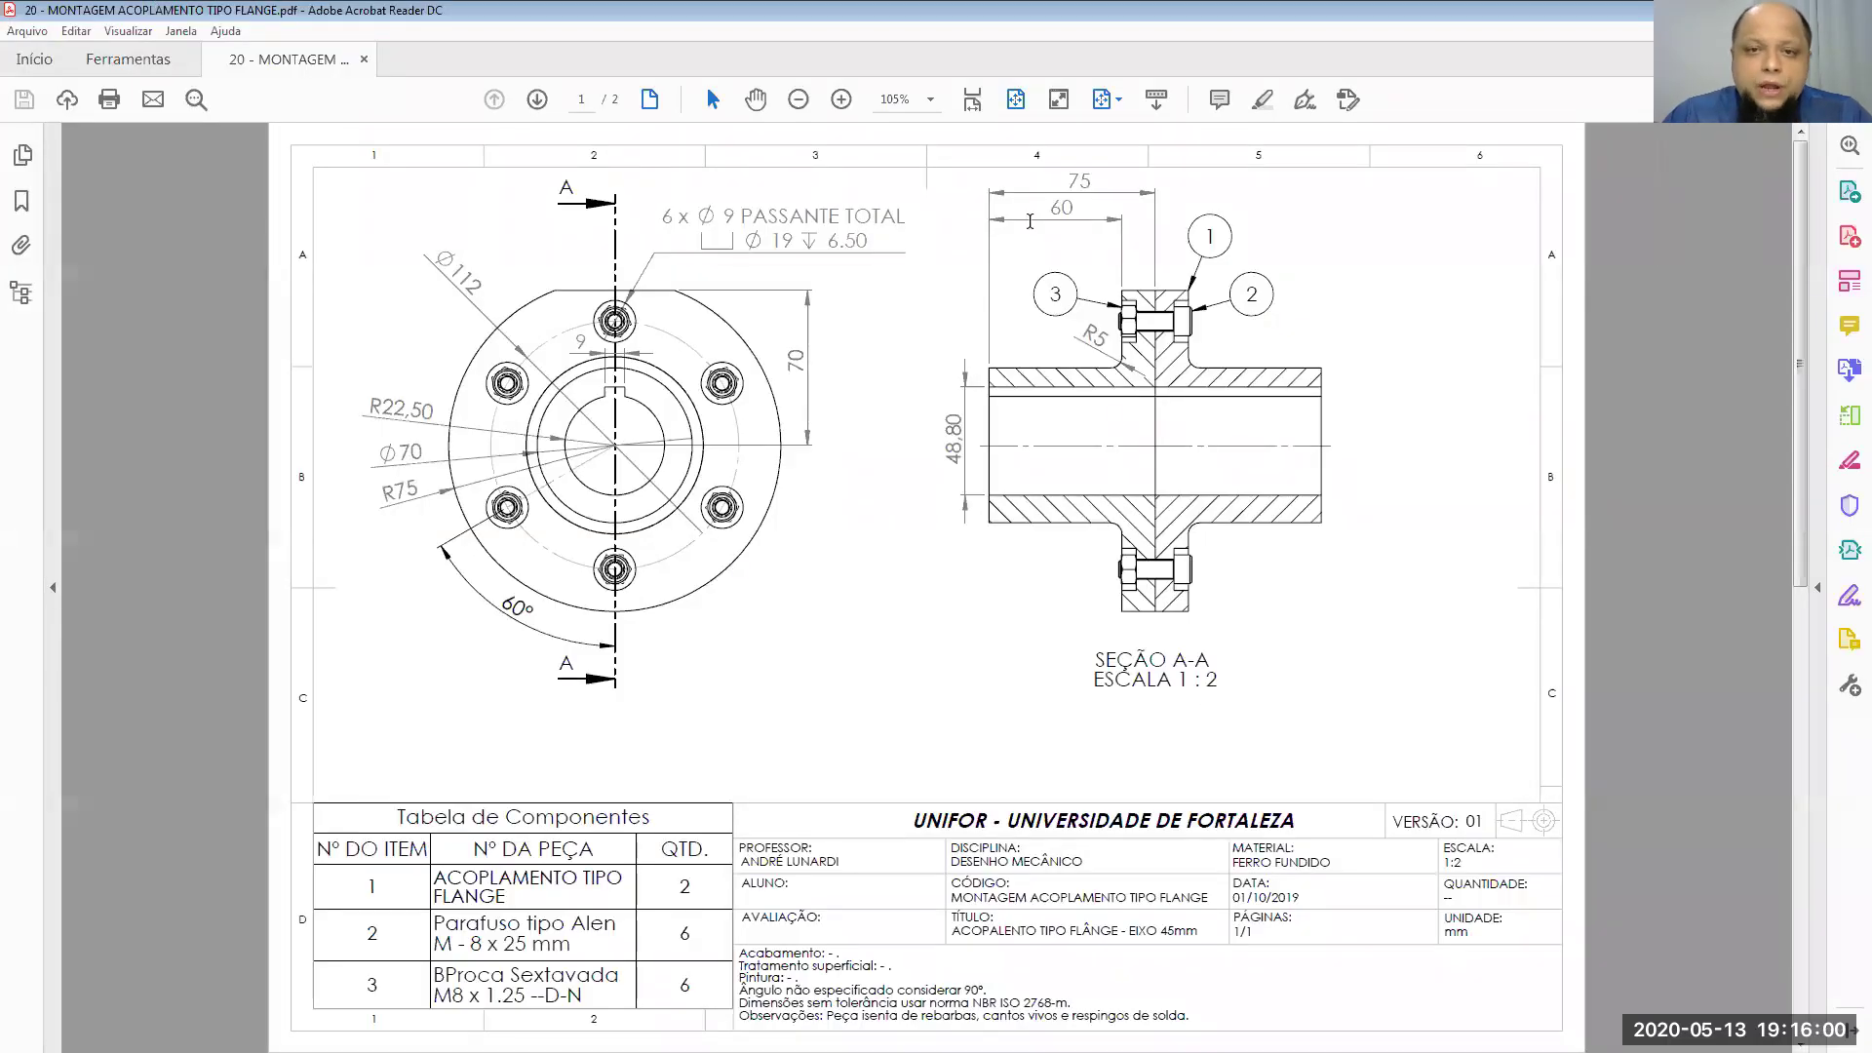
left_click(930, 99)
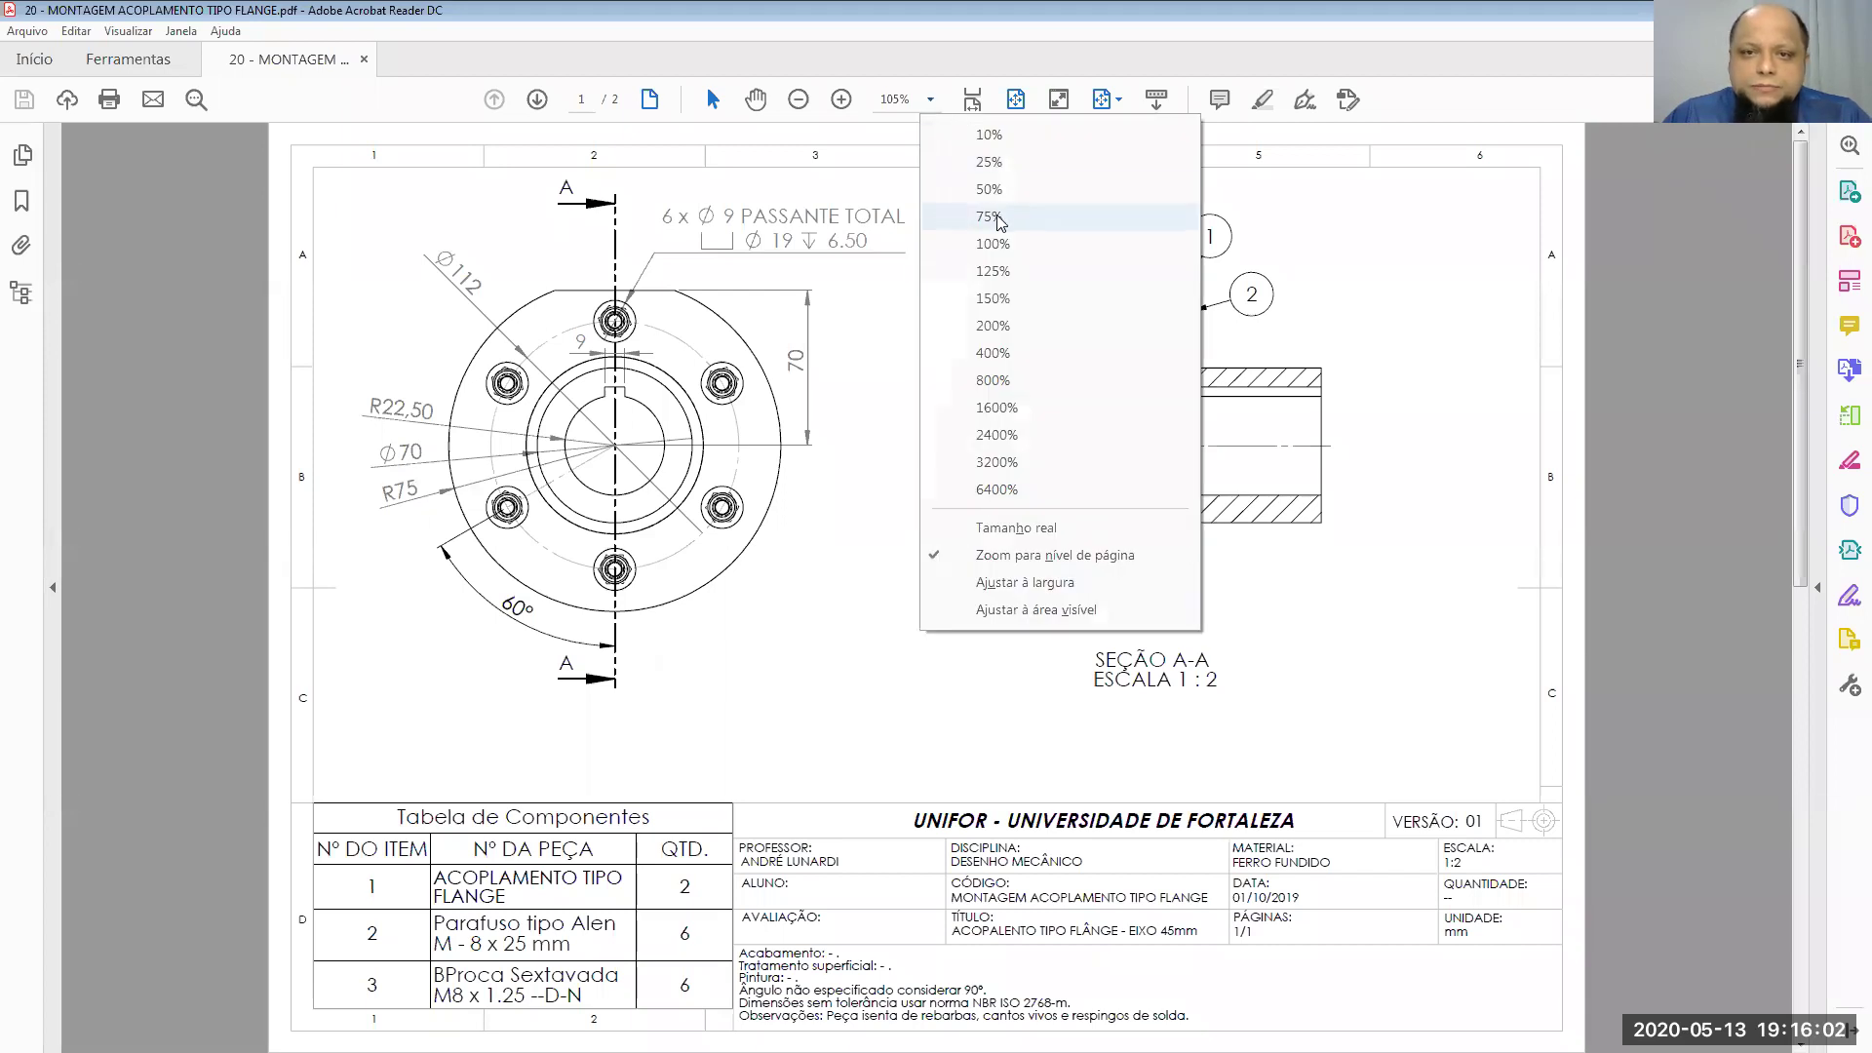
left_click(995, 272)
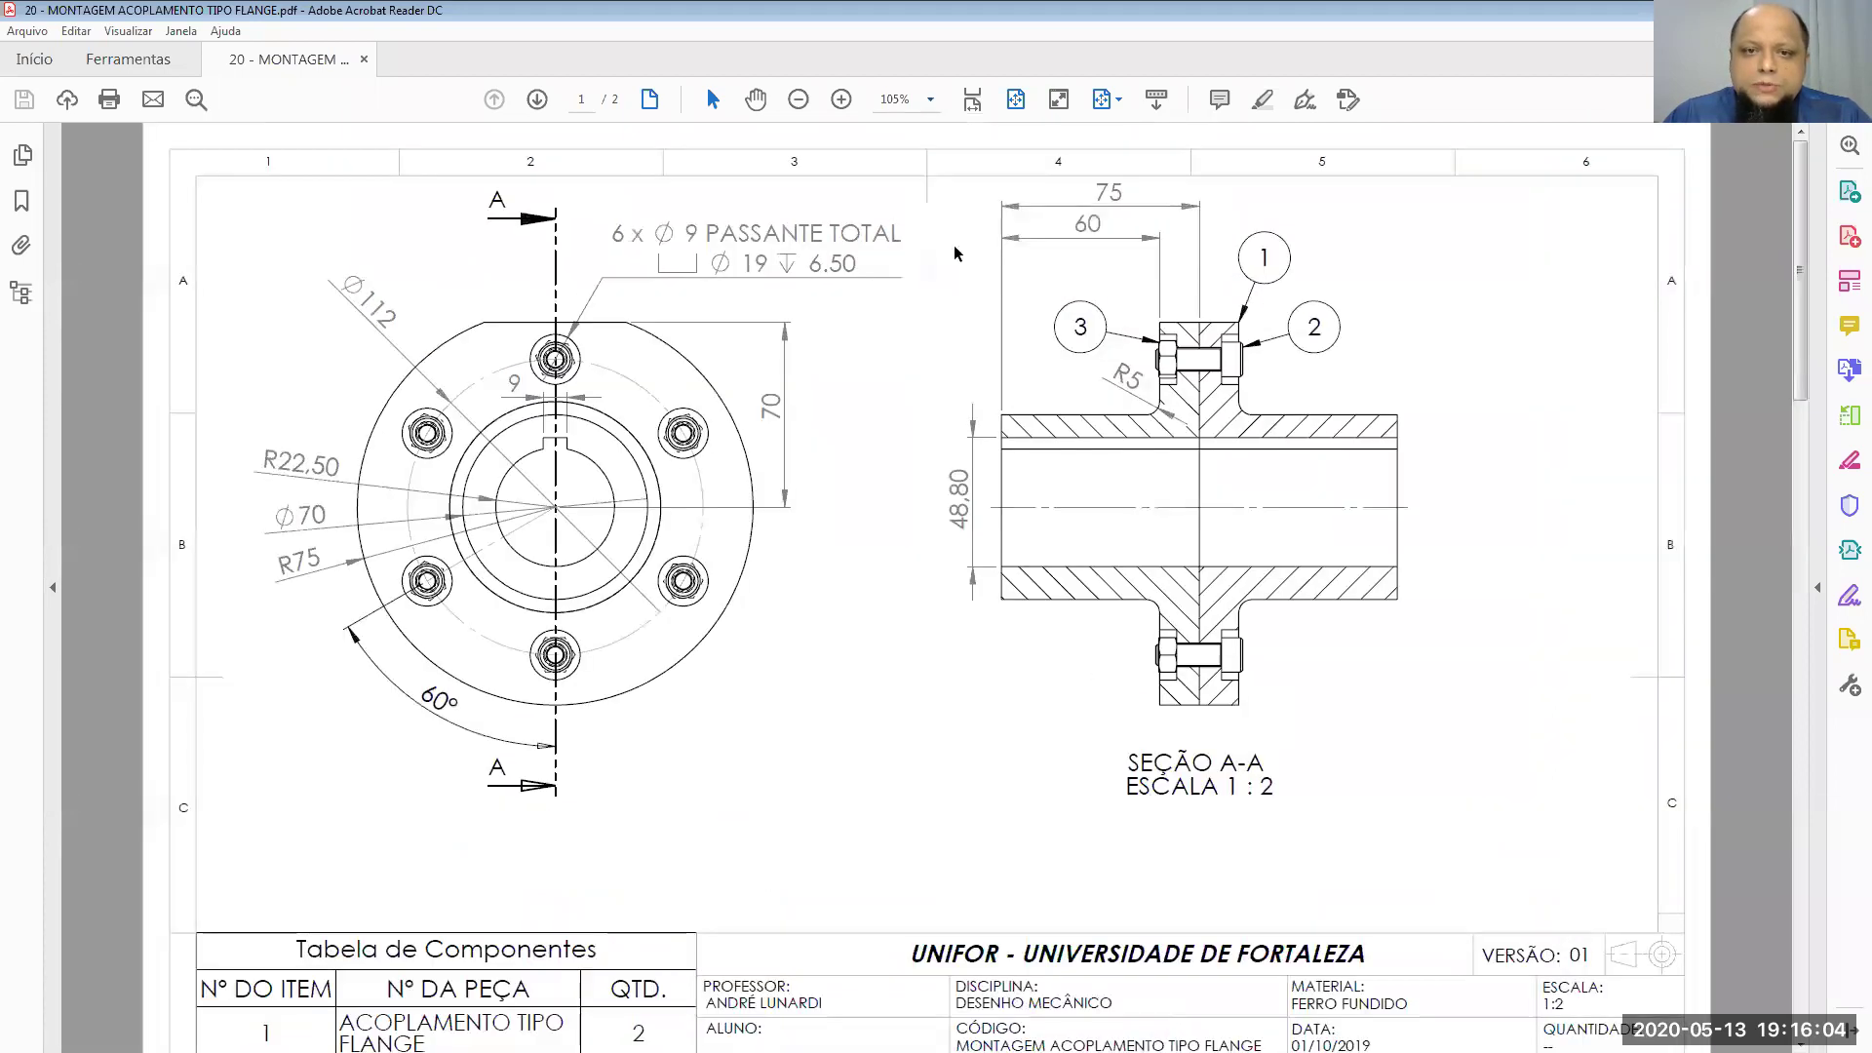
left_click(989, 325)
scroll(825, 457, "down", 2)
scroll(825, 456, "down", 2)
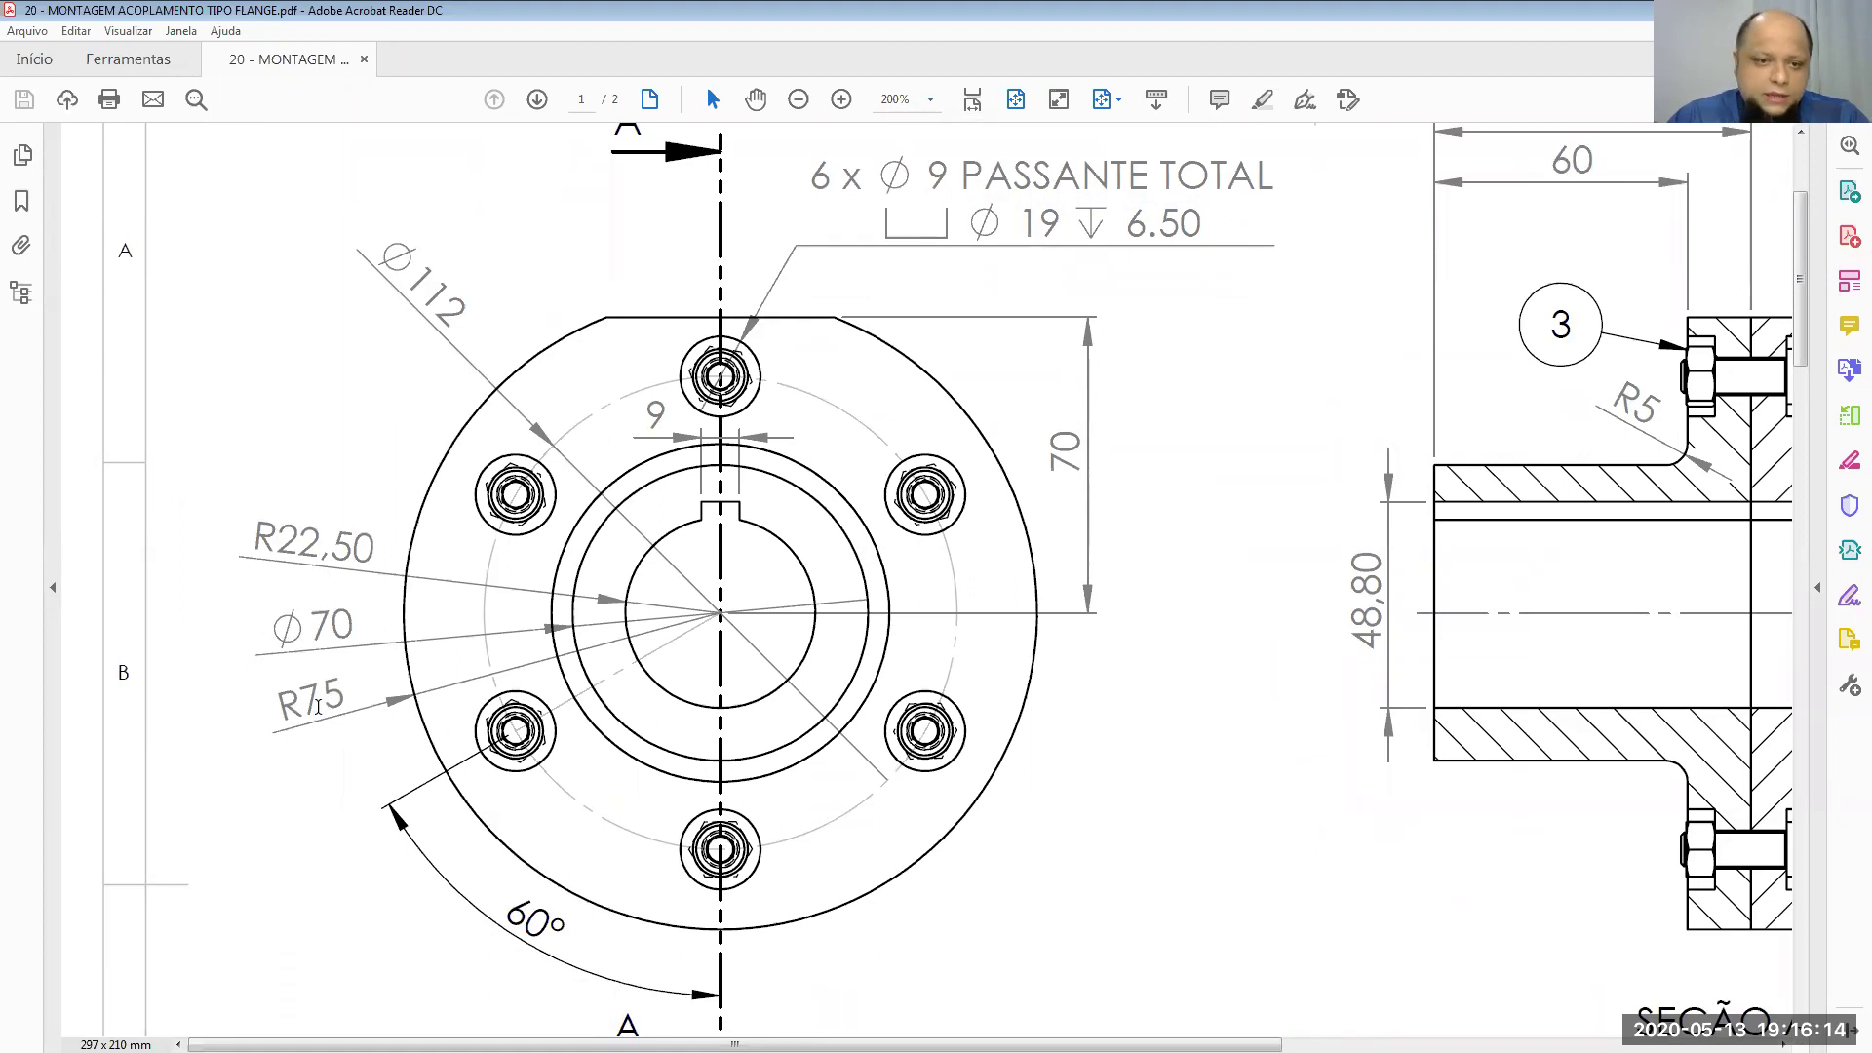
left_click_drag(280, 706, 349, 704)
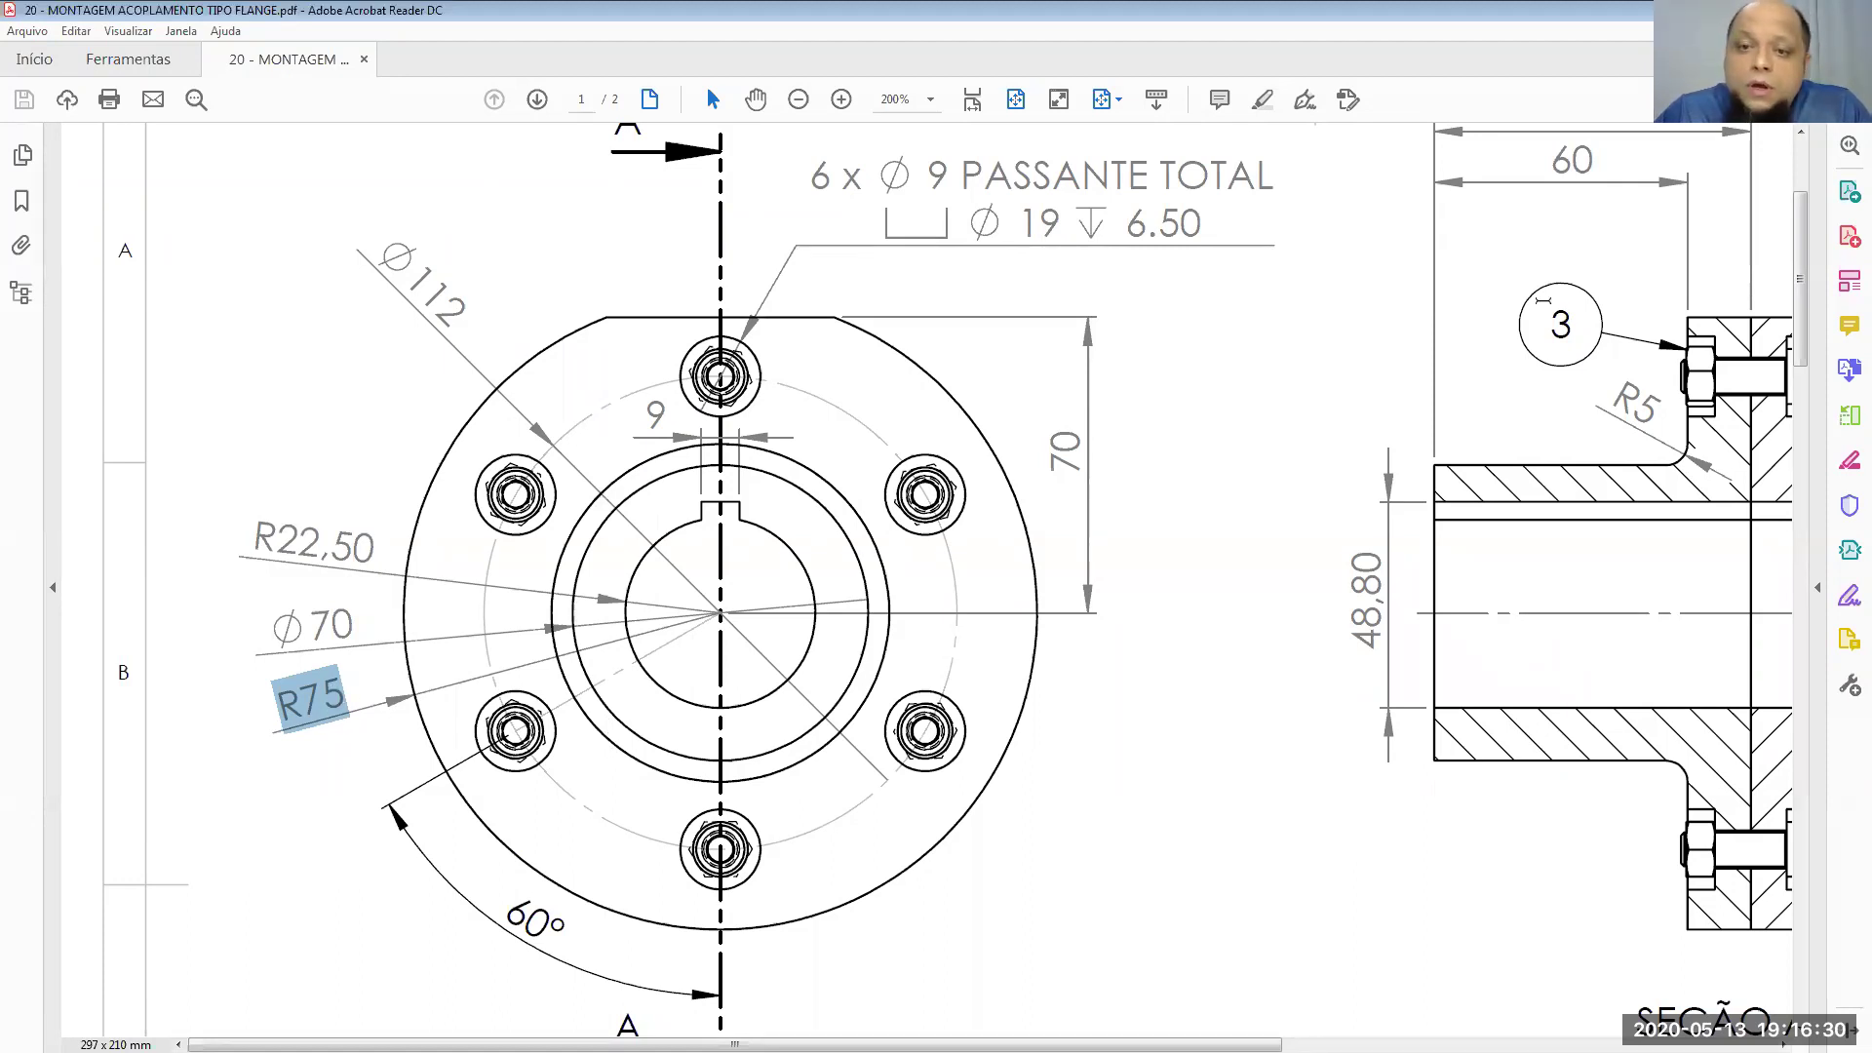
Step: Return to SOLIDWORKS and dimension the circle's diameter as 75*2, for 150 mm
key("alt+Tab")
right_click_drag(989, 545, 990, 513)
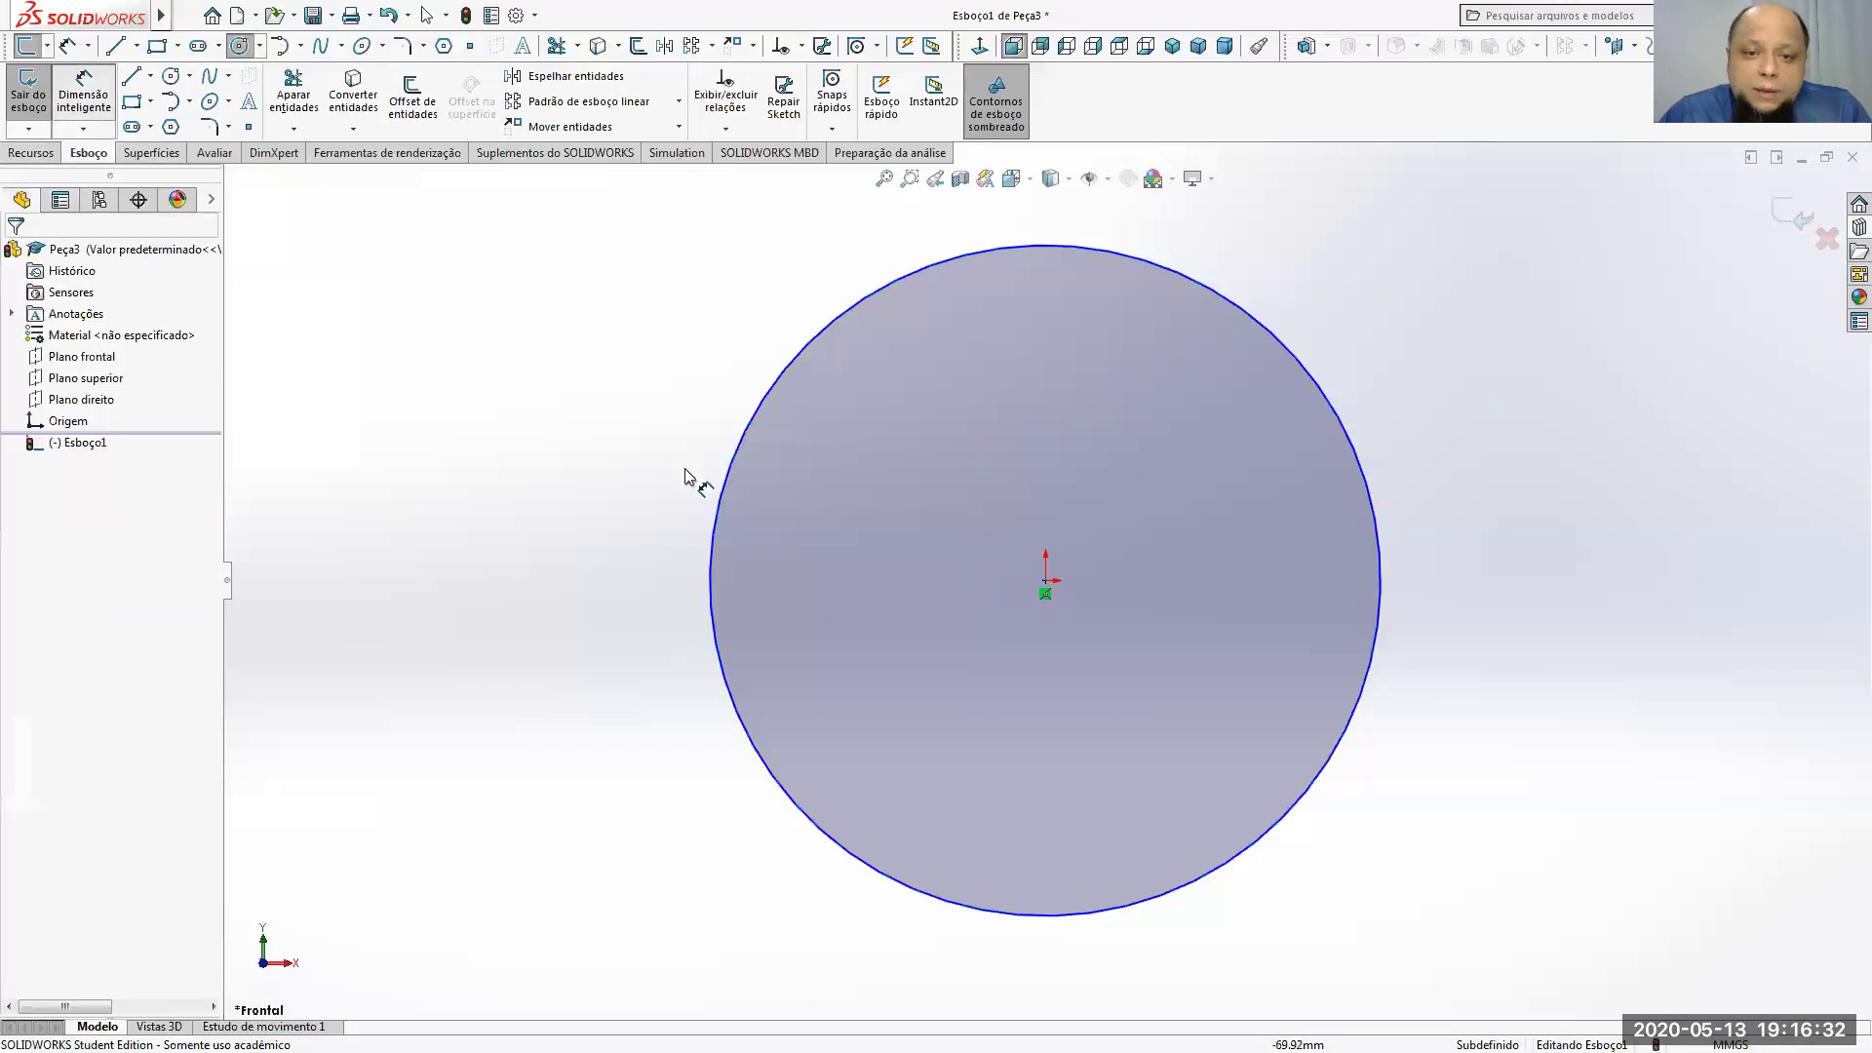
left_click(724, 493)
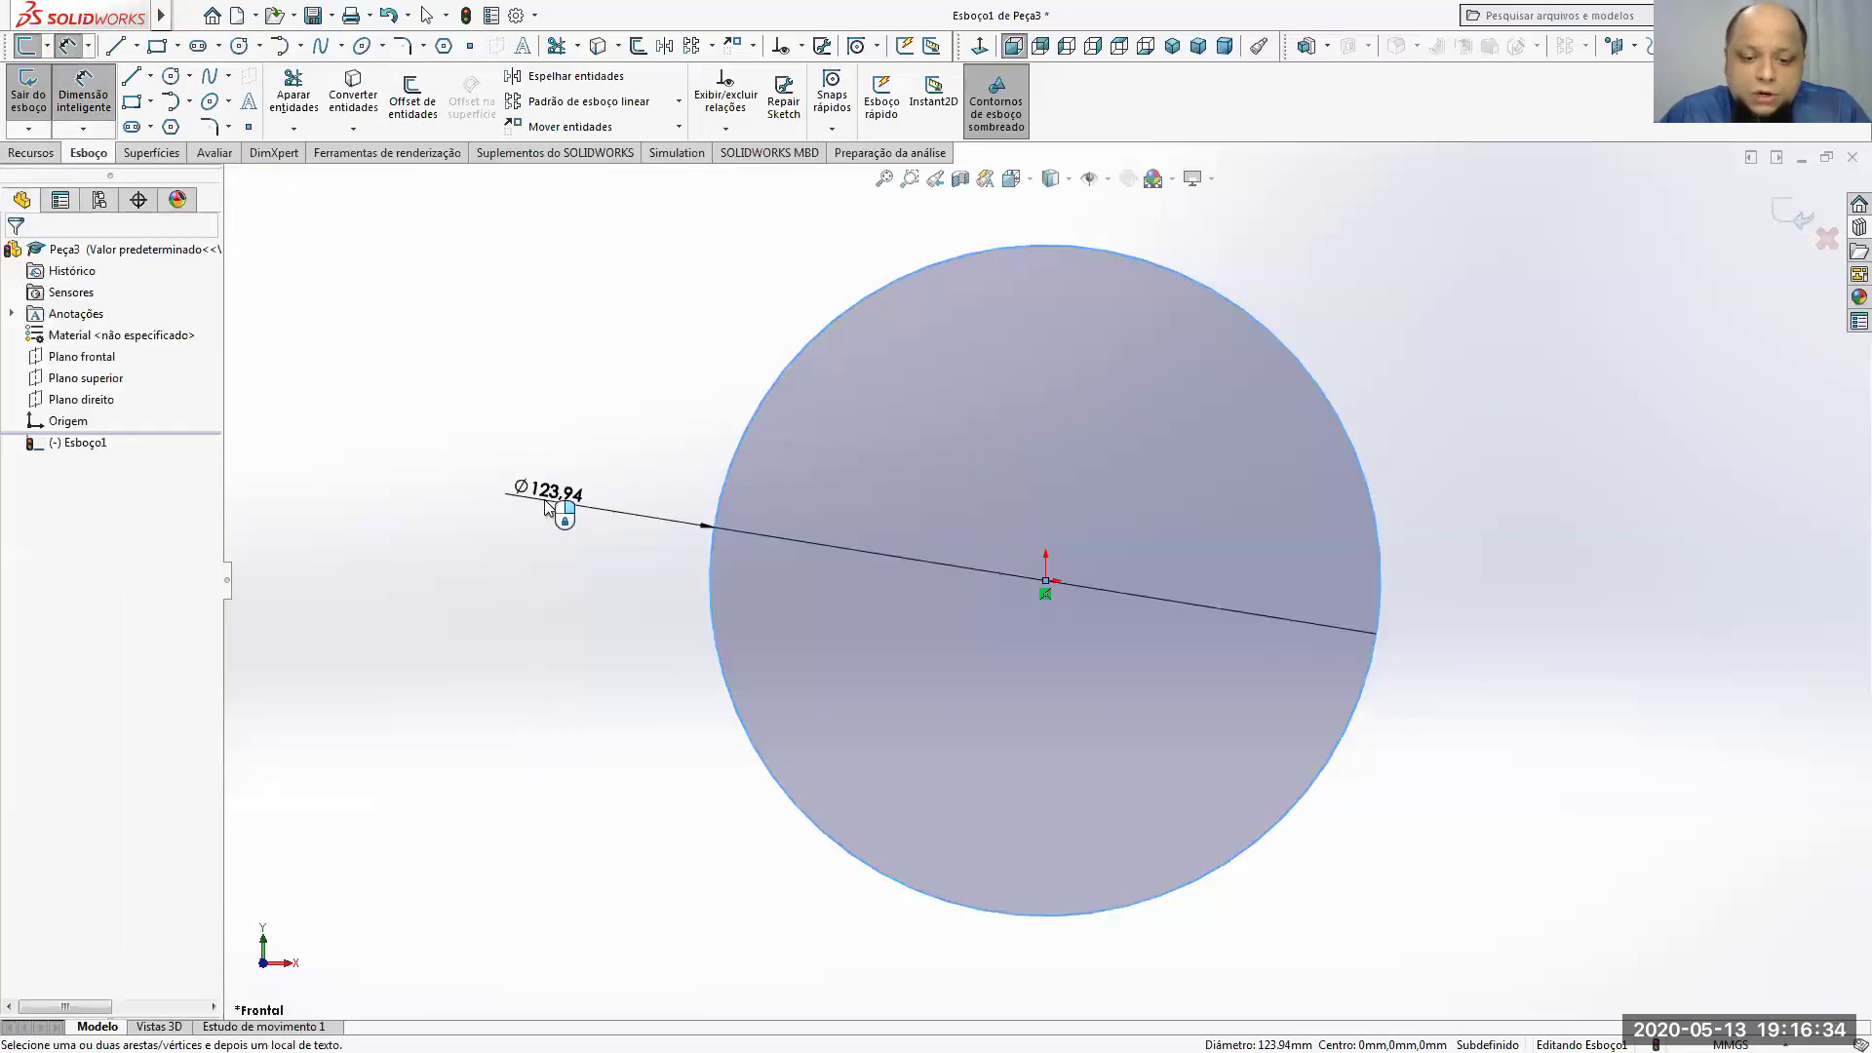
left_click(546, 507)
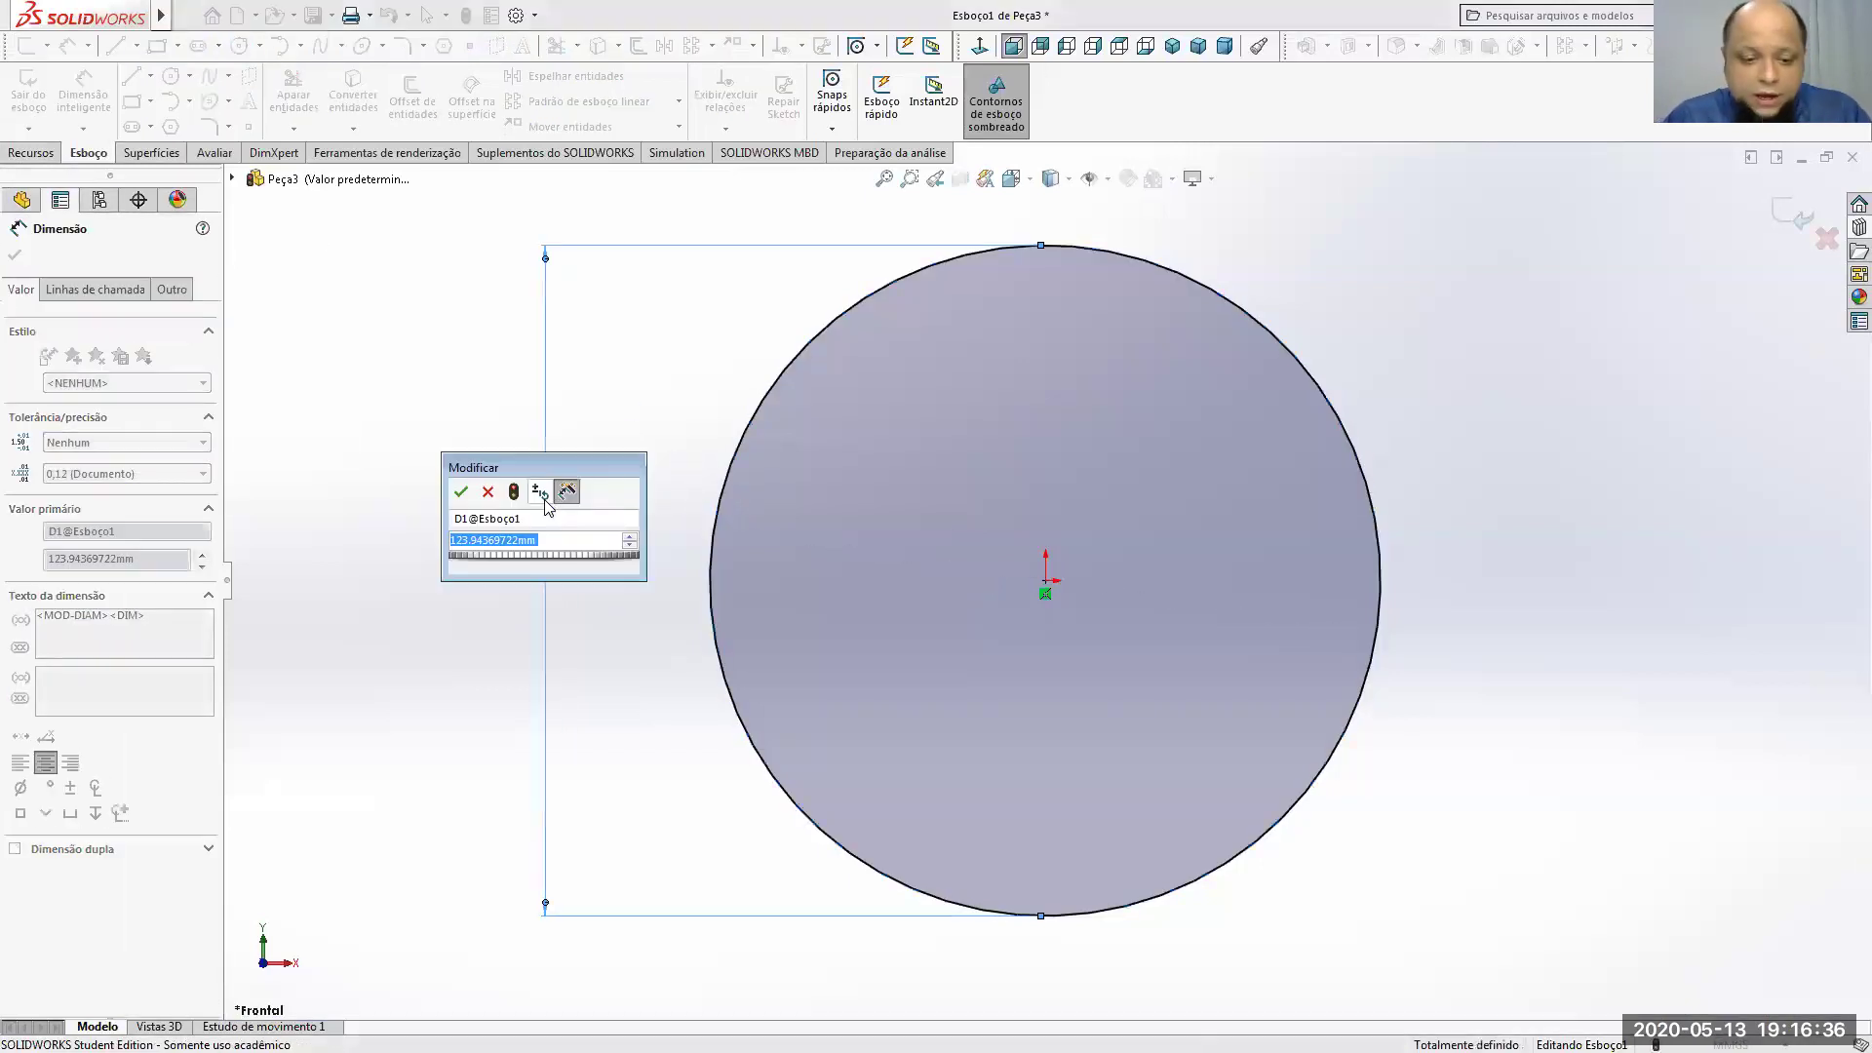
type("75")
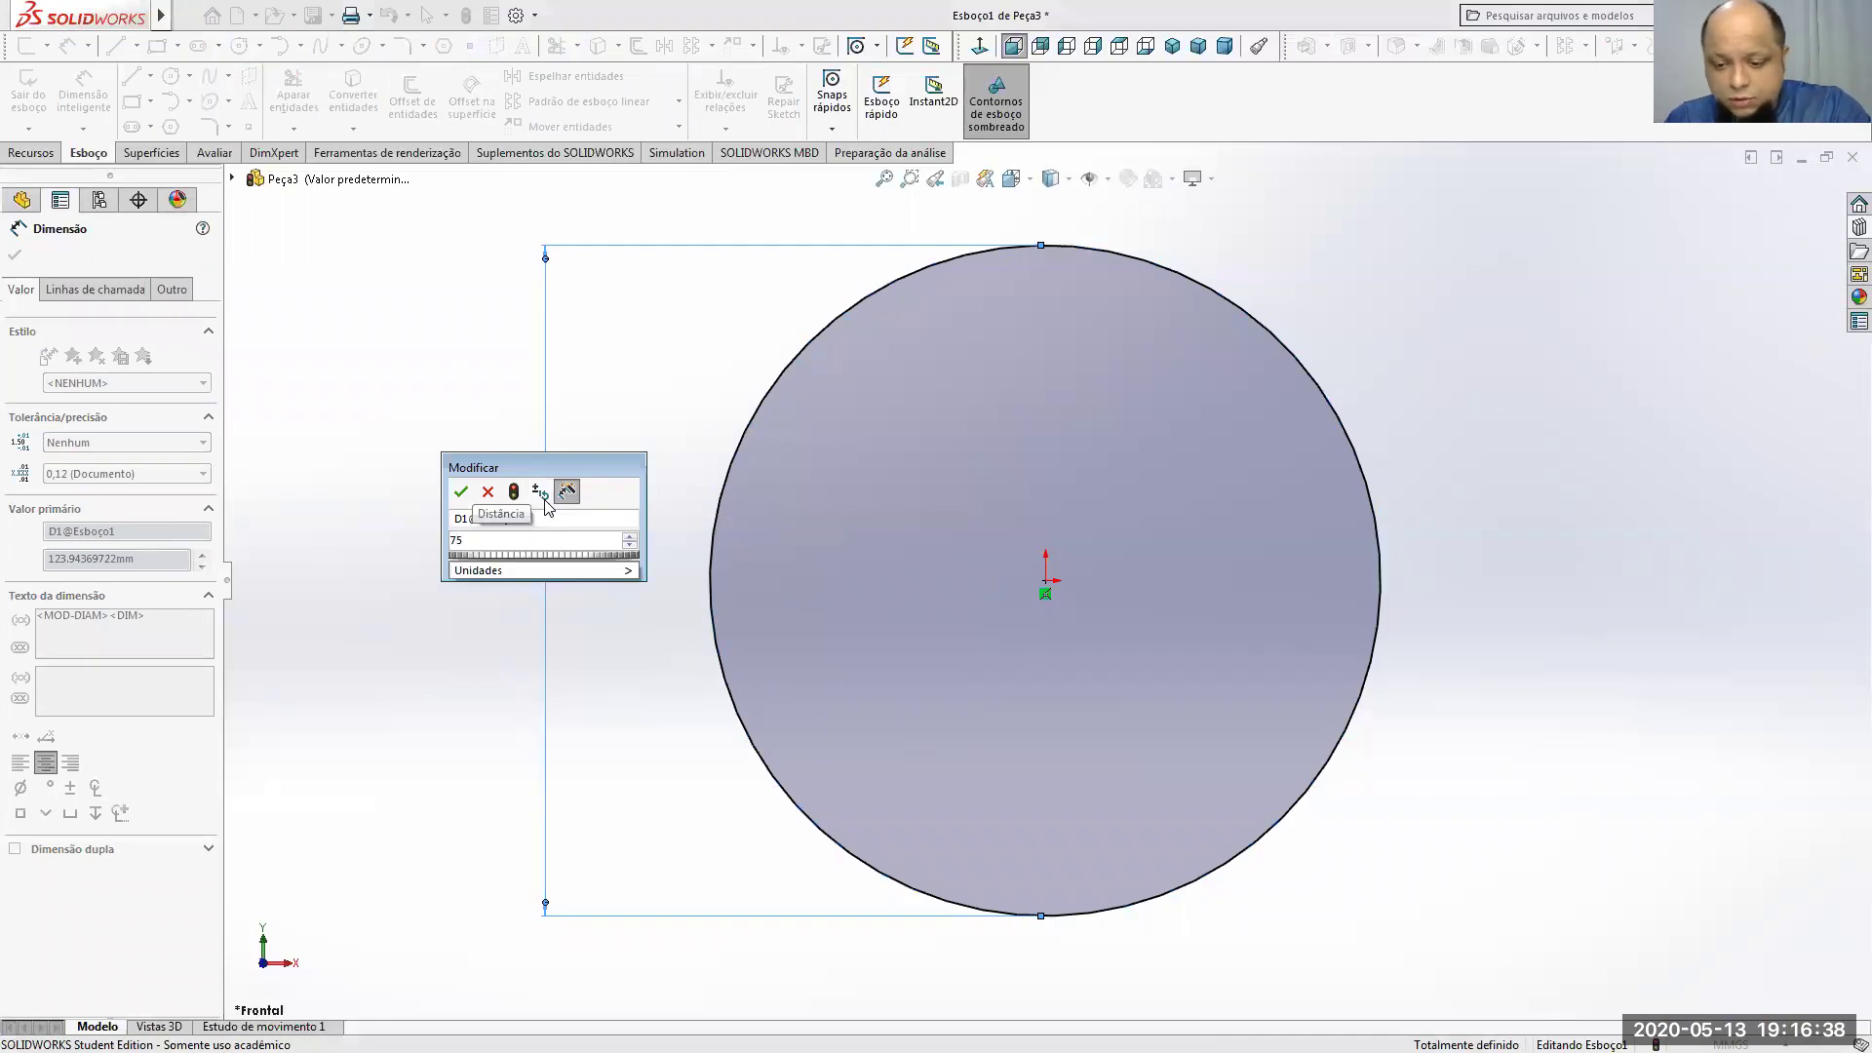
type("*2")
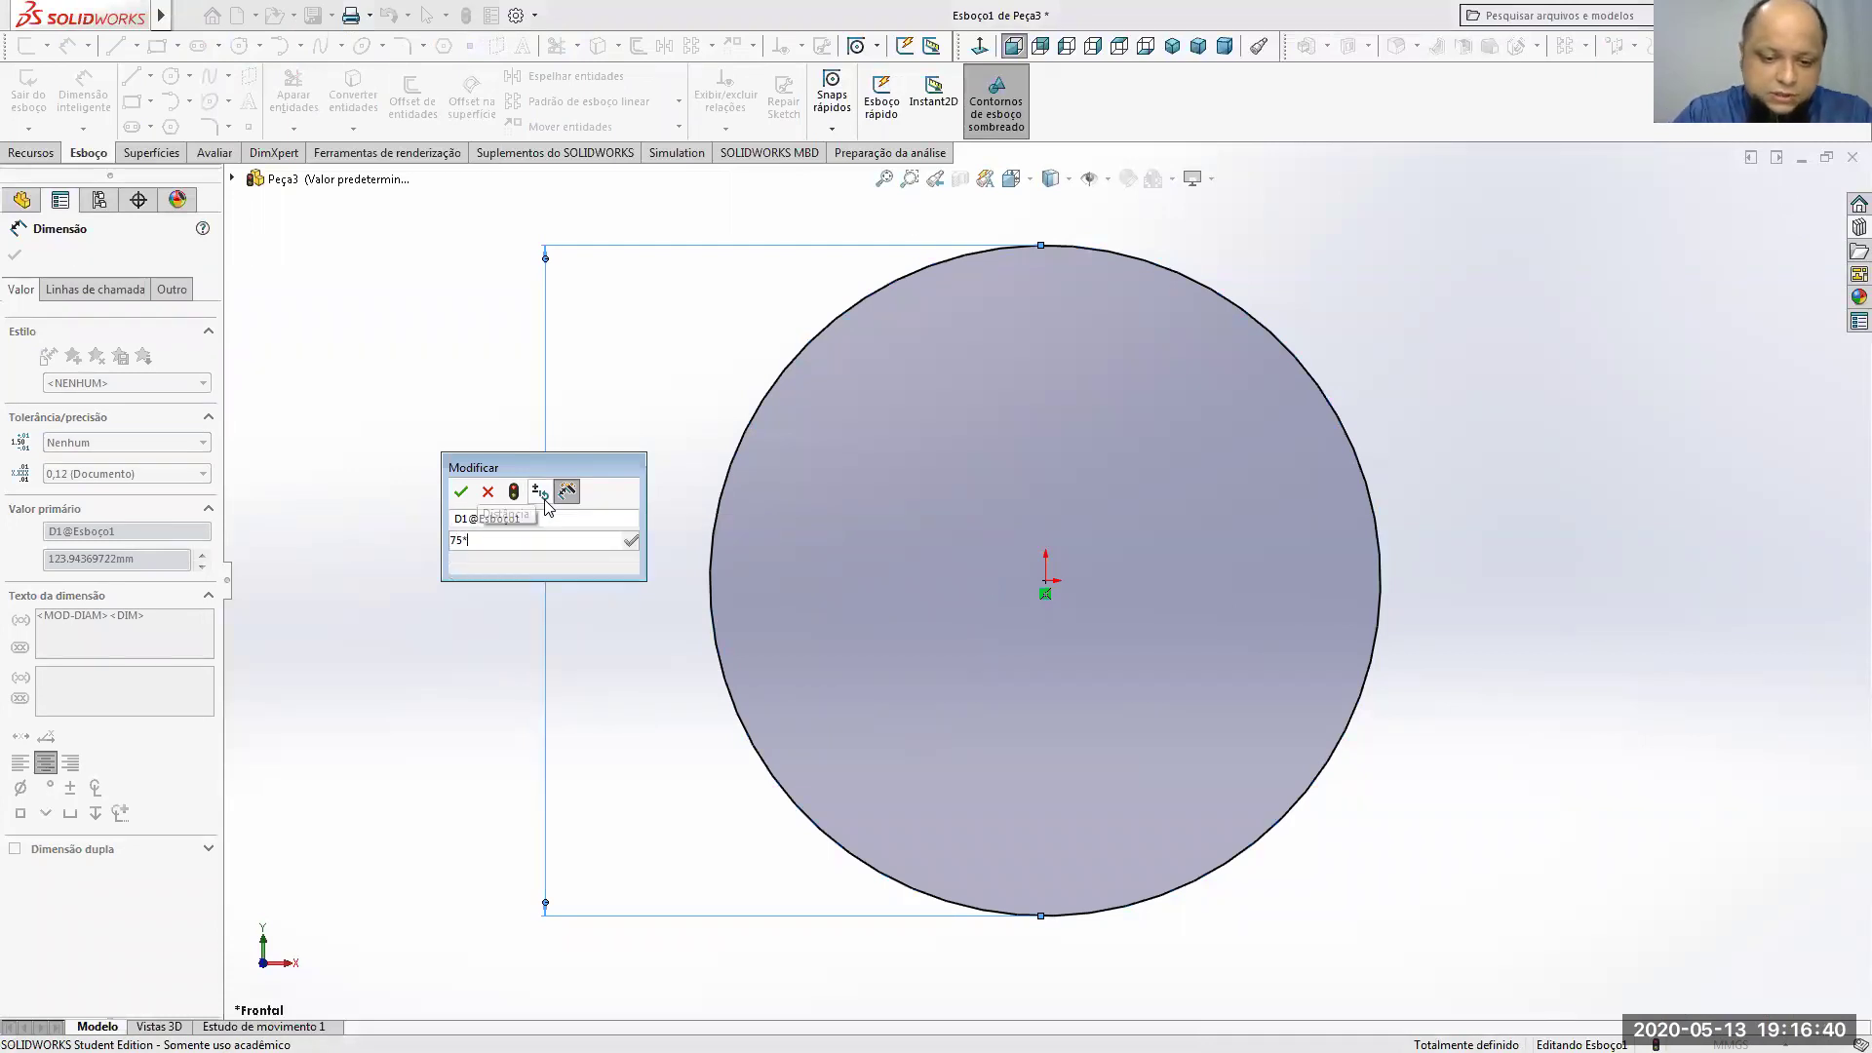
key("Return")
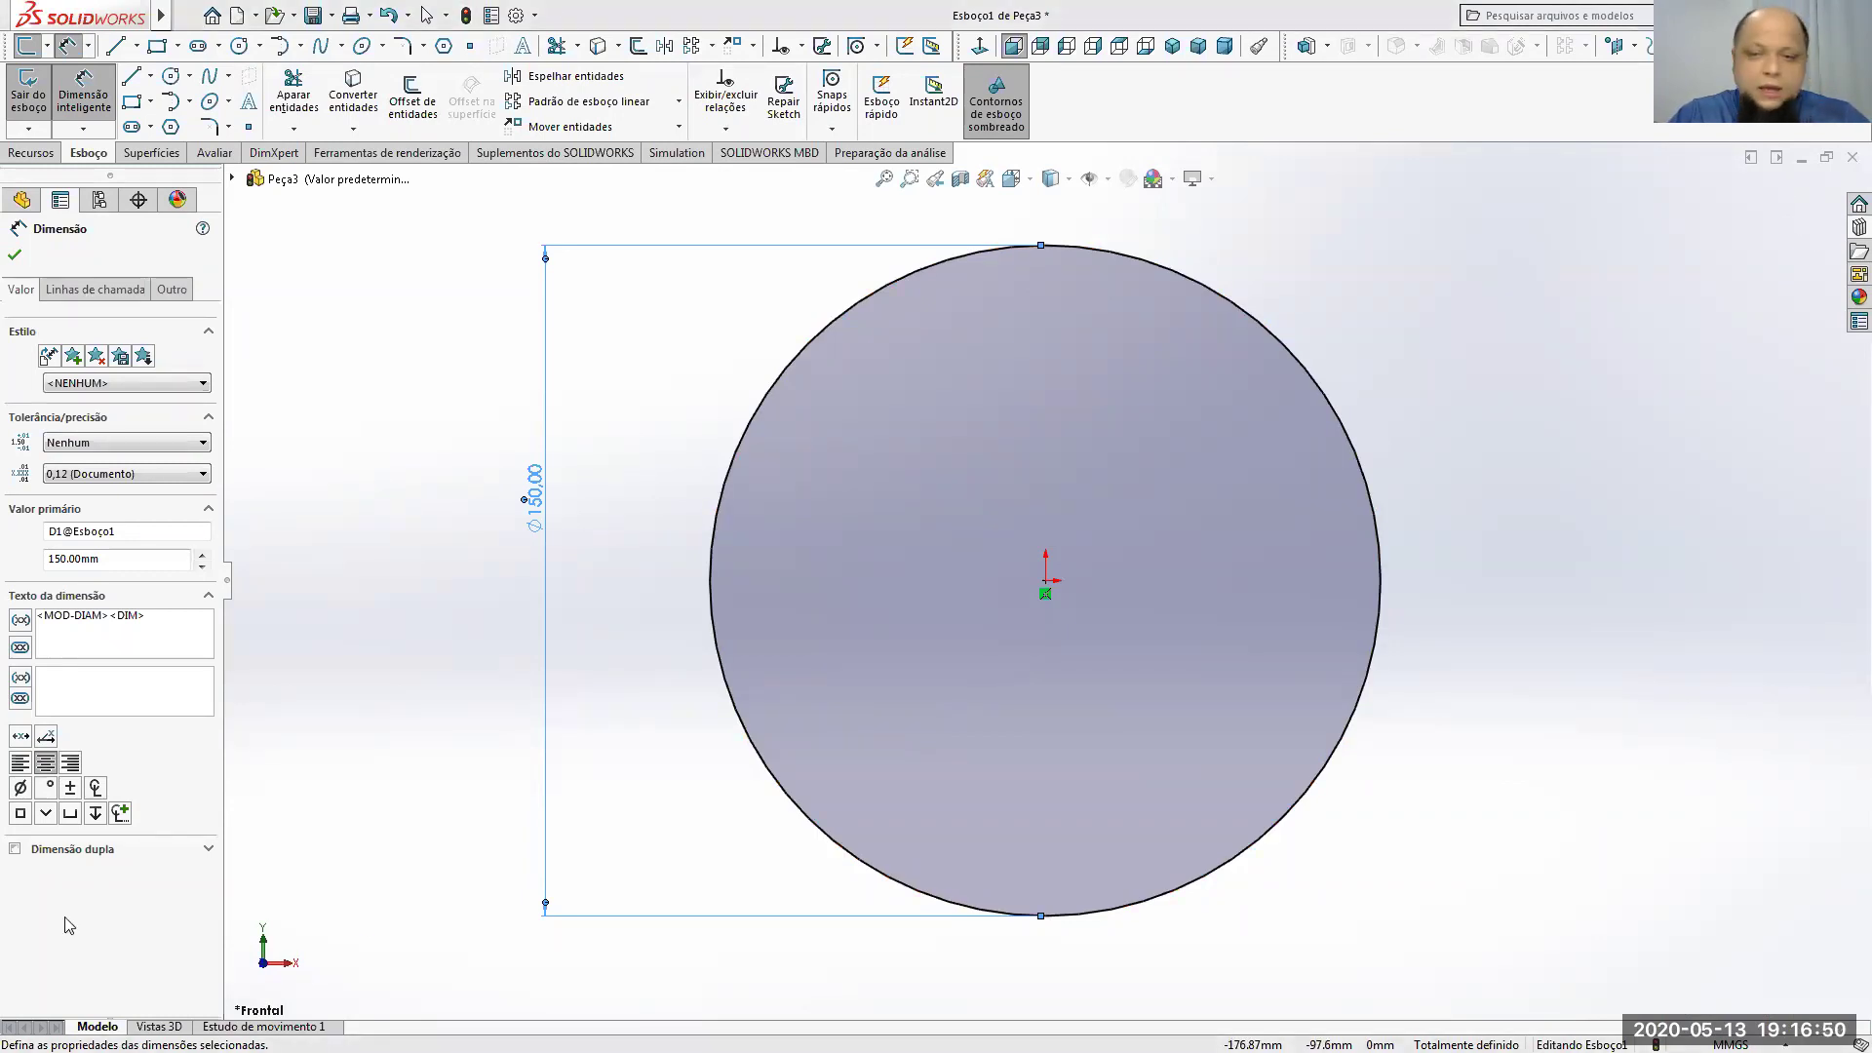
Step: Switch to the drawing and highlight the dimension from the flange's centre to its flat edge
key("alt+Tab")
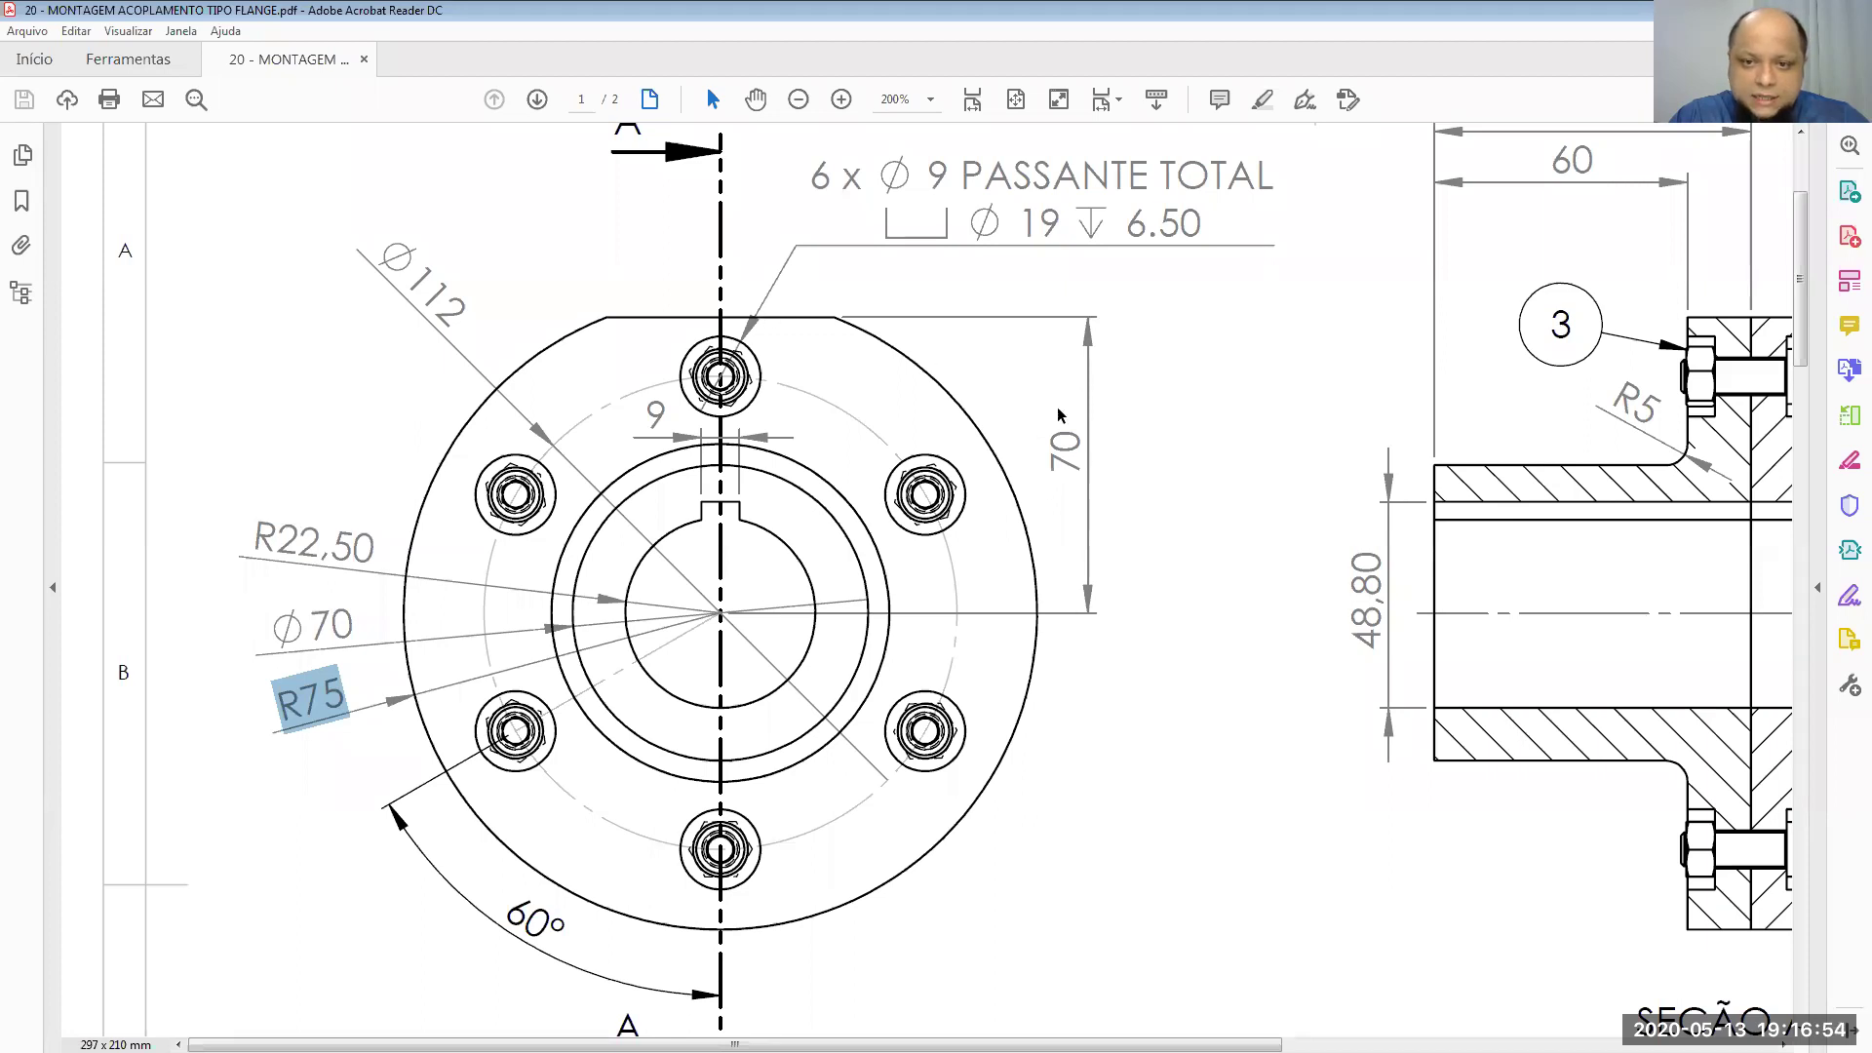
left_click_drag(1041, 457, 1057, 427)
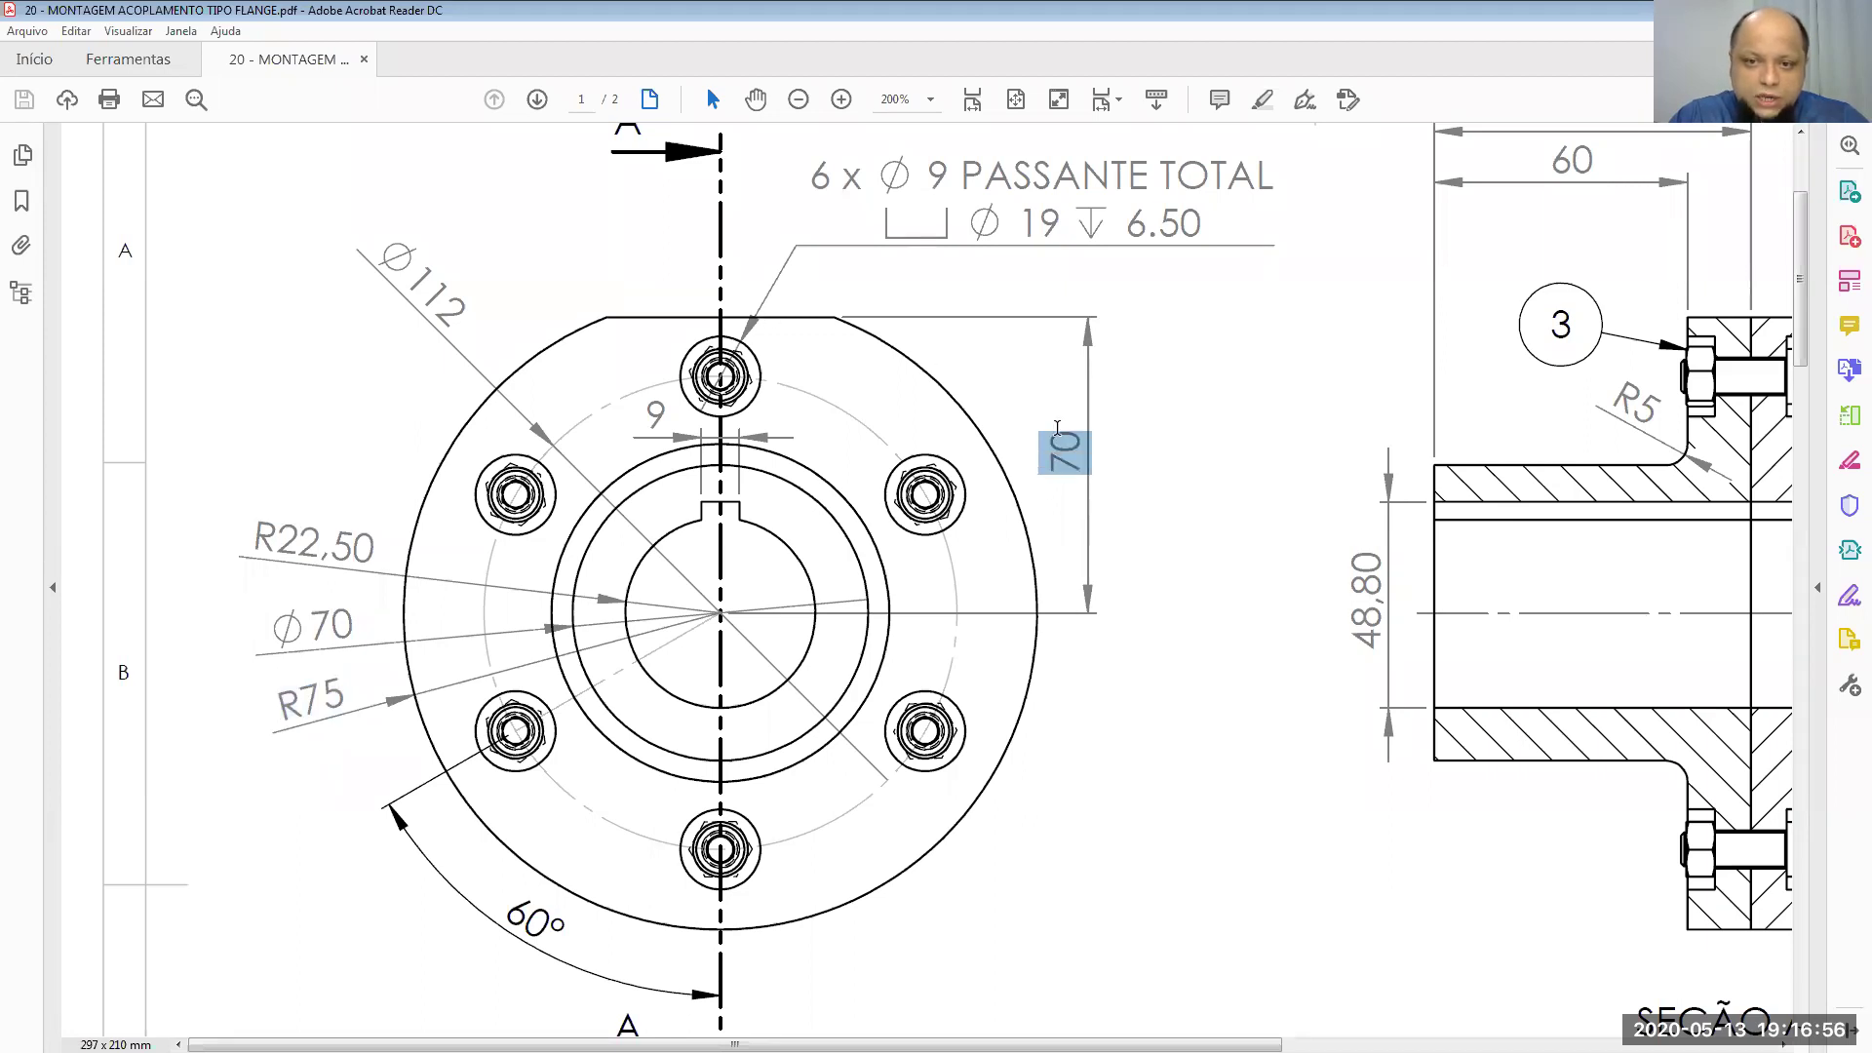
mouse_move(1105, 406)
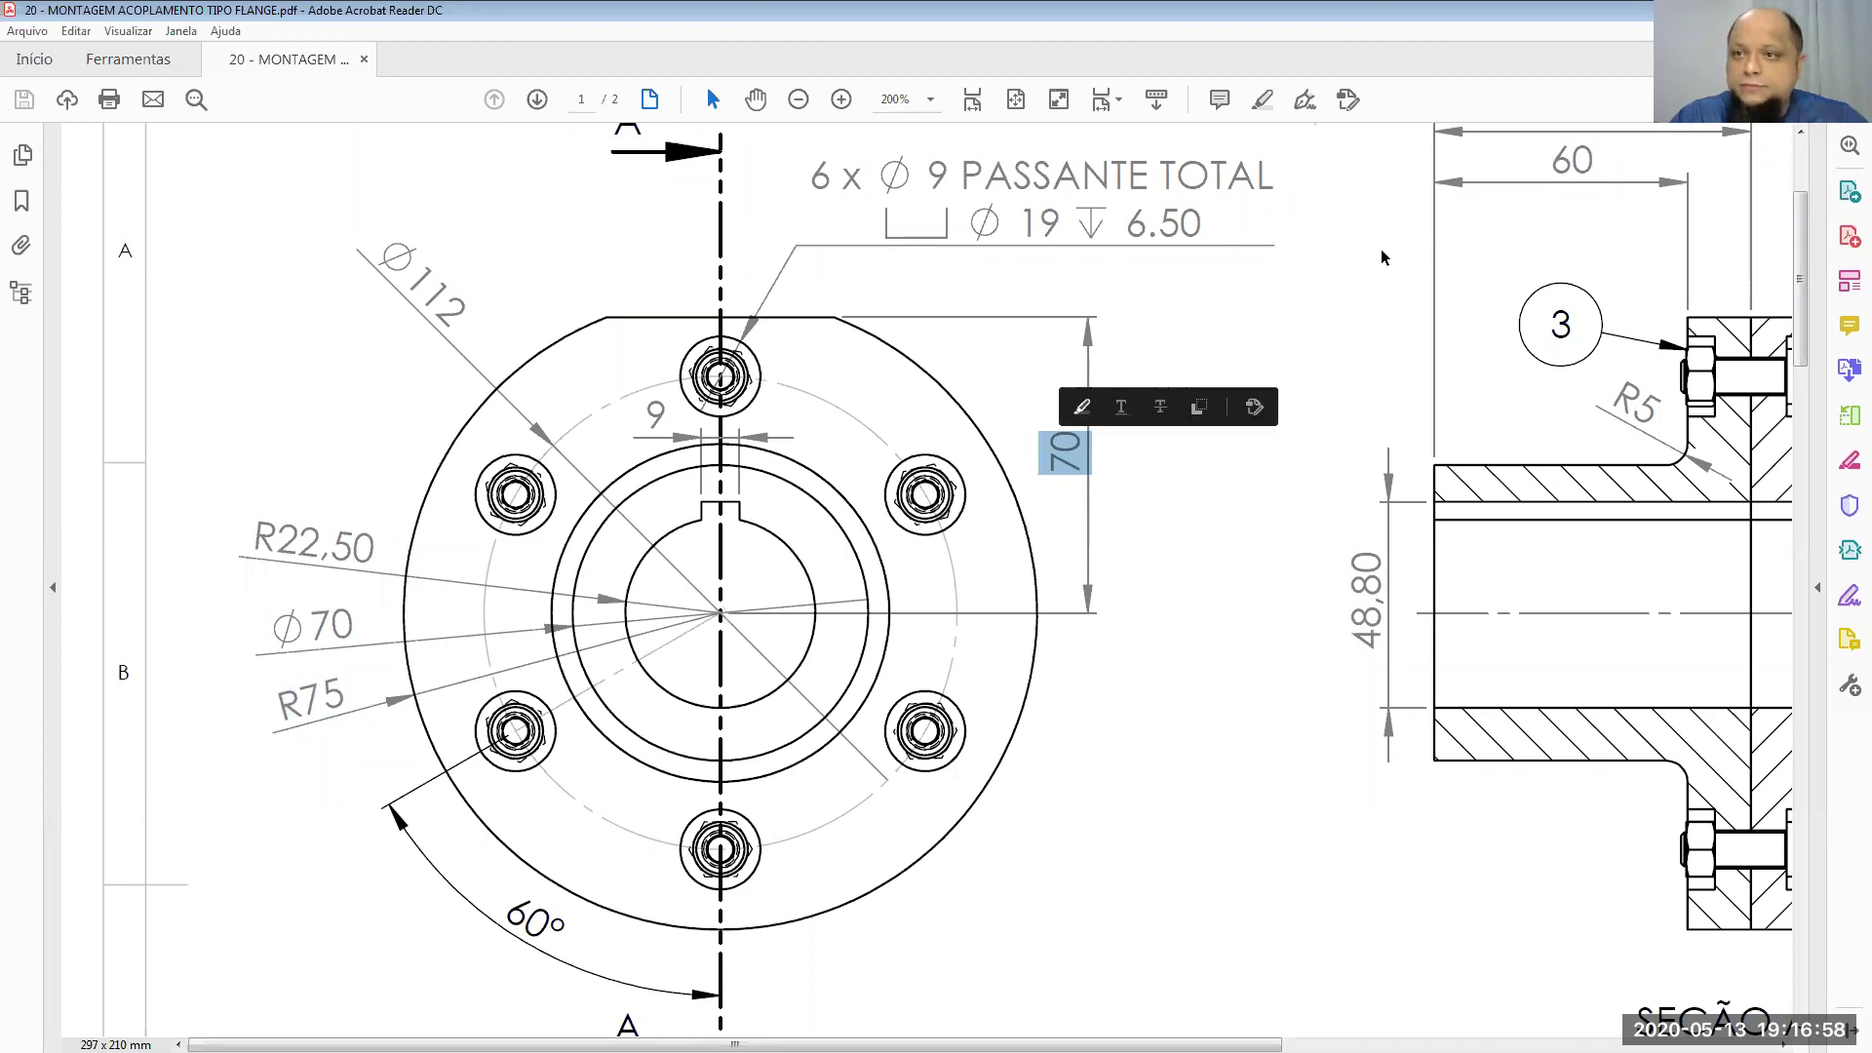
Step: Return to SOLIDWORKS and draw a horizontal line about 130 mm long across the circle, about 67 mm above the origin
key("alt+Tab")
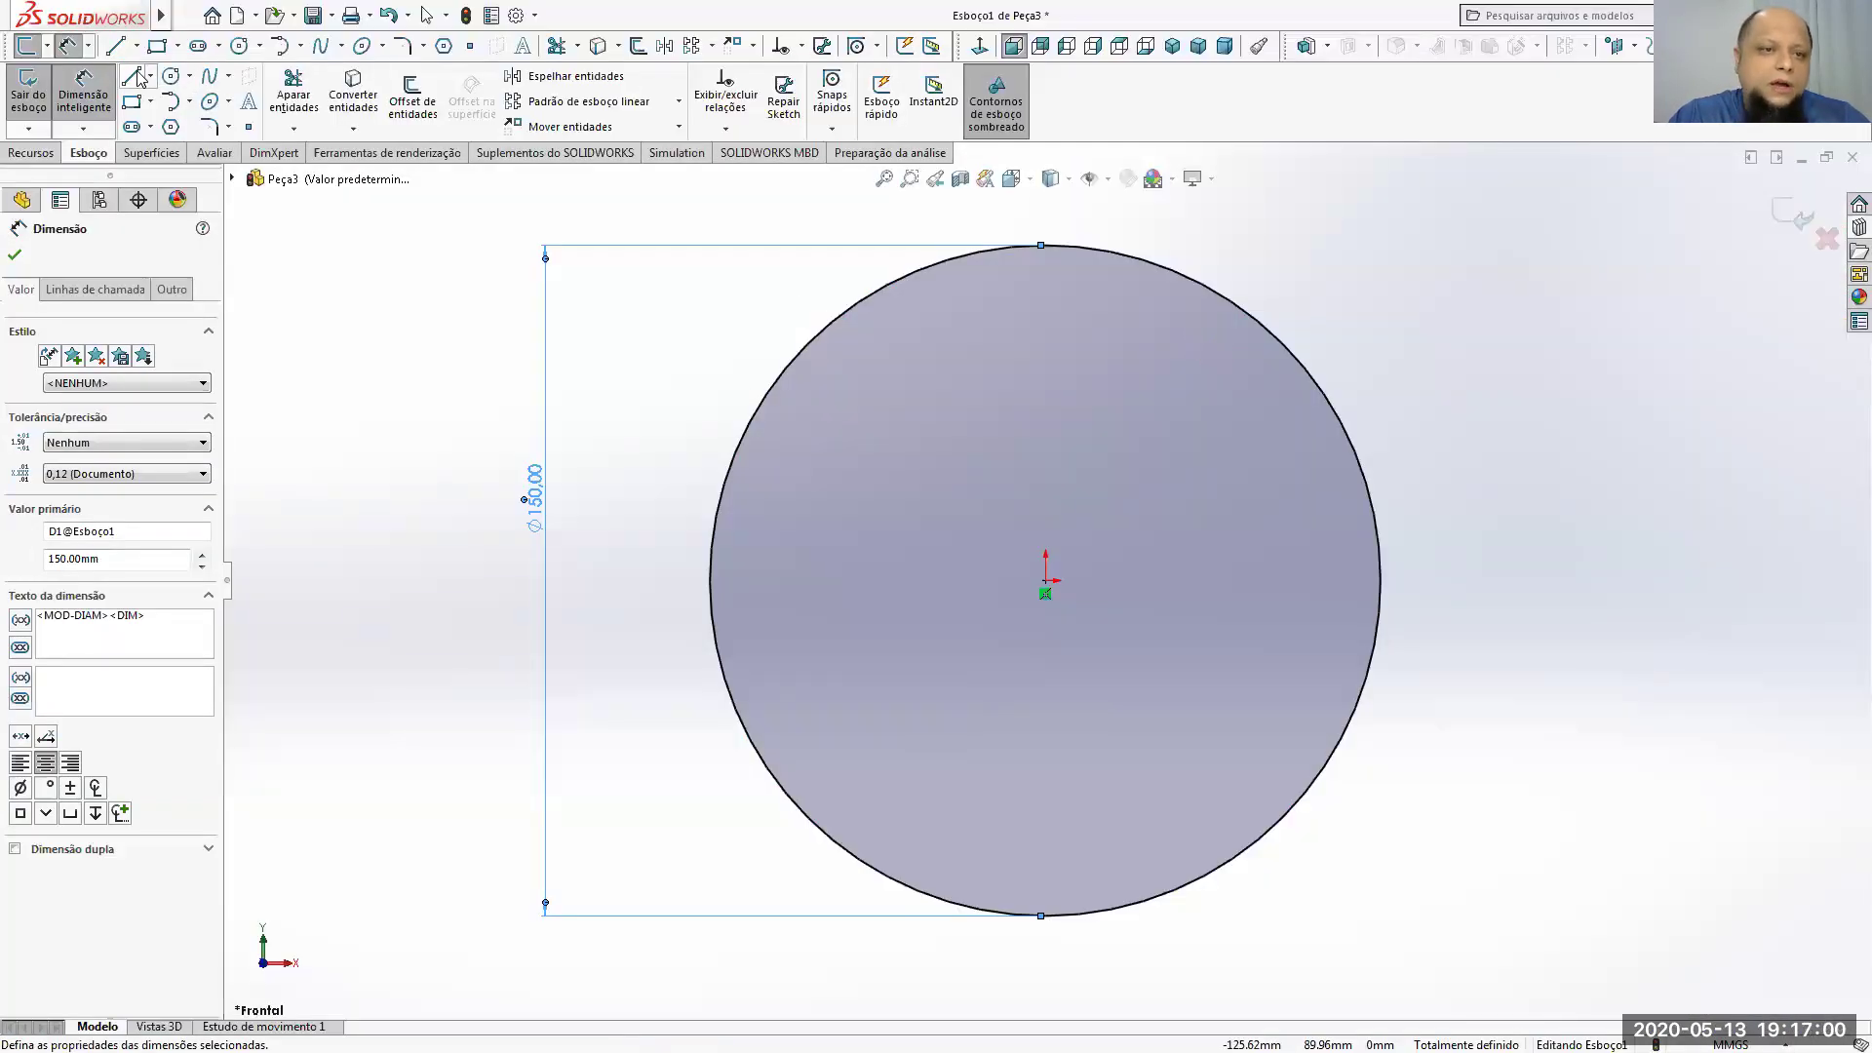
key("Escape")
key("l")
left_click_drag(747, 282, 1331, 282)
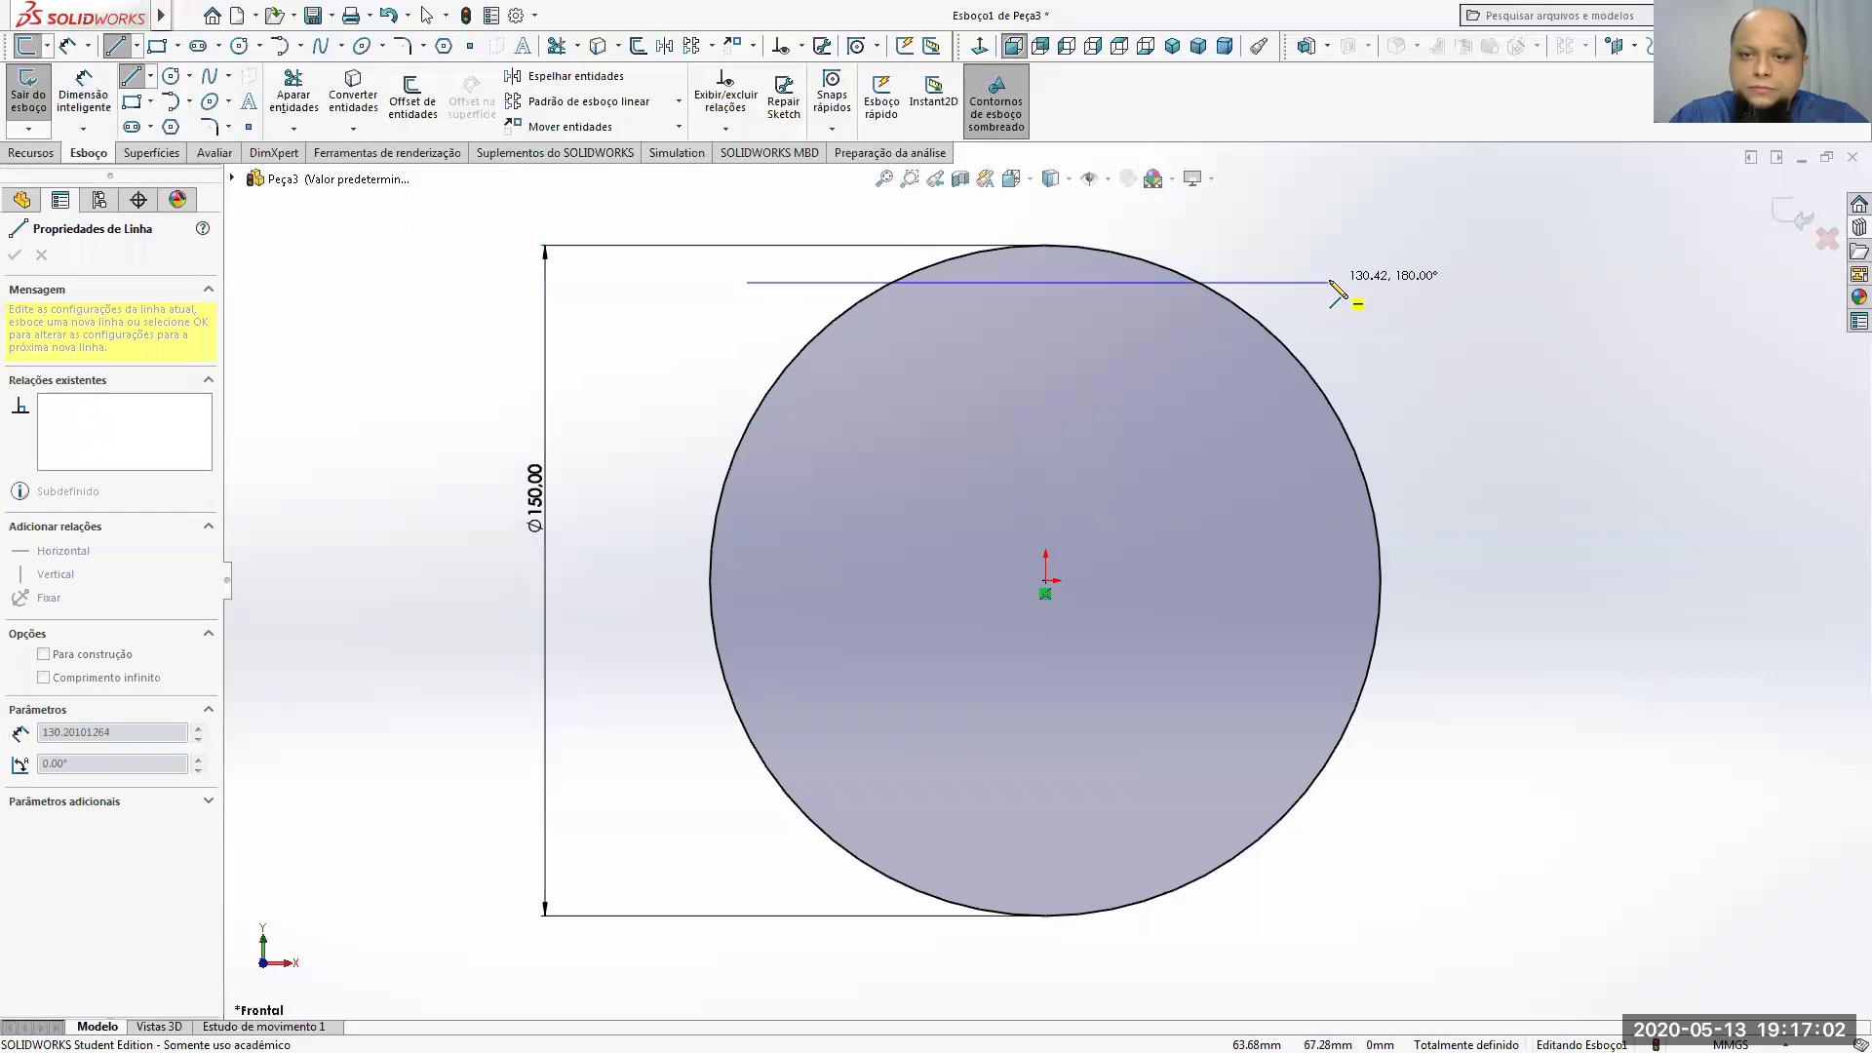
key("Escape")
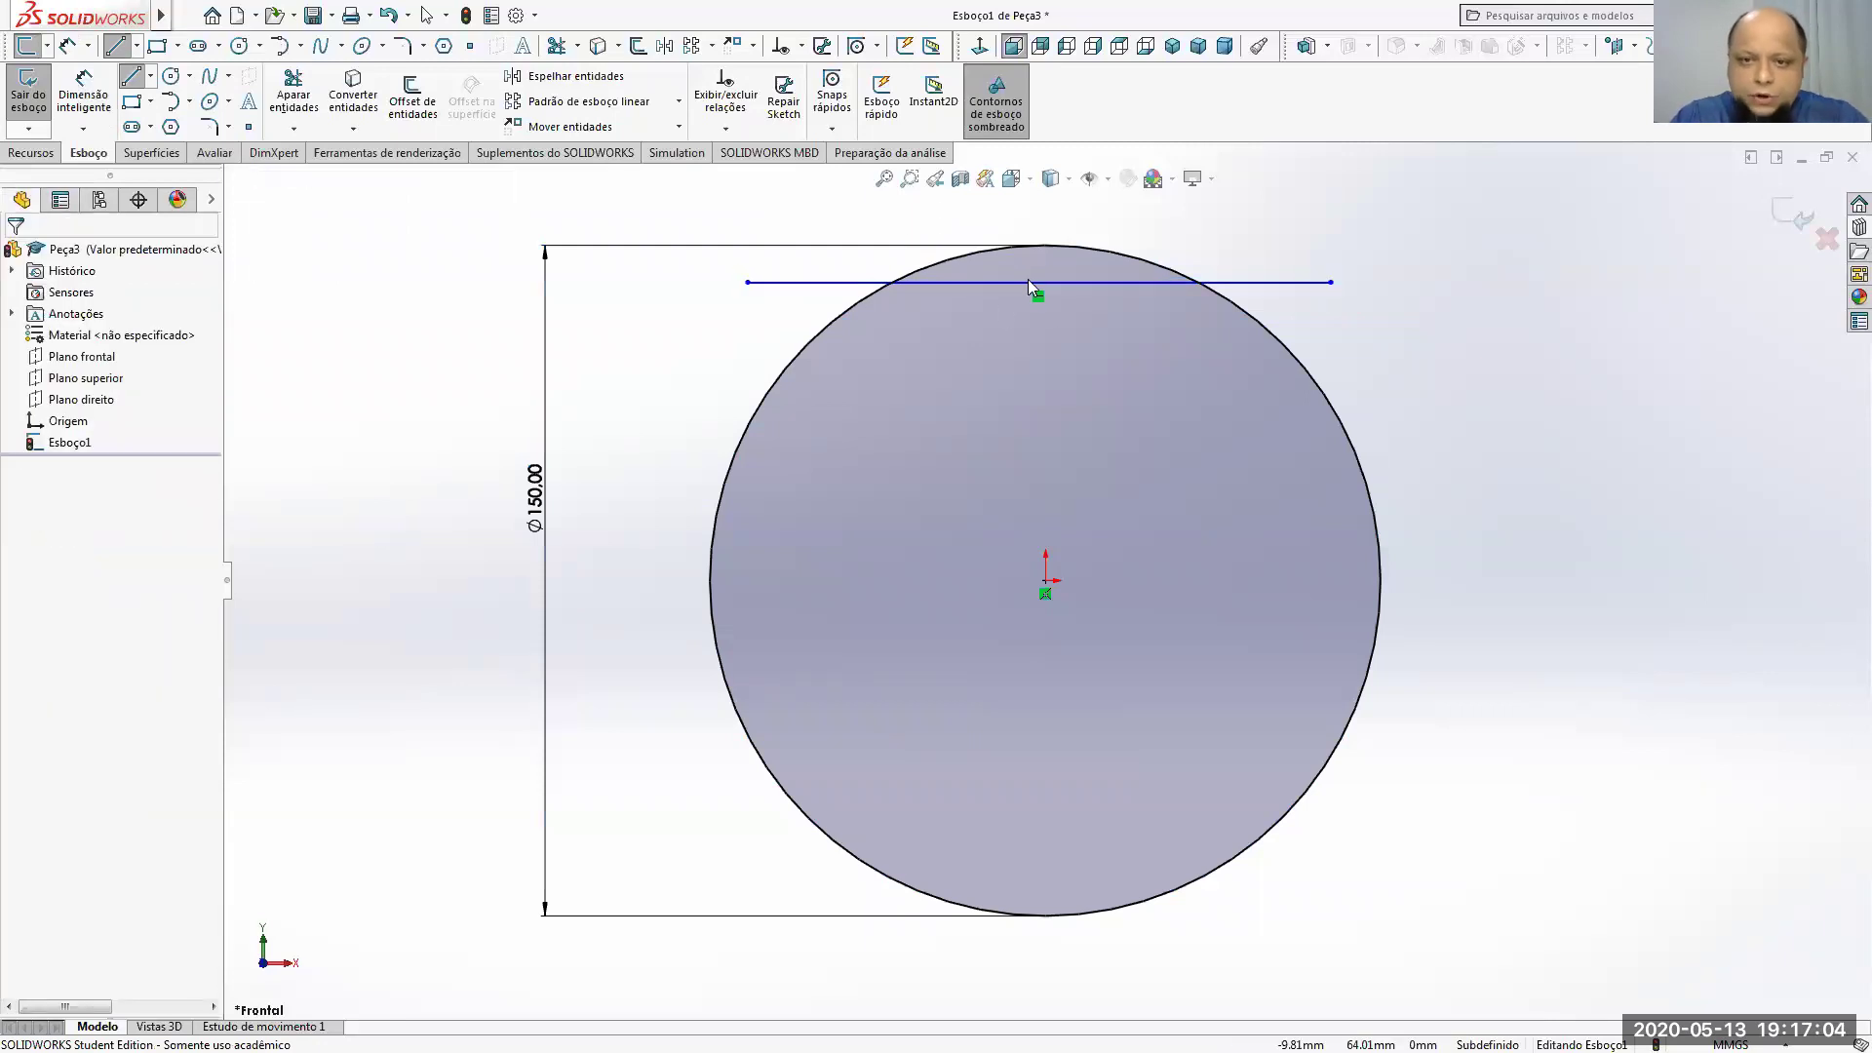
Step: Dimension the horizontal line's distance from the origin as 70 mm
left_click(1027, 280)
right_click(1033, 282)
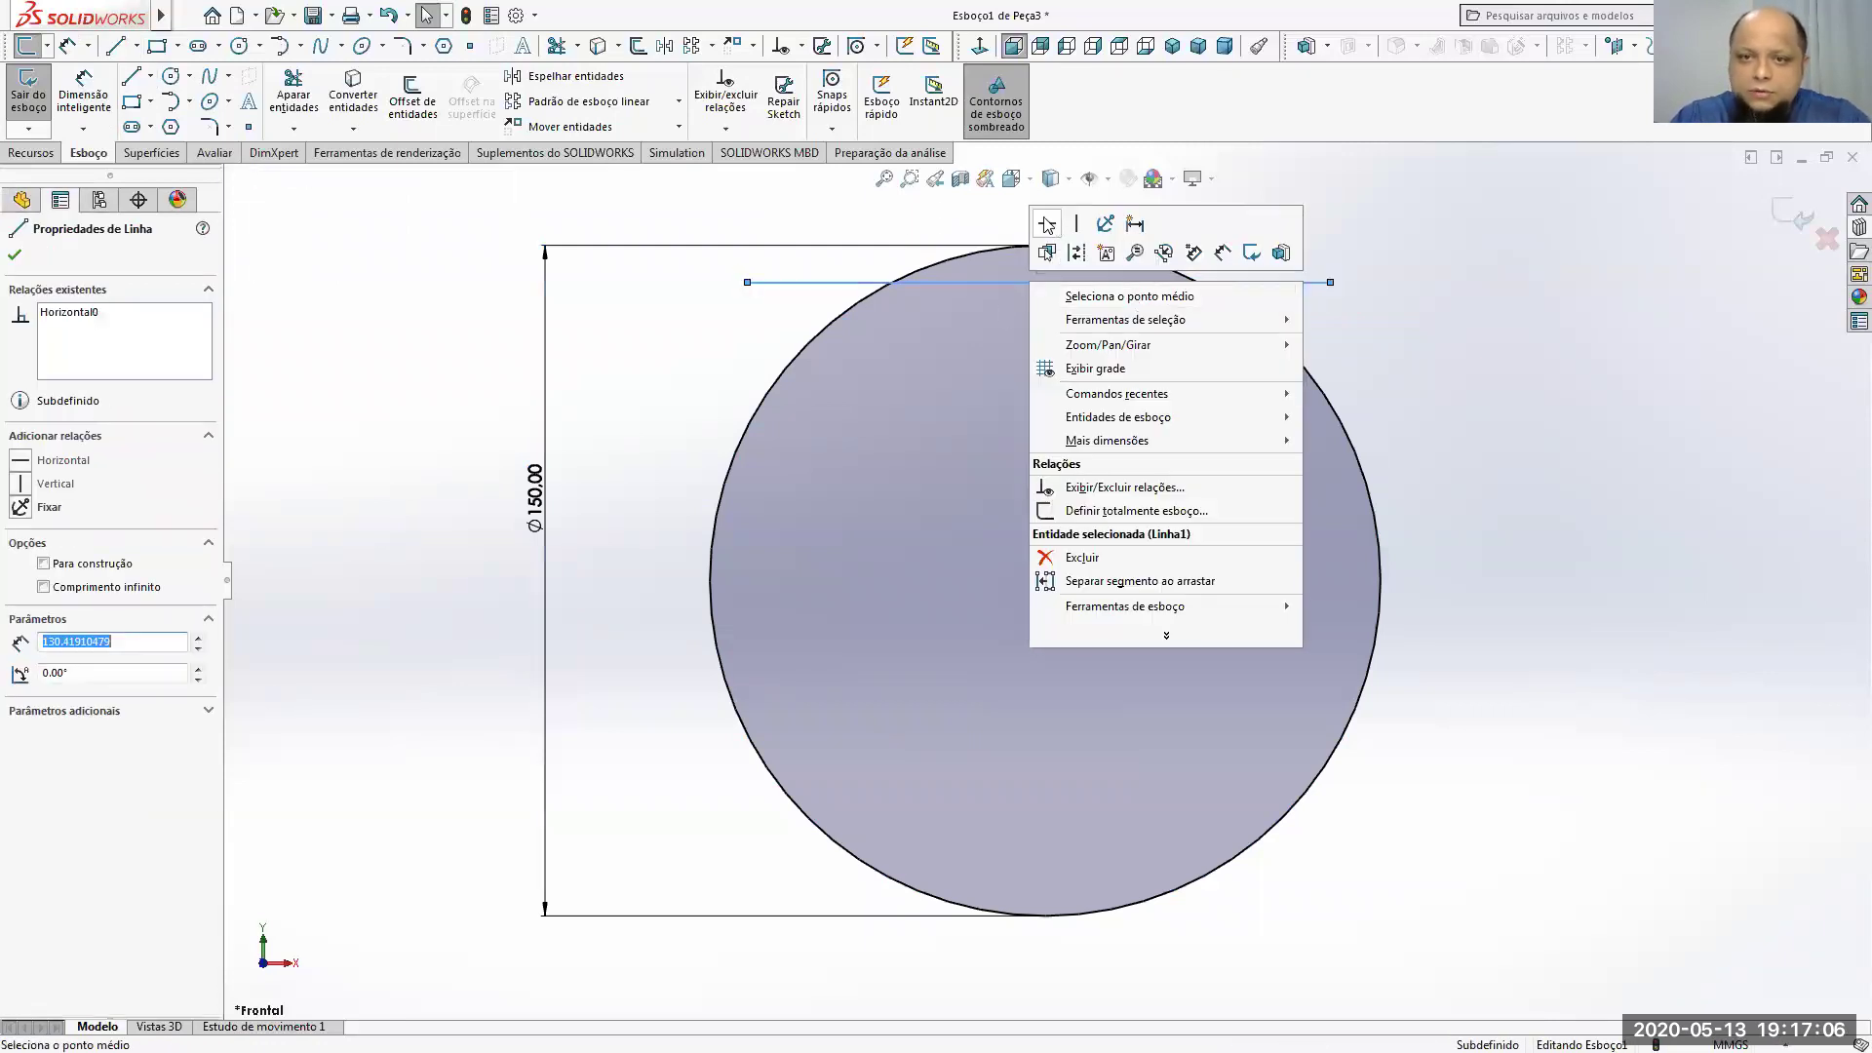
left_click(1235, 263)
left_click(84, 98)
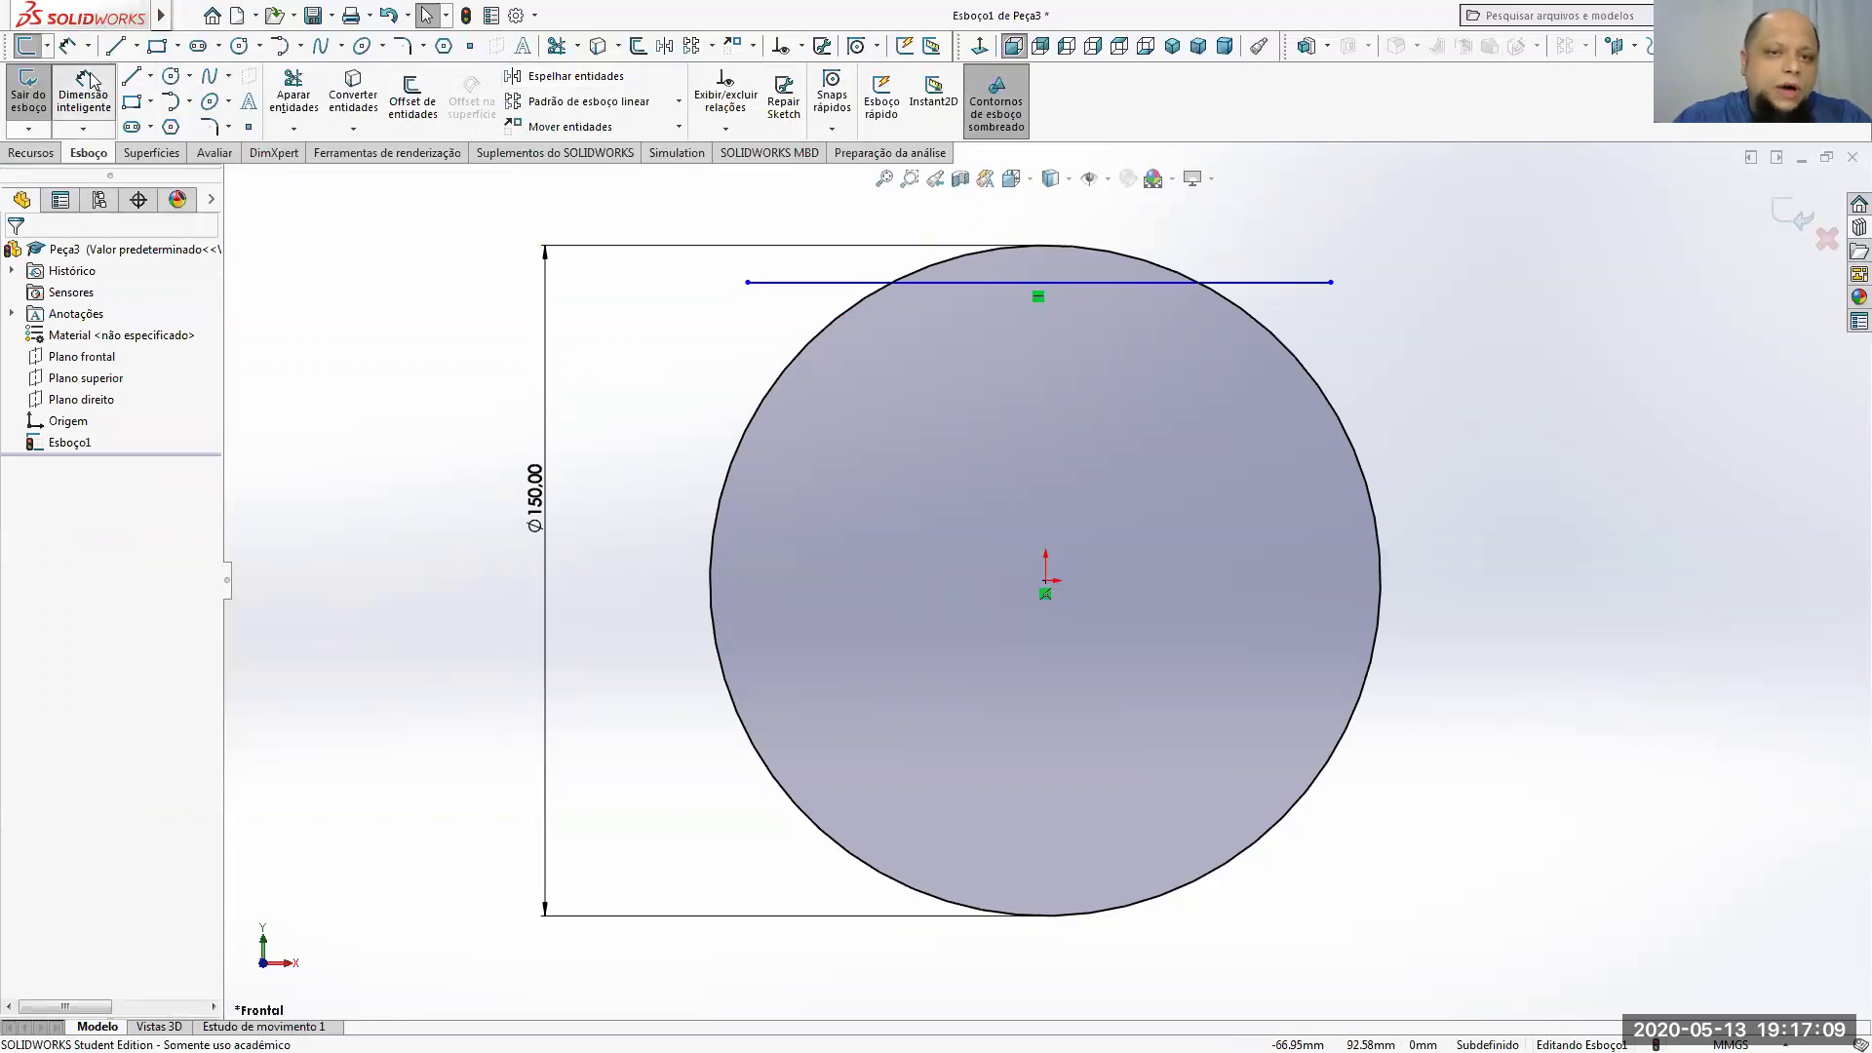
left_click(1092, 283)
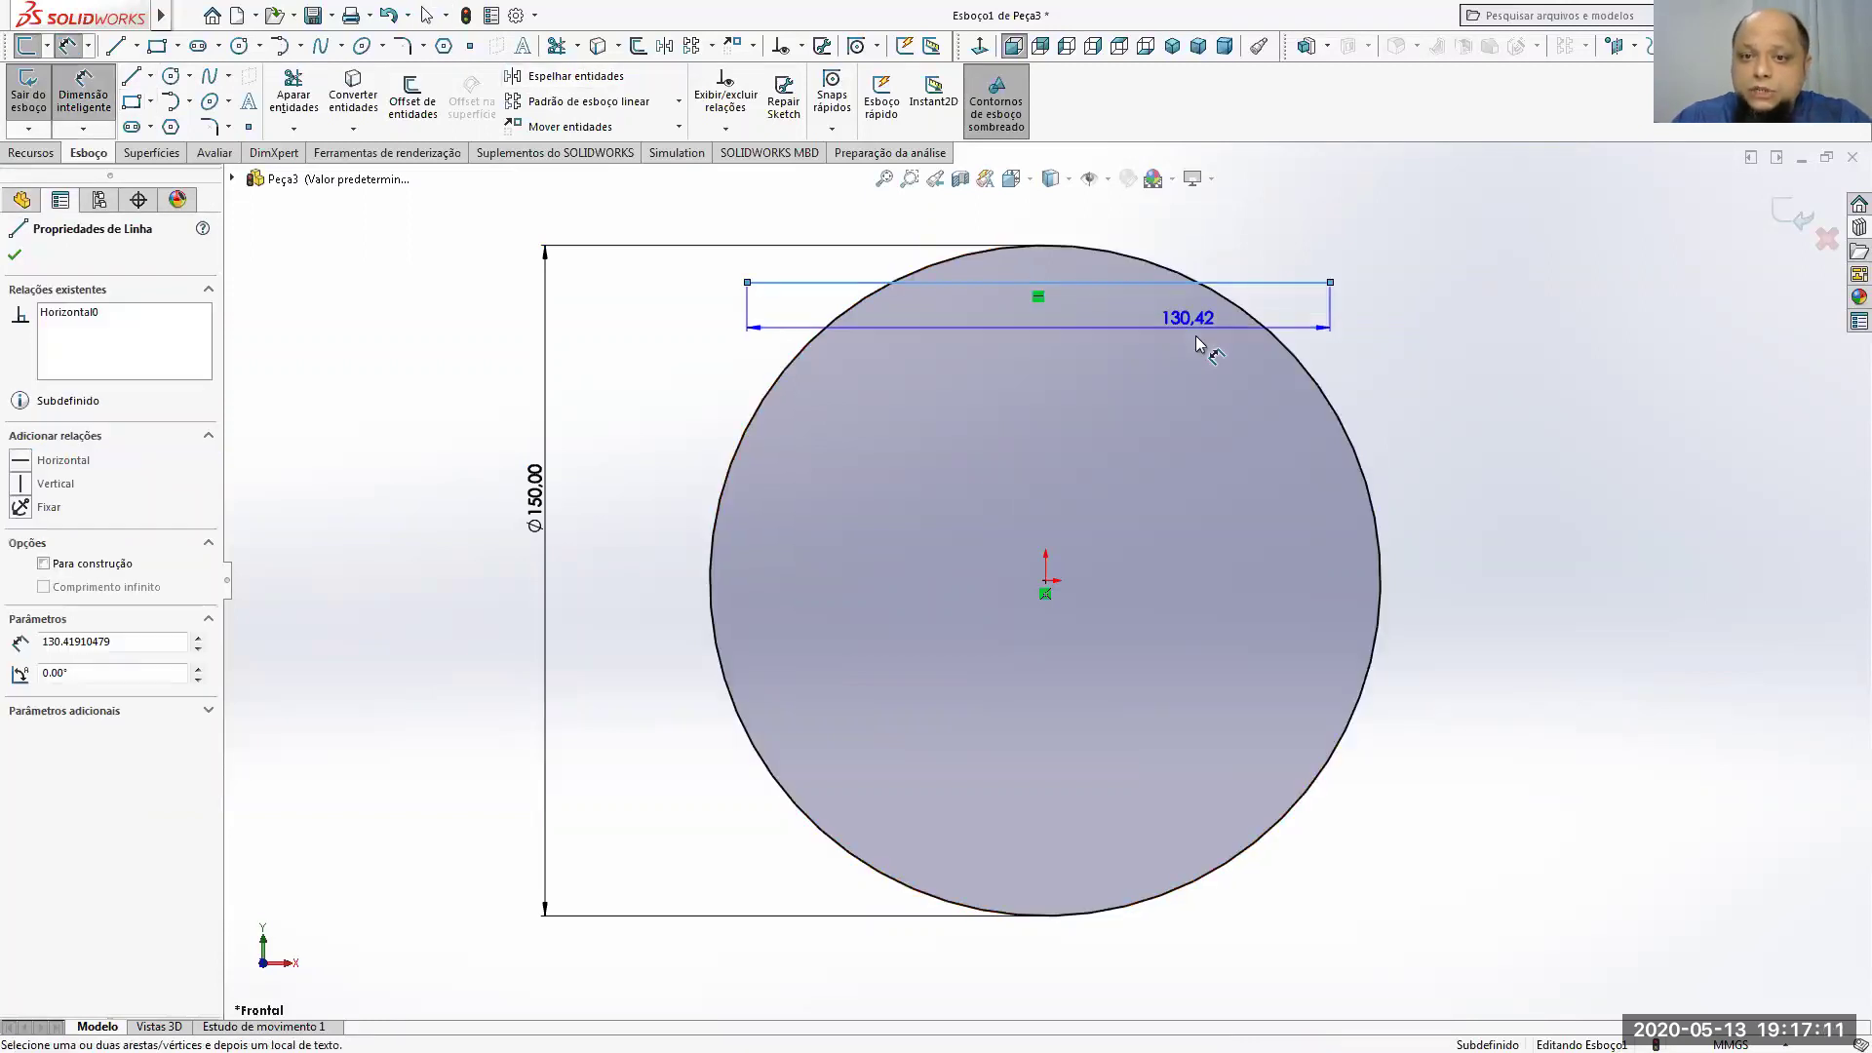
left_click(1046, 581)
left_click(1439, 451)
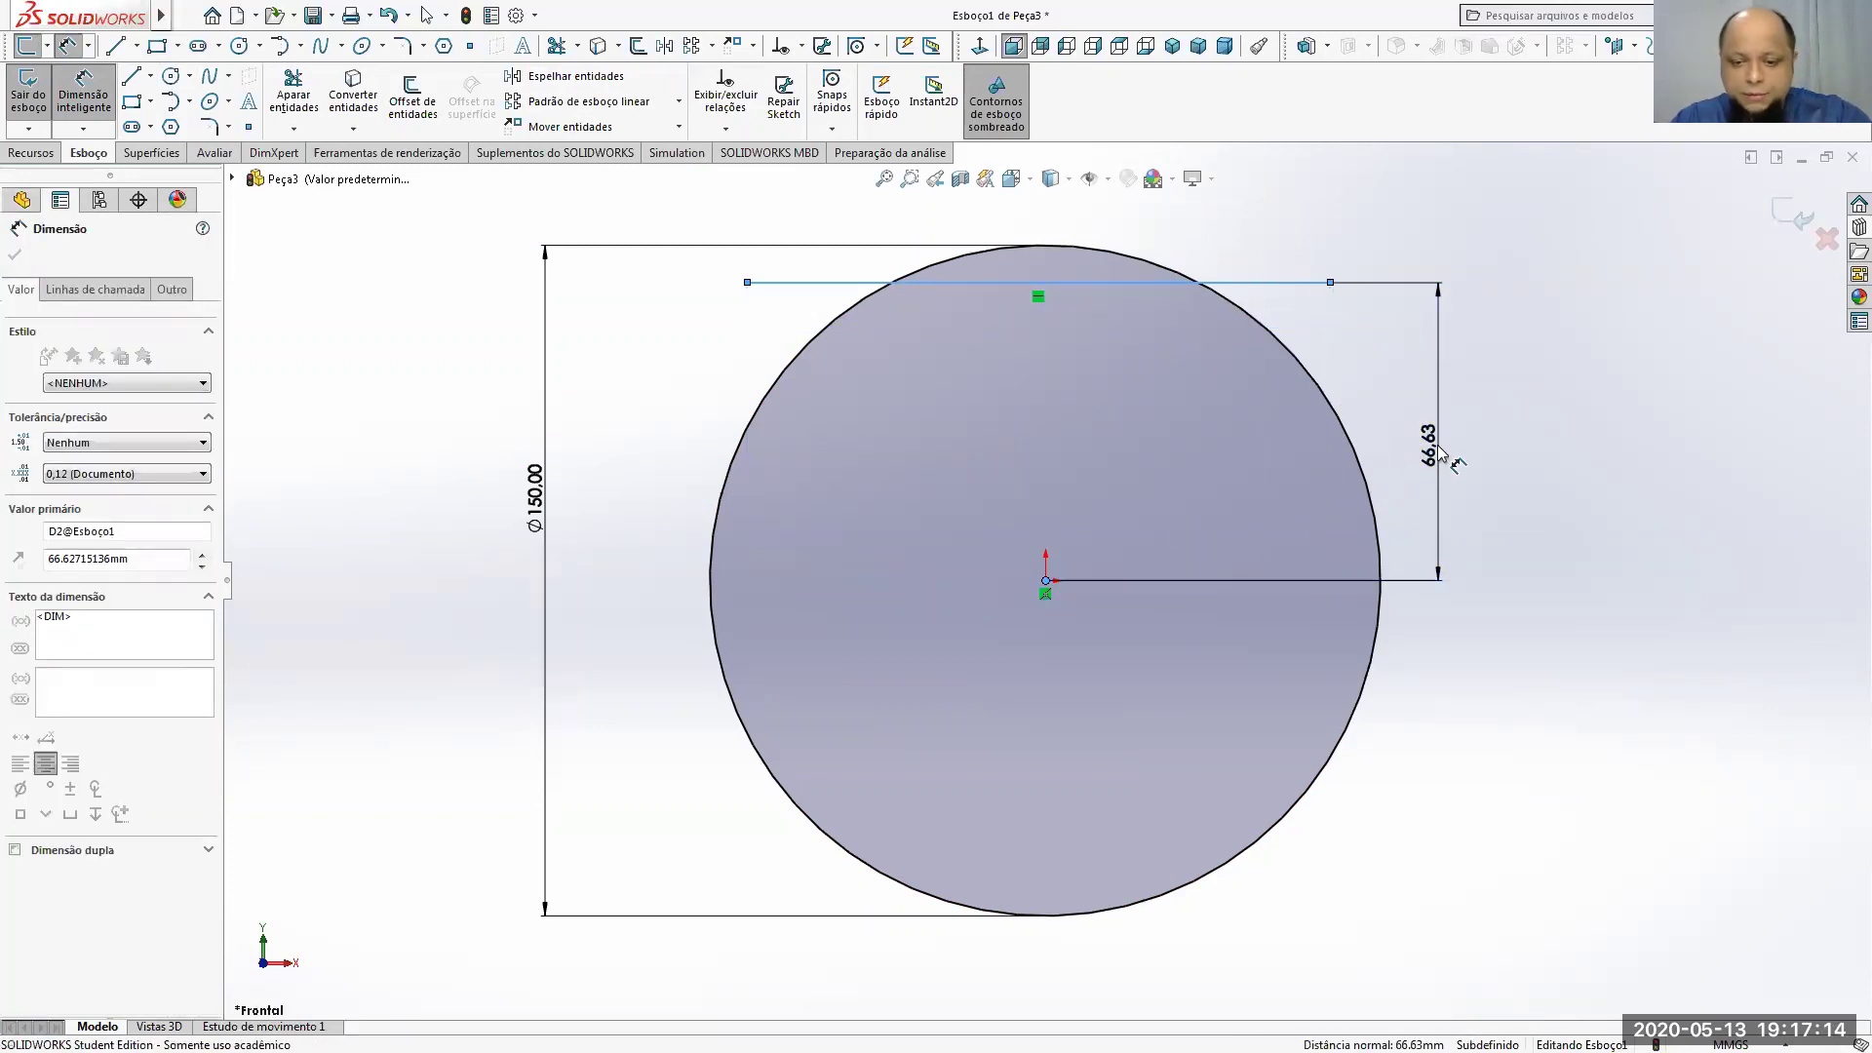
type("70")
key("Return")
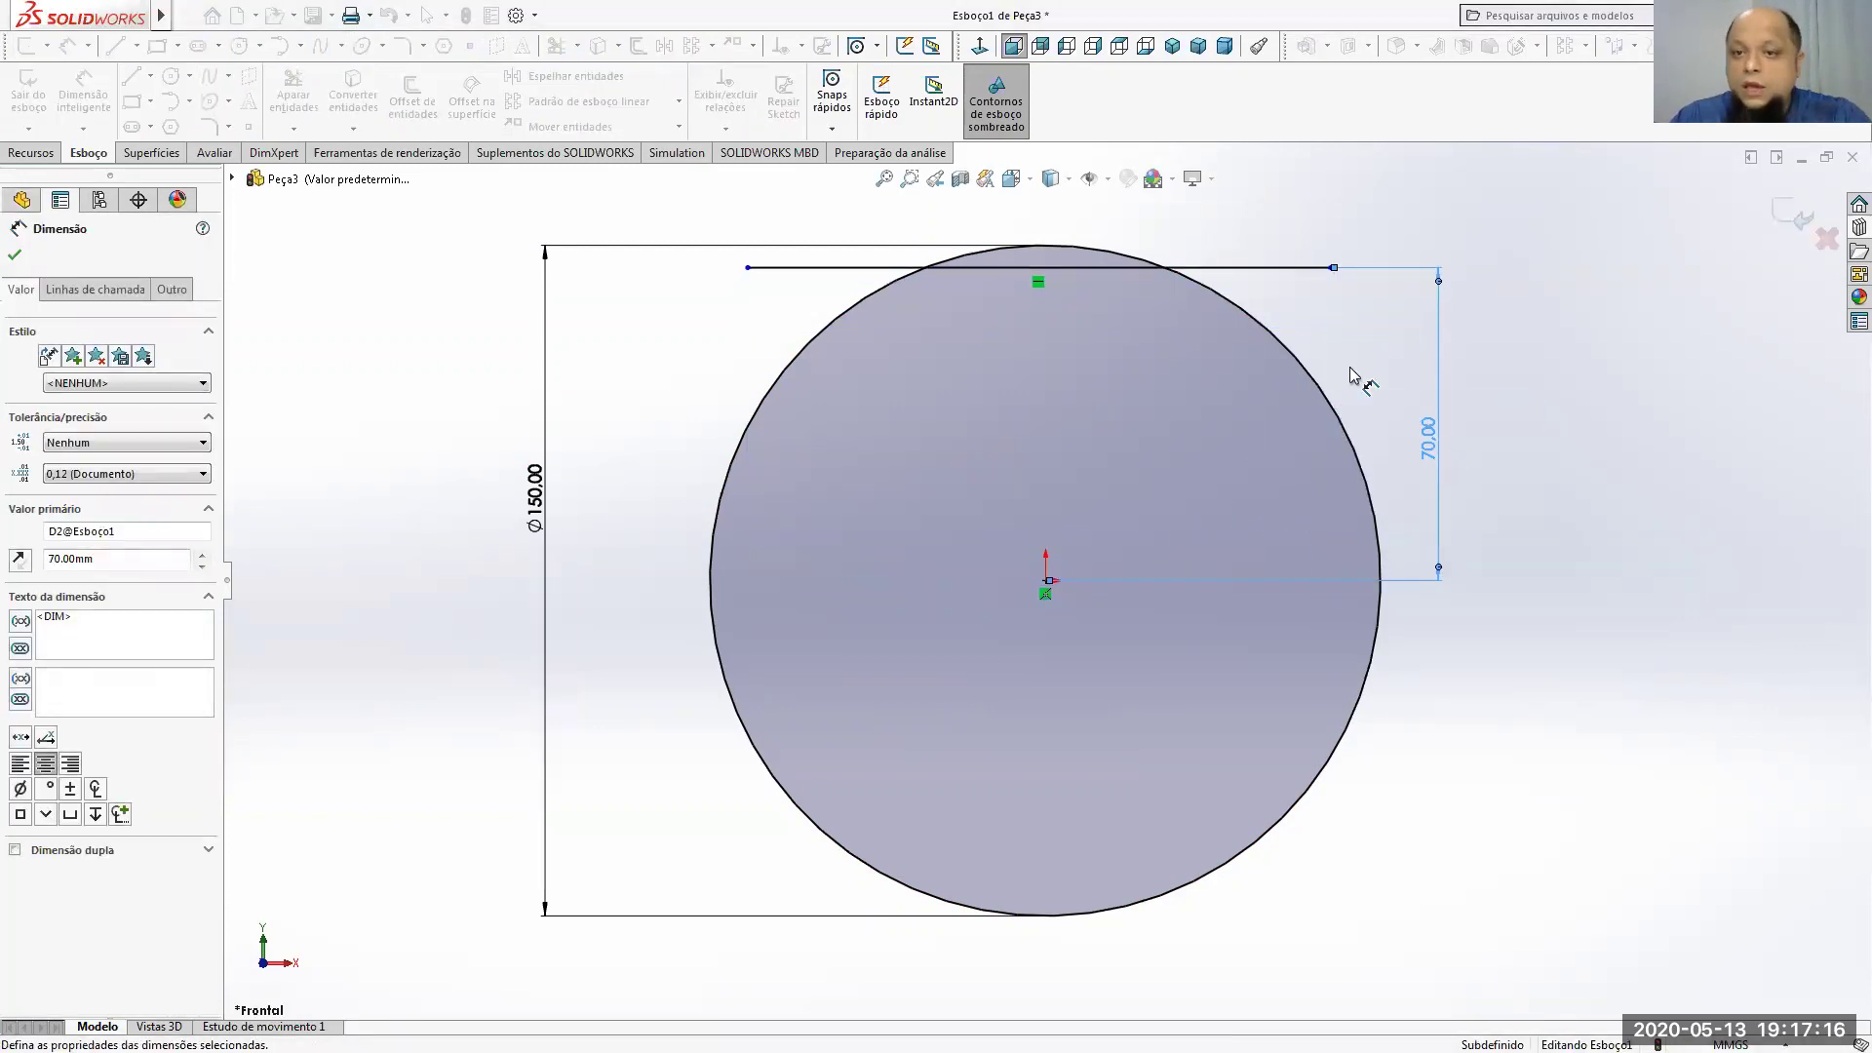
Step: Trim the line's ends outside the circle and the arc above the line to form the flange's flat edge
scroll(1057, 268, "down", 5)
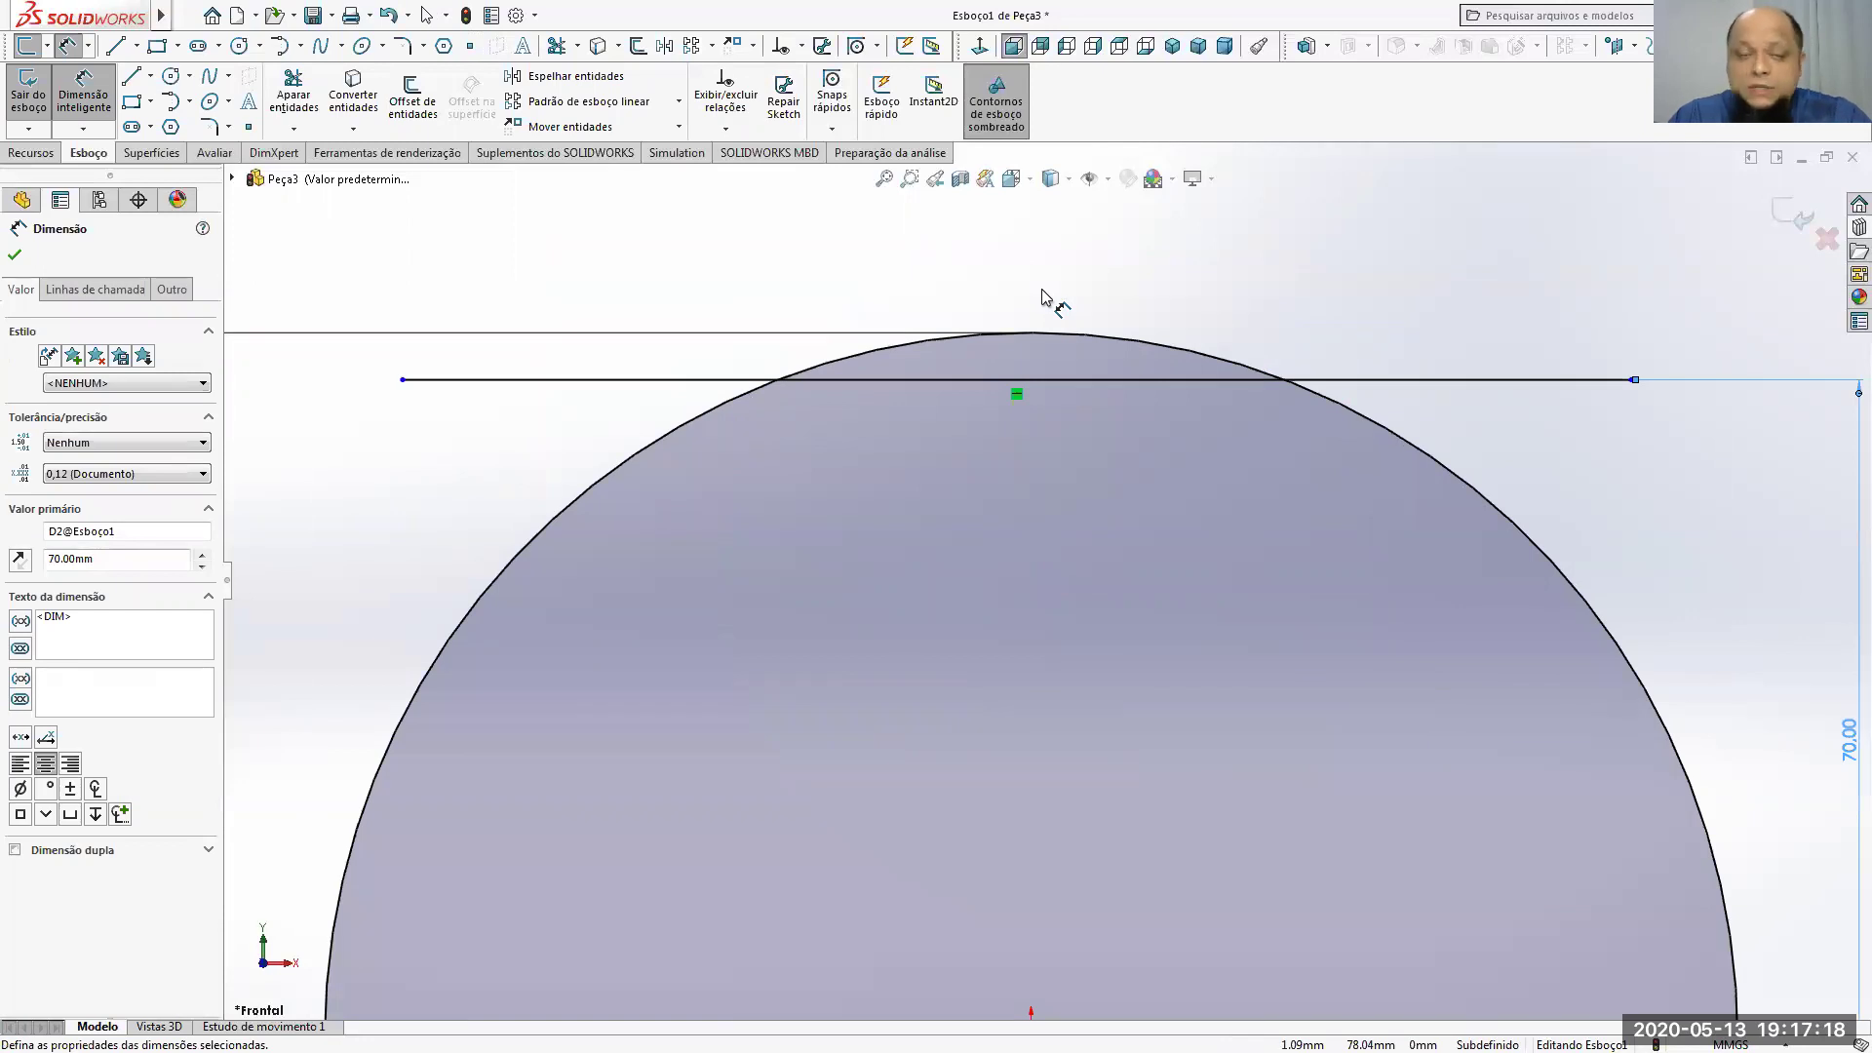
left_click(276, 109)
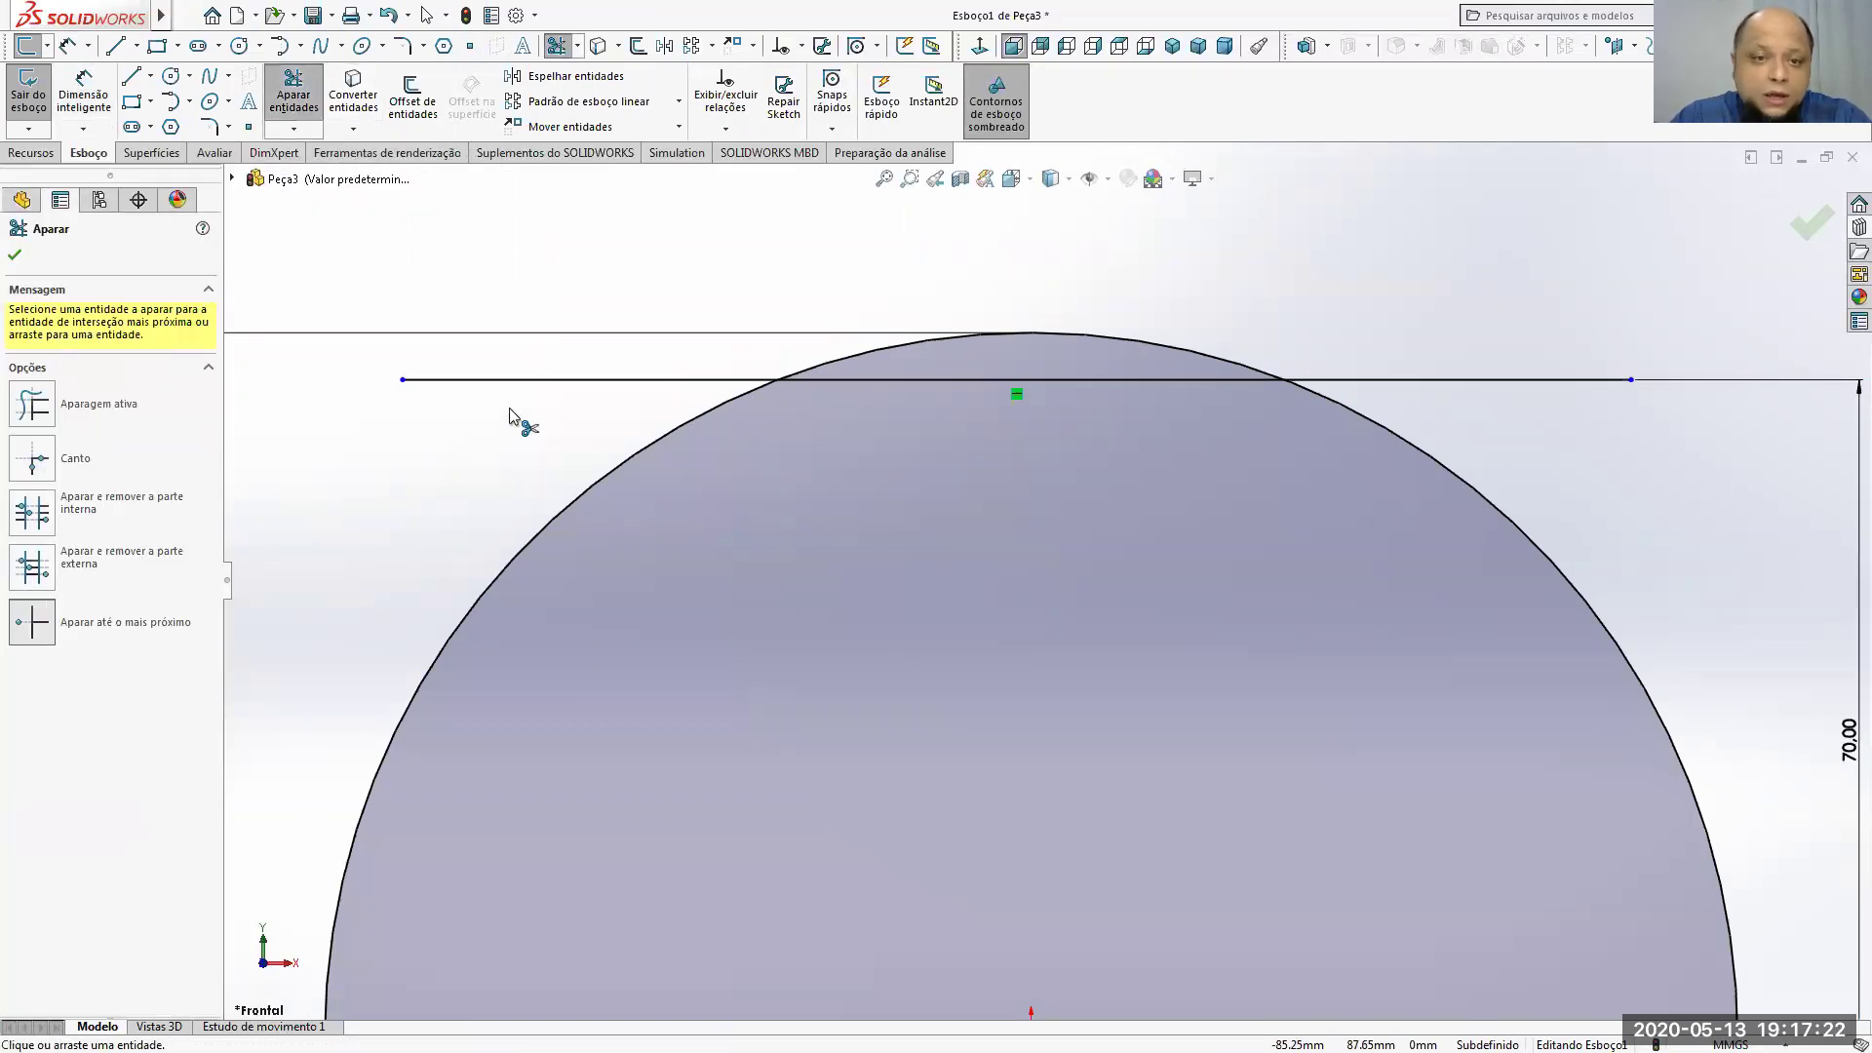
left_click(531, 379)
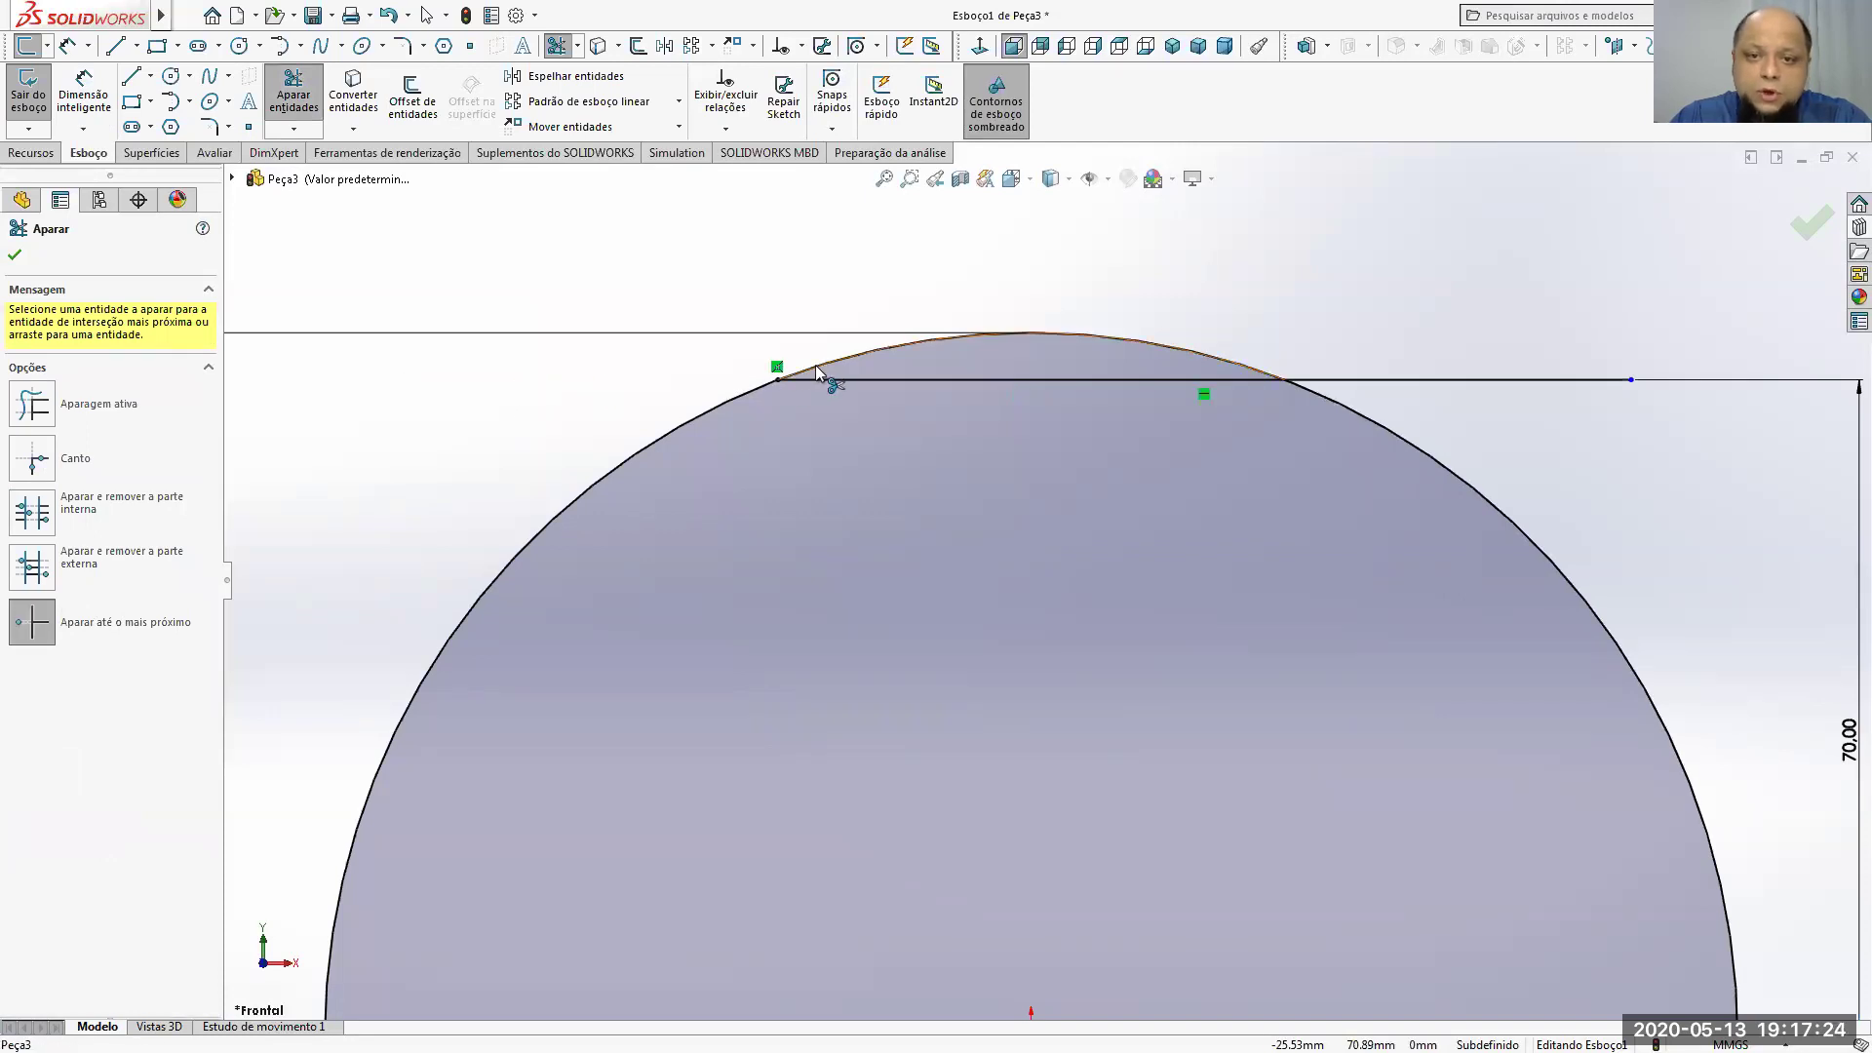
left_click(815, 365)
left_click(1370, 382)
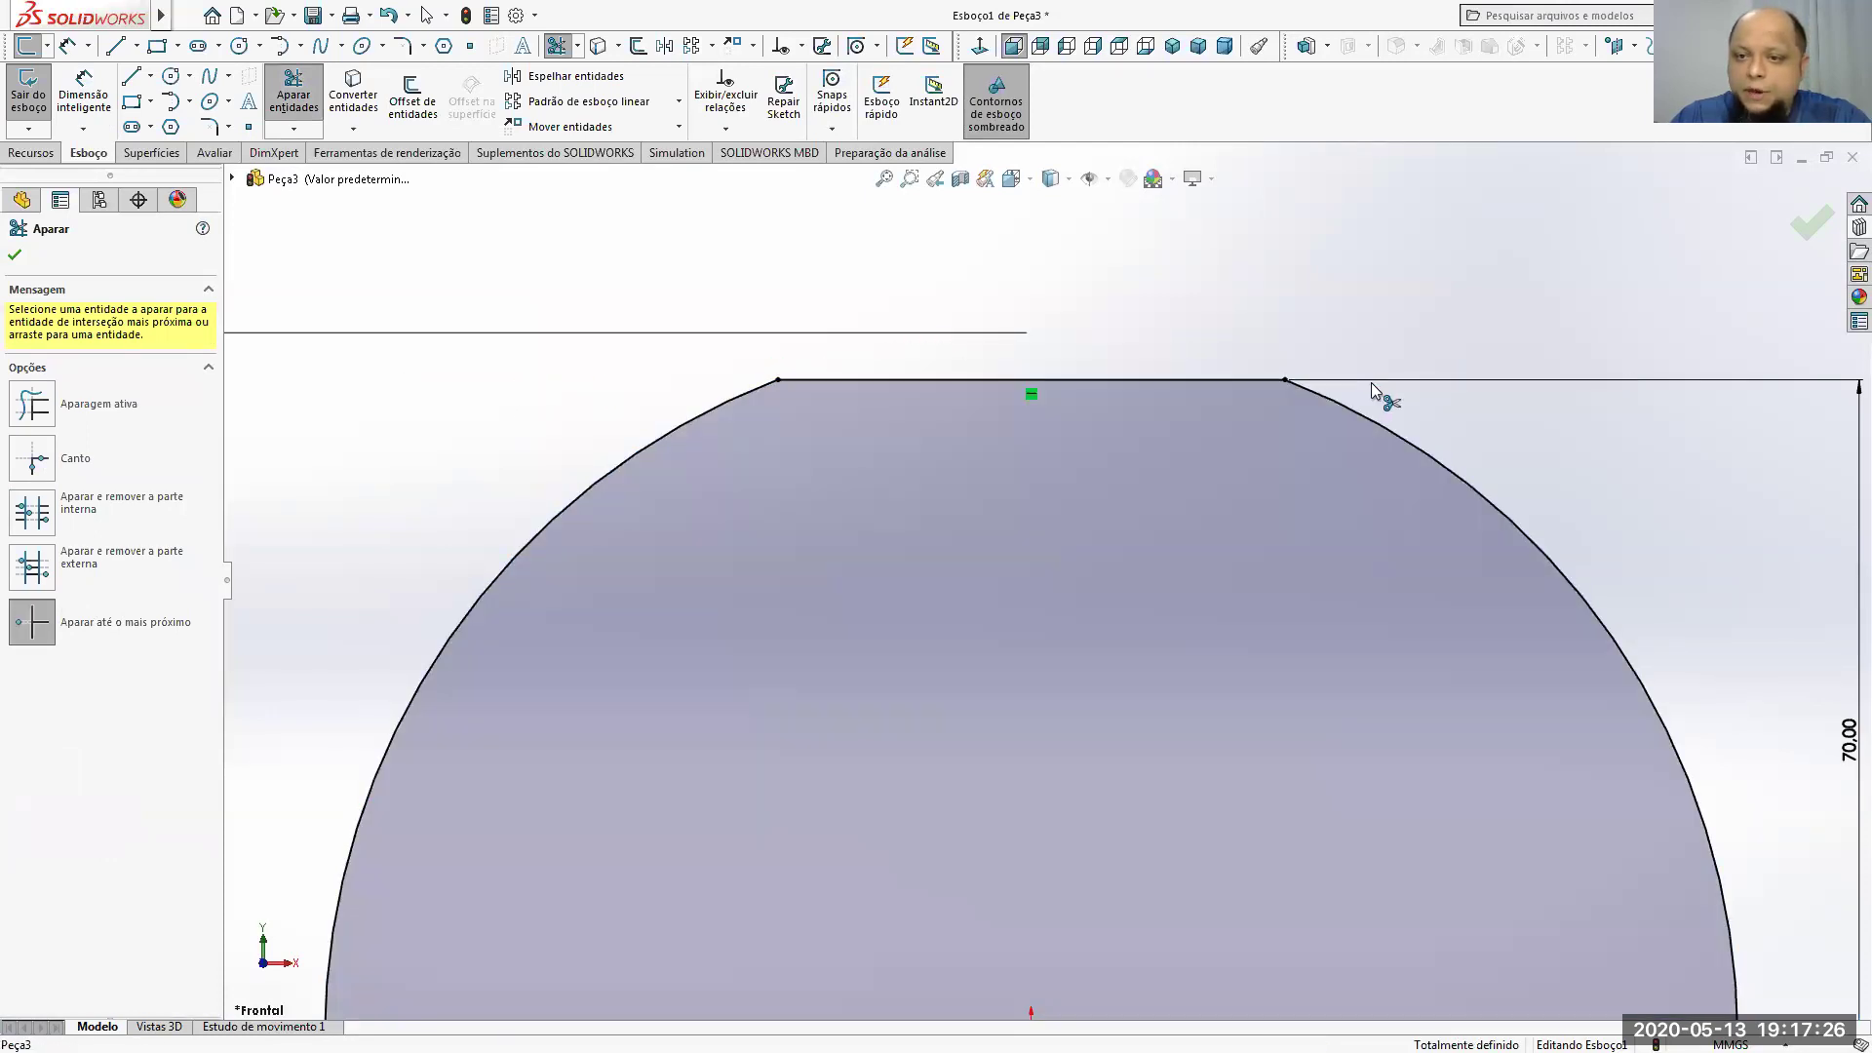
Step: Extrude the flange profile as a boss 15 mm deep, consulting the drawing's section view for the flange thickness
scroll(1326, 448, "up", 5)
scroll(1112, 790, "up", 2)
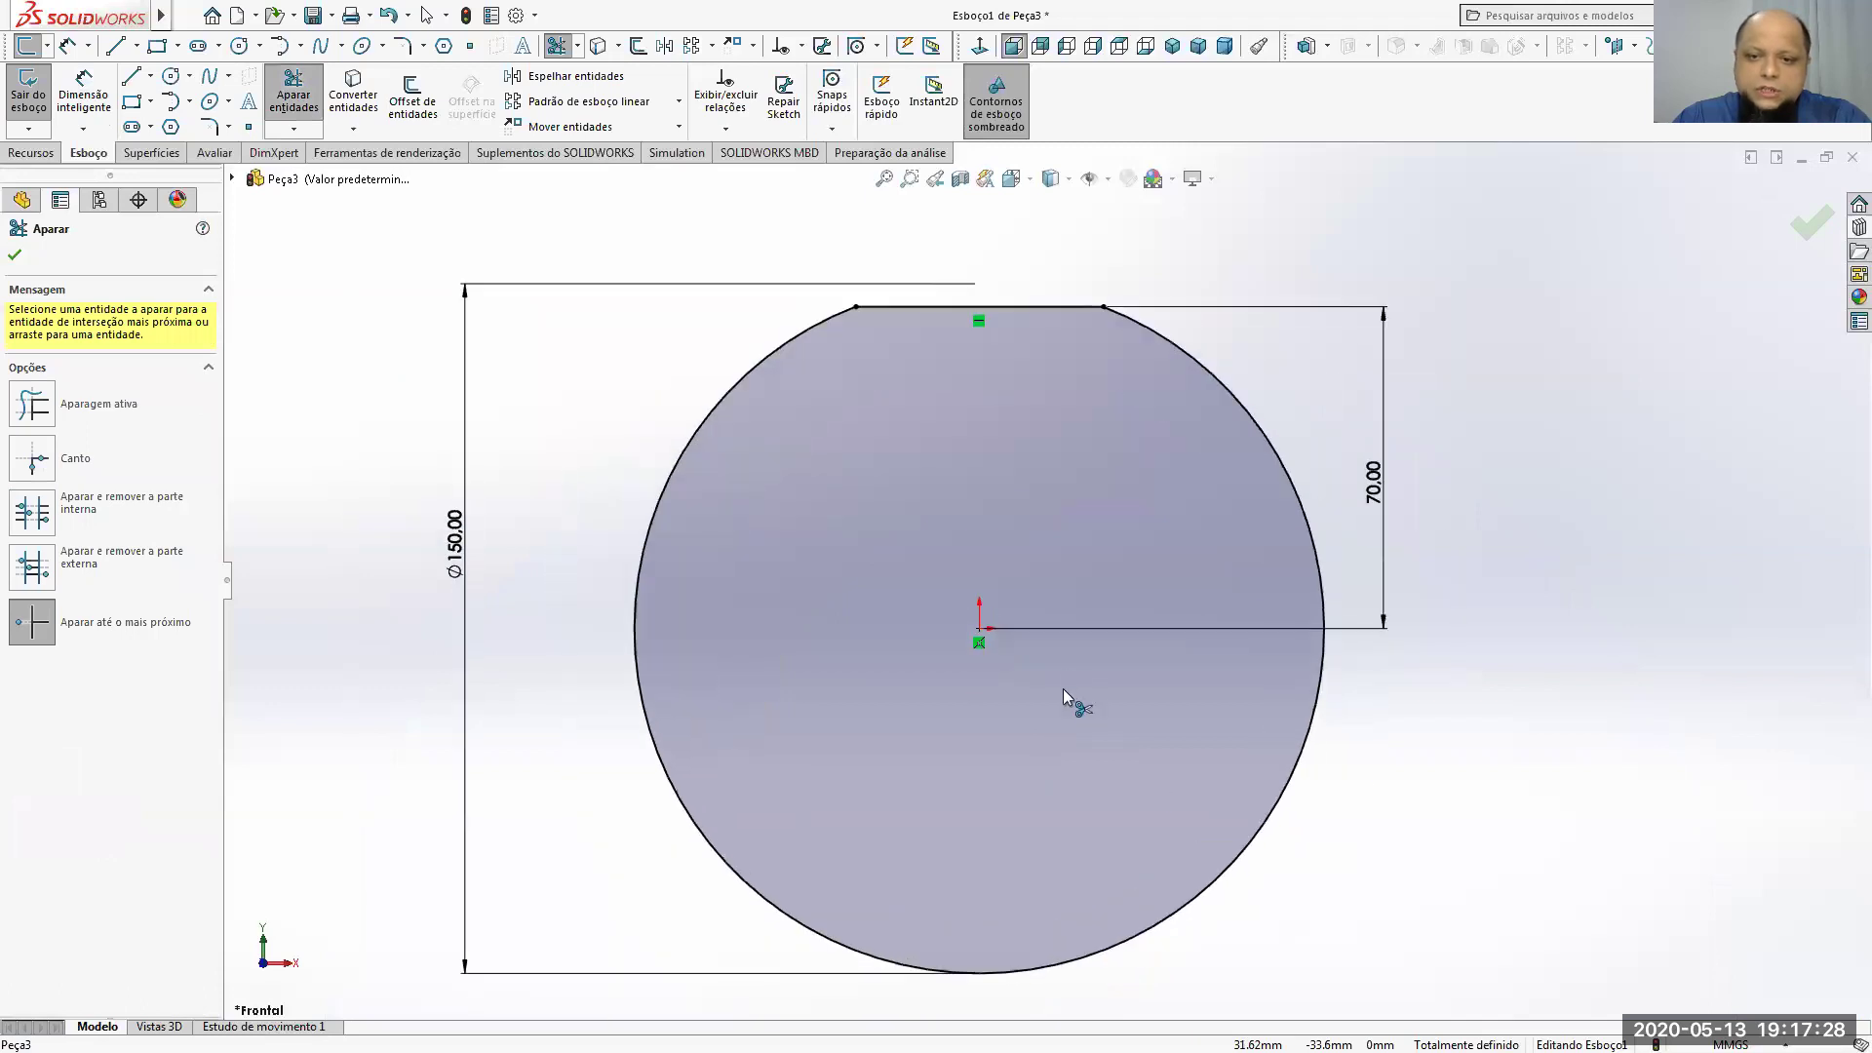
scroll(895, 615, "down", 2)
scroll(1014, 702, "up", 3)
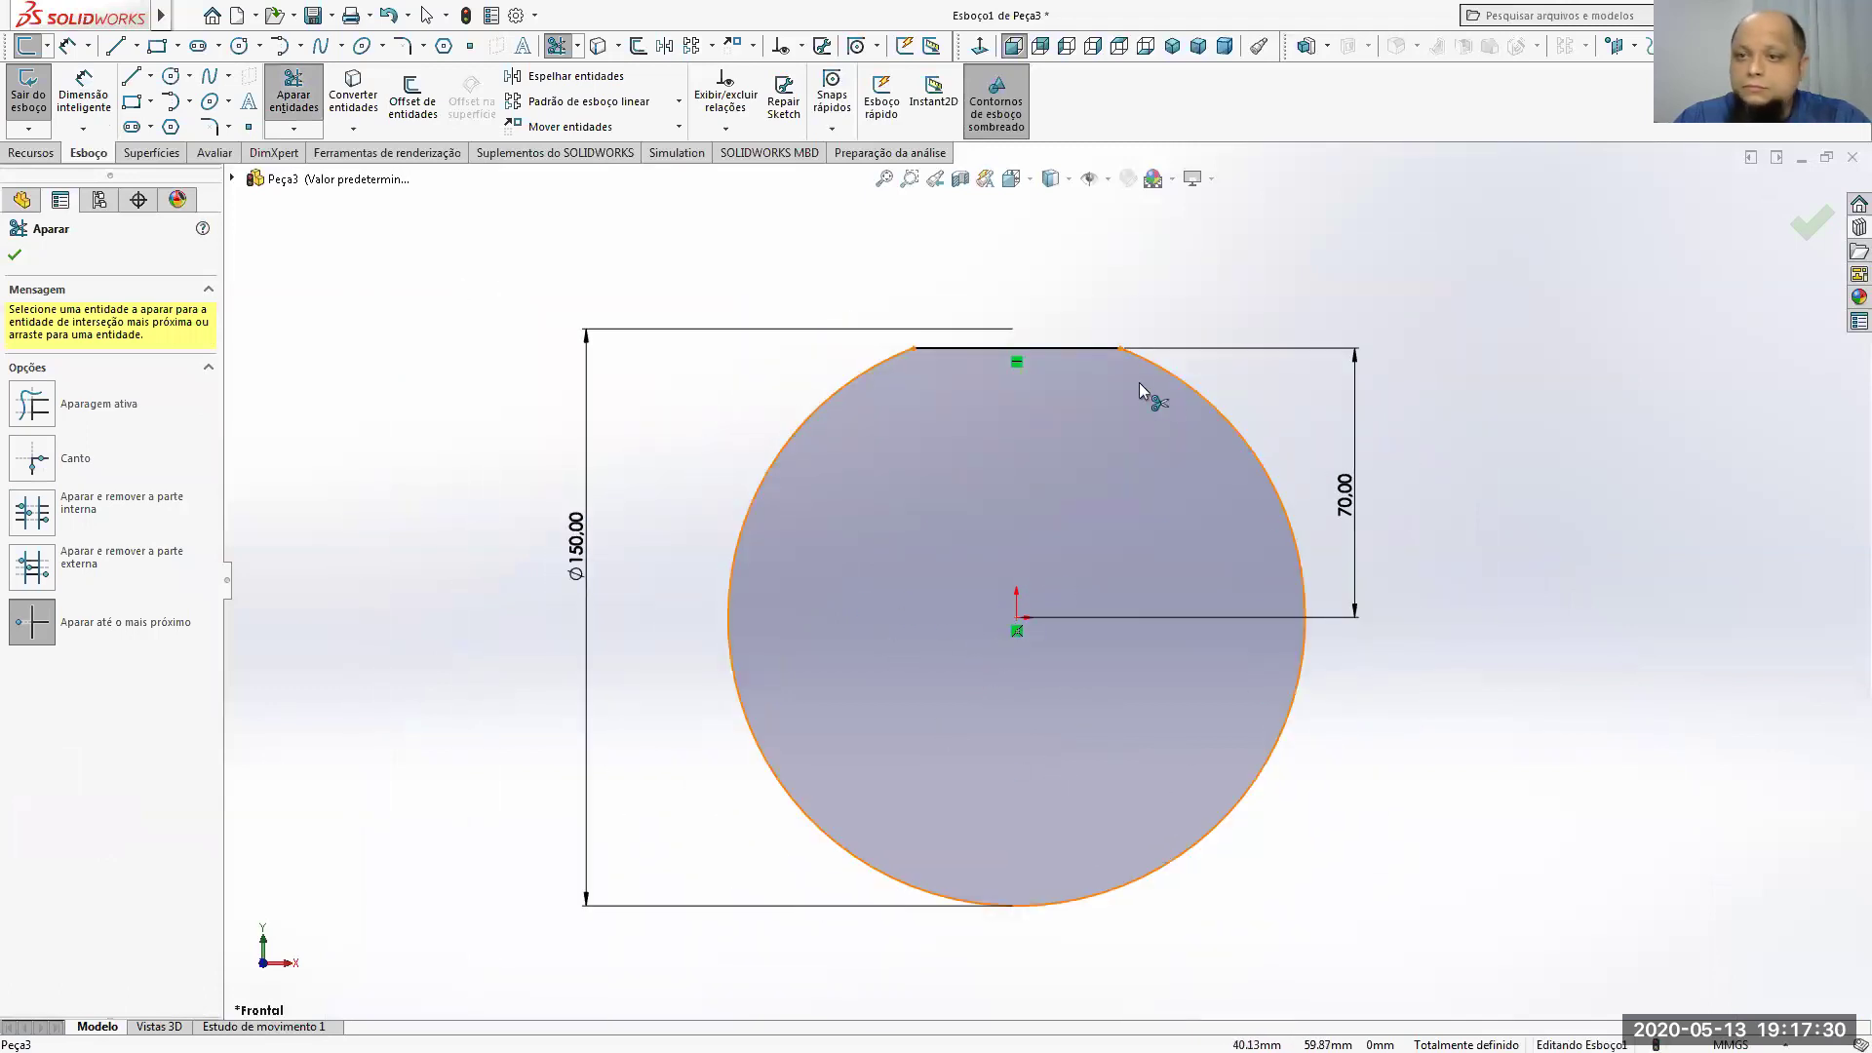
left_click(32, 152)
left_click(44, 102)
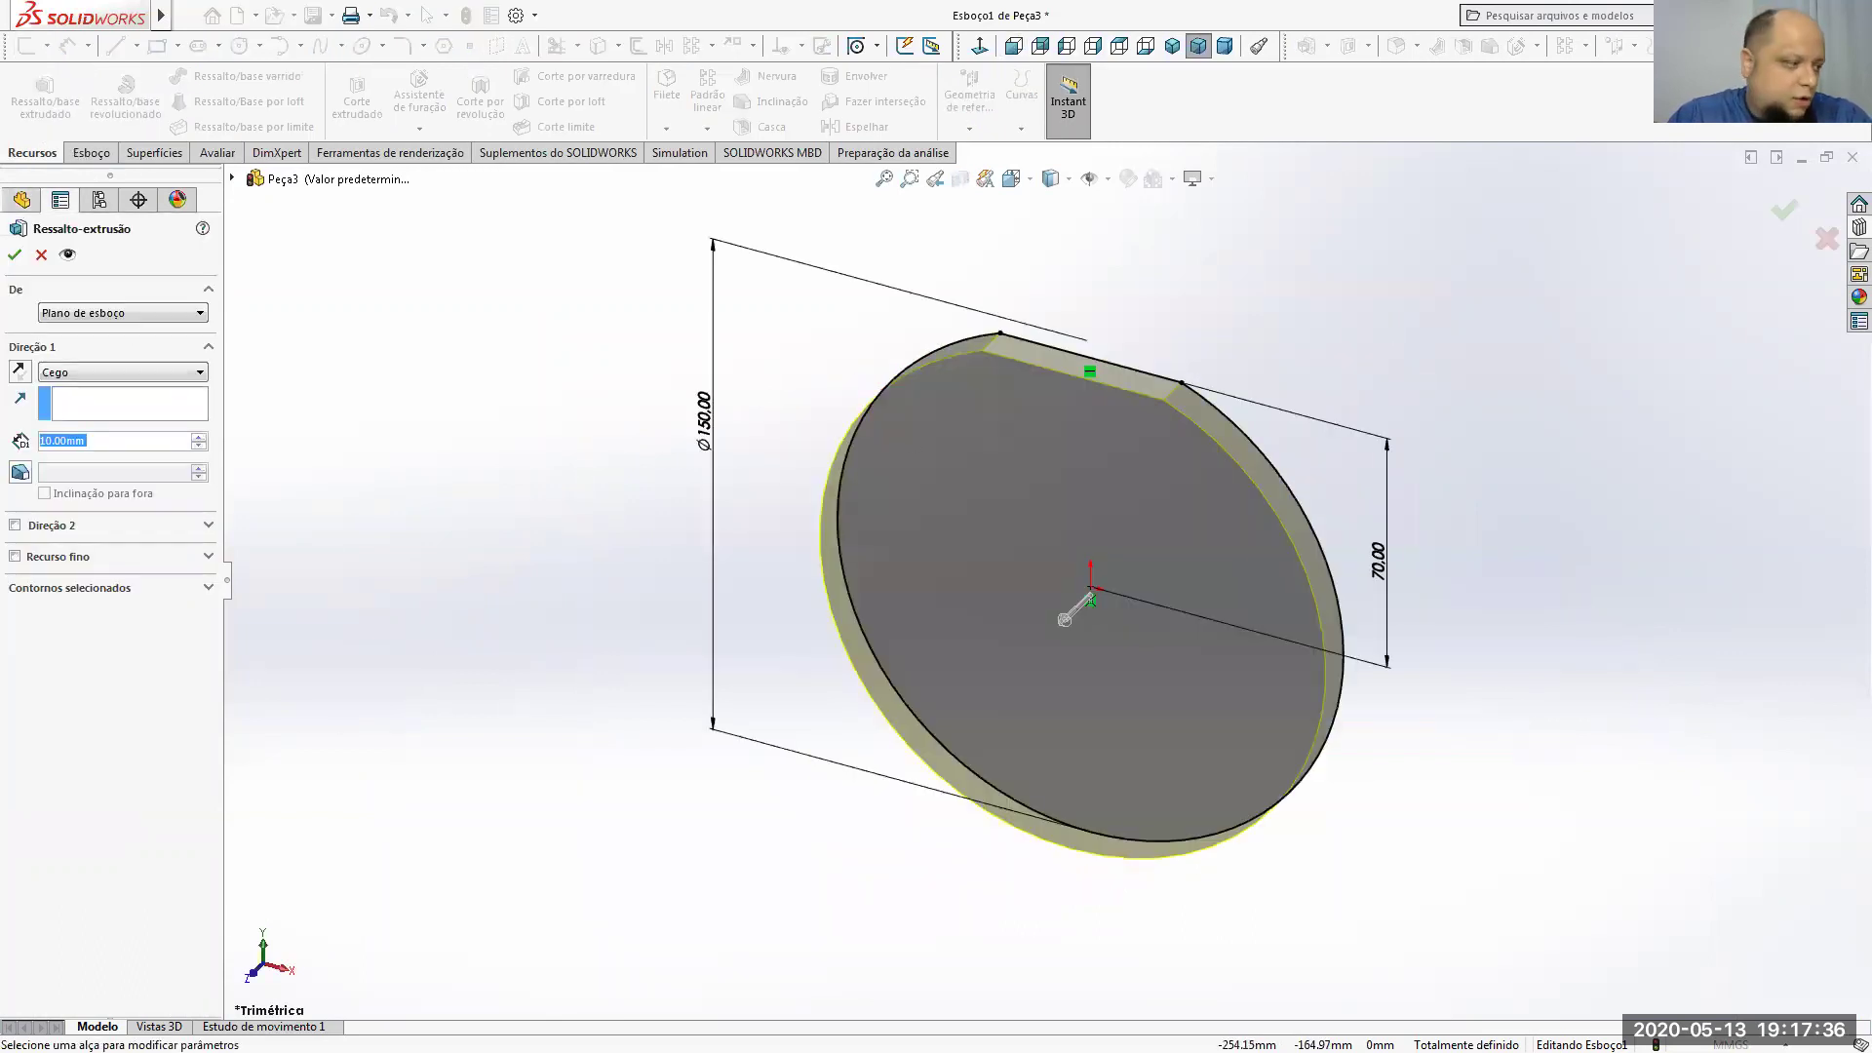
key("alt+Tab")
scroll(1038, 581, "up", 1)
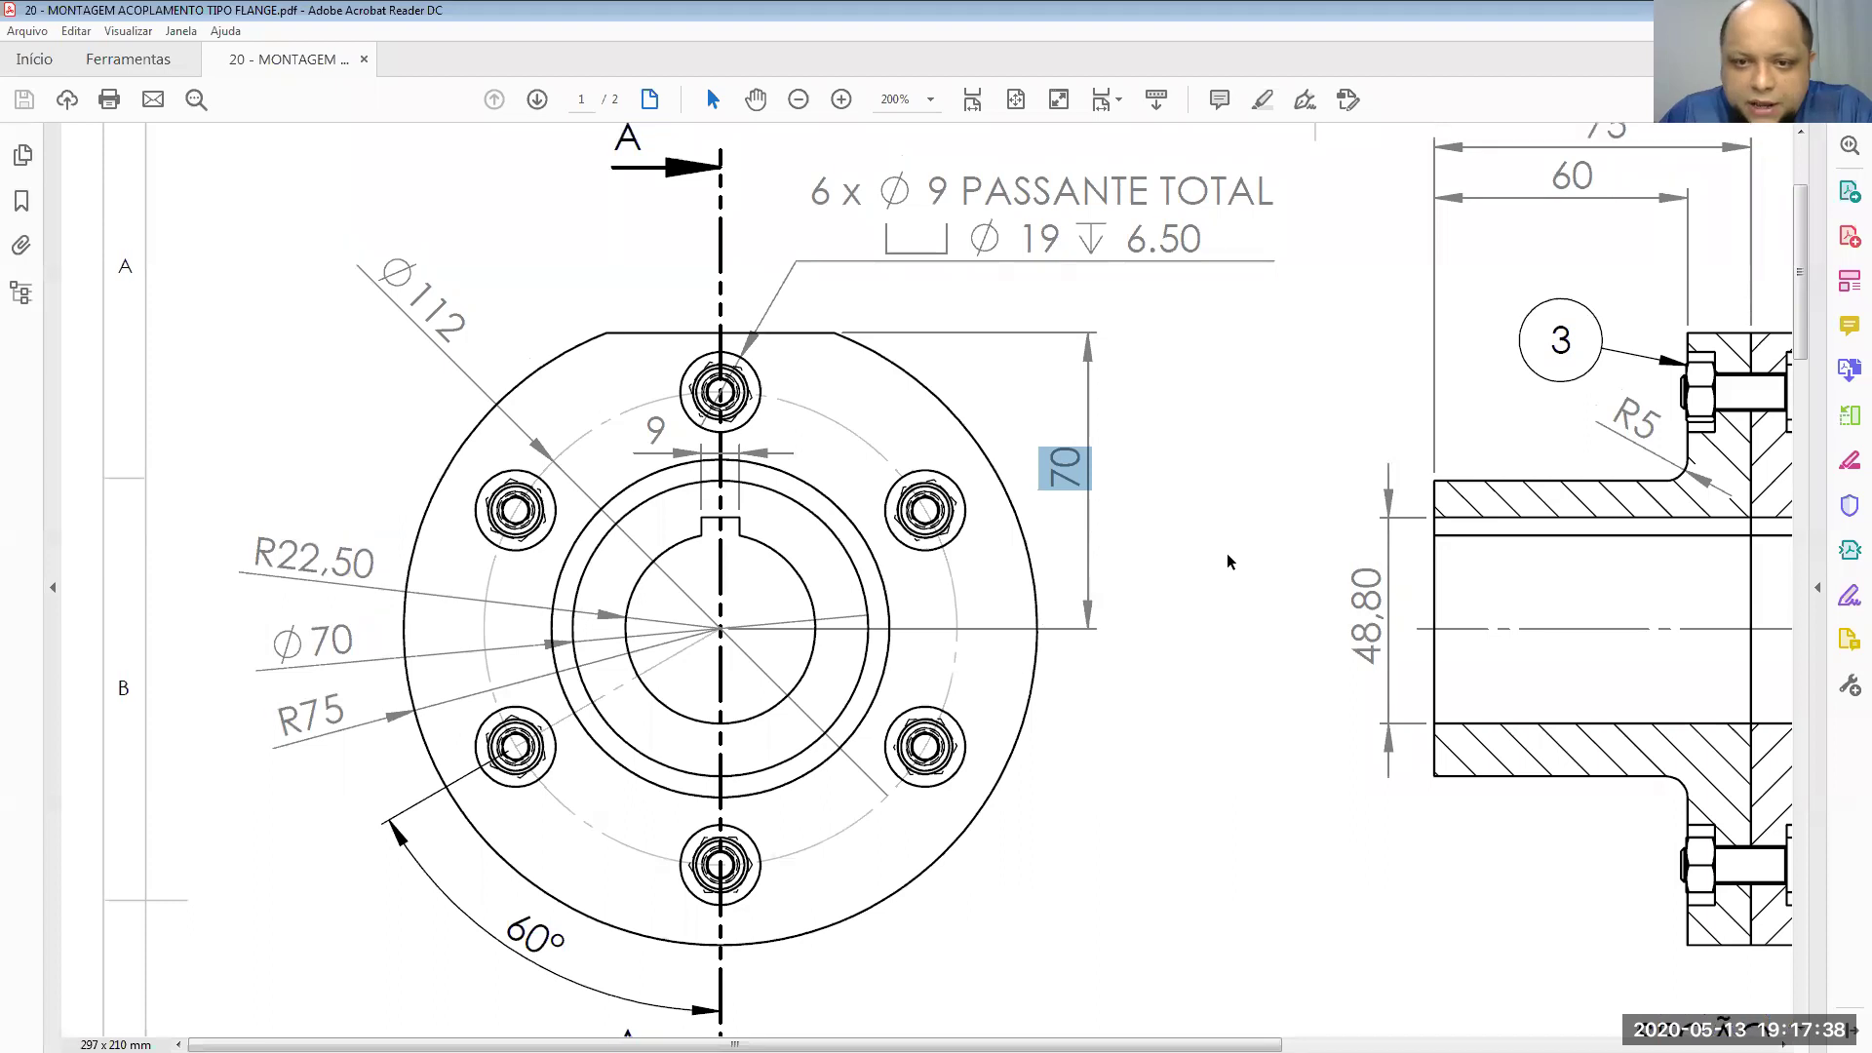
scroll(1038, 581, "right", 5)
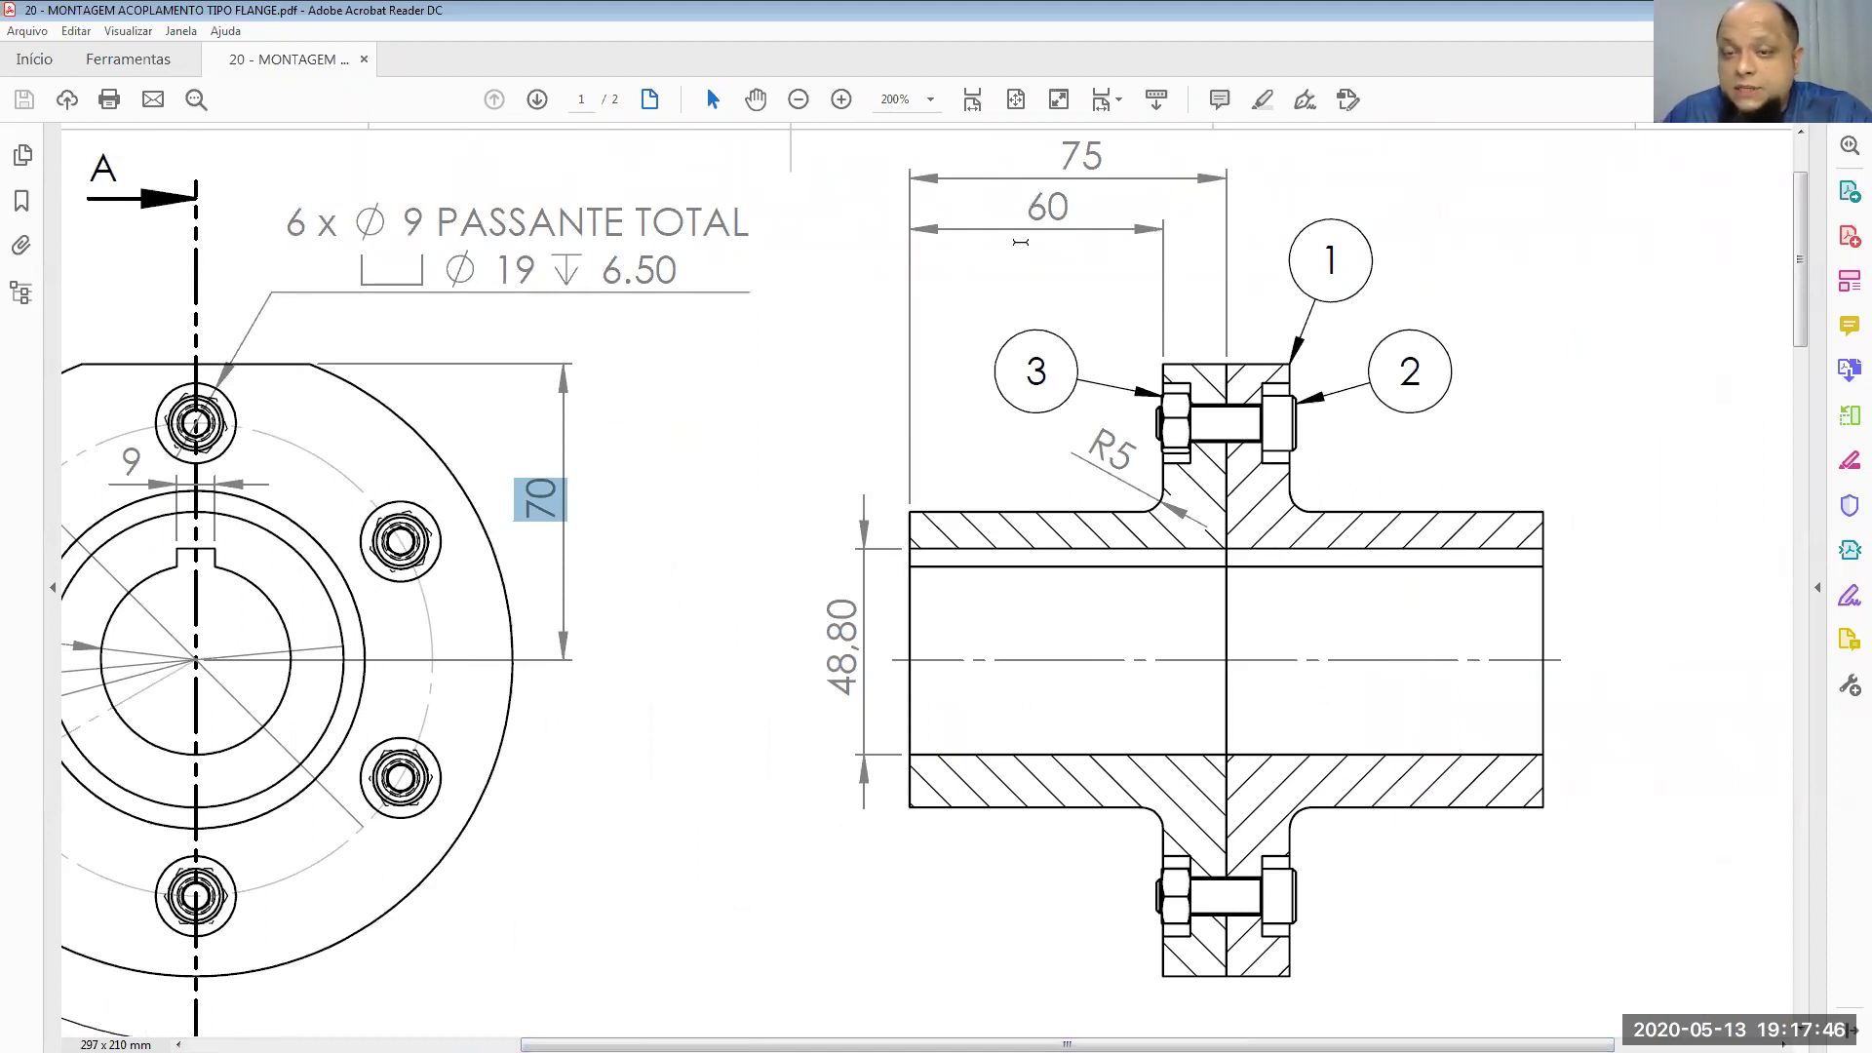
key("alt+Tab")
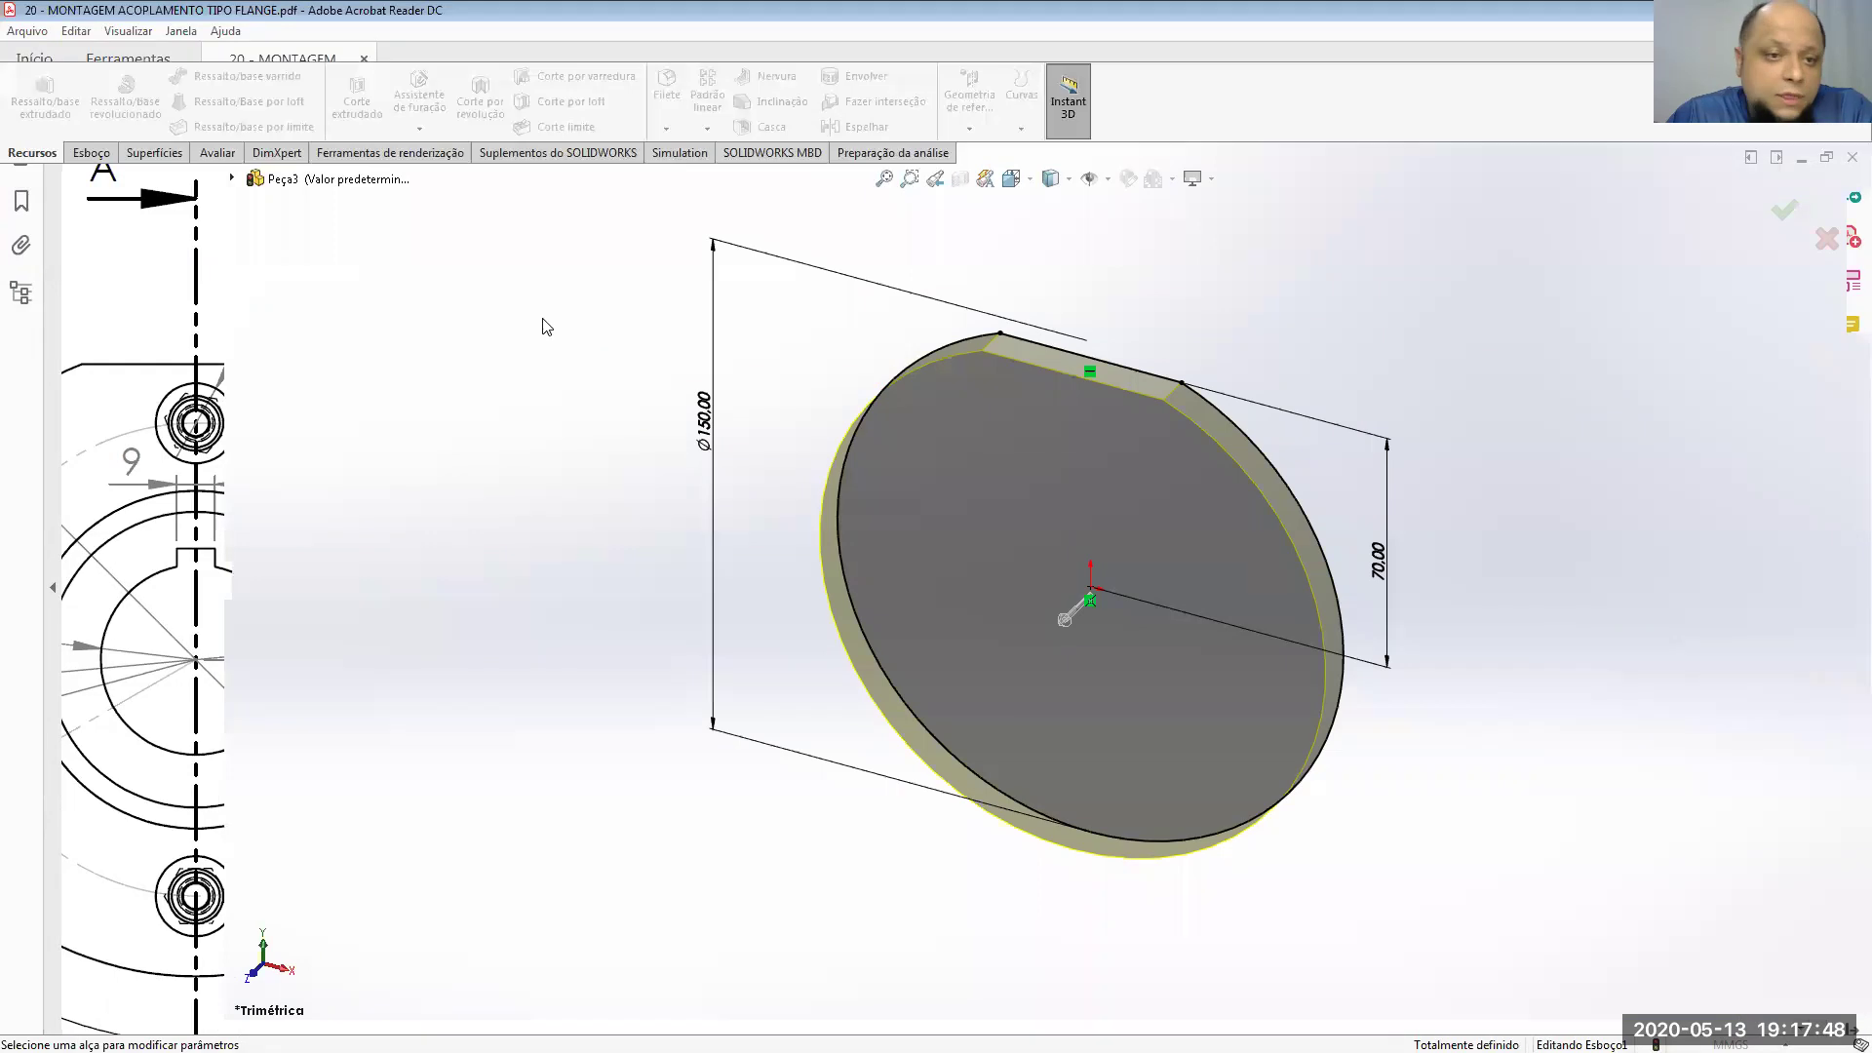
double_click(120, 439)
type("15")
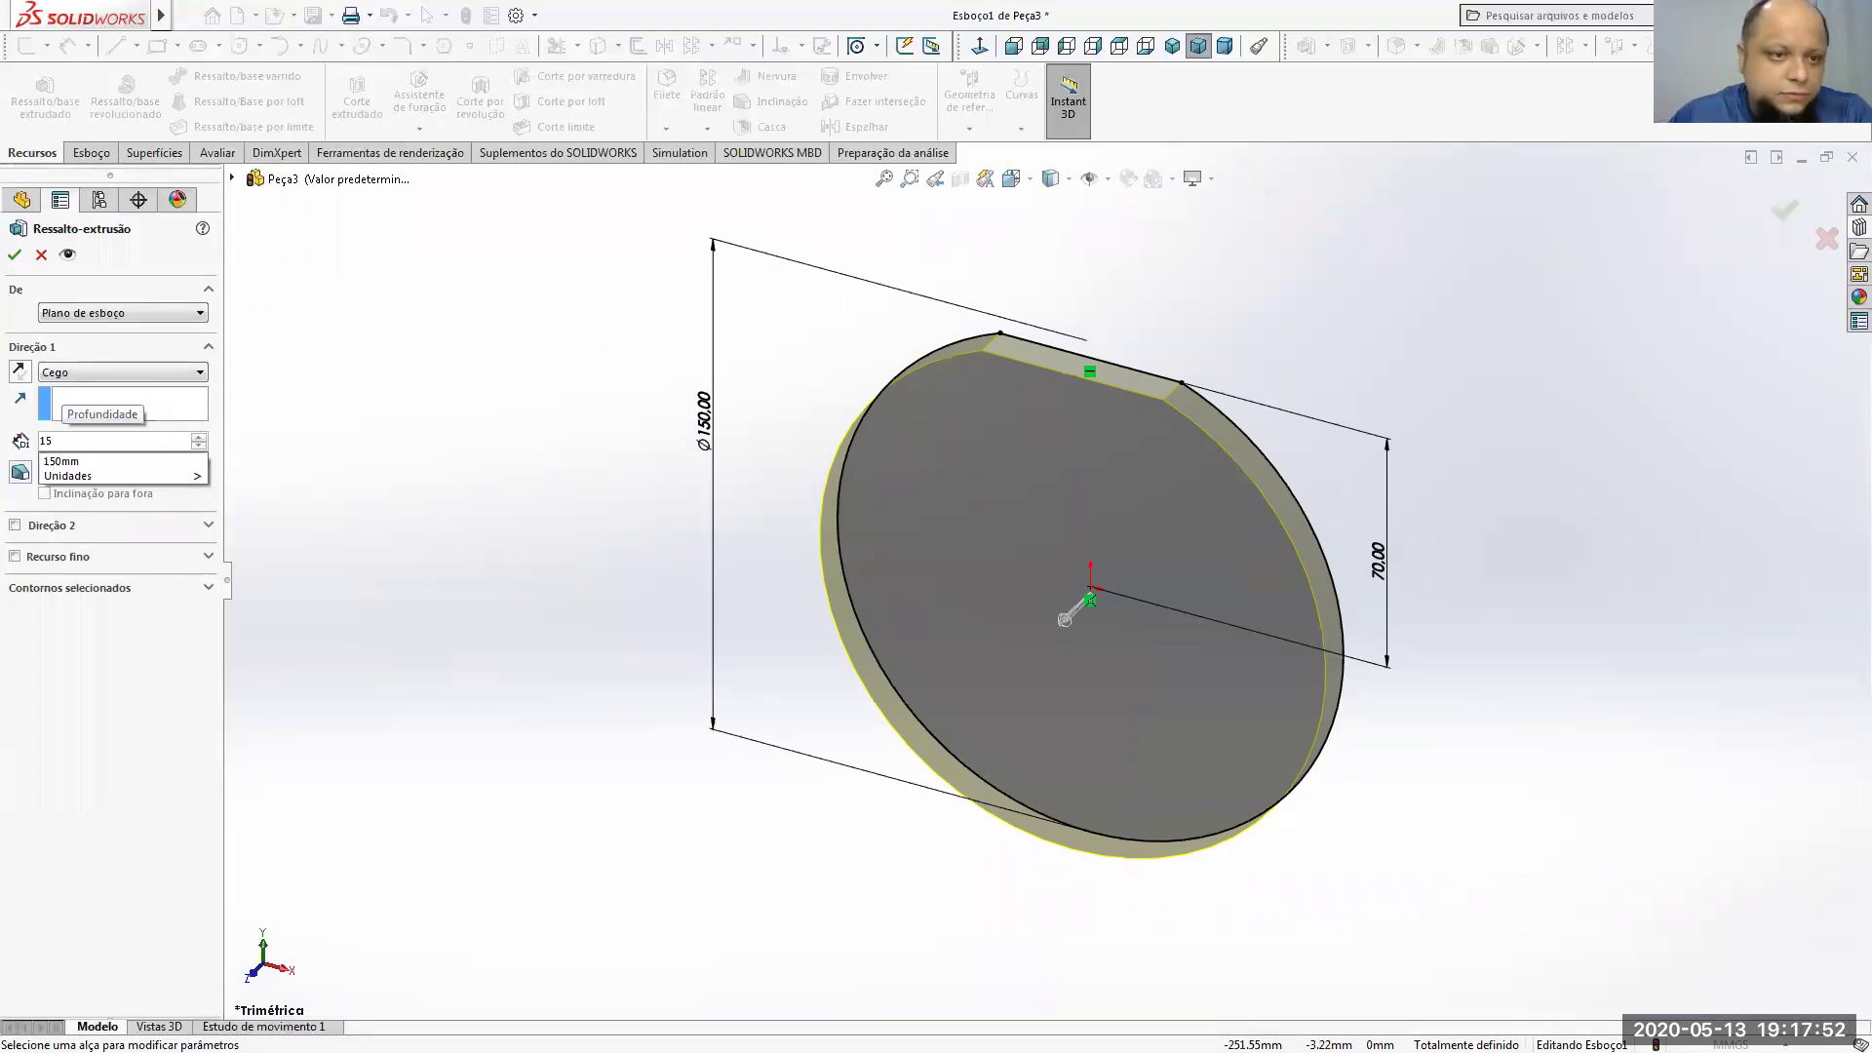
key("Return")
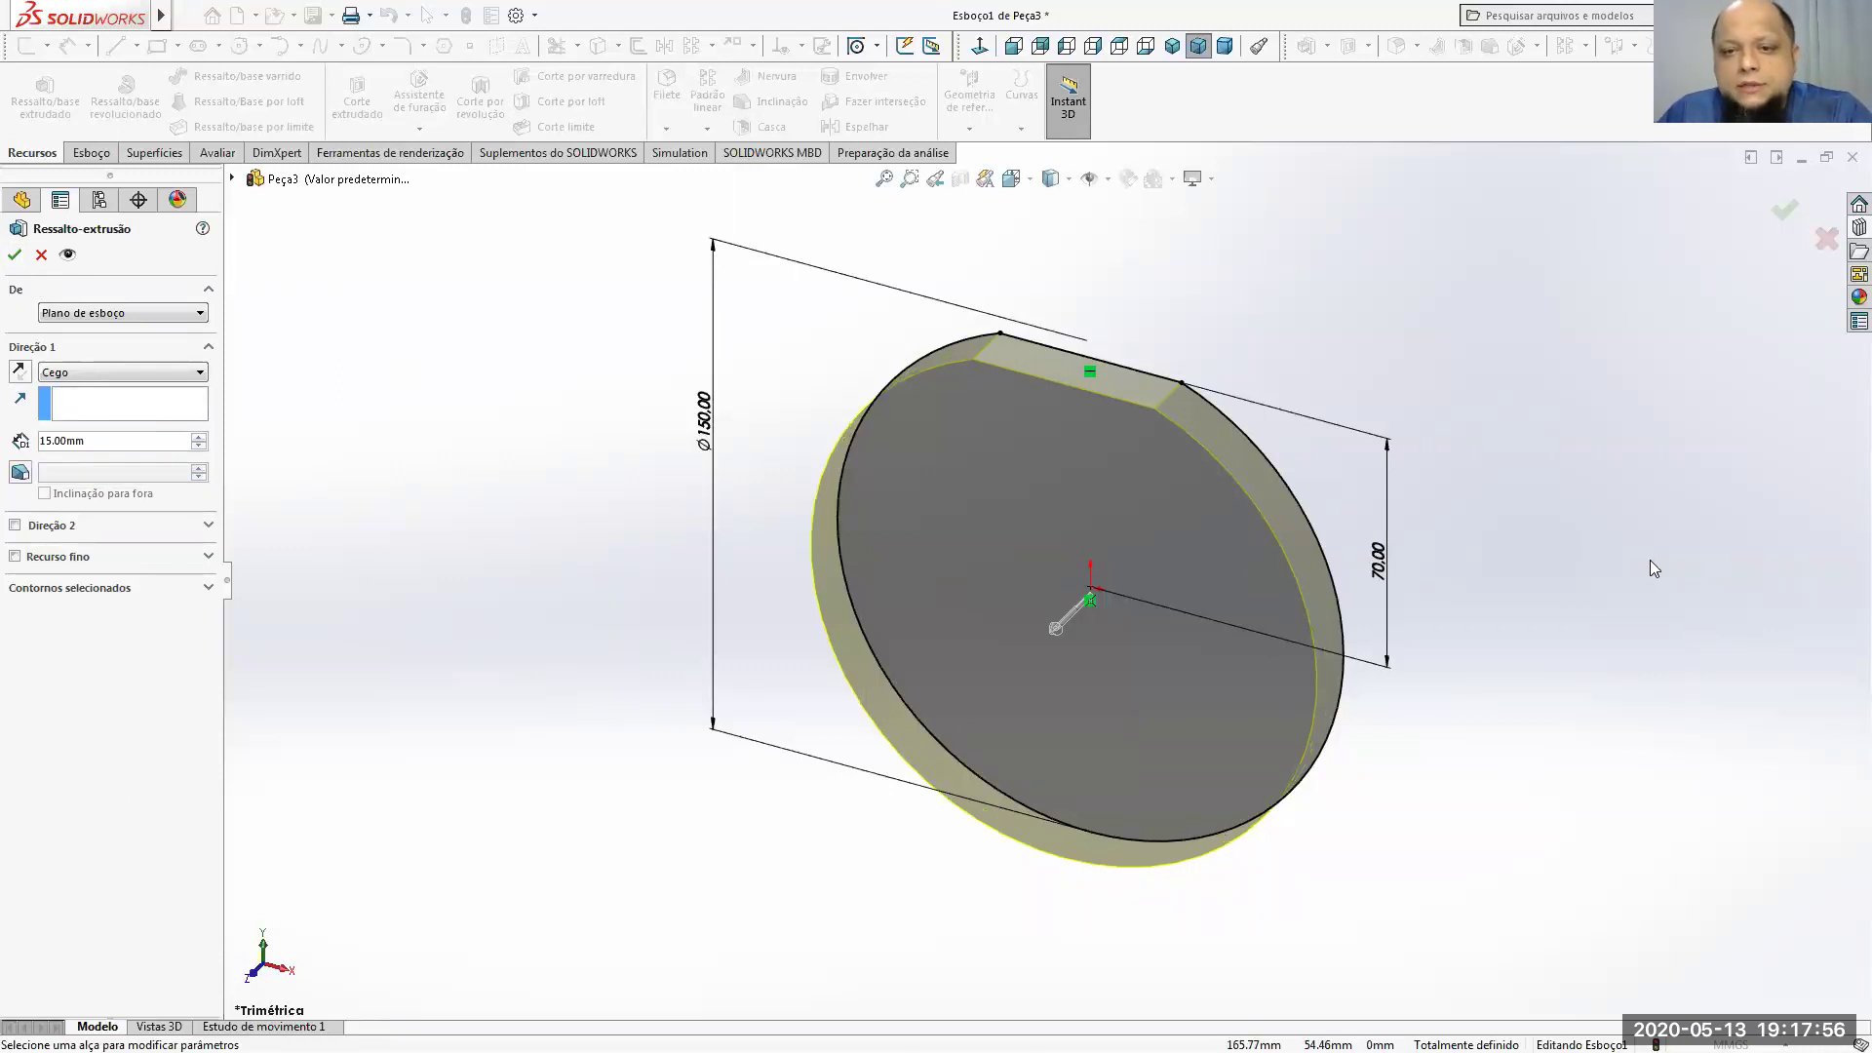
left_click(15, 255)
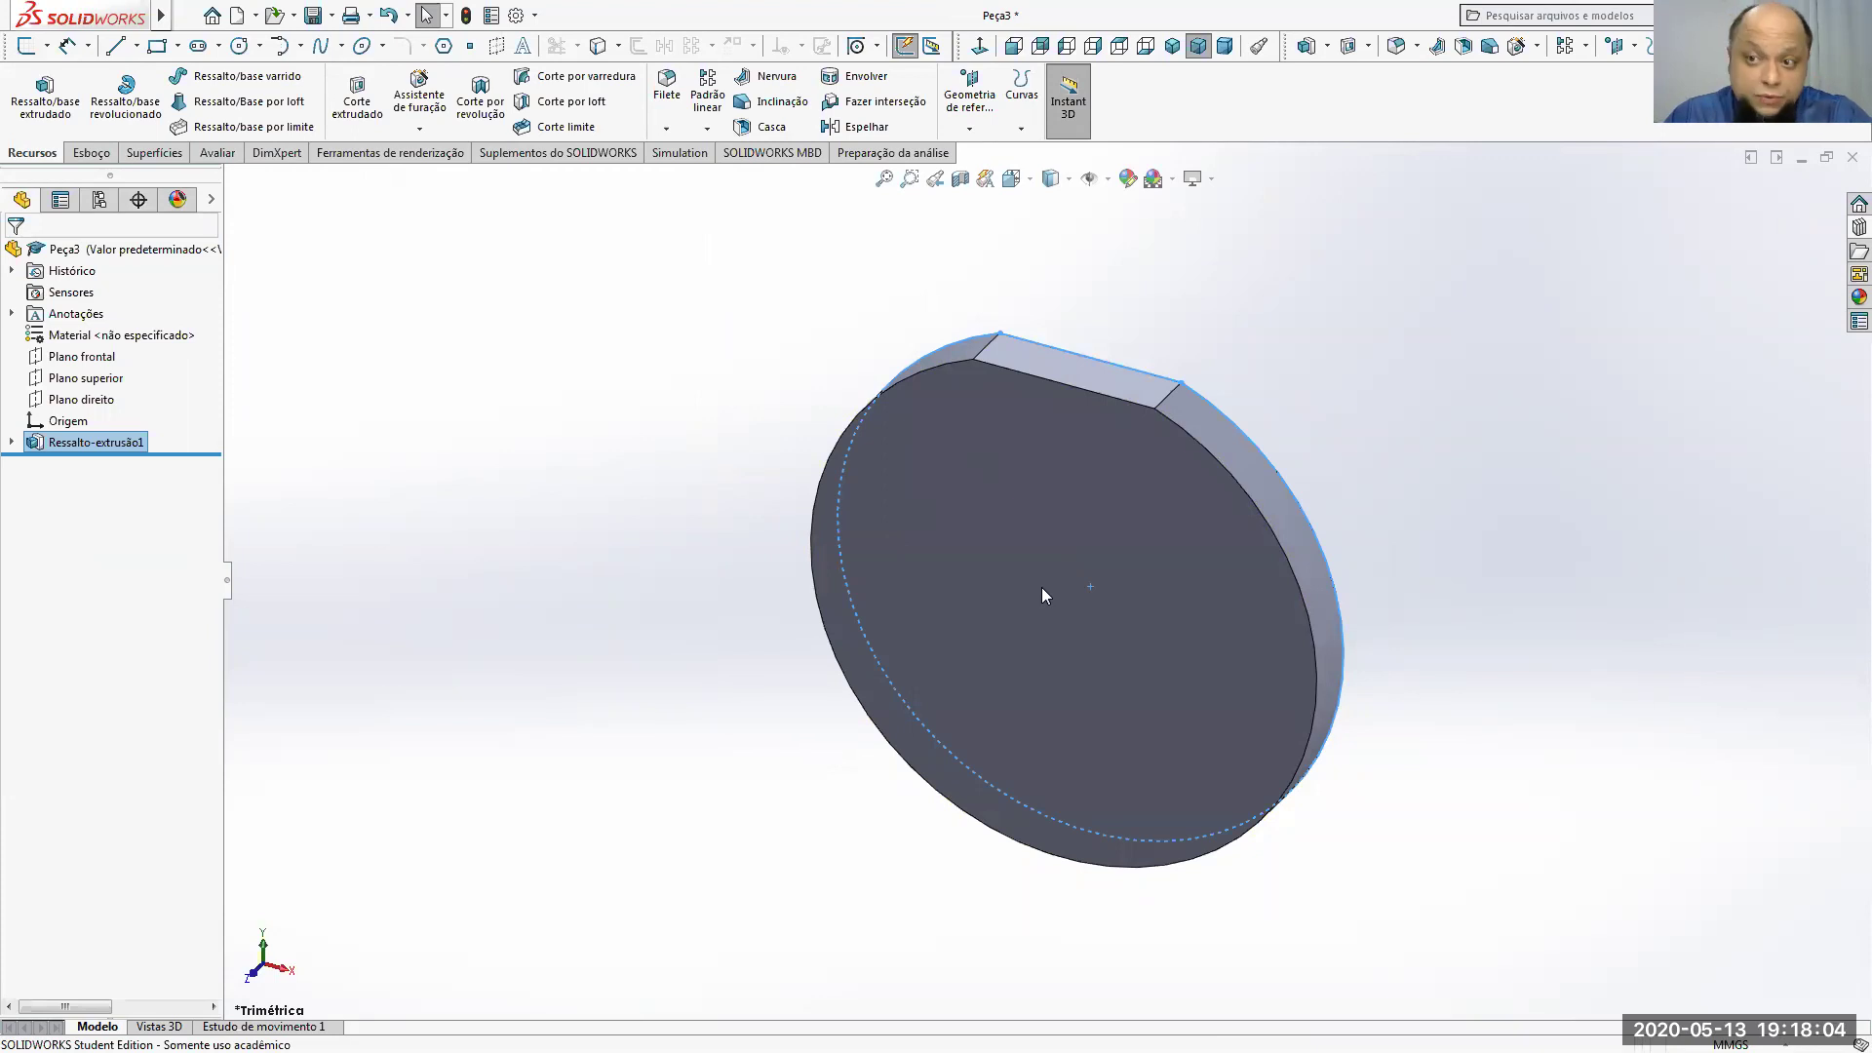
Step: Start a sketch on the extruded flange's front face and view it from the front
left_click(1038, 621)
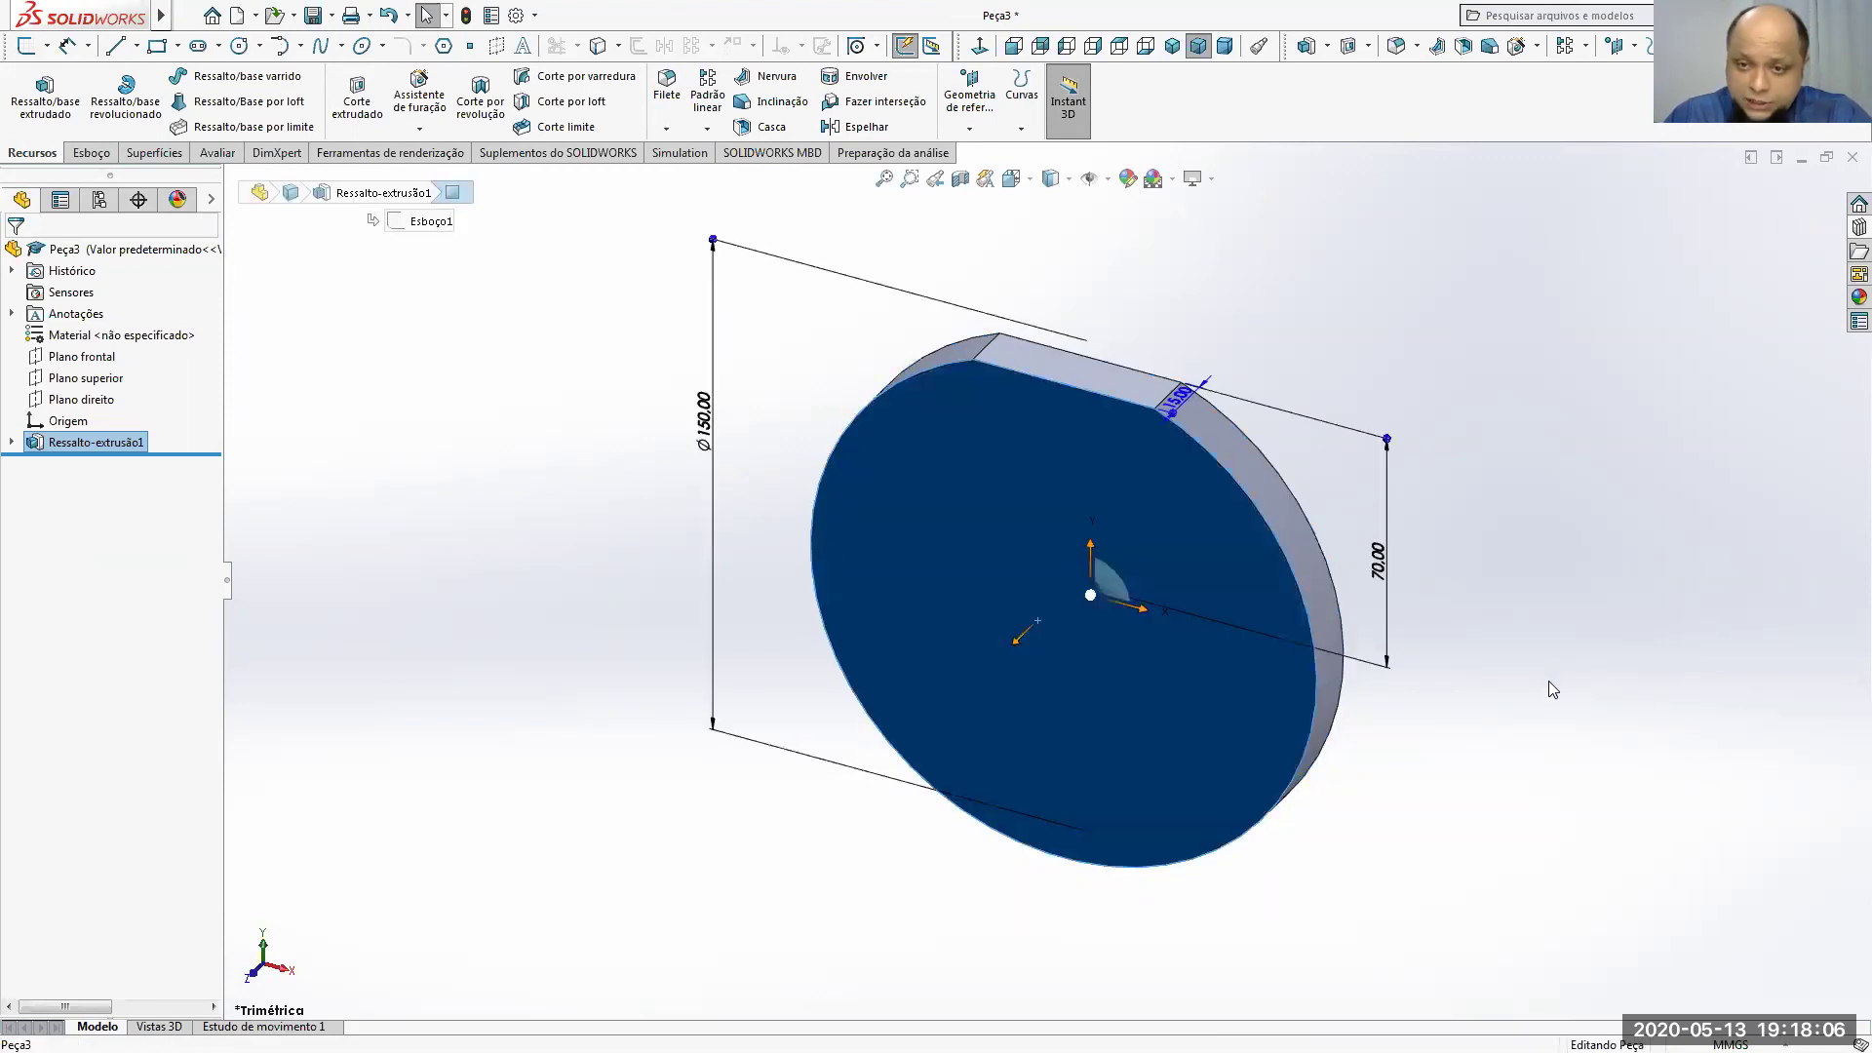
left_click(91, 153)
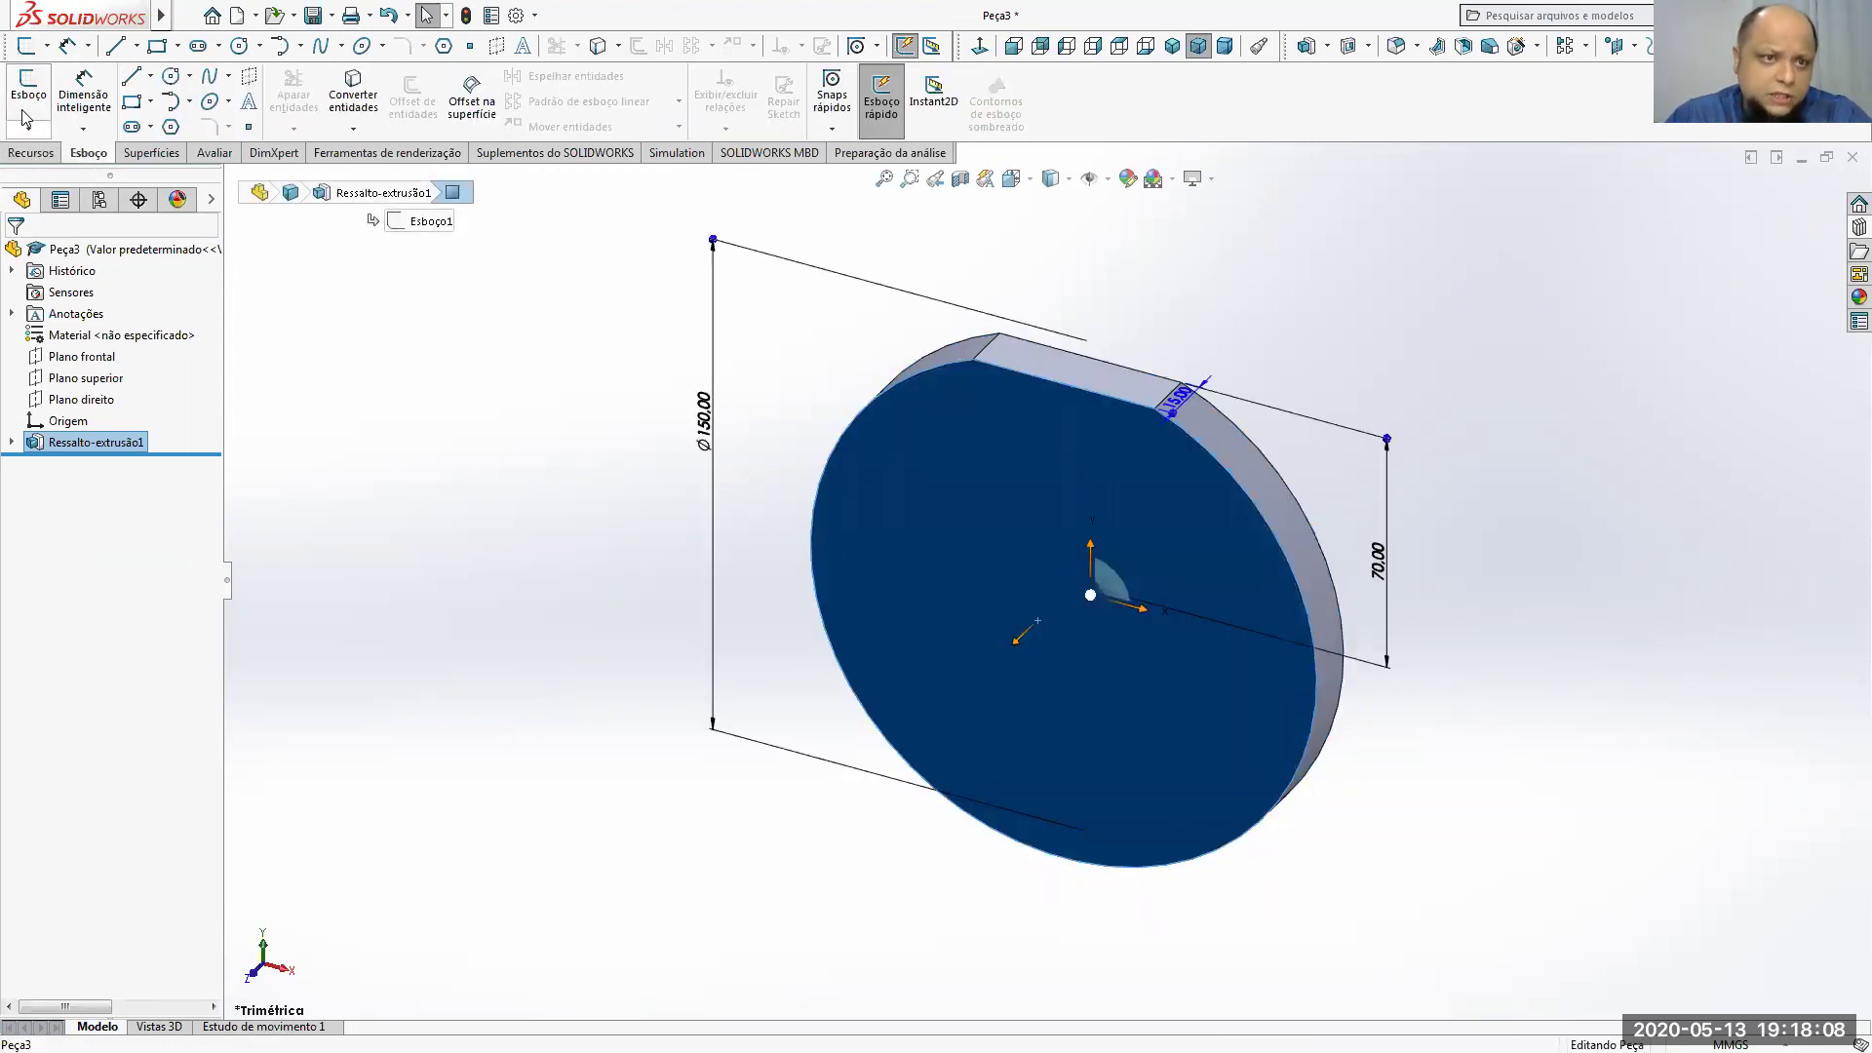
left_click(28, 97)
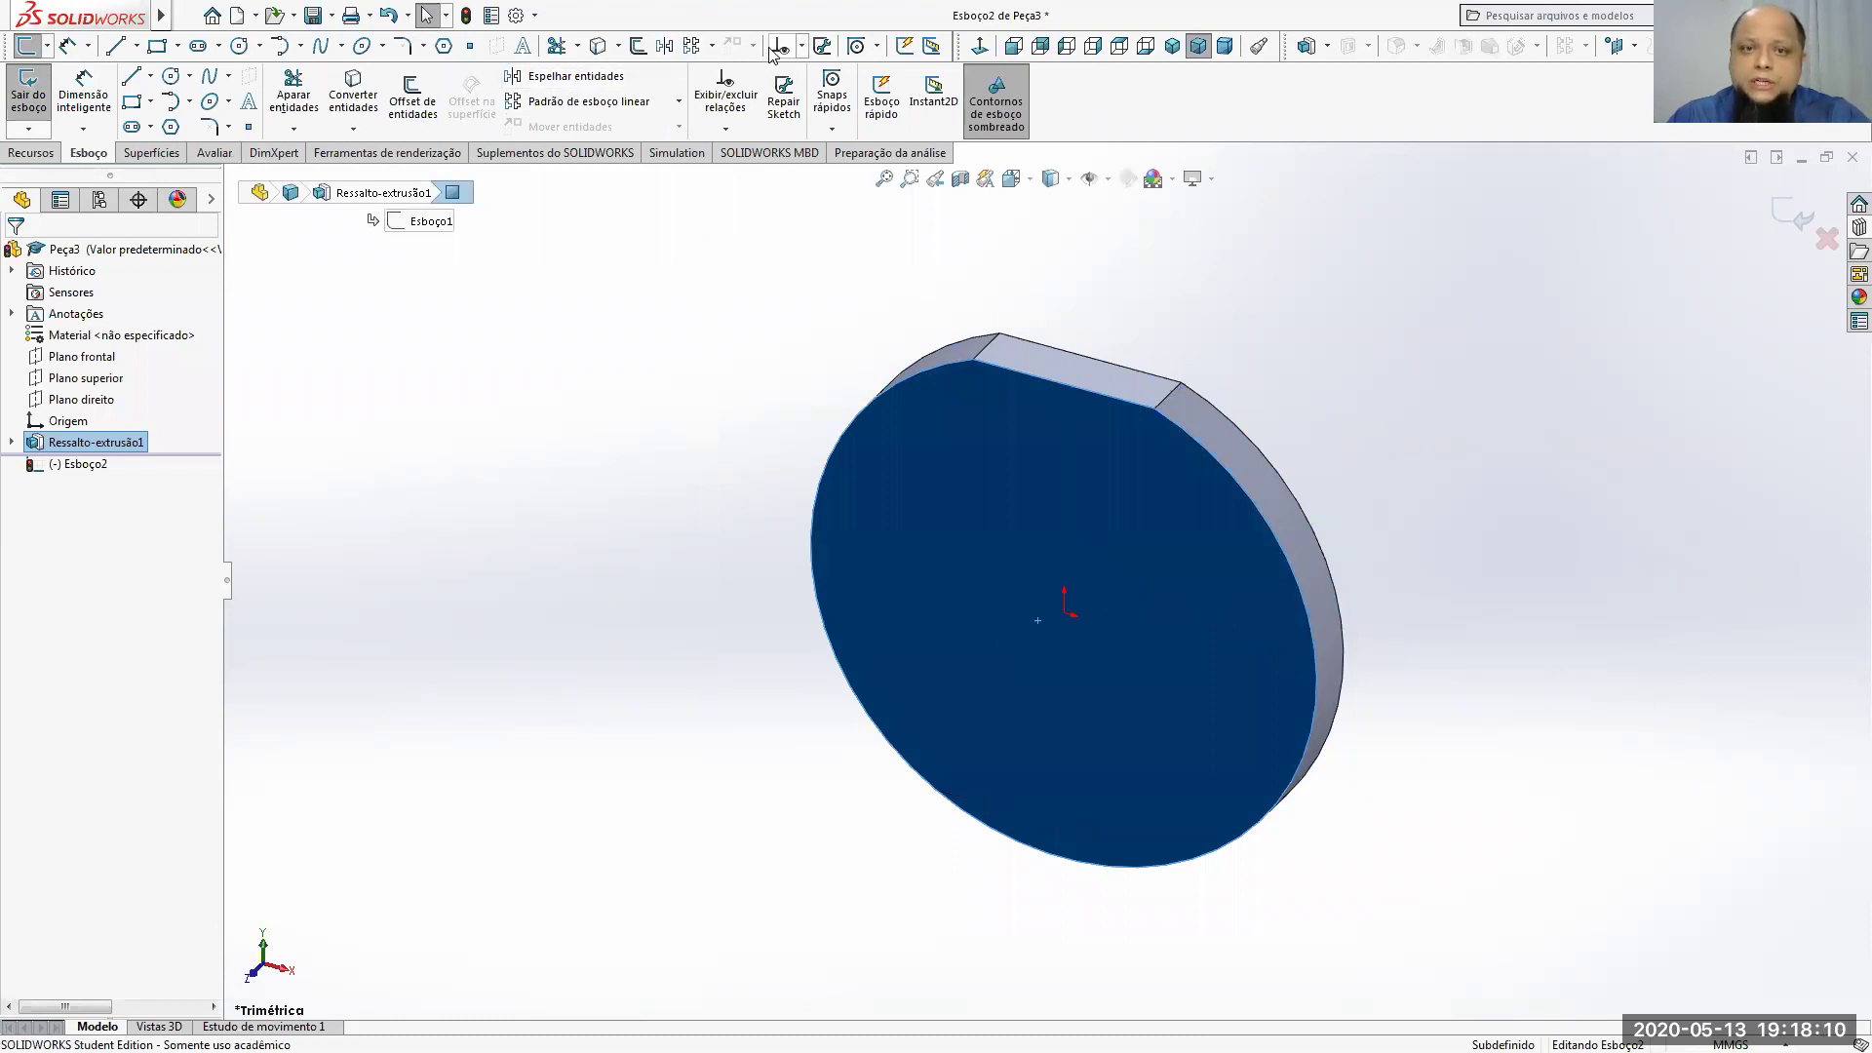
left_click(1014, 46)
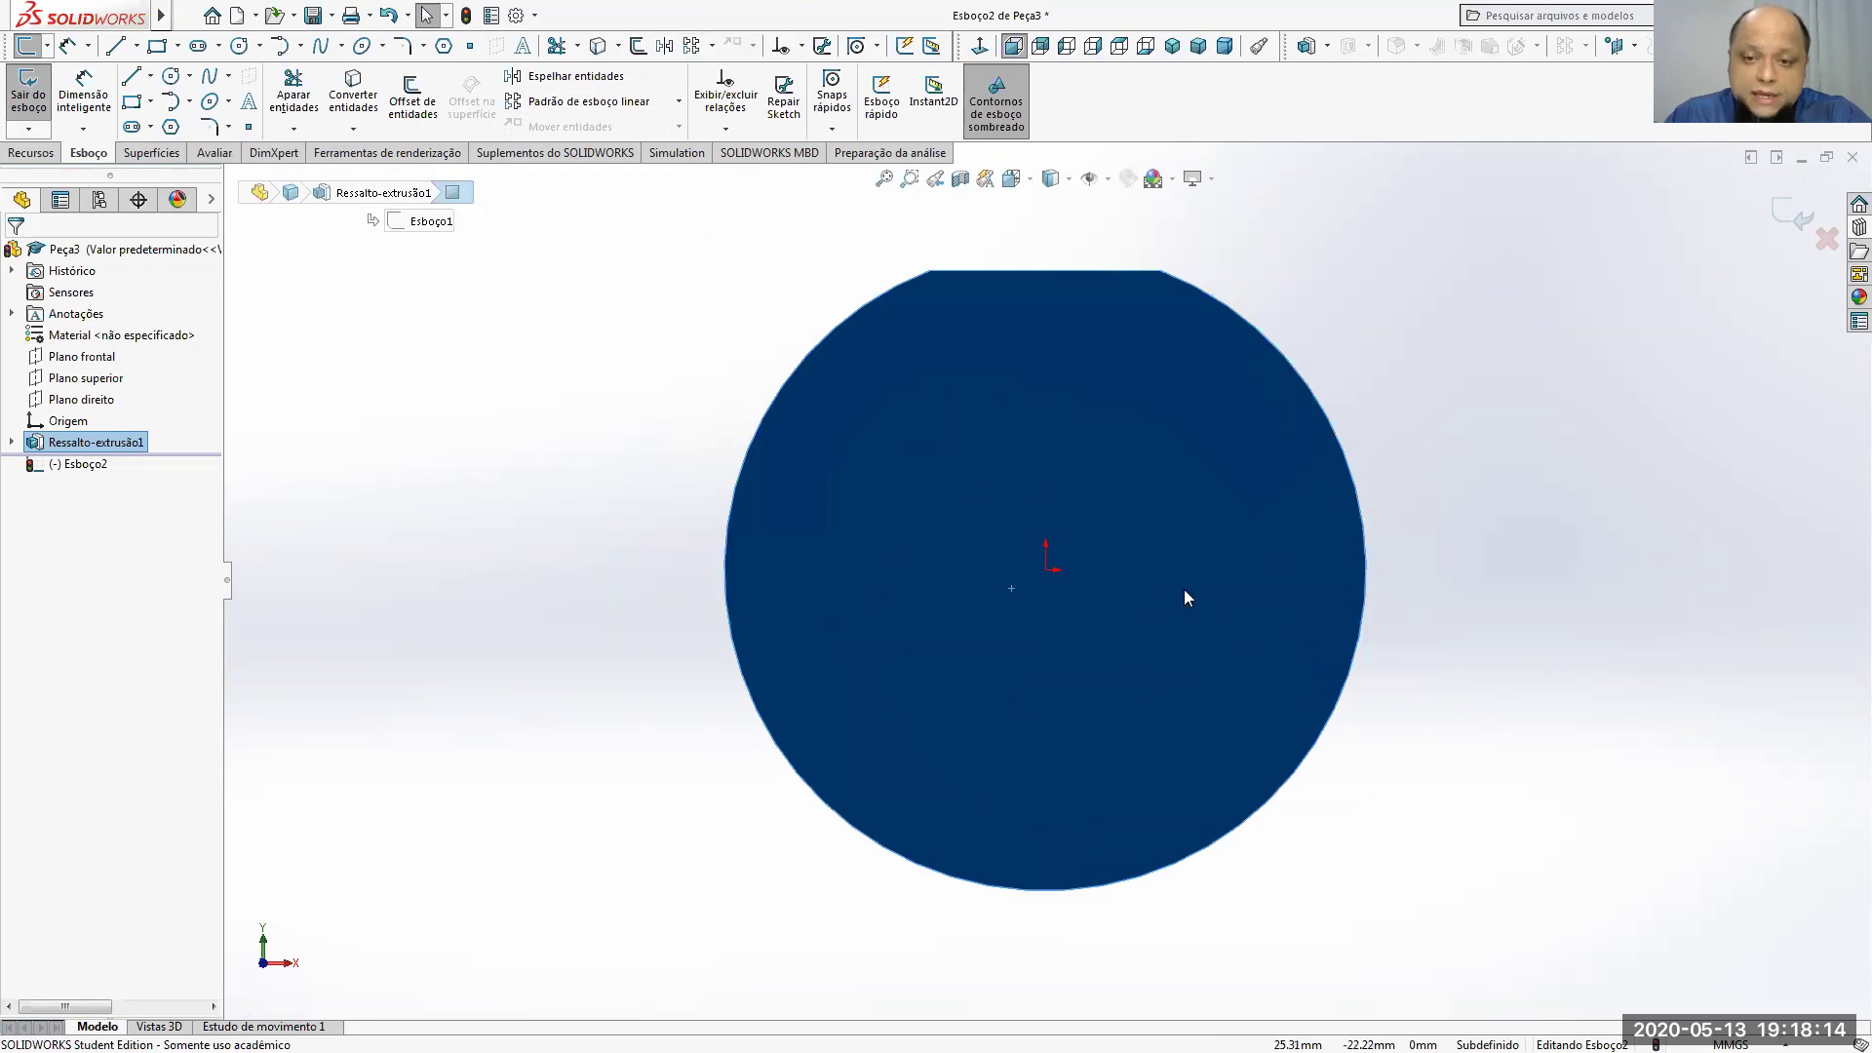
Step: Draw a circle about 91 mm in diameter on the flange face and make it concentric with the flange's outer edge
left_click(171, 76)
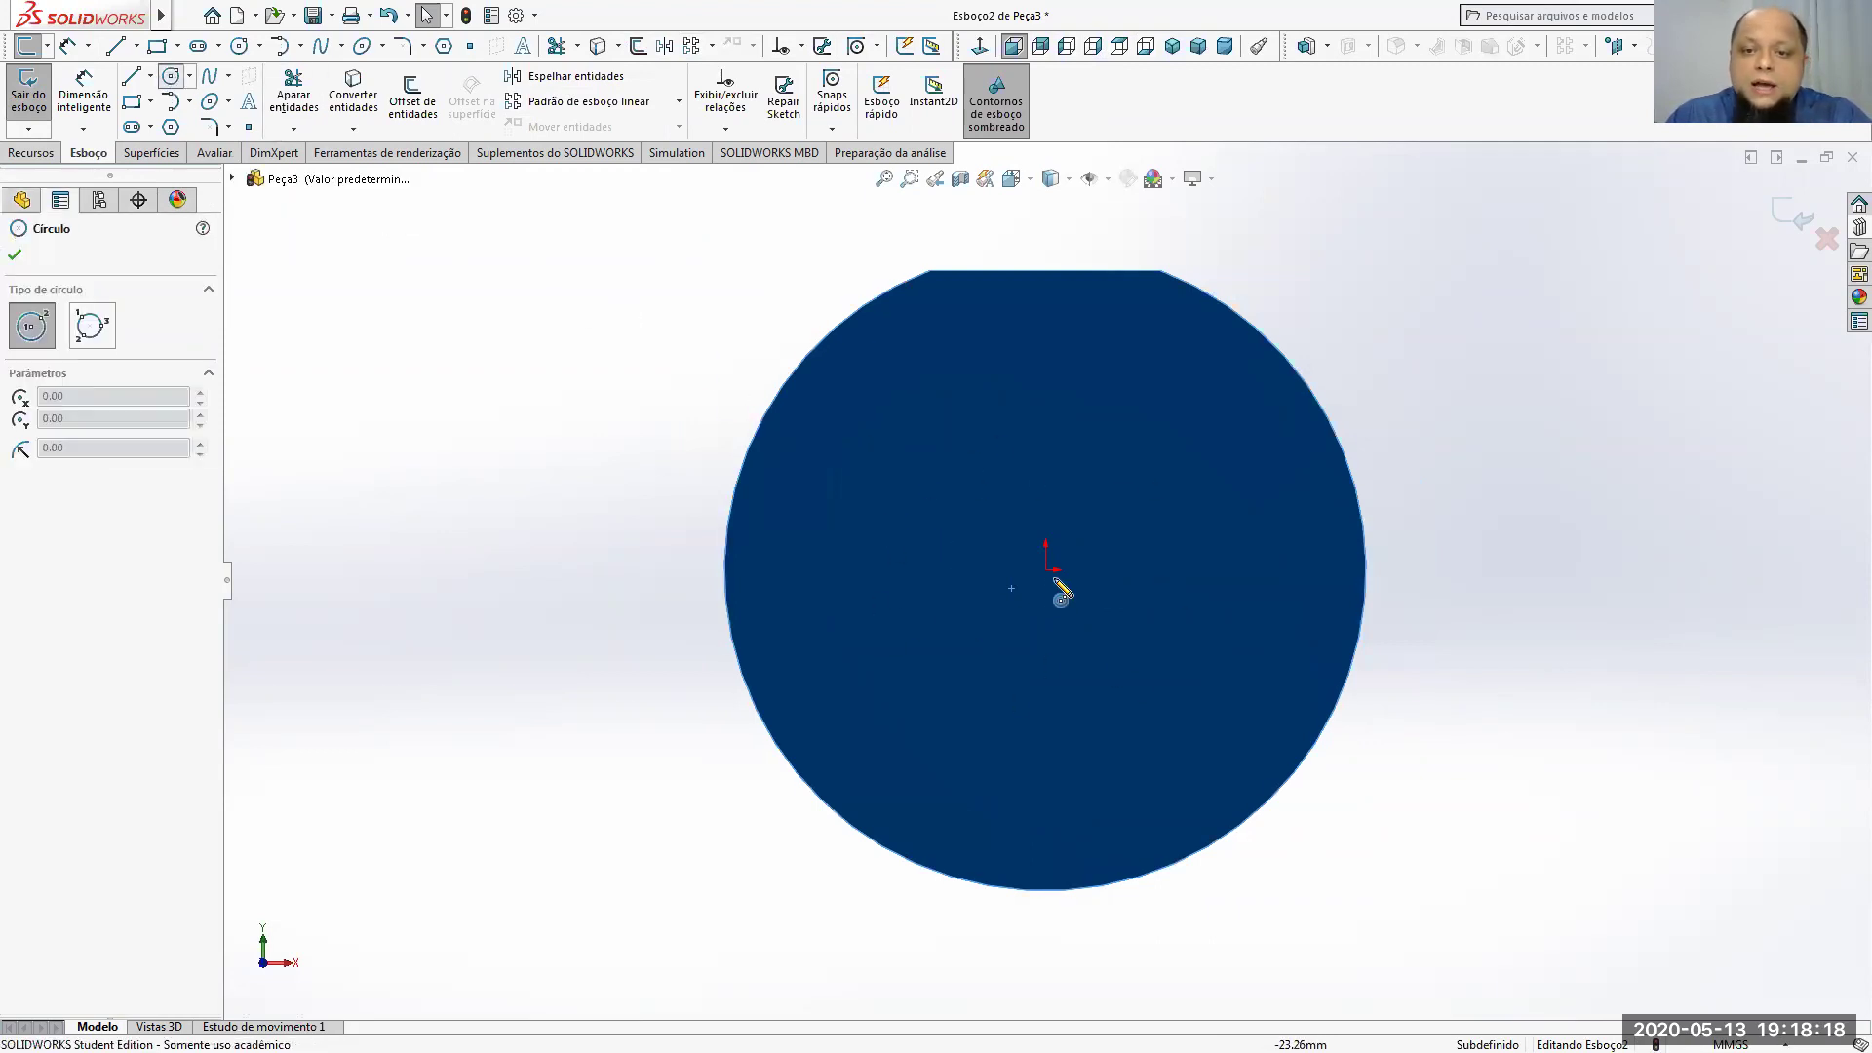
left_click_drag(966, 530, 978, 530)
left_click(1156, 493)
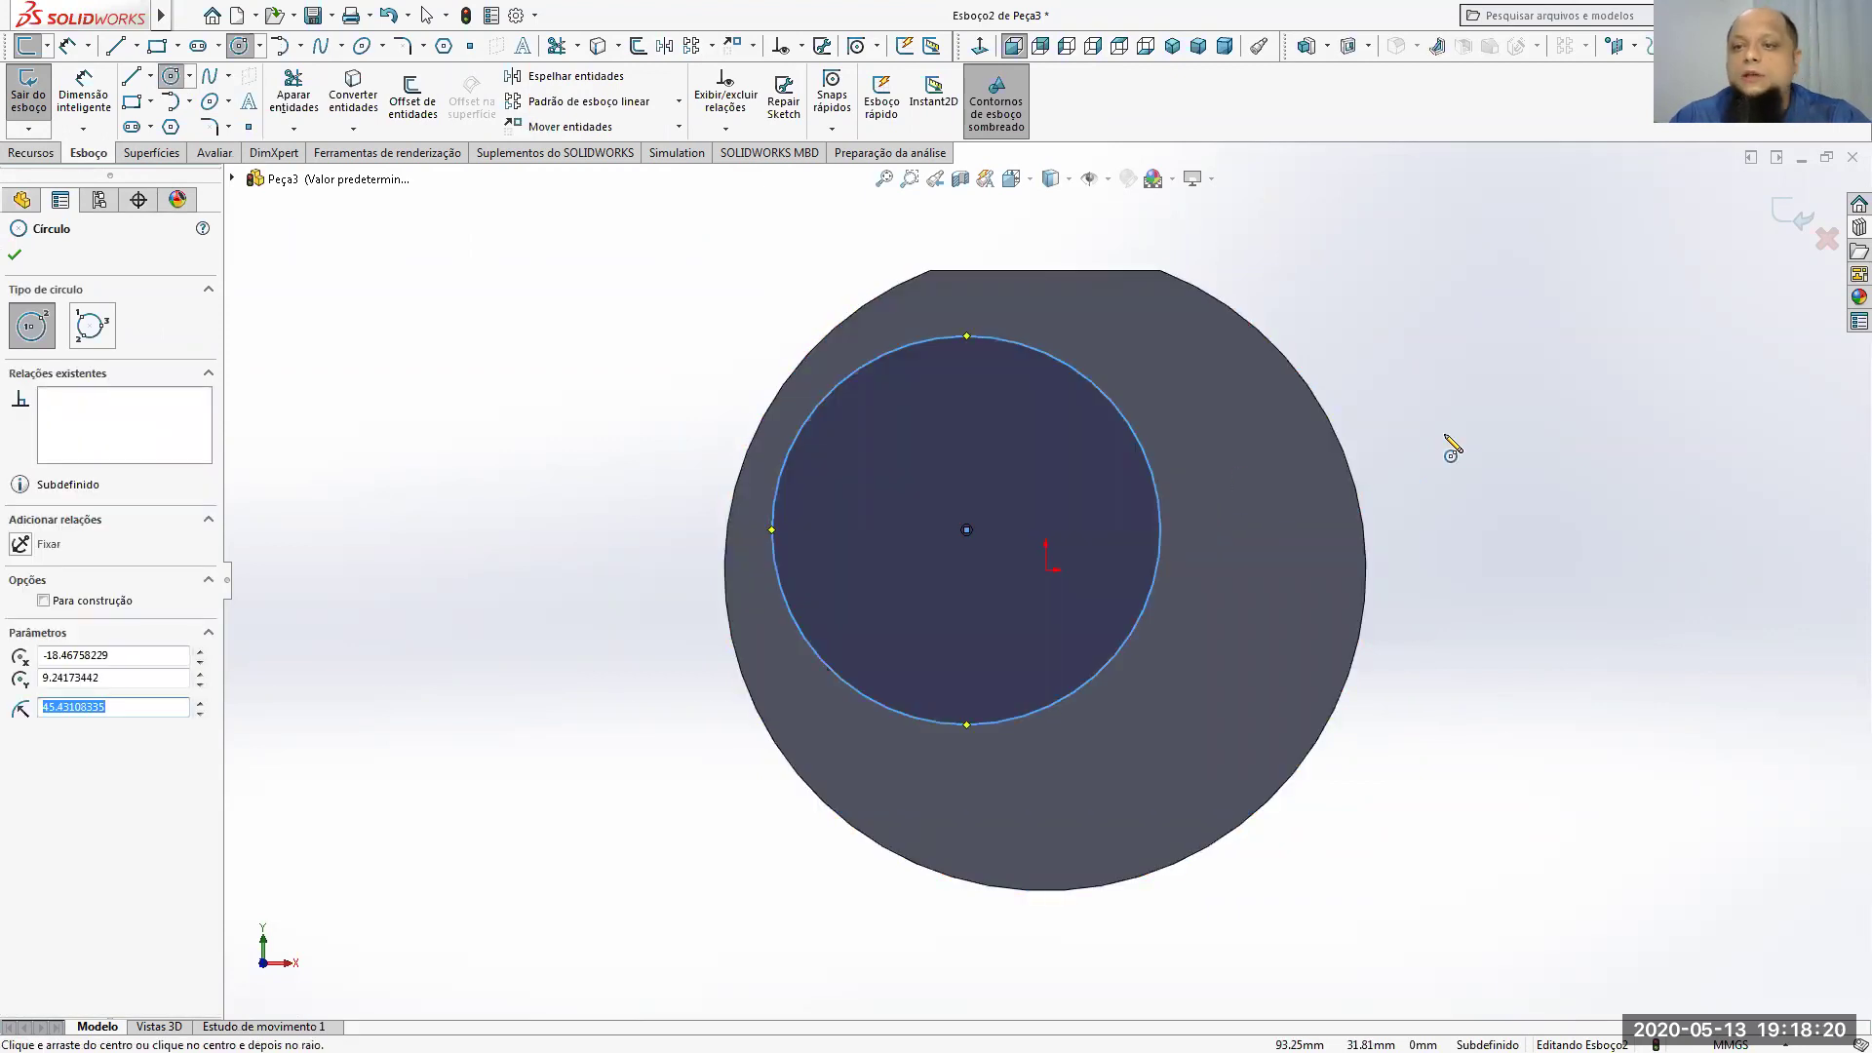
key("Escape")
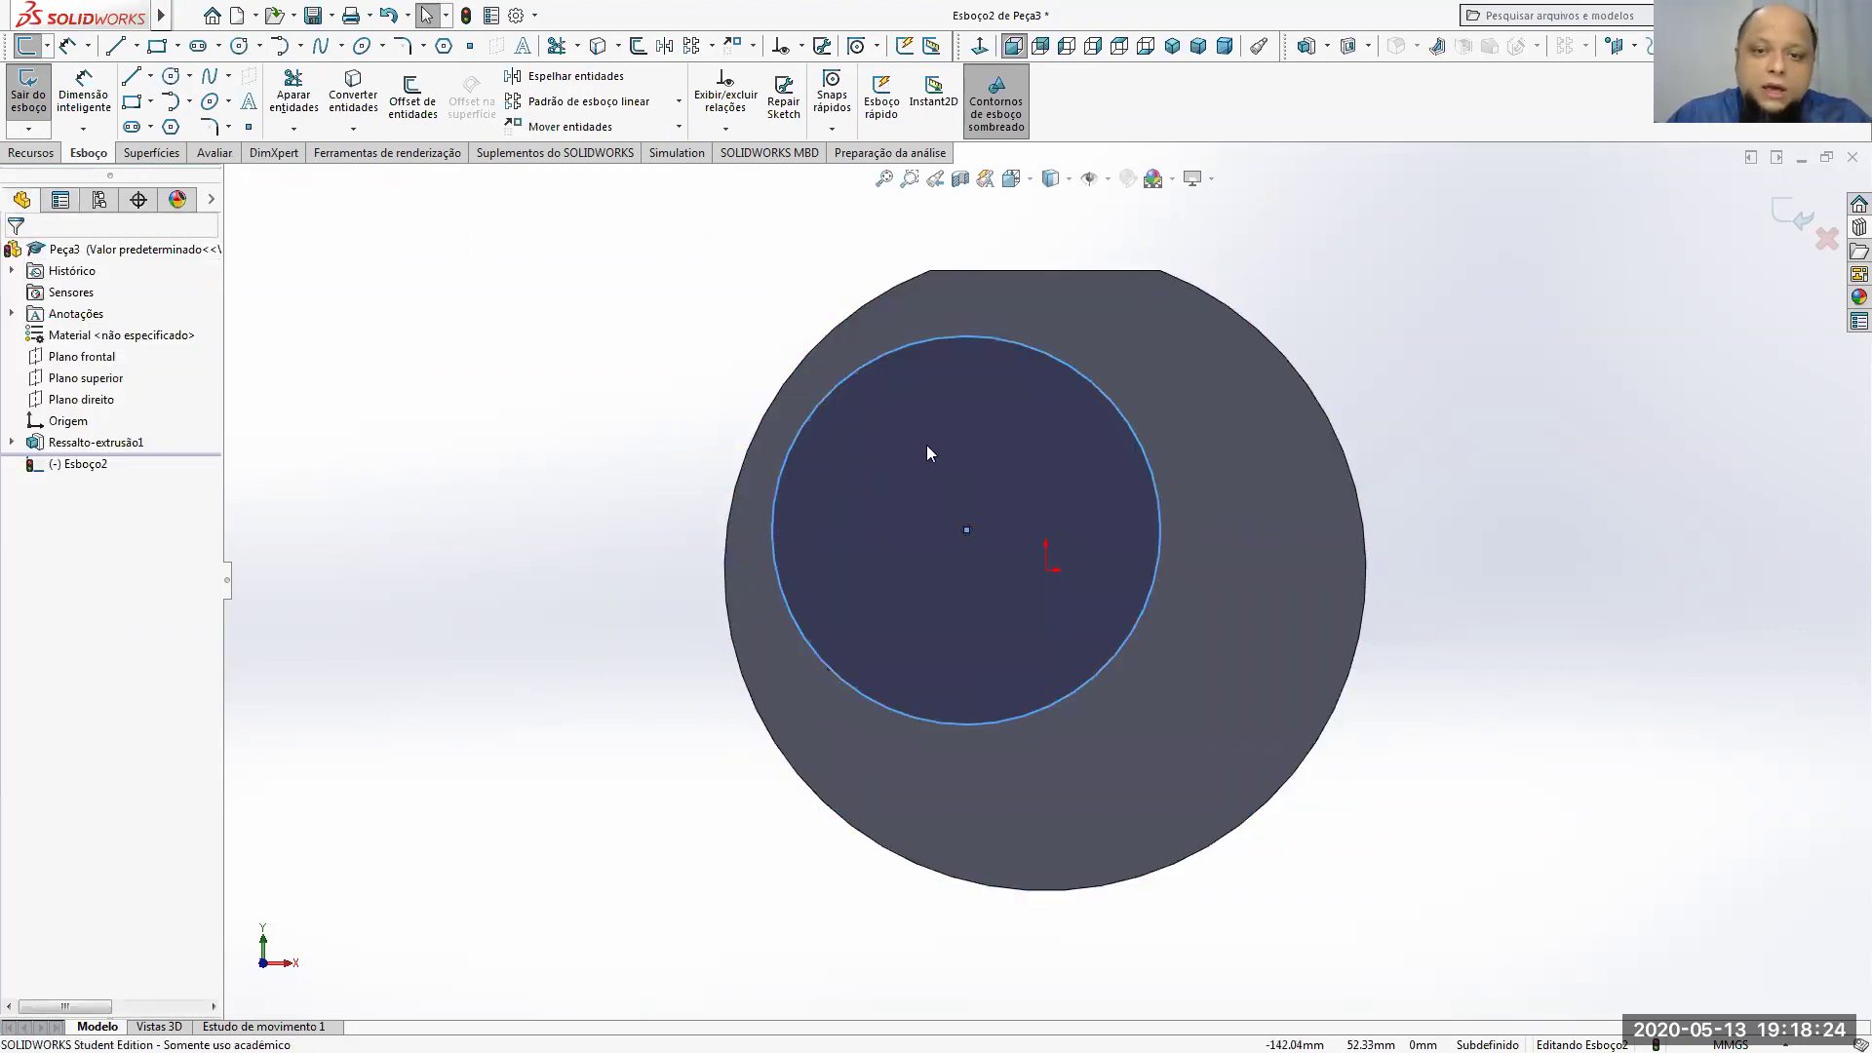
left_click(890, 353)
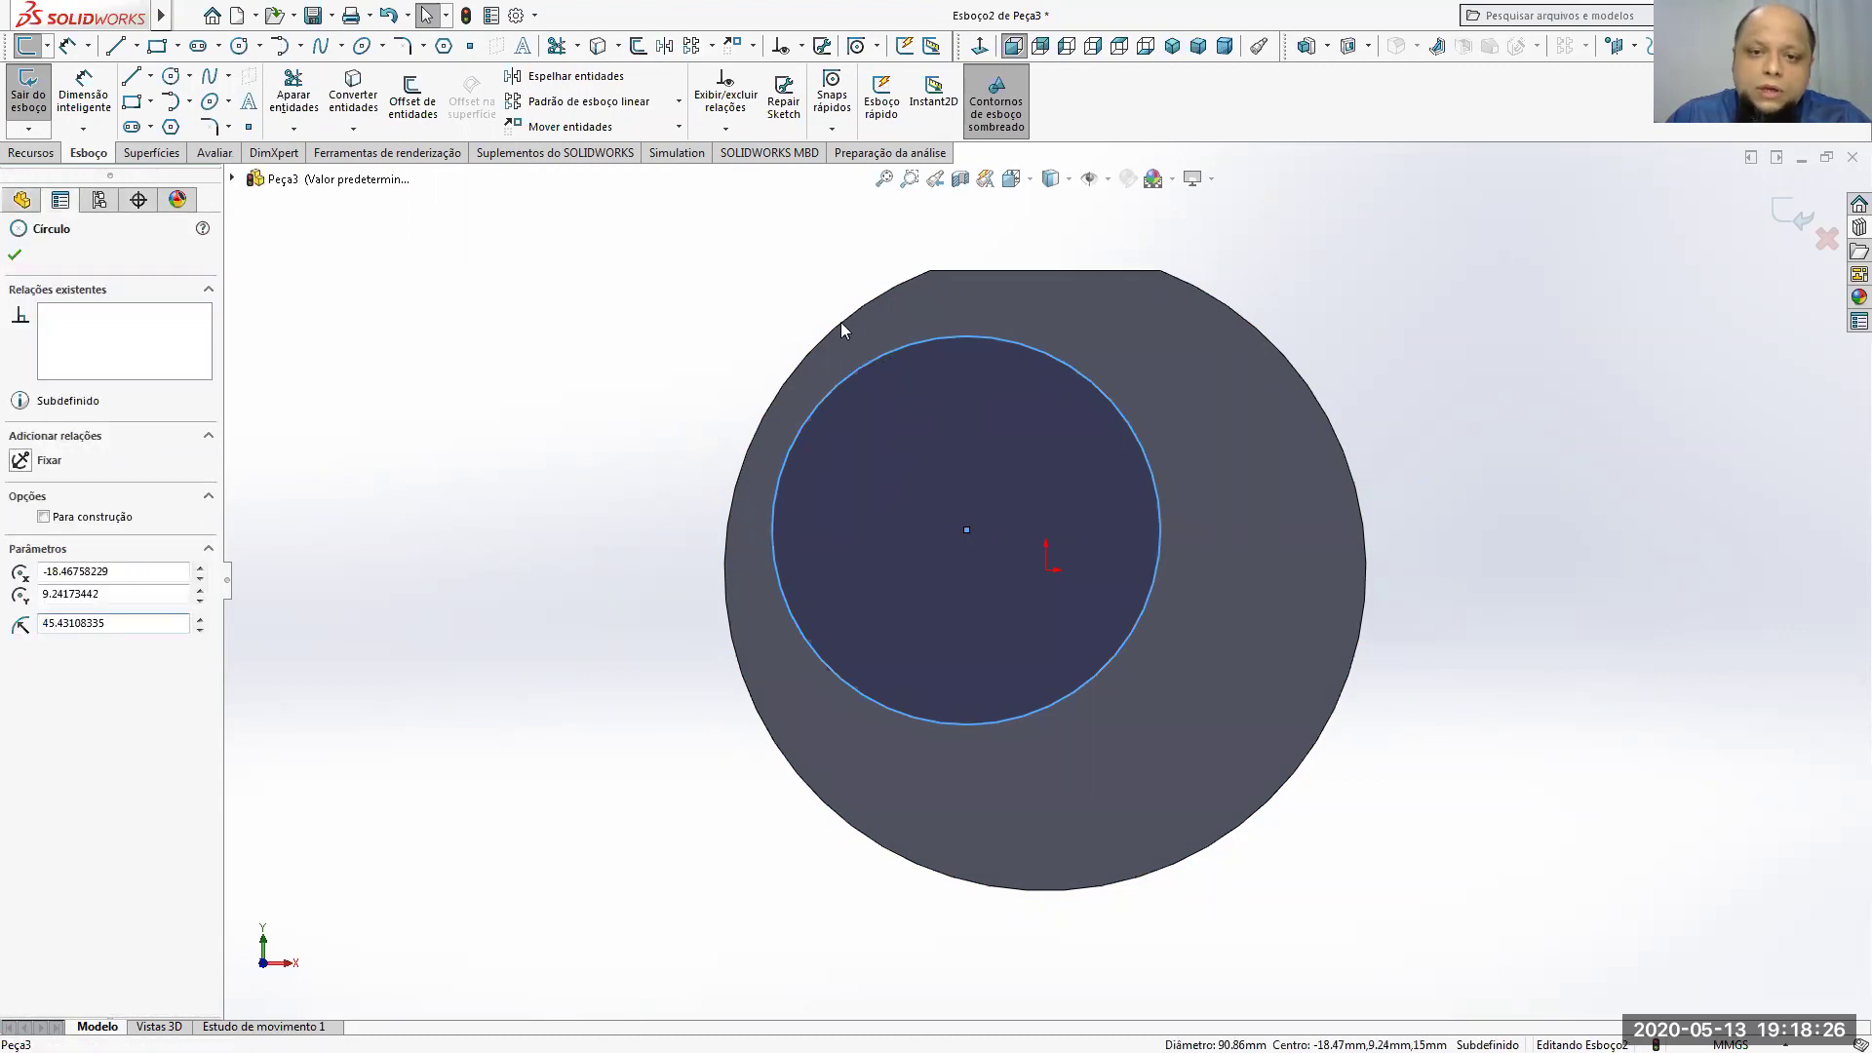
left_click(840, 322, "ctrl")
left_click(959, 236)
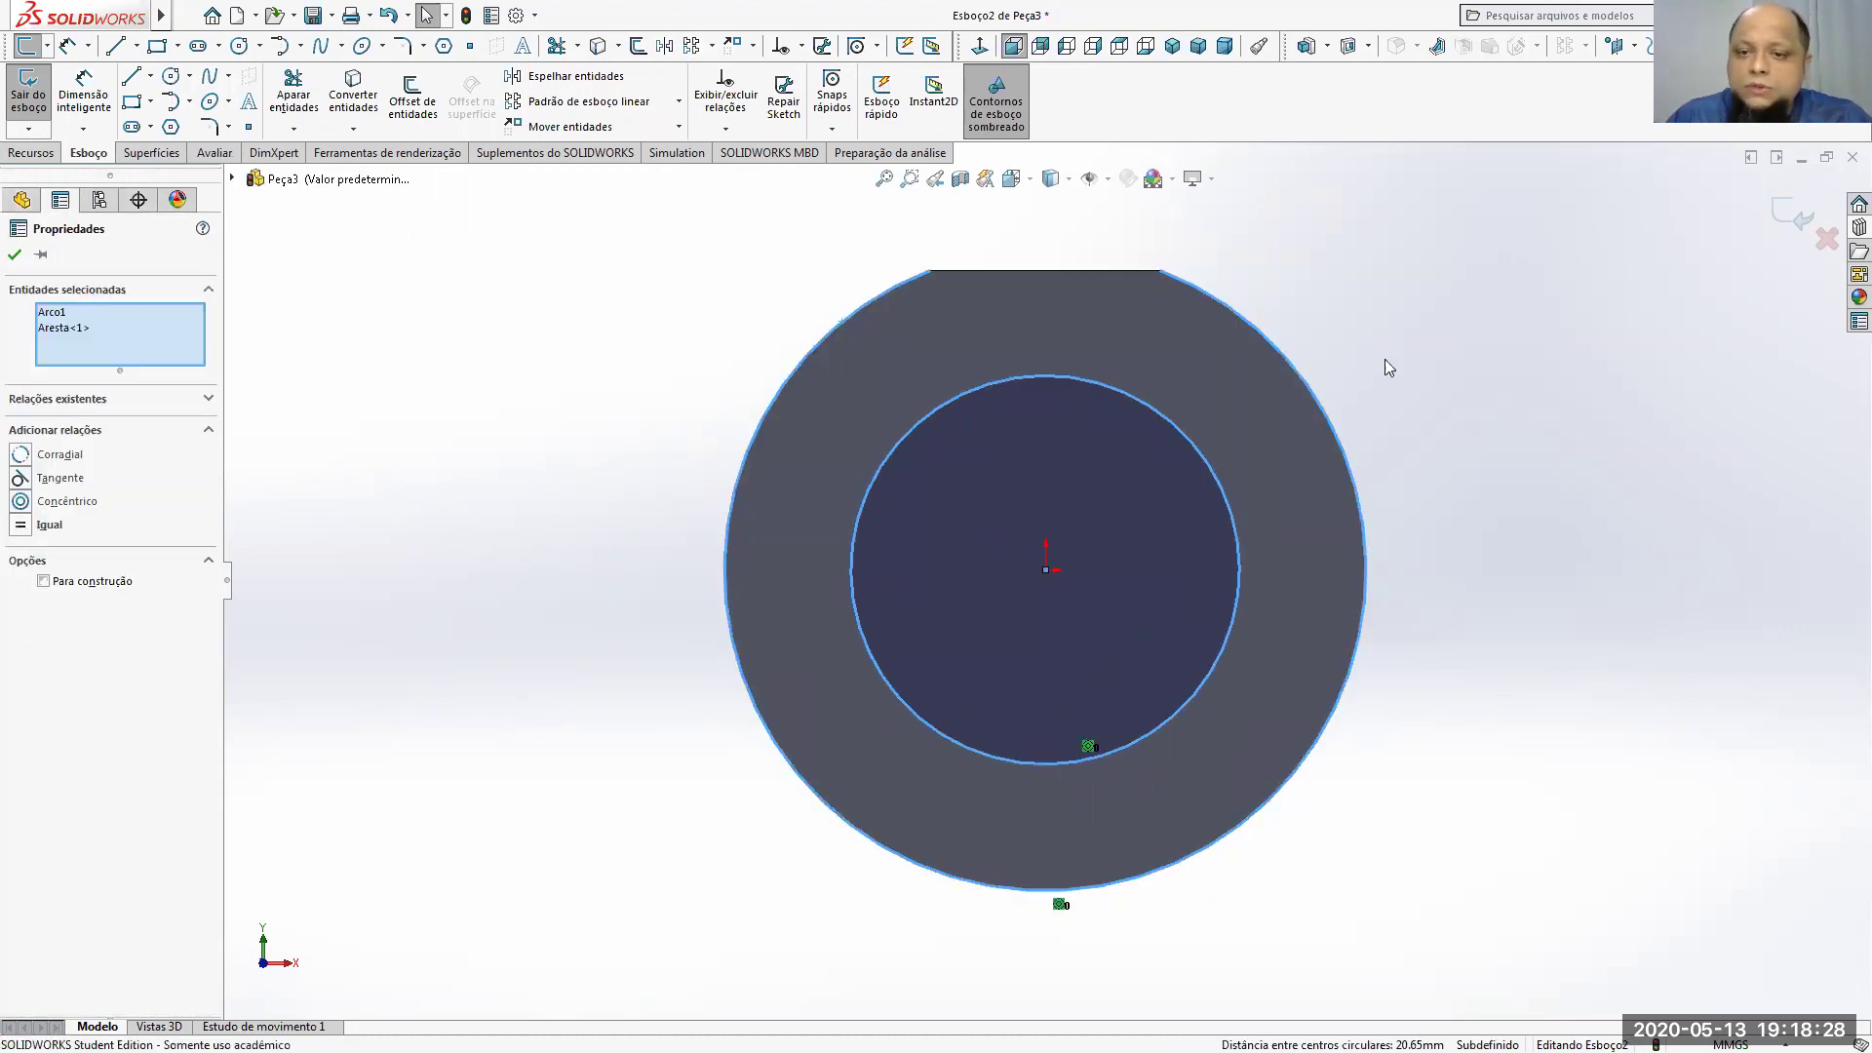
left_click(1456, 407)
Step: Dimension the concentric circle's diameter as 70 mm, consulting the hub diameter in the drawing
left_click(106, 95)
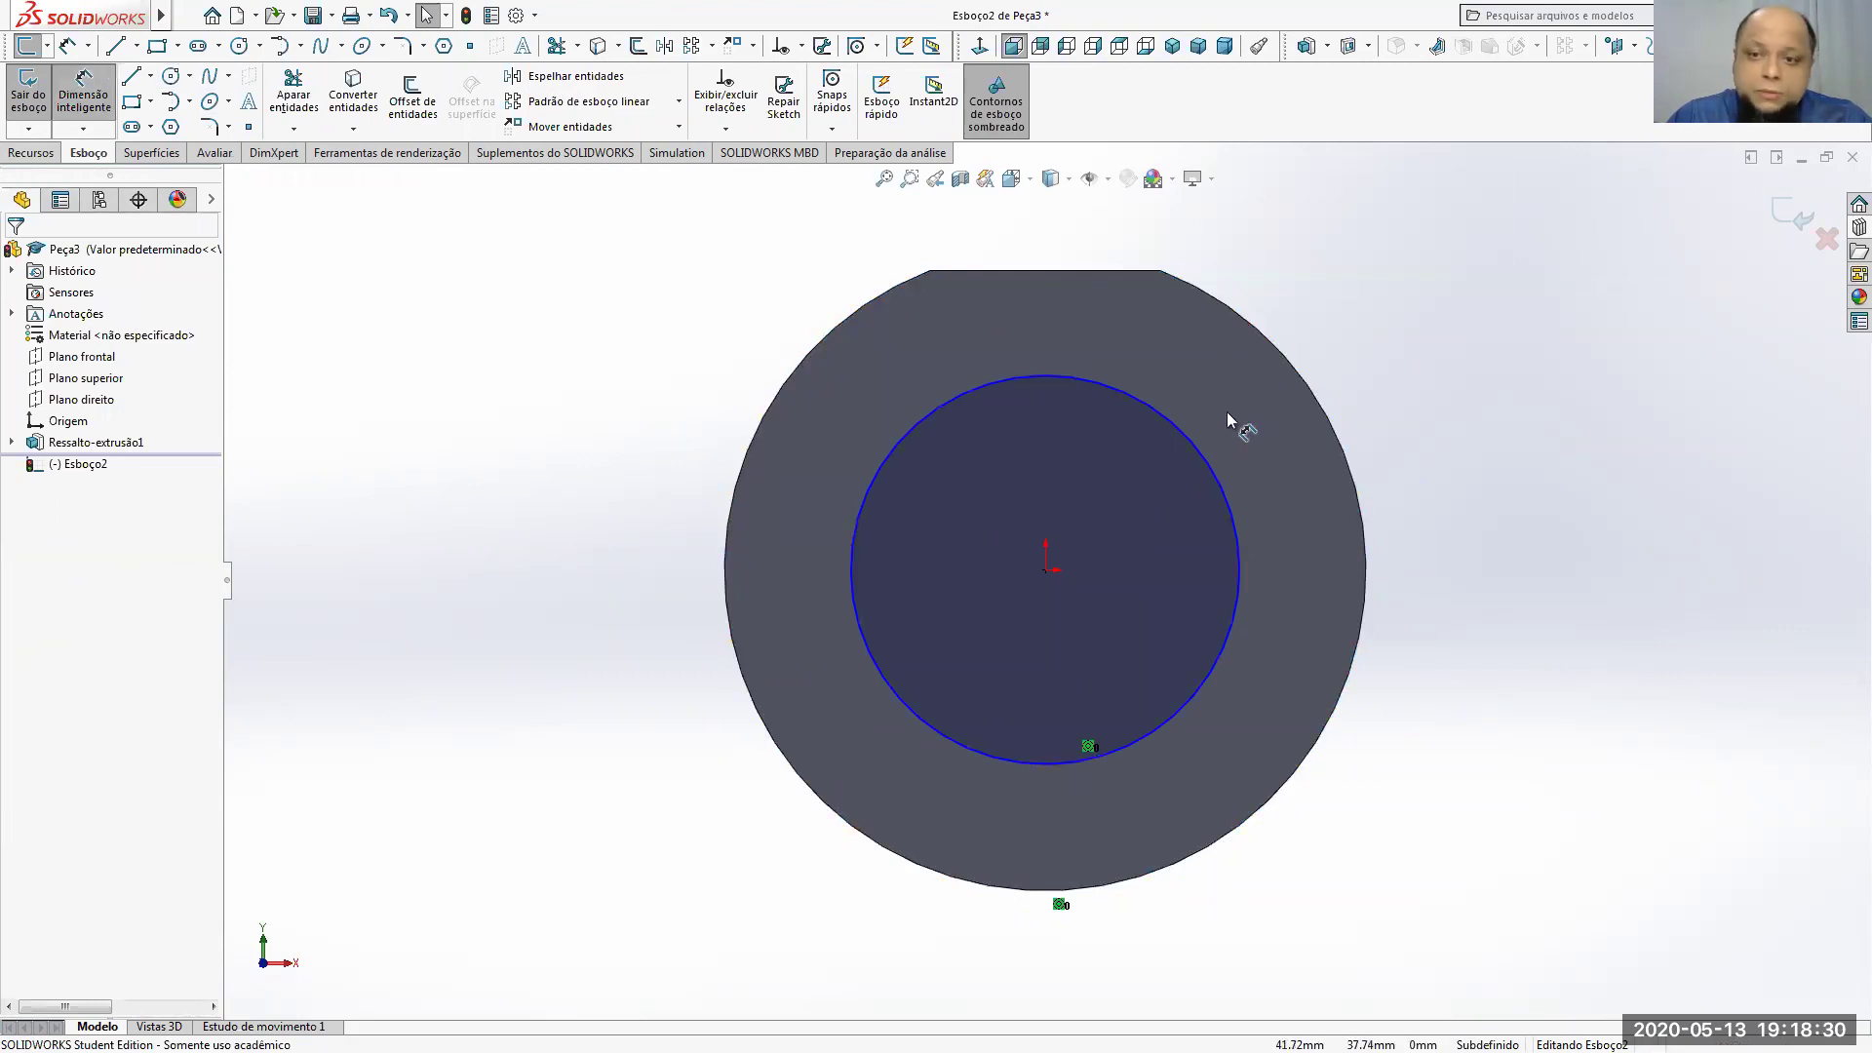
left_click(1206, 458)
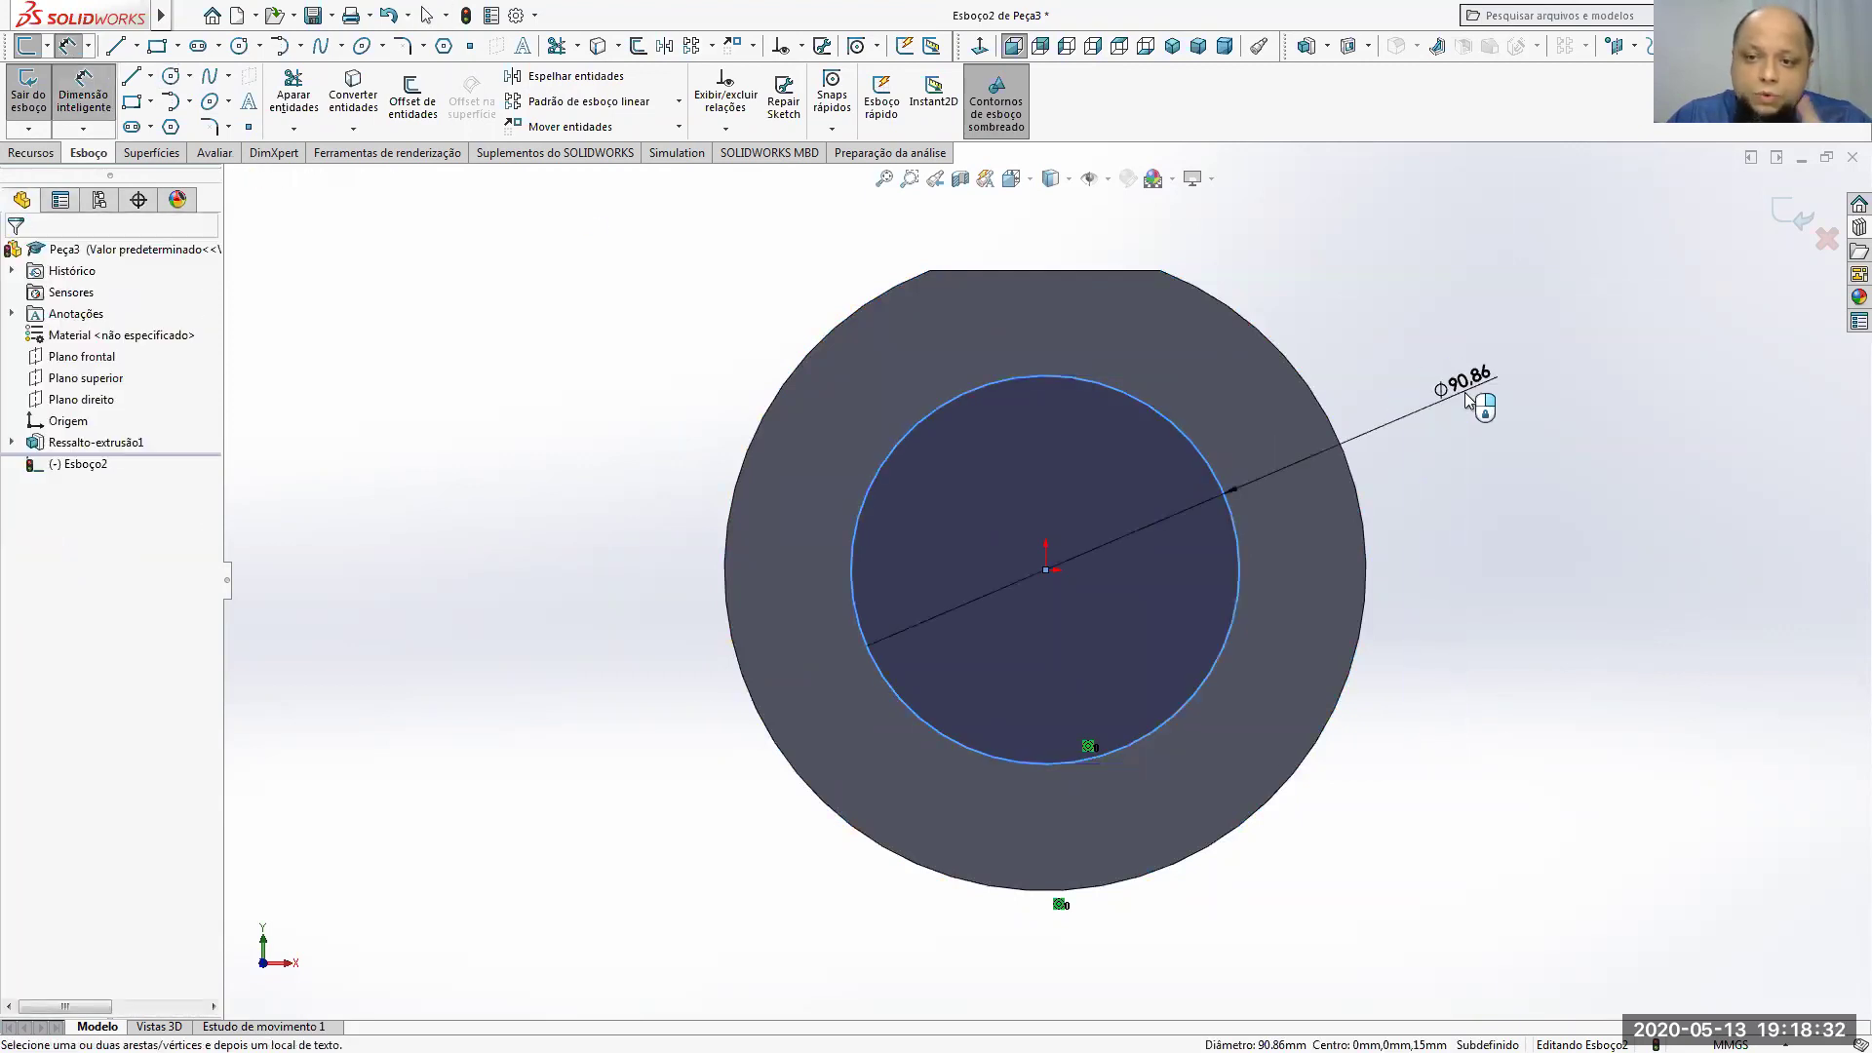
left_click(1465, 400)
key("alt+Tab")
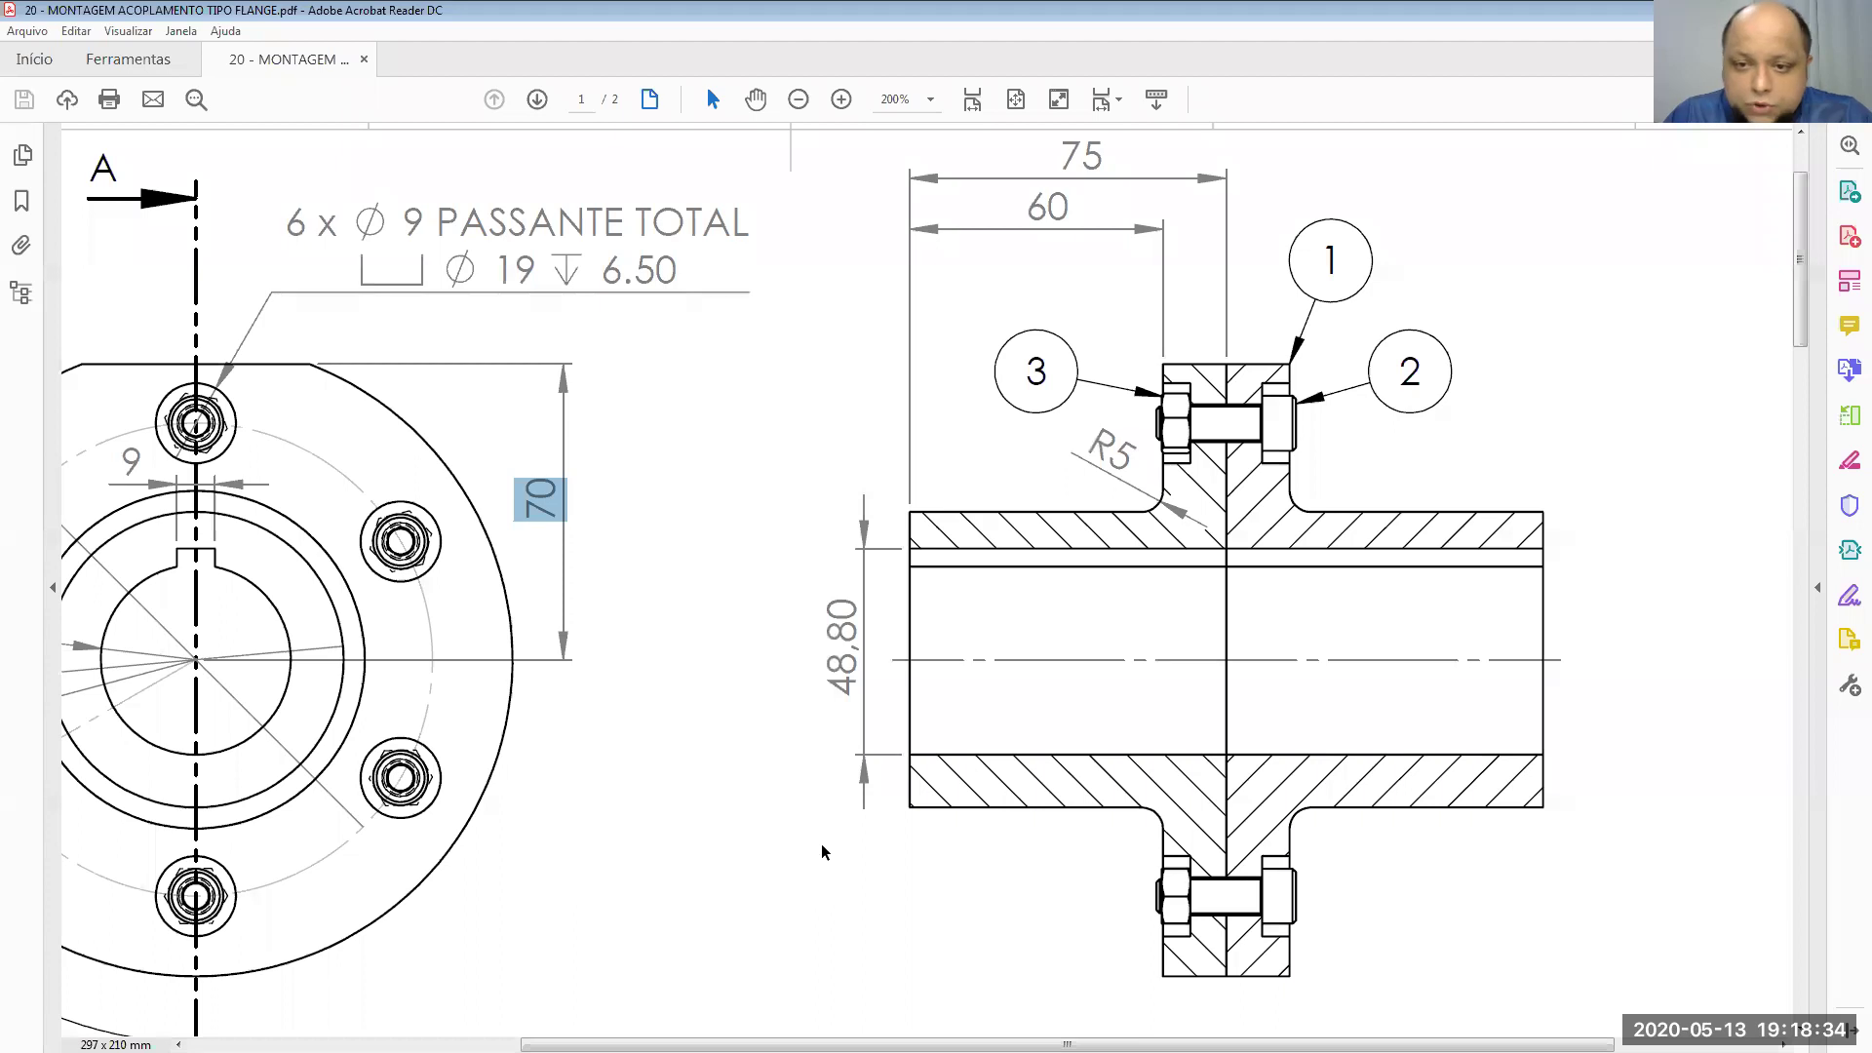
scroll(1006, 904, "up", 1)
scroll(479, 717, "left", 6)
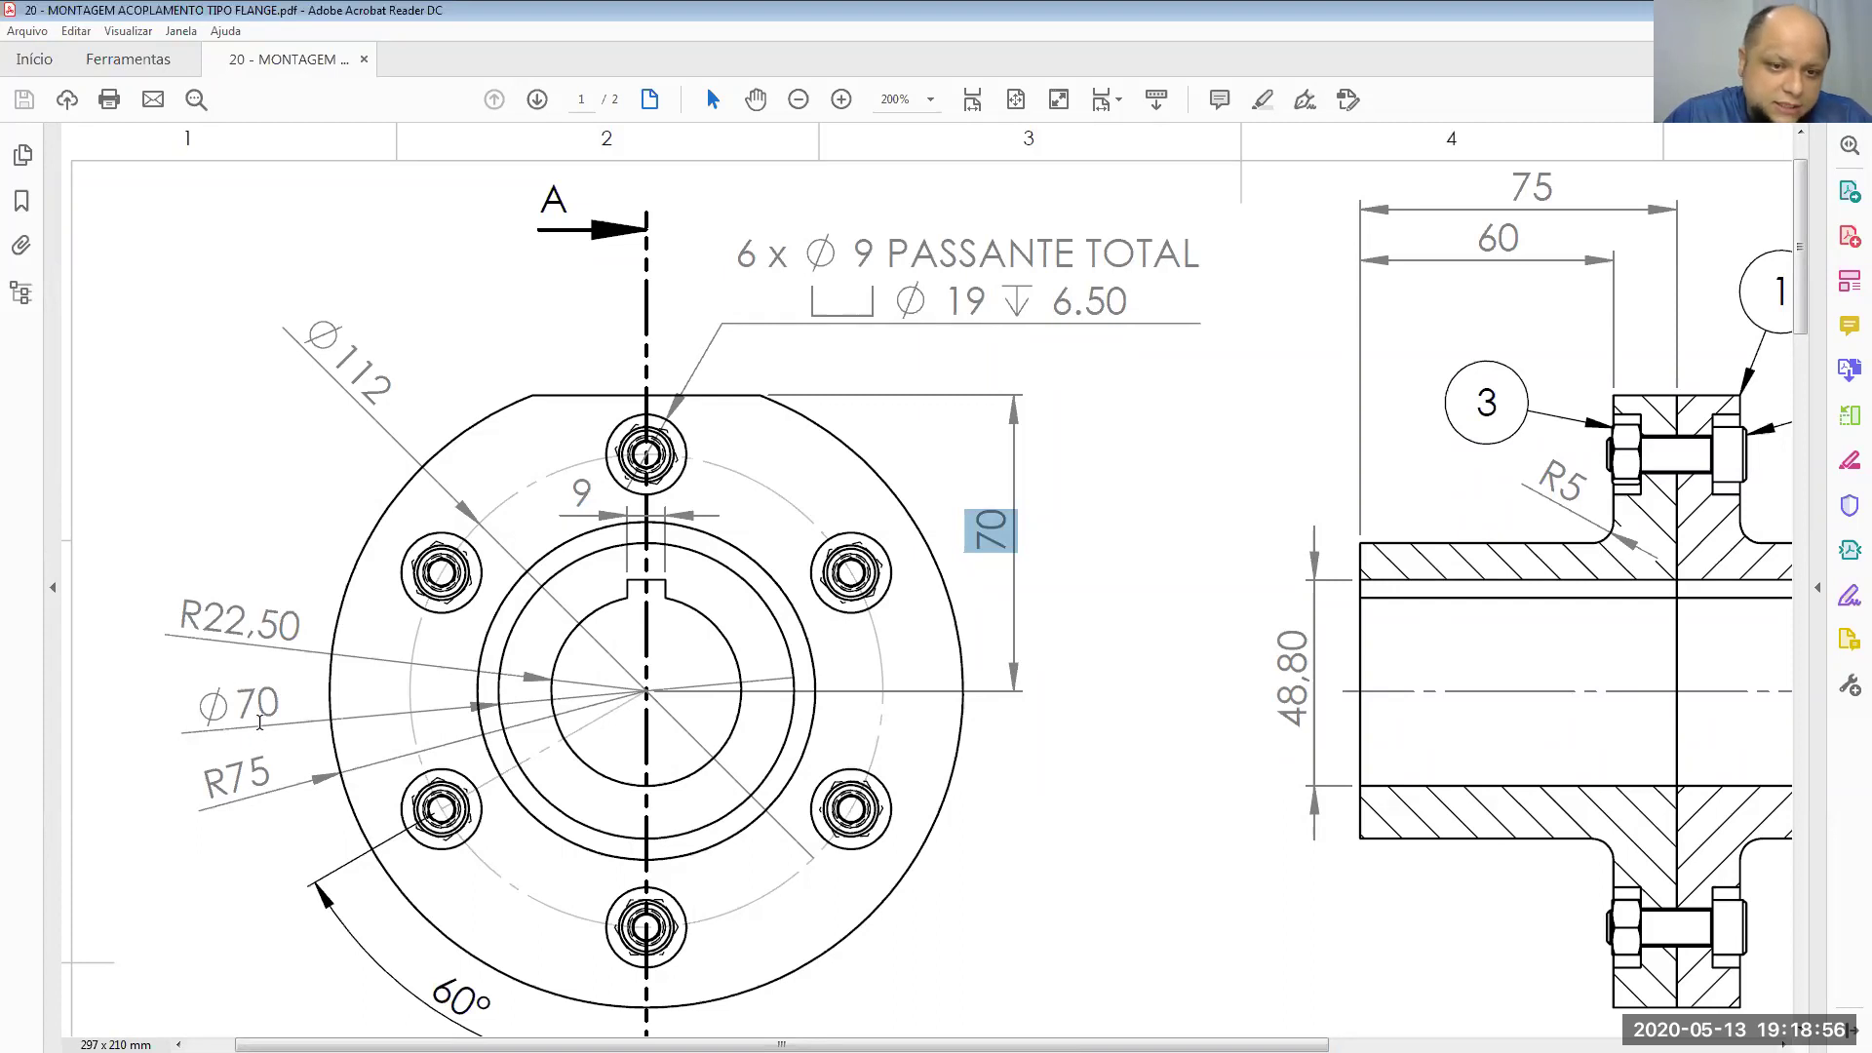
key("alt+Tab")
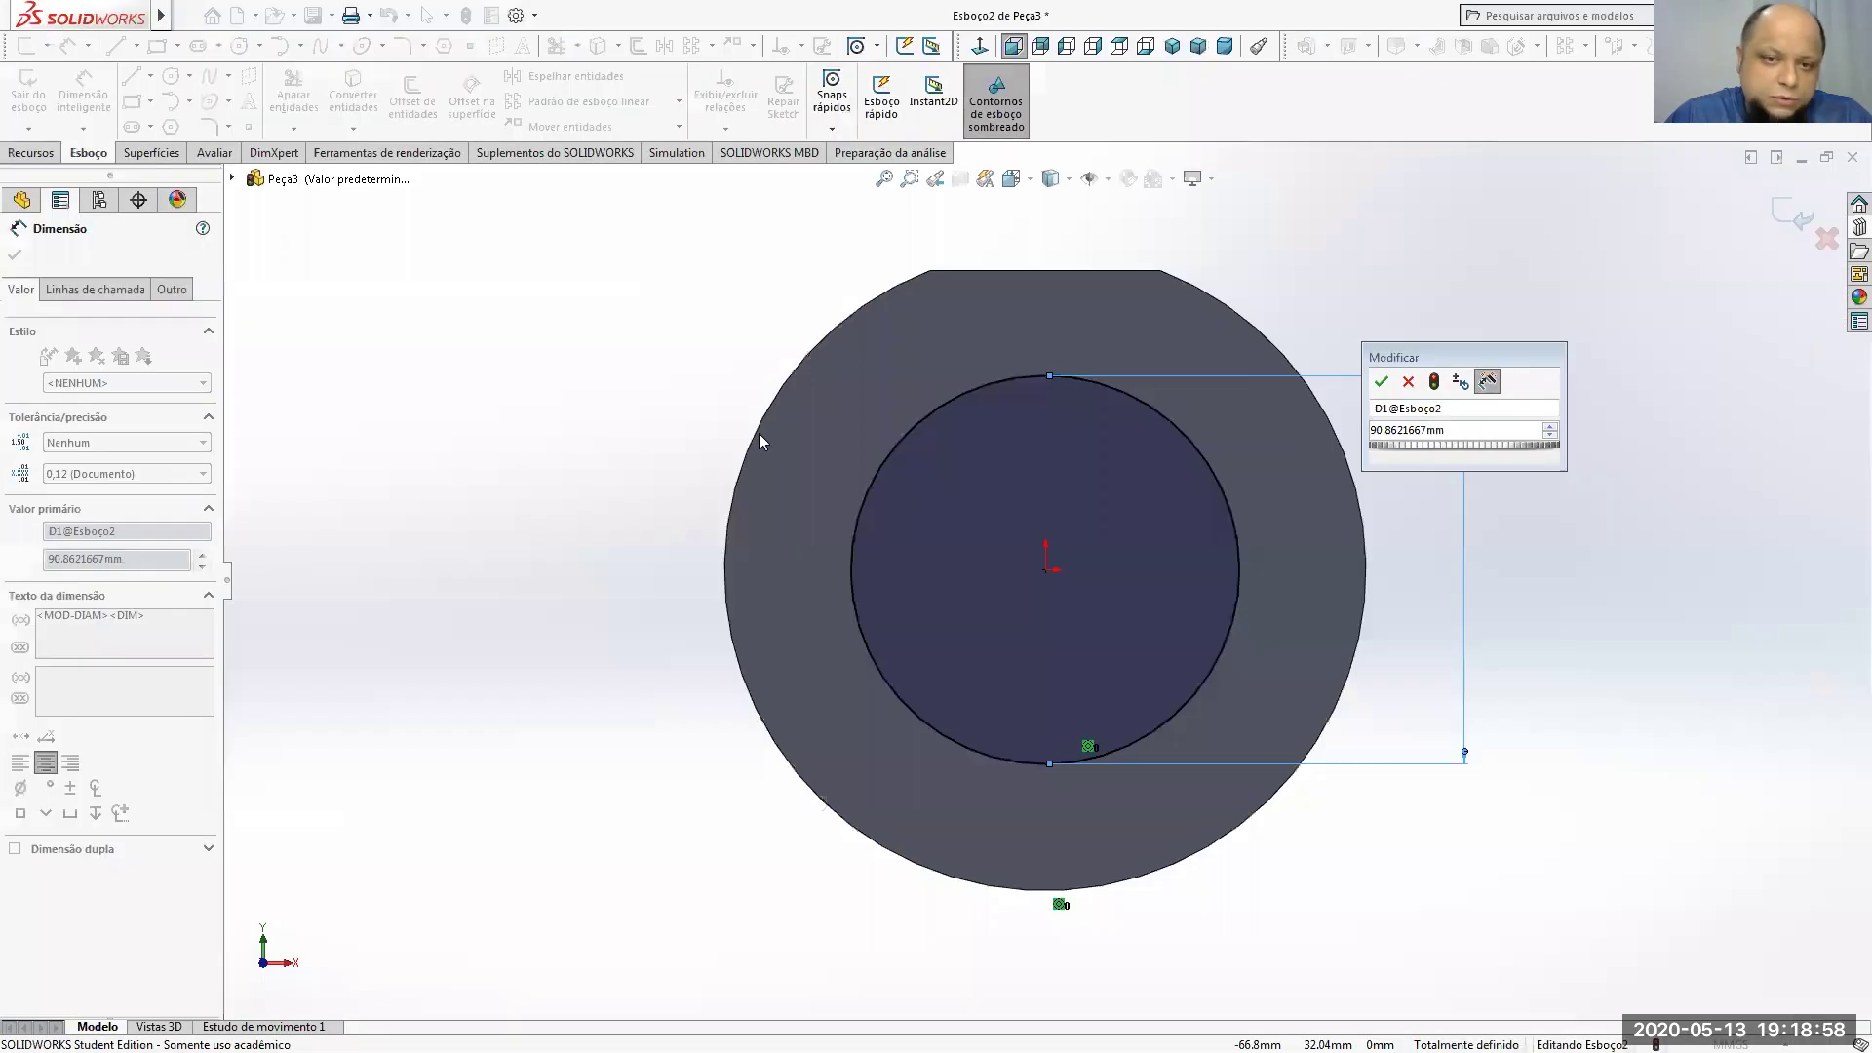
type("70")
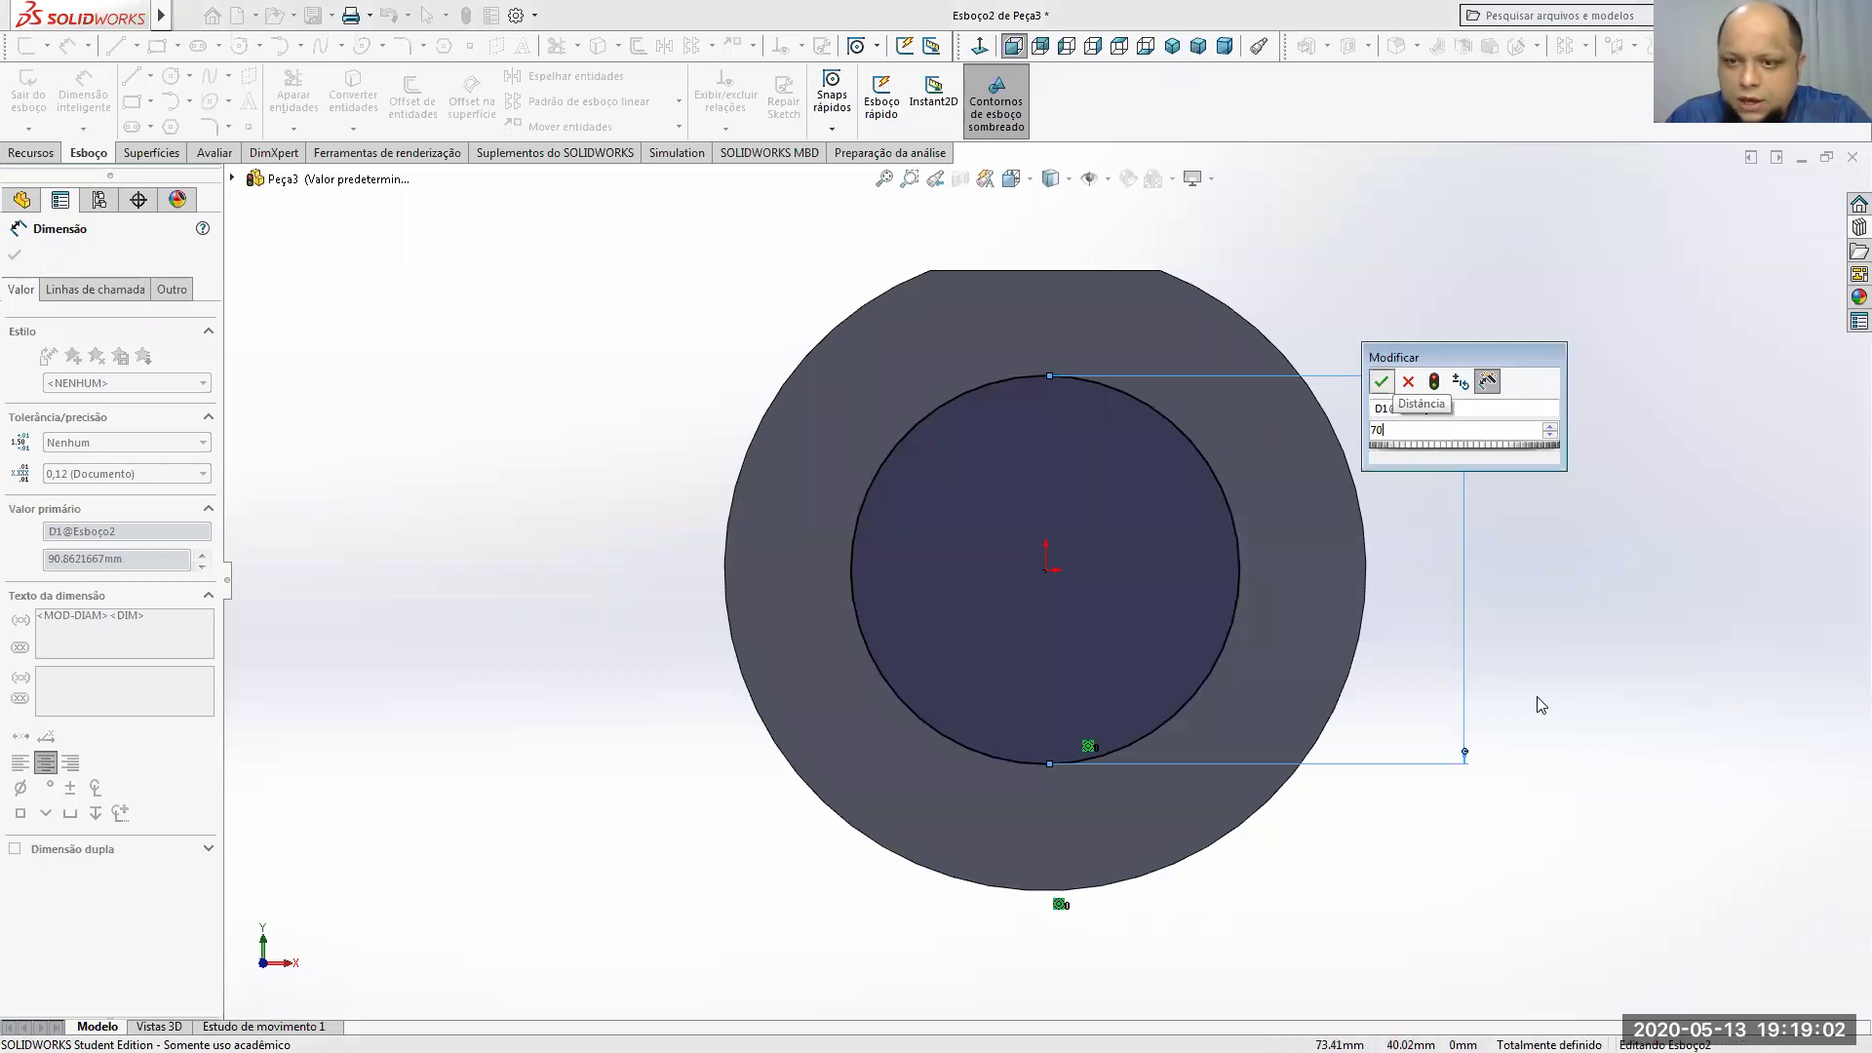
key("Return")
Step: Switch to the drawing and highlight the hub's length dimension in the section view
scroll(1547, 719, "up", 2)
middle_click_drag(1514, 561, 1394, 632)
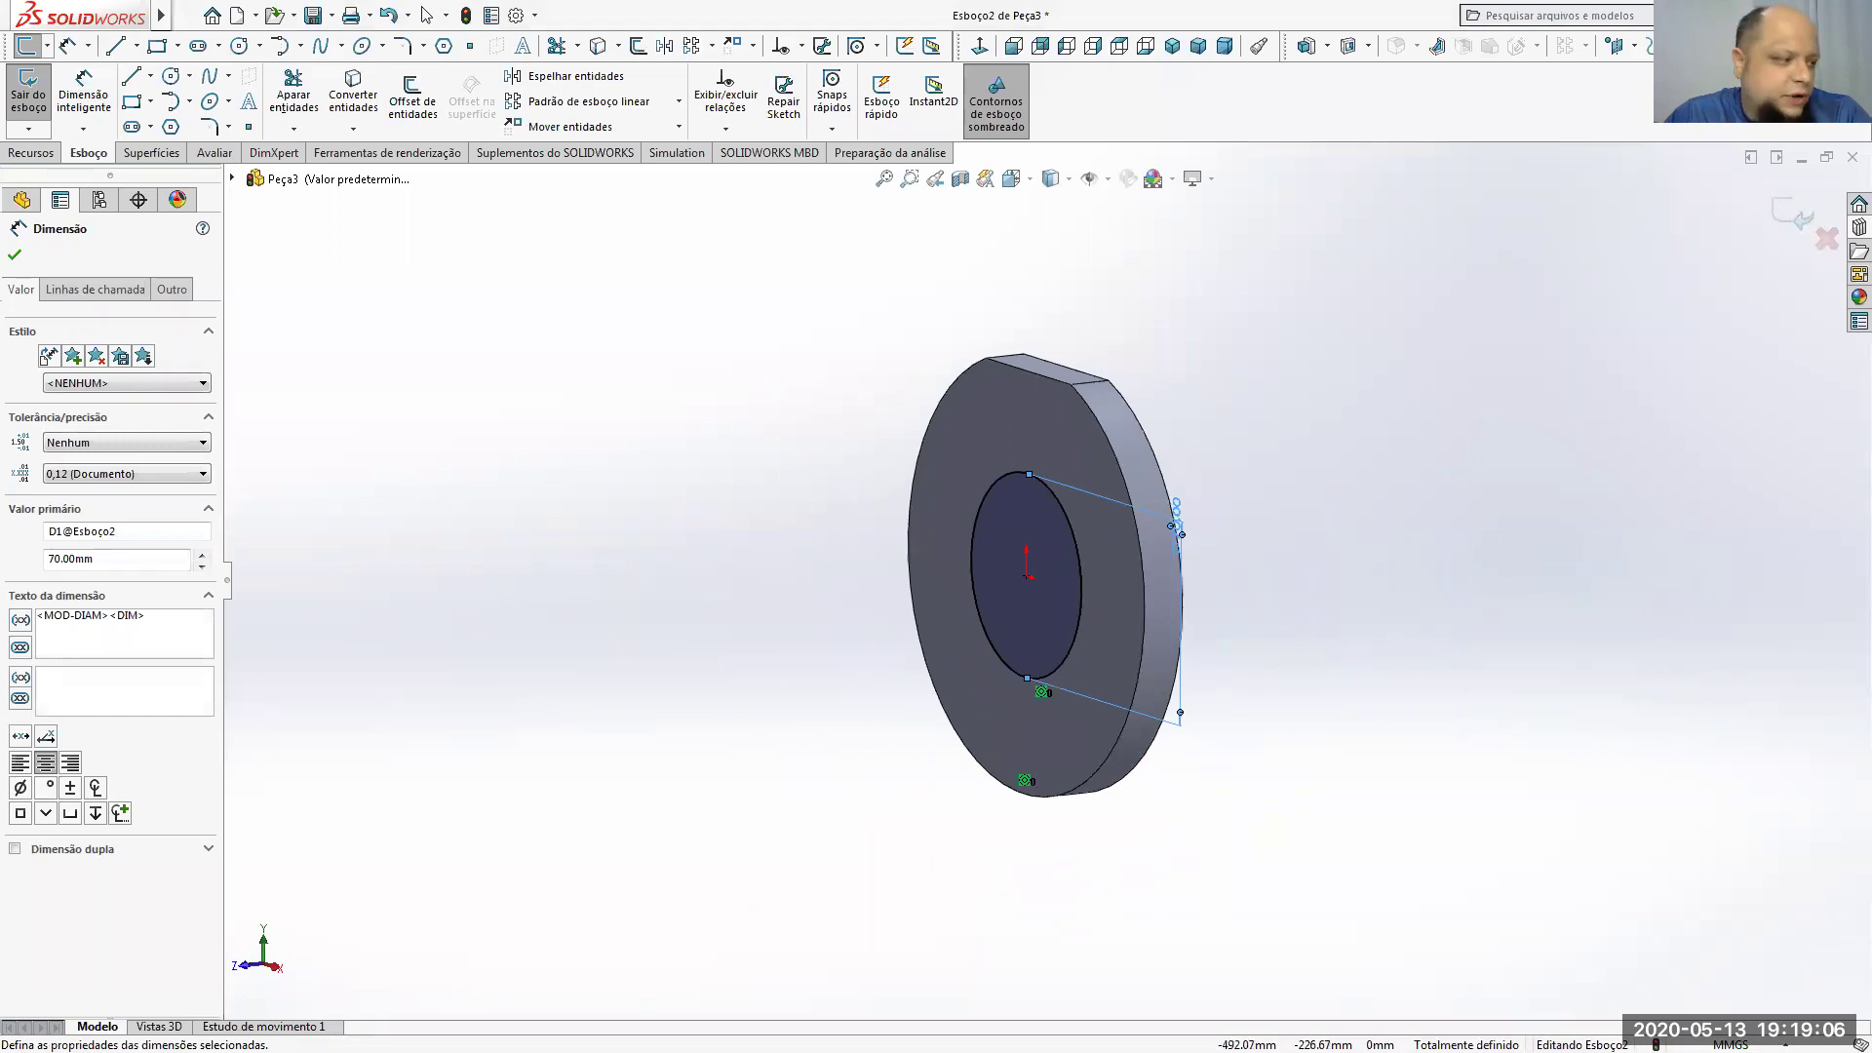
key("alt+Tab")
left_click_drag(781, 1045, 1027, 1044)
left_click_drag(1085, 238, 1131, 238)
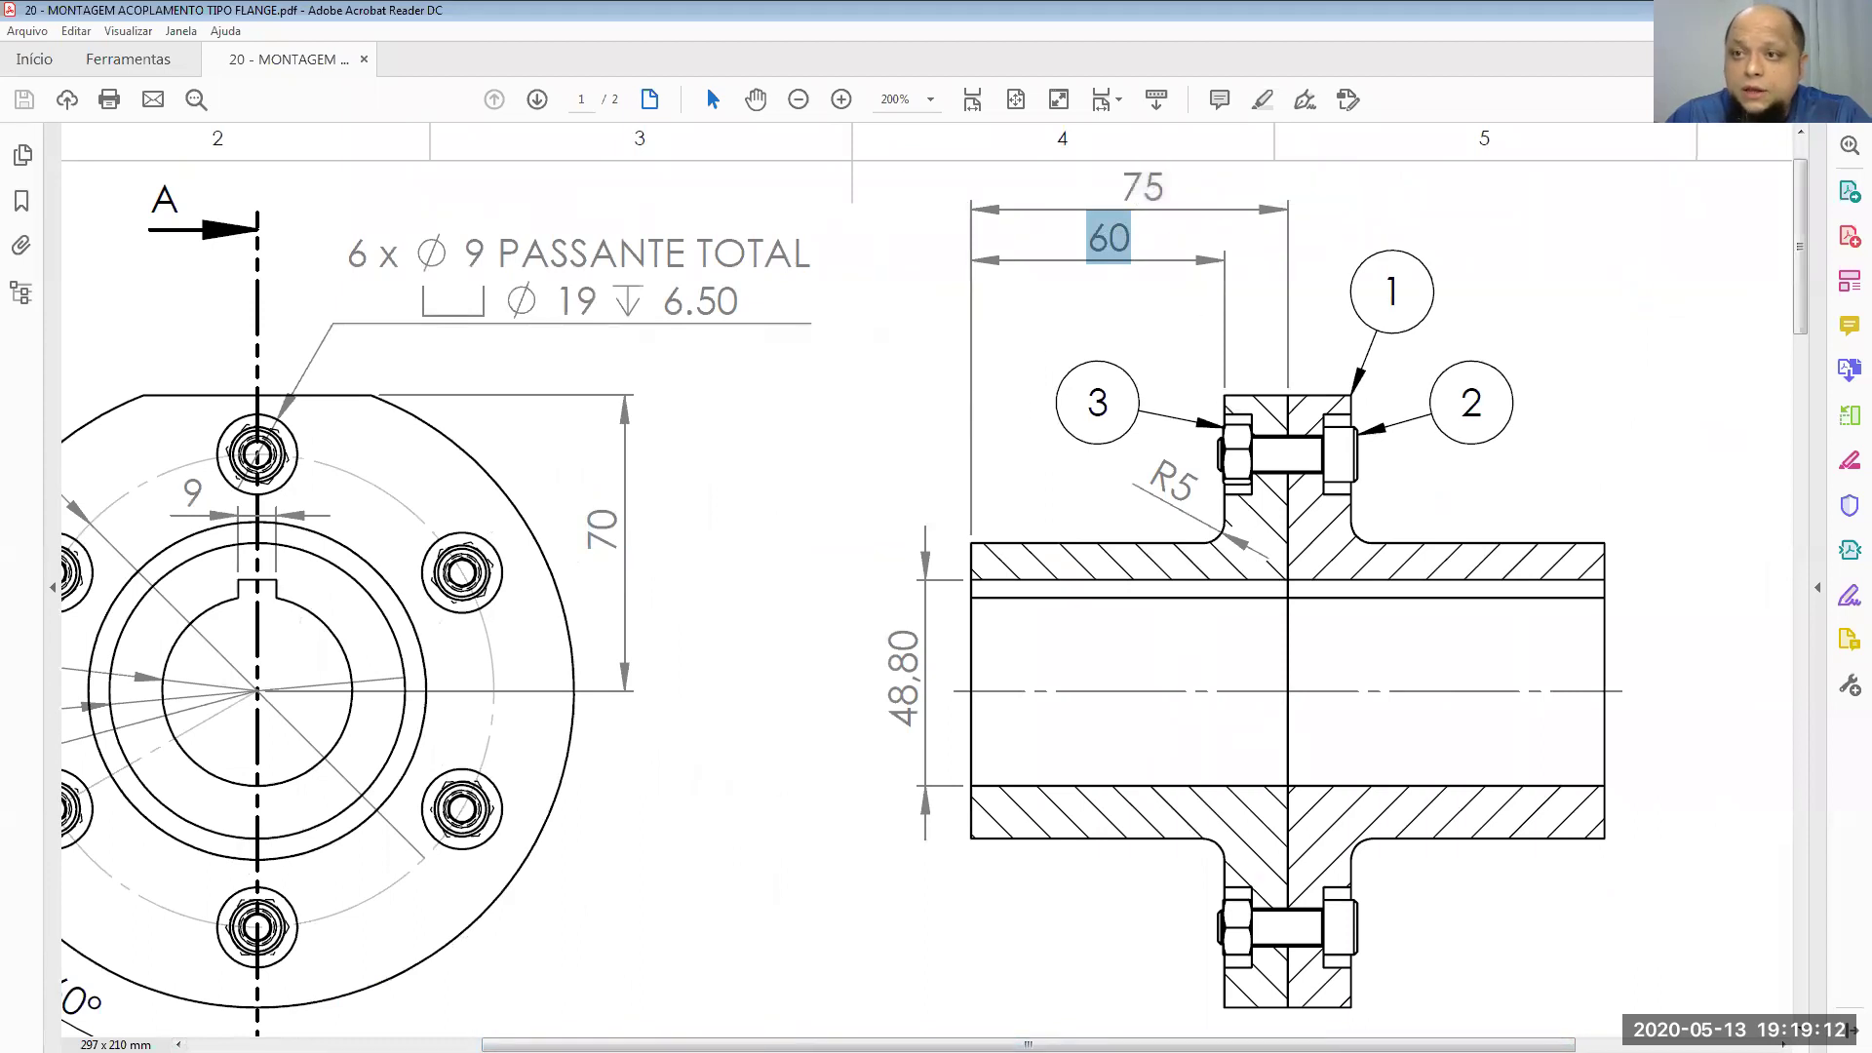
Step: Return to SOLIDWORKS and extrude the circle 60 mm outward from the flange face to form the hub
key("alt+Tab")
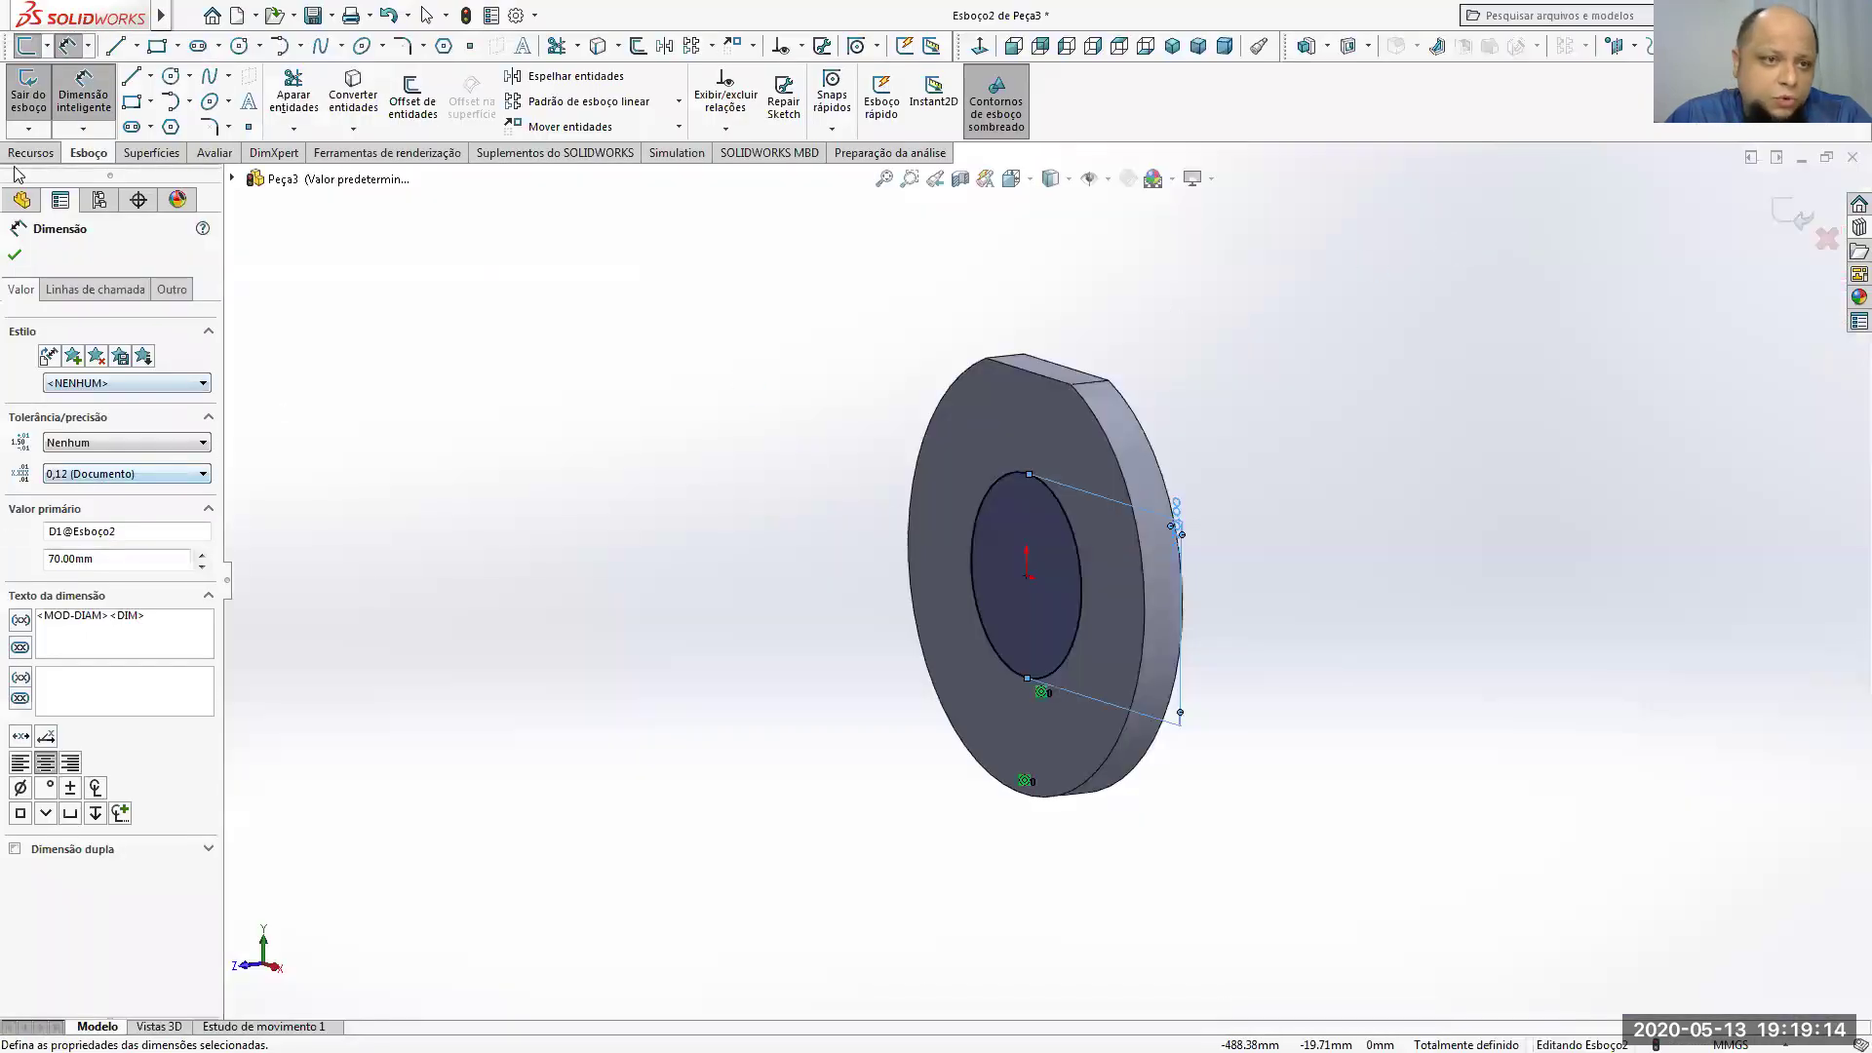
left_click(14, 254)
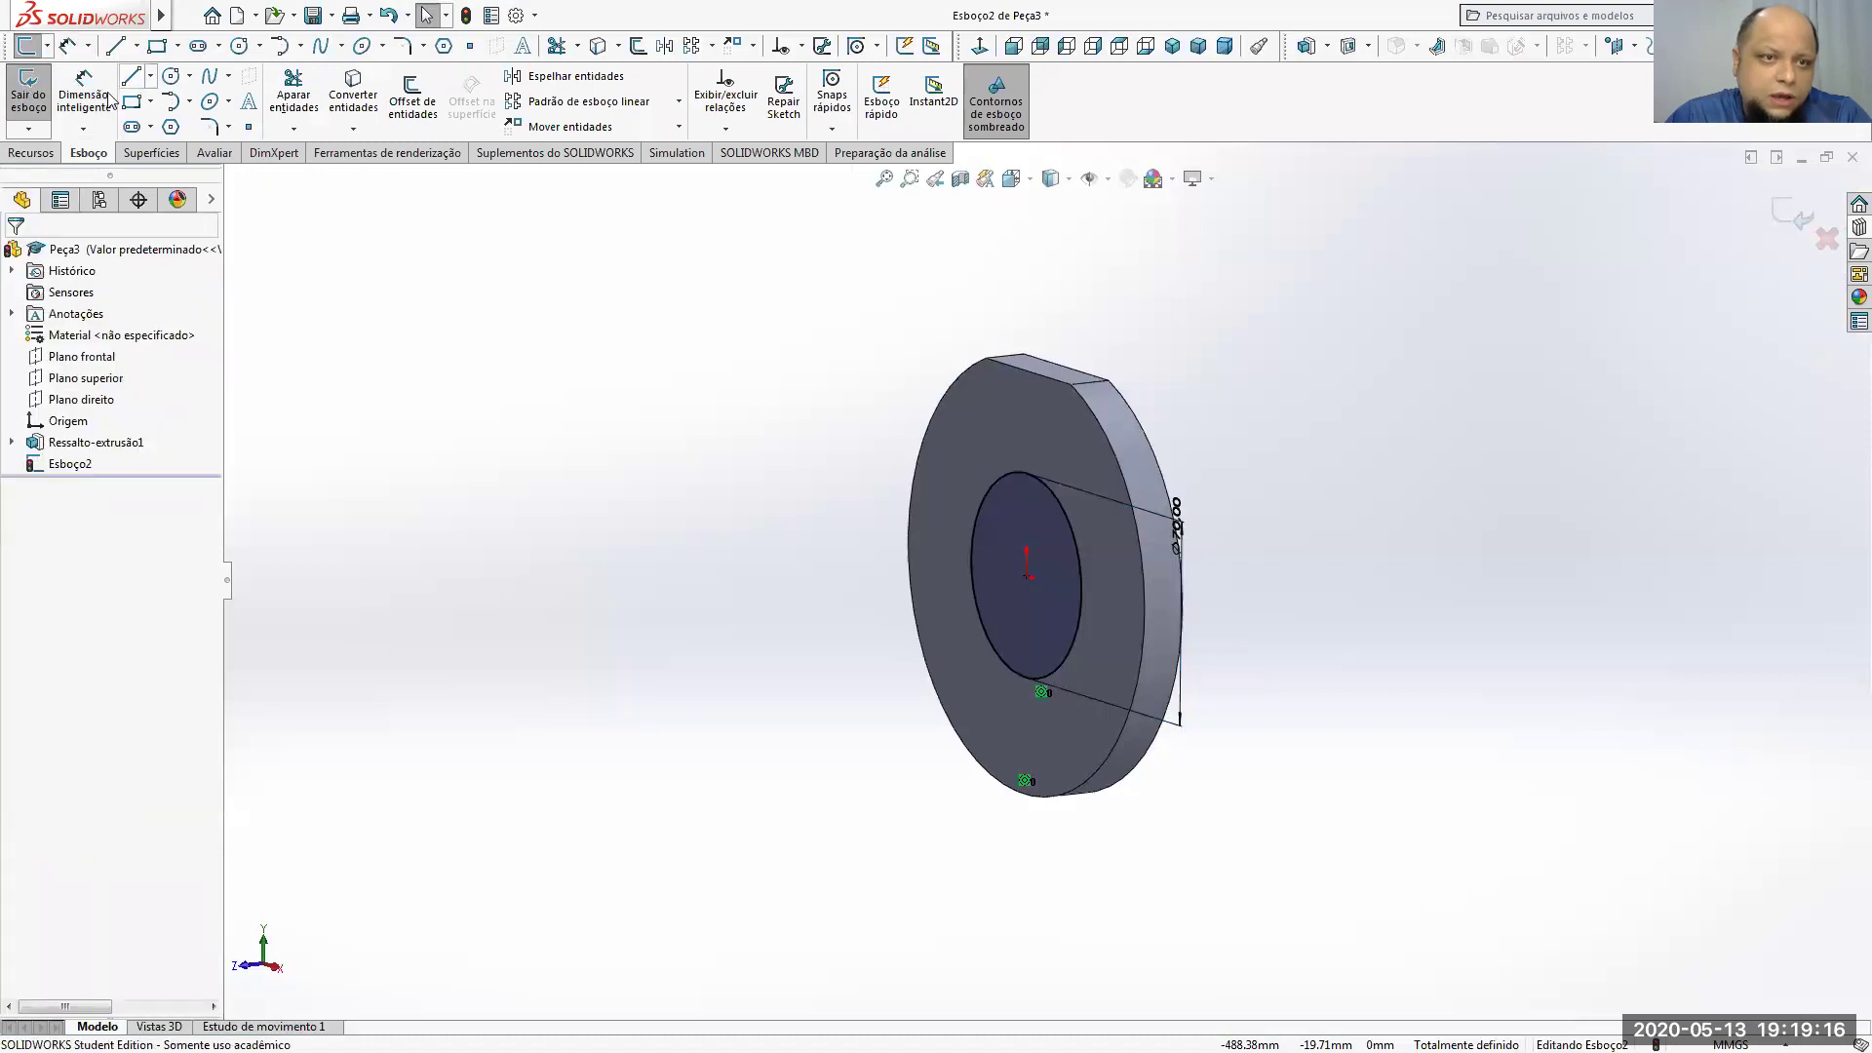
left_click(39, 153)
left_click(44, 97)
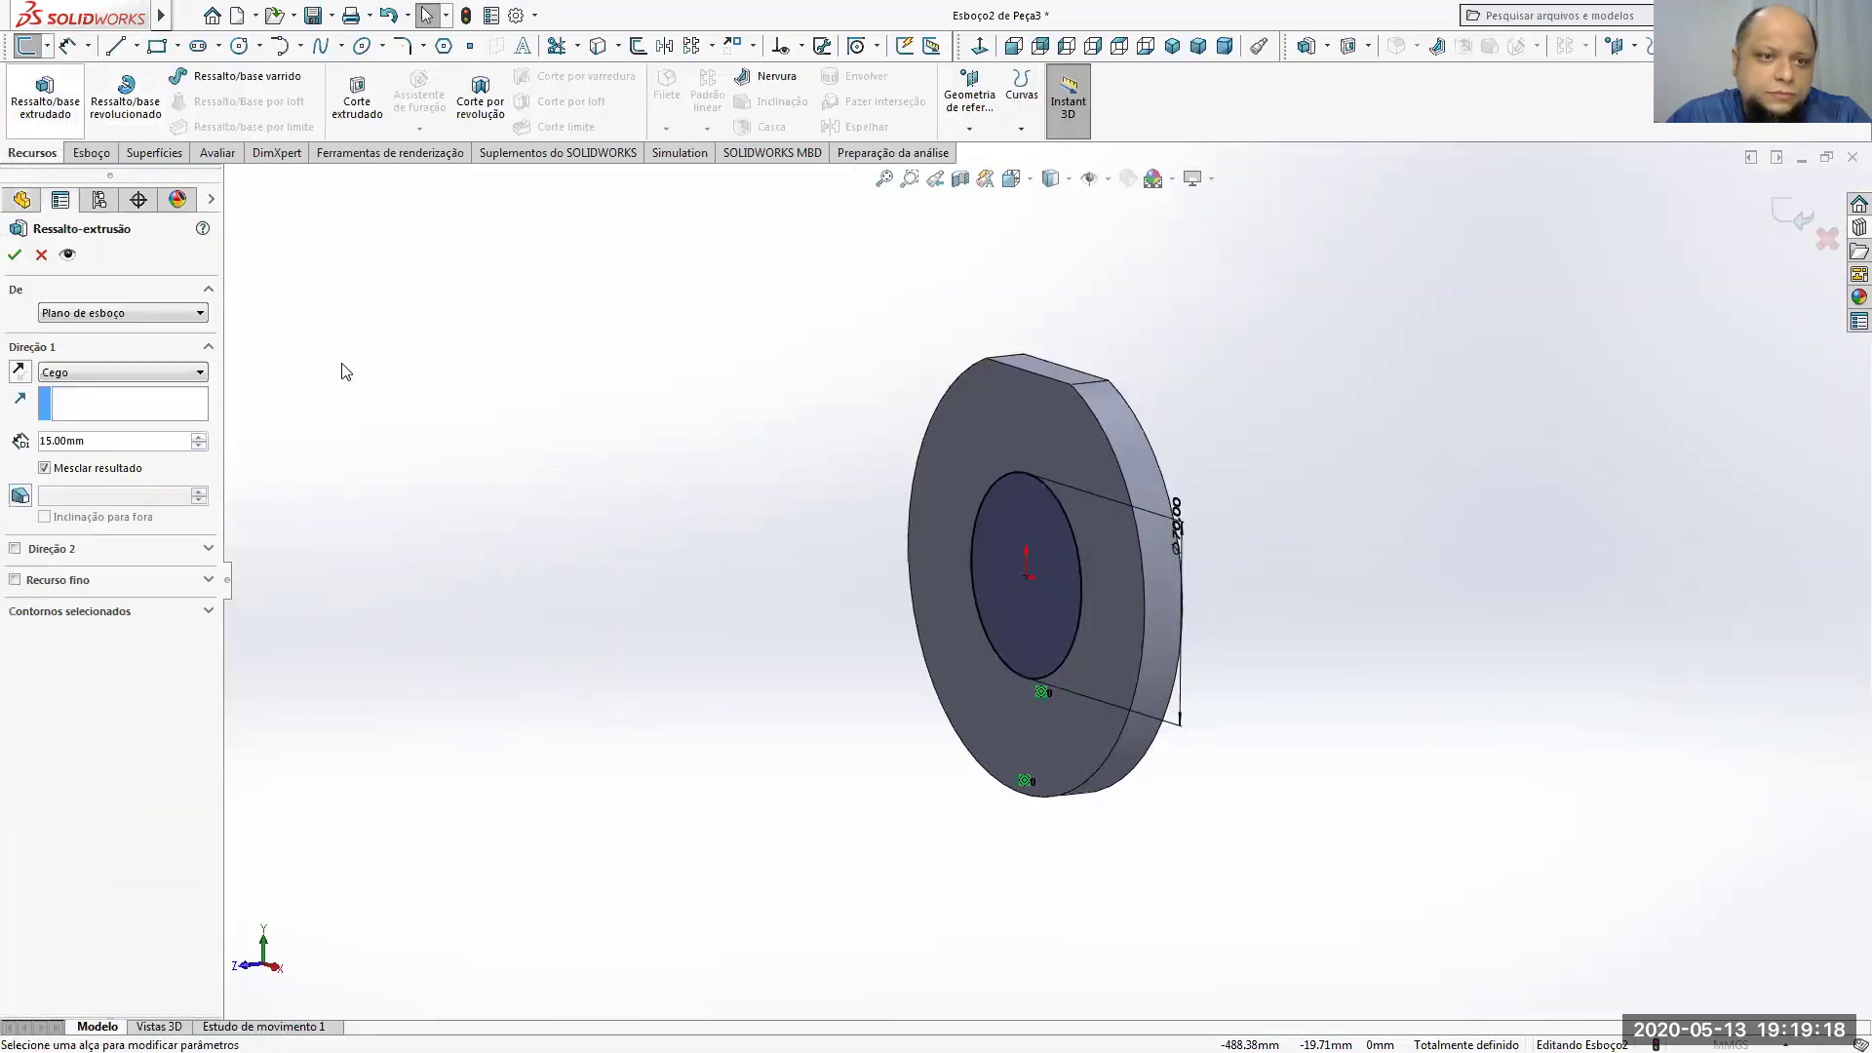
type("60")
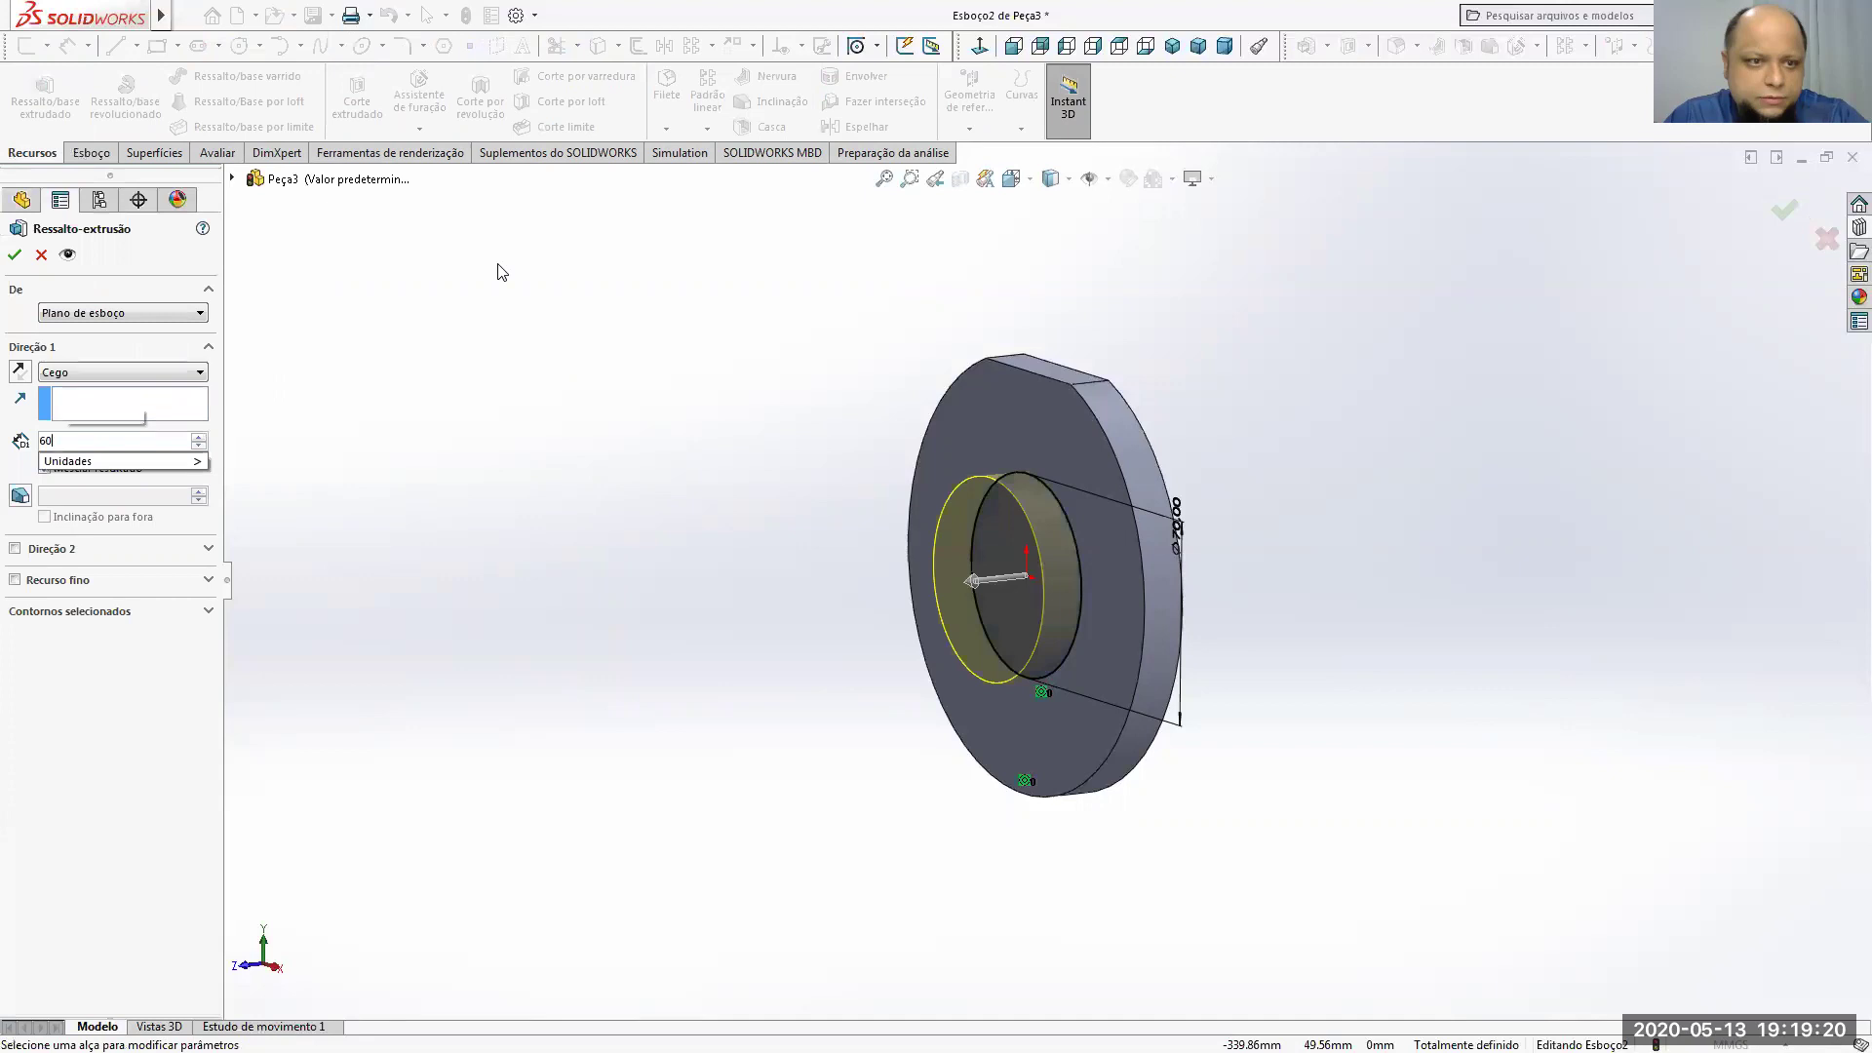
key("Return")
left_click(13, 257)
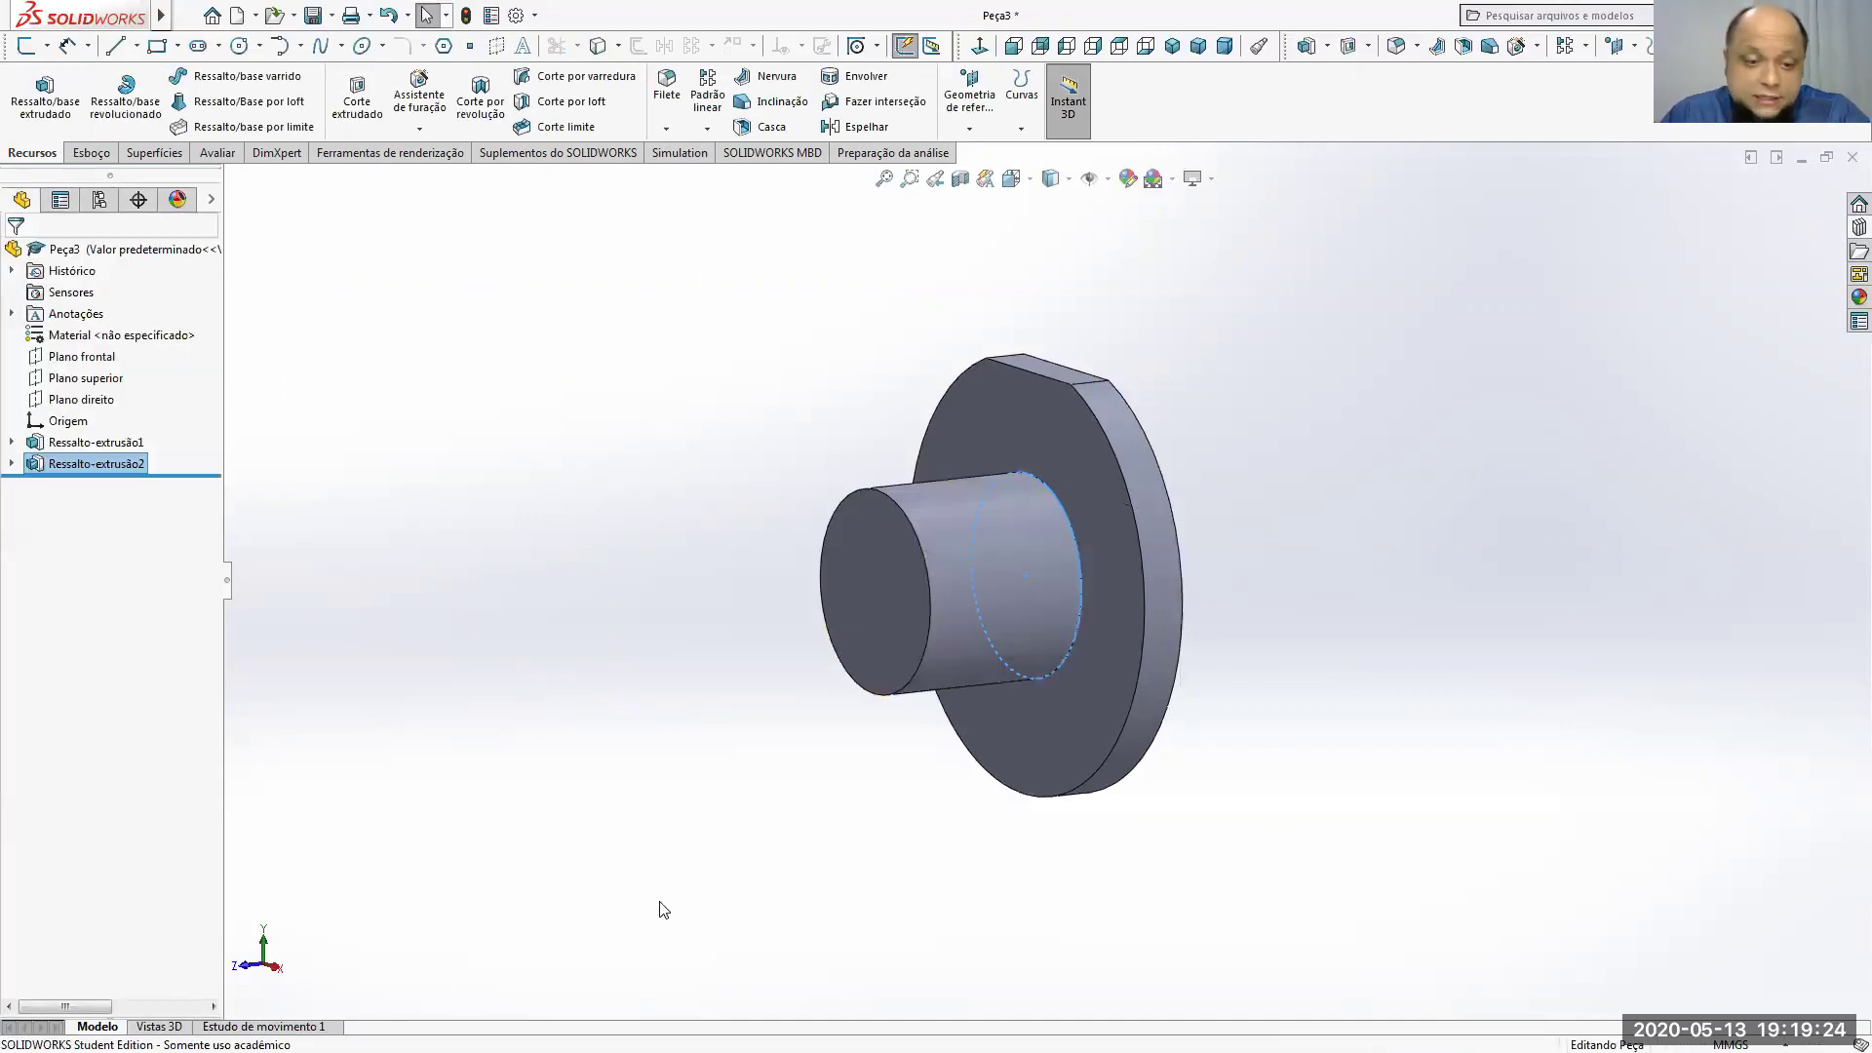
Step: Consult the fillet radius in the drawing, and round the edge where the hub meets the flange face with a 5 mm fillet
key("alt+Tab")
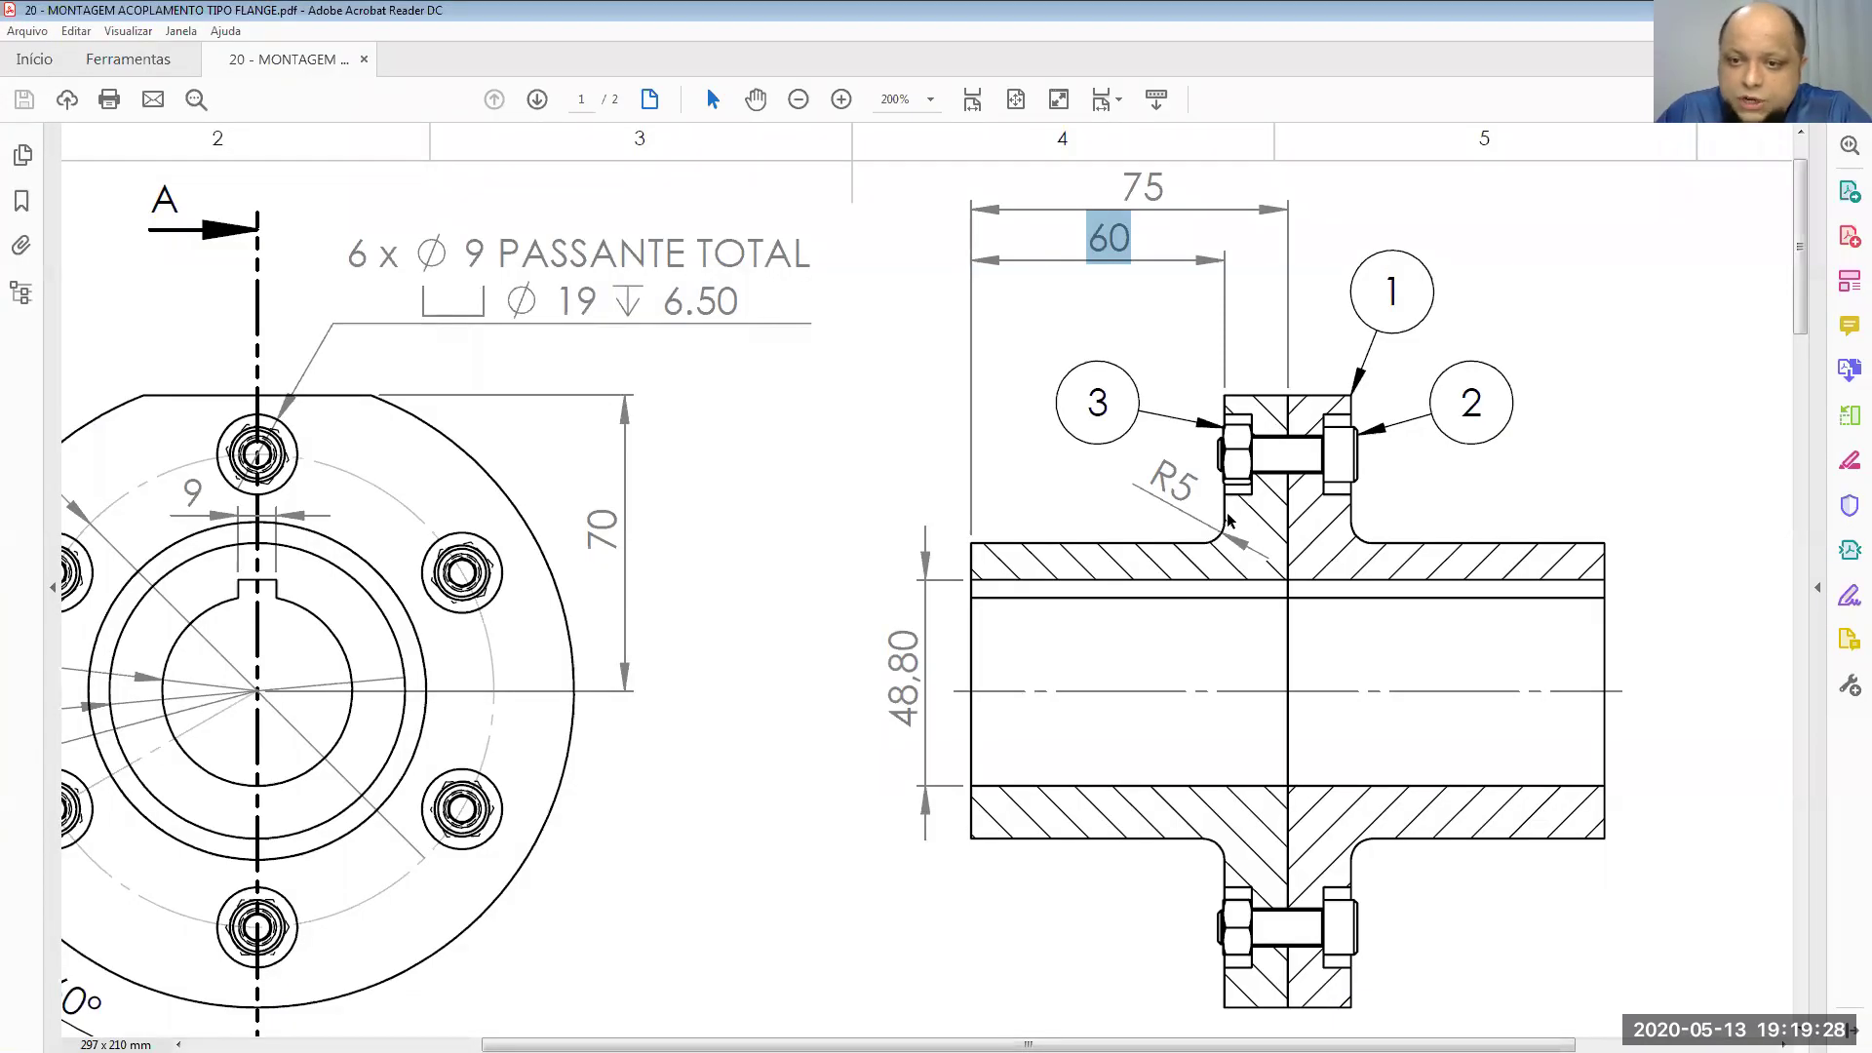
key("alt+Tab")
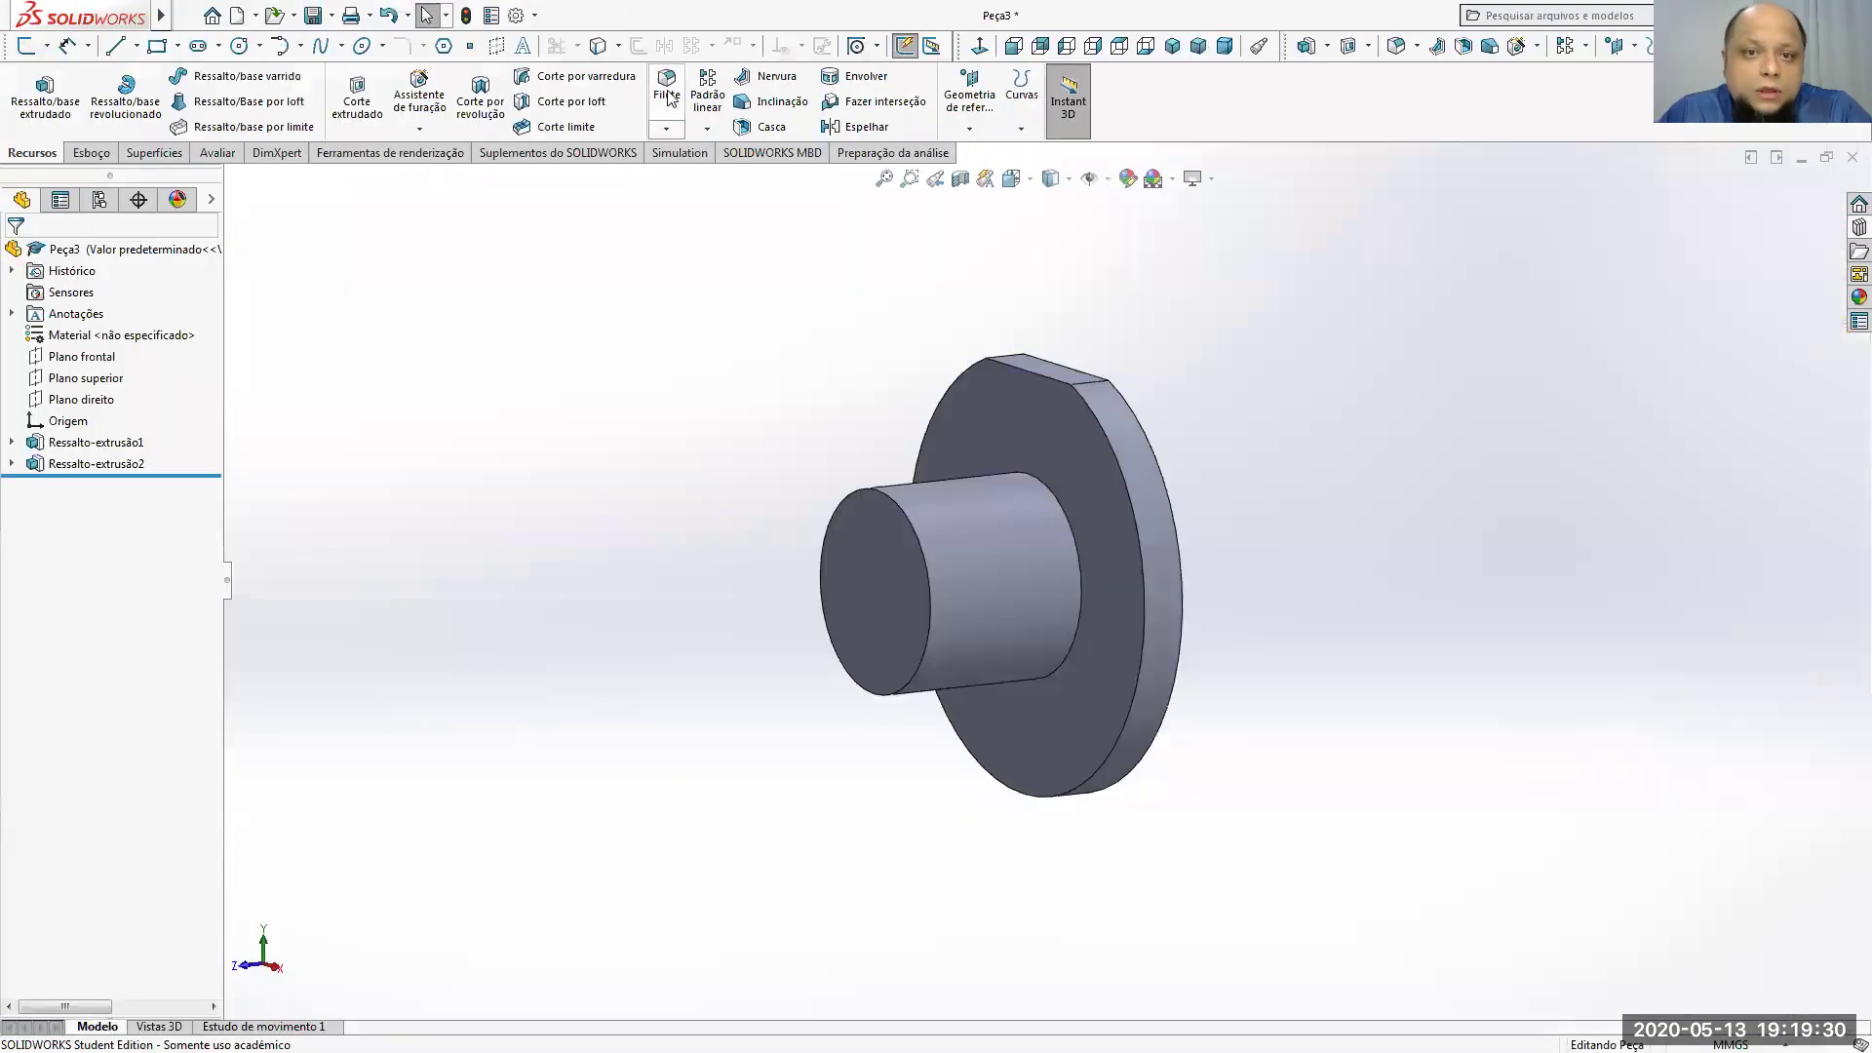
left_click(669, 88)
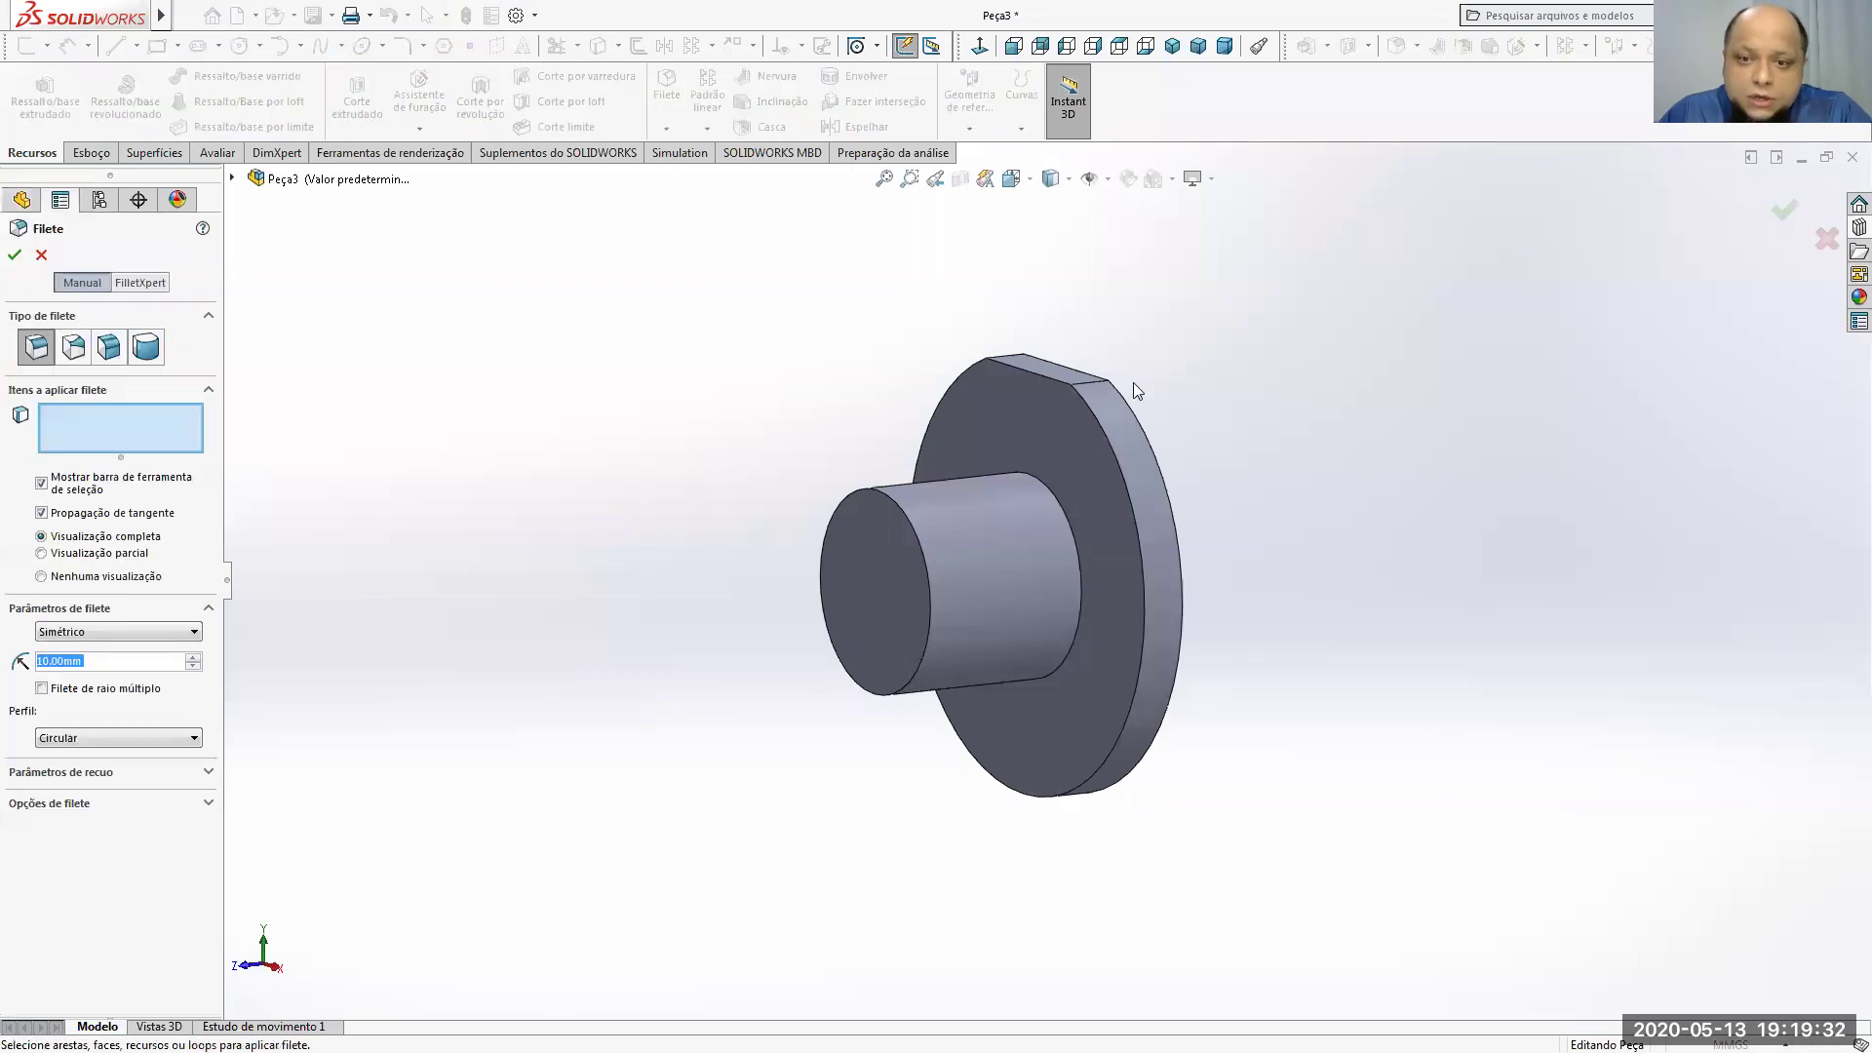
left_click(1059, 501)
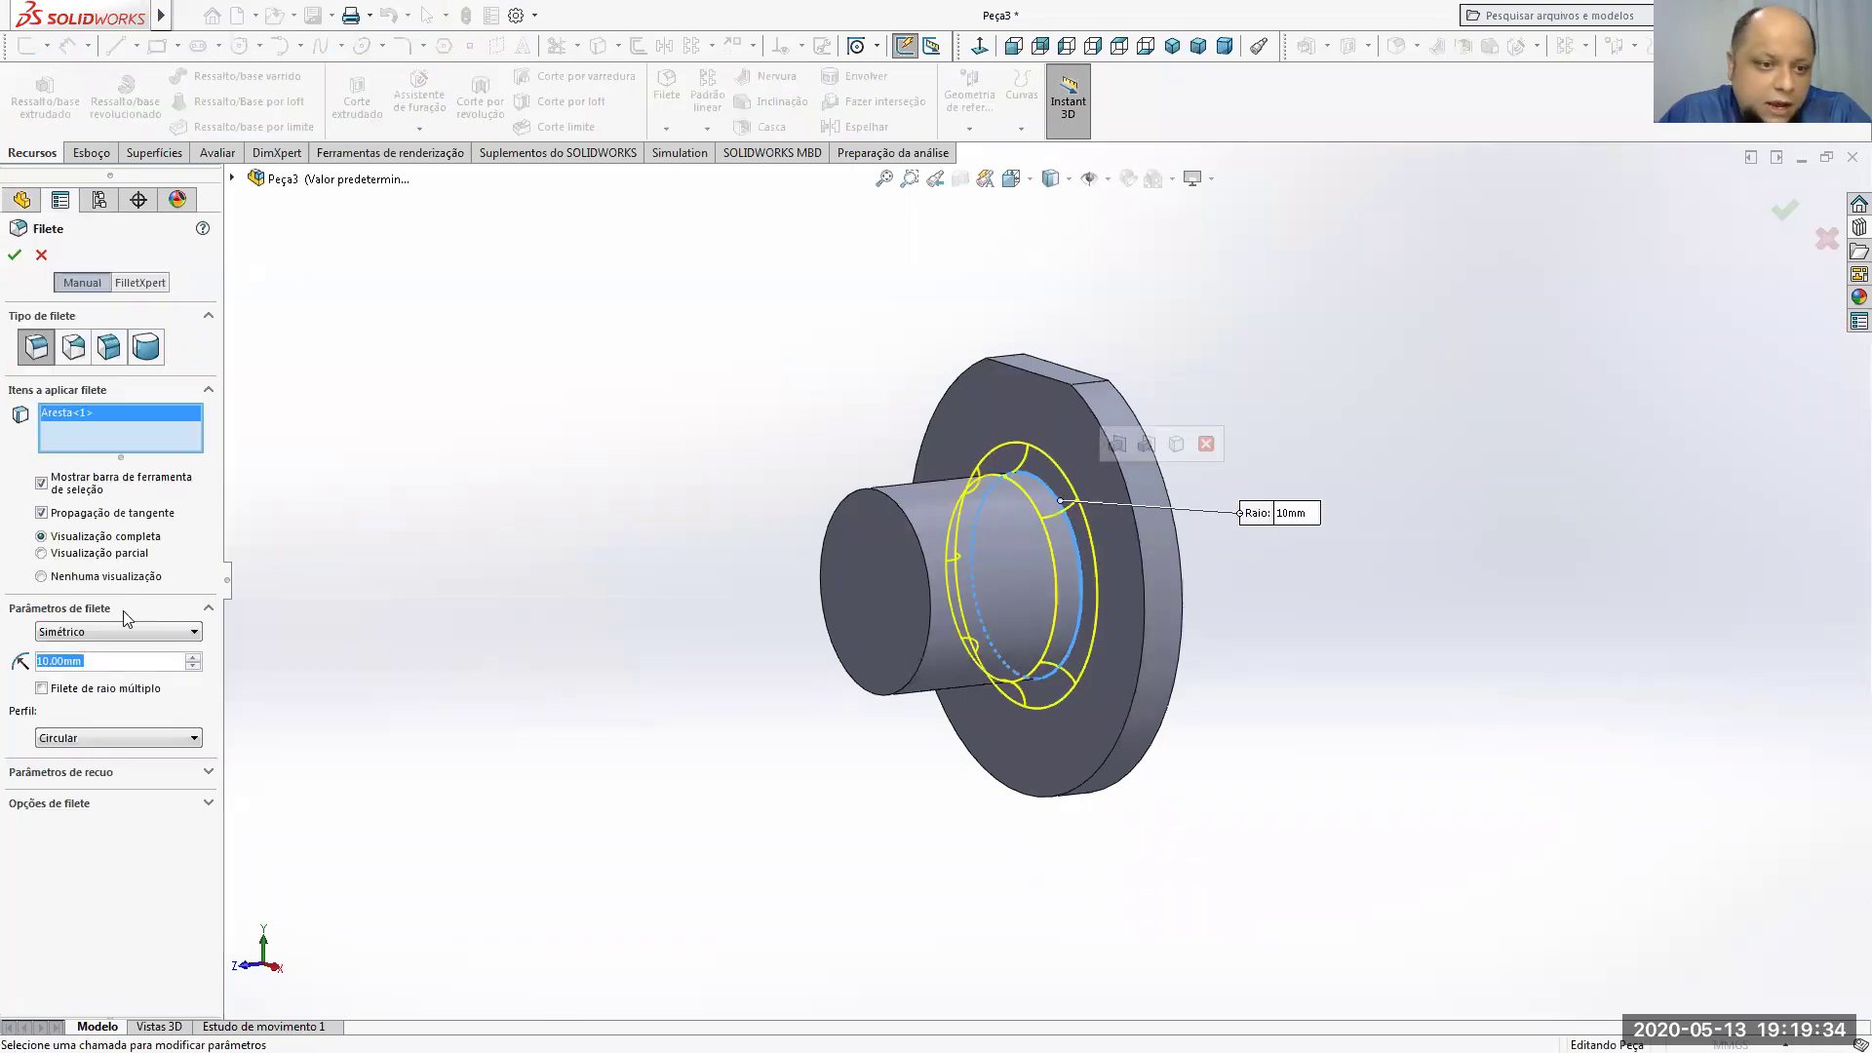
type("5")
key("Return")
left_click(14, 254)
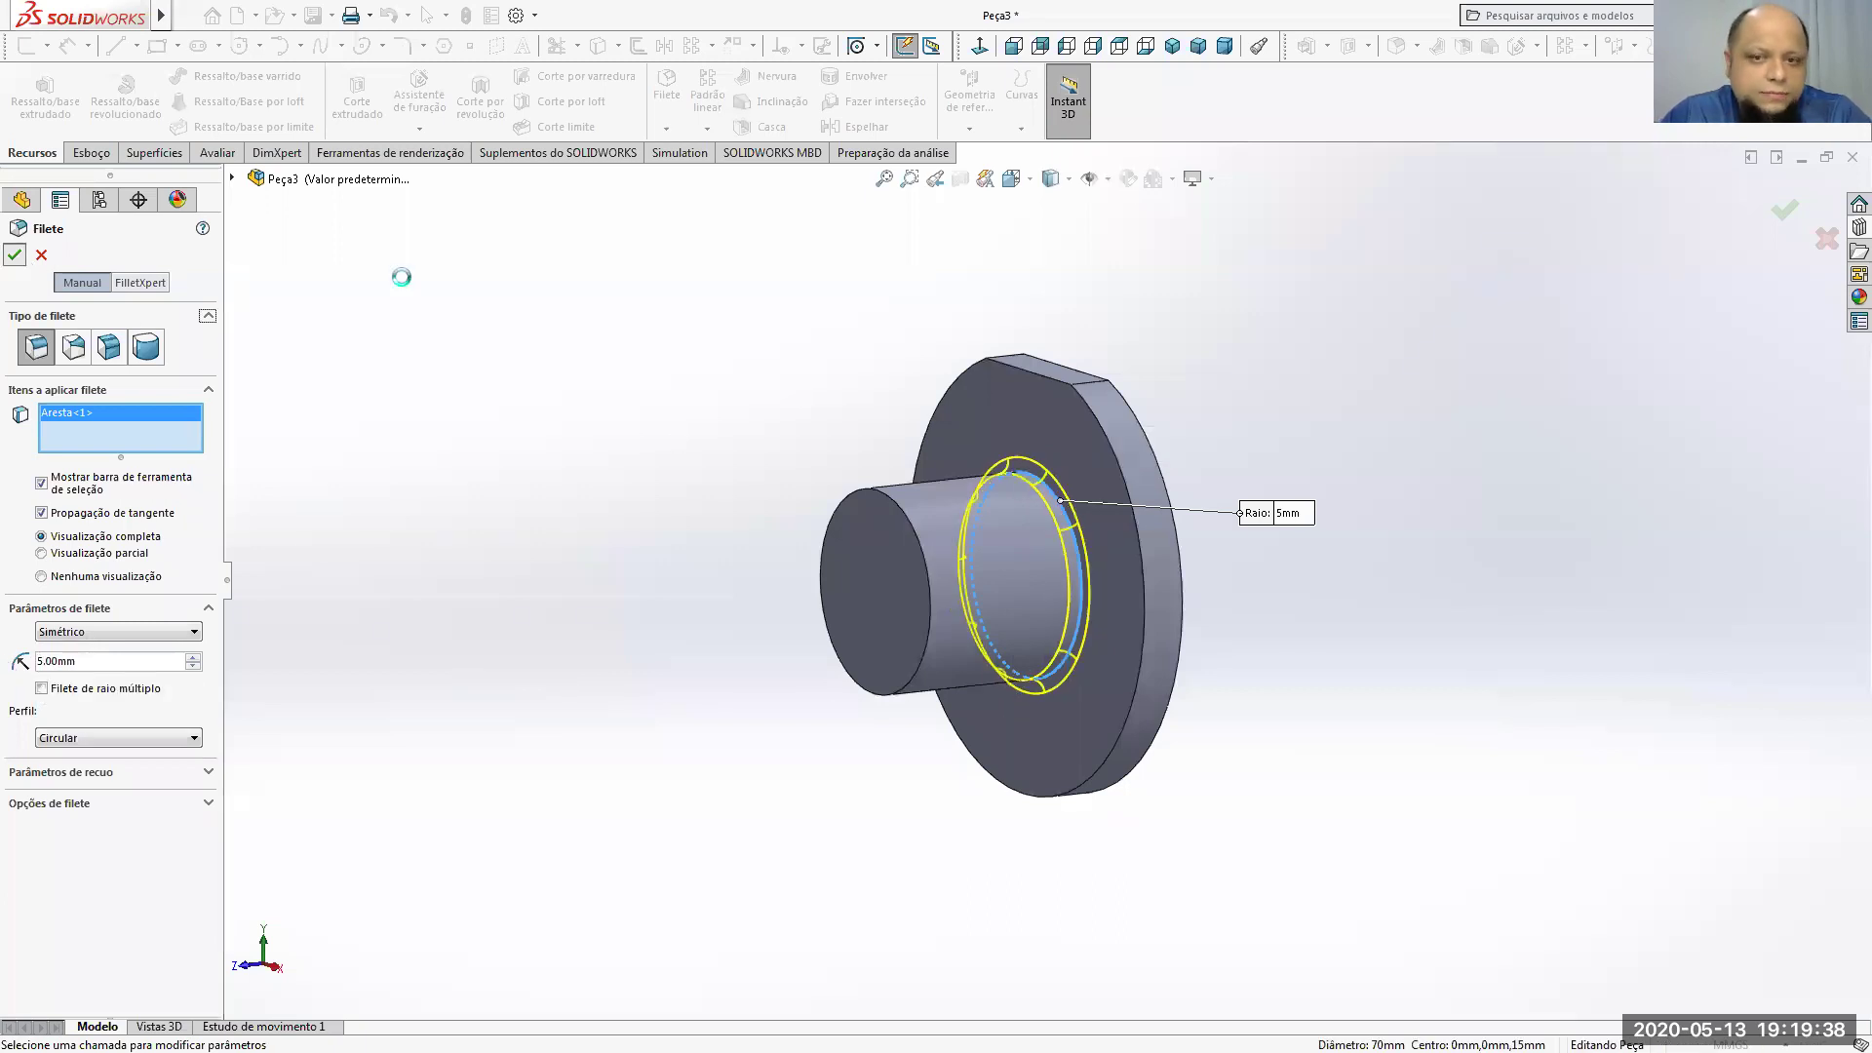
middle_click_drag(1212, 430, 819, 462)
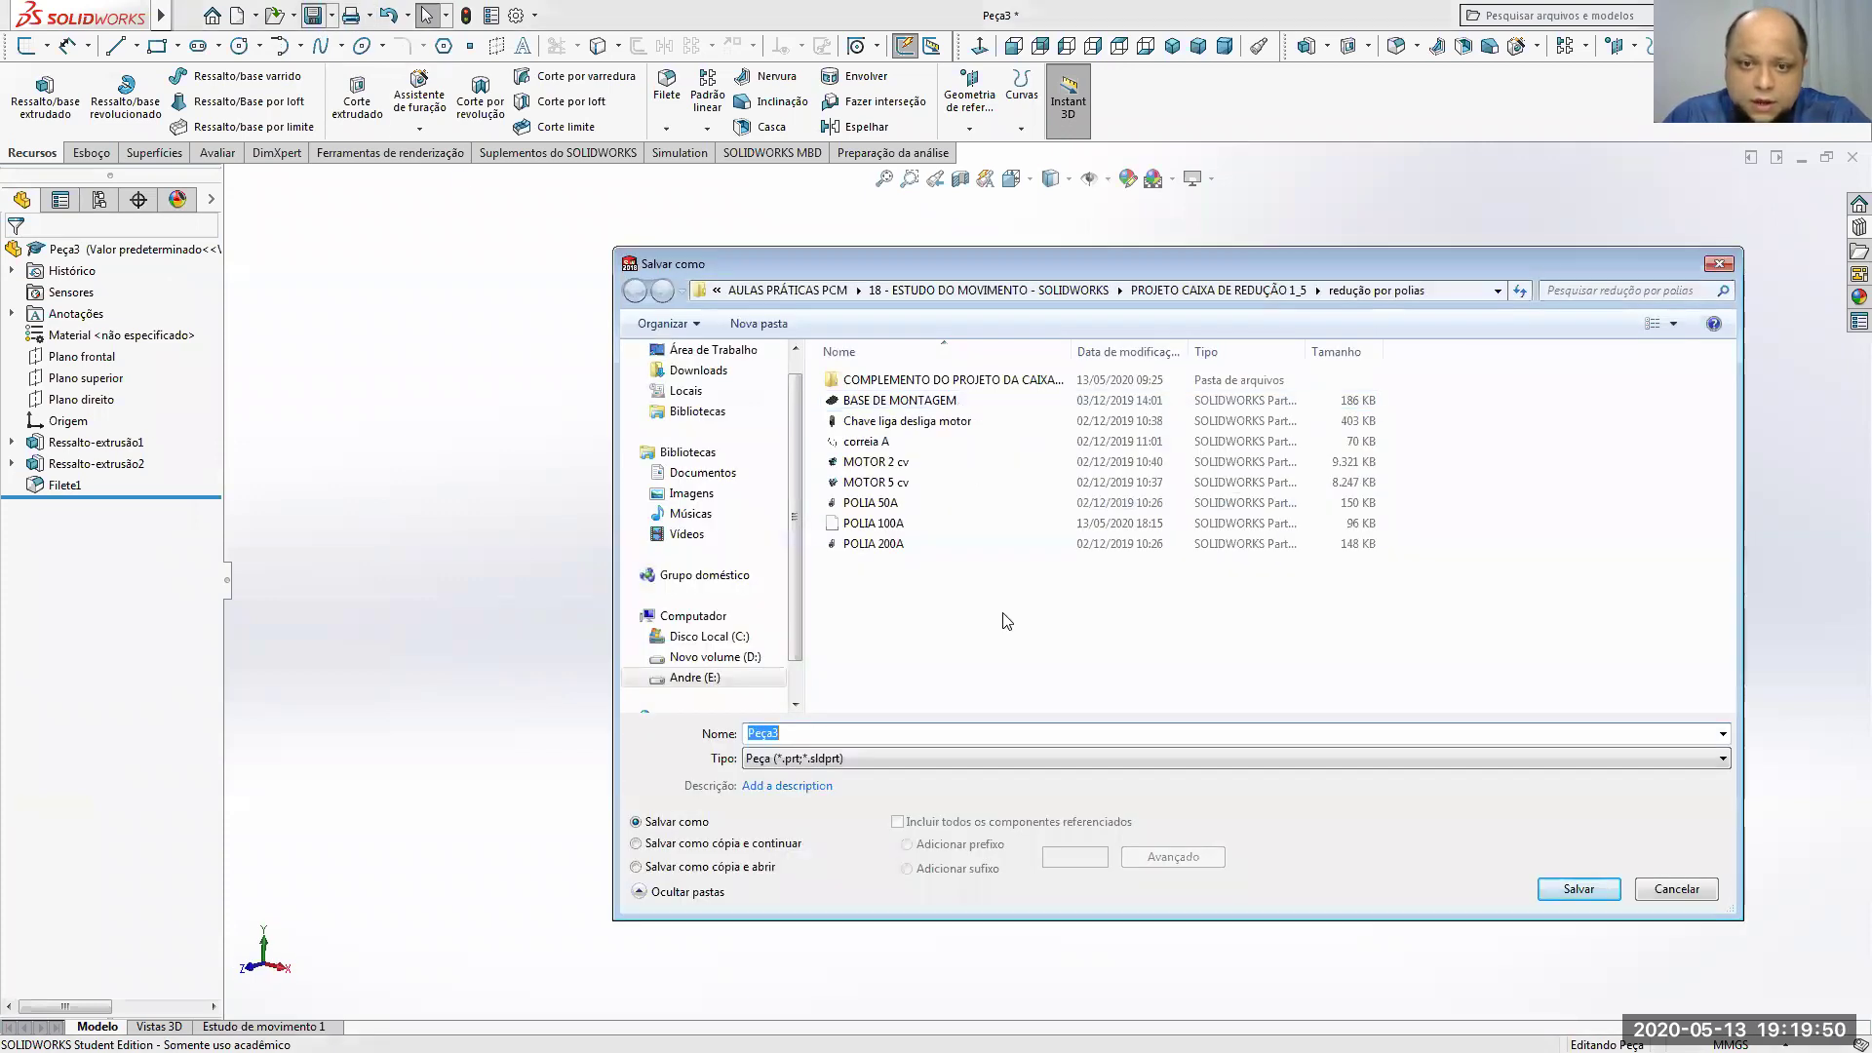
Step: Set the part's save location to DOCÊNCIA > T730 - DESENHO MECÂNICO > AULAS PRÁTICAS - Desenho Mecânico > 12 - MONTAGEM DO ACOPLAMENTO
left_click(794, 293)
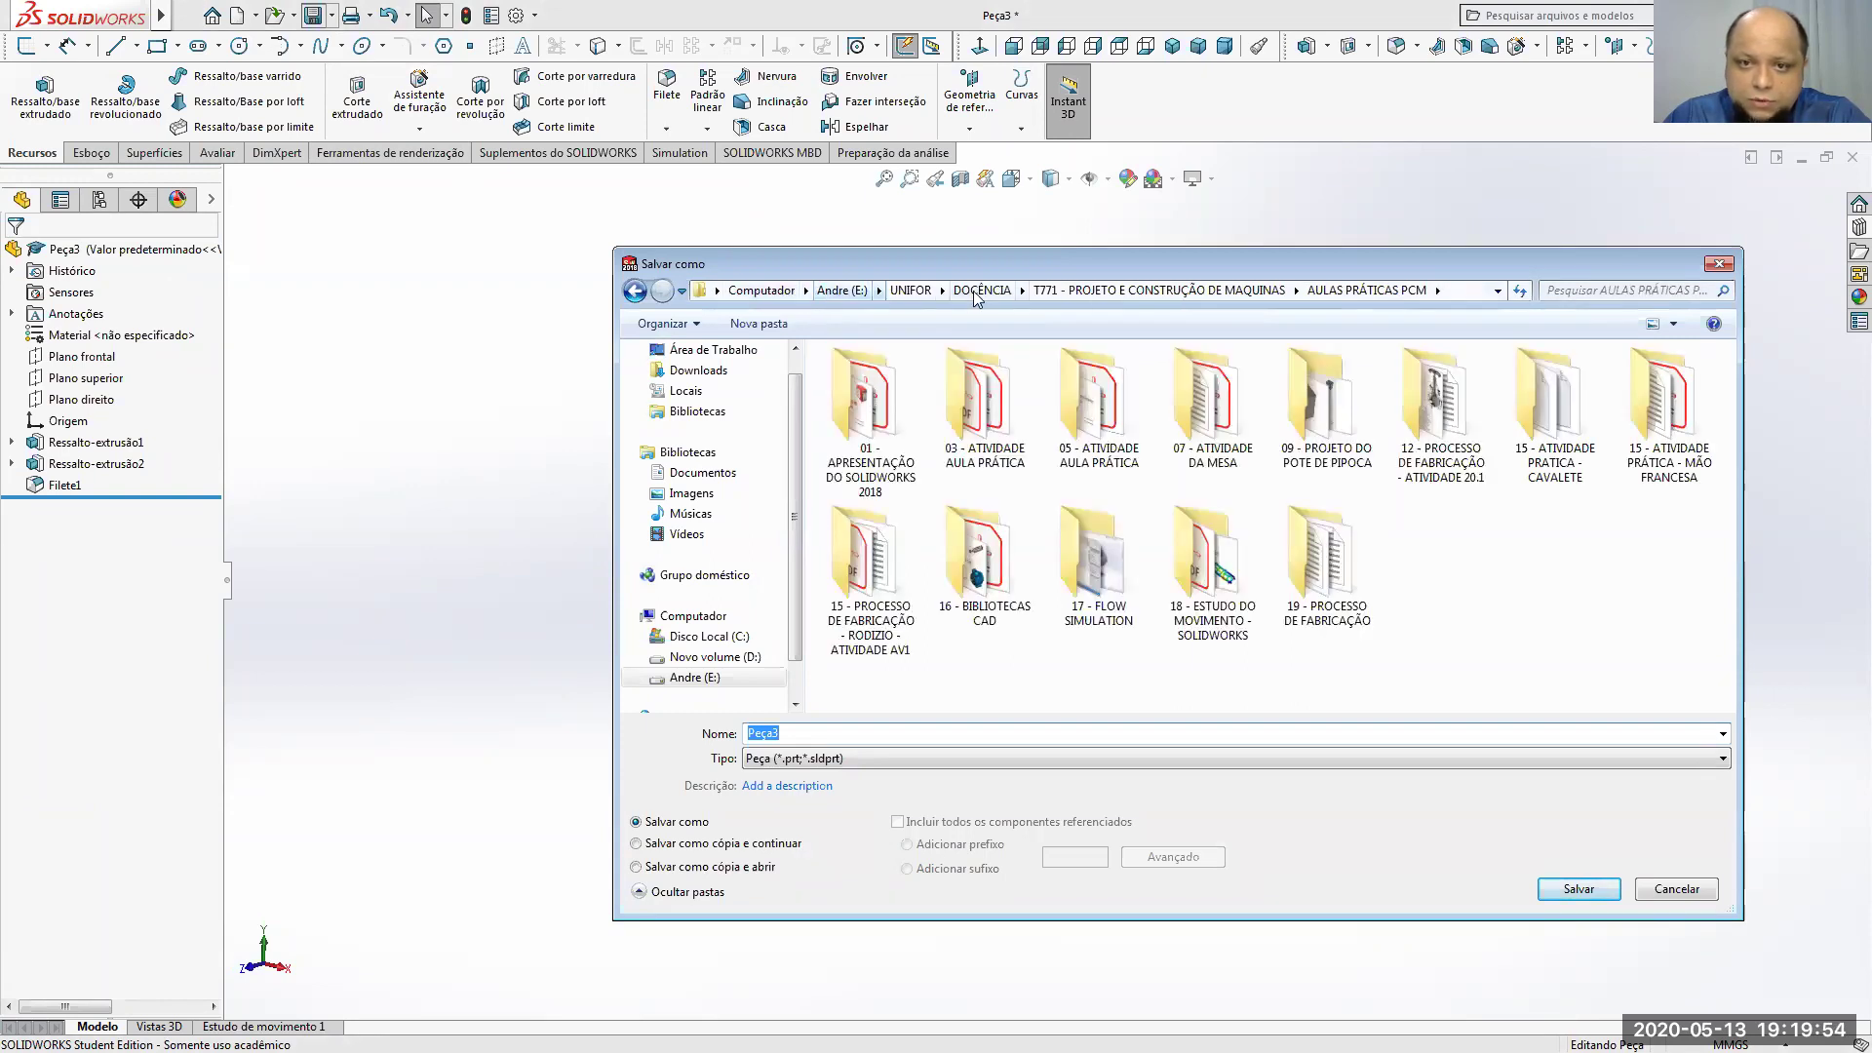
left_click(981, 291)
double_click(926, 460)
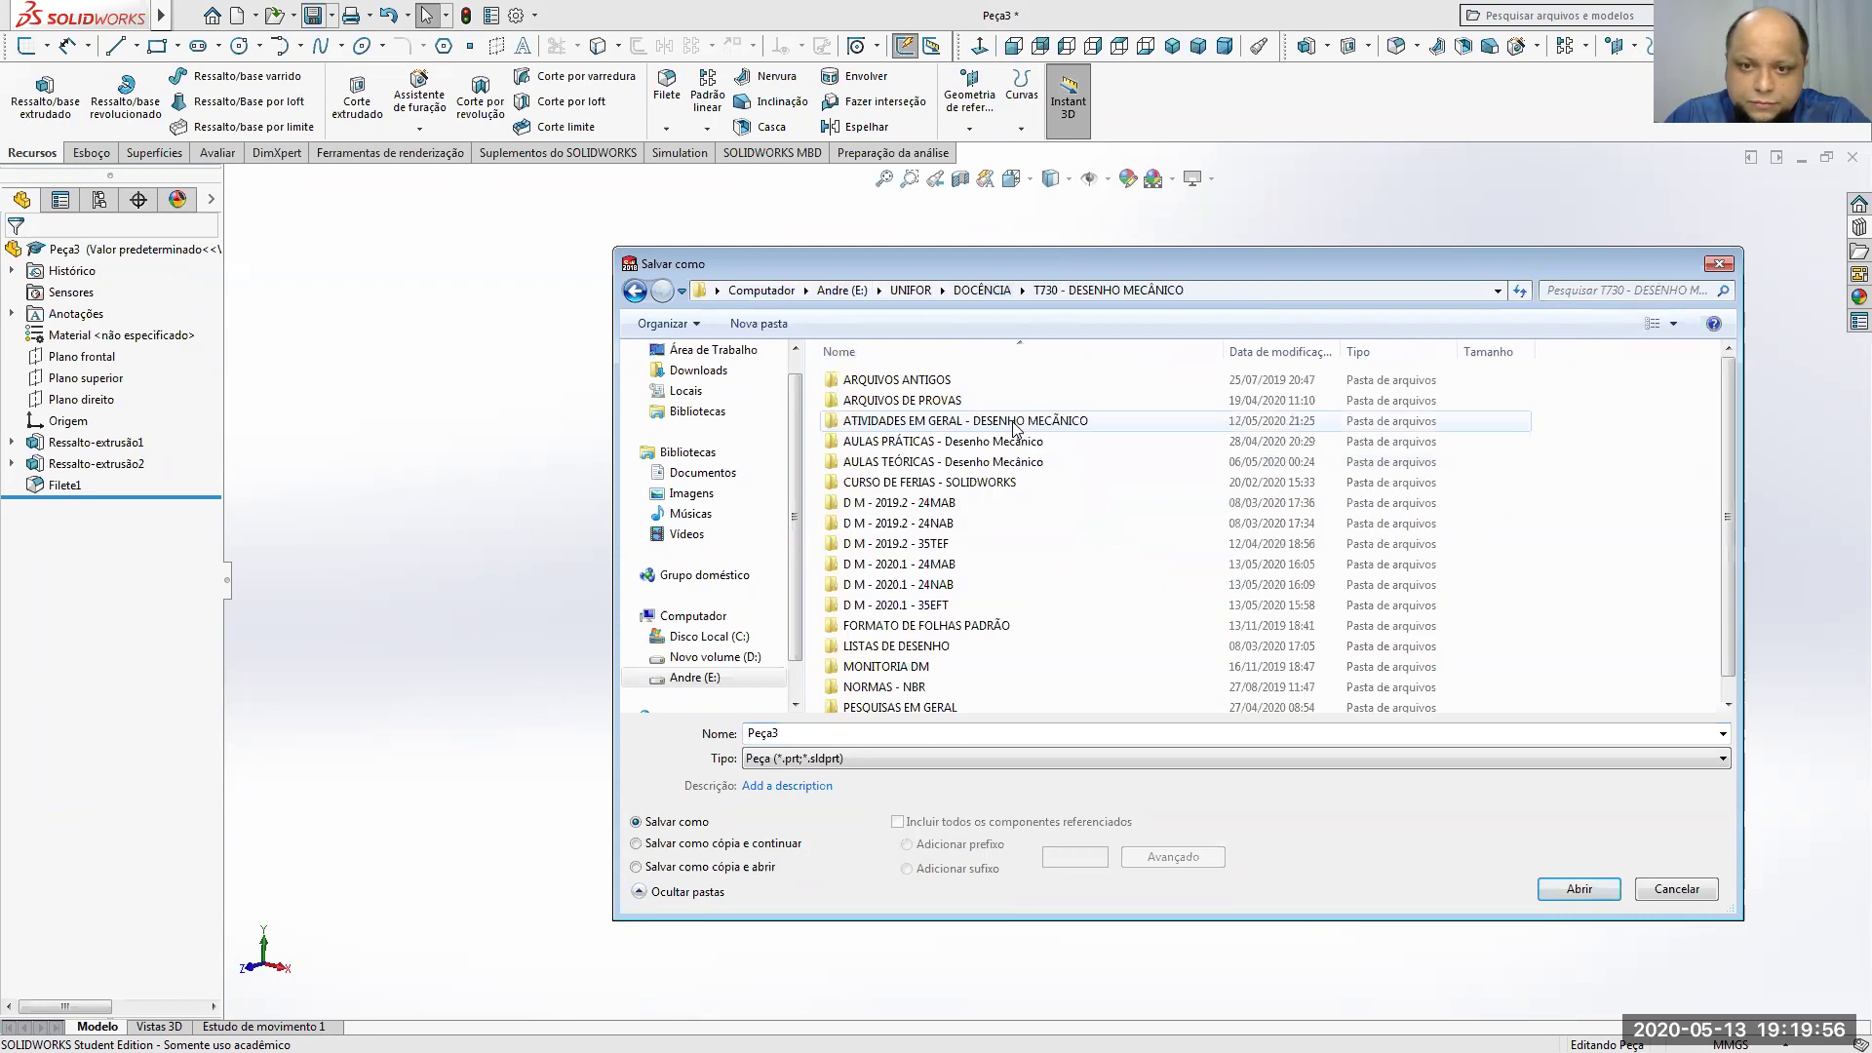
double_click(926, 441)
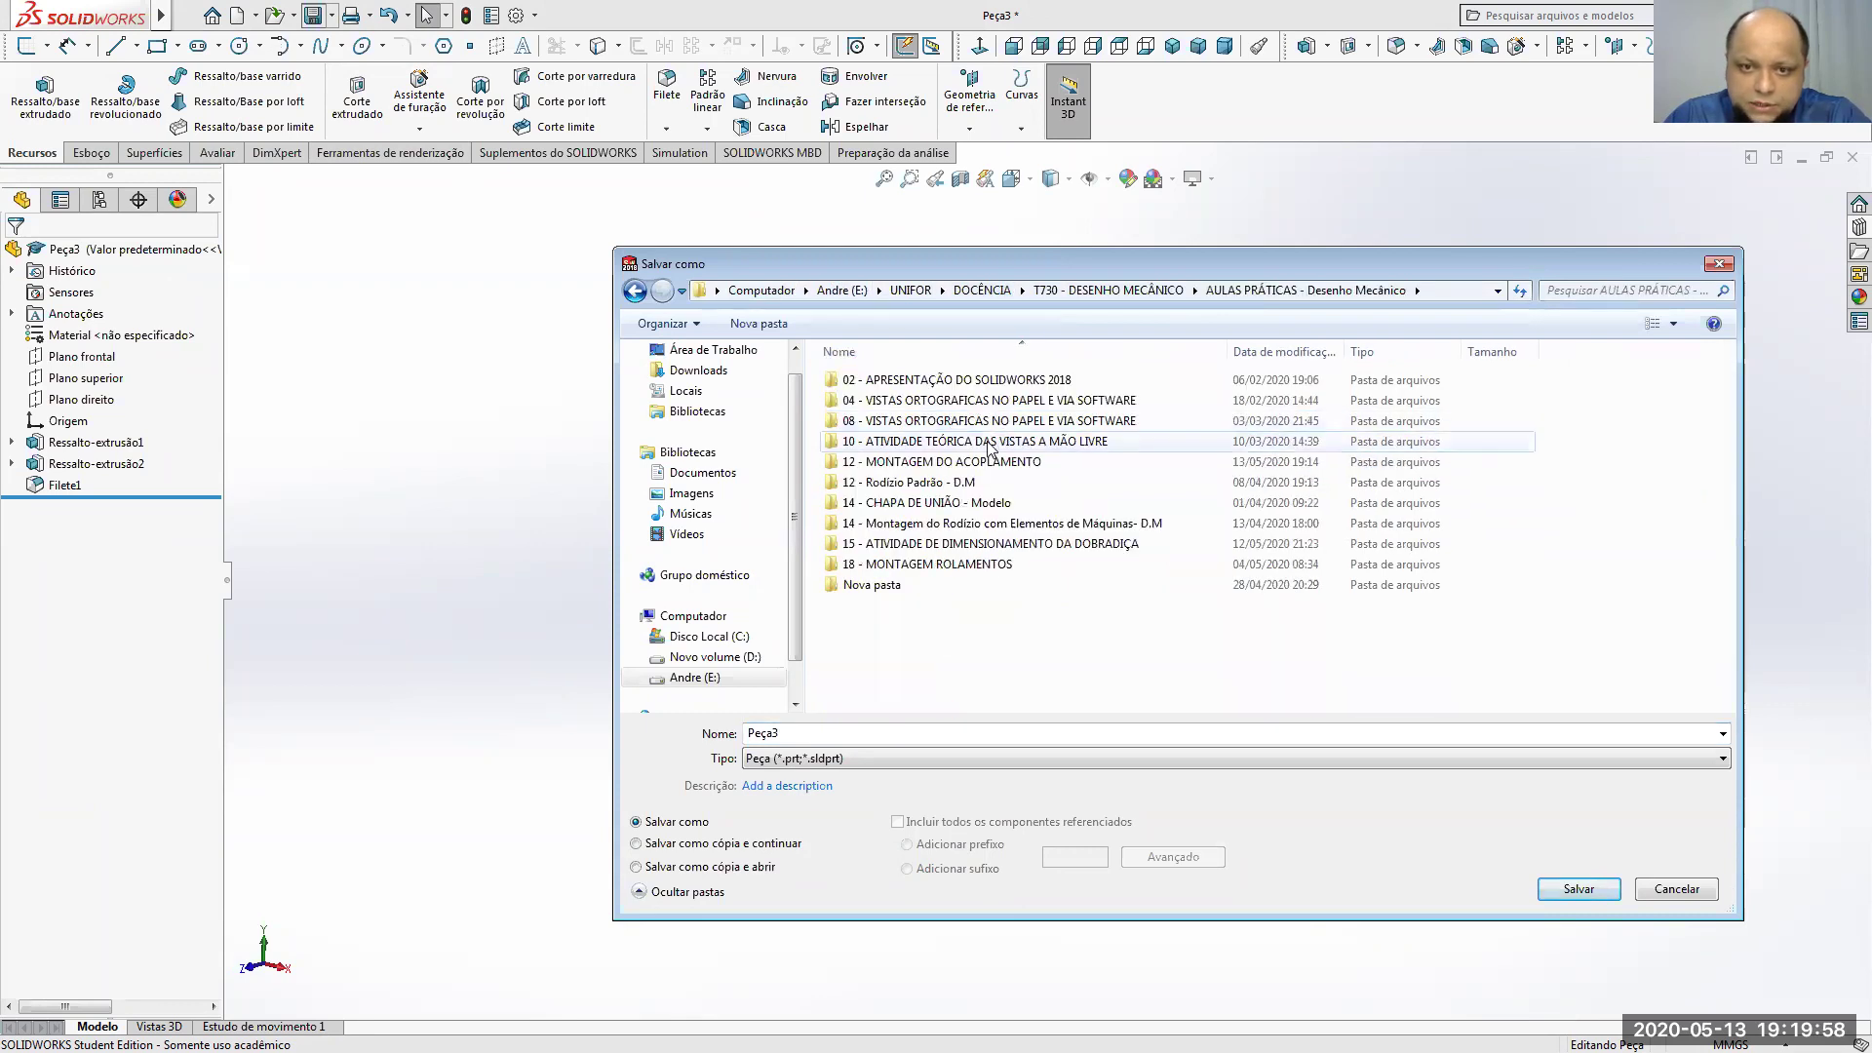
double_click(994, 460)
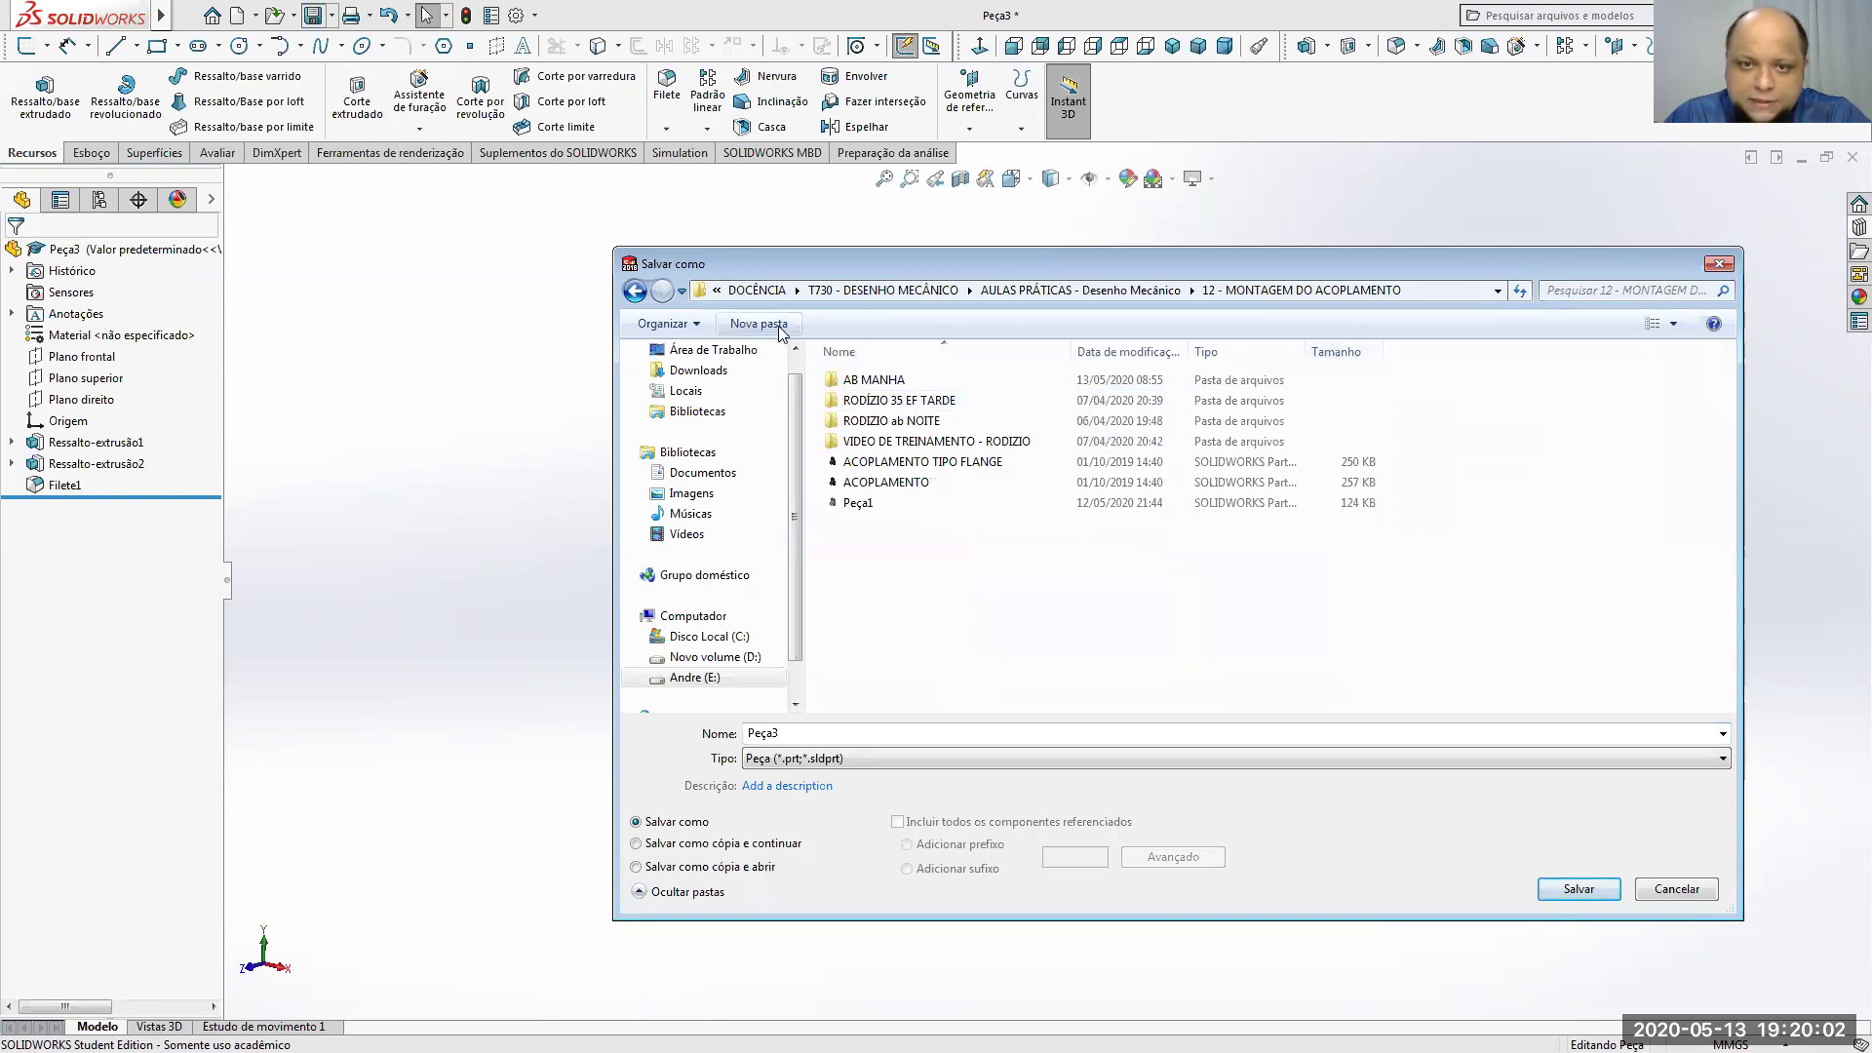
Step: Create a folder named AB NOITE in the save location and save the part in it as FLANGE DO MANCAL
key("ctrl+shift+n")
type("AB NOITE")
key("Return")
double_click(871, 399)
double_click(811, 733)
type("FLAN")
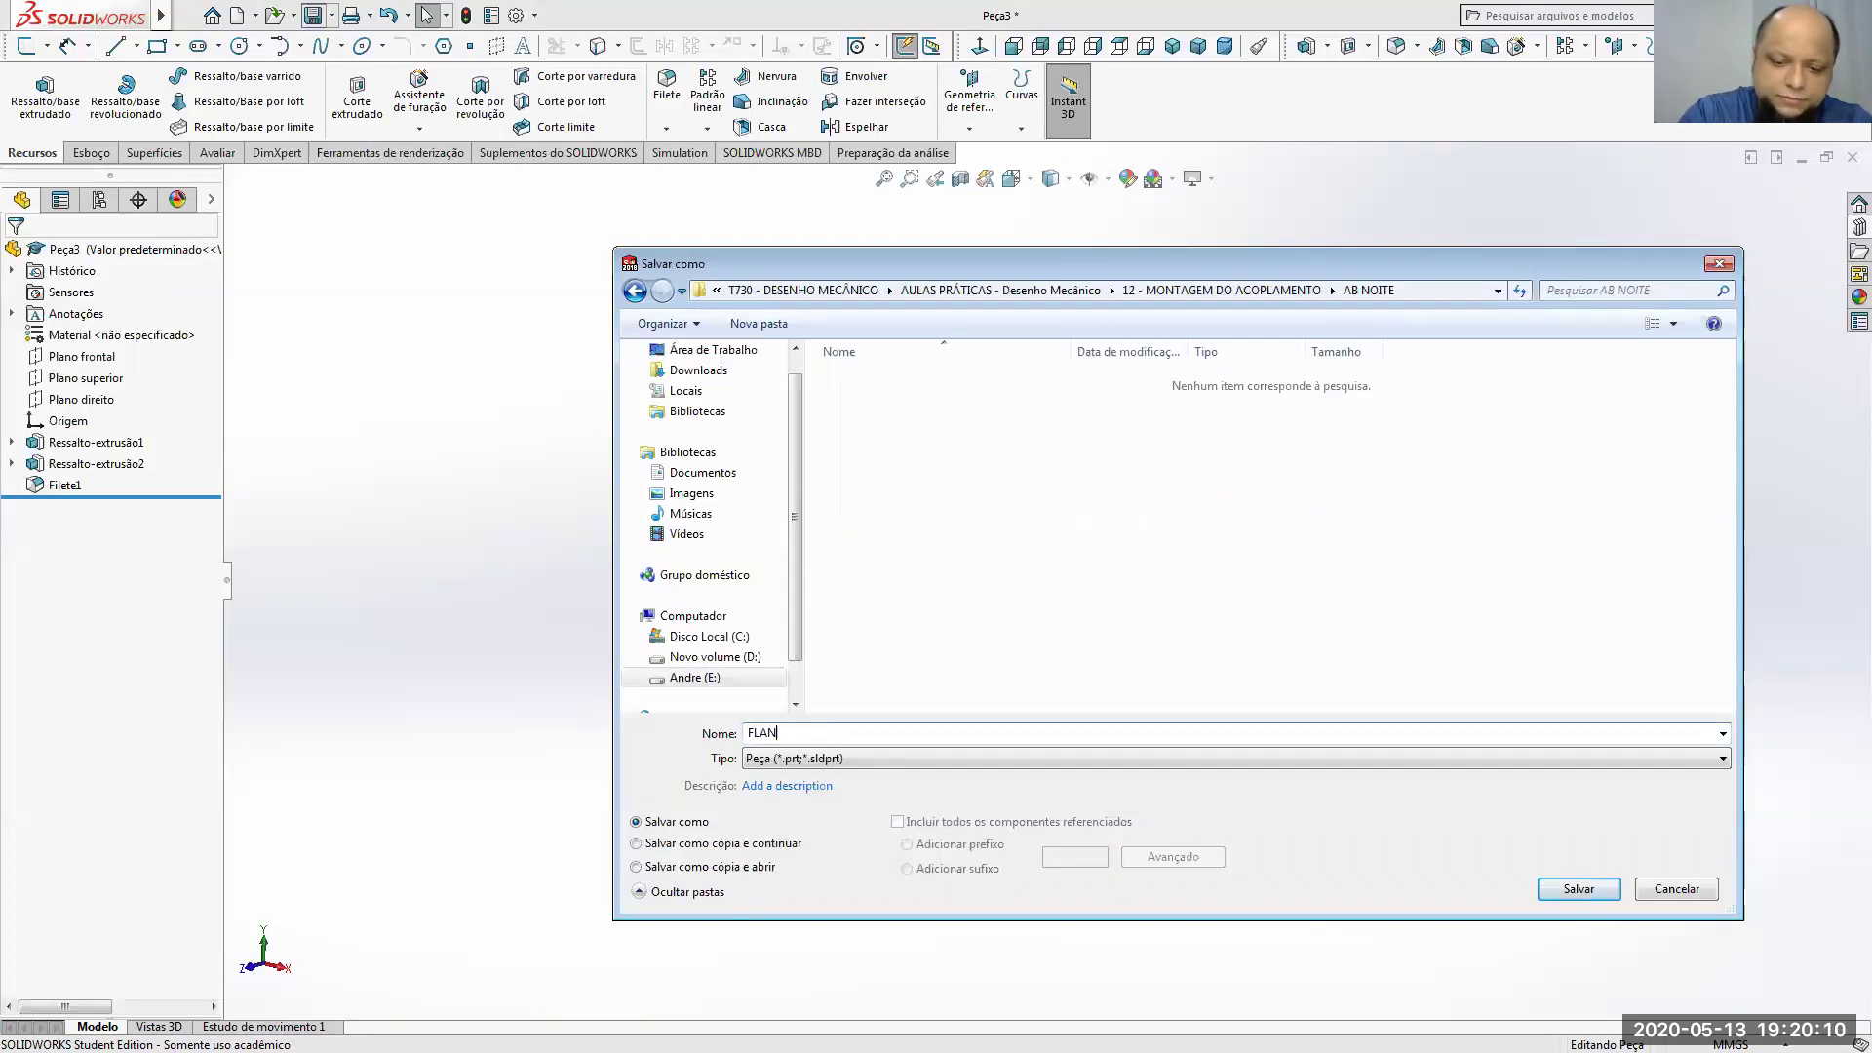
type("GE DO MANCAL")
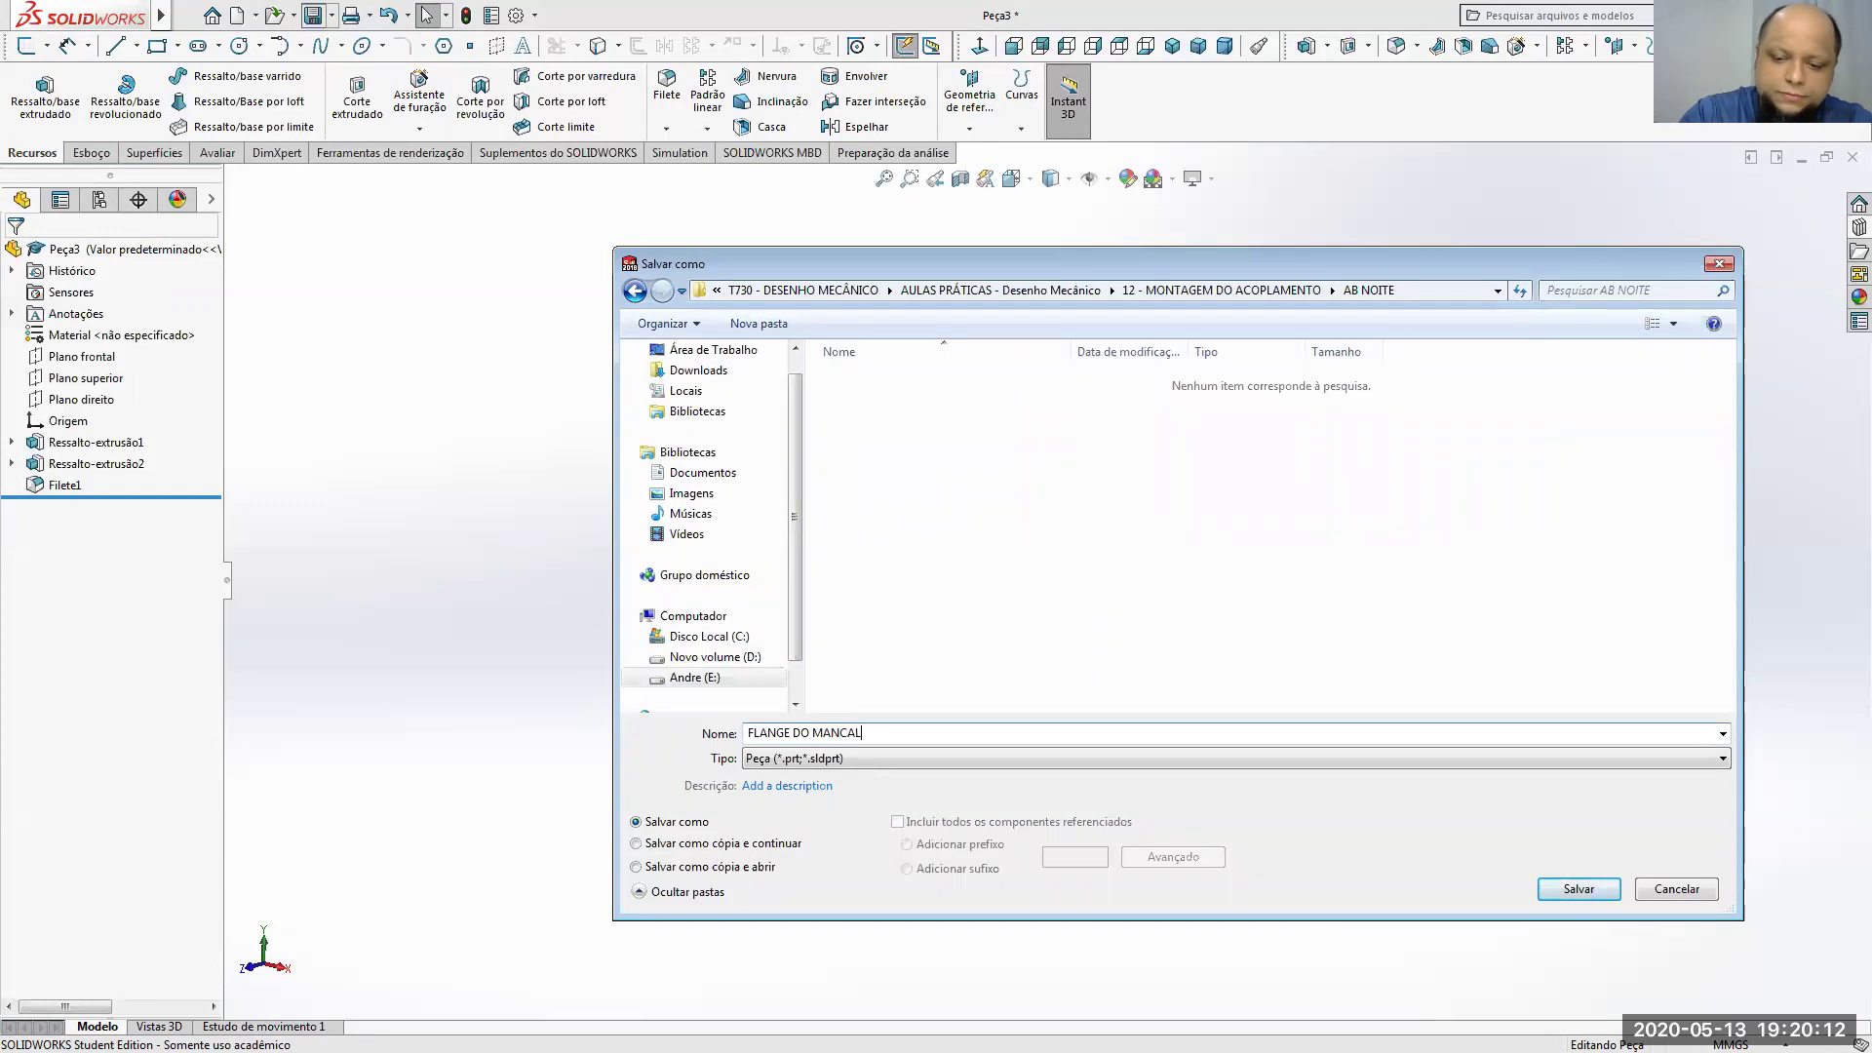
left_click(1571, 888)
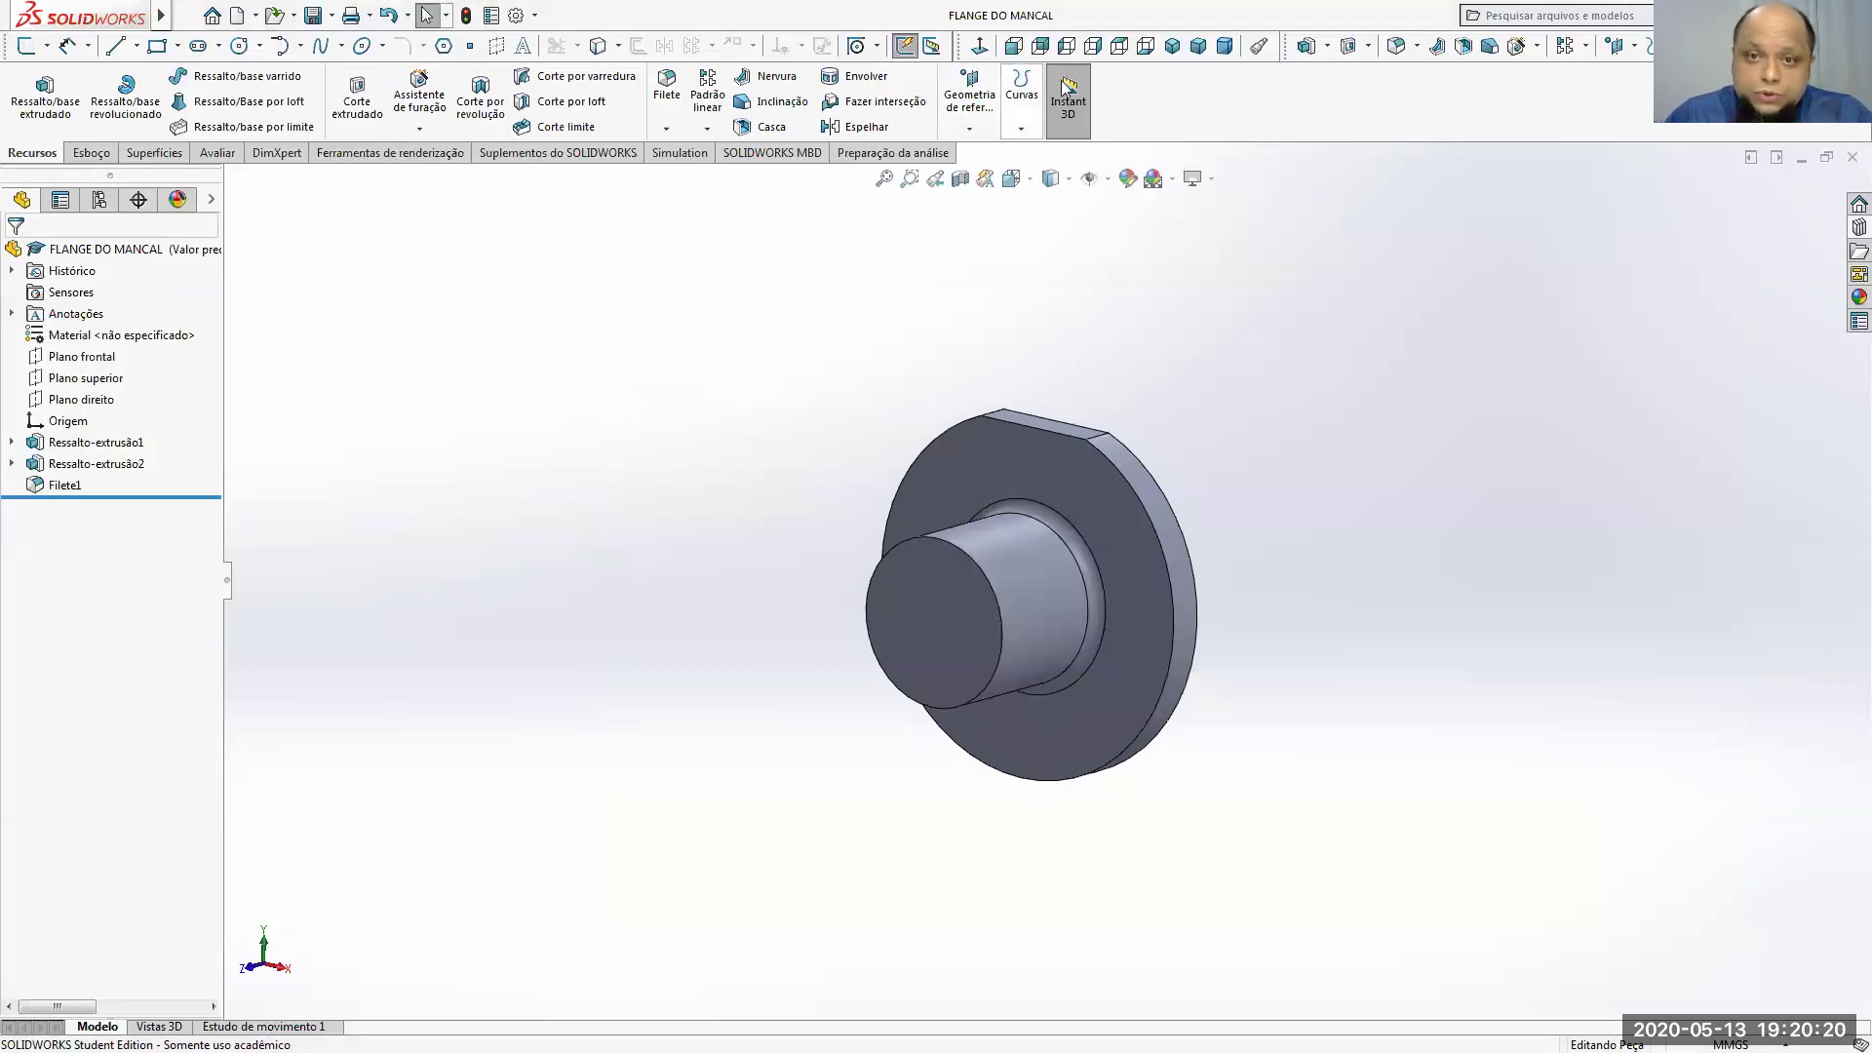
Step: Save the part under the new name FLANGE DO ACOPLAMENTO in the AB NOITE folder
left_click(1175, 46)
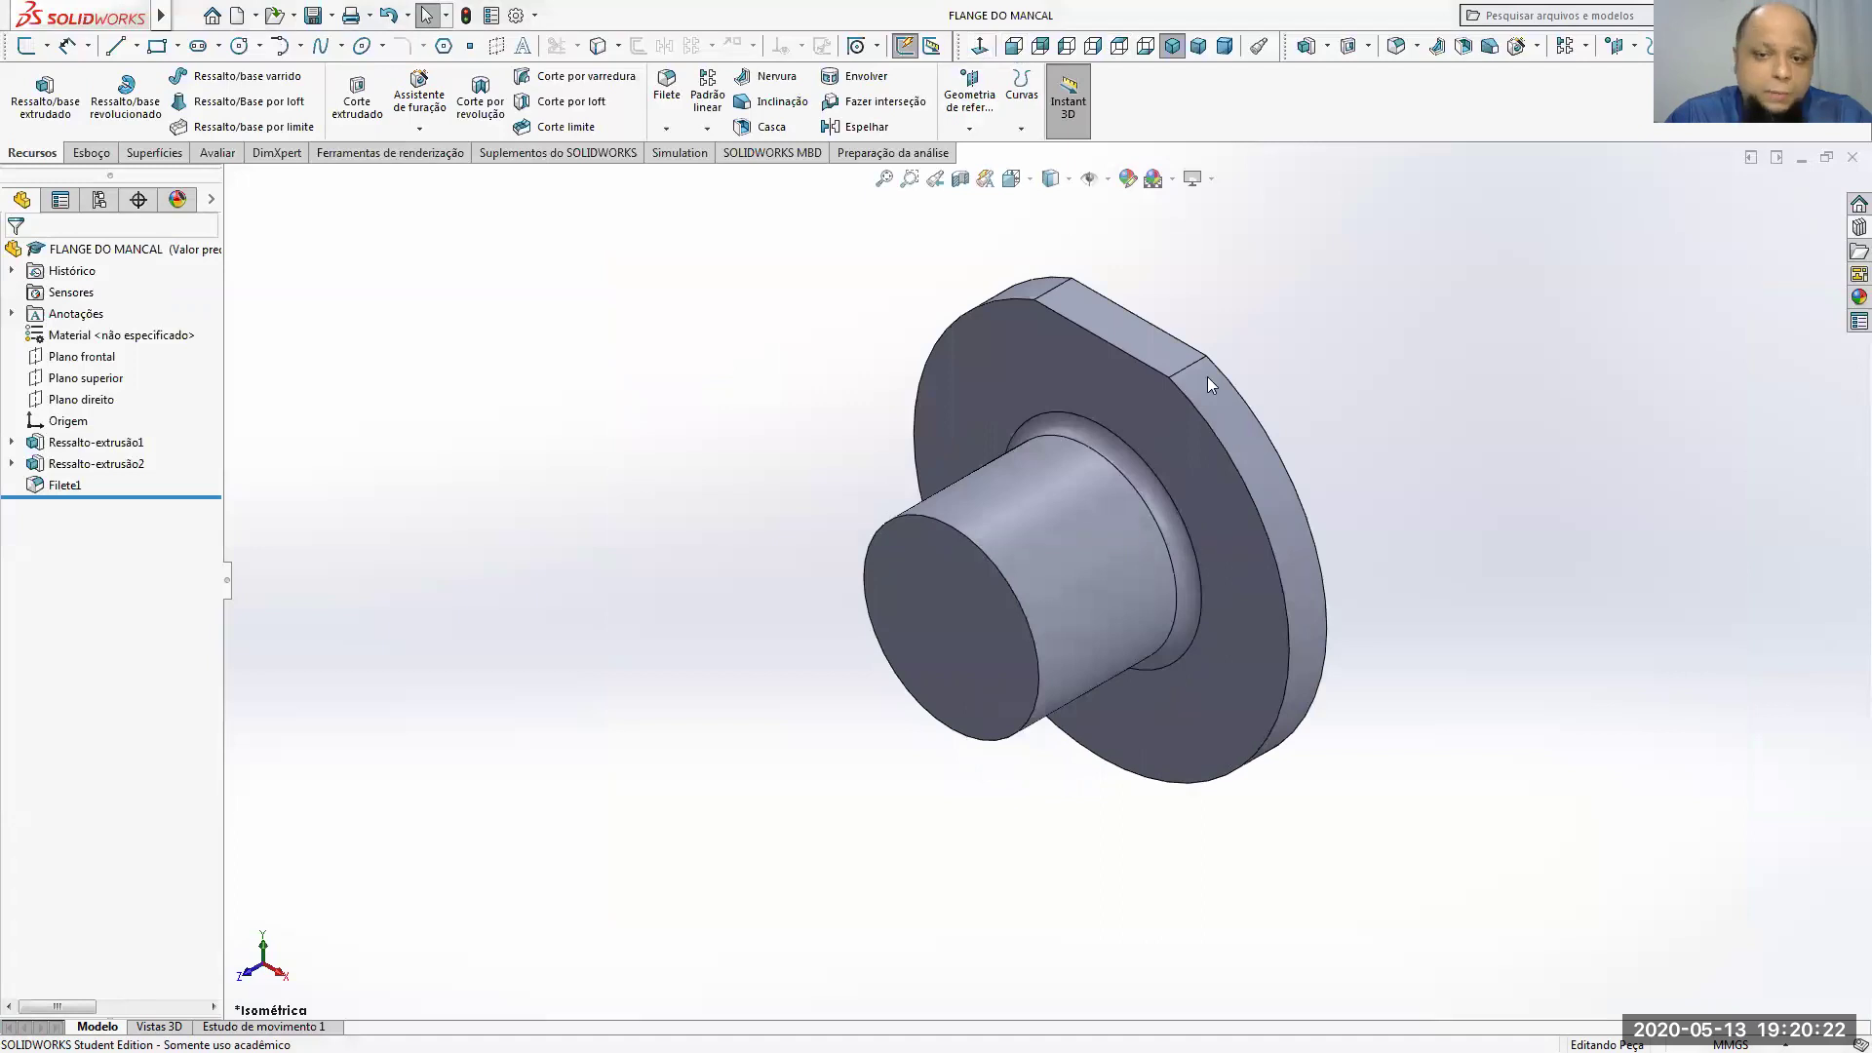
middle_click_drag(1154, 581, 1137, 568)
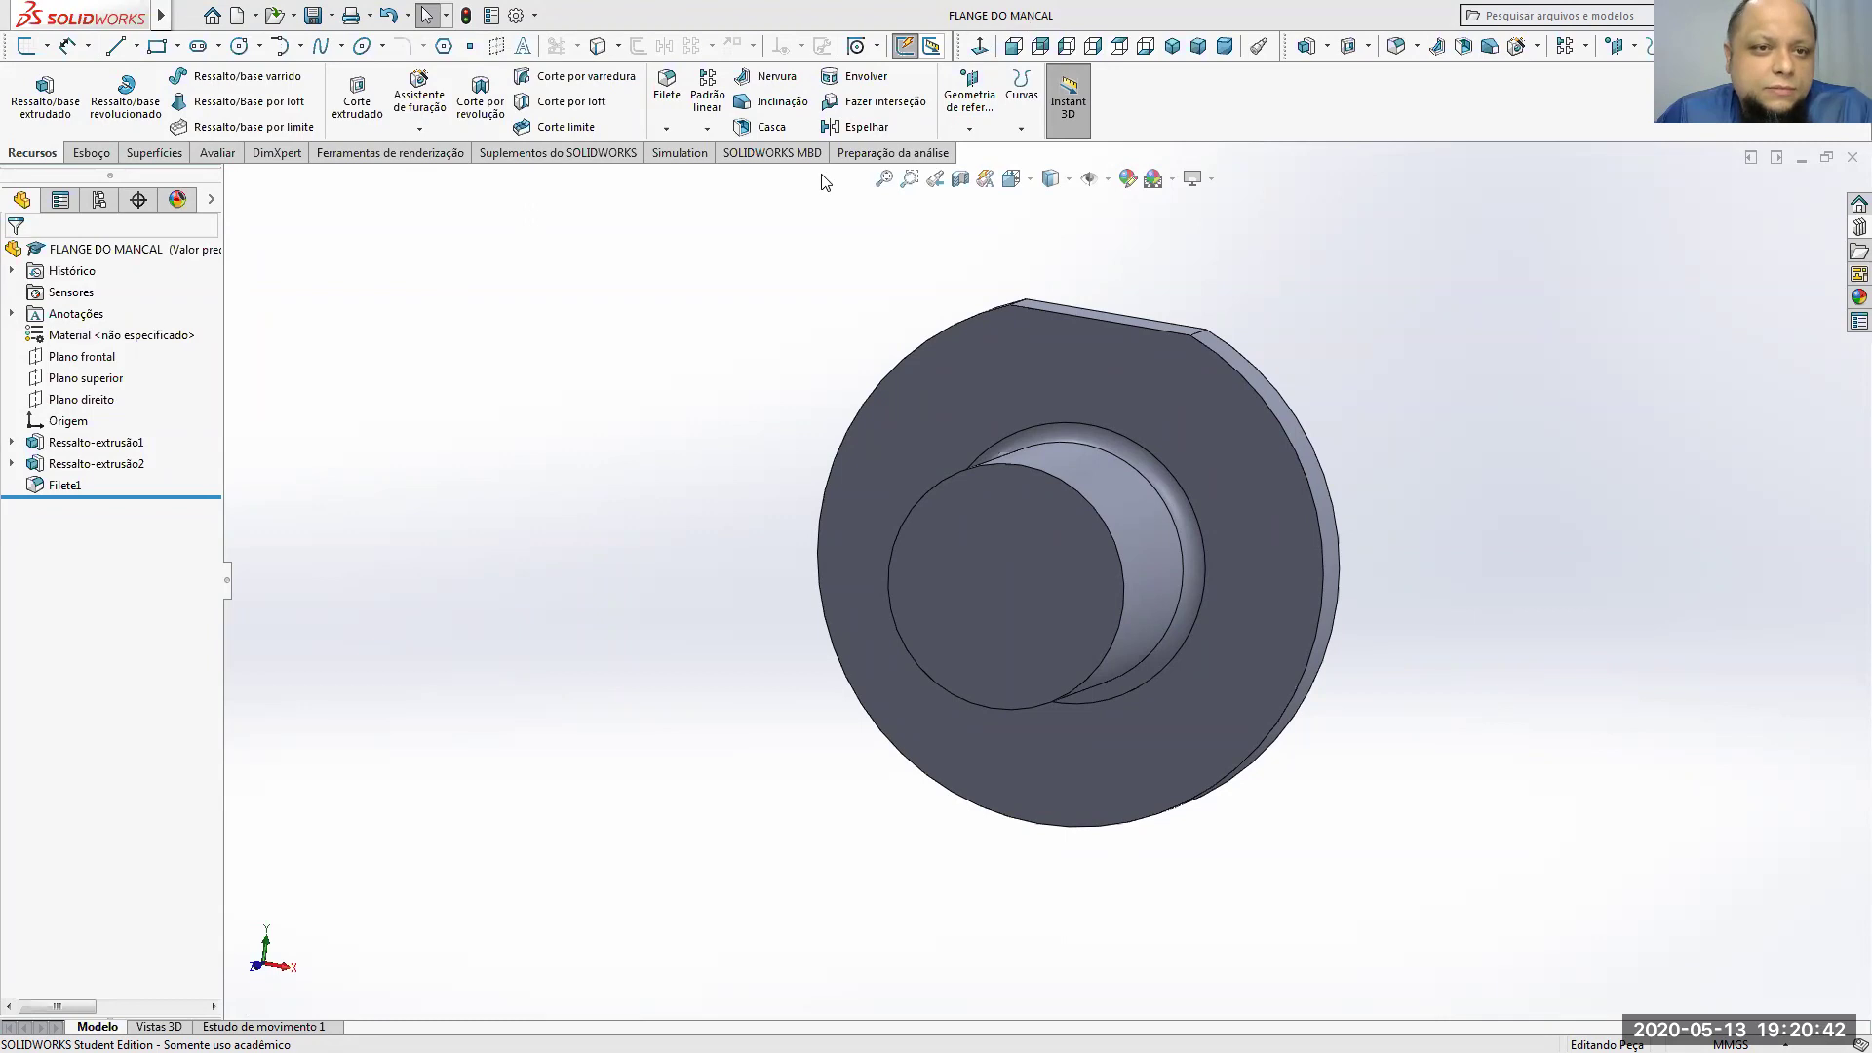
left_click(333, 17)
left_click(350, 60)
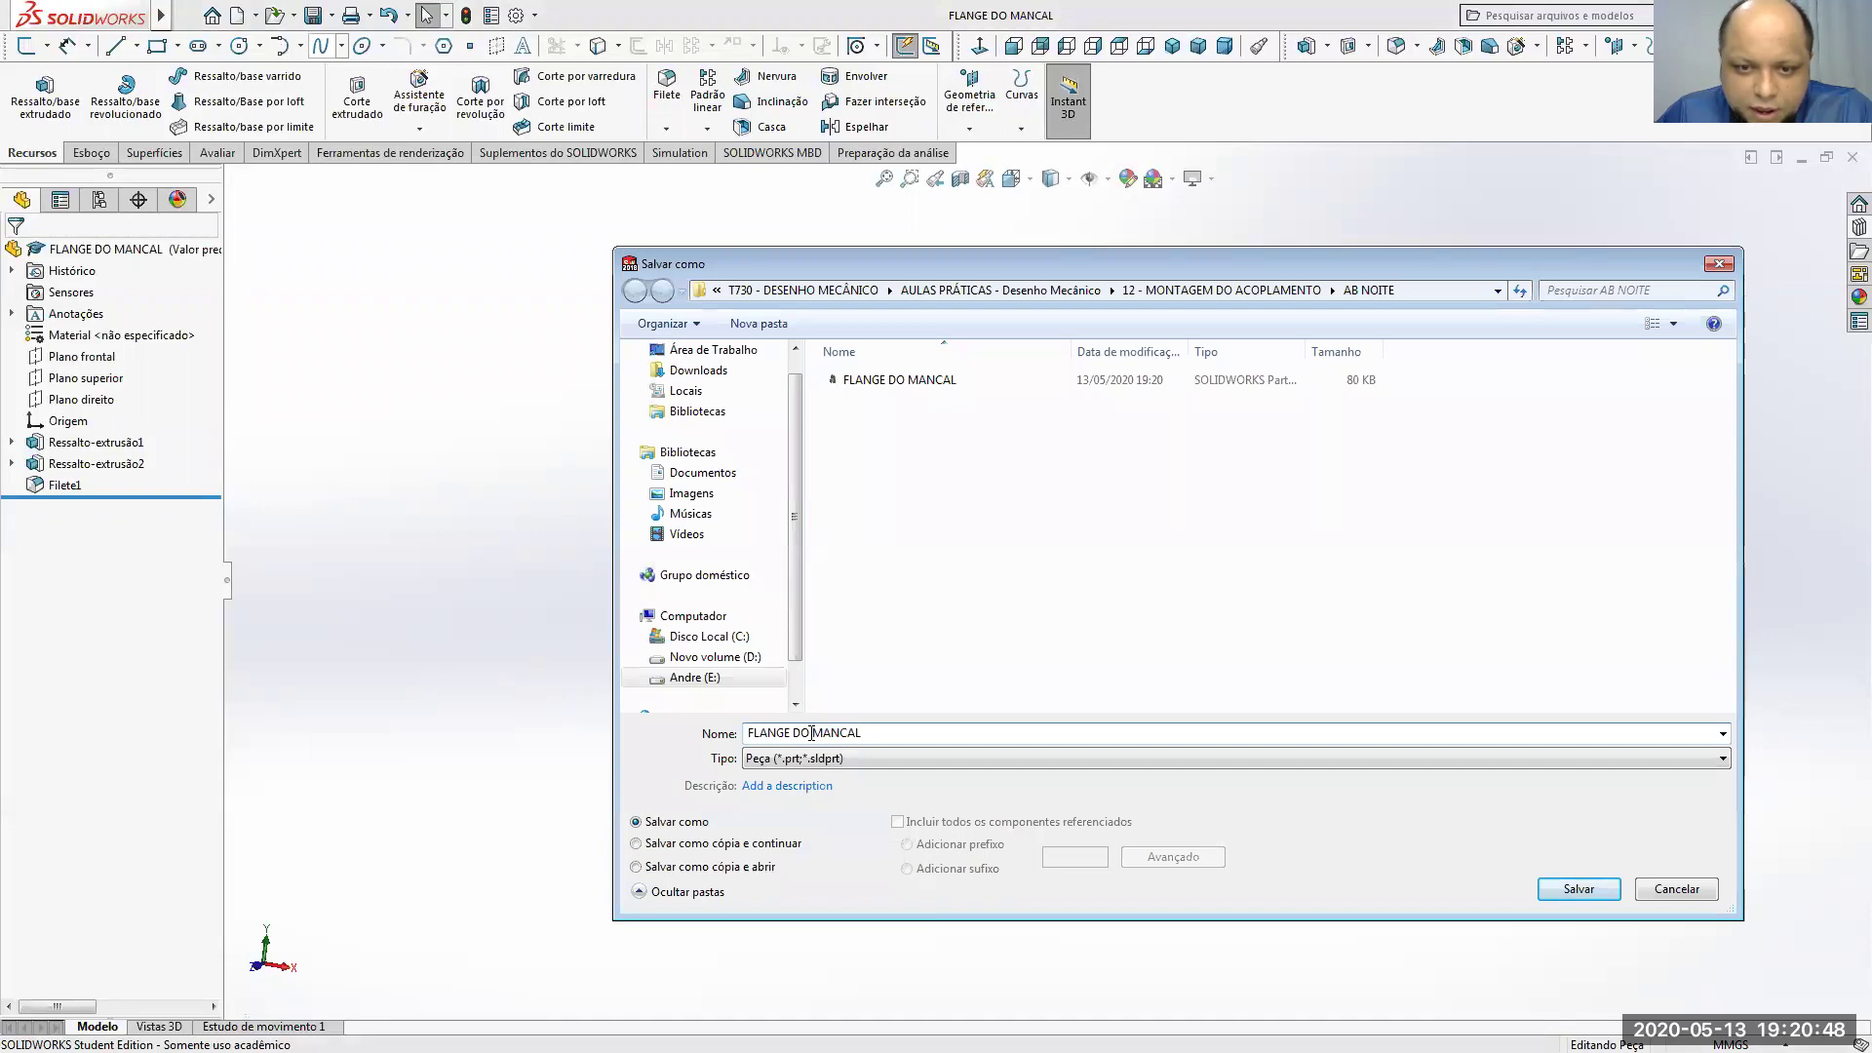
double_click(812, 734)
type("A")
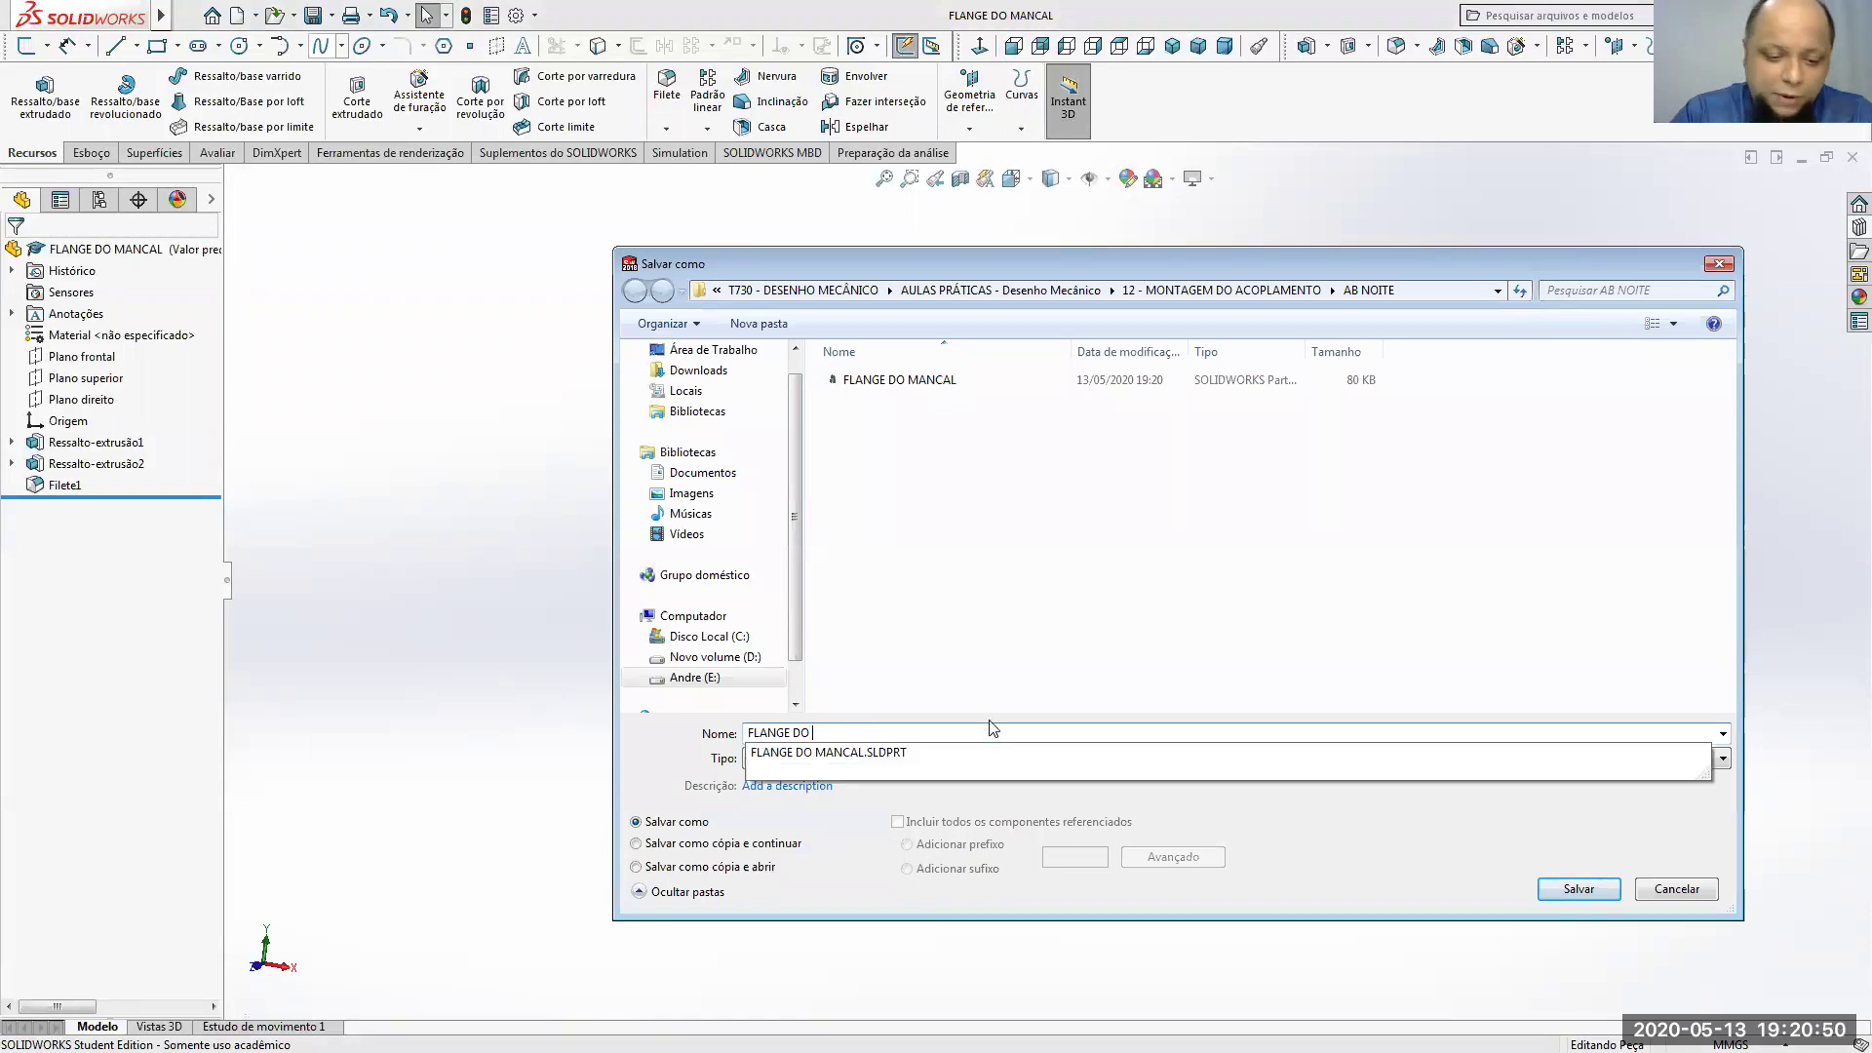
type("COPLAME")
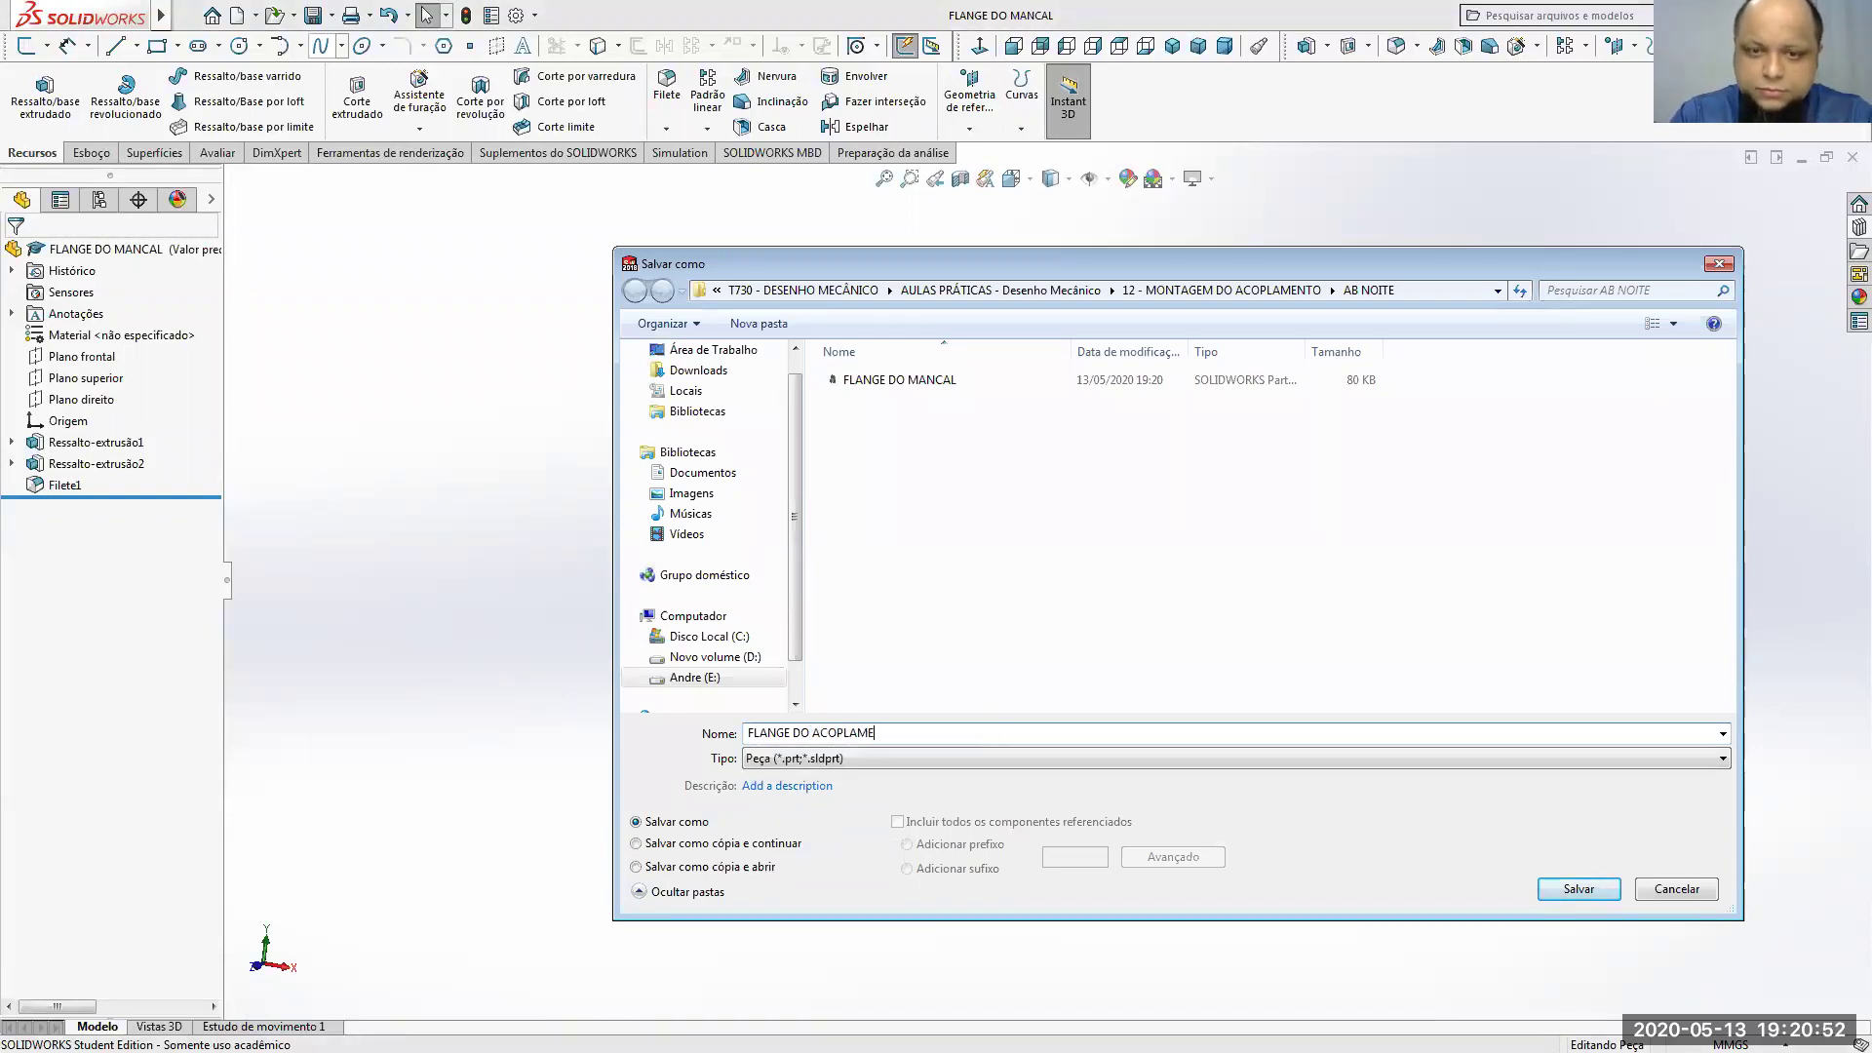
type("NTO")
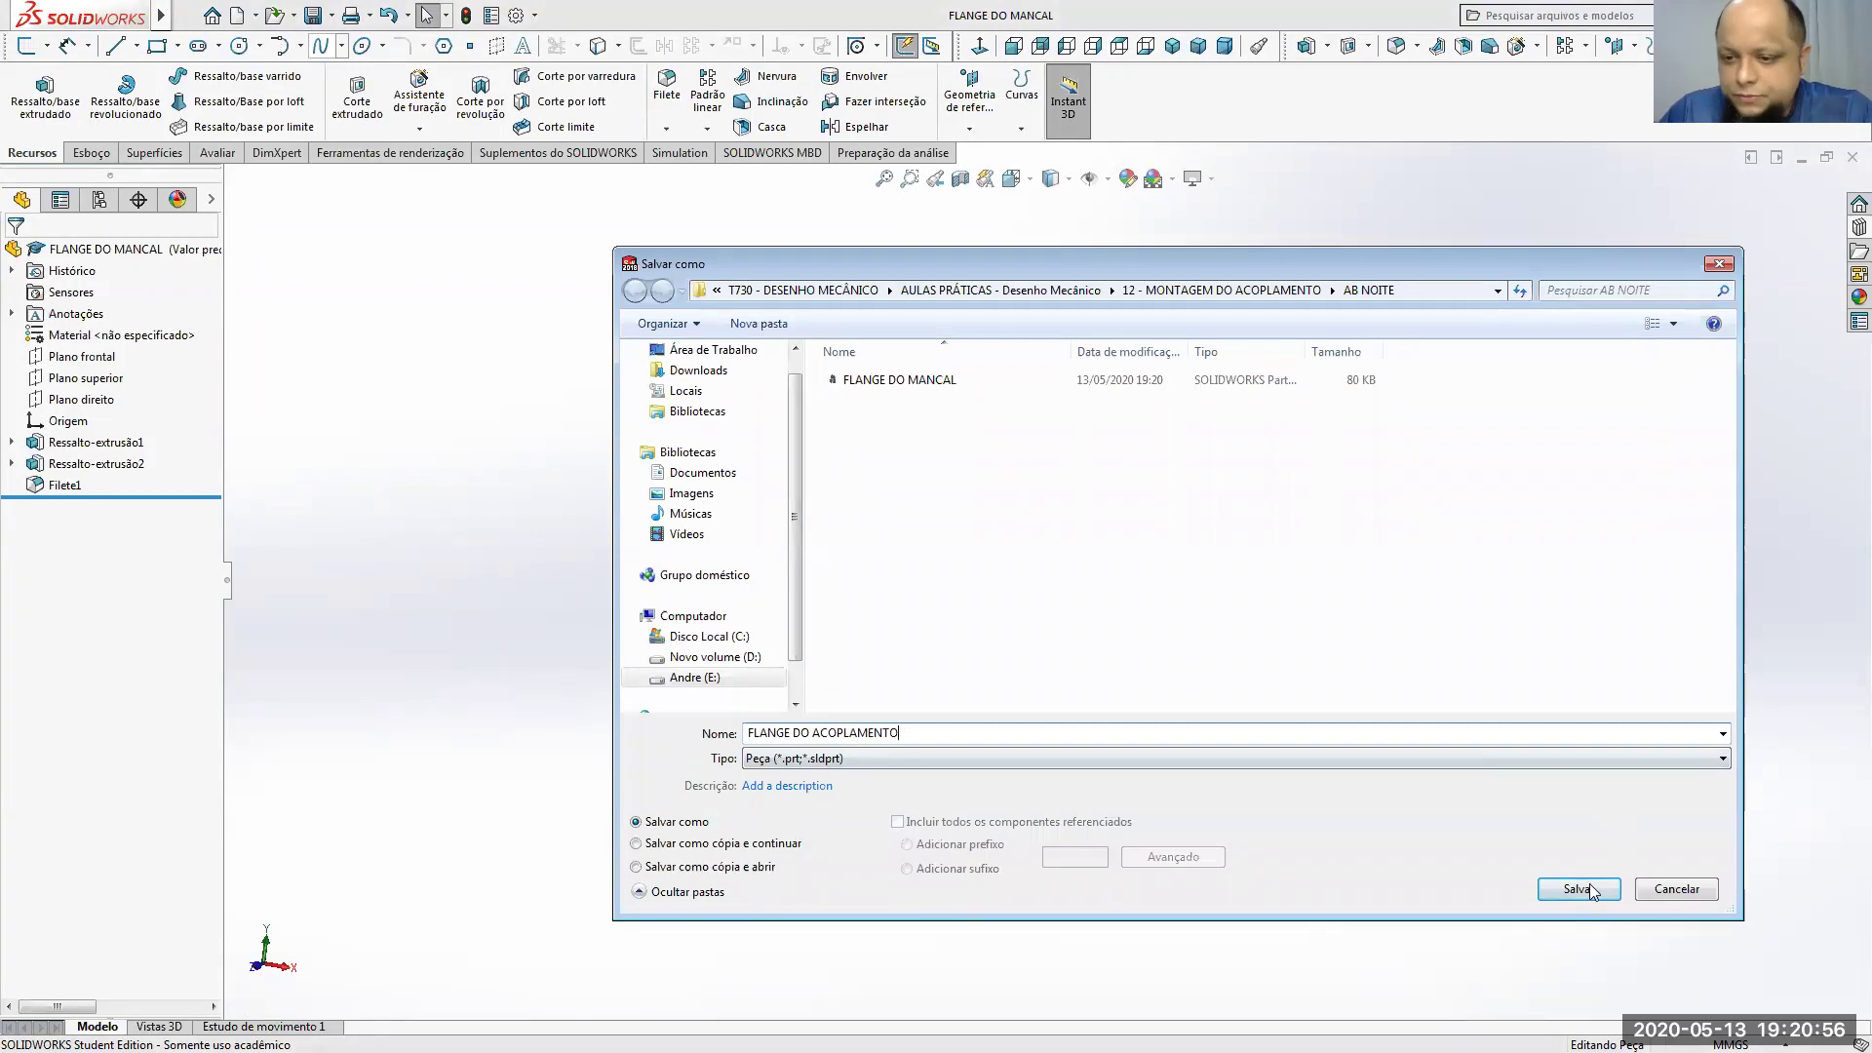
left_click(1578, 890)
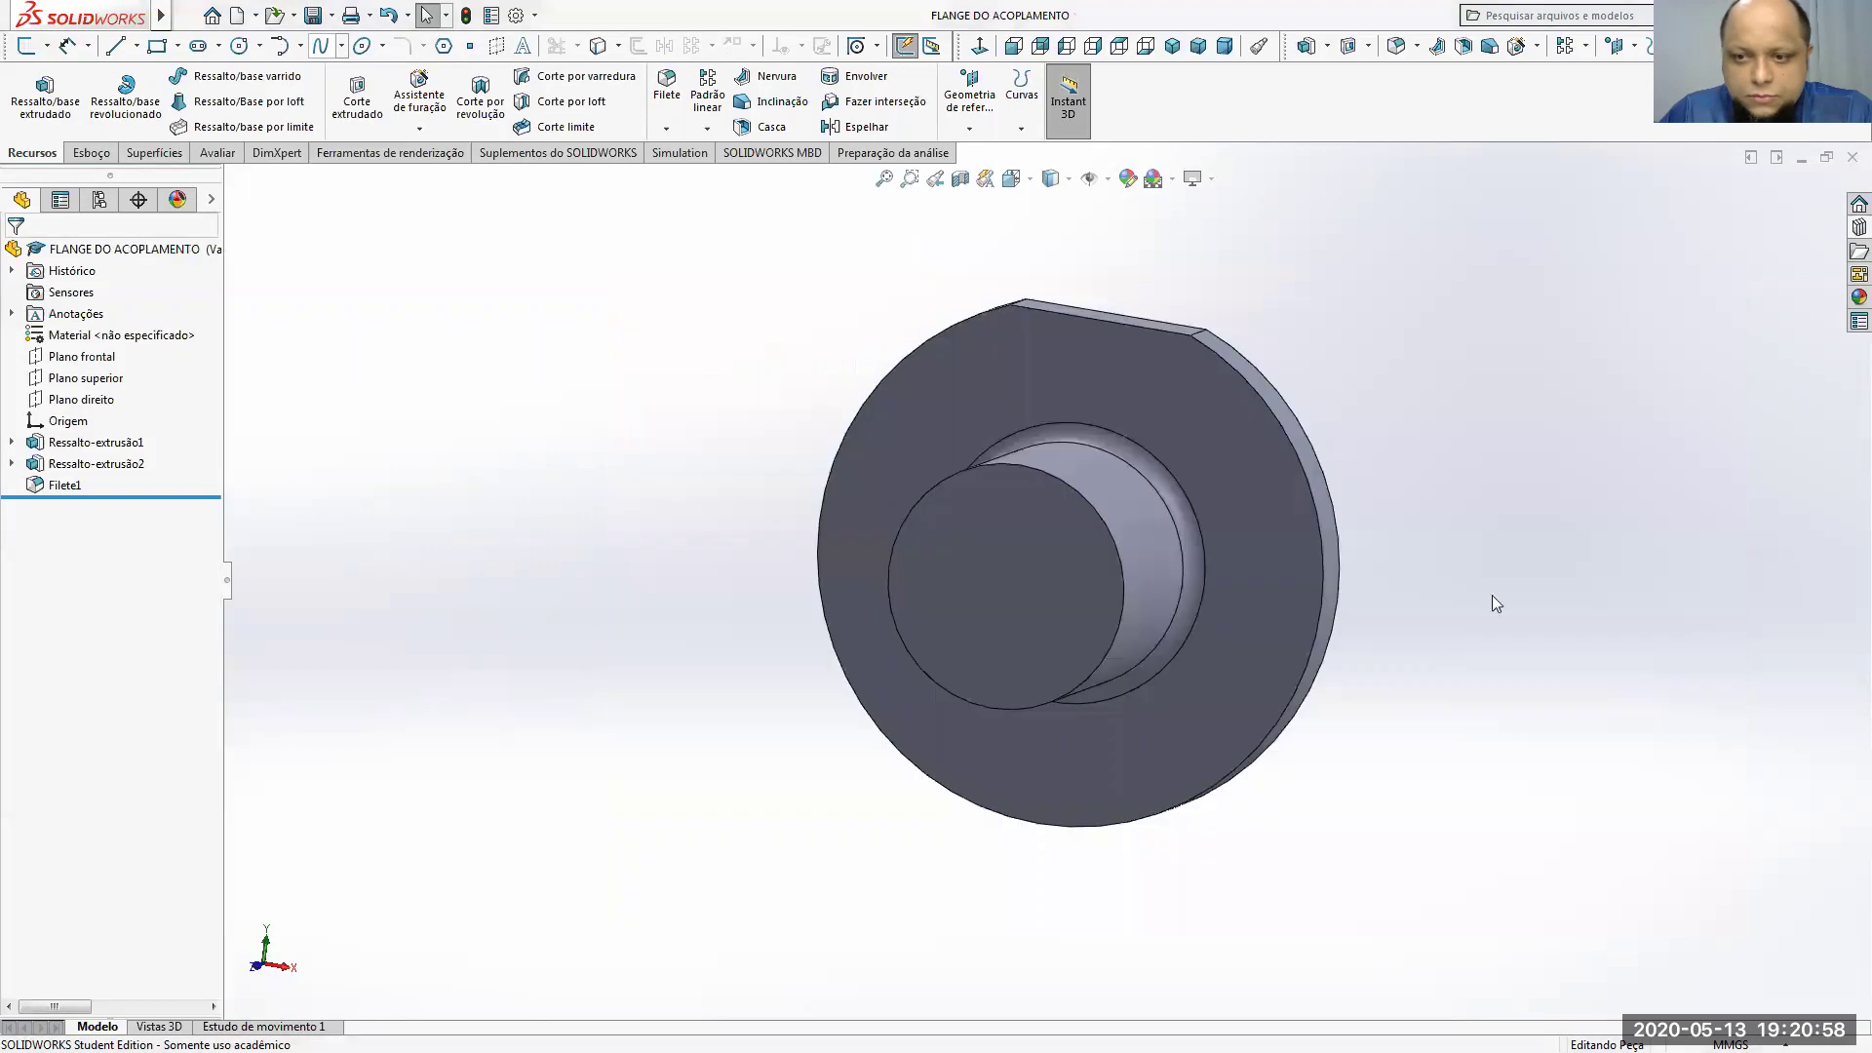
Step: Close the part and delete the FLANGE DO MANCAL file from the AB NOITE folder while browsing for files to open
left_click(1850, 158)
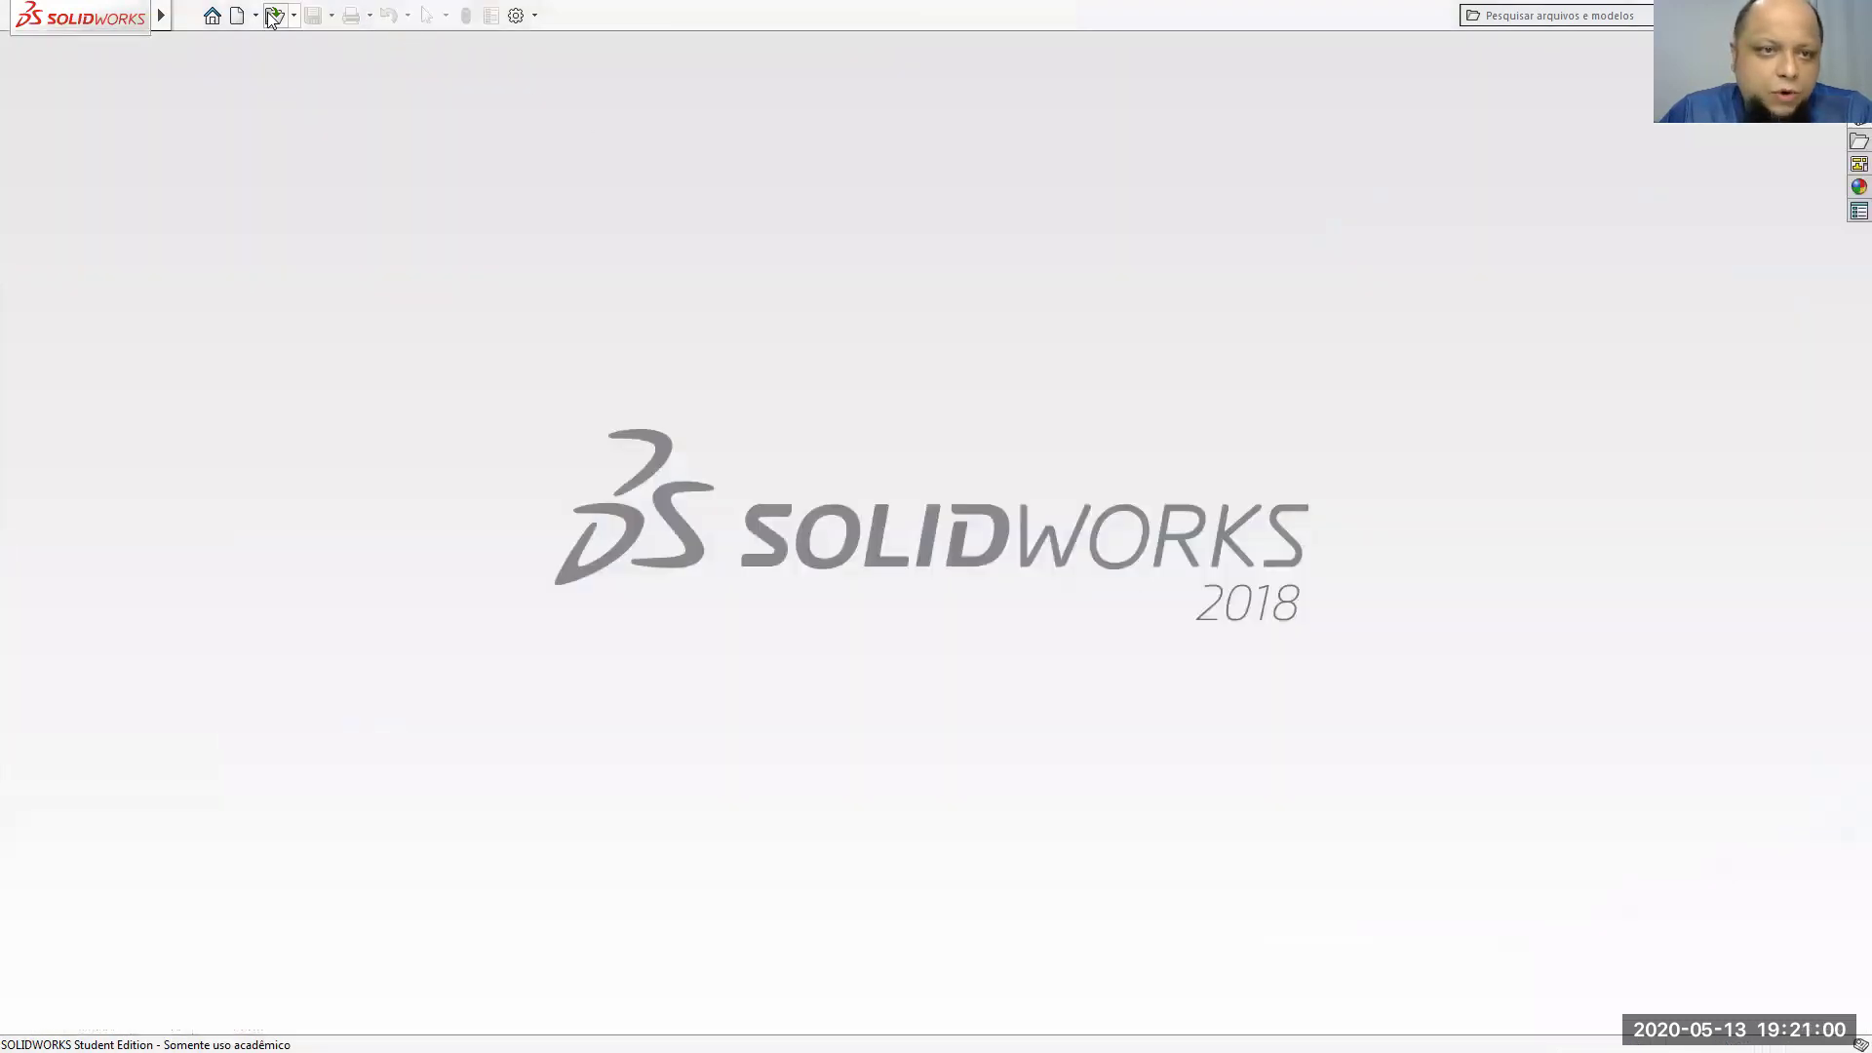
left_click(274, 16)
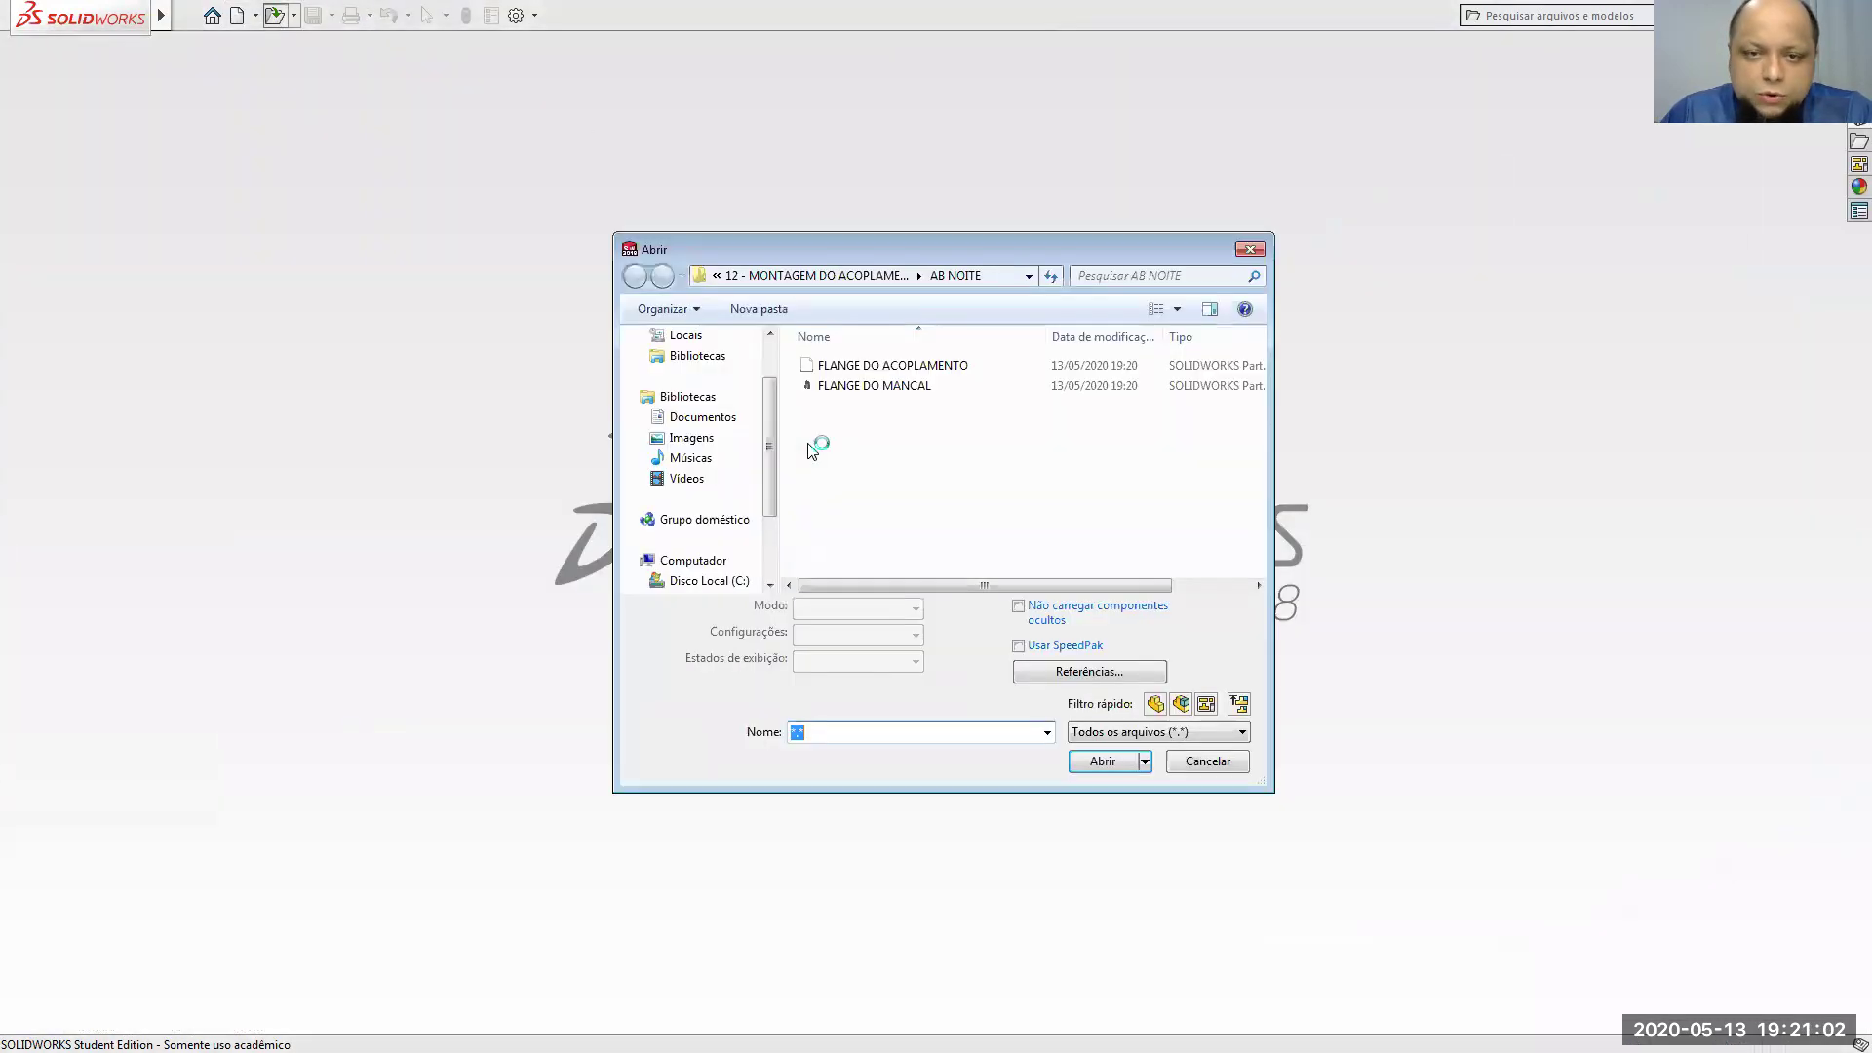
left_click(921, 387)
right_click(919, 386)
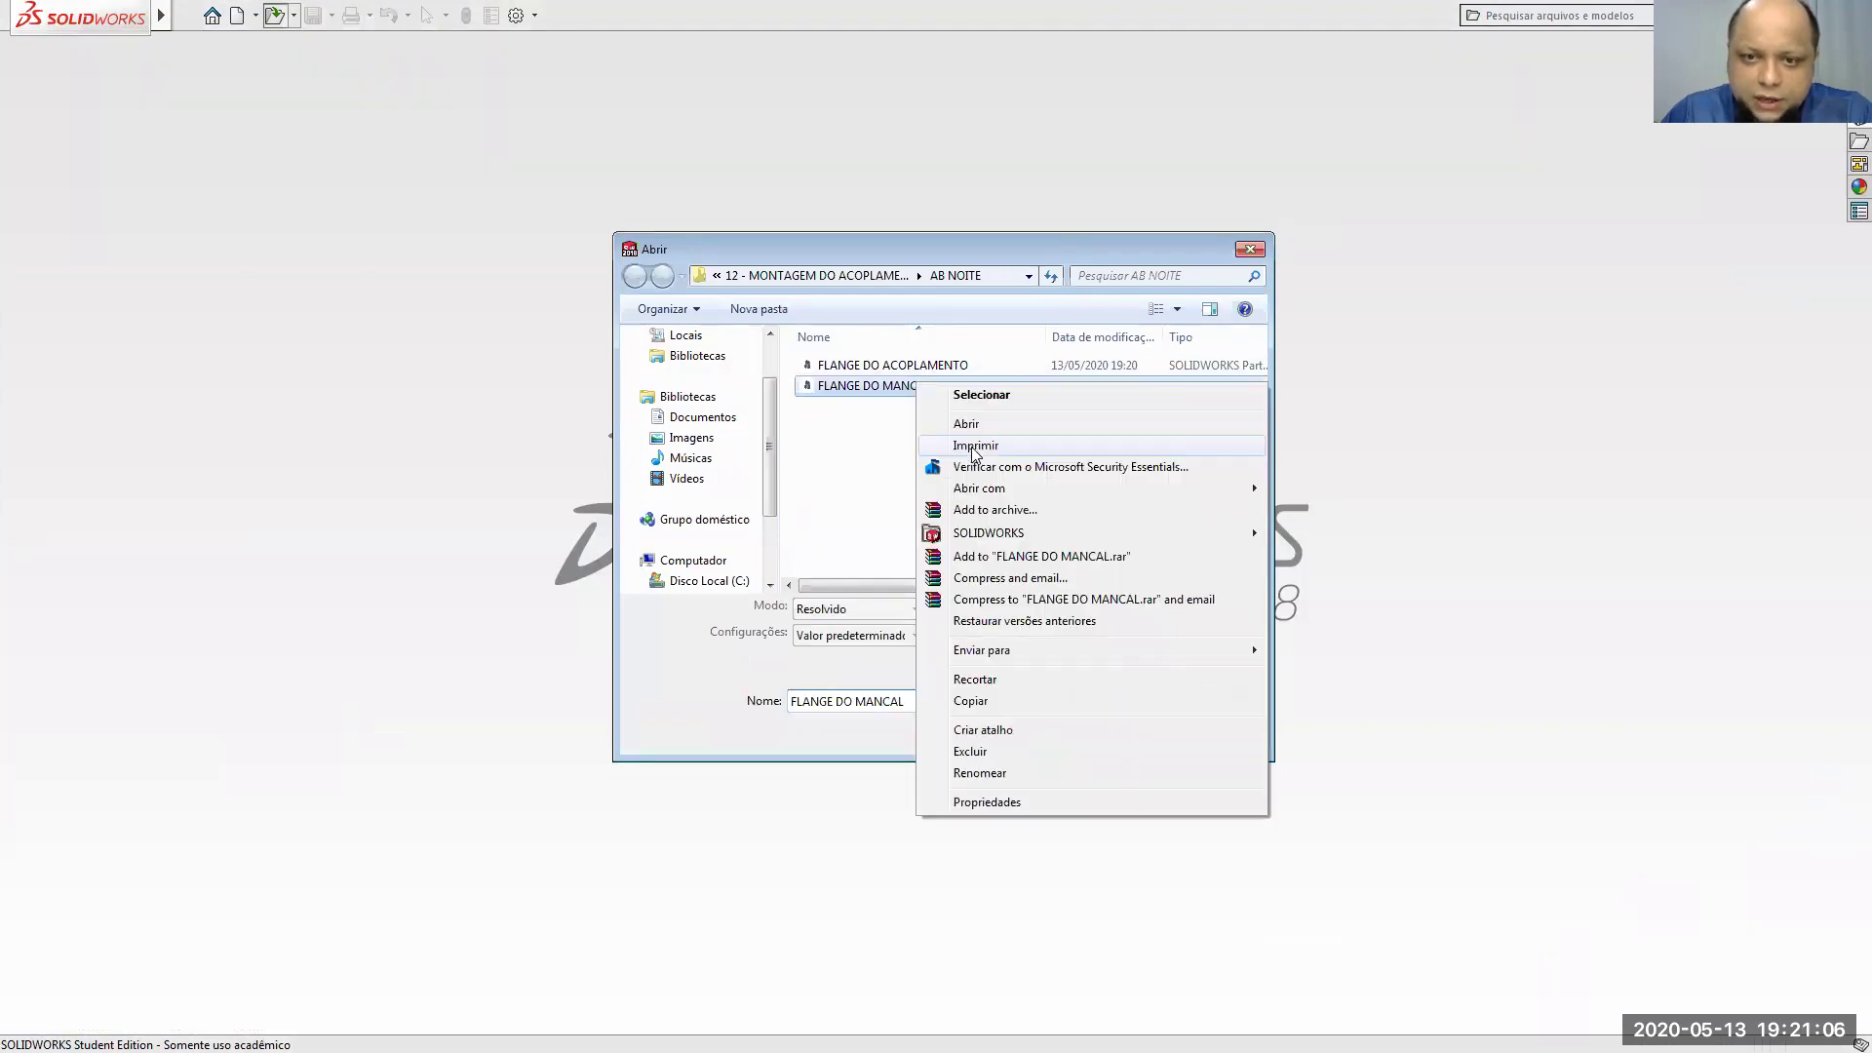
left_click(1013, 747)
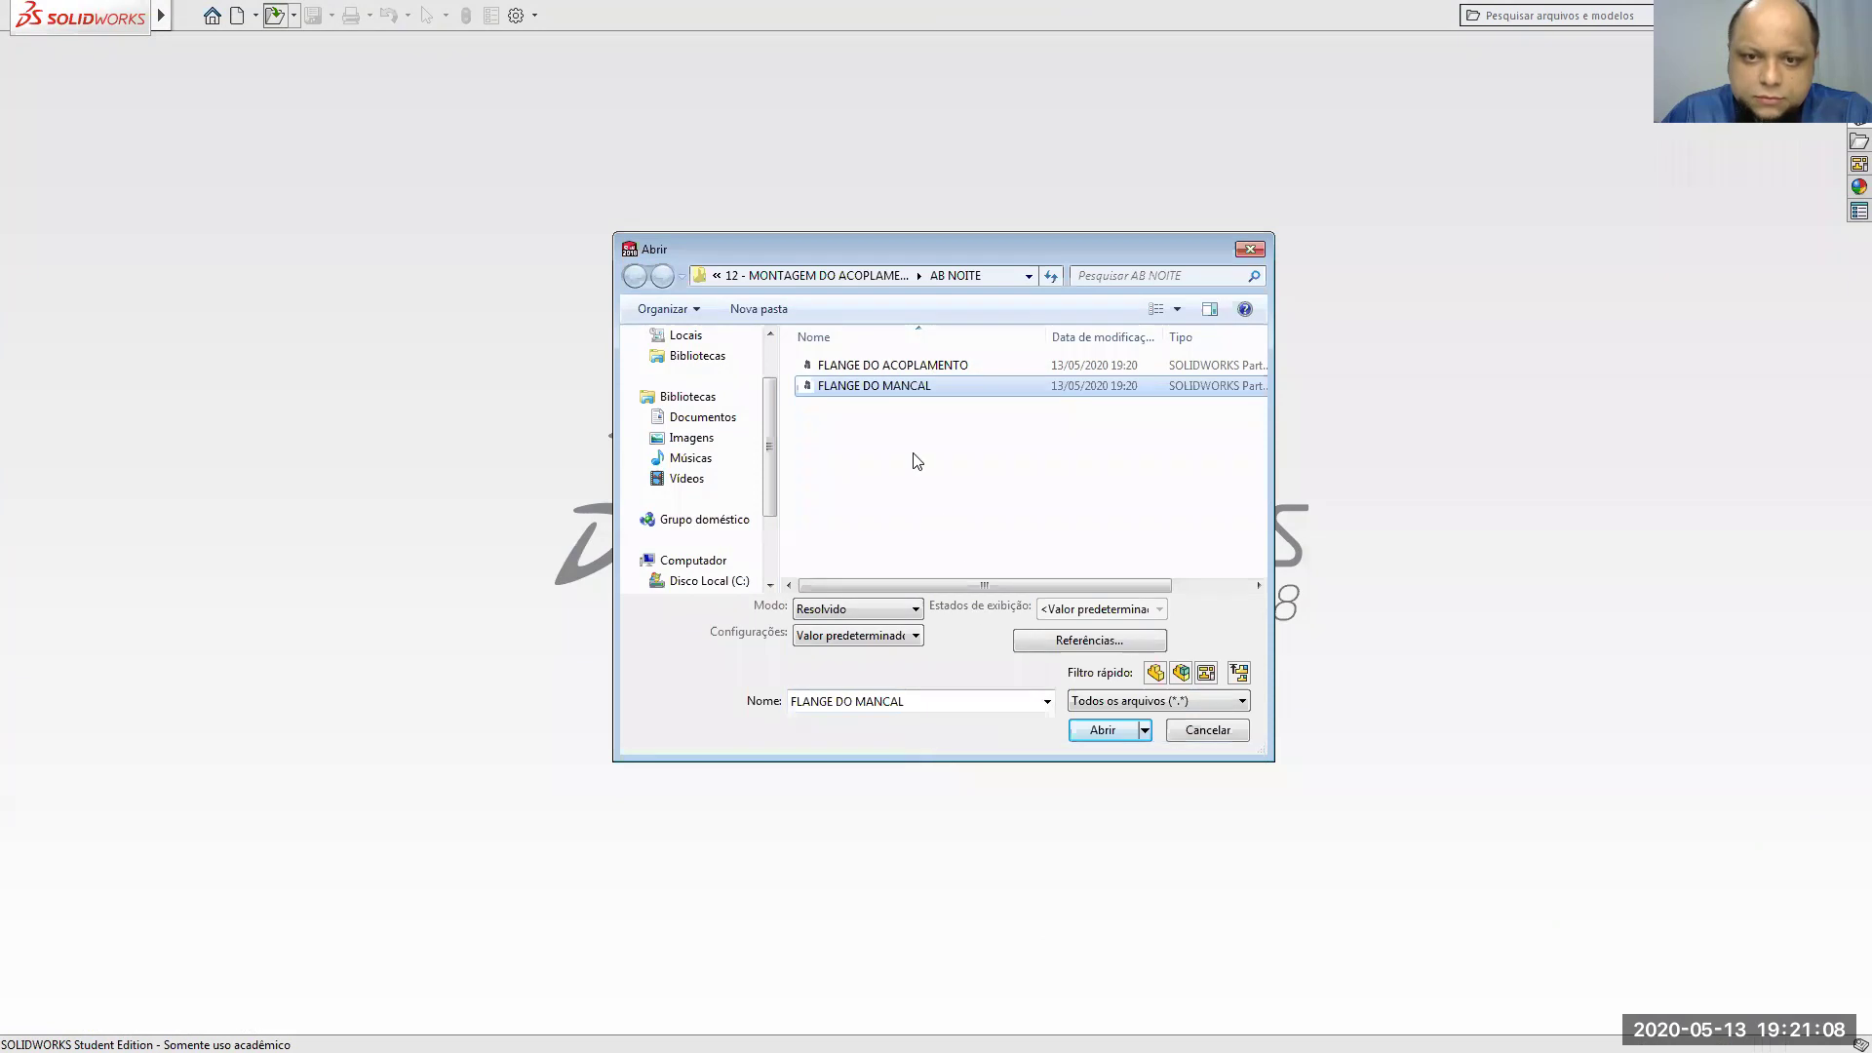
left_click(990, 598)
Step: Open the FLANGE DO ACOPLAMENTO part and show it in isometric view
left_click(907, 366)
double_click(907, 367)
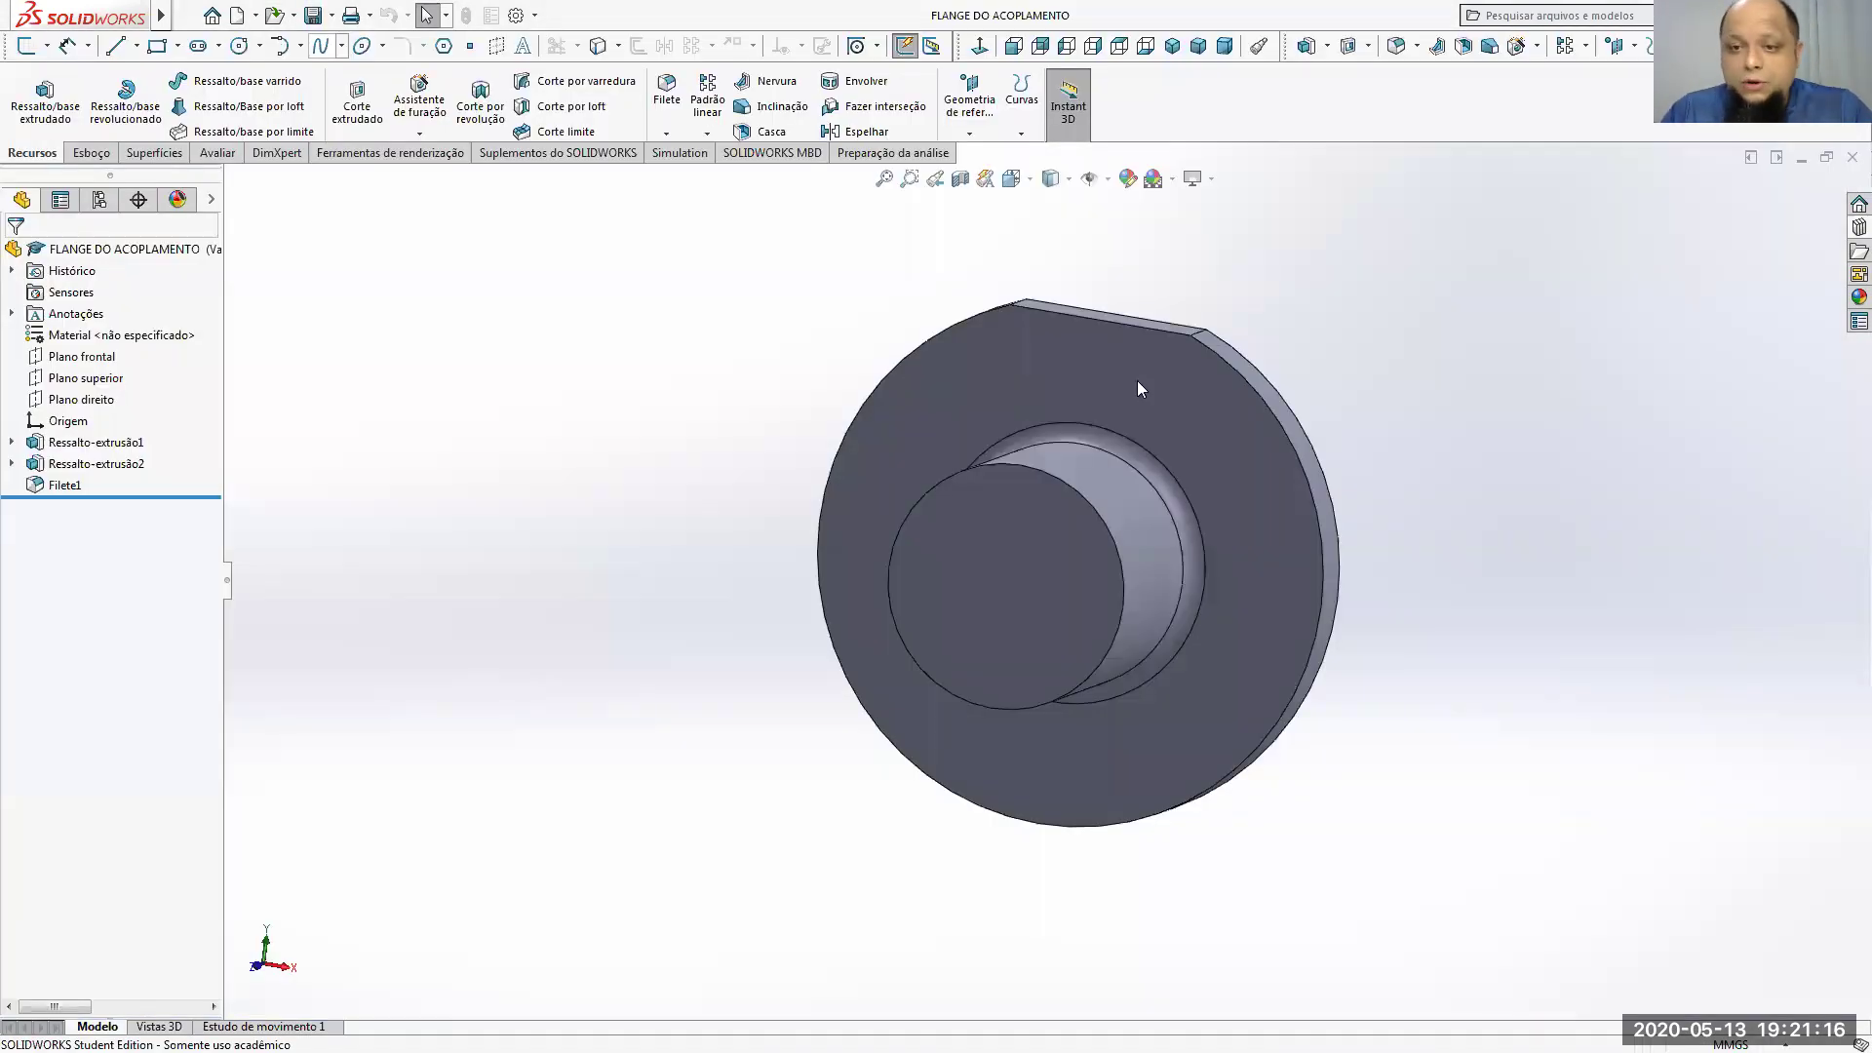
mouse_move(1188, 380)
middle_mouse_down()
mouse_move(1258, 385)
mouse_move(1166, 368)
middle_mouse_up()
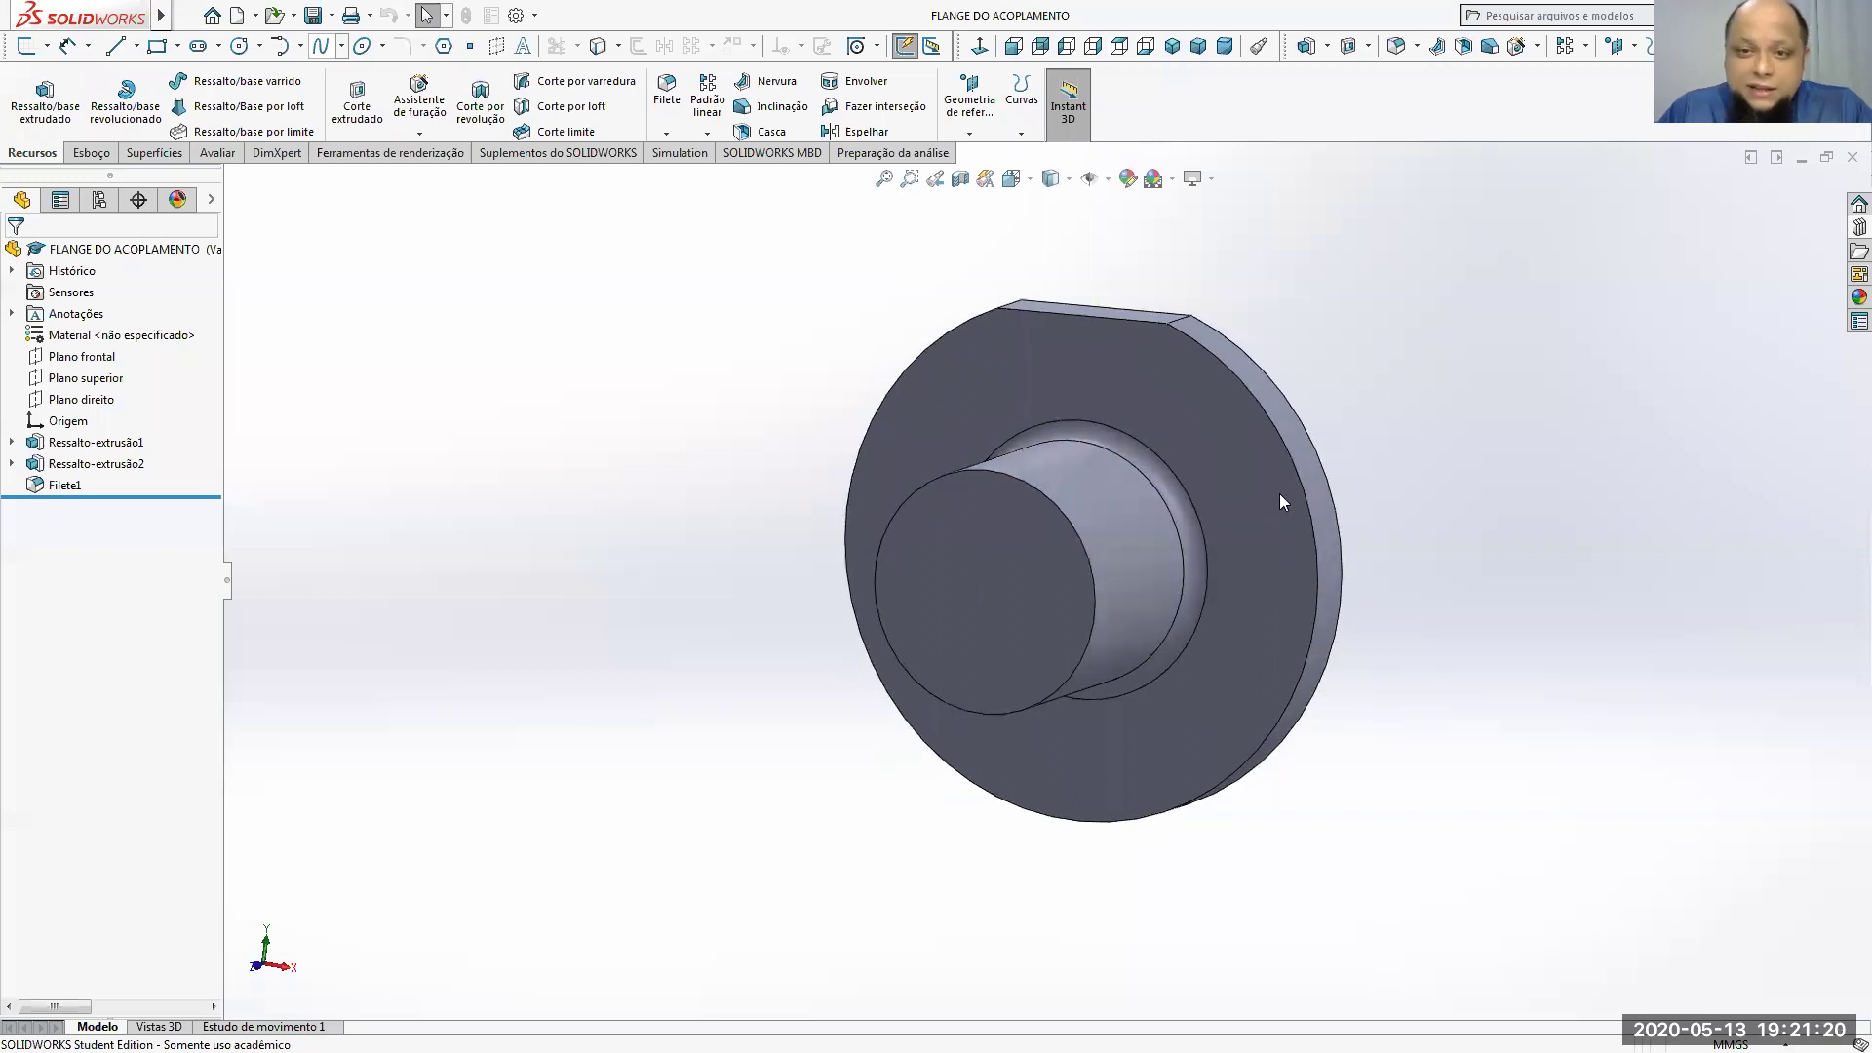
left_click(1172, 45)
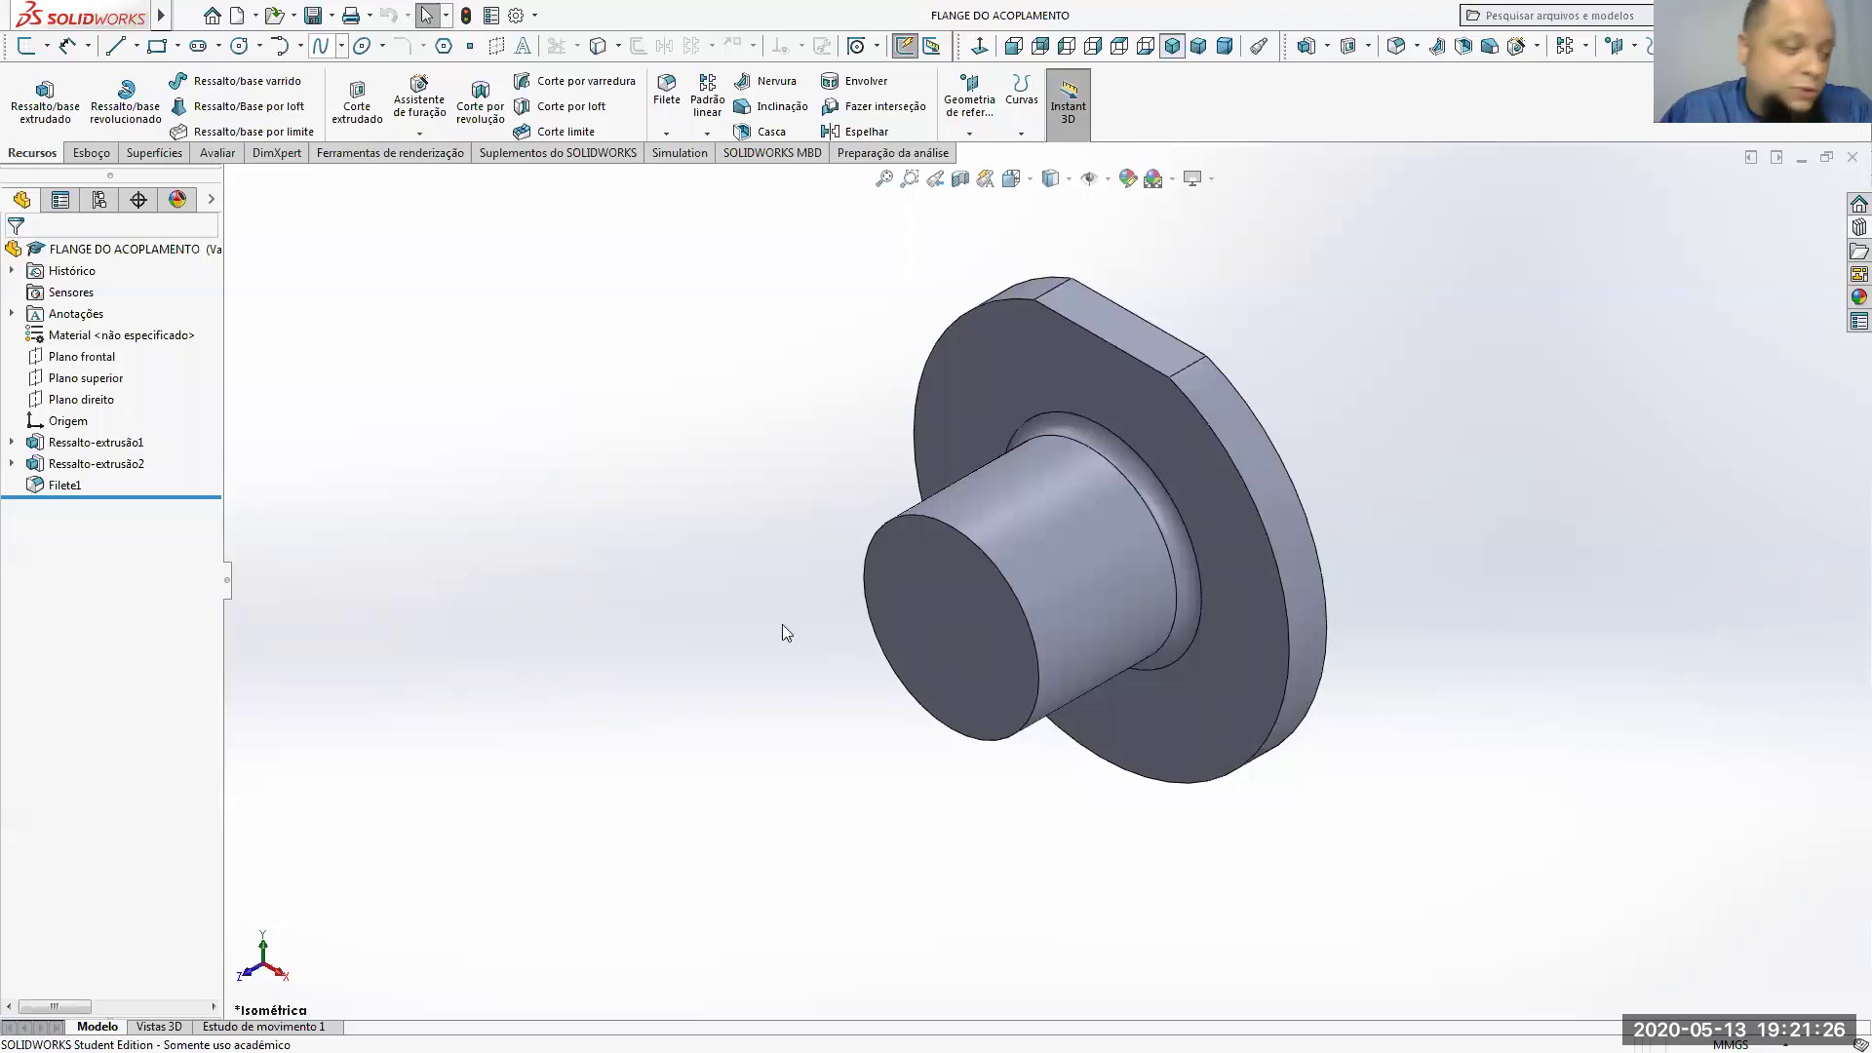
Step: Switch to the drawing in Adobe Acrobat Reader and highlight the bore's radius dimension in the front view
key("alt+Tab")
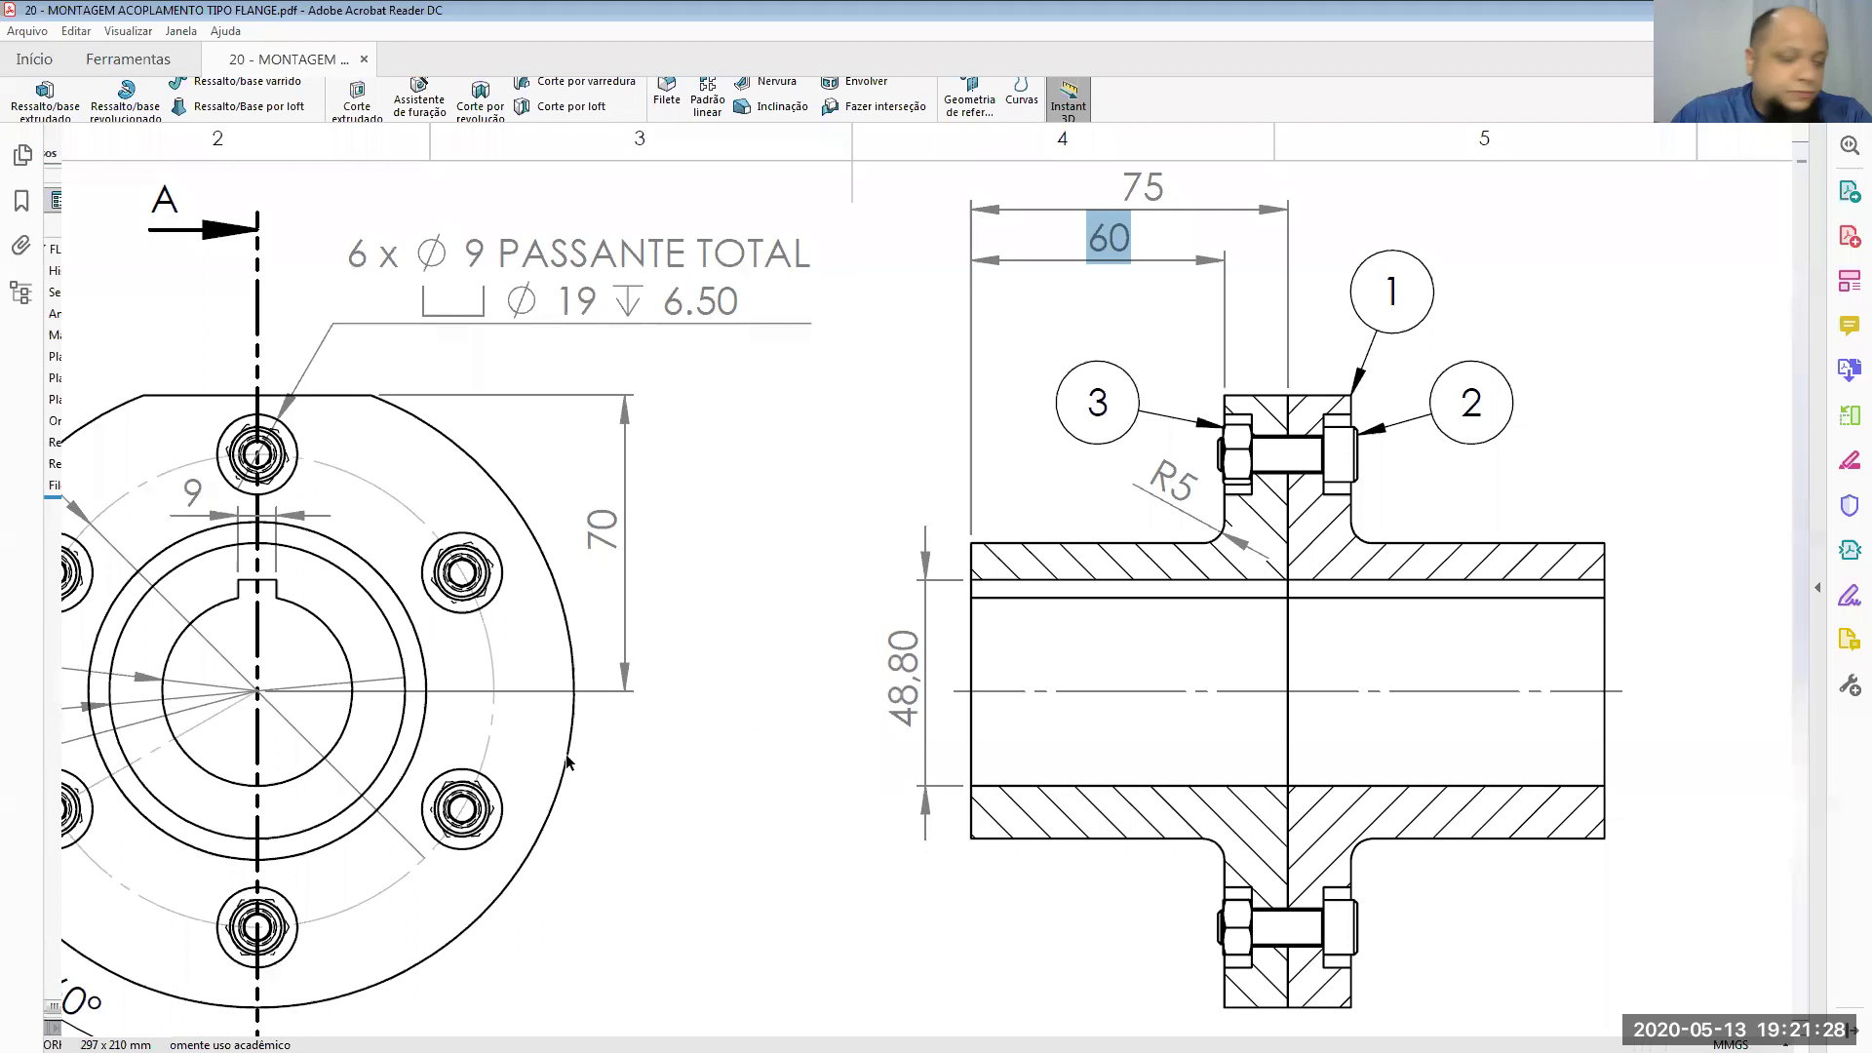
scroll(1048, 667, "up", 1)
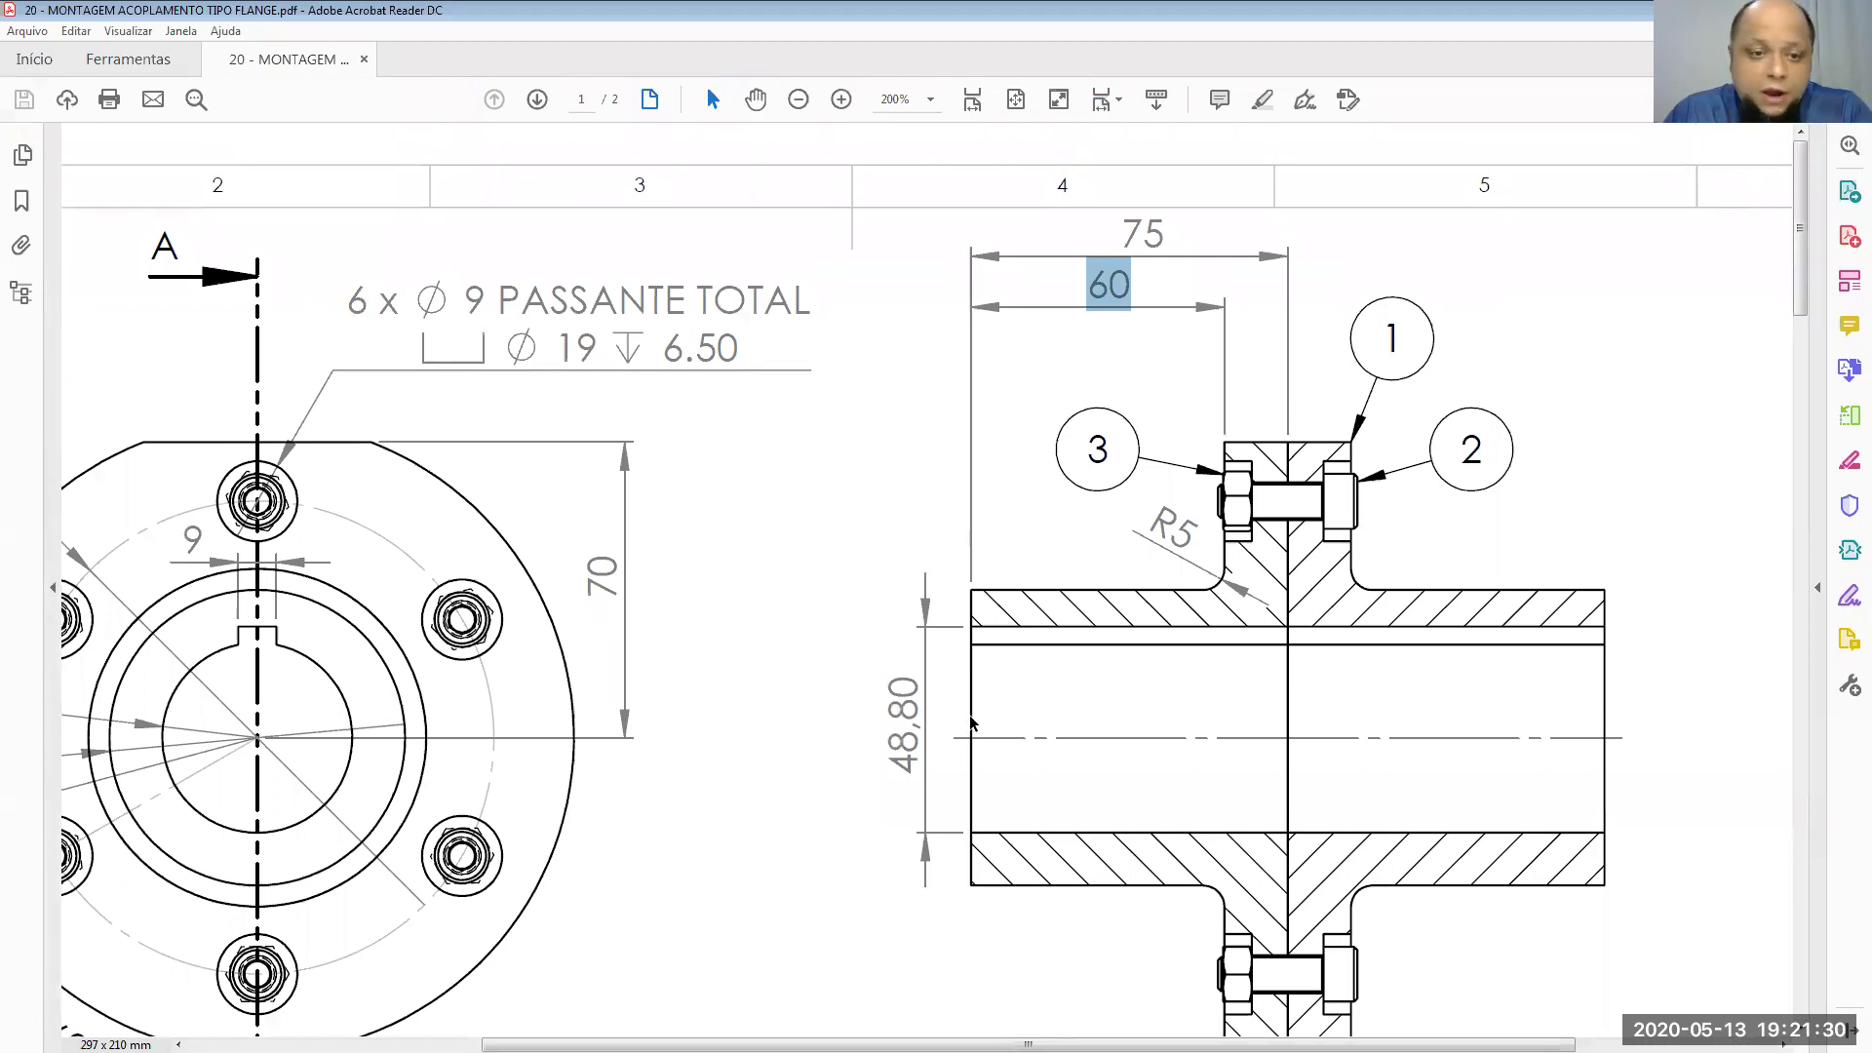
left_click_drag(994, 1044, 773, 1017)
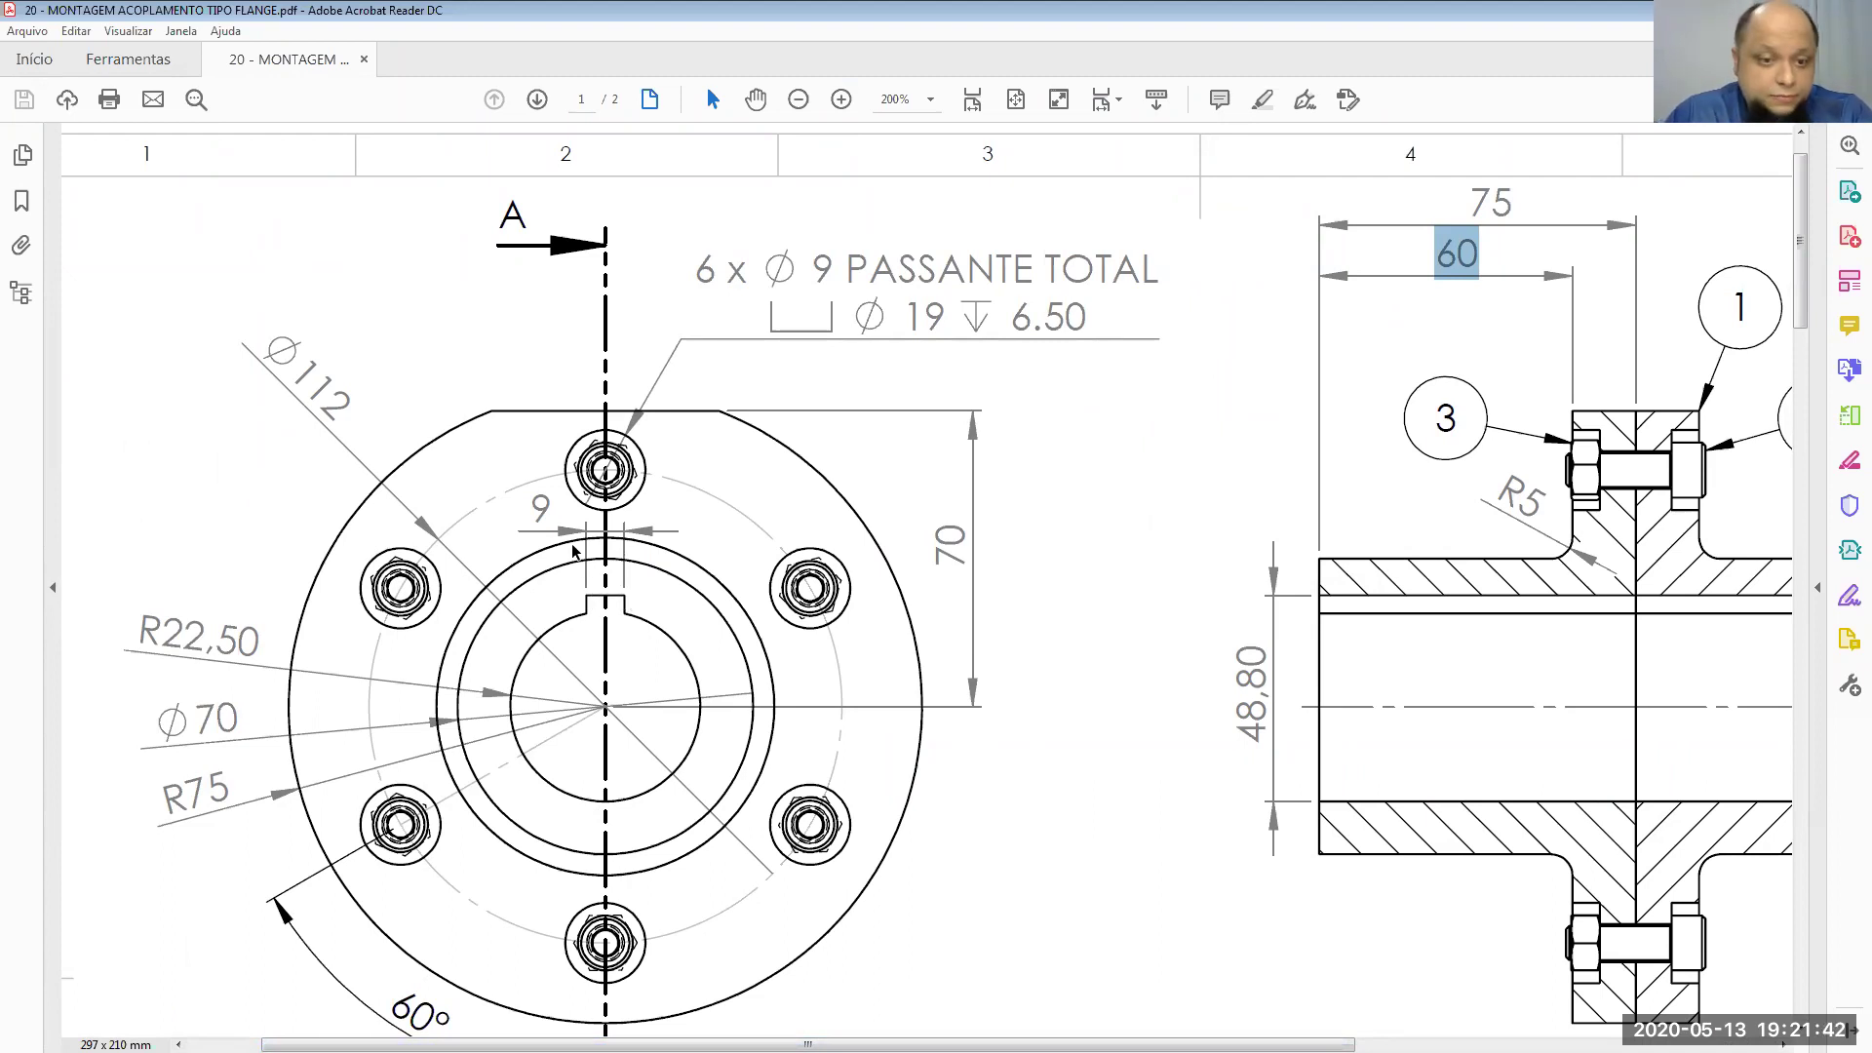
left_click_drag(168, 624, 245, 639)
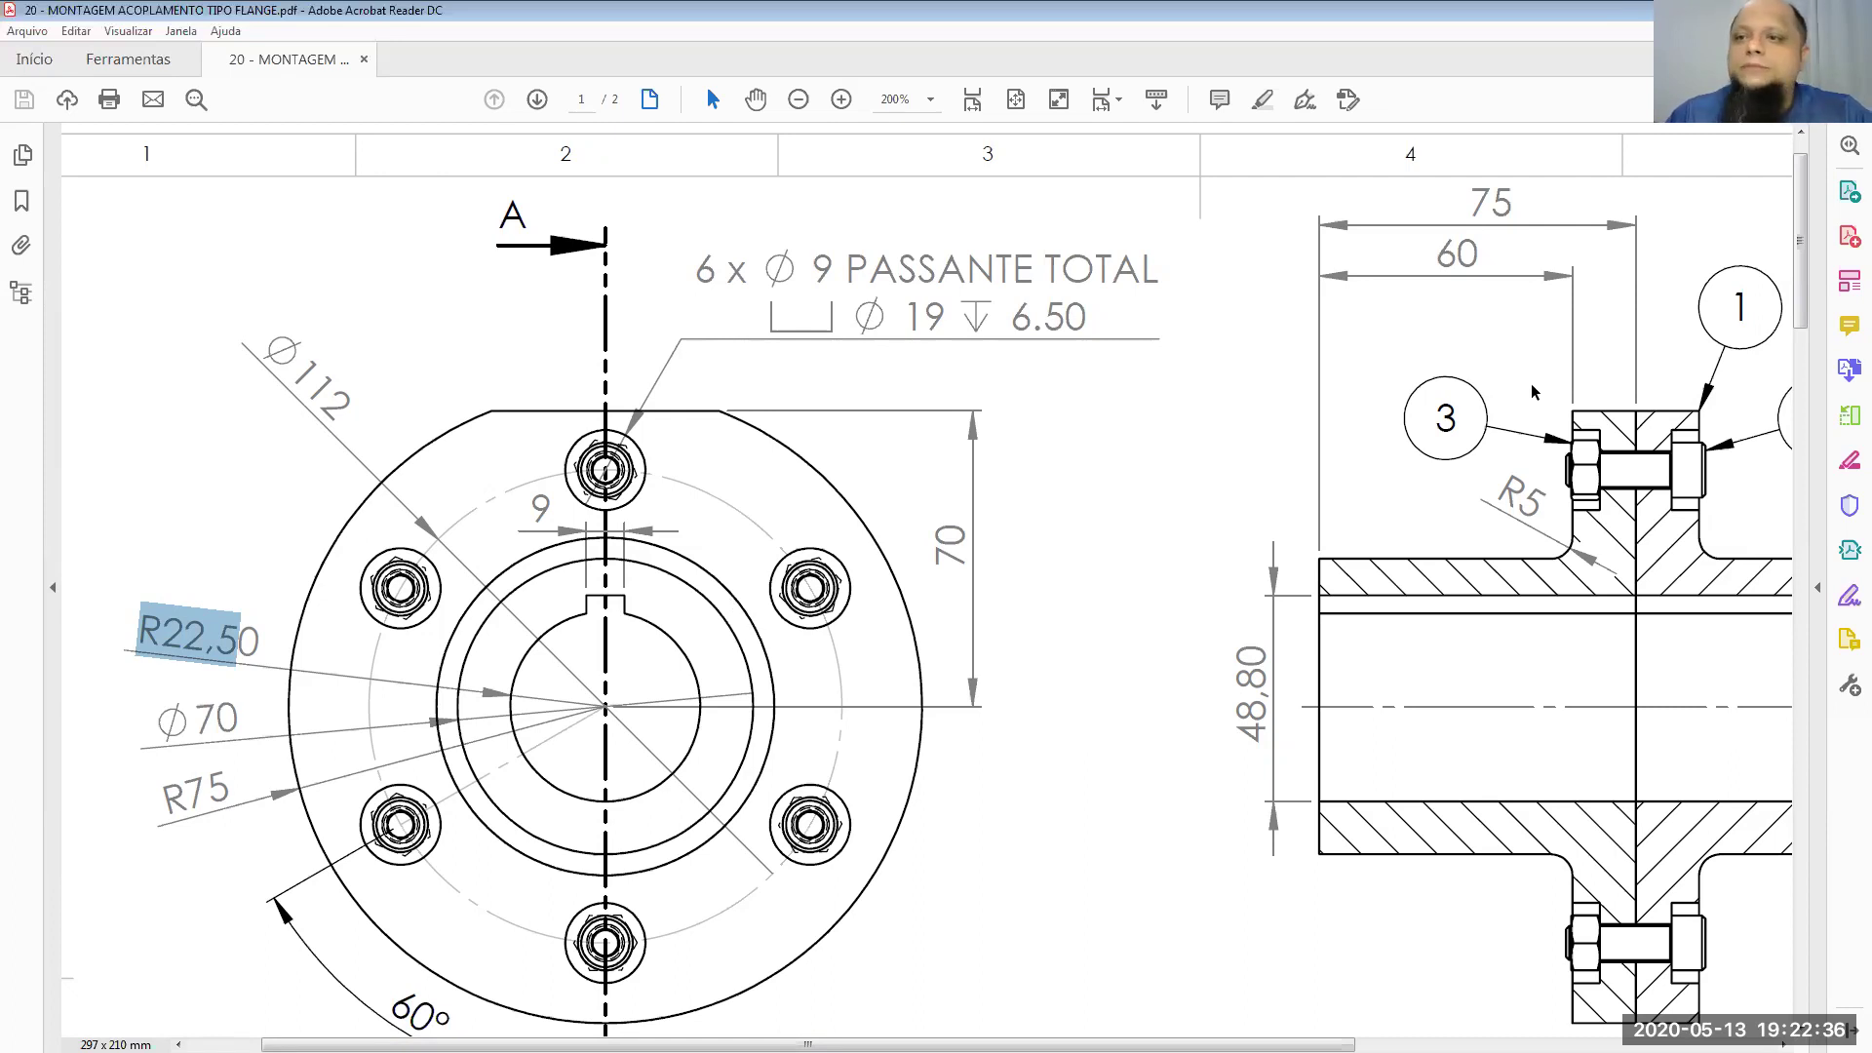
Step: Switch to SOLIDWORKS and sketch an origin-centred circle about 44 mm in diameter on the hub's end face
key("alt+Tab")
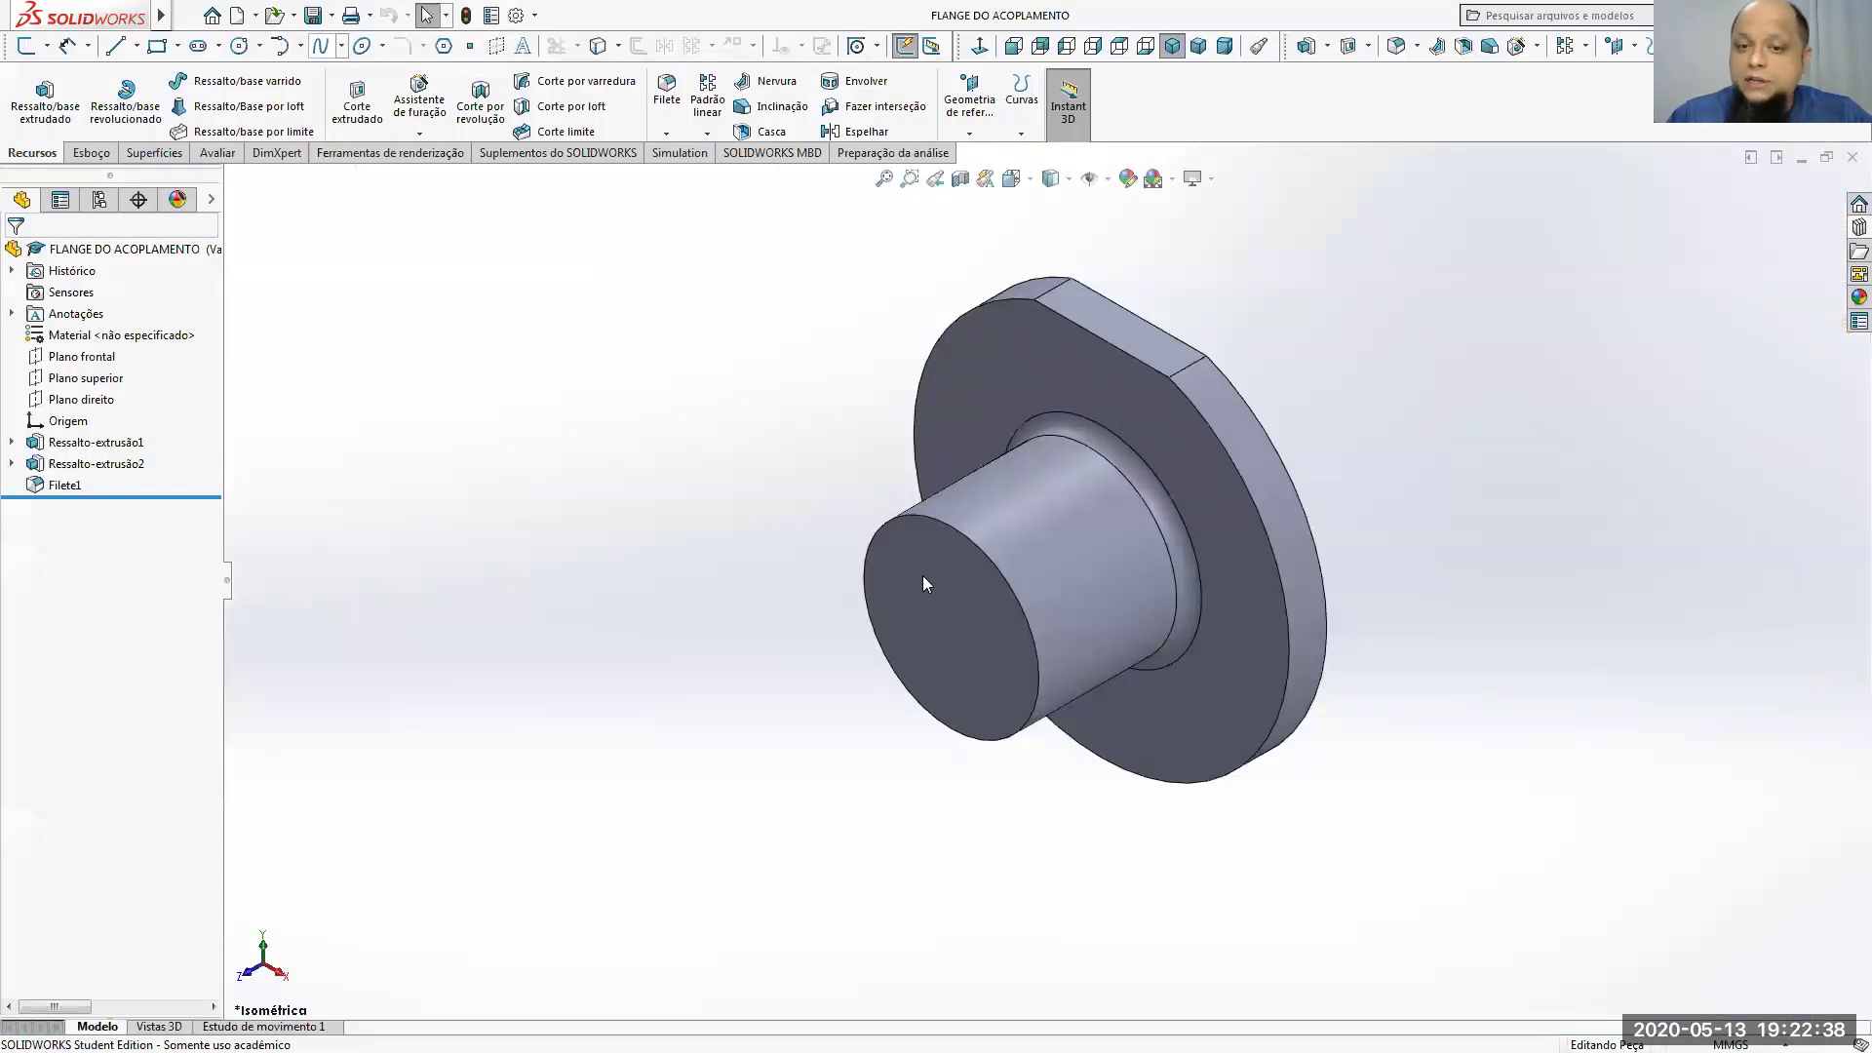
double_click(924, 584)
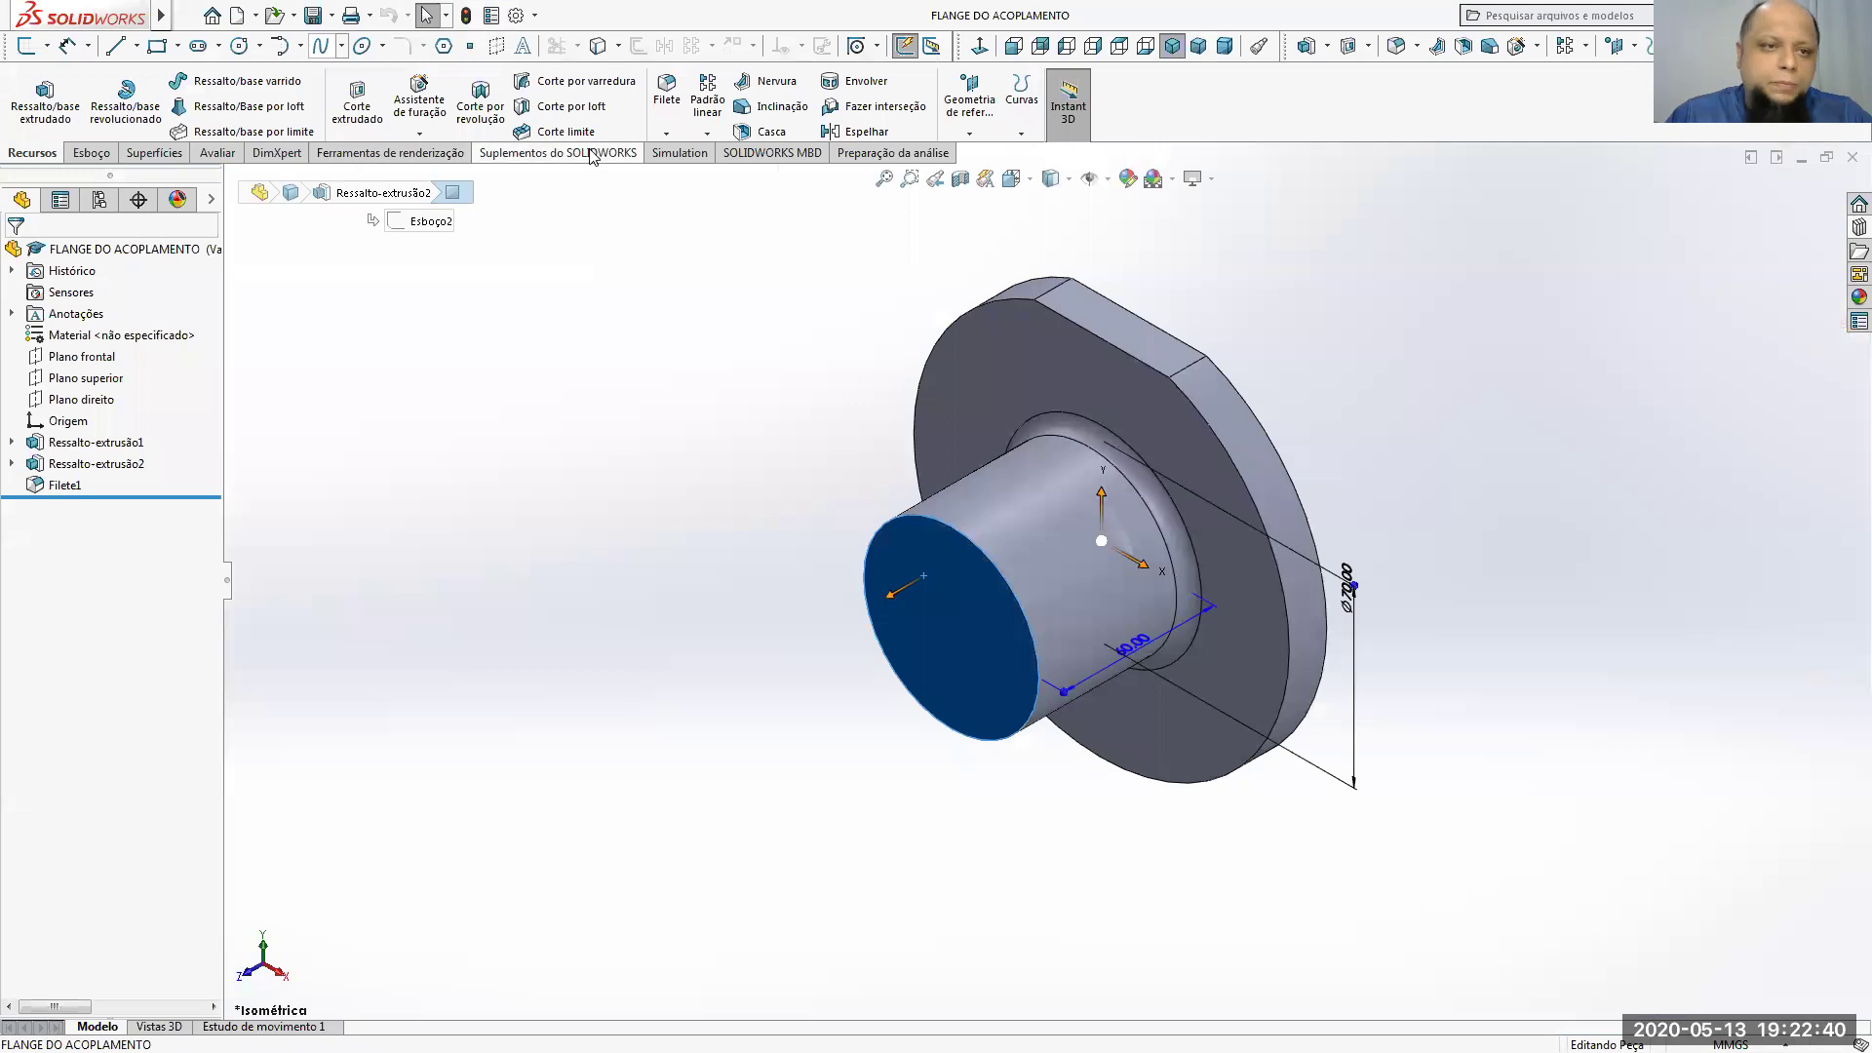
left_click(92, 153)
left_click(28, 92)
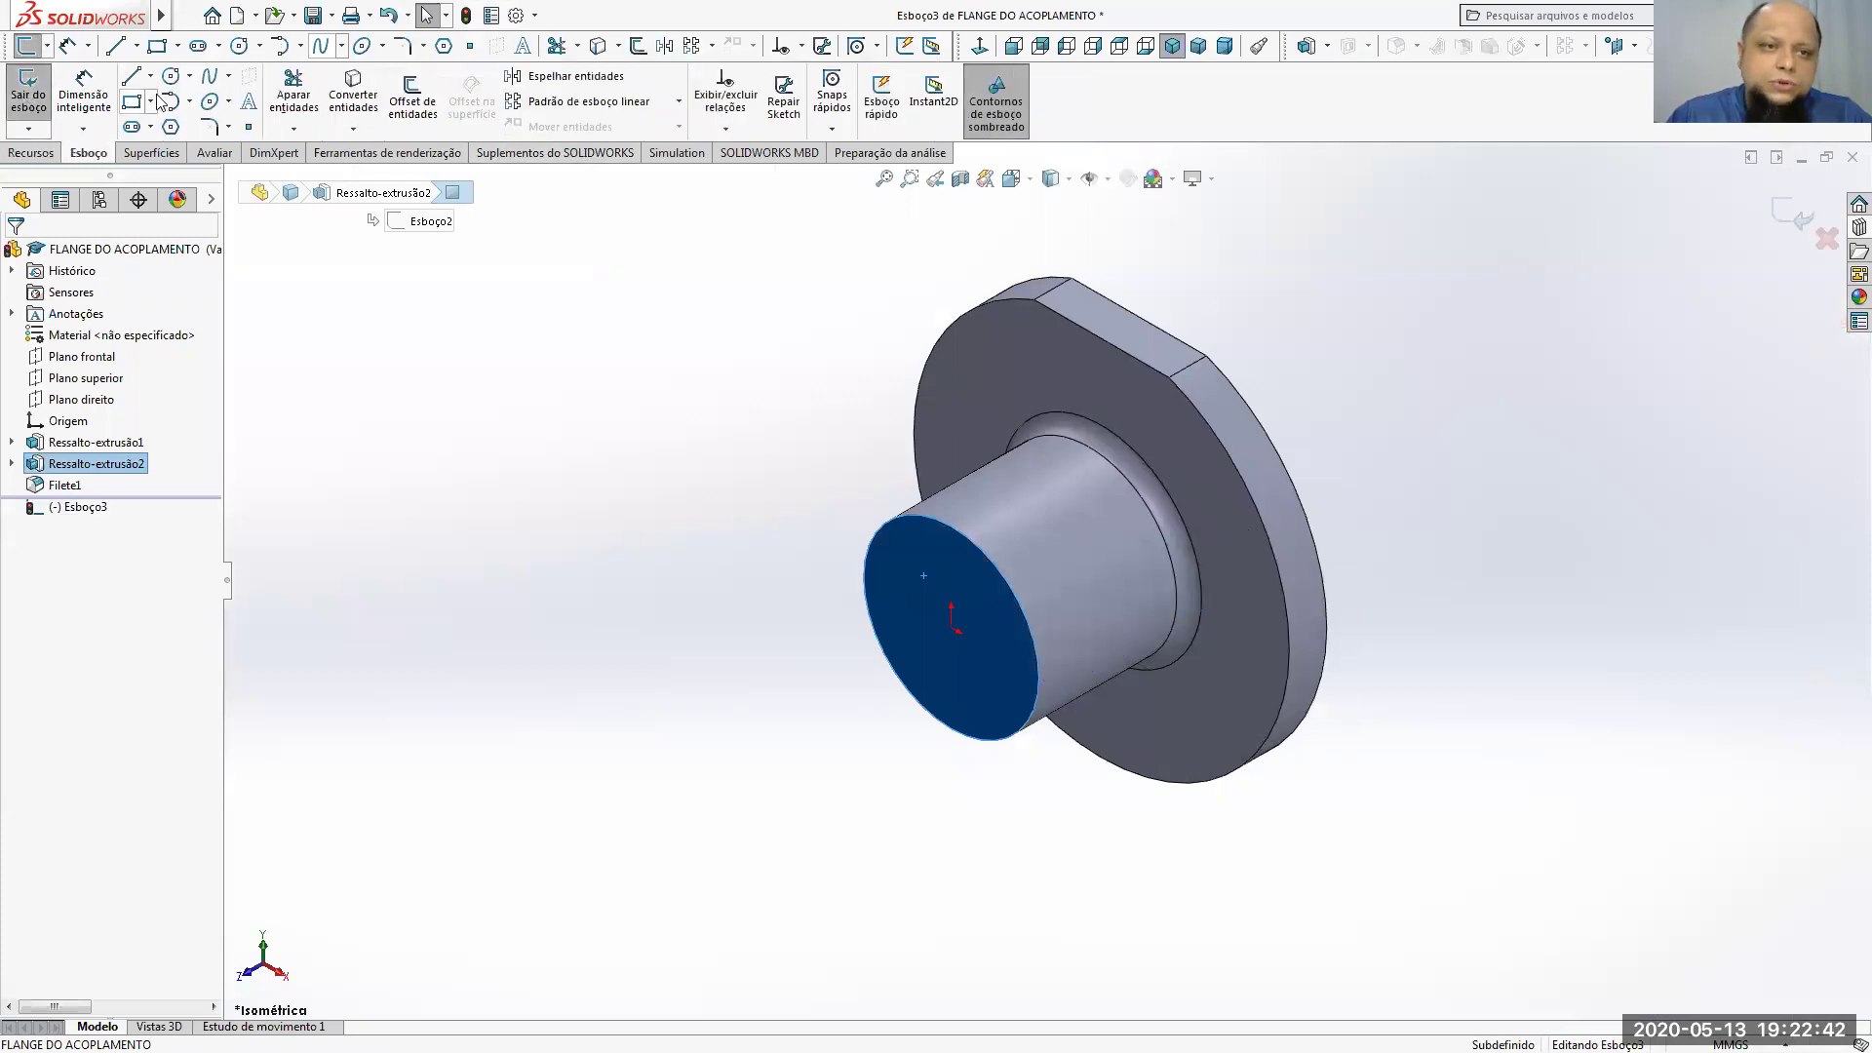
left_click(979, 46)
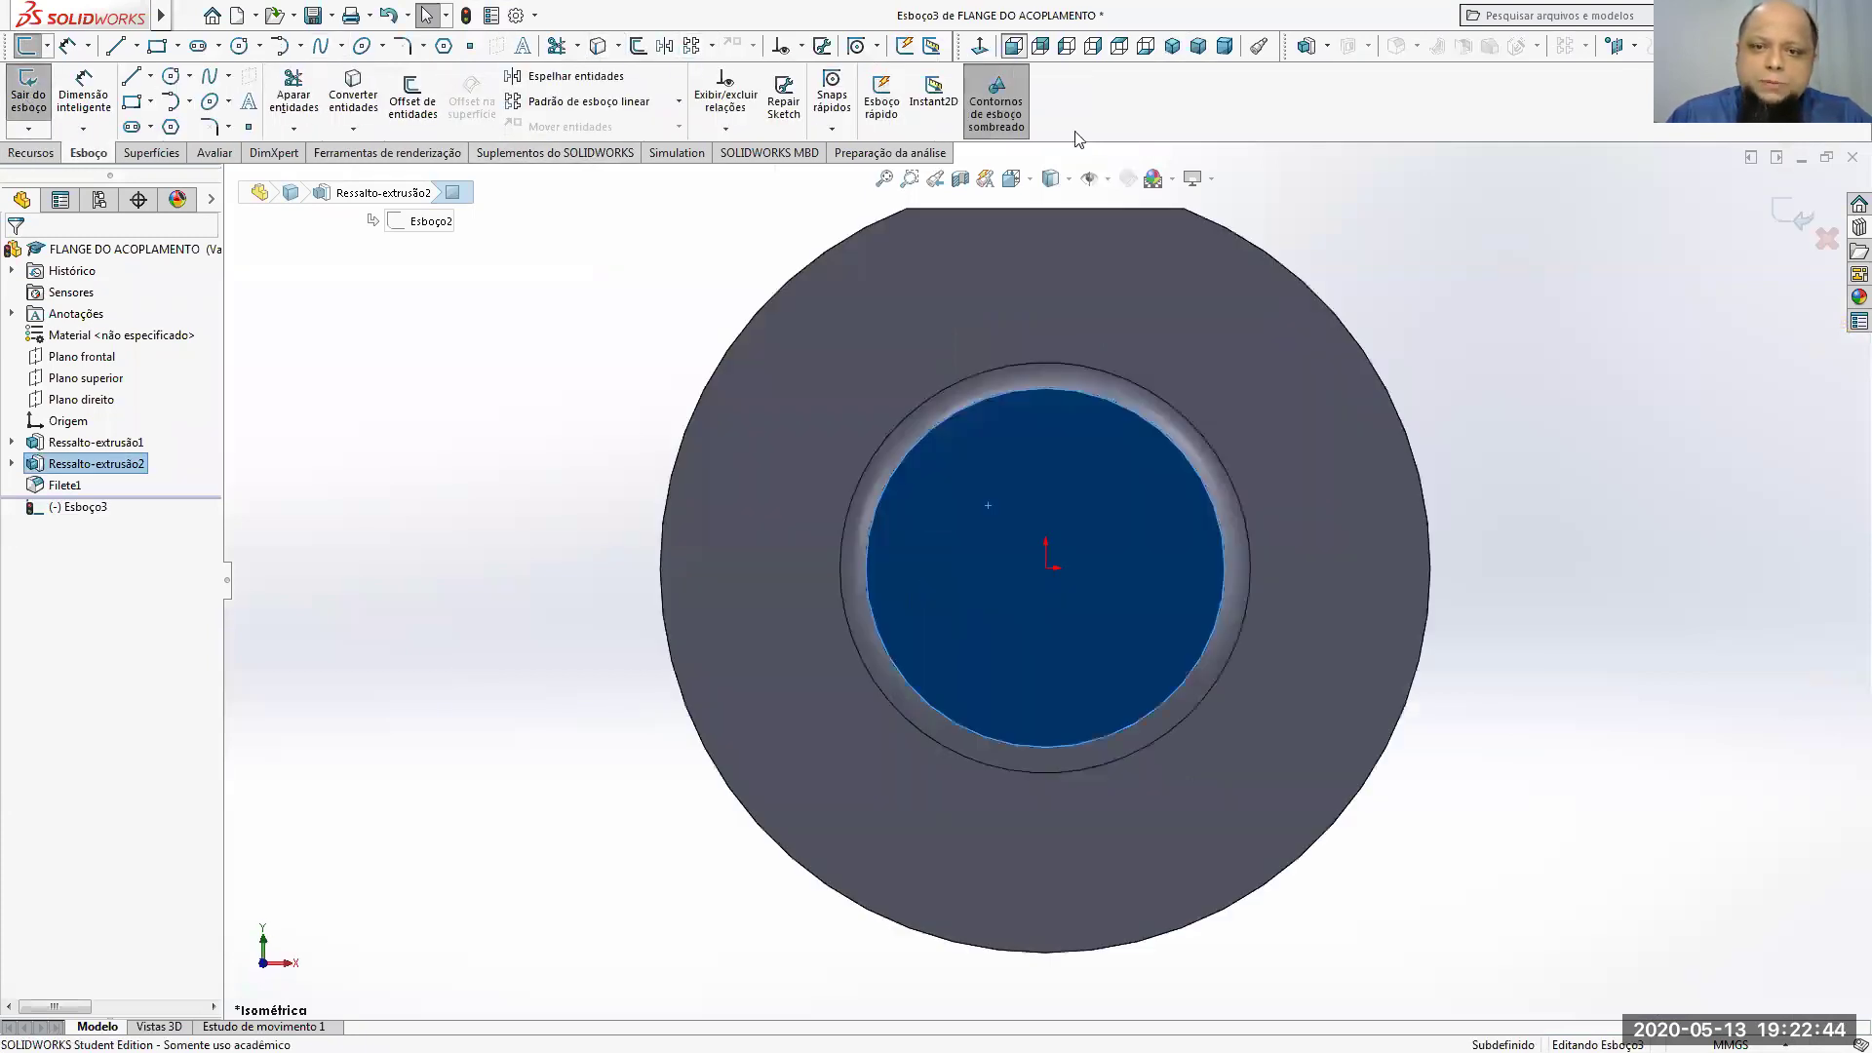
scroll(1373, 444, "down", 2)
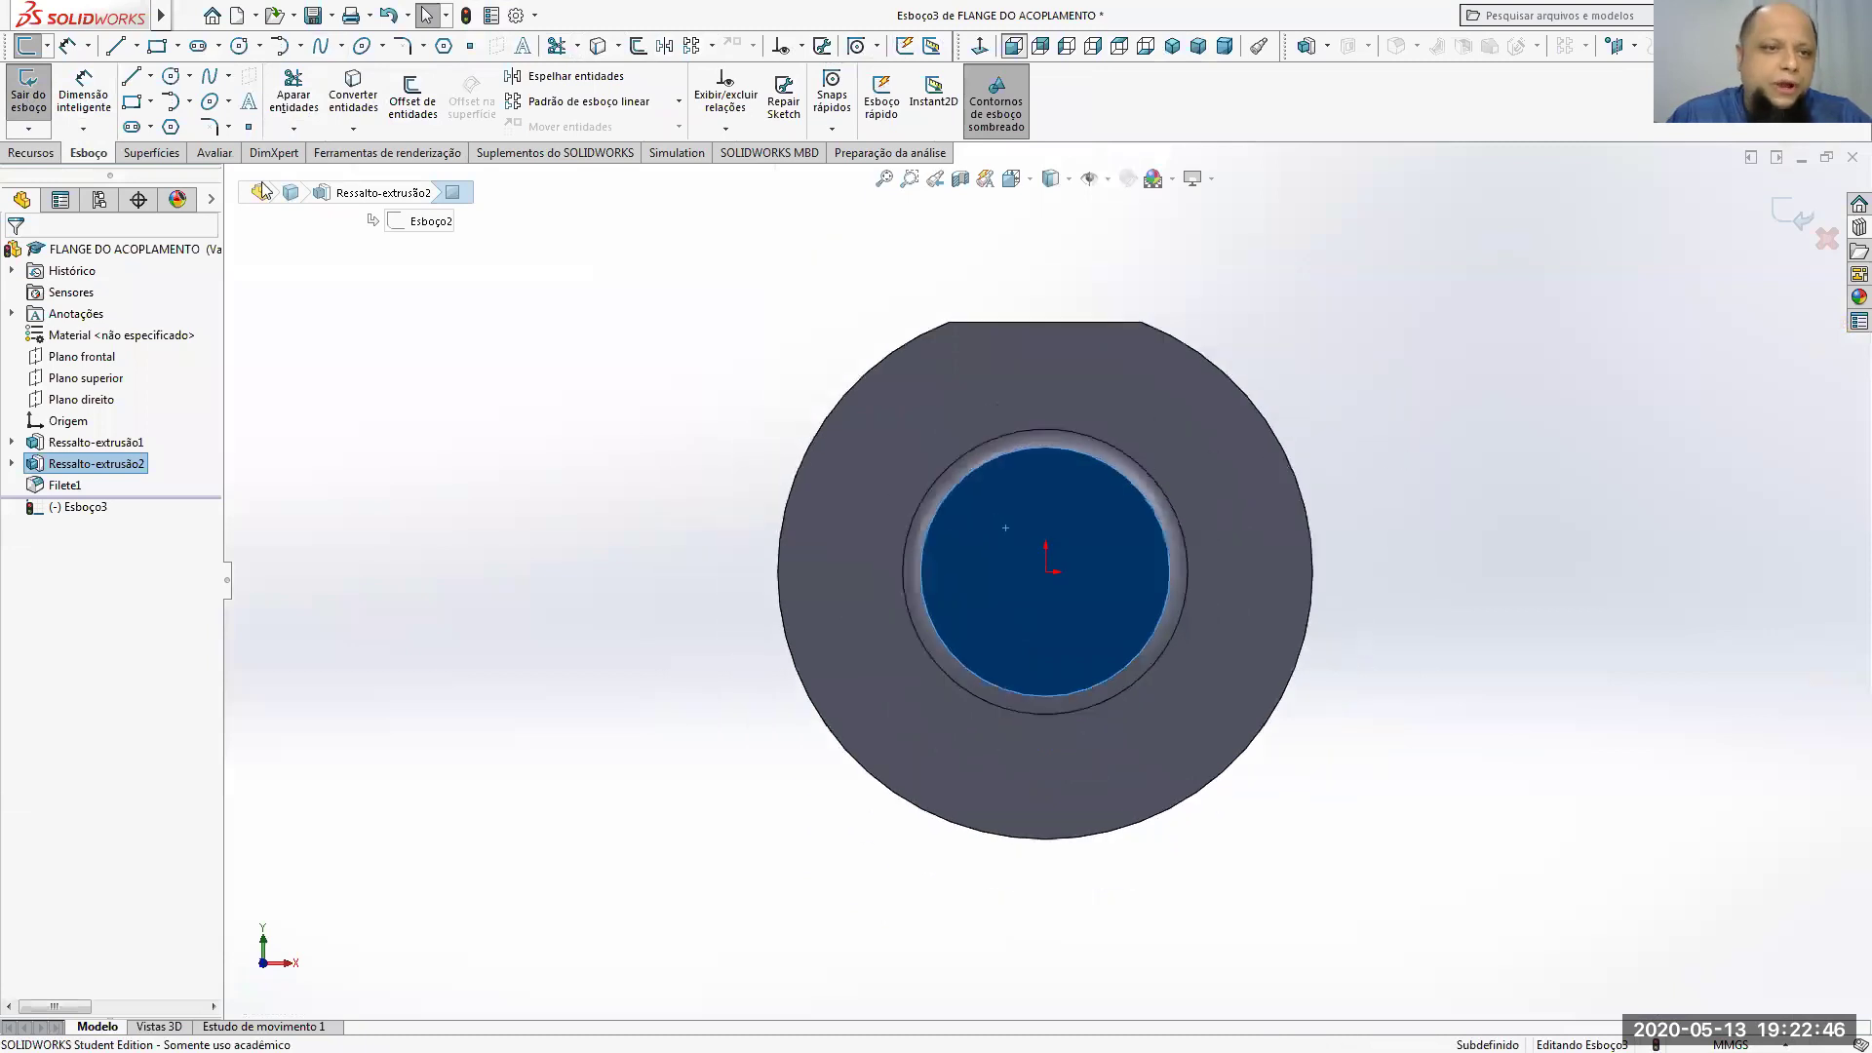
left_click(171, 76)
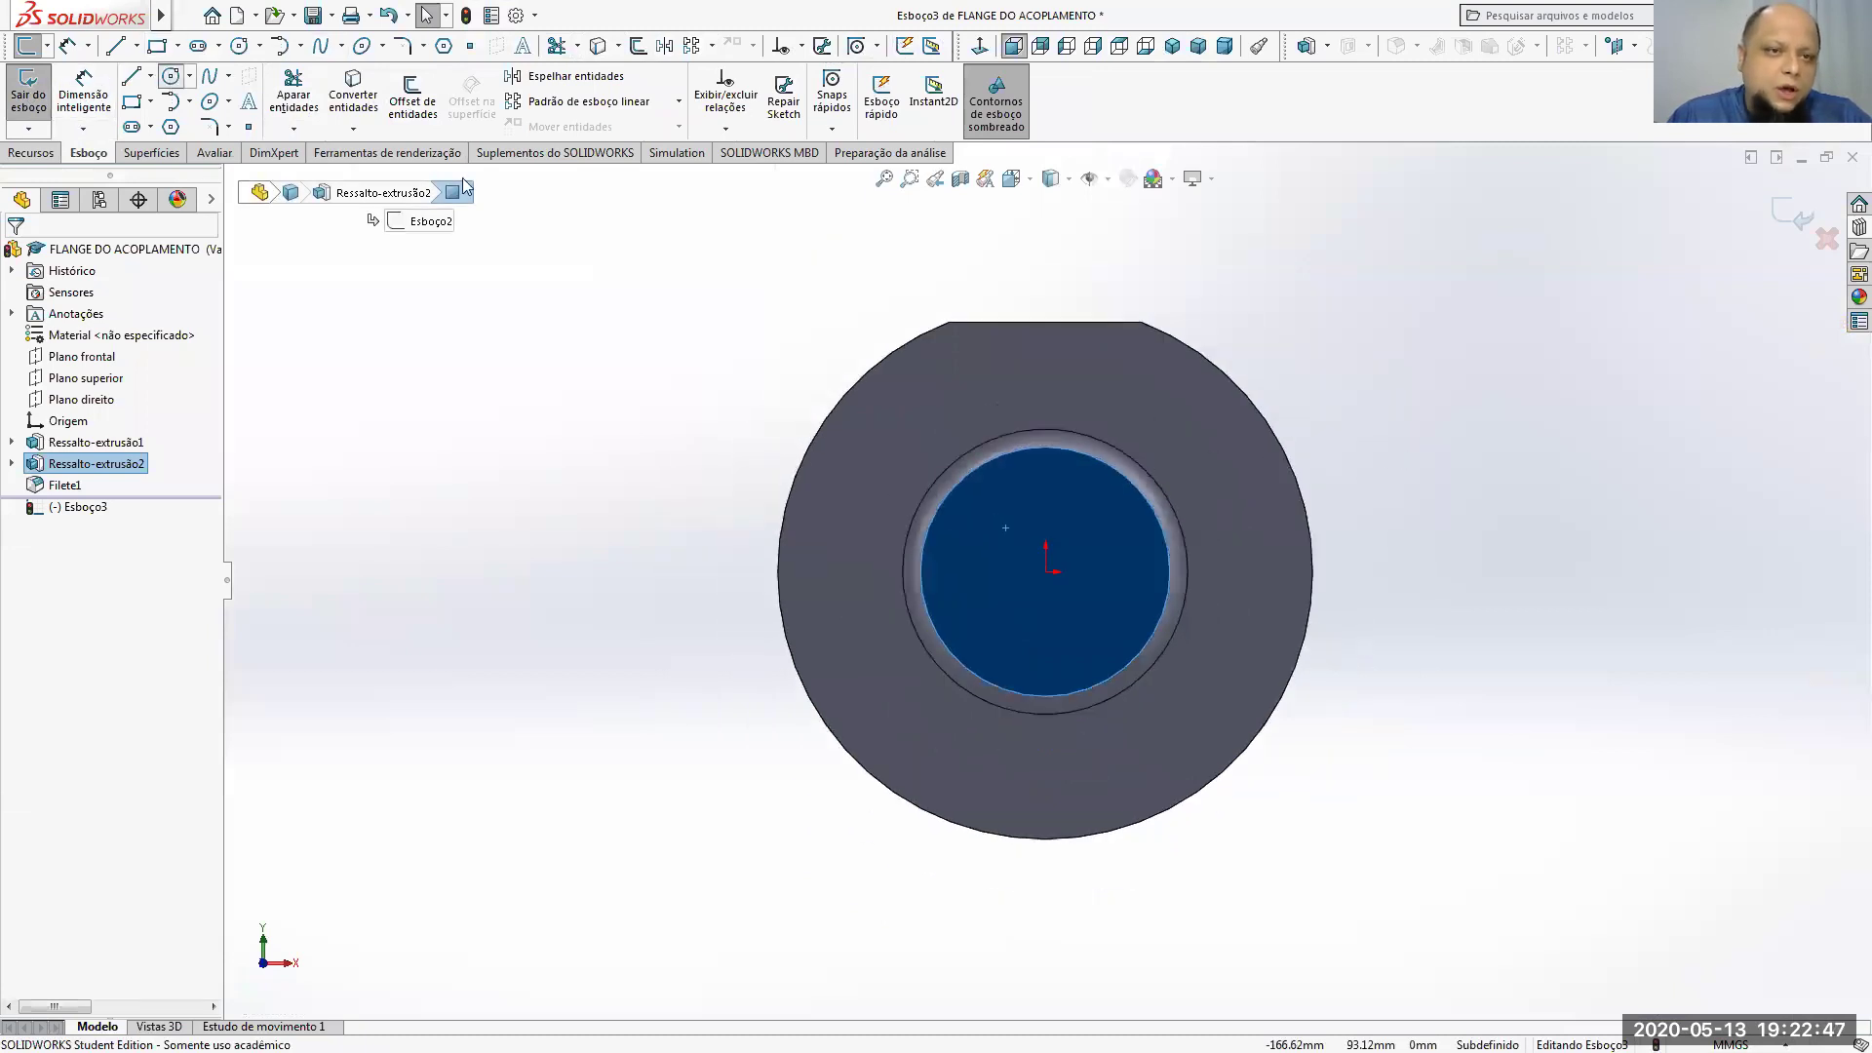
left_click(1046, 570)
left_click(1114, 535)
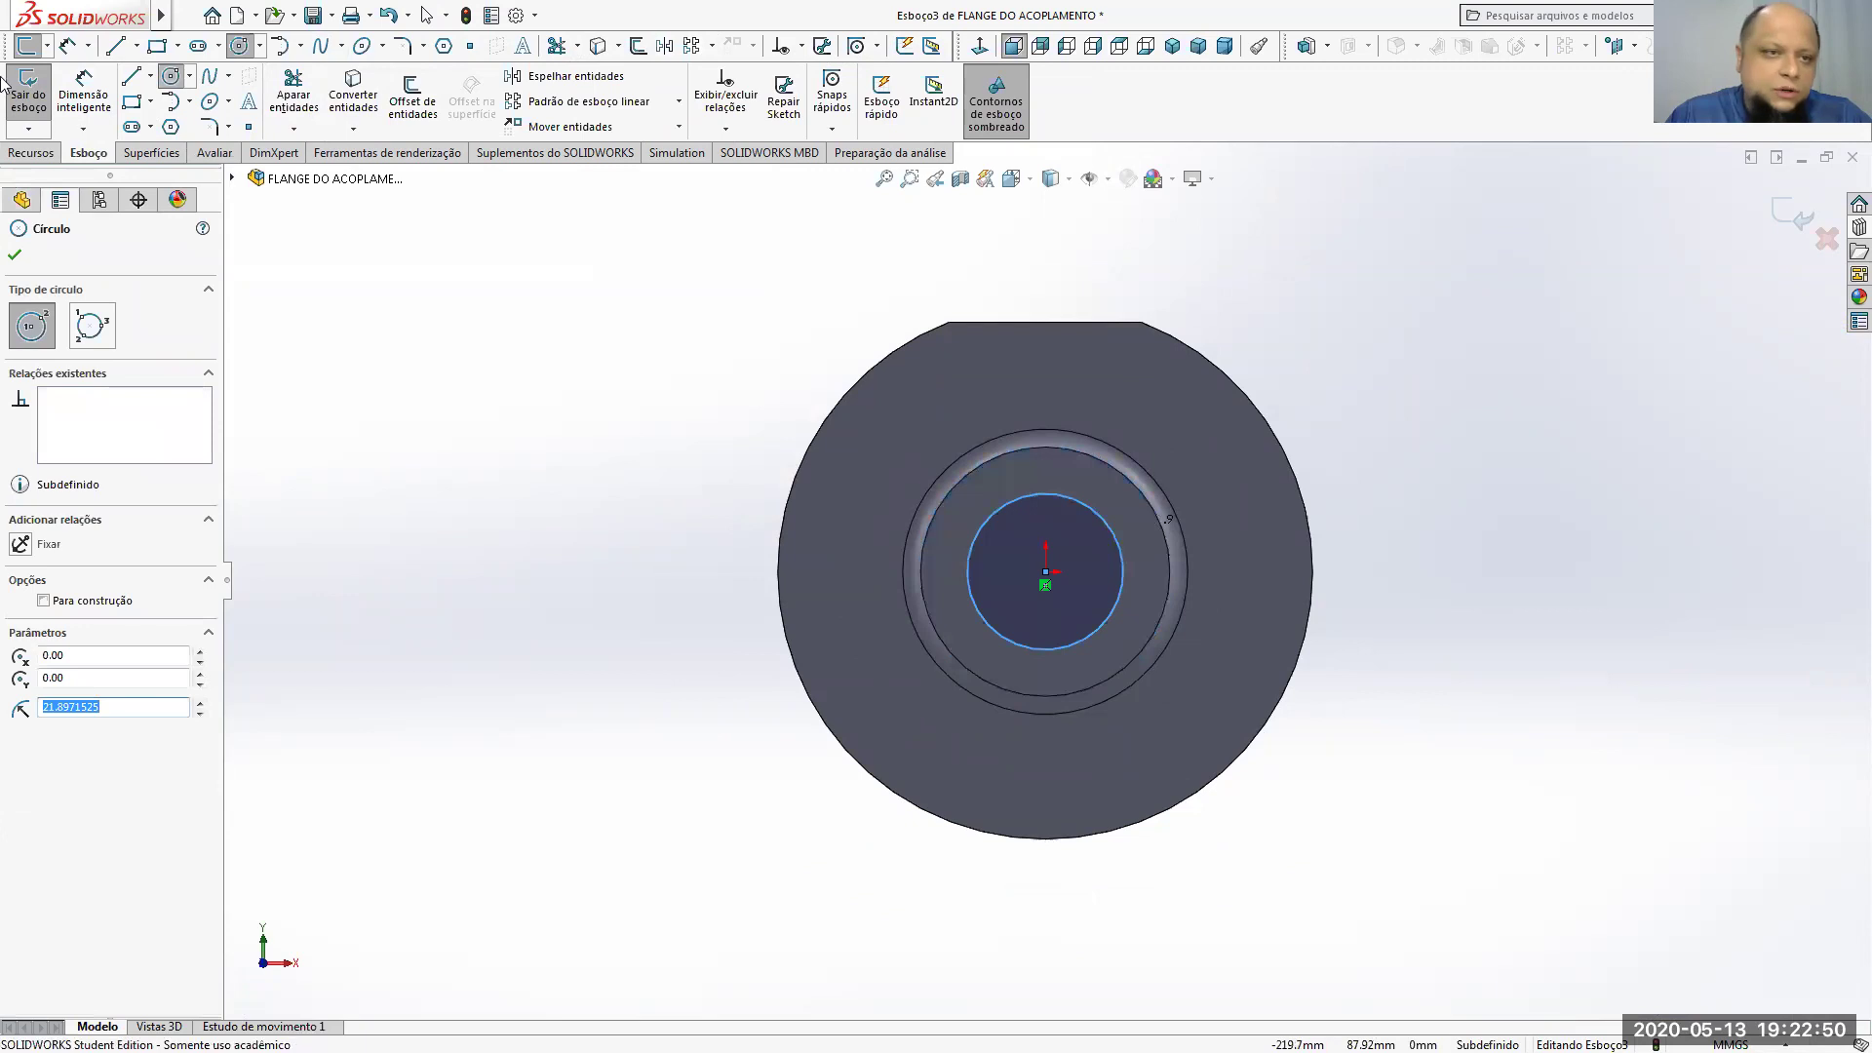
Step: Dimension the bore circle's diameter as 22,5*2, giving 45 mm
left_click(110, 78)
left_click(975, 536)
left_click(669, 478)
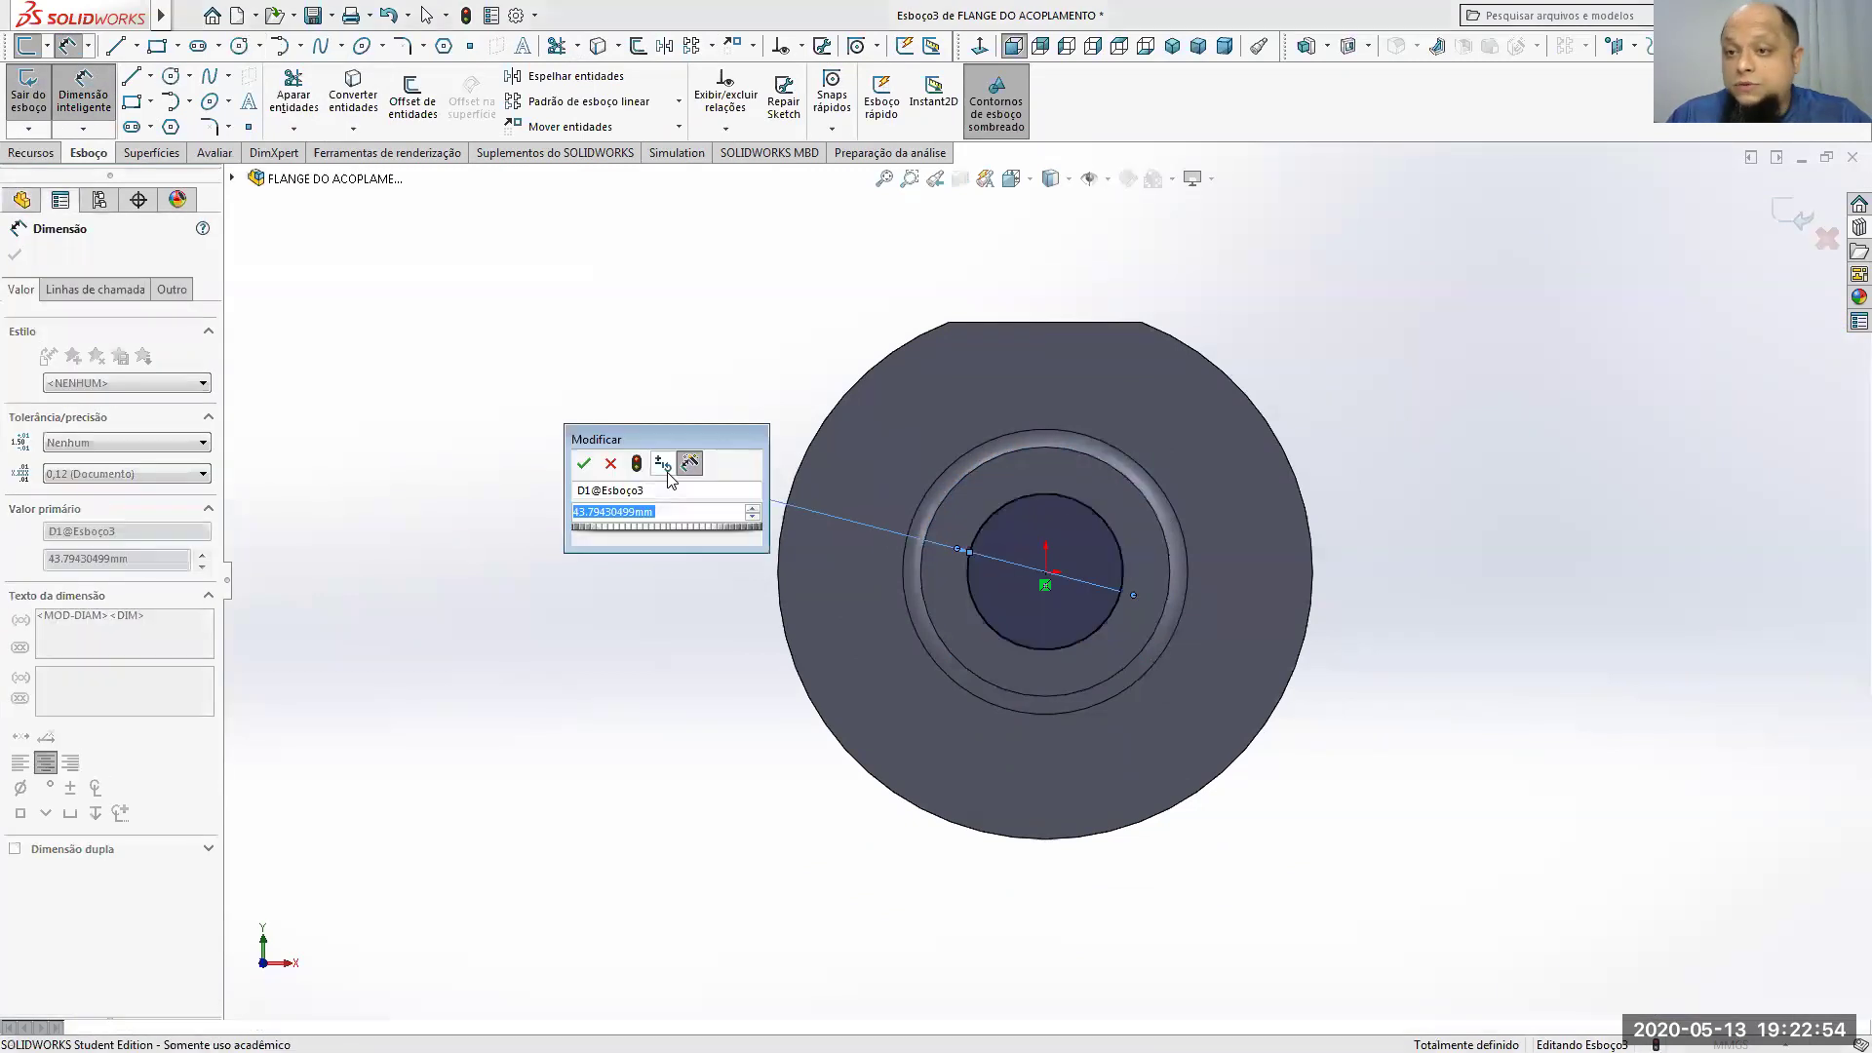
type("2")
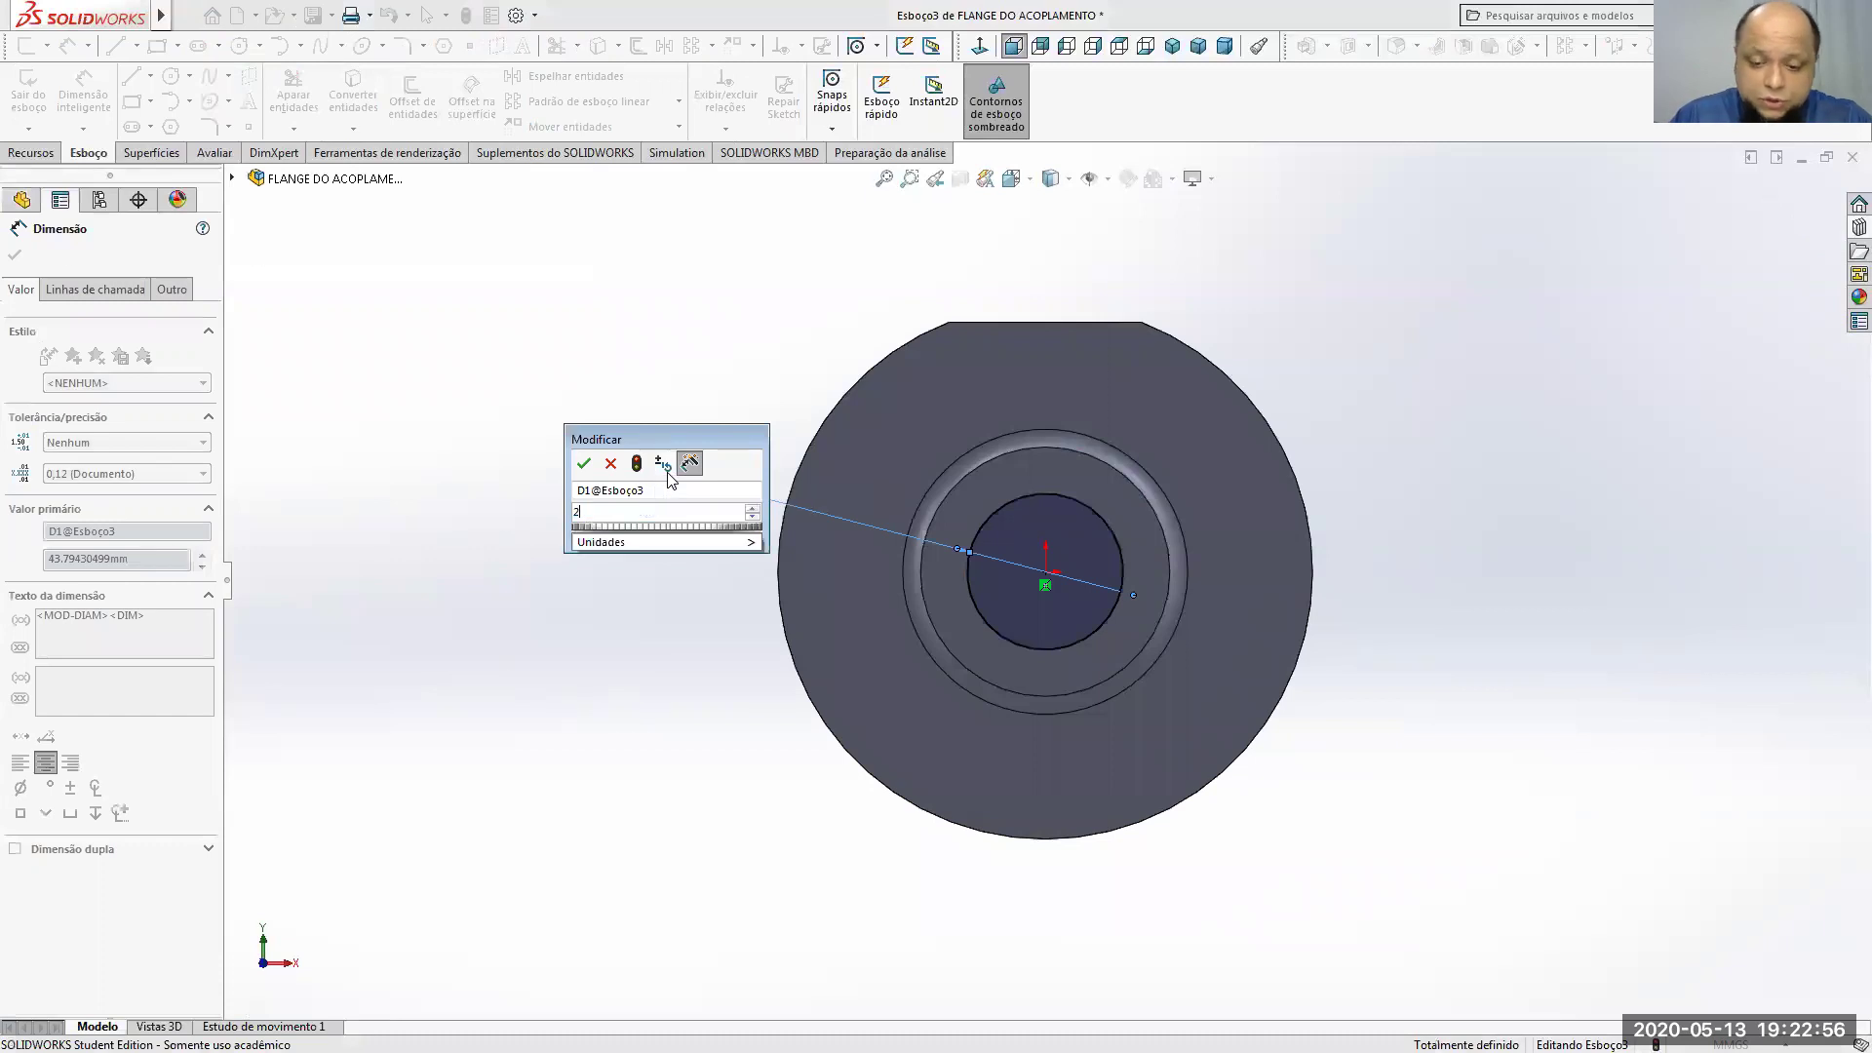
type("2,5*2")
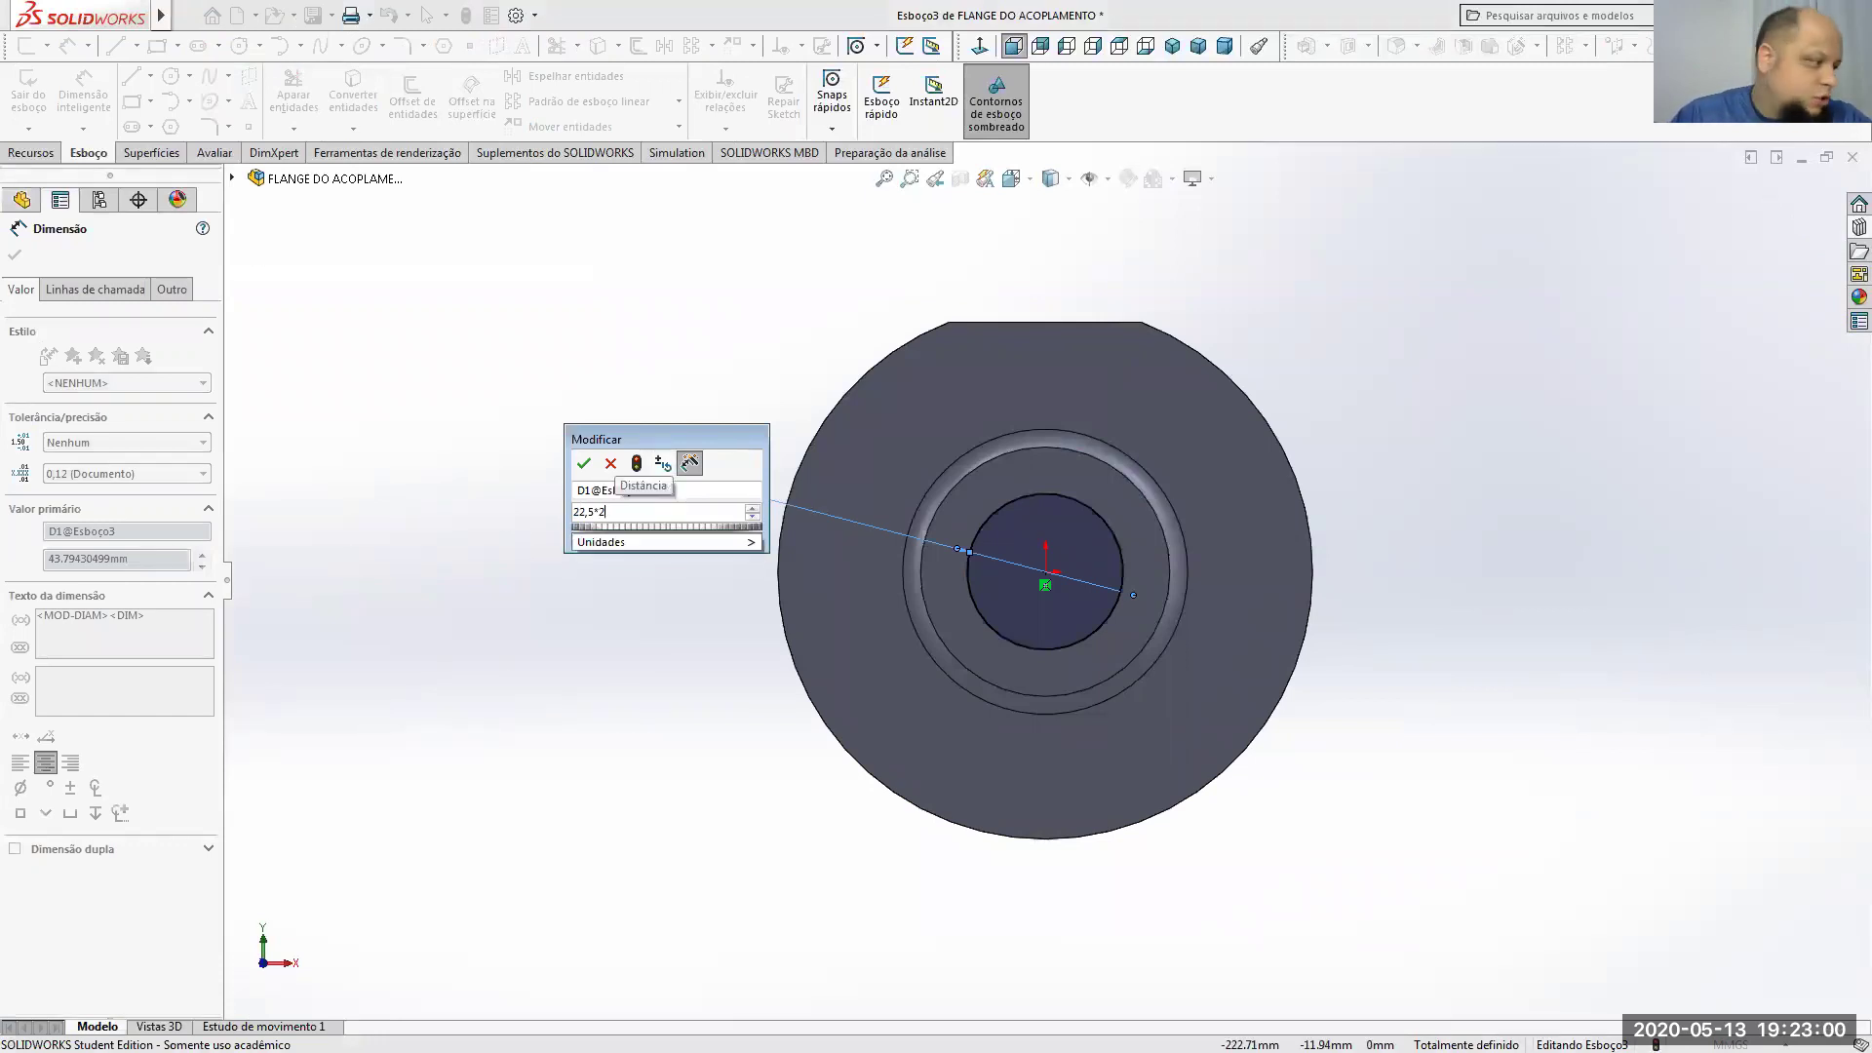
key("alt+Tab")
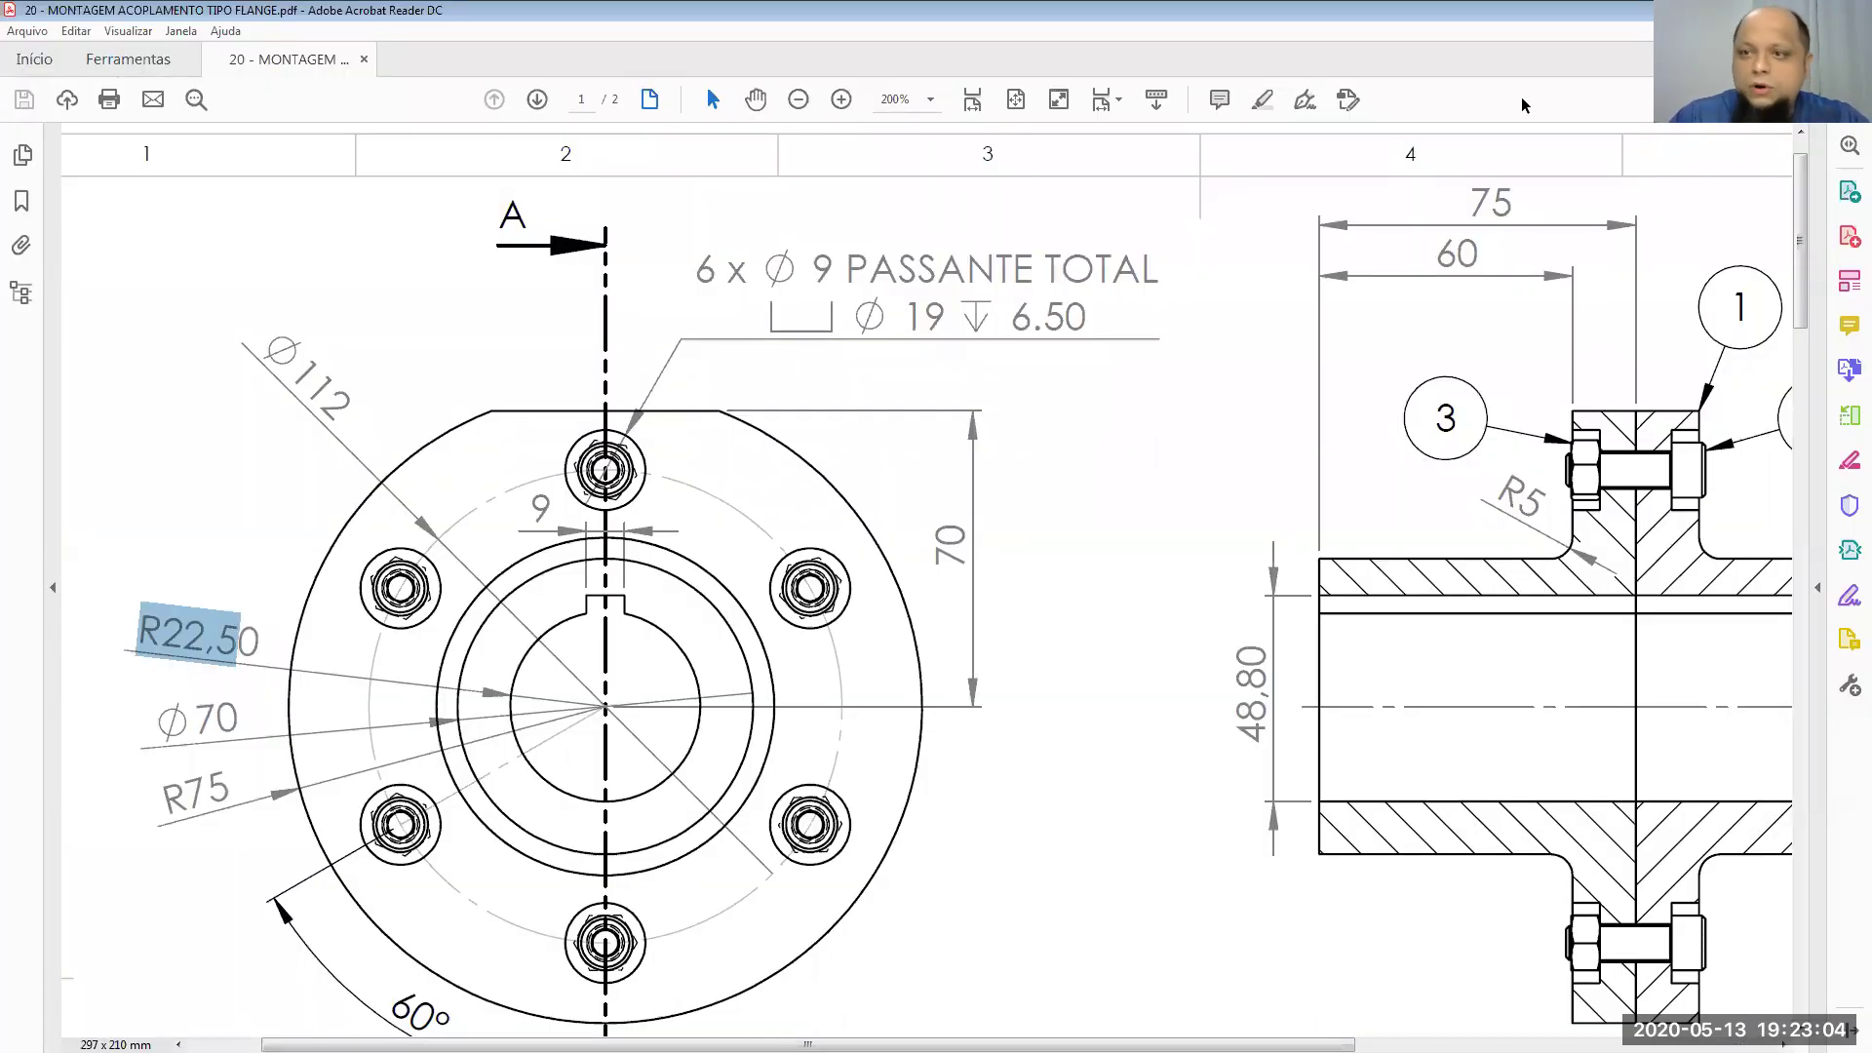
key("alt+Tab")
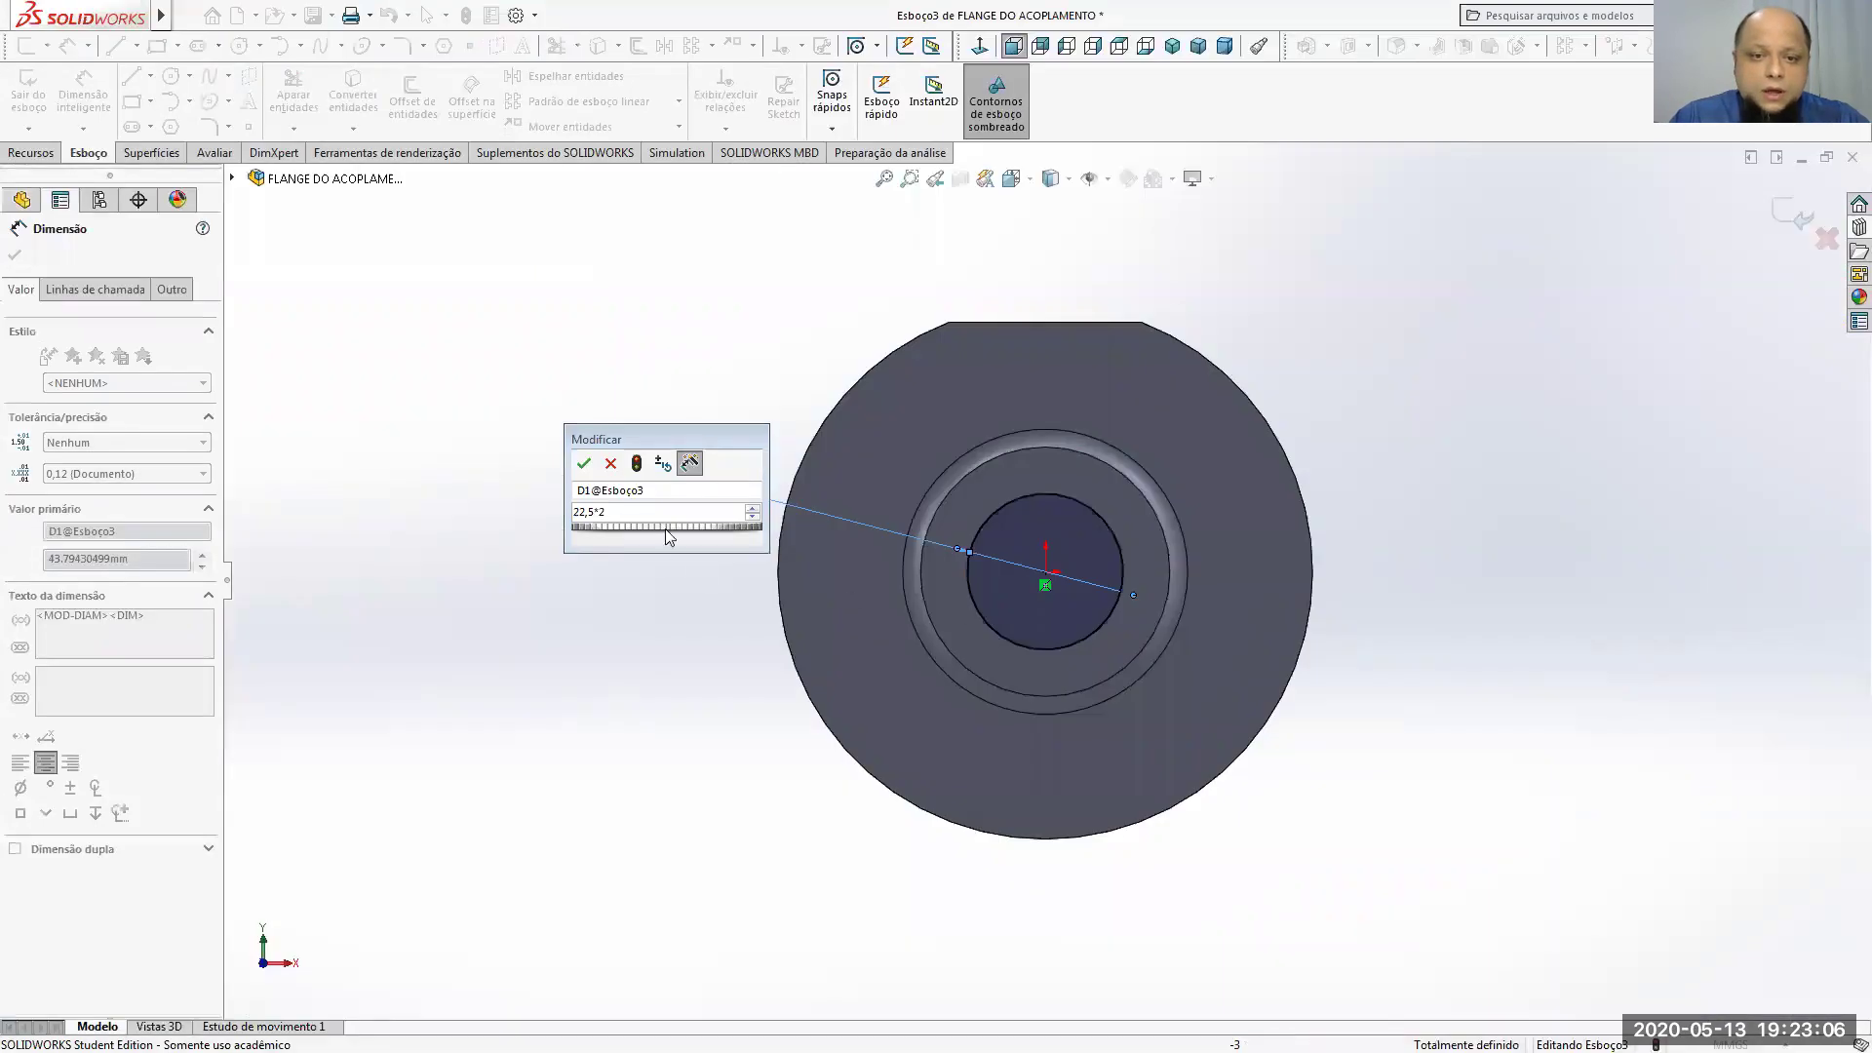
left_click(584, 464)
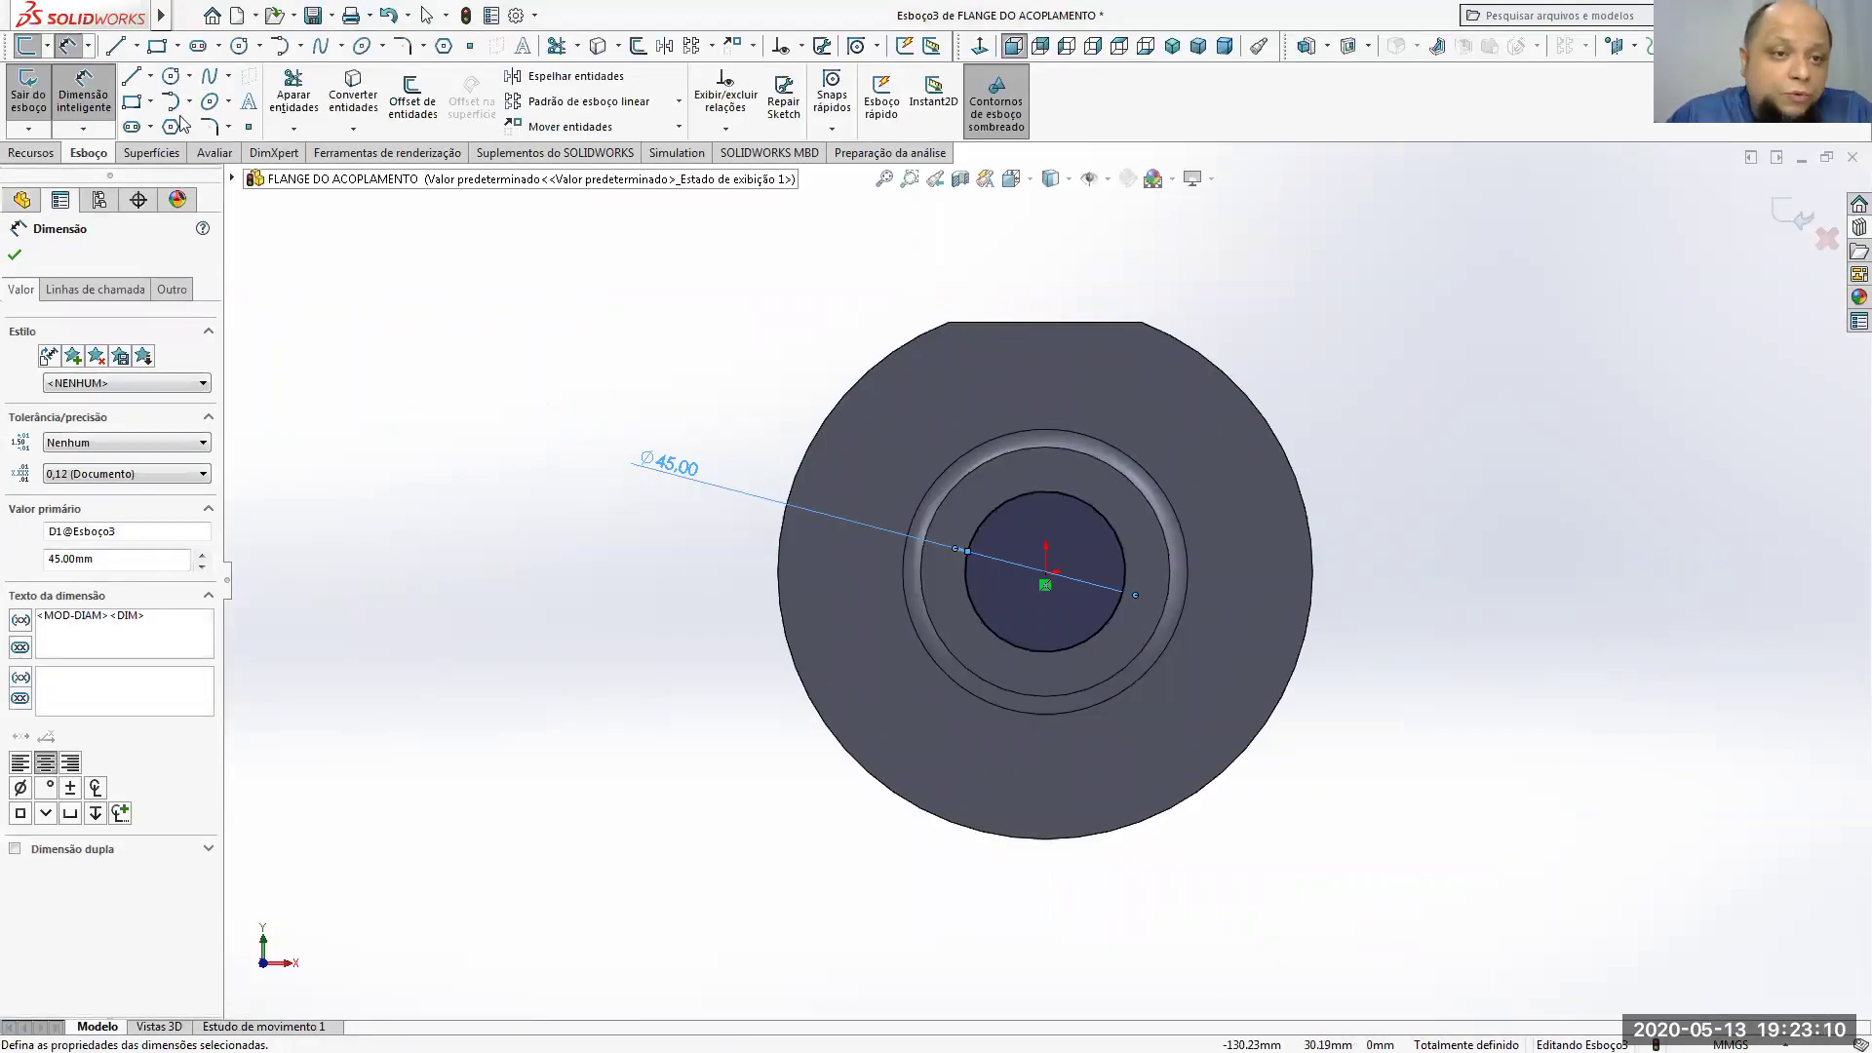
Step: Sketch a corner rectangle about 16 by 14 mm across the upper edge of the bore circle for the keyway
key("r")
left_click(1014, 466)
left_click(1070, 516)
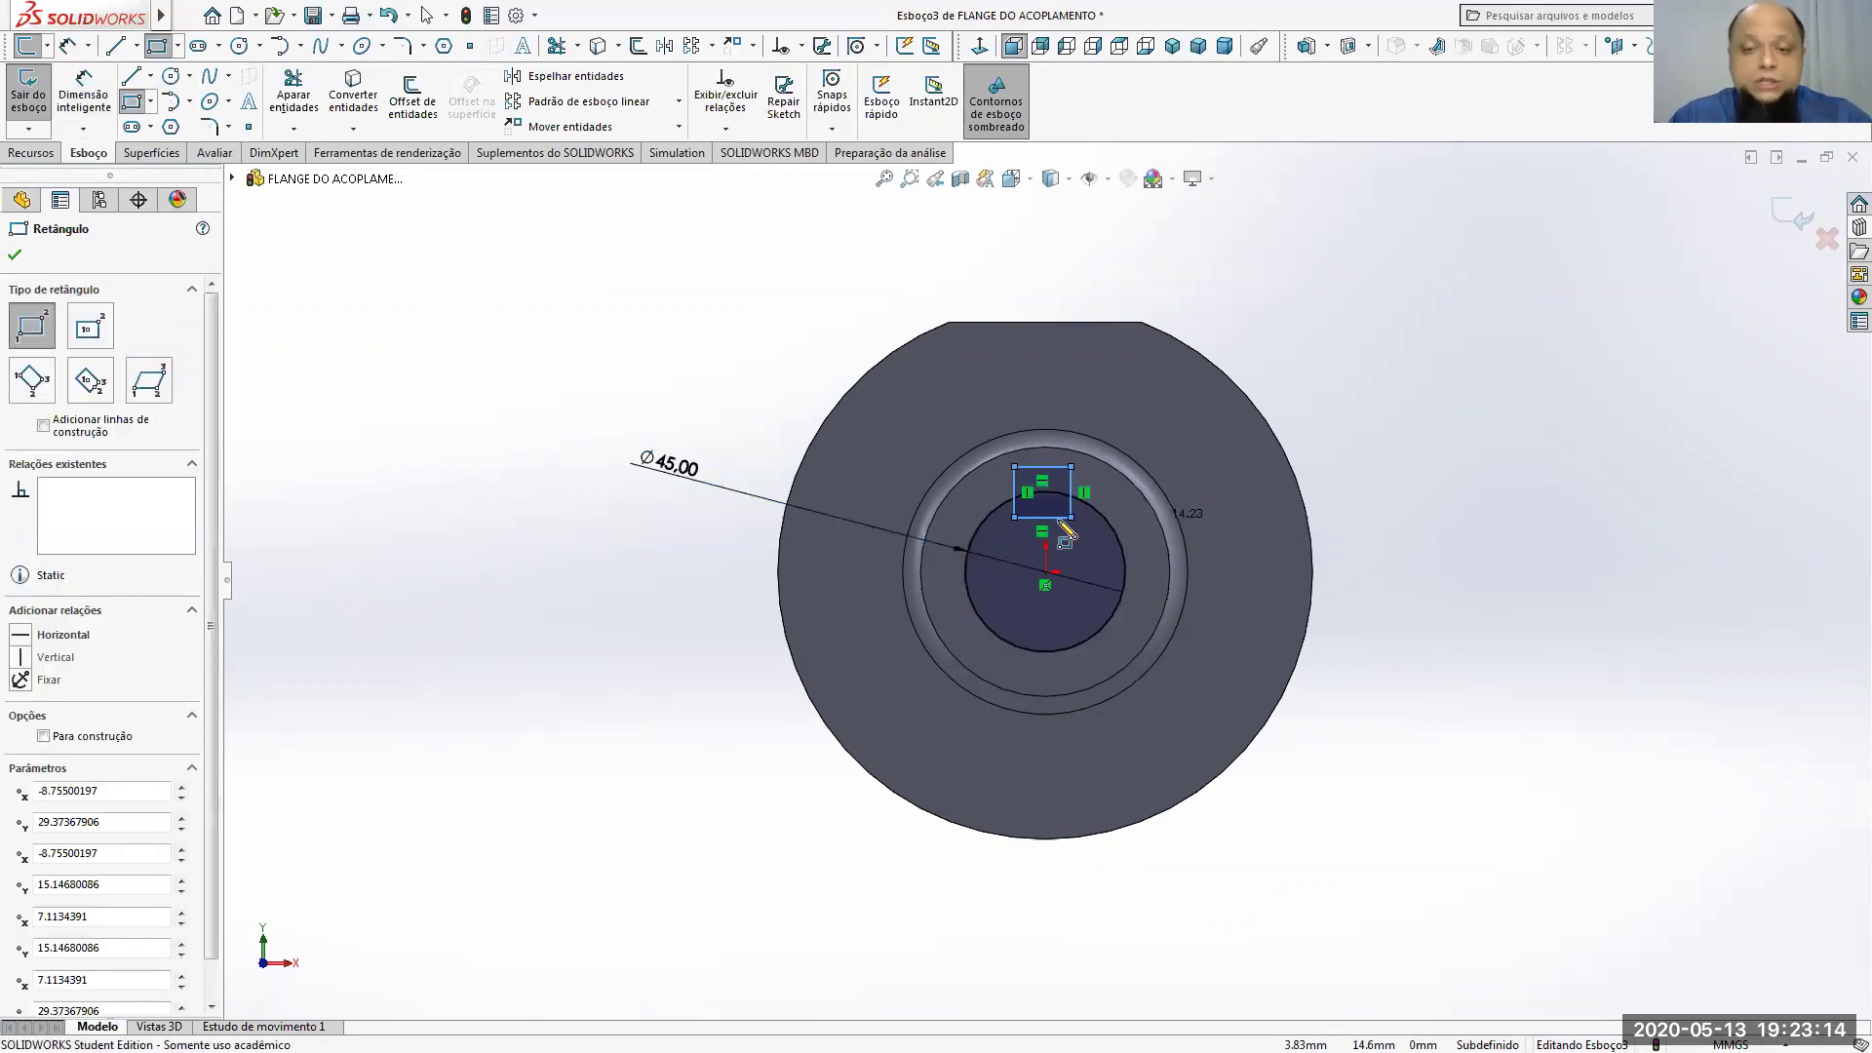
scroll(1068, 531, "down", 4)
key("Escape")
Step: Dimension the keyway rectangle's width as 9 mm
key("d")
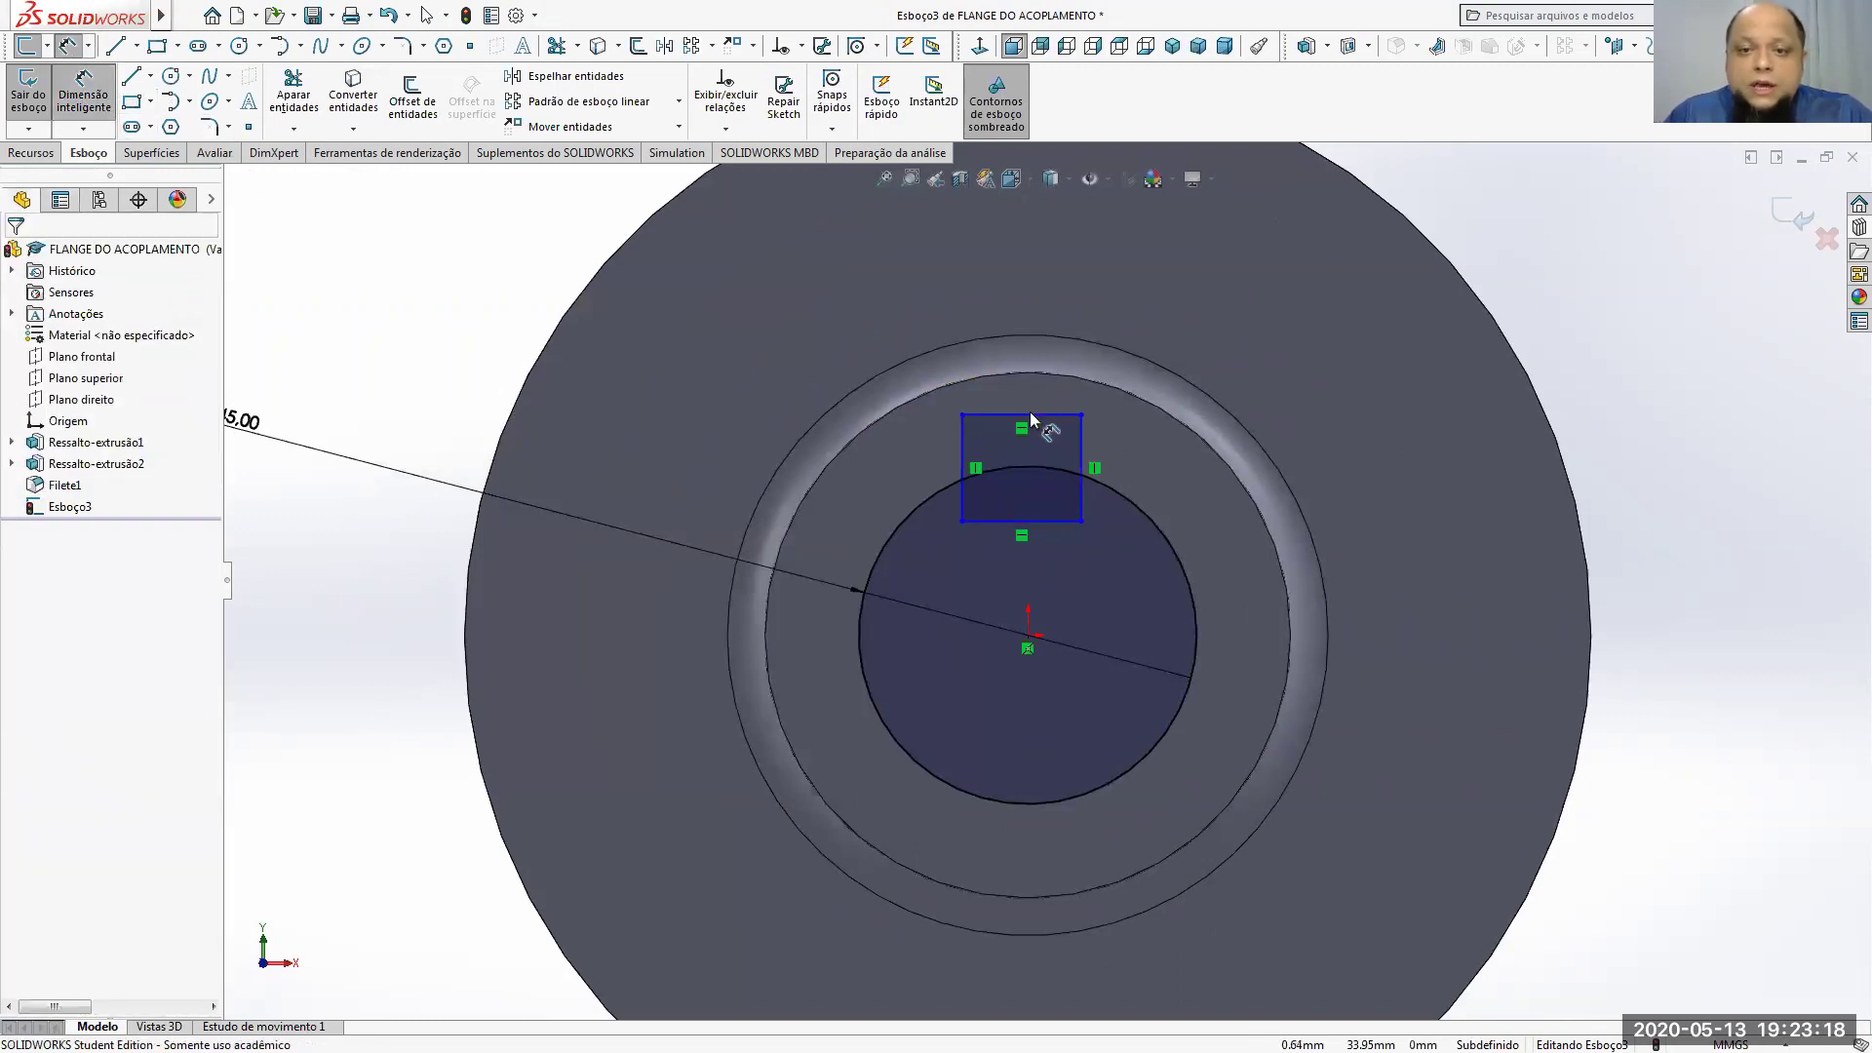
left_click(1030, 412)
left_click(1032, 287)
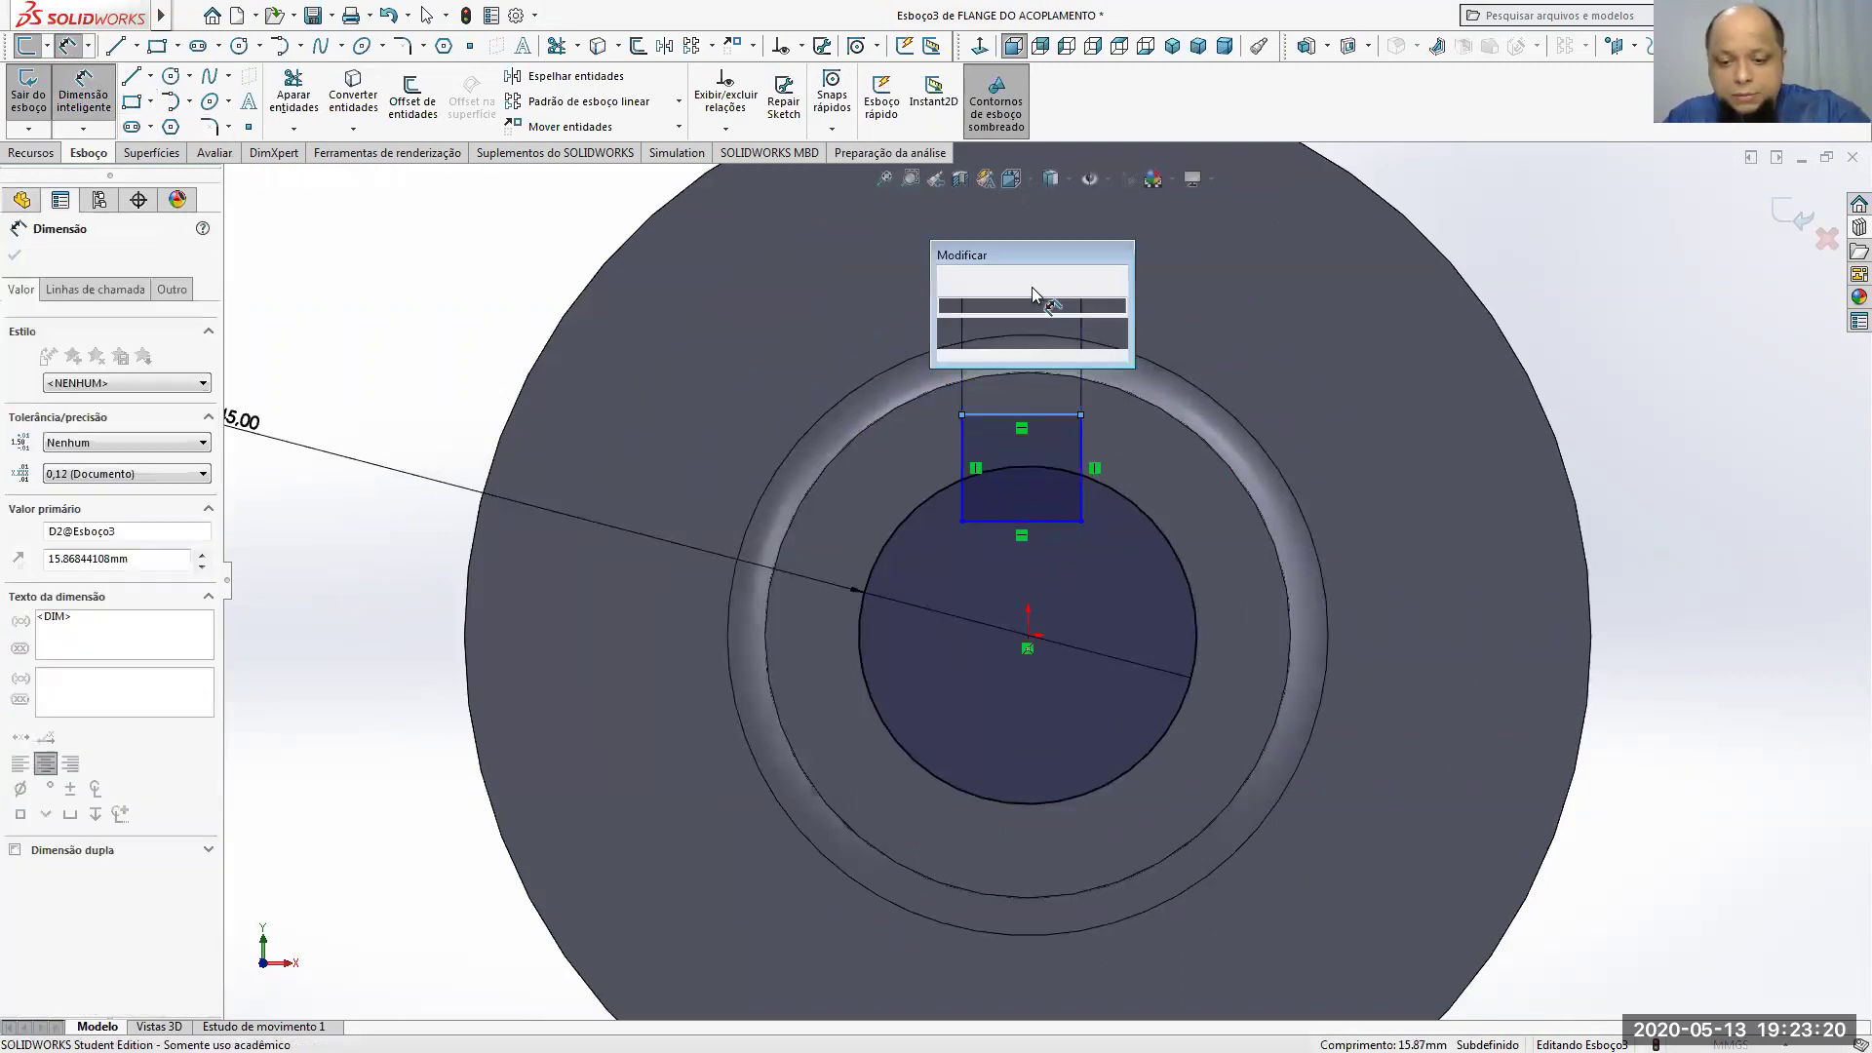
type("9")
key("Return")
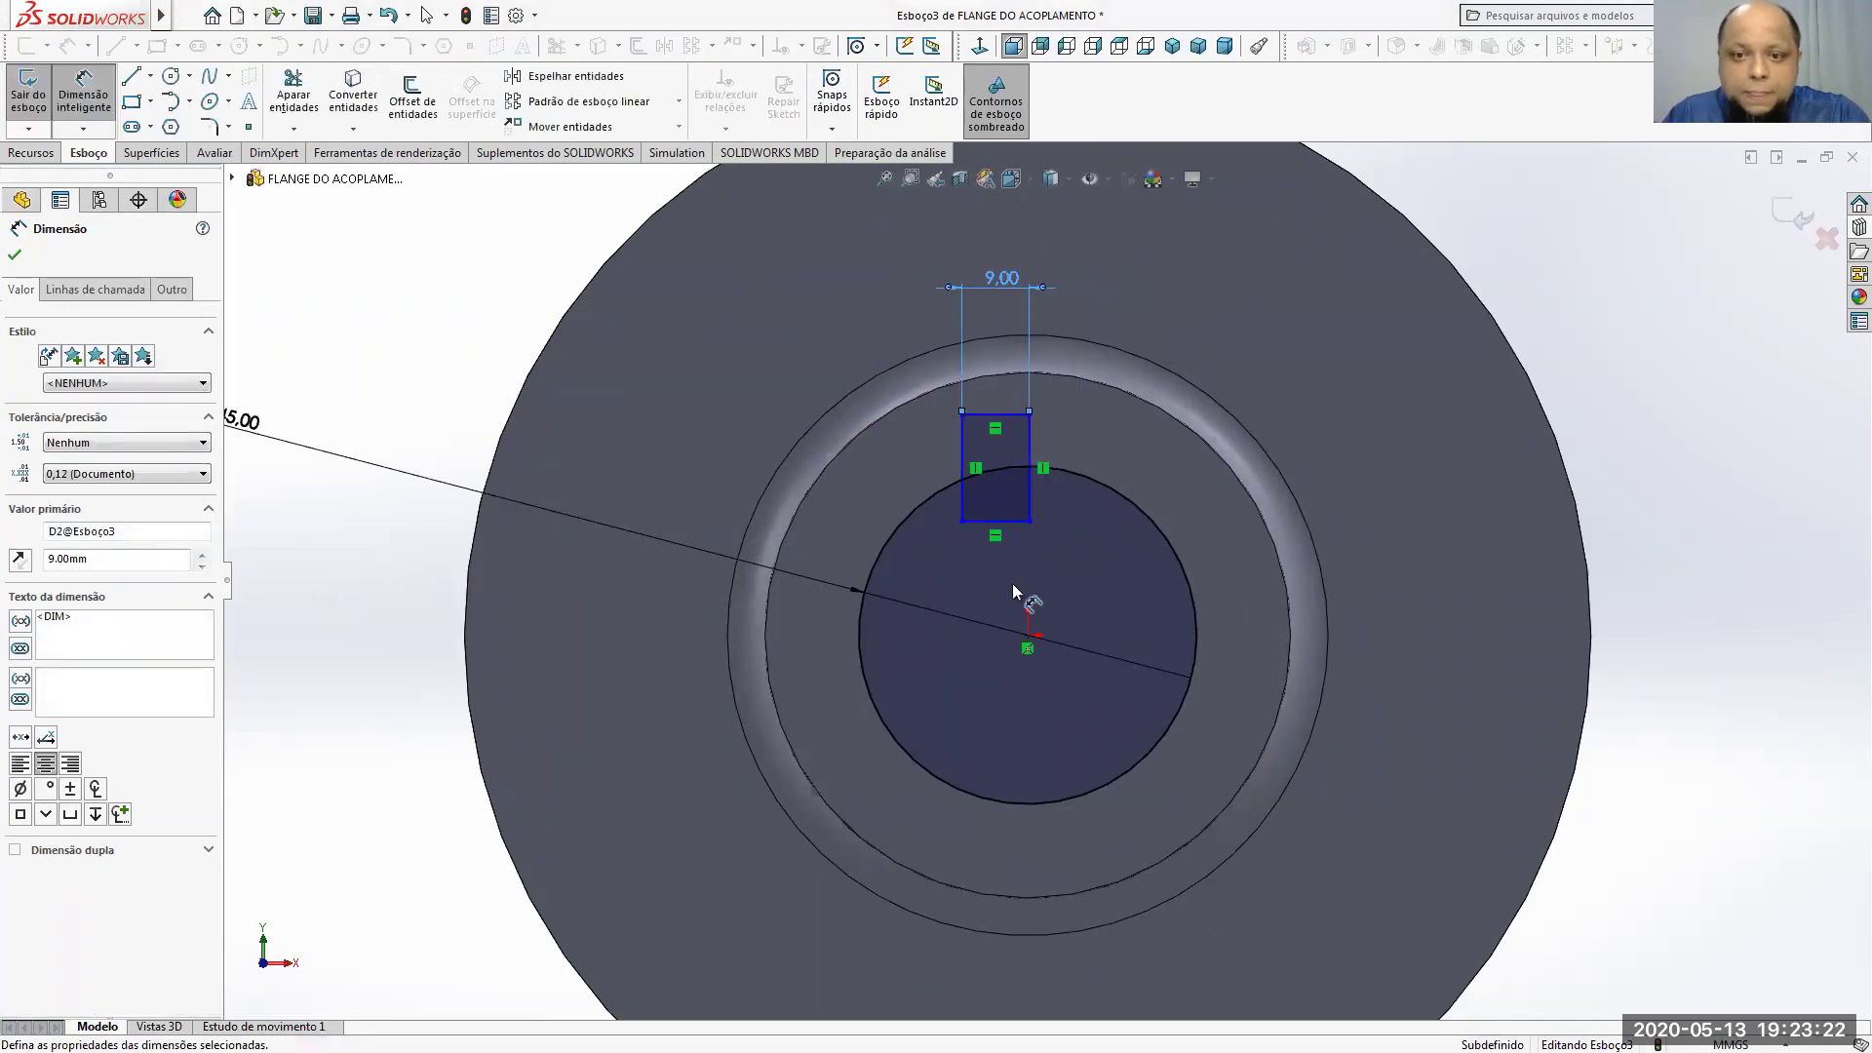
Step: Centre the keyway rectangle by dimensioning its left side to the origin as 9/2, giving 4.5 mm
left_click(963, 460)
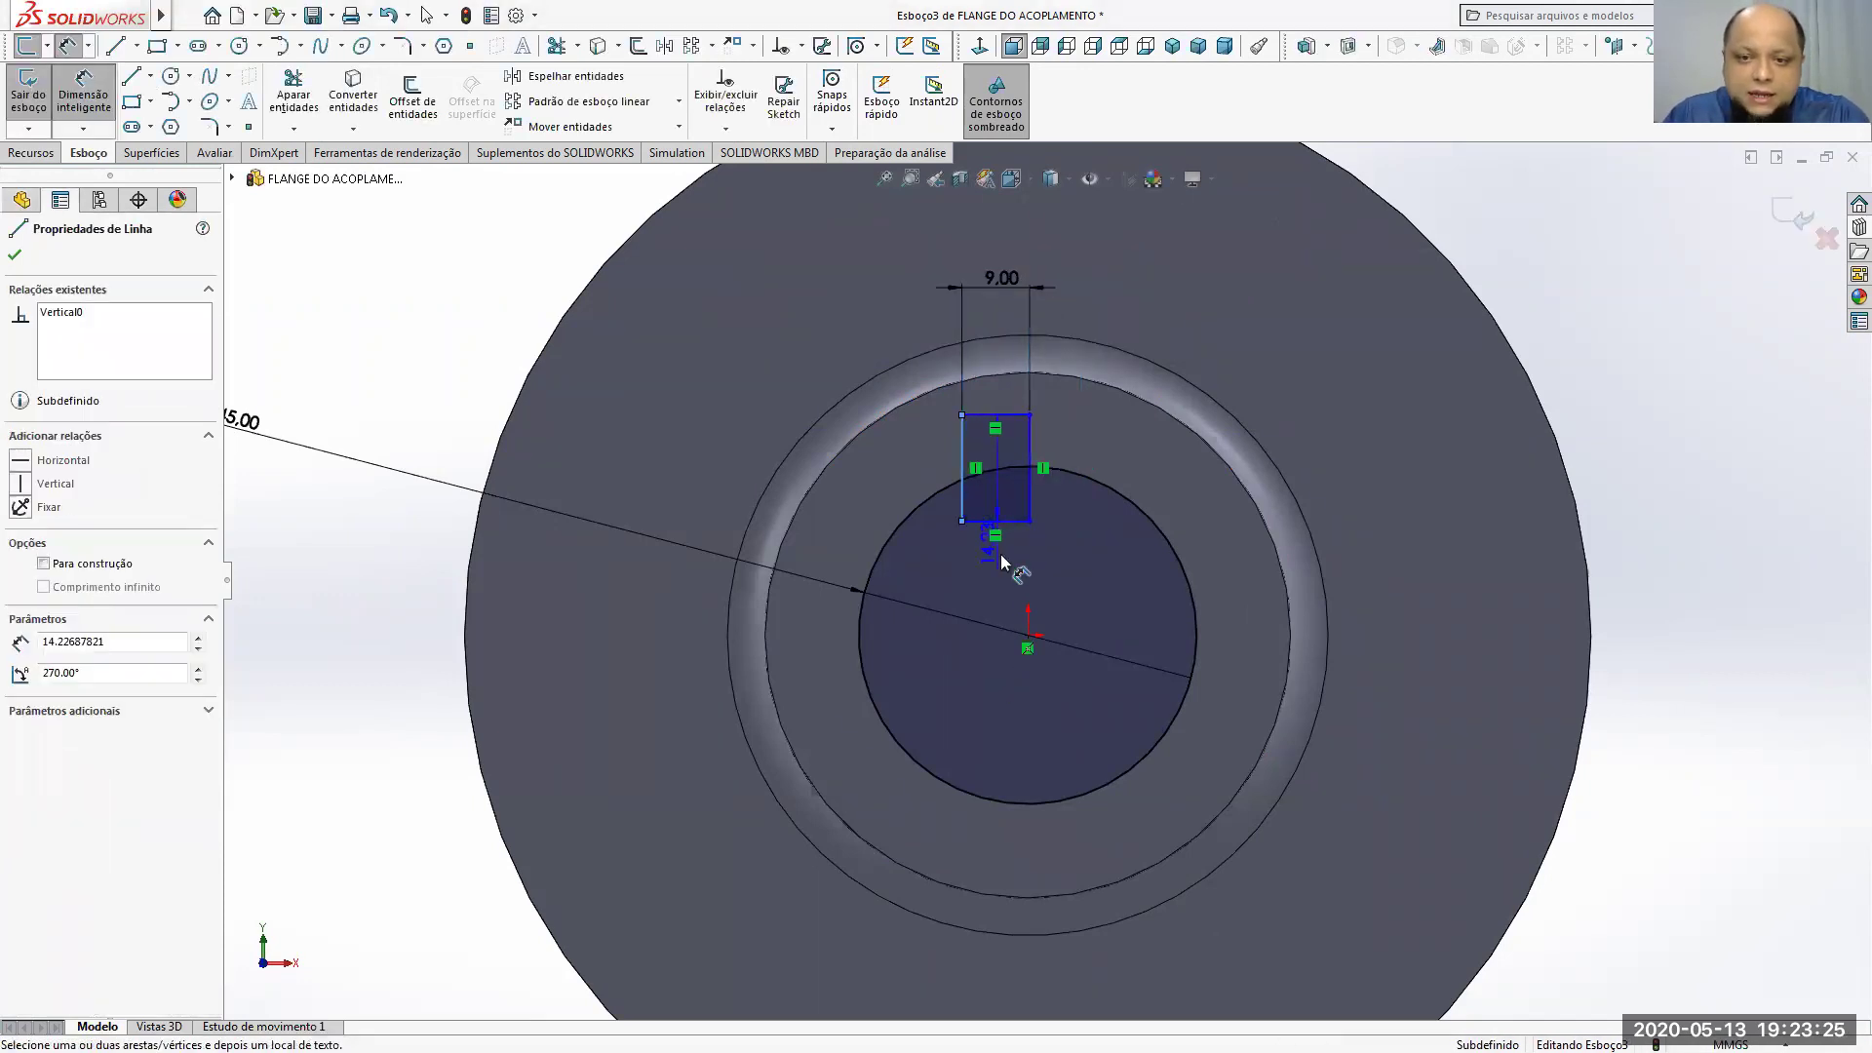
left_click(1027, 635)
left_click(973, 245)
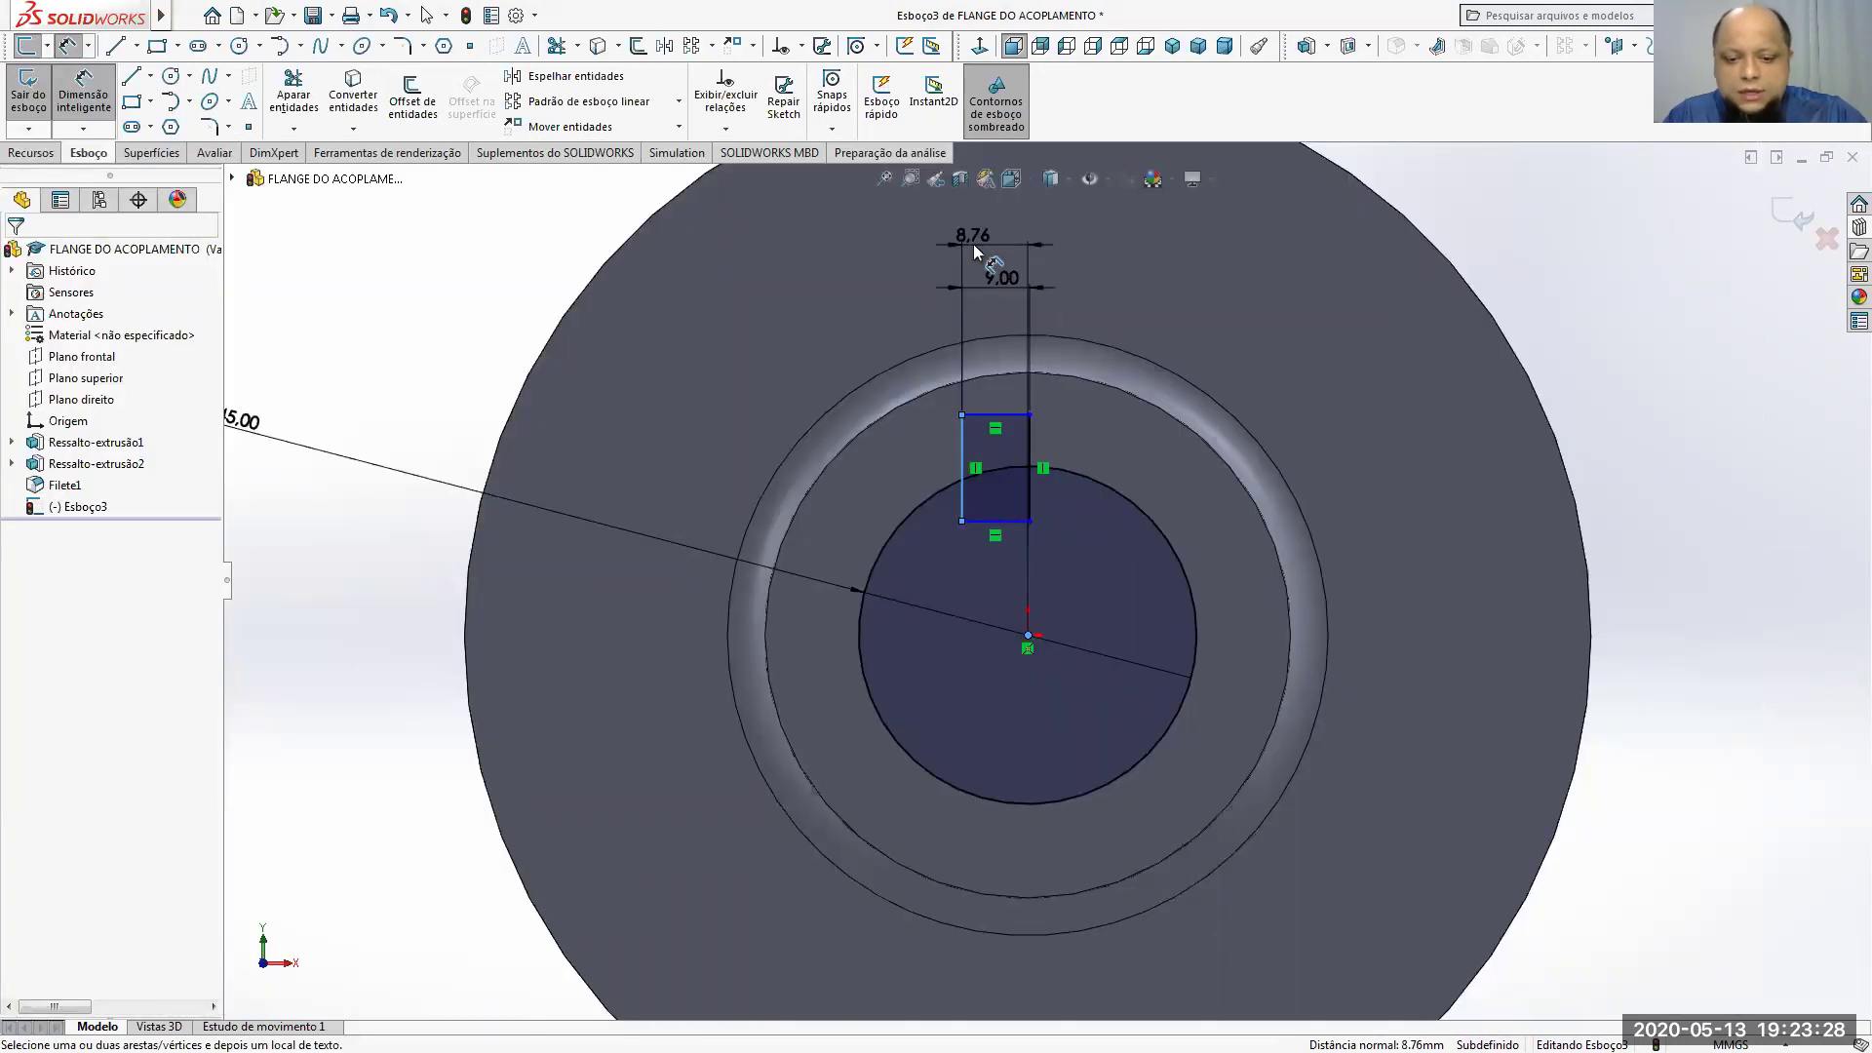
type("9/2")
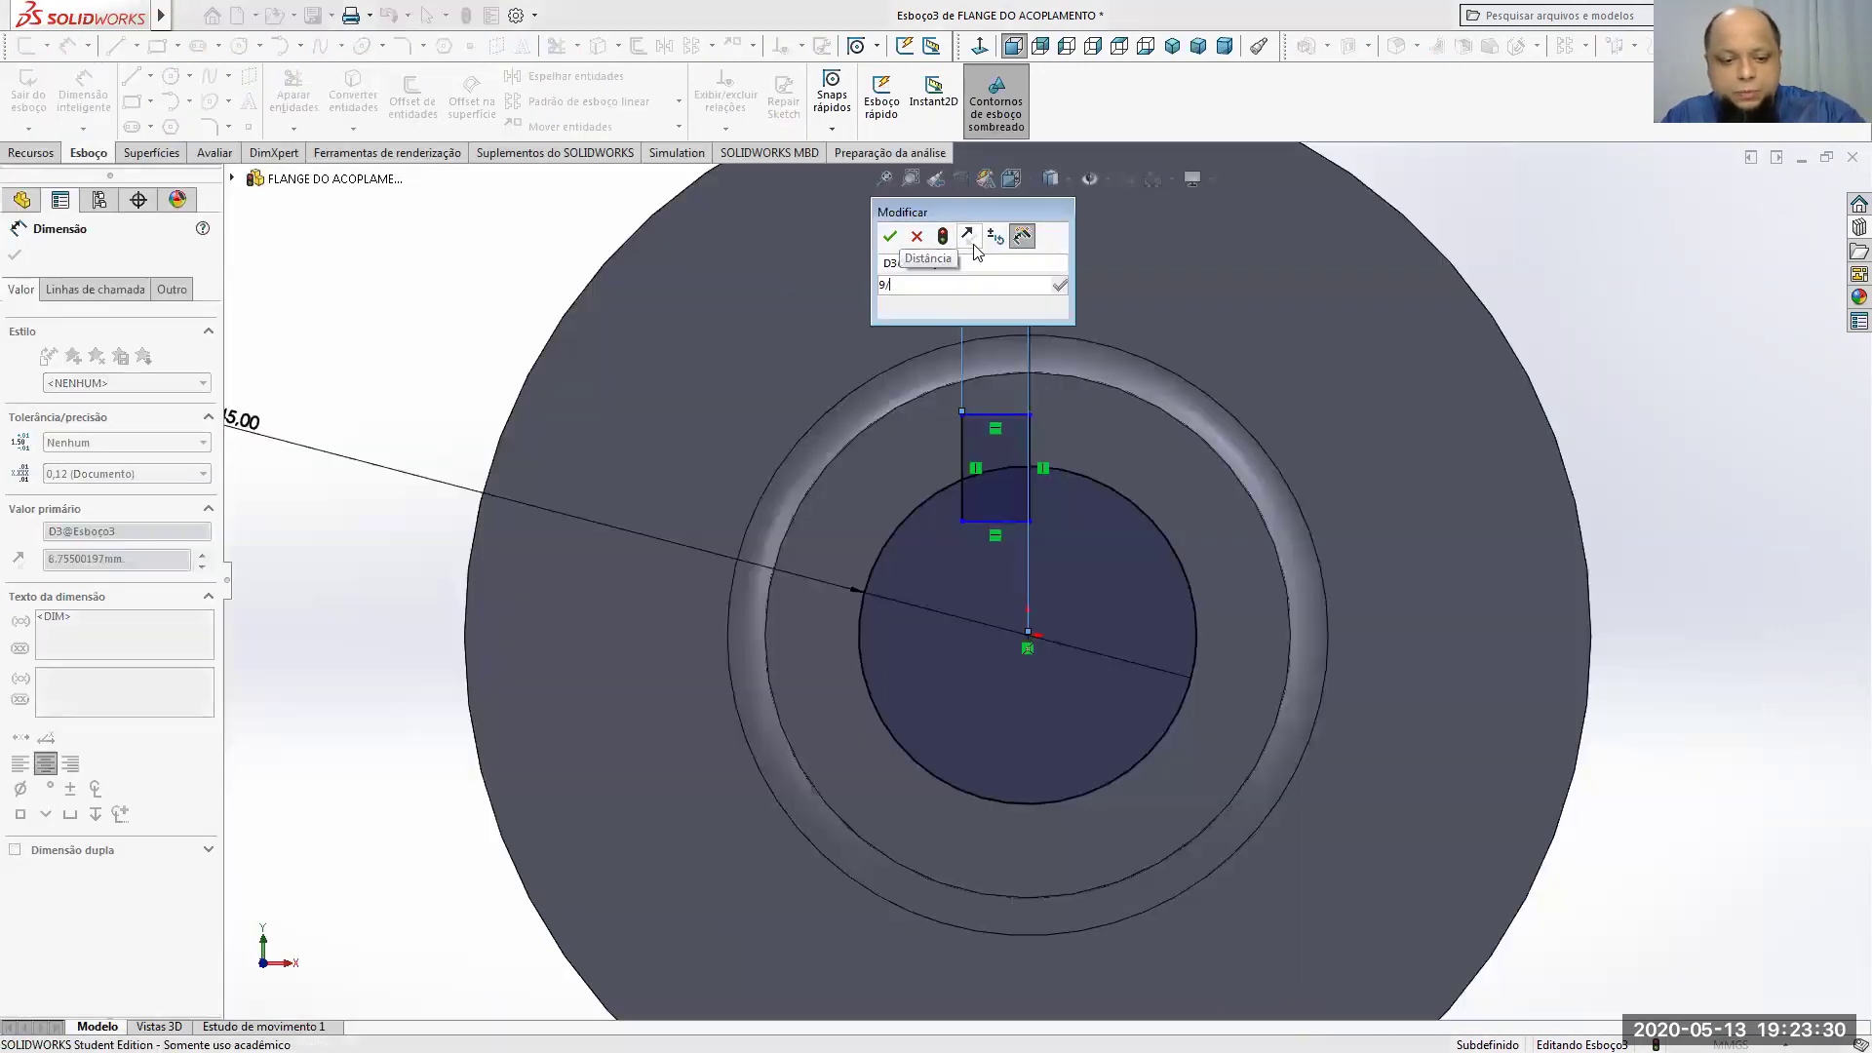
key("Return")
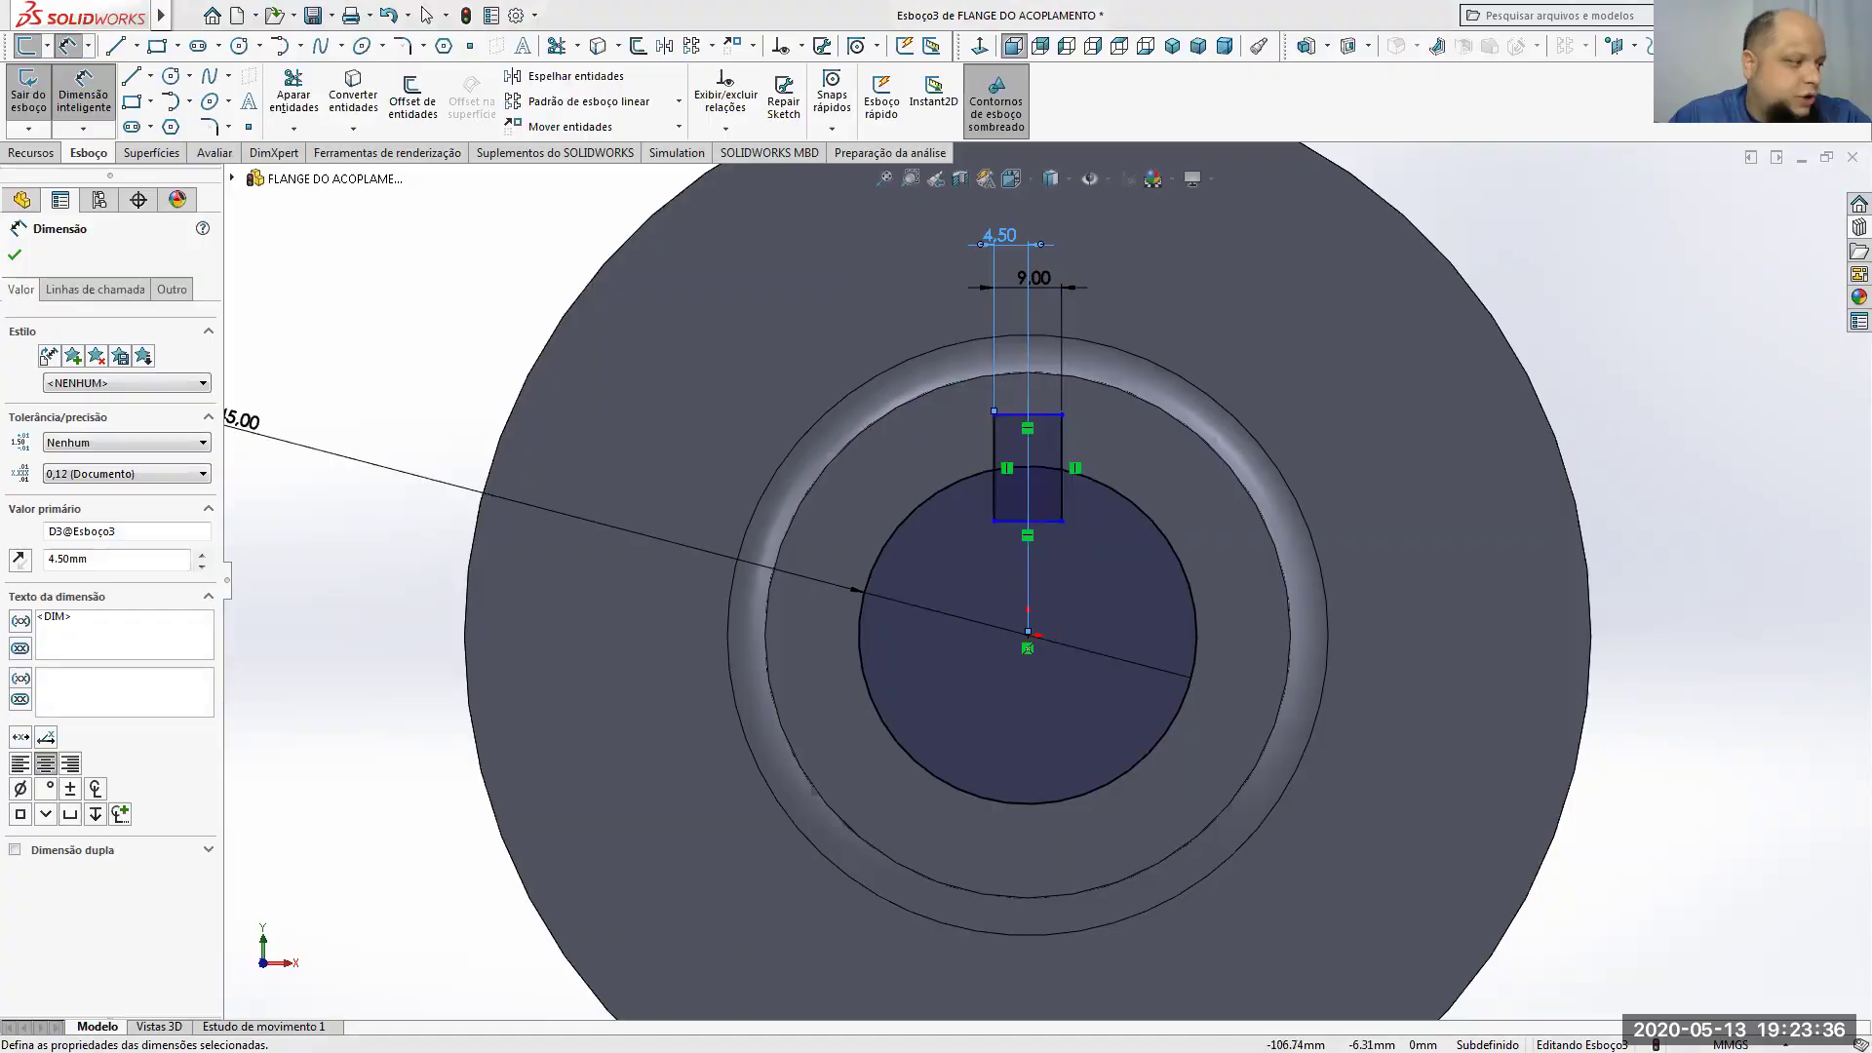
Step: Check the keyway height in the drawing and dimension the rectangle's top edge to the origin as 48,8-22,5, giving 26.3 mm
key("alt+Tab")
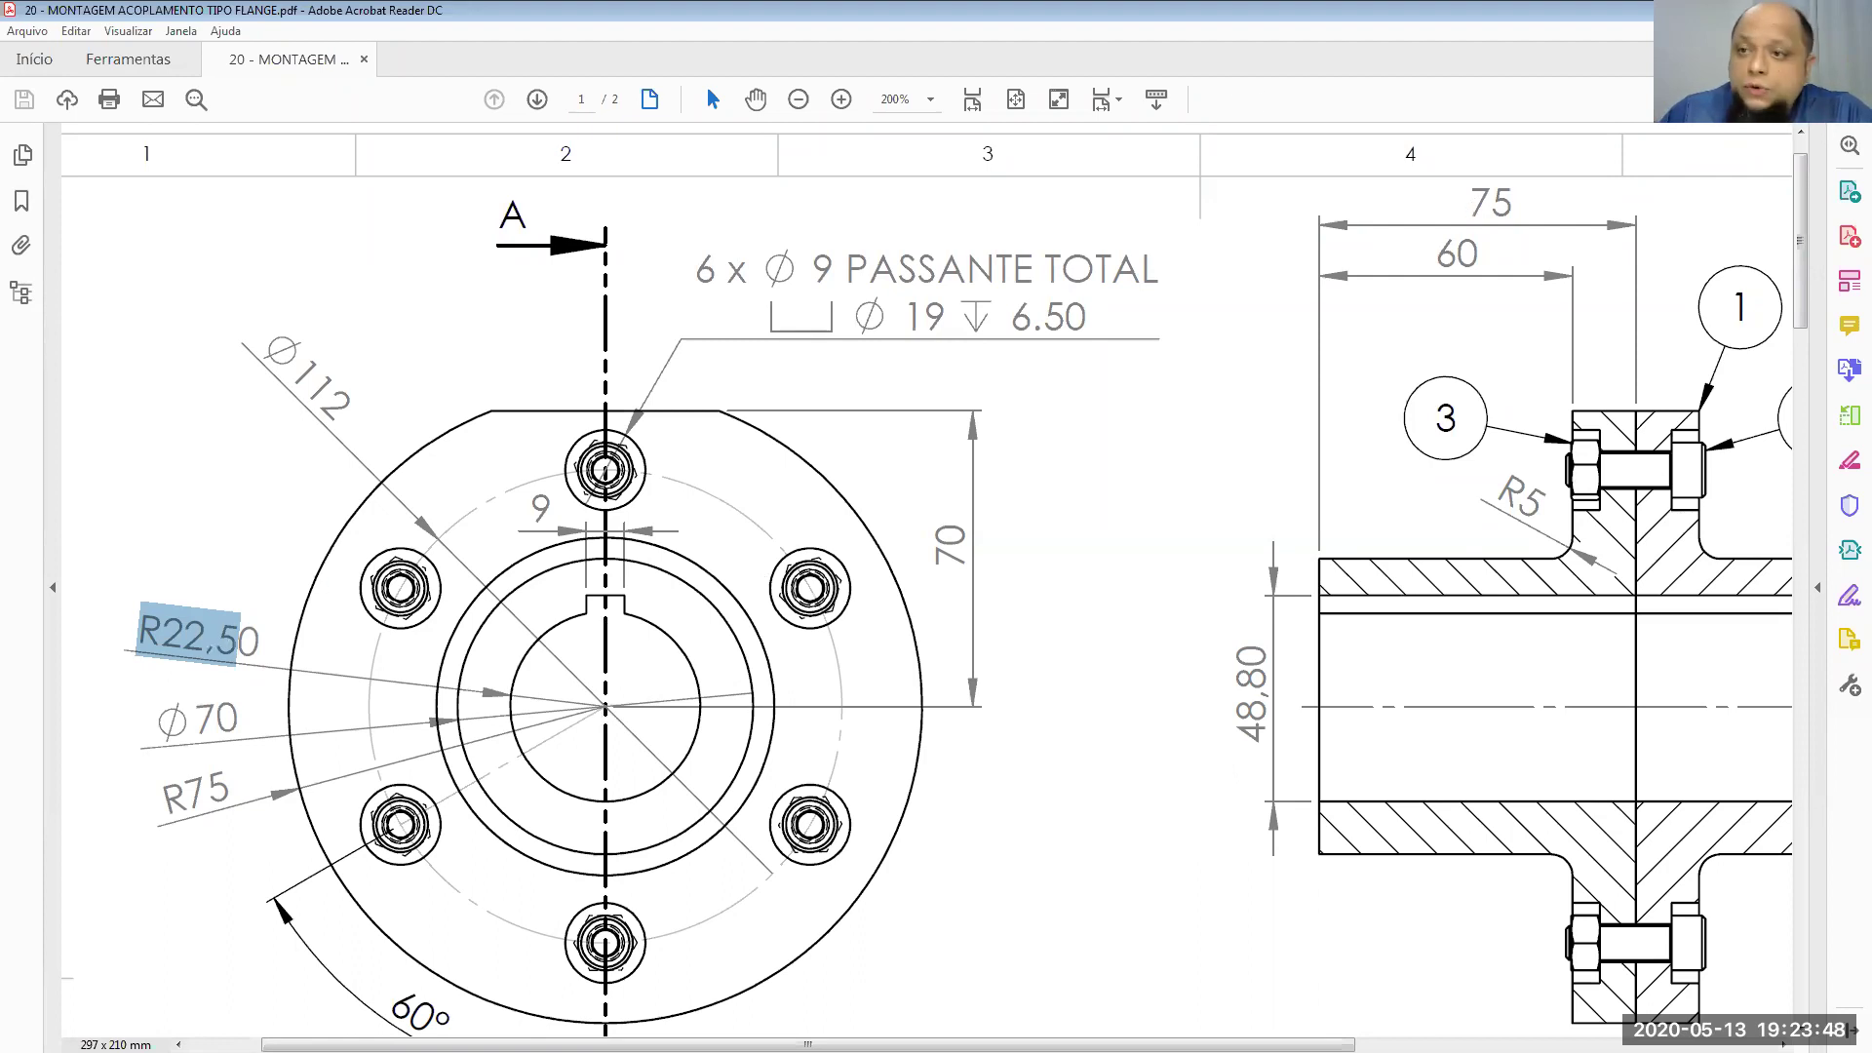
key("alt+Tab")
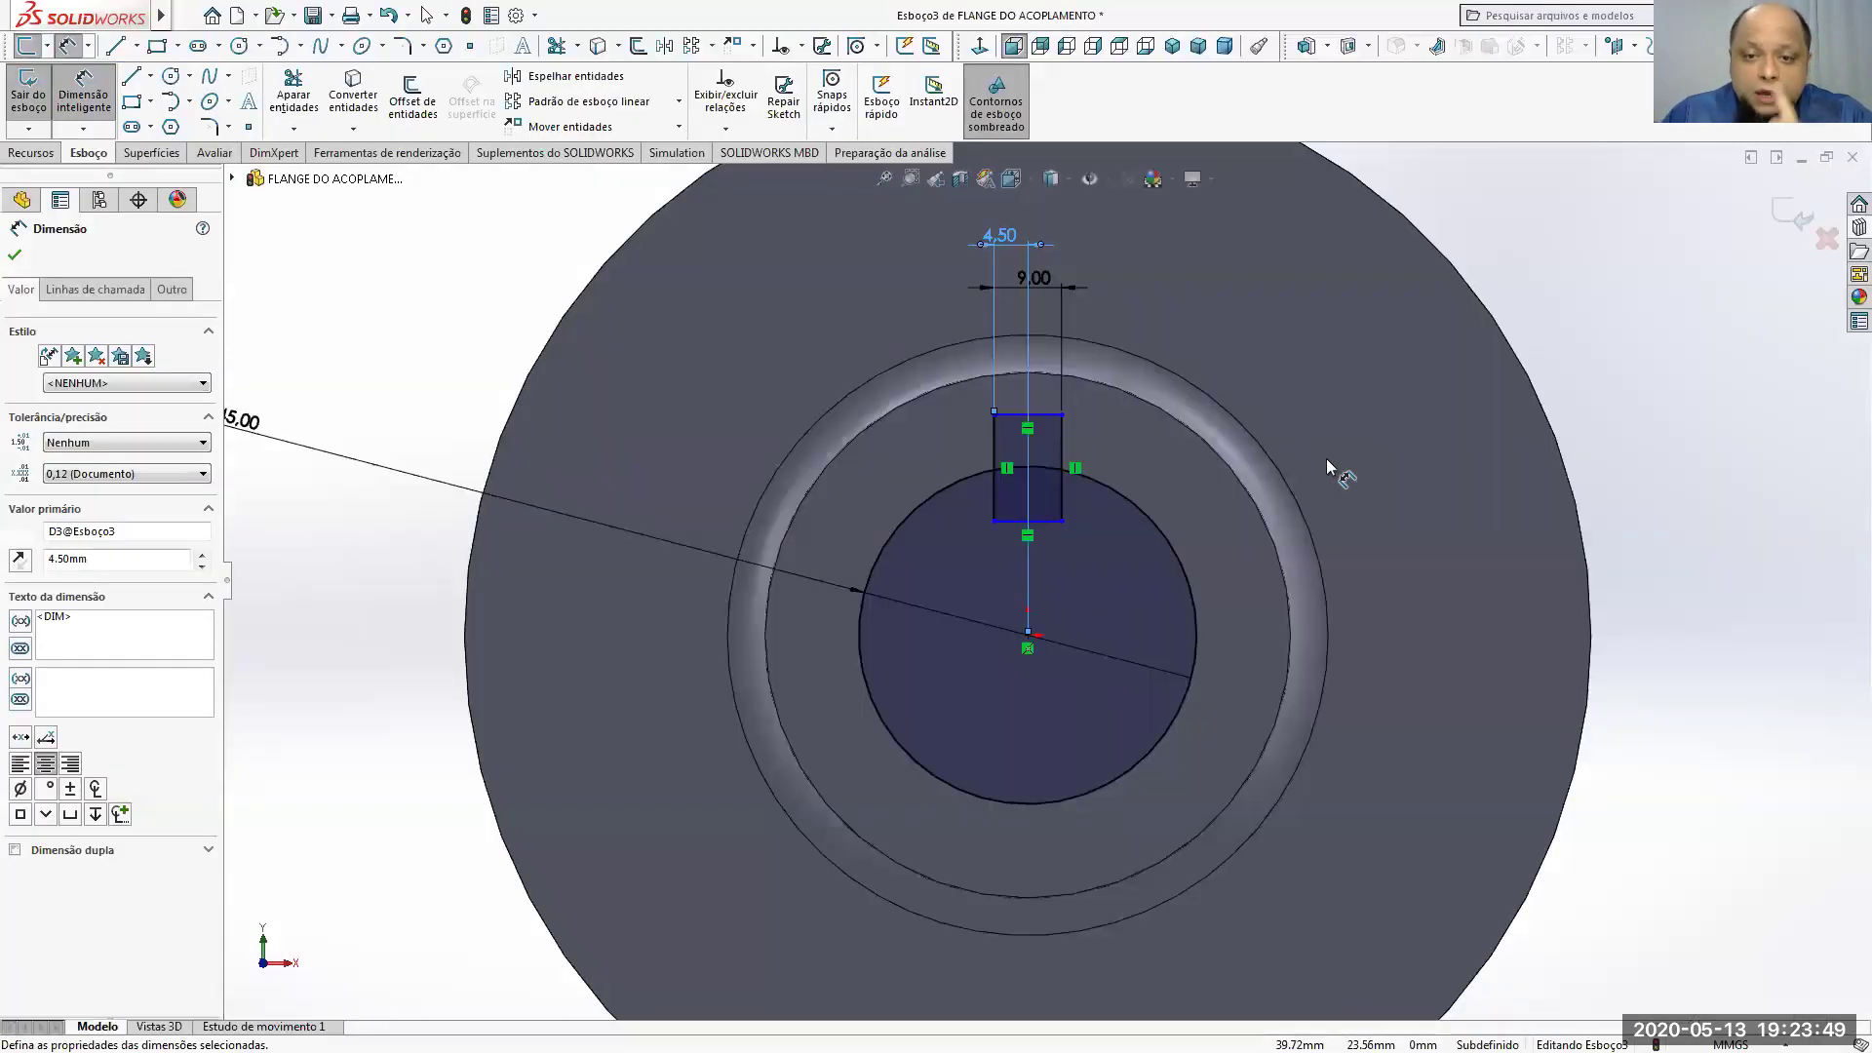
left_click(1045, 416)
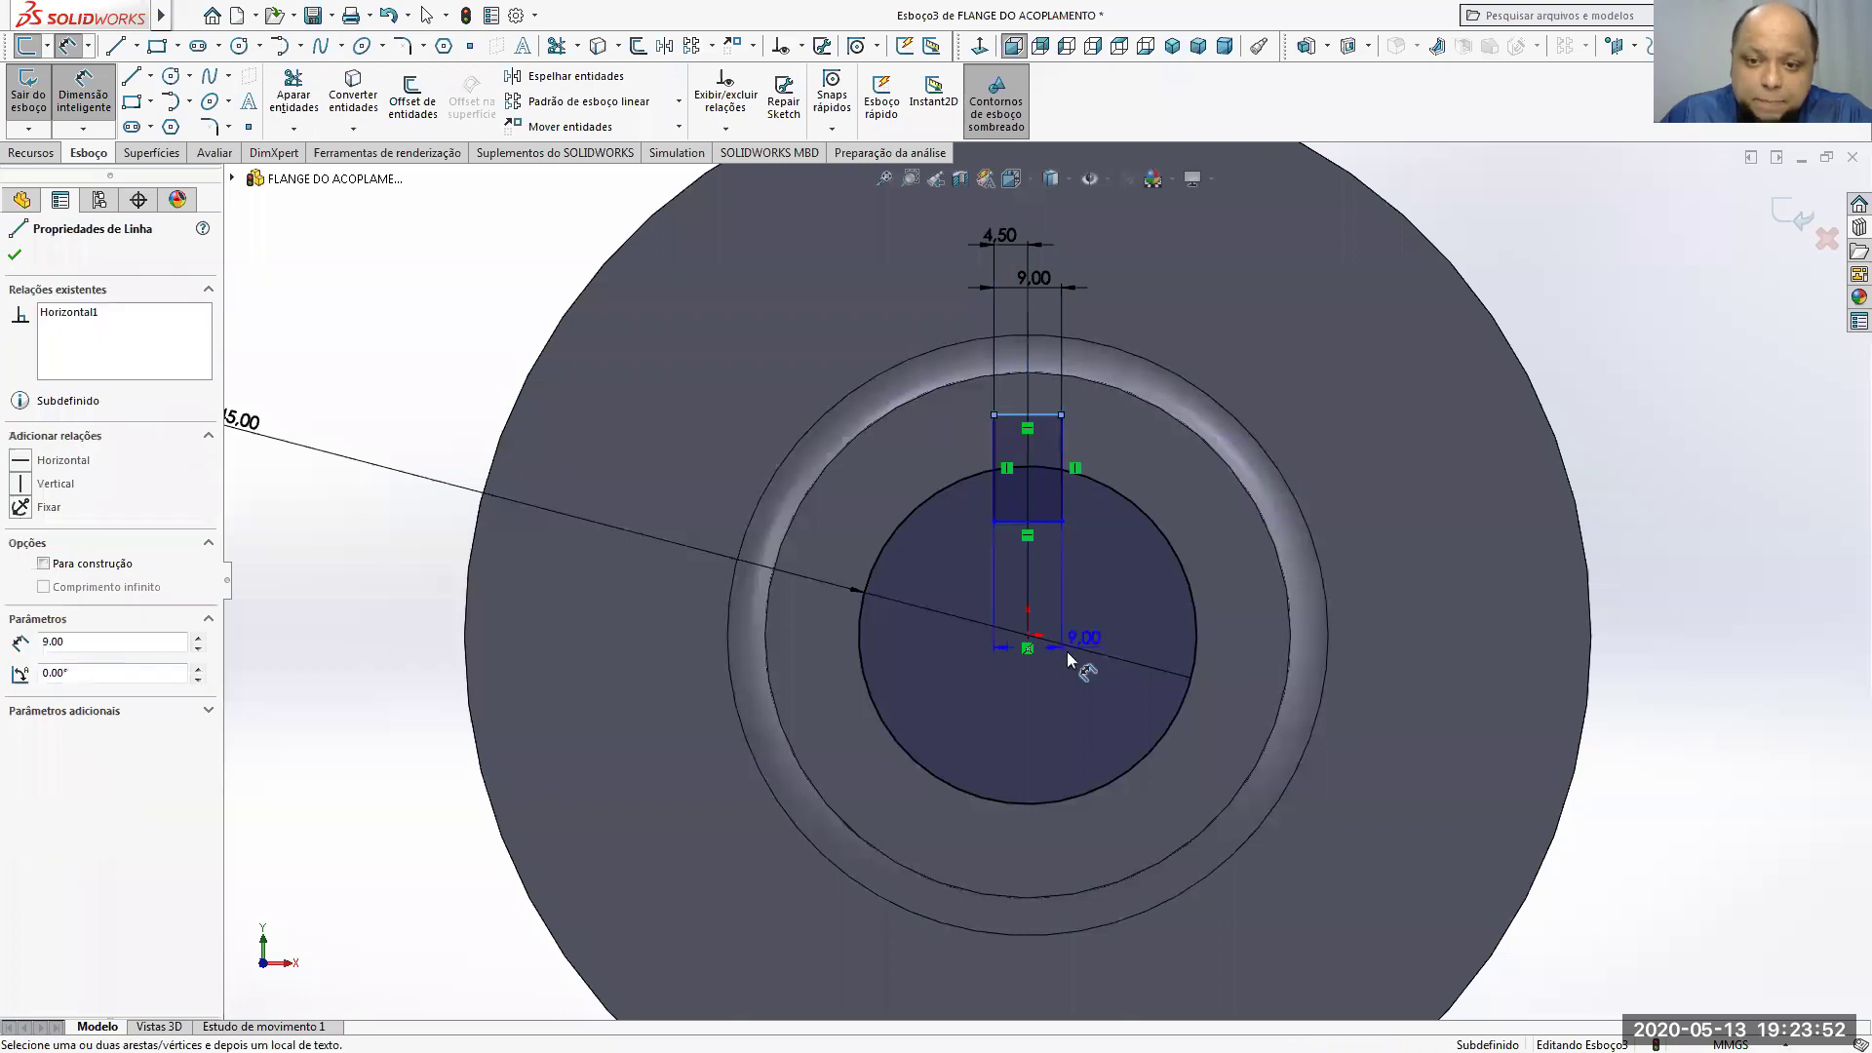
left_click(1028, 635)
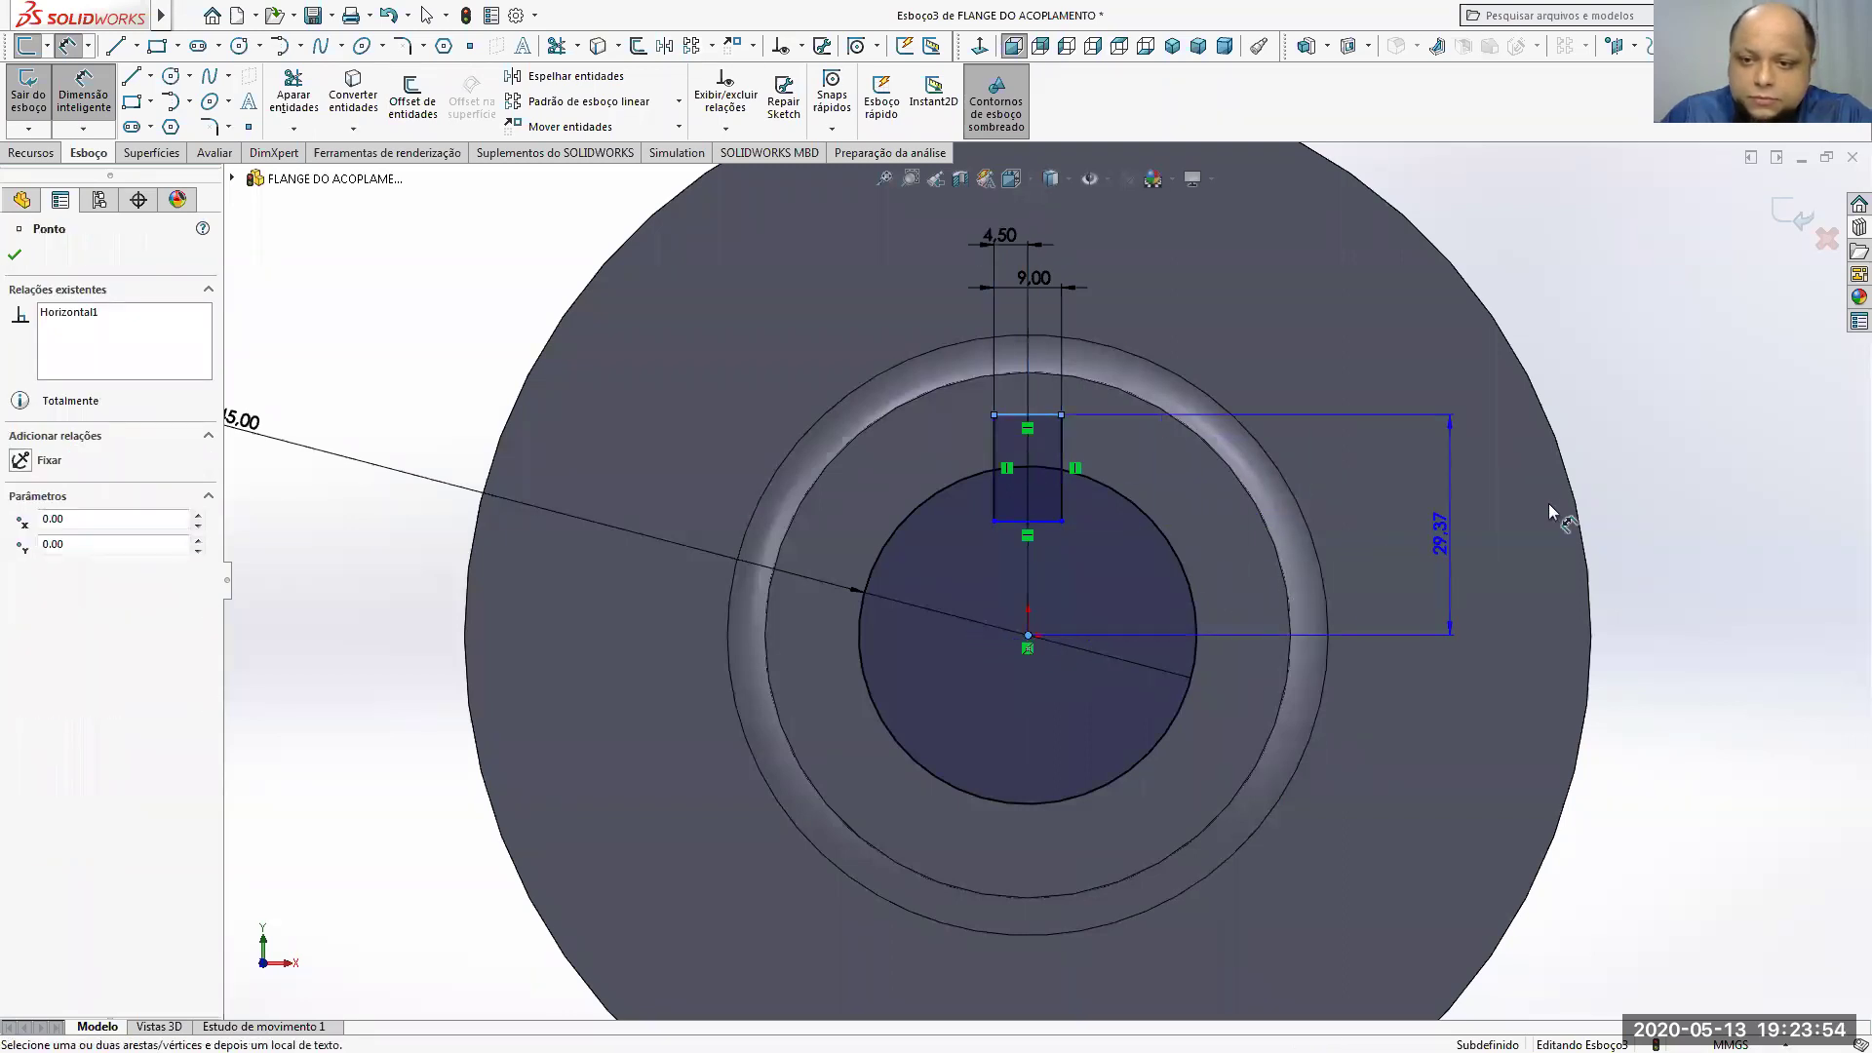
left_click(1661, 522)
type("48,")
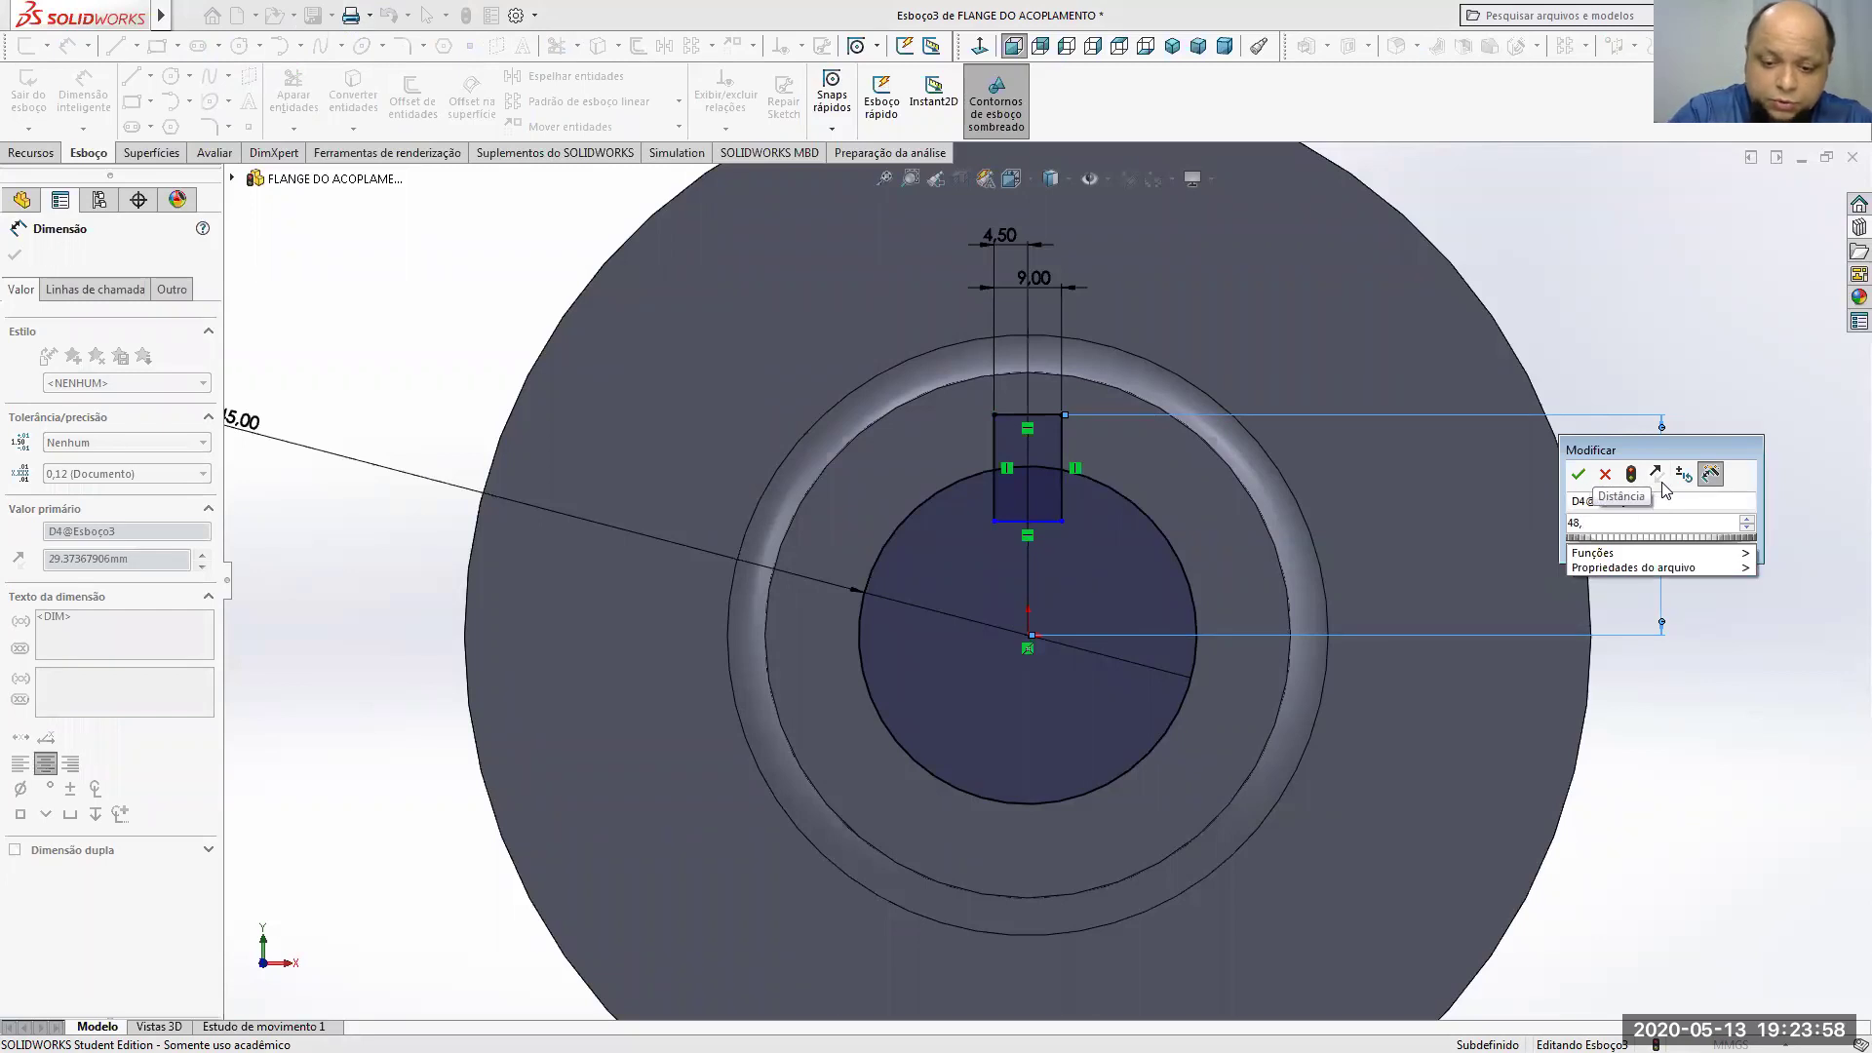
type("8-")
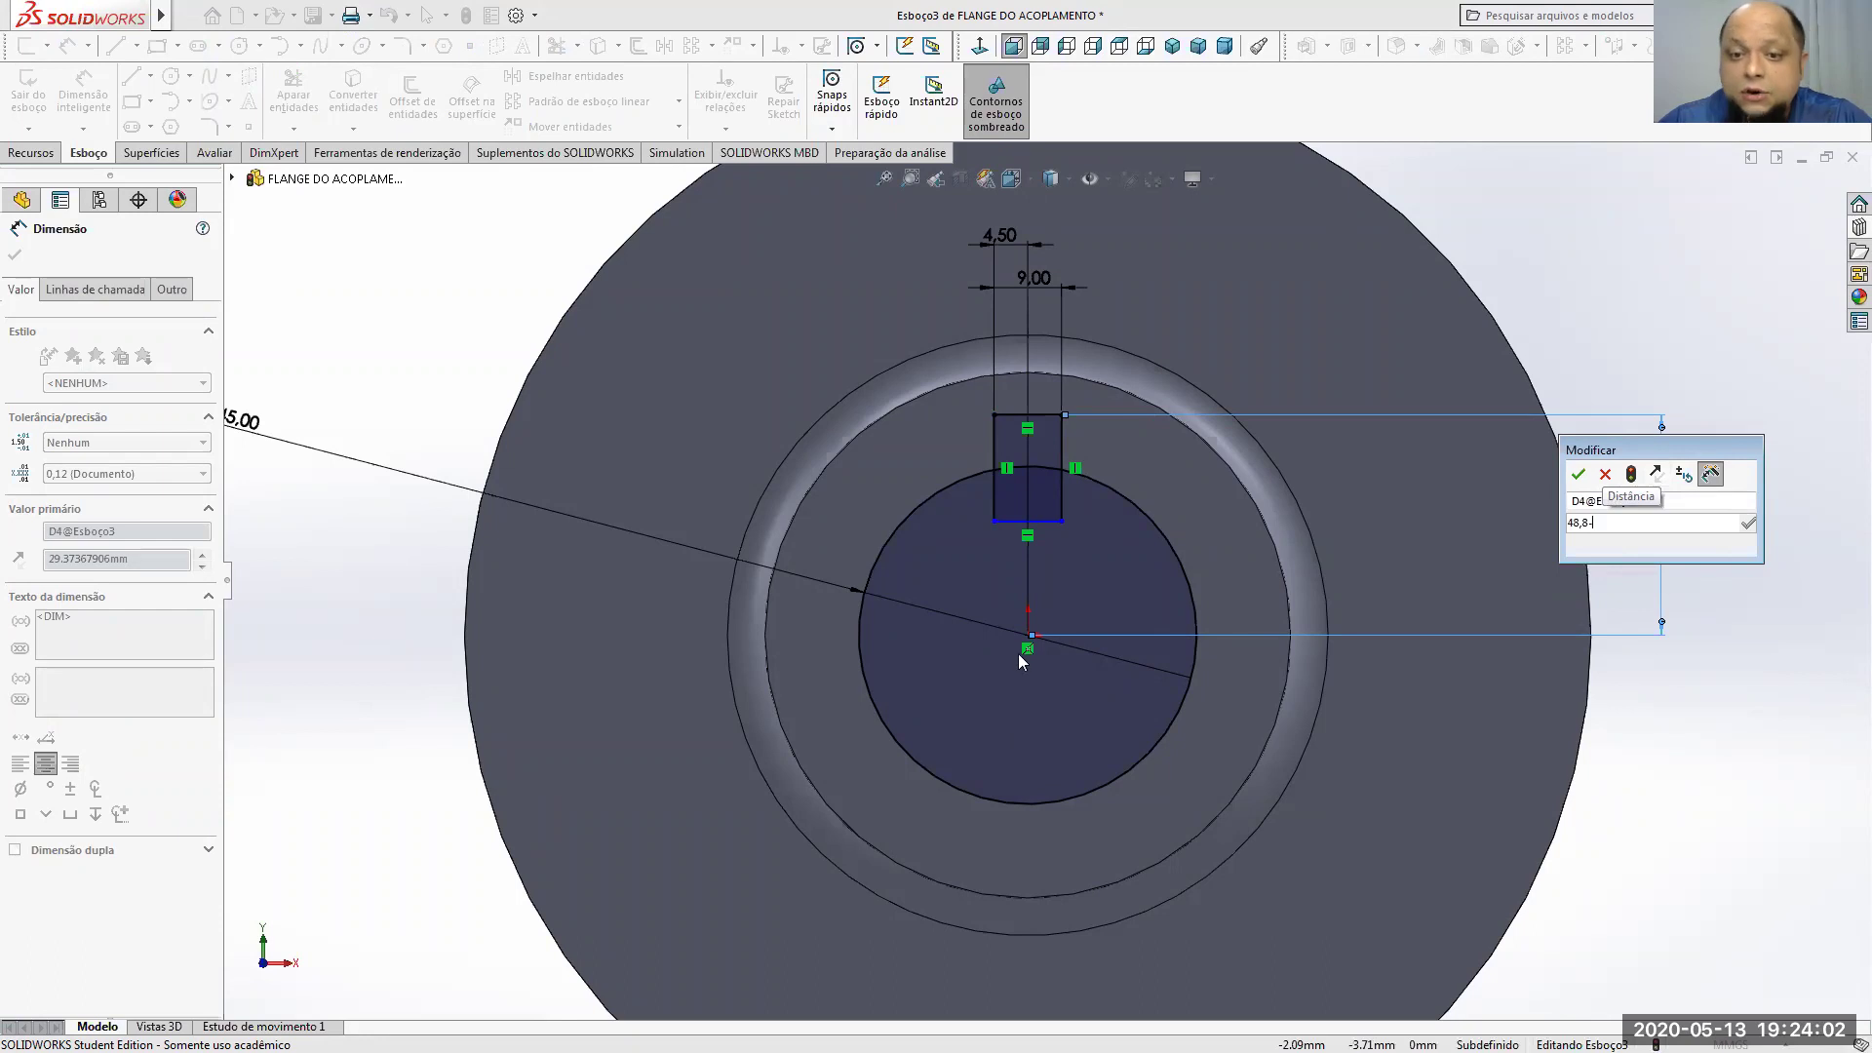
type("22,5")
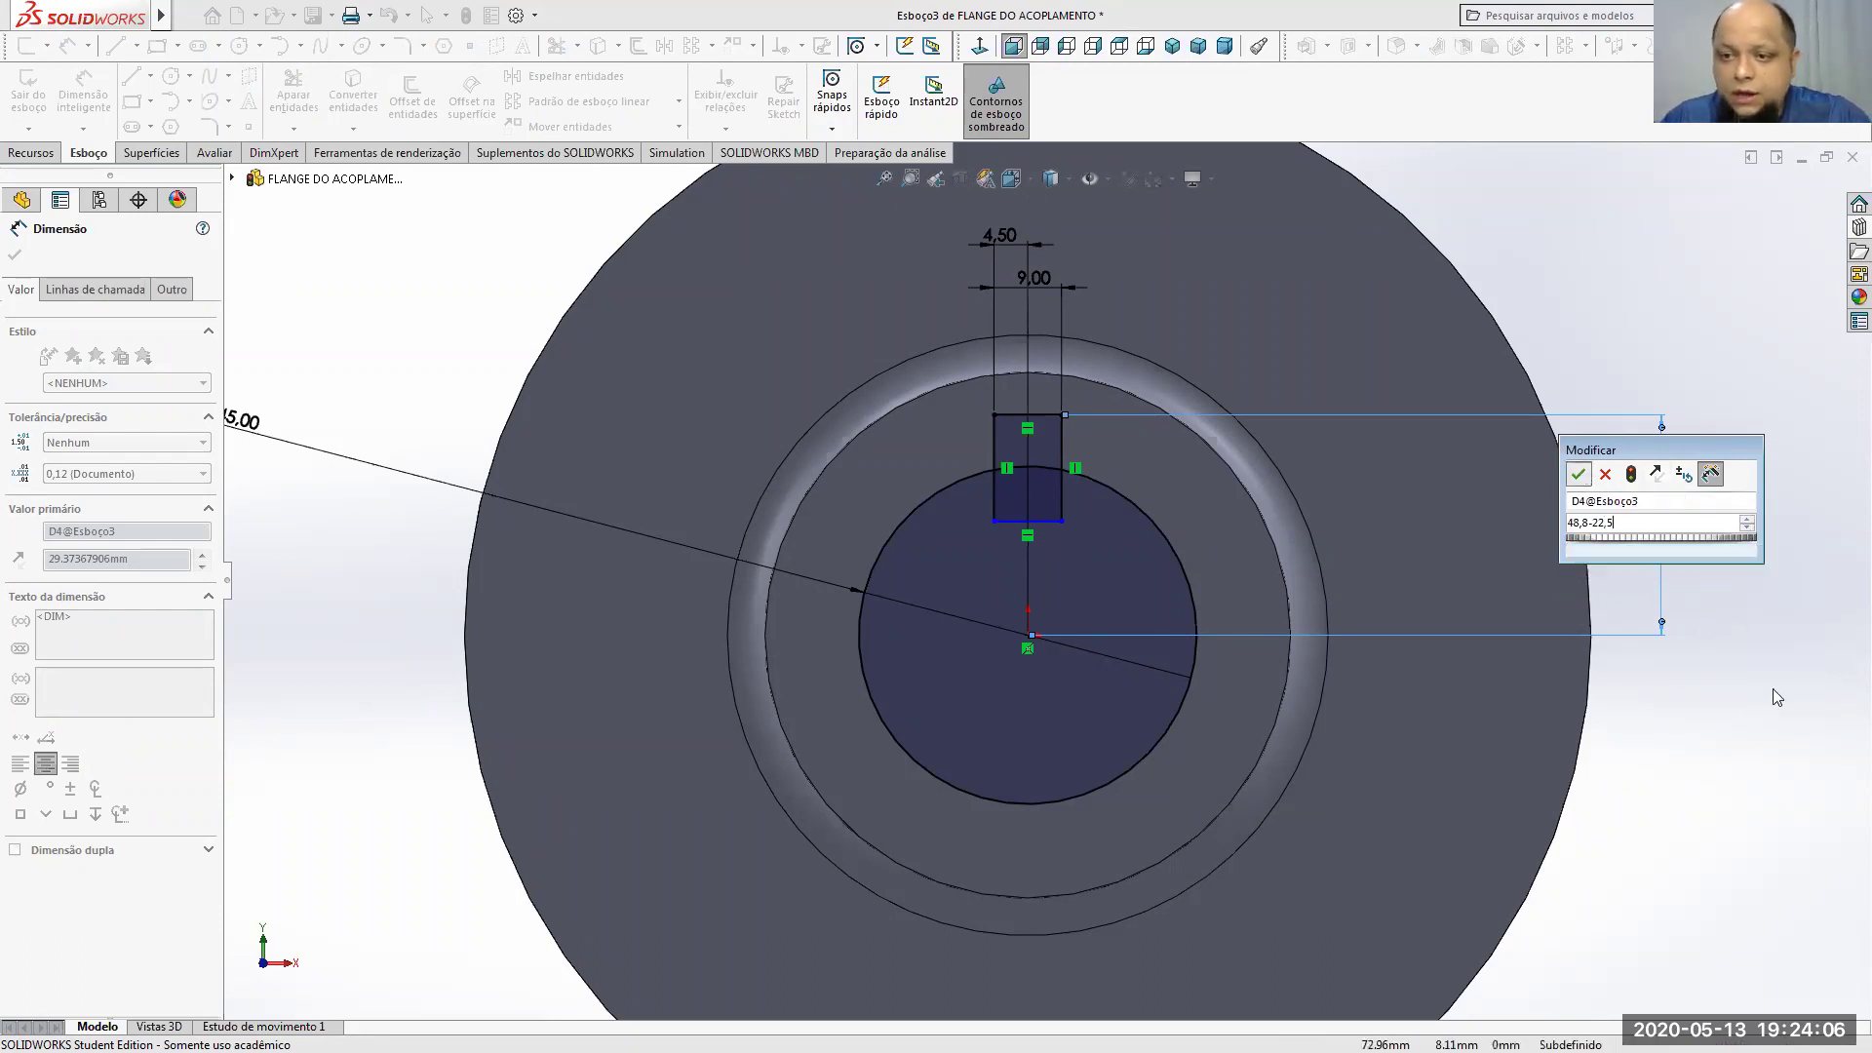
key("Return")
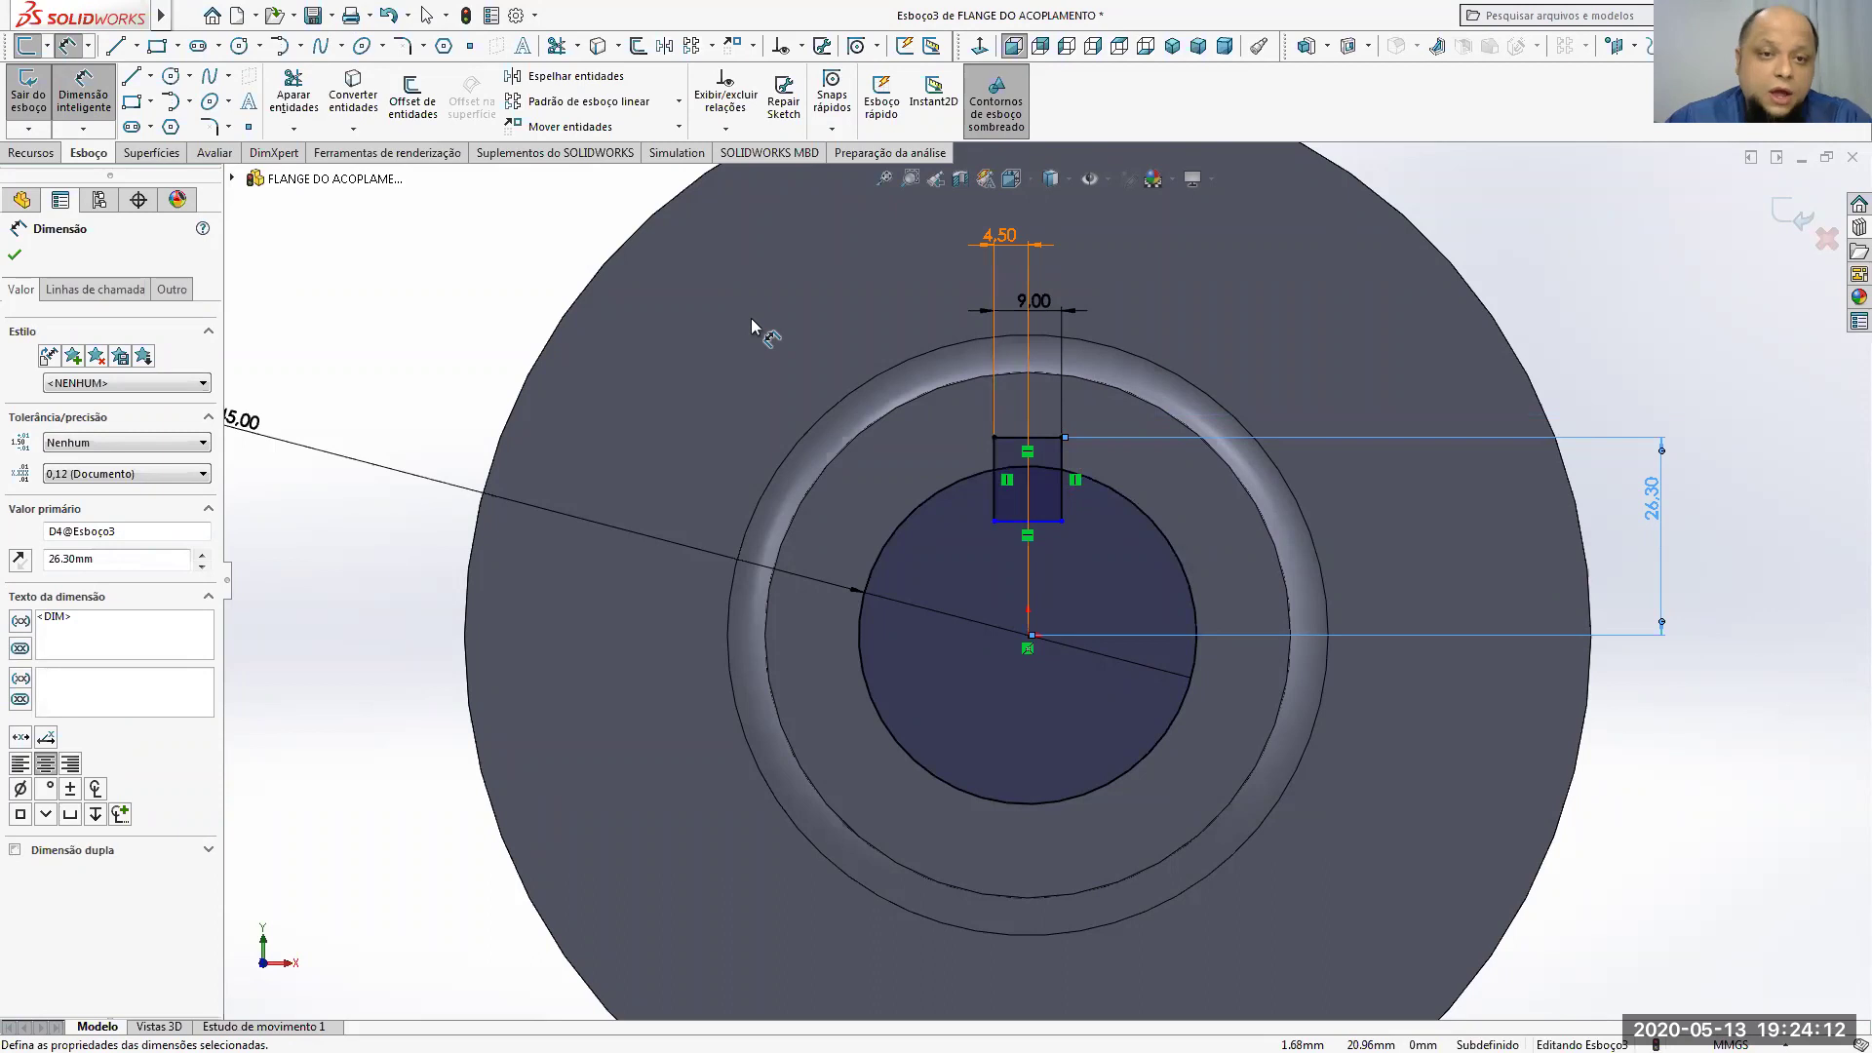
left_click(13, 257)
Step: Trim the rectangle's lower edge, its side segments inside the circle and the arc between them to form one keyed bore profile
left_click(293, 92)
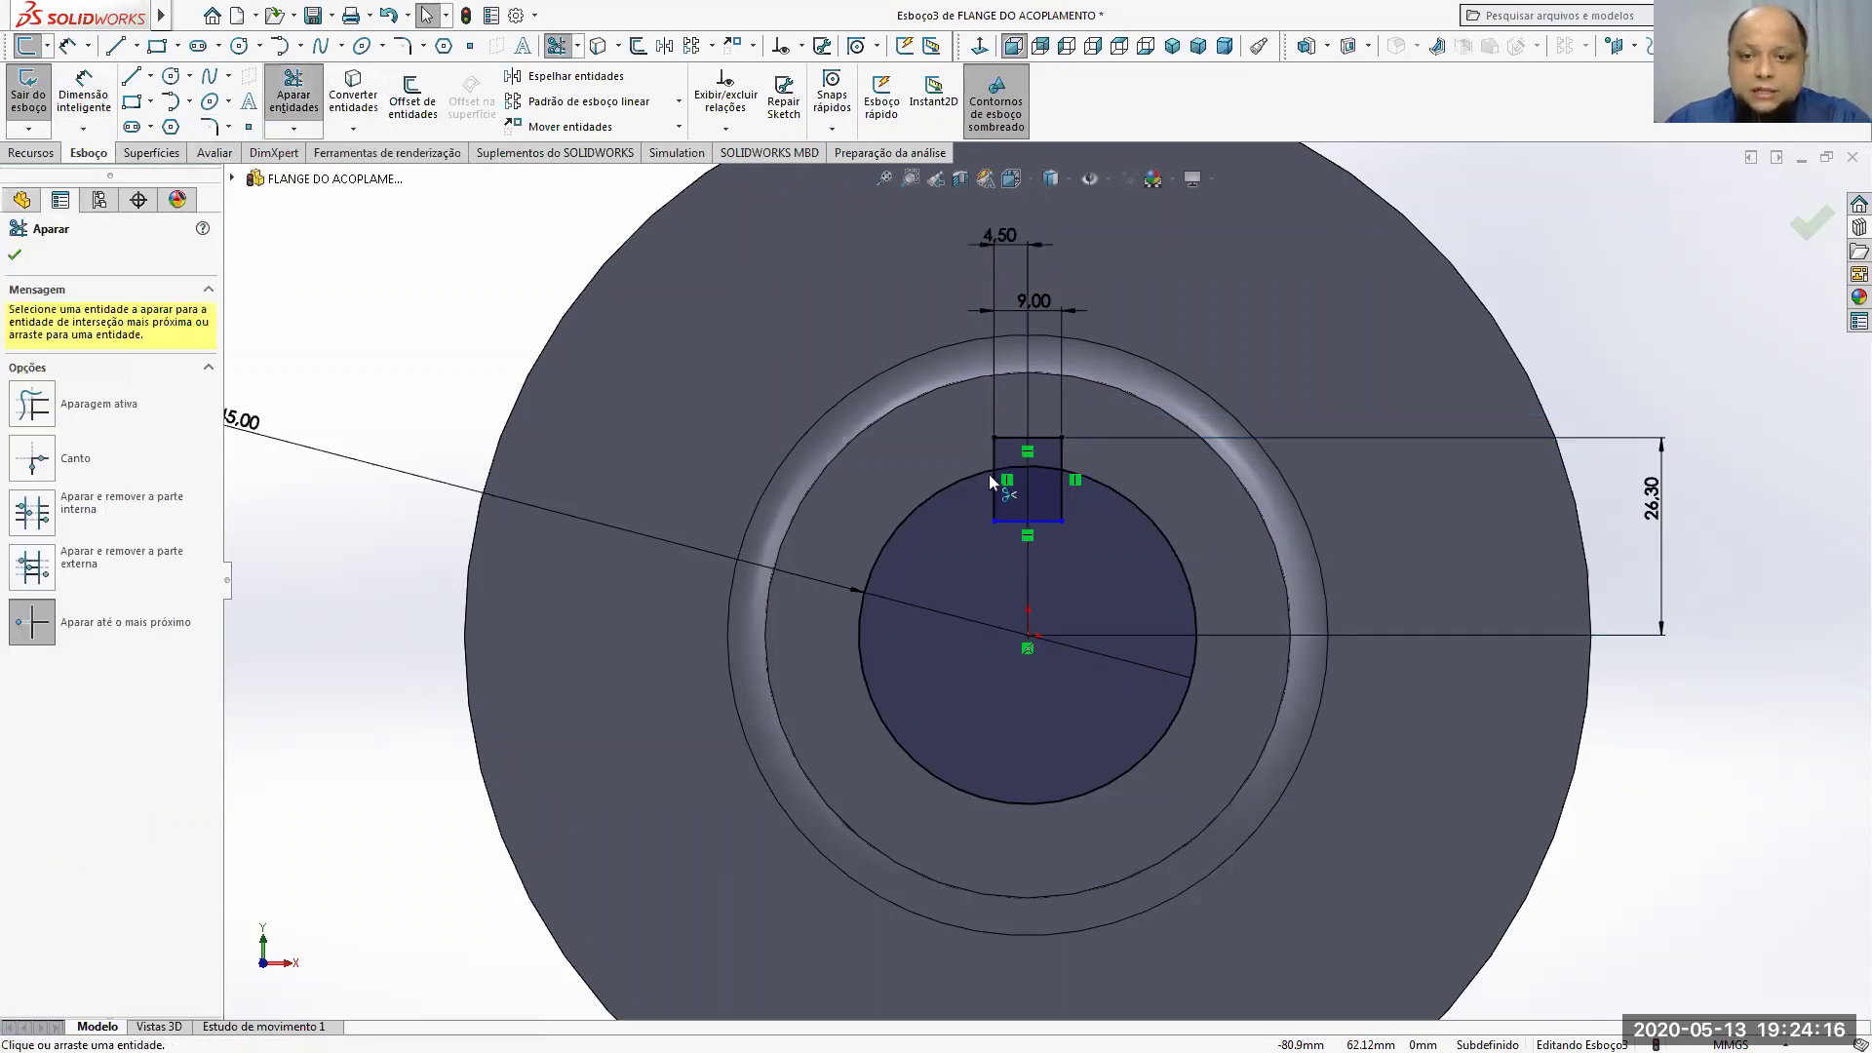
scroll(989, 480, "down", 5)
left_click(1133, 625)
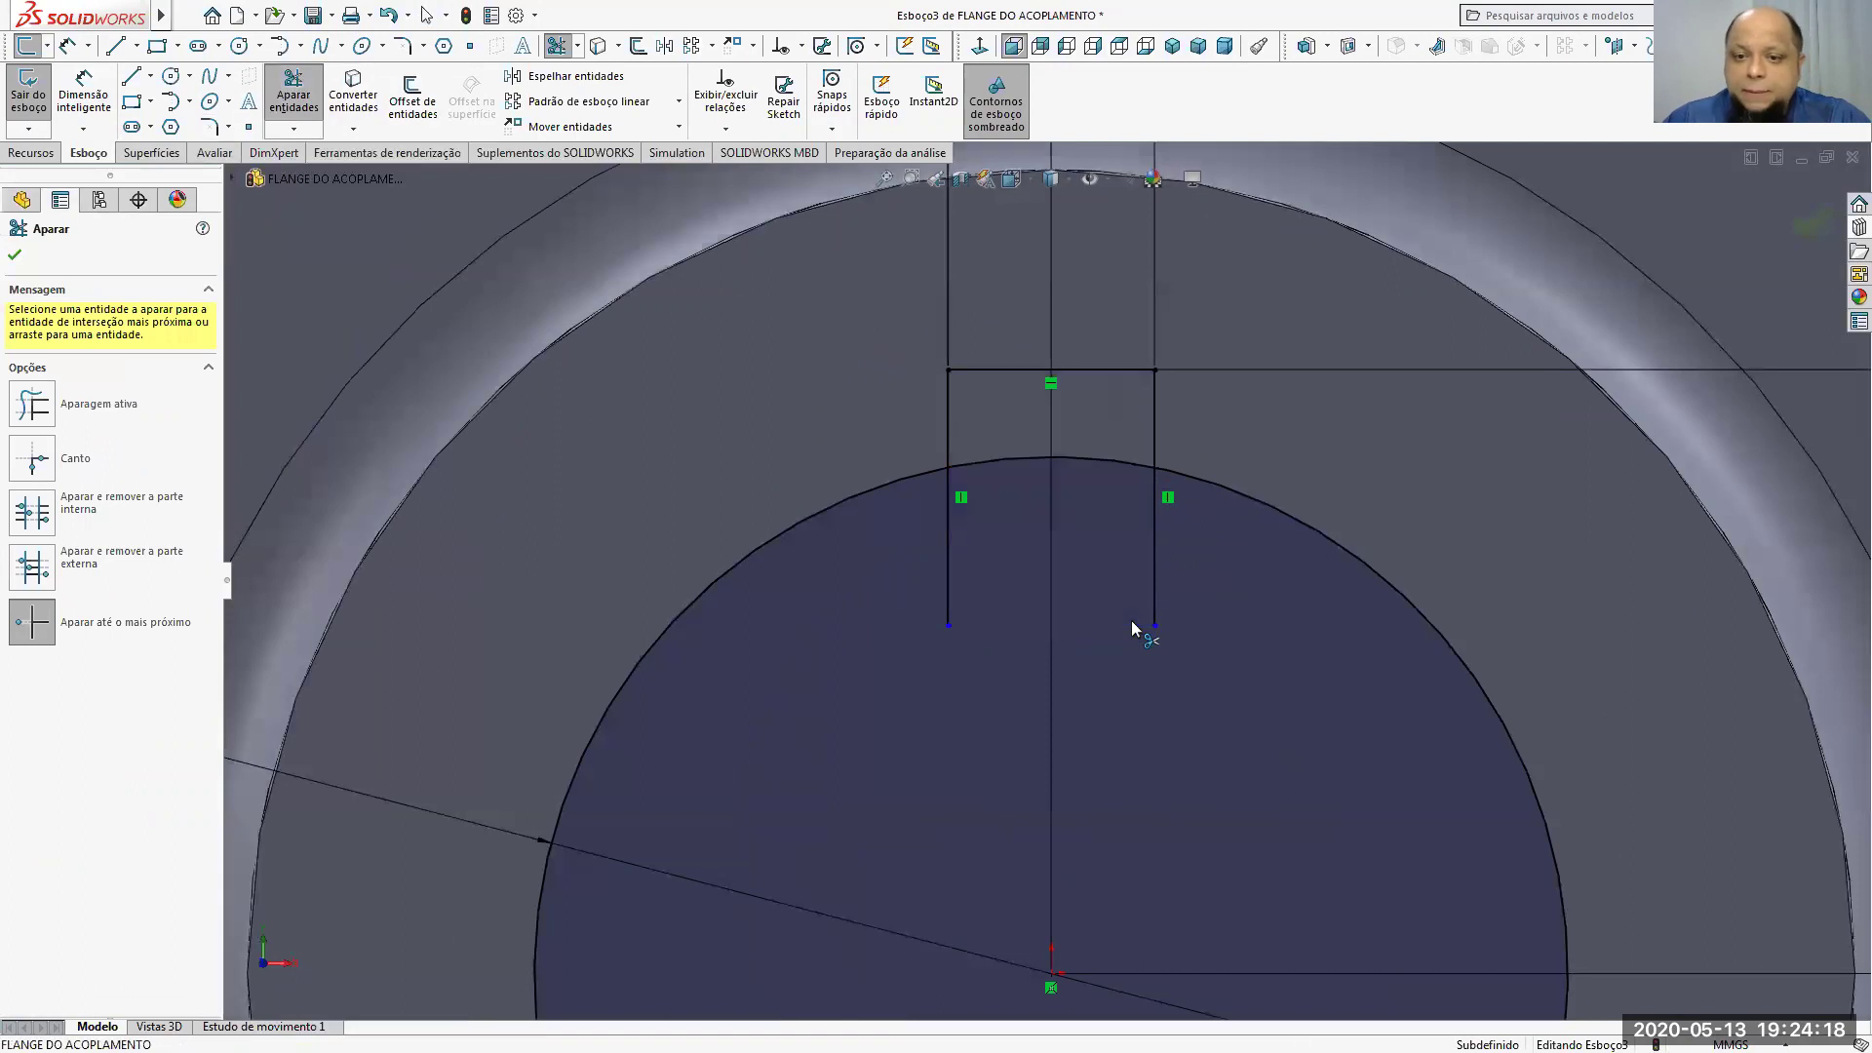
left_click(1156, 560)
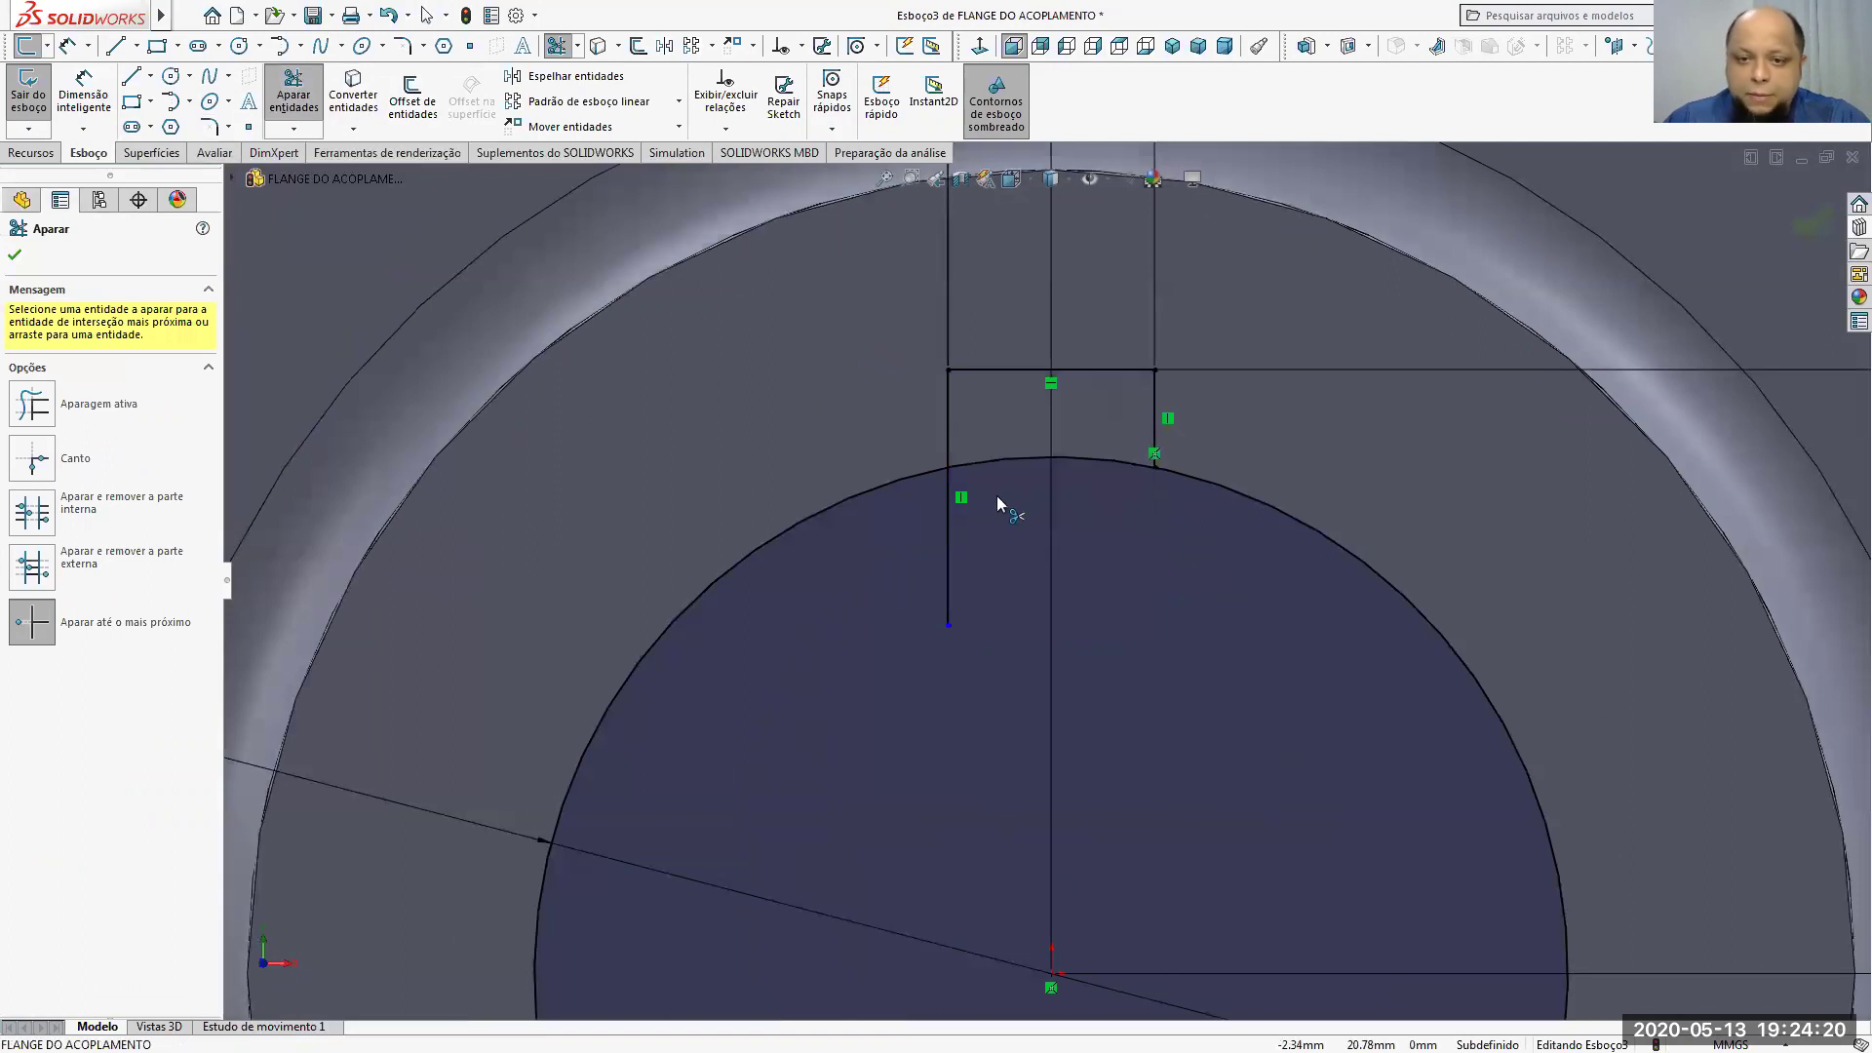
left_click(948, 522)
left_click(1108, 468)
scroll(1095, 526, "up", 3)
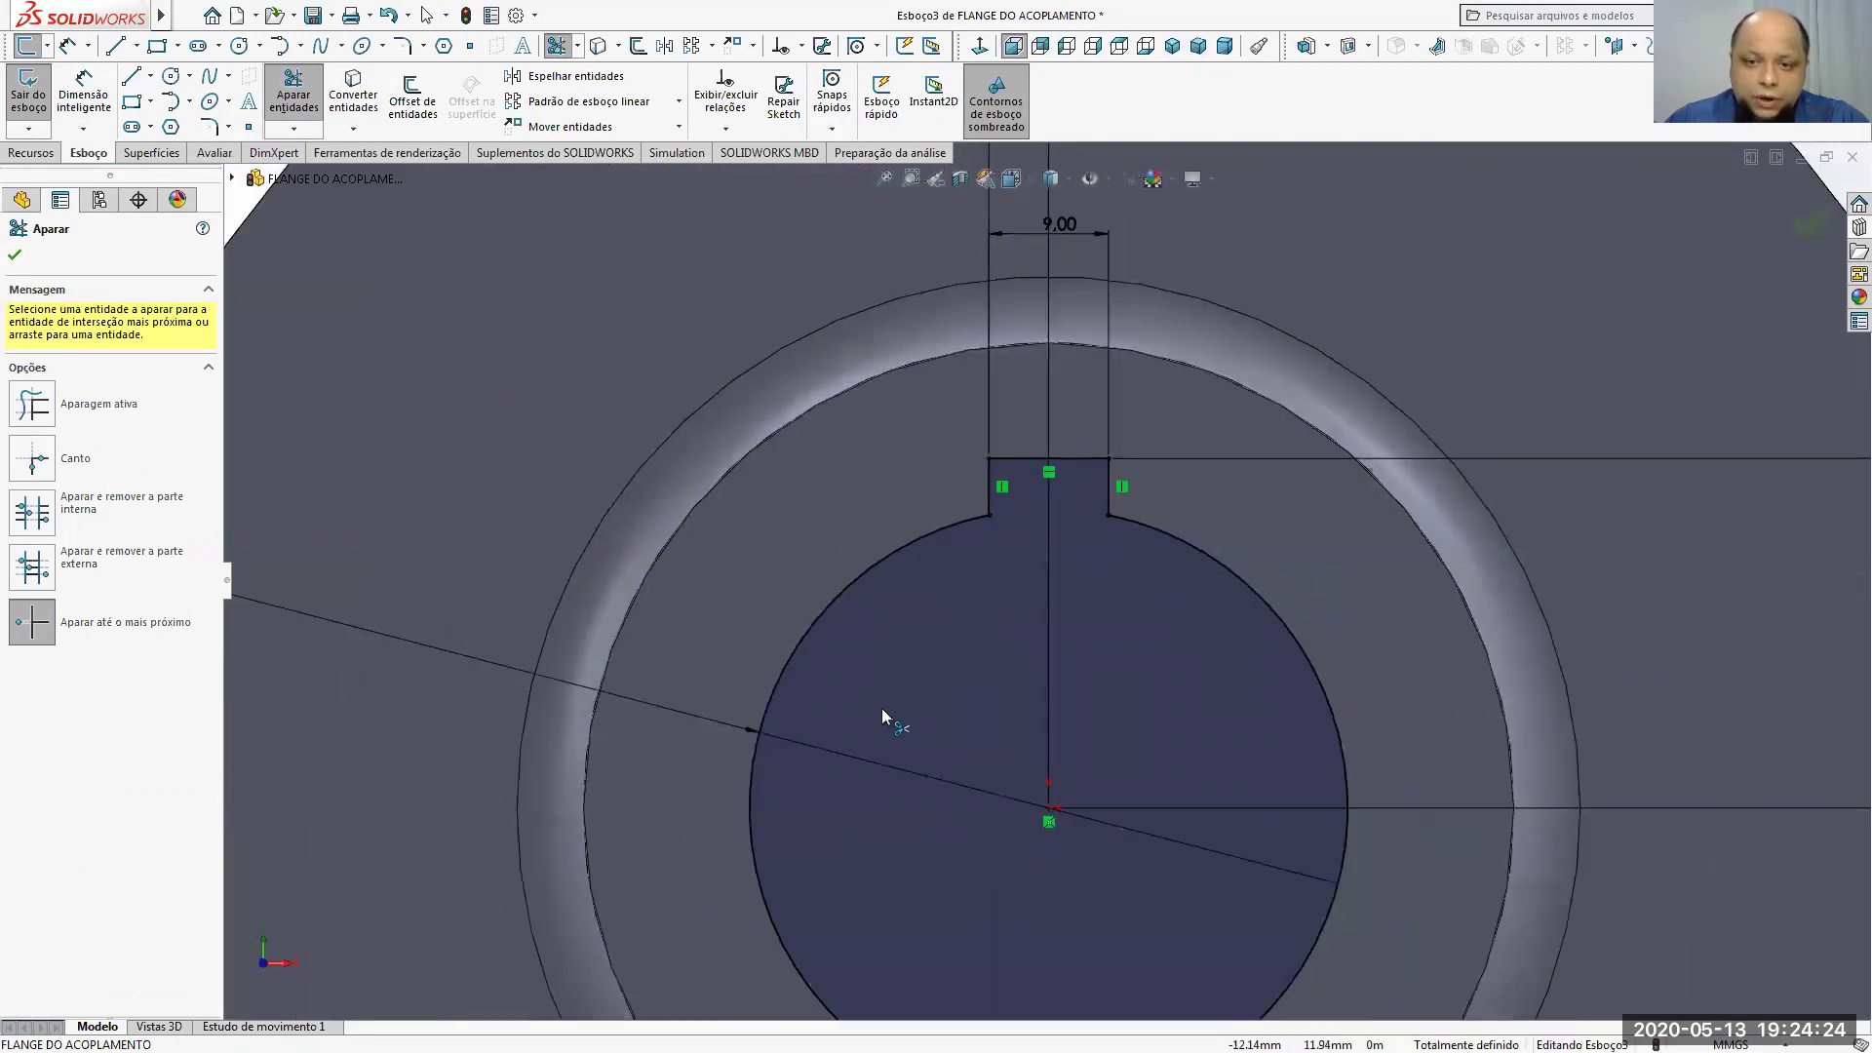
scroll(882, 712, "up", 3)
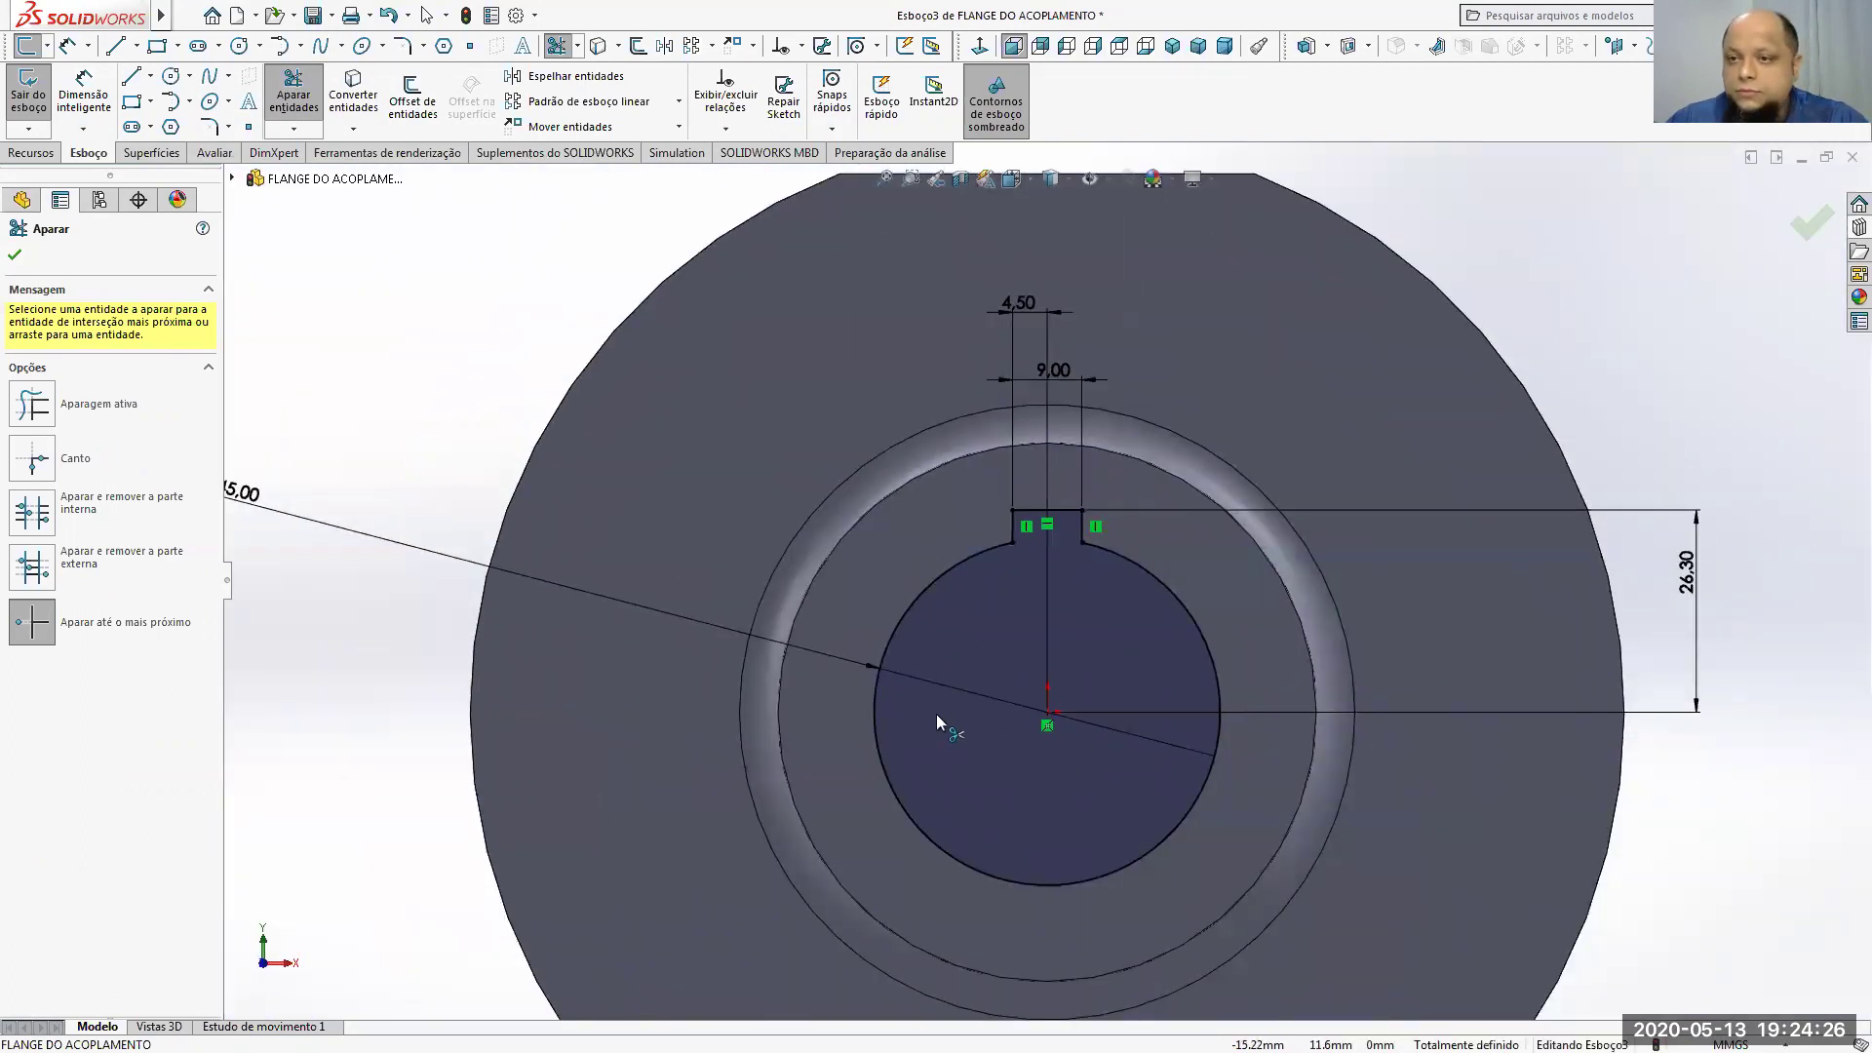
scroll(936, 713, "up", 5)
mouse_move(998, 694)
middle_mouse_down()
mouse_move(1193, 474)
mouse_move(1179, 433)
mouse_move(1182, 466)
middle_mouse_up()
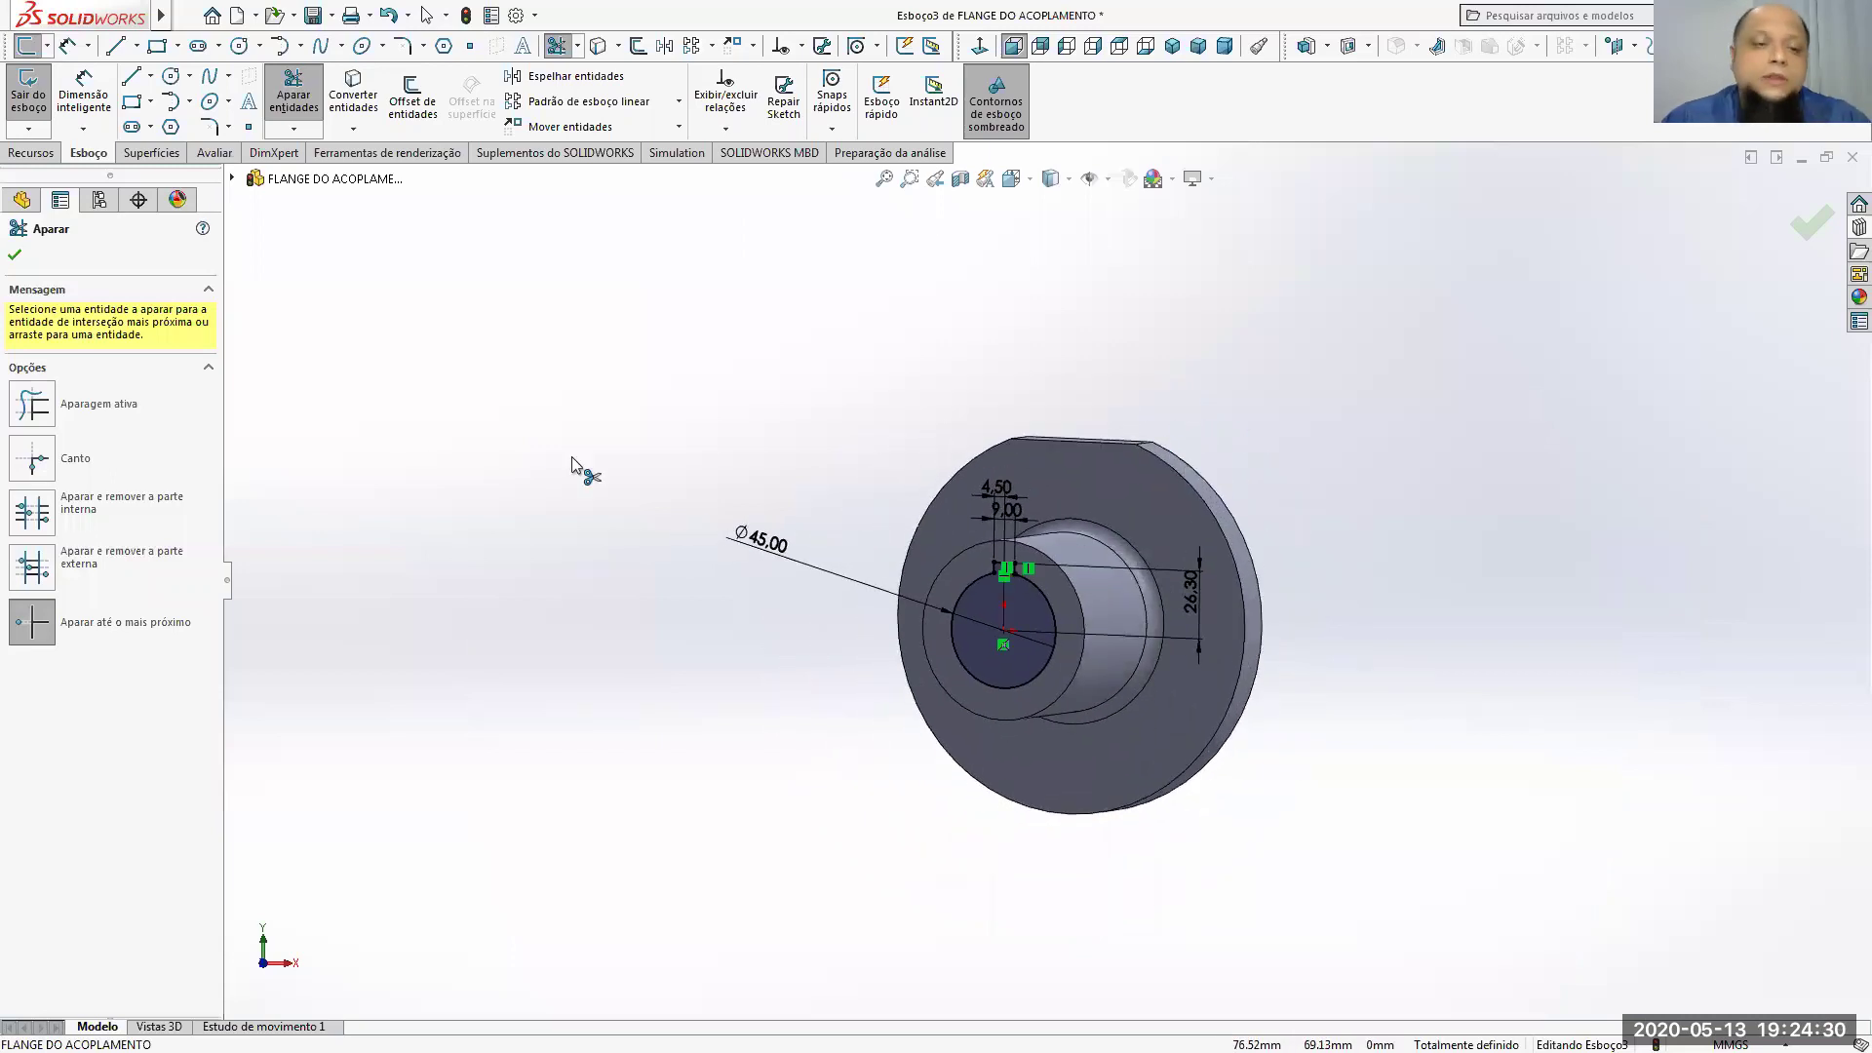
Step: Cut the keyed bore profile through the whole part with an extruded cut using the Passante (Through All) end condition
left_click(15, 255)
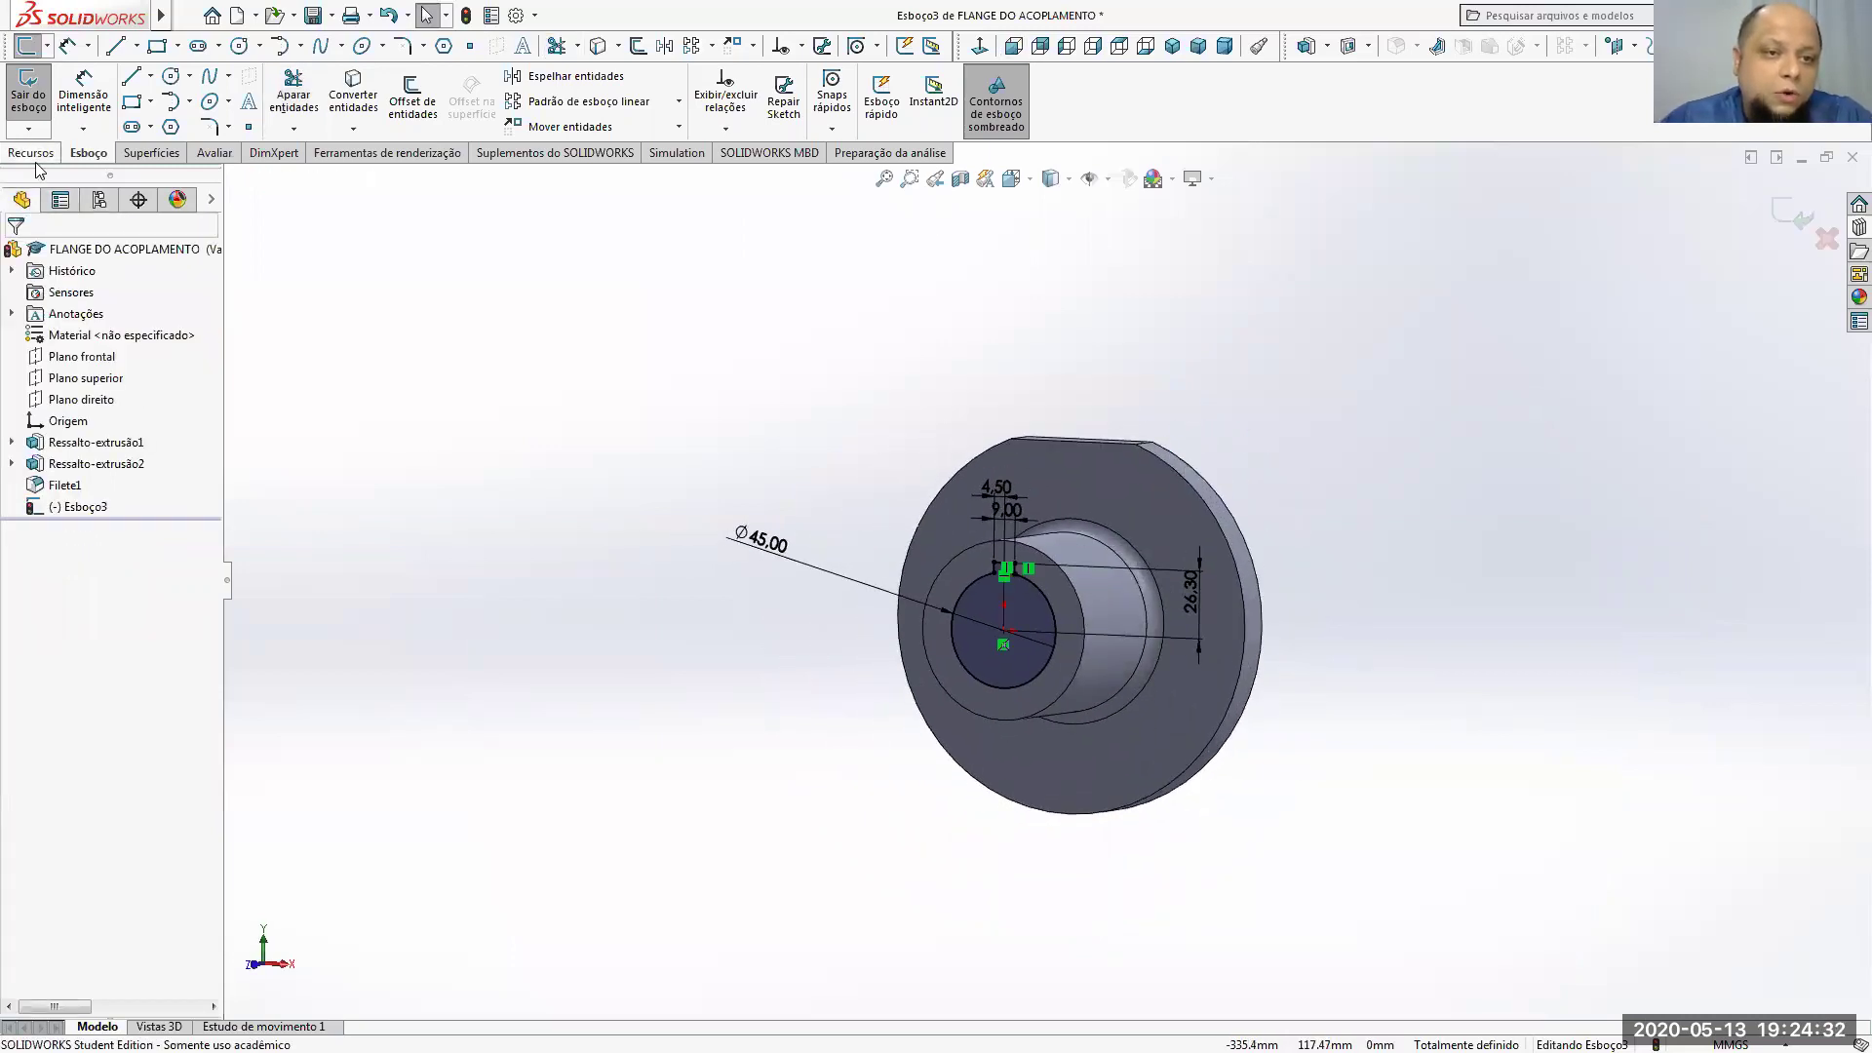
left_click(30, 152)
left_click(357, 101)
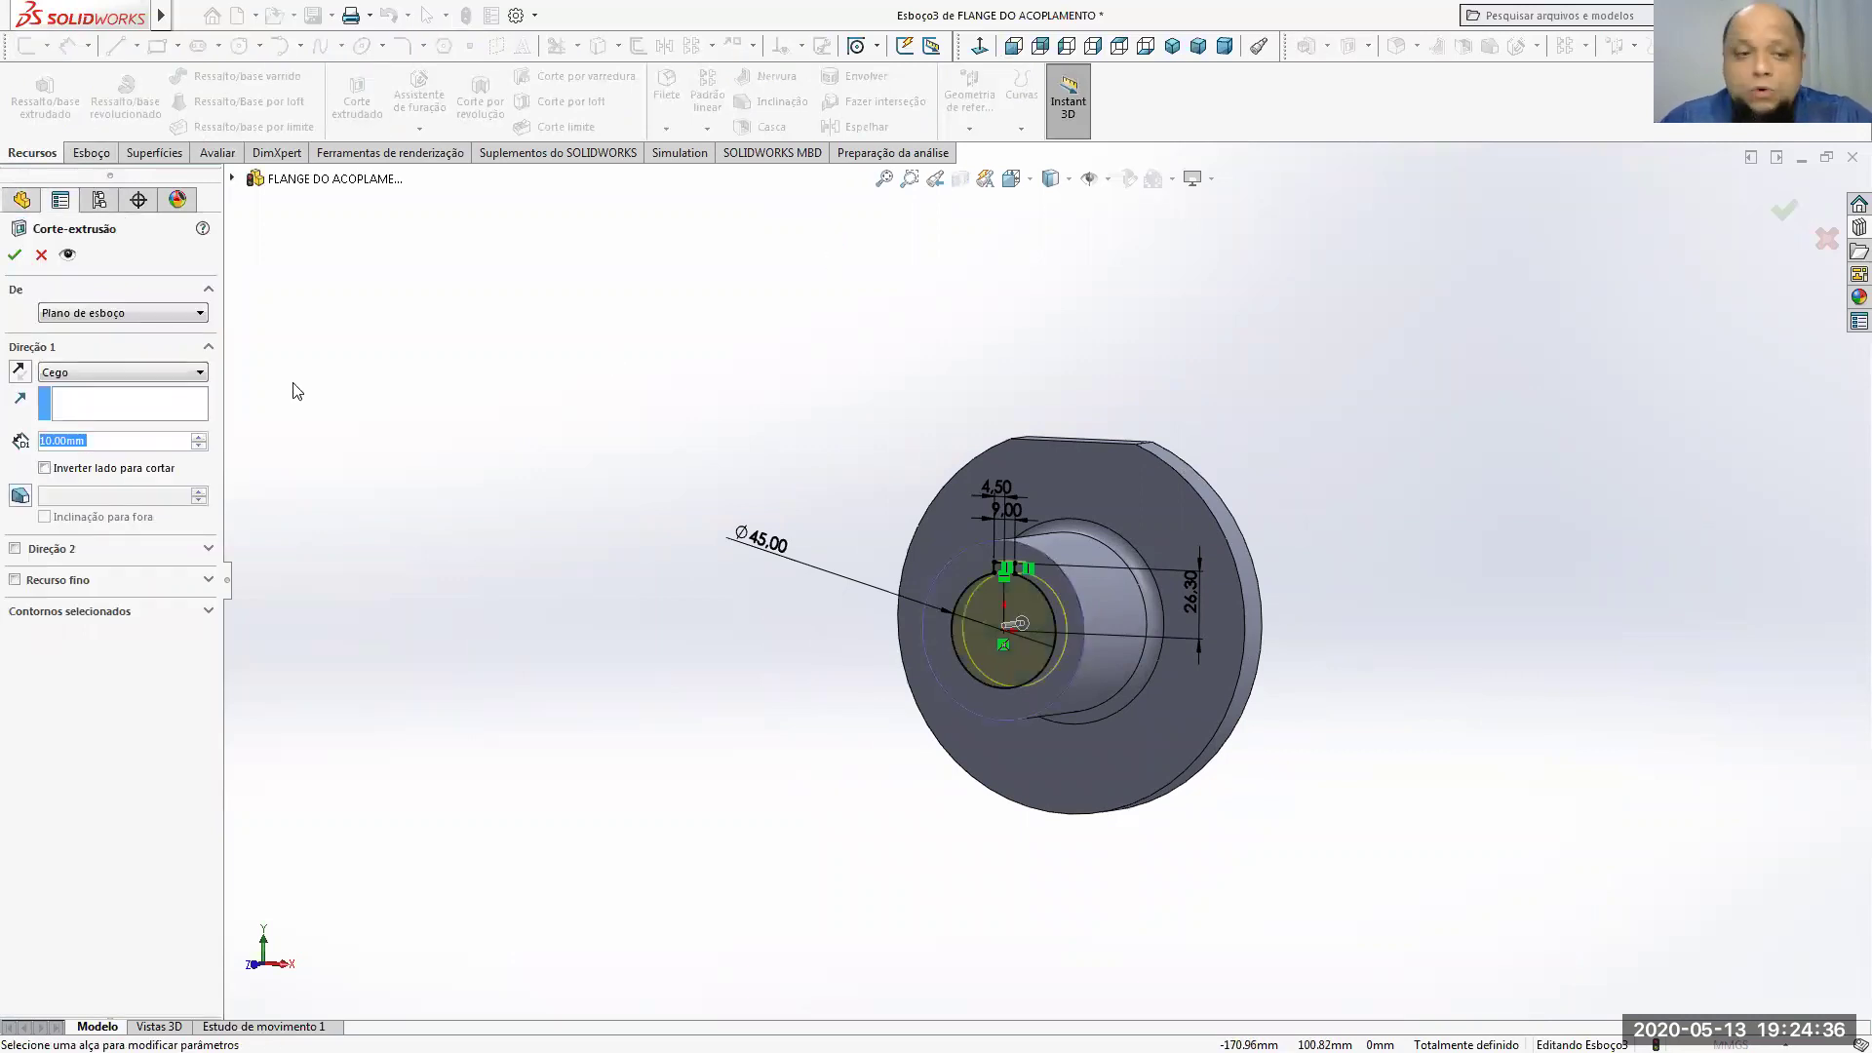
left_click(86, 376)
left_click(88, 403)
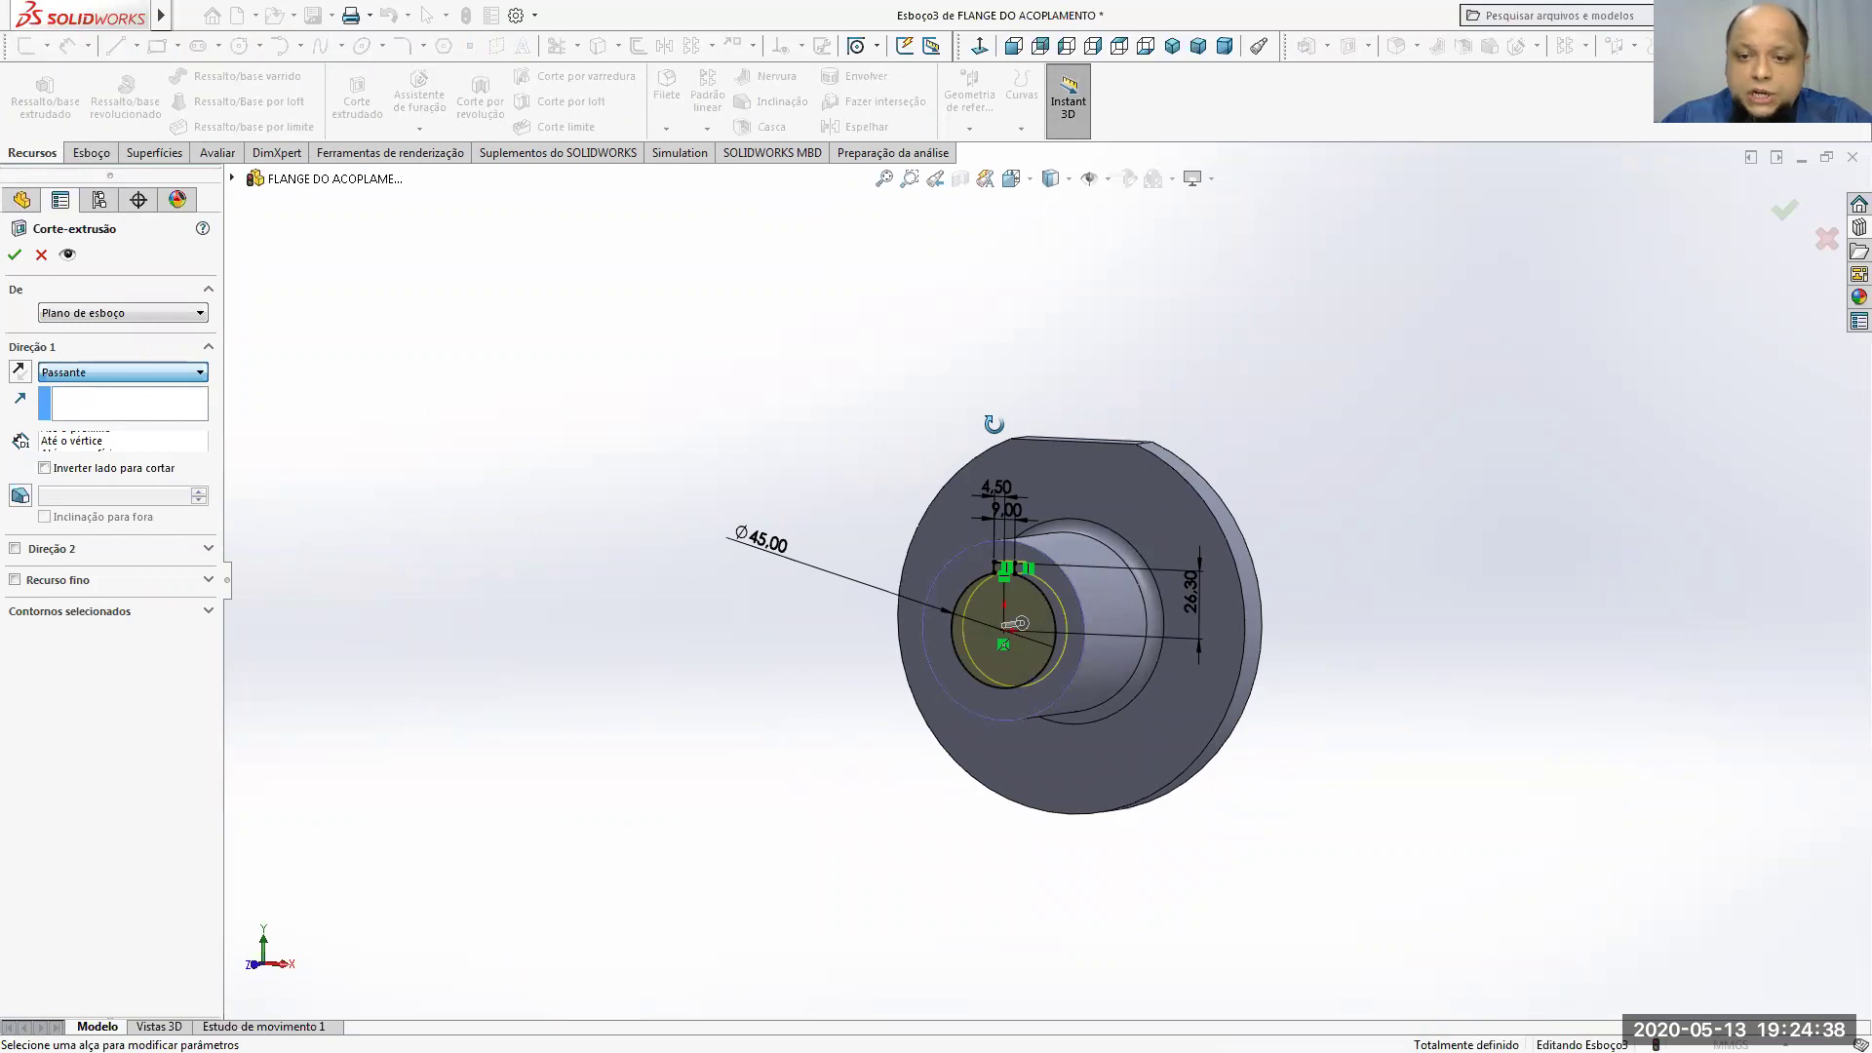
left_click(15, 254)
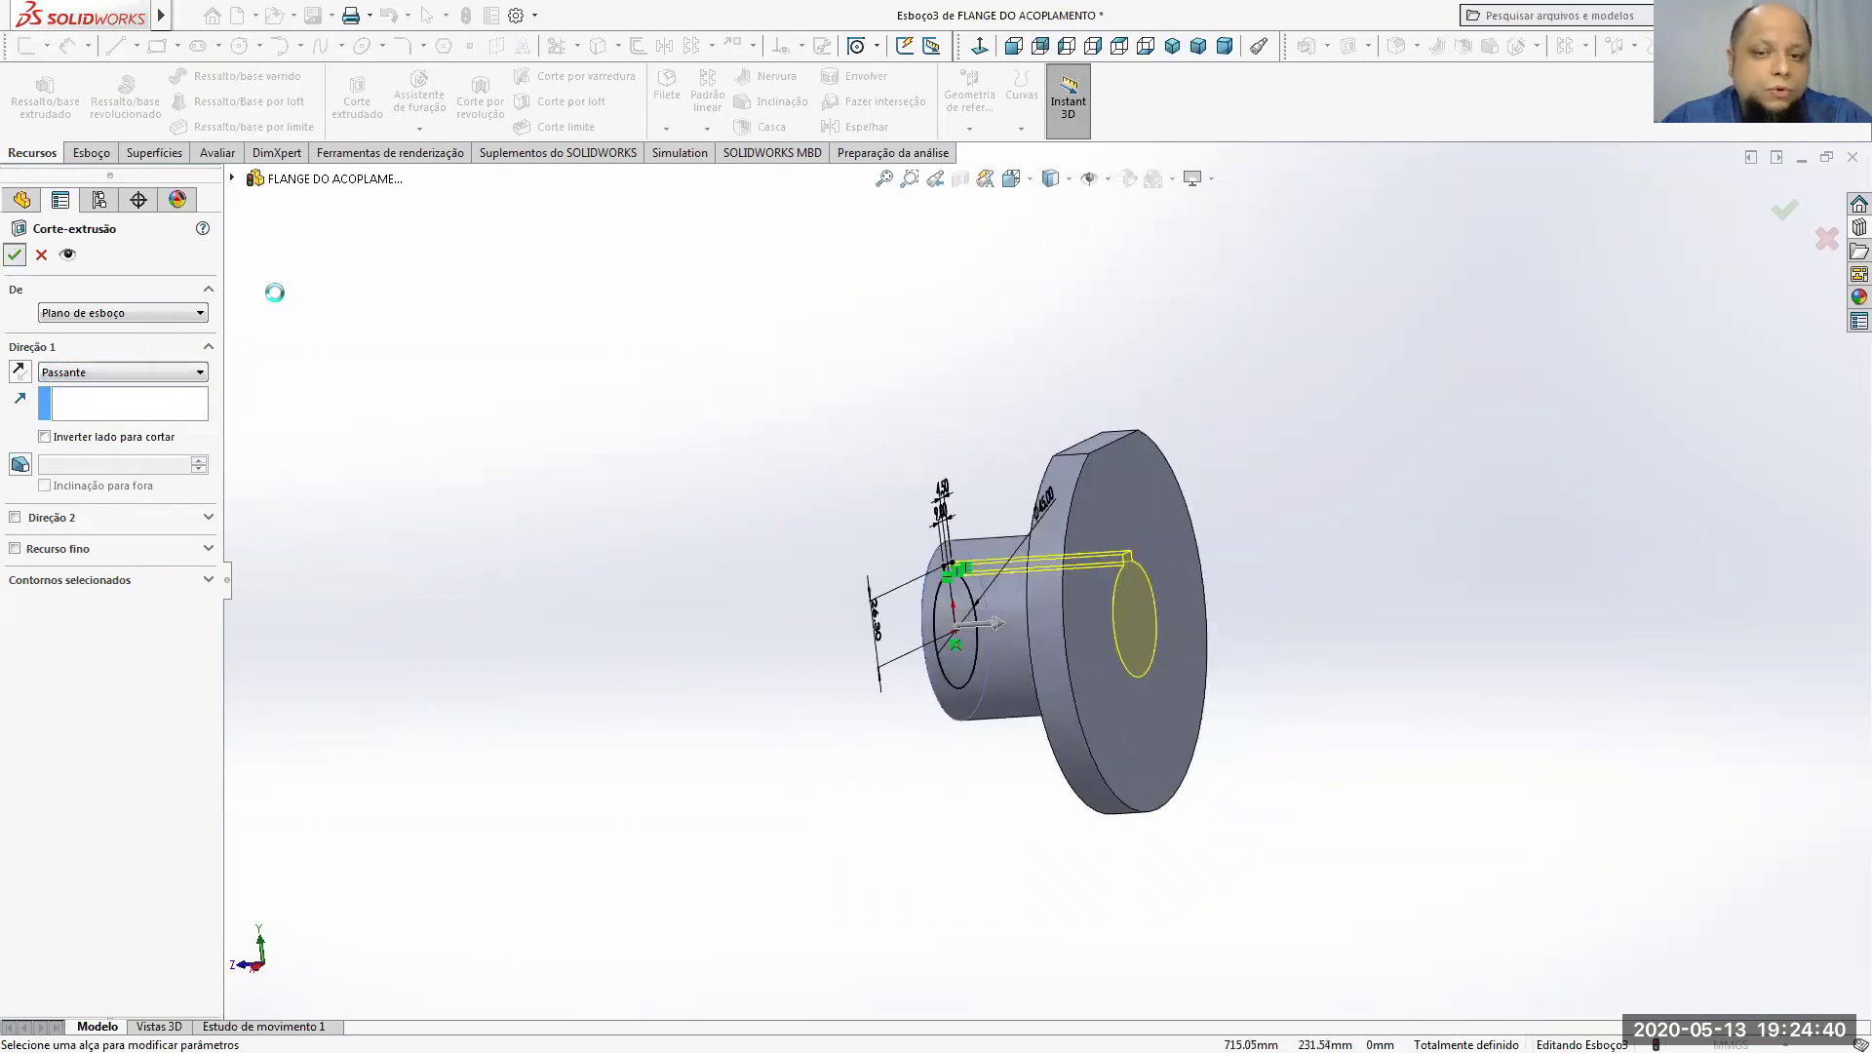
middle_click_drag(1023, 419, 1581, 472)
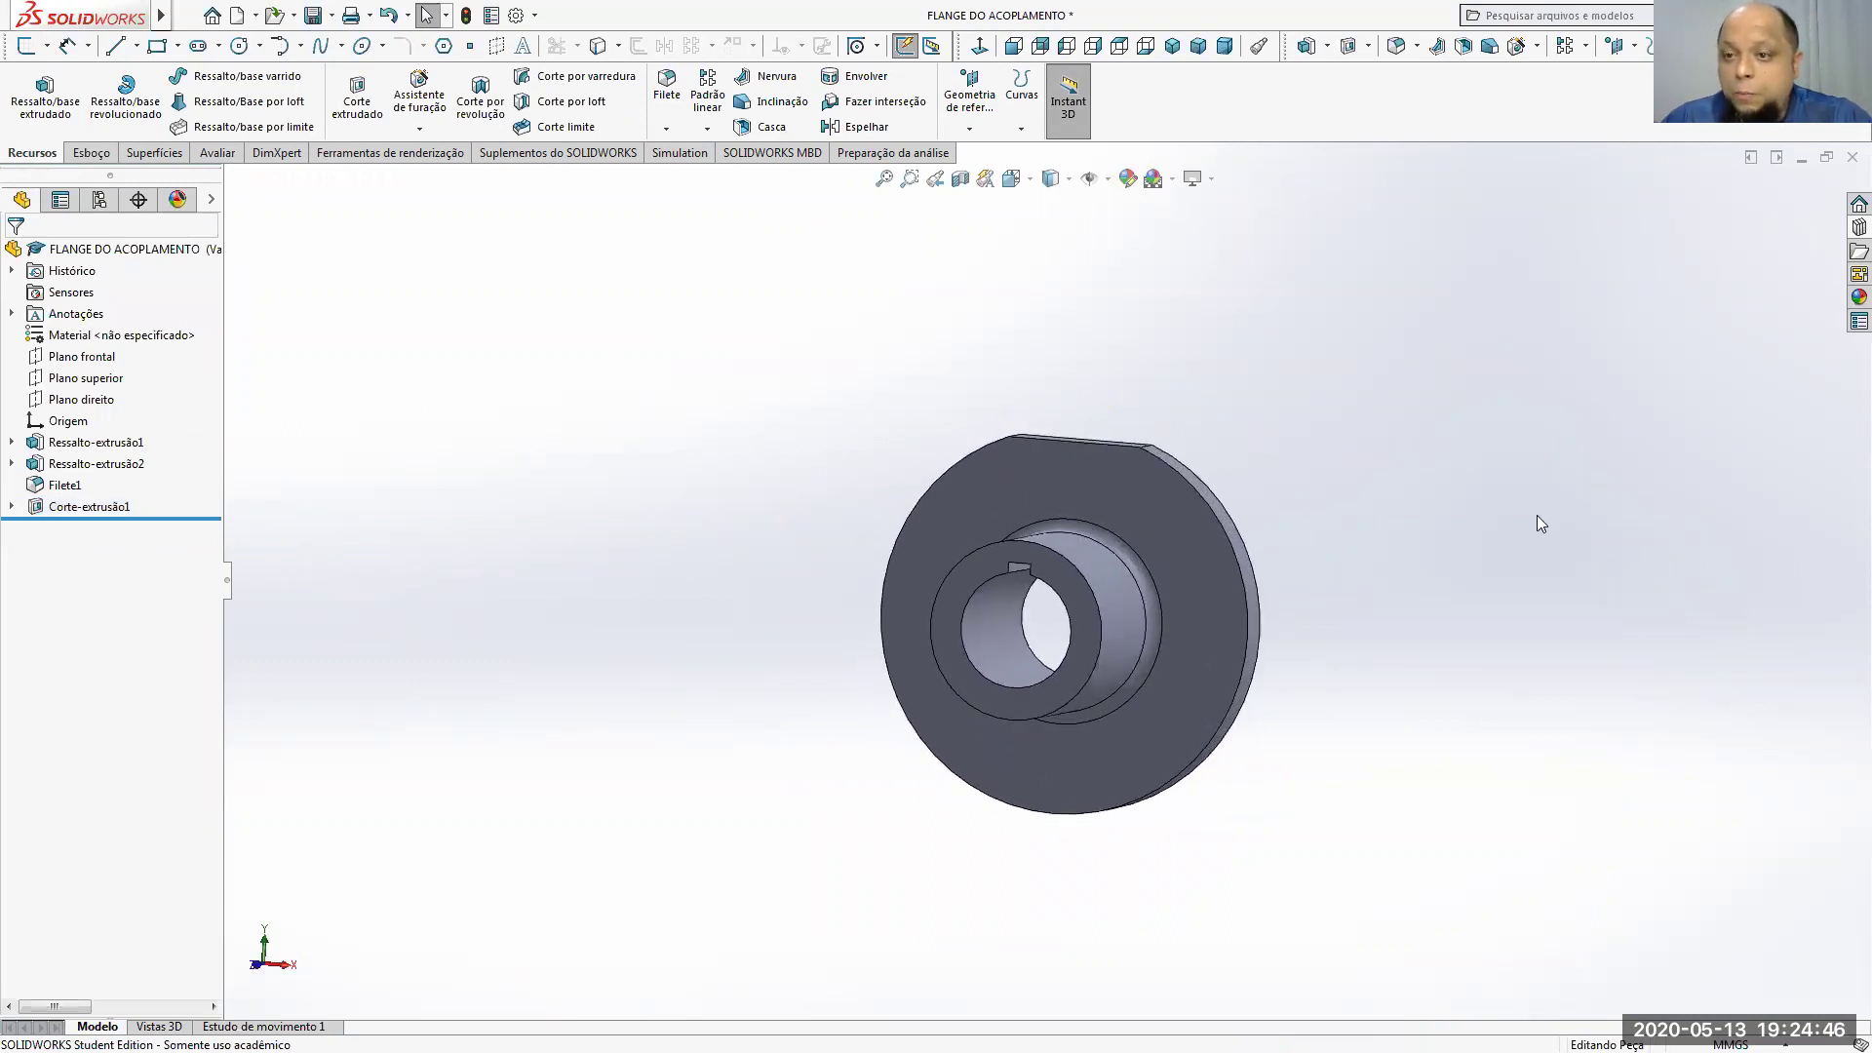
middle_click_drag(1261, 640, 1284, 572)
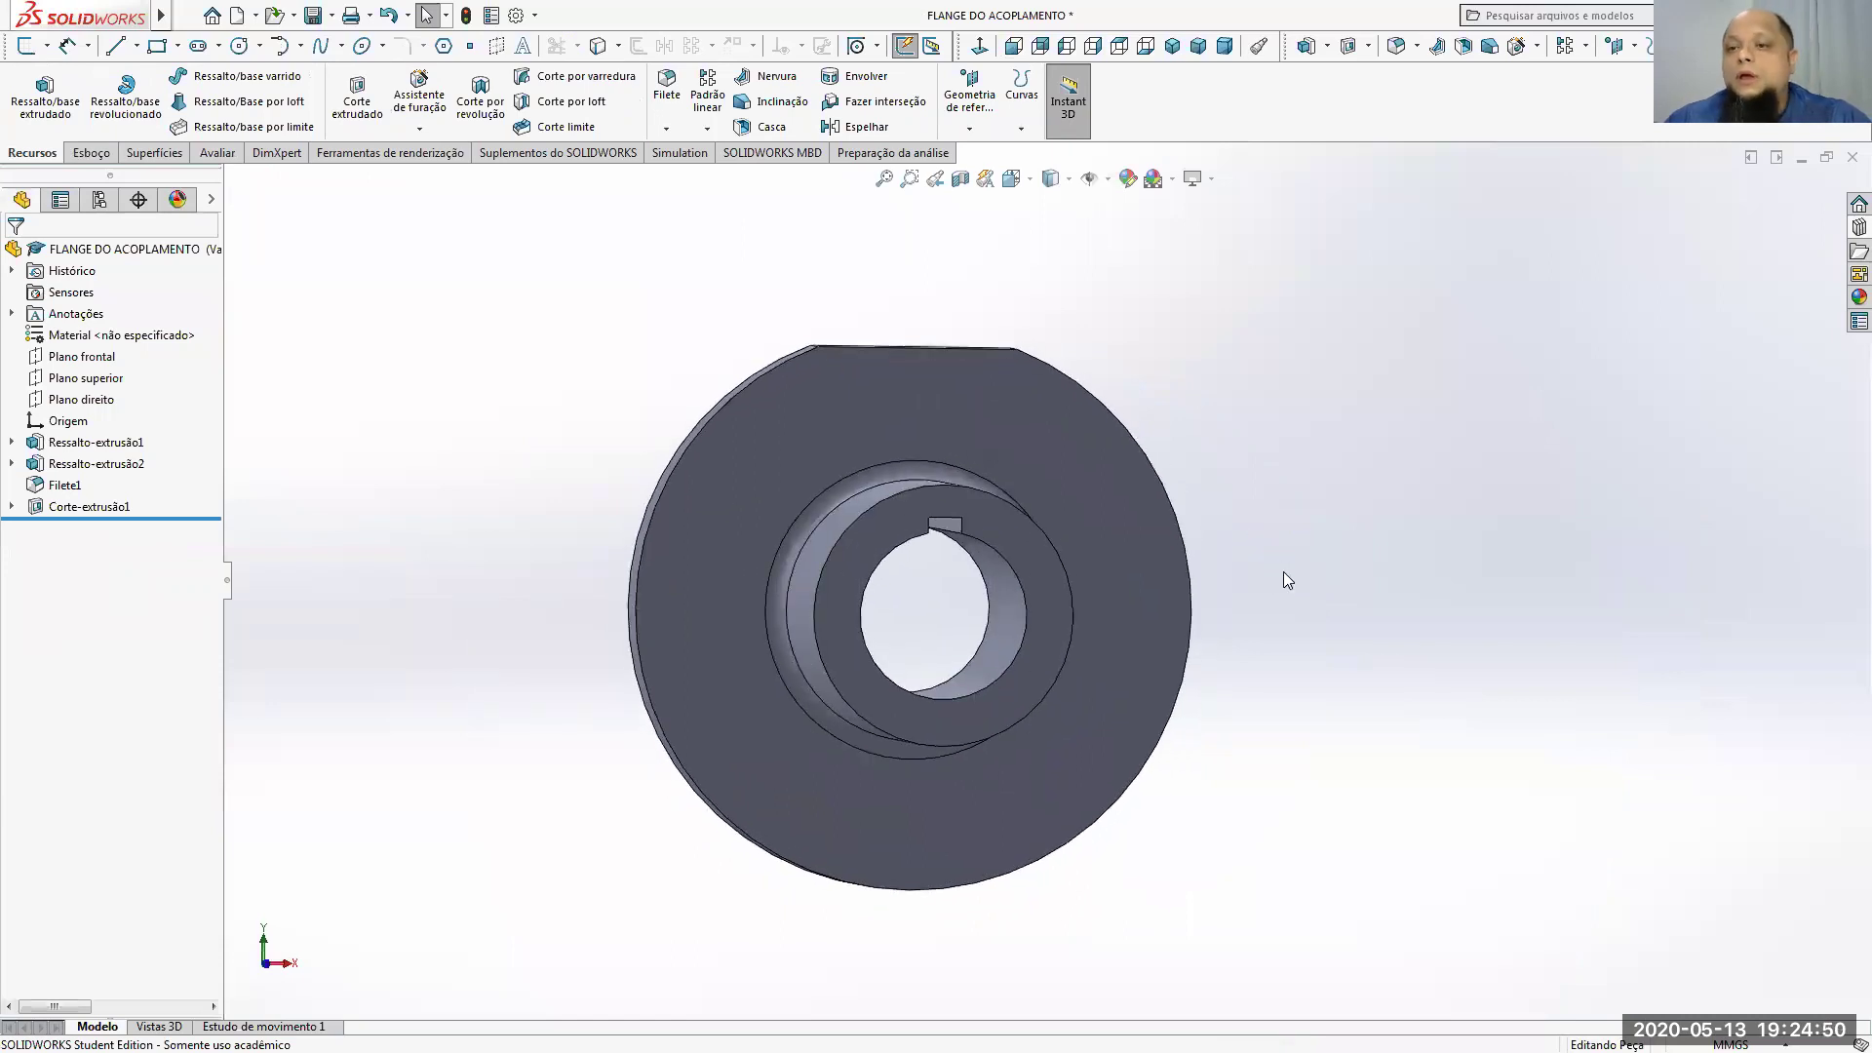
right_click(1055, 477)
key("Escape")
Step: Switch to the PDF drawing and examine the bolt-hole callout for hole count, through diameter, and counterbore diameter and depth
key("alt+Tab")
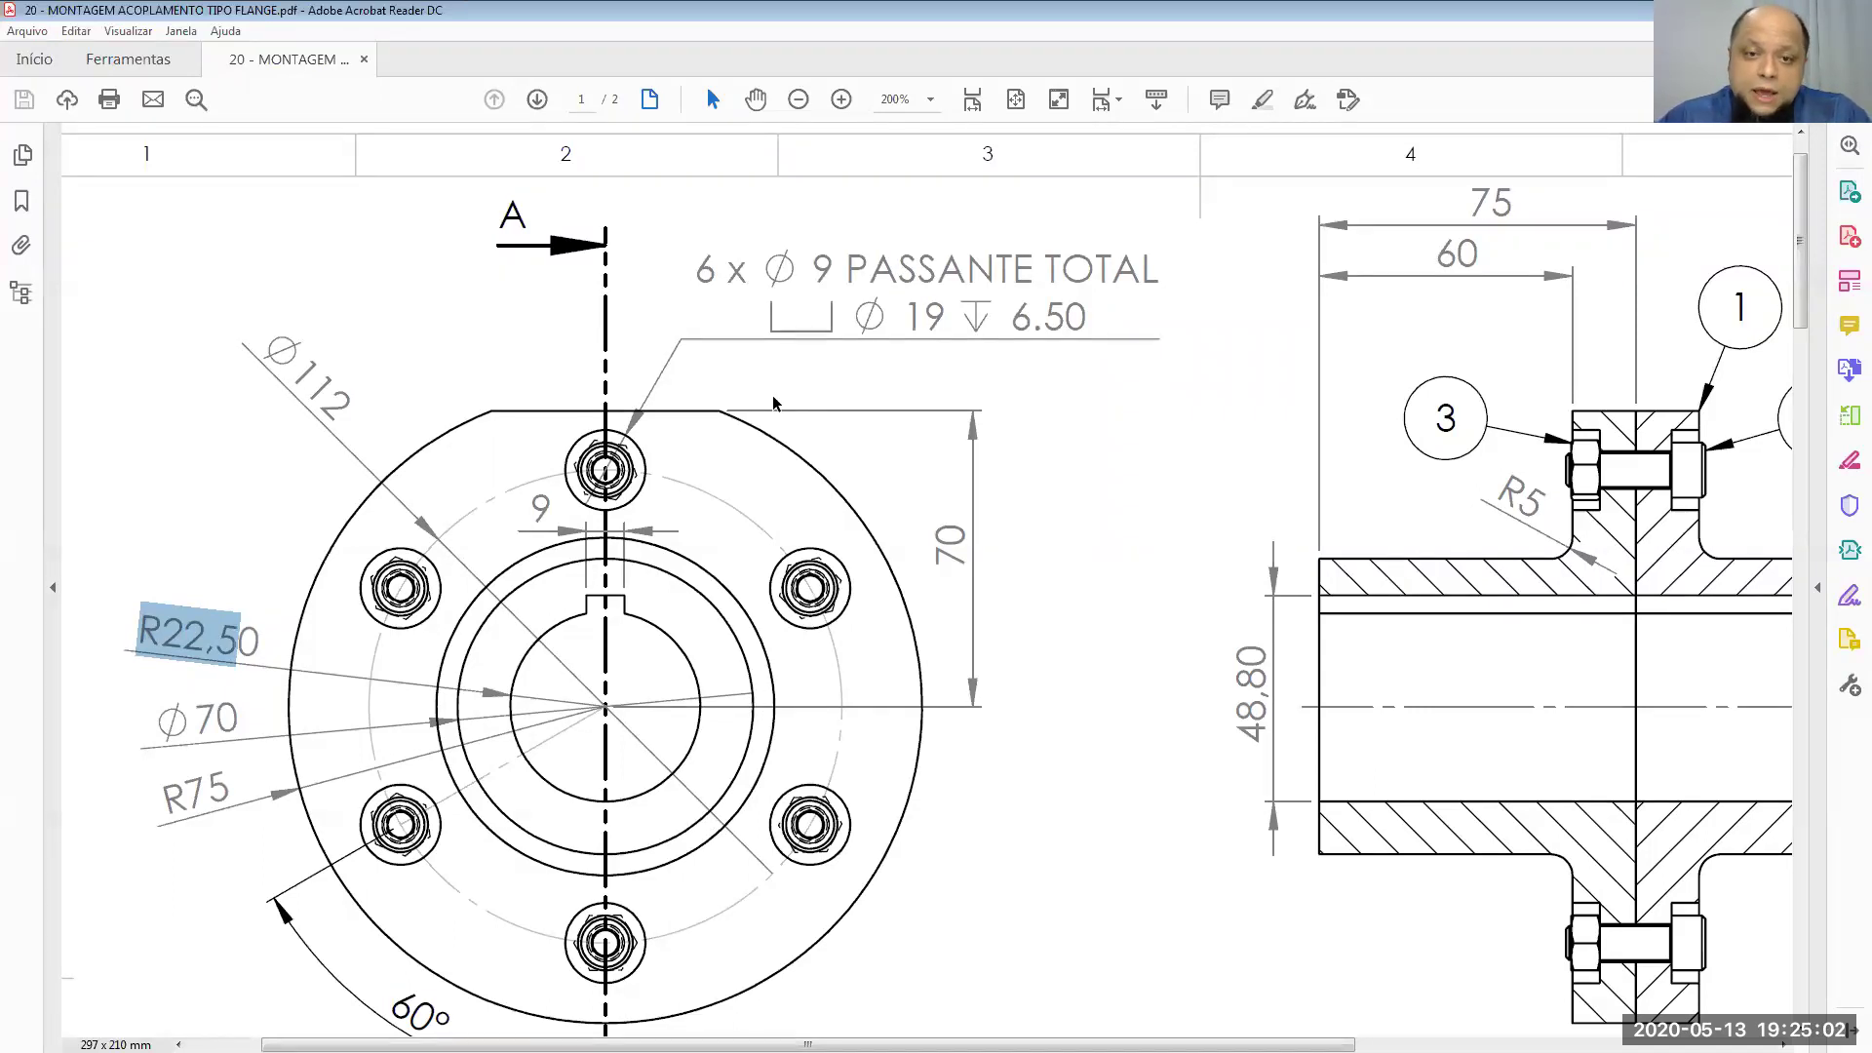
left_click_drag(695, 265, 1081, 323)
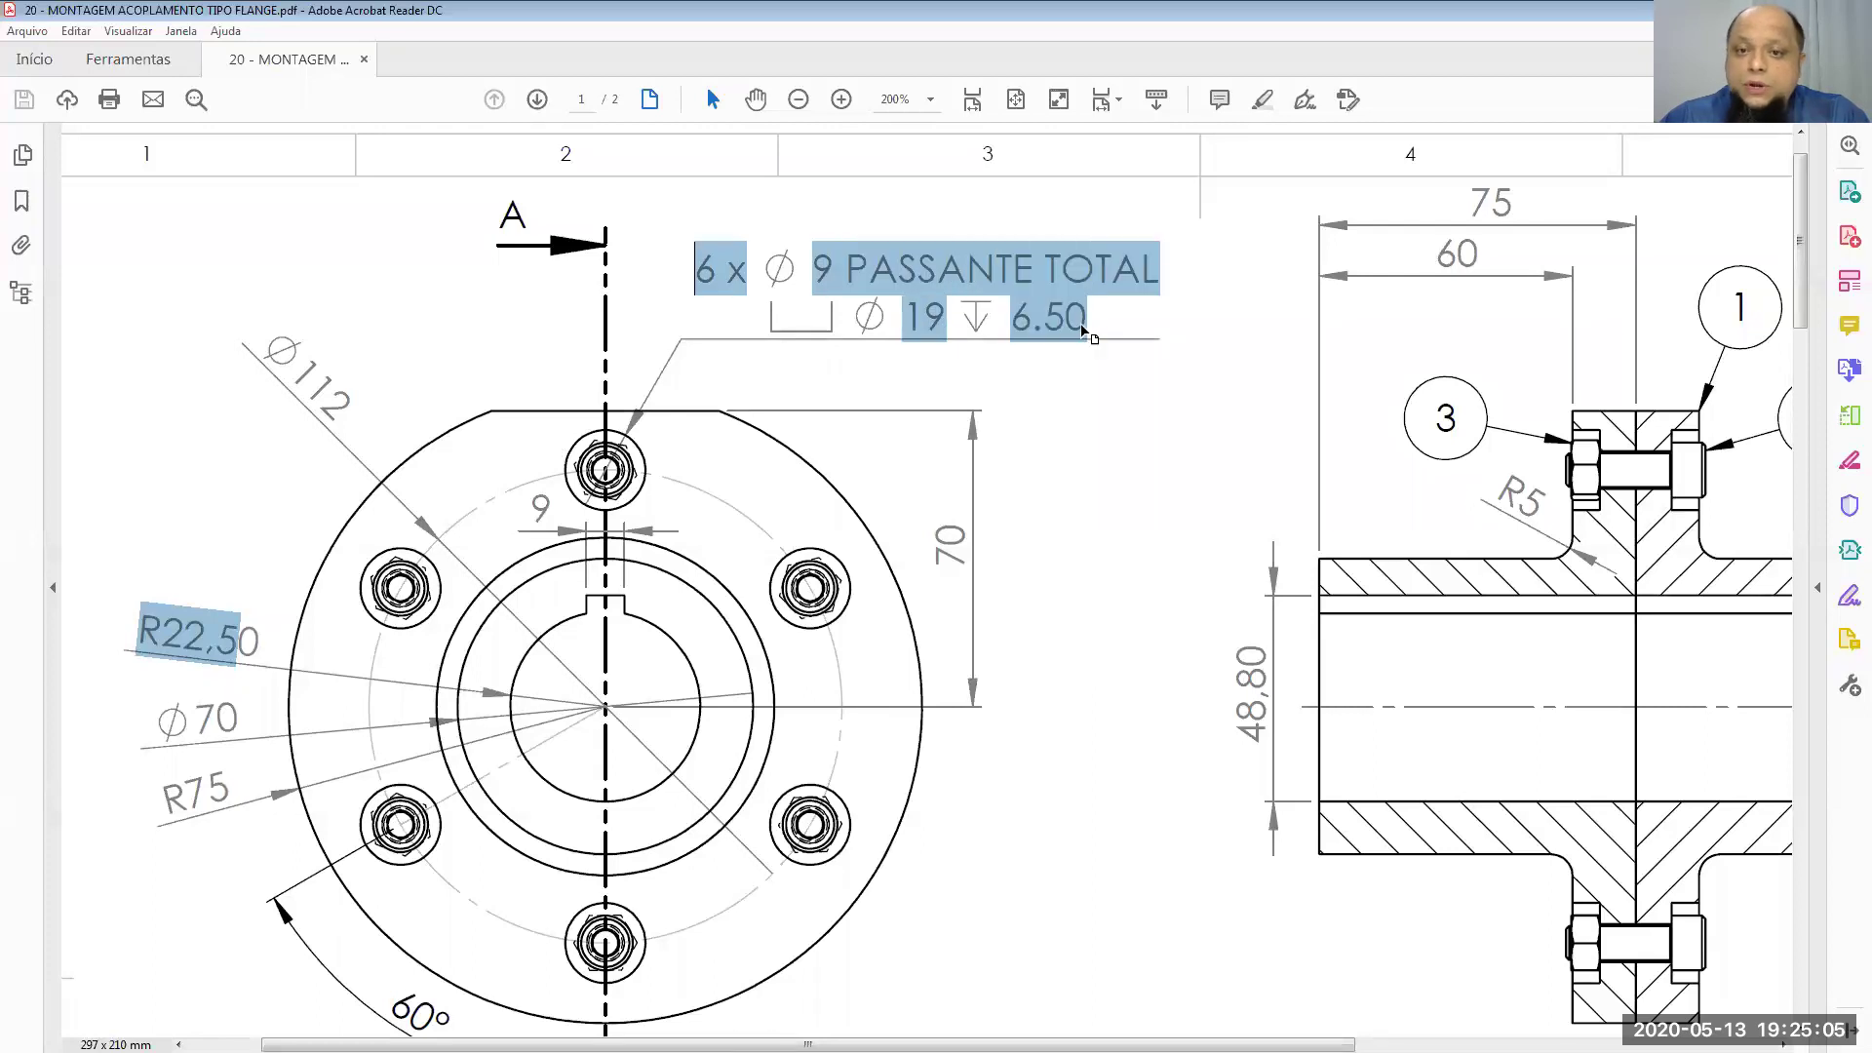
left_click(1146, 421)
left_click_drag(695, 269, 743, 275)
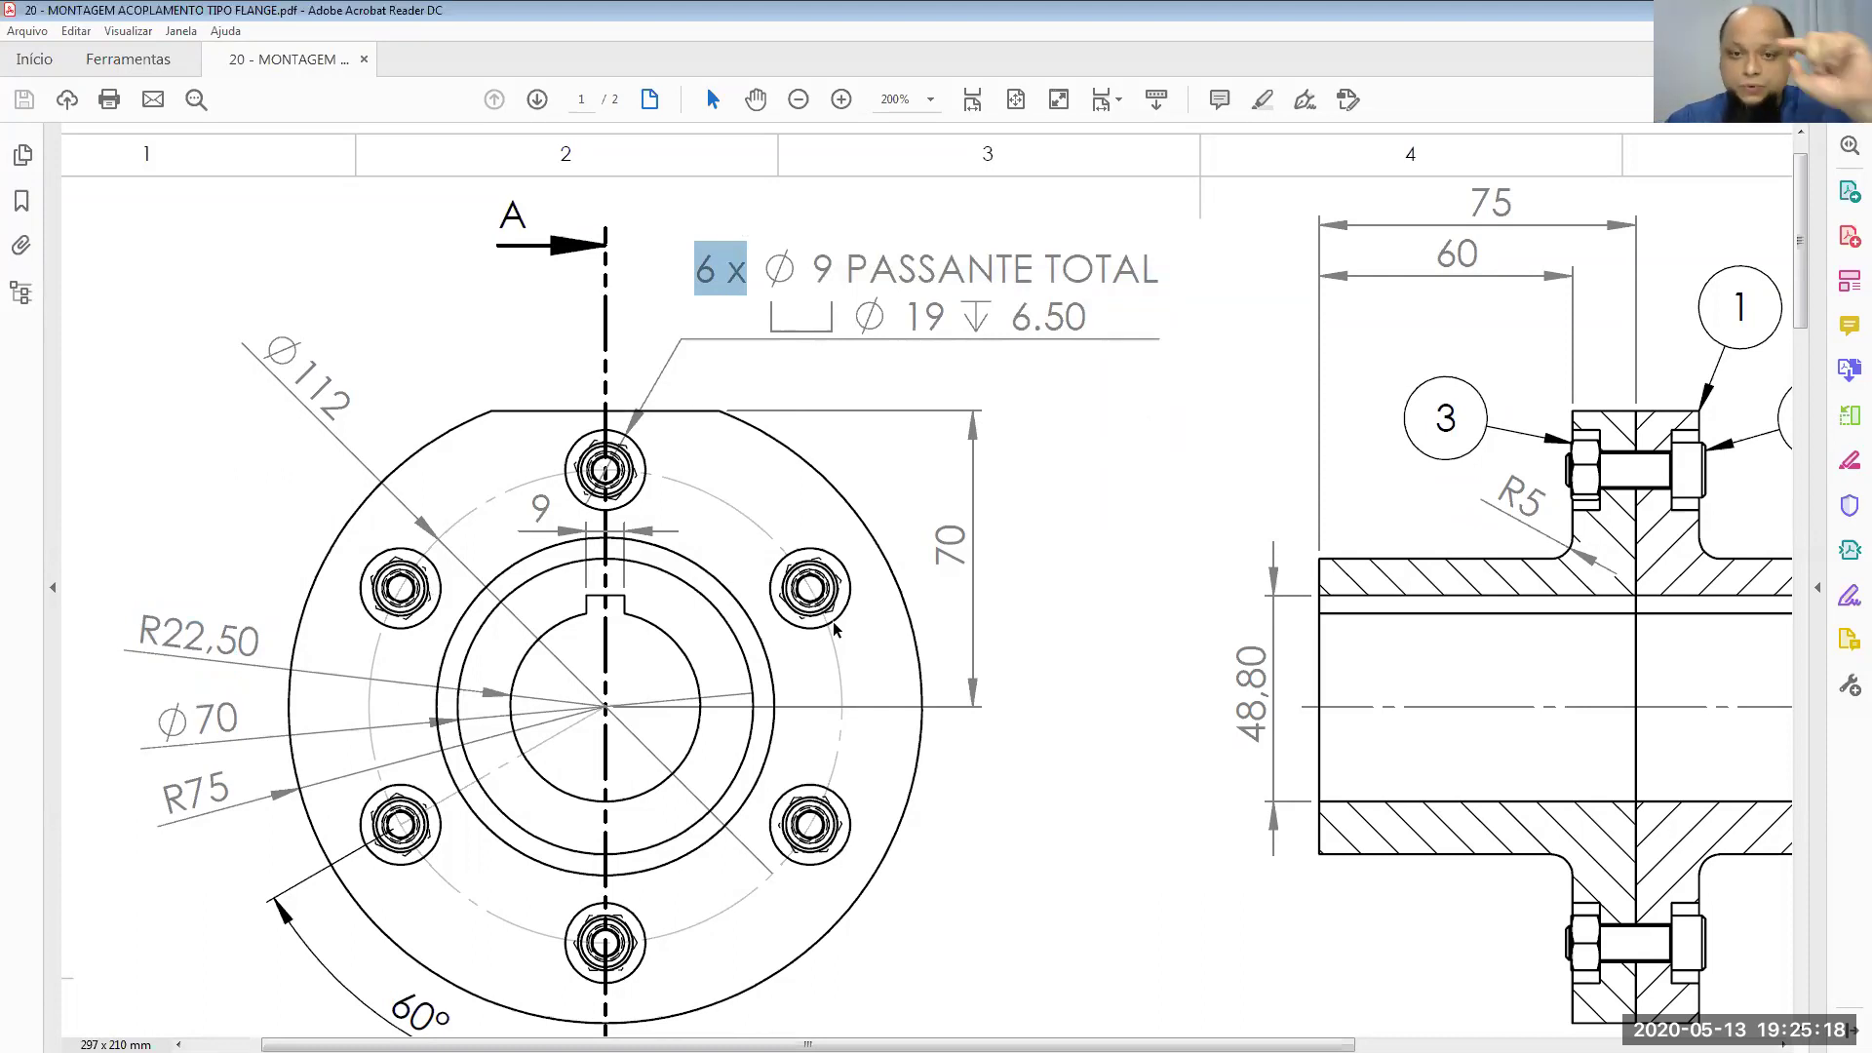
left_click(775, 270)
double_click(817, 269)
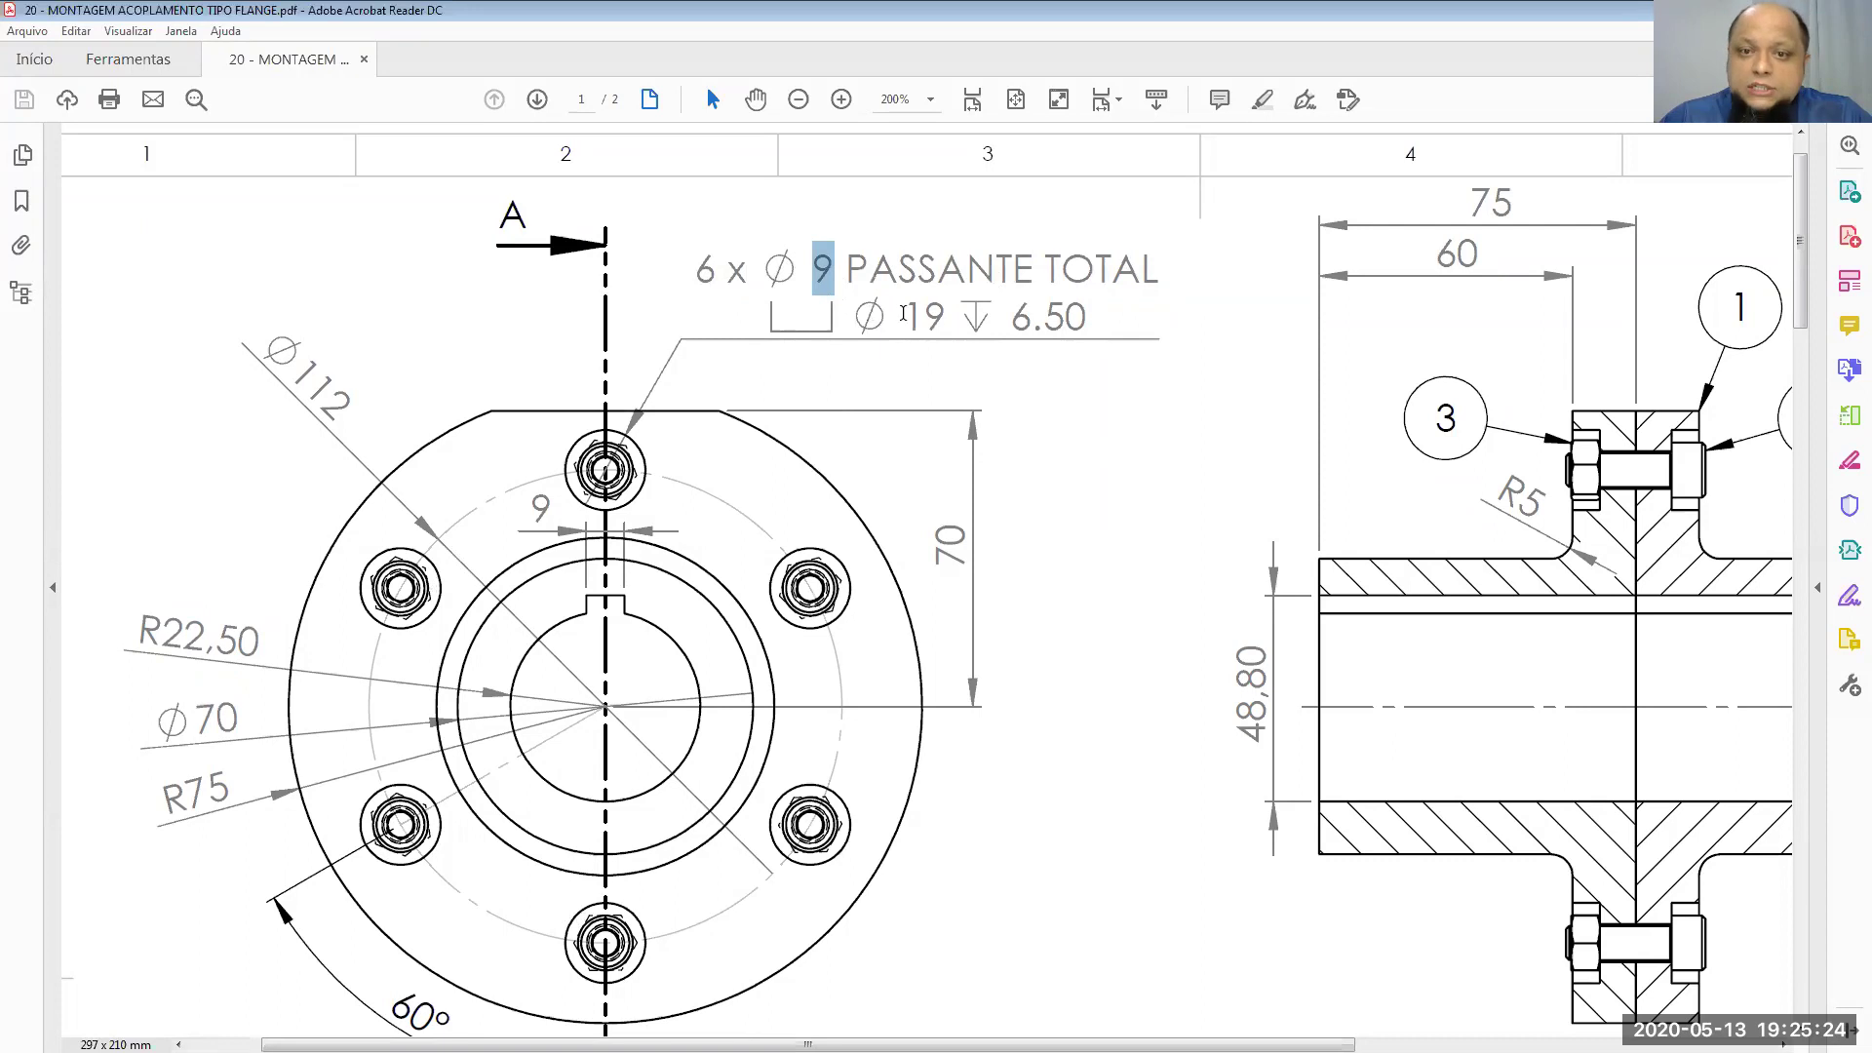
double_click(908, 314)
double_click(1081, 319)
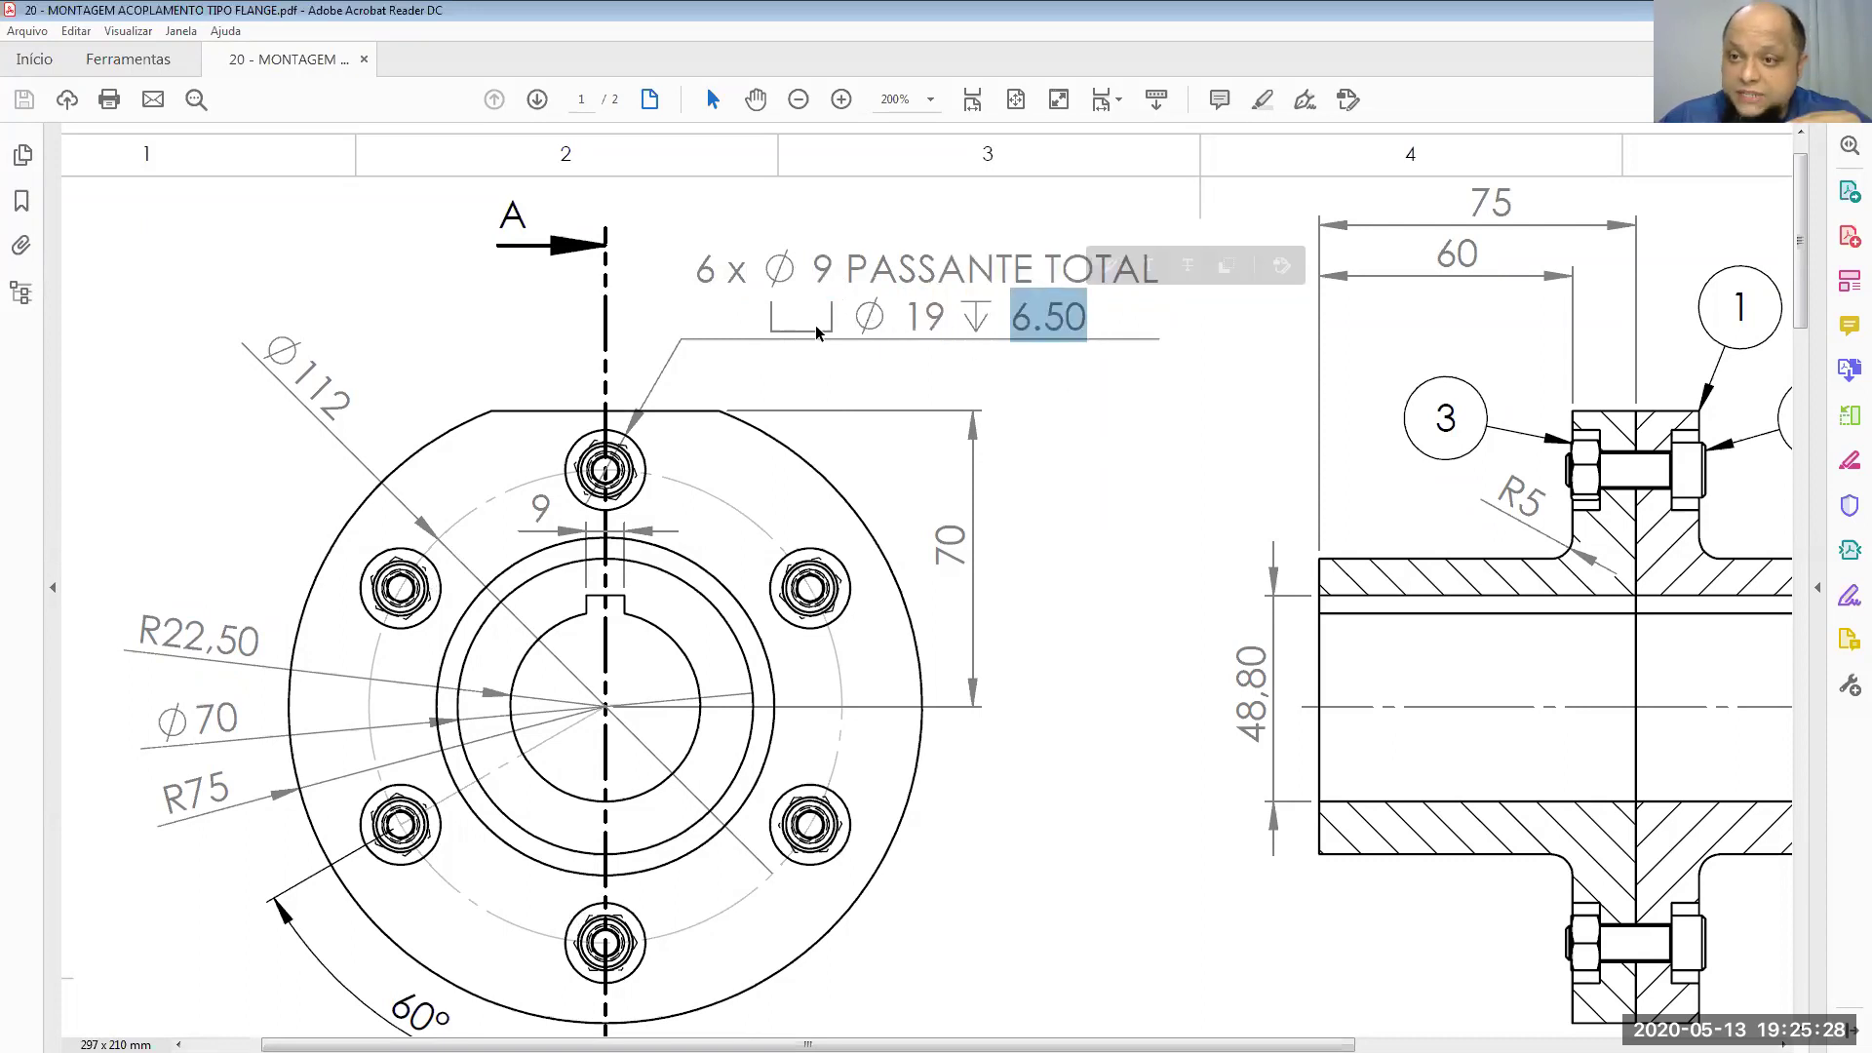
double_click(934, 316)
left_click_drag(1012, 319, 1086, 319)
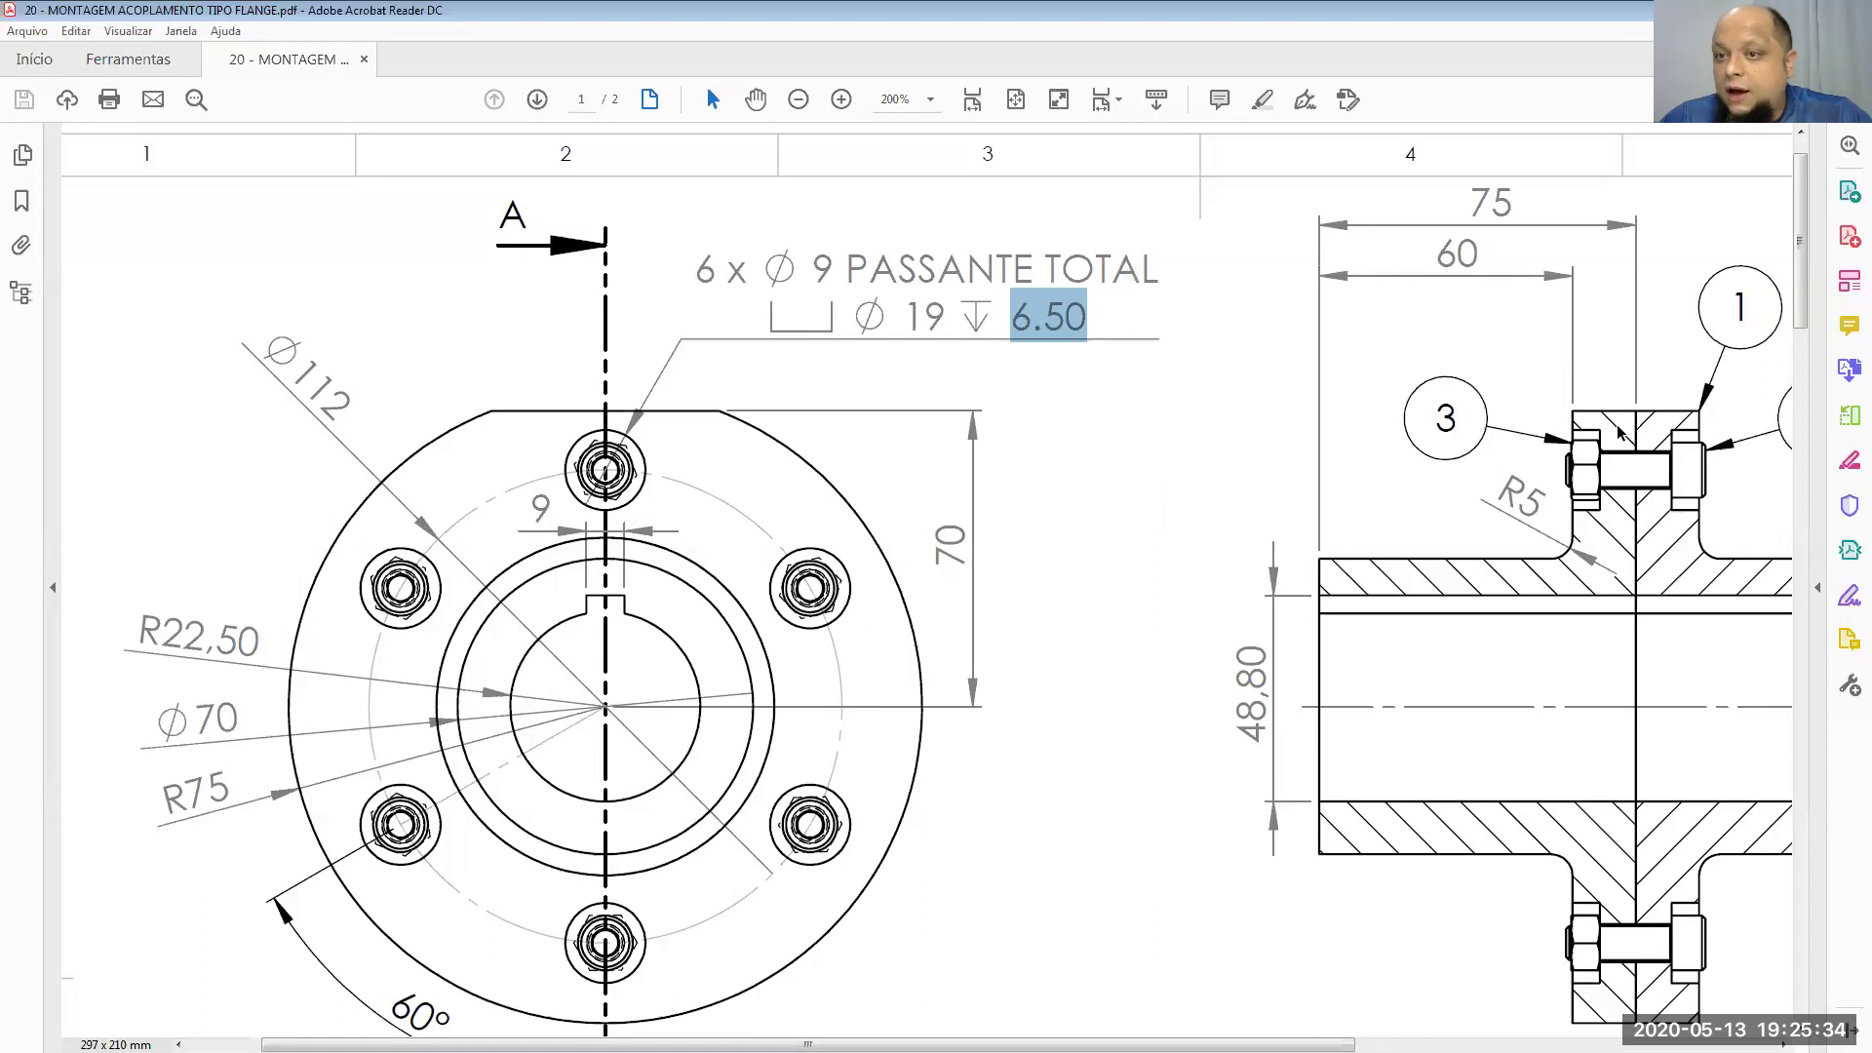
left_click_drag(814, 269, 828, 268)
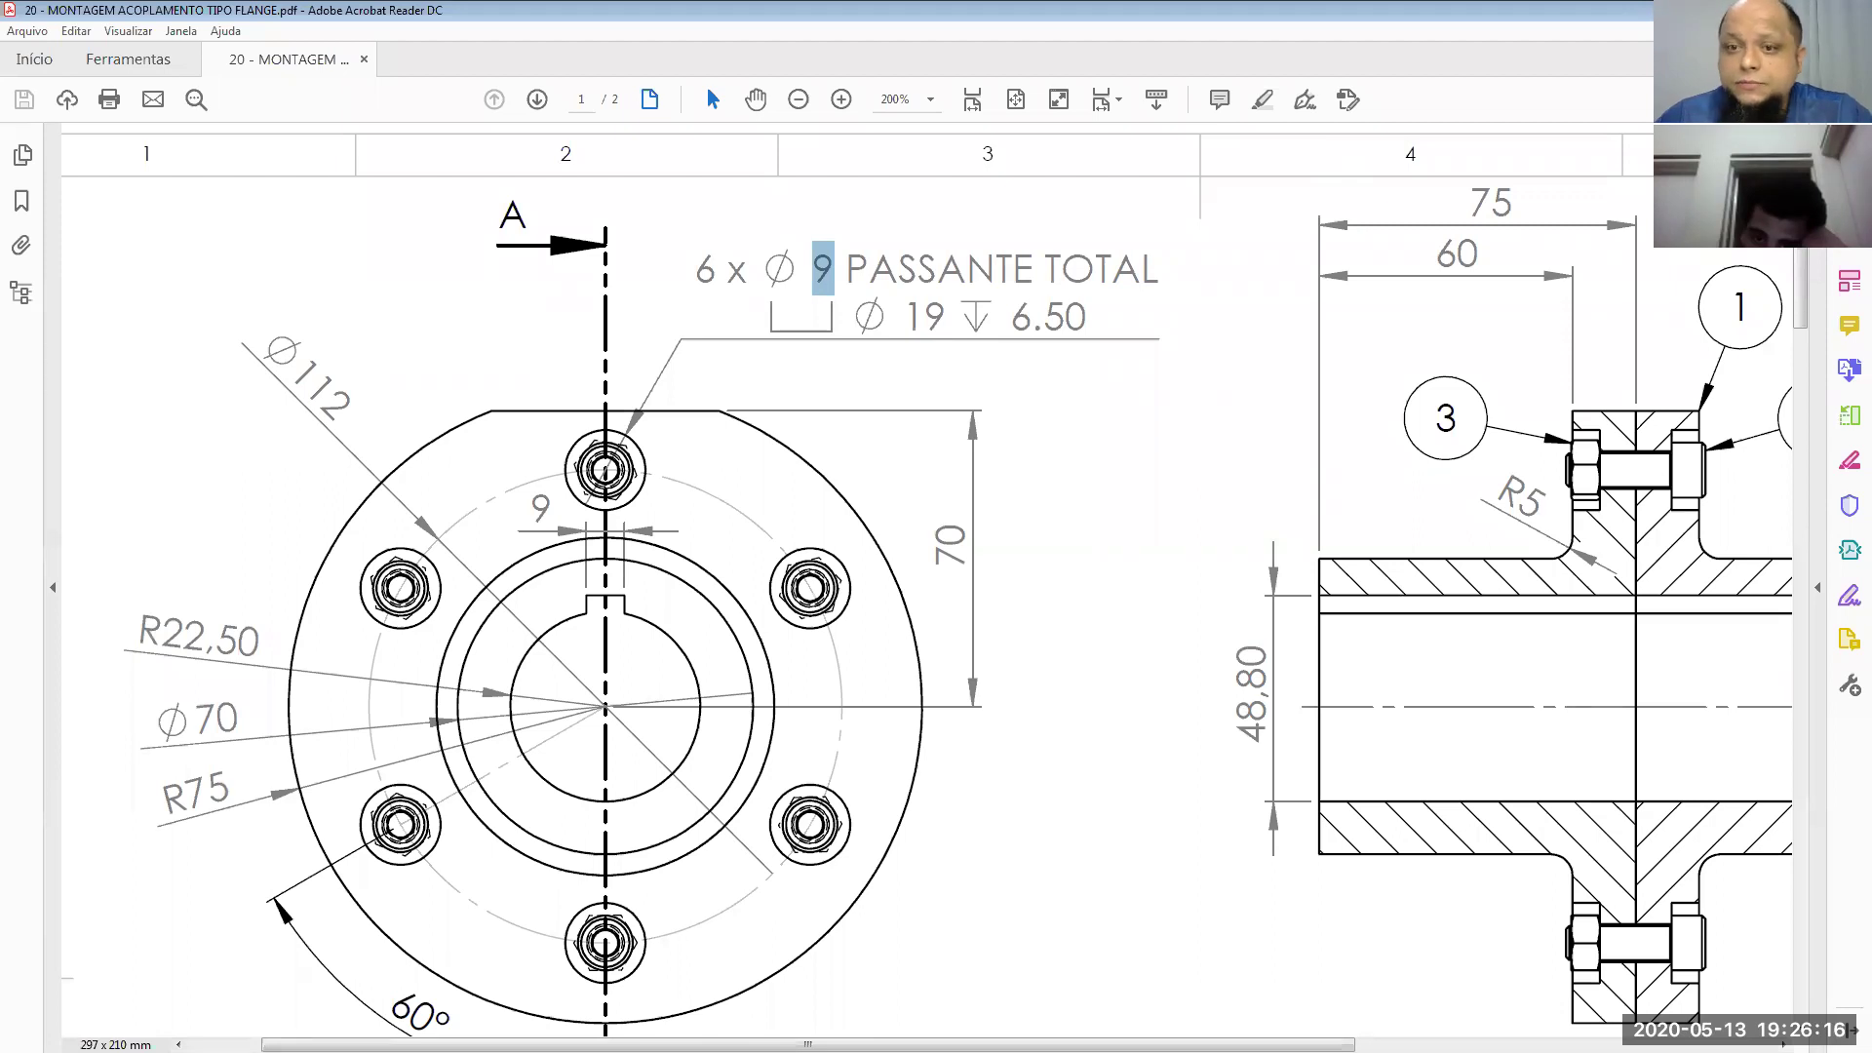
key("alt+Tab")
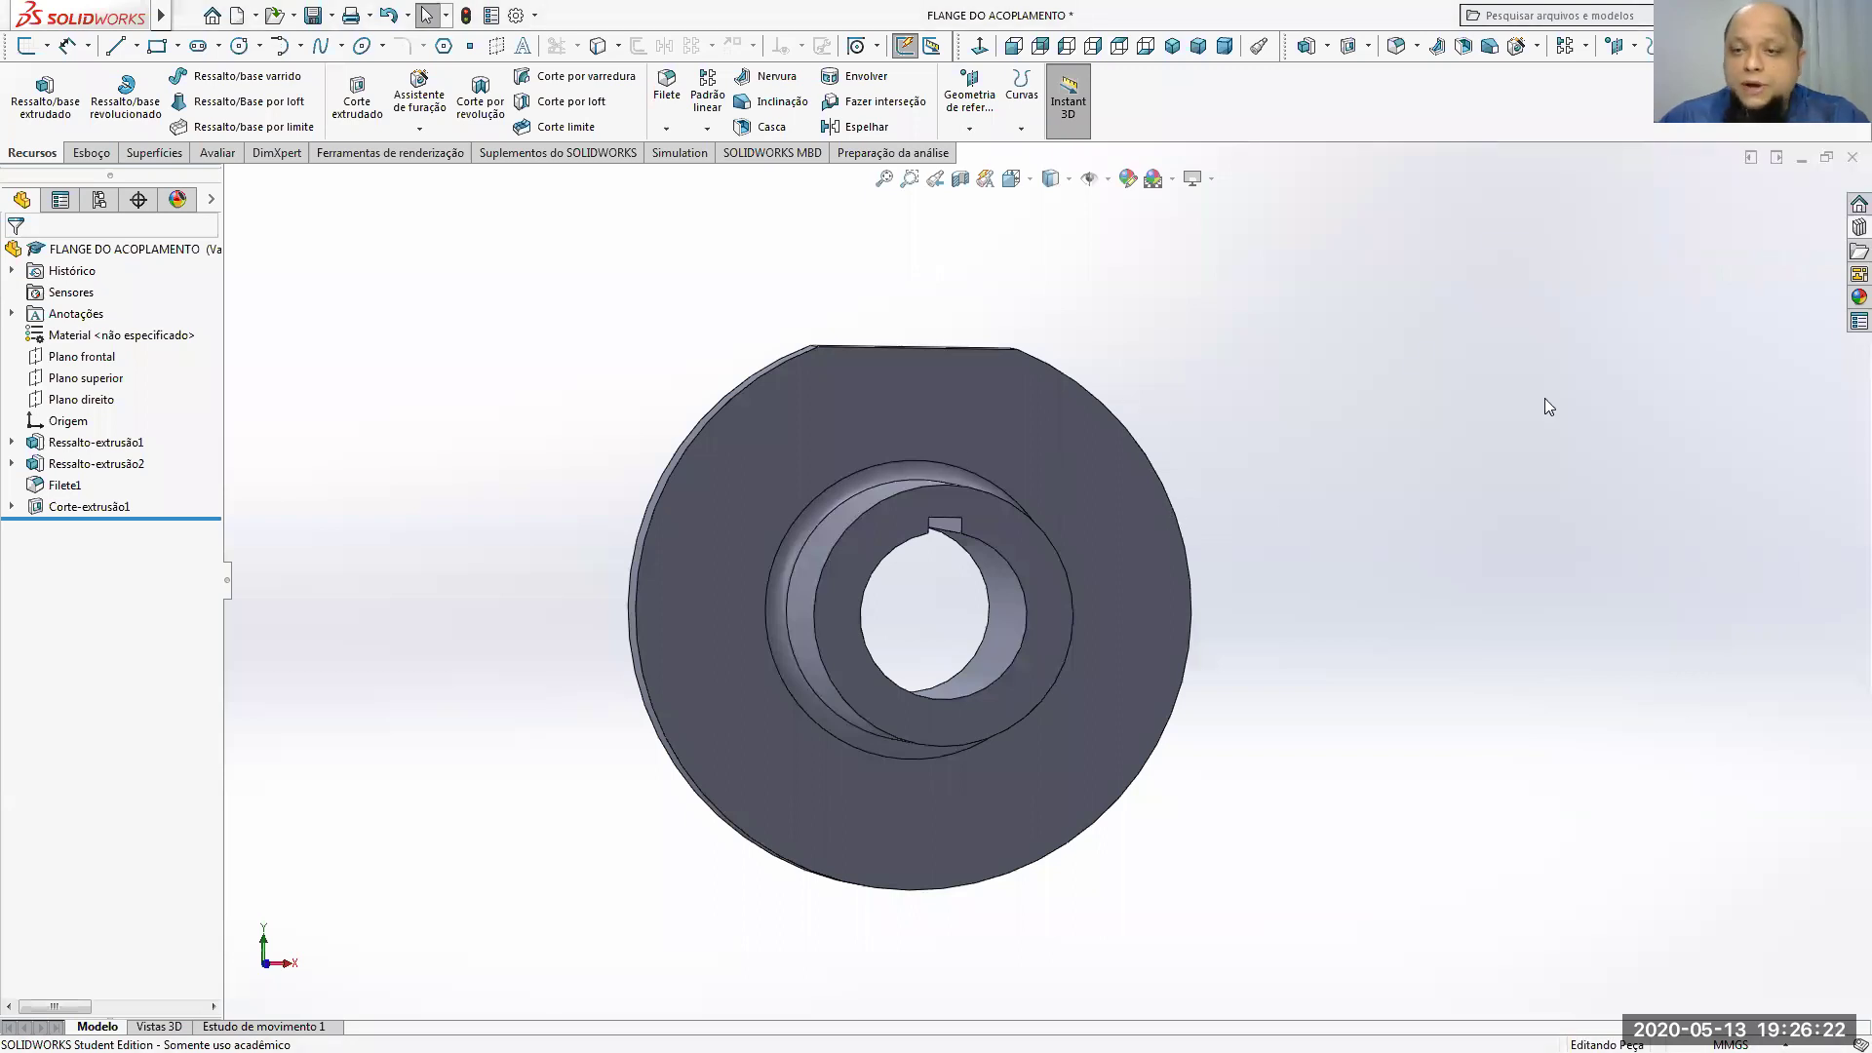
Step: Start a sketch on the large flange face and draw a circle about 17 mm in diameter above the hub, slightly off the vertical centreline
left_click(868, 407)
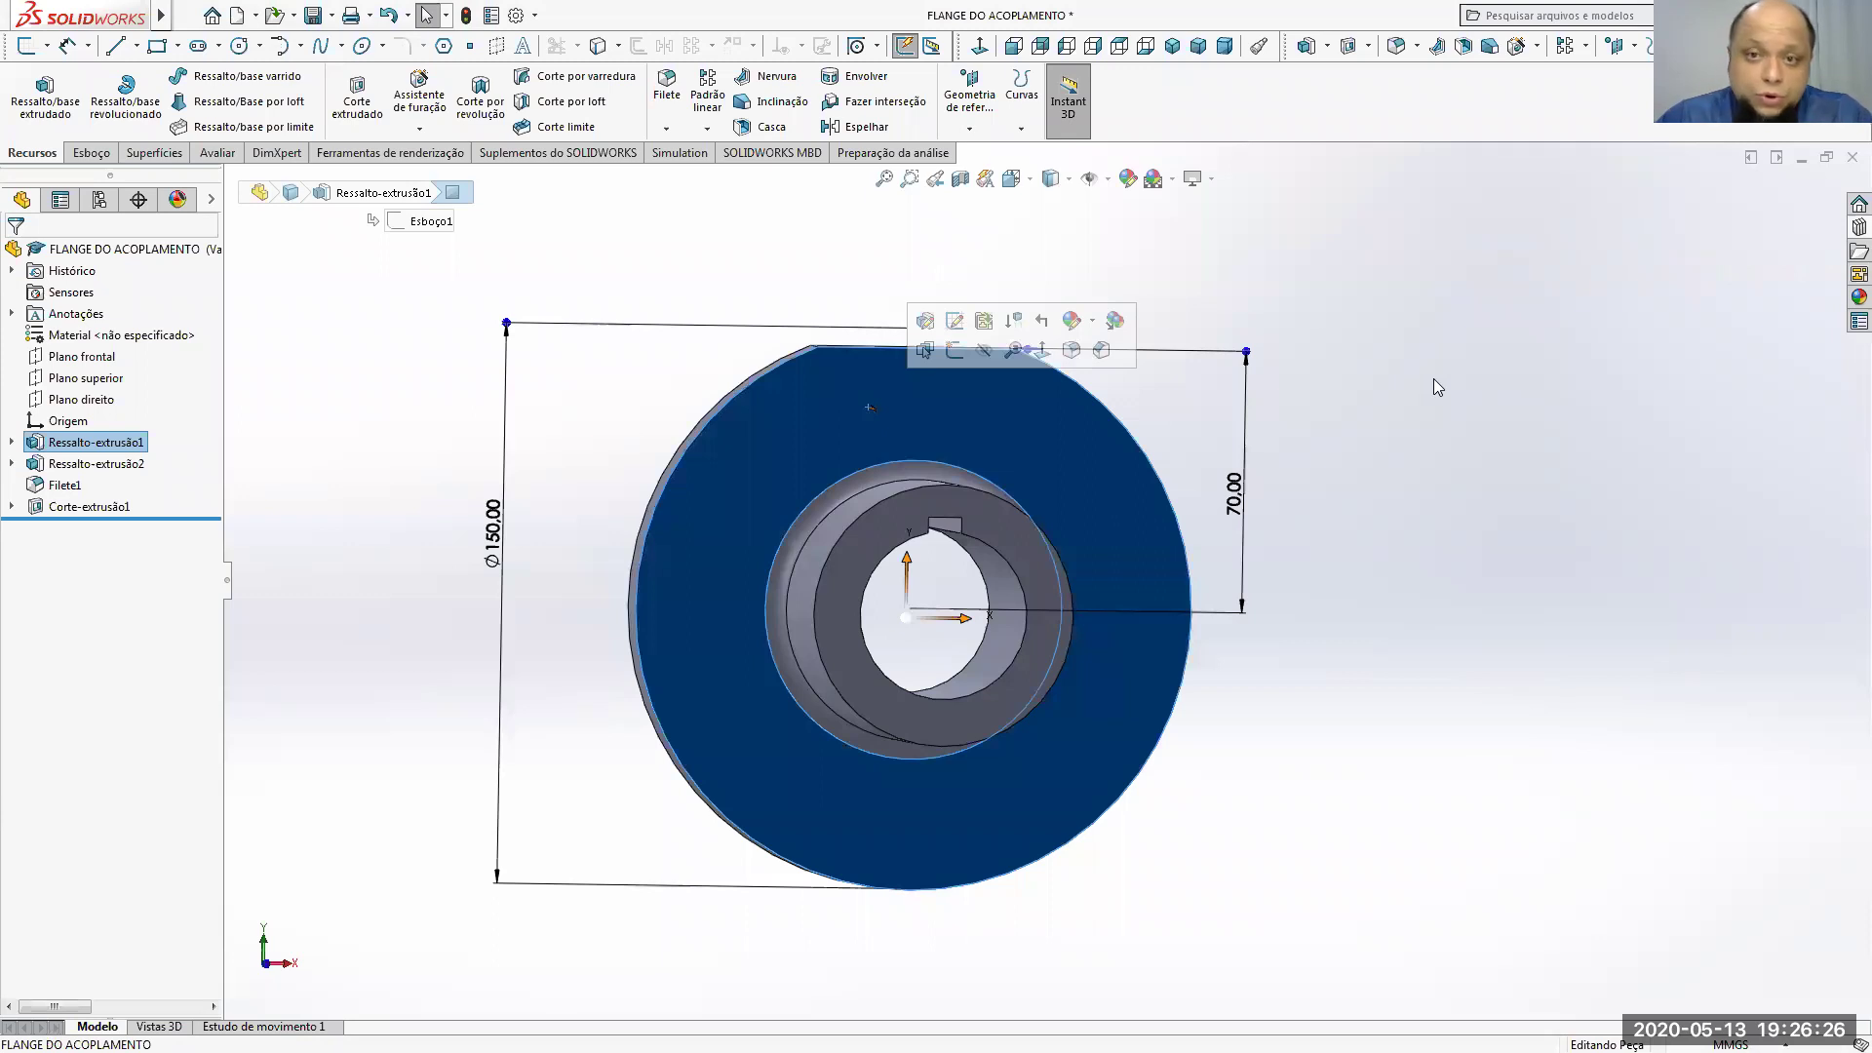
left_click(979, 46)
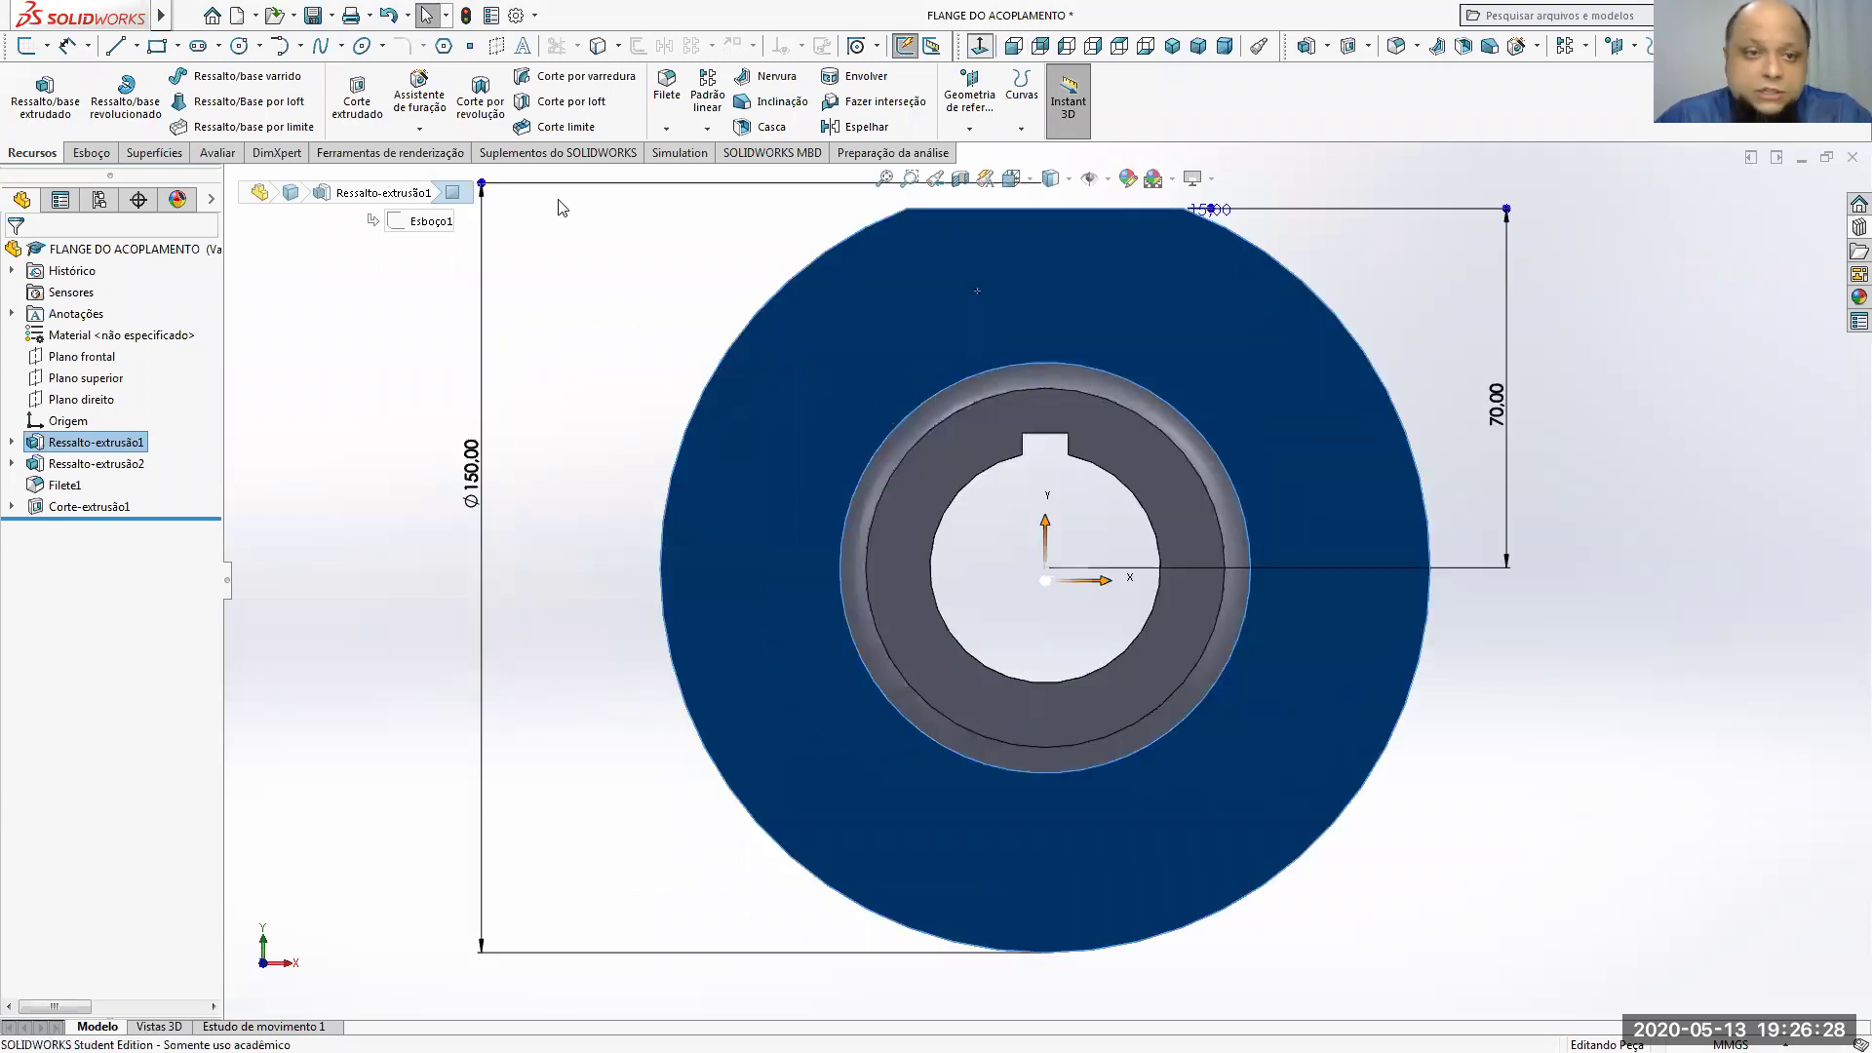
left_click(91, 152)
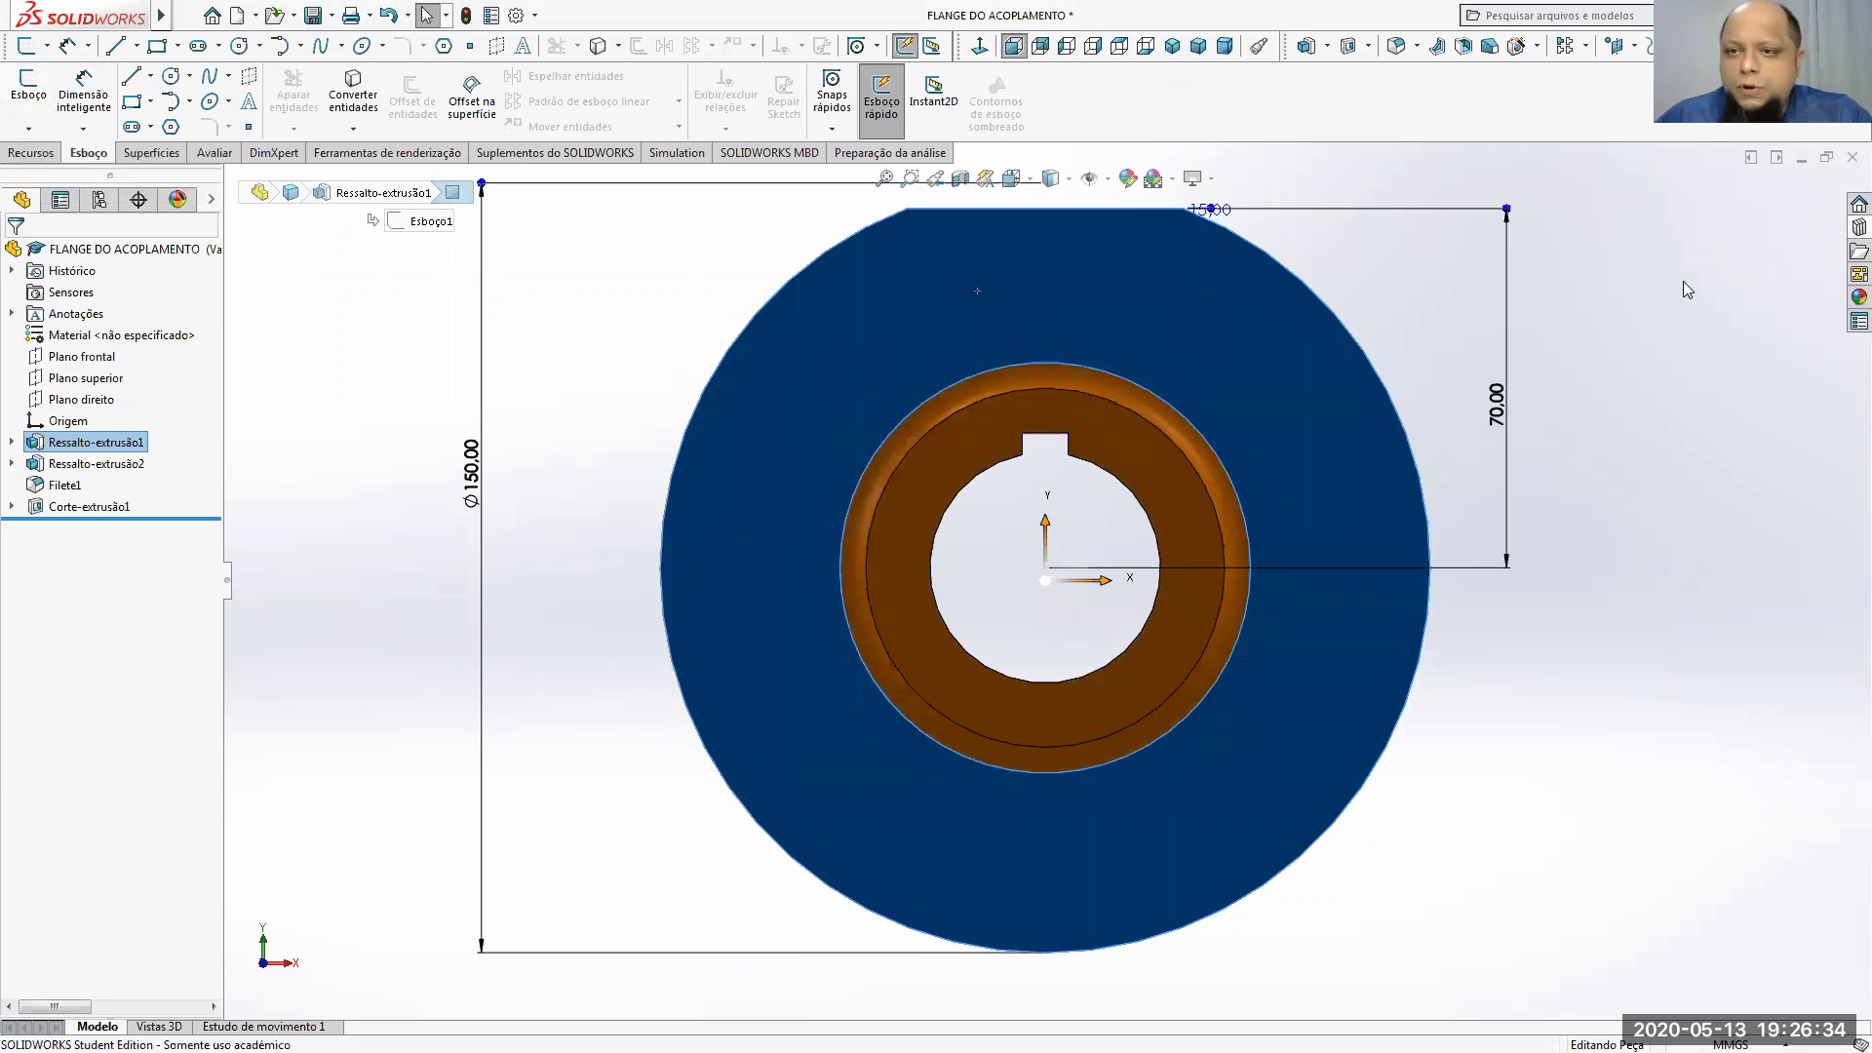
left_click(44, 88)
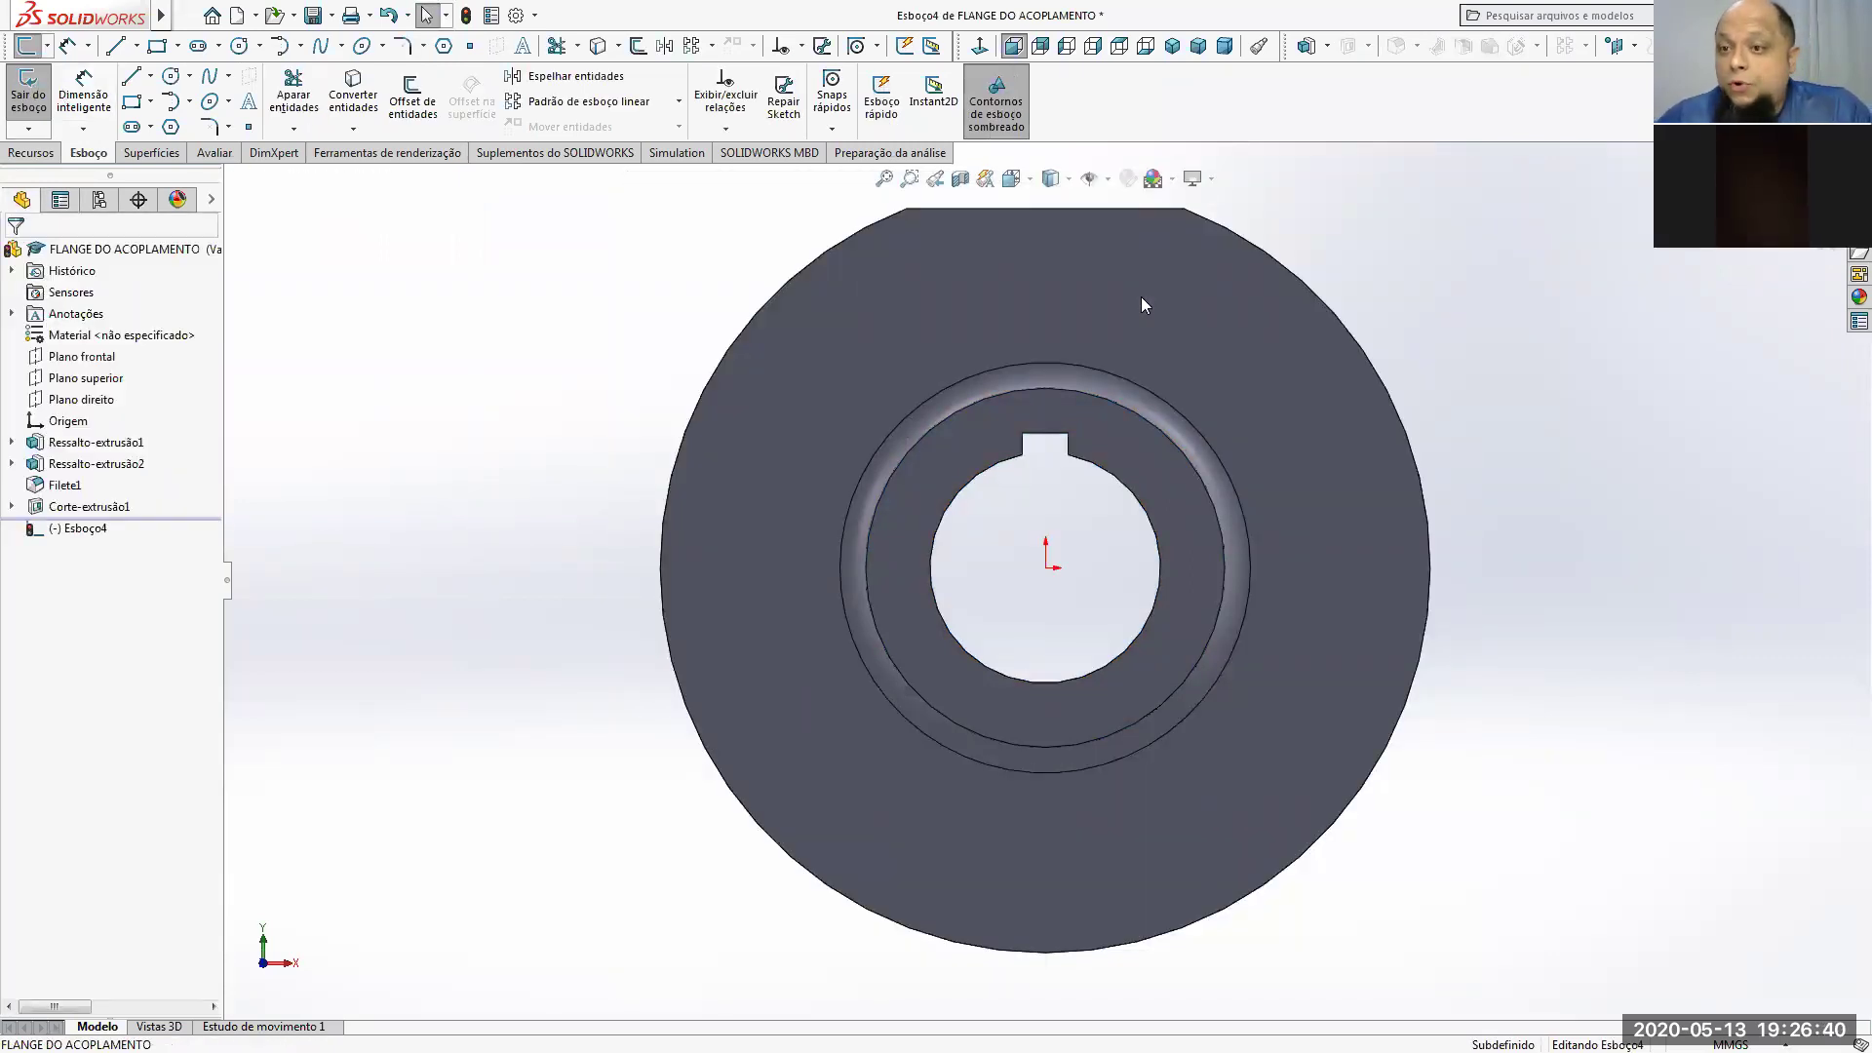
left_click(240, 46)
left_click(979, 289)
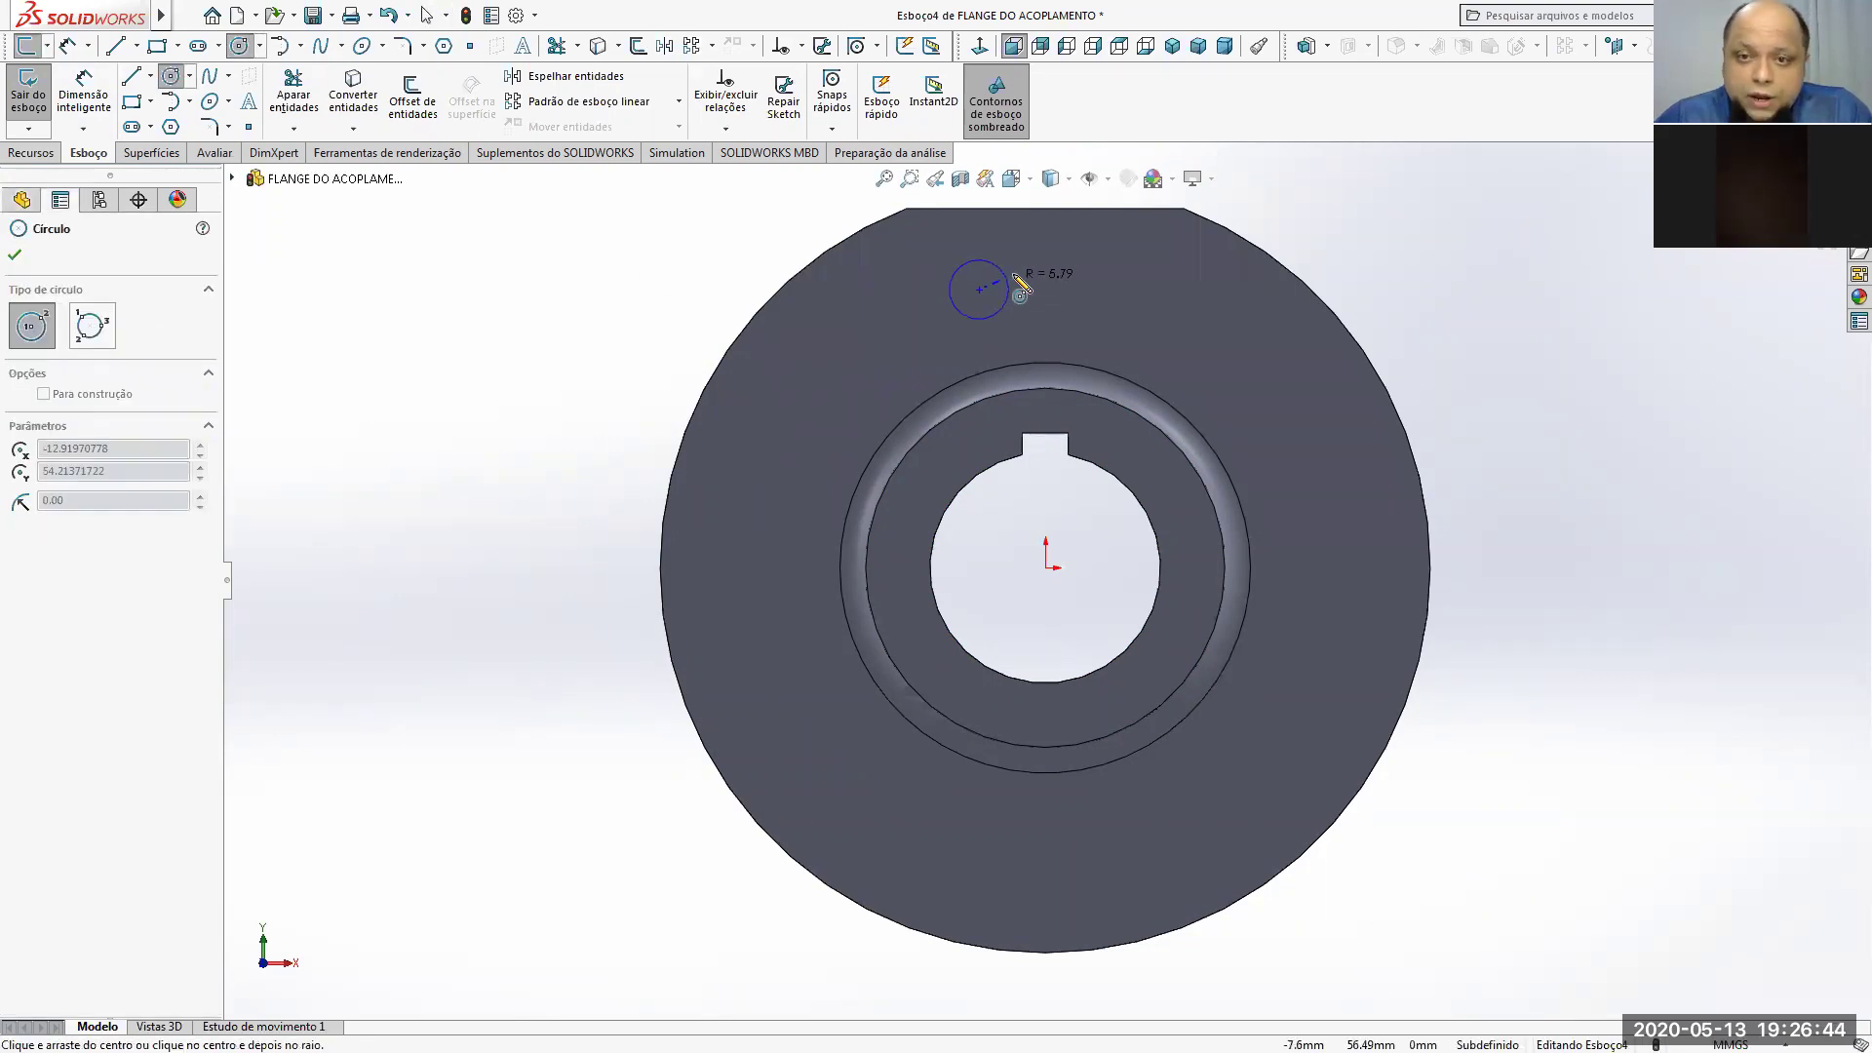
left_click(1017, 271)
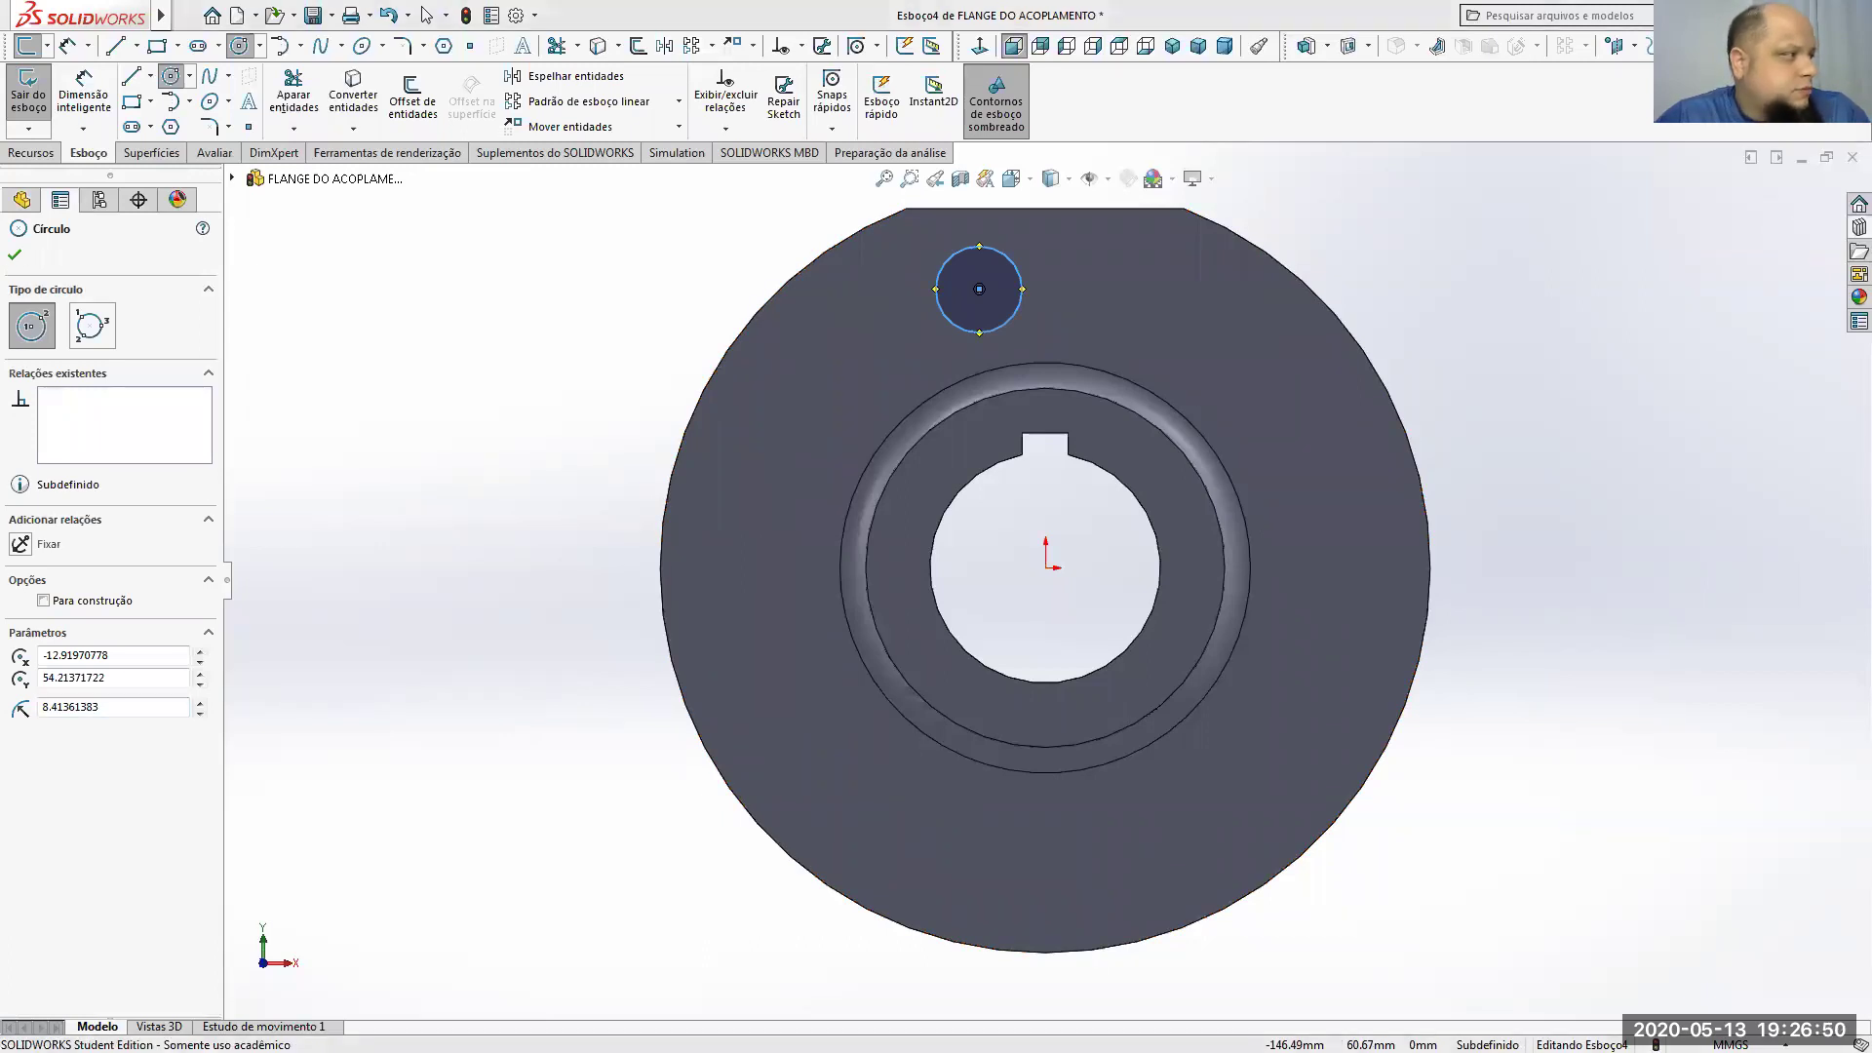
left_click(1313, 235)
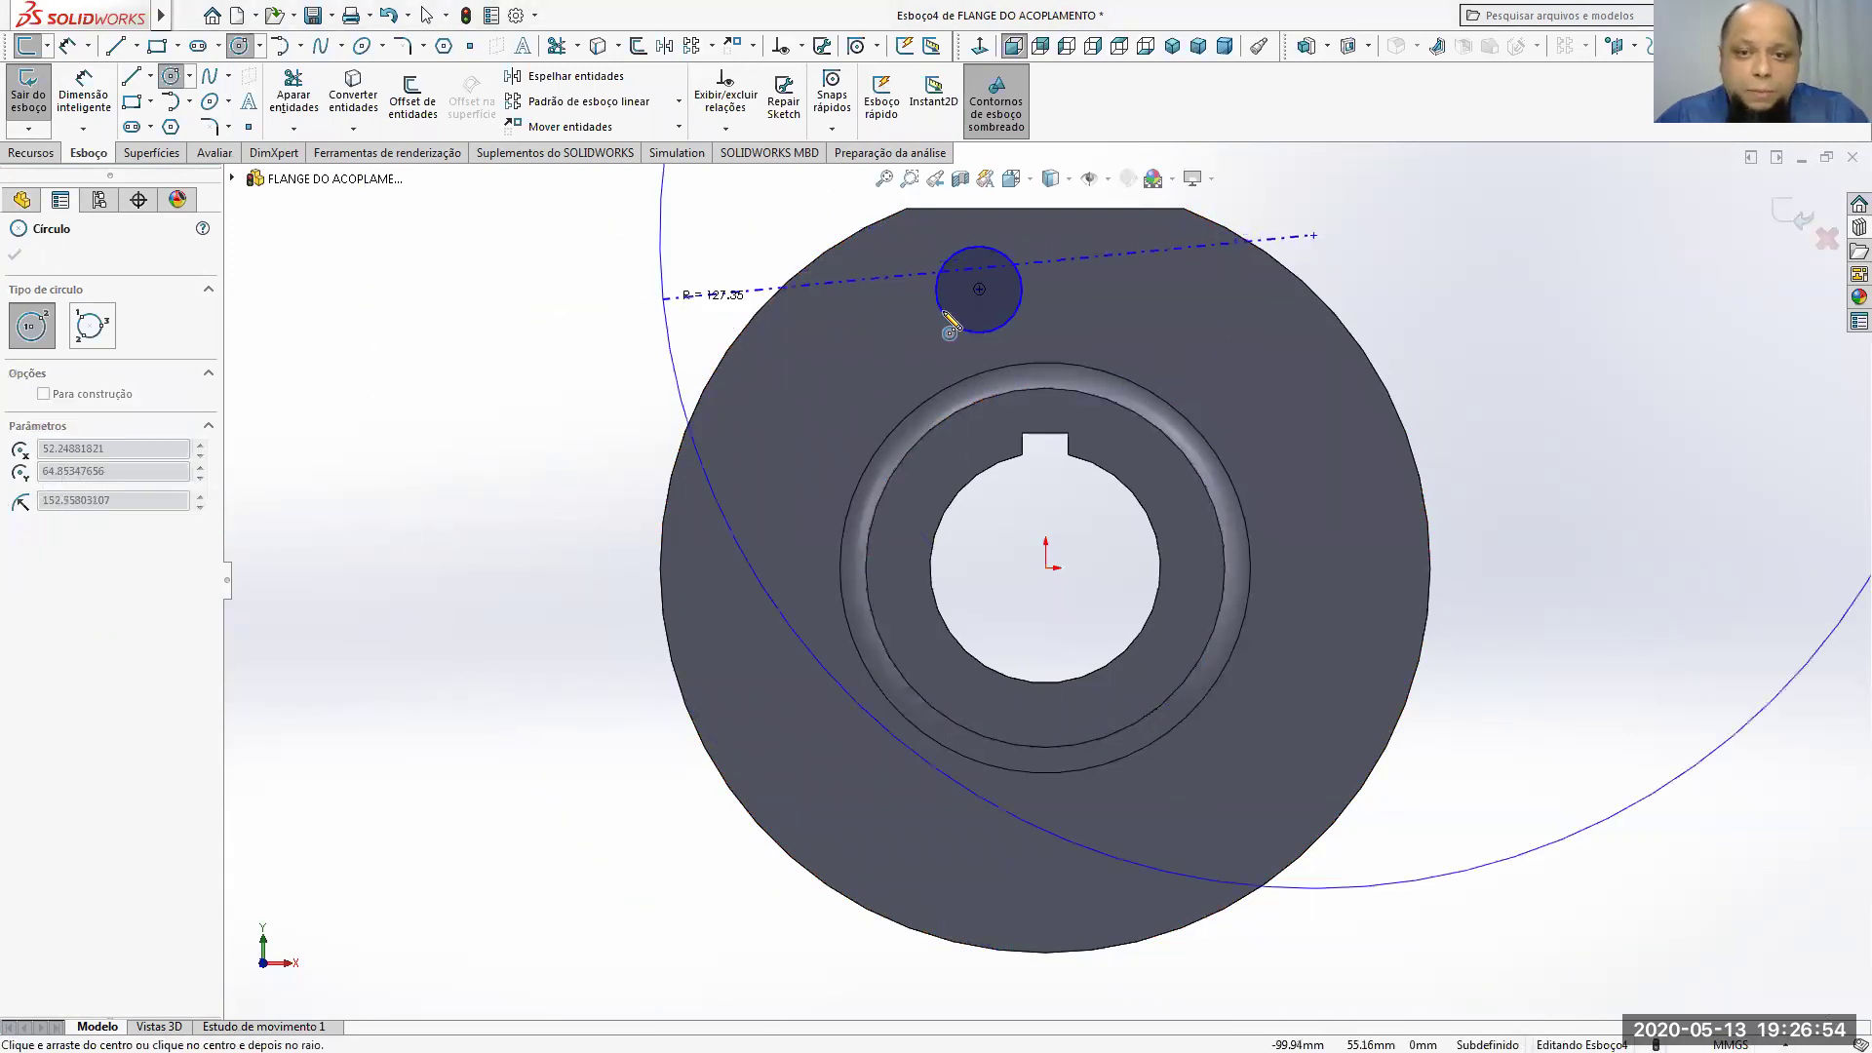
key("Escape")
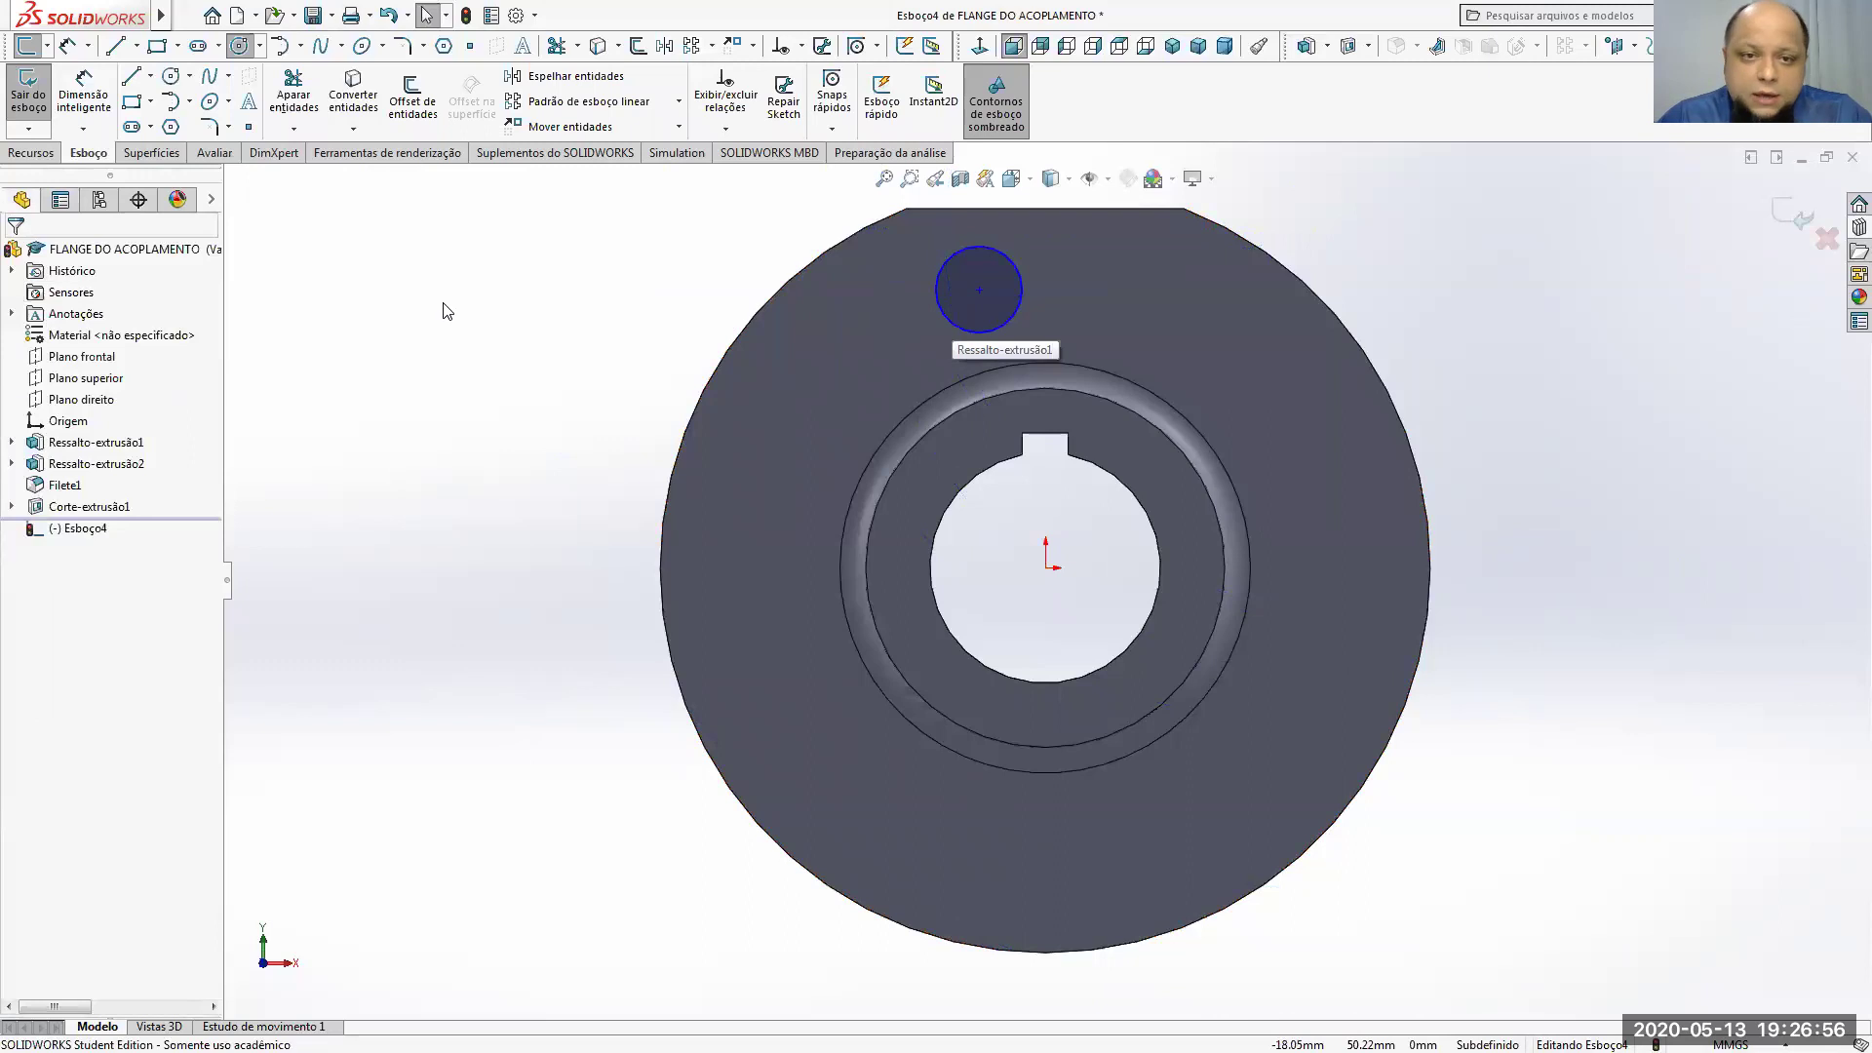
Step: Align the small circle's centre with the origin using a Vertical relation
left_click(978, 290)
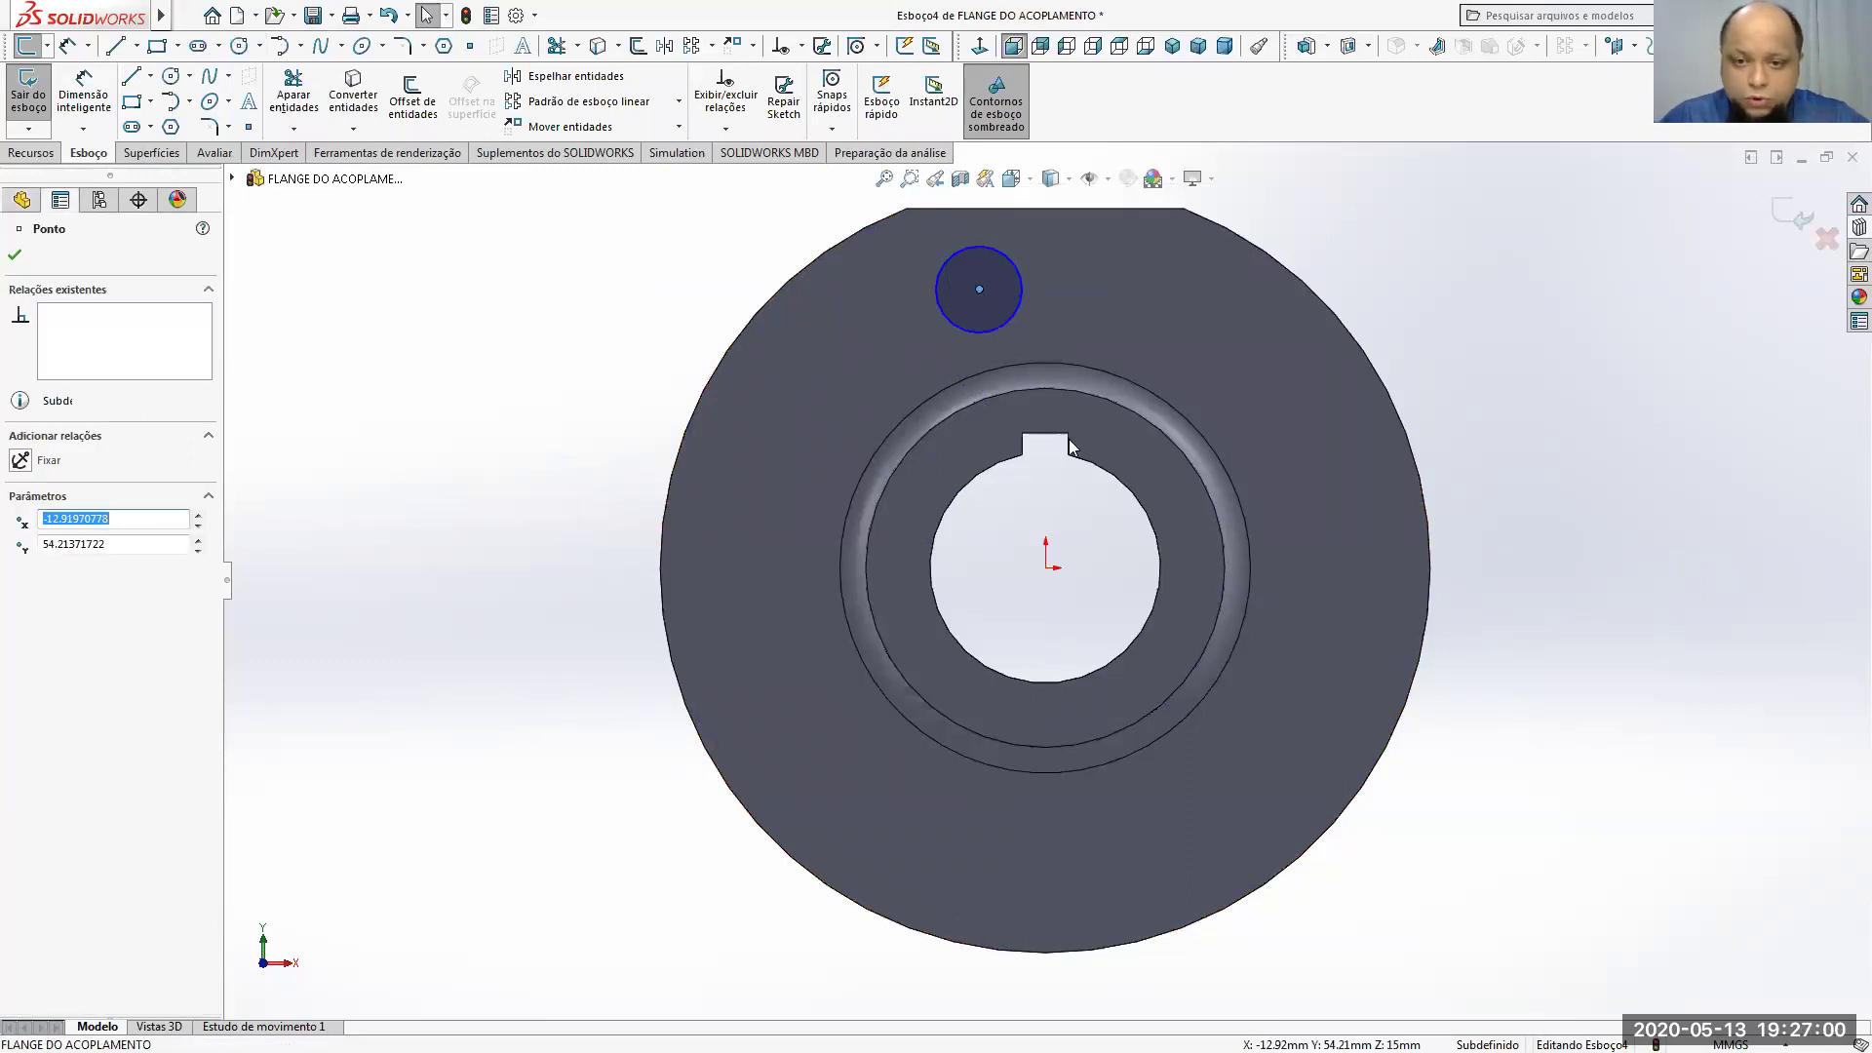
left_click(1046, 570, "ctrl")
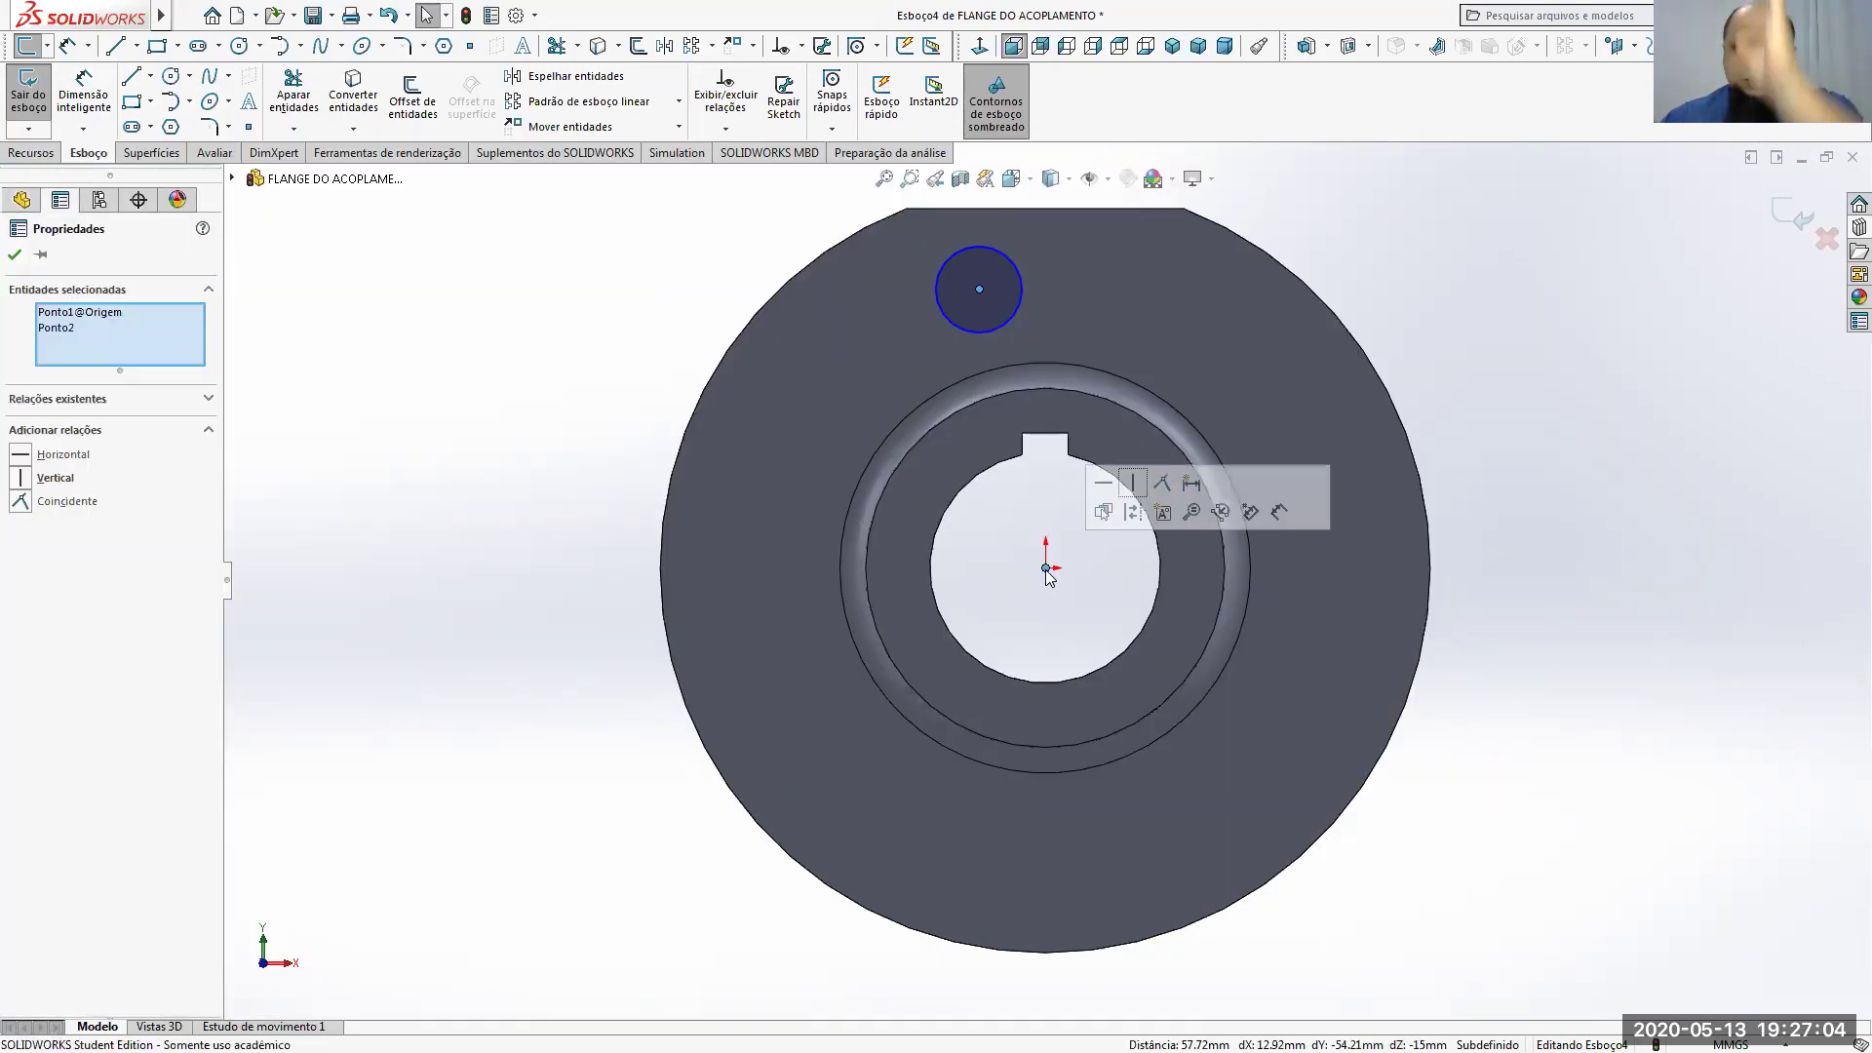
left_click(1133, 484)
left_click(1337, 224)
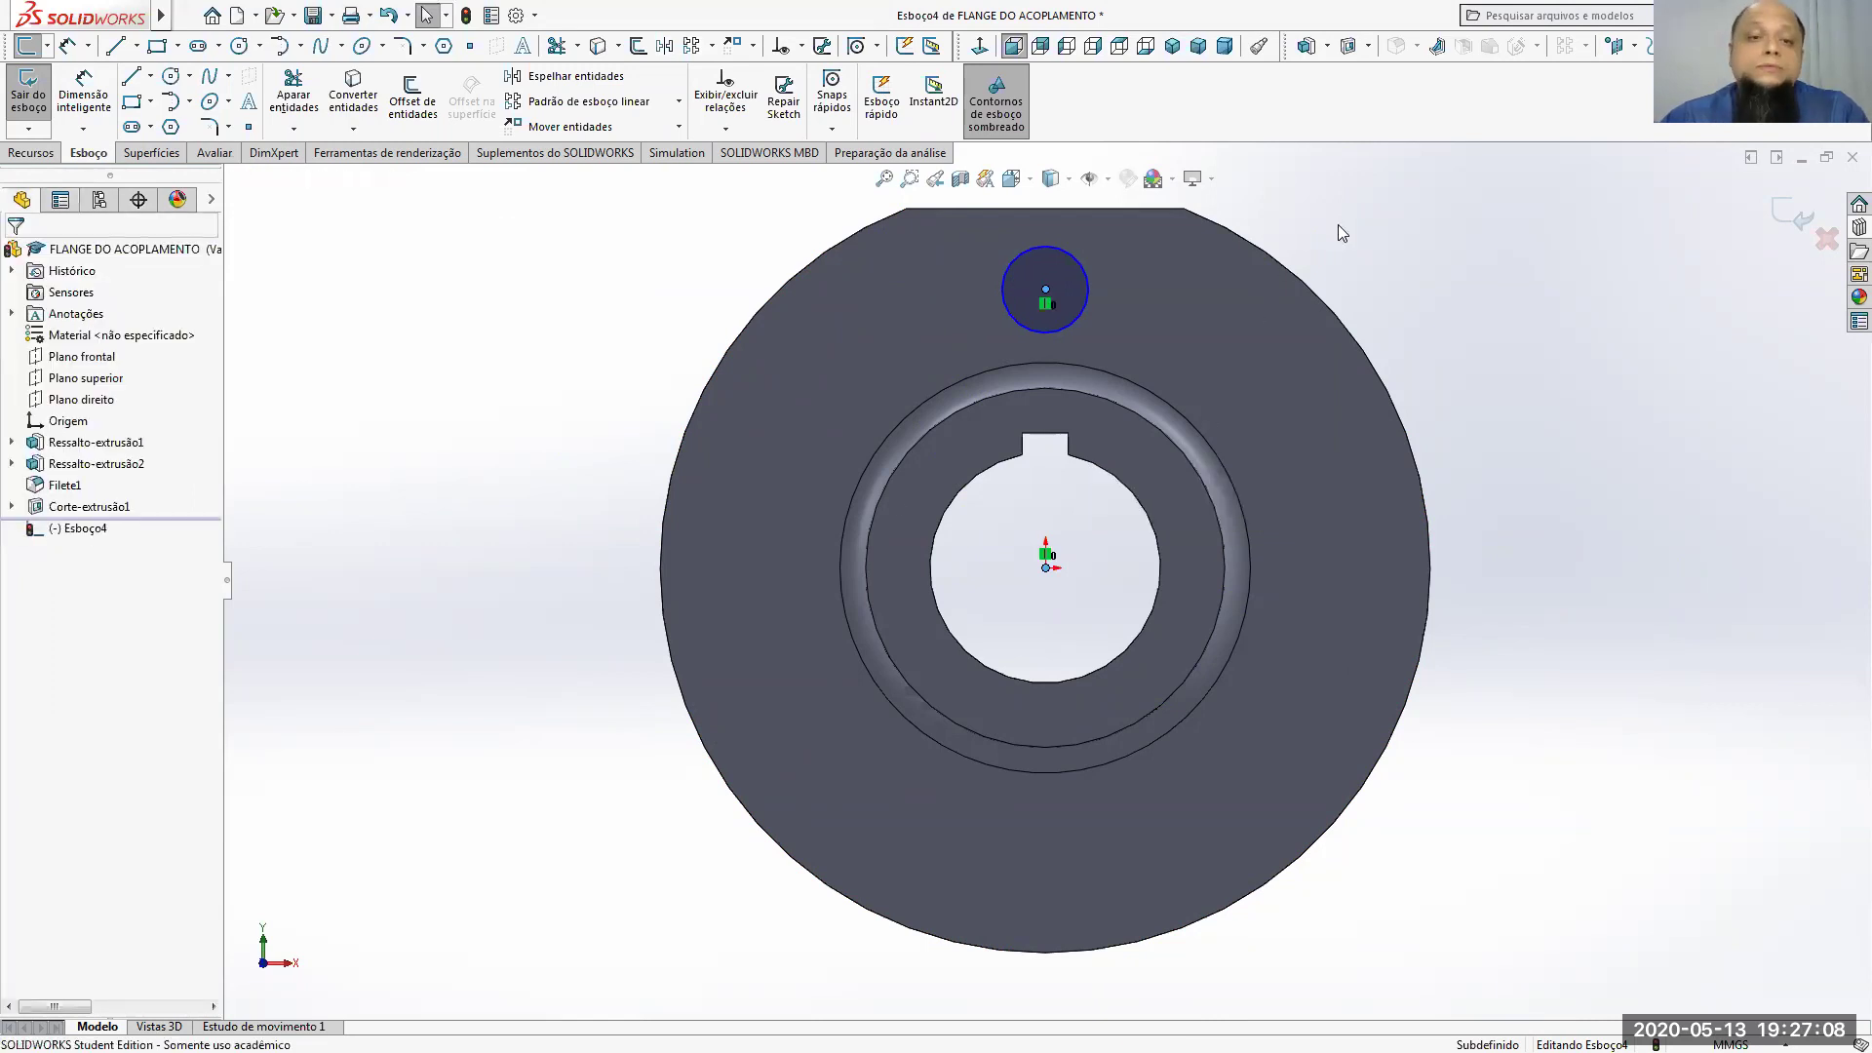
Step: Check the bolt-circle diameter in the drawing and dimension the small circle's centre to the origin as 112/2, giving 56 mm
key("alt+Tab")
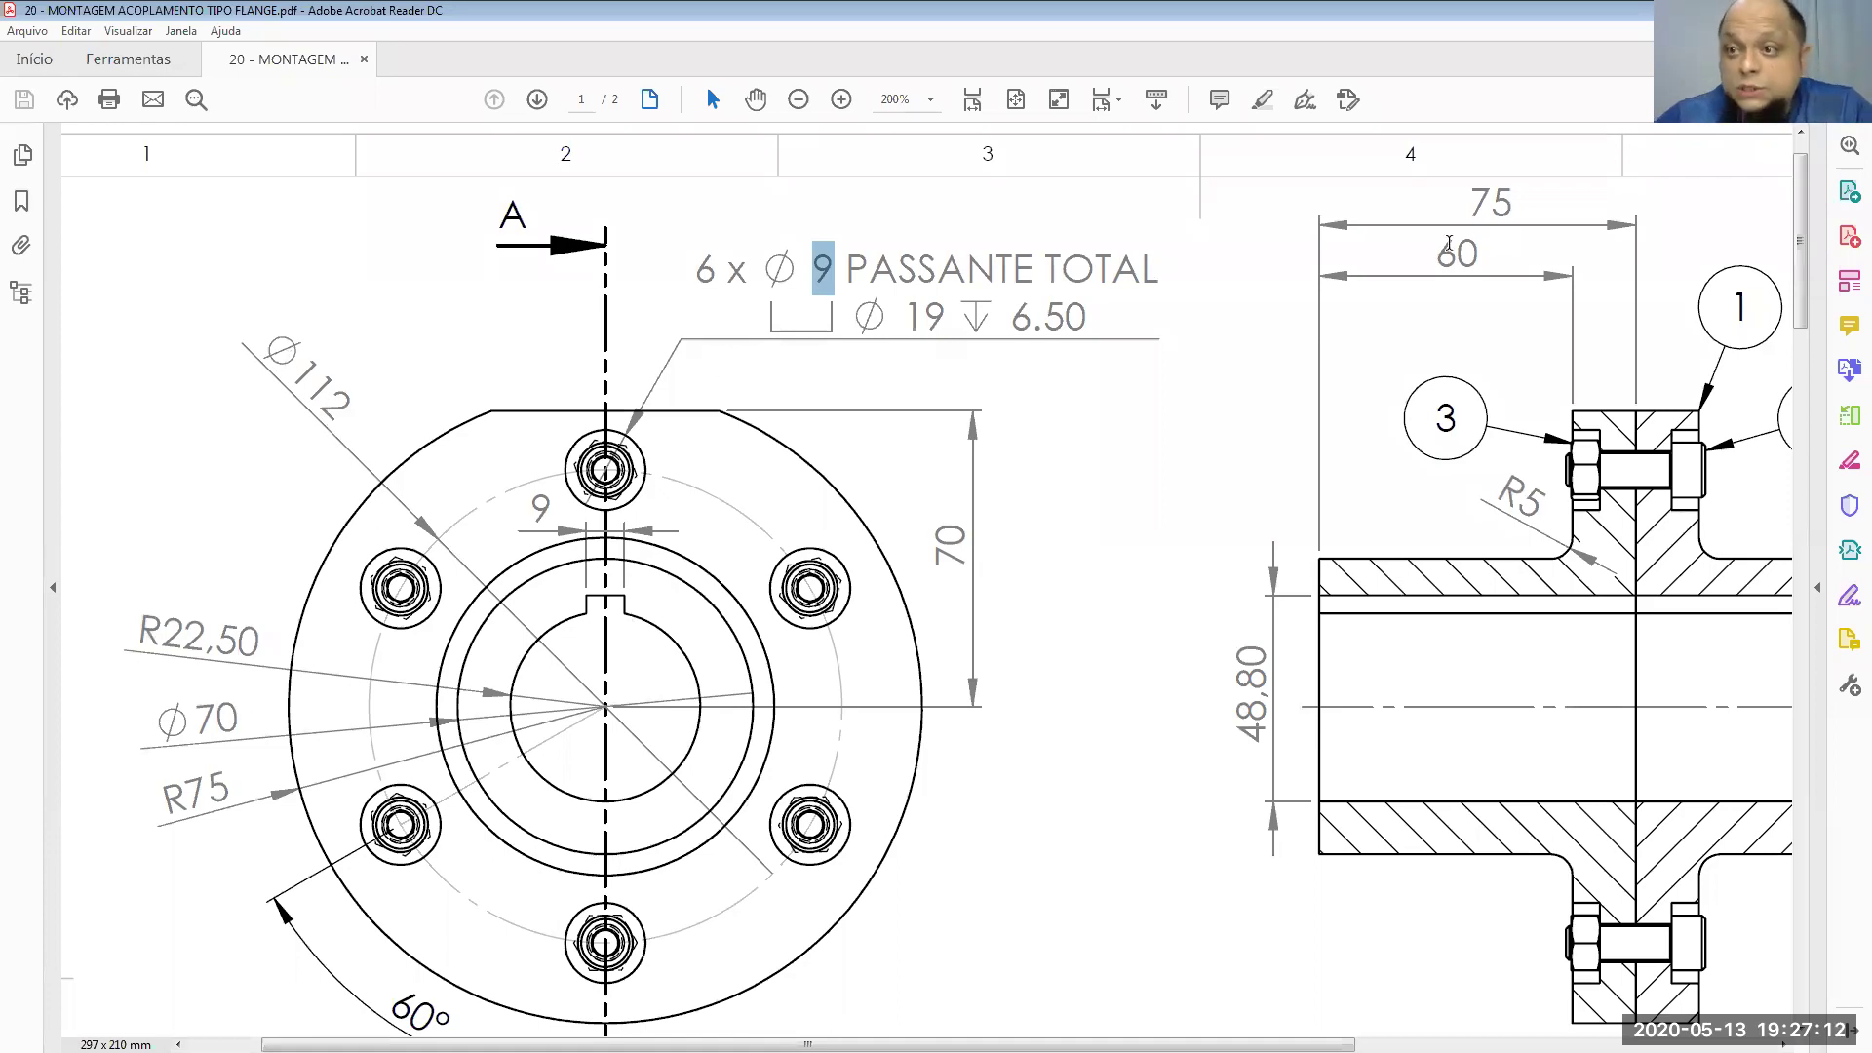
key("alt+Tab")
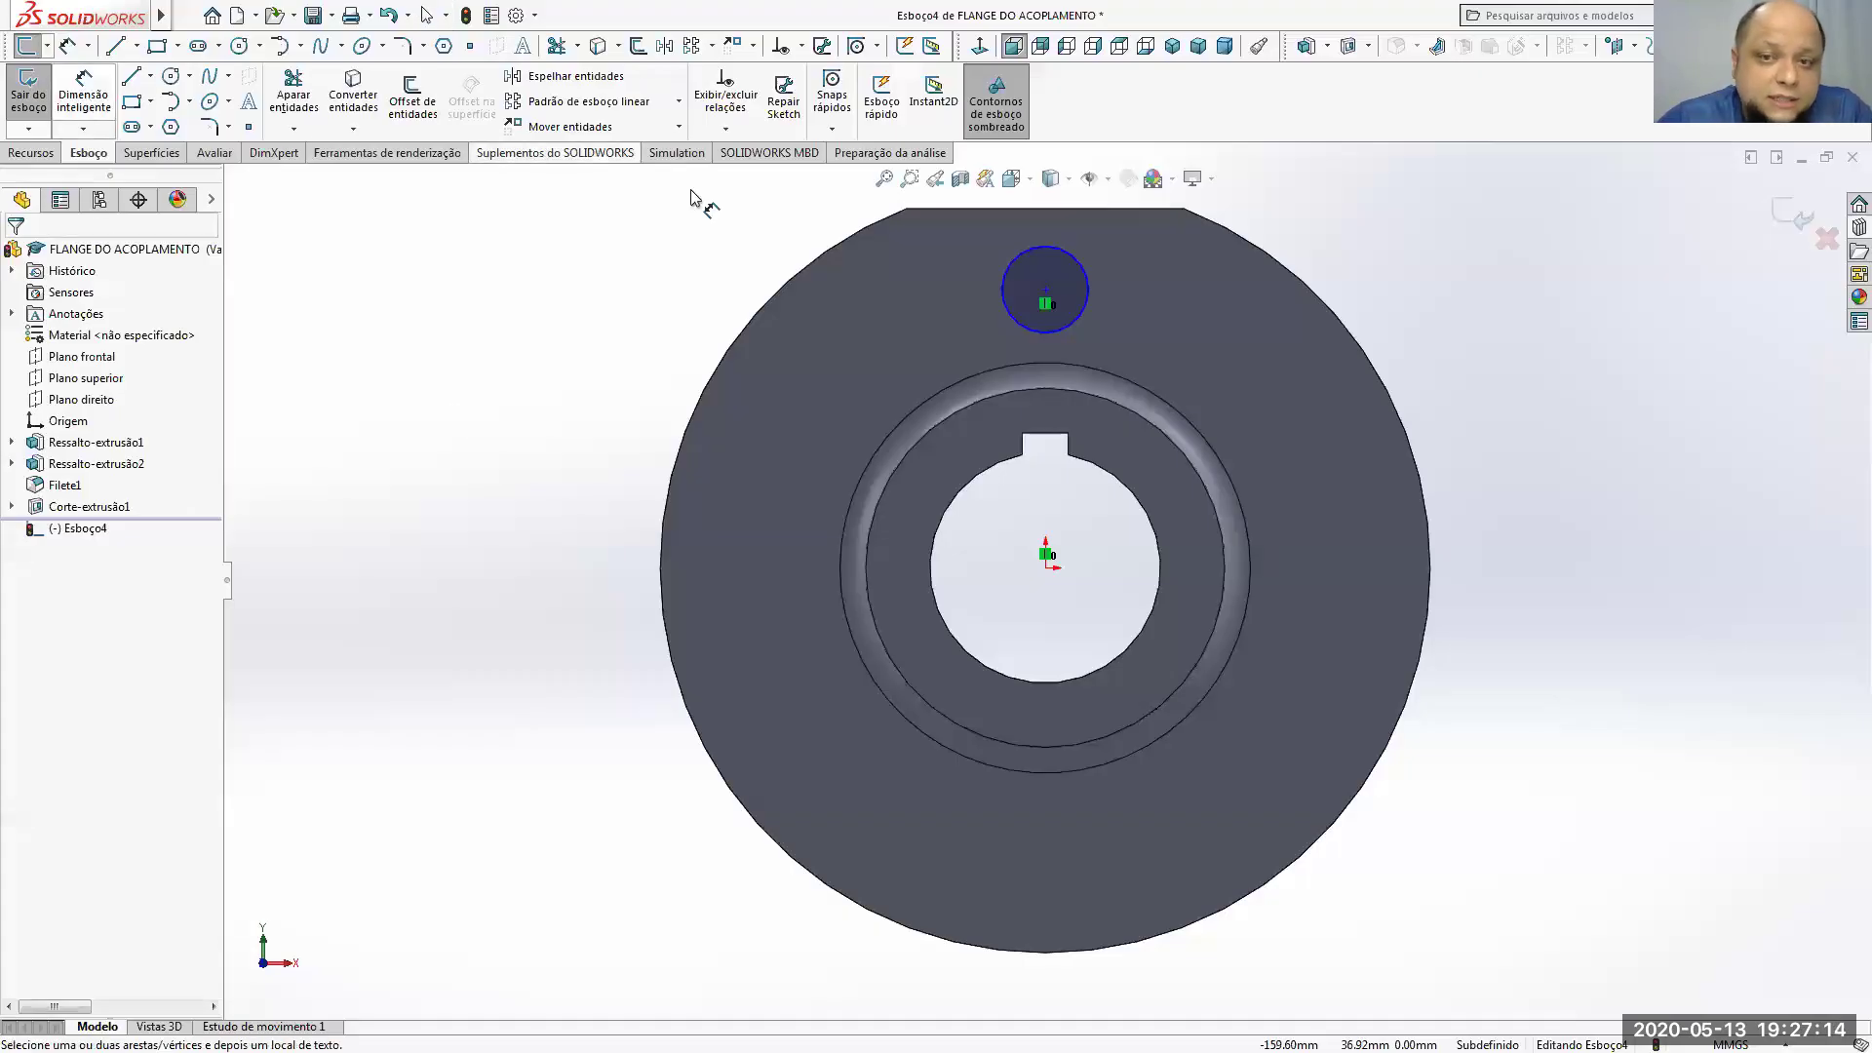
left_click(1047, 292)
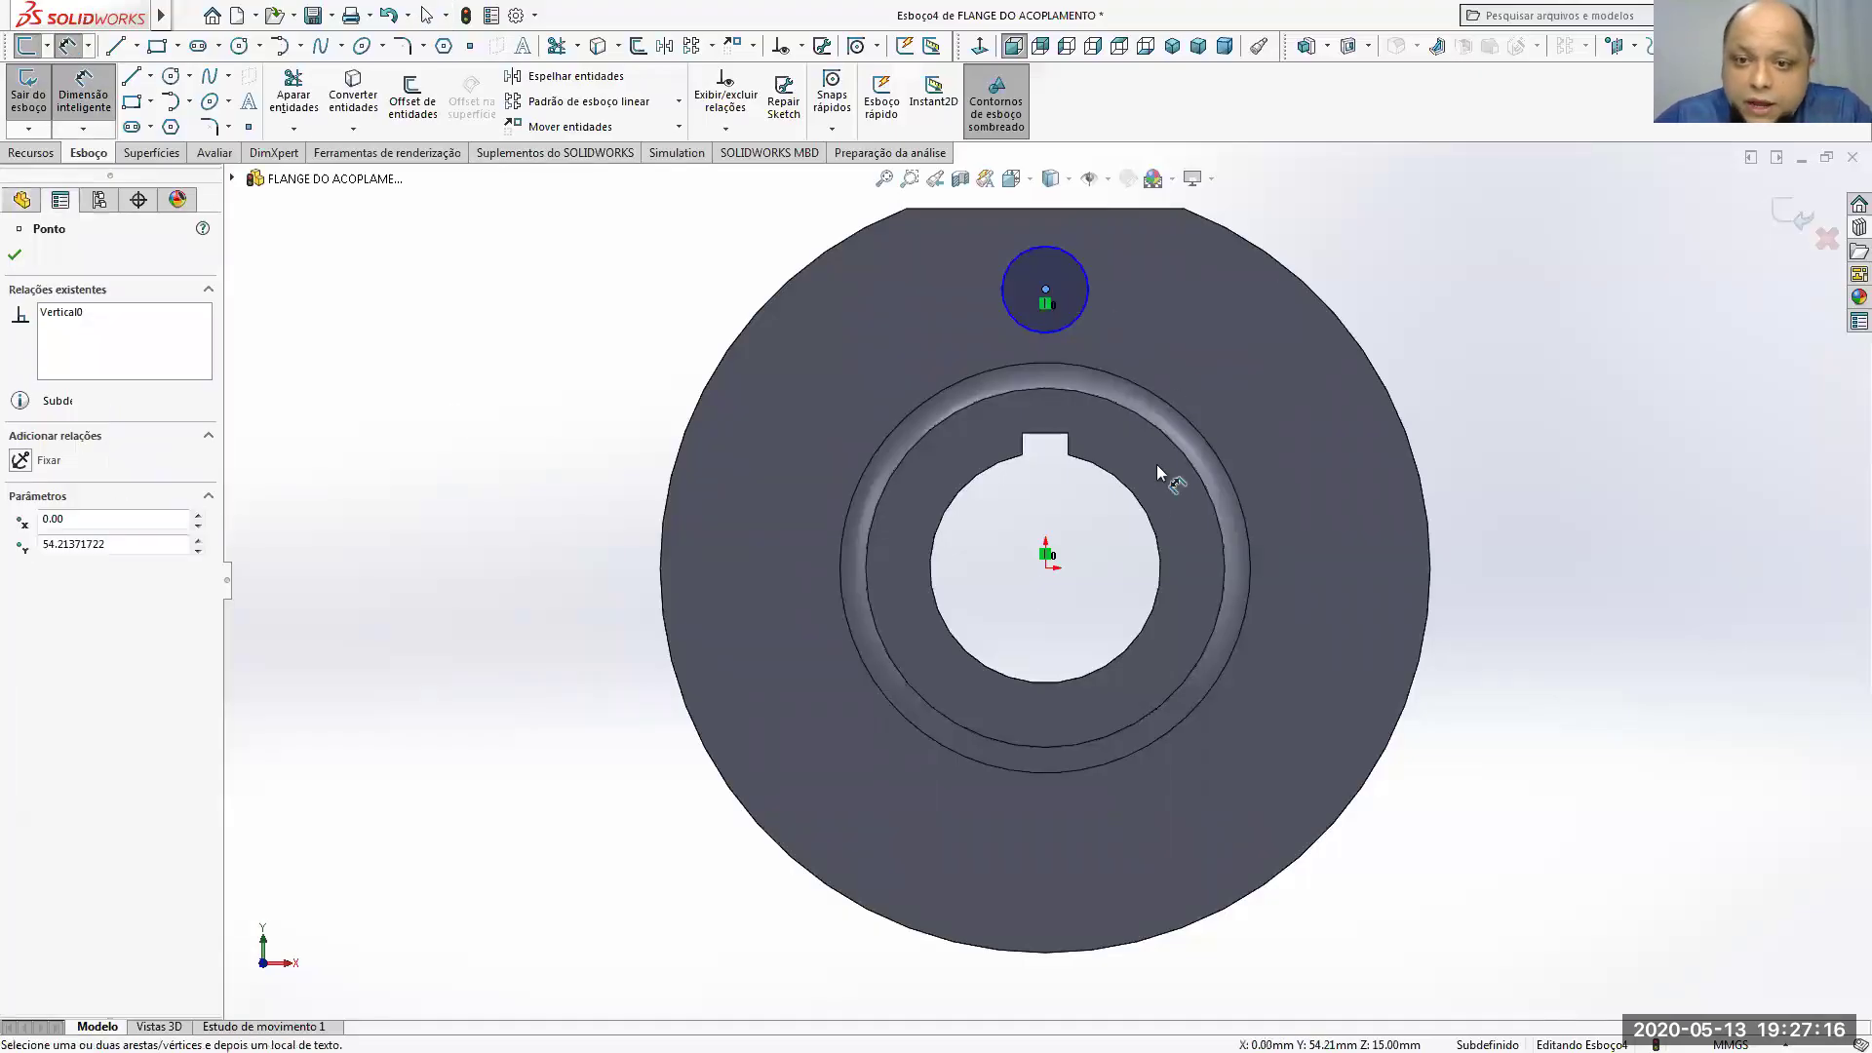
left_click(1047, 570)
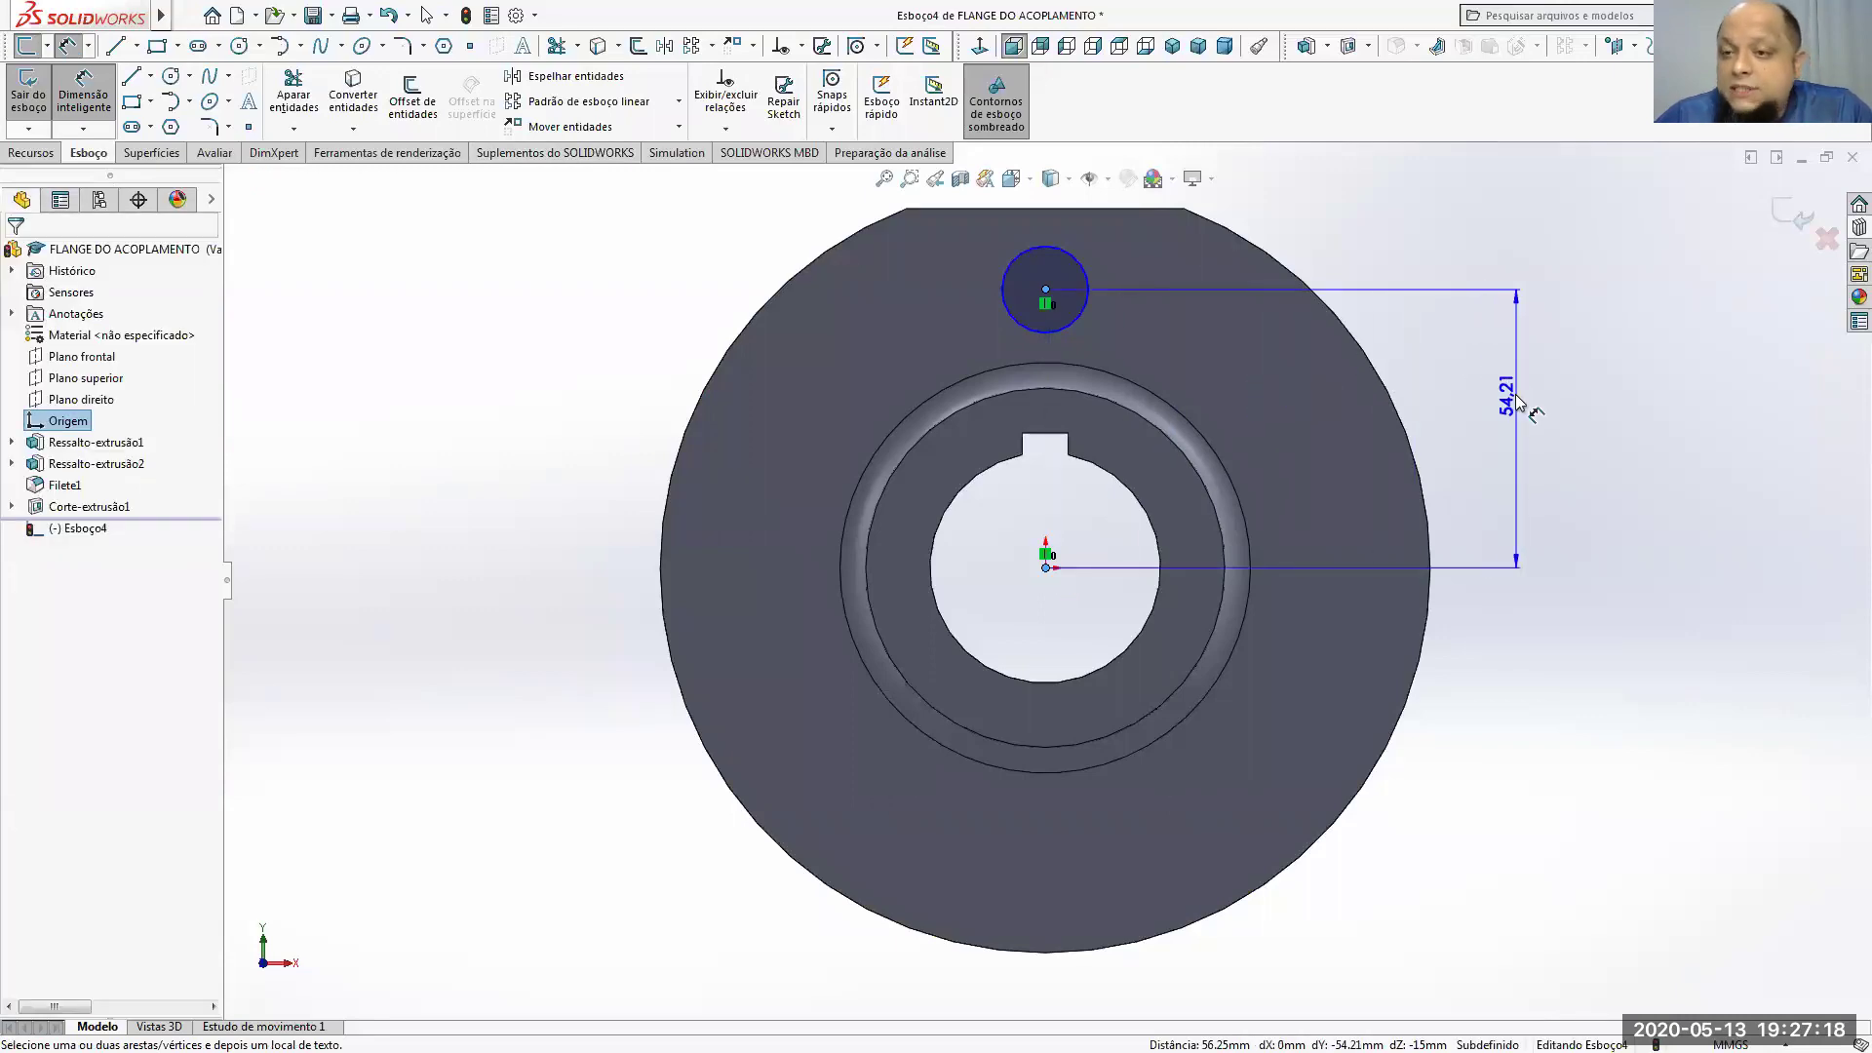
left_click(1517, 402)
type("112/2")
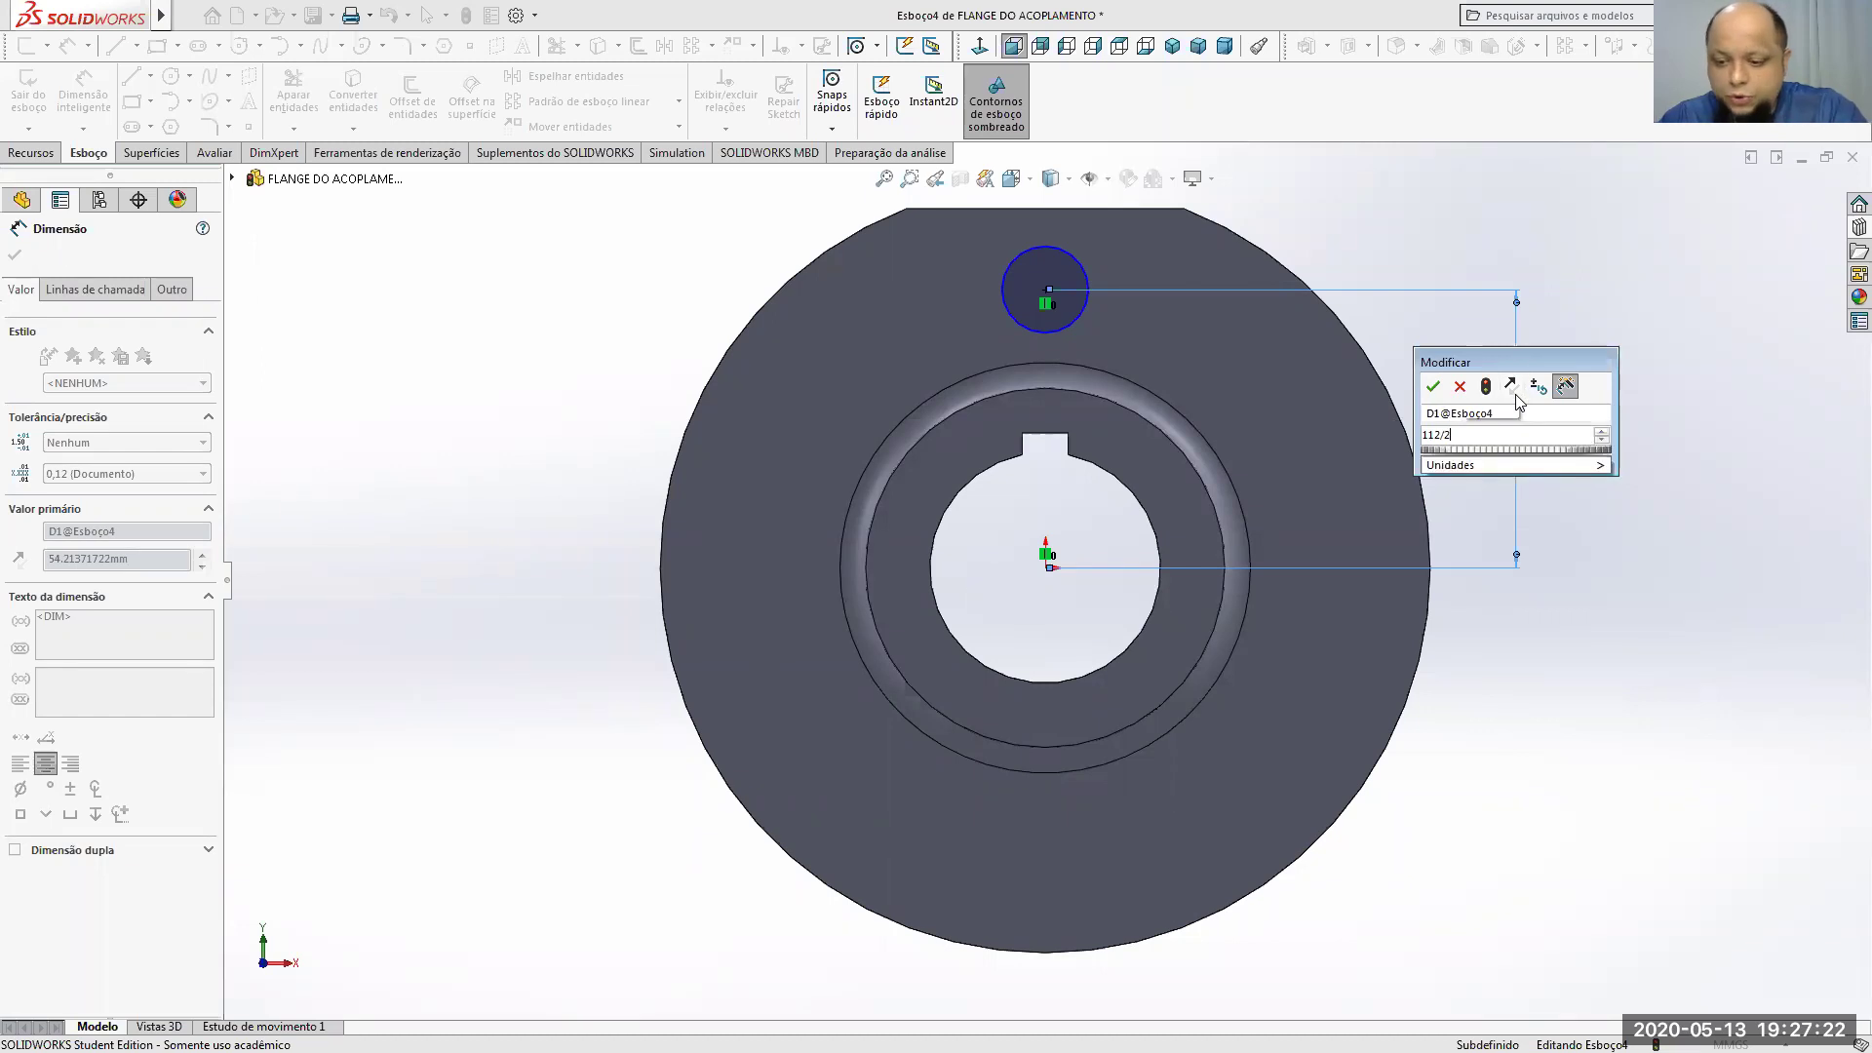
key("Return")
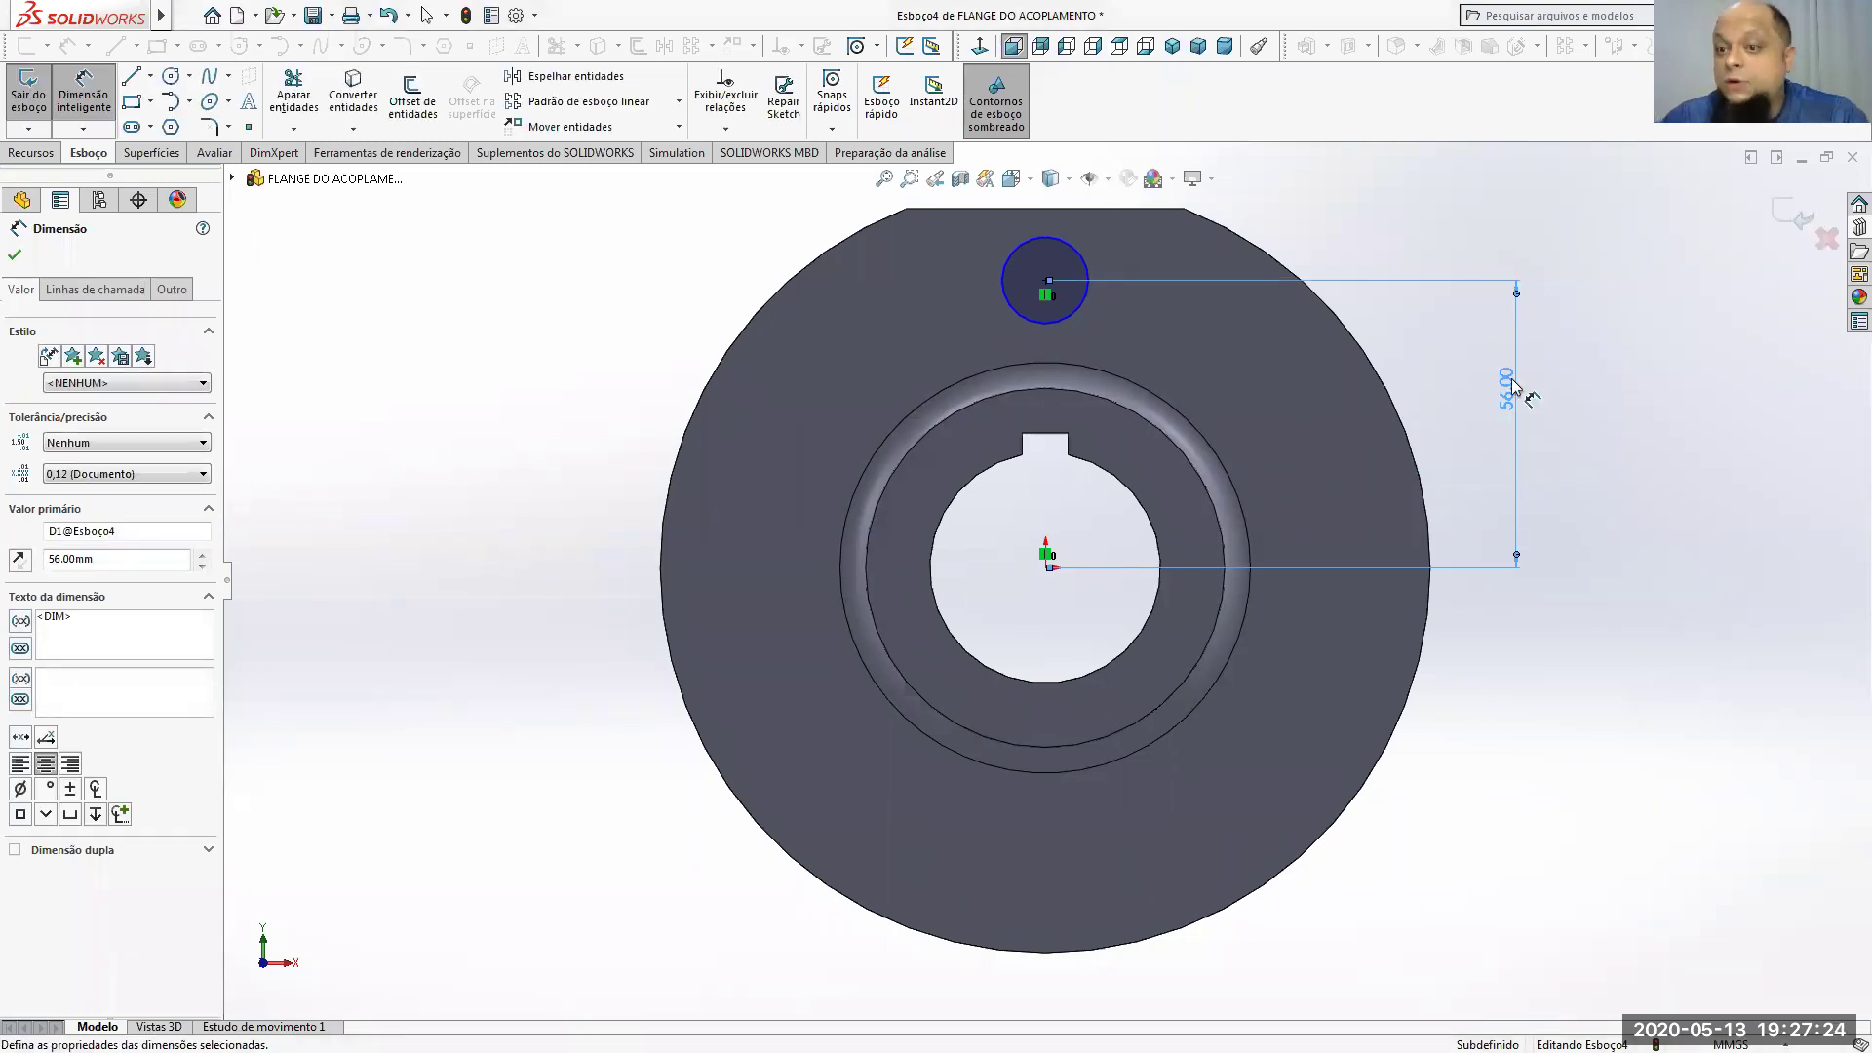
Step: Dimension the bolt-hole circle's diameter as 9 mm
left_click(1061, 321)
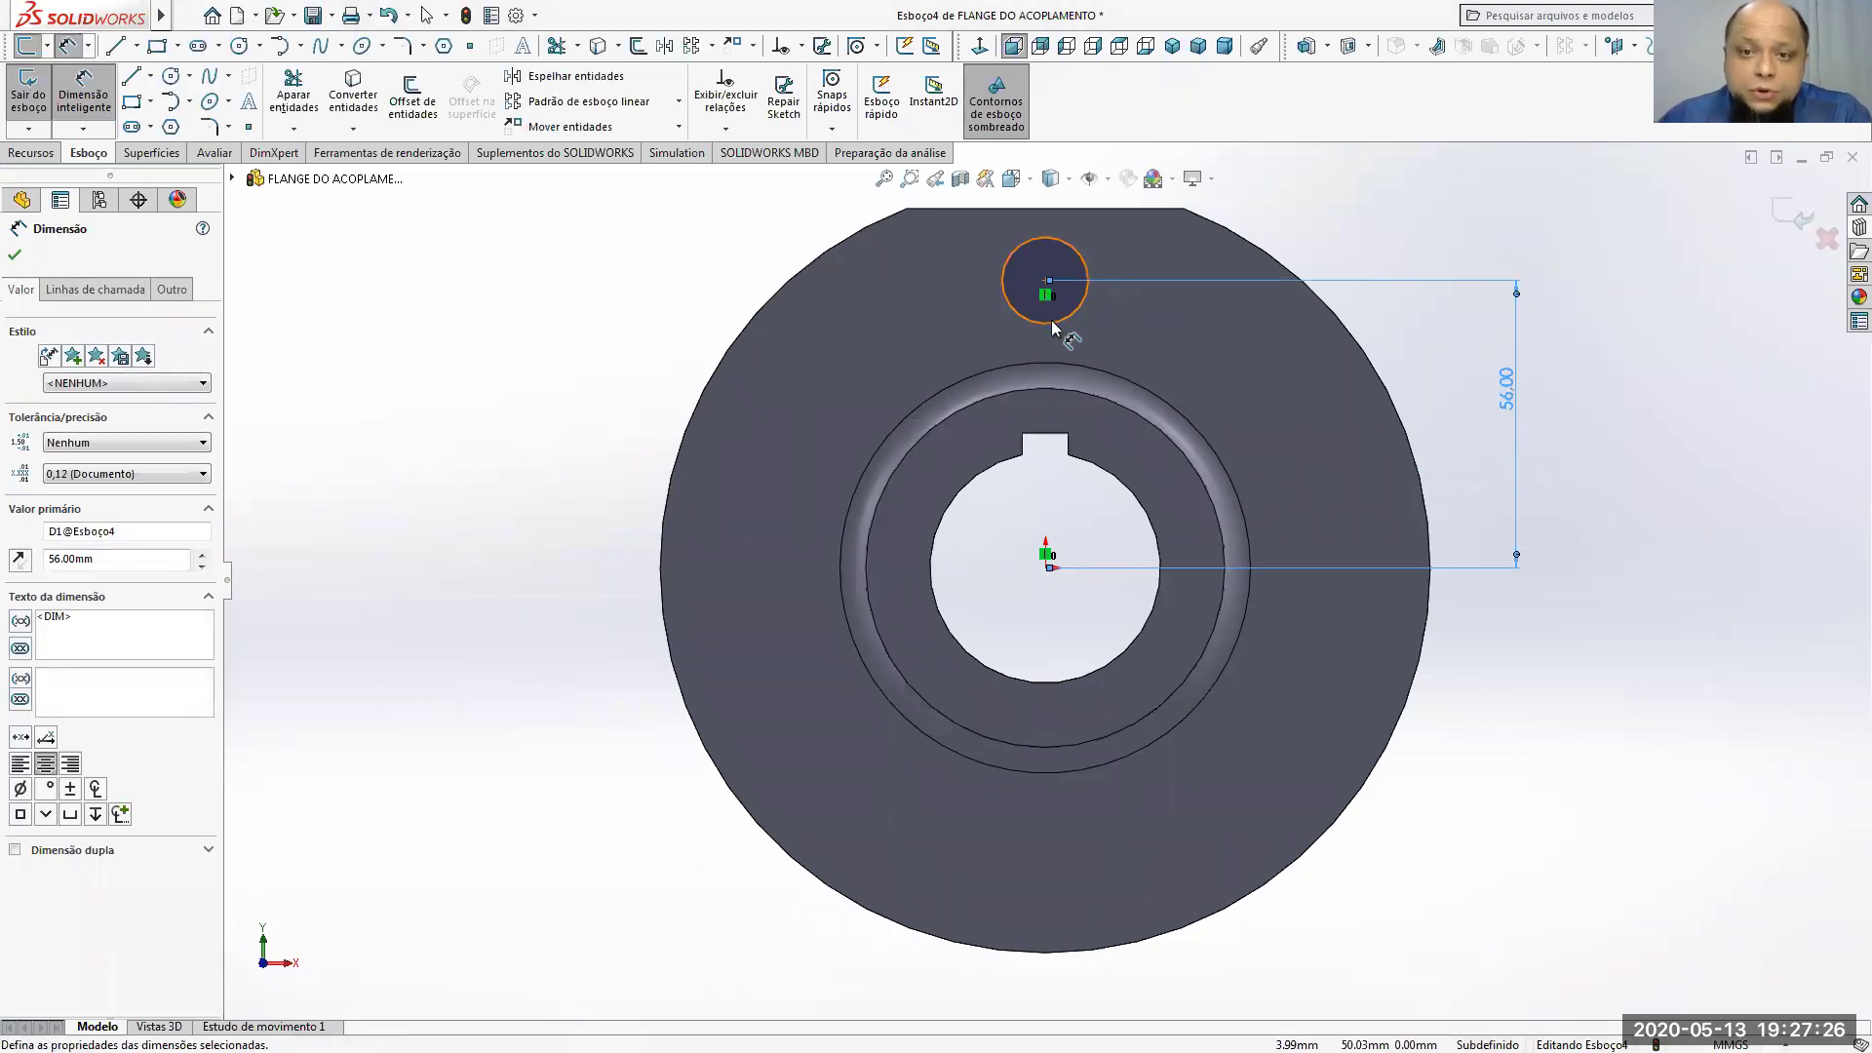
left_click(537, 355)
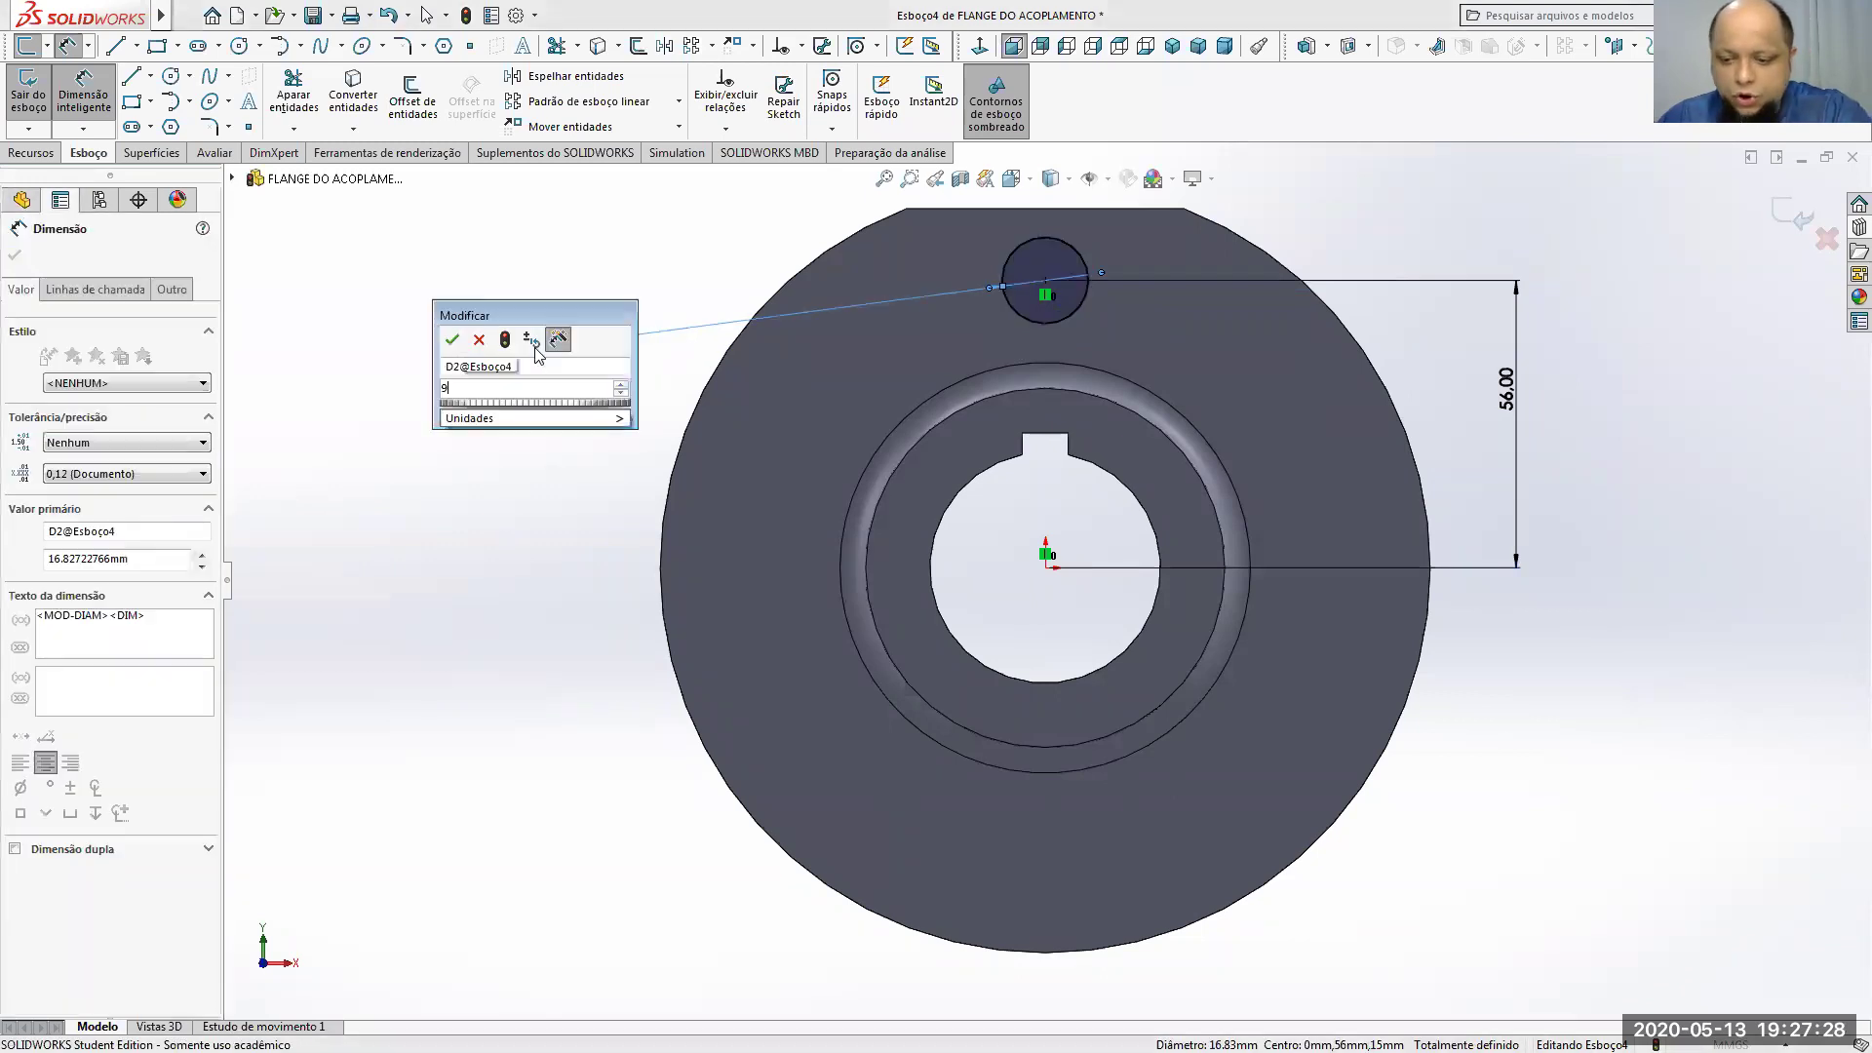
type("9")
key("Return")
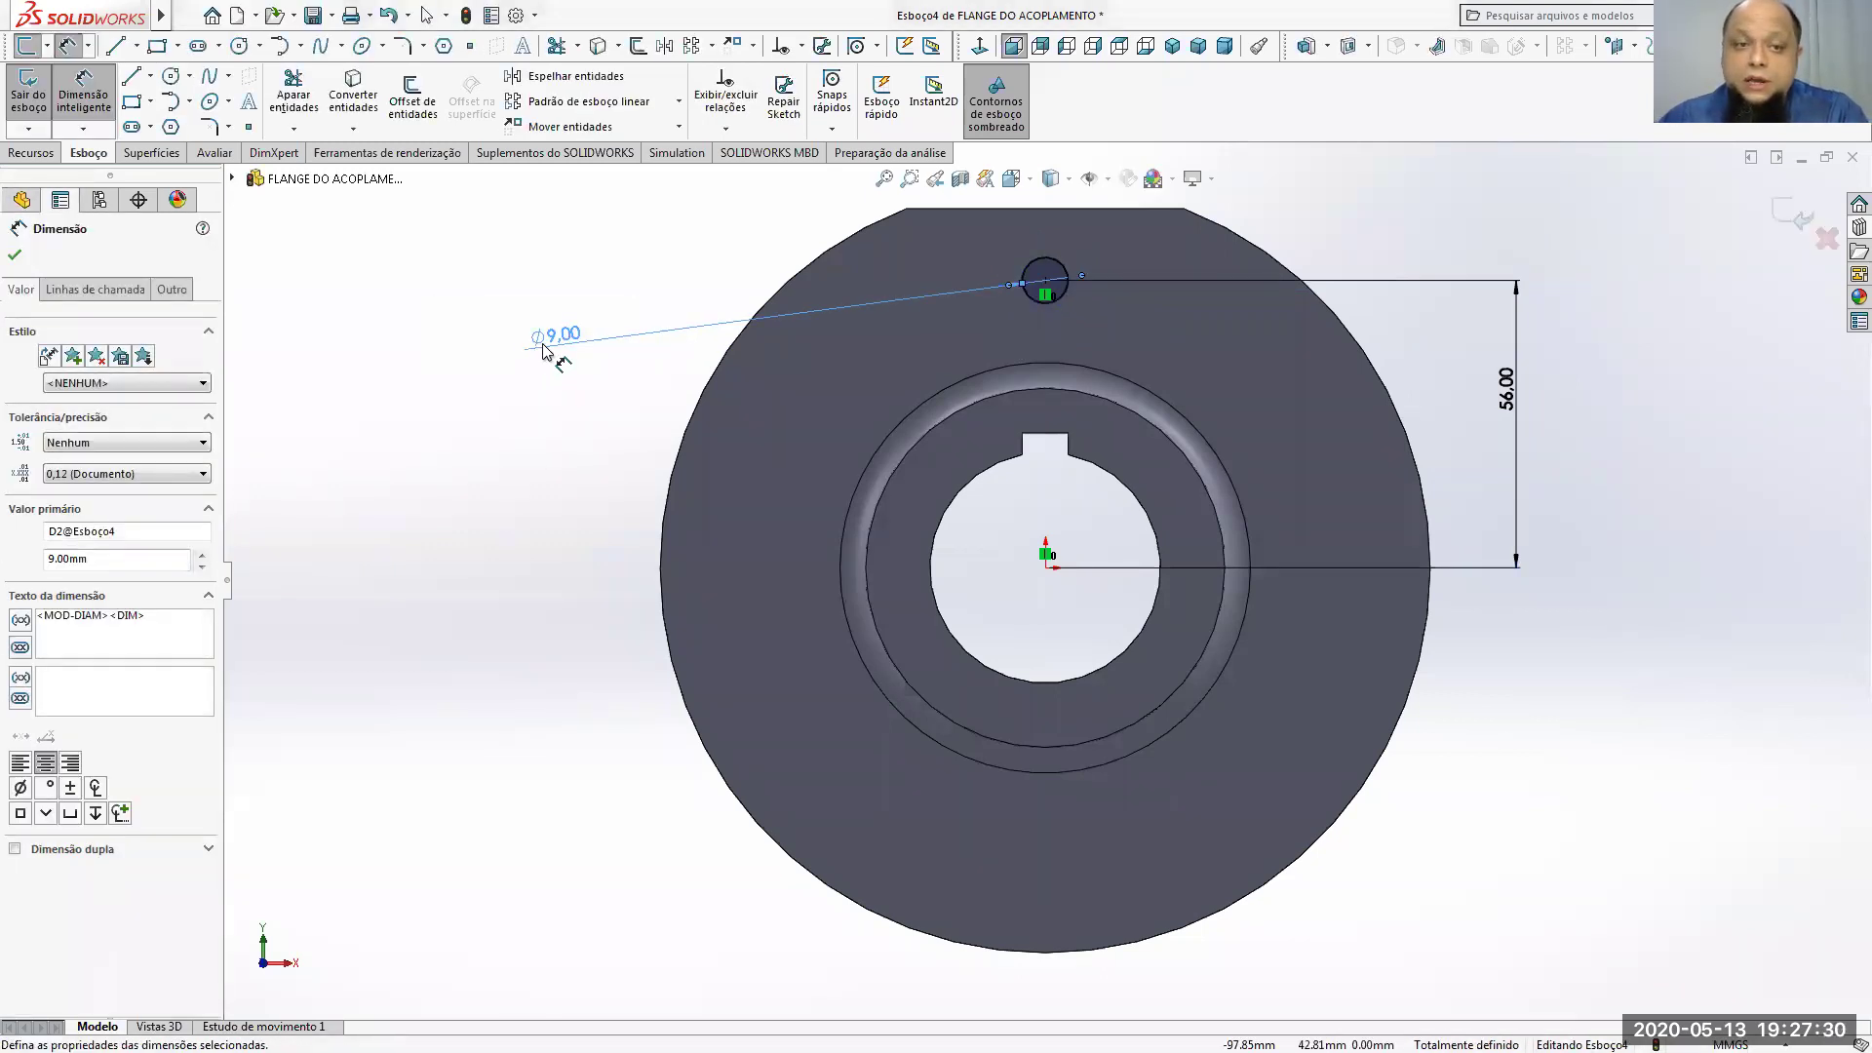
left_click(37, 153)
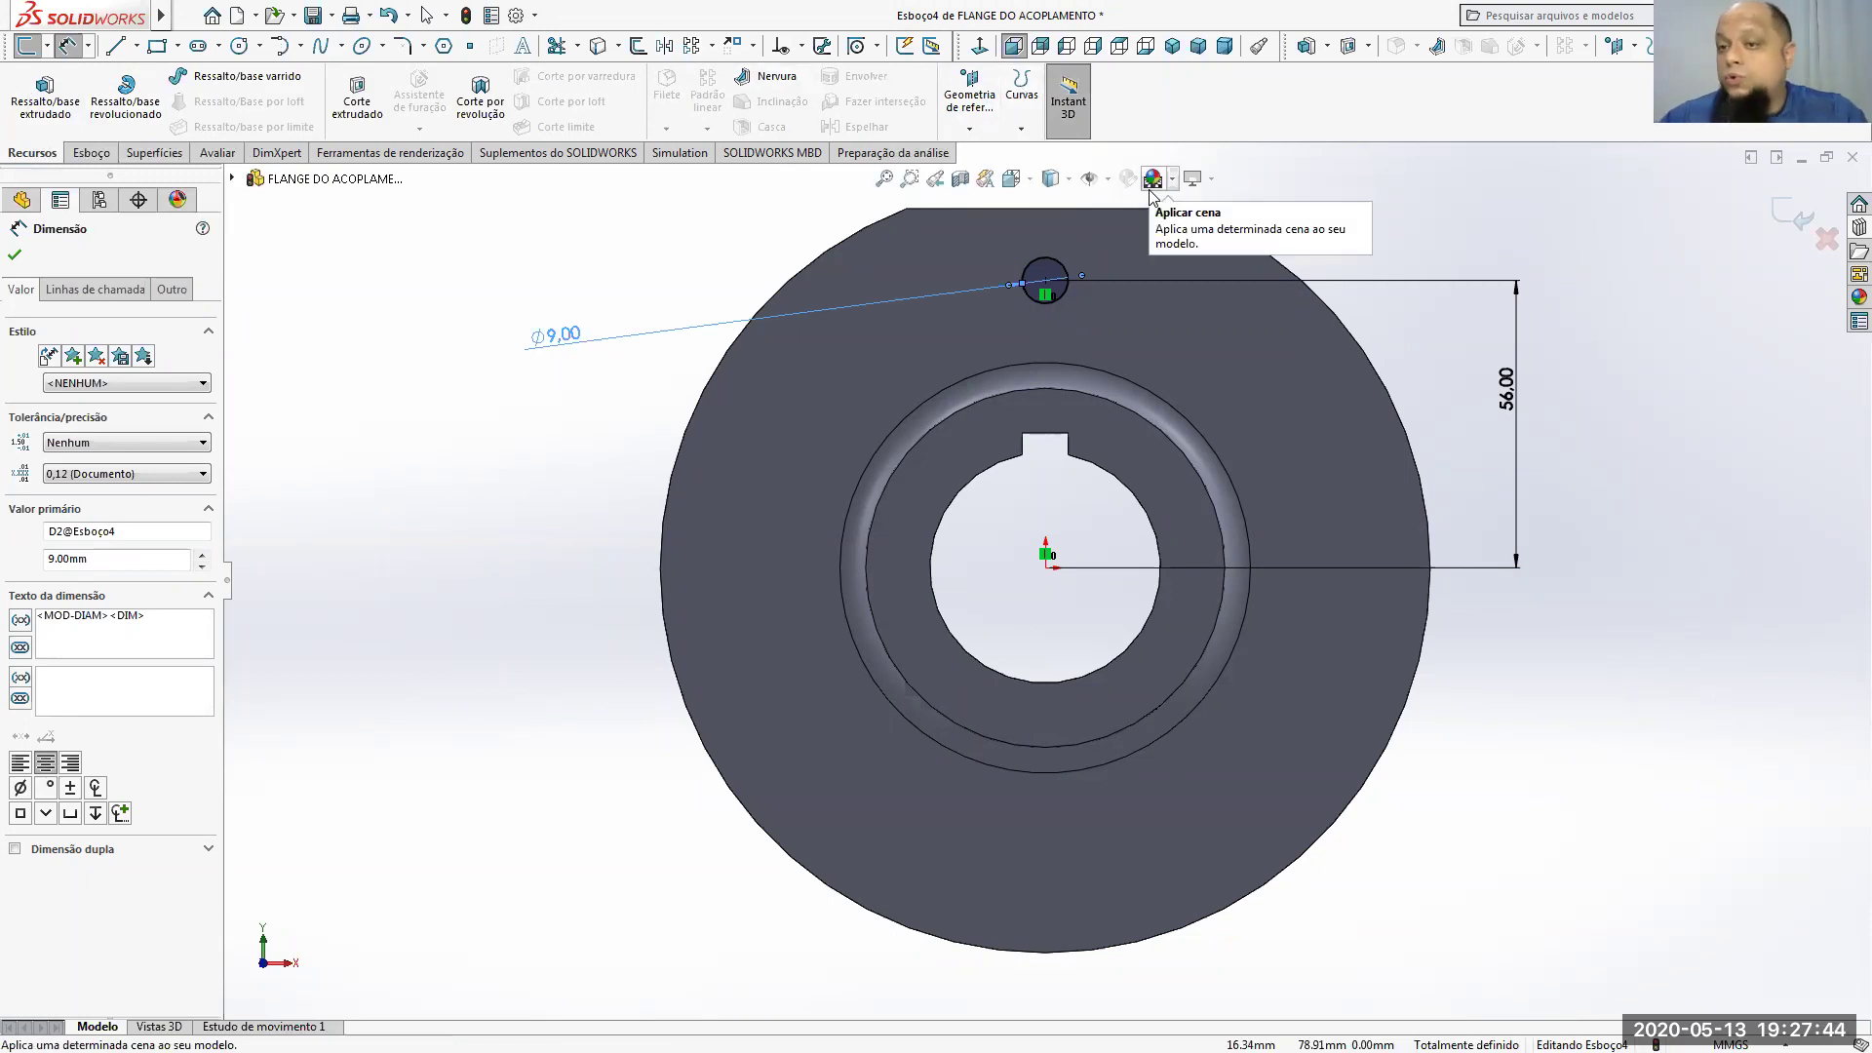
Step: Cut-extrude the 9 mm bolt-hole circle all the way through the flange
left_click(357, 97)
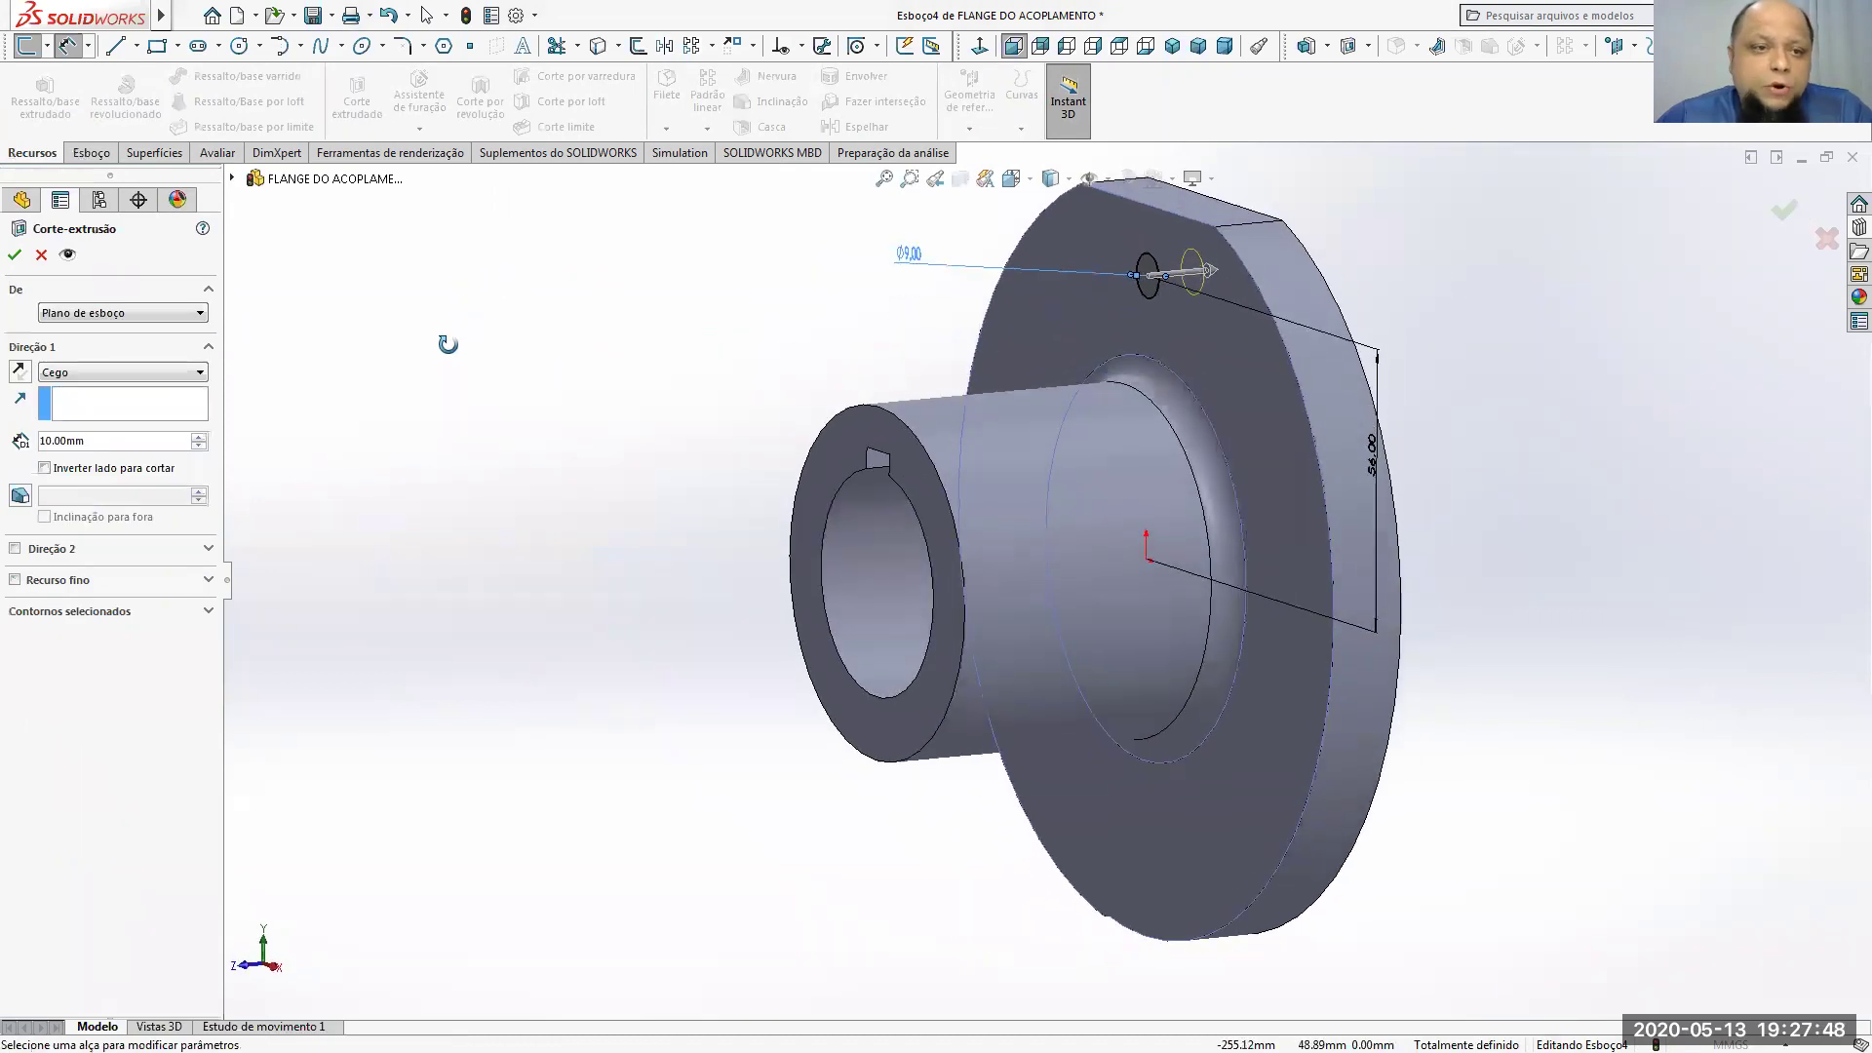
left_click(76, 371)
left_click(78, 401)
middle_click_drag(687, 299, 629, 276)
left_click(13, 257)
middle_click_drag(753, 301, 858, 255)
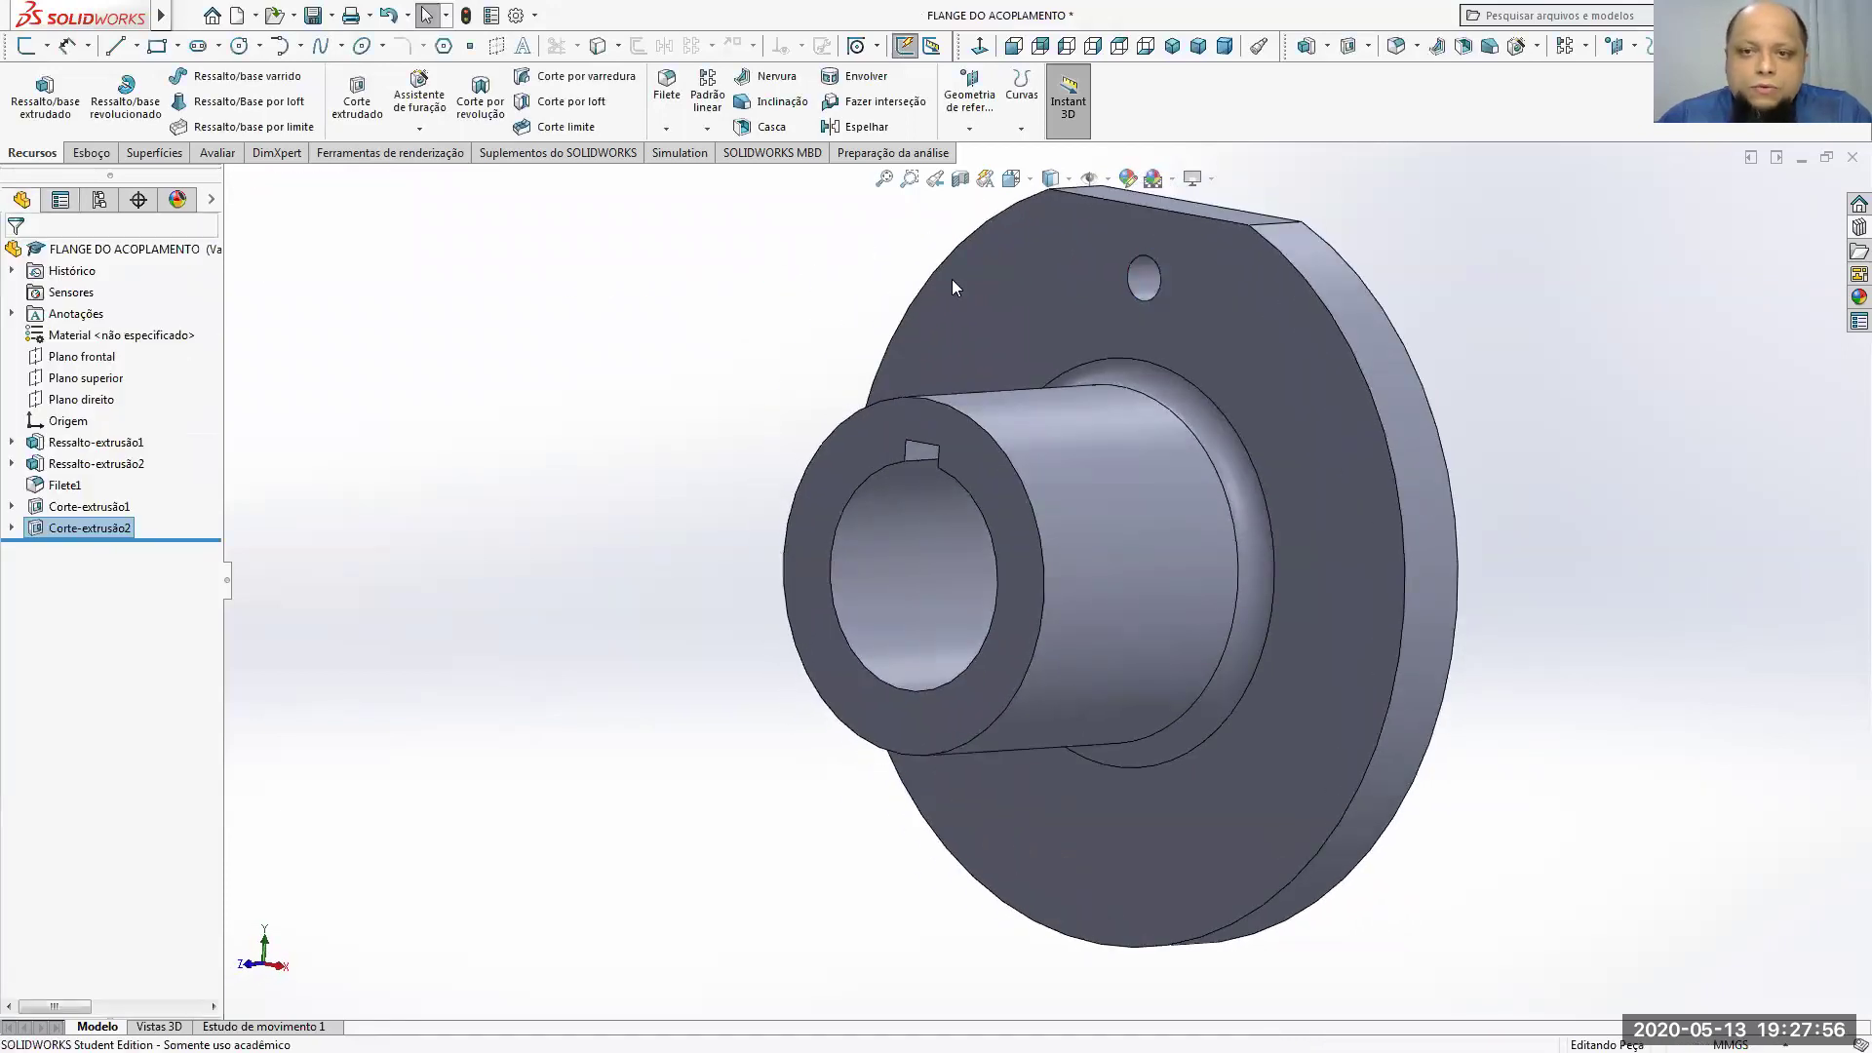
left_click(980, 280)
key("Escape")
left_click(977, 294)
key("Escape")
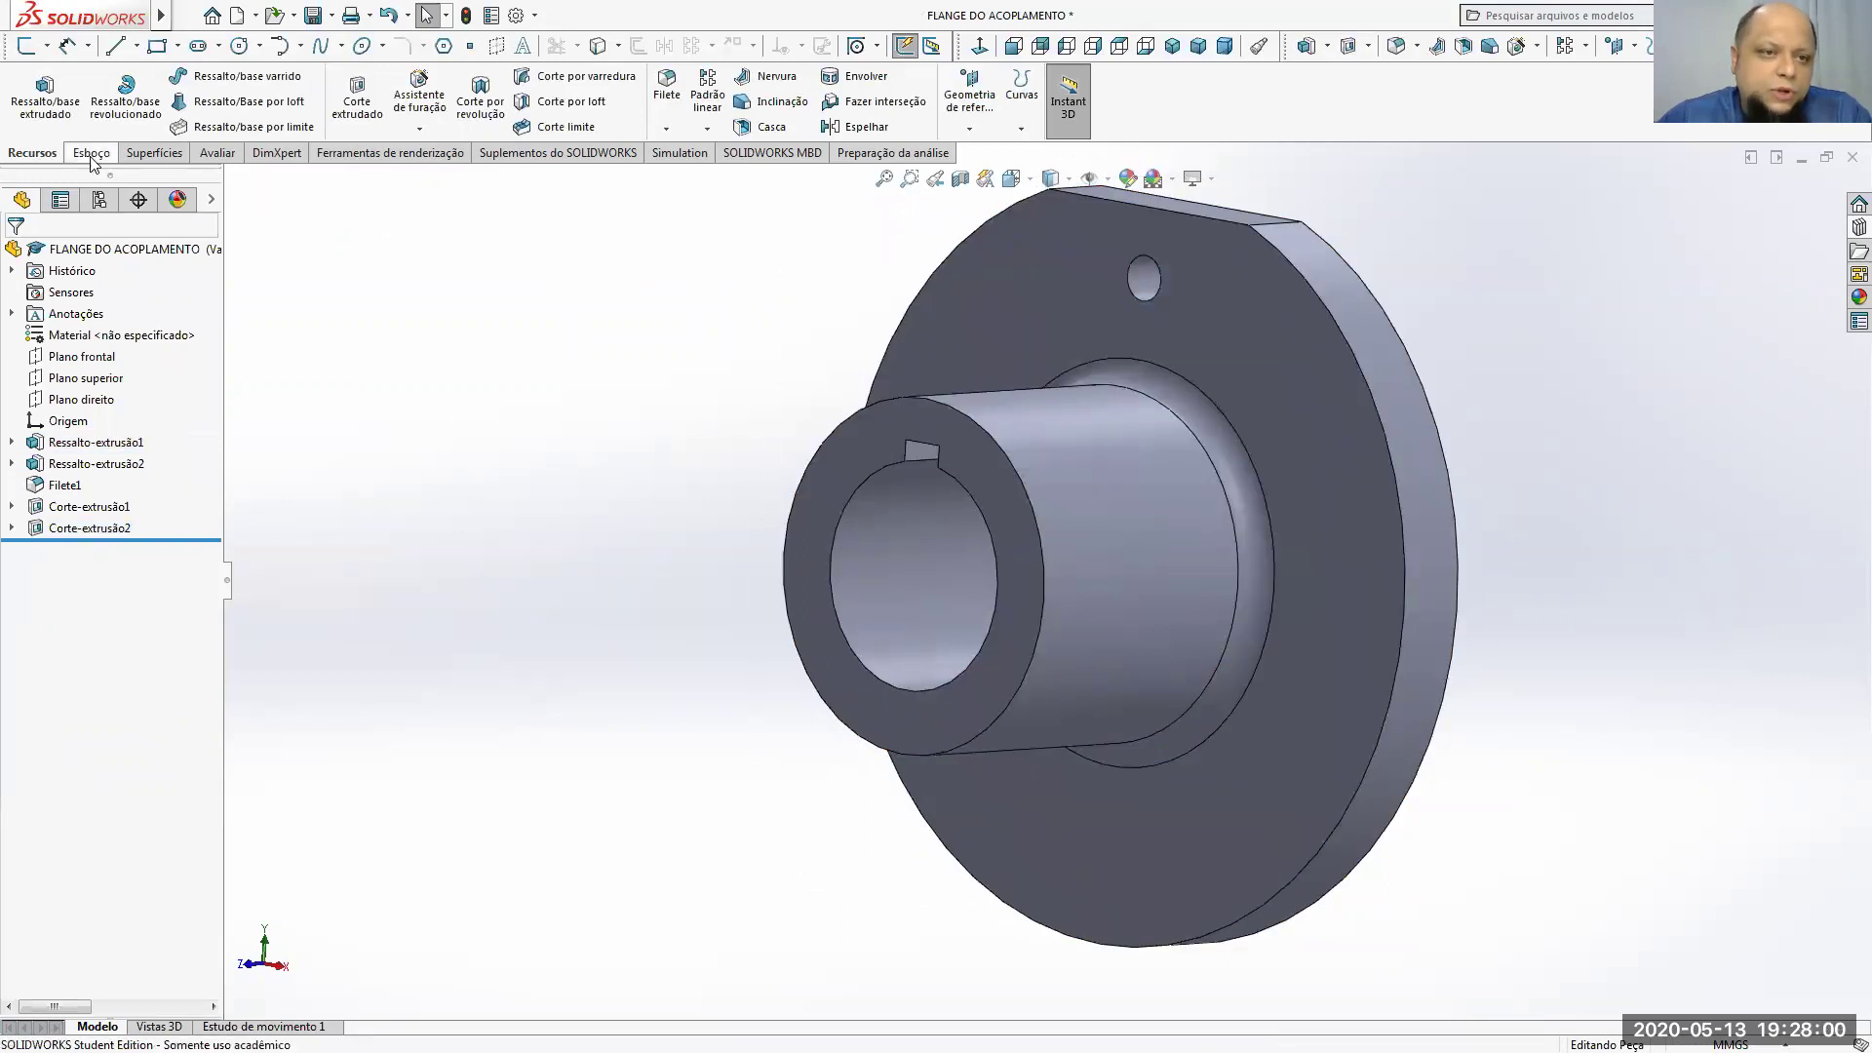
Step: Start a sketch on the large flange face and draw a circle about 93 mm in diameter, centred off the bolt hole
left_click(91, 153)
left_click(28, 94)
left_click(1039, 273)
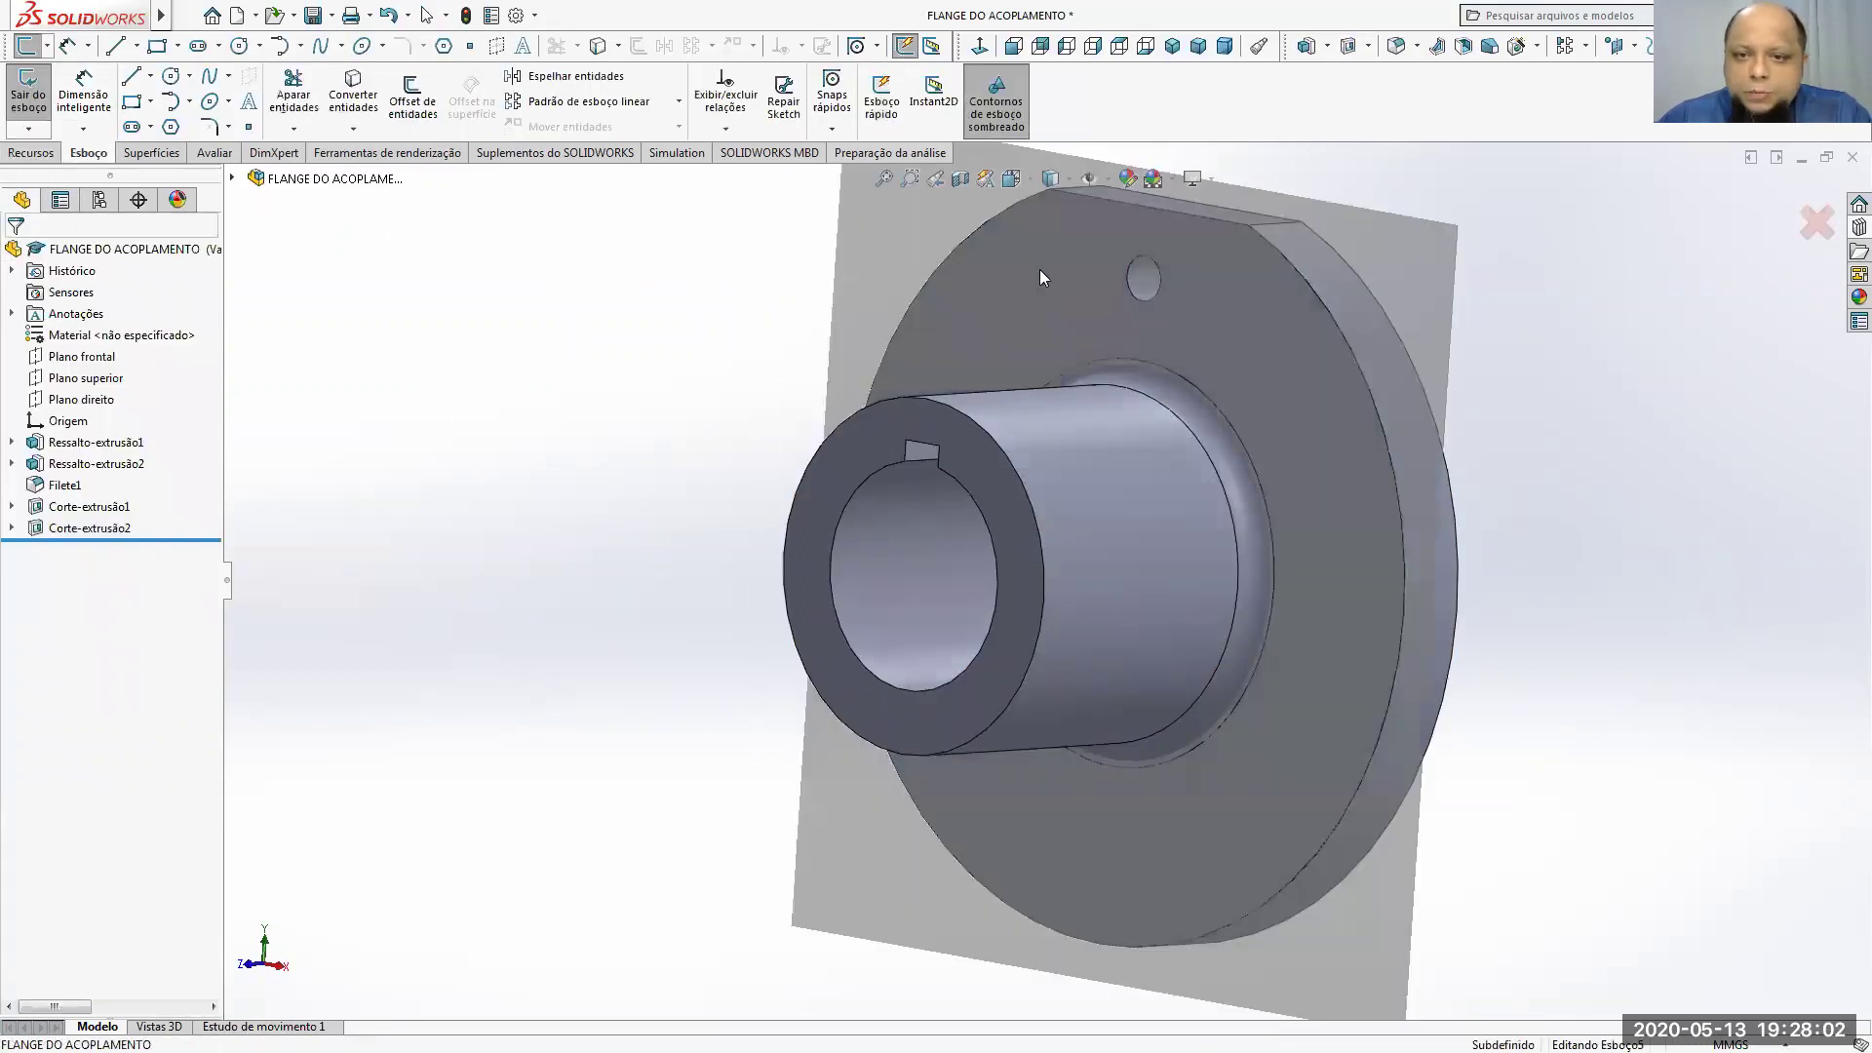
left_click(978, 54)
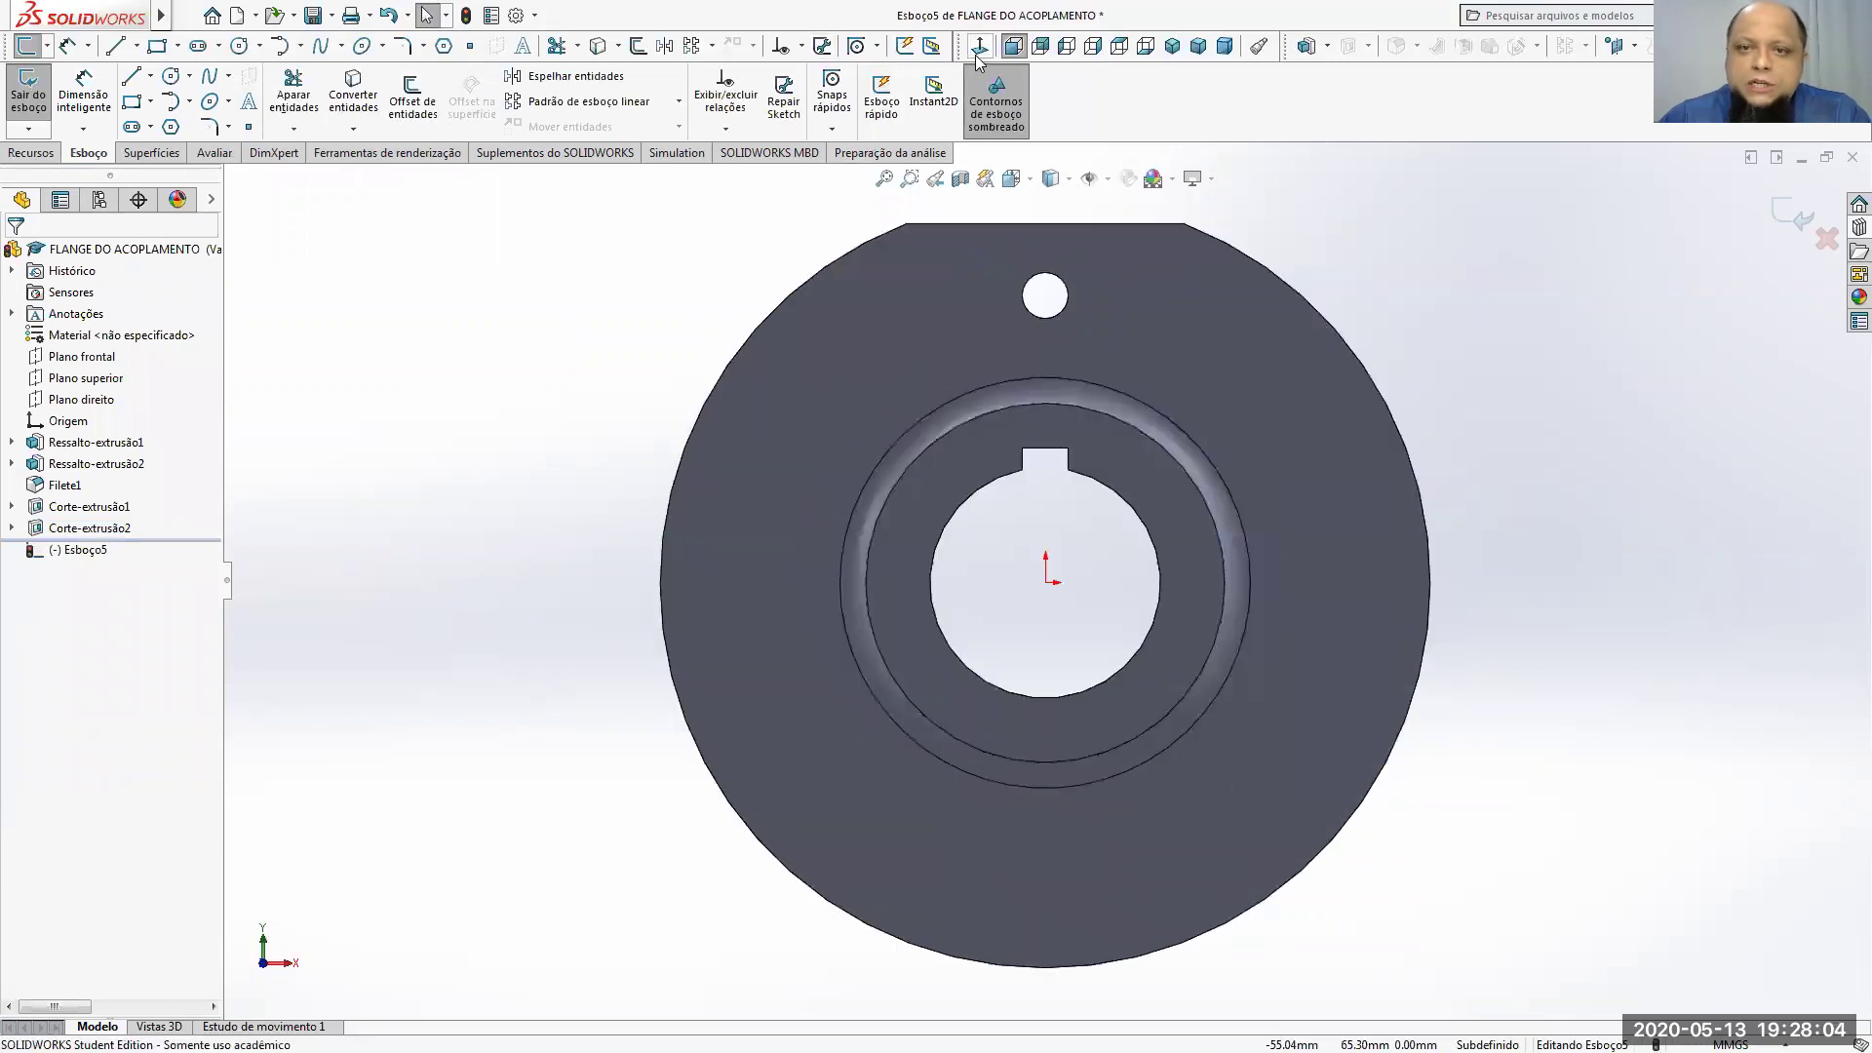
left_click(169, 80)
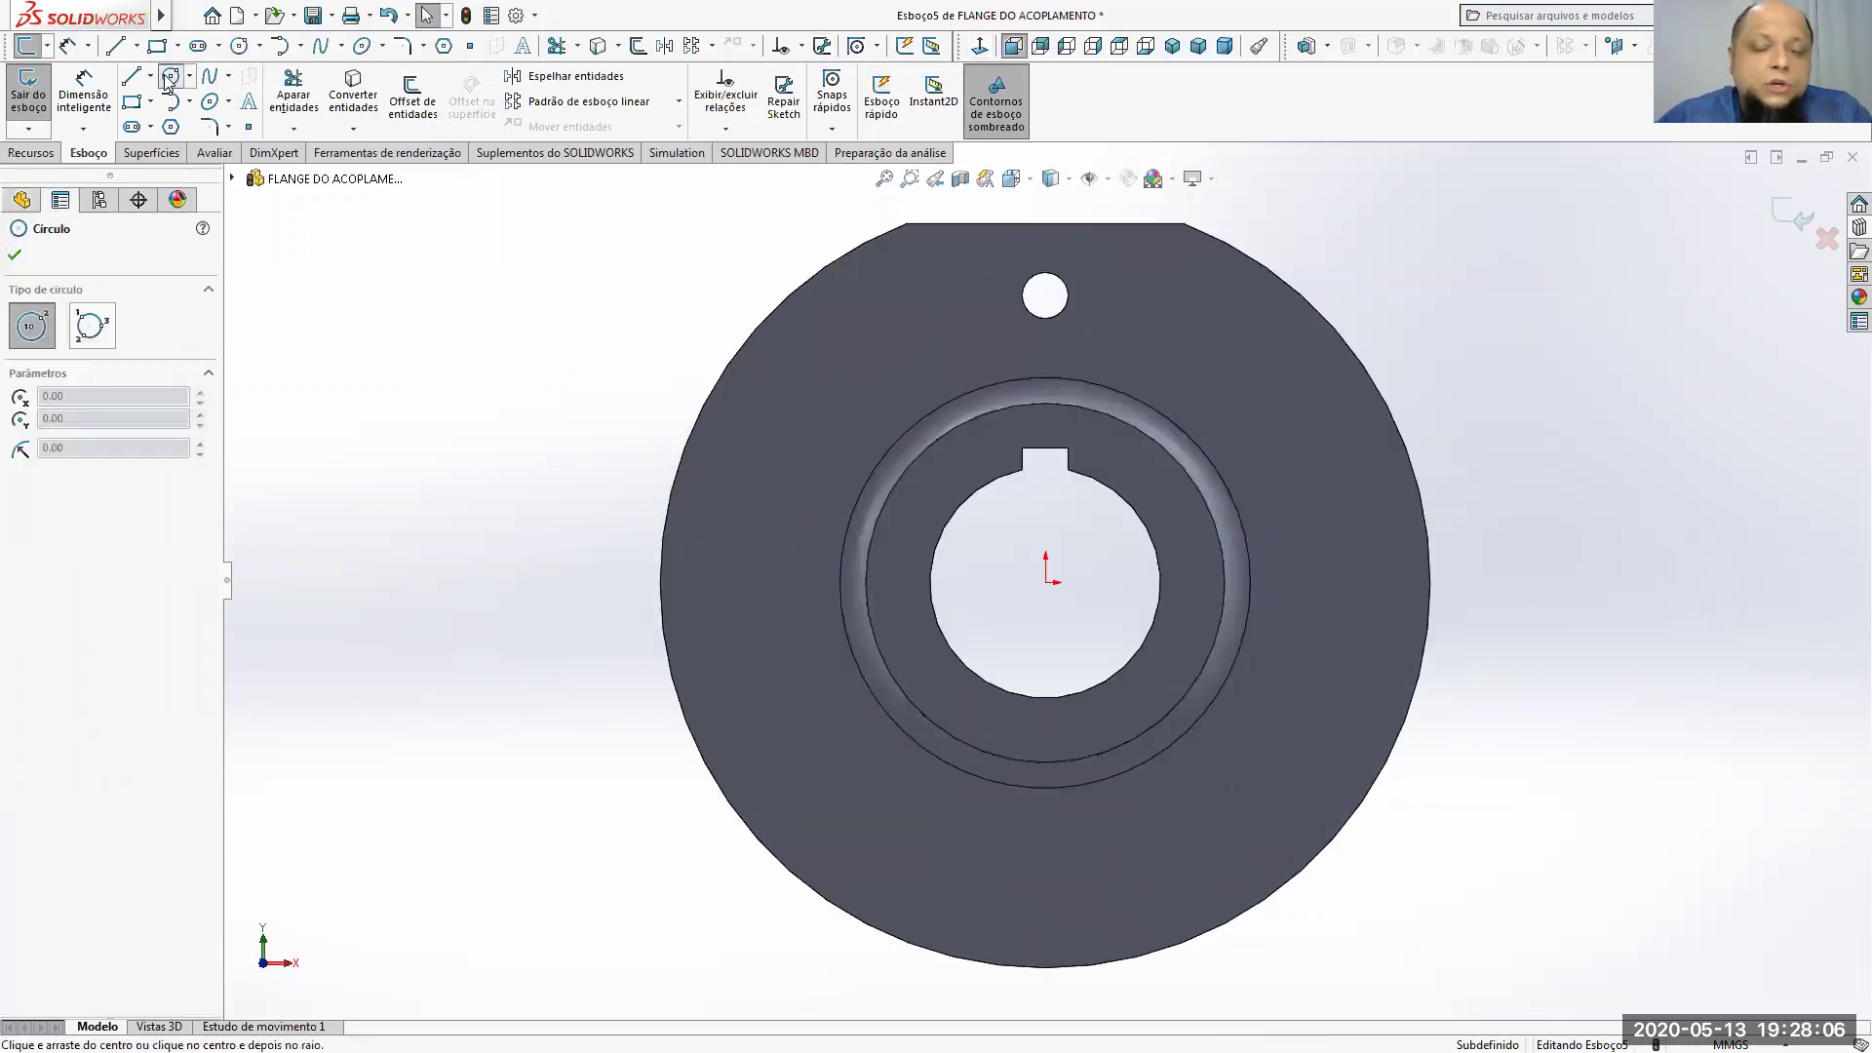
left_click(1143, 336)
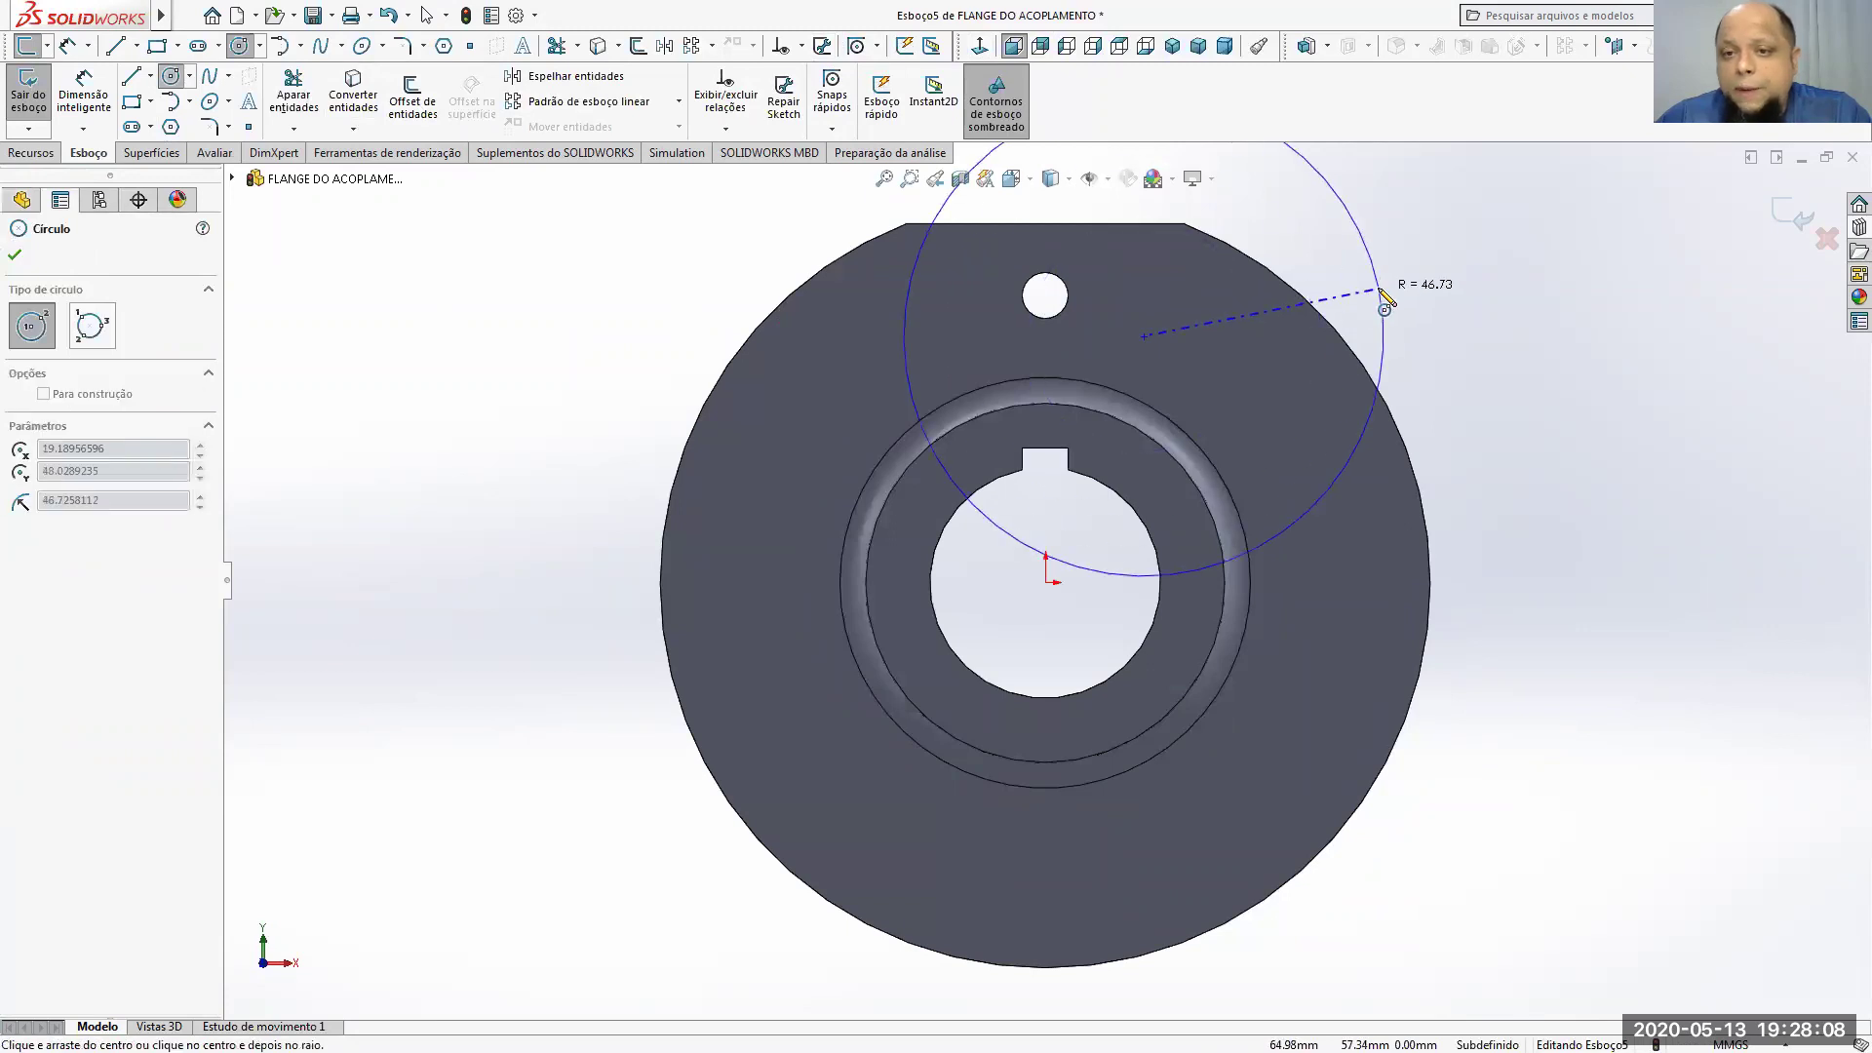
left_click(1378, 289)
key("Escape")
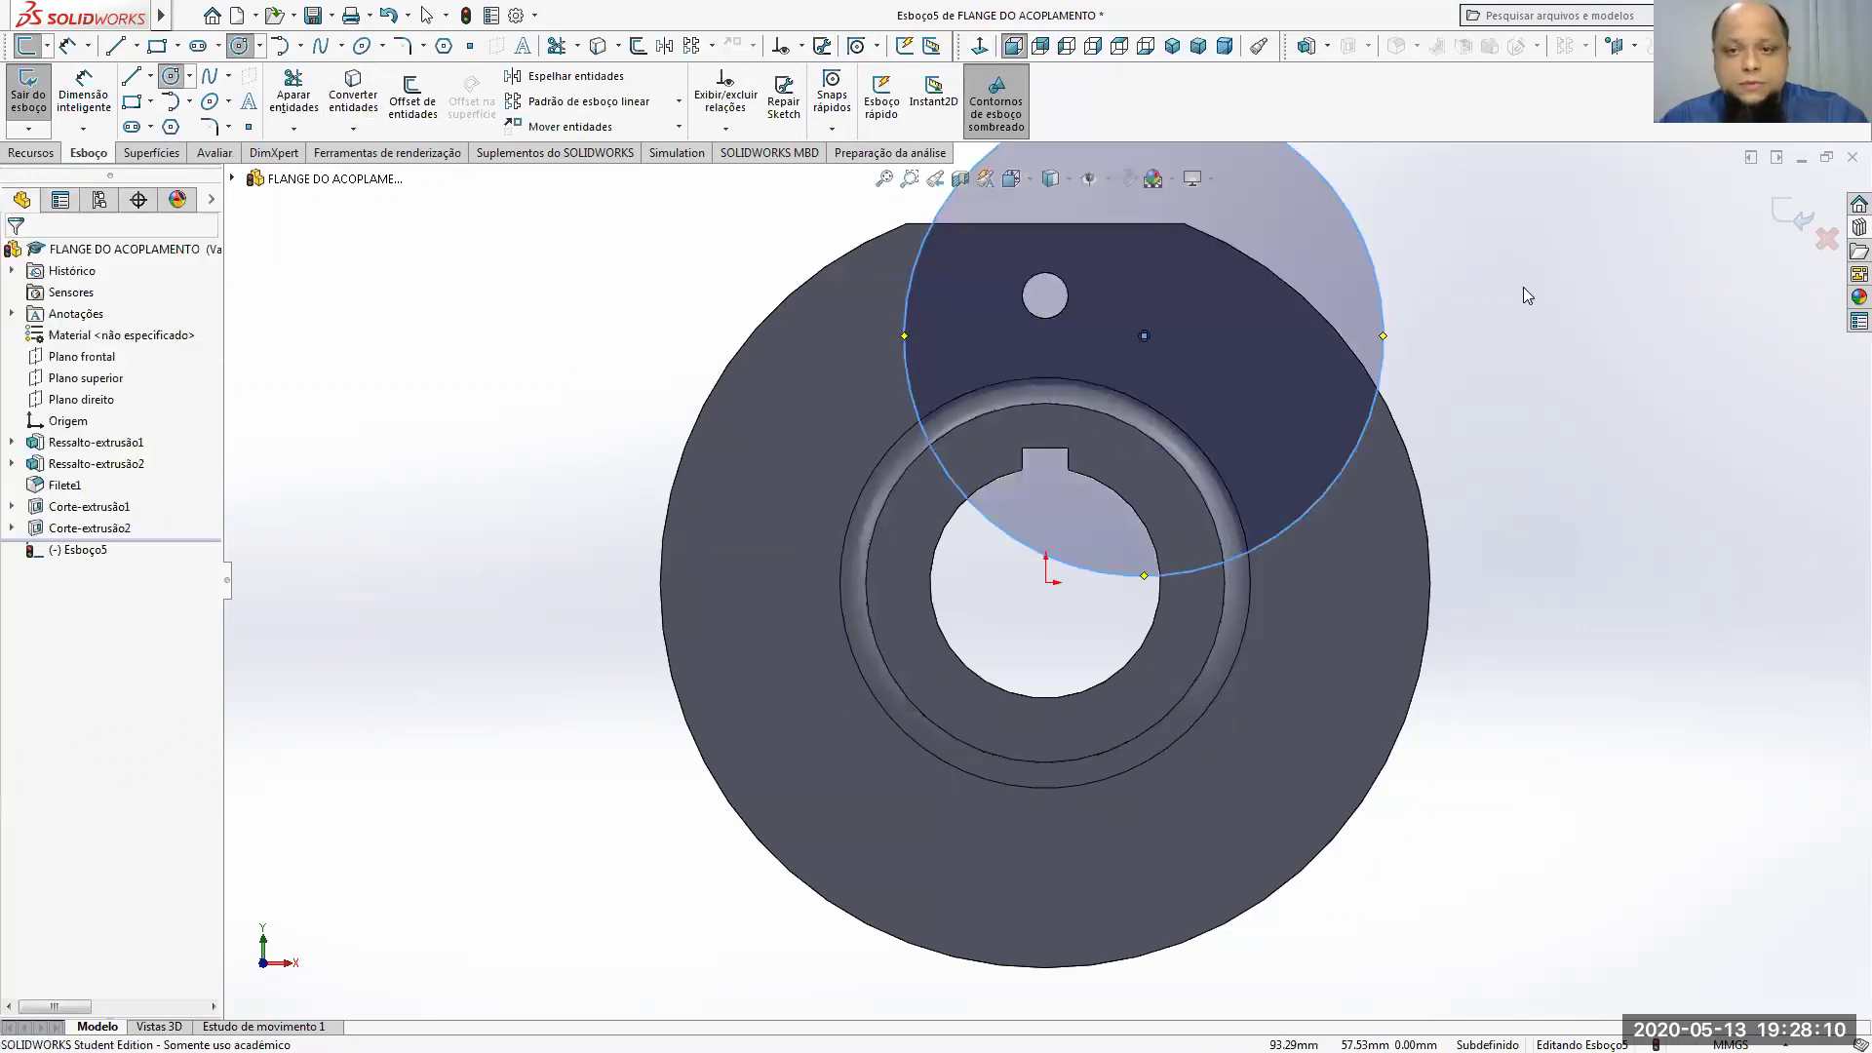
Step: Make the sketched circle concentric with the edge of the 9 mm bolt hole
left_click(1470, 305)
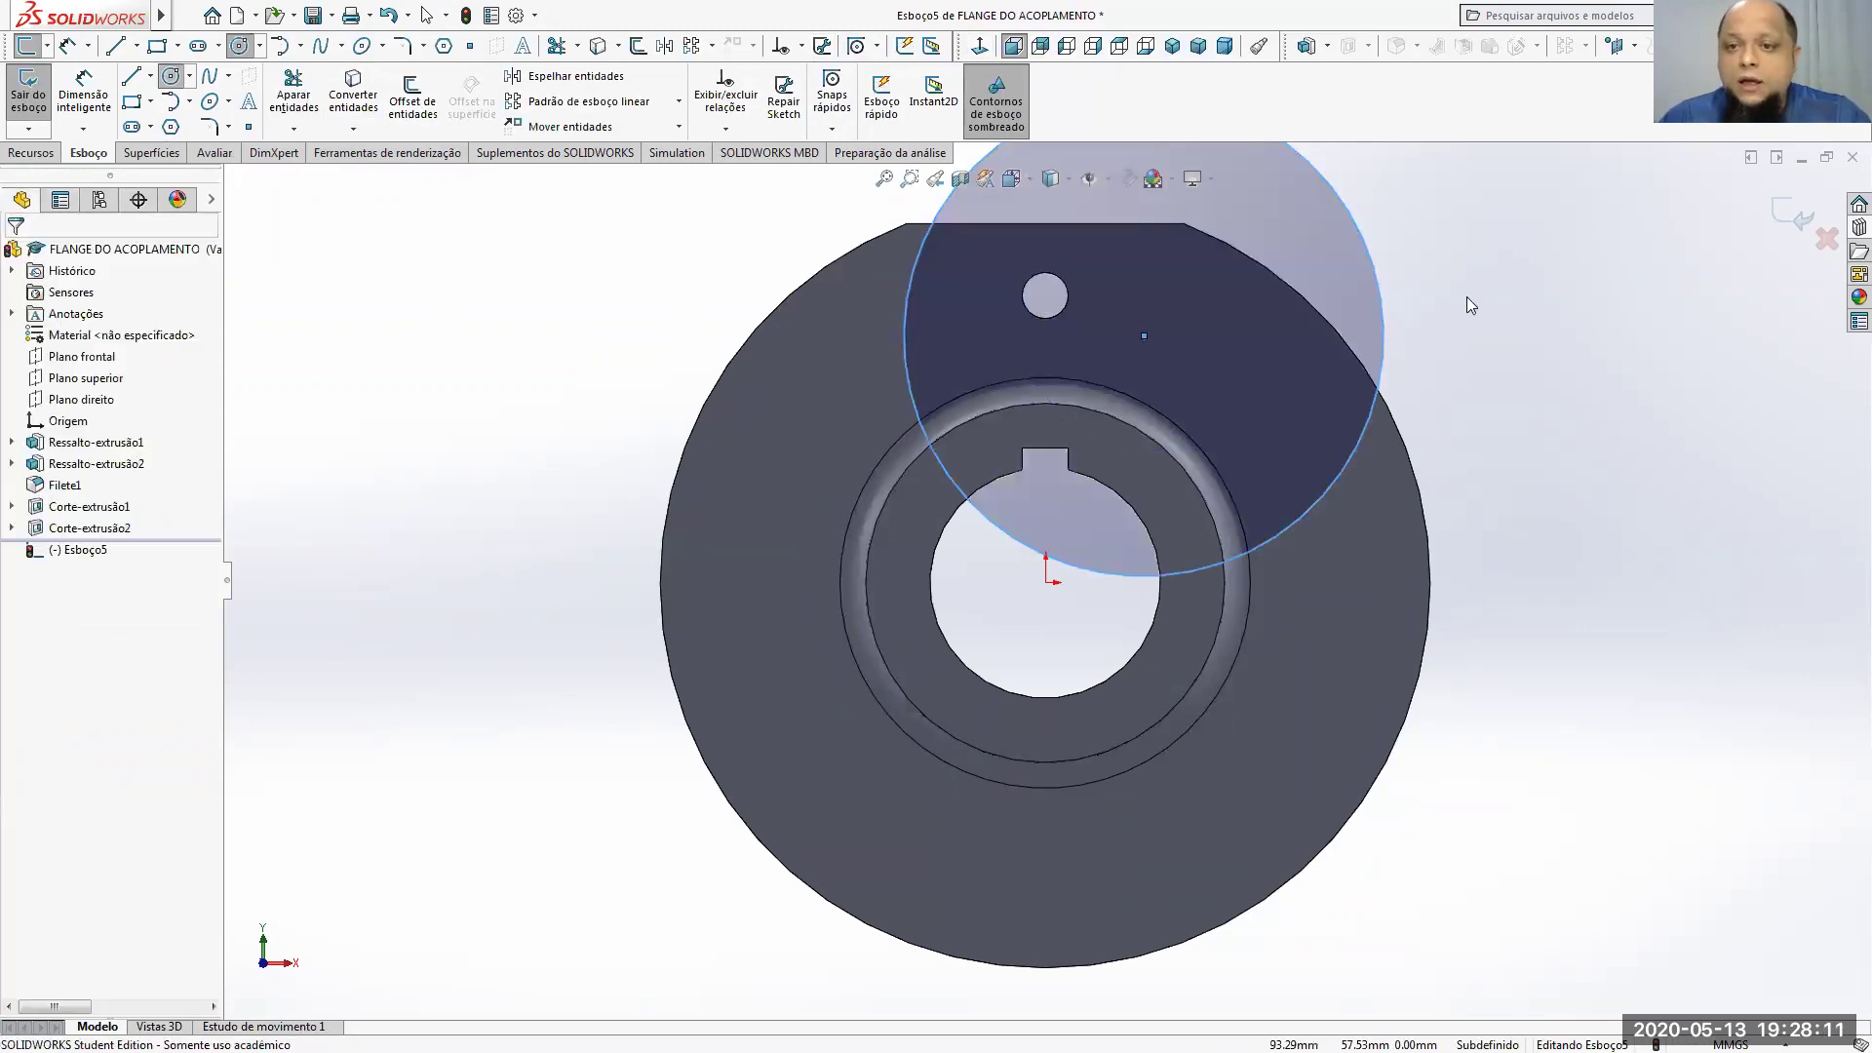
left_click(1053, 318, "ctrl")
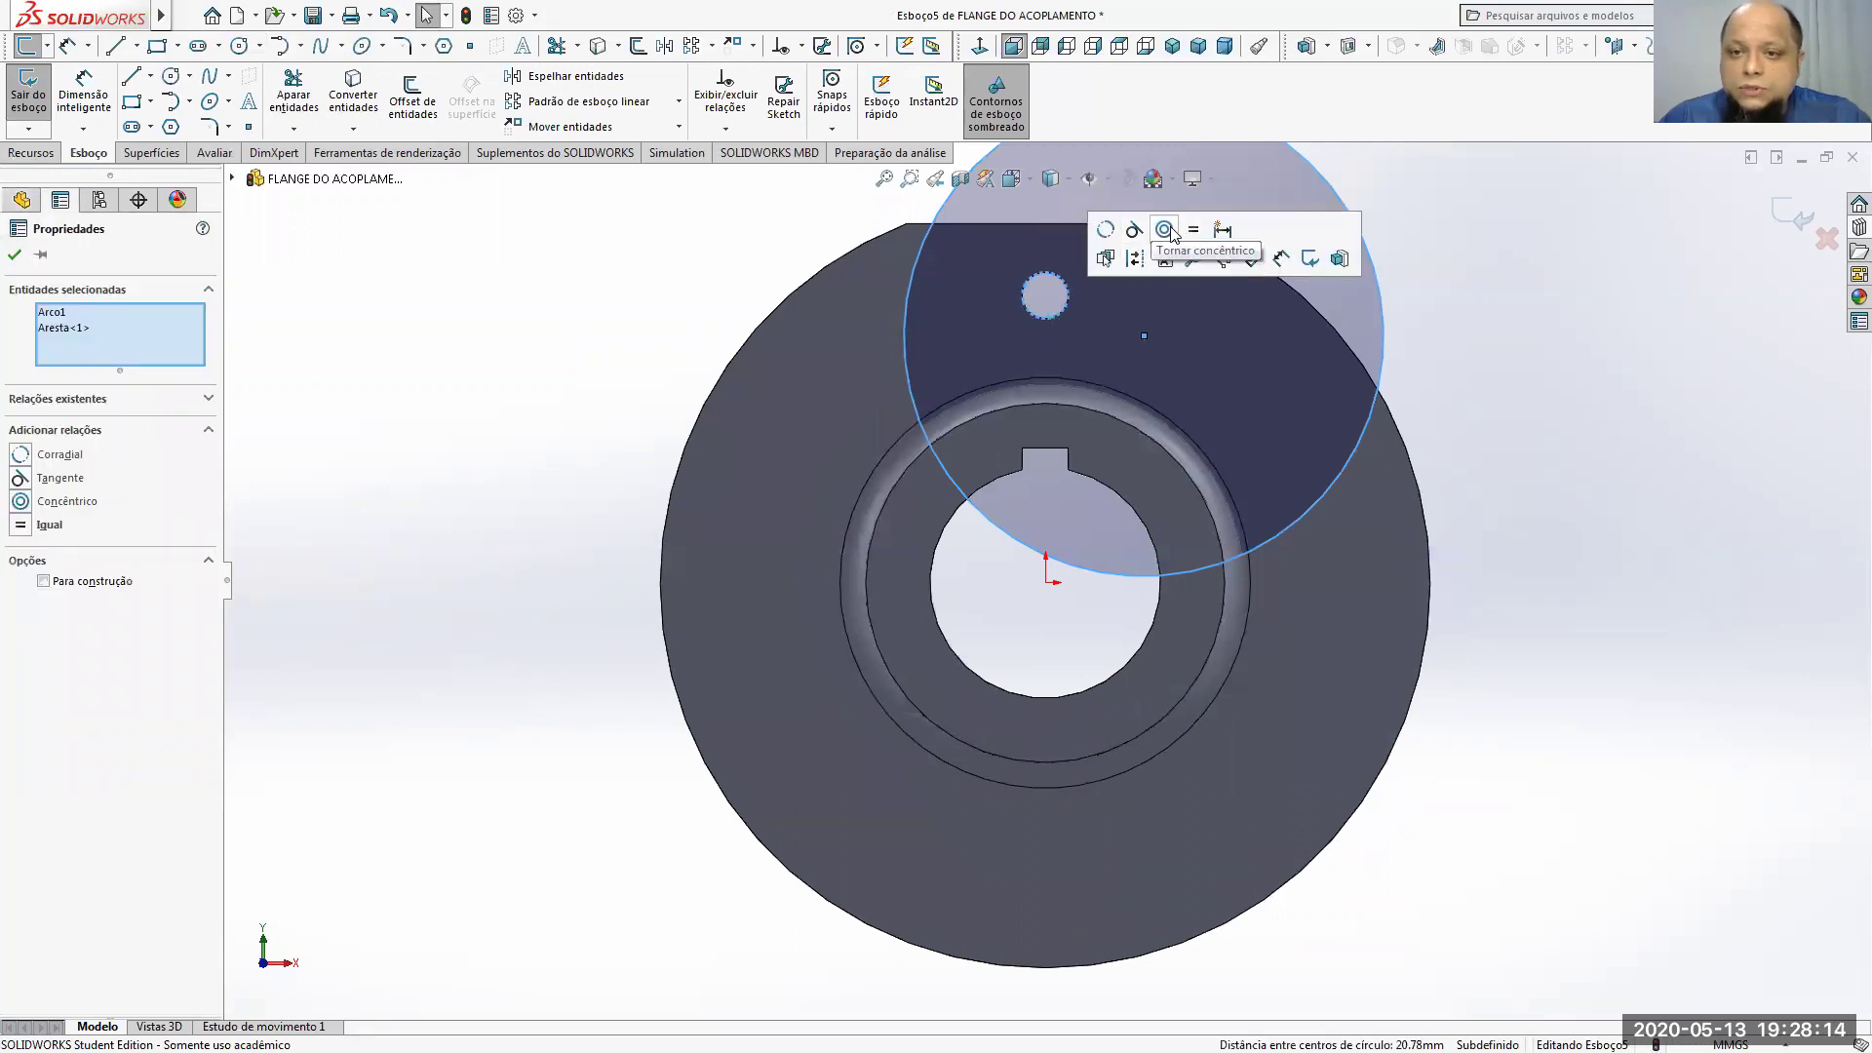
left_click(1107, 256)
Step: Check the counterbore diameter and depth in the PDF drawing and dimension the sketched circle's diameter as 19 mm
left_click(83, 95)
left_click(1283, 288)
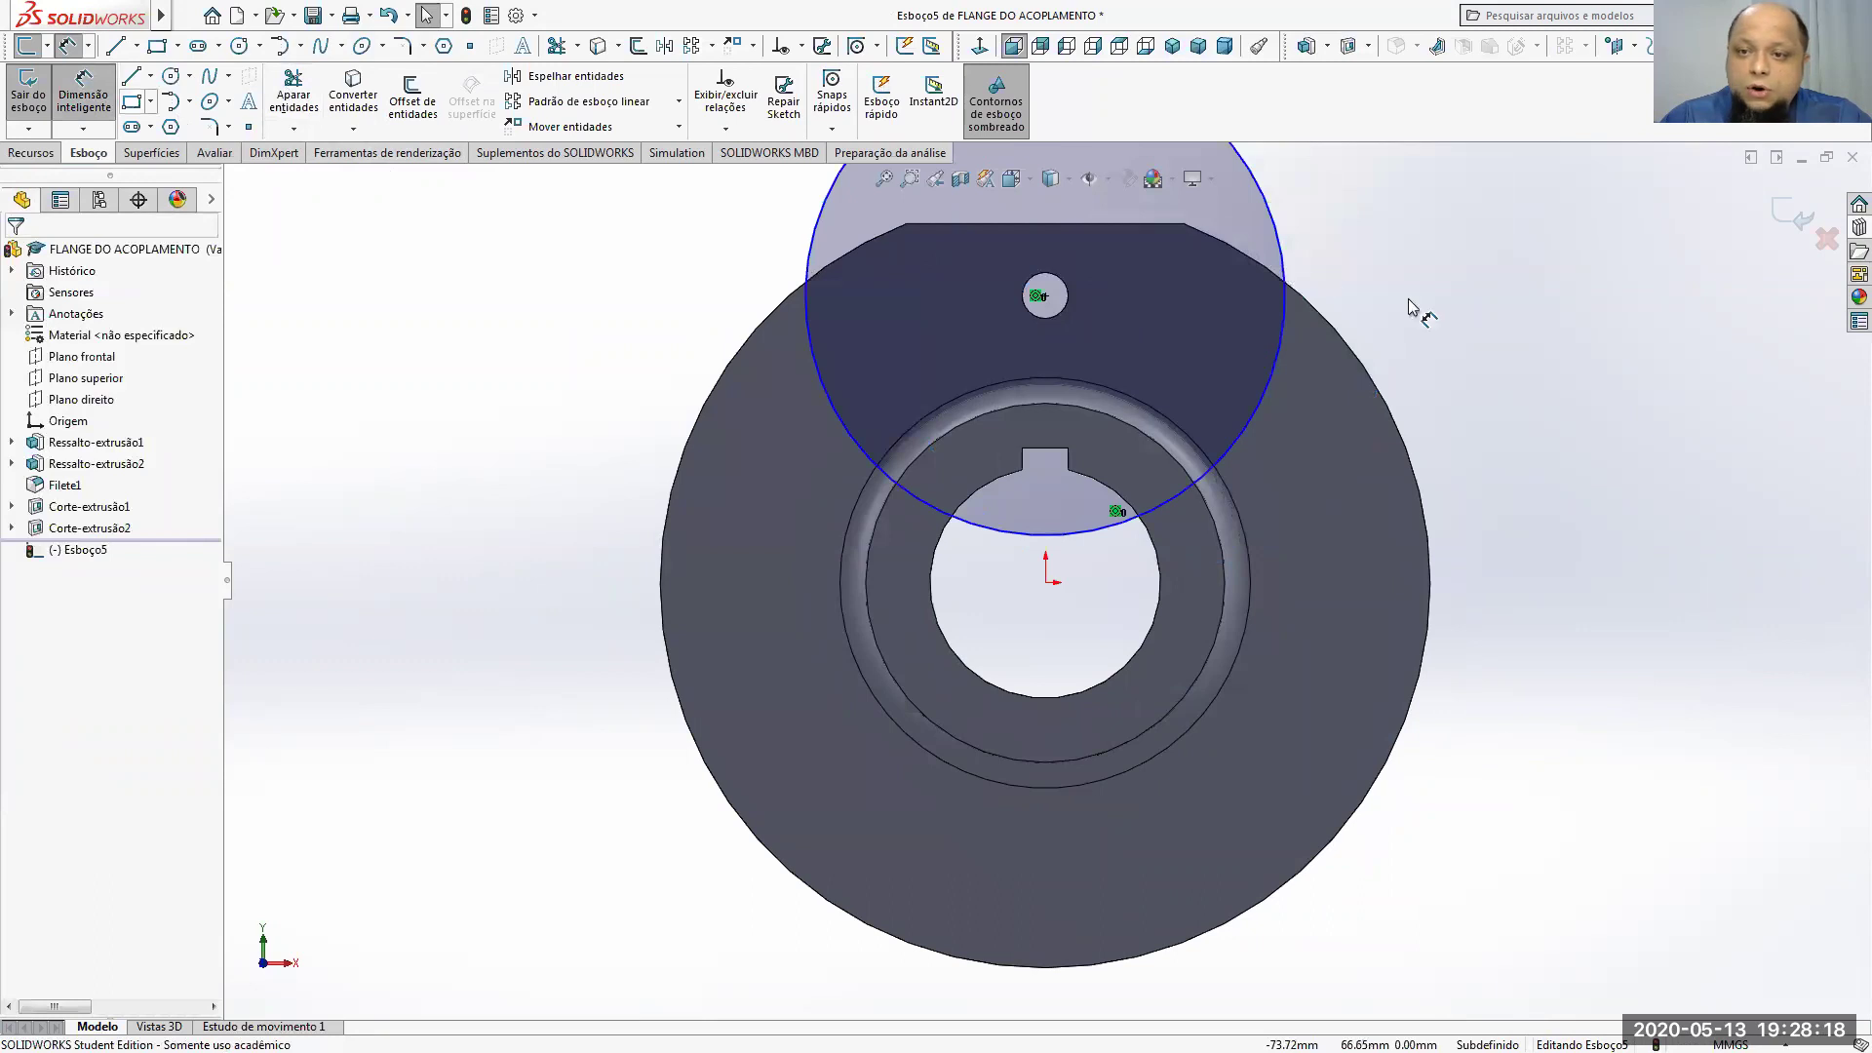
left_click(1384, 380)
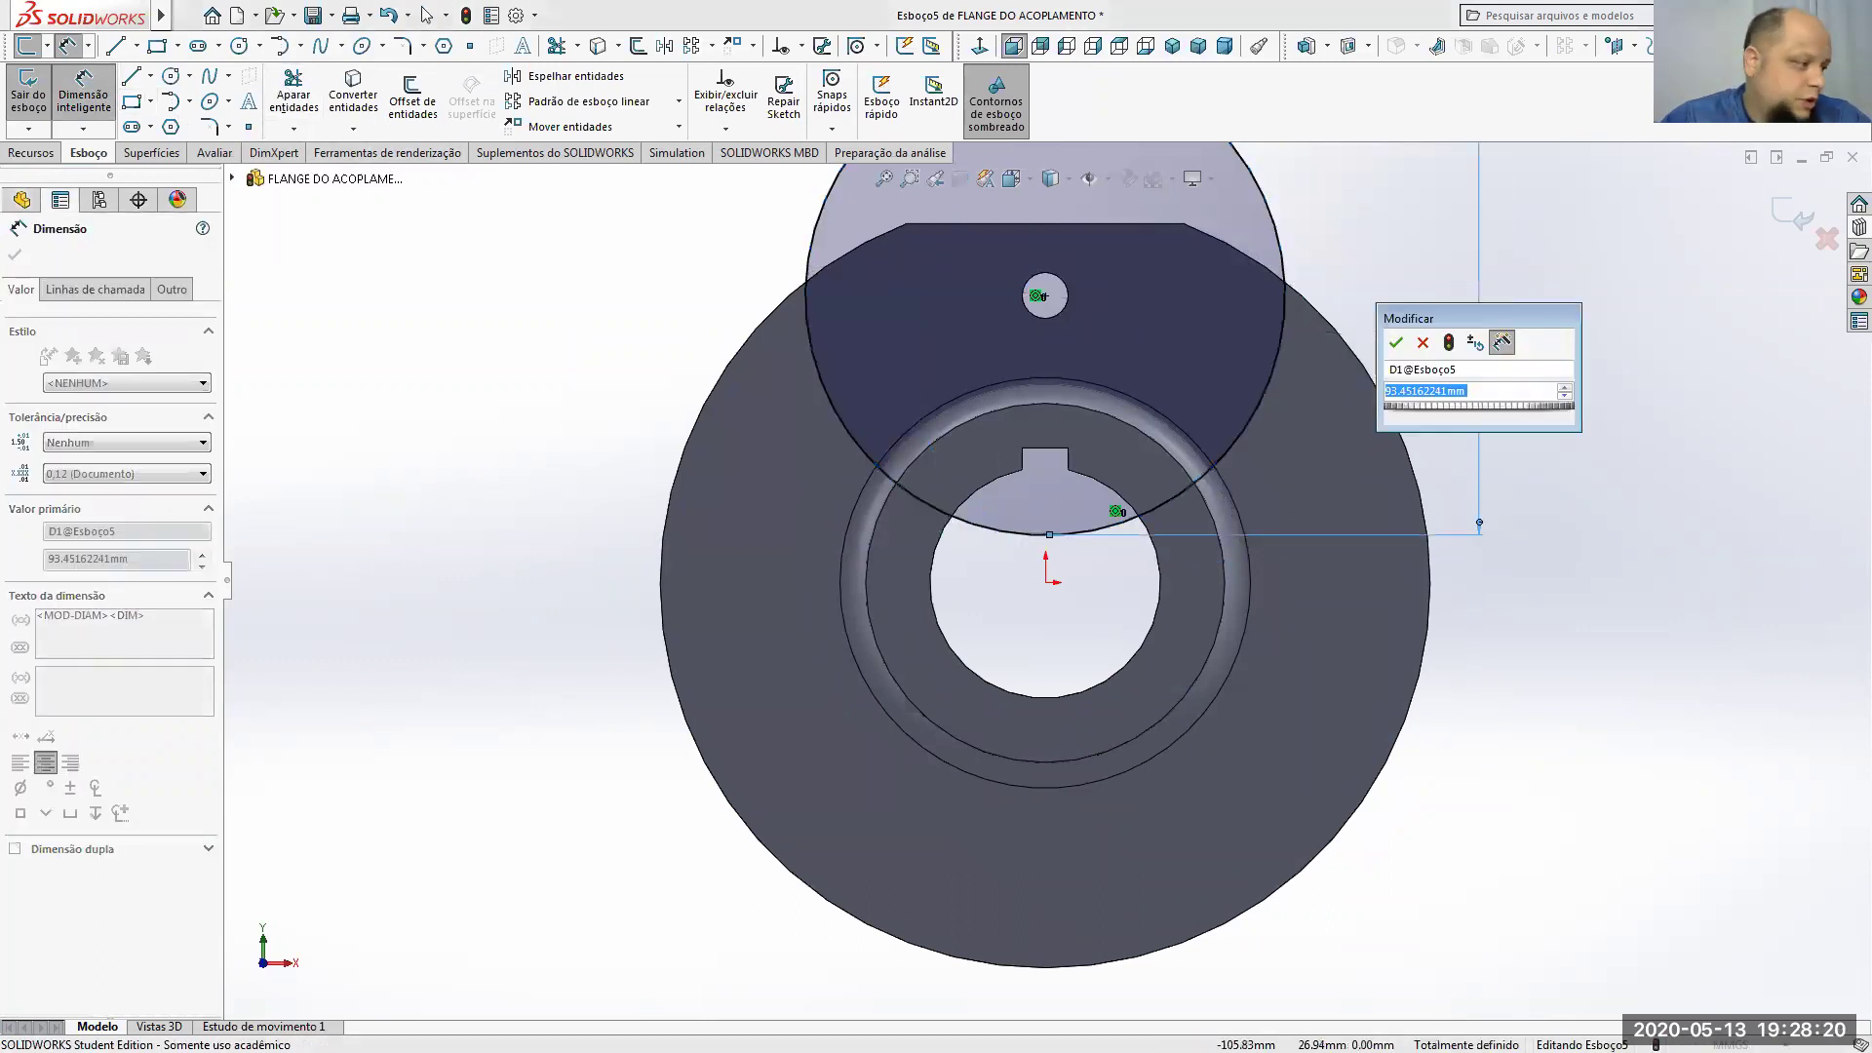
key("alt+Tab")
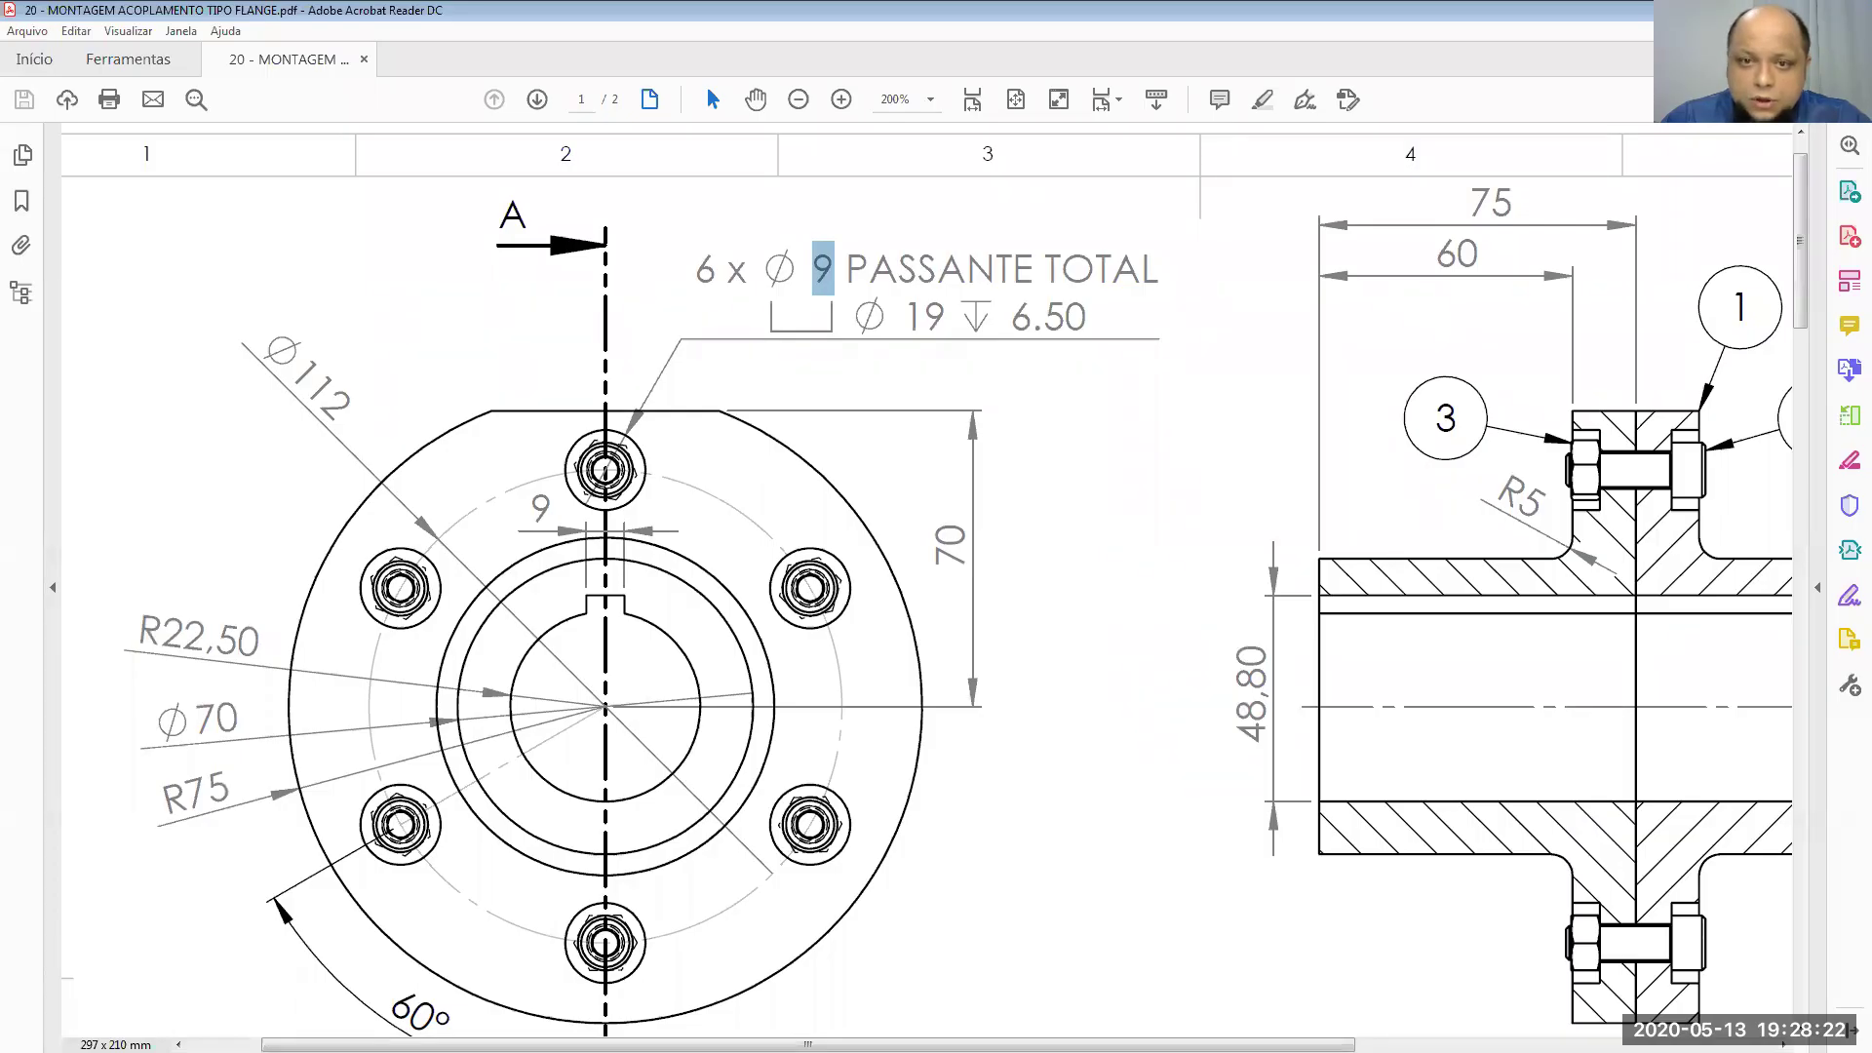
left_click_drag(905, 317, 1086, 317)
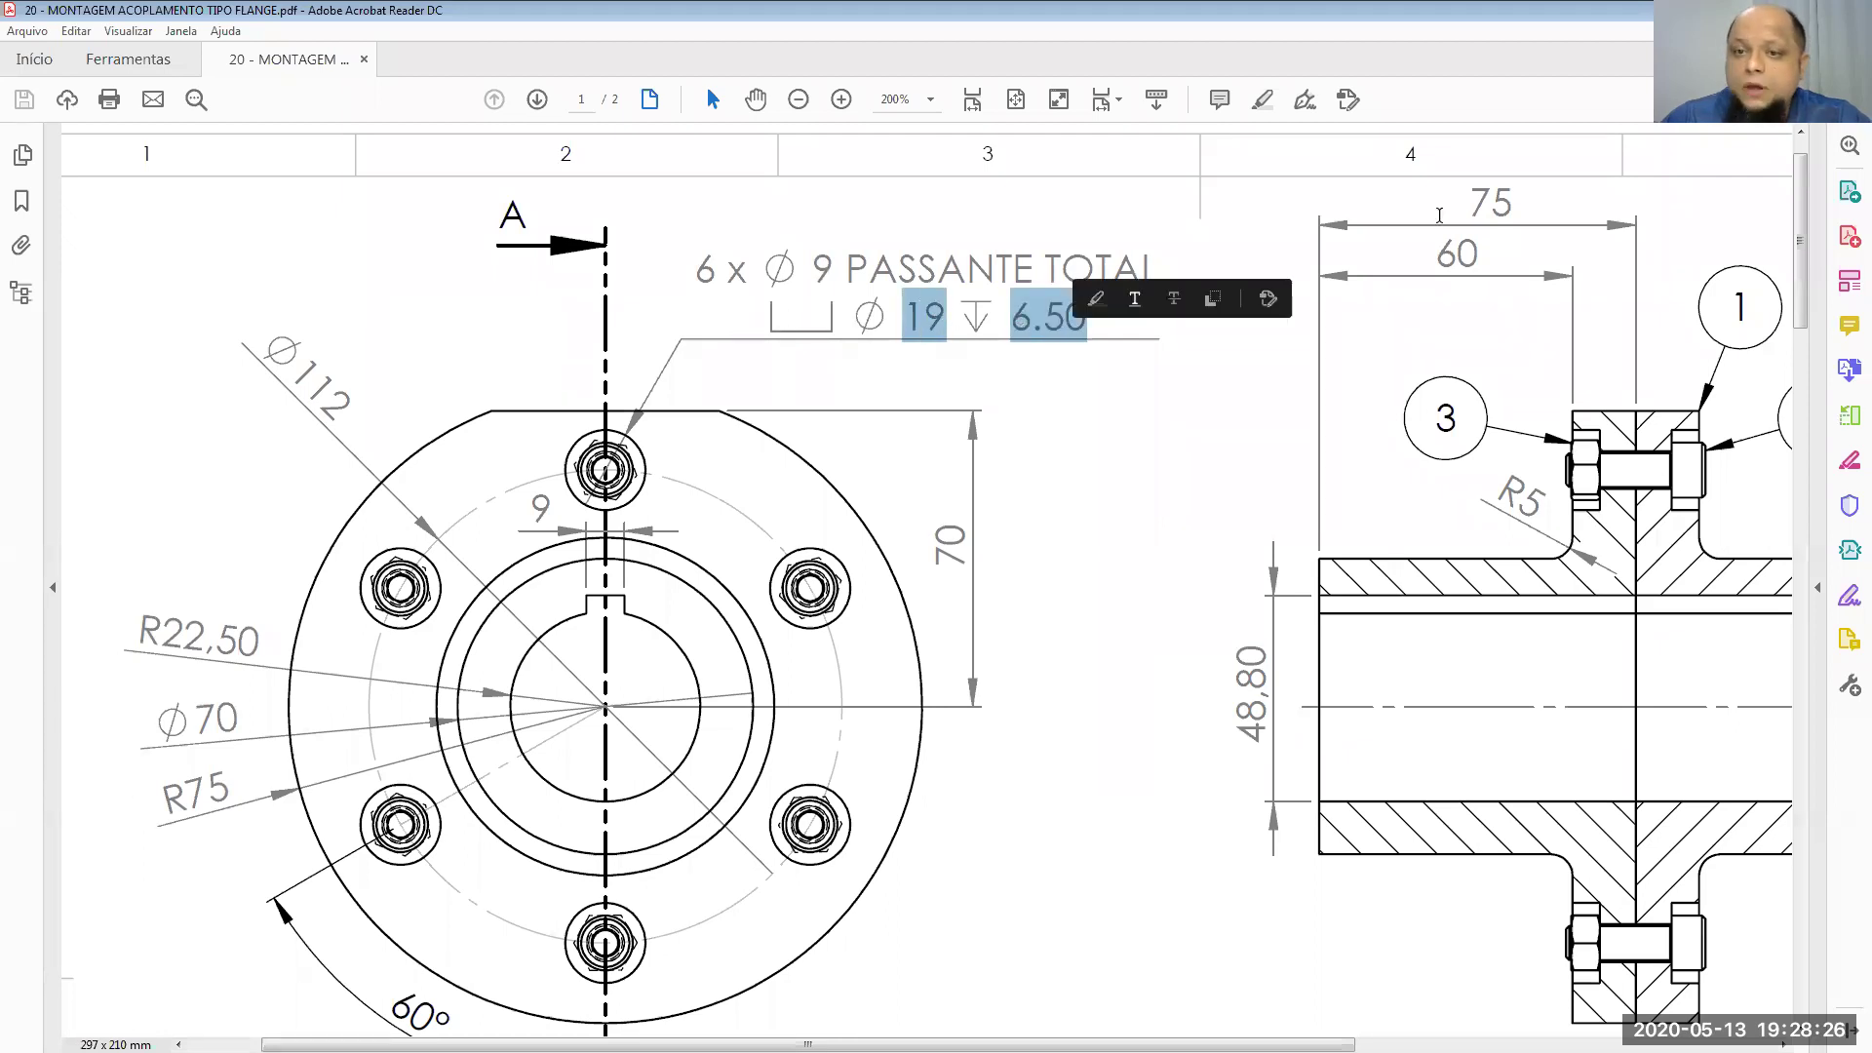
key("alt+Tab")
double_click(1474, 390)
type("1")
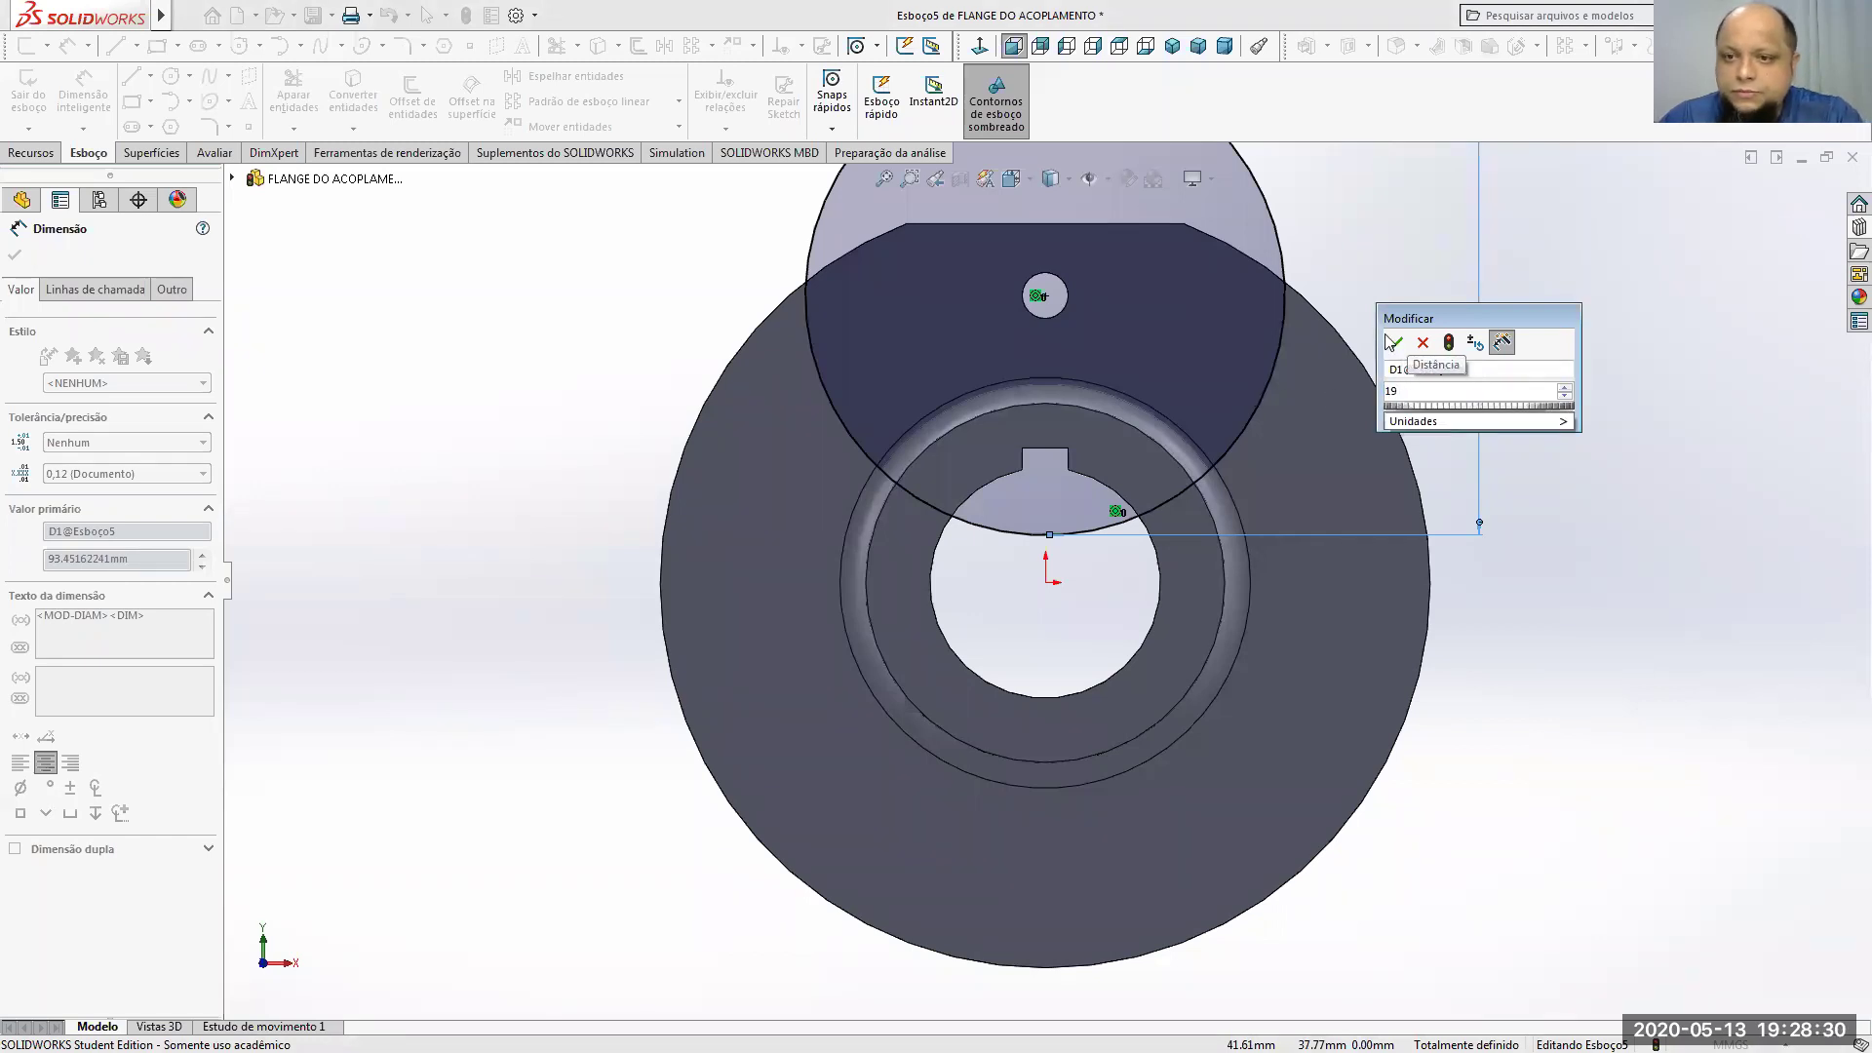
type("9")
left_click(1398, 344)
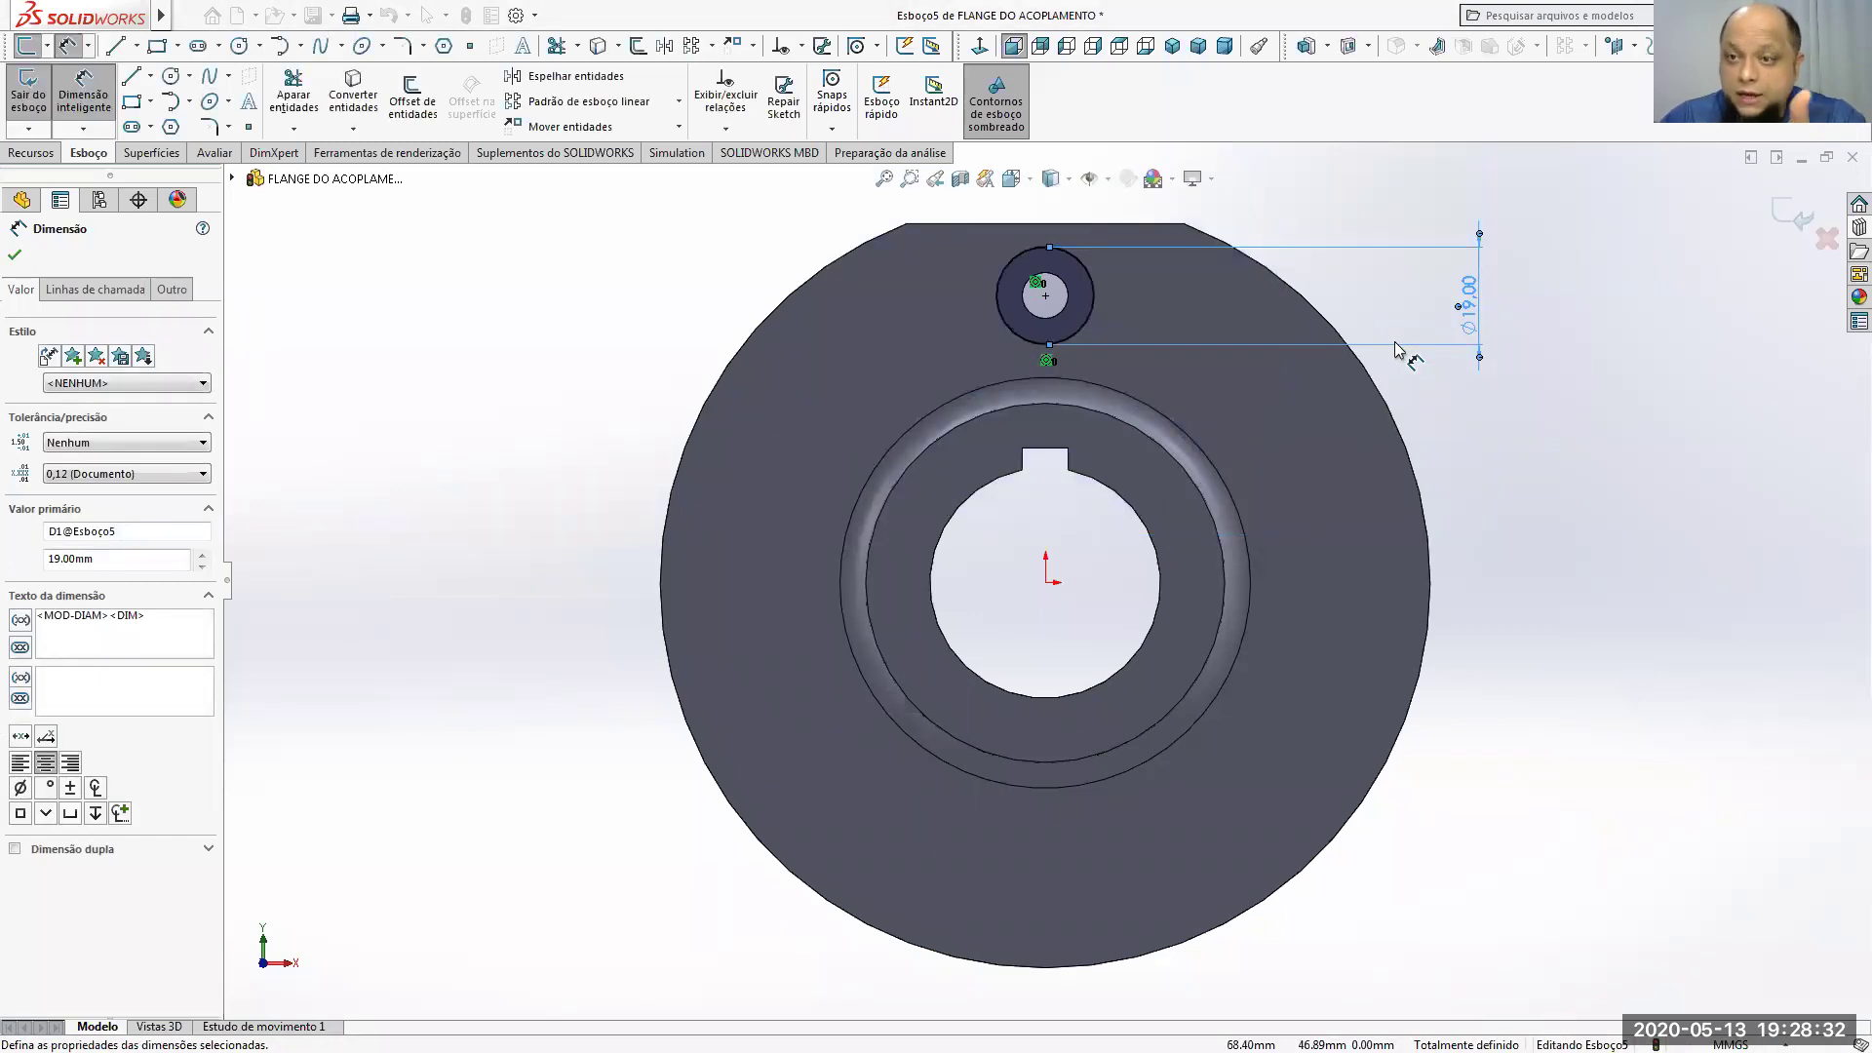
Step: Cut-extrude the 19 mm circle blind to a depth of 6.5 mm to form the counterbore
left_click(30, 152)
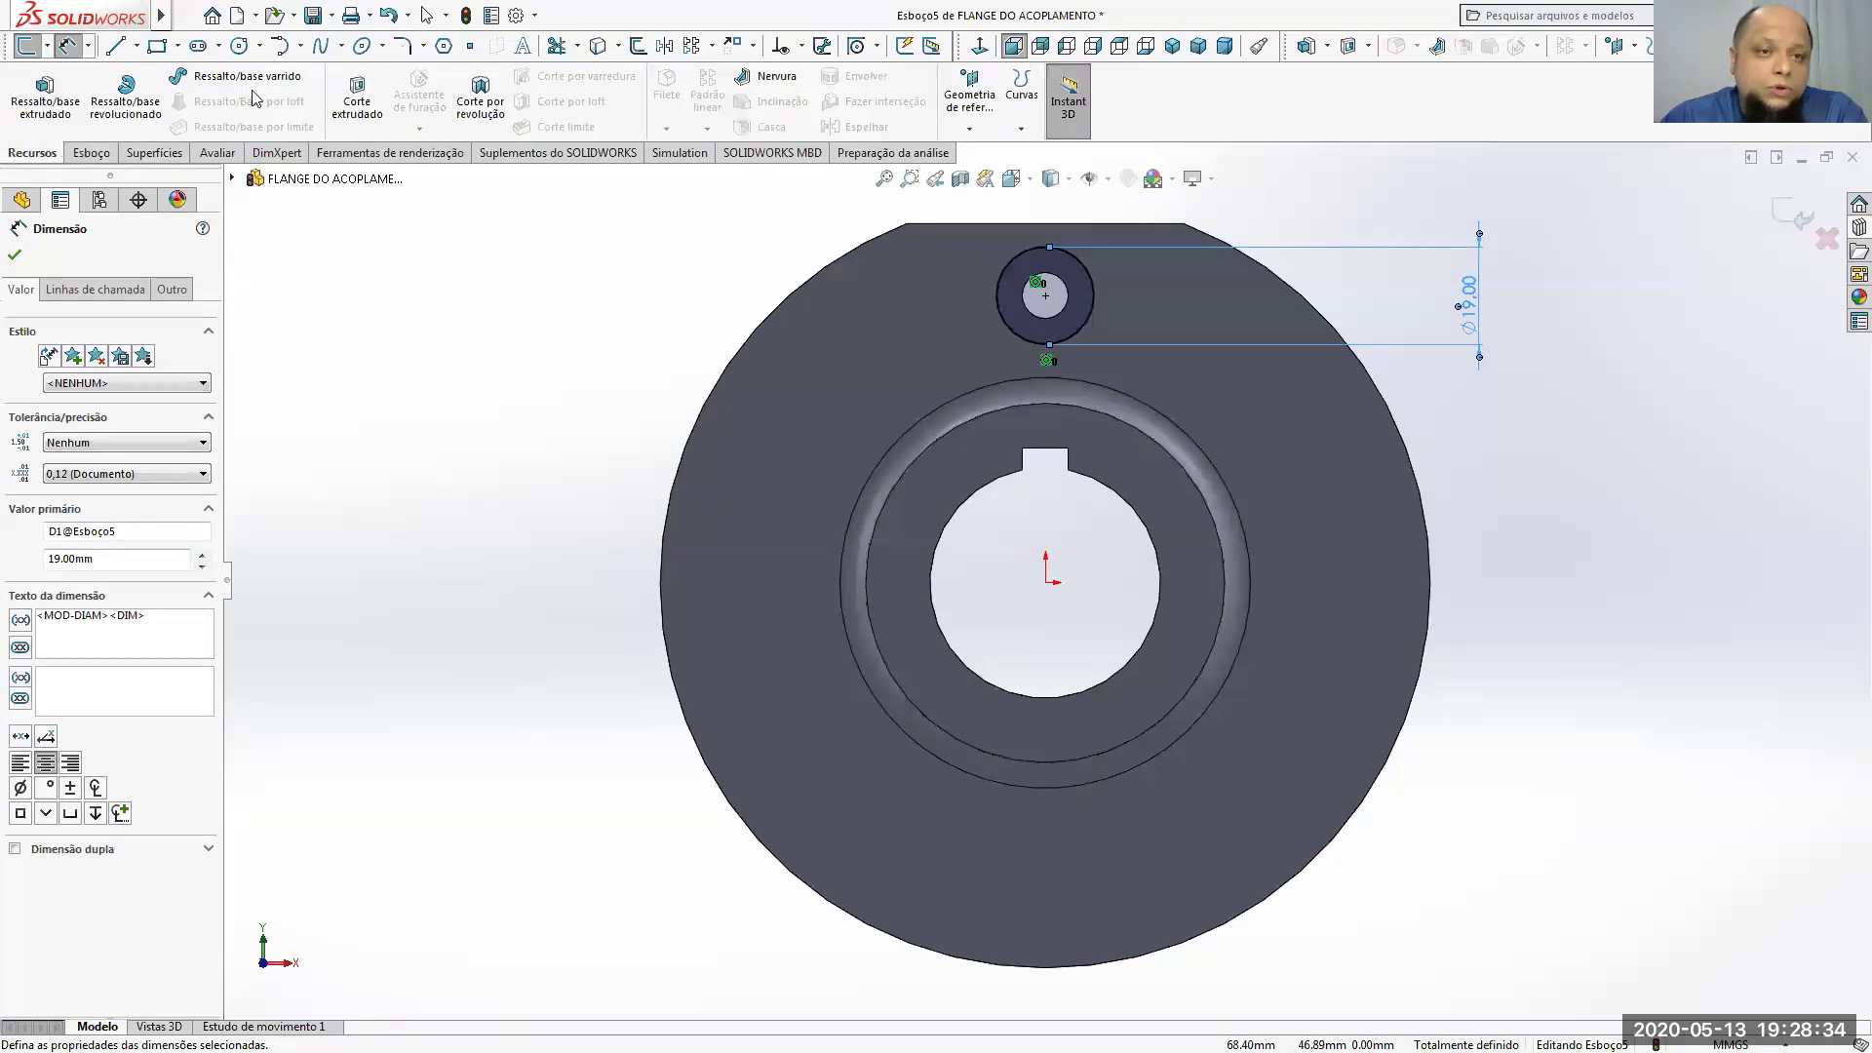
left_click(357, 97)
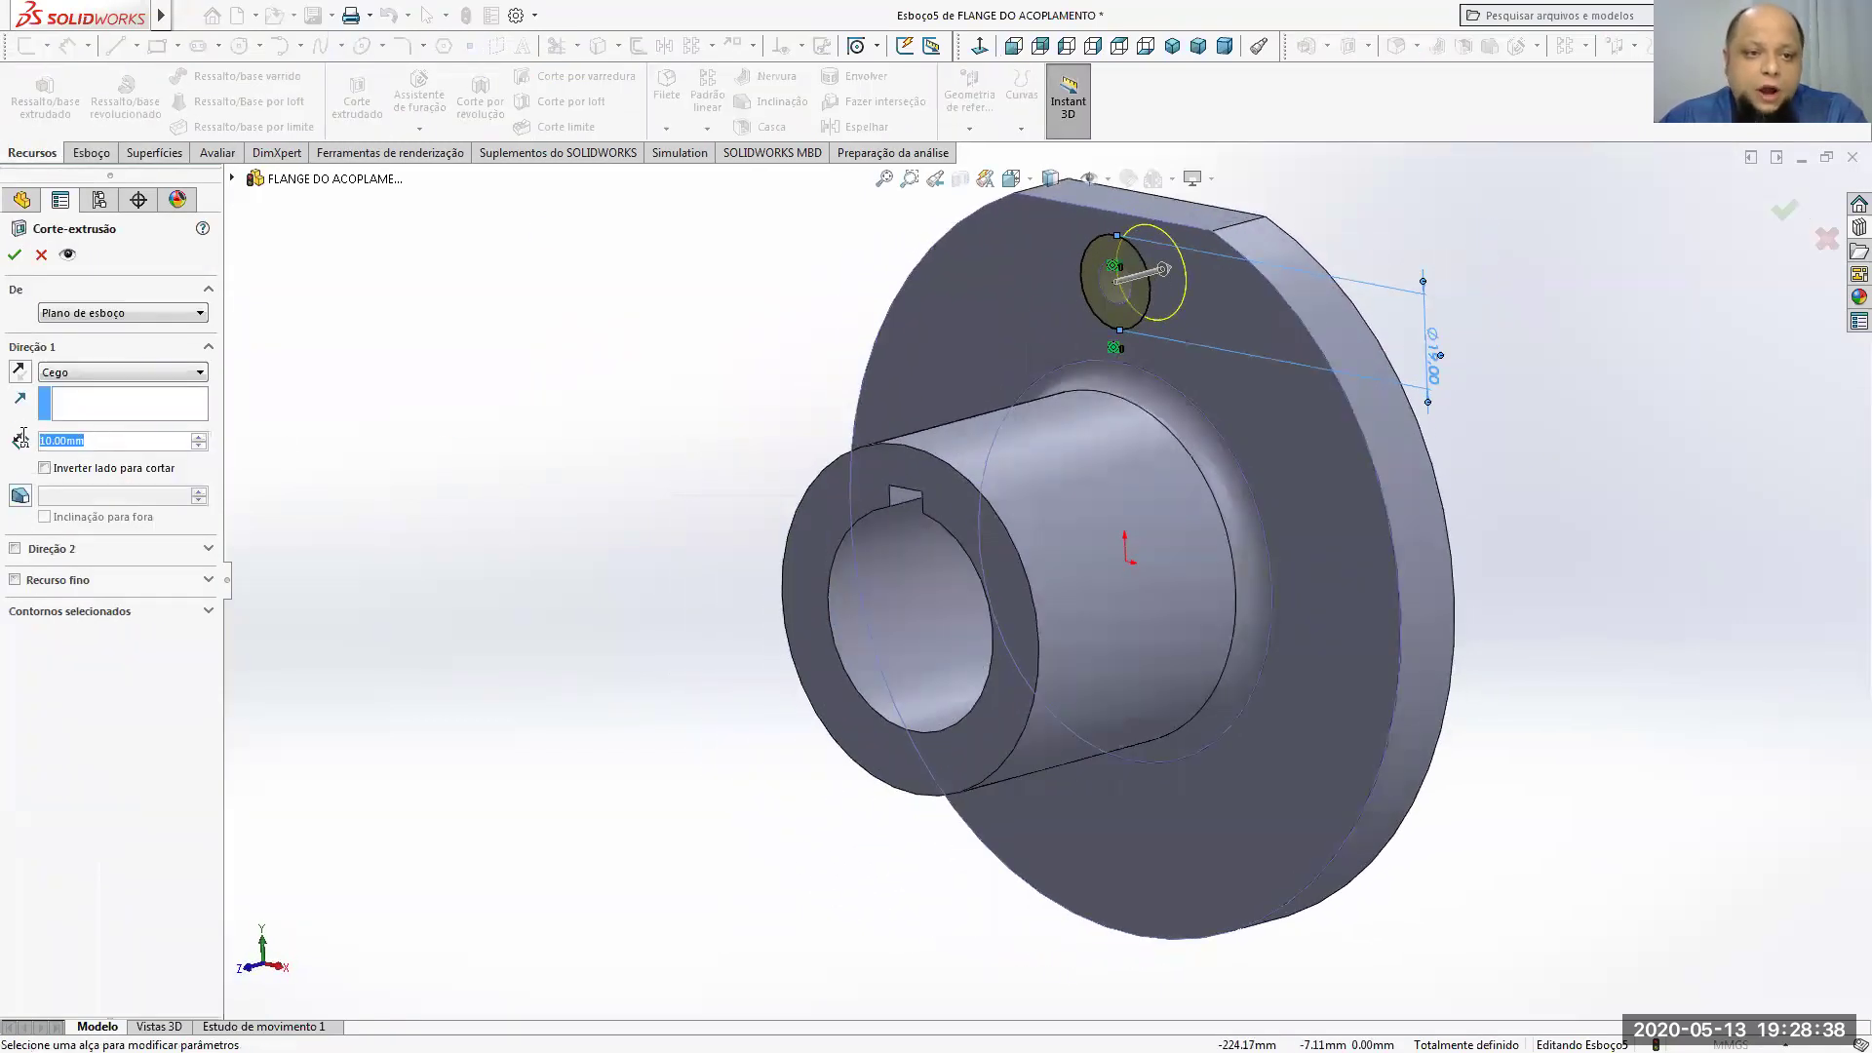
type("6.5")
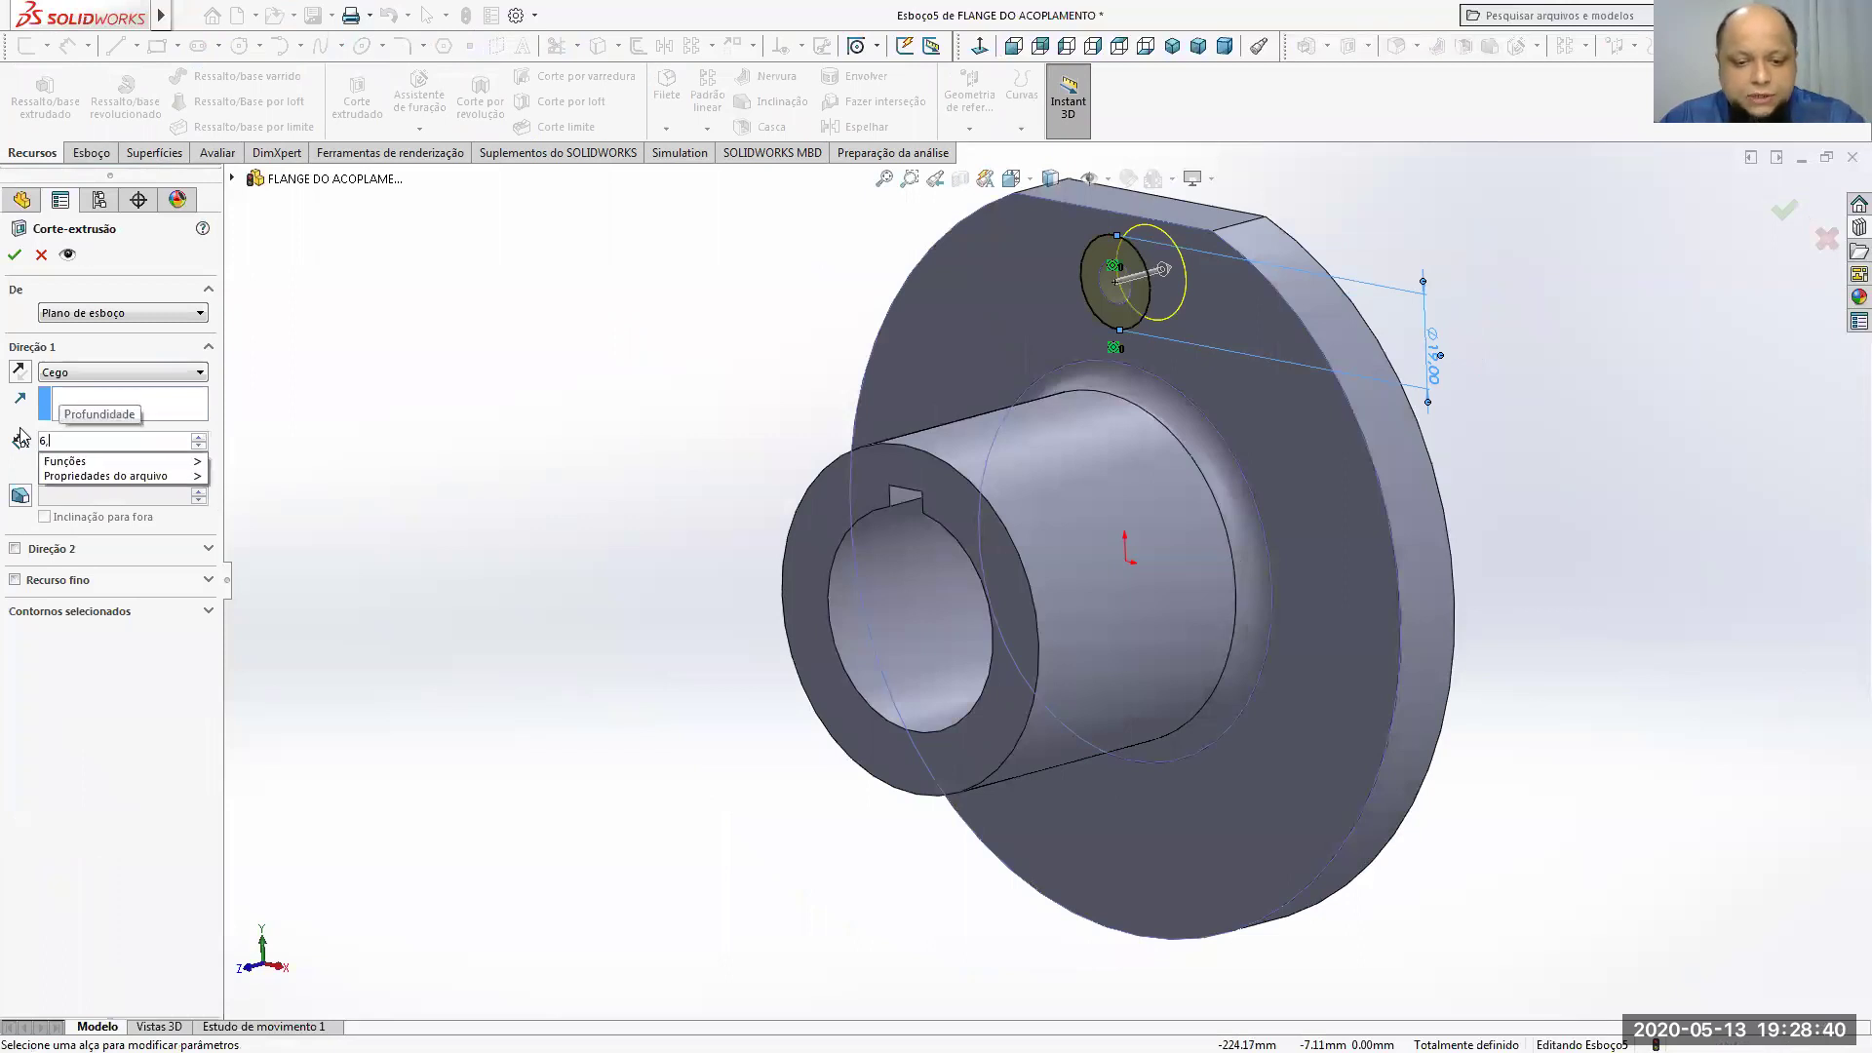
key("Return")
middle_click_drag(797, 395, 740, 382)
left_click(13, 255)
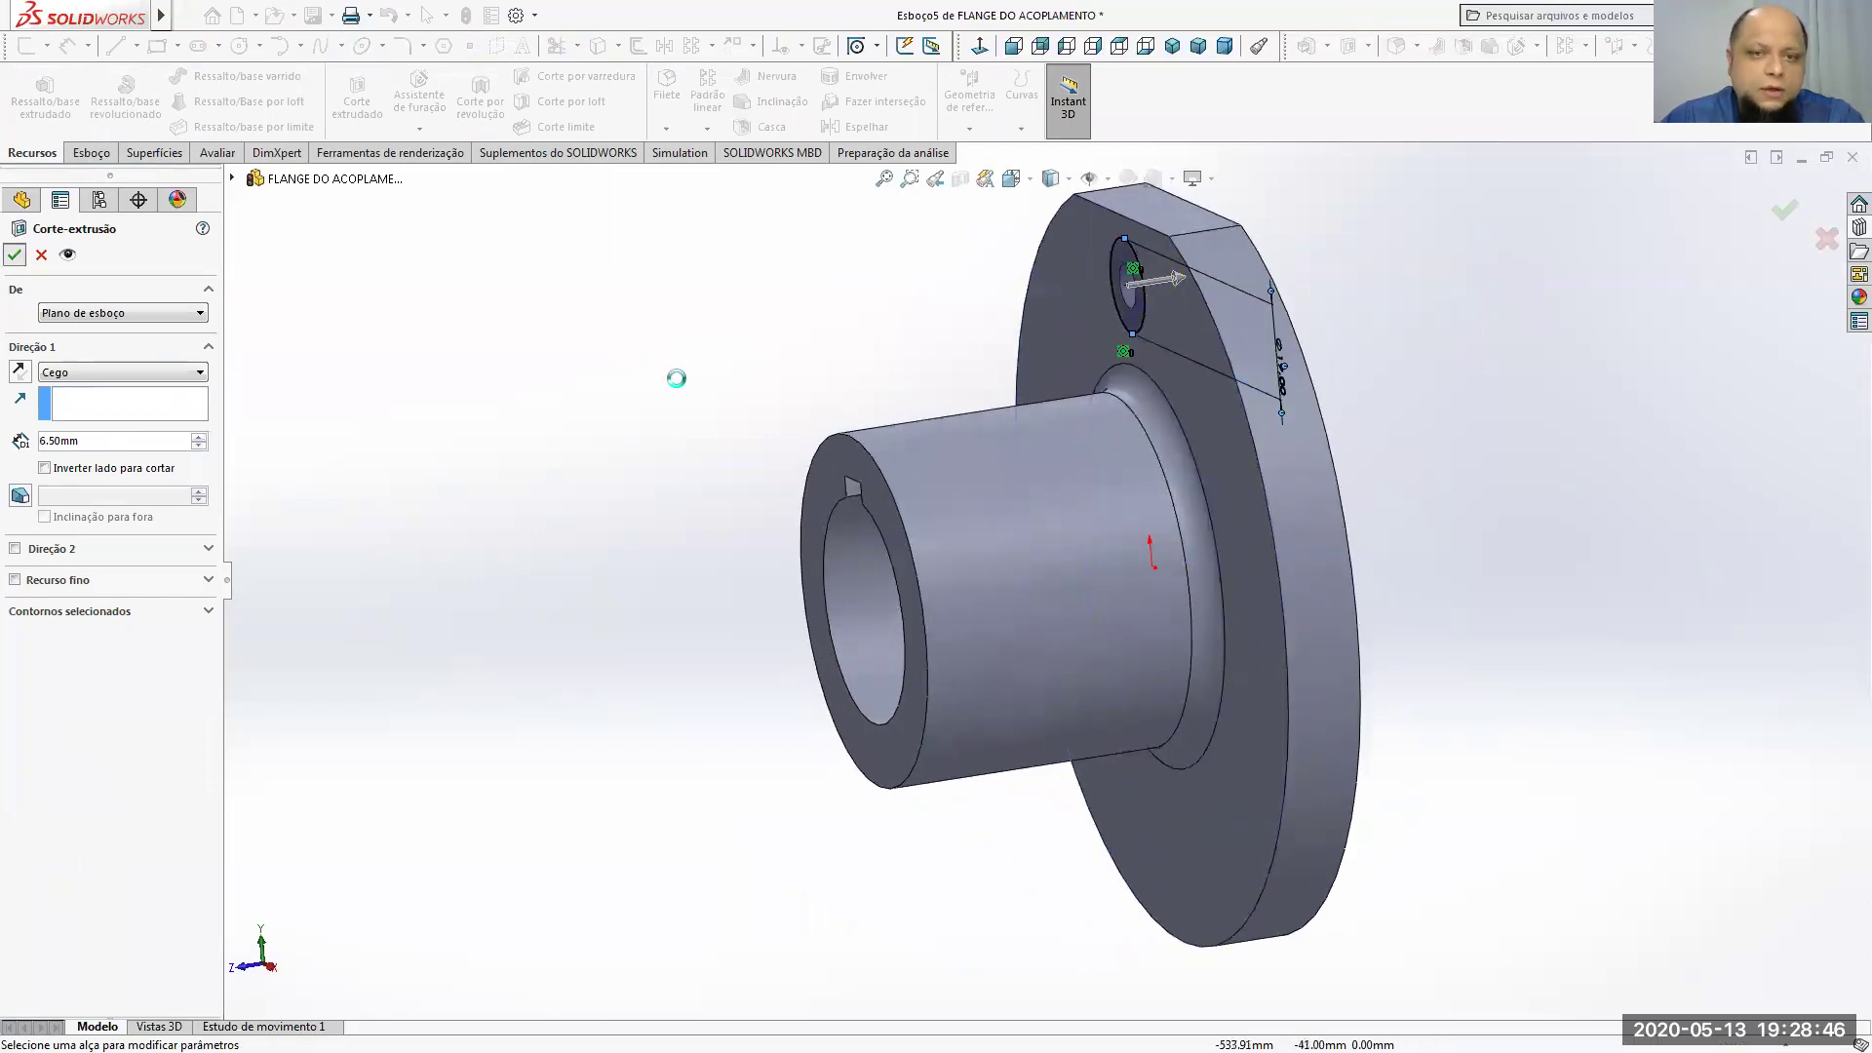
middle_click_drag(643, 462, 826, 439)
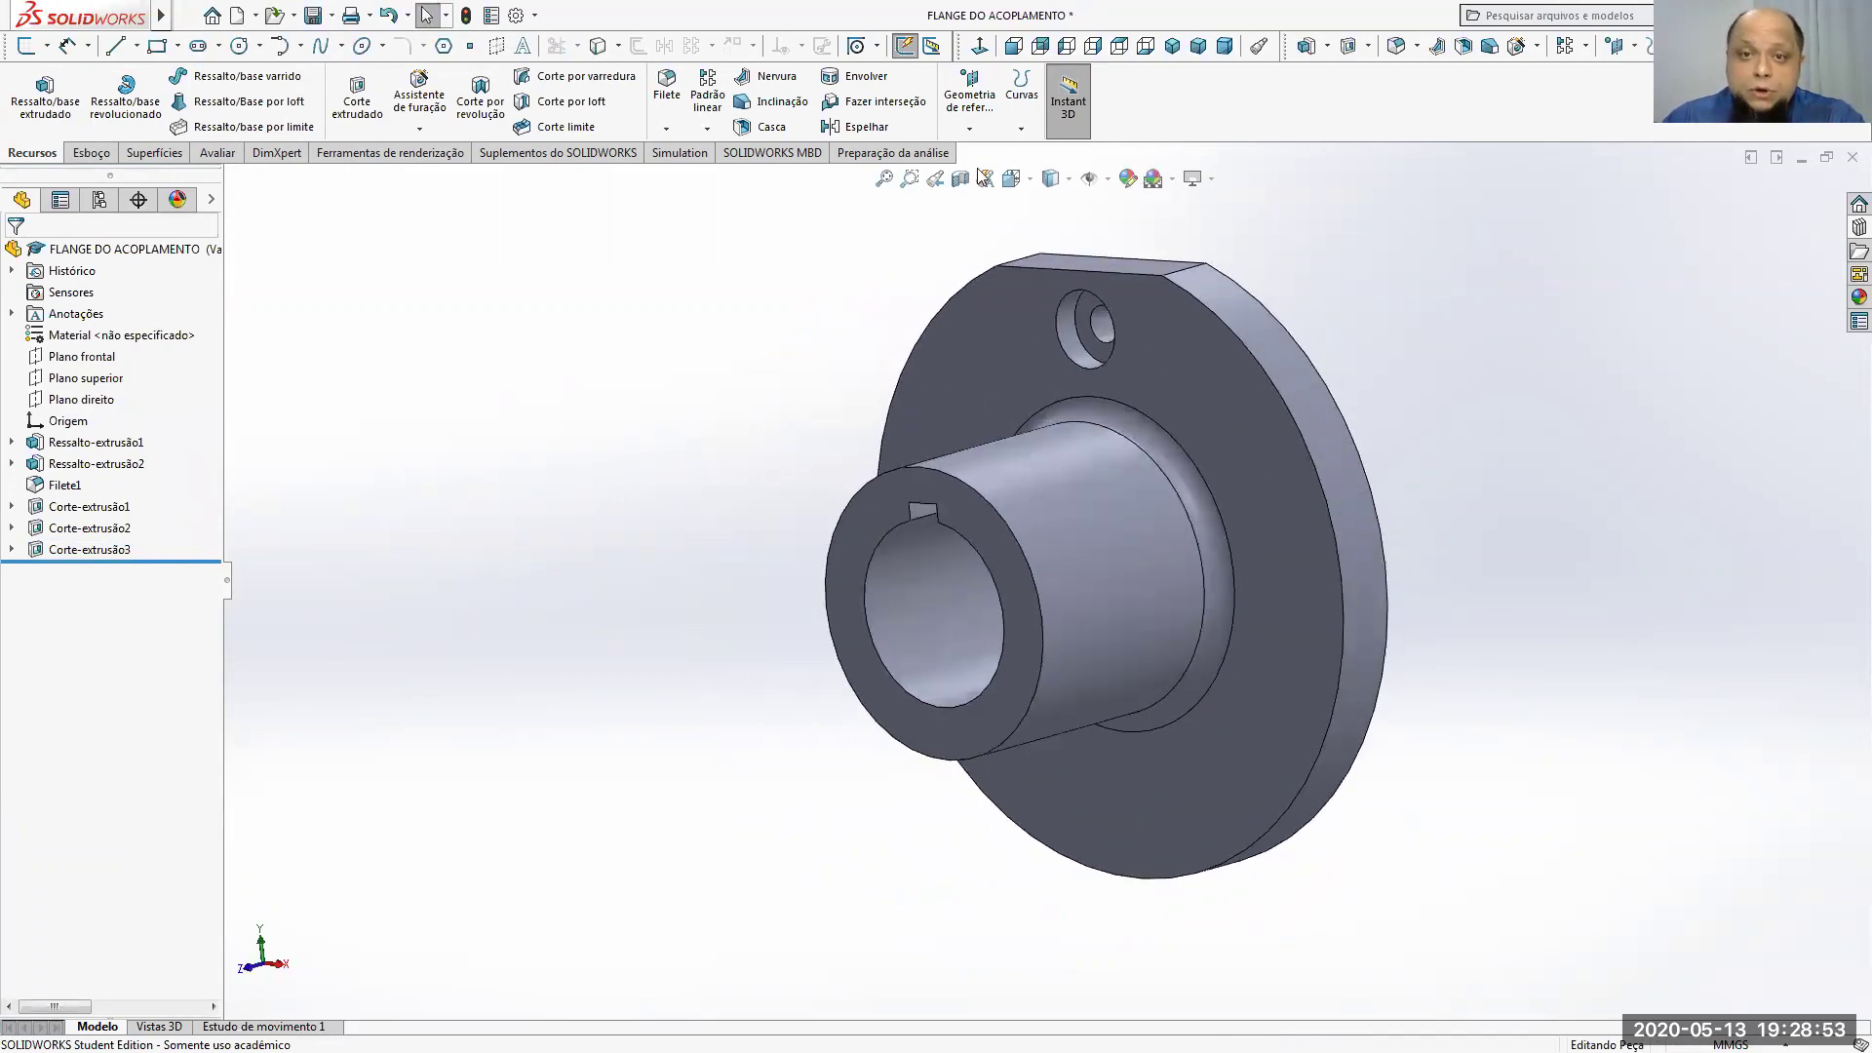
Step: Apply a section view of the flange through the right plane (Plano direito)
left_click(1173, 45)
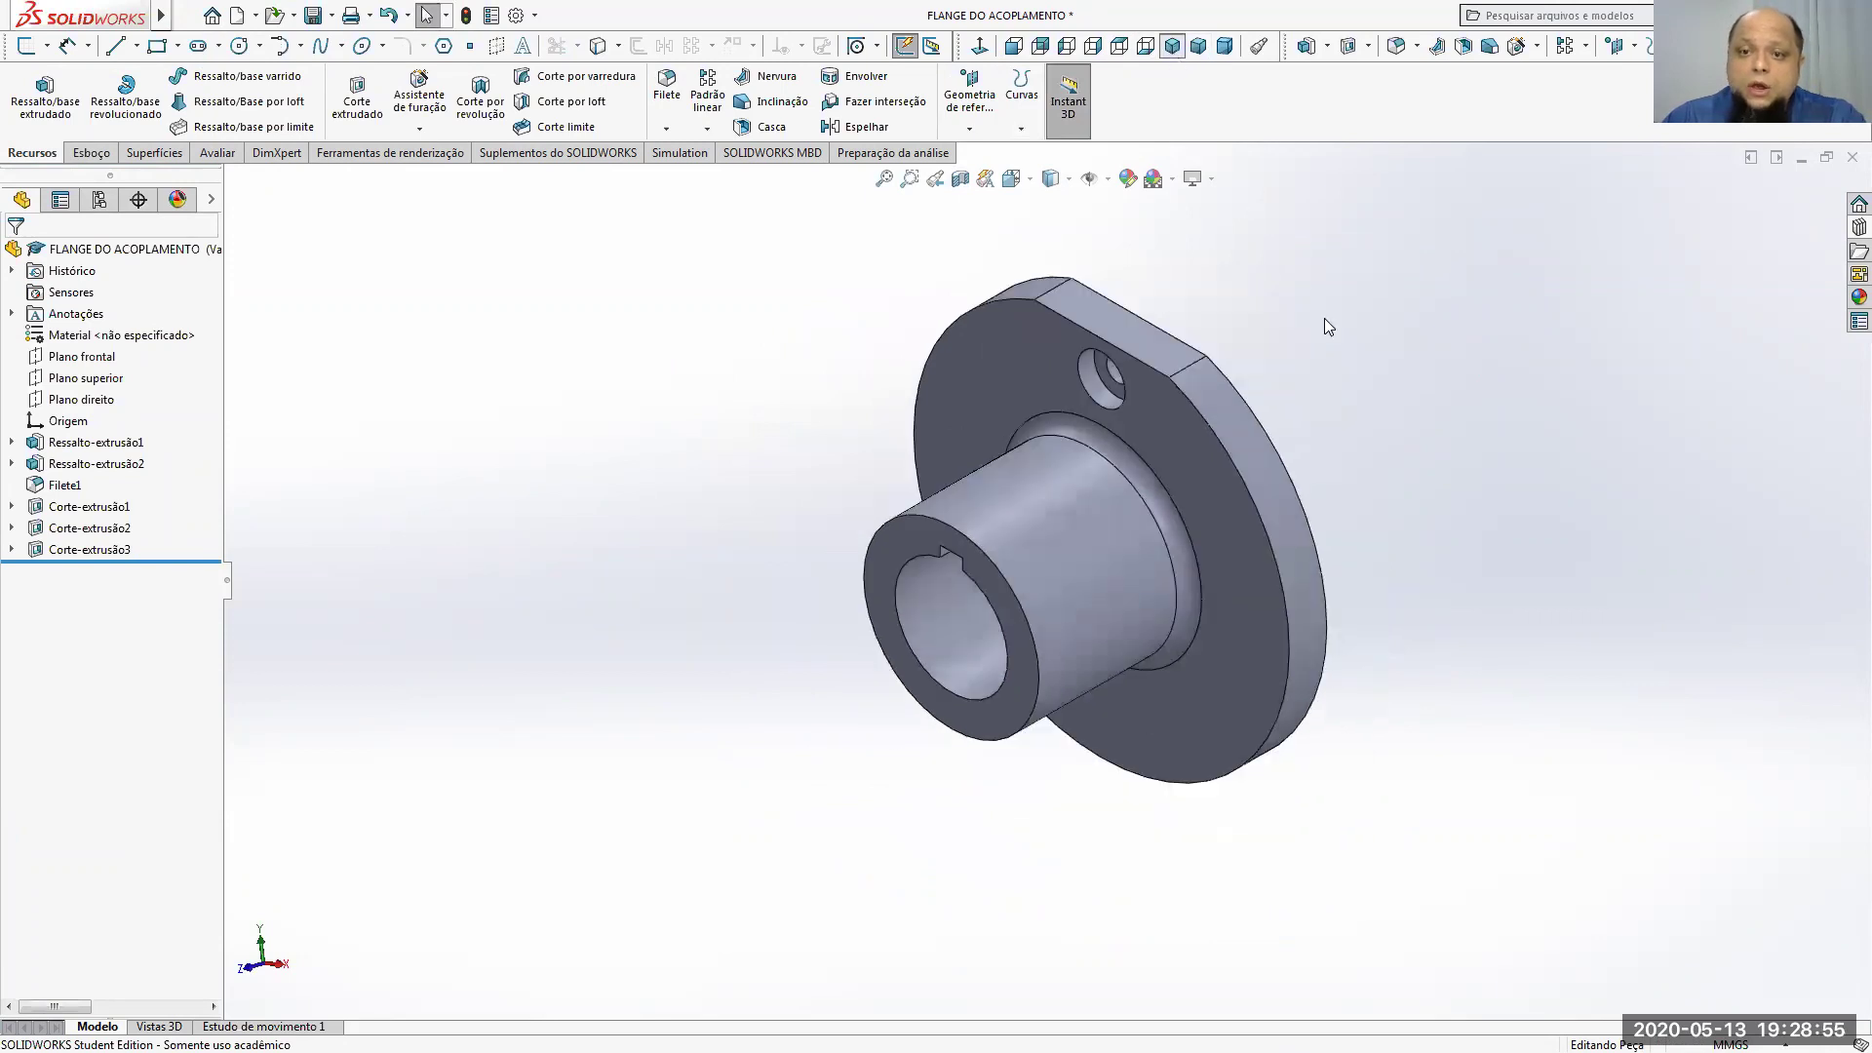
left_click(960, 179)
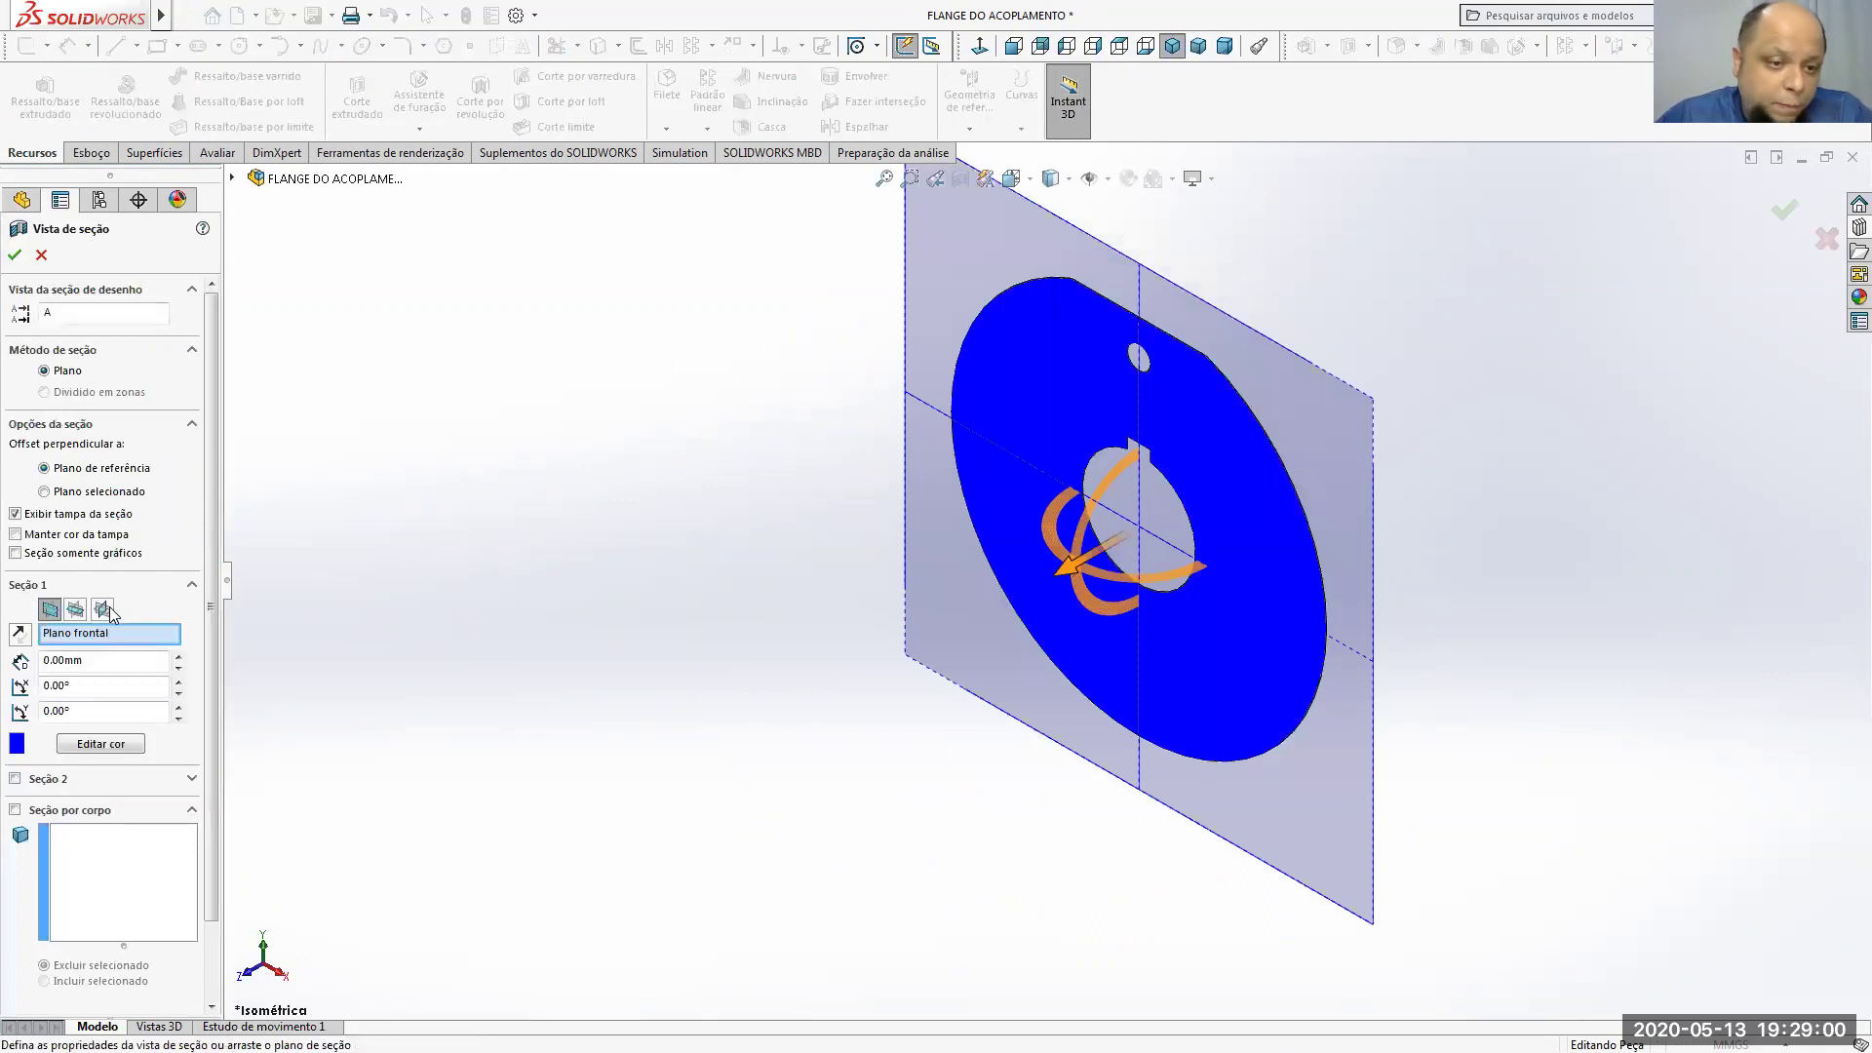
left_click(104, 610)
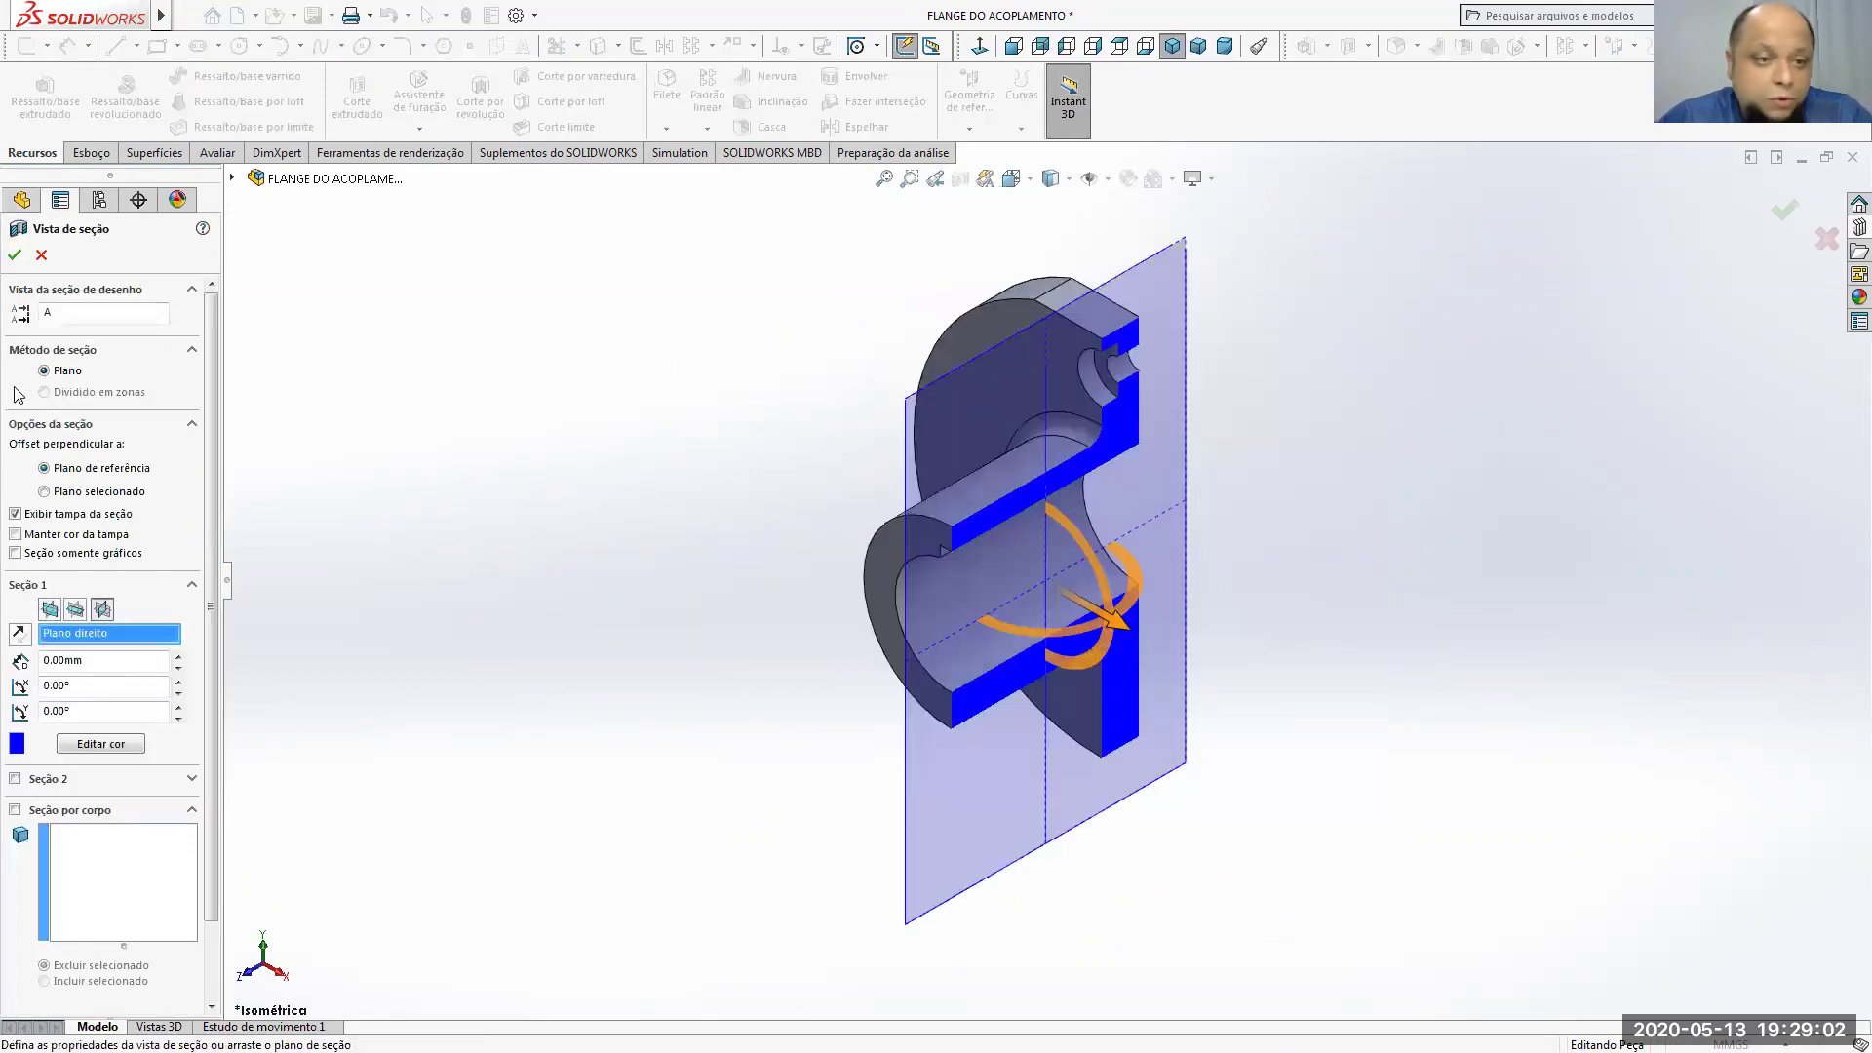
left_click(14, 255)
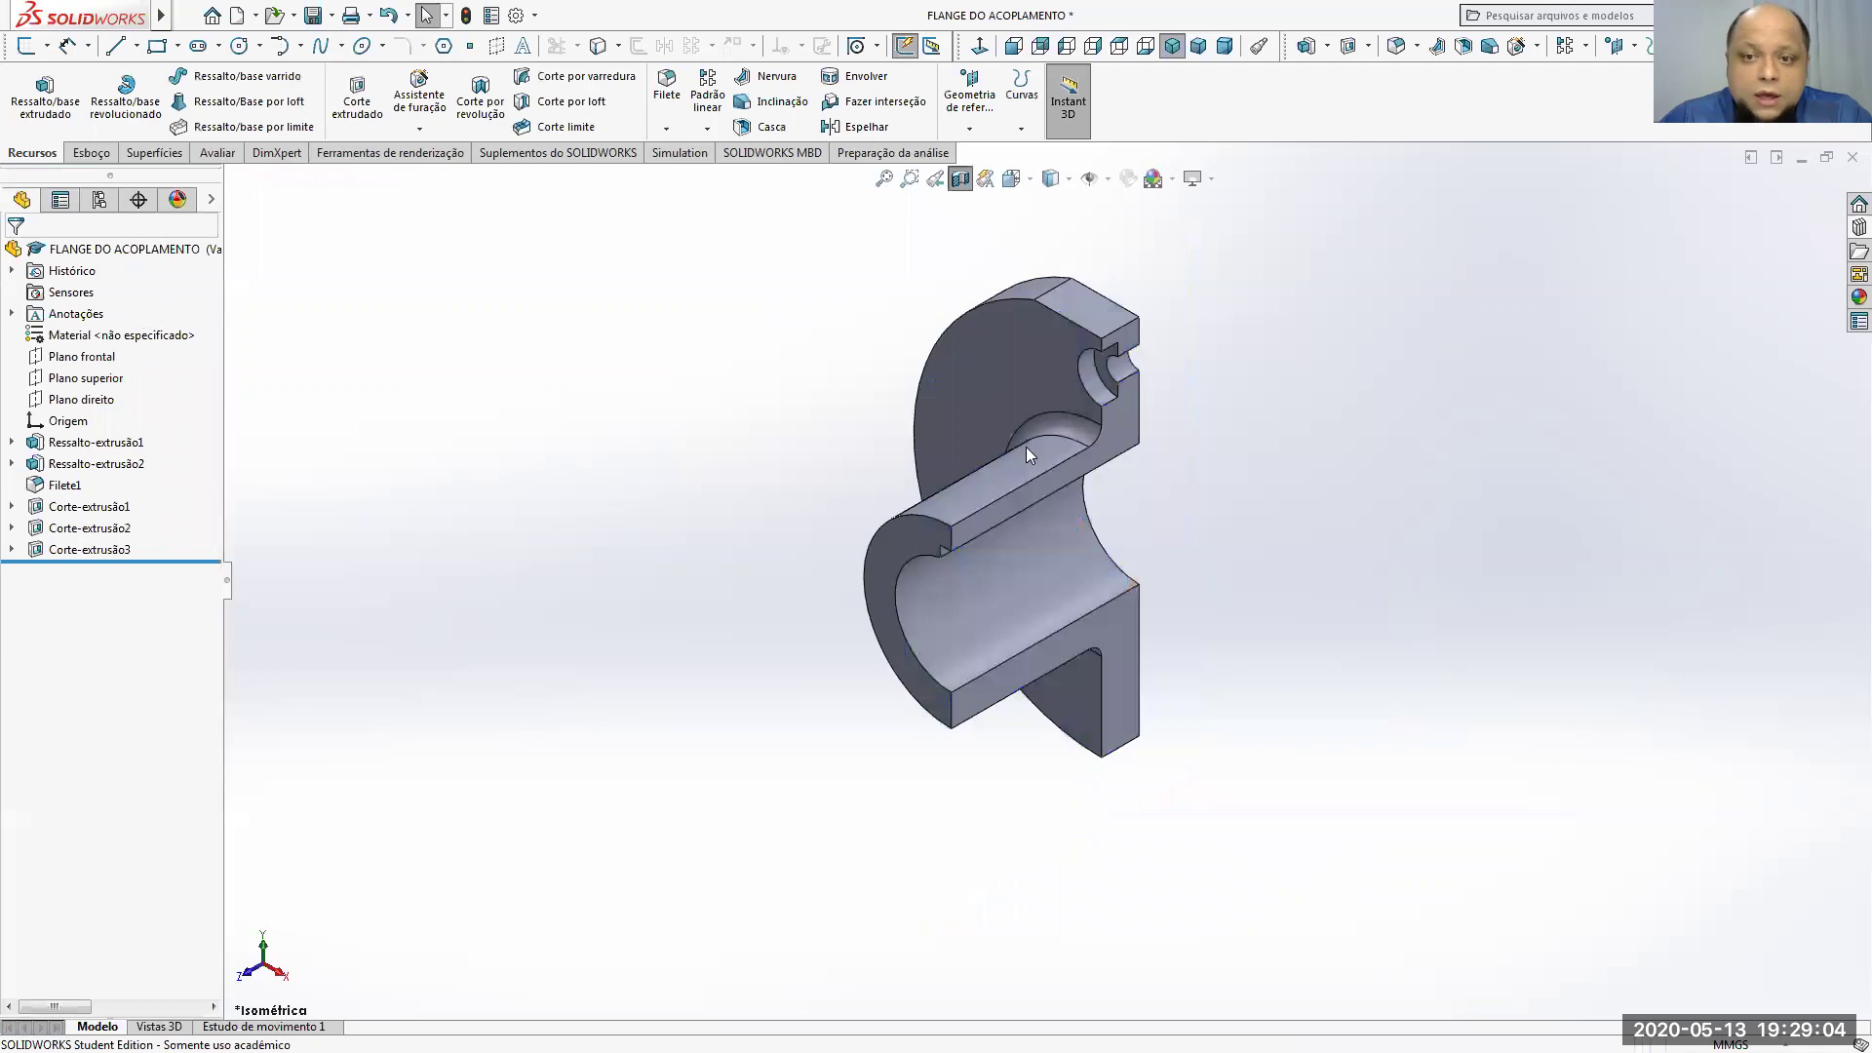
Step: Examine the sectioned flange from the front, left and right for the counterbore and keyway profile, and turn off the section view
left_click(1014, 46)
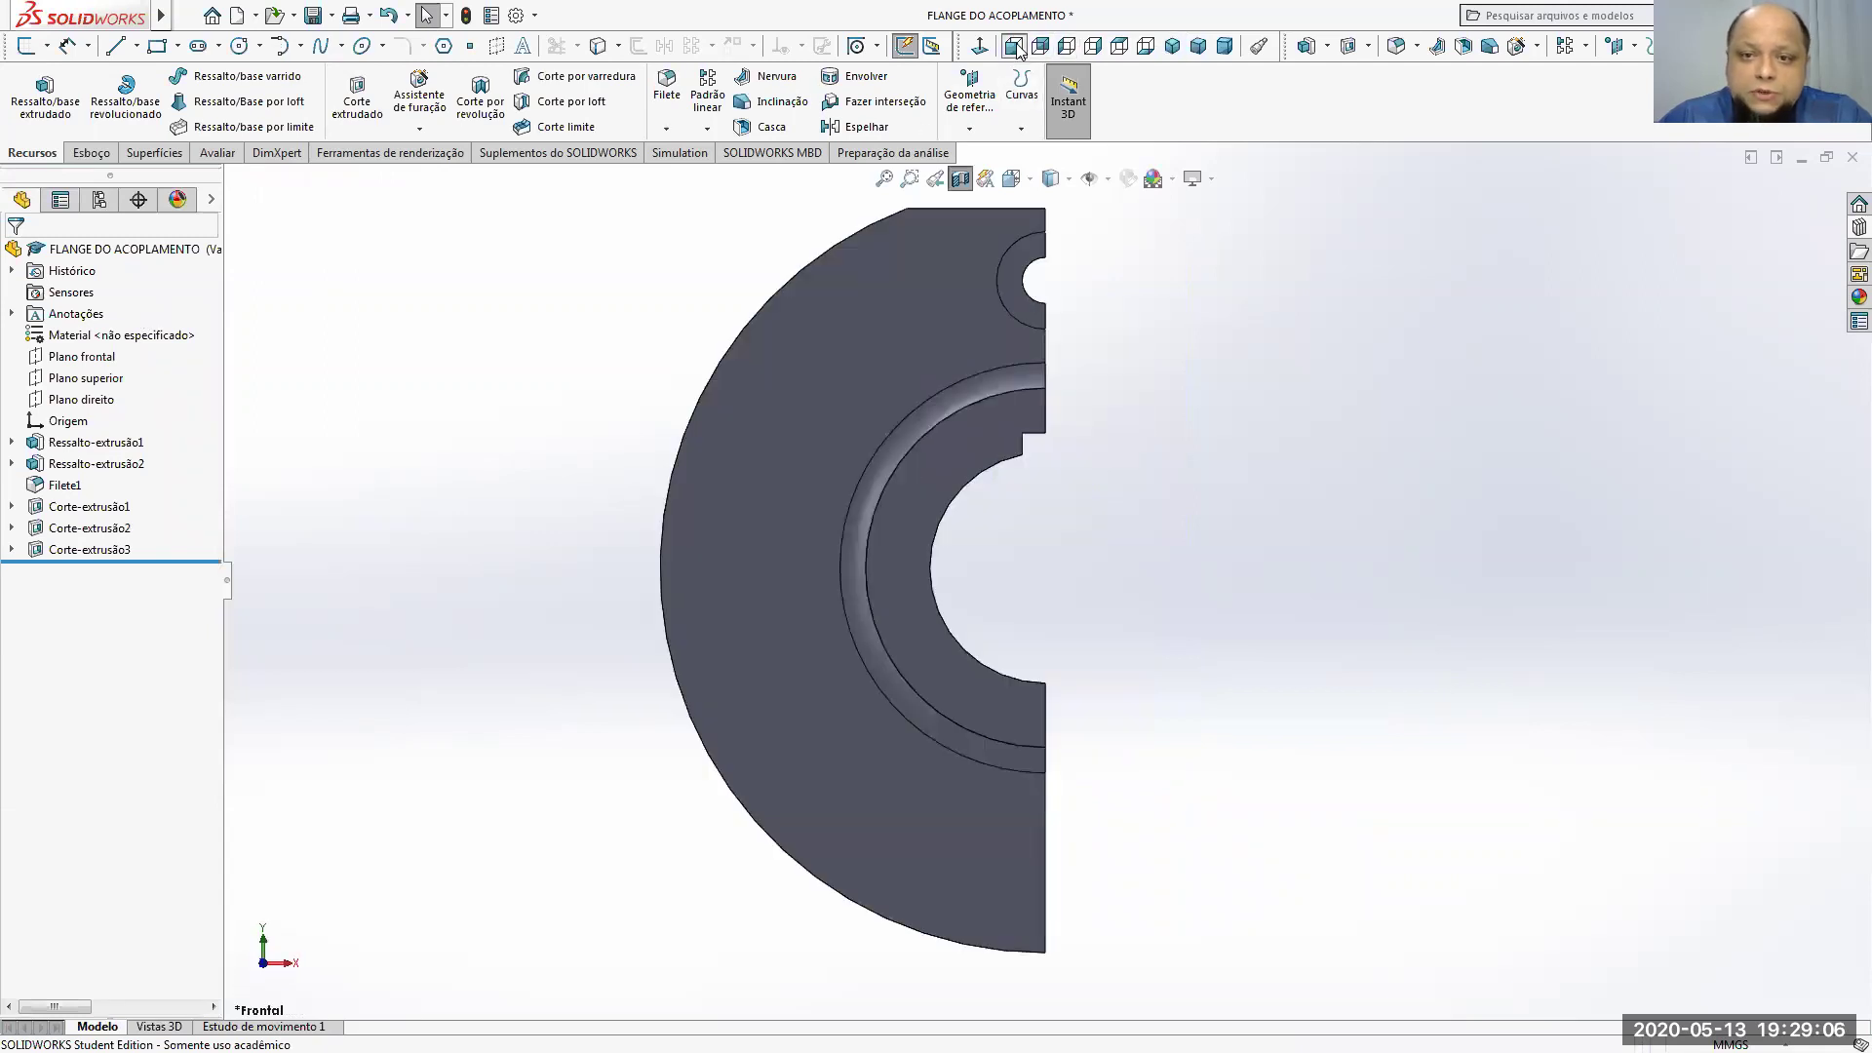
left_click(1066, 46)
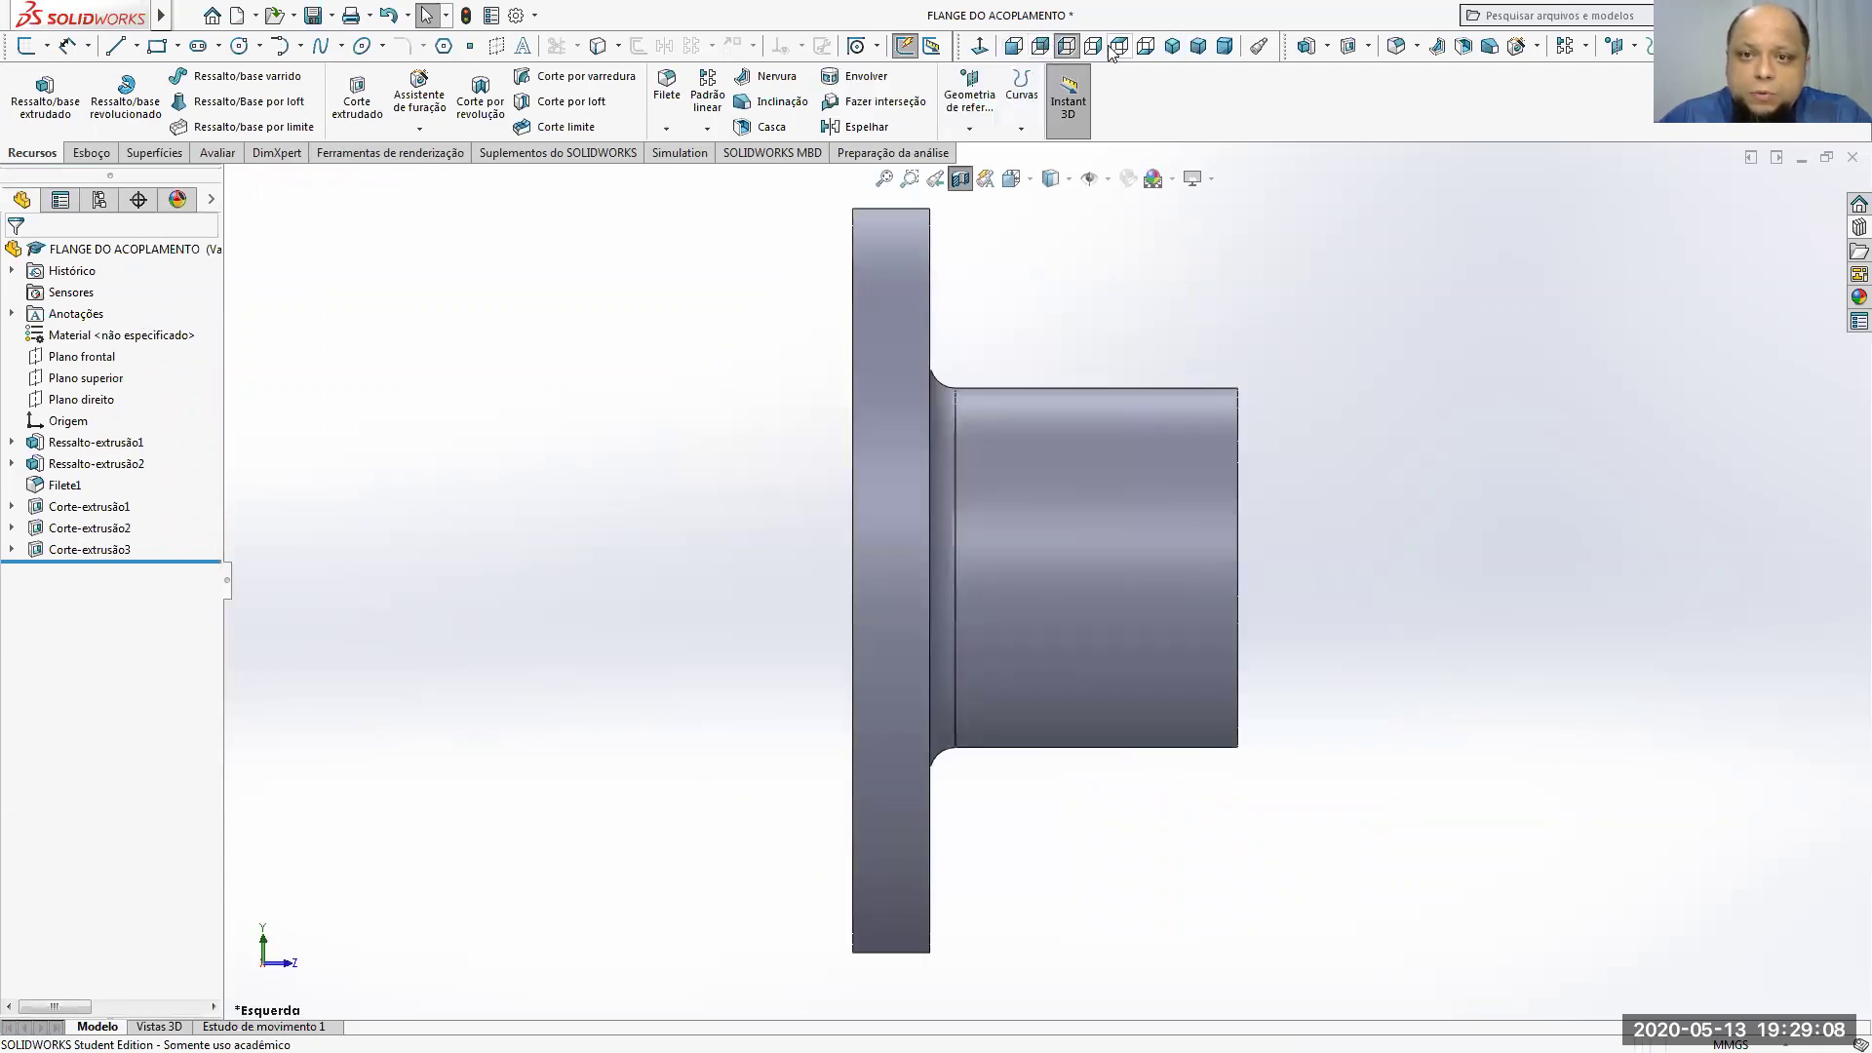
left_click(1094, 46)
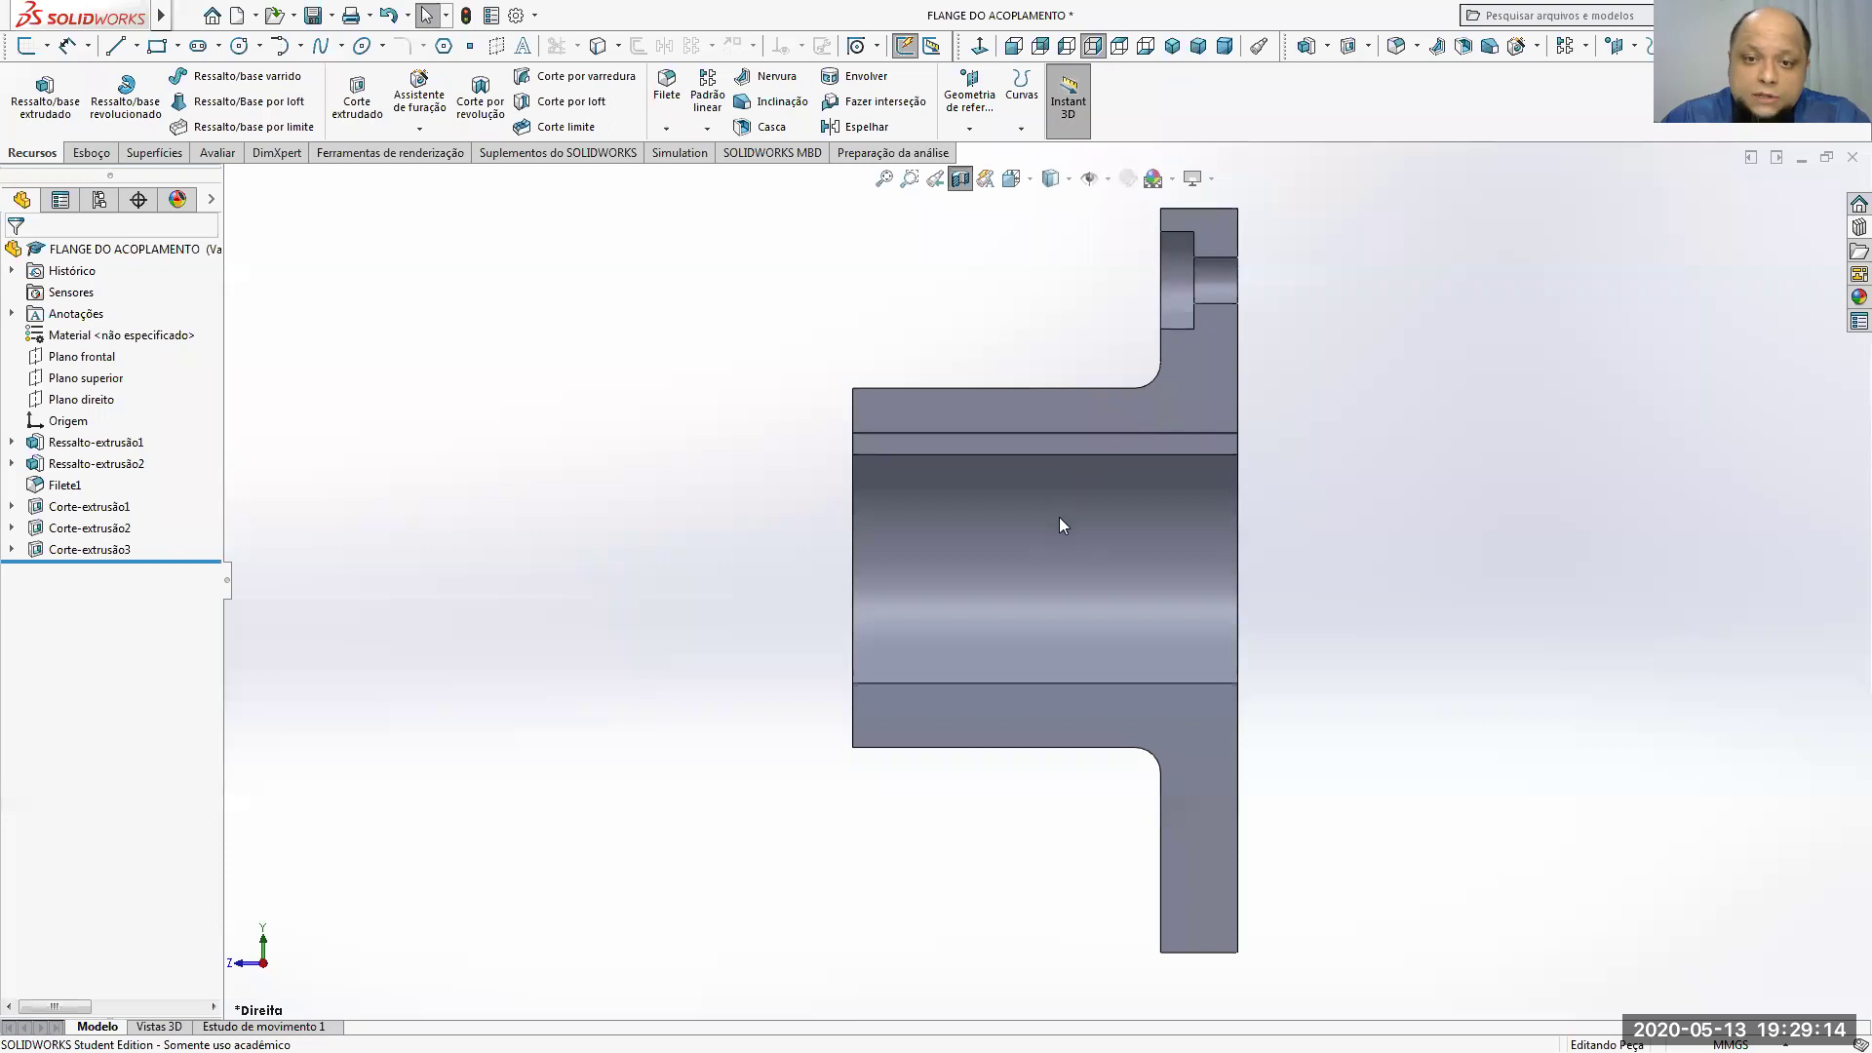
middle_click_drag(1062, 524, 1102, 528)
middle_click_drag(906, 515, 938, 436)
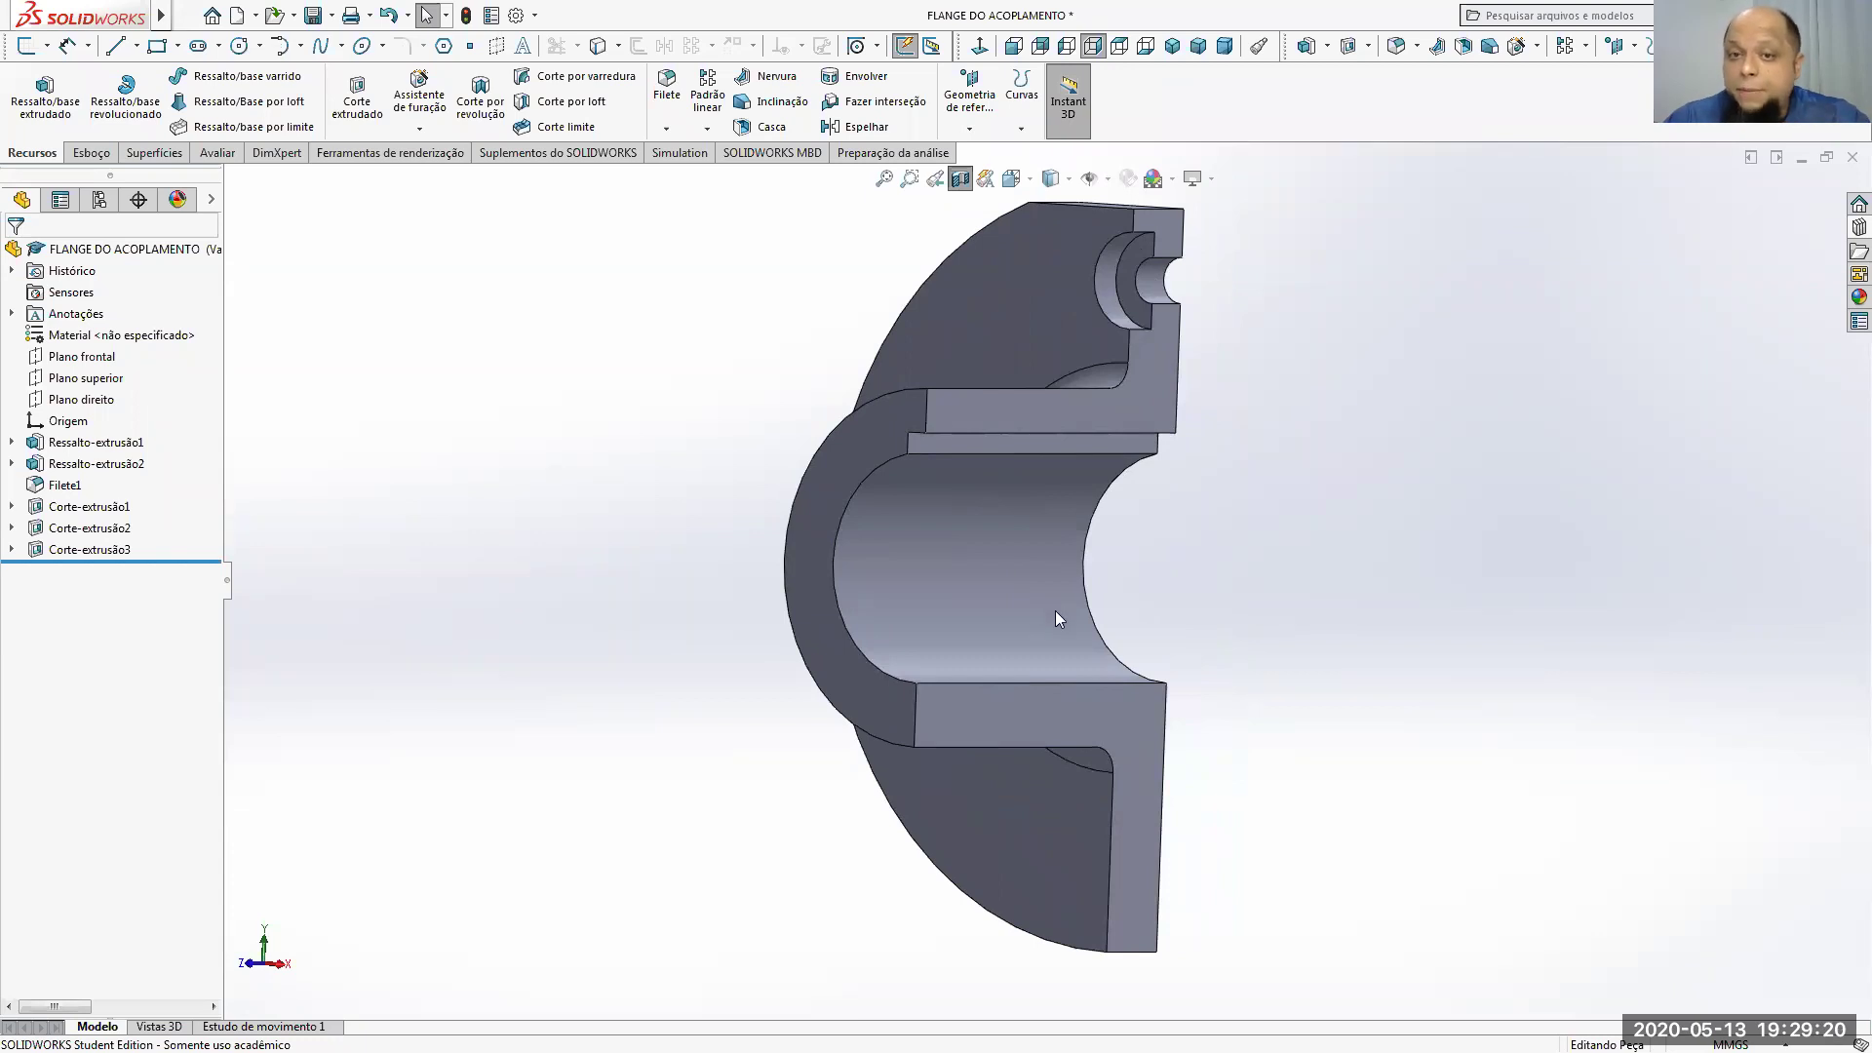
scroll(1055, 611, "up", 2)
left_click(960, 179)
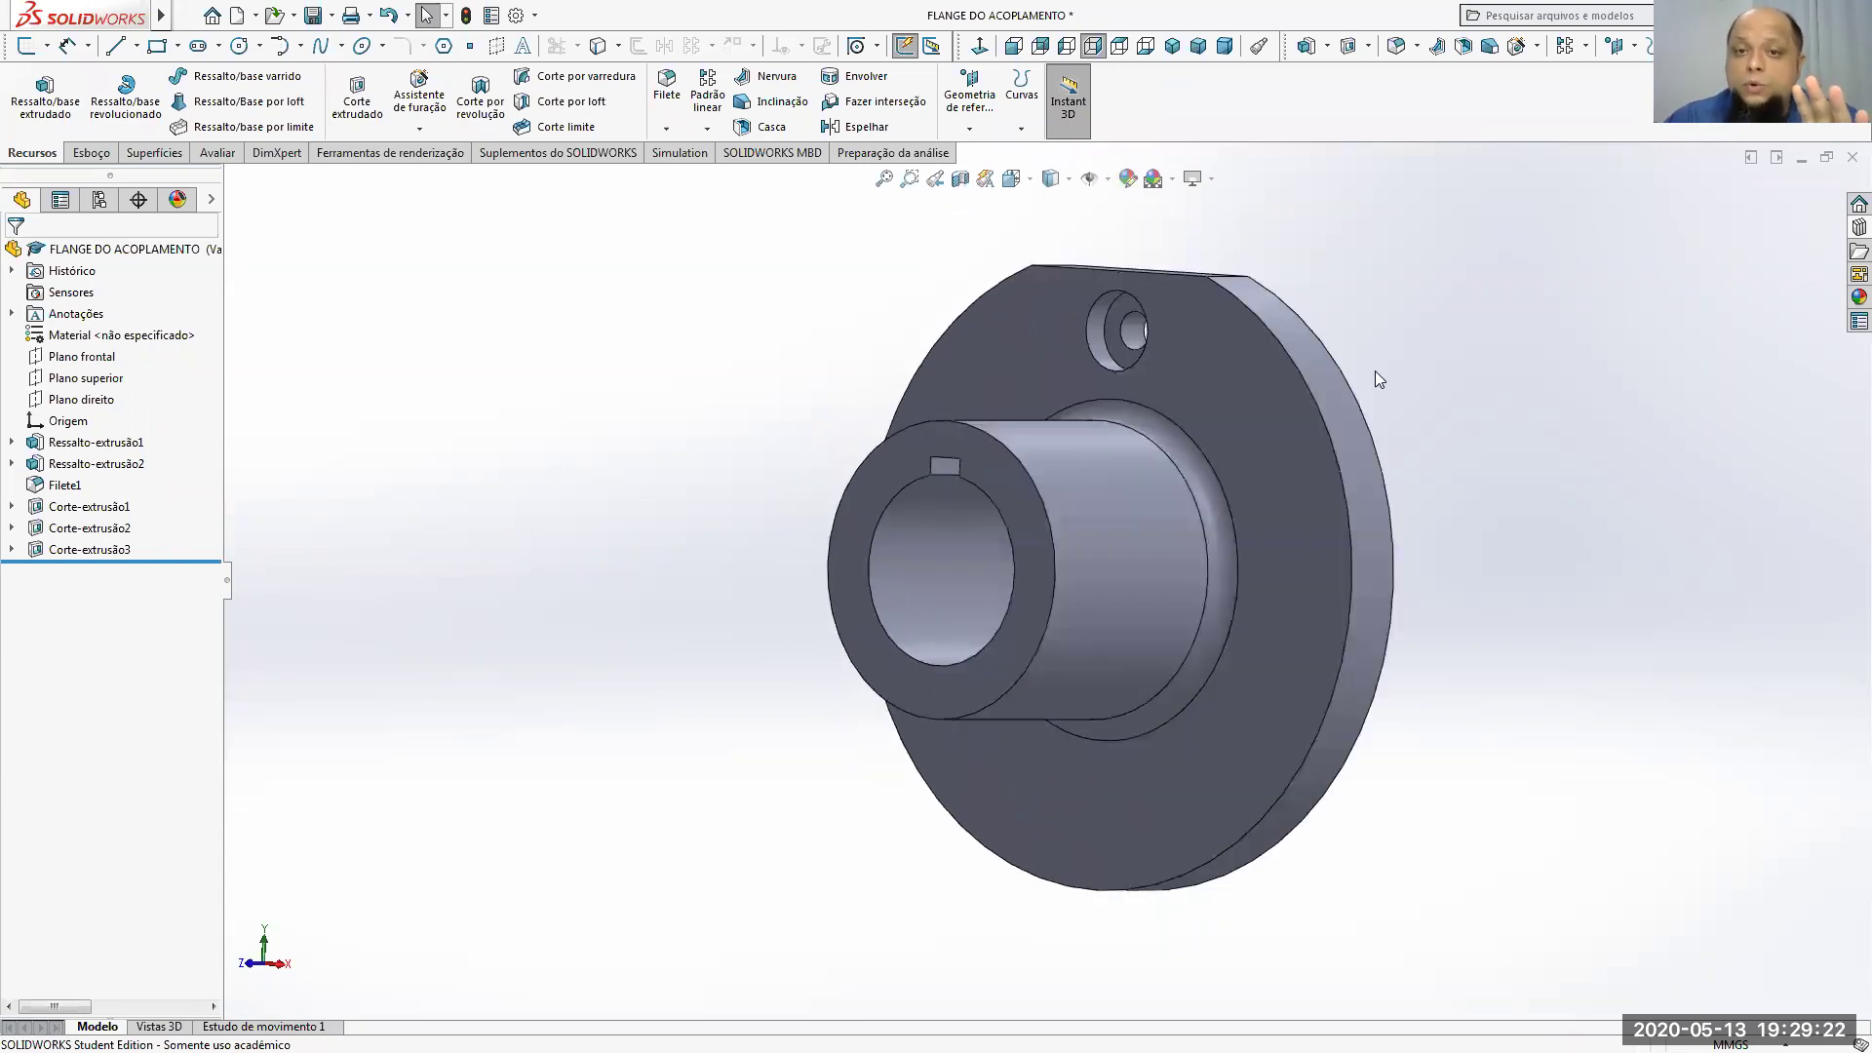
Step: Start a circular pattern with the temporary axes shown and use the flange bore's central axis as the rotation reference
middle_click_drag(1136, 719, 1118, 795)
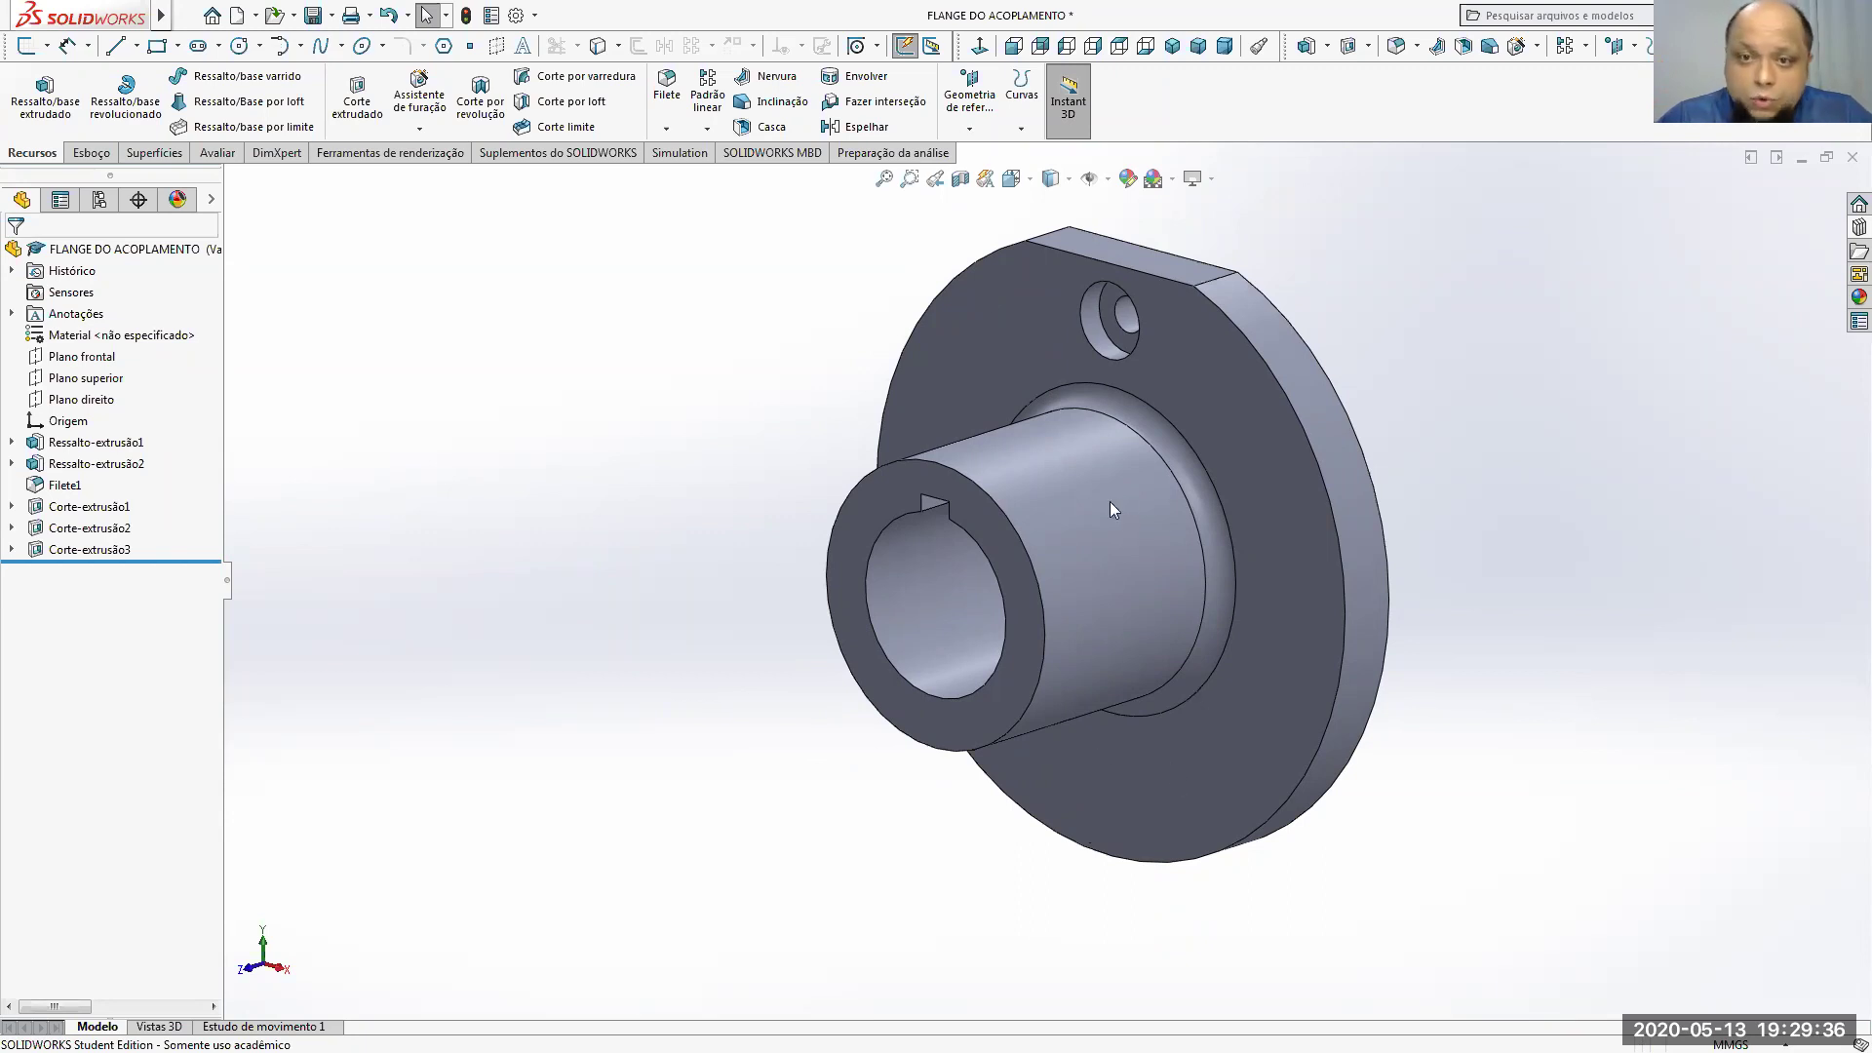
left_click(1172, 46)
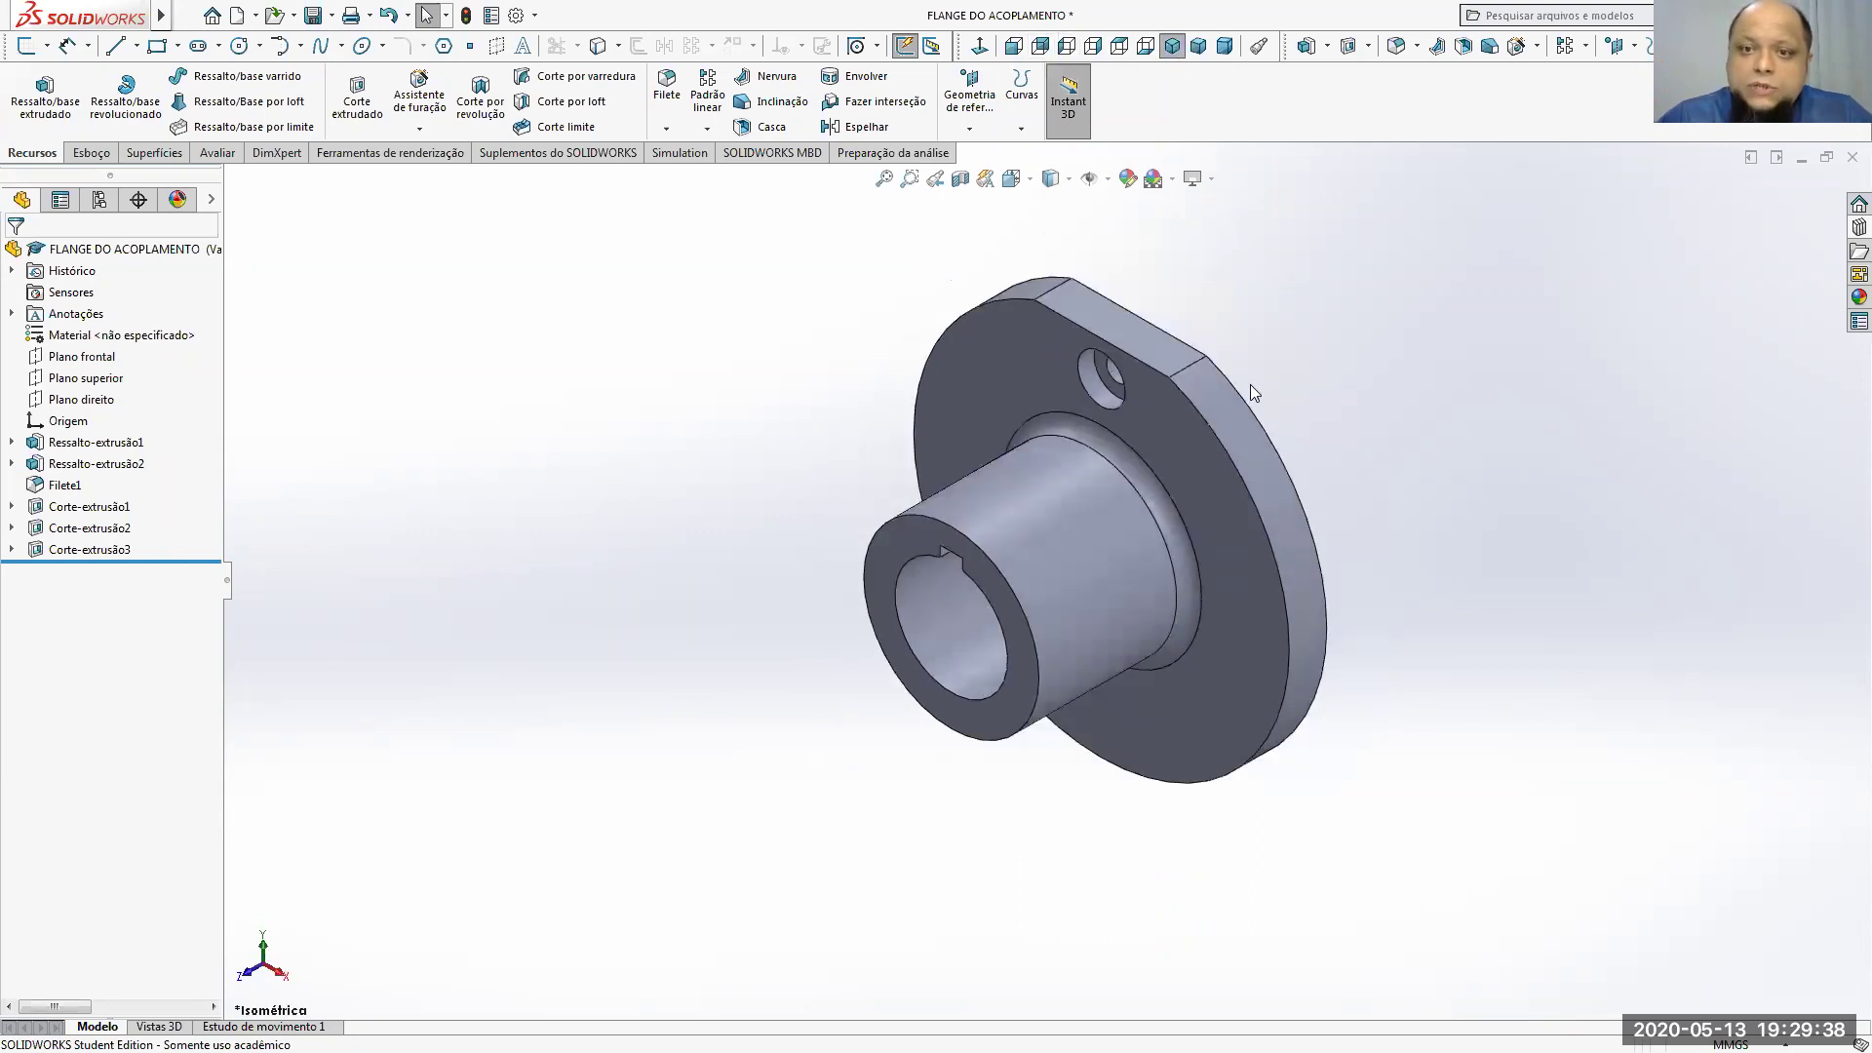
left_click(706, 129)
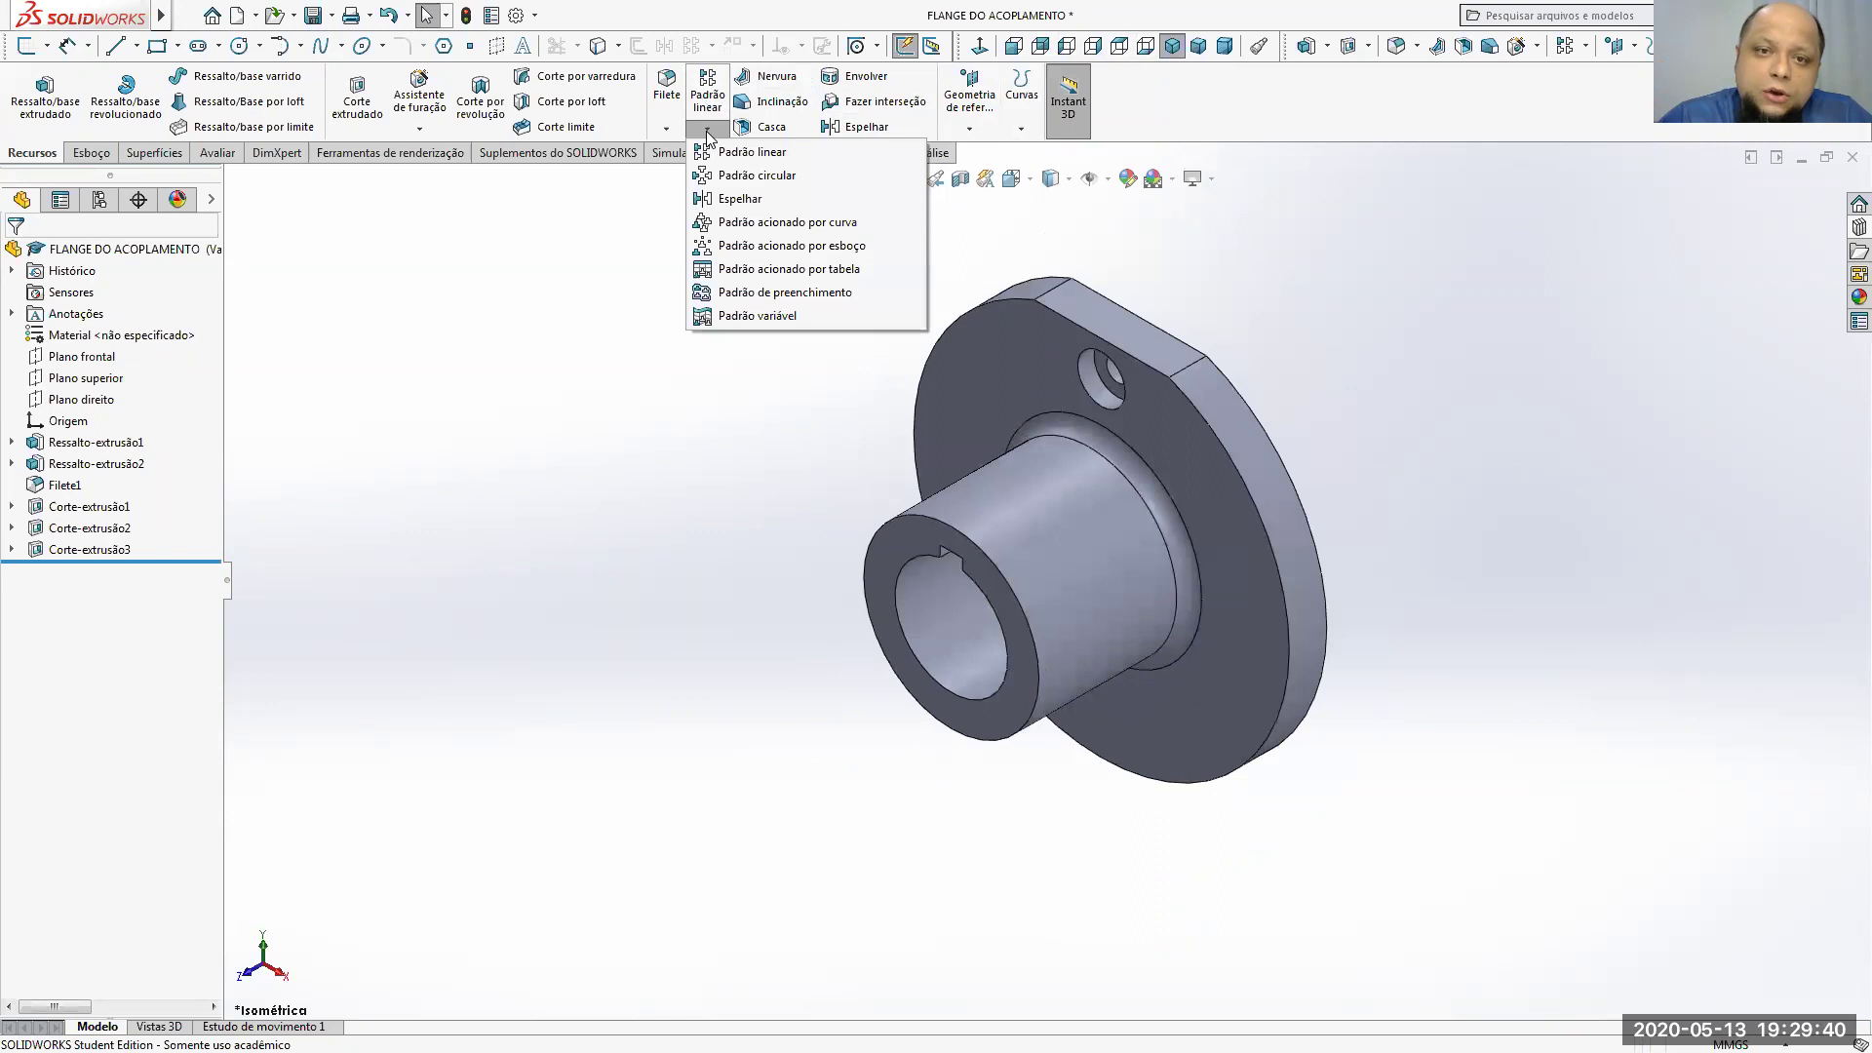
left_click(749, 176)
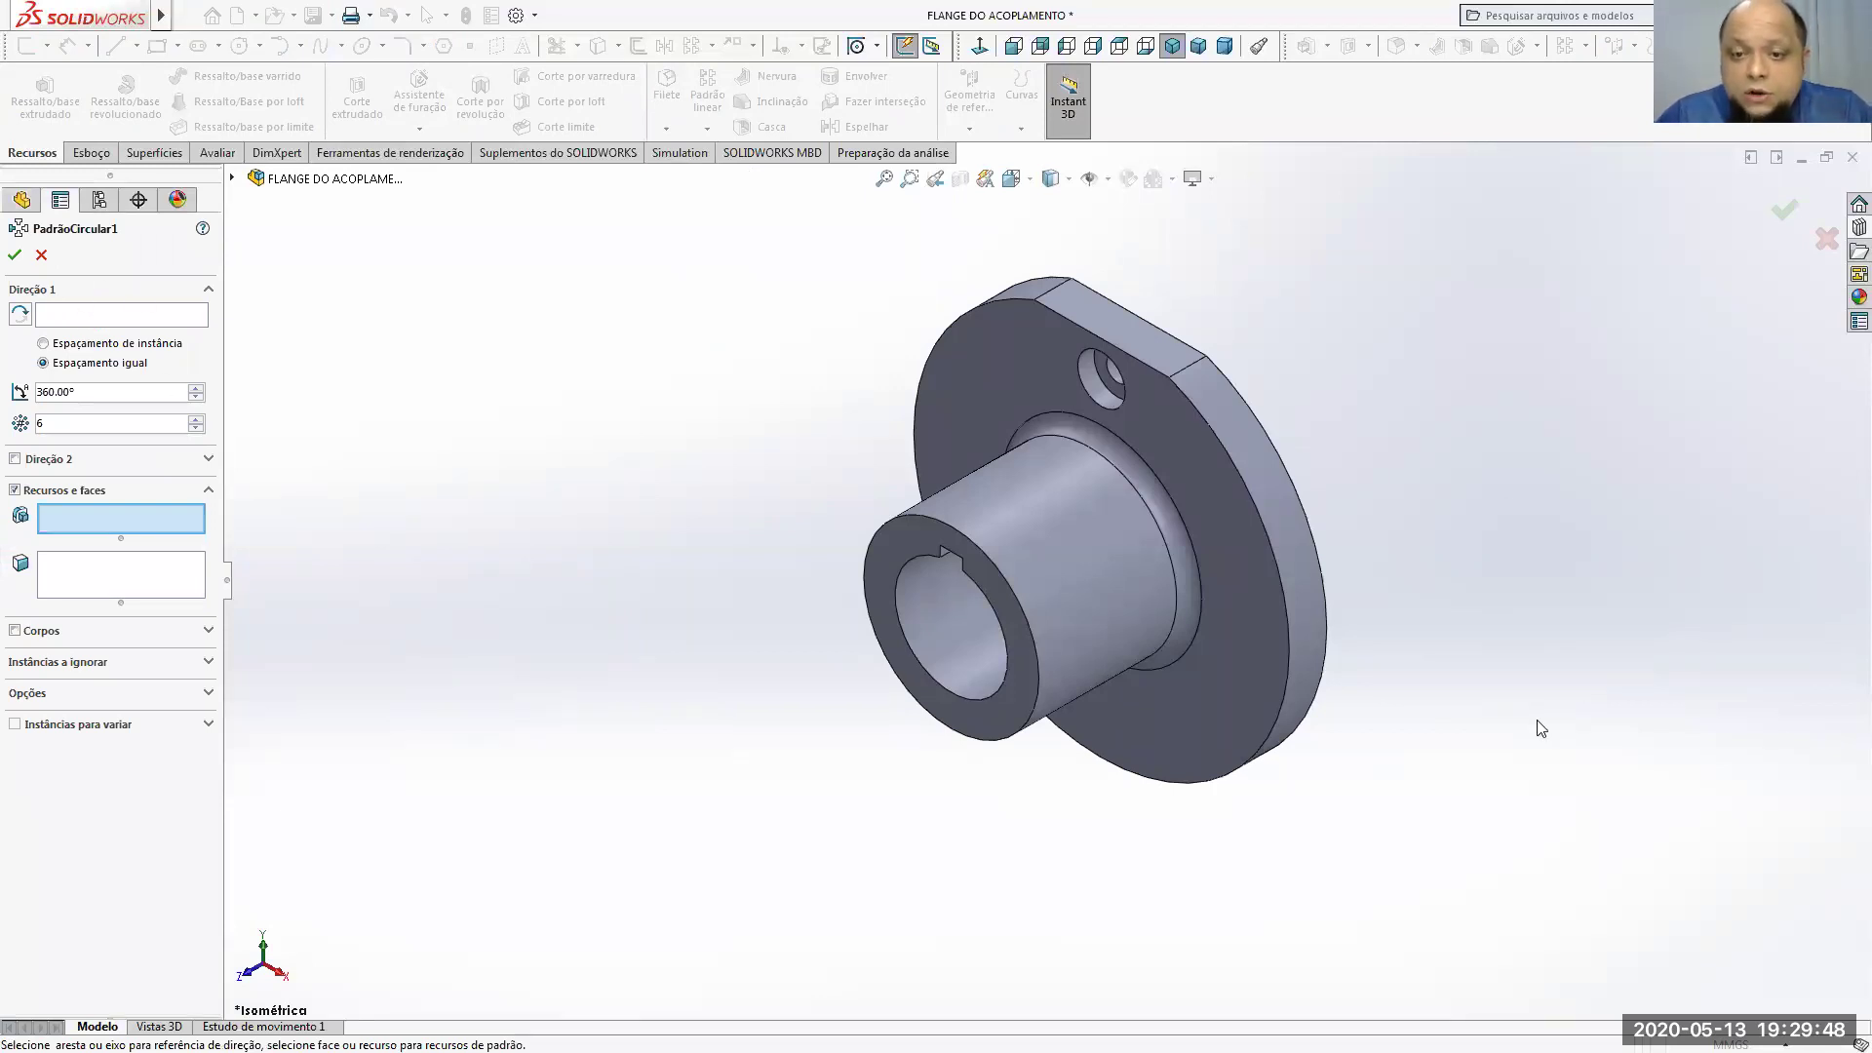
left_click(1108, 181)
left_click(1117, 237)
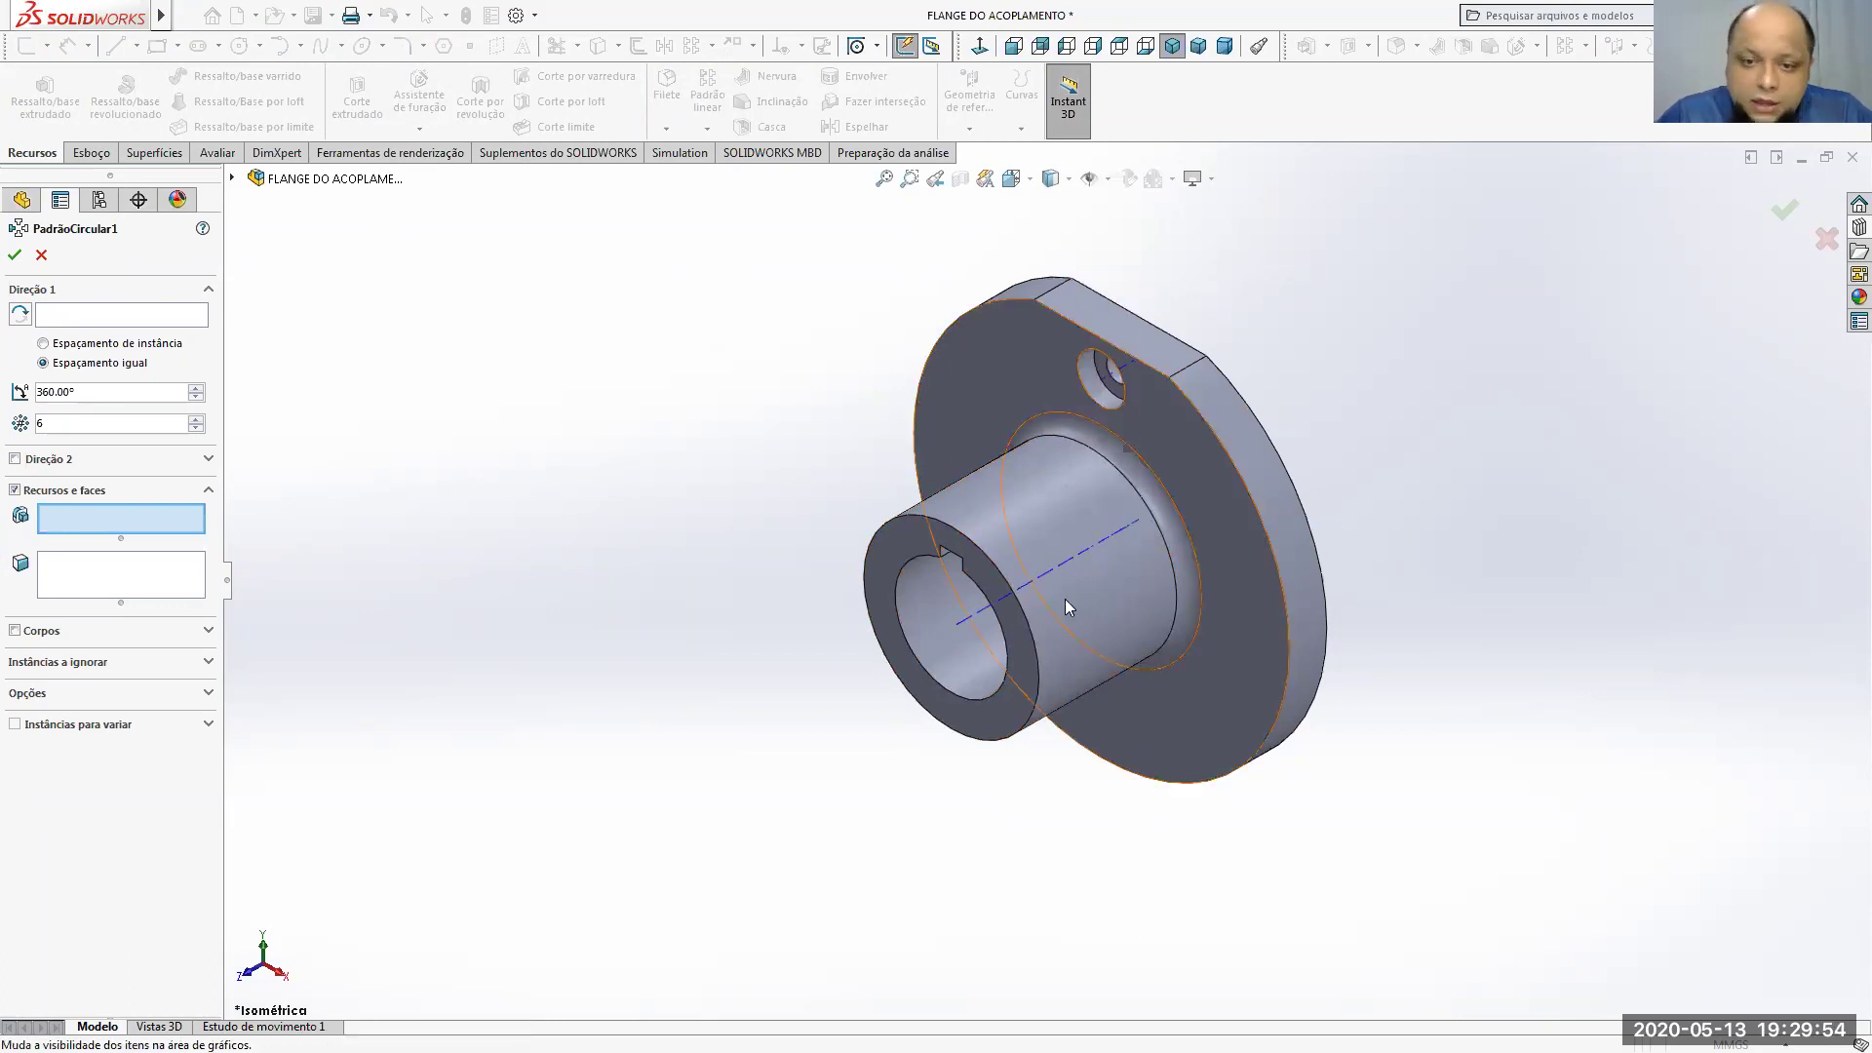
left_click(967, 614)
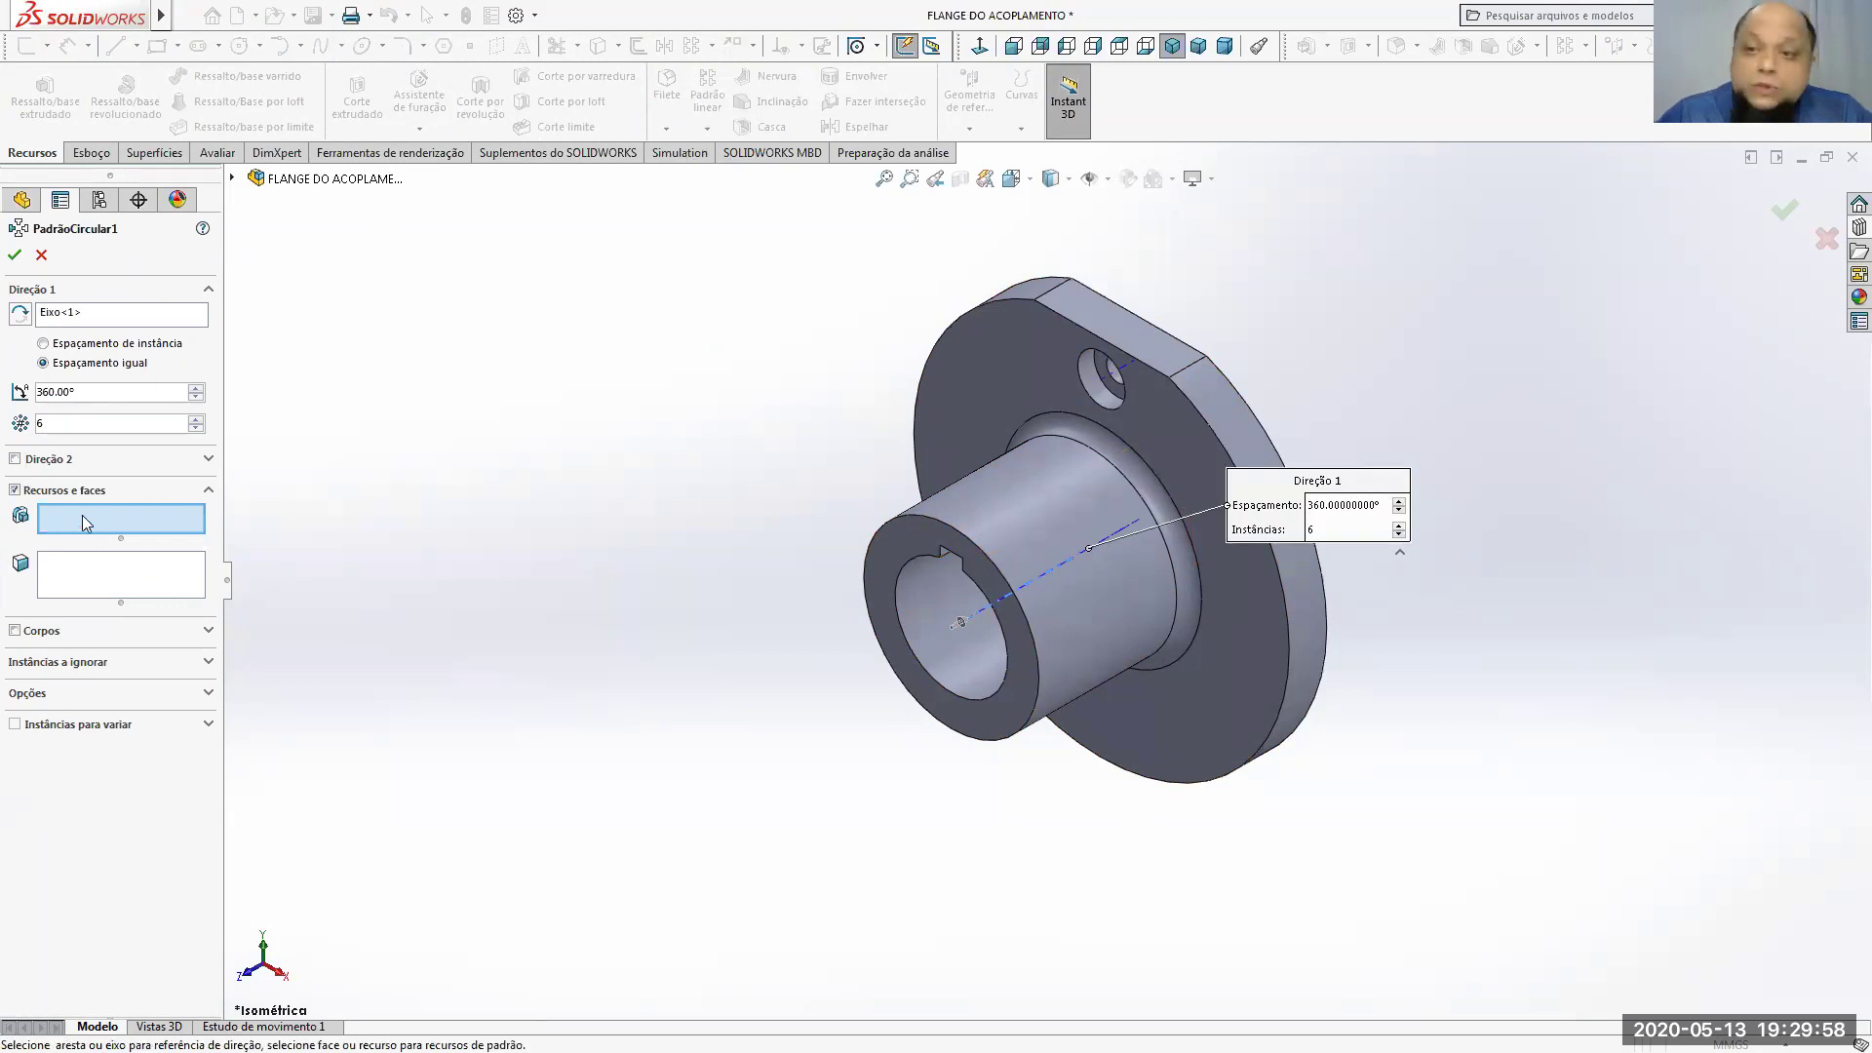
Step: Add the 9 mm bolt hole cut and its counterbore cut, Corte-extrusão2 and Corte-extrusão3, as the features to pattern
left_click(232, 178)
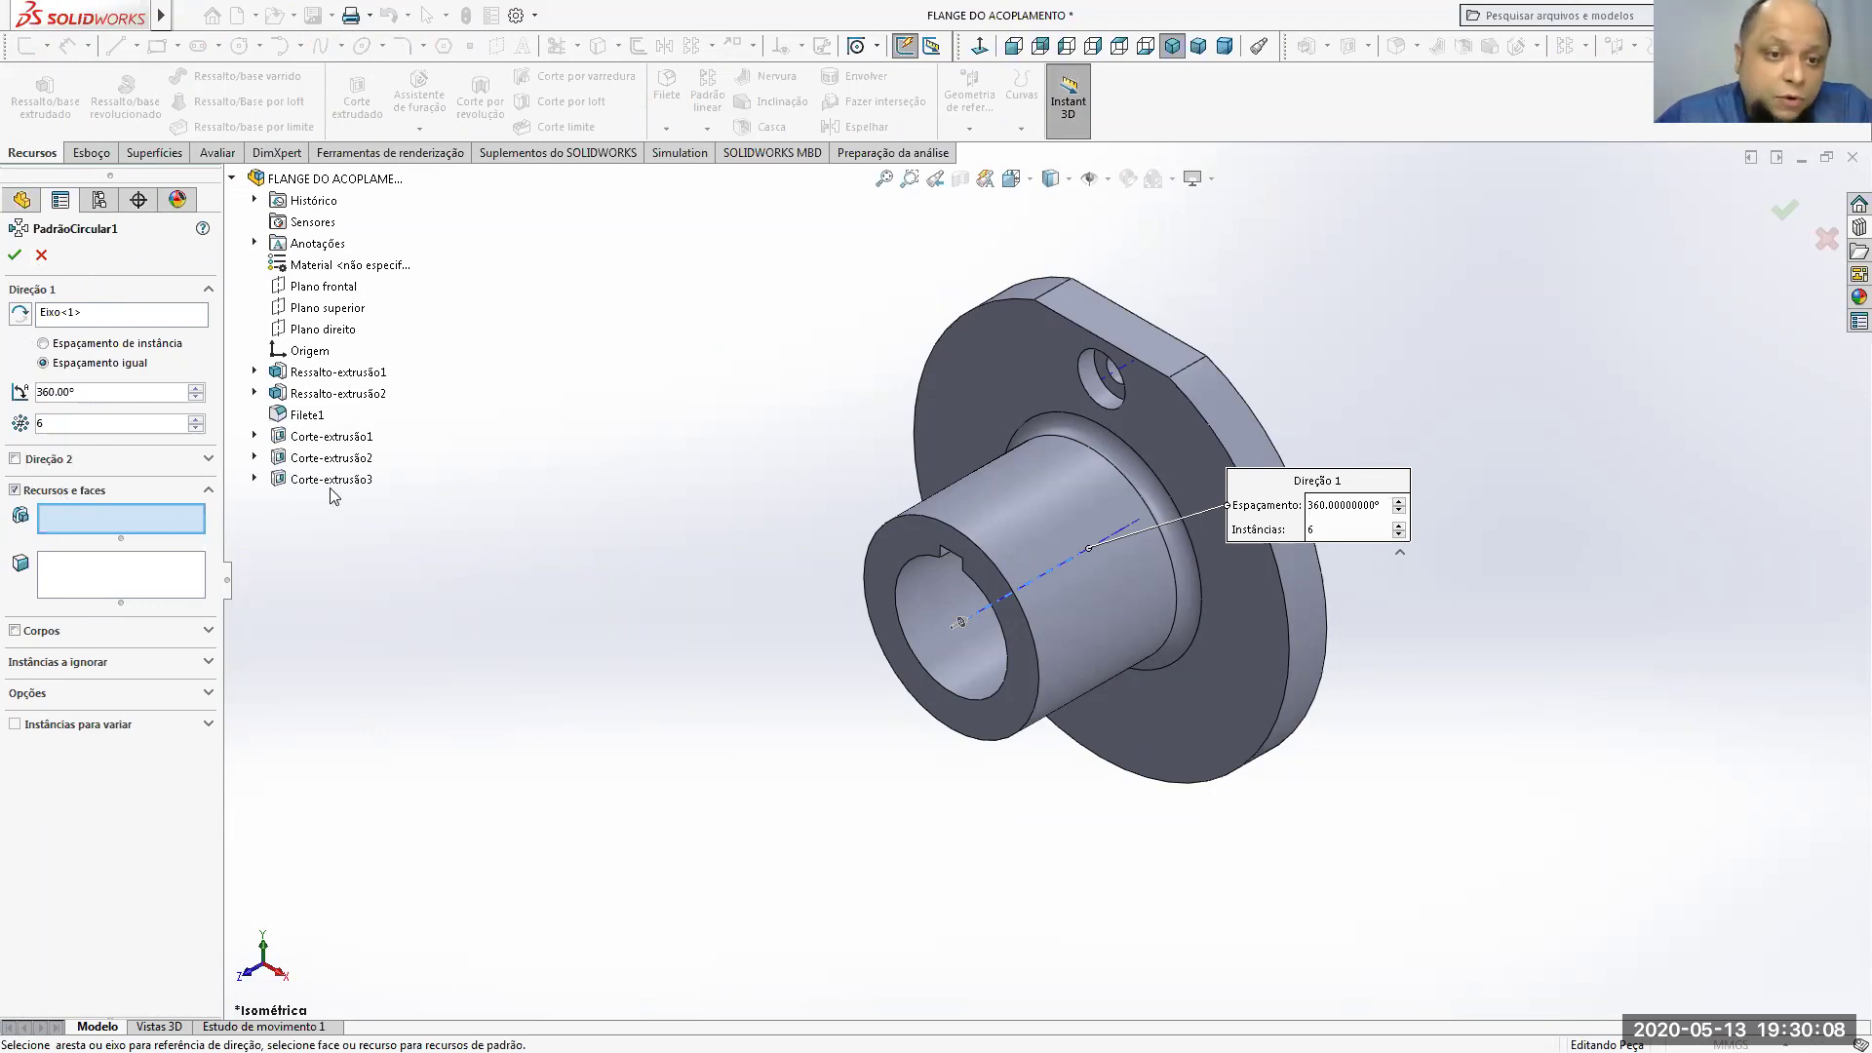
left_click(322, 459)
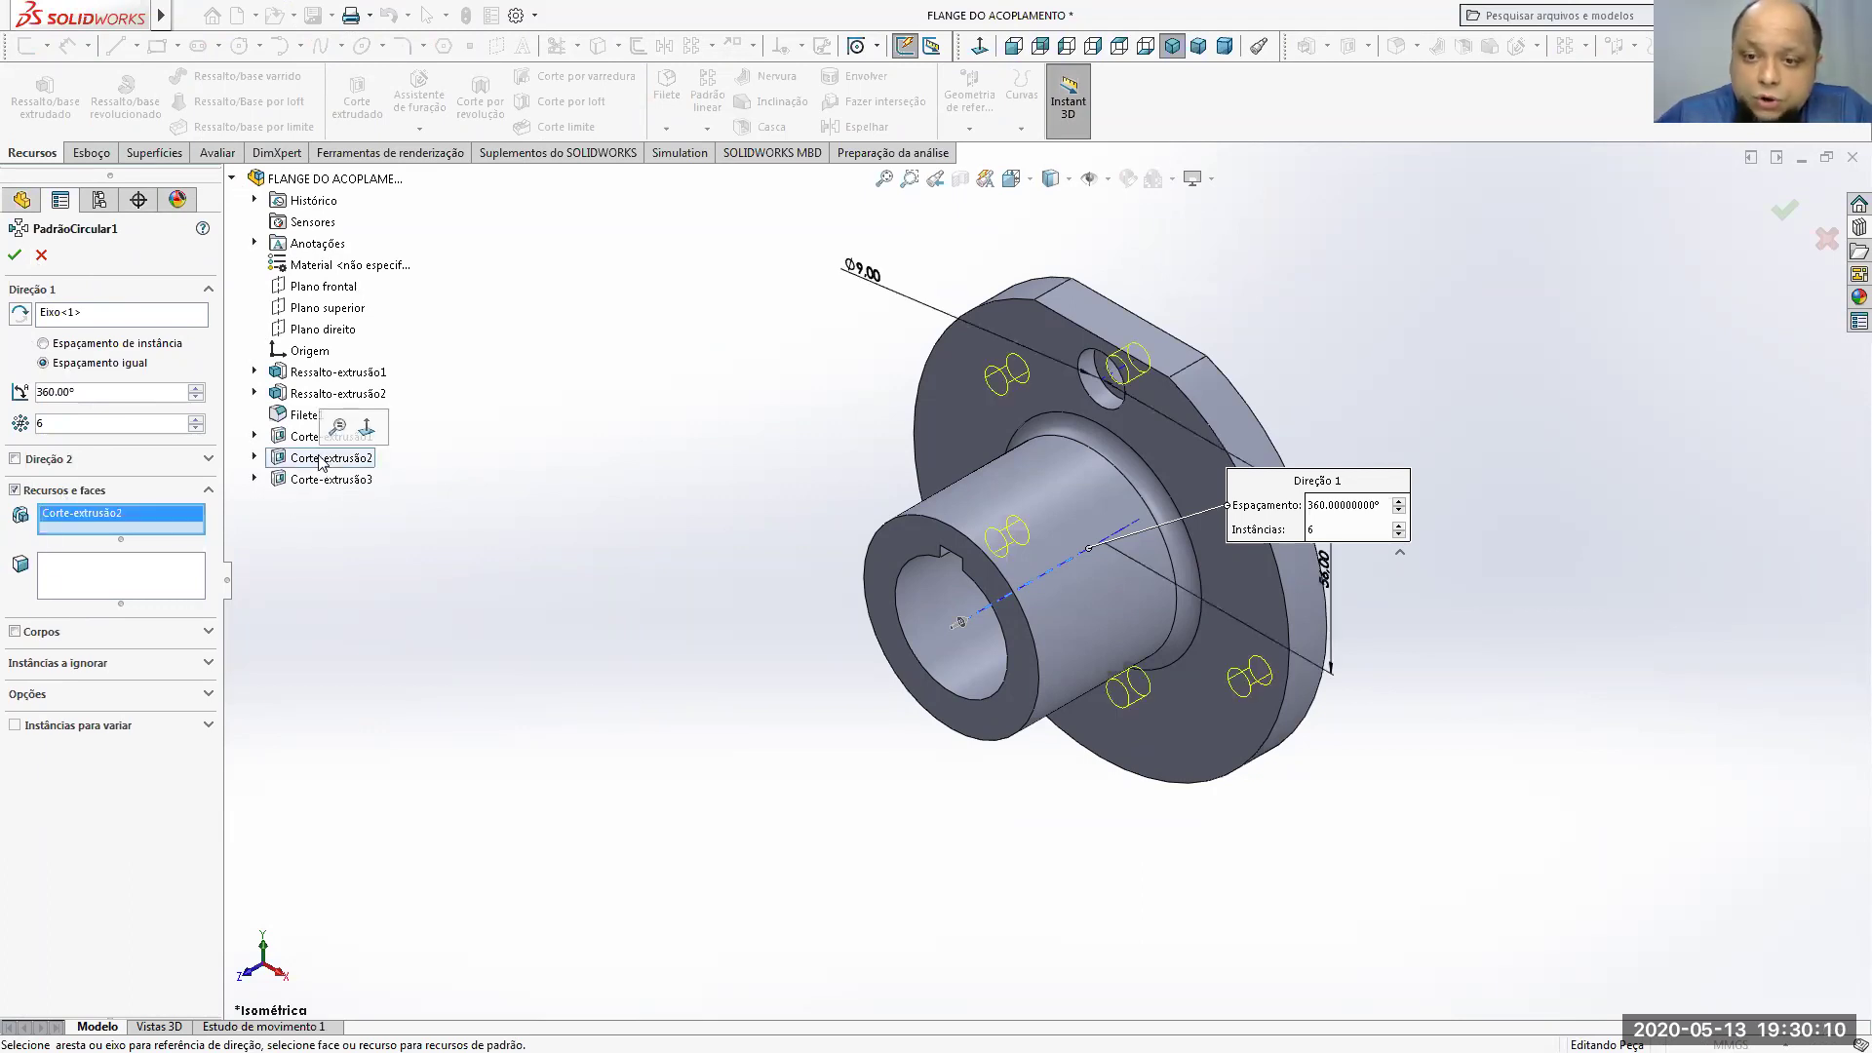
left_click(321, 480)
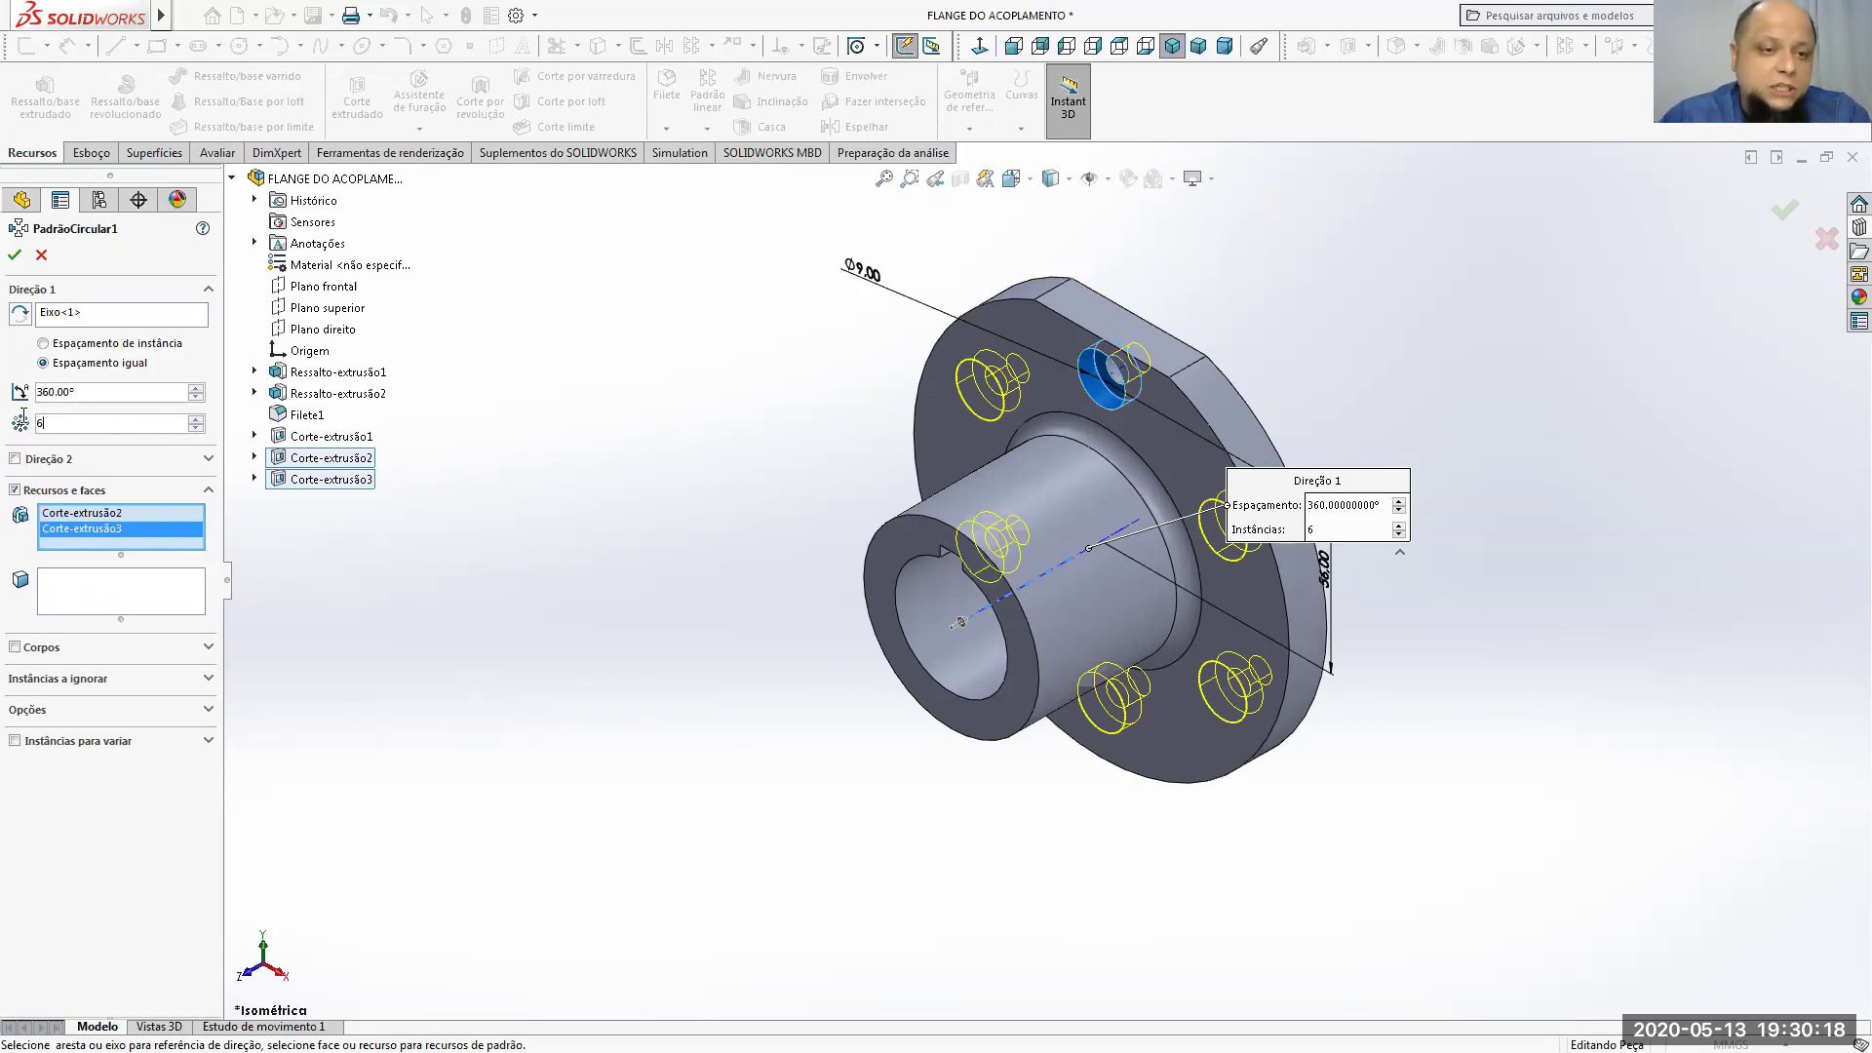
Step: Try the circular pattern with 4 instances, then return the instance count to 6
type("4")
middle_click_drag(735, 405, 799, 304)
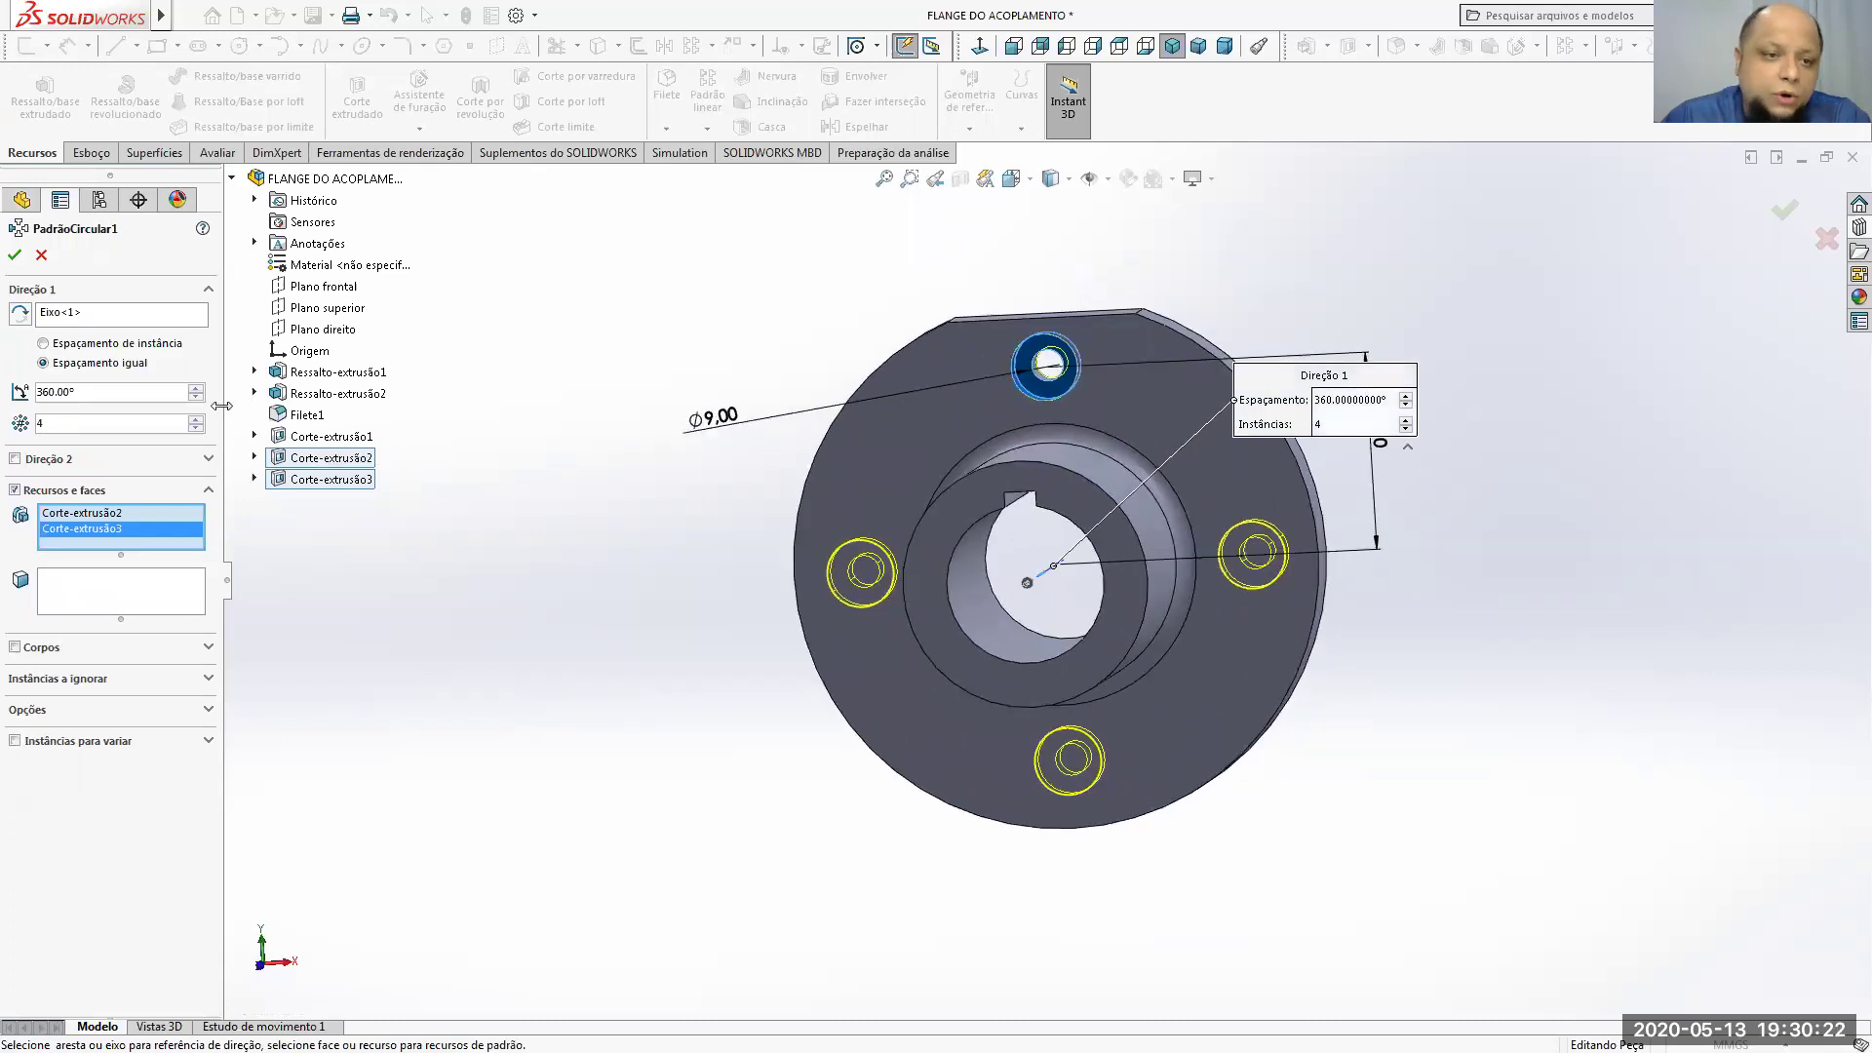
left_click(196, 419)
left_click(196, 420)
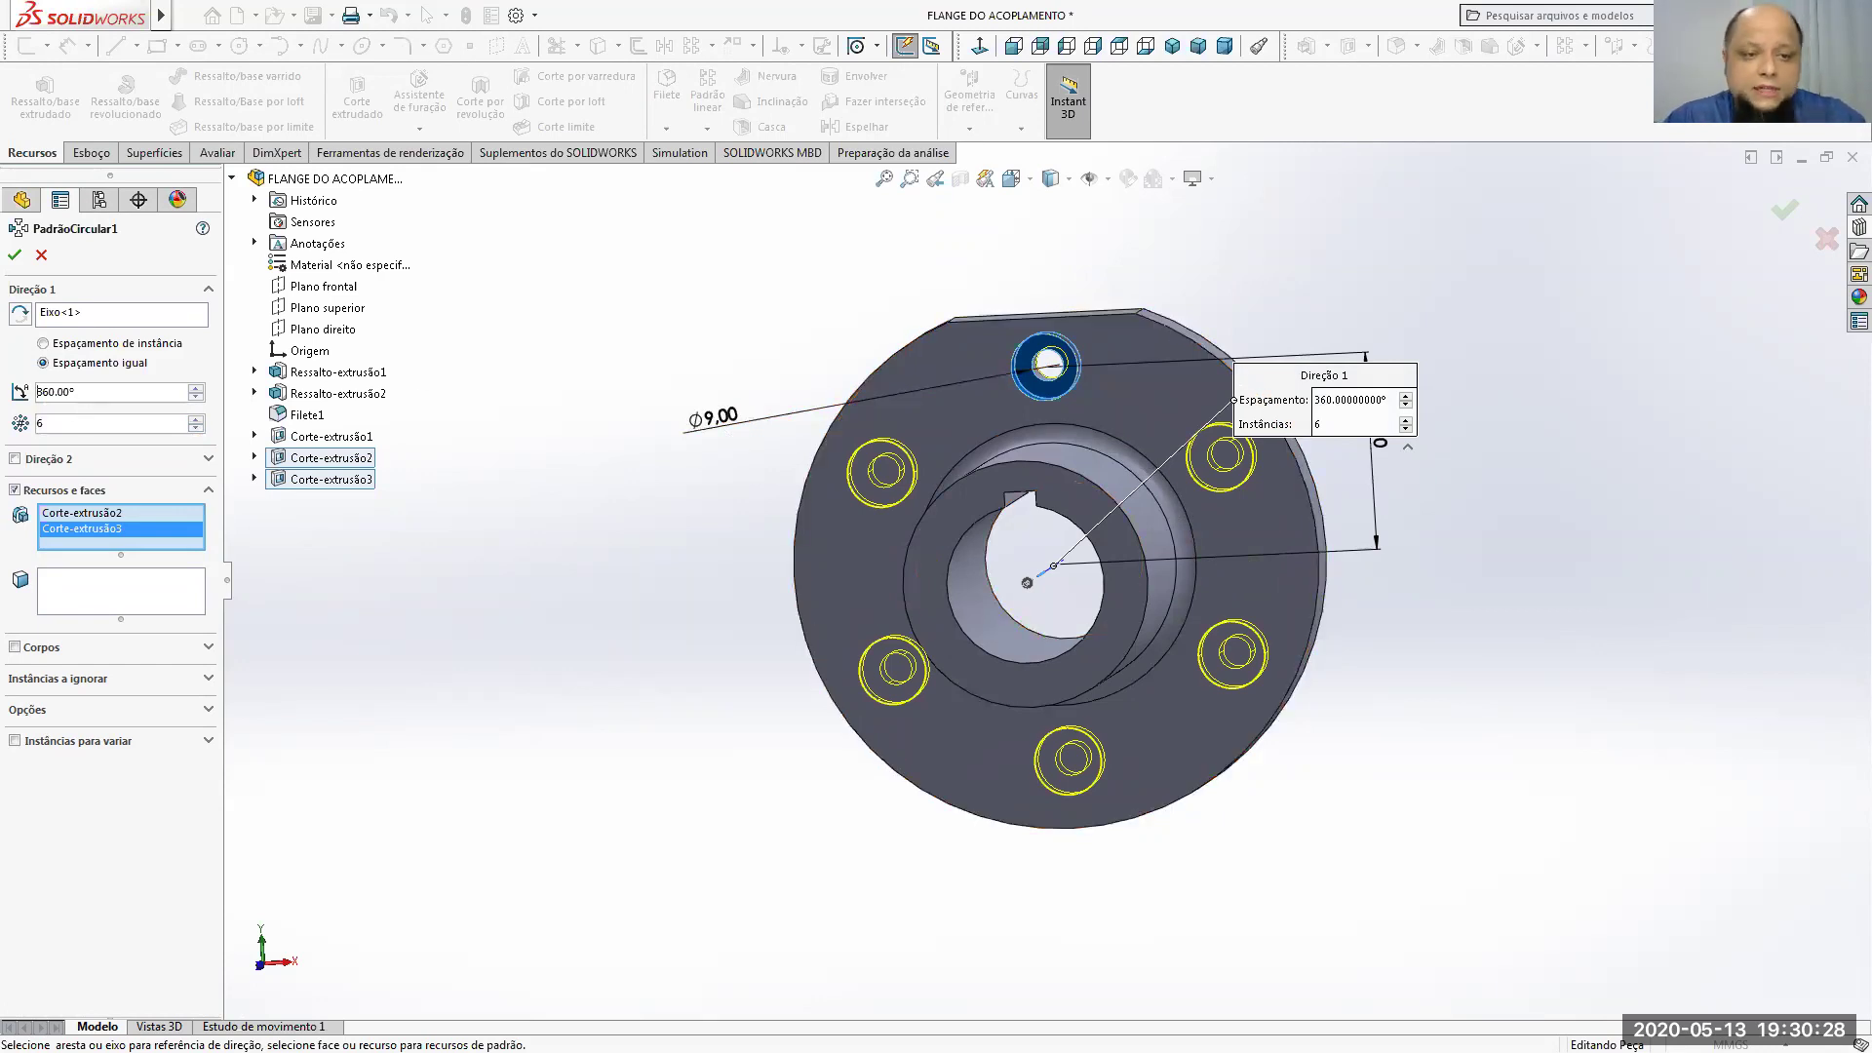
Step: Try a total angle of 180° for the circular pattern
double_click(80, 391)
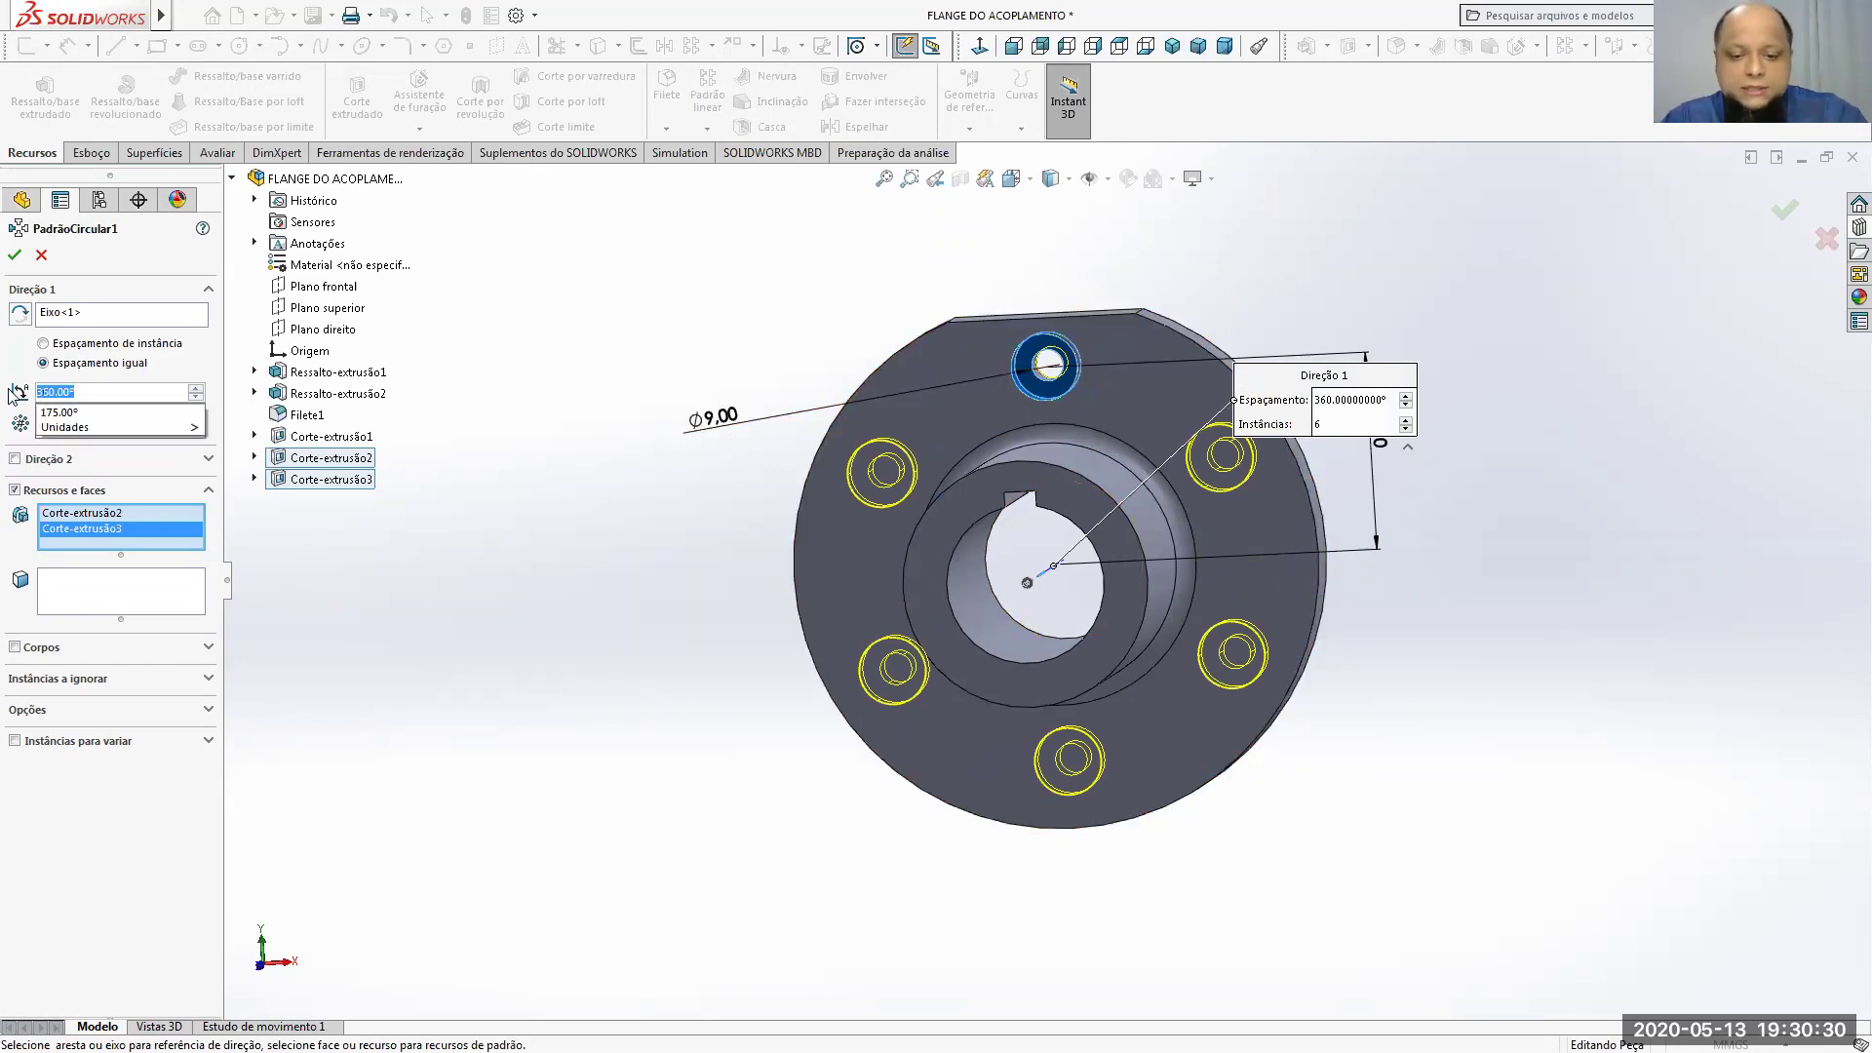
type("18 0")
key("Return")
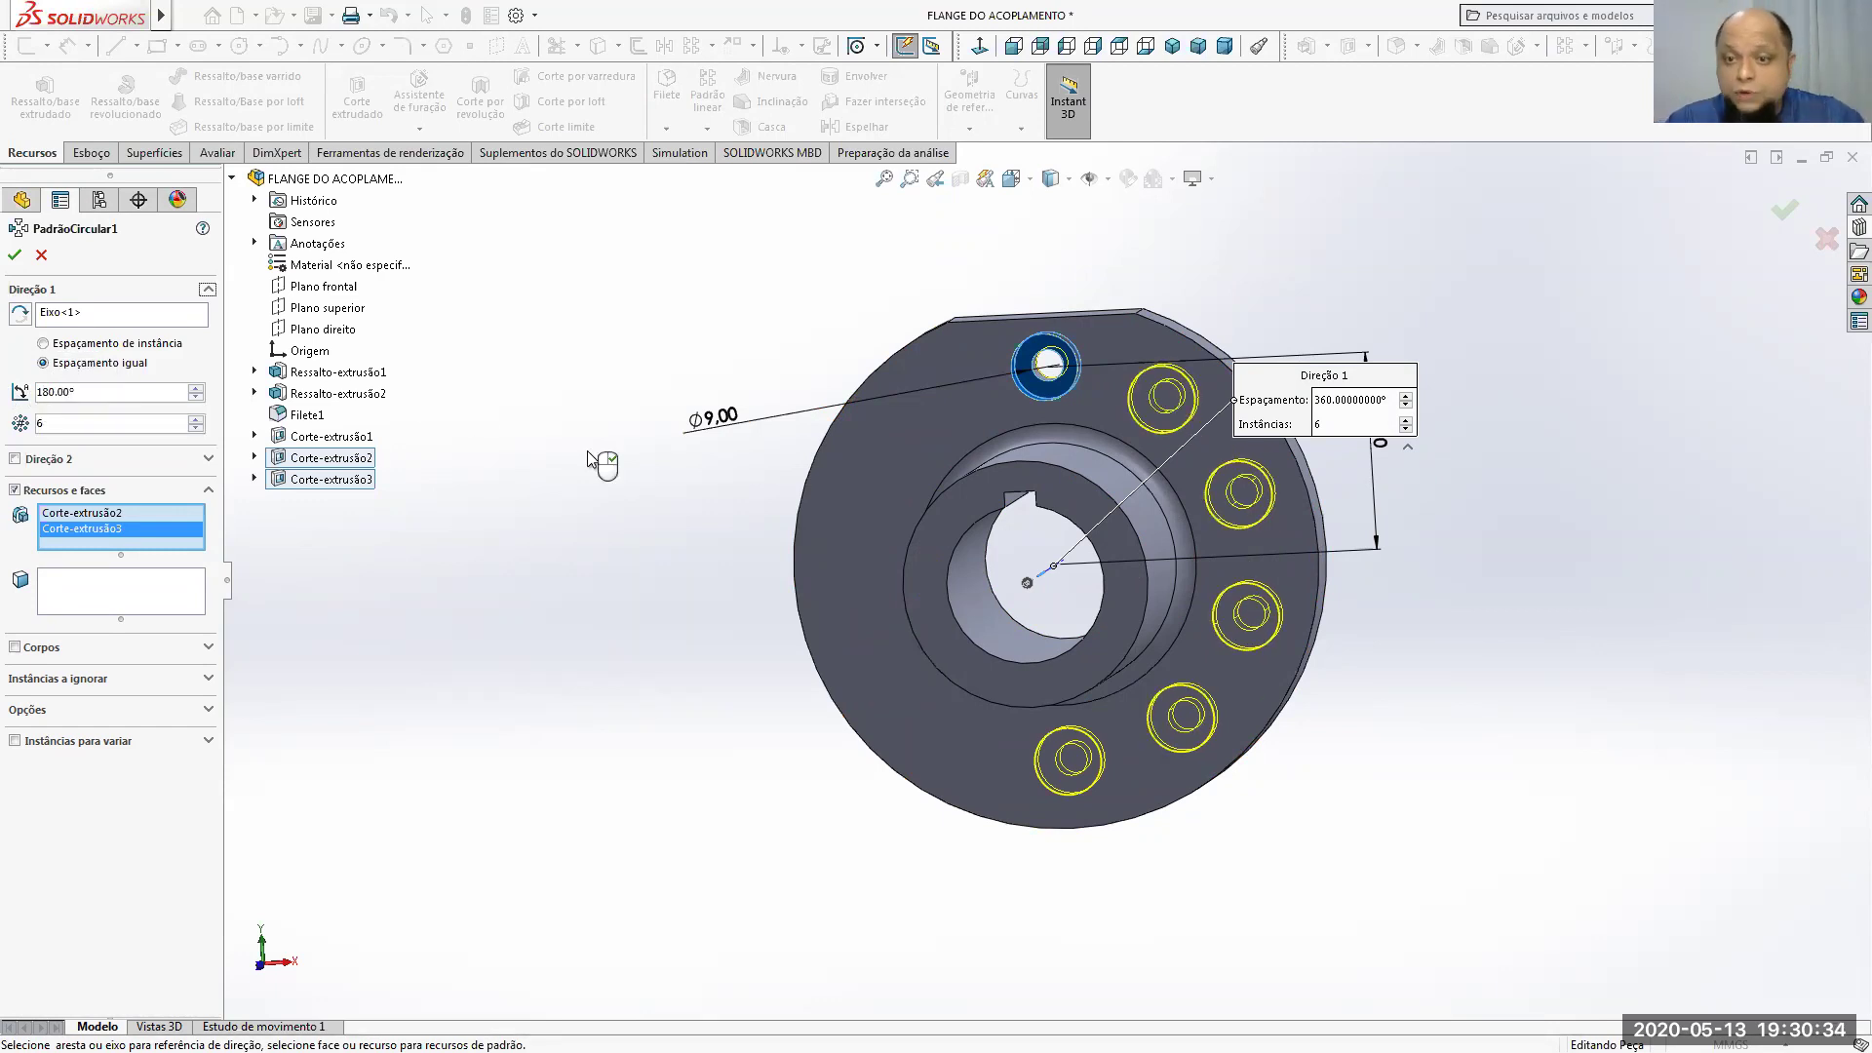
Step: Set the total pattern angle to 360° and complete the equally spaced circular pattern of six counterbored holes
double_click(39, 393)
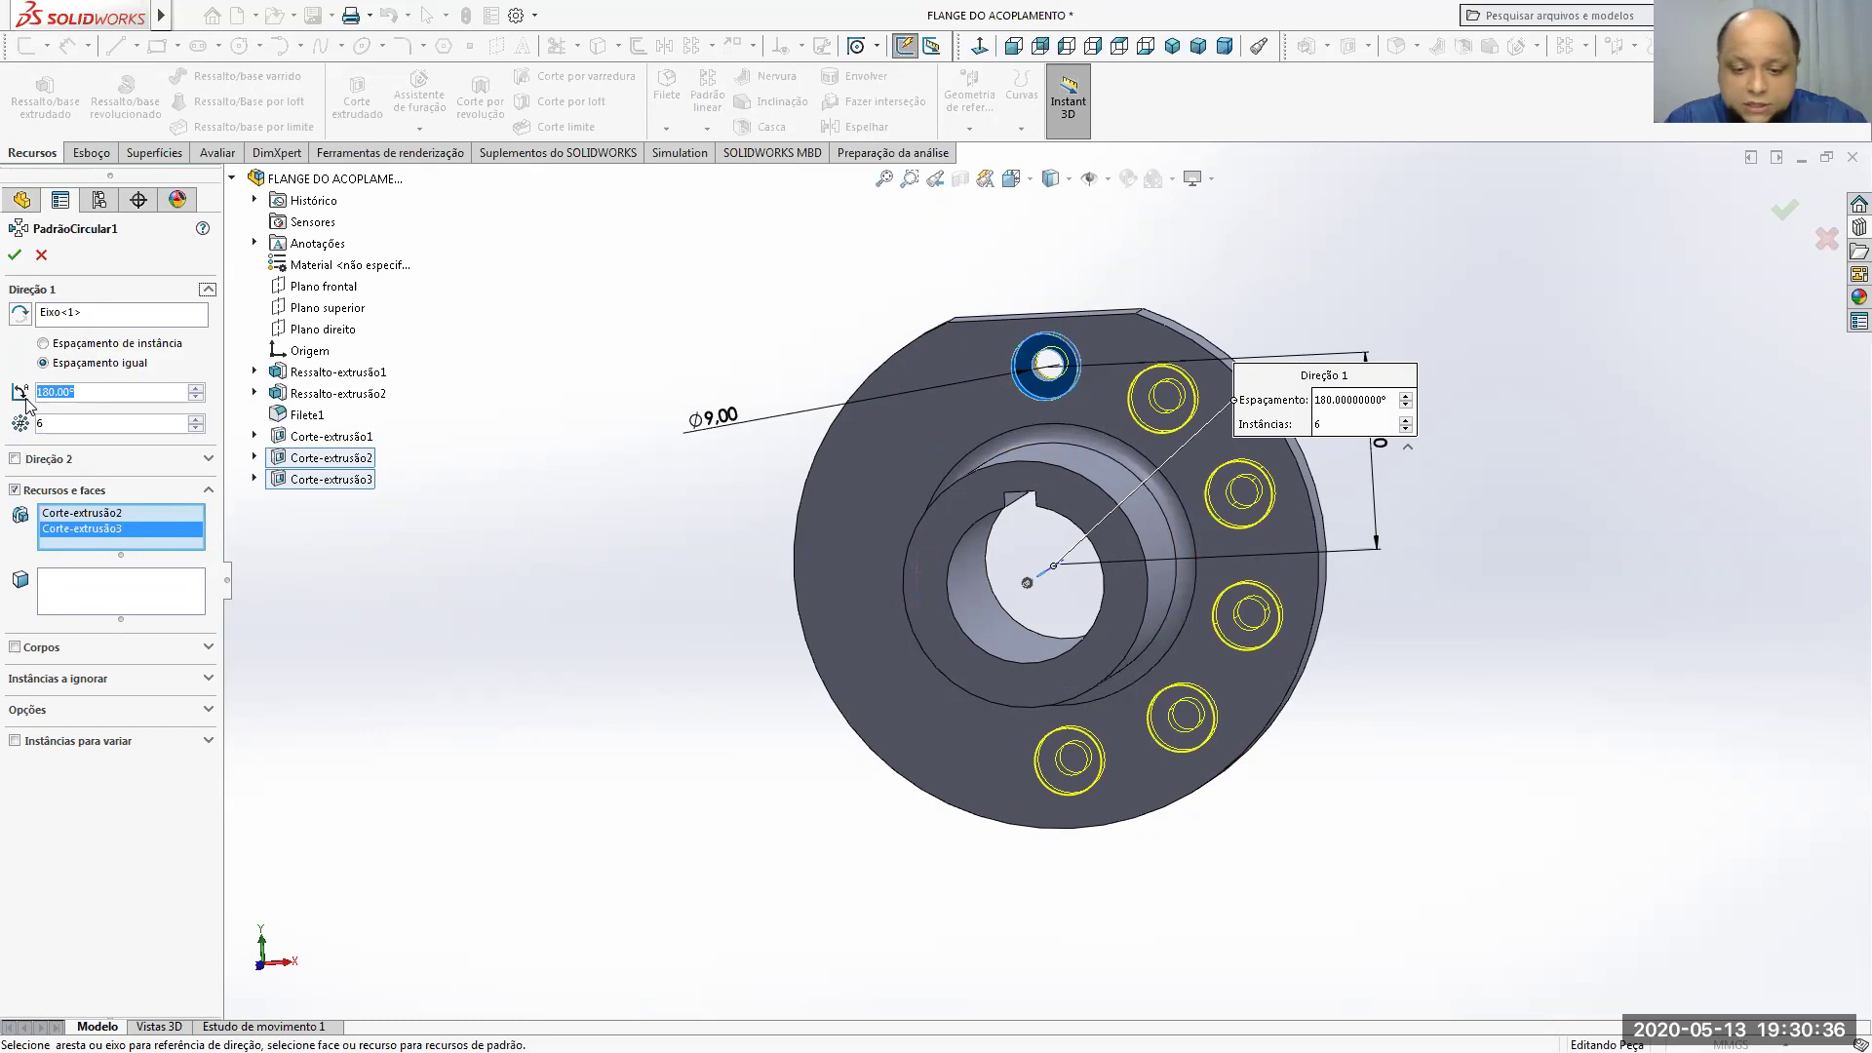
type("3")
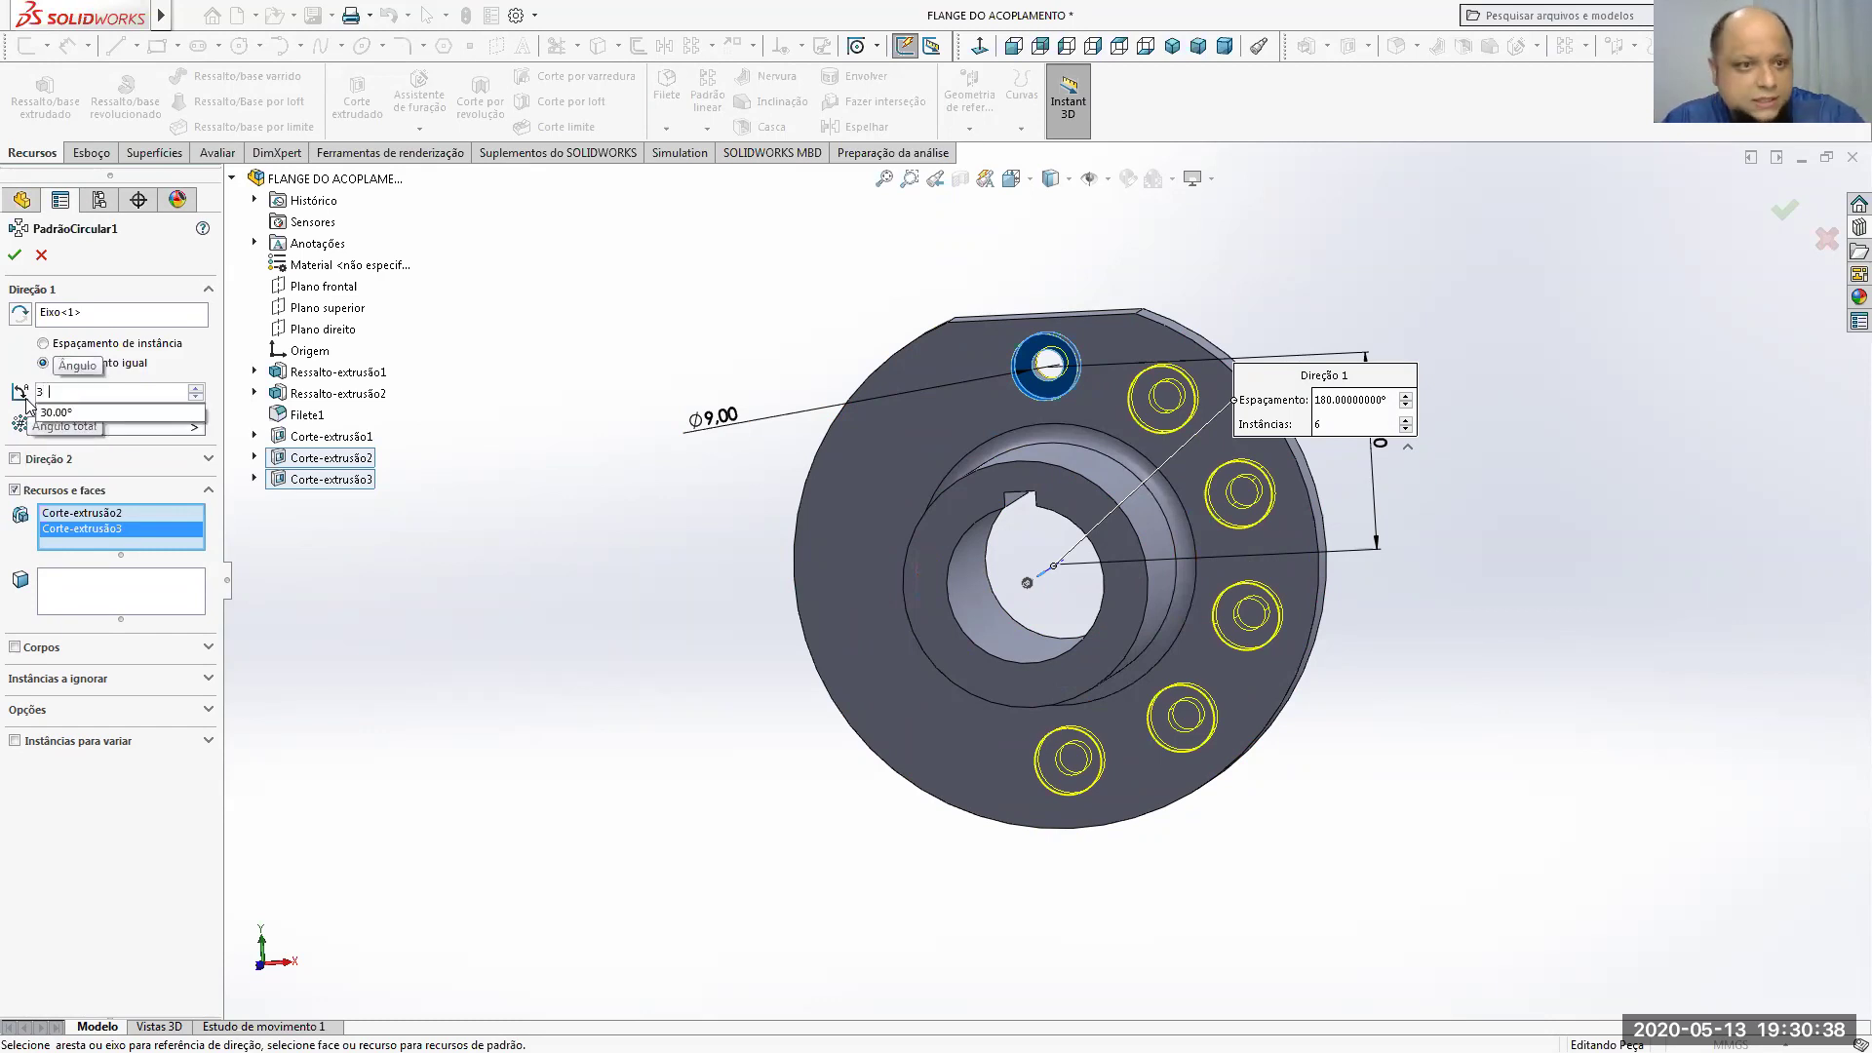
type("60")
key("Return")
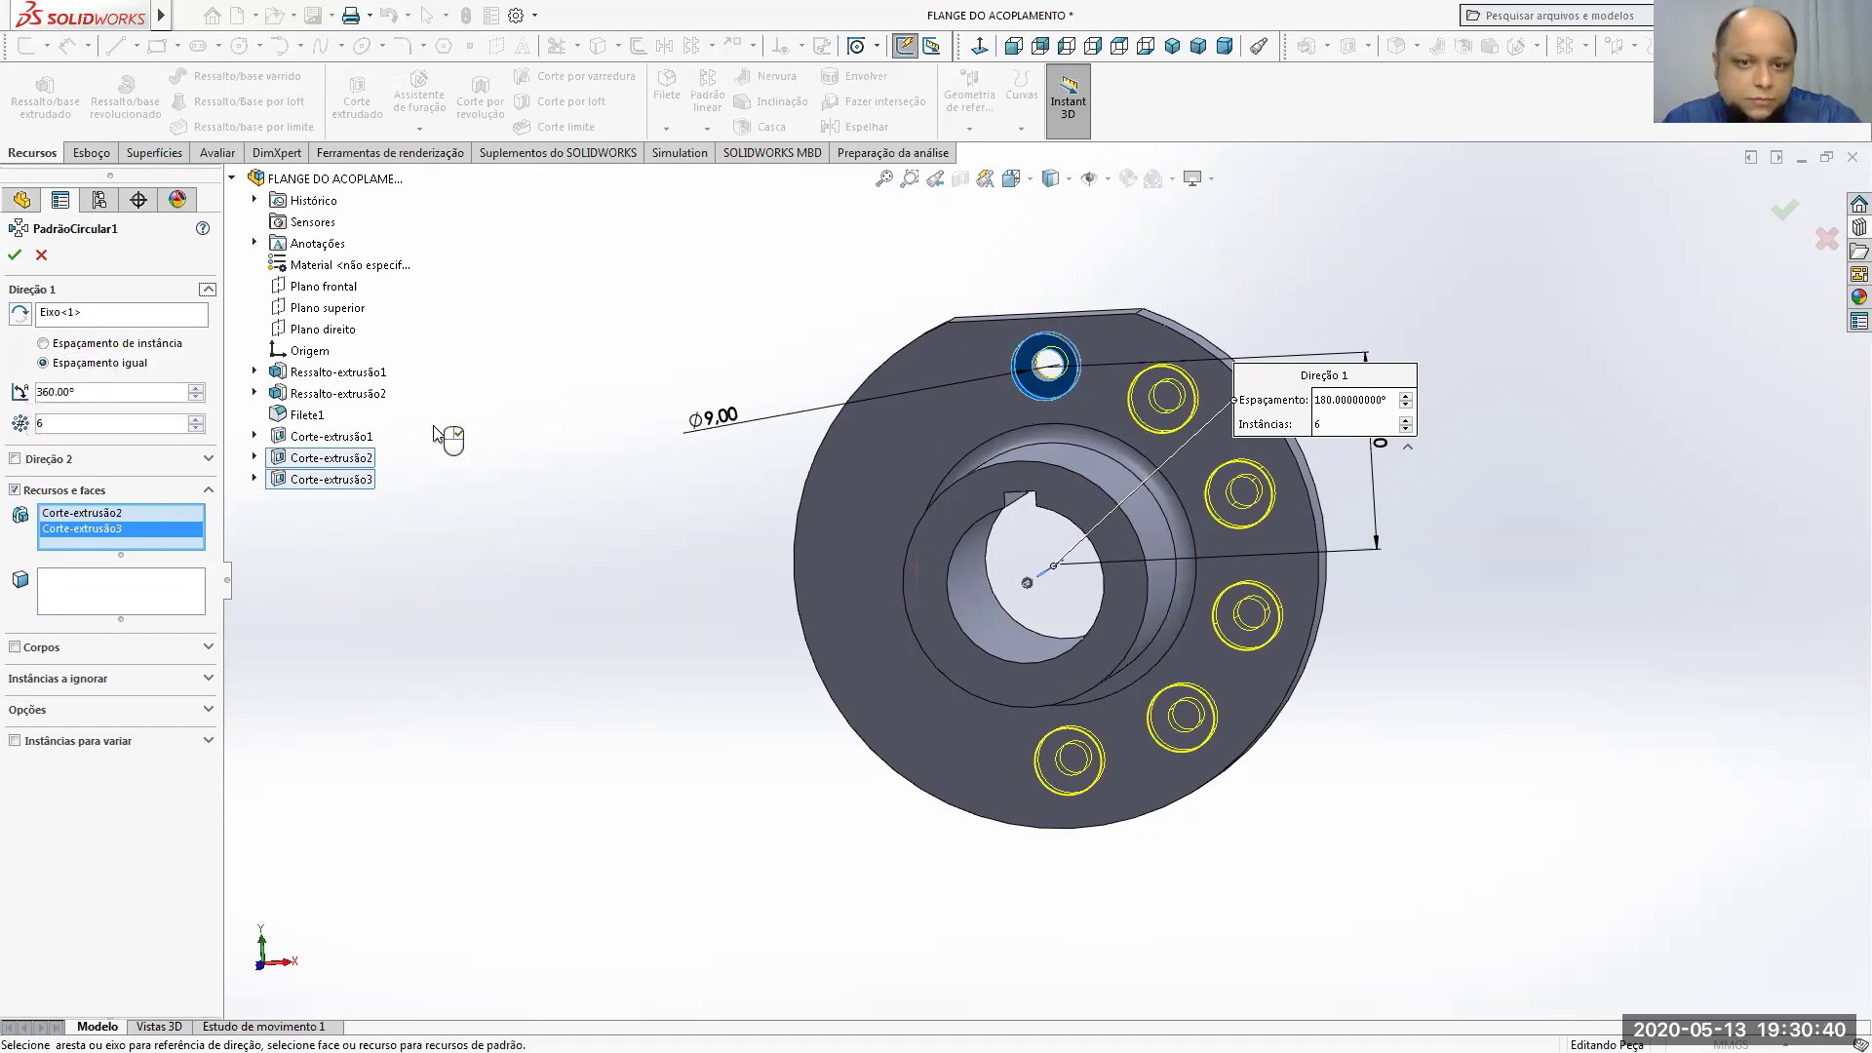
middle_click_drag(1034, 475, 605, 373)
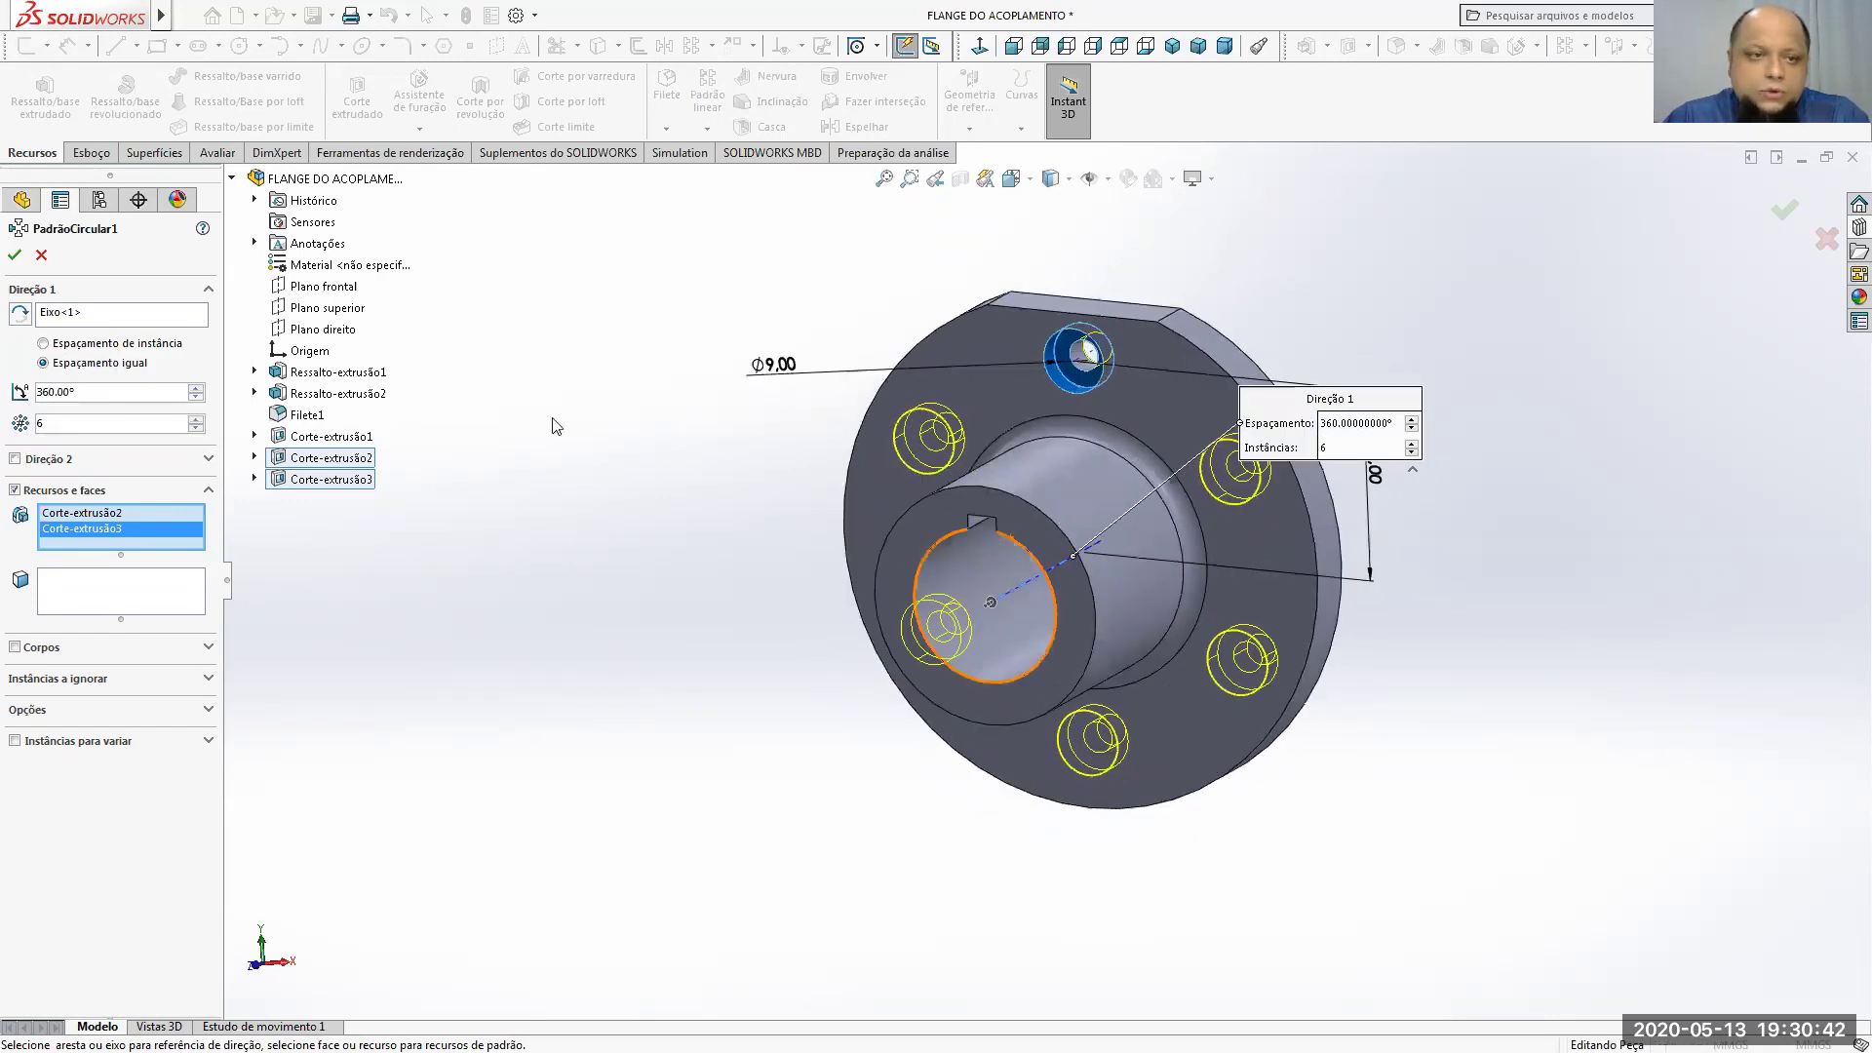
key("Return")
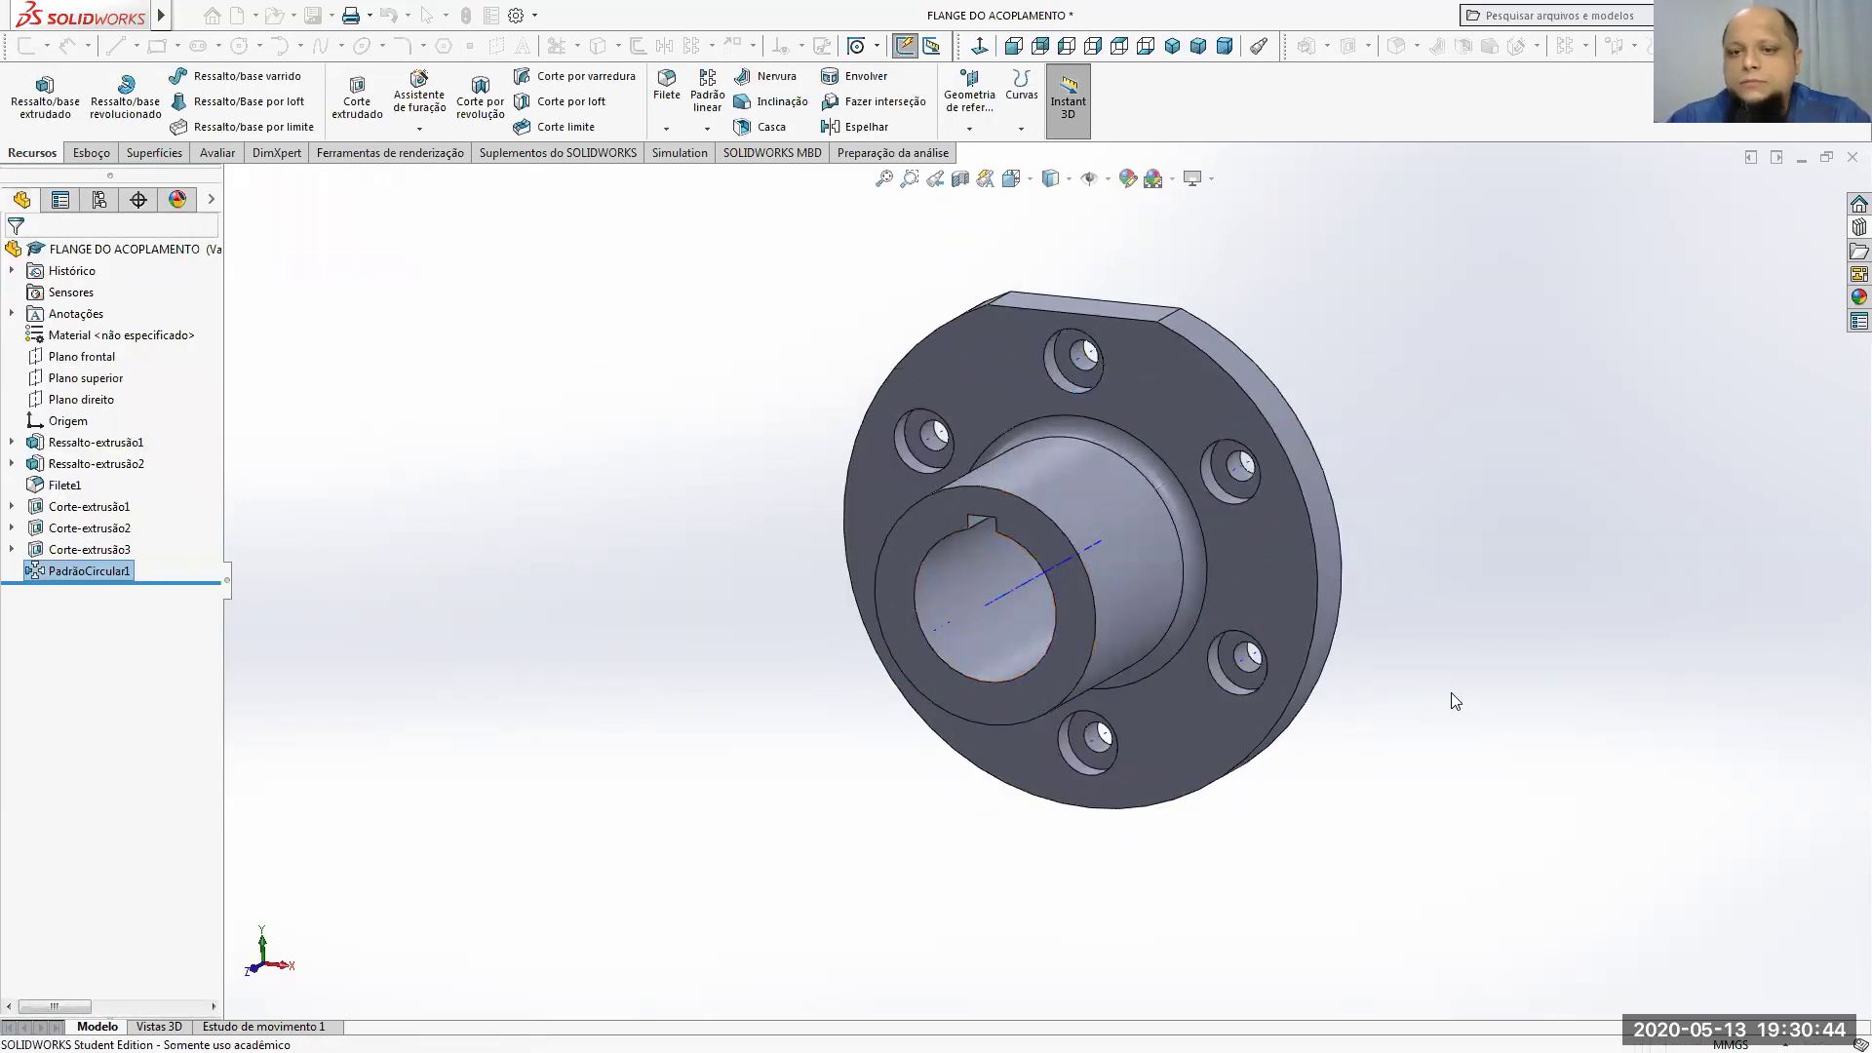
Step: Hide the temporary axis, return the flange to the isometric view and save the part
middle_click_drag(1032, 380, 999, 609)
left_click(1089, 178)
middle_click_drag(1277, 507, 1209, 624)
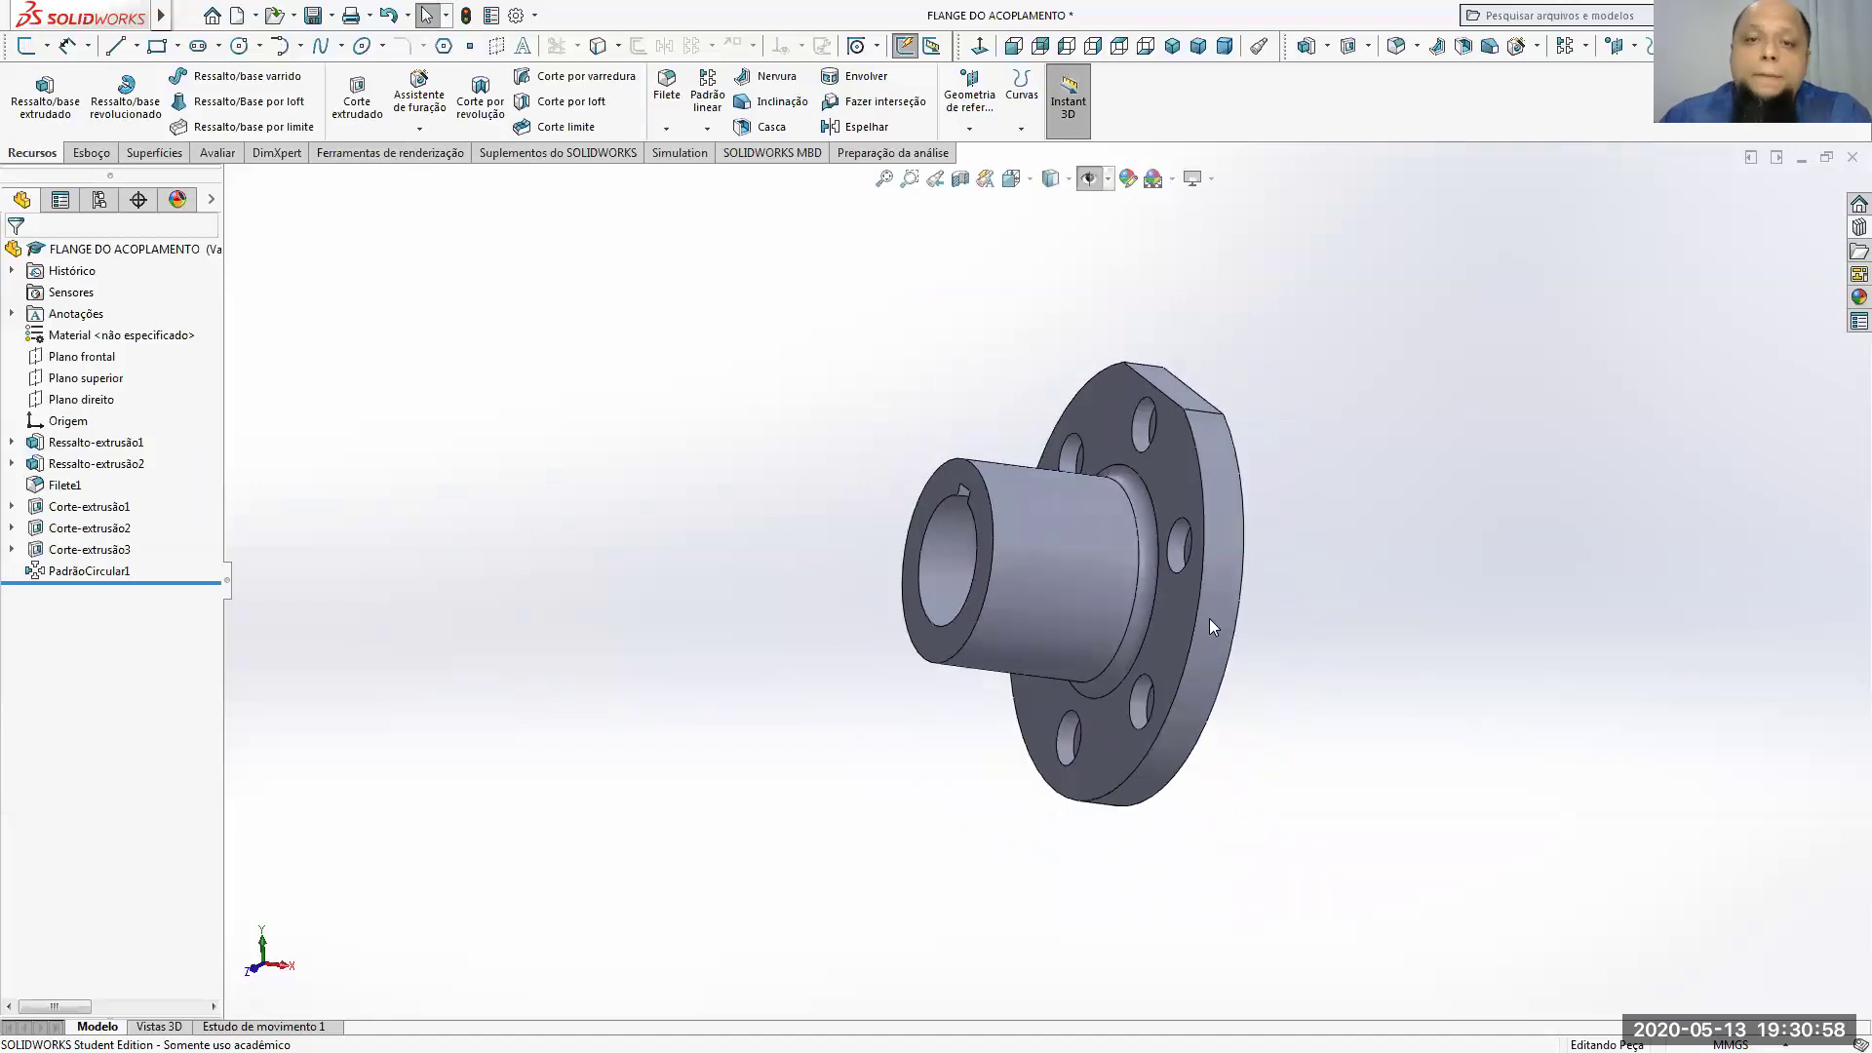
left_click(1172, 46)
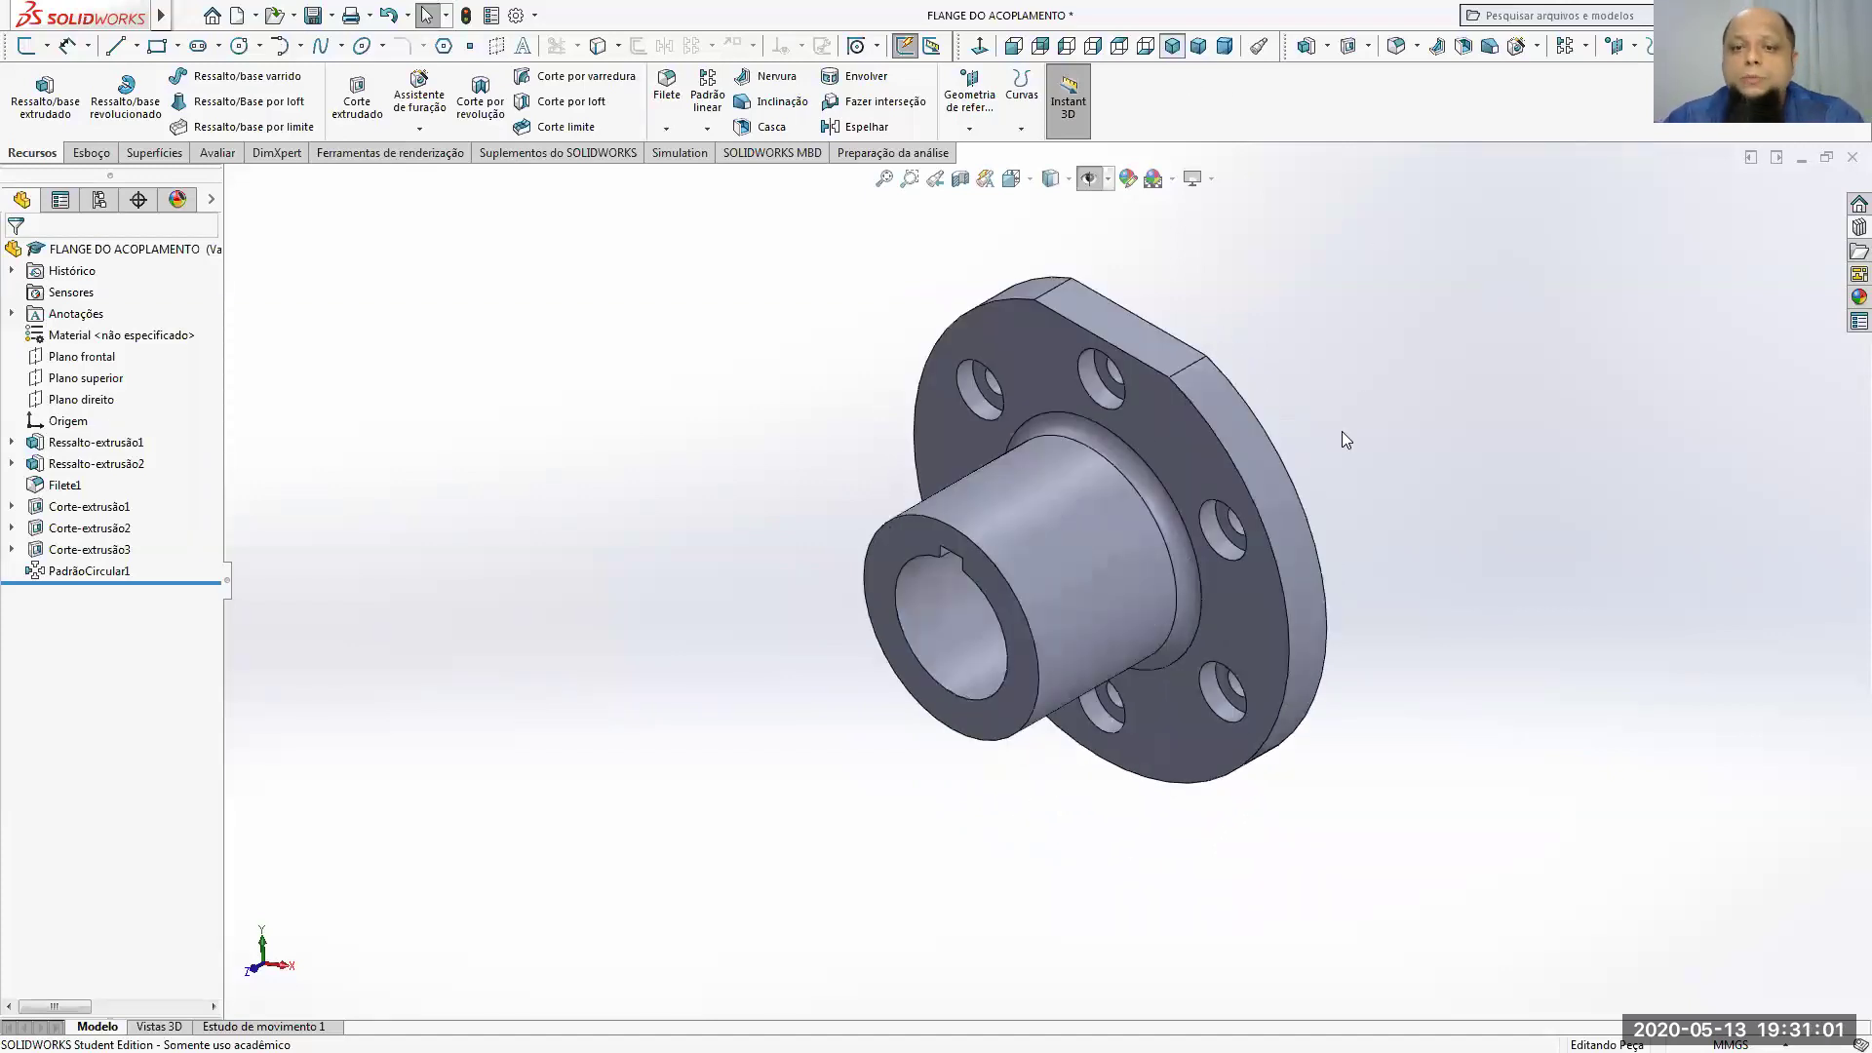
left_click(312, 15)
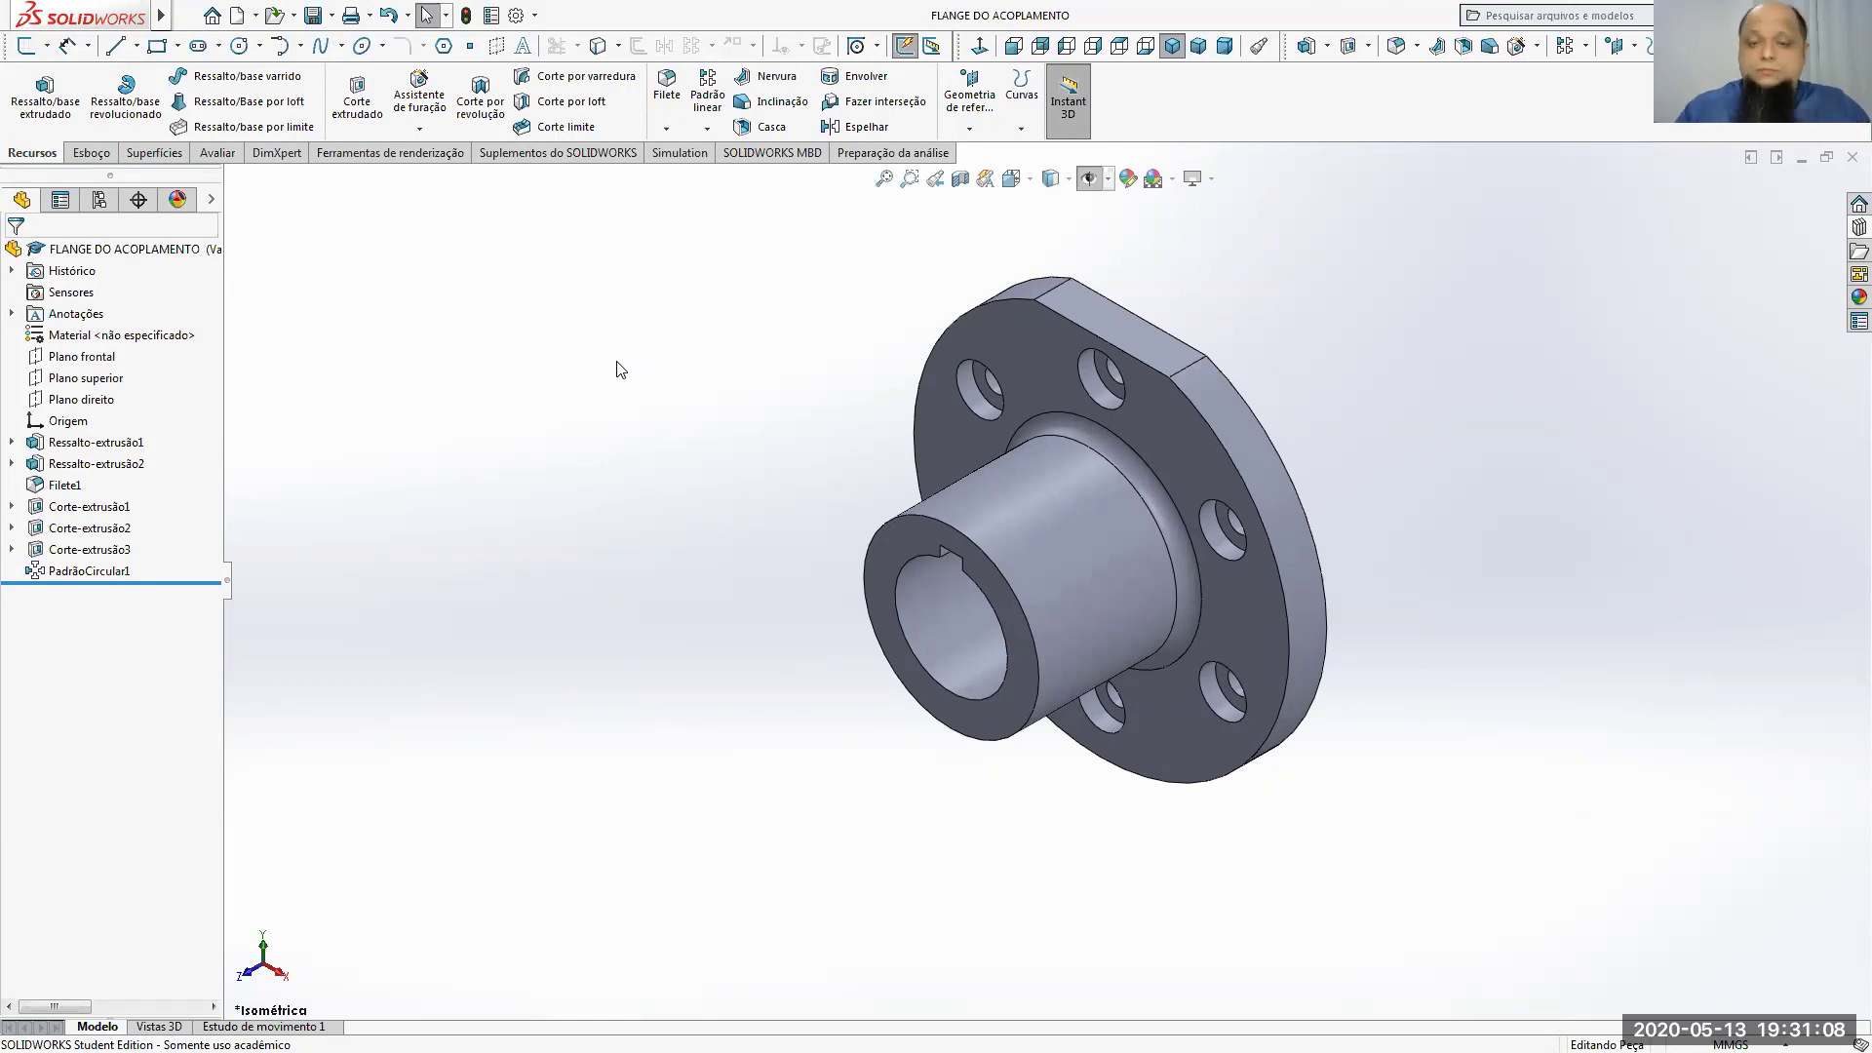
Step: Create a new assembly and place FLANGE DO ACOPLAMENTO as its first component
left_click(237, 14)
left_click(904, 527)
left_click(996, 815)
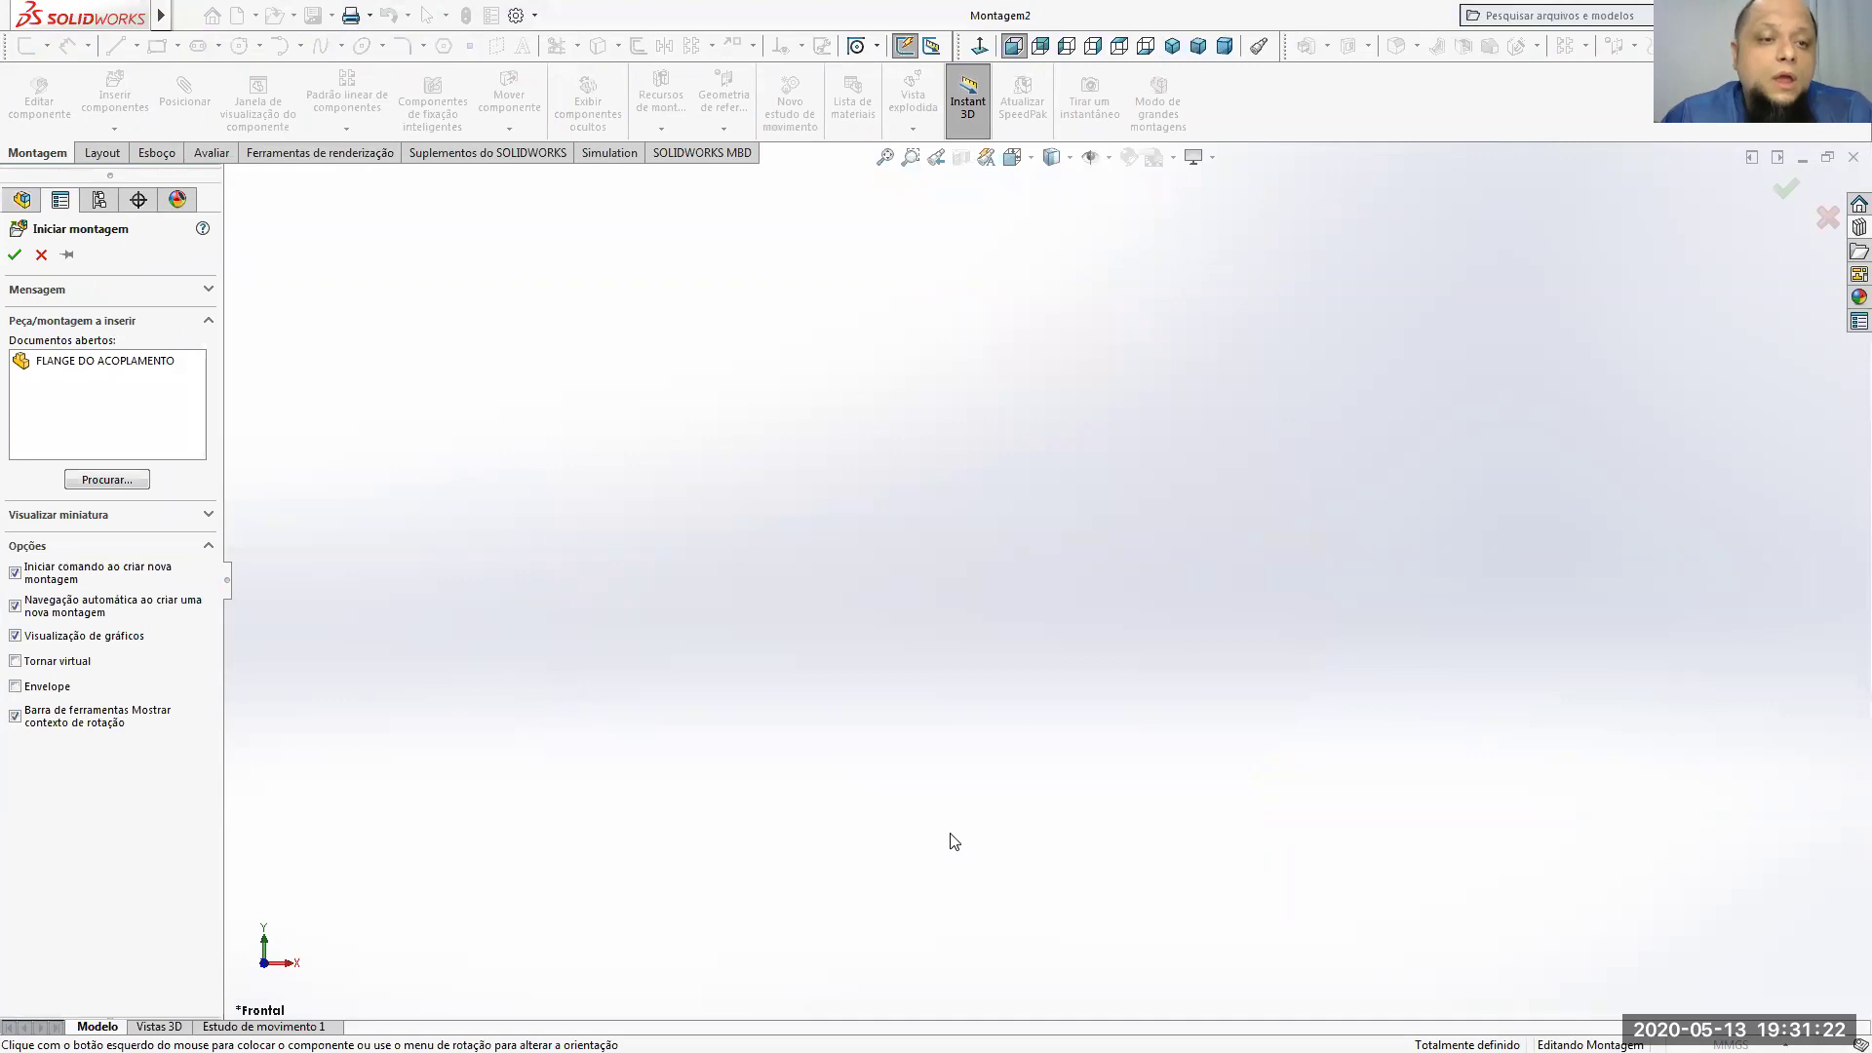
left_click(130, 369)
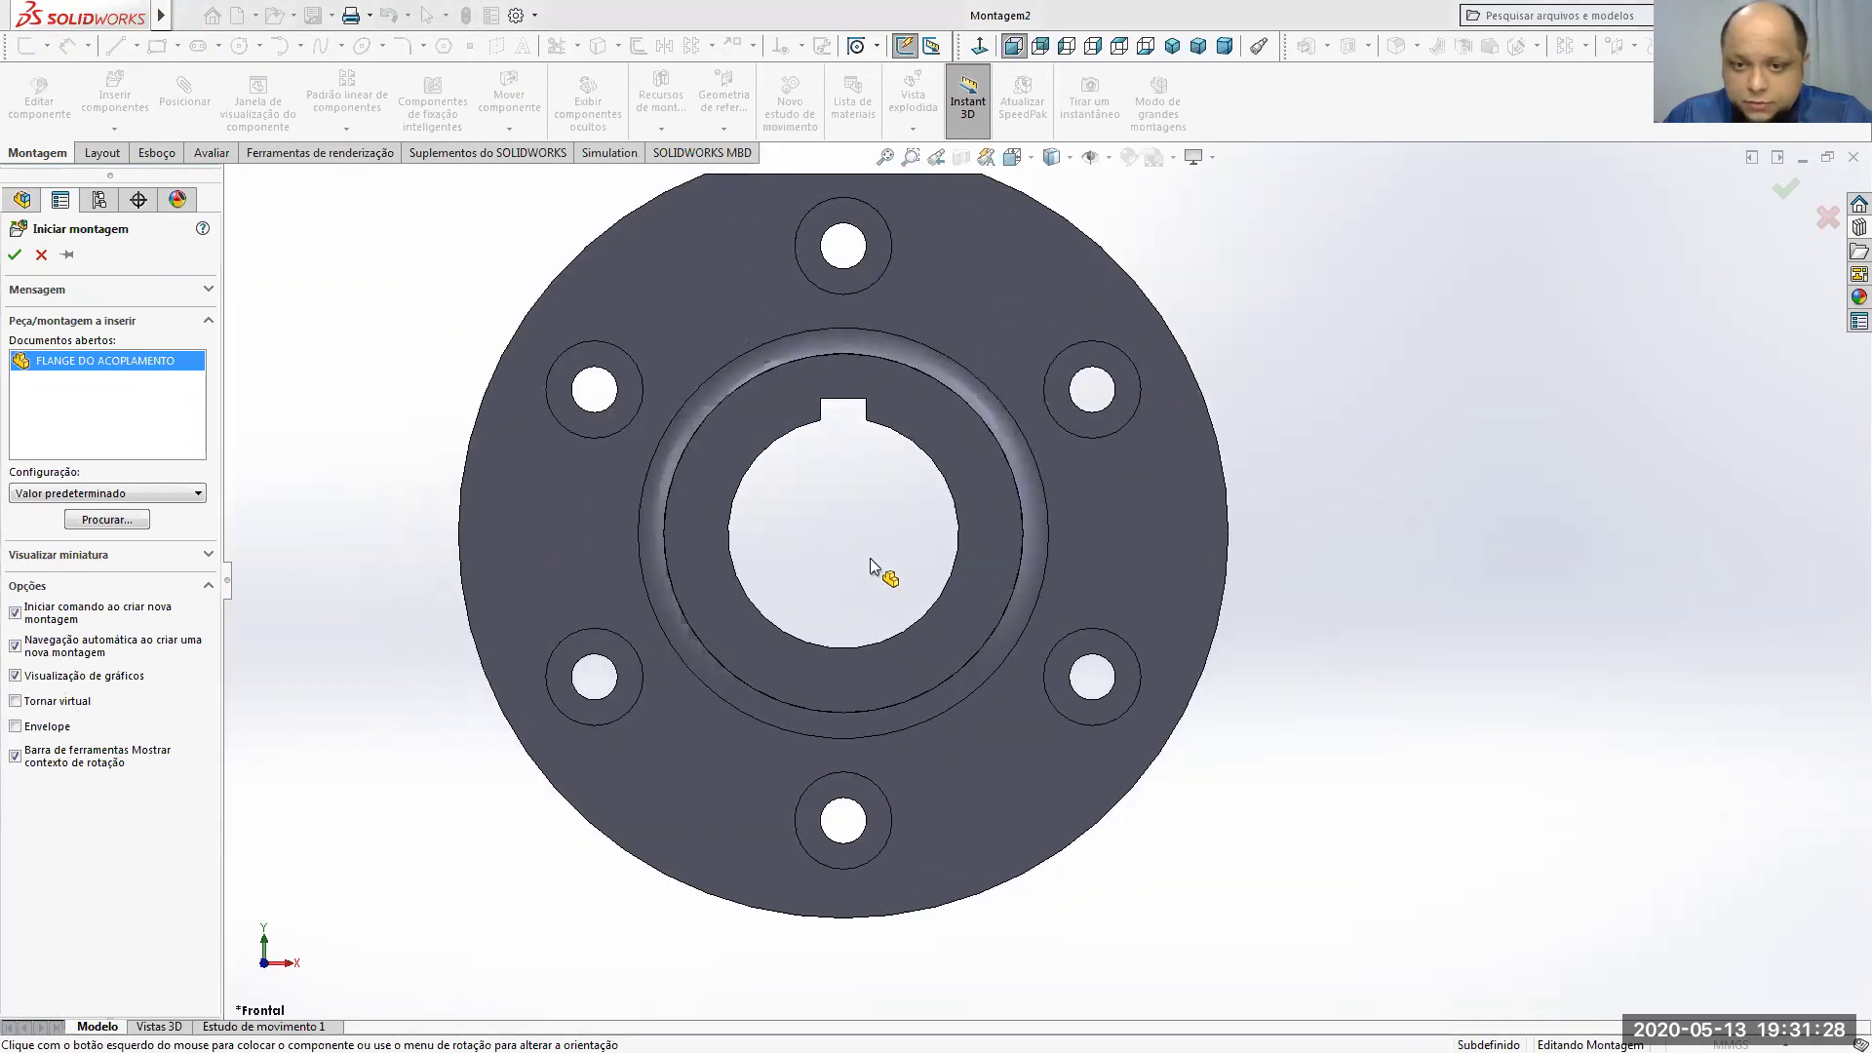
left_click(899, 591)
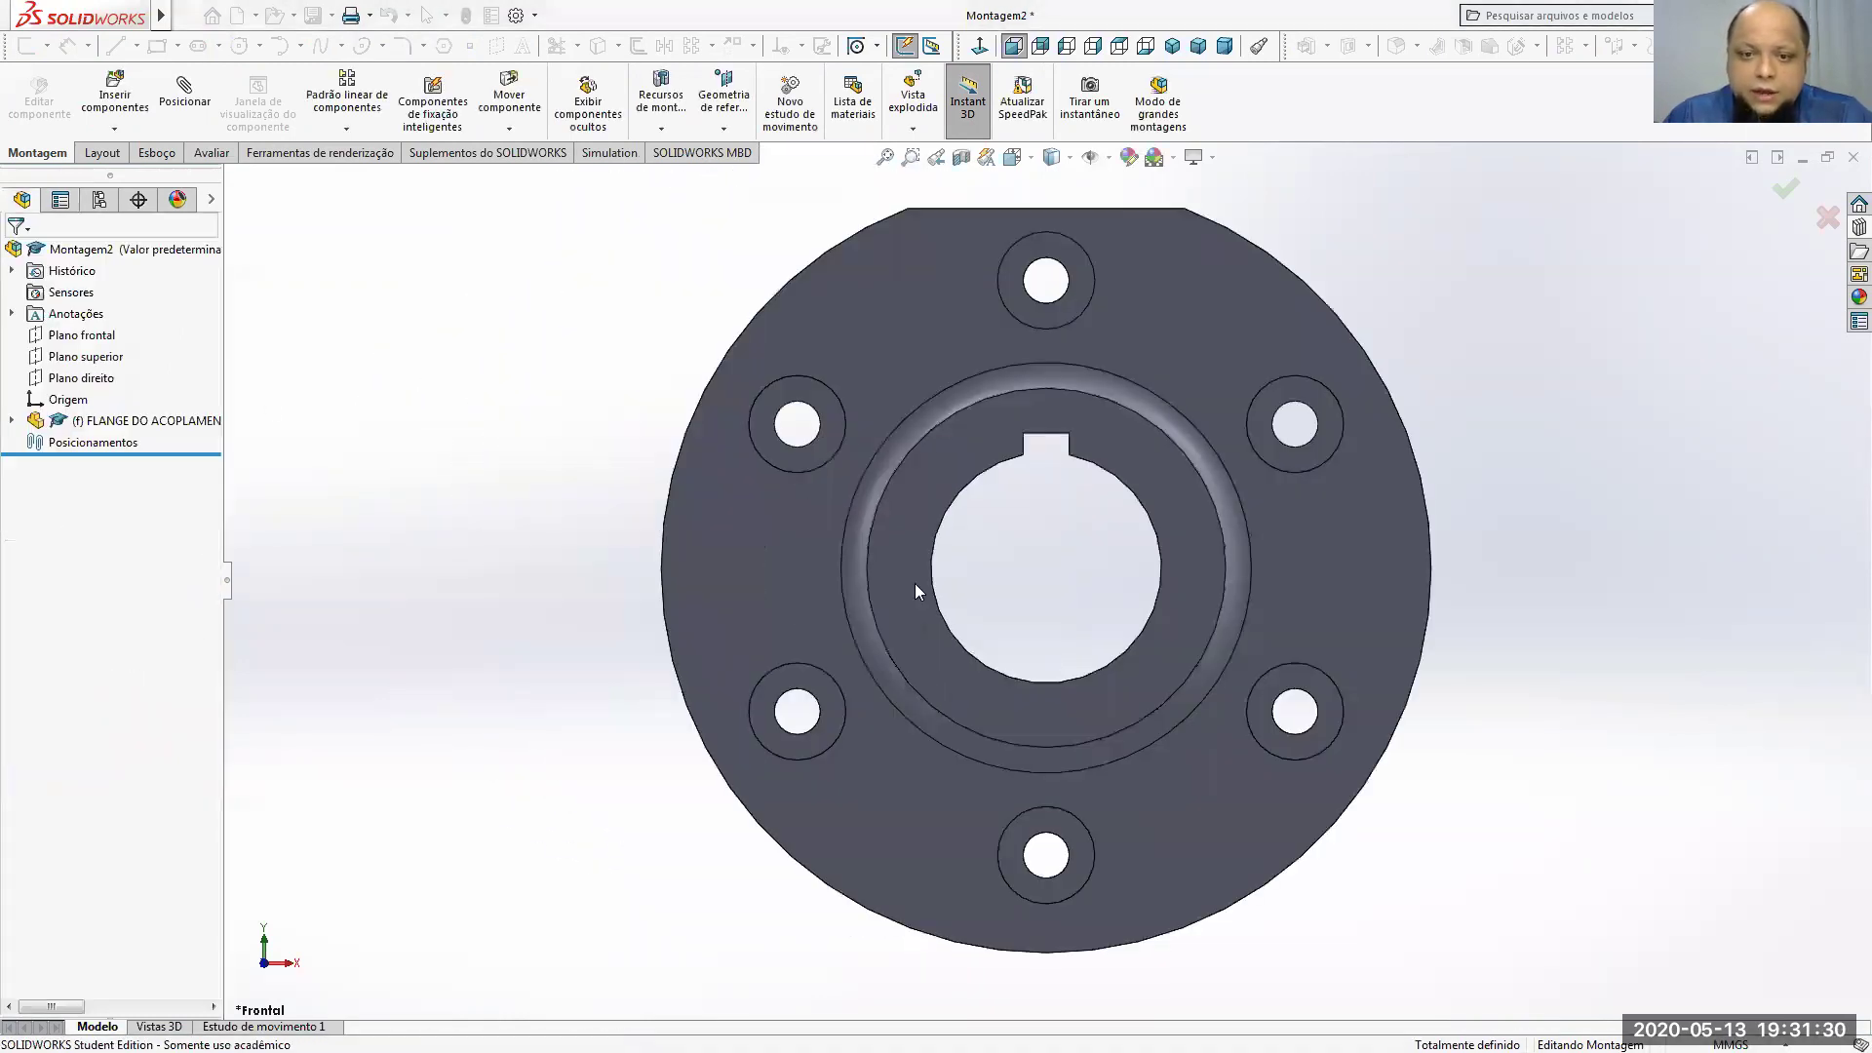
Step: Insert a second FLANGE DO ACOPLAMENTO component beside the first and move it clear of the fixed flange
left_click_drag(1032, 570, 977, 511)
left_click(375, 328)
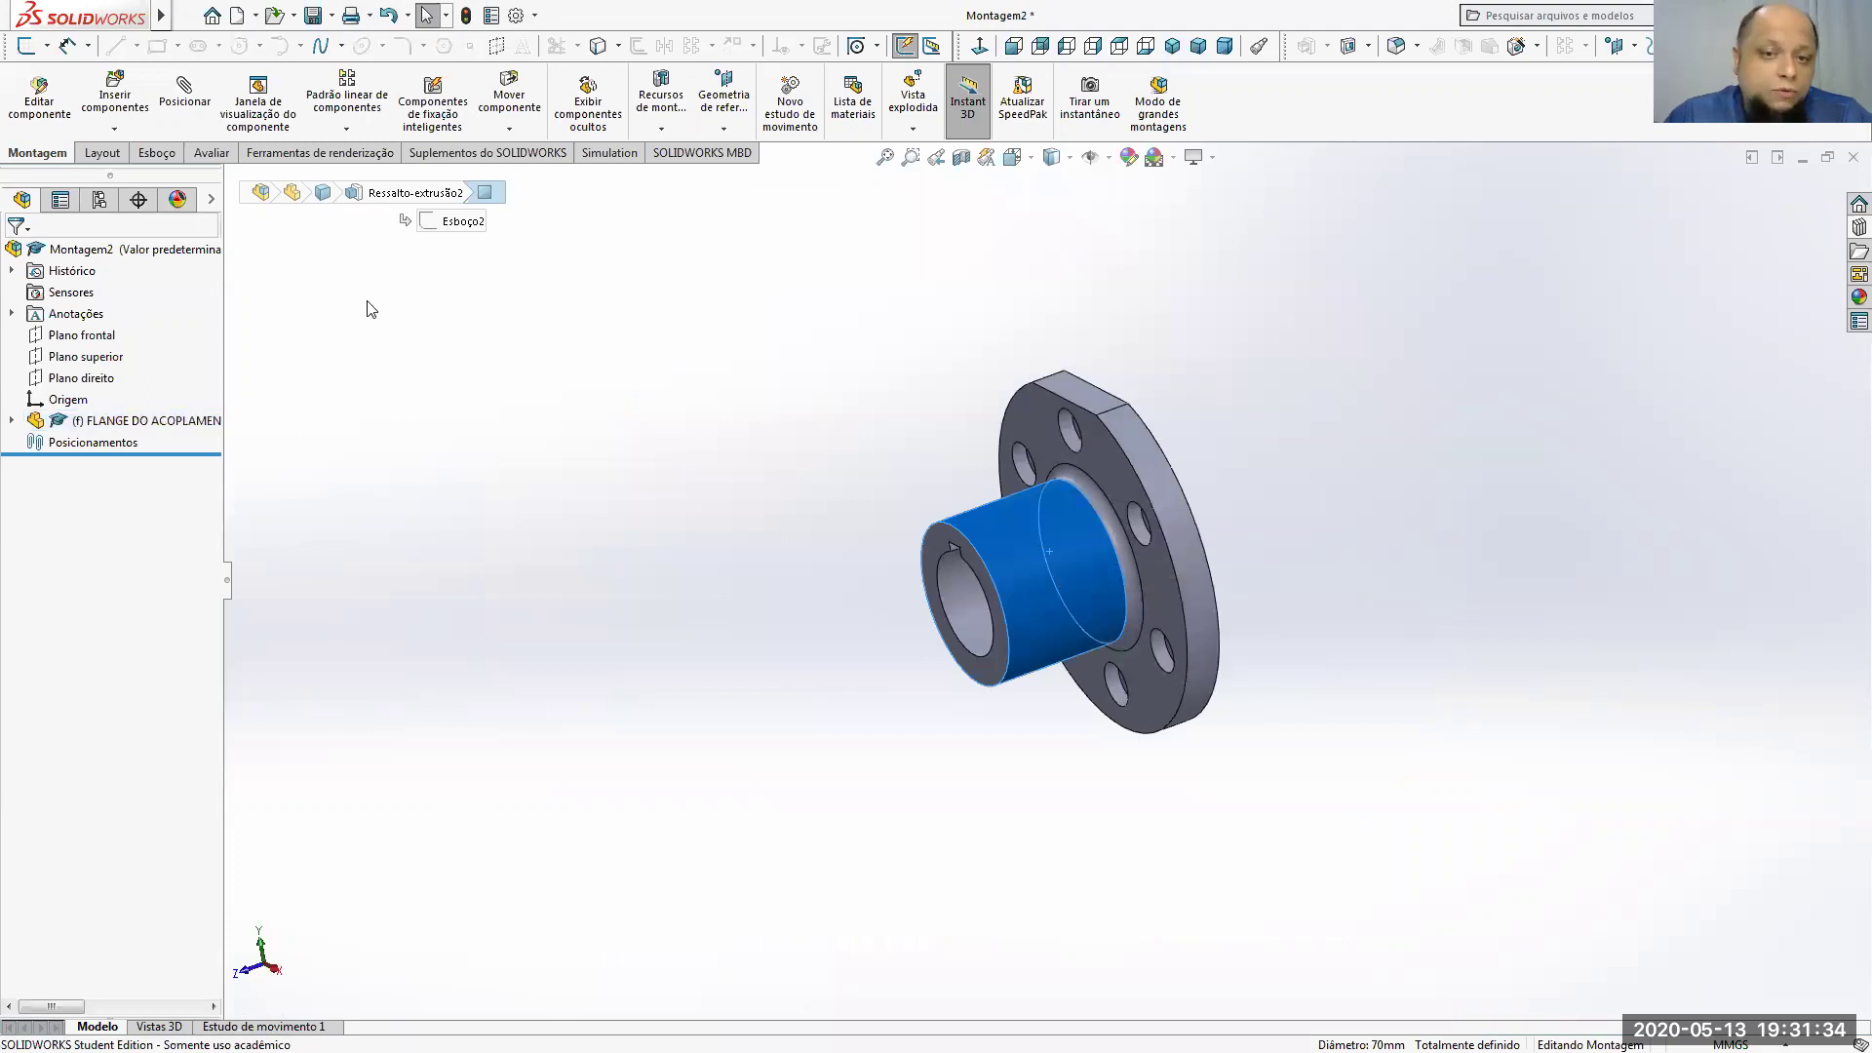
left_click(107, 95)
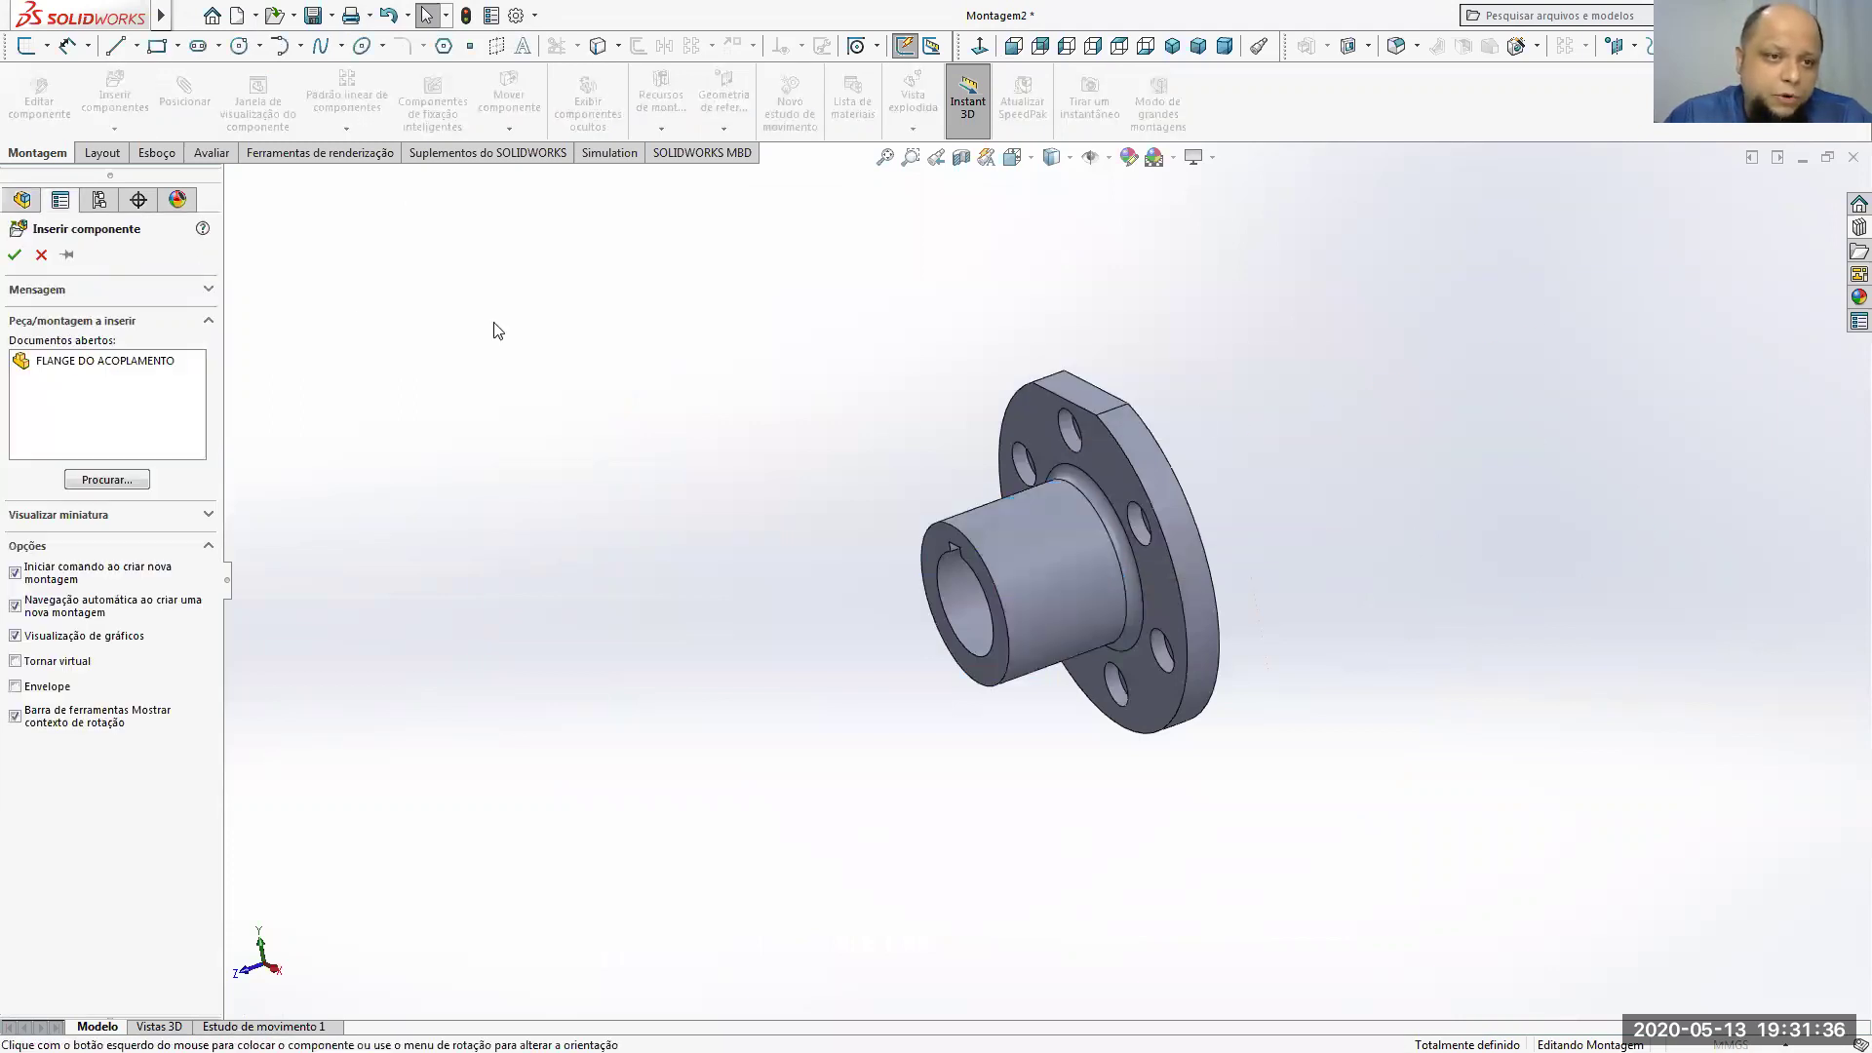
left_click(147, 359)
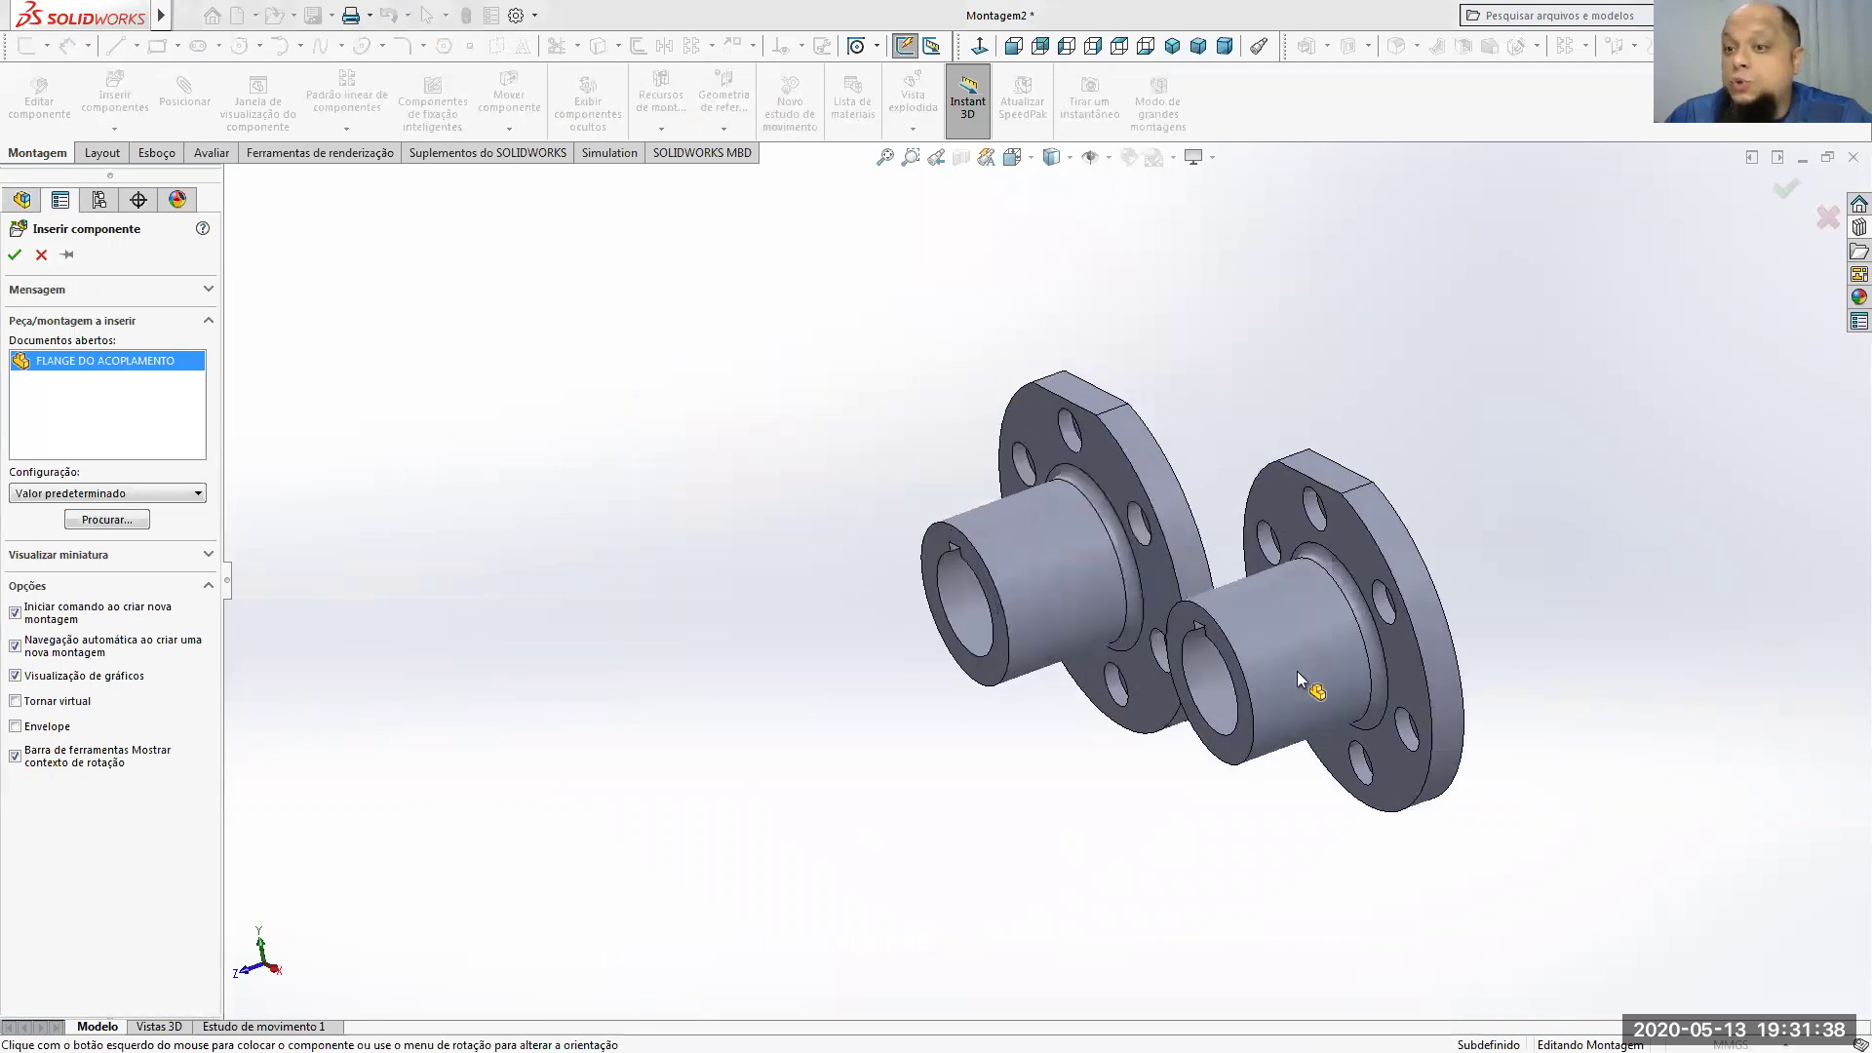
left_click(1296, 671)
left_click(1209, 527)
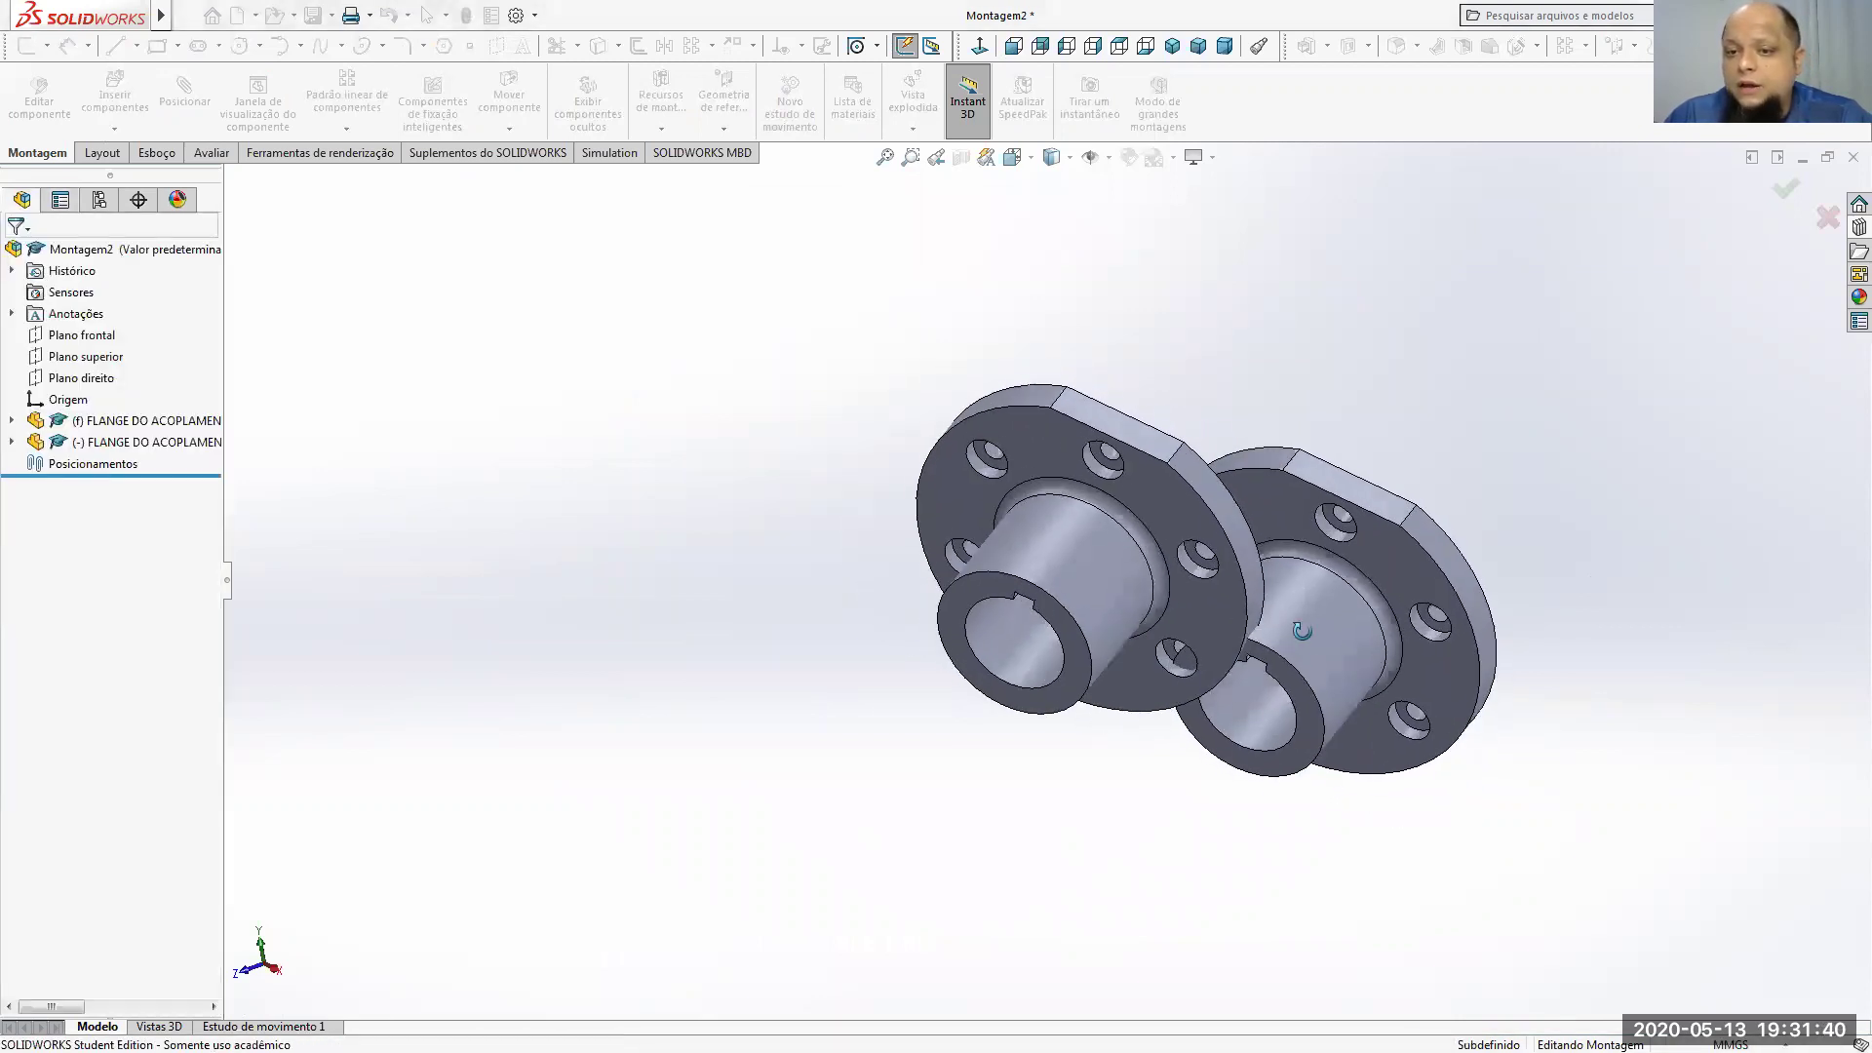
middle_click_drag(1304, 619, 1226, 740)
left_click(1331, 624)
middle_click_drag(1227, 559, 1220, 380)
left_click(1216, 380)
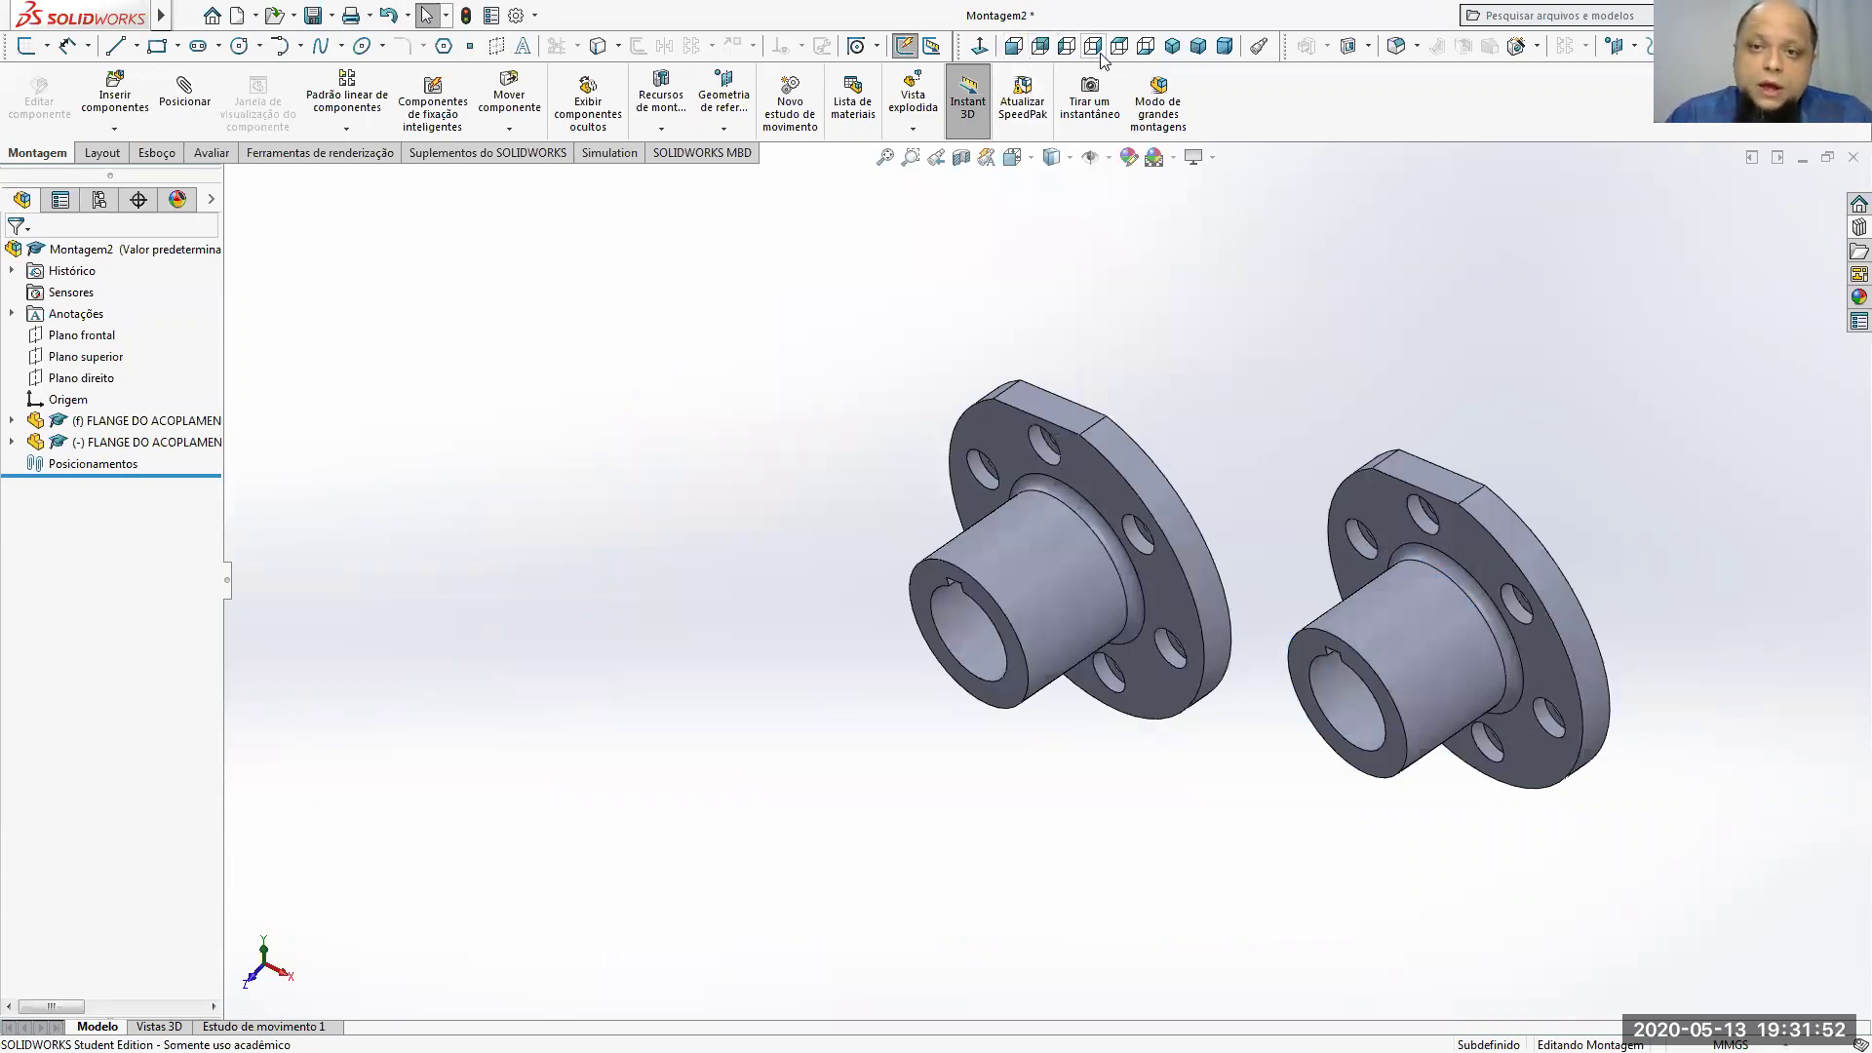
Step: Move the second flange slightly farther from the fixed flange in the top view
left_click(1172, 46)
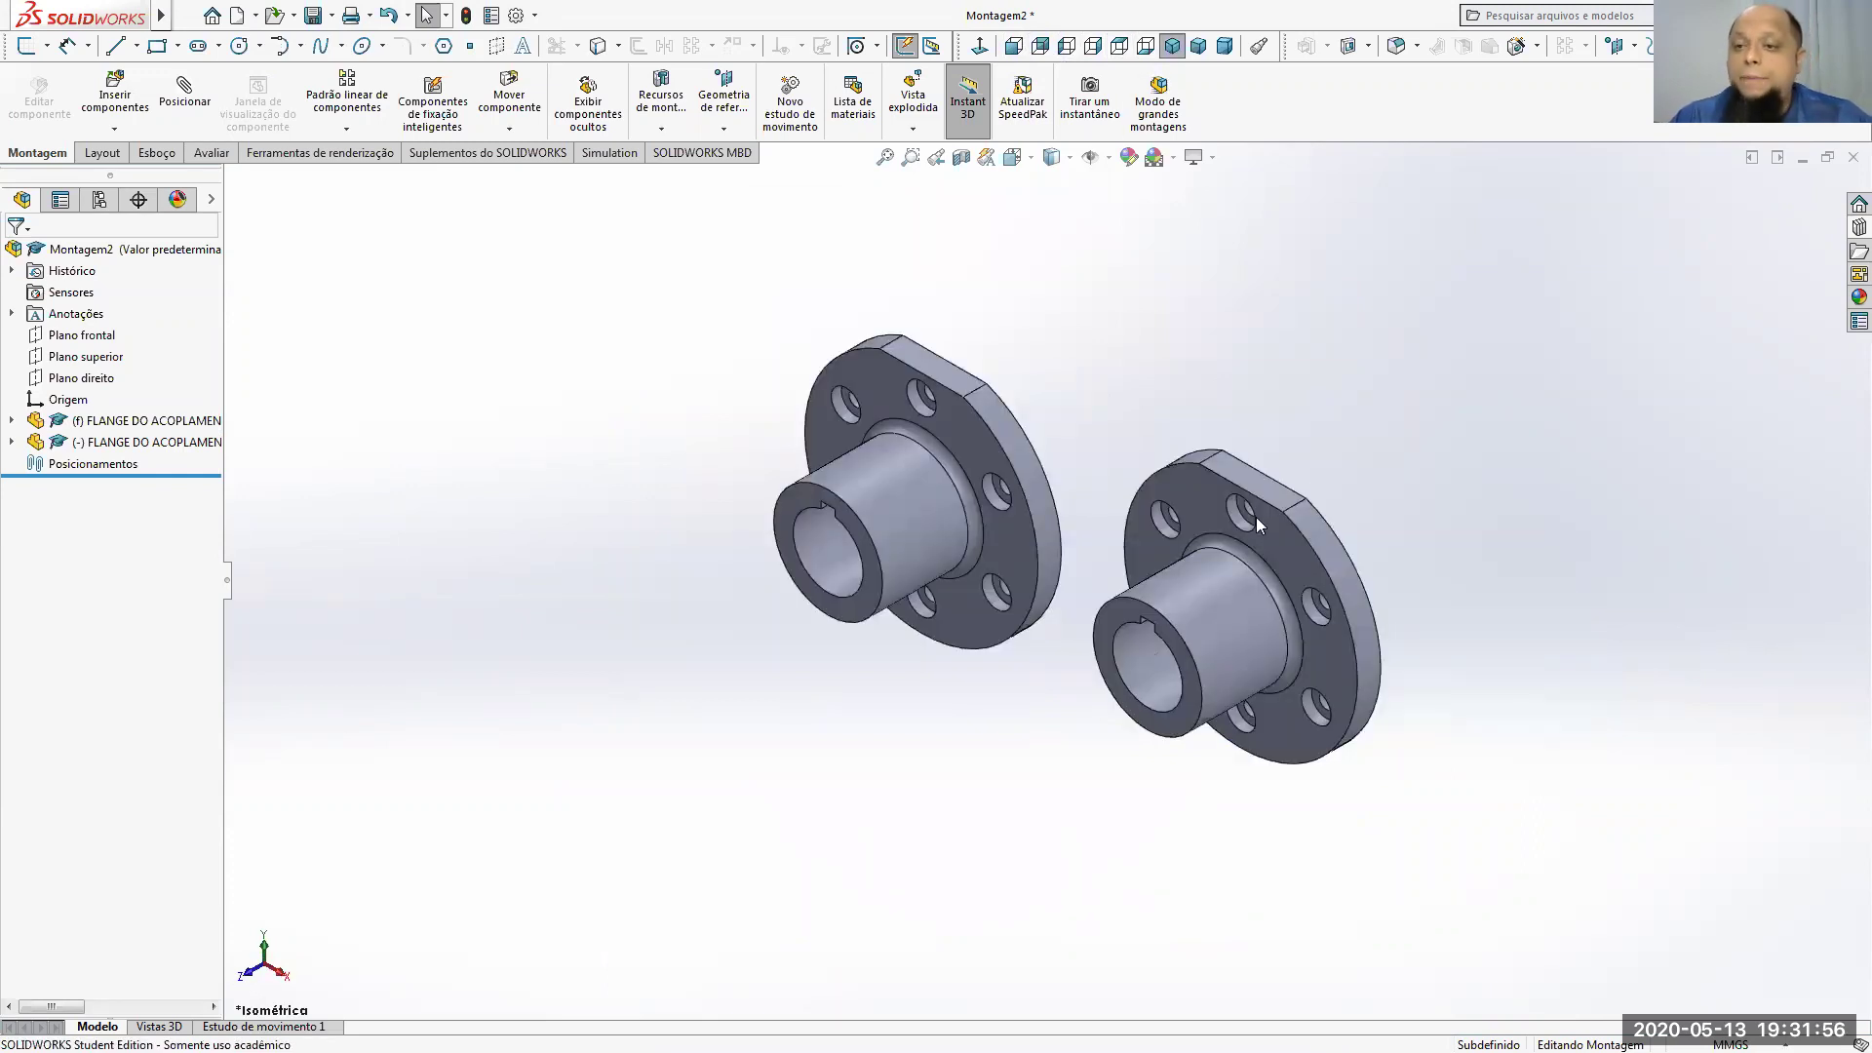
left_click(1120, 45)
key("z")
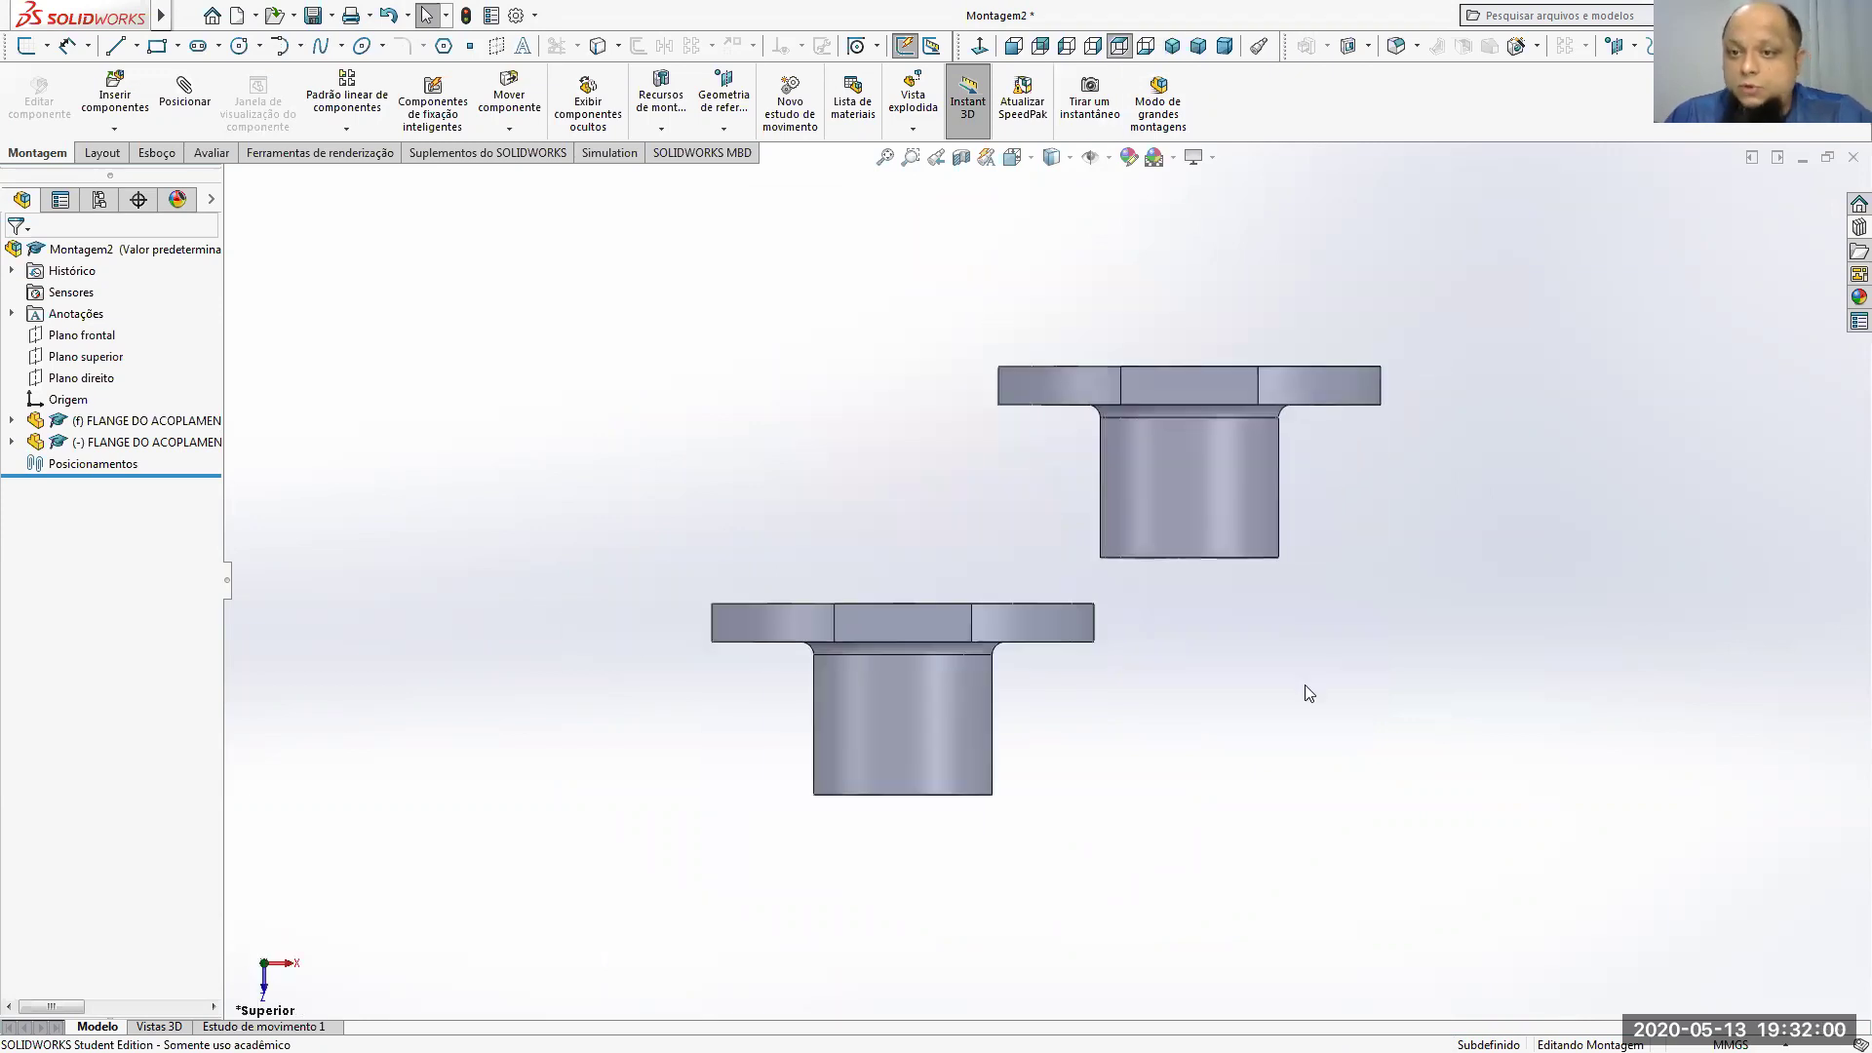
right_click(1207, 429)
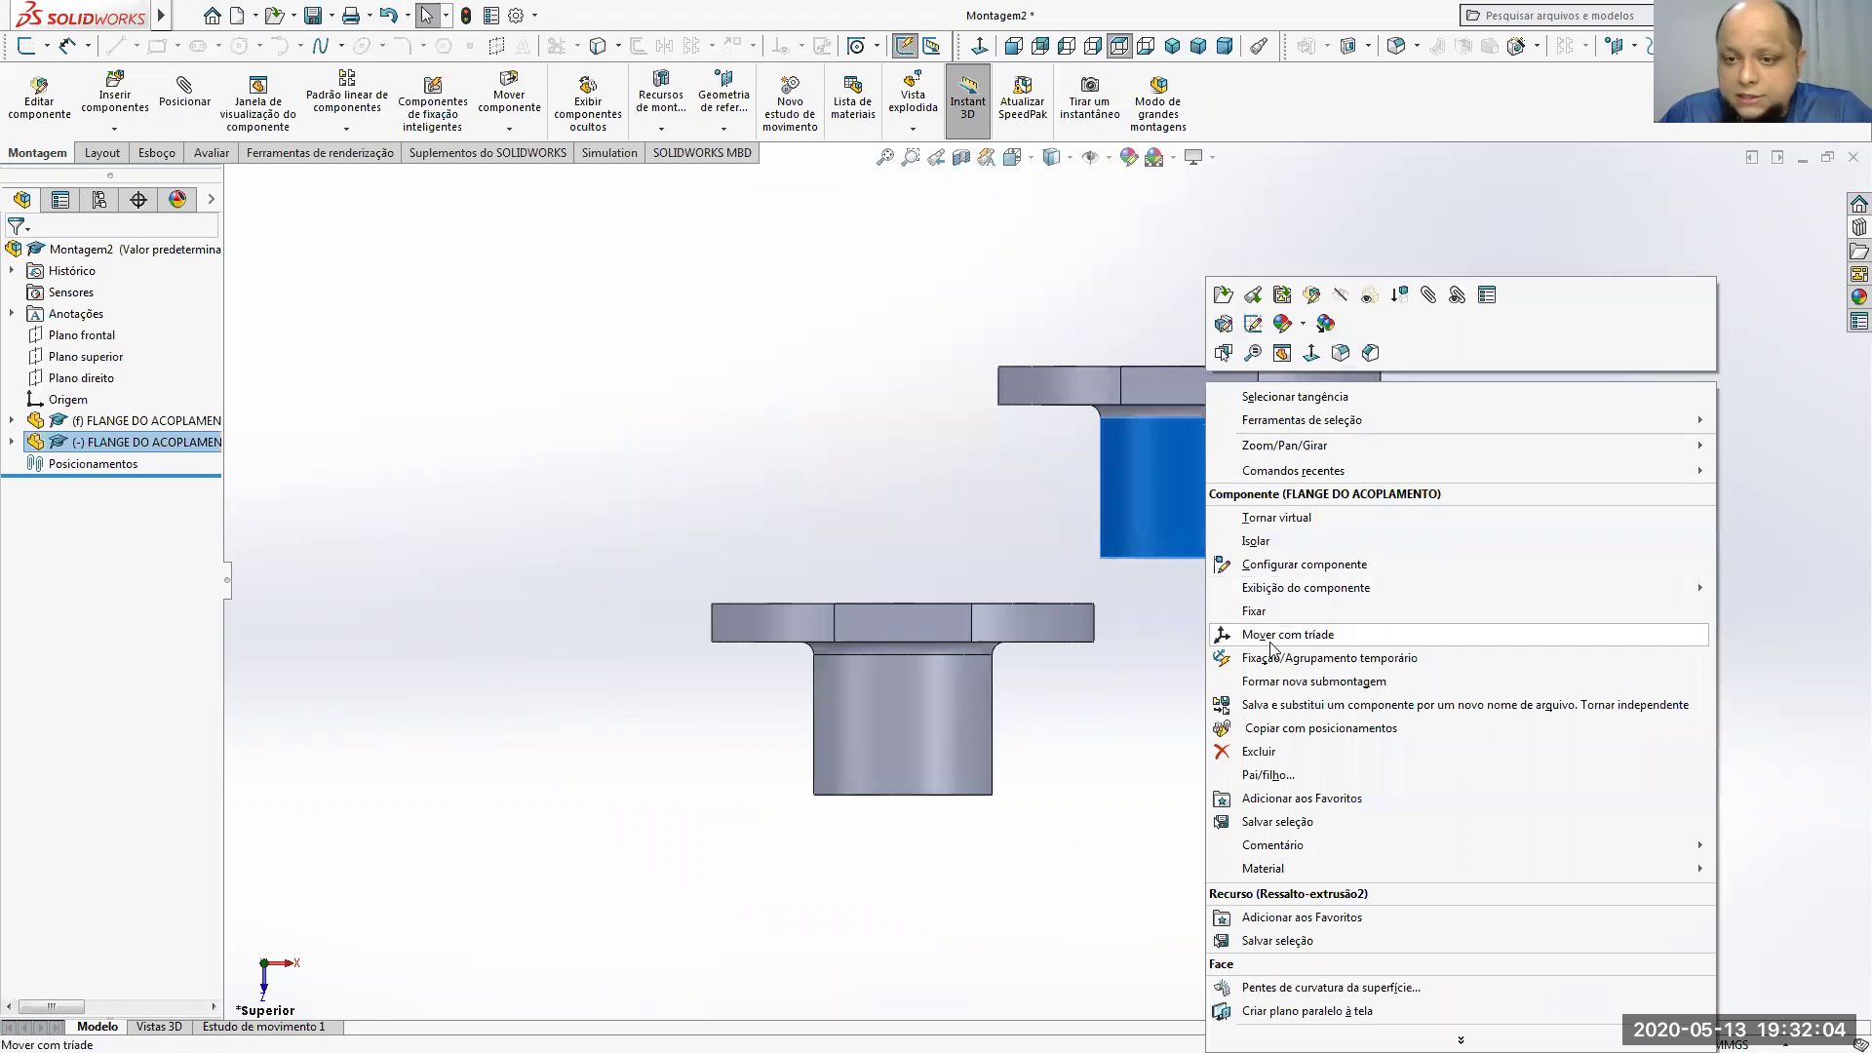
left_click(1049, 595)
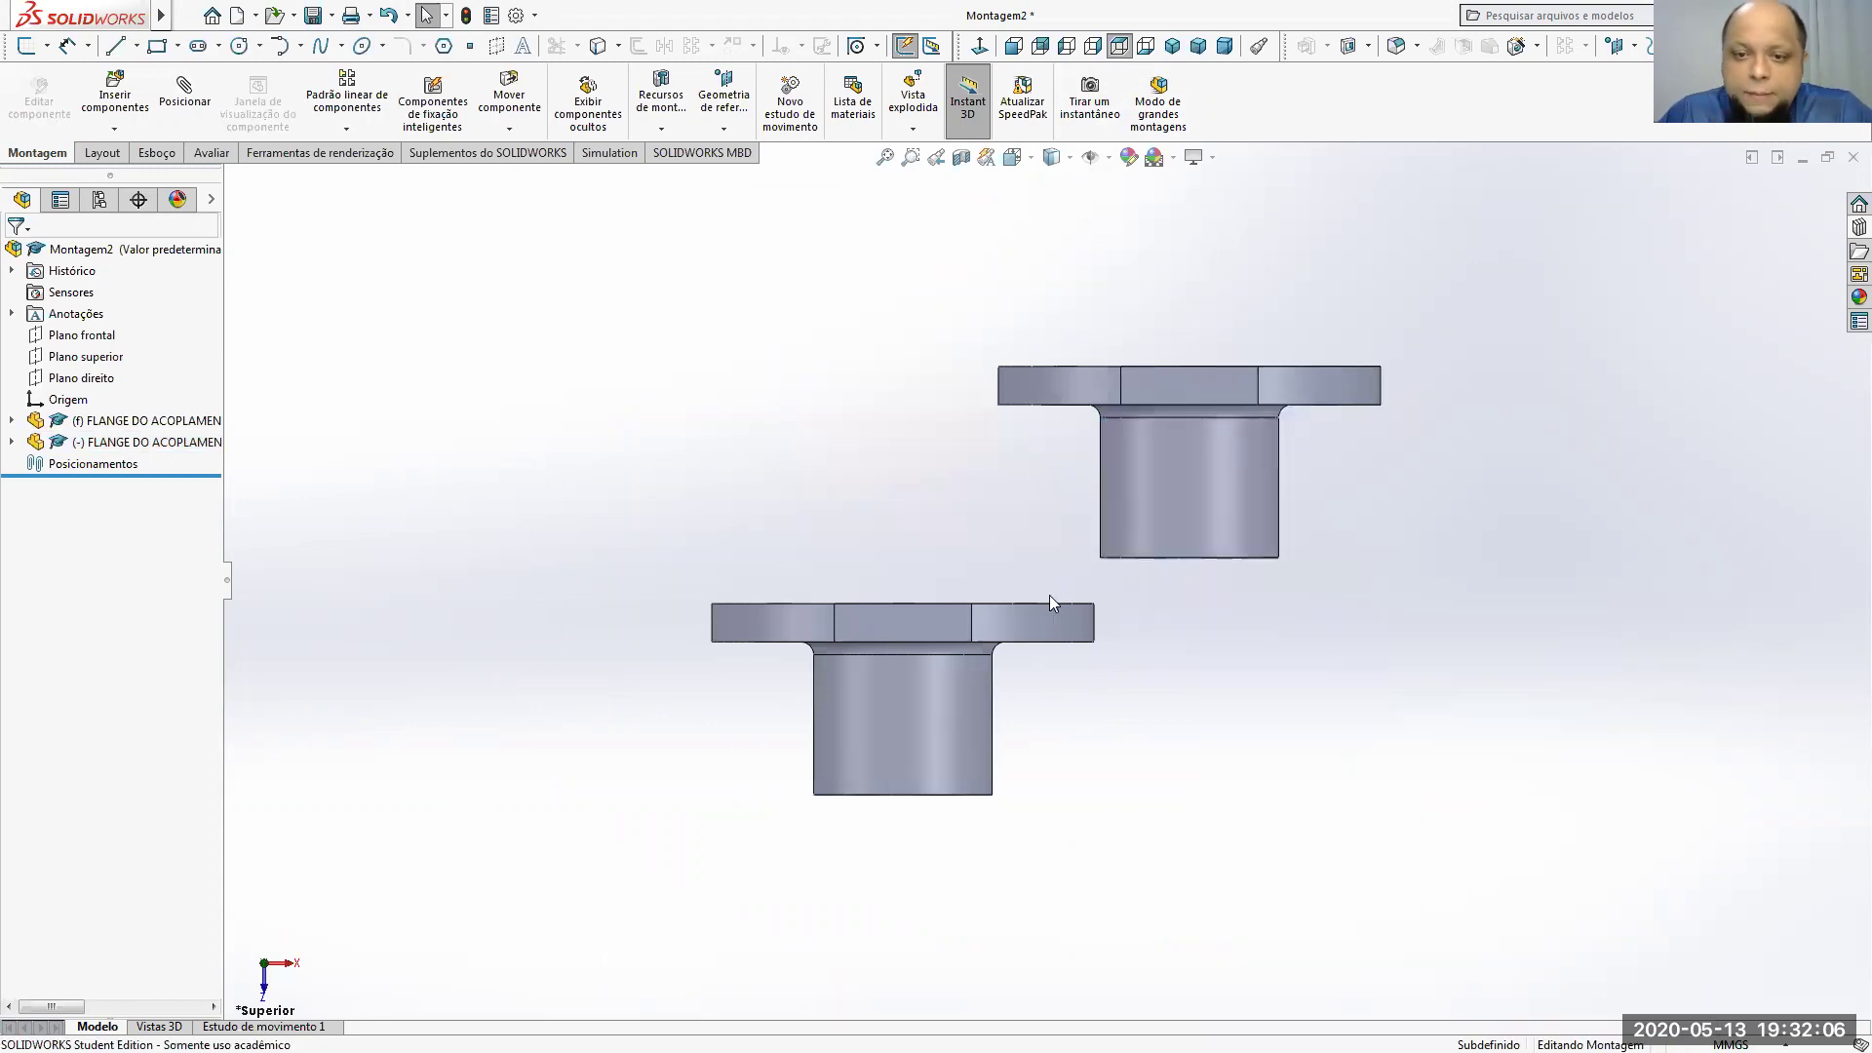
right_click(926, 708)
mouse_move(828, 682)
left_mouse_down()
mouse_move(850, 702)
mouse_move(817, 696)
left_mouse_up()
left_click_drag(1168, 509, 1219, 499)
Step: Rotate the second flange about the Y axis with the move triad so its hub points opposite to the fixed flange's hub
right_click(1218, 499)
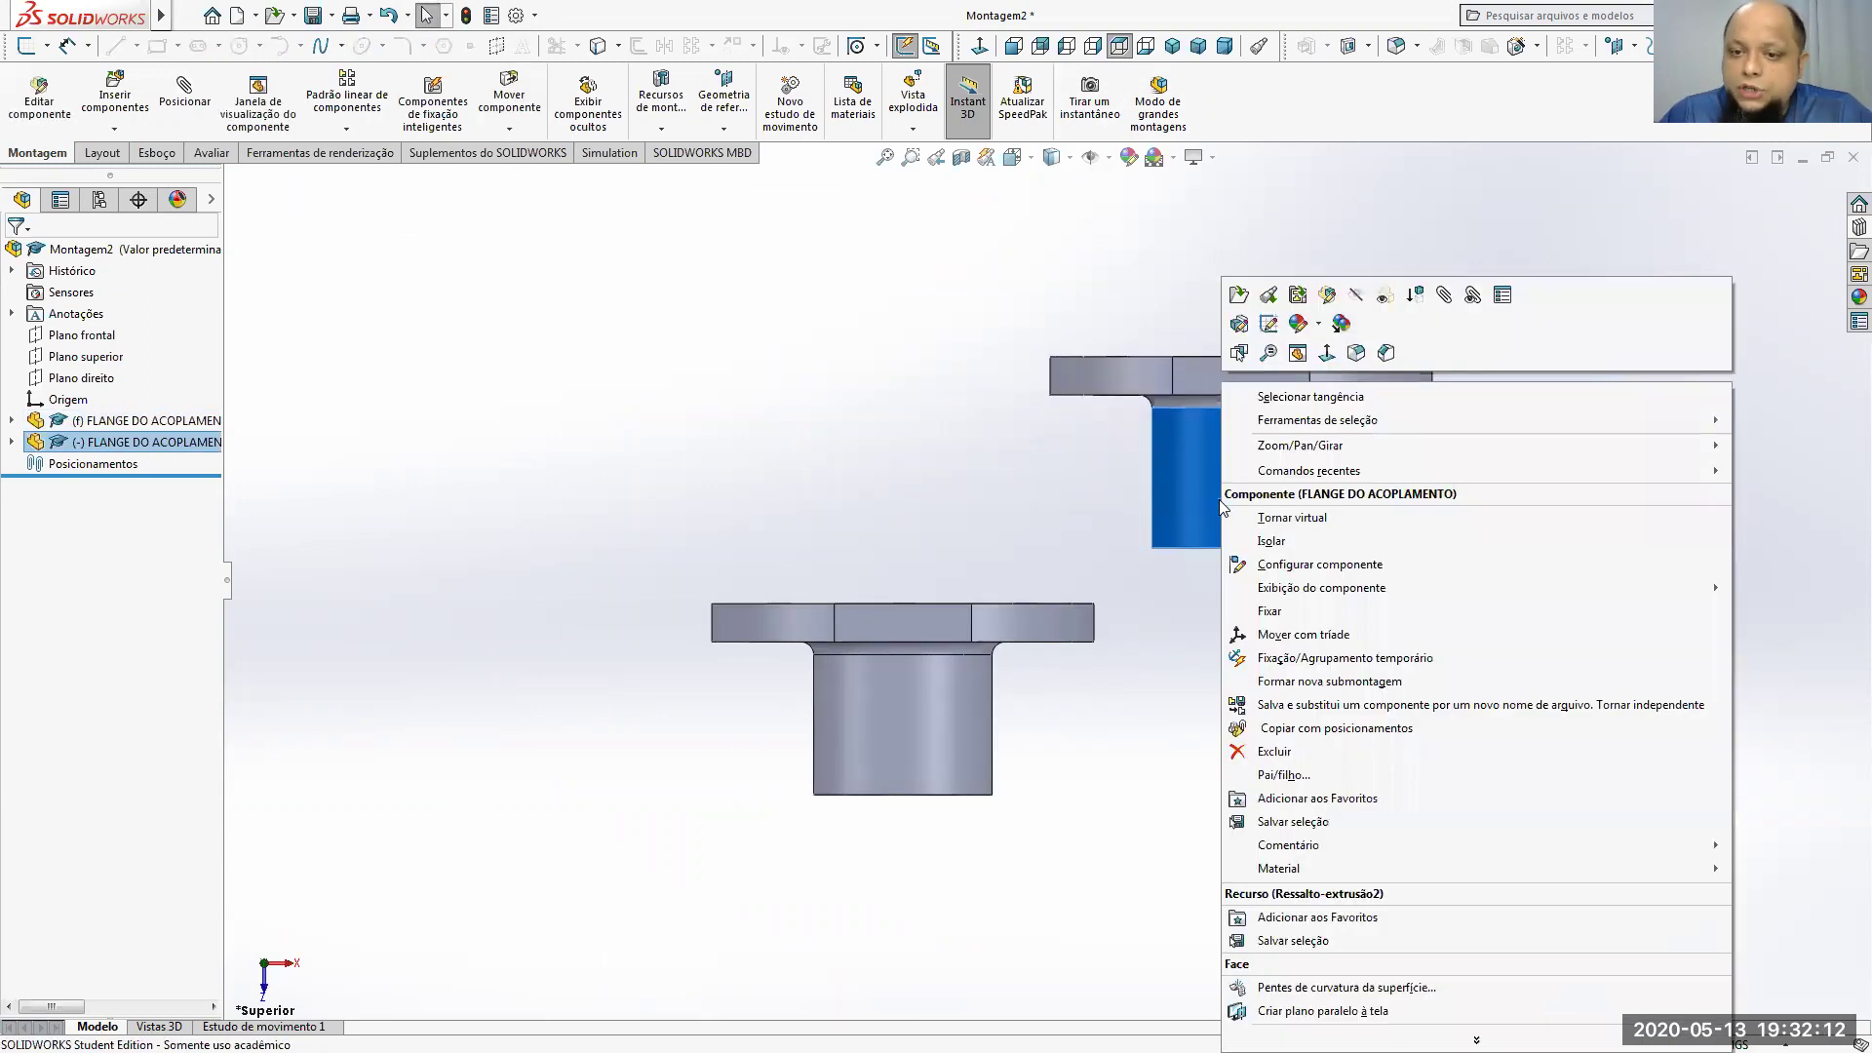
left_click(1287, 635)
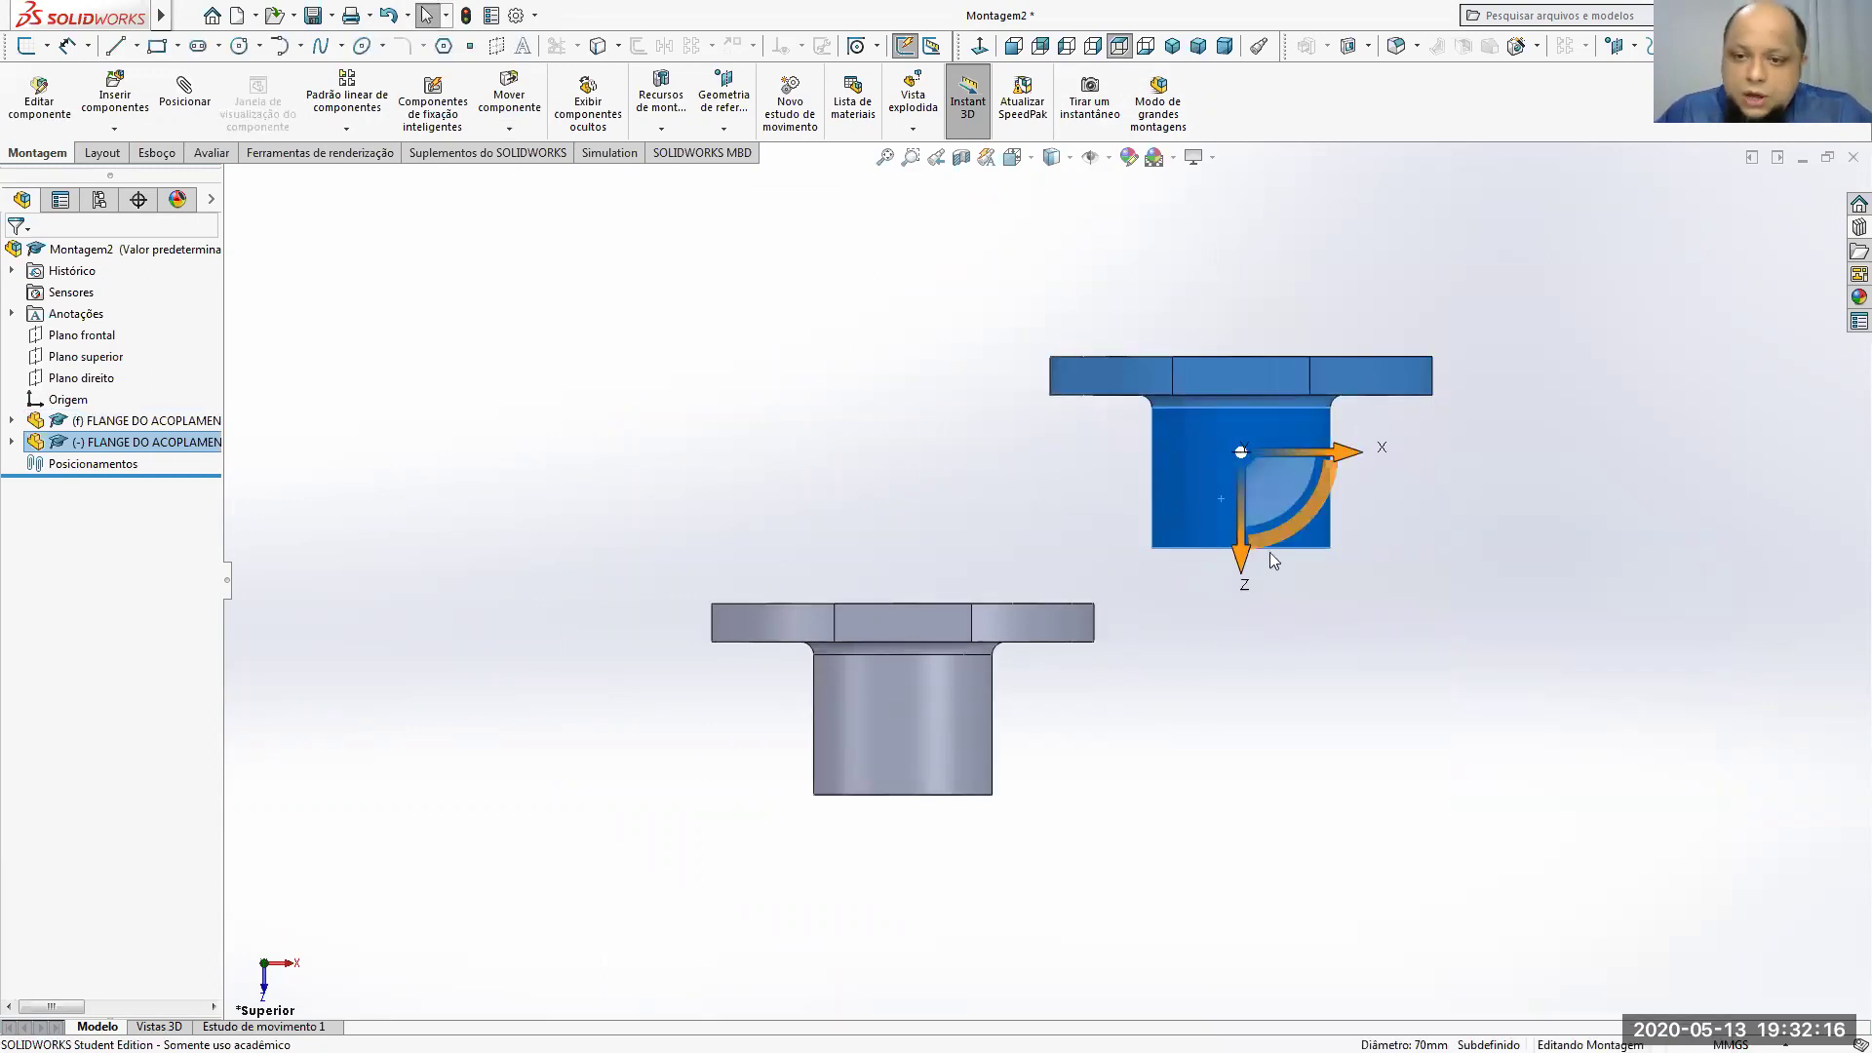
left_click_drag(1276, 534, 1116, 169)
left_click(1708, 688)
middle_click_drag(1556, 686, 1391, 660)
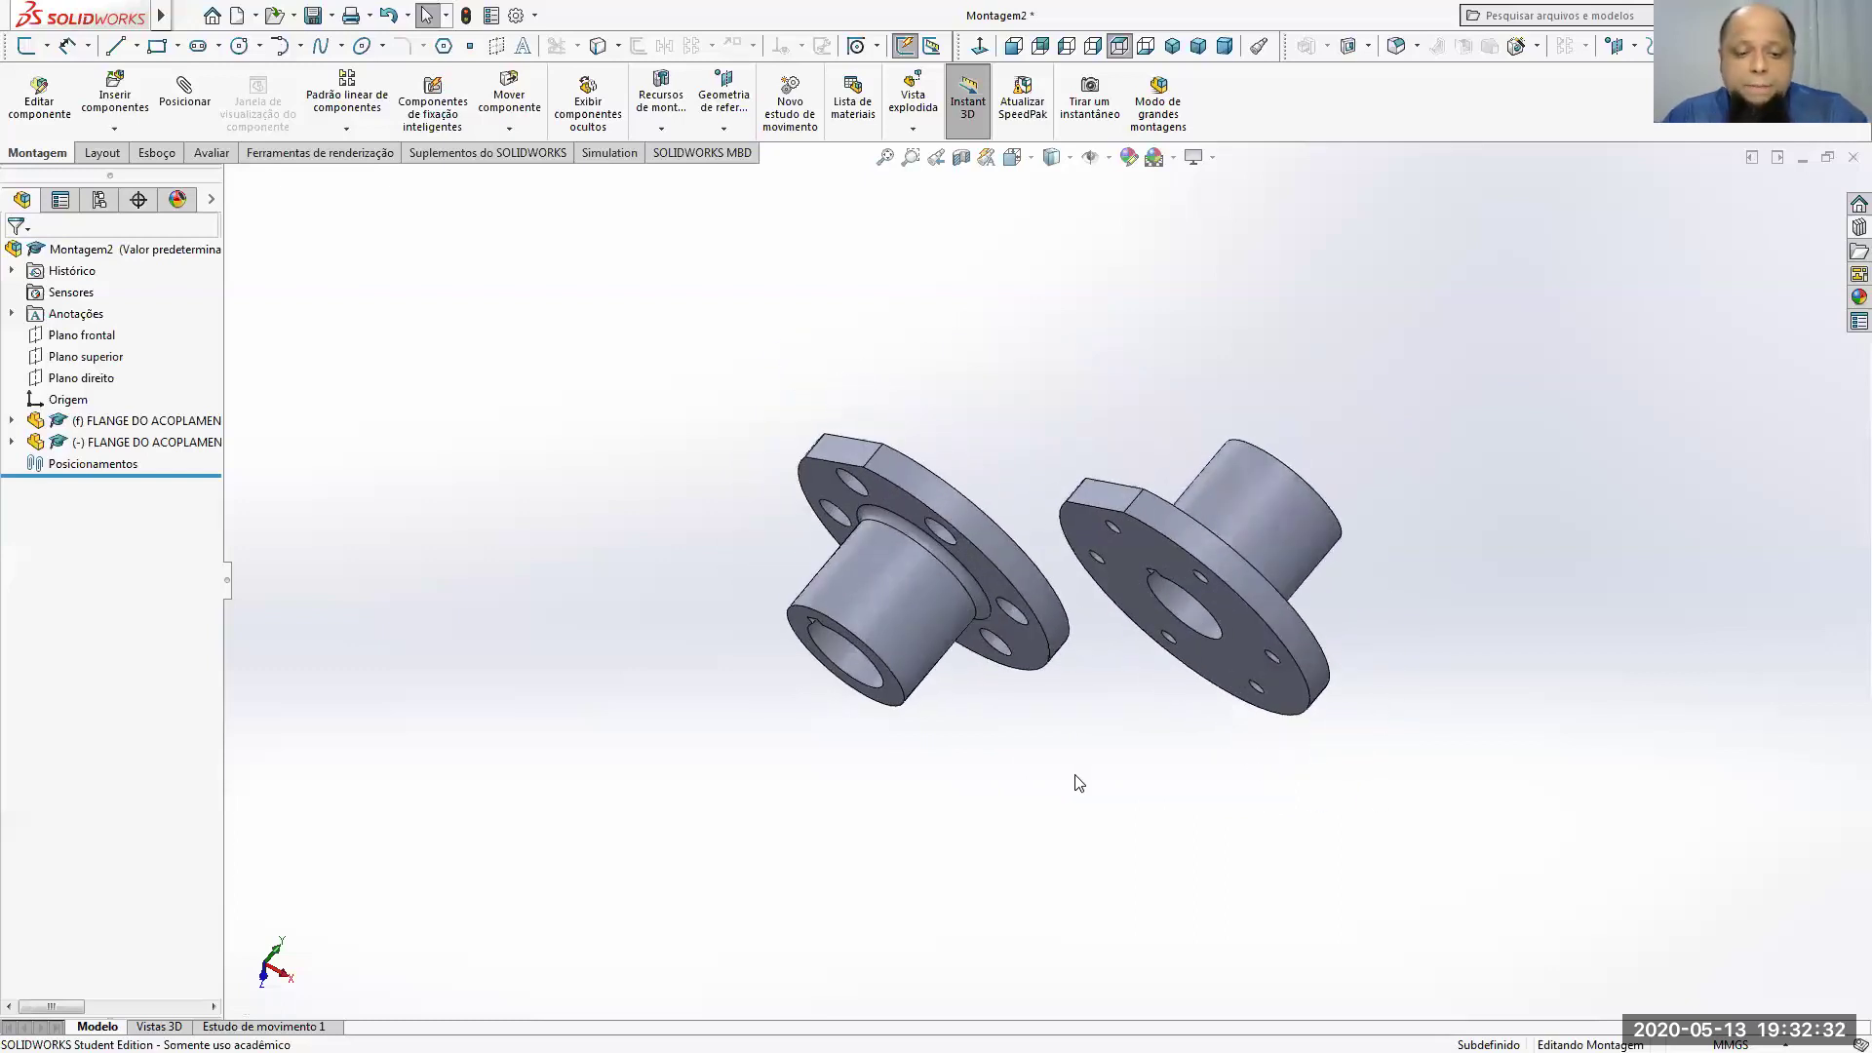
Step: Undo the second flange's rotation and return the assembly to the isometric view
key("ctrl+1")
middle_click_drag(1166, 806, 1098, 590)
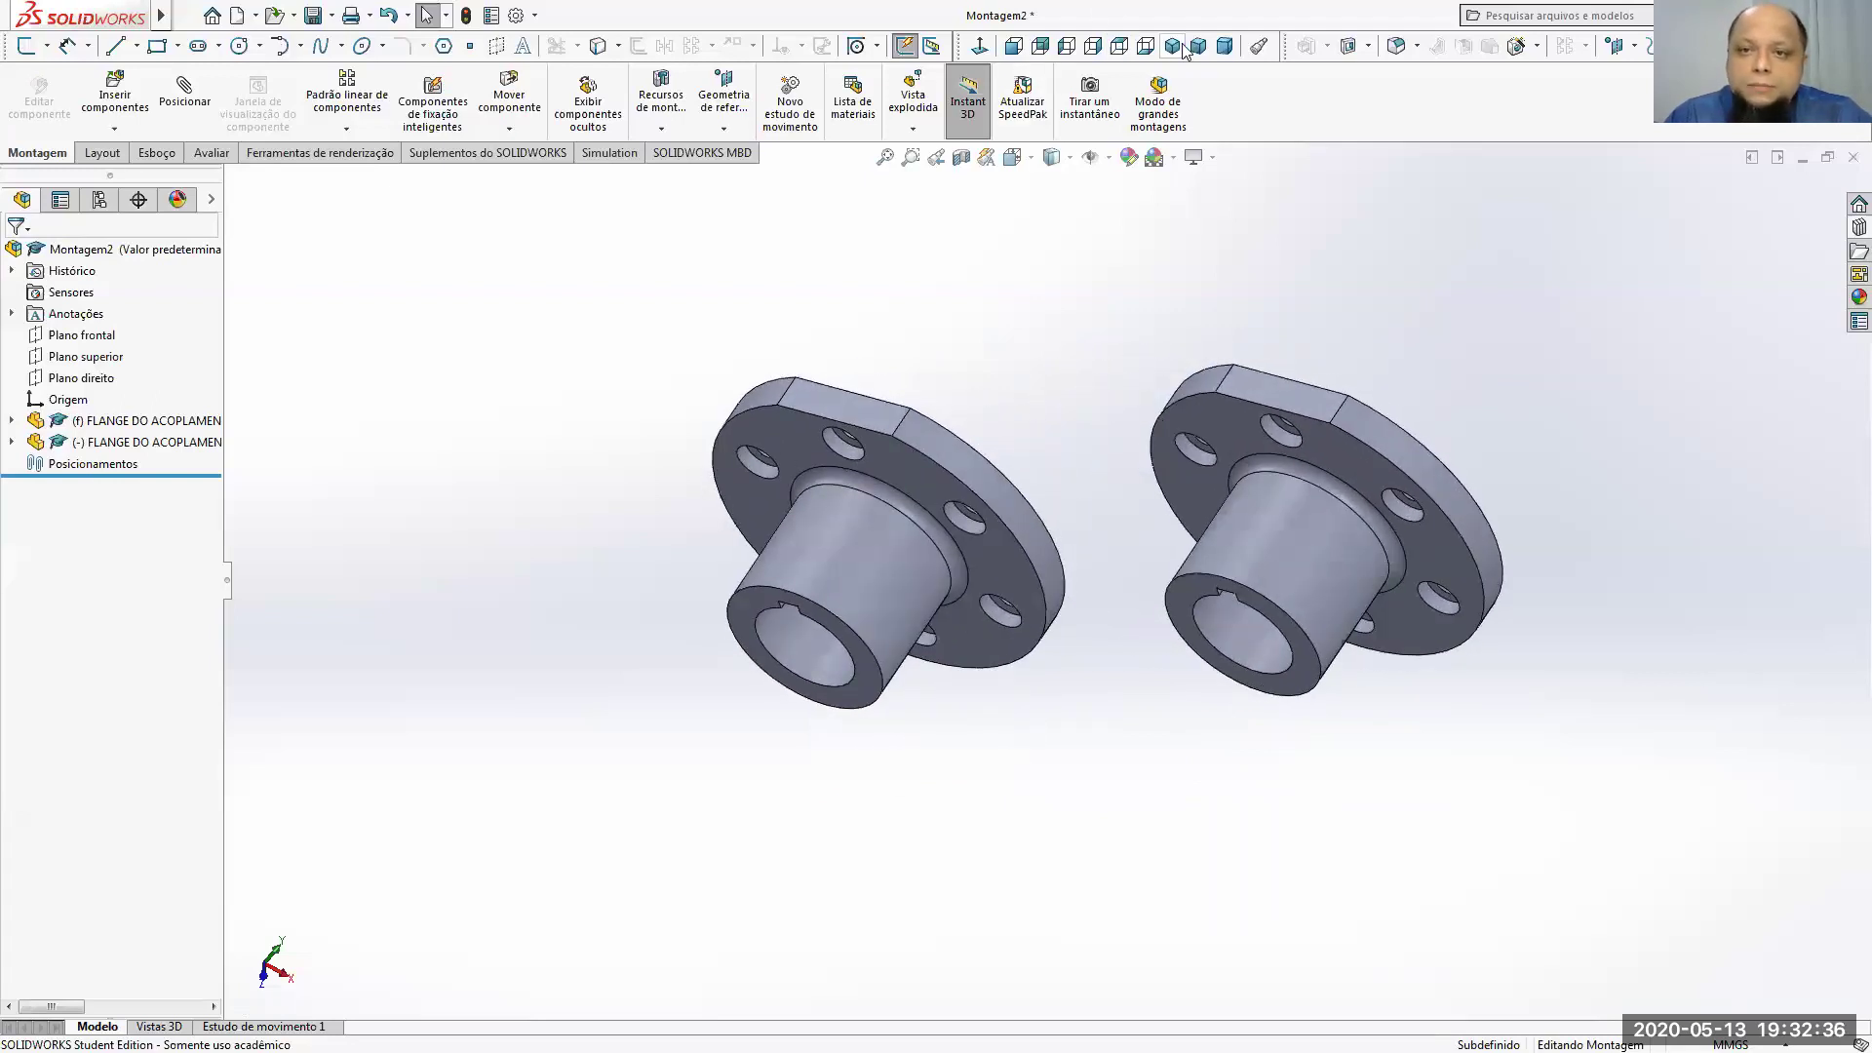
left_click(1172, 46)
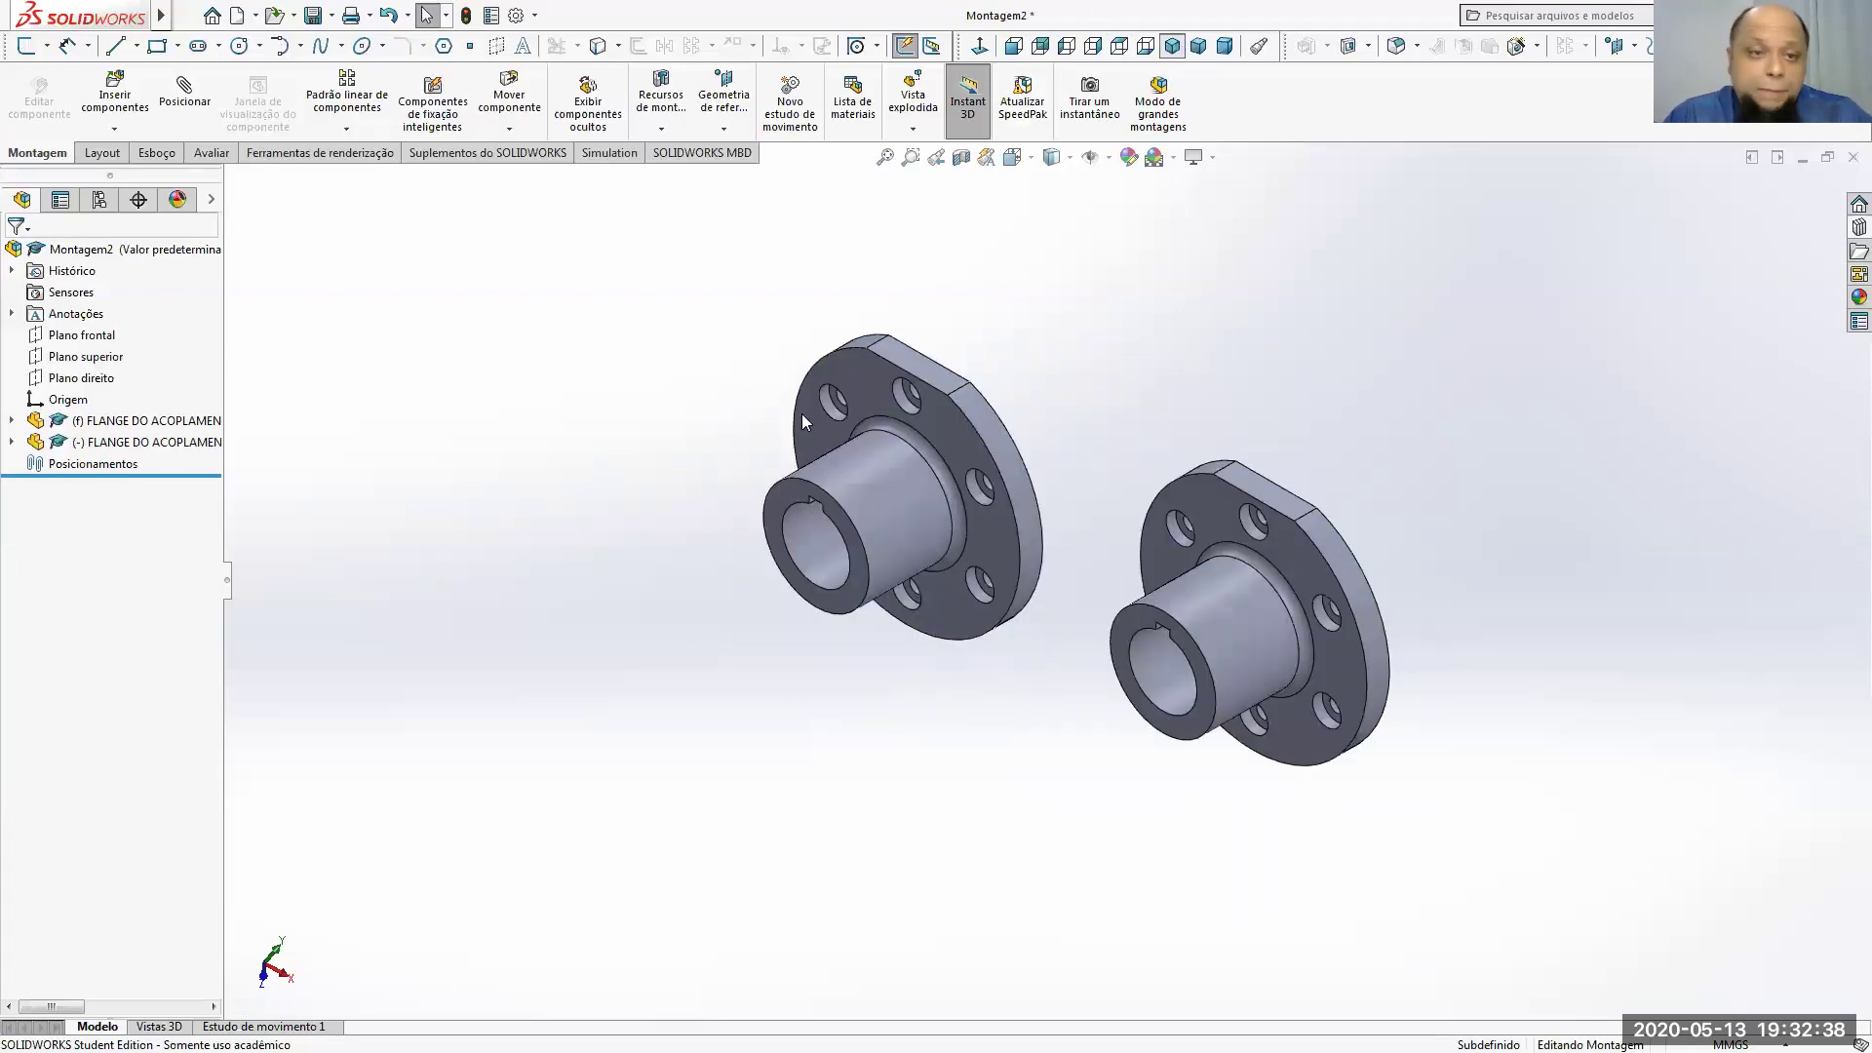
Step: Add a coincident mate between the flat mating faces of both flanges, flipping the alignment so the hubs point in opposite directions
left_click(204, 125)
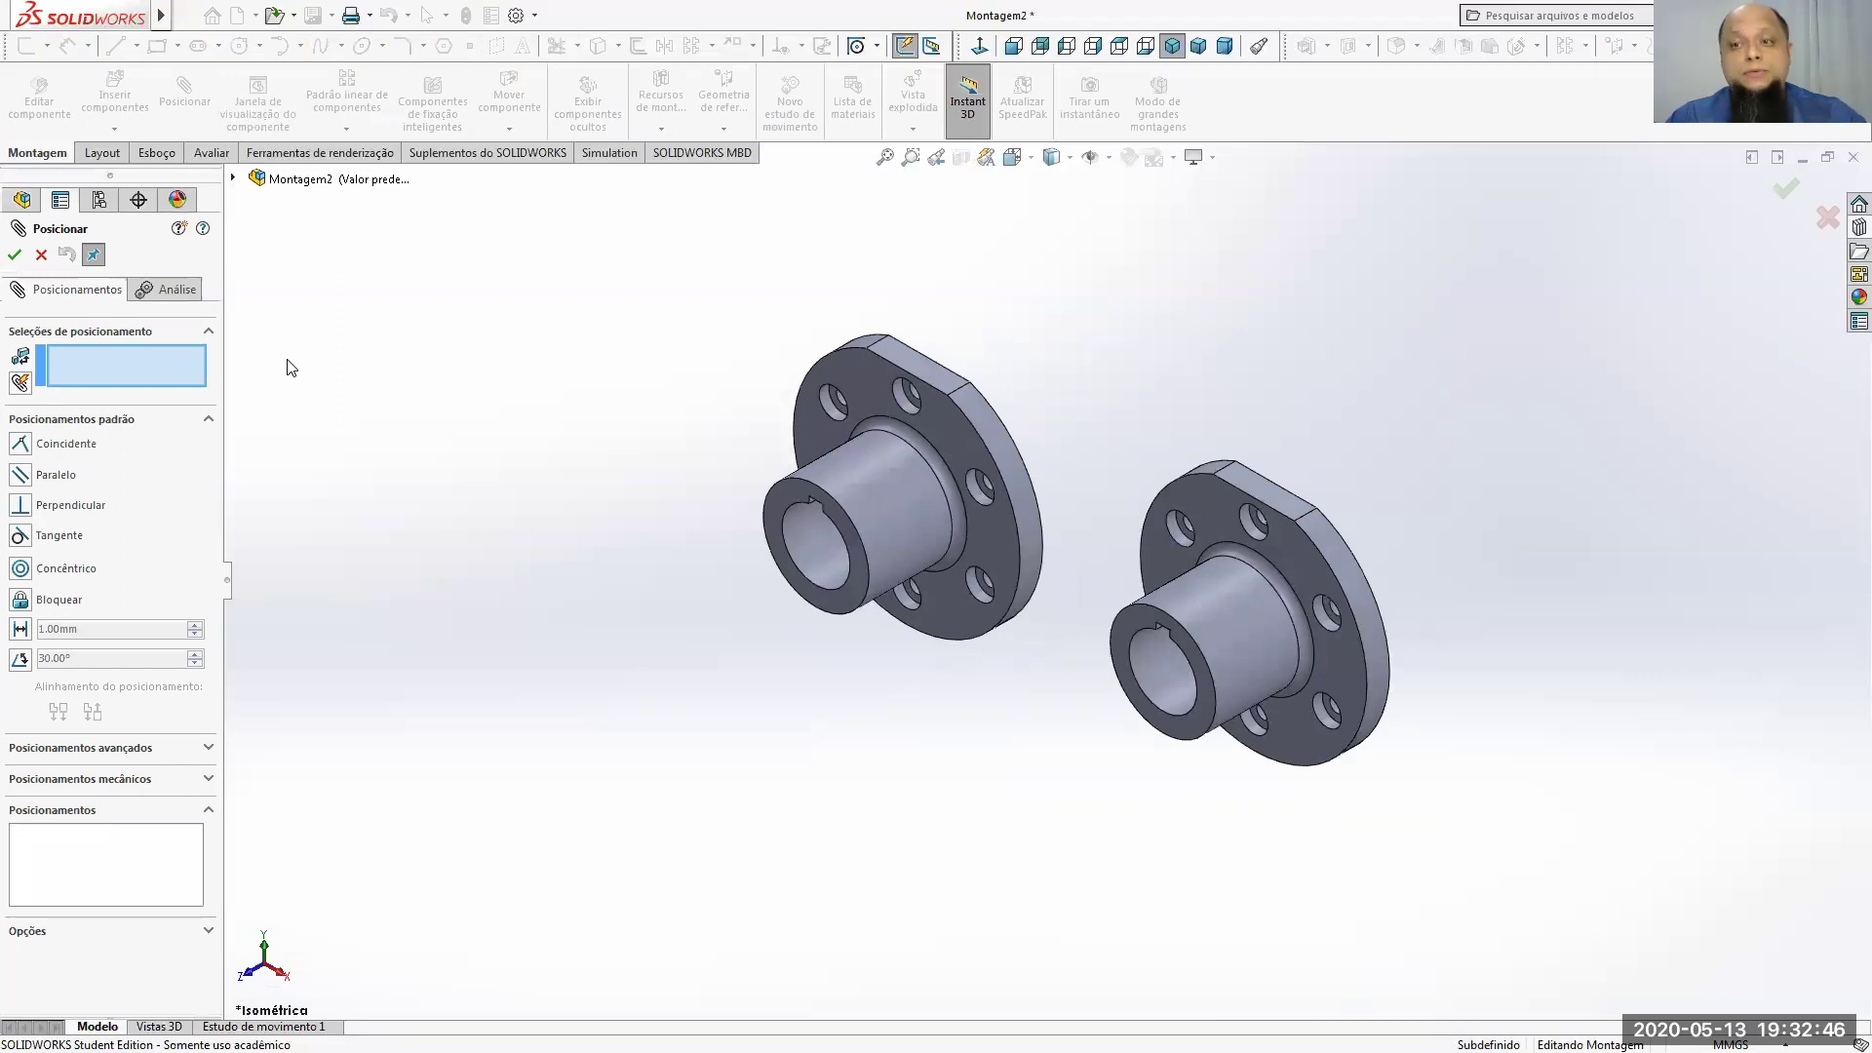
middle_click_drag(570, 490, 716, 434)
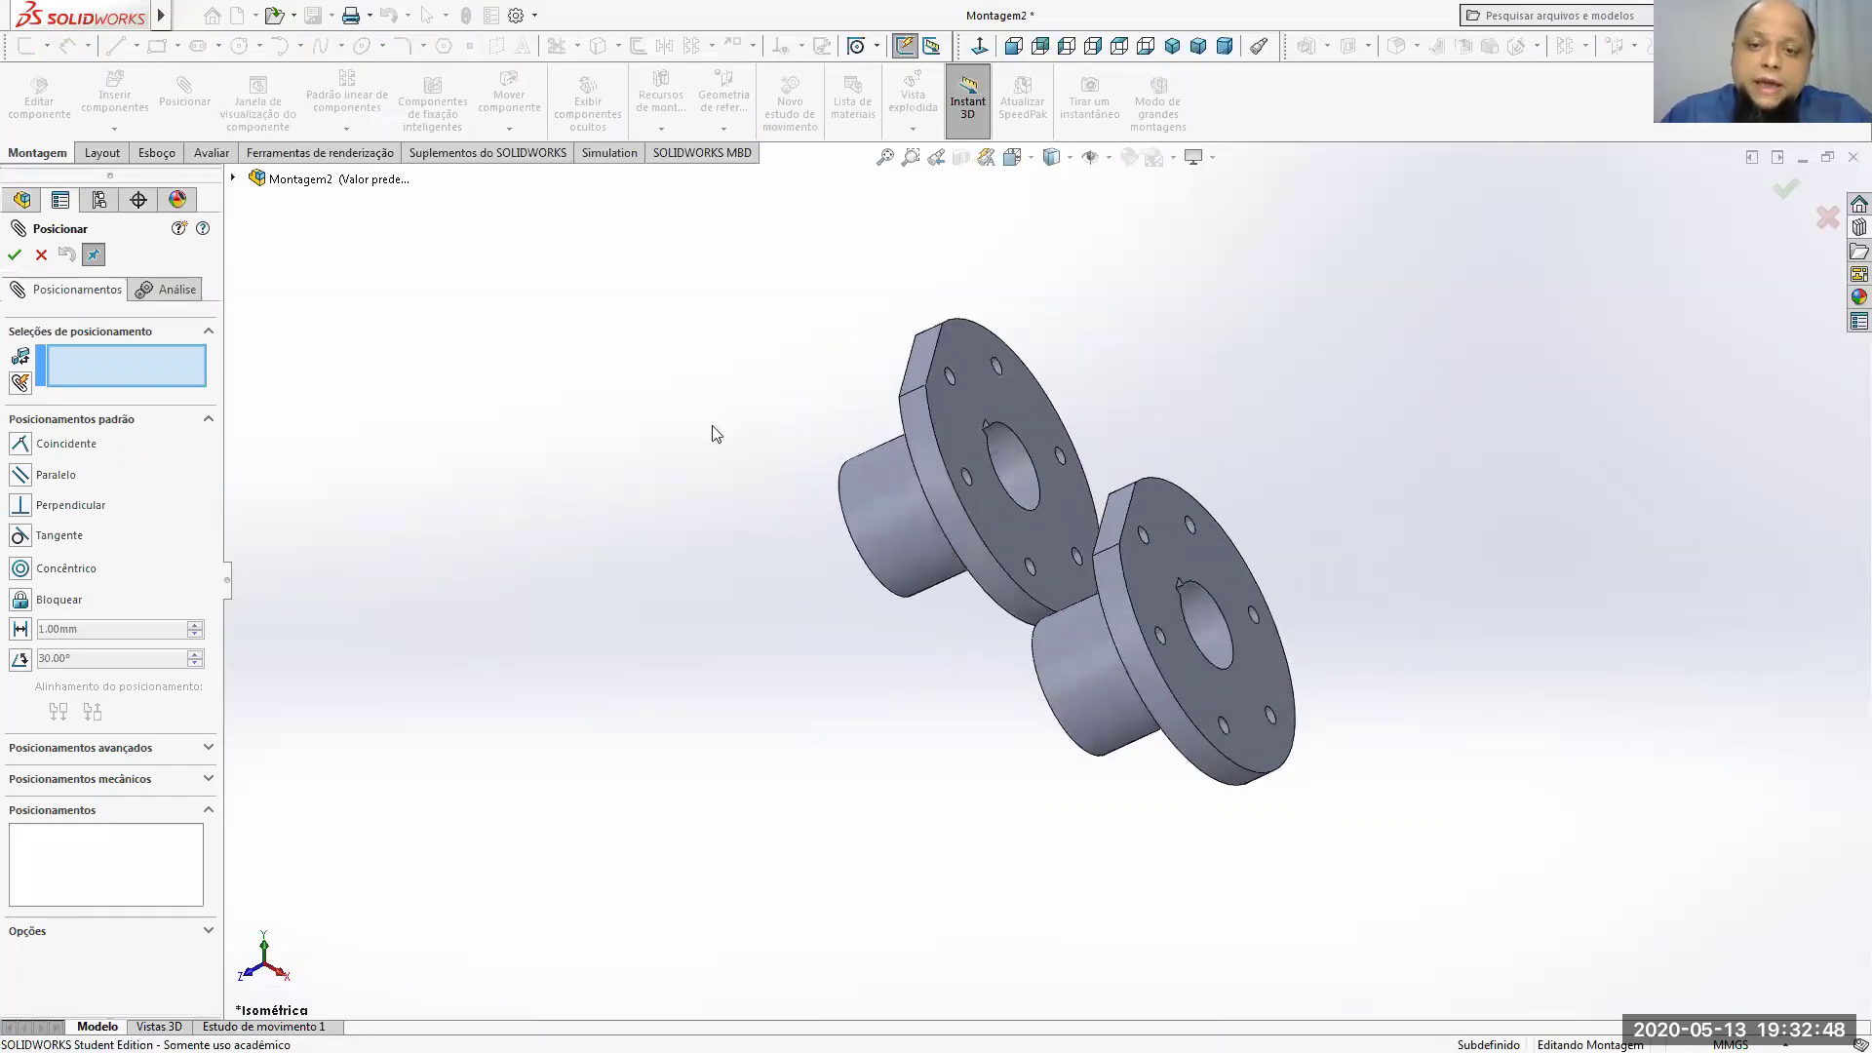
left_click(971, 410)
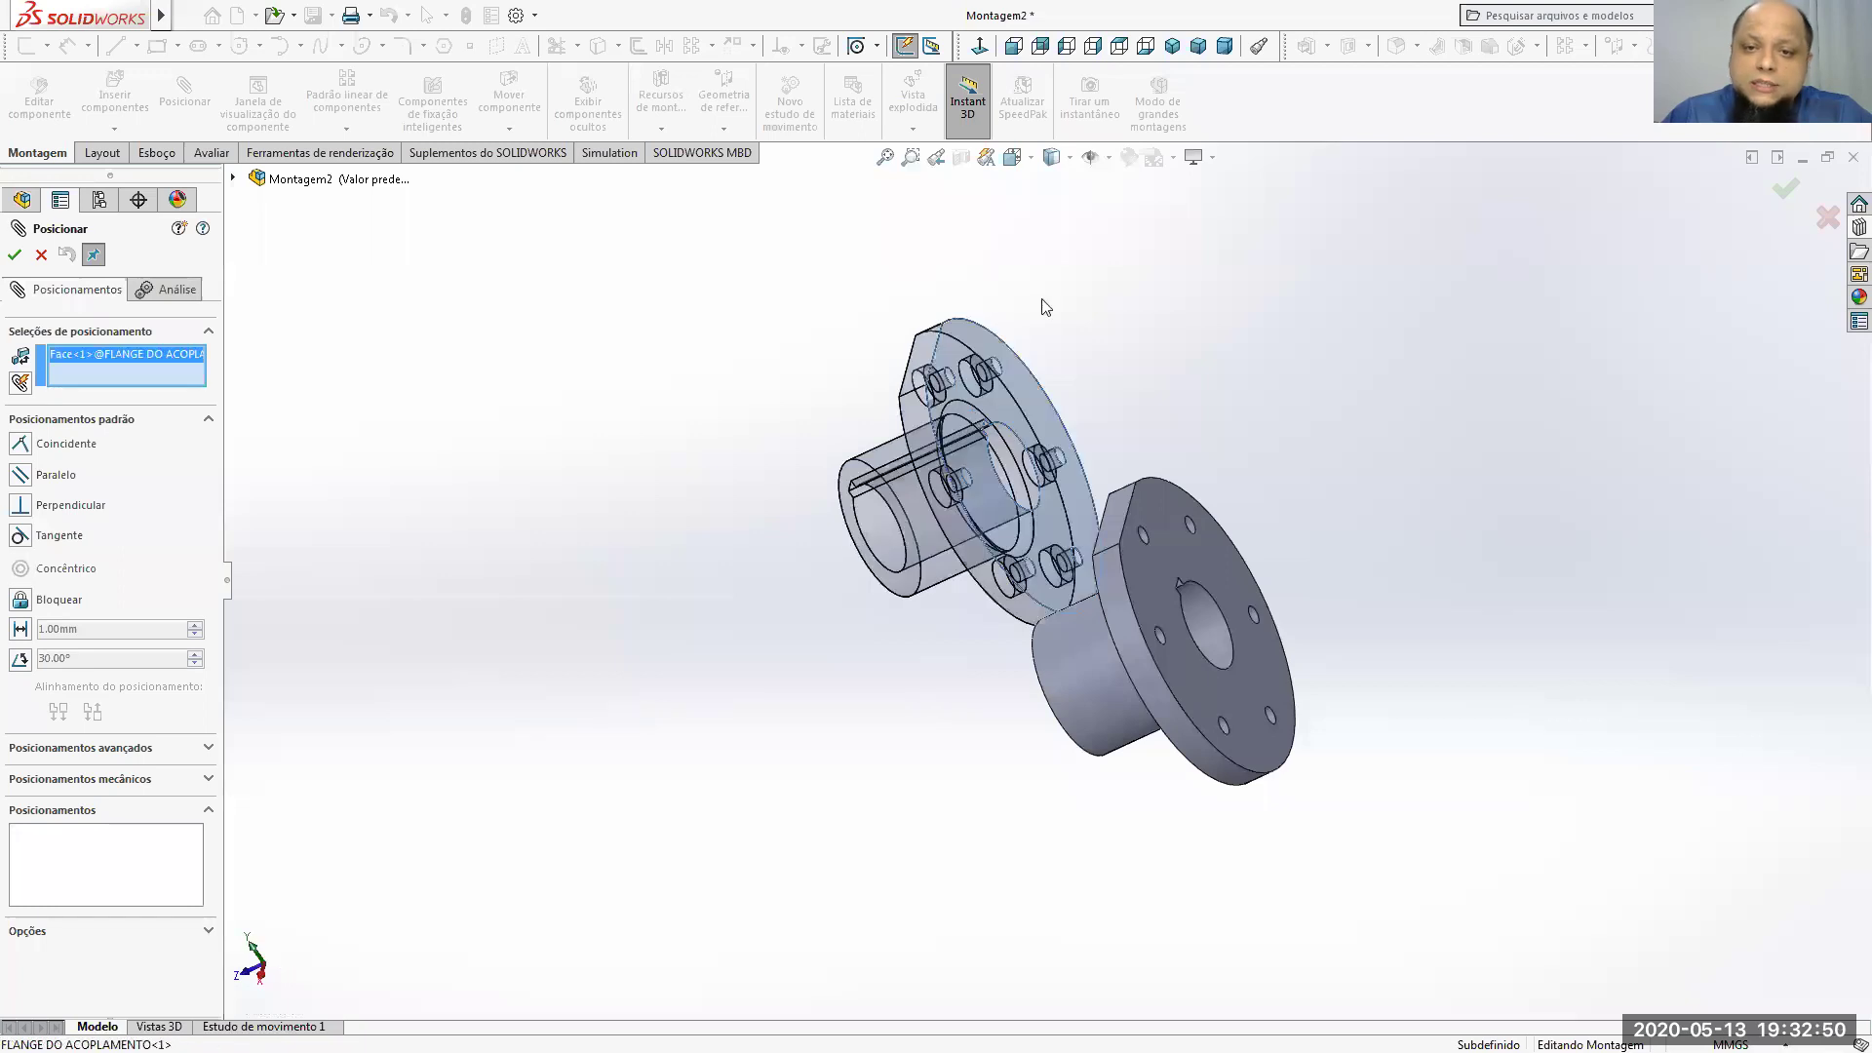
left_click(1230, 560)
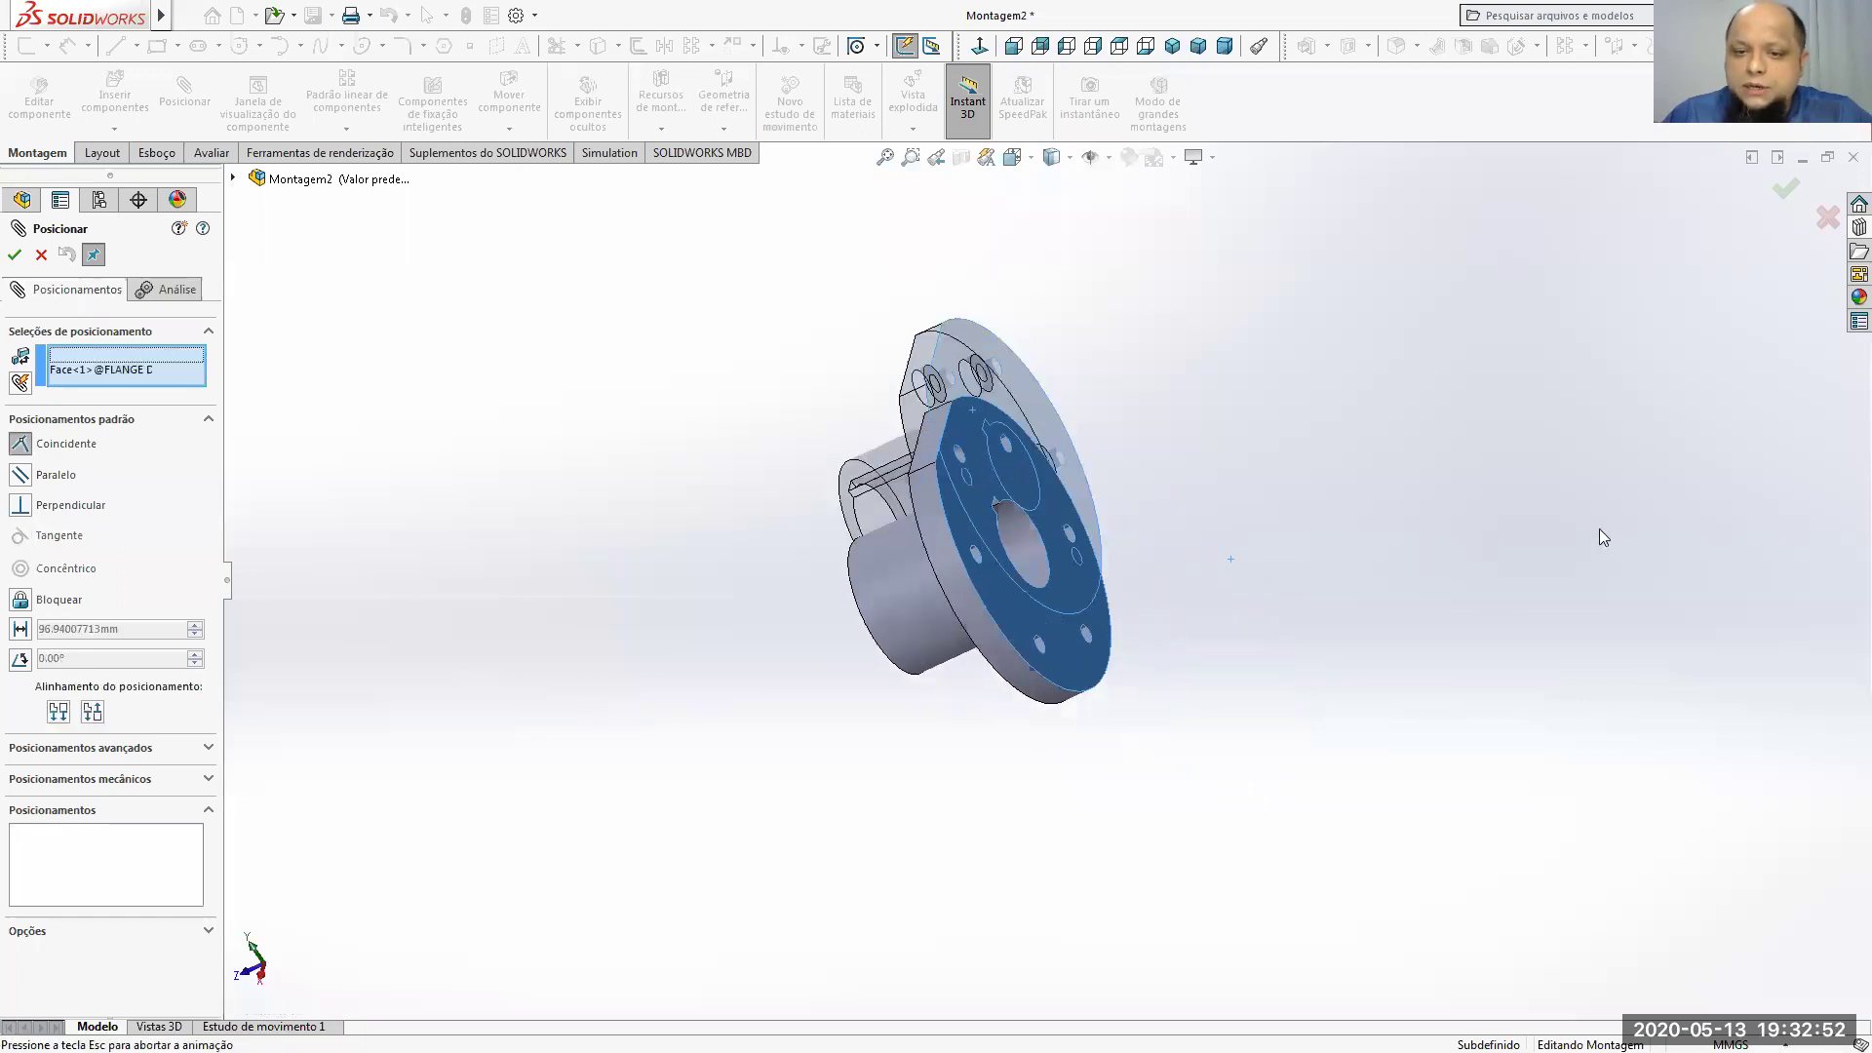
middle_click_drag(1337, 506, 1365, 677)
left_click(1625, 492)
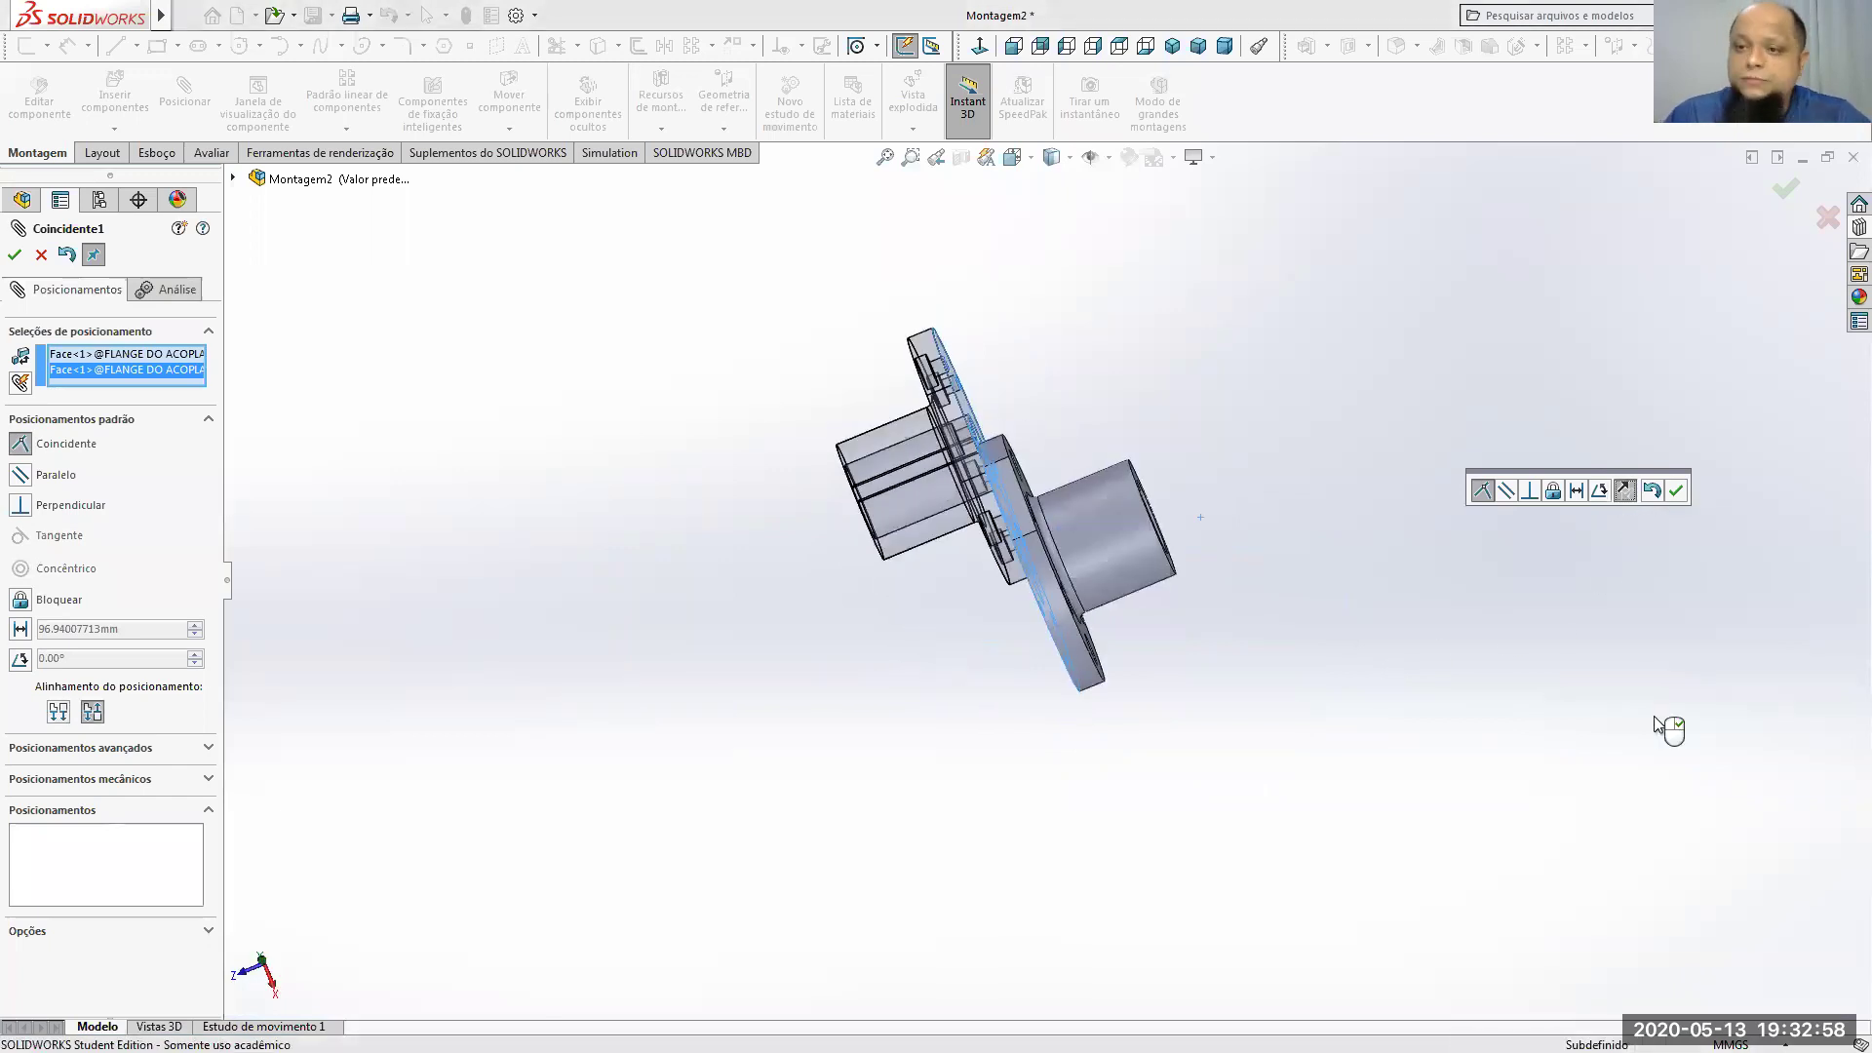
left_click(1675, 490)
Step: Add a concentric mate between the inner bore faces of the two flanges
middle_click_drag(1305, 522, 1326, 624)
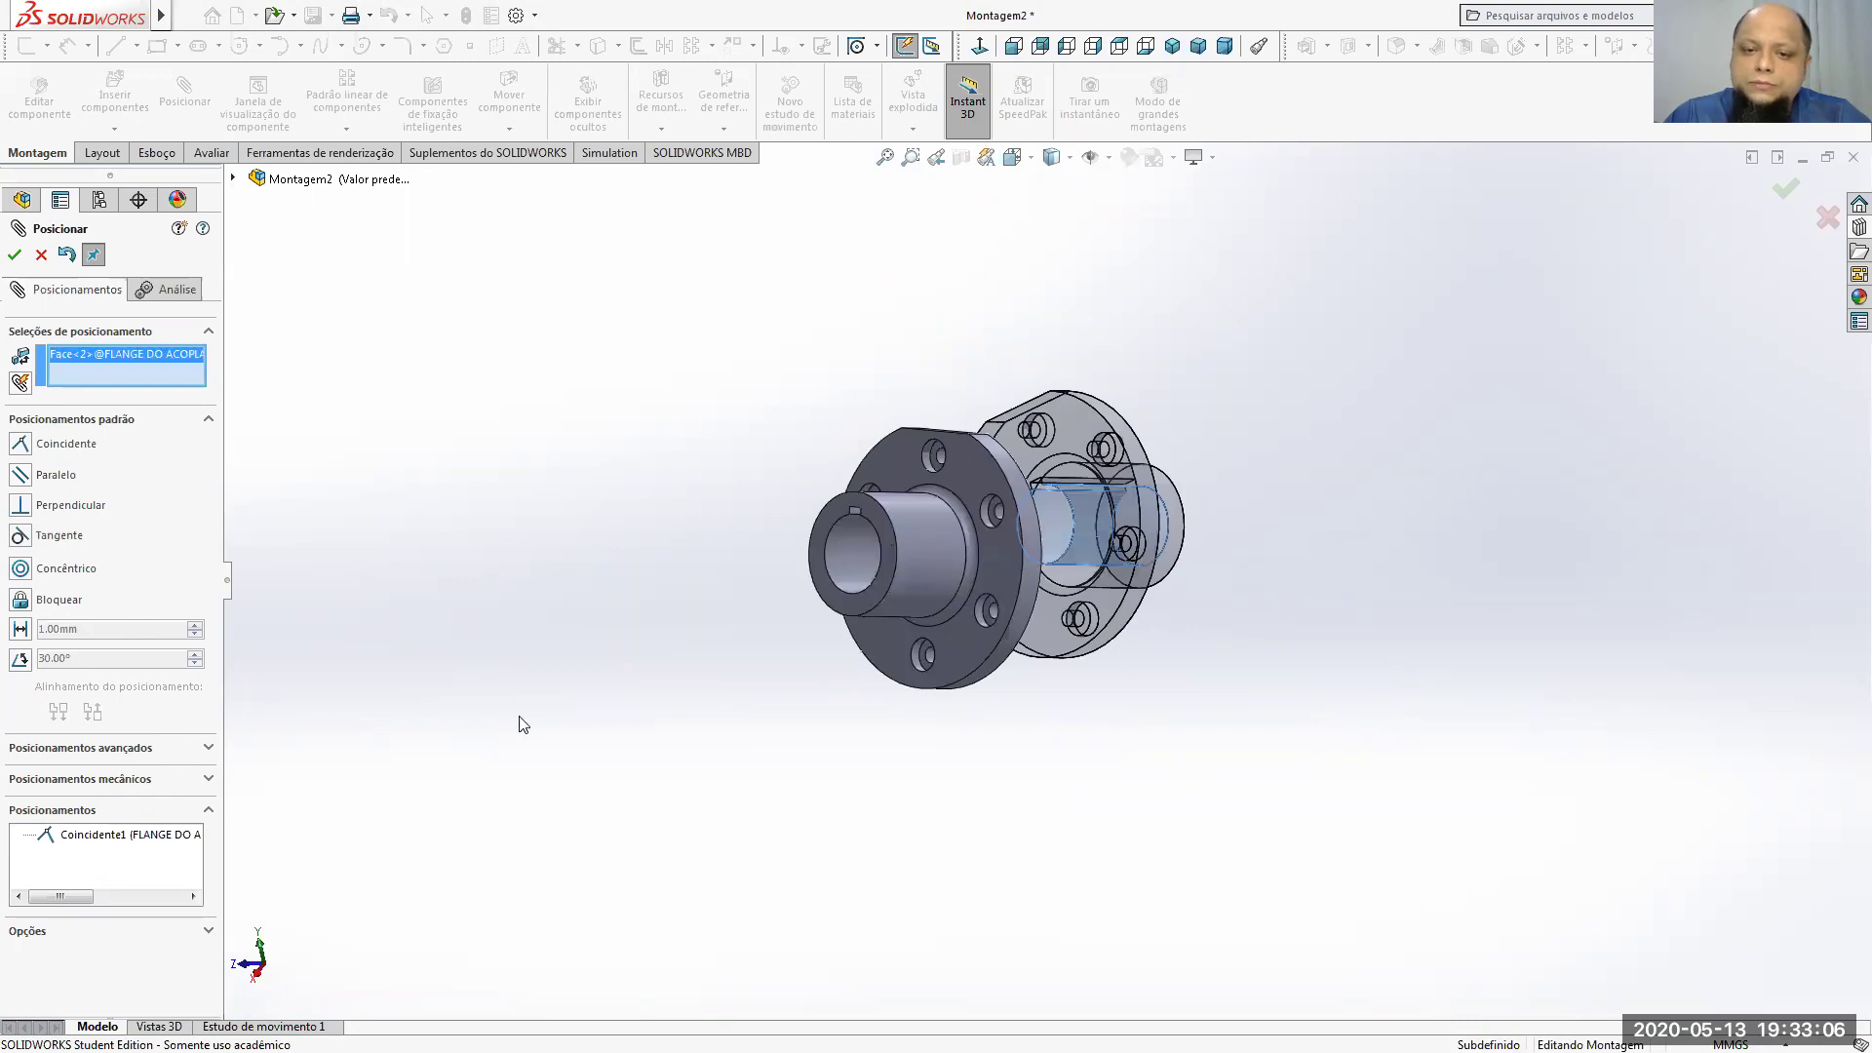
left_click(835, 561)
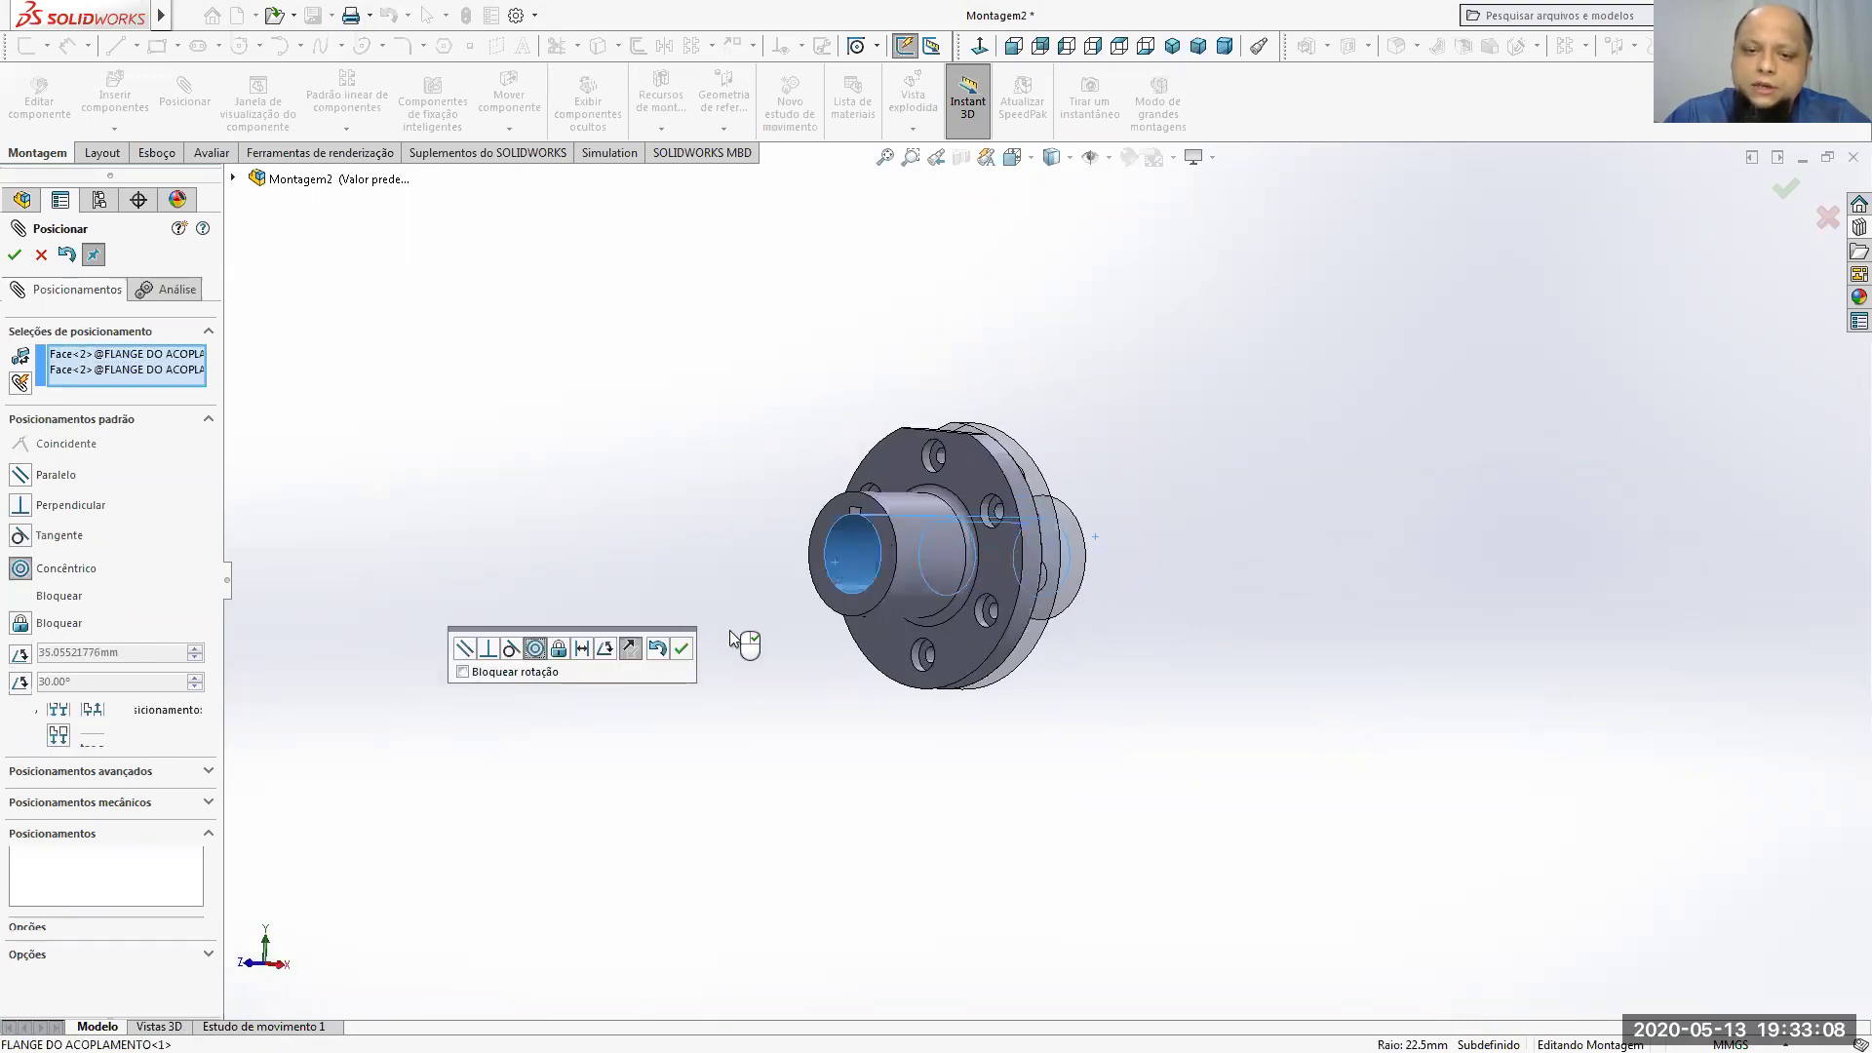
middle_click_drag(729, 630, 801, 641)
left_click(680, 648)
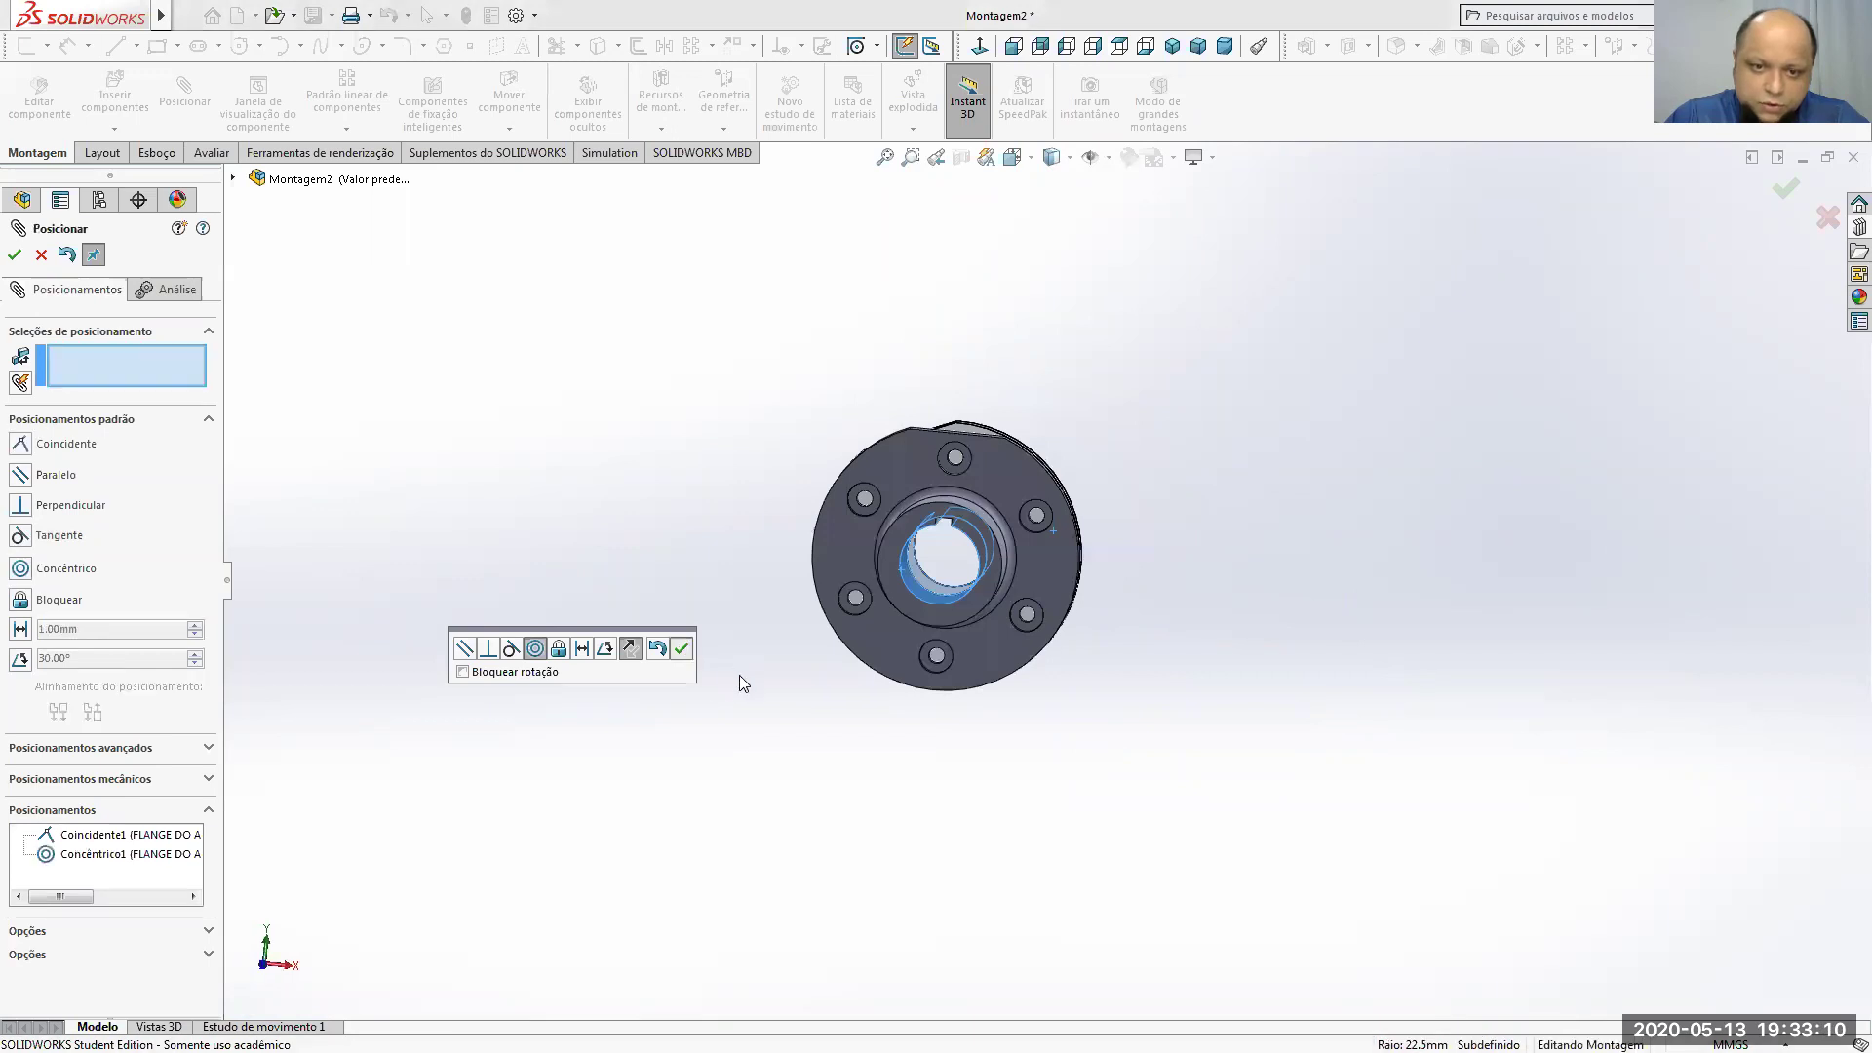
Step: Align the rim flats of both flanges with a coincident mate and finish mating
scroll(939, 466, "down", 3)
middle_click_drag(939, 466, 1000, 347)
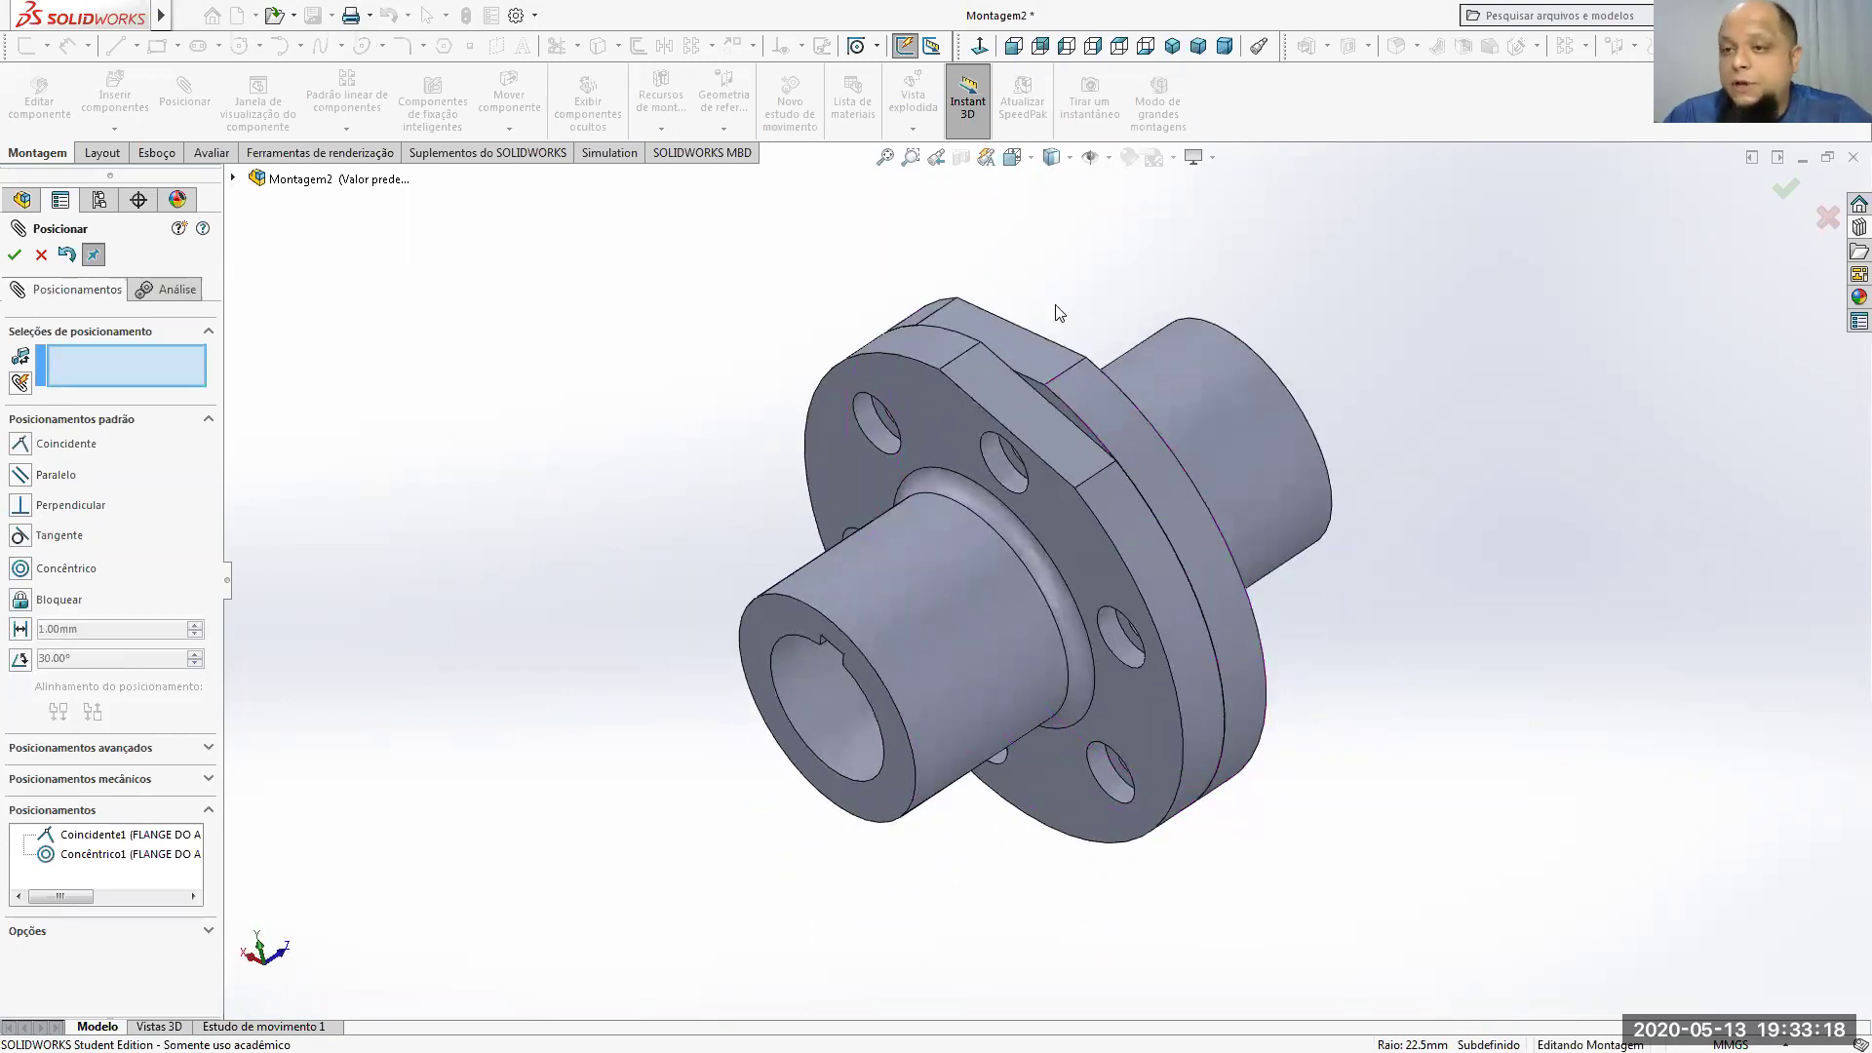
left_click(1027, 347)
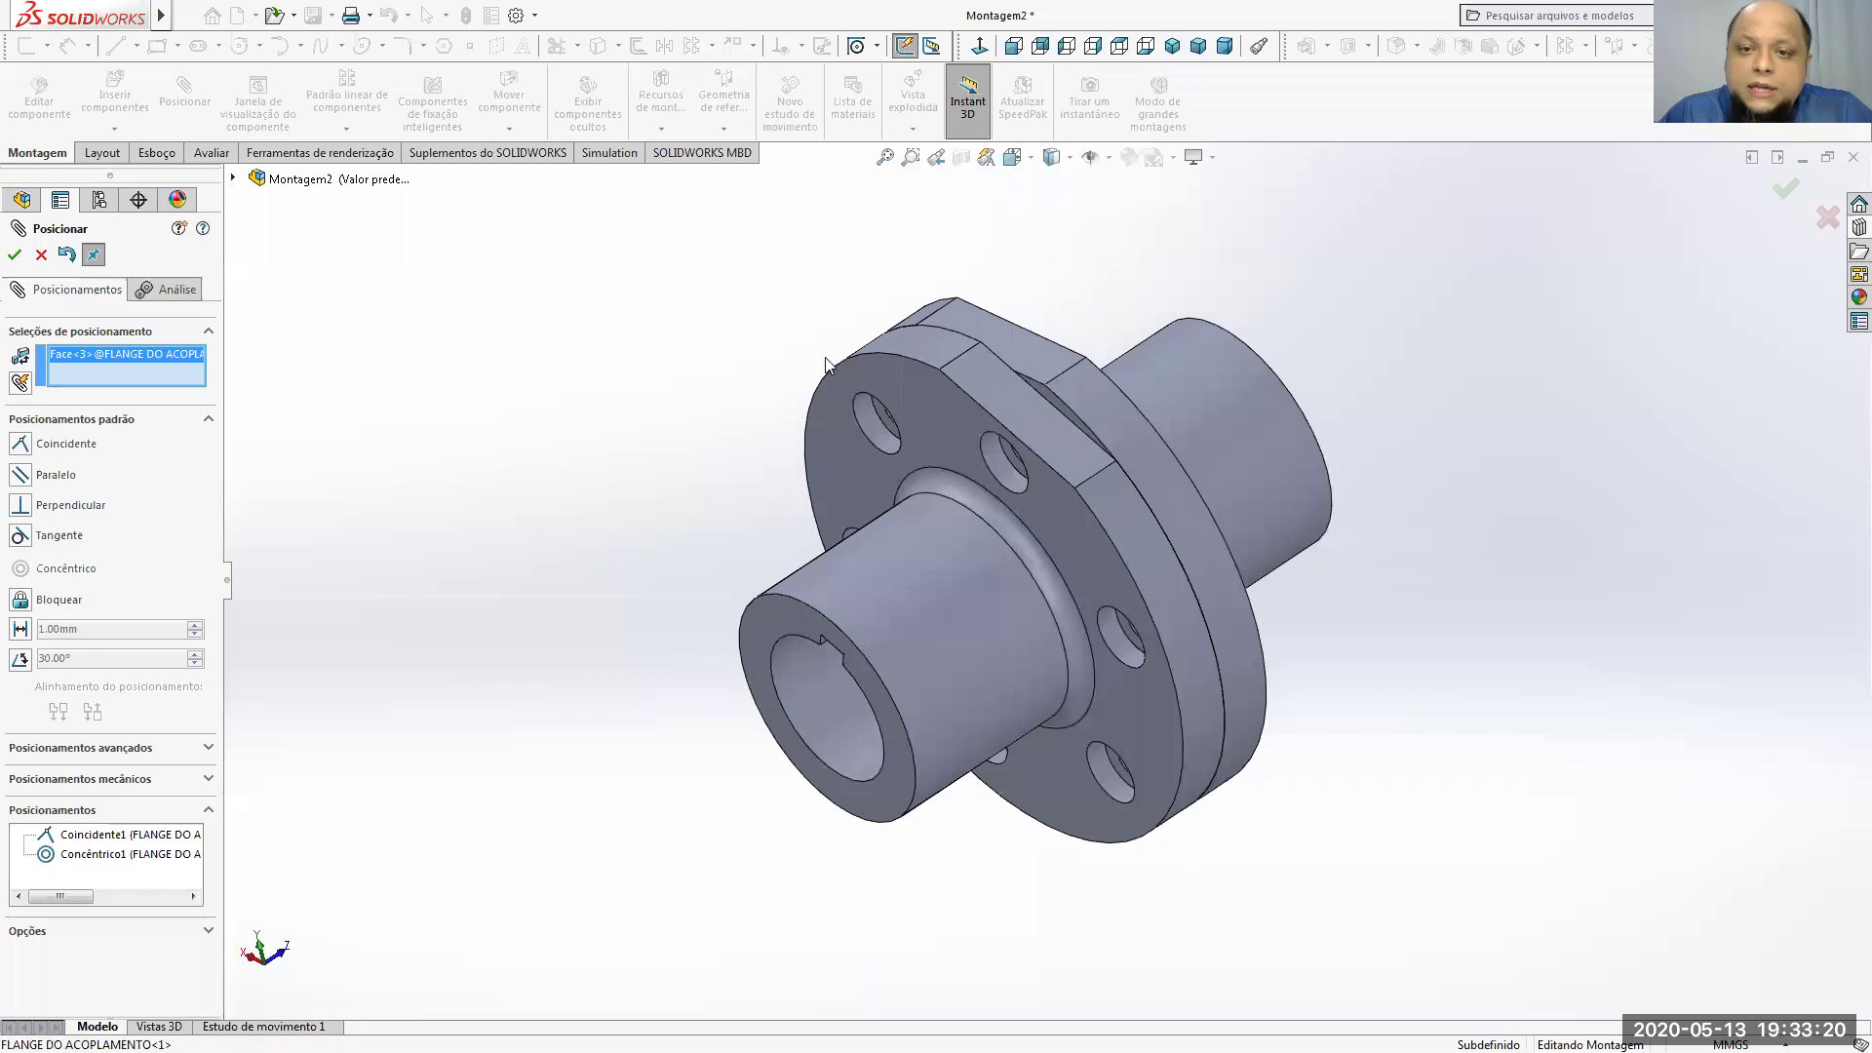
left_click(981, 382)
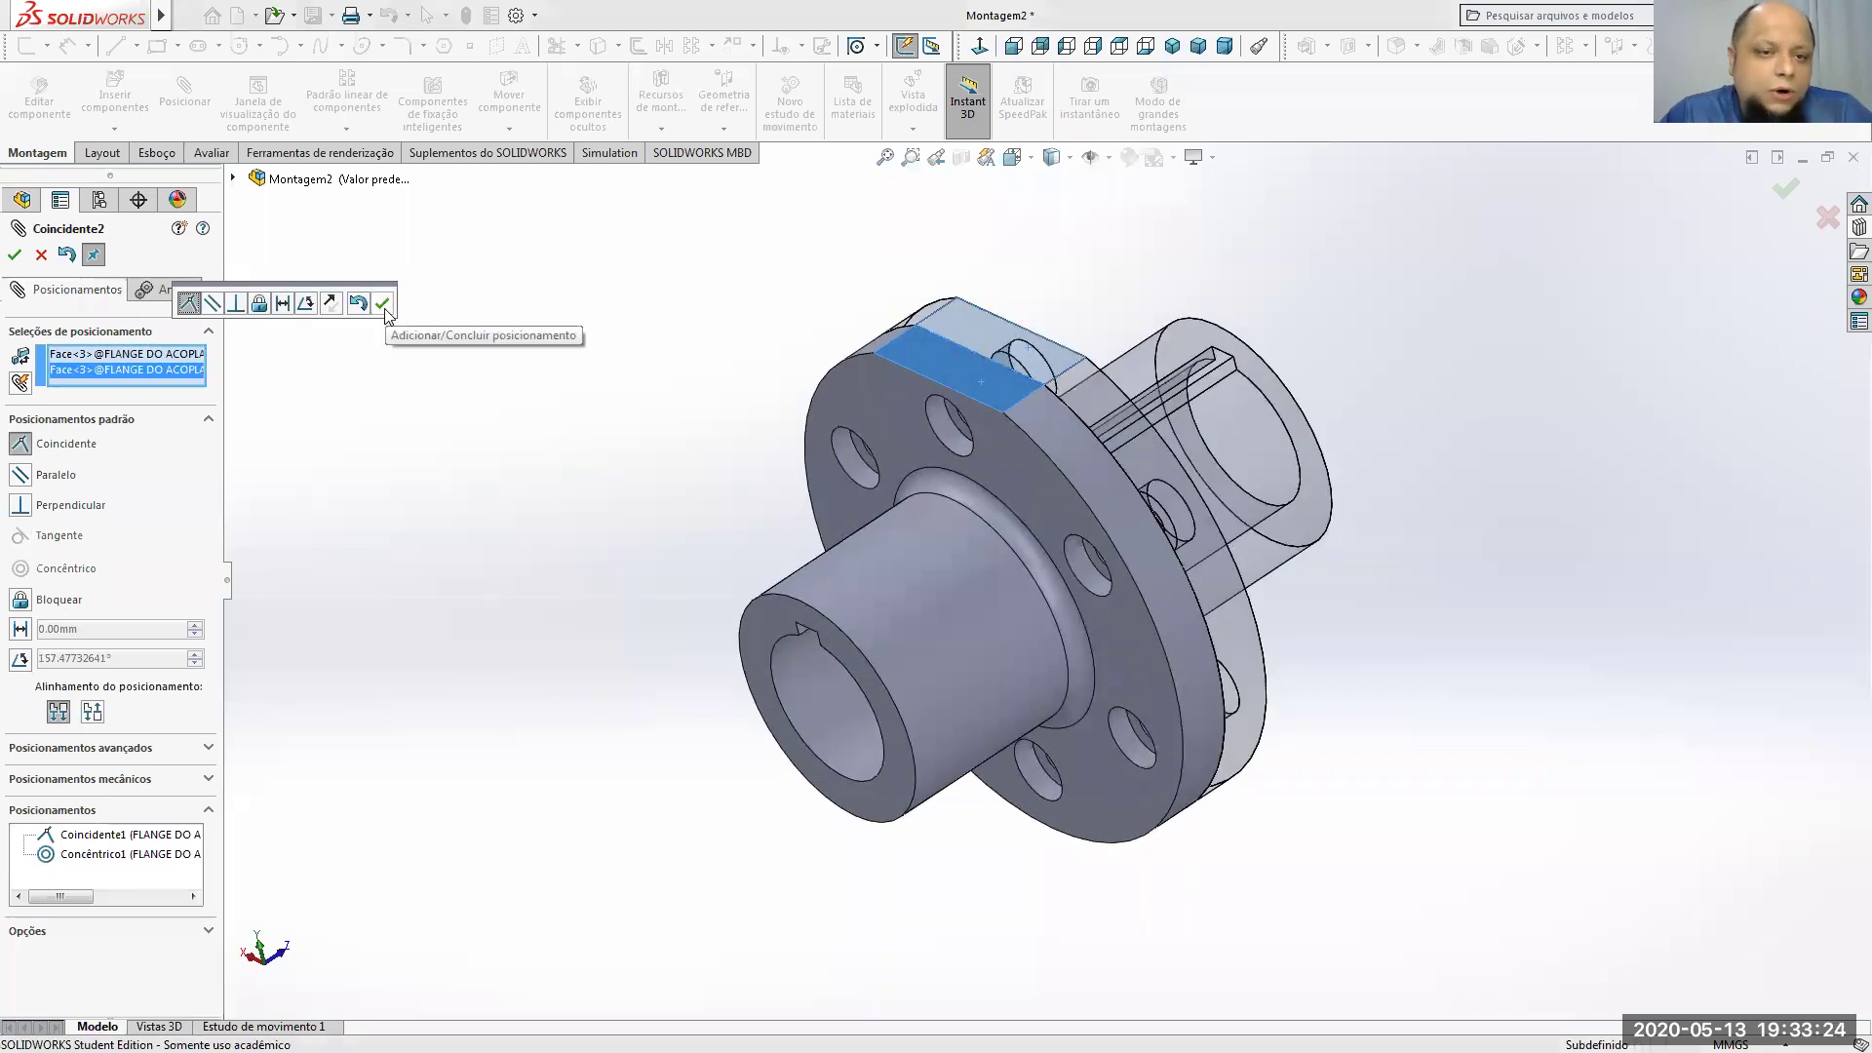
left_click(383, 304)
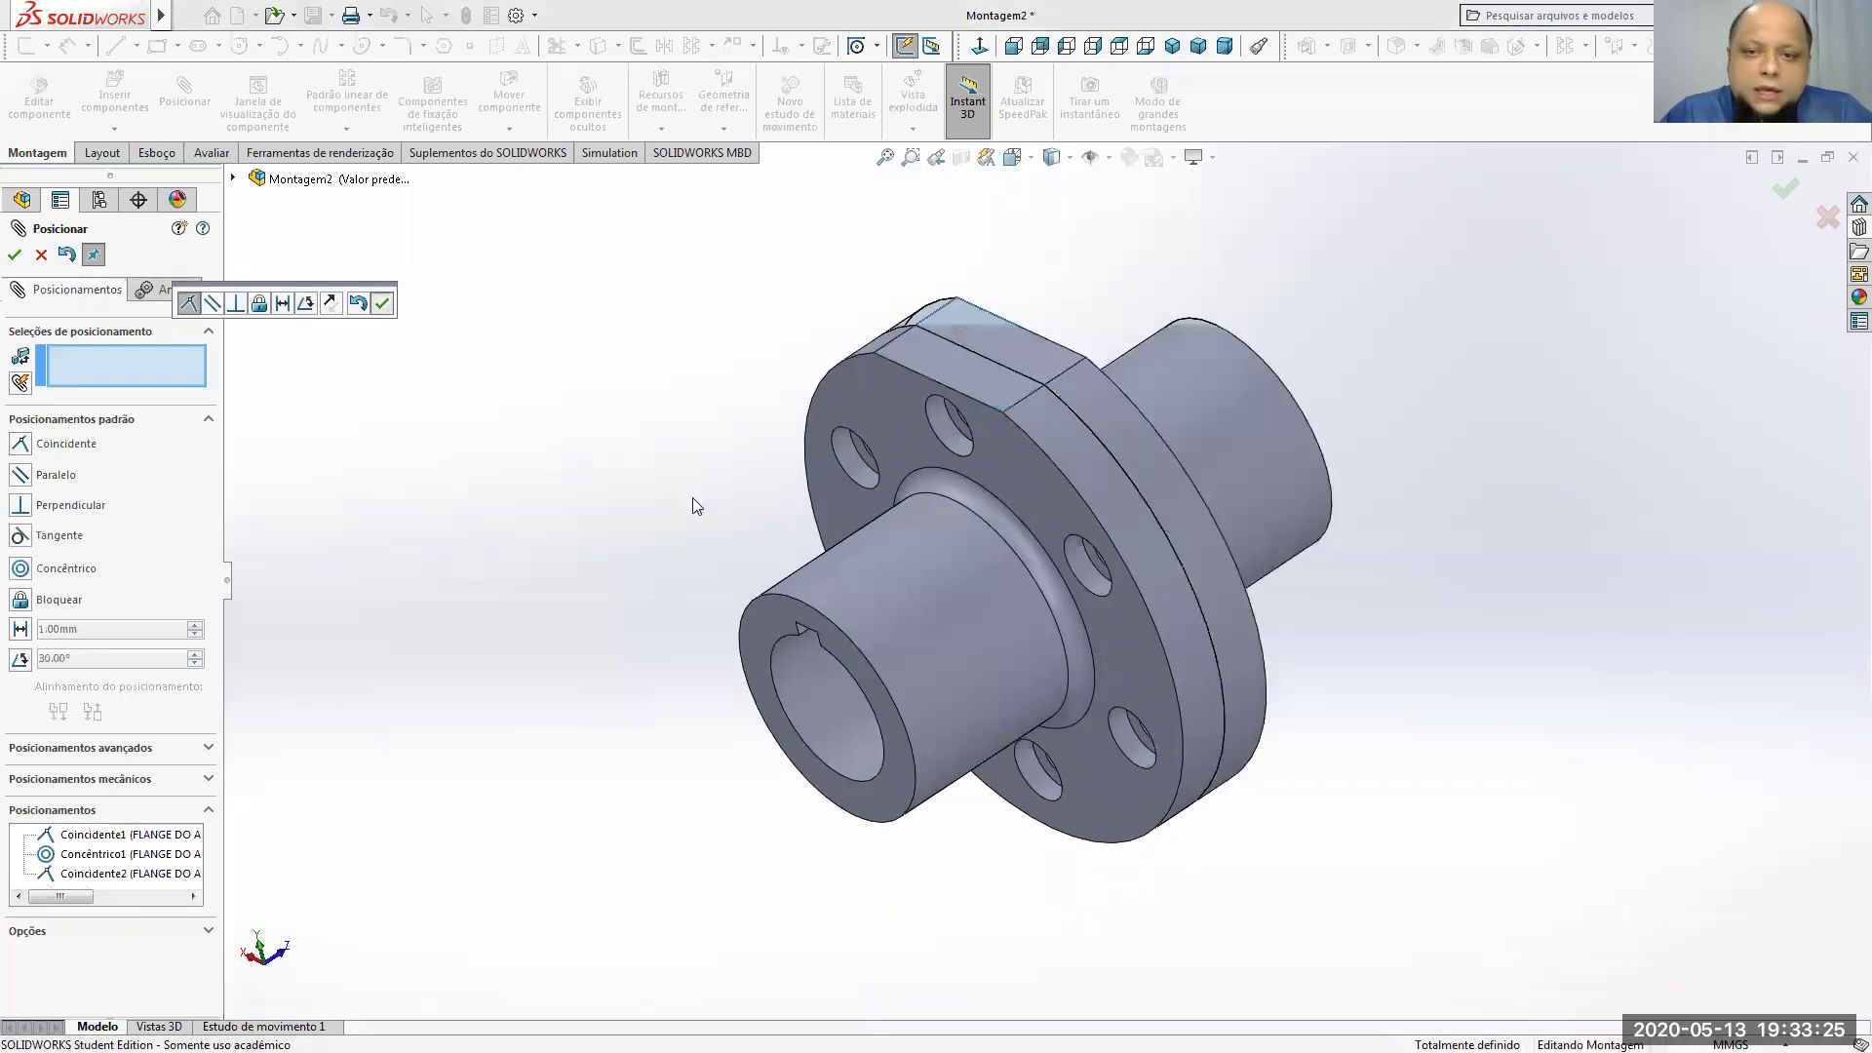
left_click(15, 255)
Step: Inspect the mated coupling and try to move its flanges to check that they are locked in place
middle_click_drag(788, 747, 1211, 548)
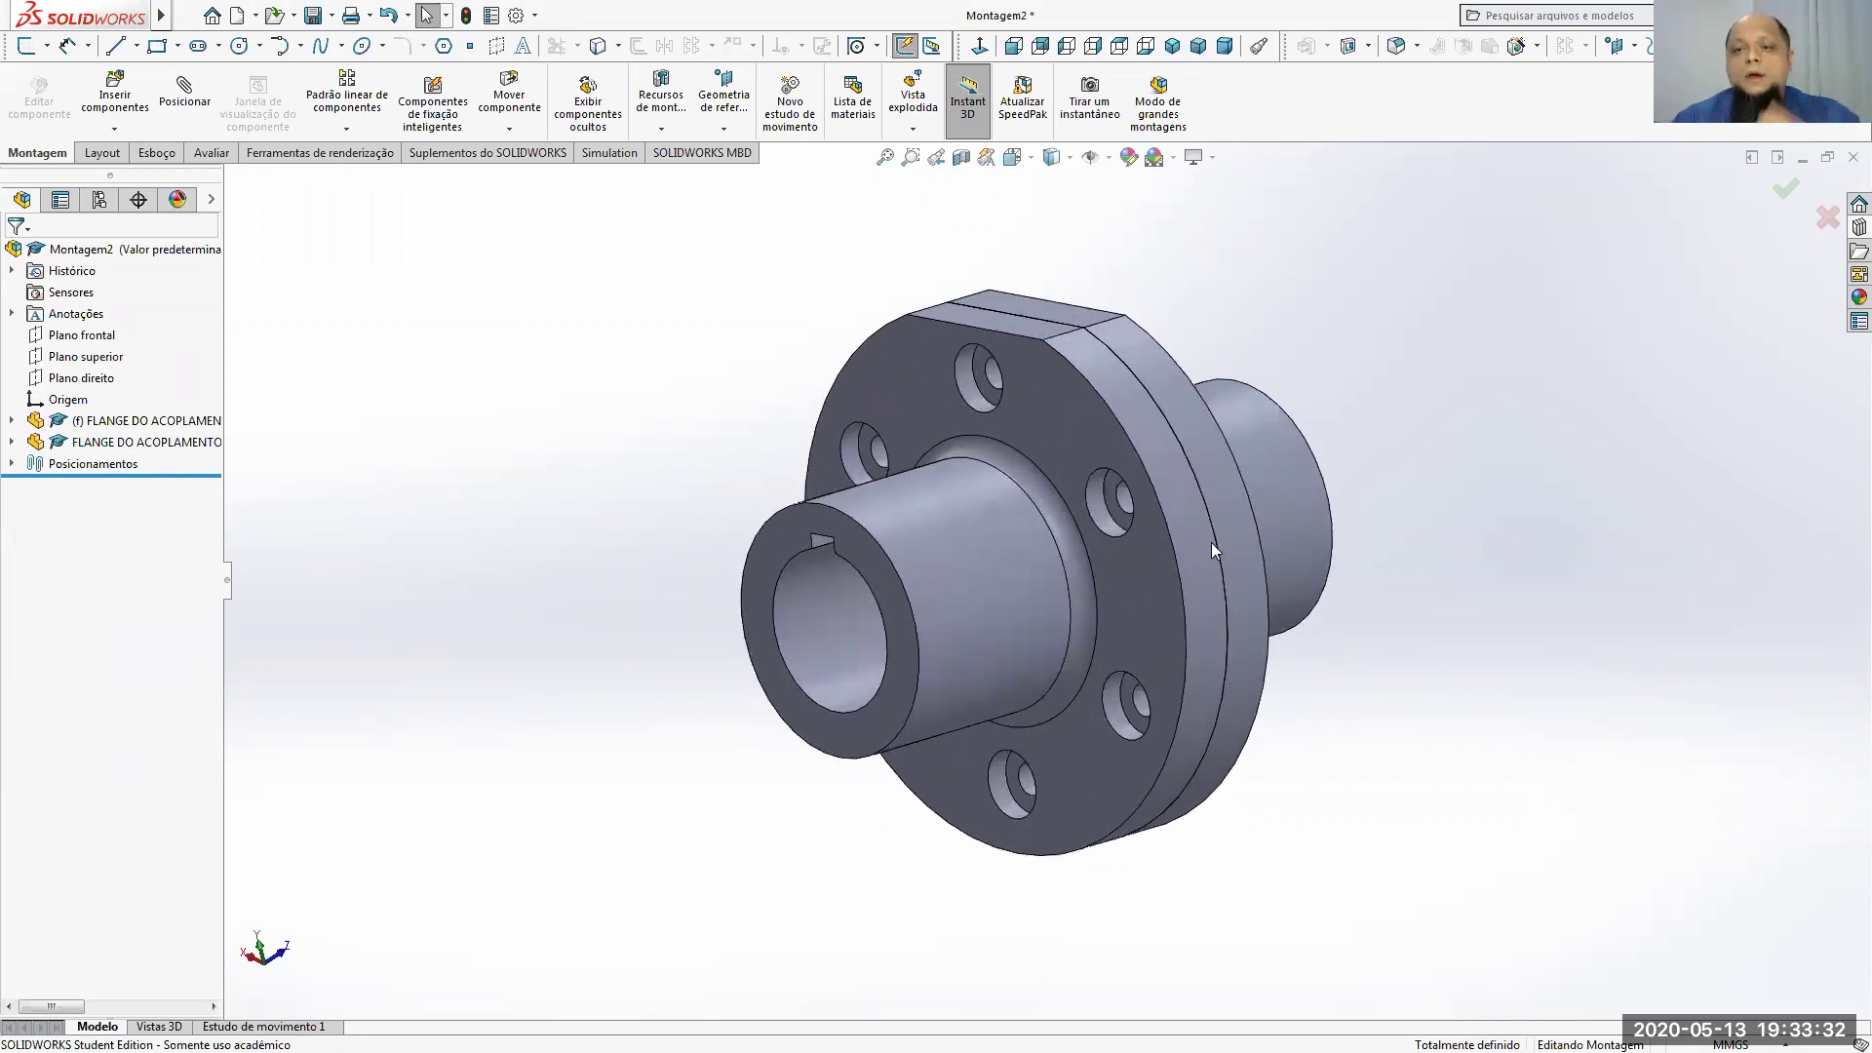
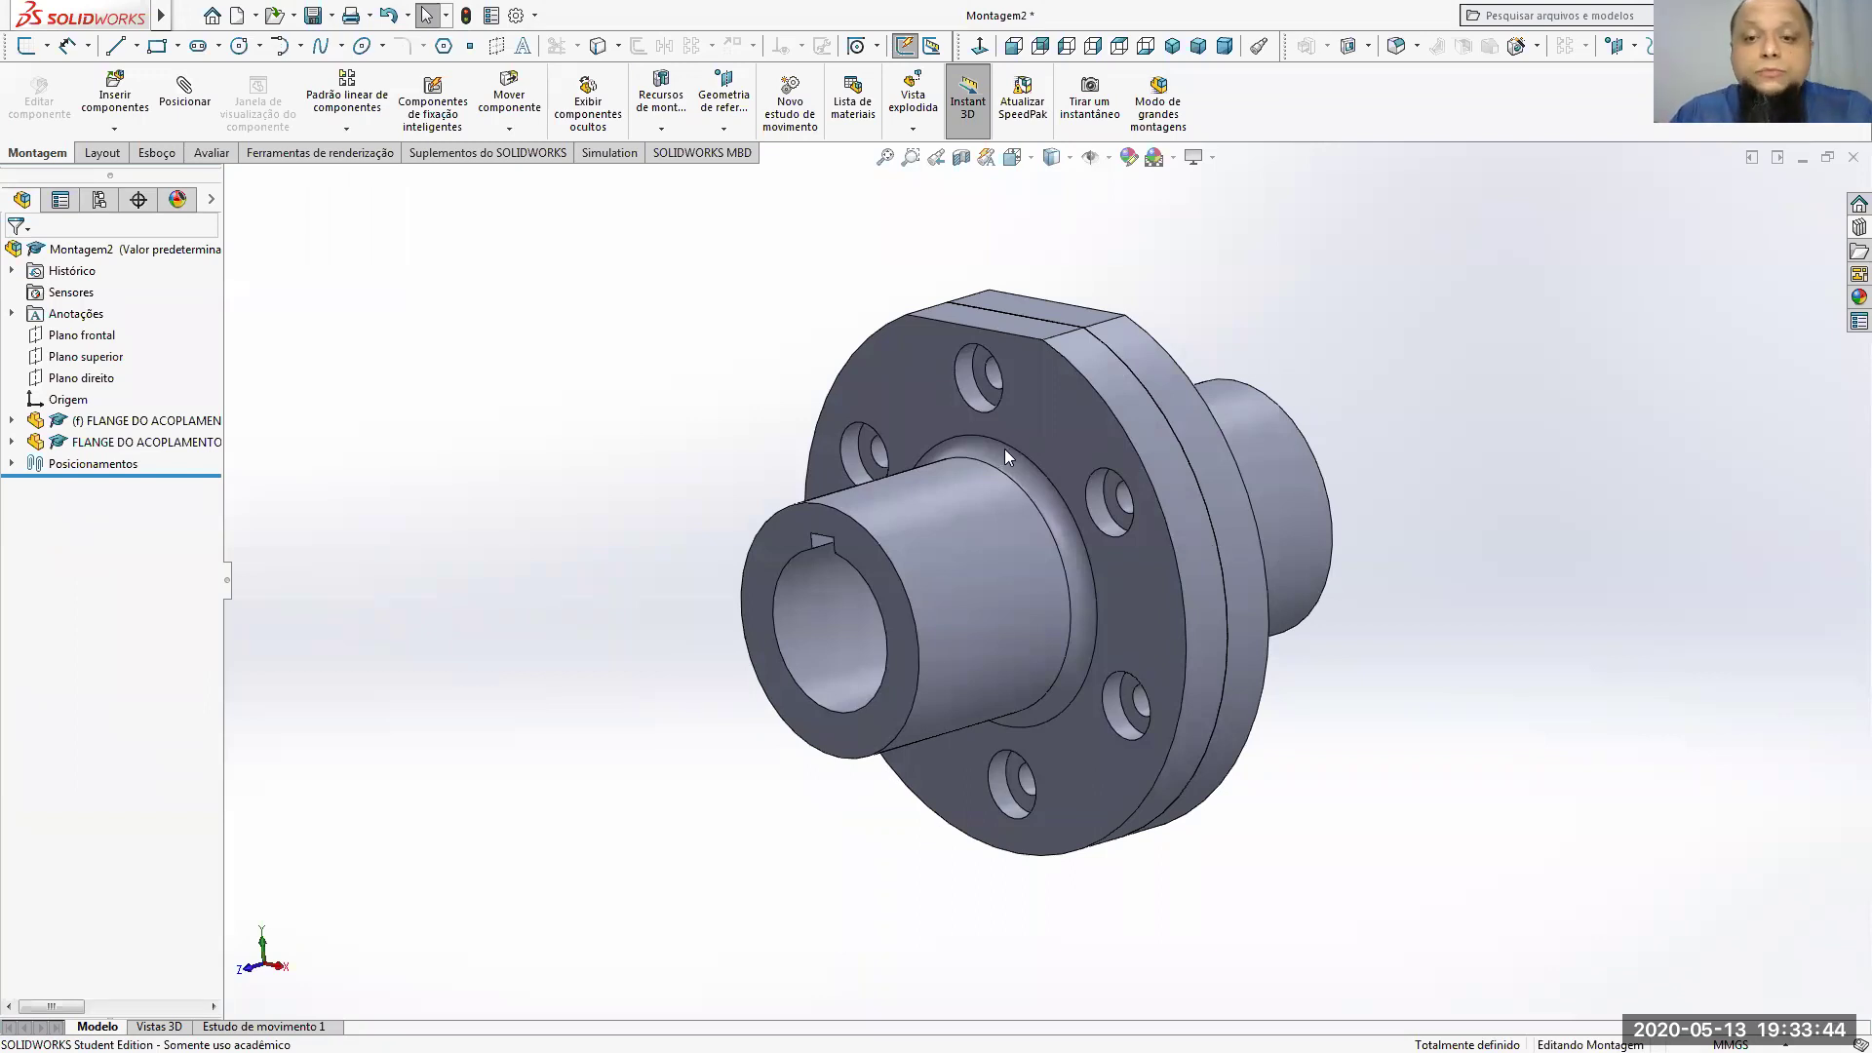
left_click(1057, 434)
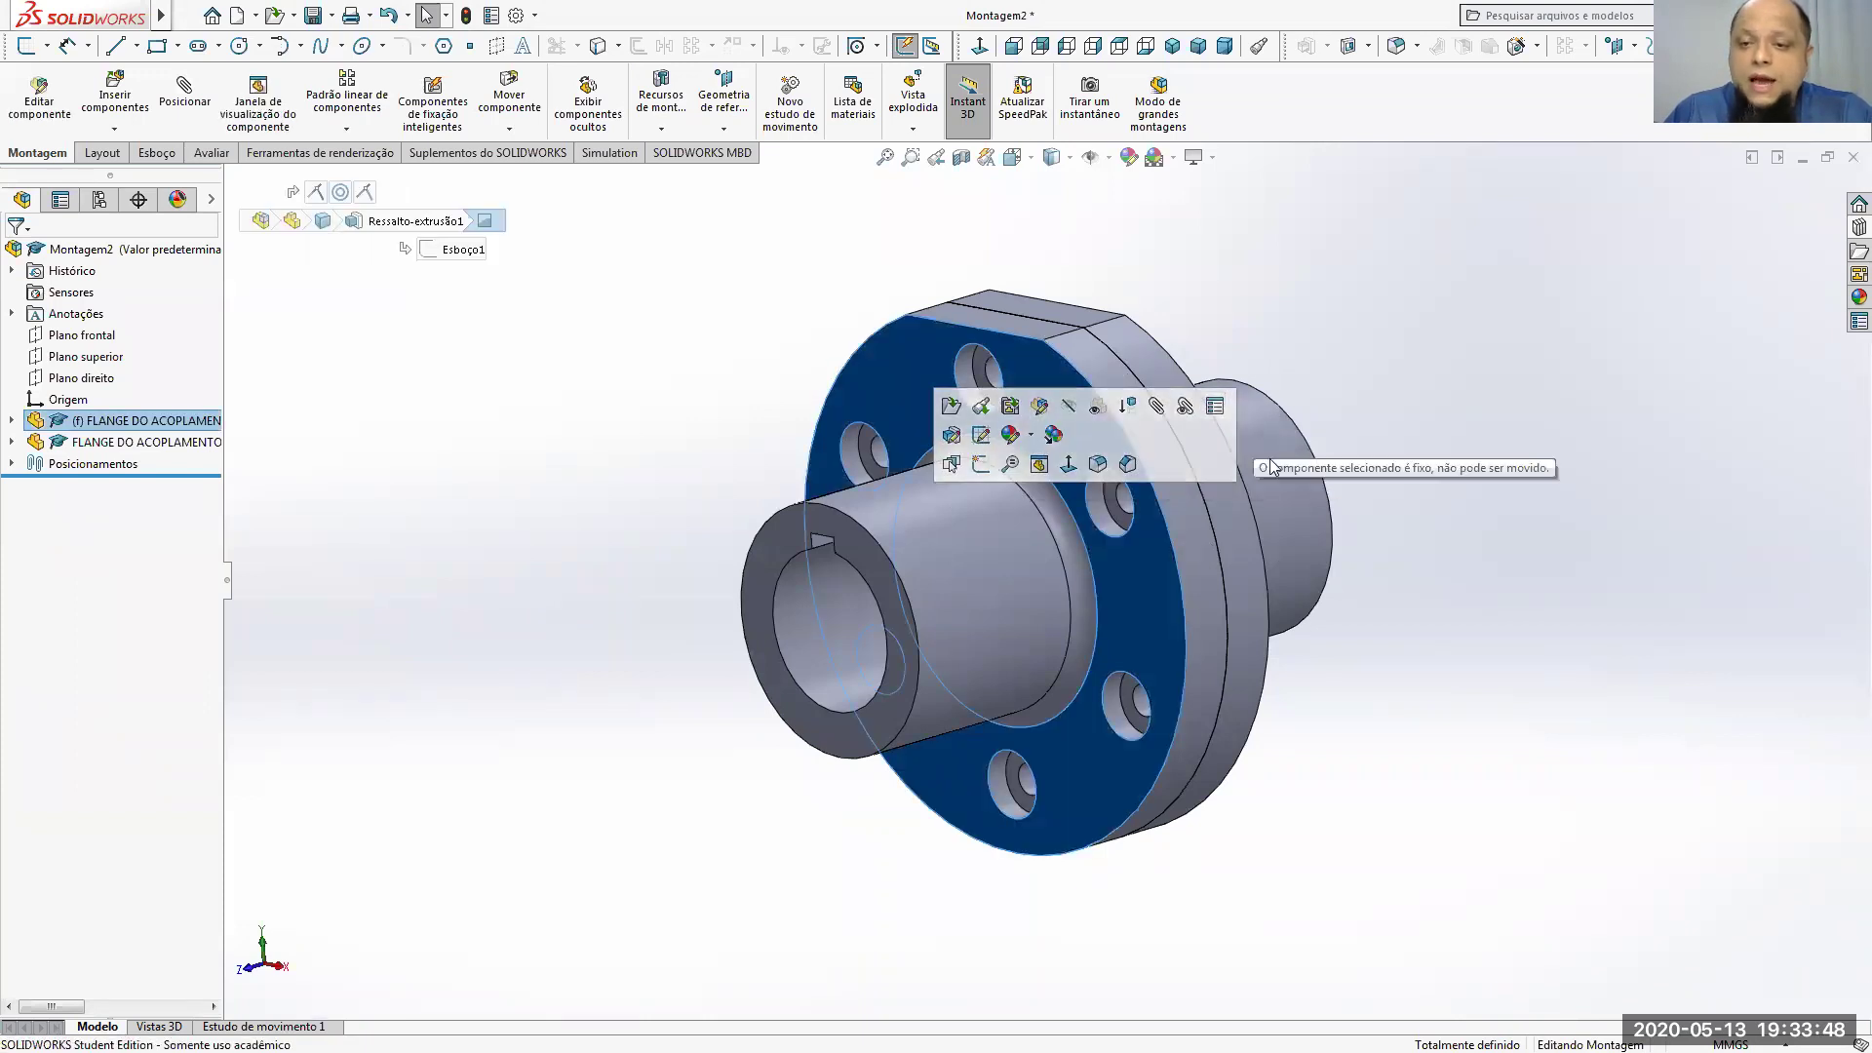
left_click(1258, 473)
left_click(1116, 331)
left_click(872, 530)
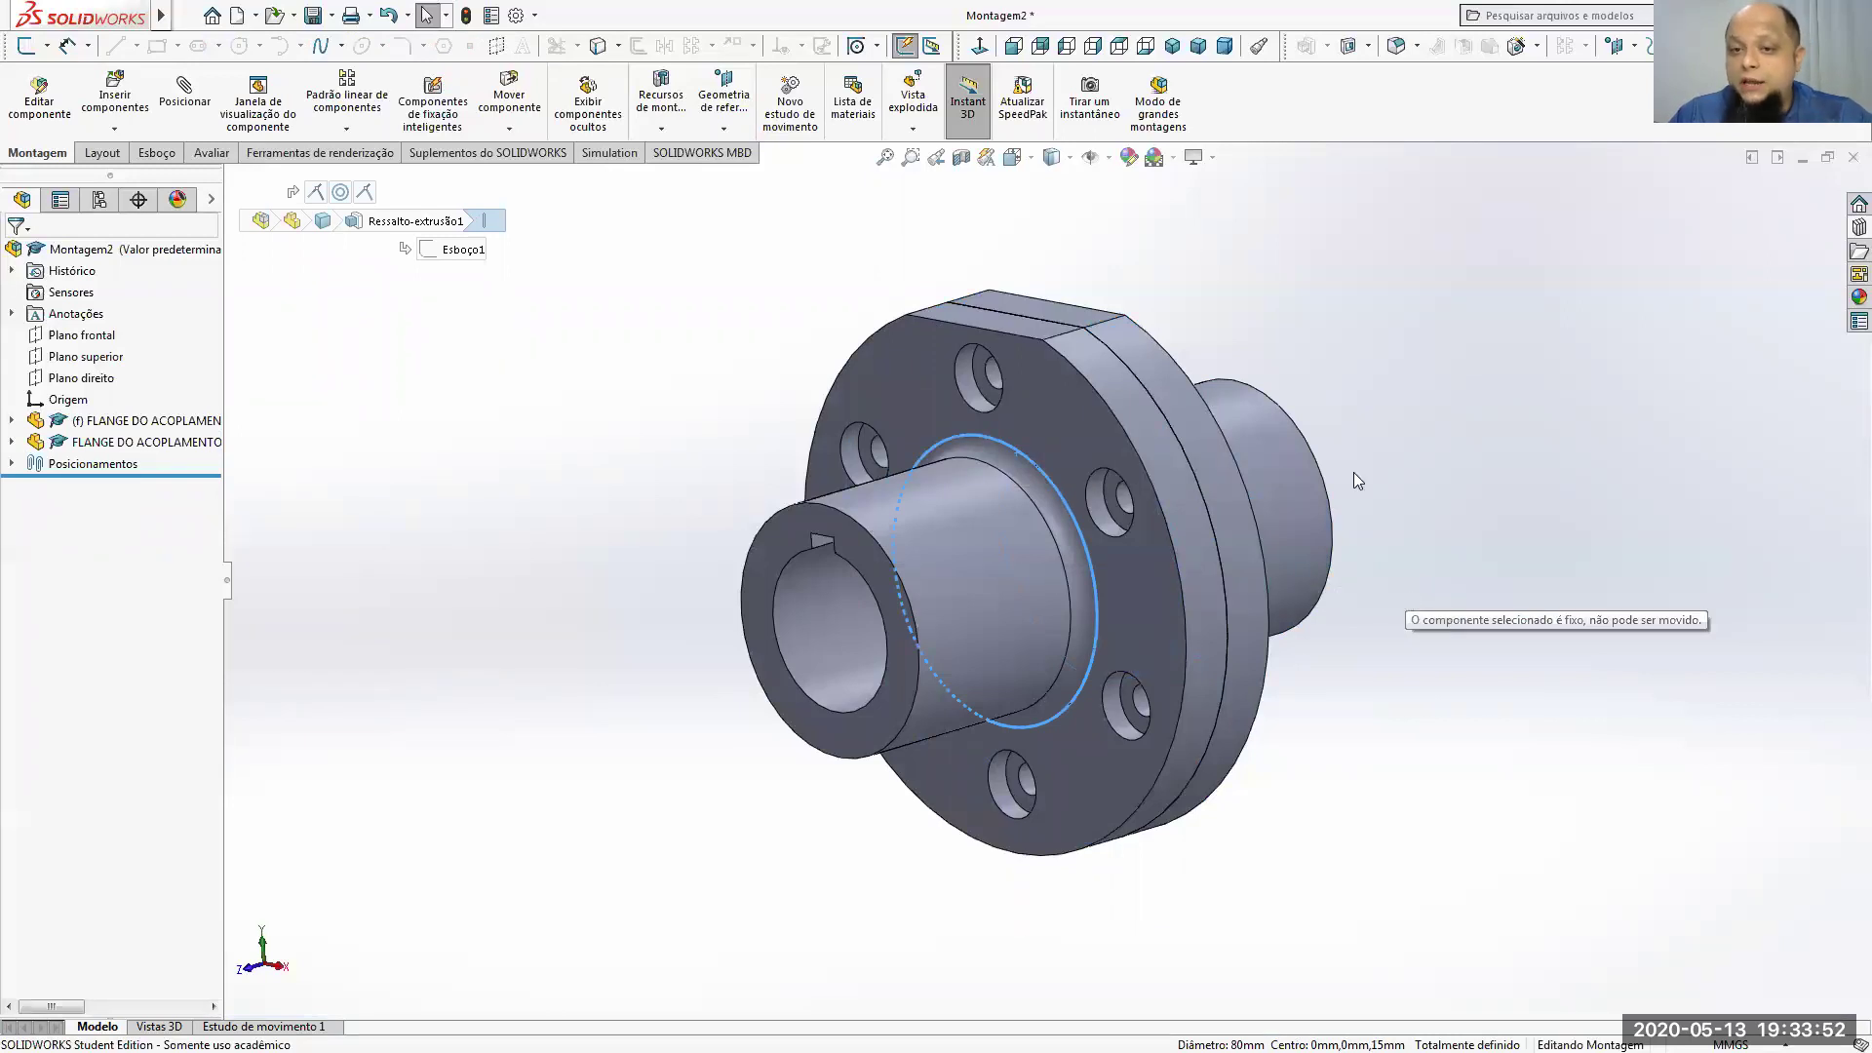
Step: Try to move the rear flange of the coupling and view the assembly in isometric orientation
left_click(1232, 409)
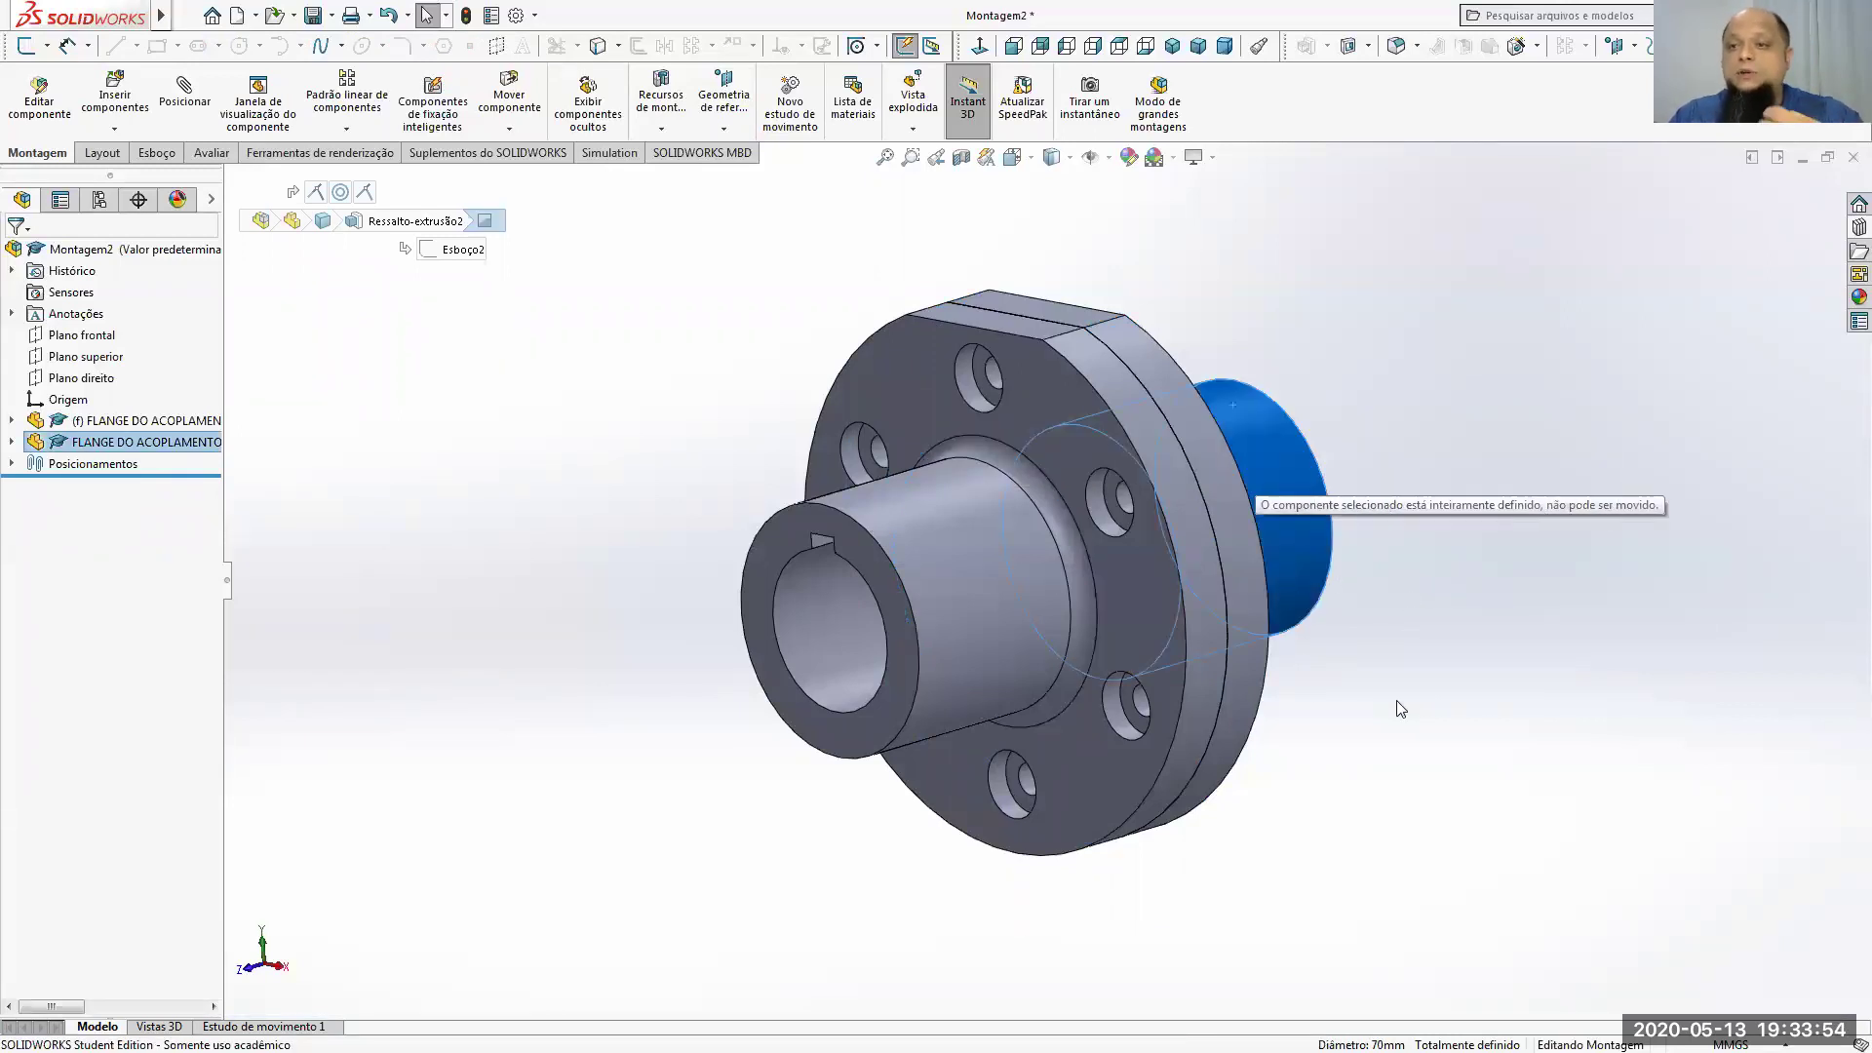
left_click(1431, 701)
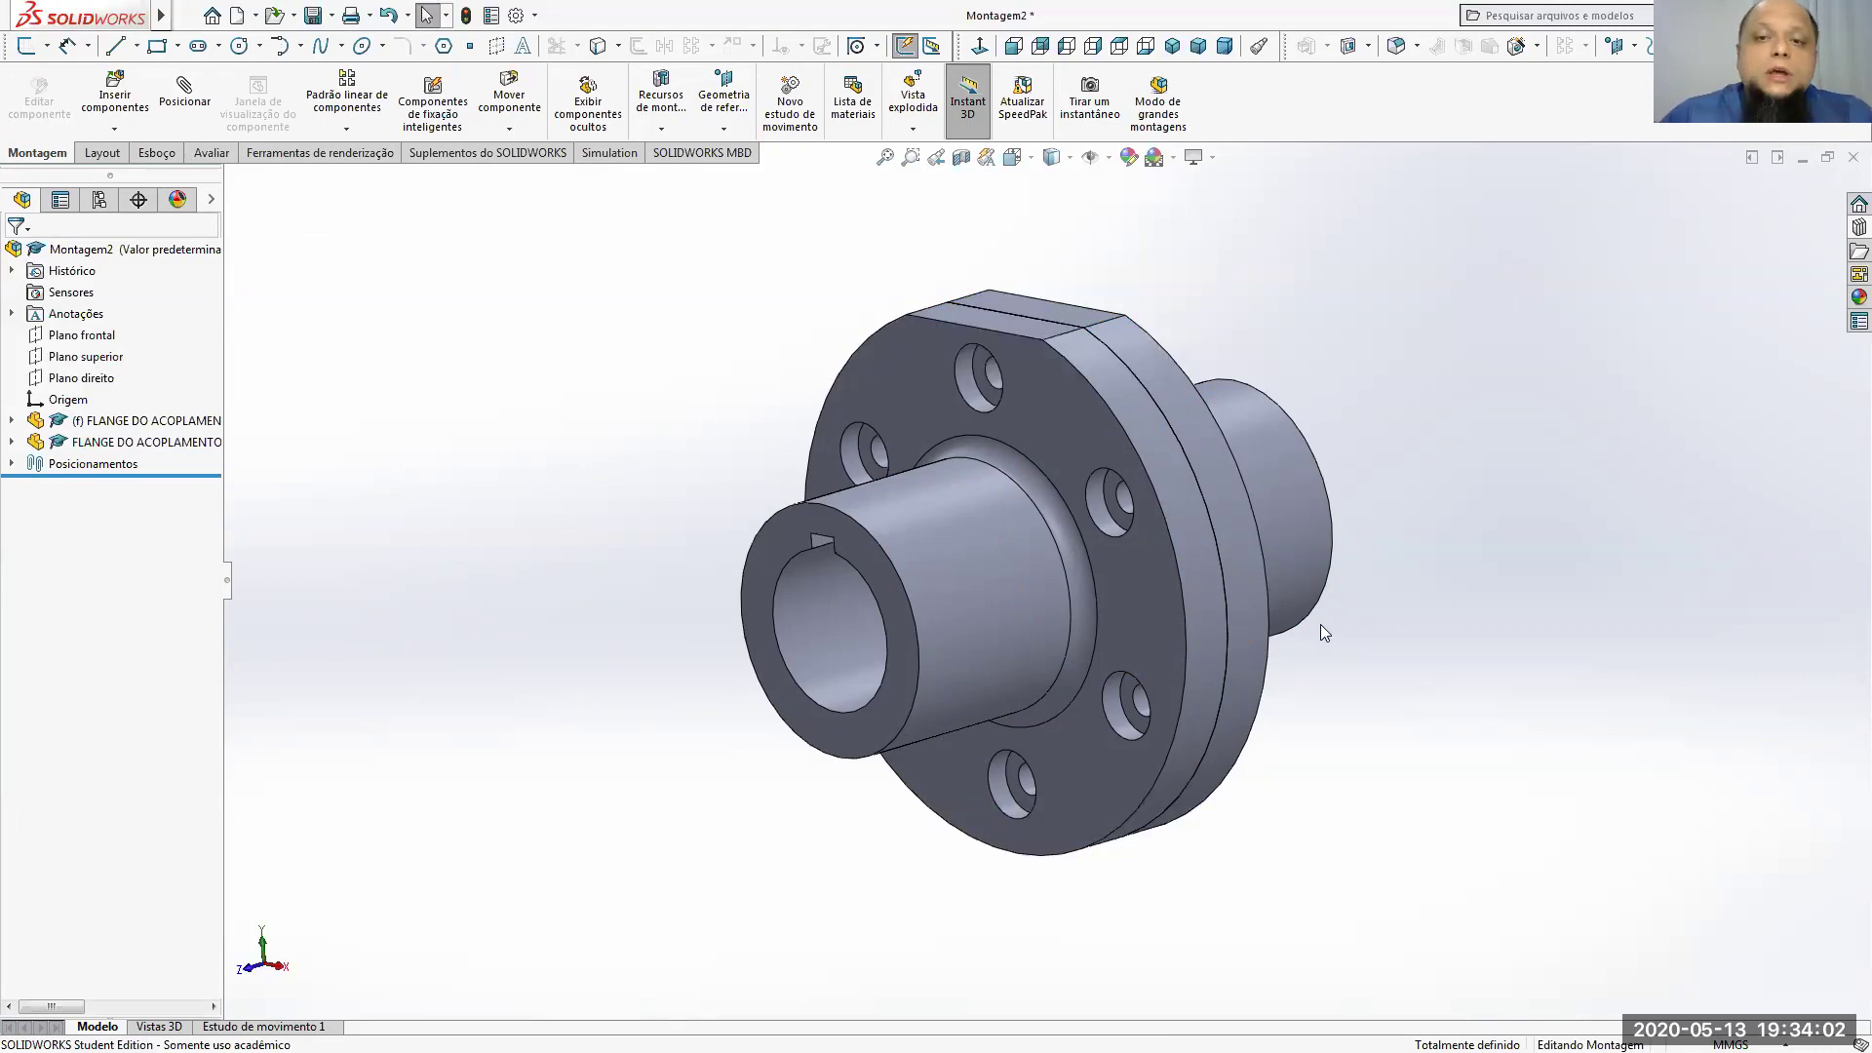
left_click(1172, 45)
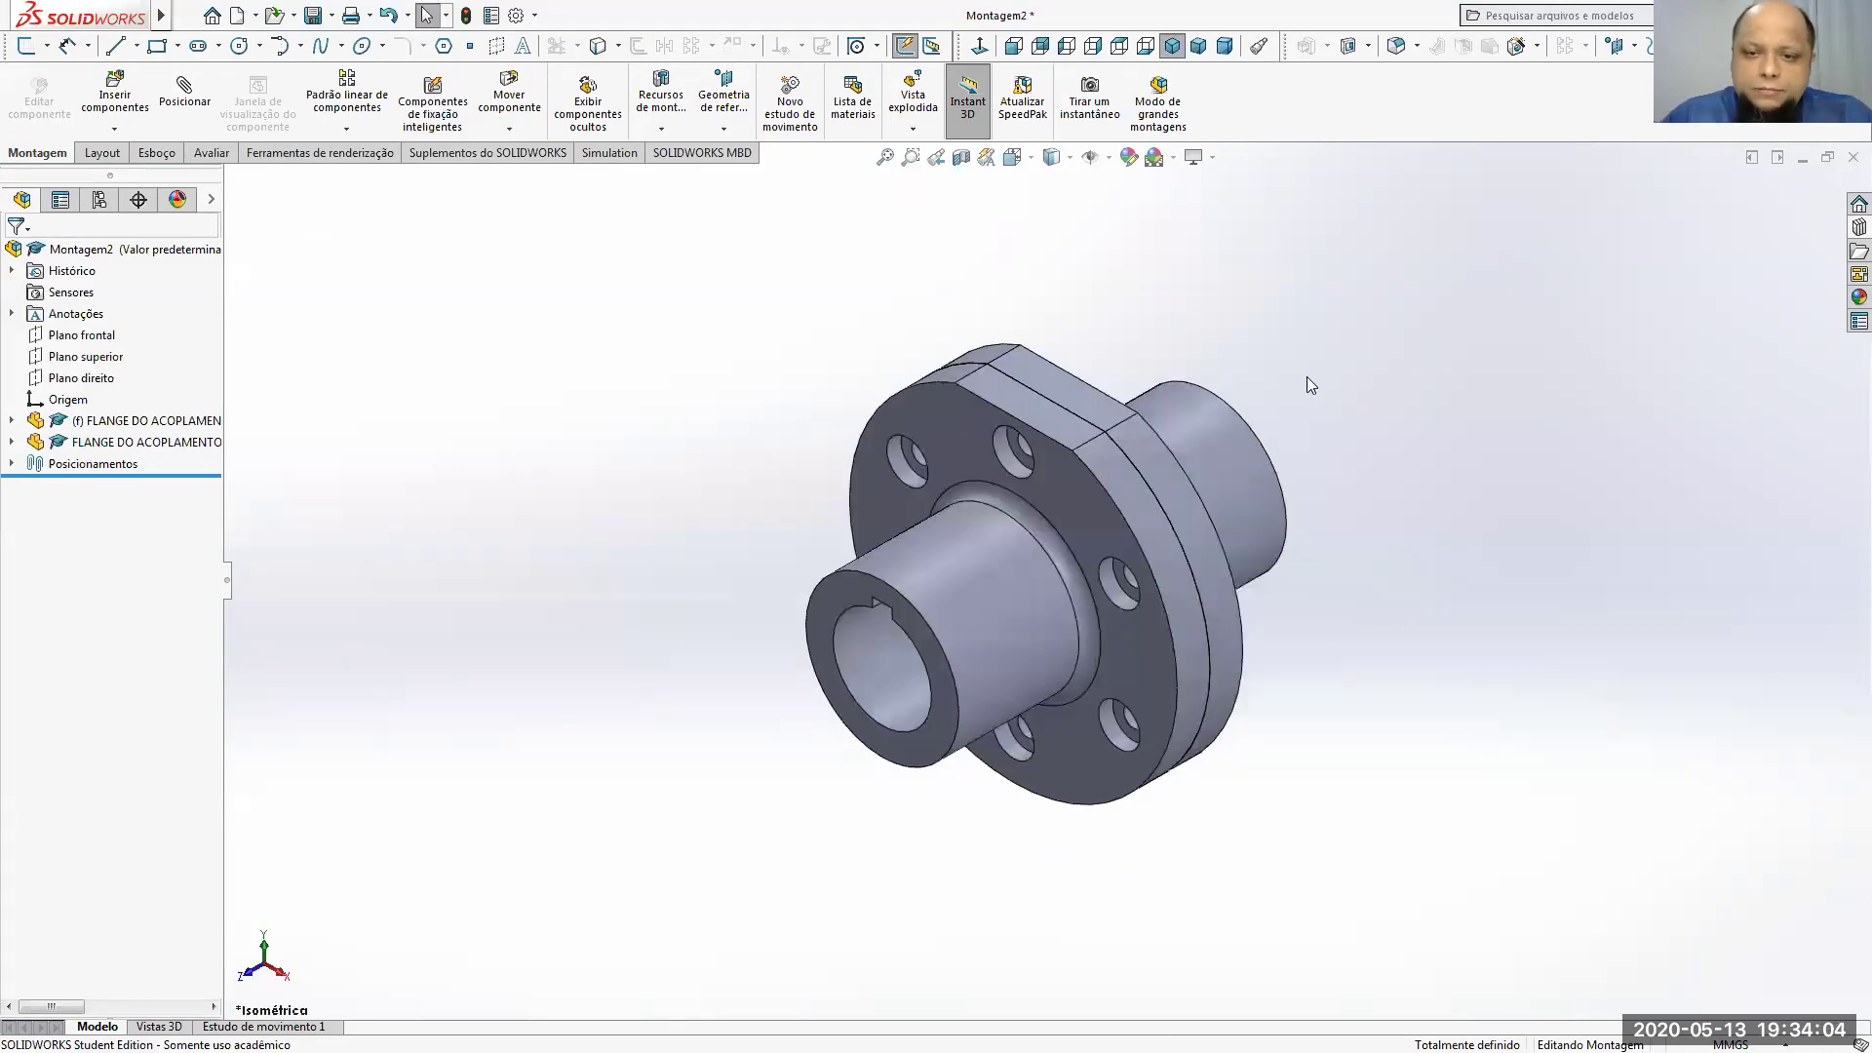
middle_click_drag(1231, 700, 806, 698)
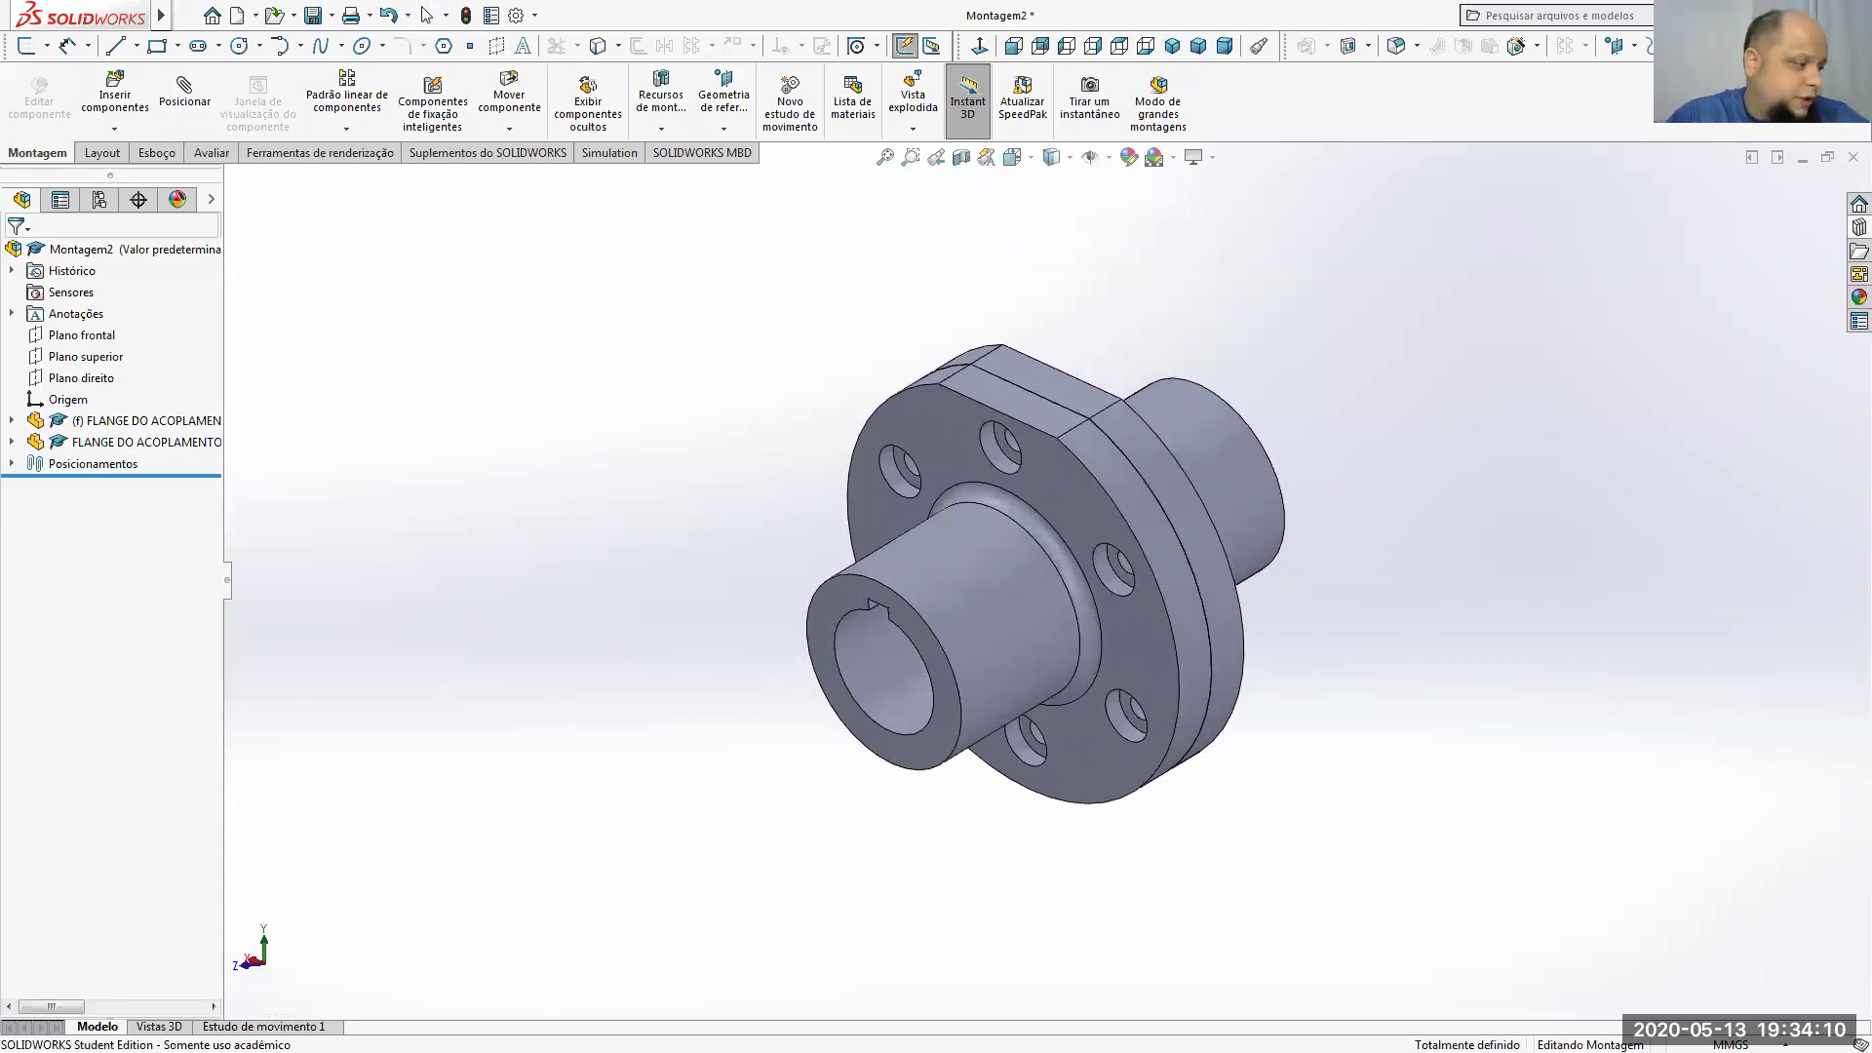
Step: Switch to the PDF assembly drawing in Adobe Acrobat Reader and check the component table's Allen screw and hex nut specifications
key("alt+Tab")
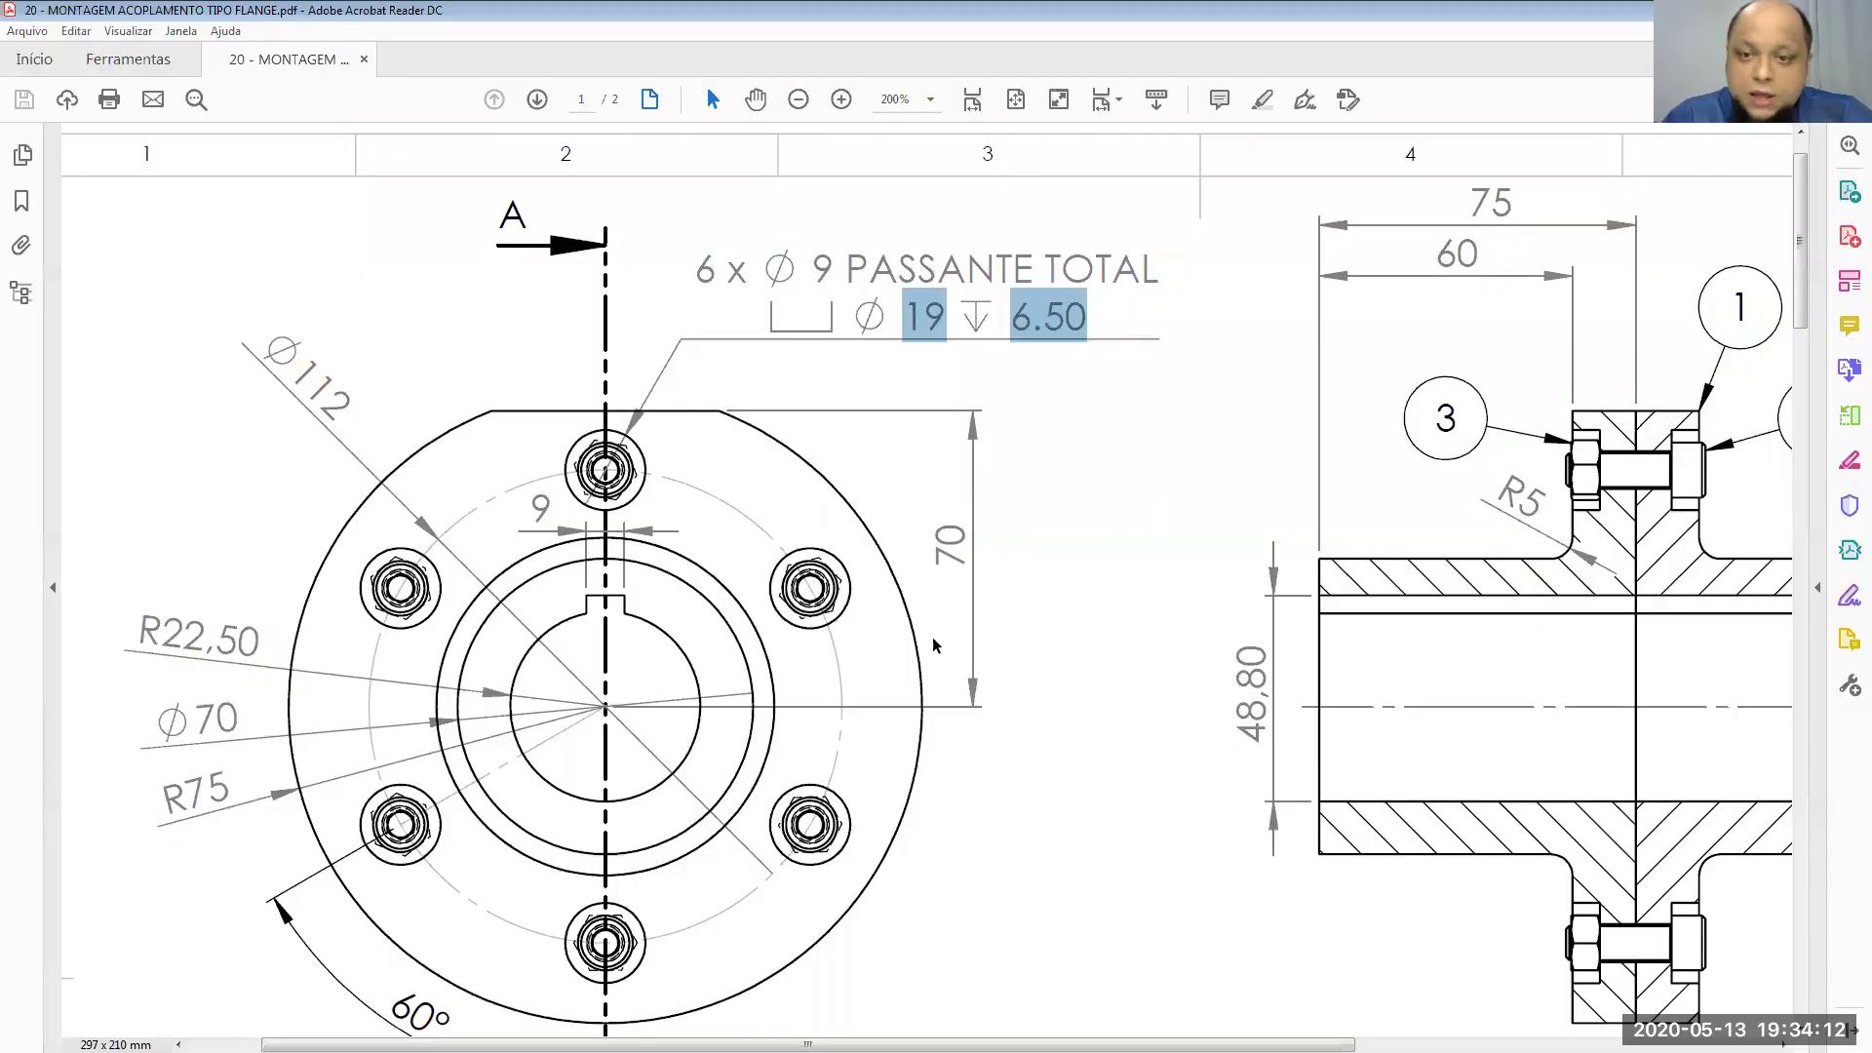
scroll(933, 656, "down", 2)
scroll(933, 656, "down", 15)
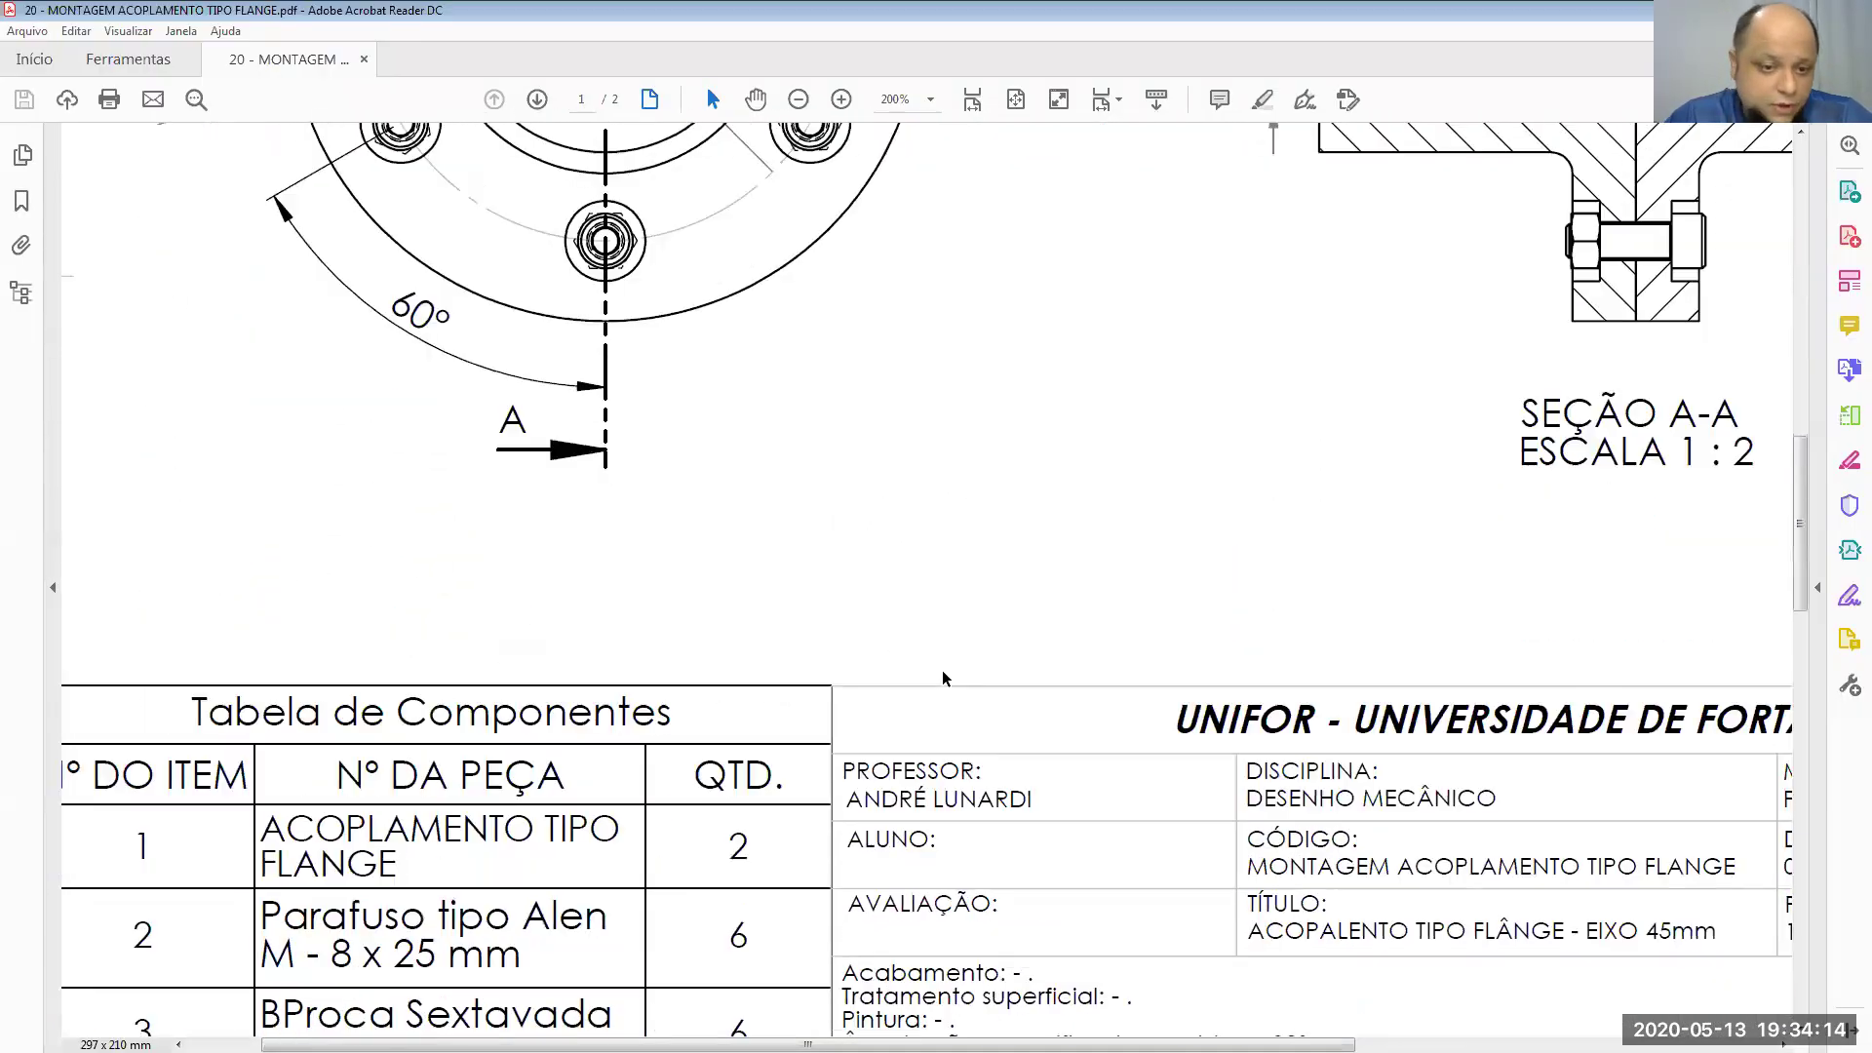
scroll(943, 693, "down", 10)
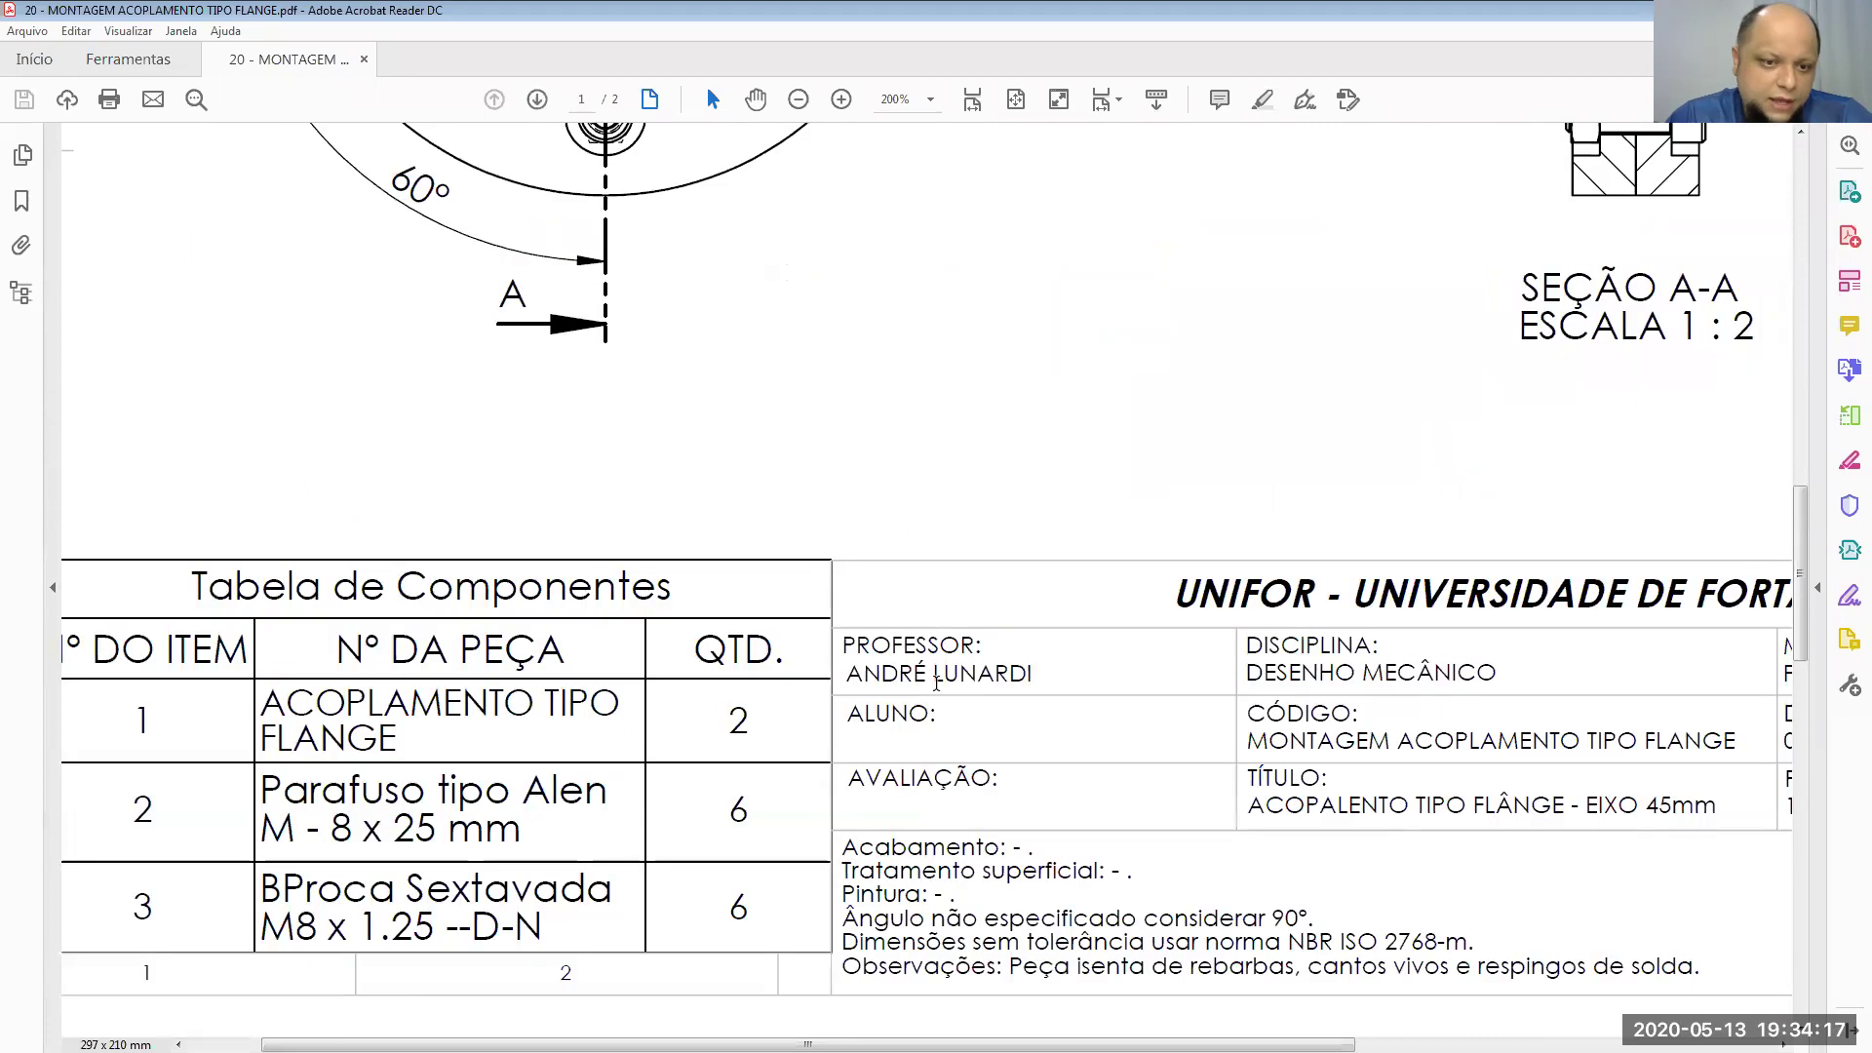
left_click_drag(283, 790, 517, 832)
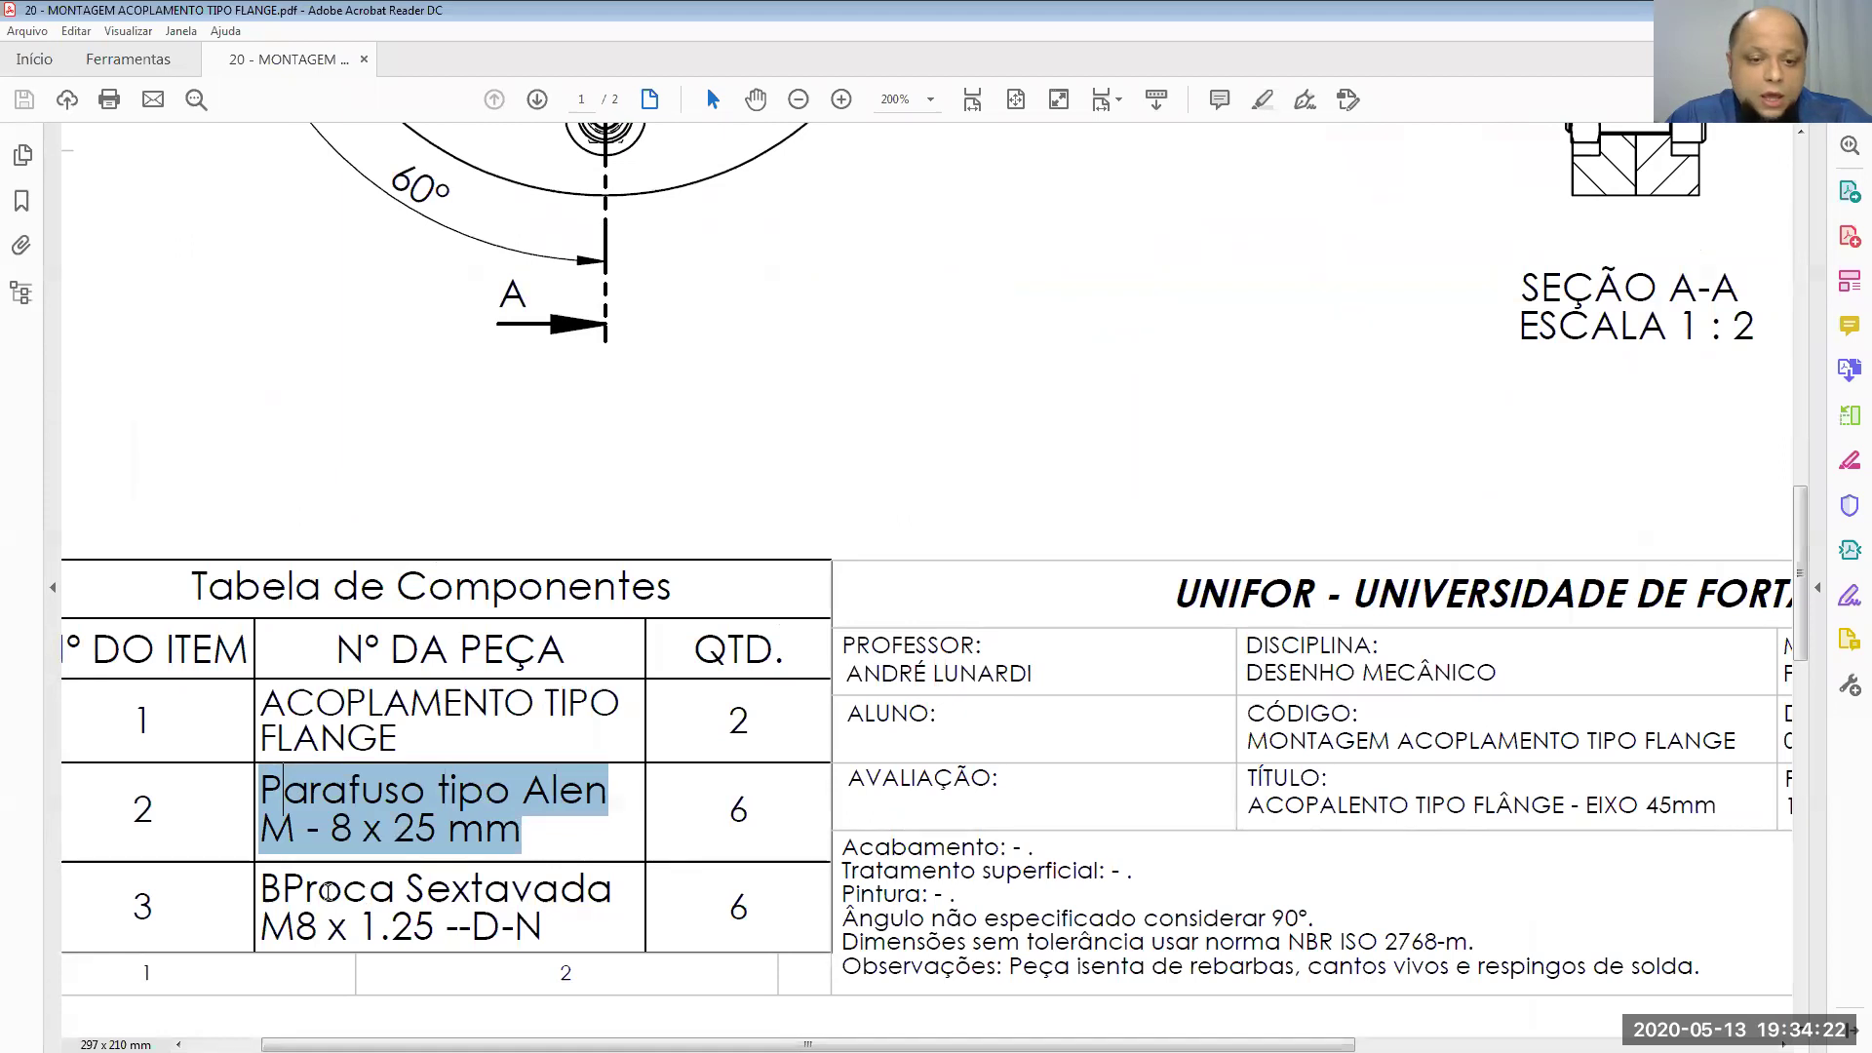
left_click_drag(321, 889, 415, 922)
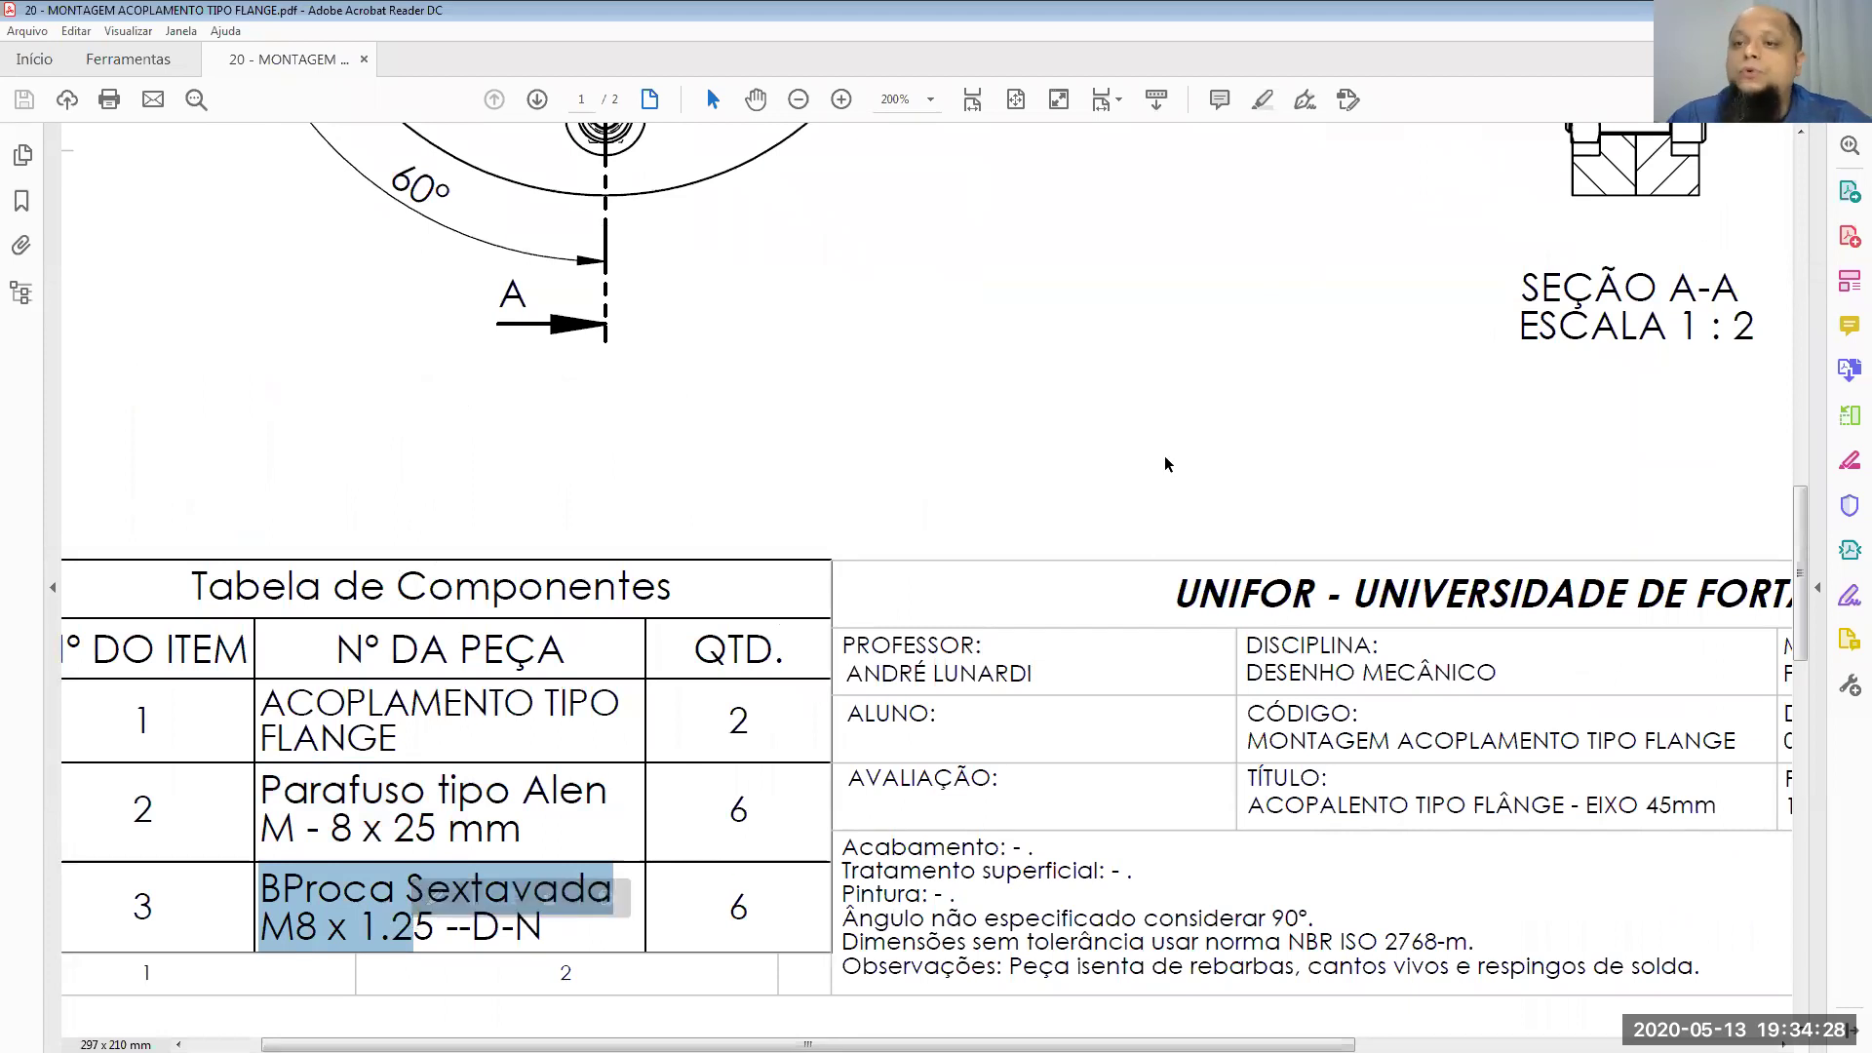
Step: Return to SOLIDWORKS and browse the Toolbox library to the Ansi Metric Allen screws (Parafusos Allen)
key("alt+Tab")
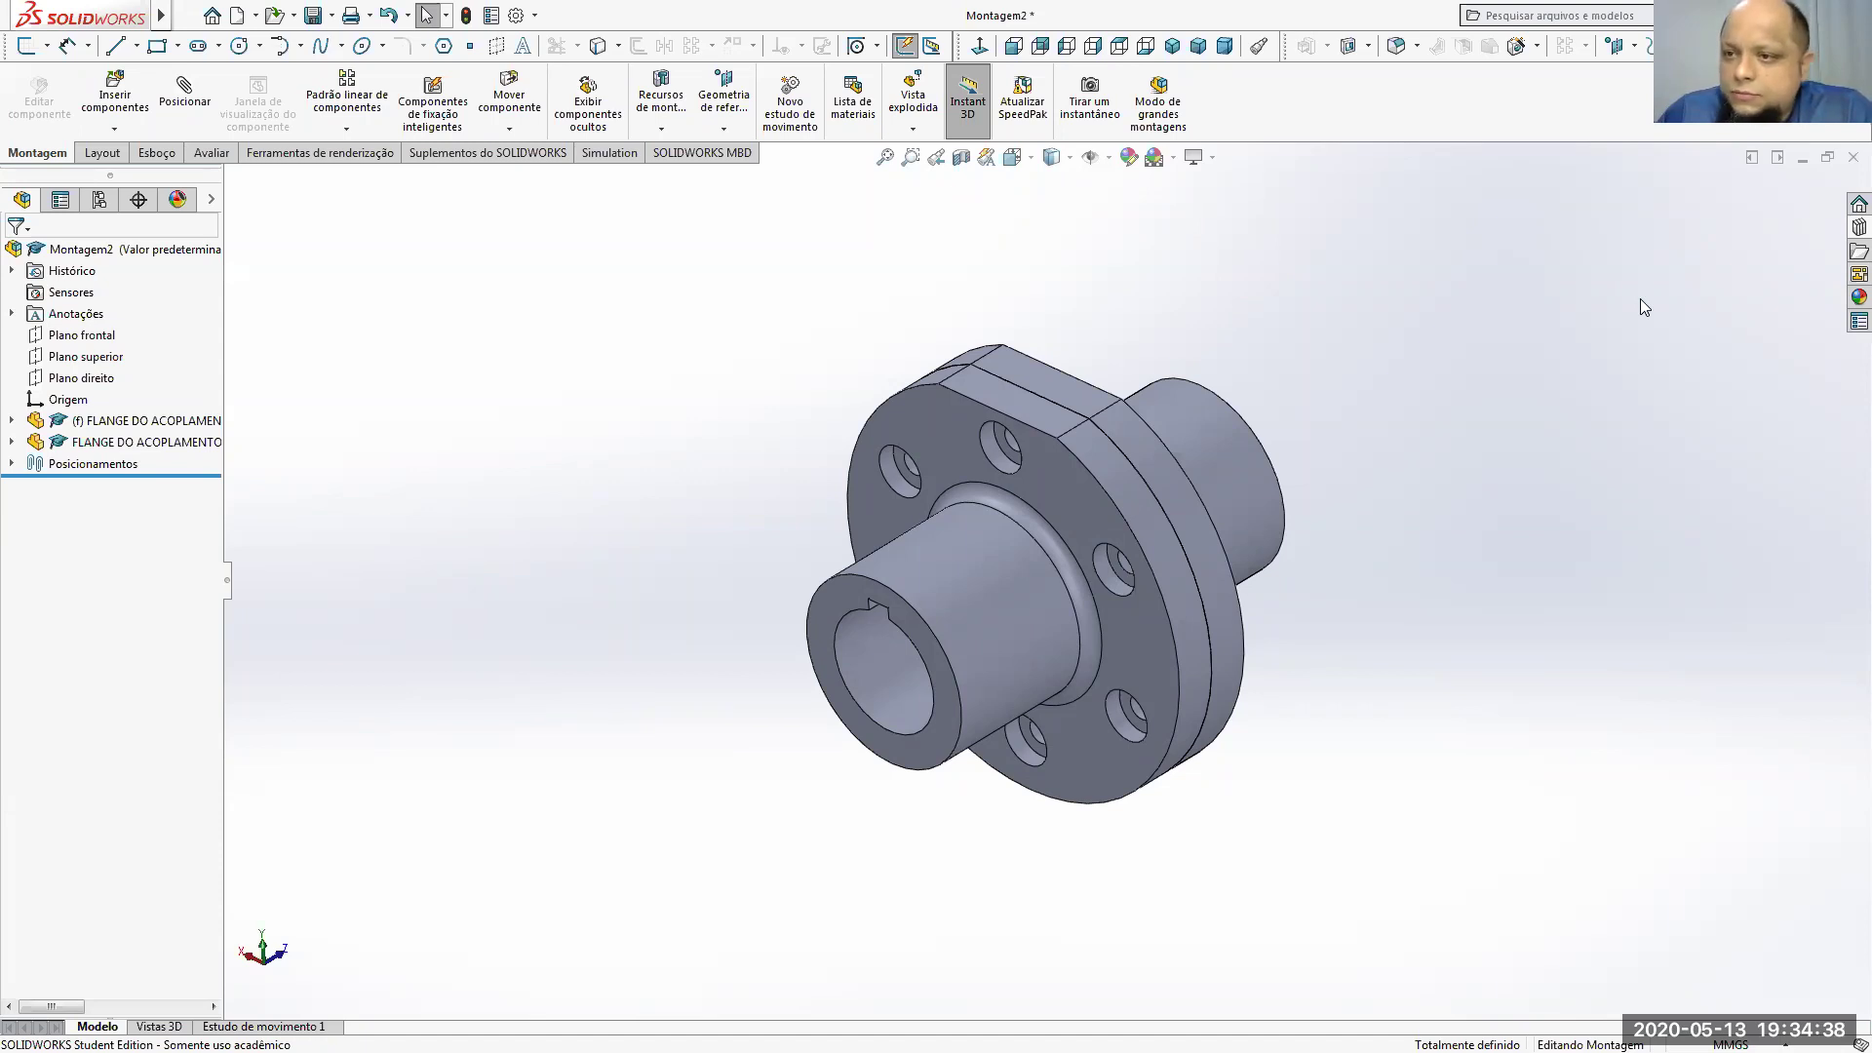
left_click(1859, 227)
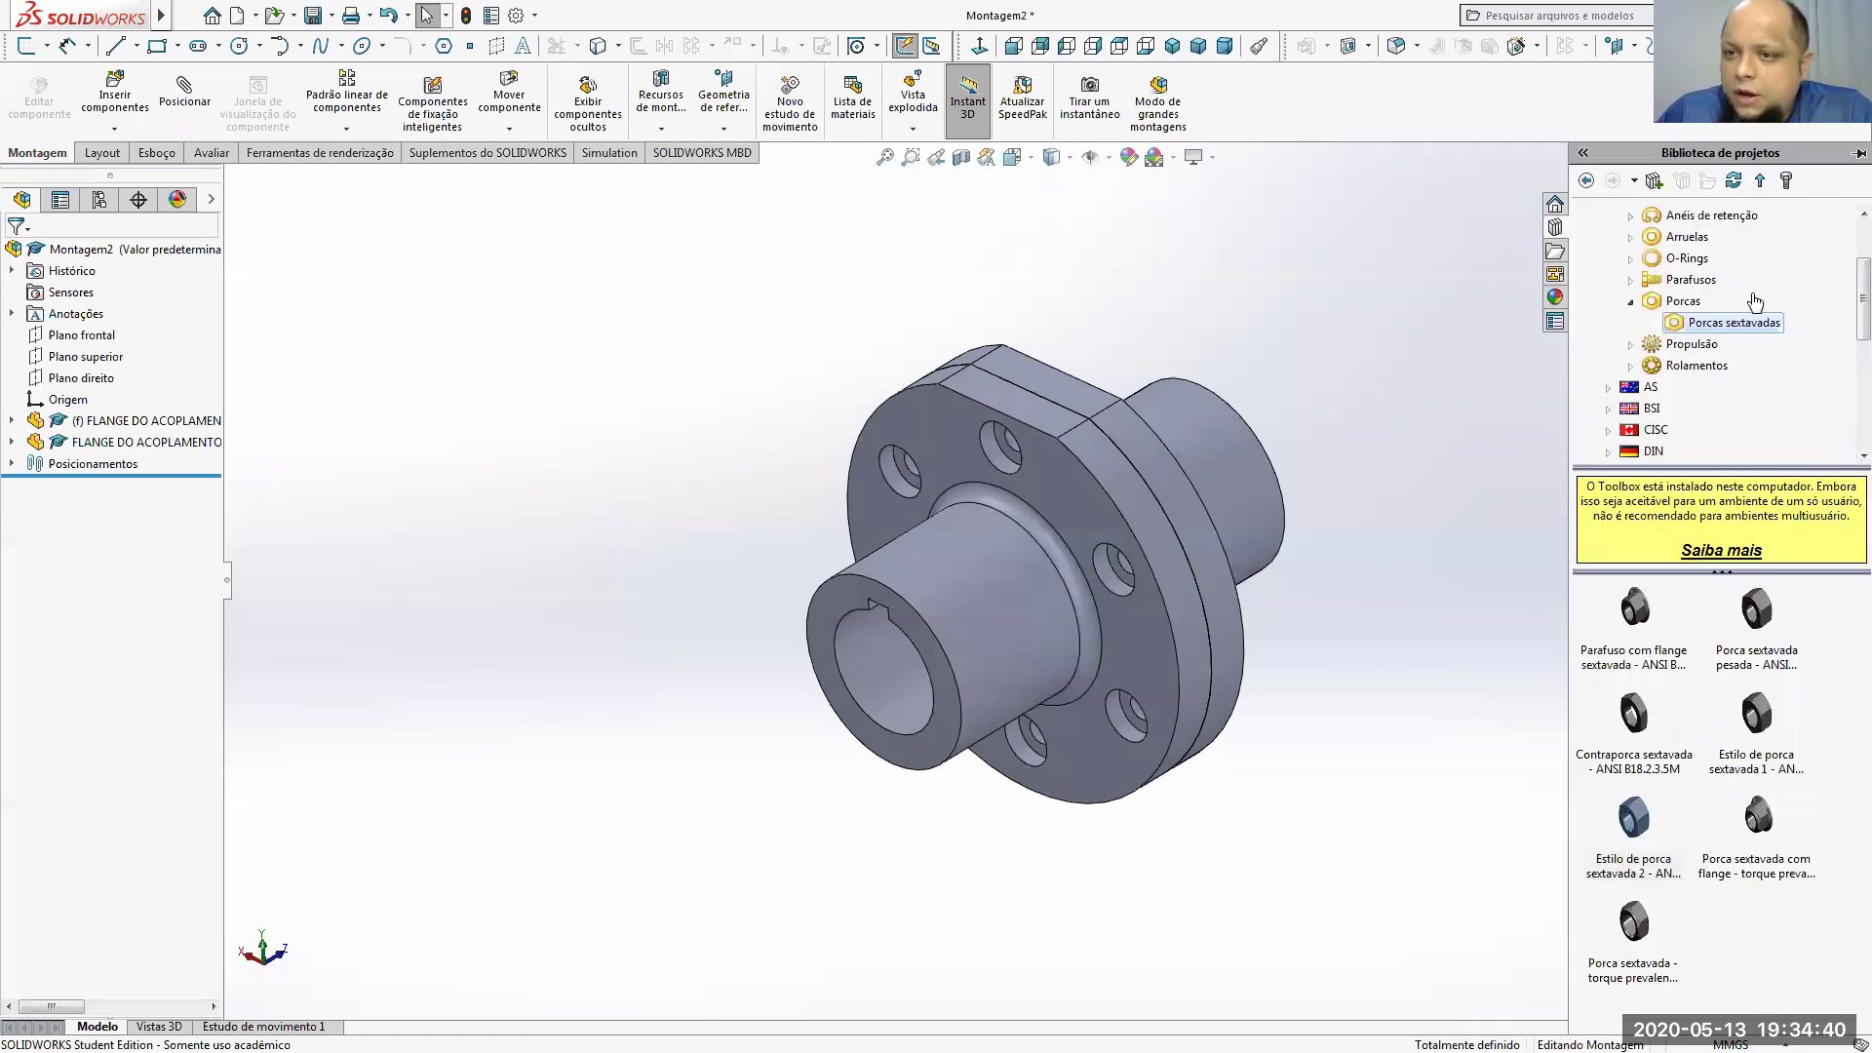
scroll(1755, 302, "up", 2)
scroll(1843, 312, "up", 2)
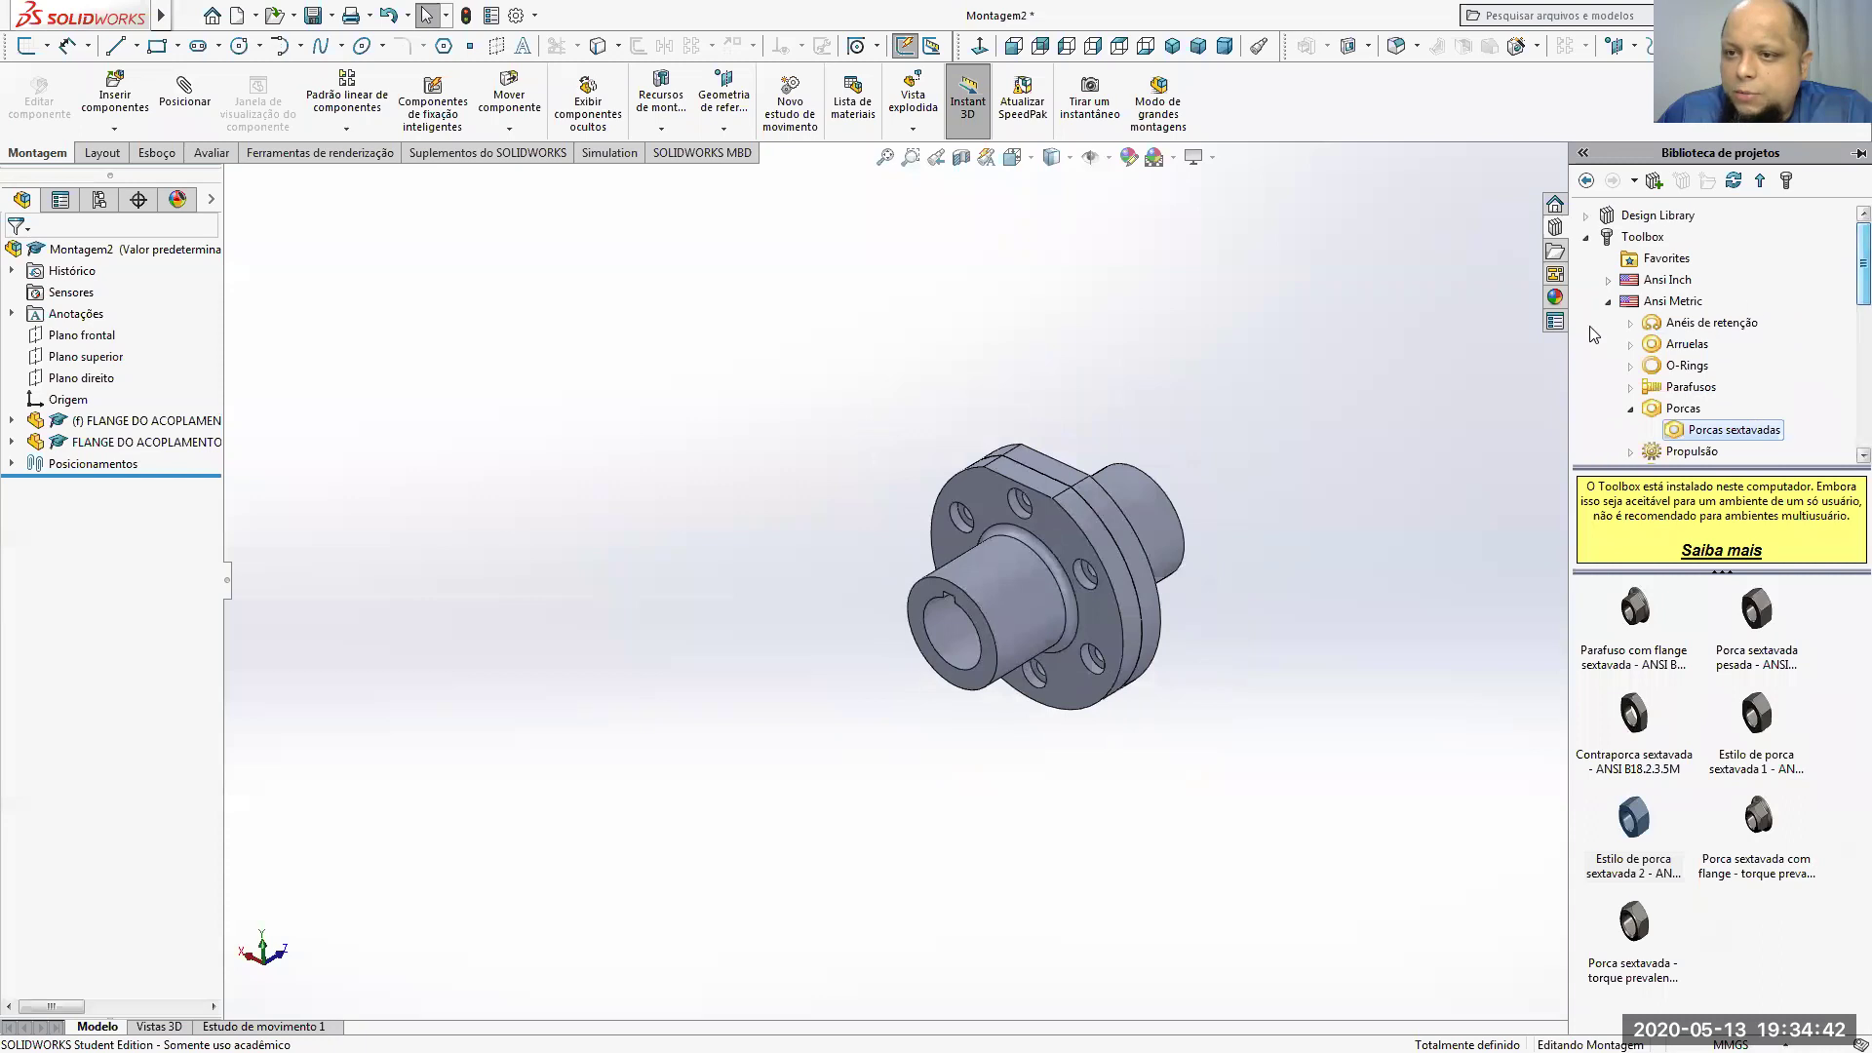
left_click(1608, 302)
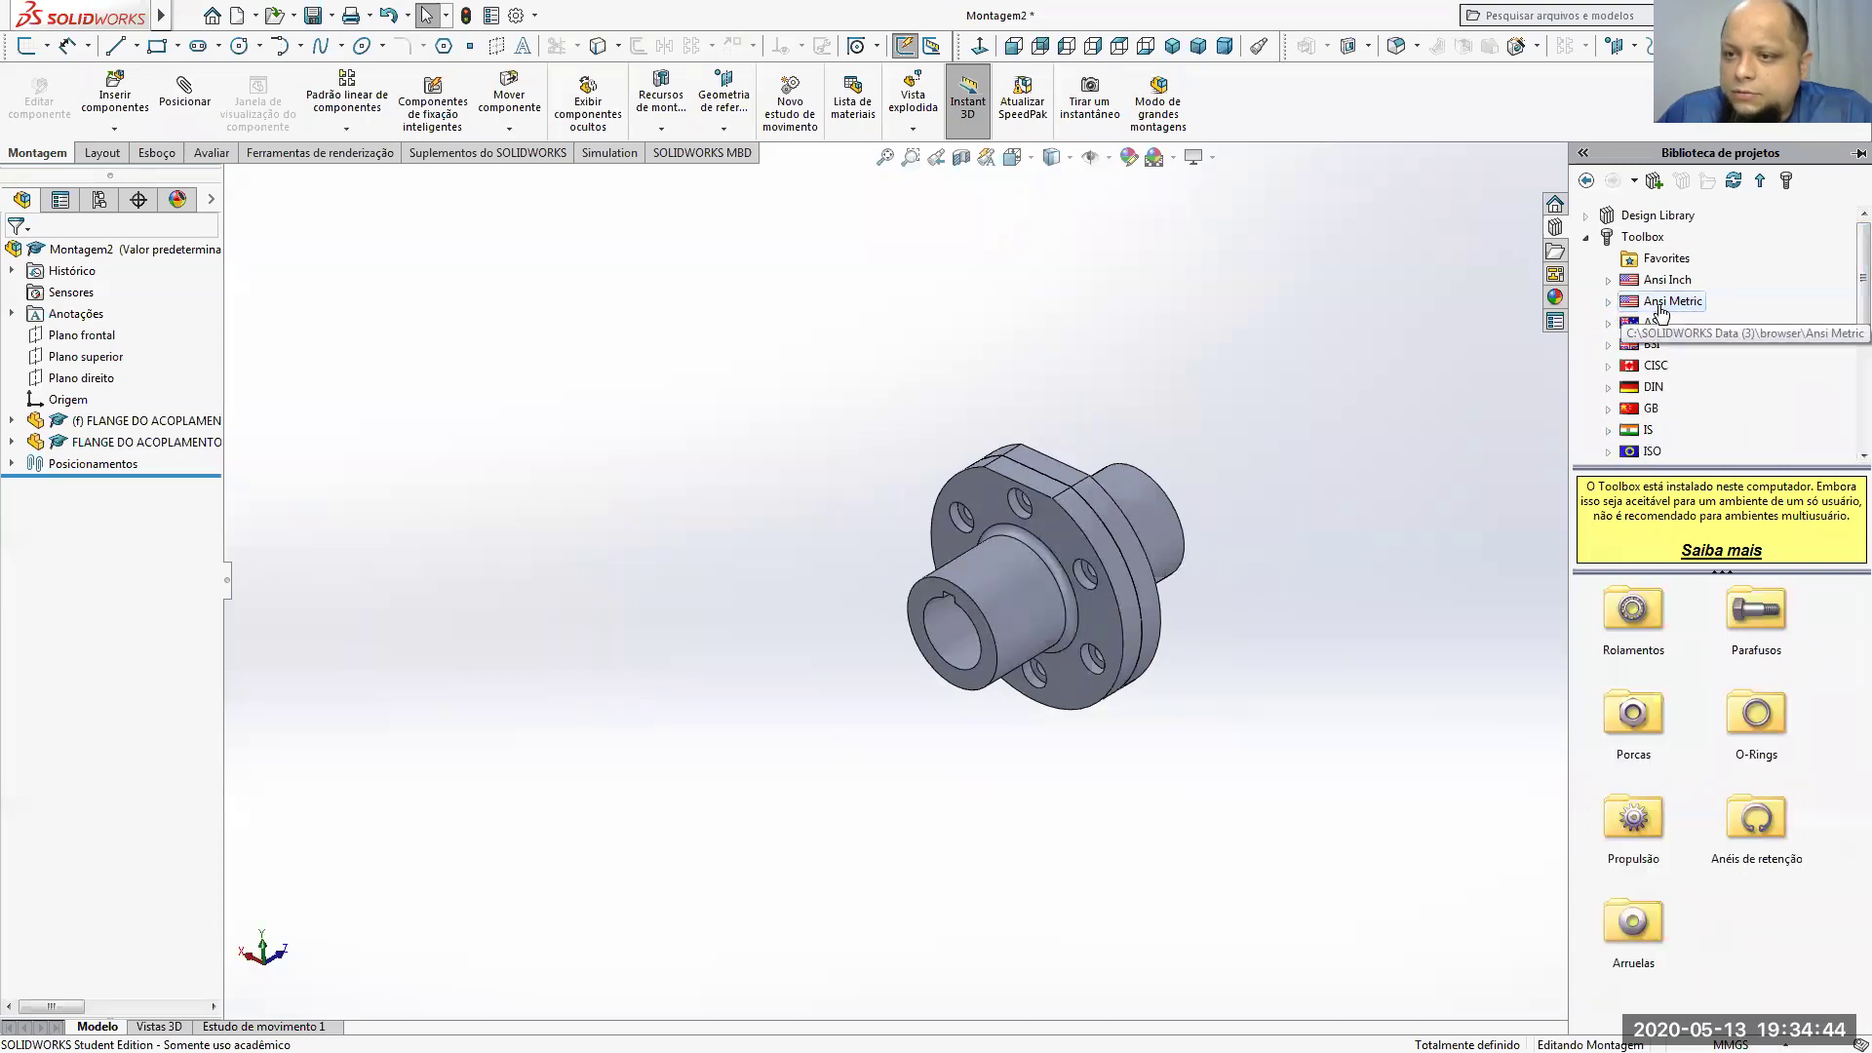
double_click(1764, 650)
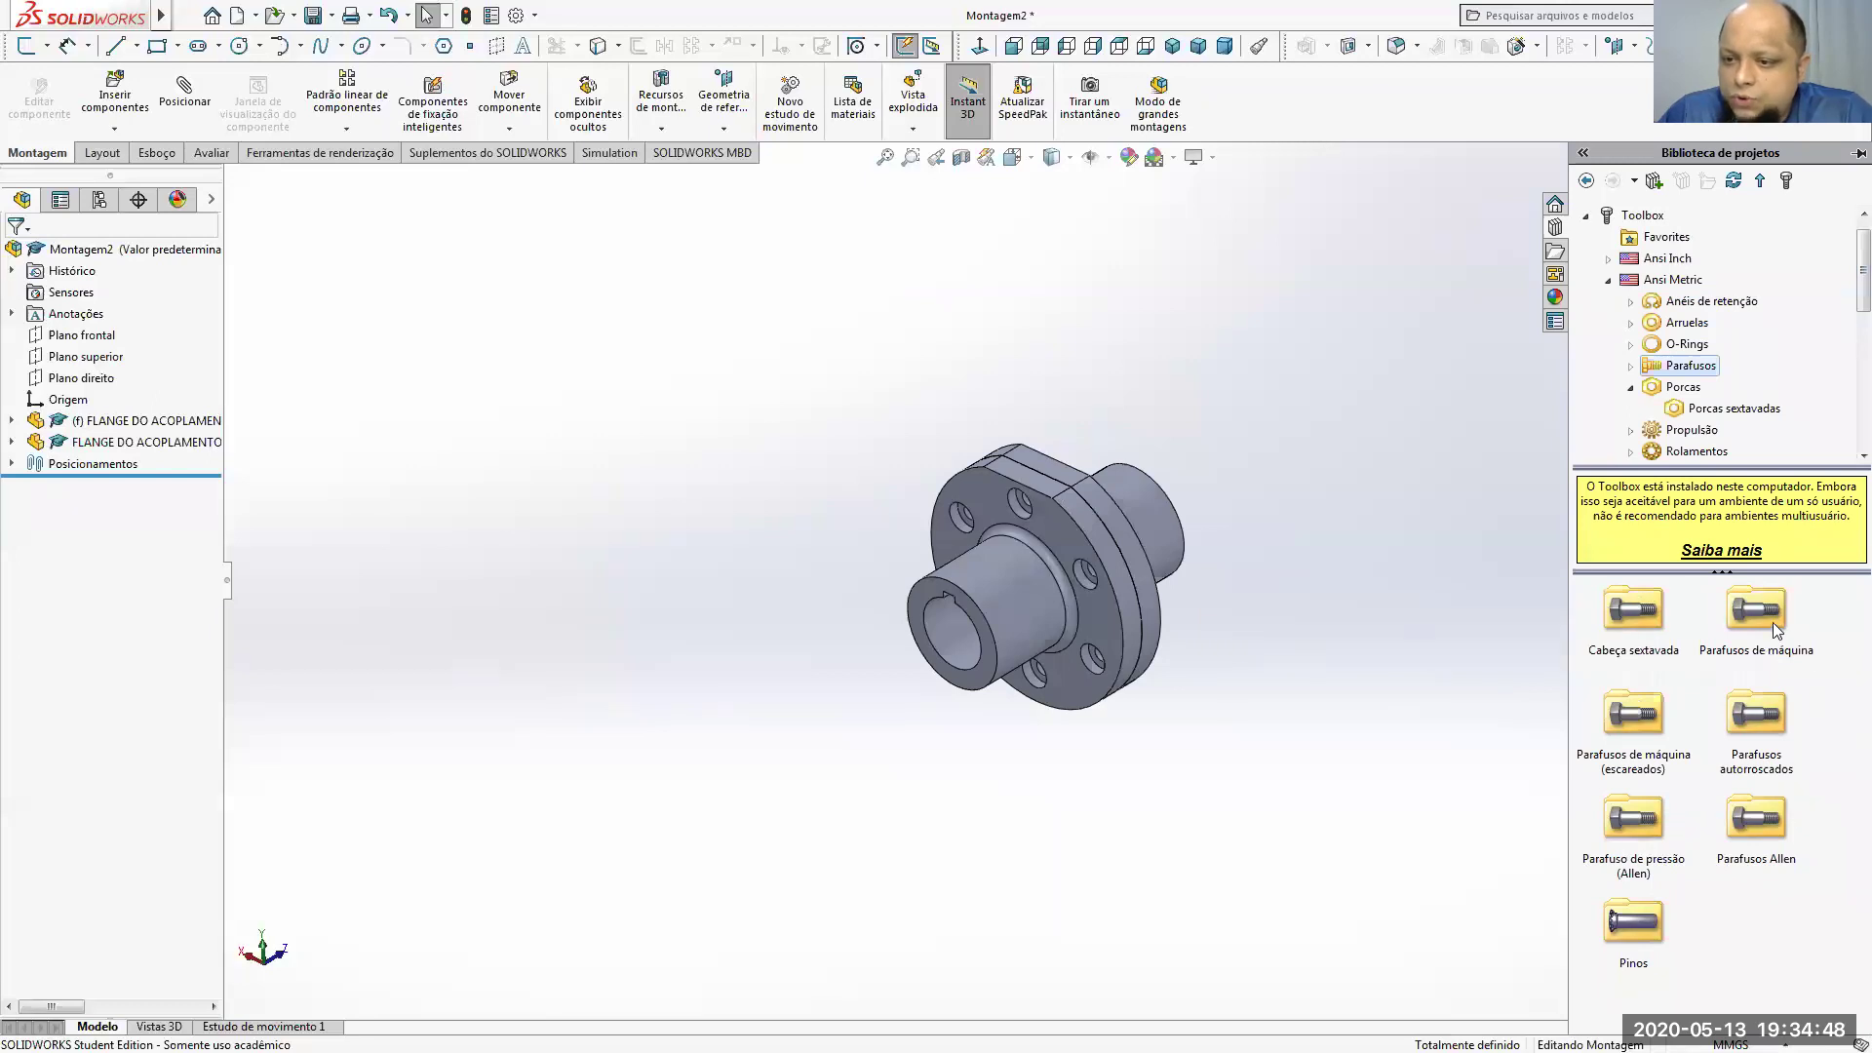
left_click(1733, 836)
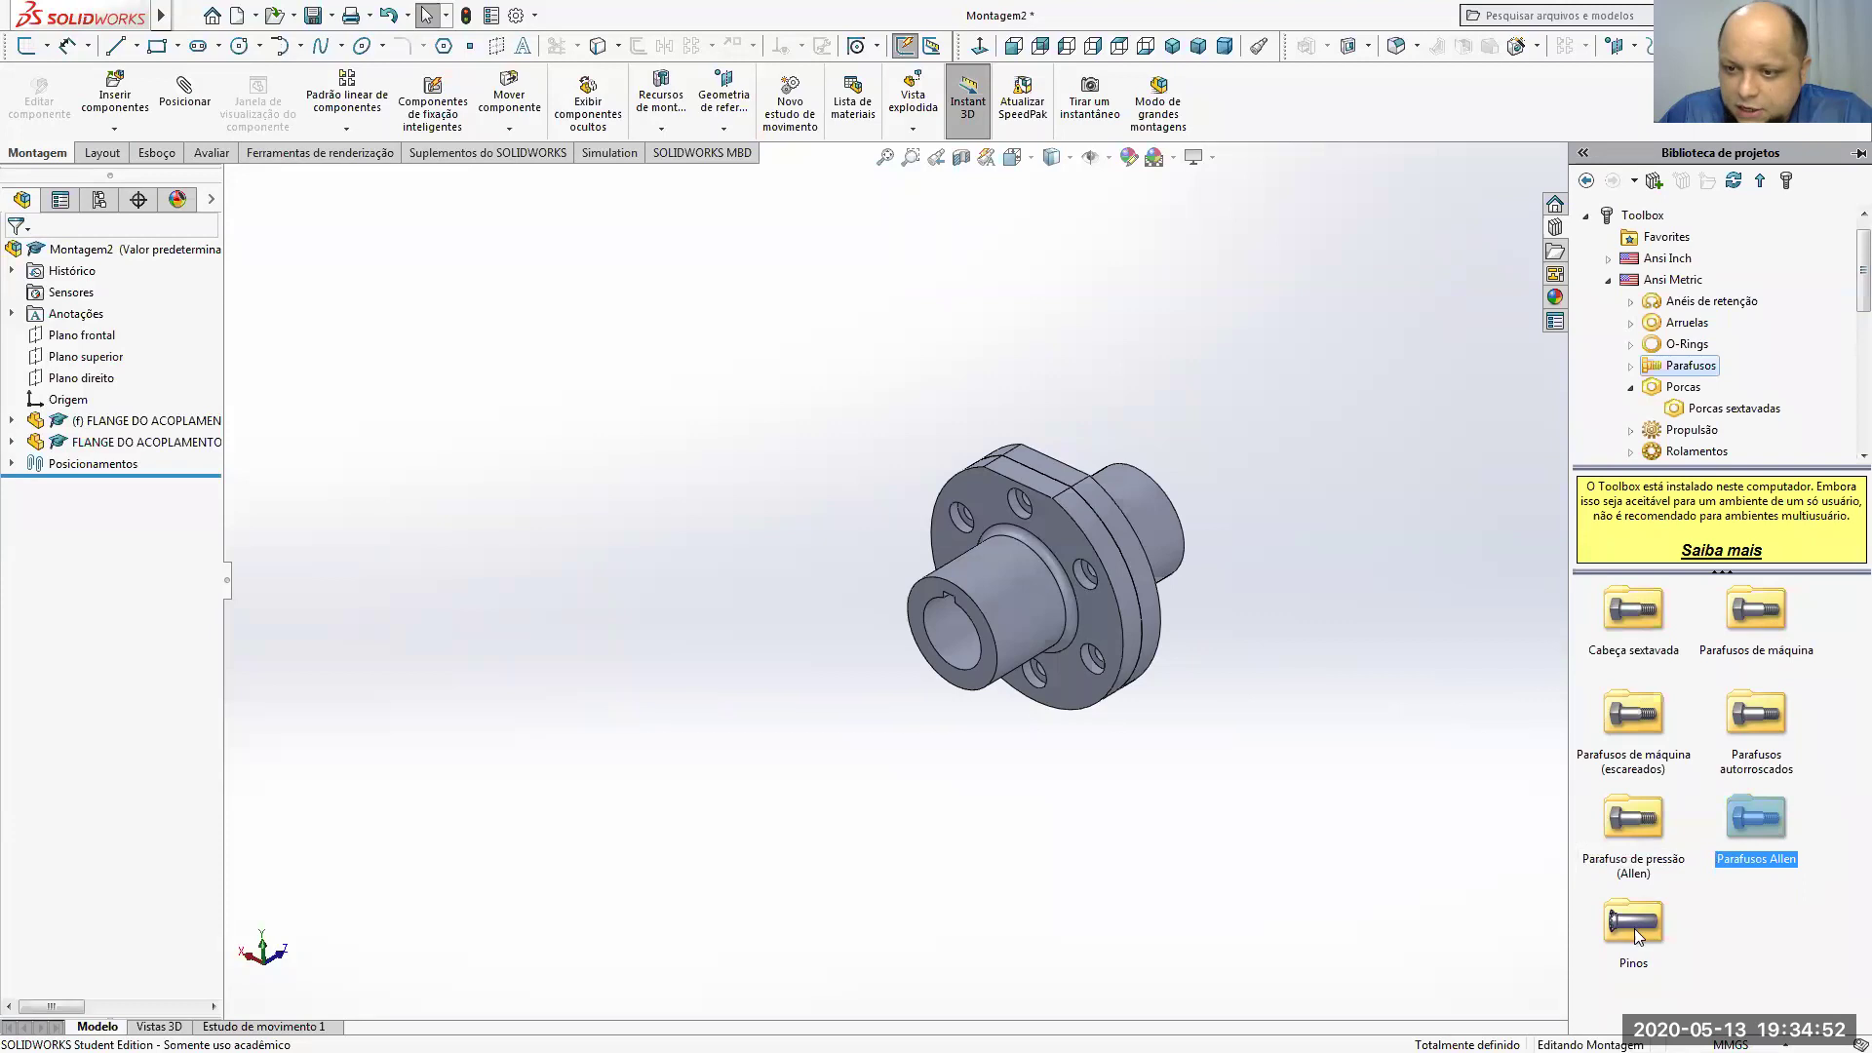
double_click(1721, 815)
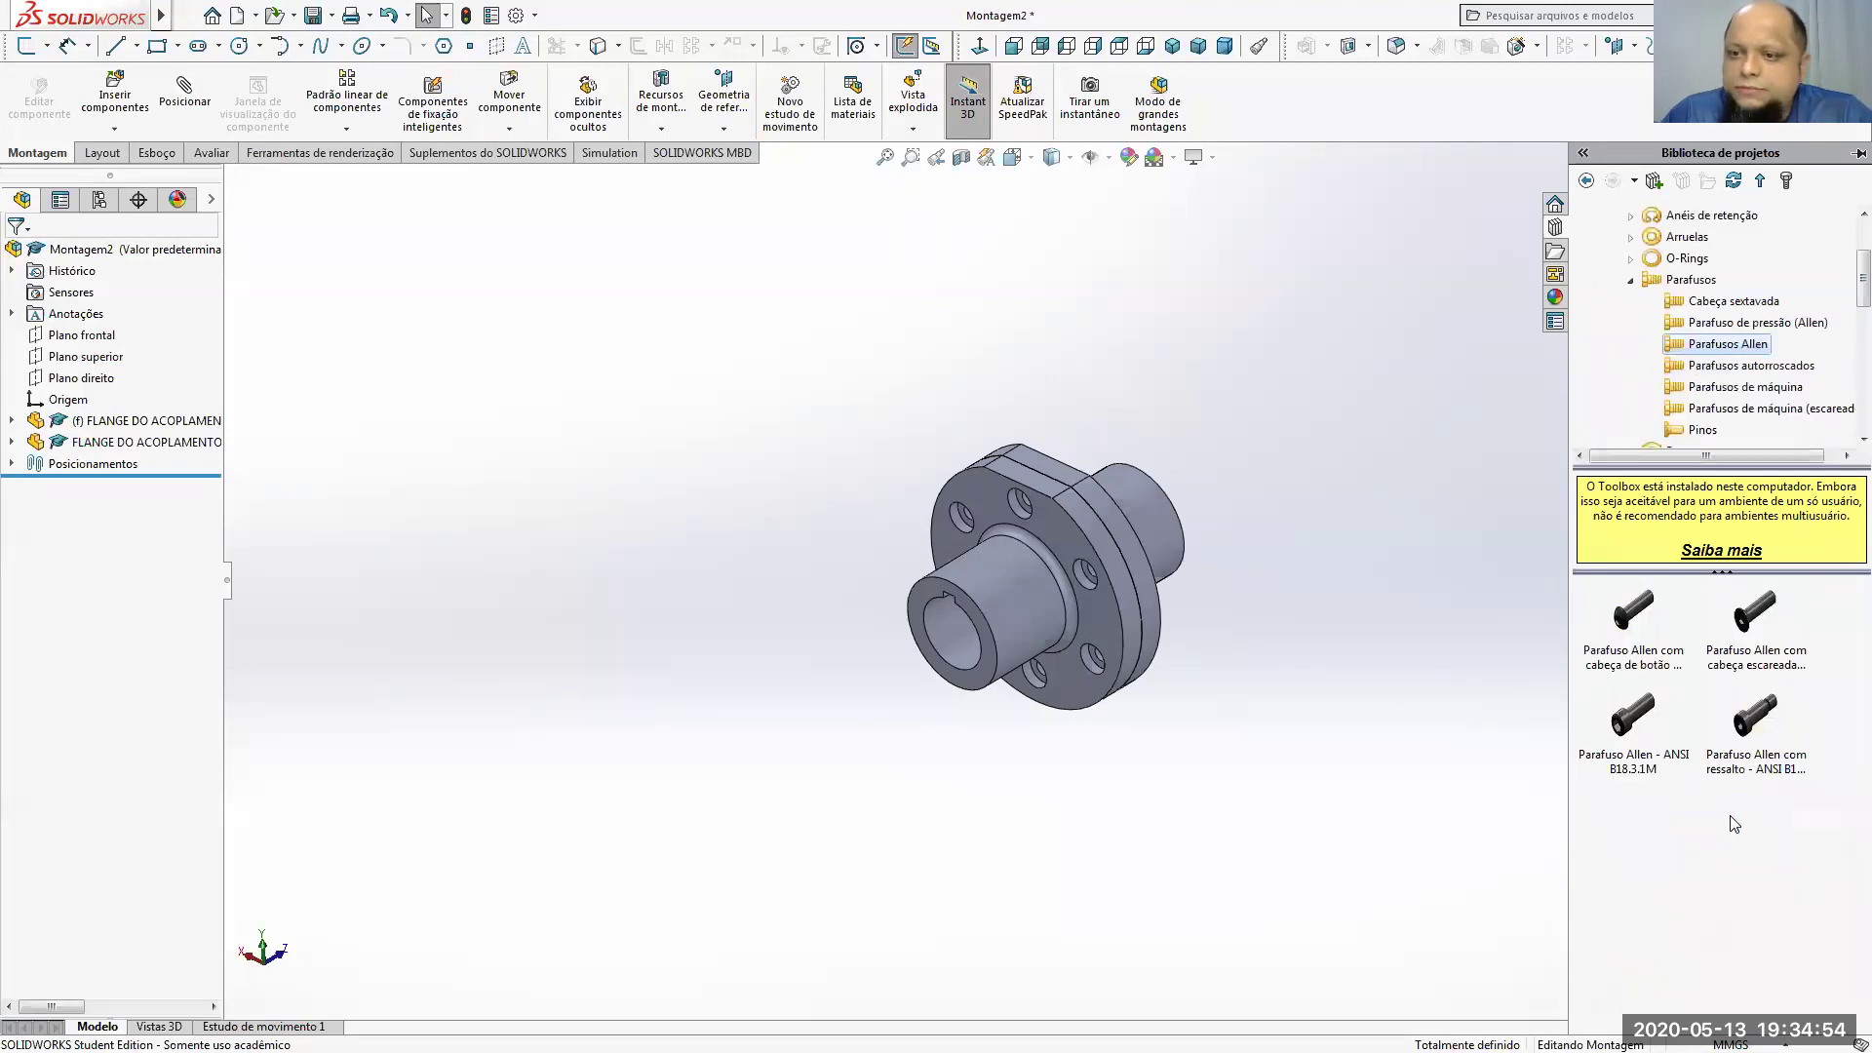
Step: Insert the Parafuso Allen - ANSI B18.3.1M at size M8 into the counterbored hole nearest the front flange's flat edge
mouse_move(1629, 612)
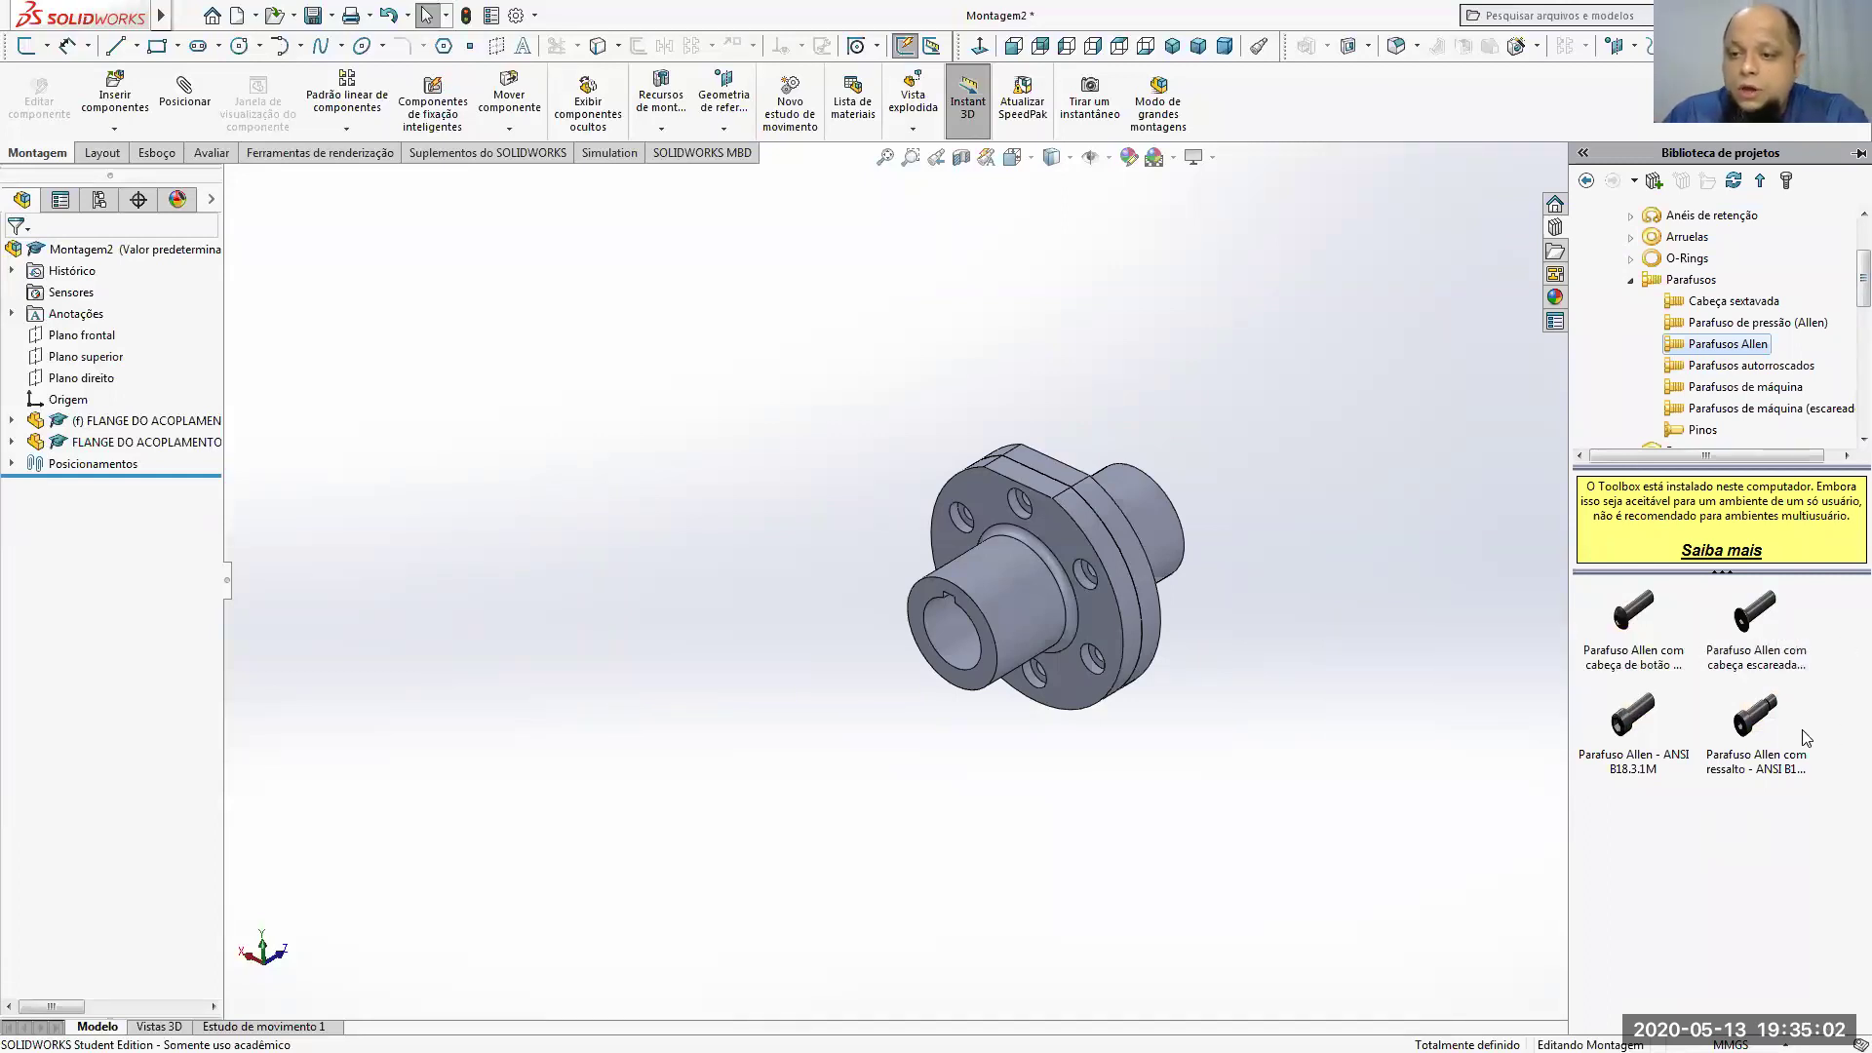
mouse_move(1779, 738)
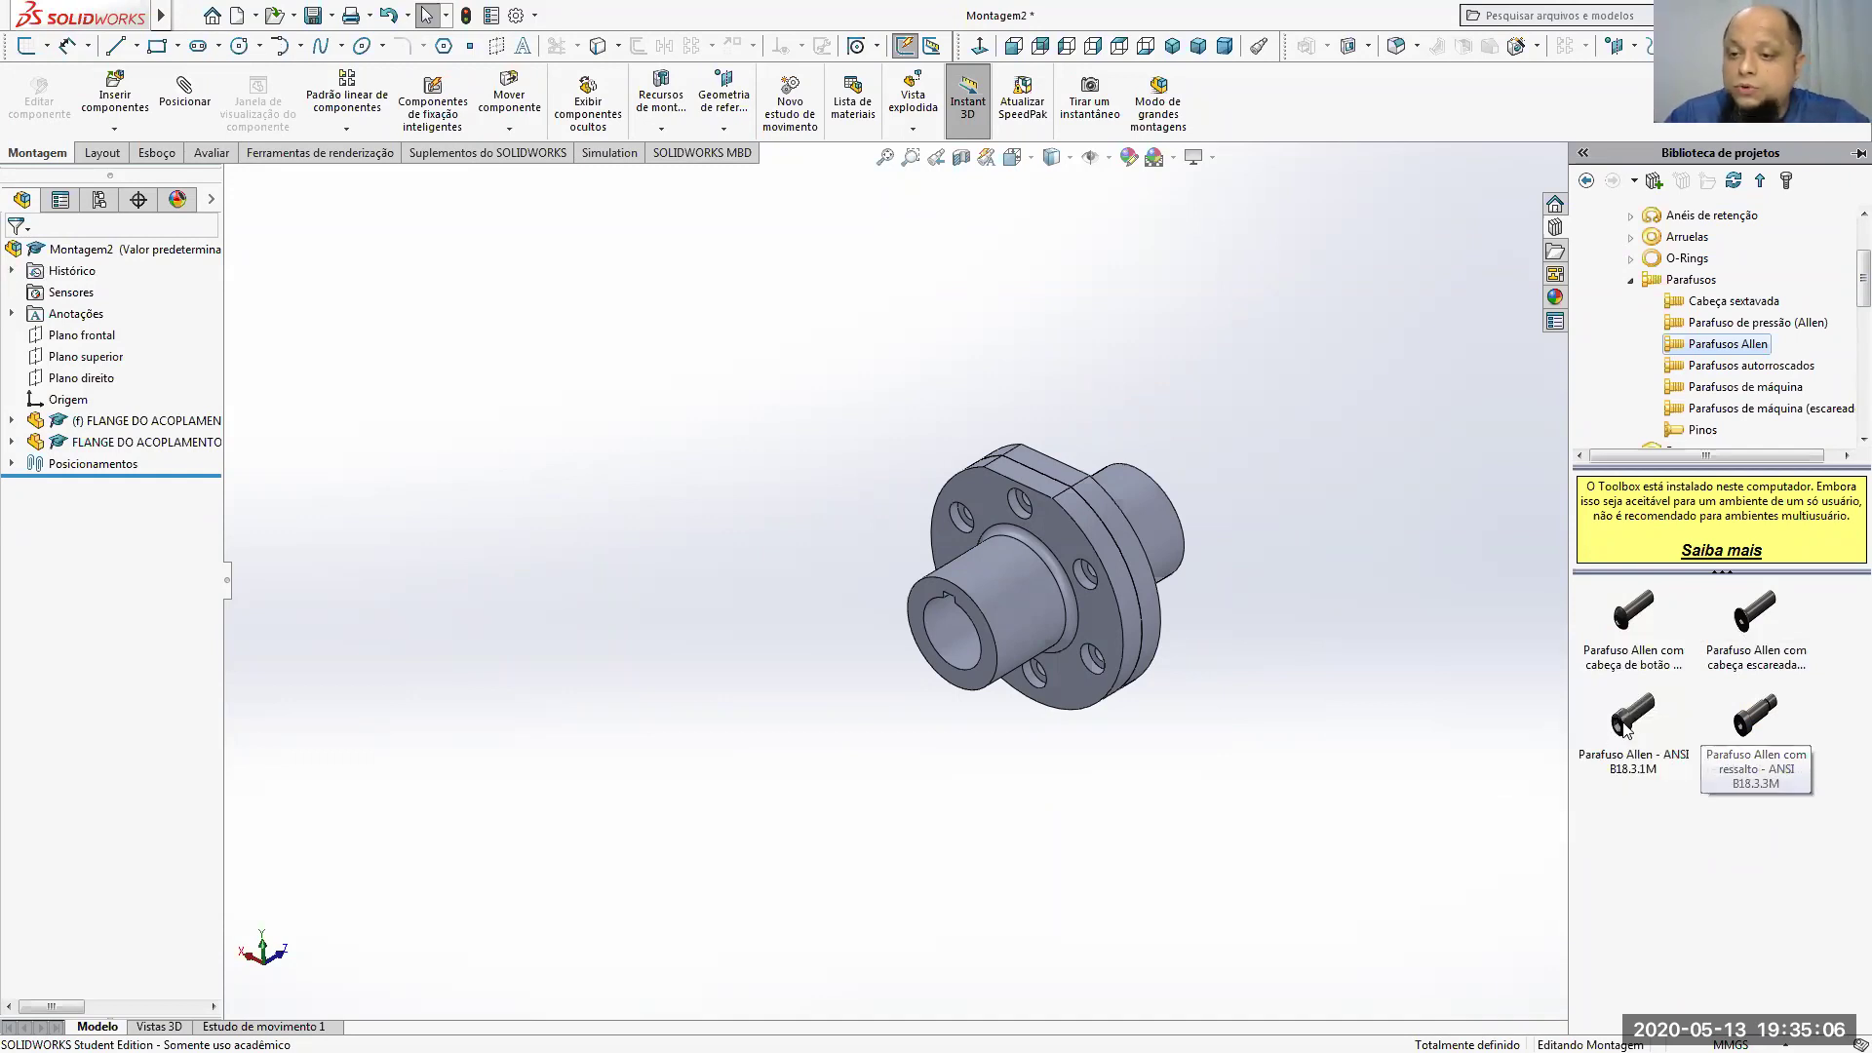
mouse_move(1627, 729)
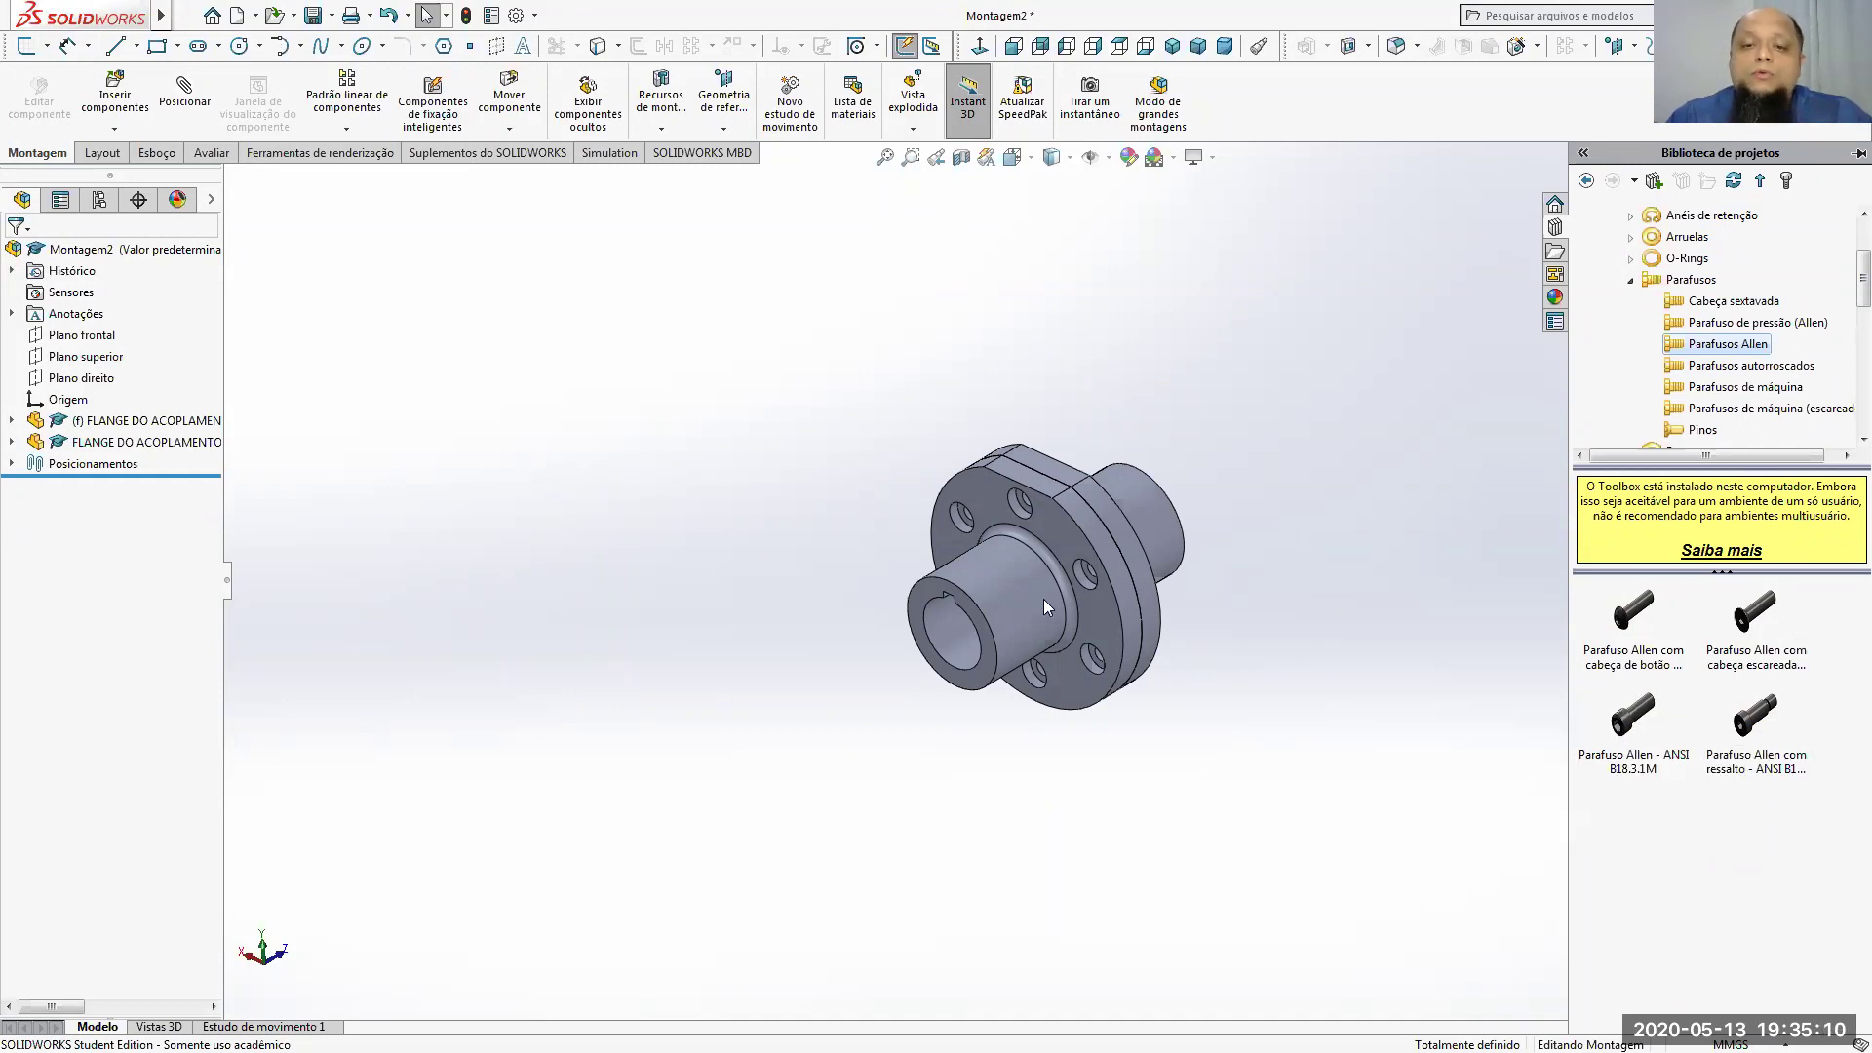
scroll(1037, 497, "down", 8)
scroll(1146, 581, "up", 2)
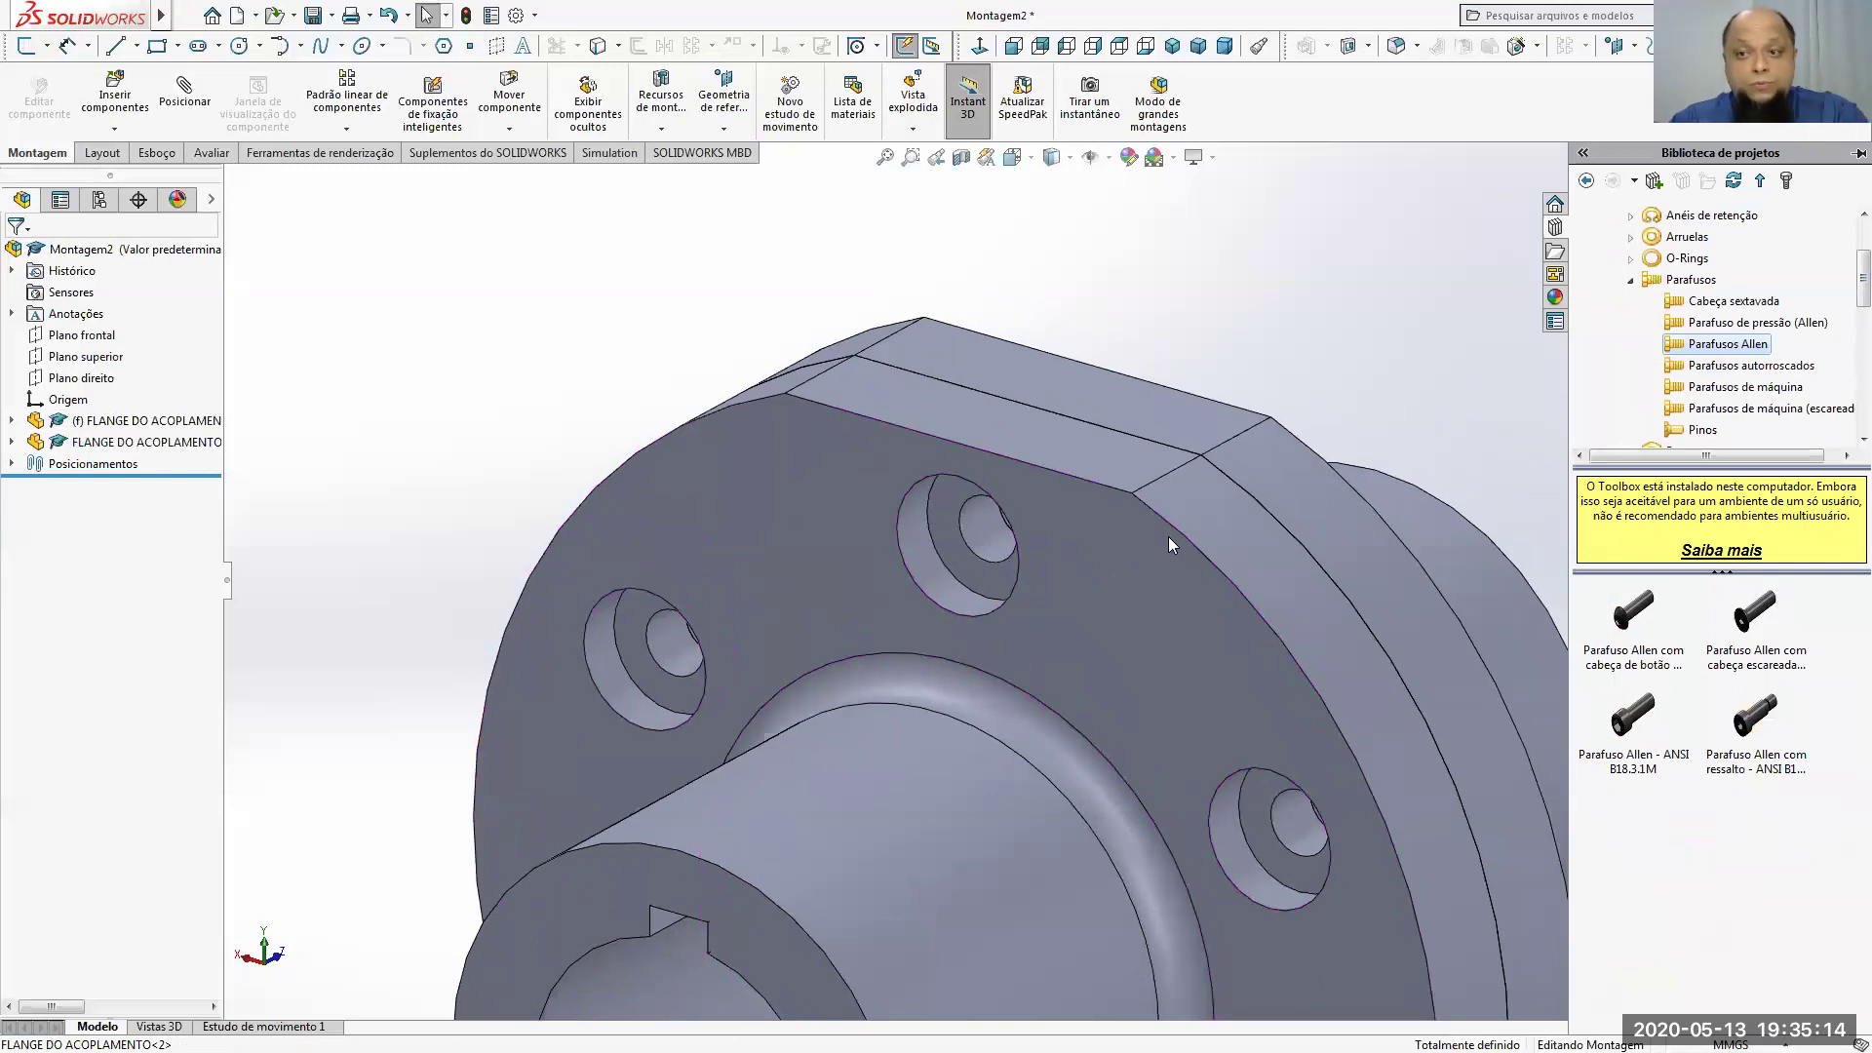
left_click_drag(1630, 717, 985, 575)
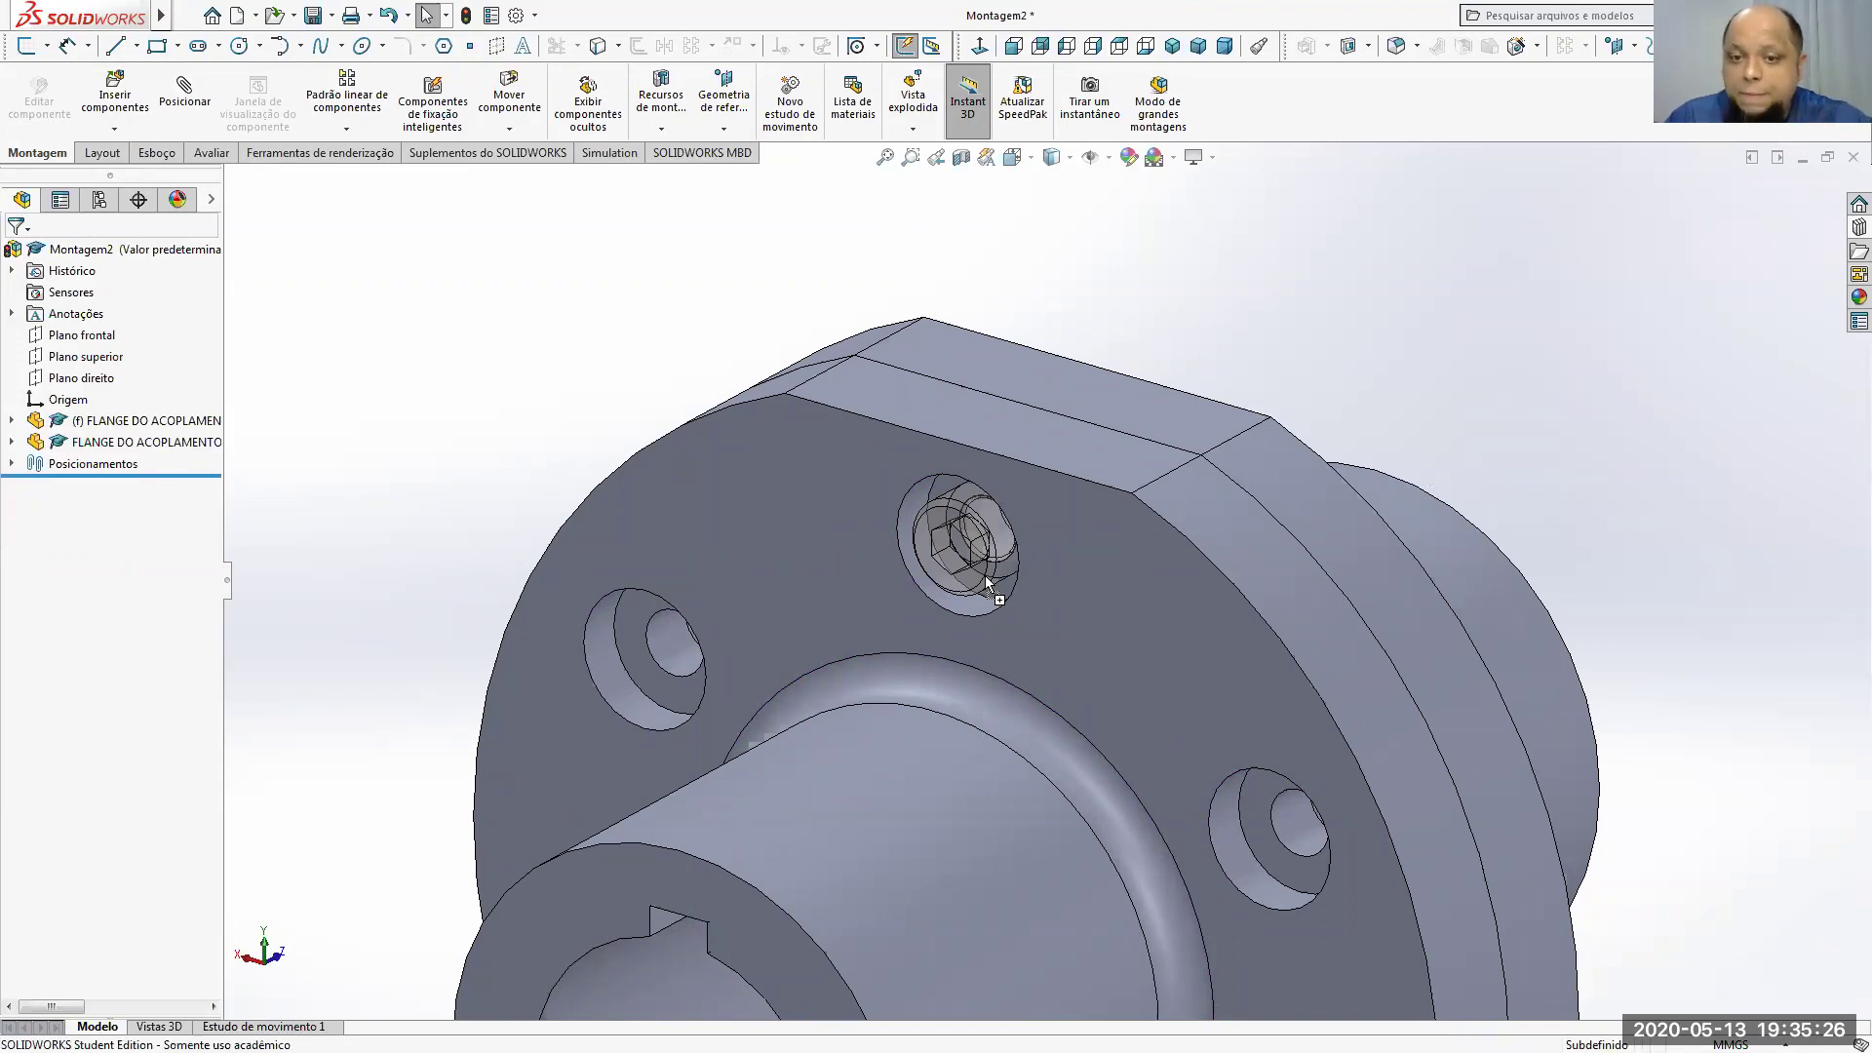
left_click_drag(985, 575, 985, 576)
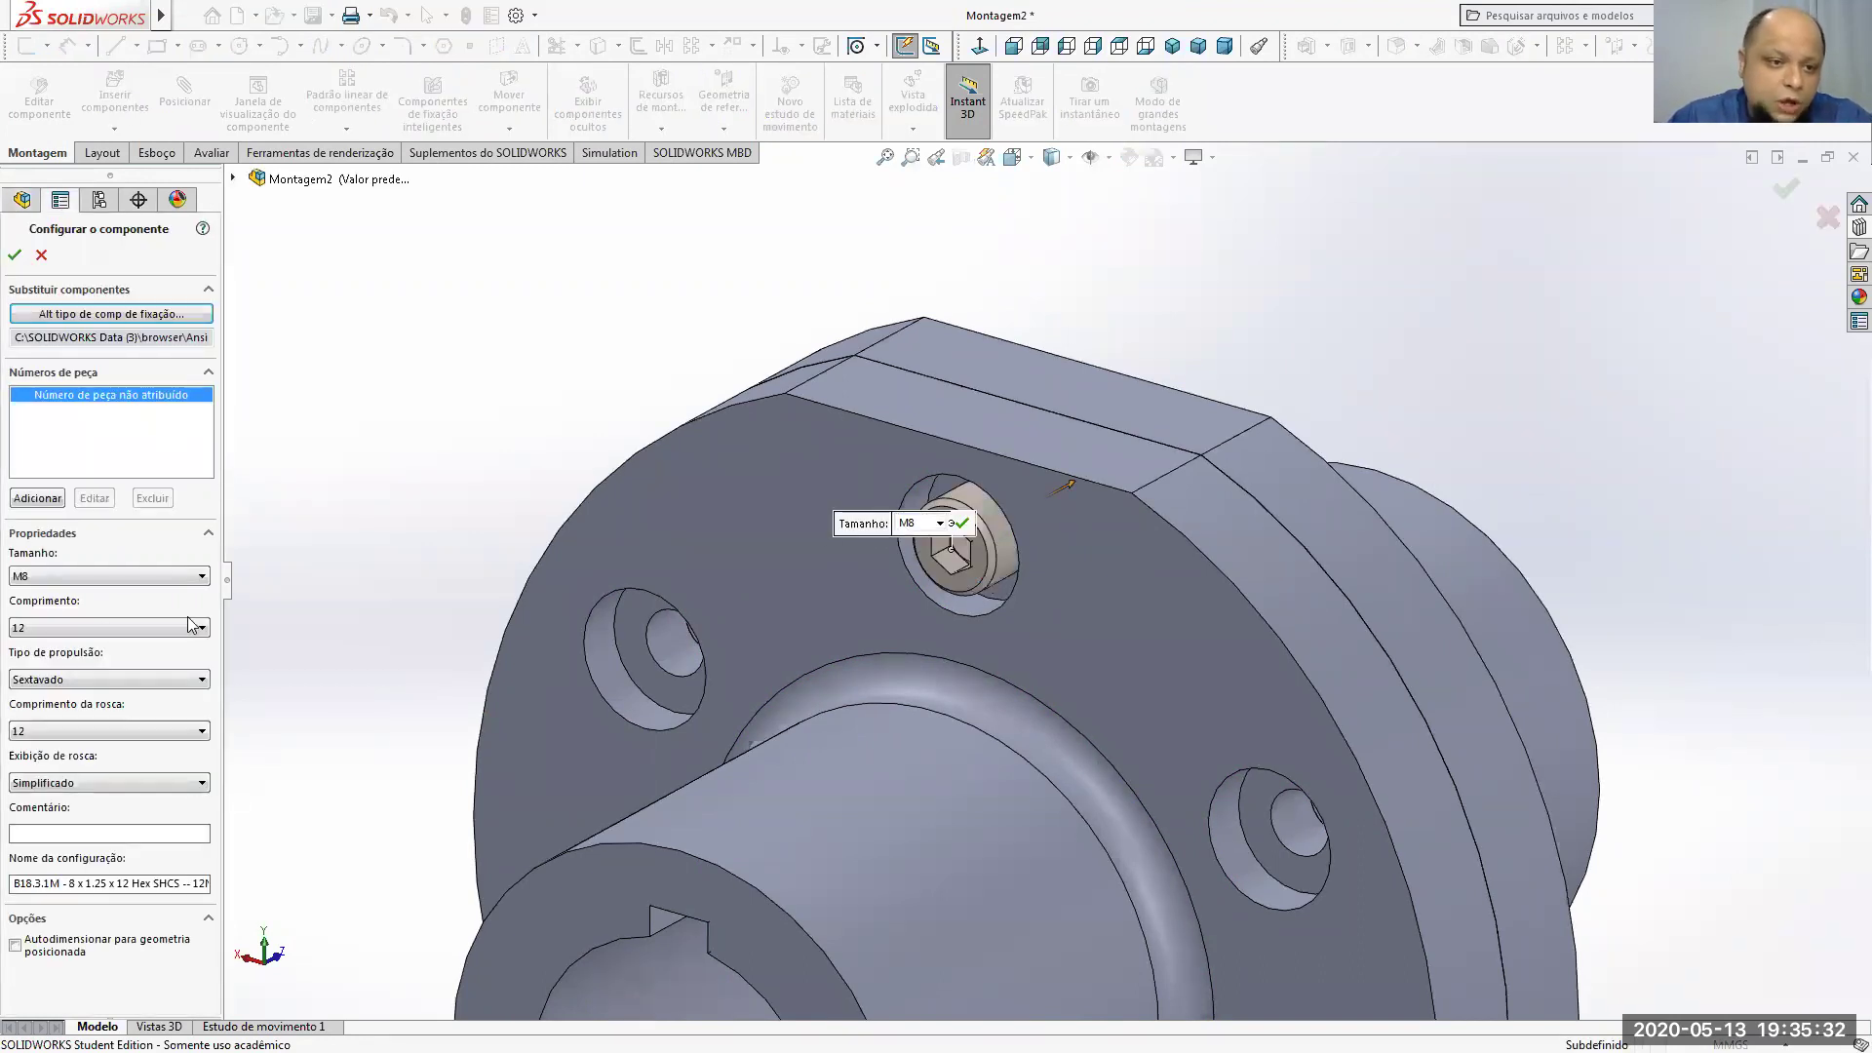
Step: Set the M8 Allen screw's length to 25 mm
middle_click_drag(1213, 328, 1131, 410)
left_click(137, 732)
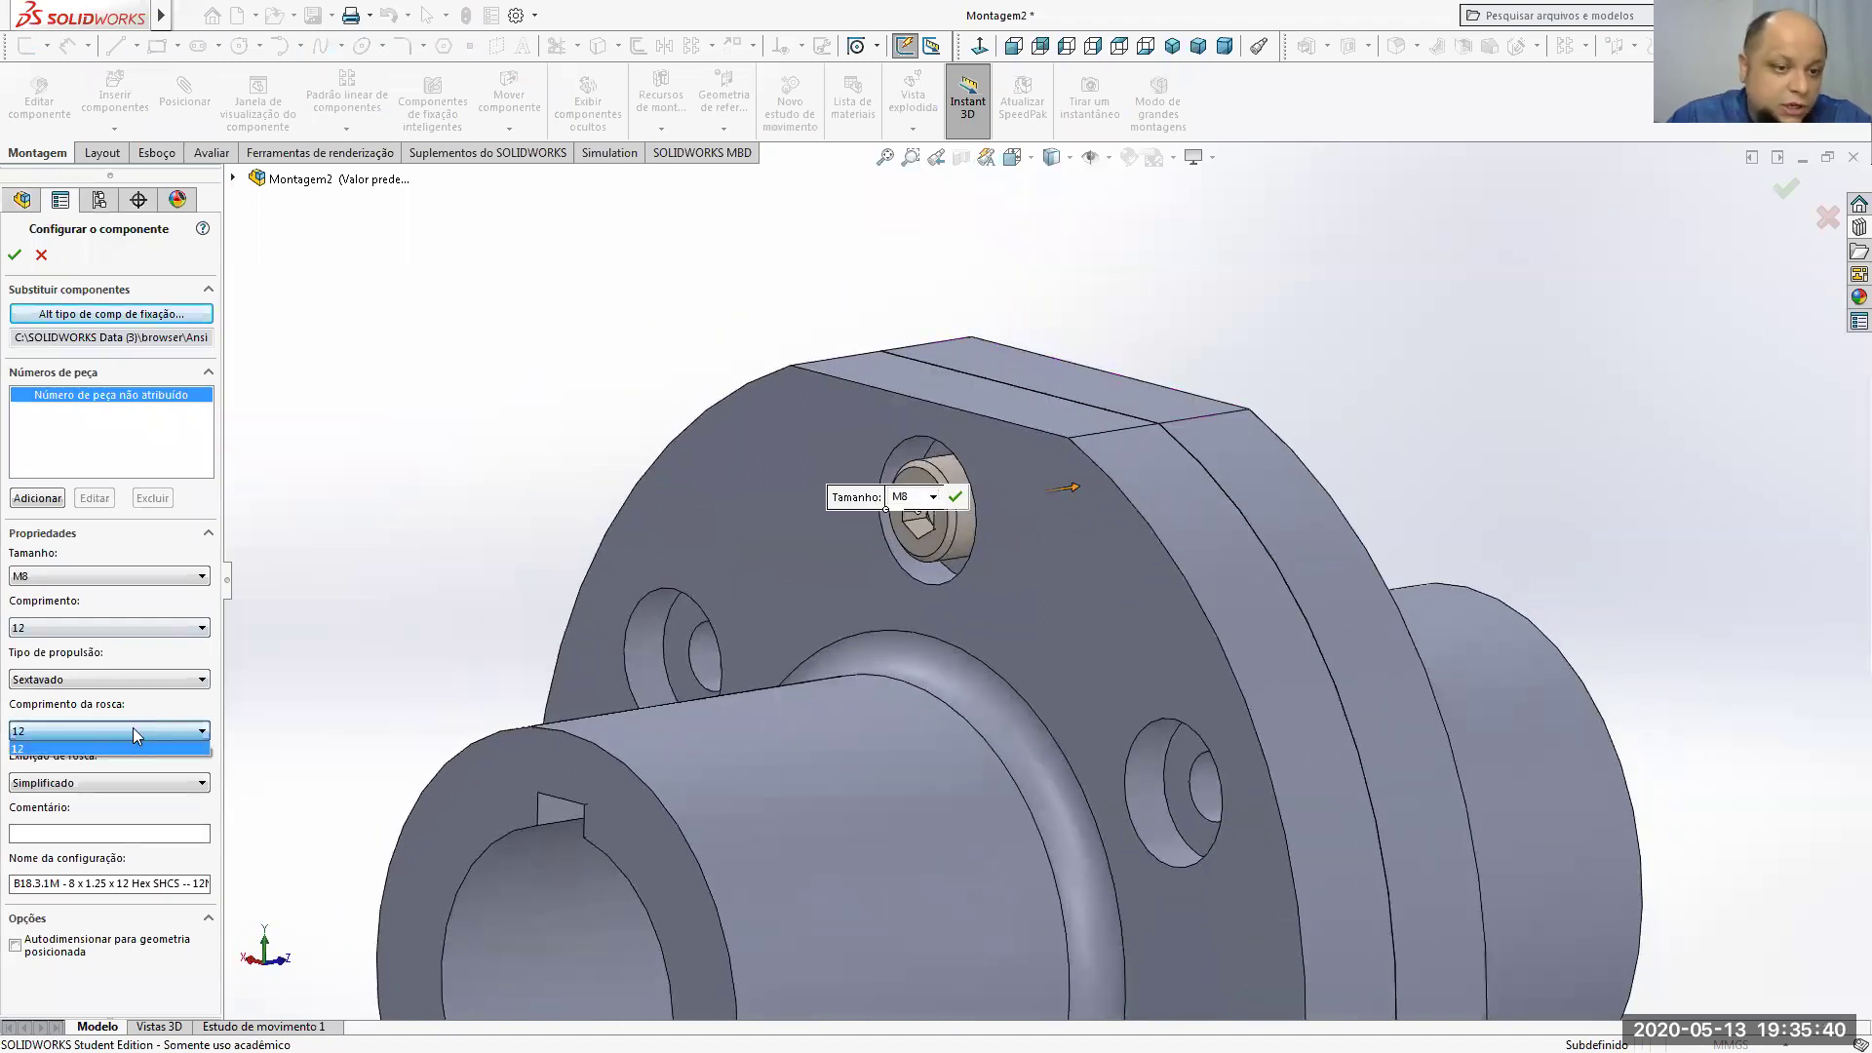
left_click(68, 746)
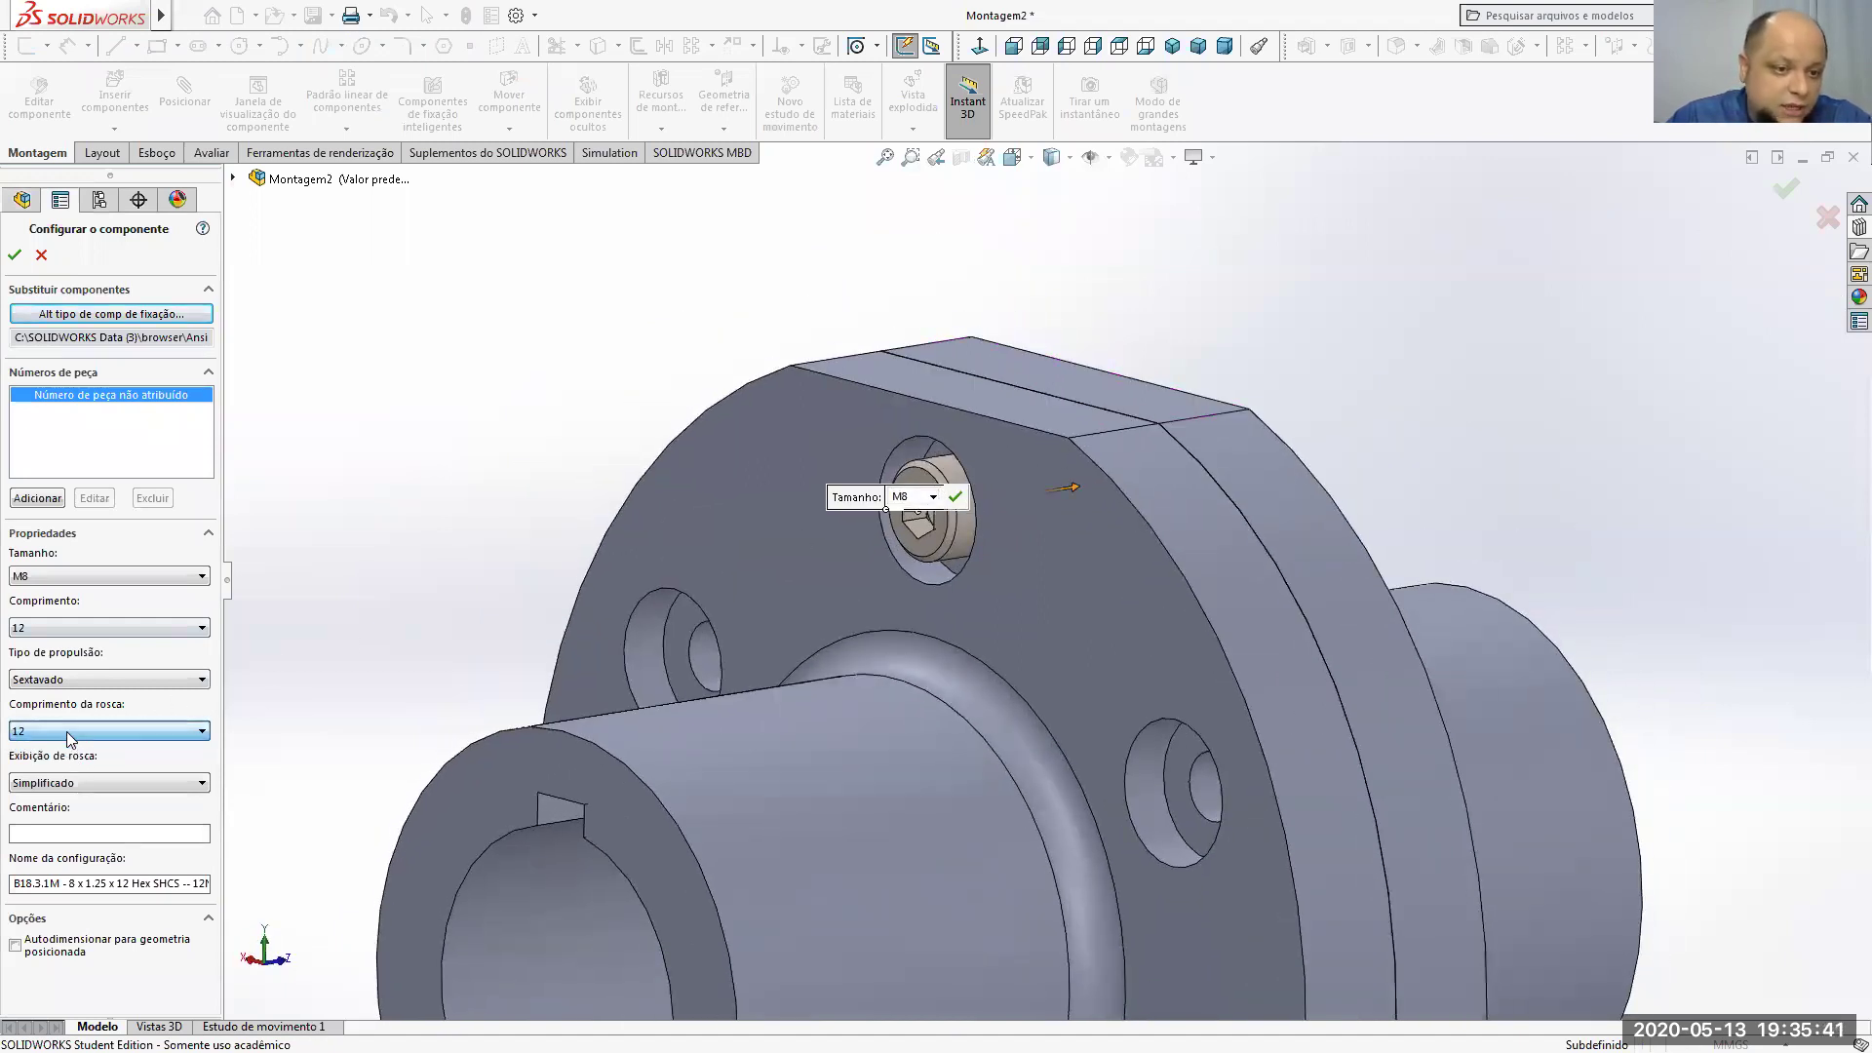
left_click(68, 625)
left_click(44, 683)
Step: Set the Allen screw's thread display to Representação
middle_click_drag(1357, 427, 1646, 430)
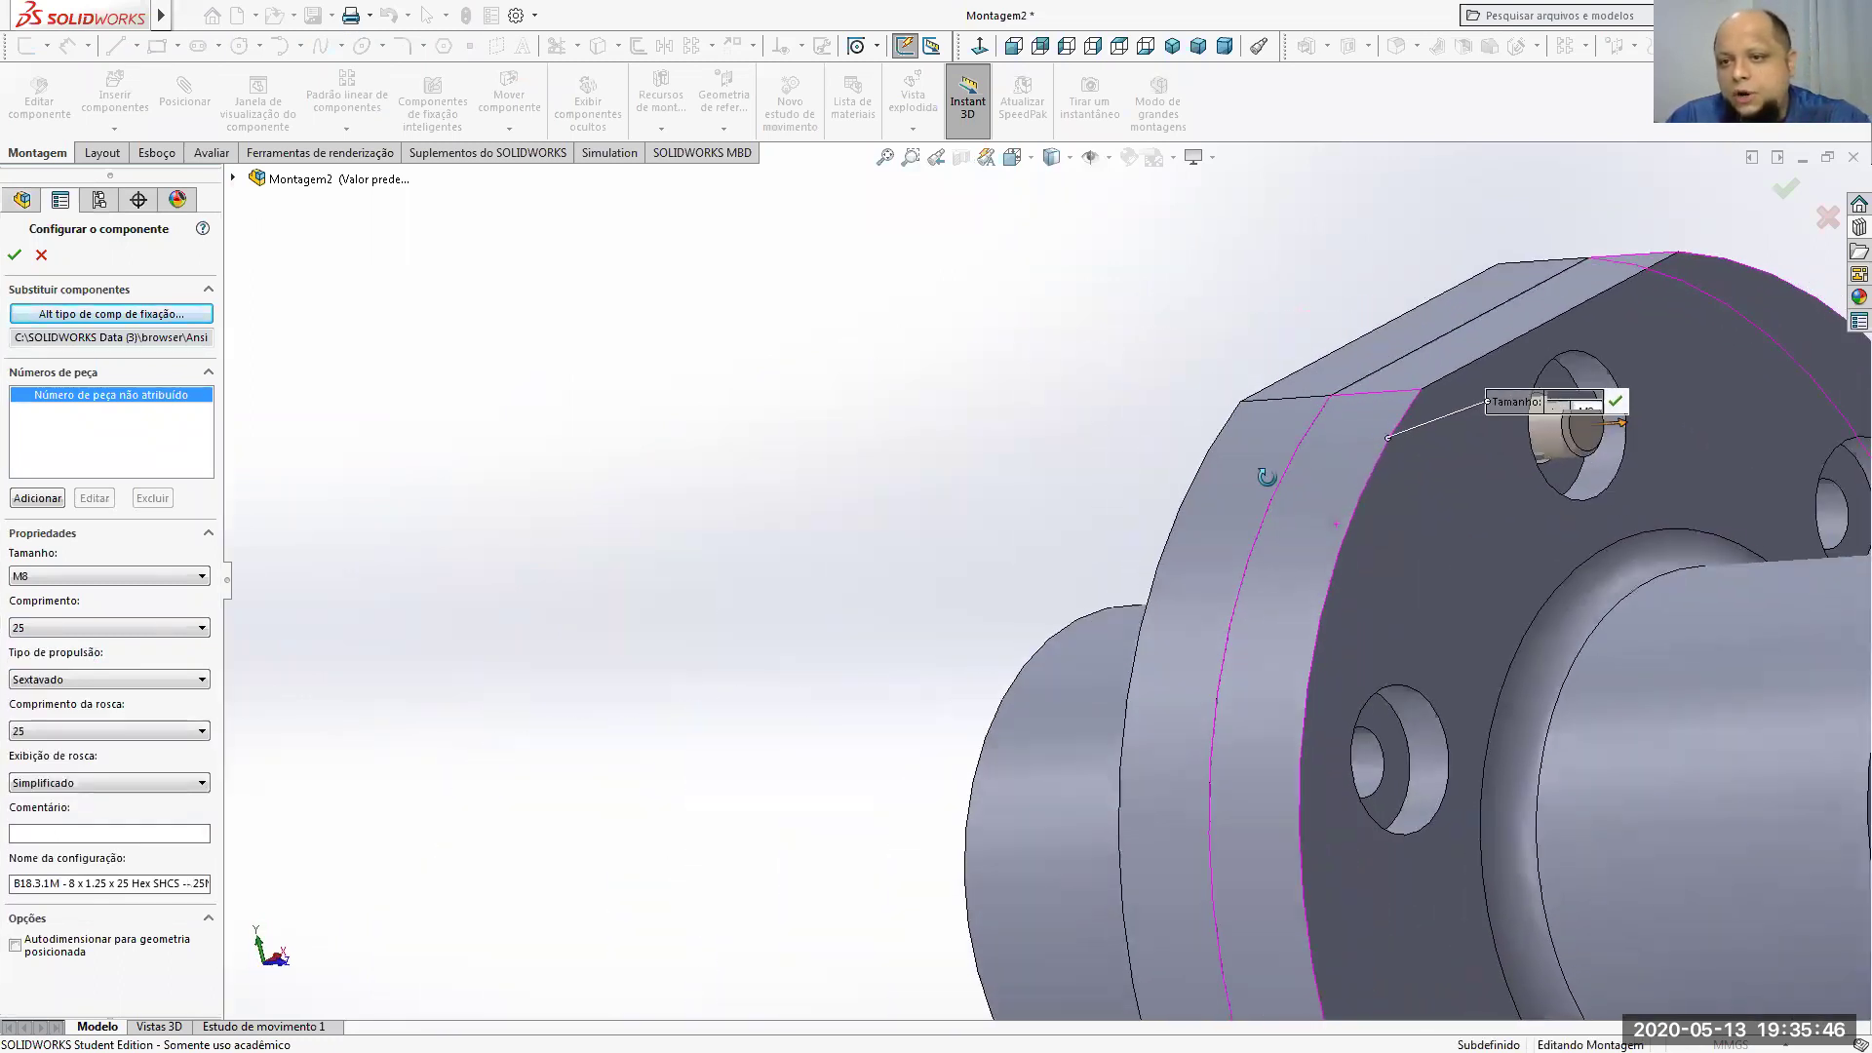
scroll(1646, 423, "down", 5)
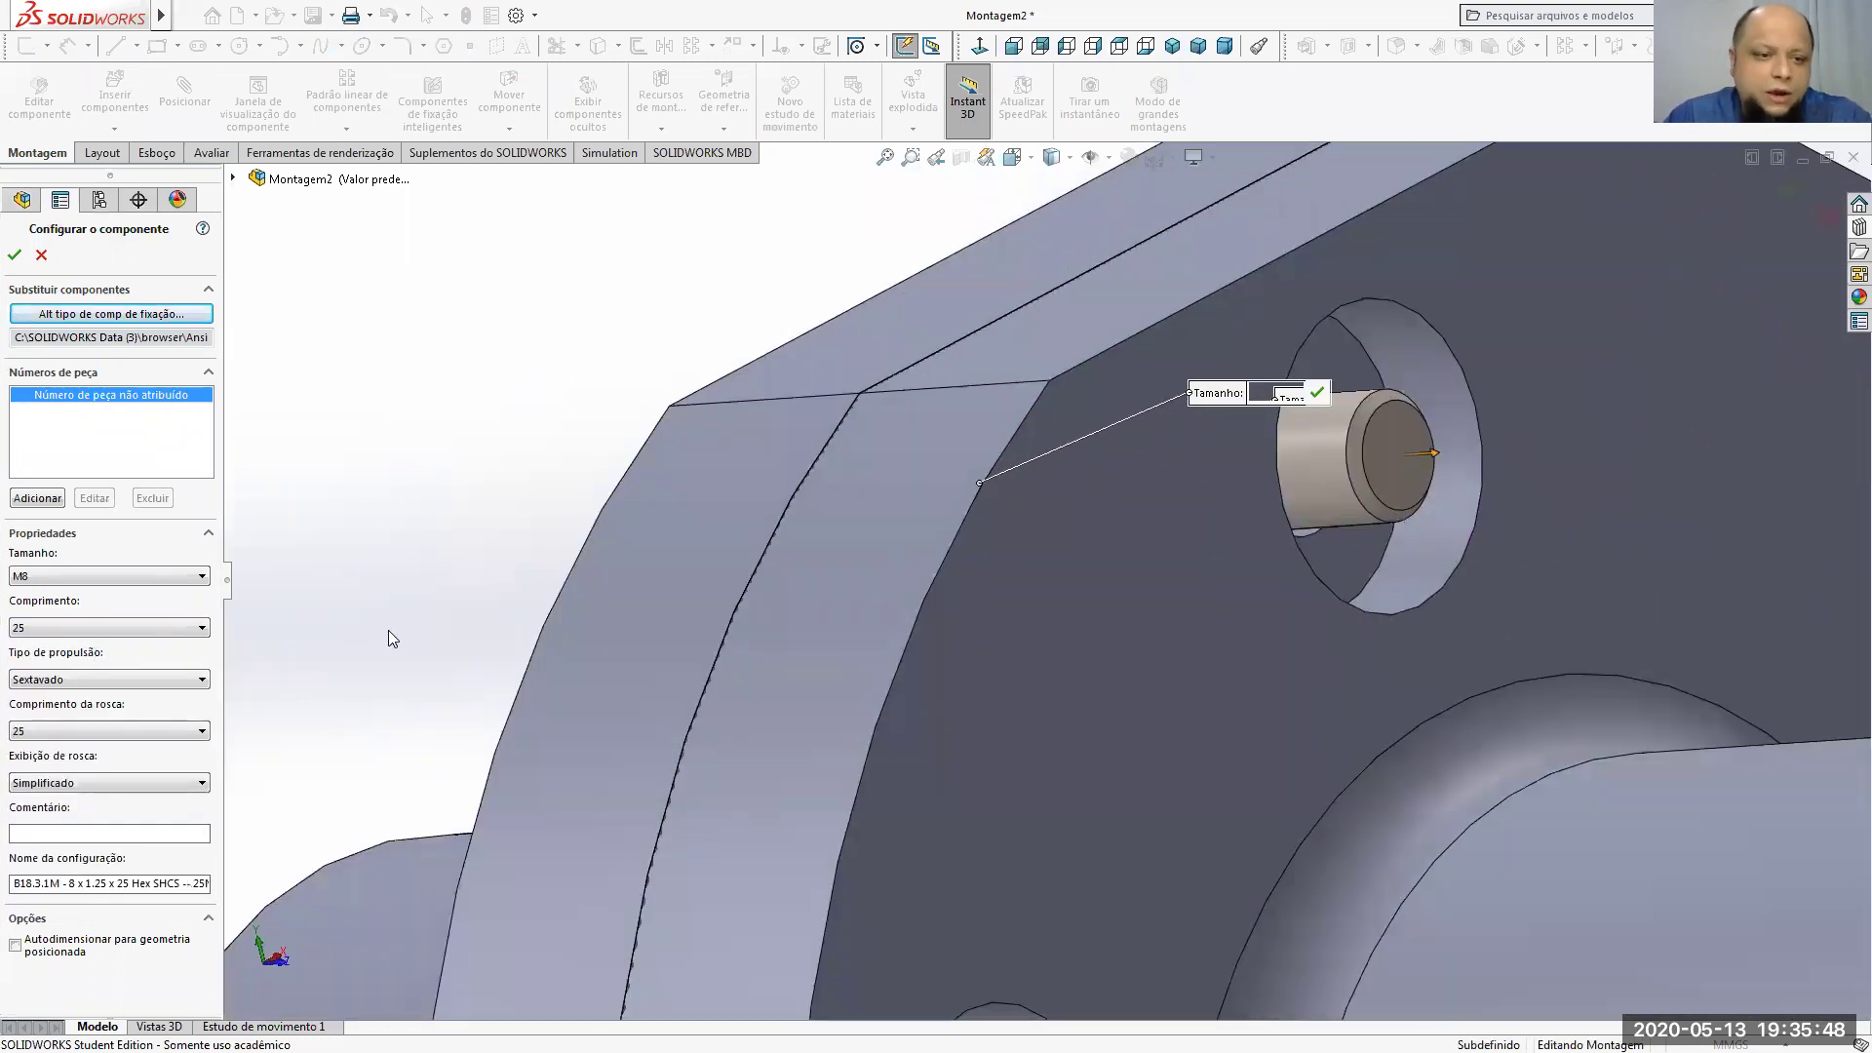
left_click(107, 782)
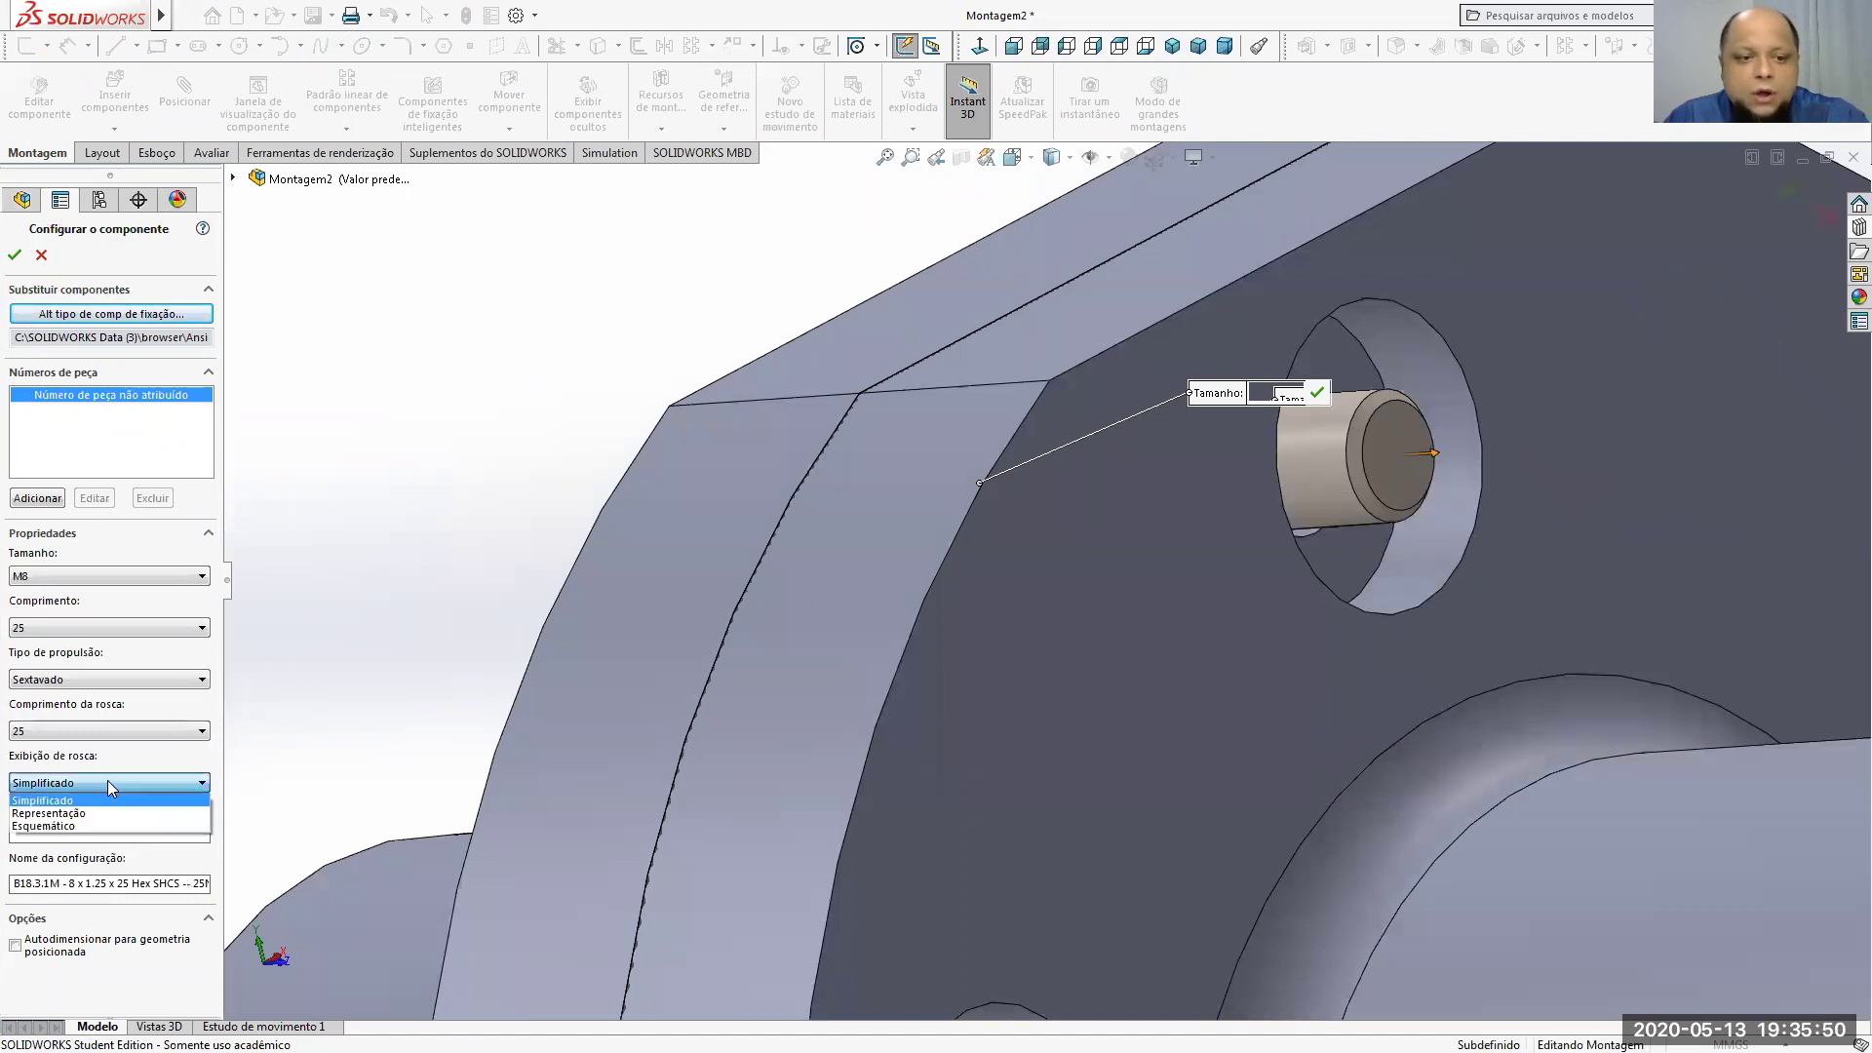
left_click(132, 795)
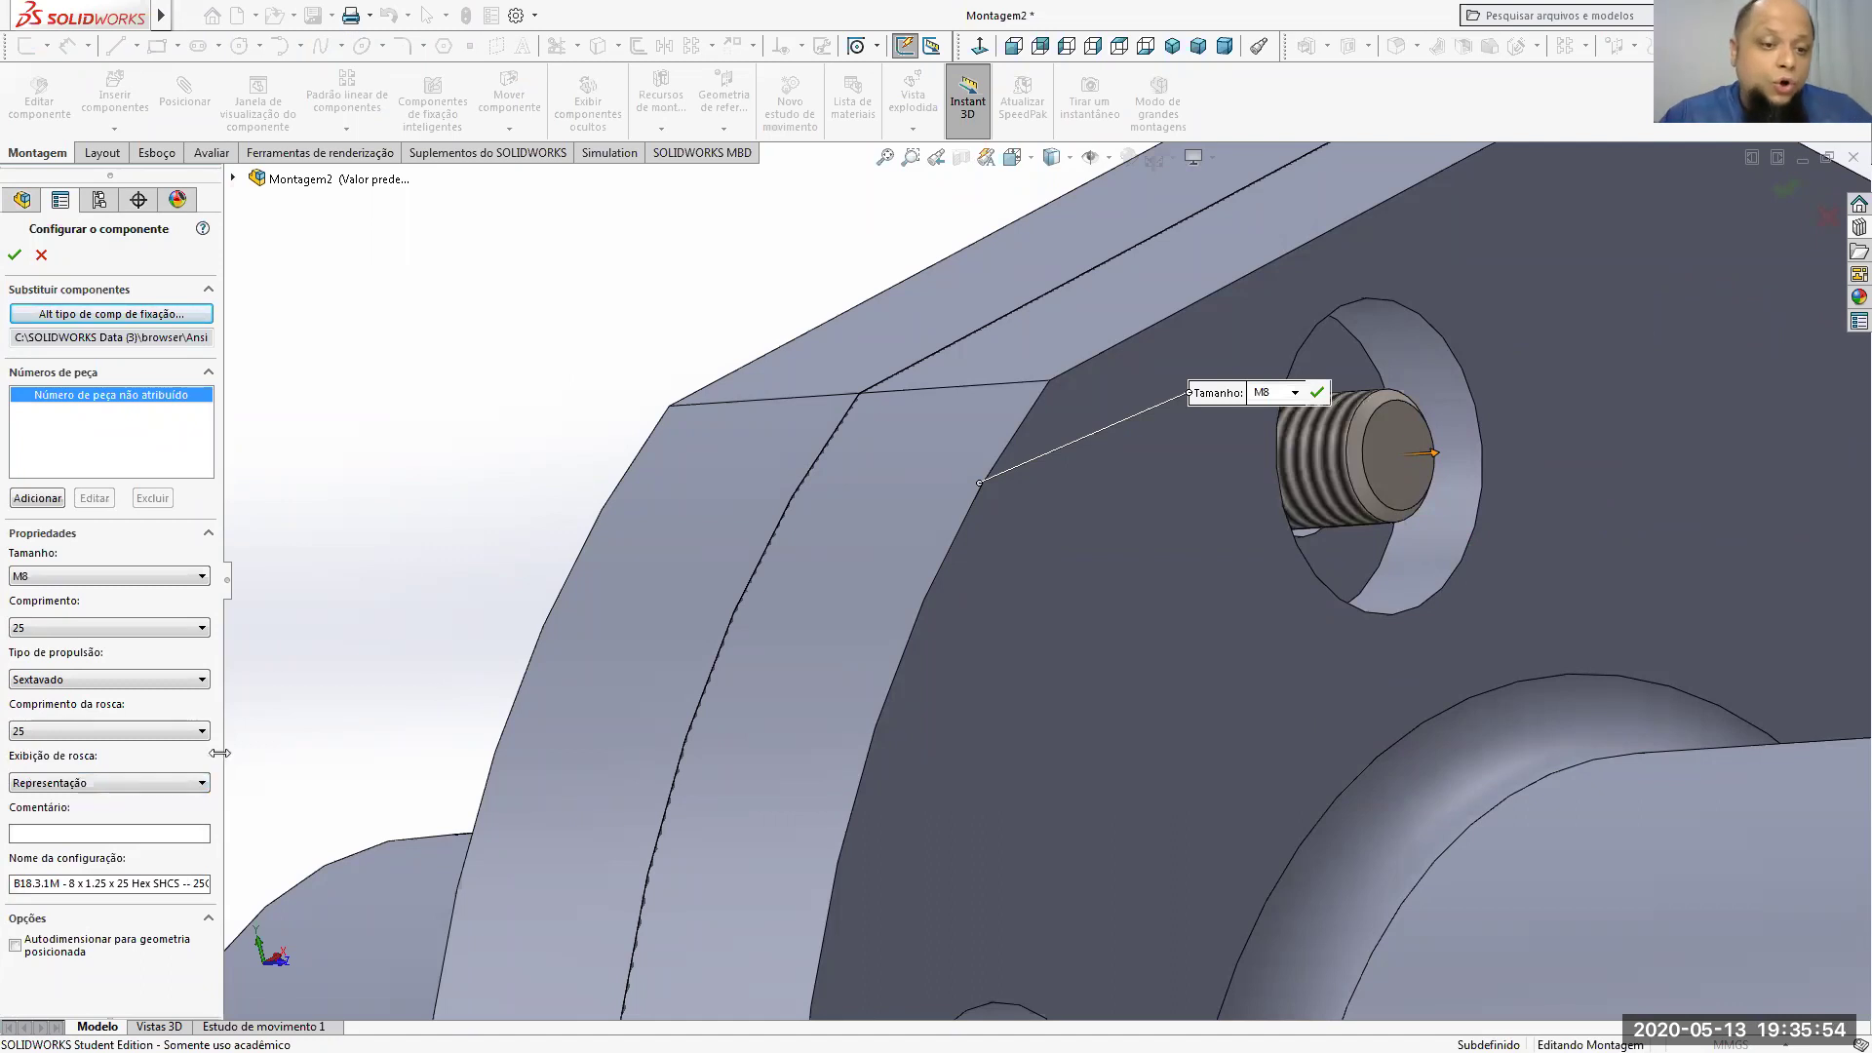
Step: Set the Allen screw's thread display to Esquemático and accept the component configuration
left_click(102, 783)
left_click(68, 825)
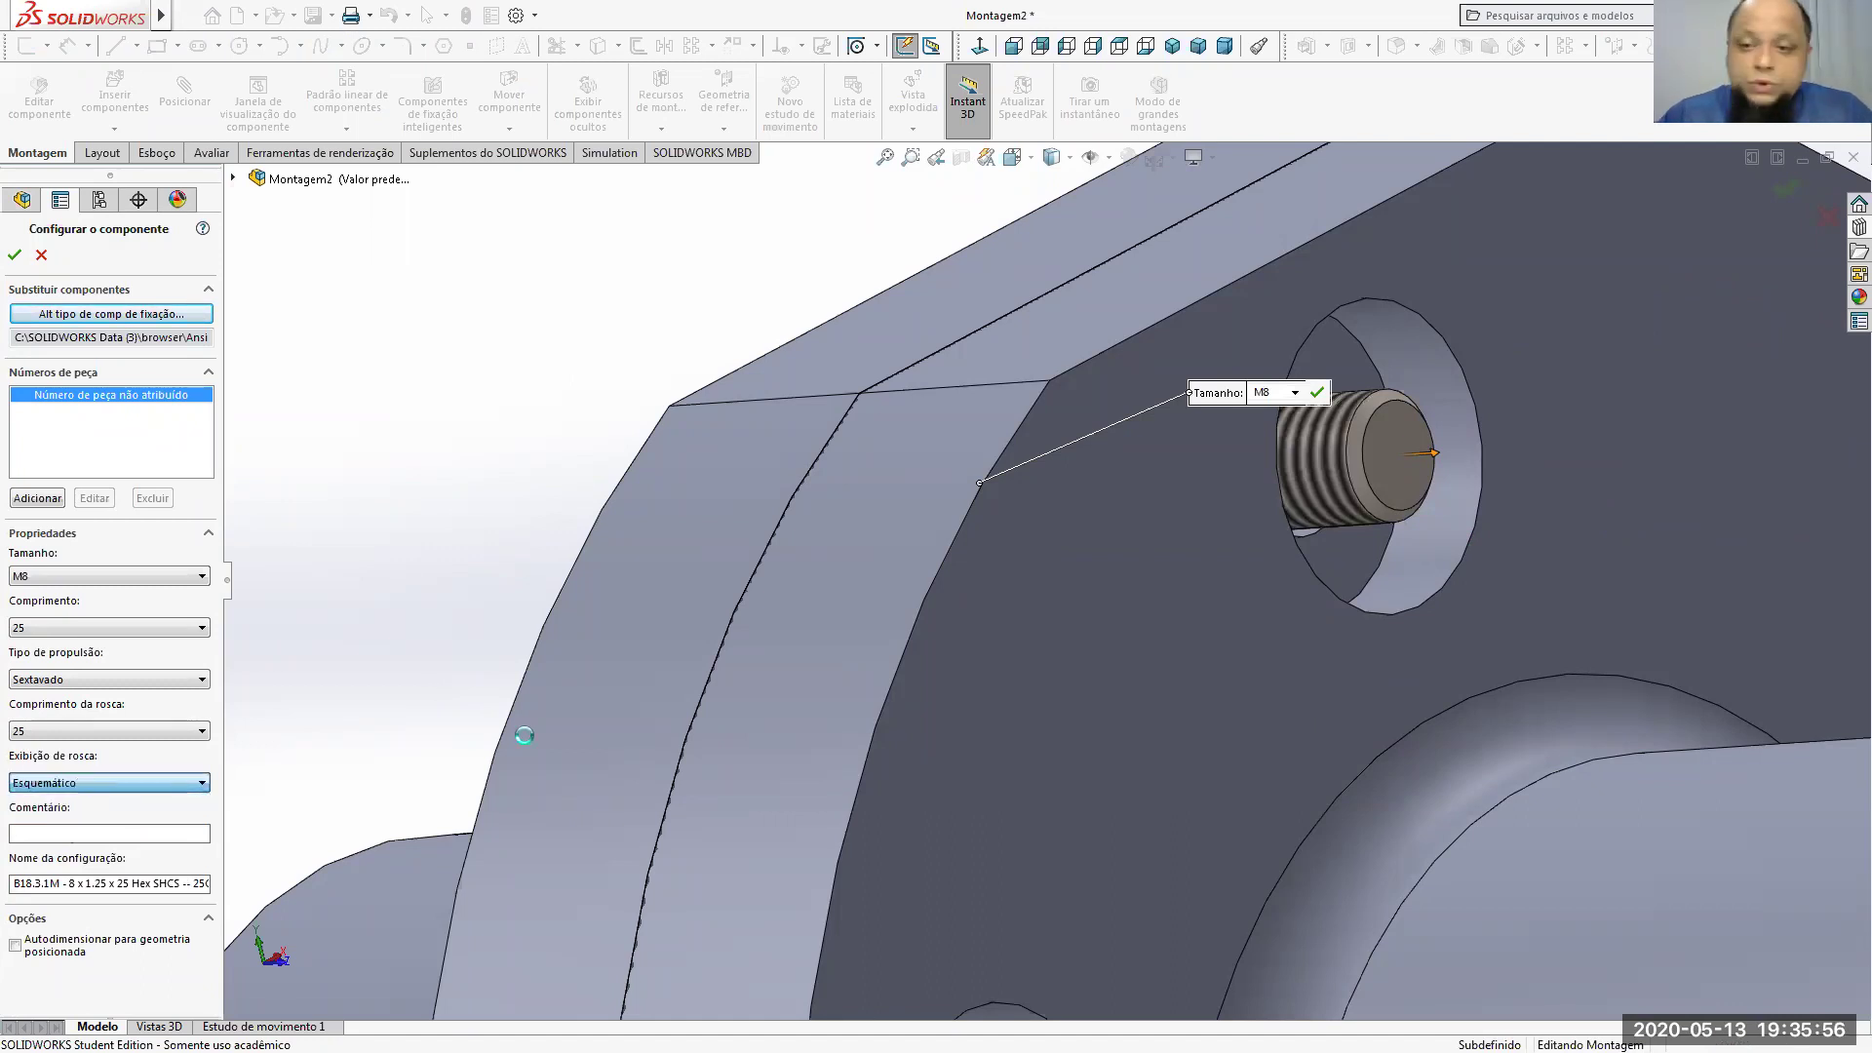
middle_click_drag(1326, 449, 1369, 429)
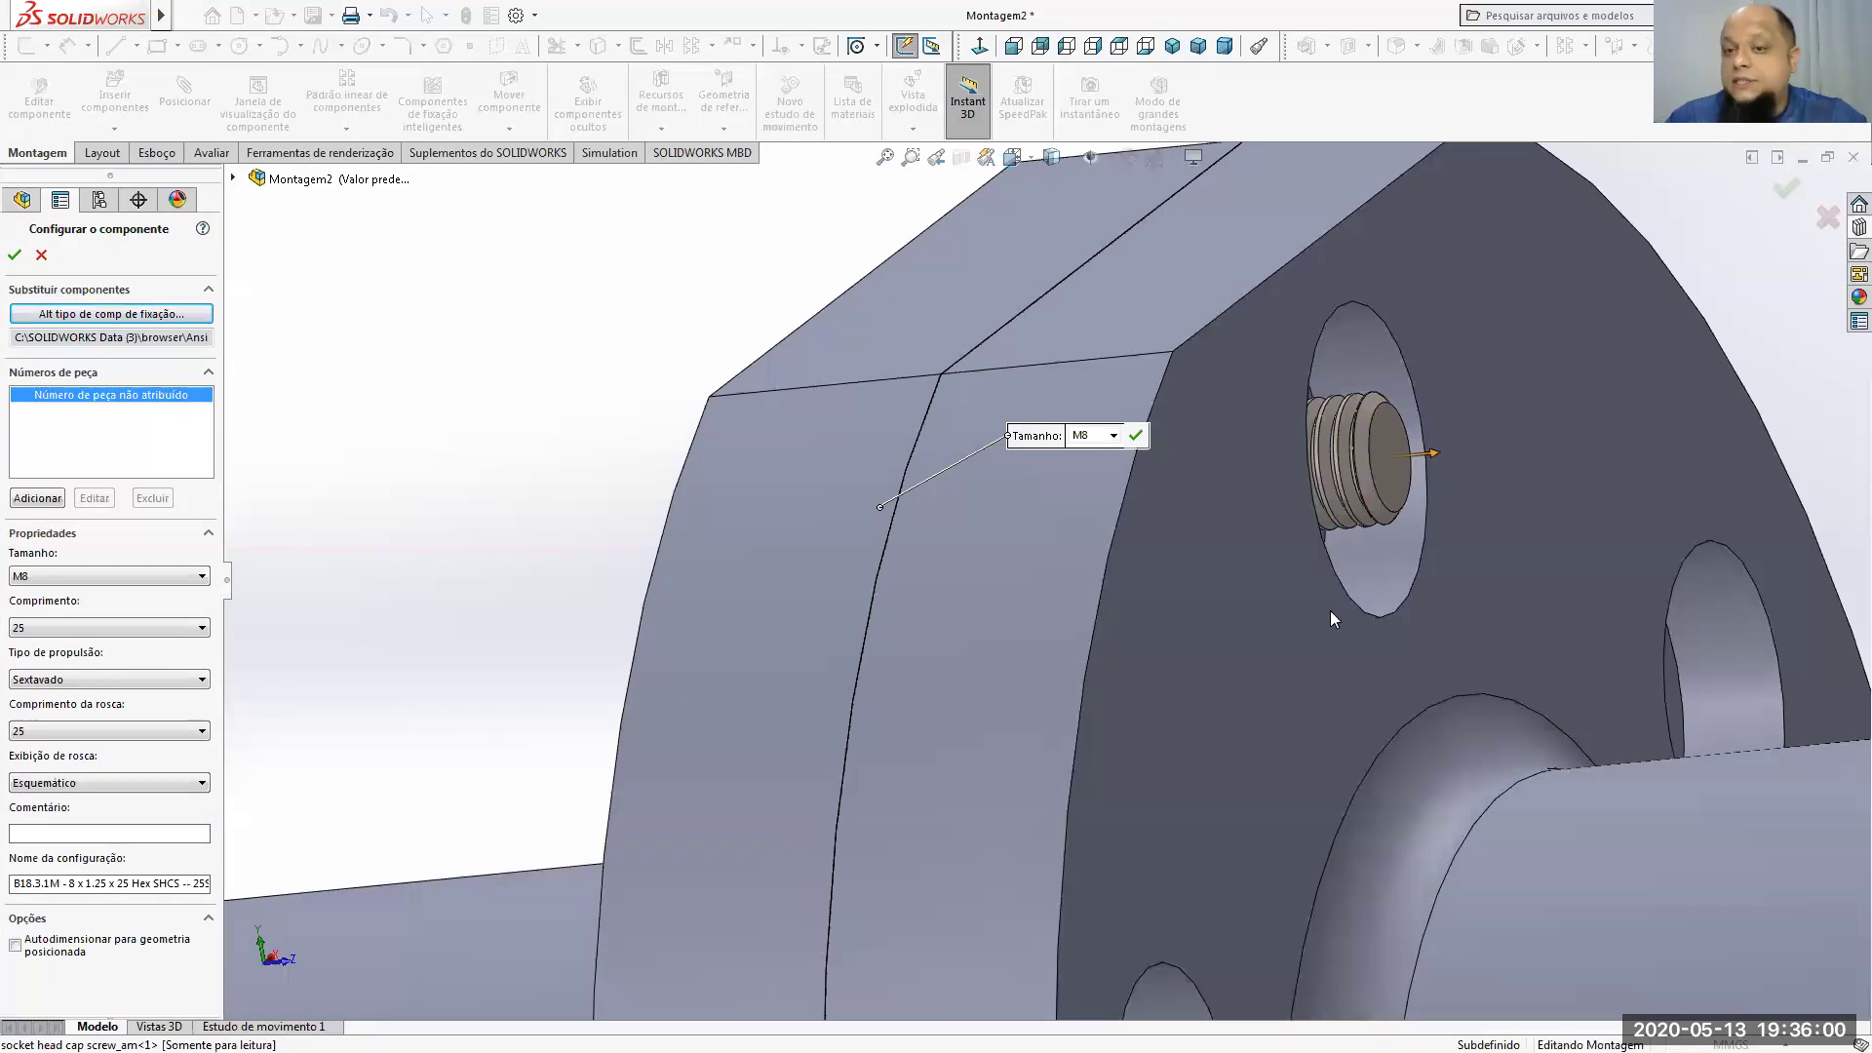
scroll(1324, 610, "up", 2)
scroll(1324, 614, "up", 3)
middle_click_drag(1322, 615, 1609, 675)
scroll(1462, 547, "up", 2)
middle_click_drag(1463, 546, 1466, 593)
scroll(1501, 634, "down", 4)
scroll(829, 789, "down", 2)
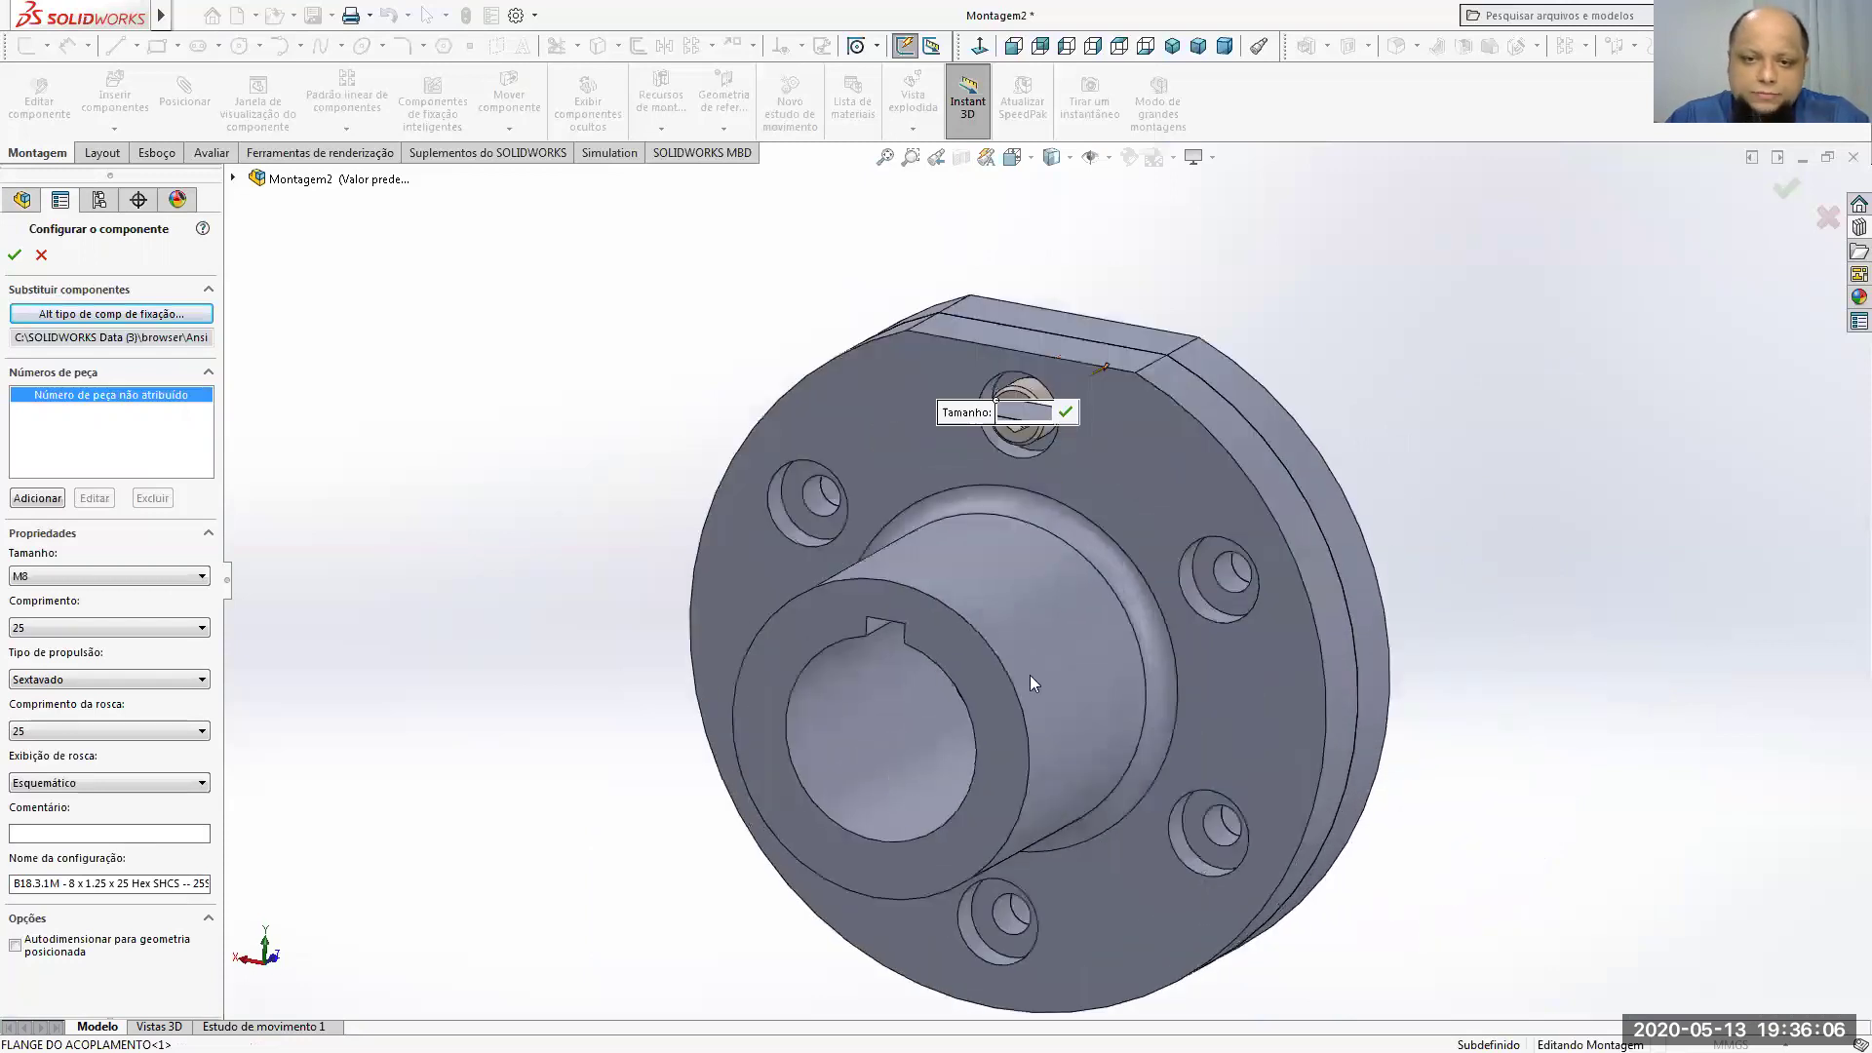
left_click(1786, 189)
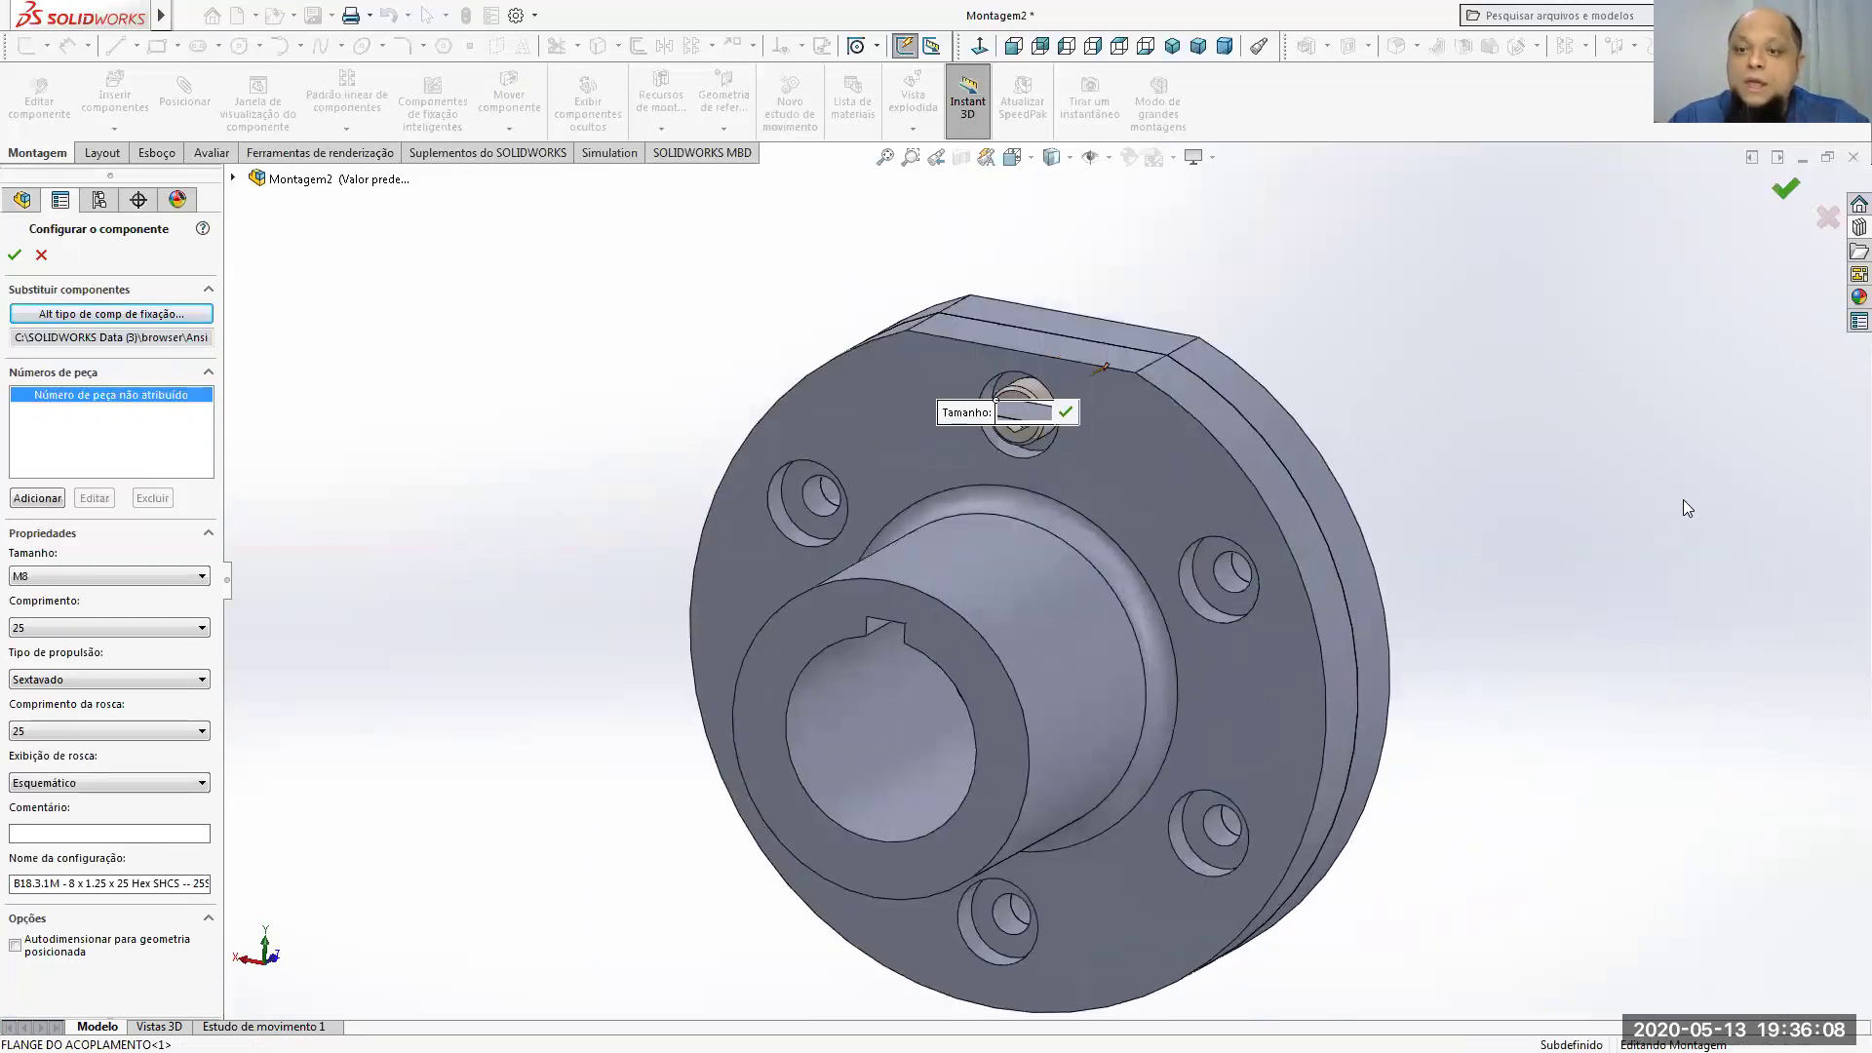
Step: Place copies of the M8 Allen screw in the next three counterbored holes, going clockwise around the front flange
scroll(1579, 537, "down", 3)
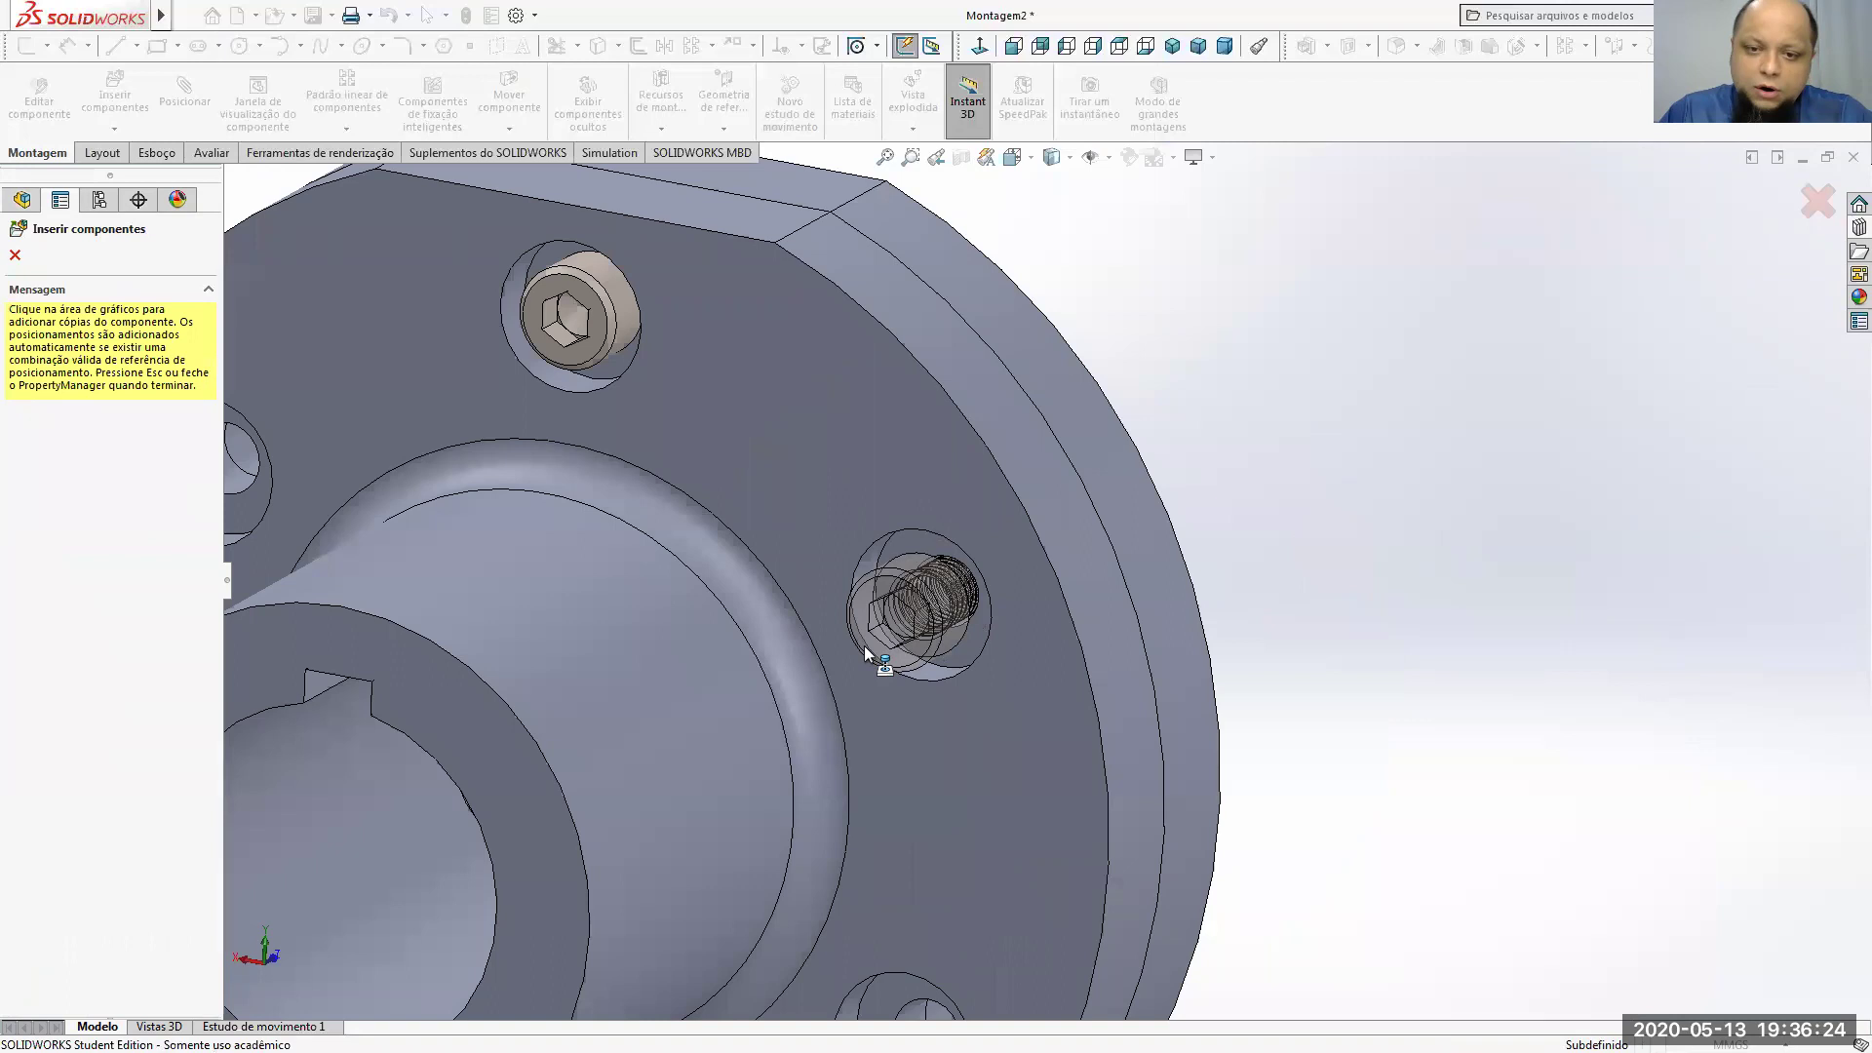
left_click(931, 631)
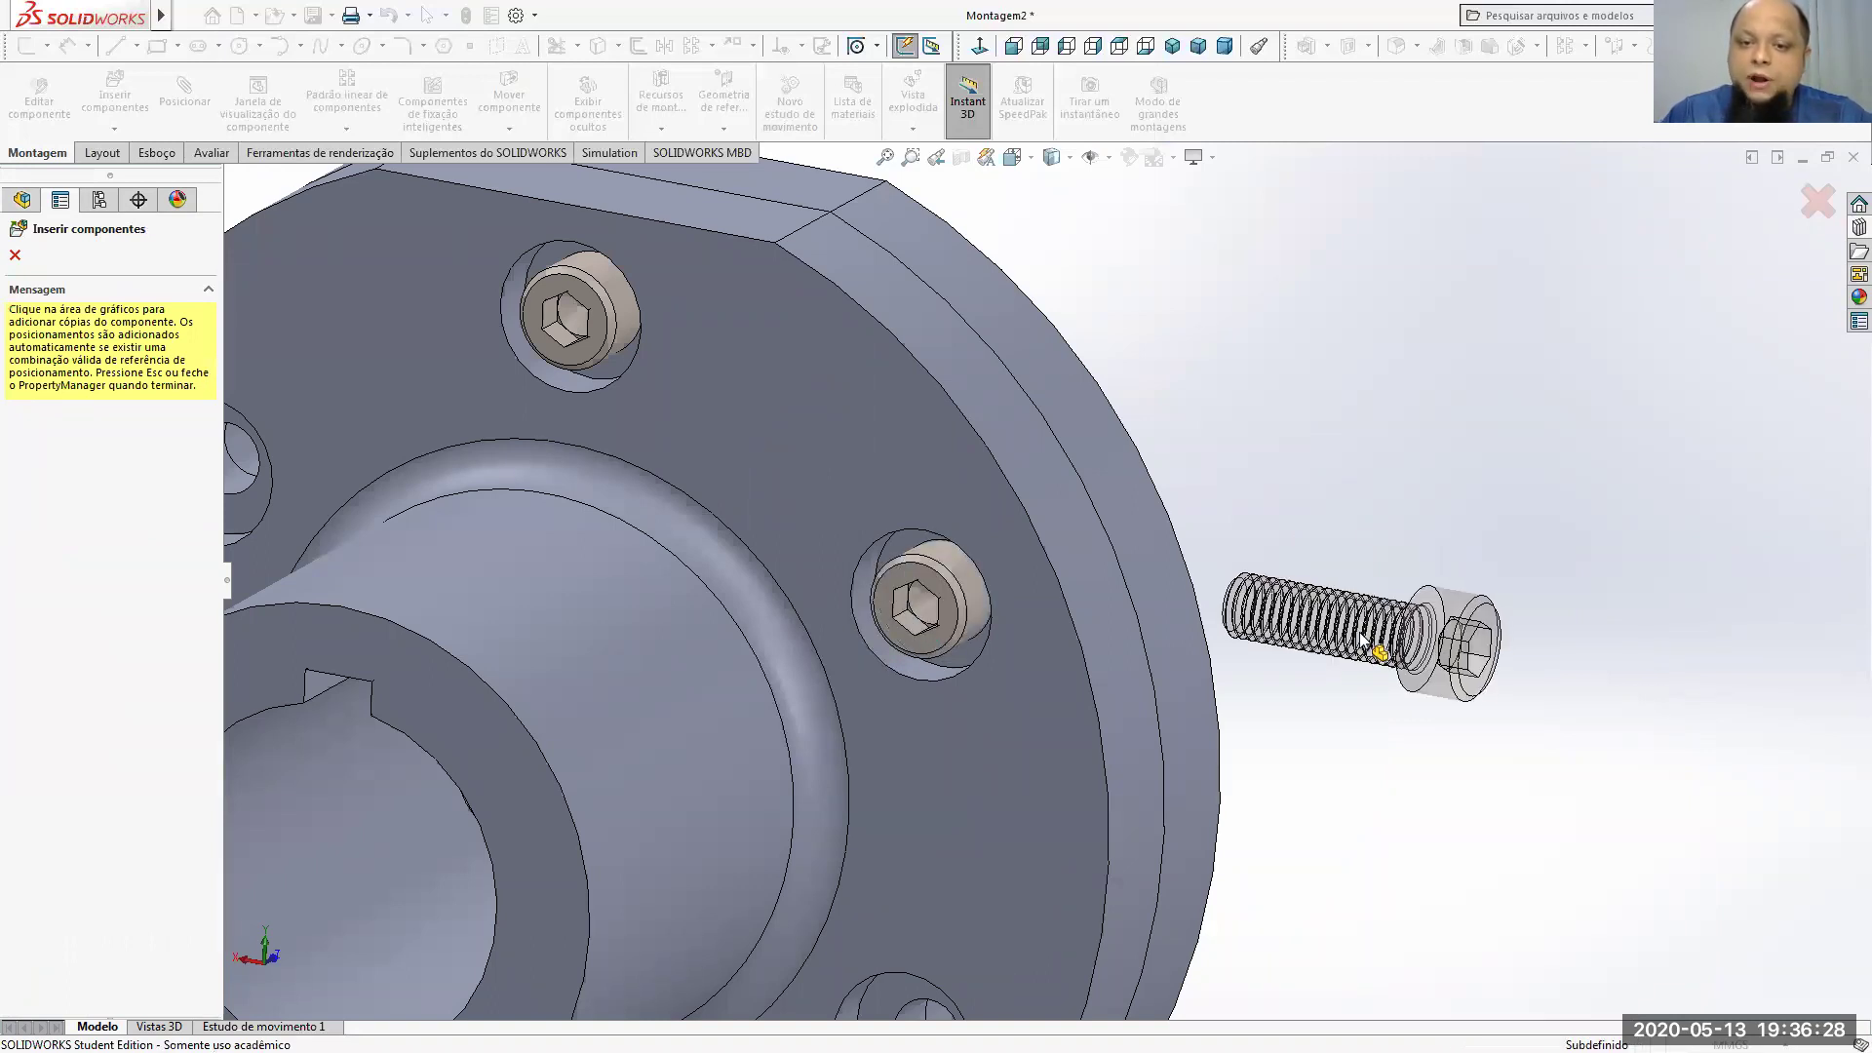
scroll(1365, 644, "up", 4)
scroll(1000, 752, "down", 5)
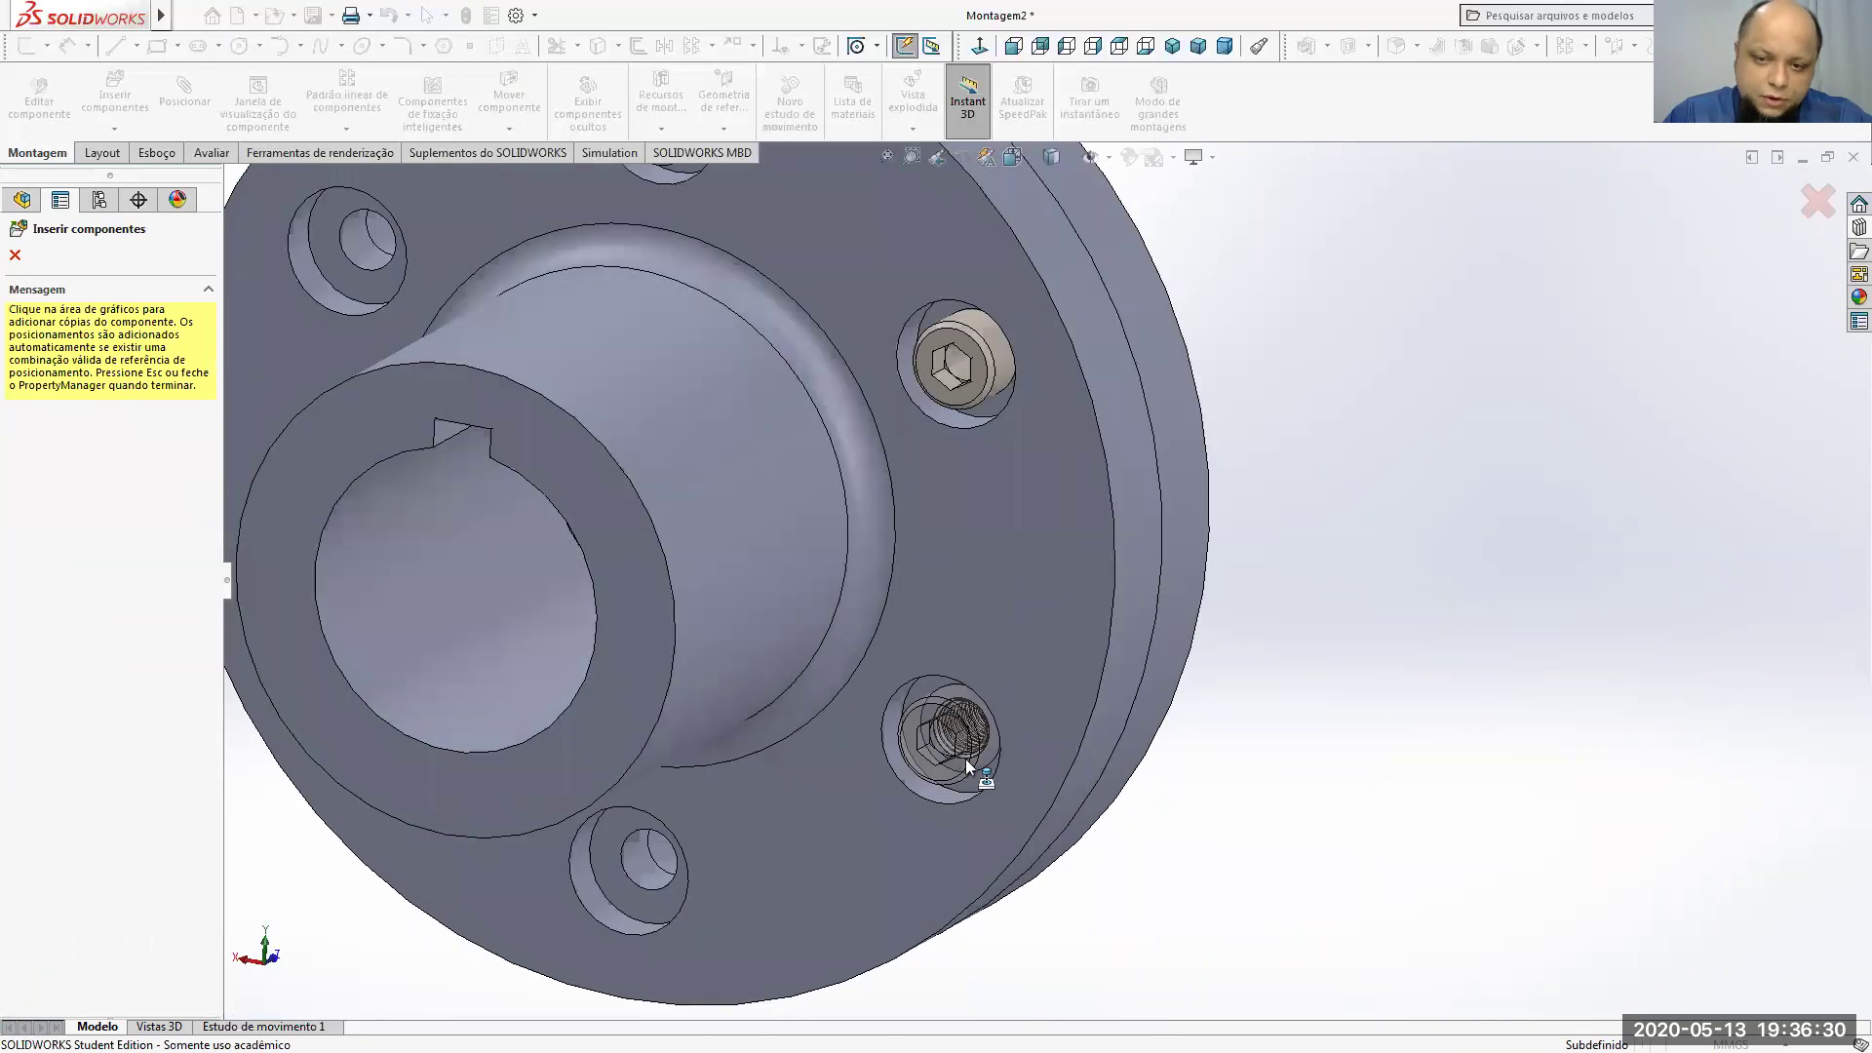
scroll(984, 761, "up", 3)
scroll(725, 808, "down", 8)
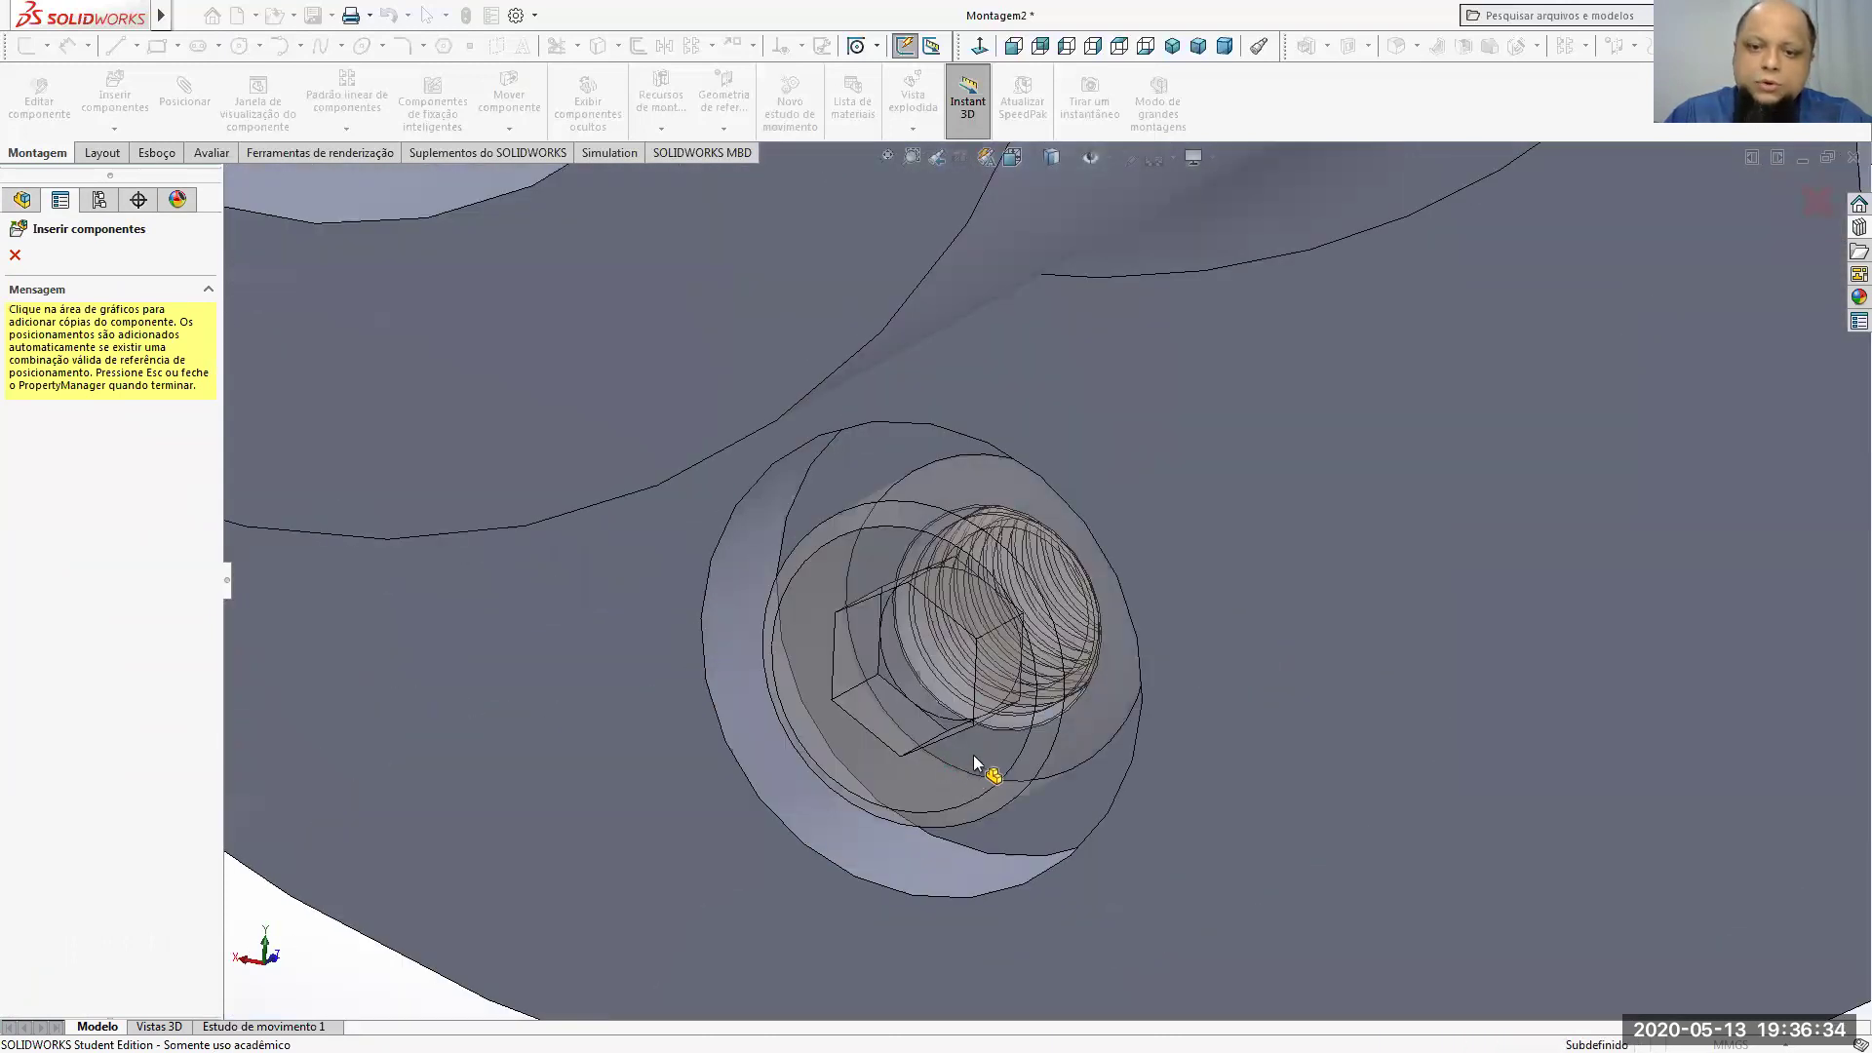
left_click(973, 755)
Step: Place copies of the M8 Allen screw in the two remaining flange holes and finish inserting components
scroll(998, 745, "up", 4)
scroll(994, 620, "up", 3)
middle_click_drag(994, 620, 745, 421)
left_click(712, 385)
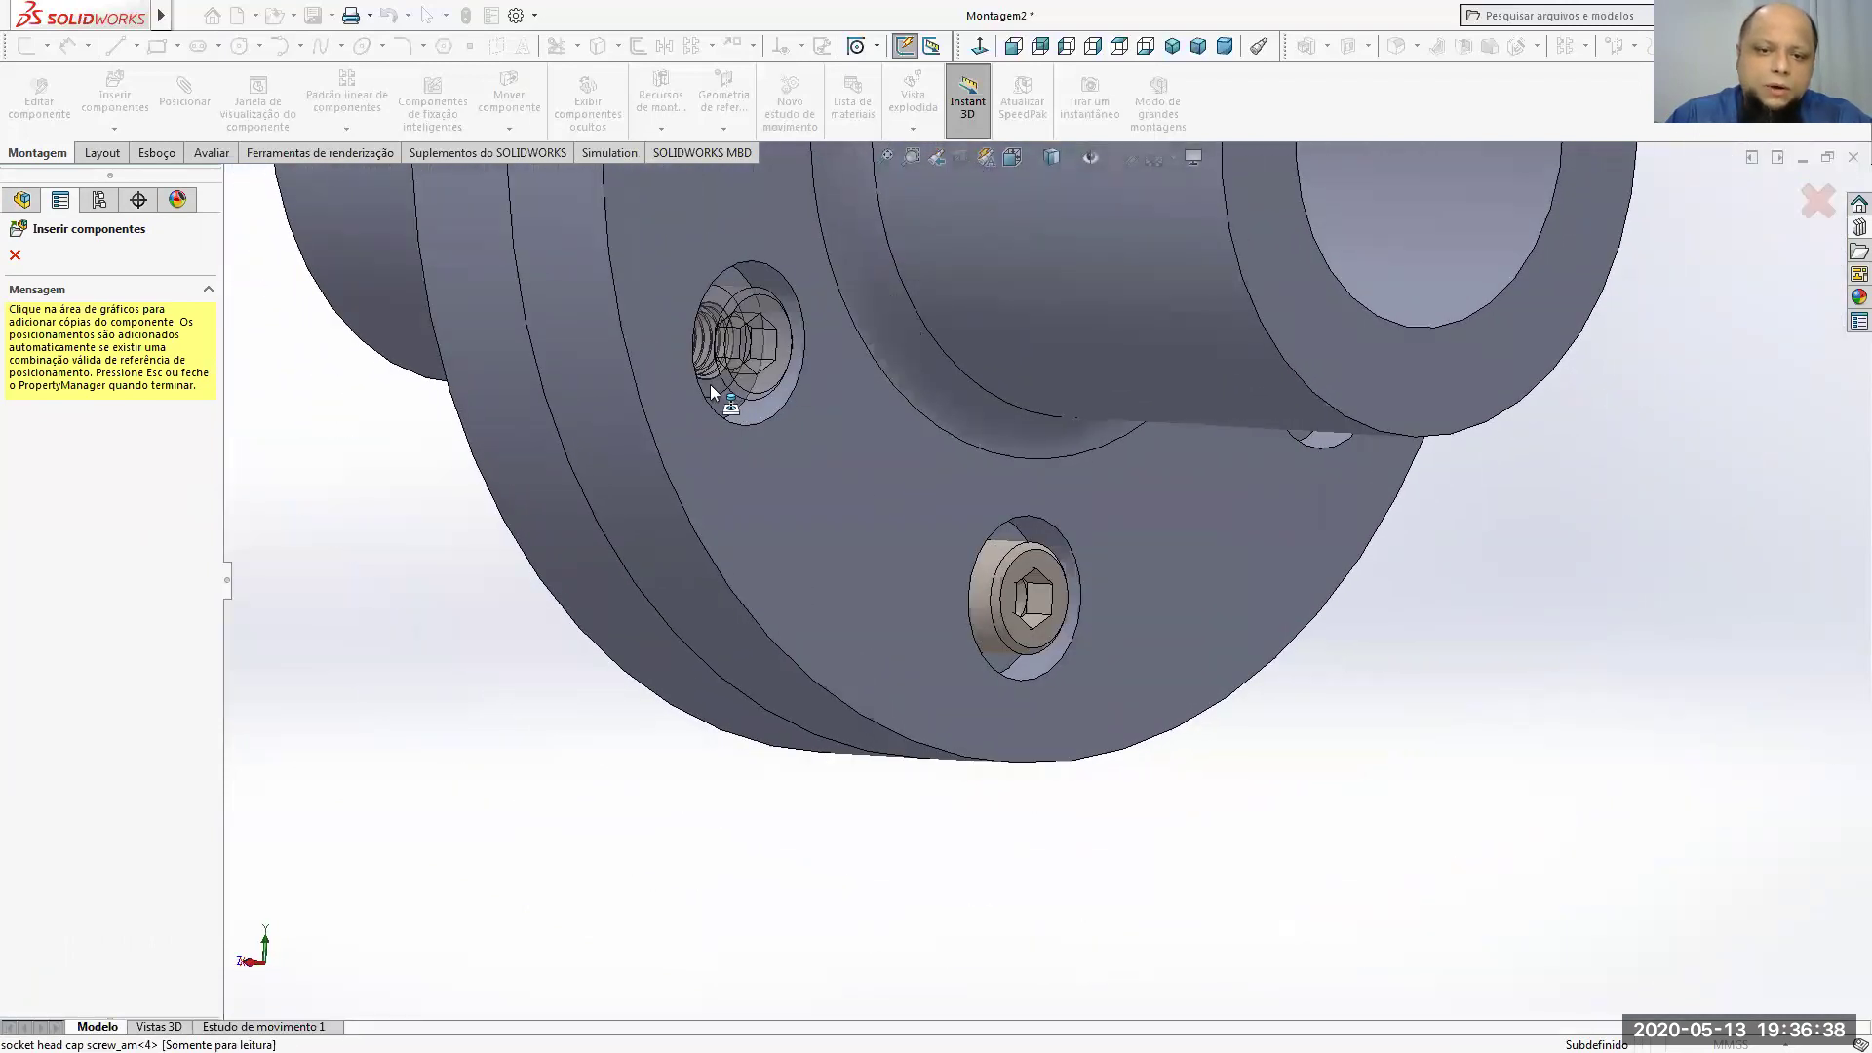
scroll(982, 552, "up", 4)
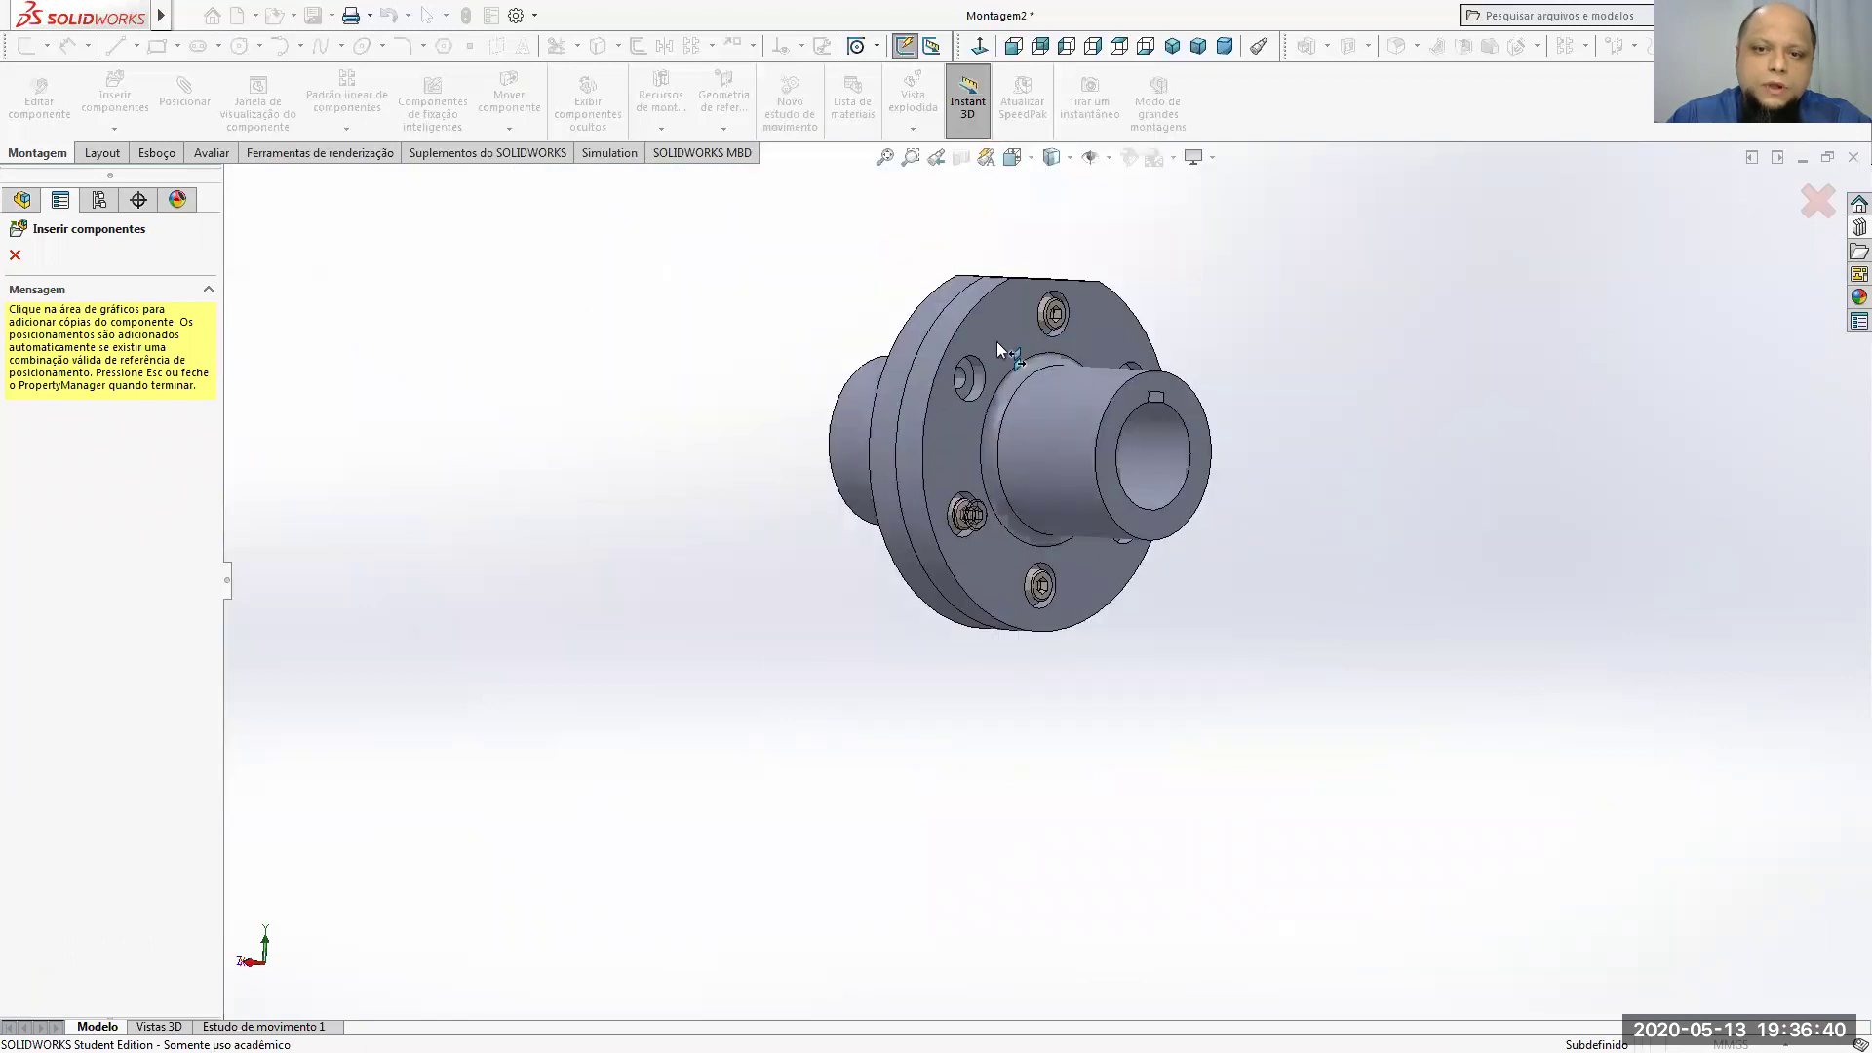
scroll(979, 427, "down", 6)
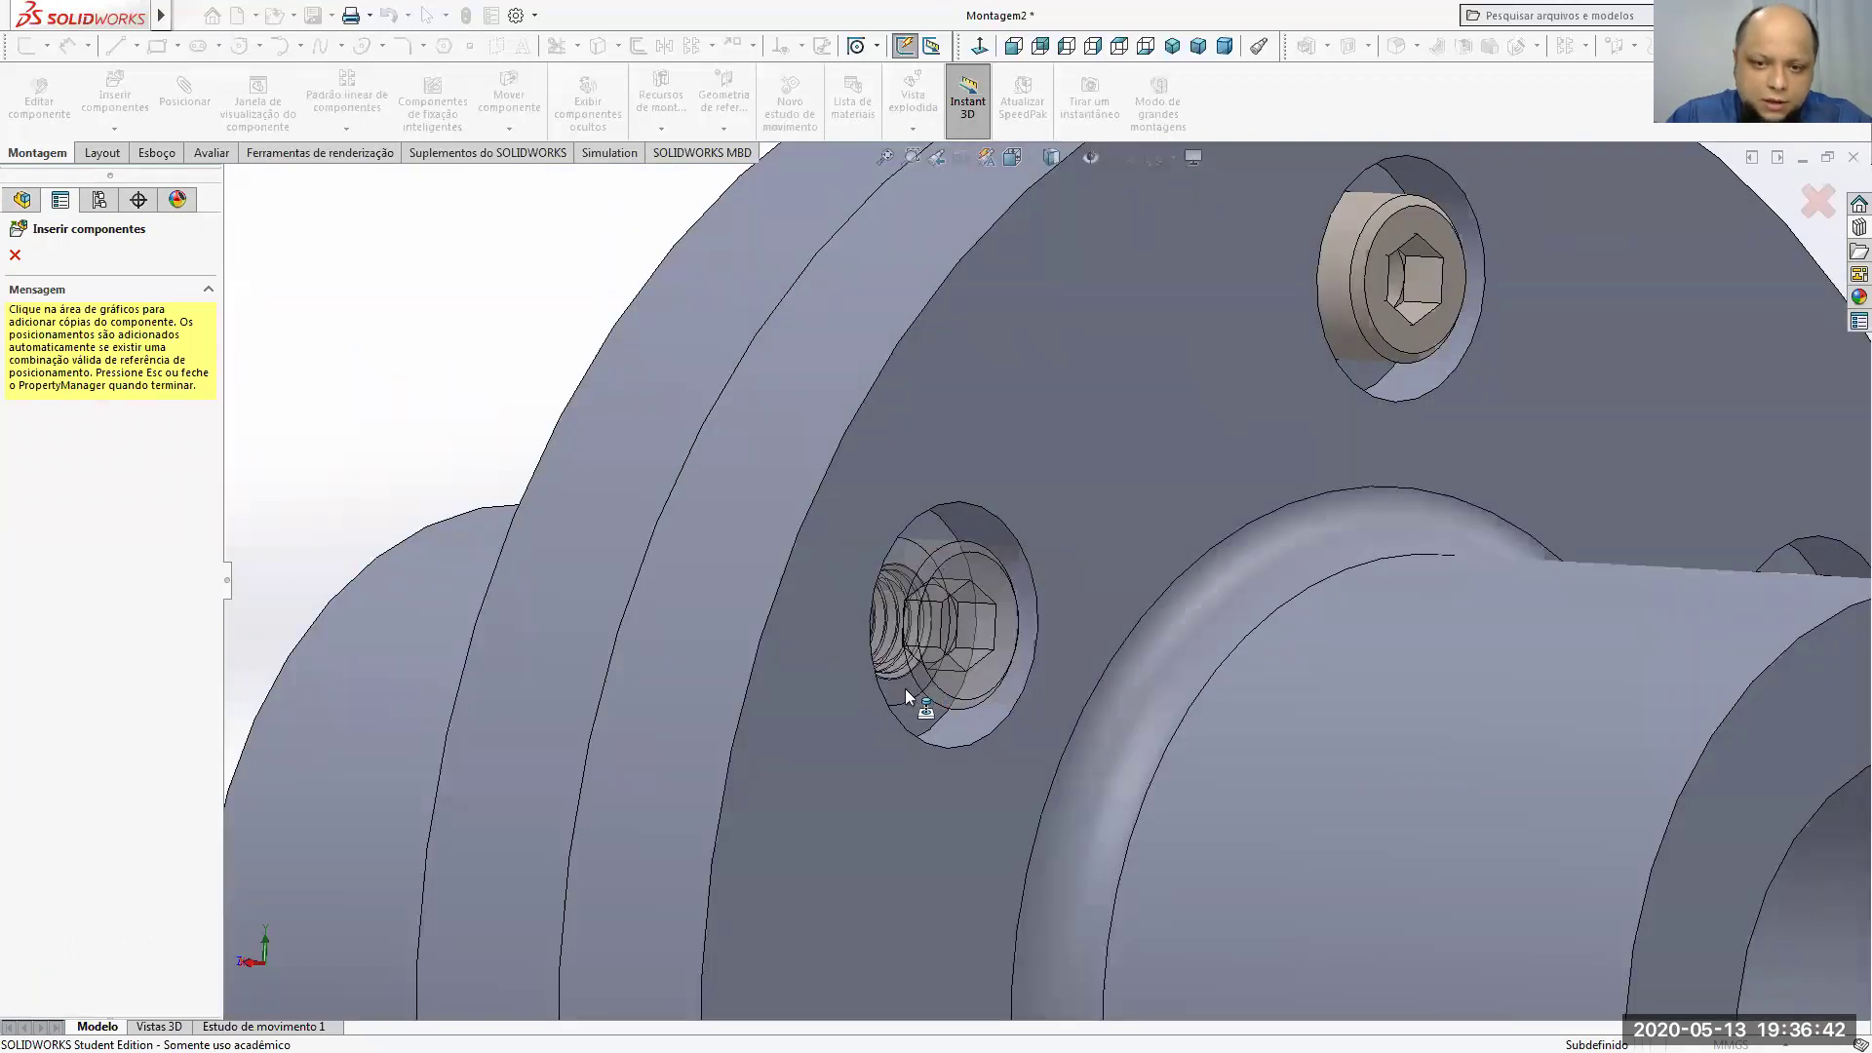
left_click(904, 688)
scroll(1189, 622, "up", 3)
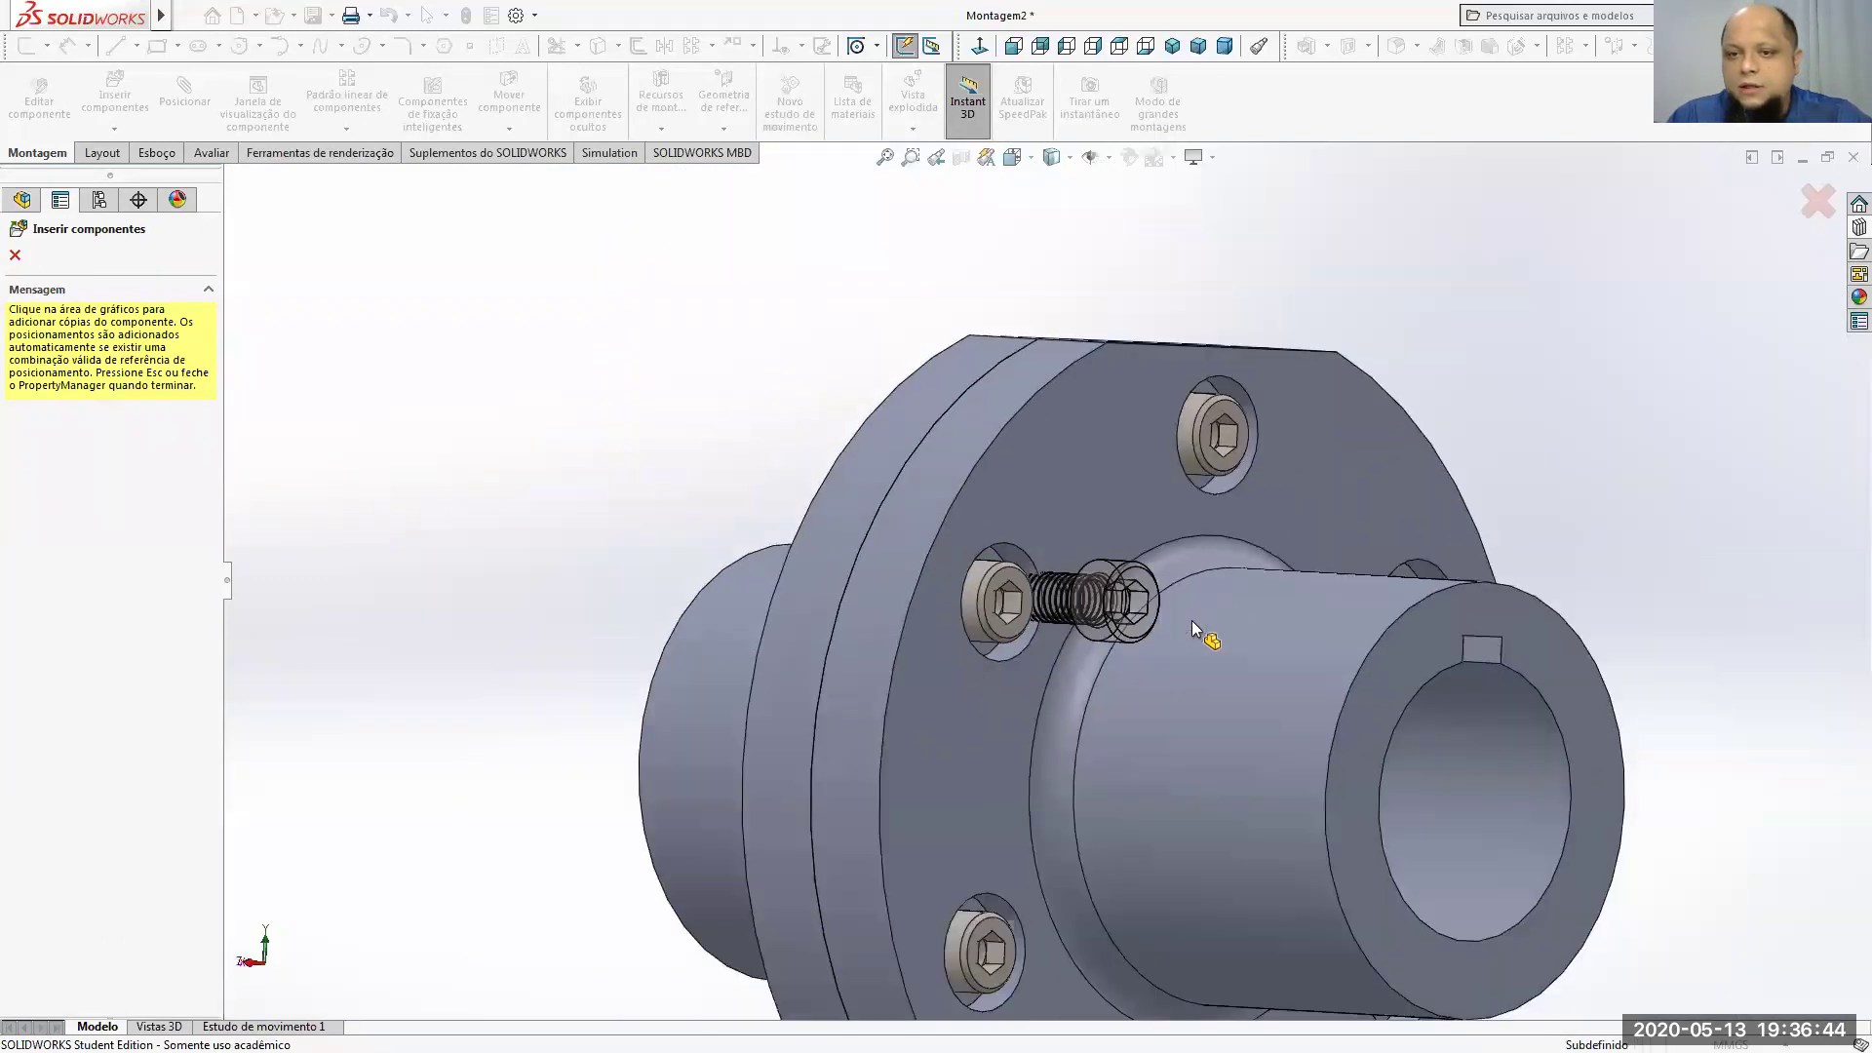
scroll(1192, 620, "up", 2)
left_click(1815, 202)
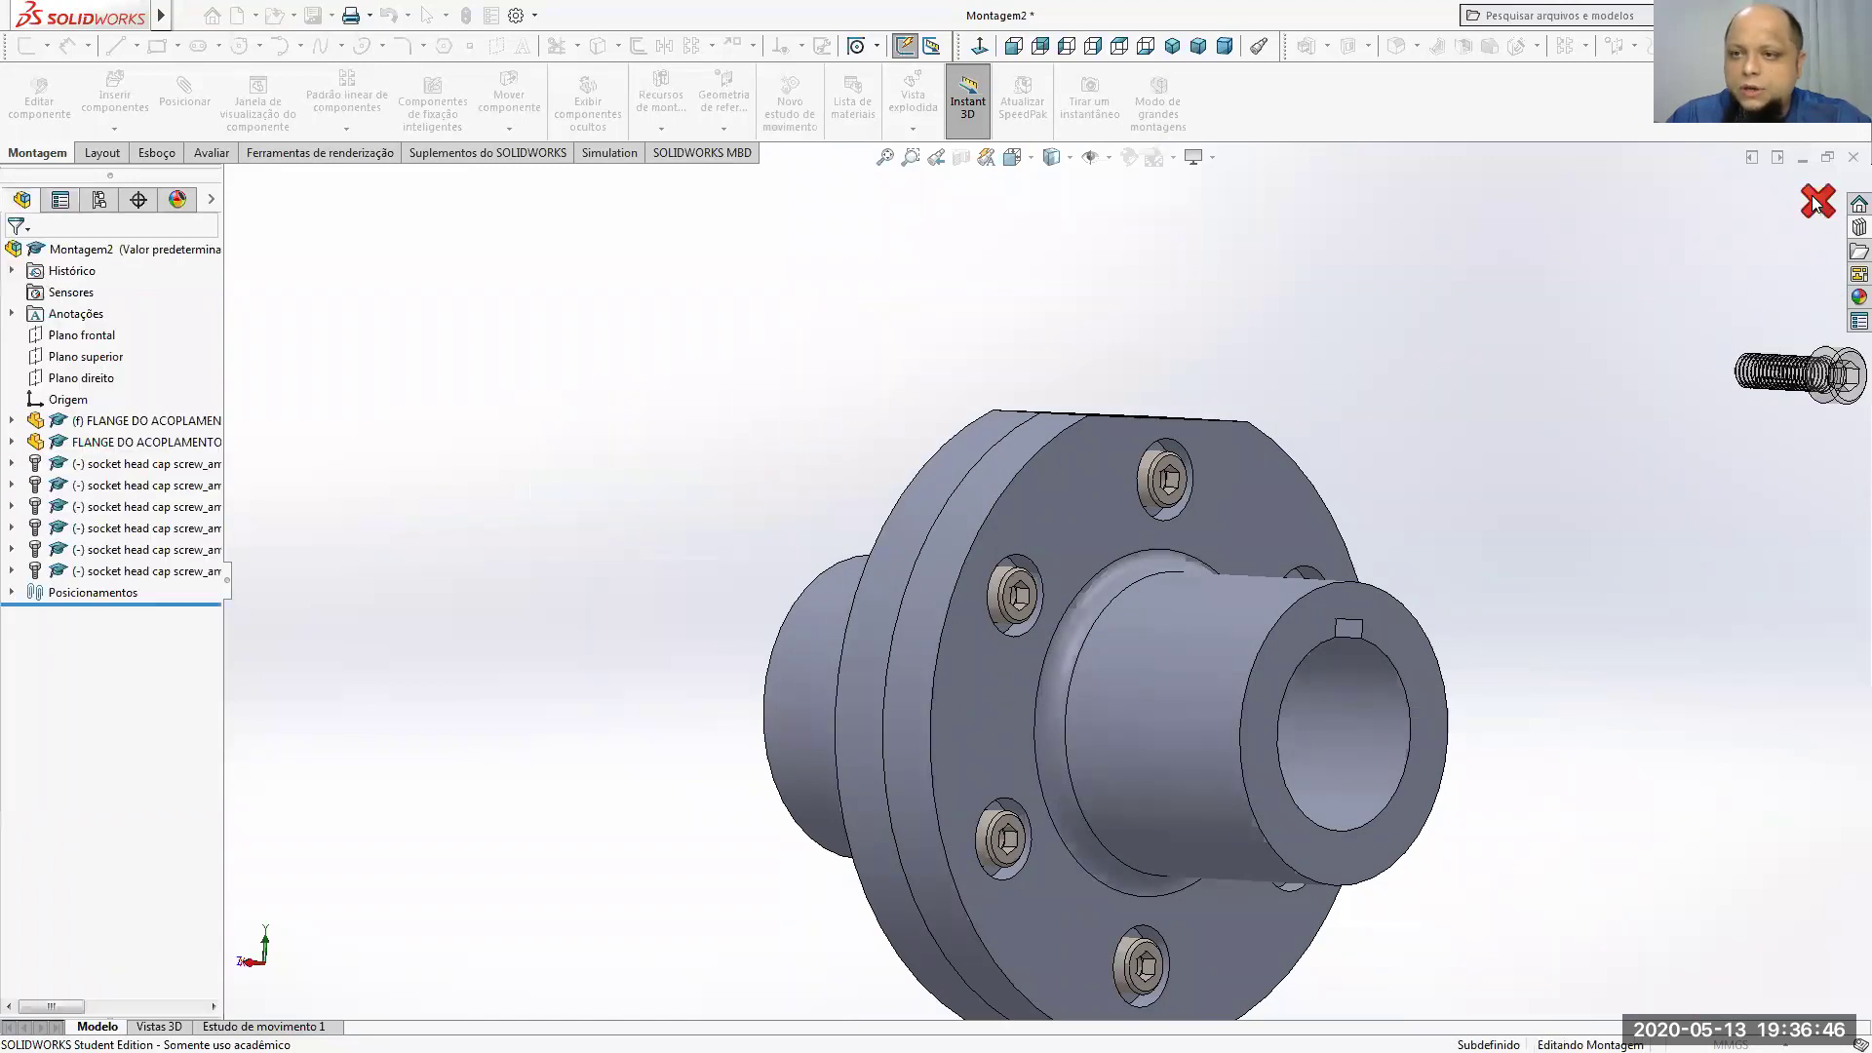
Step: Inspect the Allen screws seated around the flange by selecting them one after another
middle_click_drag(1544, 475, 1398, 505)
scroll(1396, 521, "up", 2)
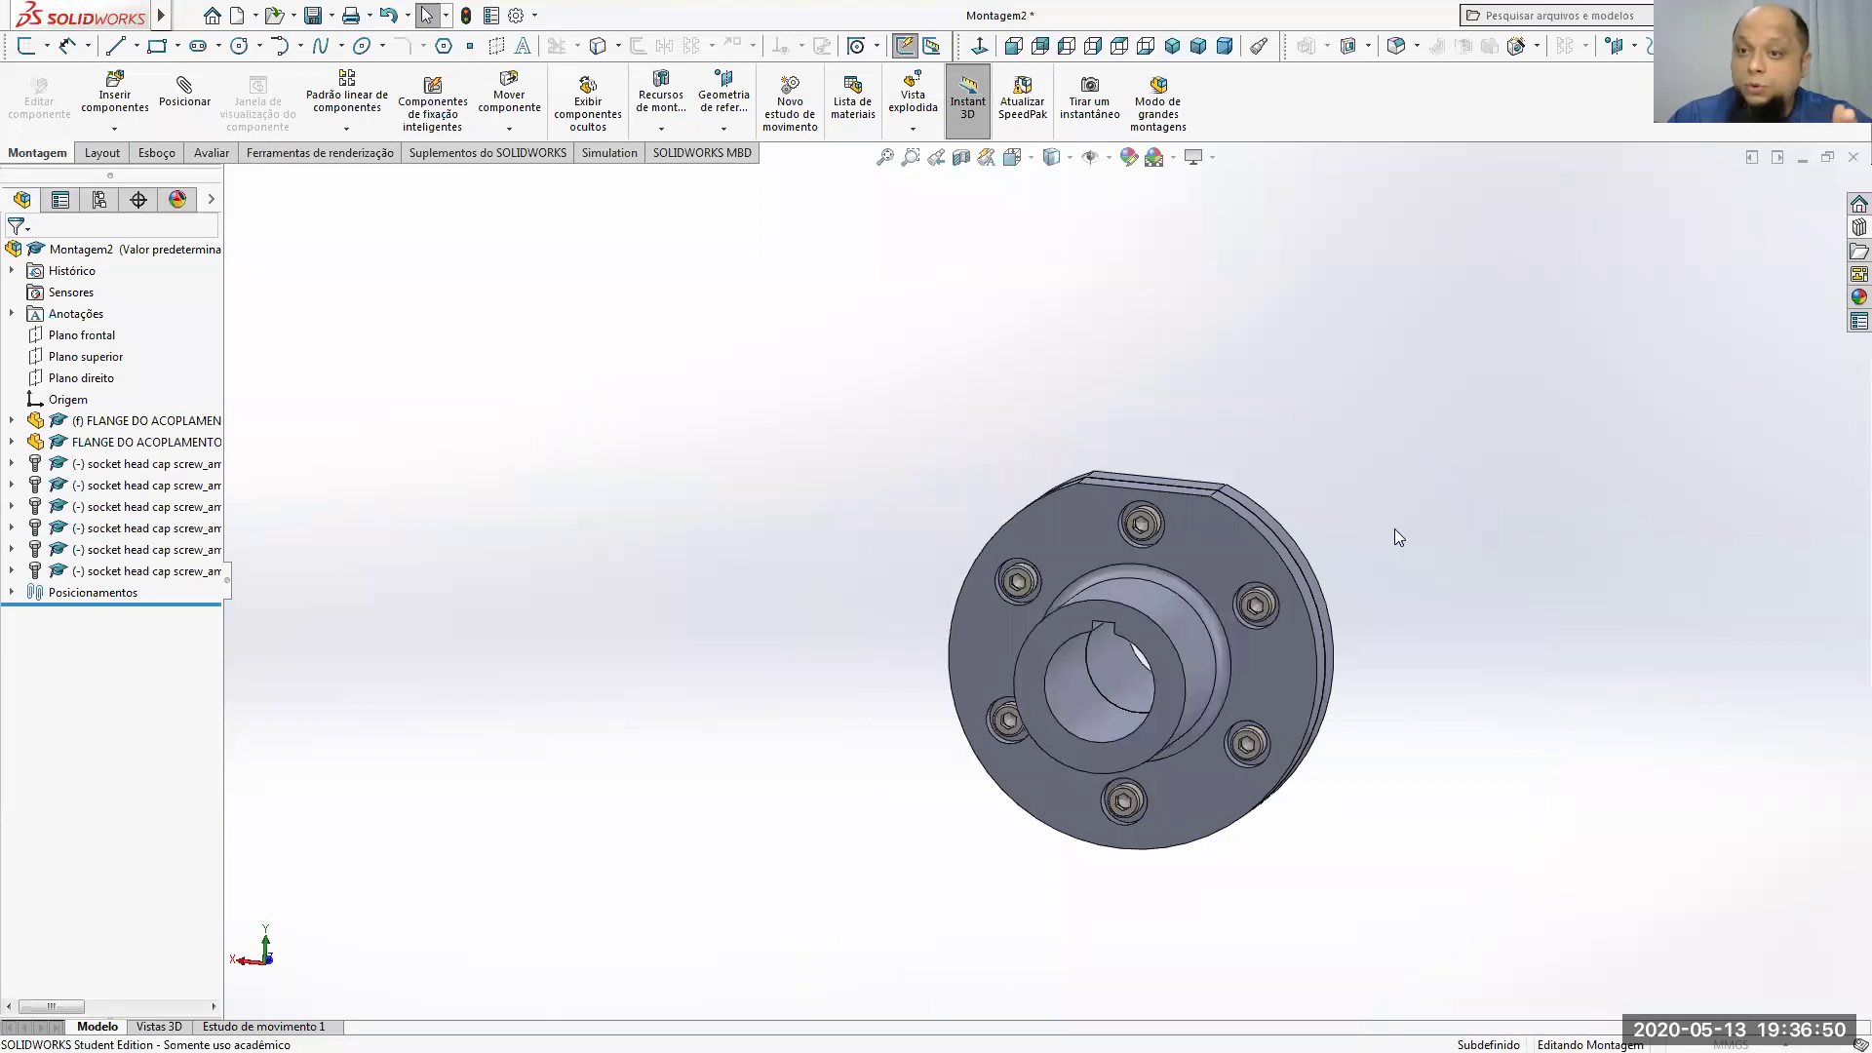
left_click(1139, 524)
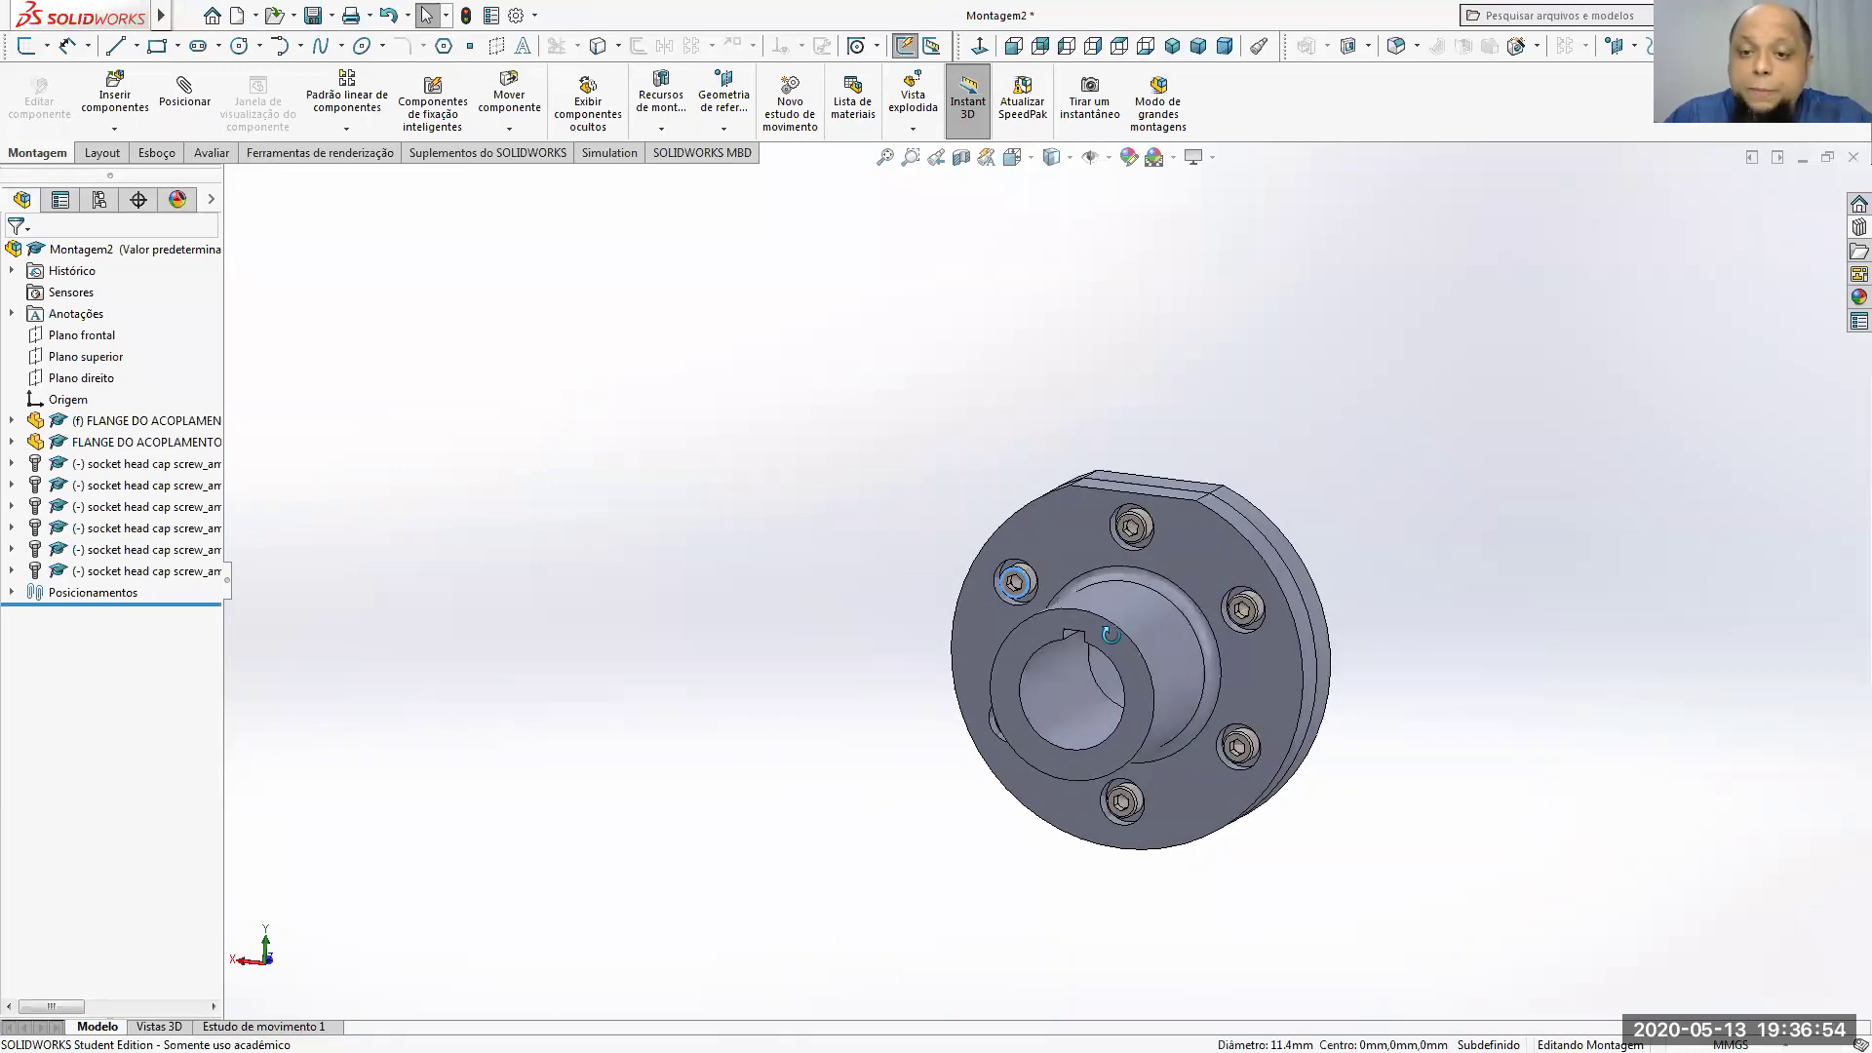
scroll(1131, 575, "down", 3)
left_click(1154, 464)
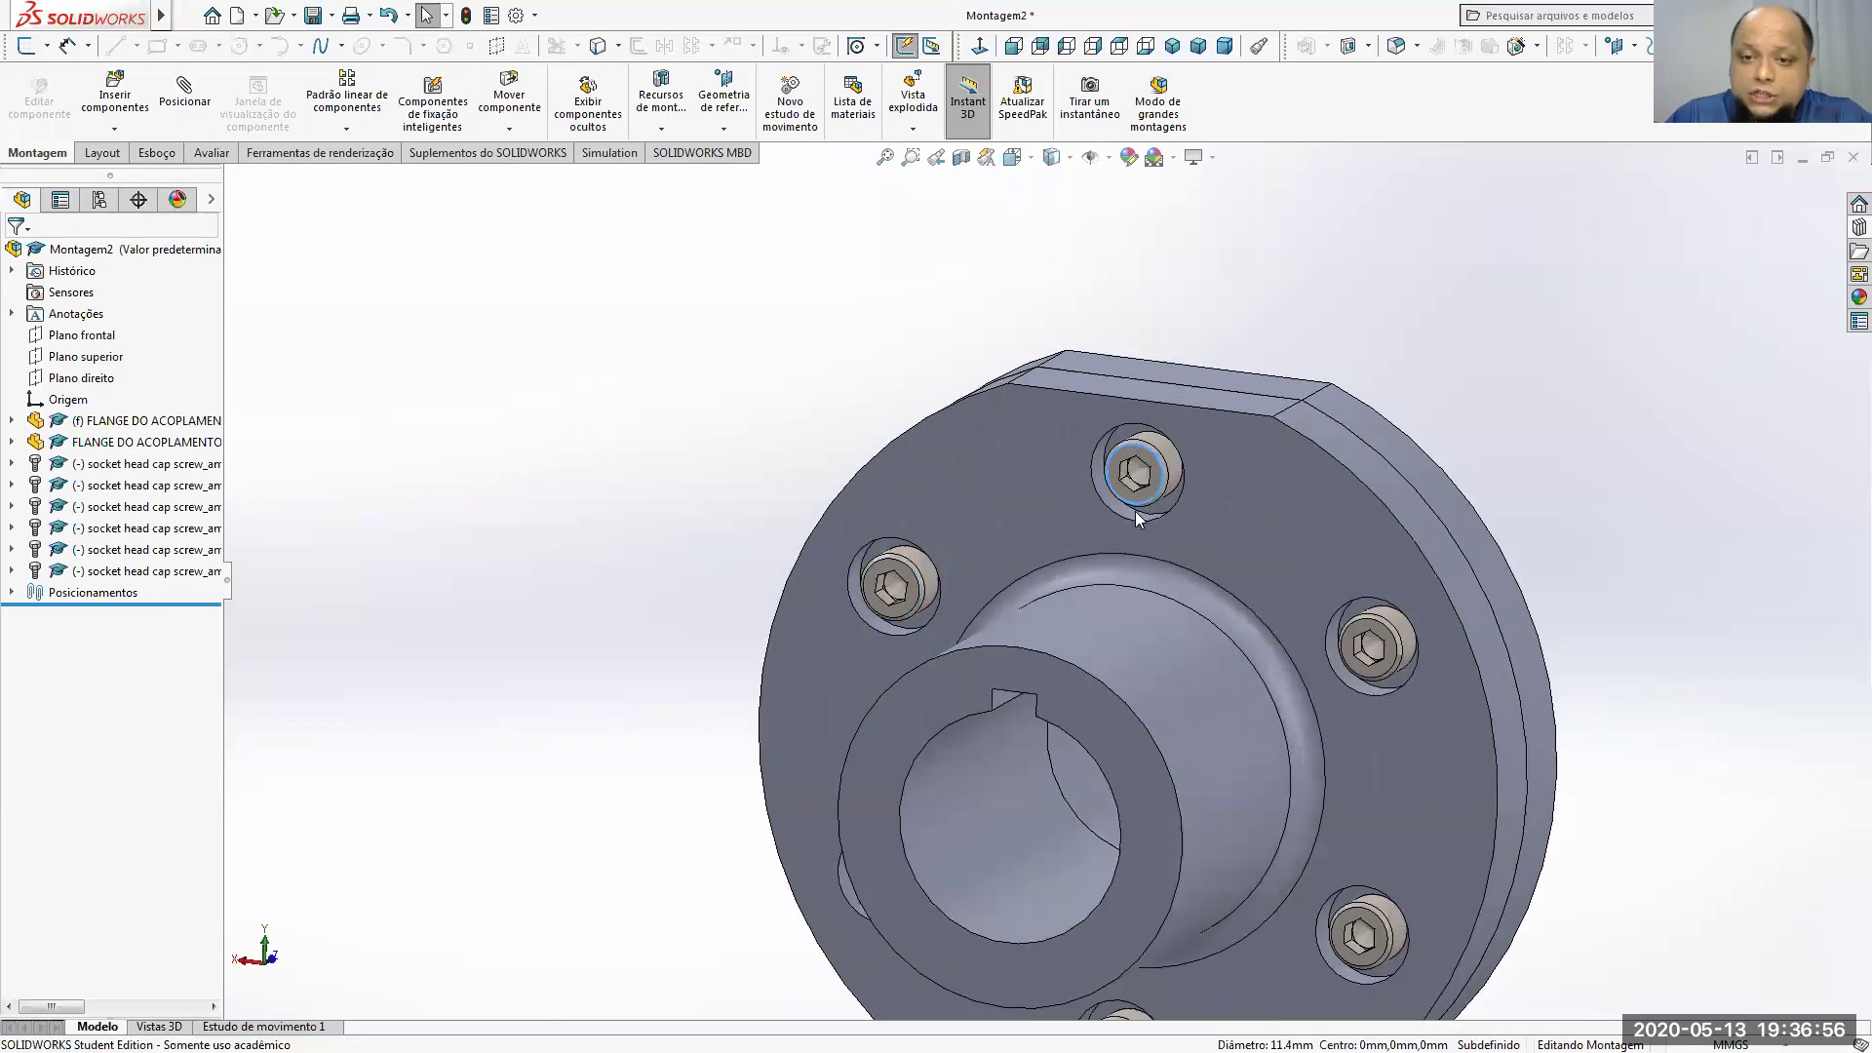
left_click(1109, 493)
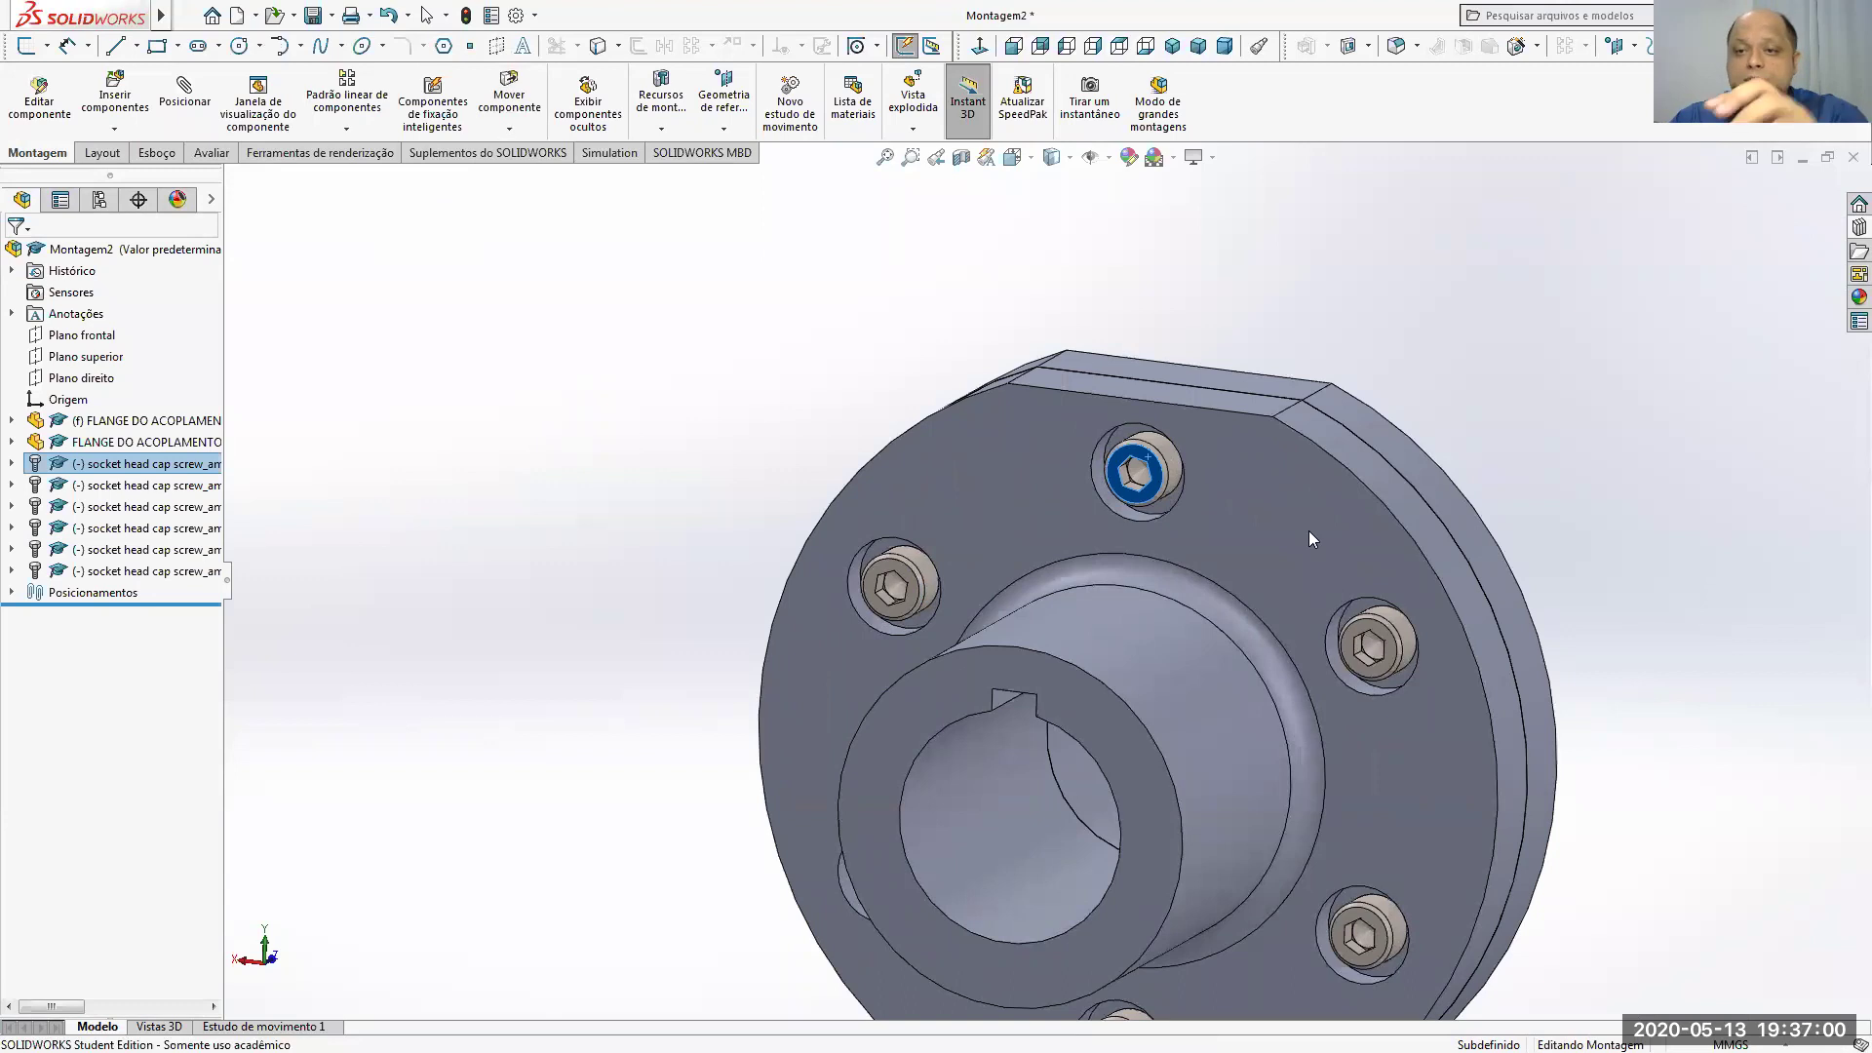
left_click(1392, 624)
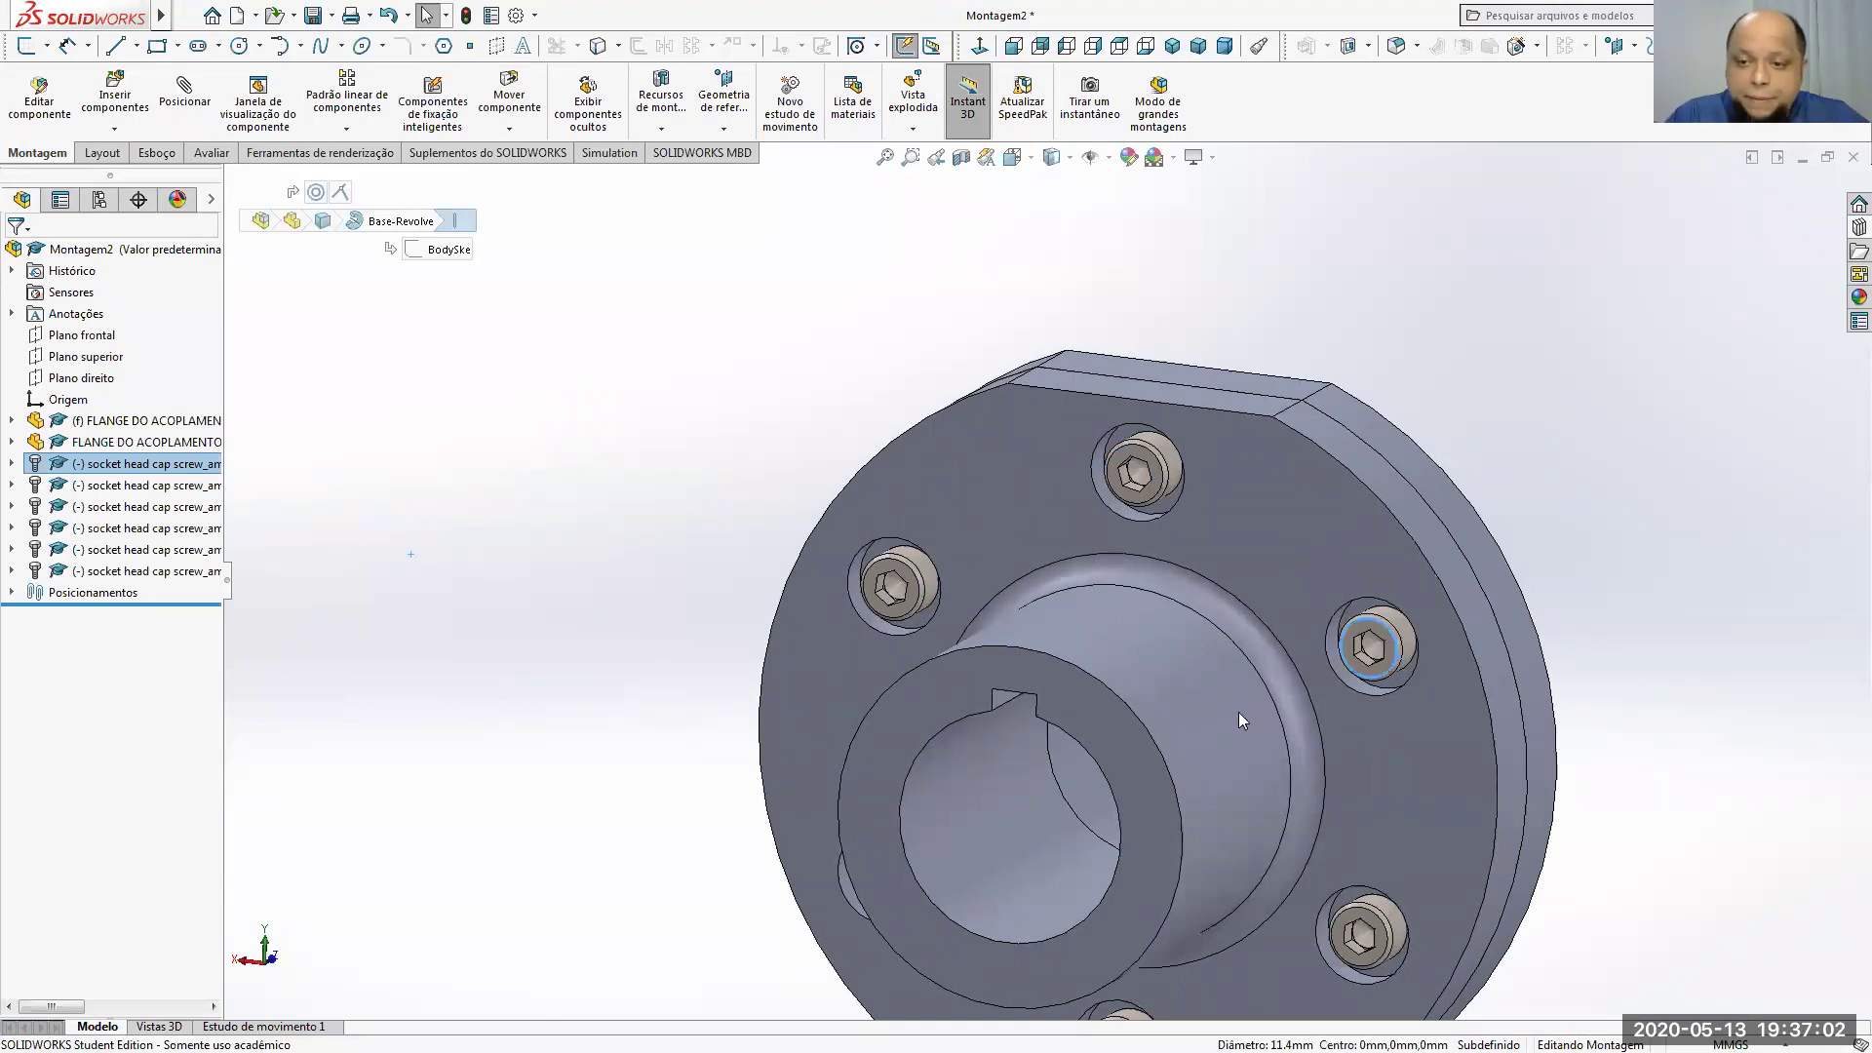
left_click(1343, 918)
key("f")
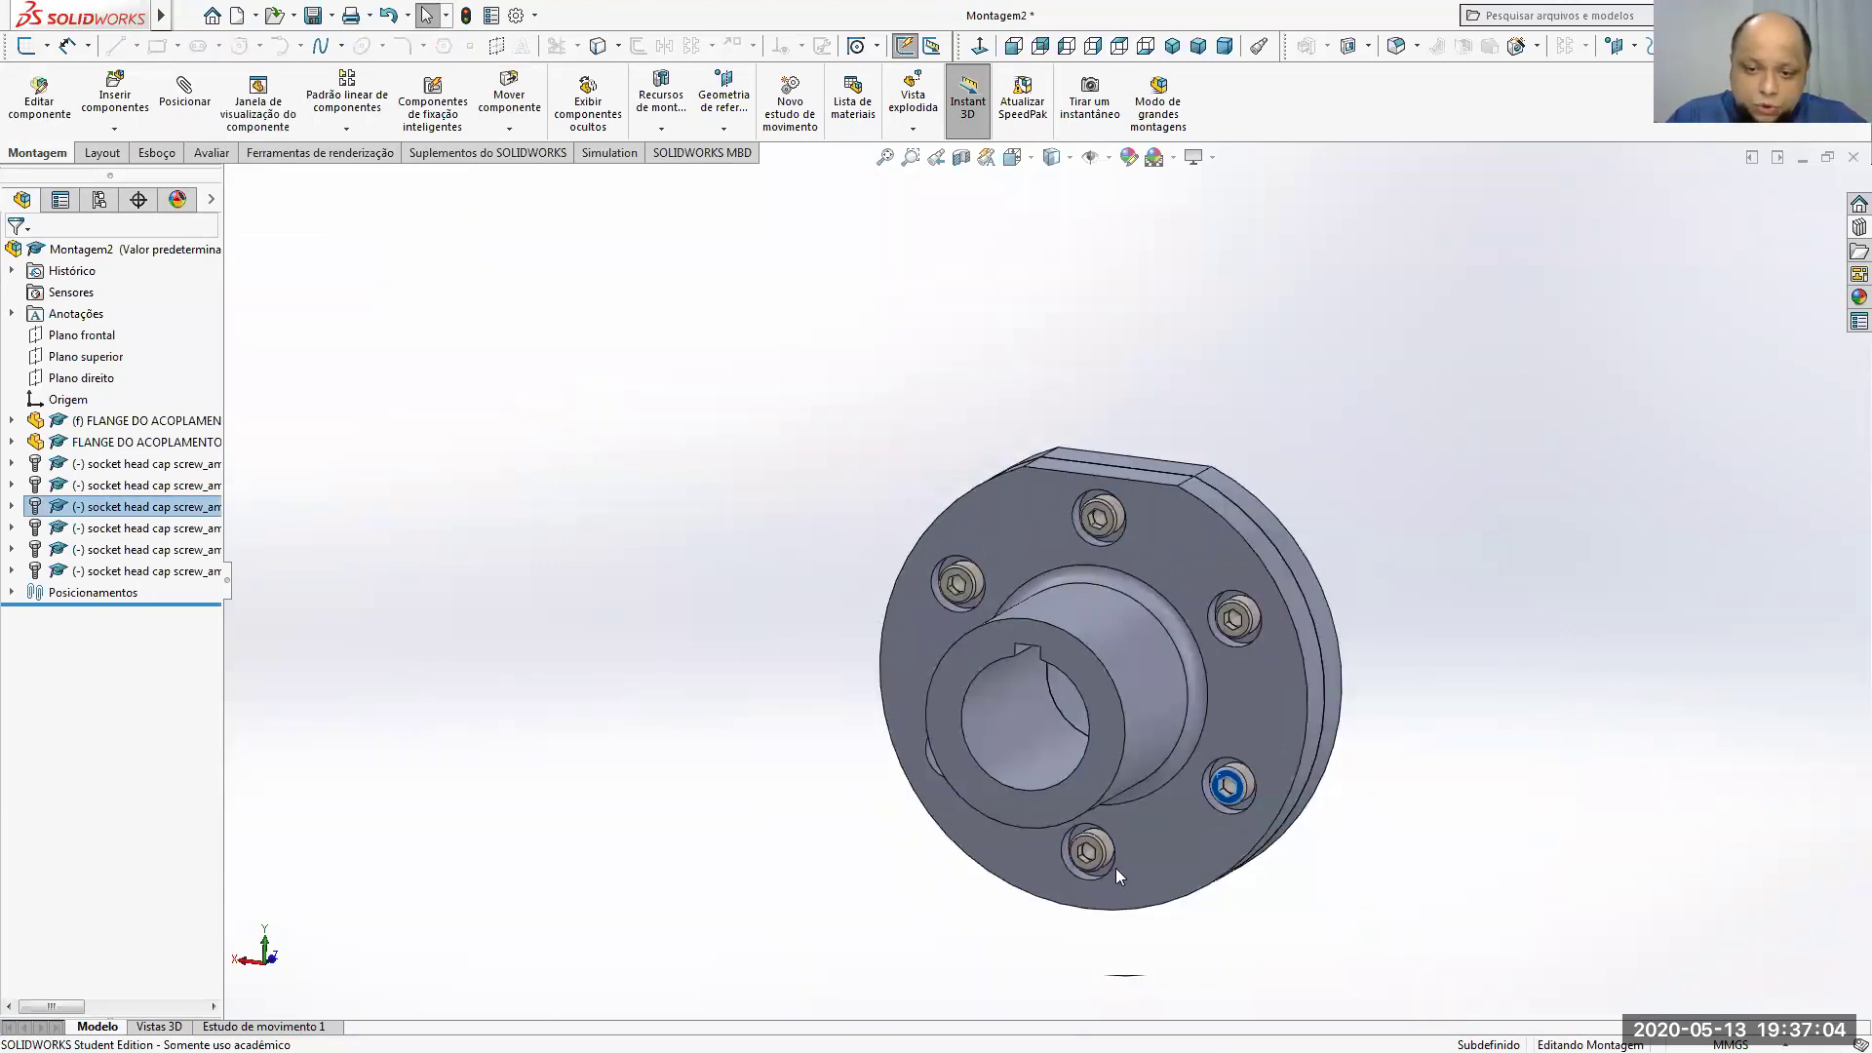
left_click(1087, 851)
middle_click_drag(1024, 815, 985, 759)
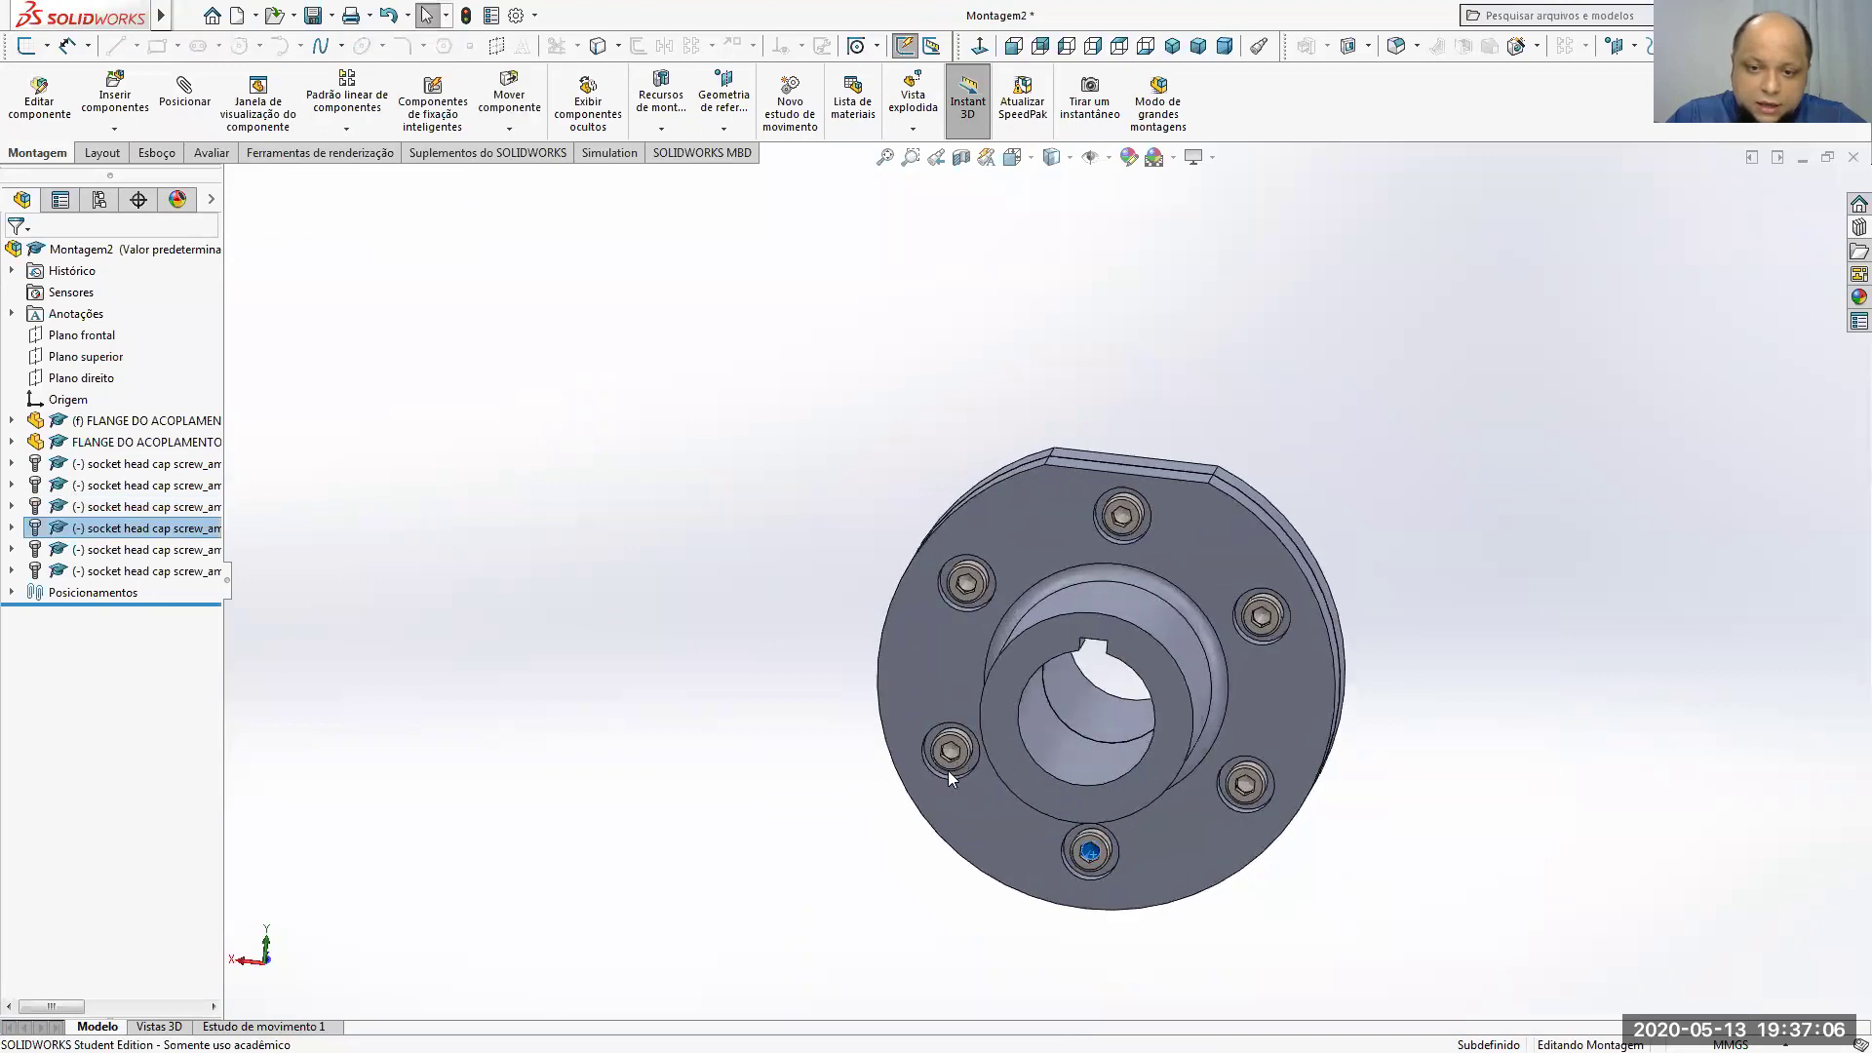
left_click(970, 585)
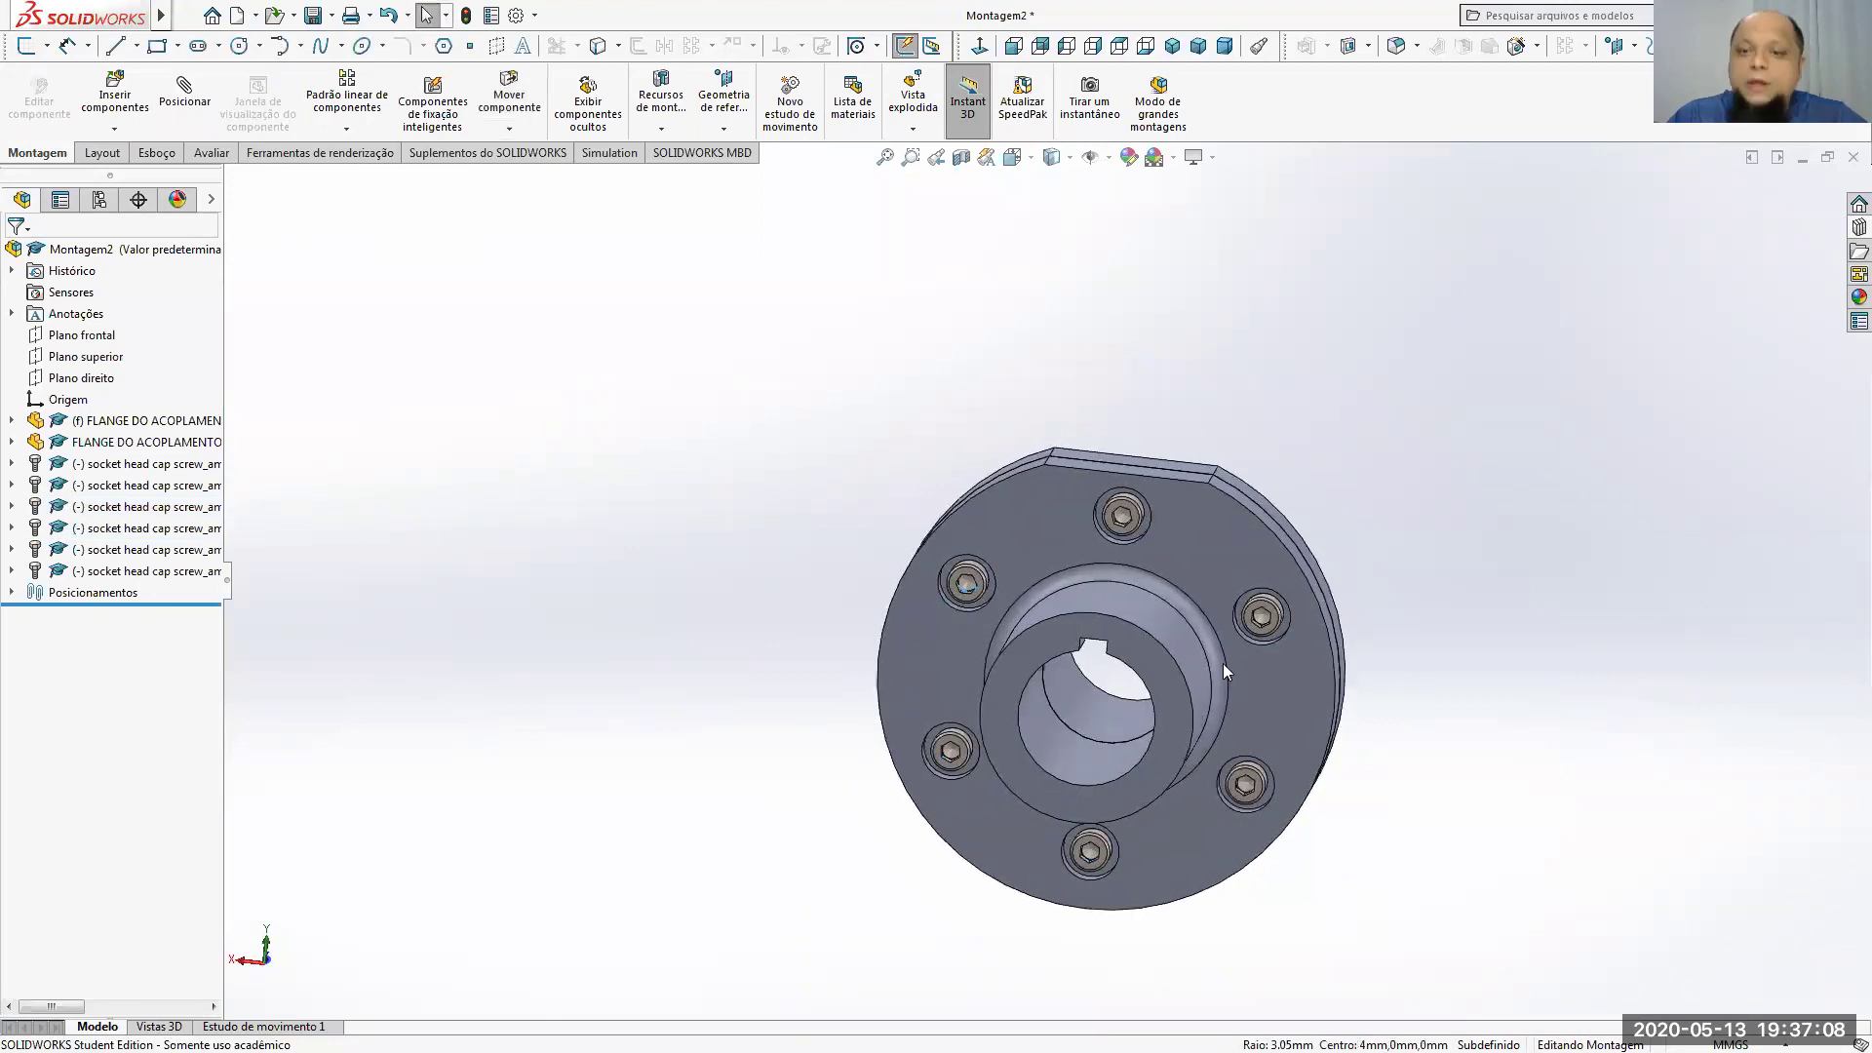
Step: Show the coupling in isometric view and open the Porcas sextavadas category under Porcas in the Toolbox library
left_click(1167, 50)
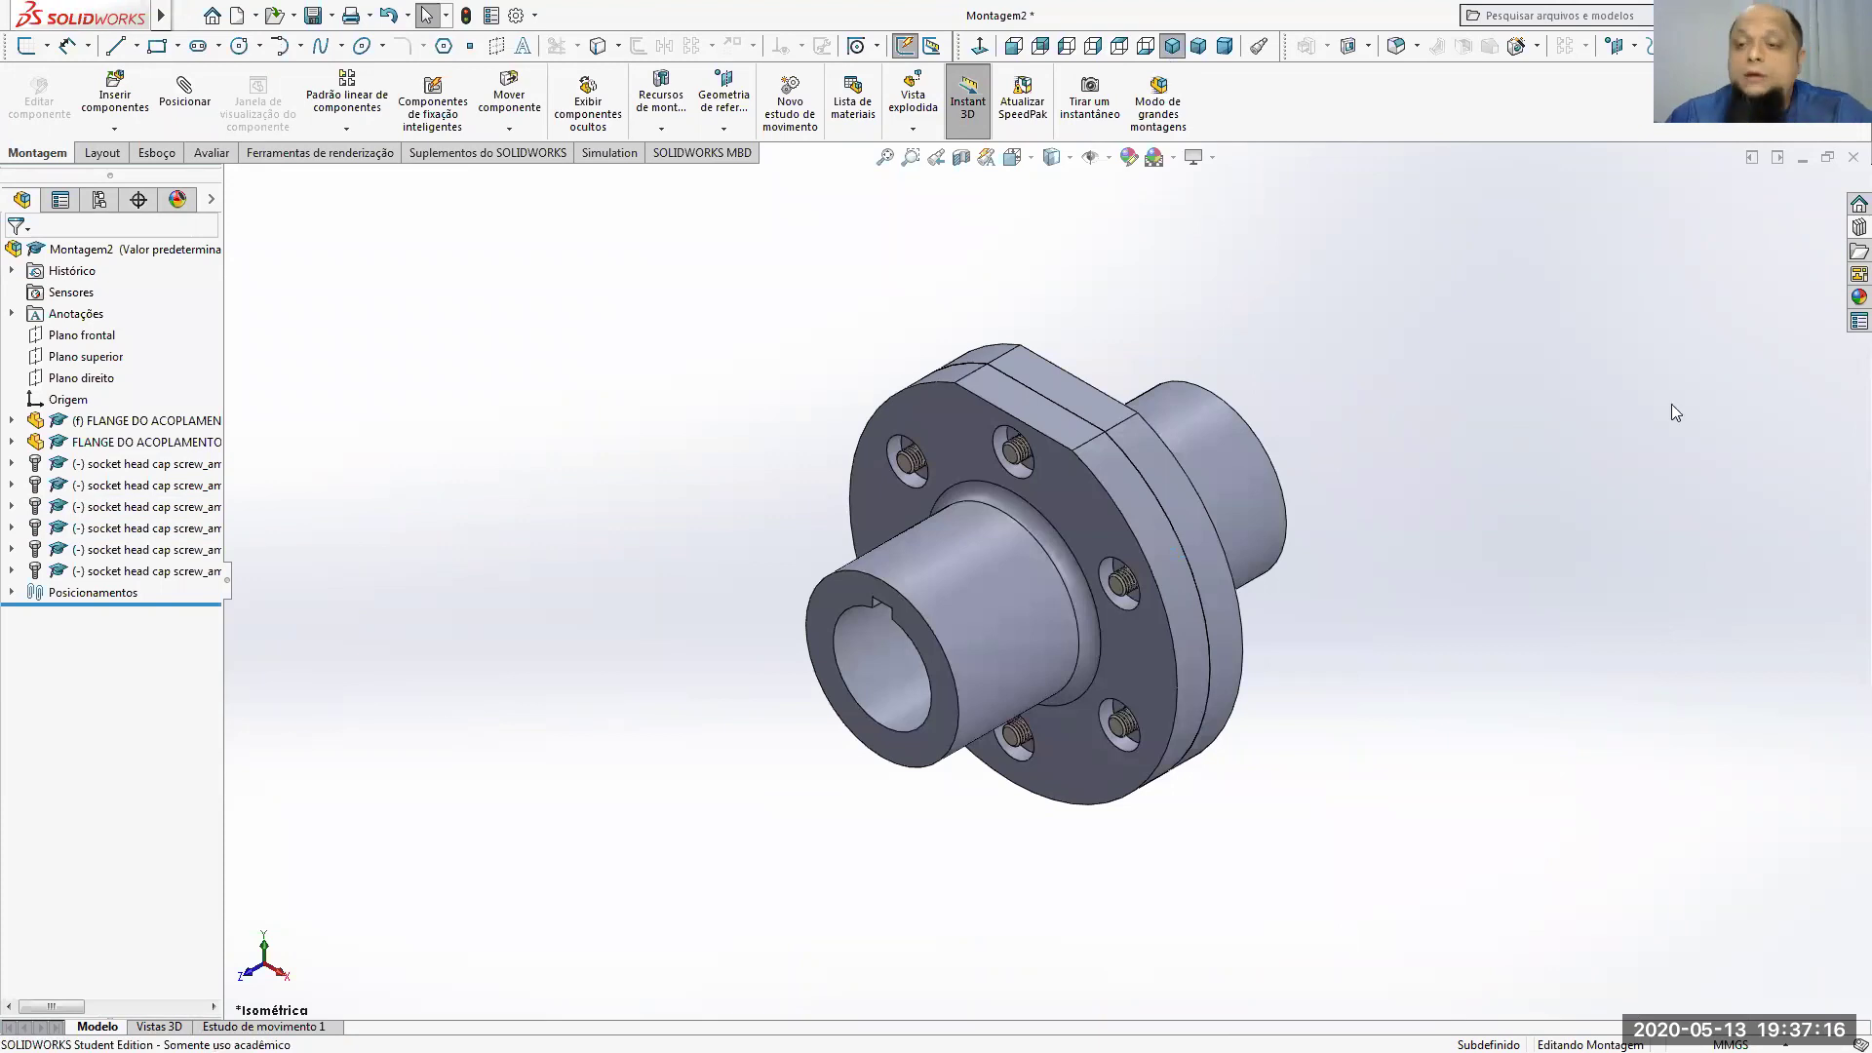
left_click(1845, 229)
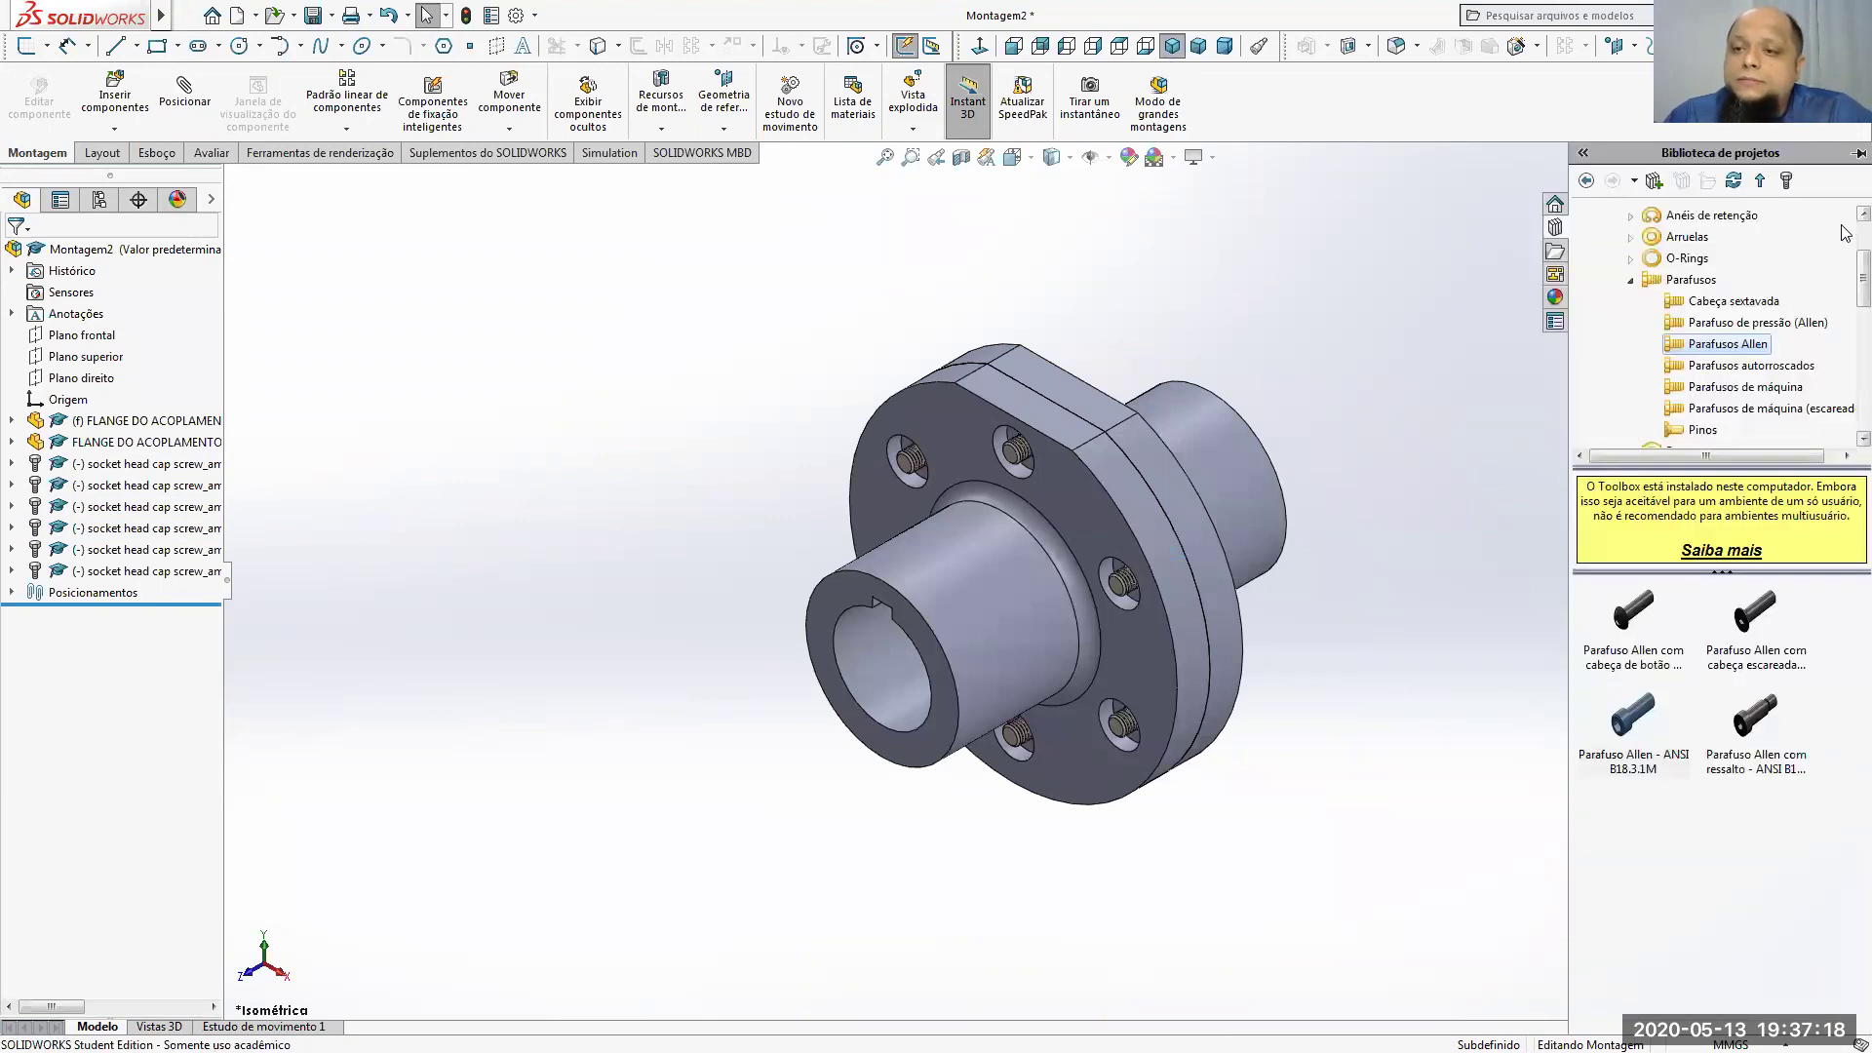
left_click(1631, 281)
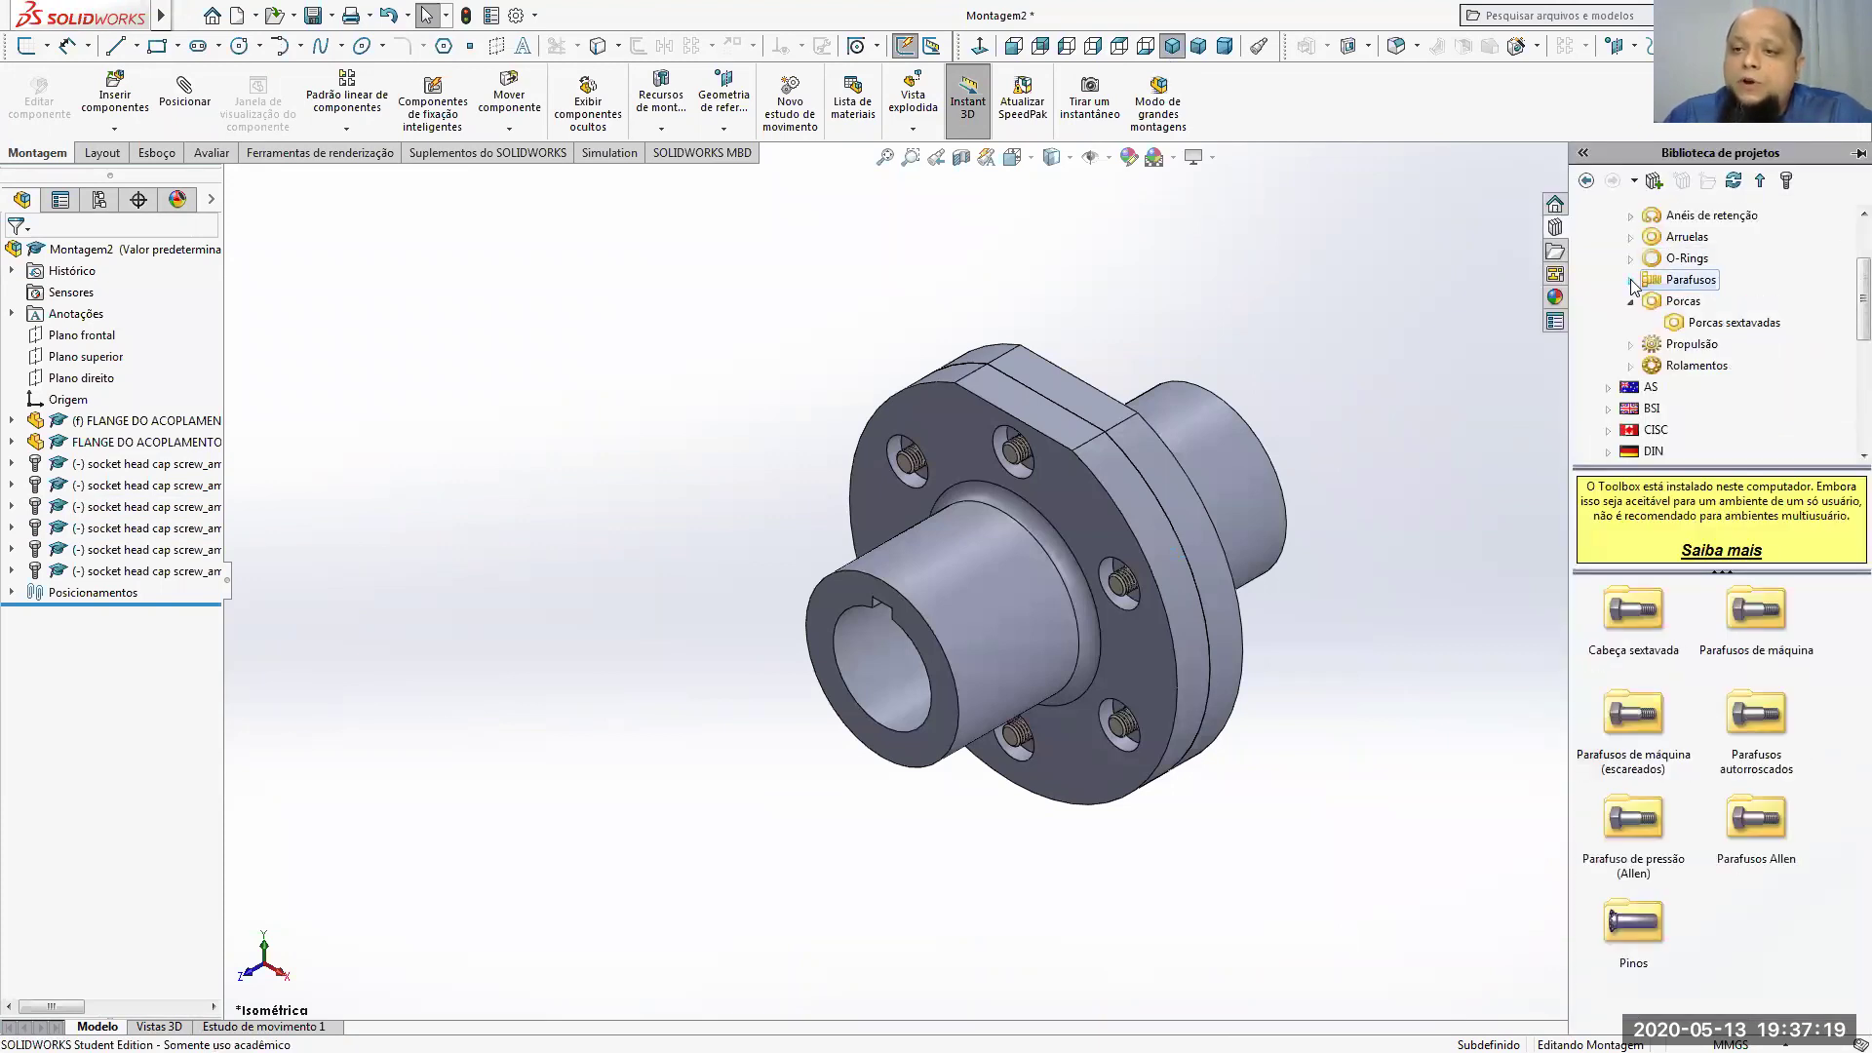
left_click(1696, 304)
double_click(1634, 620)
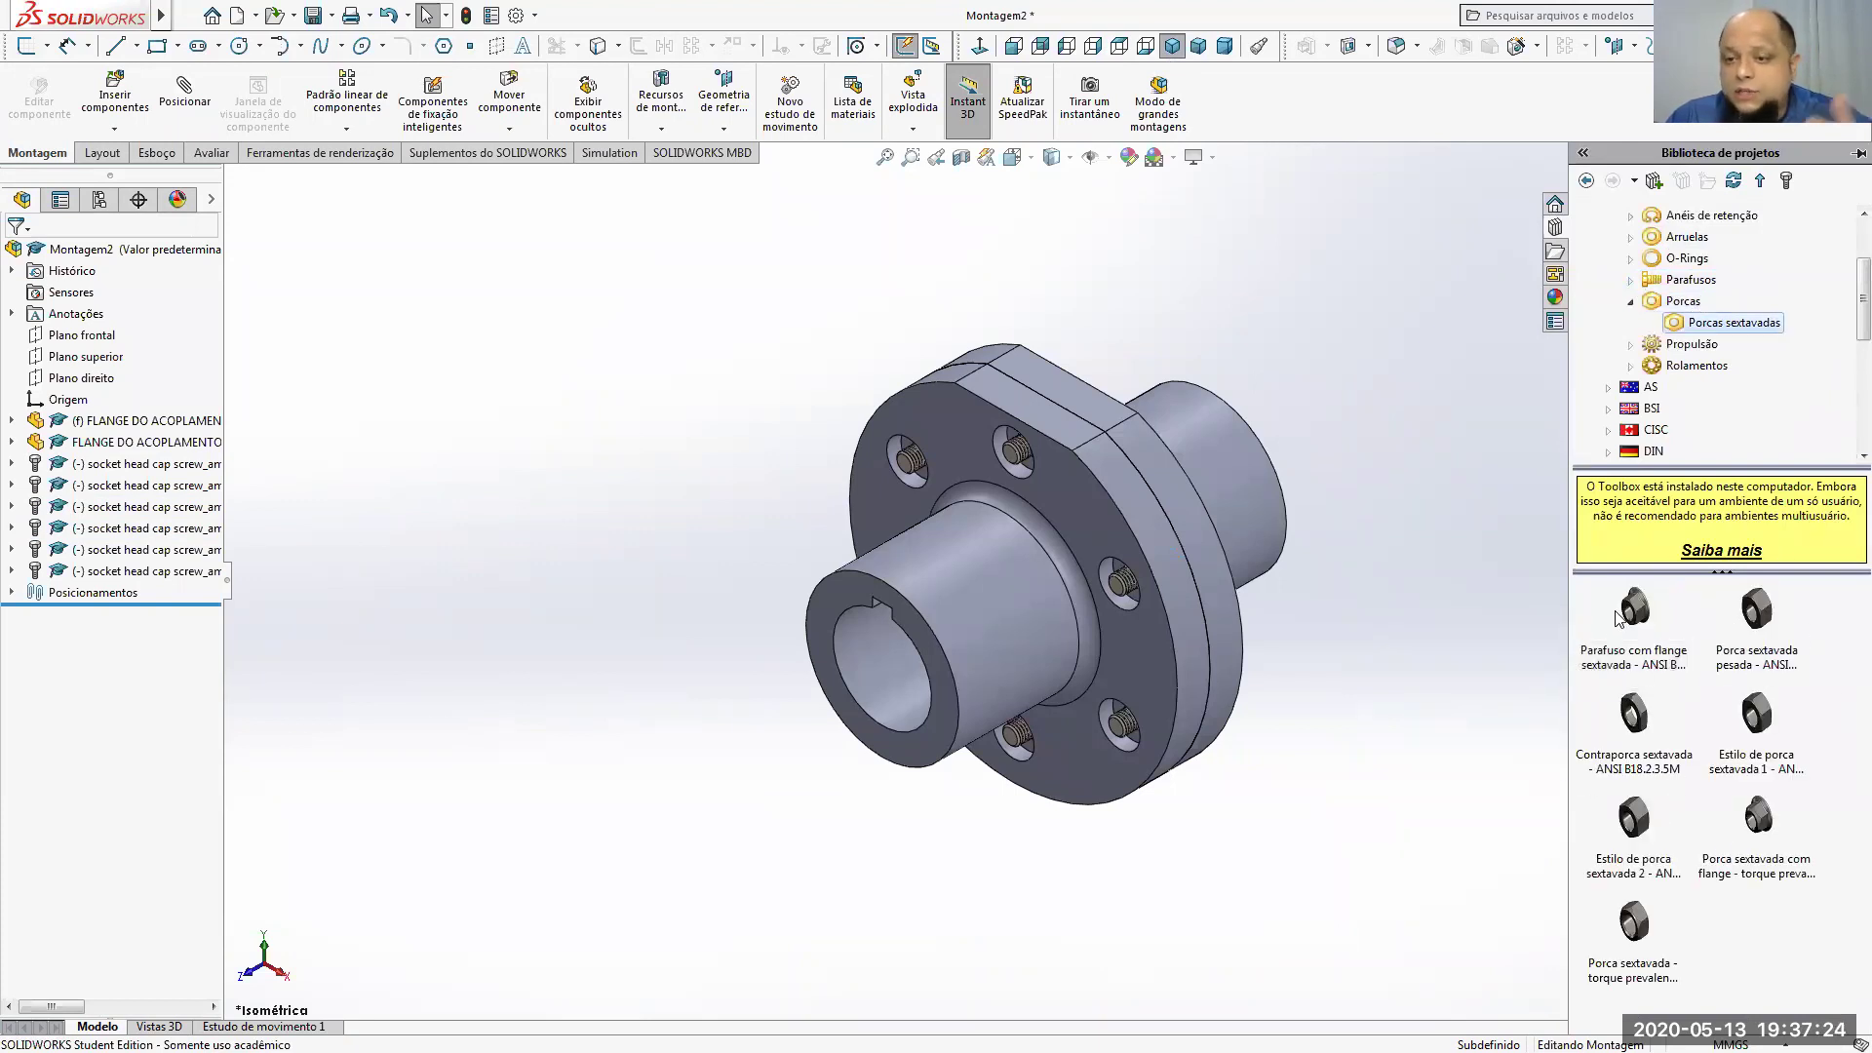
Step: Insert the Estilo de porca sextavada 2 hex nut (ANSI B18.2.4.2M) into the empty space beside the flange
mouse_move(1619, 617)
mouse_move(1646, 697)
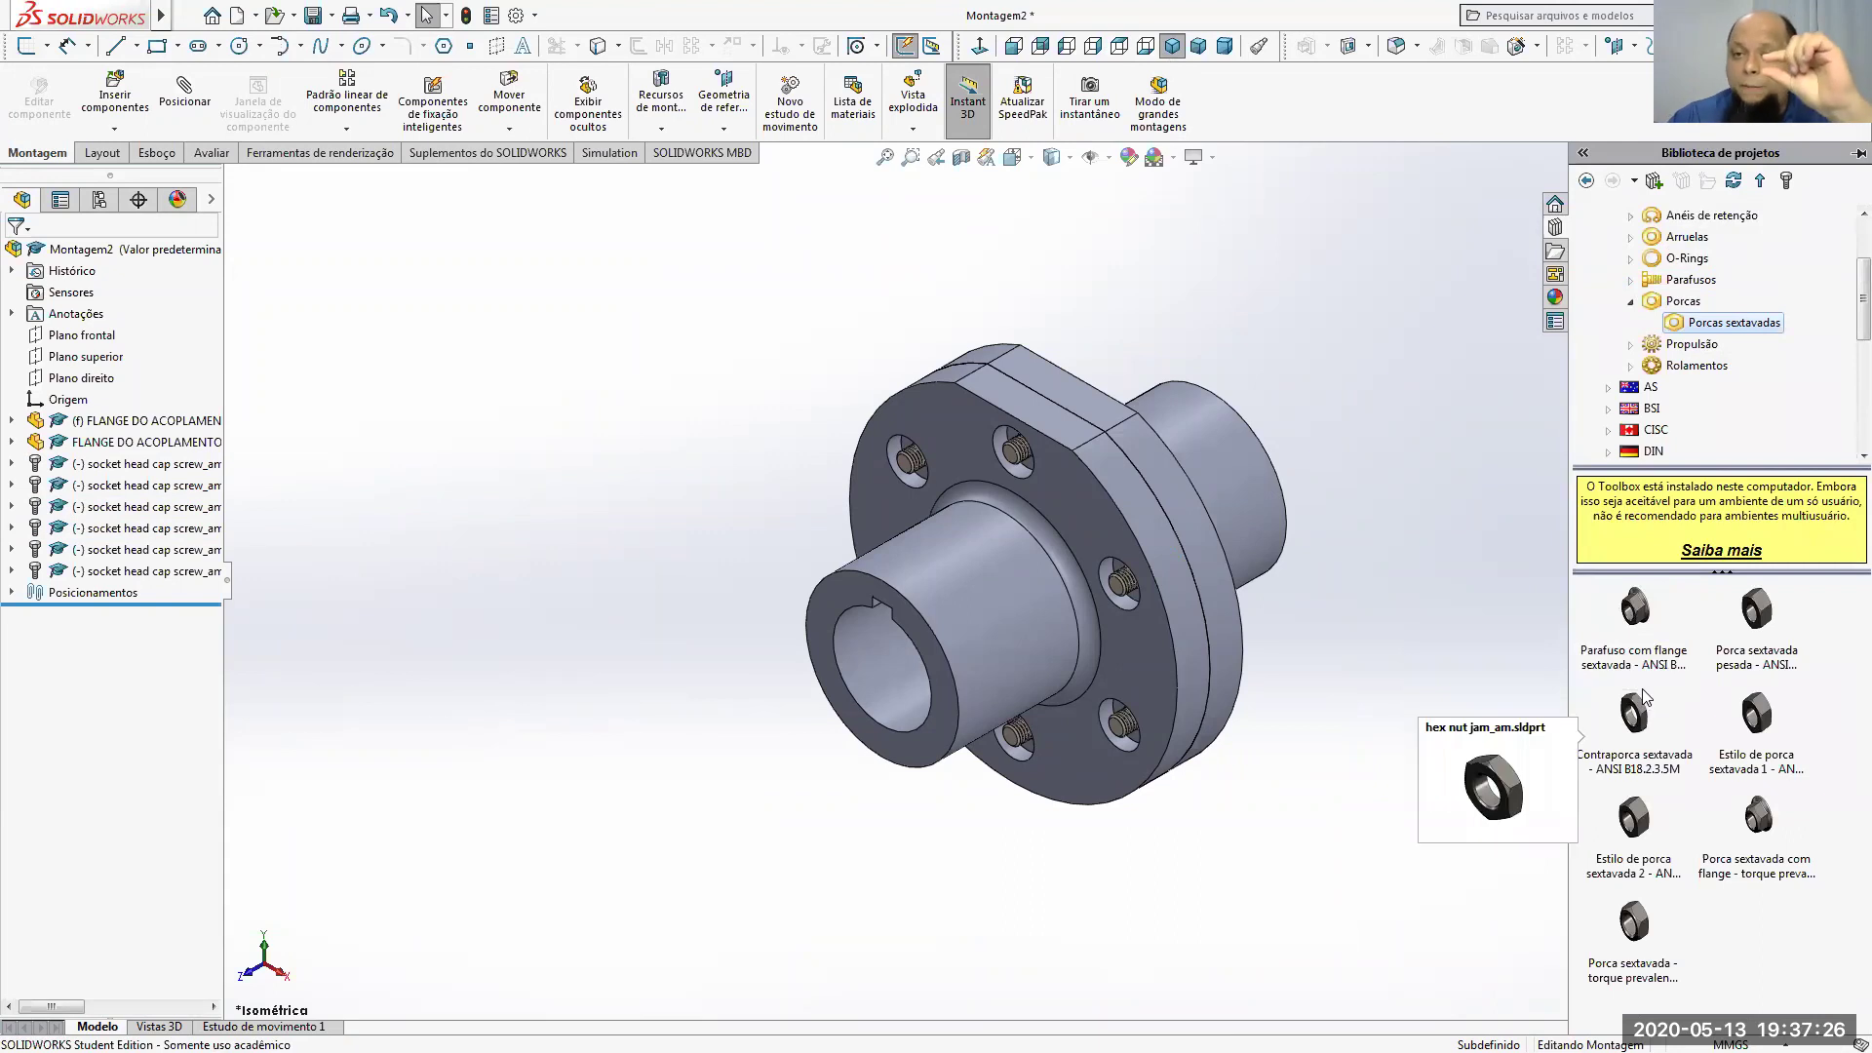
mouse_move(1766, 632)
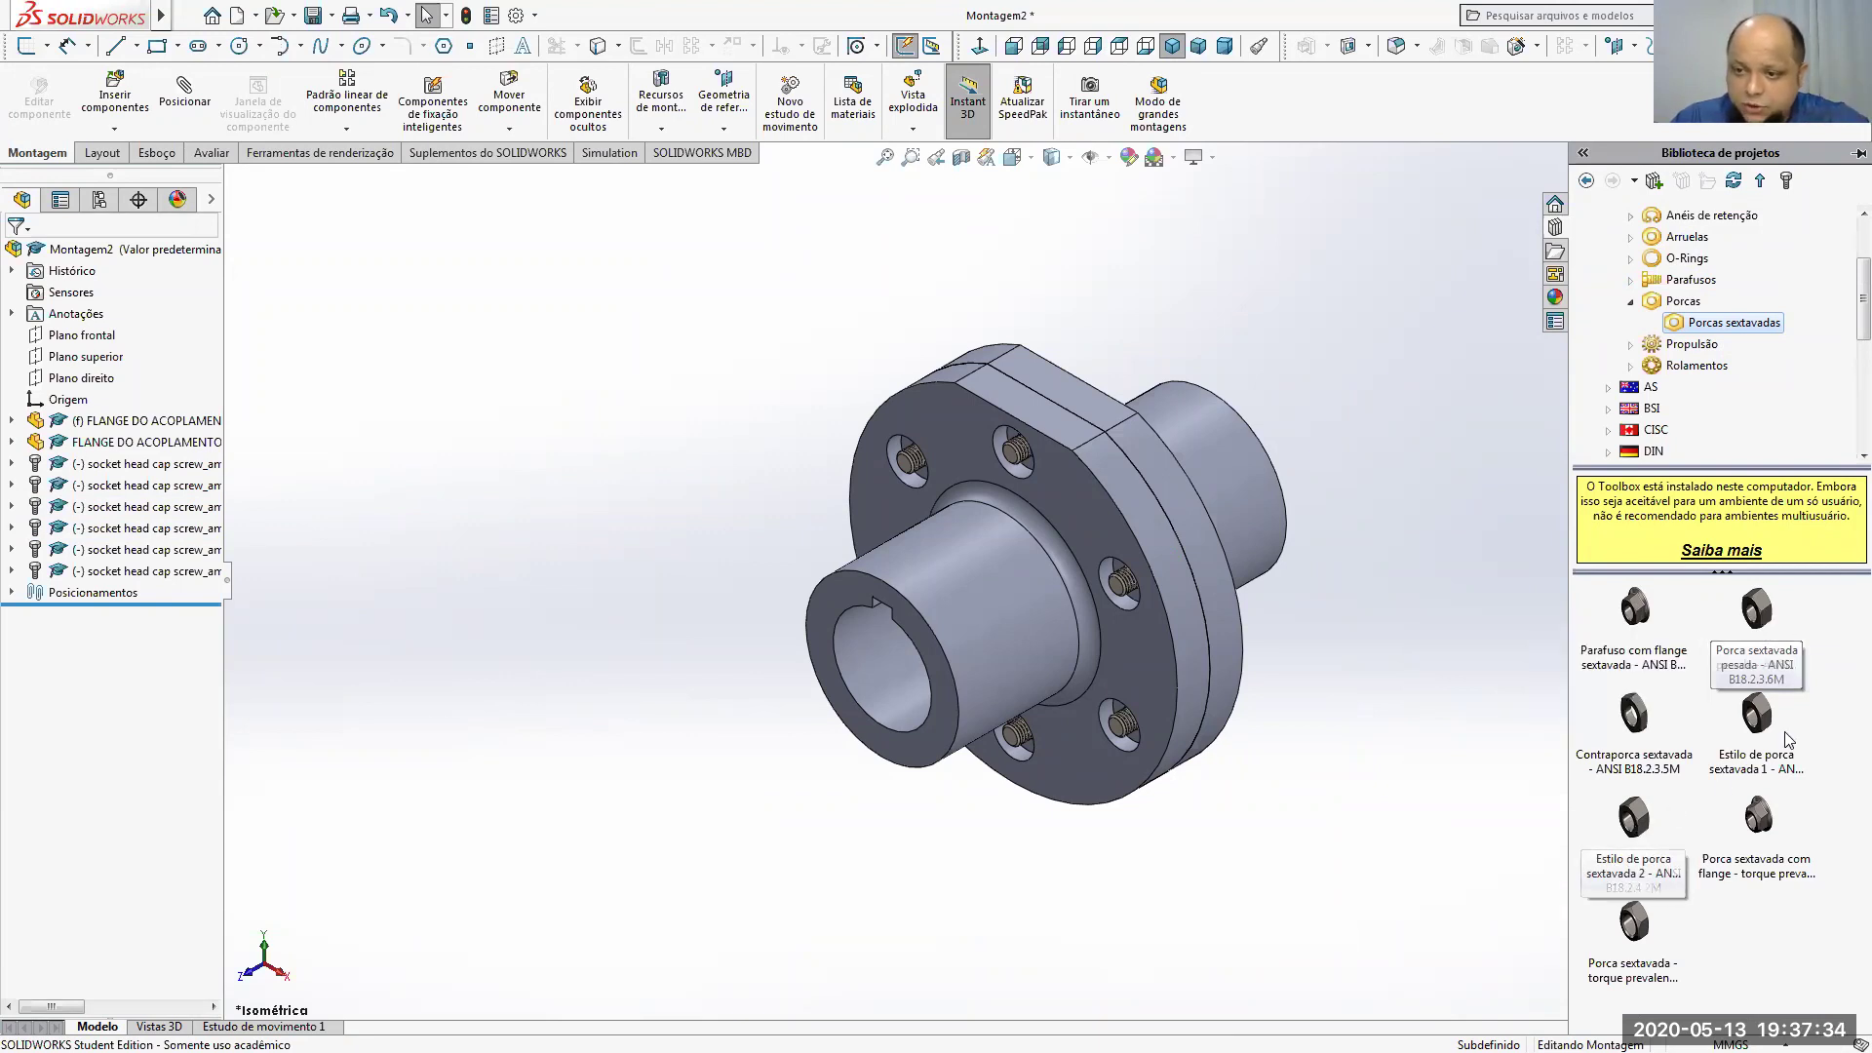
left_click_drag(1648, 829, 1201, 606)
left_click_drag(1304, 685, 1451, 808)
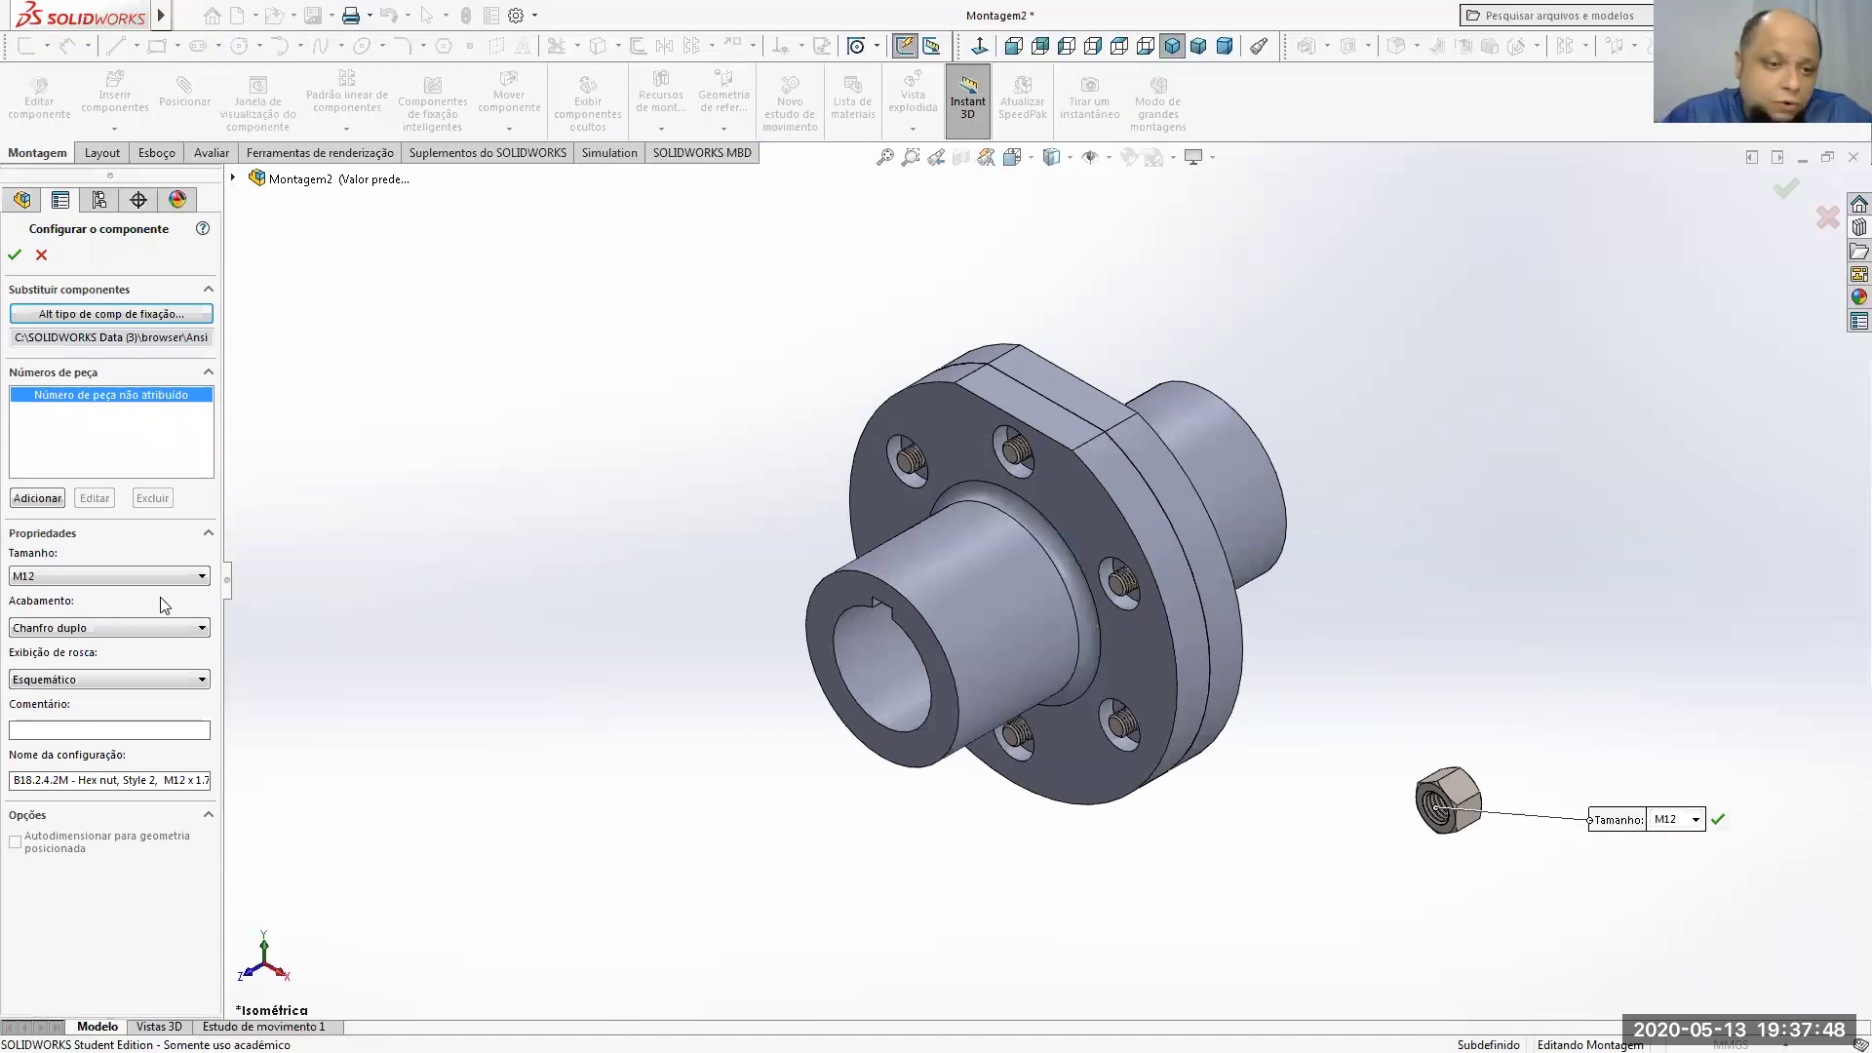
Step: Set the hex nut's size to M8
scroll(1492, 819, "down", 10)
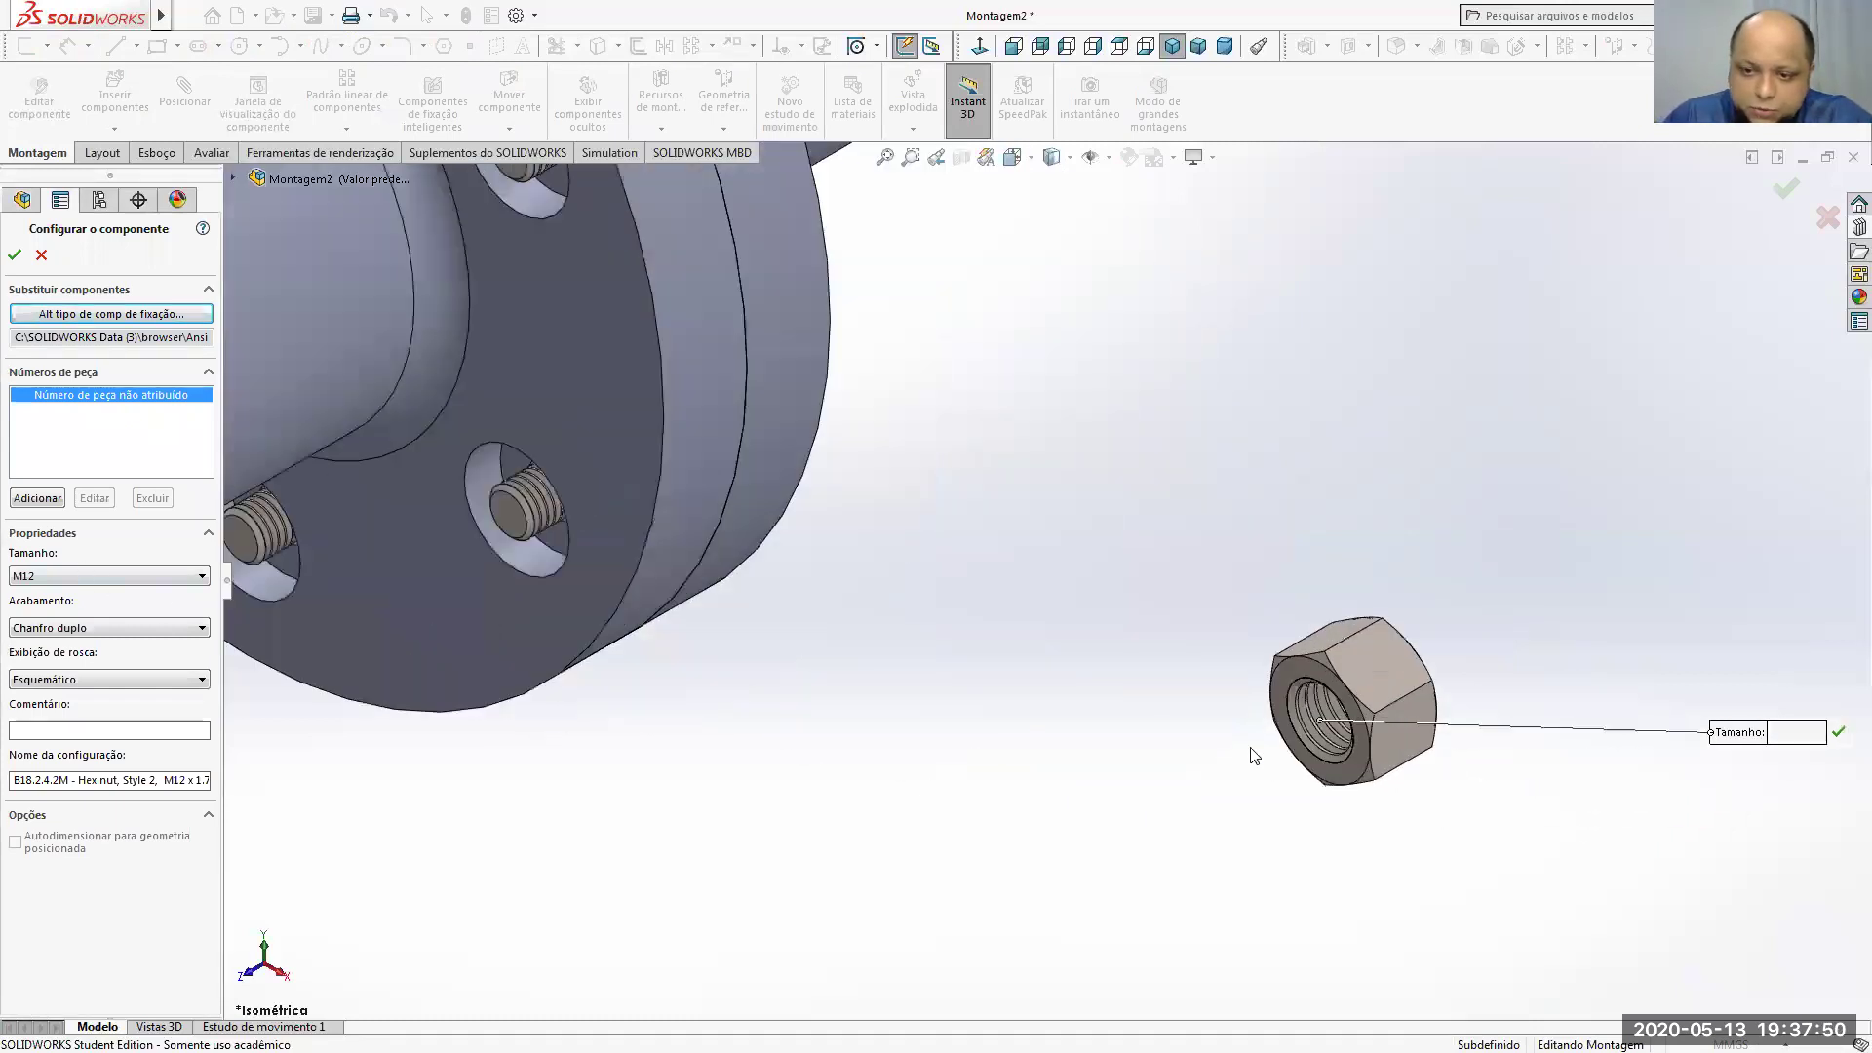
left_click(47, 575)
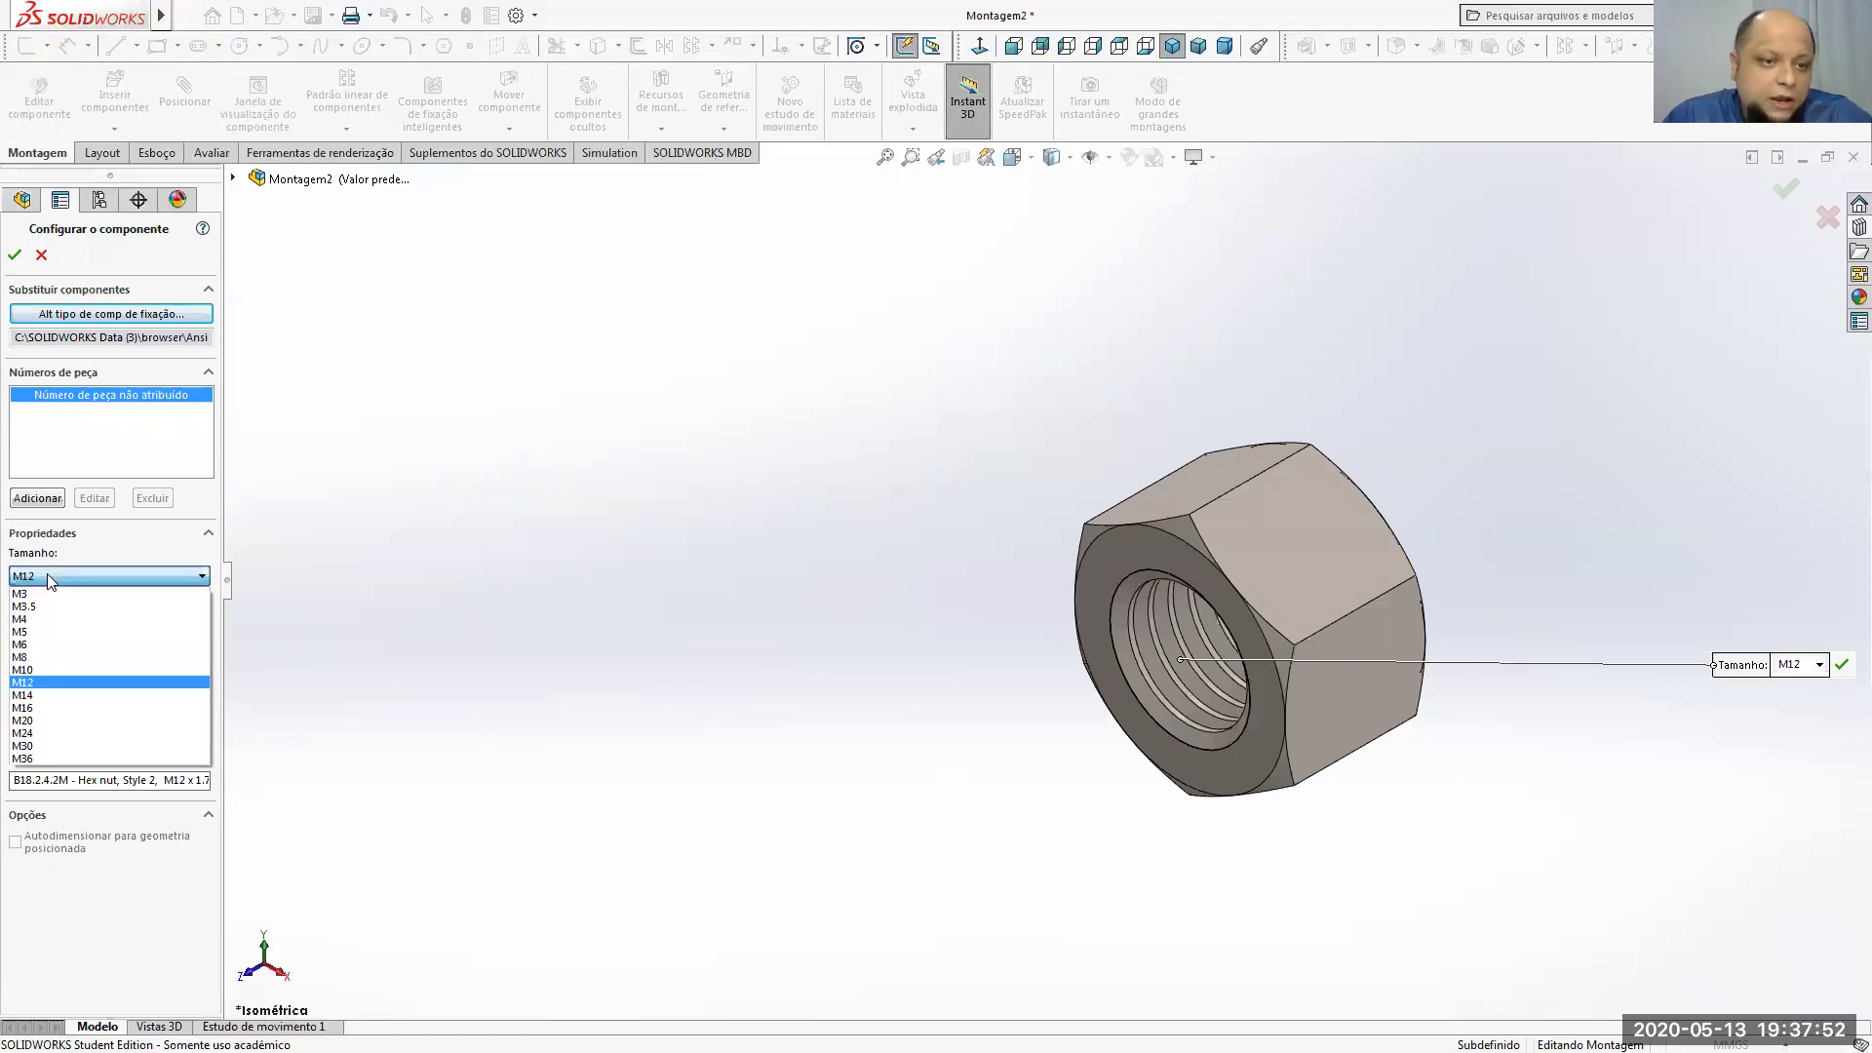
left_click(54, 648)
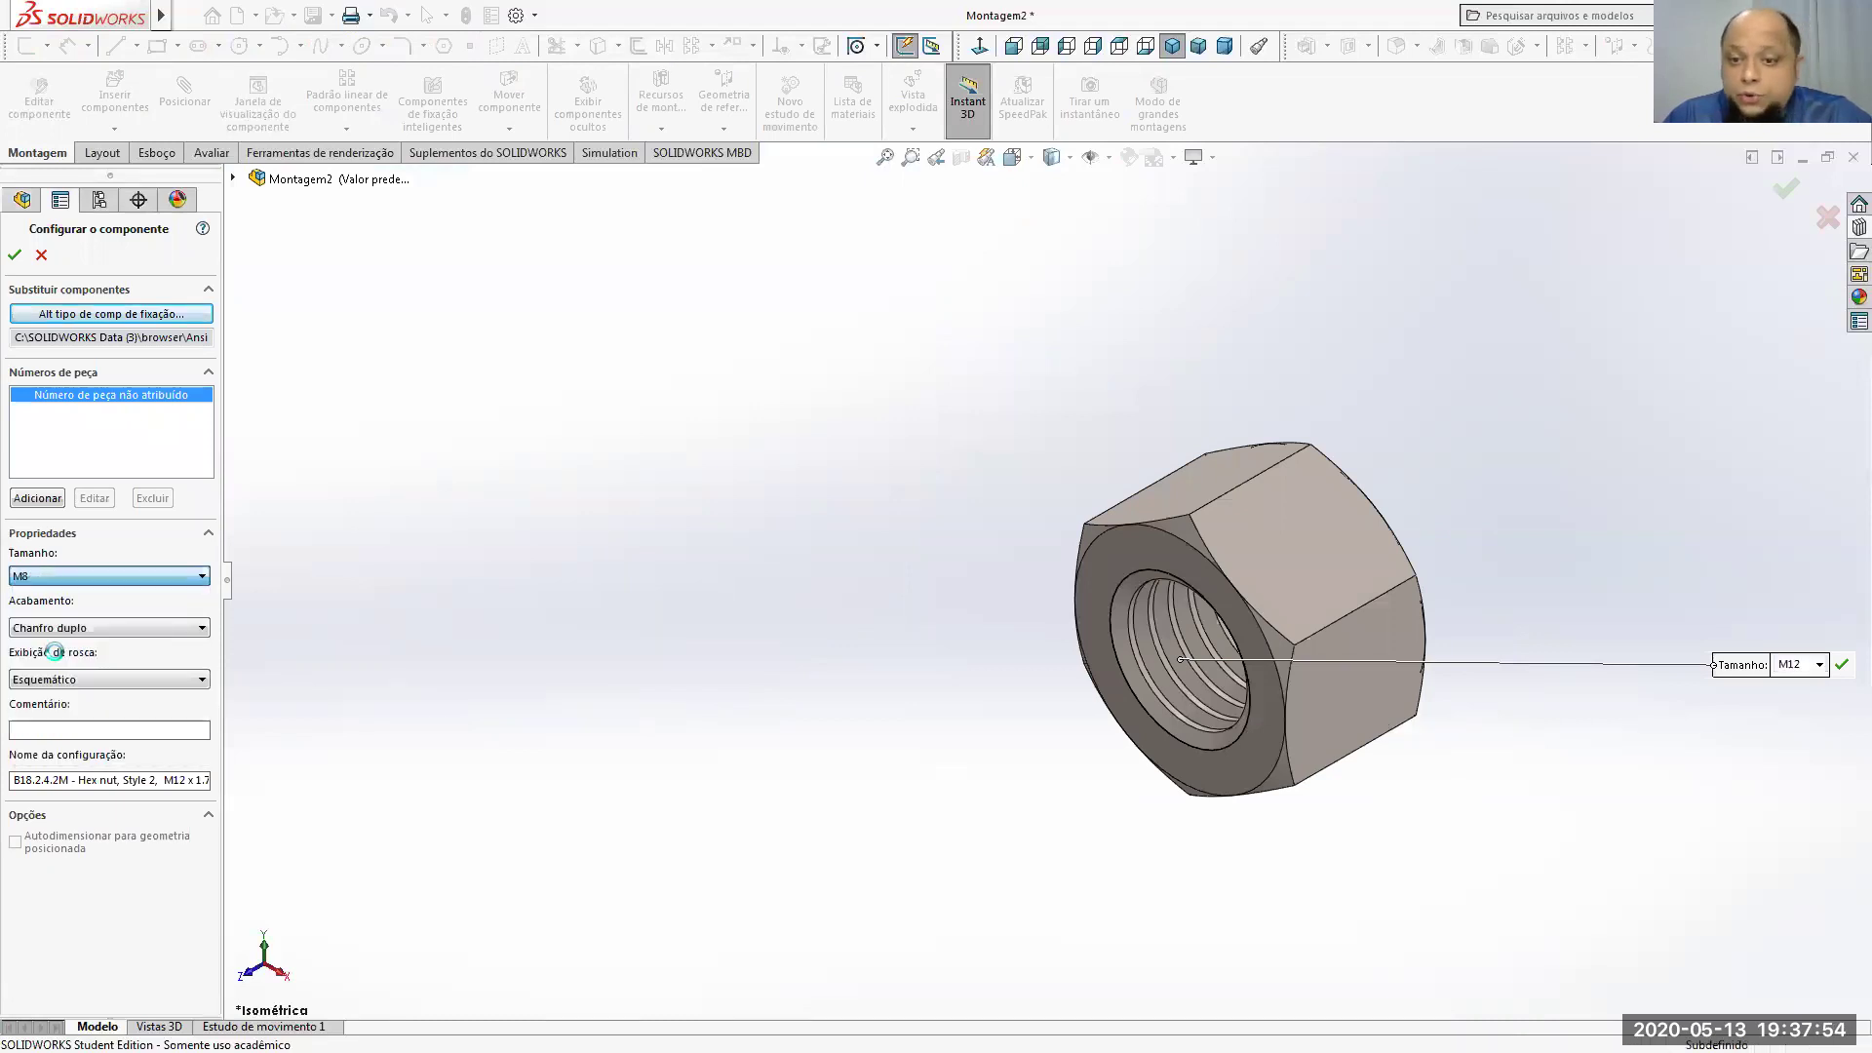
Step: Try the hex nut's thread display as Representação and as Simplificado
left_click(148, 673)
left_click(129, 707)
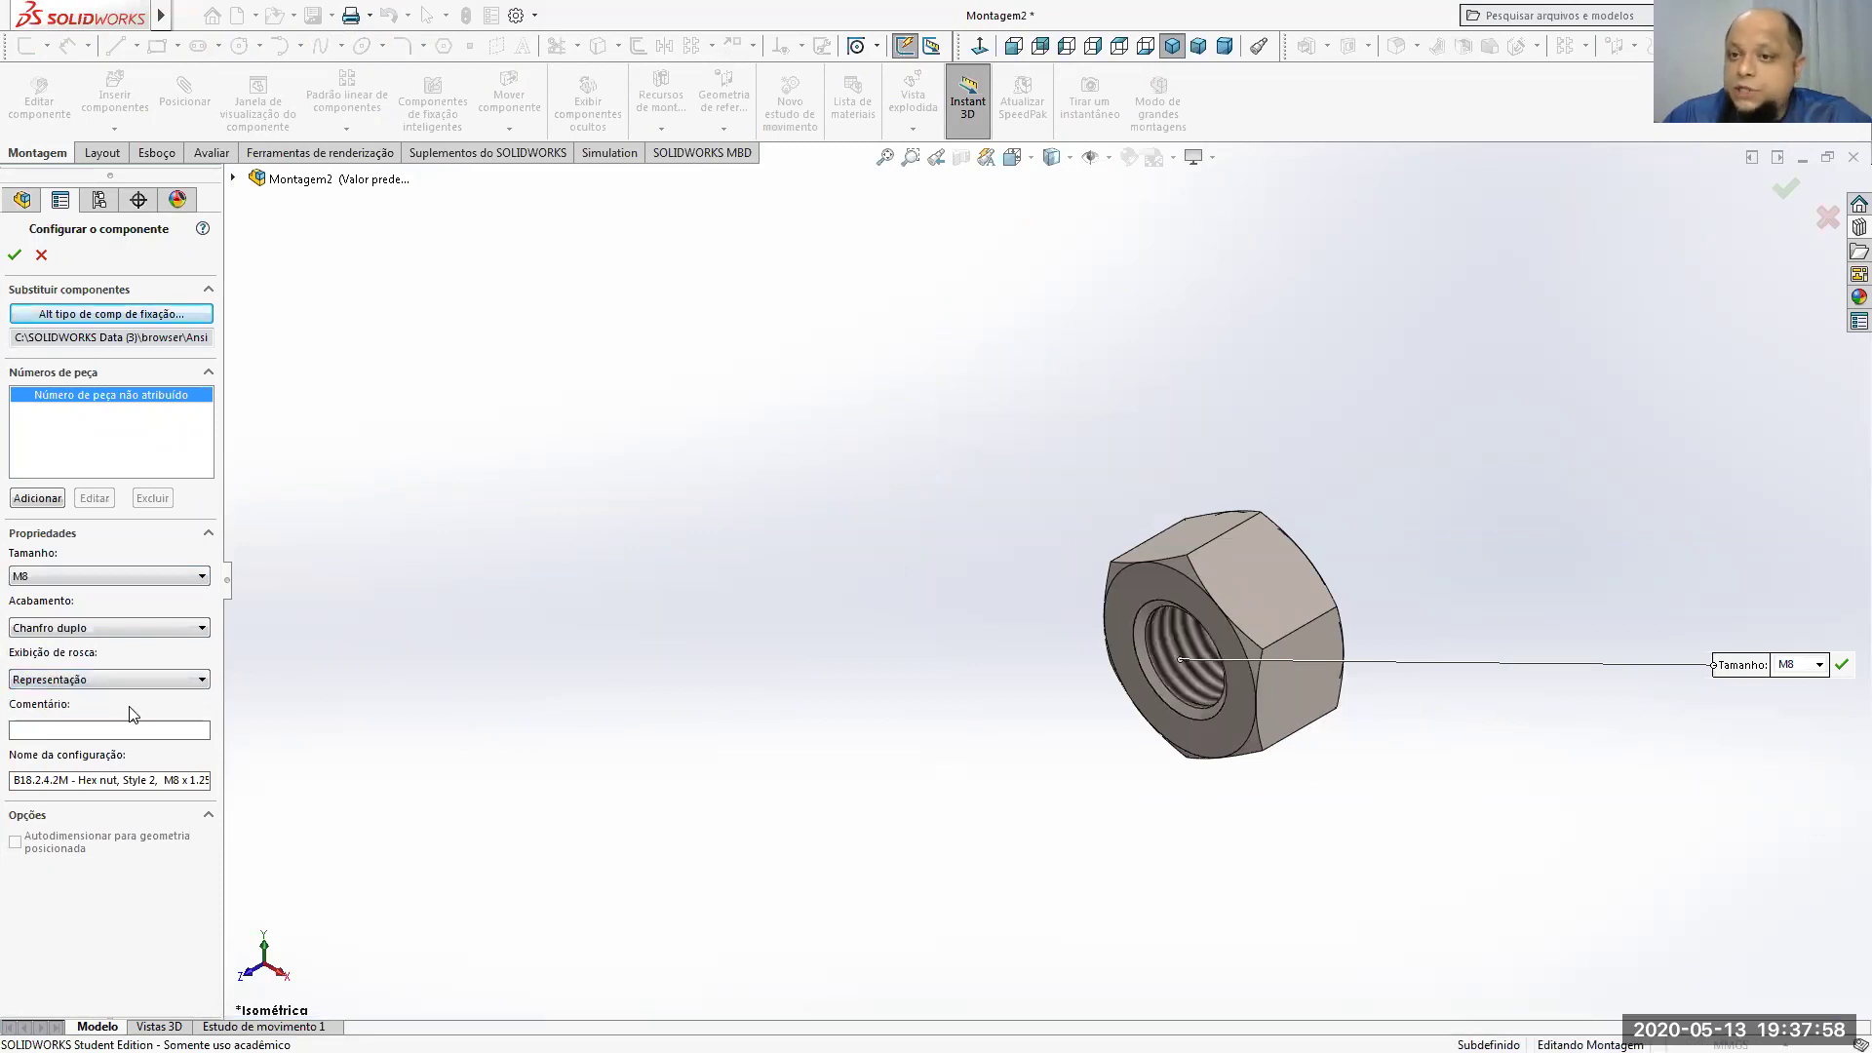
left_click(123, 681)
left_click(124, 696)
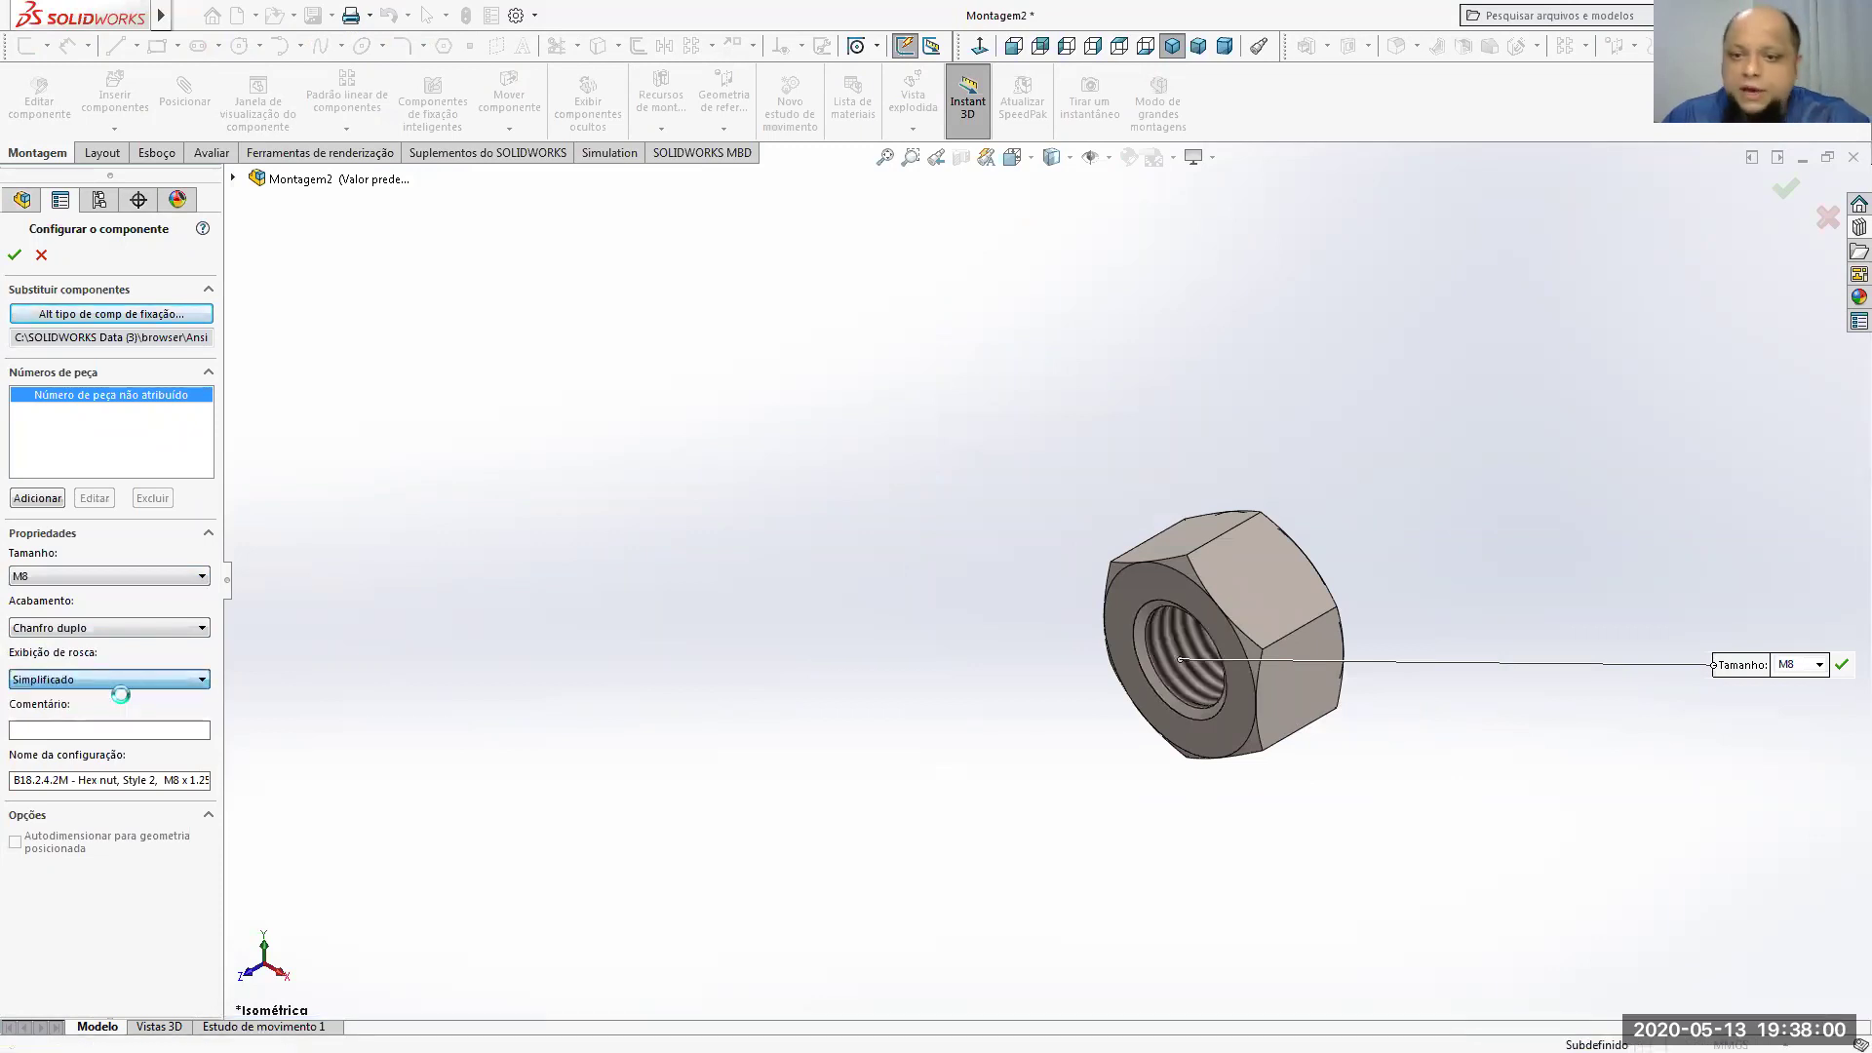
Step: Set the hex nut's thread display to Esquemático and accept the component configuration
left_click(119, 676)
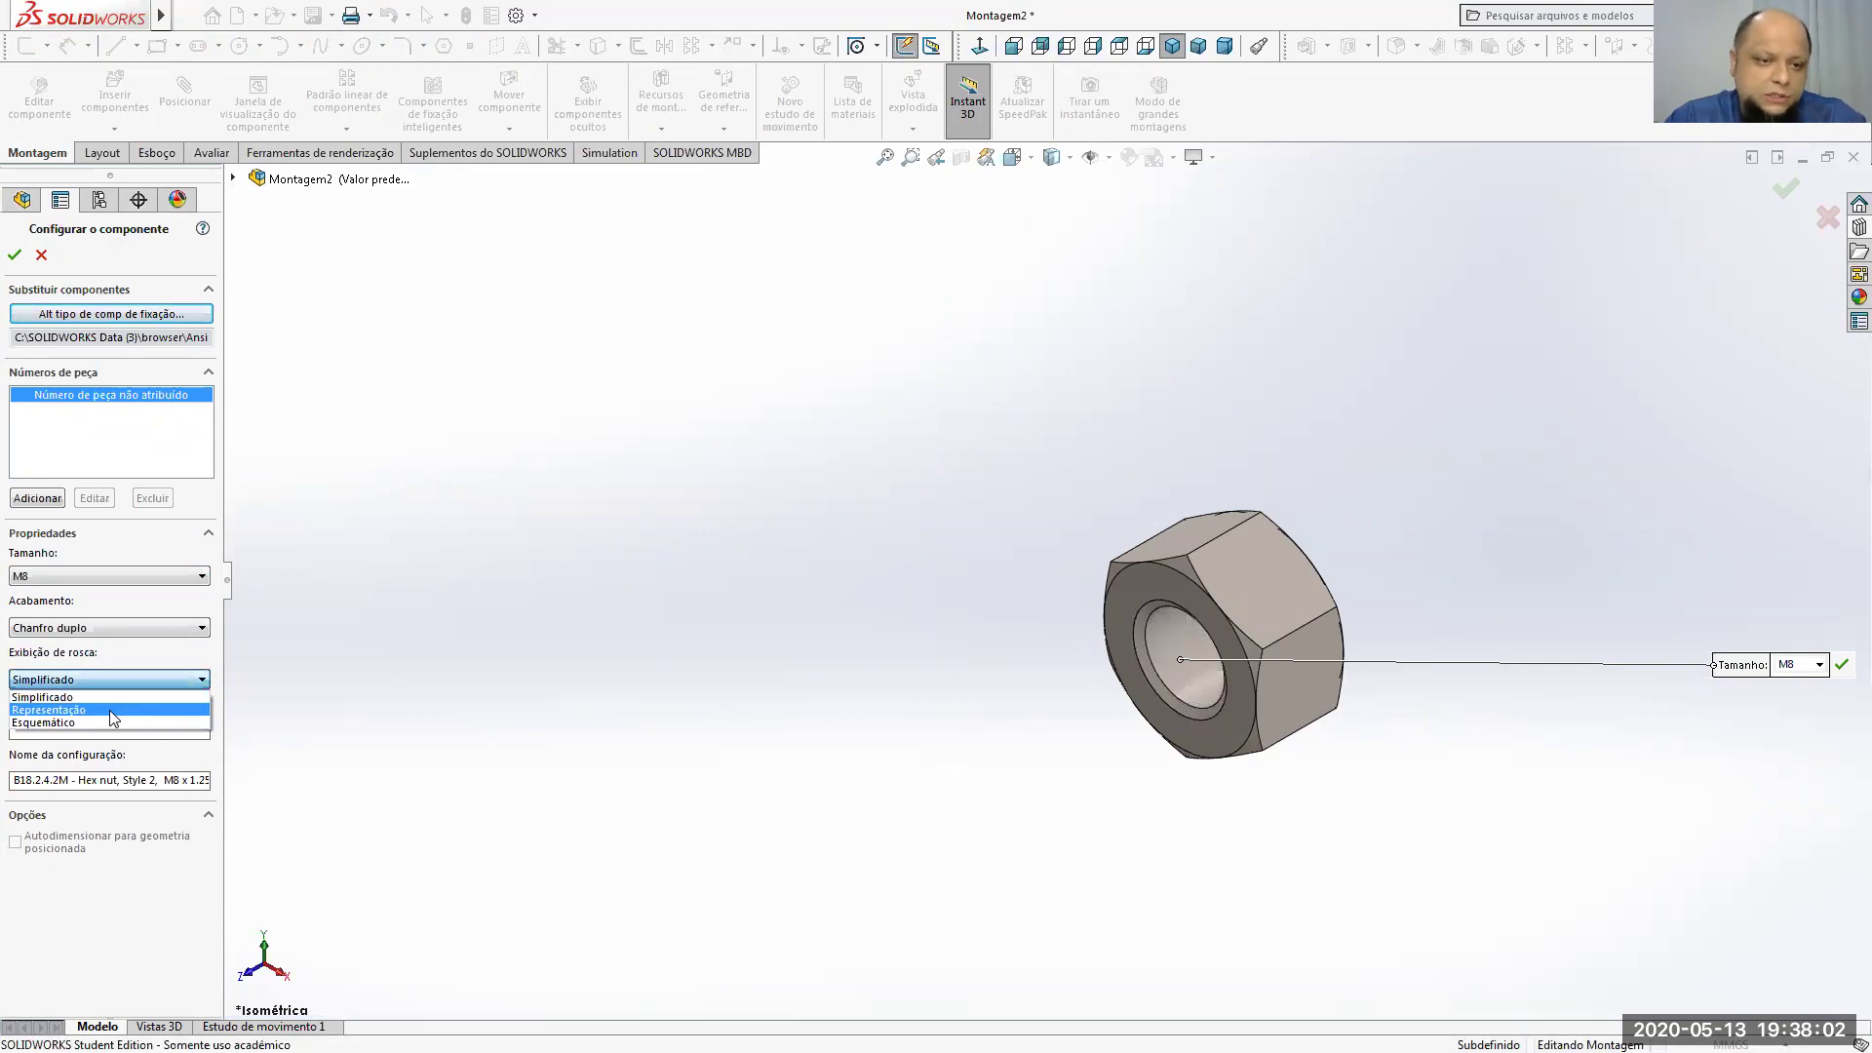
left_click(109, 720)
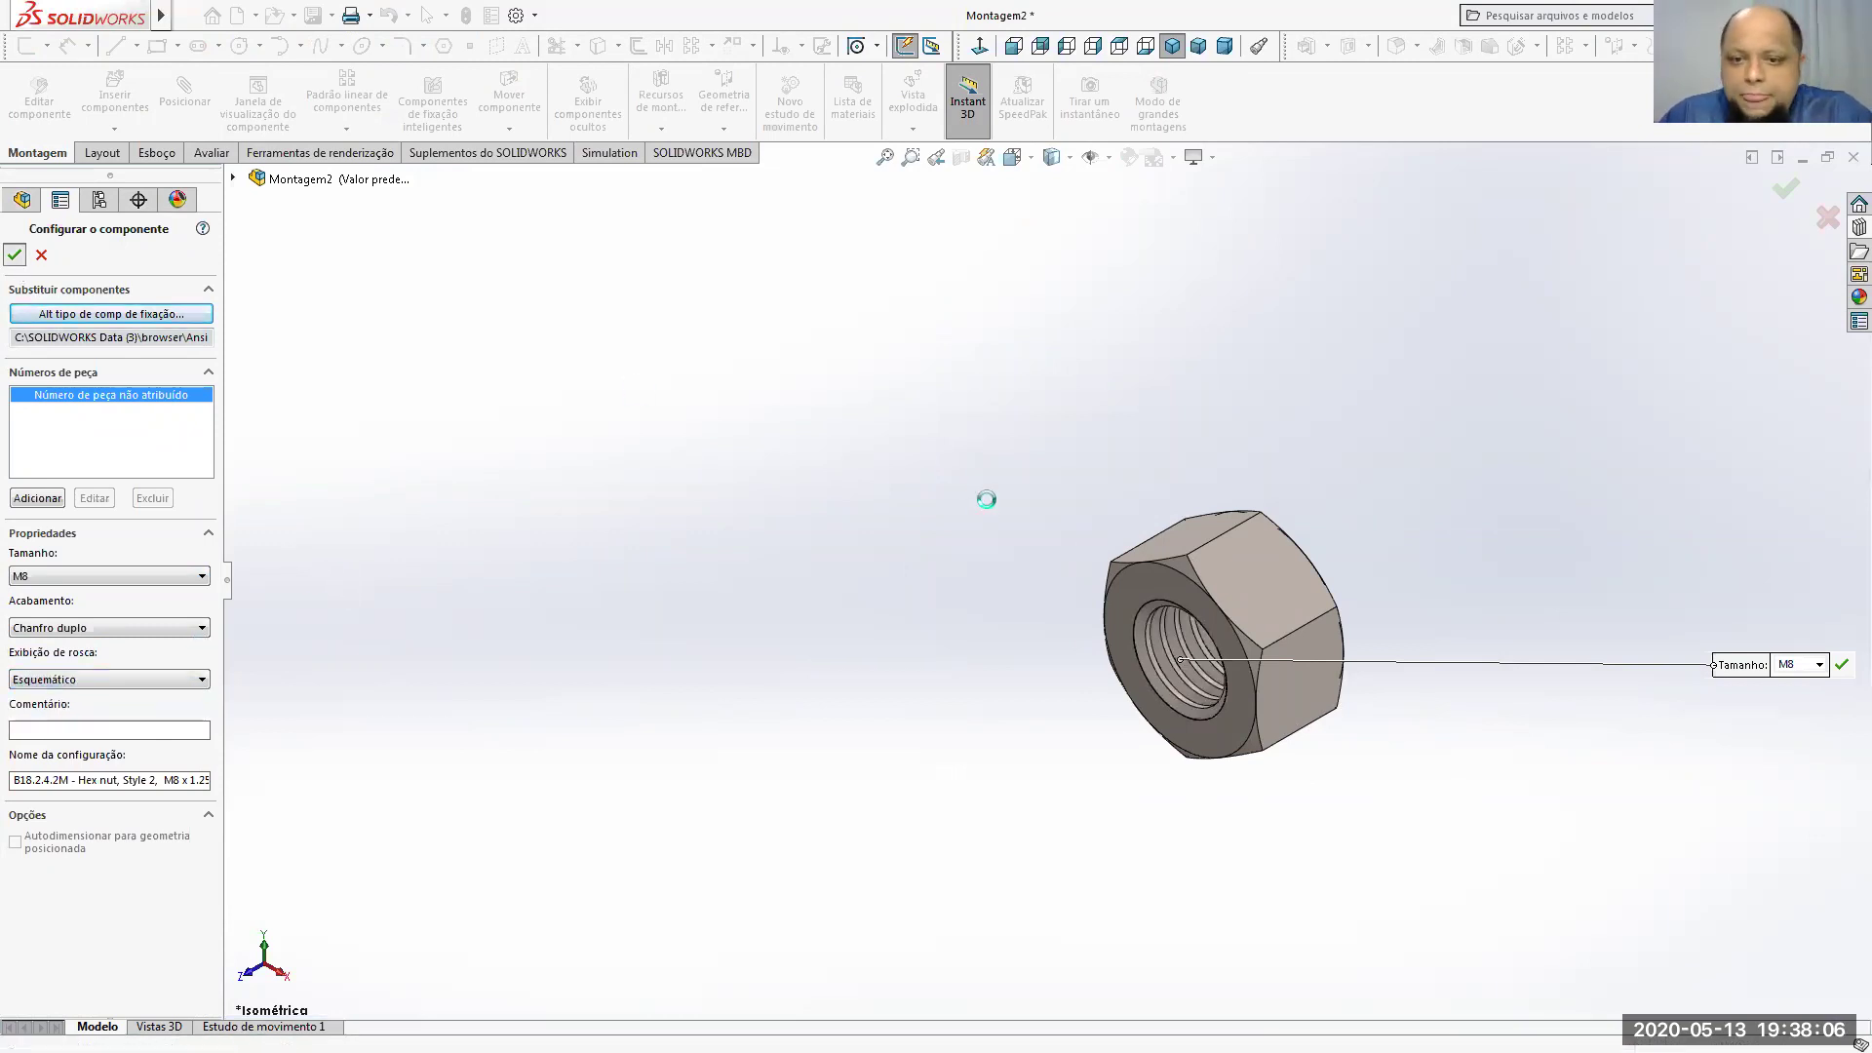
key("Return")
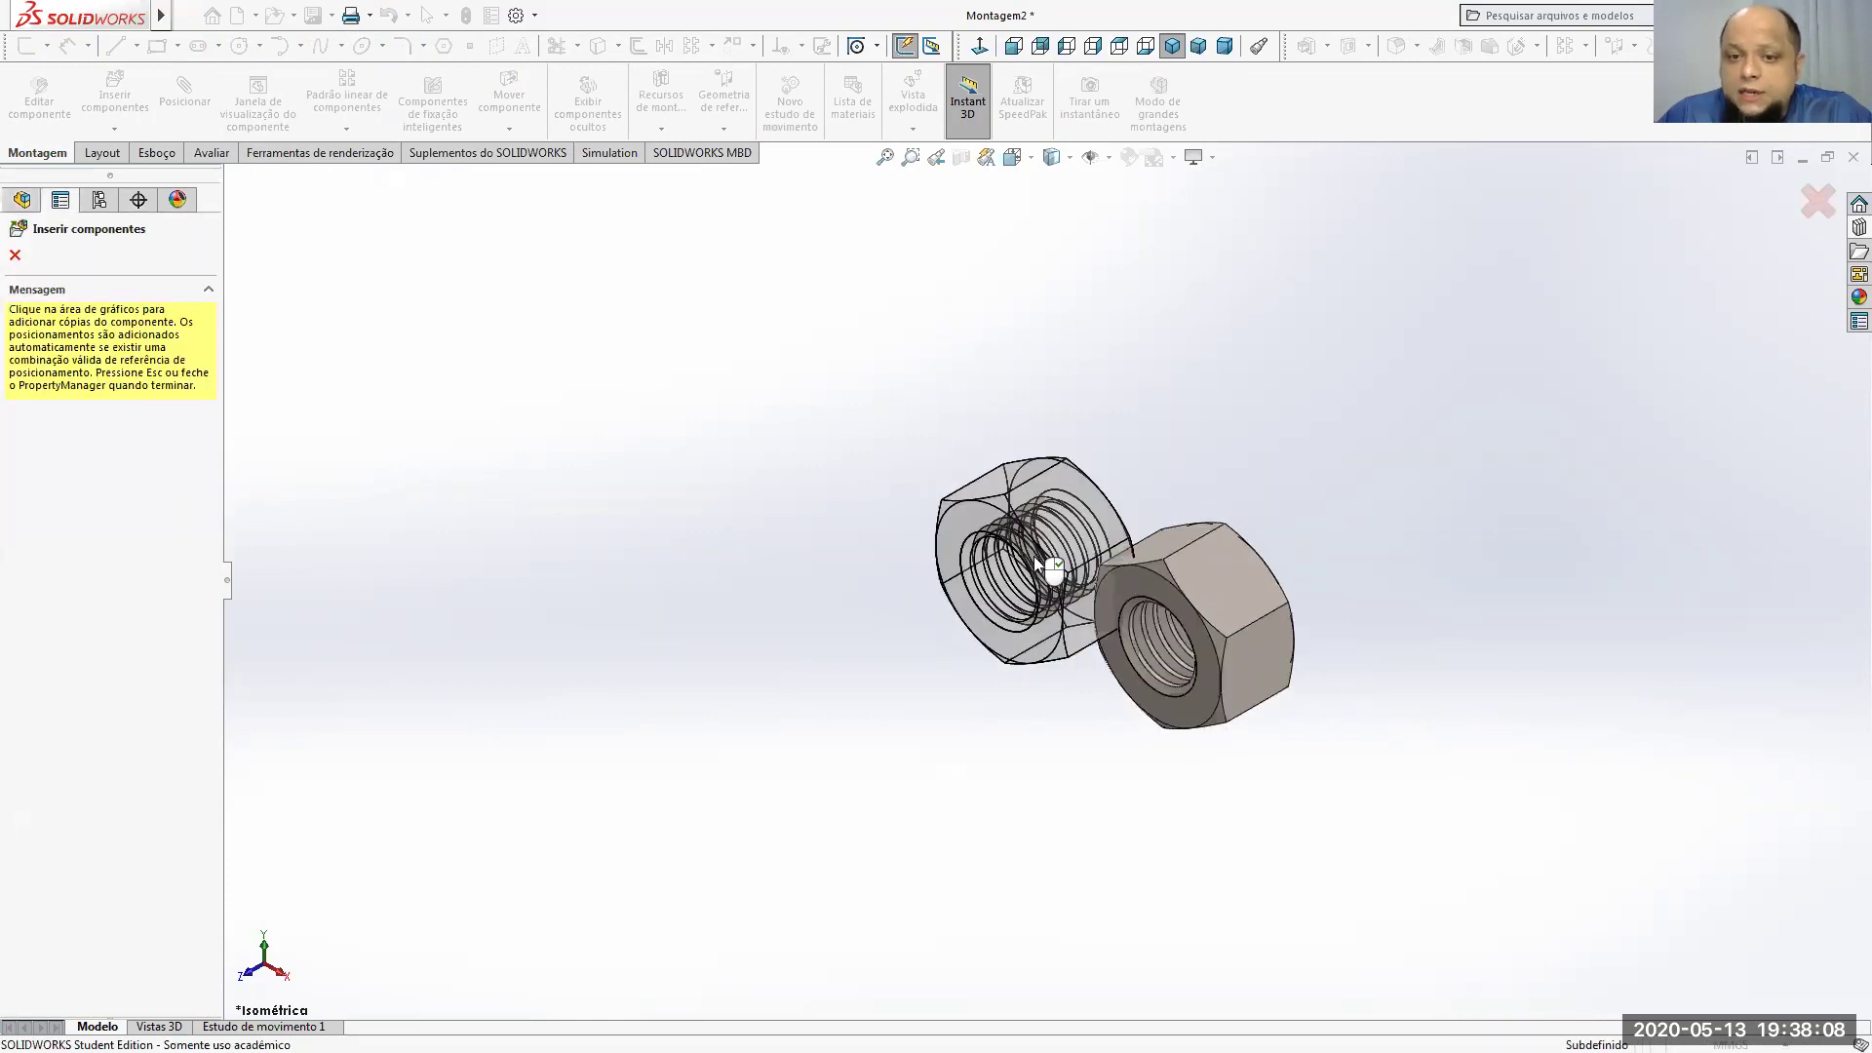
Step: Flip the M8 nut's alignment and place a copy on the threaded screw end in the counterbored hole clockwise from the flat edge
scroll(1034, 556, "down", 6)
scroll(647, 271, "up", 4)
scroll(862, 429, "up", 5)
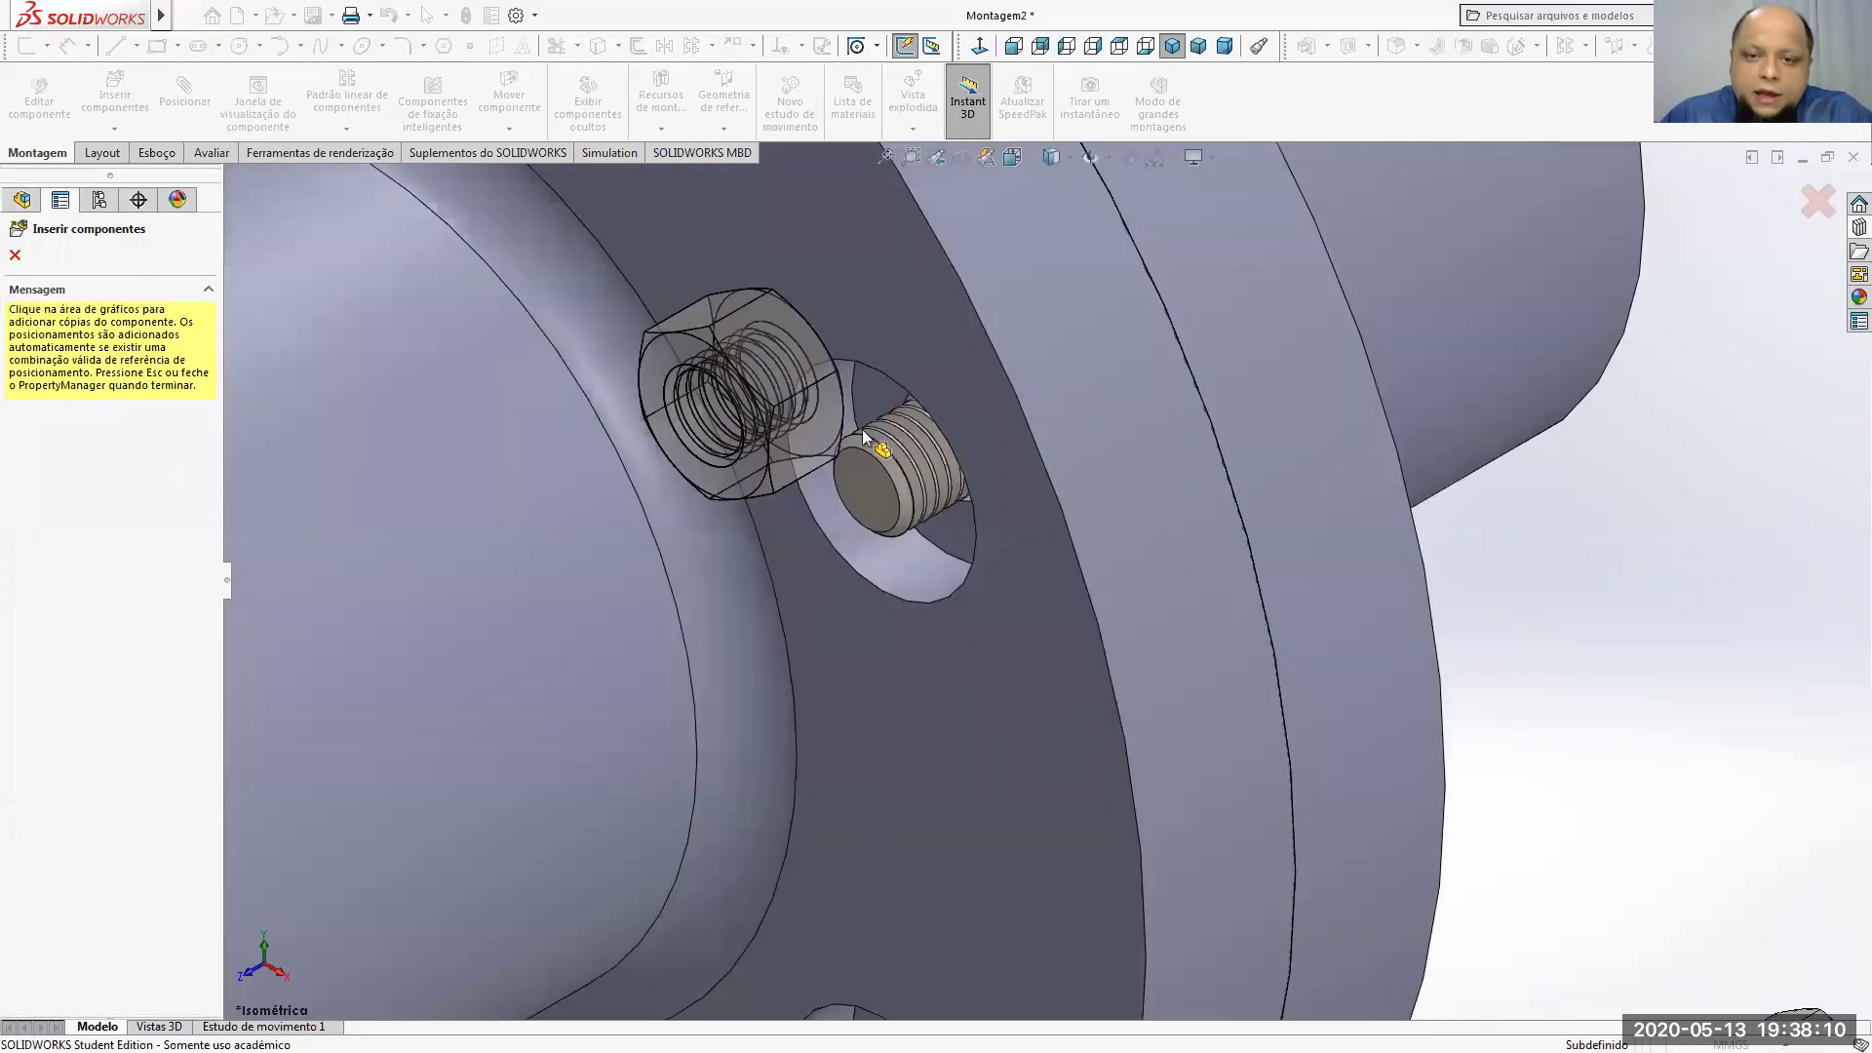
scroll(1014, 567, "down", 4)
scroll(1049, 618, "up", 3)
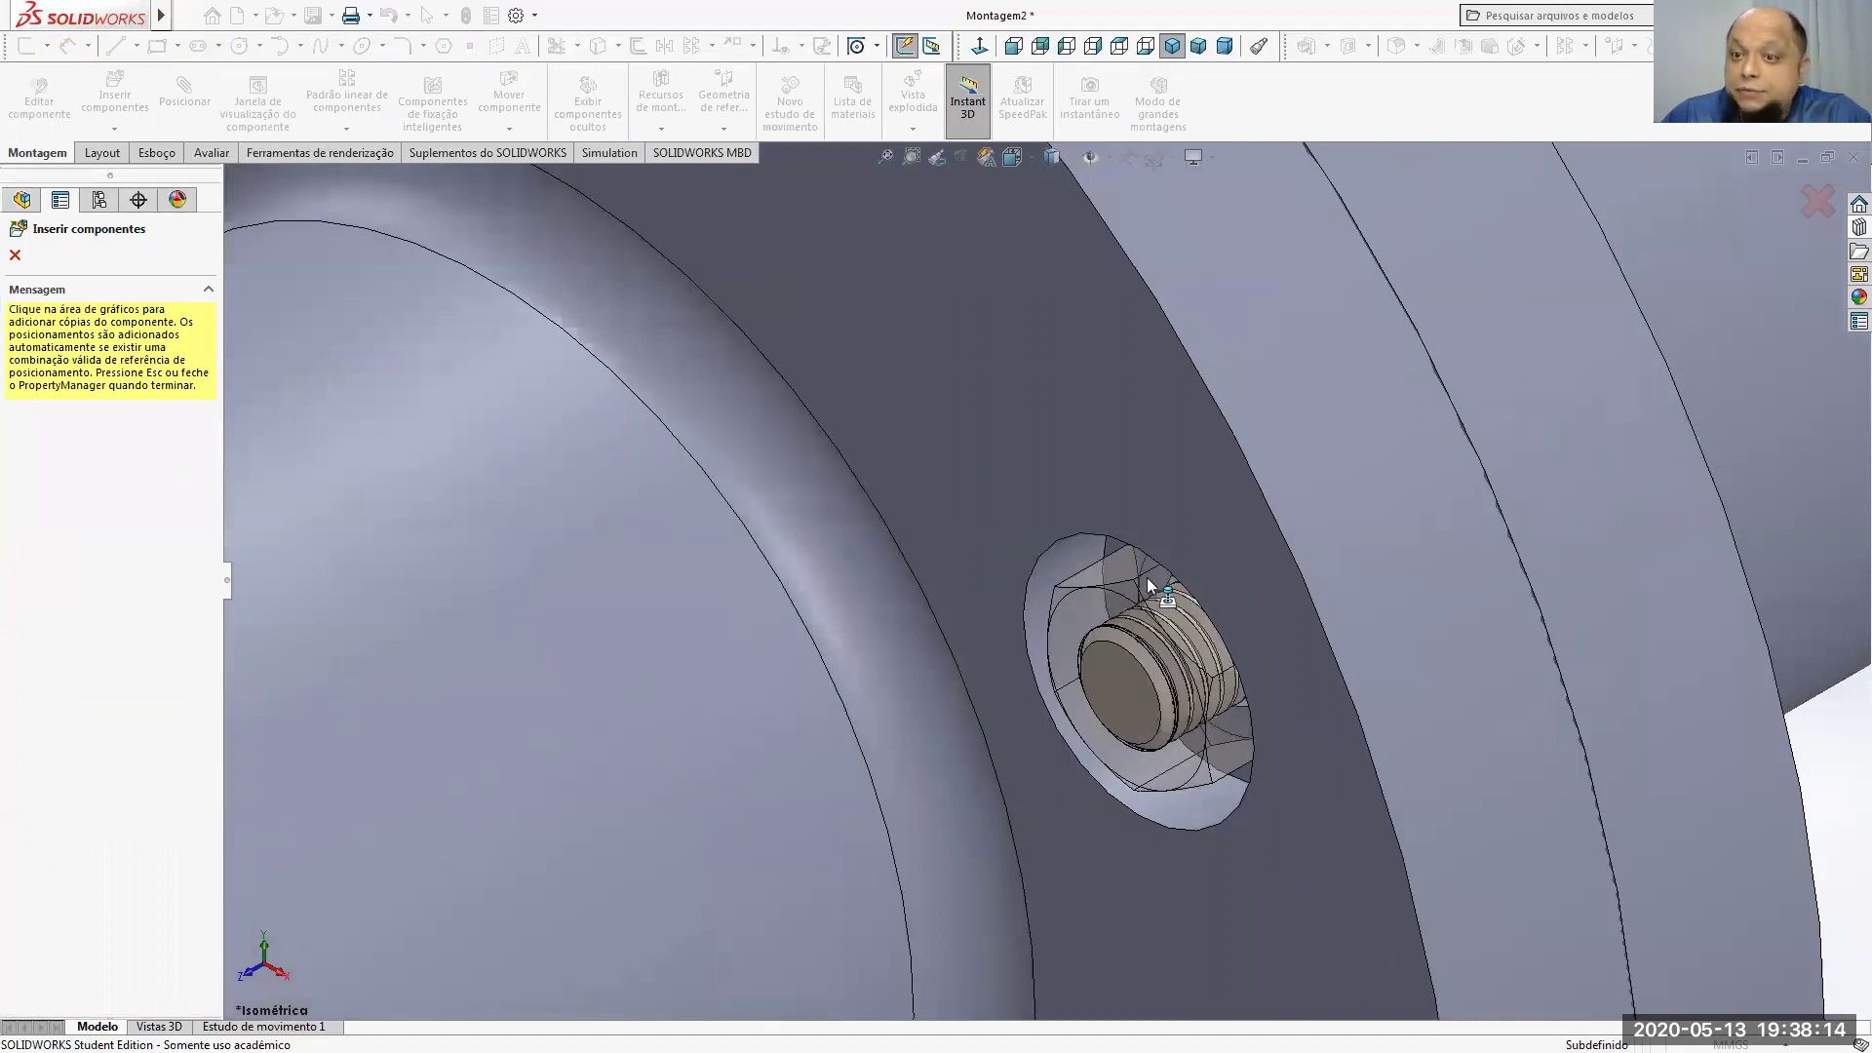
key("Tab")
scroll(1148, 578, "down", 2)
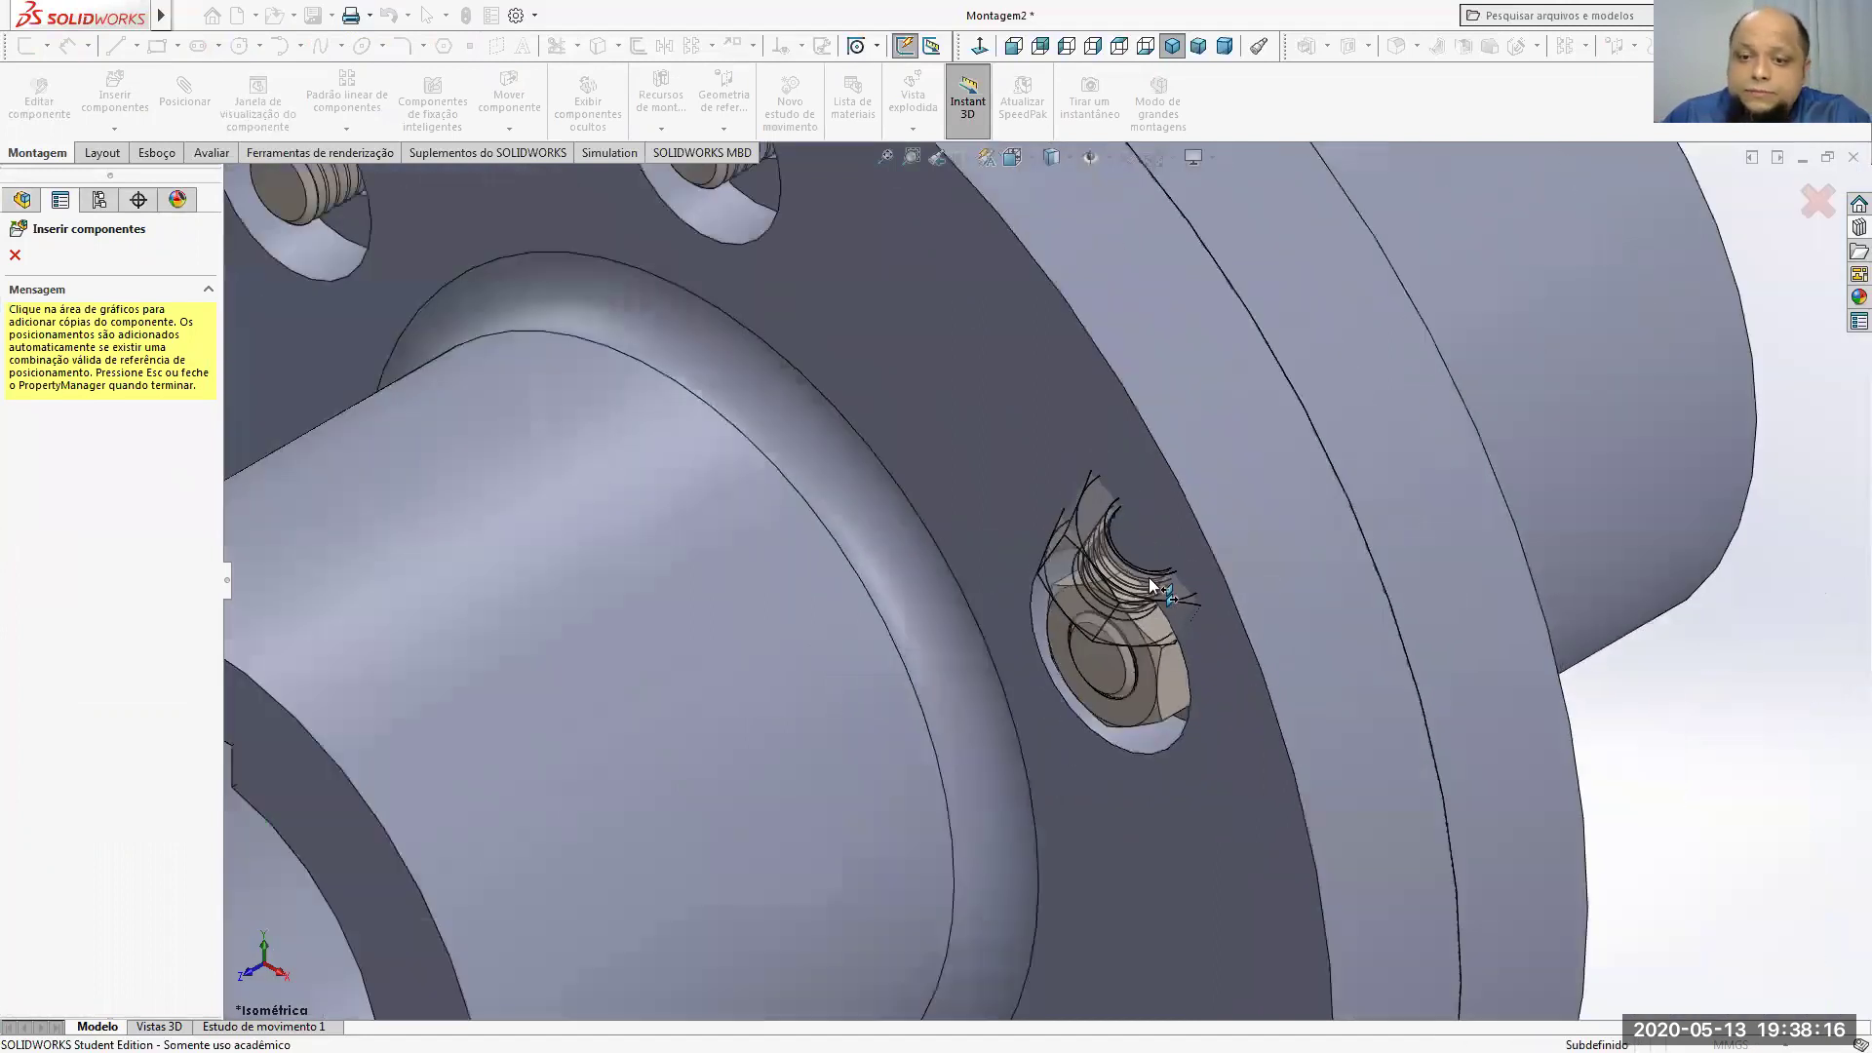
Step: Place M8 hex nut copies on the next two bare screw ends counterclockwise, around the flange's flat edge
left_click(1149, 577)
scroll(1148, 577, "down", 4)
scroll(889, 359, "up", 6)
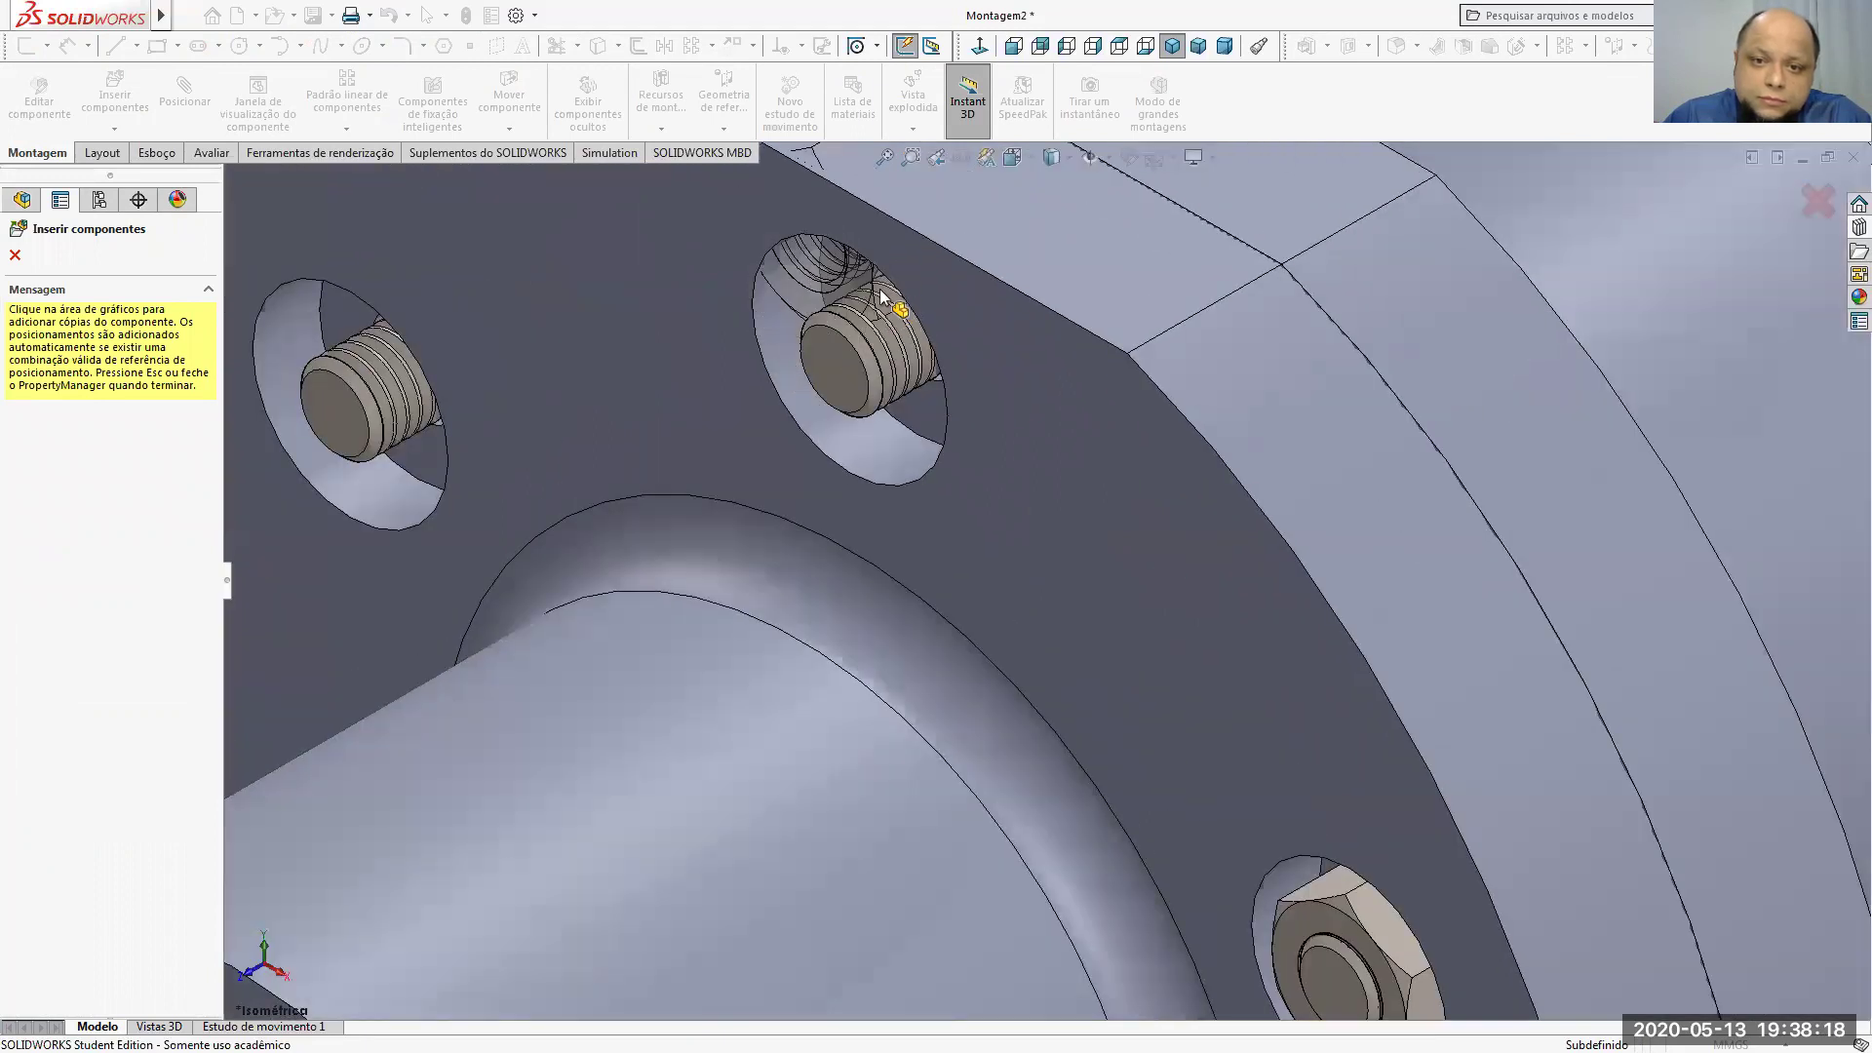
left_click(938, 397)
key("f")
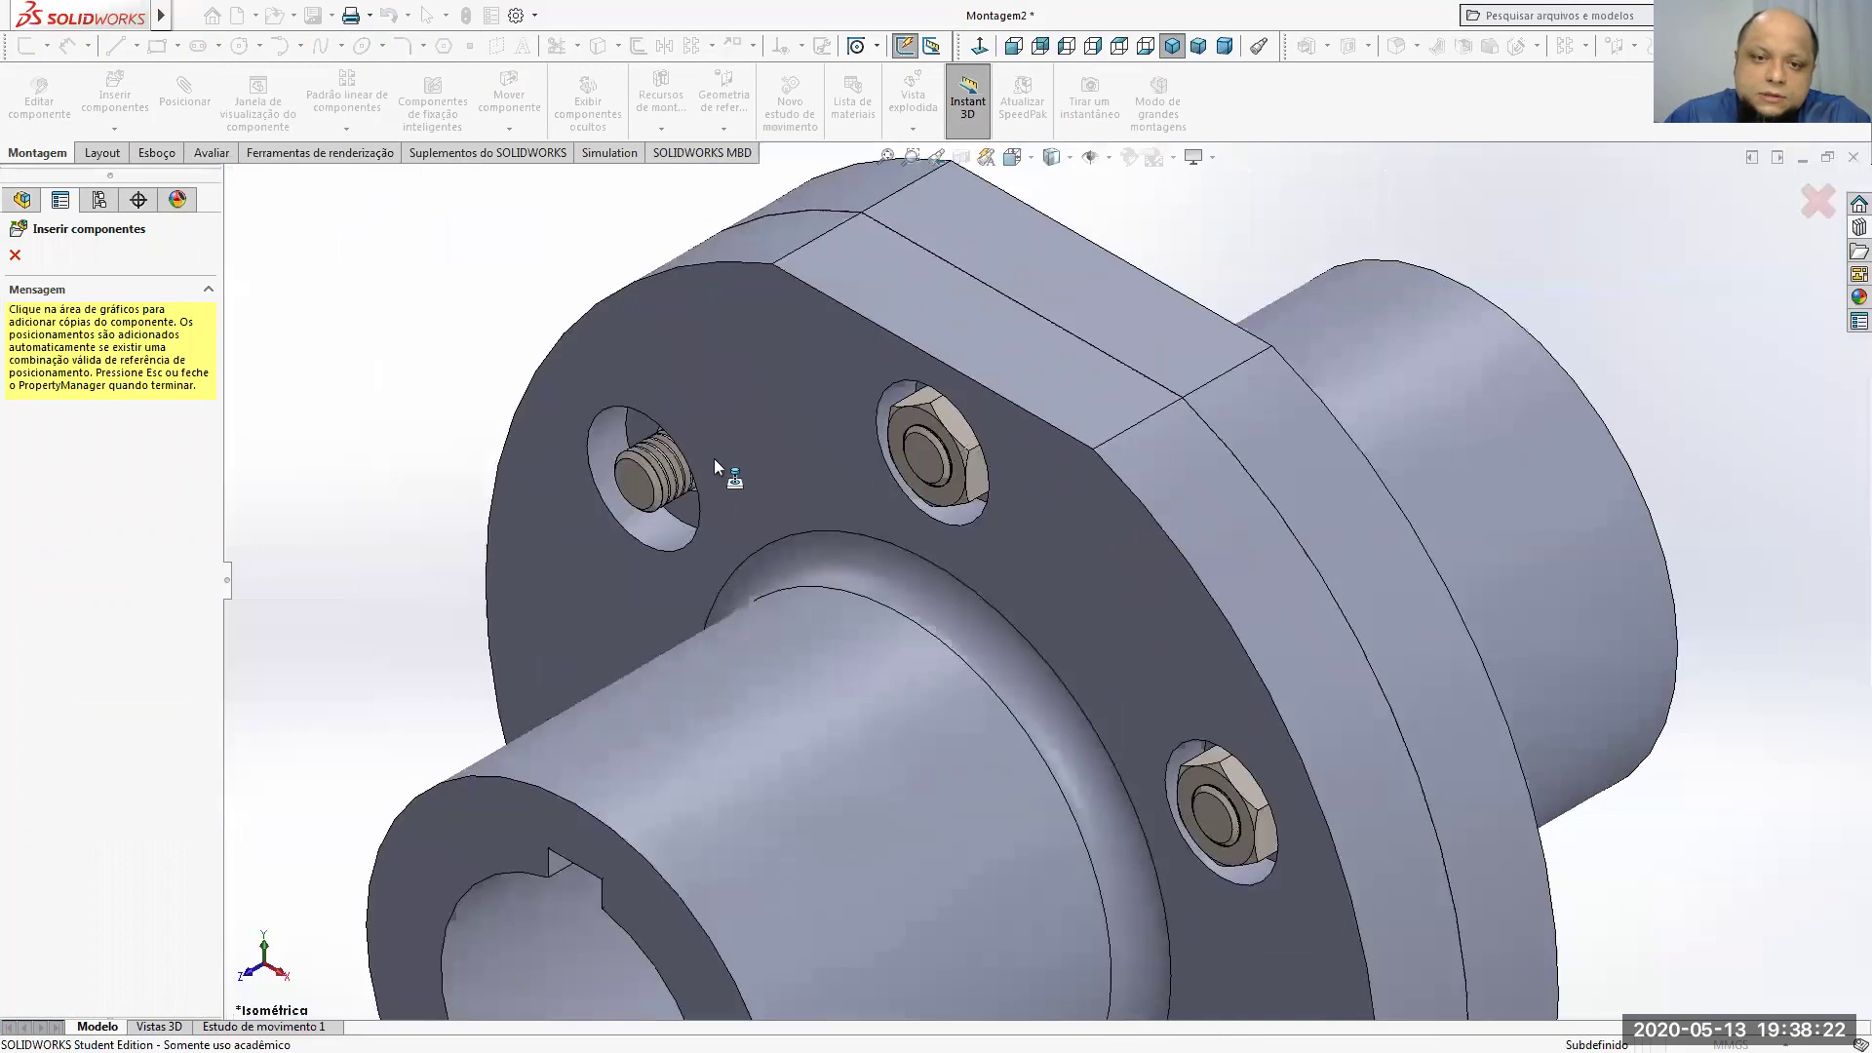
scroll(711, 463, "down", 5)
left_click(792, 576)
middle_click_drag(882, 498, 1014, 456)
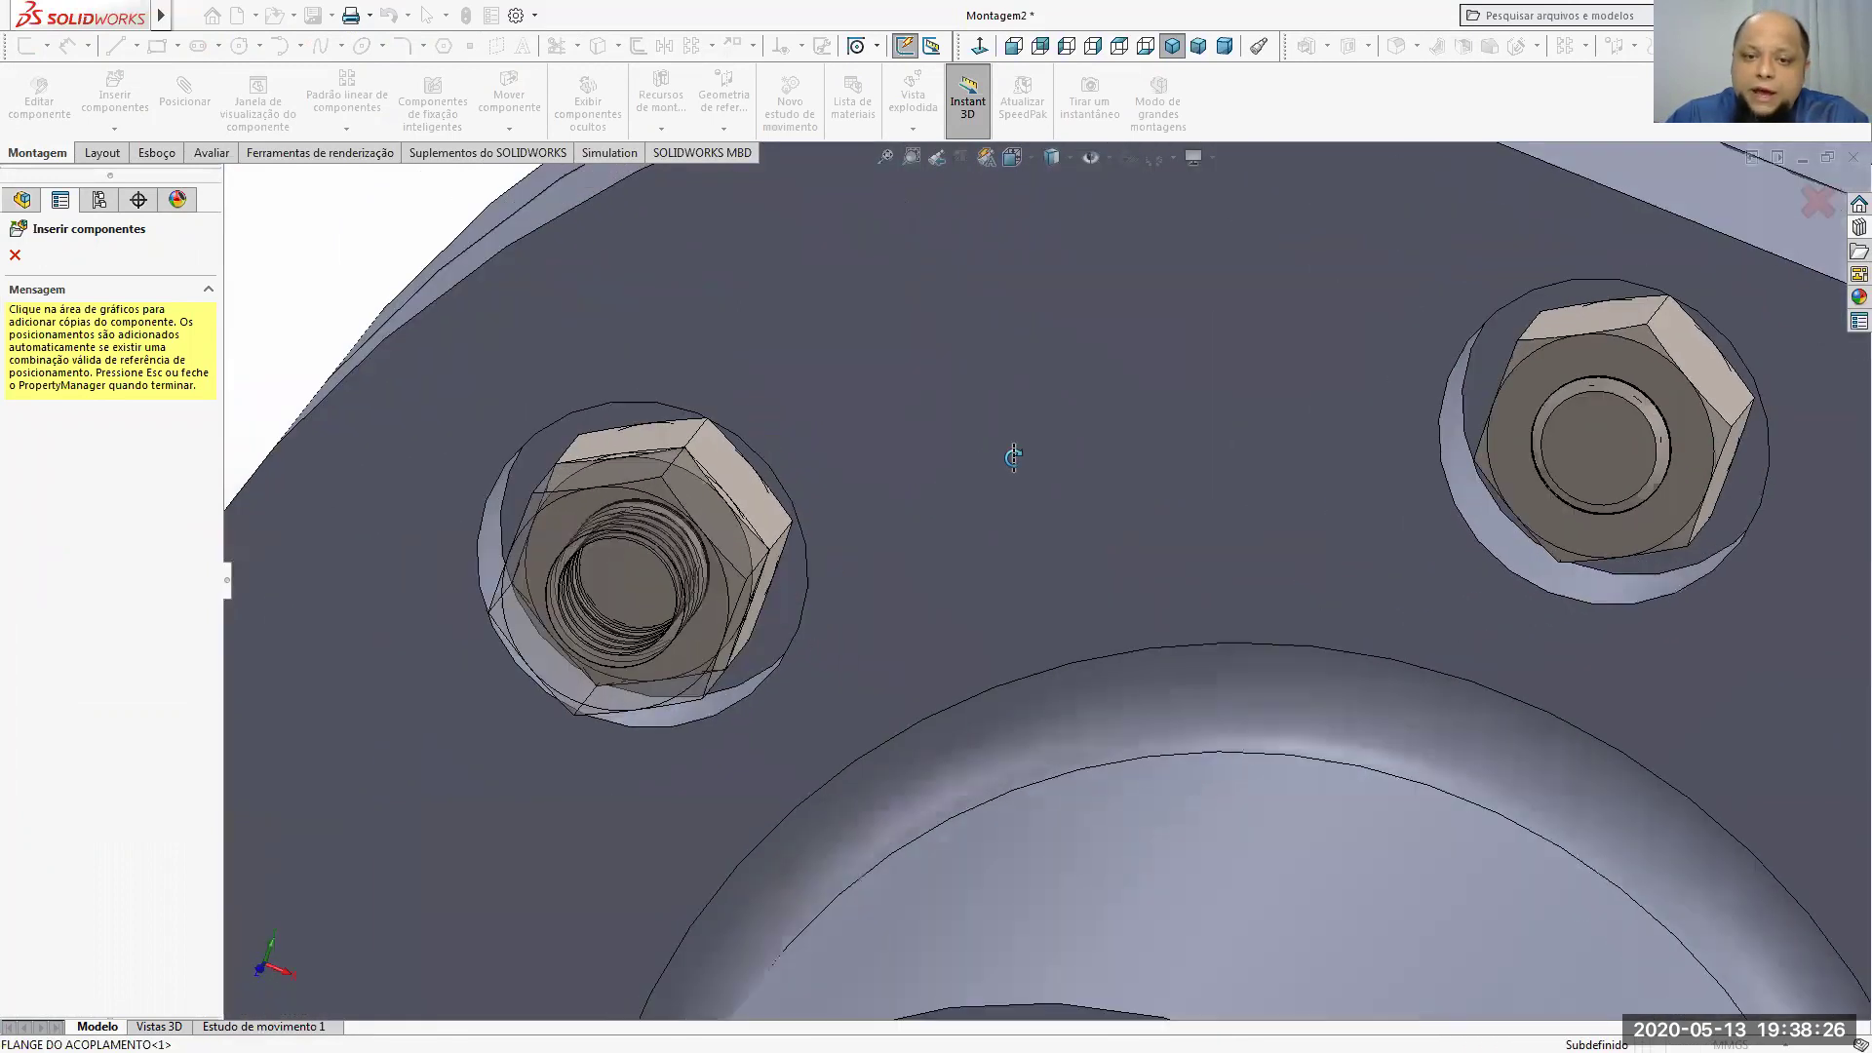
scroll(1102, 497, "up", 6)
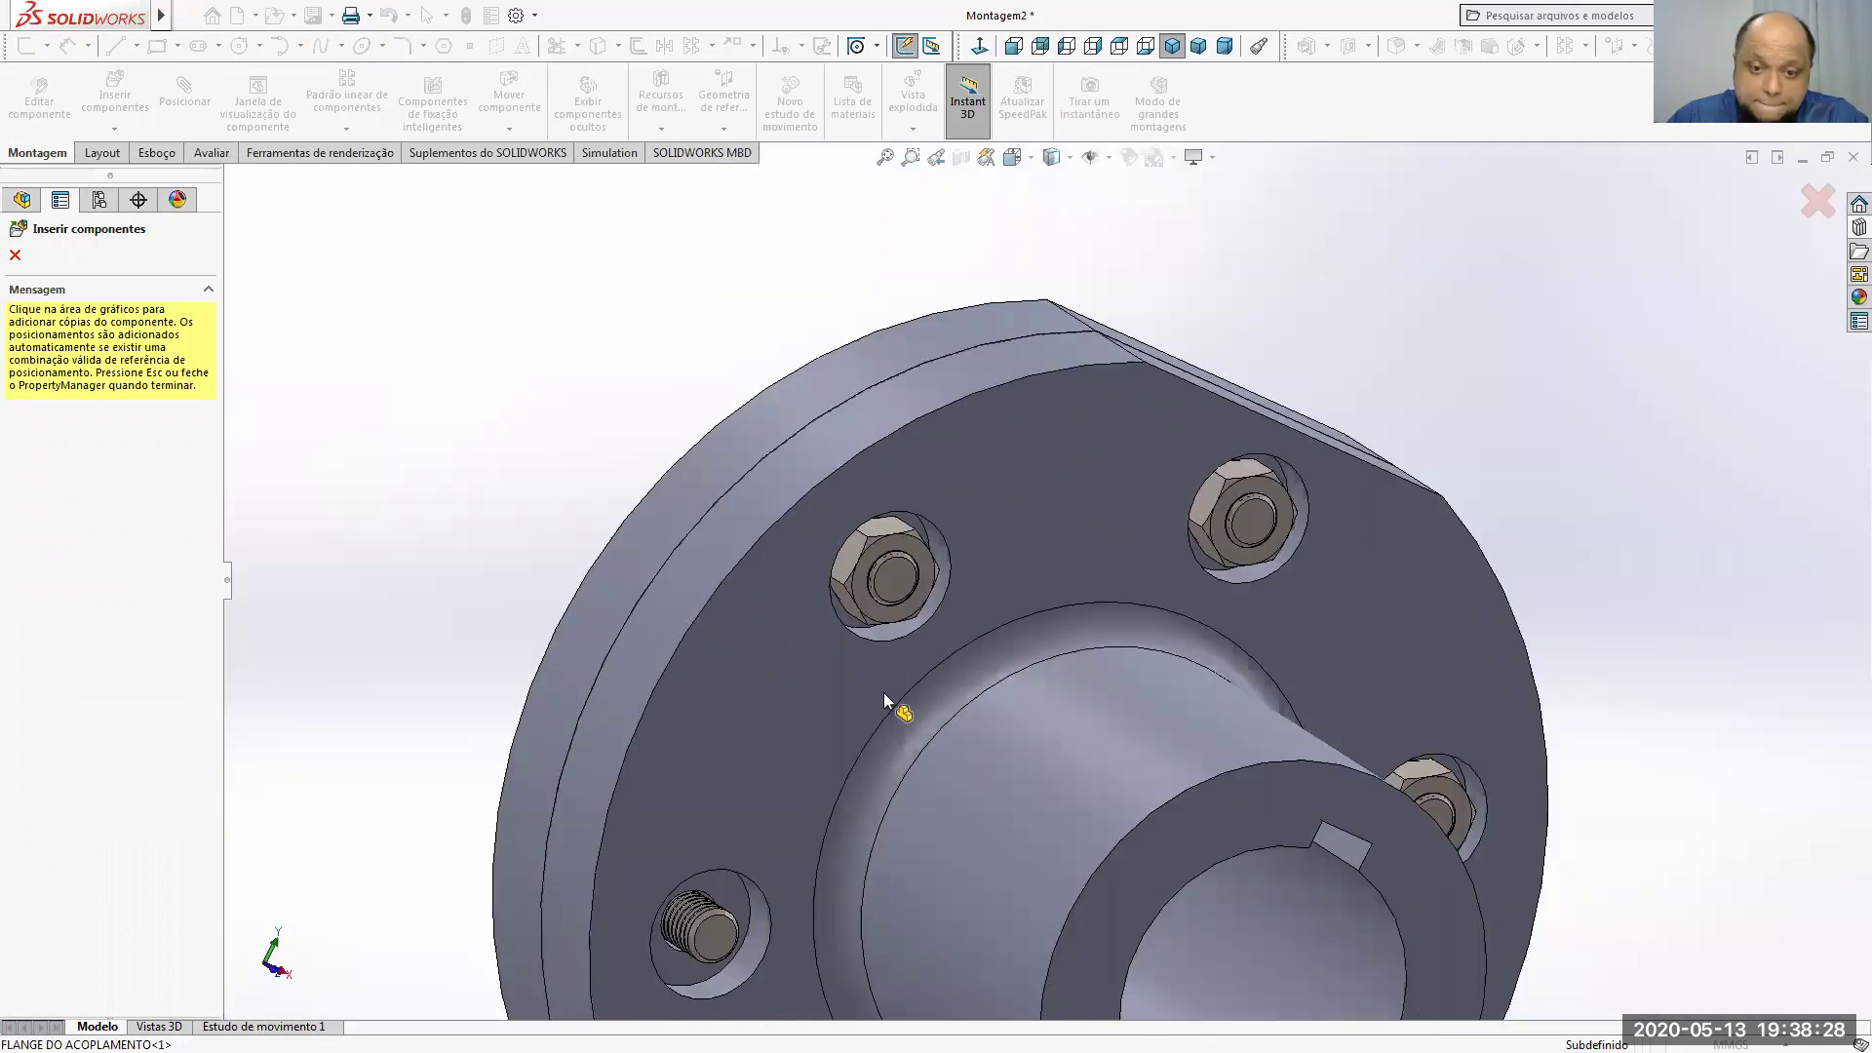
Step: Place M8 hex nut copies on the three remaining bare screw ends and finish inserting components
scroll(884, 700, "up", 4)
scroll(914, 733, "down", 10)
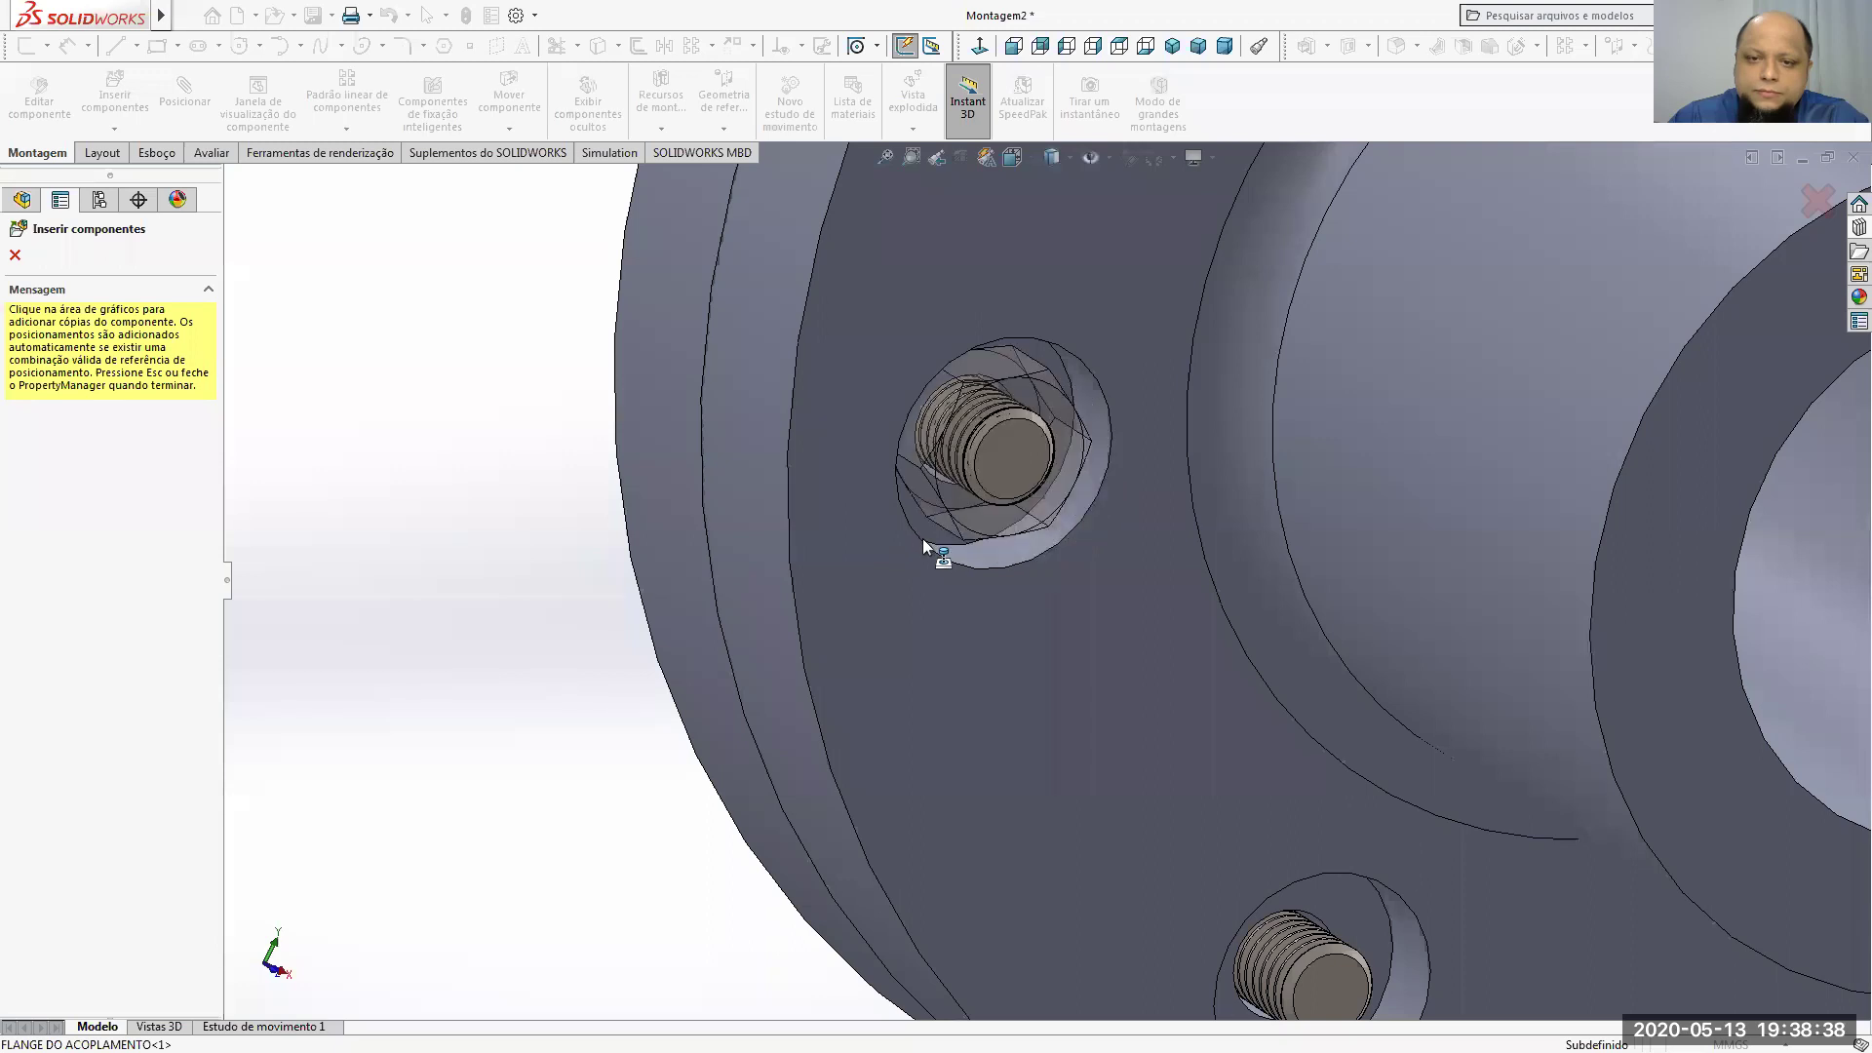
left_click(930, 549)
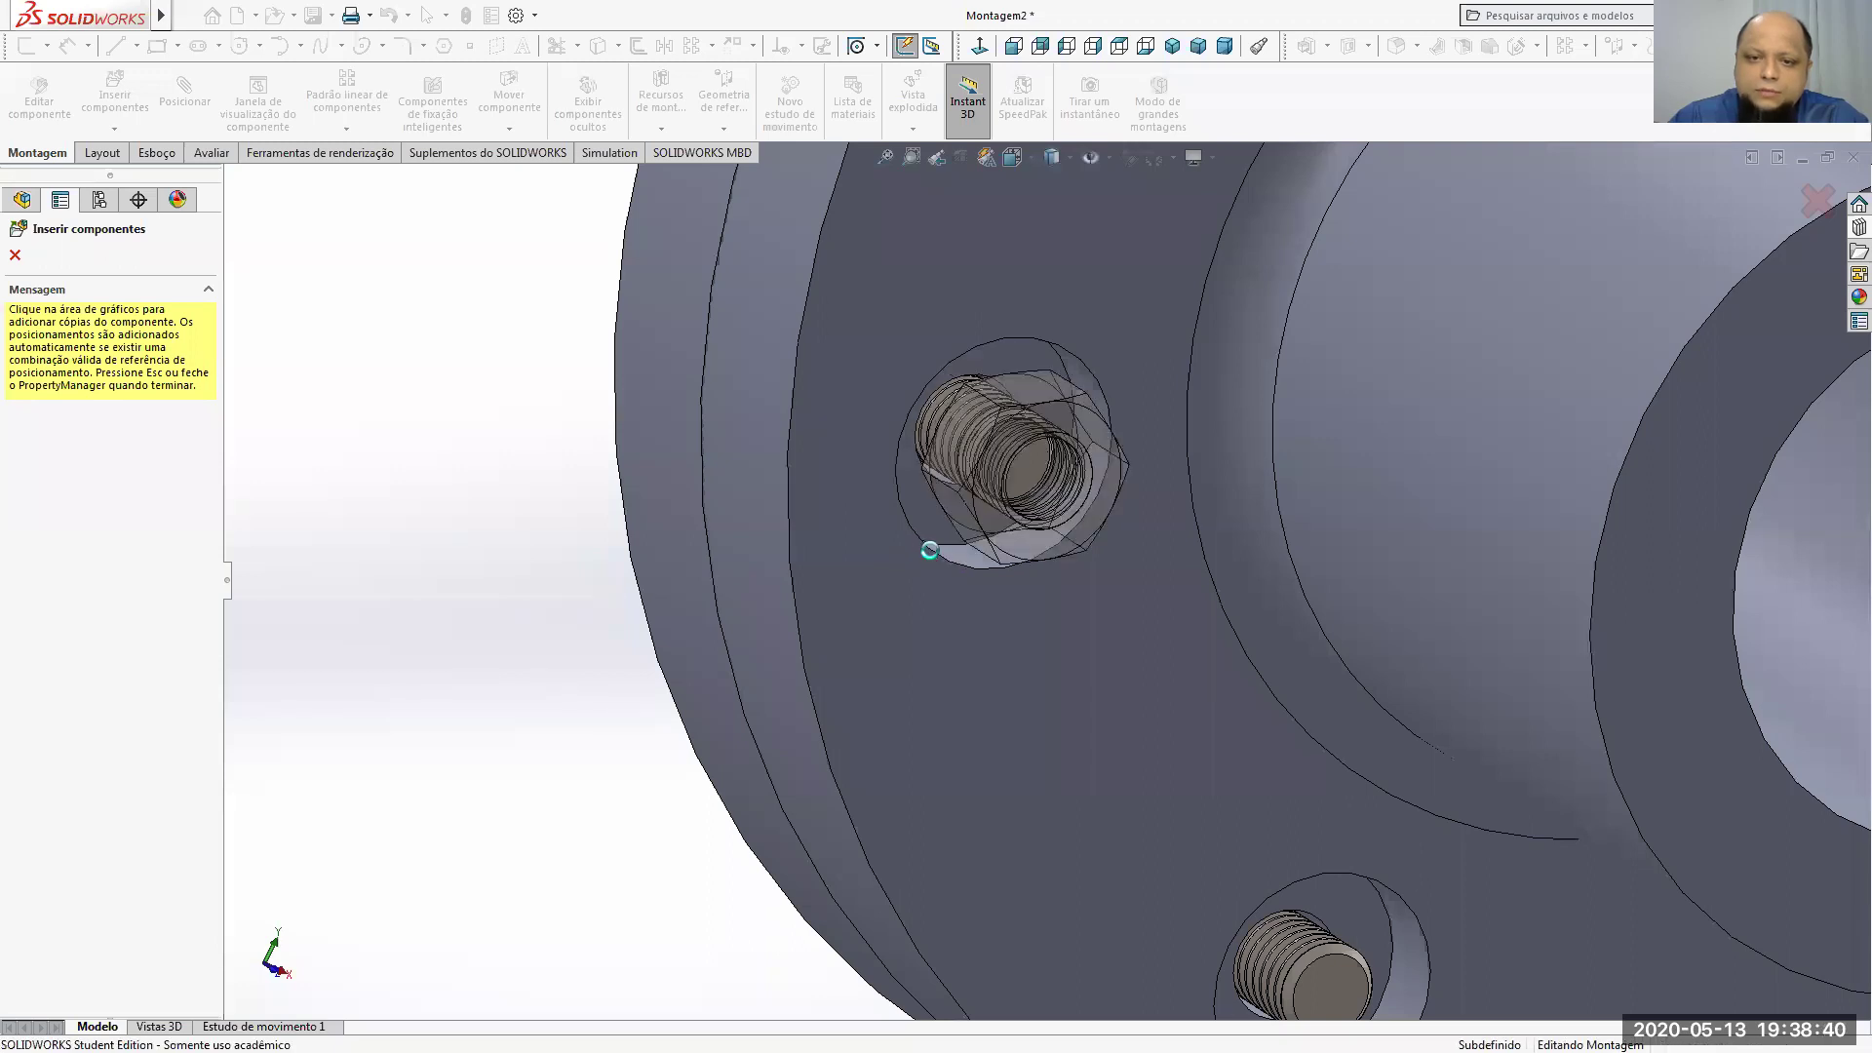
scroll(1014, 667, "up", 5)
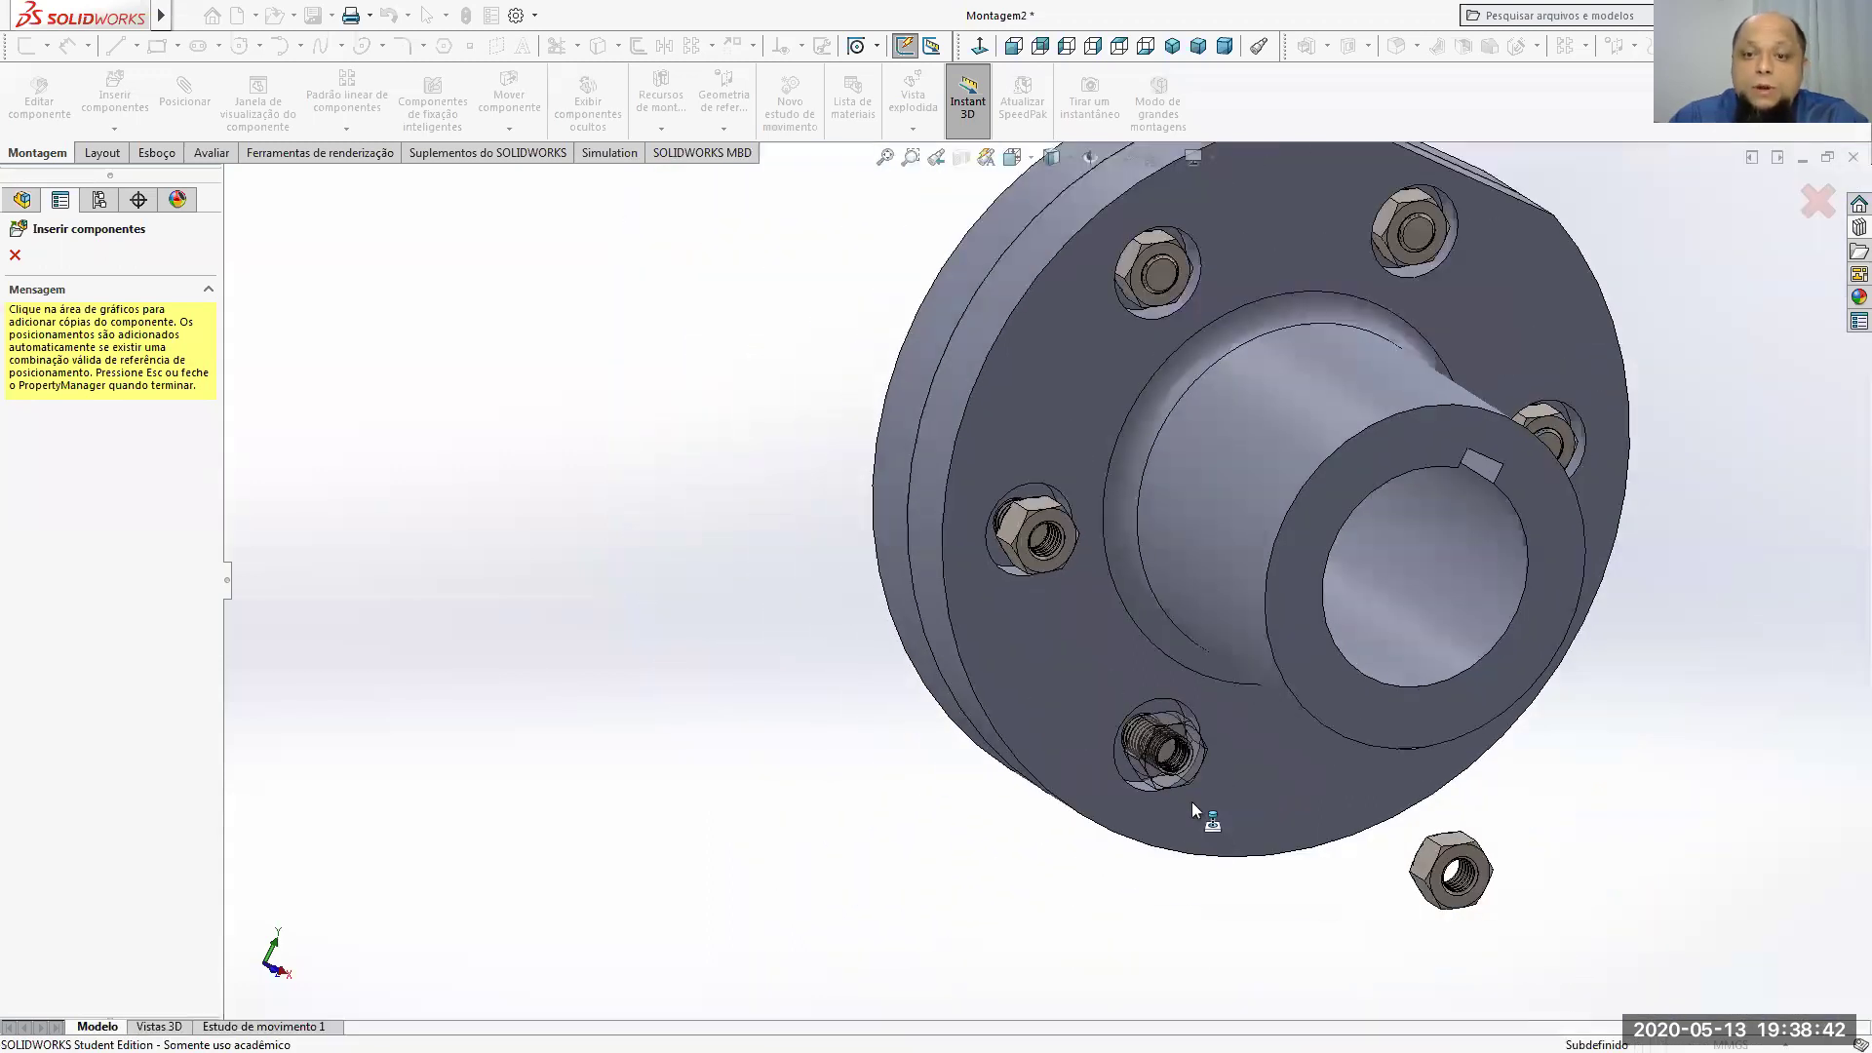
scroll(1161, 775, "down", 5)
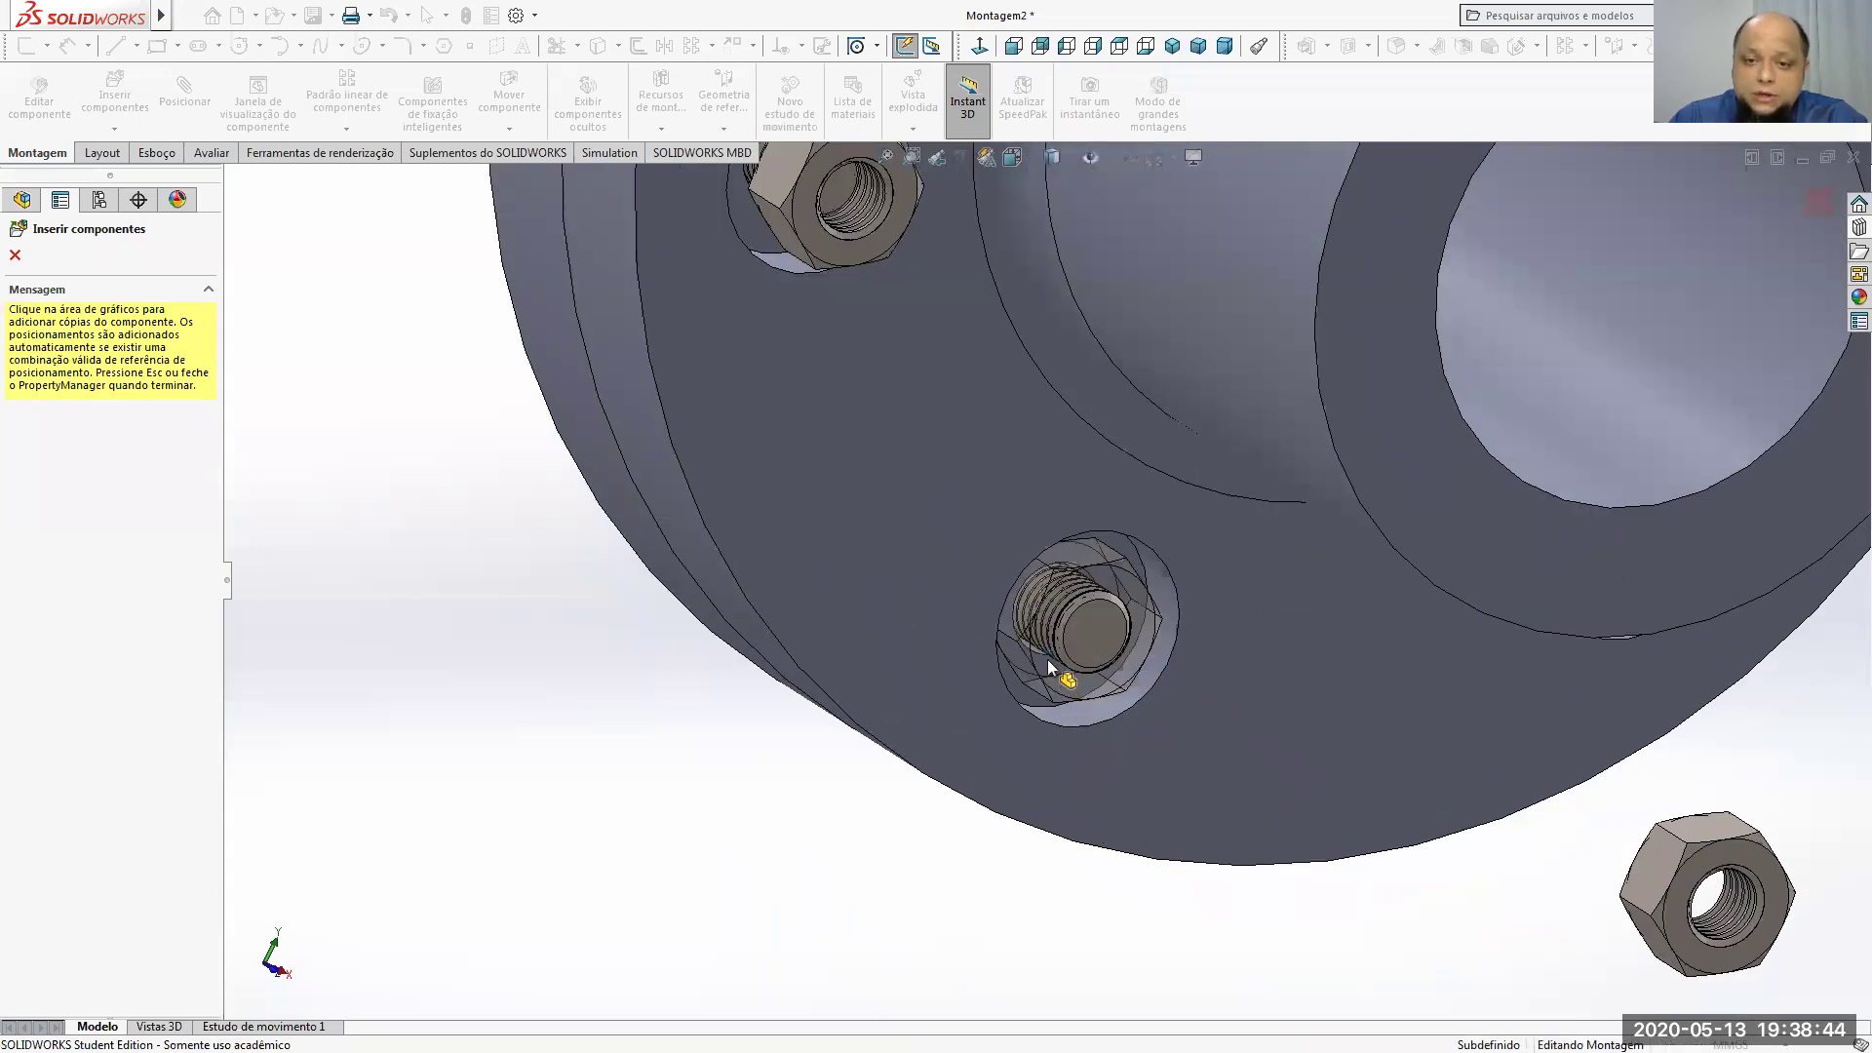
left_click(1121, 711)
middle_click_drag(1260, 694, 1618, 604)
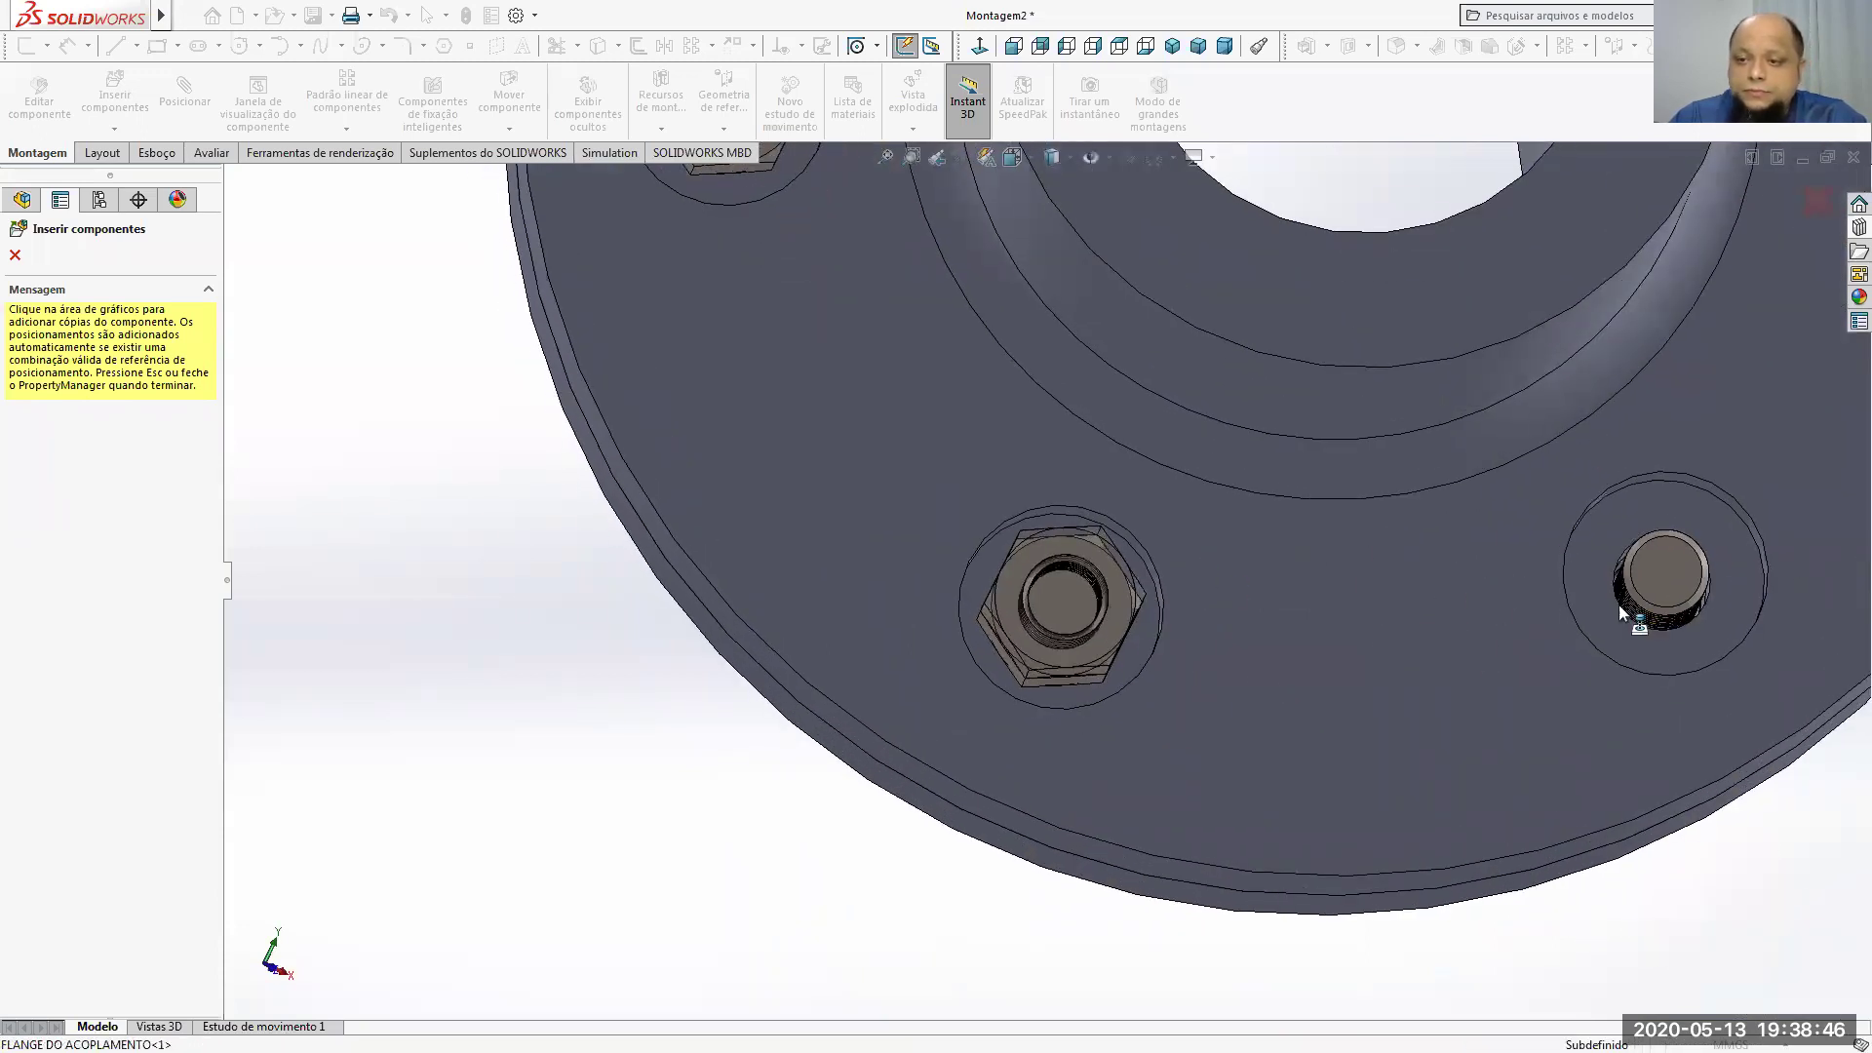
left_click(1642, 632)
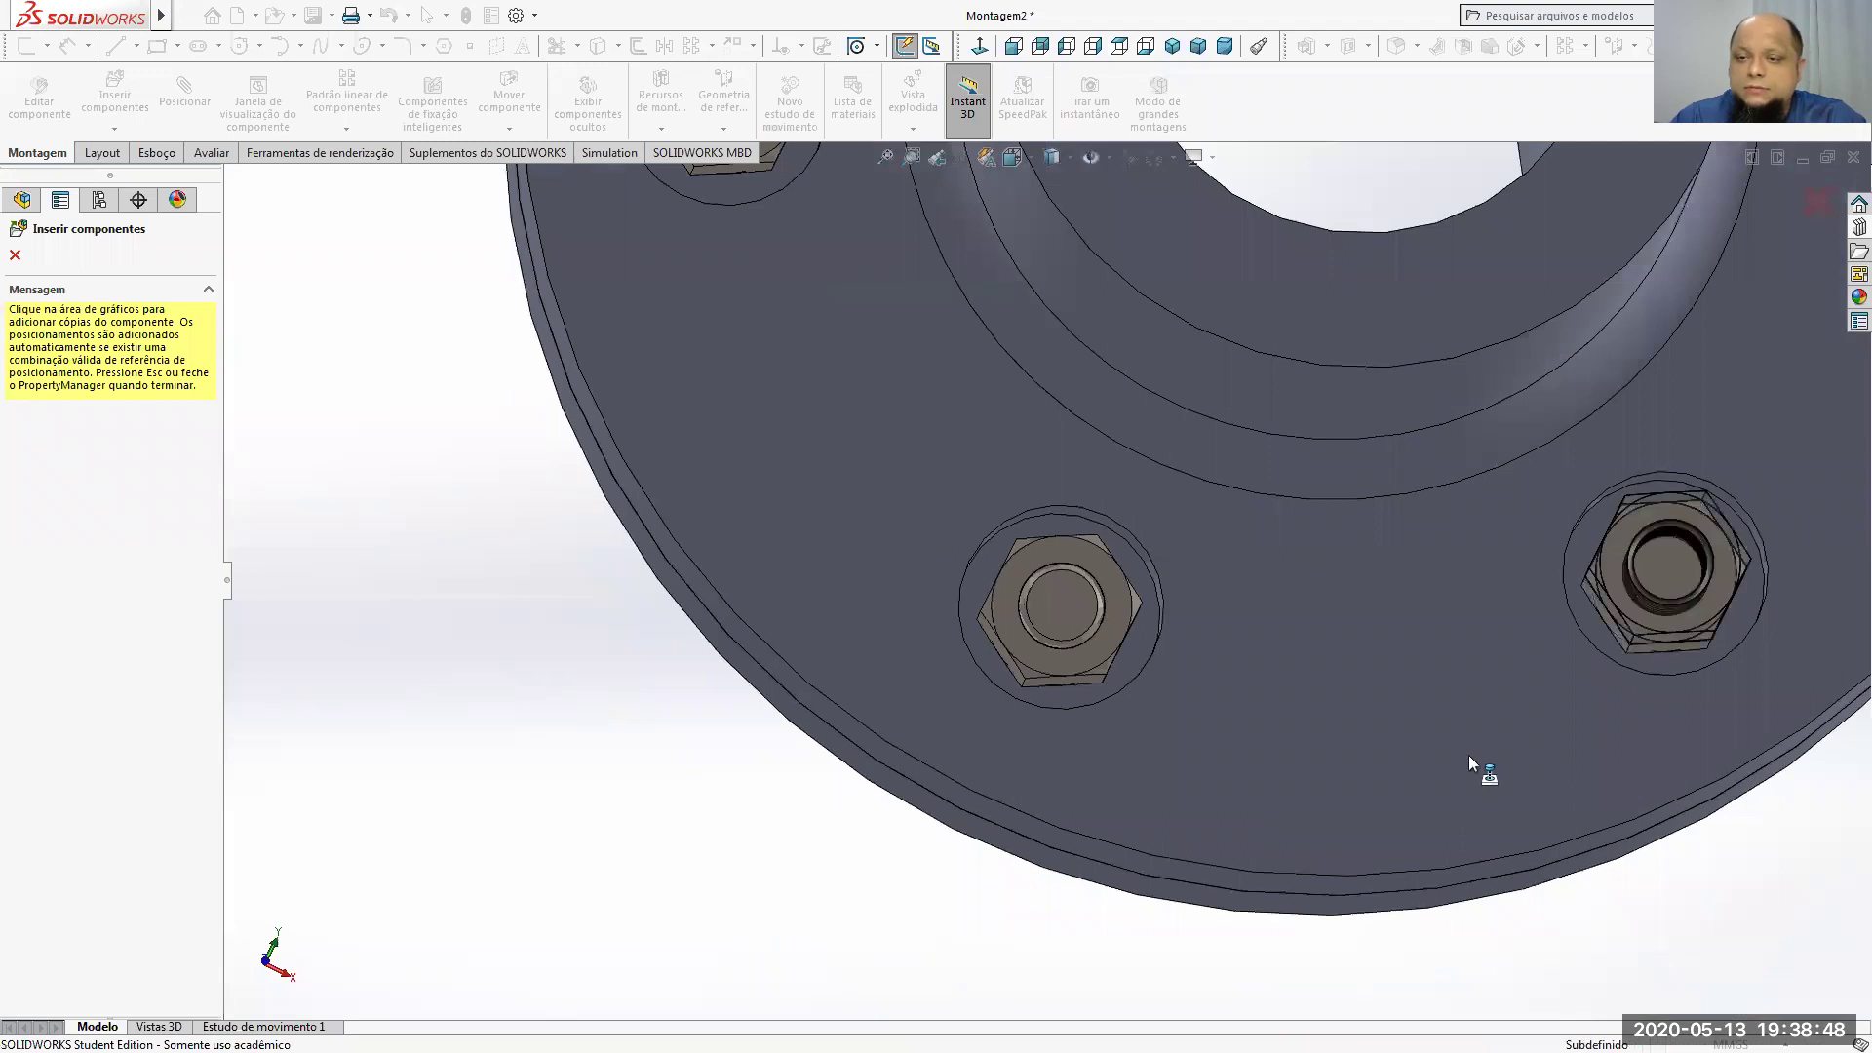
scroll(1460, 776, "up", 3)
scroll(1460, 776, "up", 3)
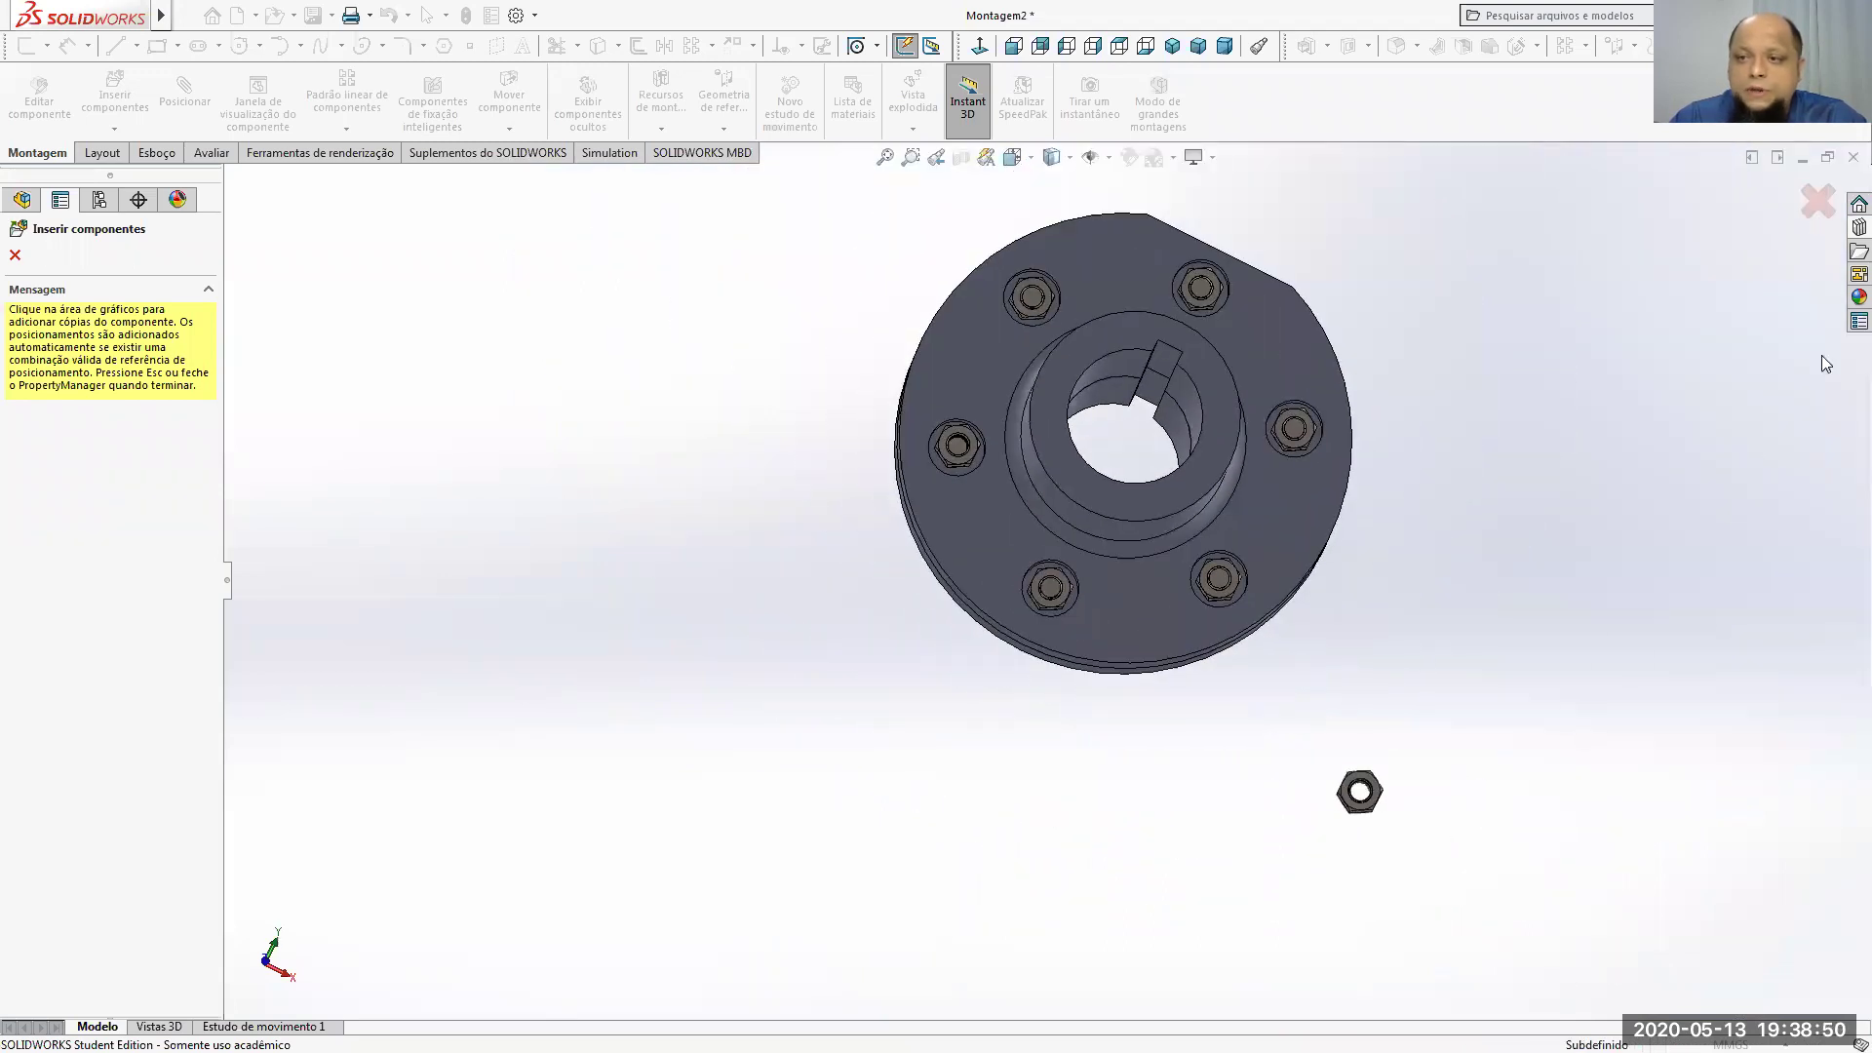
left_click(1817, 202)
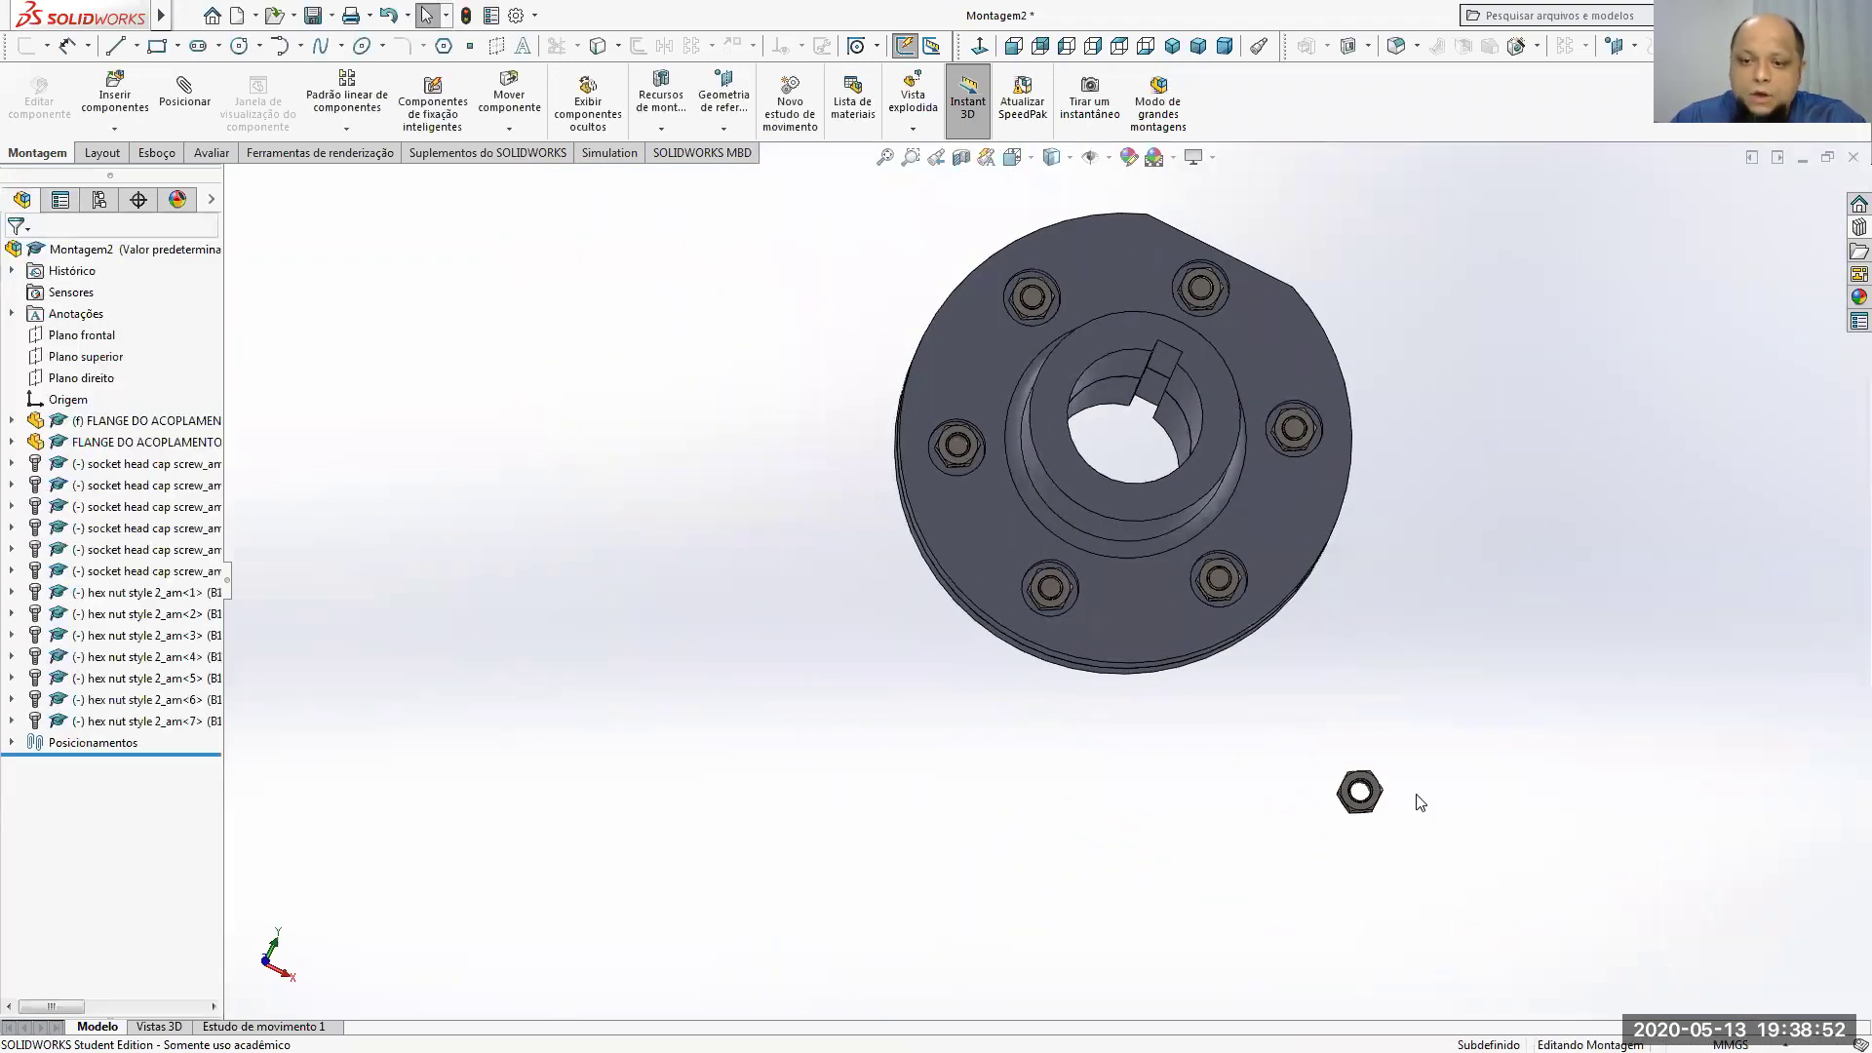
Step: Delete the loose extra M8 hex nut lying outside the flange coupling
right_click(1374, 795)
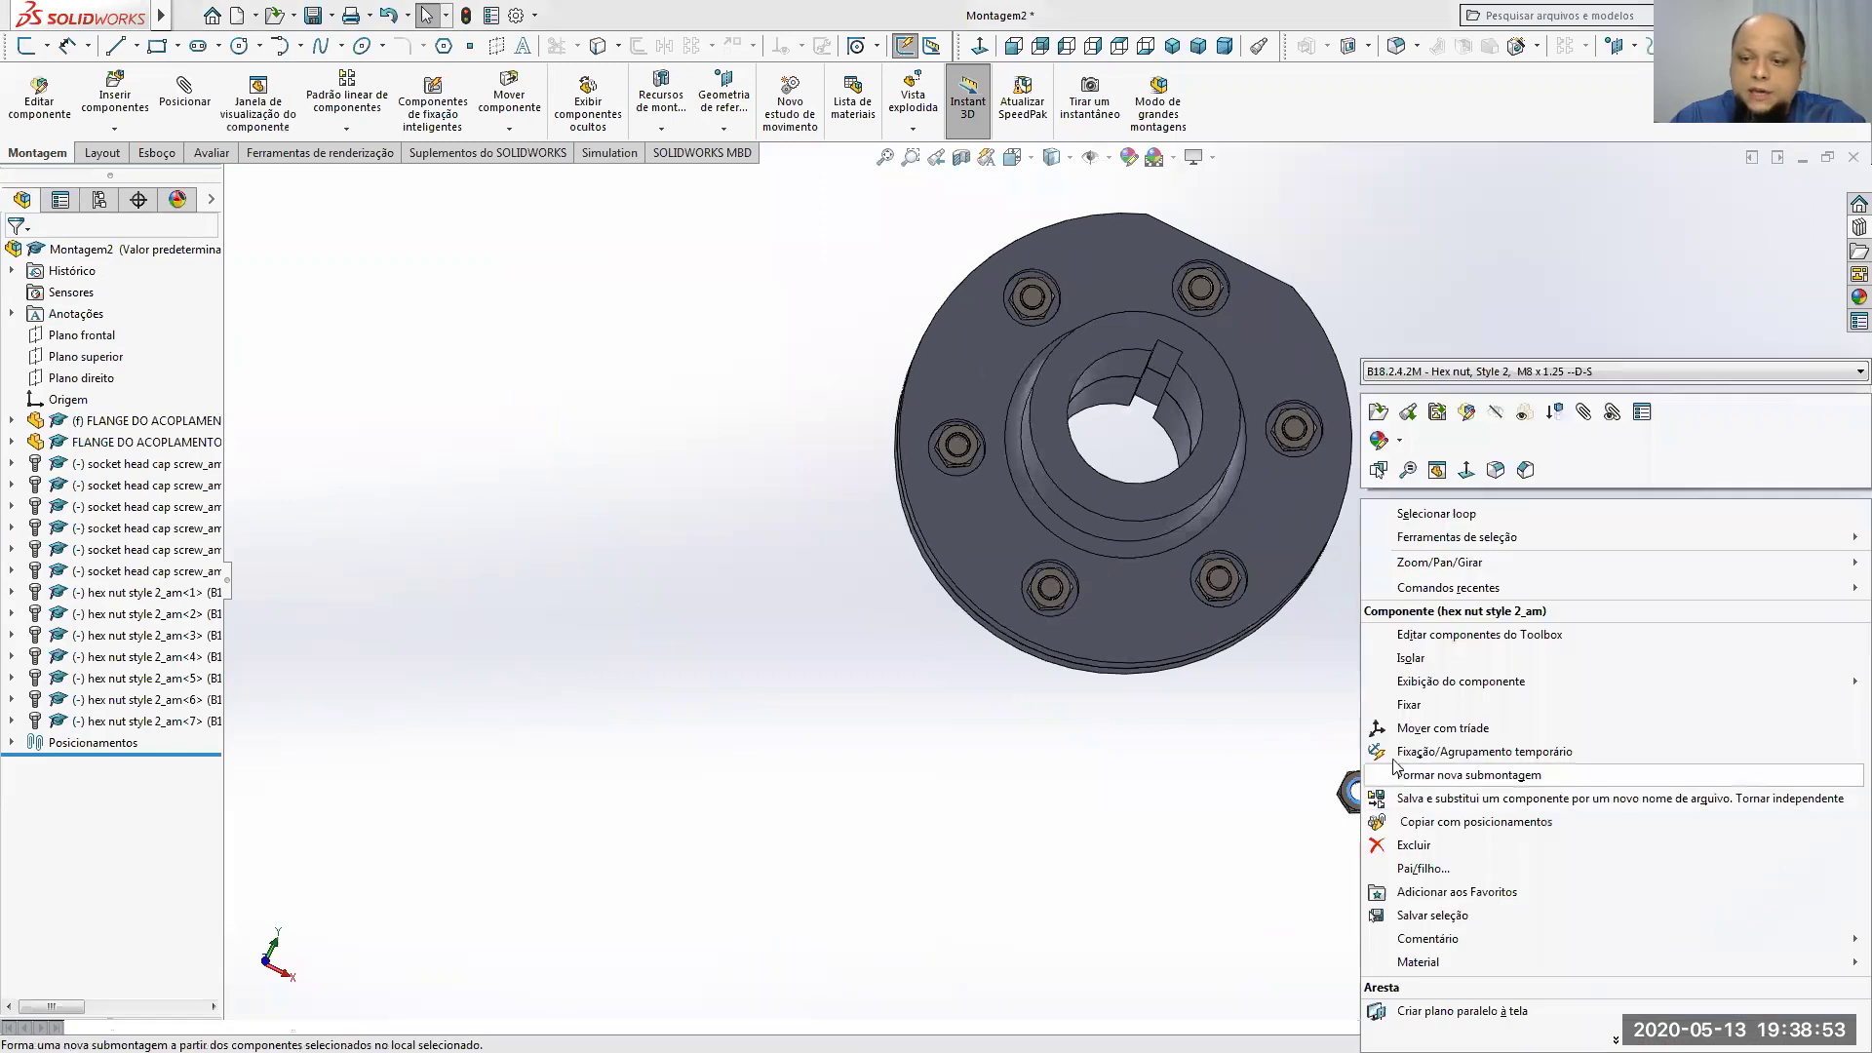
left_click(1431, 844)
middle_click_drag(1374, 673, 949, 634)
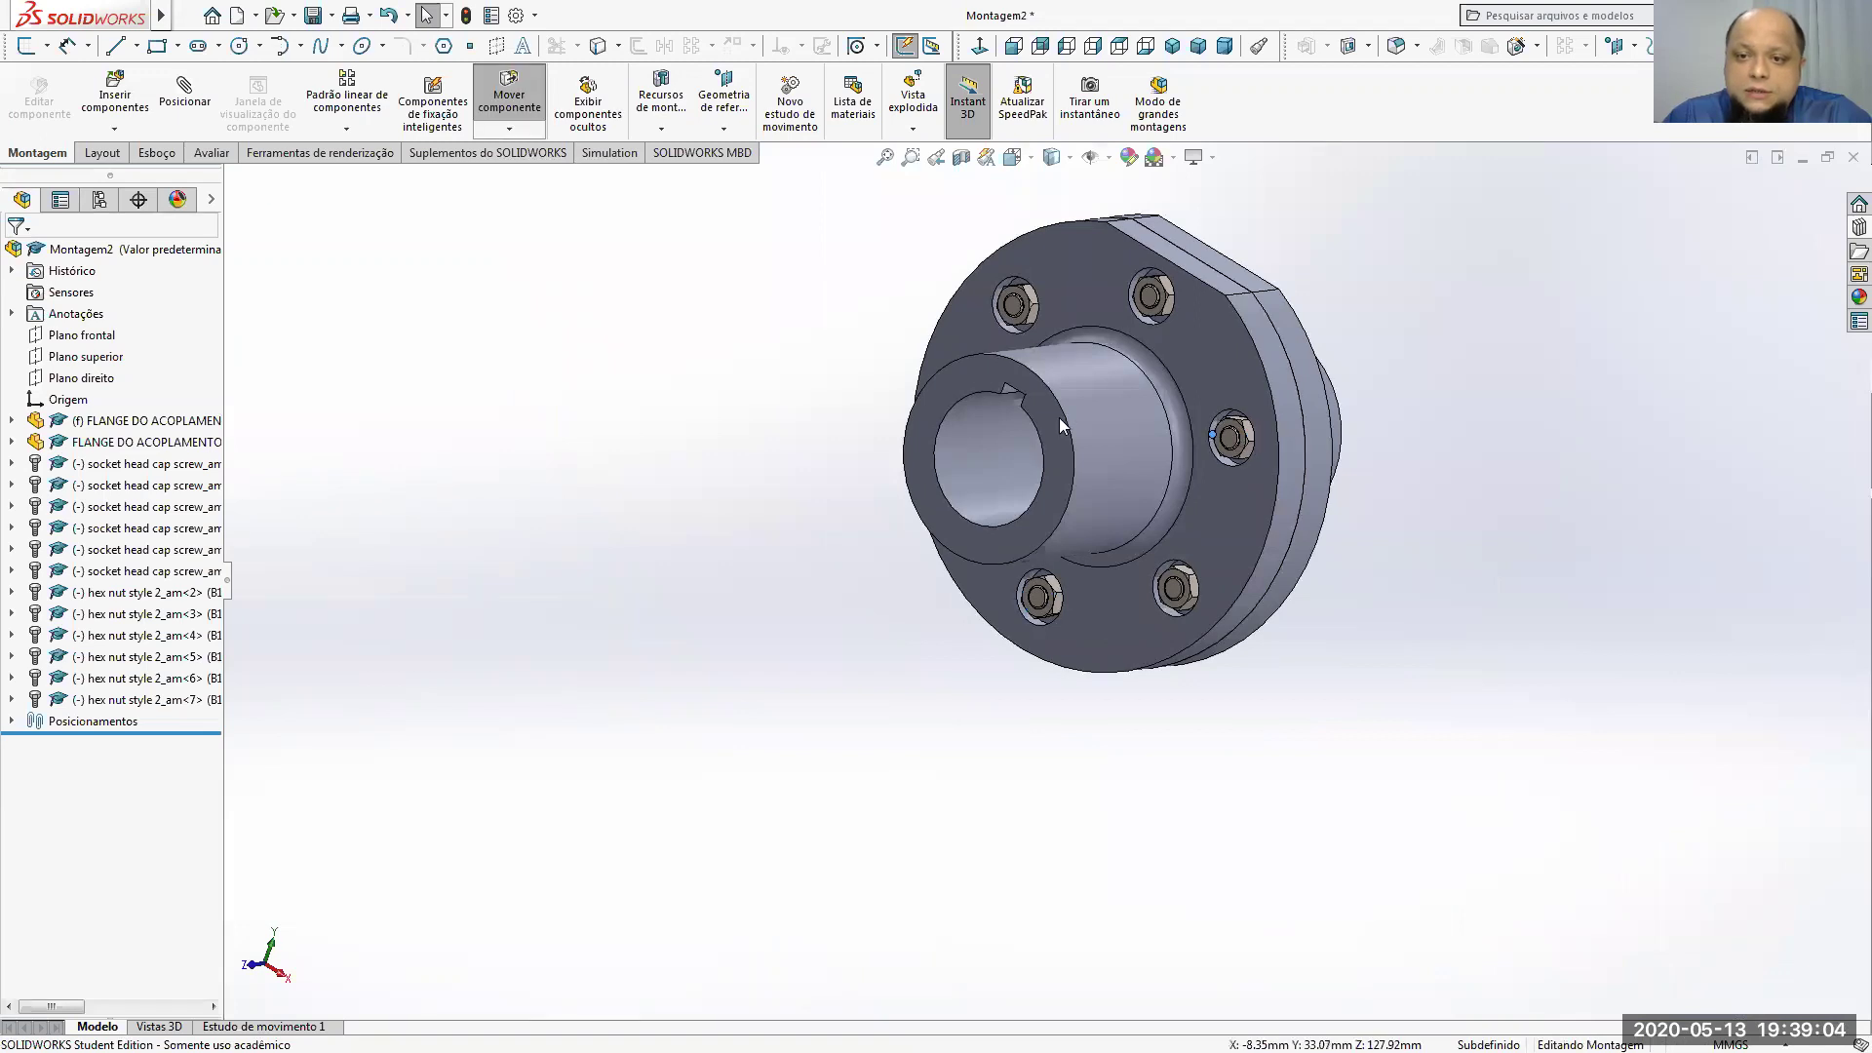
Step: Inspect the nuts around the flange and examine the concentric and coincident mates of the nut protruding from its counterbore
left_click(1143, 310)
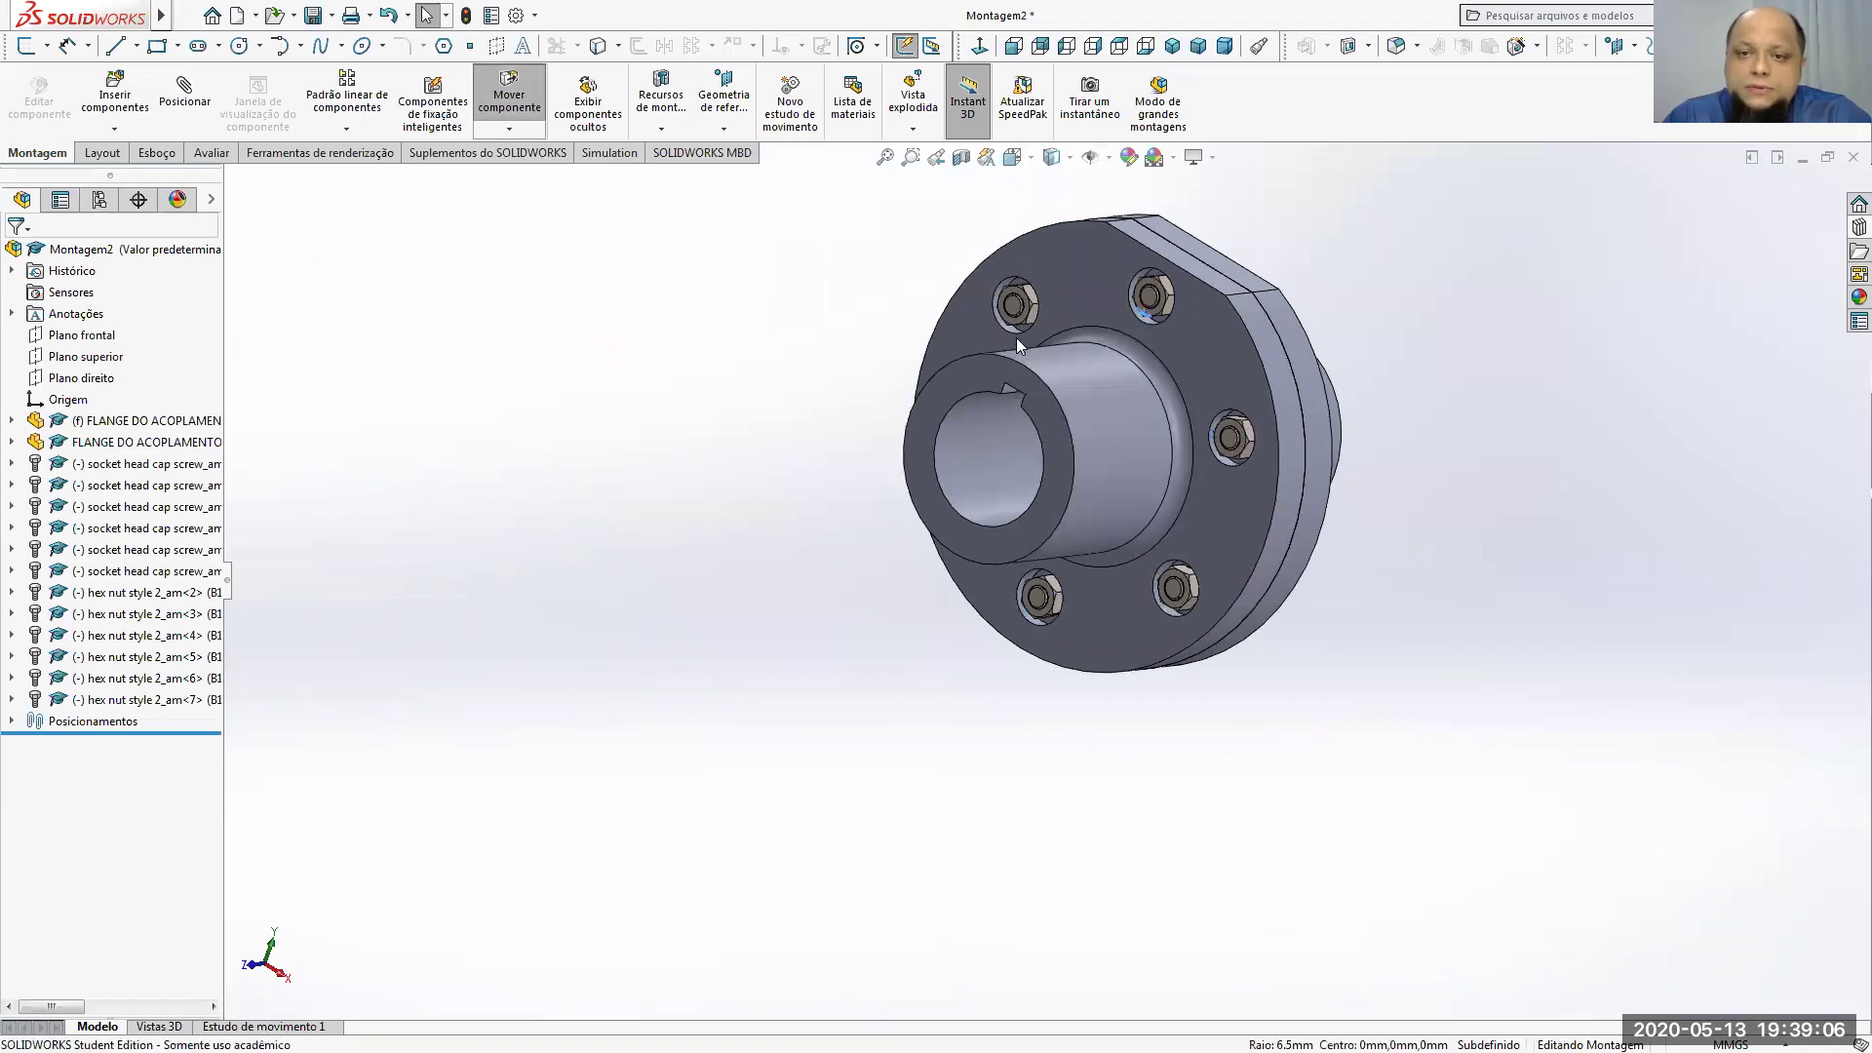
left_click(1019, 317)
middle_click_drag(848, 359, 1133, 470)
scroll(1131, 464, "down", 5)
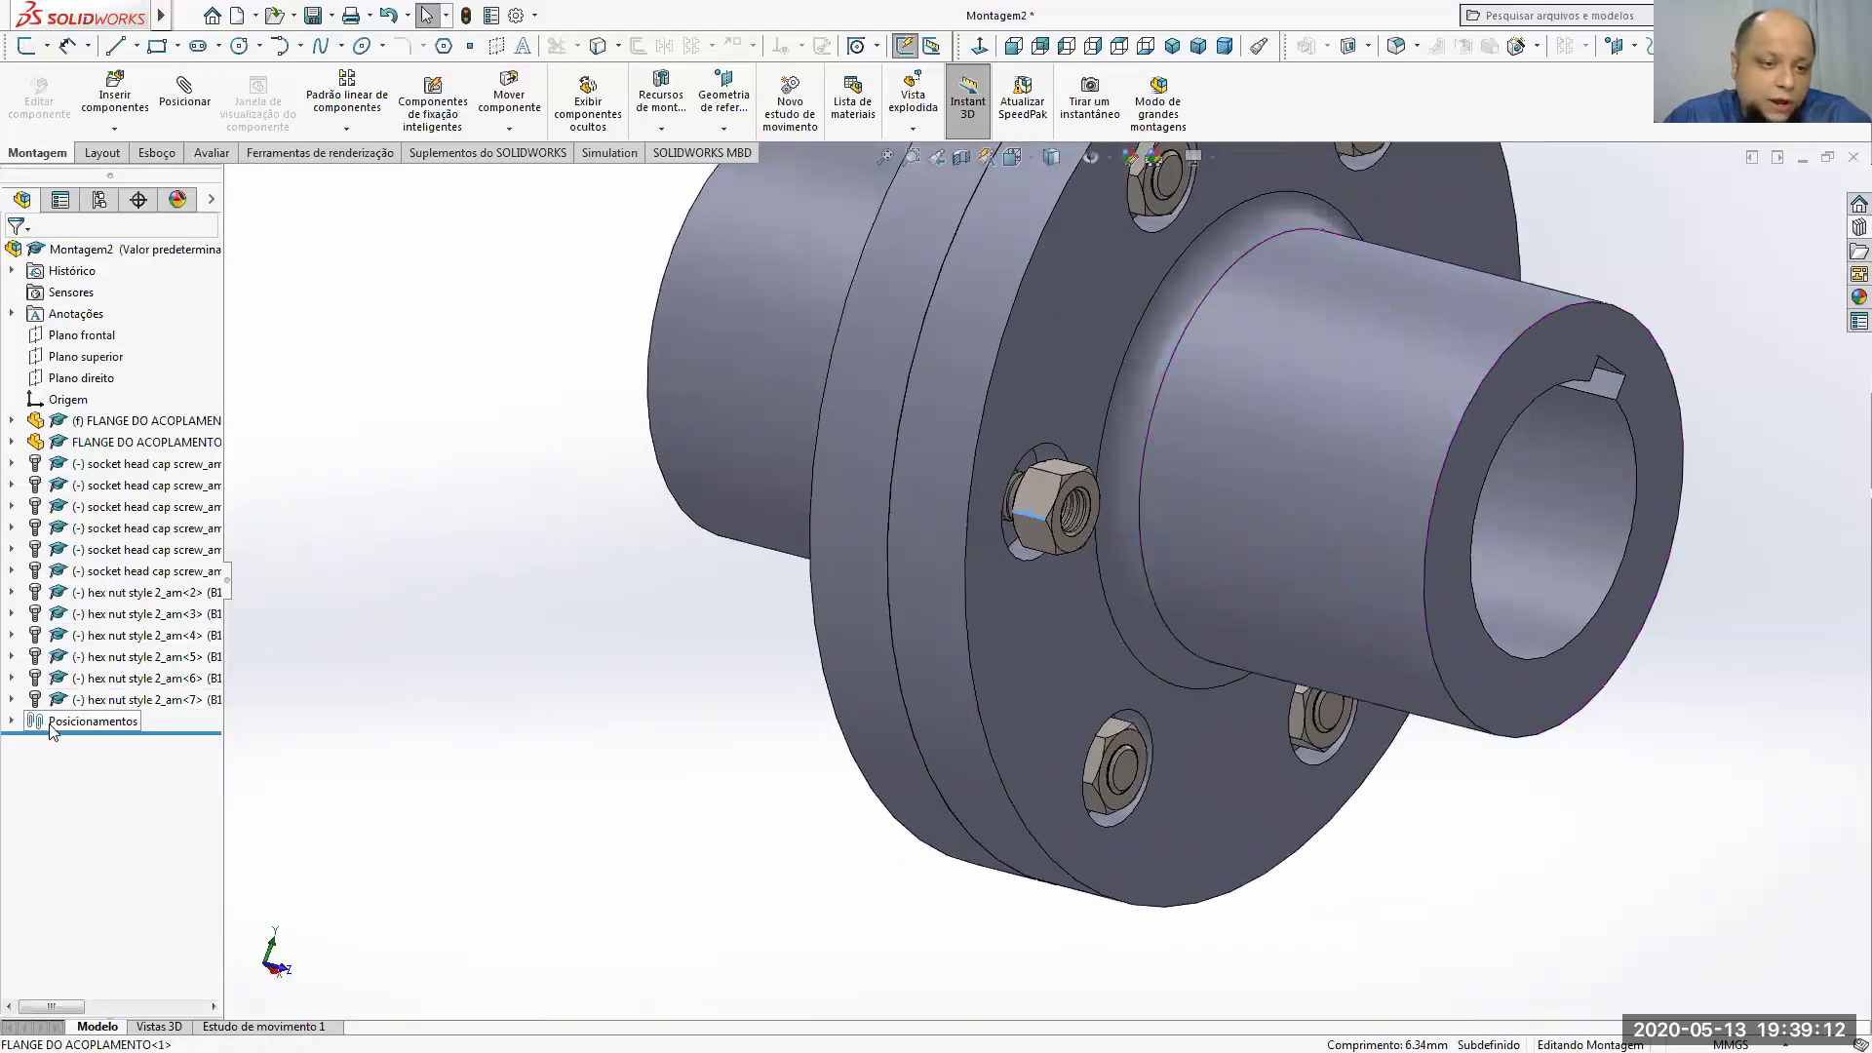
left_click(12, 722)
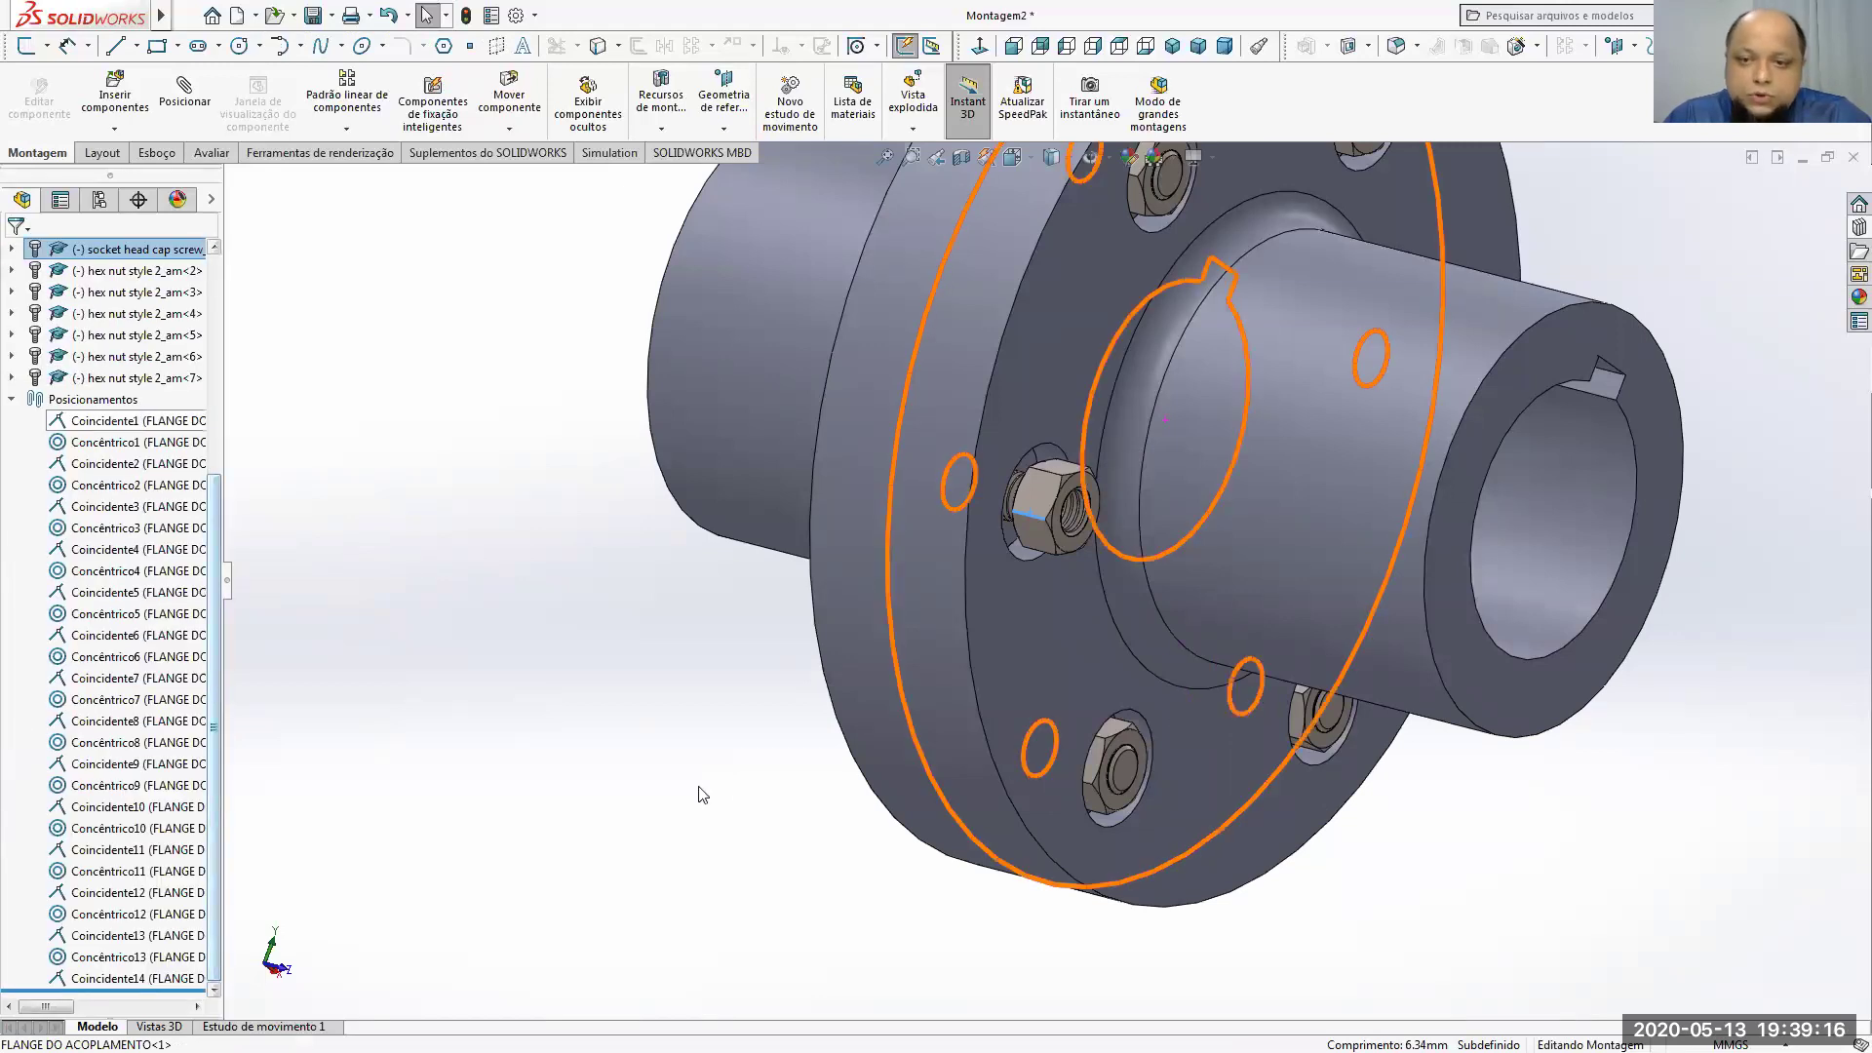
left_click(468, 507)
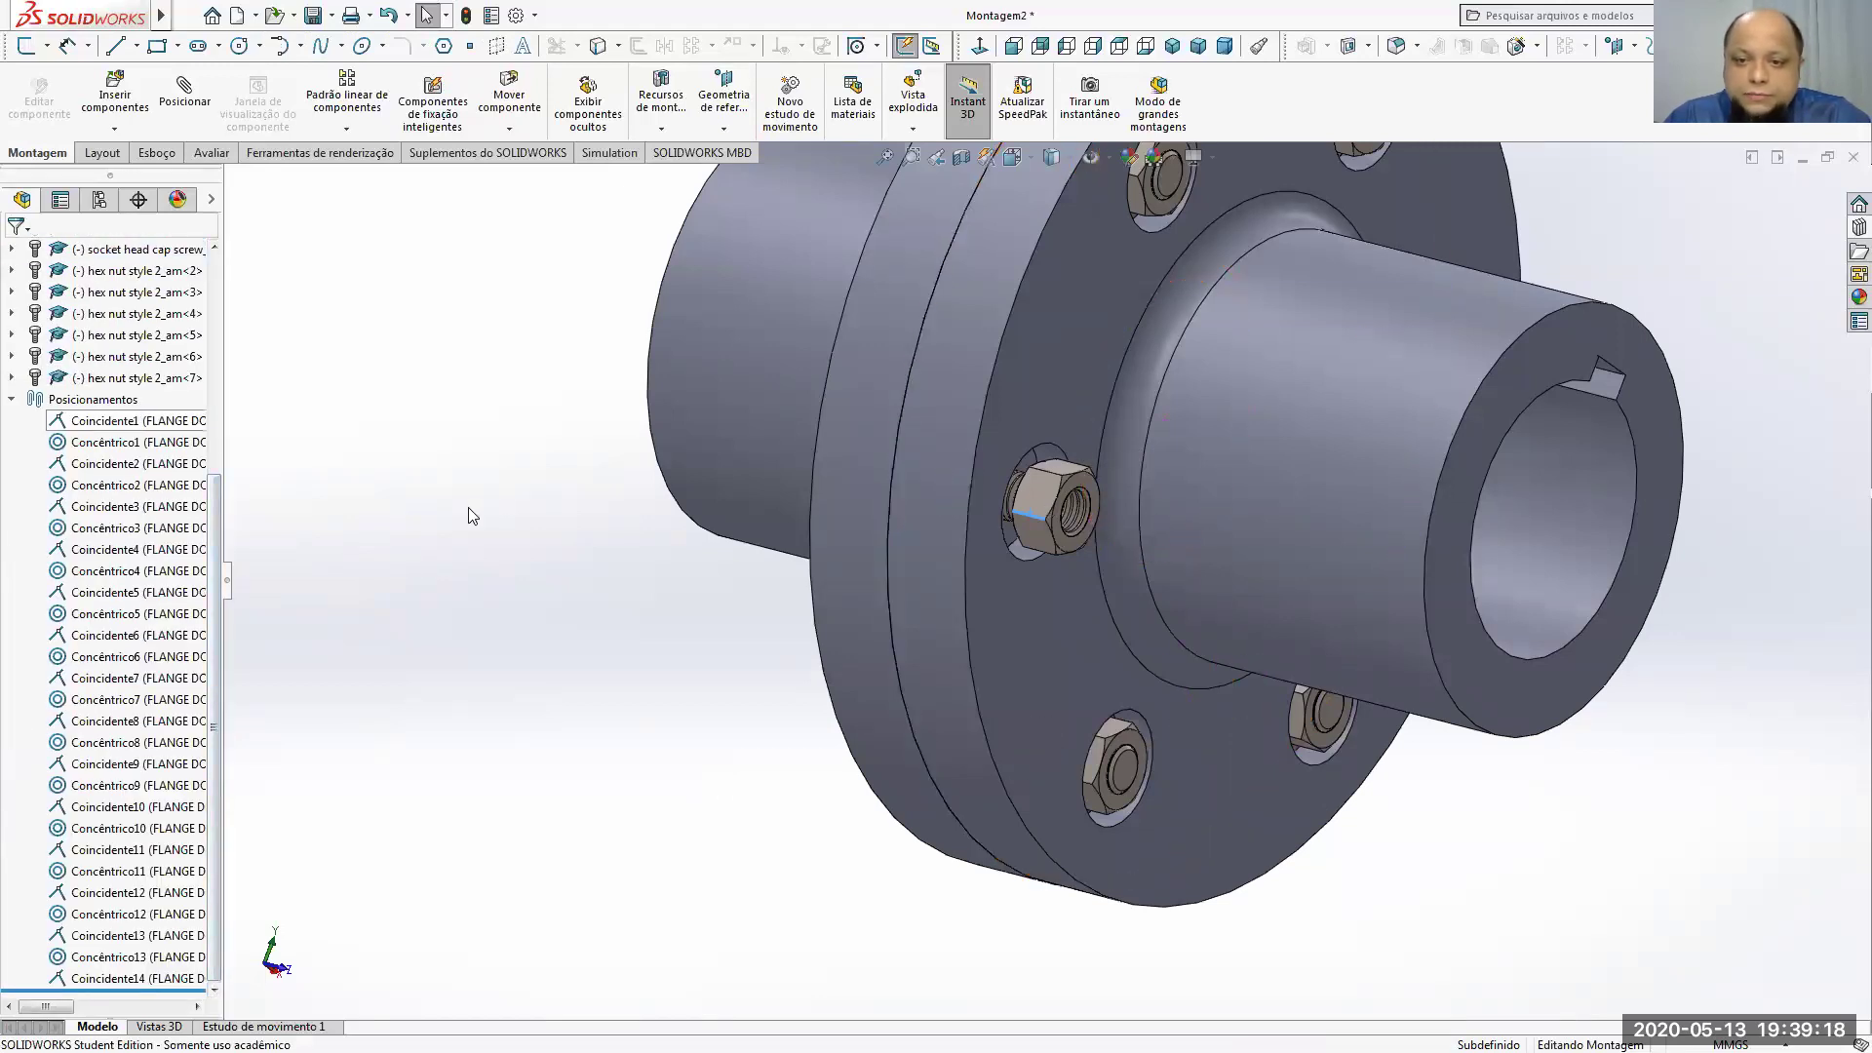
left_click(1030, 497)
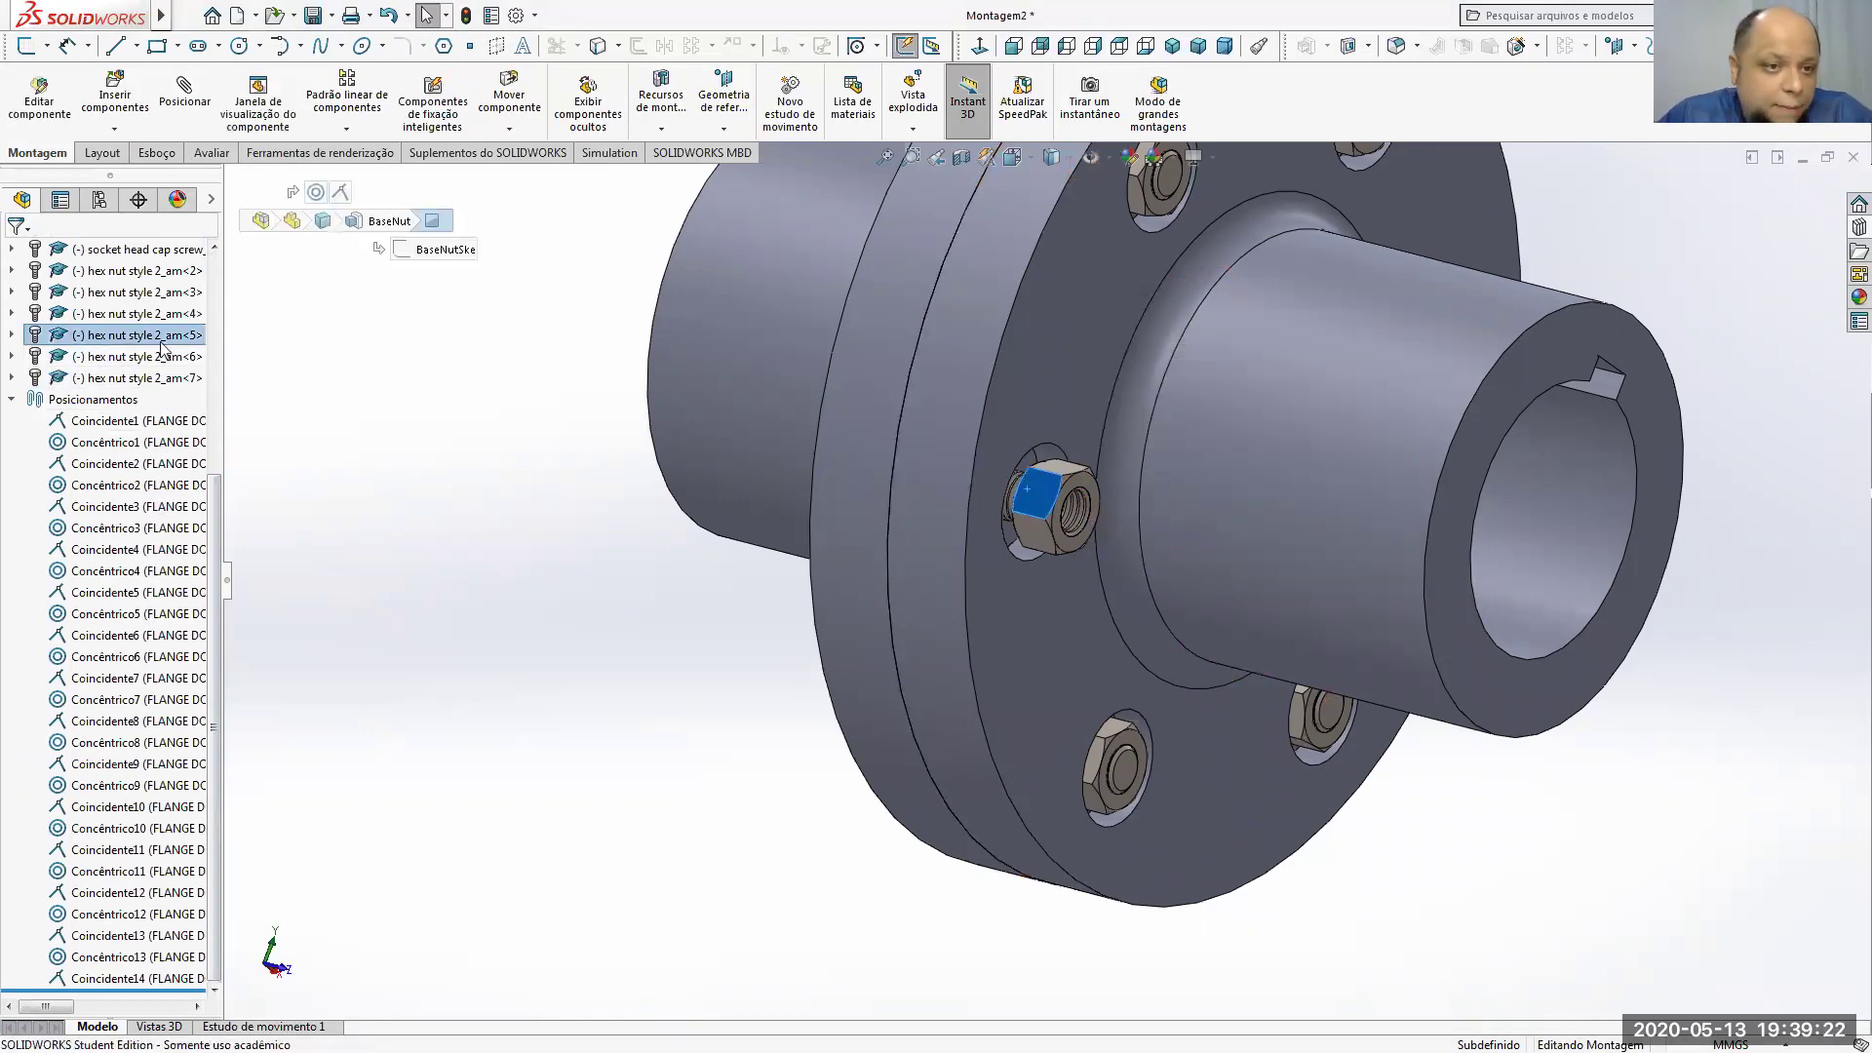
left_click(13, 336)
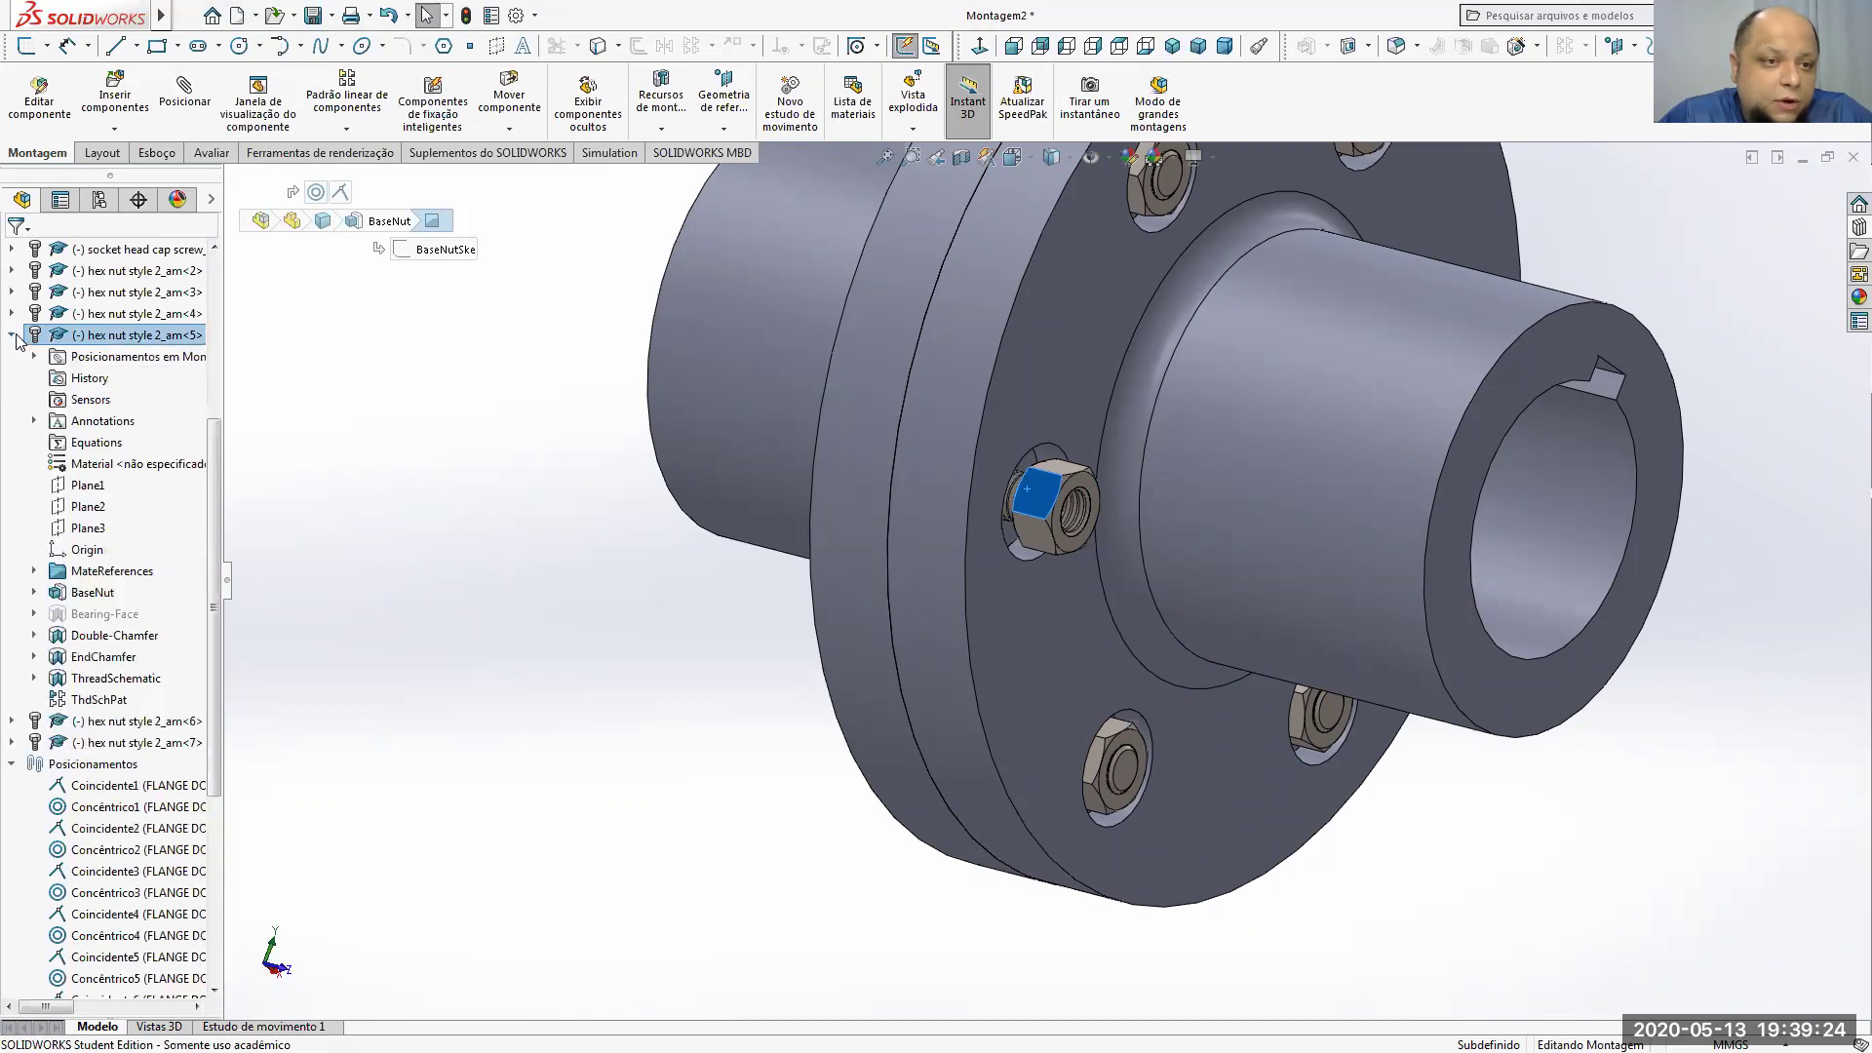
left_click(35, 356)
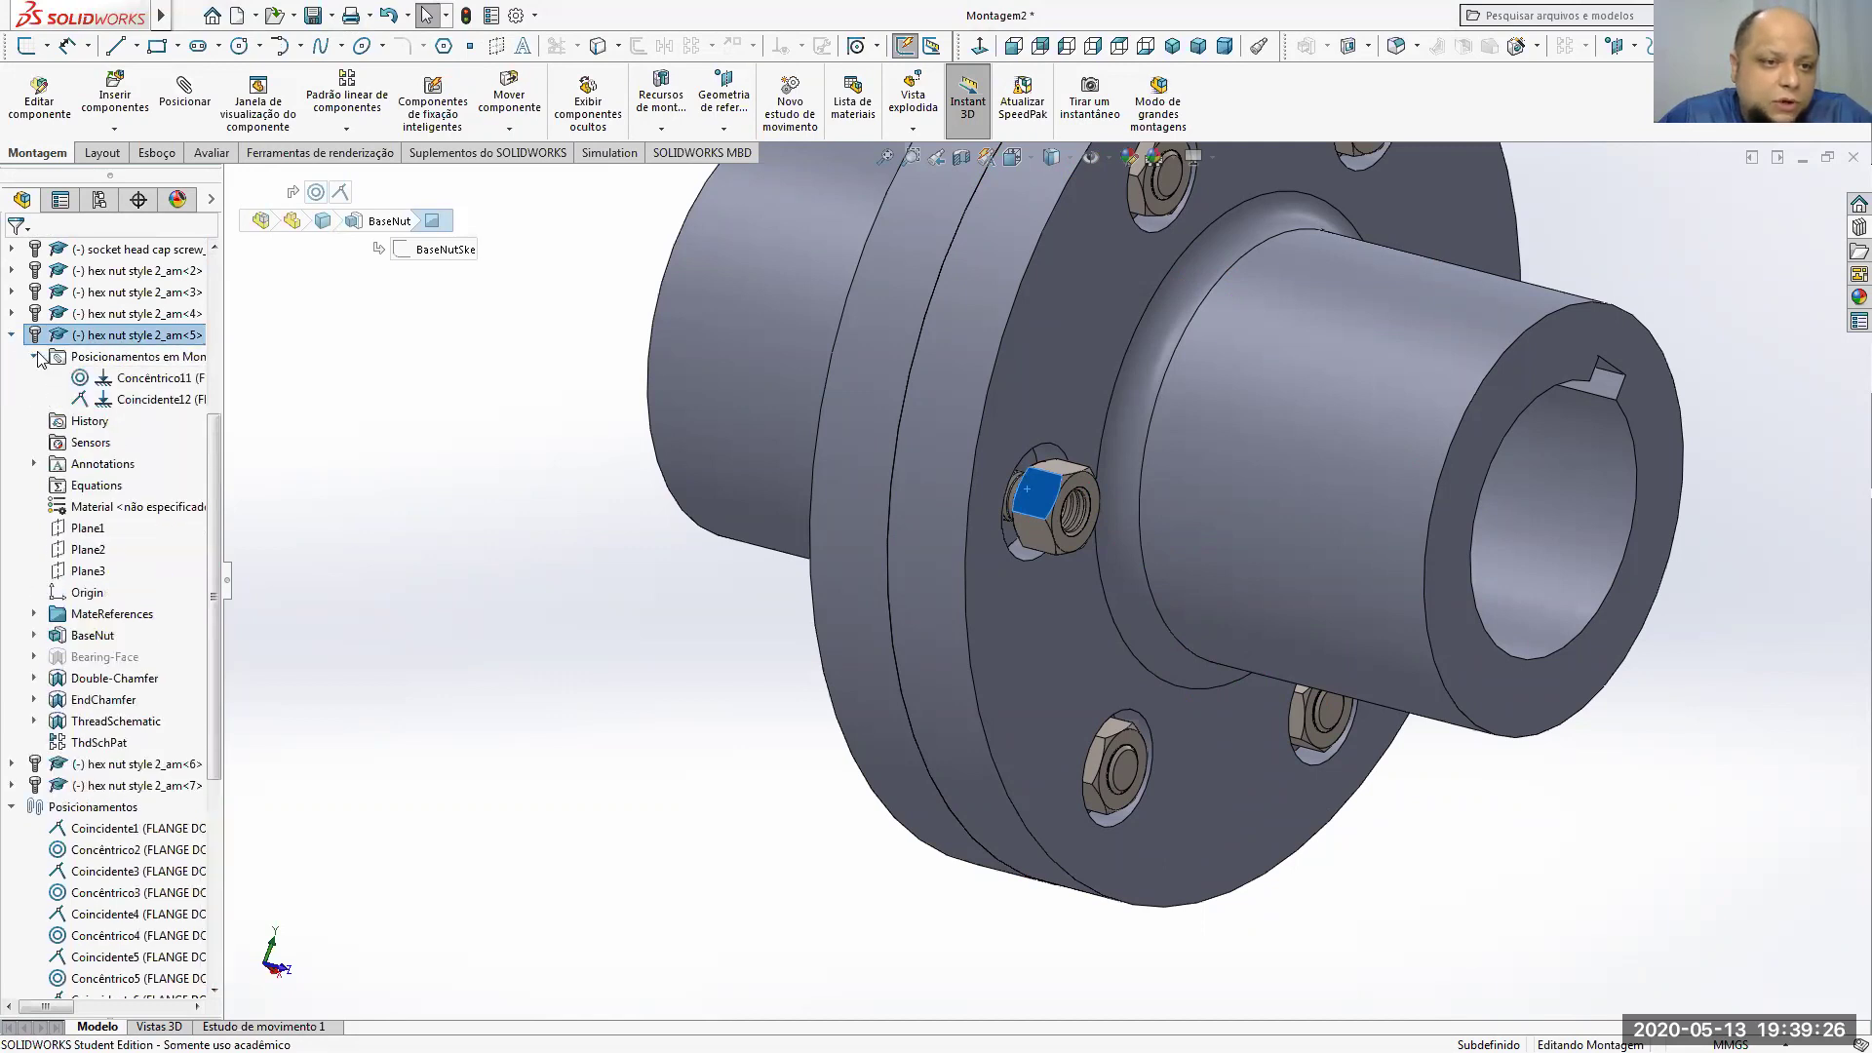
left_click(139, 380)
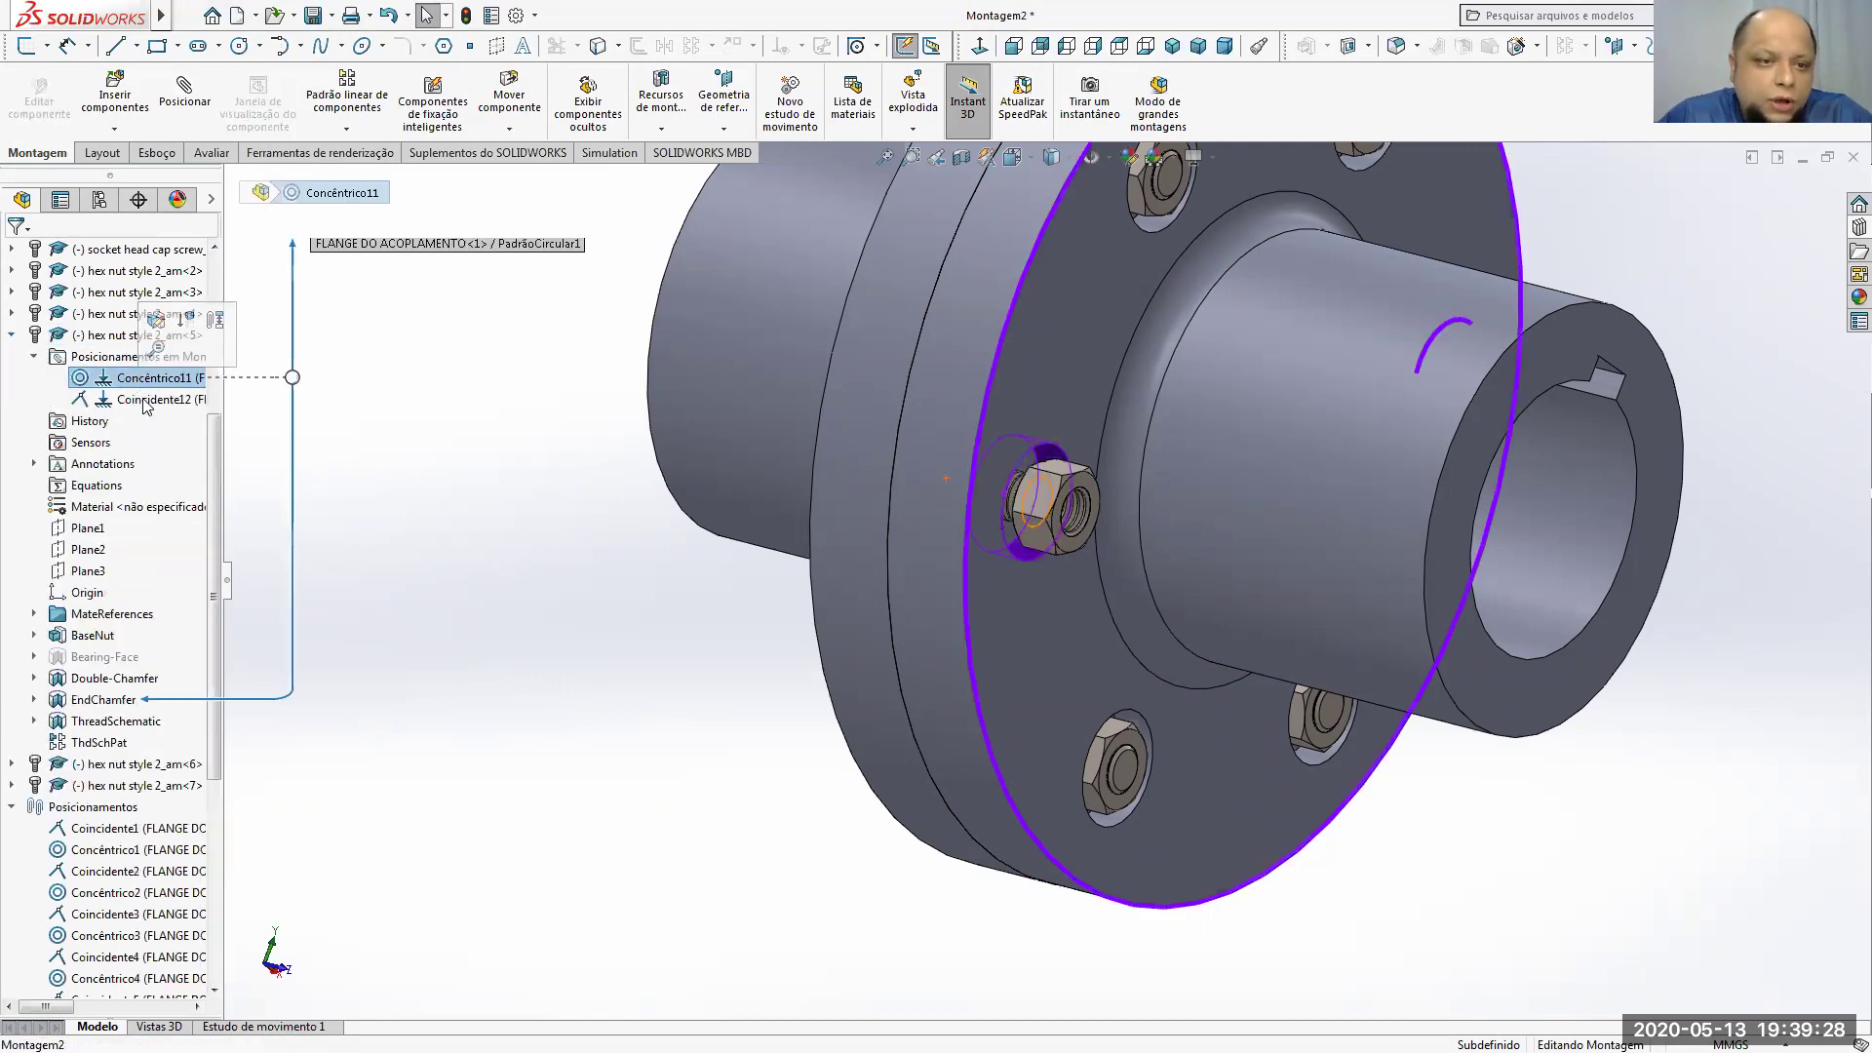
left_click(145, 403)
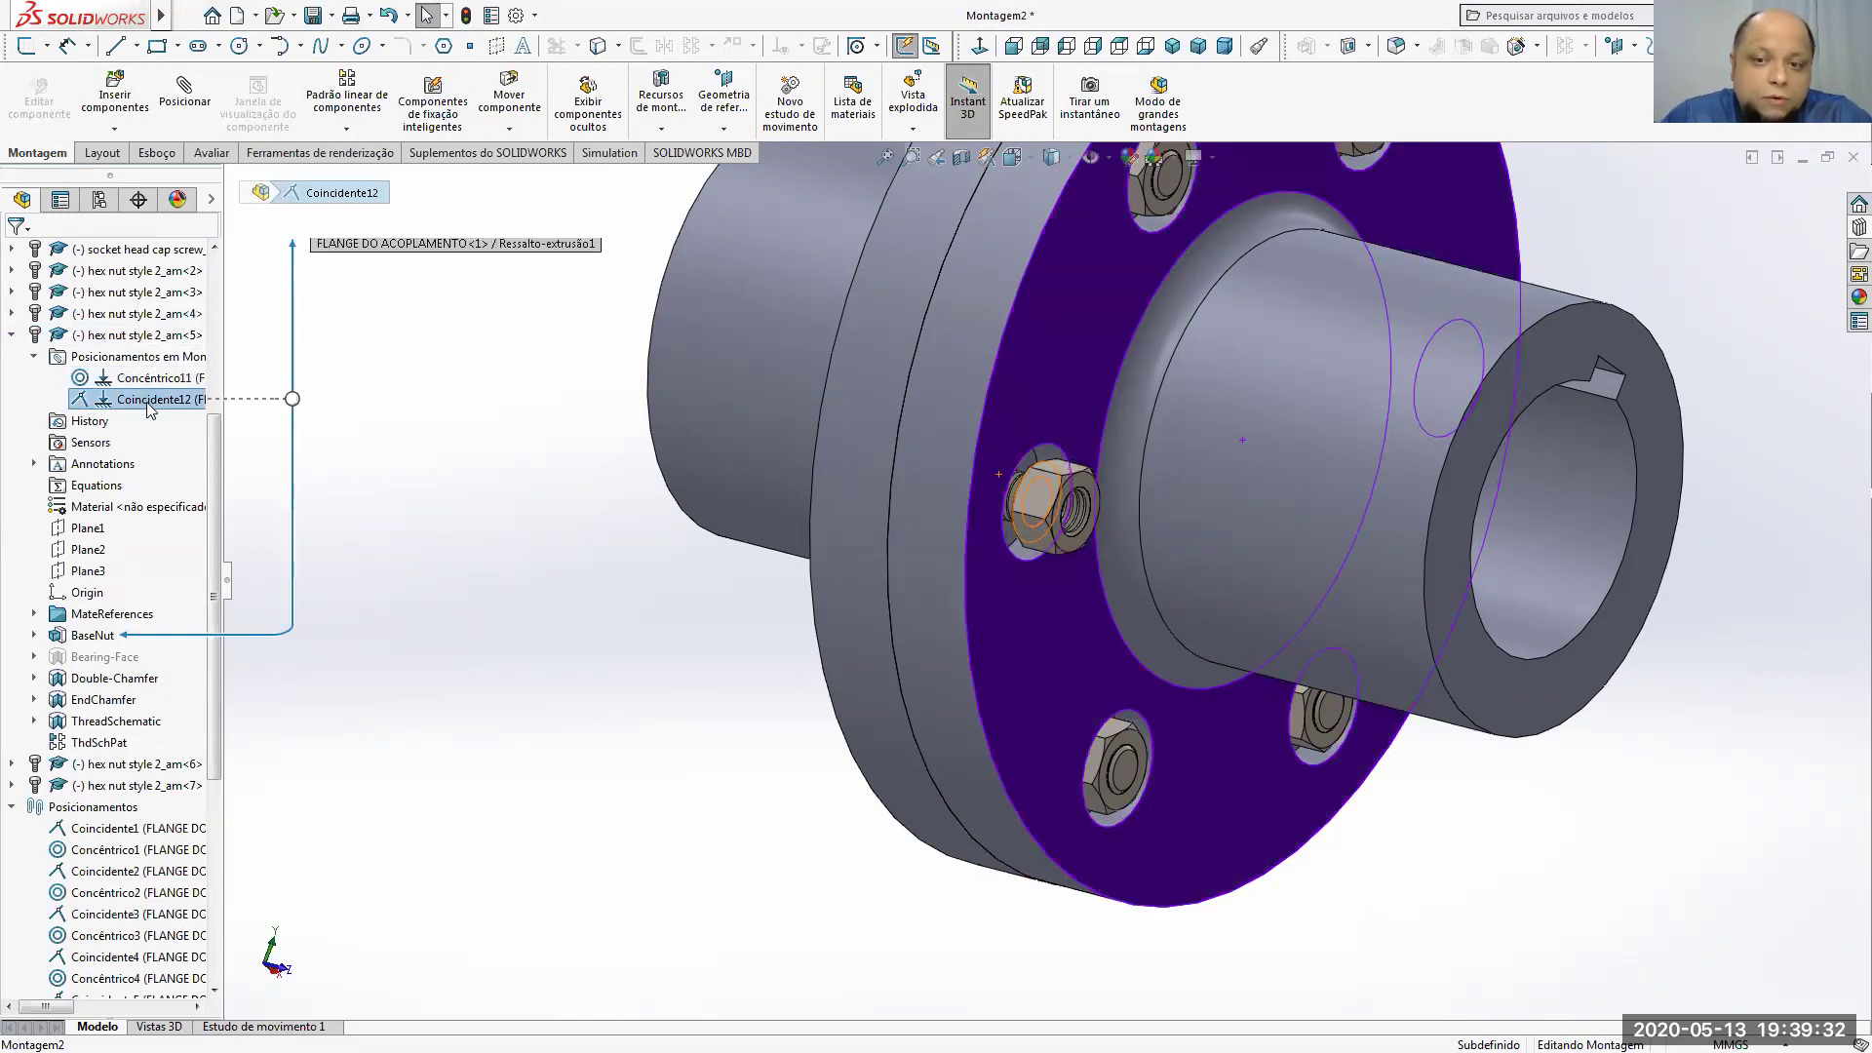
Step: Edit the protruding nut's coincident mate, replacing the flange's outer face with the counterbore's bottom face, and accept it
right_click(149, 408)
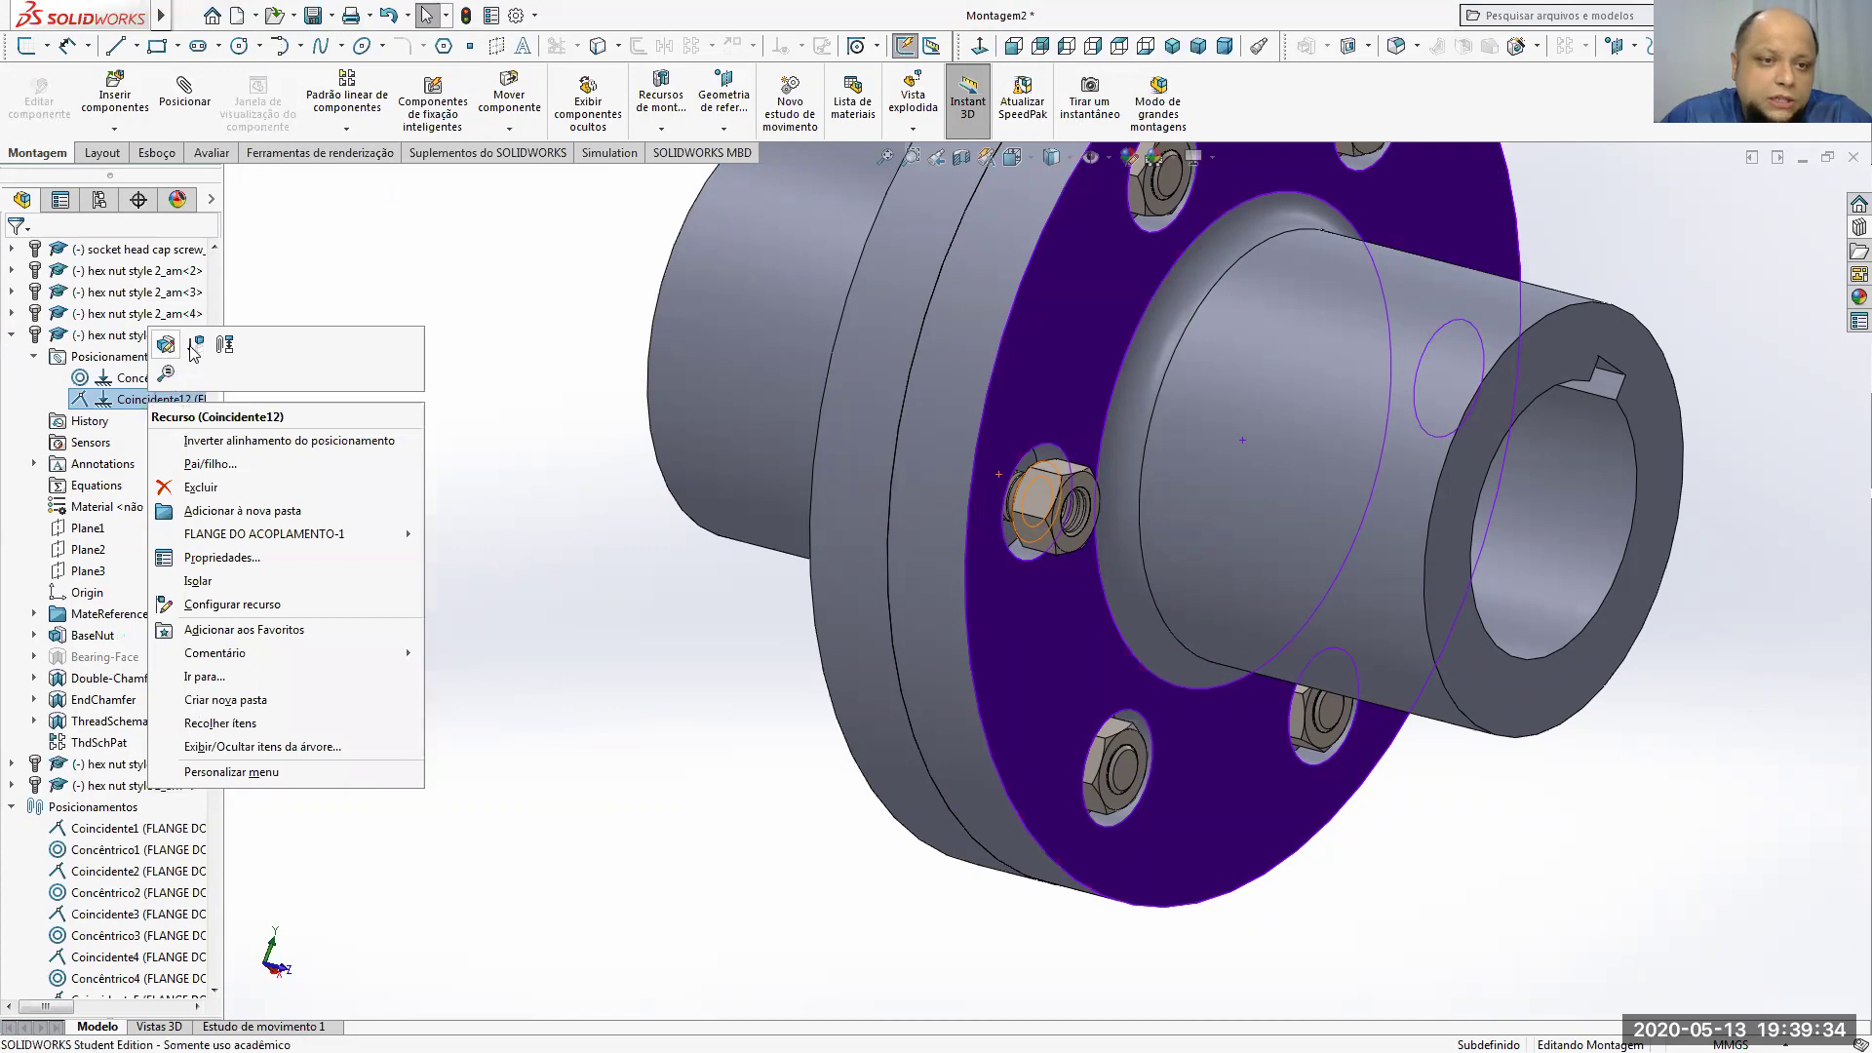
left_click(227, 343)
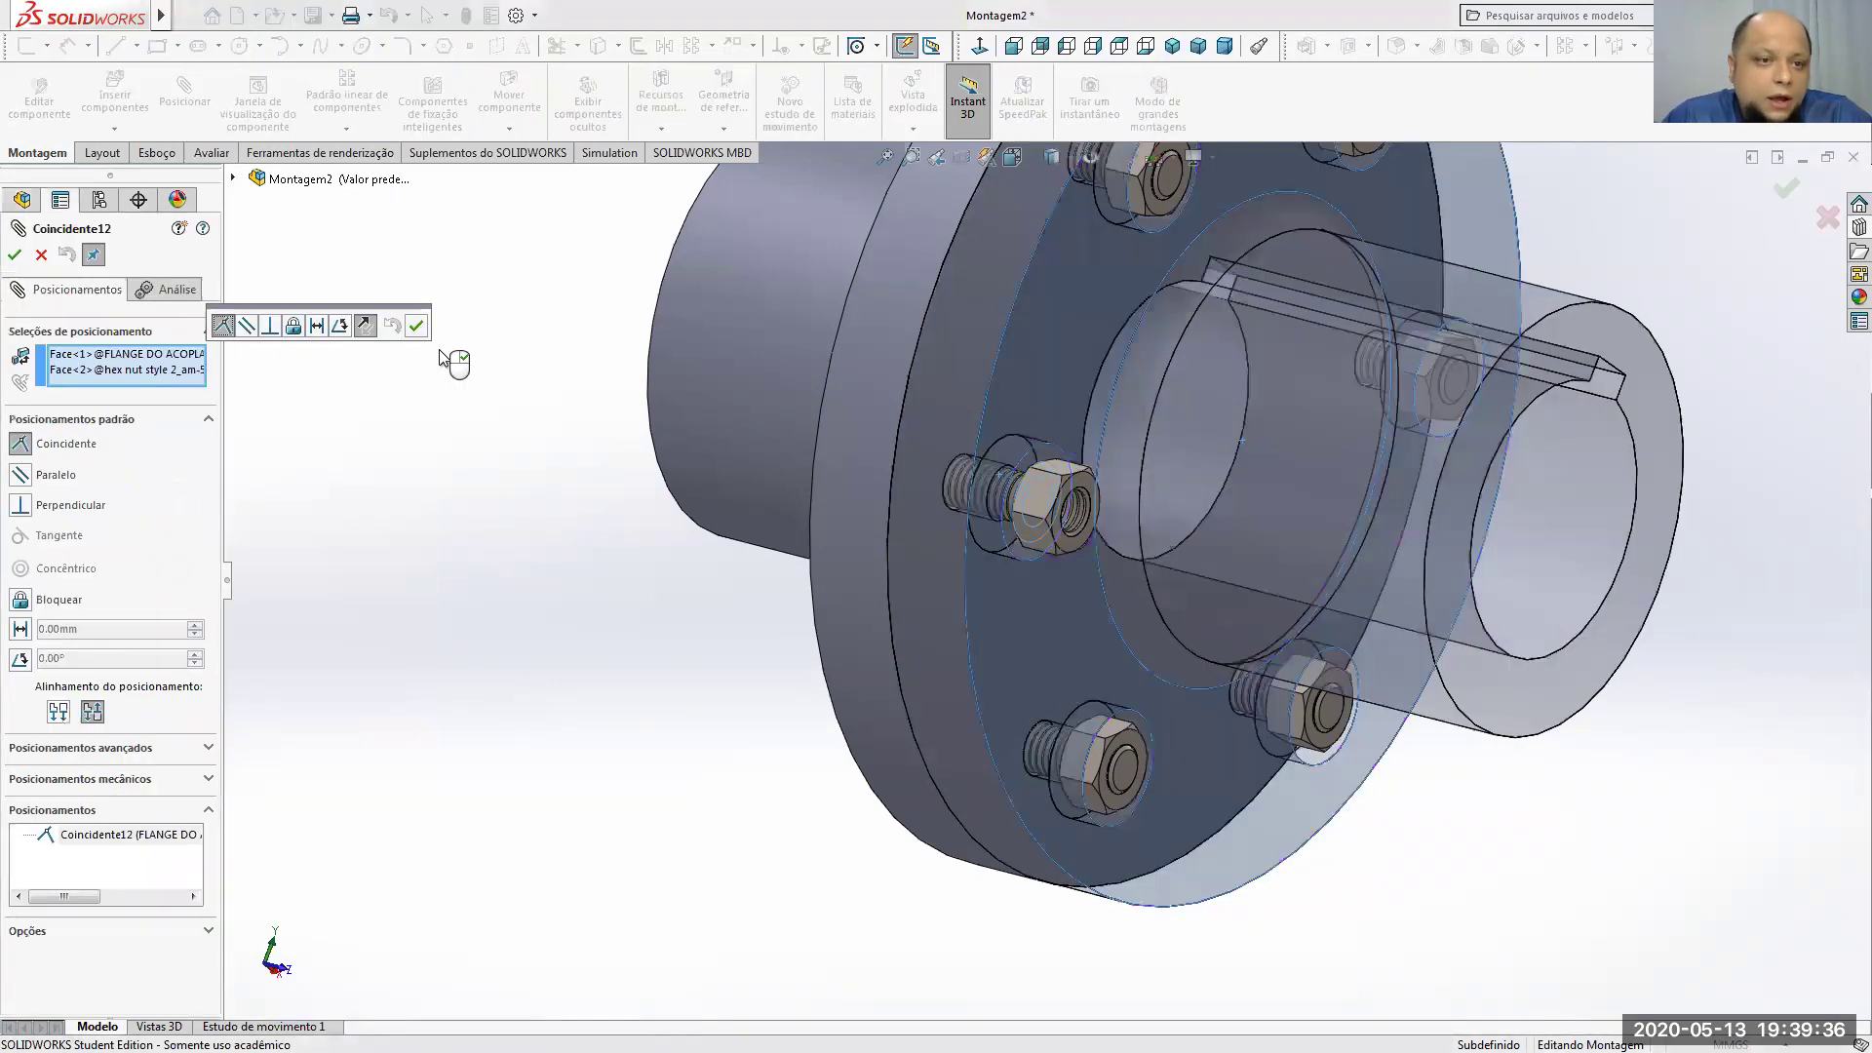
left_click(140, 359)
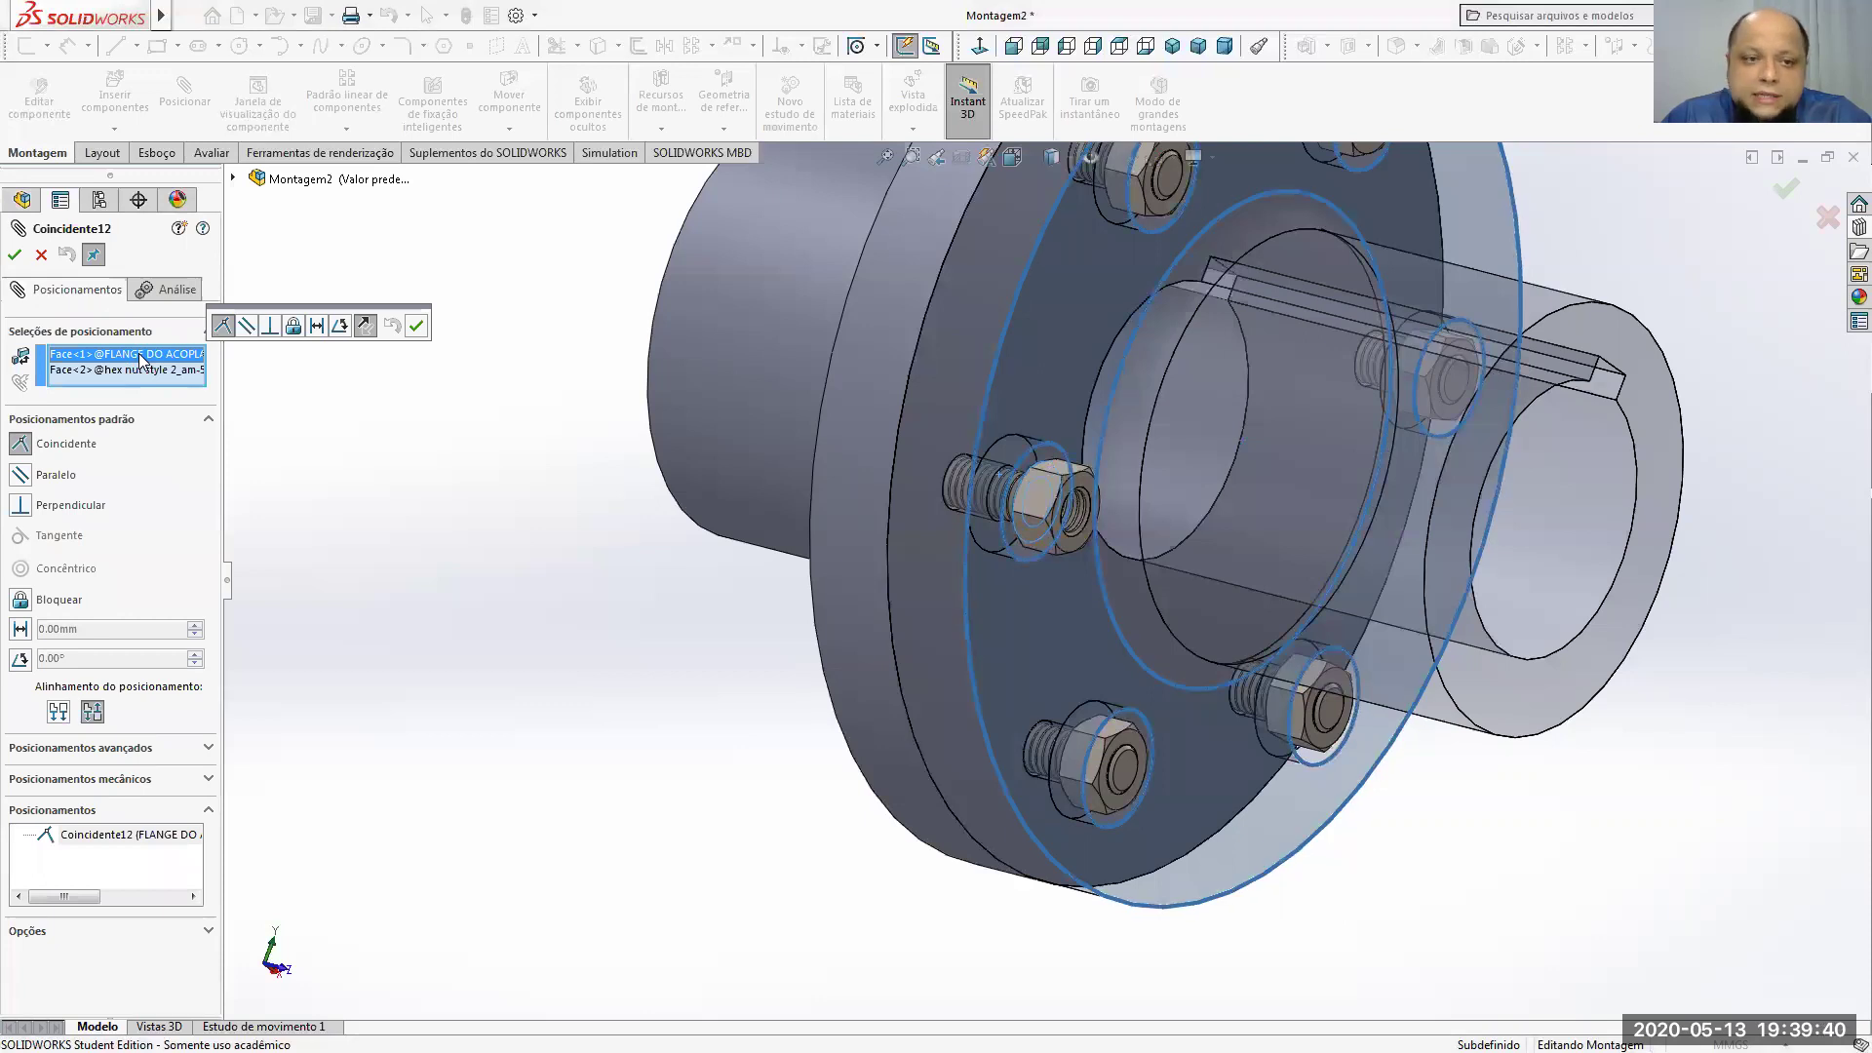
right_click(140, 359)
left_click(192, 396)
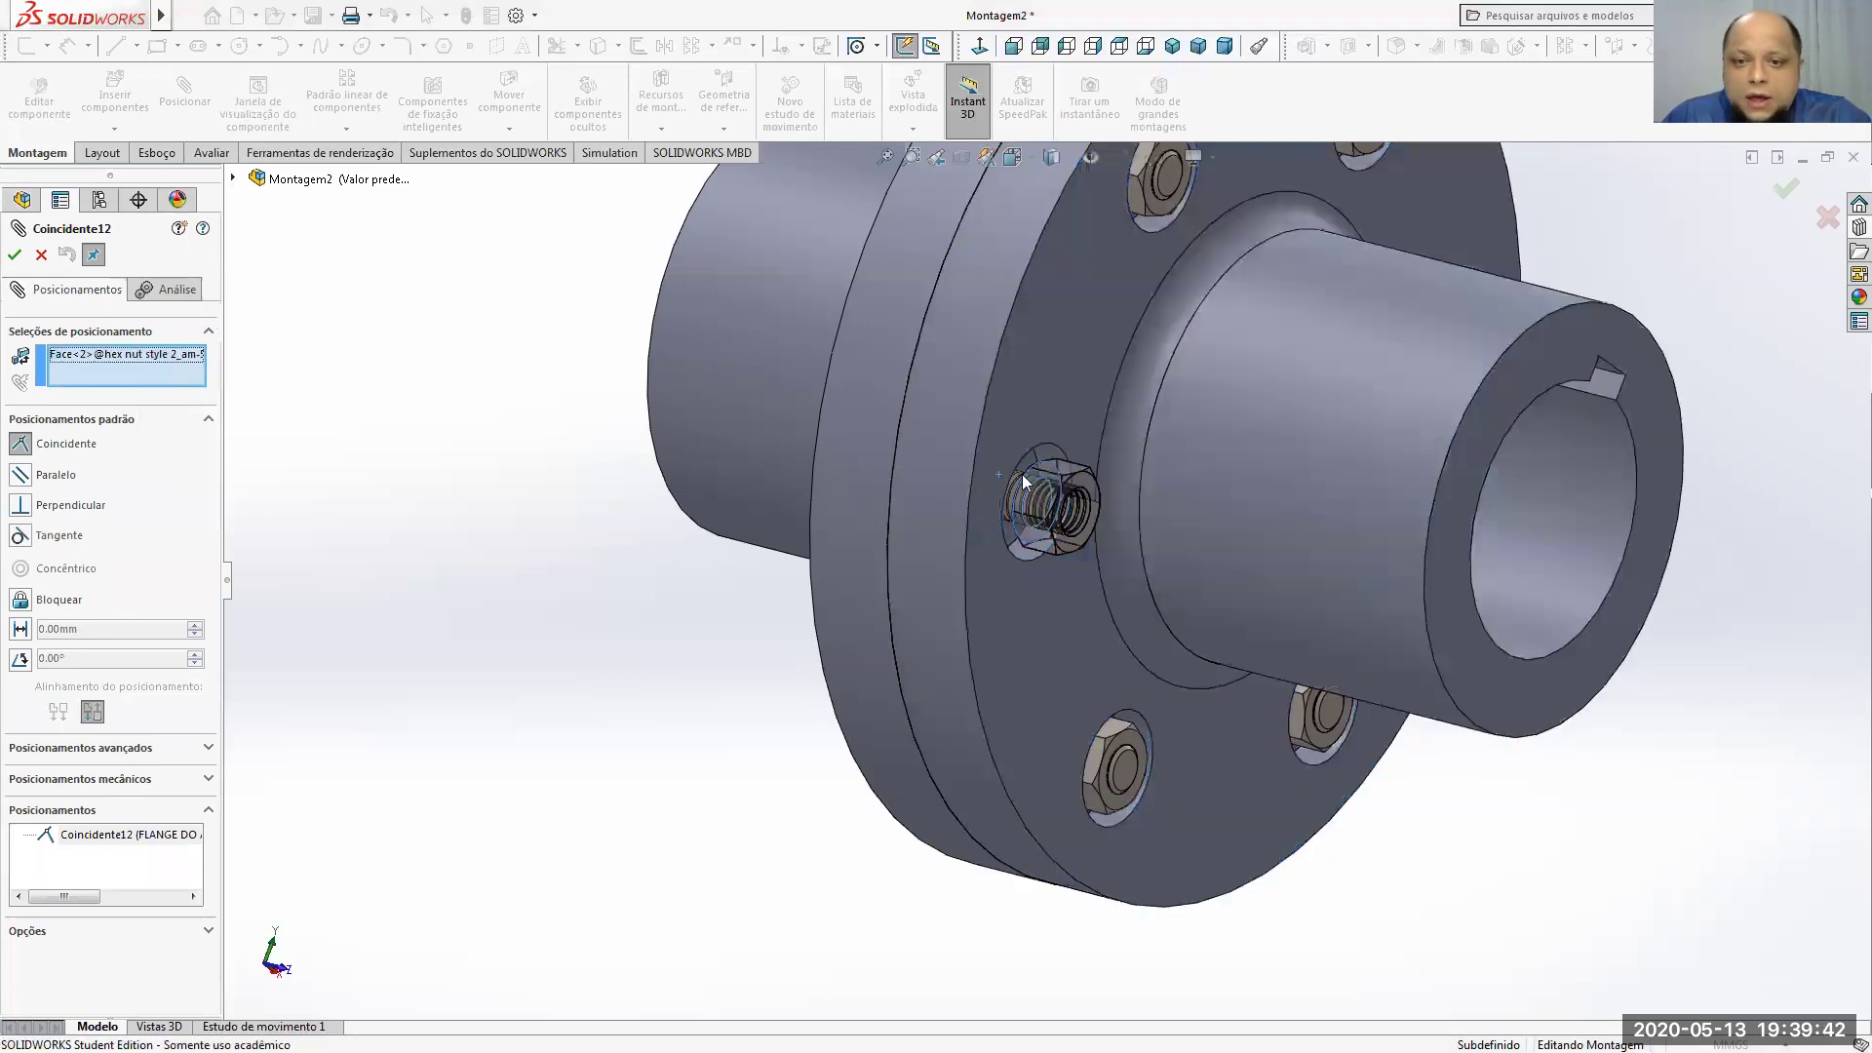
scroll(1024, 474, "down", 5)
left_click(1041, 473)
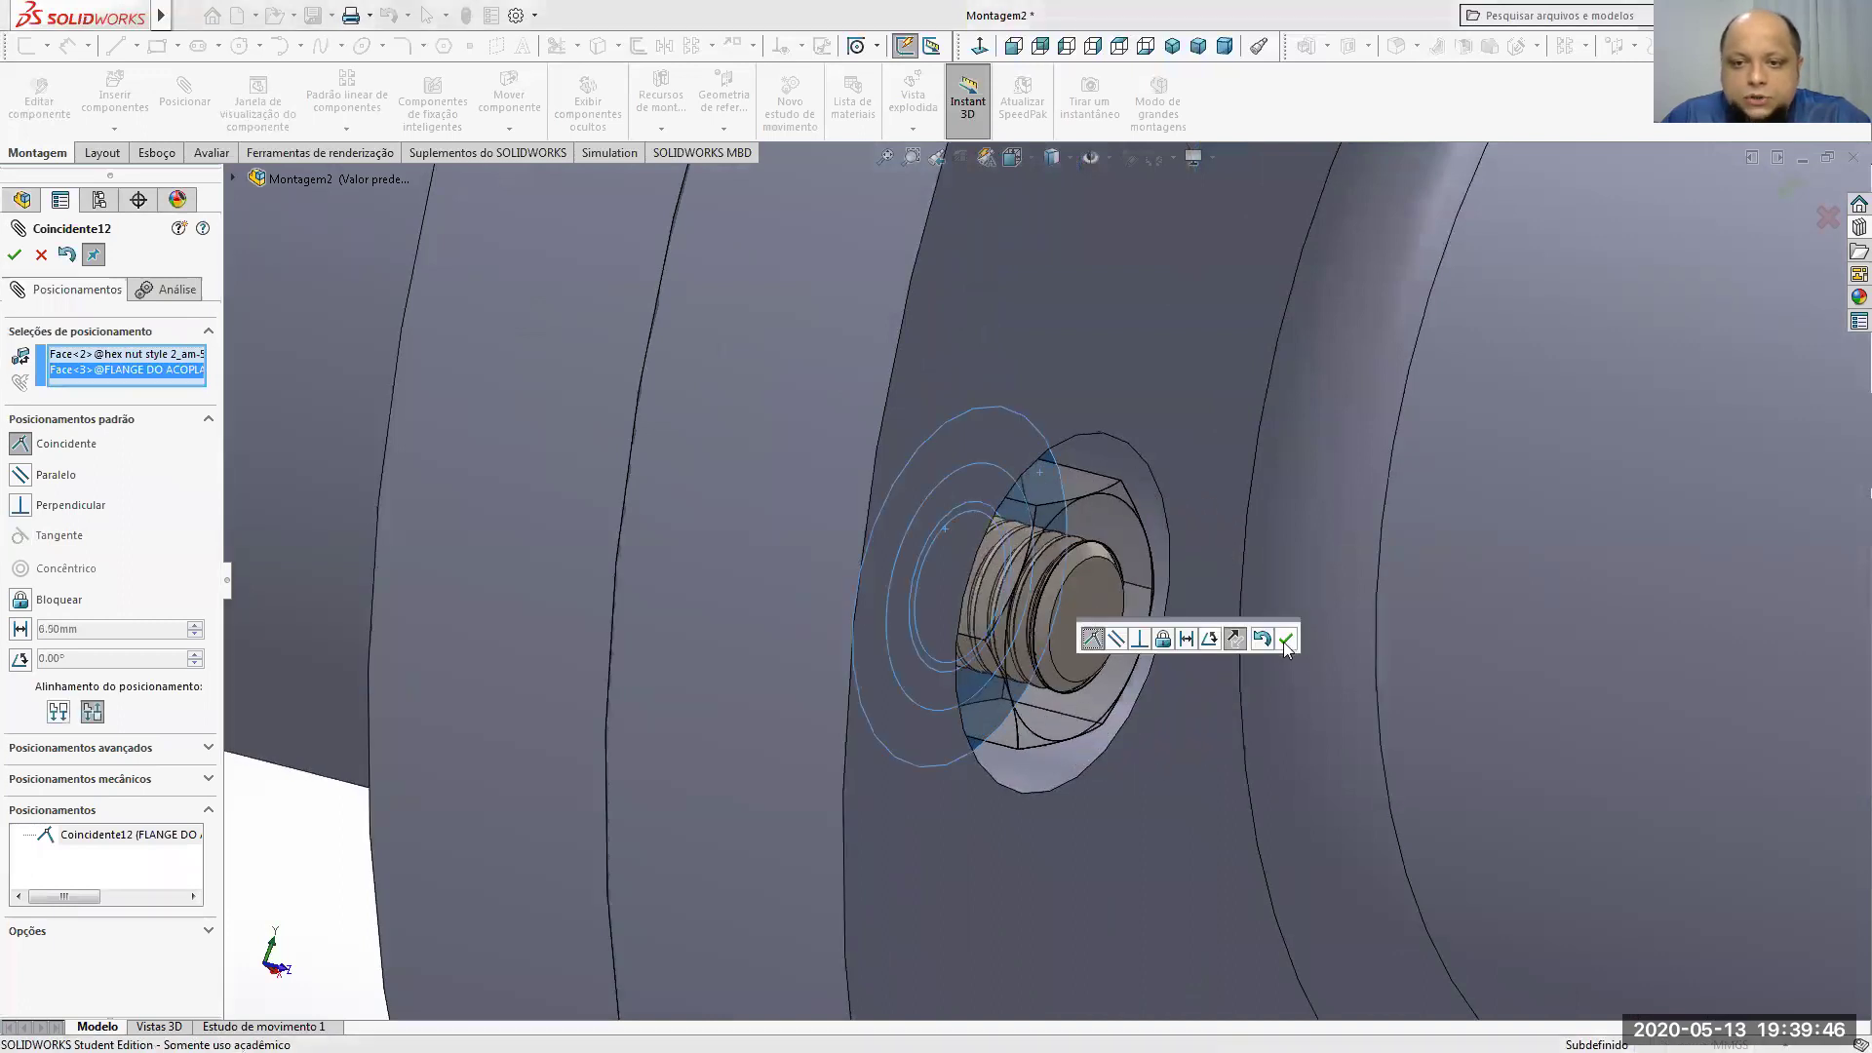
left_click(1287, 639)
scroll(782, 510, "up", 6)
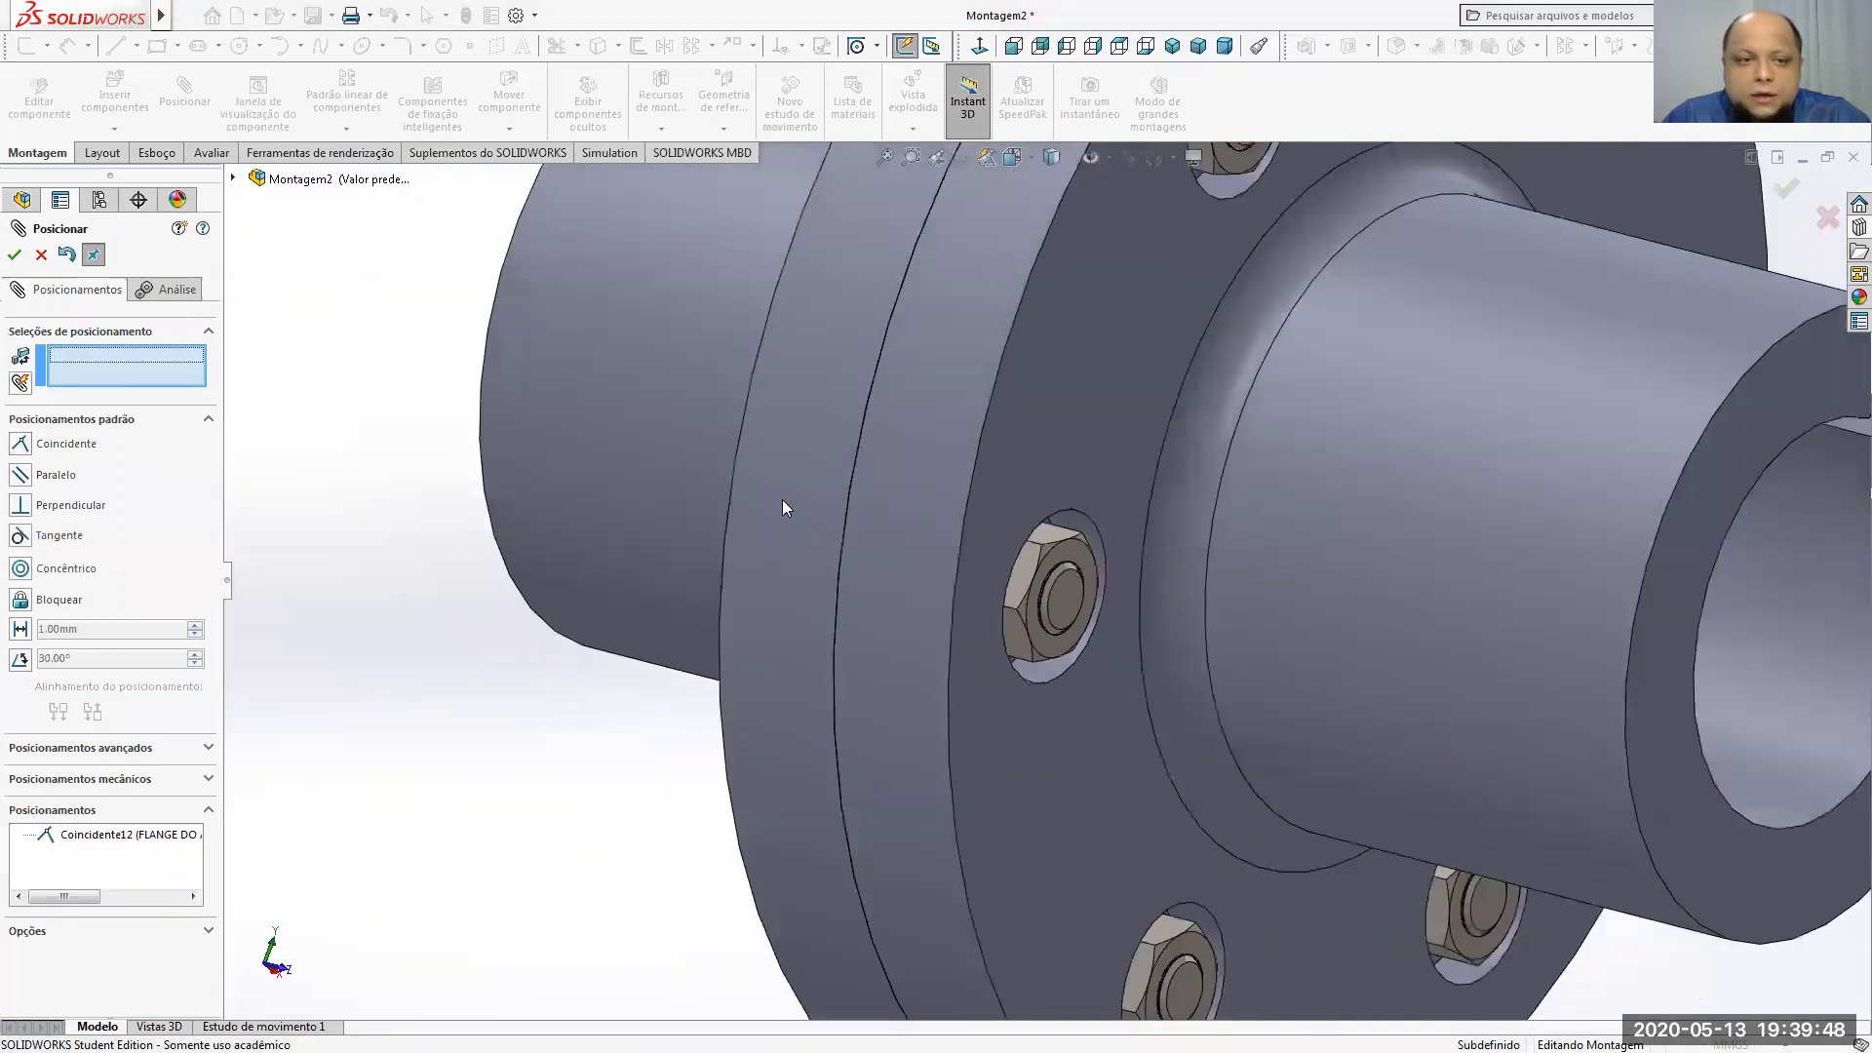
left_click(14, 253)
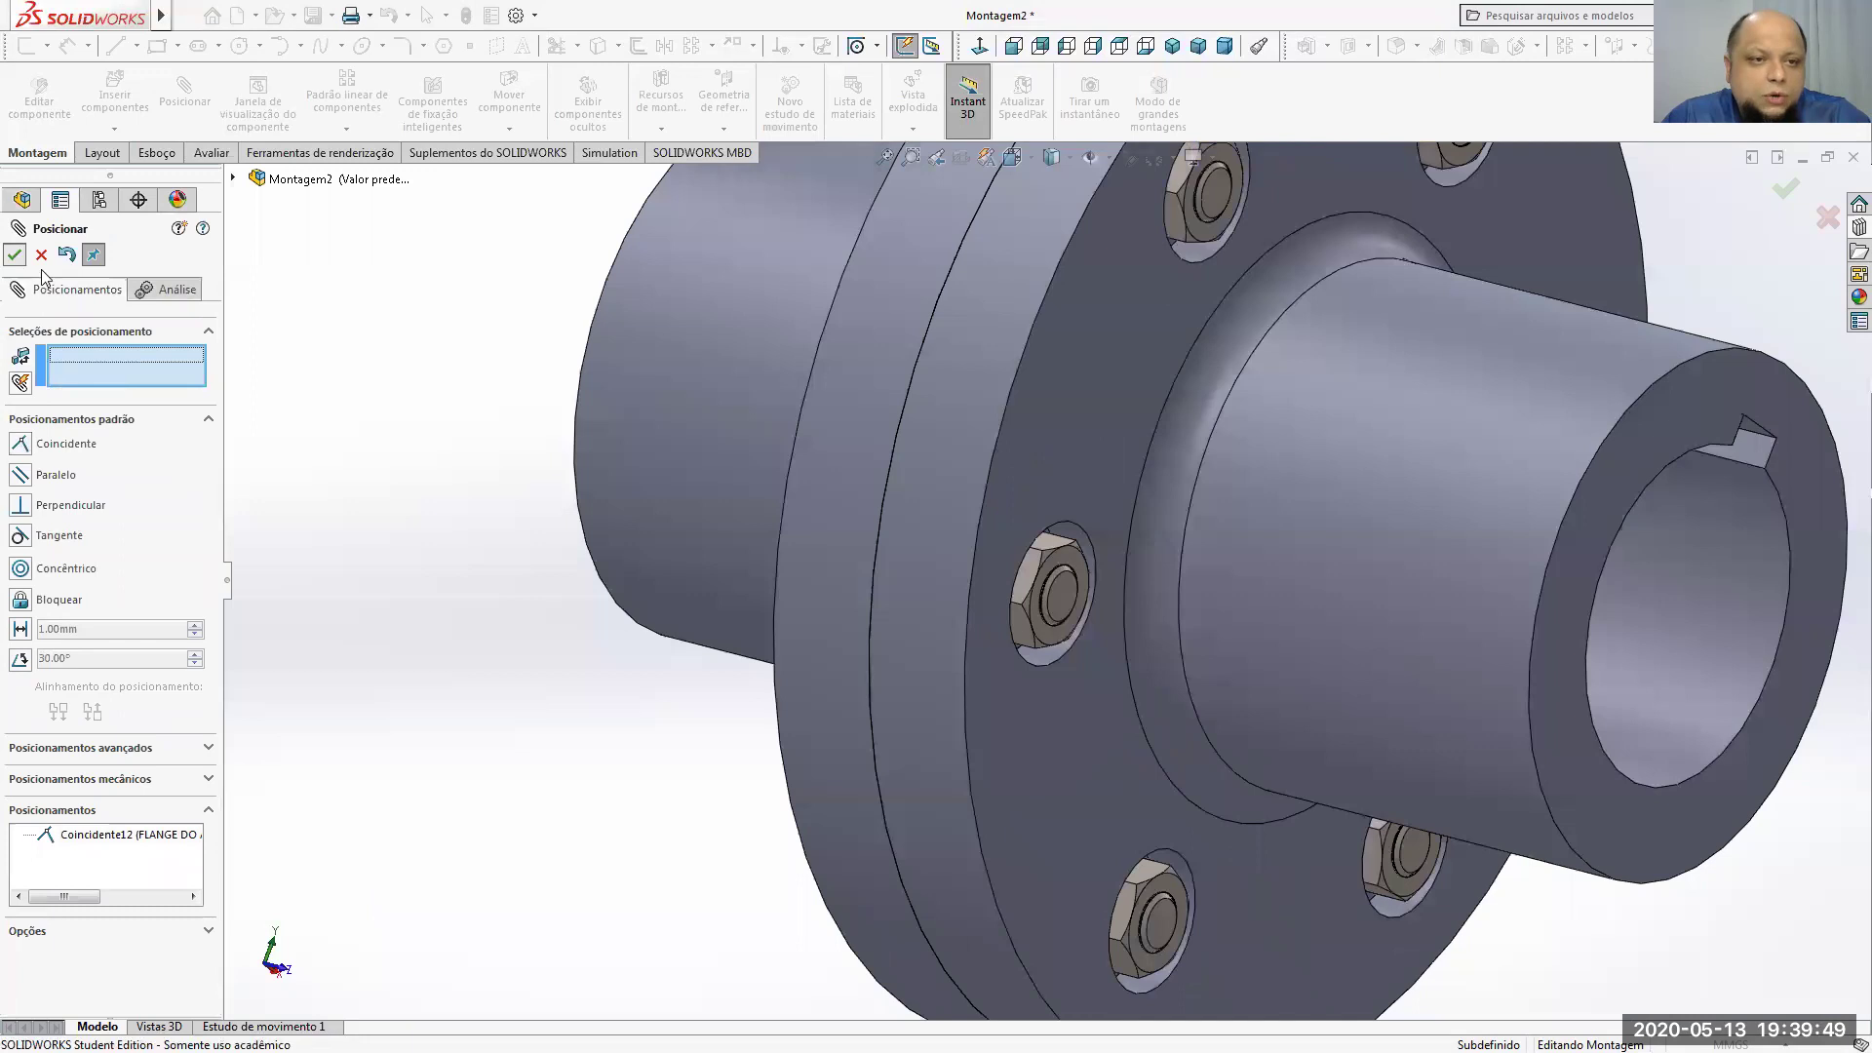
Step: Show the coupling in isometric view, then rebuild and save it as MONTAGEM DO ACOPLAMENTO in the AB NOITE folder
left_click(1053, 548)
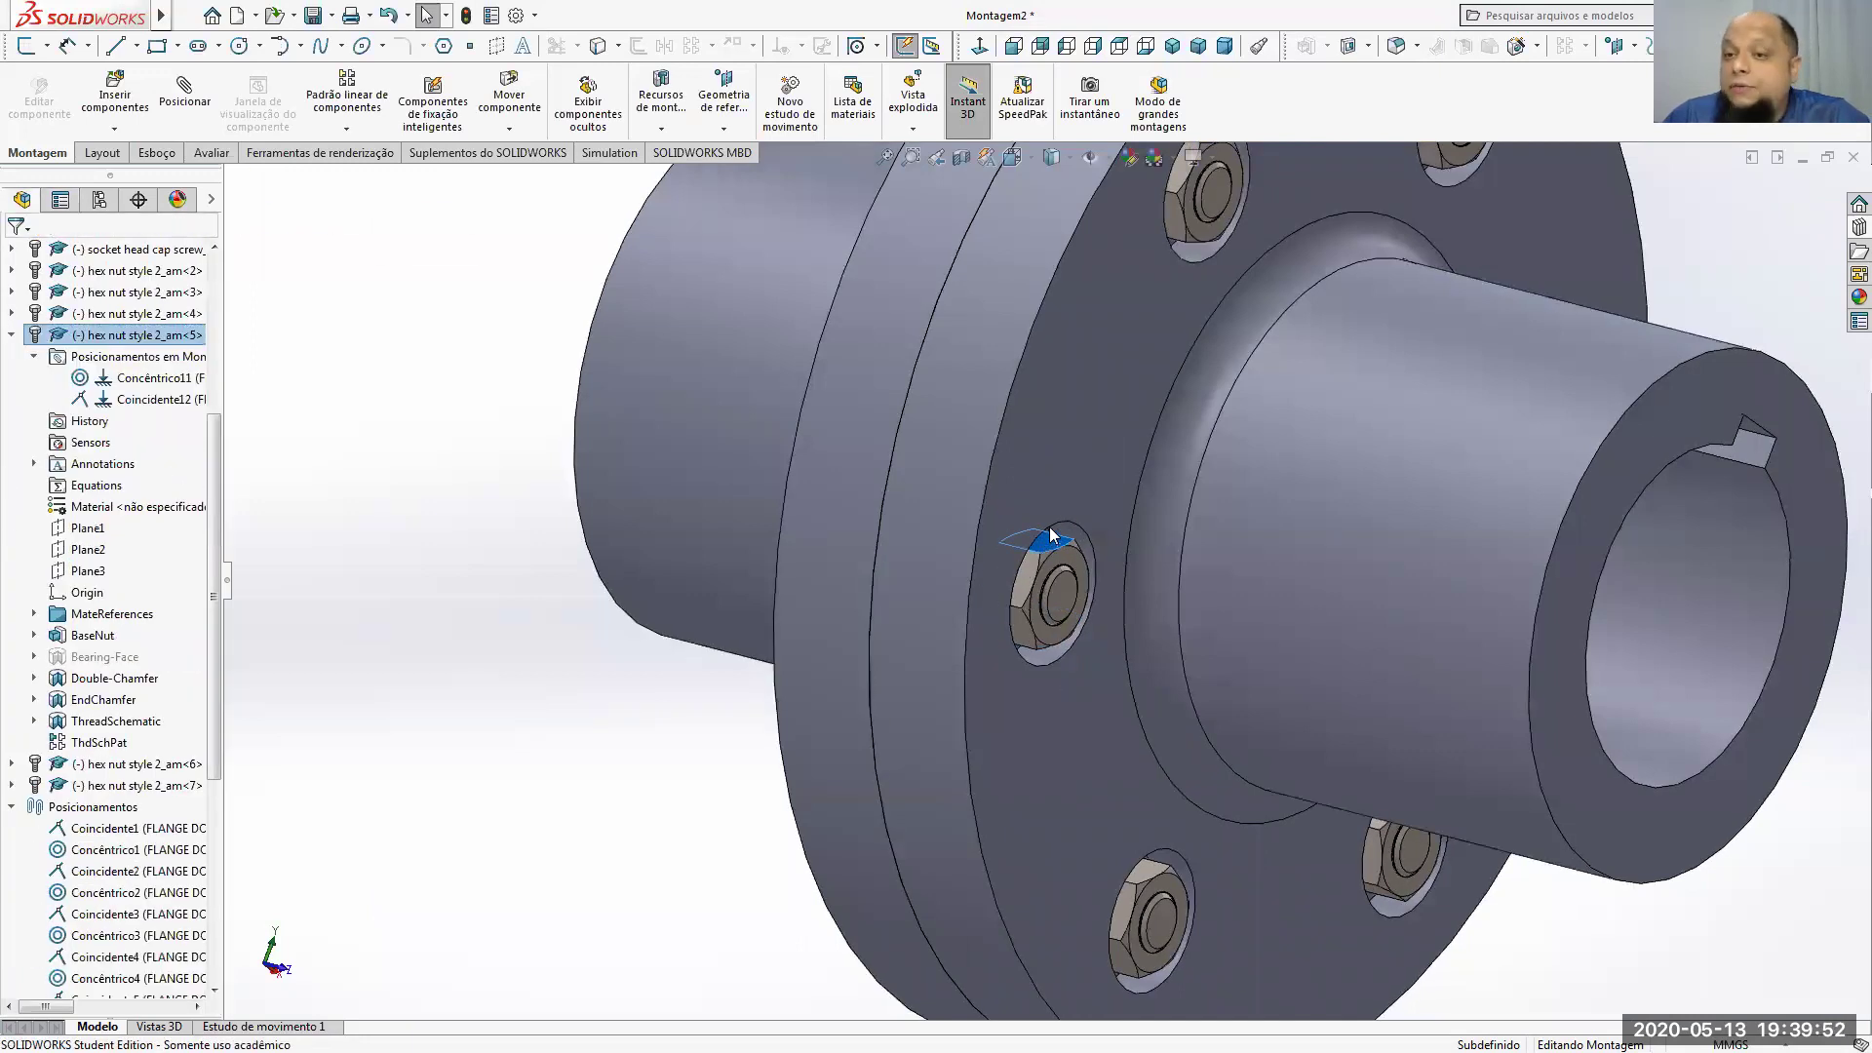
scroll(1049, 526, "up", 5)
mouse_move(1065, 521)
middle_mouse_down()
mouse_move(936, 439)
mouse_move(781, 381)
mouse_move(927, 313)
mouse_move(1093, 451)
mouse_move(1068, 487)
middle_mouse_up()
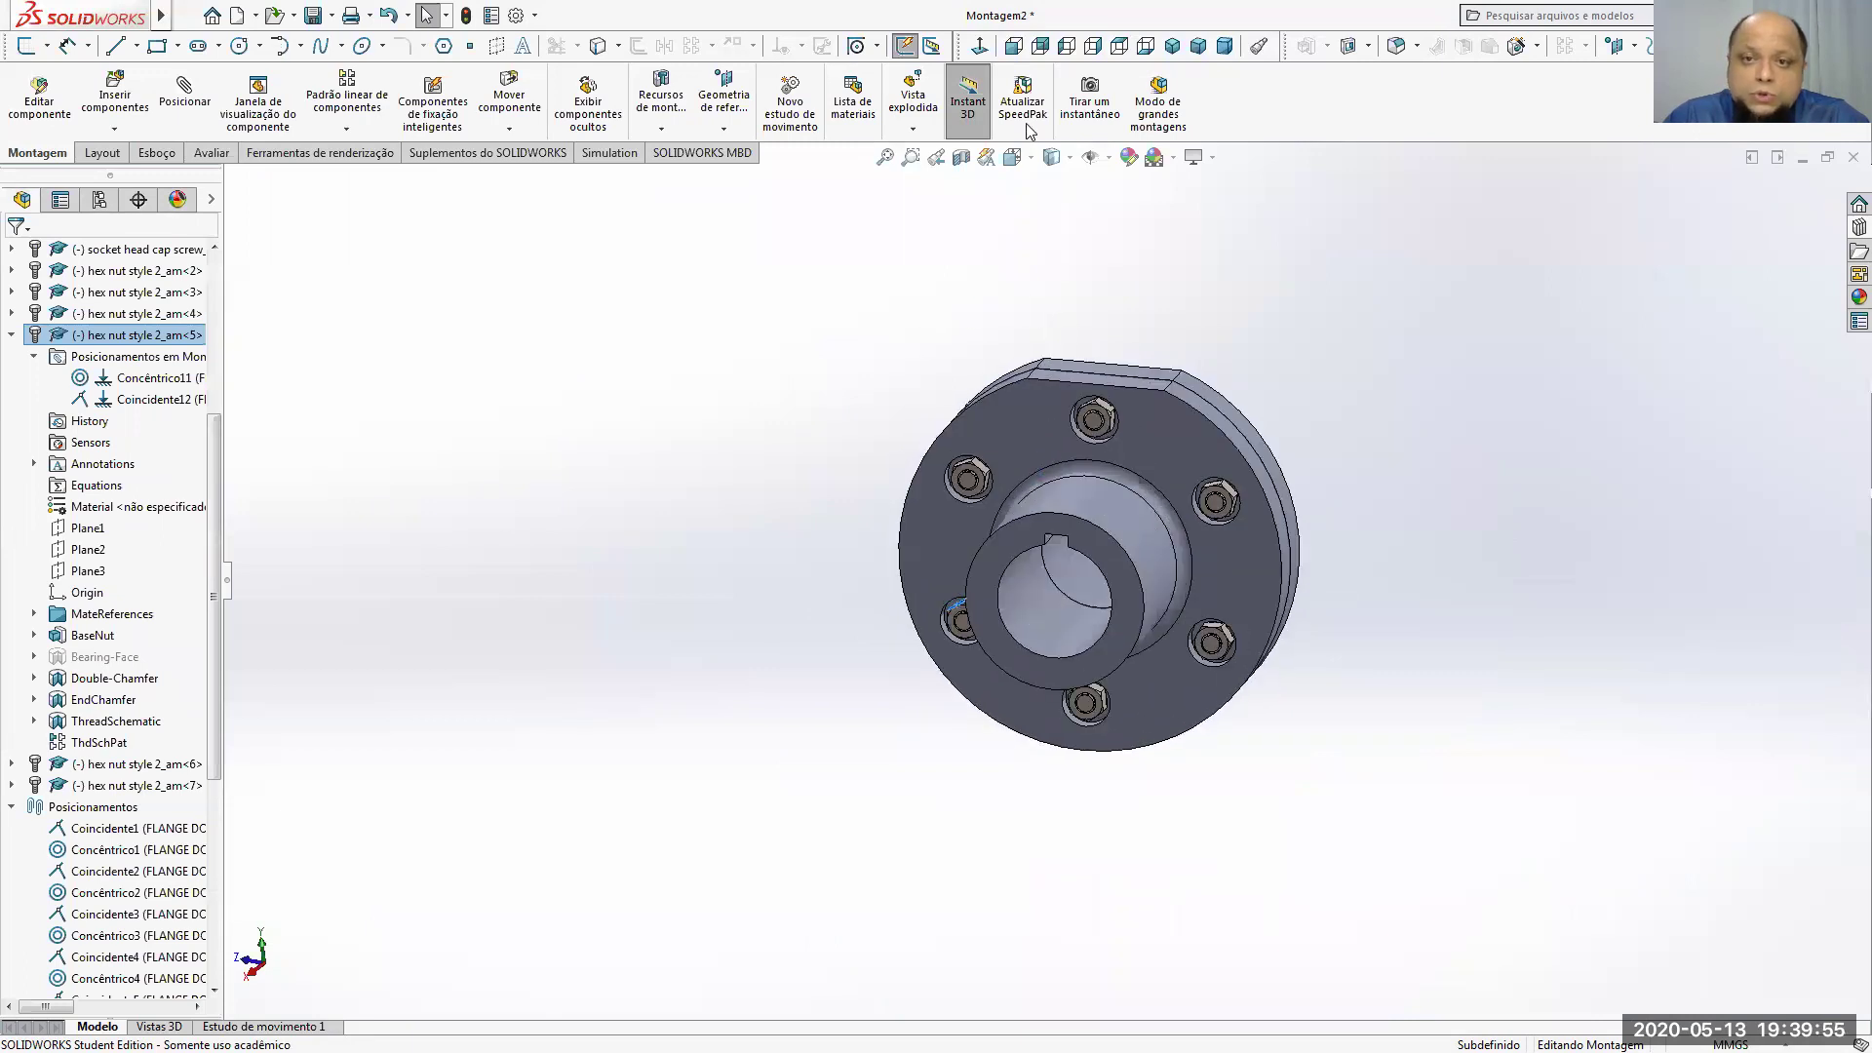
left_click(1169, 49)
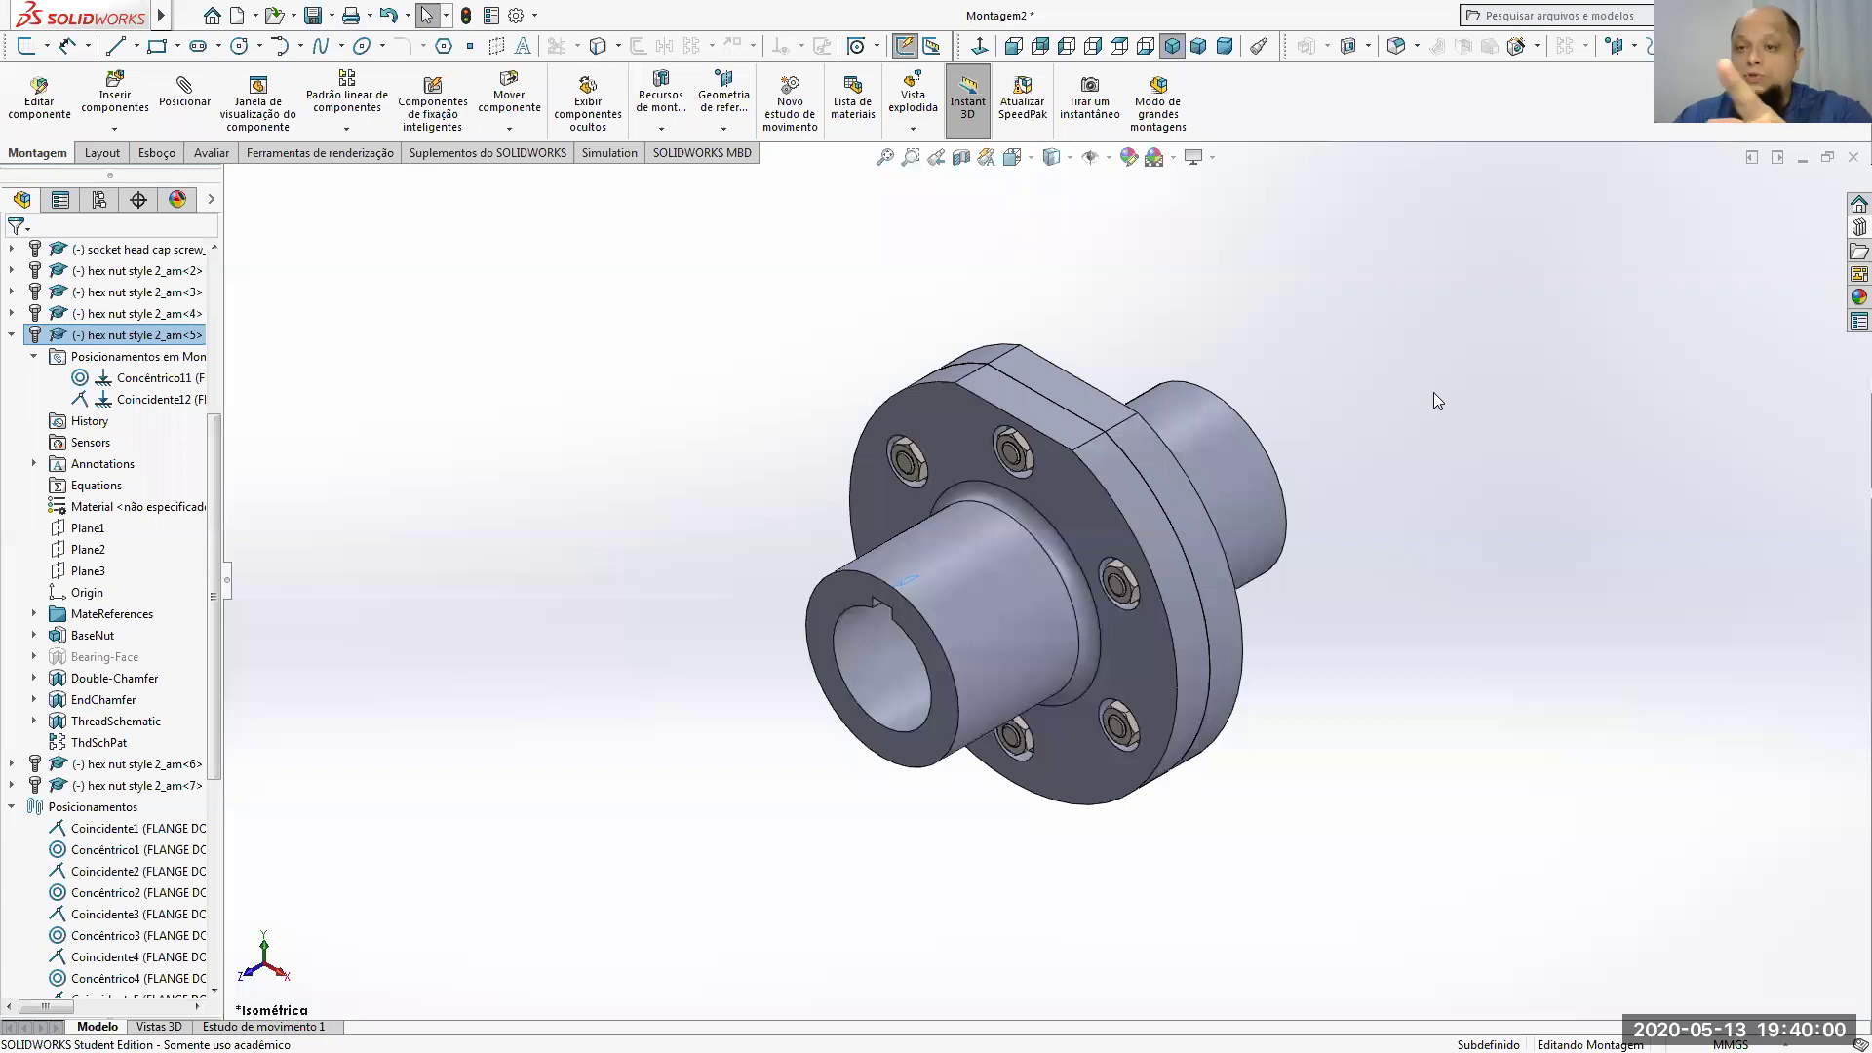
left_click(312, 15)
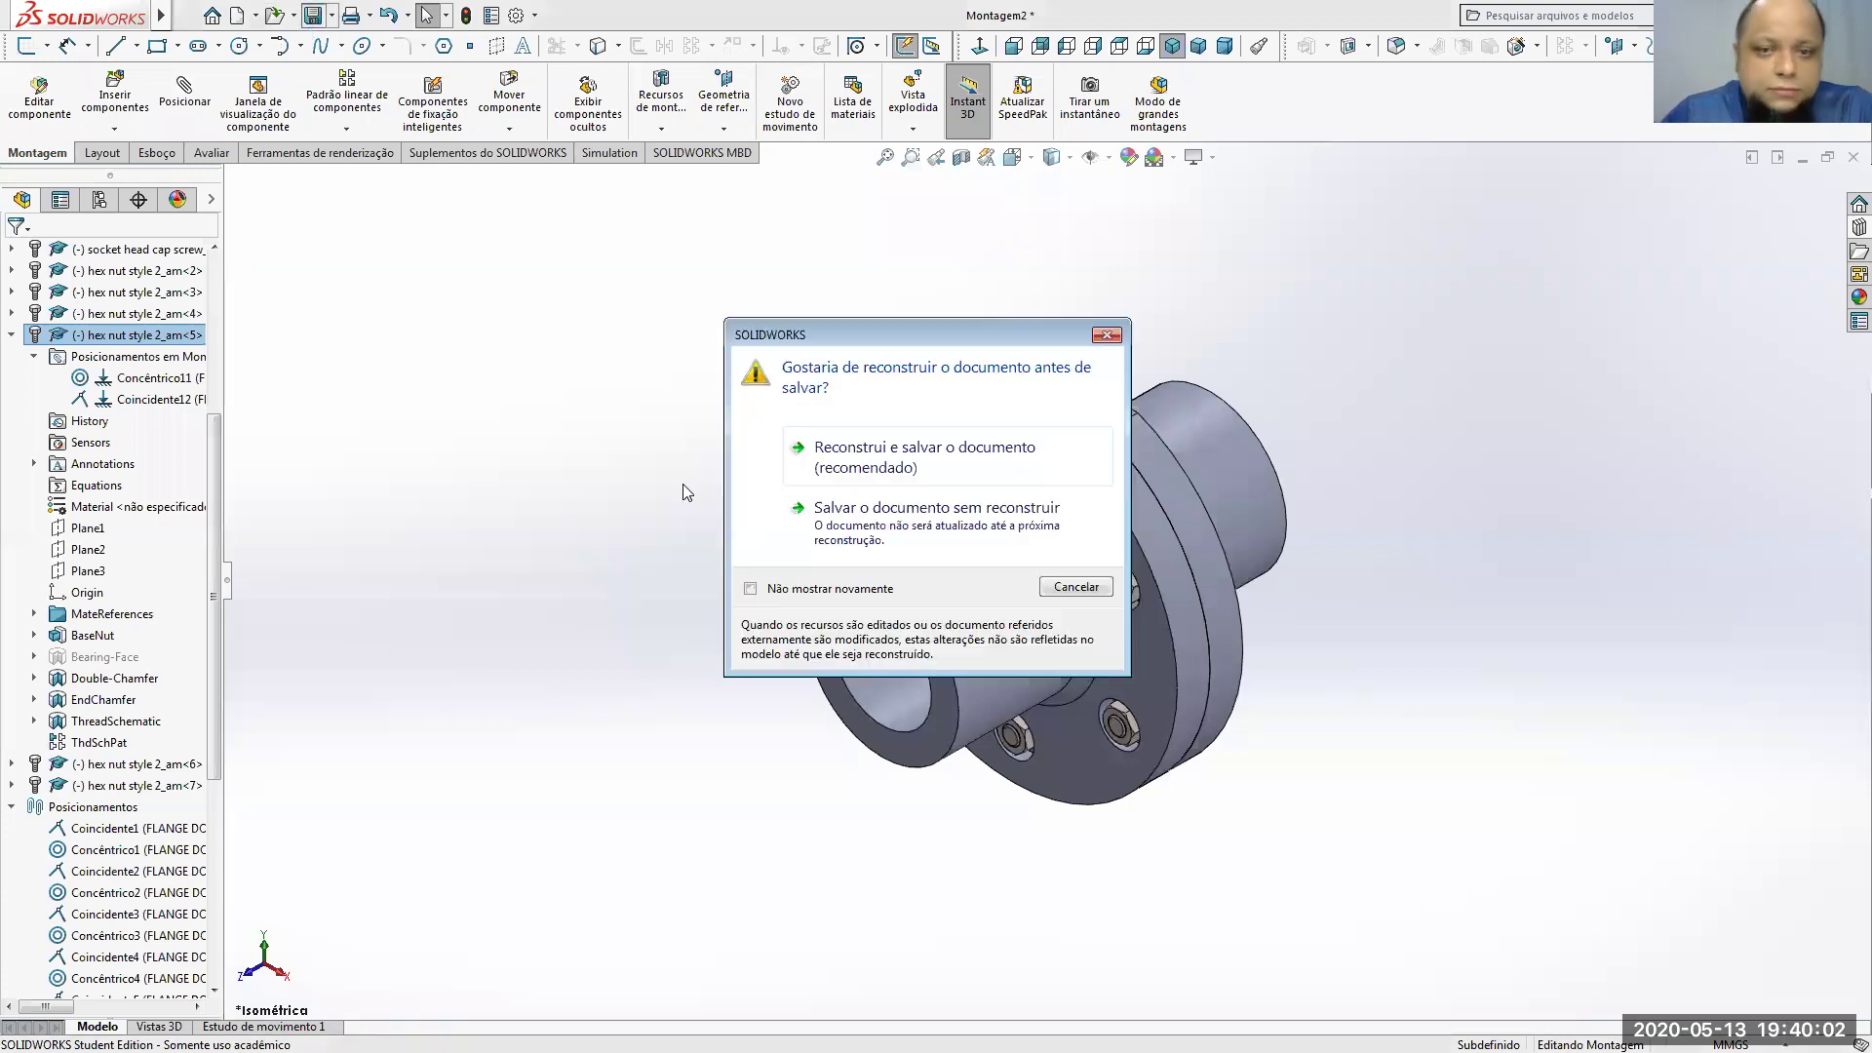
left_click(845, 447)
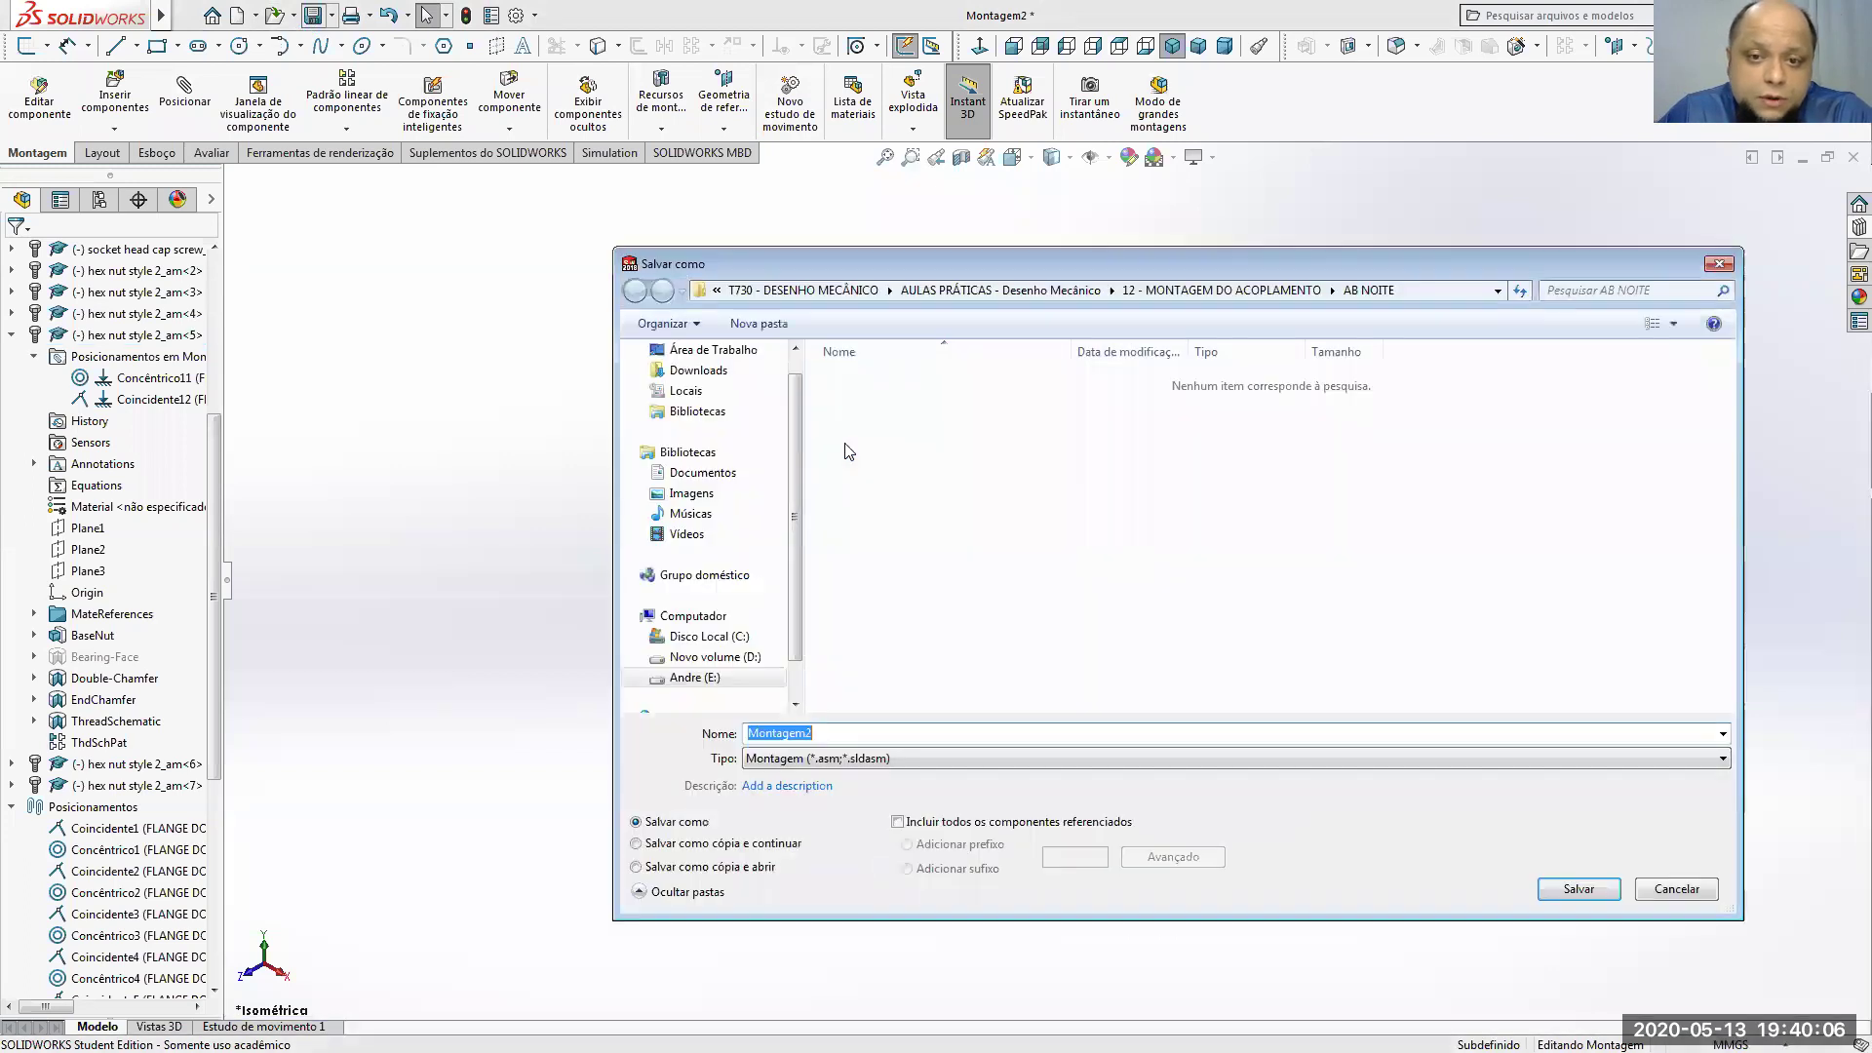
left_click(844, 732)
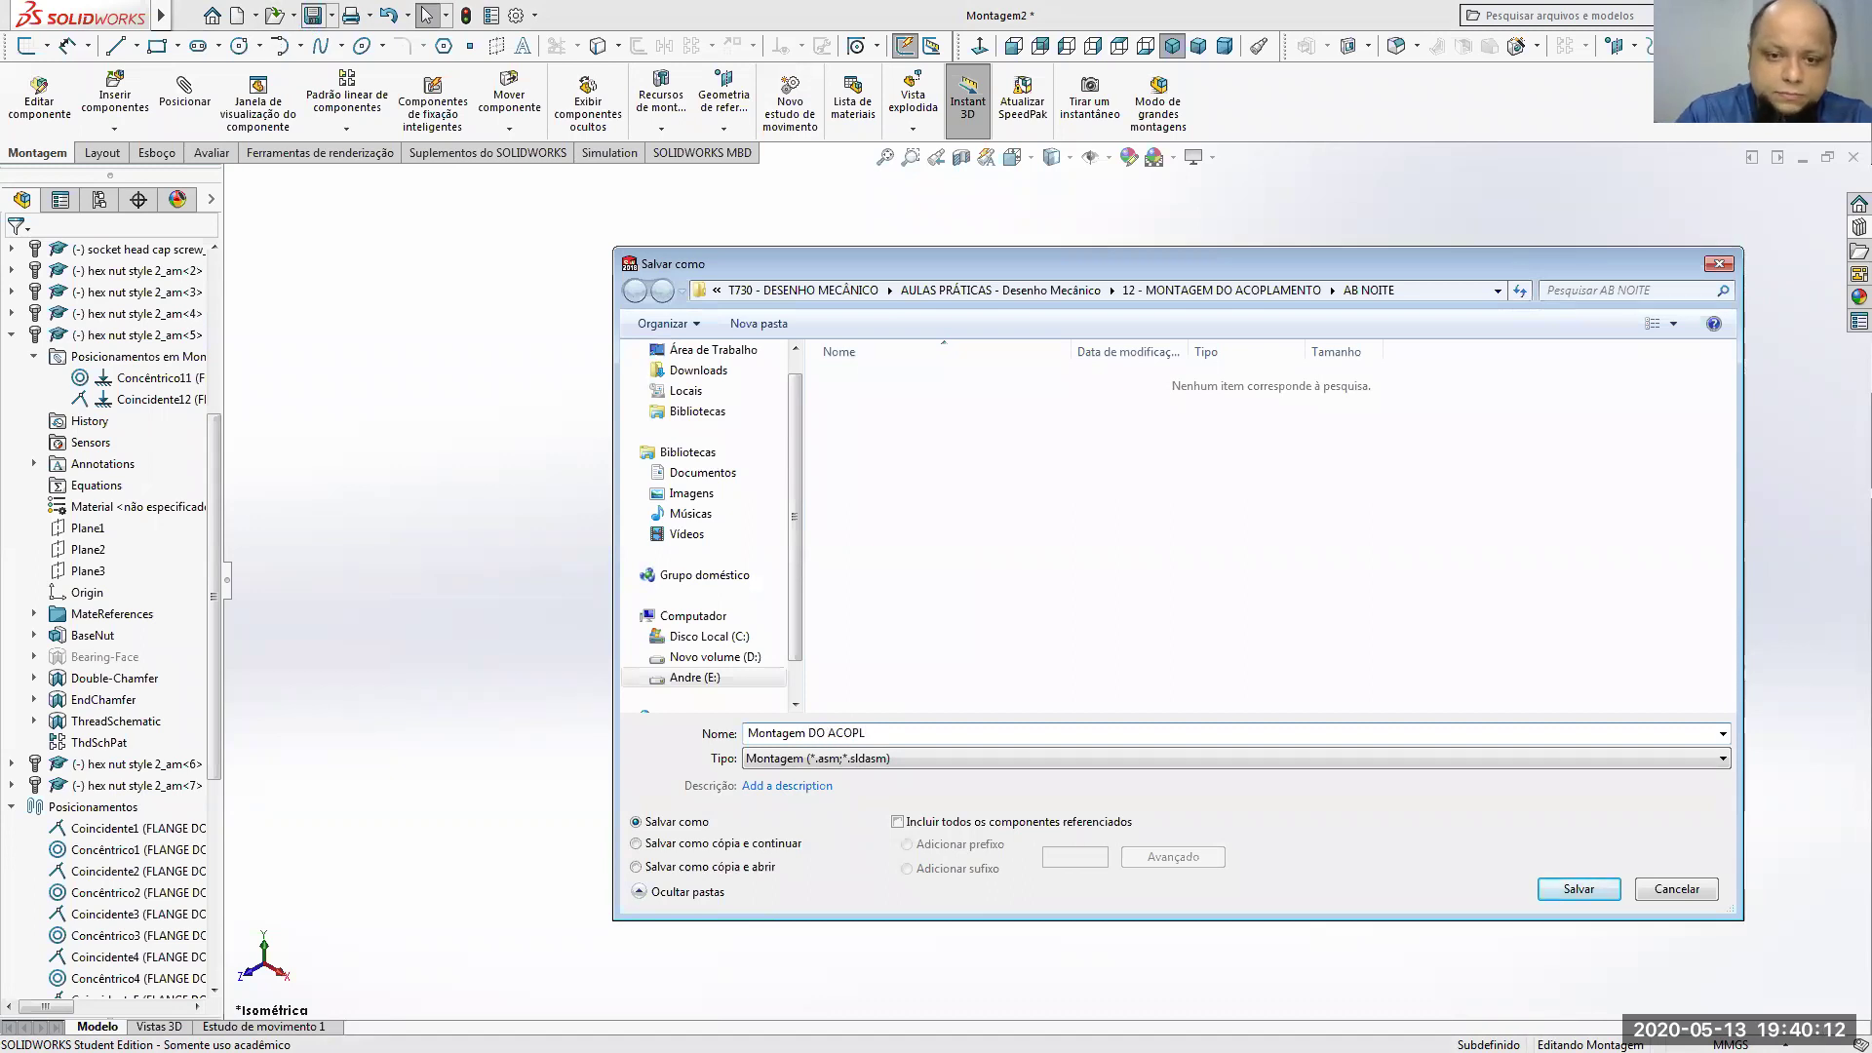
type("DO ACOPLAMENTO")
double_click(772, 733)
type("MONTAGEM")
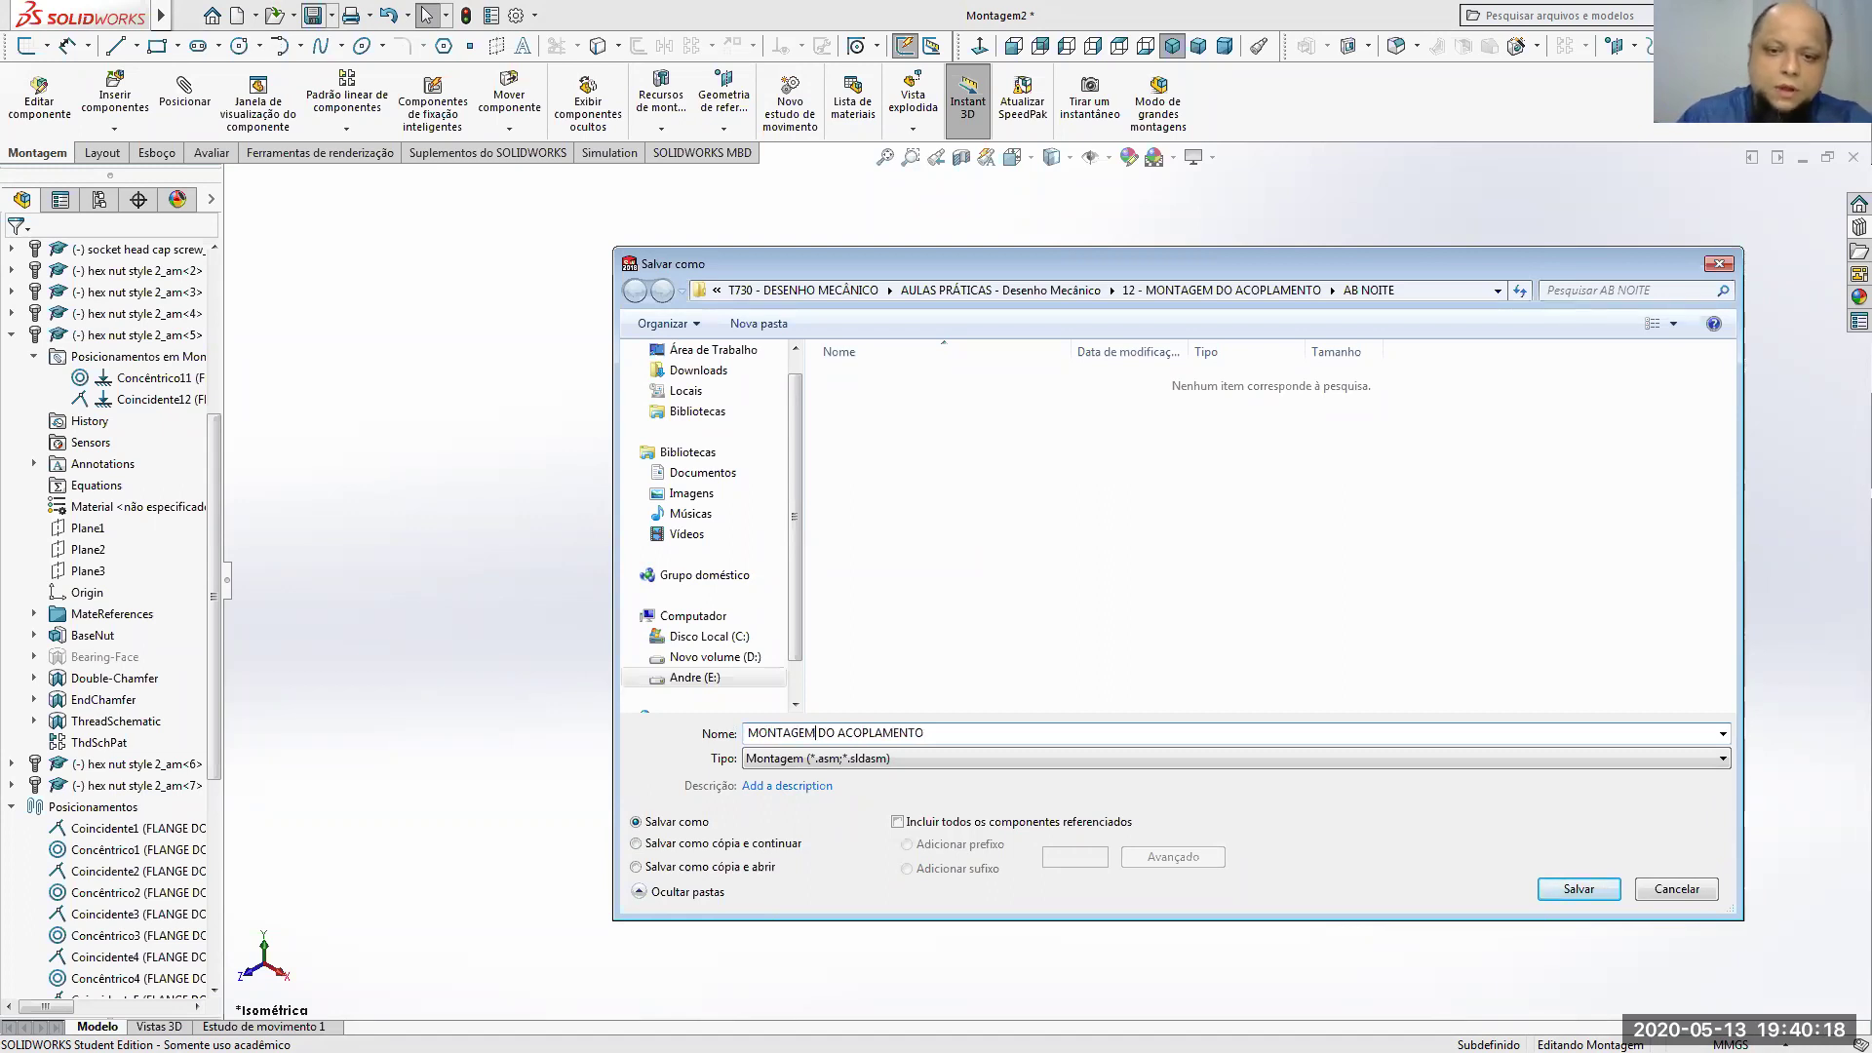
left_click(1565, 889)
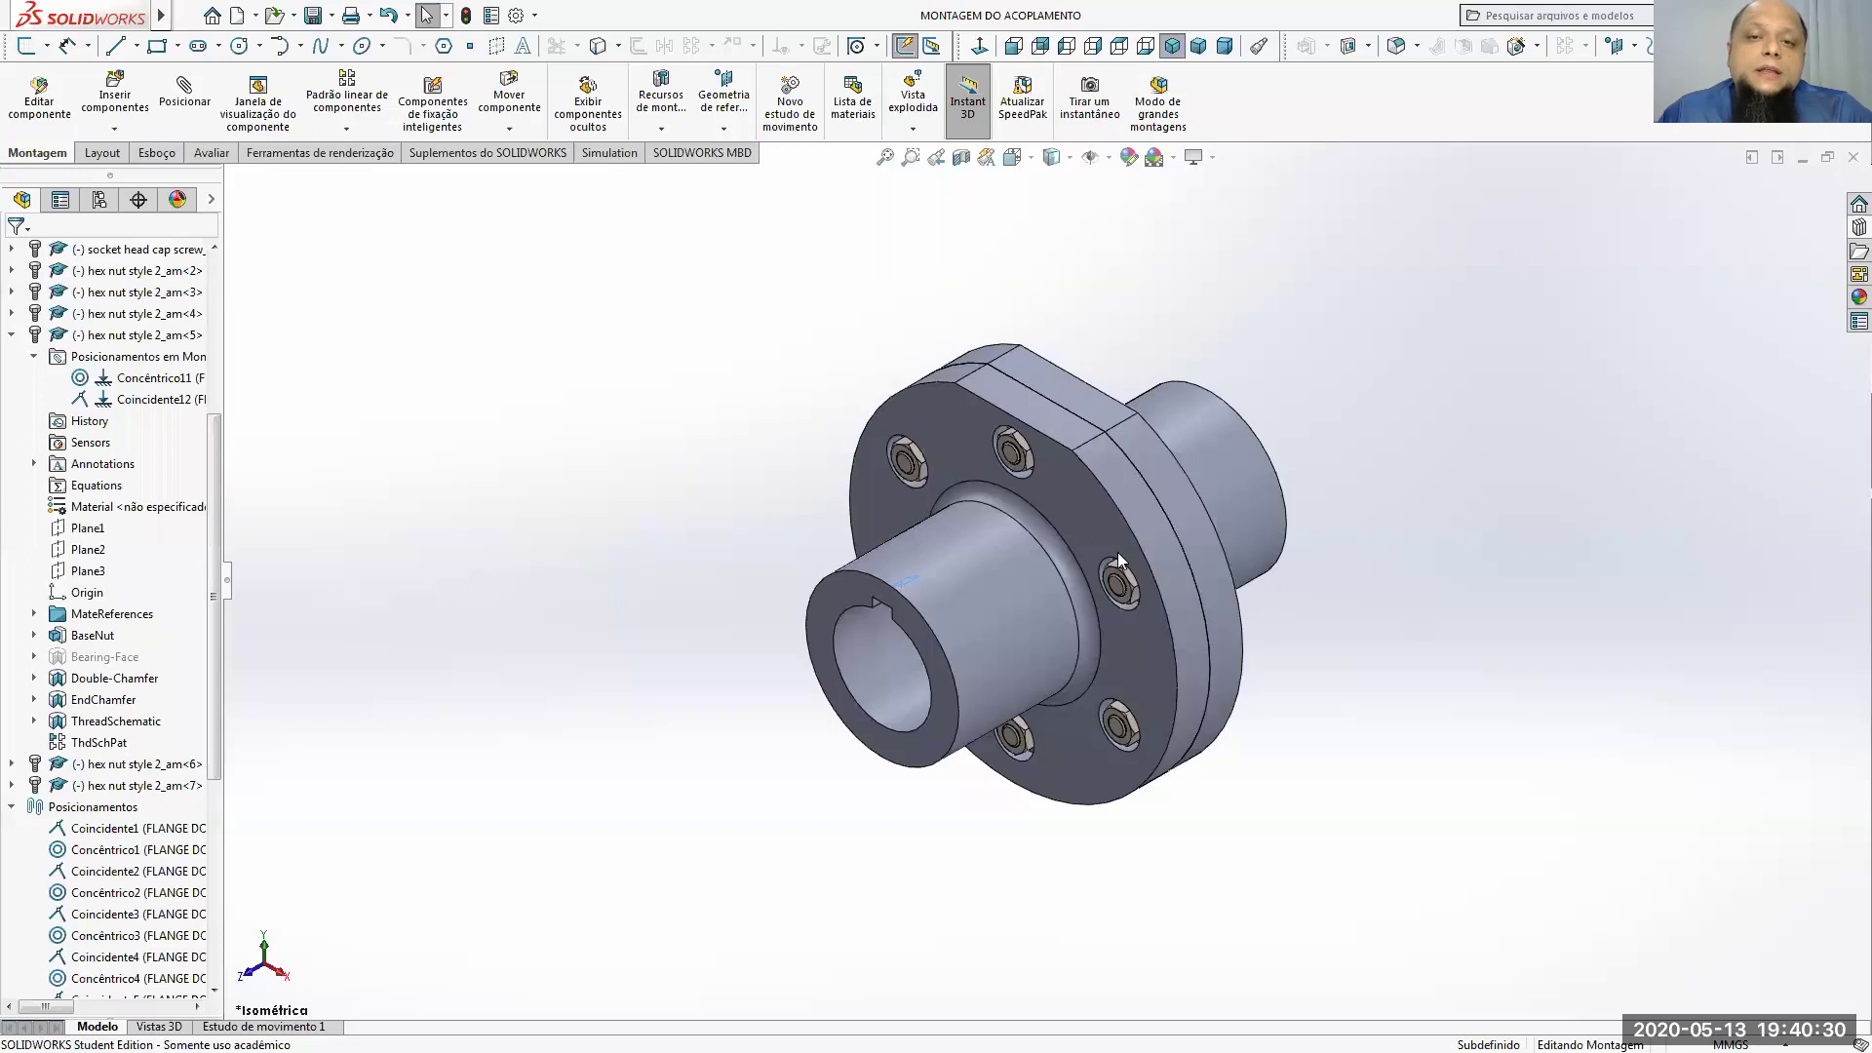
Step: Start an exploded view of the coupling and select all six hex nuts as the components to explode
left_click(912, 128)
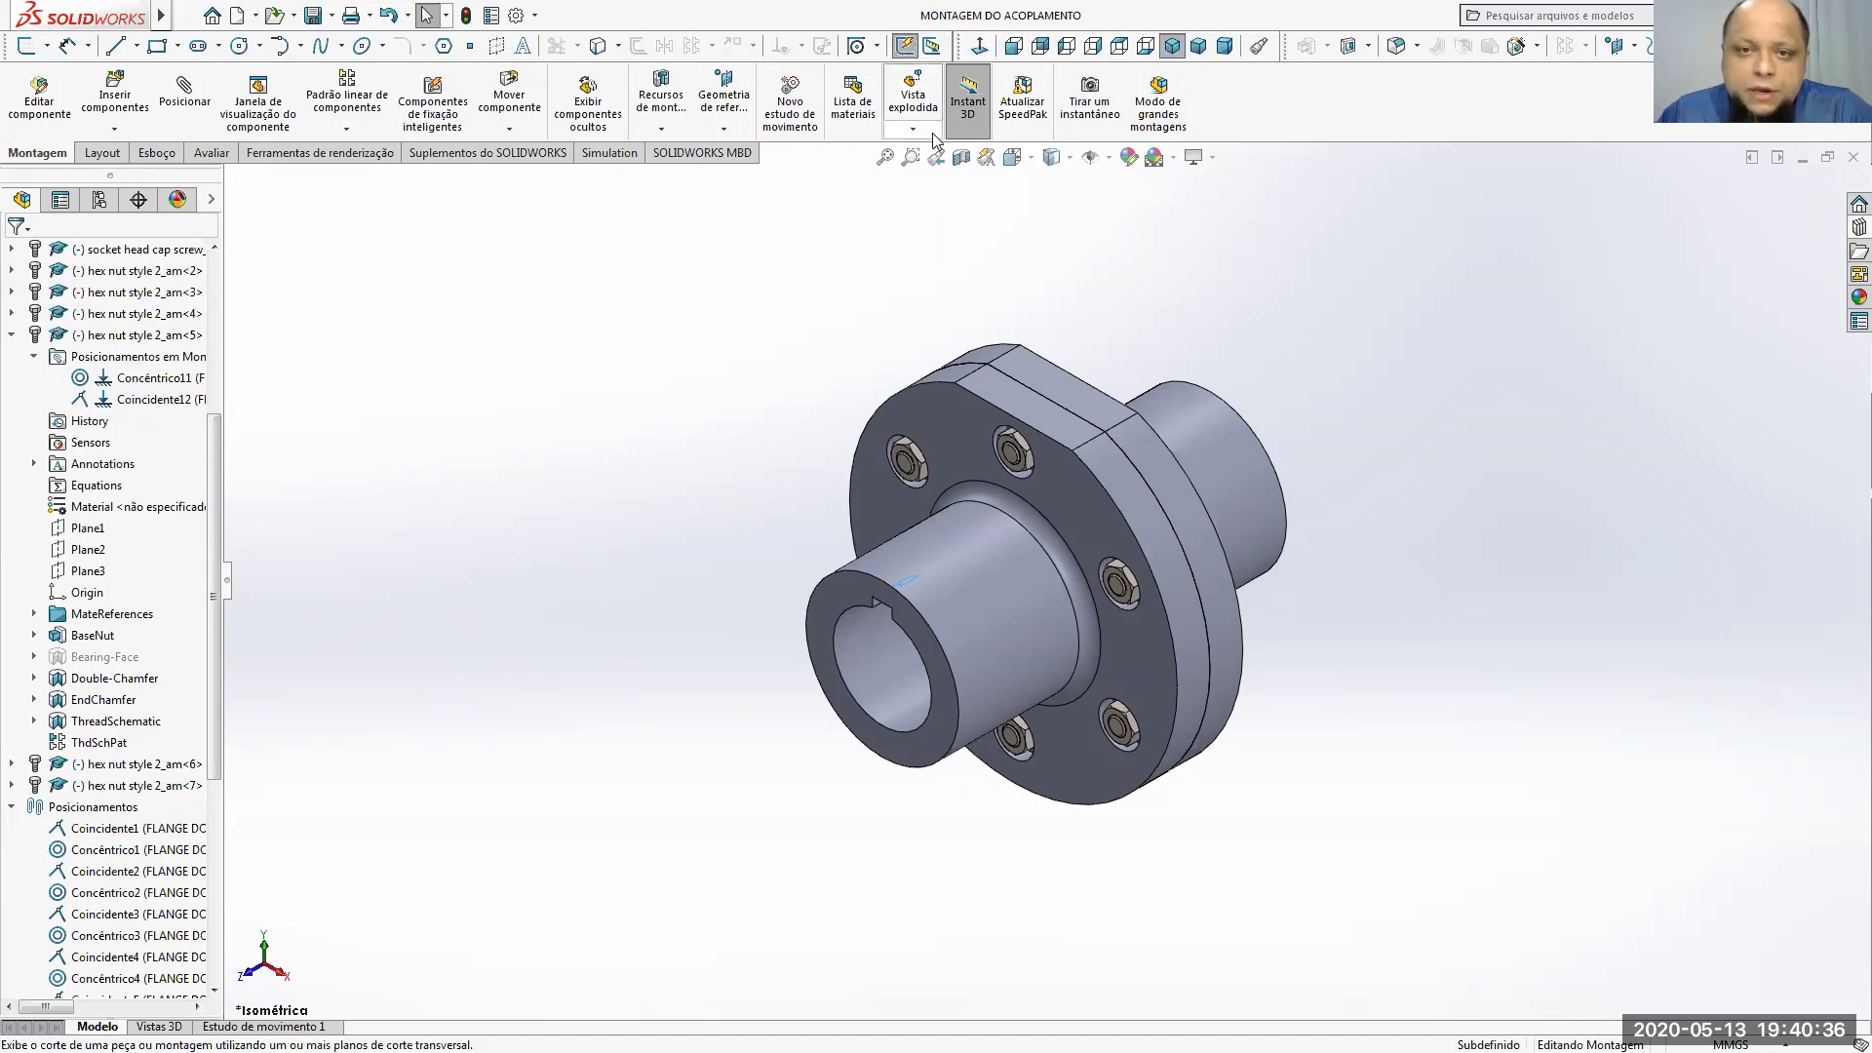
left_click(917, 162)
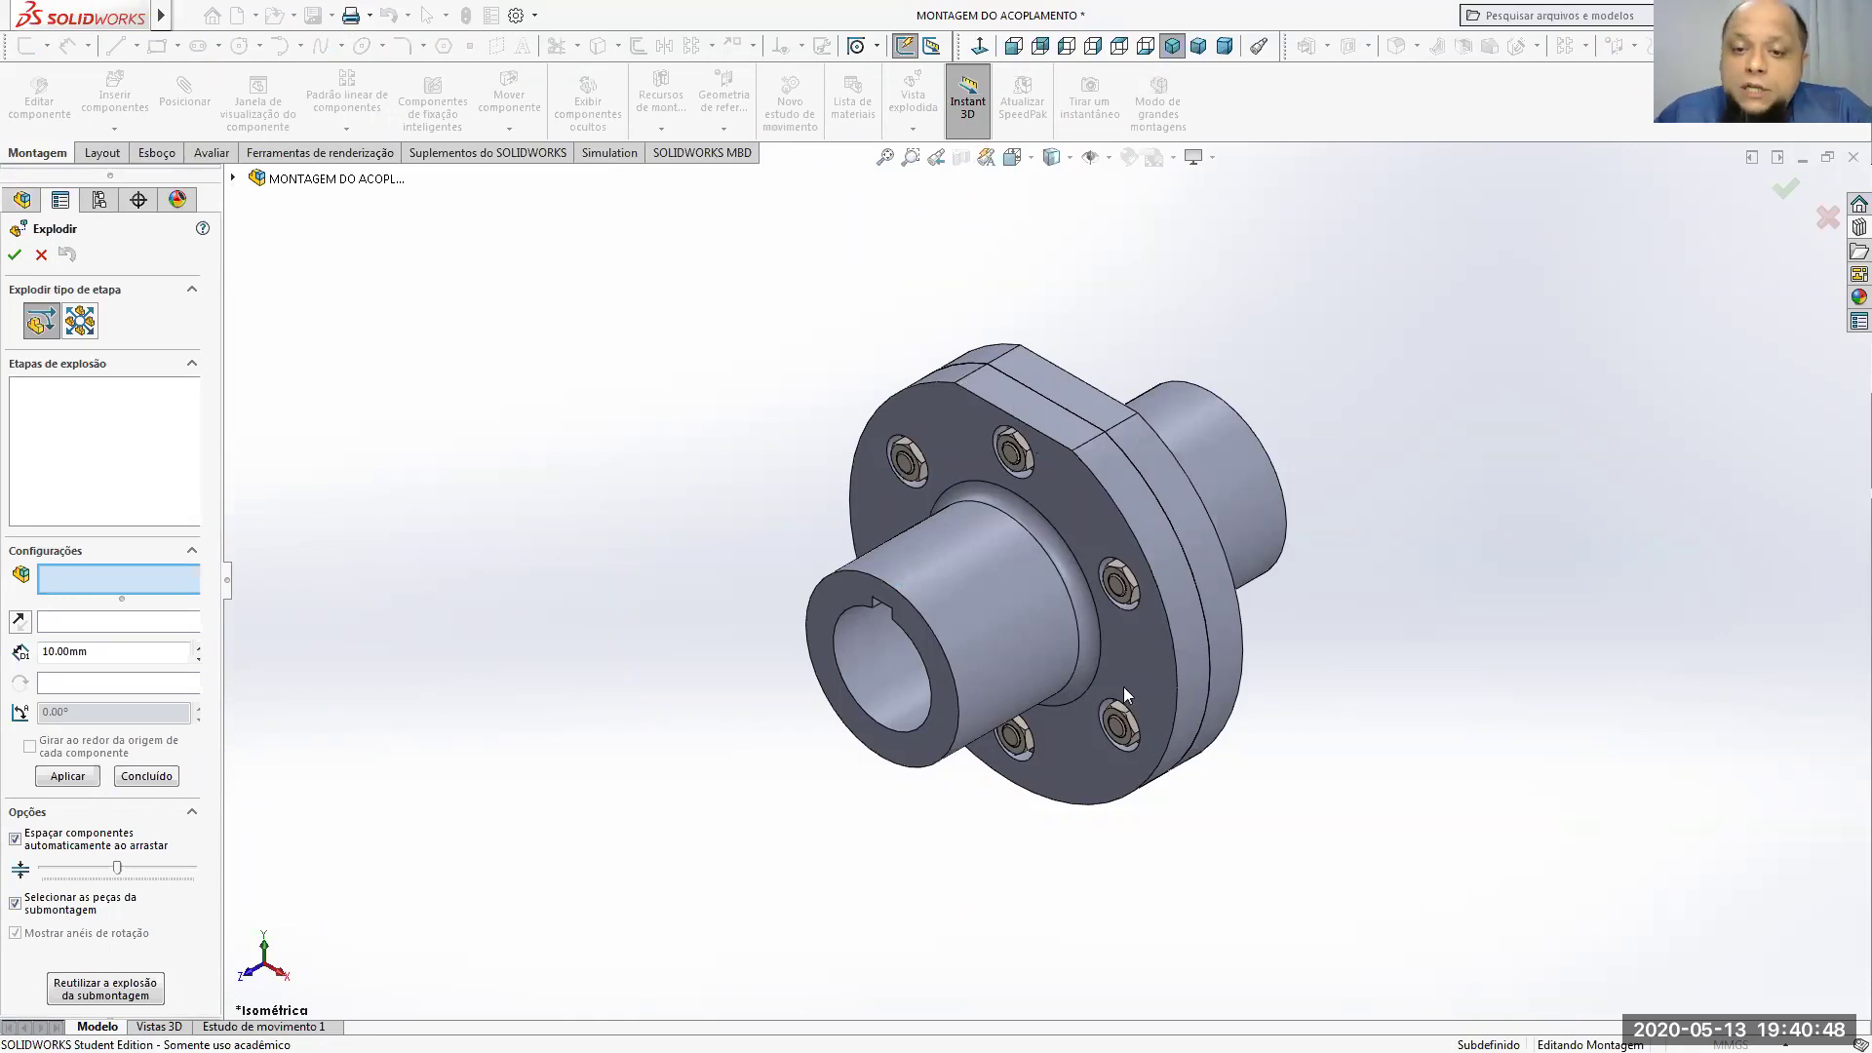
left_click(912, 460)
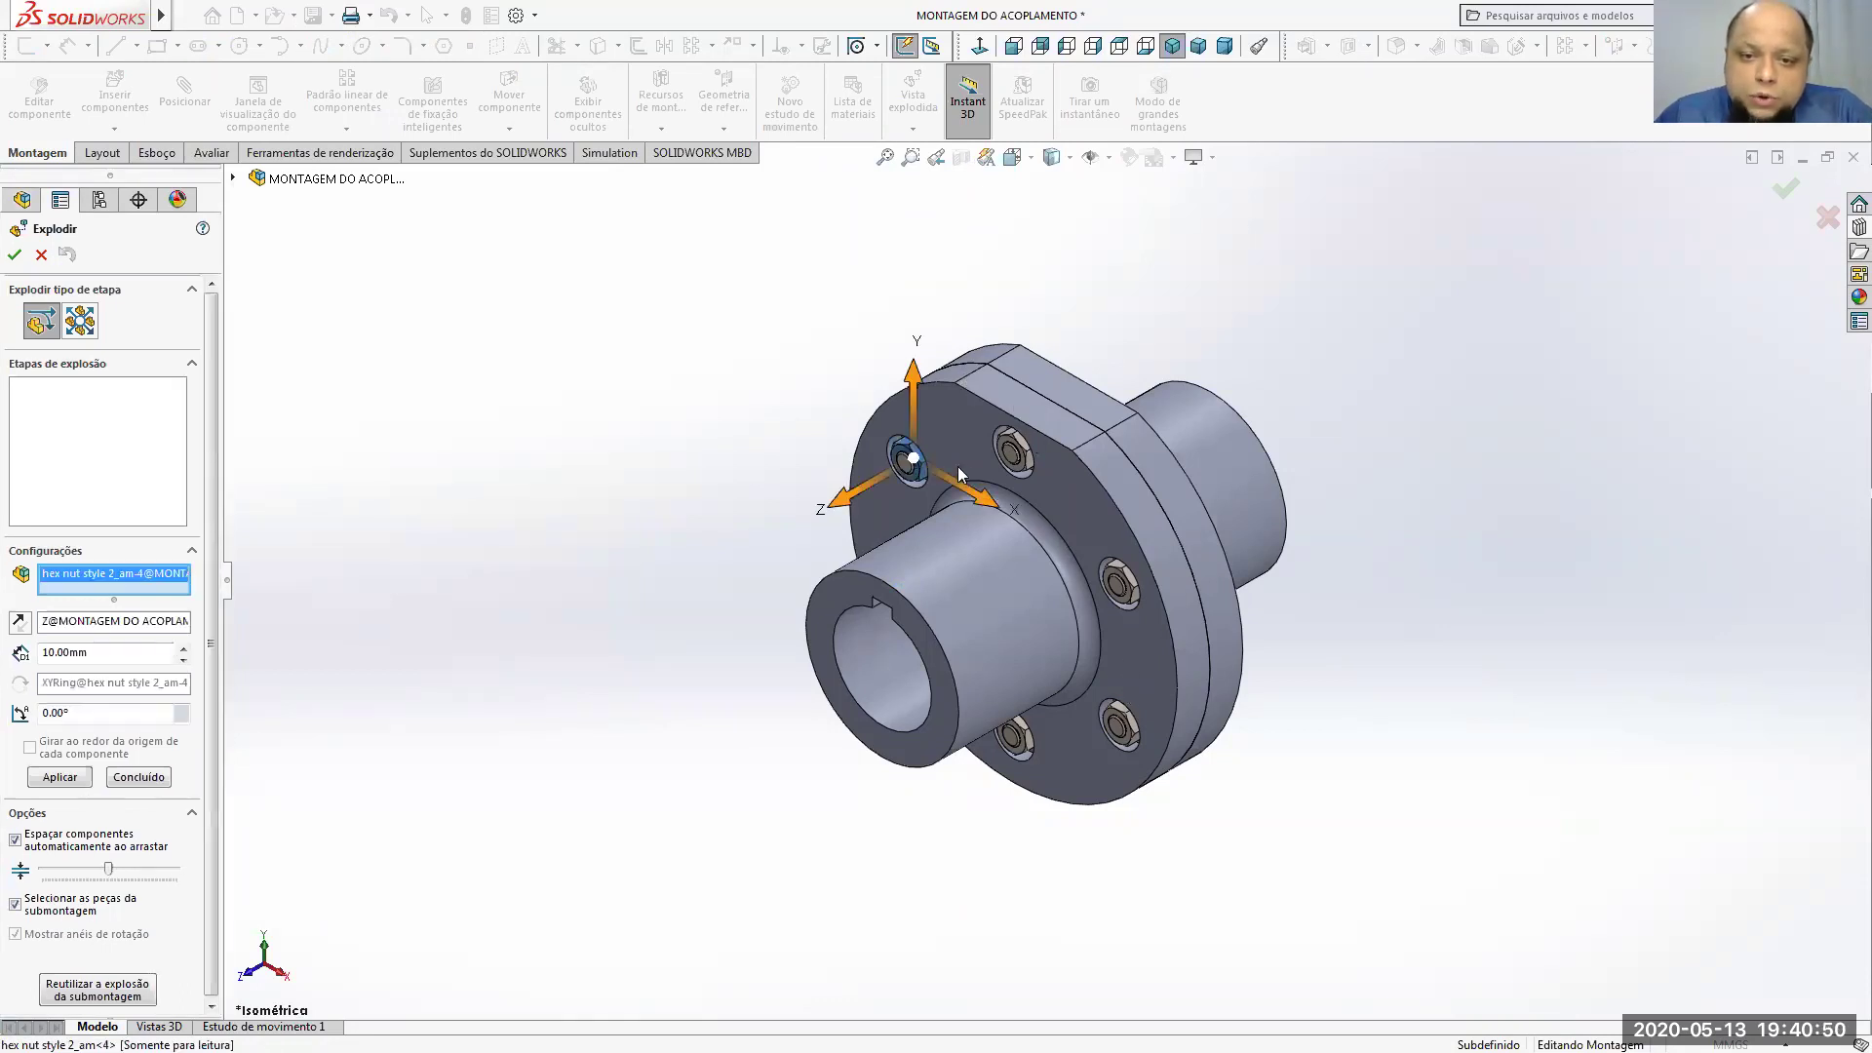
left_click(1014, 444)
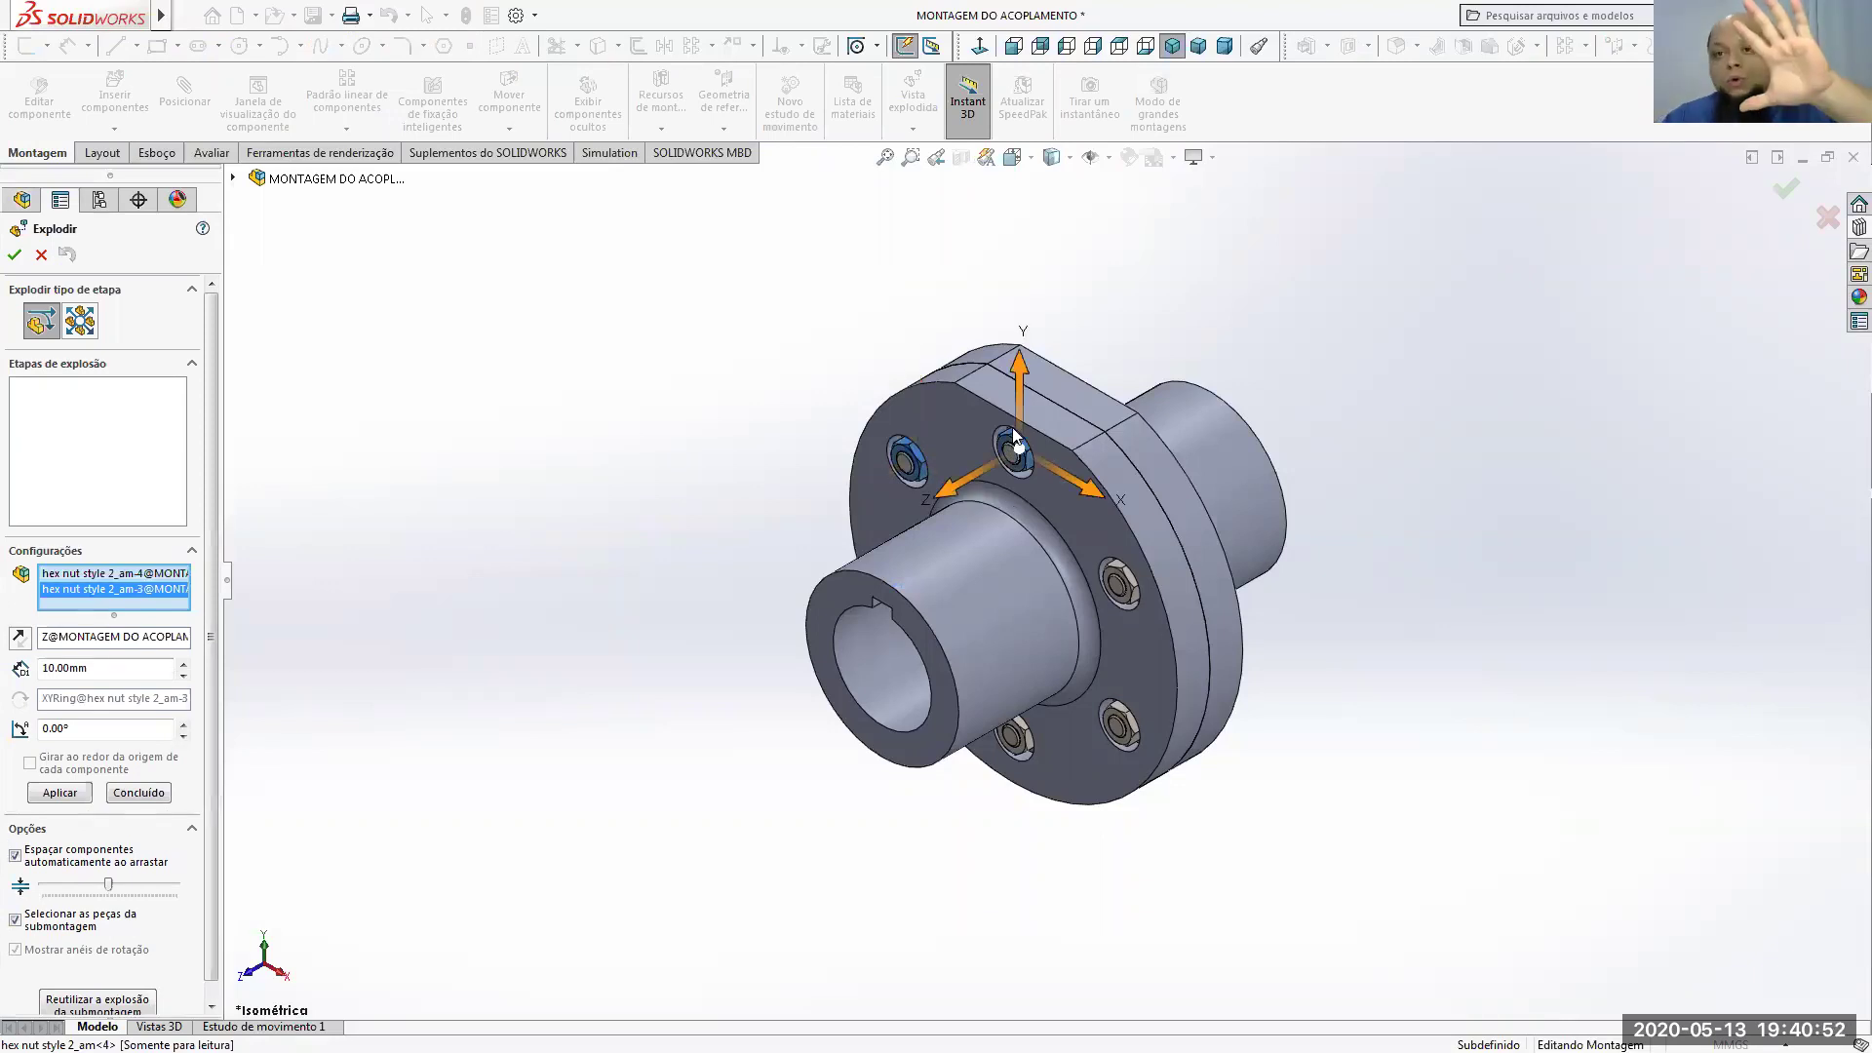
left_click(1126, 601)
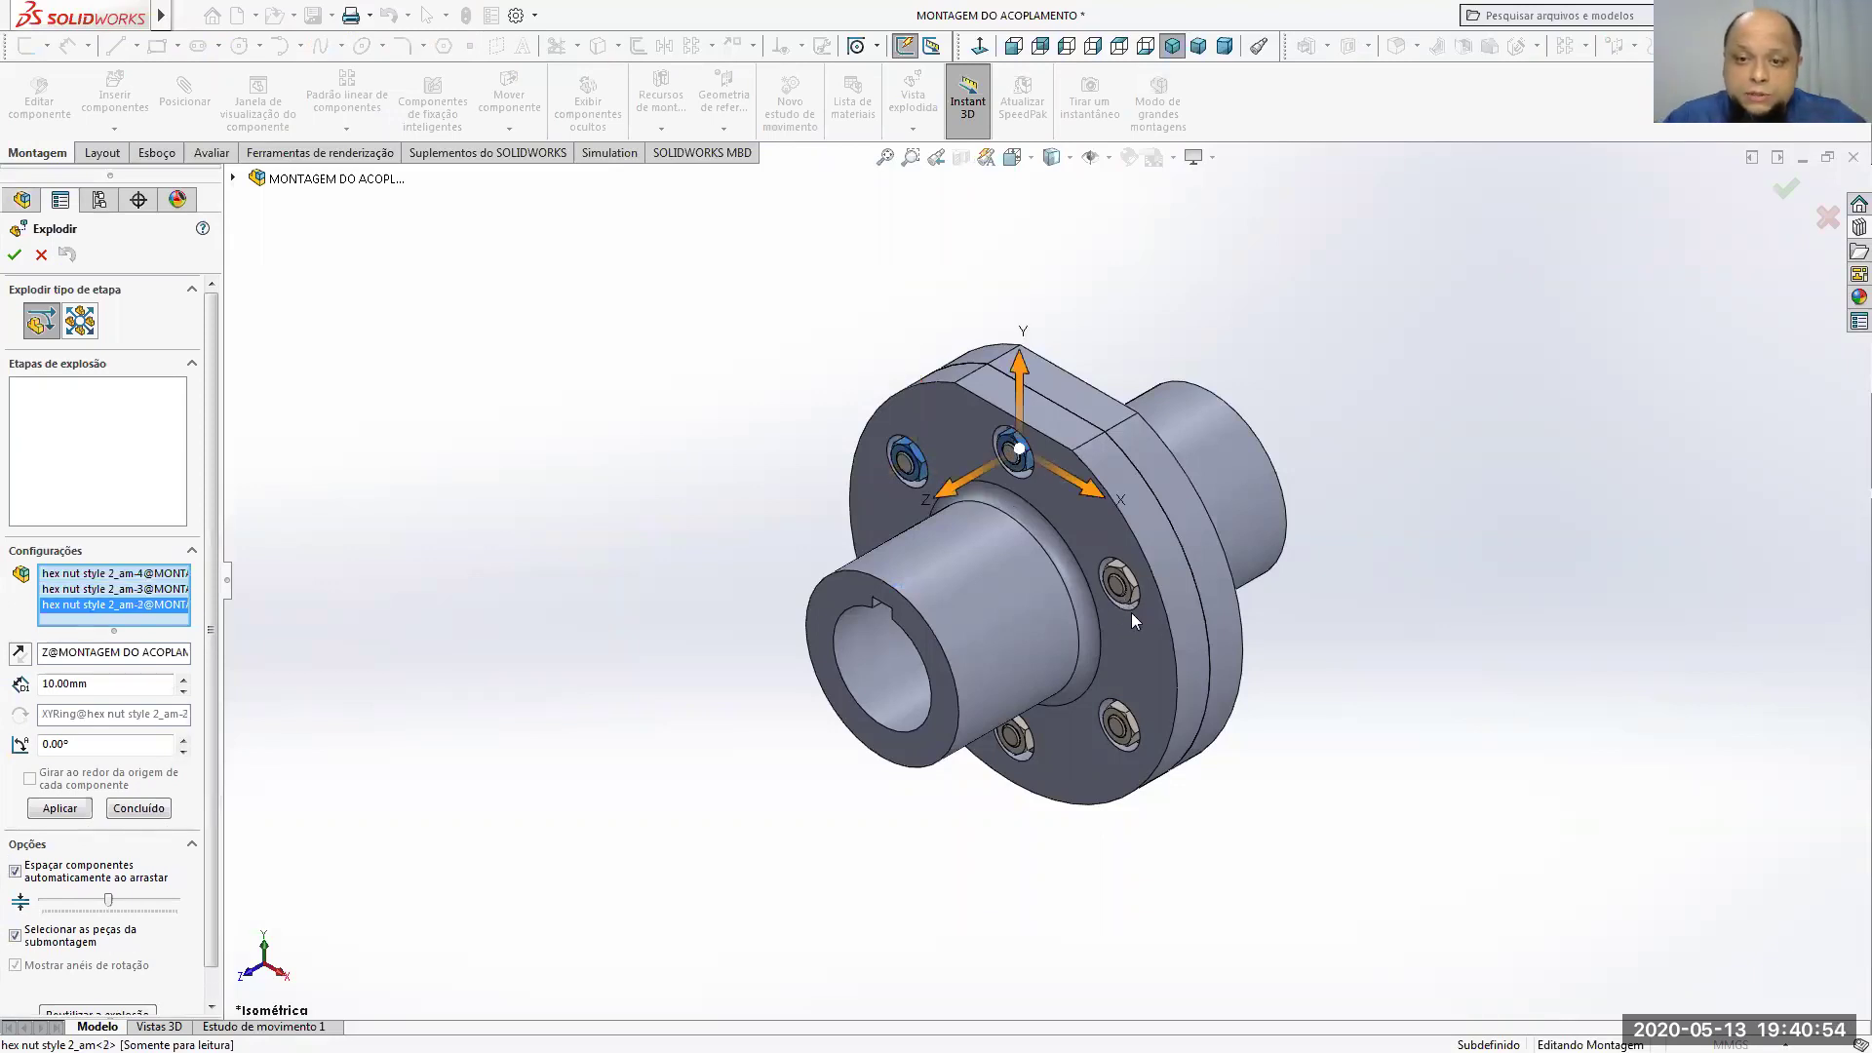
left_click(1123, 726)
middle_click_drag(1126, 729, 1036, 769)
left_click(993, 731)
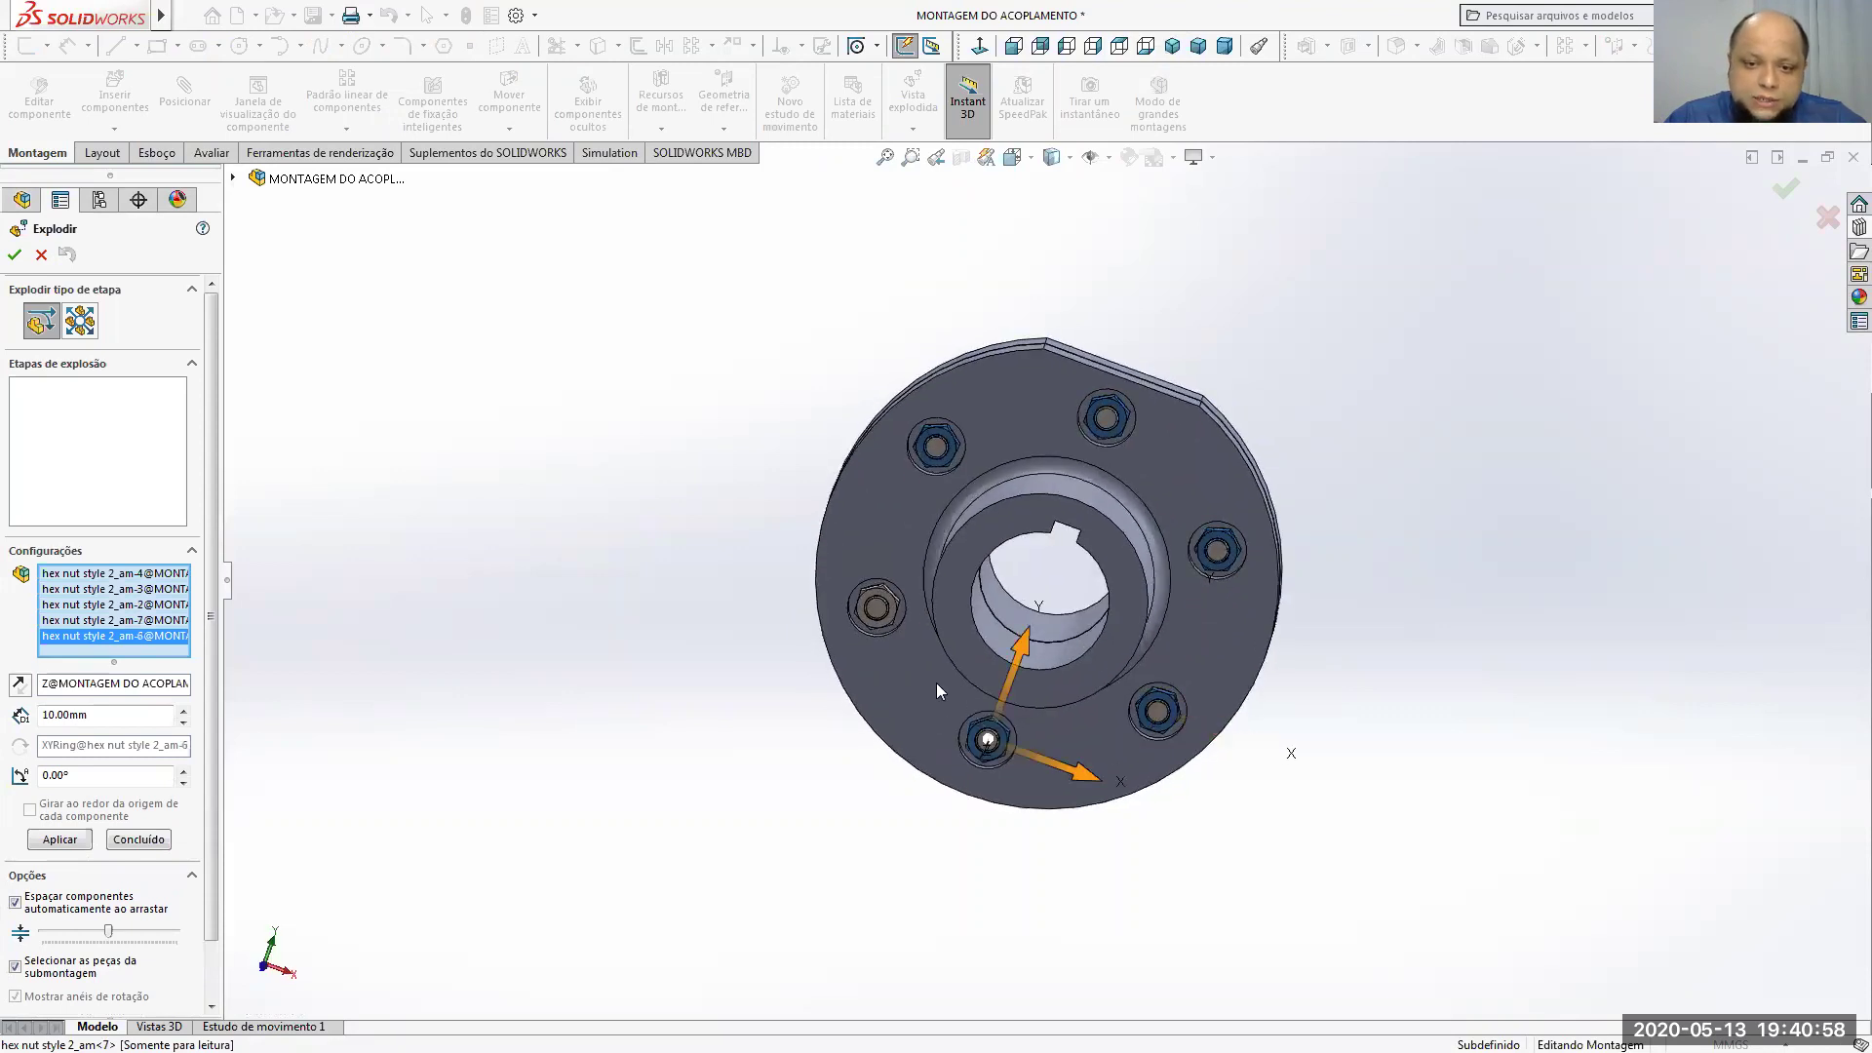
left_click(891, 616)
middle_click_drag(1416, 545, 1320, 585)
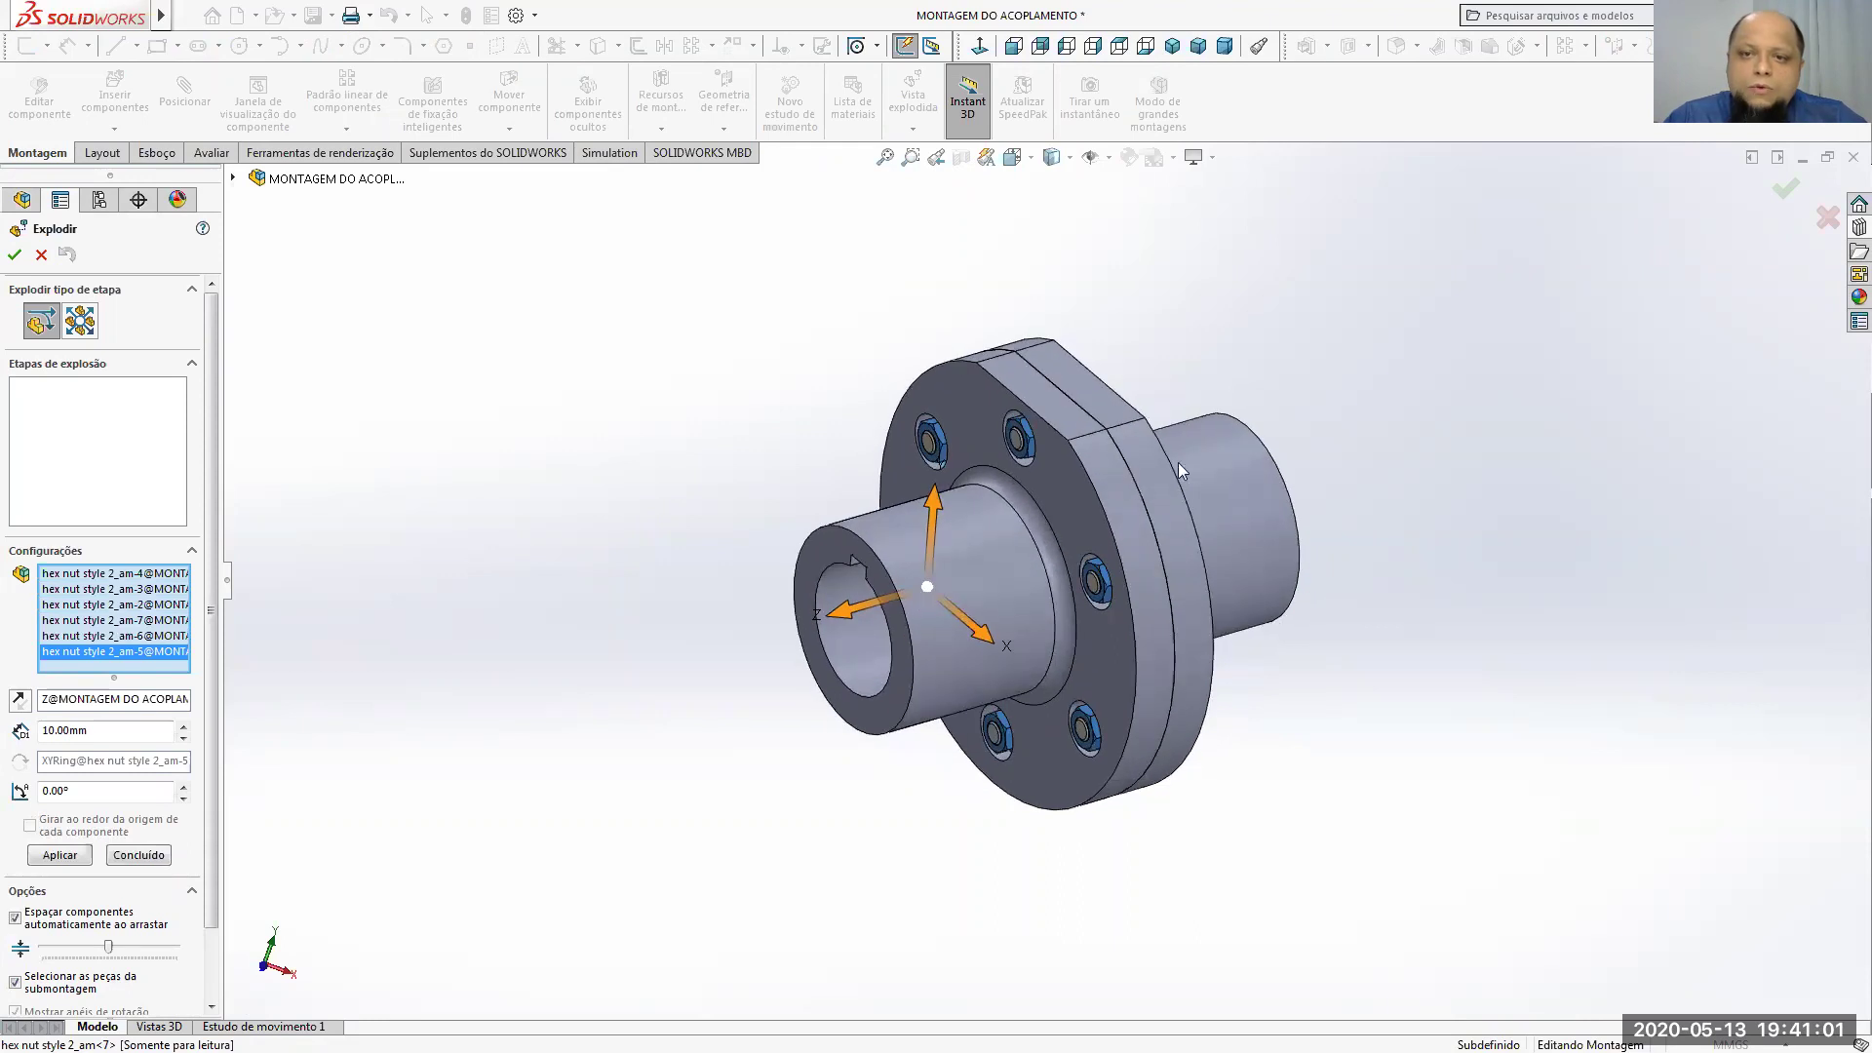
left_click(1014, 46)
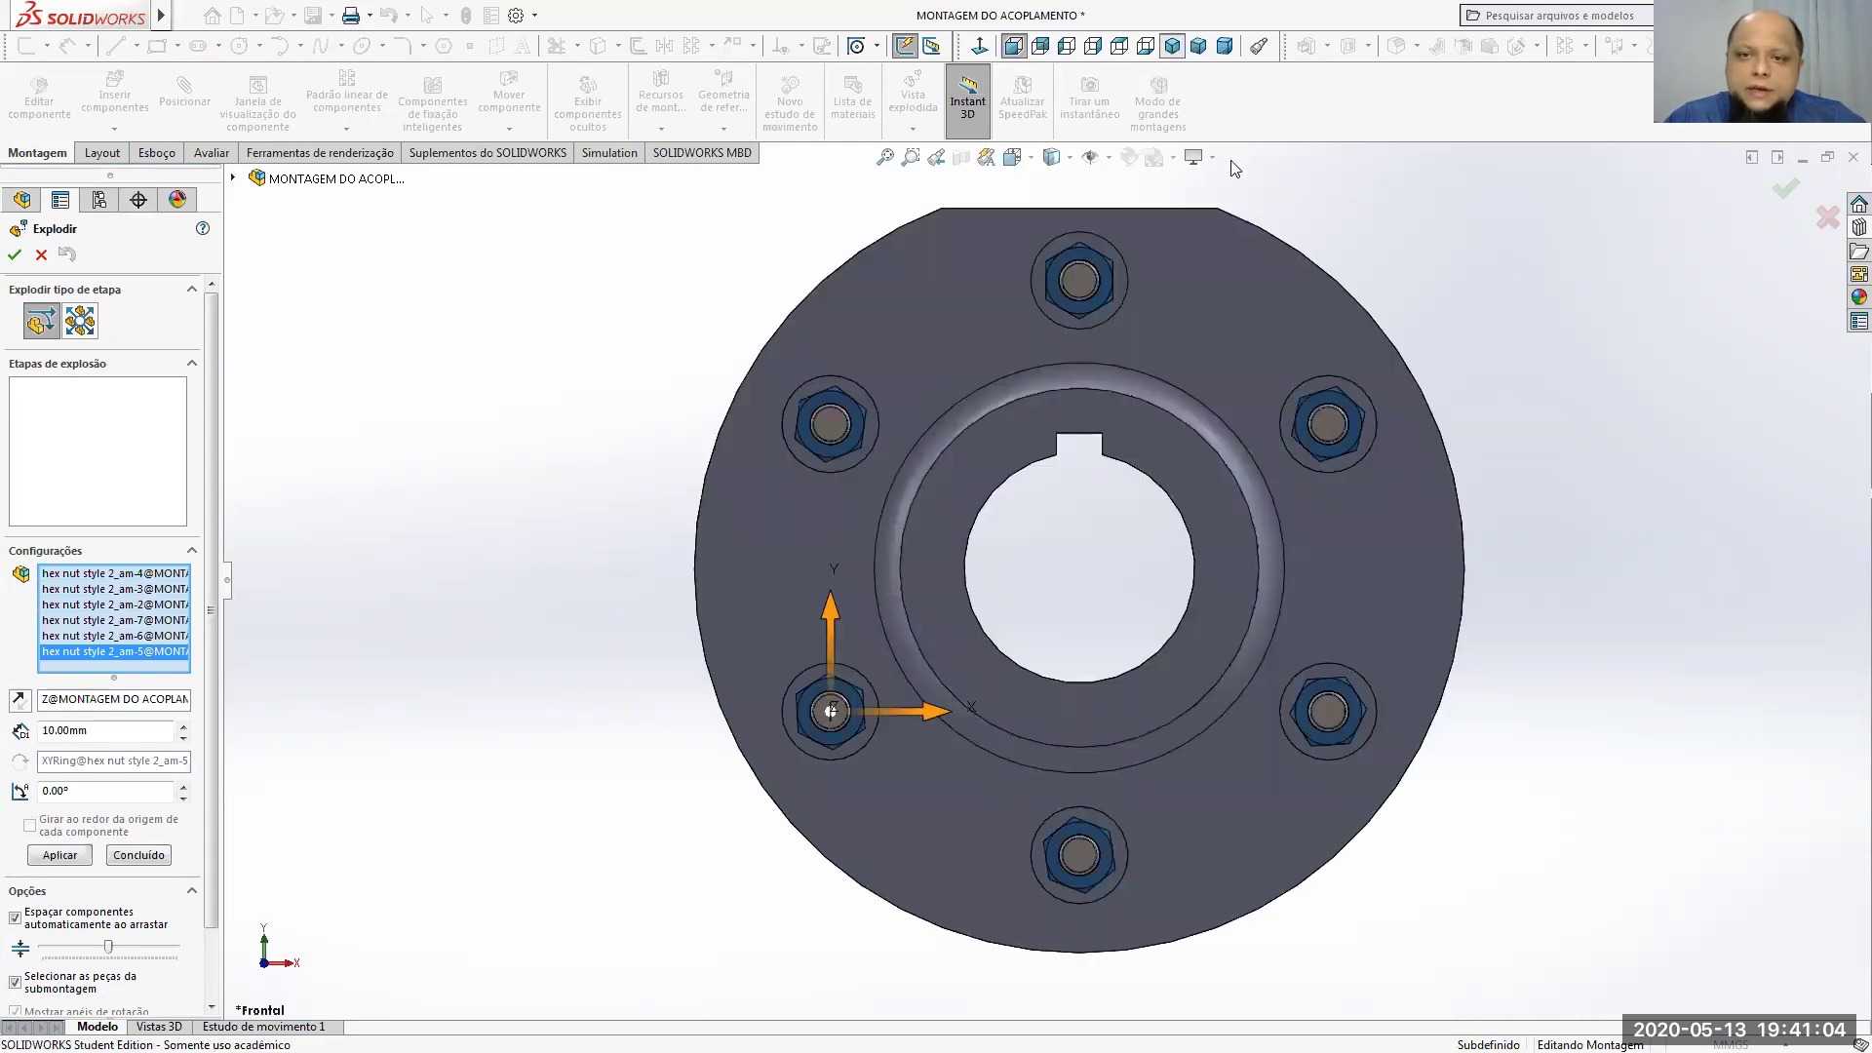
left_click(1172, 46)
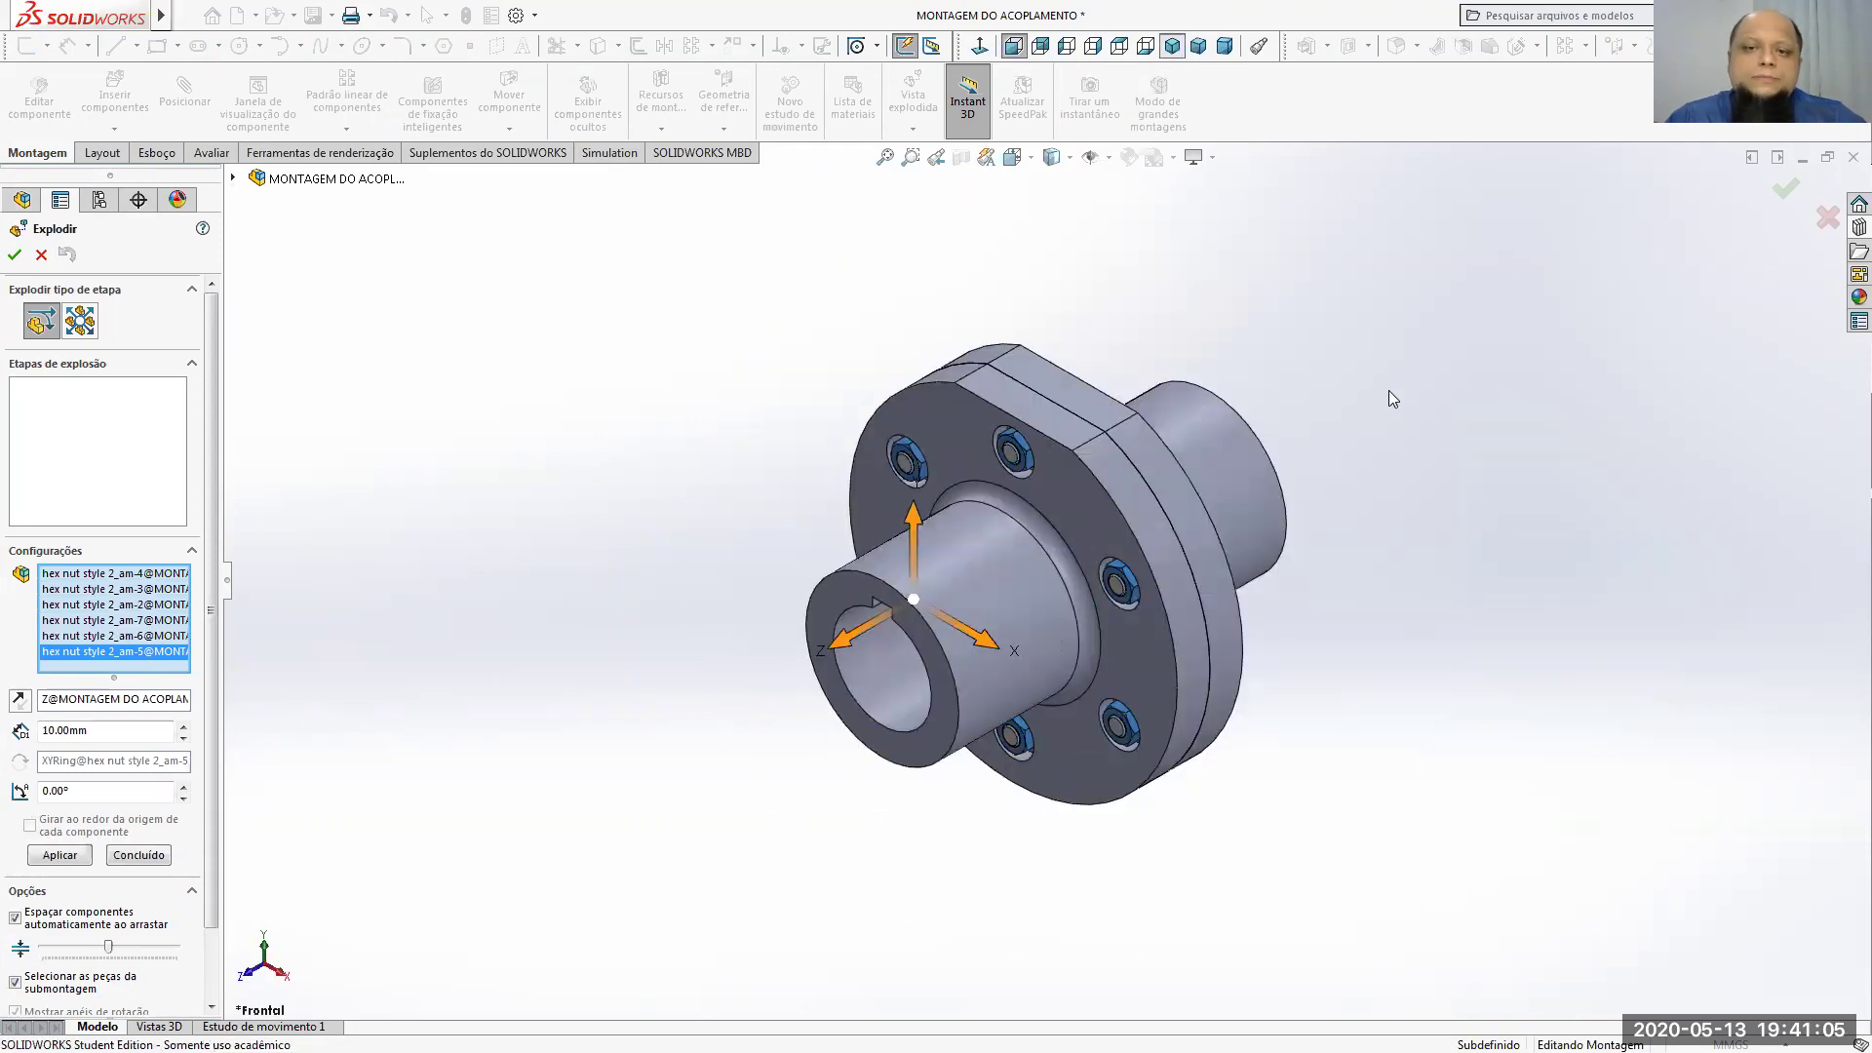
Step: Explode the selected nuts 100 mm outward along the Z axis
left_click(843, 644)
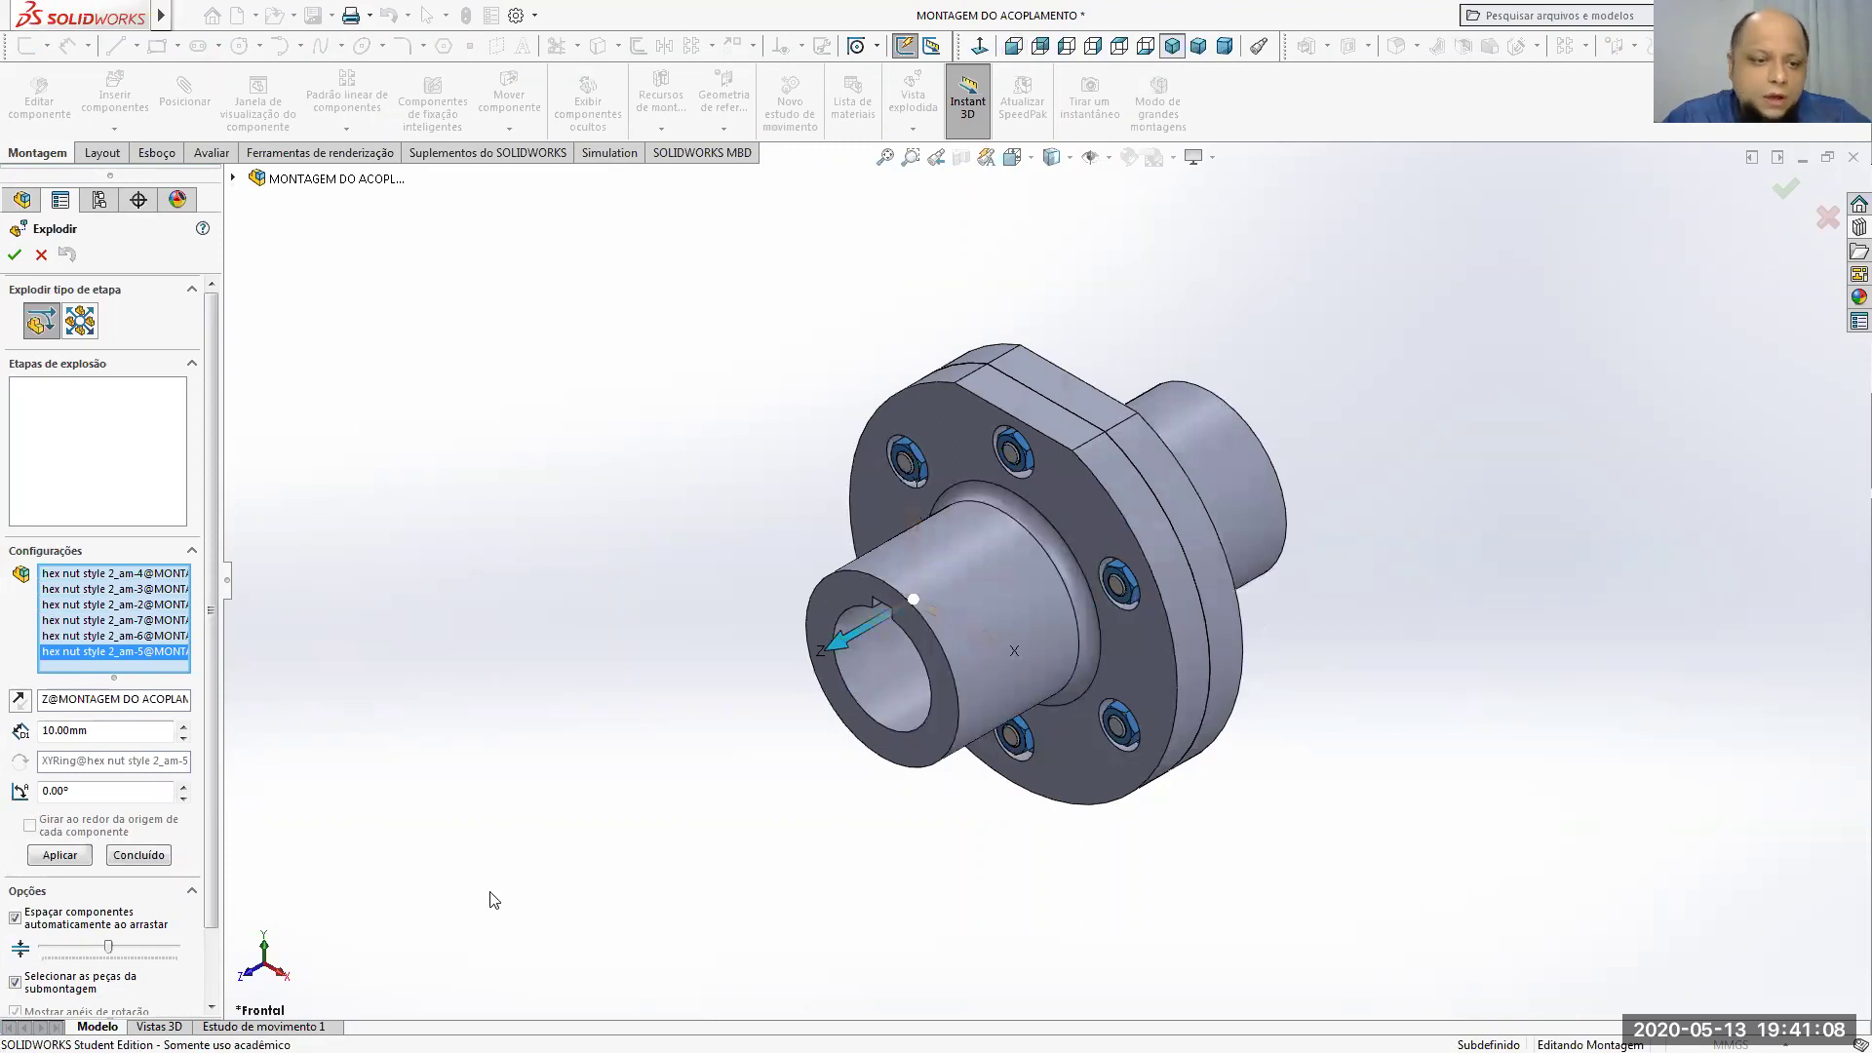
left_click_drag(96, 729, 42, 729)
type("100")
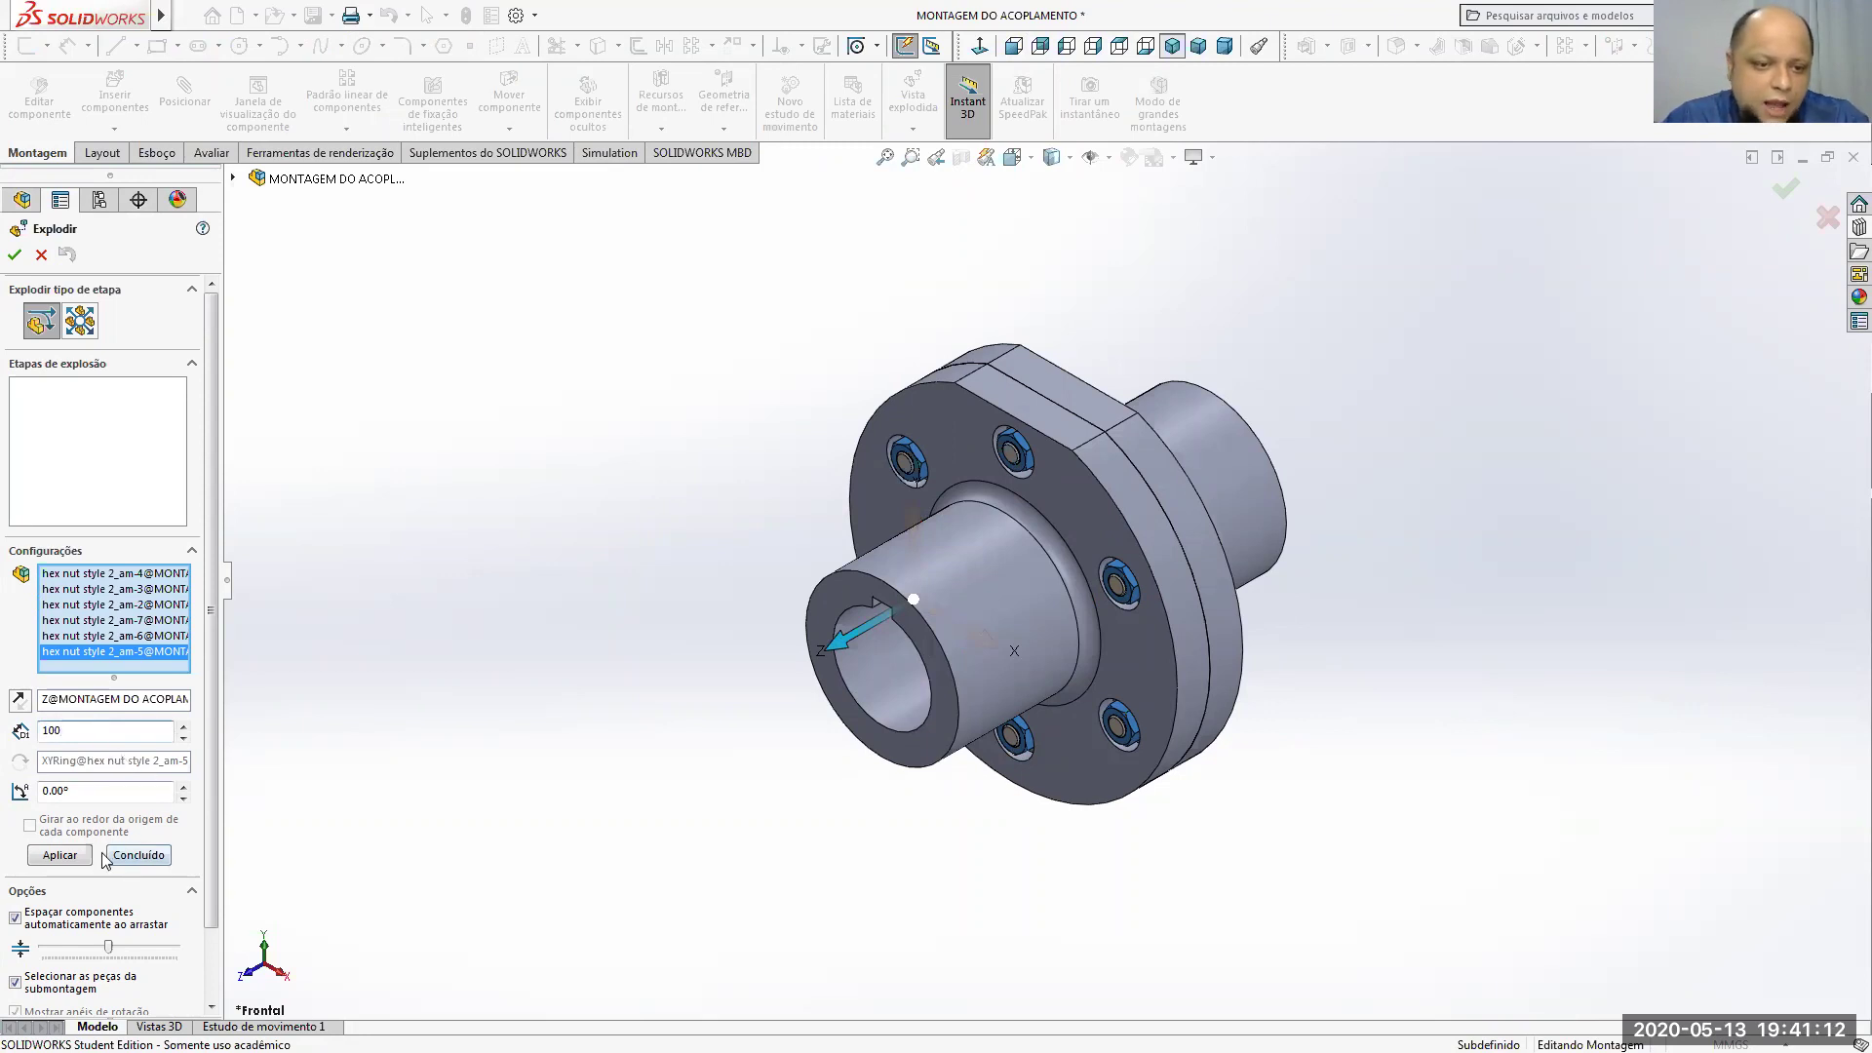
left_click(93, 858)
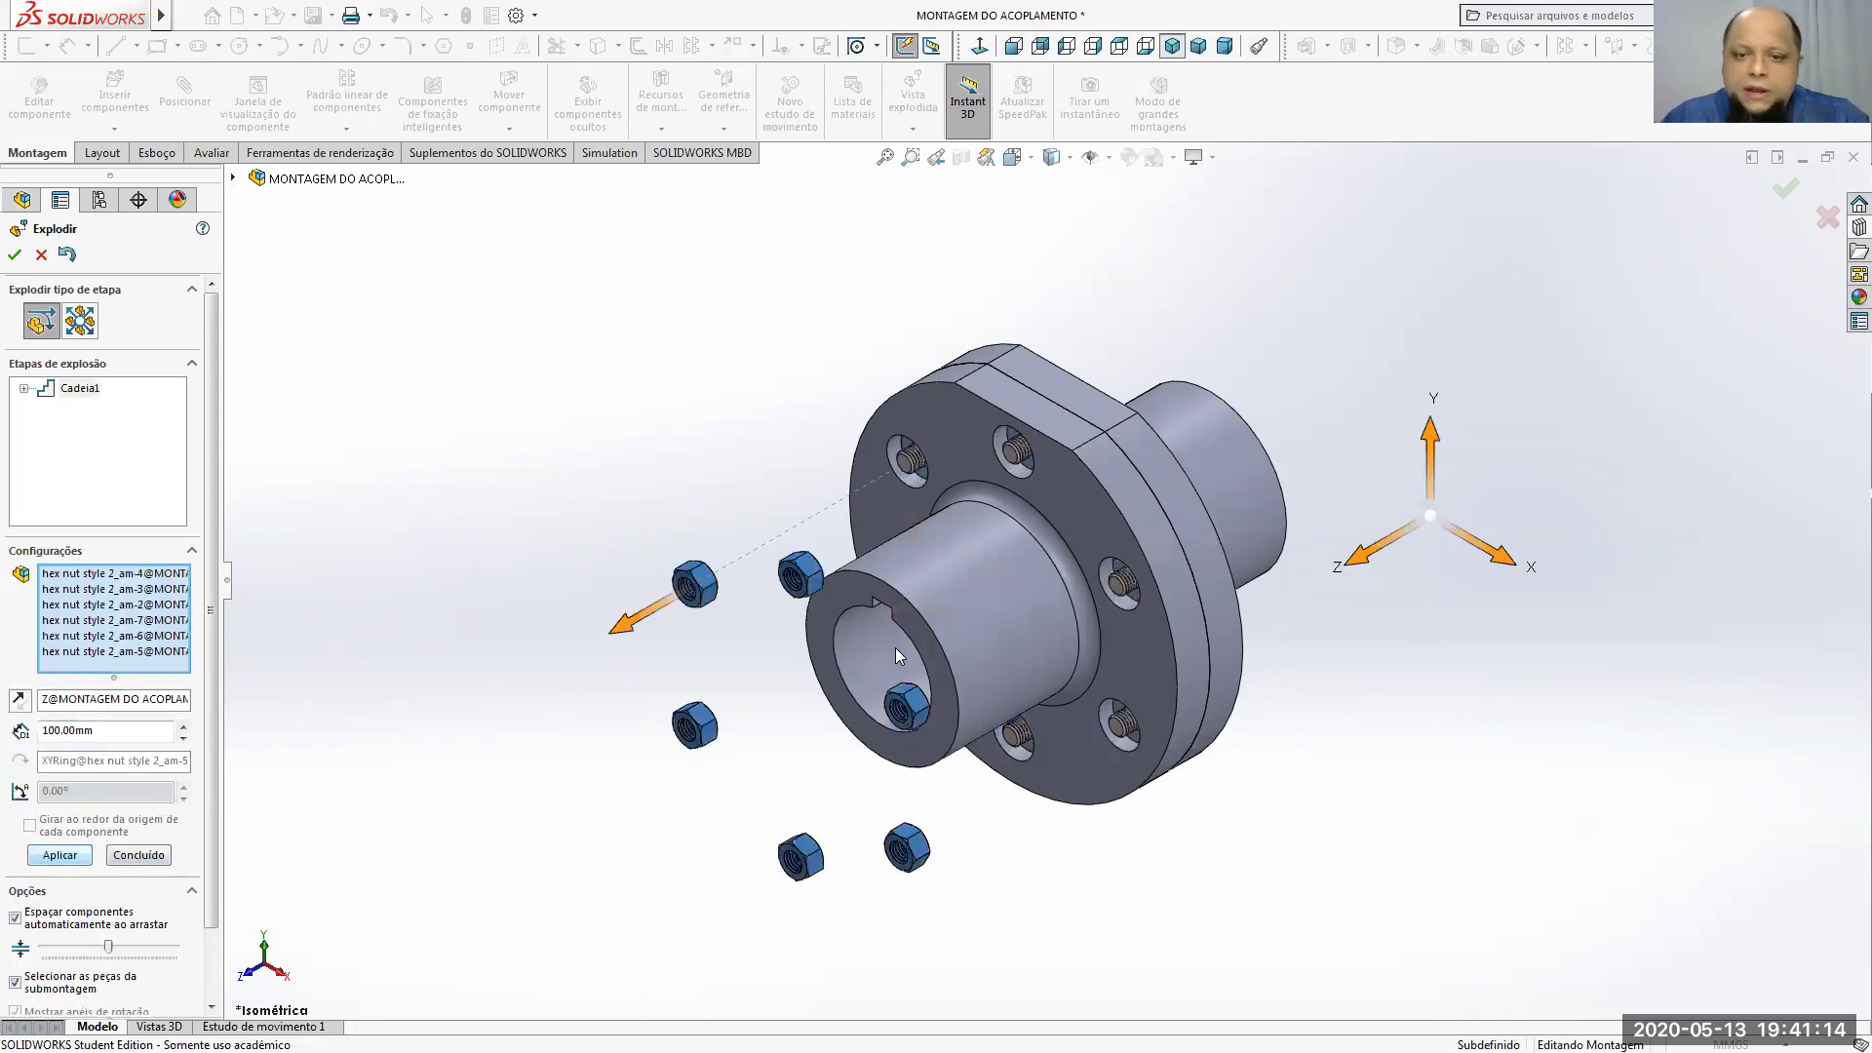
Step: Increase the nuts' explode distance to 140 mm and complete the explode step
scroll(921, 690, "up", 2)
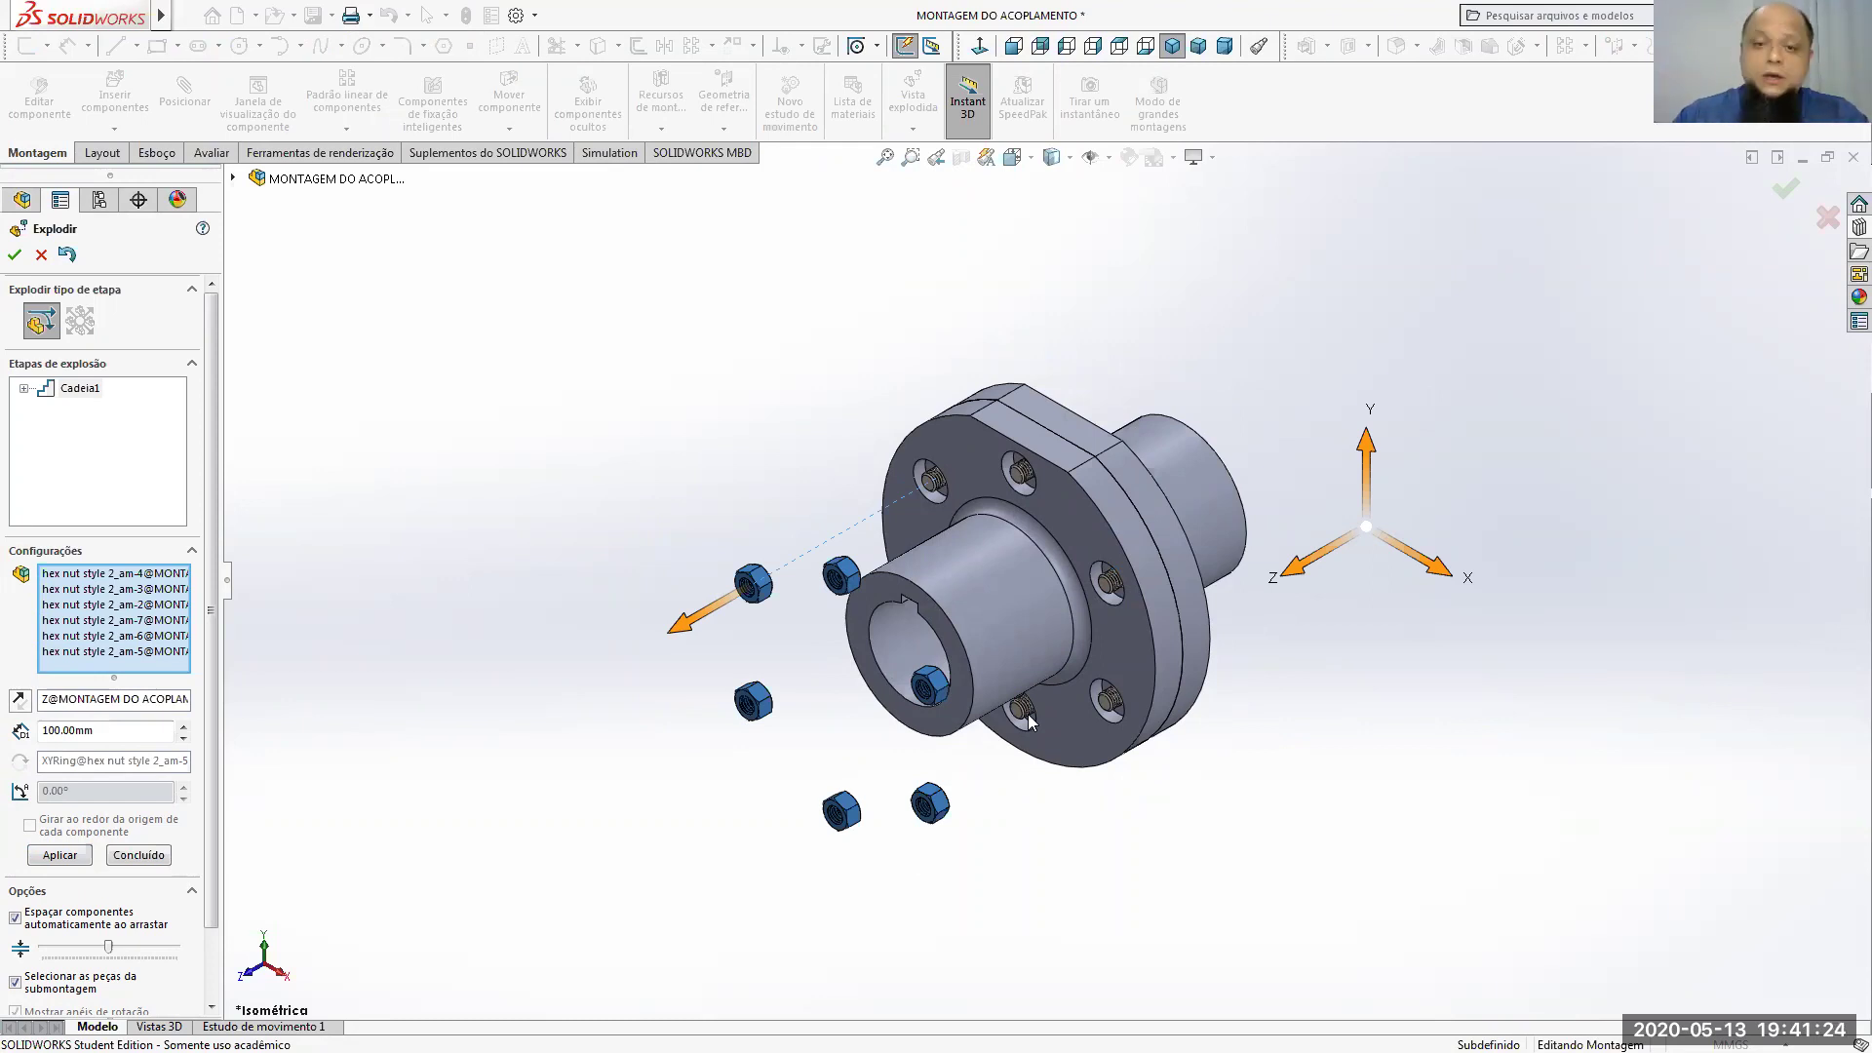
left_click(184, 726)
left_click(183, 726)
left_click(184, 726)
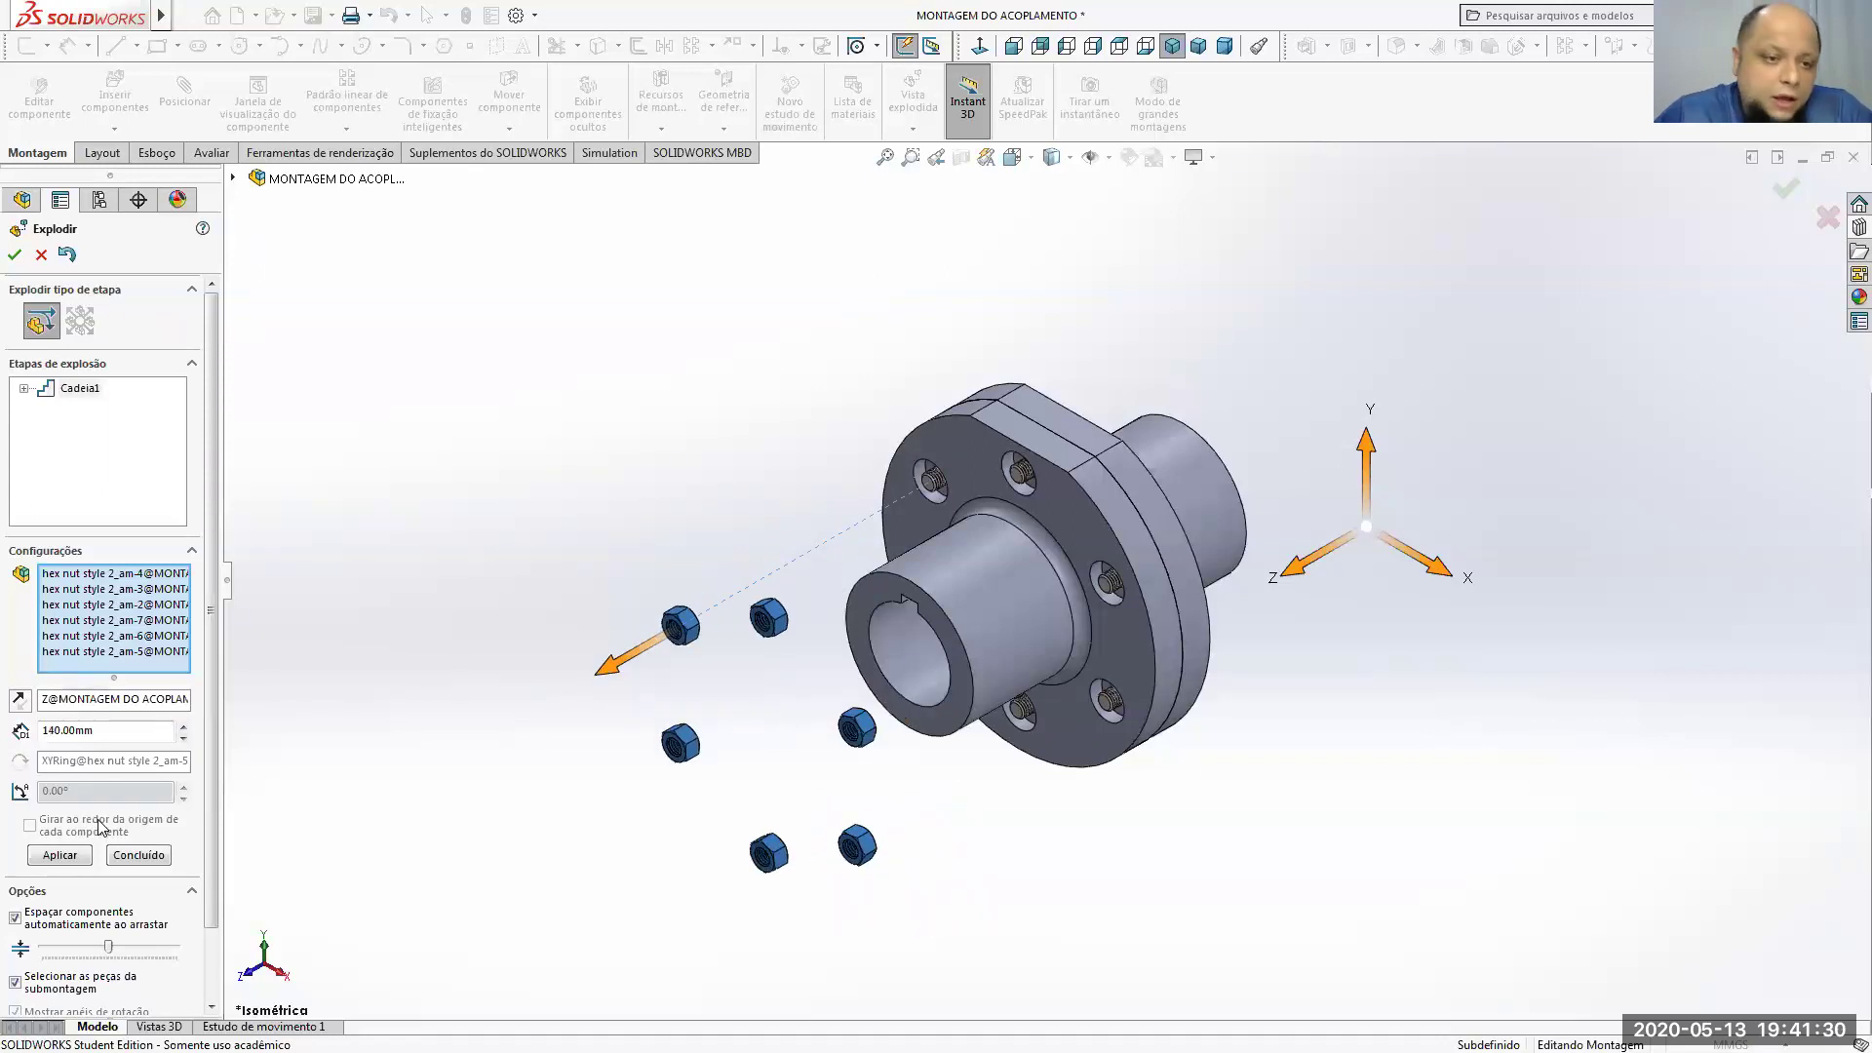
left_click(148, 854)
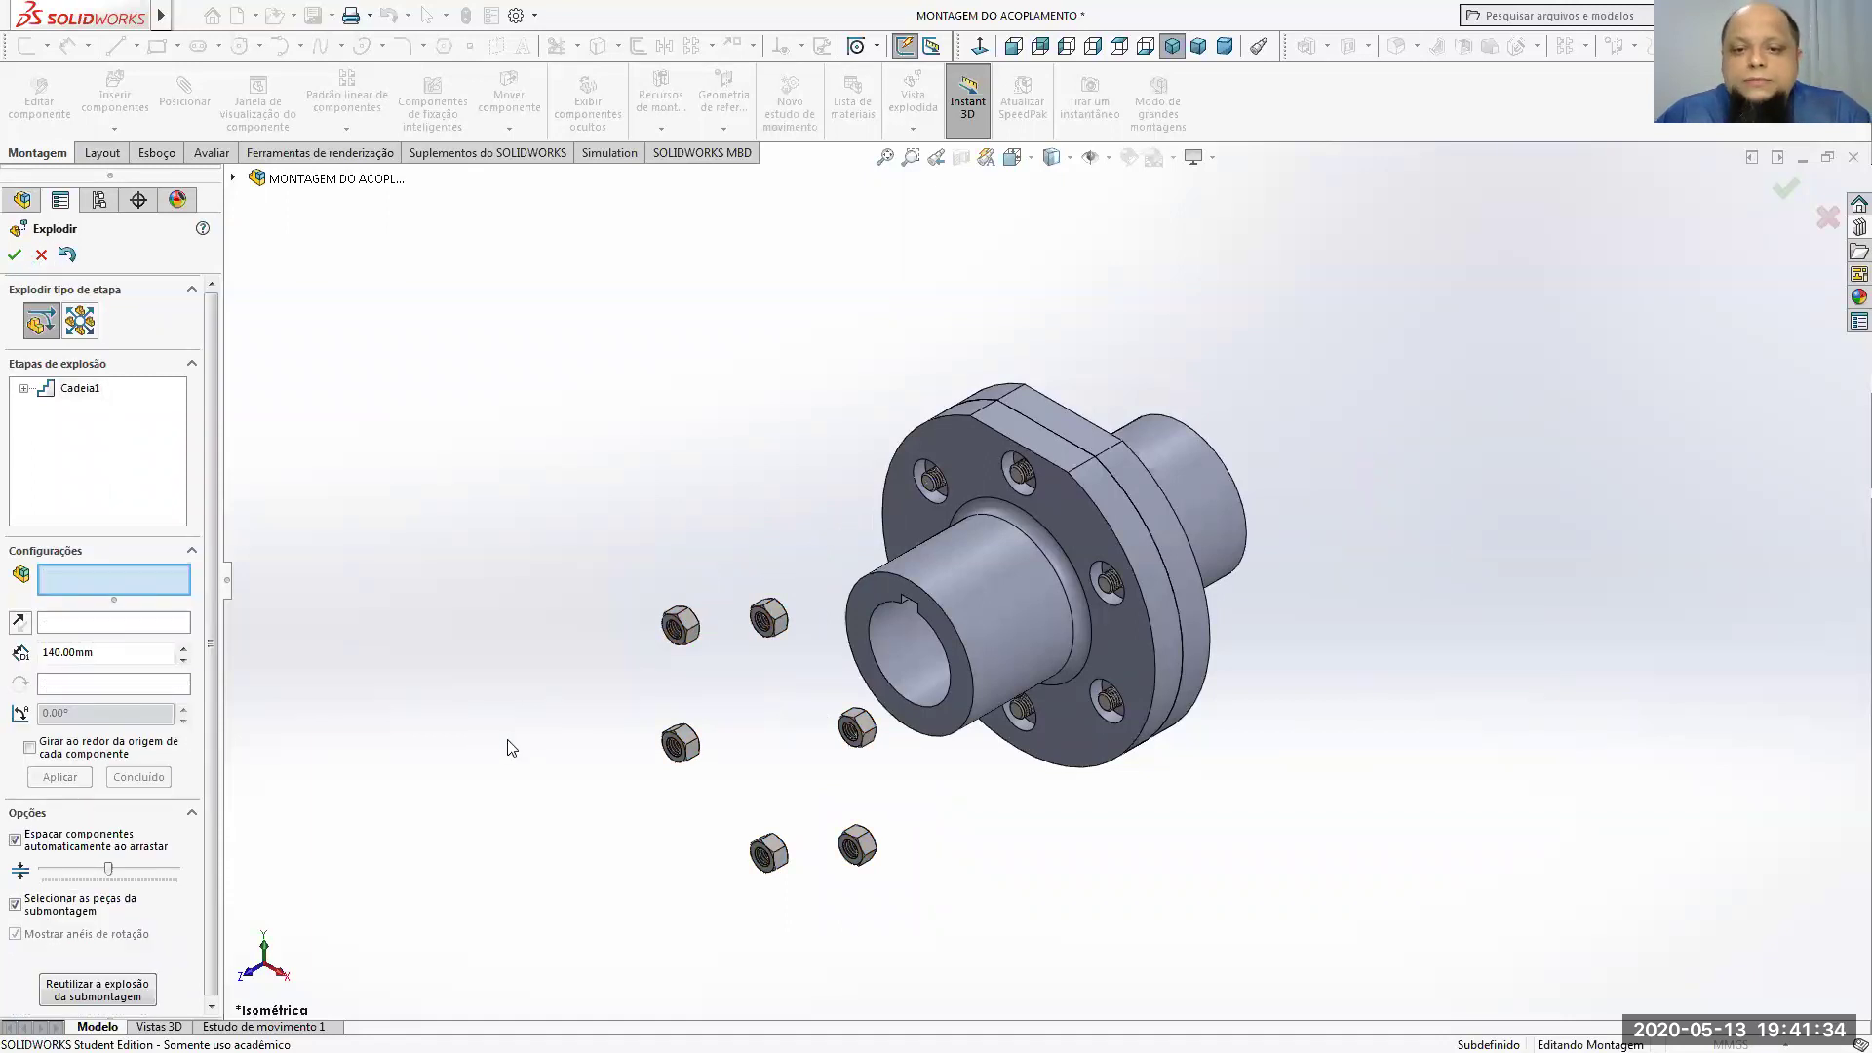
Step: Select all six socket head cap screws on the opposite flange as the components of a second explode step
middle_click_drag(1201, 648, 932, 589)
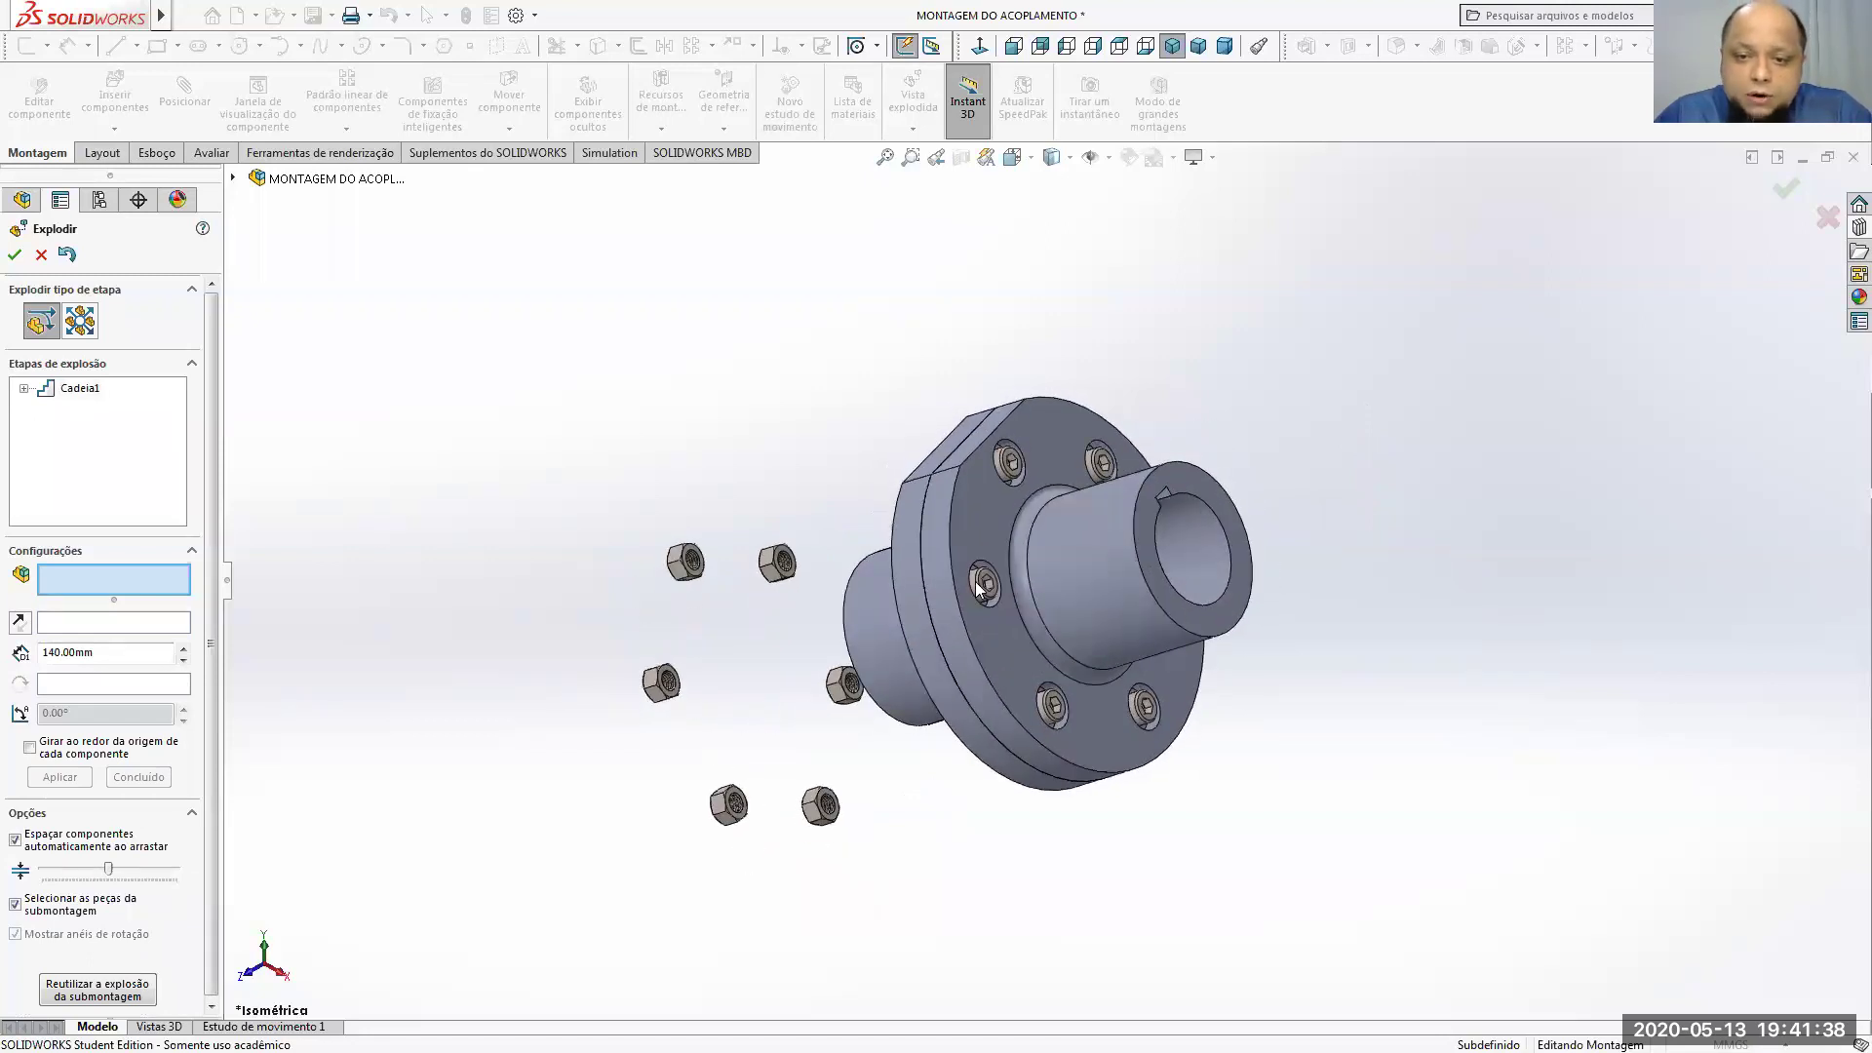
left_click(980, 587)
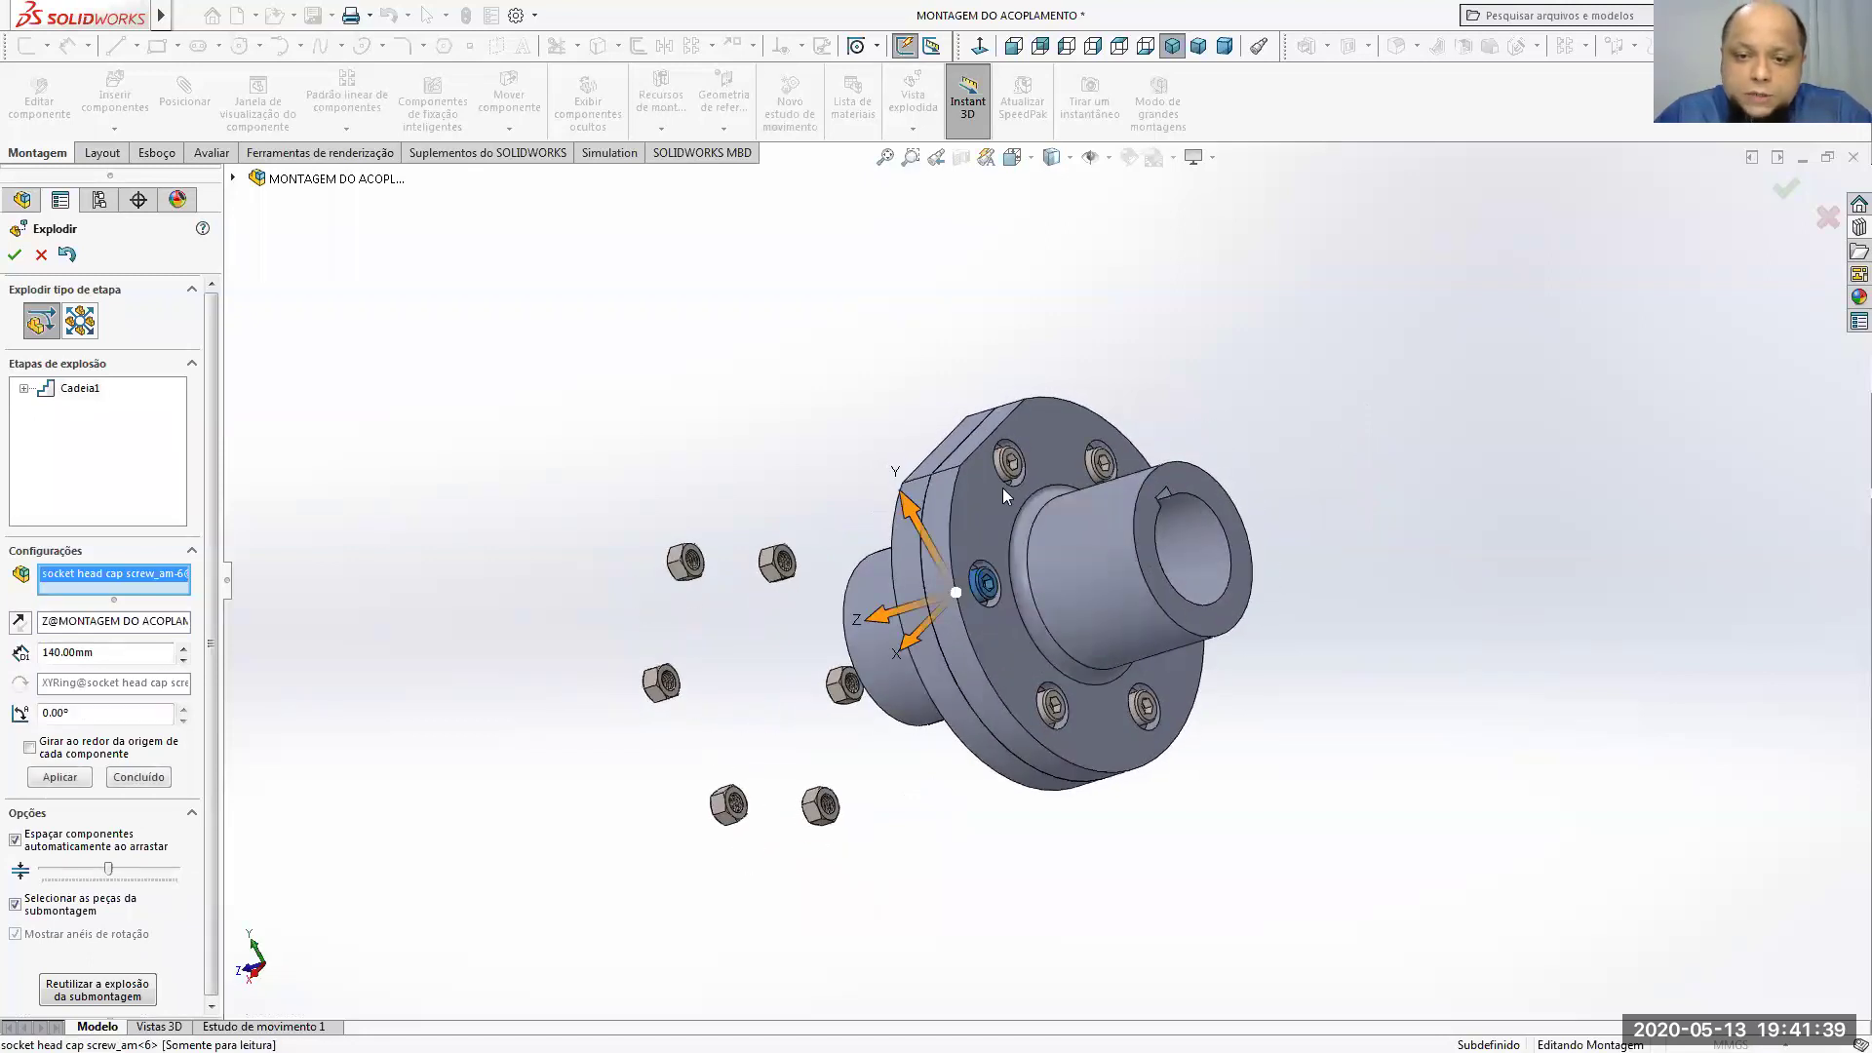
left_click(1102, 466)
left_click(1051, 704)
left_click(1140, 720)
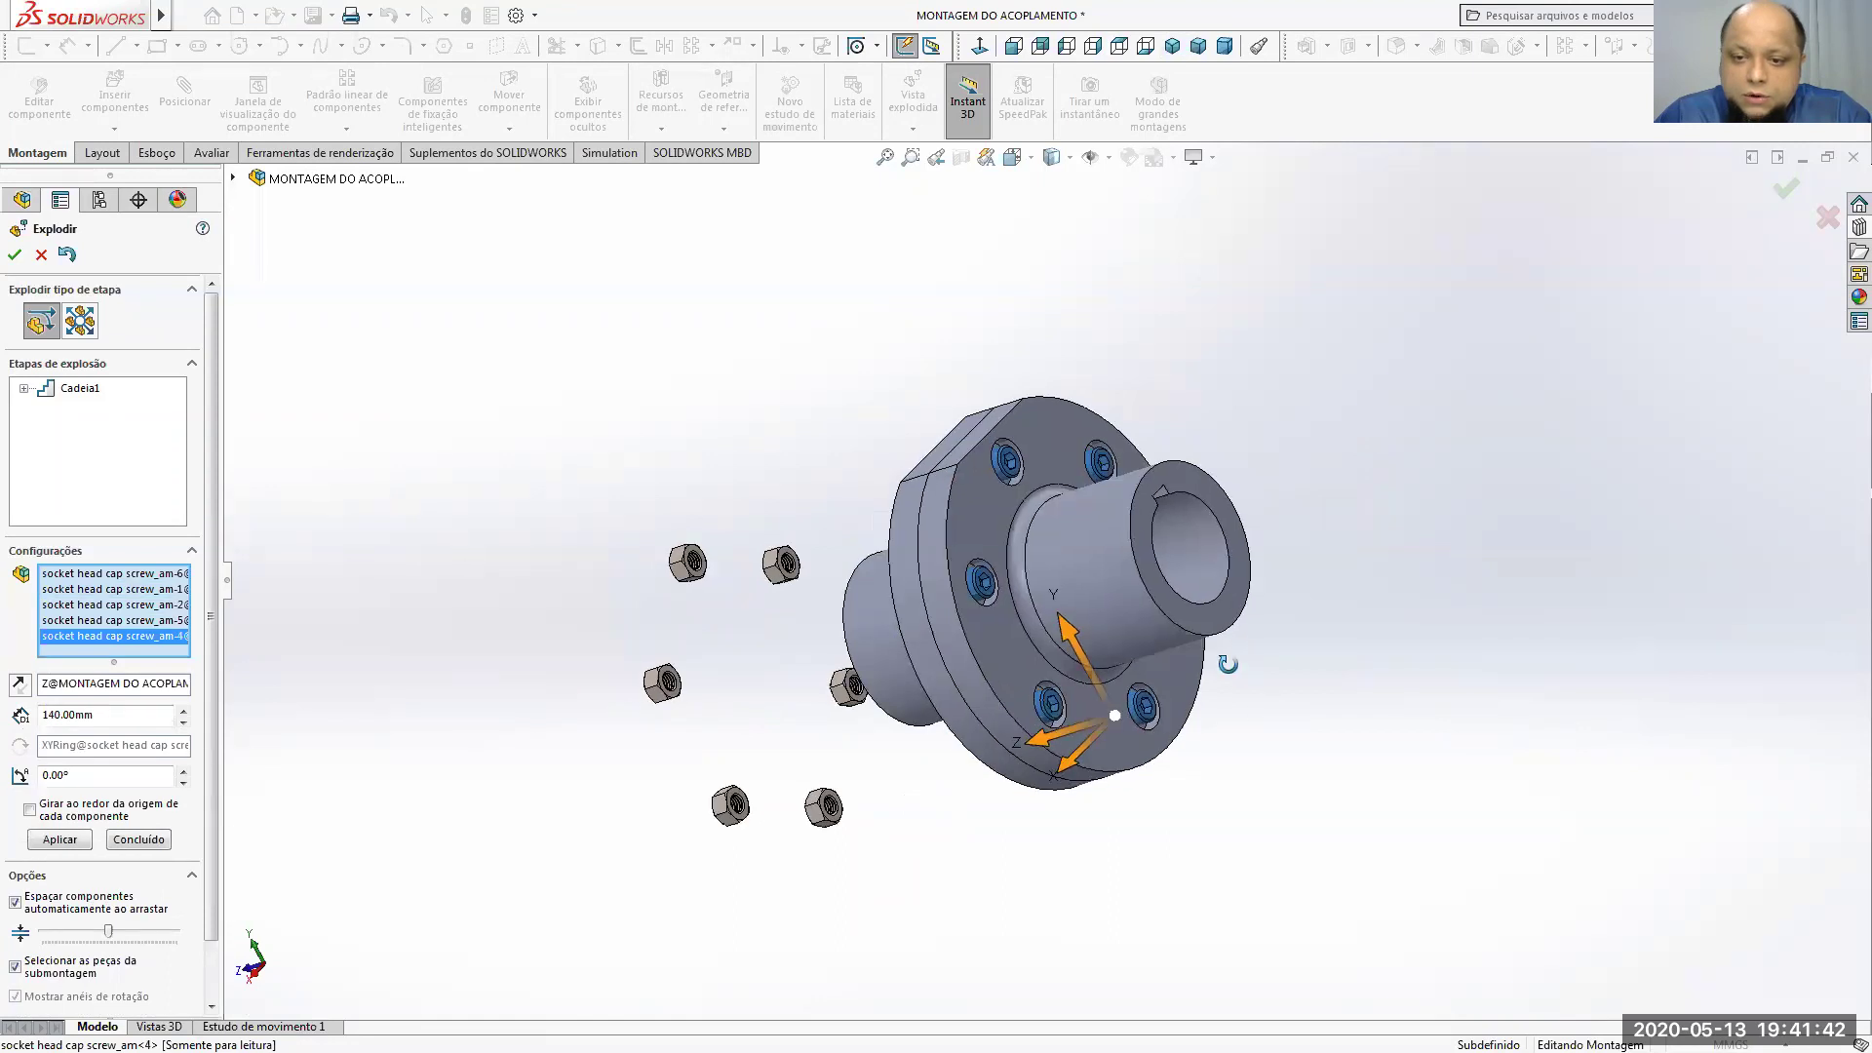
middle_click_drag(1141, 719, 1170, 629)
left_click(1143, 591)
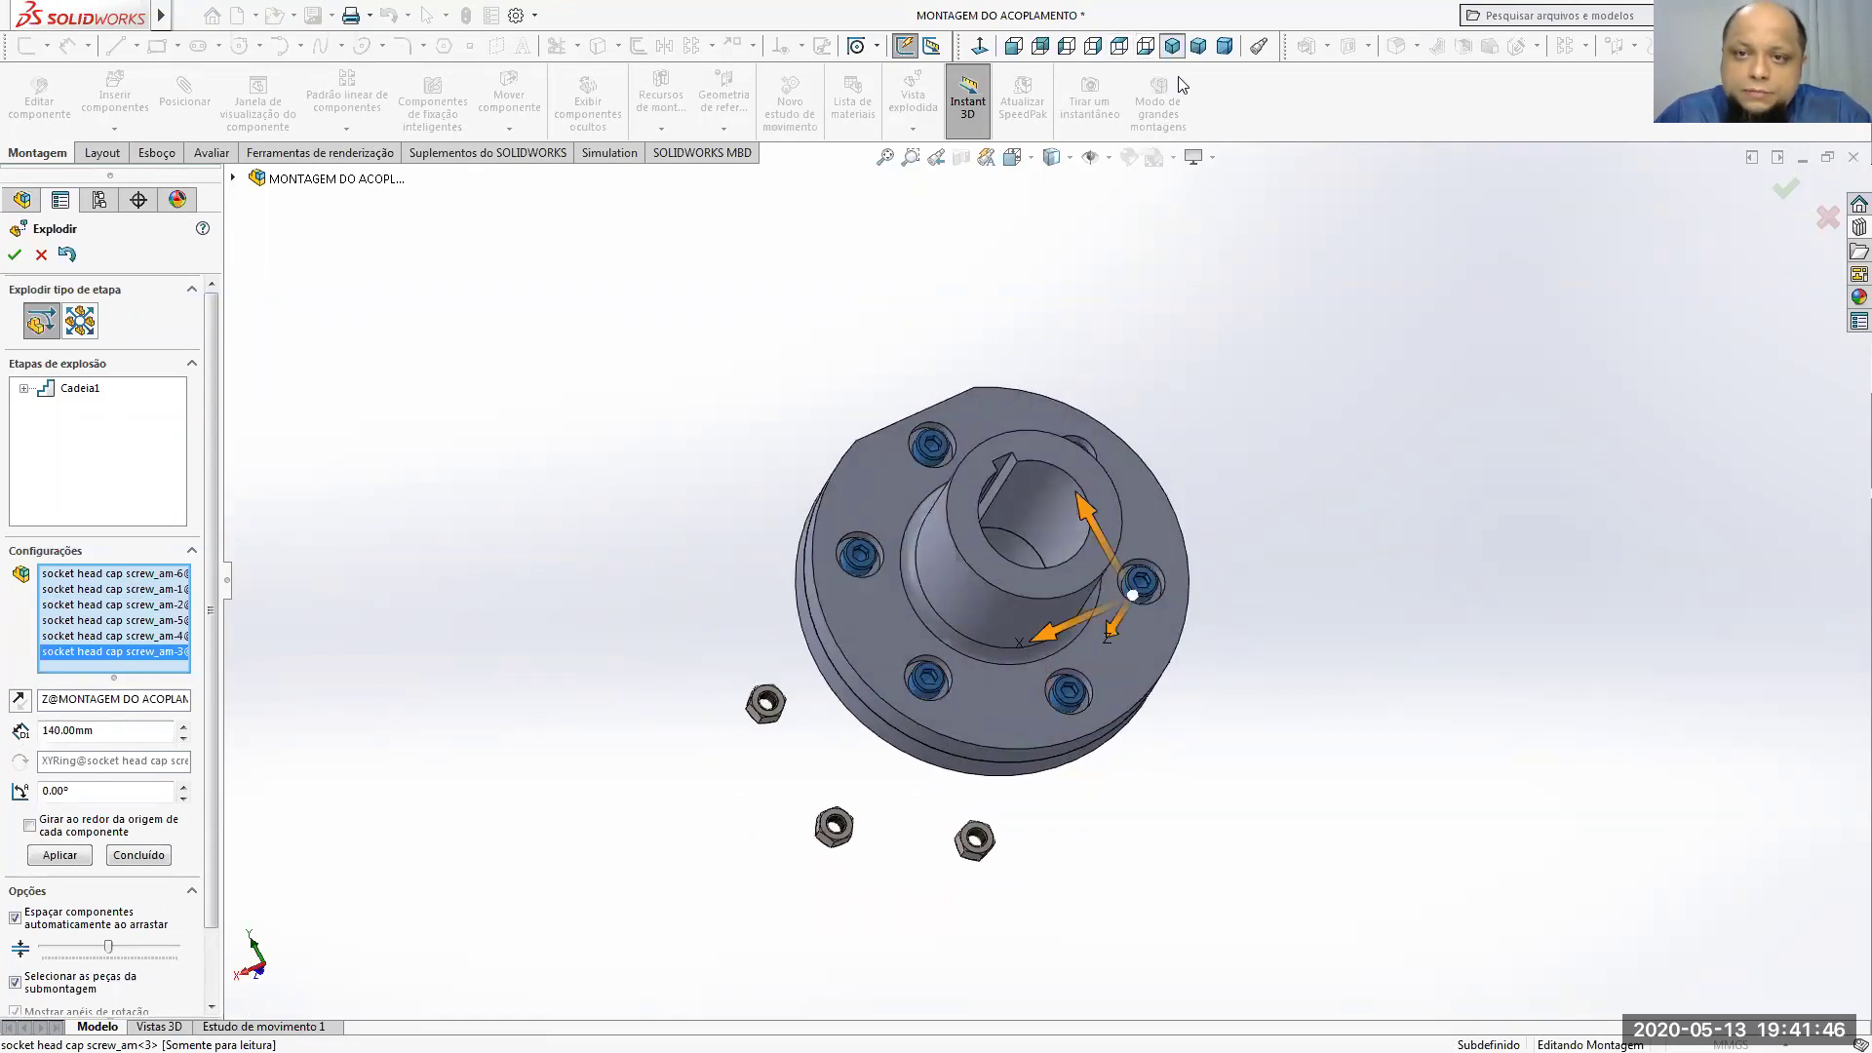
left_click(1172, 45)
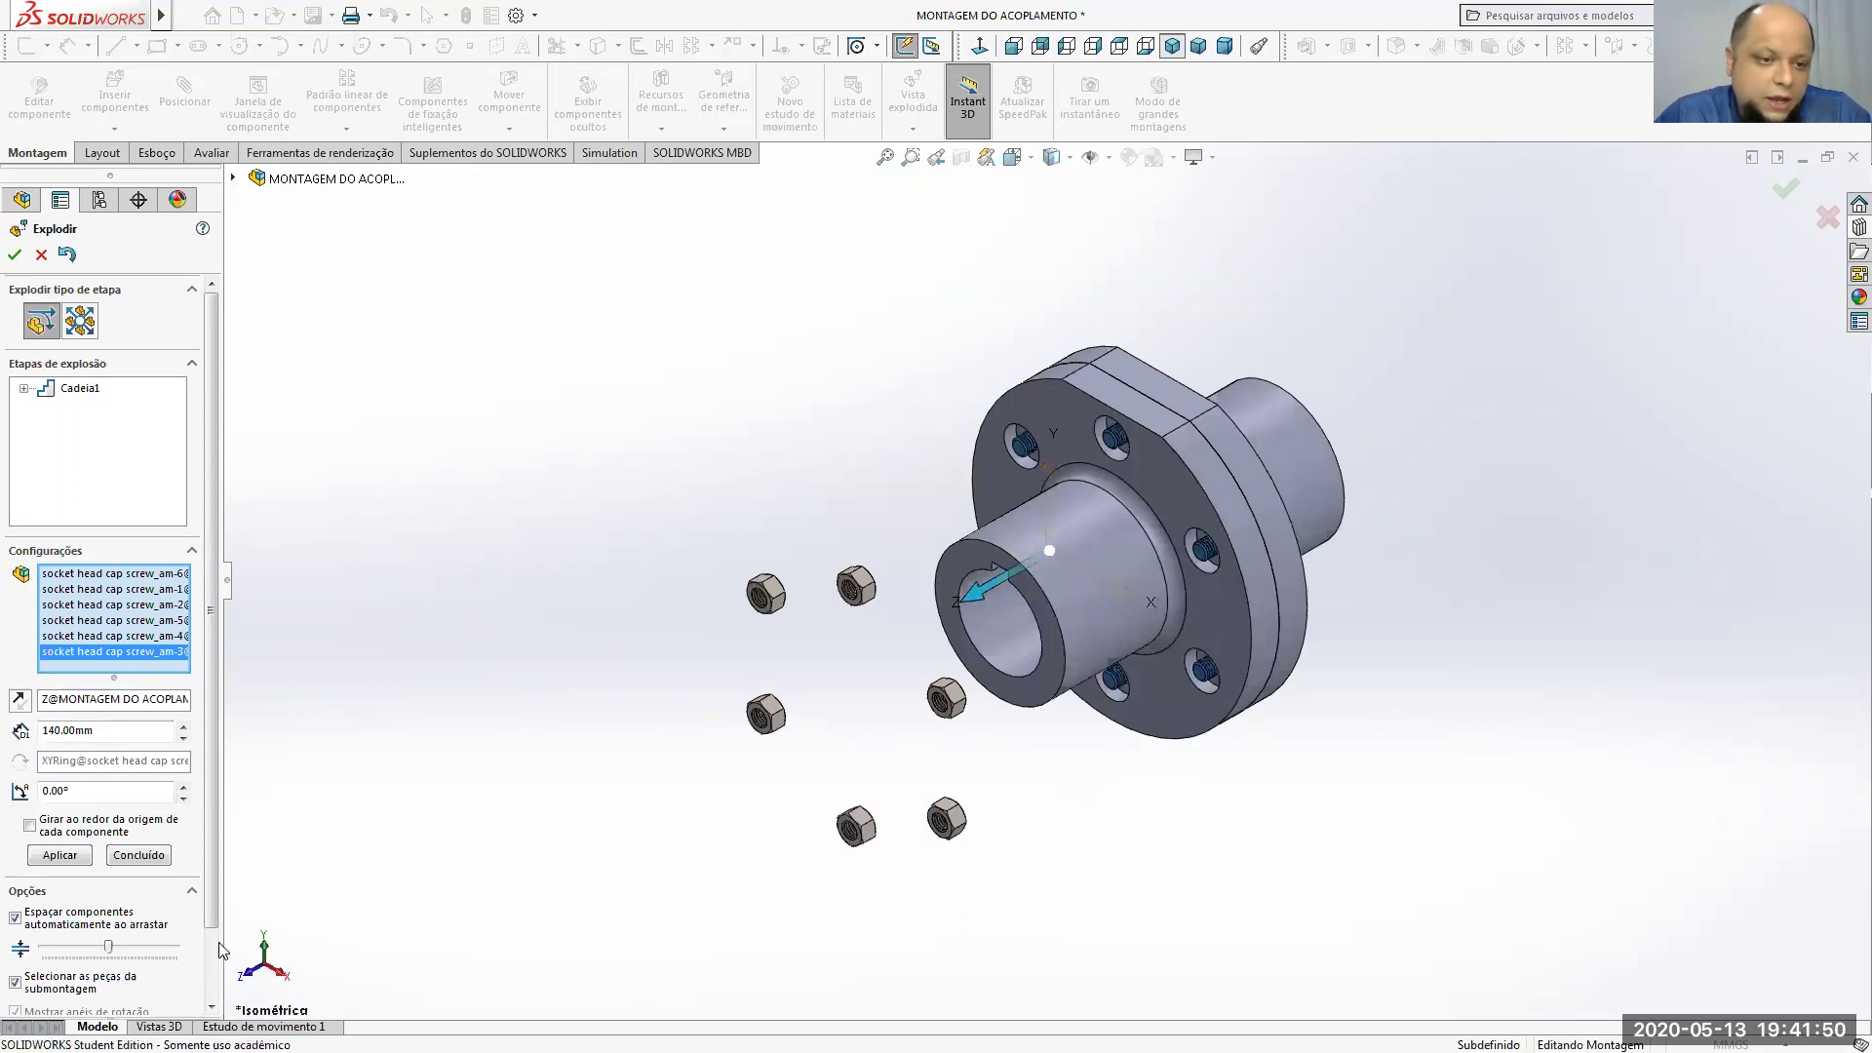
Step: Explode the screws away from the flange in the reversed Z direction, set the distance to 160 mm, and complete the step
left_click(20, 699)
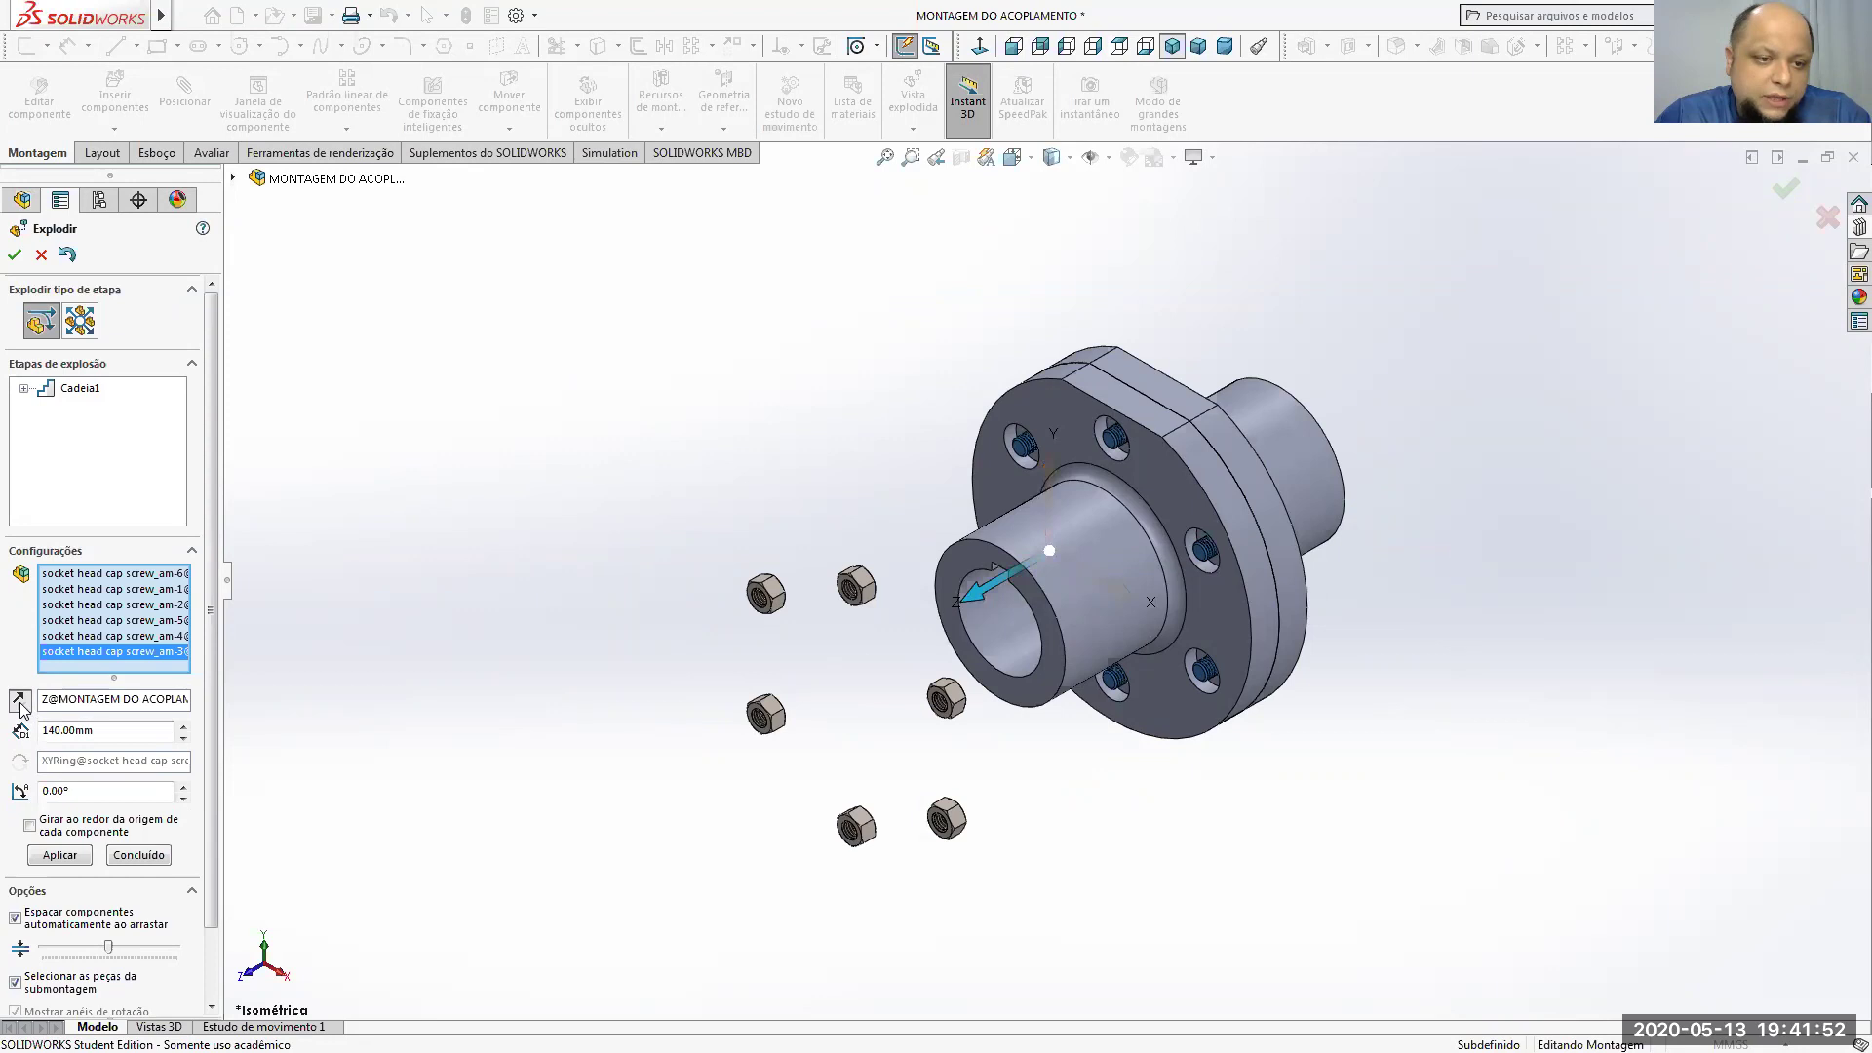
left_click(68, 858)
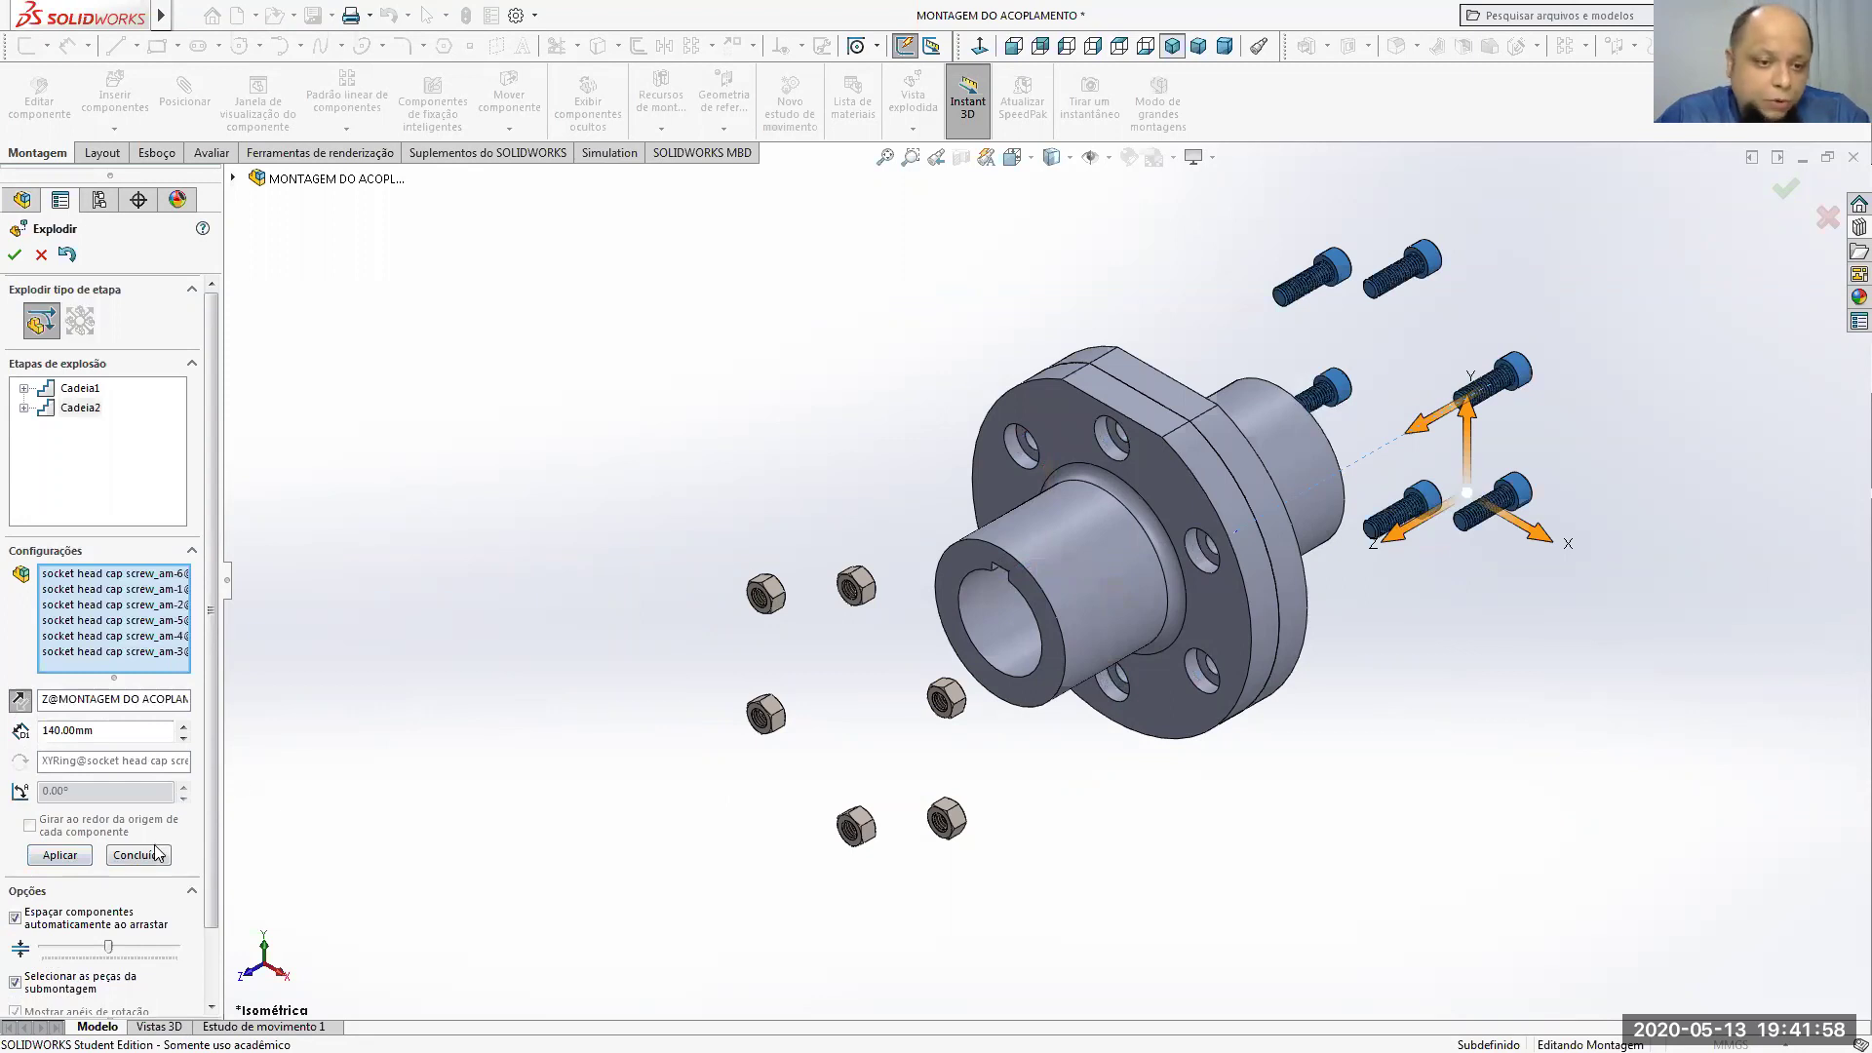
left_click(183, 725)
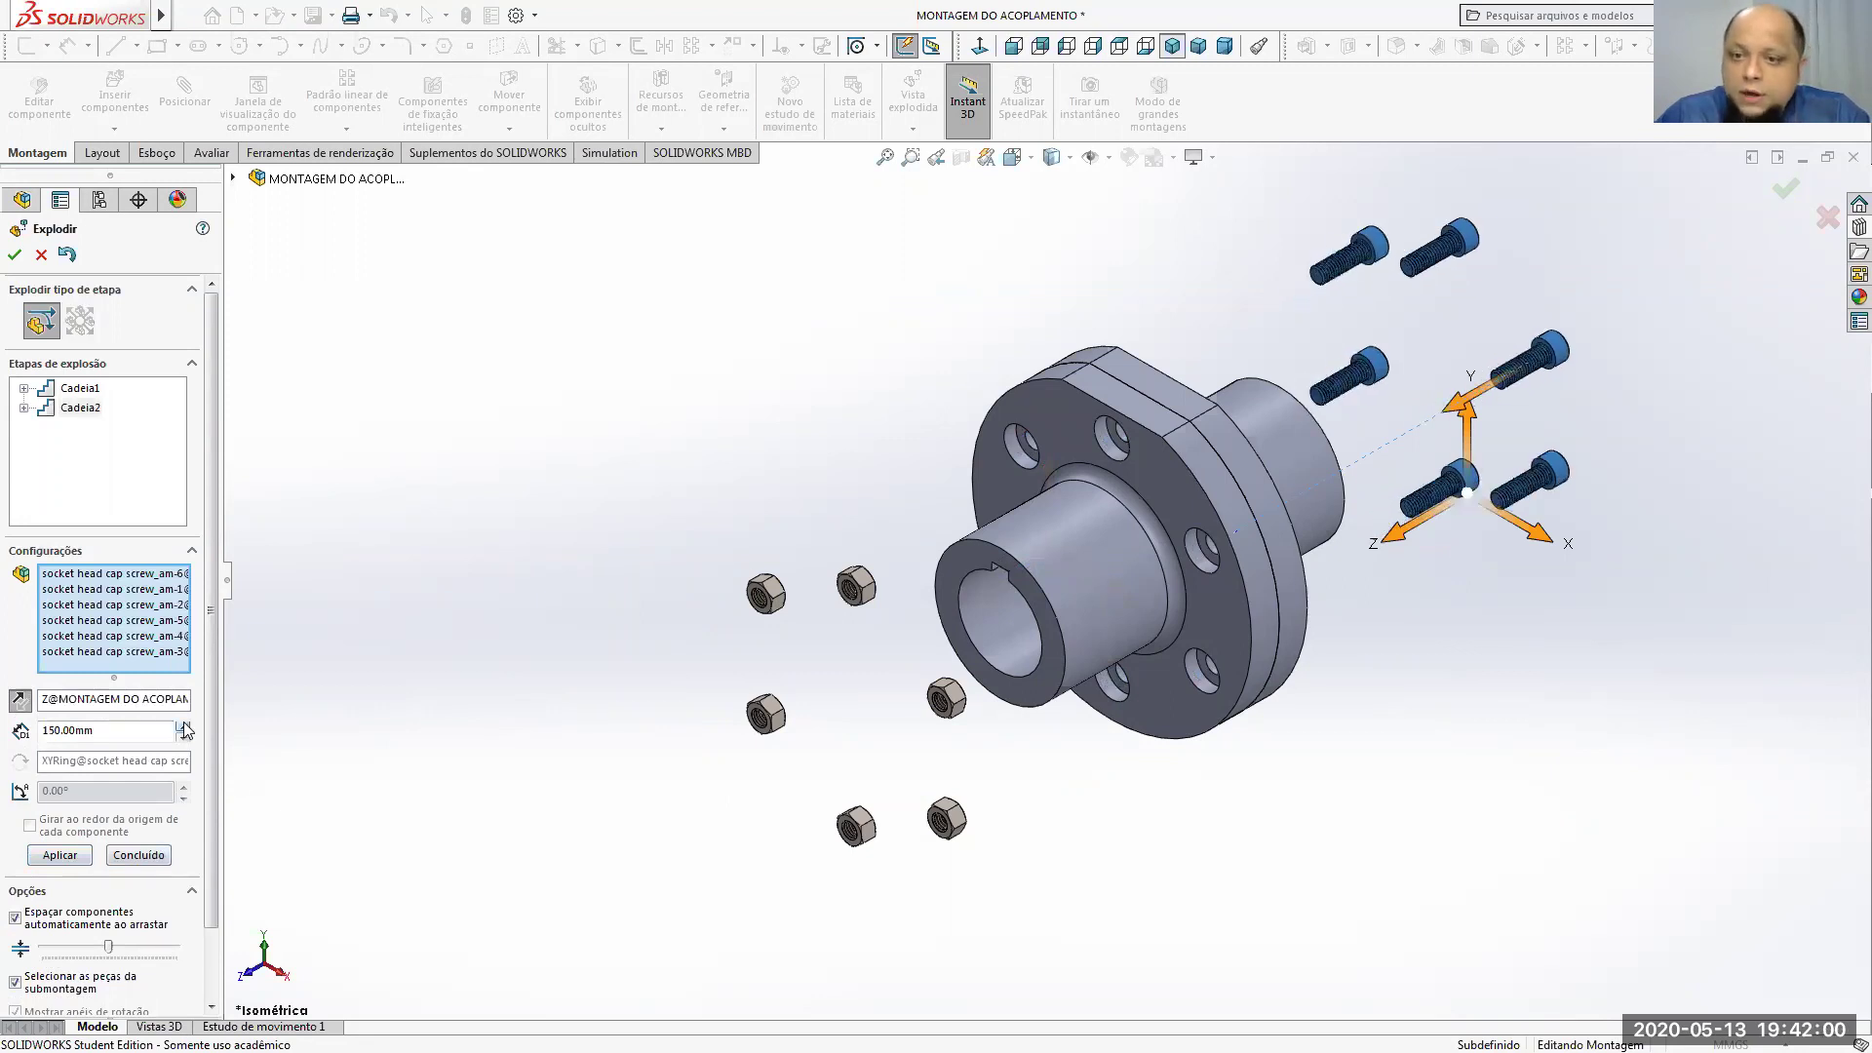
left_click(183, 726)
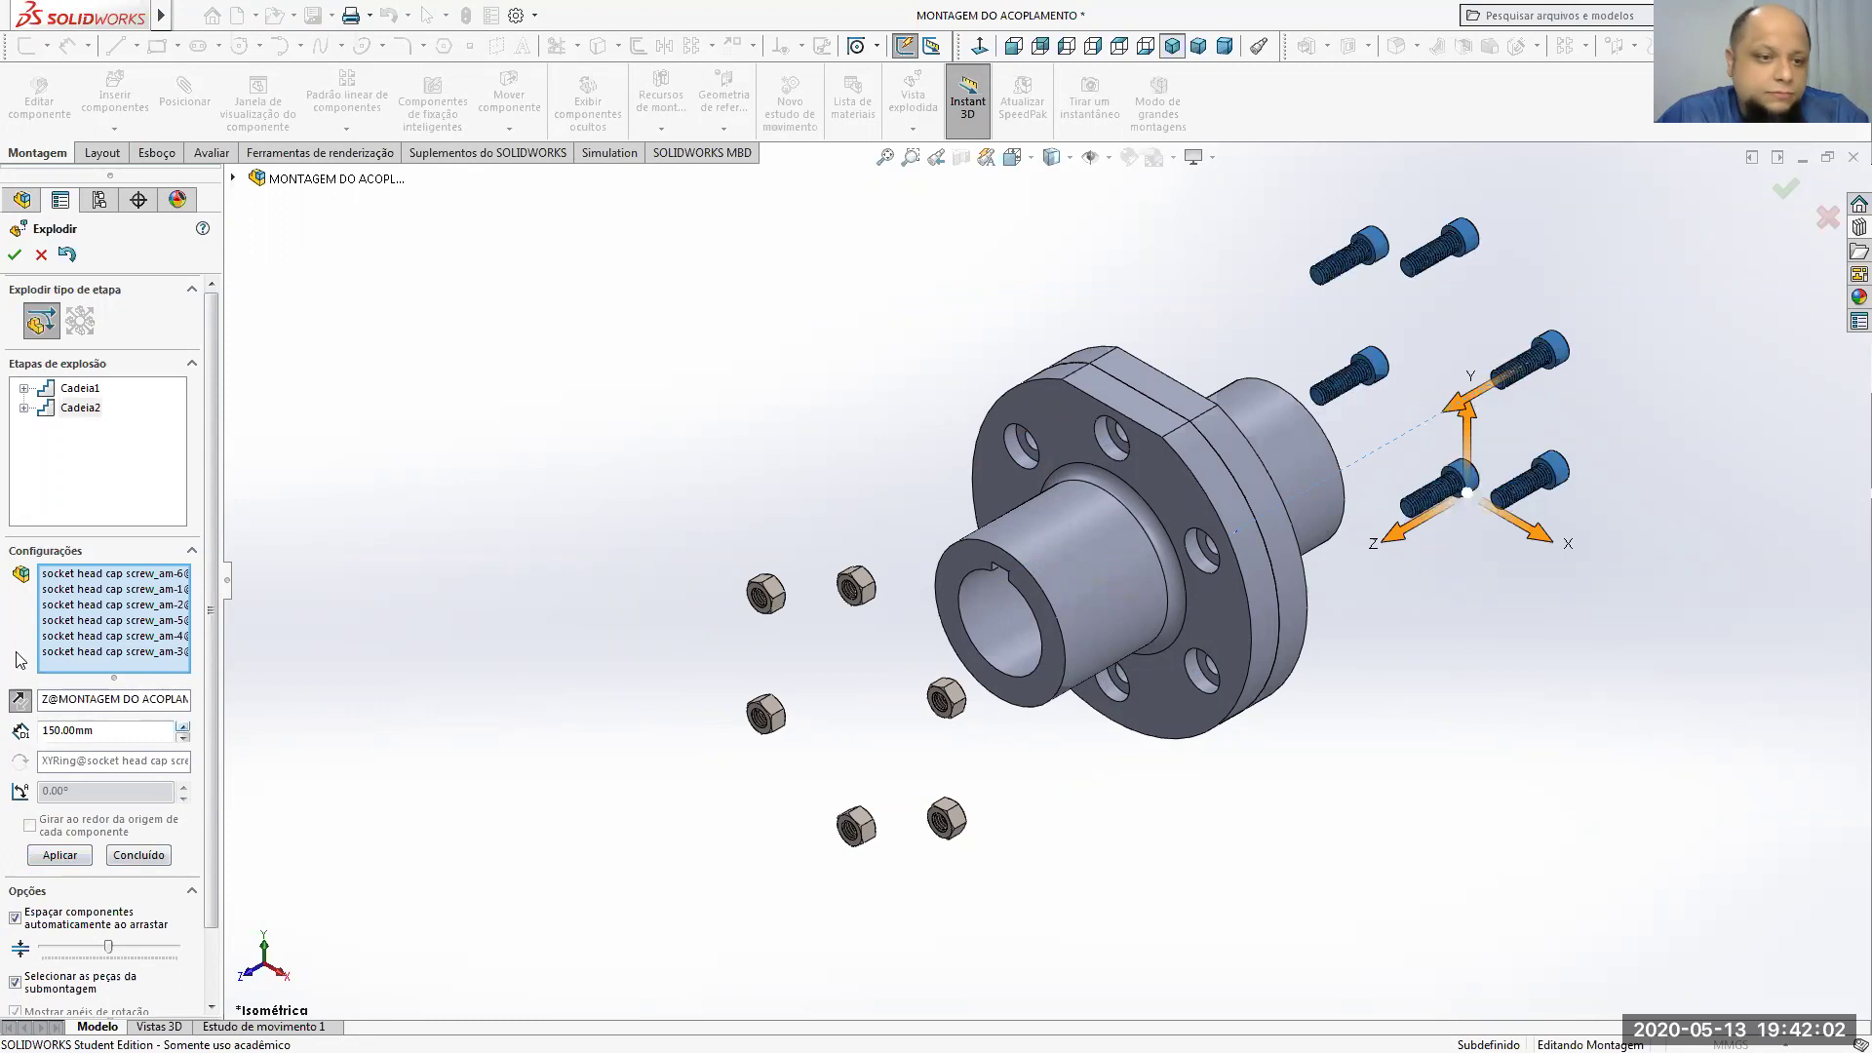
left_click(61, 856)
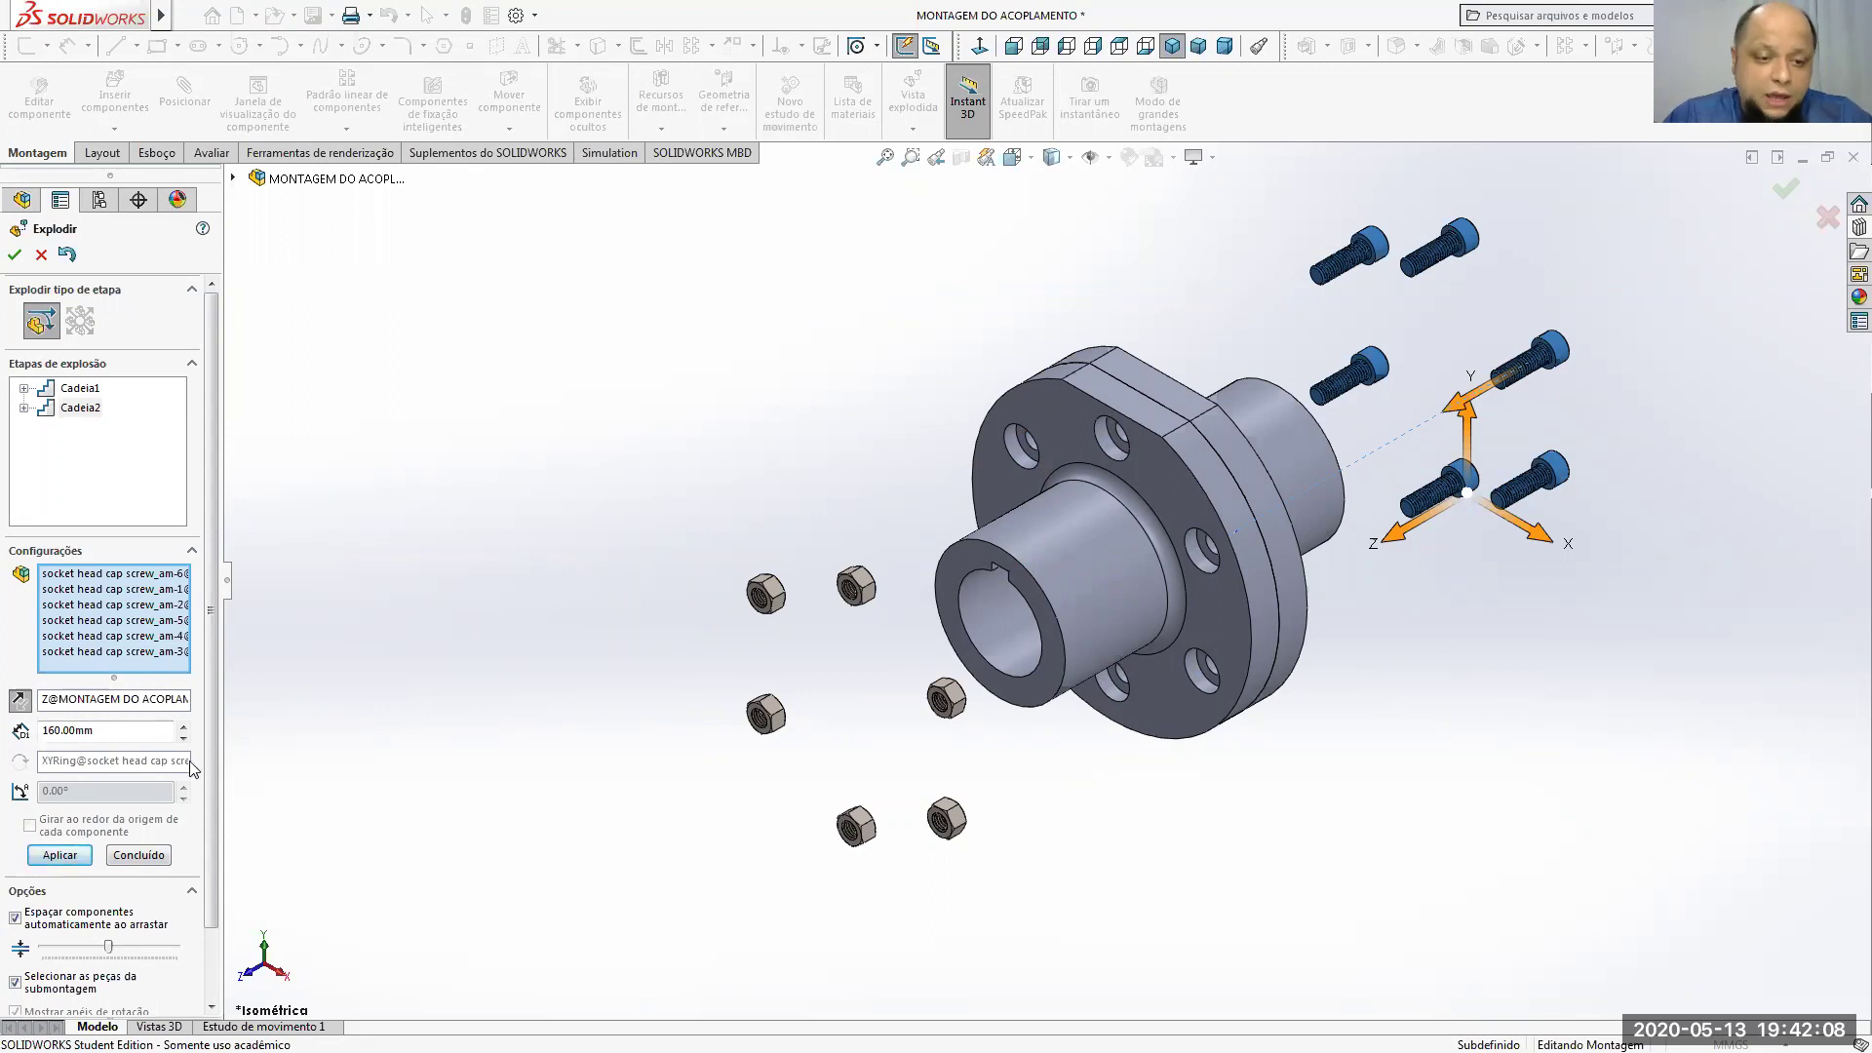
left_click(139, 855)
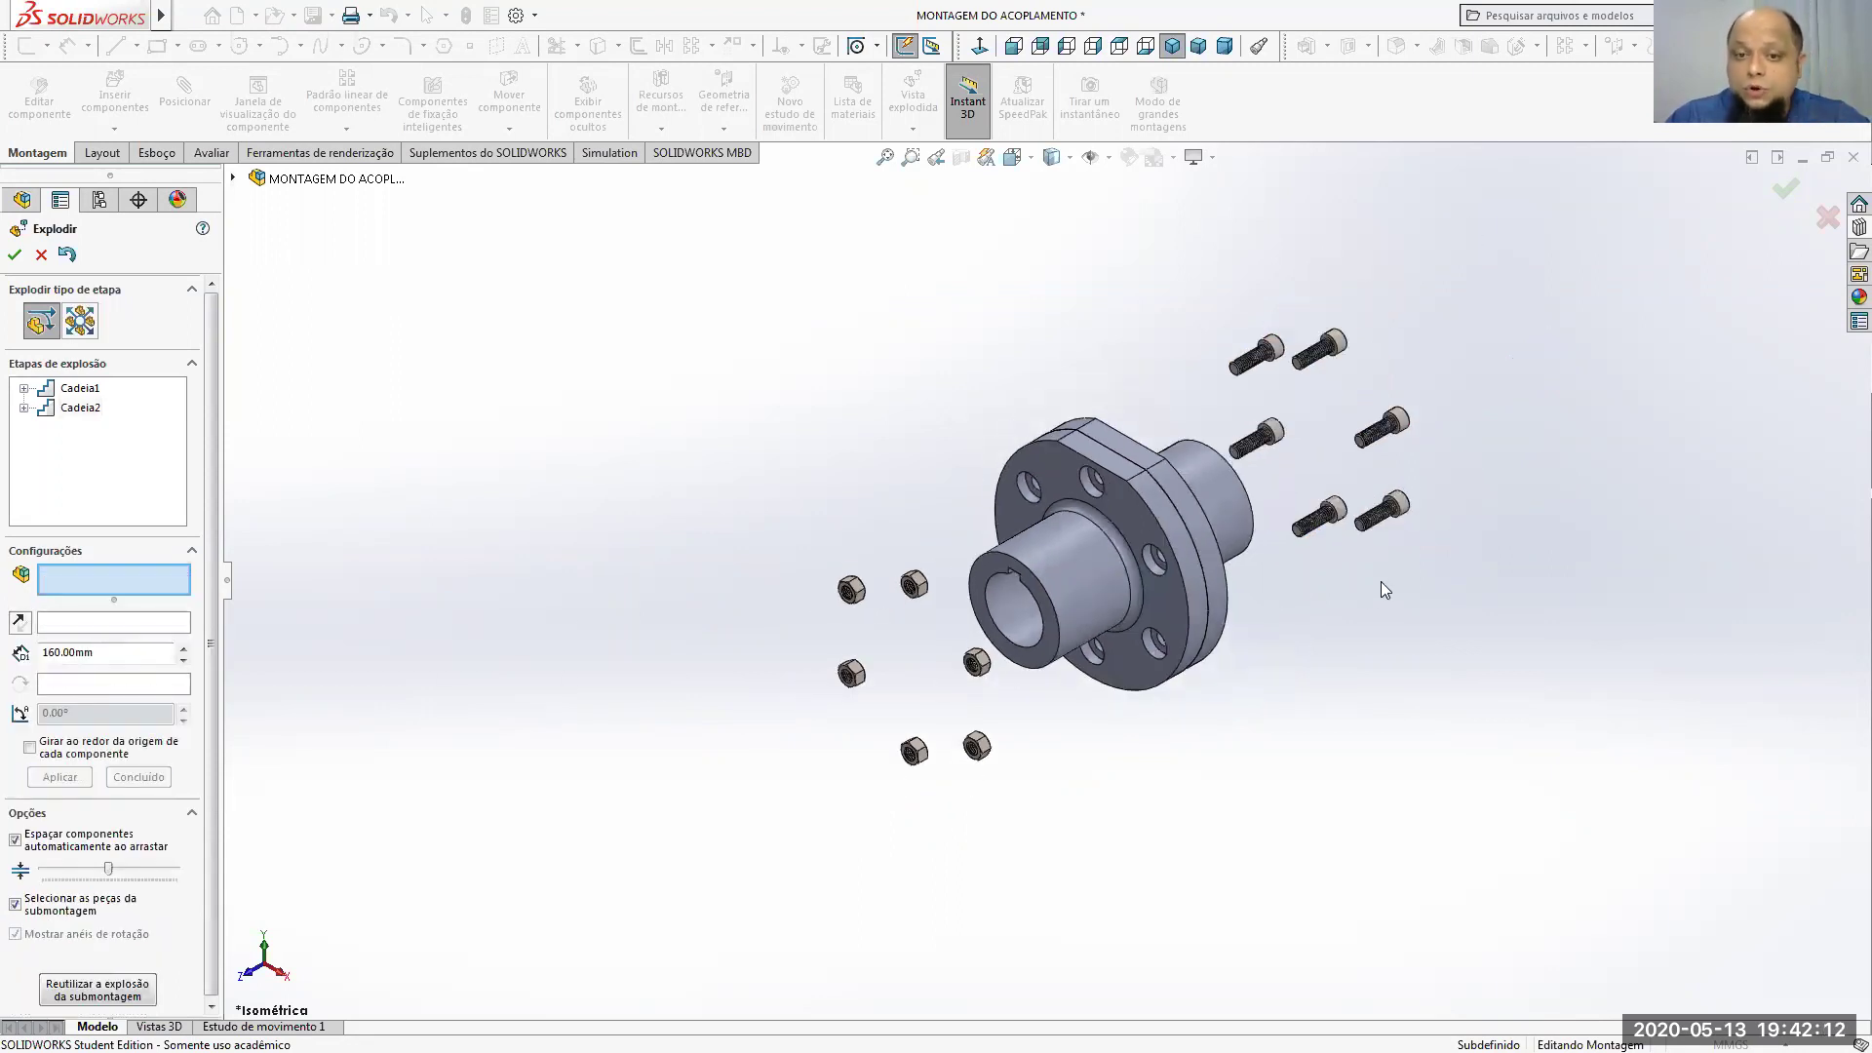
Step: Select the six hex nuts and the adjacent flange as the components of a third explode step
middle_click_drag(1365, 638, 1277, 609)
left_click_drag(913, 802, 709, 507)
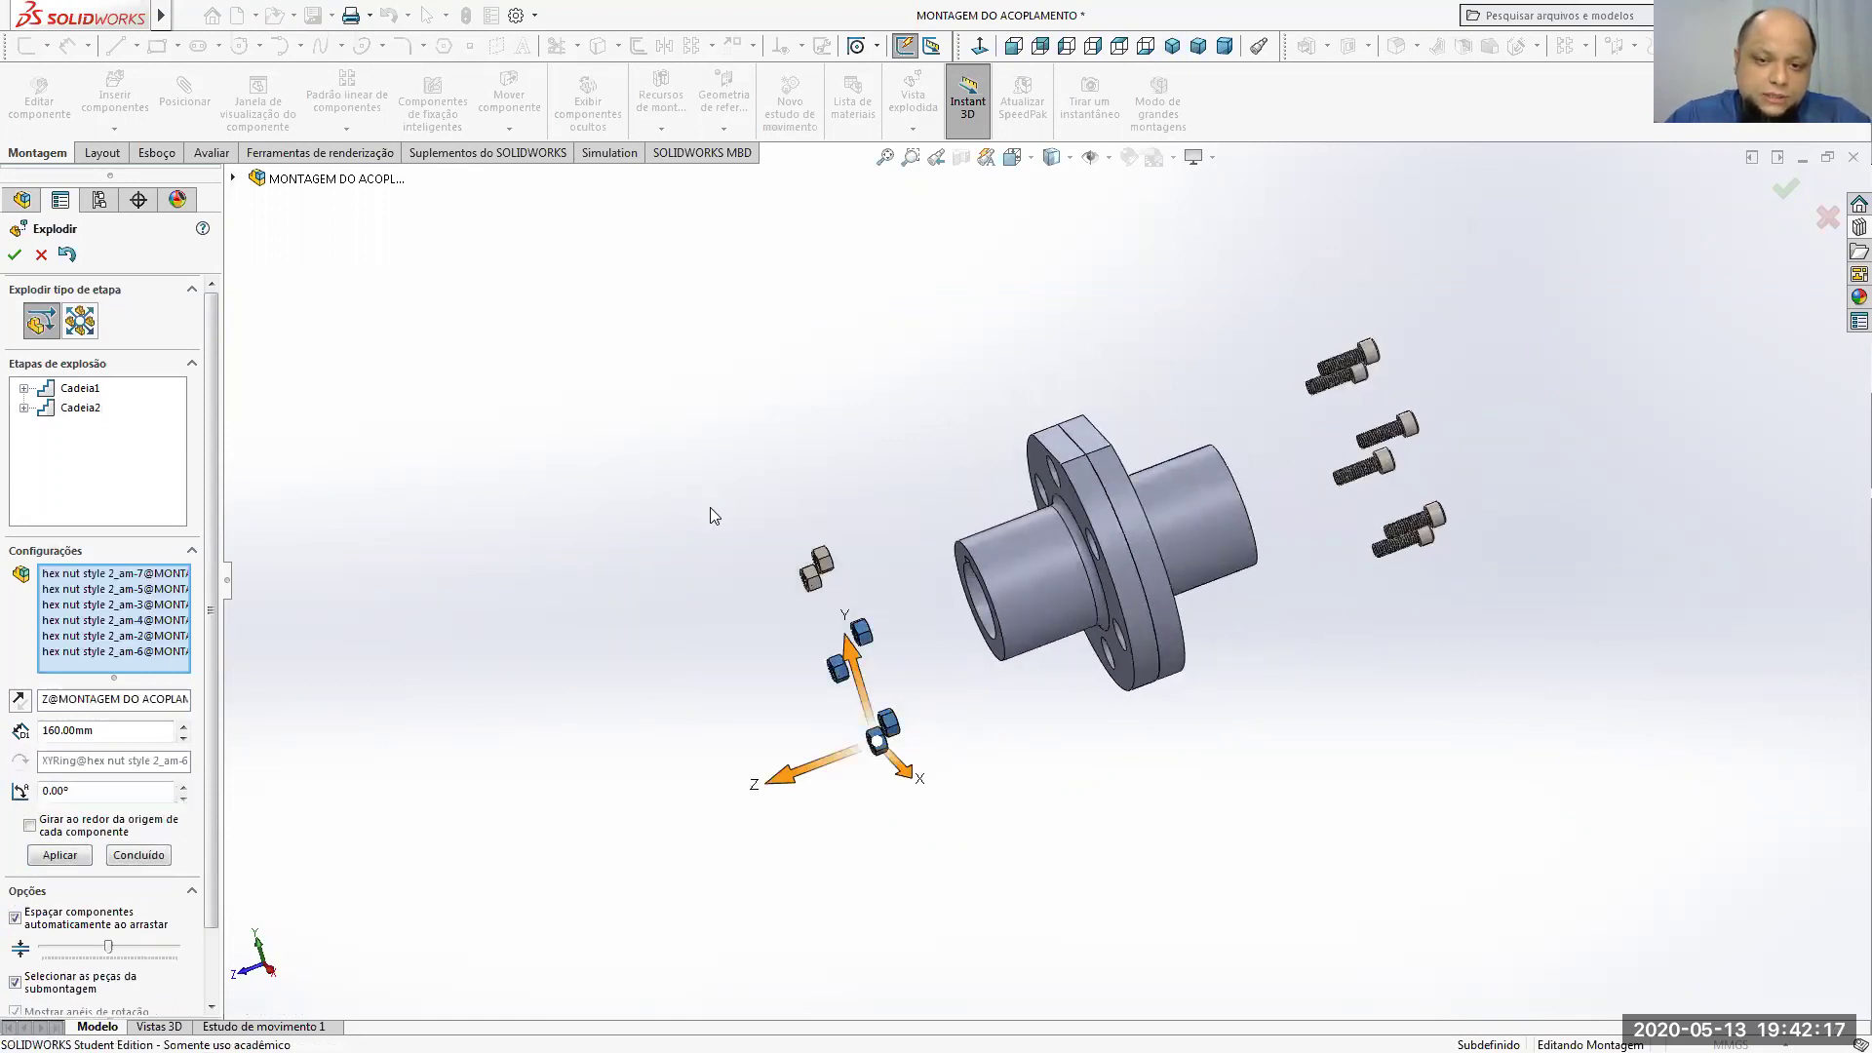
left_click(1012, 579)
middle_click_drag(1054, 718, 1079, 663)
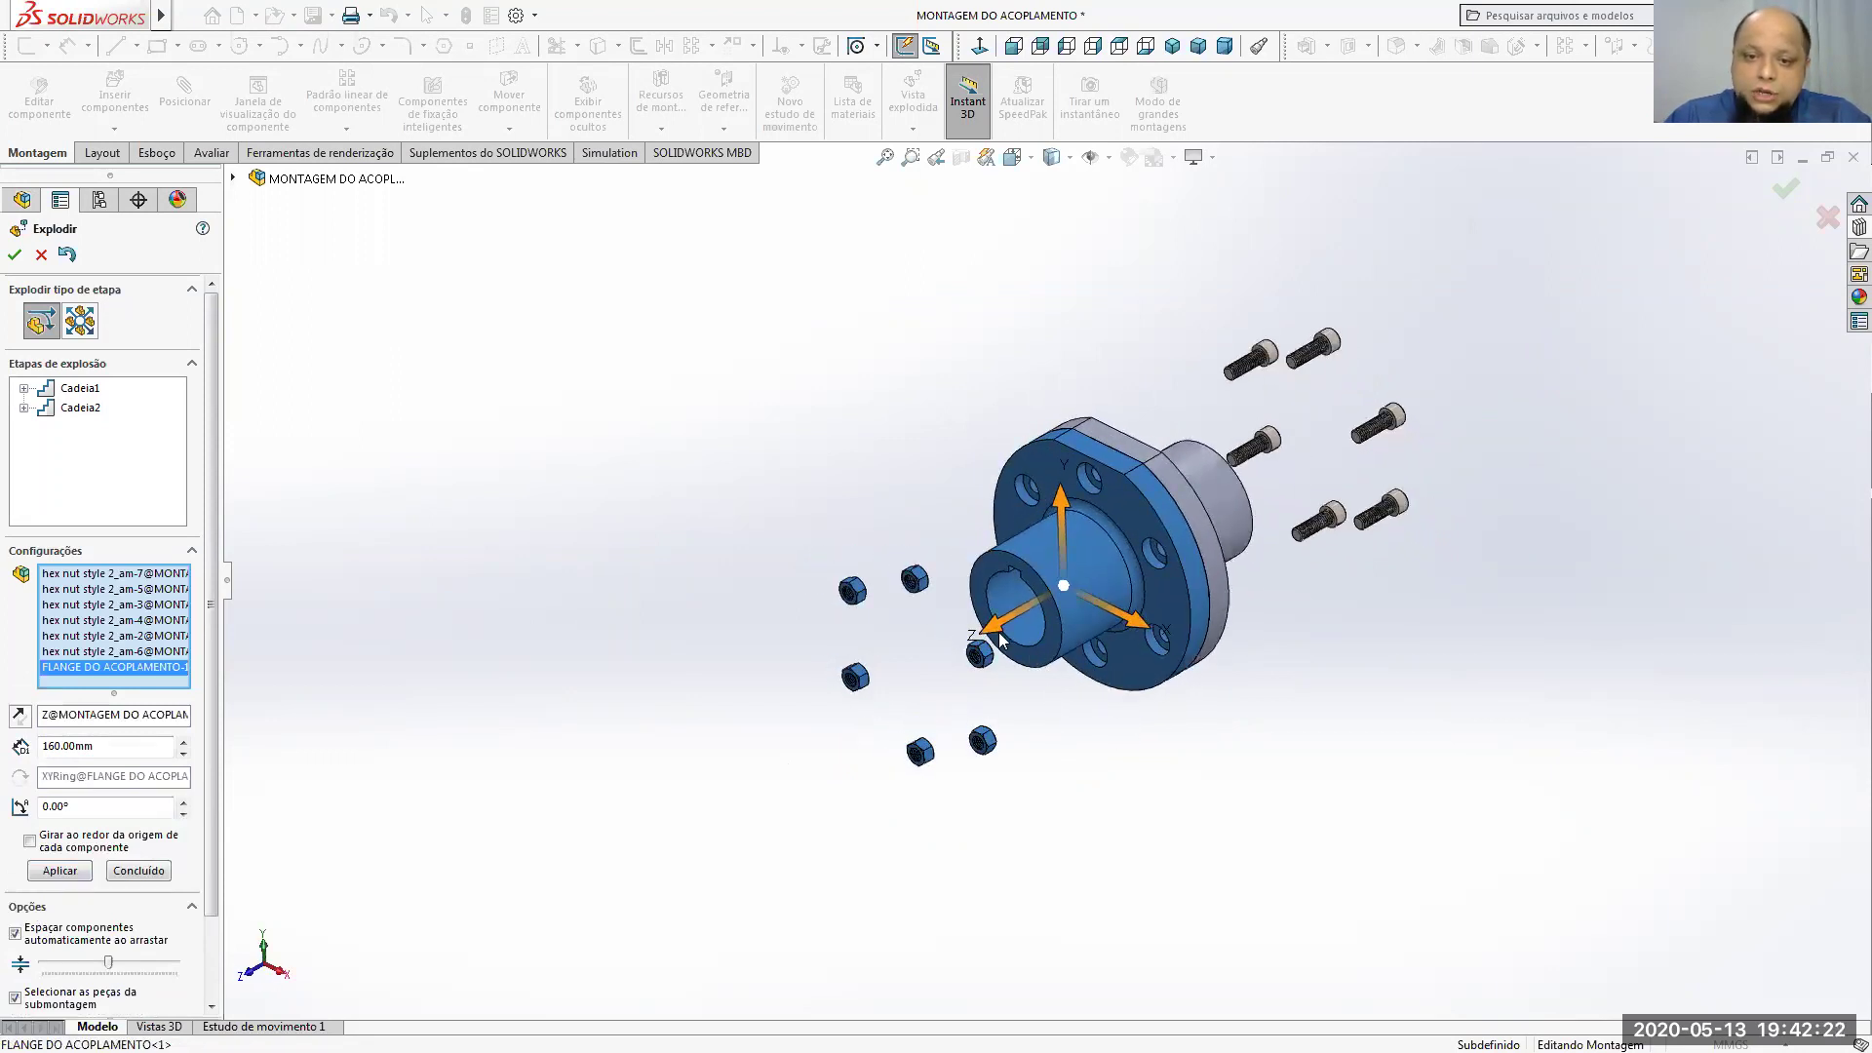
Step: Explode the selected nuts and flange along the Z axis with a distance of 40 mm
left_click(121, 749)
left_click_drag(121, 750, 49, 749)
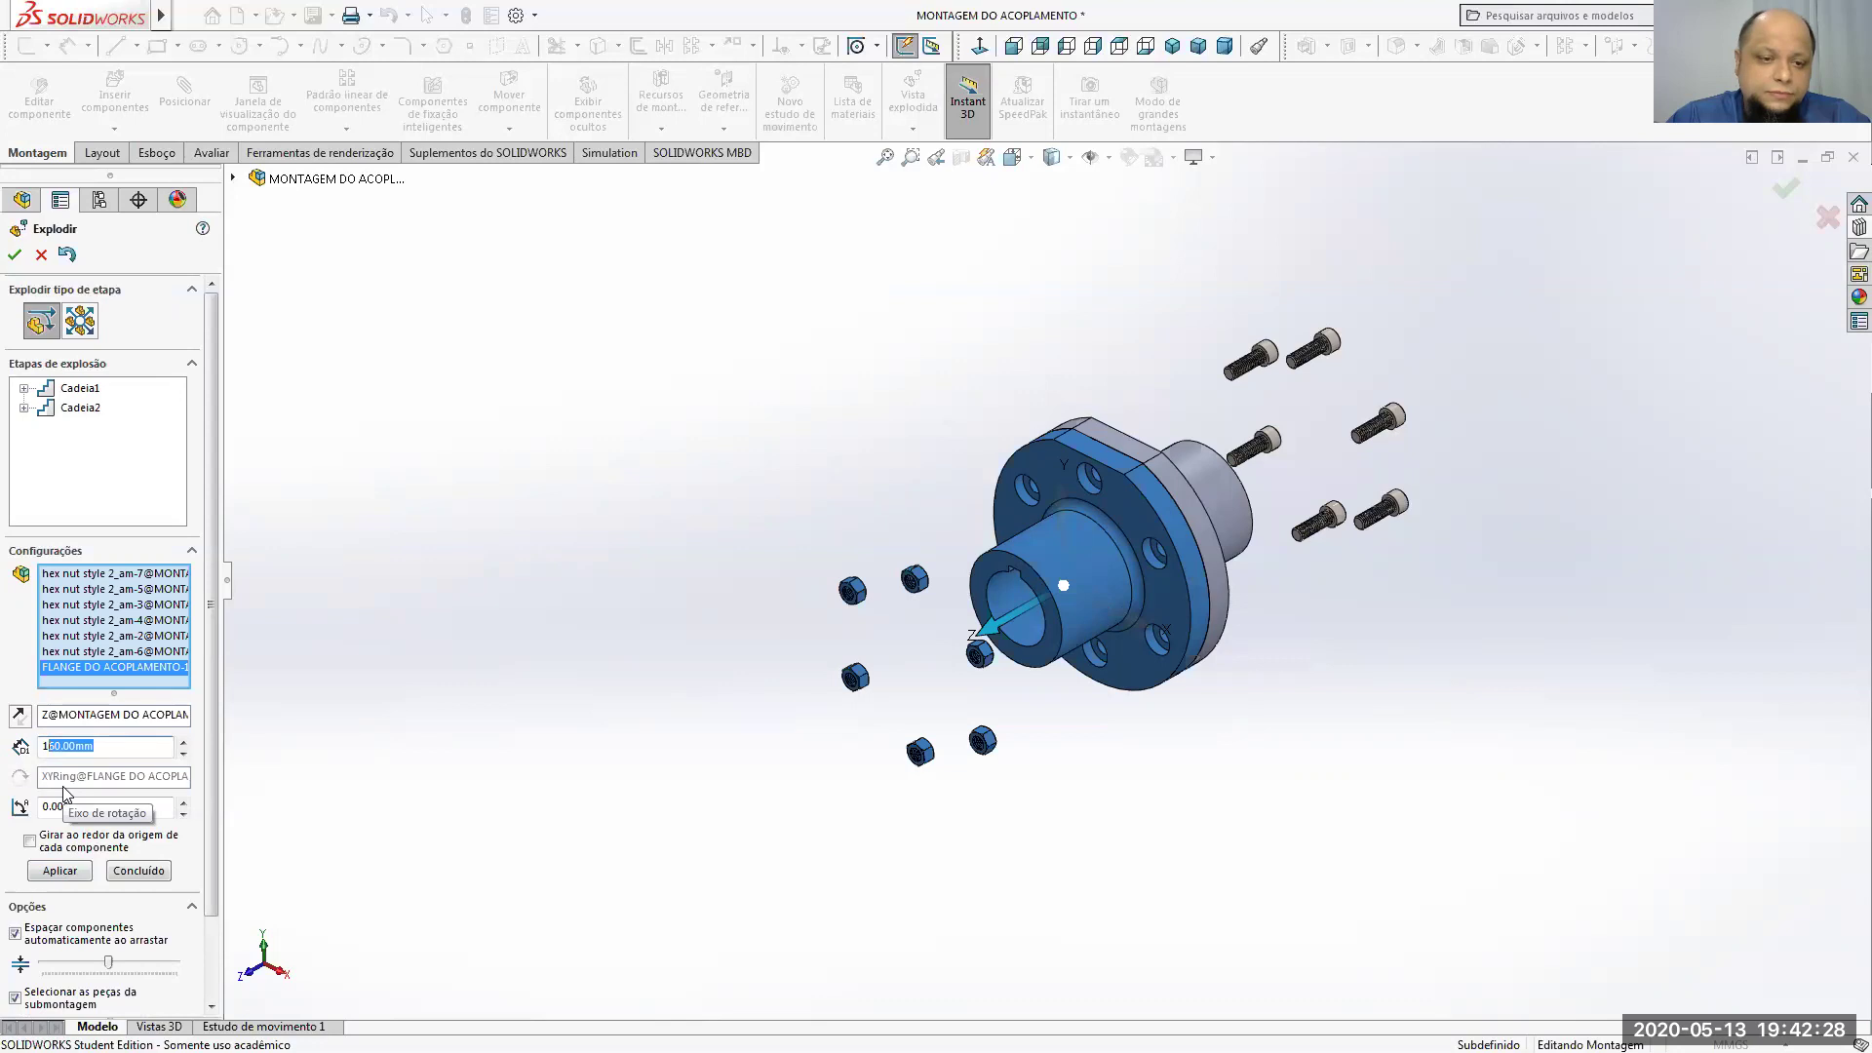
left_click(87, 747)
left_click_drag(93, 747, 17, 756)
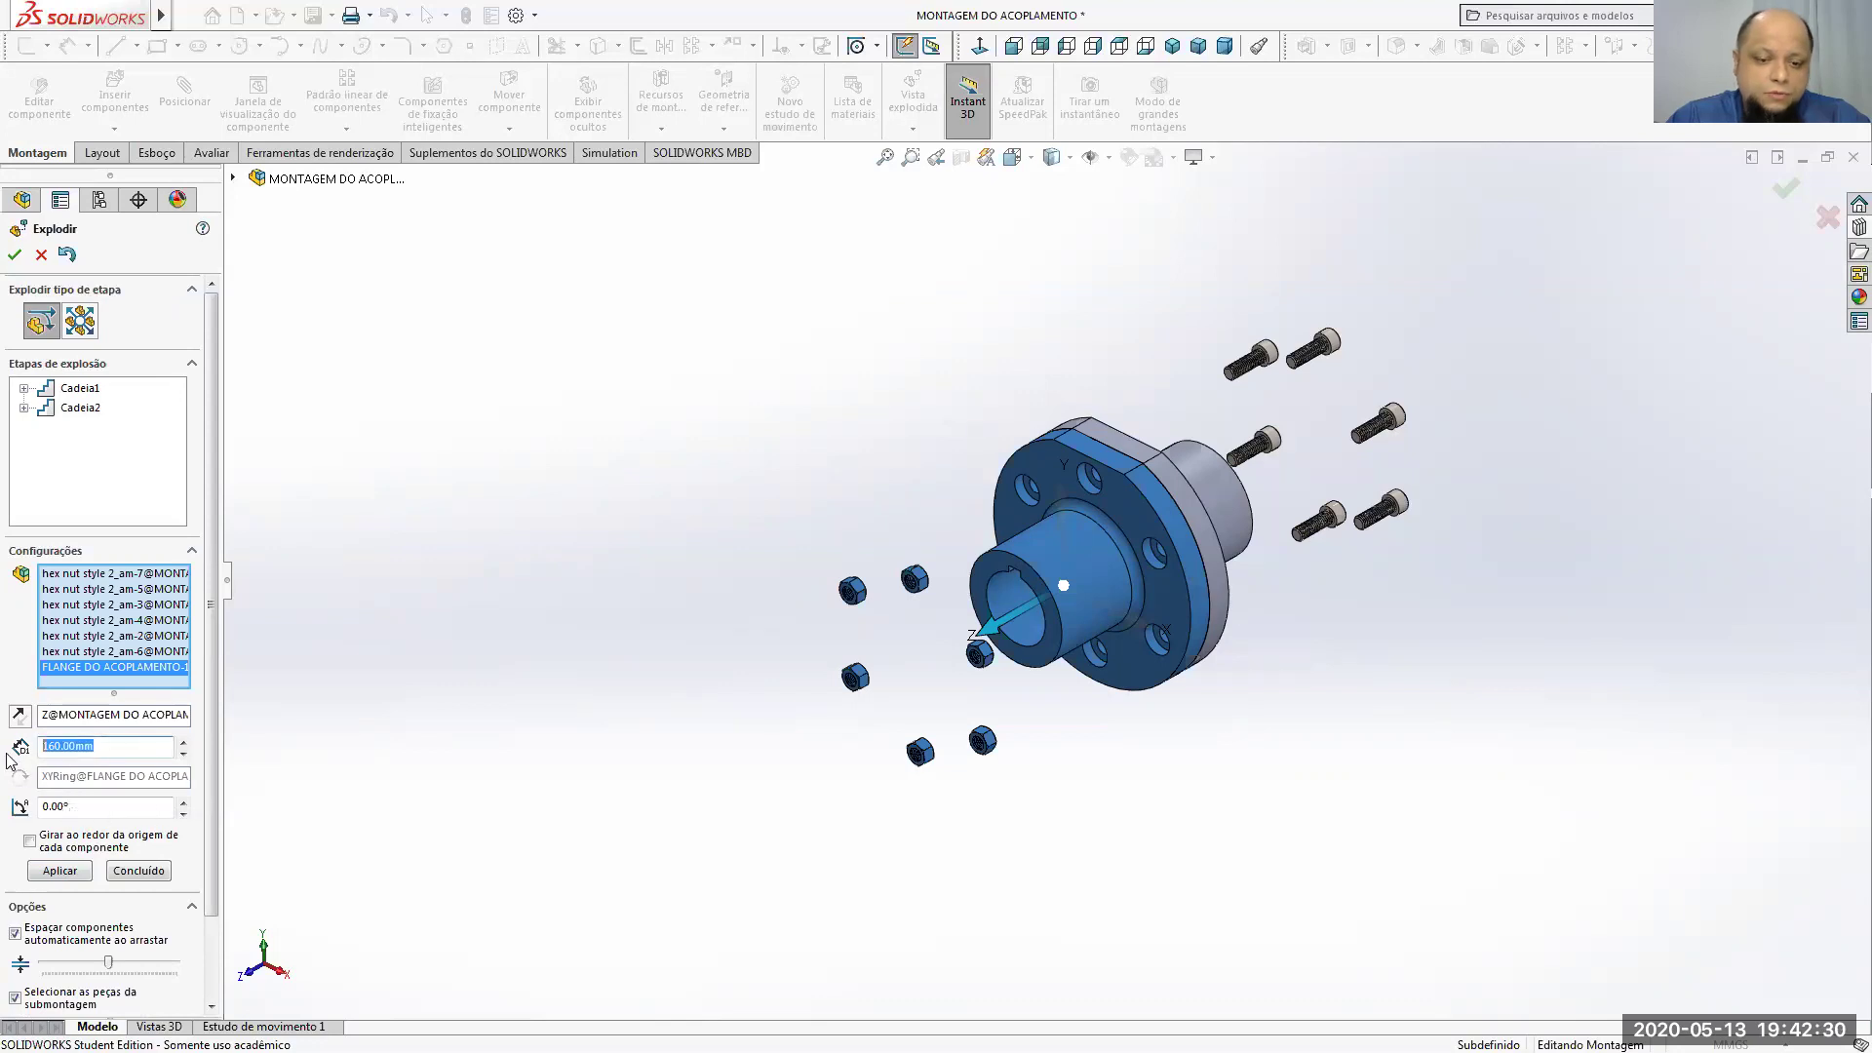
type("2")
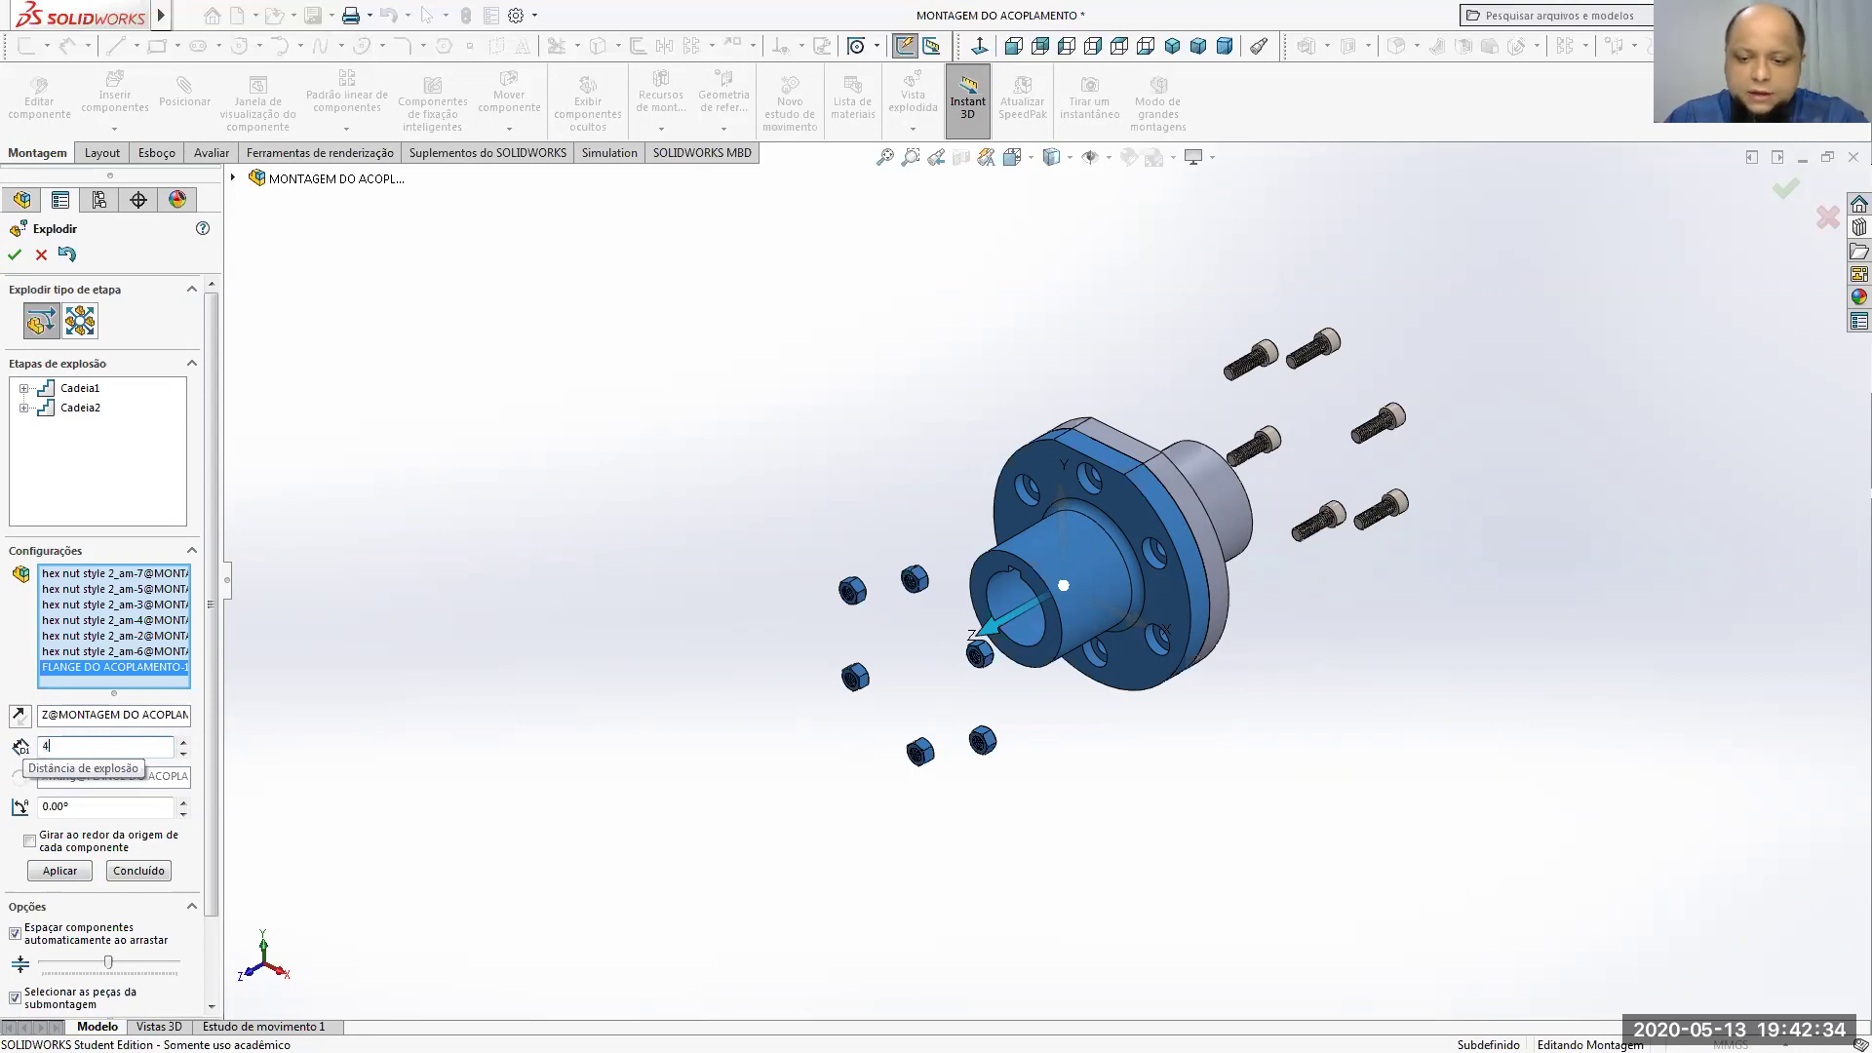
type("0")
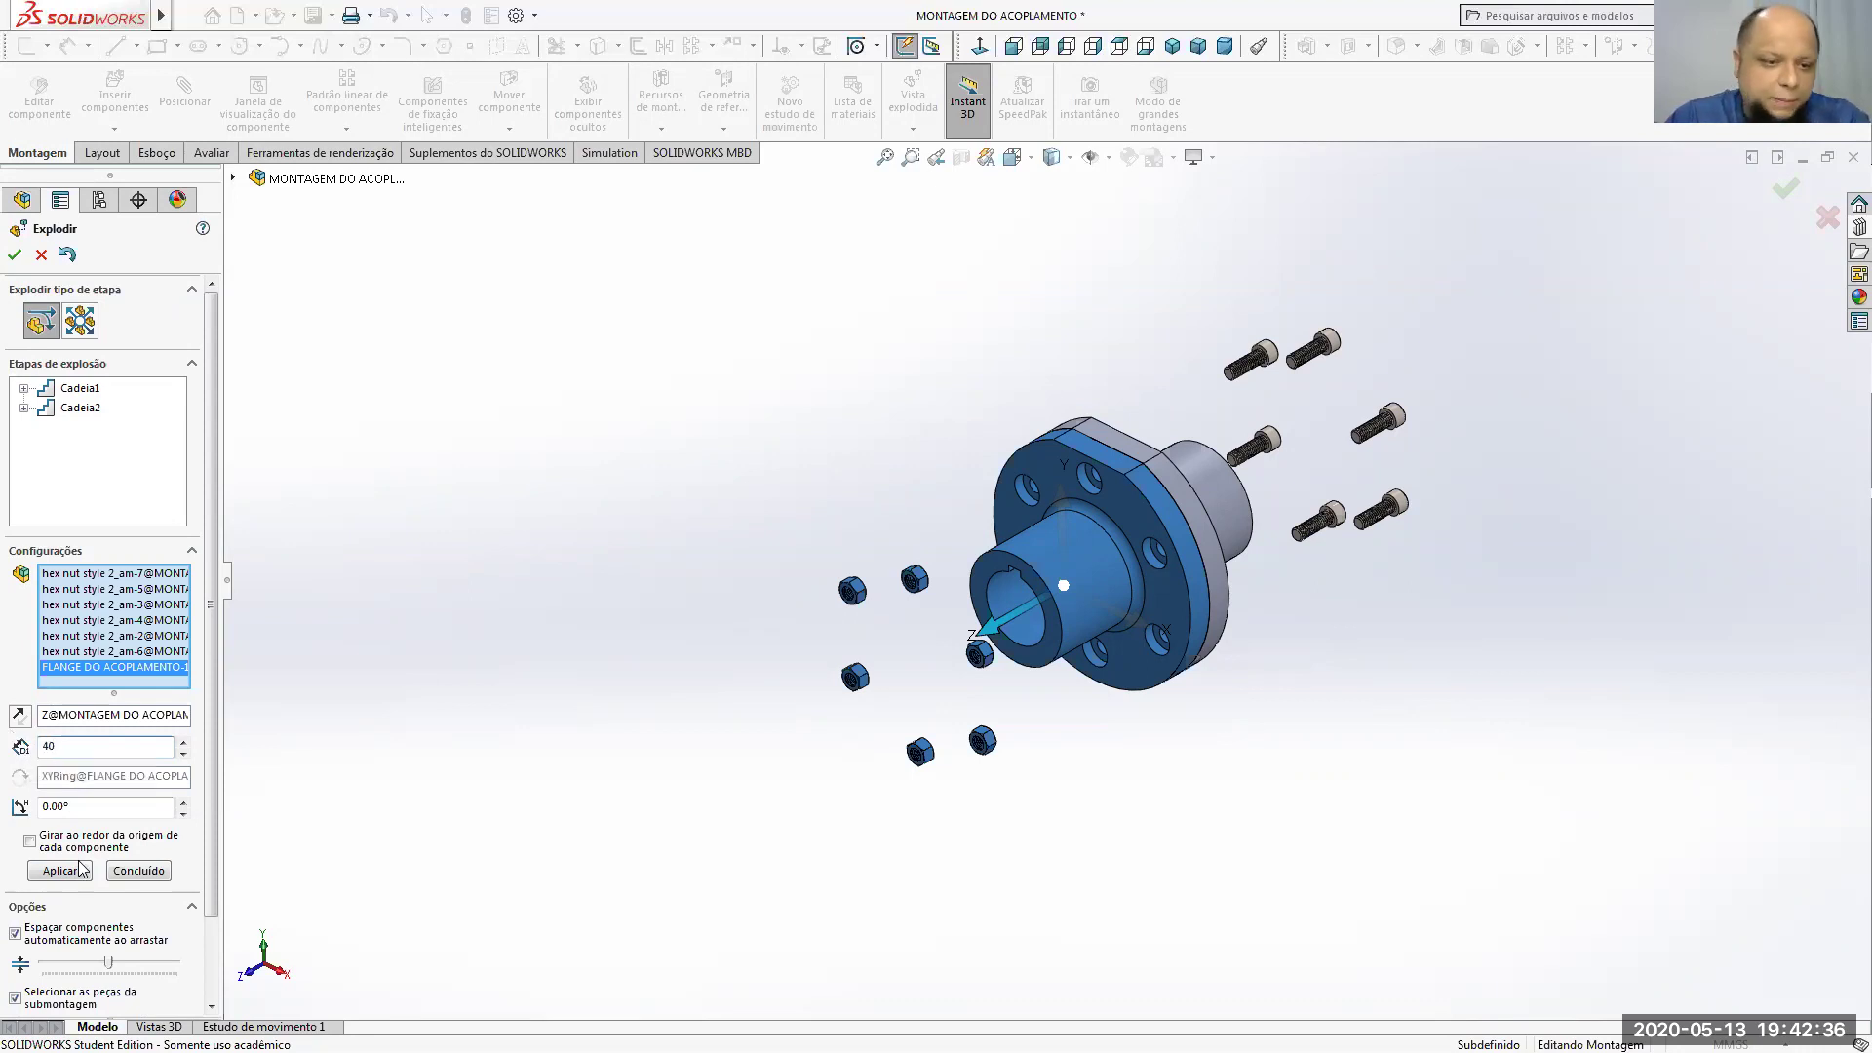
left_click(62, 871)
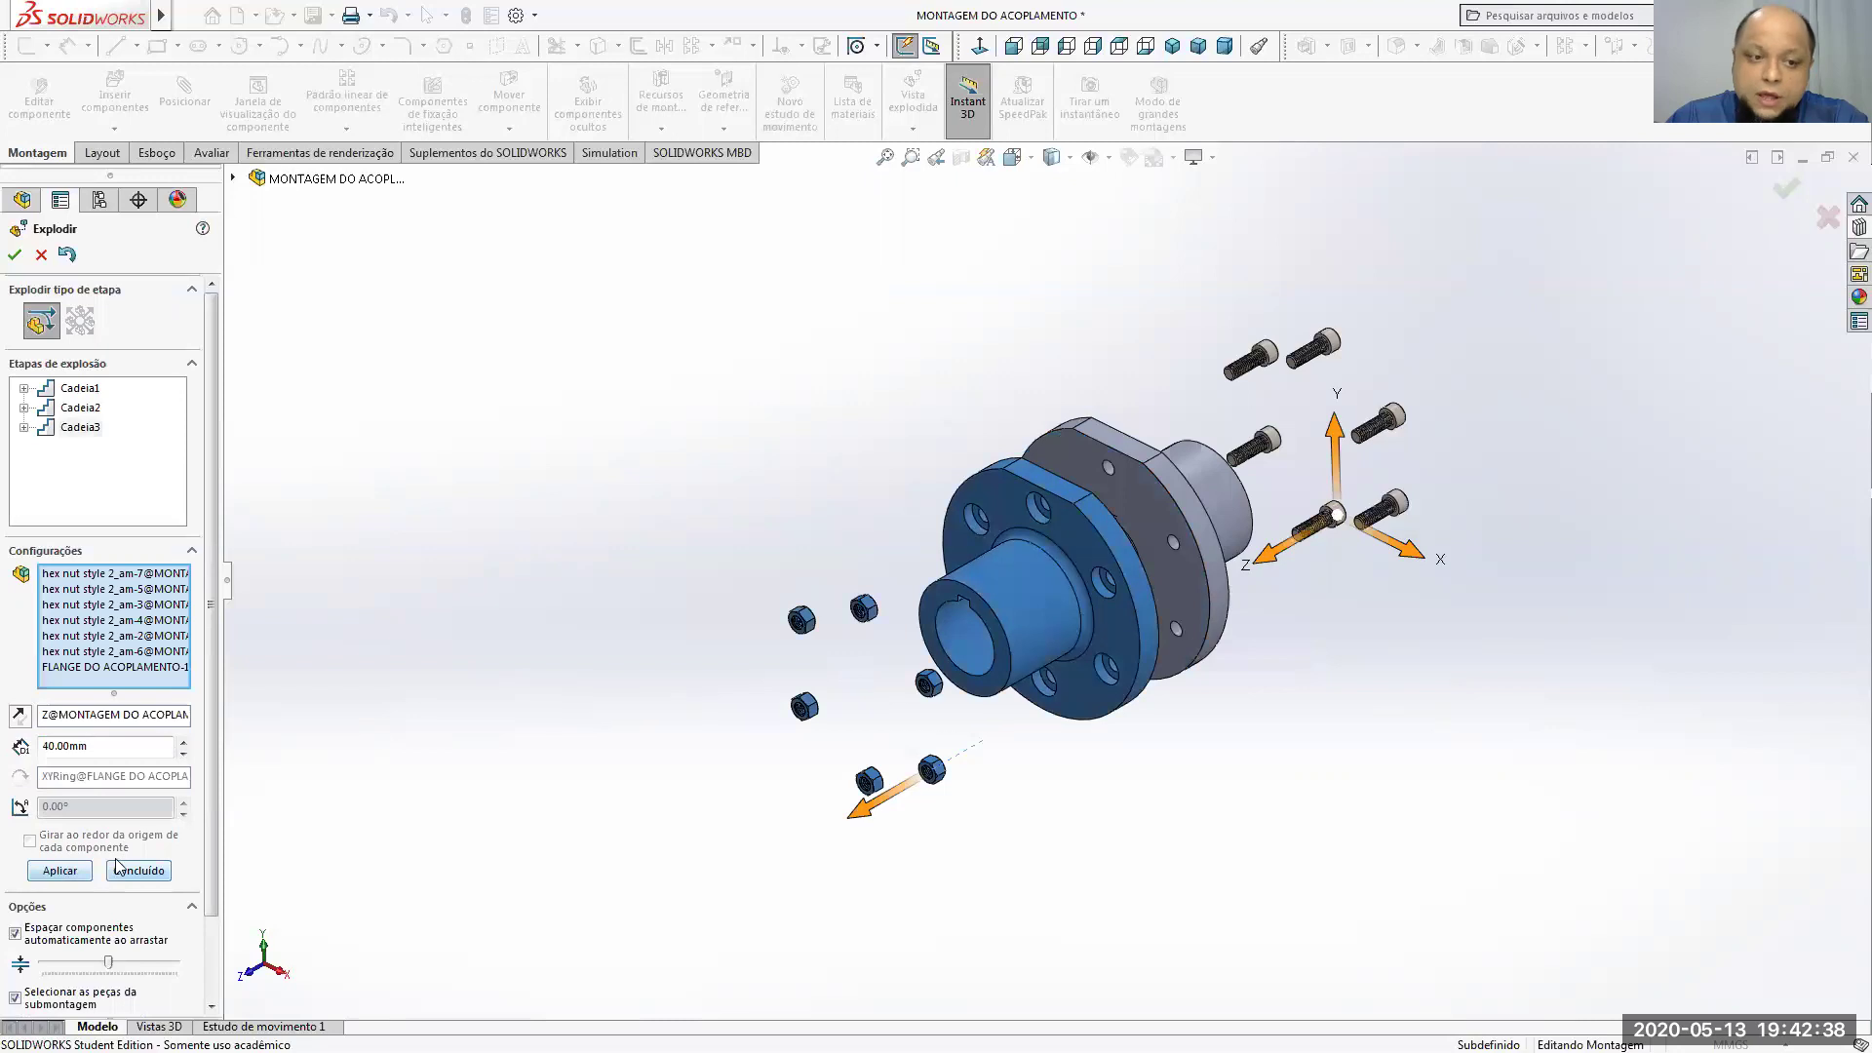
Step: Increase the explode distance of the nuts and flange to 70 mm and complete the step
left_click(183, 741)
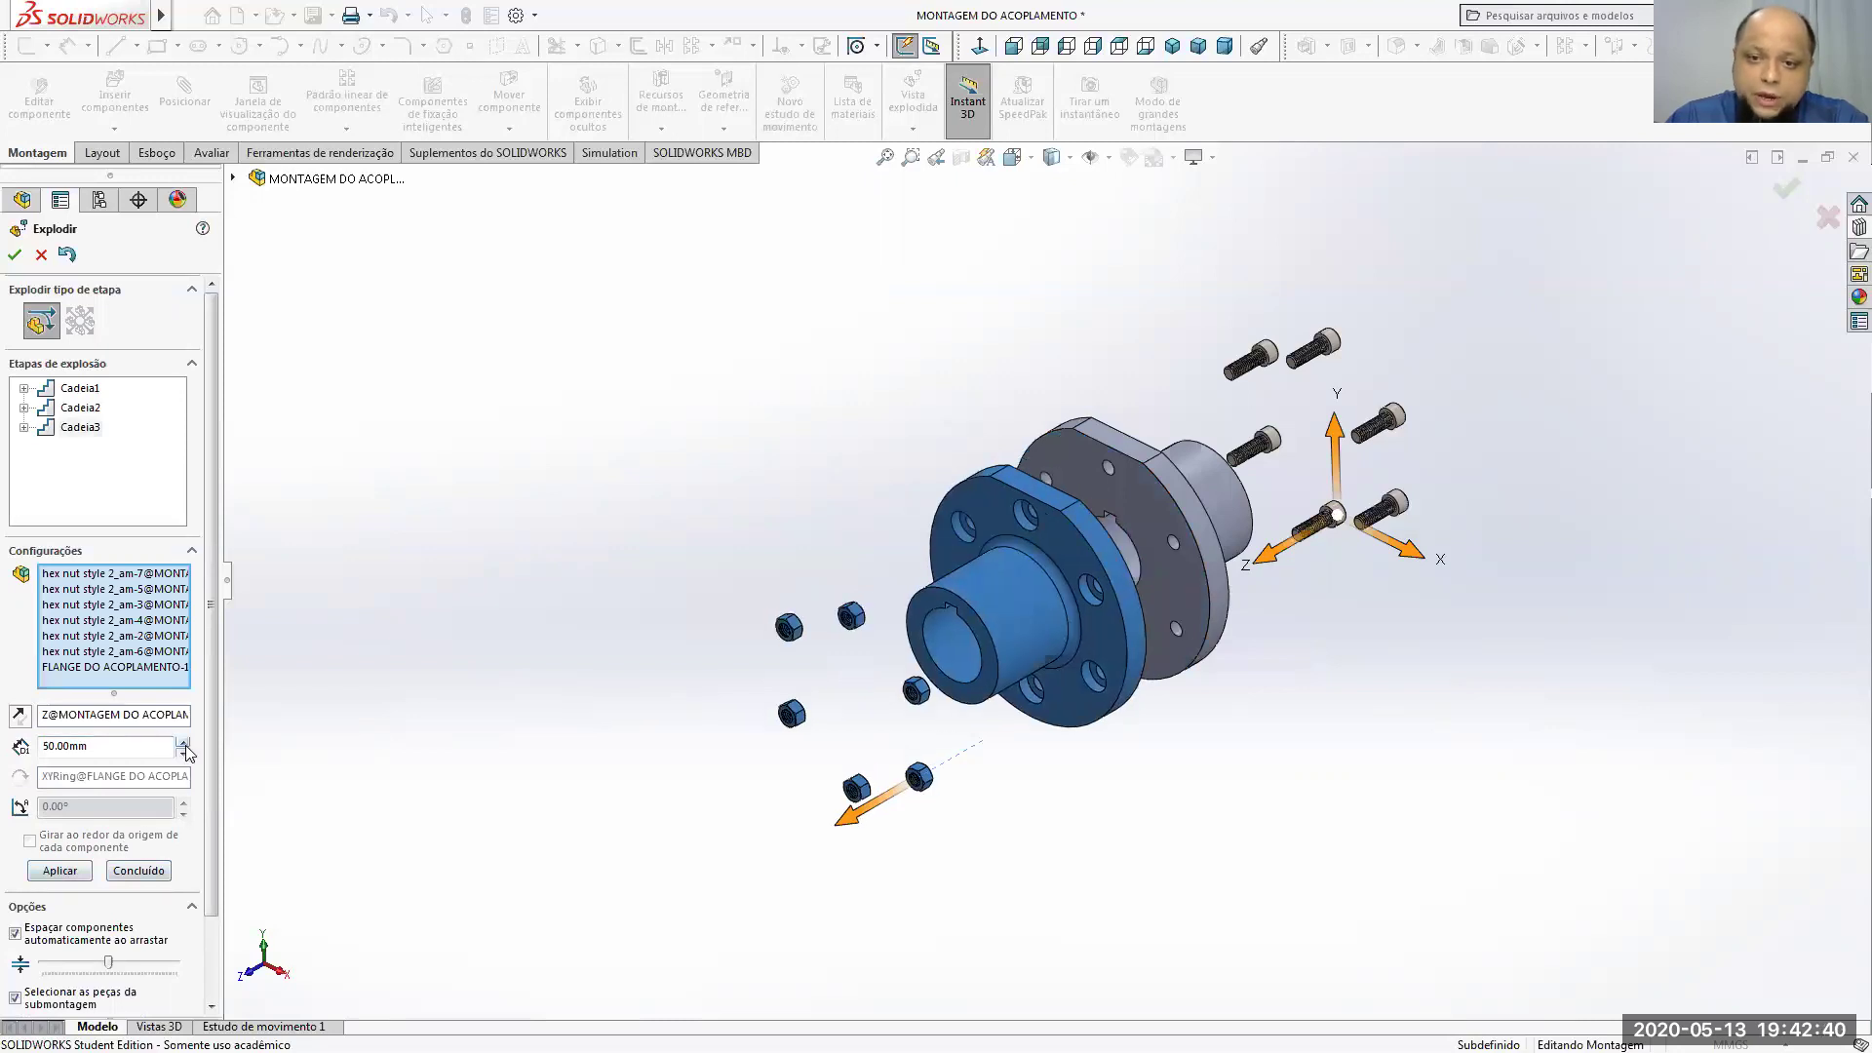
left_click(183, 741)
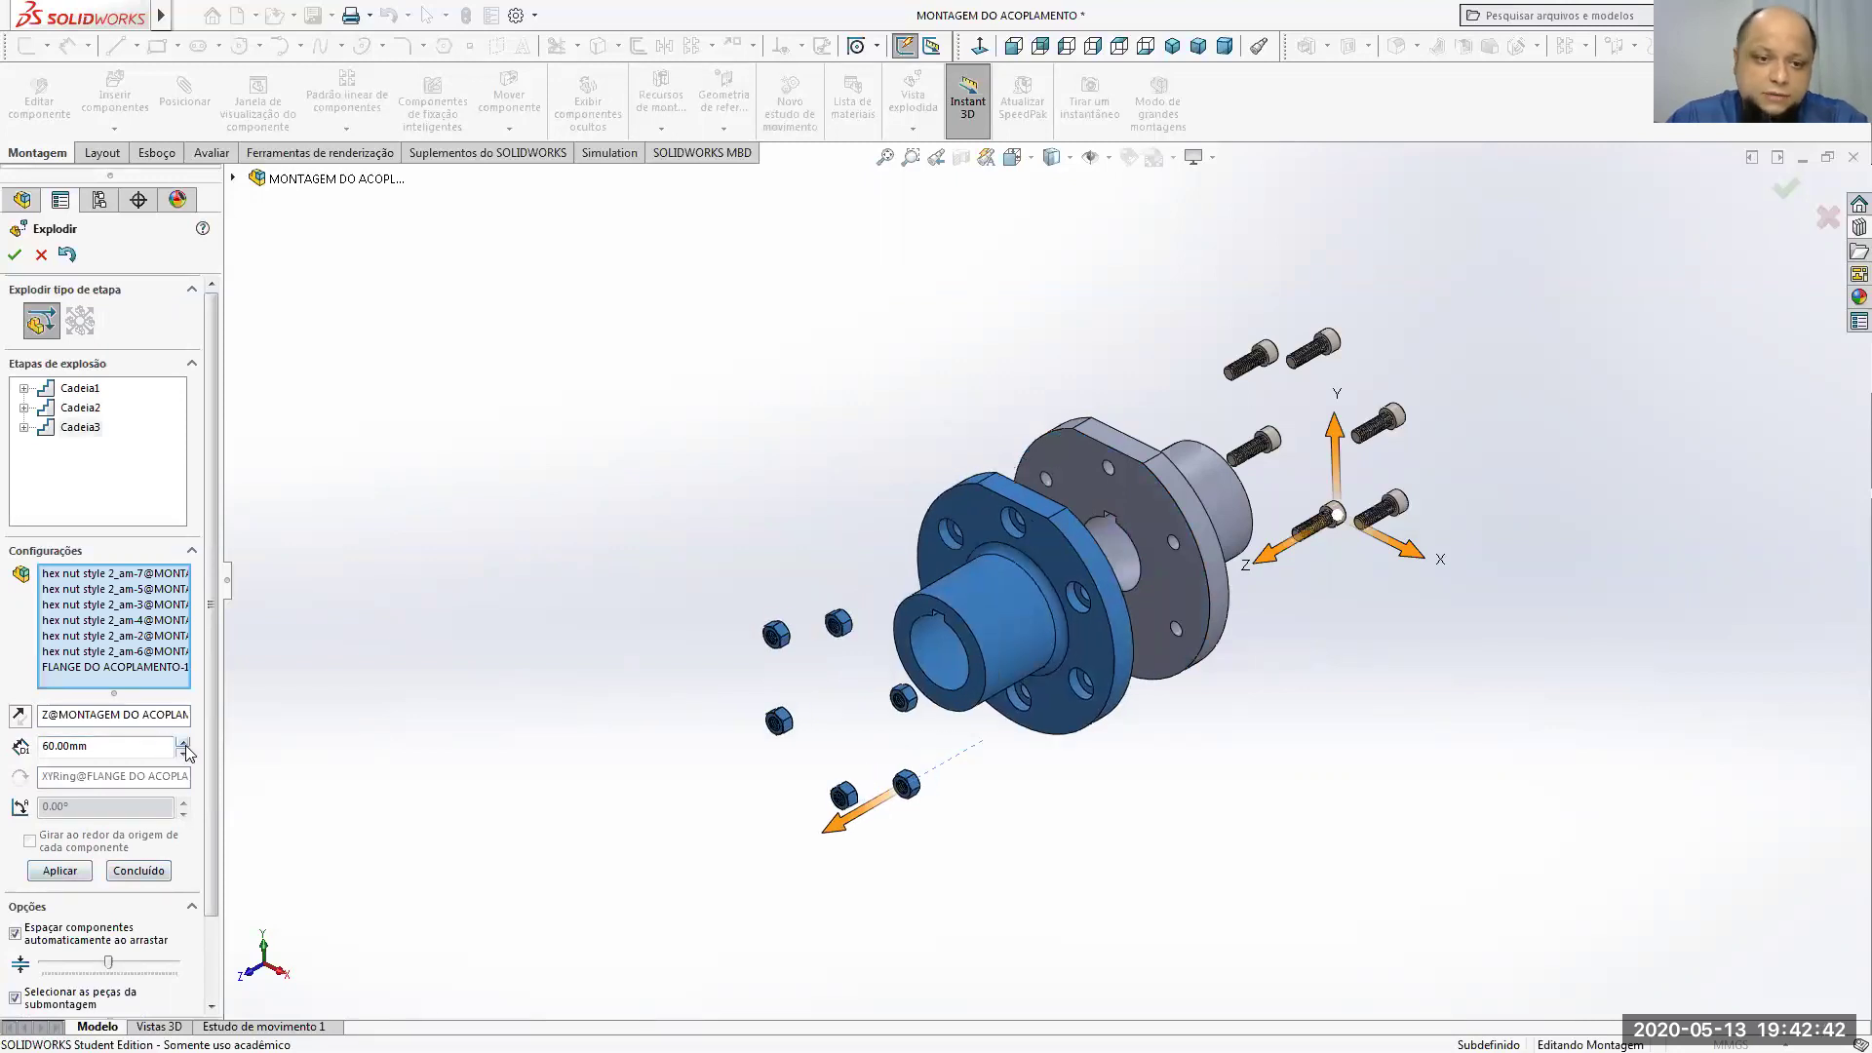
left_click(184, 741)
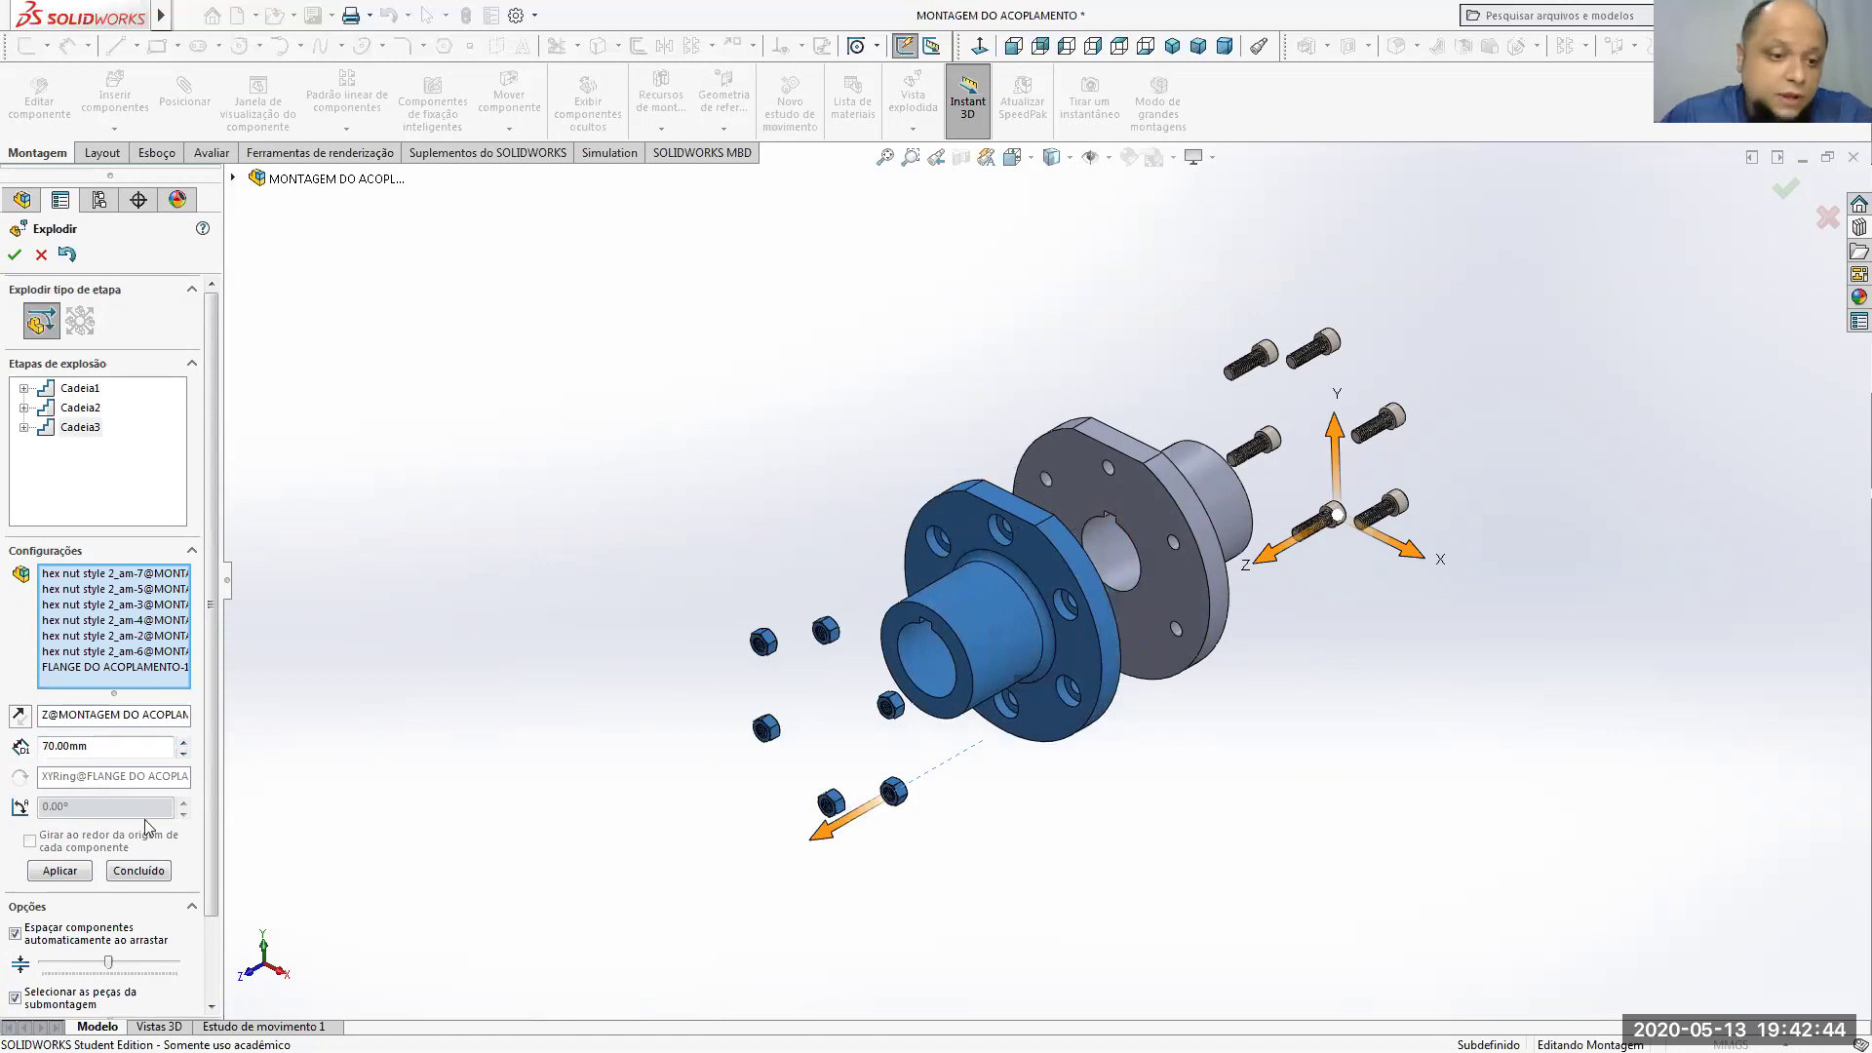
left_click(59, 871)
left_click(432, 836)
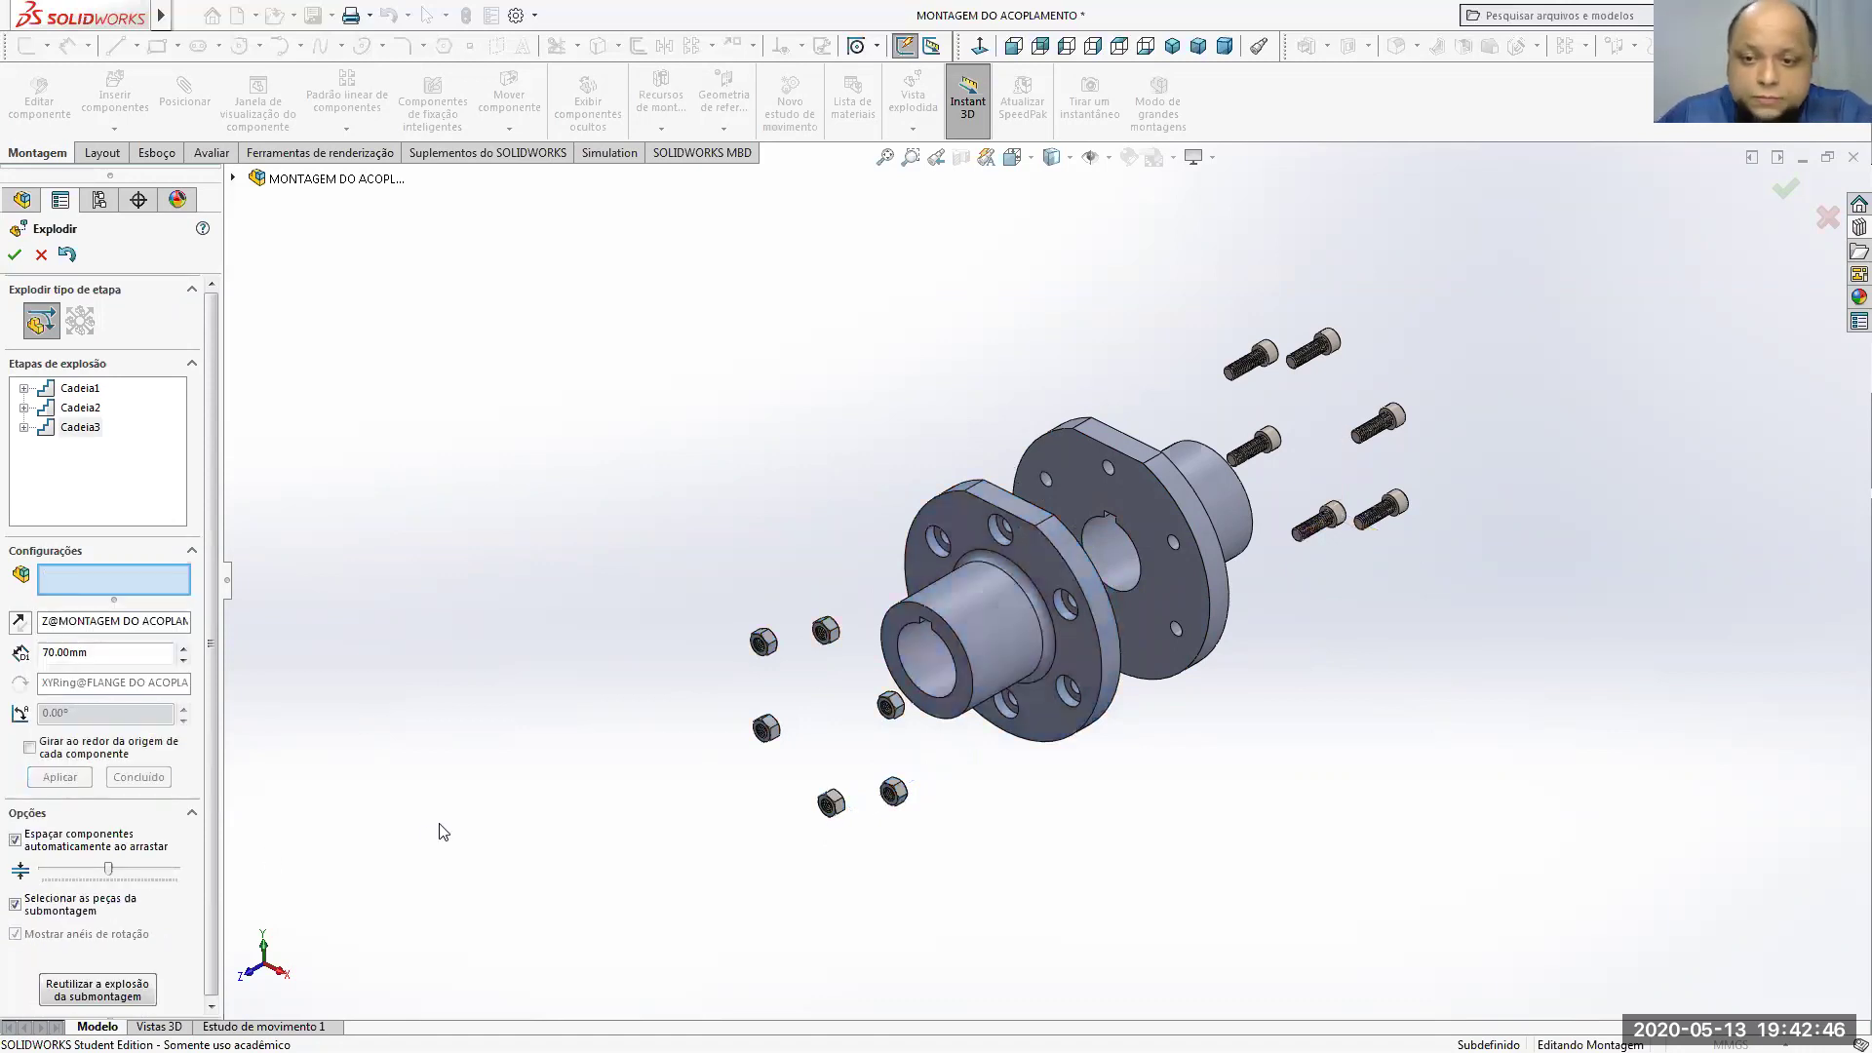
Step: Explode the six cap screws and their flange 70 mm in the reversed Z direction as a fourth step and complete it
middle_click_drag(432, 835, 1414, 741)
left_click_drag(1491, 758, 1123, 302)
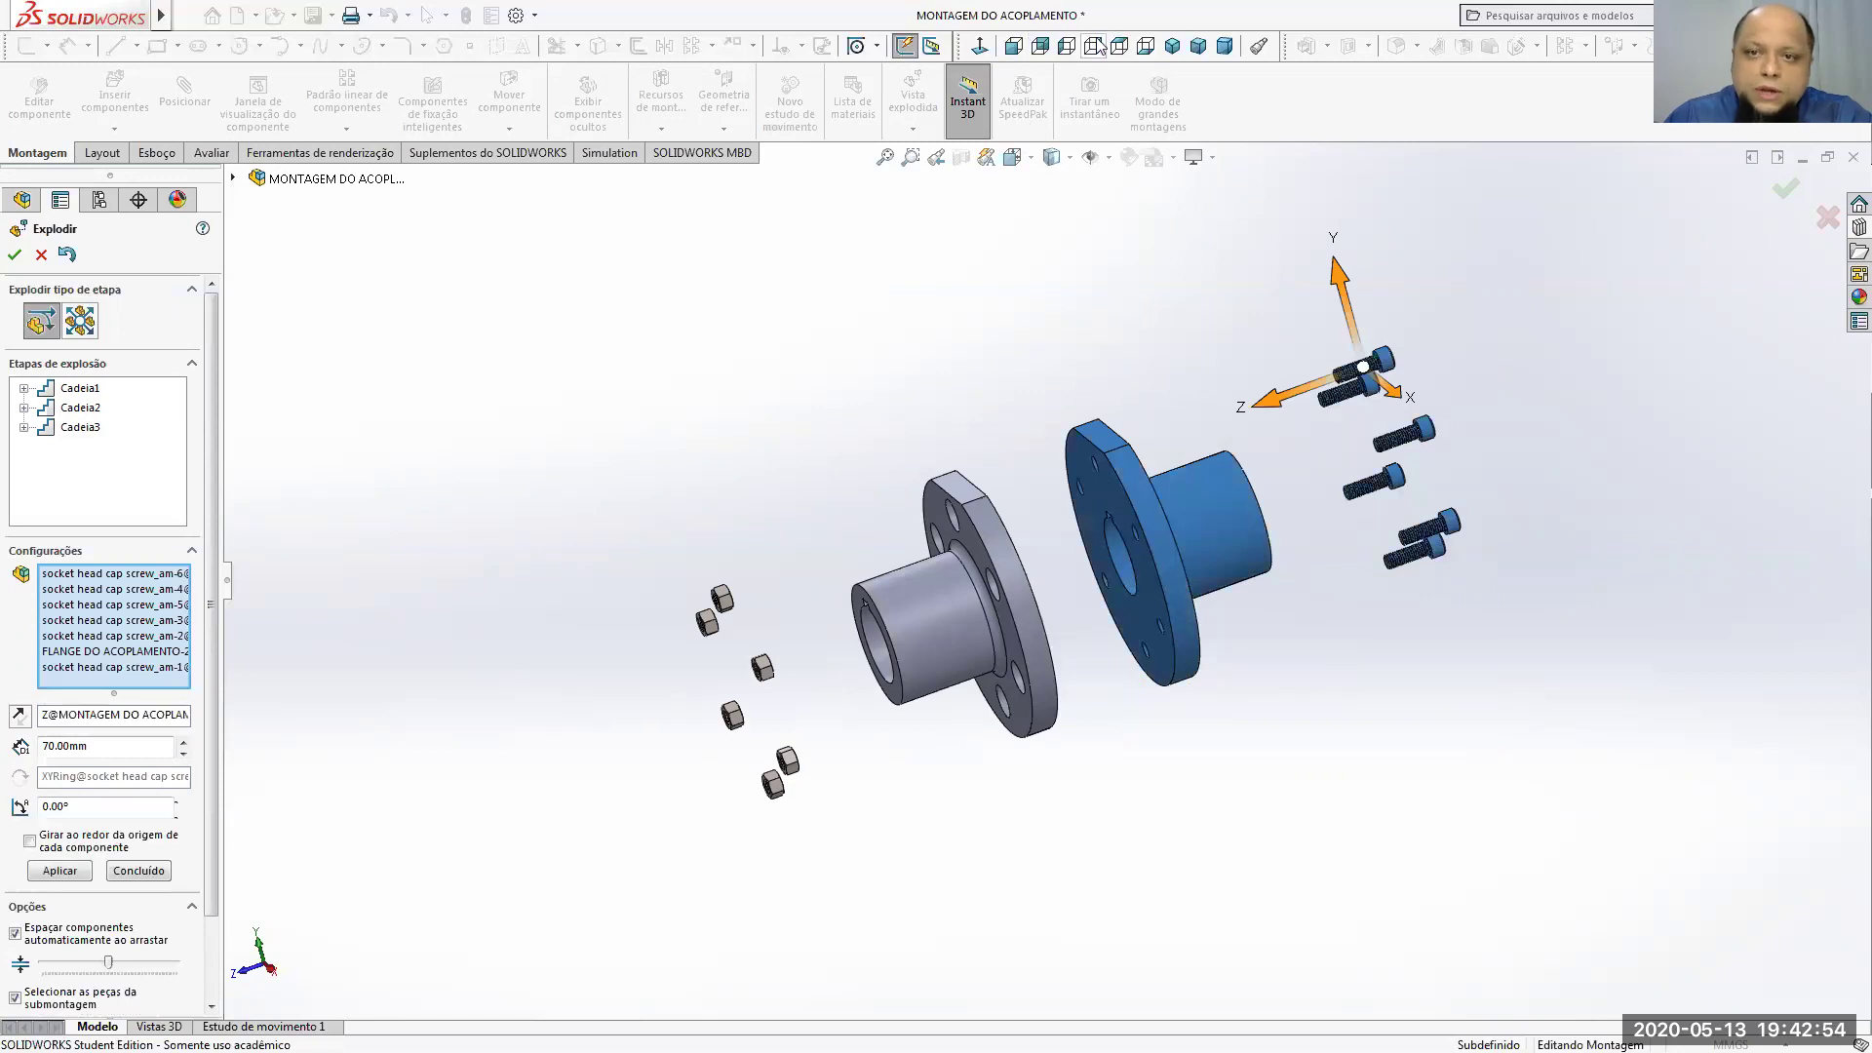
key("ctrl+7")
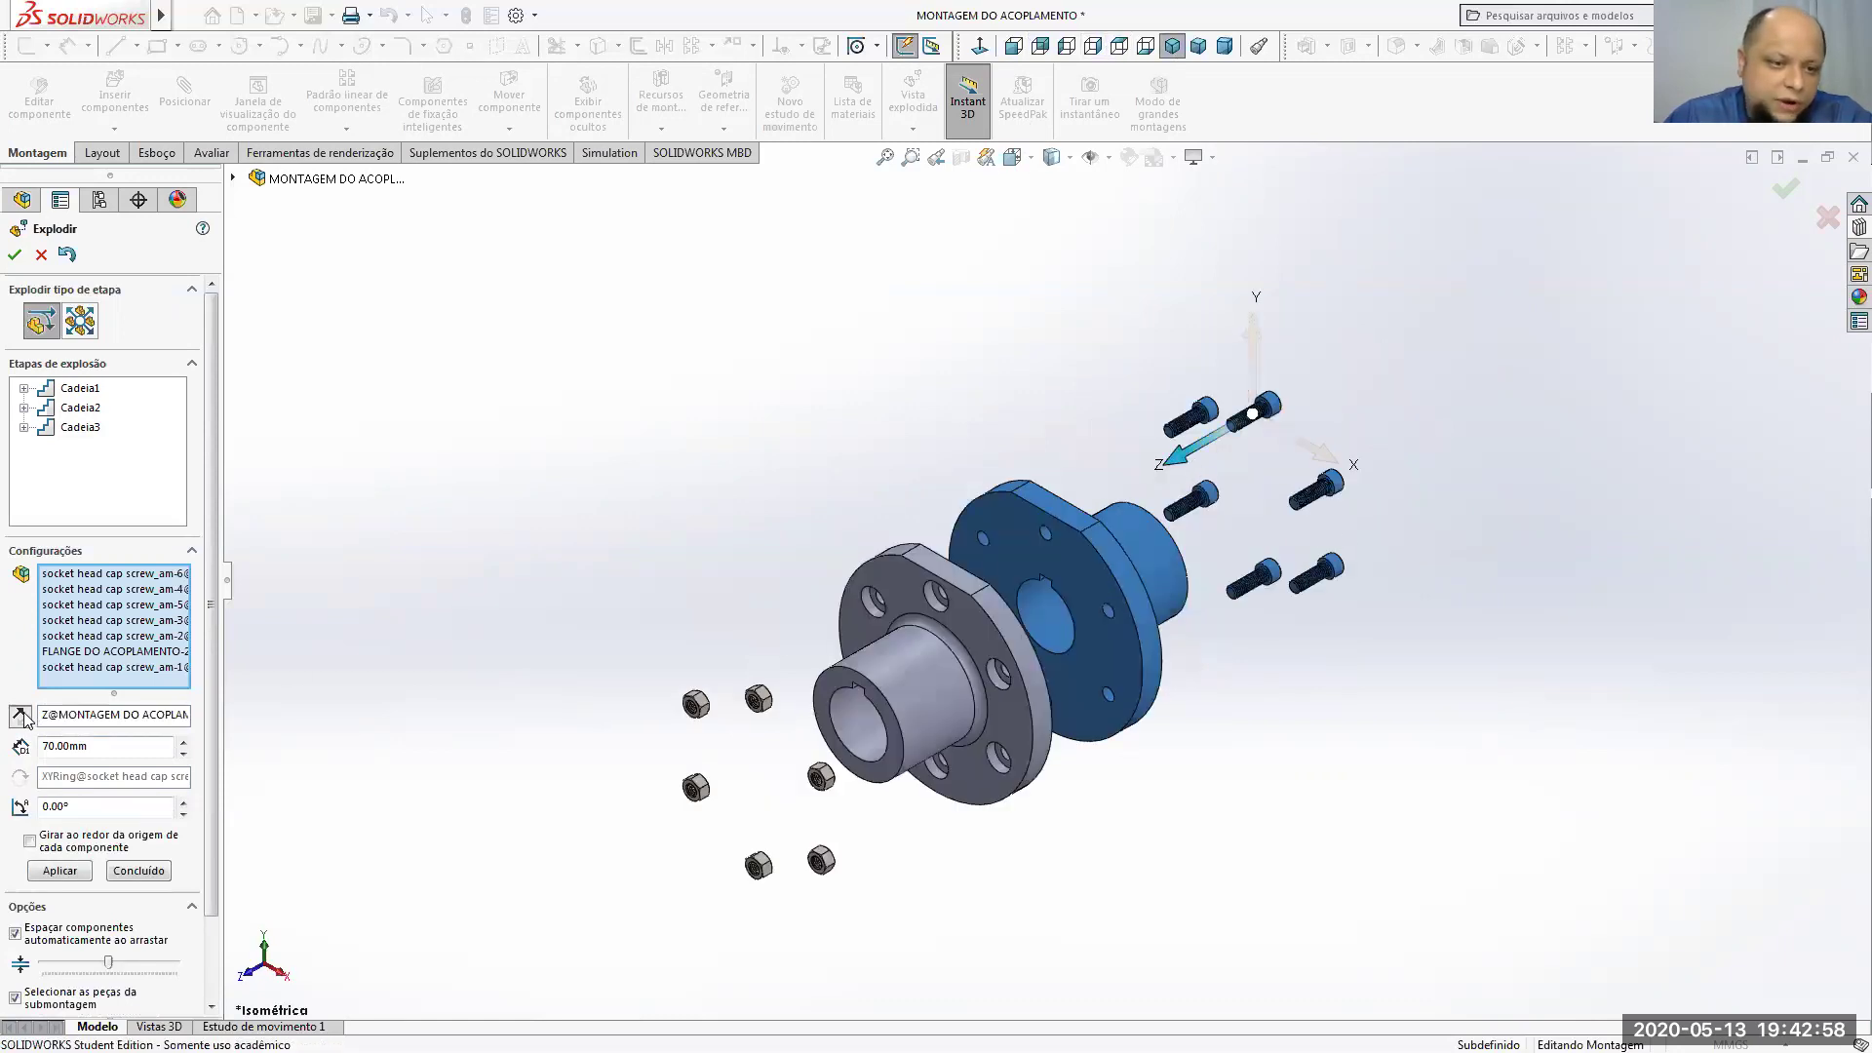
left_click(60, 870)
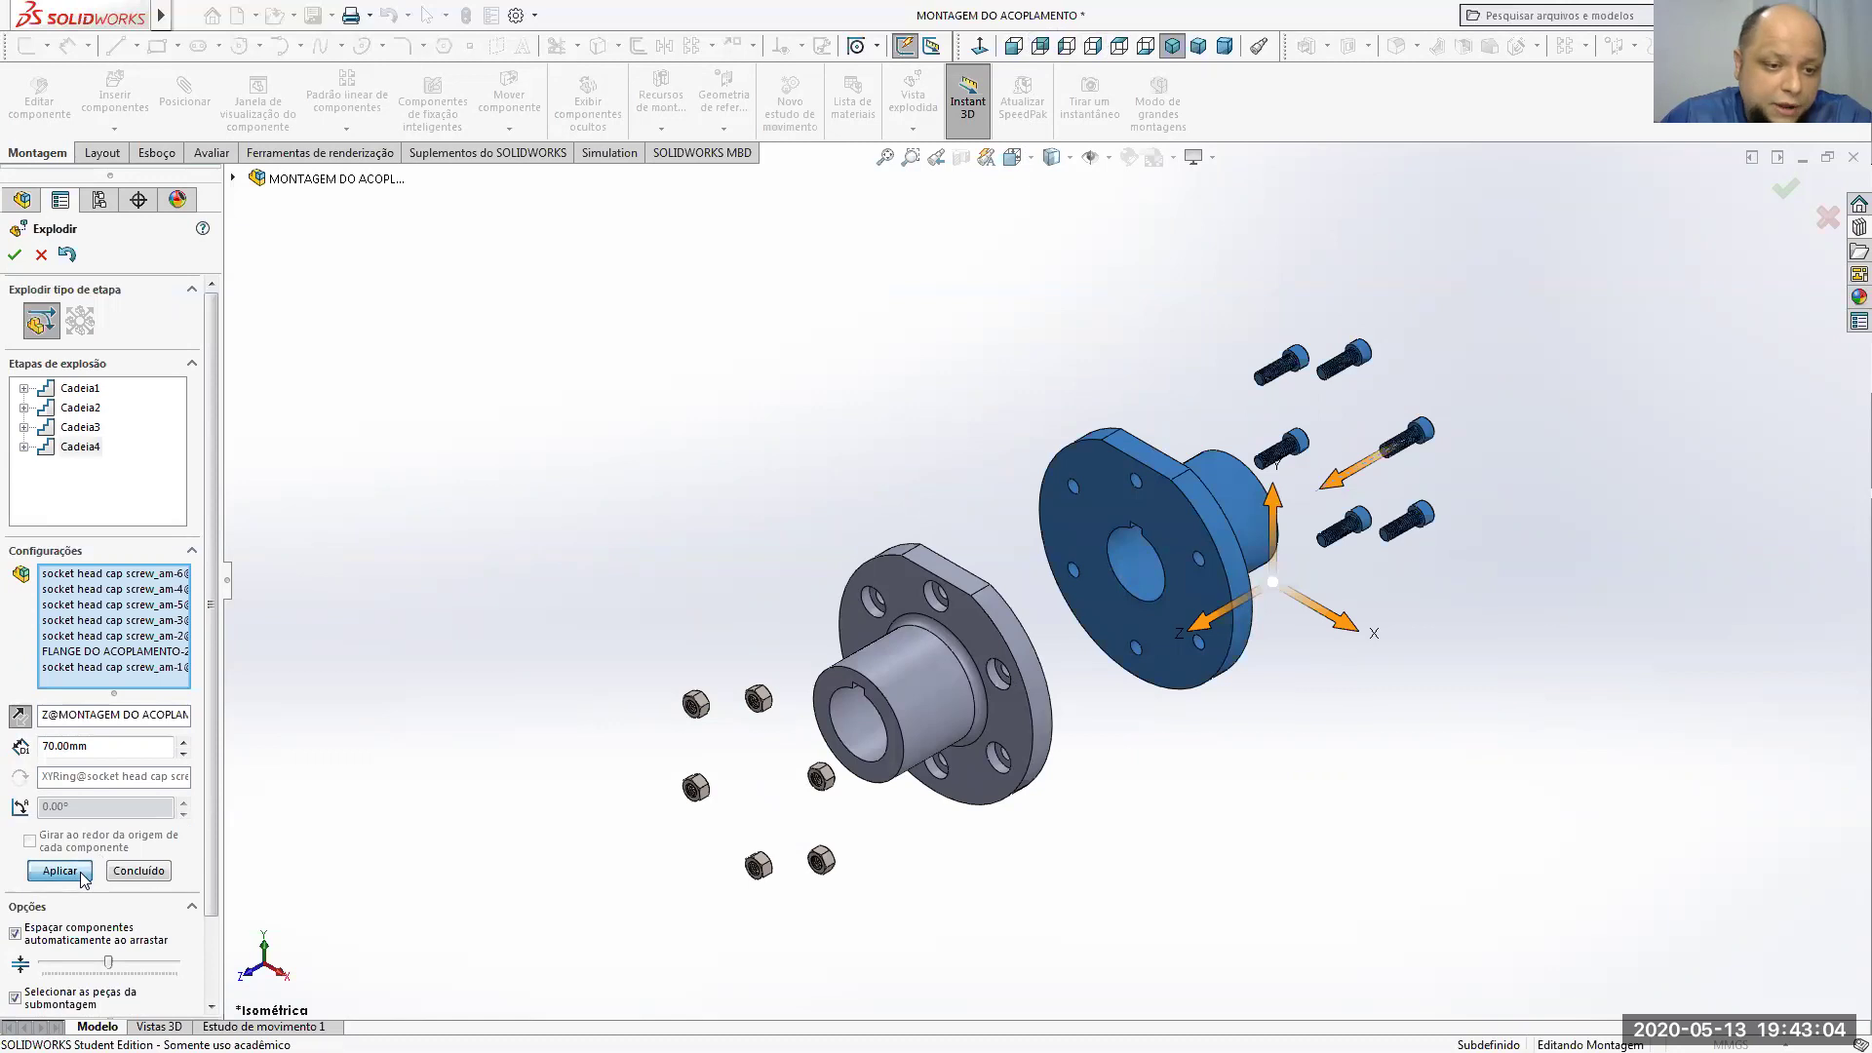
left_click(125, 876)
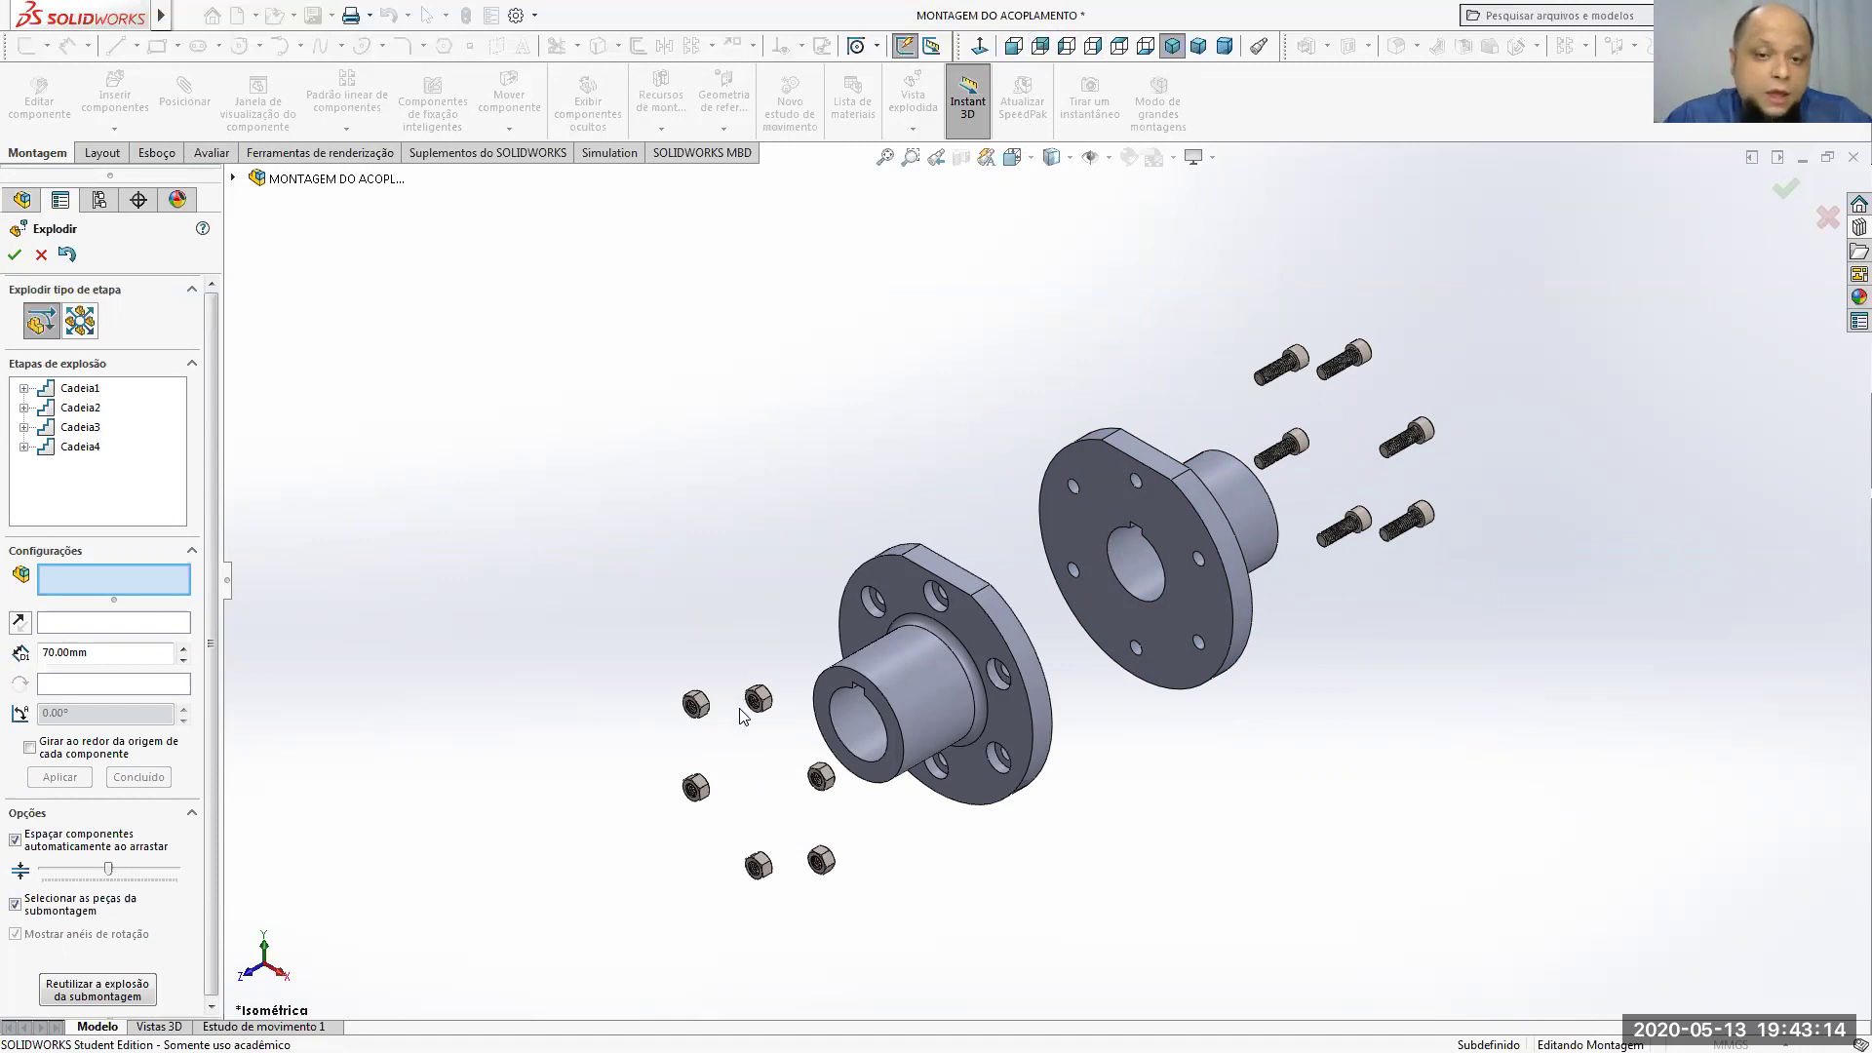
Step: Edit the first explode step, setting the nuts' distance to 150 mm, and complete it
left_click(80, 388)
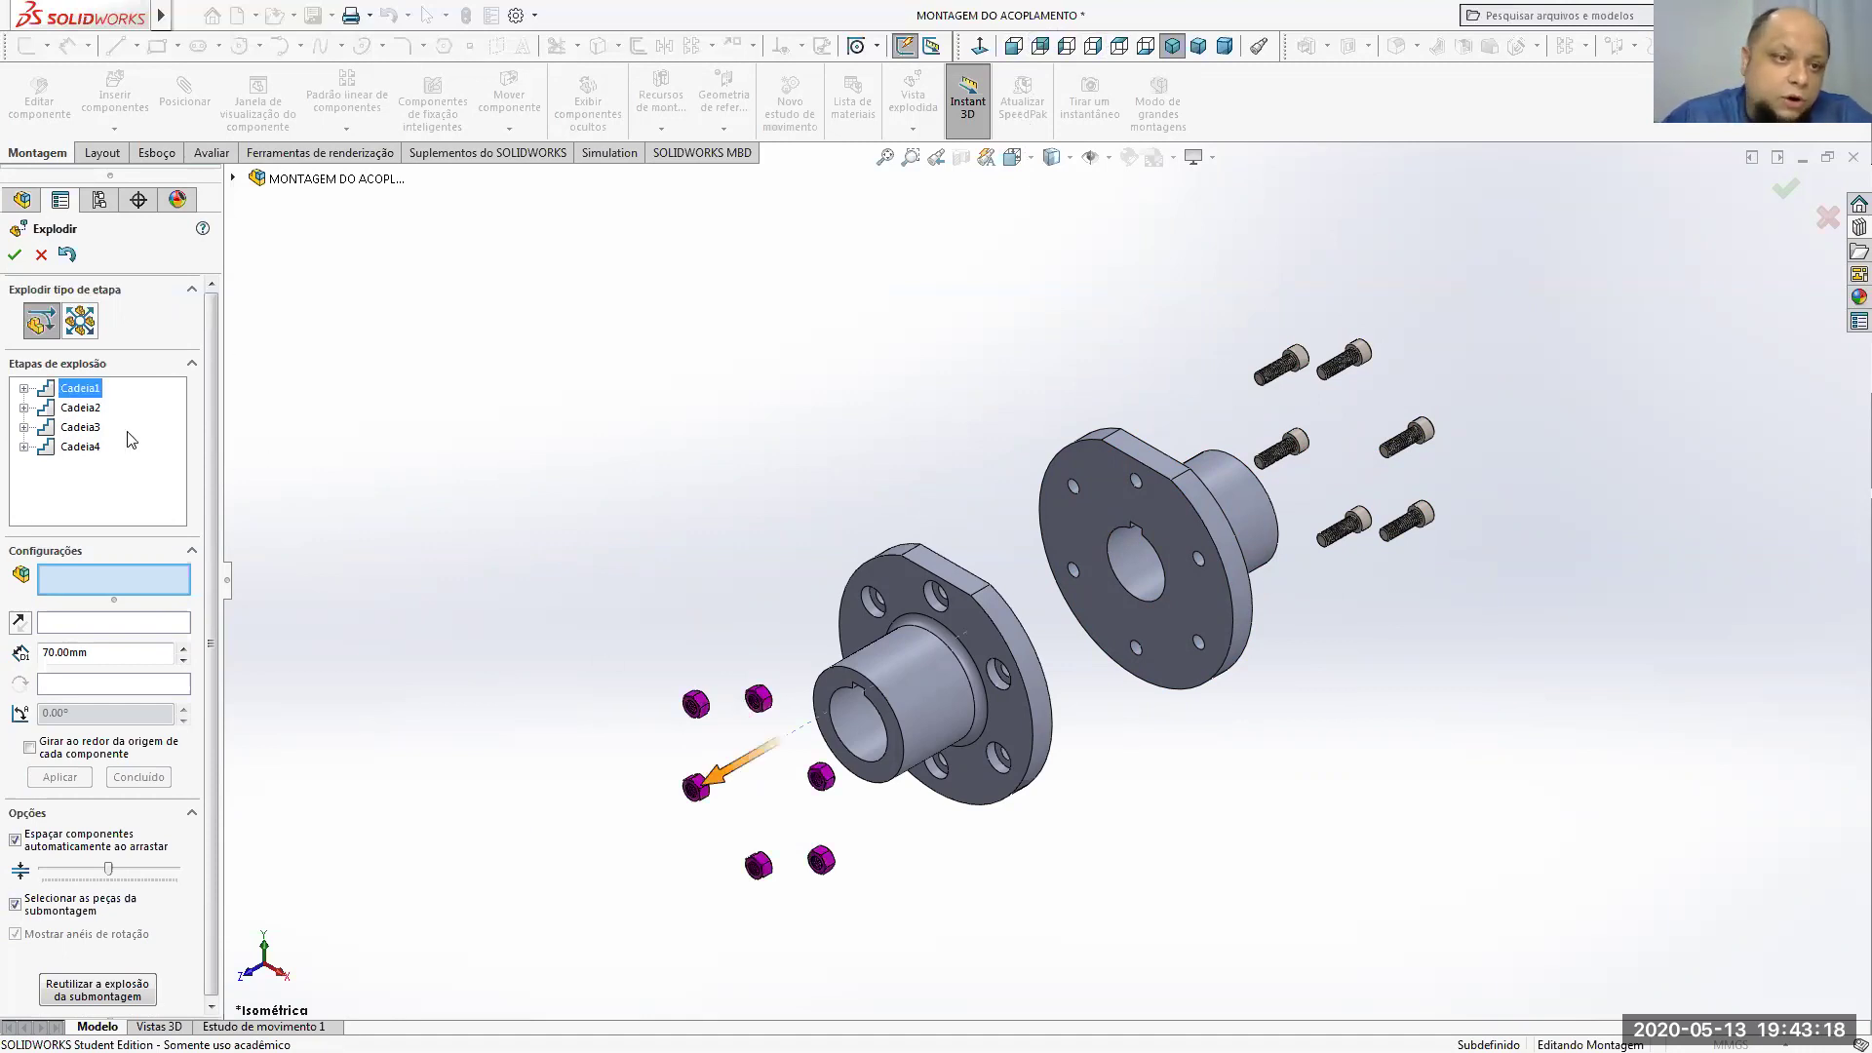
right_click(80, 388)
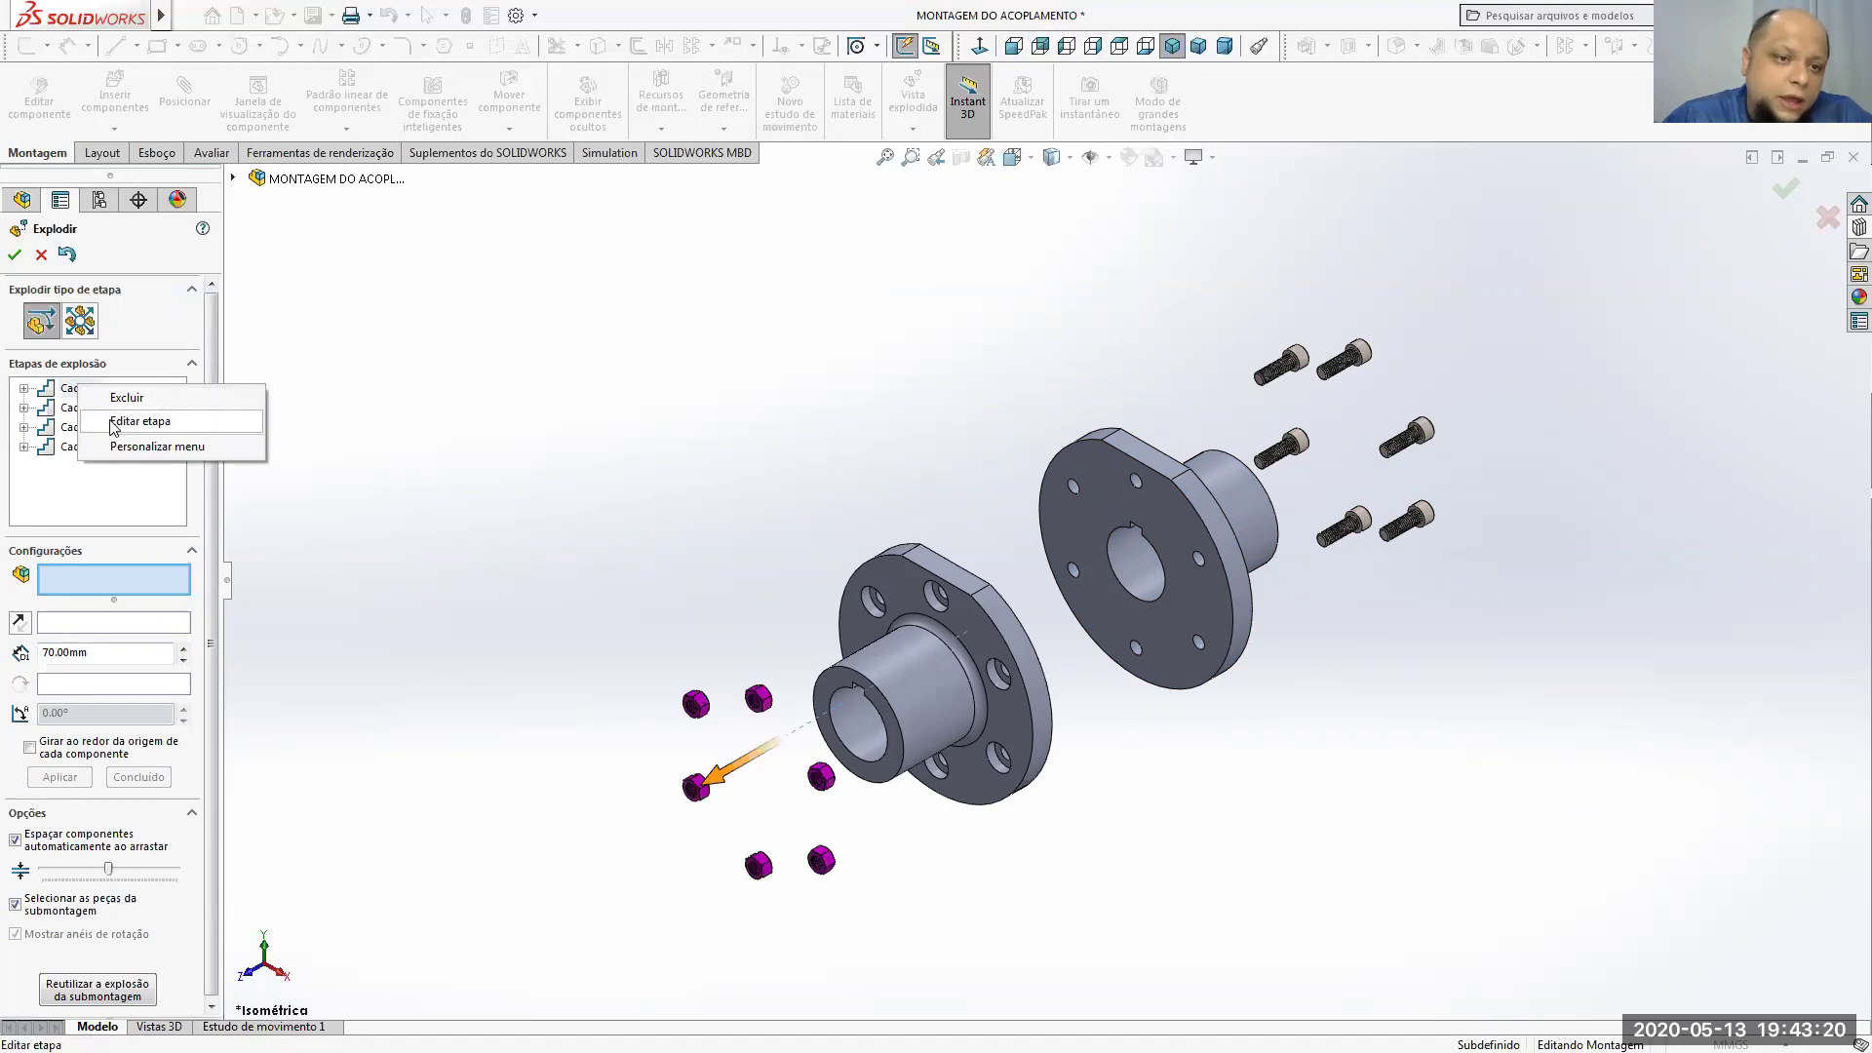
left_click(114, 421)
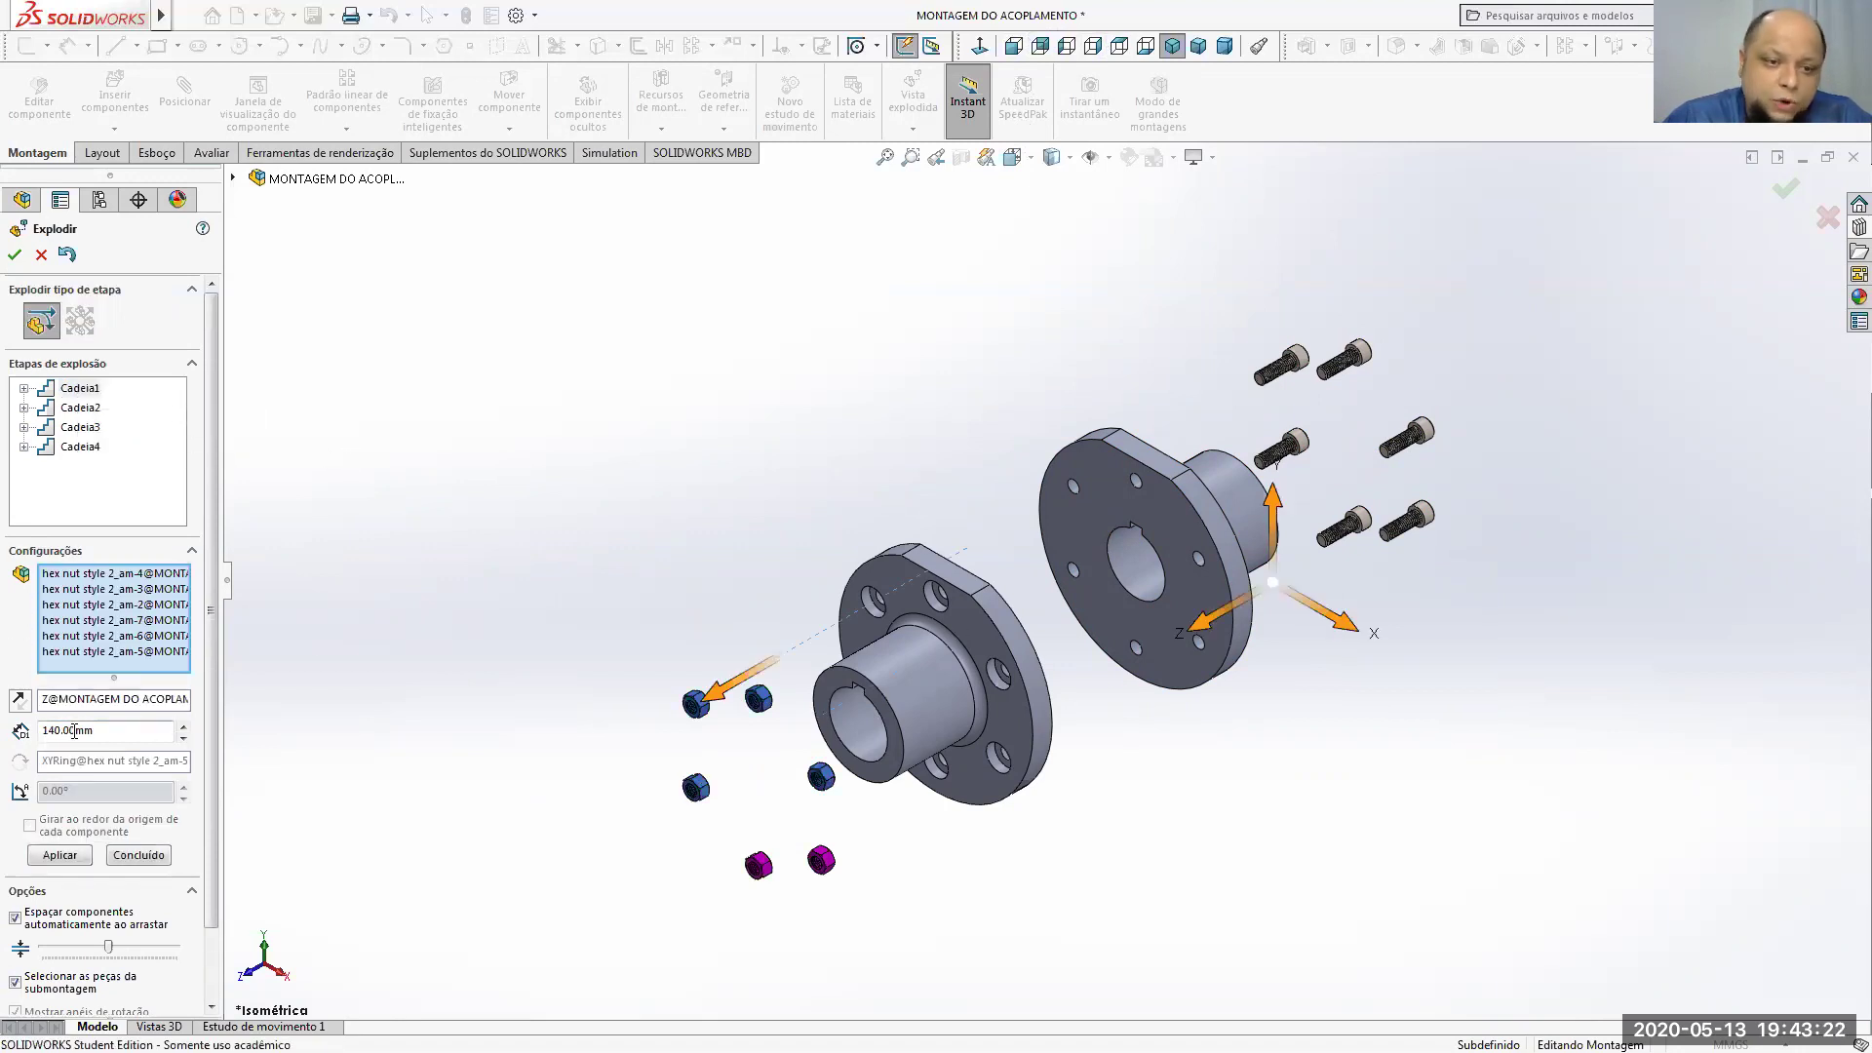
left_click(184, 726)
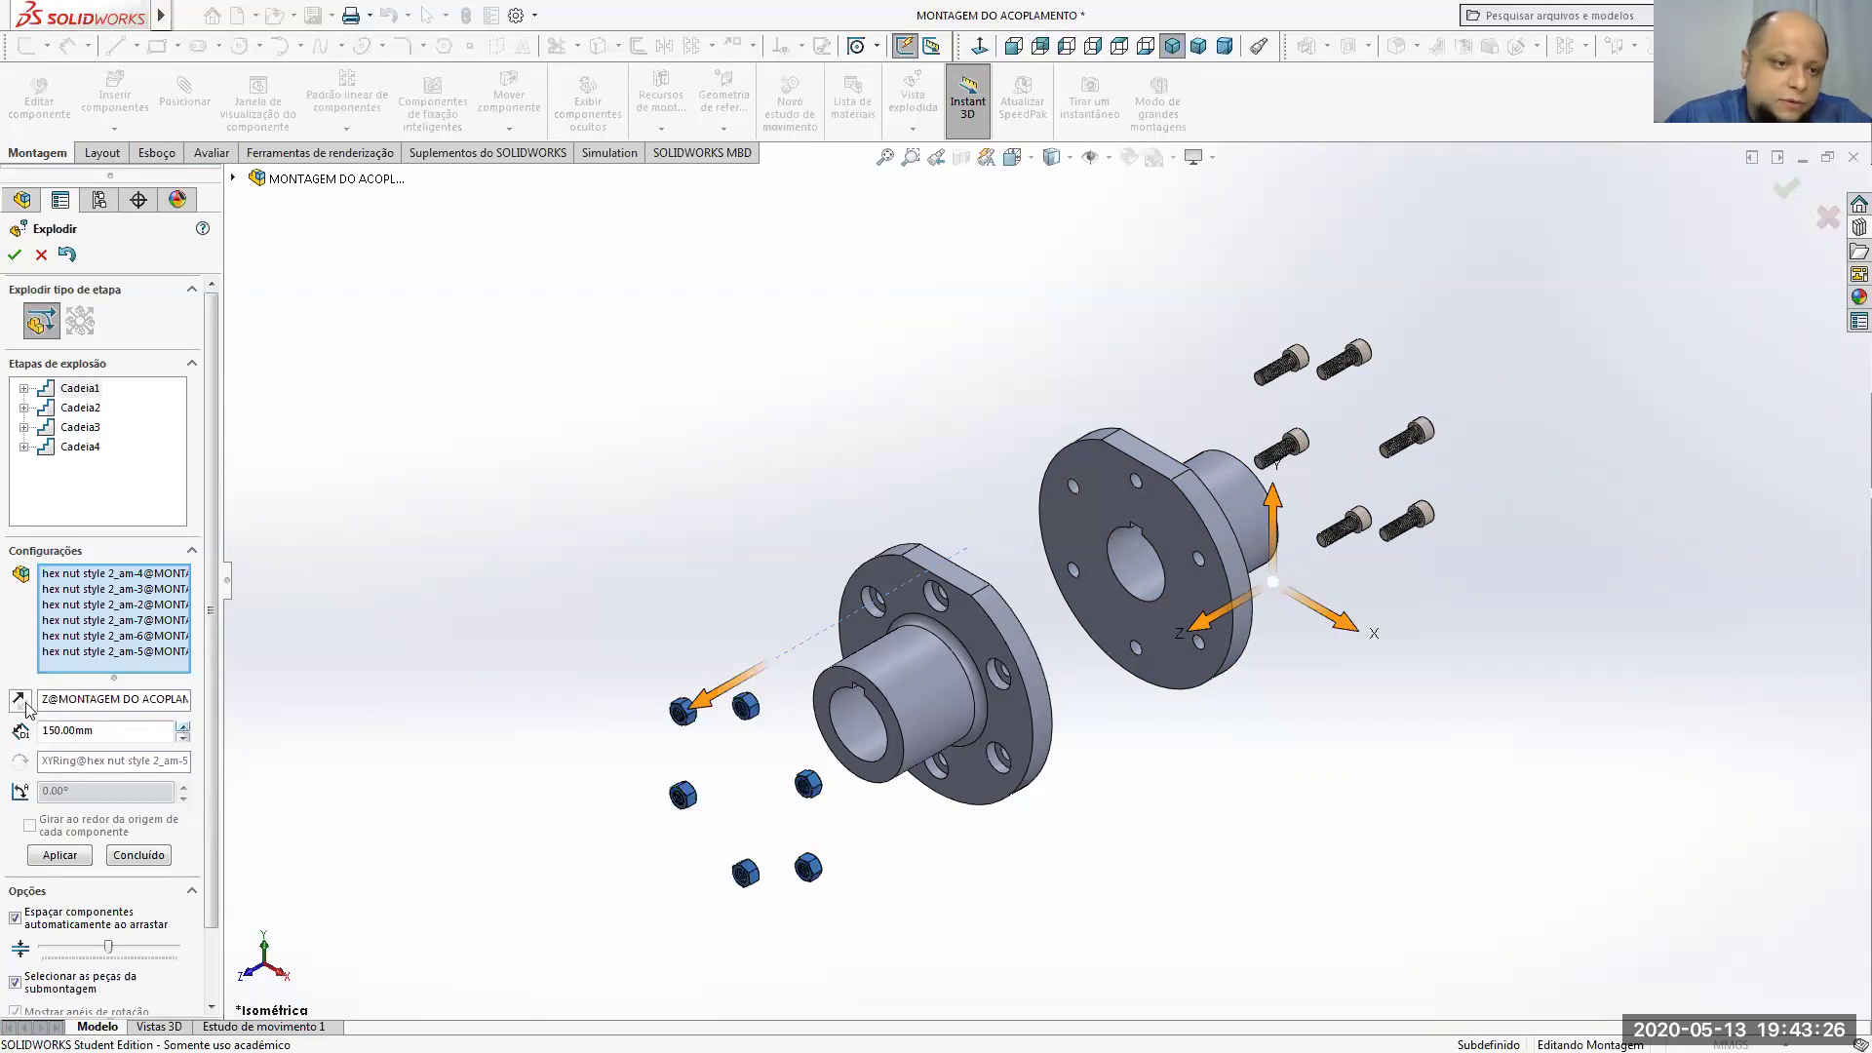
left_click(60, 854)
left_click(138, 854)
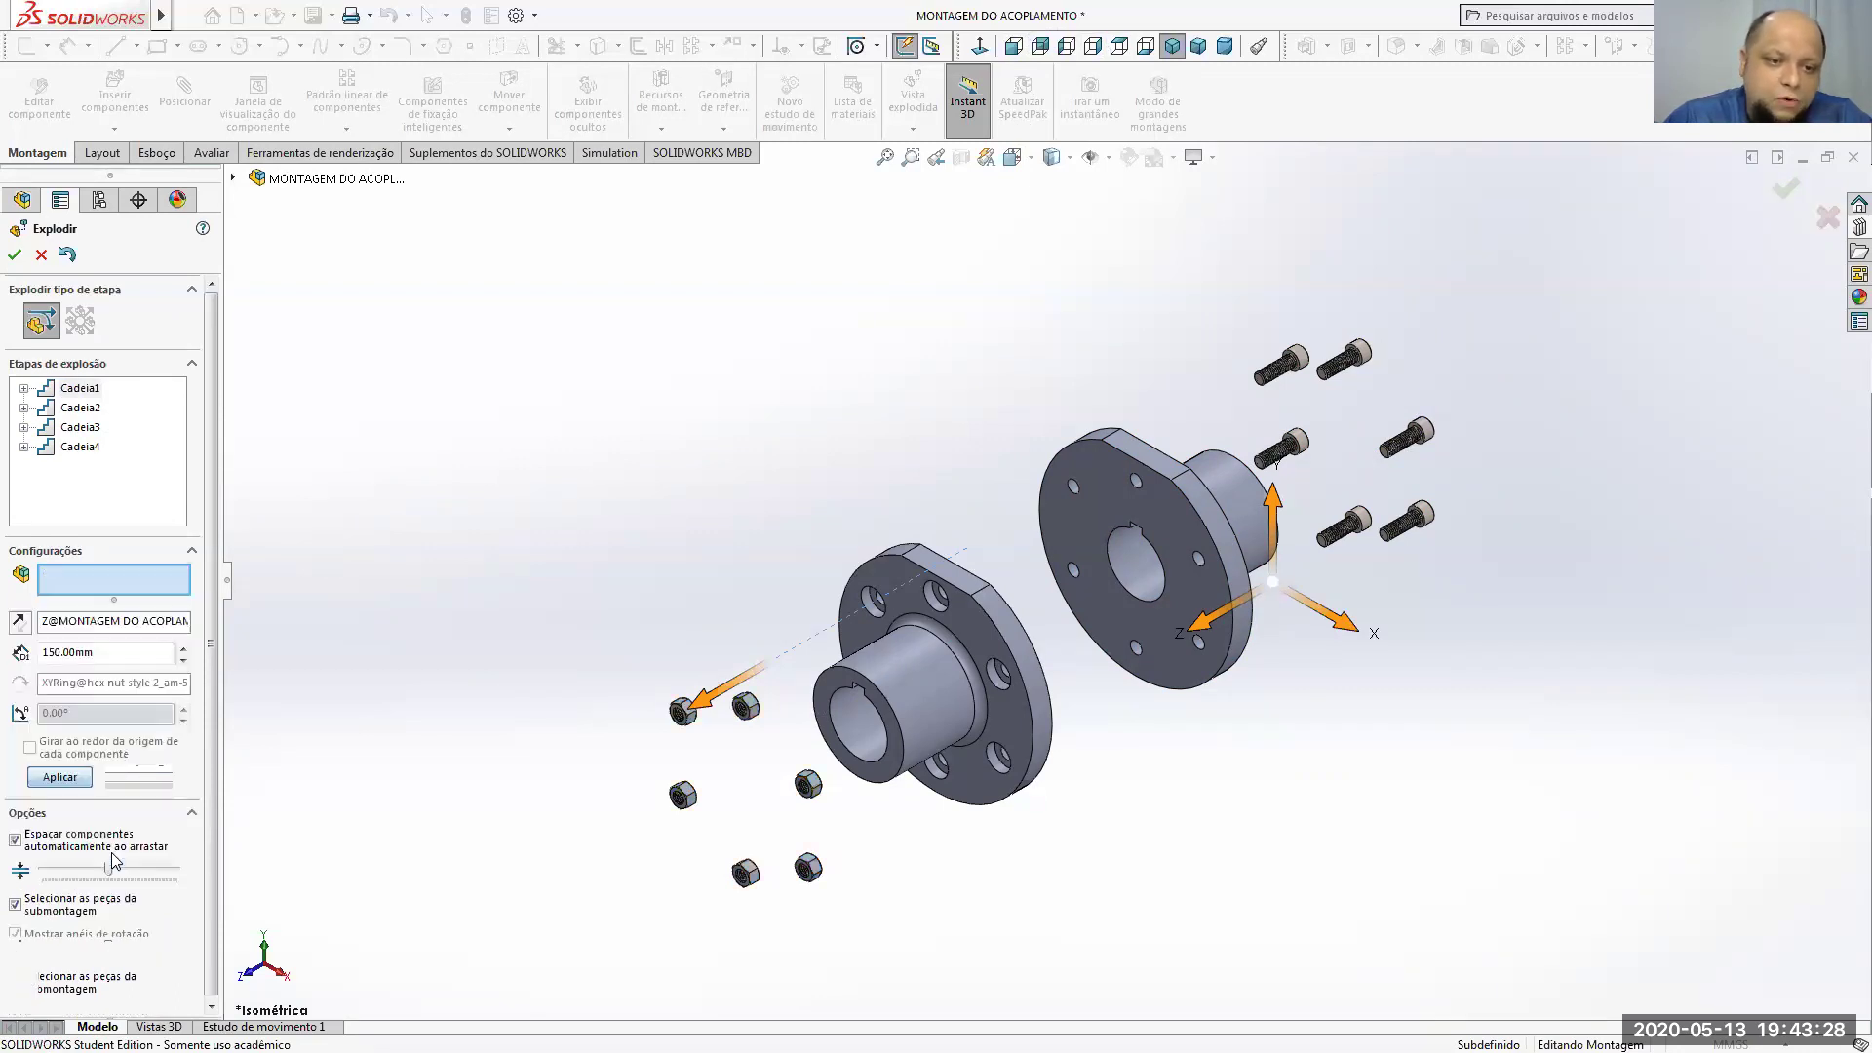
Step: Edit the second explode step, setting the screws' distance to 170 mm, and accept the exploded view
left_click(80, 409)
left_click(81, 422)
left_click(81, 413)
right_click(82, 413)
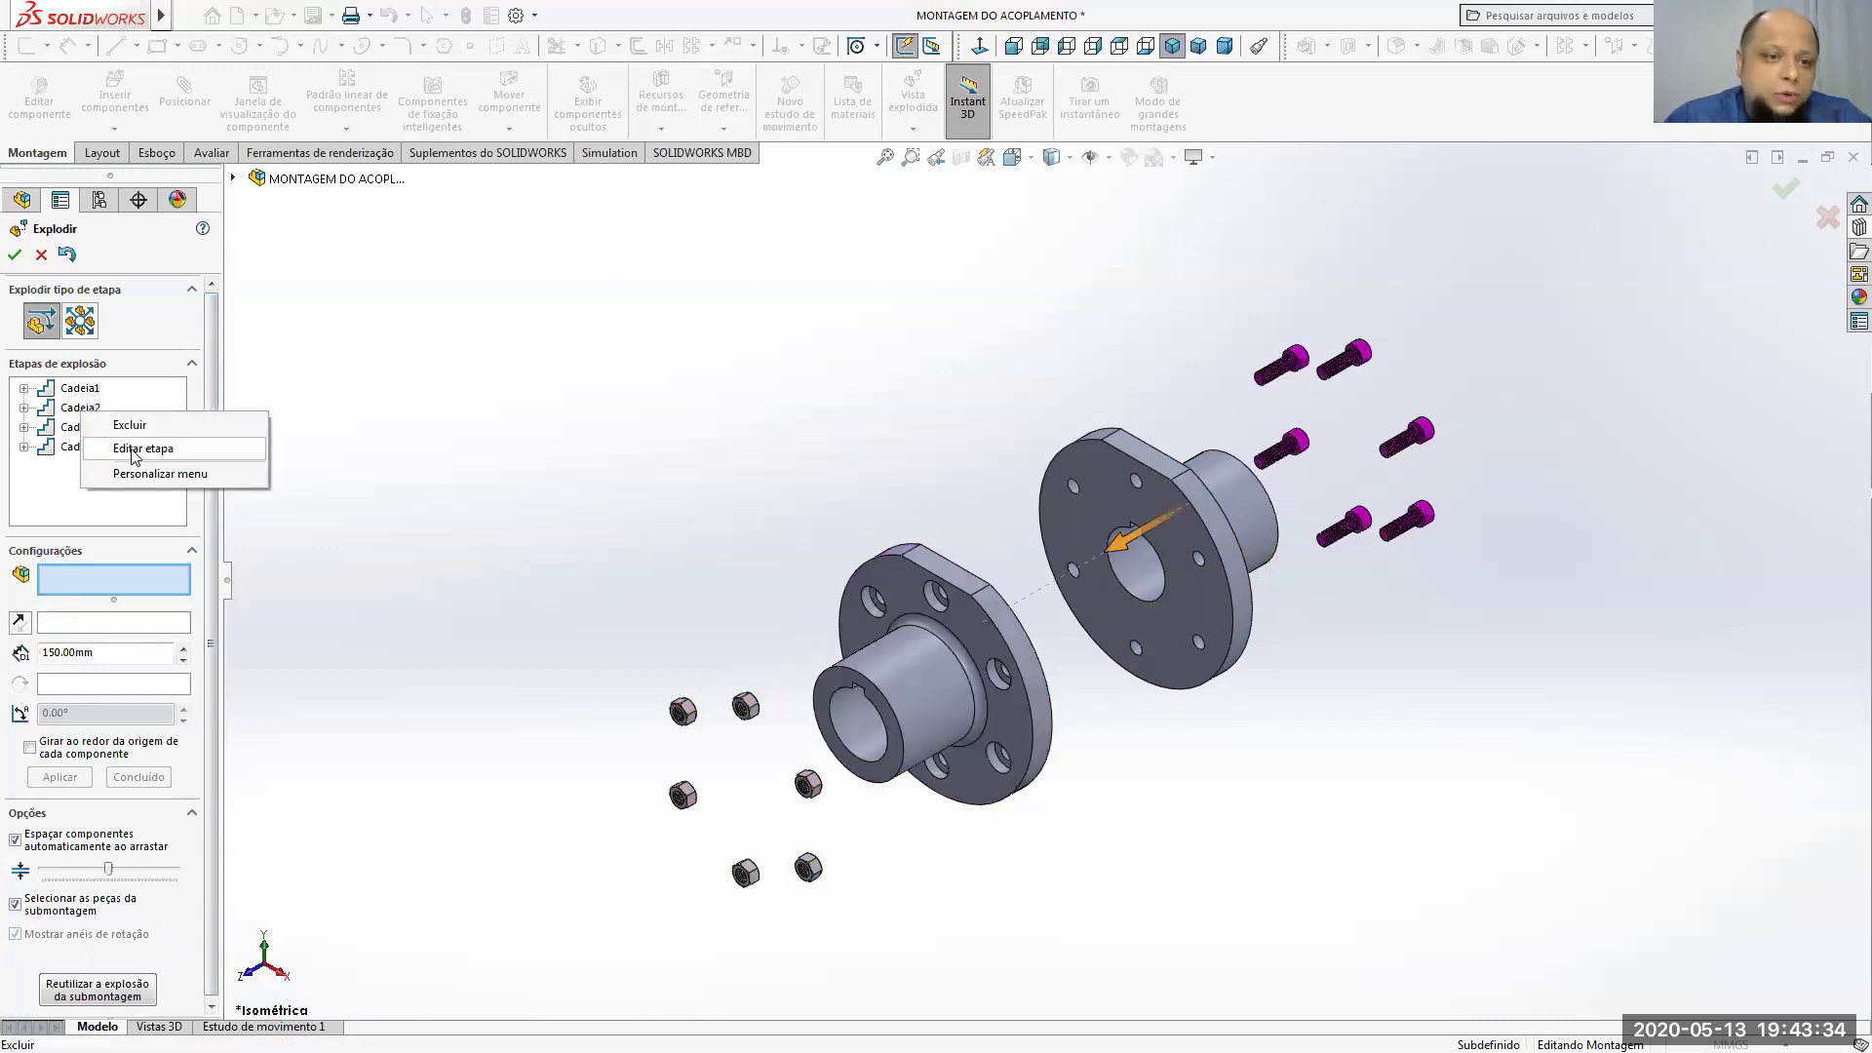
left_click(126, 443)
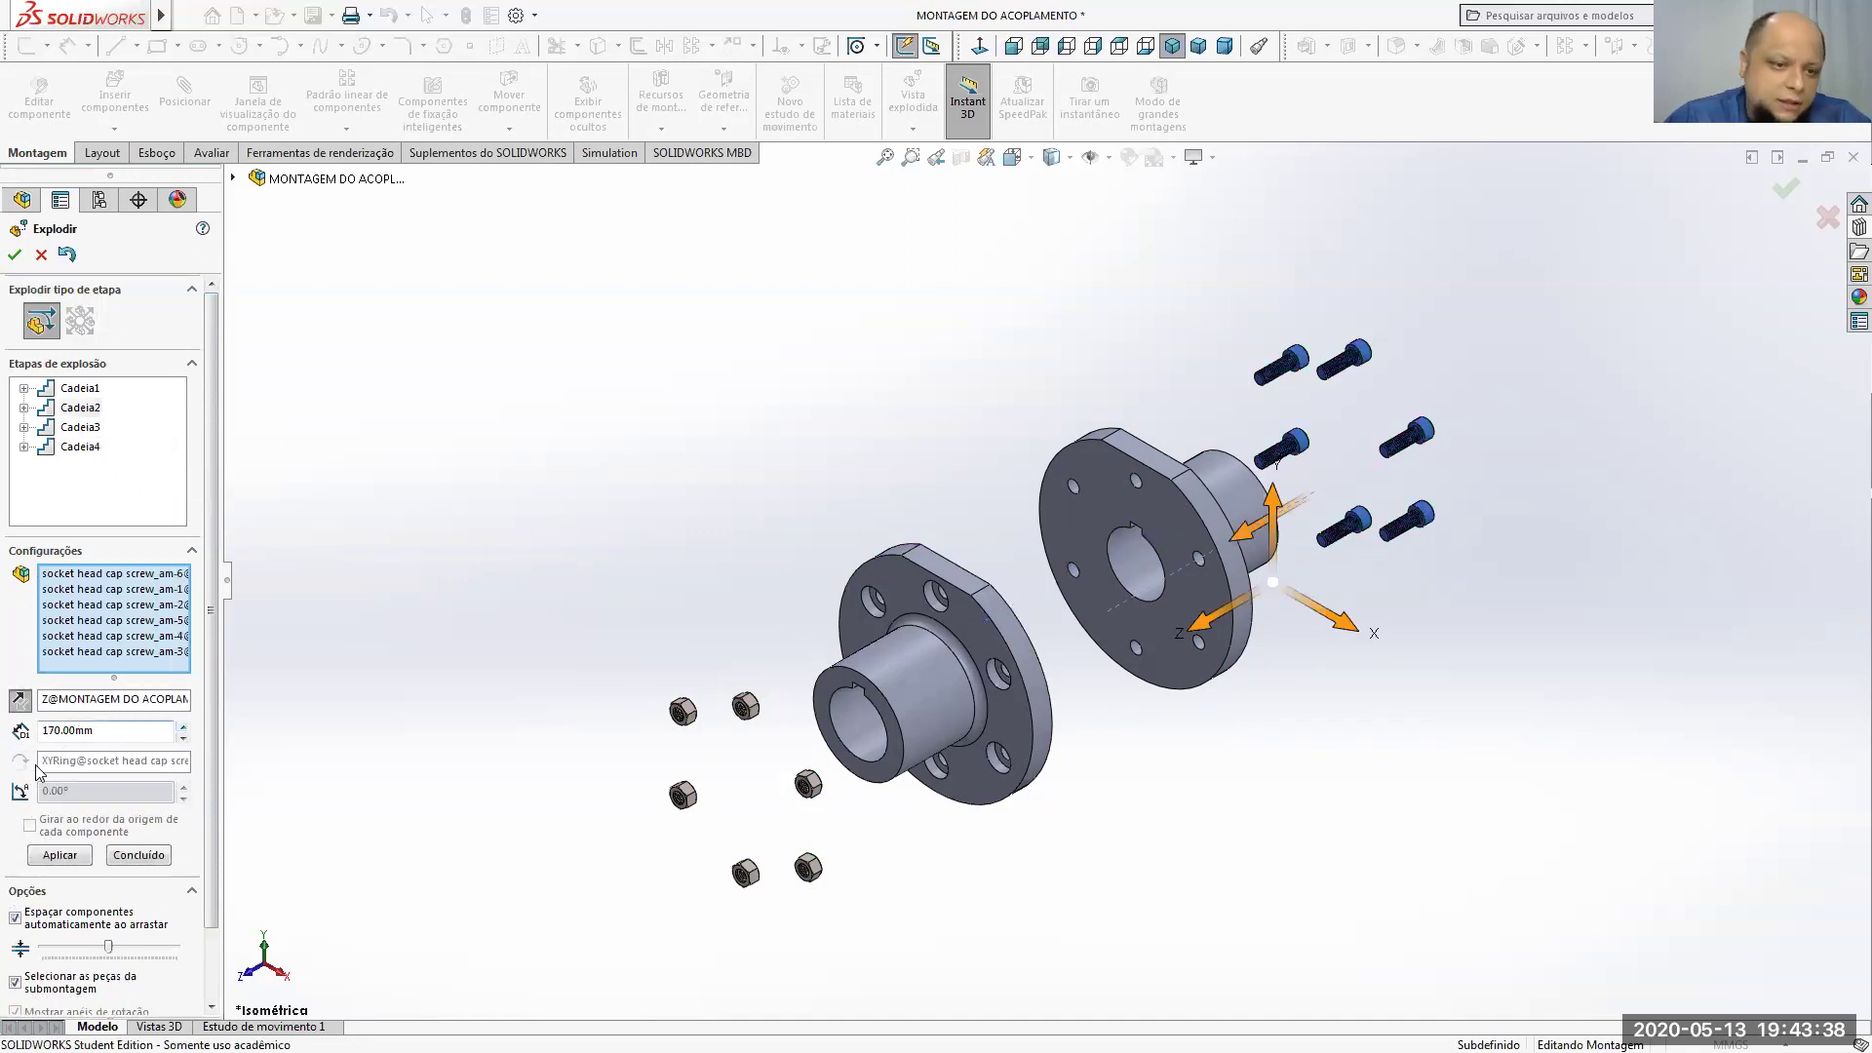
left_click(59, 855)
left_click(114, 855)
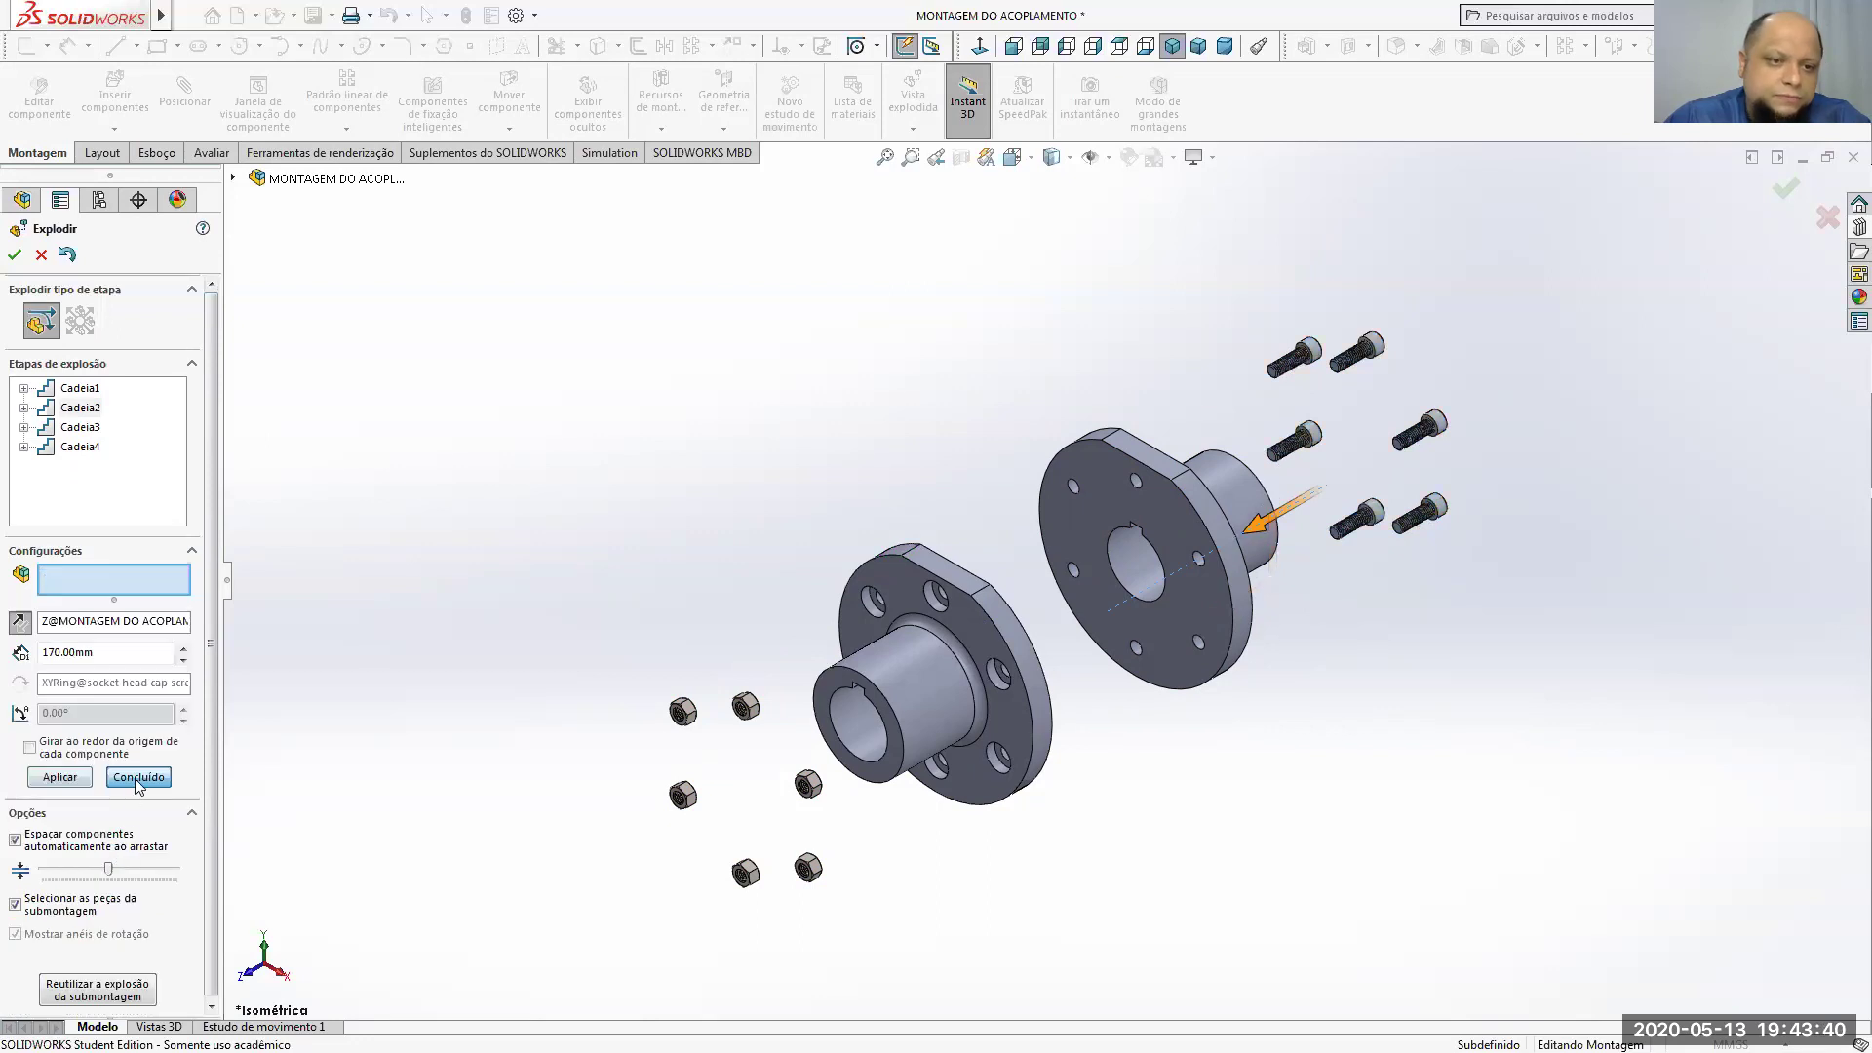
key("Return")
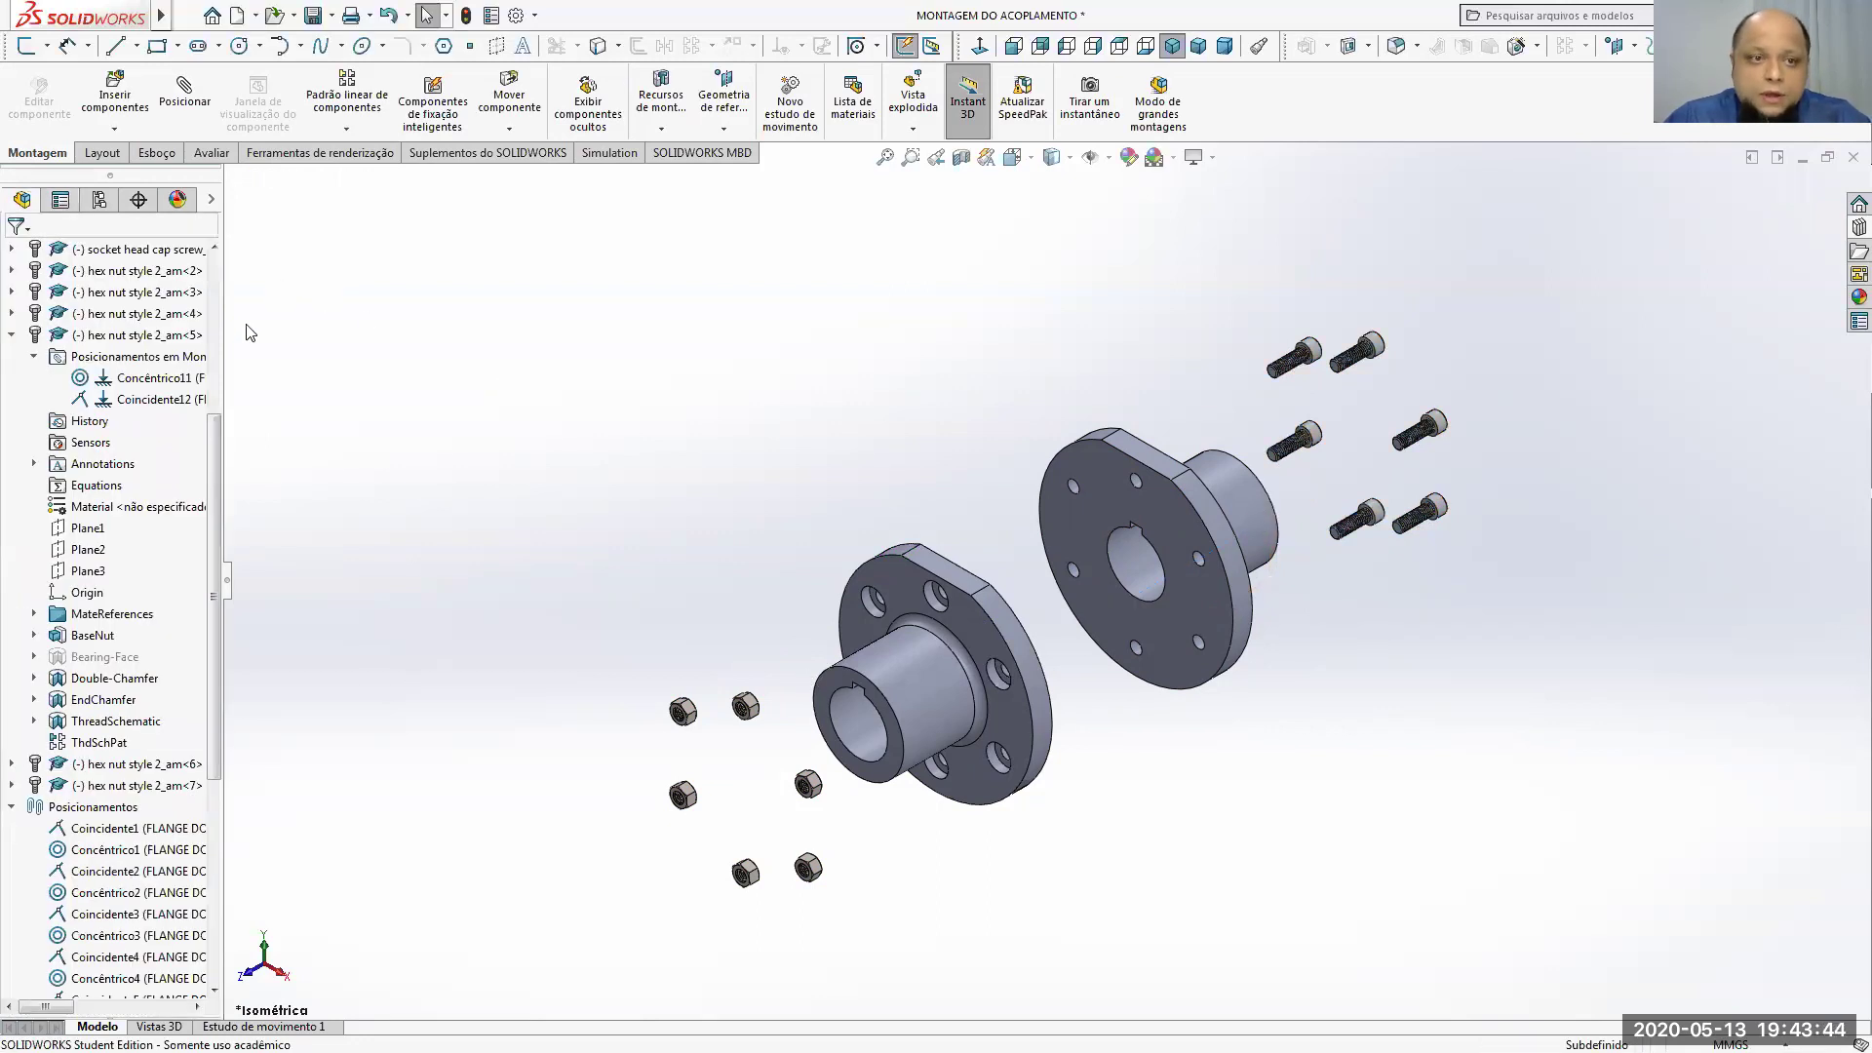
Step: Collapse the exploded view of the top-level assembly
left_click_drag(218, 436, 215, 255)
right_click(146, 249)
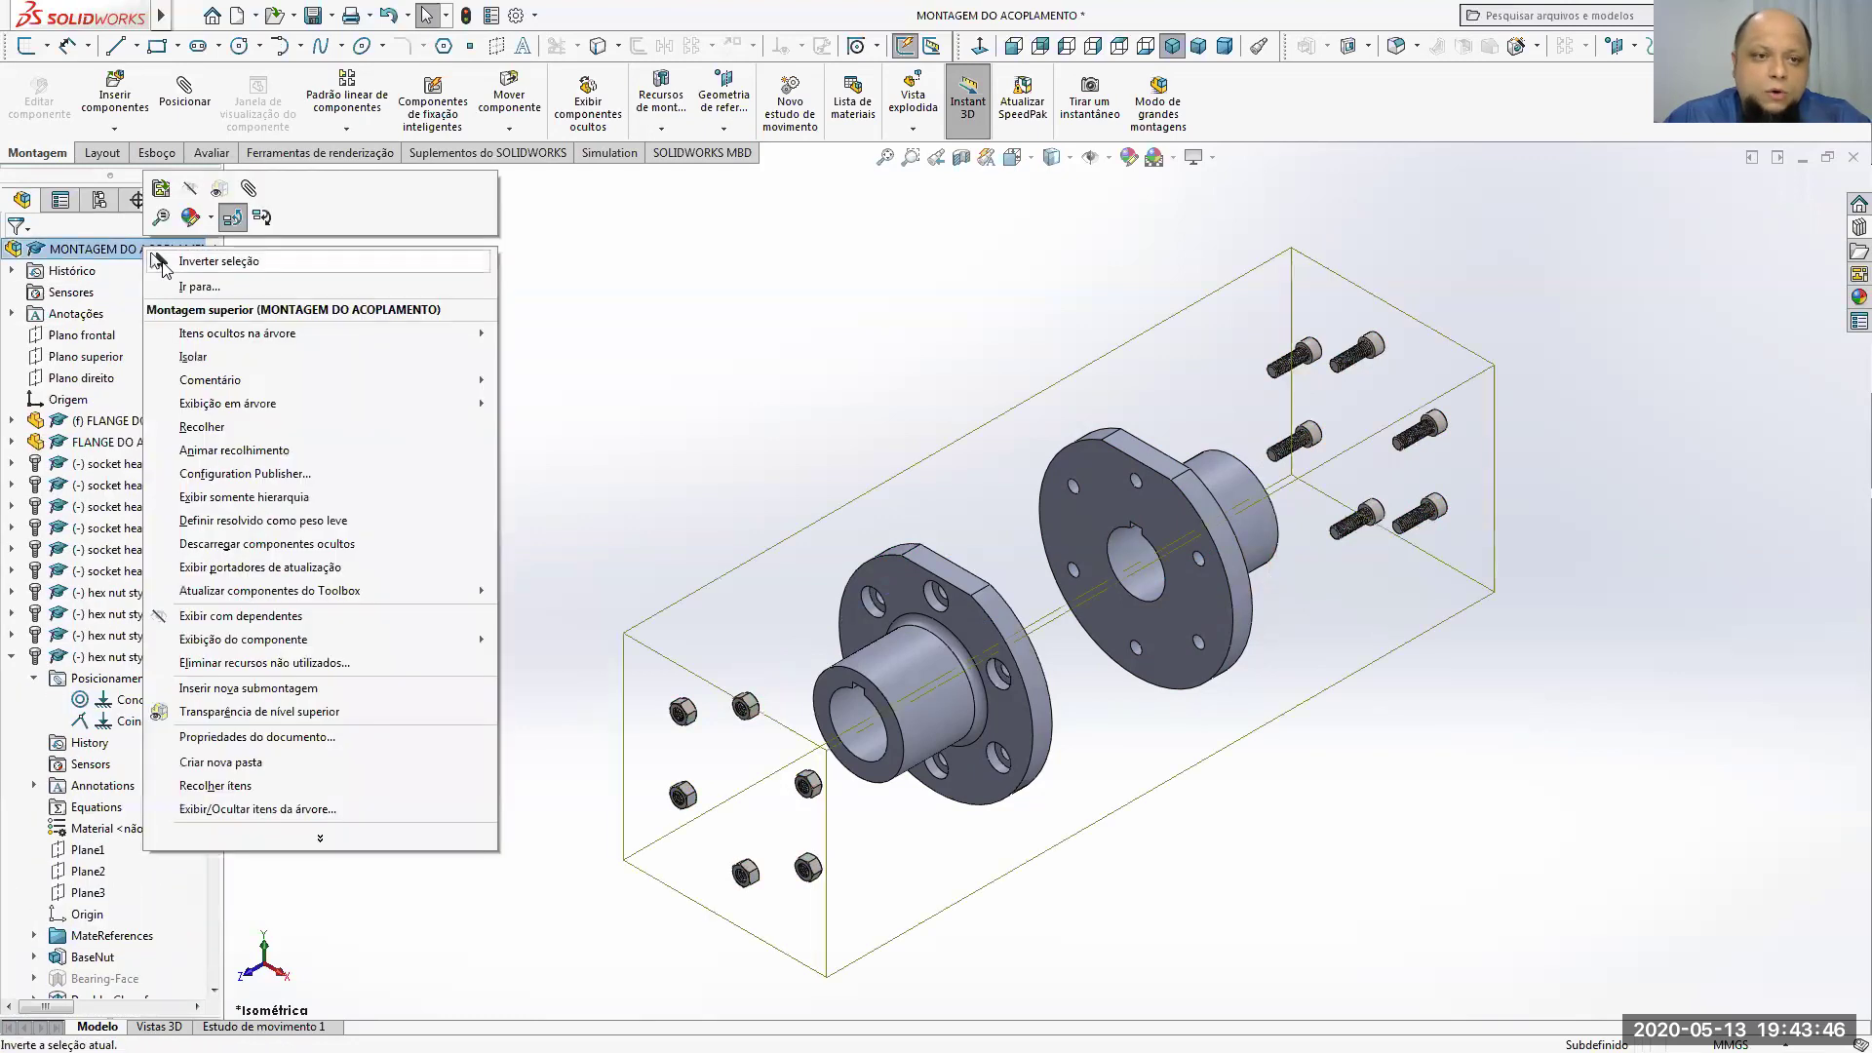
left_click(257, 426)
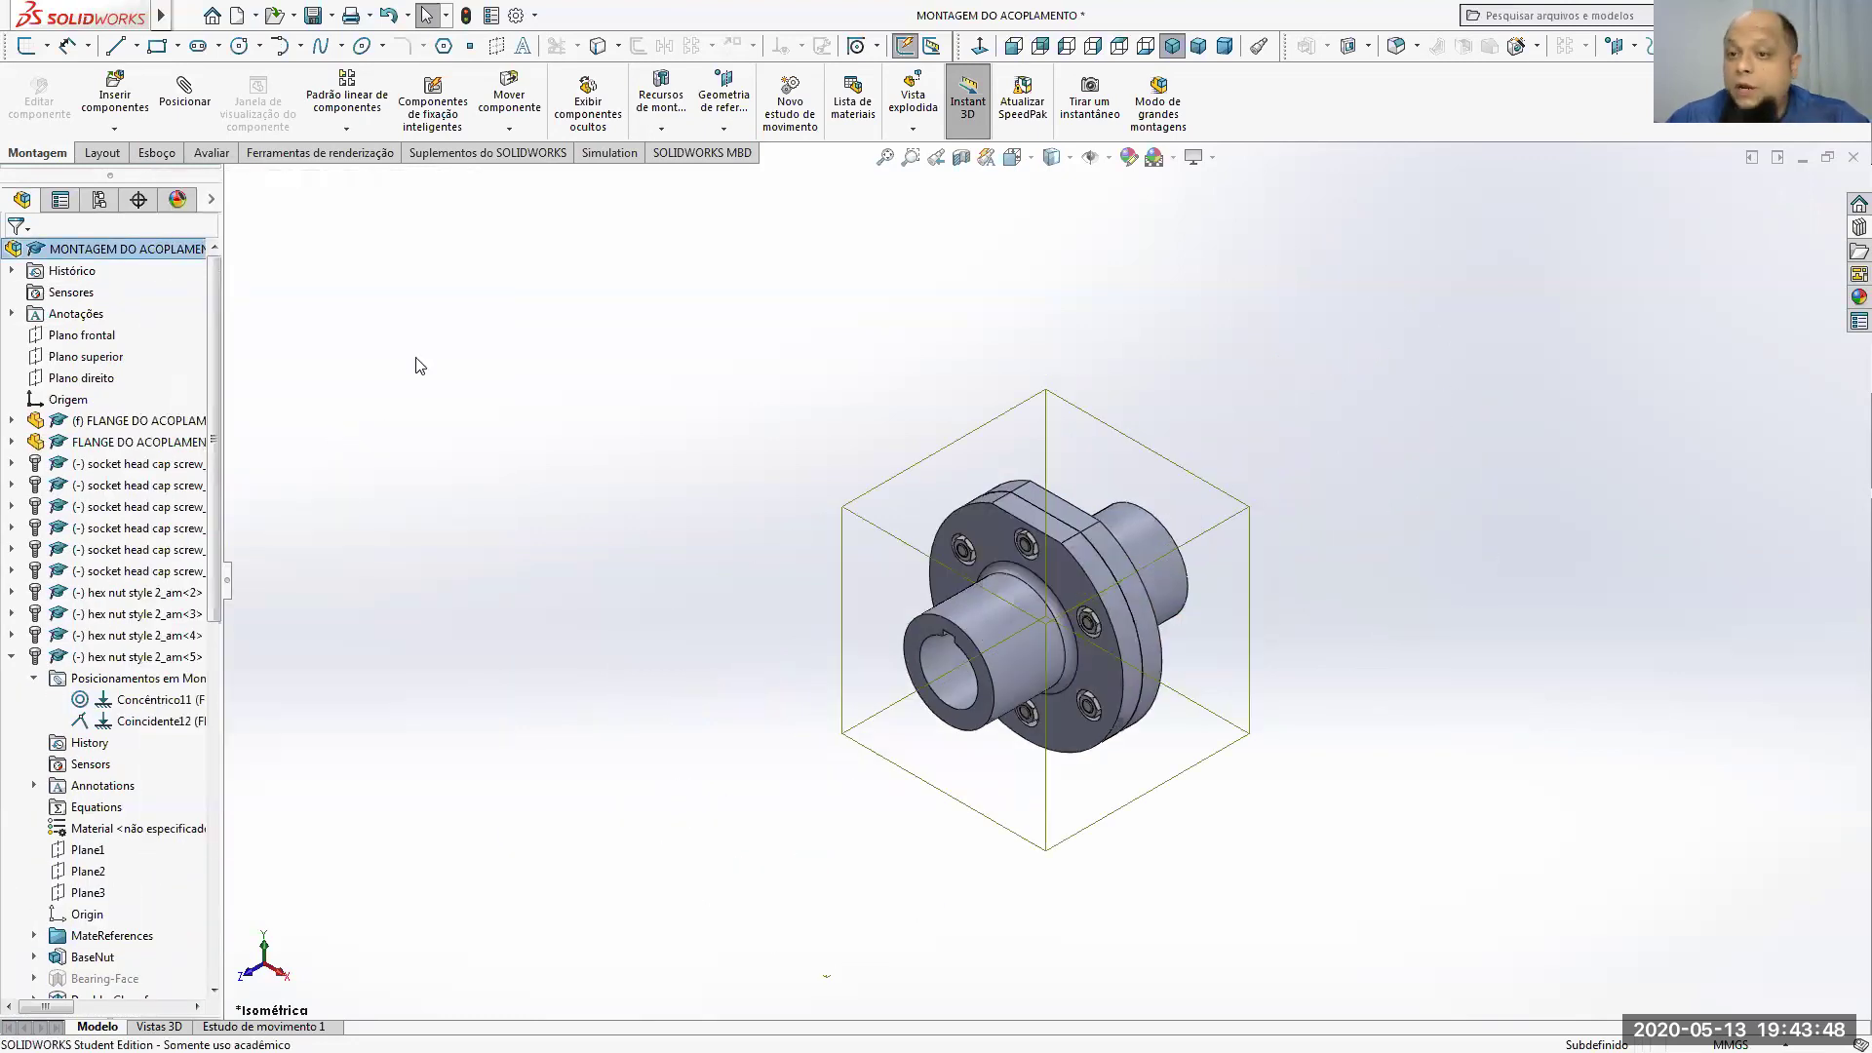
Step: Play the explode animation of the assembly, stop it, and close the animation controller
right_click(97, 249)
left_click(172, 454)
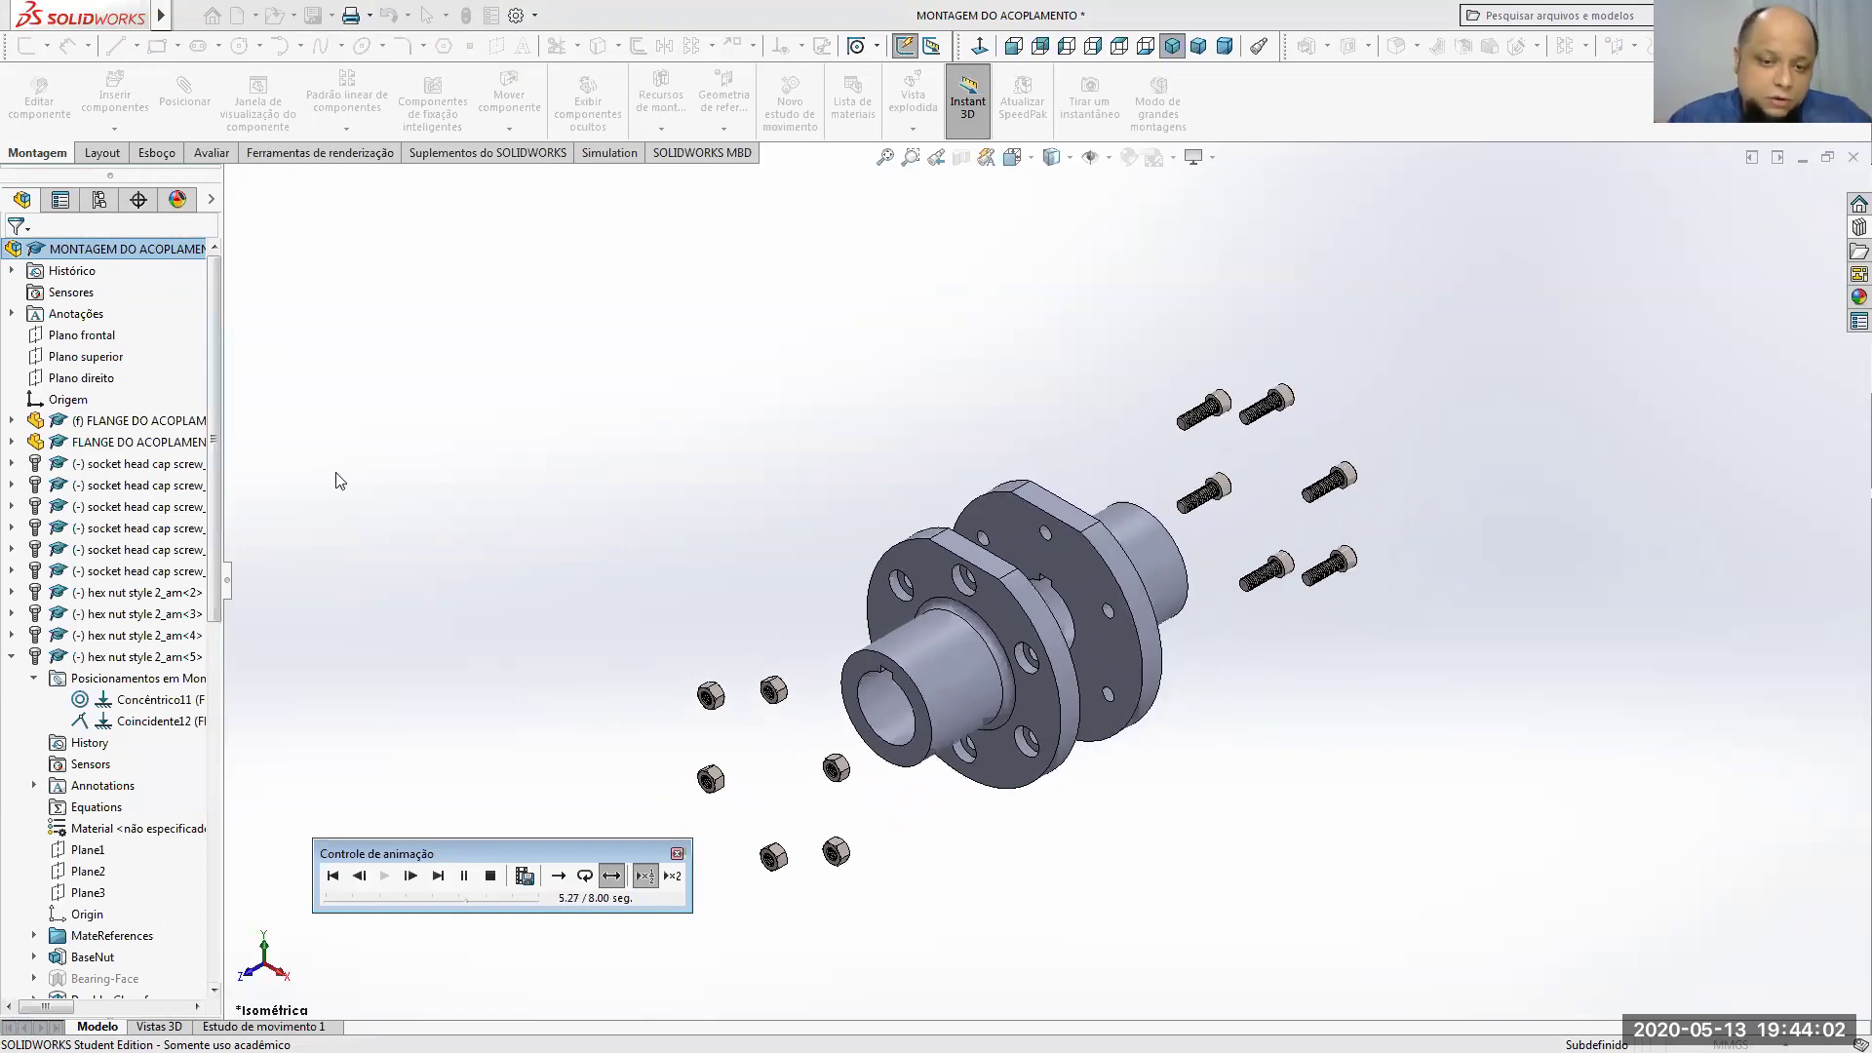
left_click(492, 877)
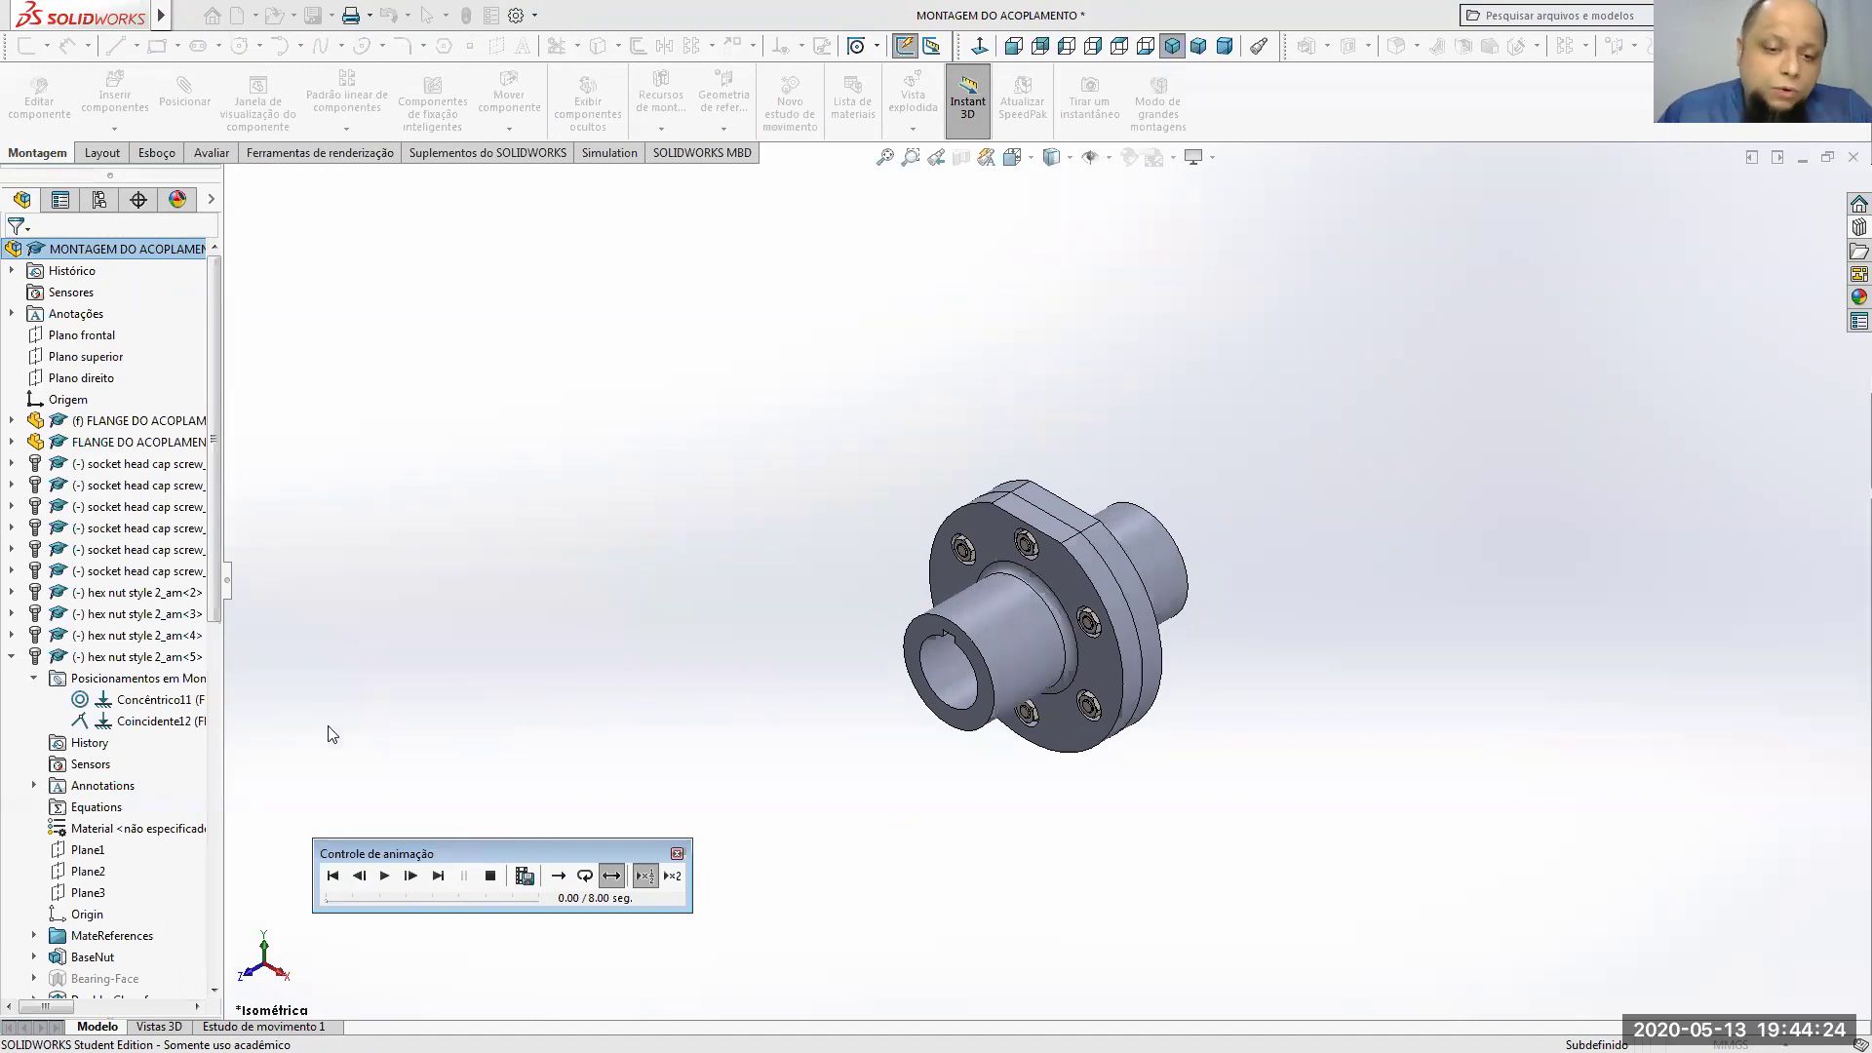
left_click(678, 853)
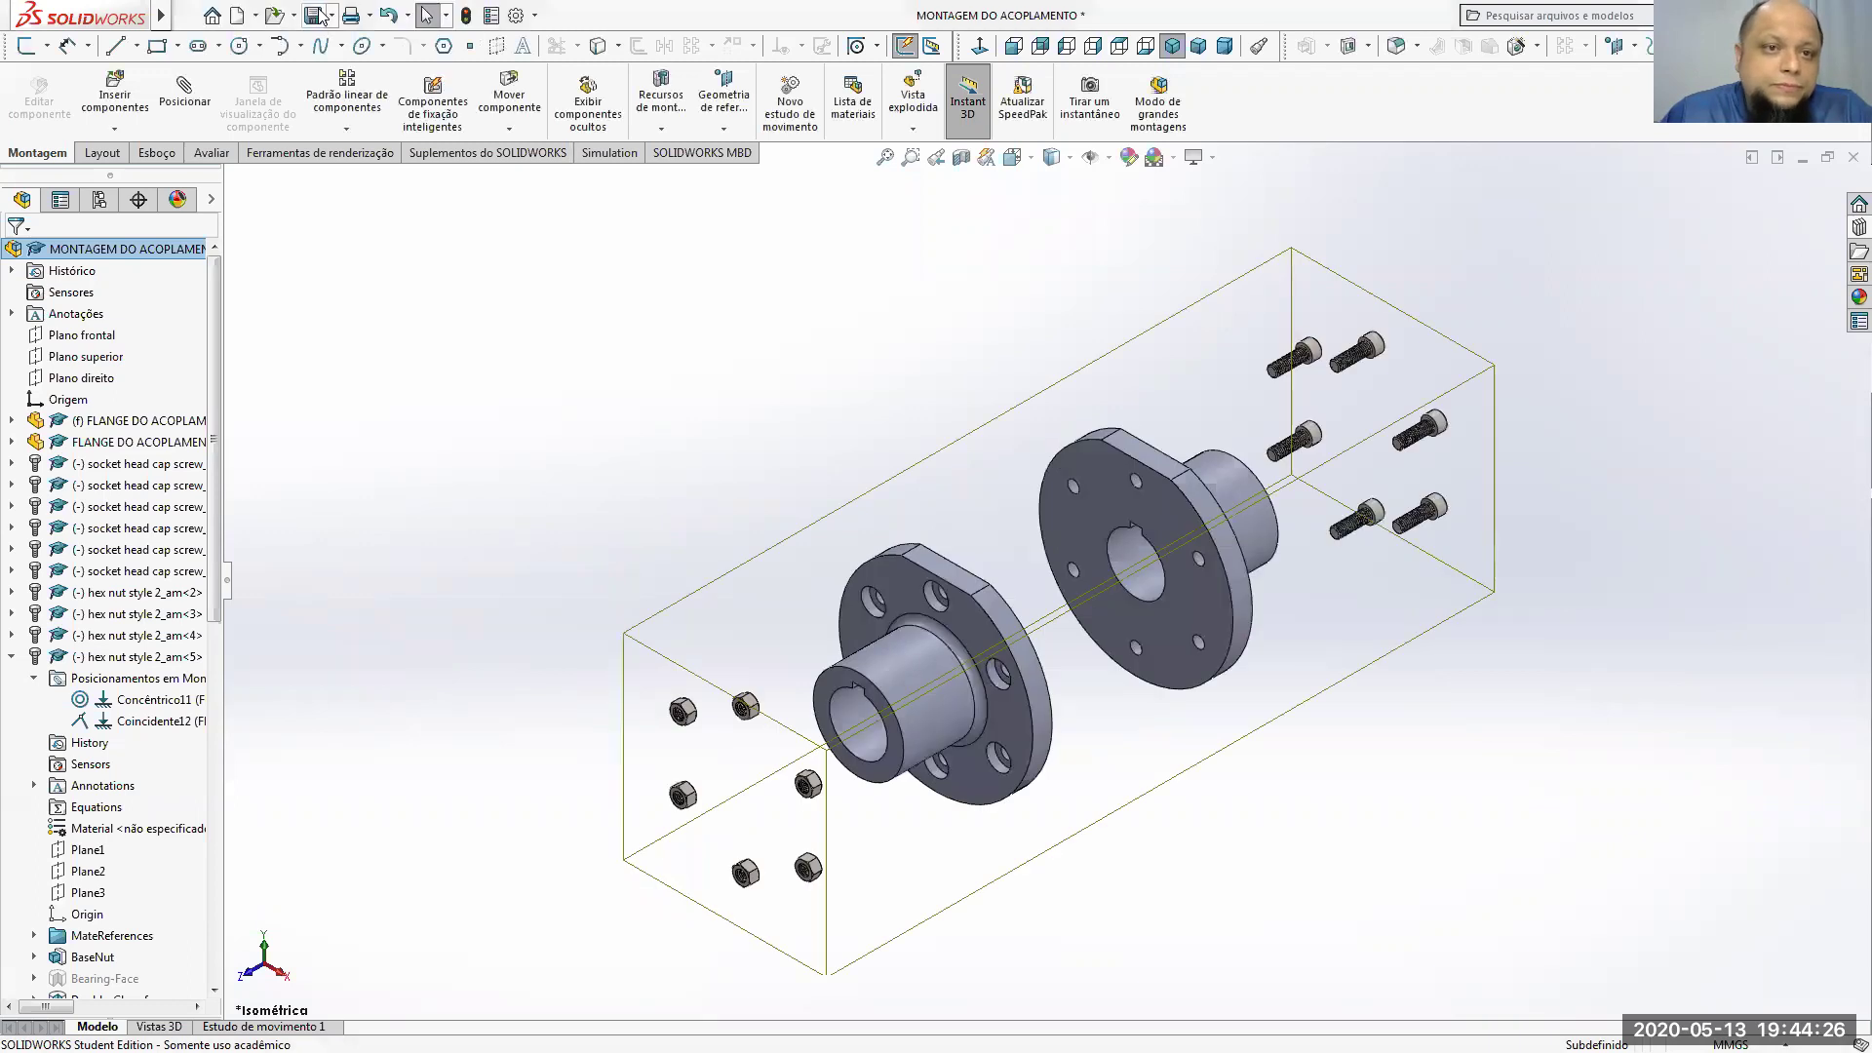
Step: Collapse the assembly back to its assembled state and save the document
right_click(175, 251)
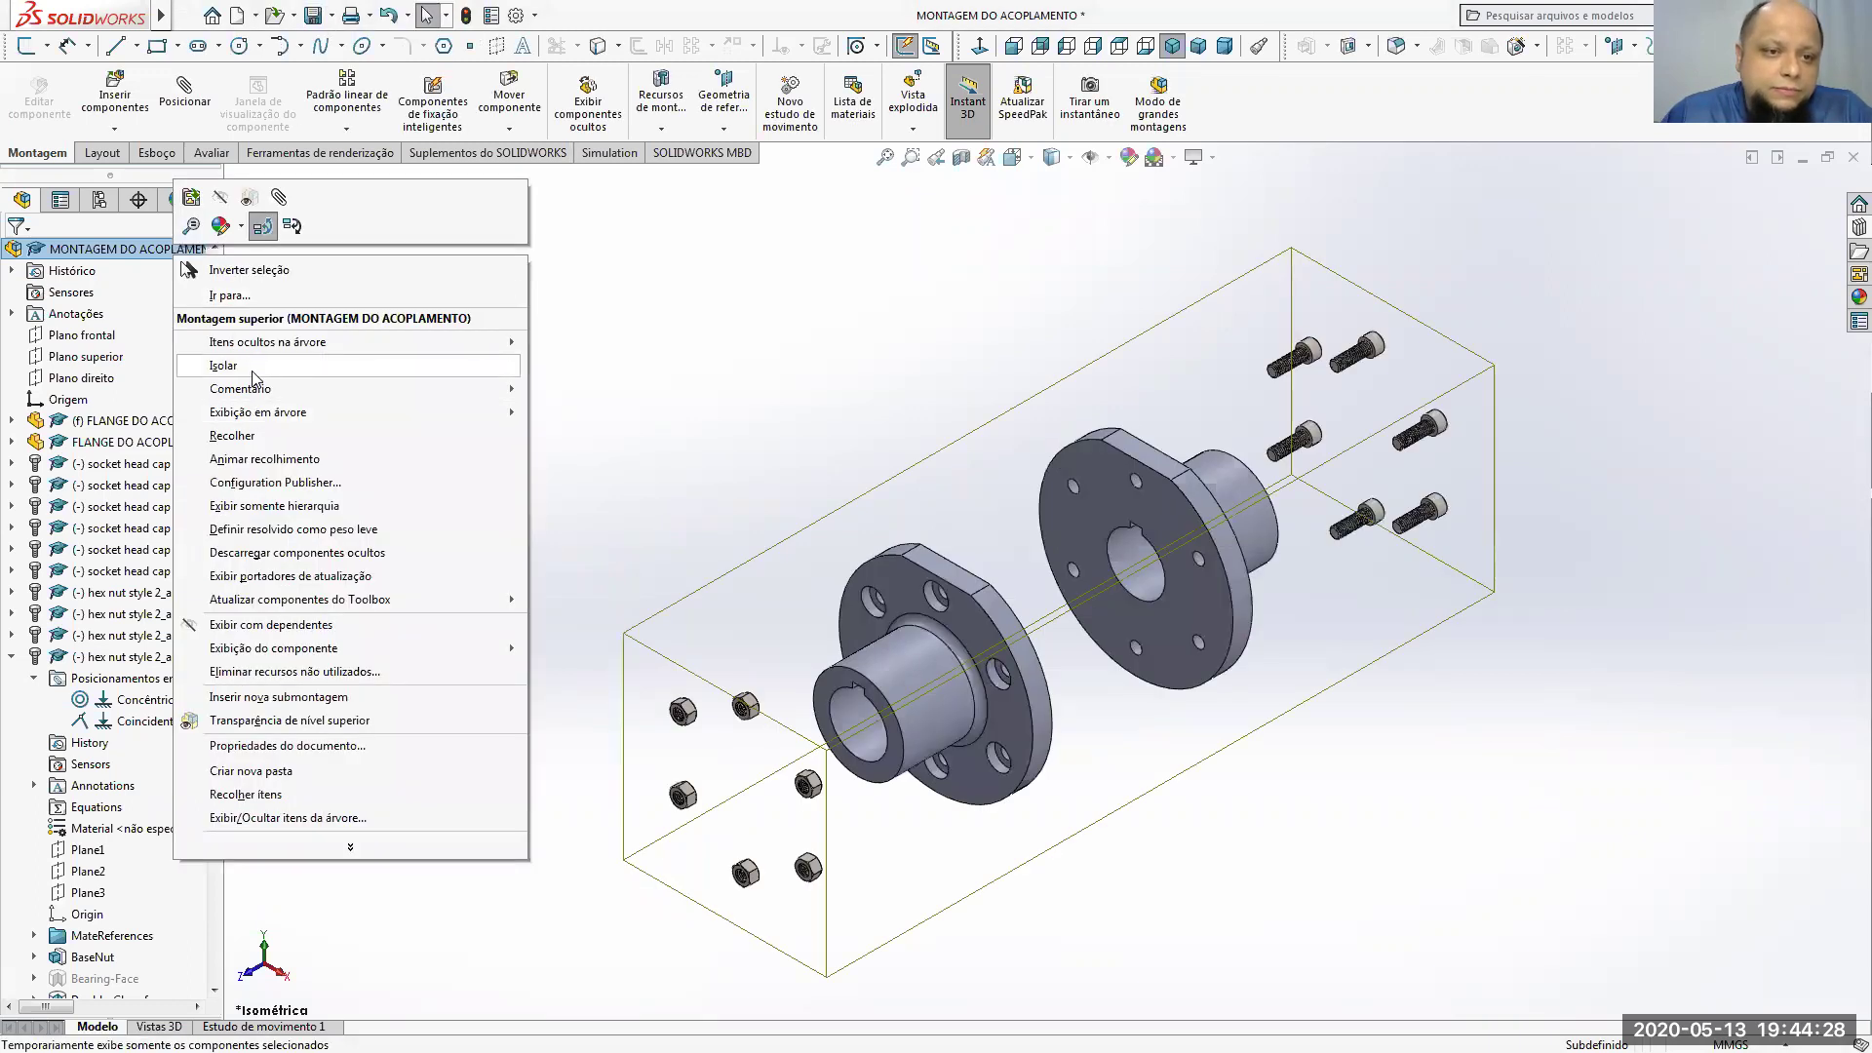
left_click(264, 435)
left_click(313, 14)
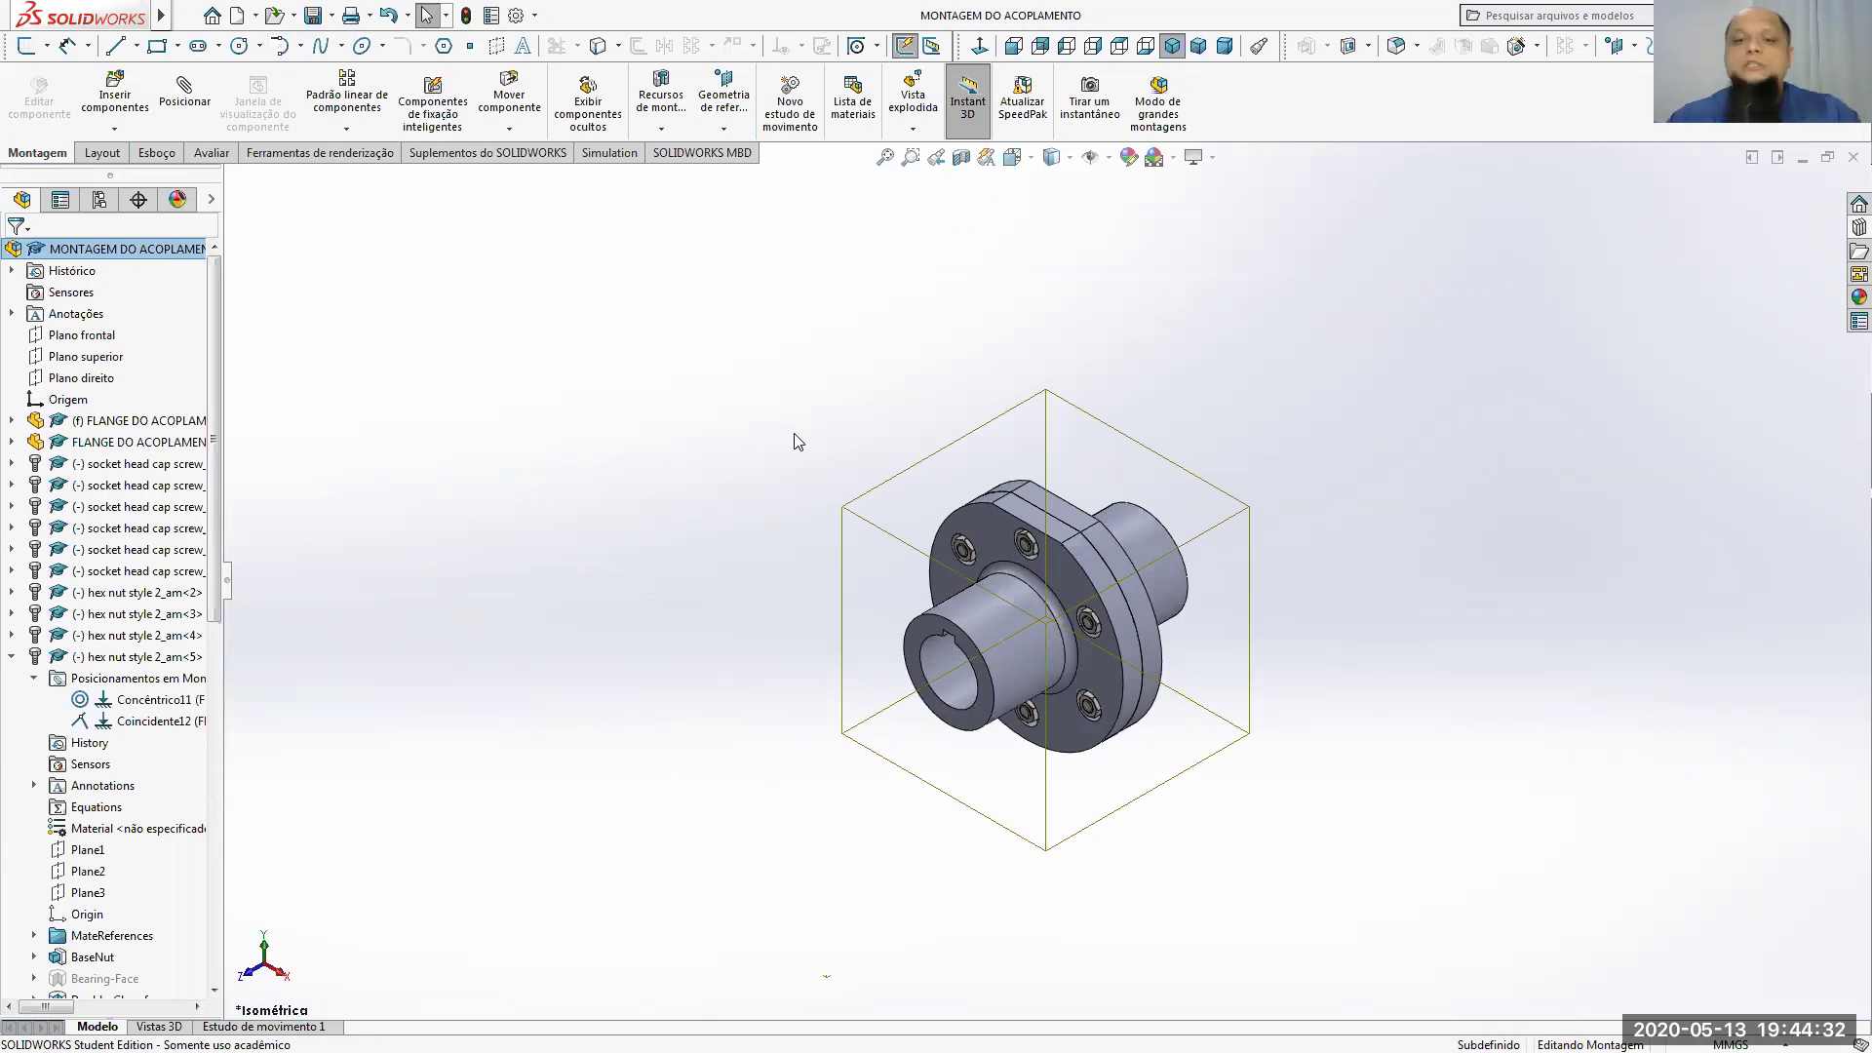
Step: Create a new drawing document
left_click(235, 16)
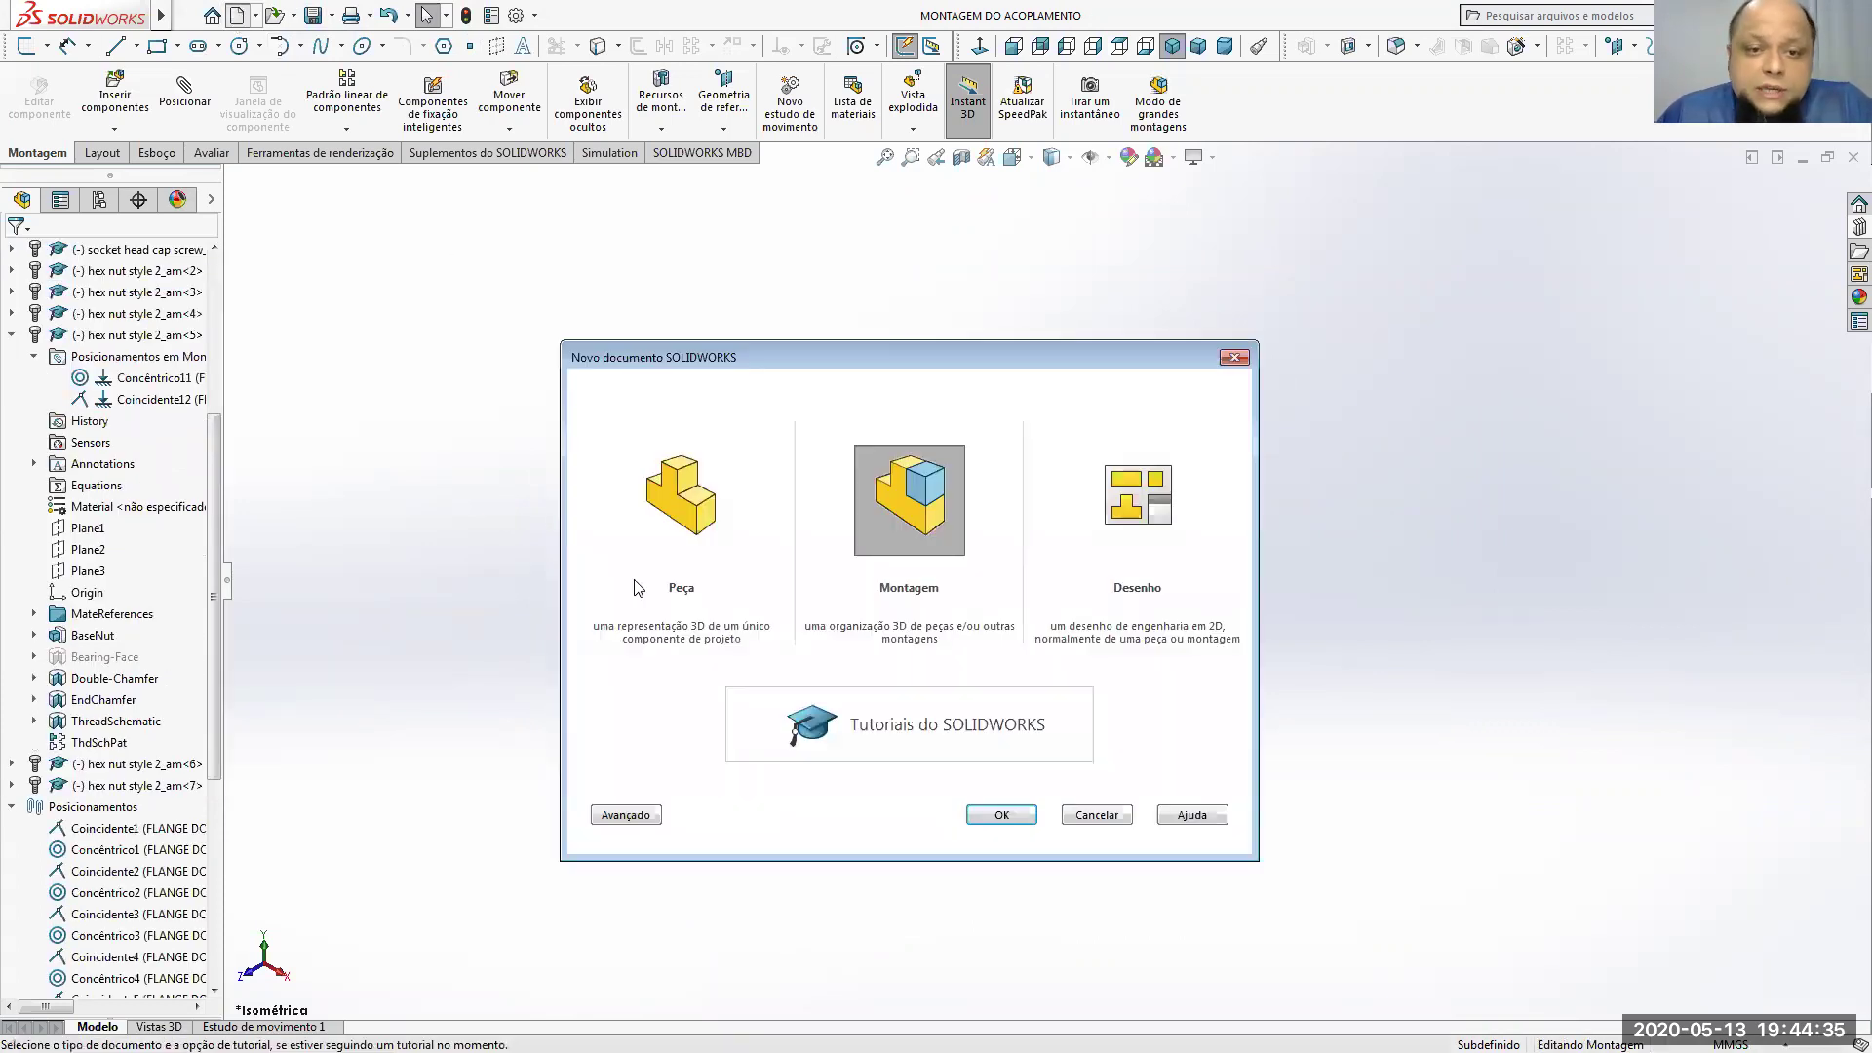
left_click(1143, 522)
key("Return")
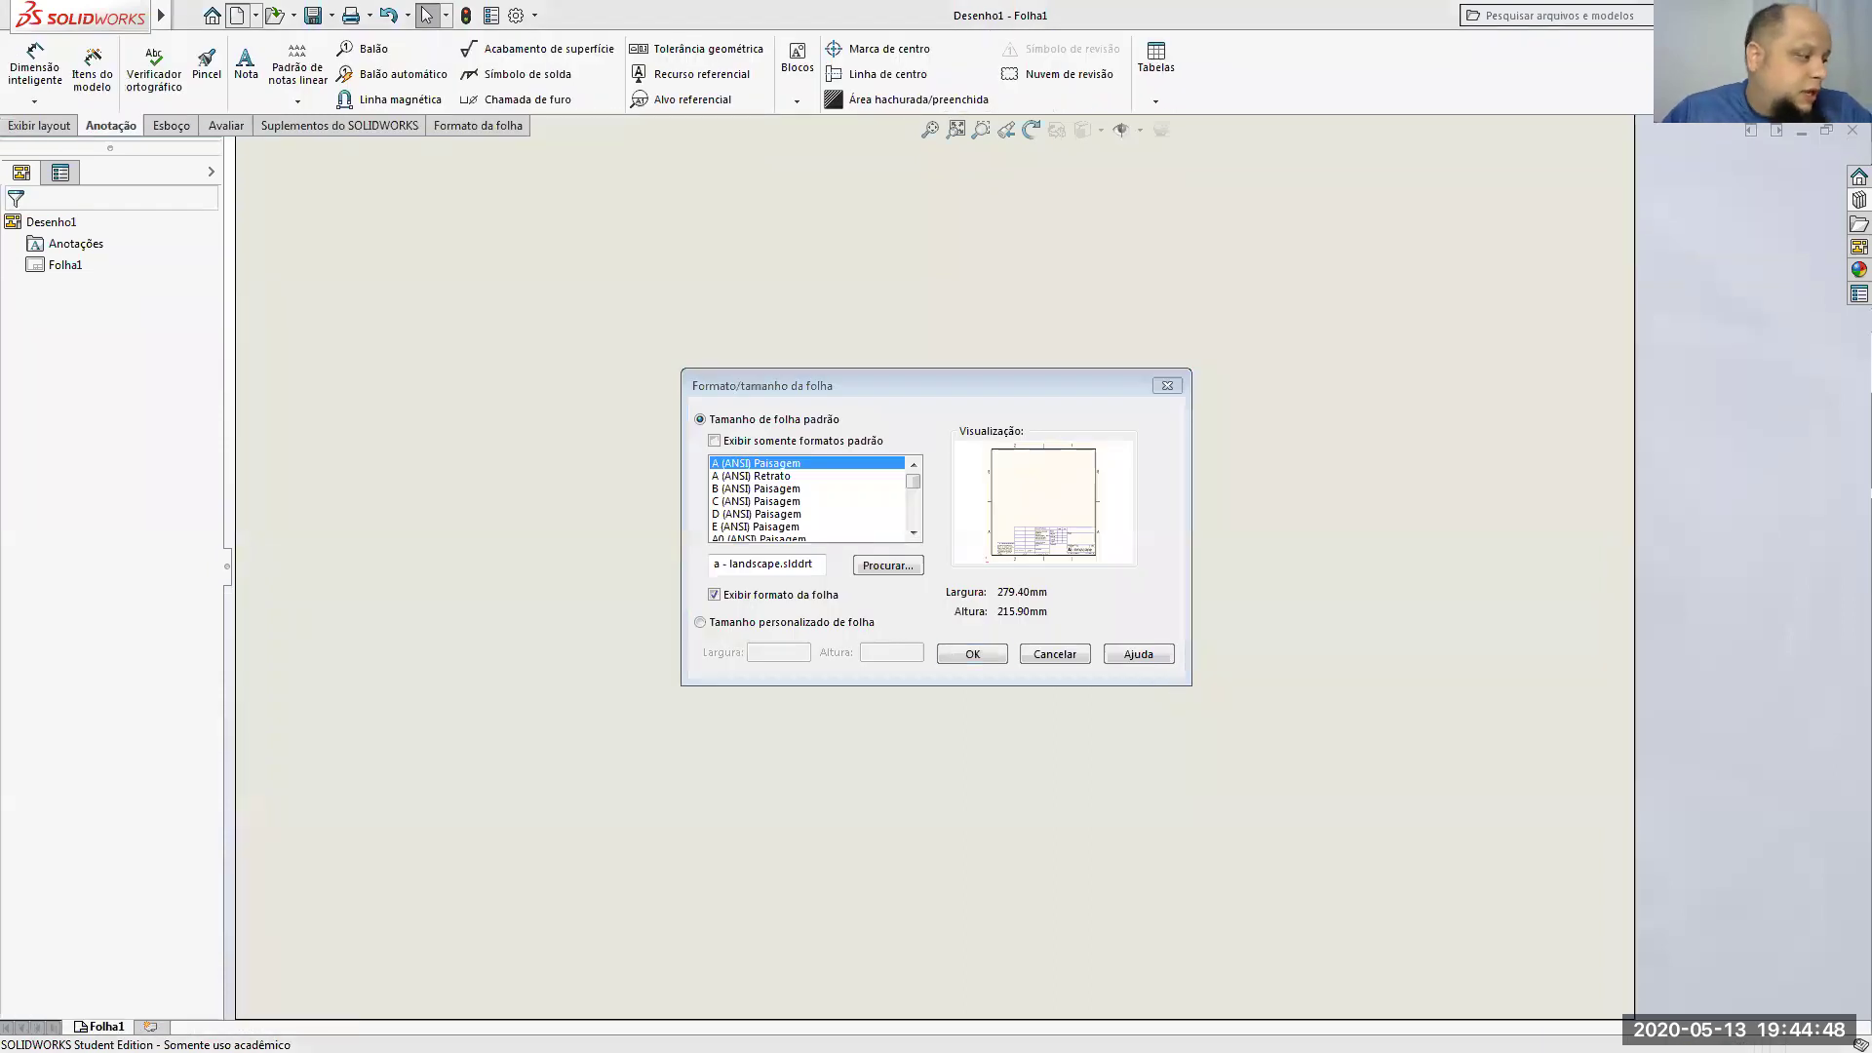
Step: Switch to the reference assembly drawing in Adobe Acrobat Reader and fit the whole page to examine its views and component table
key("alt+Tab")
scroll(961, 88, "up", 2)
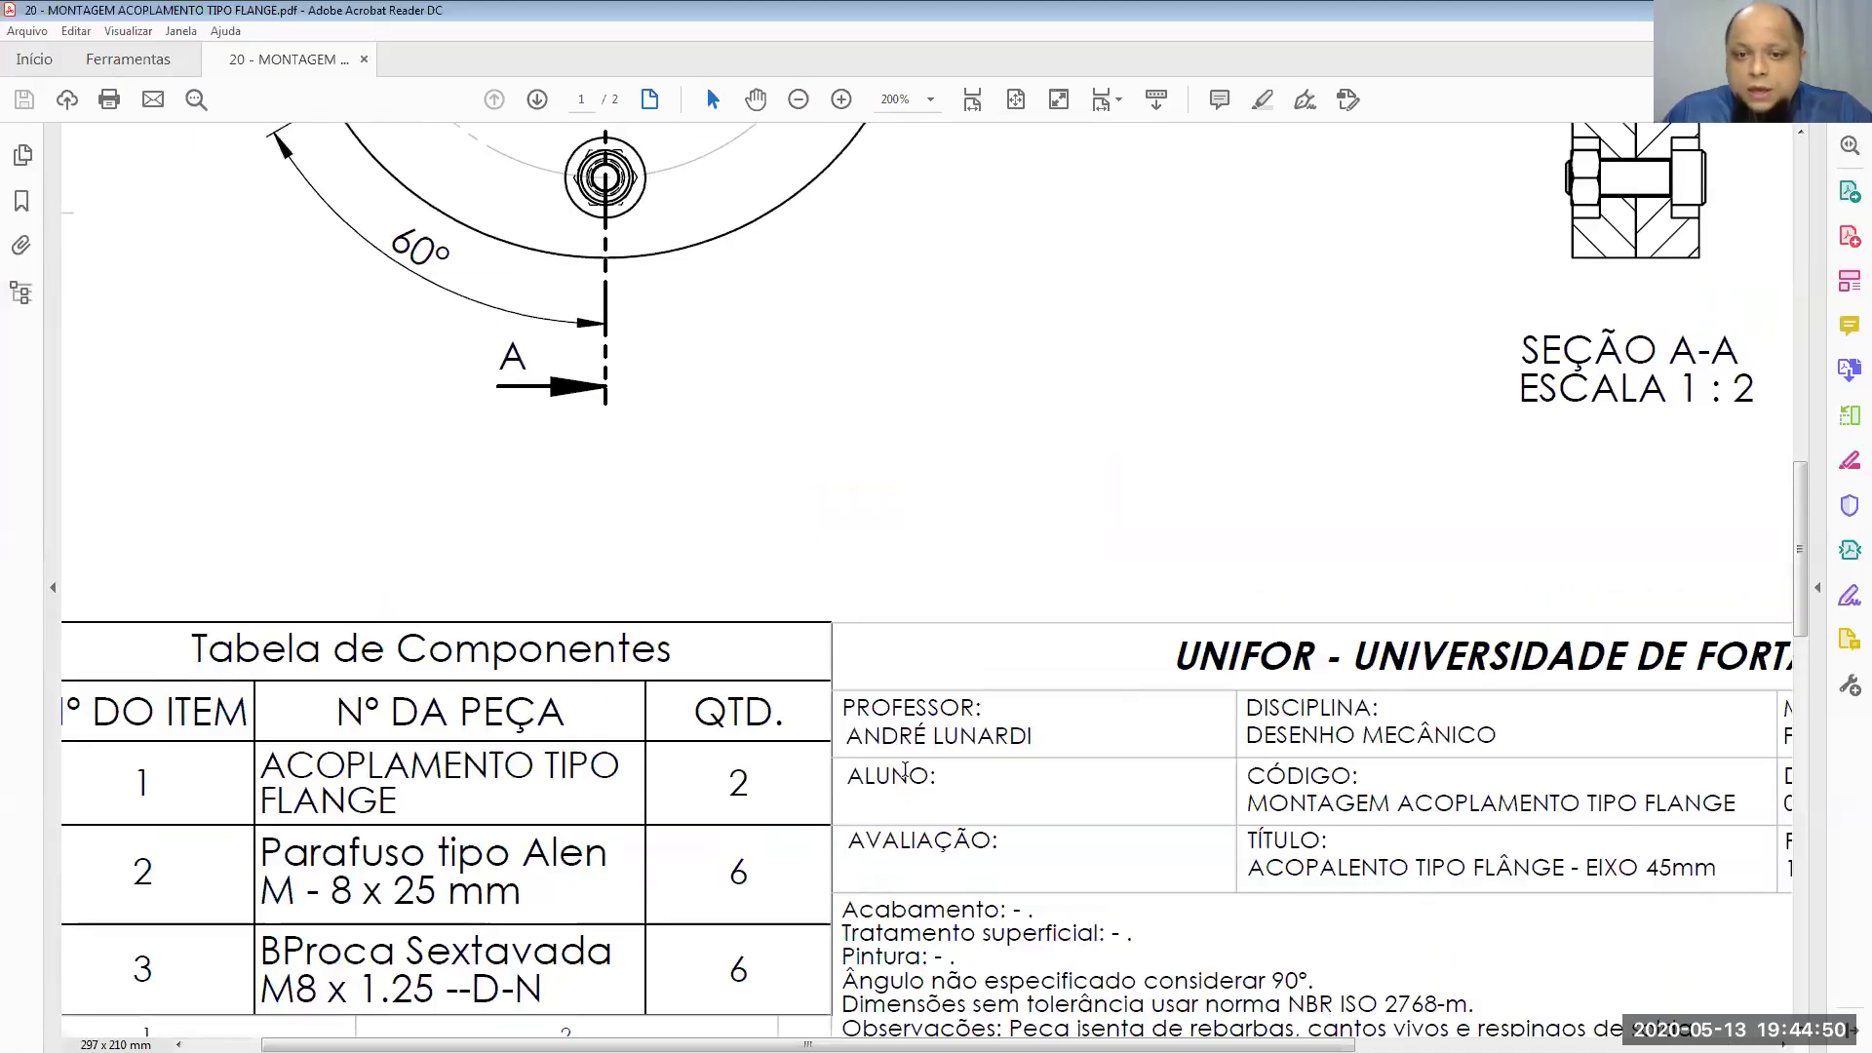
left_click(1015, 99)
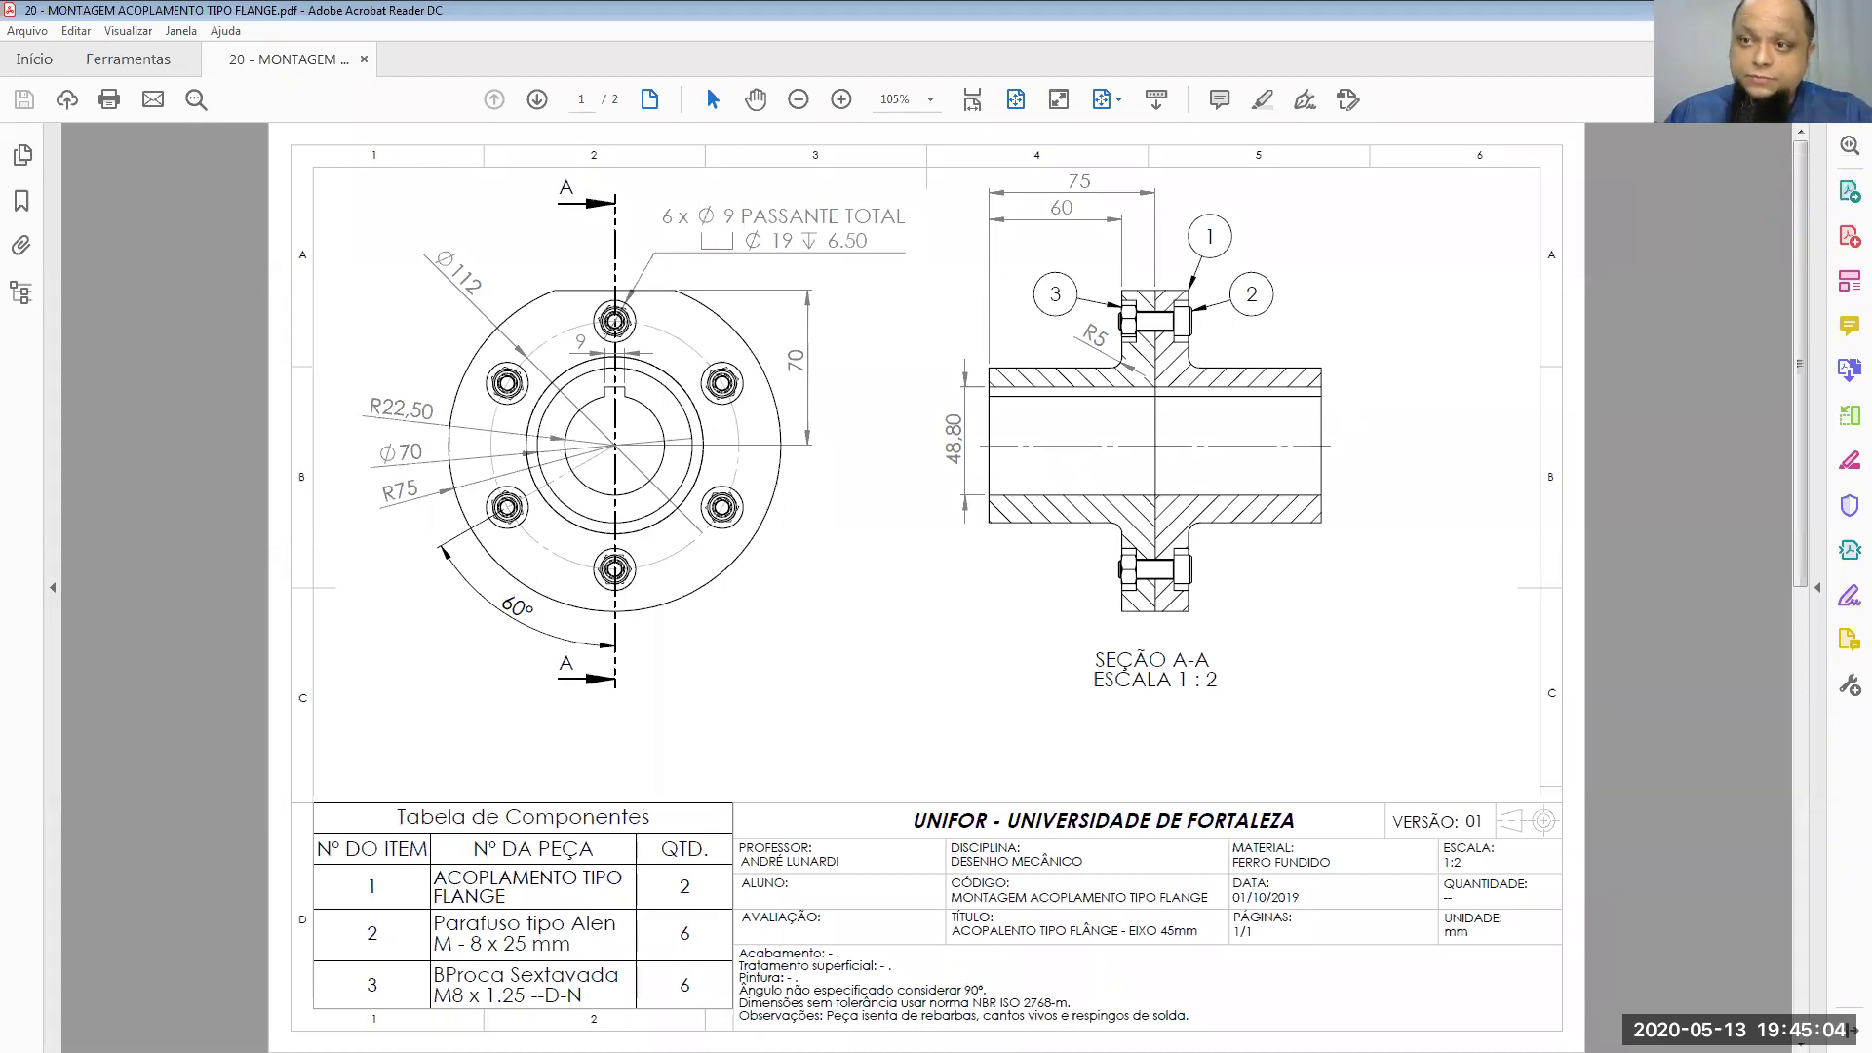
Step: Switch back to SOLIDWORKS, create the drawing sheet in A4 (ANSI) Retrato format, and cancel the automatic model view insertion
key("alt+Tab")
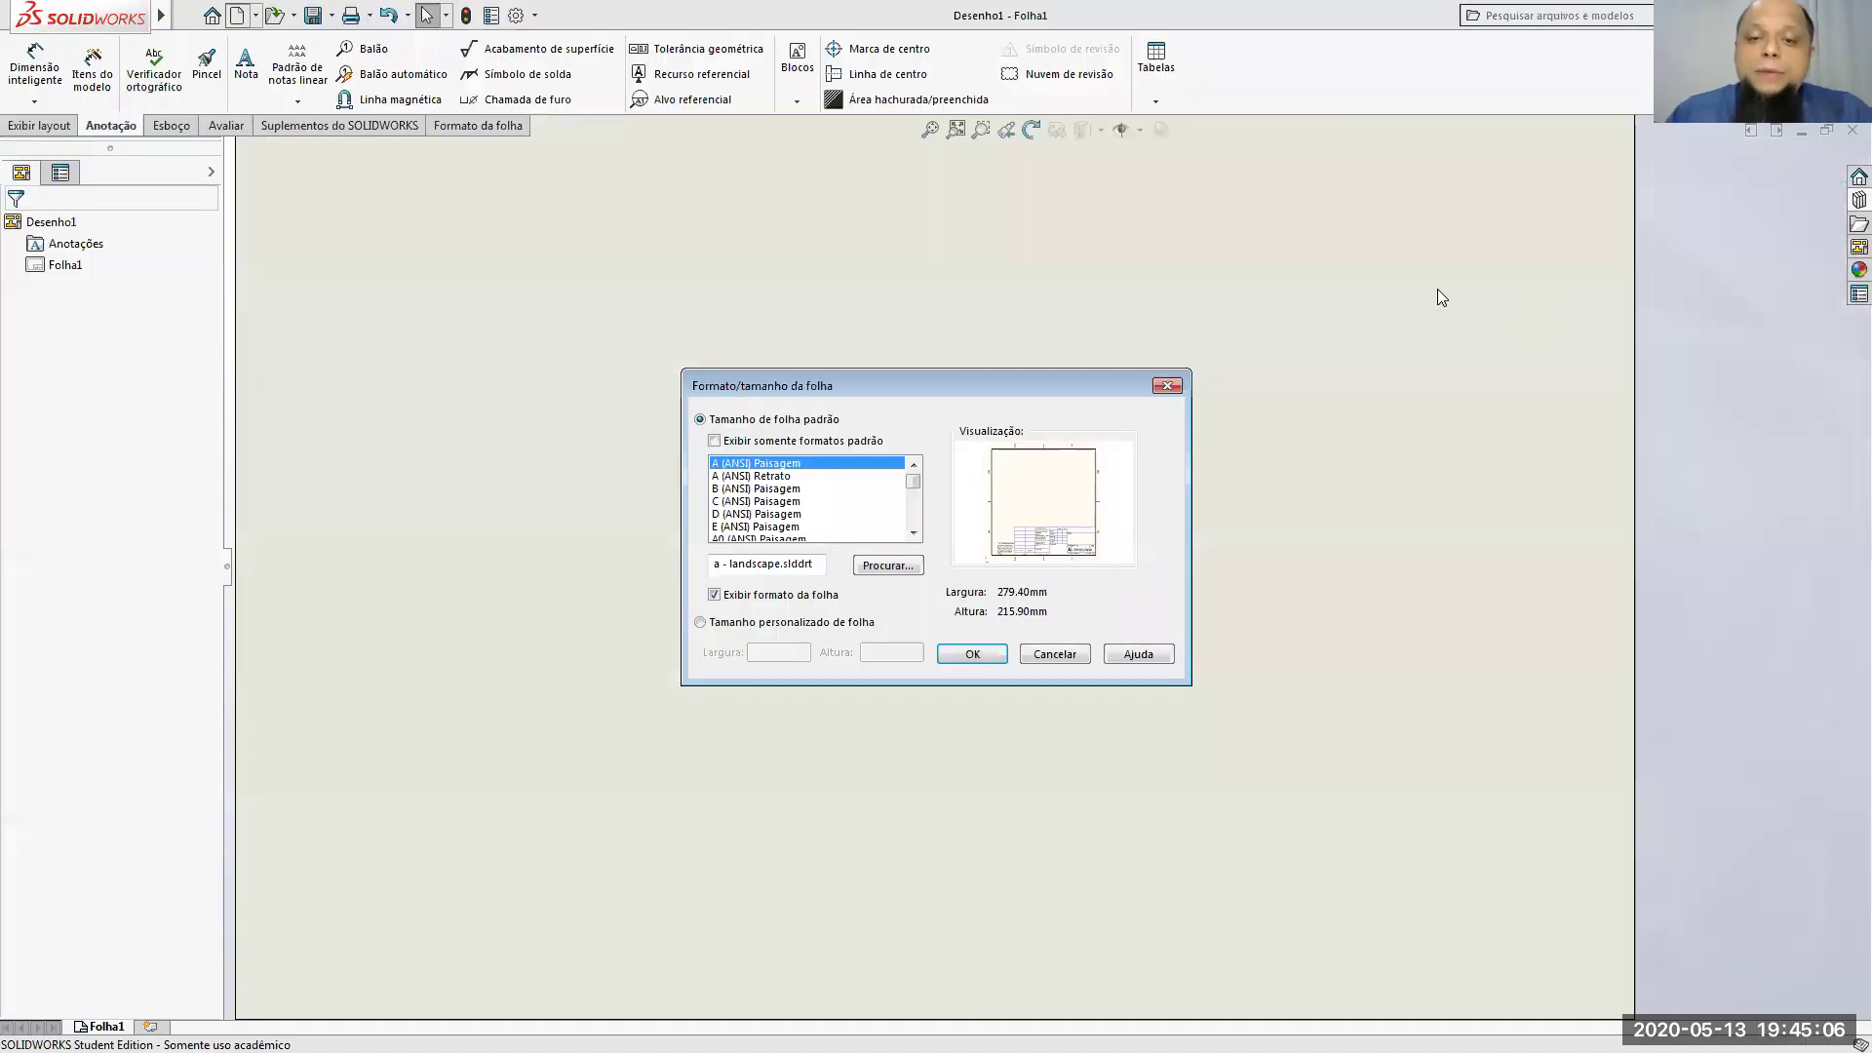
left_click(912, 532)
left_click(913, 532)
left_click(913, 532)
left_click(912, 532)
left_click(913, 532)
left_click_drag(912, 490, 916, 508)
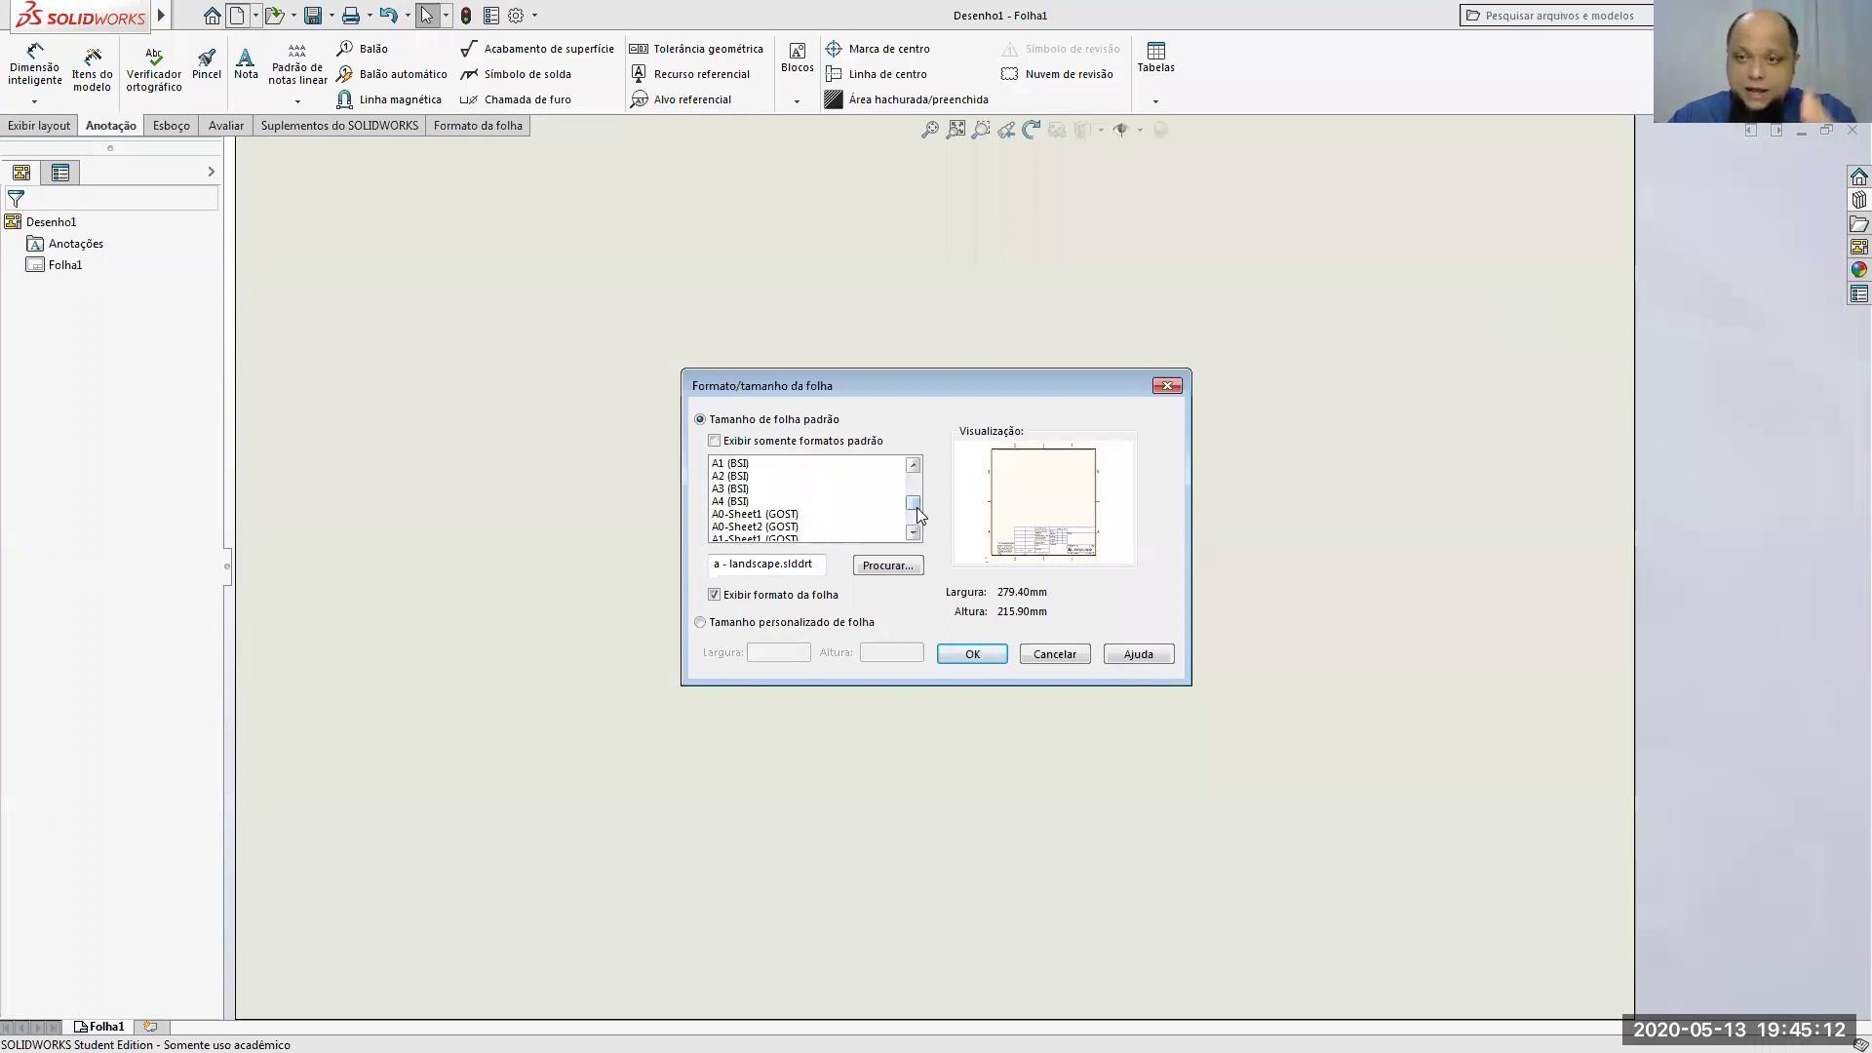
left_click(913, 465)
left_click(914, 465)
left_click(913, 465)
left_click(913, 465)
left_click(913, 465)
left_click(914, 465)
left_click(914, 465)
left_click(913, 465)
left_click(913, 465)
left_click(913, 465)
left_click(914, 465)
left_click(913, 465)
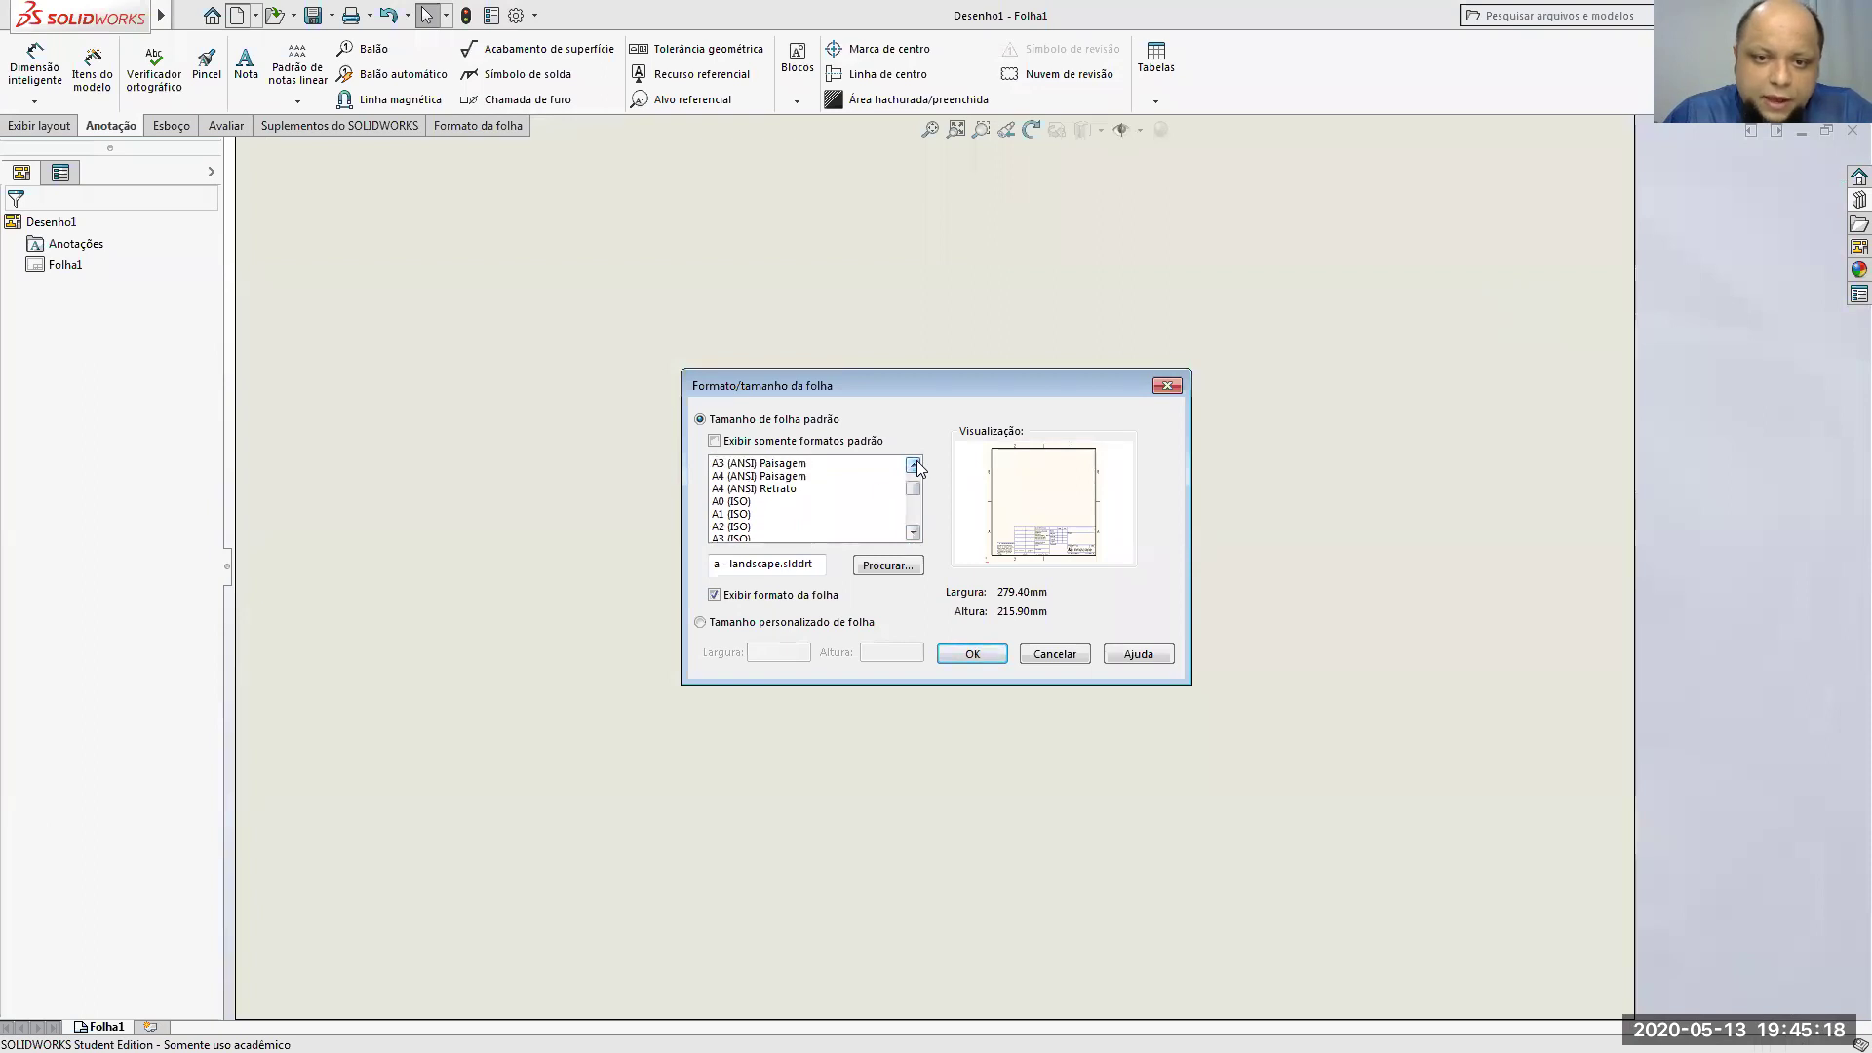
left_click(766, 489)
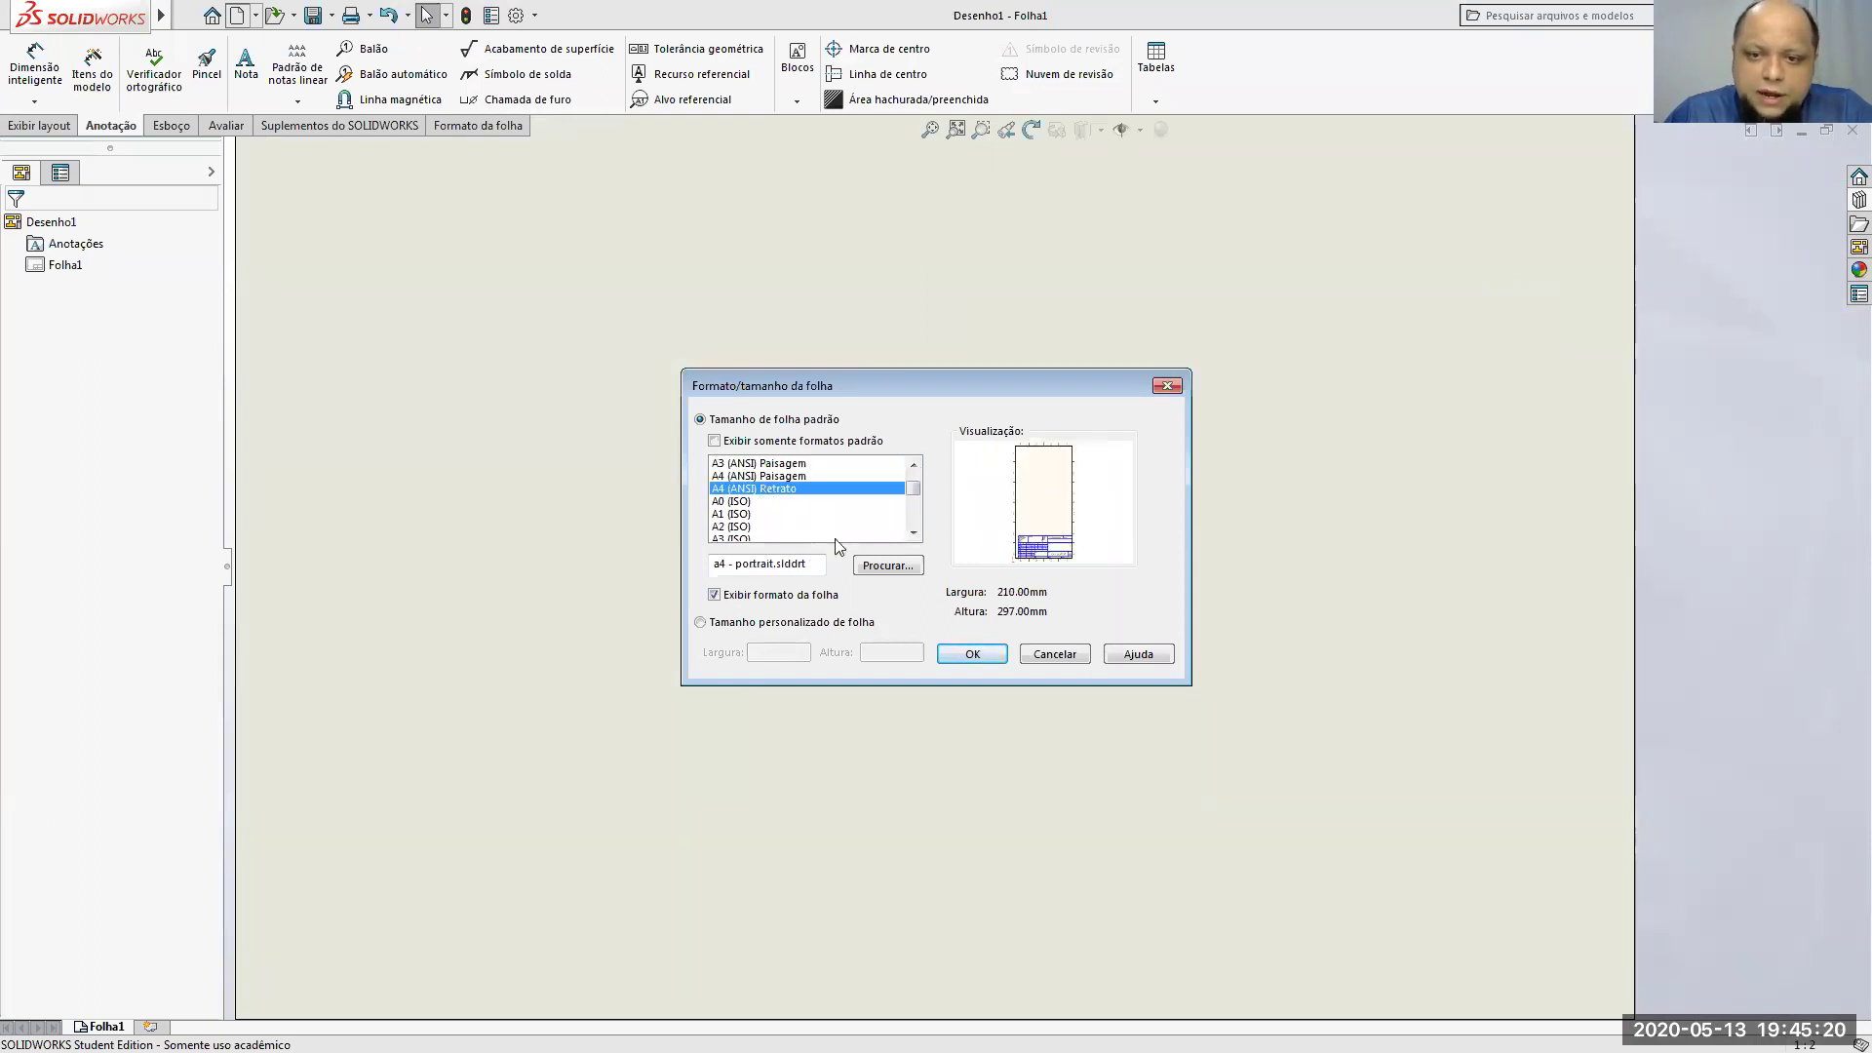
left_click(971, 654)
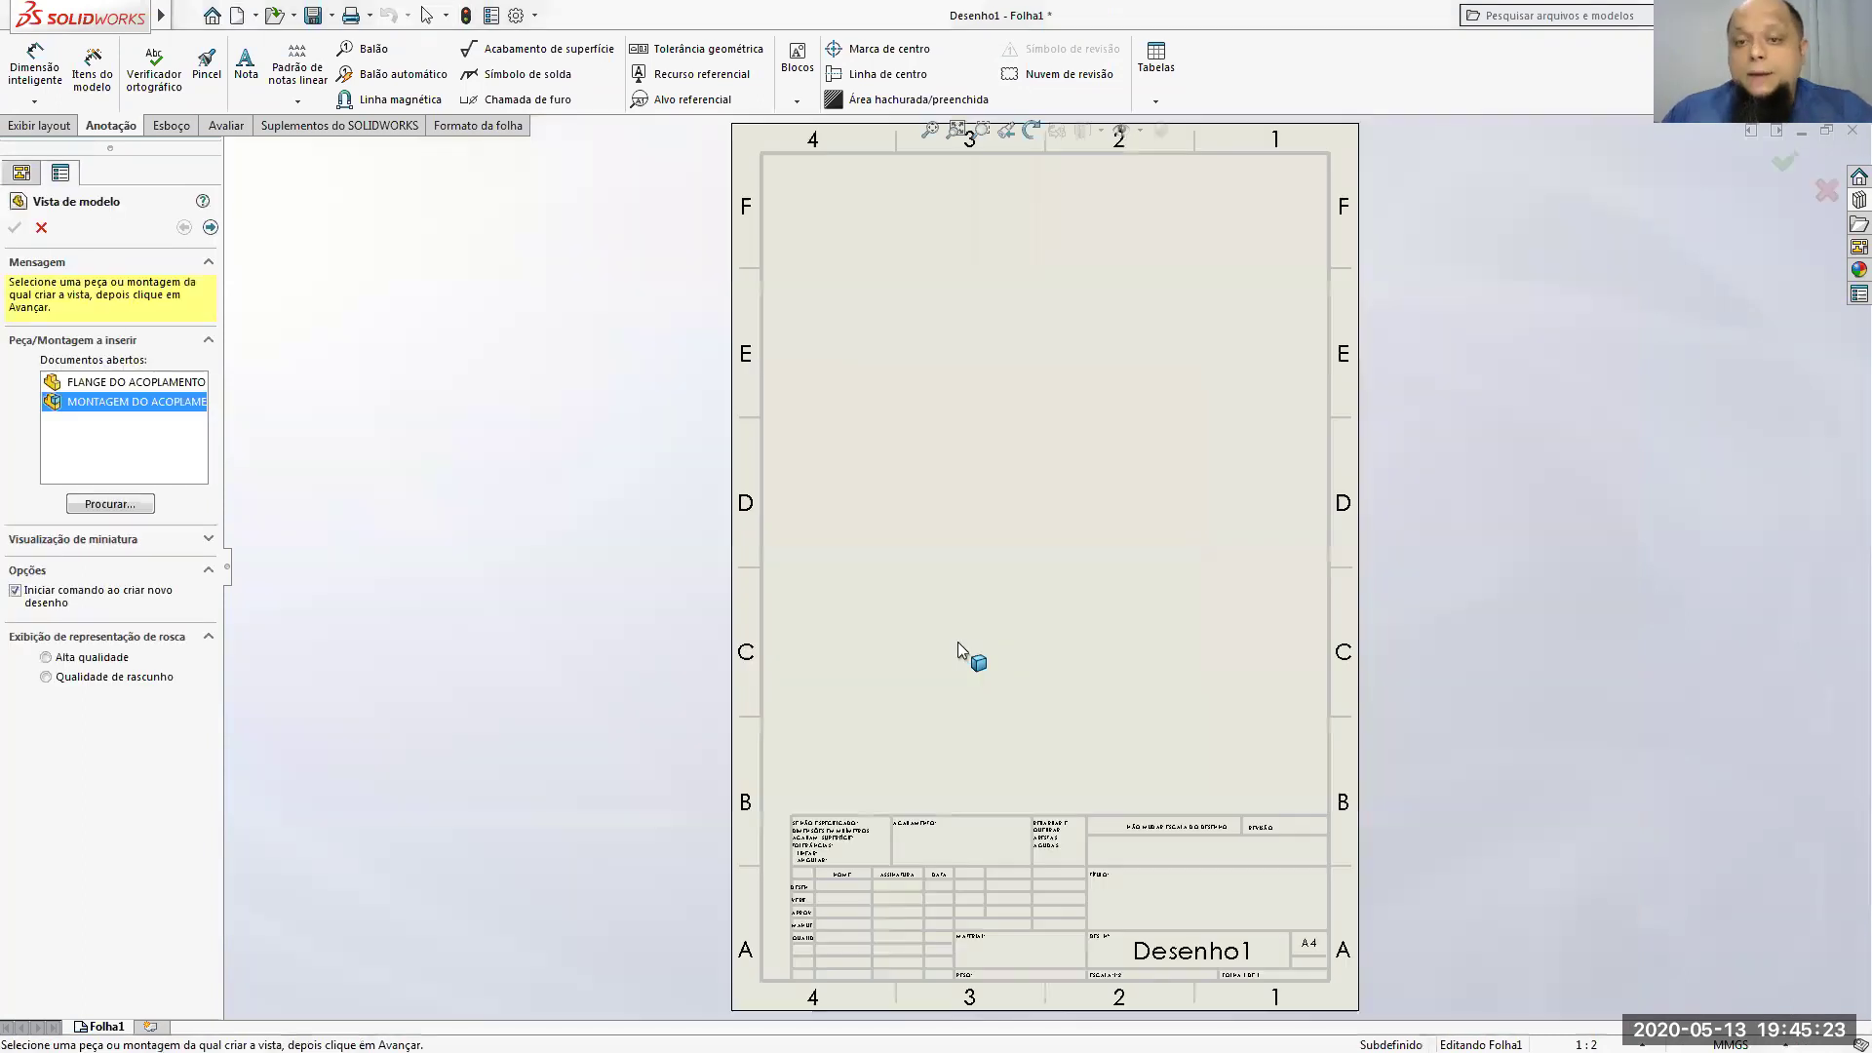
left_click(41, 227)
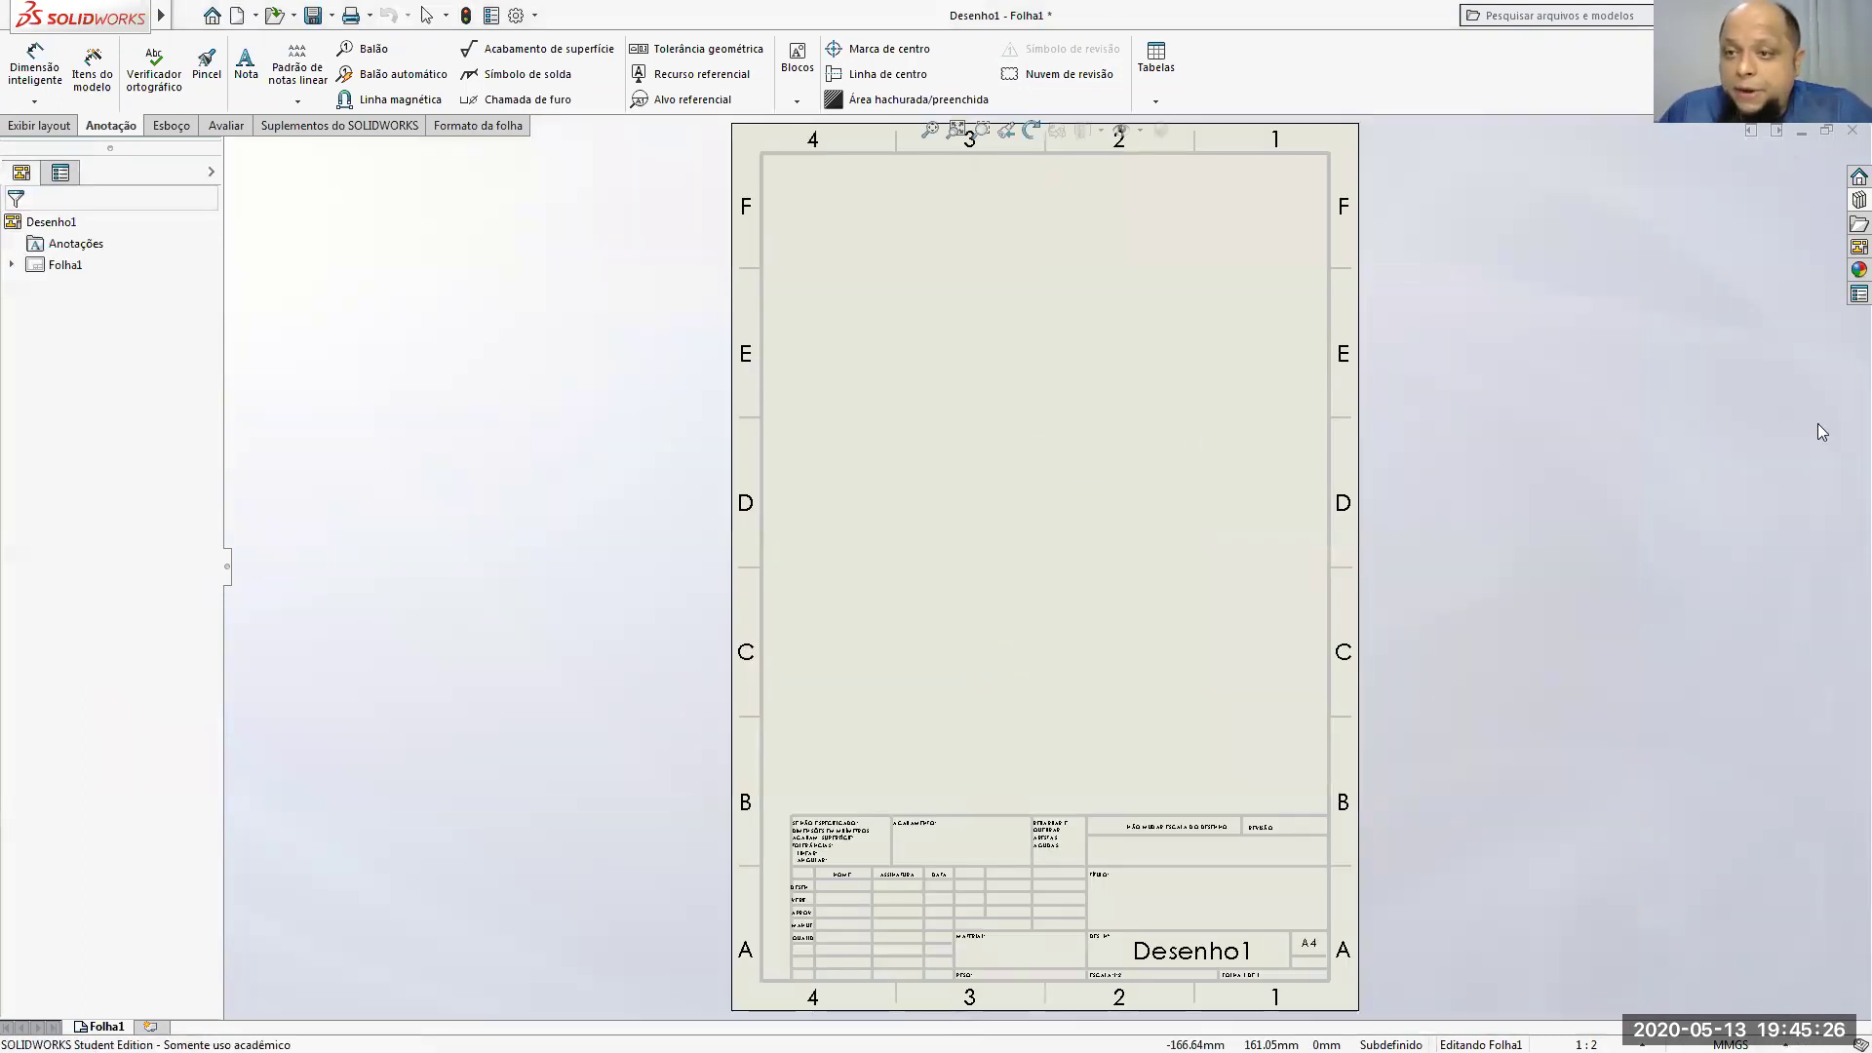
Step: Place the front view of FLANGE DO ACOPLAMENTO from the view palette in the upper part of the sheet, without projected views
left_click(1853, 250)
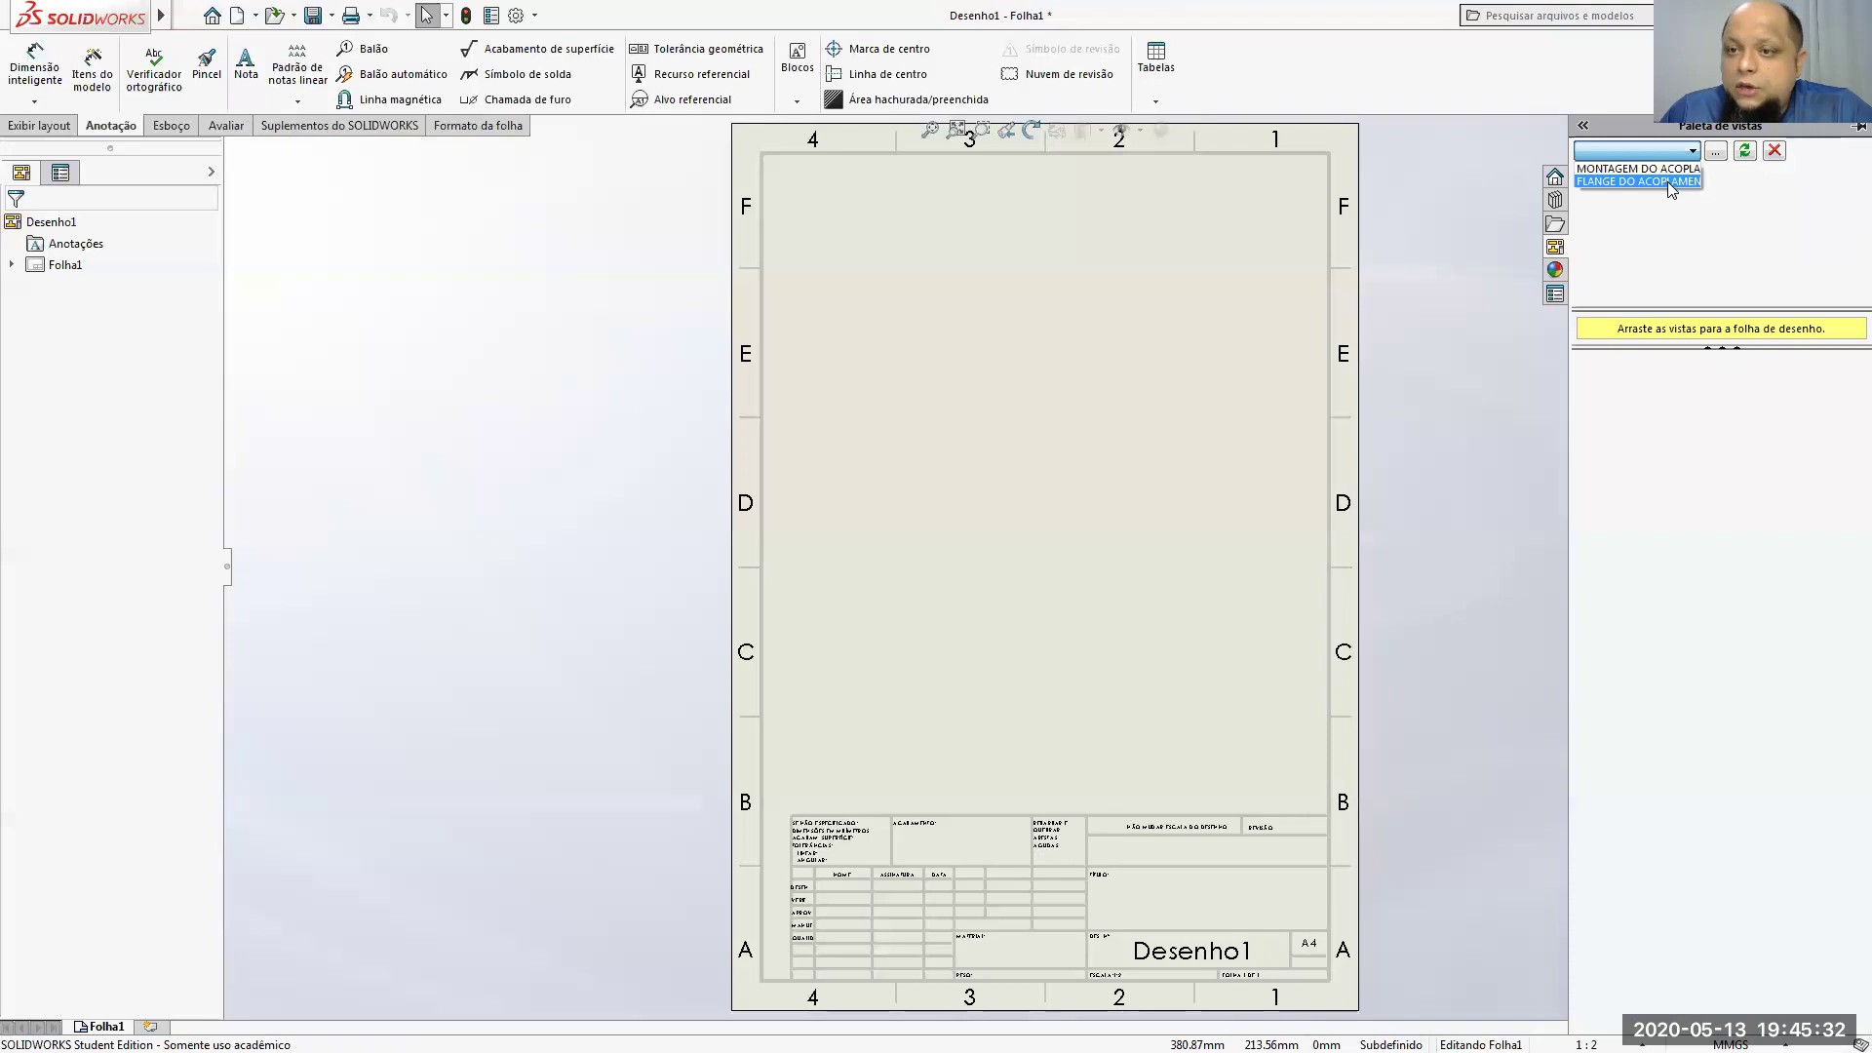
left_click(1669, 183)
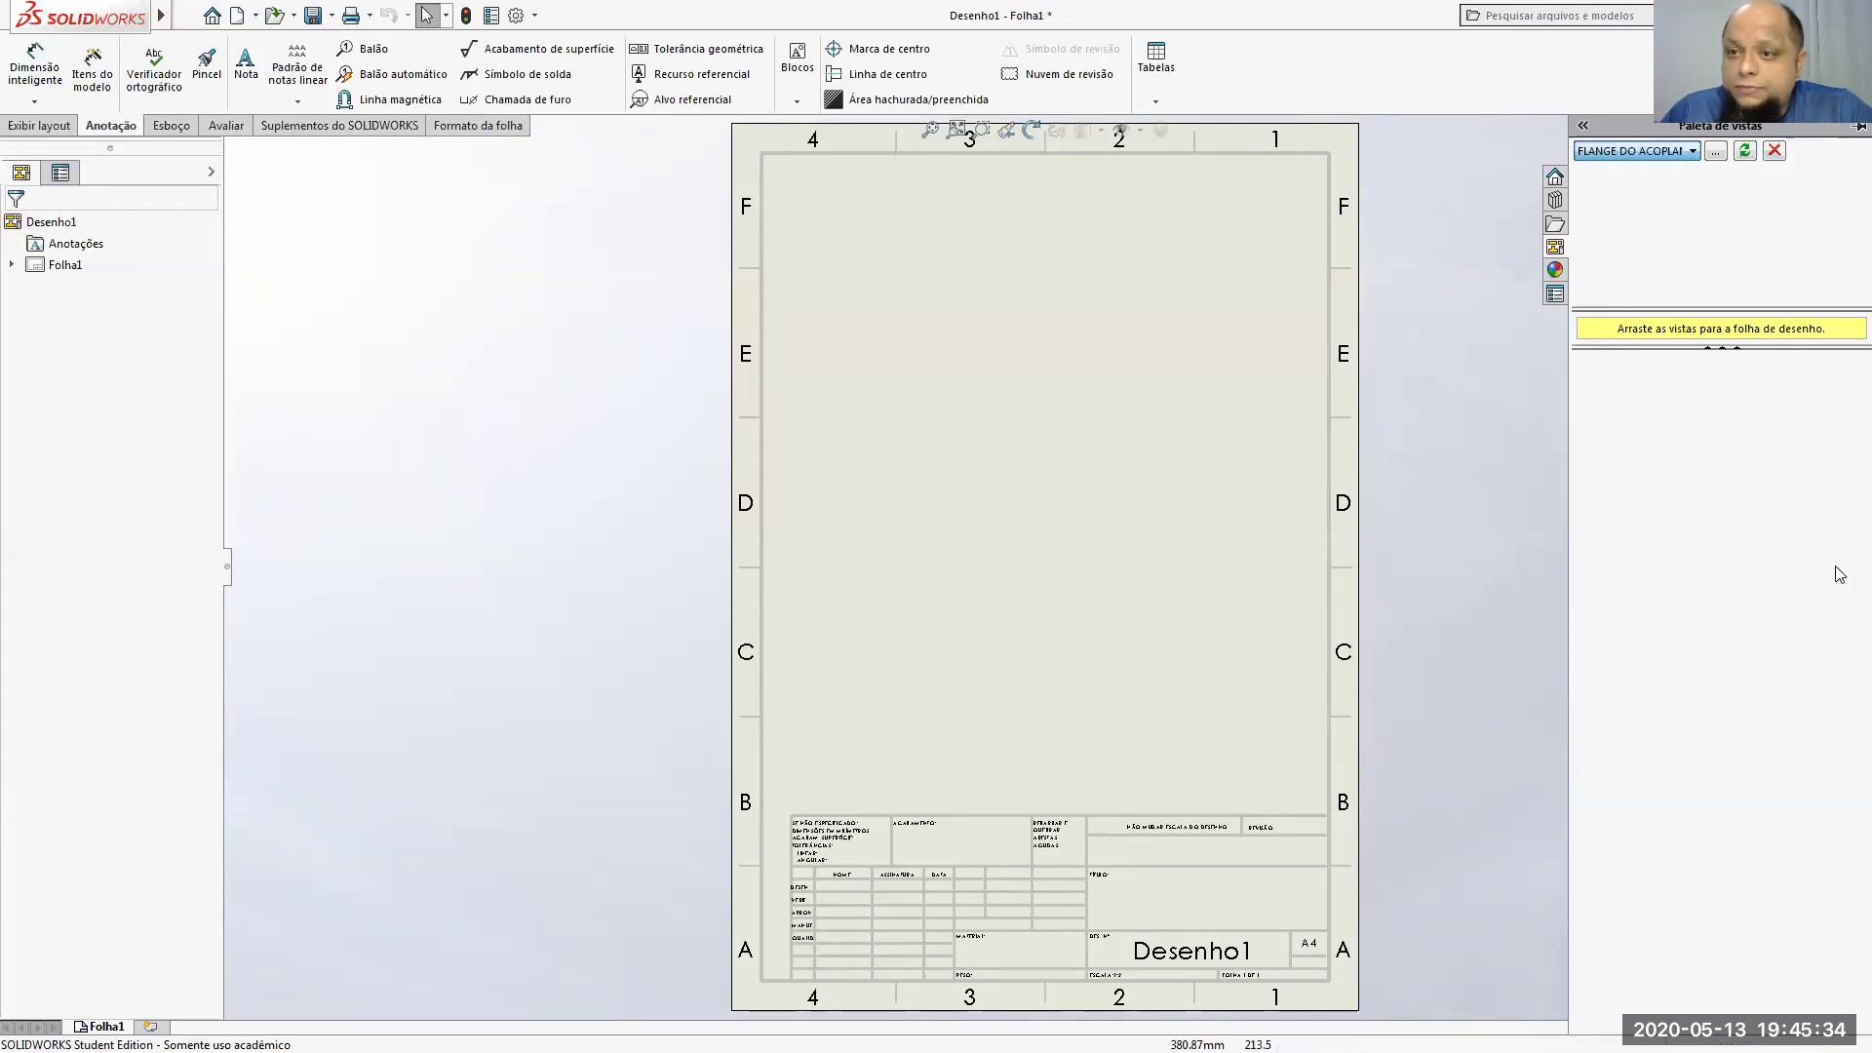
left_click_drag(1626, 414, 965, 374)
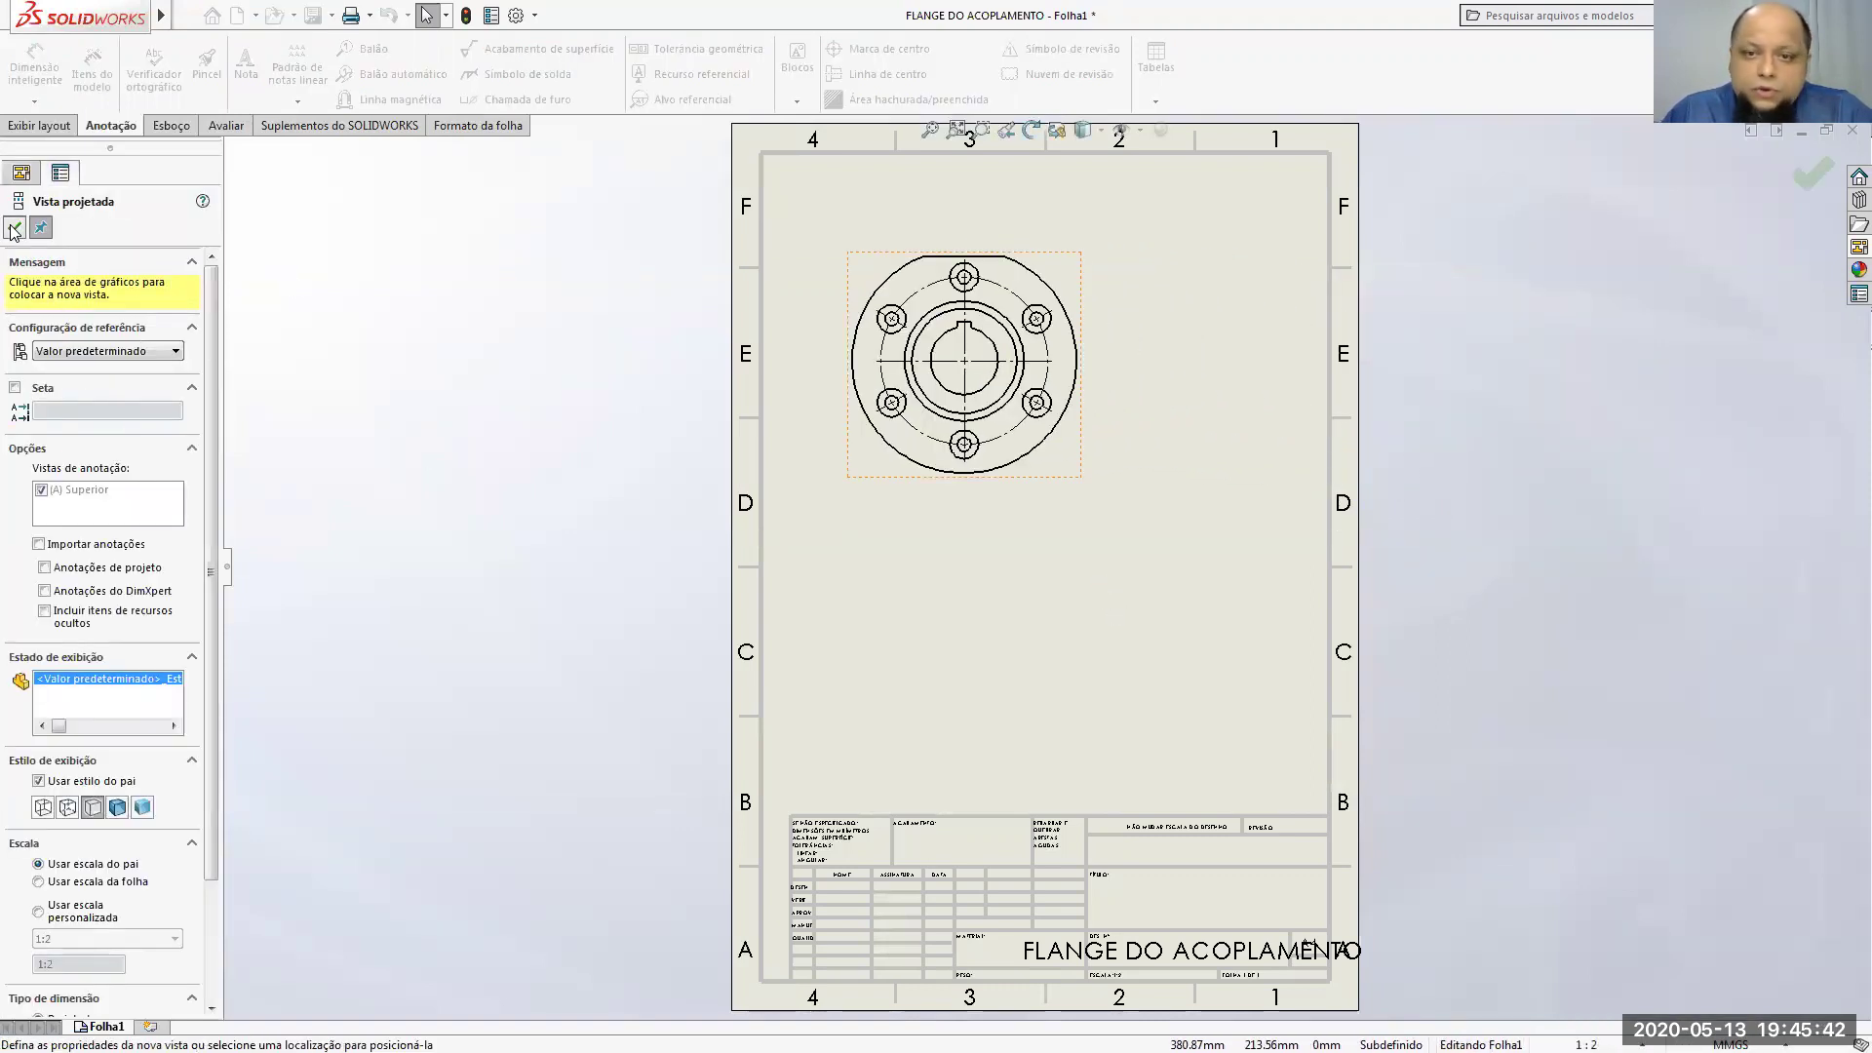
key("Escape")
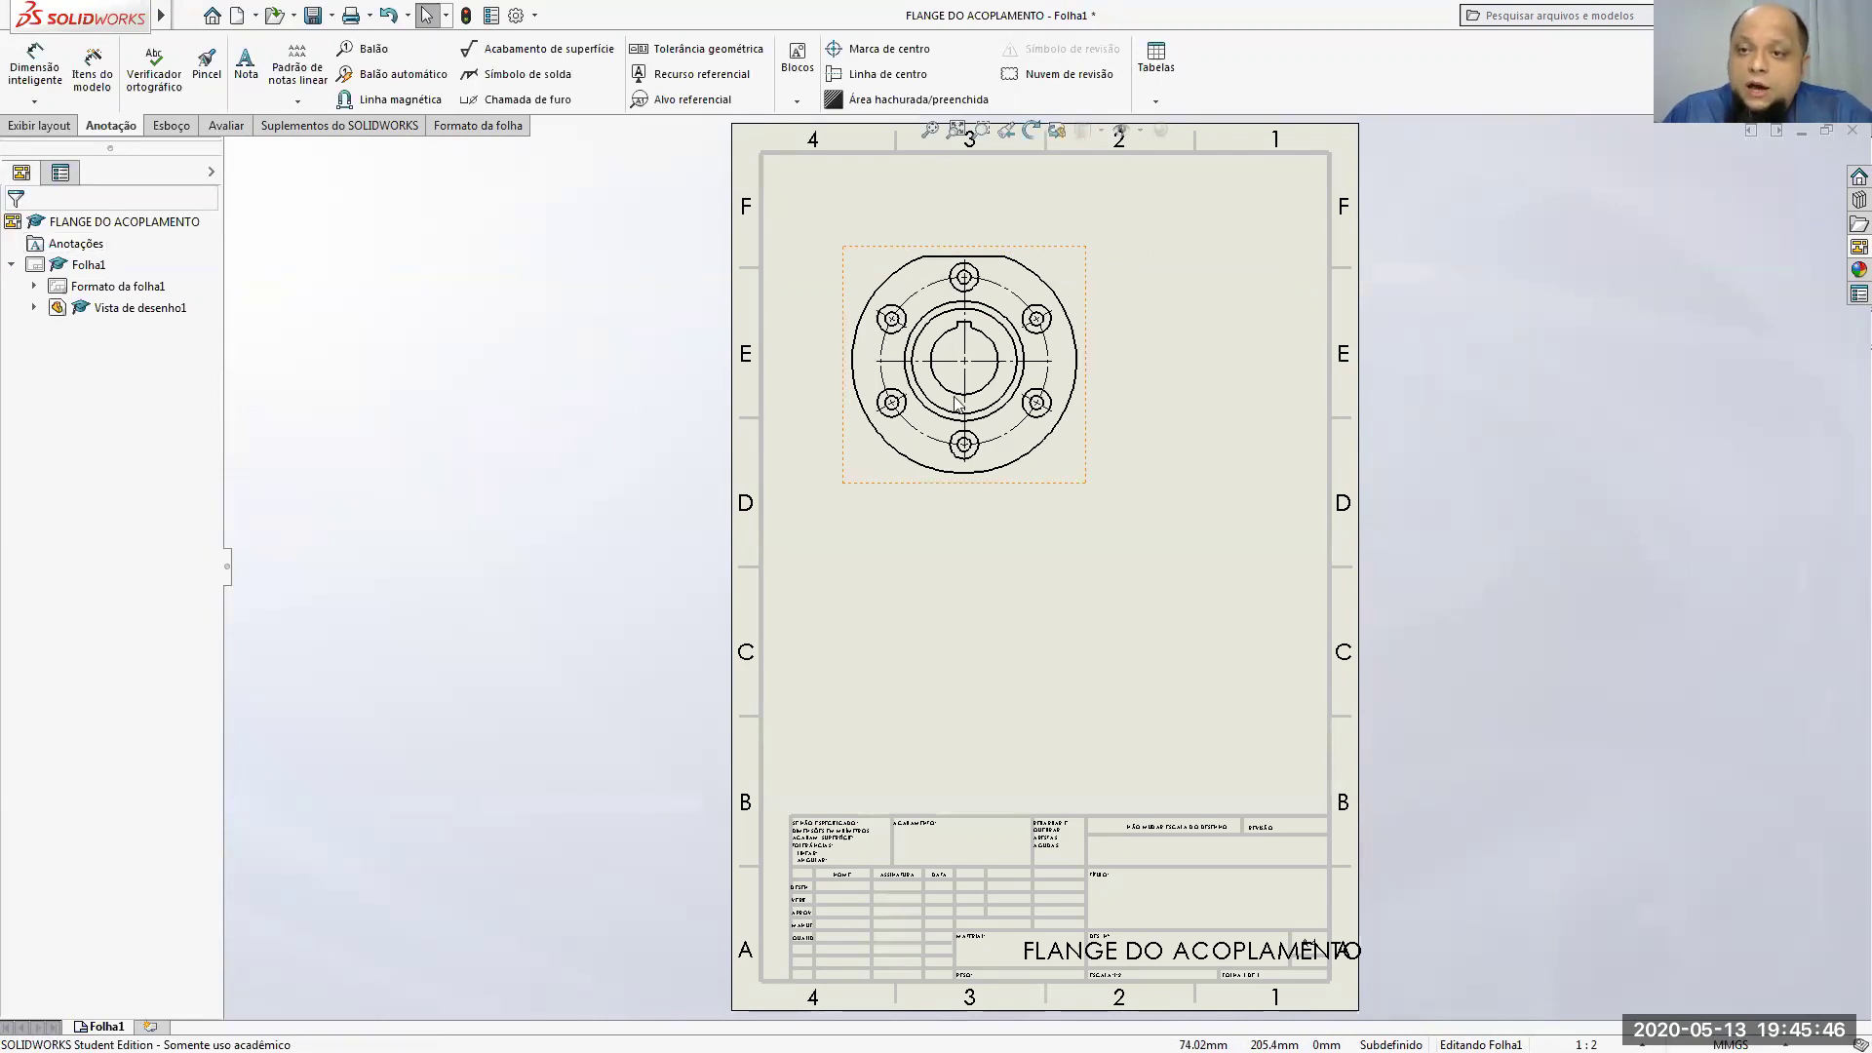
Step: Delete the automatic centre marks from the flange's front view, including those of the bolt holes and bolt circle
key("c")
key("Return")
left_click(1051, 363)
left_click(926, 448)
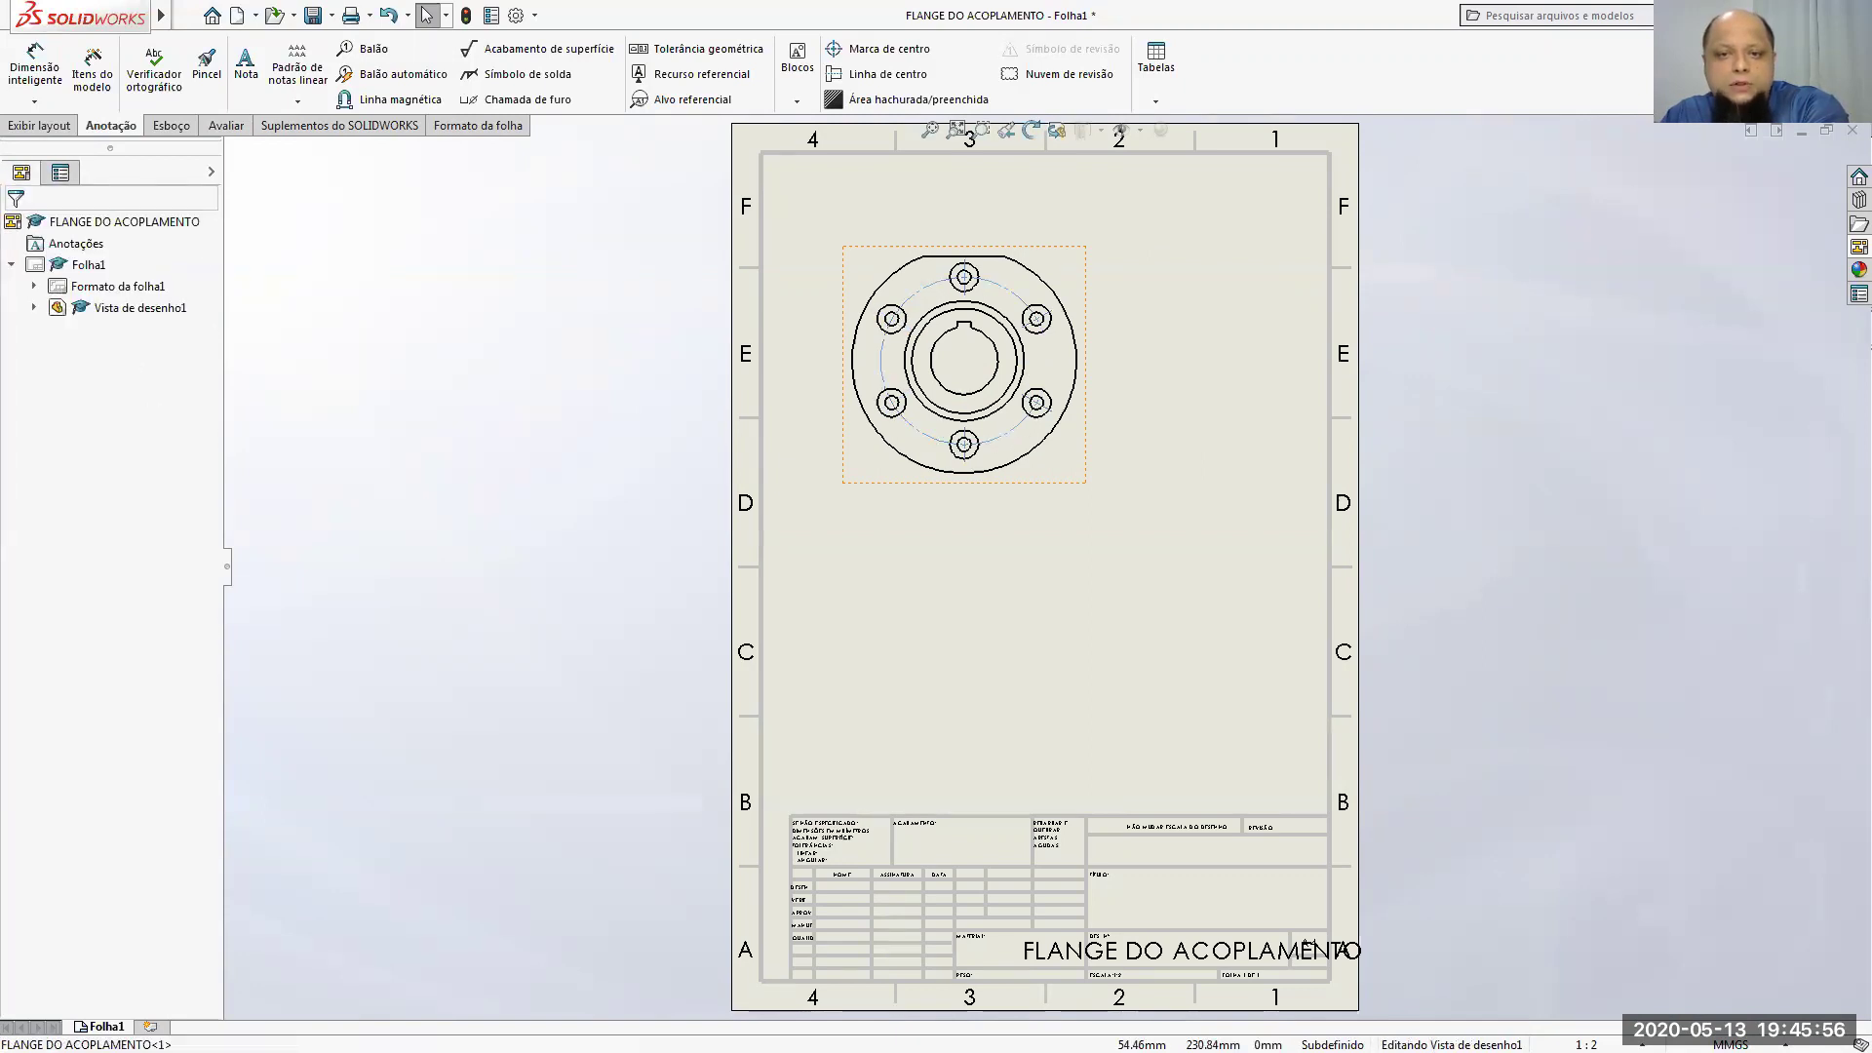
left_click(965, 281)
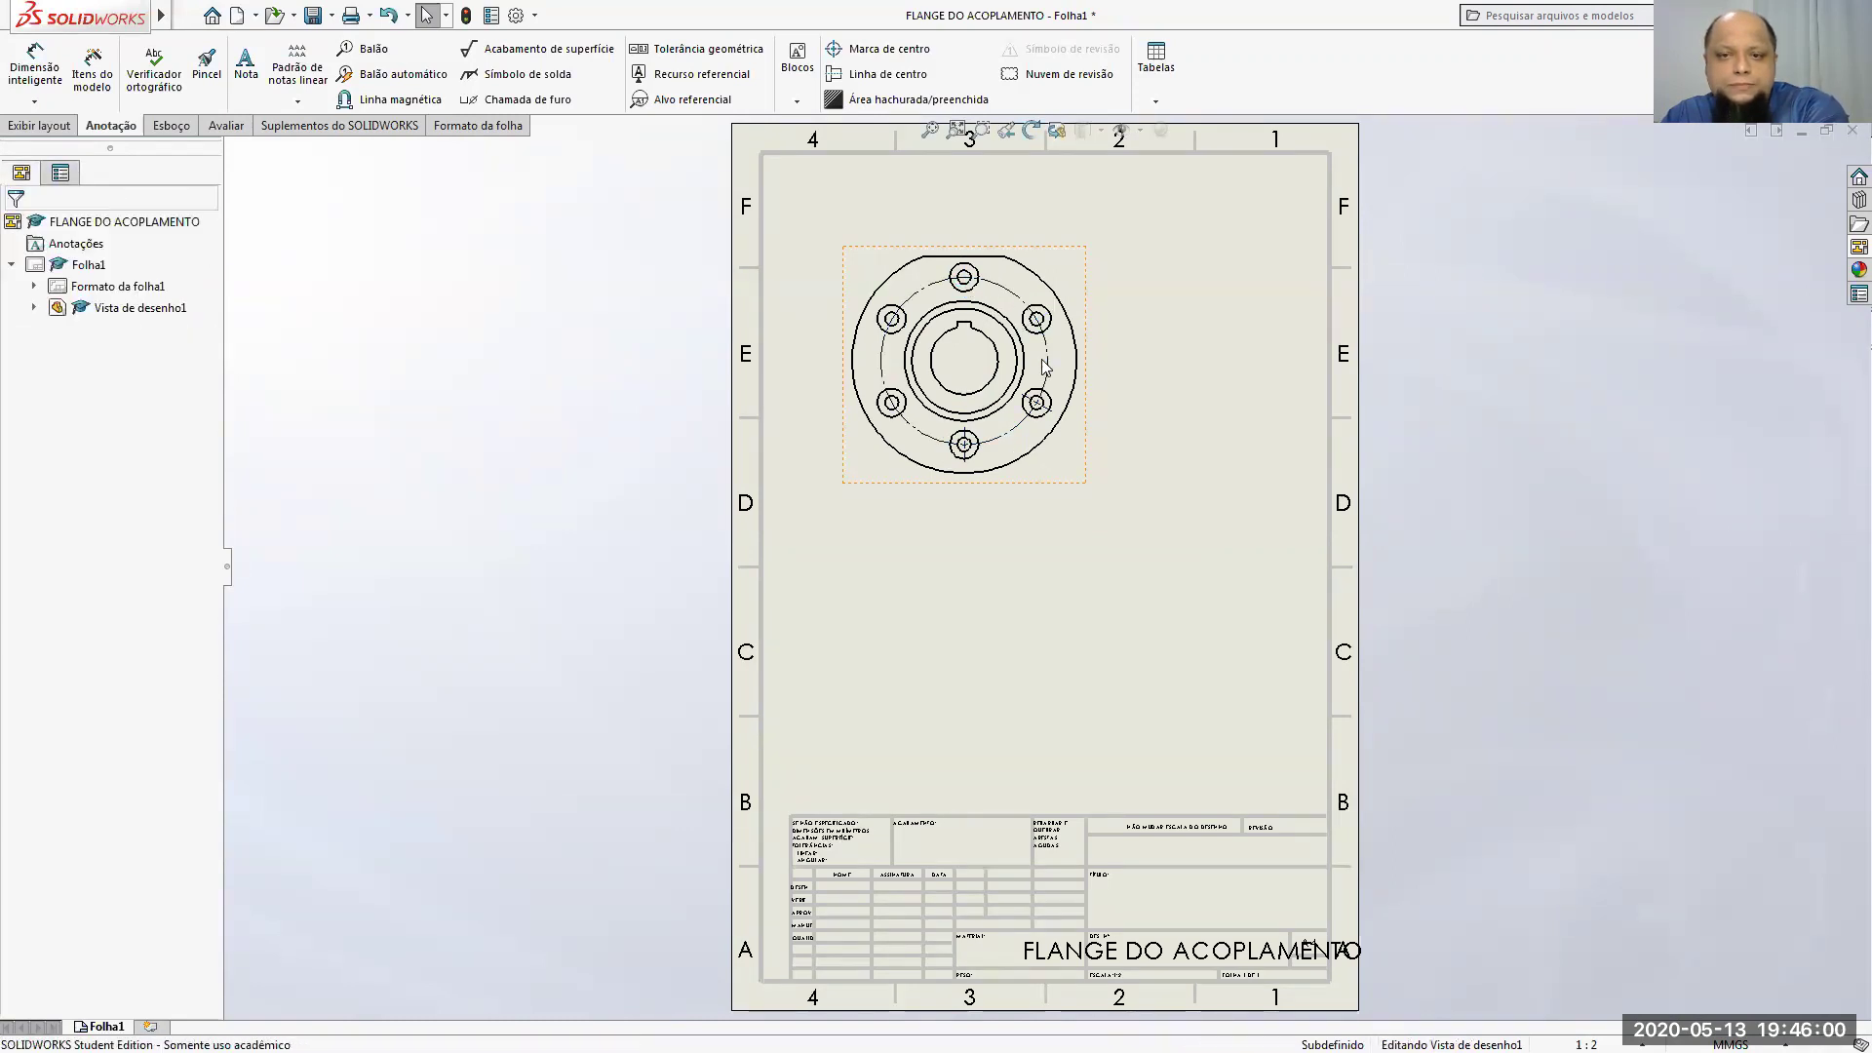
left_click(1037, 406)
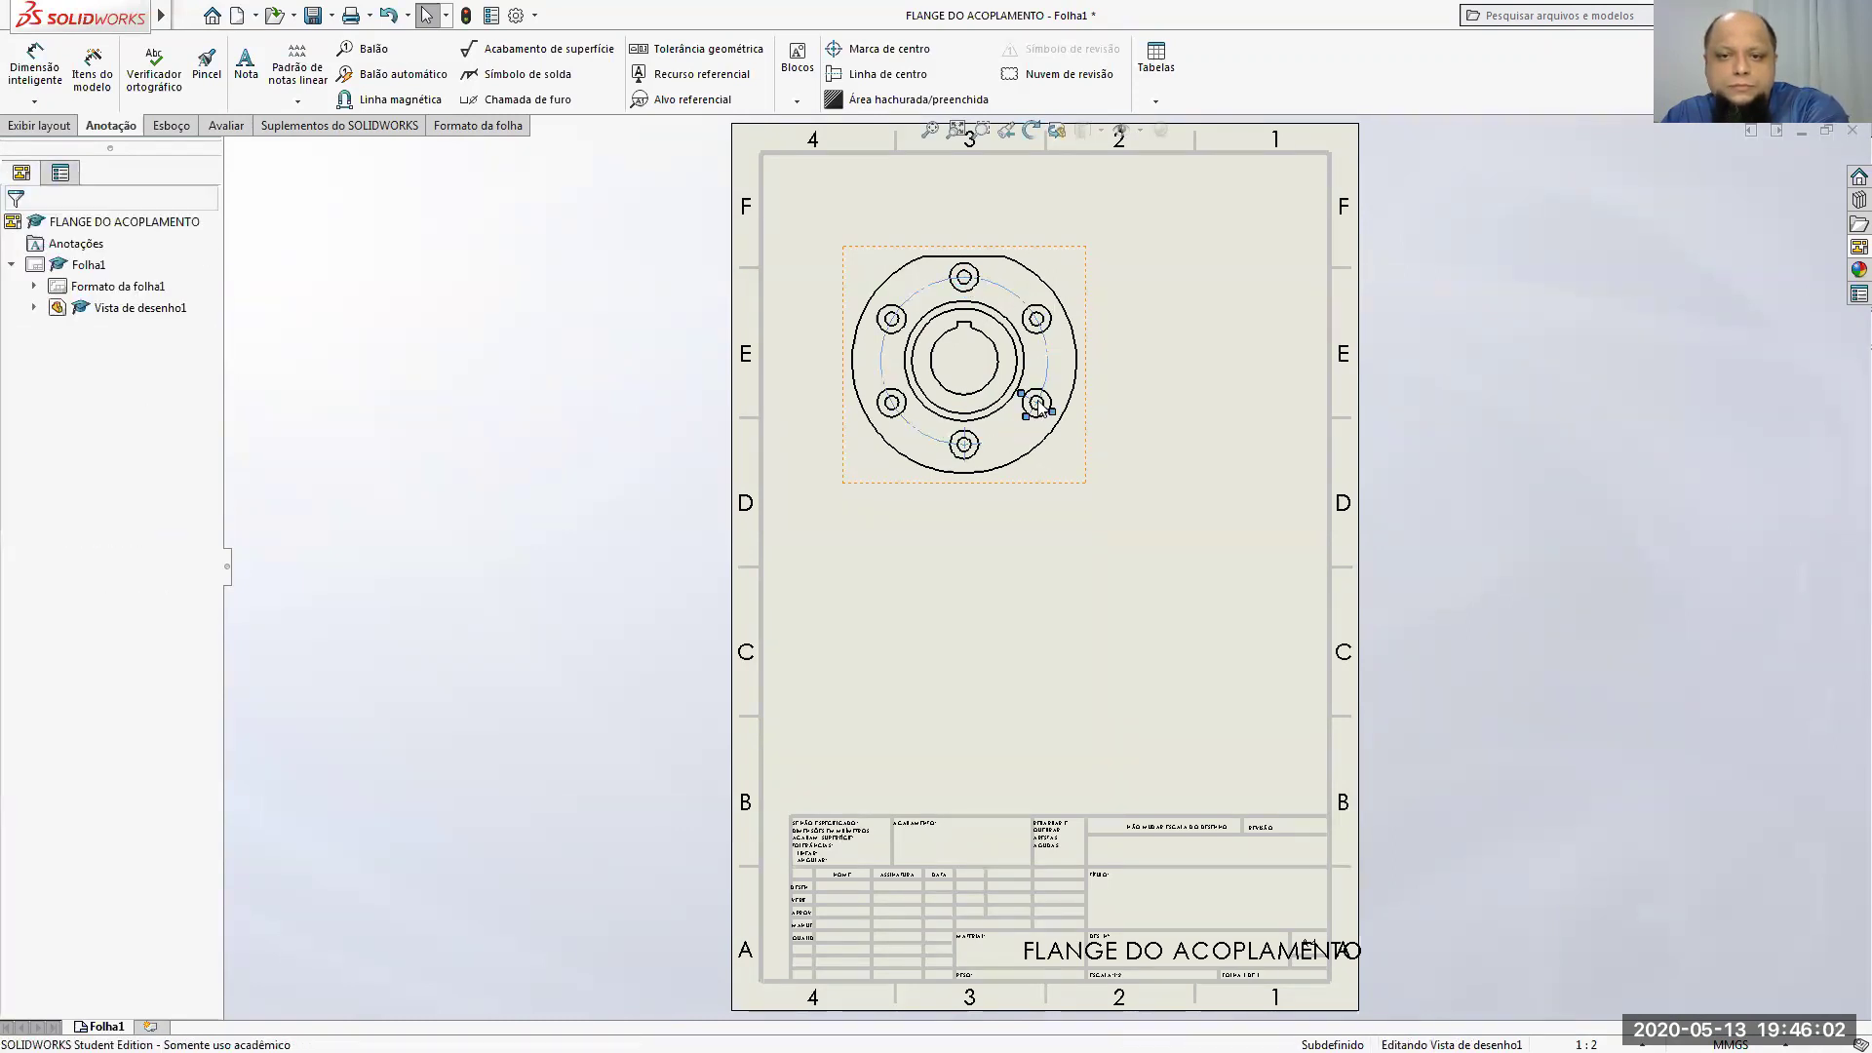
left_click(1063, 548)
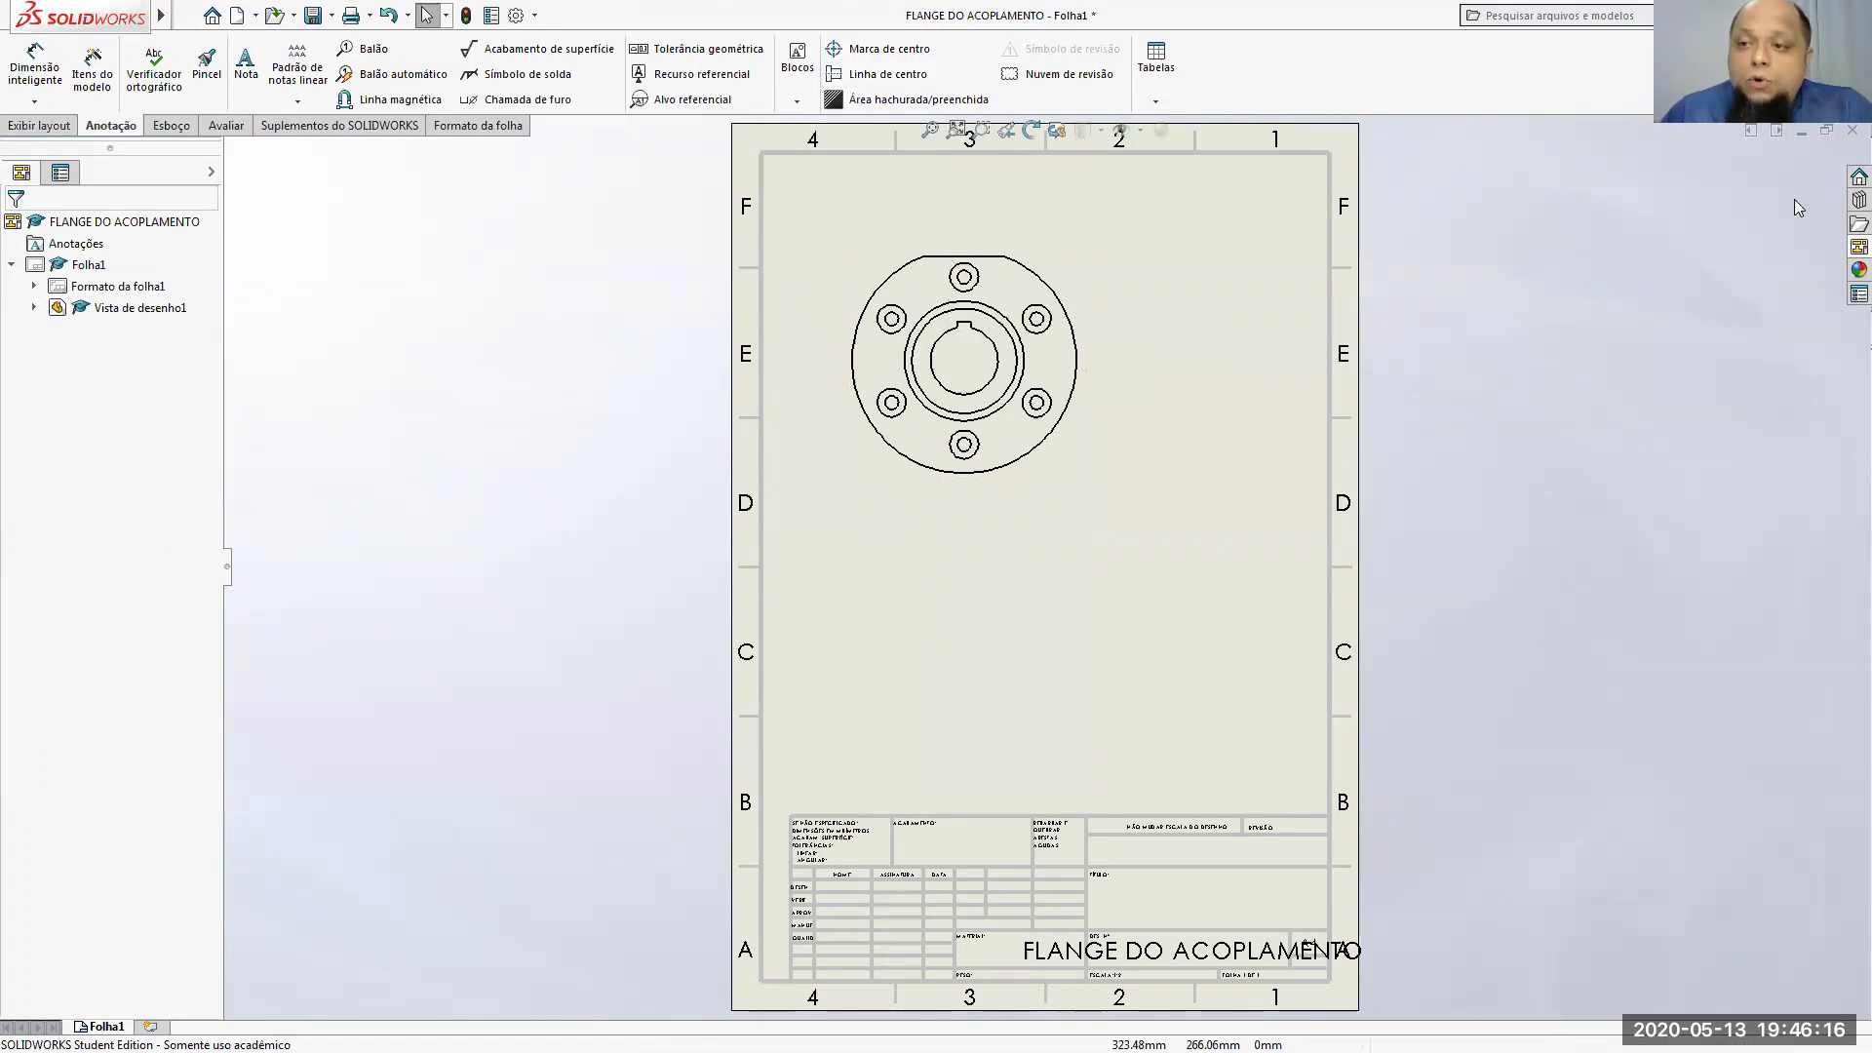
Step: Insert an isometric model view of FLANGE DO ACOPLAMENTO beside the front view
left_click(1068, 273)
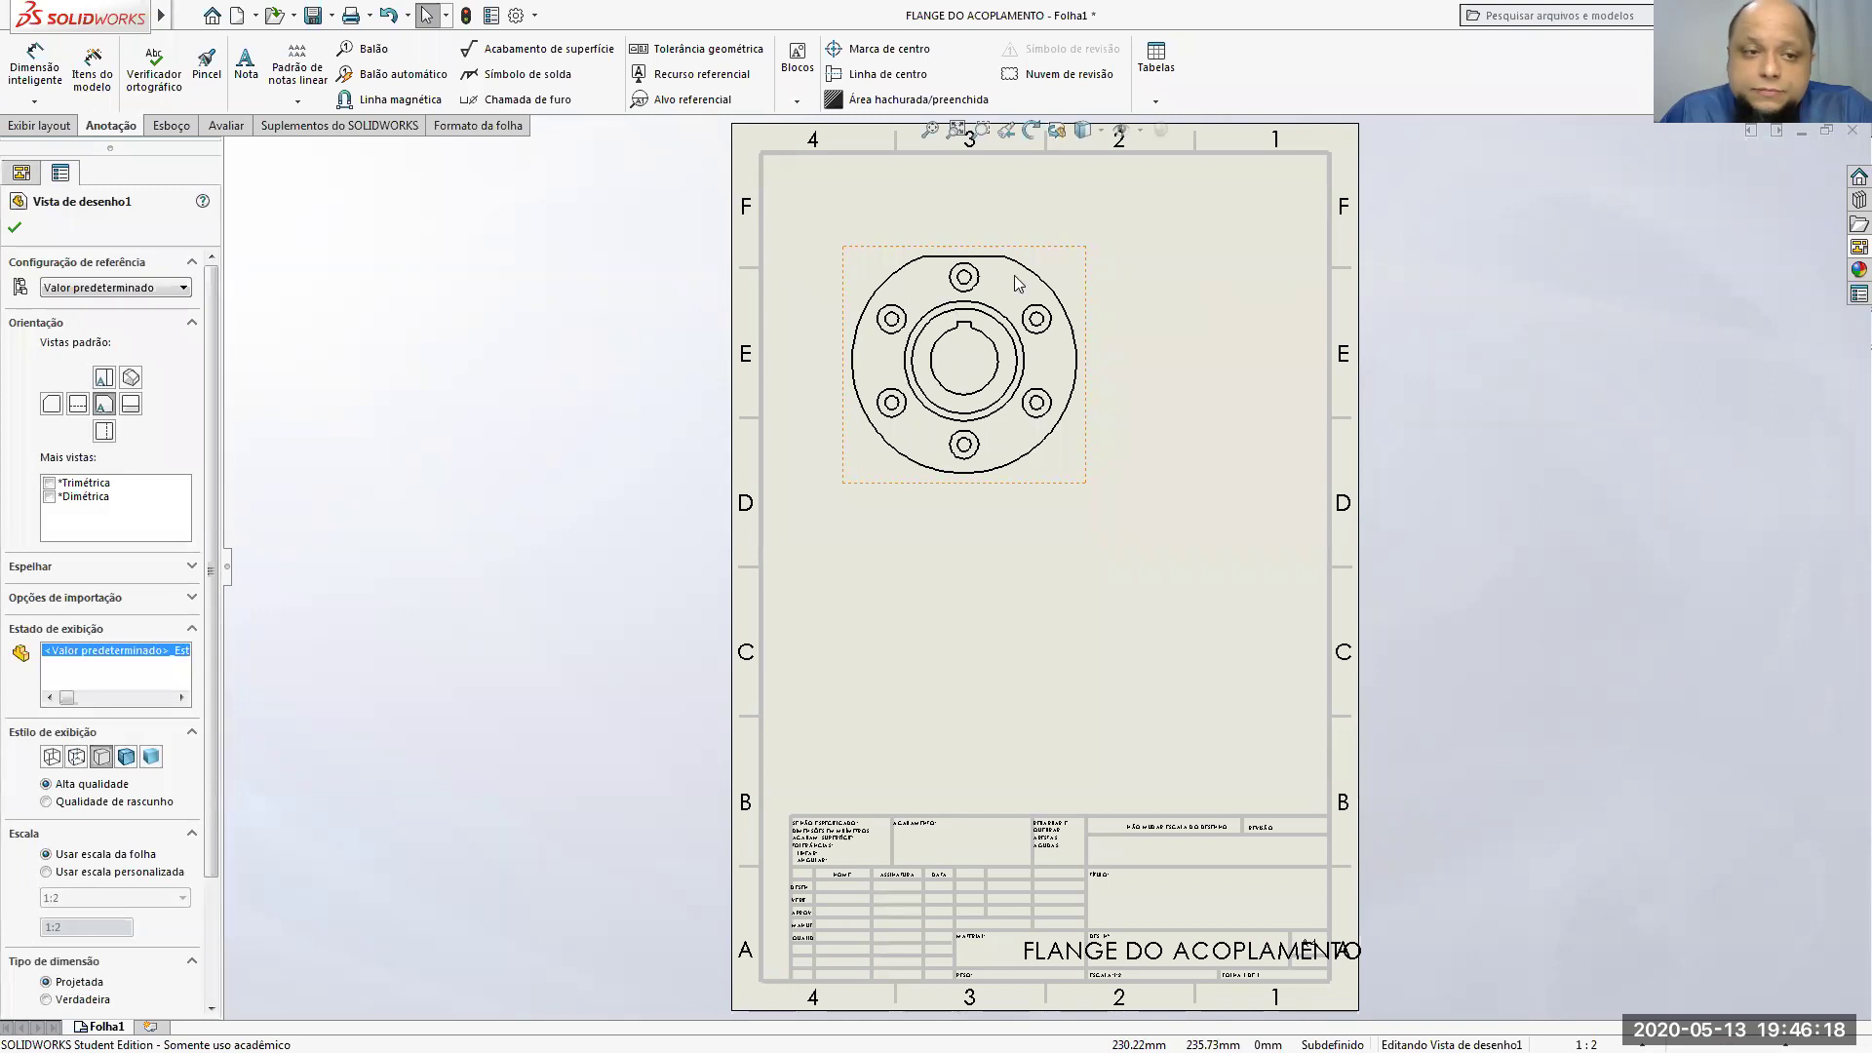
left_click(41, 126)
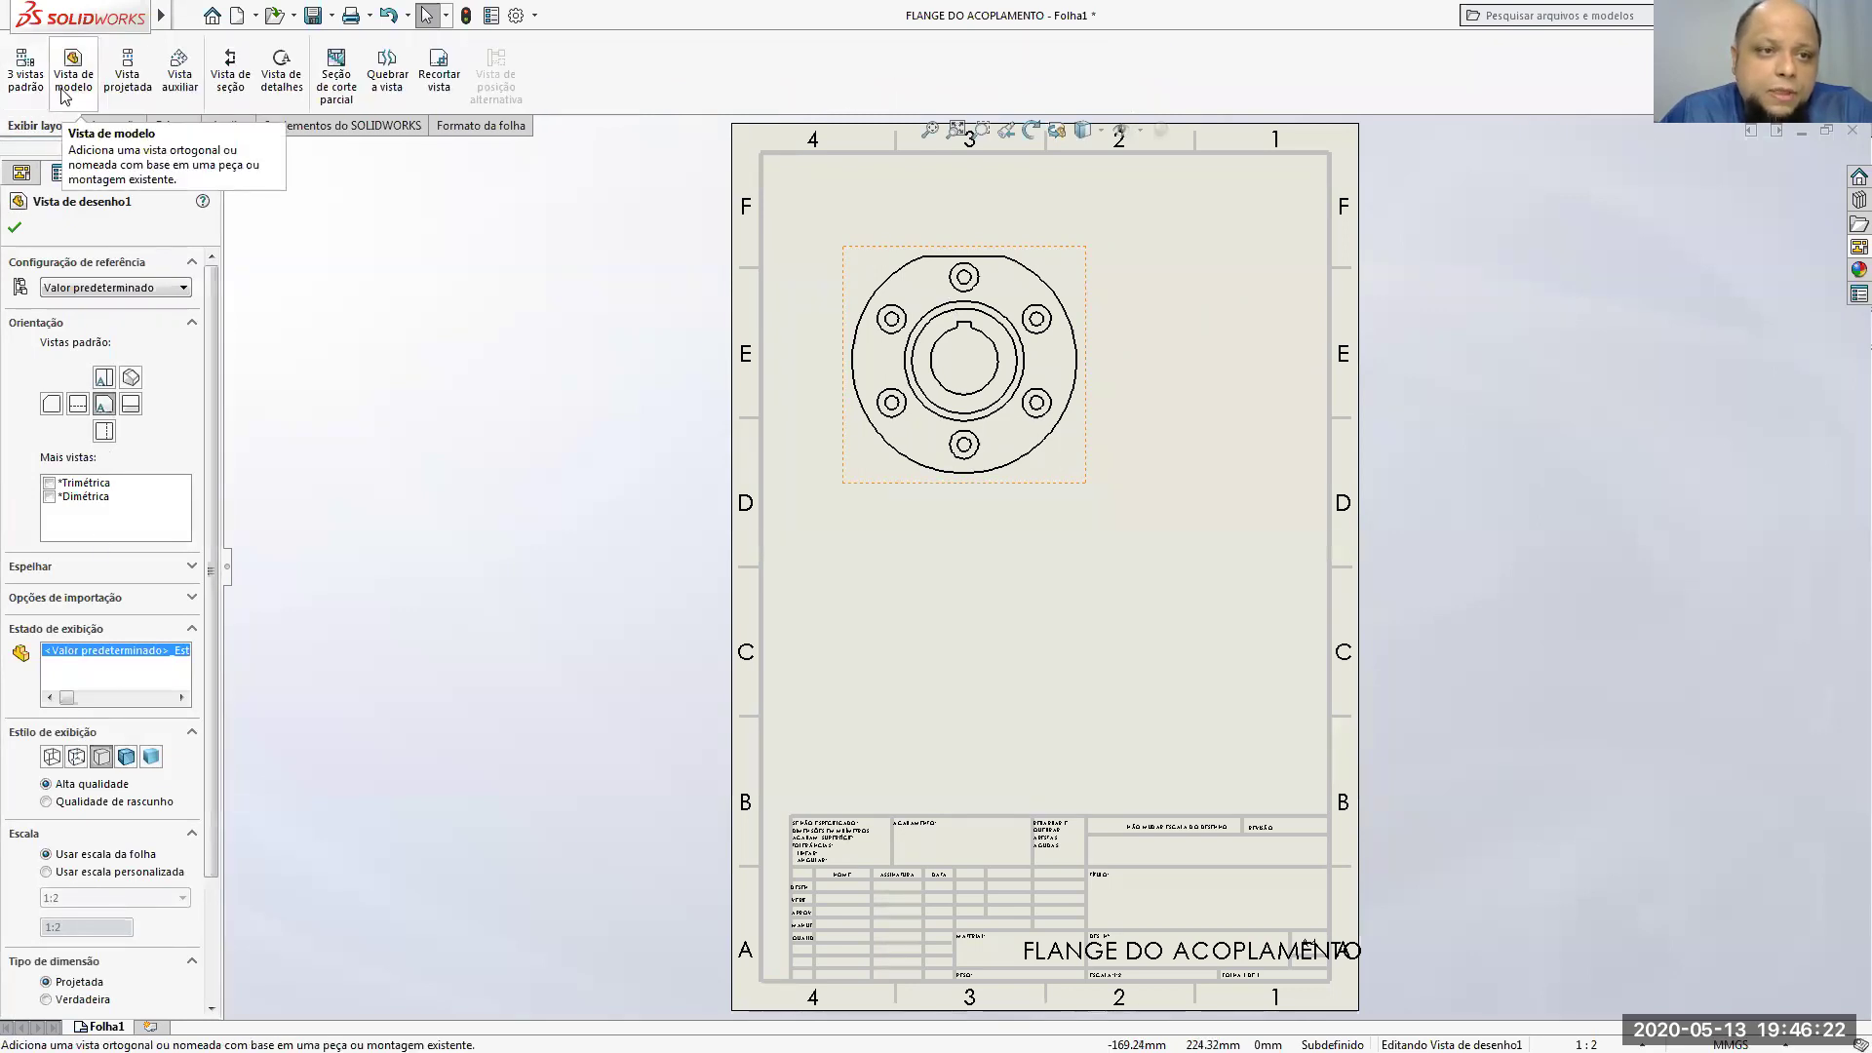
left_click(67, 83)
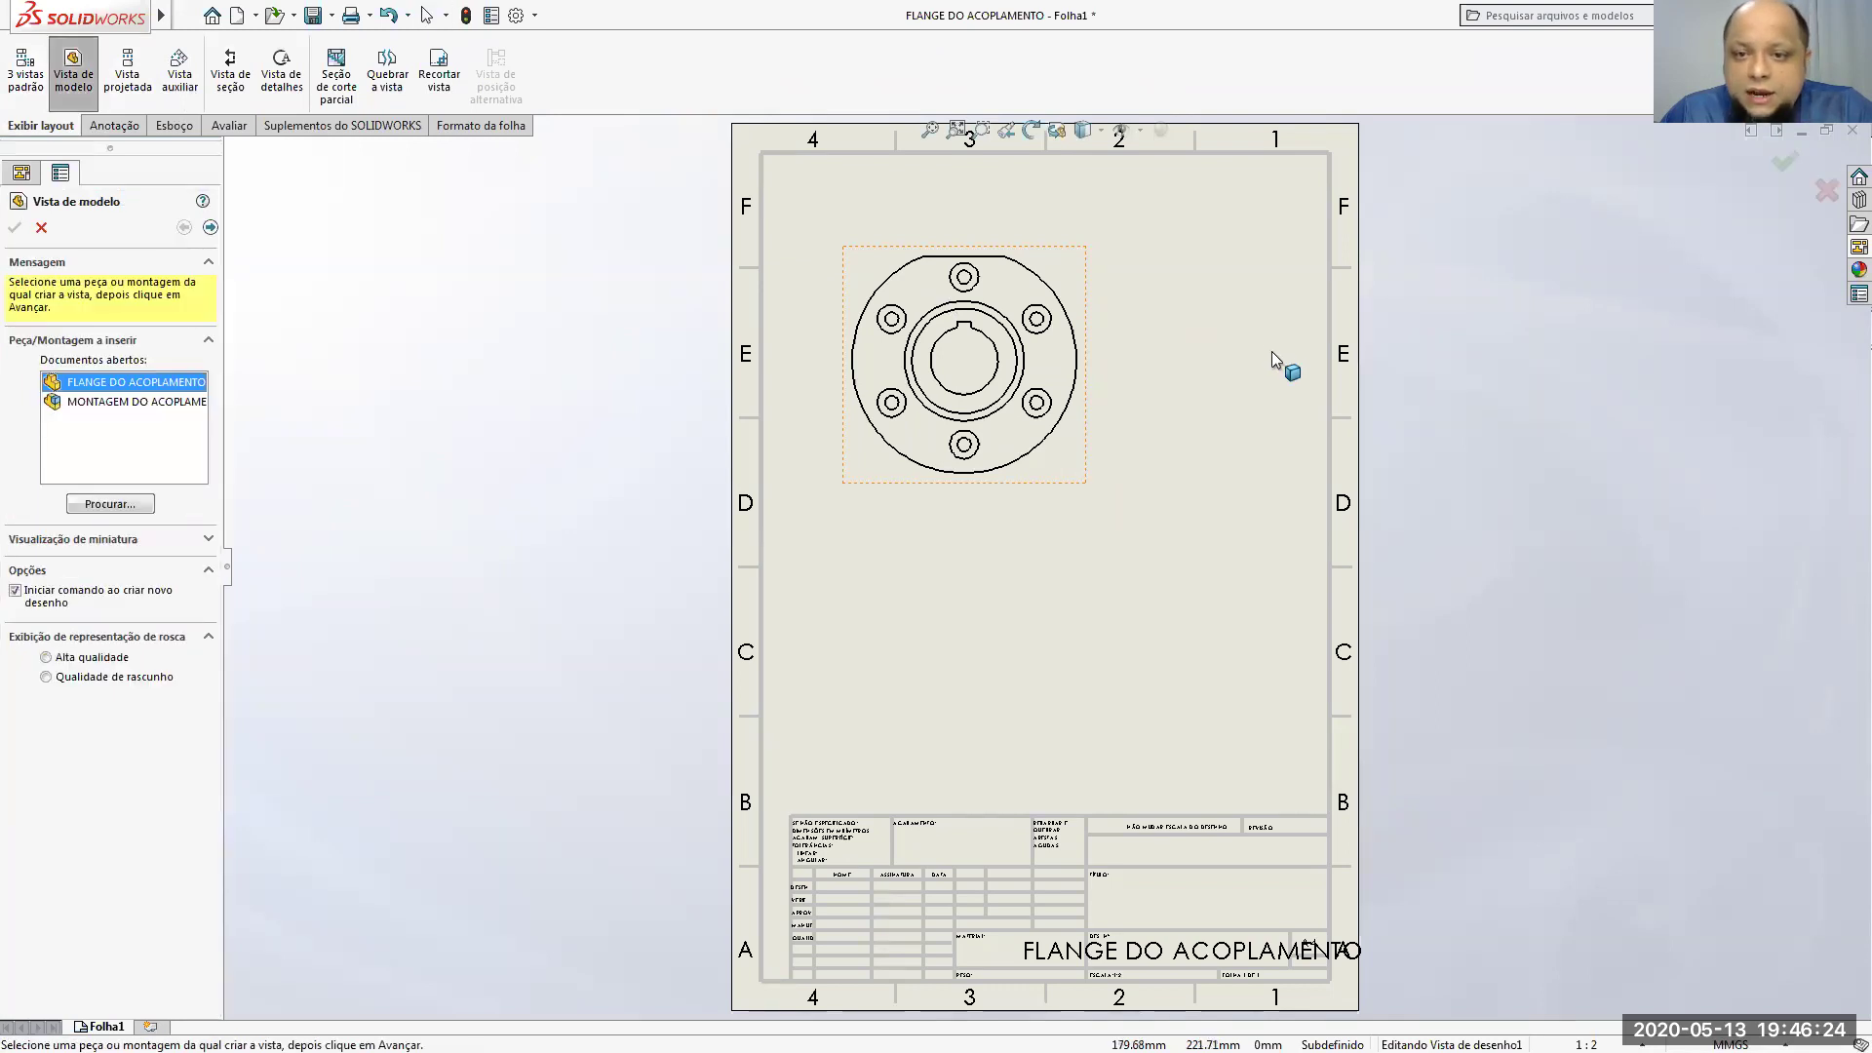
left_click(1077, 401)
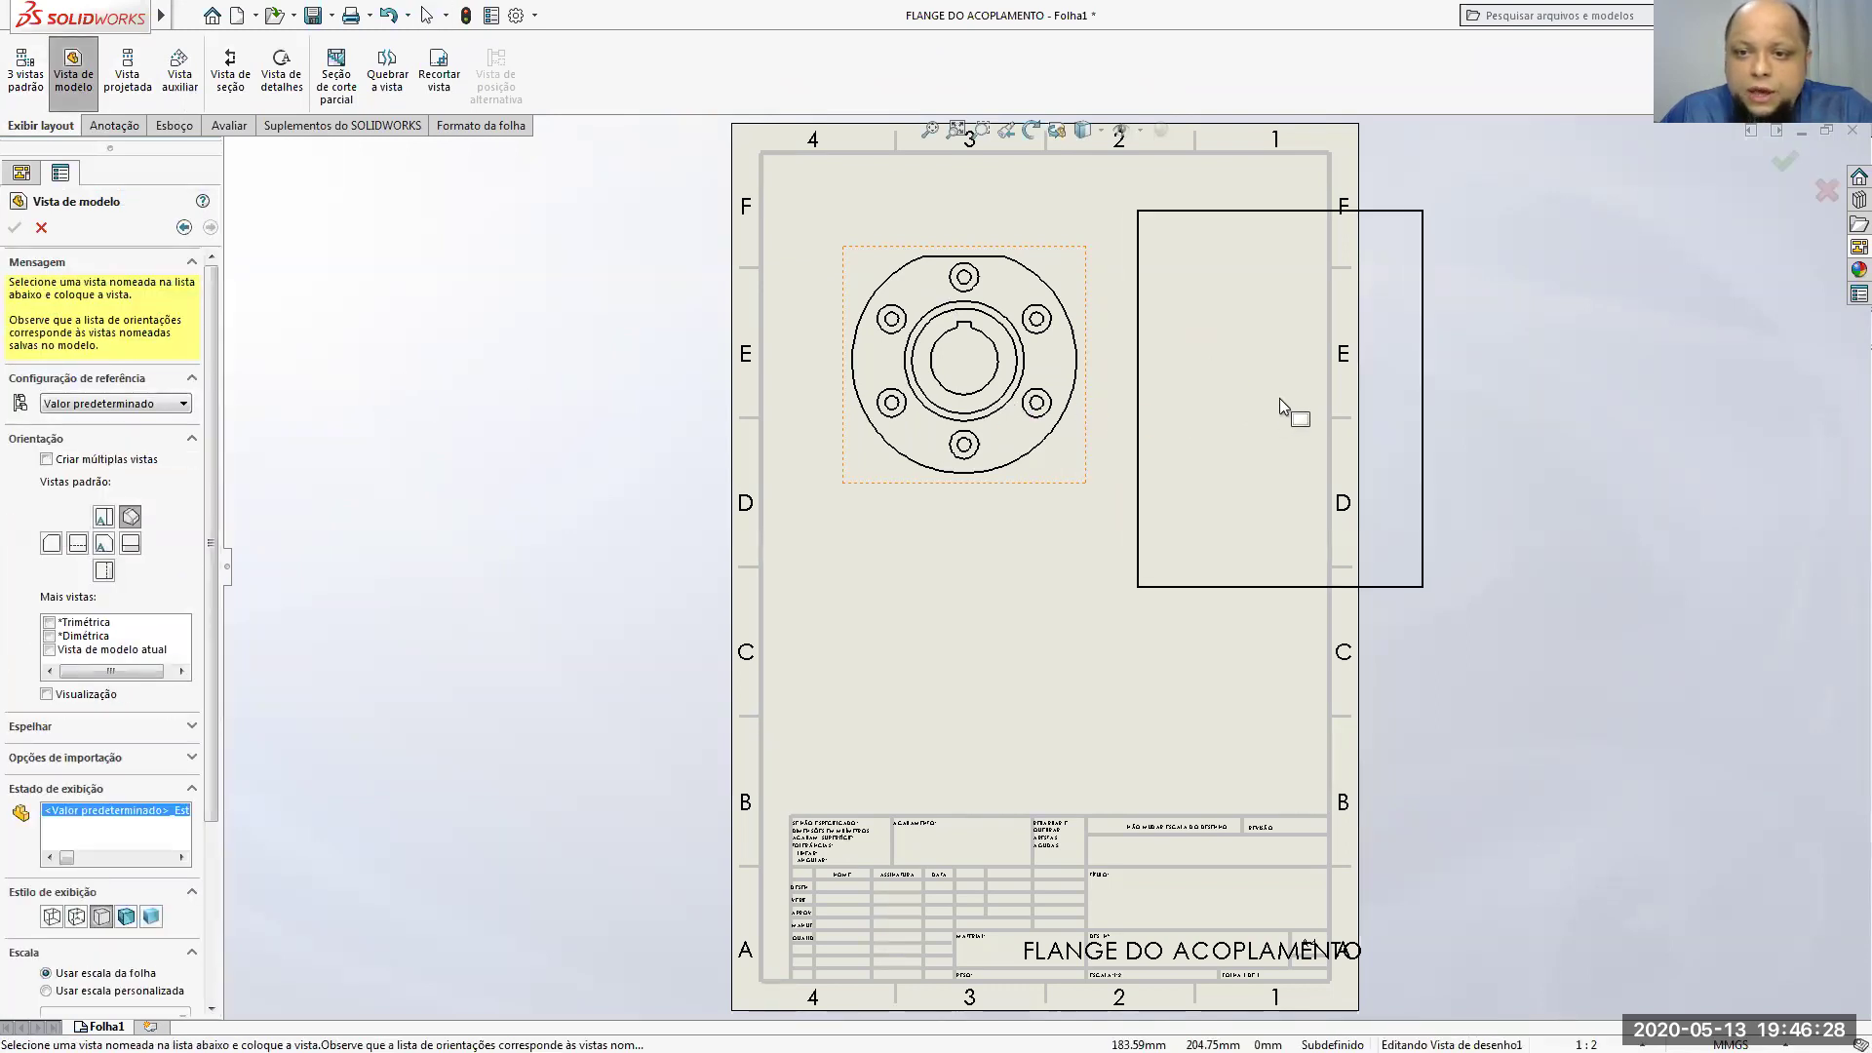
left_click(1279, 398)
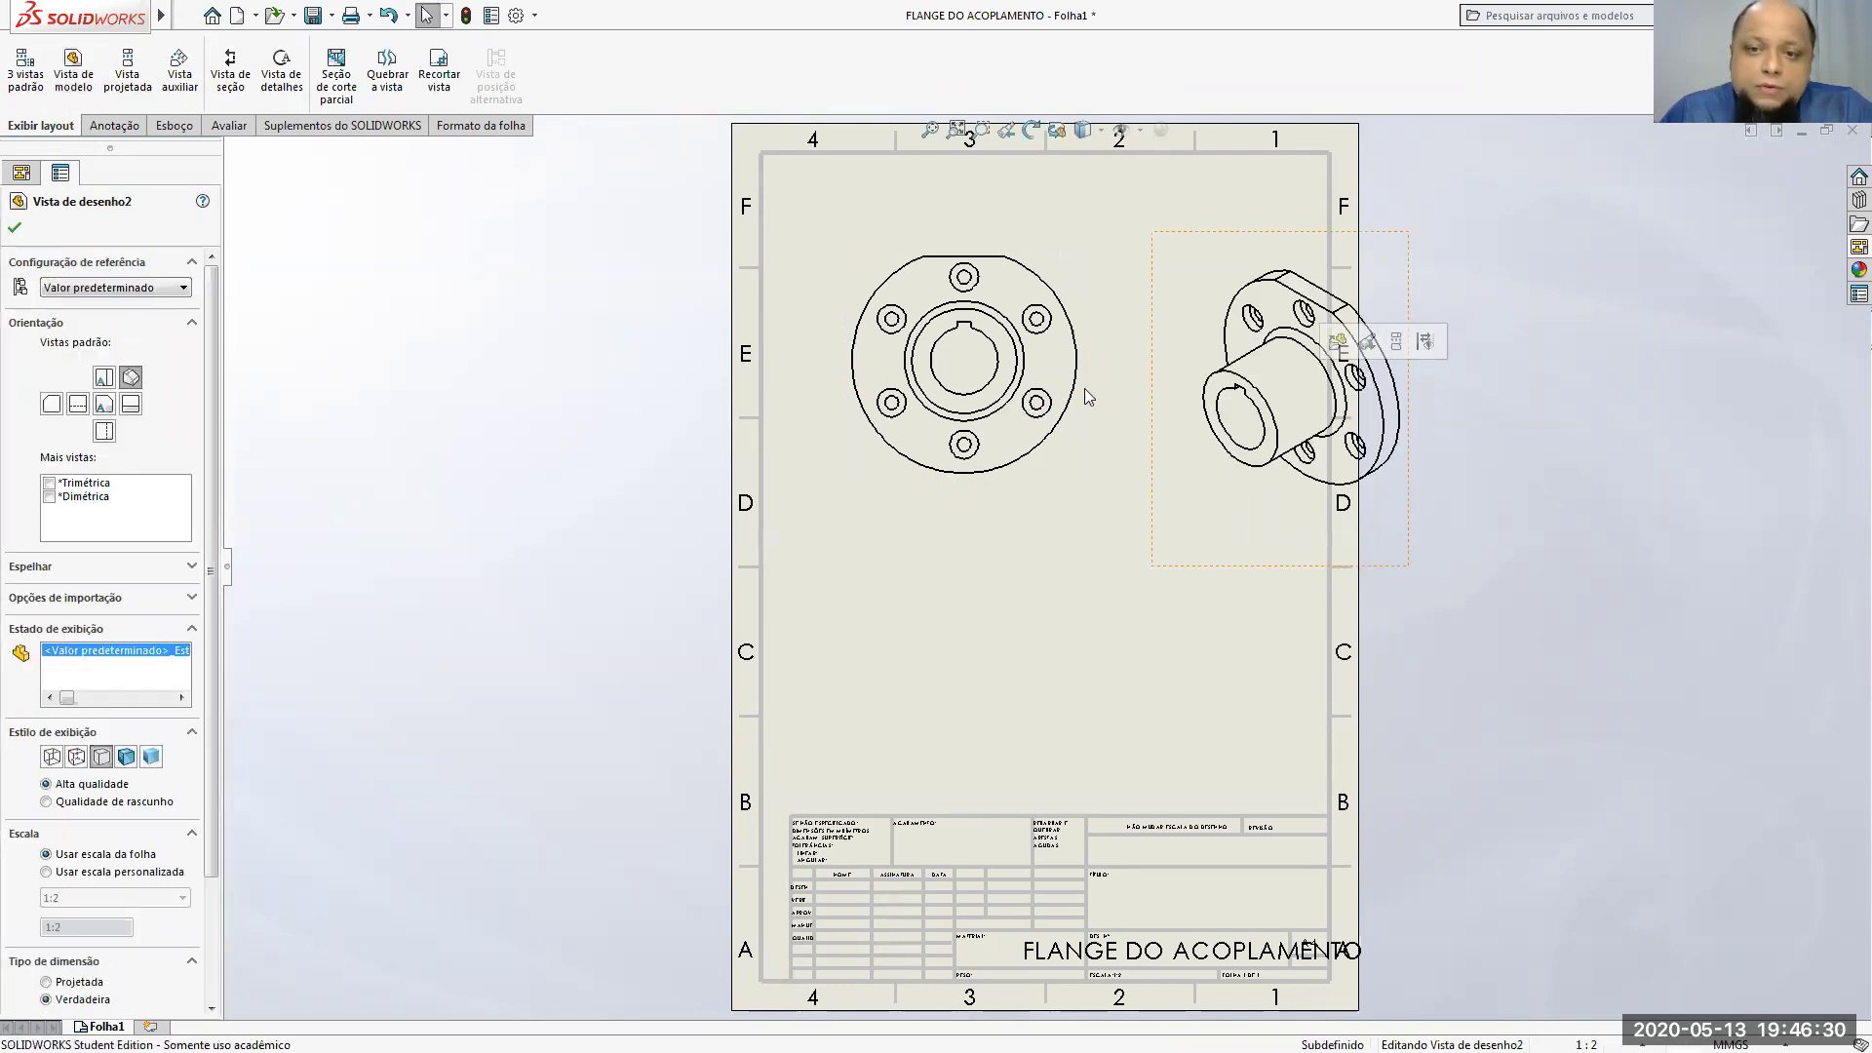
Step: Change the inserted flange view to a side orientation with hidden lines visible, and delete that view
left_click(133, 405)
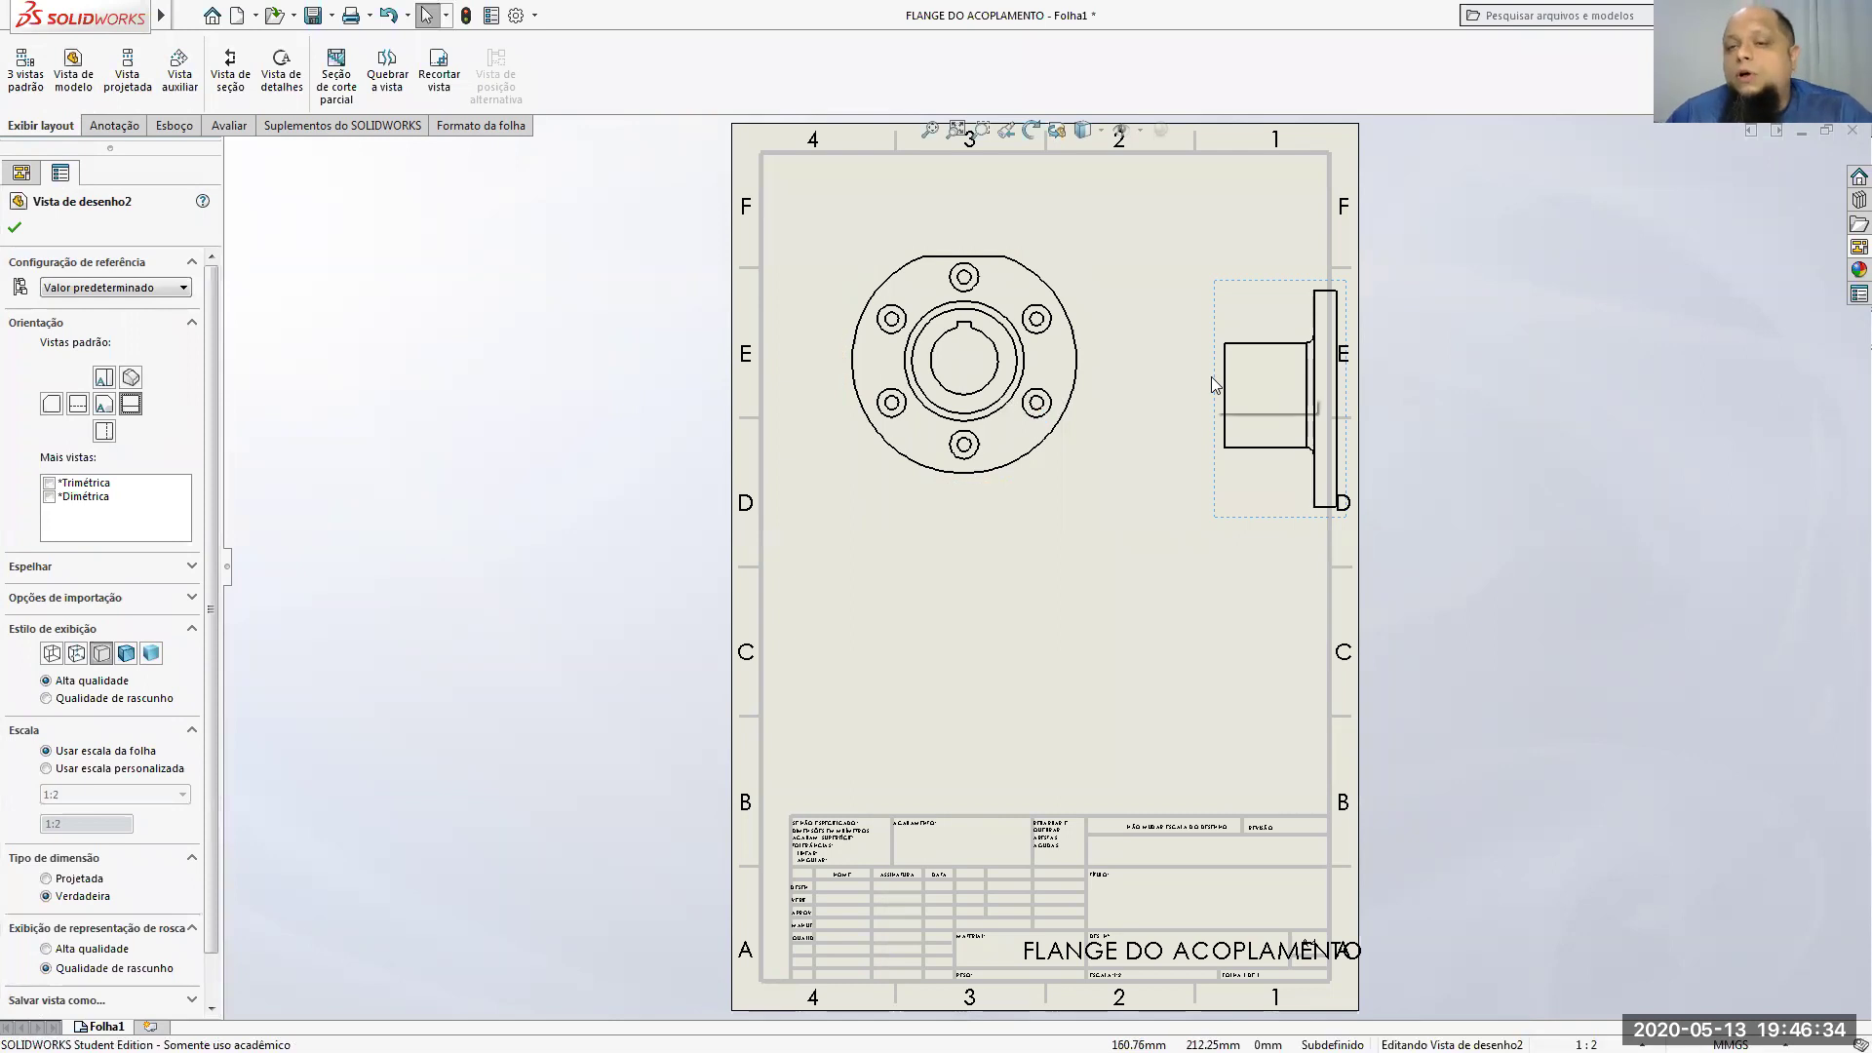
left_click(1221, 429)
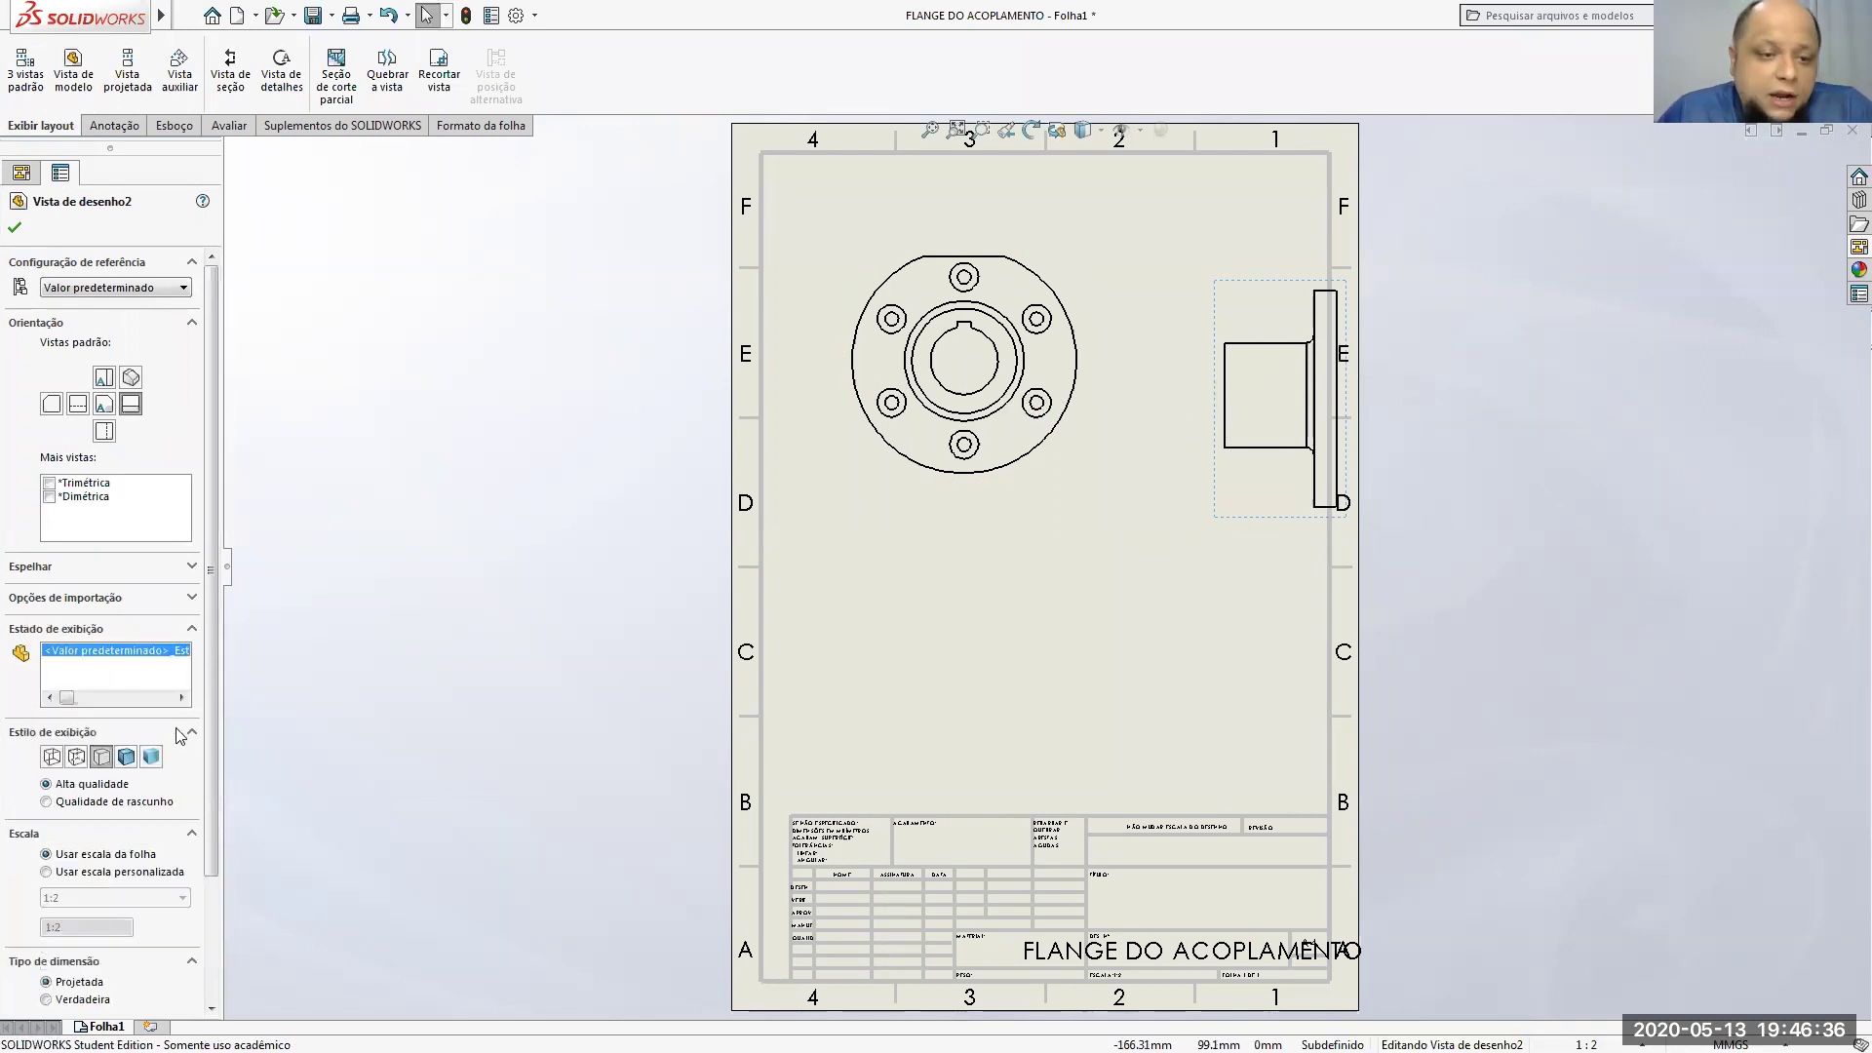
left_click(76, 758)
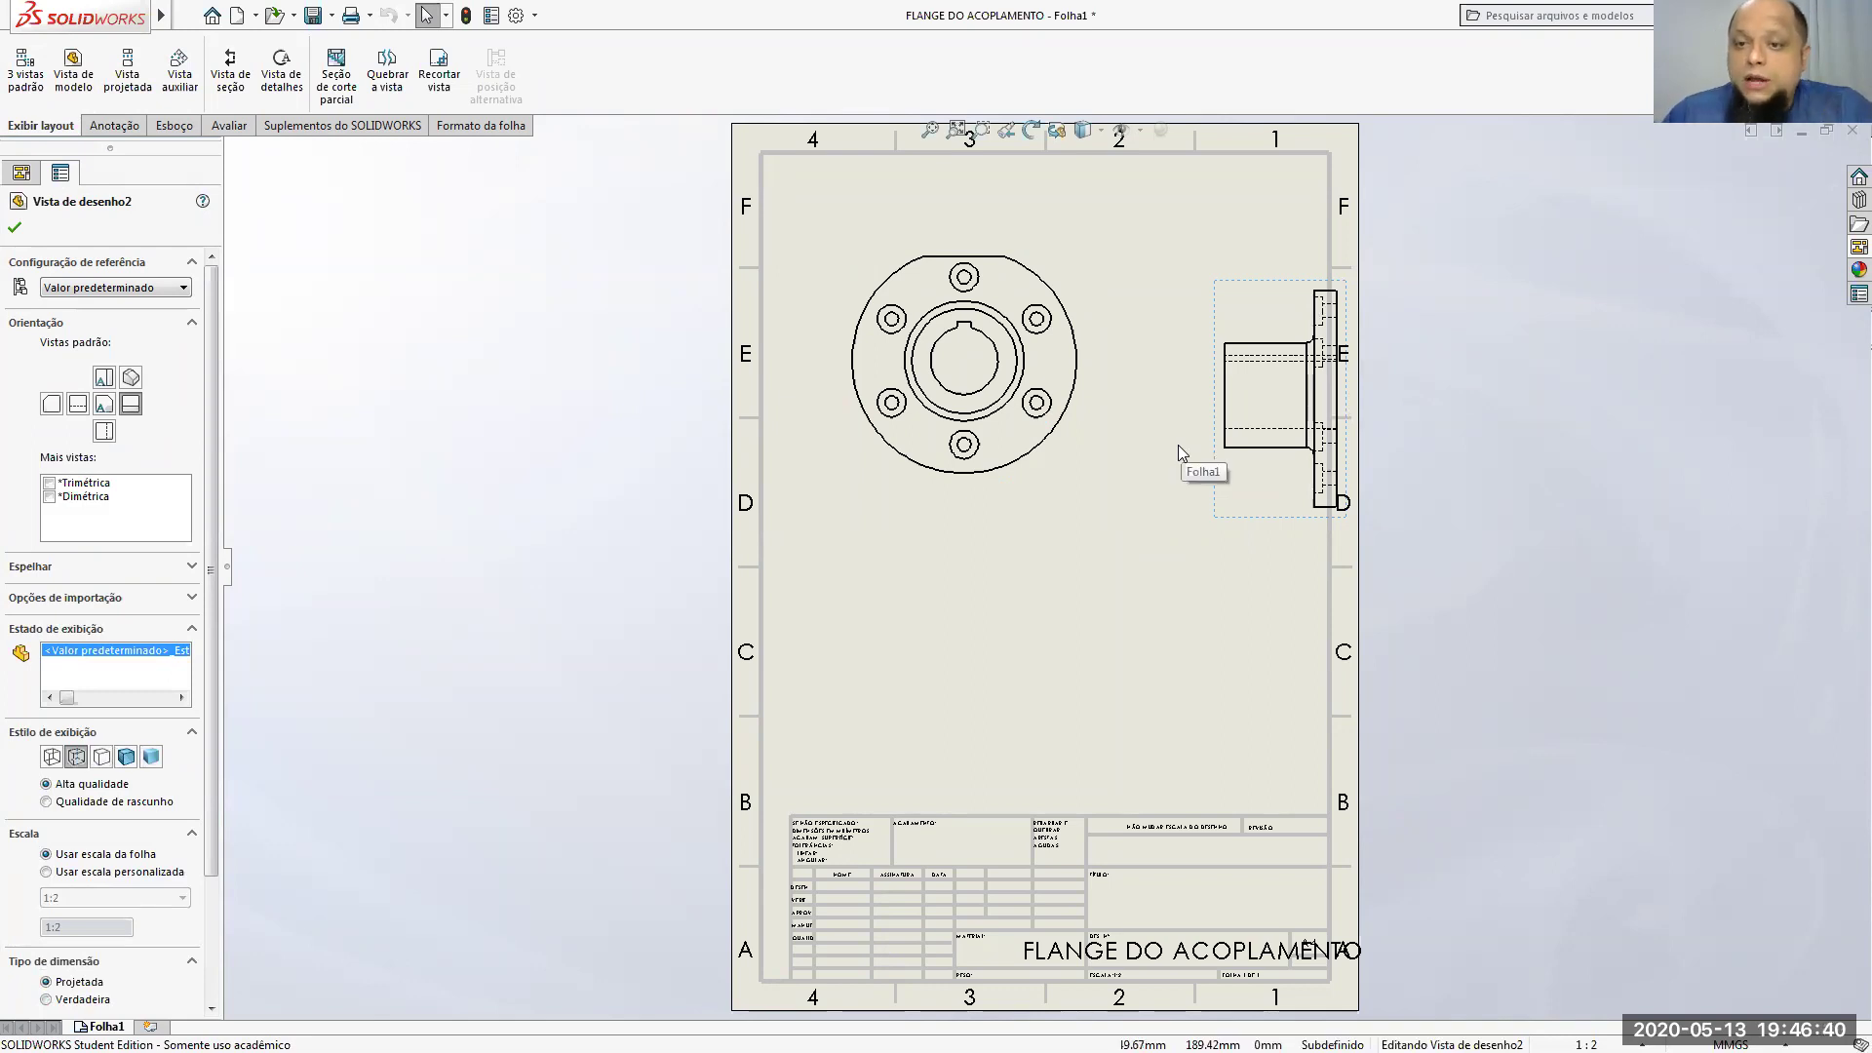
left_click(1280, 291)
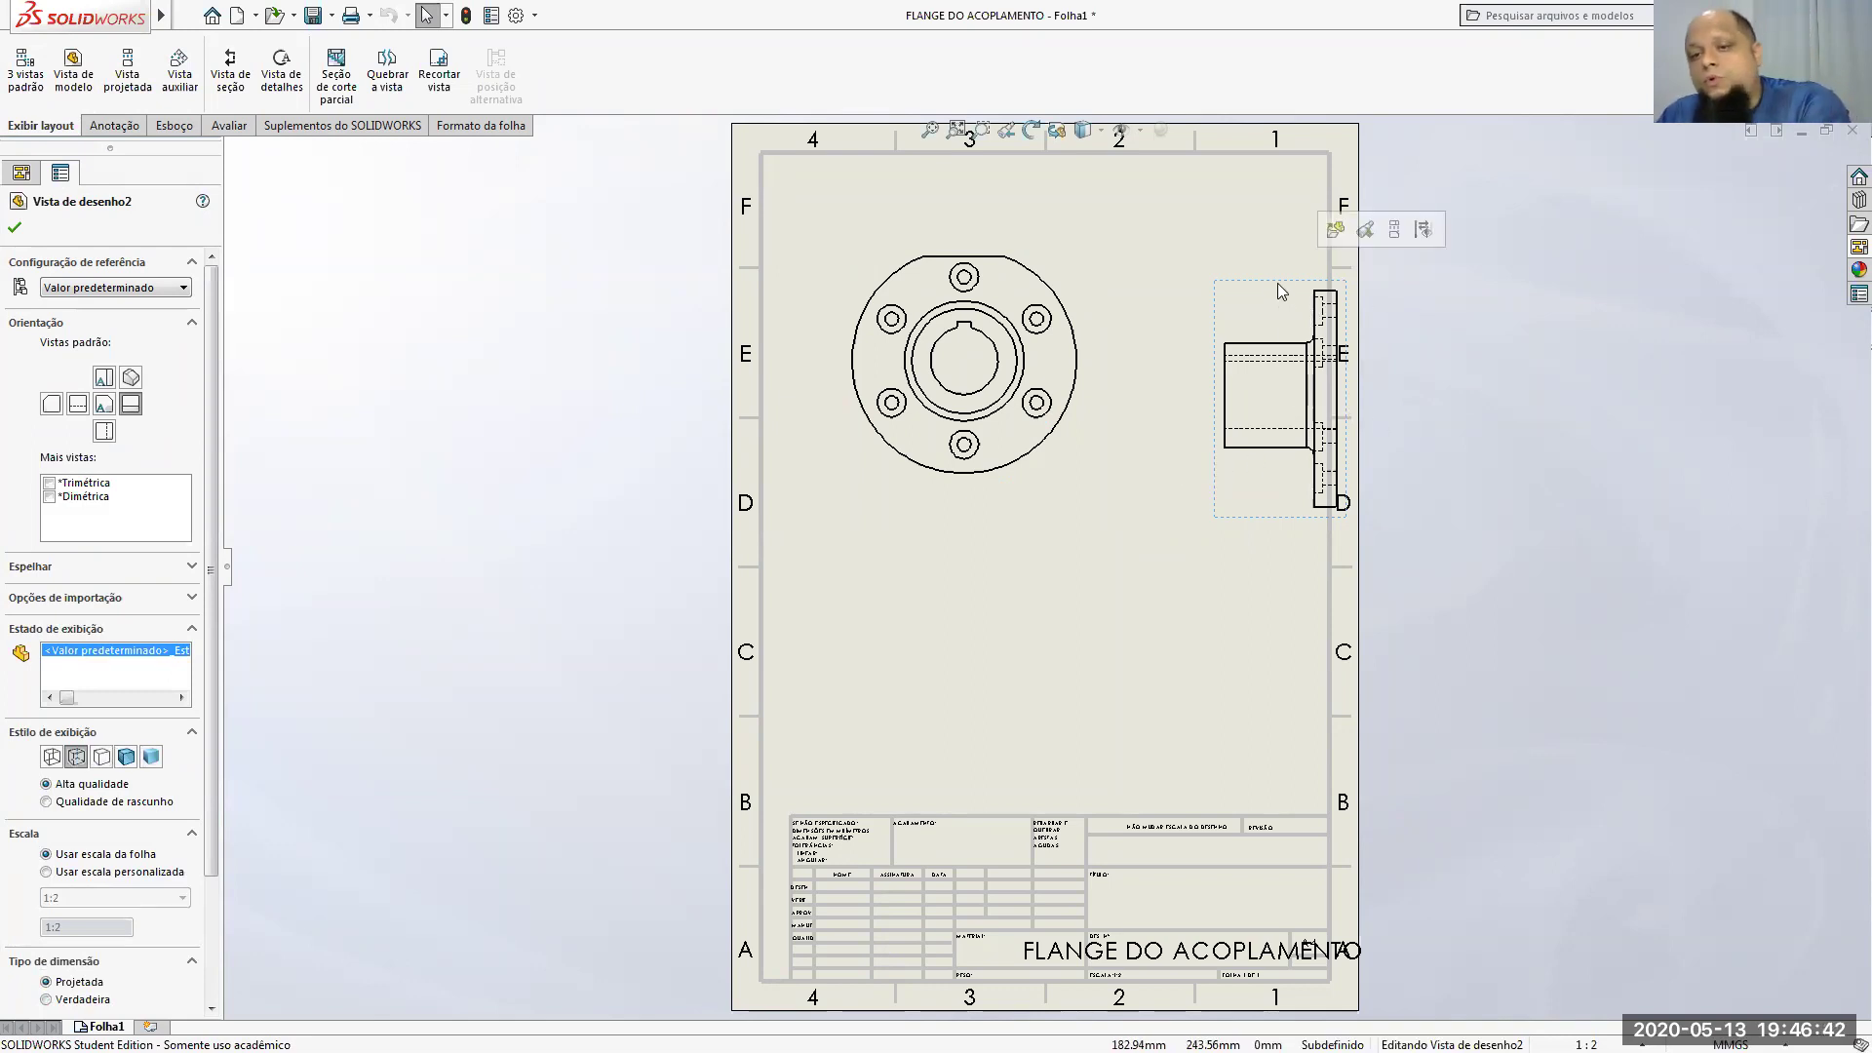
key("Delete")
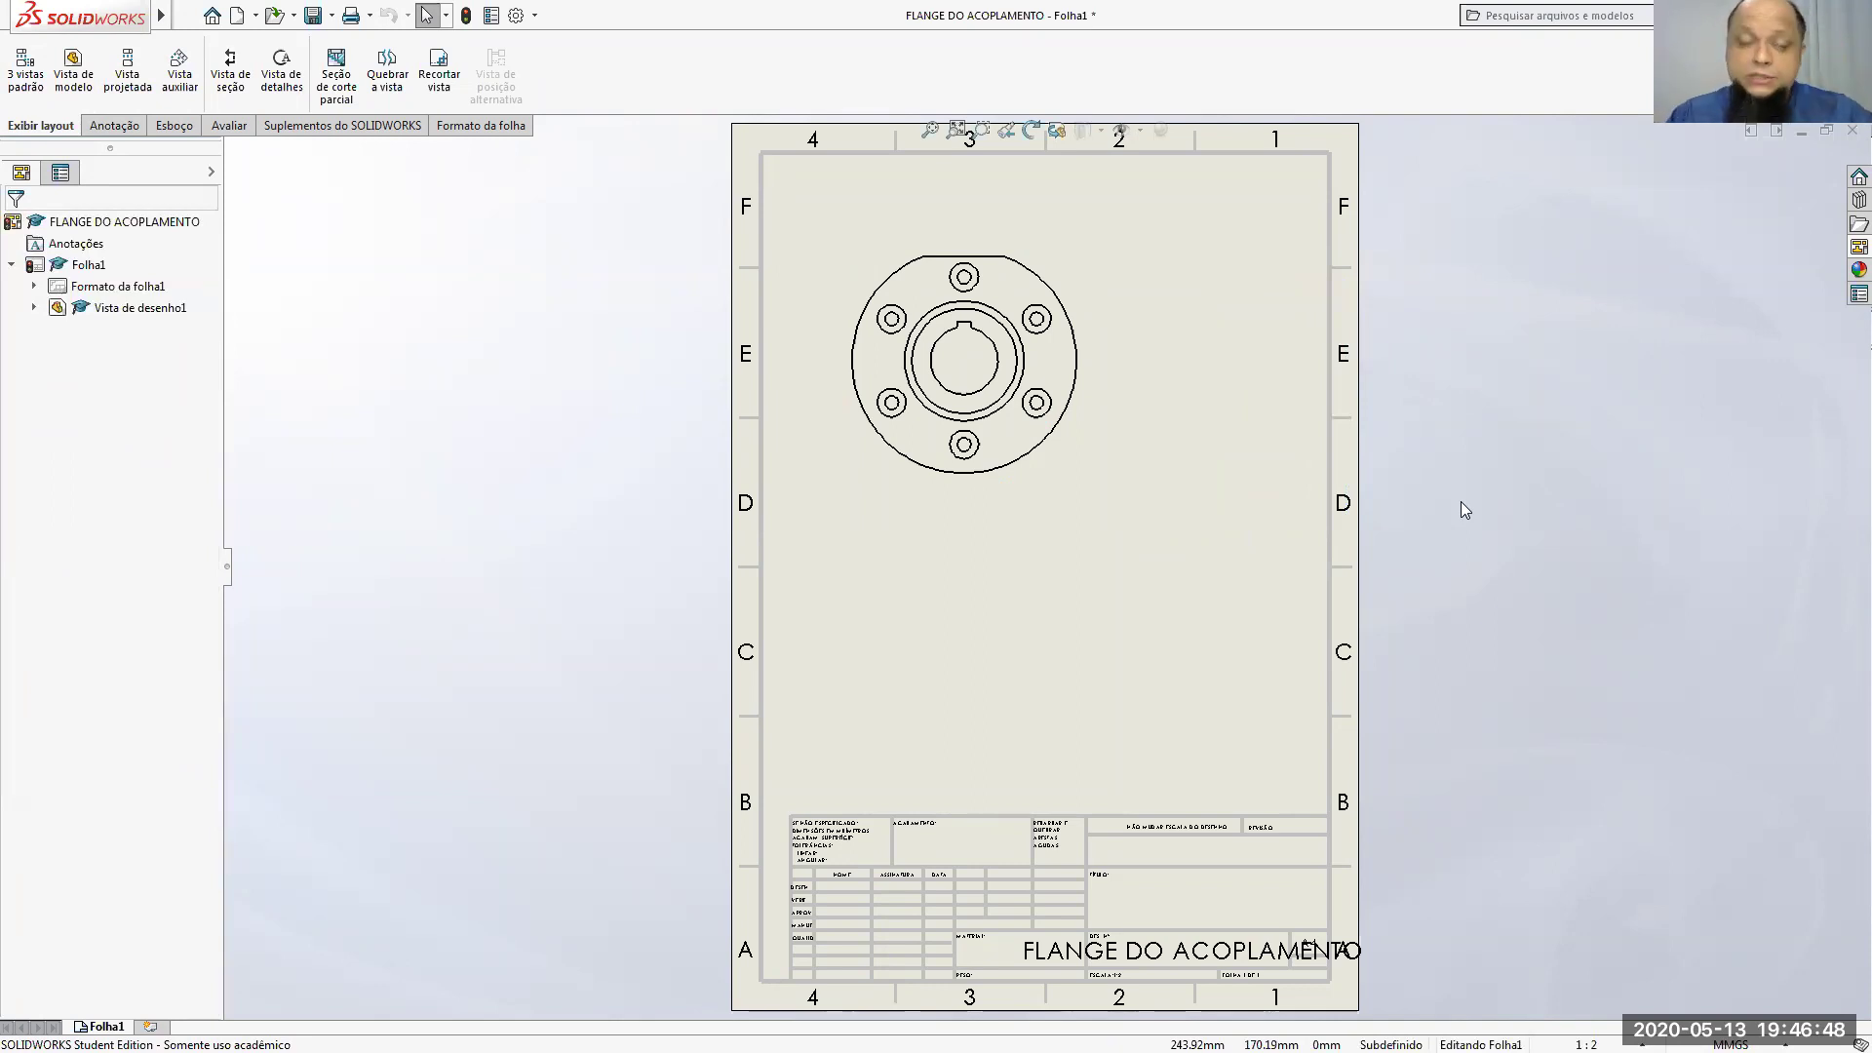
Step: Create section view A-A with a vertical cutting line through the flange's centre, placed beside the front view, with the cut direction reversed
left_click(230, 78)
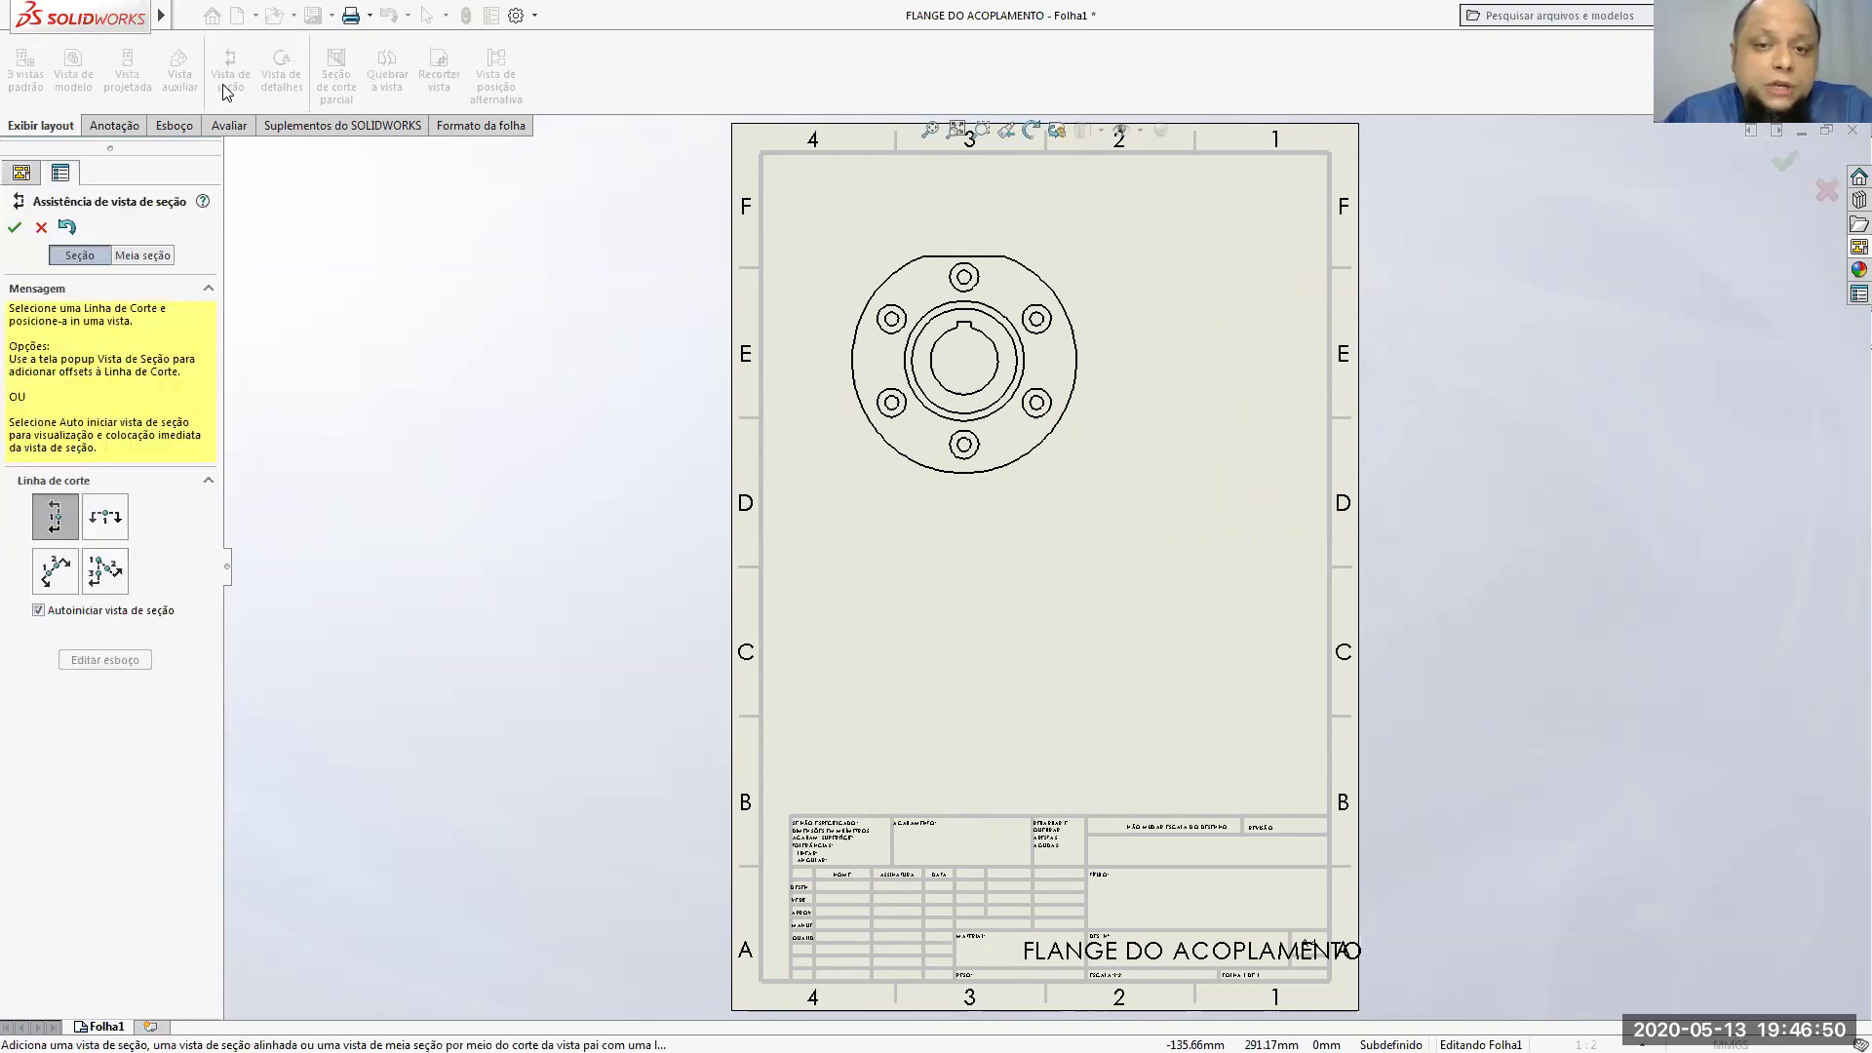
left_click(962, 363)
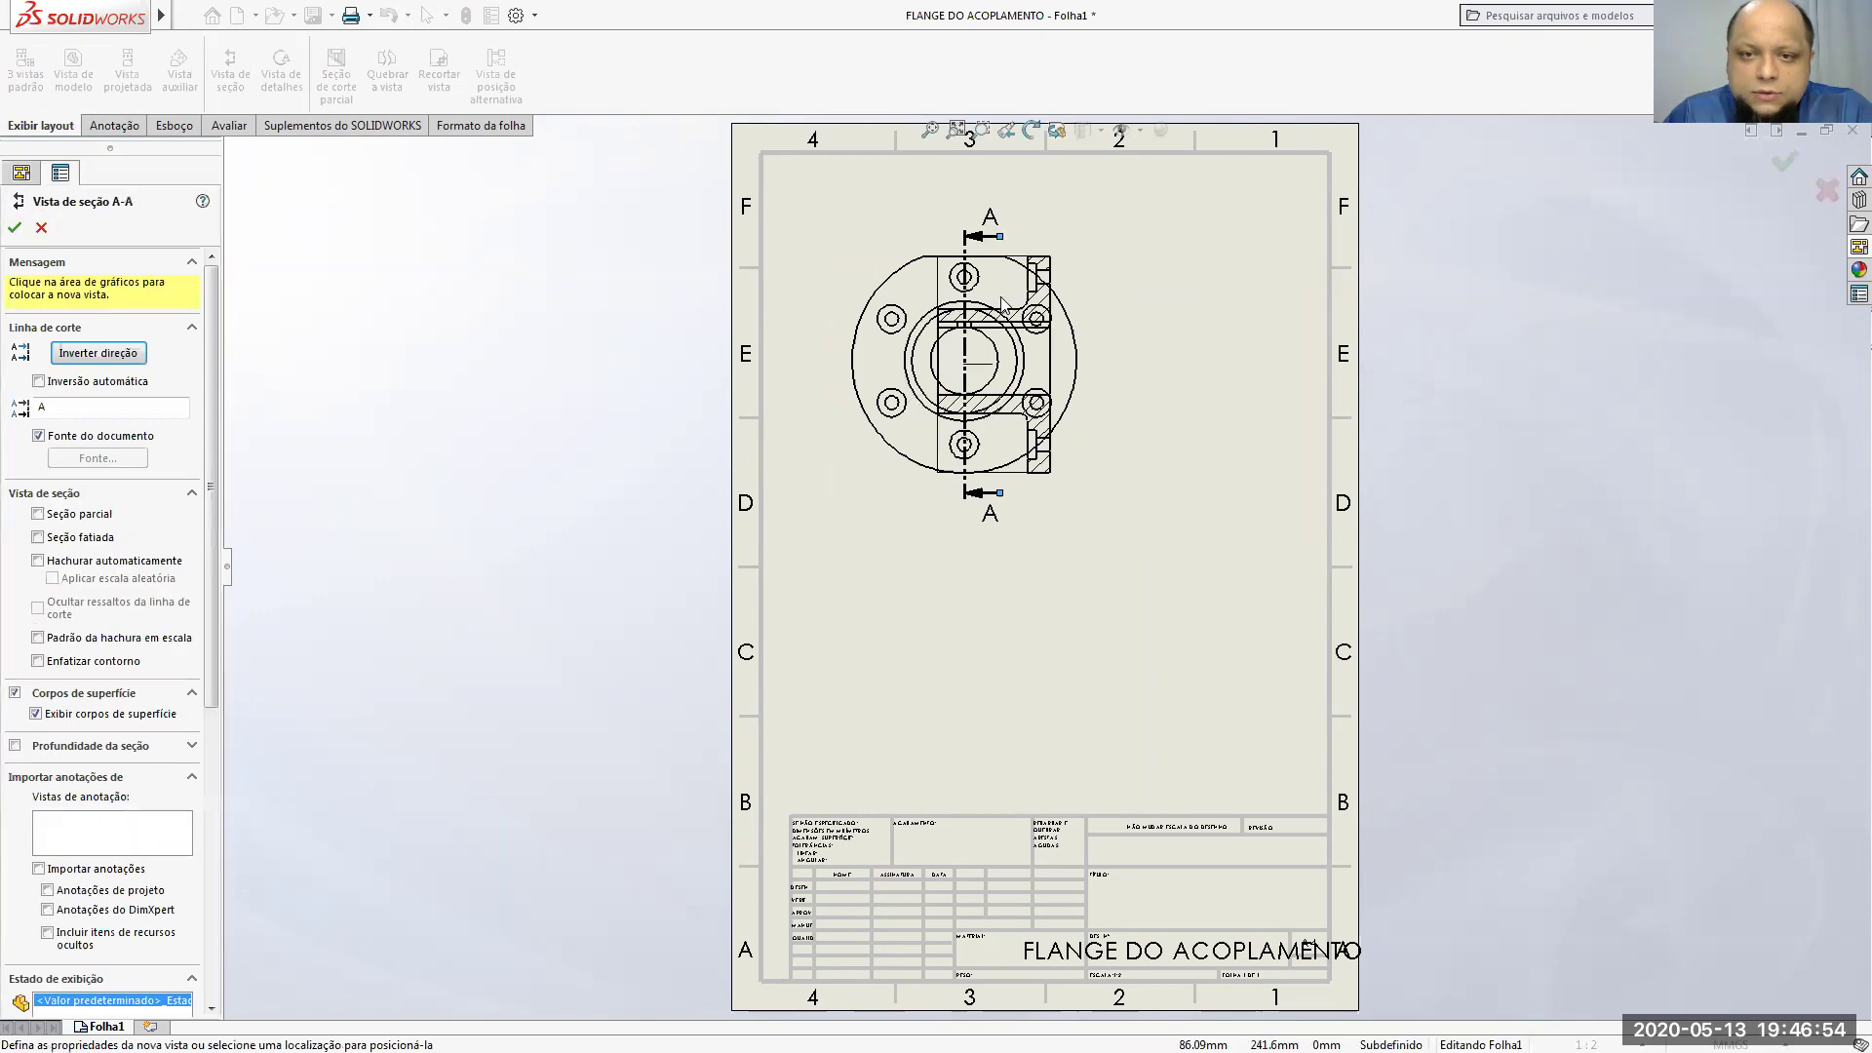
left_click(1203, 334)
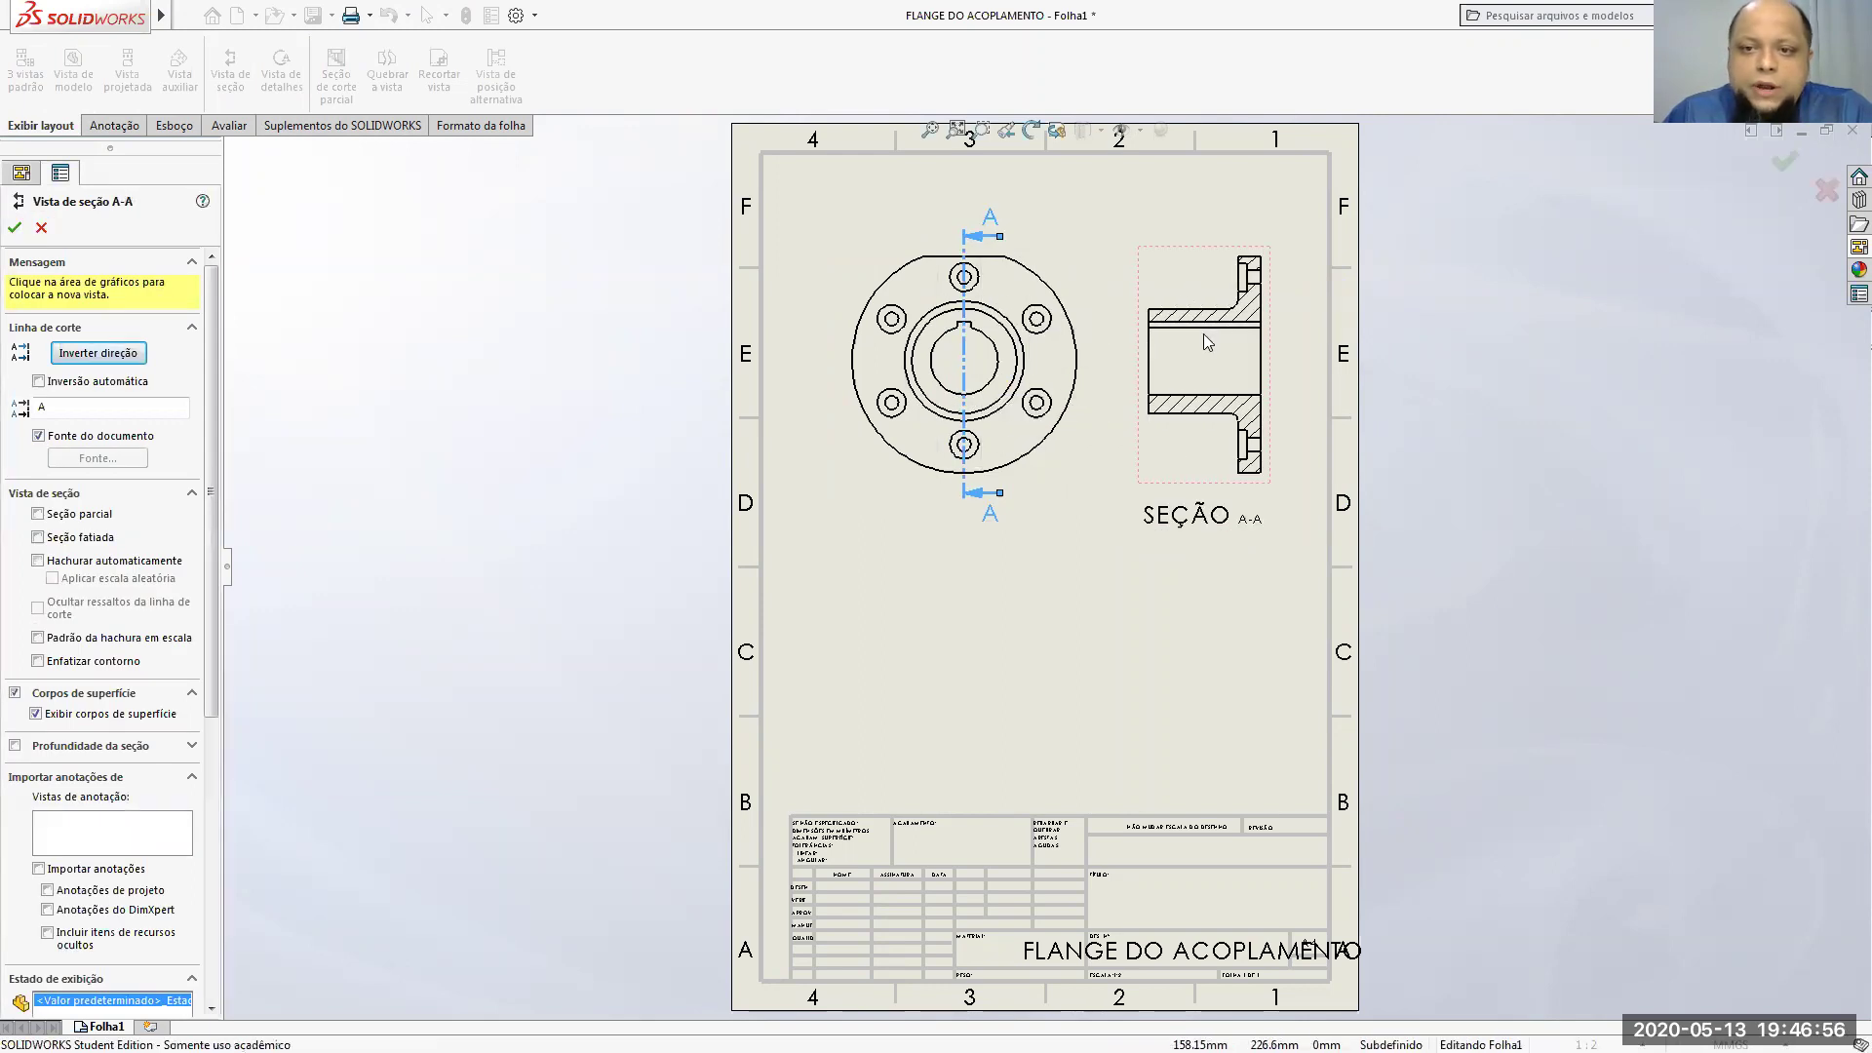
left_click(75, 291)
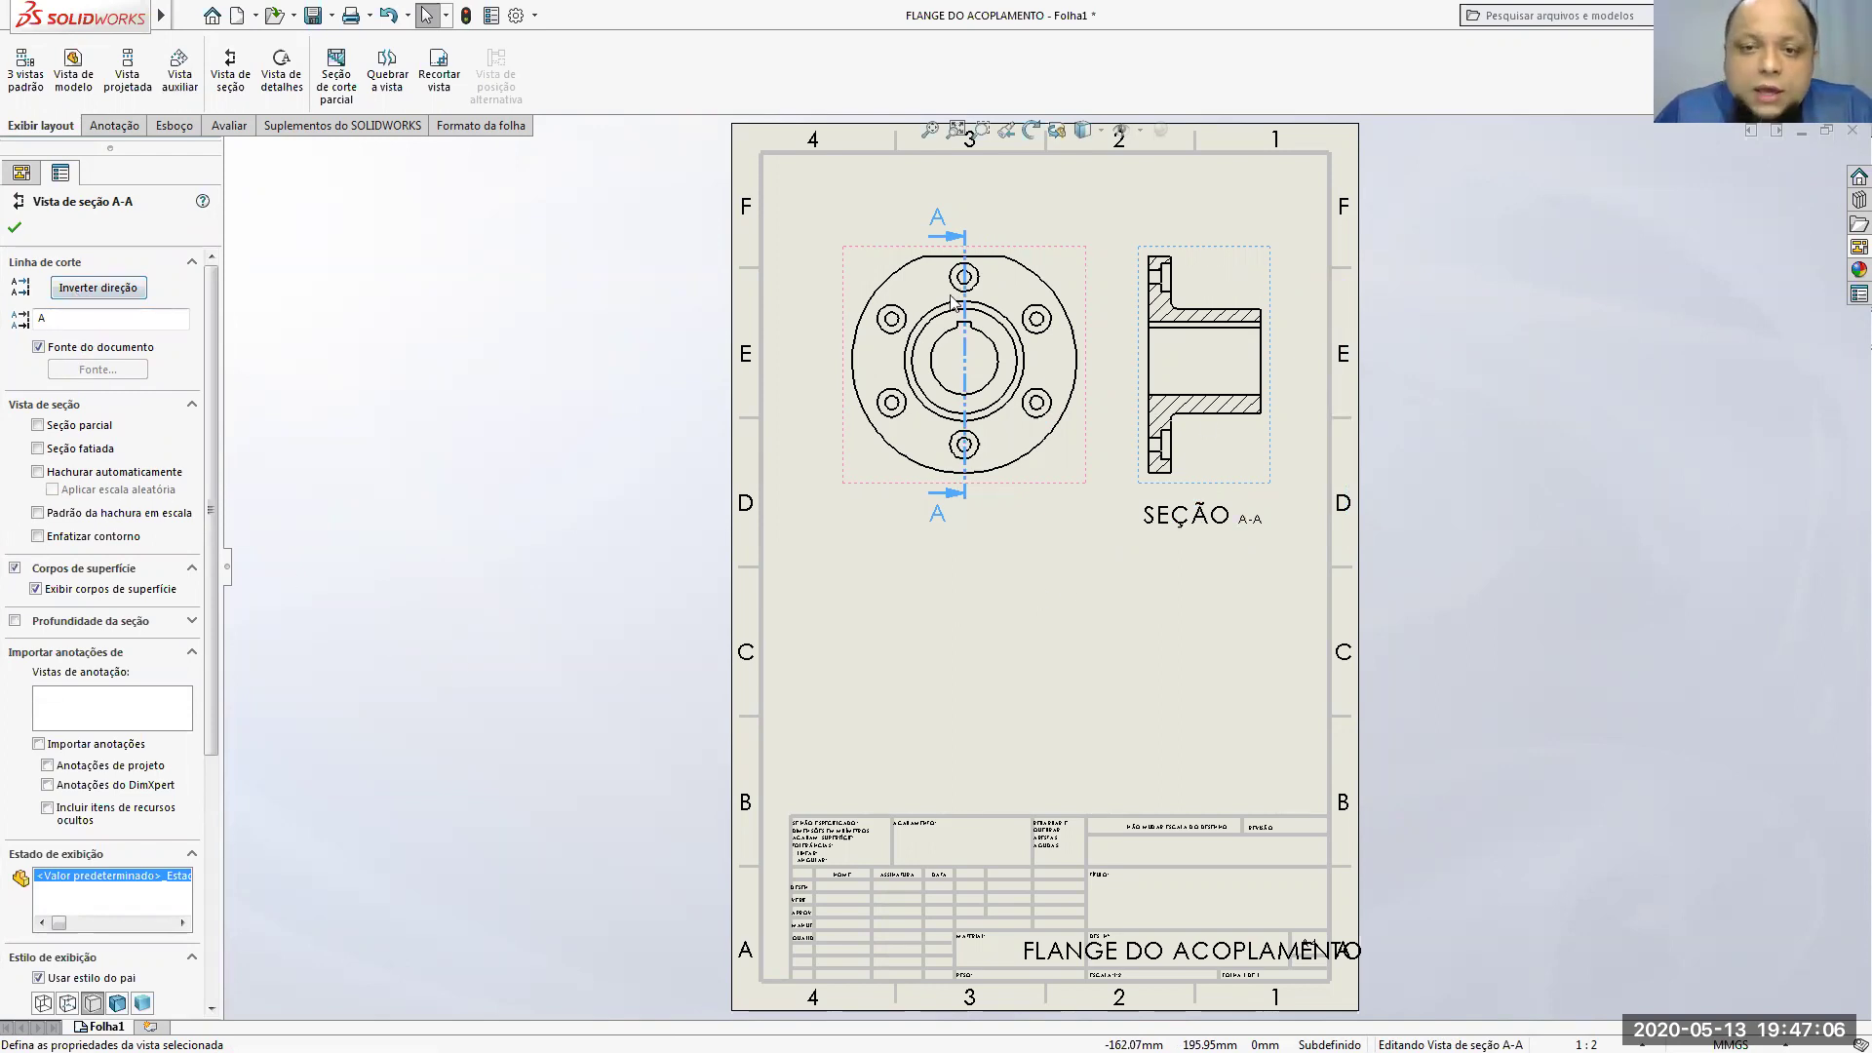
left_click(15, 228)
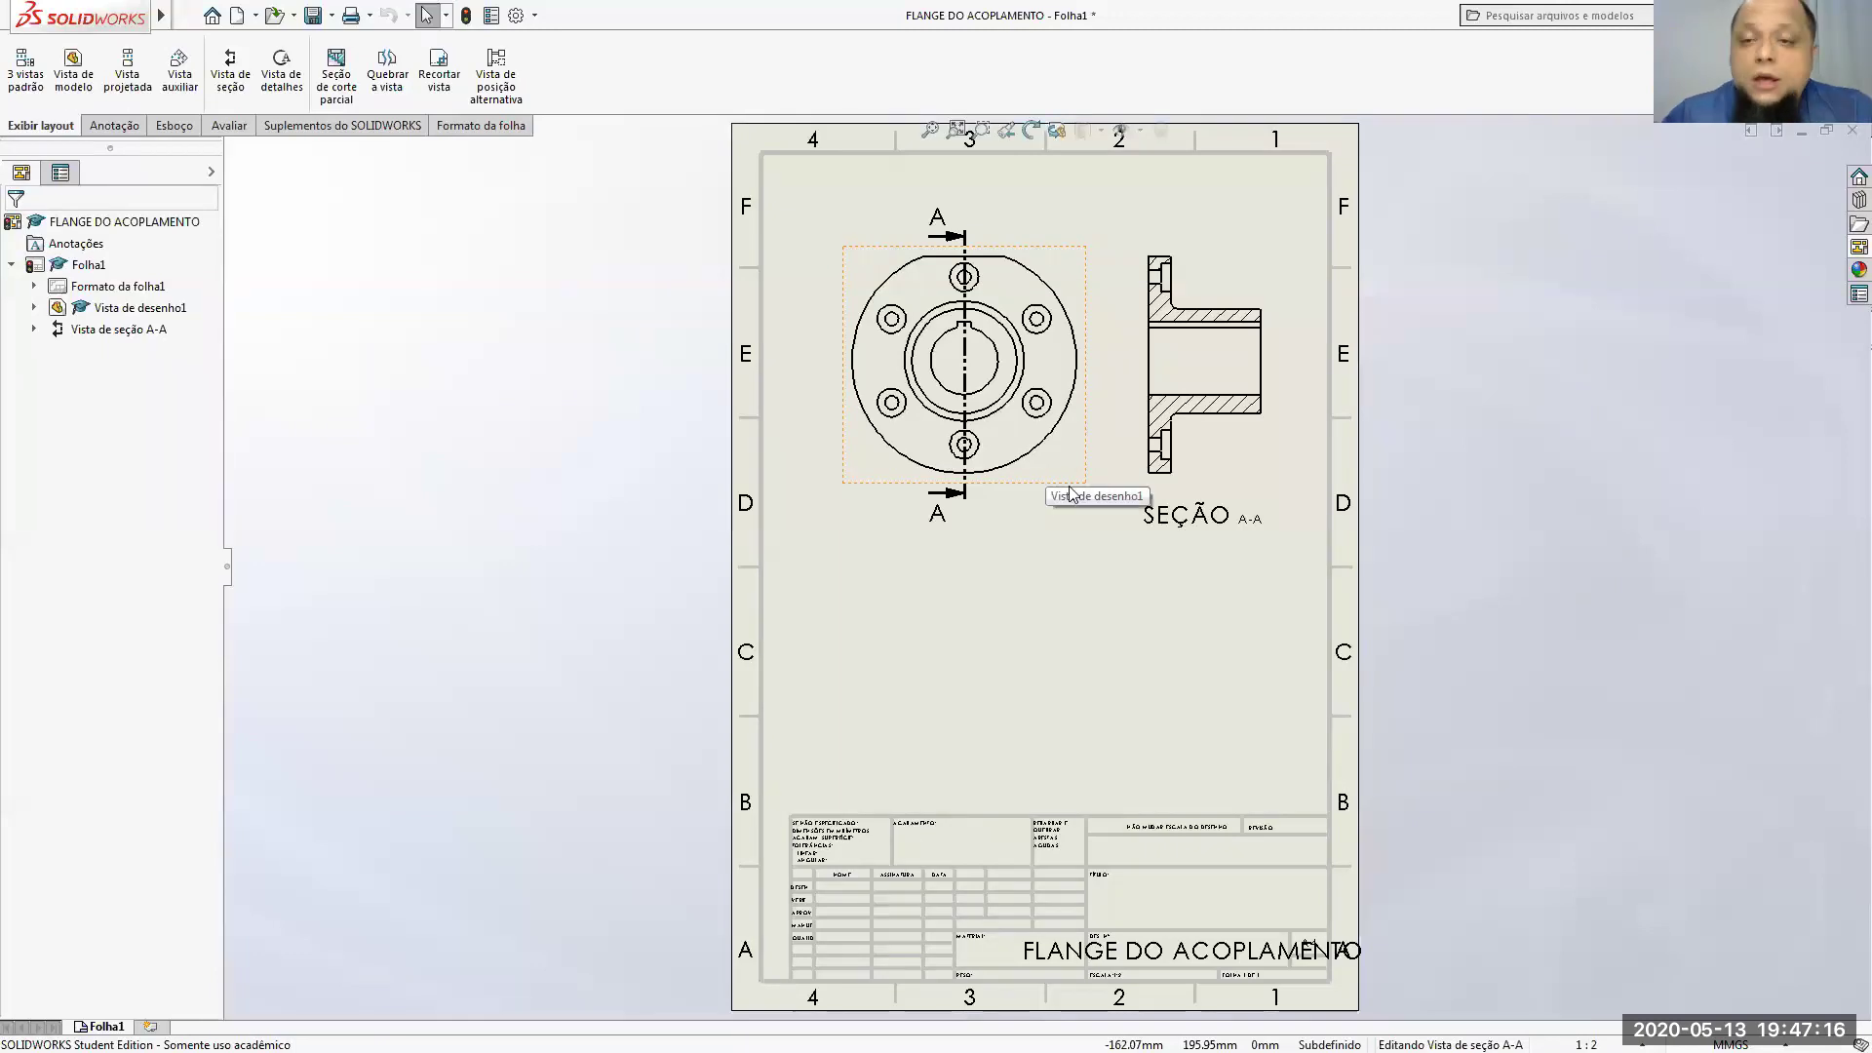
right_click(94, 264)
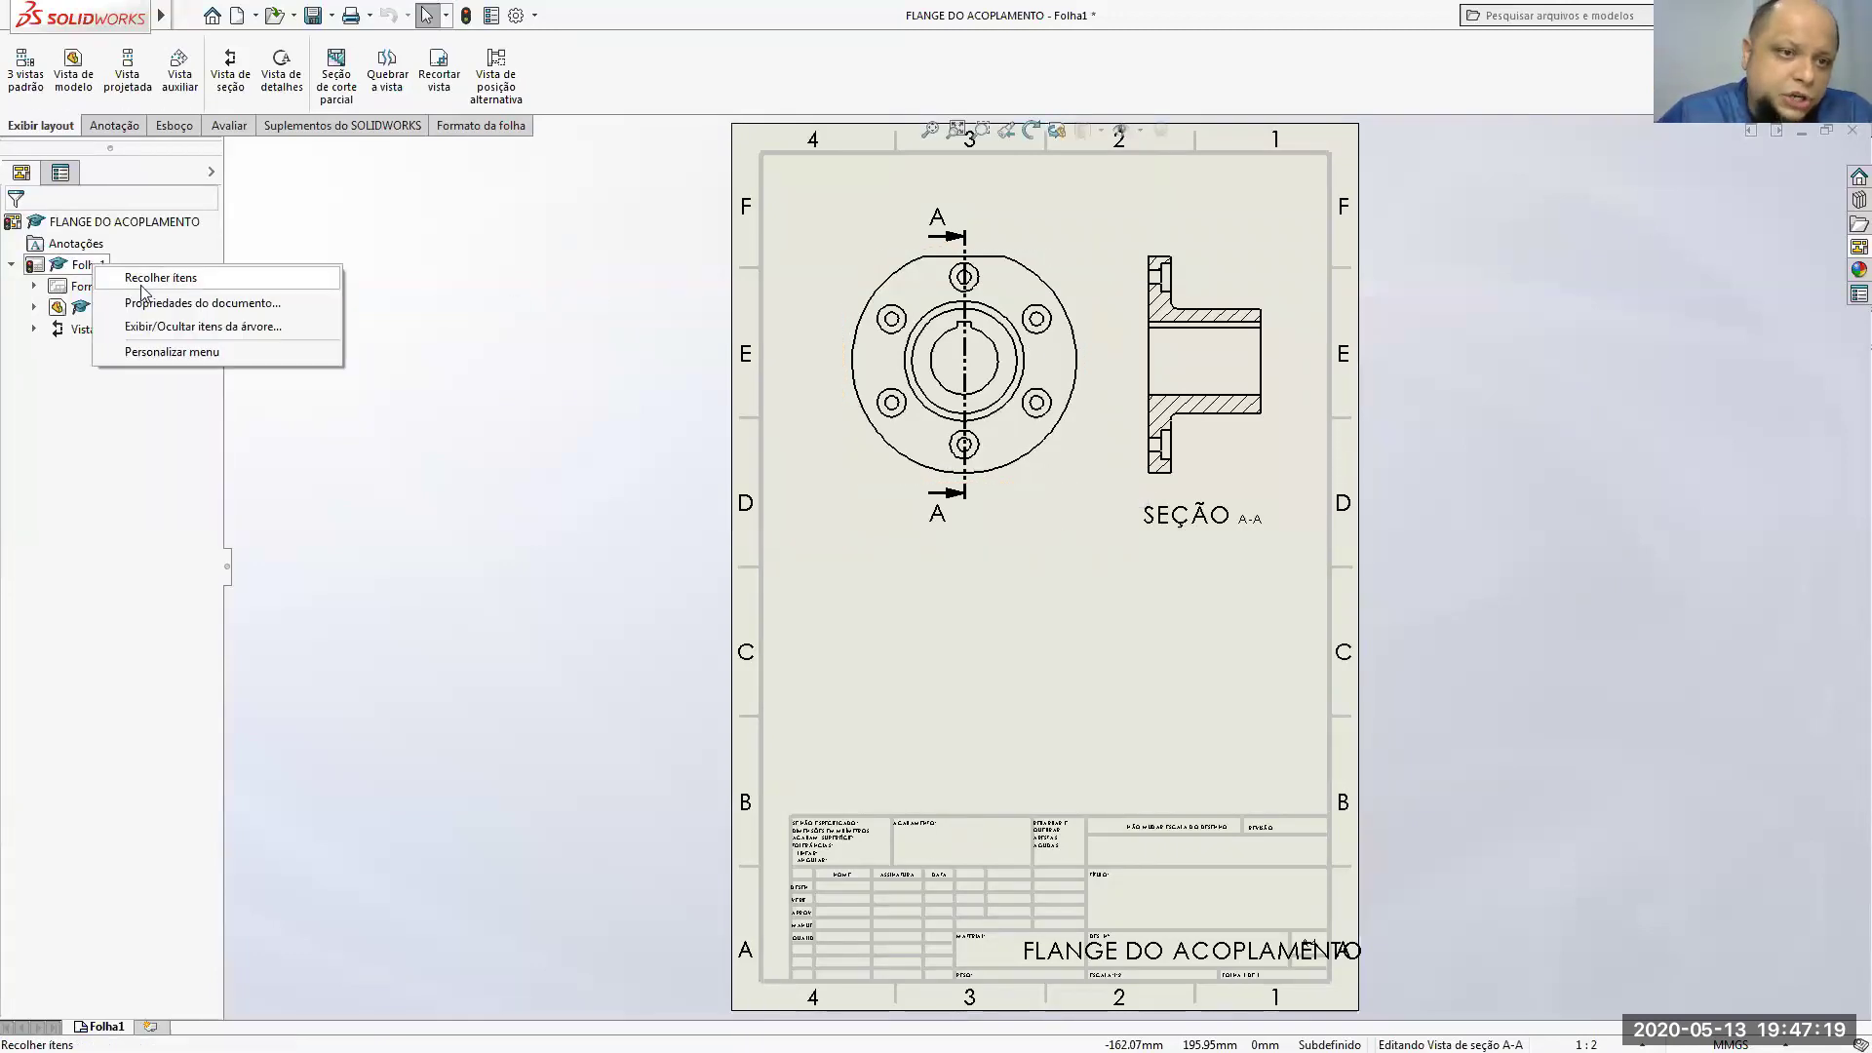
left_click(185, 310)
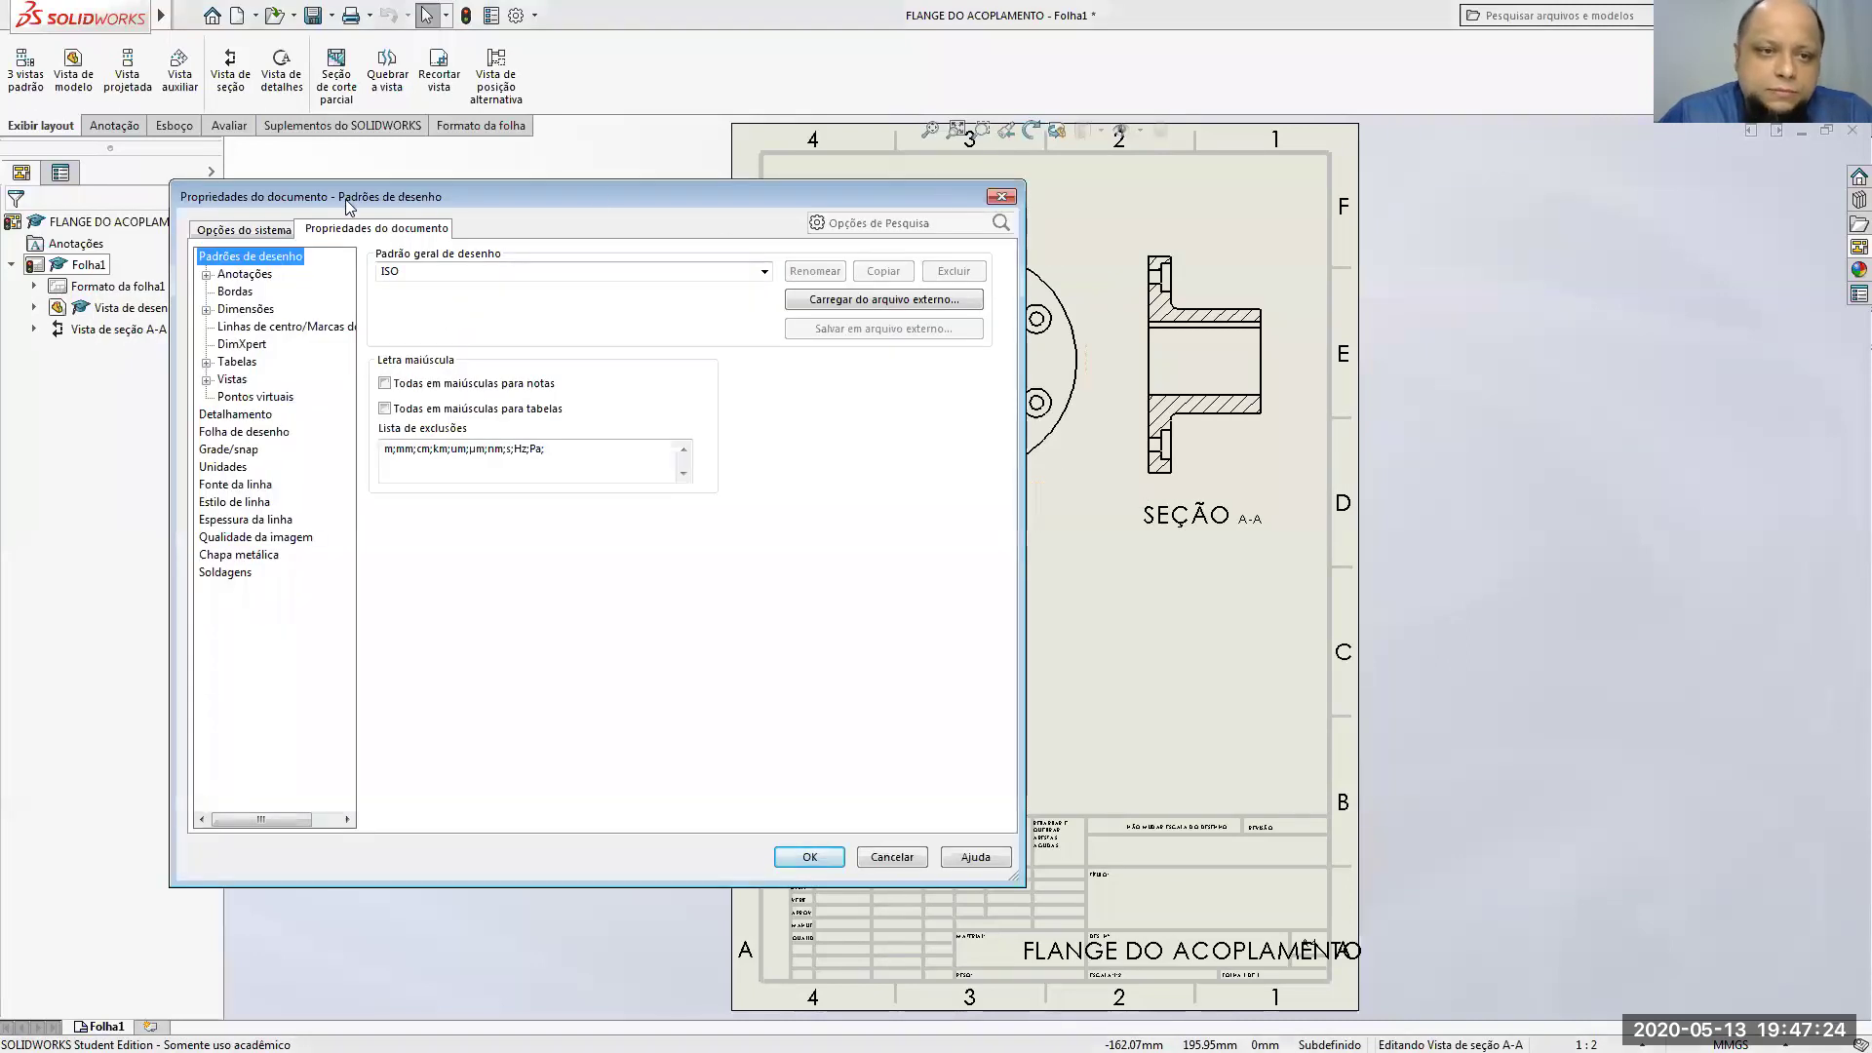
left_click(255, 229)
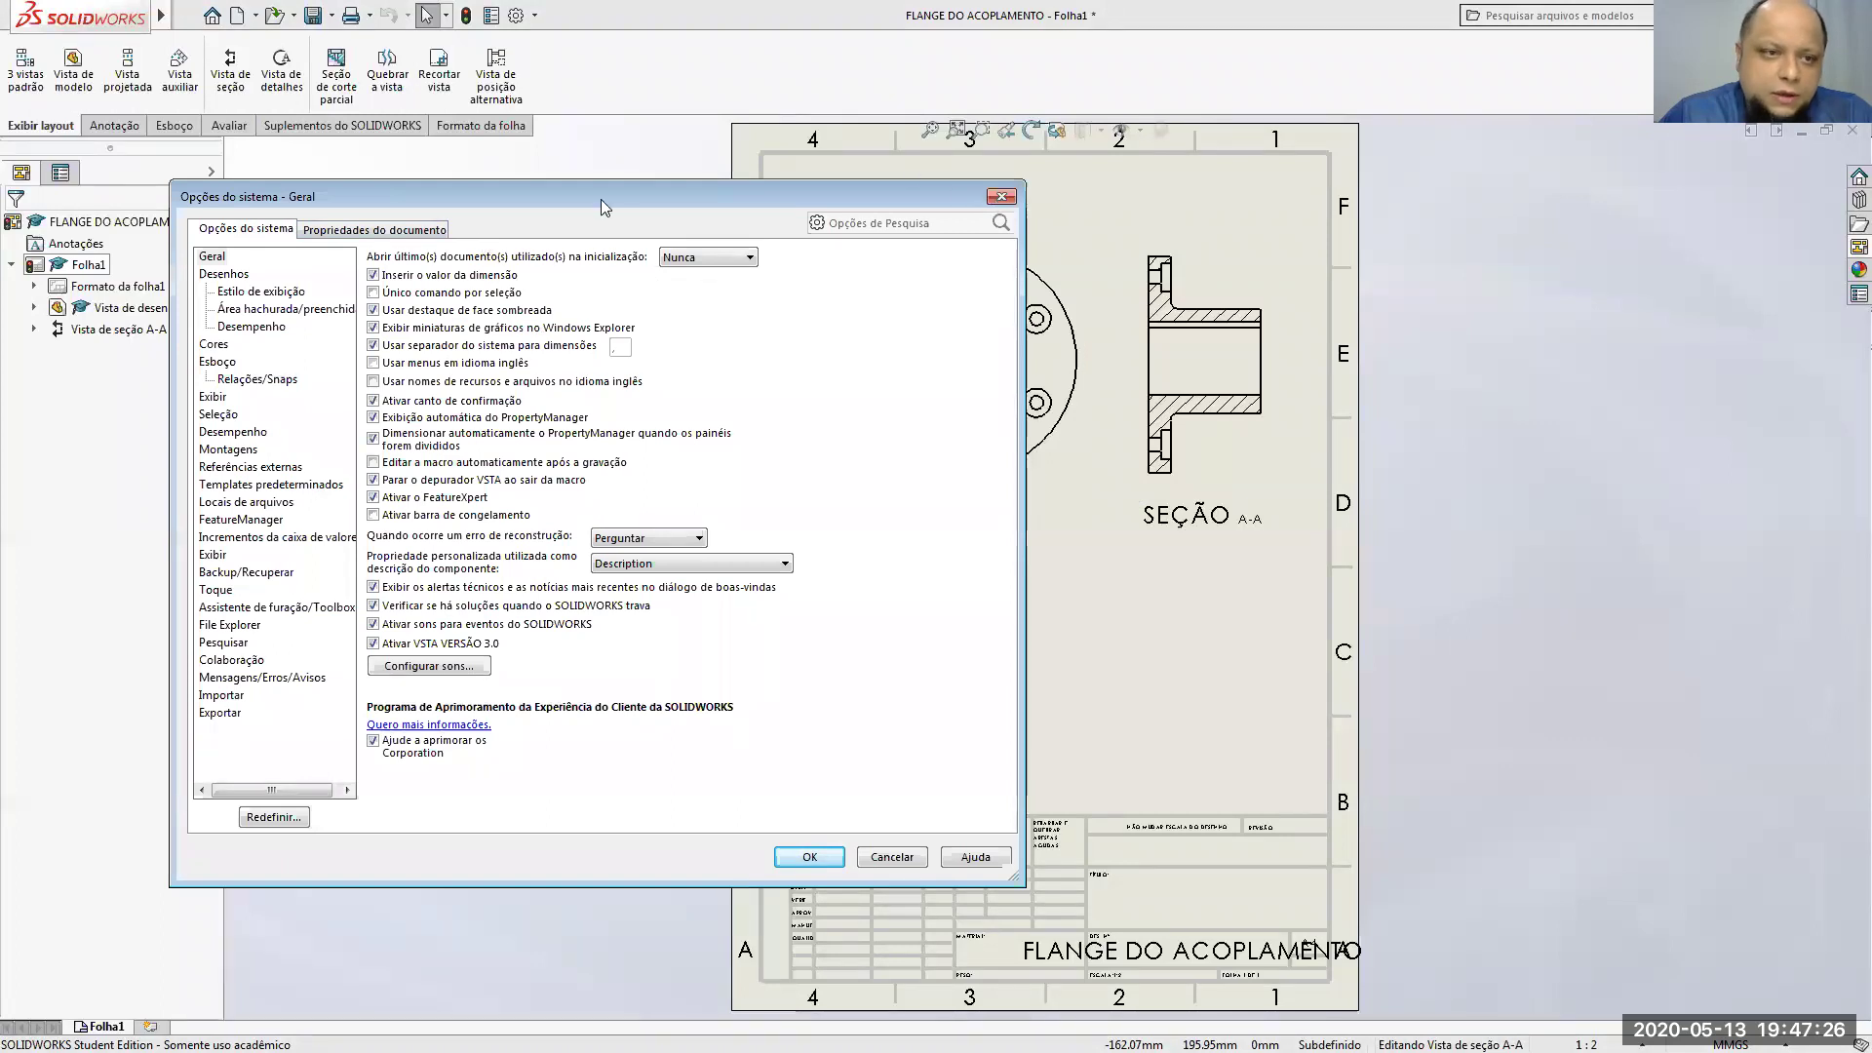
left_click(1002, 196)
Step: Change the sheet format of Folha1 to A4 (ANSI) Paisagem in the sheet properties and apply it
right_click(63, 264)
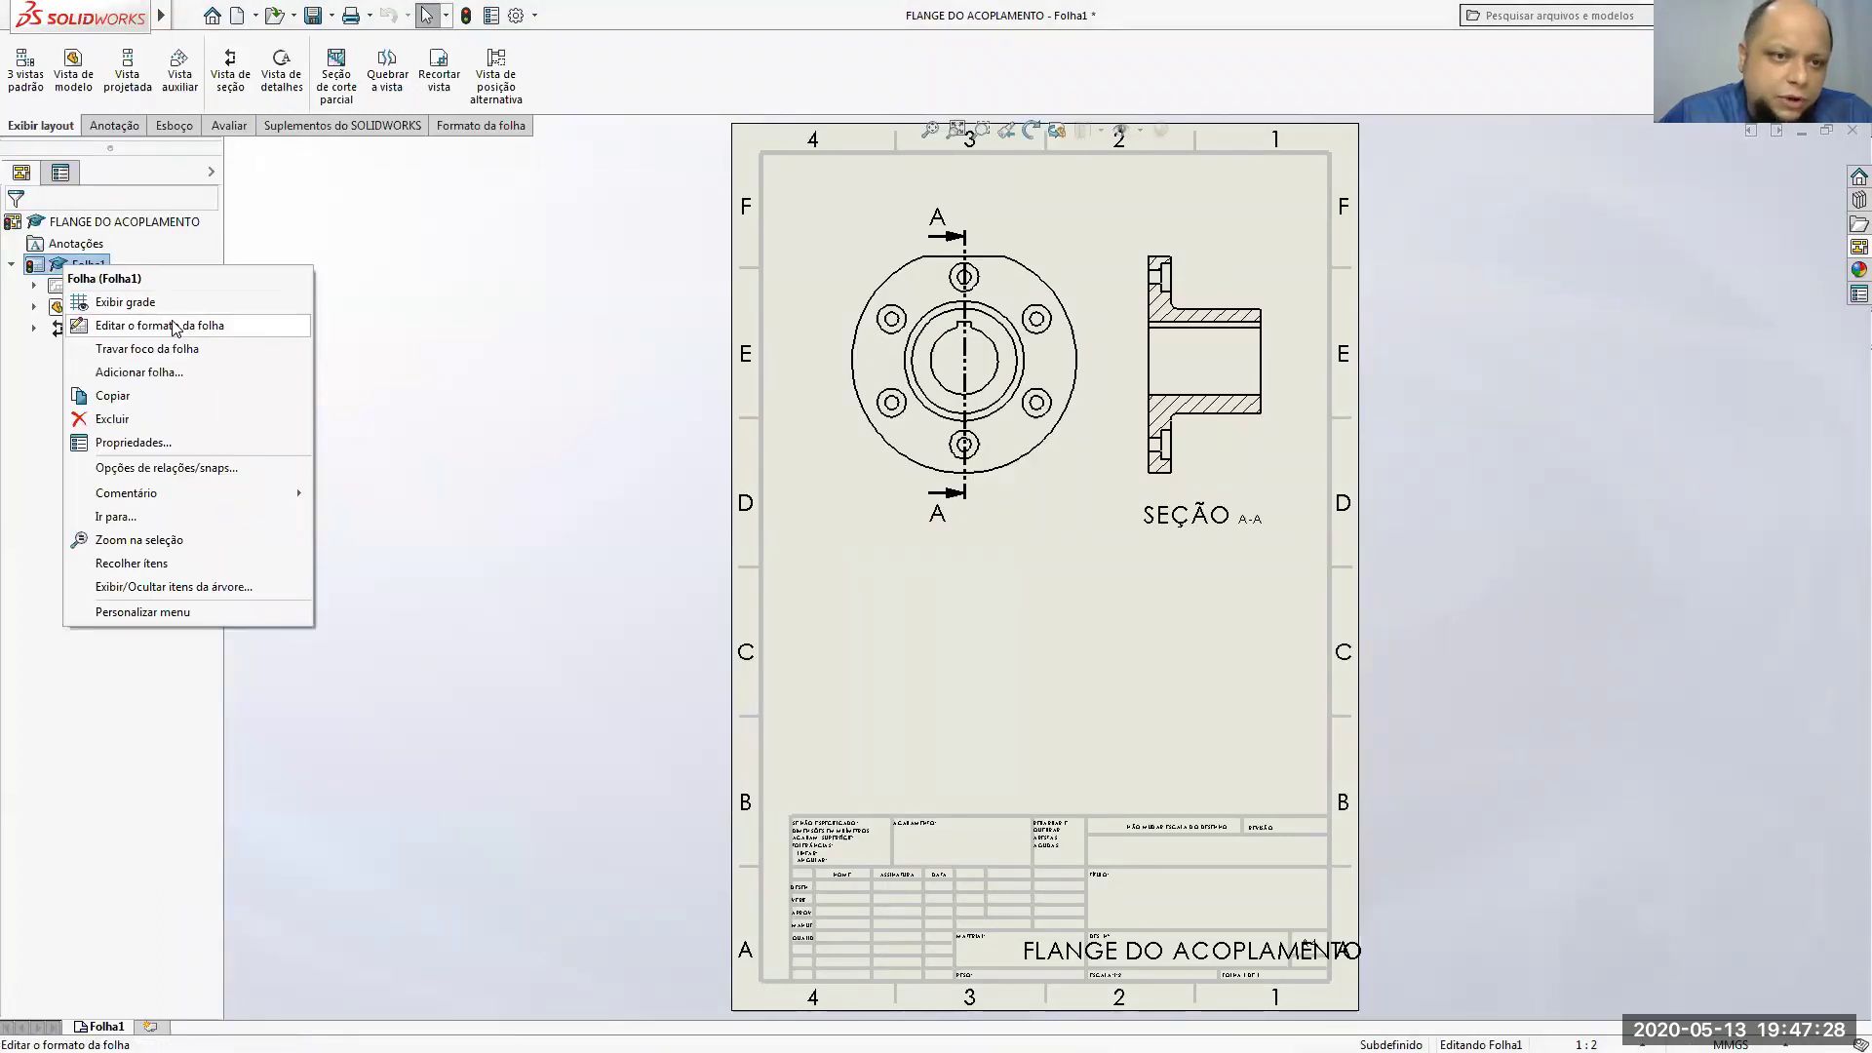
left_click(156, 441)
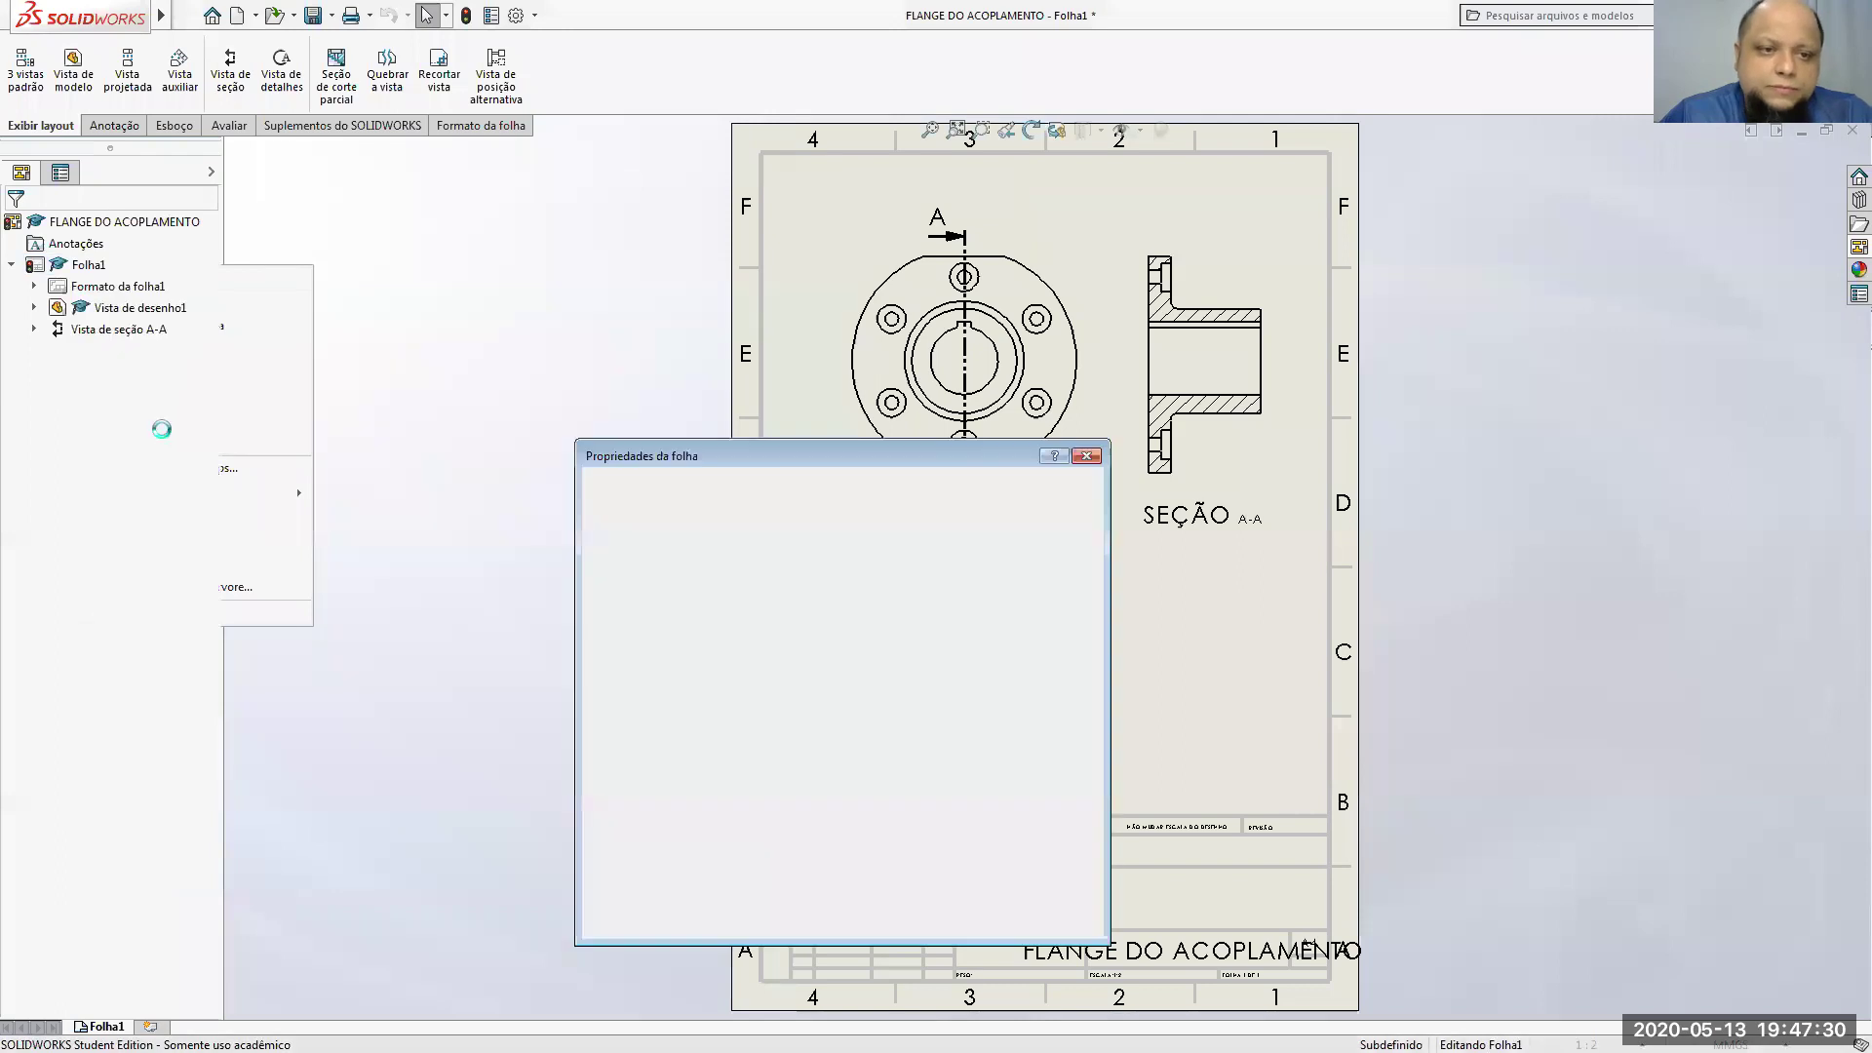
left_click_drag(648, 466, 519, 214)
left_click_drag(496, 422, 500, 431)
left_click(496, 403)
left_click(496, 404)
left_click(497, 403)
left_click(497, 404)
left_click(413, 416)
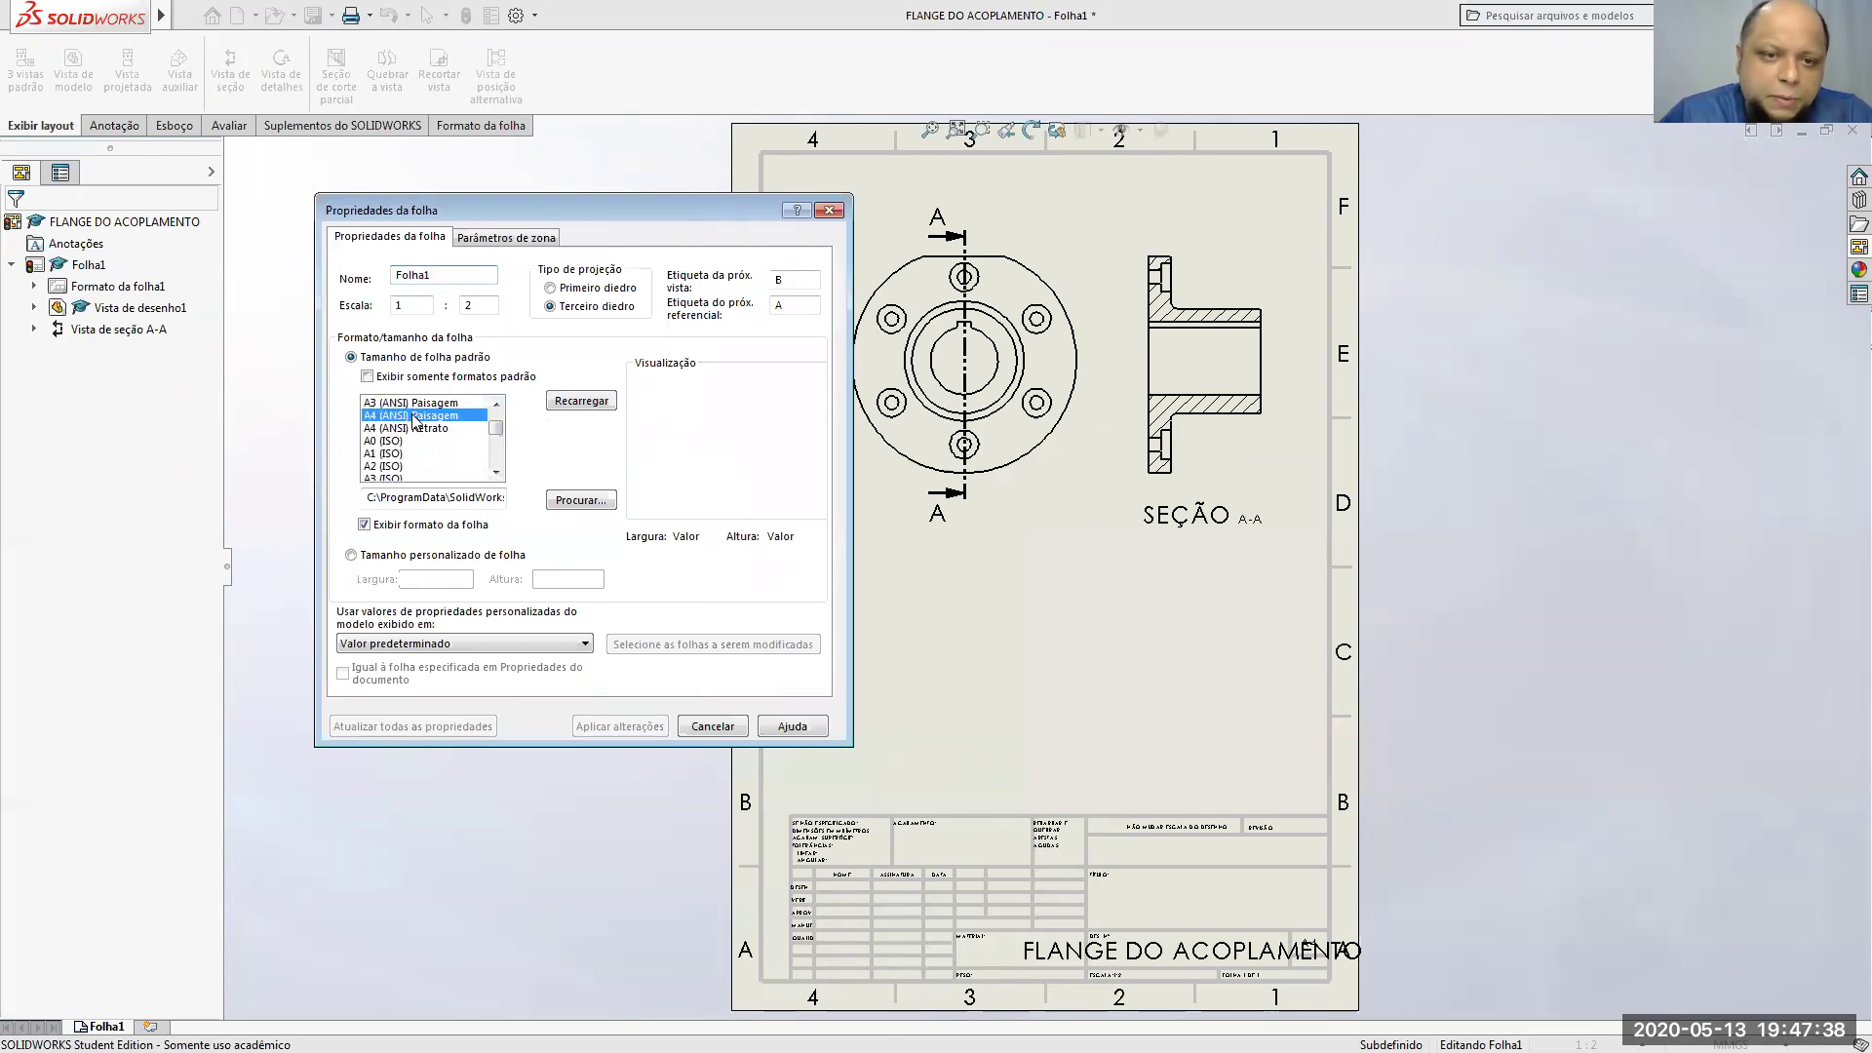
left_click(417, 429)
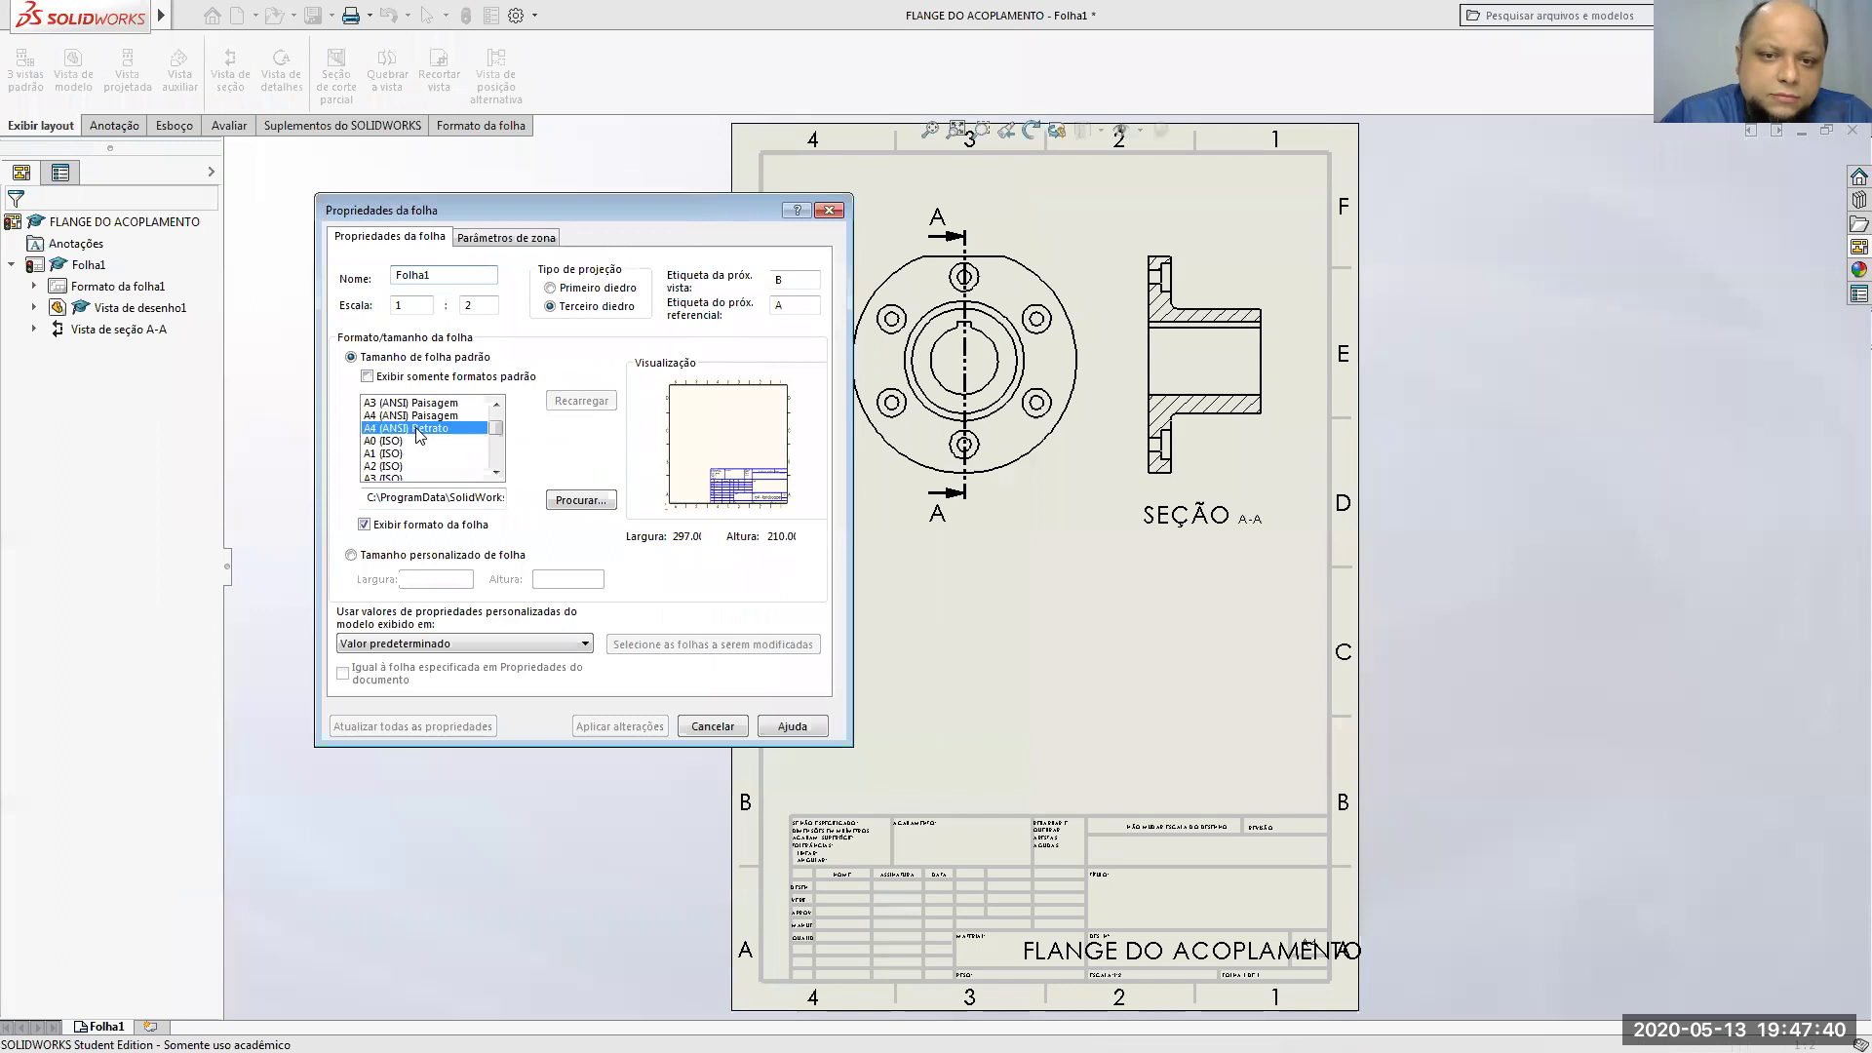
left_click(419, 416)
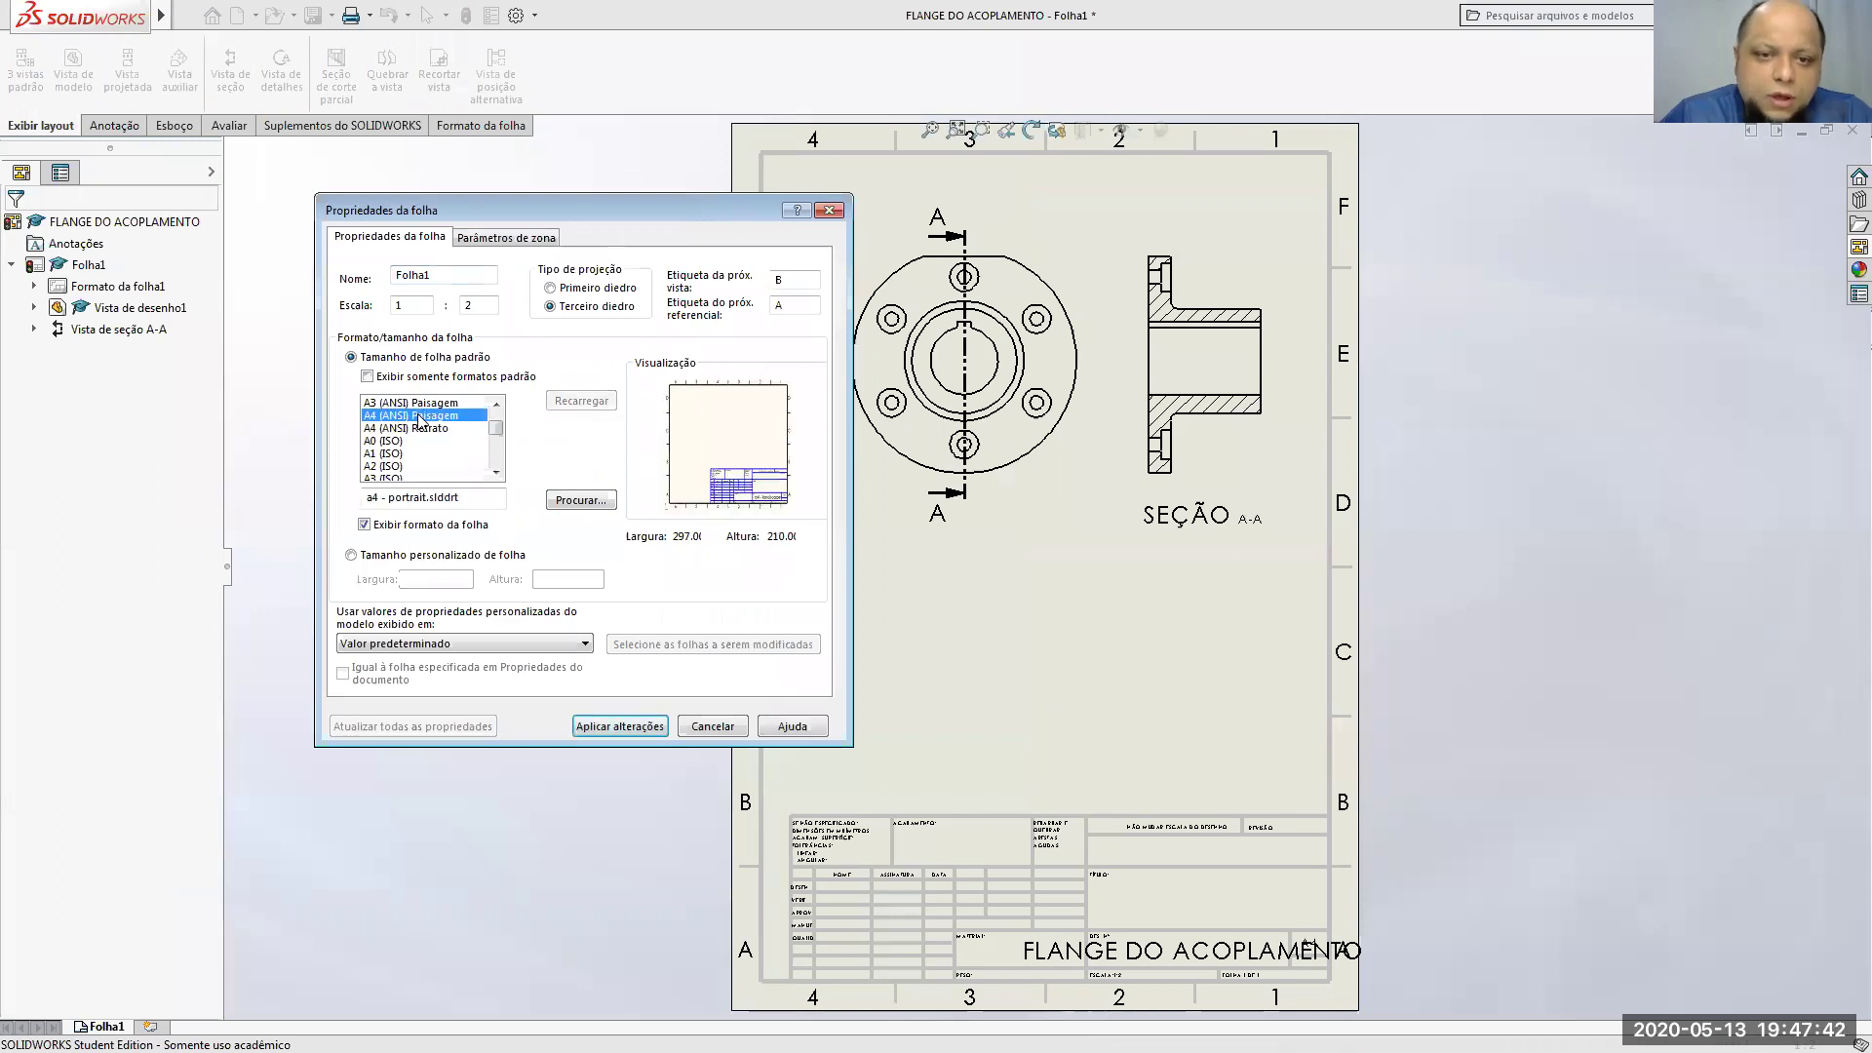
left_click(648, 729)
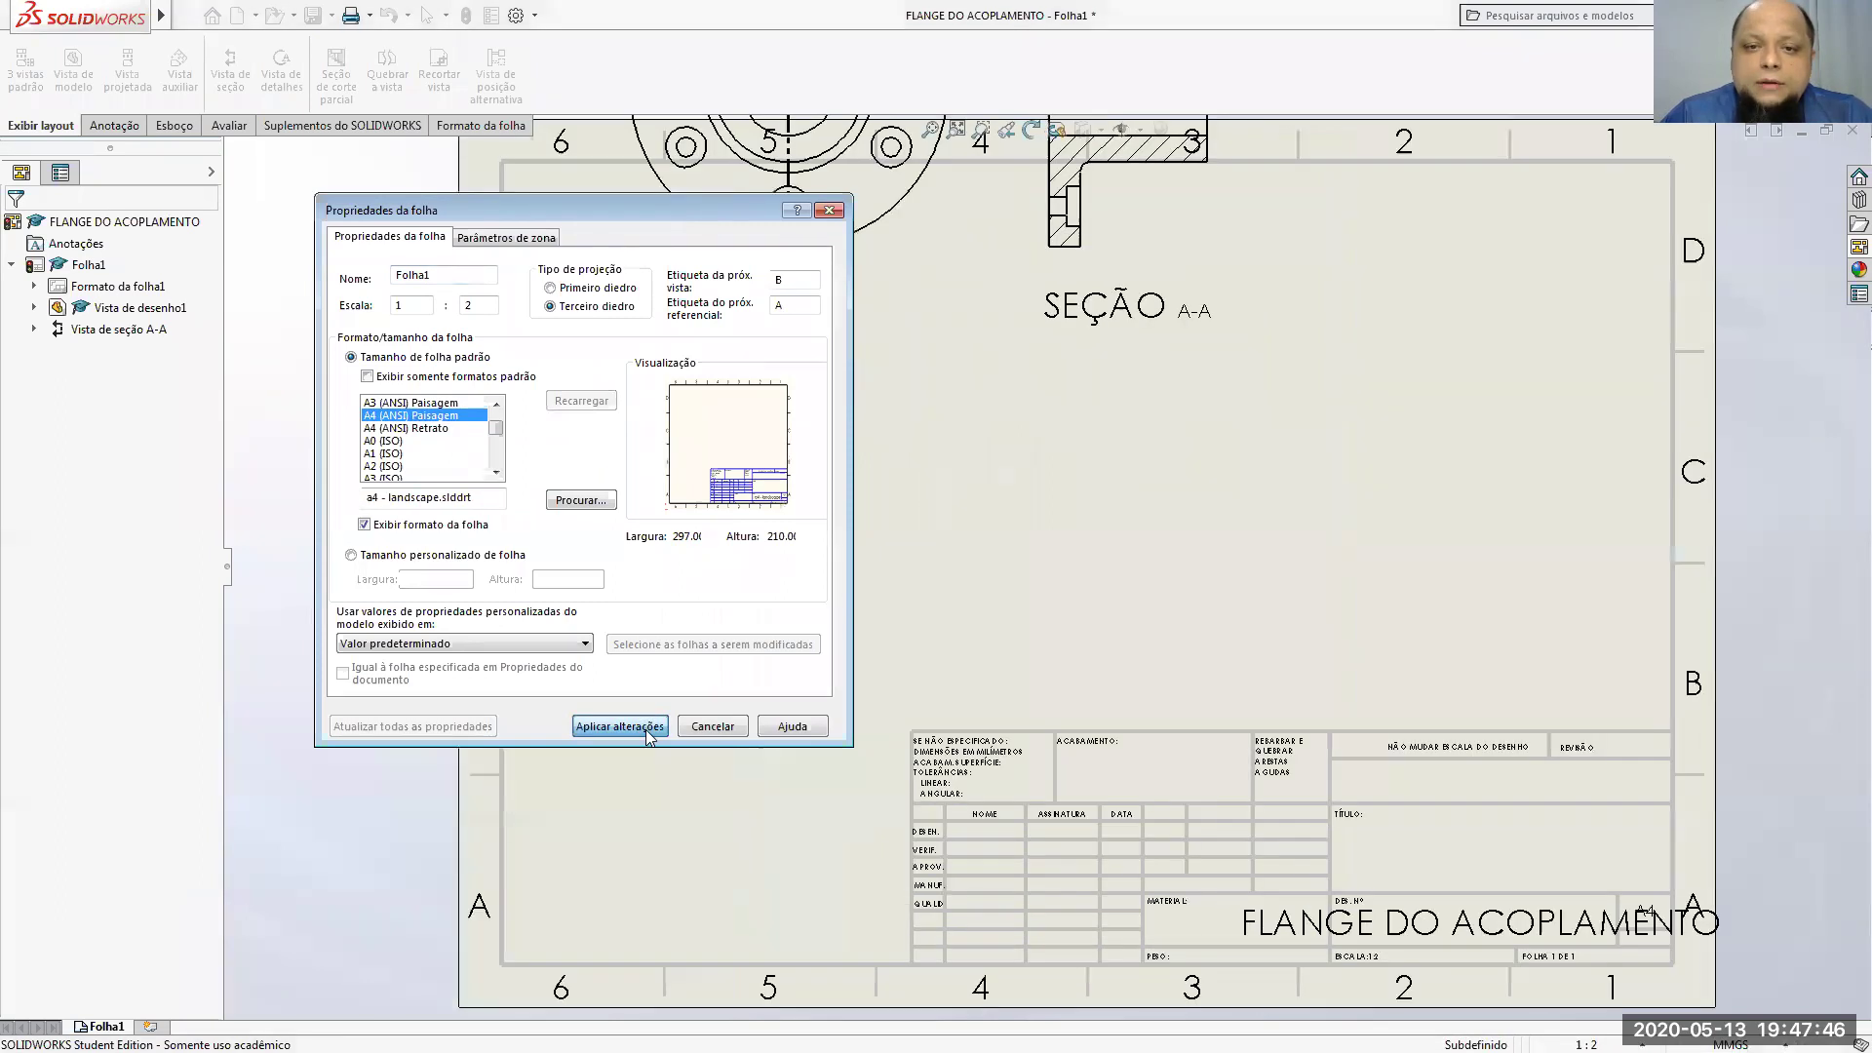
Step: Move the front view down inside the landscape sheet border and place section view A-A farther from it, above the title block
key("f")
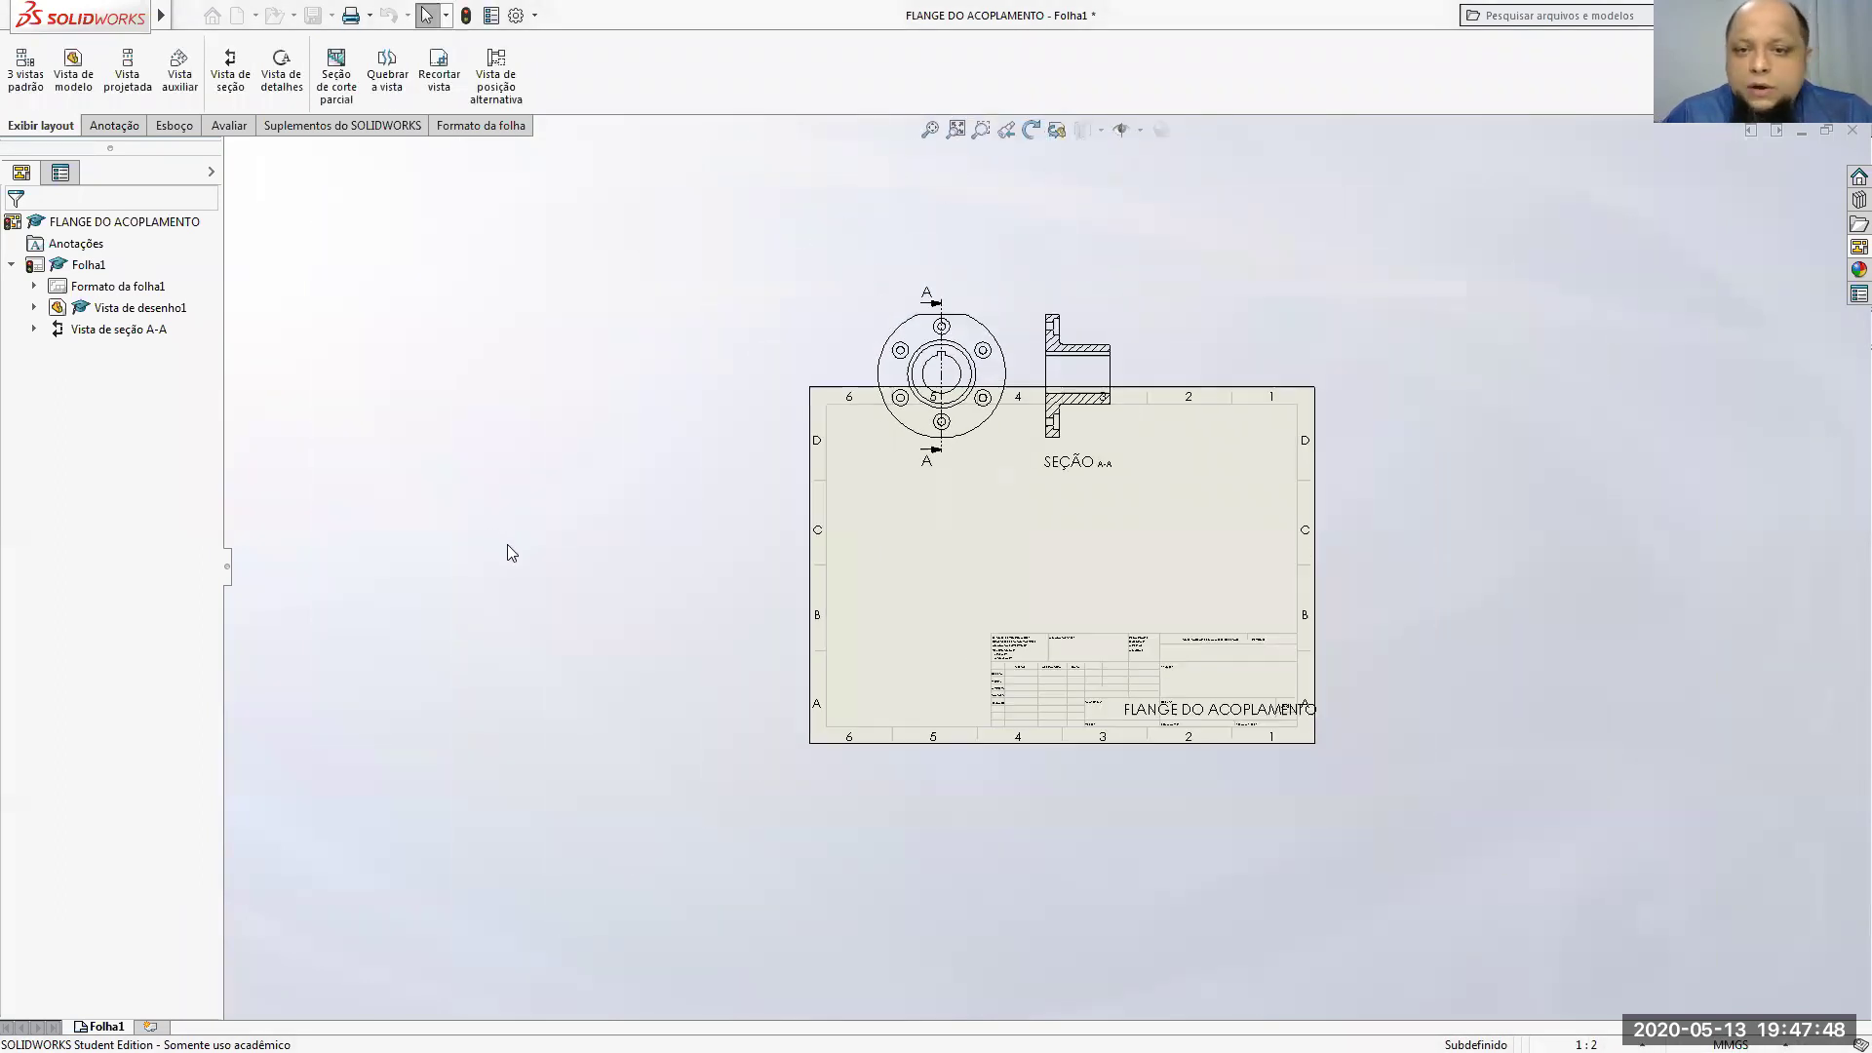
left_click_drag(964, 458, 982, 580)
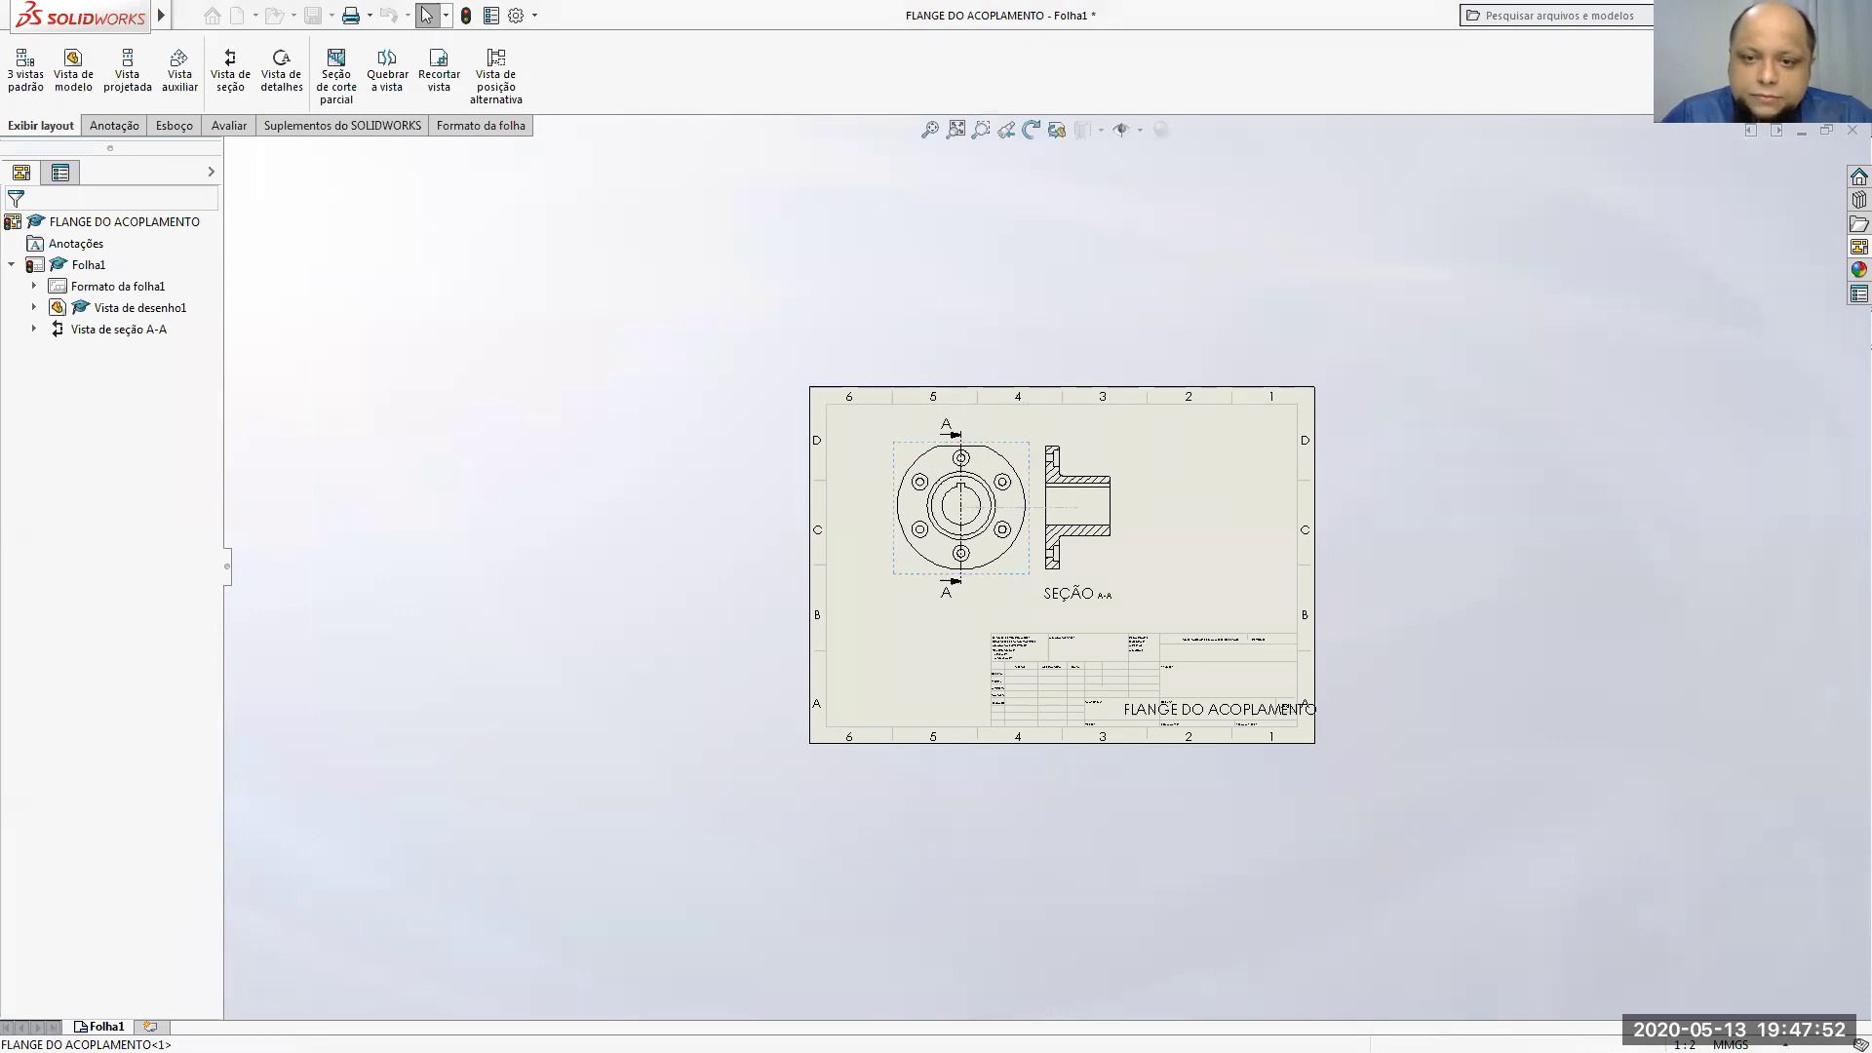
left_click_drag(1093, 575, 1190, 584)
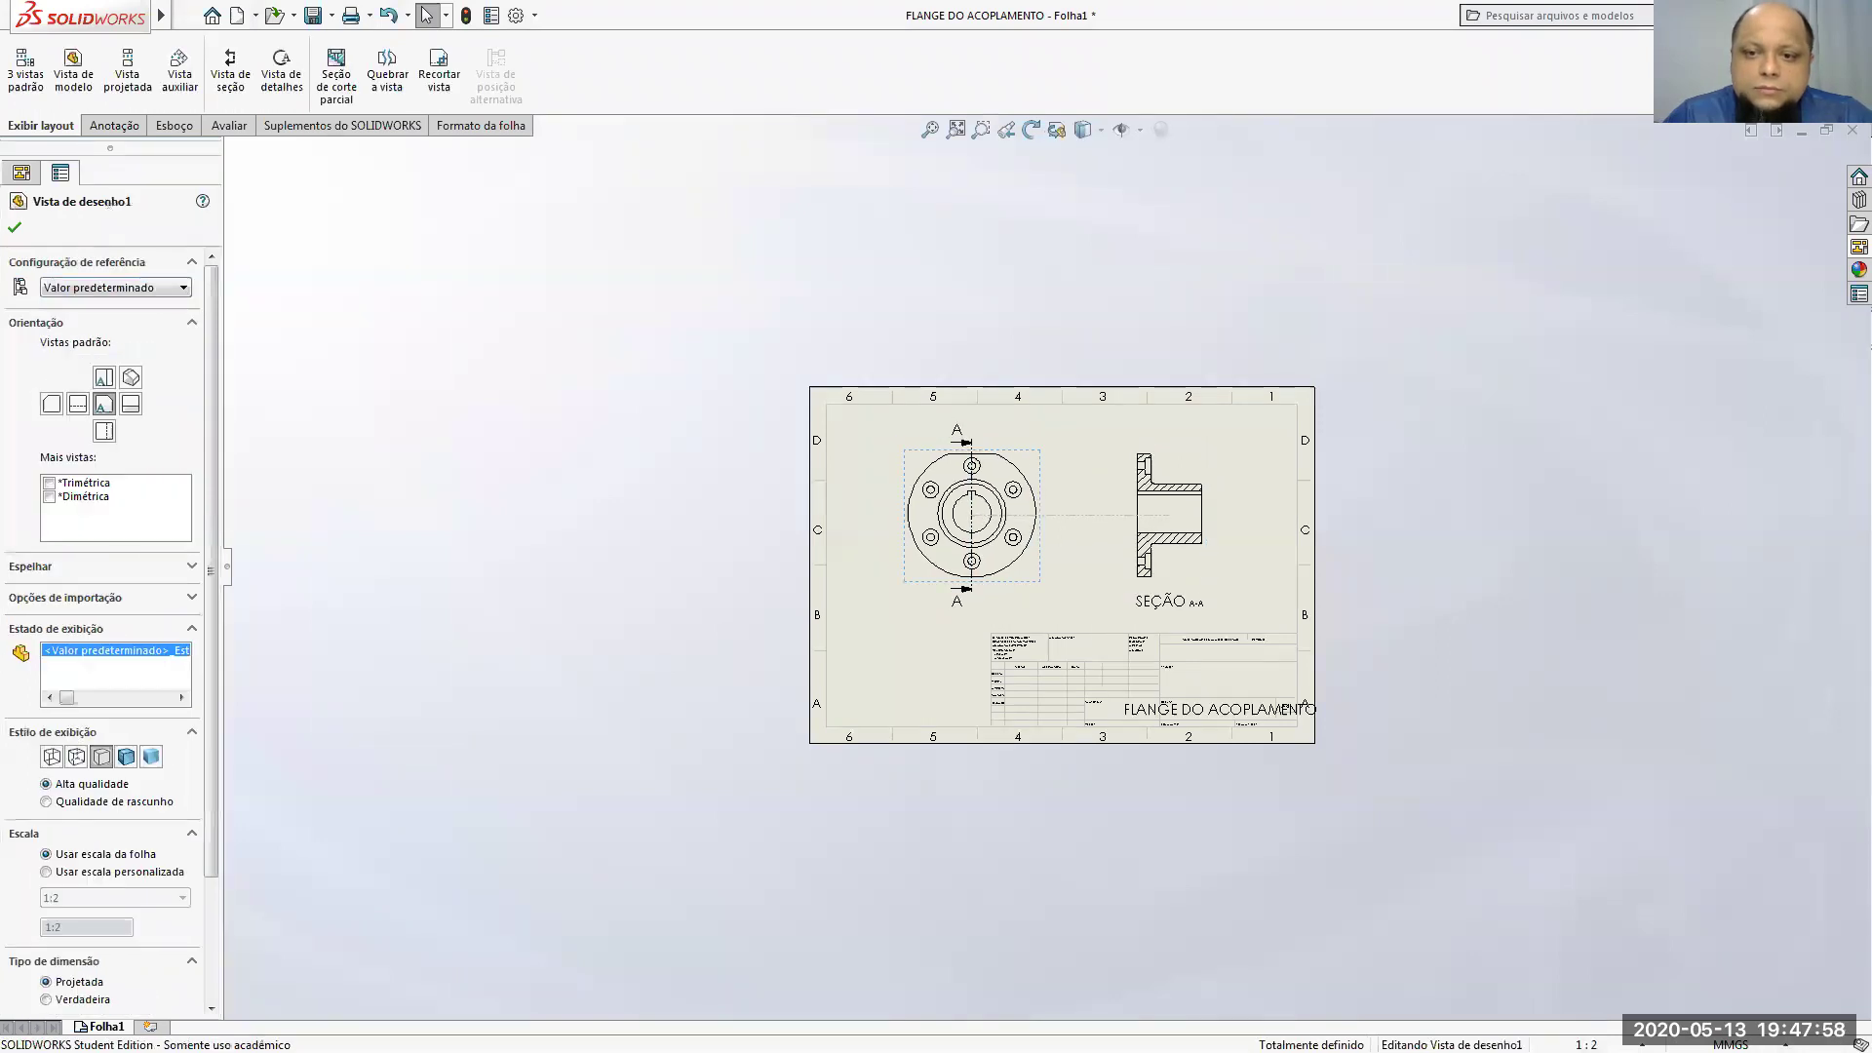
left_click(1501, 531)
left_click(936, 612)
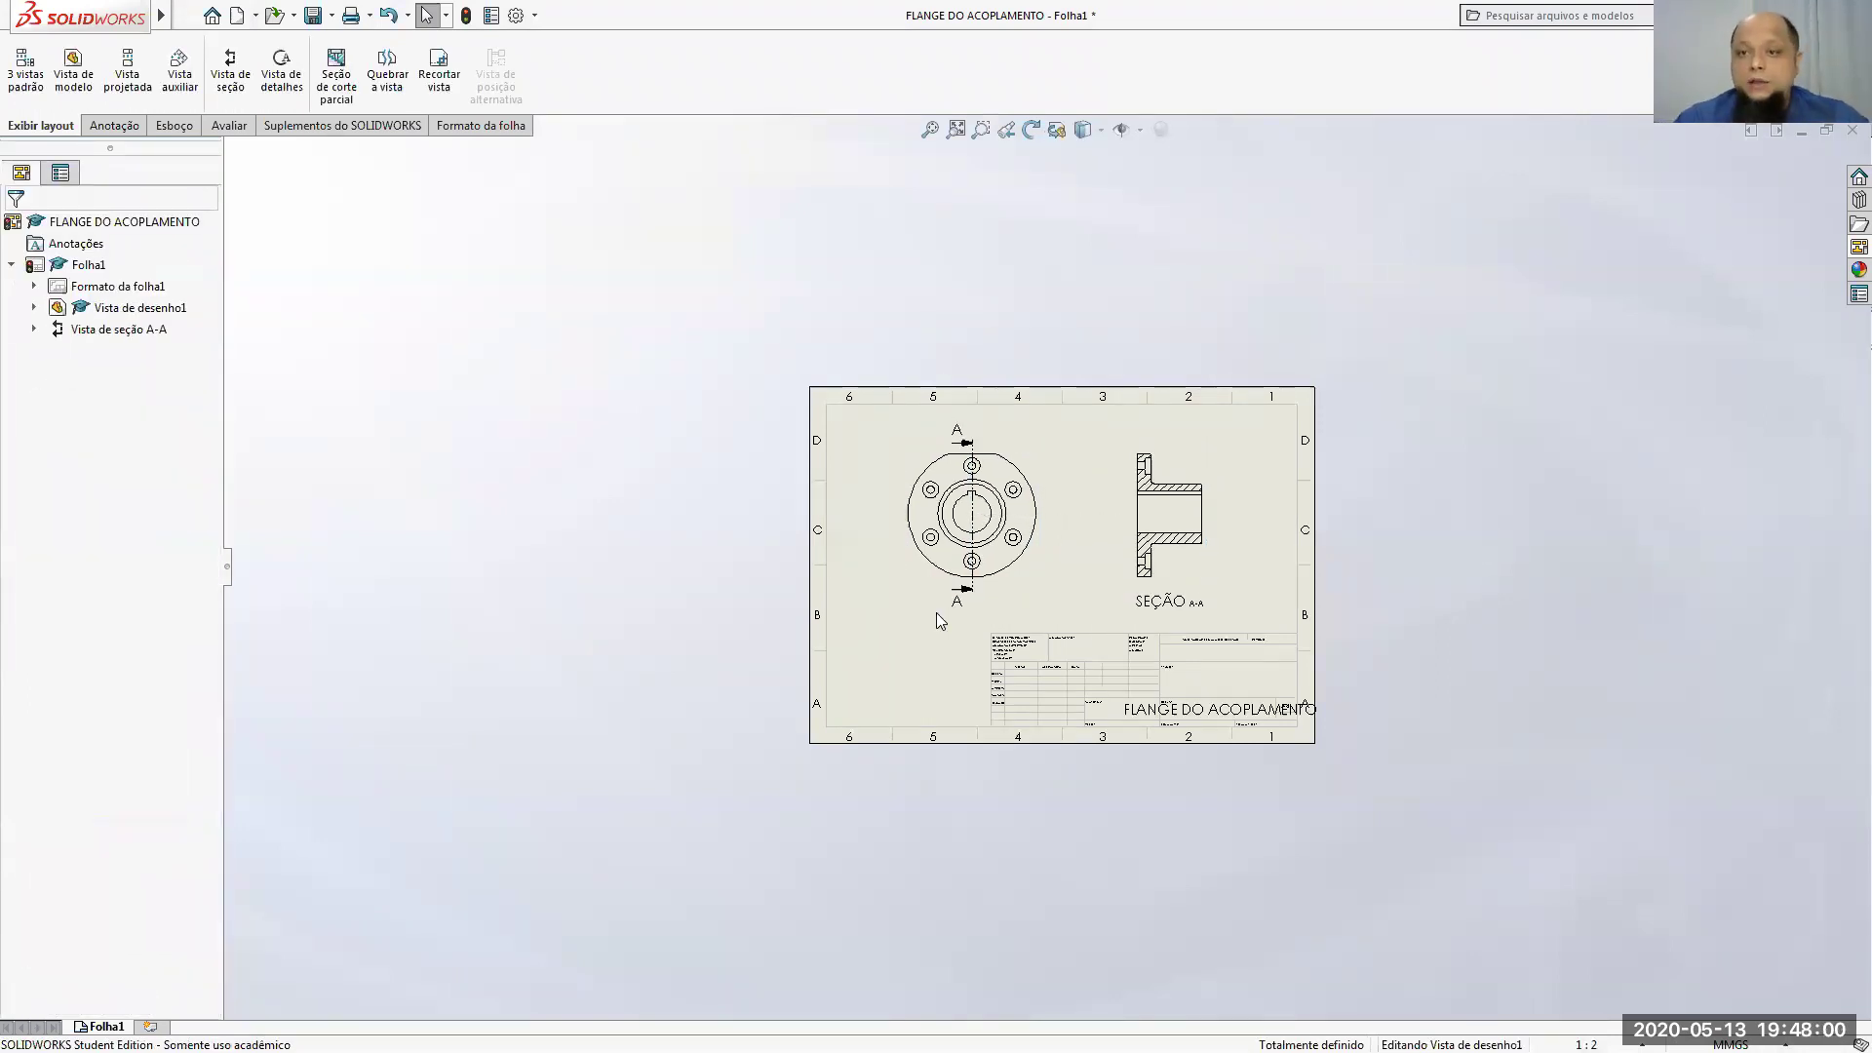
Step: Dimension the outer radius of the flange in the front view with the text outside the circle, beside section column 6
scroll(1115, 596, "down", 2)
scroll(1142, 774, "down", 2)
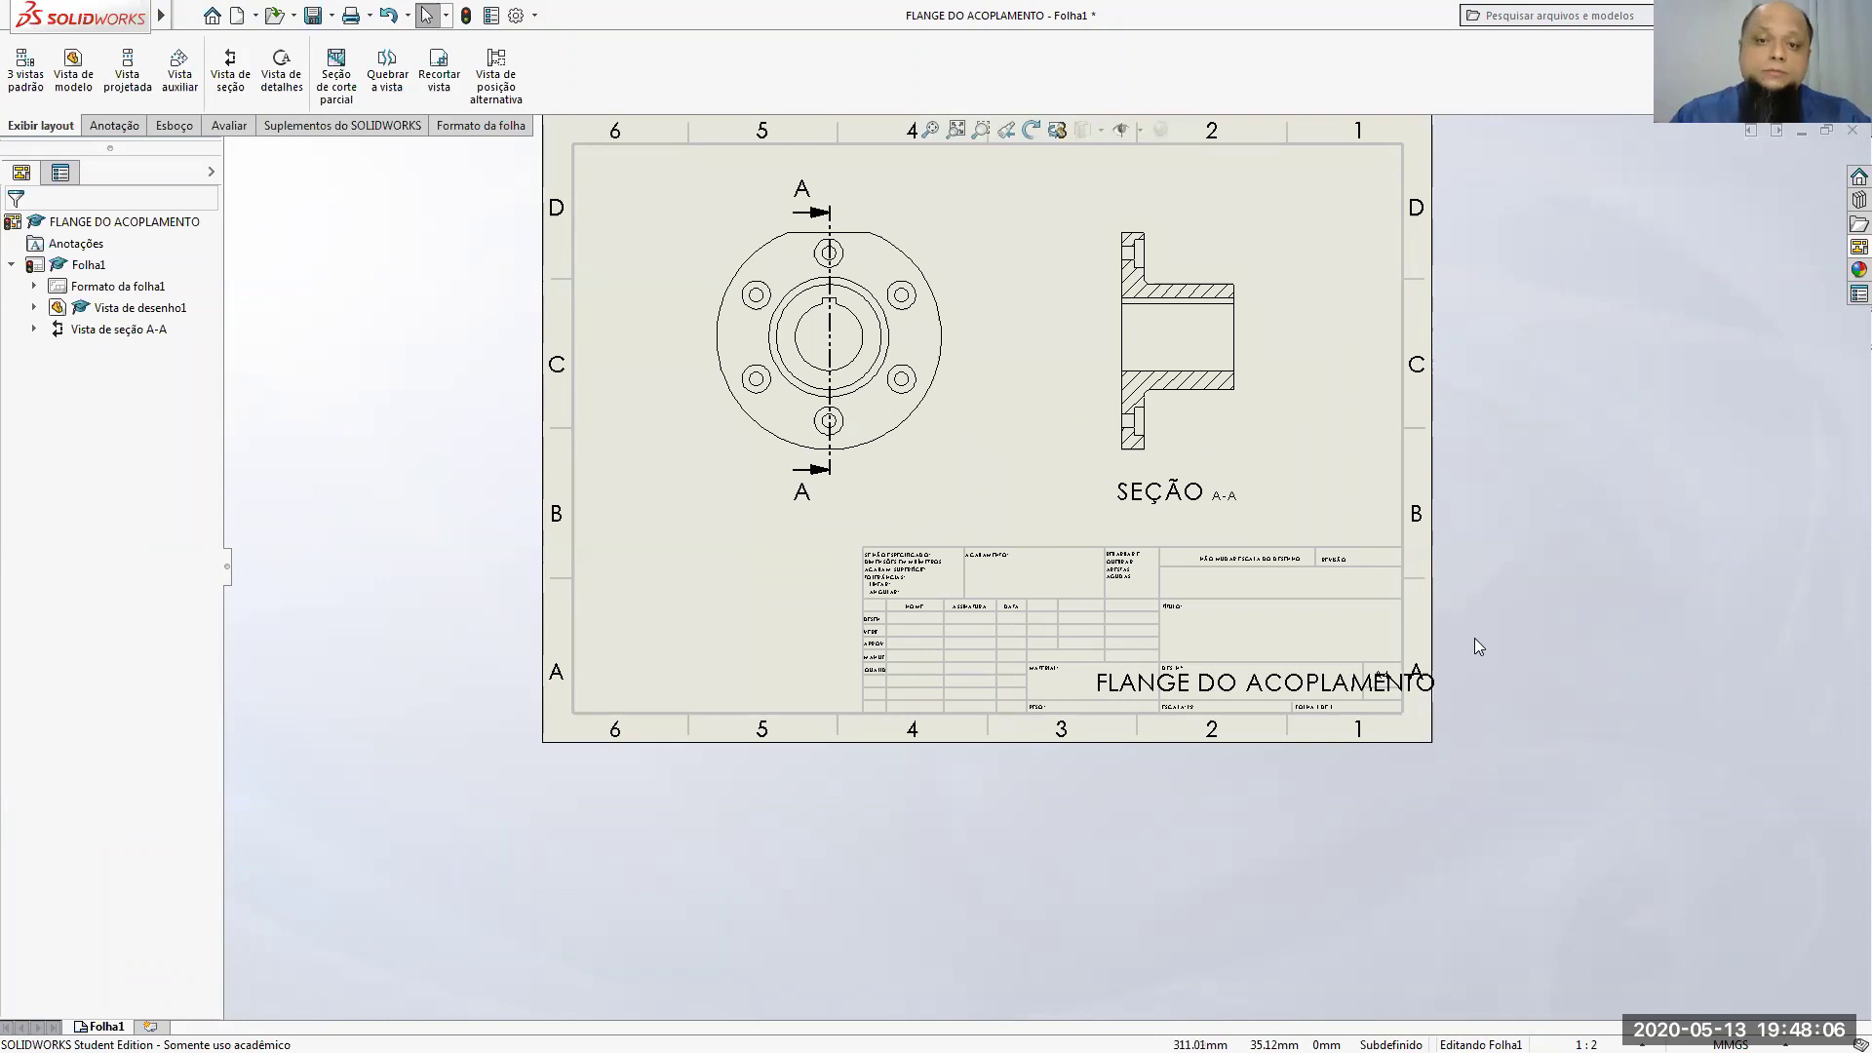
scroll(1046, 546, "up", 1)
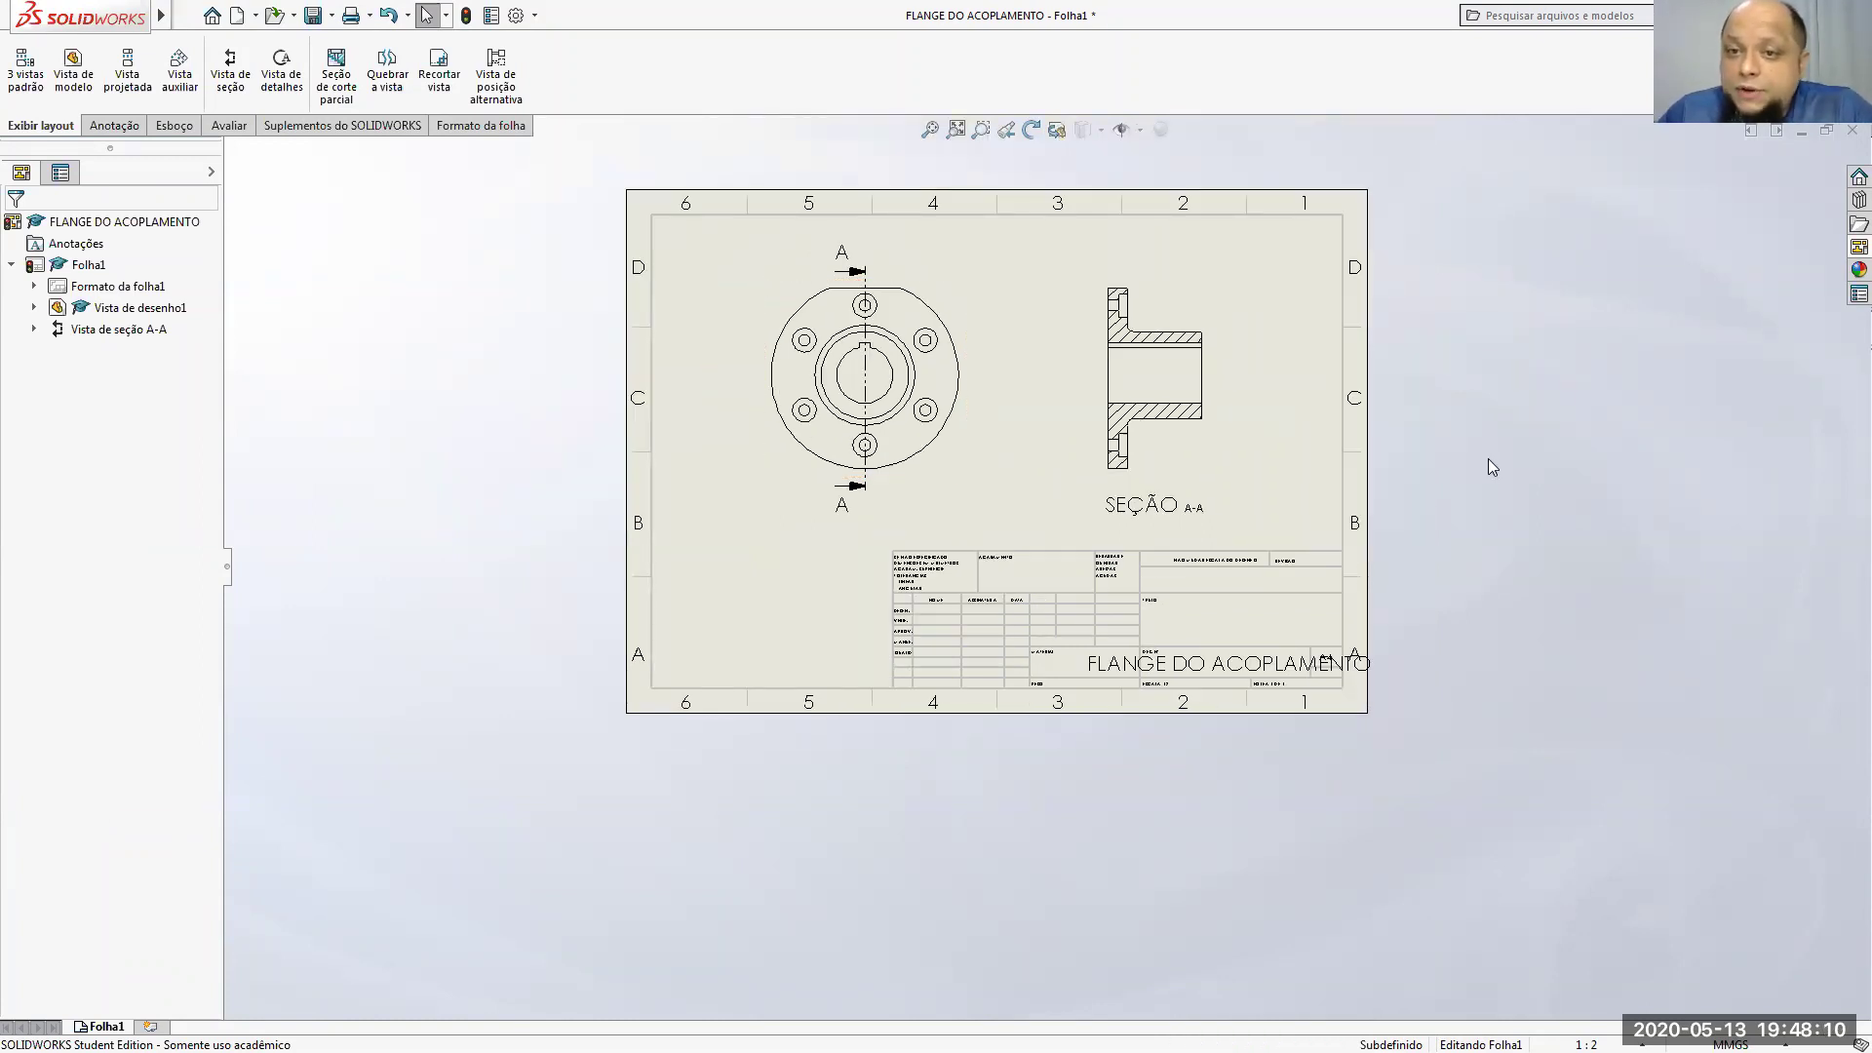
left_click(930, 130)
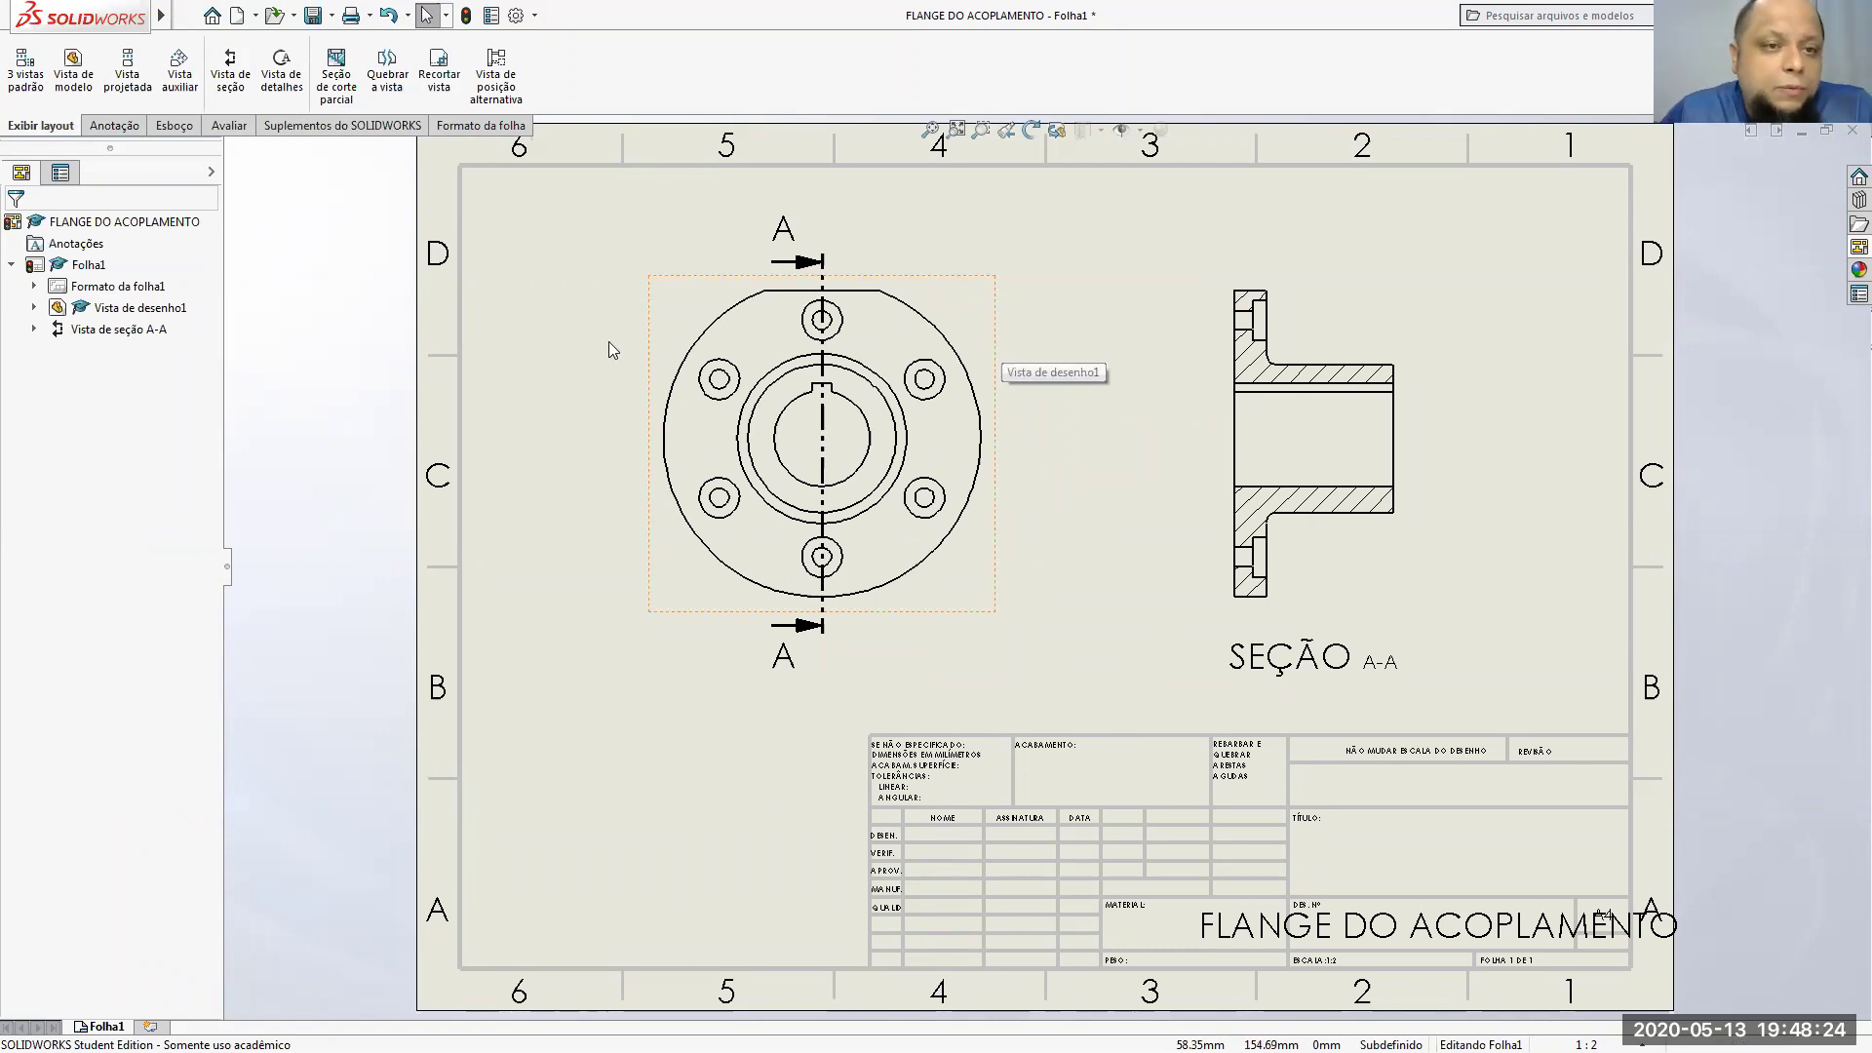
left_click(112, 125)
key("d")
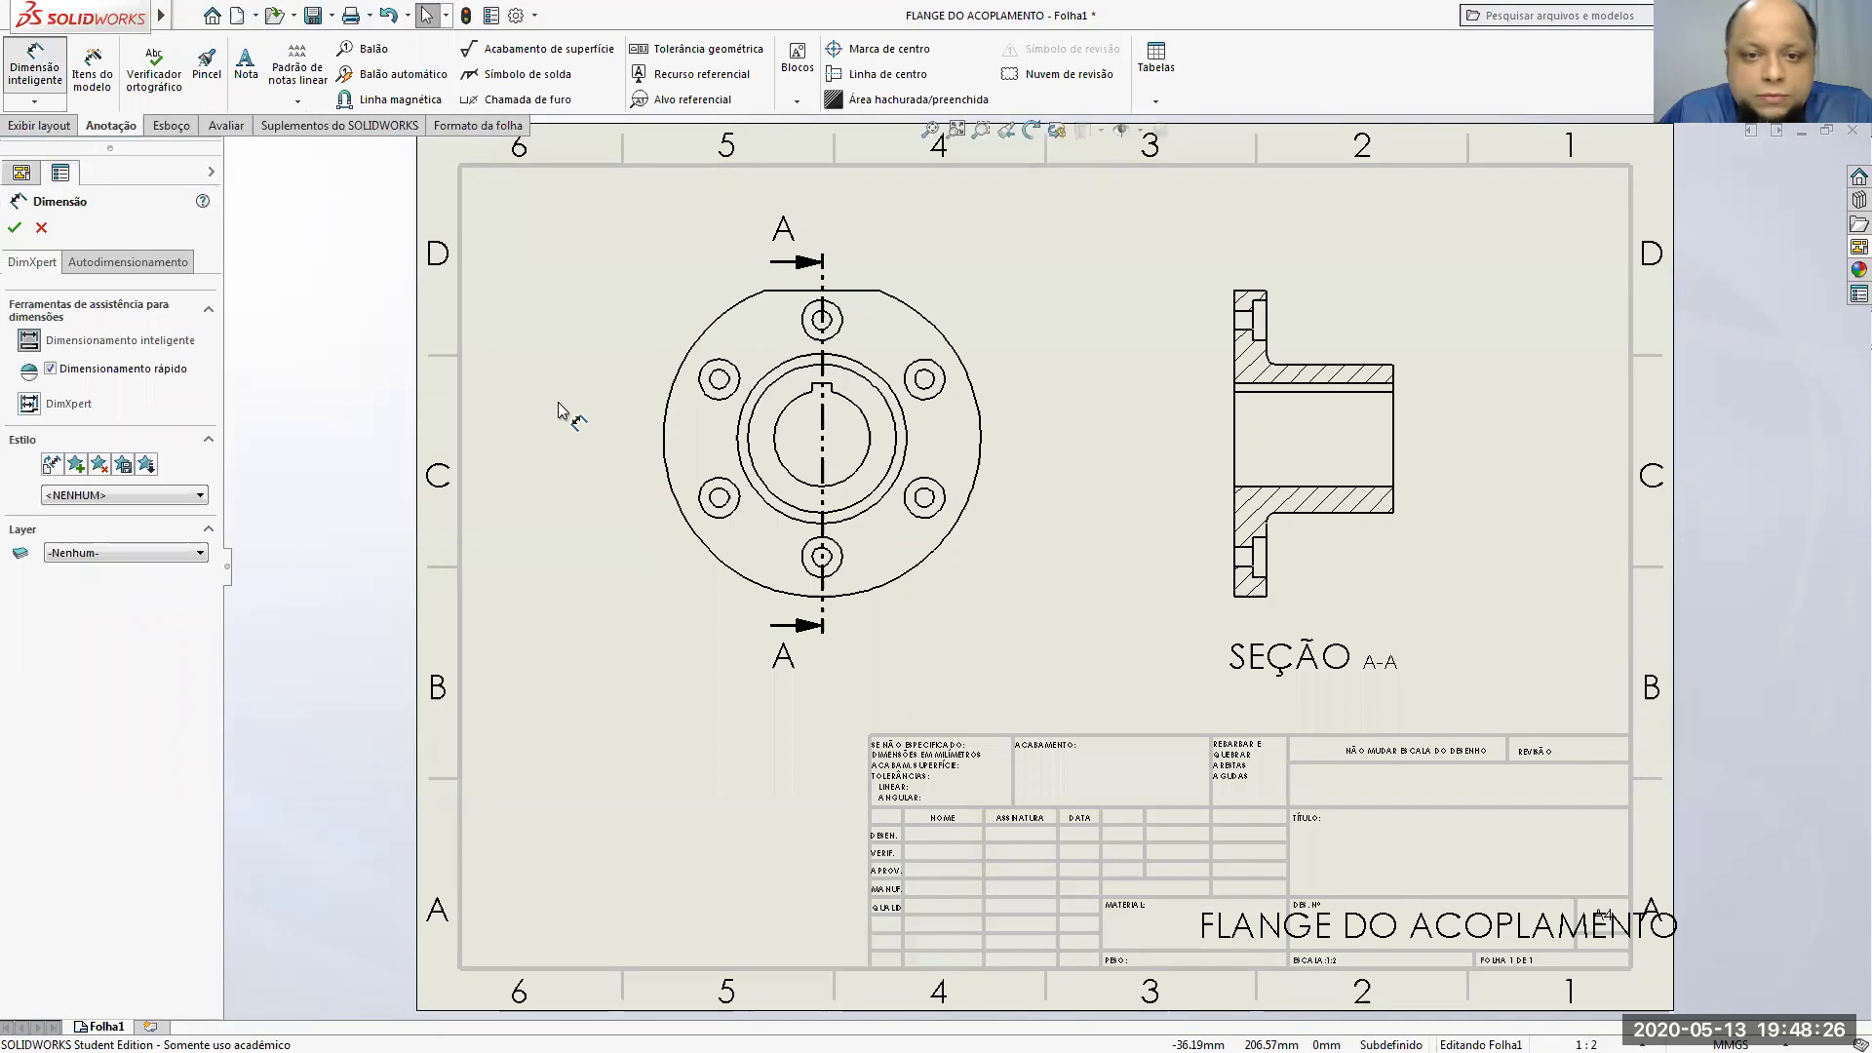
left_click(691, 359)
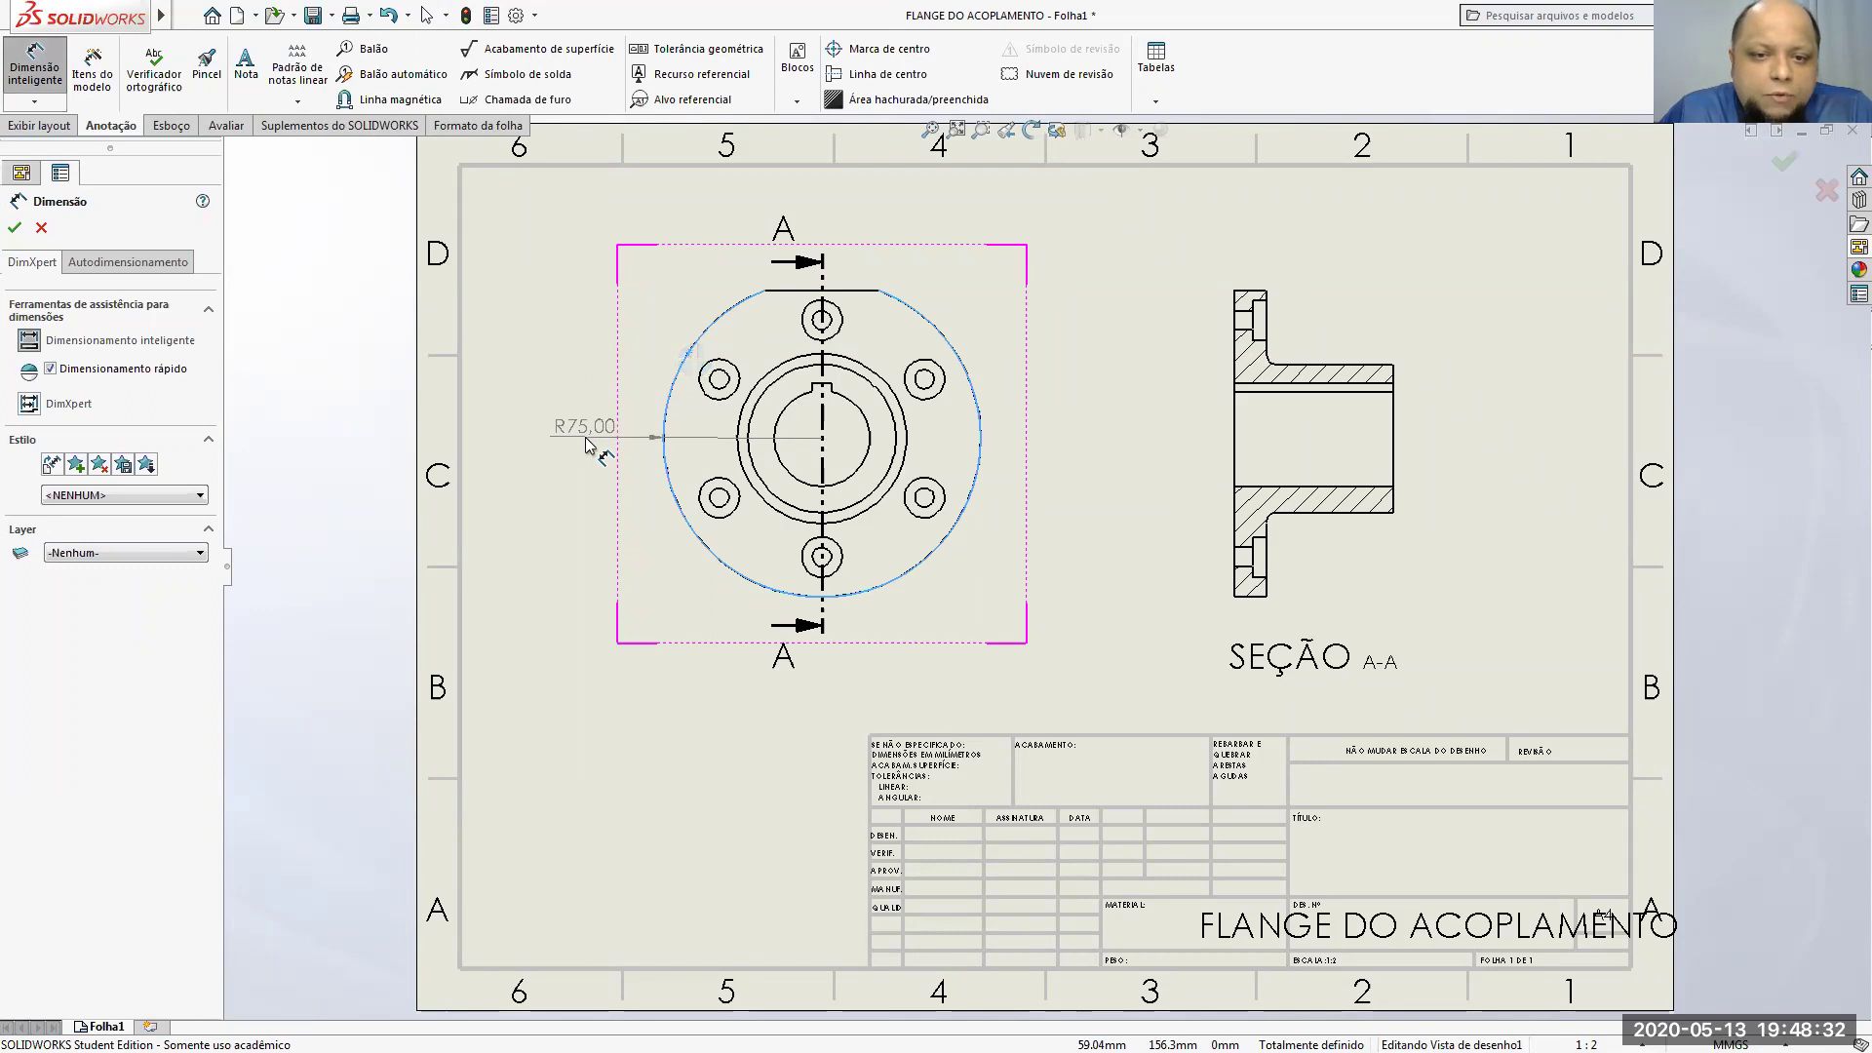
left_click(588, 446)
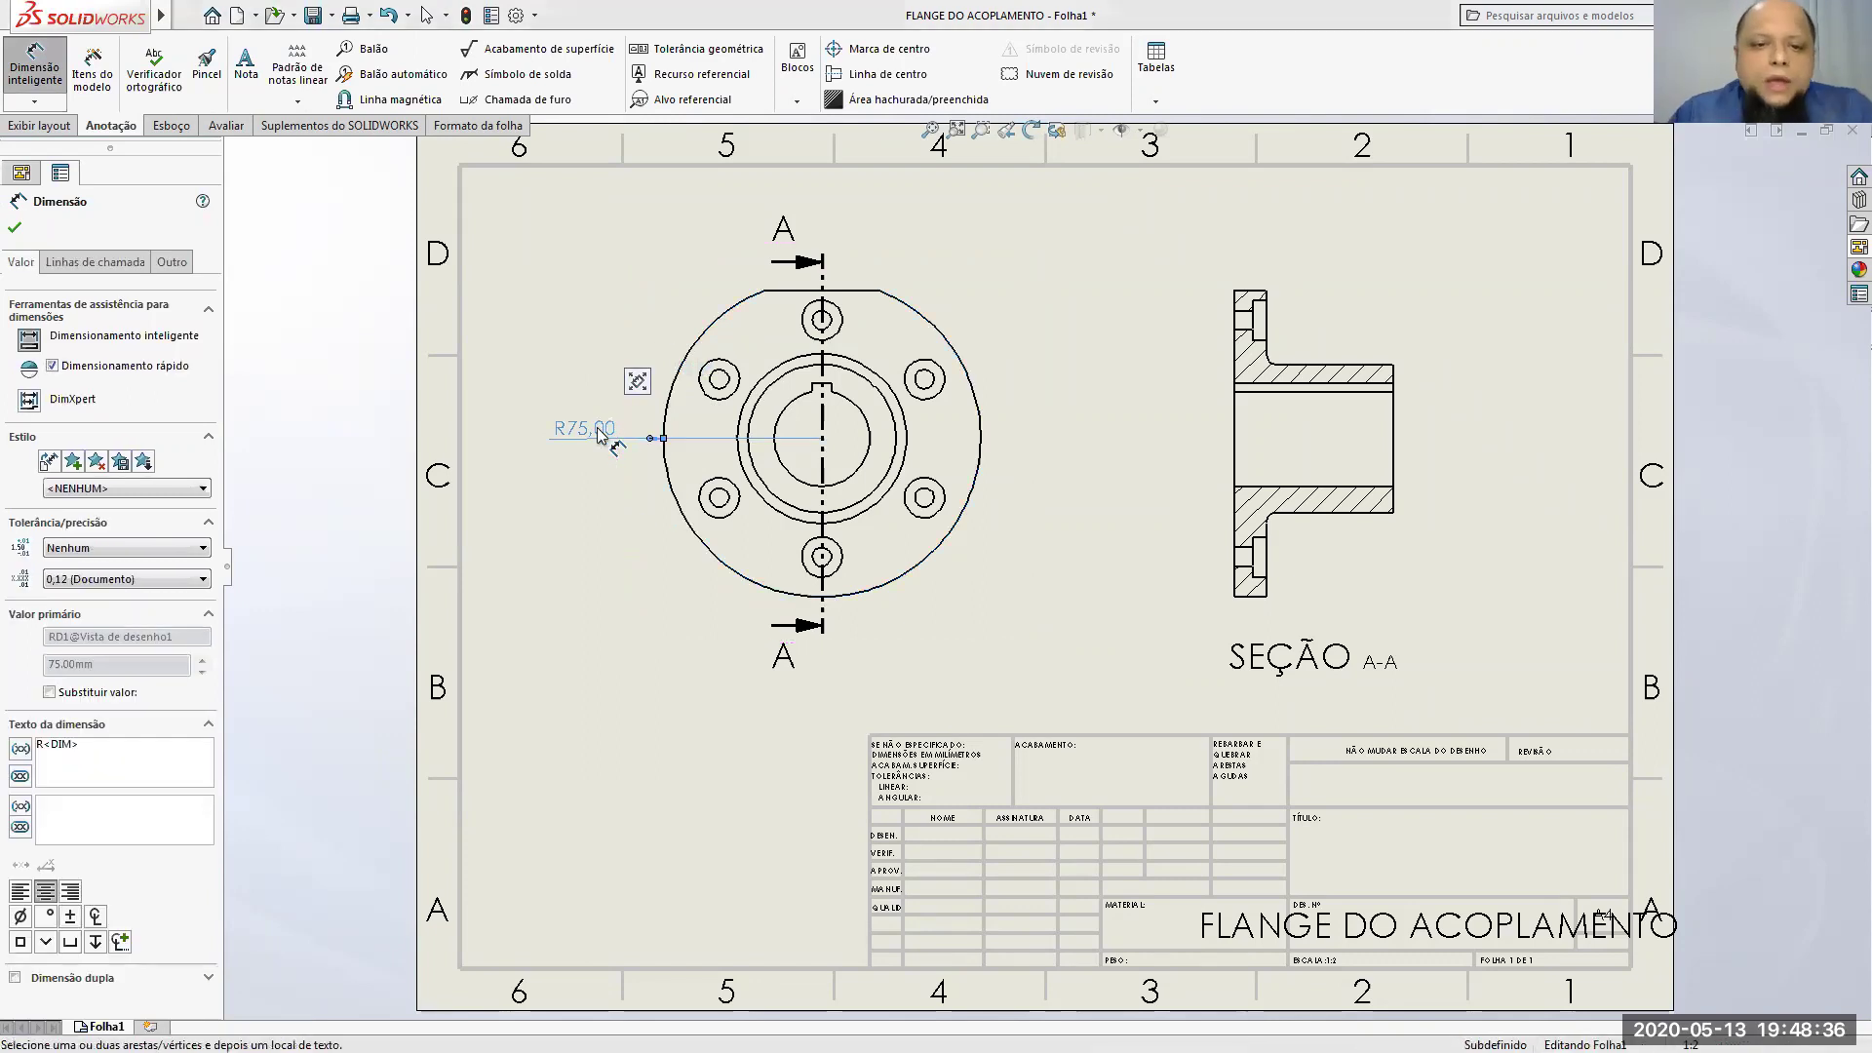
scroll(624, 455, "down", 1)
scroll(634, 421, "down", 1)
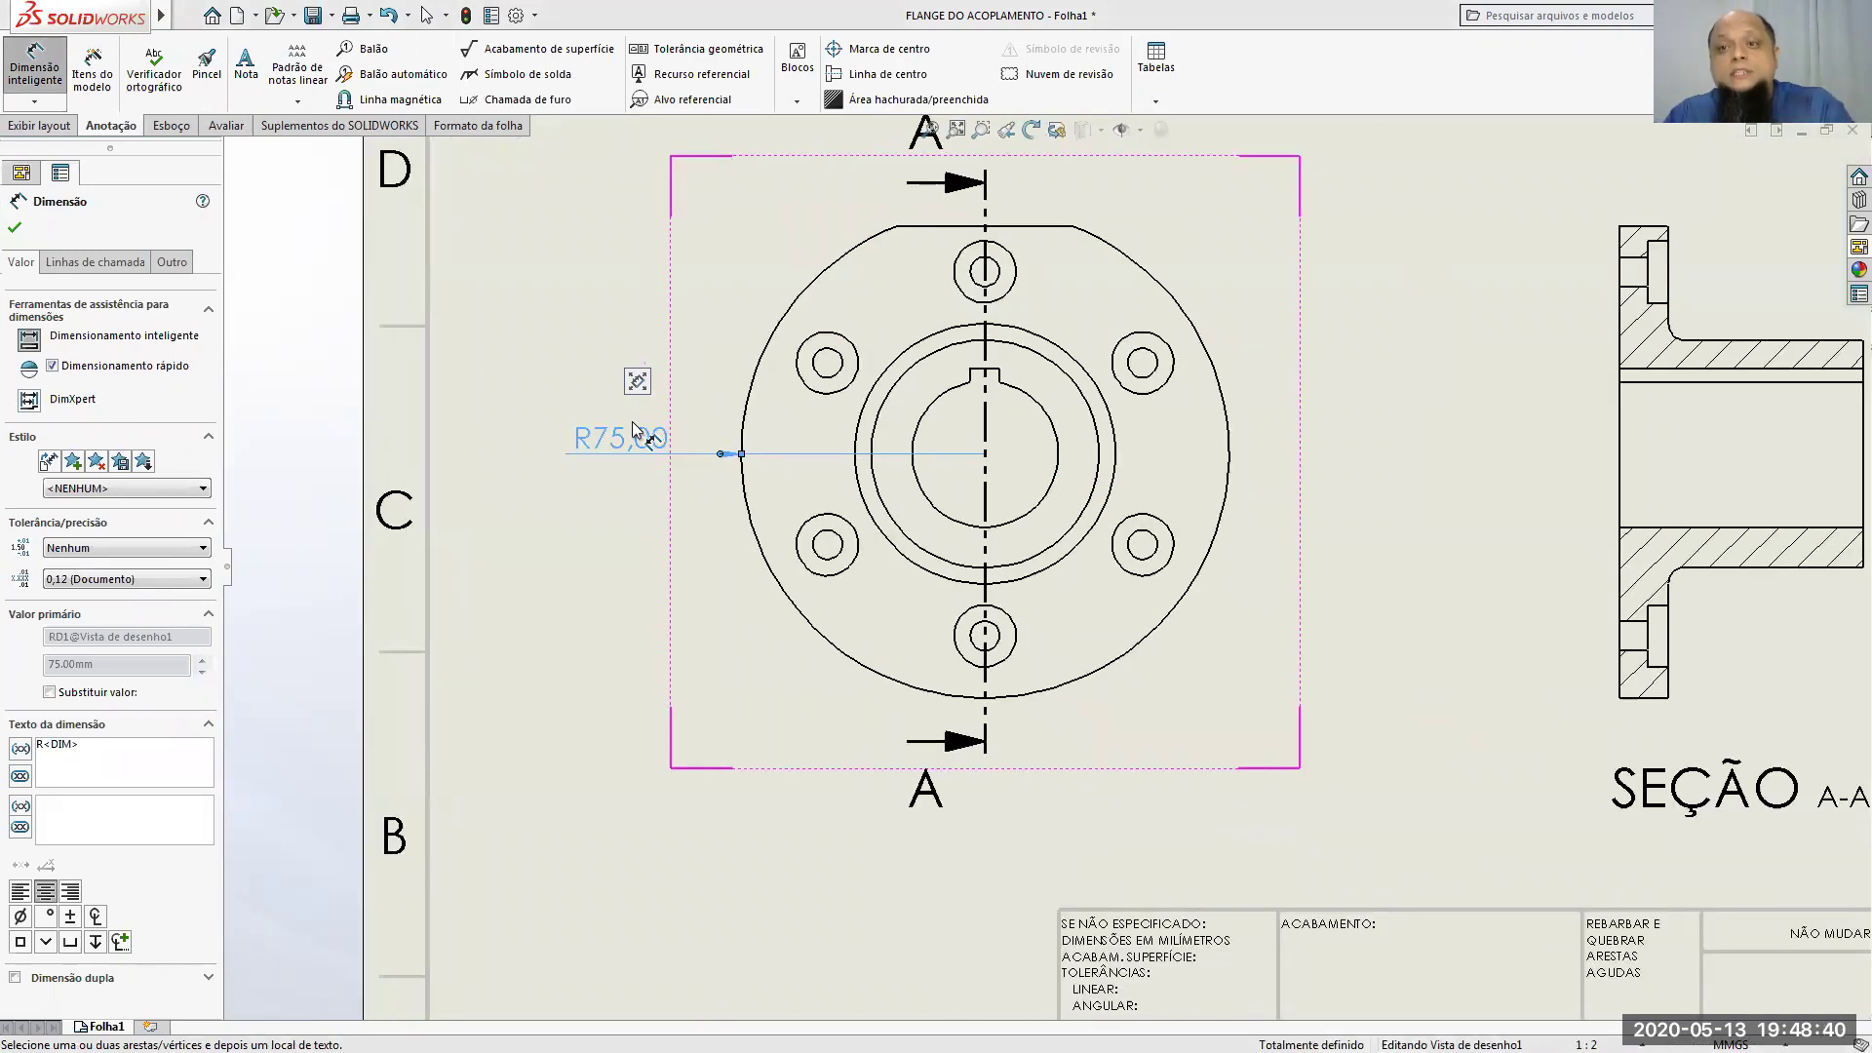
left_click(15, 229)
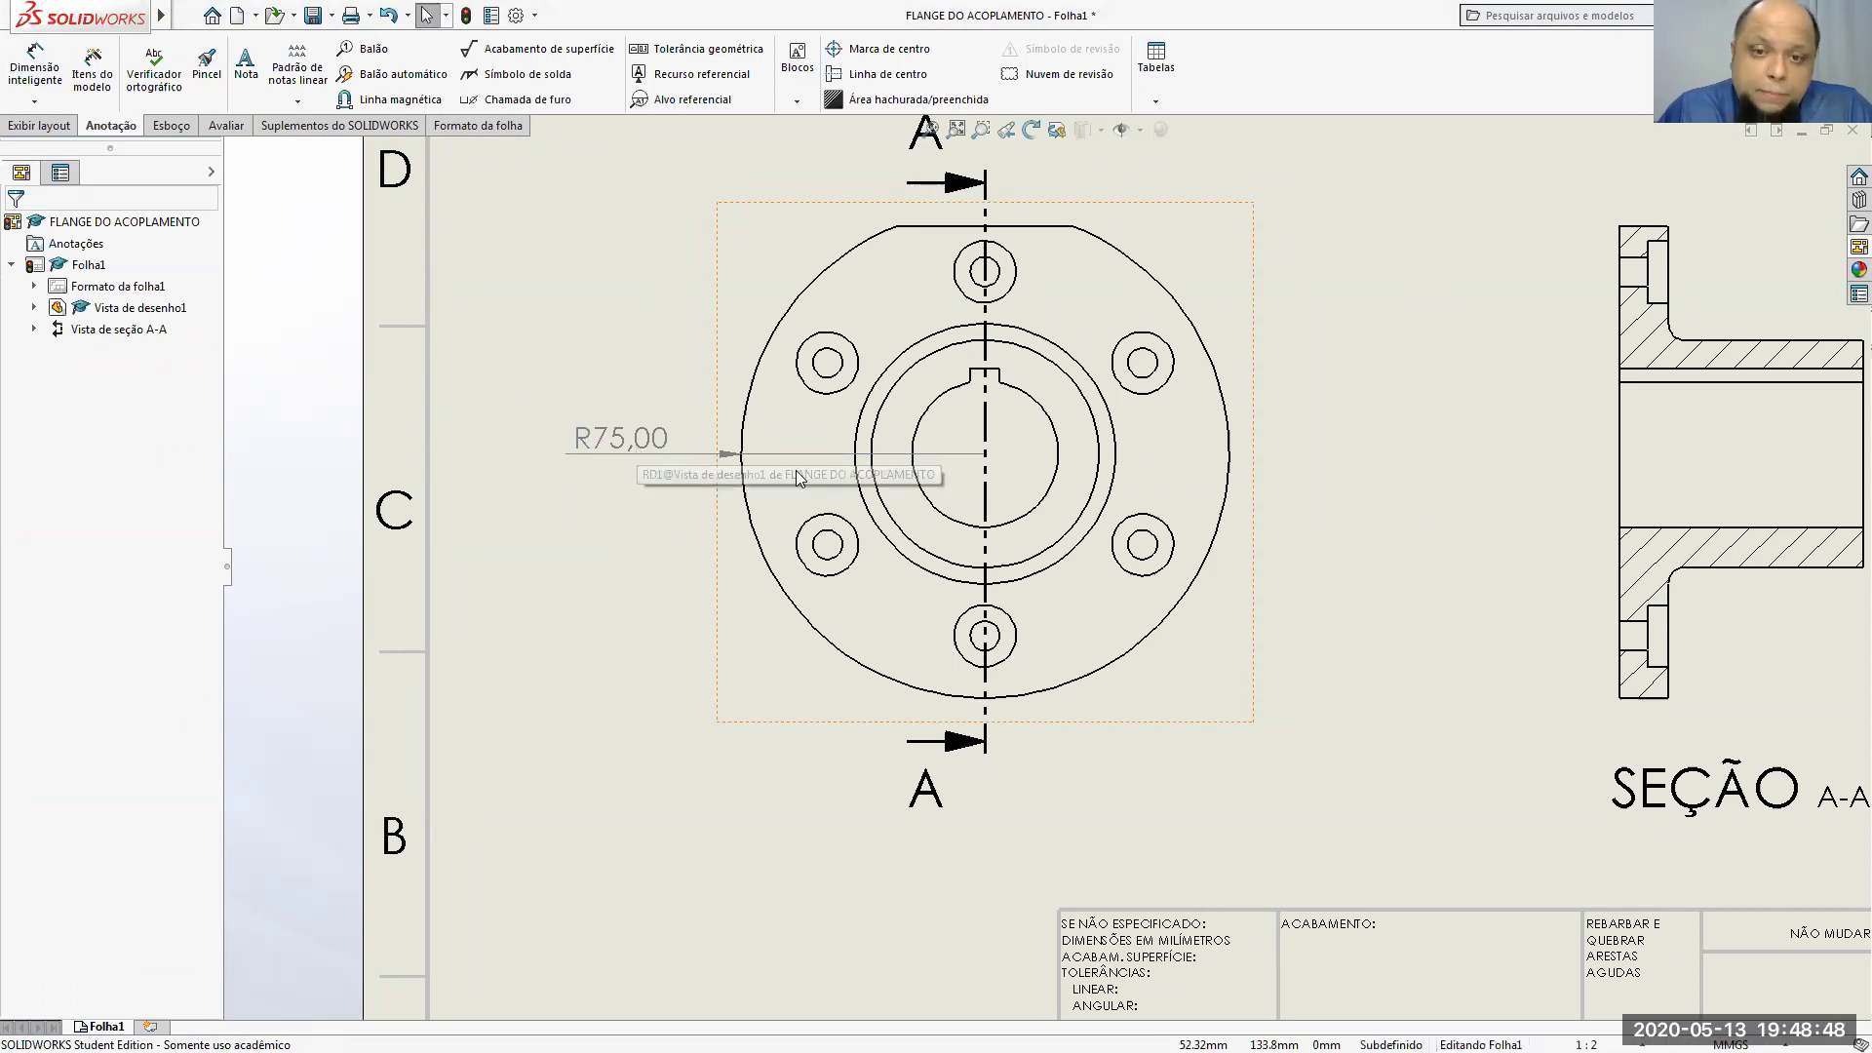
Step: Set the trailing zeros of dimensions to Remover in the document's dimension properties and accept the change
scroll(1043, 473, "up", 1)
scroll(1521, 484, "up", 3)
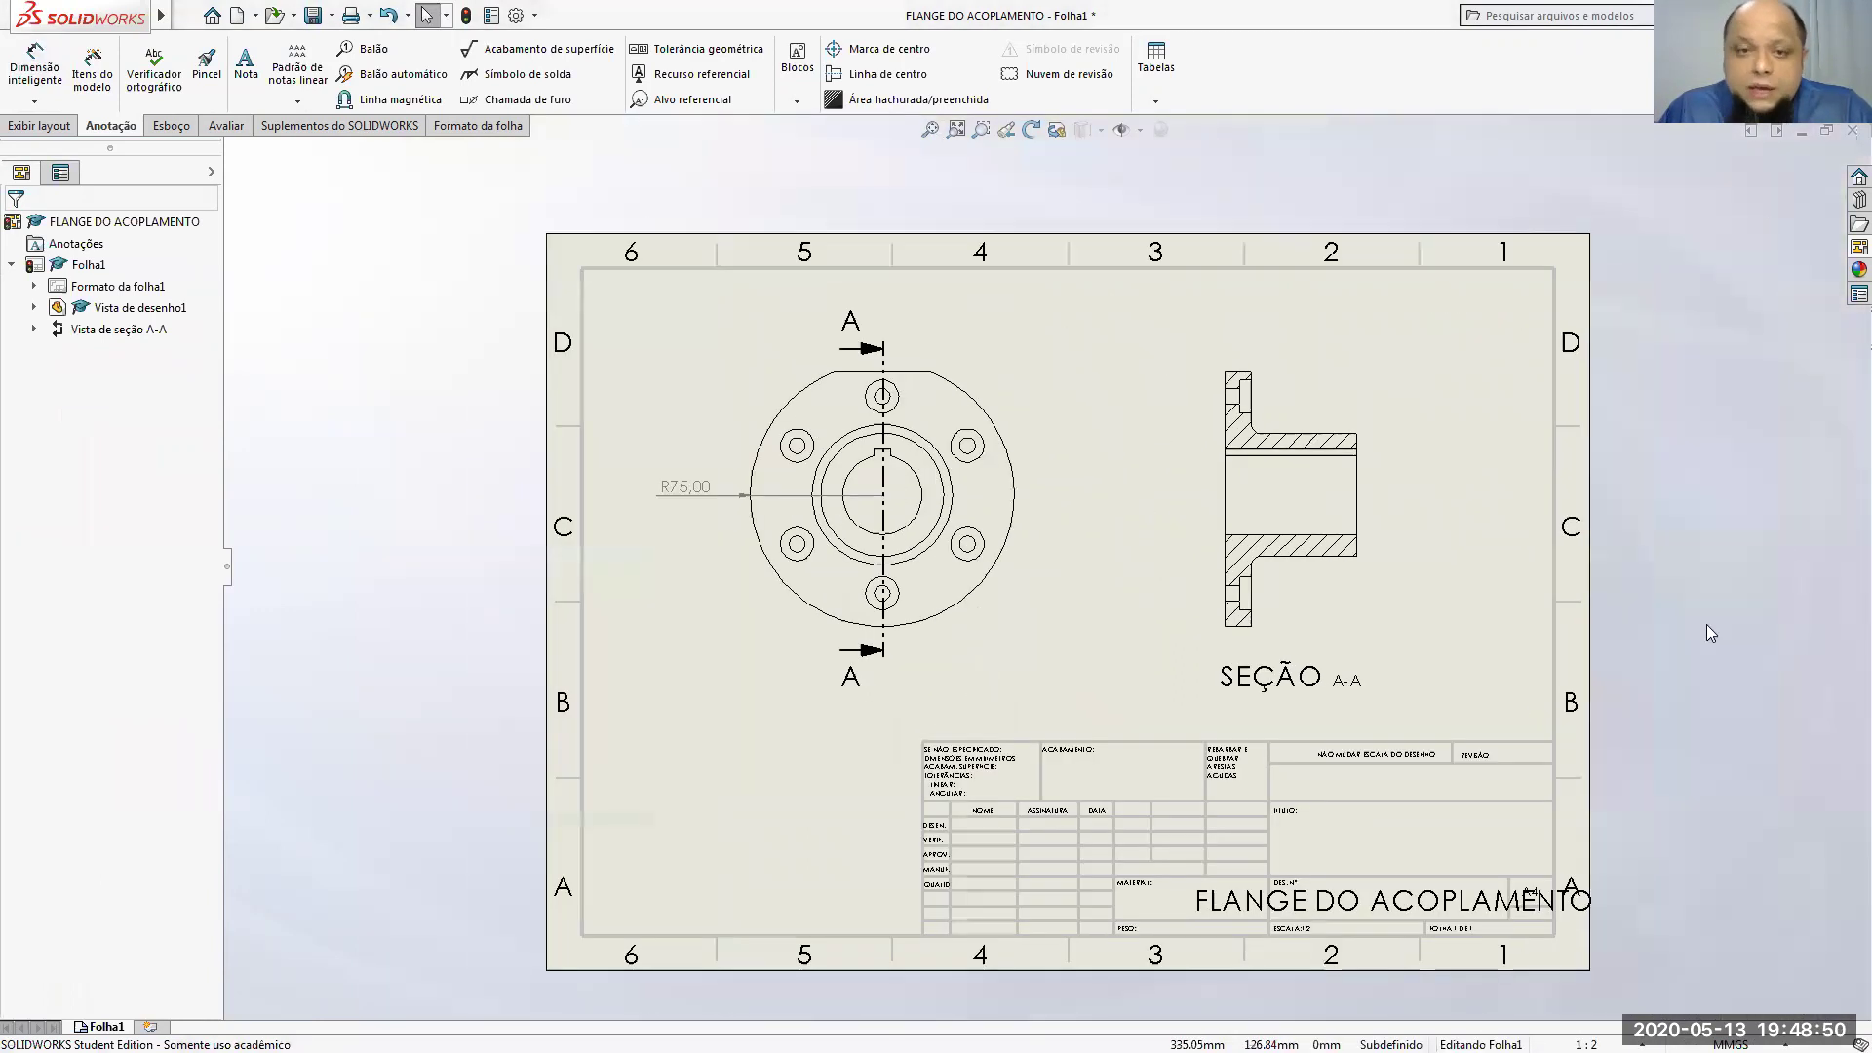
left_click(535, 15)
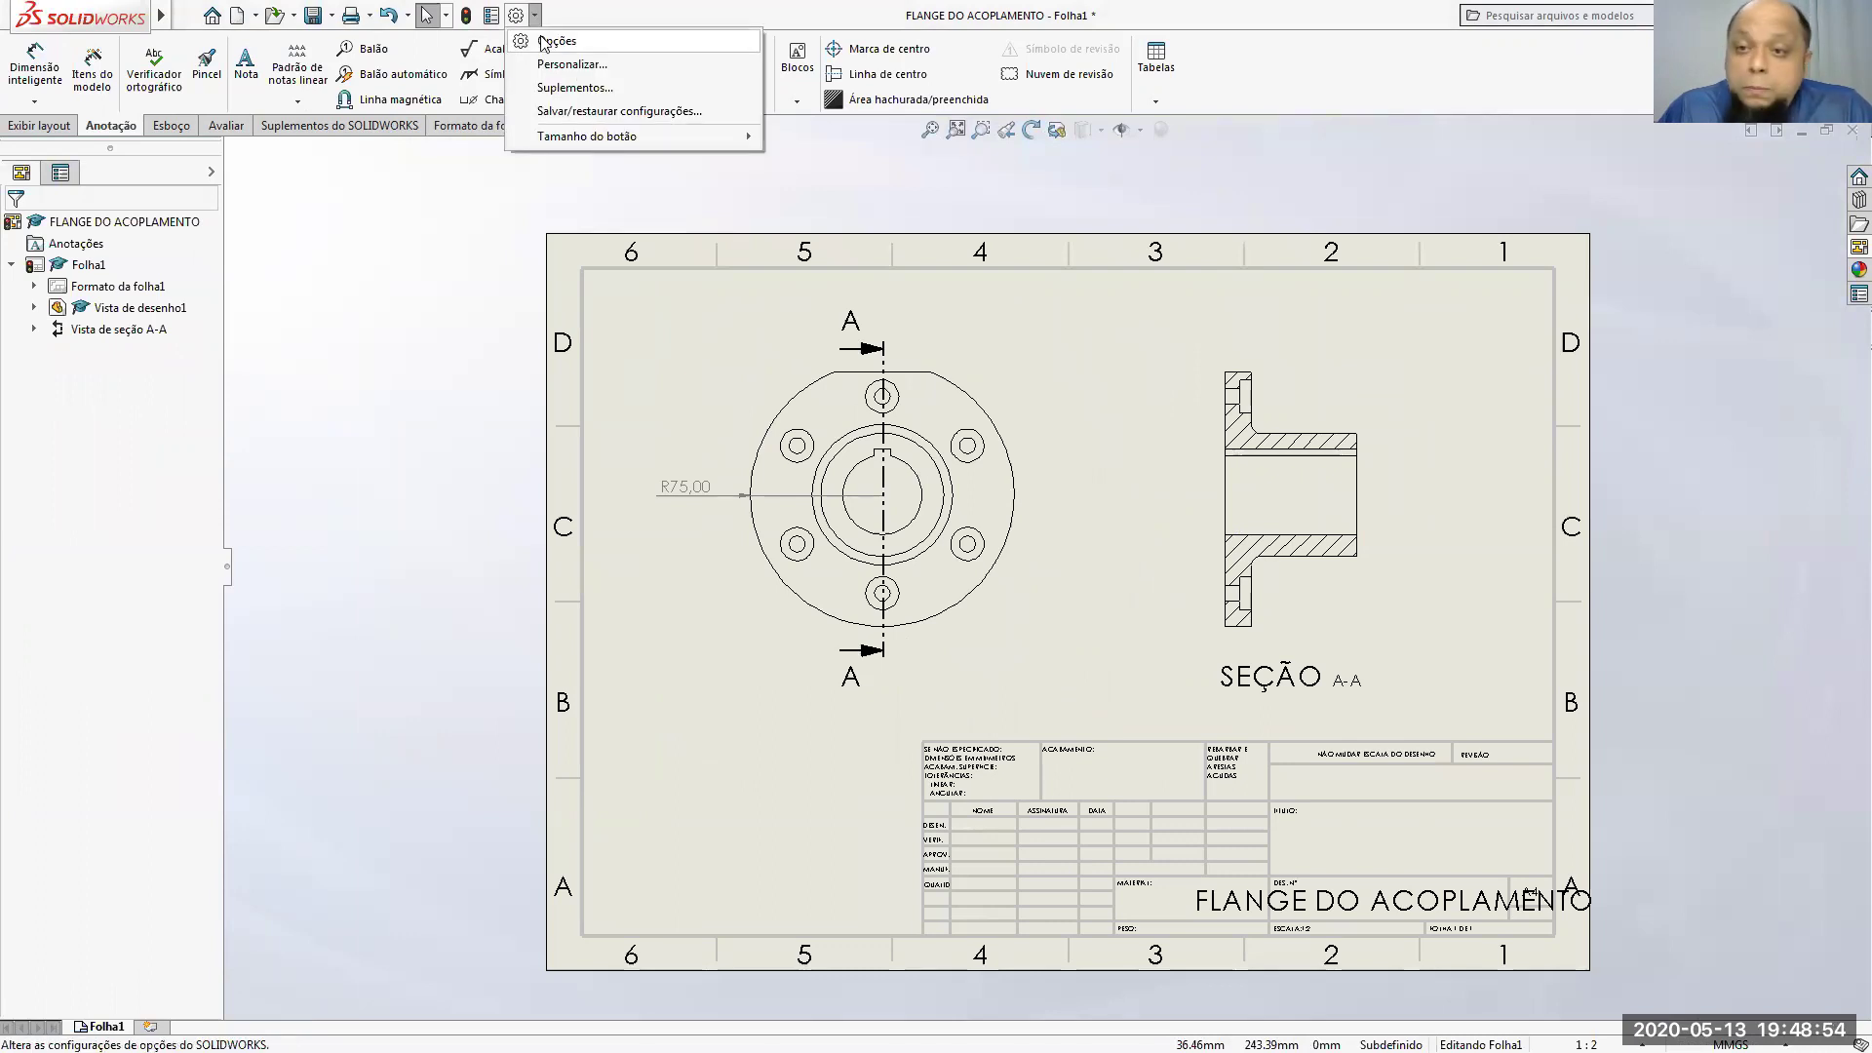
left_click(546, 41)
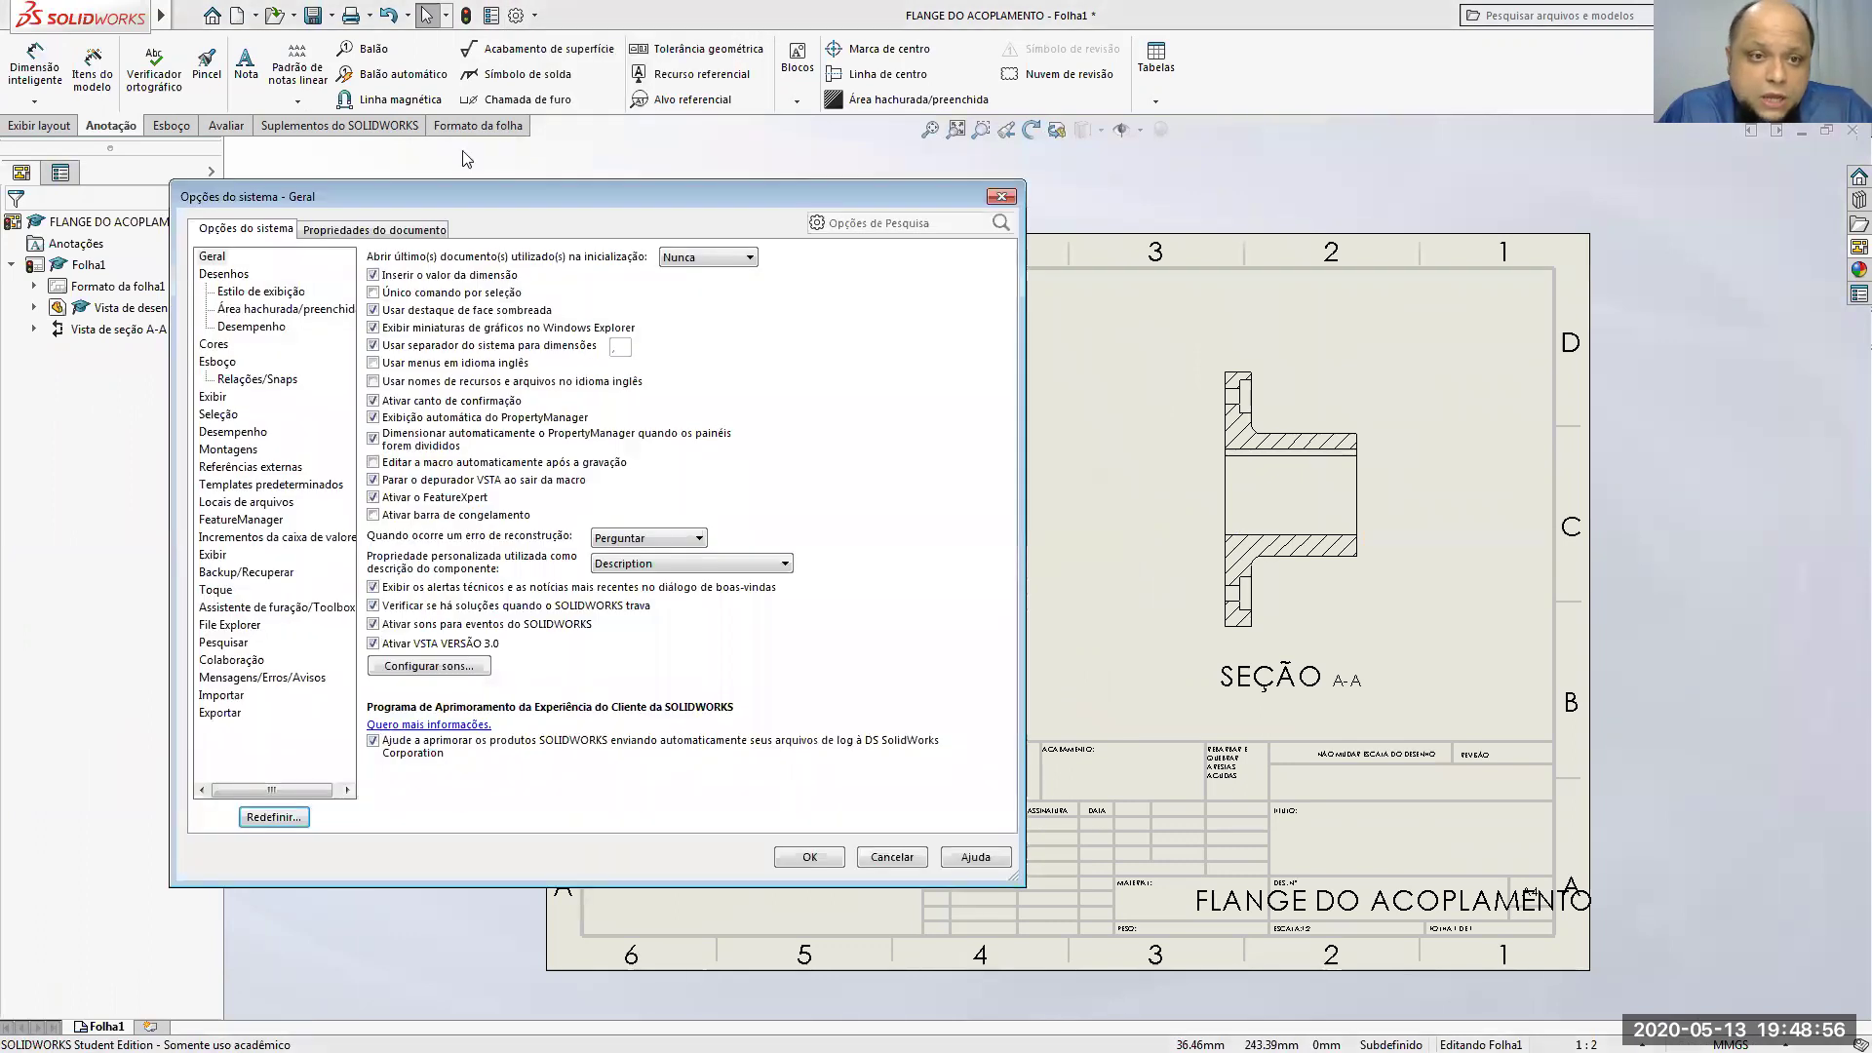
left_click(374, 231)
left_click(259, 308)
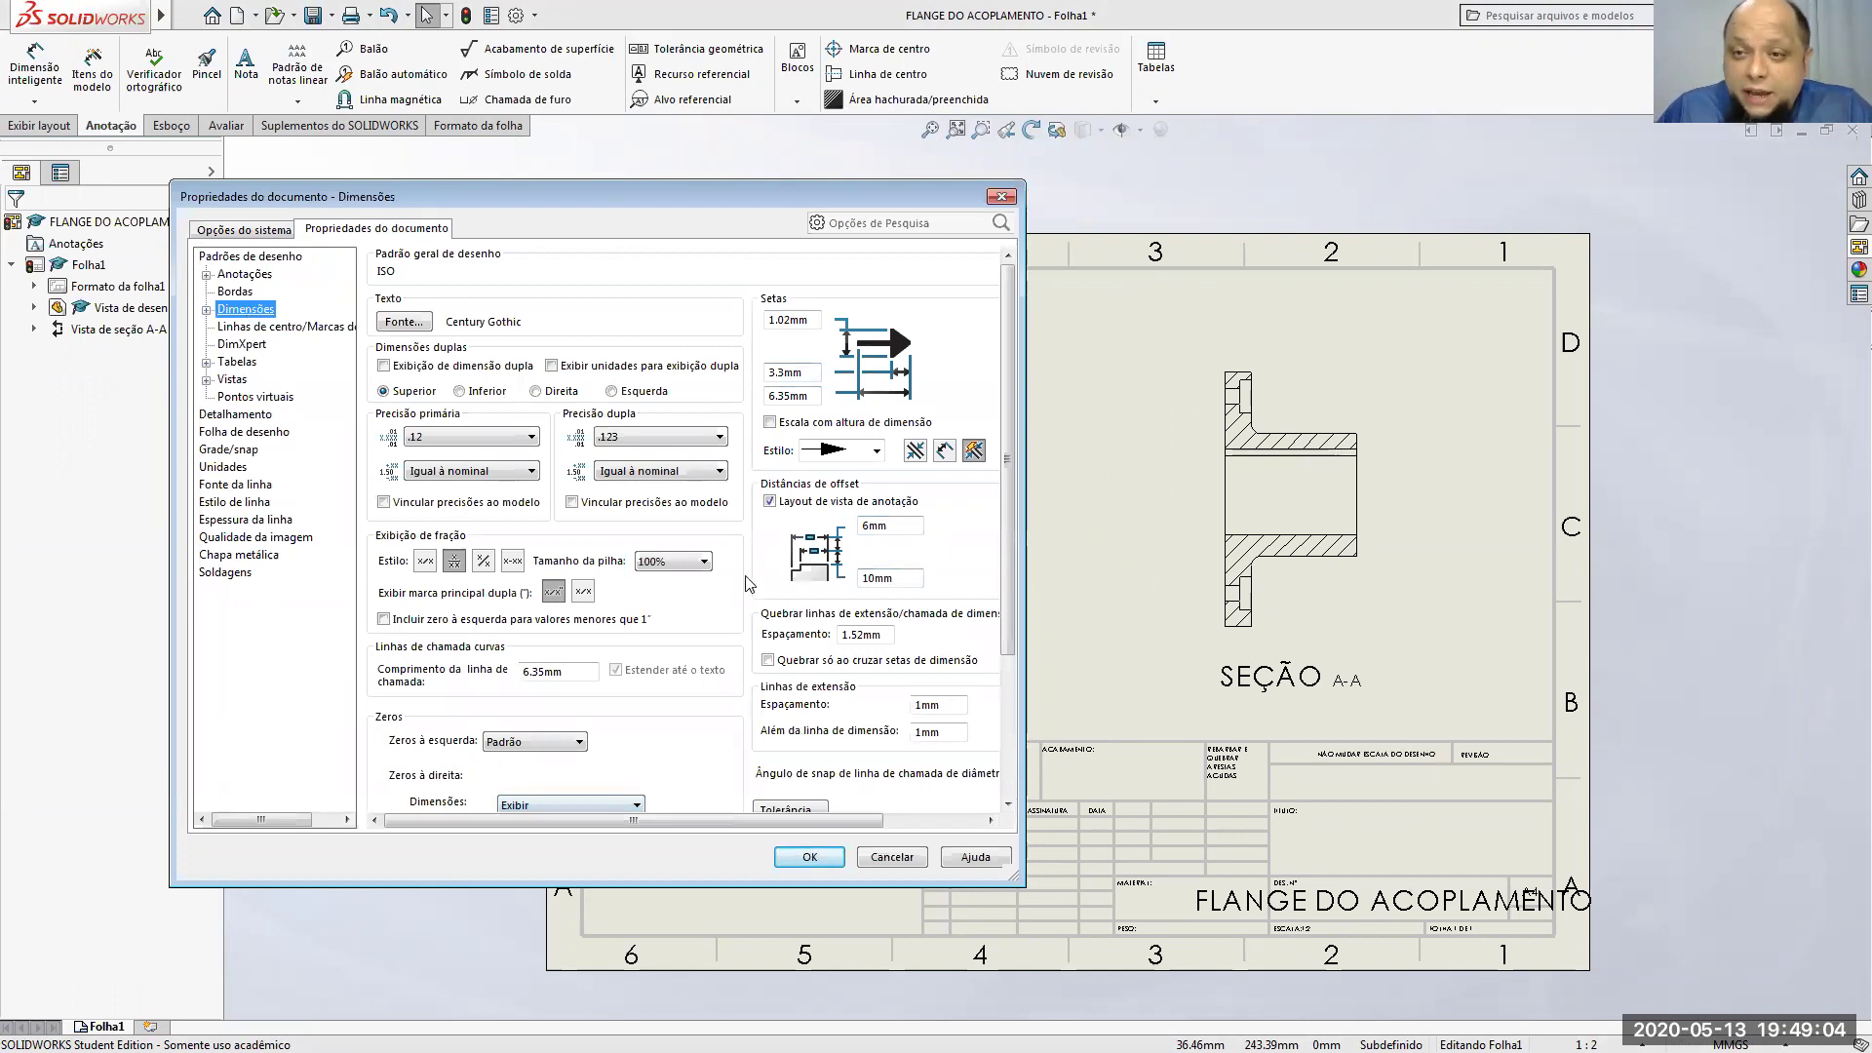
left_click_drag(753, 201, 484, 201)
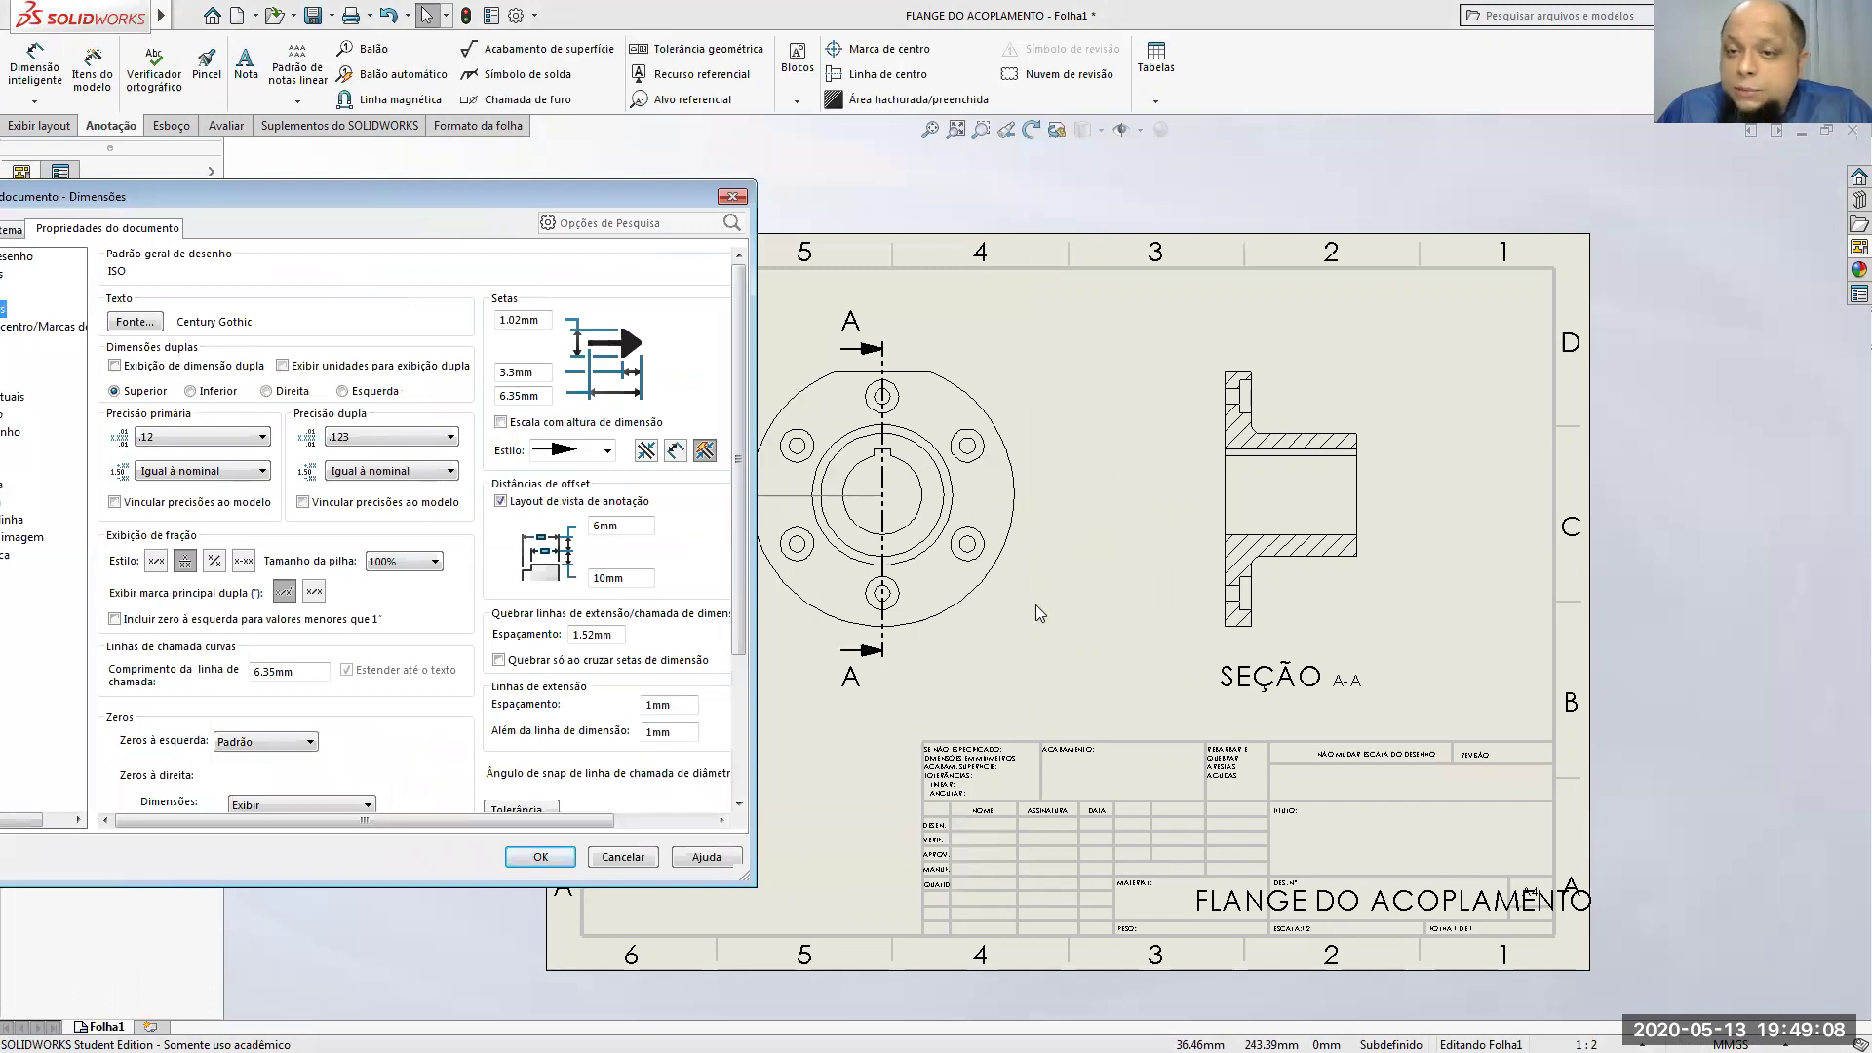
left_click_drag(462, 203, 873, 146)
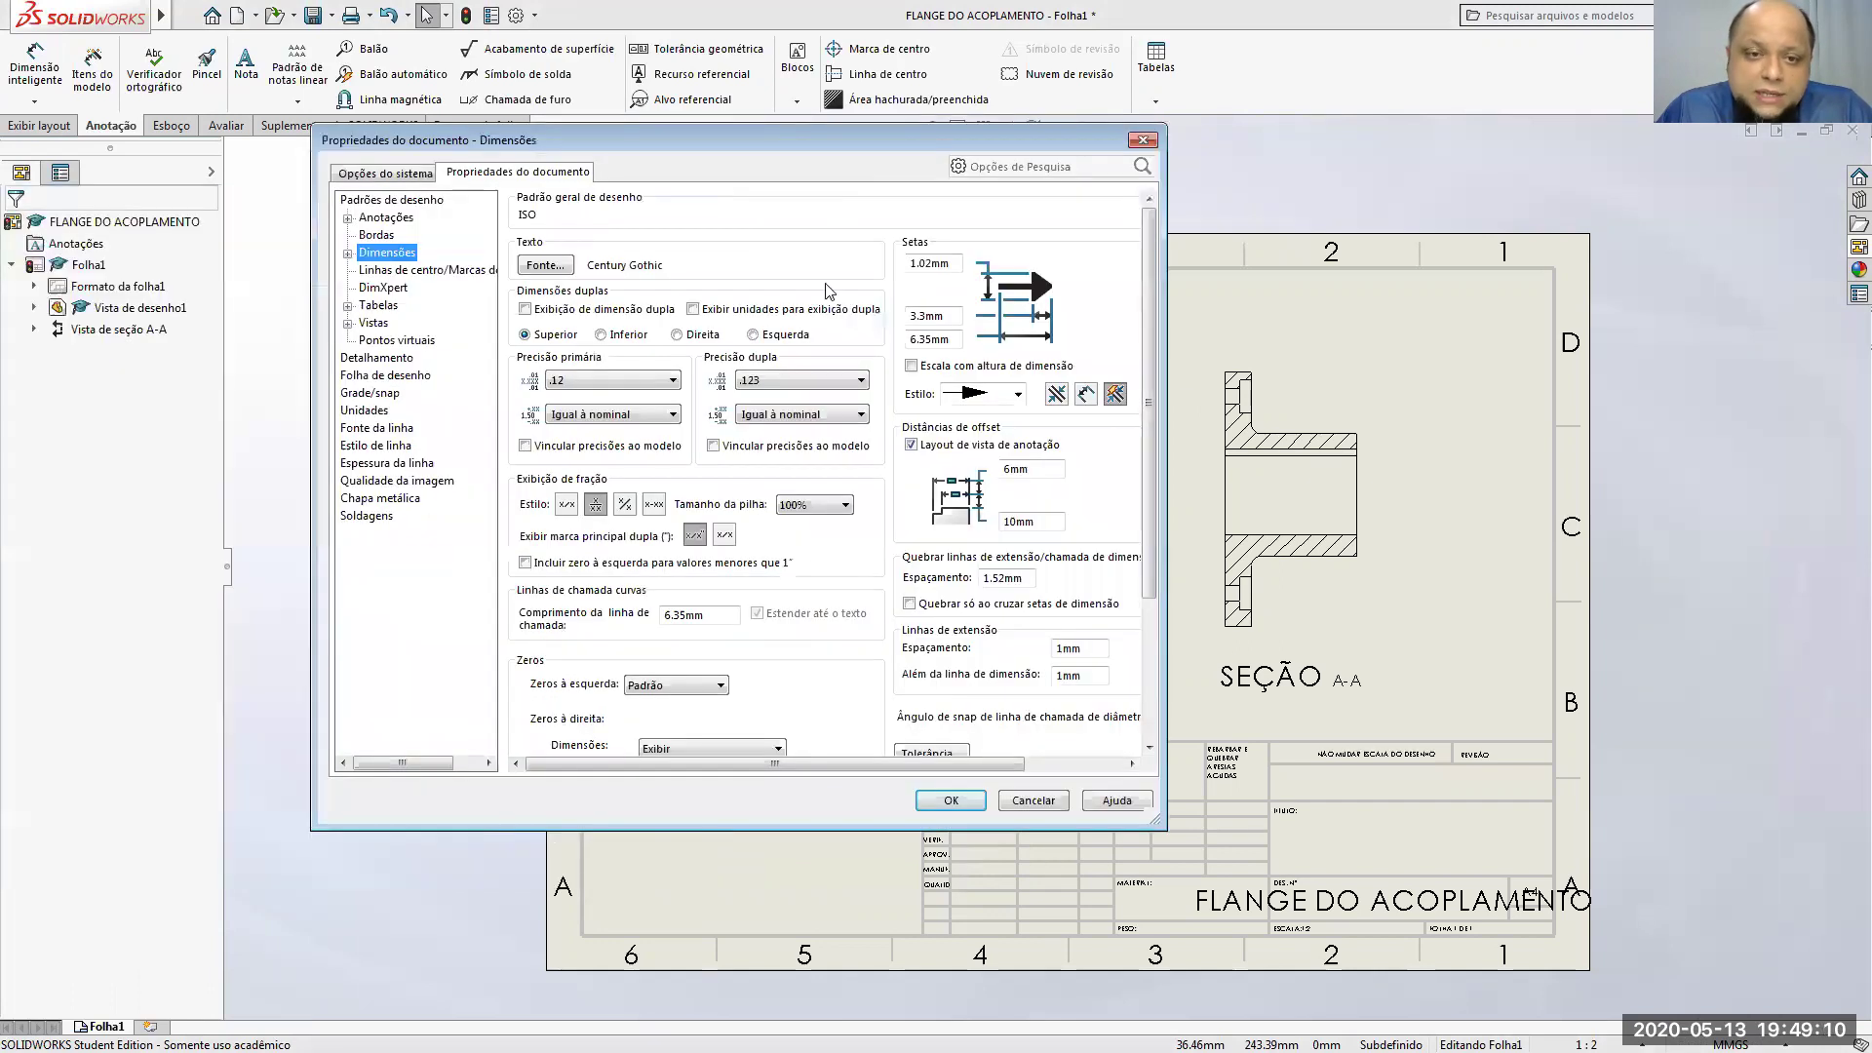
left_click(585, 386)
left_click(571, 386)
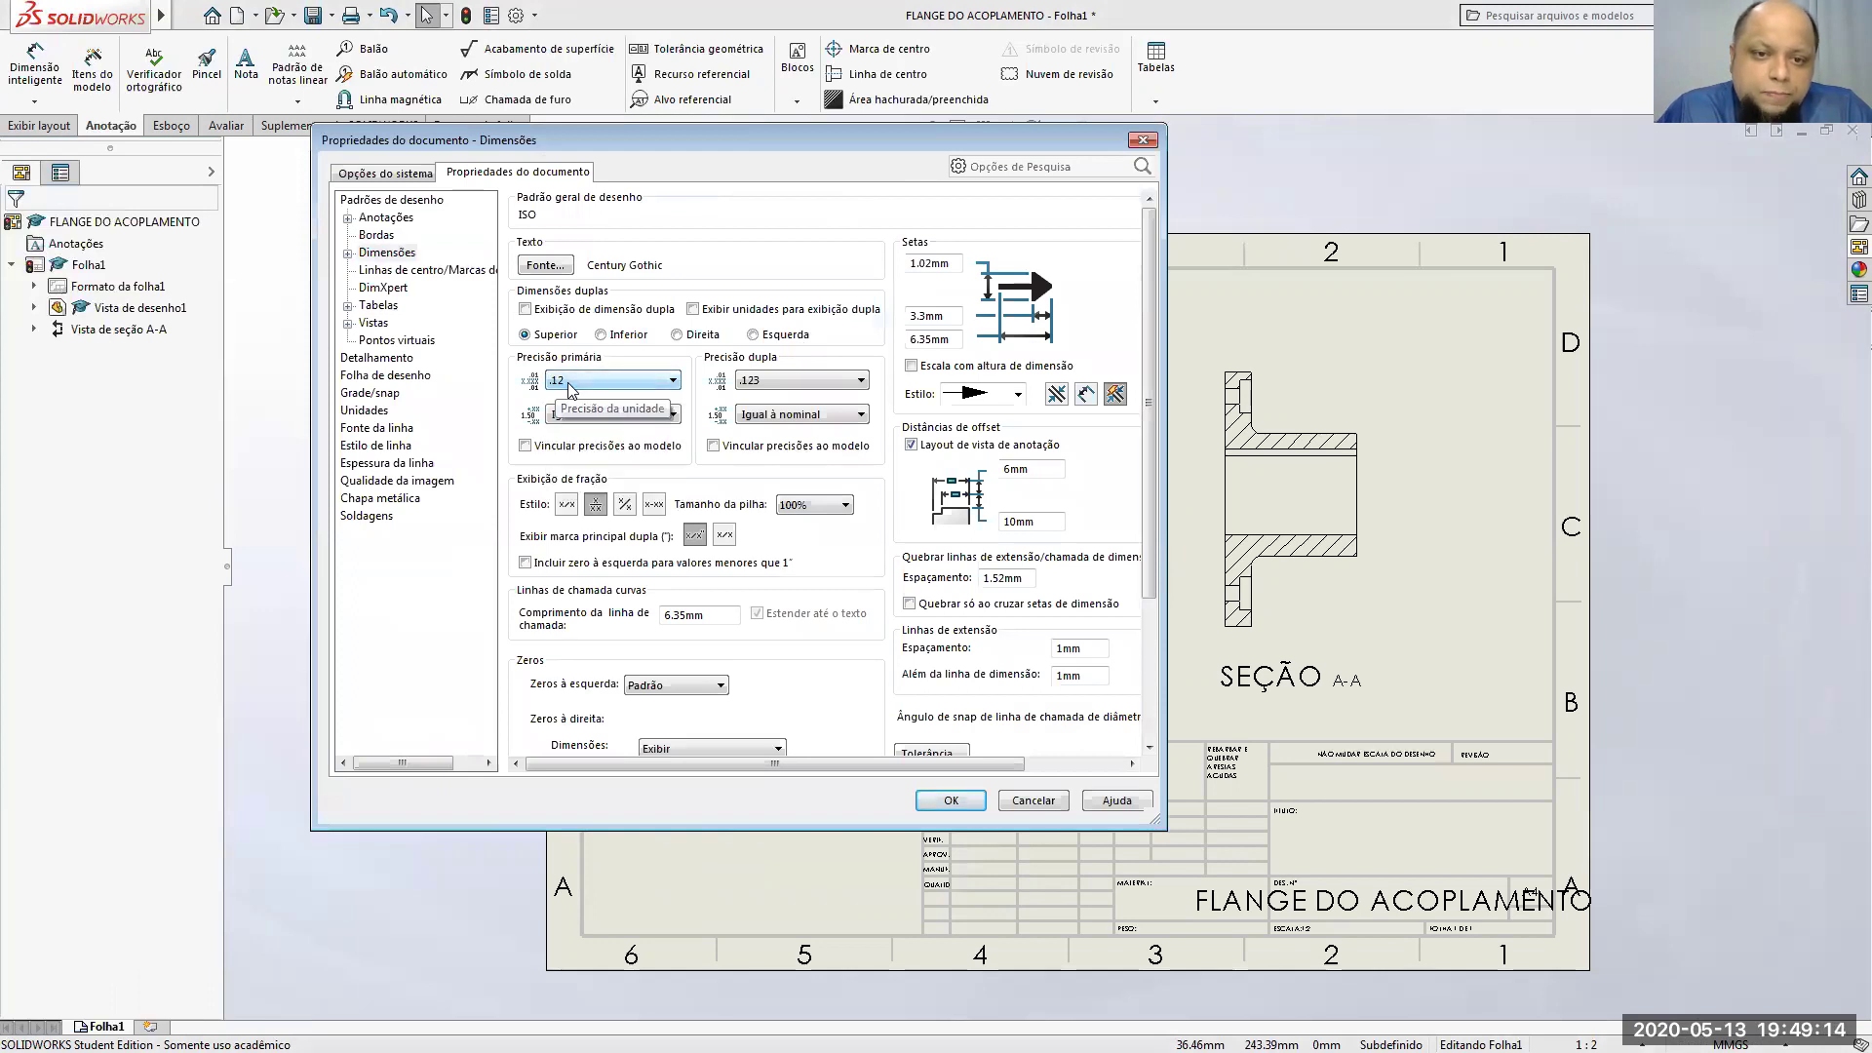
left_click_drag(1148, 371, 1150, 507)
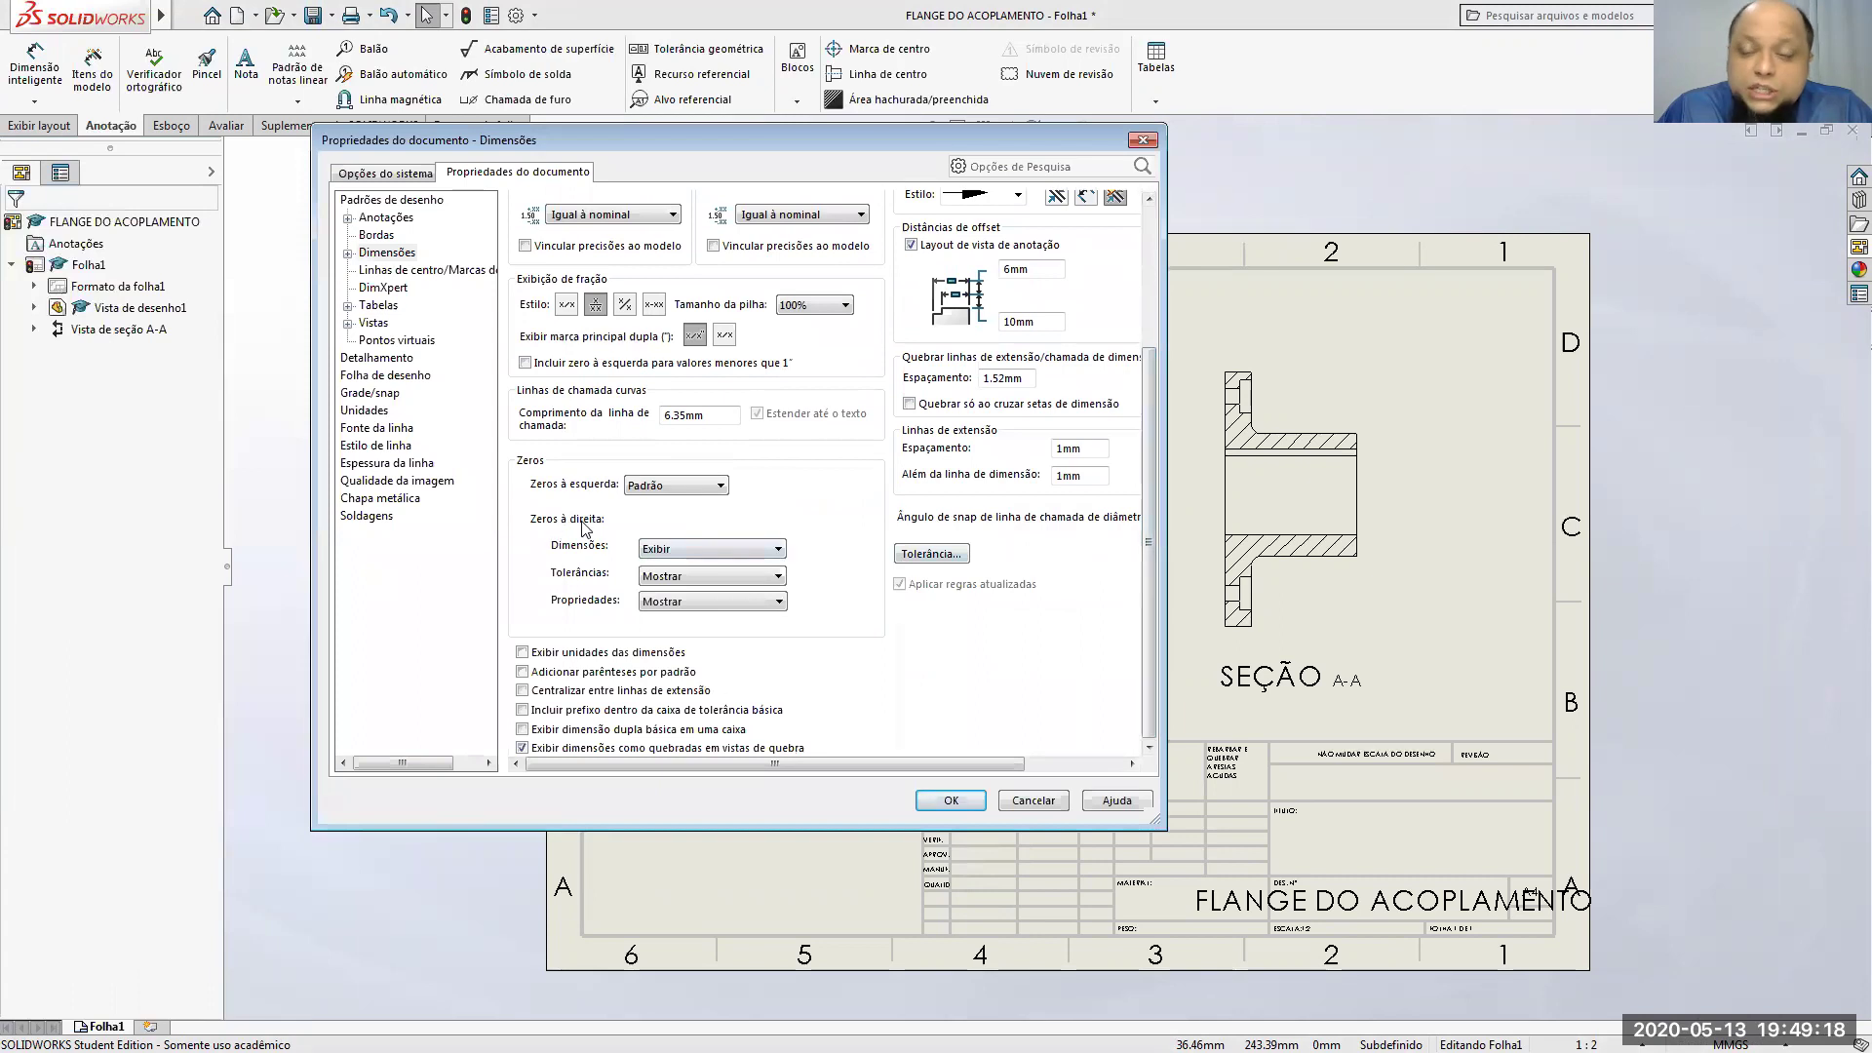
left_click(673, 552)
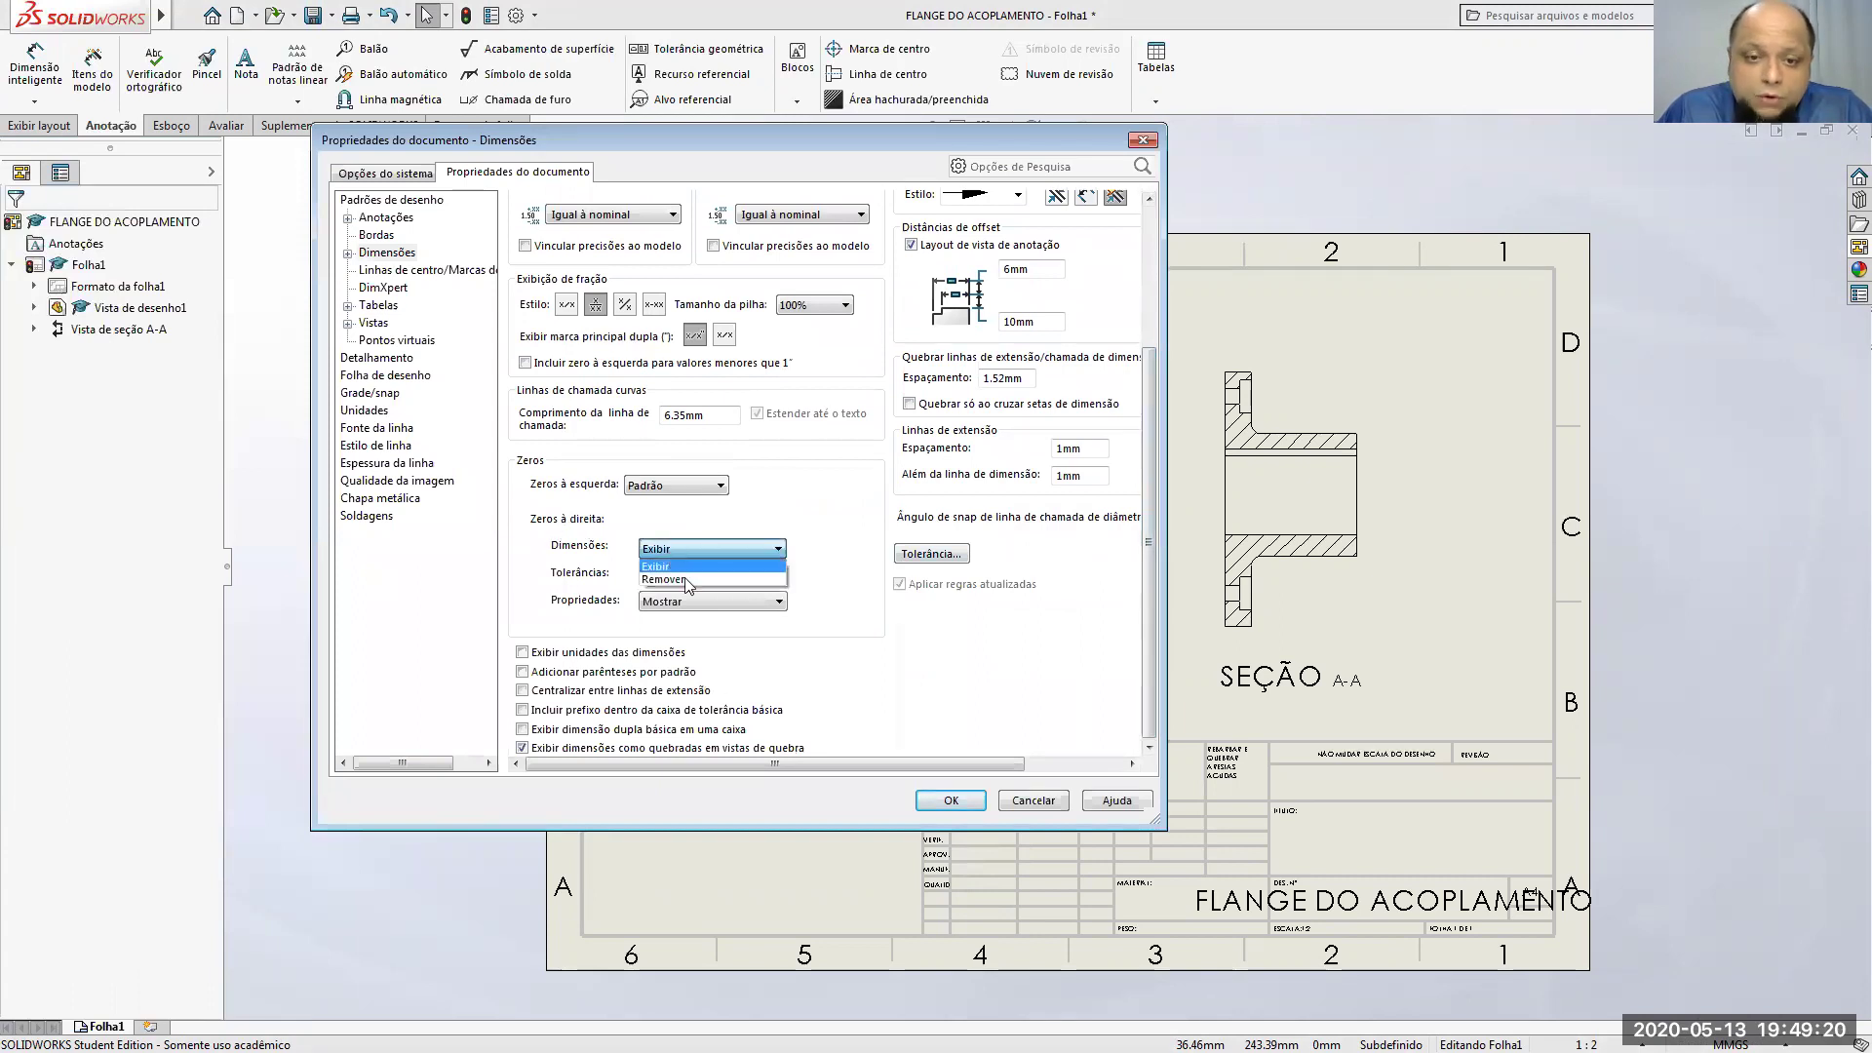
left_click(687, 575)
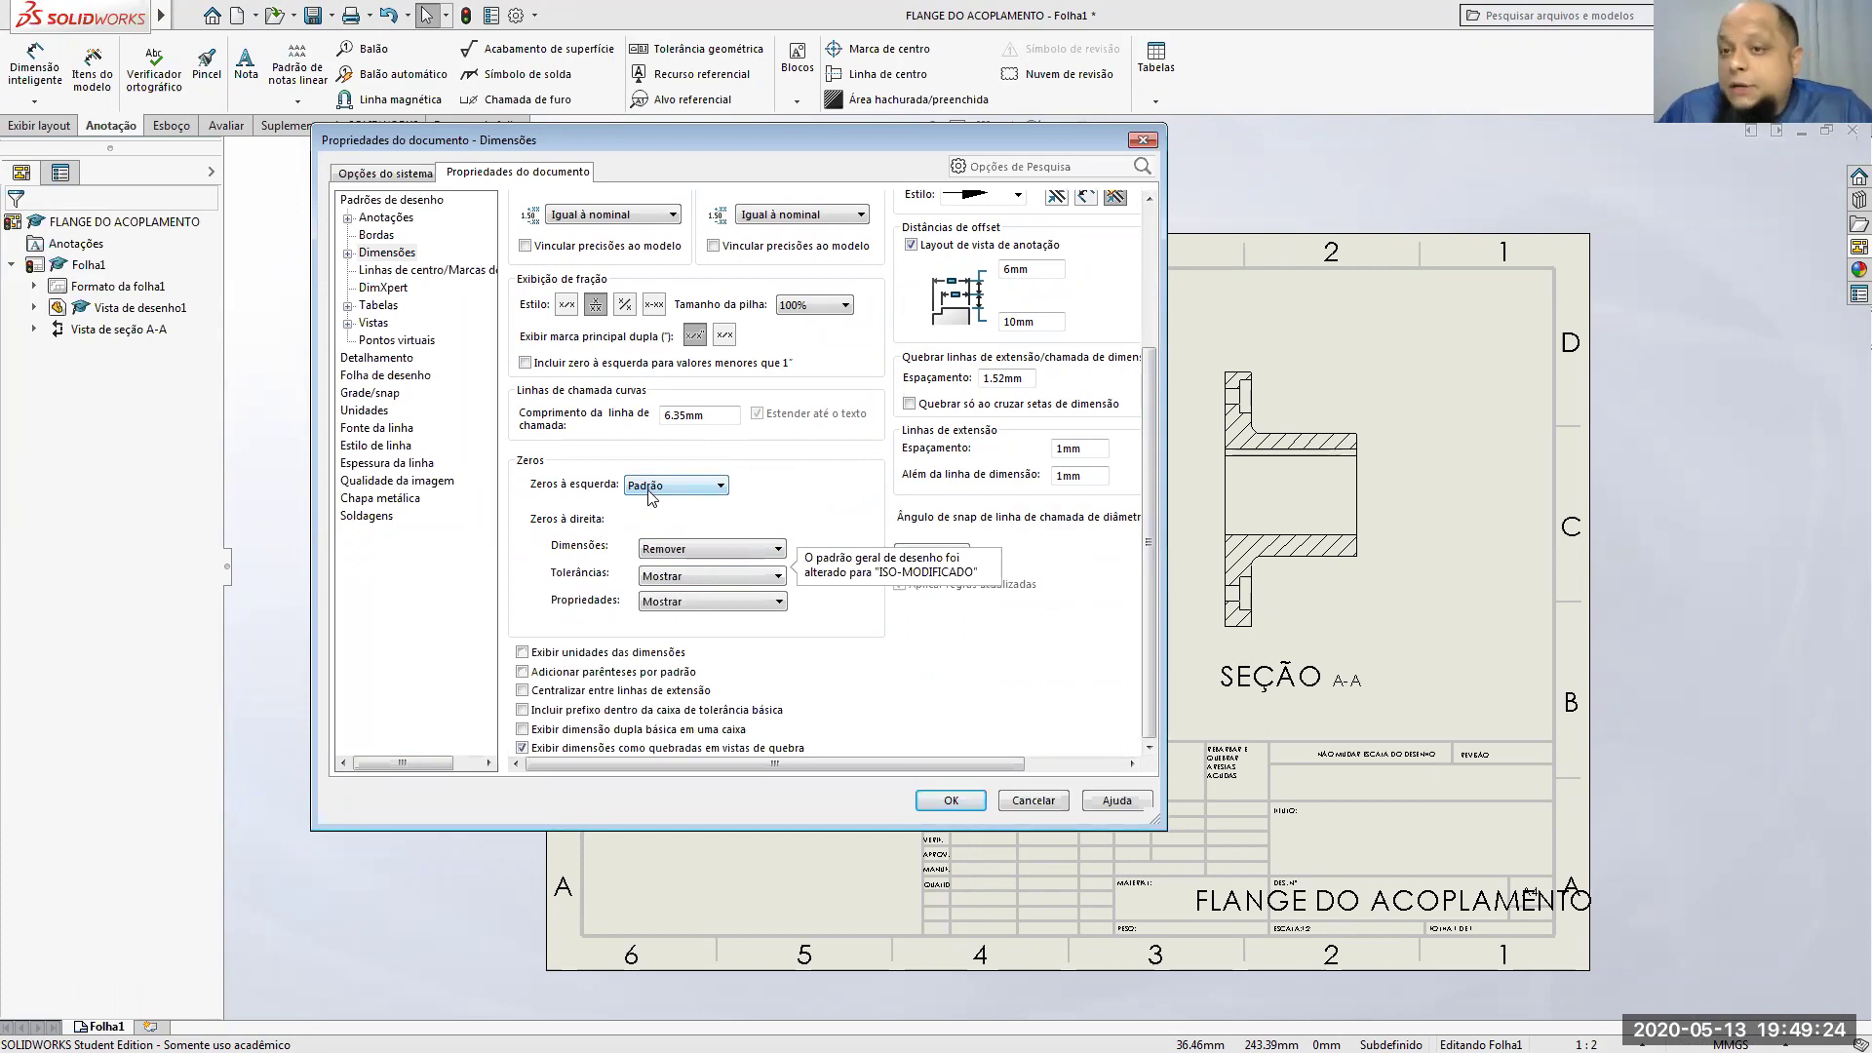
left_click(931, 802)
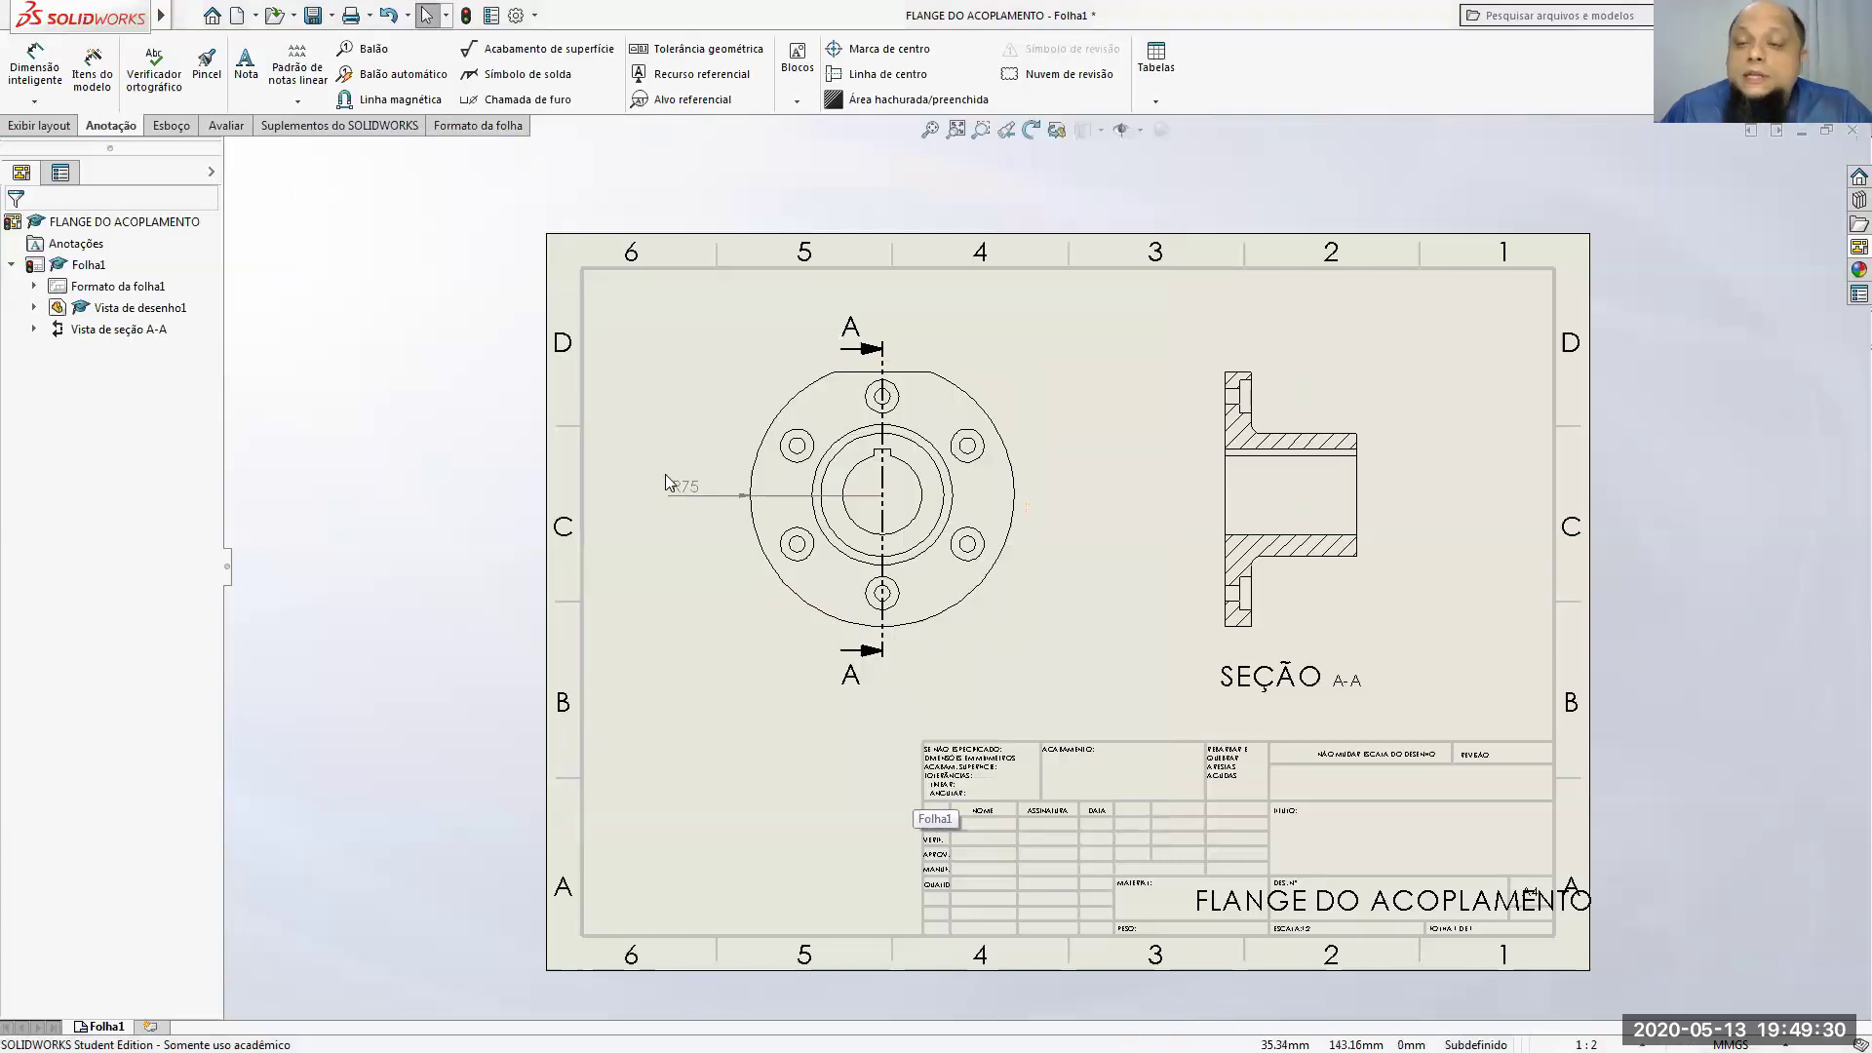
scroll(665, 475, "down", 2)
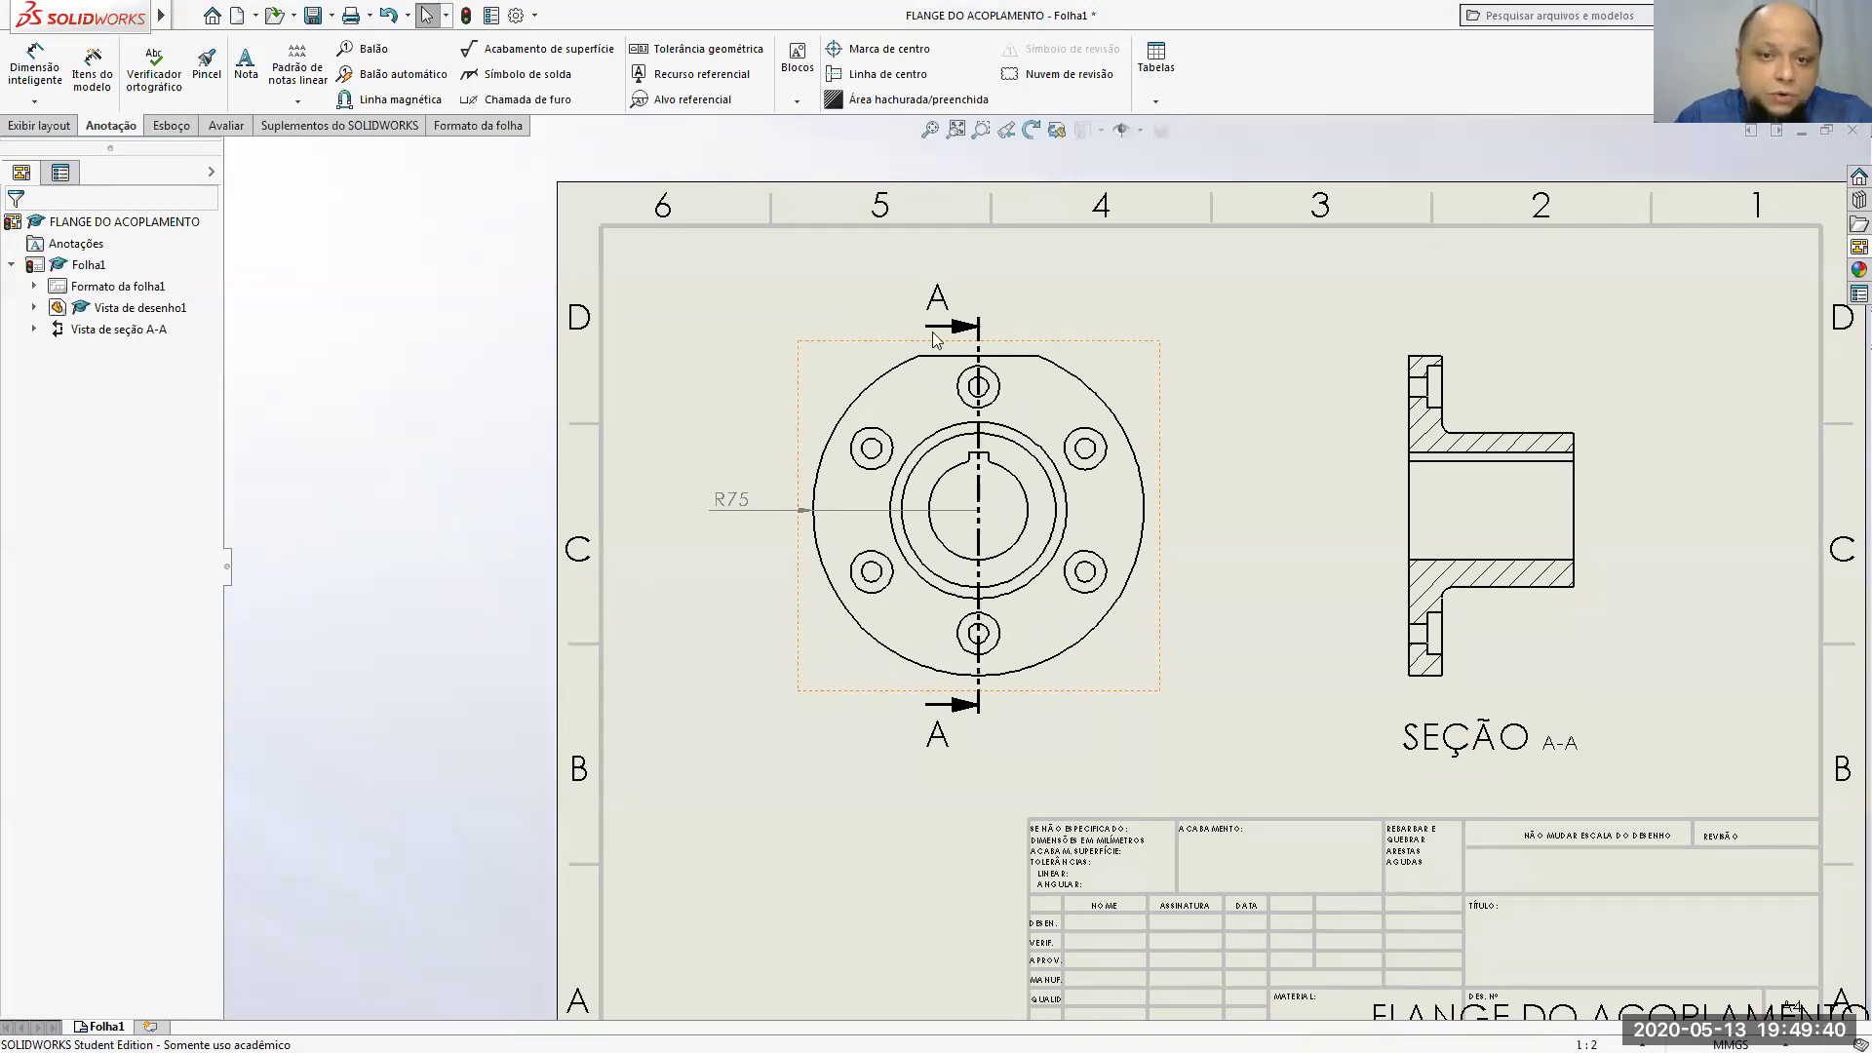
right_click(87, 272)
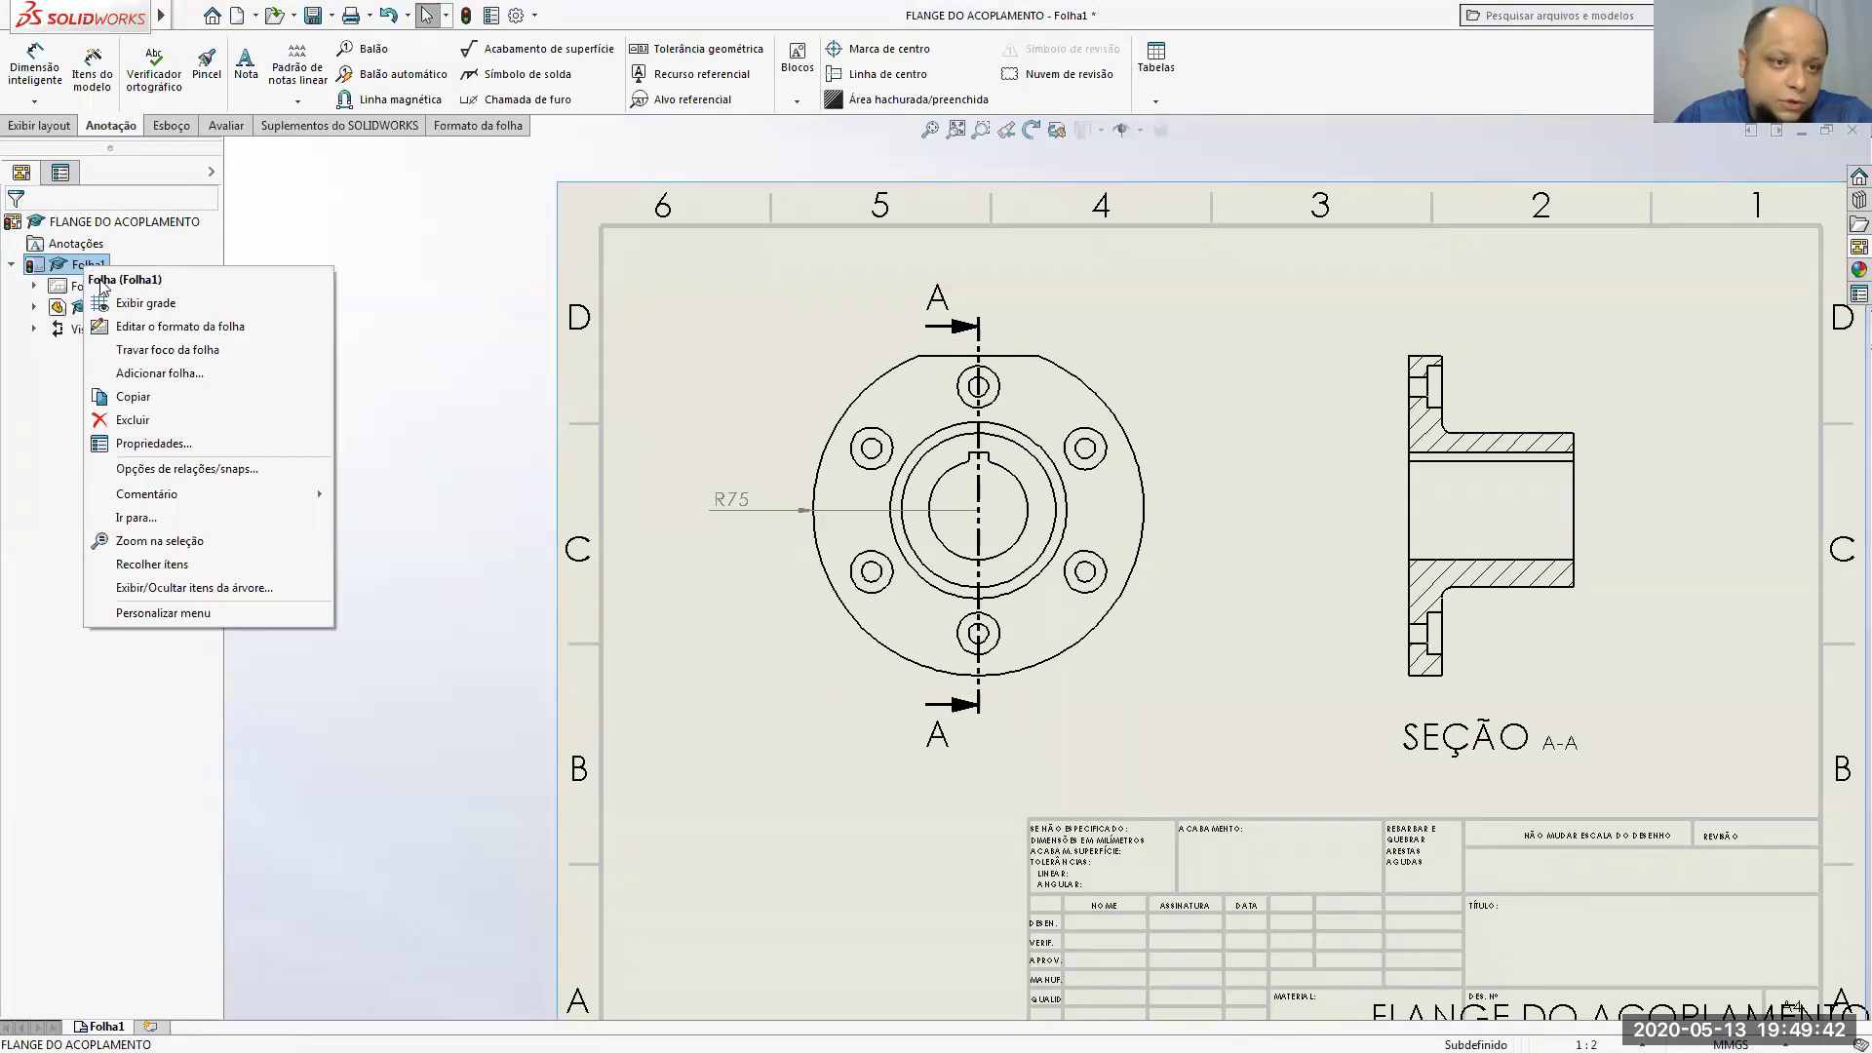
left_click(122, 326)
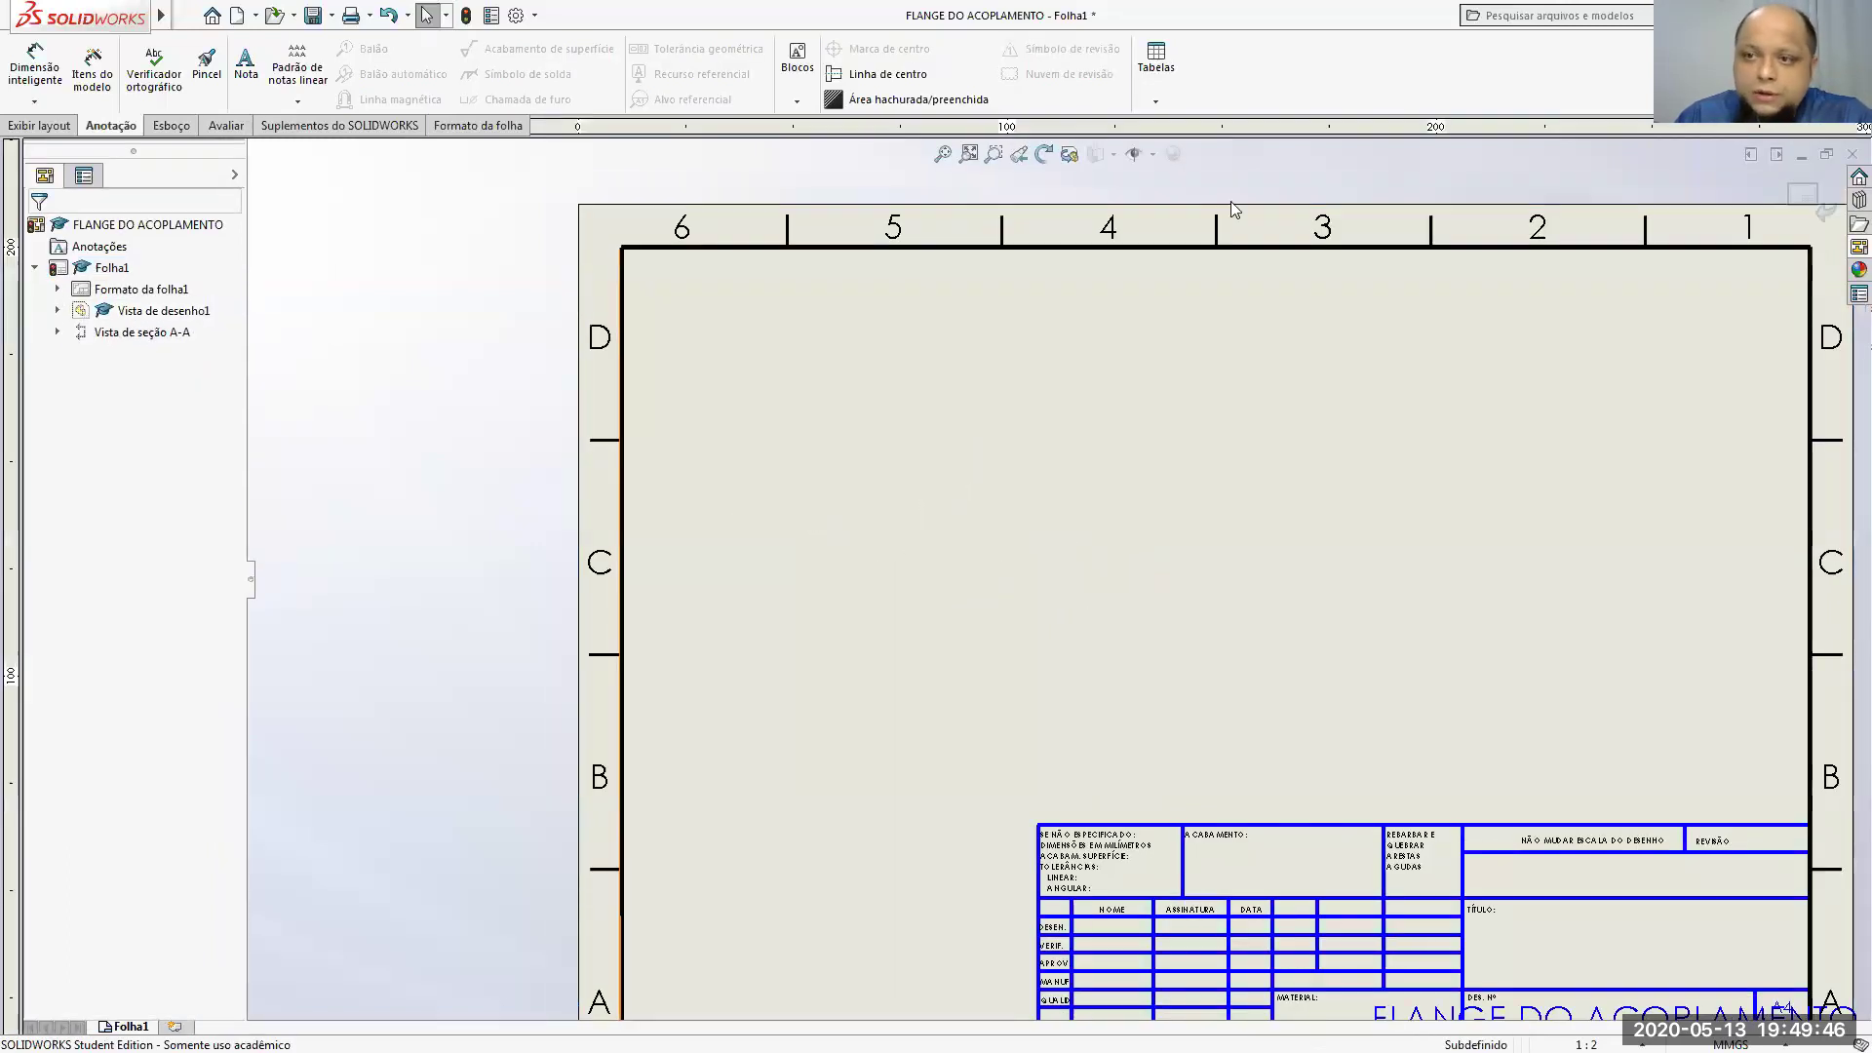
left_click(137, 307)
right_click(161, 308)
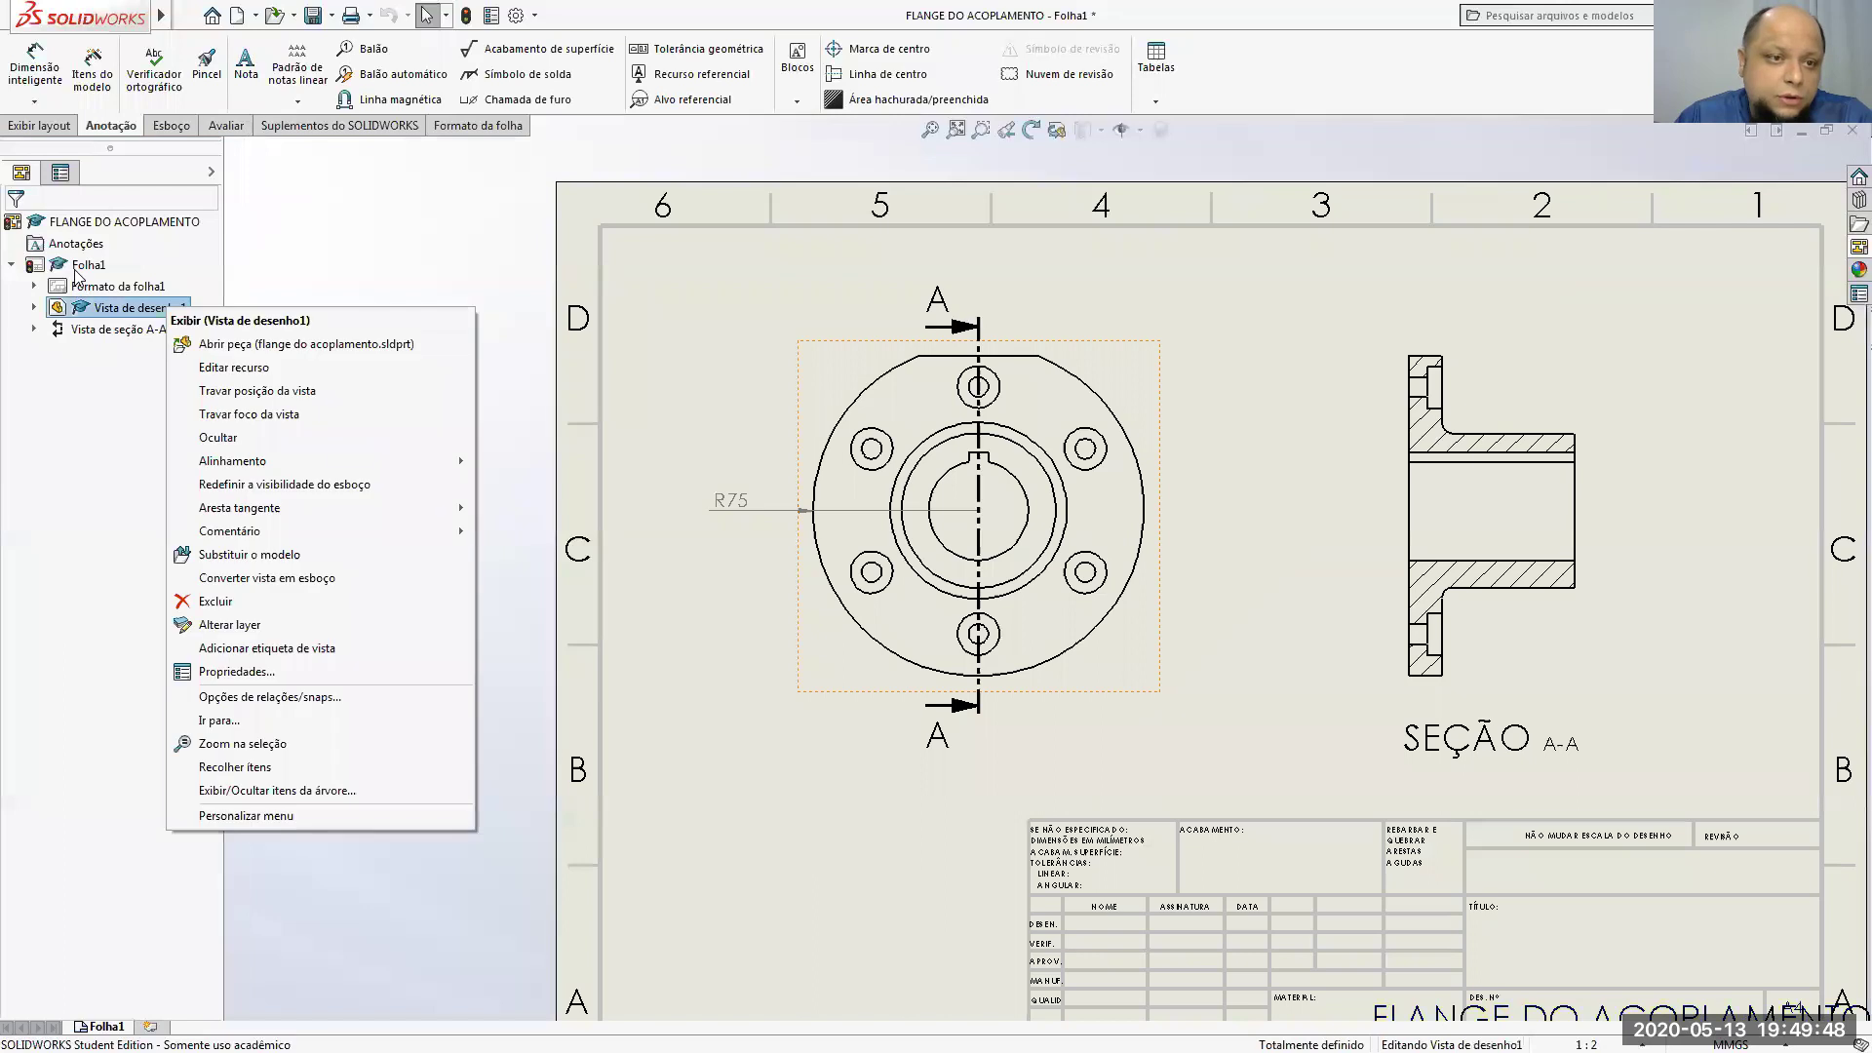
Step: Set the projection type of Folha1 to Primeiro diedro in the sheet properties and apply the change
right_click(76, 269)
left_click(146, 441)
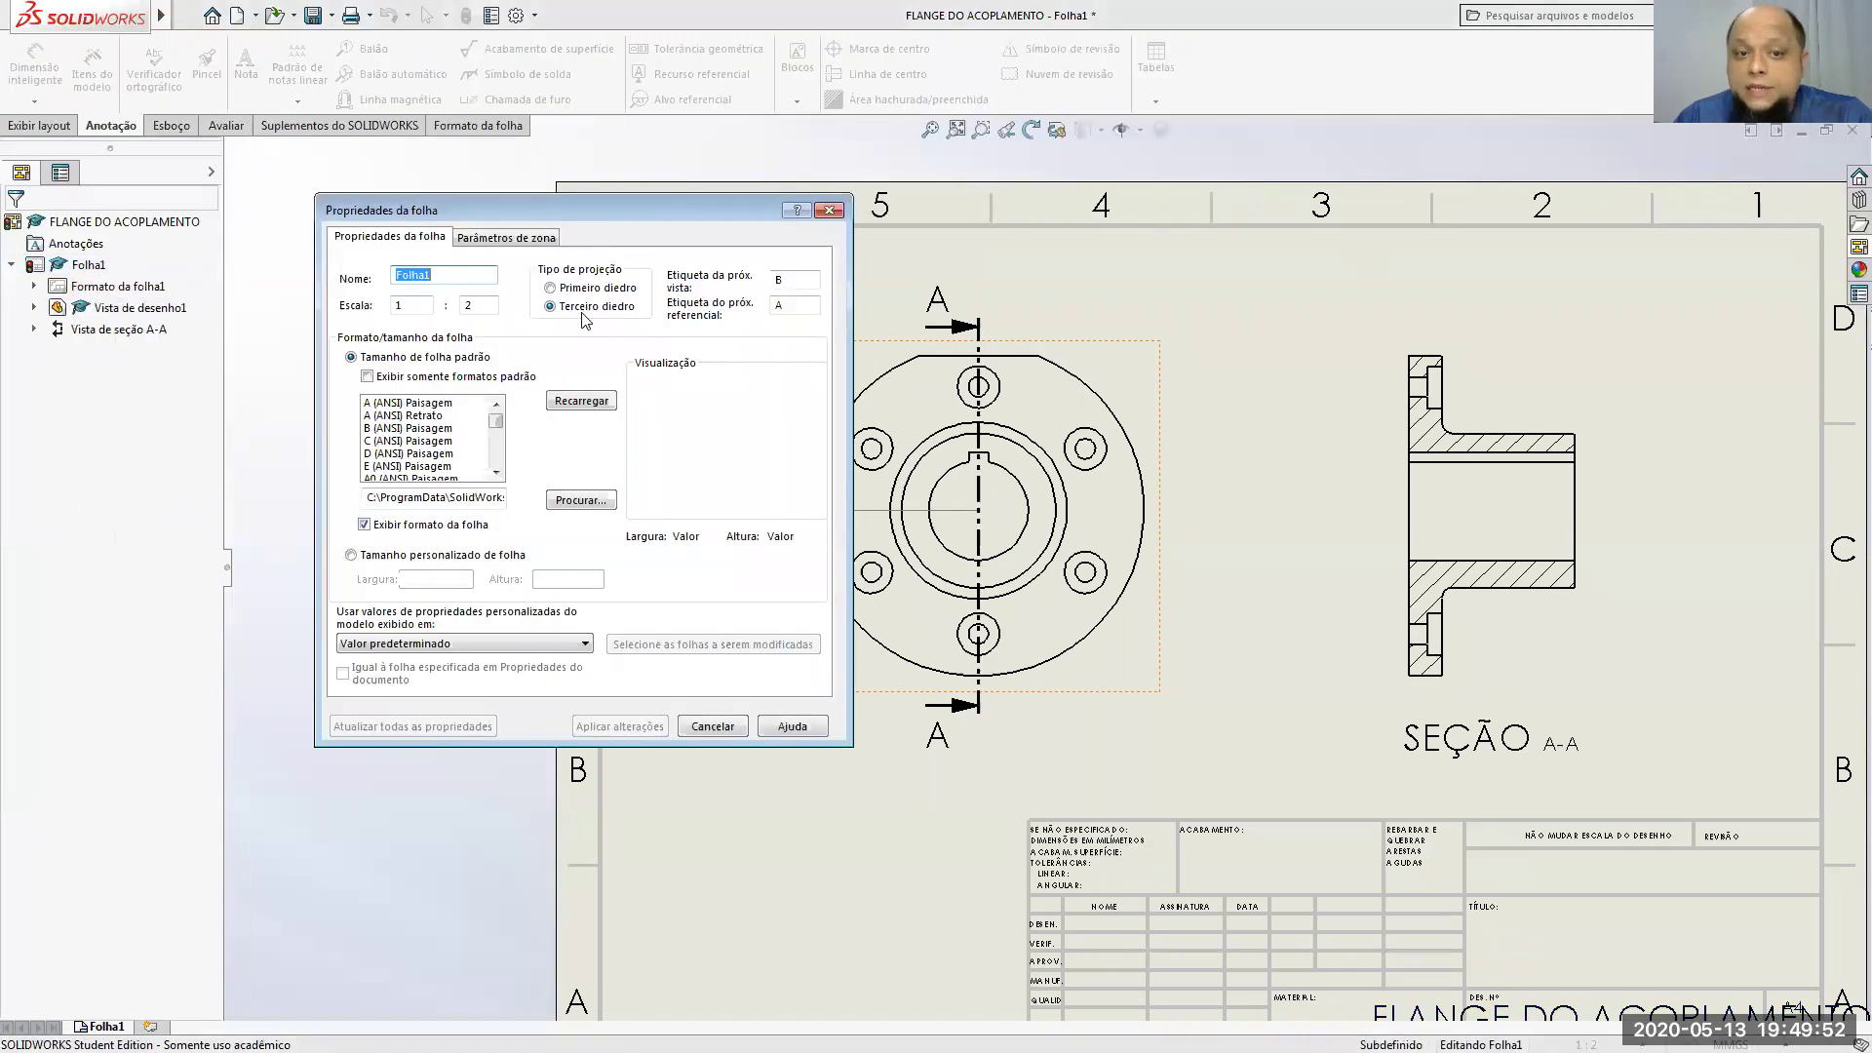
left_click(582, 289)
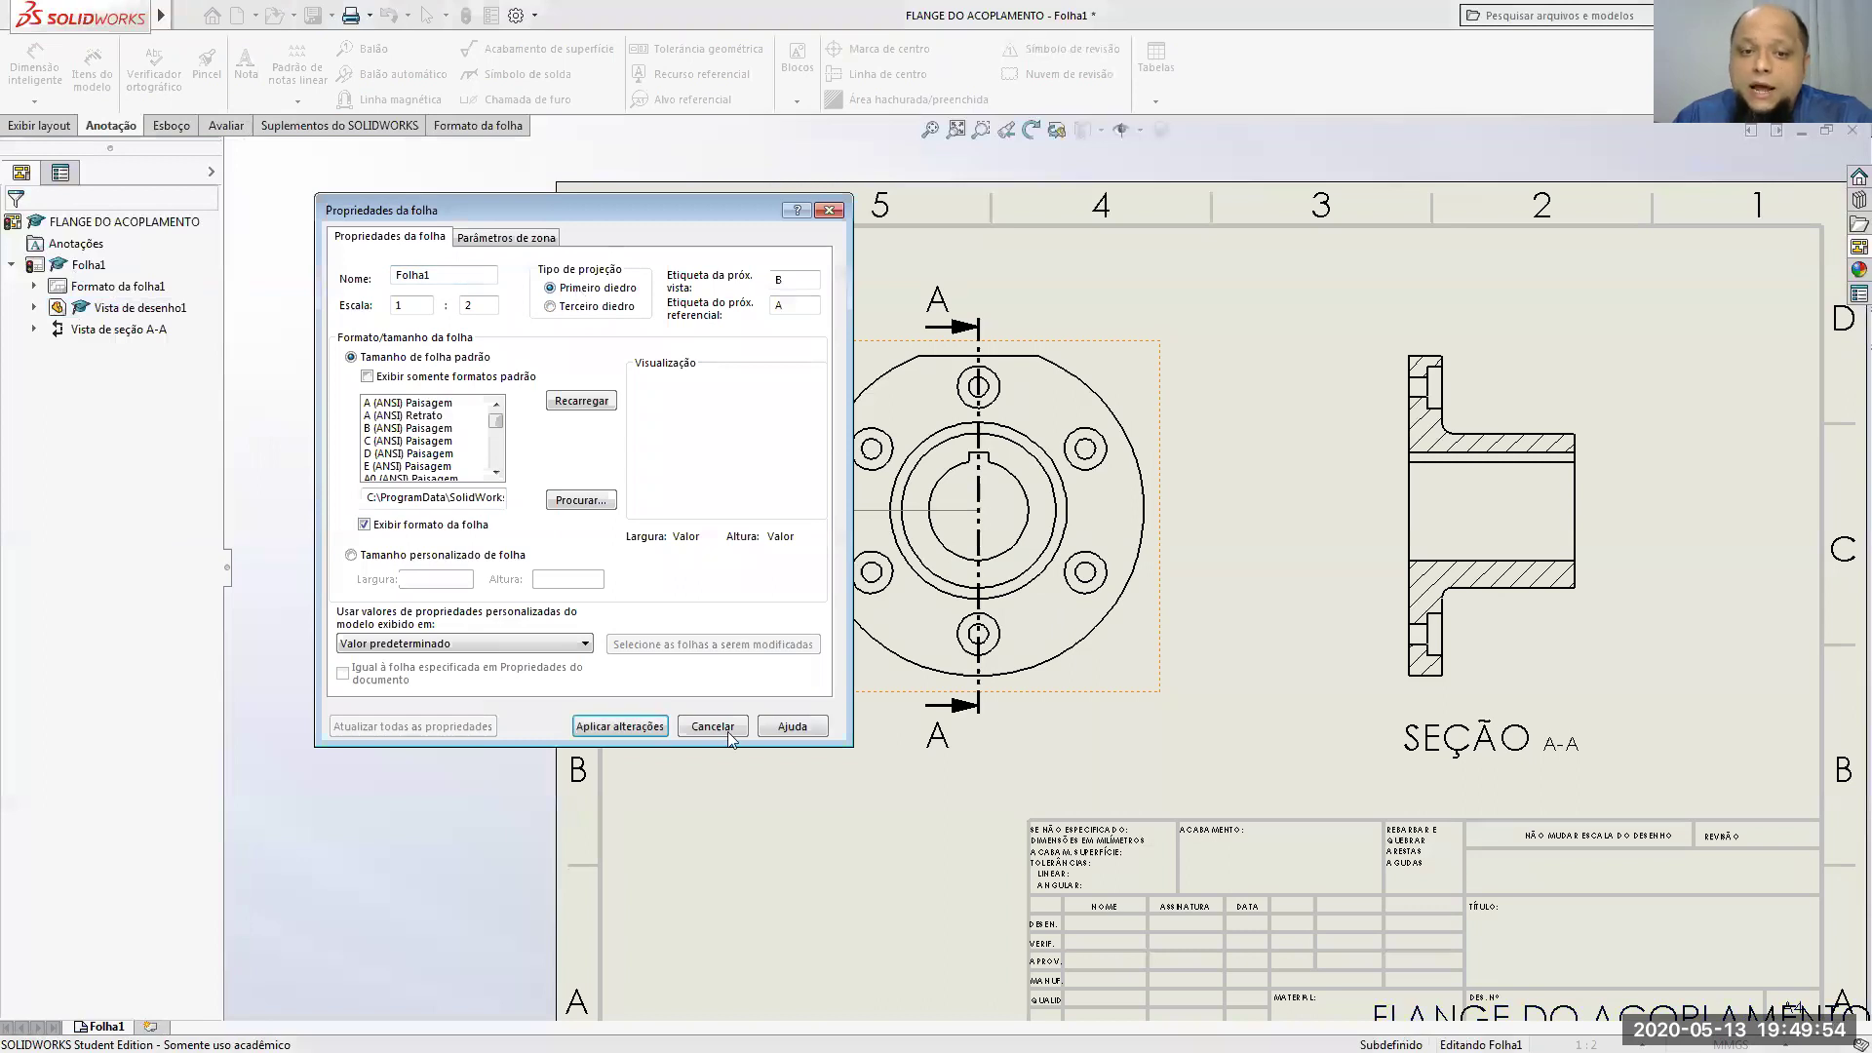
left_click(618, 726)
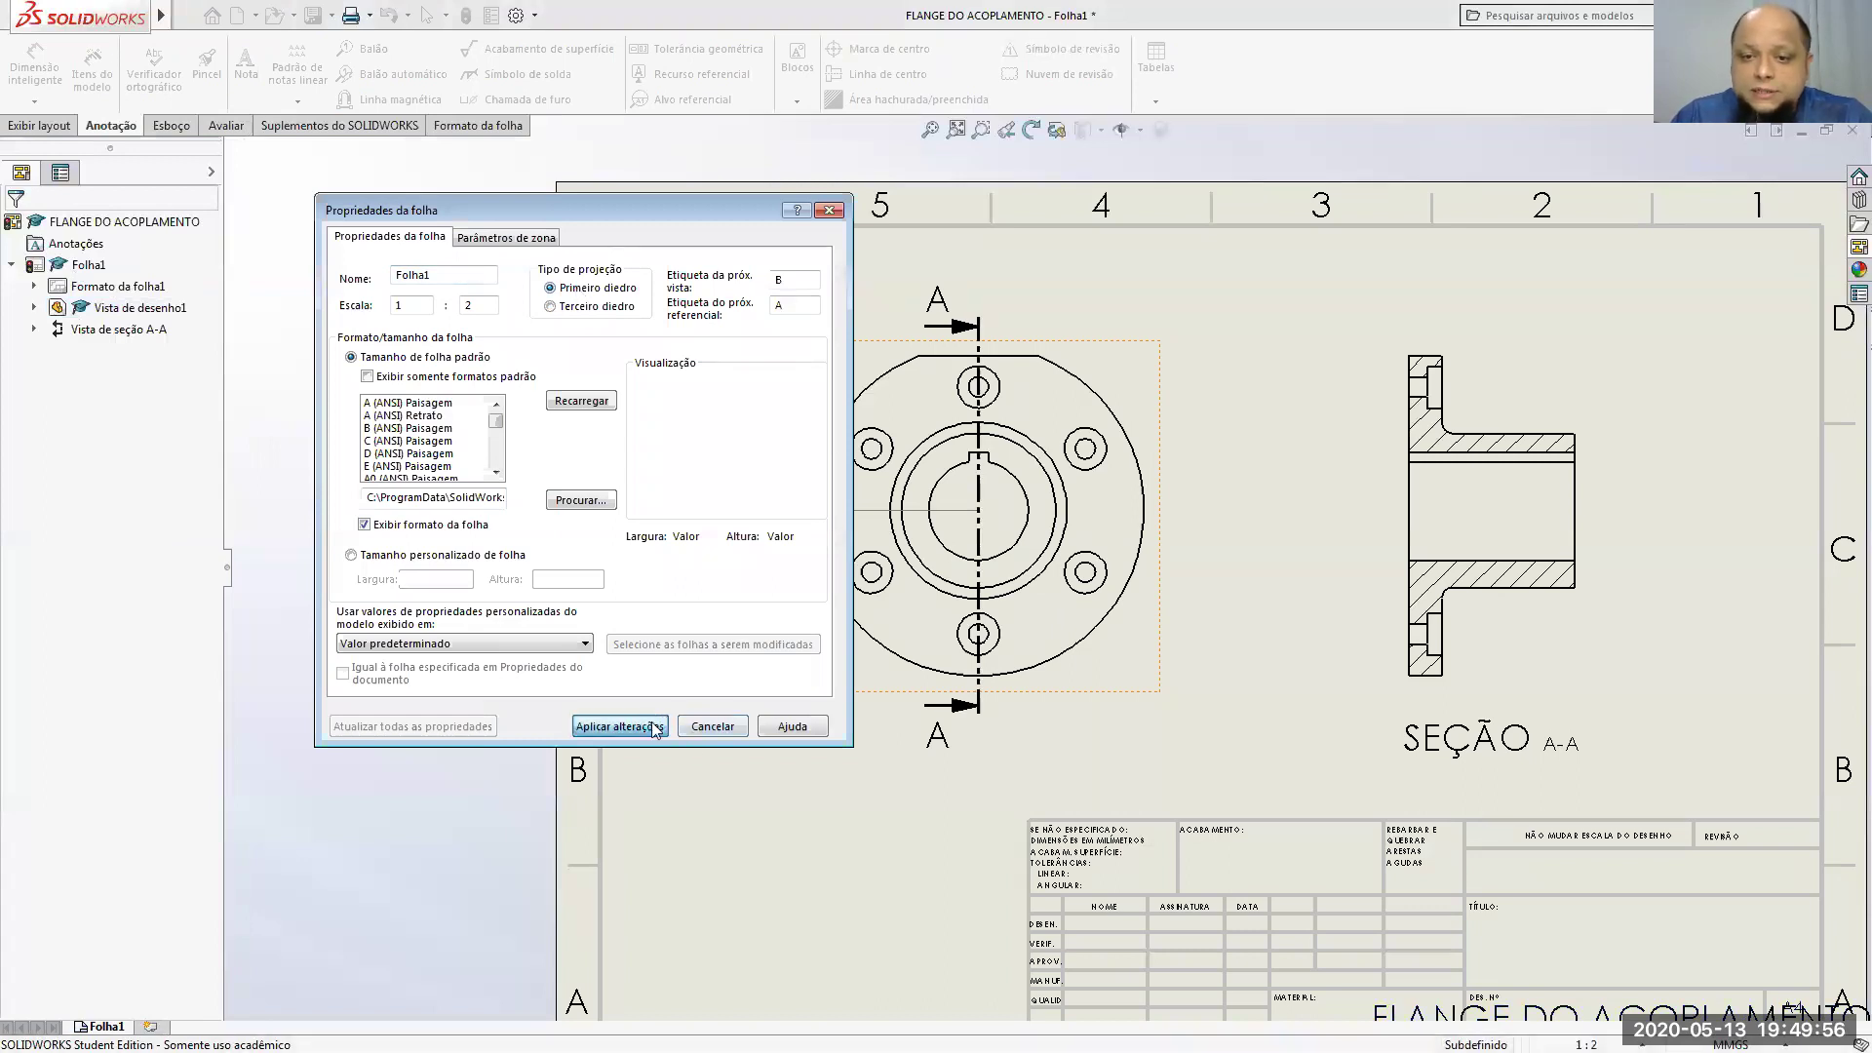
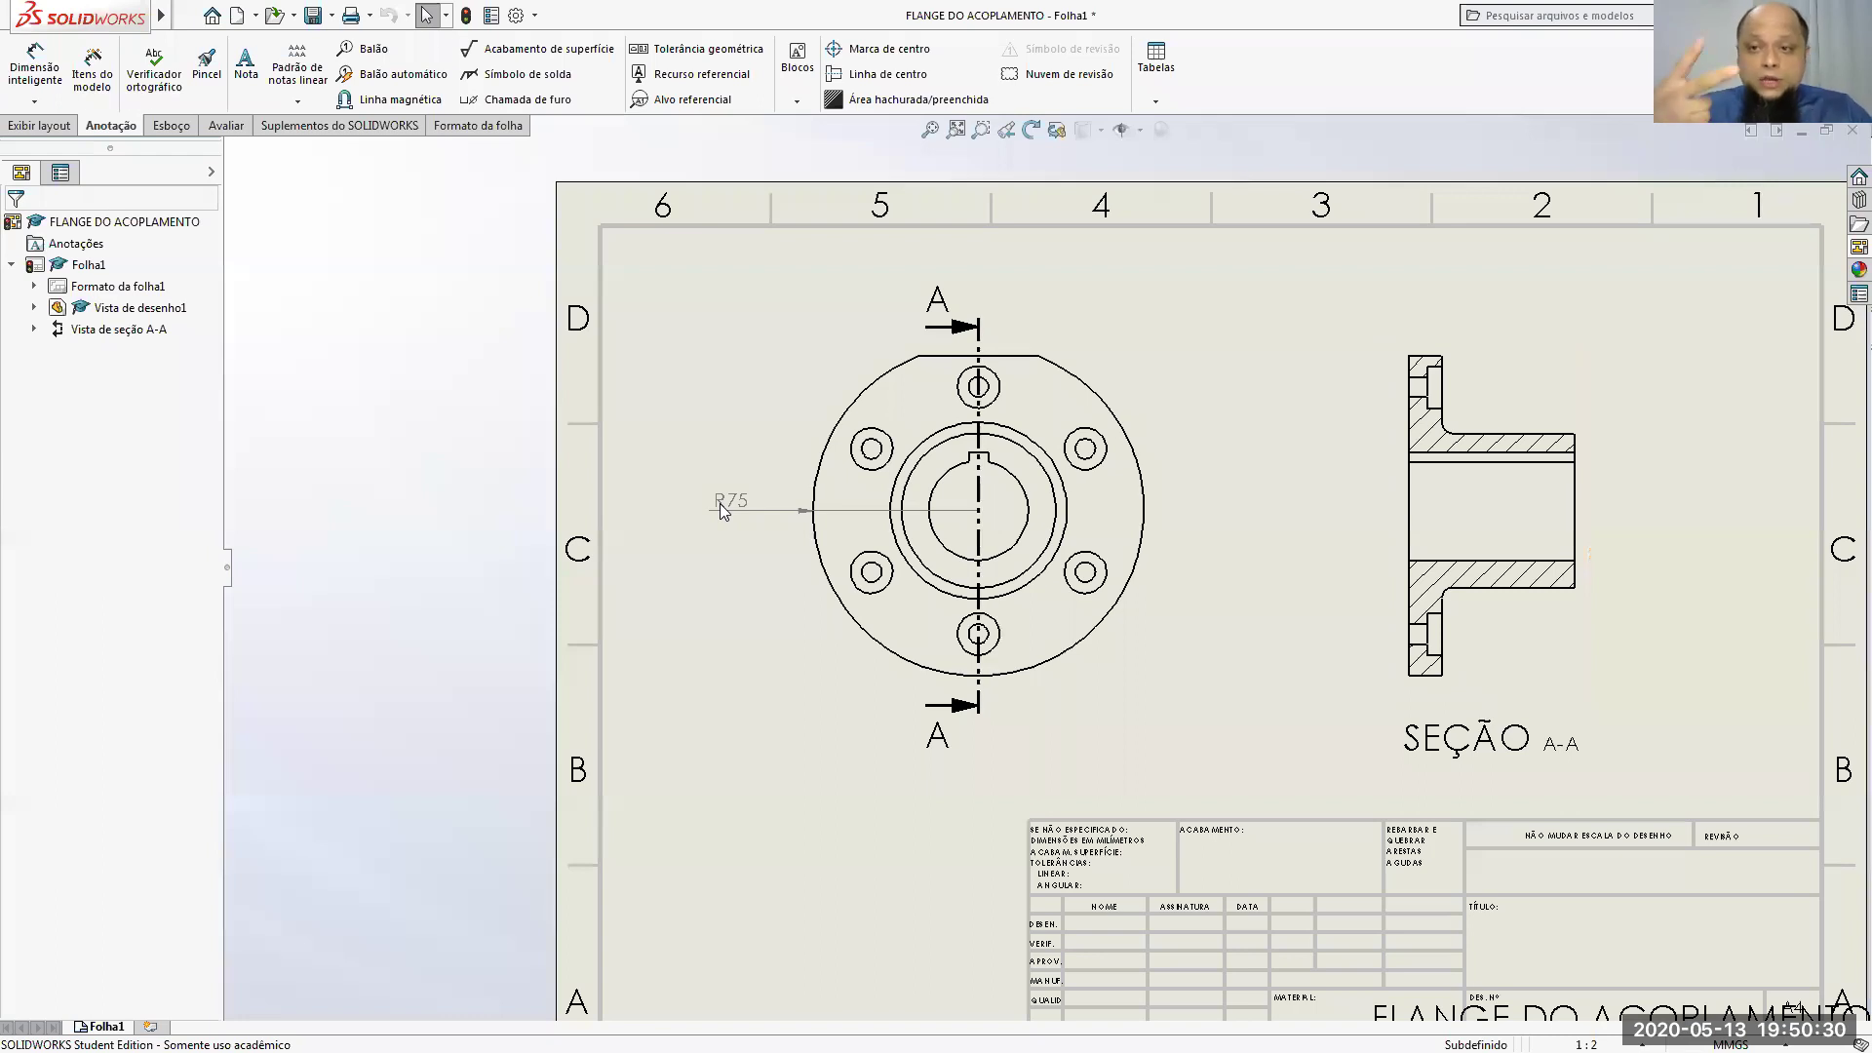
Step: Dimension the vertical distance from the keyway's top edge to the bore's lower edge in section A-A, with the text beside the flange face
left_click(719, 503)
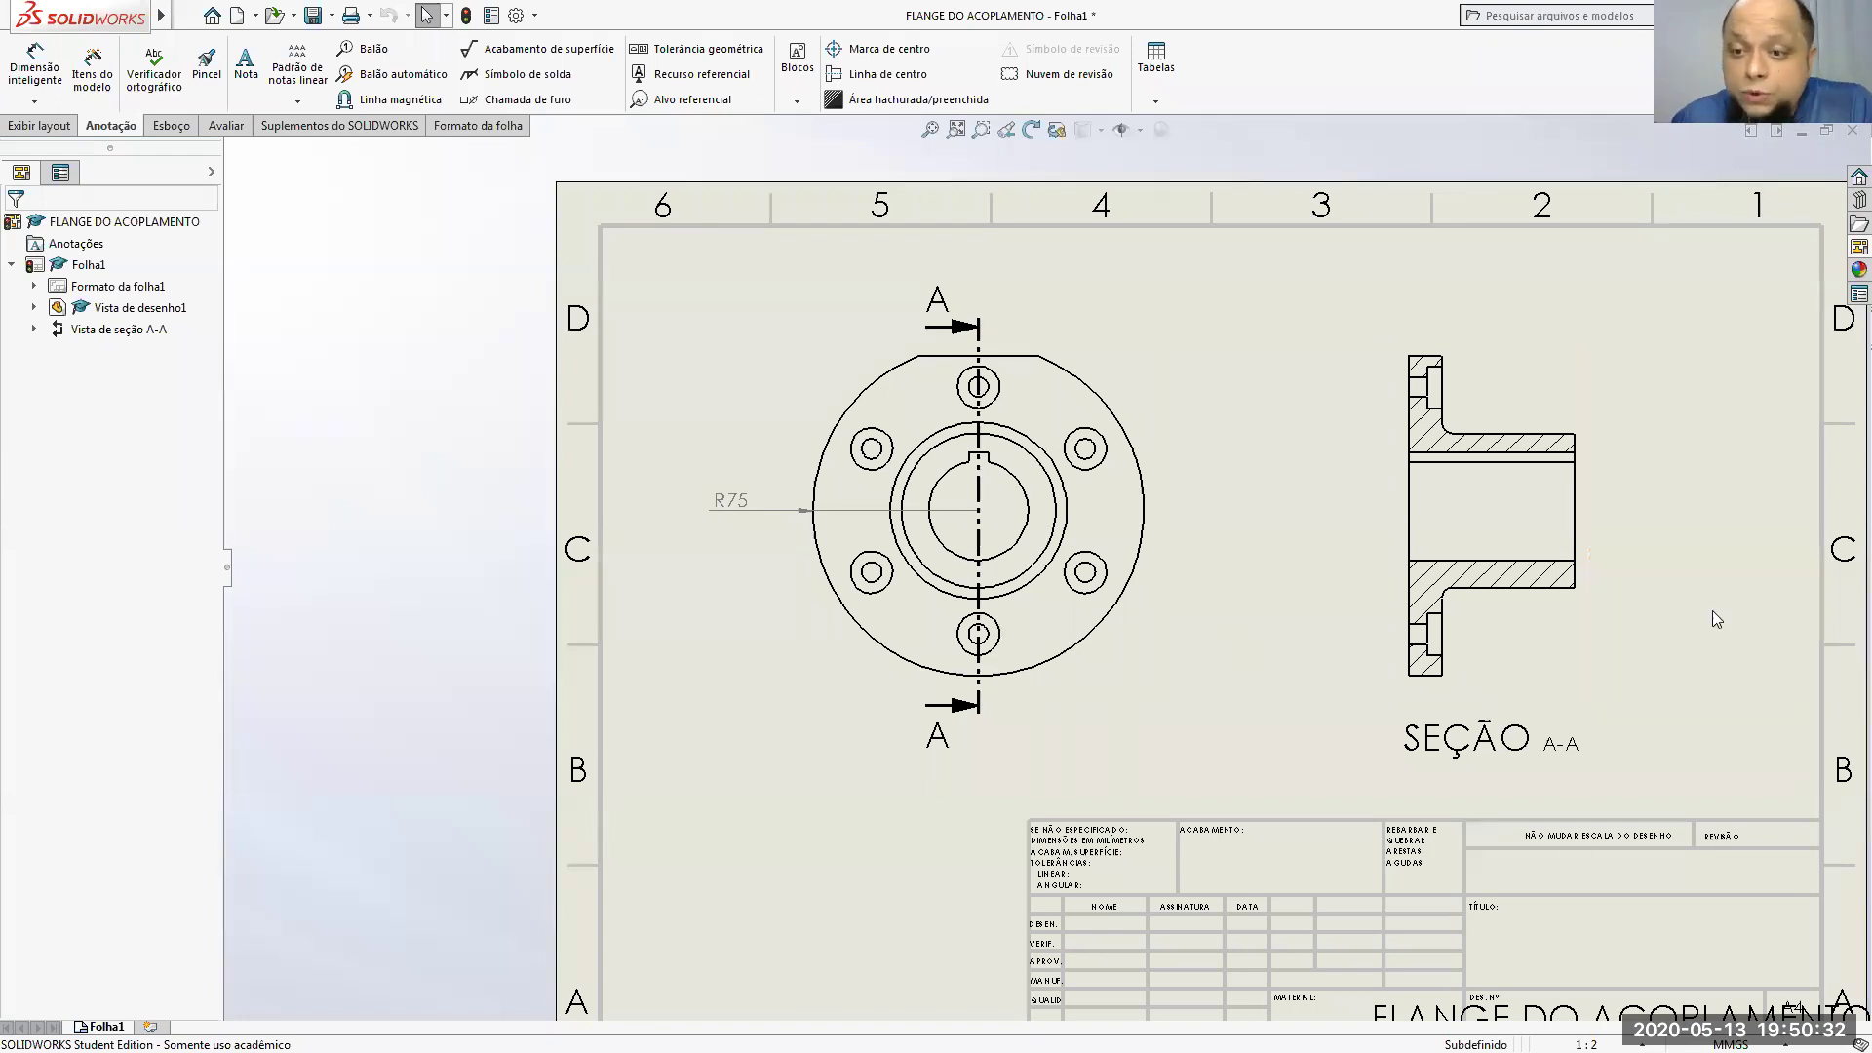
scroll(1511, 597, "down", 3)
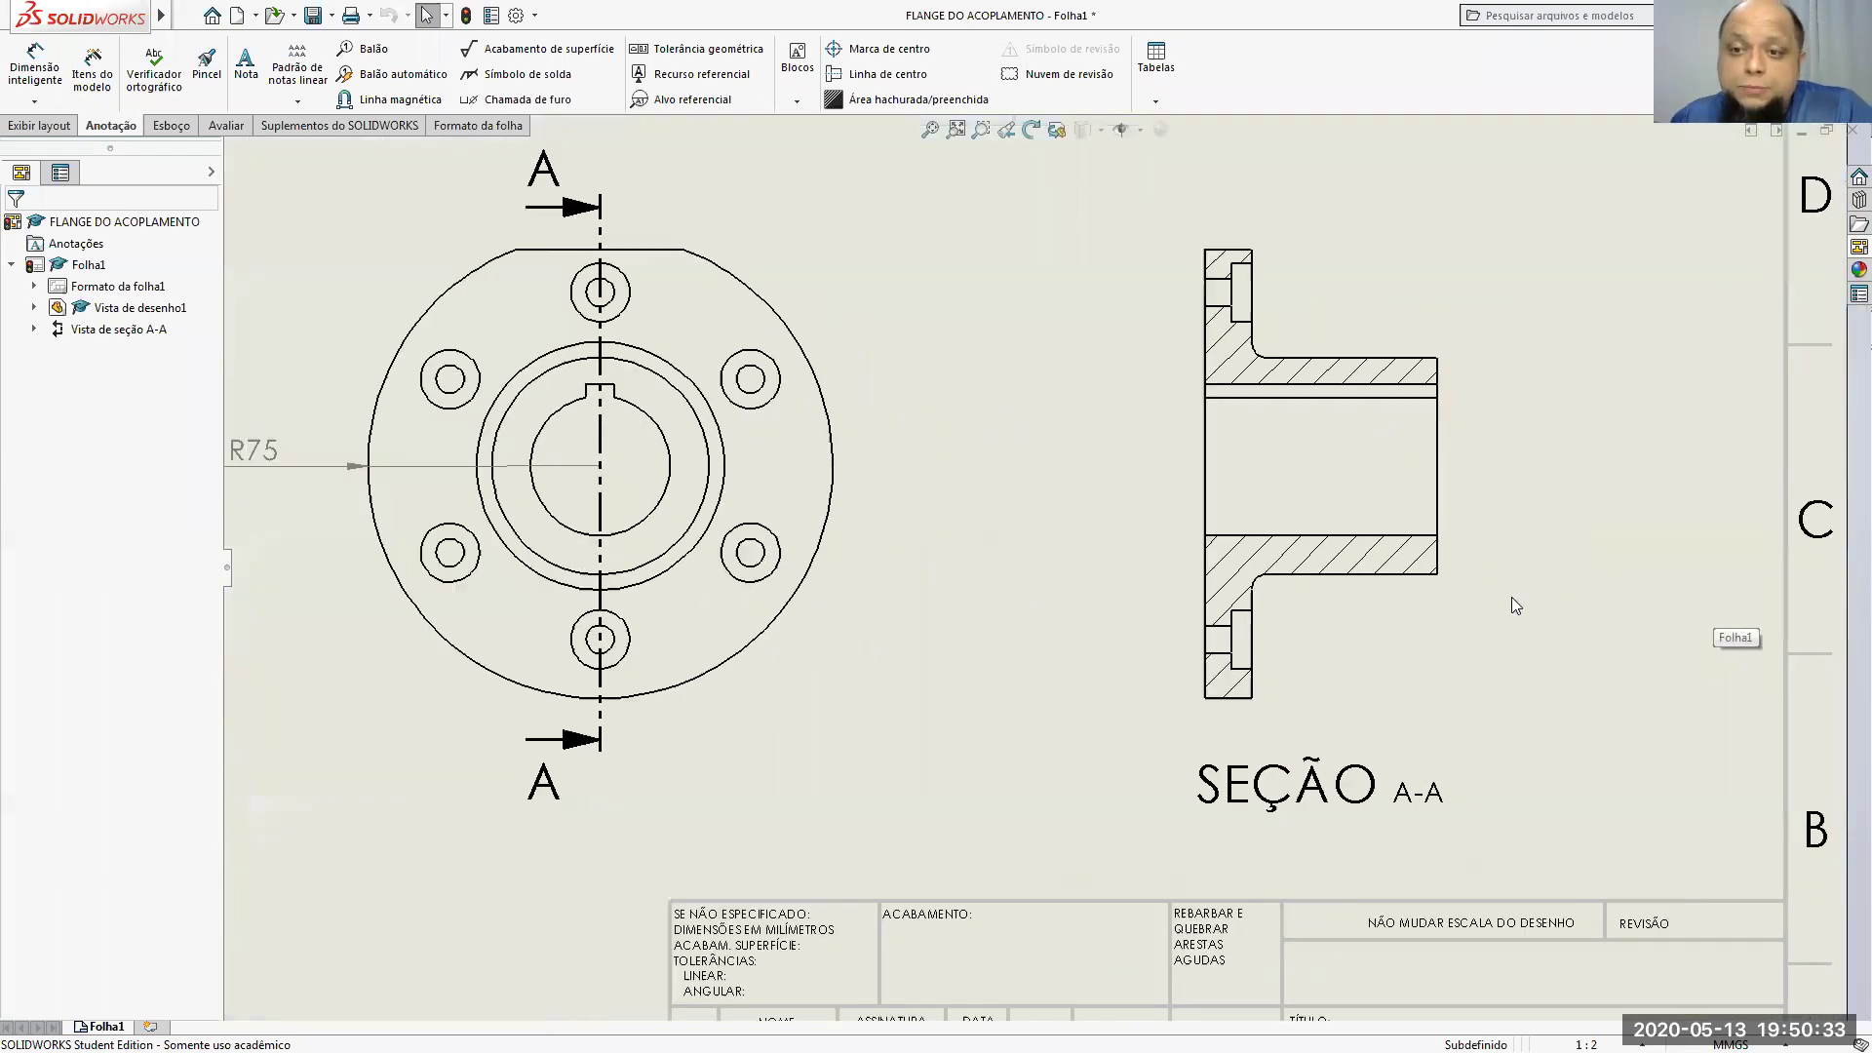
left_click(34, 66)
left_click(1212, 359)
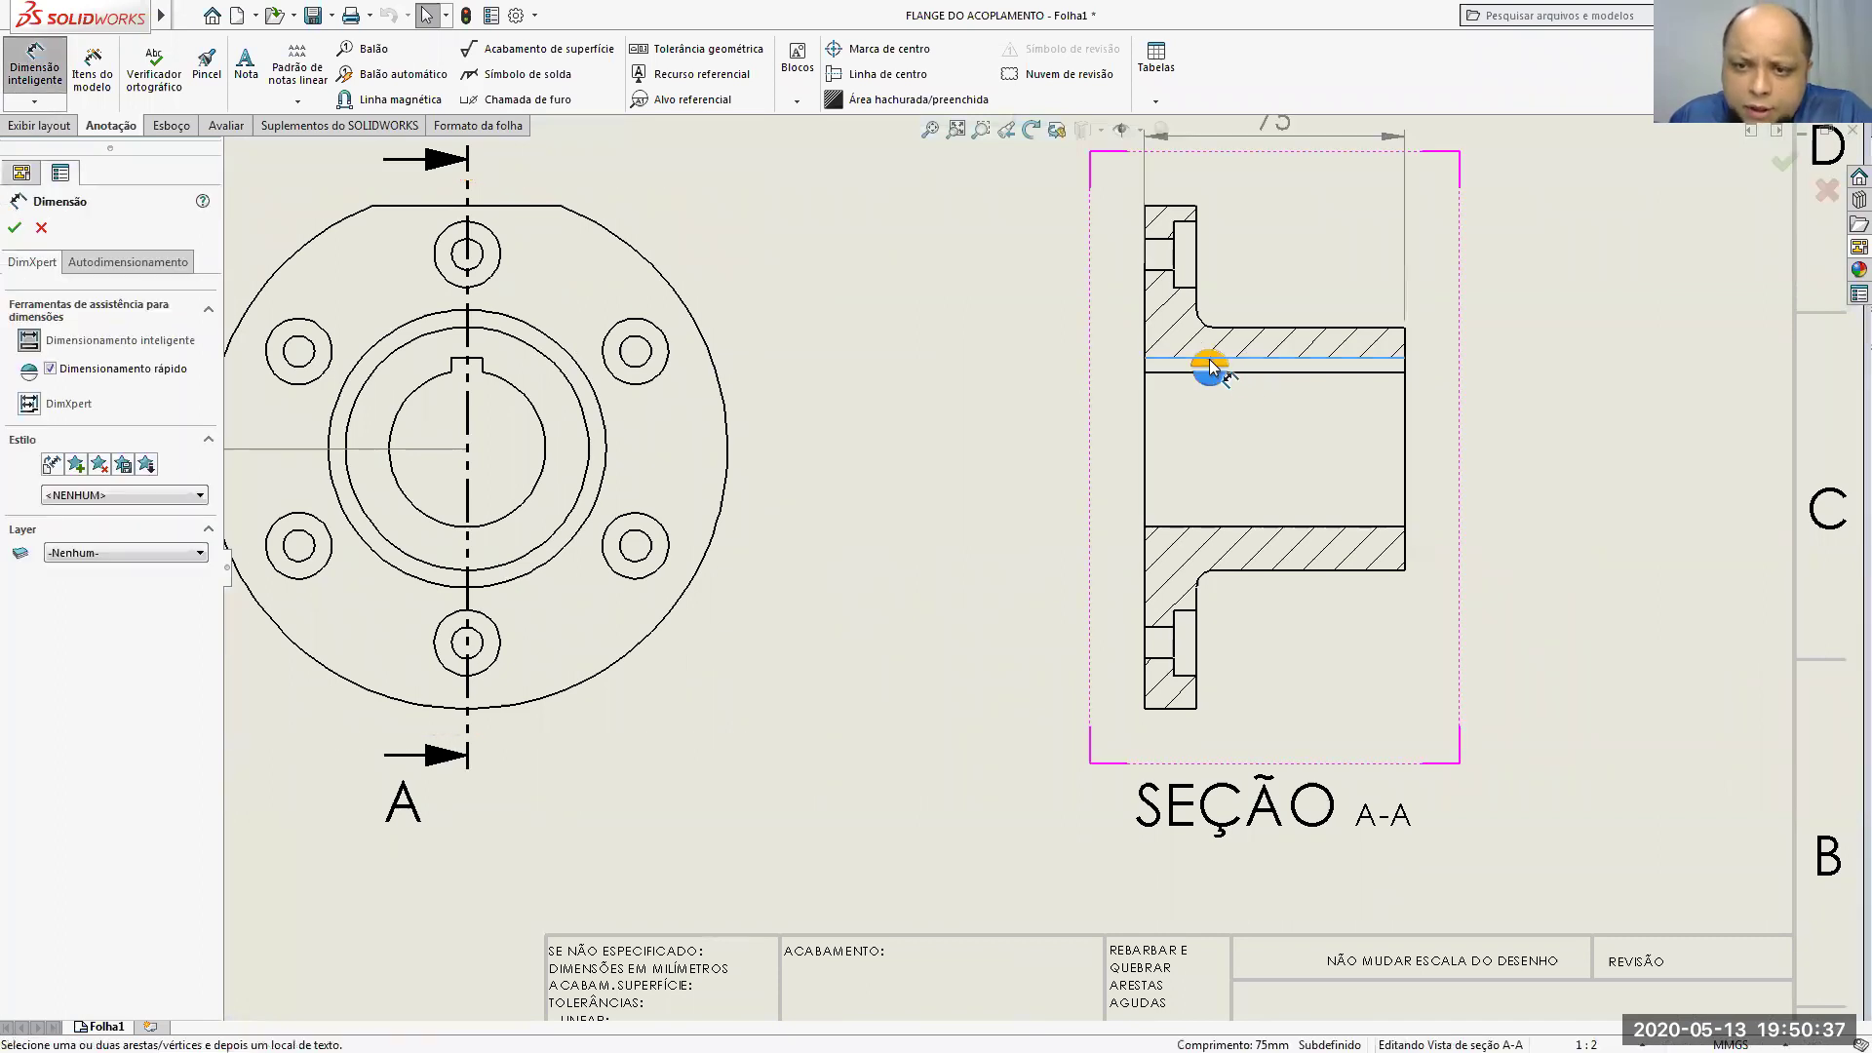
left_click(1238, 528)
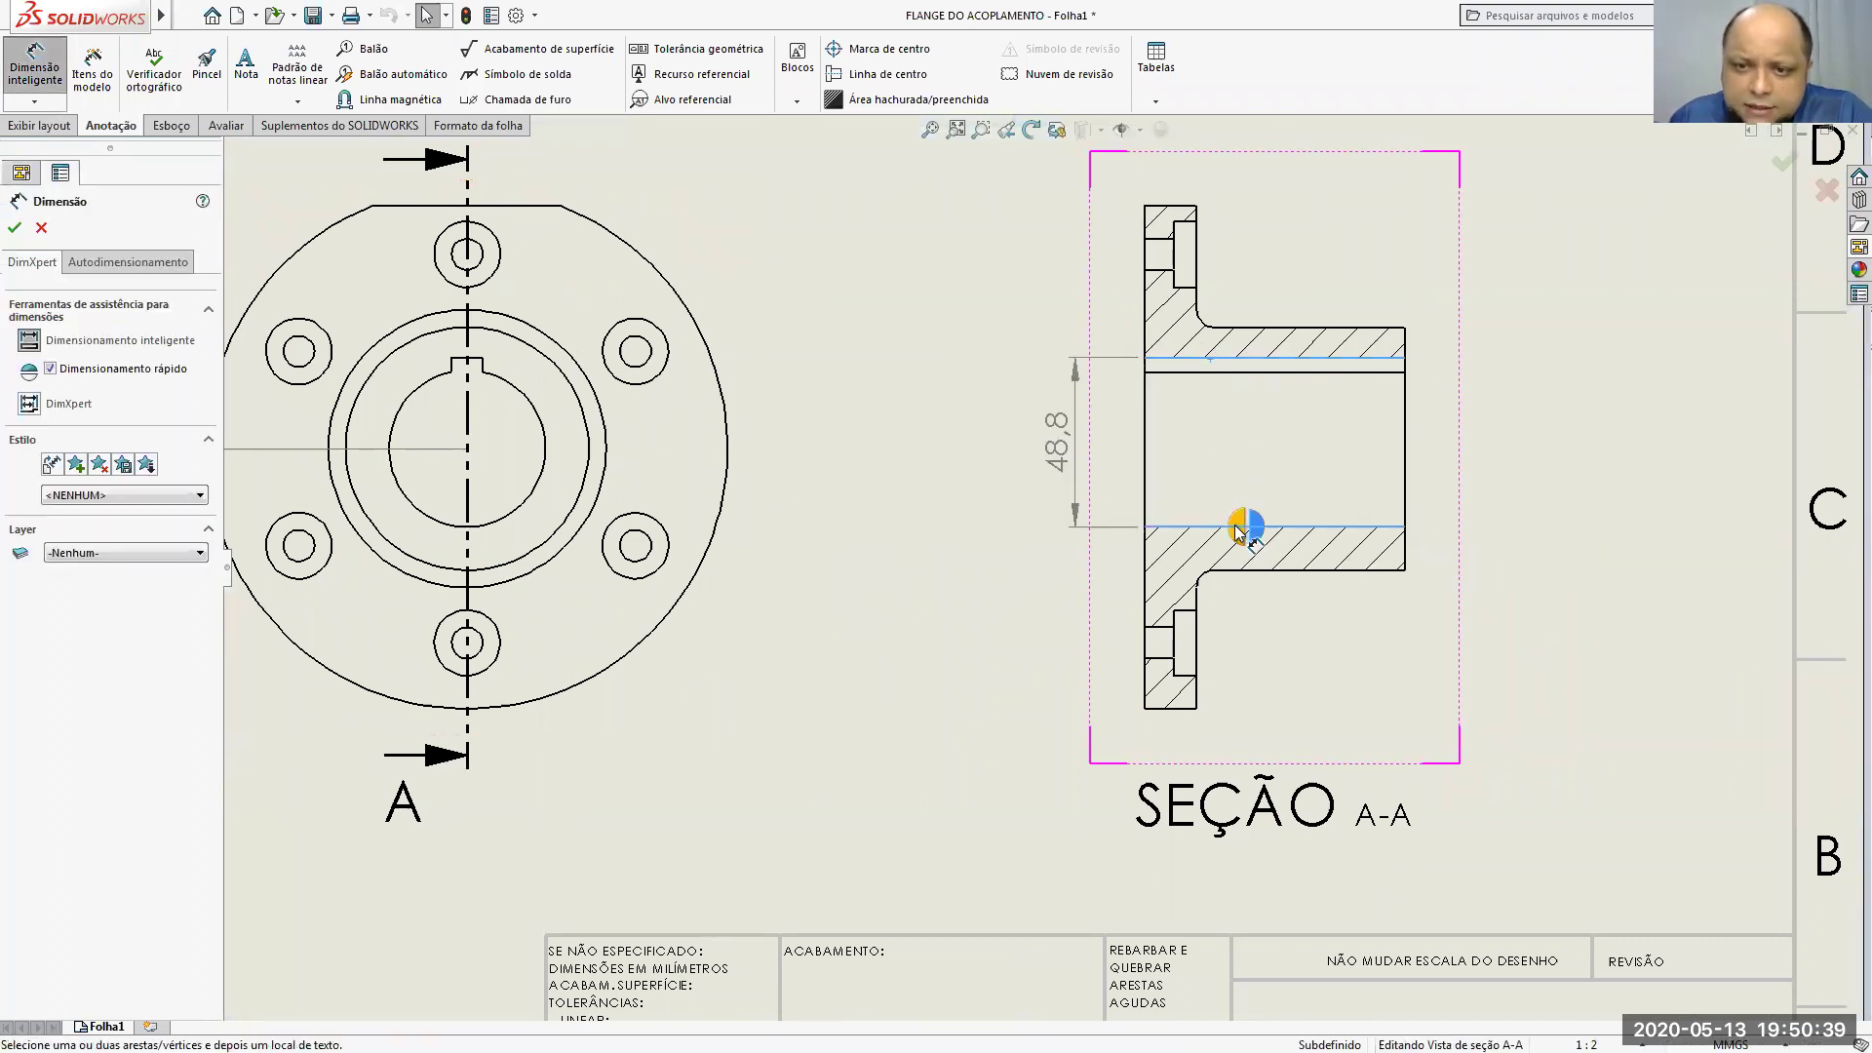
left_click(1082, 453)
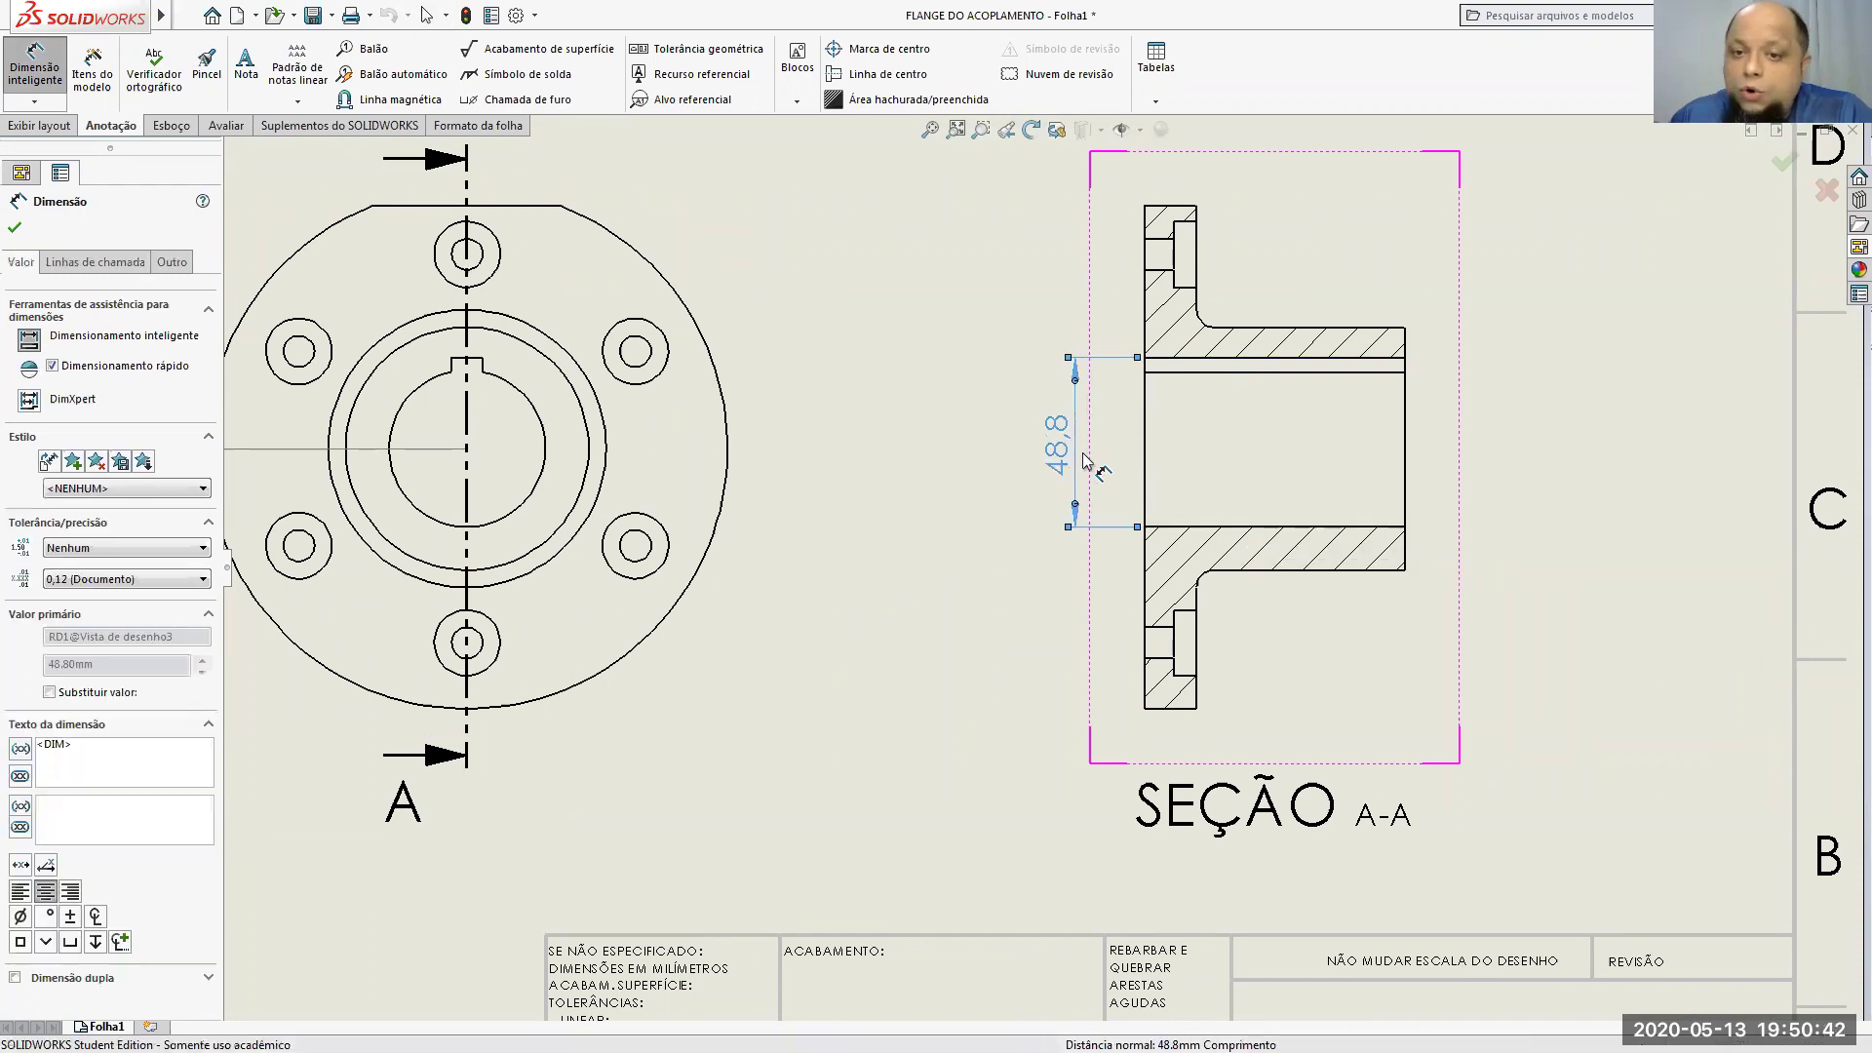
left_click(933, 417)
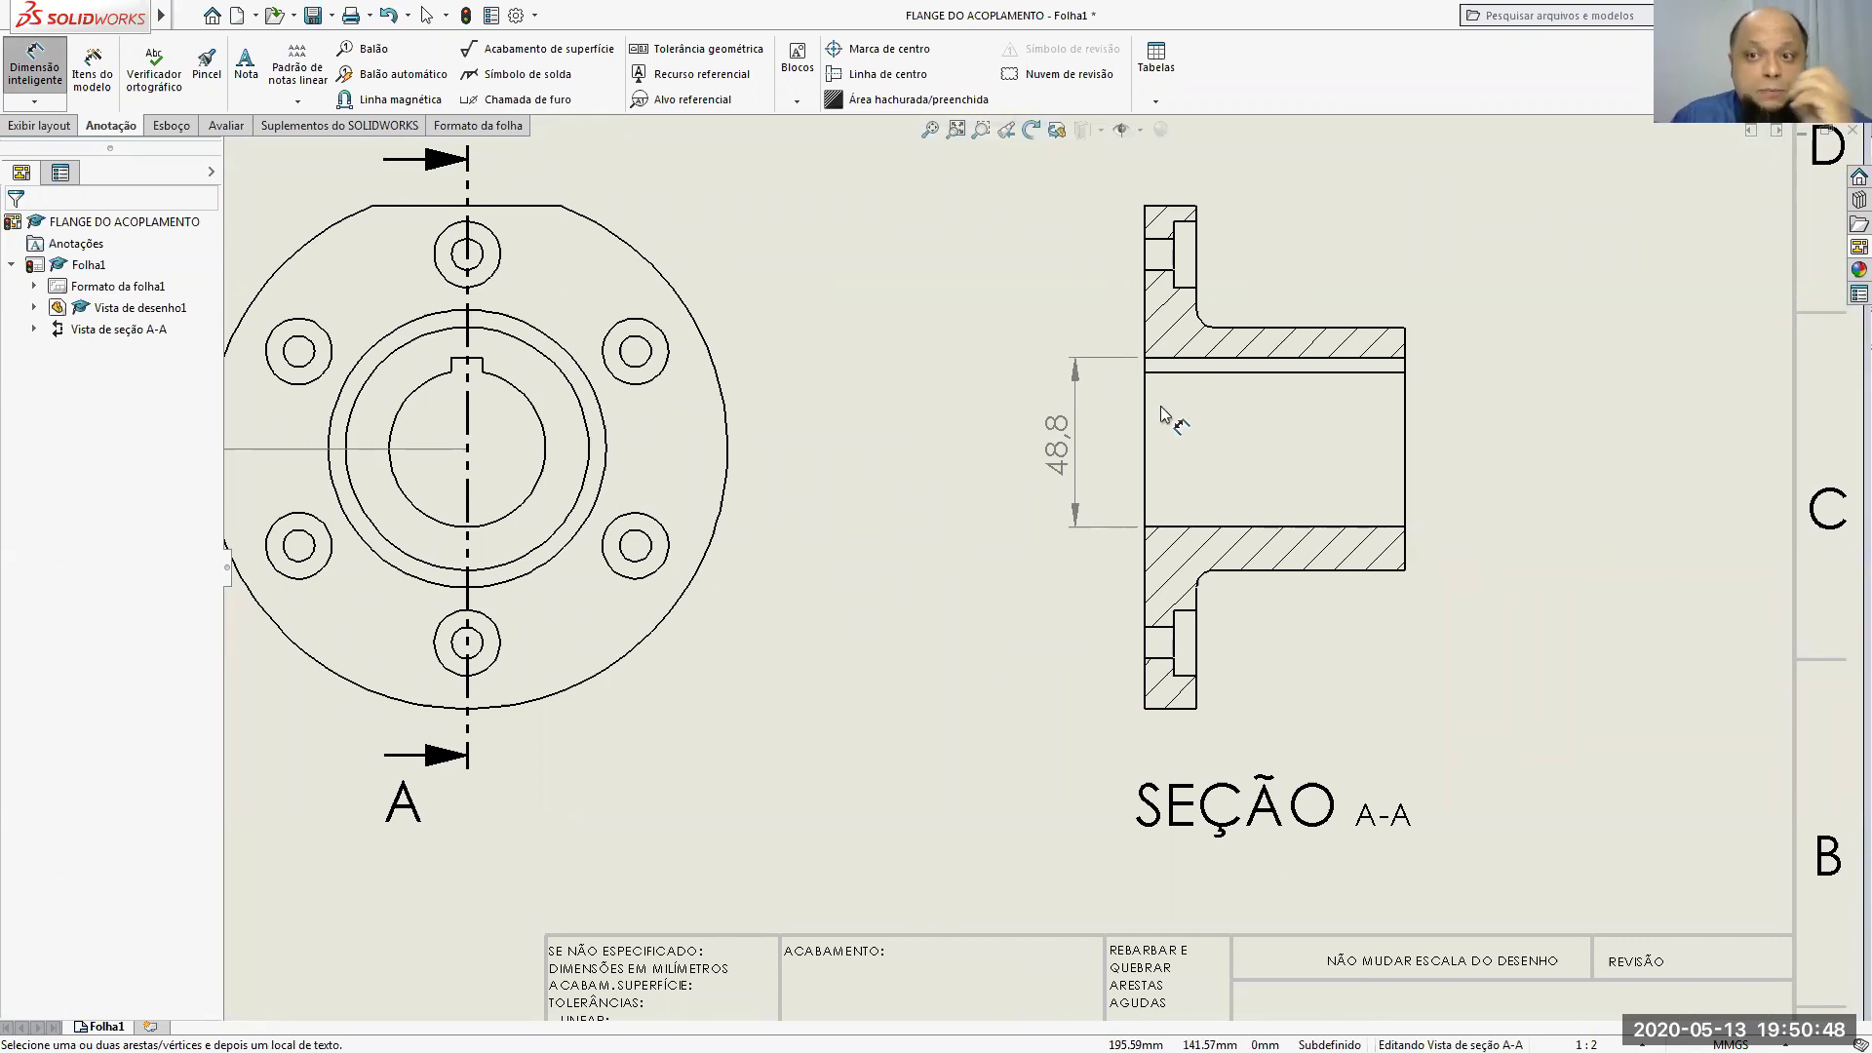
Step: Dimension the vertical distance from the keyway's lower line to the bore's lower edge in section A-A, with the text beside the hub end
left_click(1280, 373)
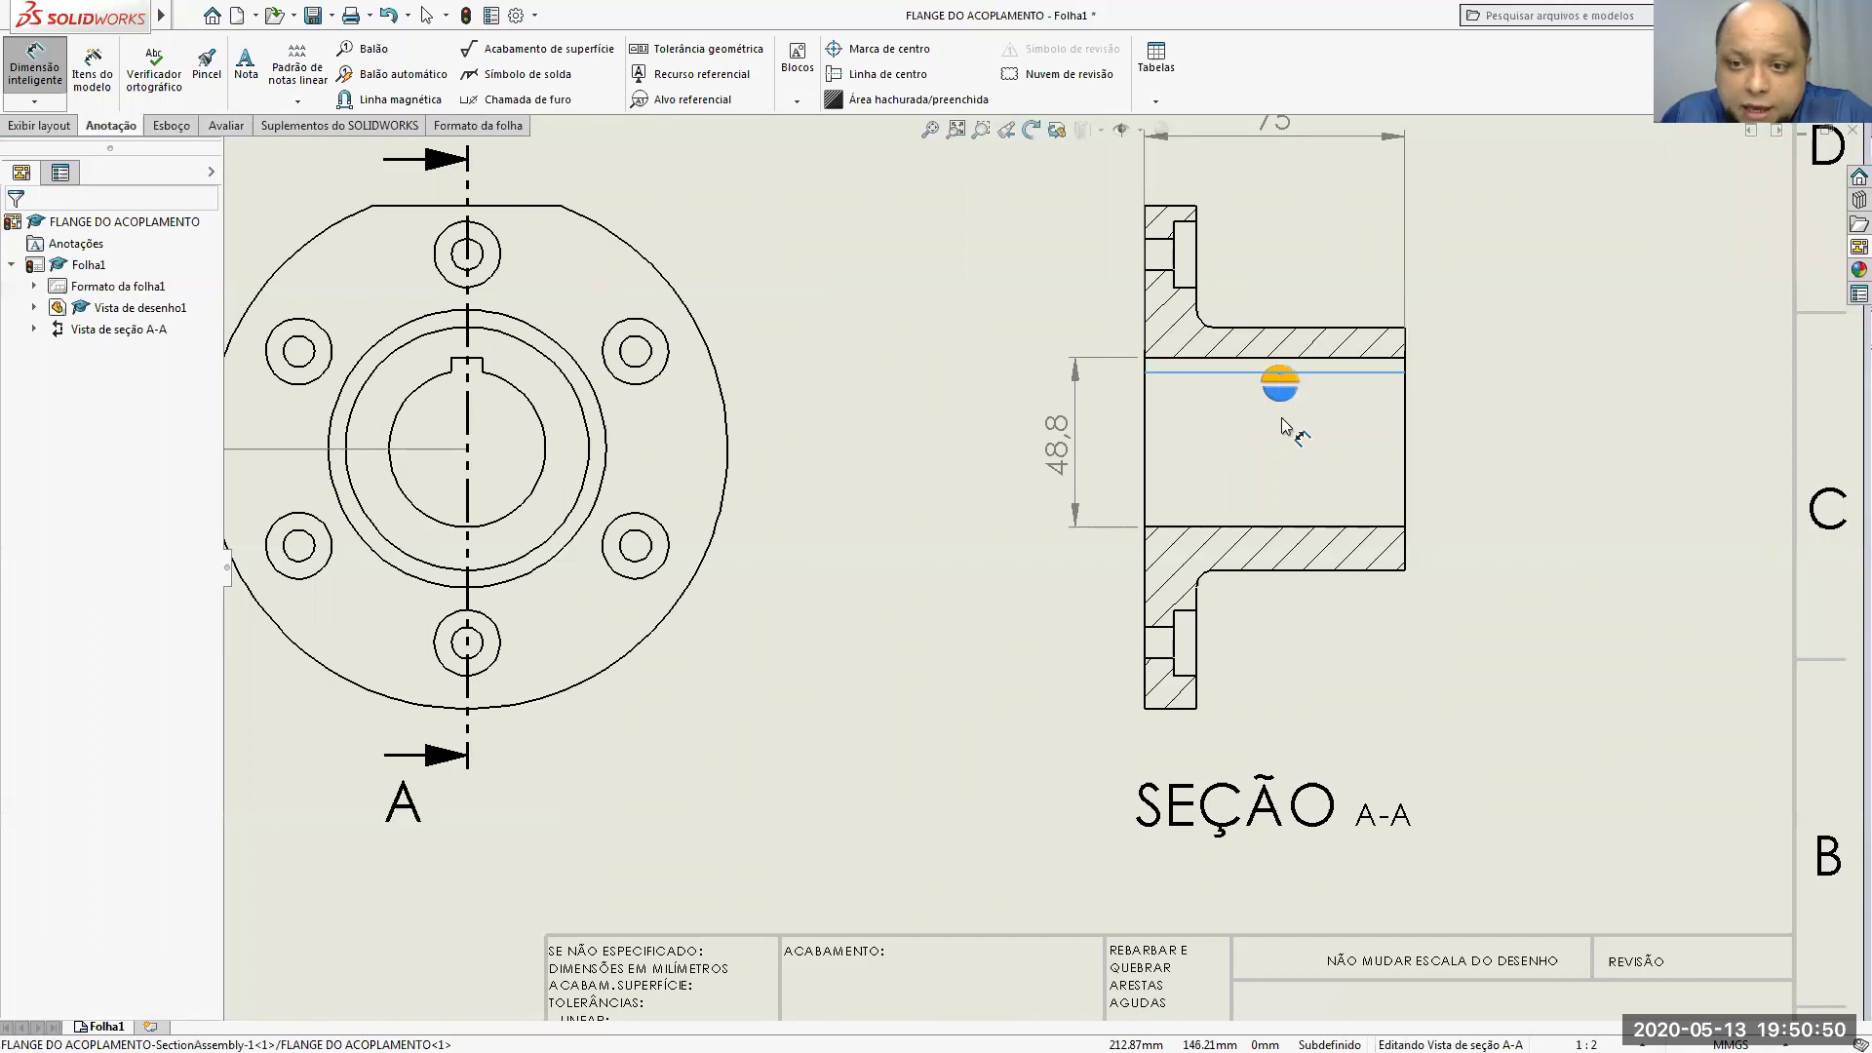
left_click(1292, 531)
left_click(1480, 449)
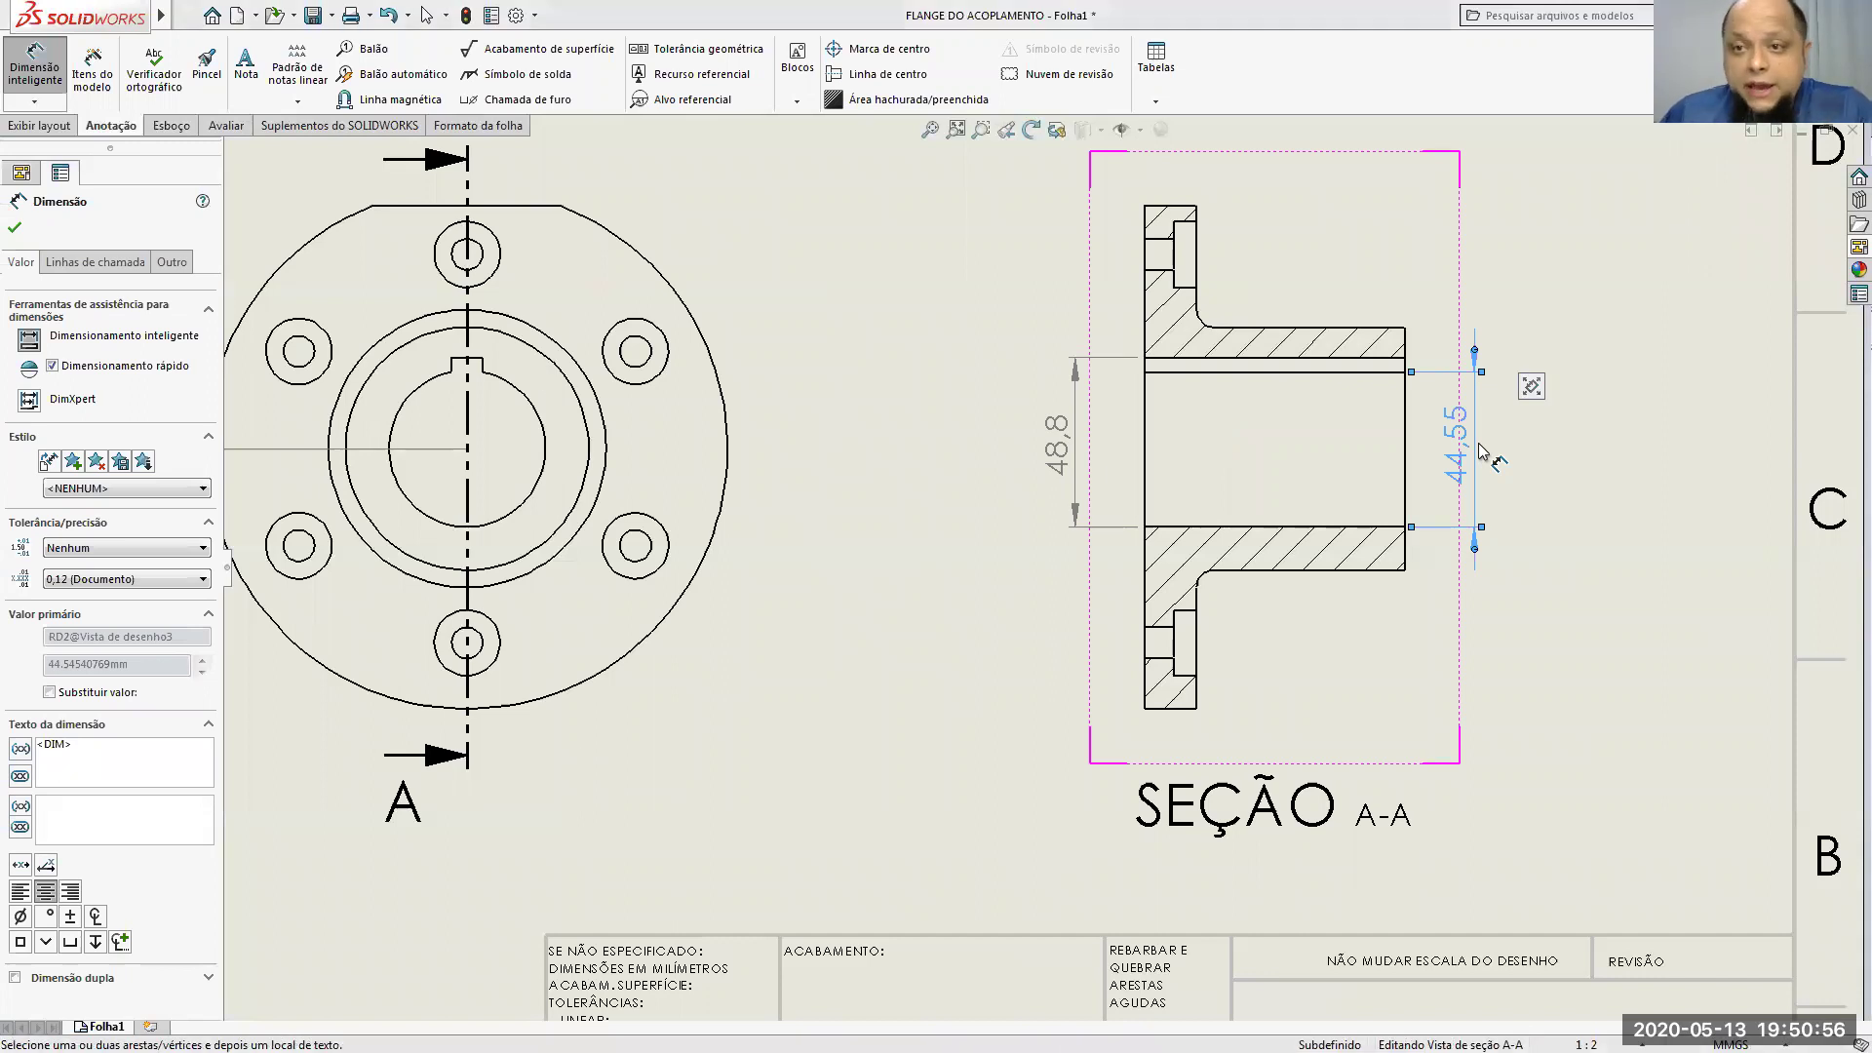
left_click(1524, 527)
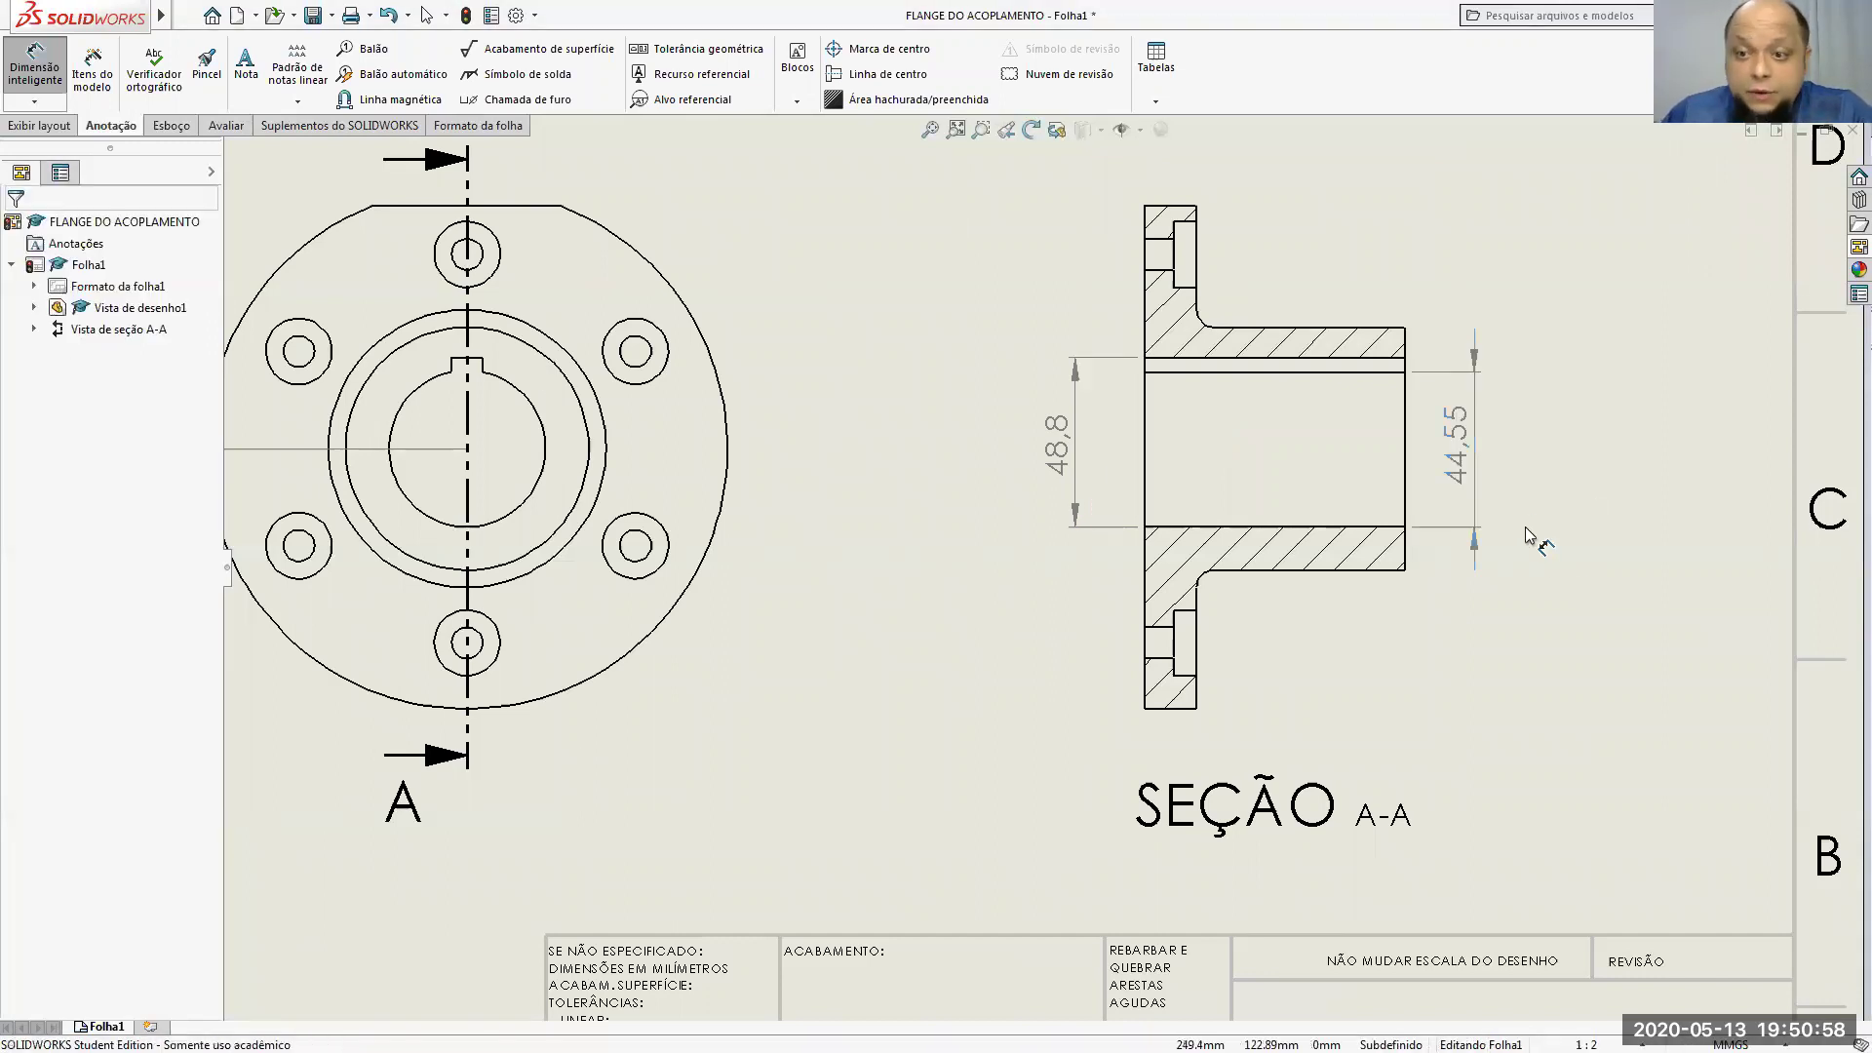
Step: Delete the vertical bore dimension beside the hub end of section A-A
right_click(1464, 445)
left_click(731, 238)
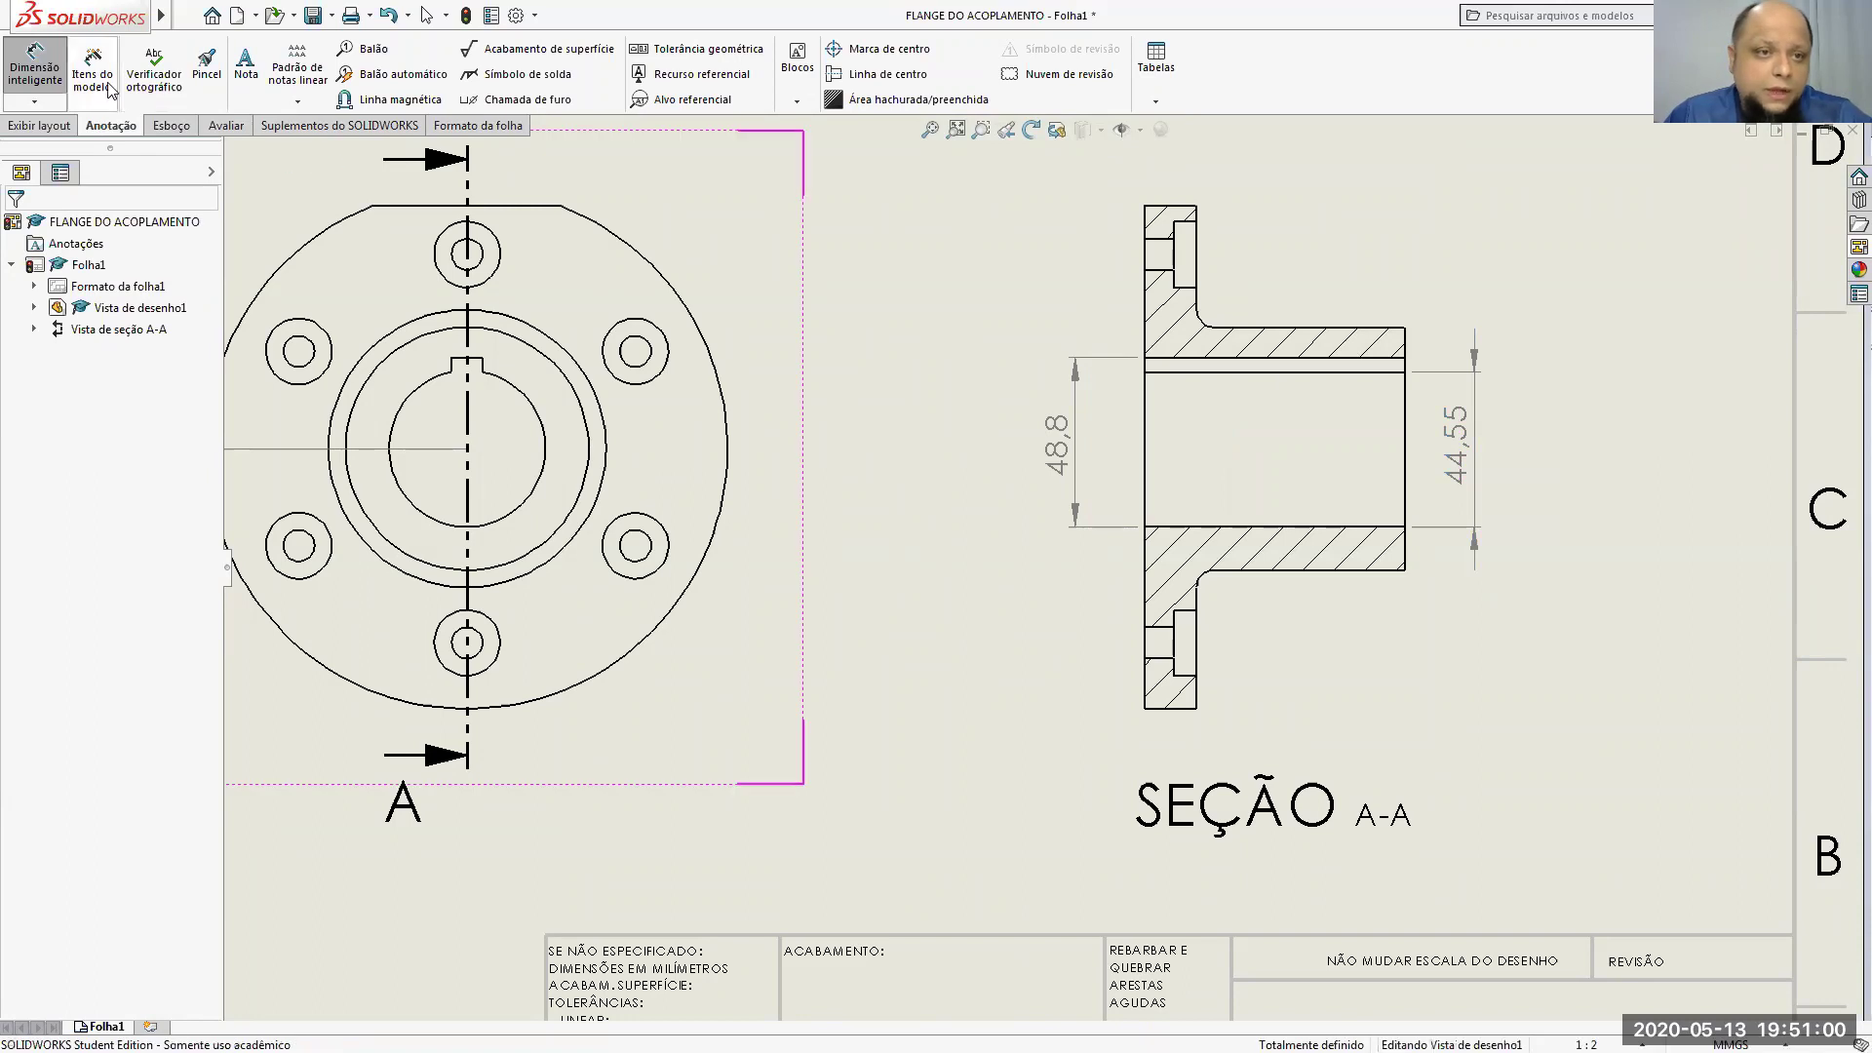
key("Escape")
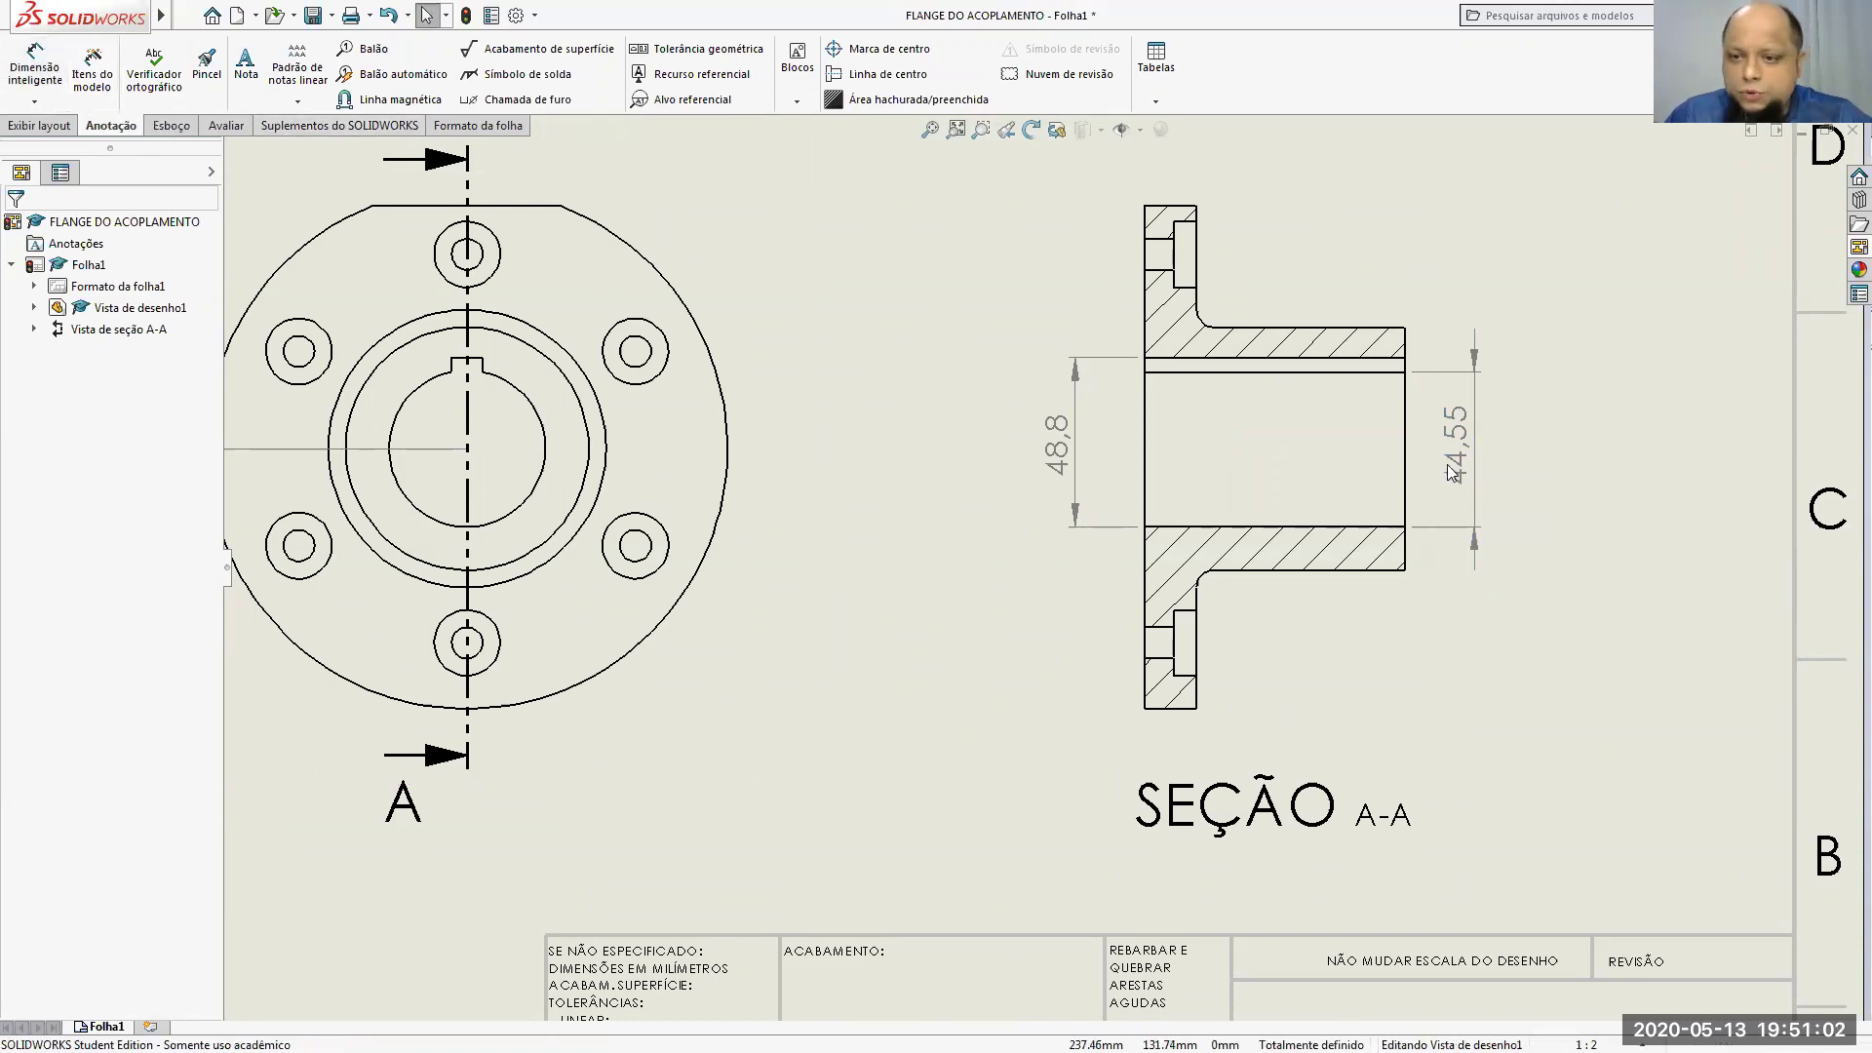
right_click(1450, 472)
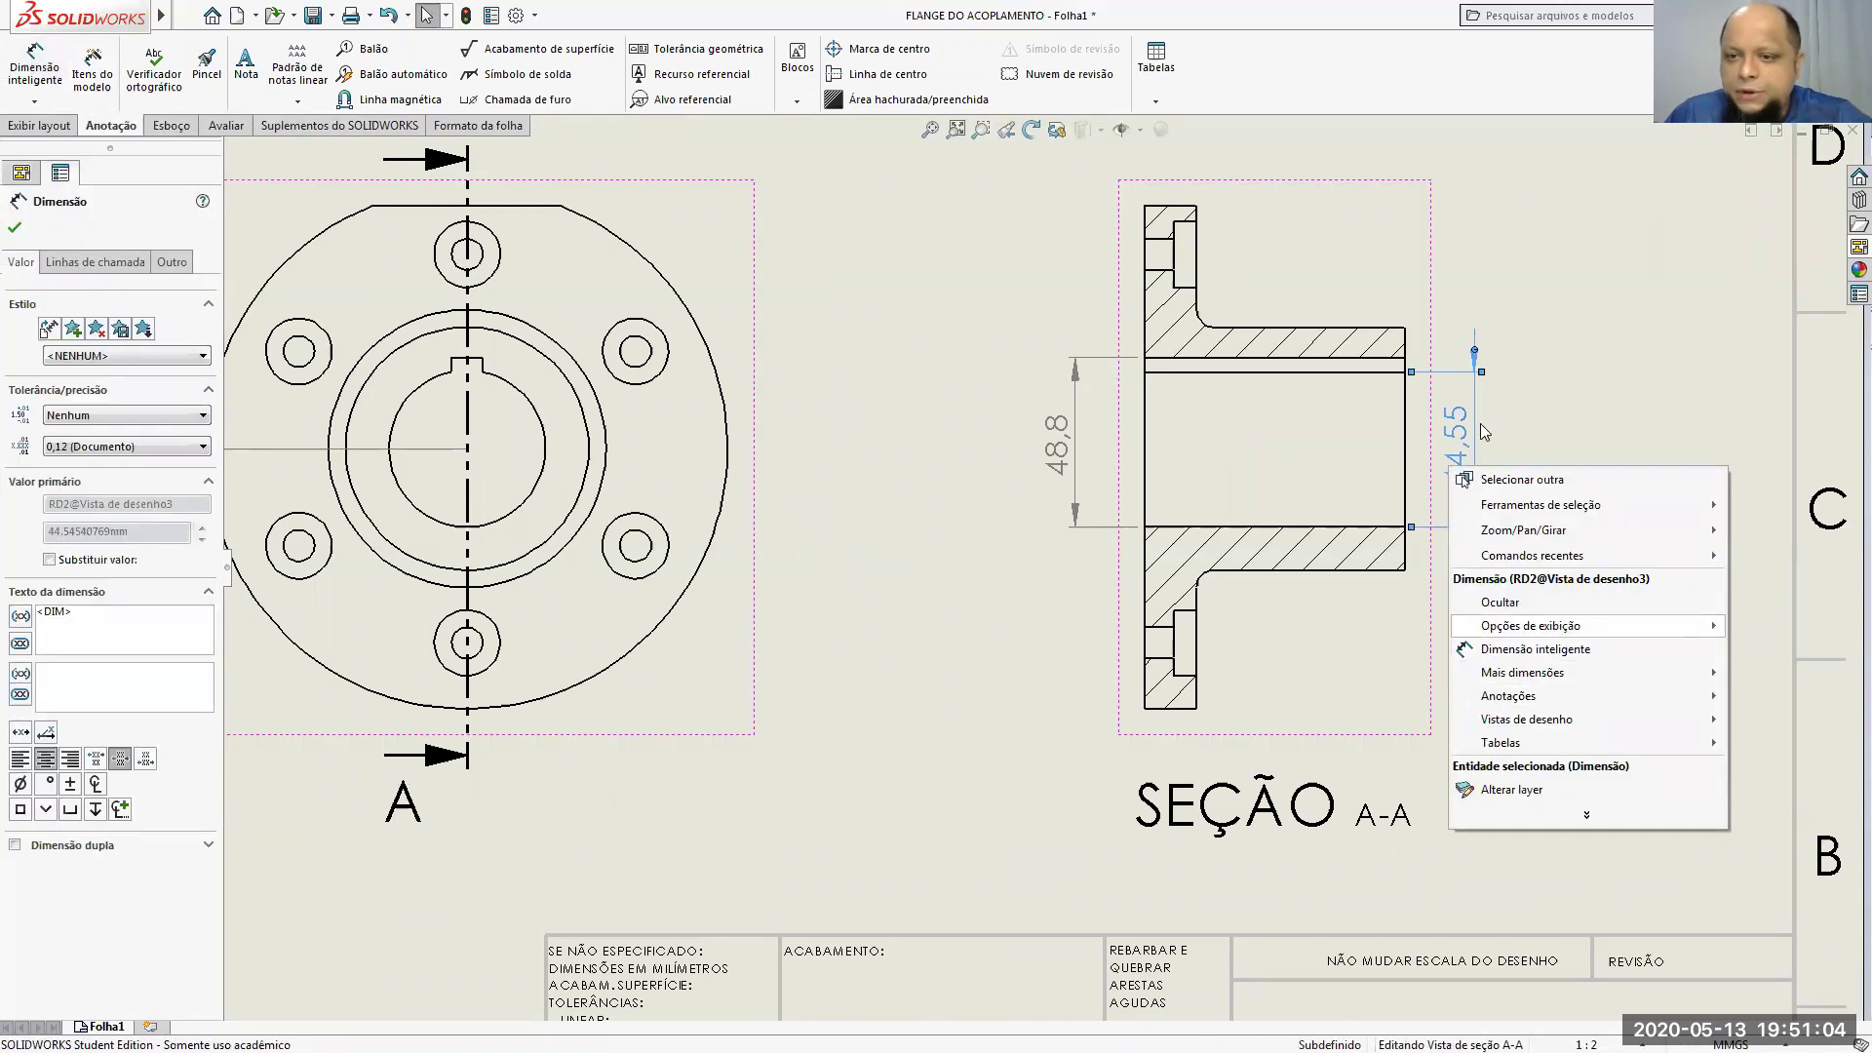
key("Escape")
left_click(1529, 503)
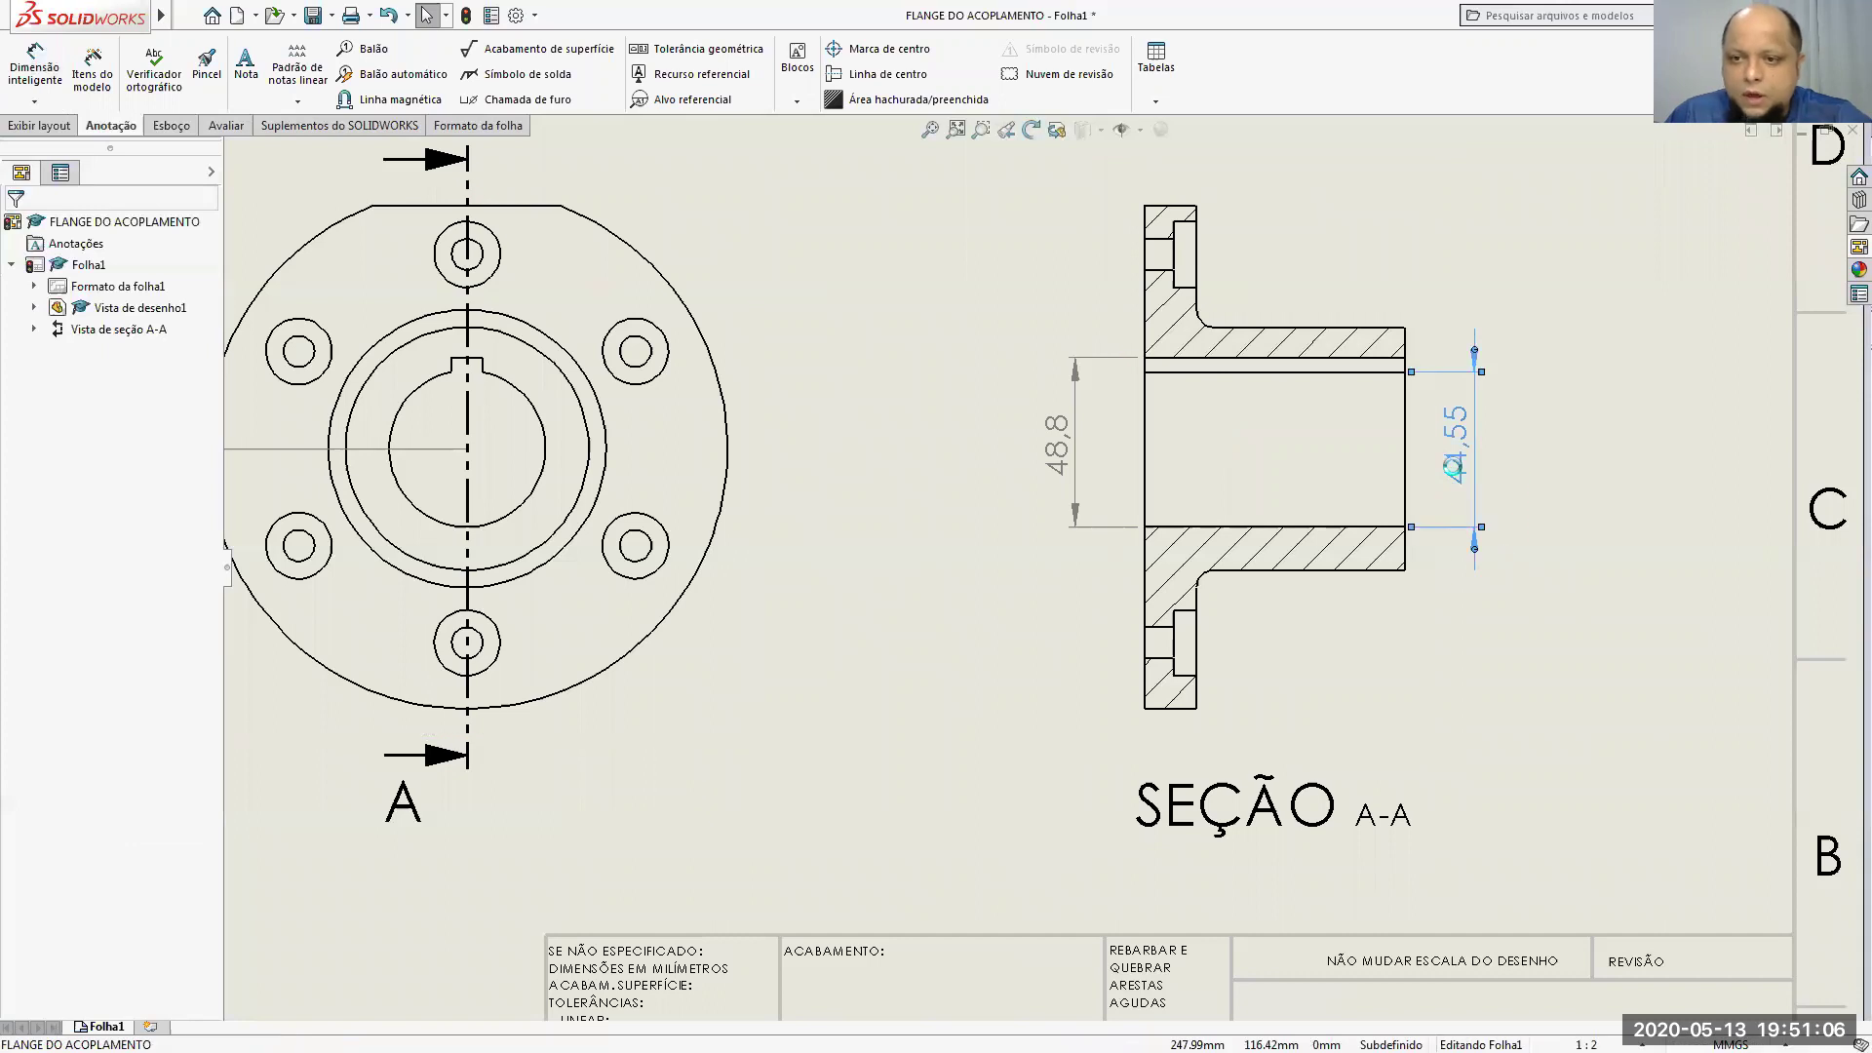
left_click(1455, 470)
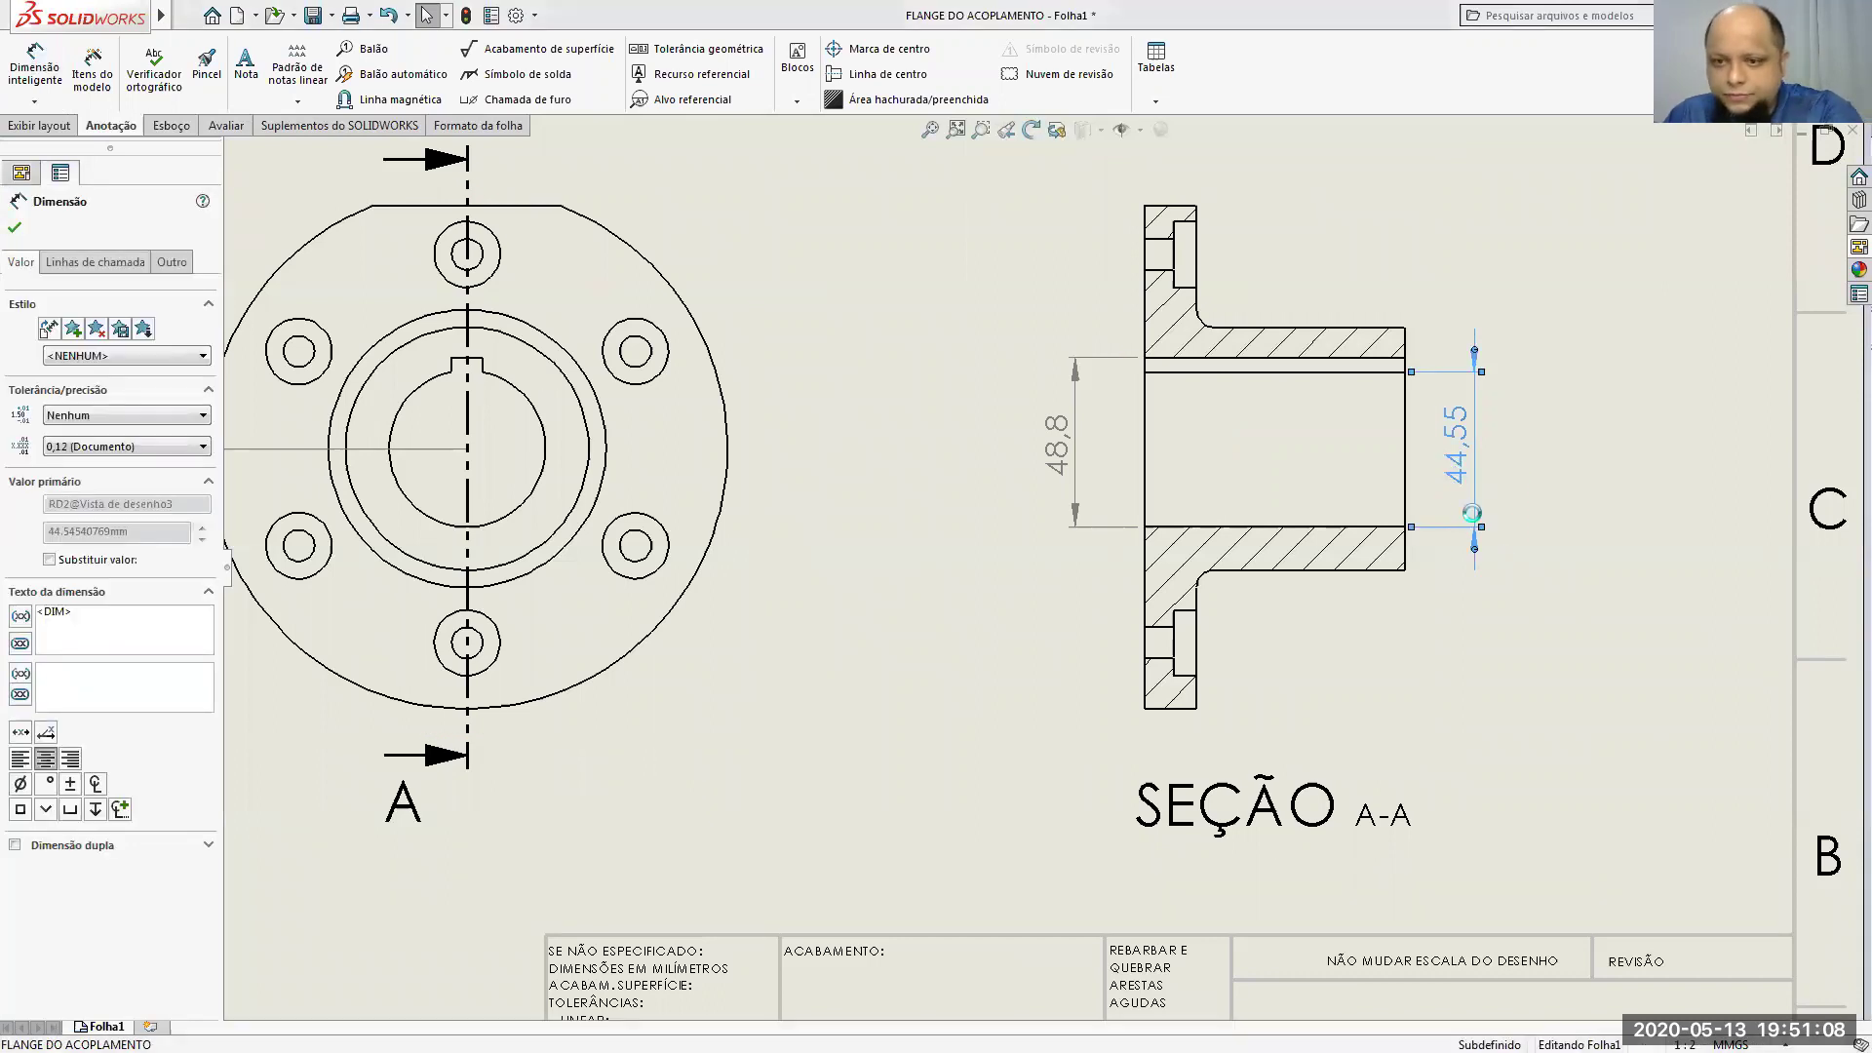
key("Delete")
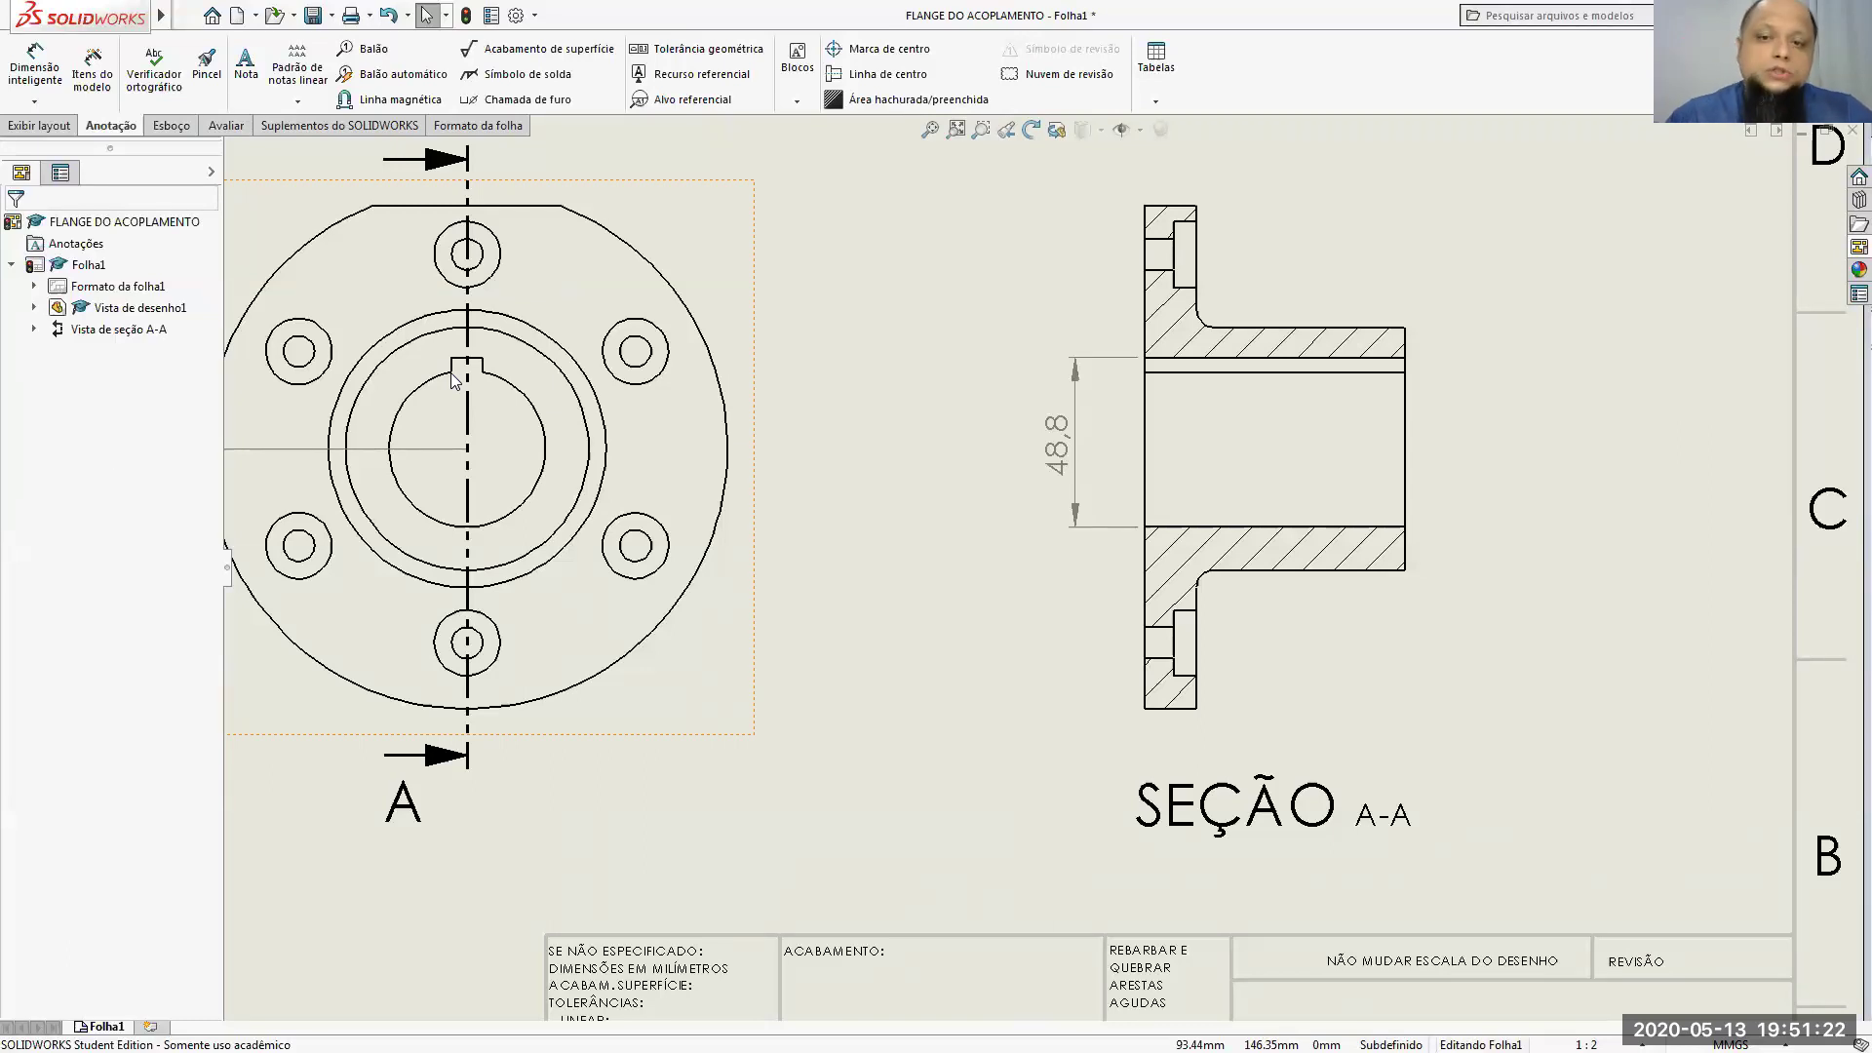
Step: Dimension the hub's outer diameter and the bore radius in the front view, placing the texts outside the flange below and above the R75 dimension
key("f")
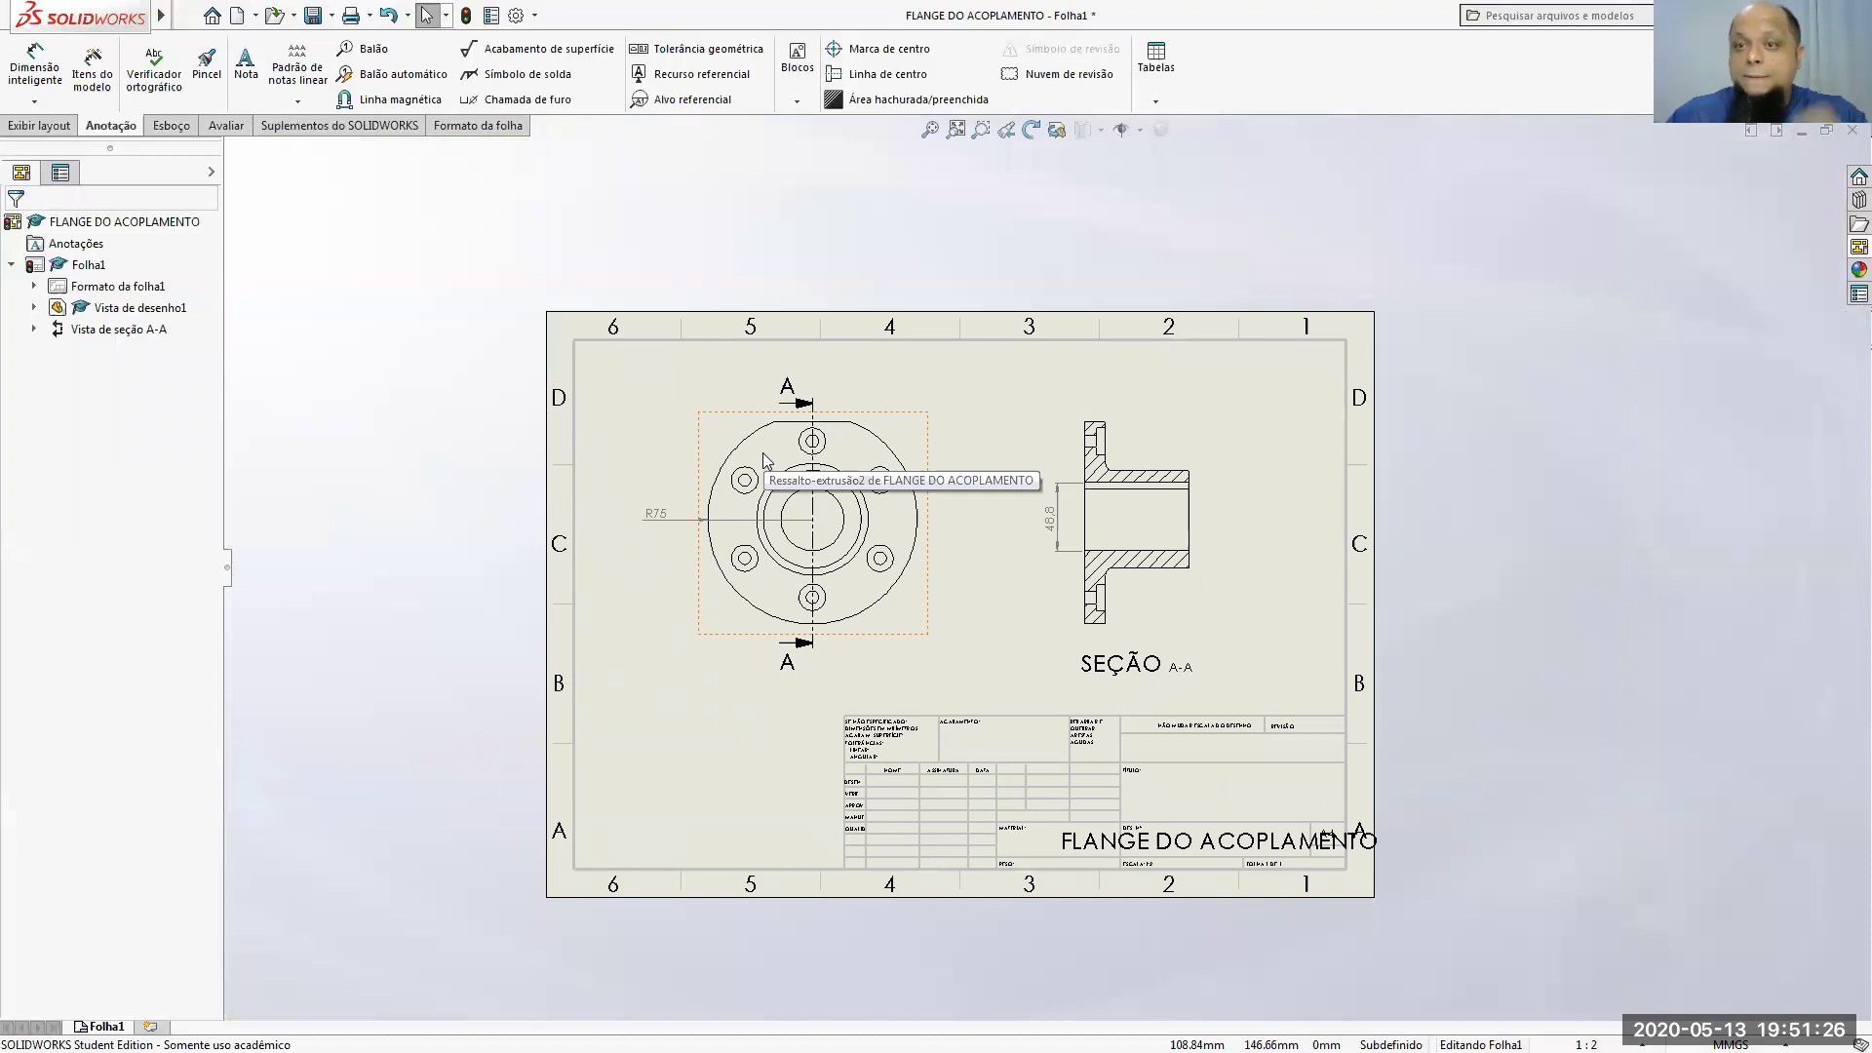
scroll(785, 568, "down", 2)
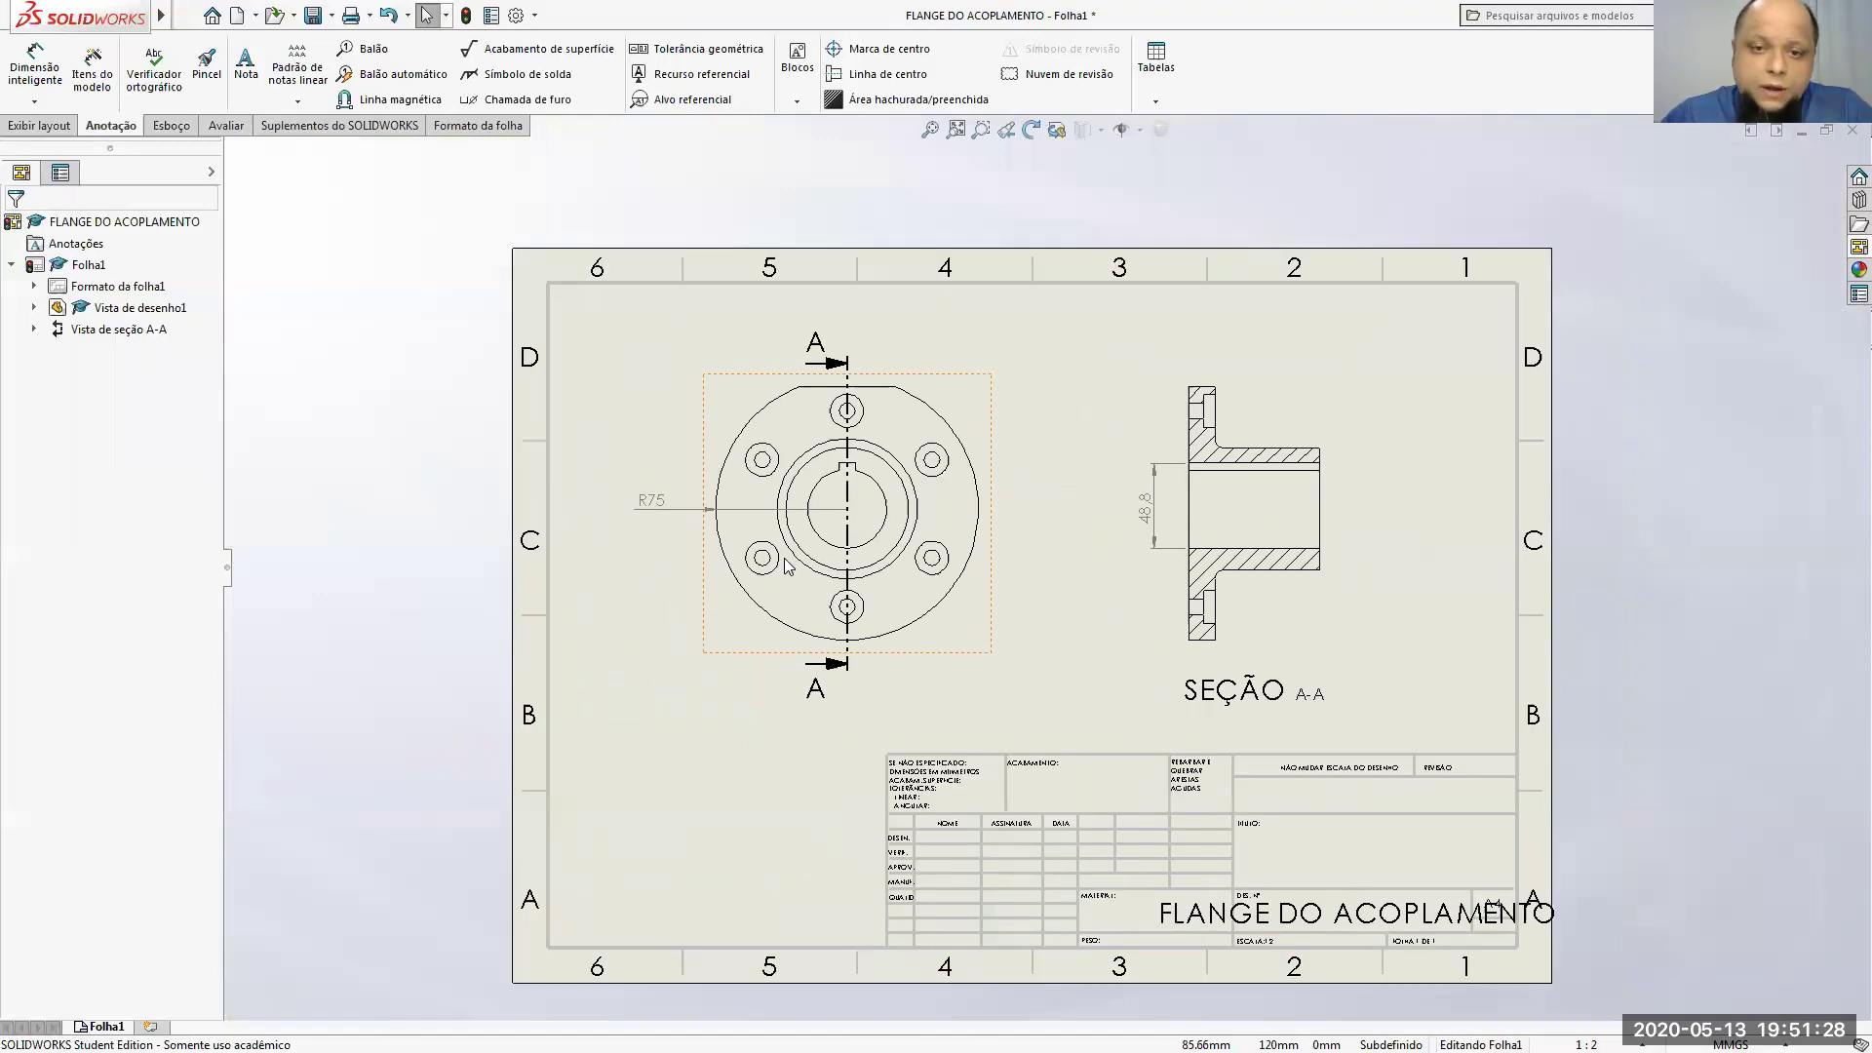
scroll(782, 565, "down", 1)
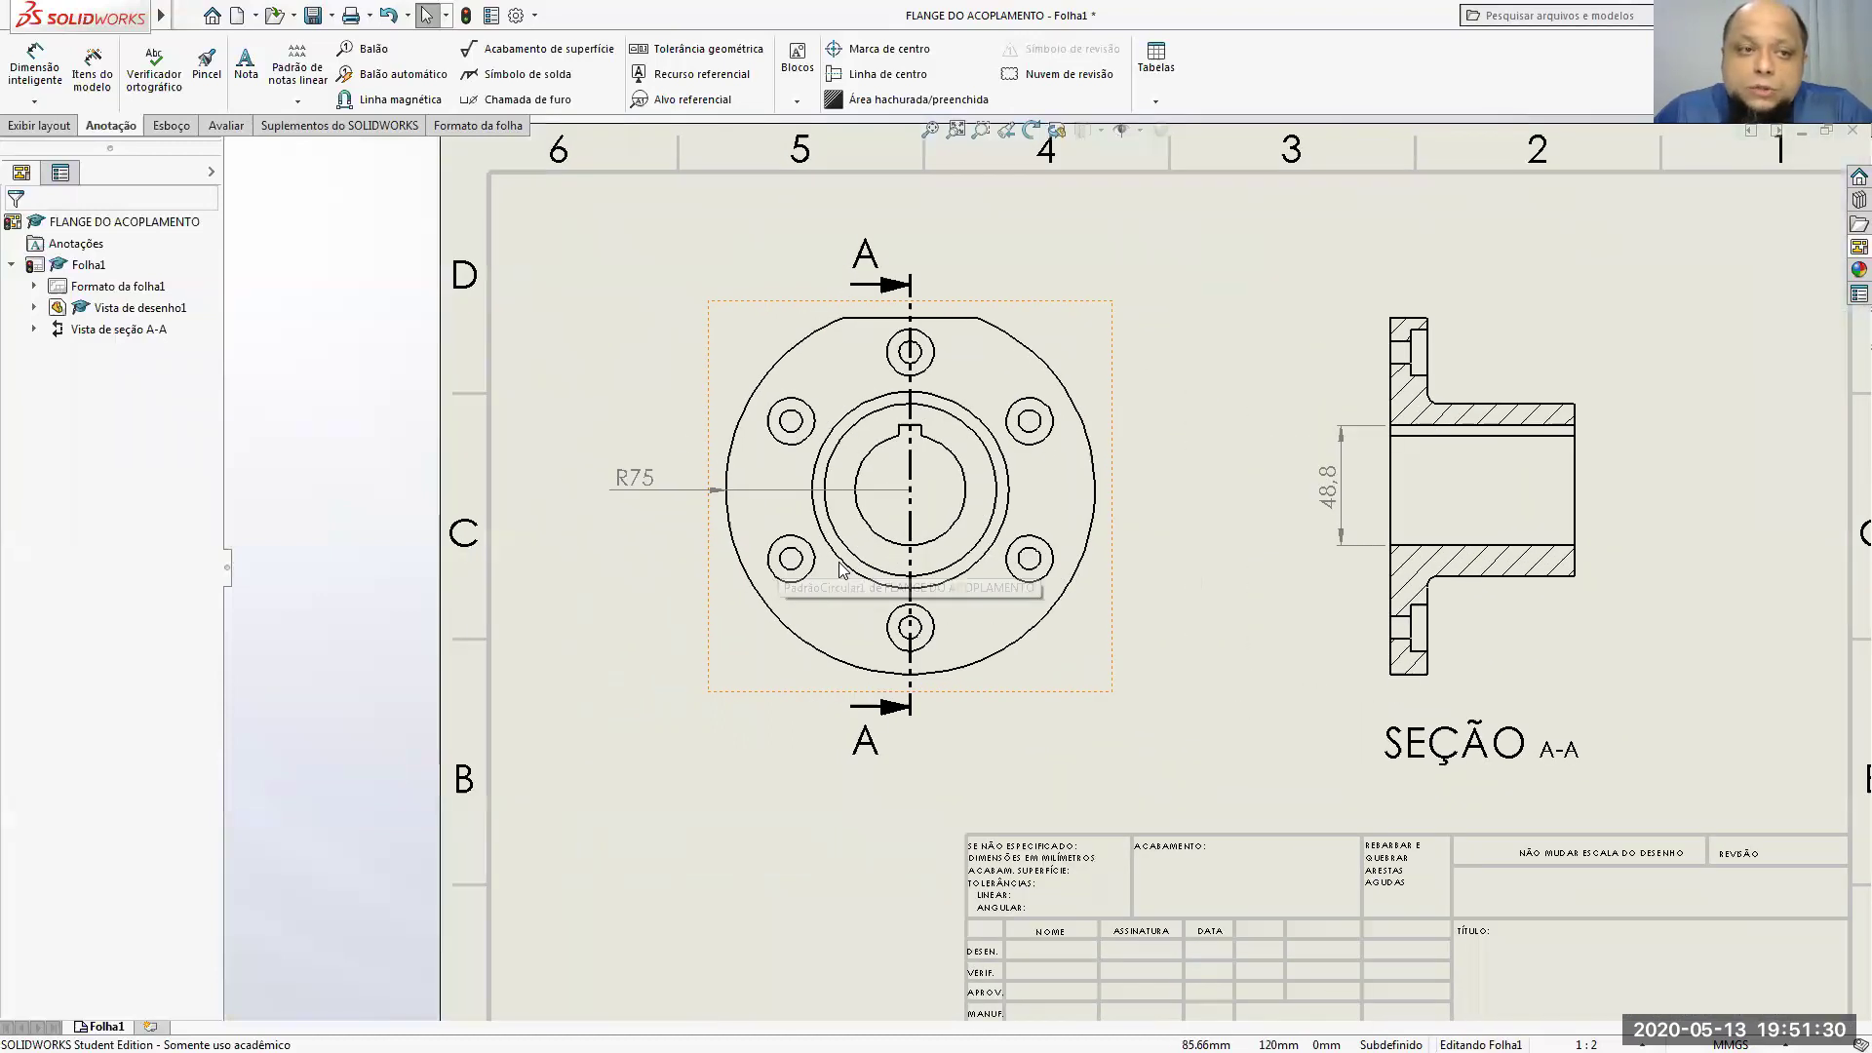
left_click(35, 69)
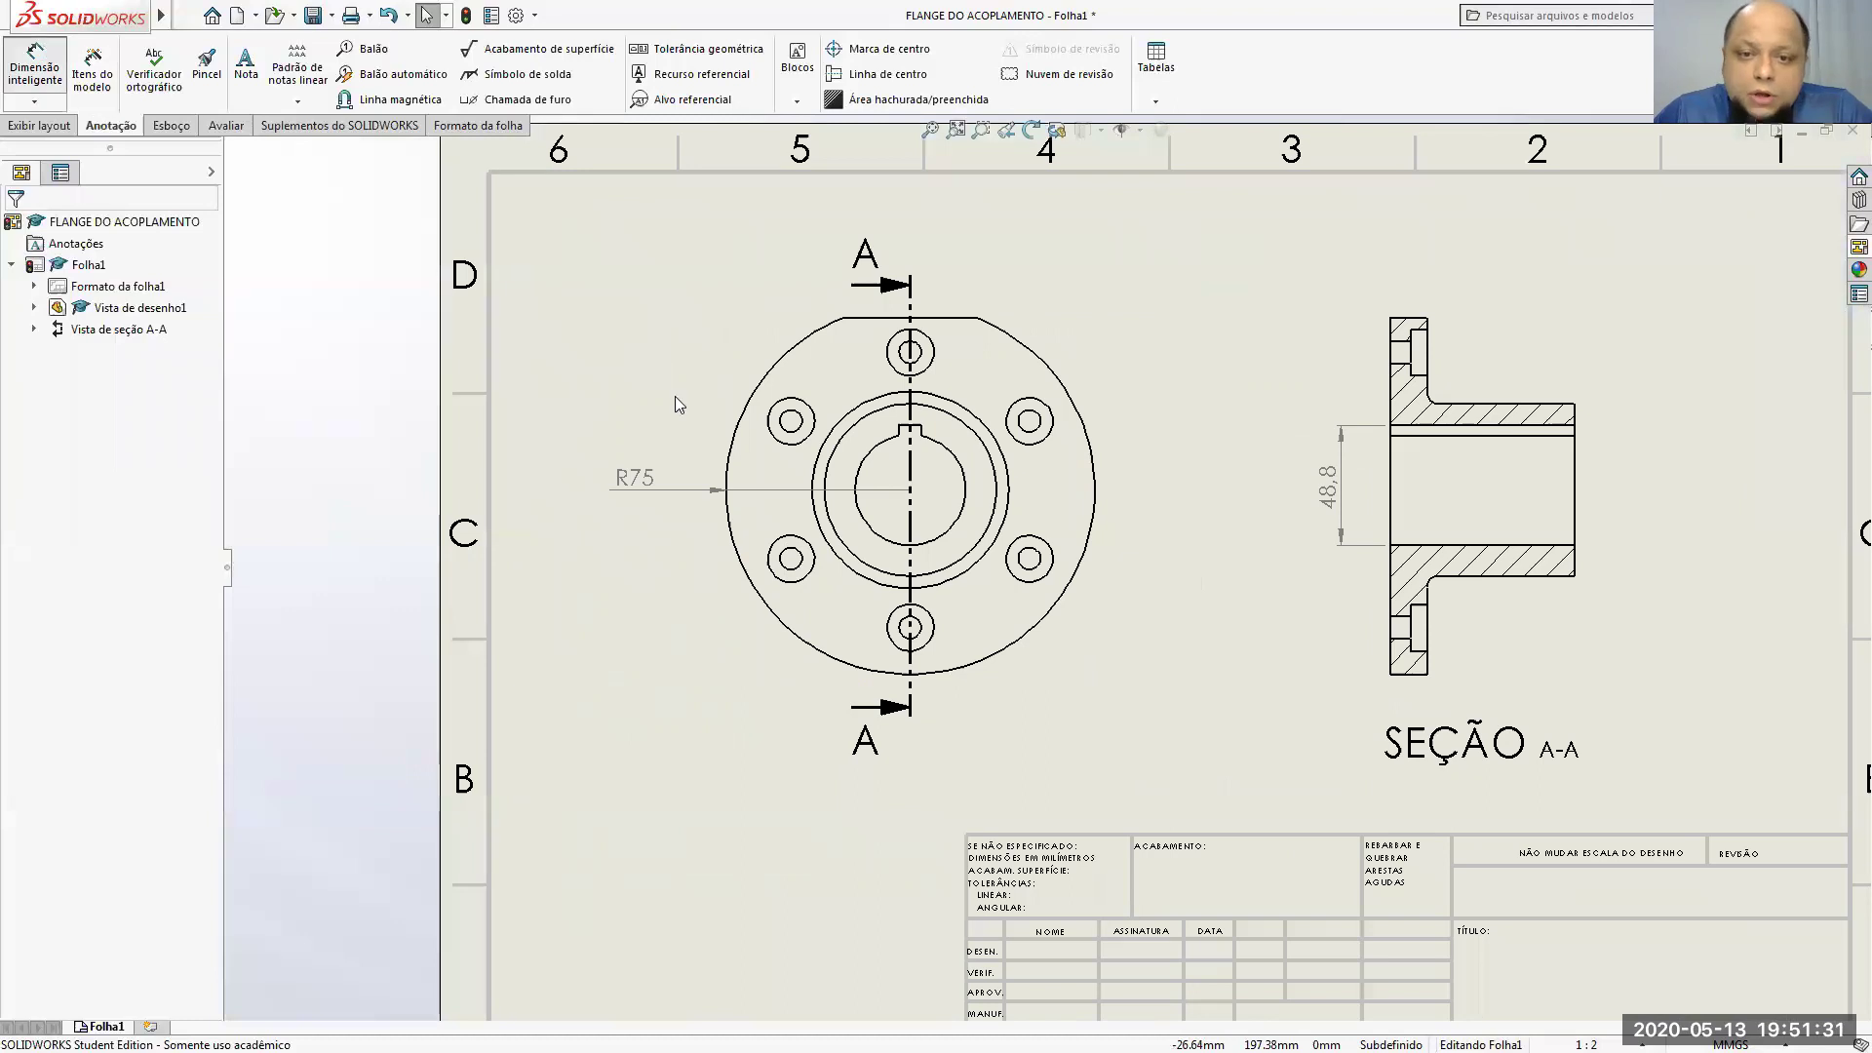
left_click(847, 440)
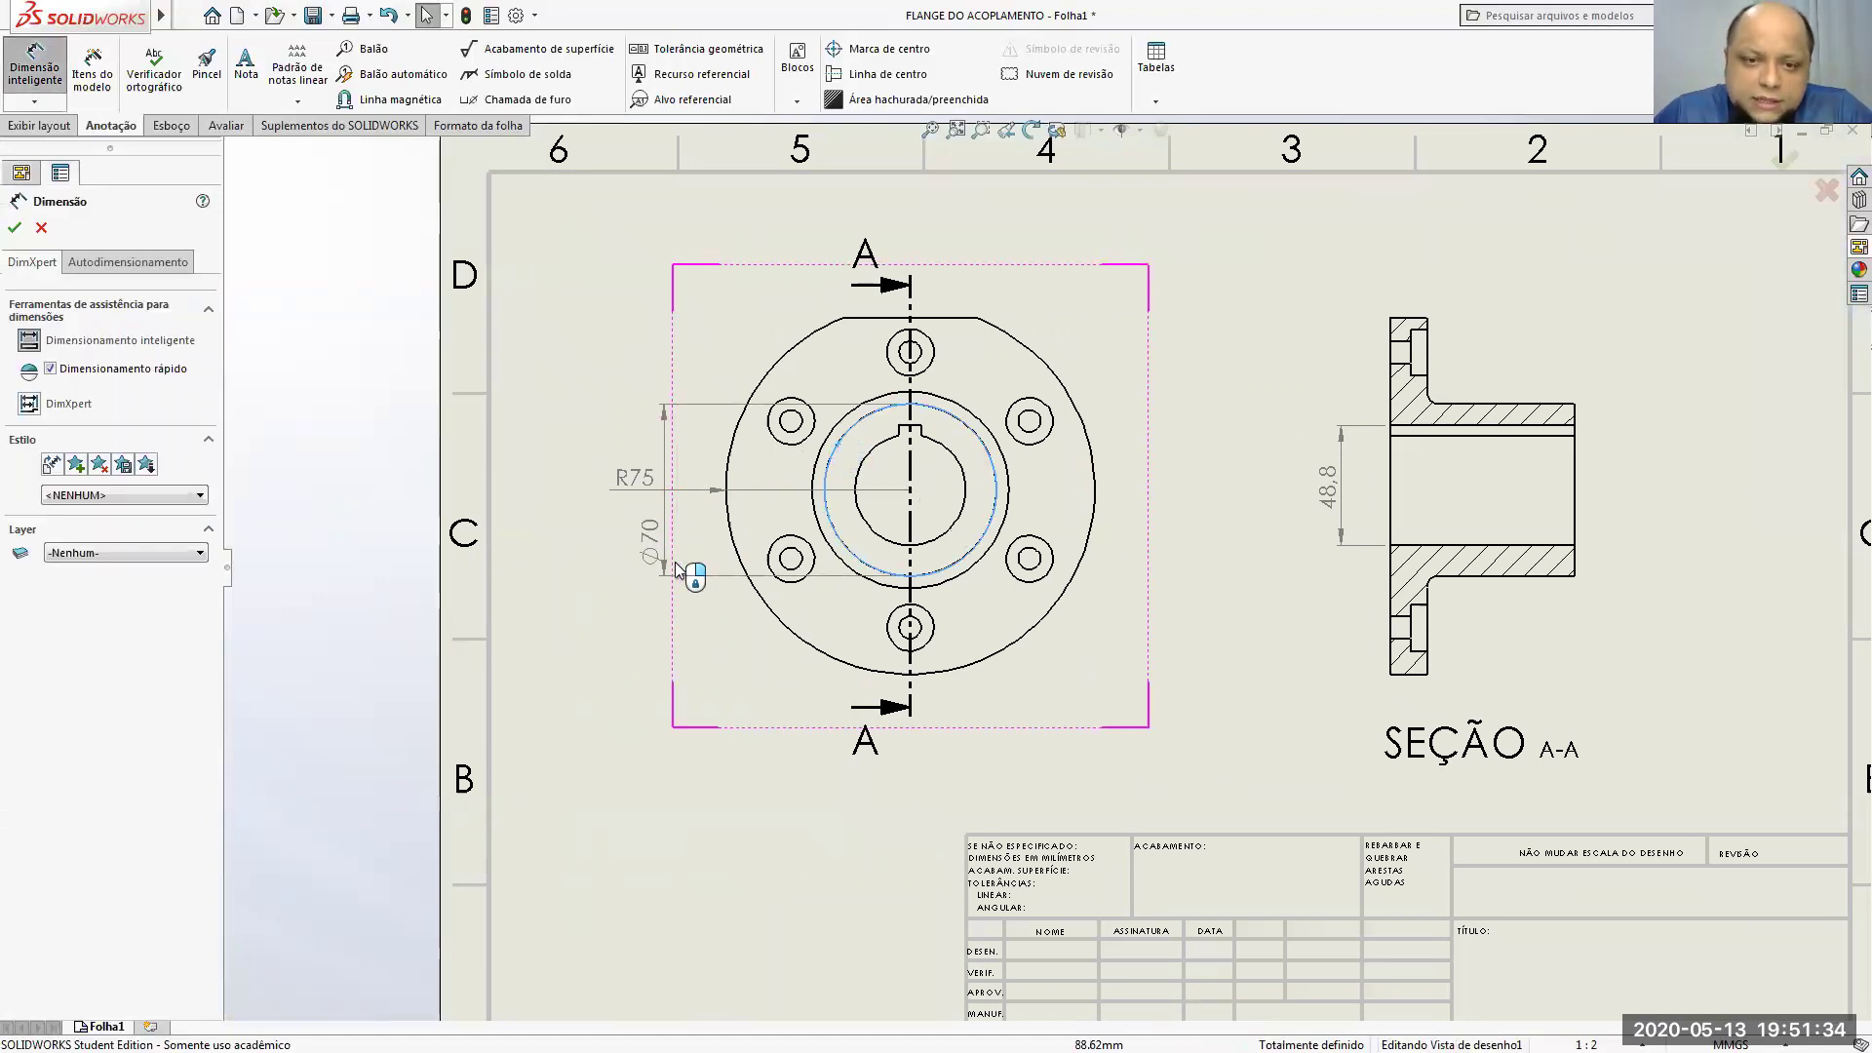
left_click(736, 650)
left_click_drag(736, 650, 640, 550)
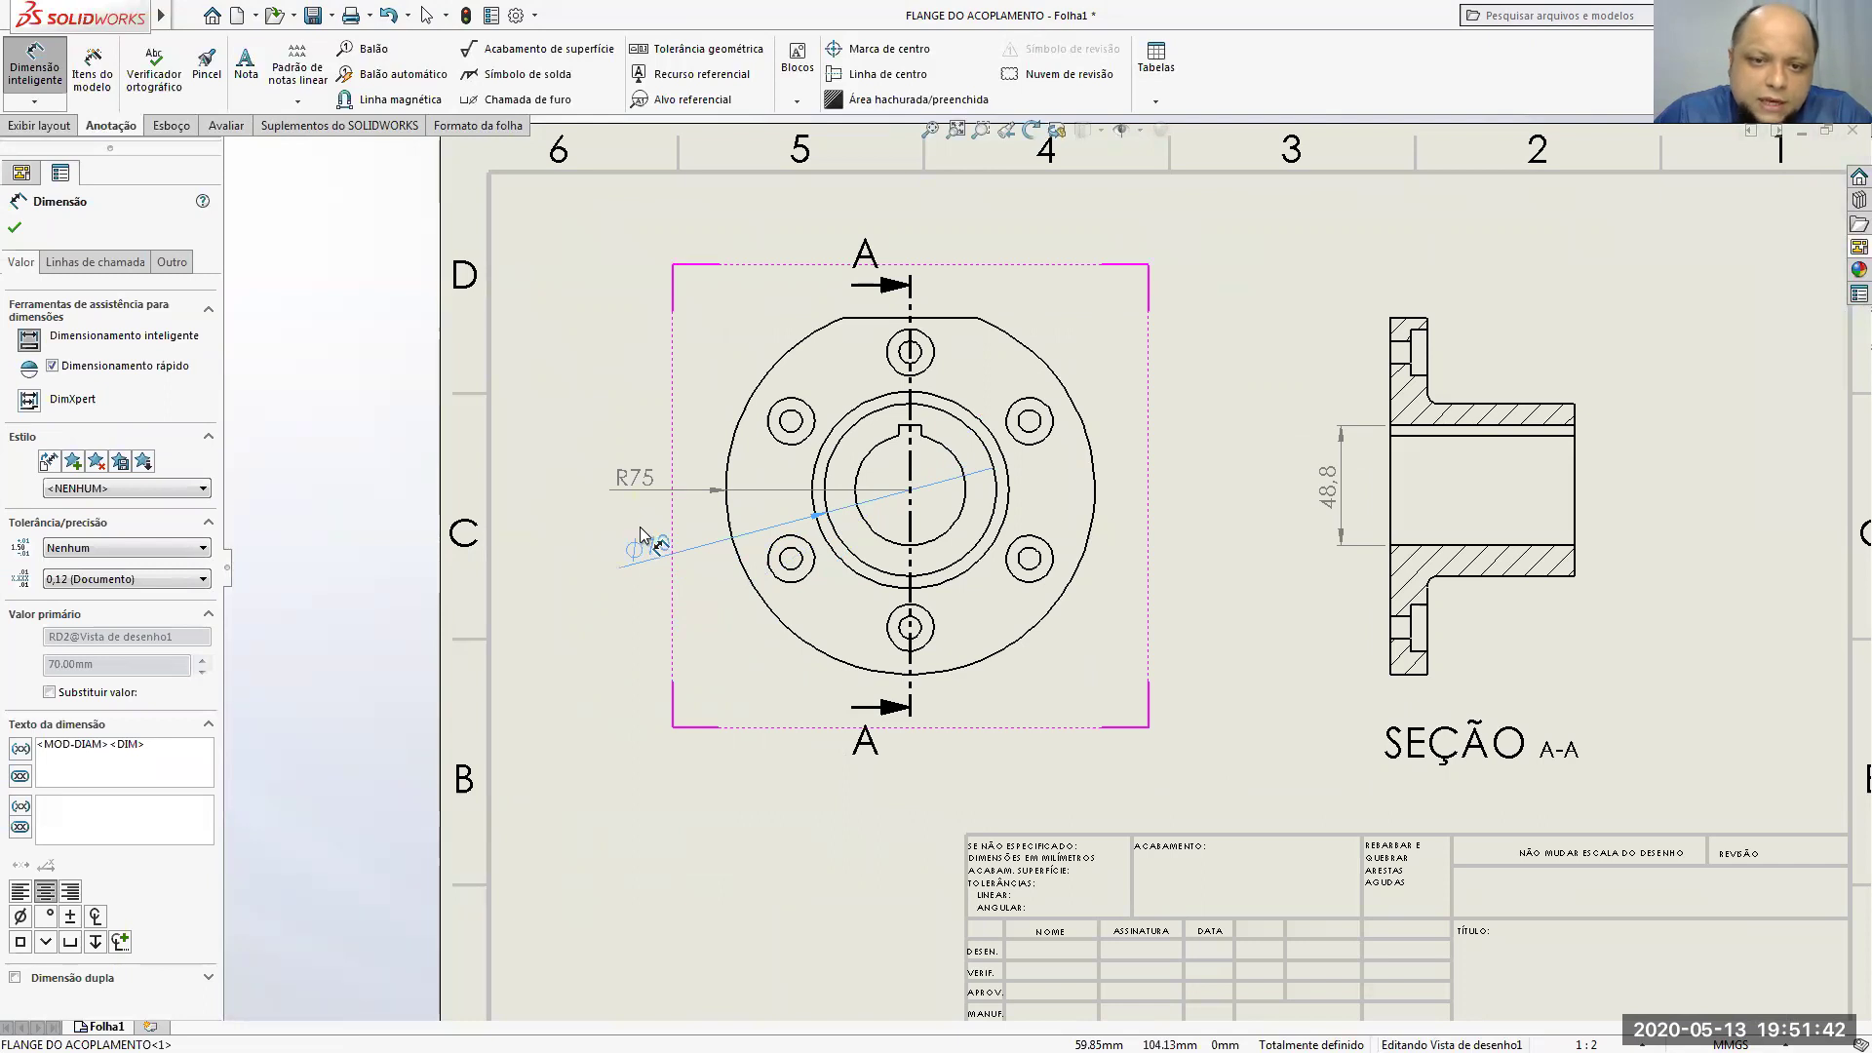
left_click(644, 528)
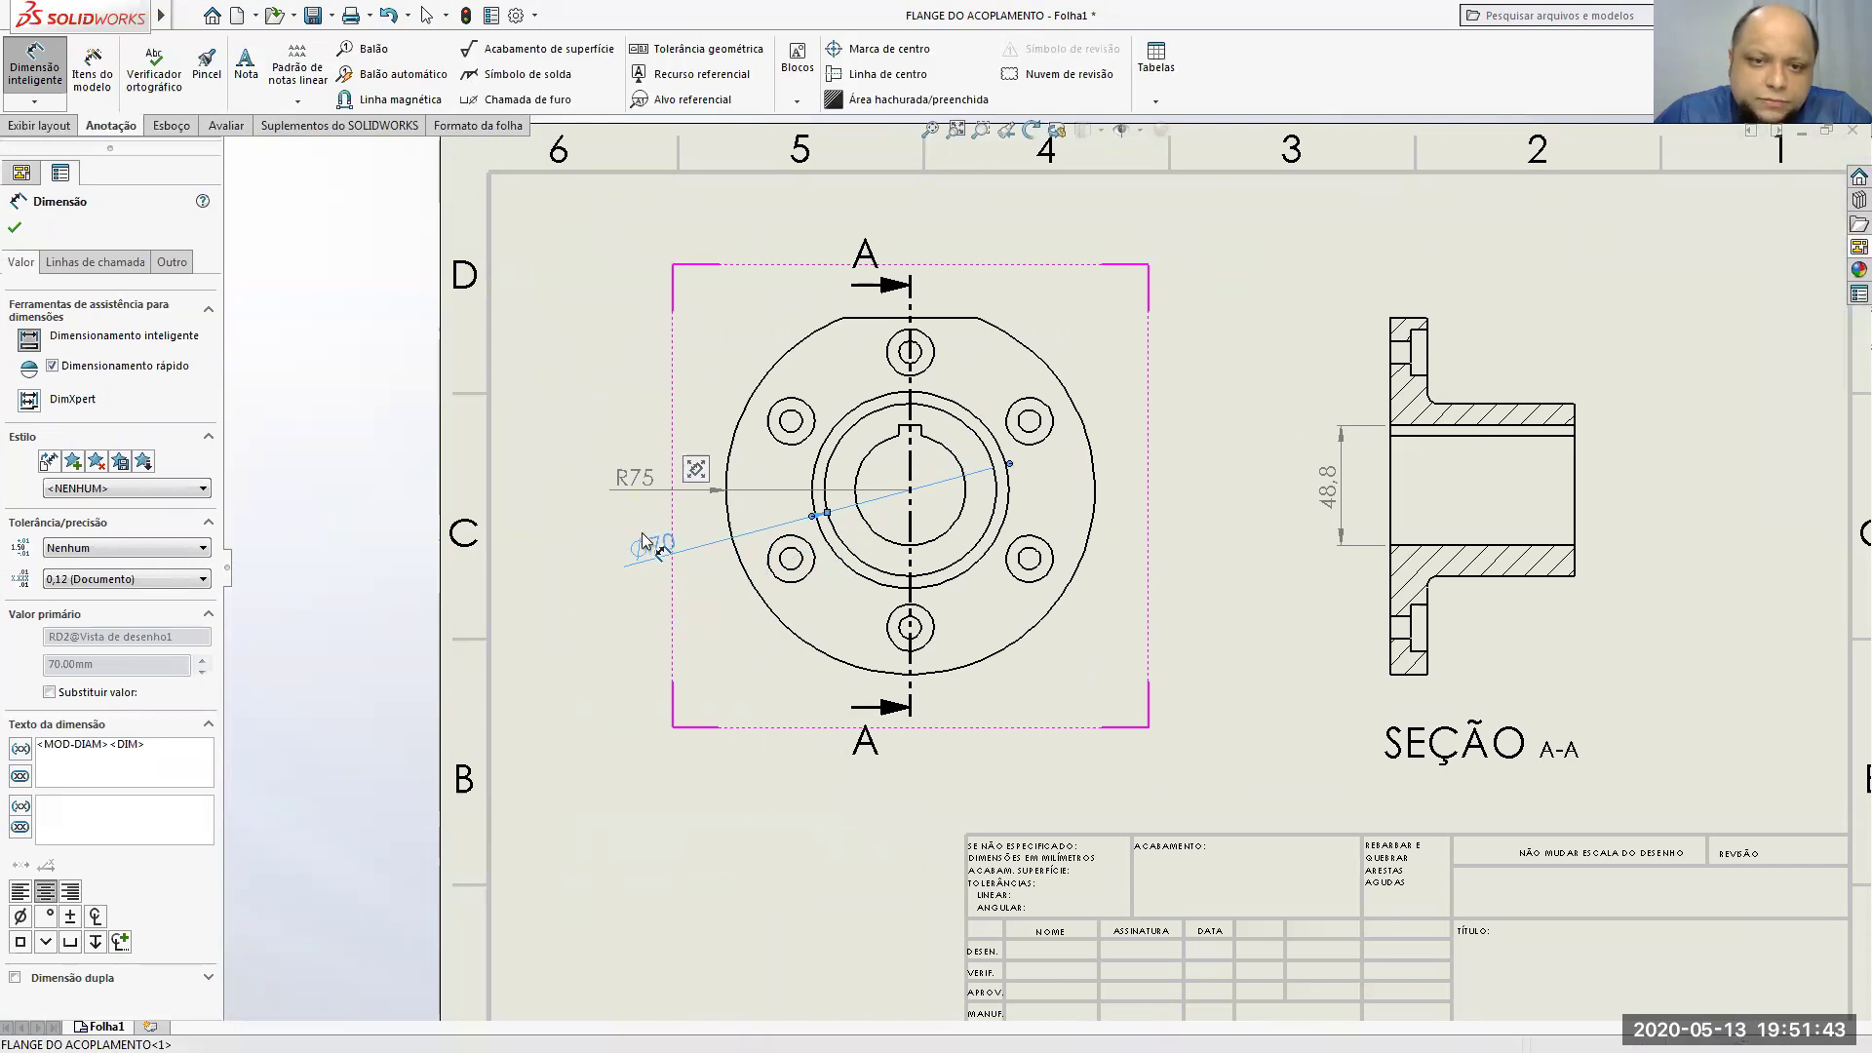
left_click(863, 469)
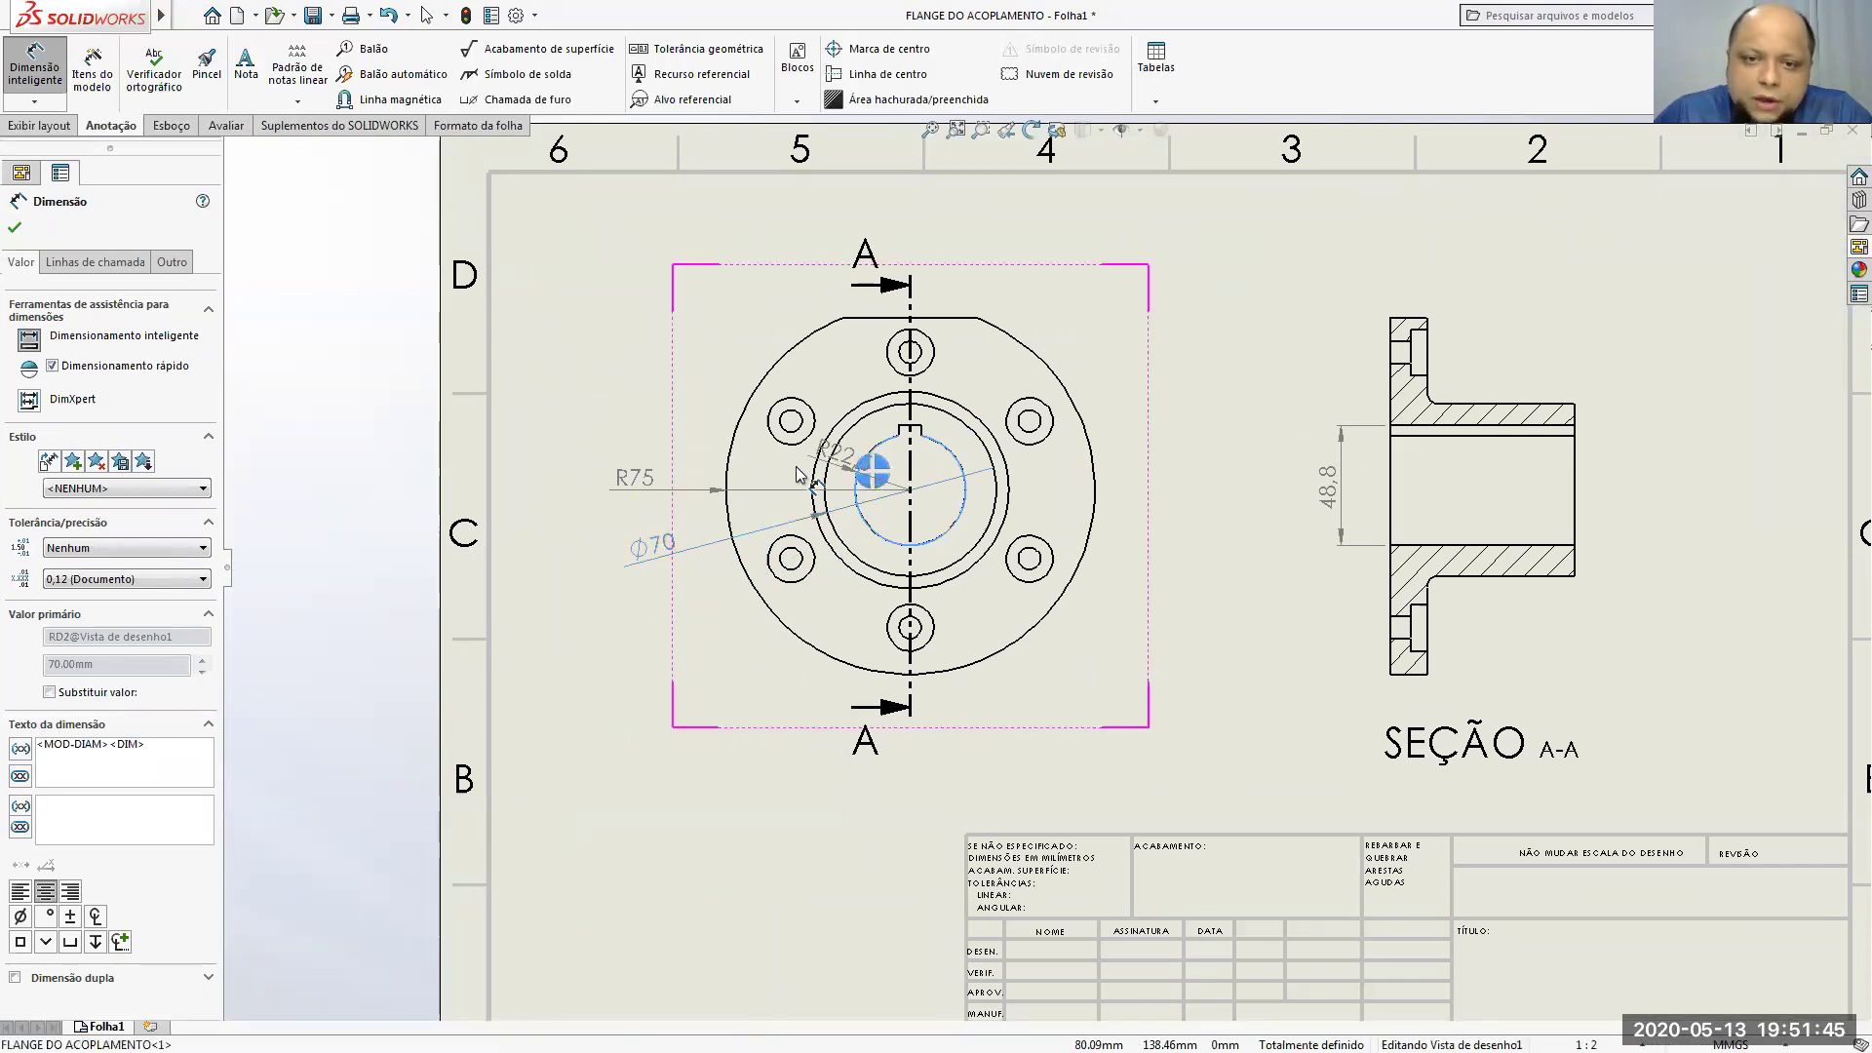
left_click(653, 439)
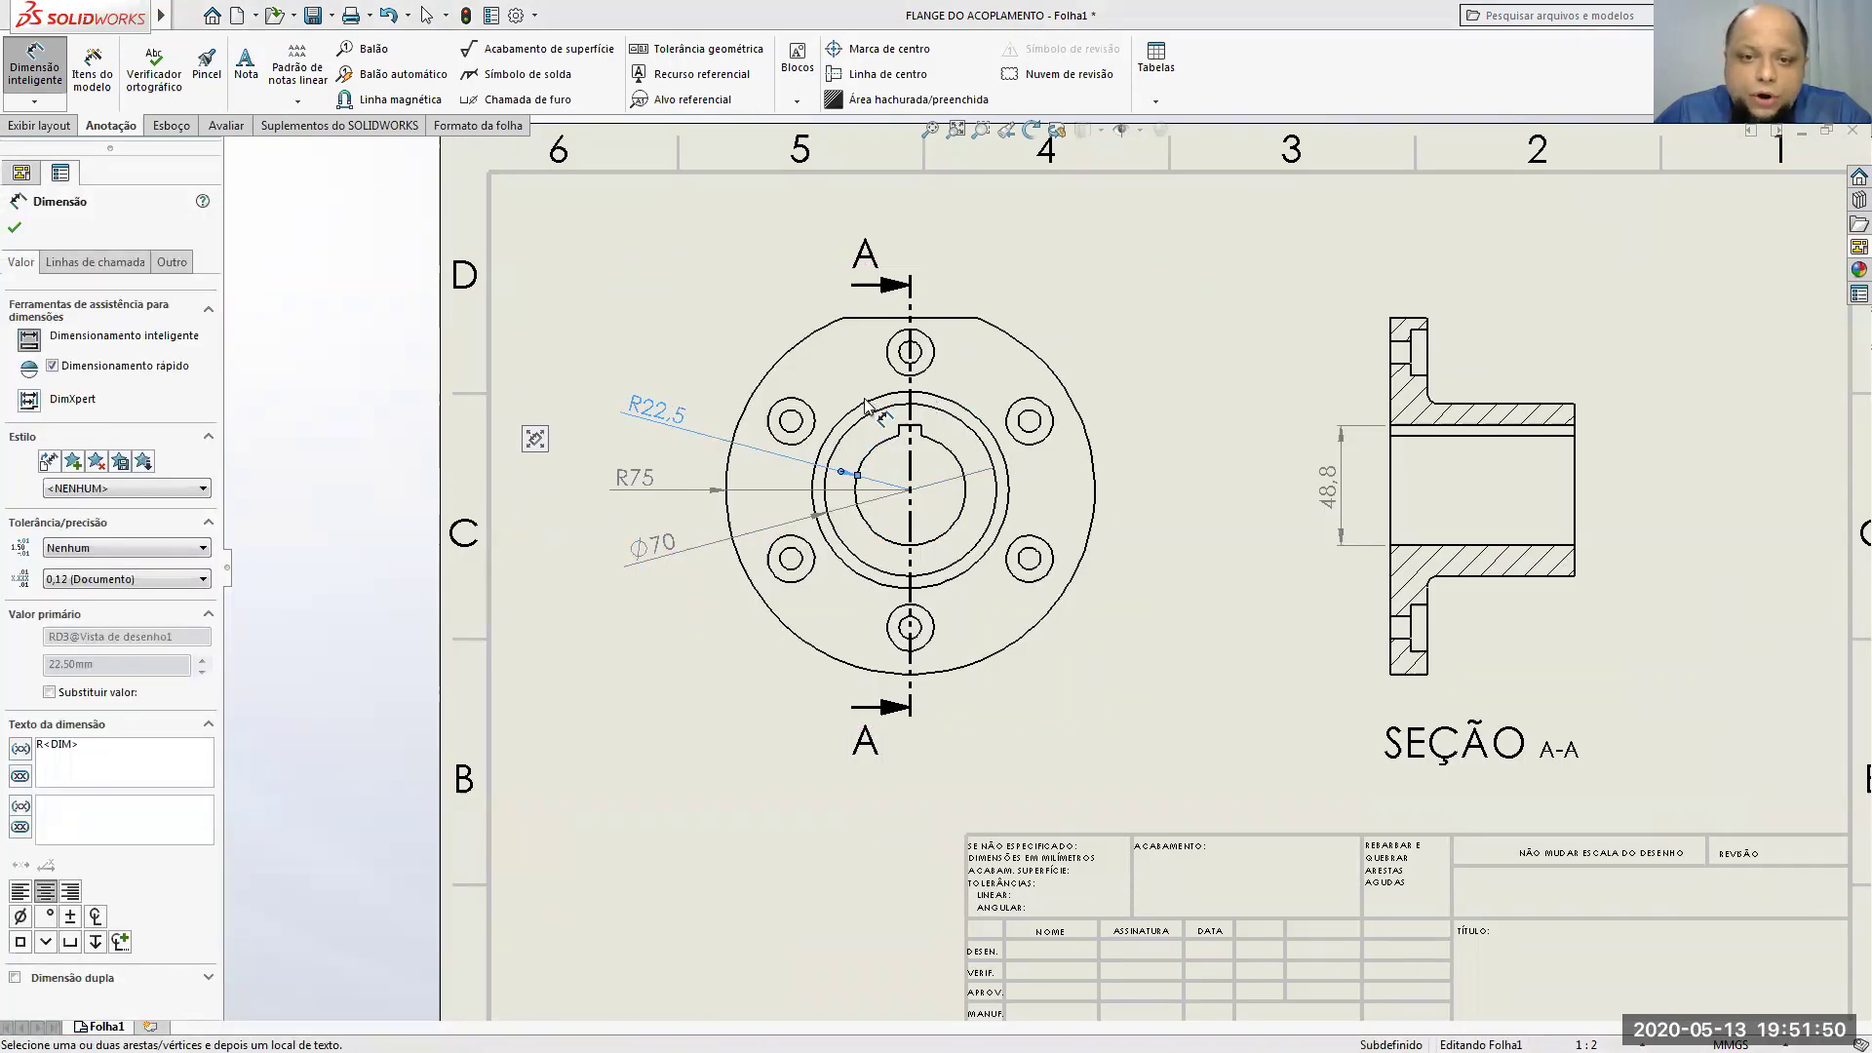
Step: Dimension the radius of the lower fillet between flange and hub in section A-A, with the text outside the hatching
scroll(1435, 392, "down", 5)
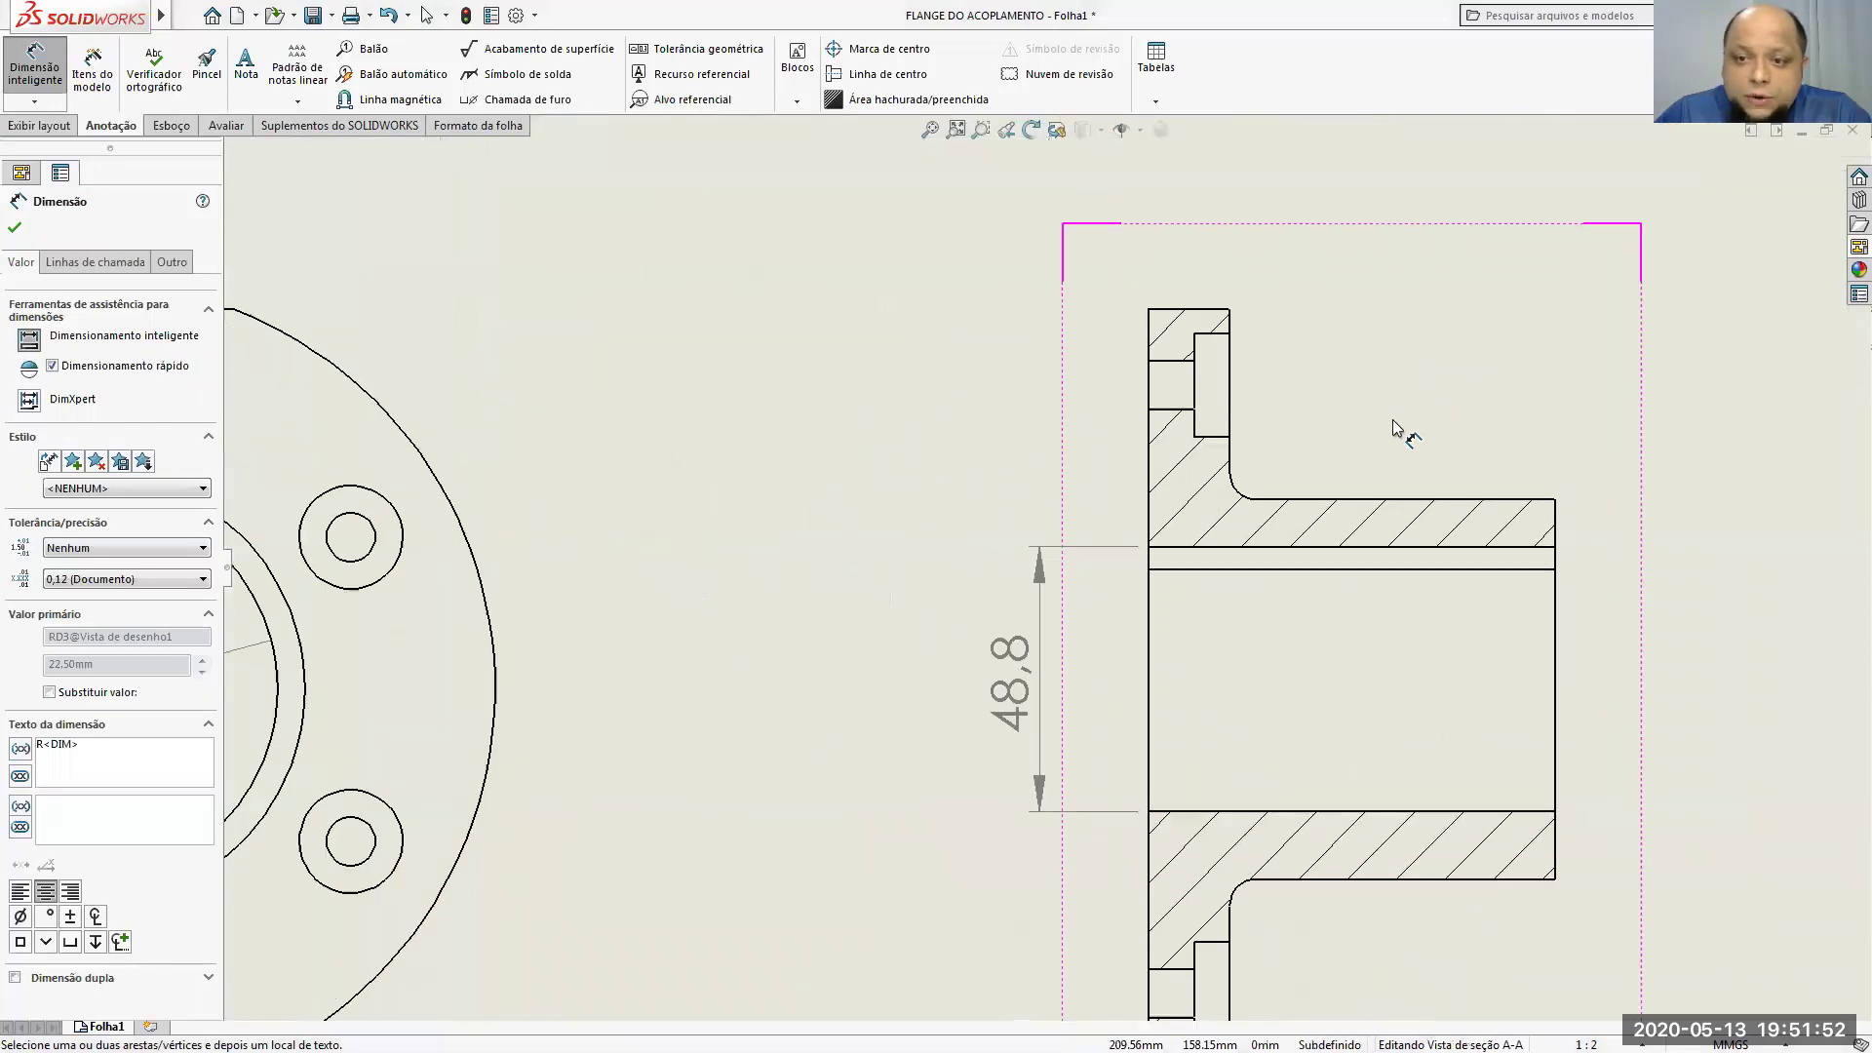
left_click(1239, 889)
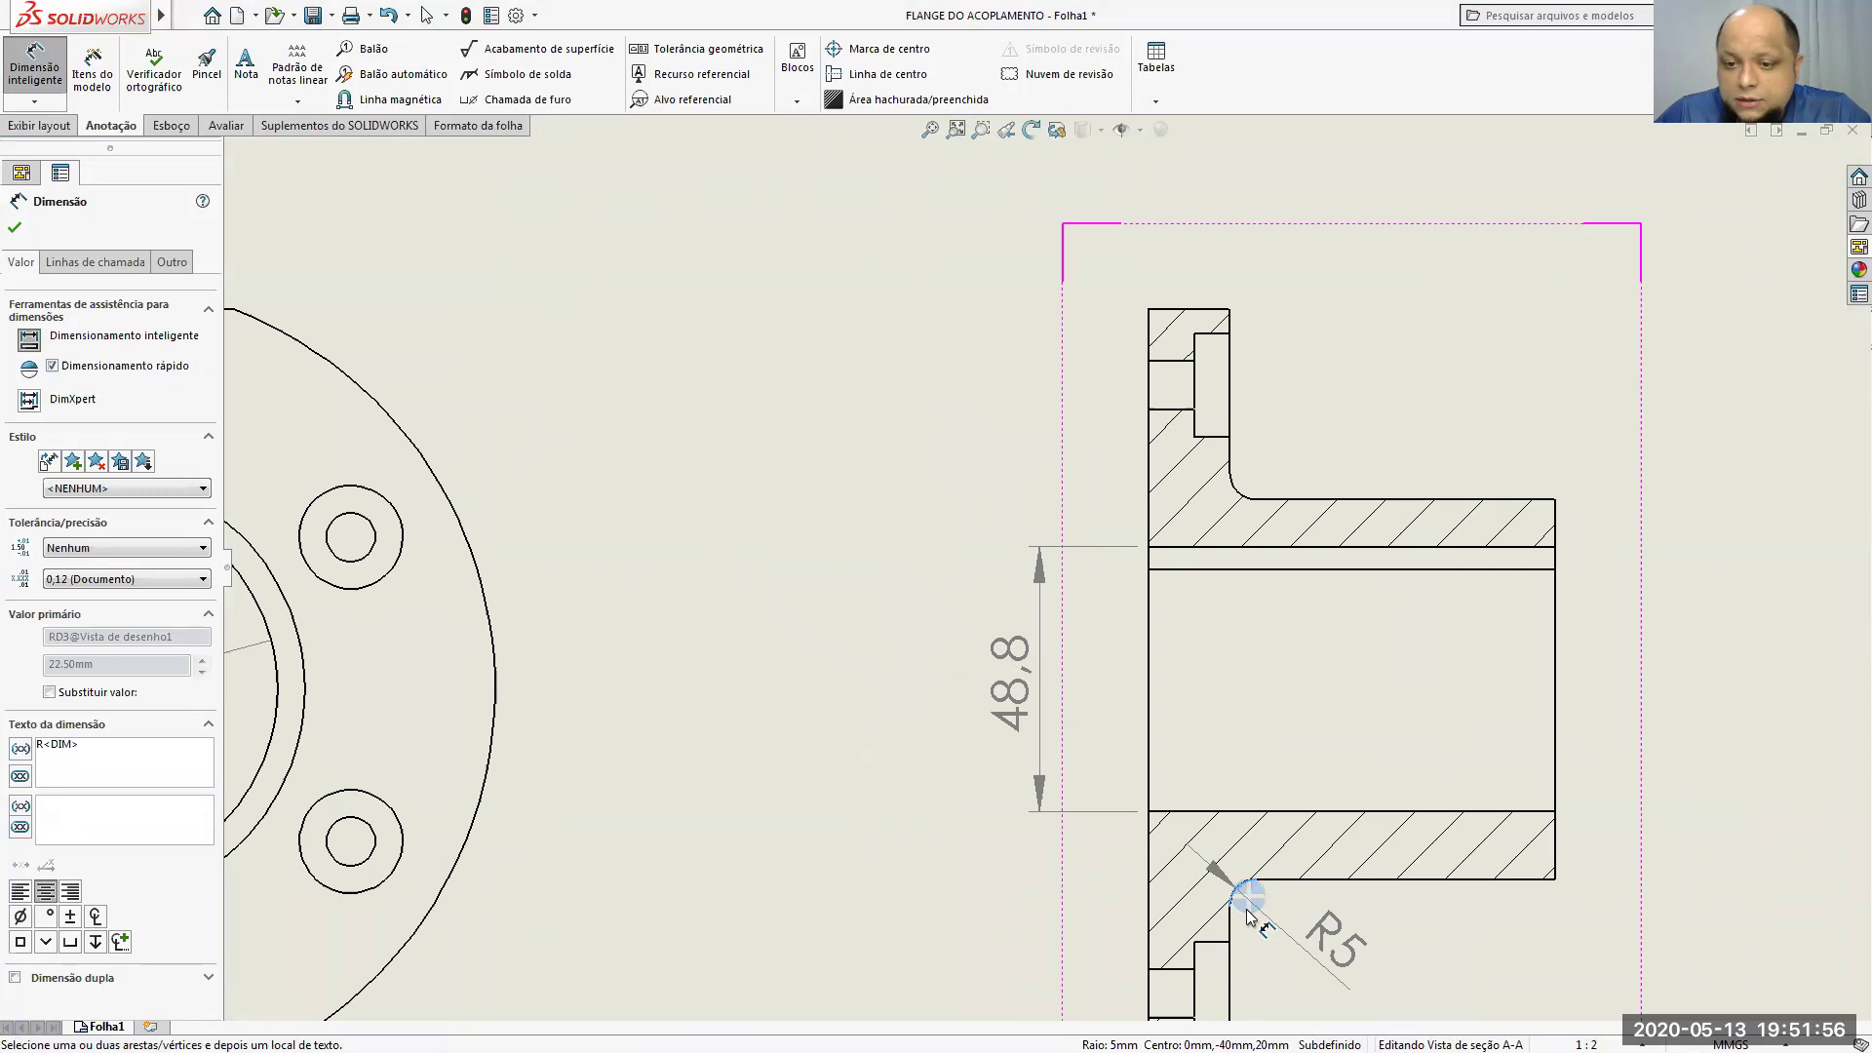
left_click(1246, 909)
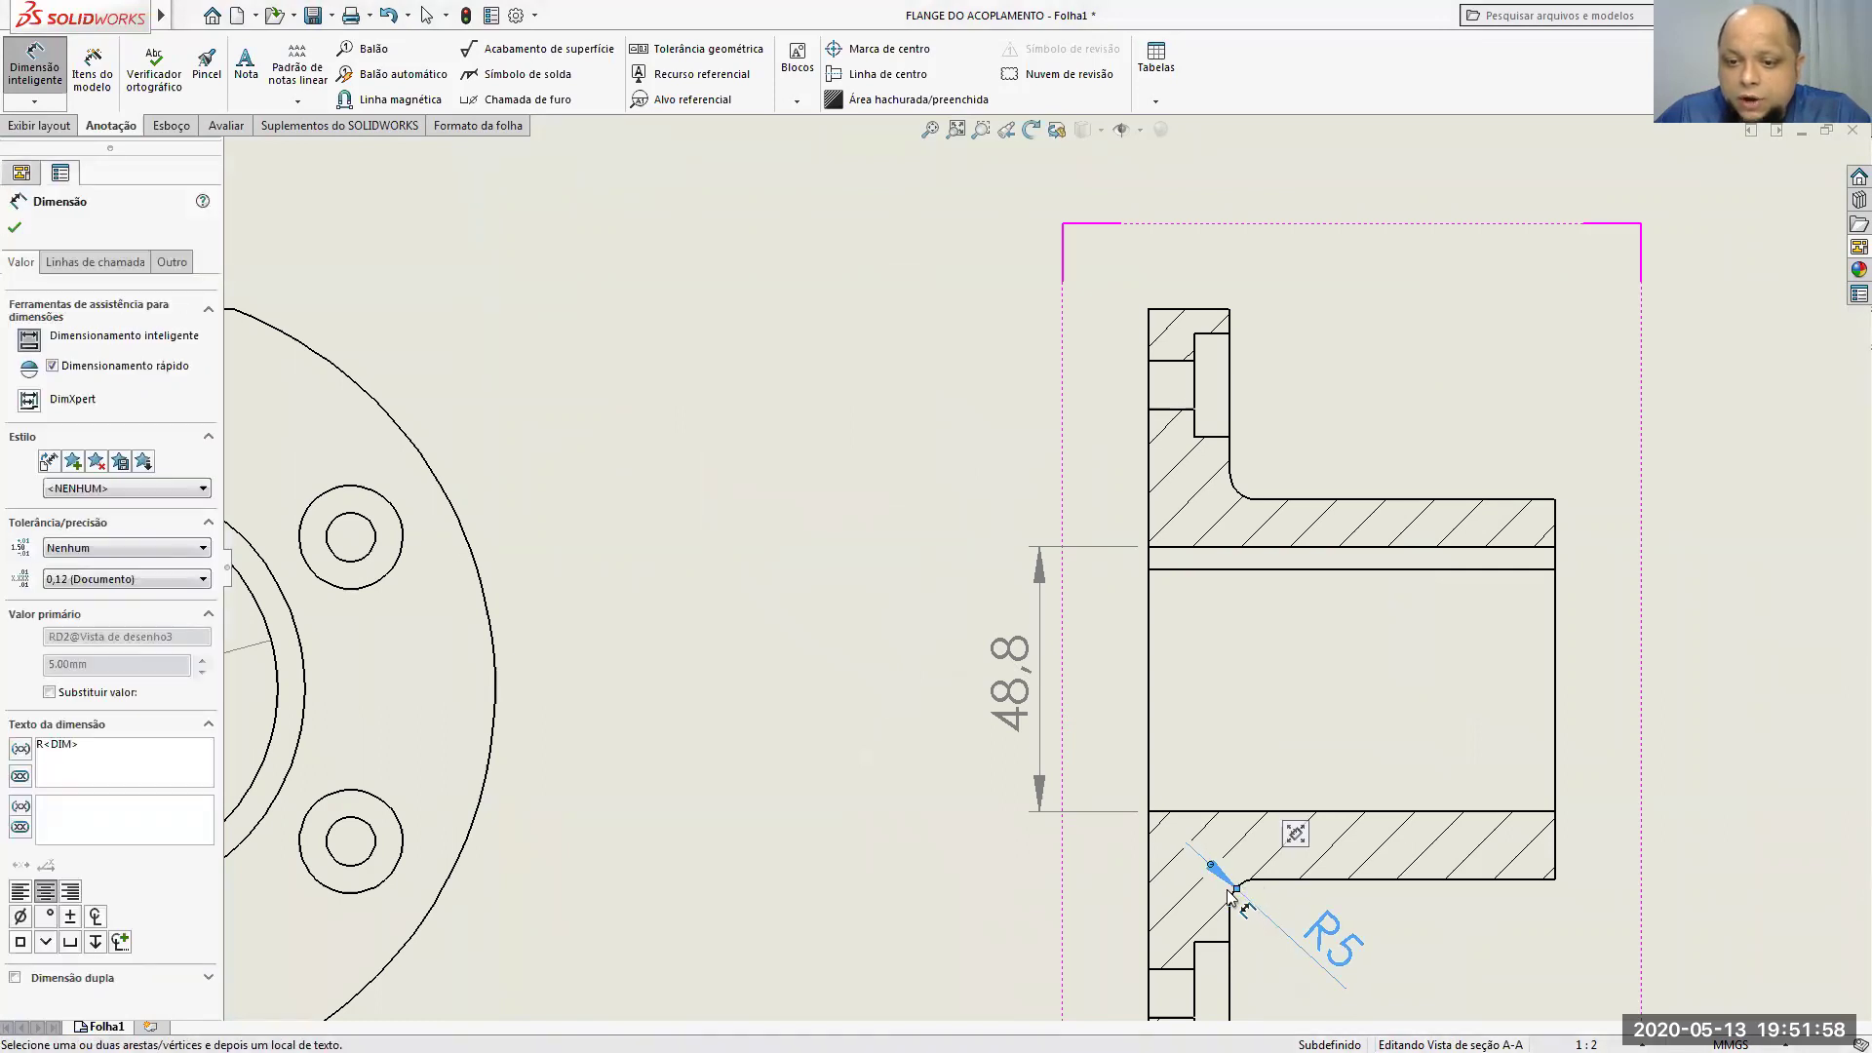
Step: Try a radius dimension on the upper fillet between flange and hub in section A-A and delete it
left_click(1238, 486)
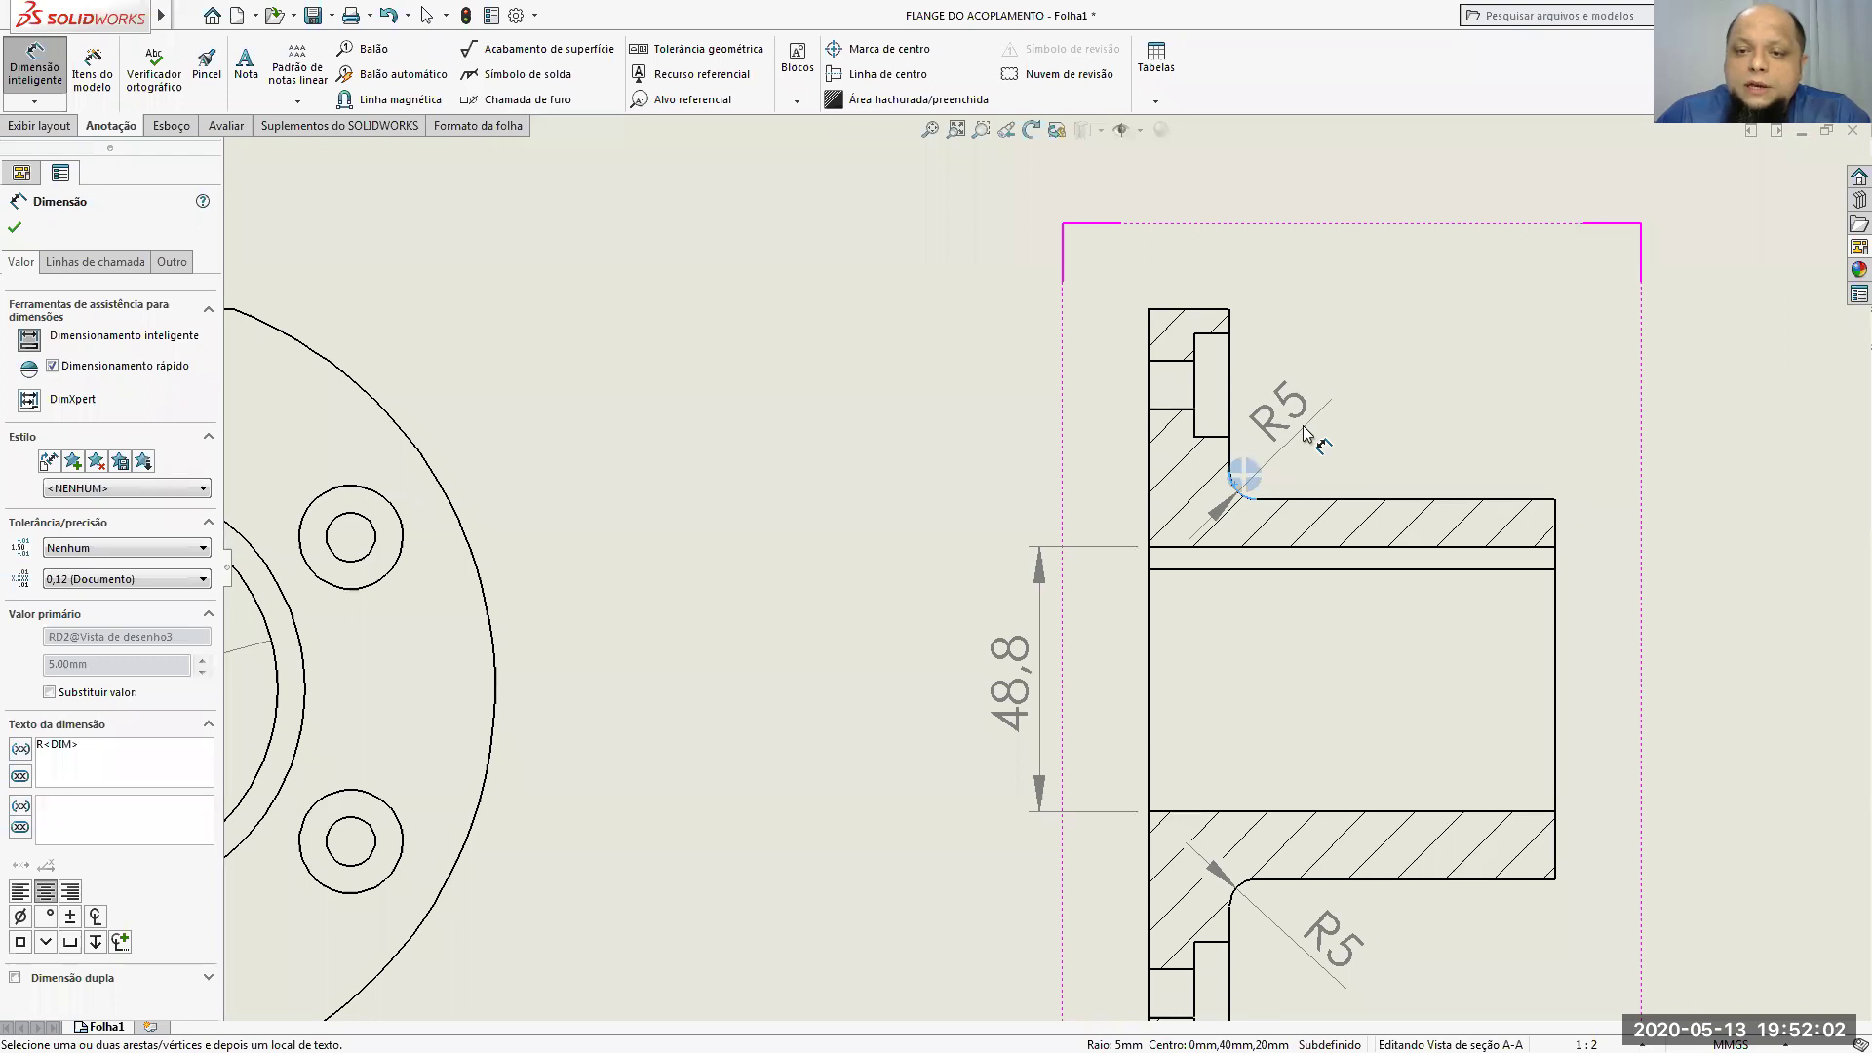
left_click(1306, 432)
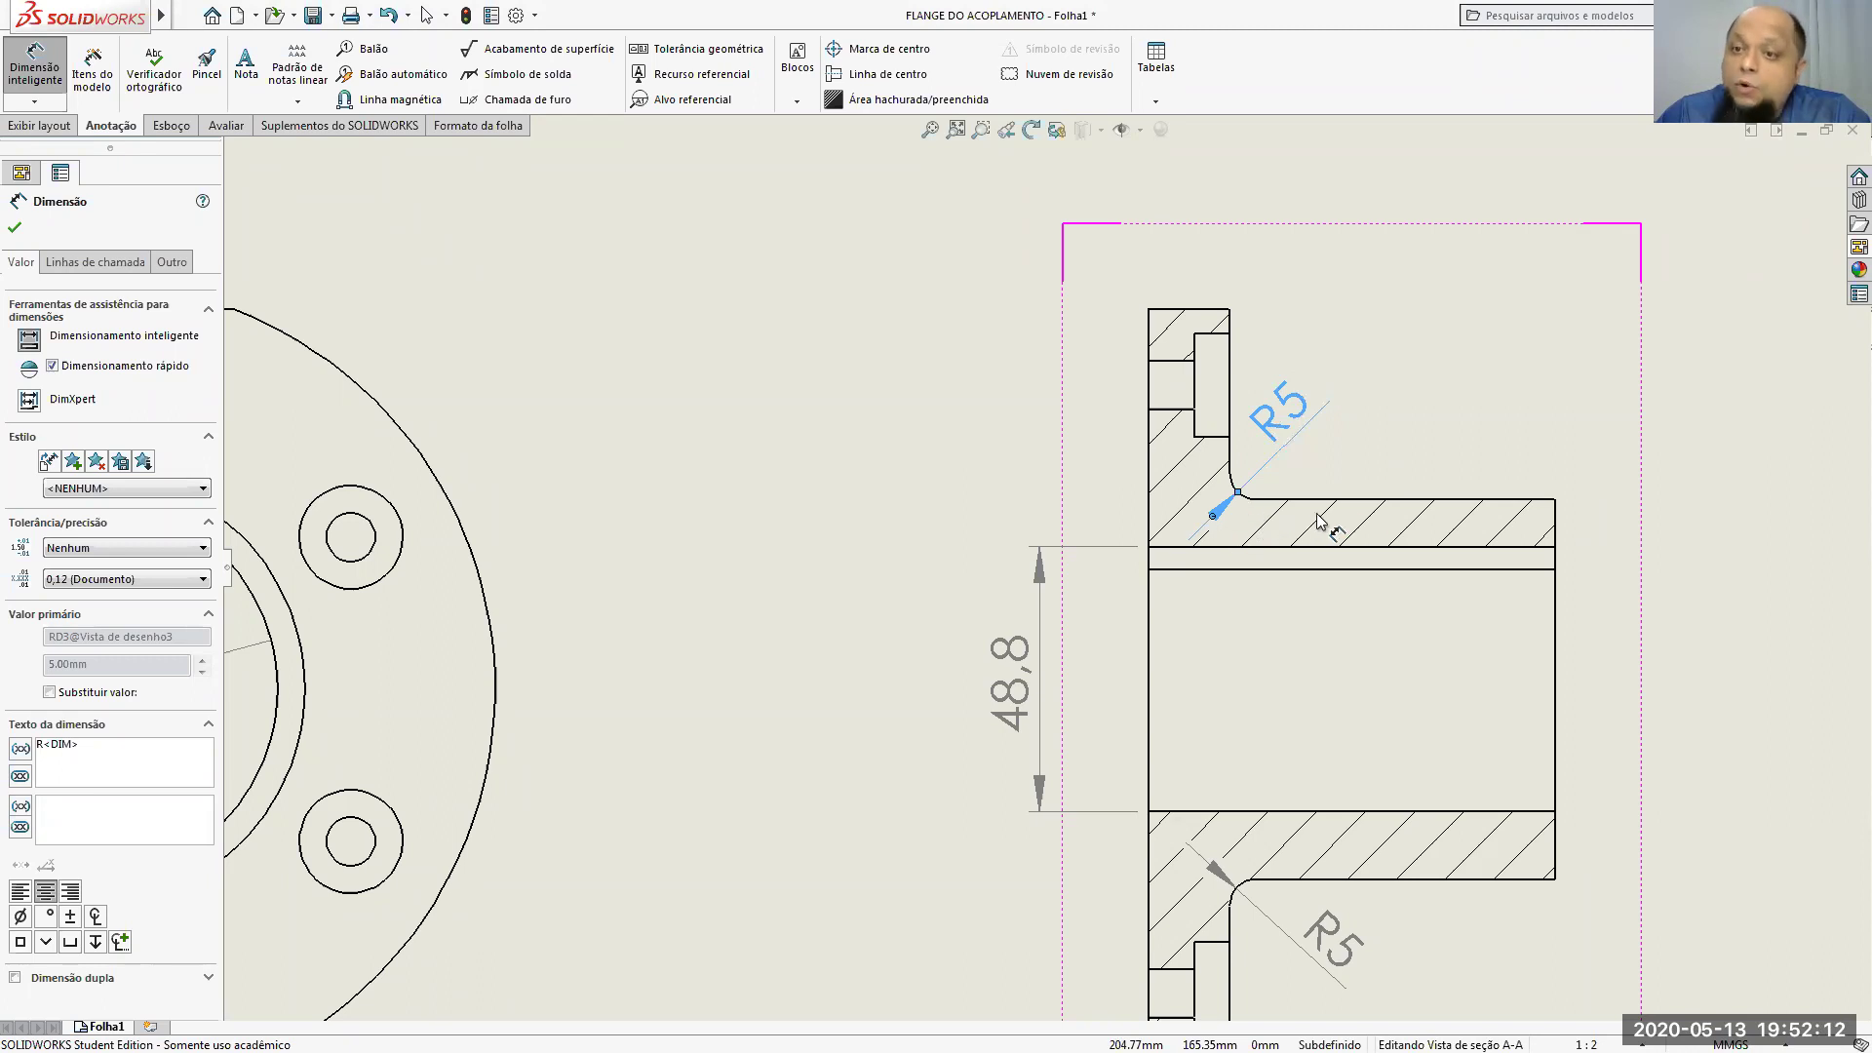
right_click(1289, 408)
left_click(1349, 323)
left_click(1287, 362)
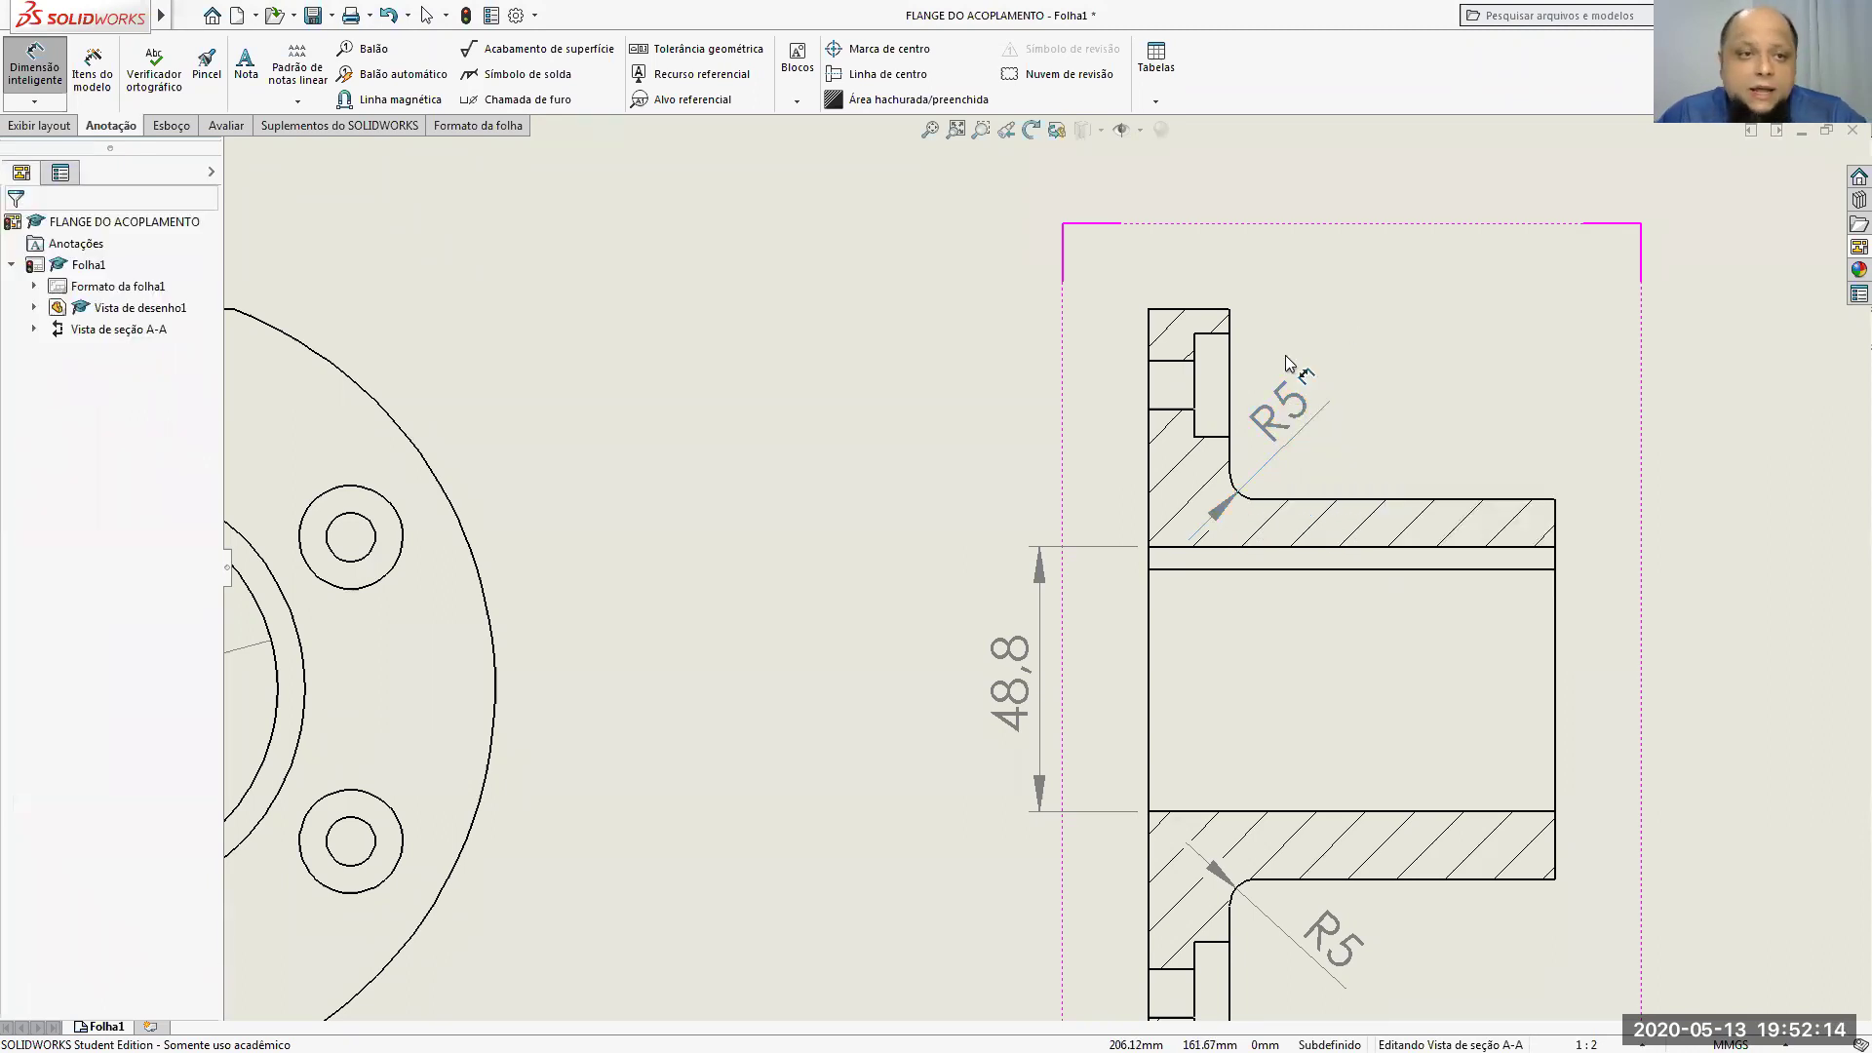
left_click(1283, 419)
key("Delete")
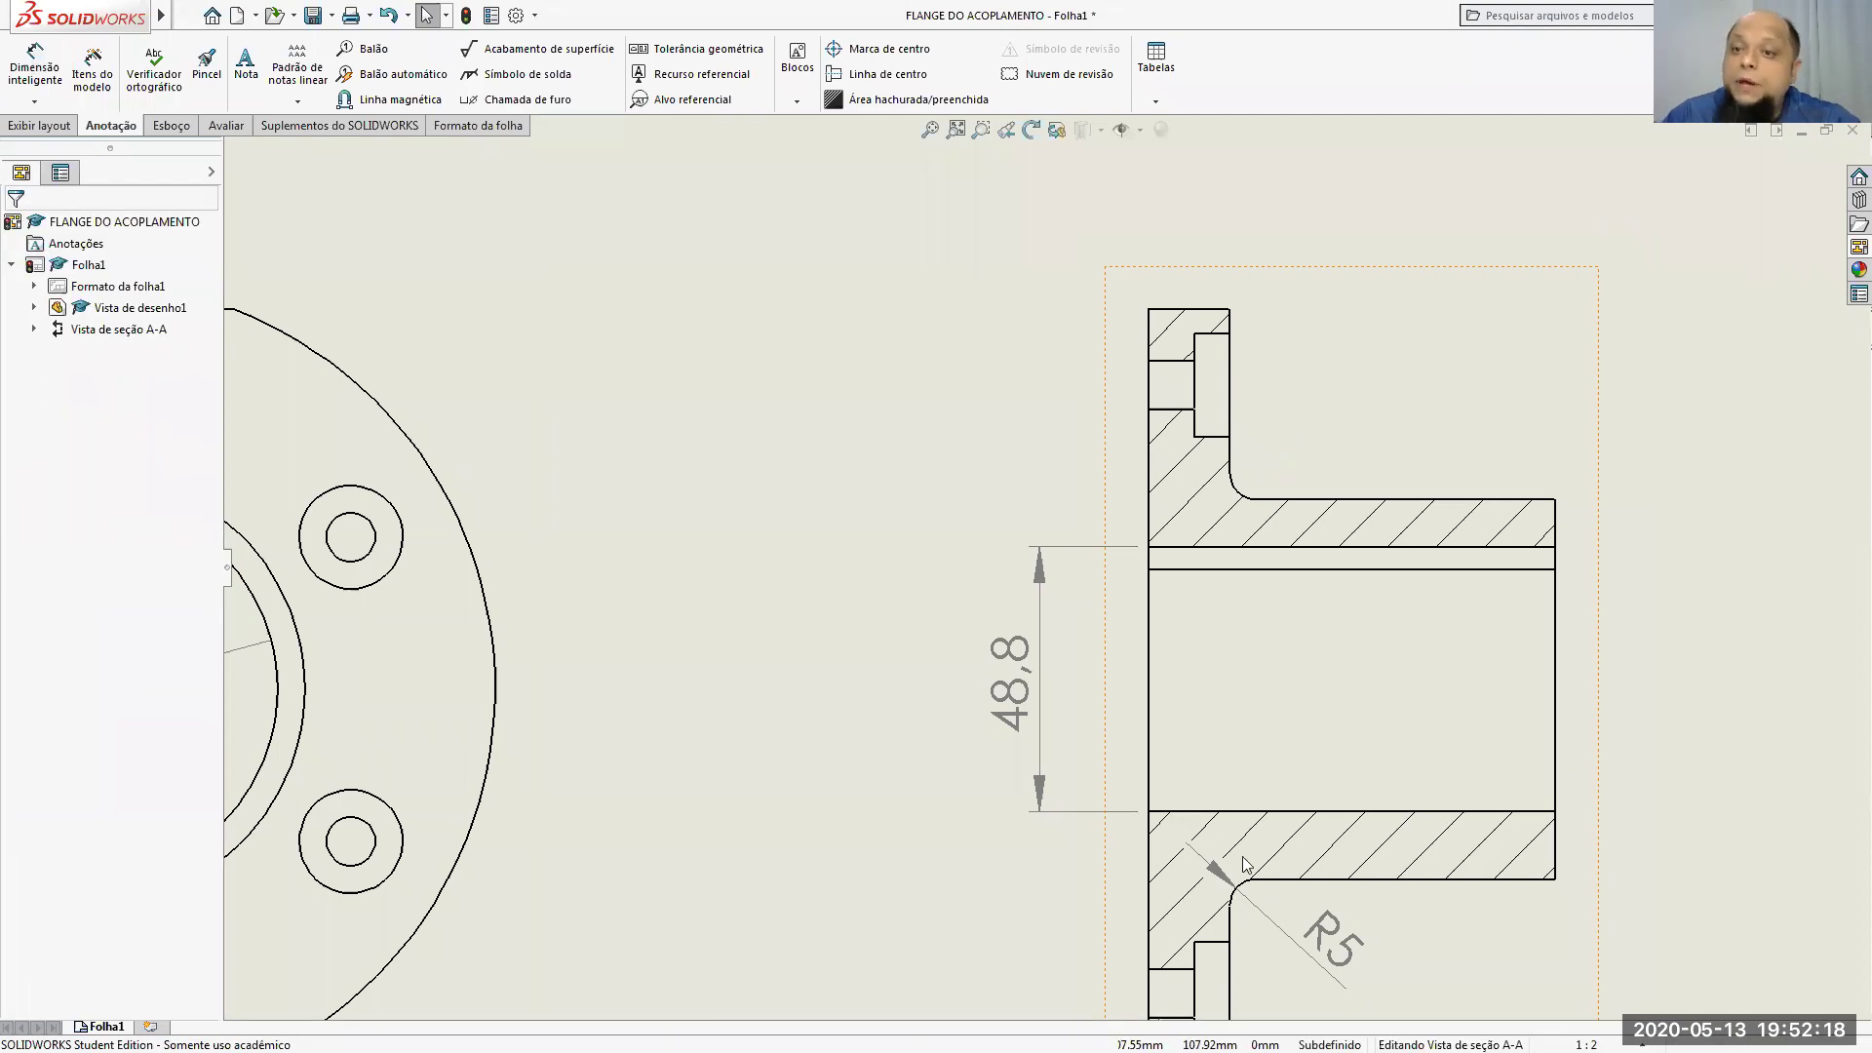
key("f")
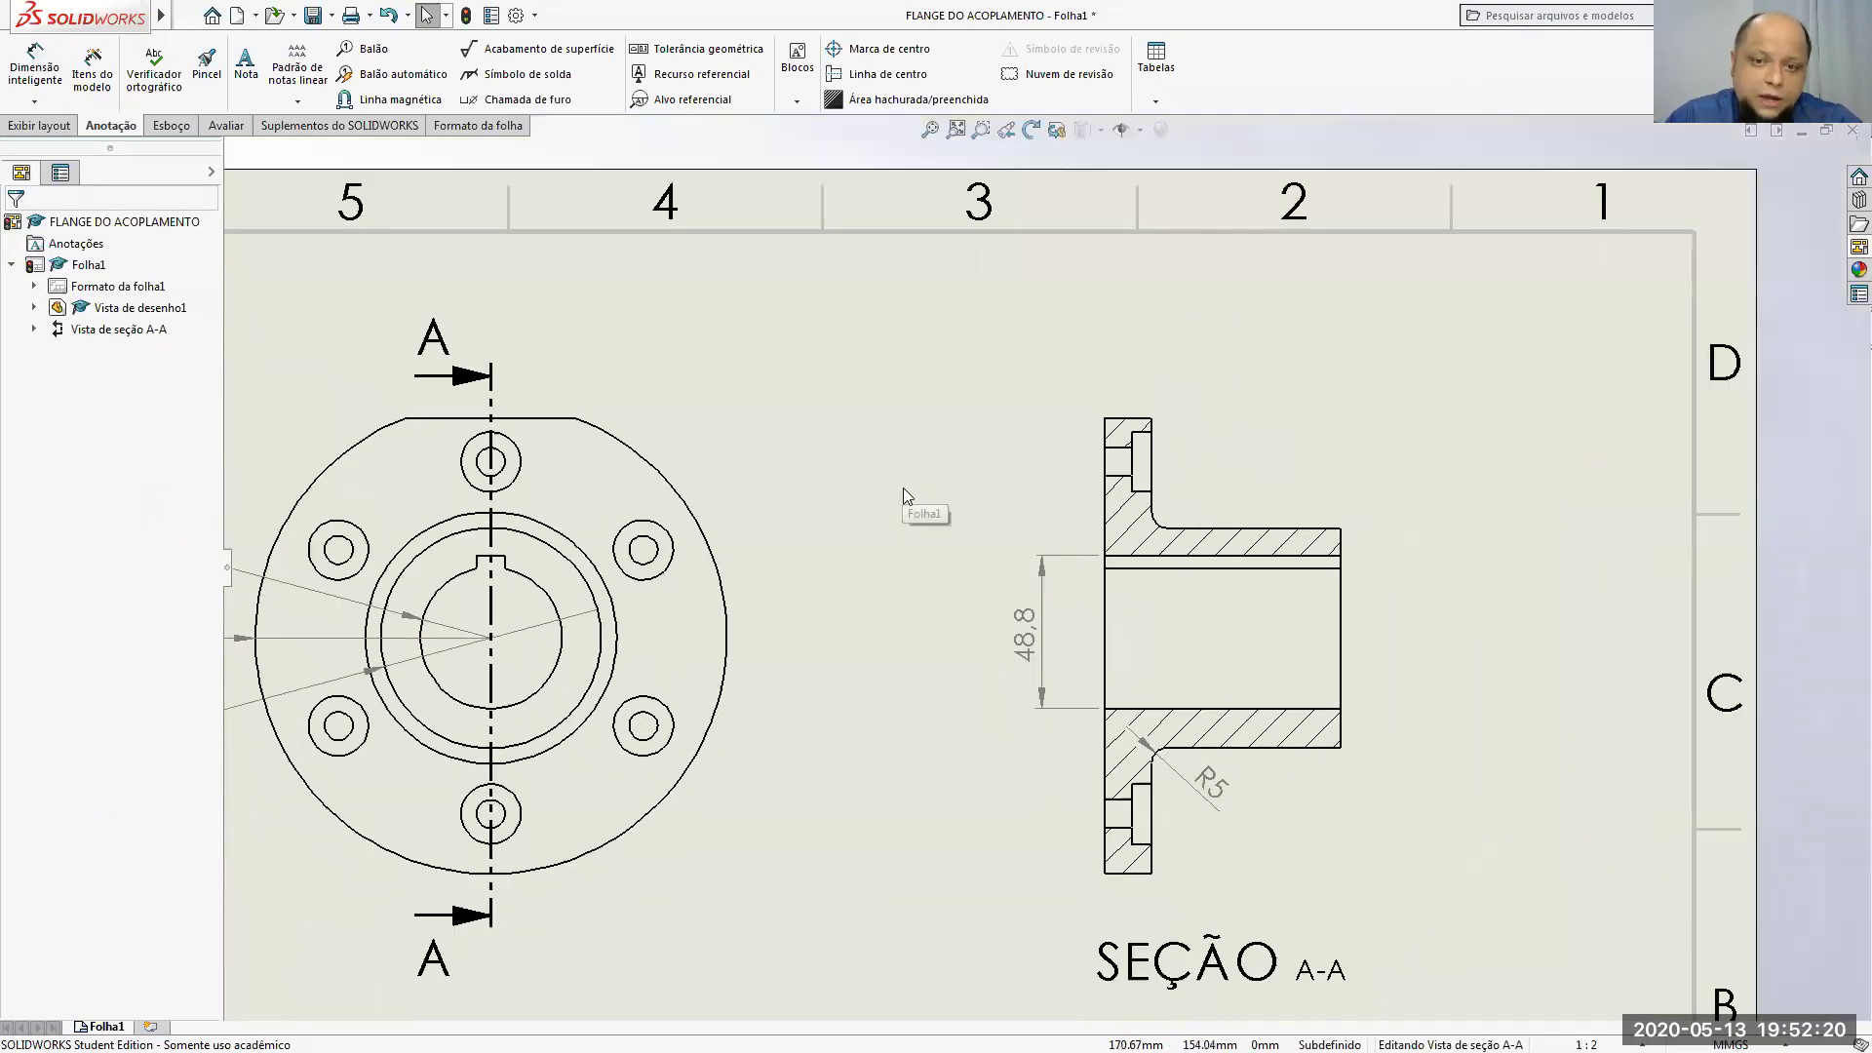
right_click(1145, 532)
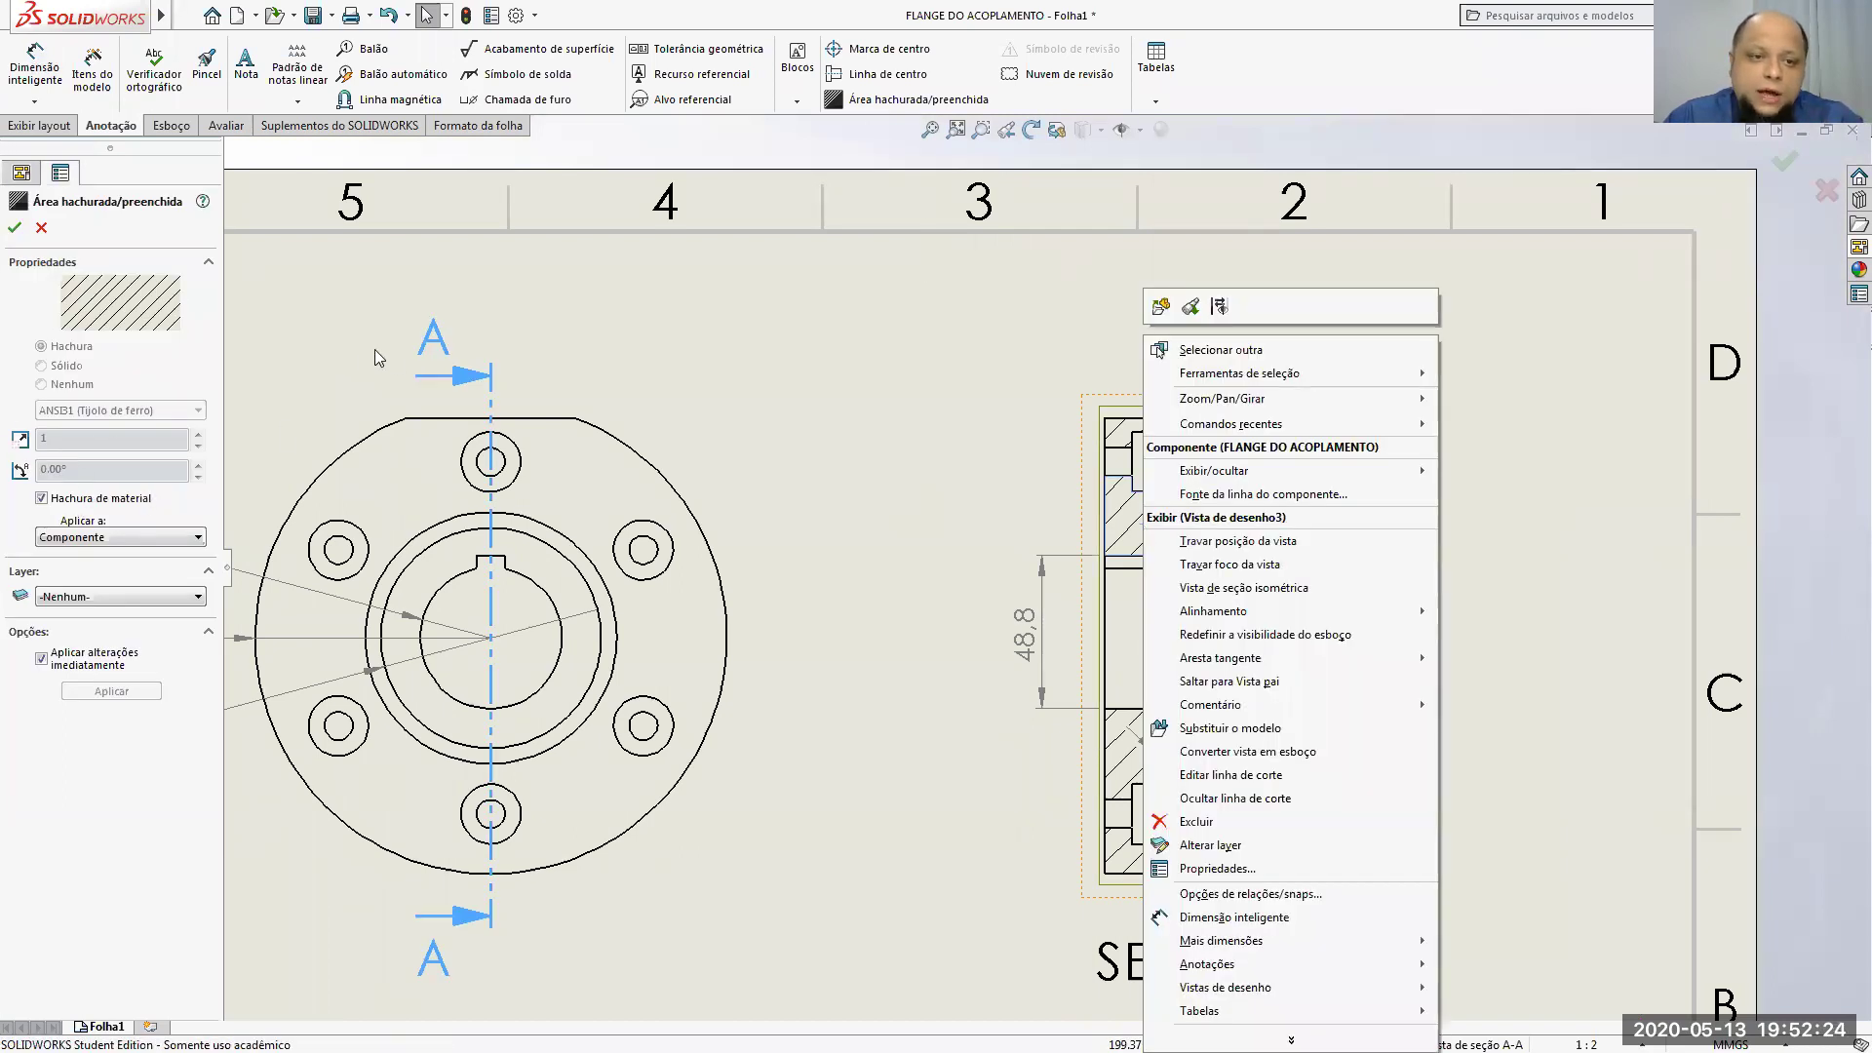
key("Escape")
Step: Dimension the keyway's width in the front view, placing the text just above the hub circle, left of the section line
scroll(1010, 546, "down", 1)
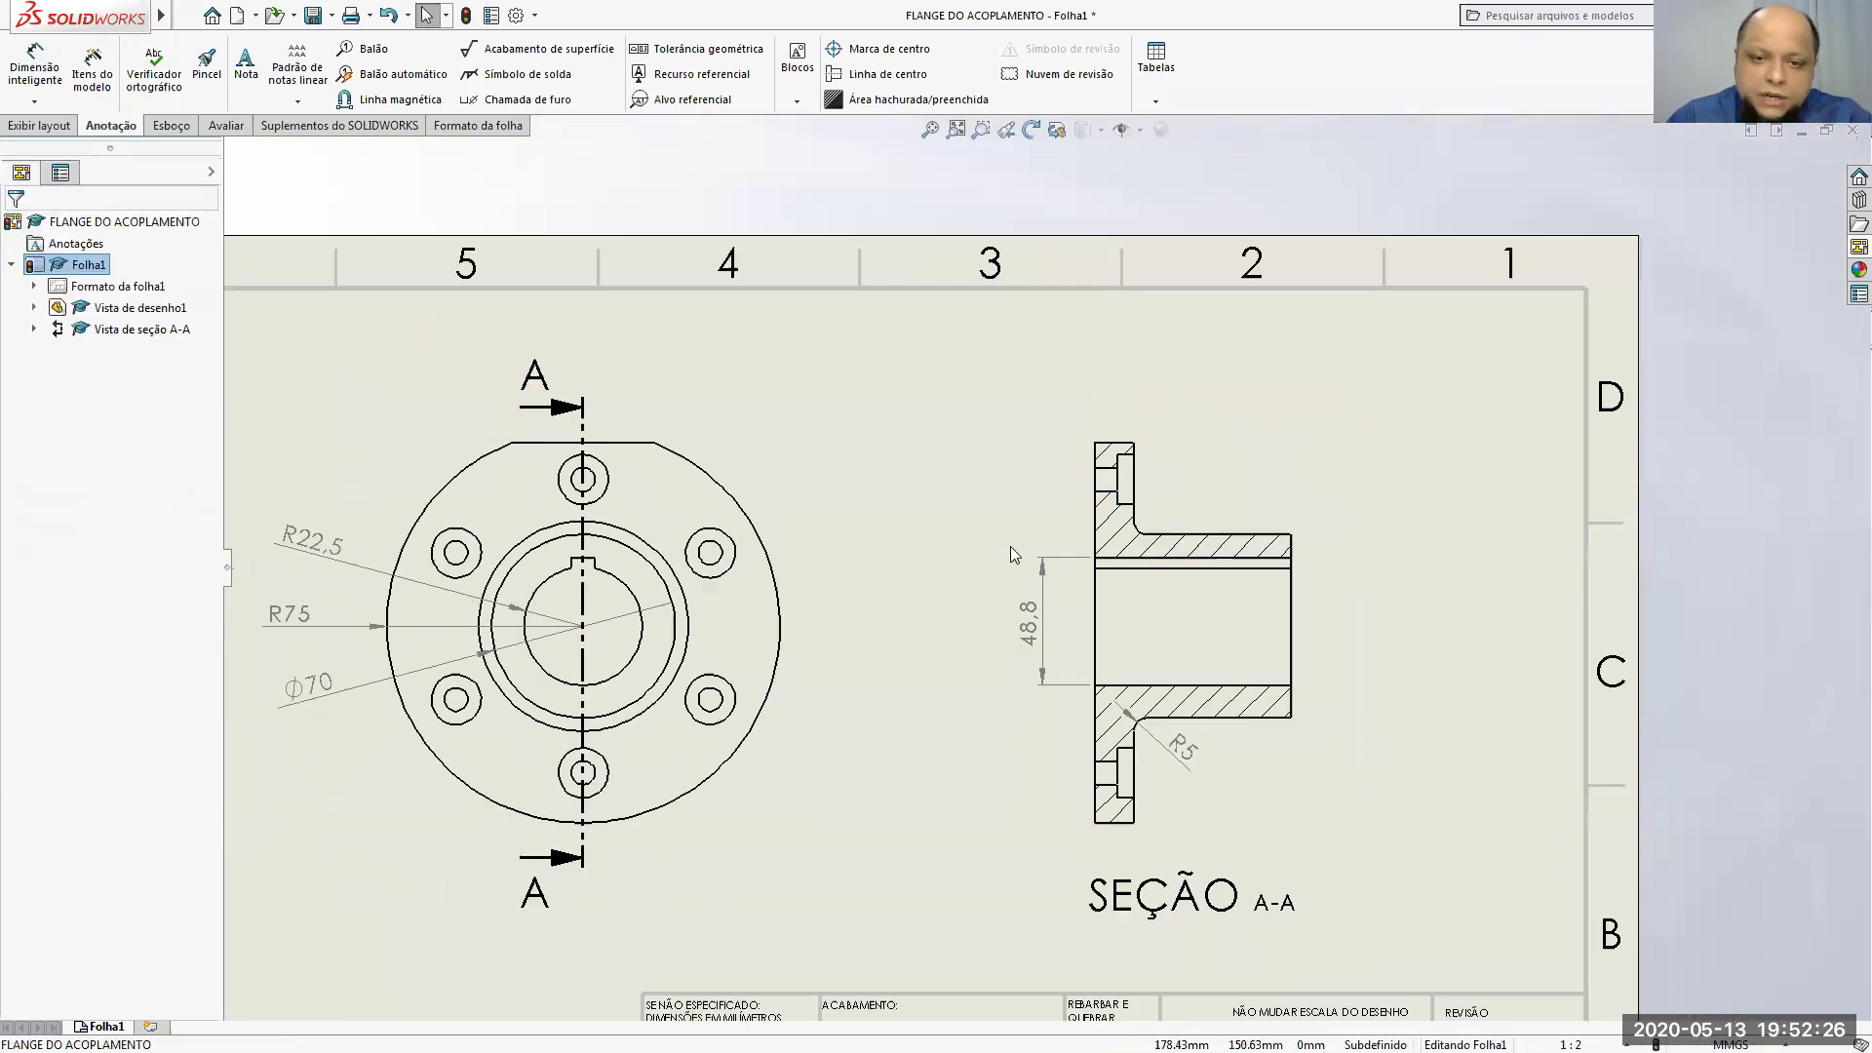
scroll(1010, 545, "down", 2)
scroll(858, 651, "up", 3)
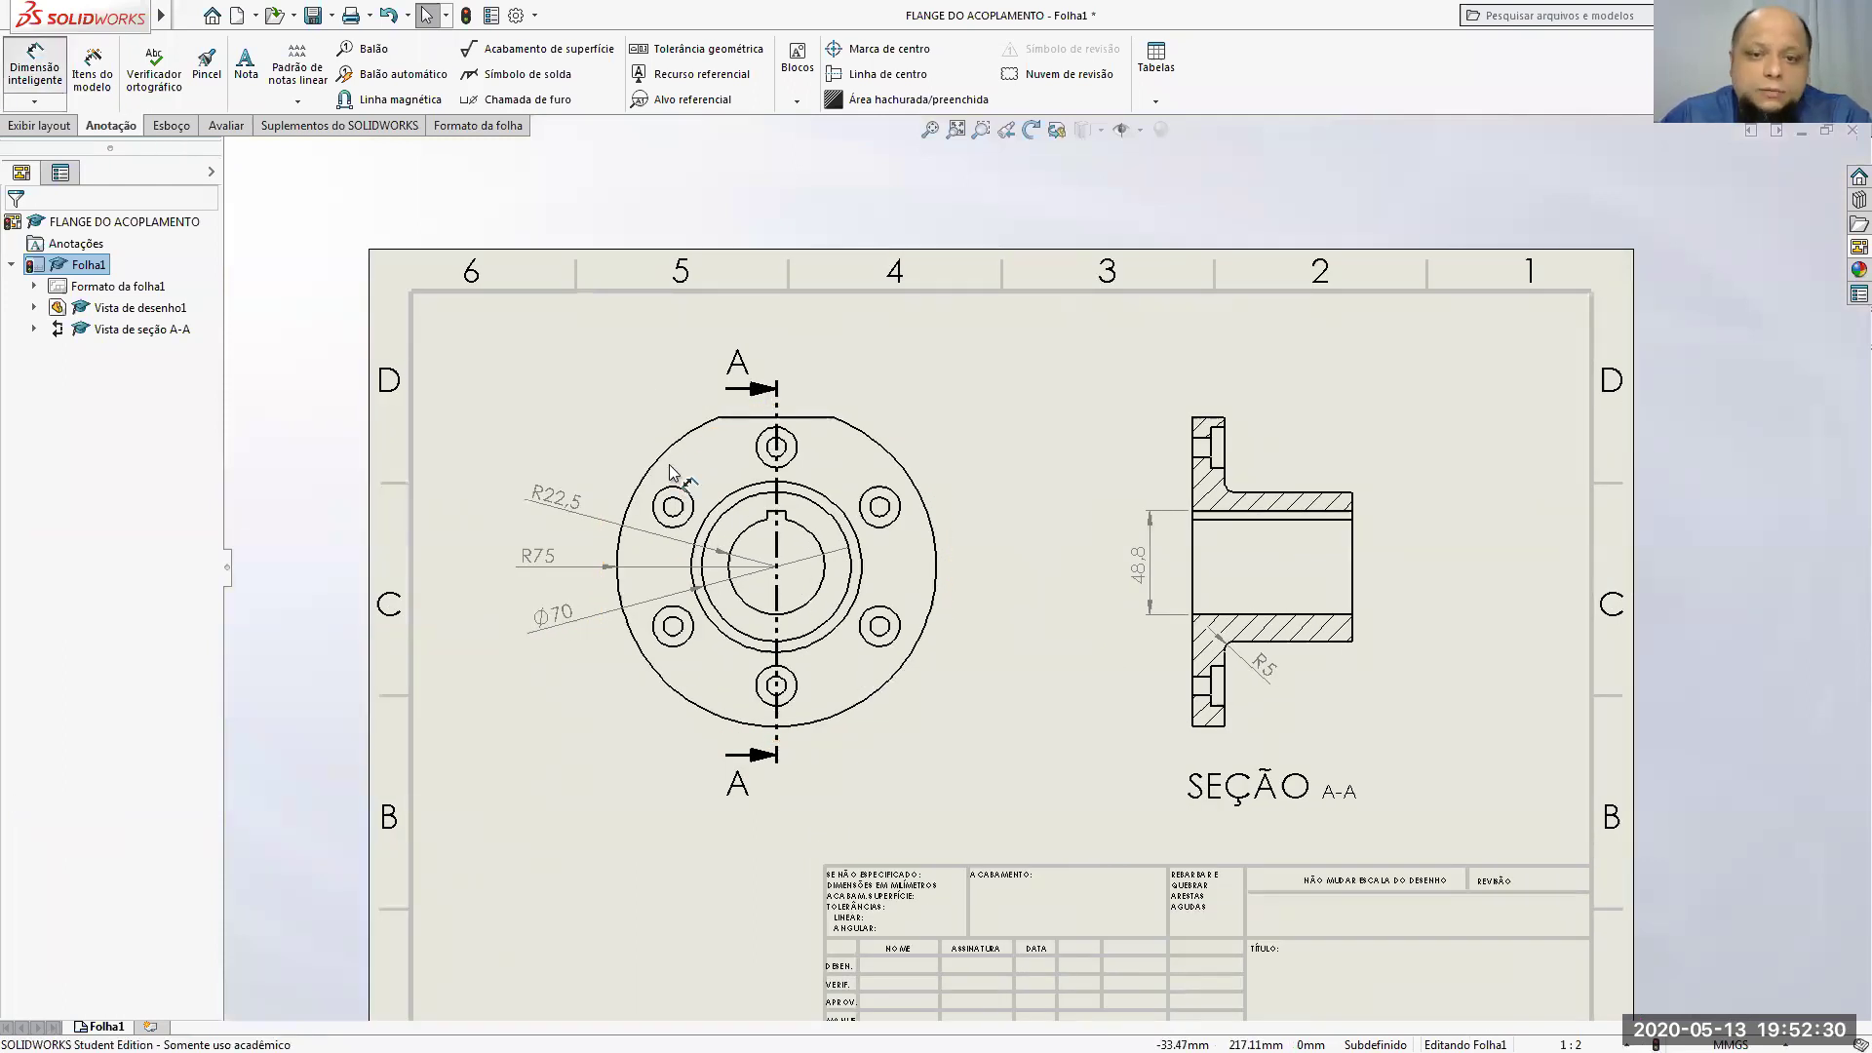
scroll(726, 505, "up", 3)
left_click(835, 519)
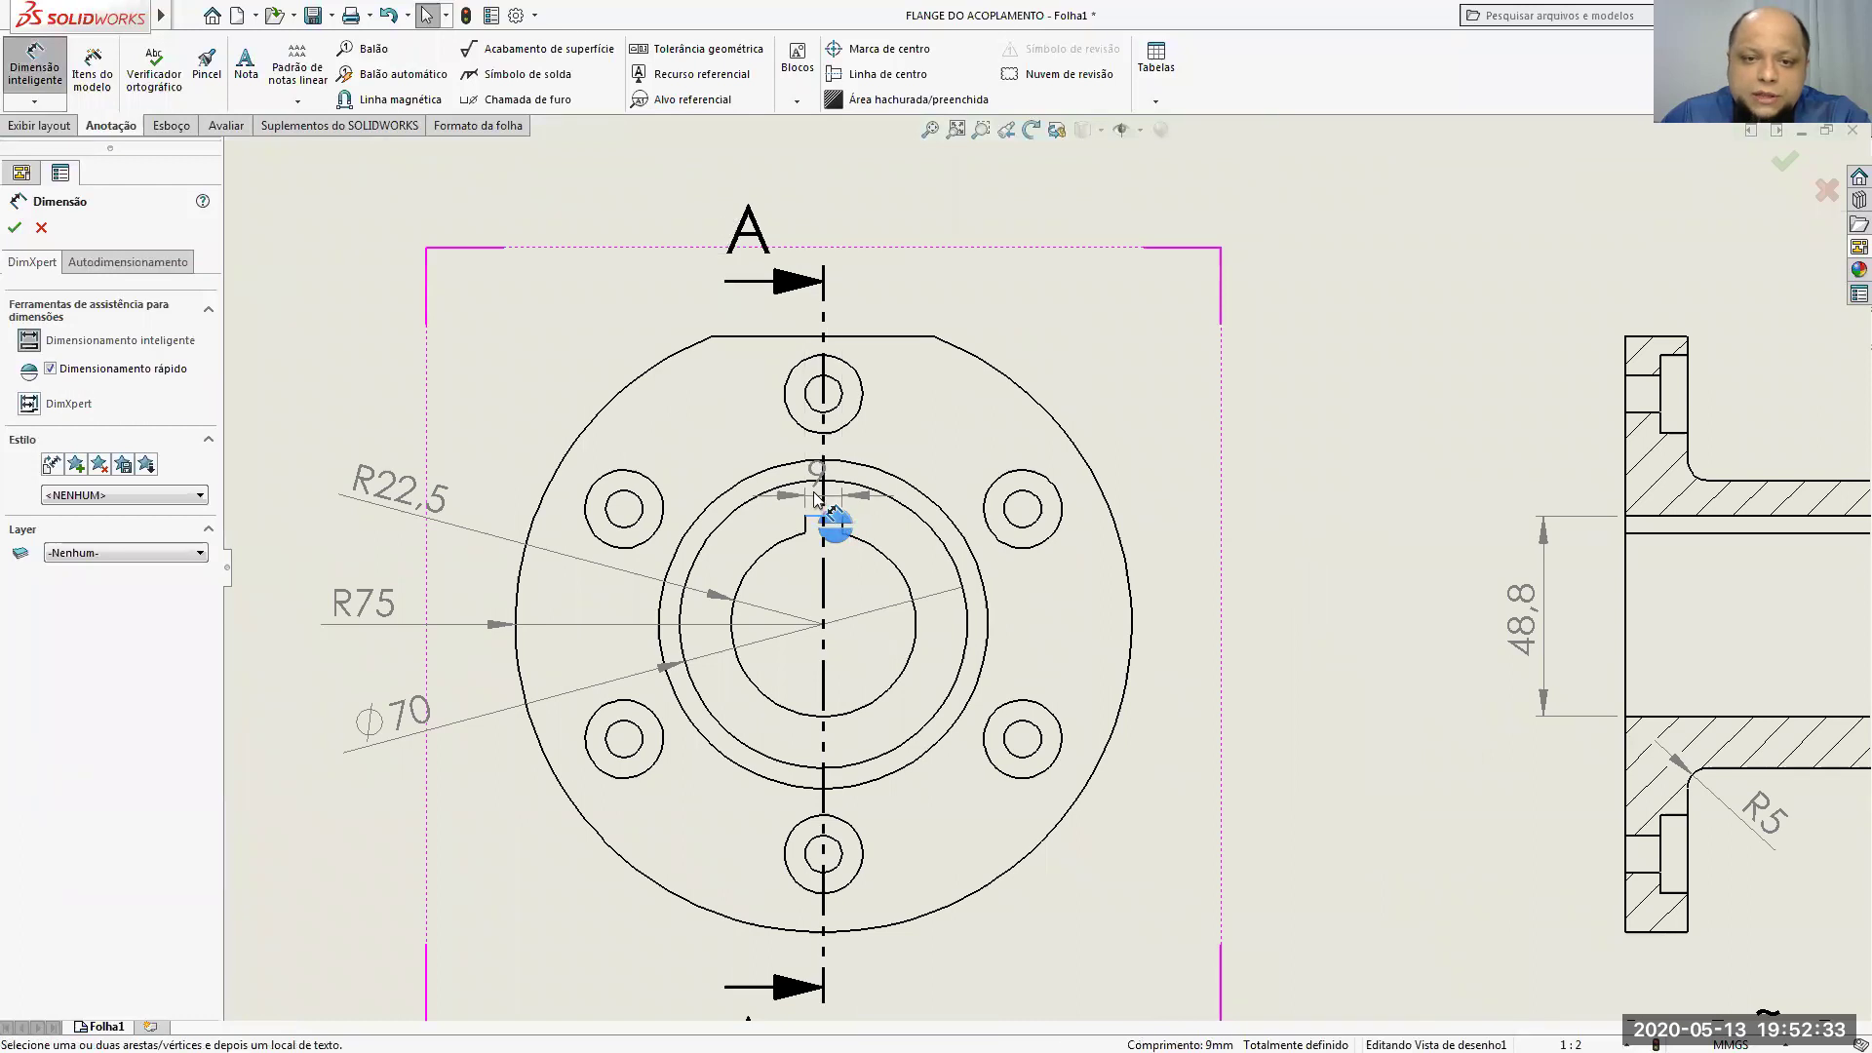
left_click(767, 453)
key("Escape")
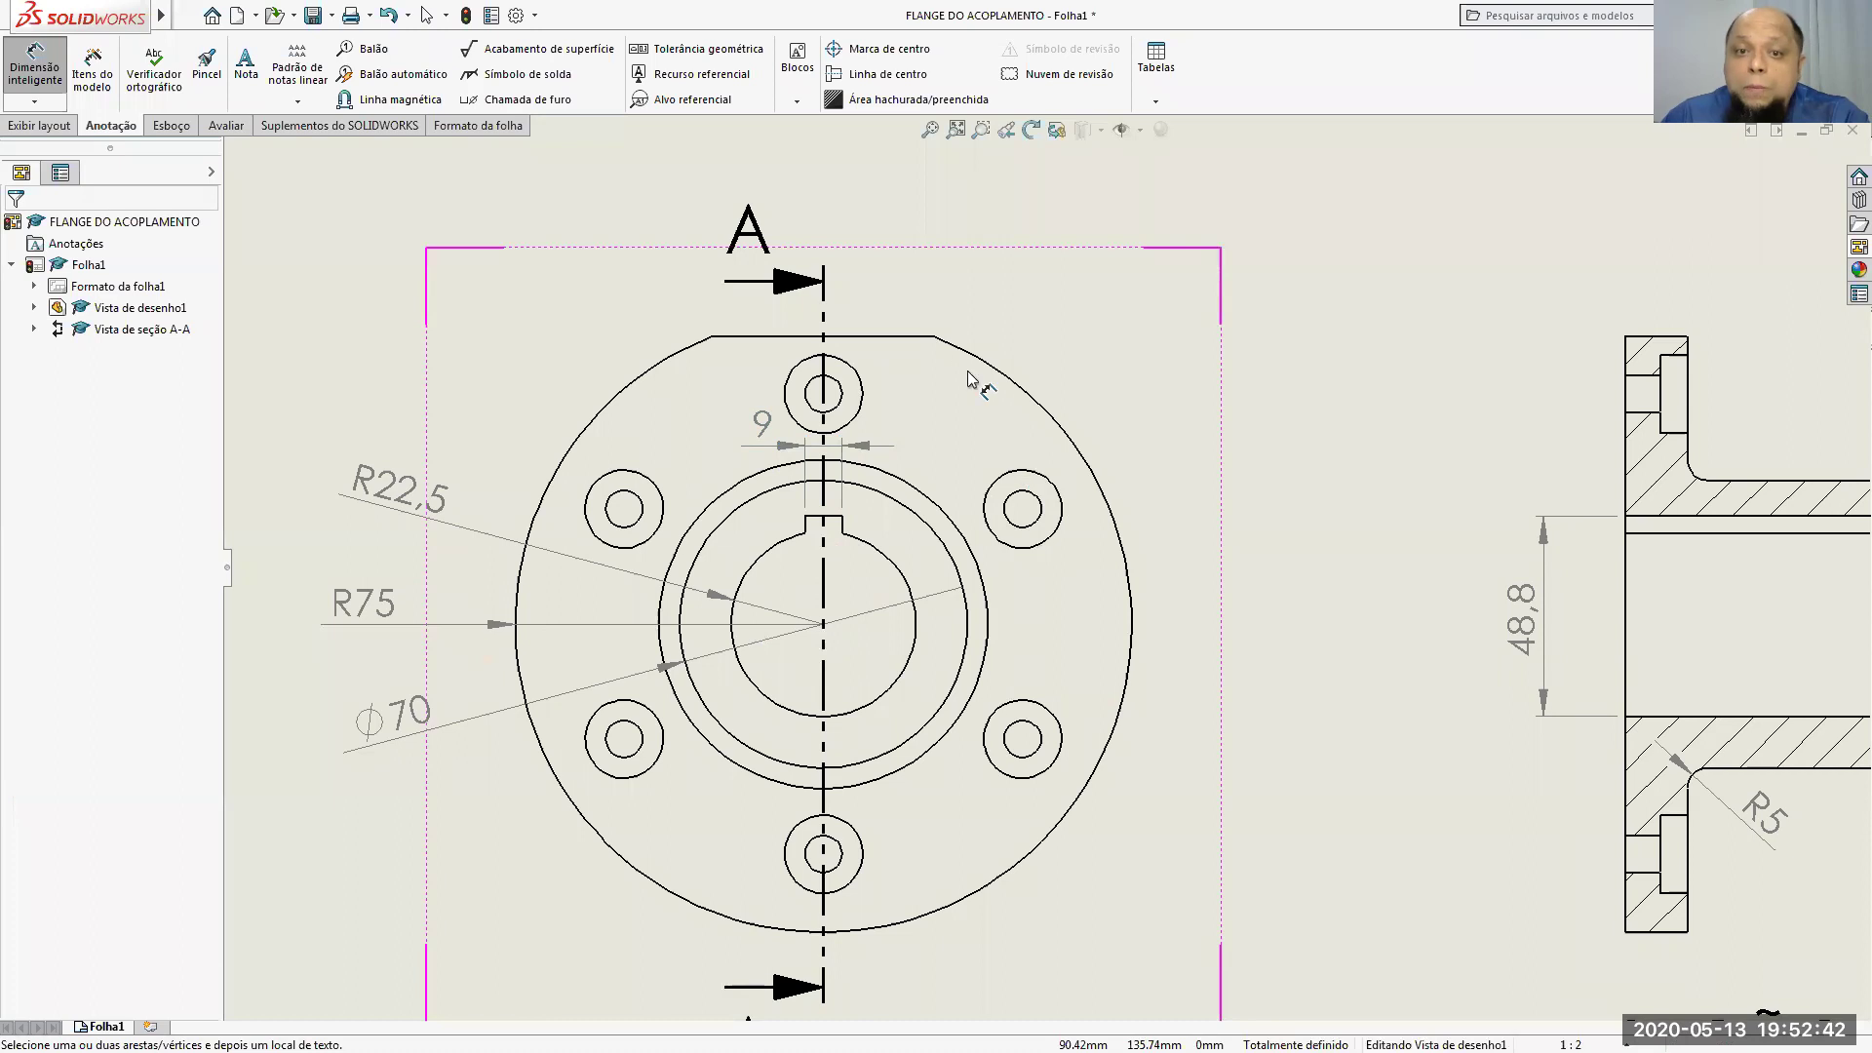
Step: Dimension the vertical distance from the flange's flat upper edge to the bore centre in the front view, with the text right of the flange
left_click(900, 338)
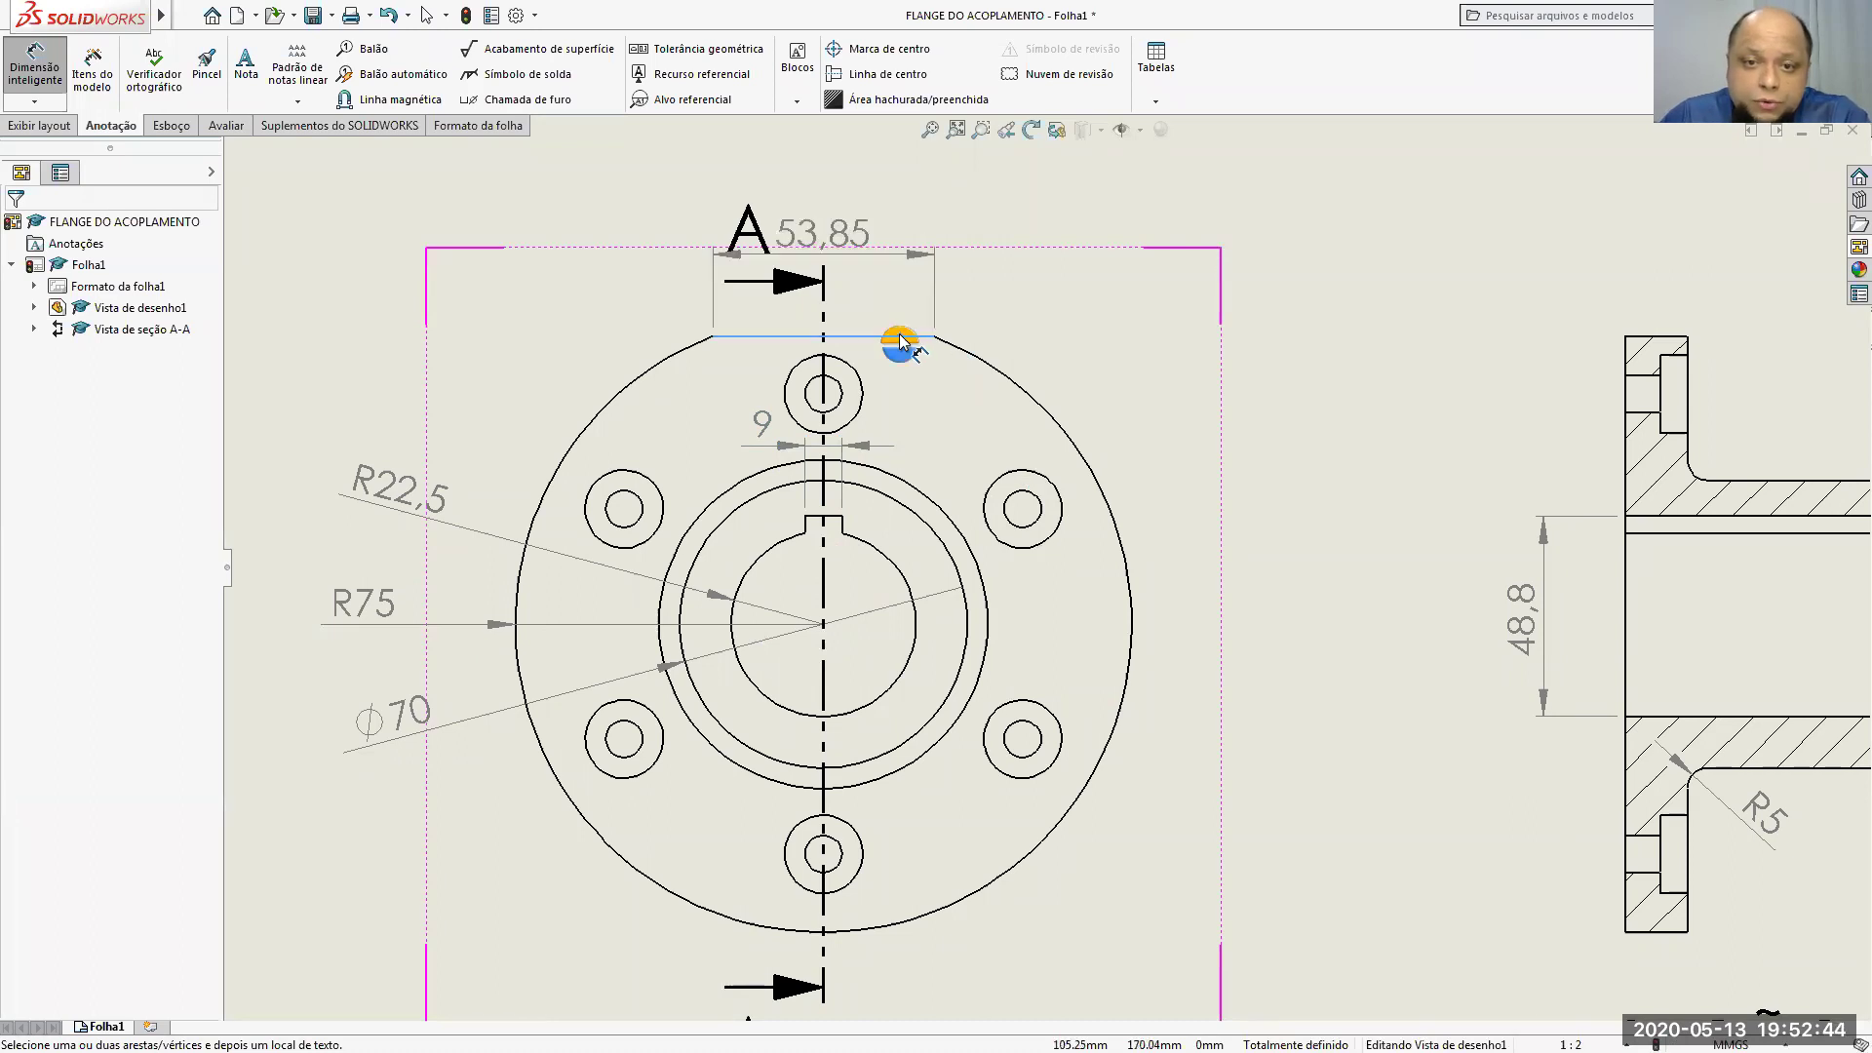
left_click(824, 629)
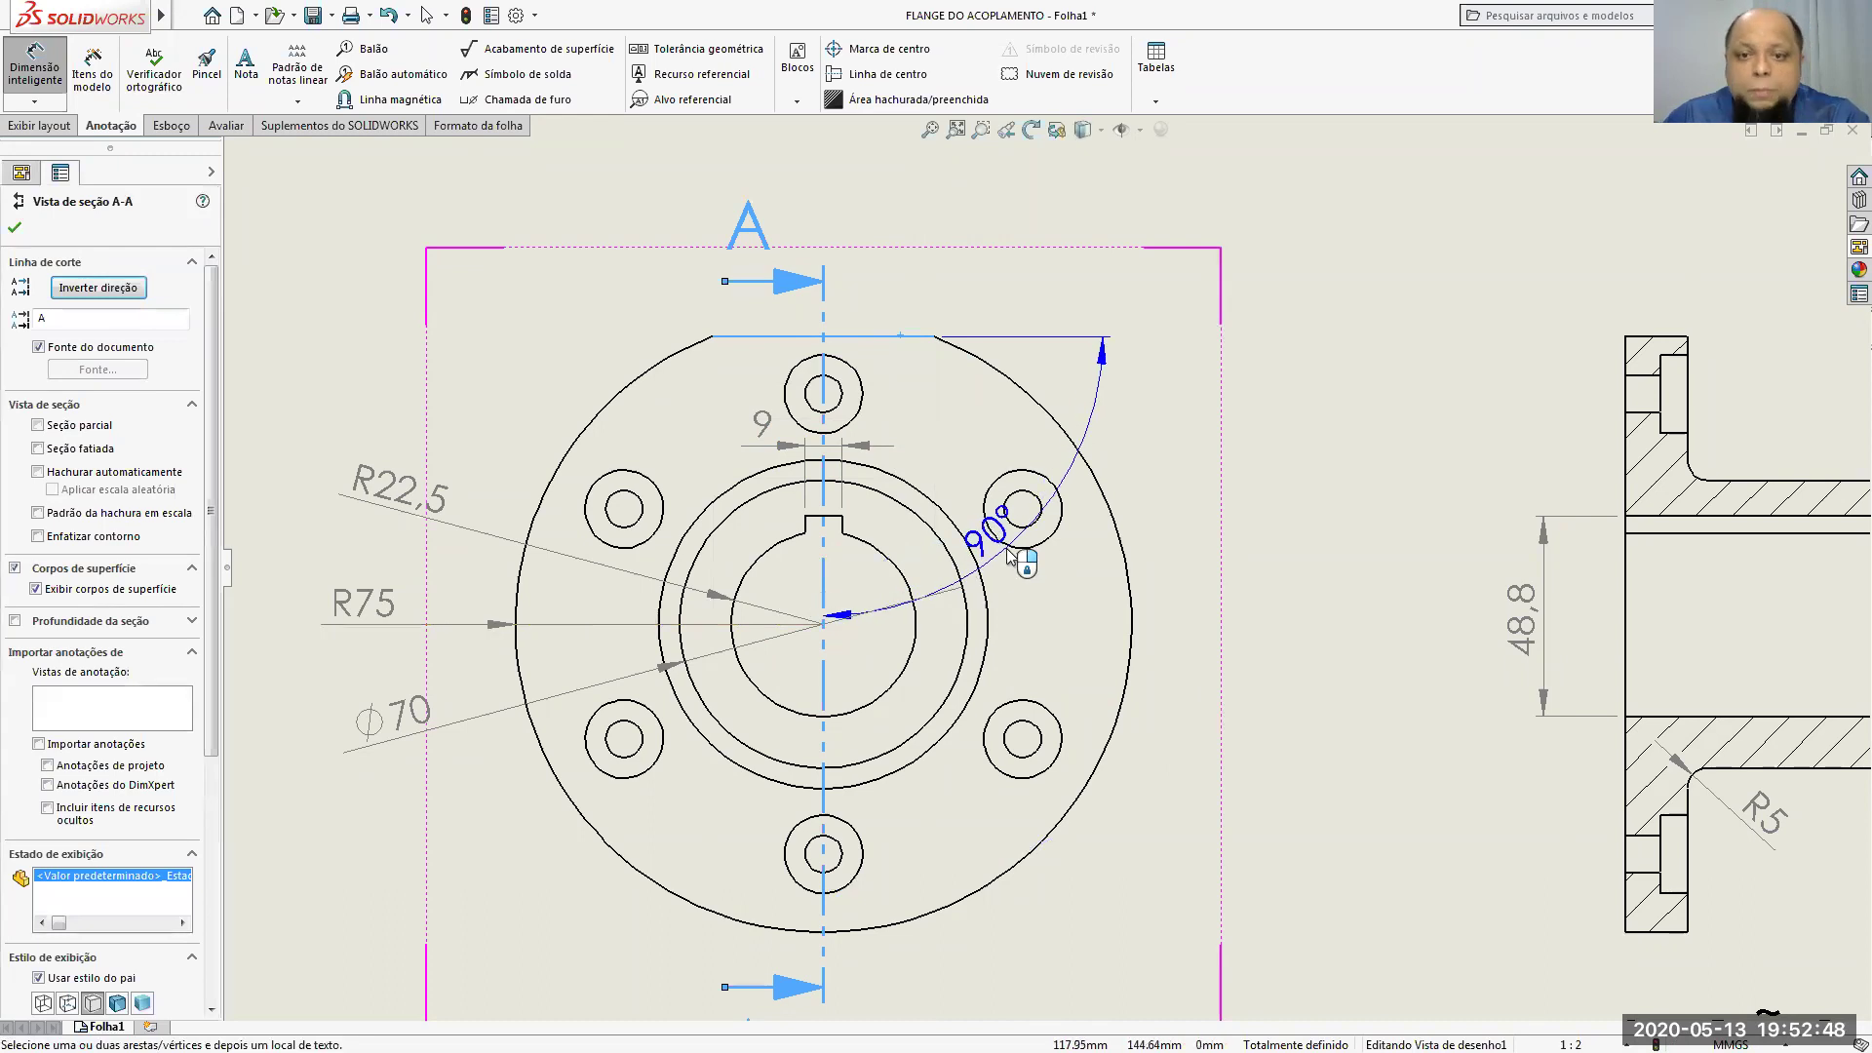
key("Escape")
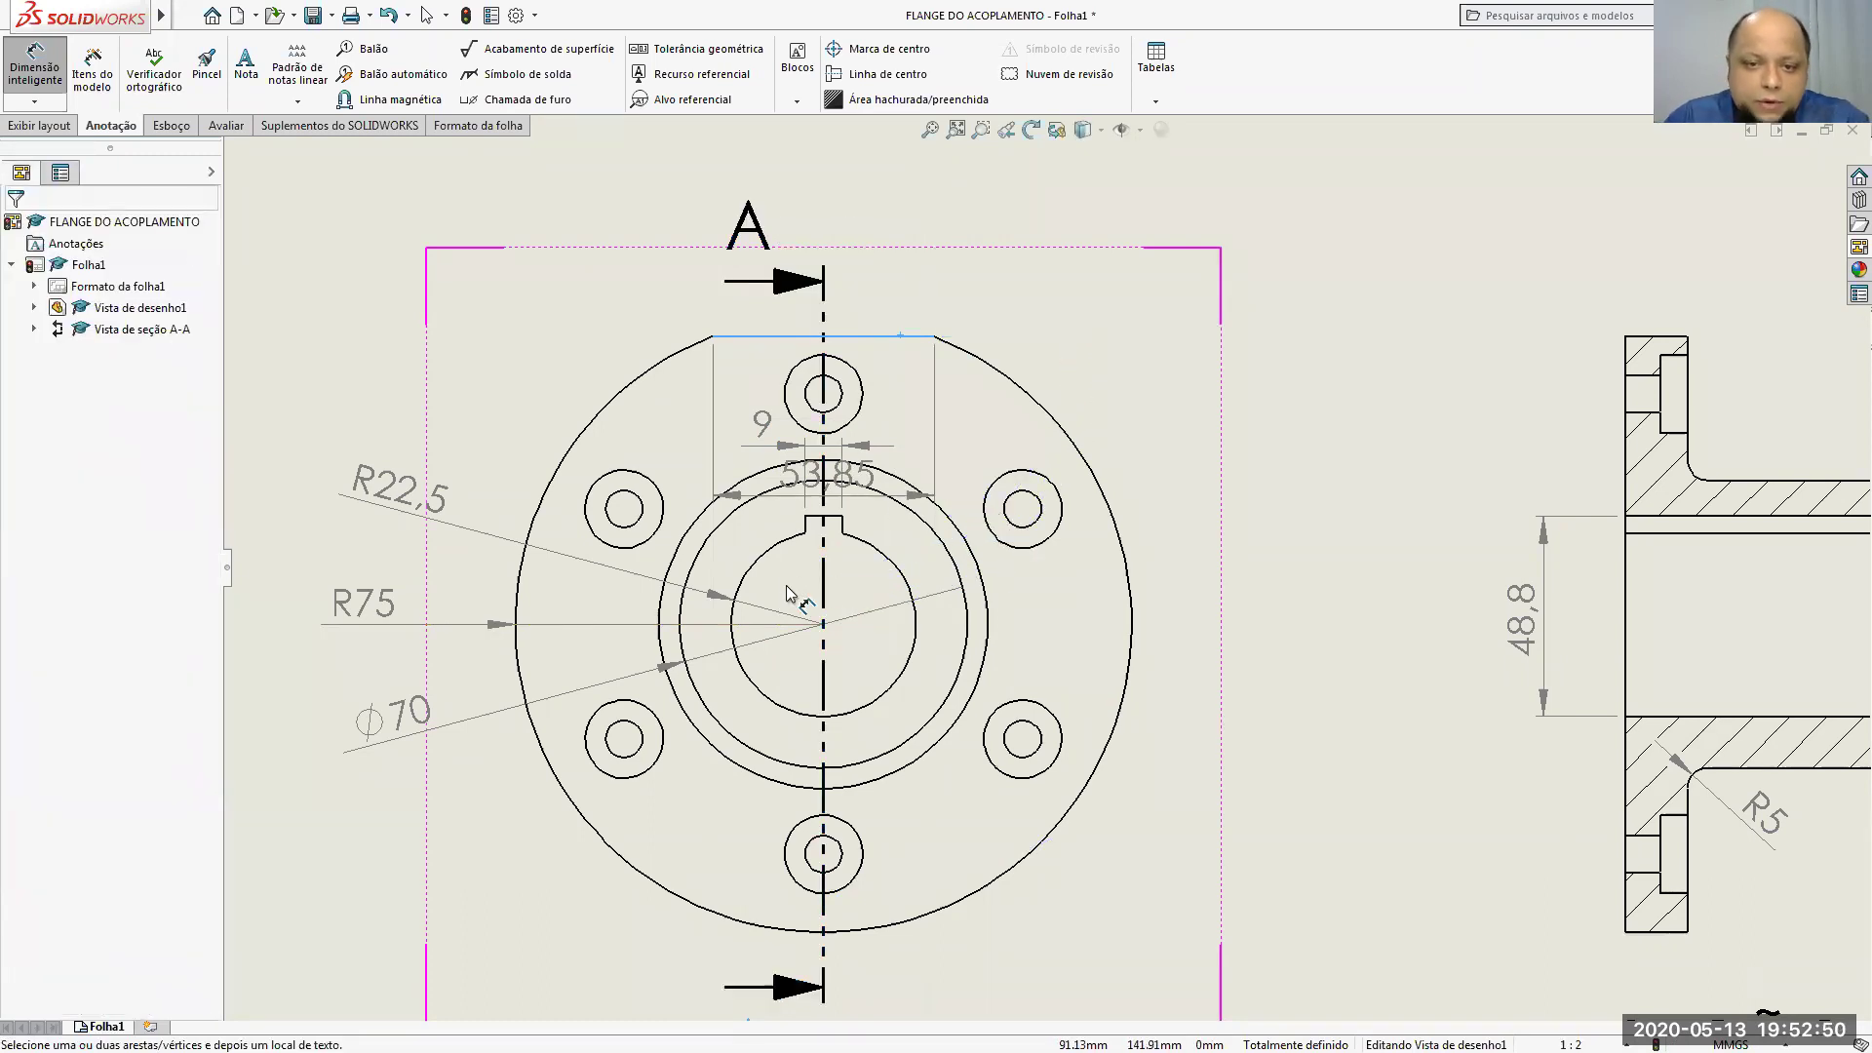
left_click(889, 692)
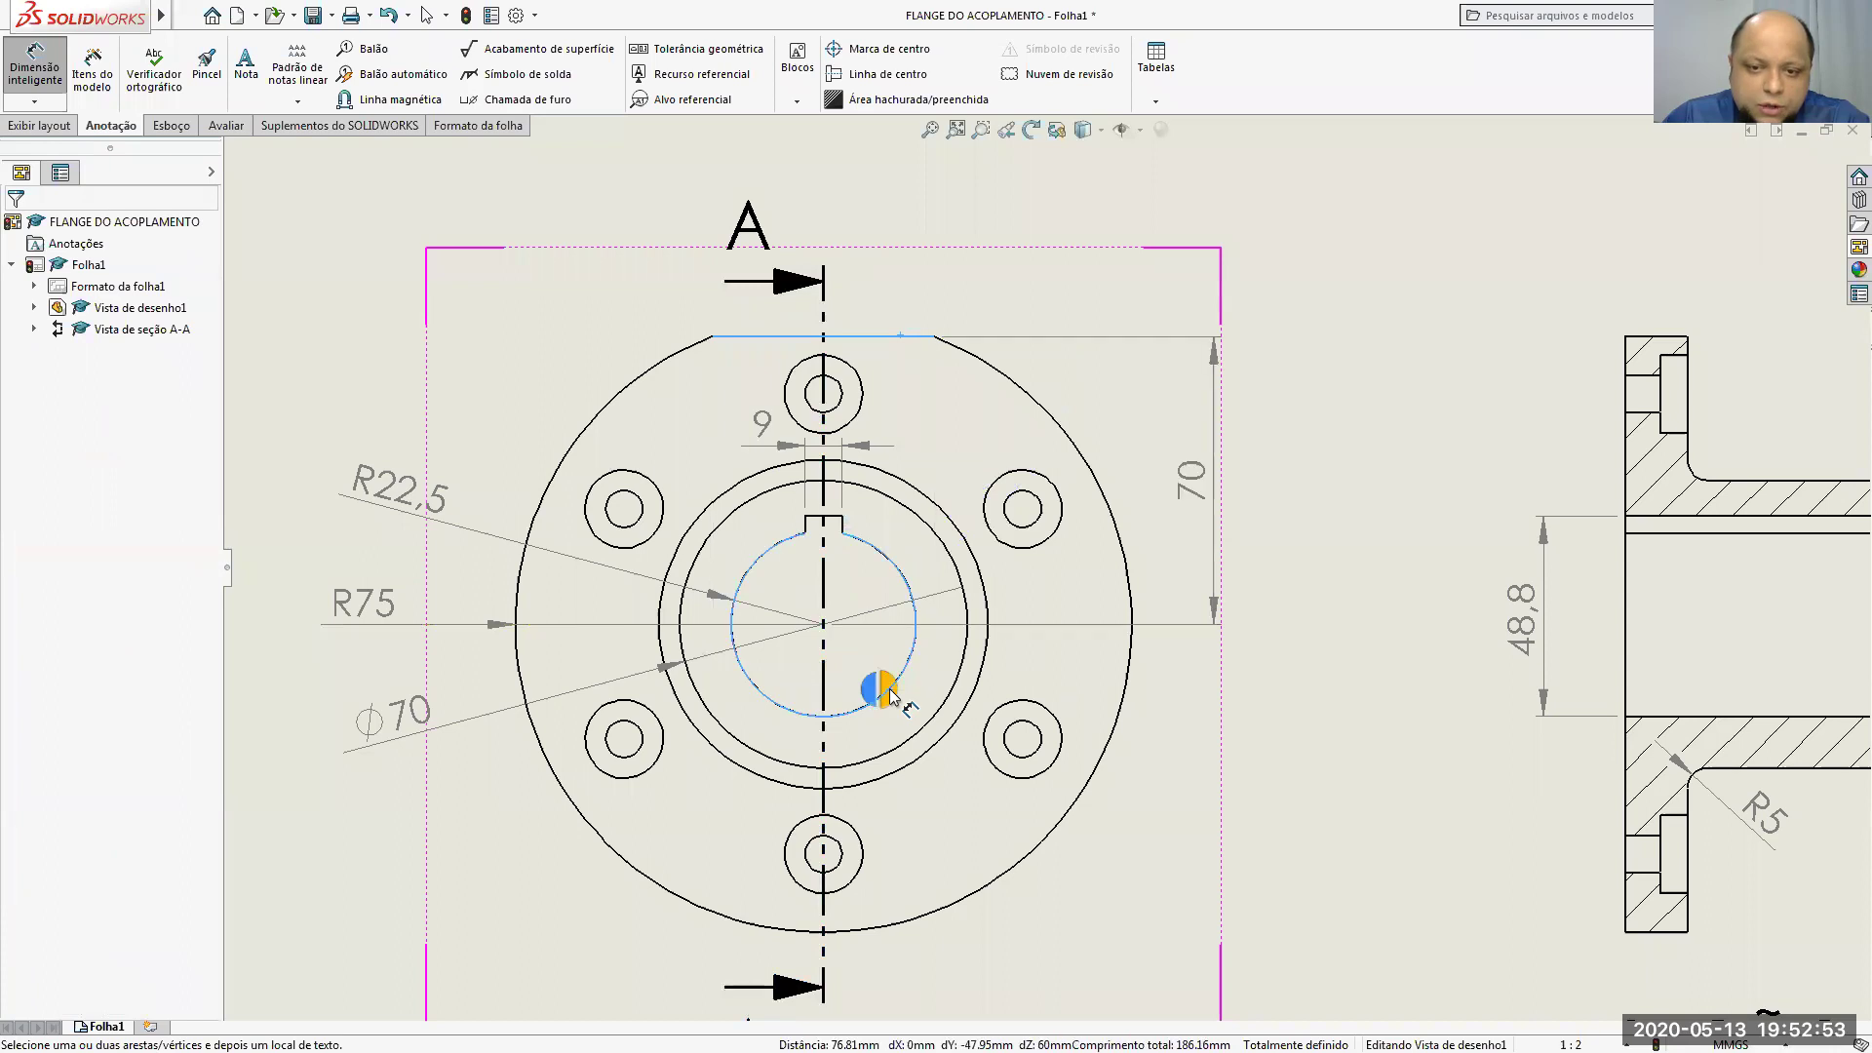
left_click(1187, 461)
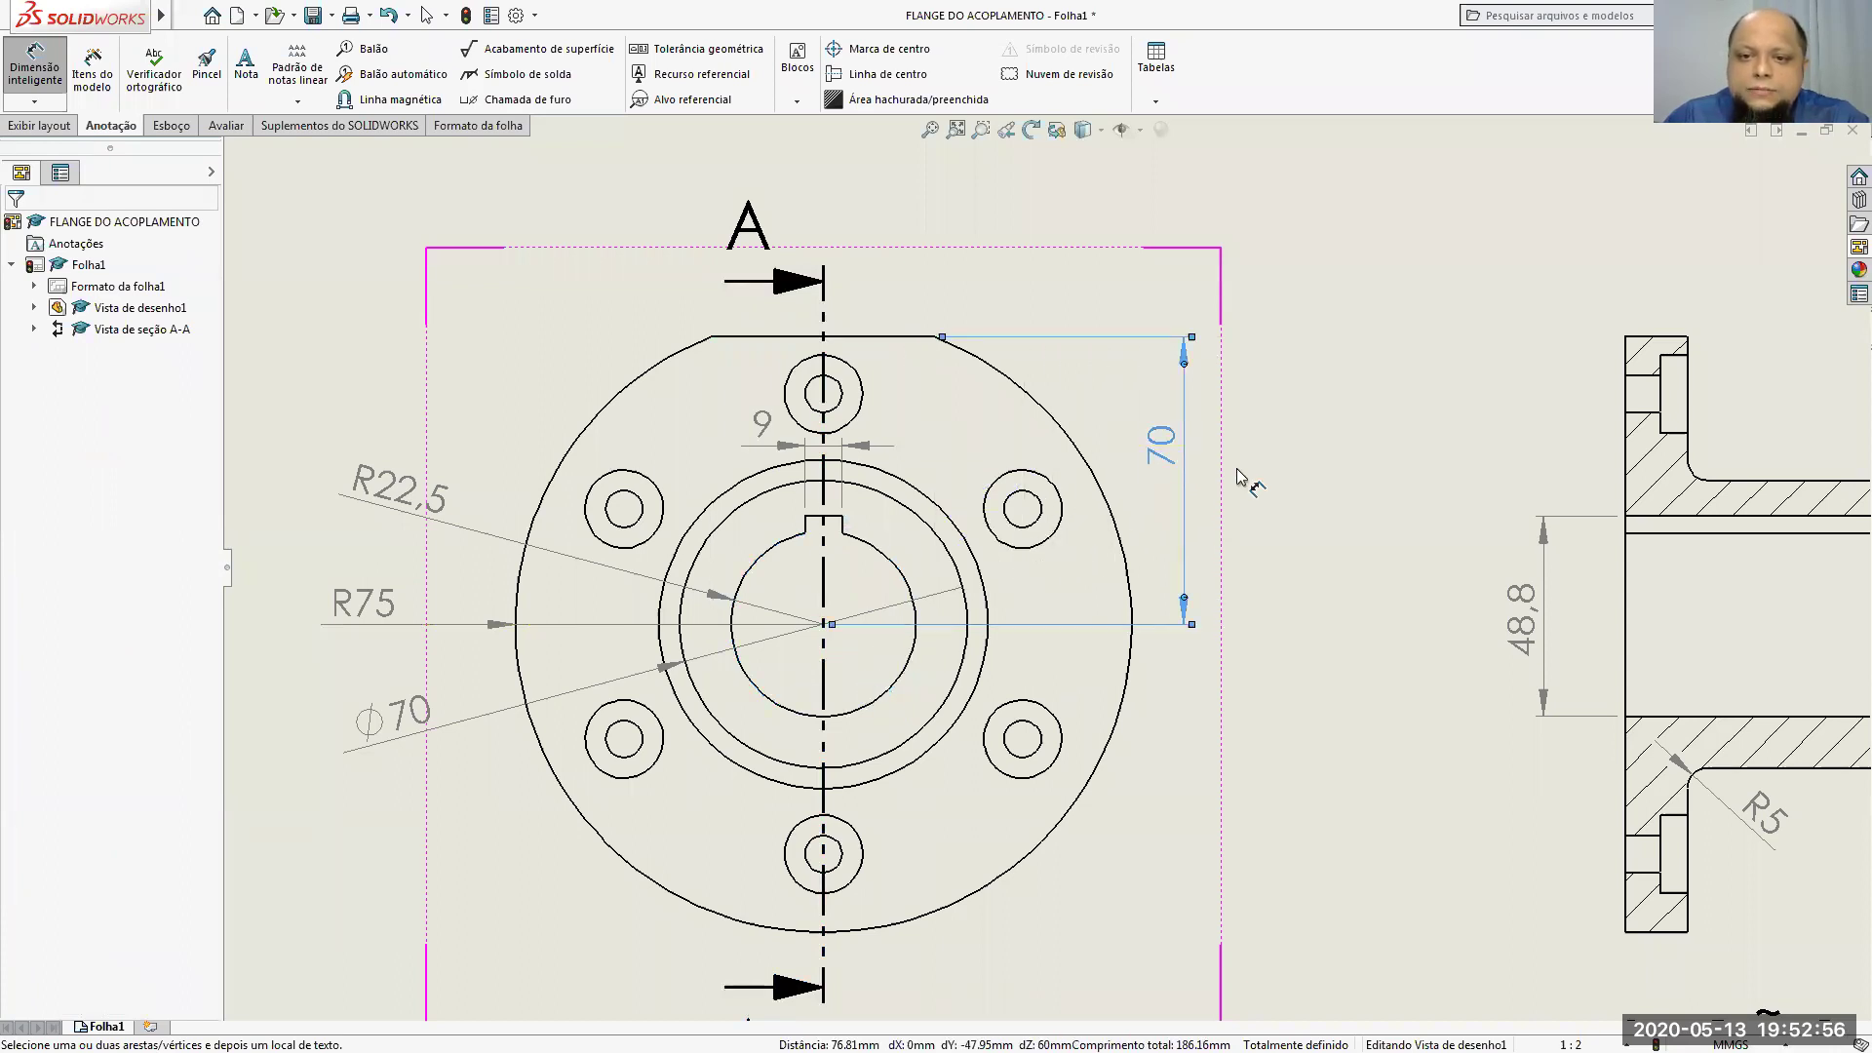
left_click(1294, 488)
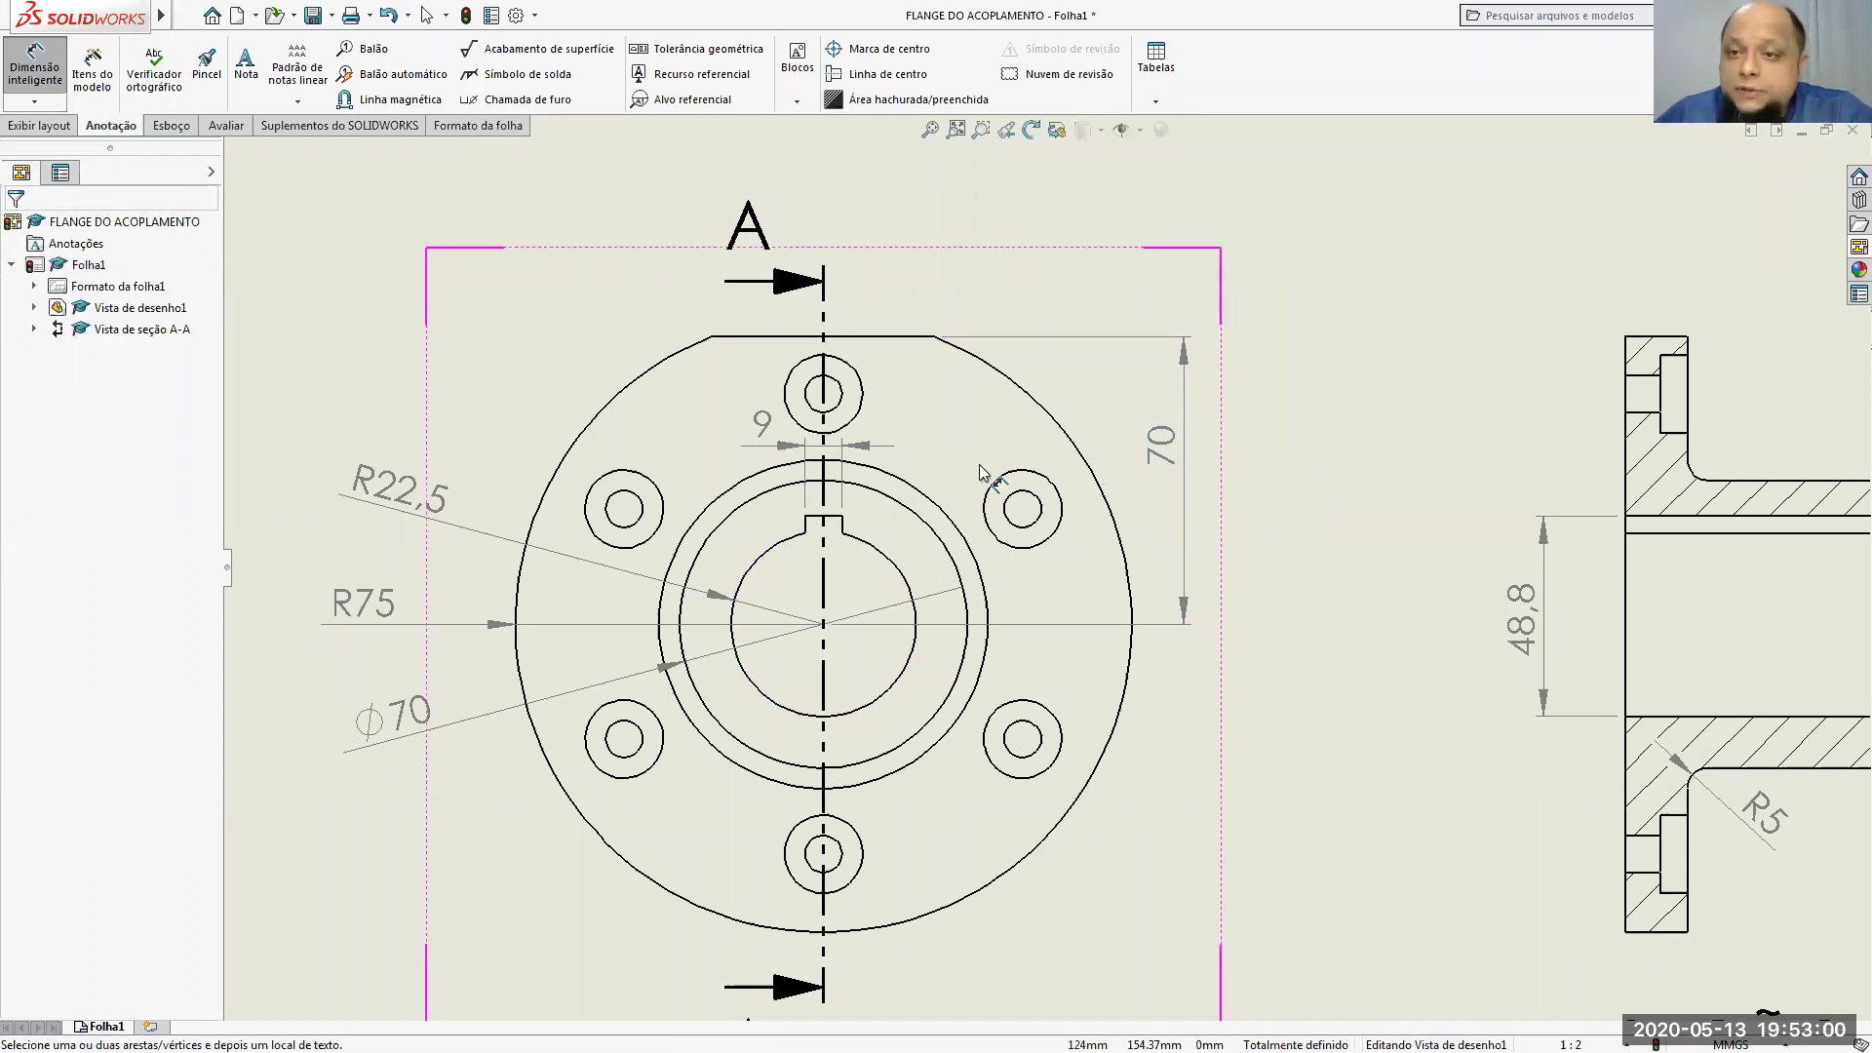
Step: Check the counterbored bolt-hole callout in the reference PDF in Adobe Acrobat Reader and return to section A-A in the SOLIDWORKS drawing
key("alt+Tab")
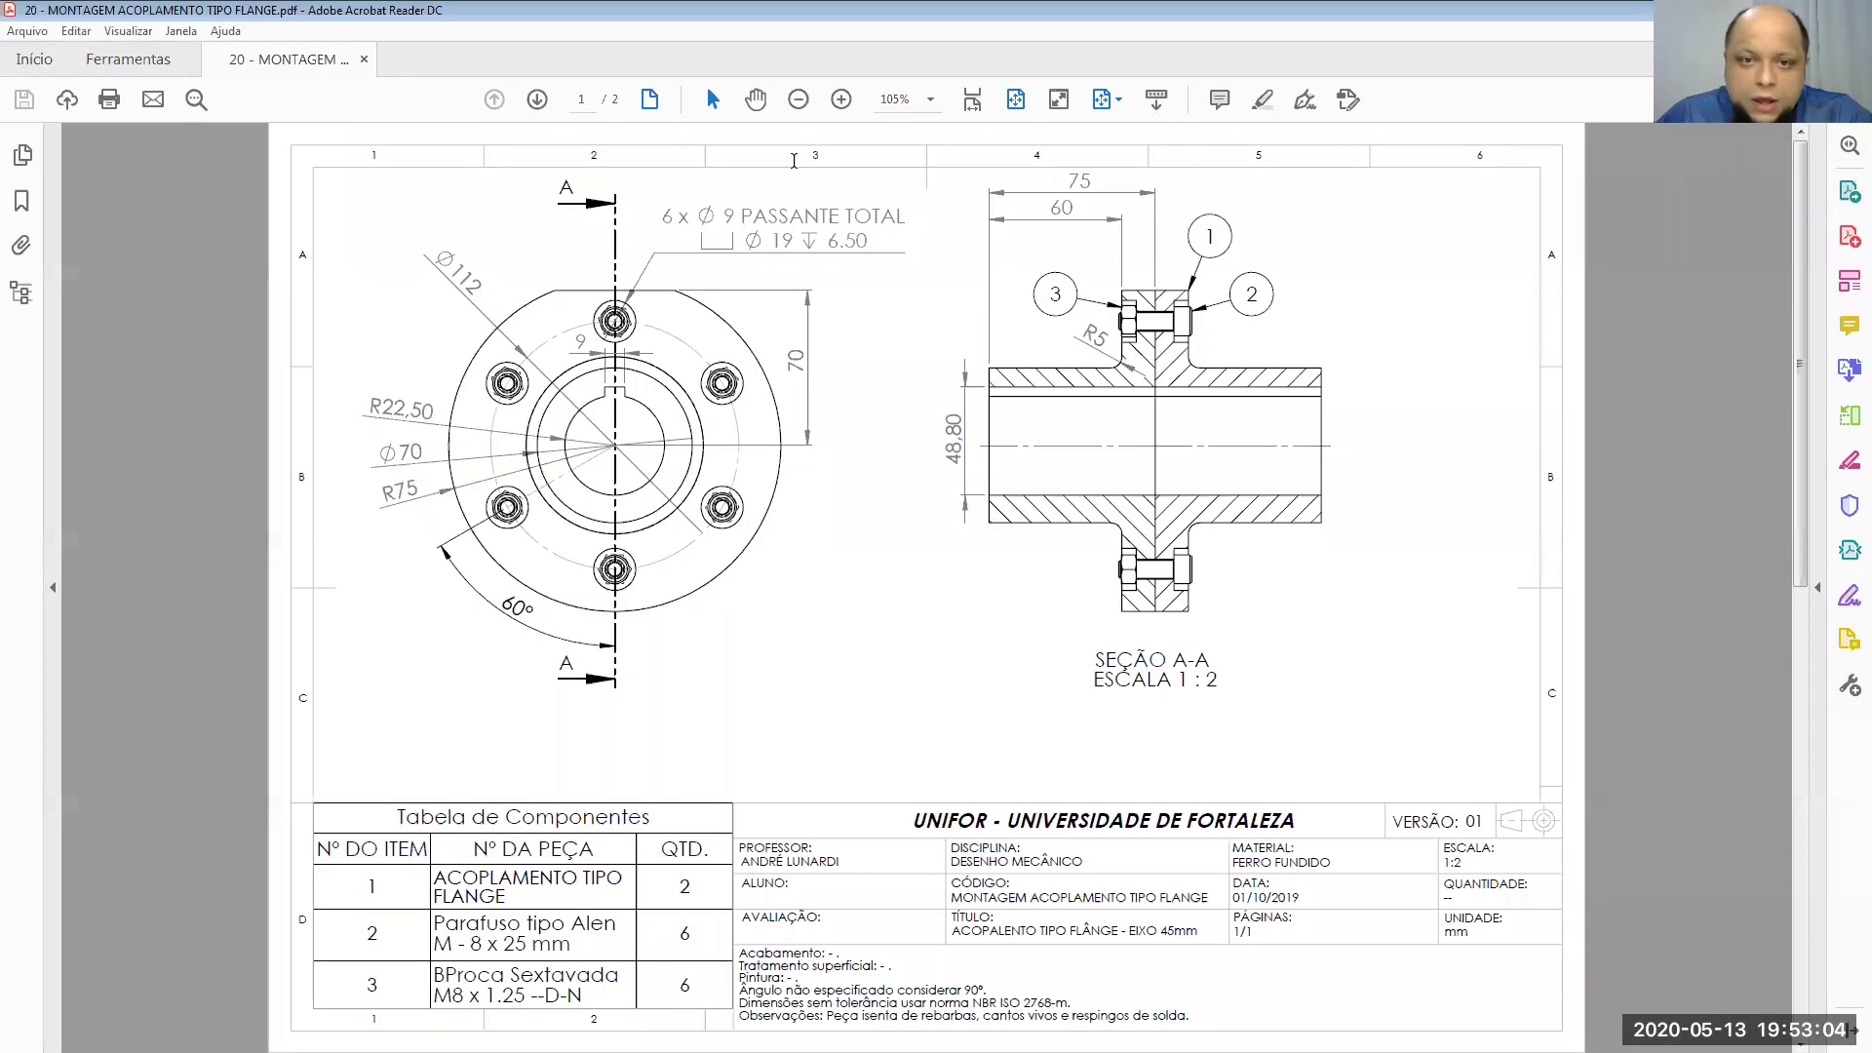
left_click_drag(662, 215, 848, 246)
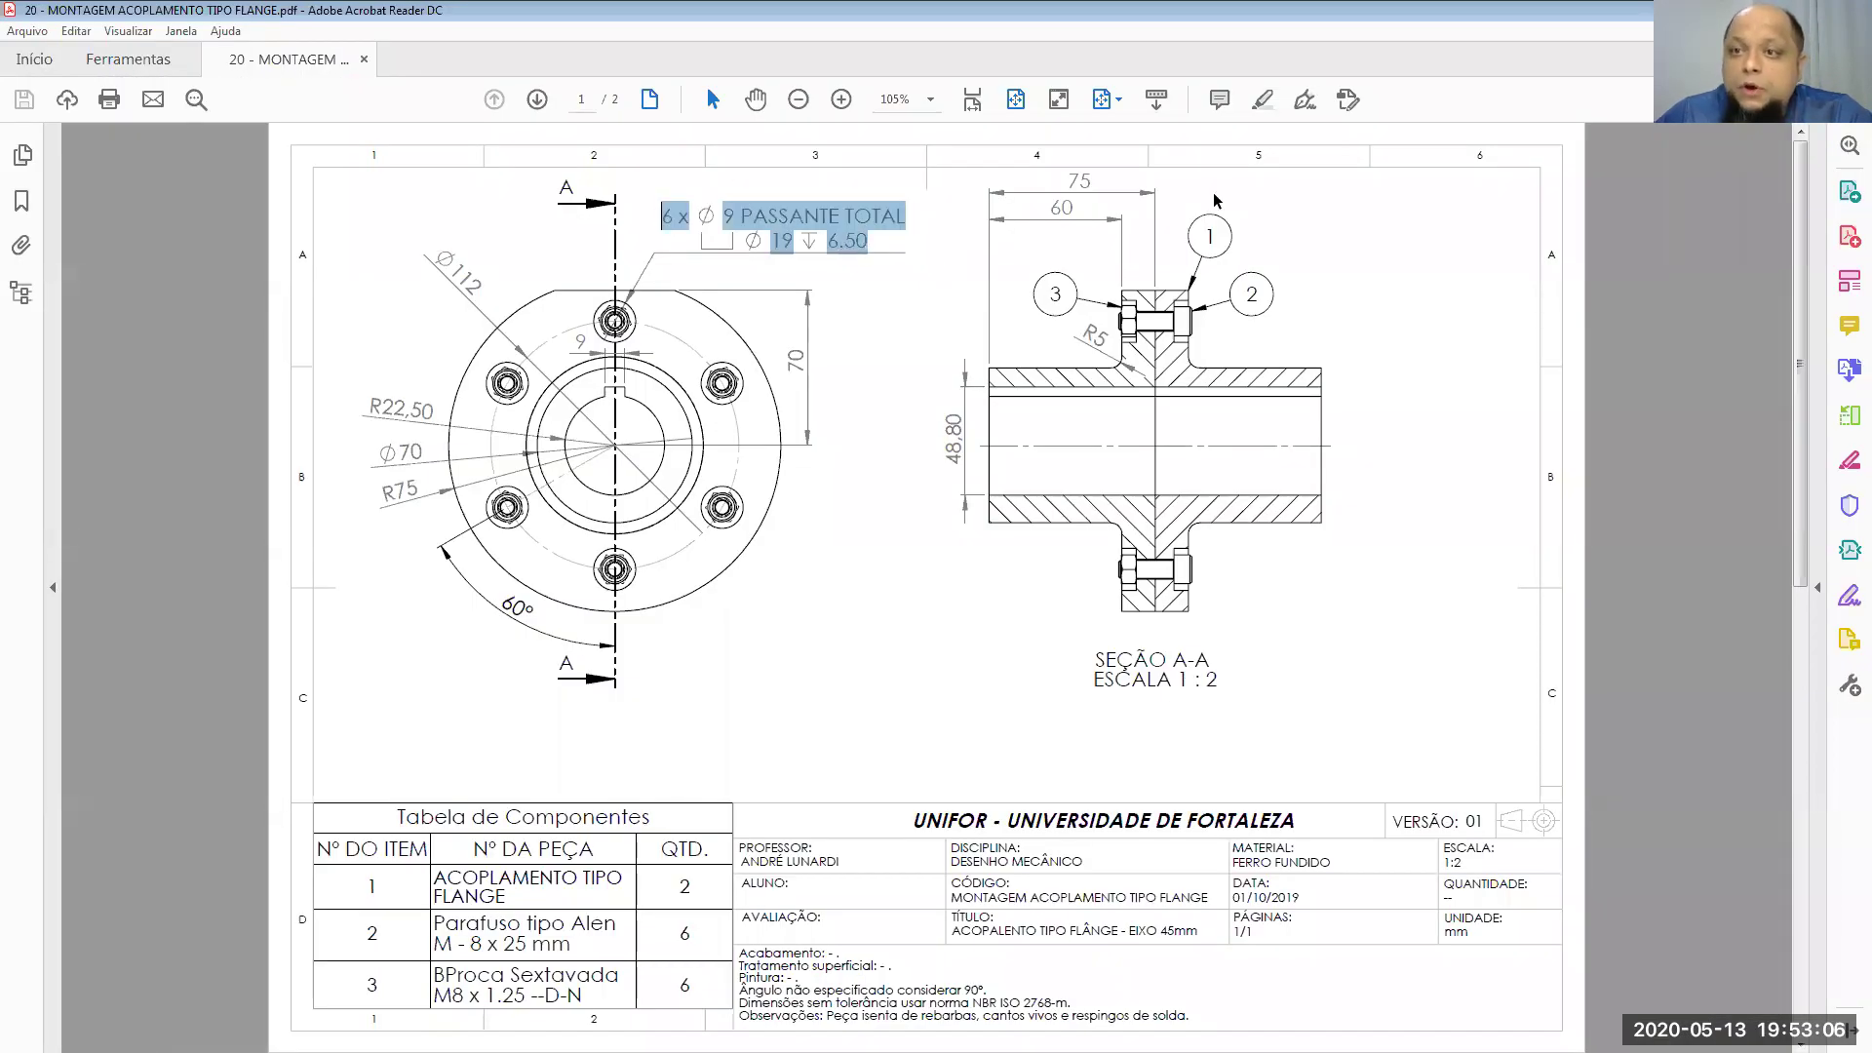
key("alt+Tab")
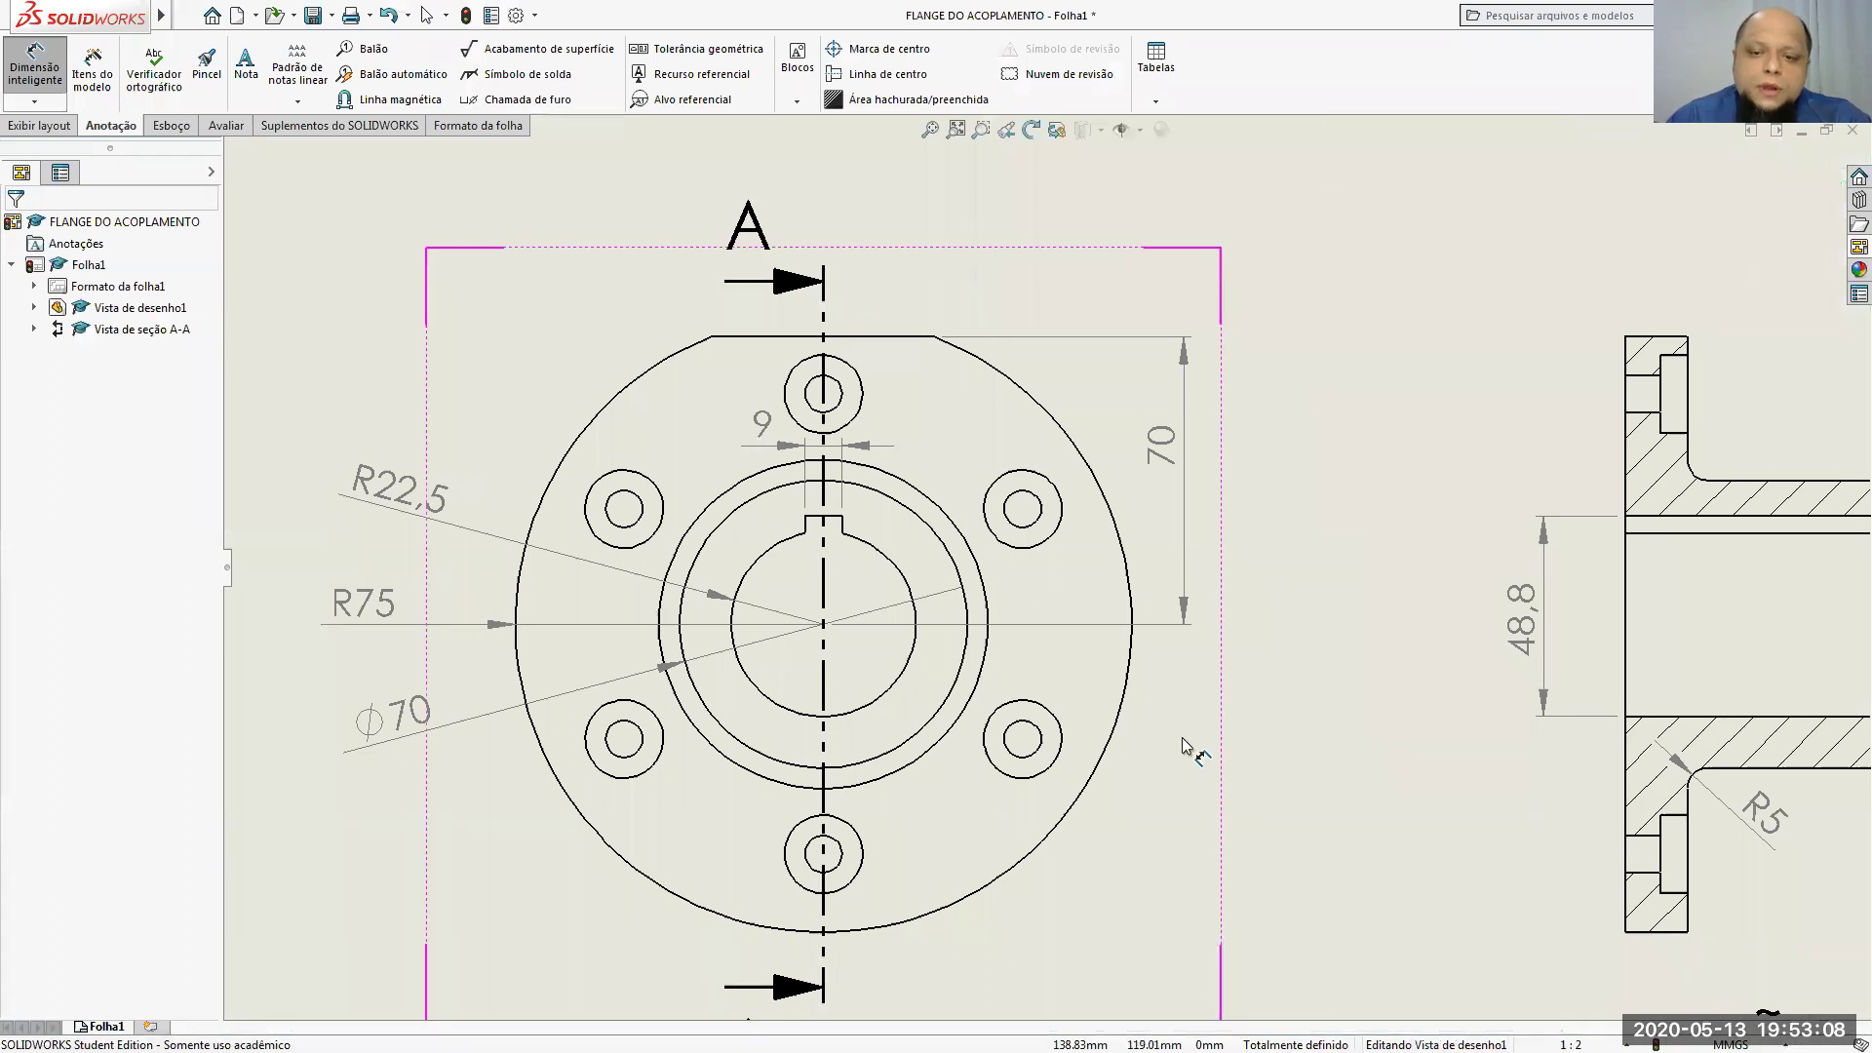
scroll(1326, 403, "down", 4)
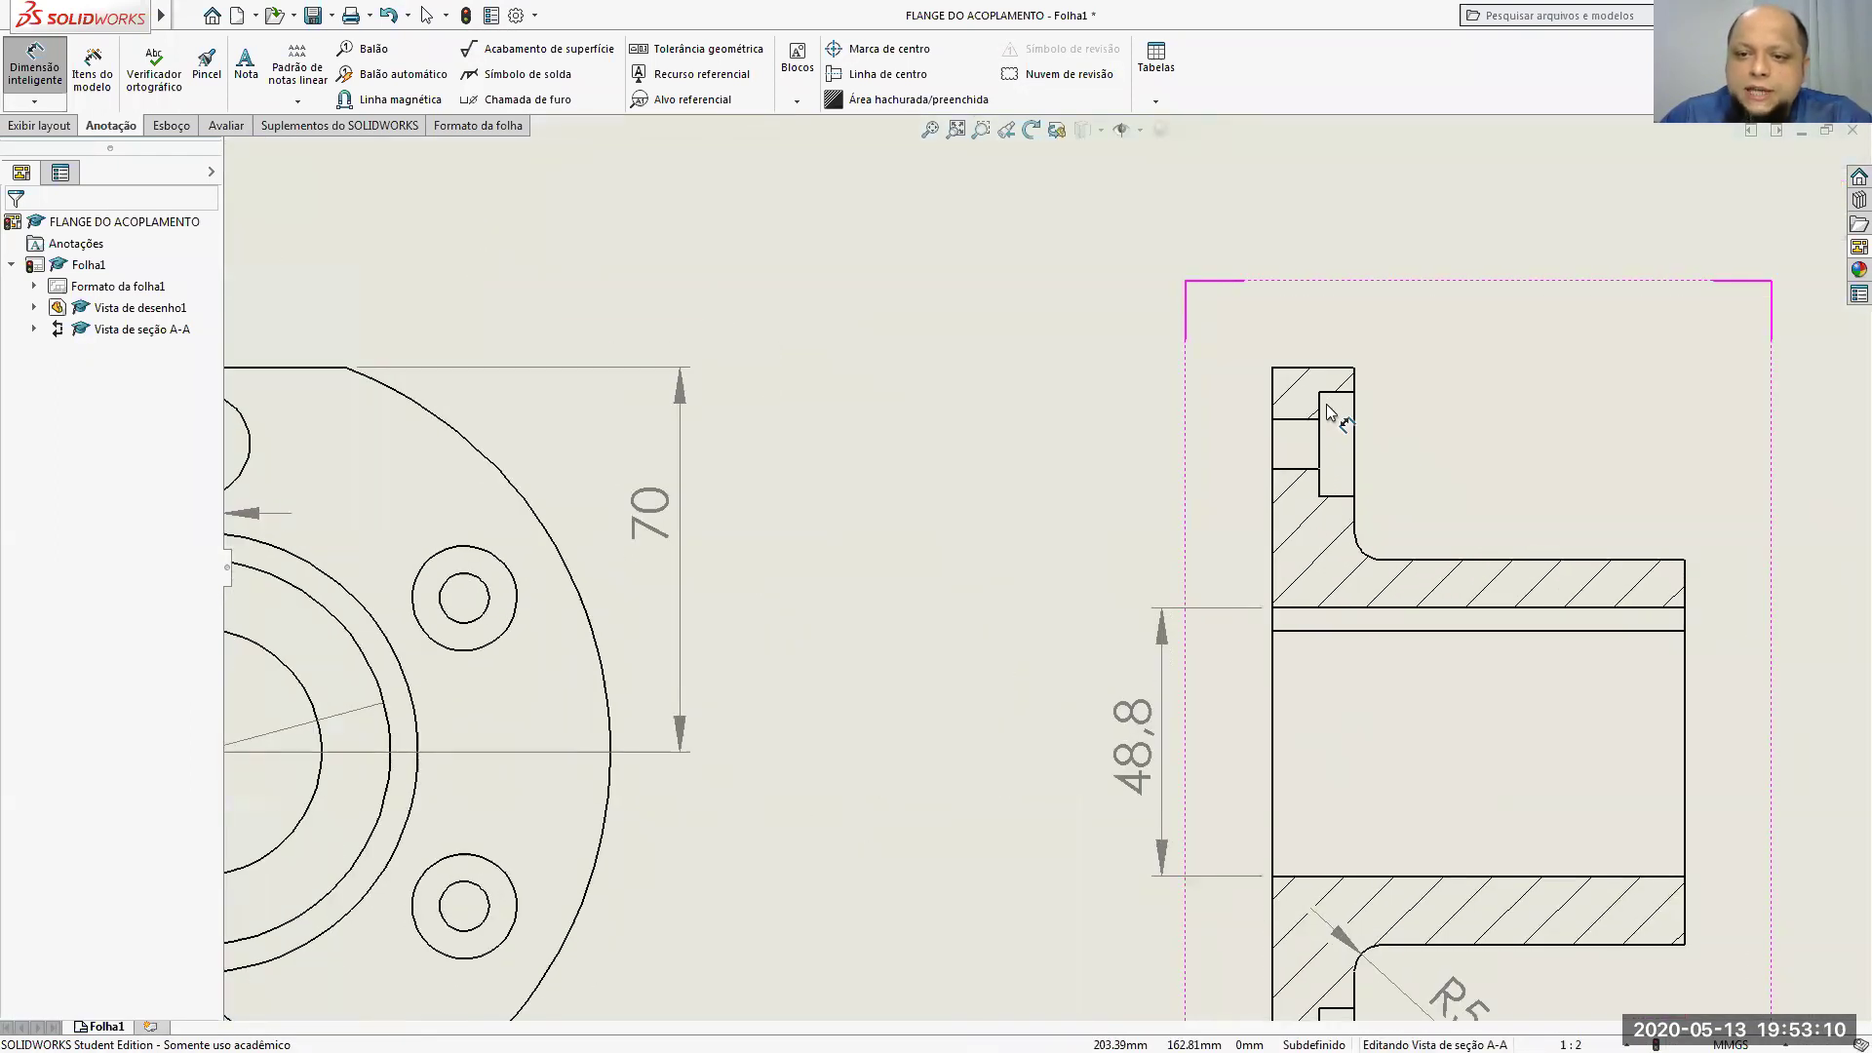
Step: Dimension the upper counterbore's depth and the flange's thickness in section view A-A
left_click(1337, 394)
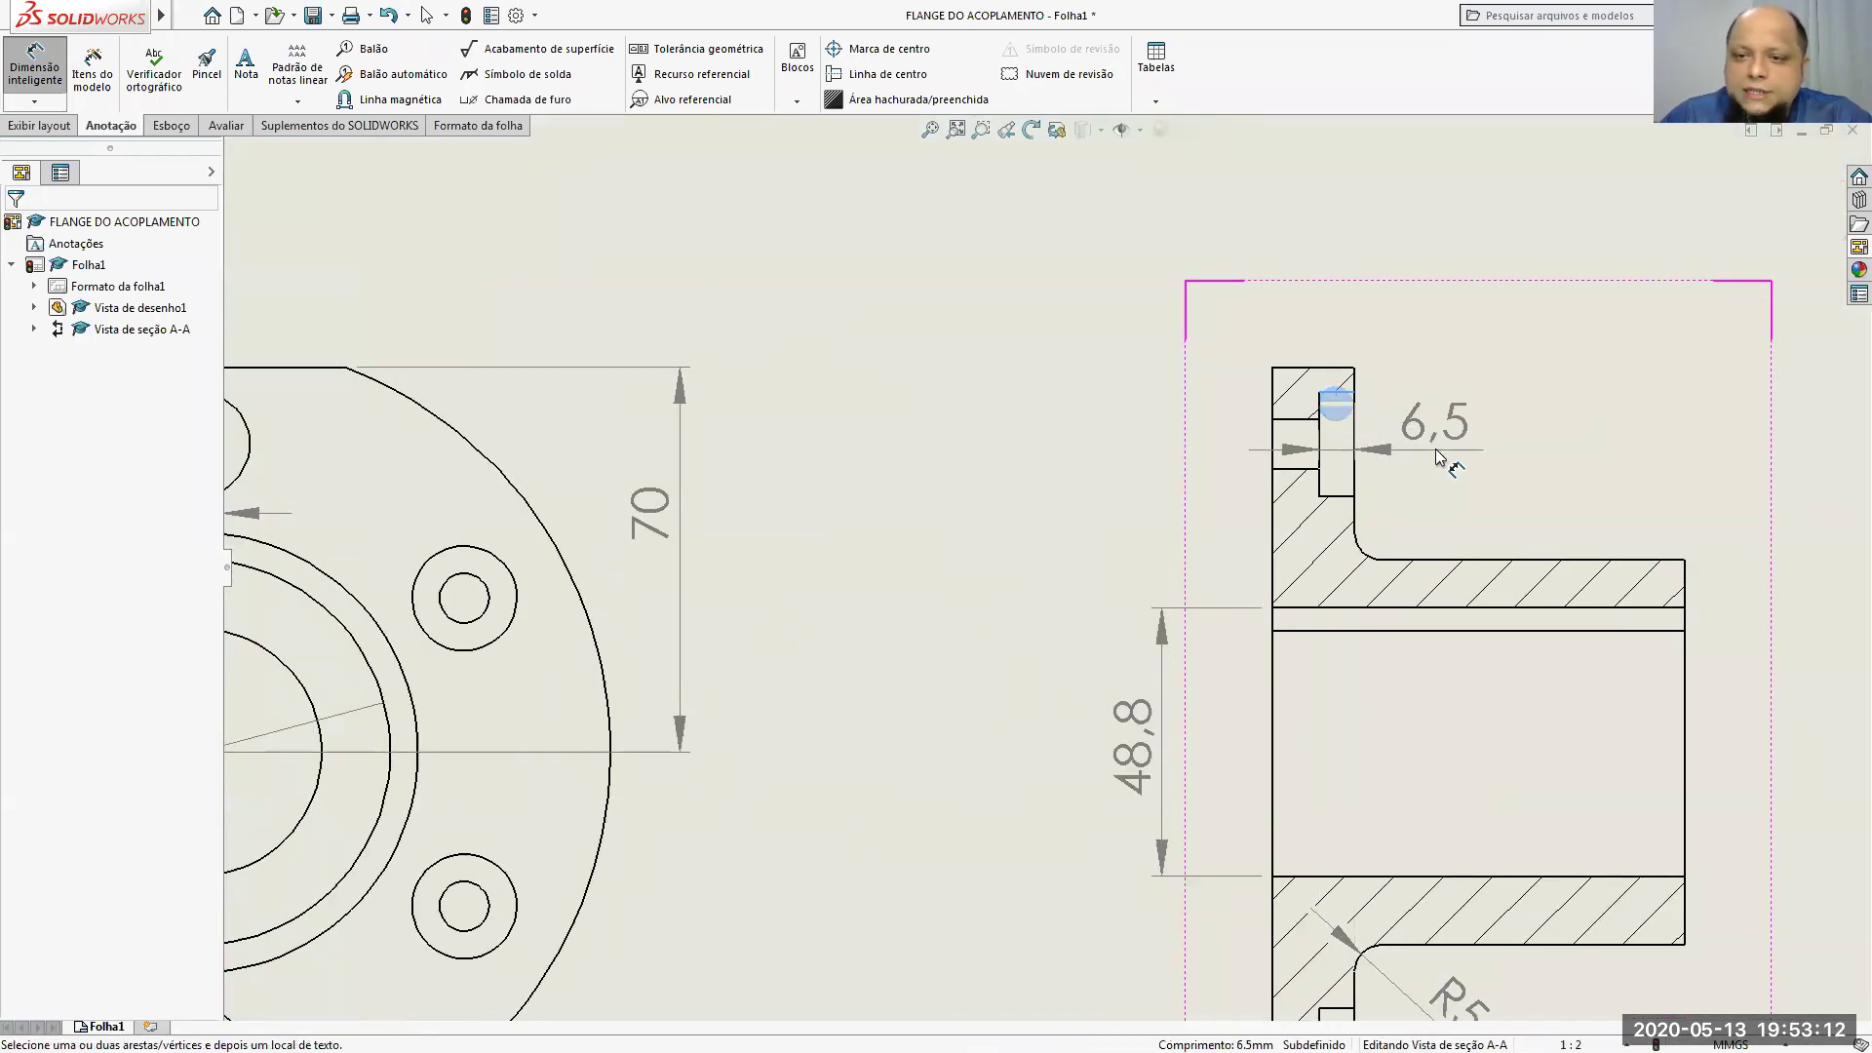
left_click(1441, 458)
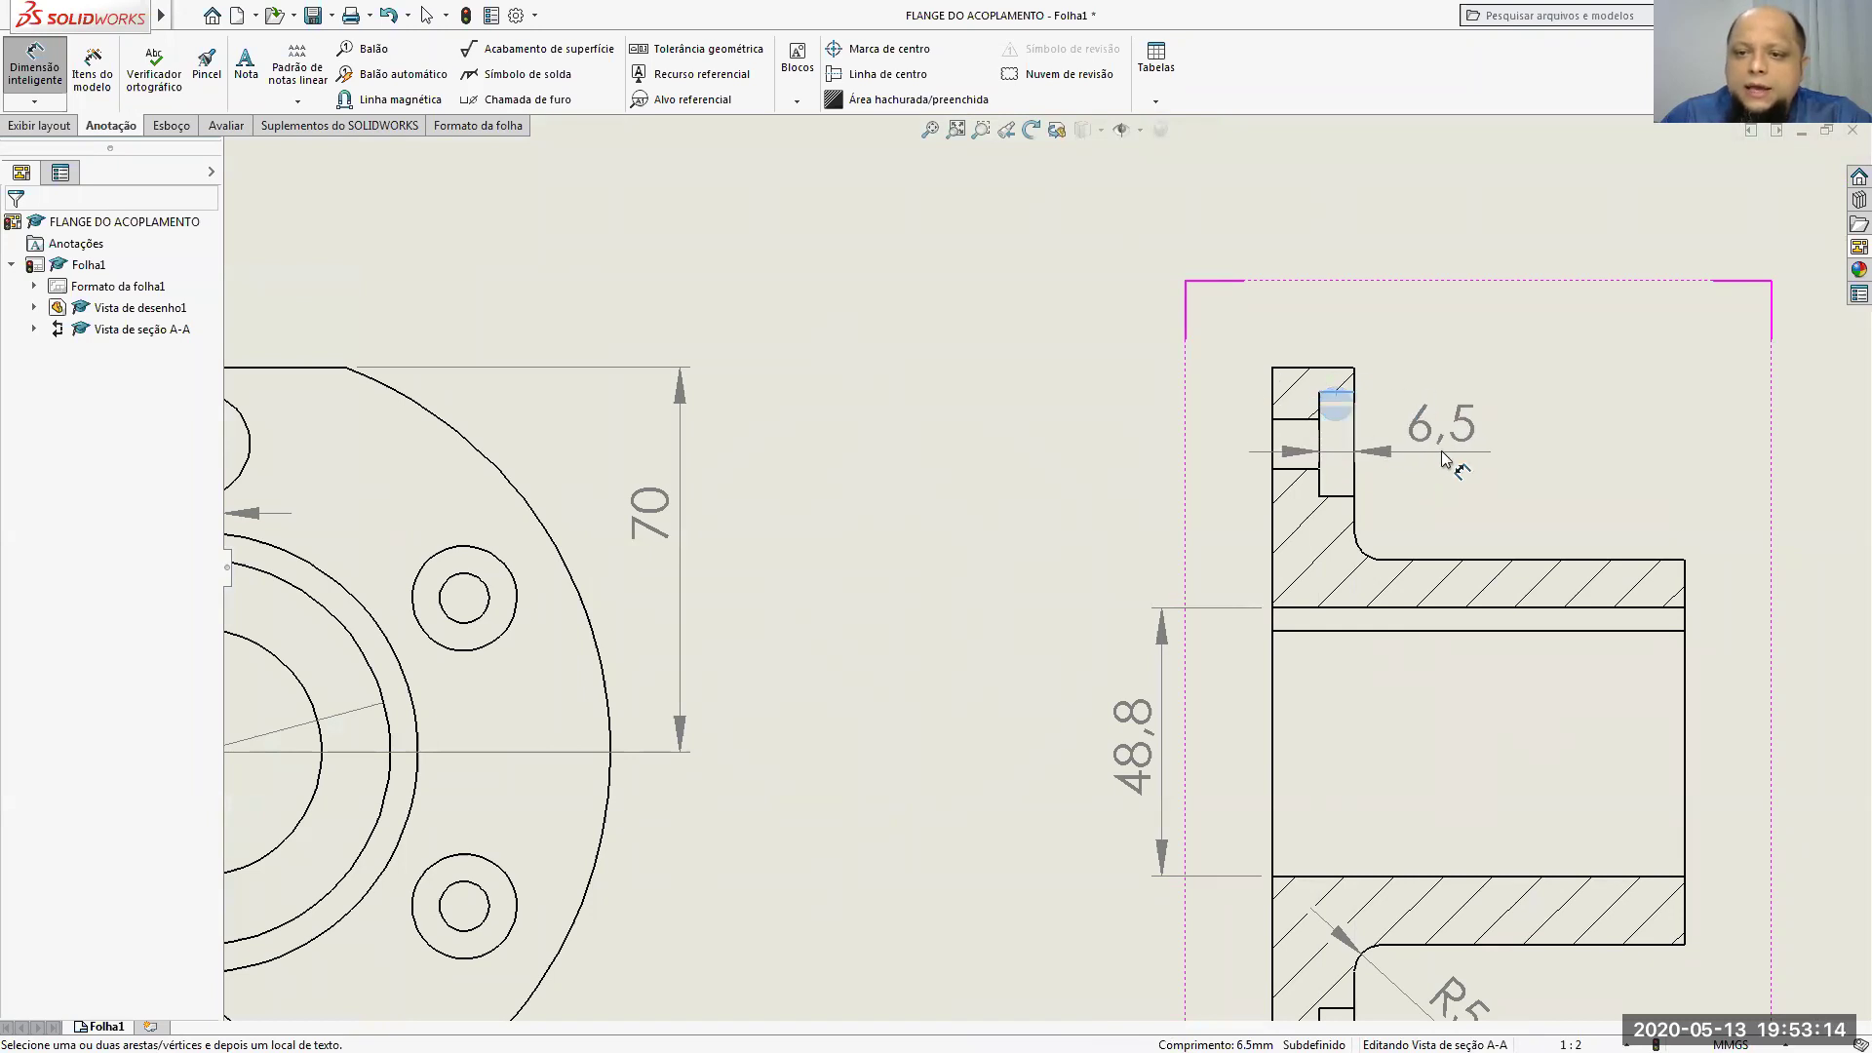
left_click(1334, 369)
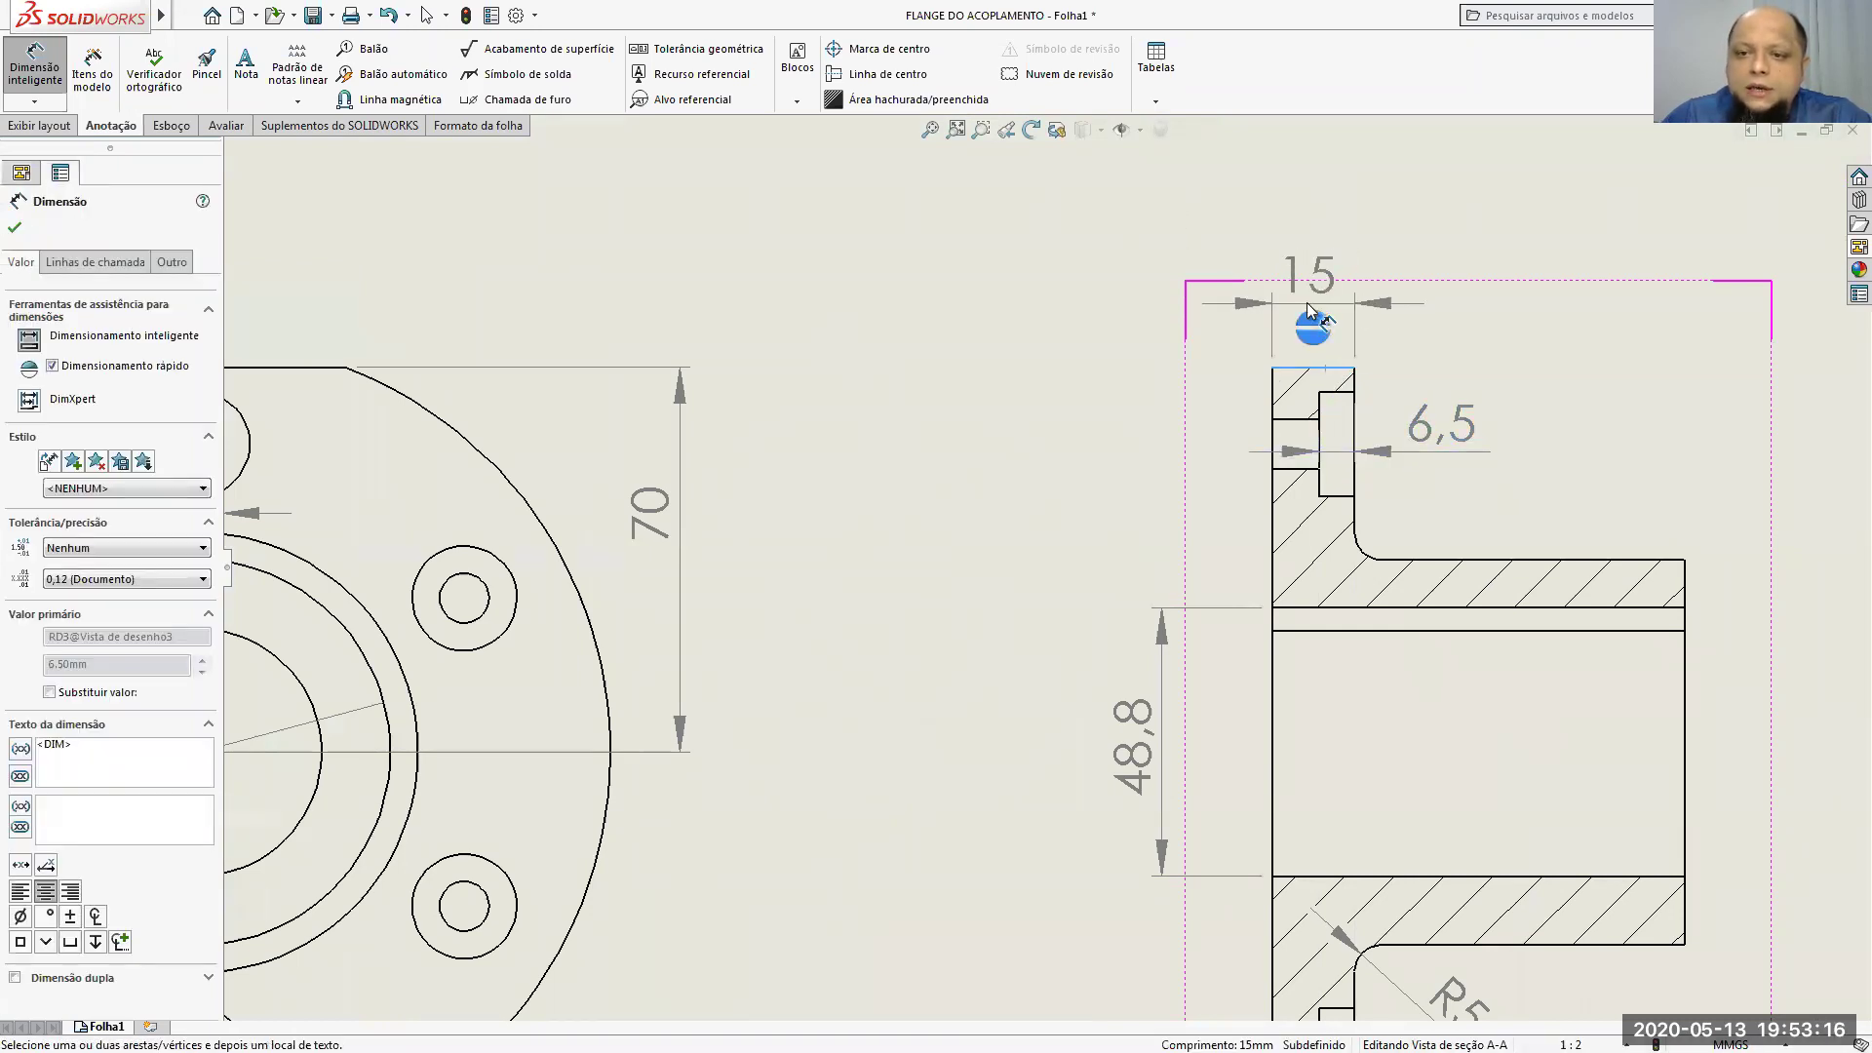
left_click(1309, 310)
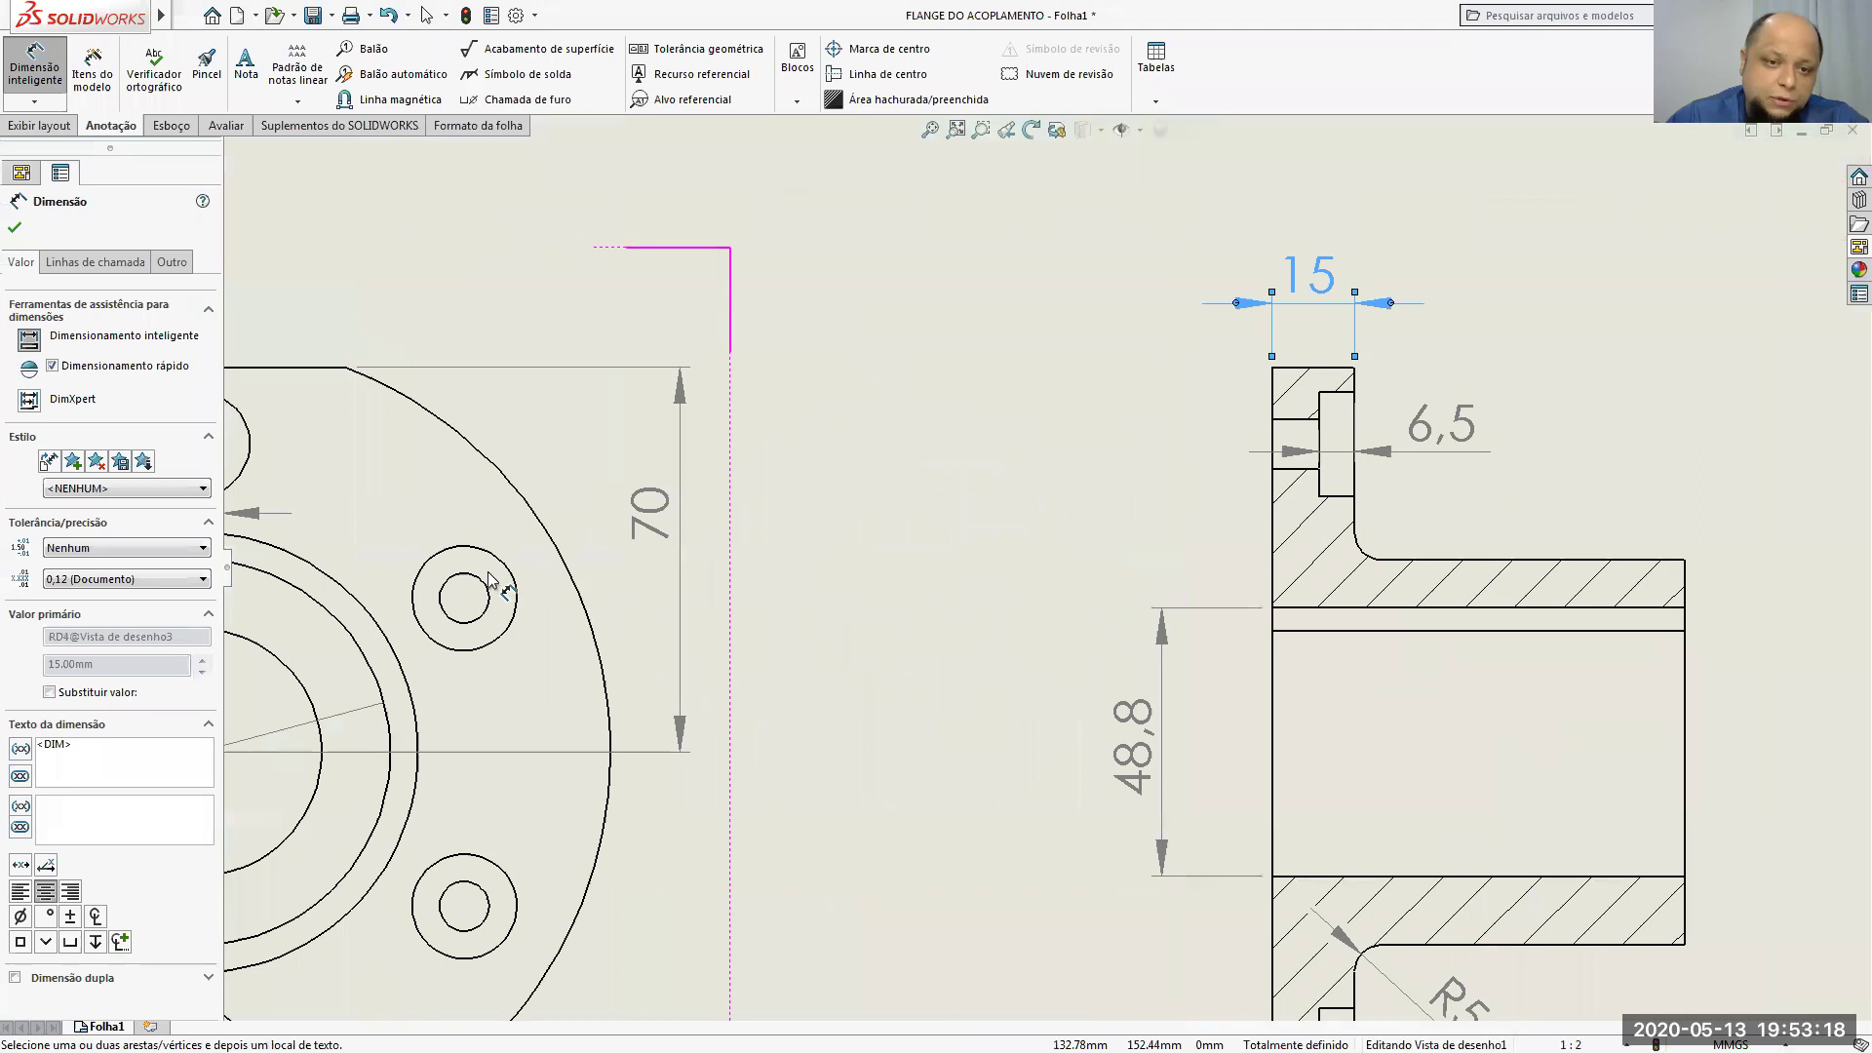
Step: Dimension the through-hole and counterbore diameters of the lower-right bolt hole in the front view
left_click(488, 900)
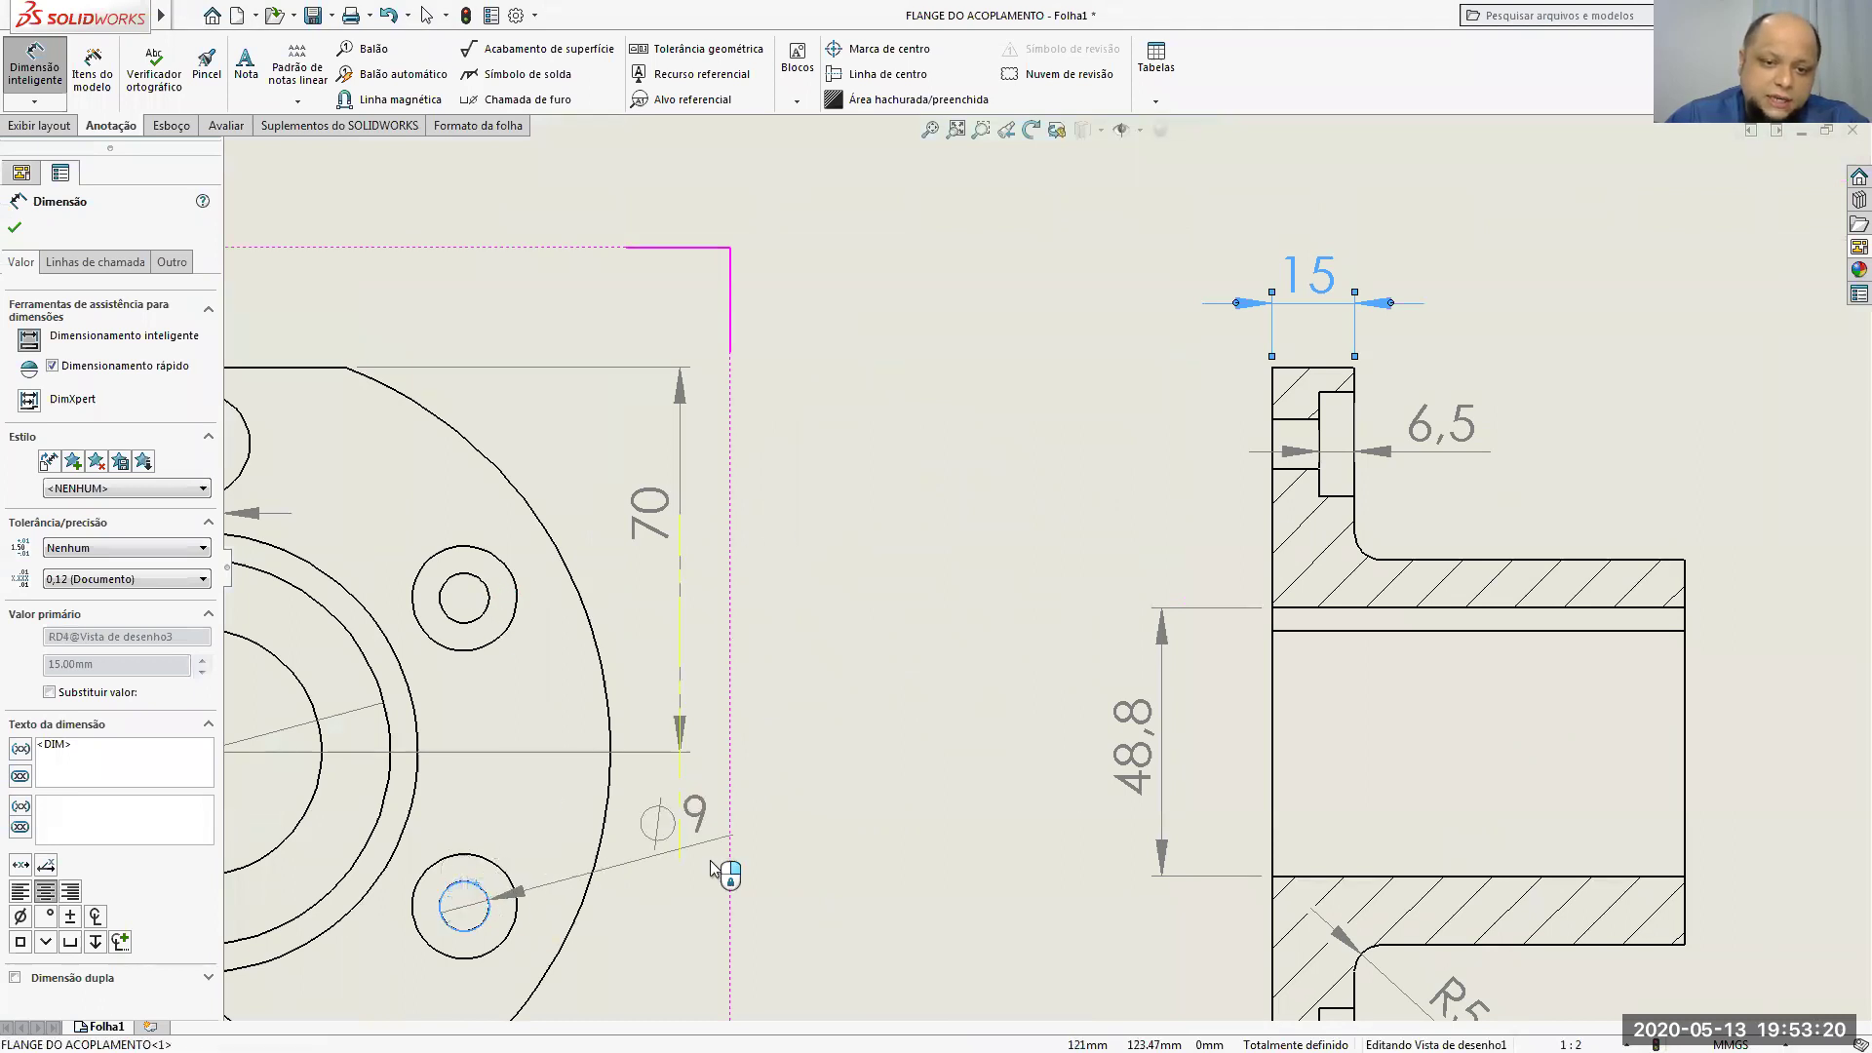
left_click(740, 865)
left_click(514, 921)
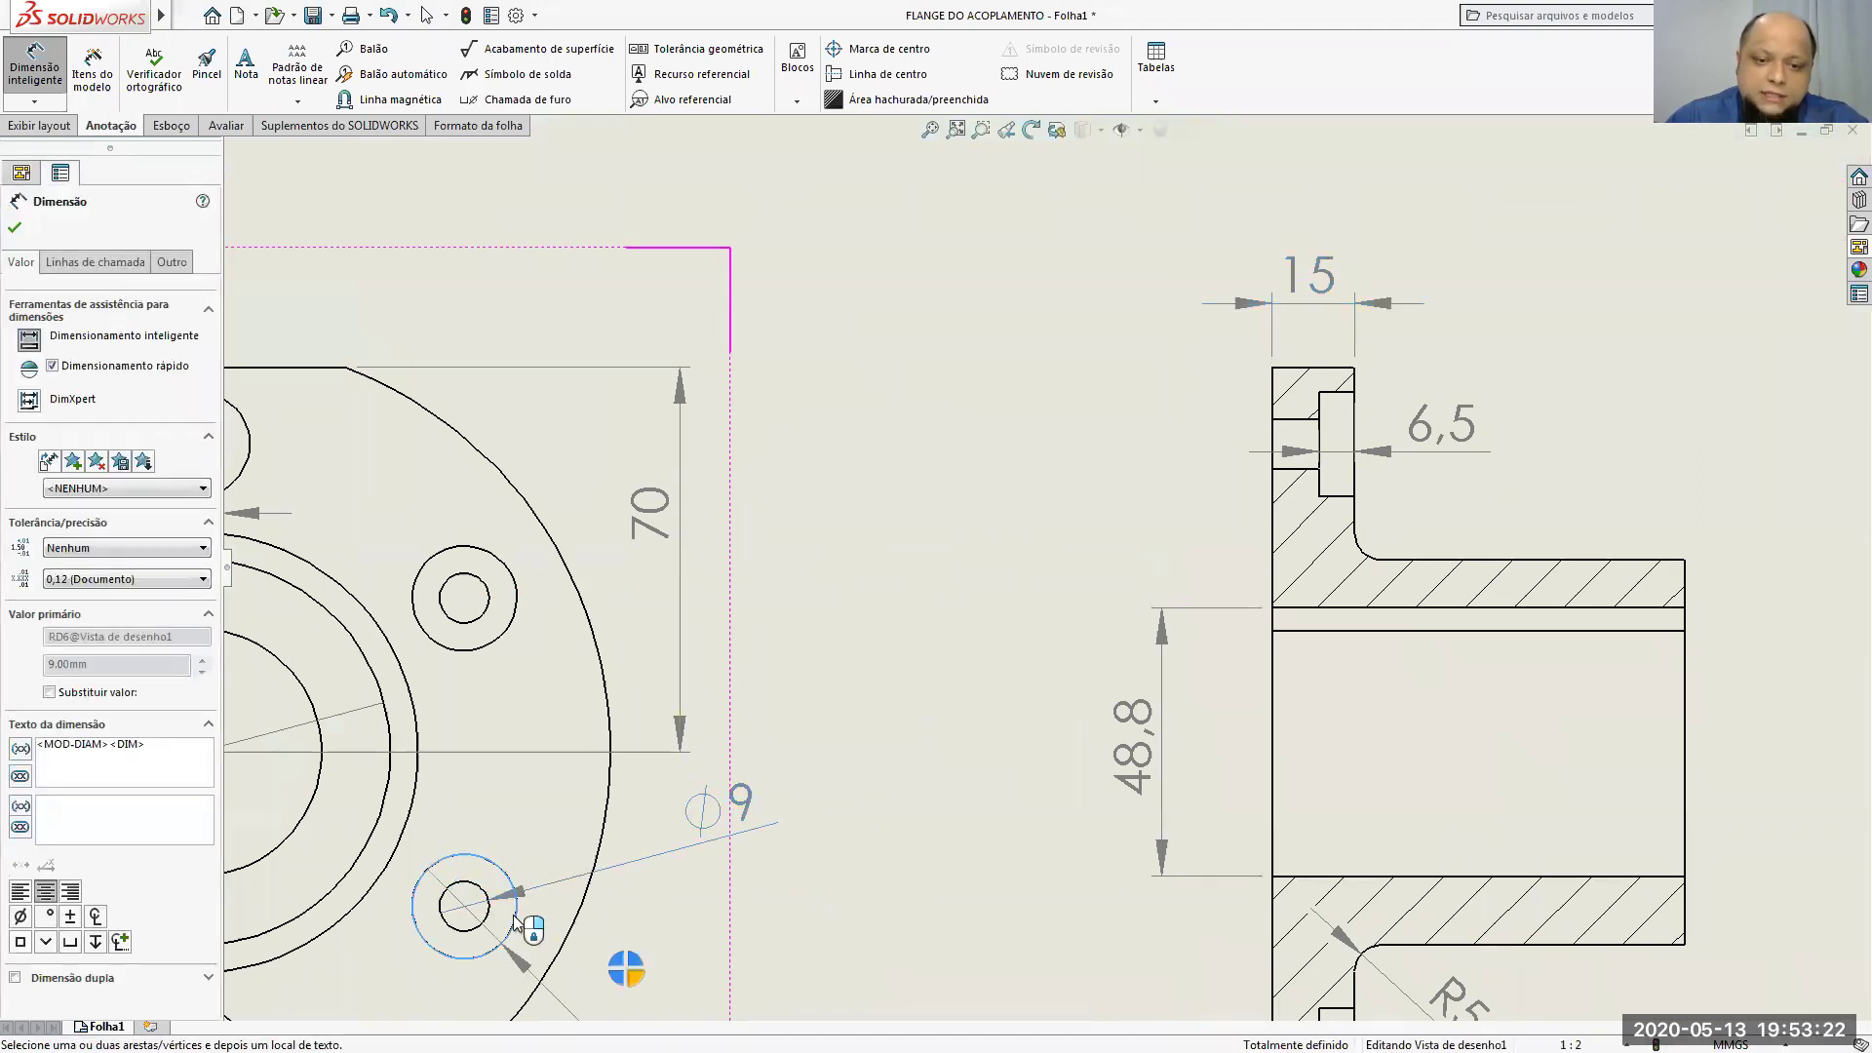
key("z")
left_click(747, 905)
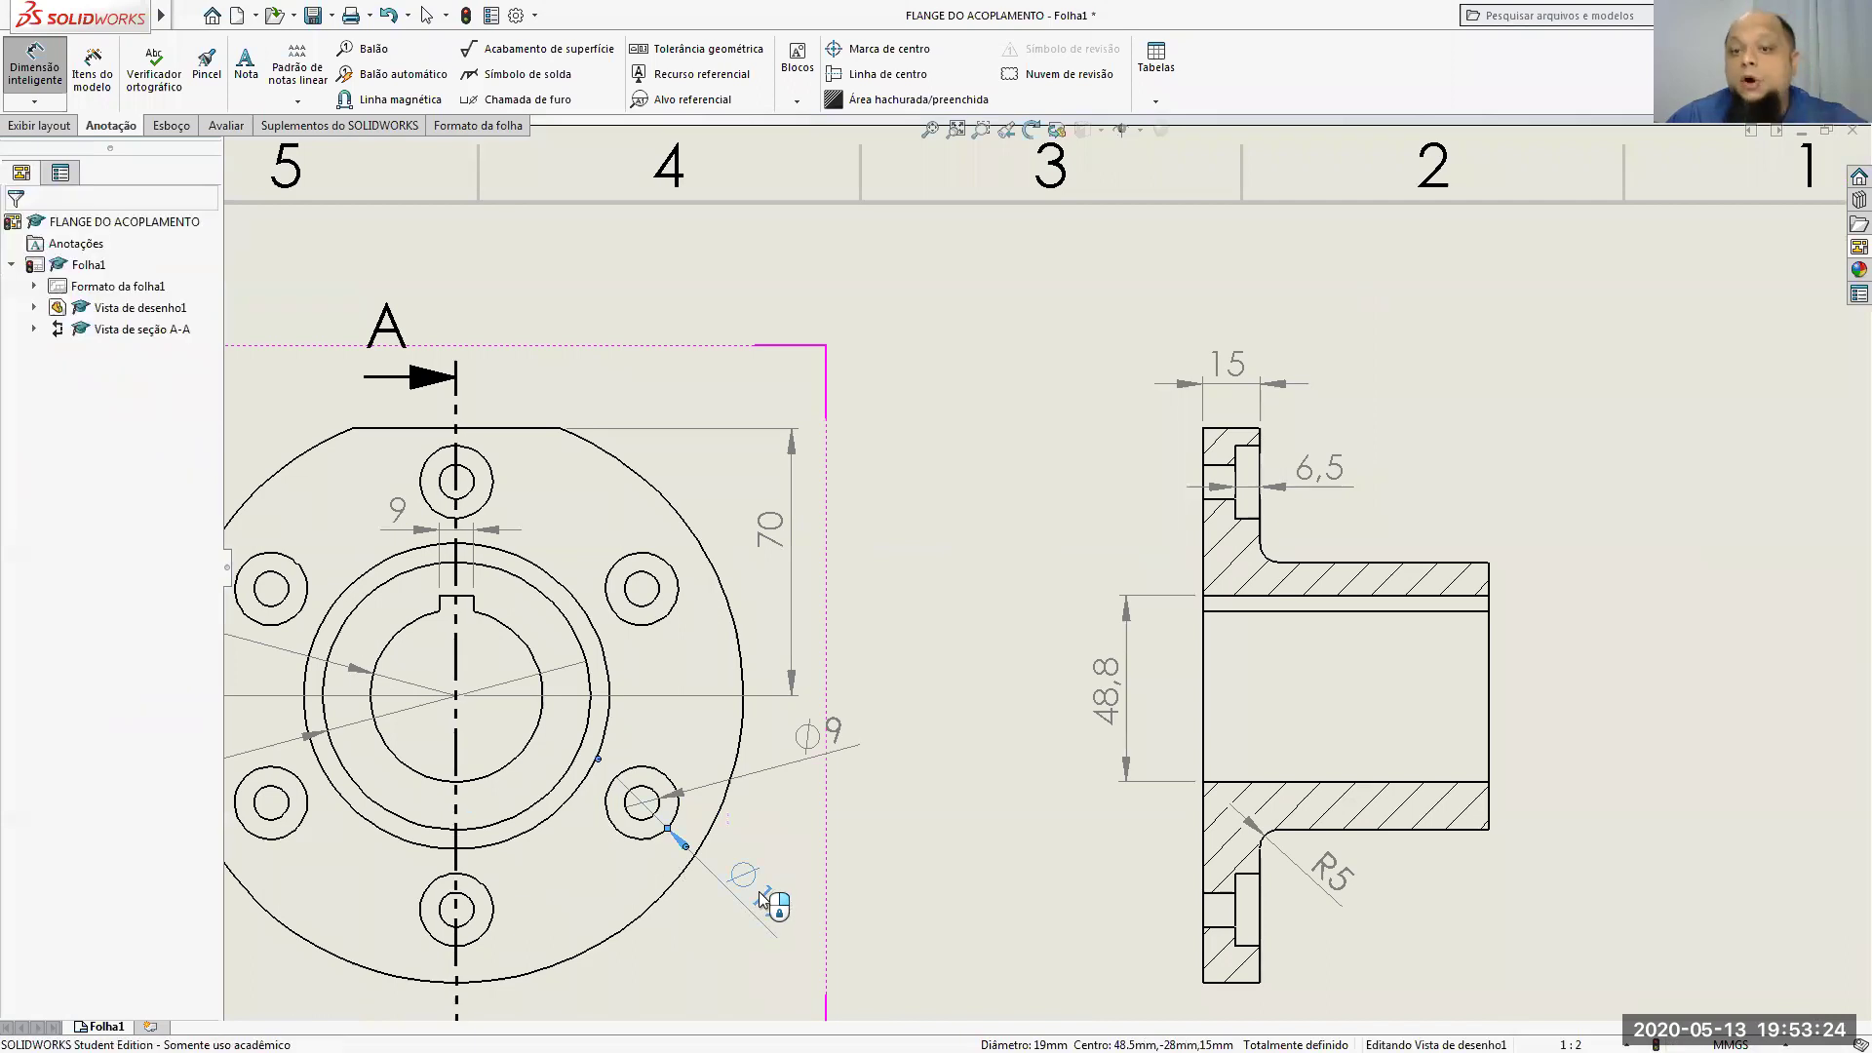
left_click(1571, 495)
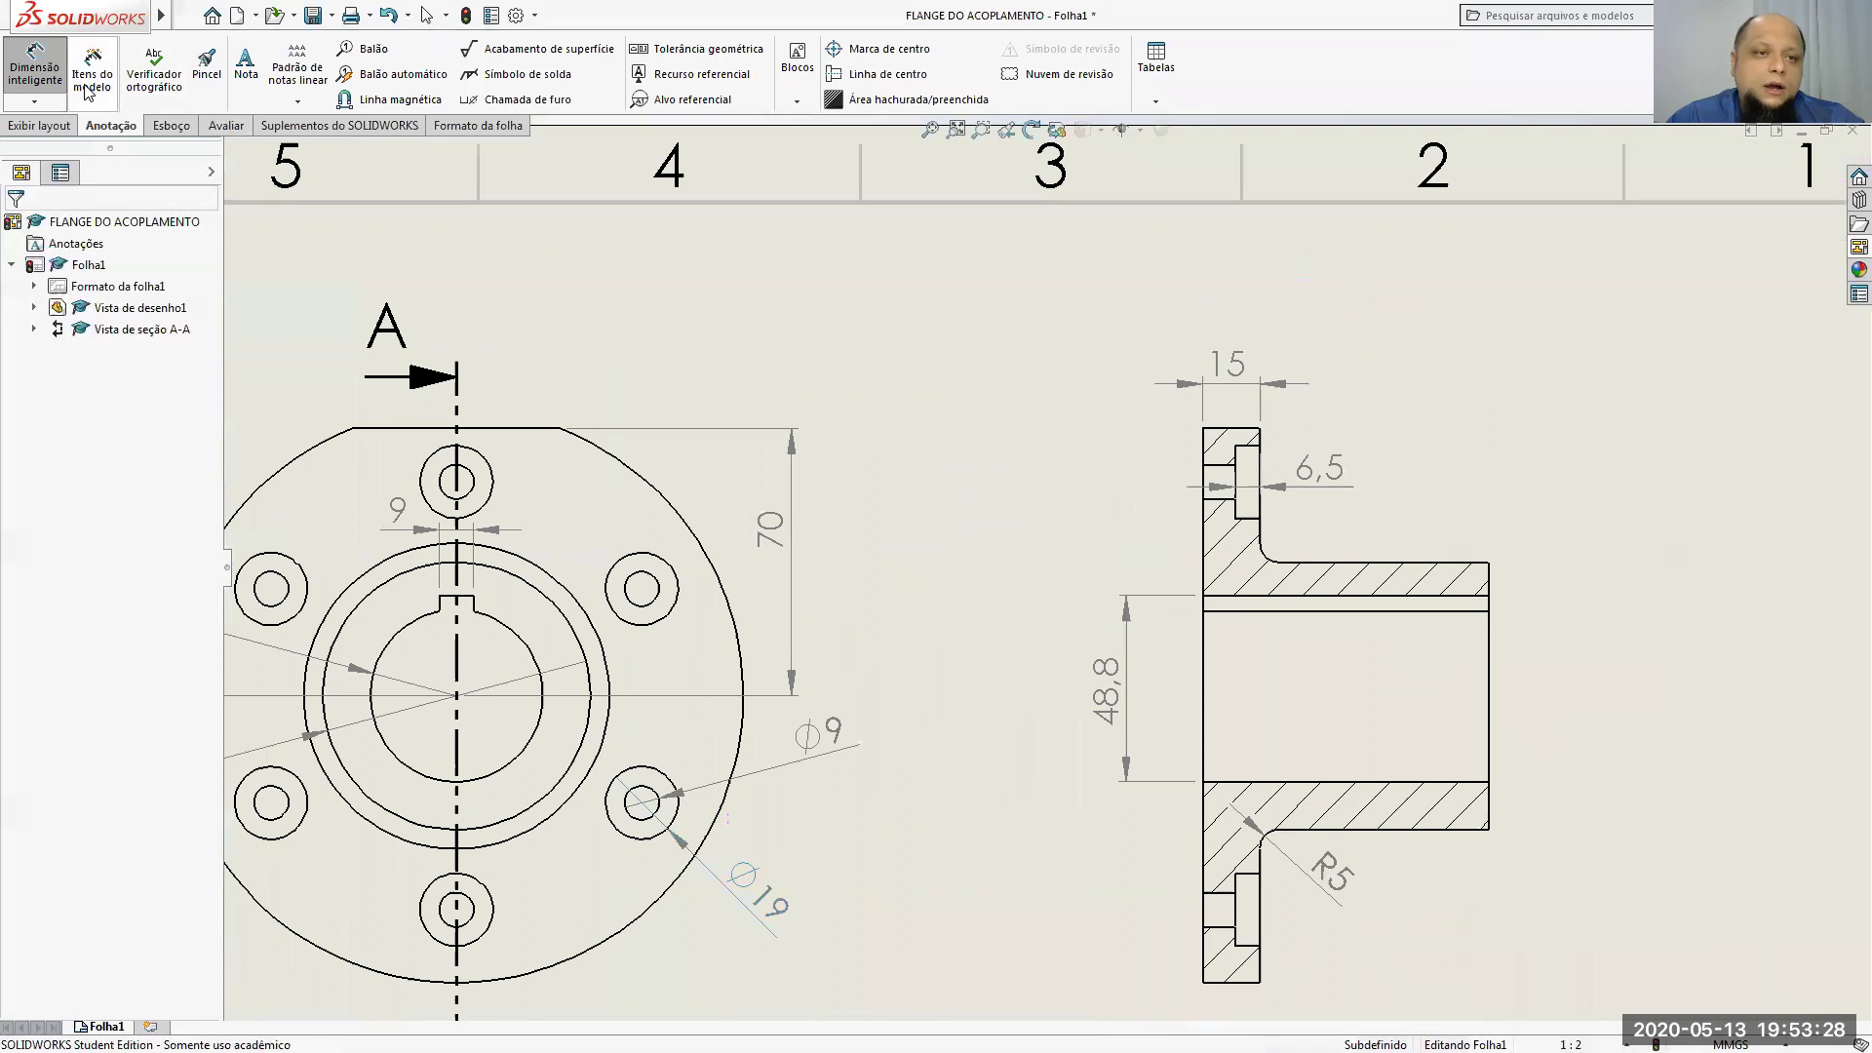
Step: Delete the counterbore depth and flange thickness dimensions in the section view and both bolt-hole diameter dimensions in the front view
left_click(45, 69)
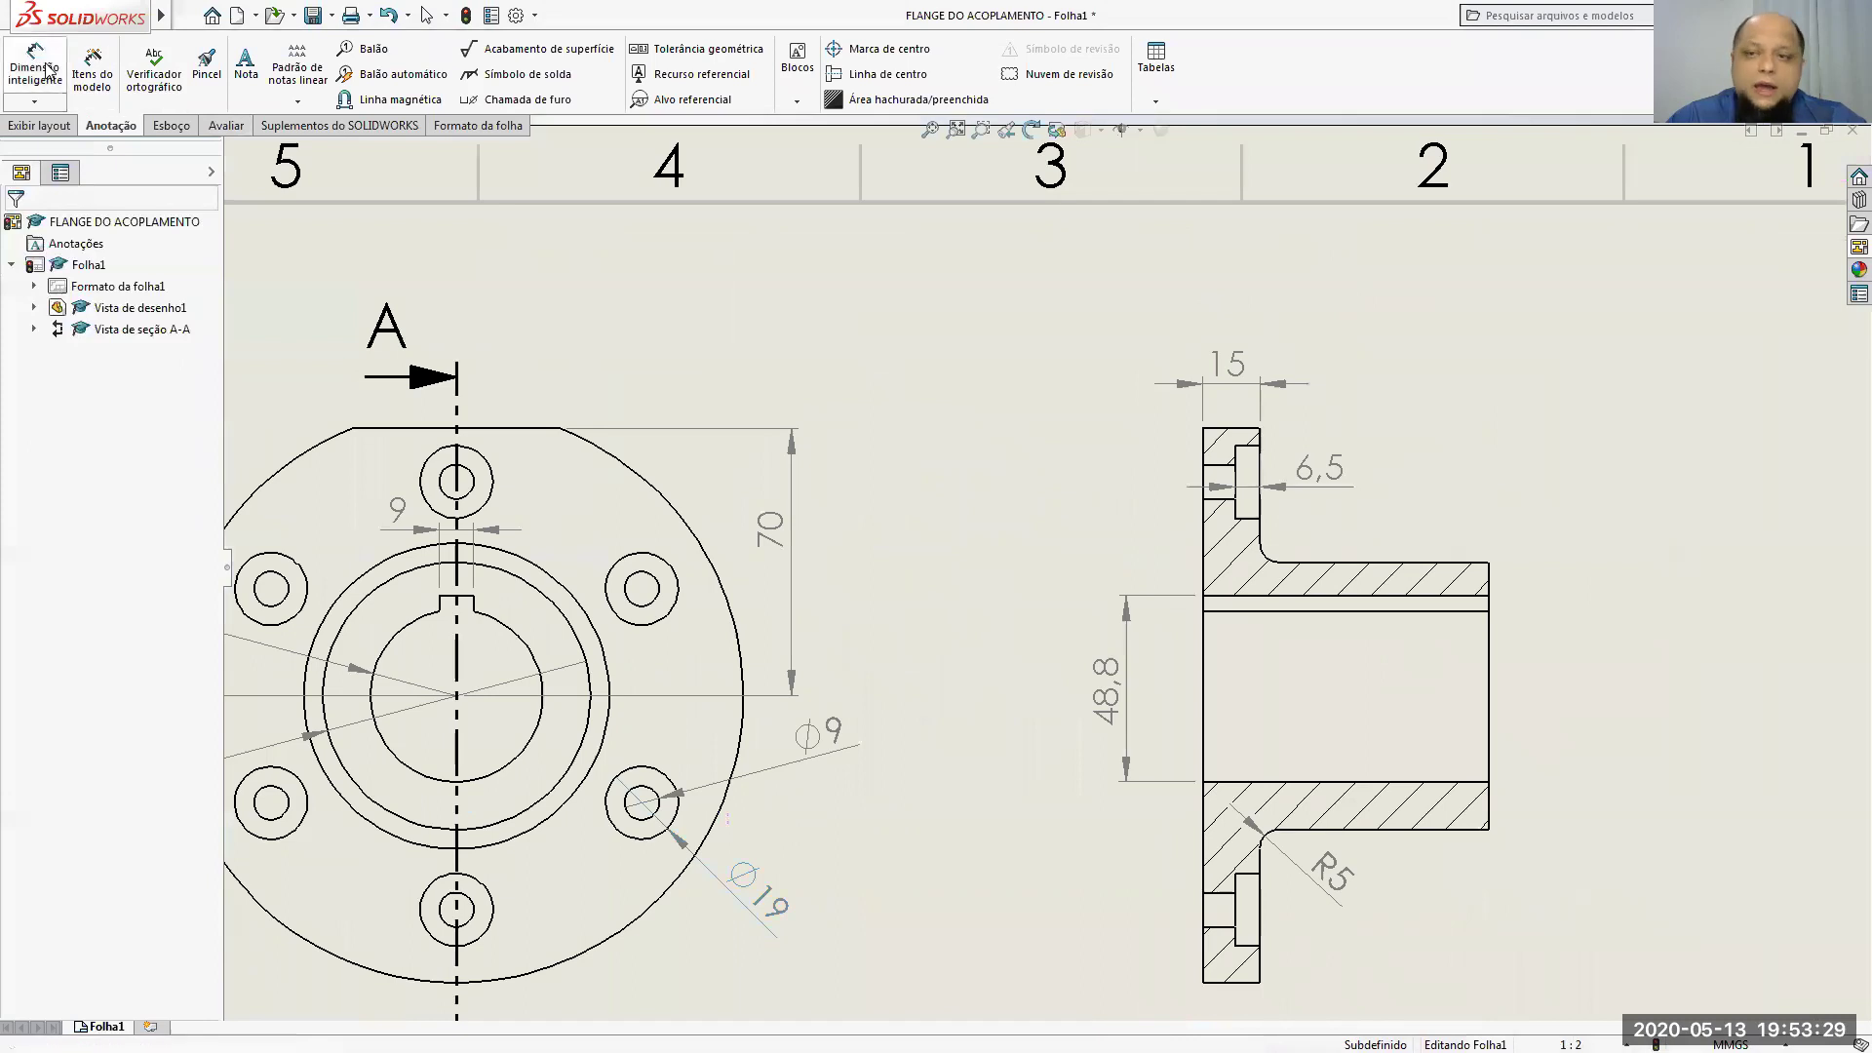
left_click(1321, 468)
key("Delete")
left_click(1227, 365)
key("Delete")
left_click(827, 729)
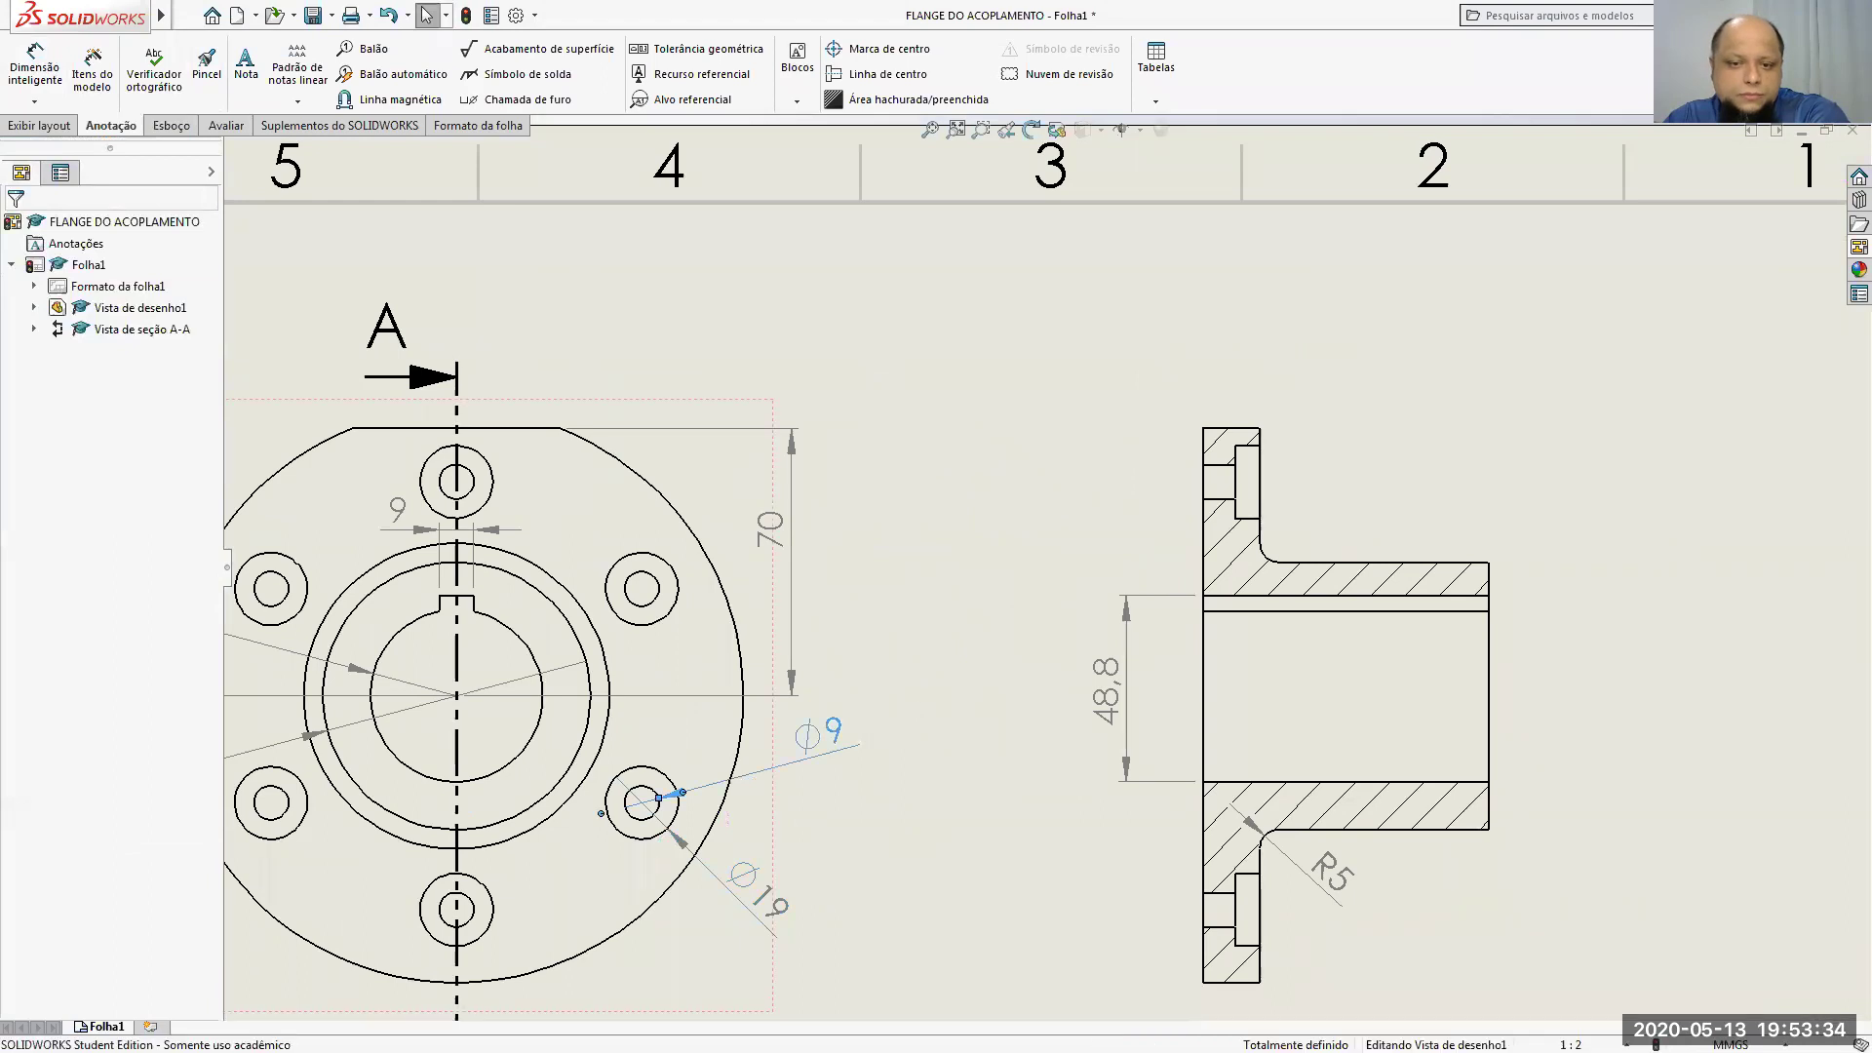
key("Delete")
left_click(678, 836)
key("Delete")
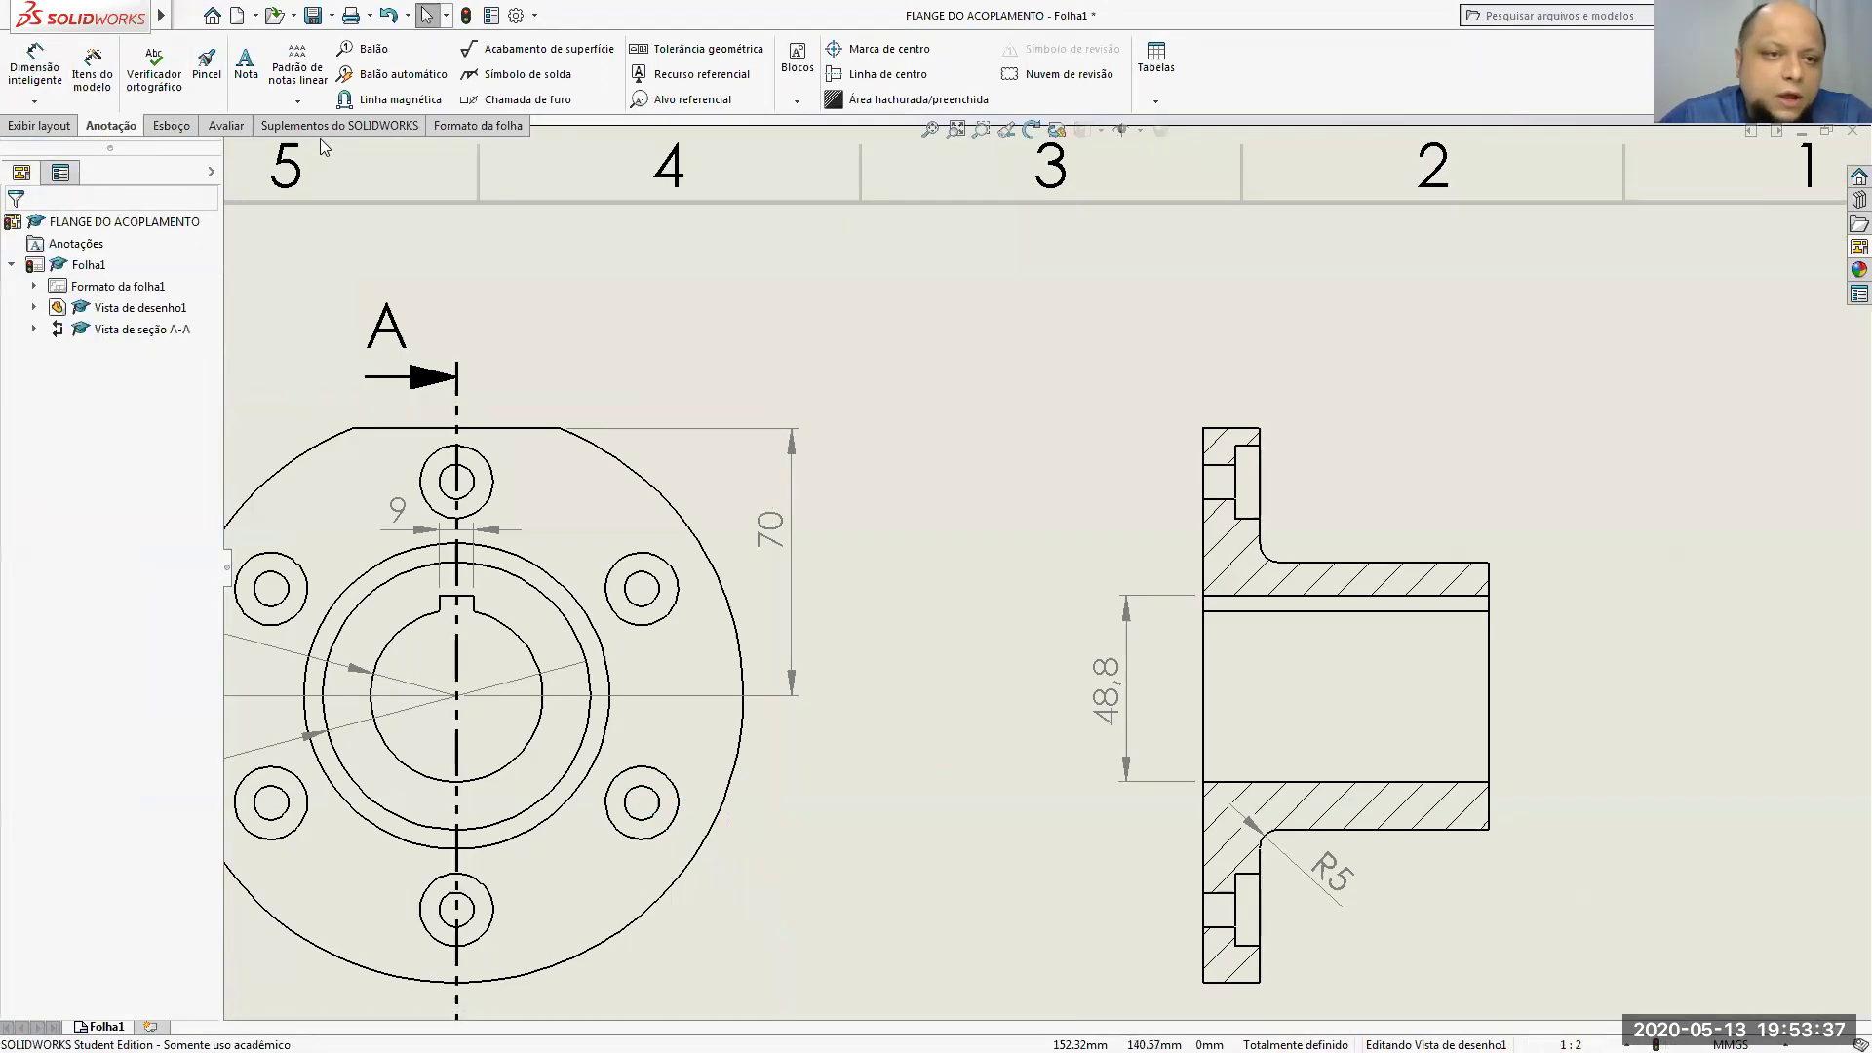
Step: Add a hole callout to the lower-right counterbored hole of the front view, placed outside the flange outline
left_click(29, 70)
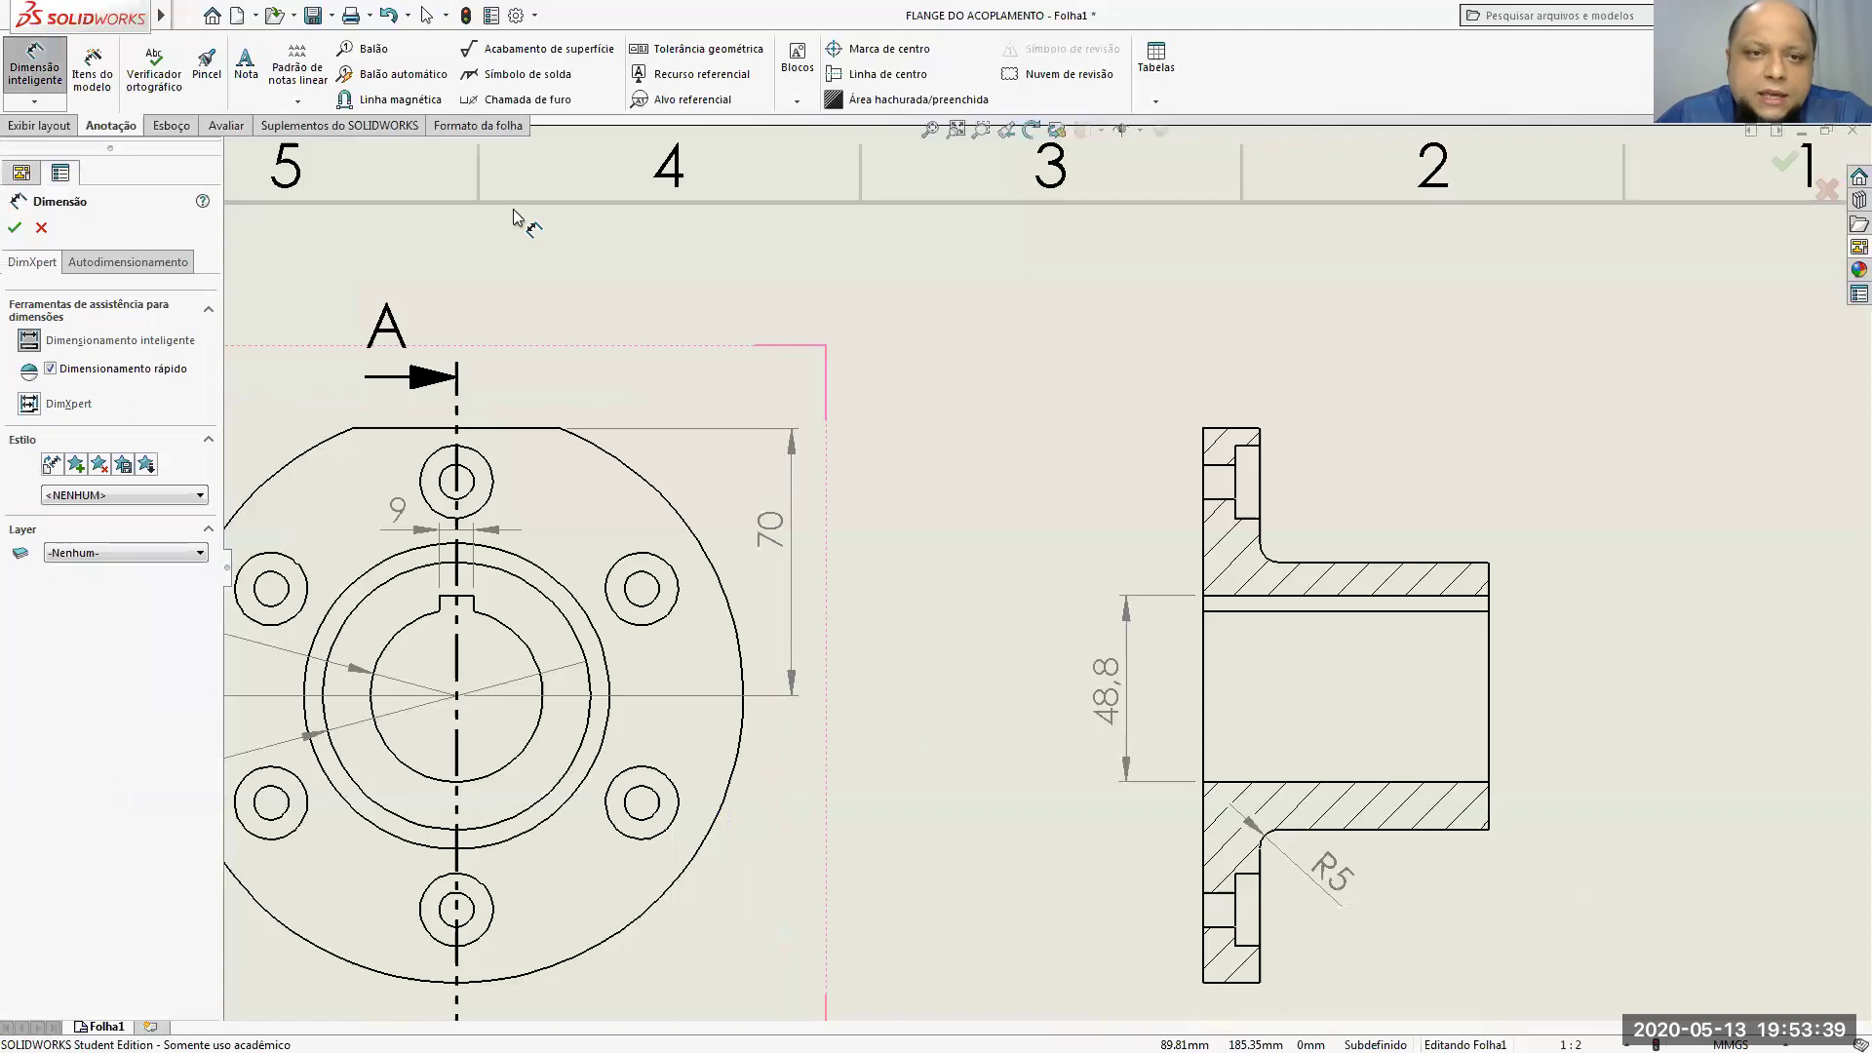
left_click(523, 101)
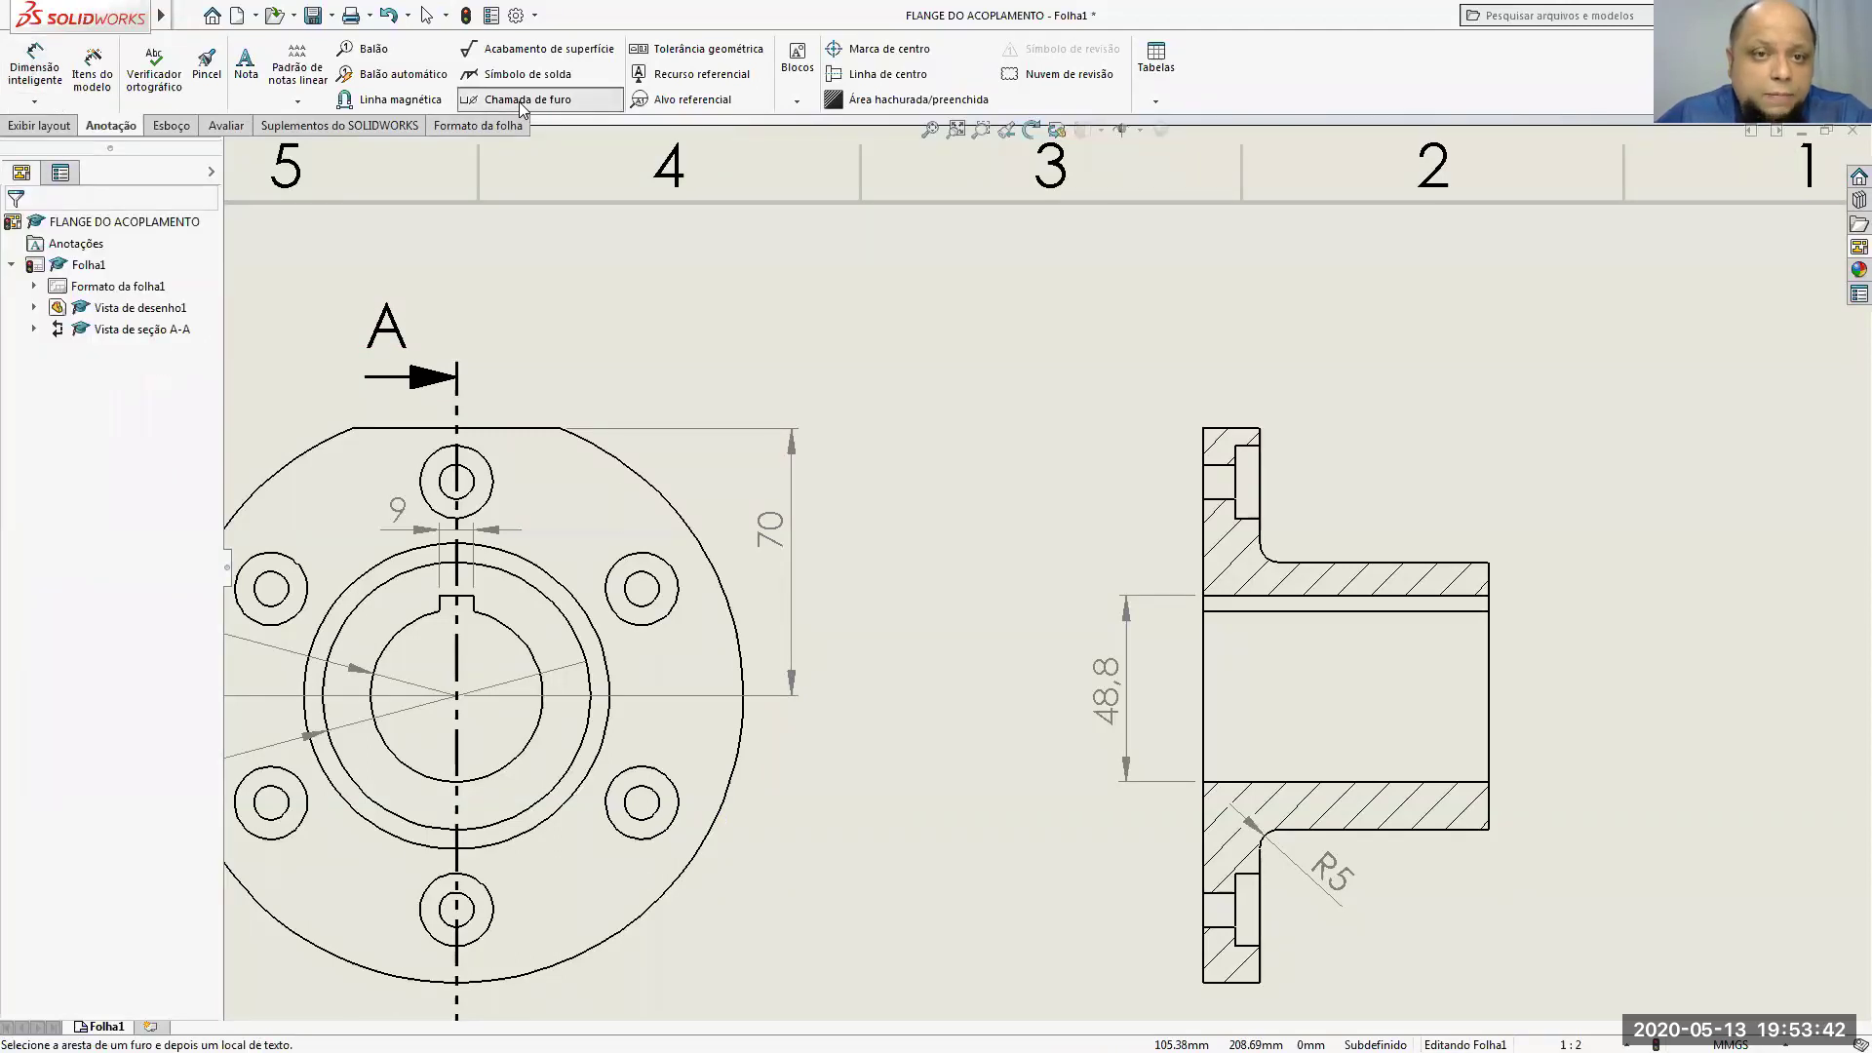
scroll(790, 316, "up", 5)
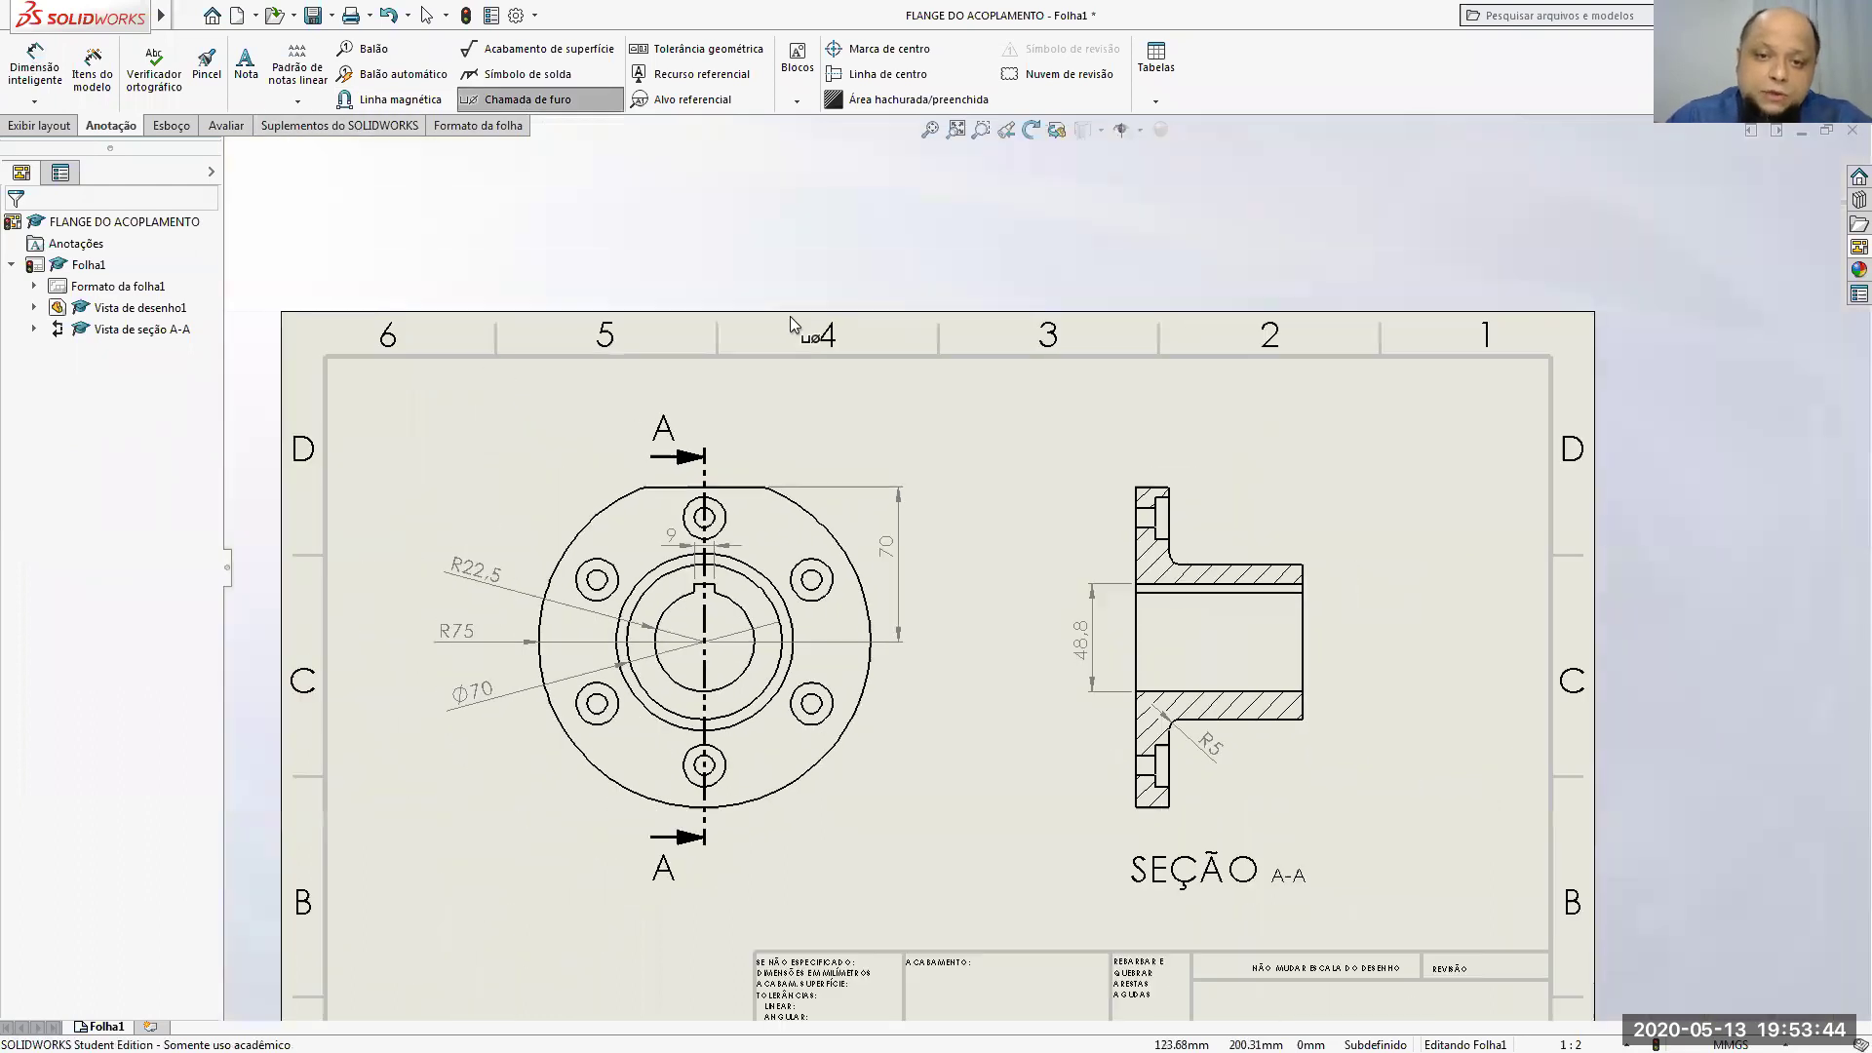
scroll(960, 682, "down", 6)
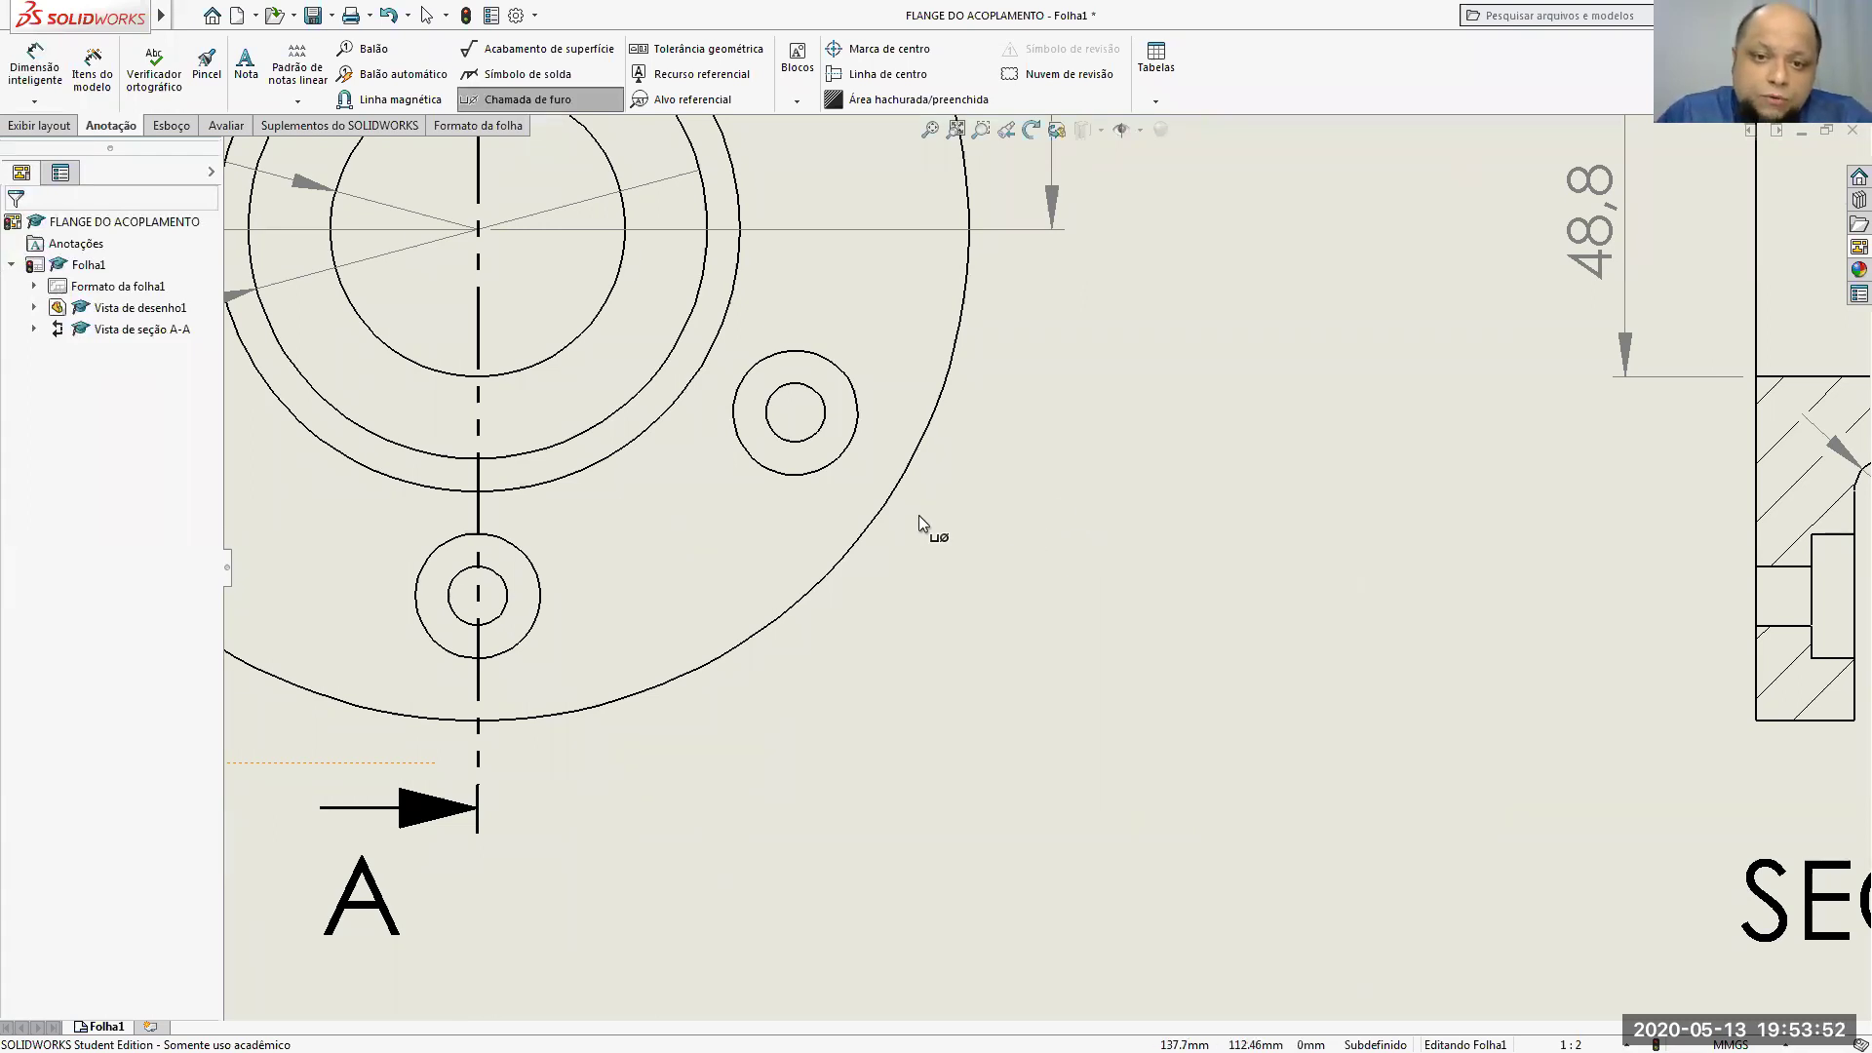
left_click(807, 482)
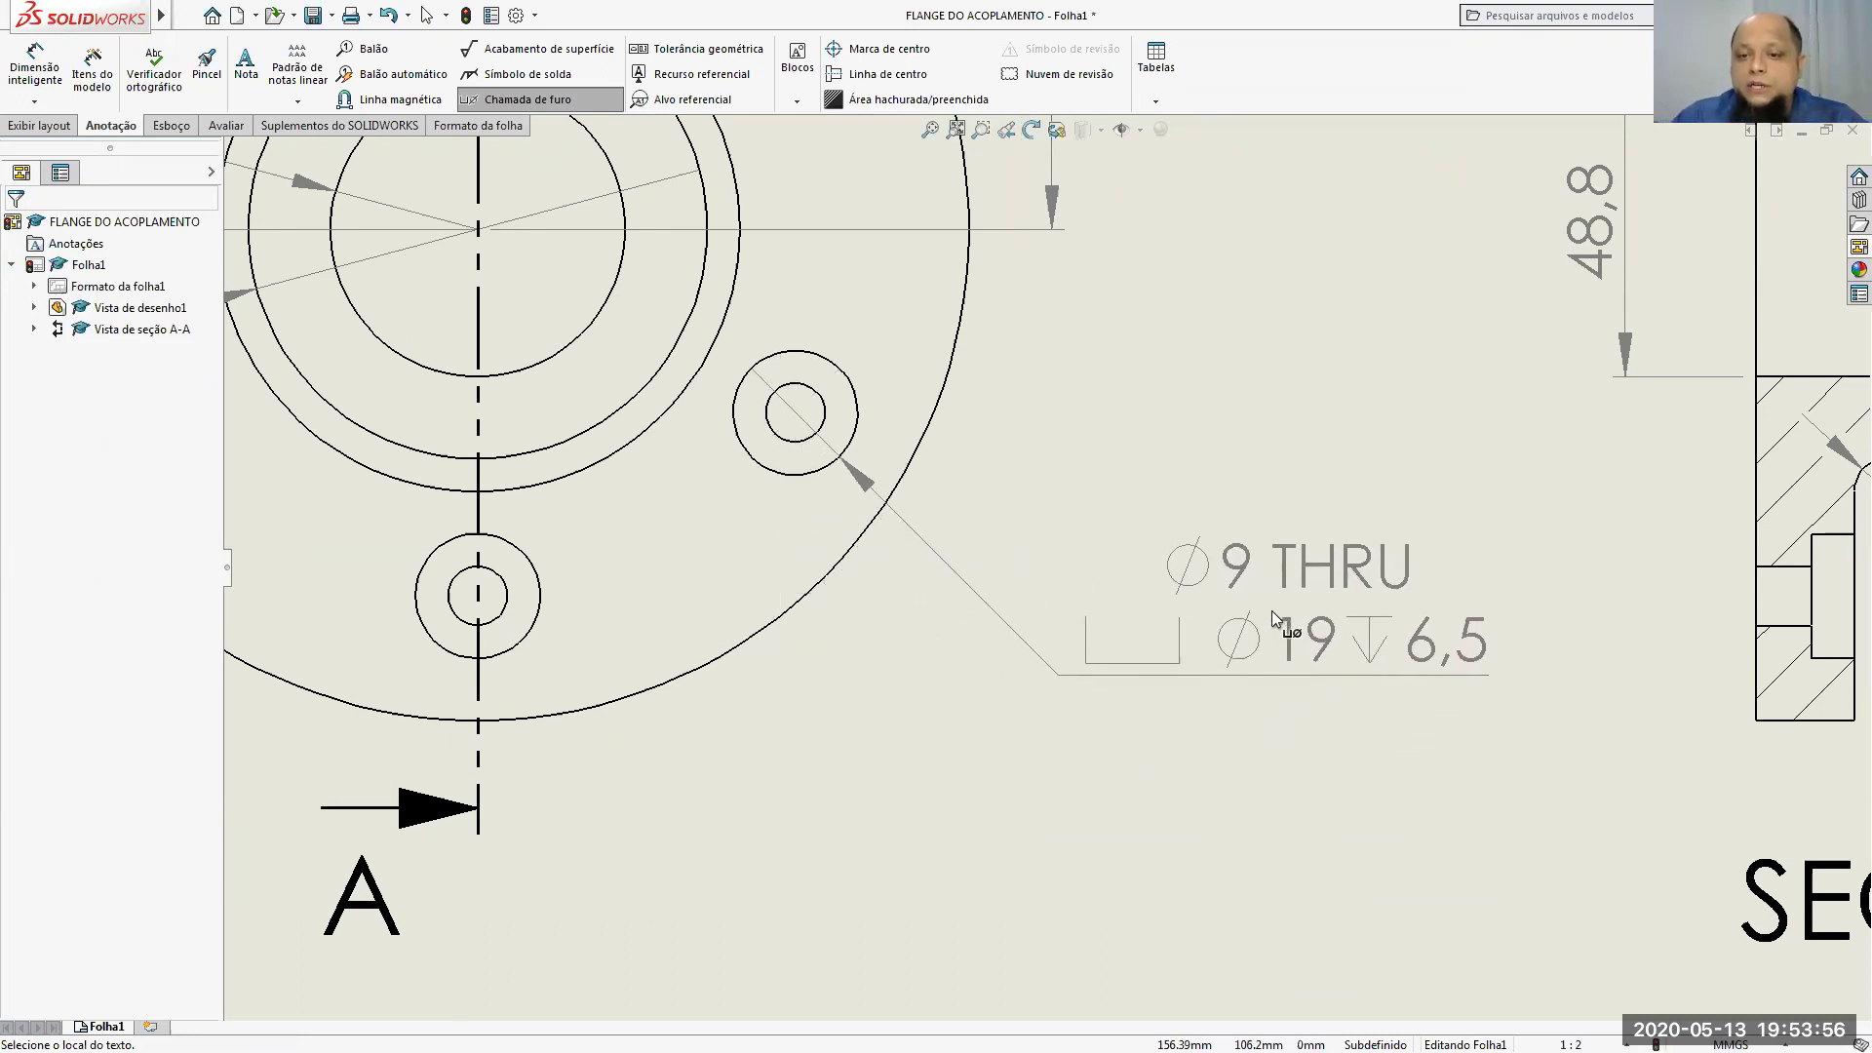
left_click(1254, 601)
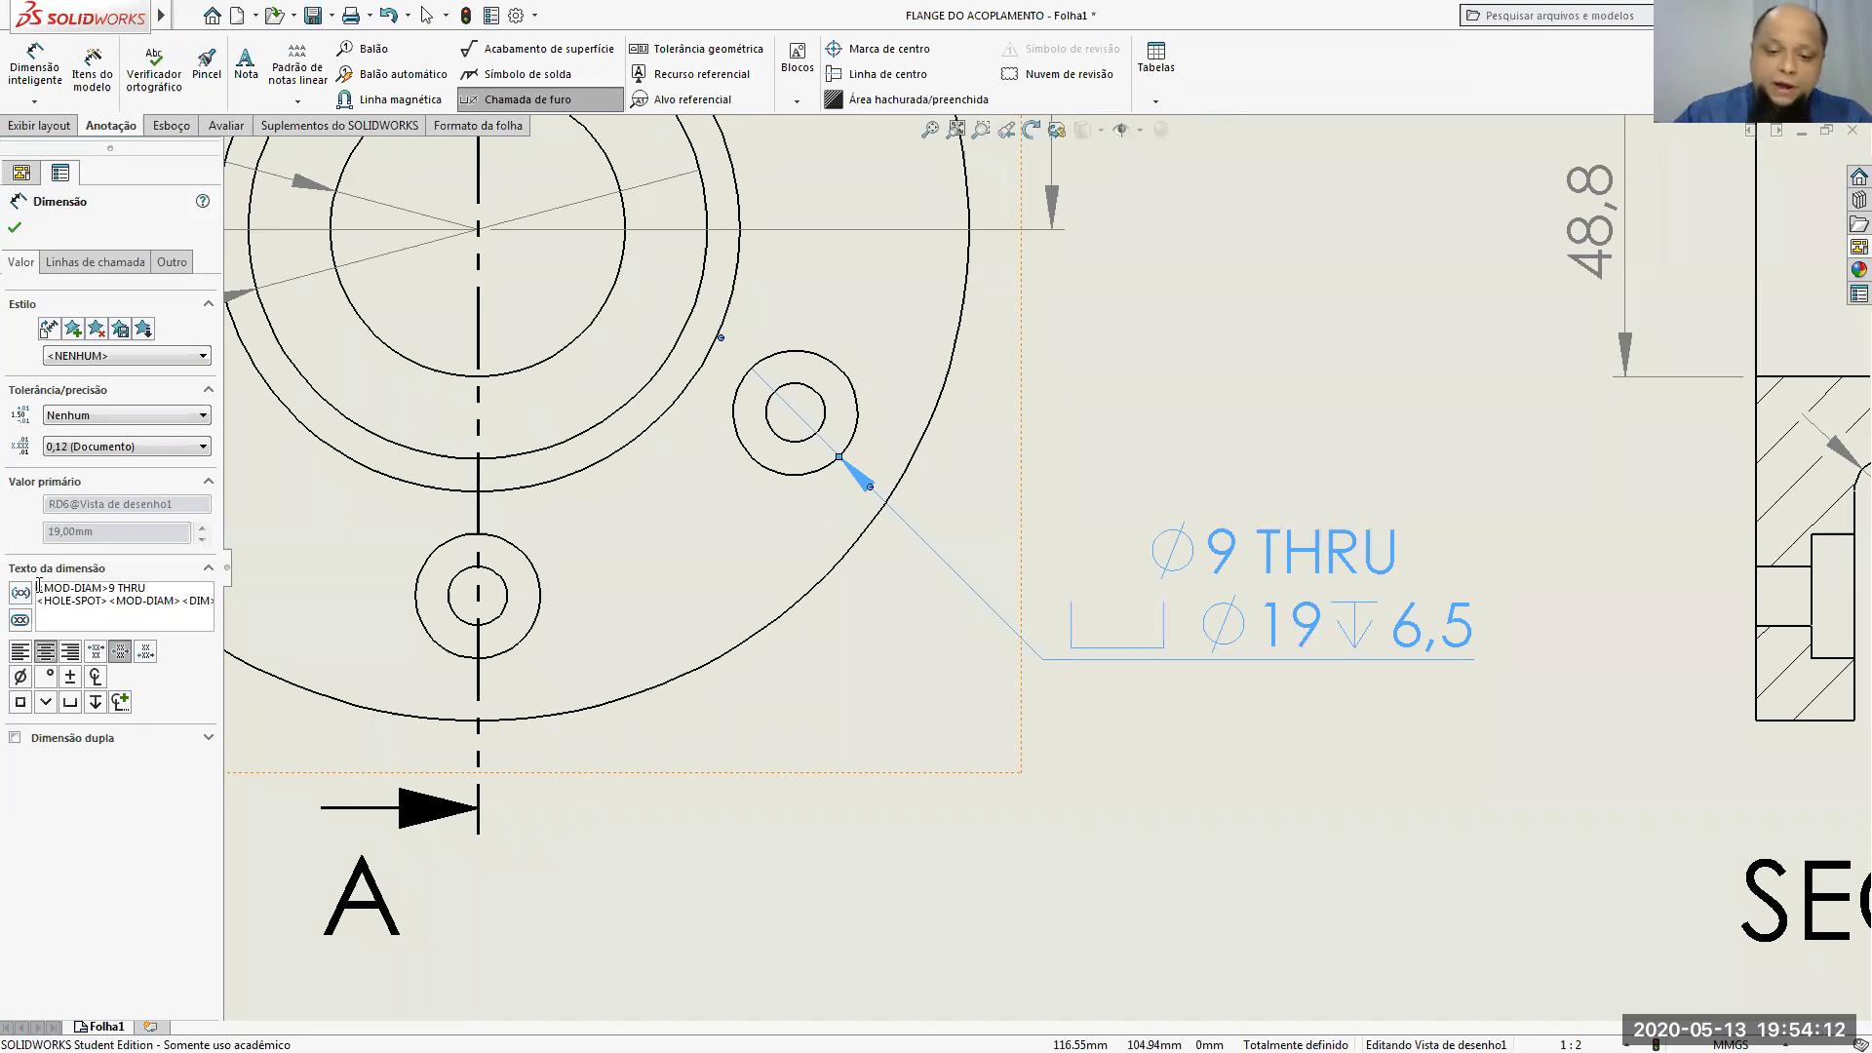
Step: Edit the hole callout's first line to read "6 X Ø9 PASSANTE"
type("6 X")
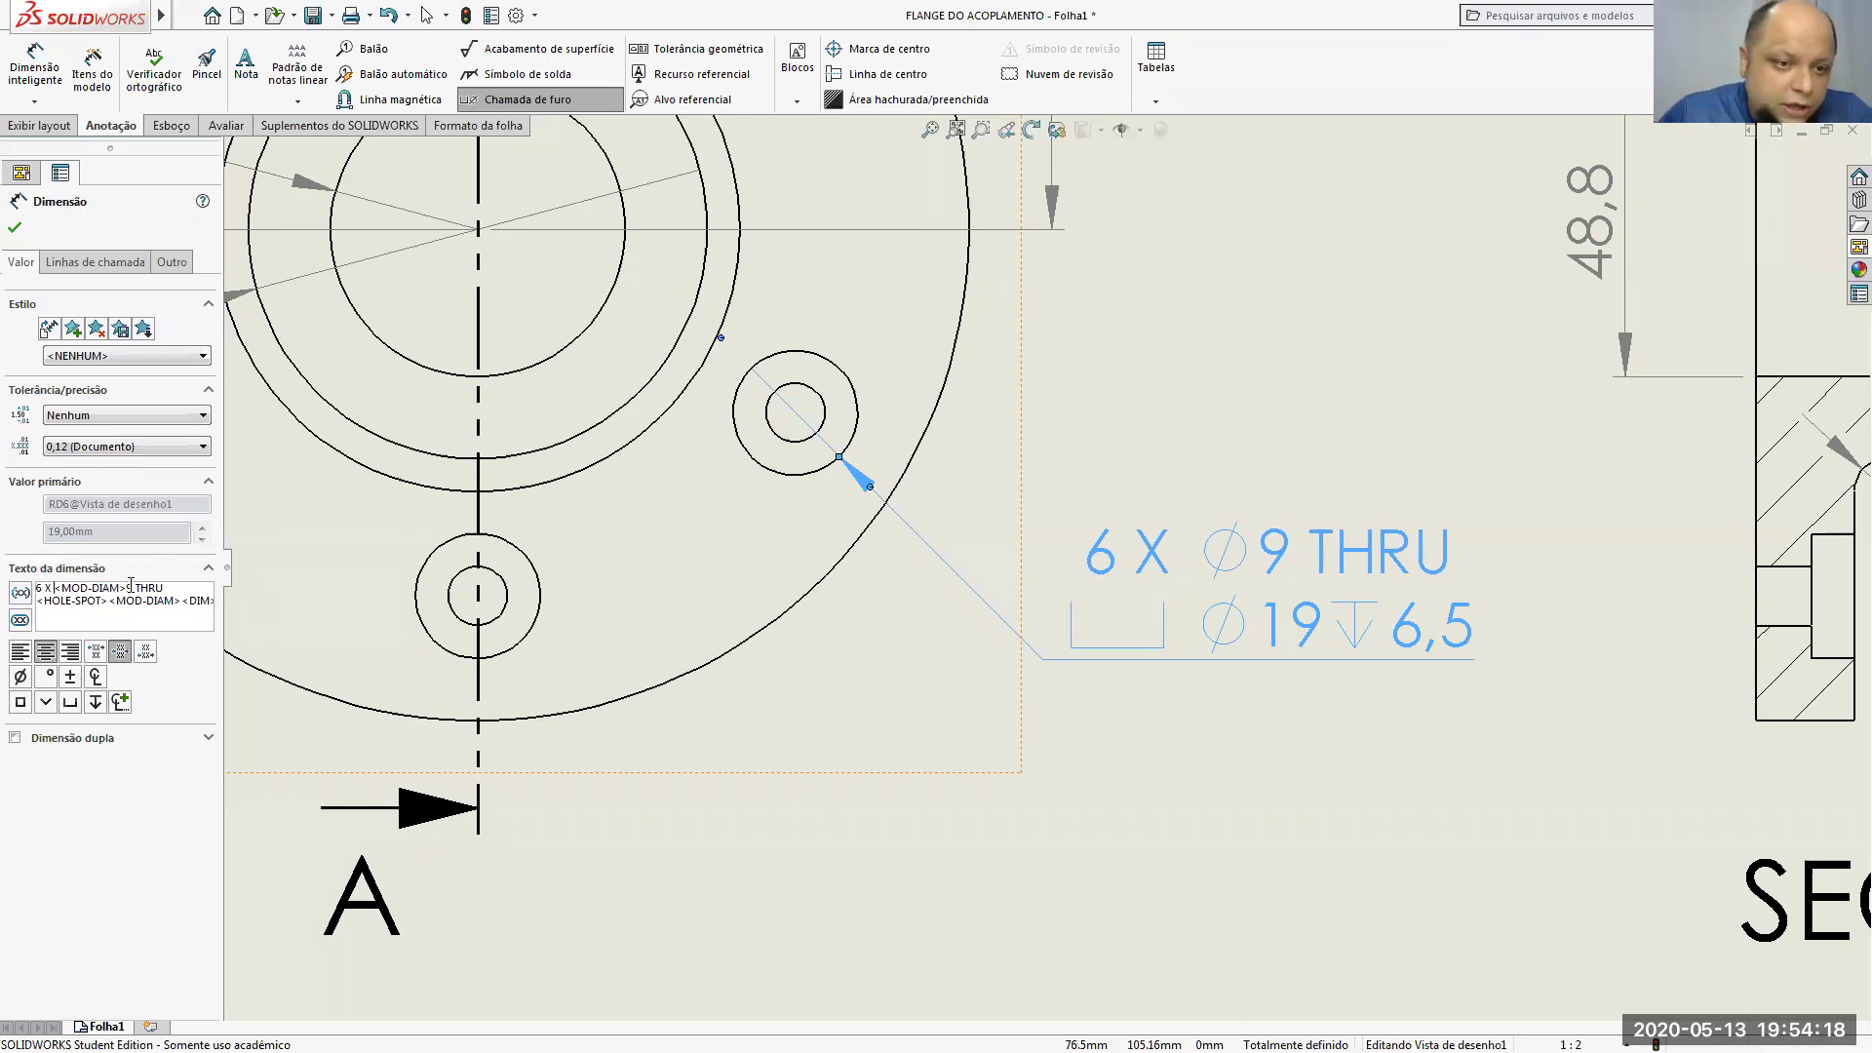
key("Delete")
type("PASSA")
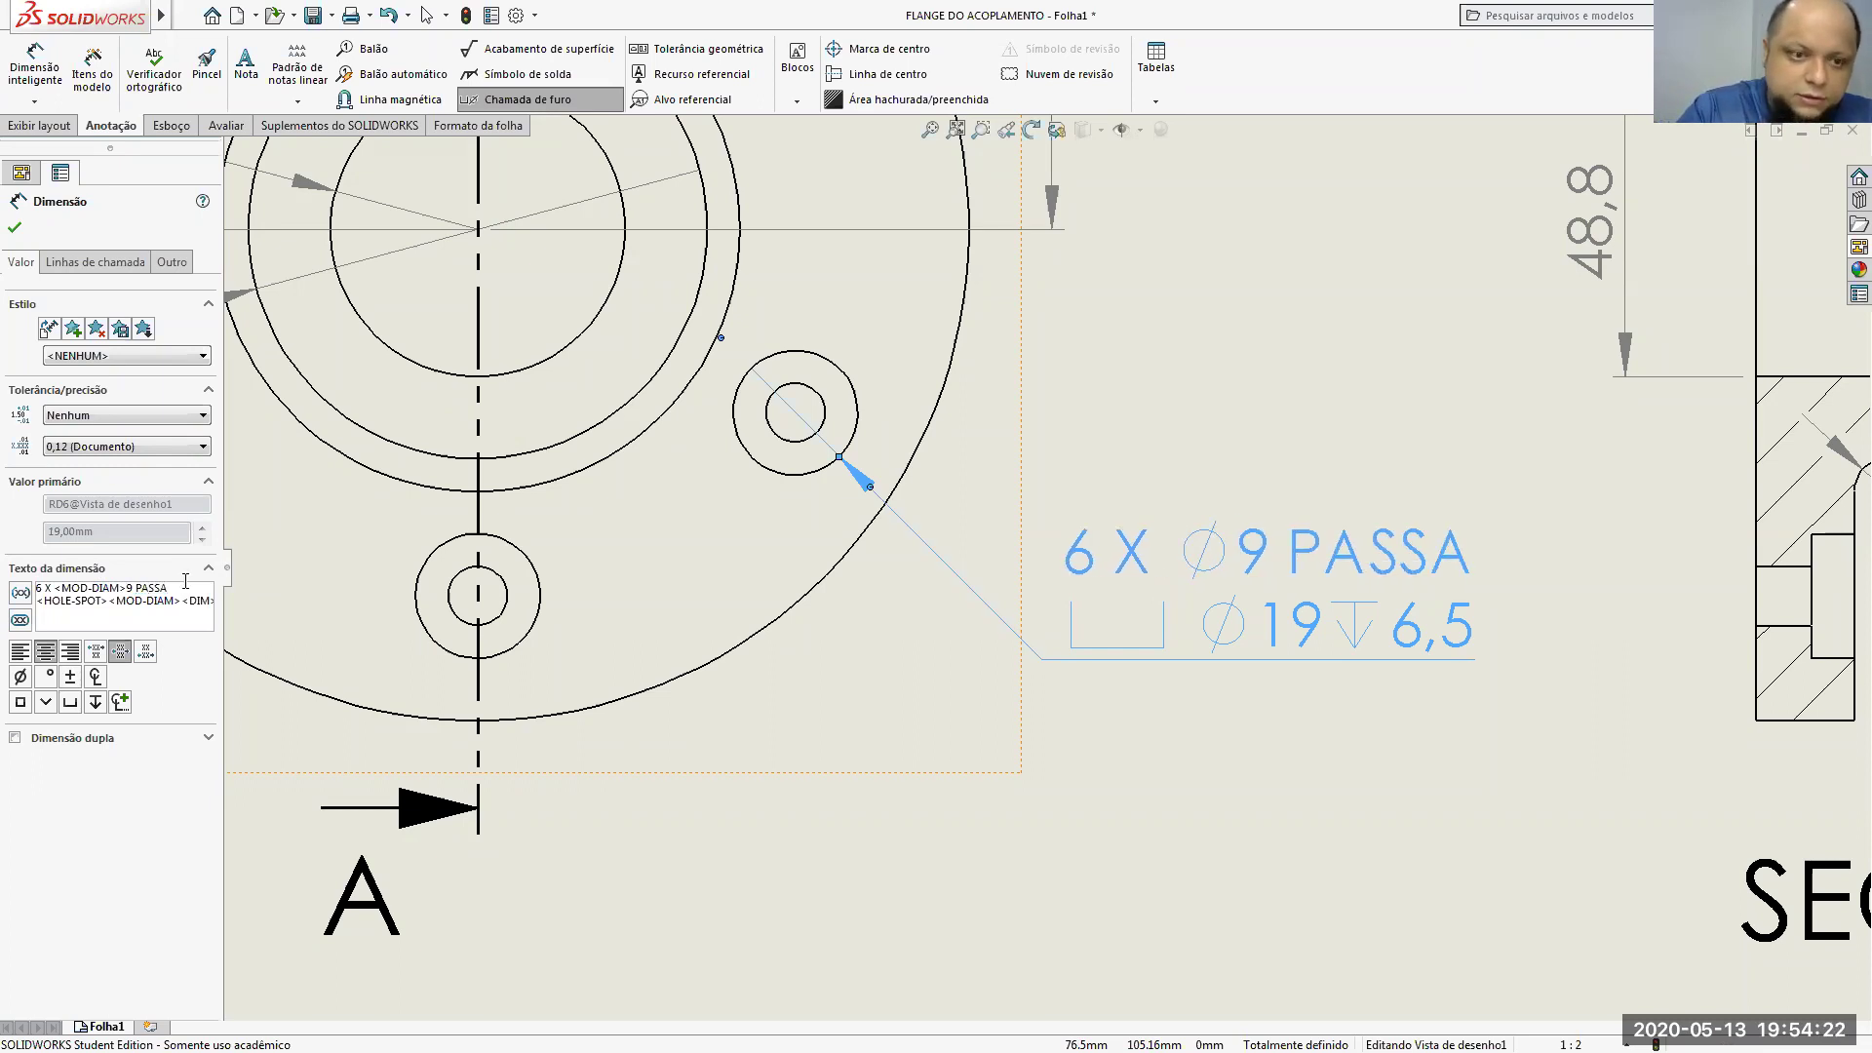
type("NTE")
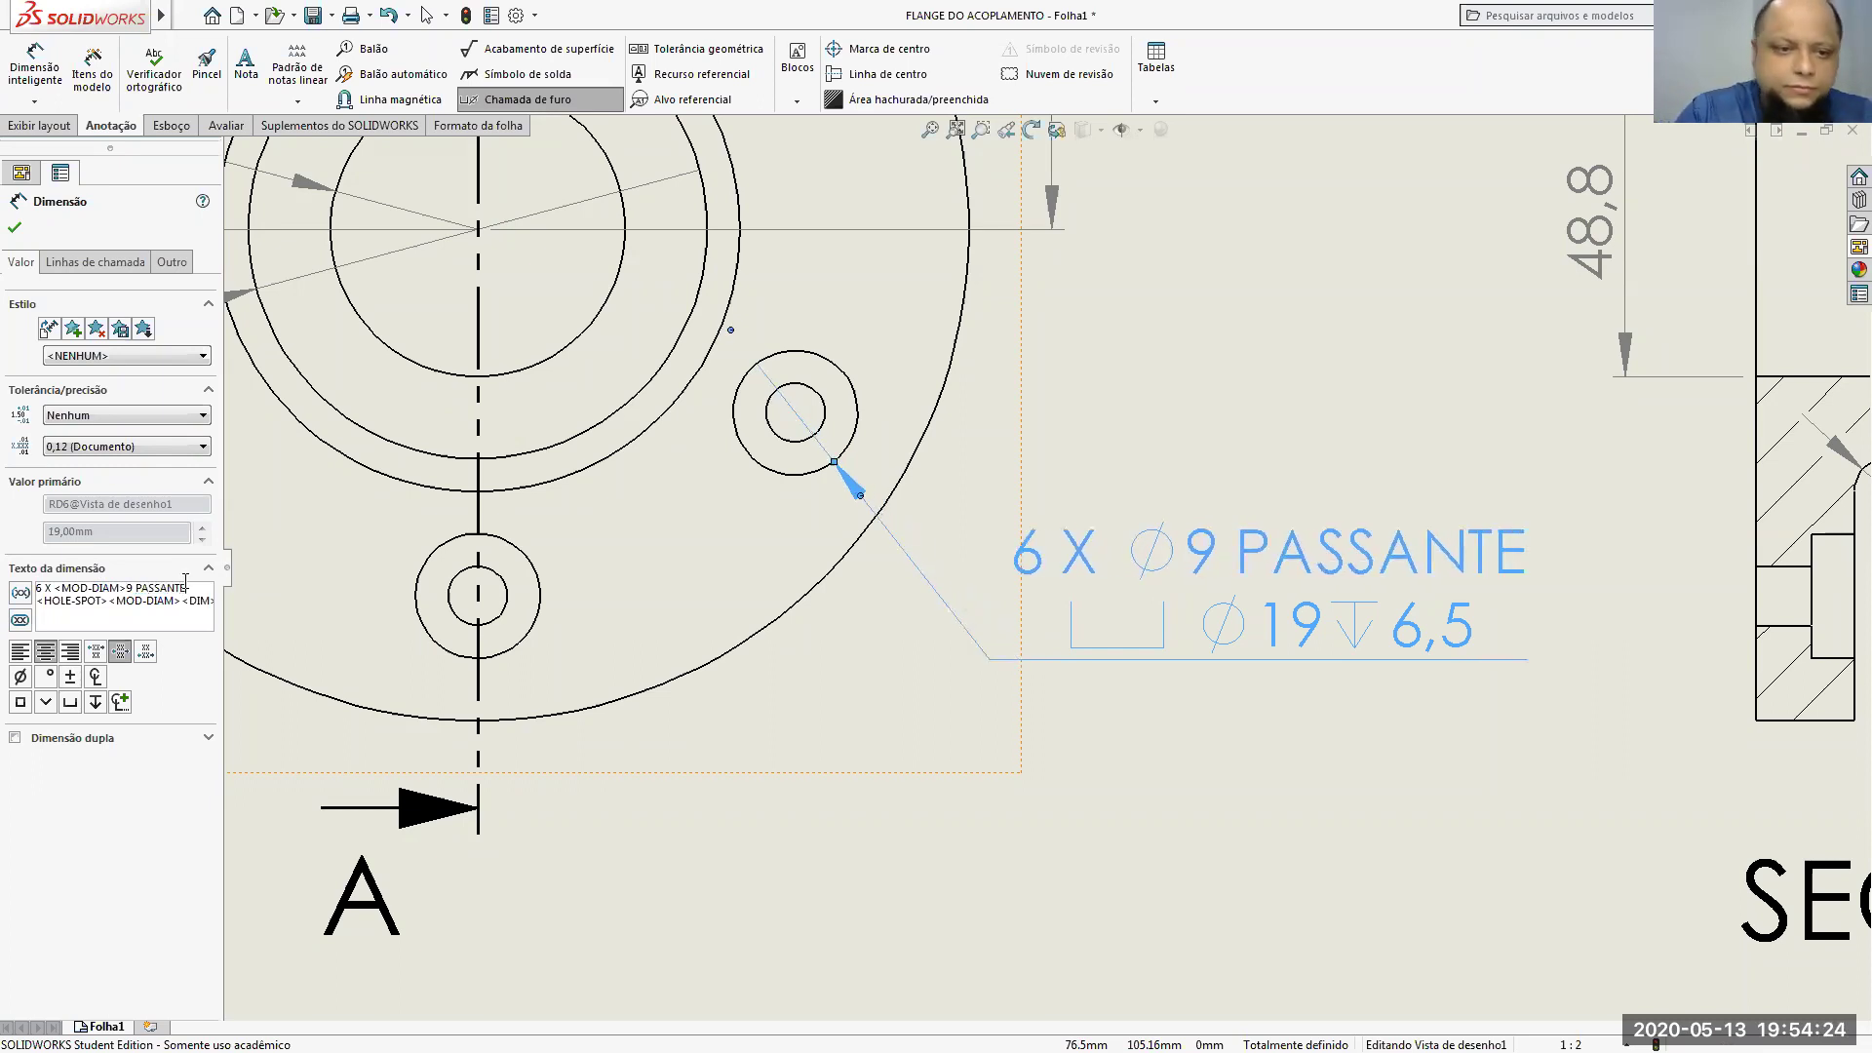
left_click(1107, 780)
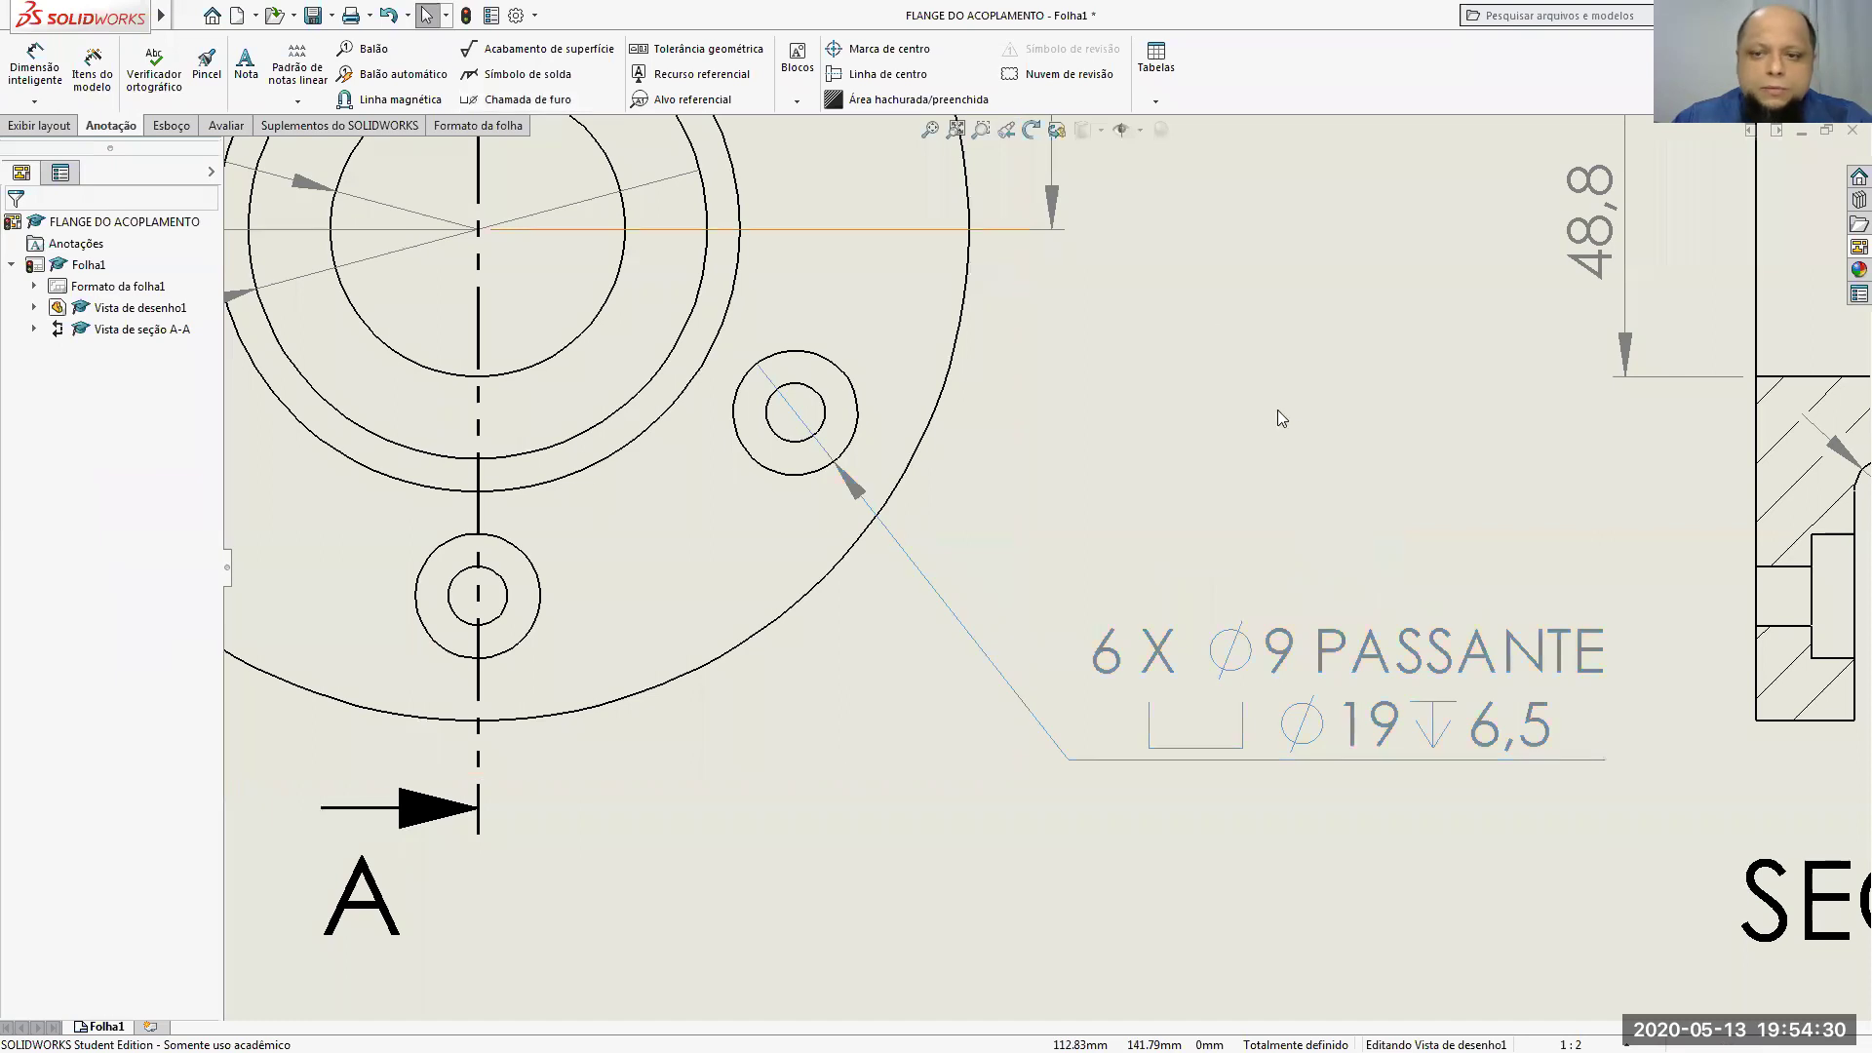
Step: Reposition the hole callout slightly higher in the free space between the front view and section A-A
scroll(1312, 503, "up", 4)
left_click_drag(1255, 596, 1235, 537)
left_click(1205, 672)
scroll(1129, 700, "down", 1)
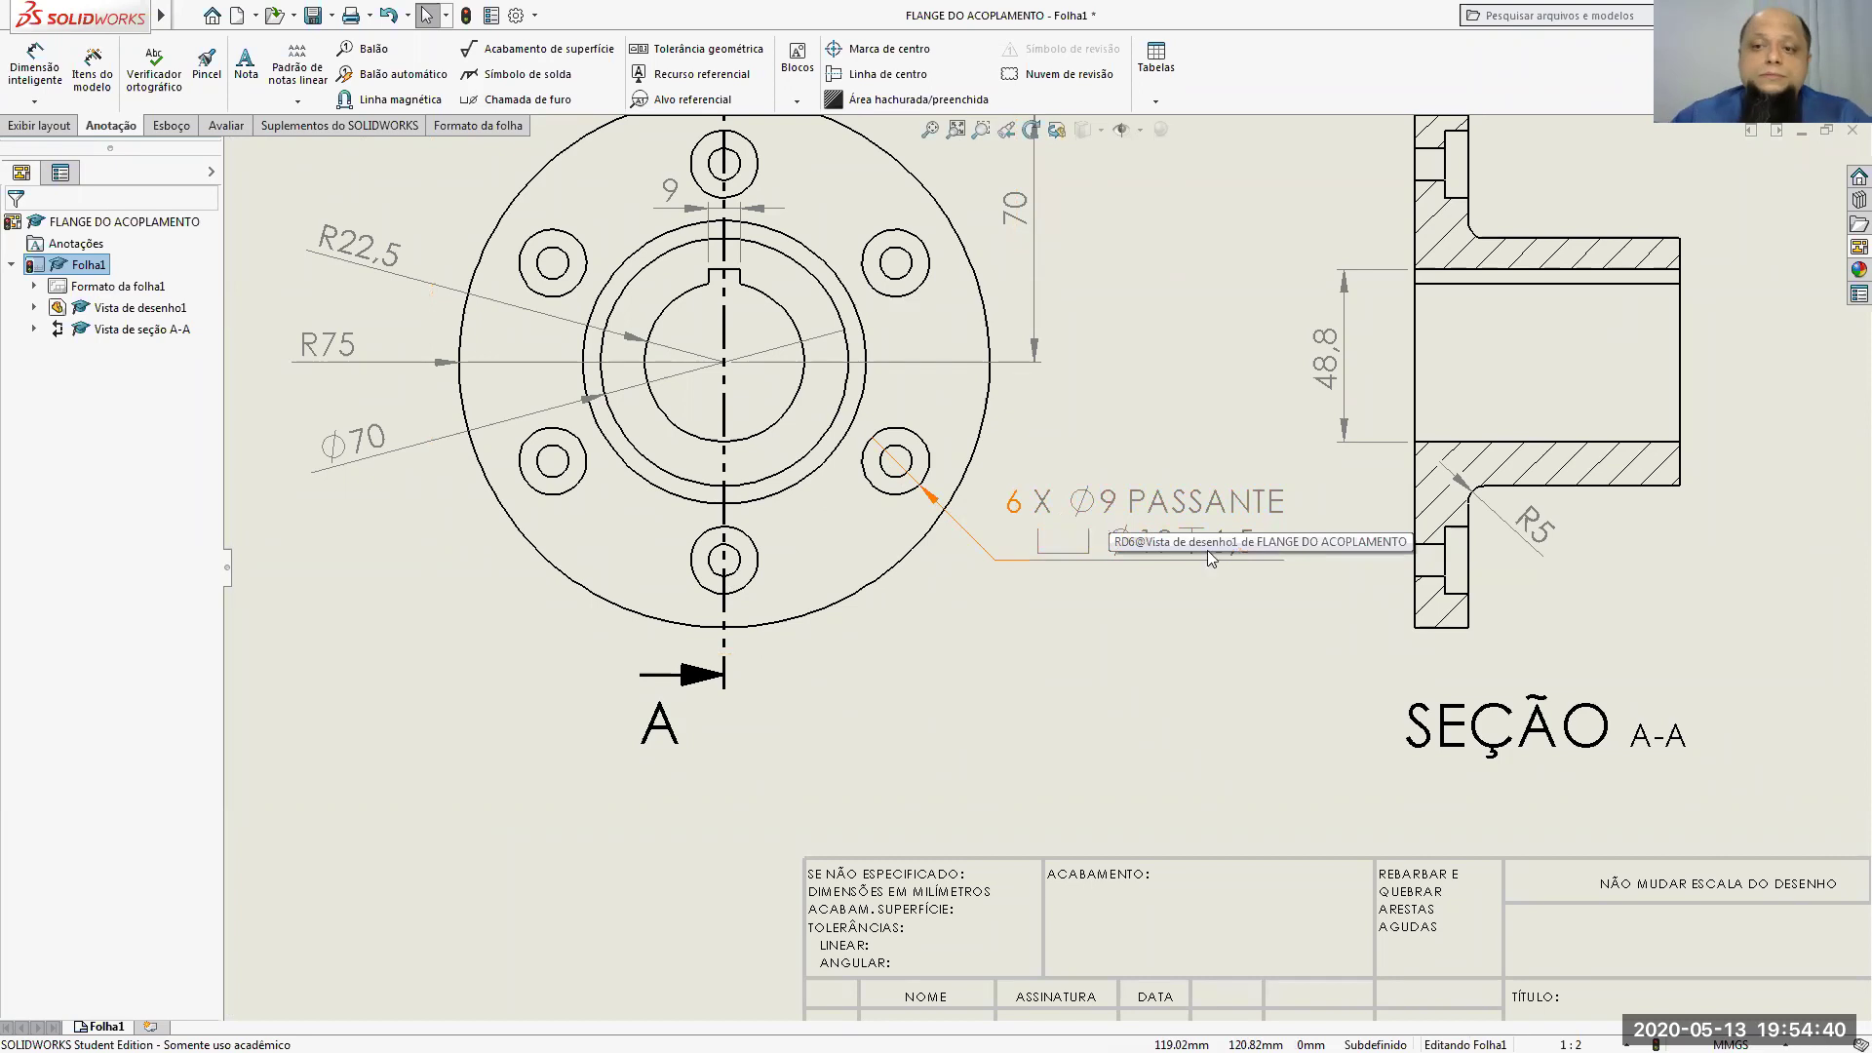
Step: Dimension the flange's thickness above its upper edge in section view A-A
scroll(1041, 560, "up", 2)
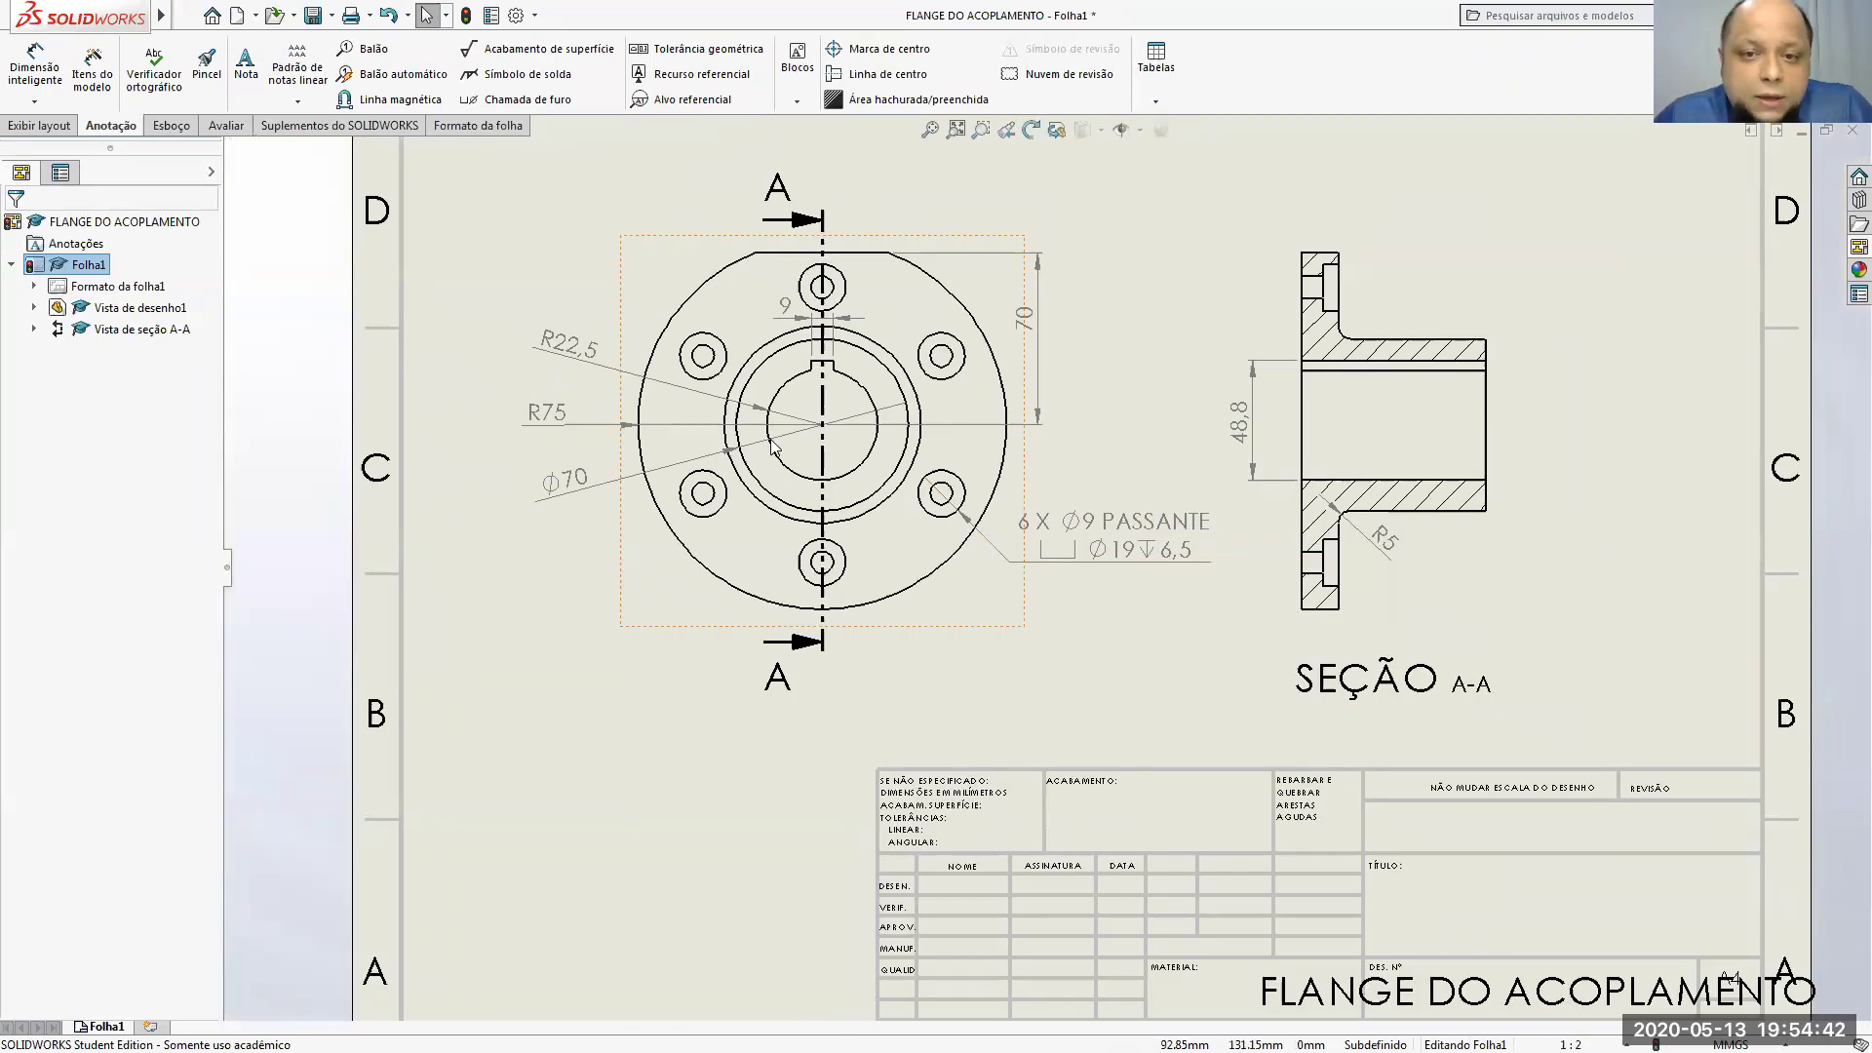
scroll(1341, 298, "down", 3)
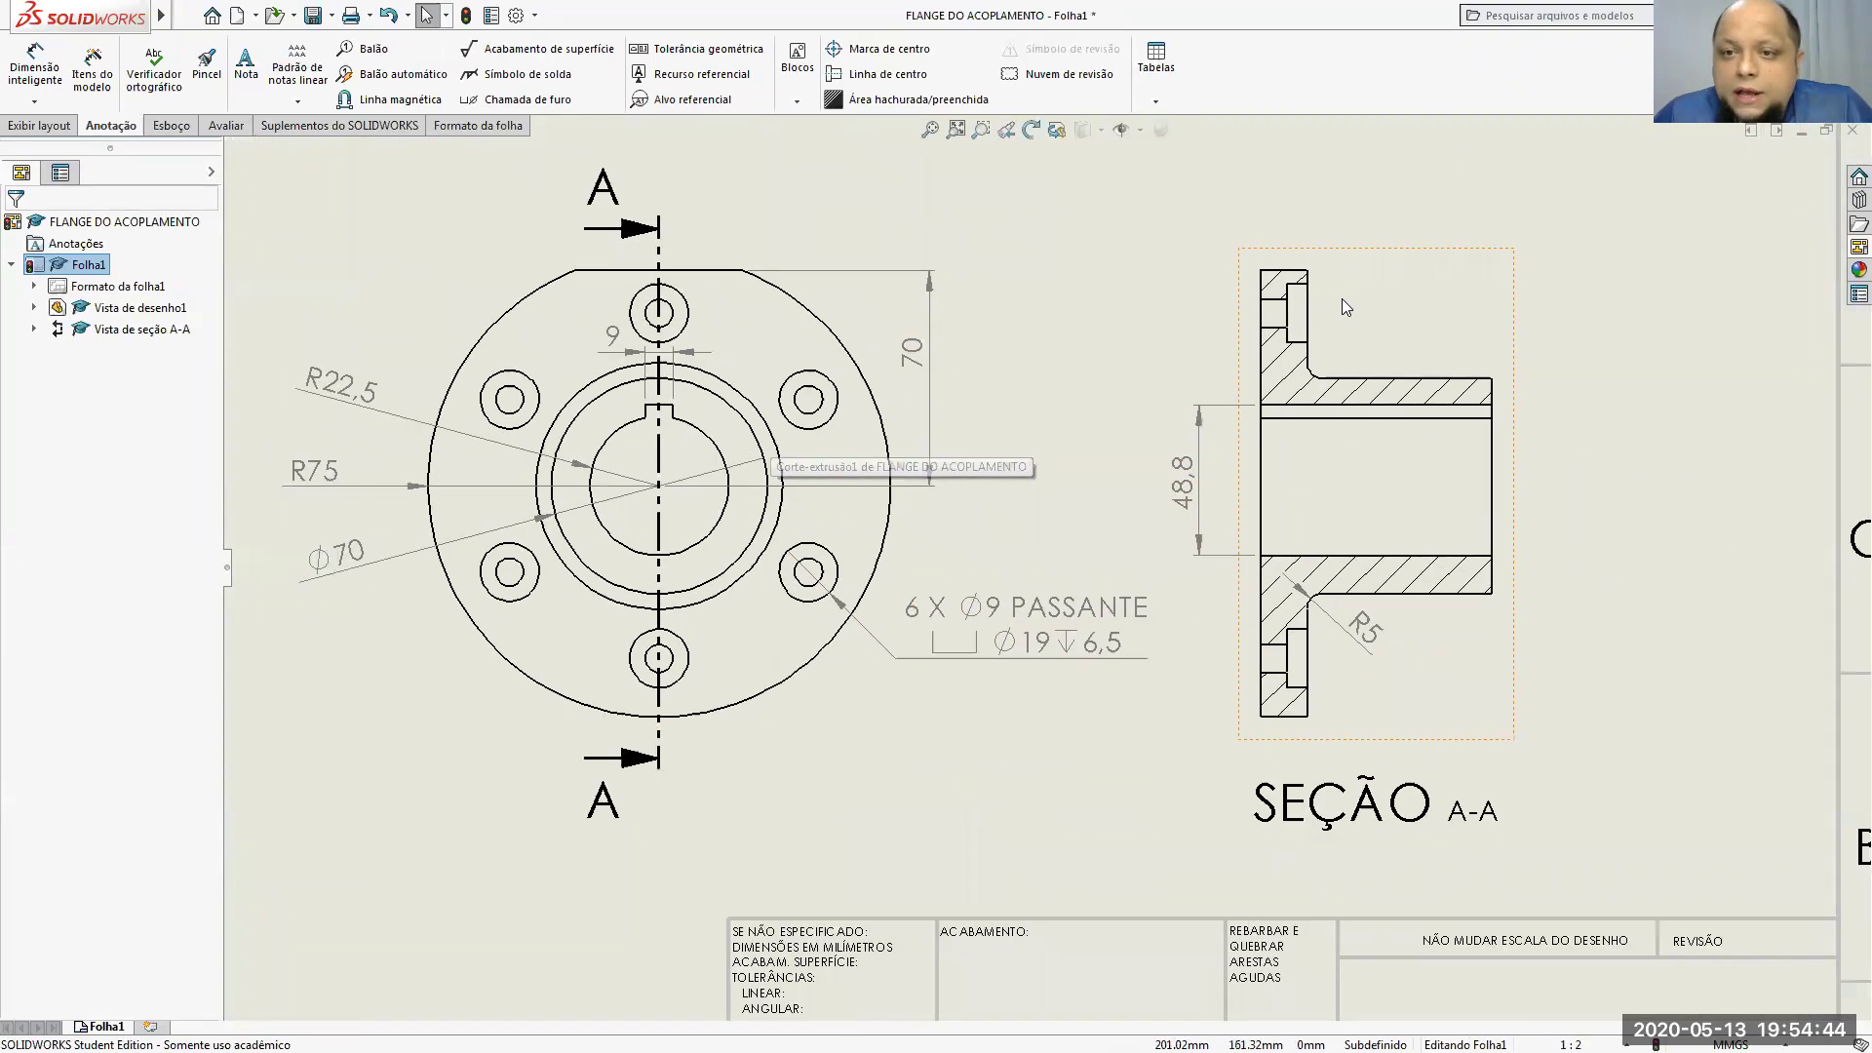
left_click(1257, 288)
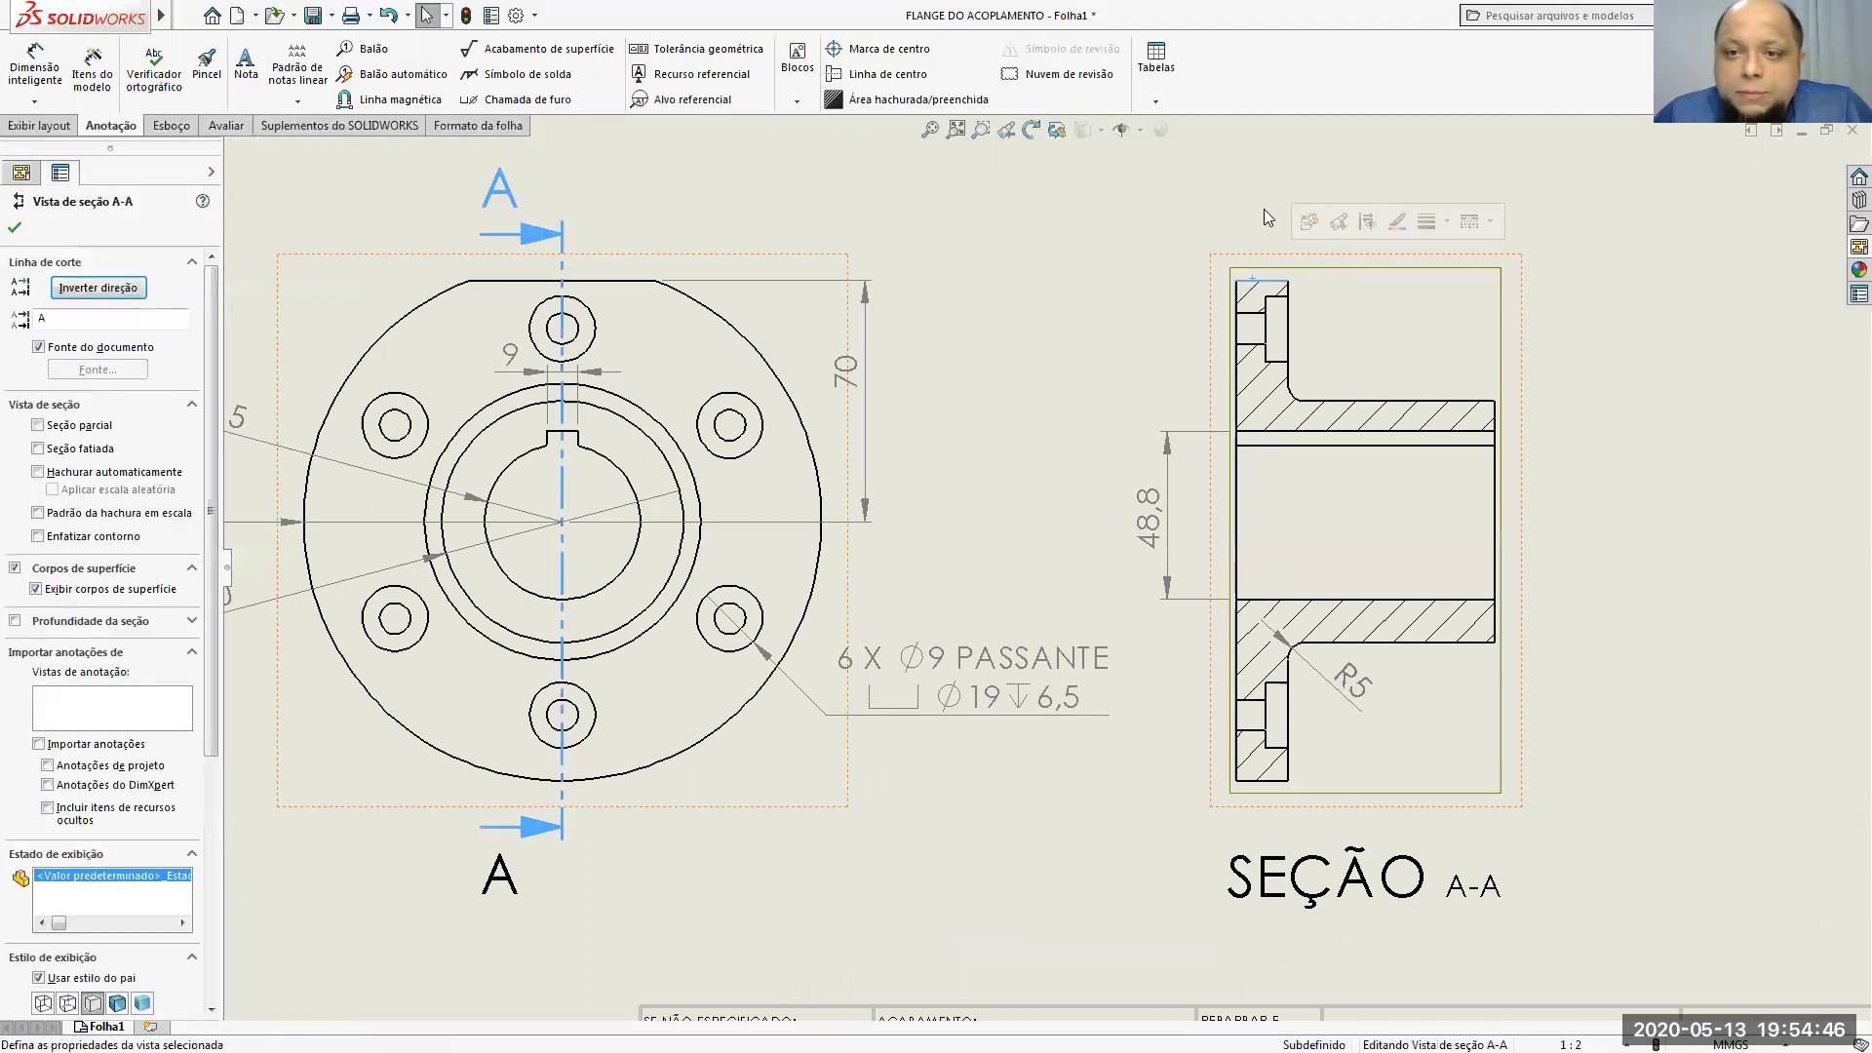
left_click(58, 63)
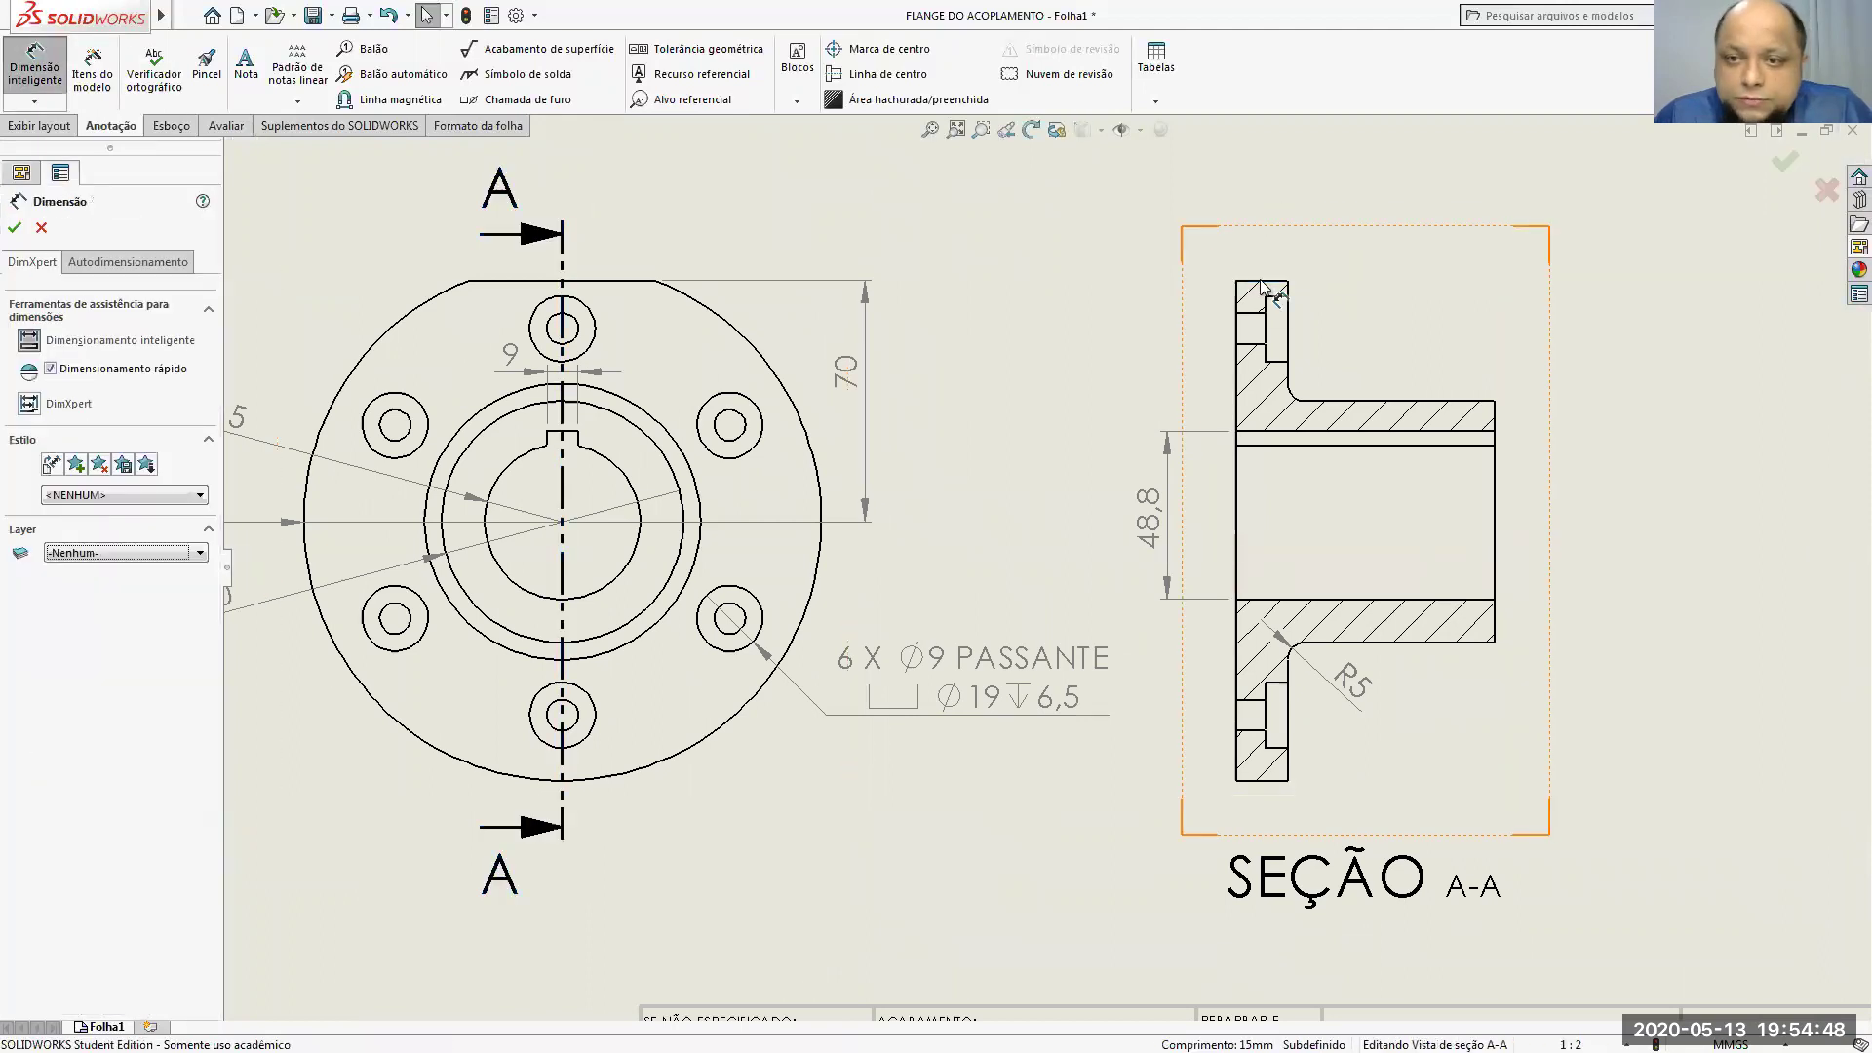
left_click(1260, 288)
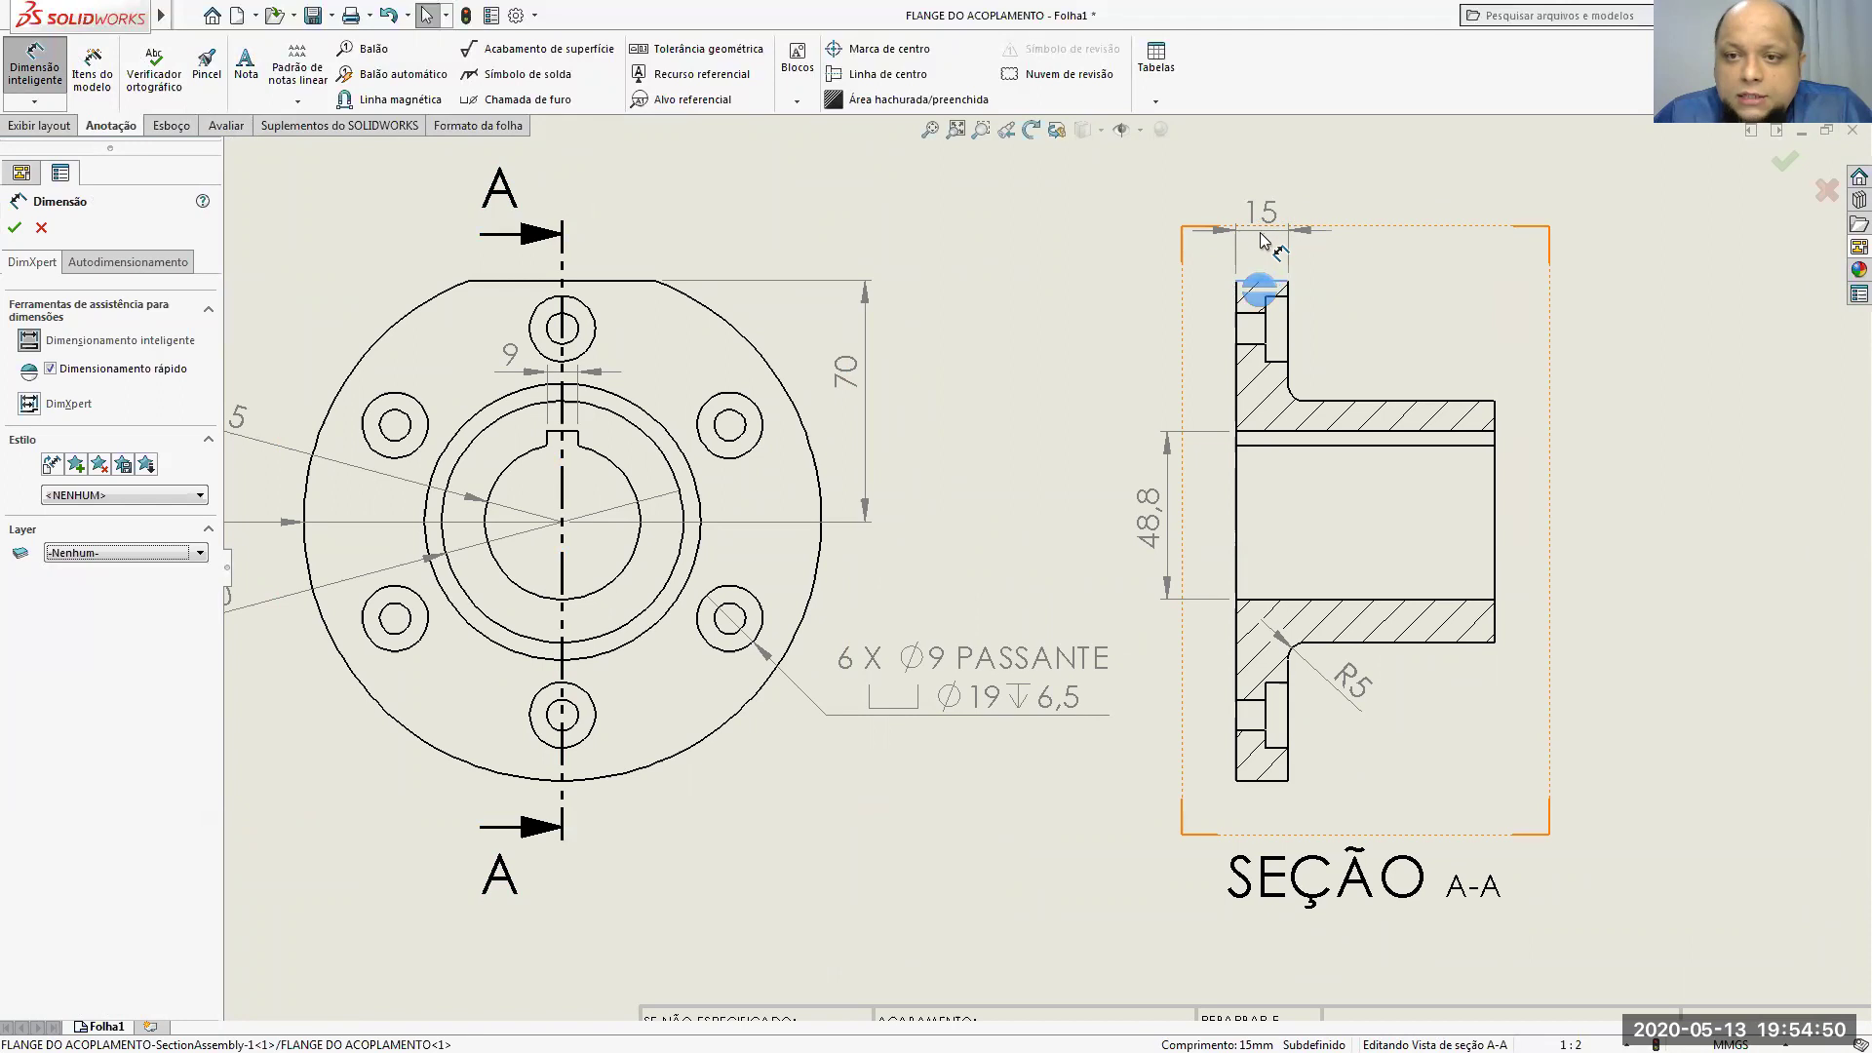
left_click(1262, 241)
Step: Dimension the part's overall length in section view A-A, placing it above the flange thickness dimension
left_click(1235, 300)
left_click(1494, 429)
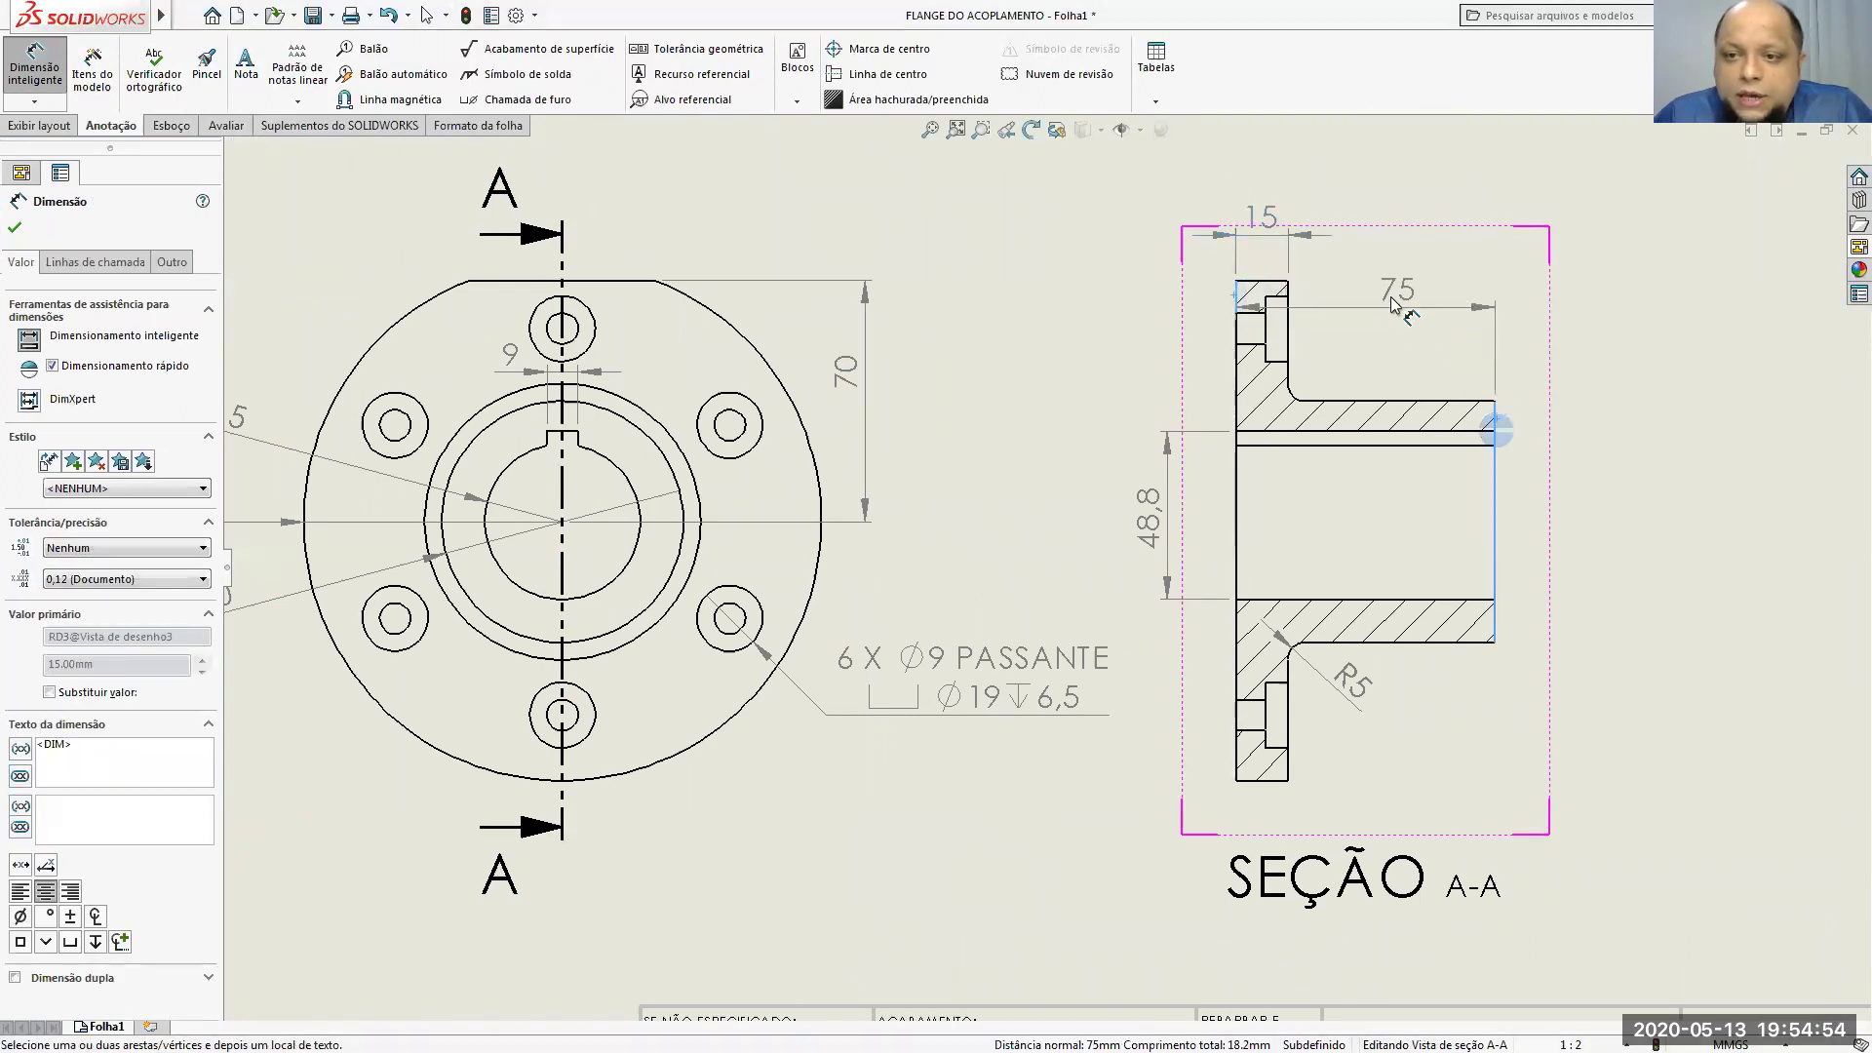
key("f")
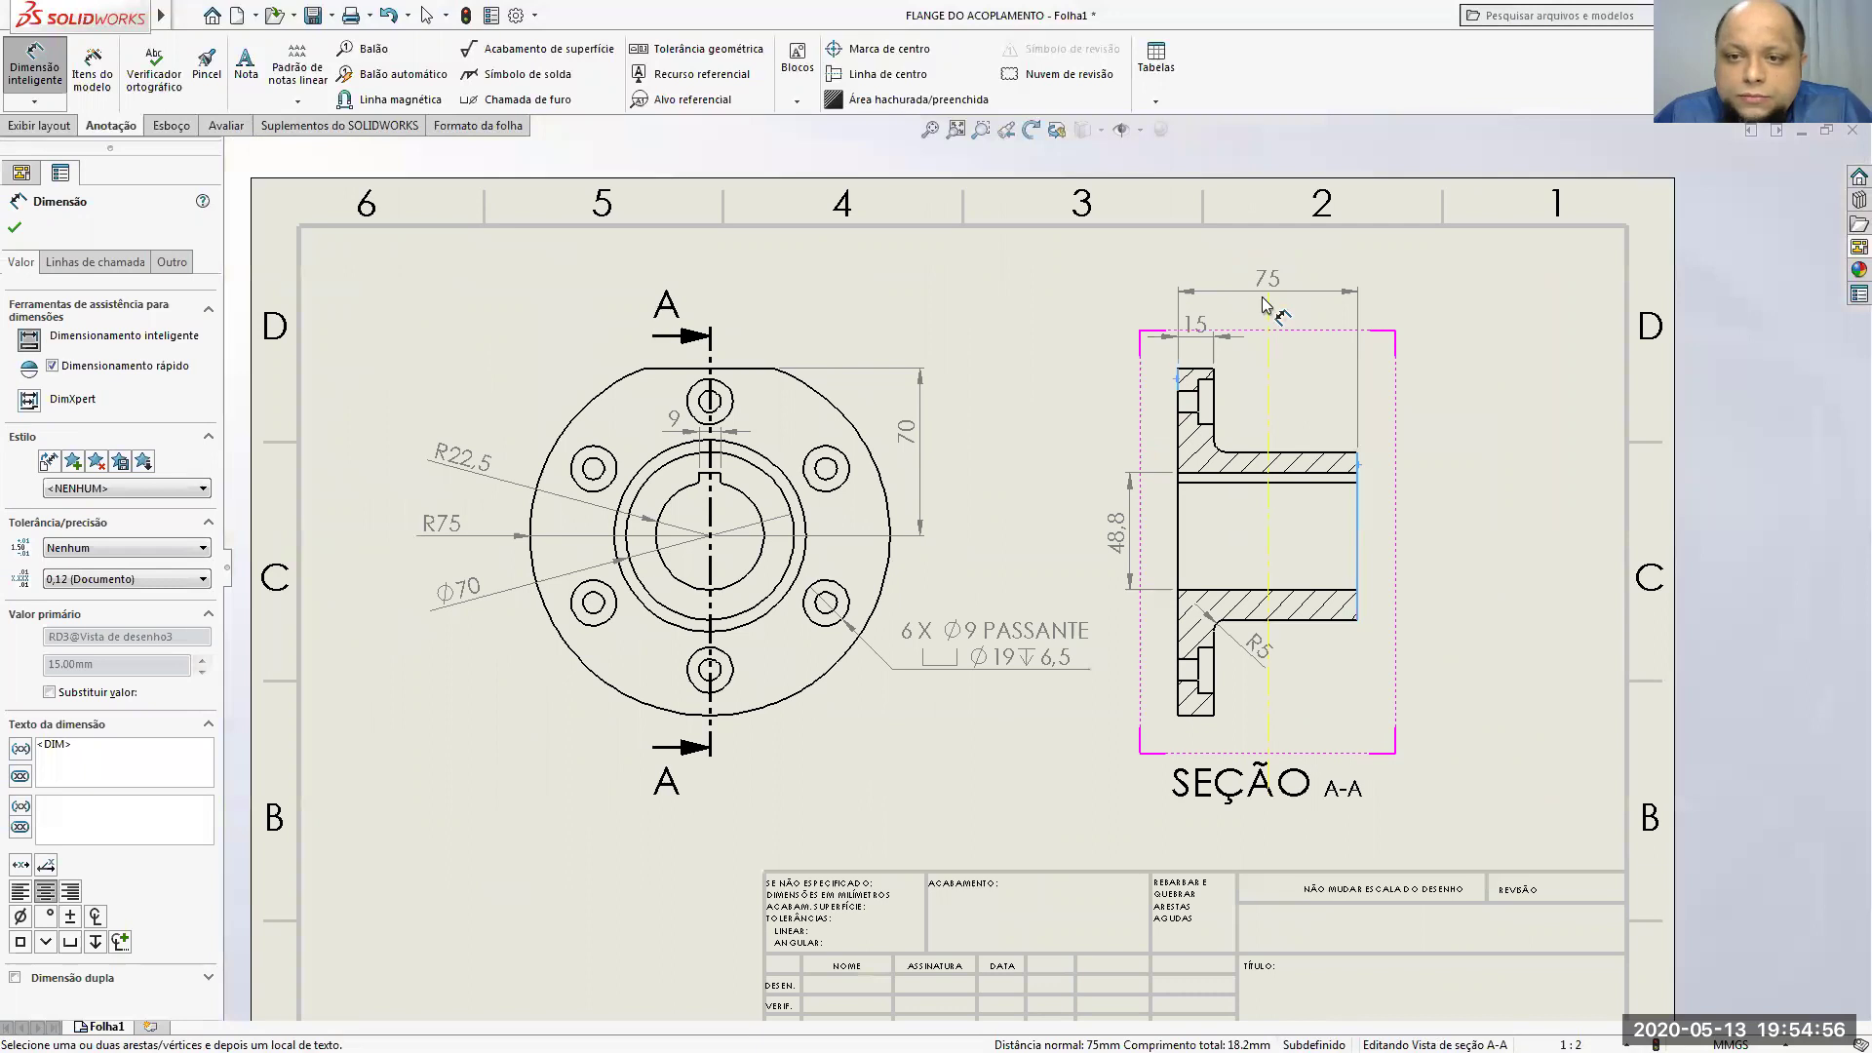
left_click(1263, 304)
left_click(1486, 476)
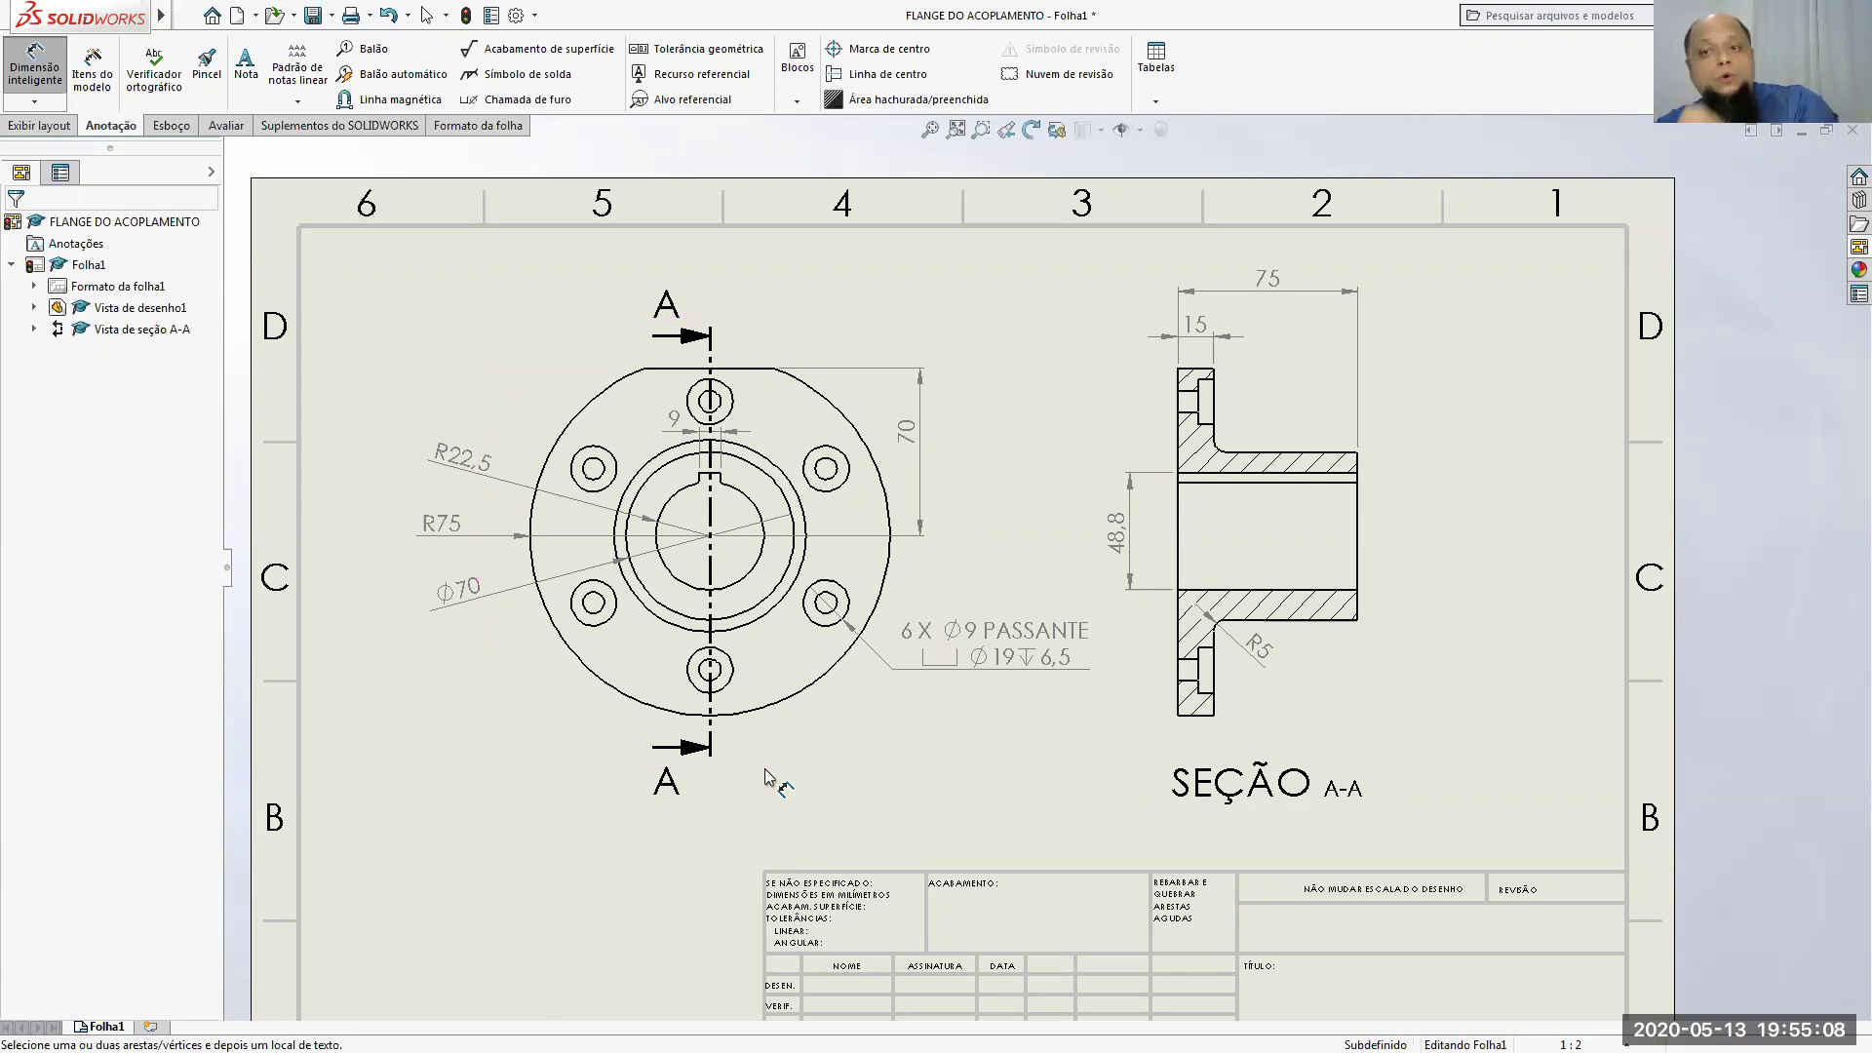
key("Escape")
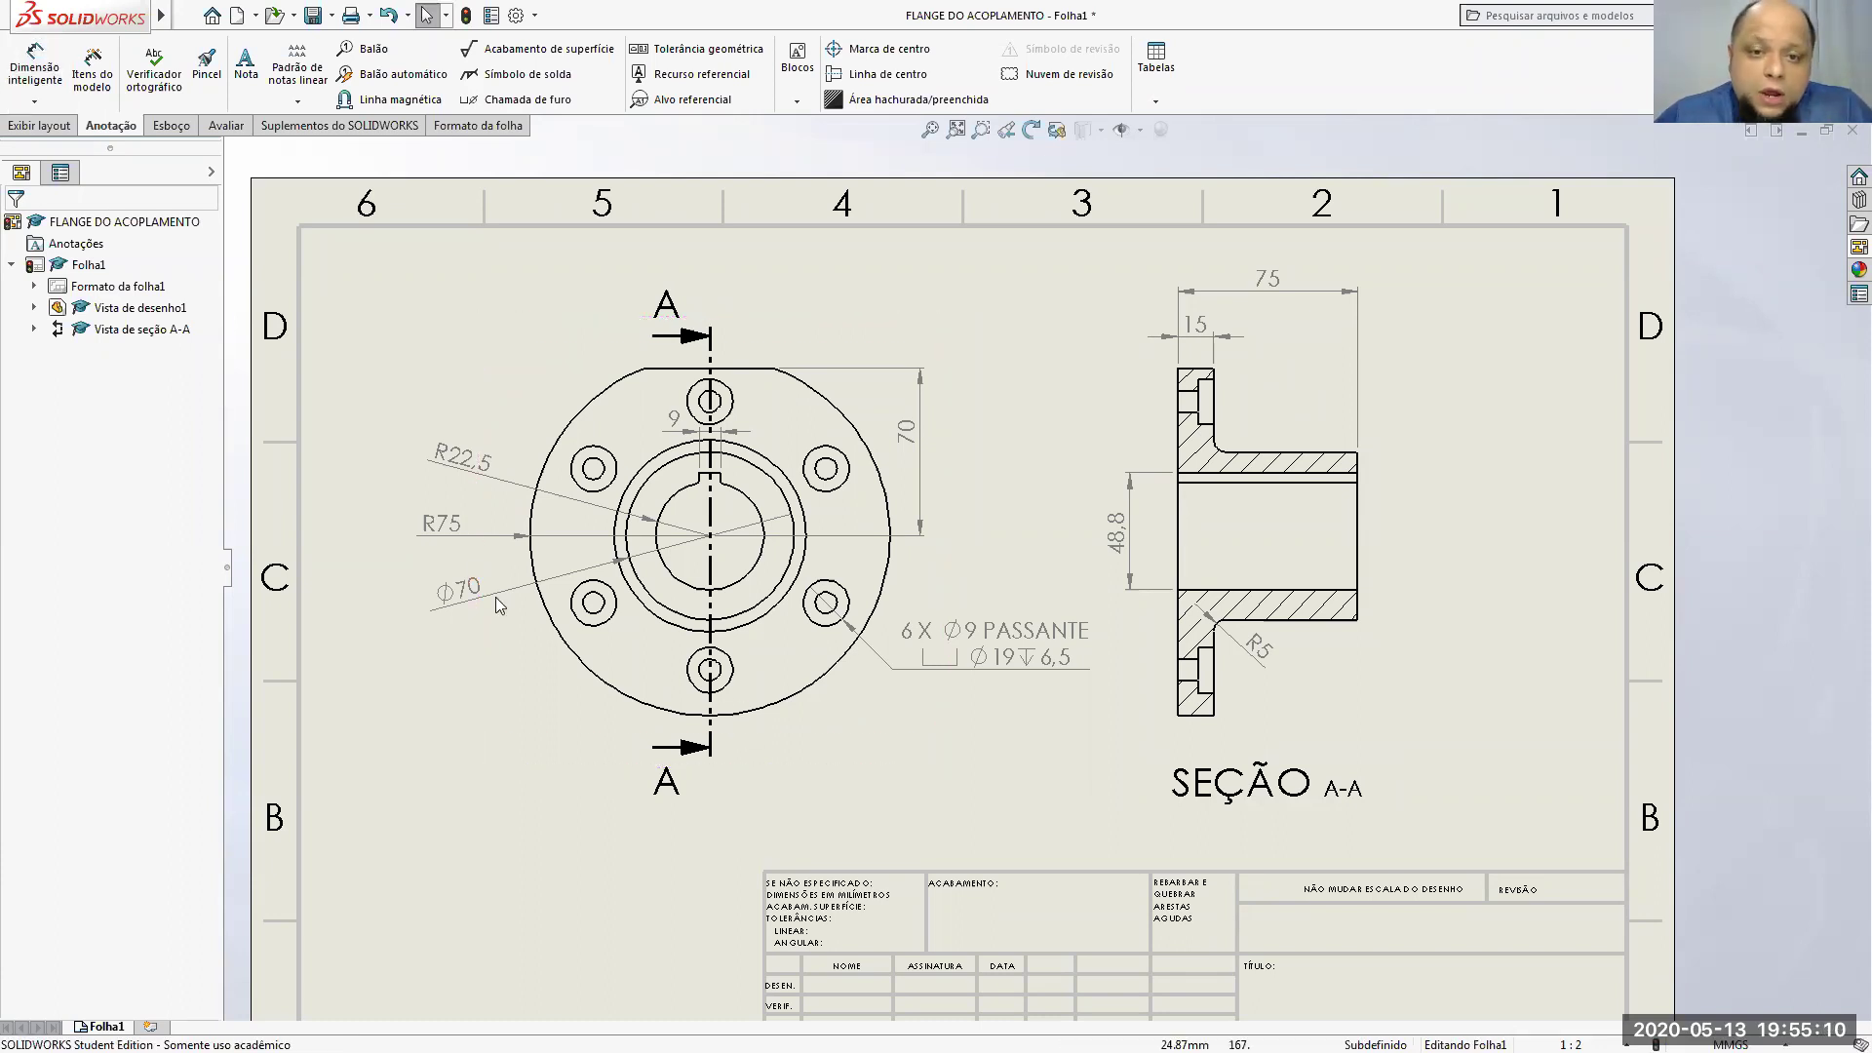
Step: Sketch a circle of about 57 mm radius near the bore's centre in the front view, running roughly through the counterbored holes
scroll(499, 605, "down", 2)
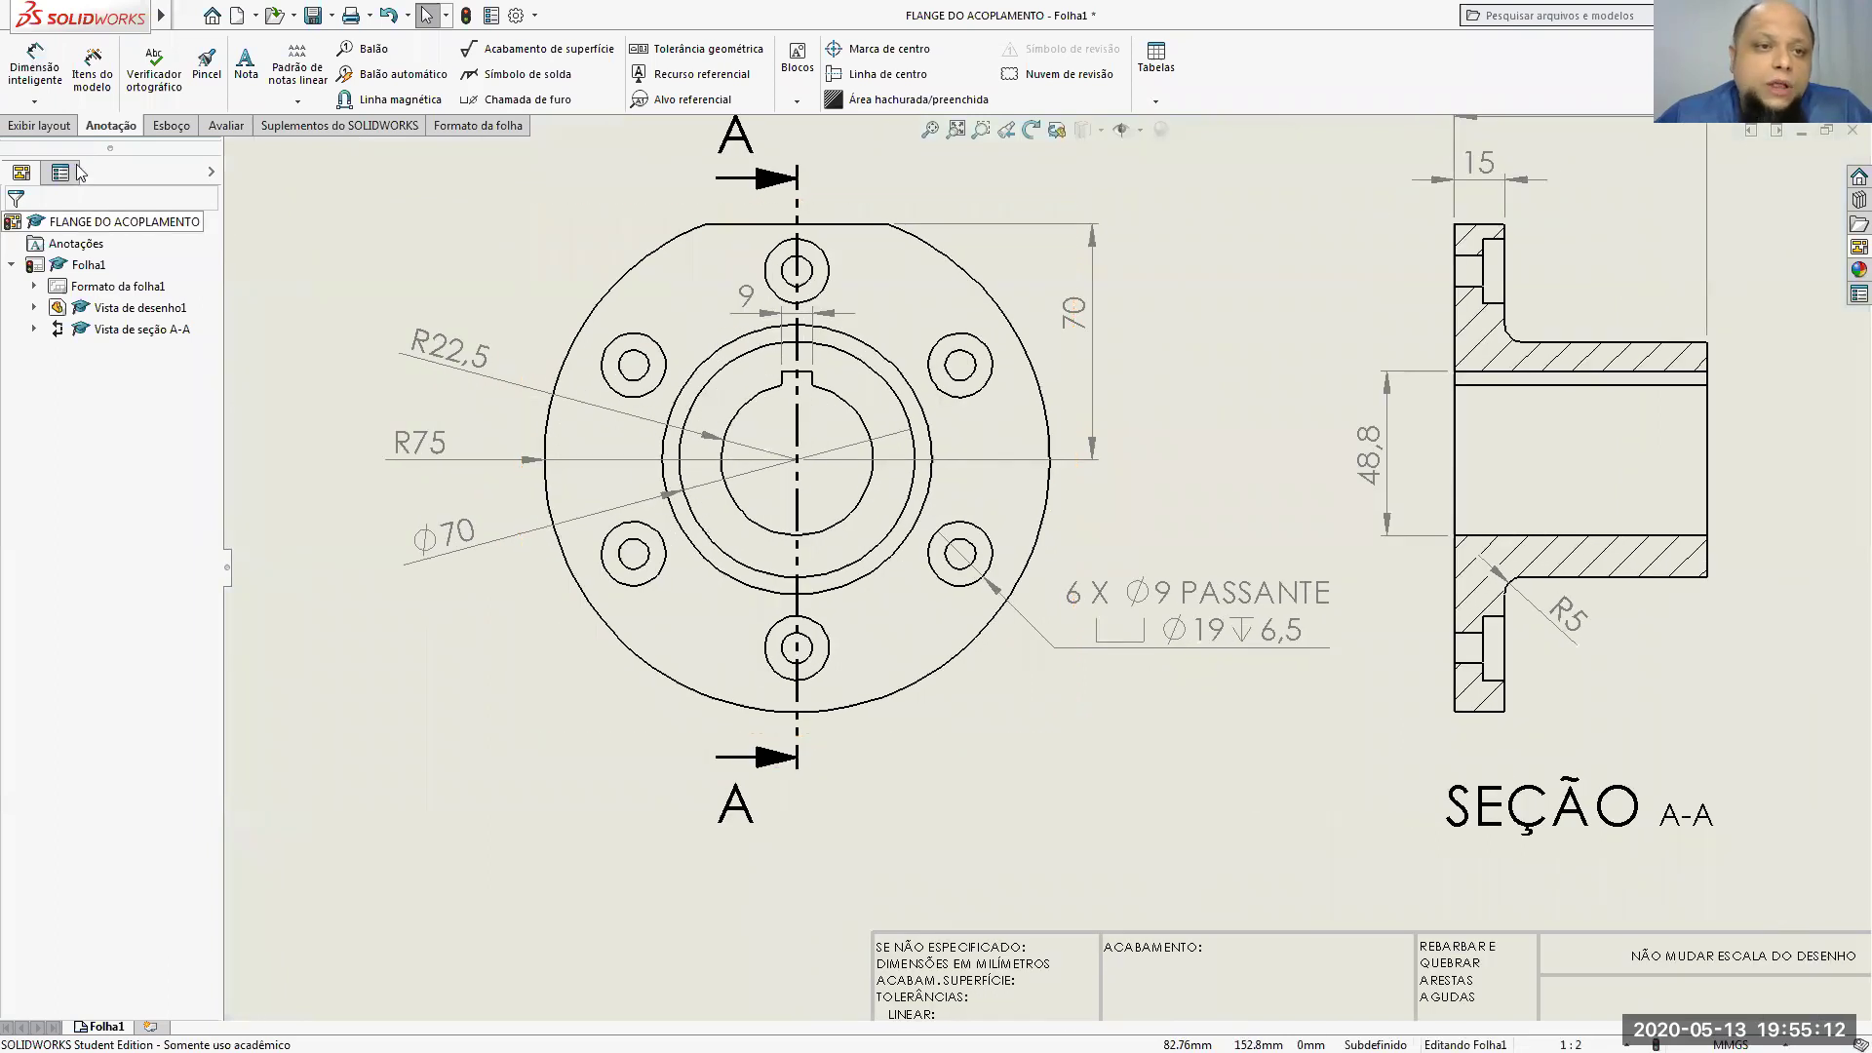
left_click(172, 125)
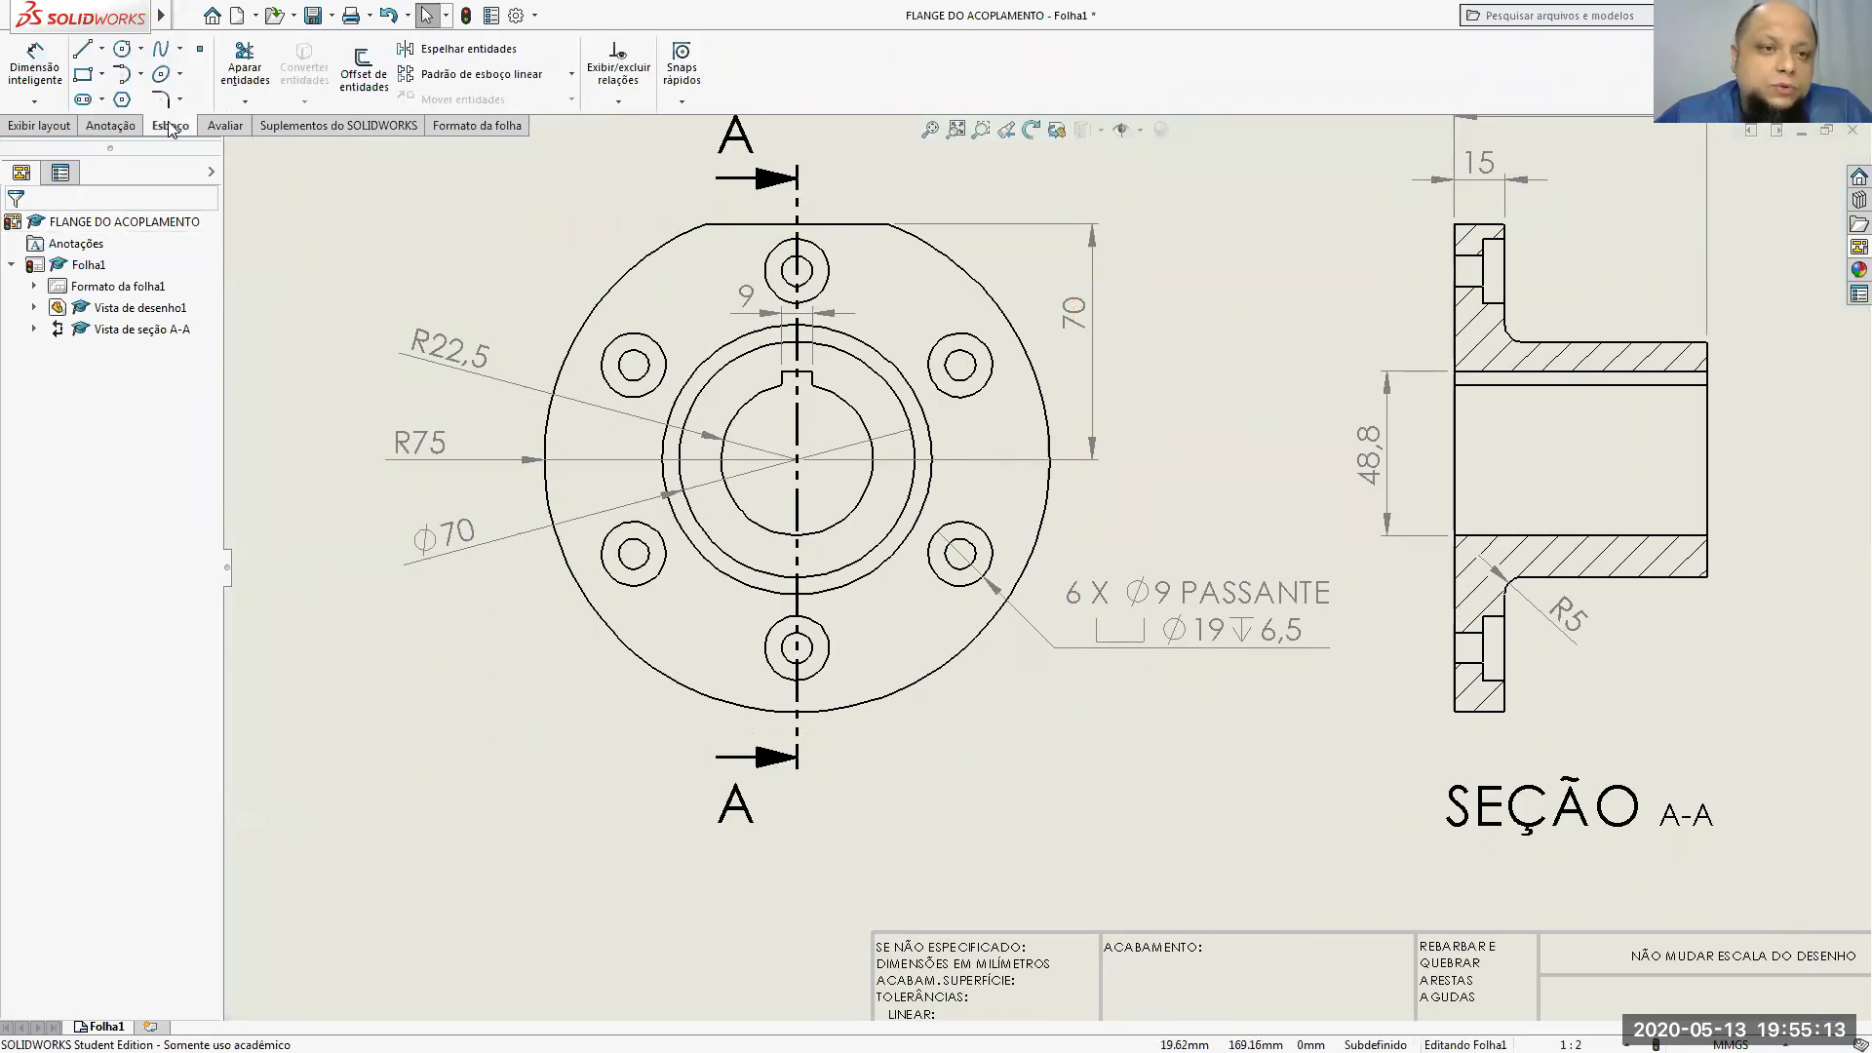
left_click(123, 51)
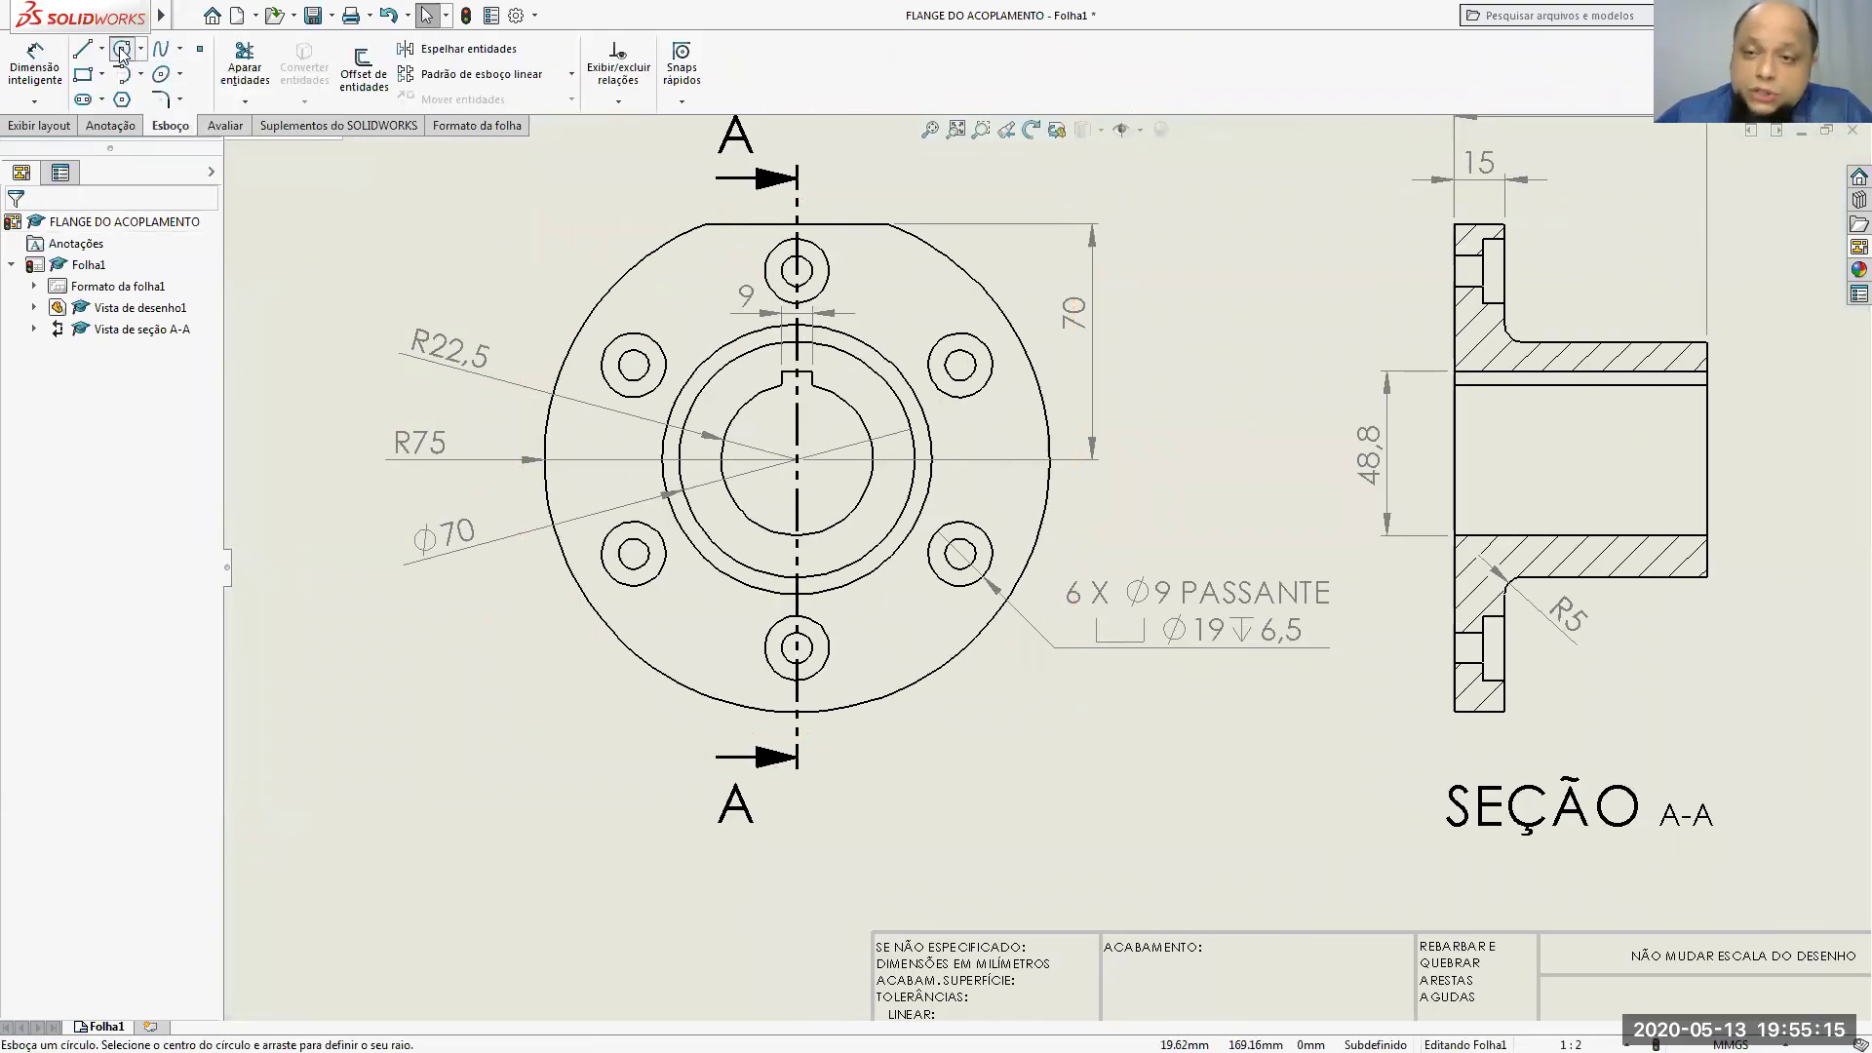
left_click(796, 458)
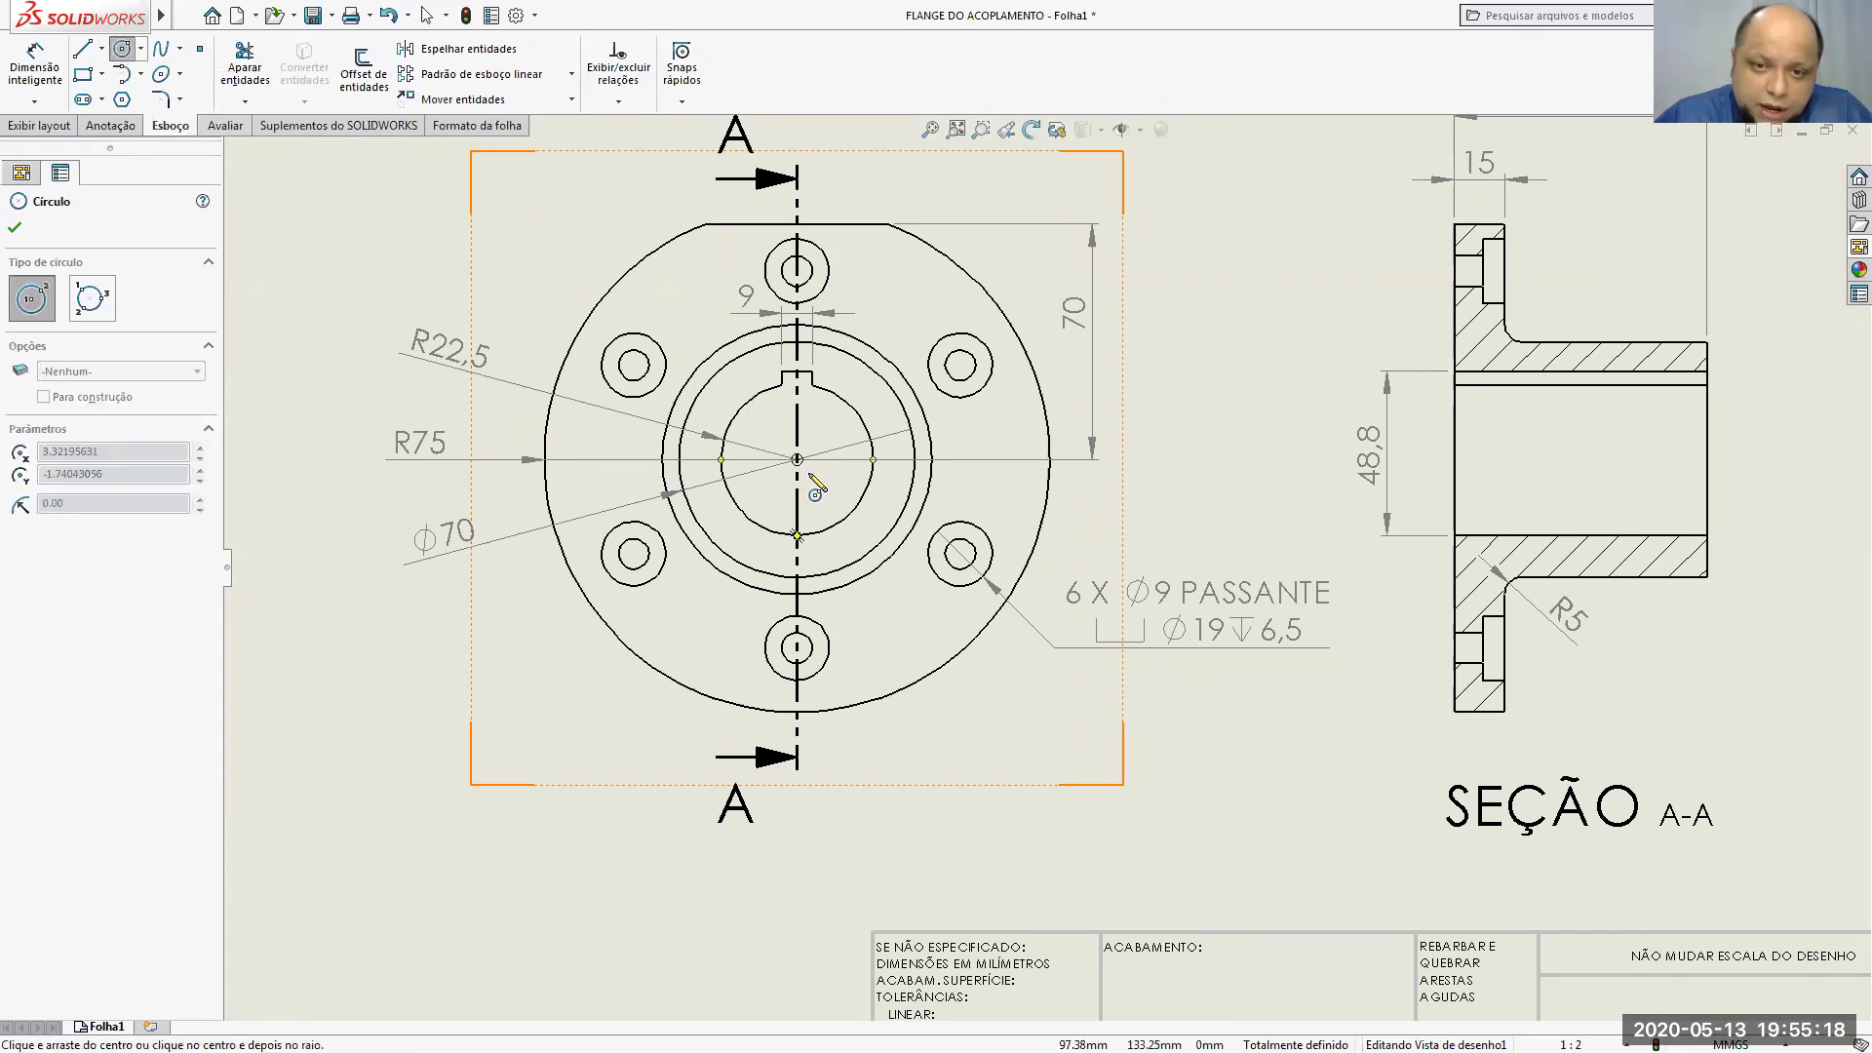
left_click(639, 563)
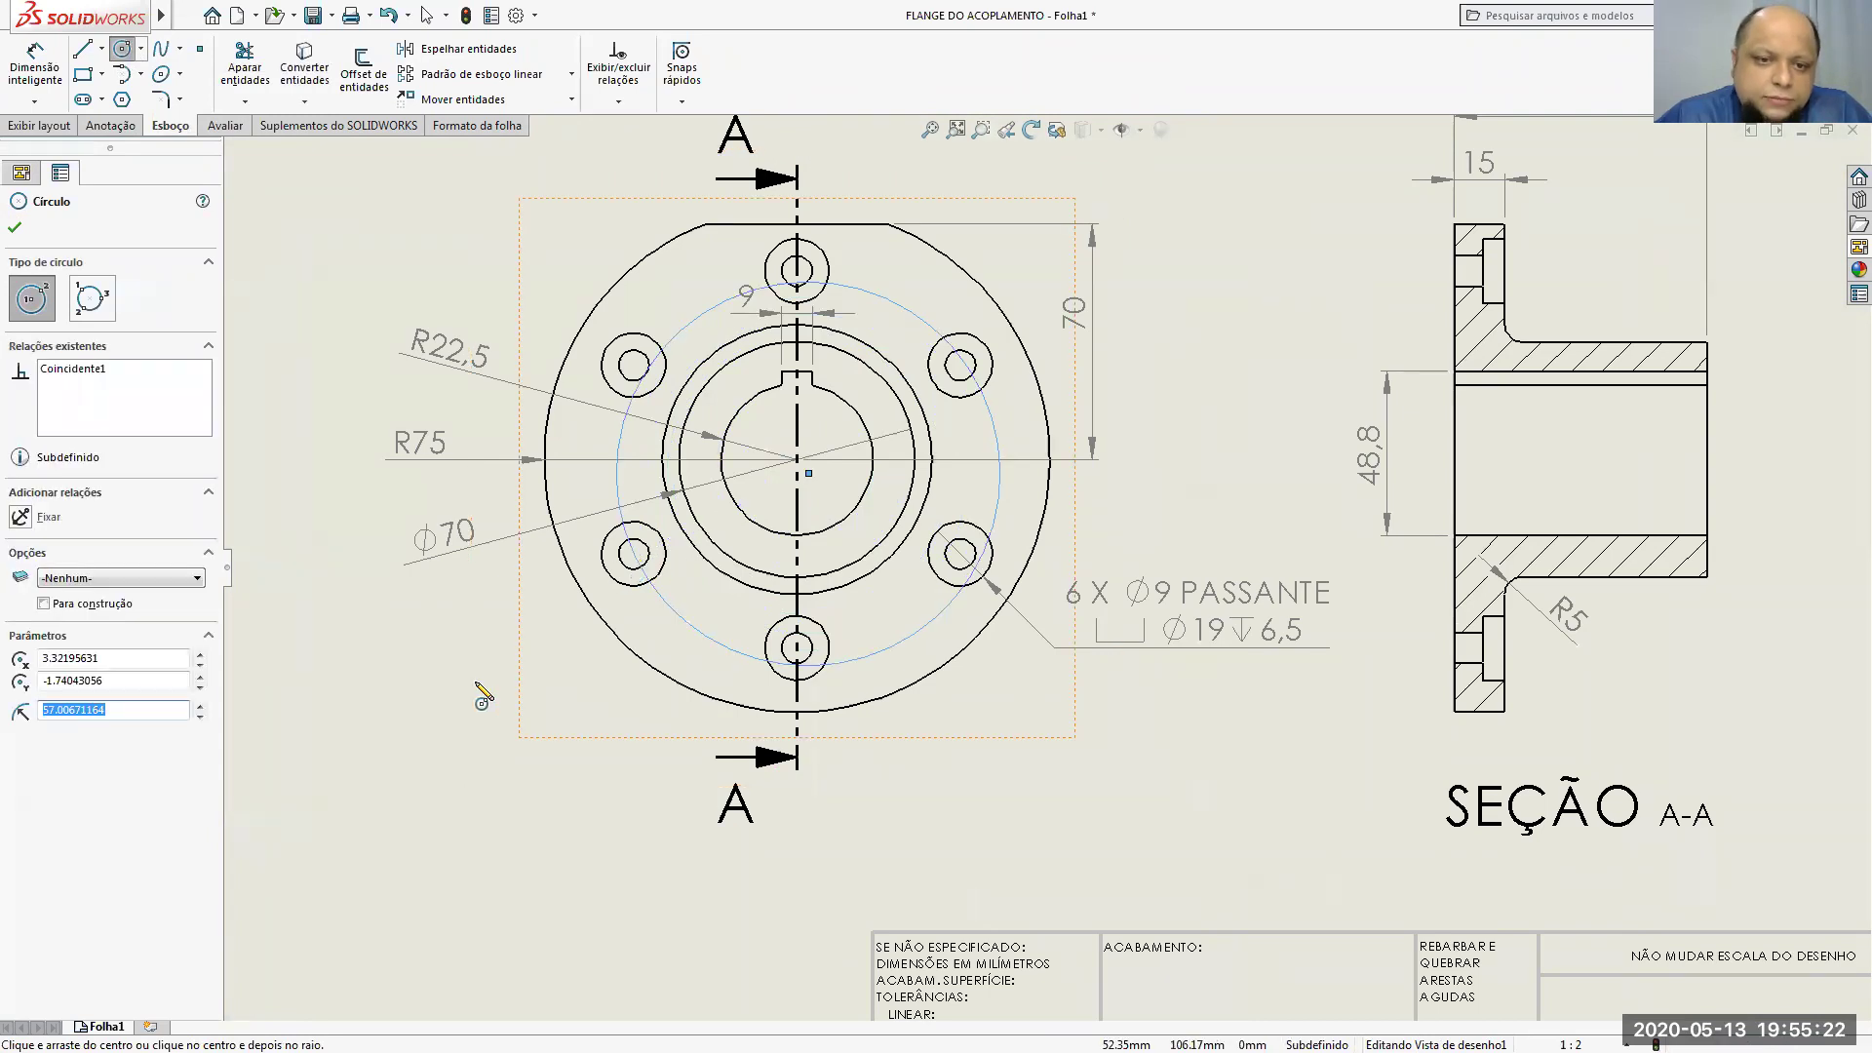
left_click(14, 231)
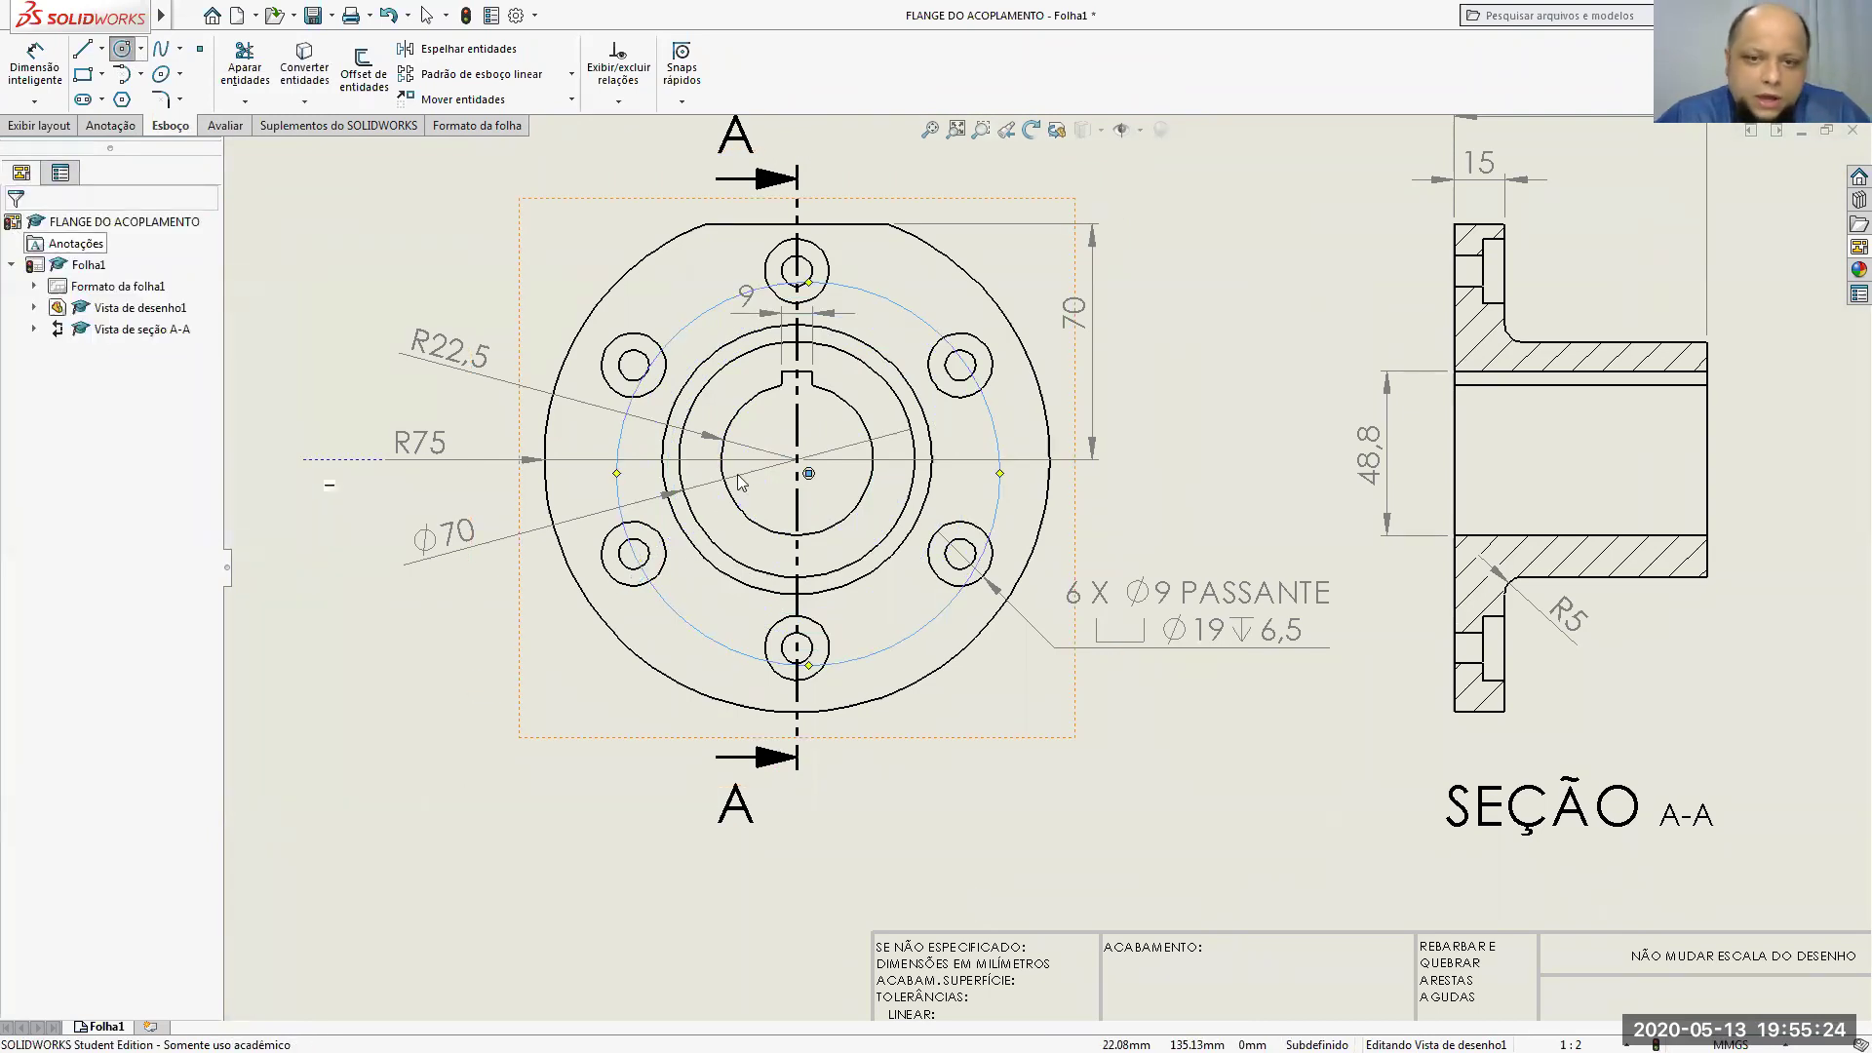
key("Escape")
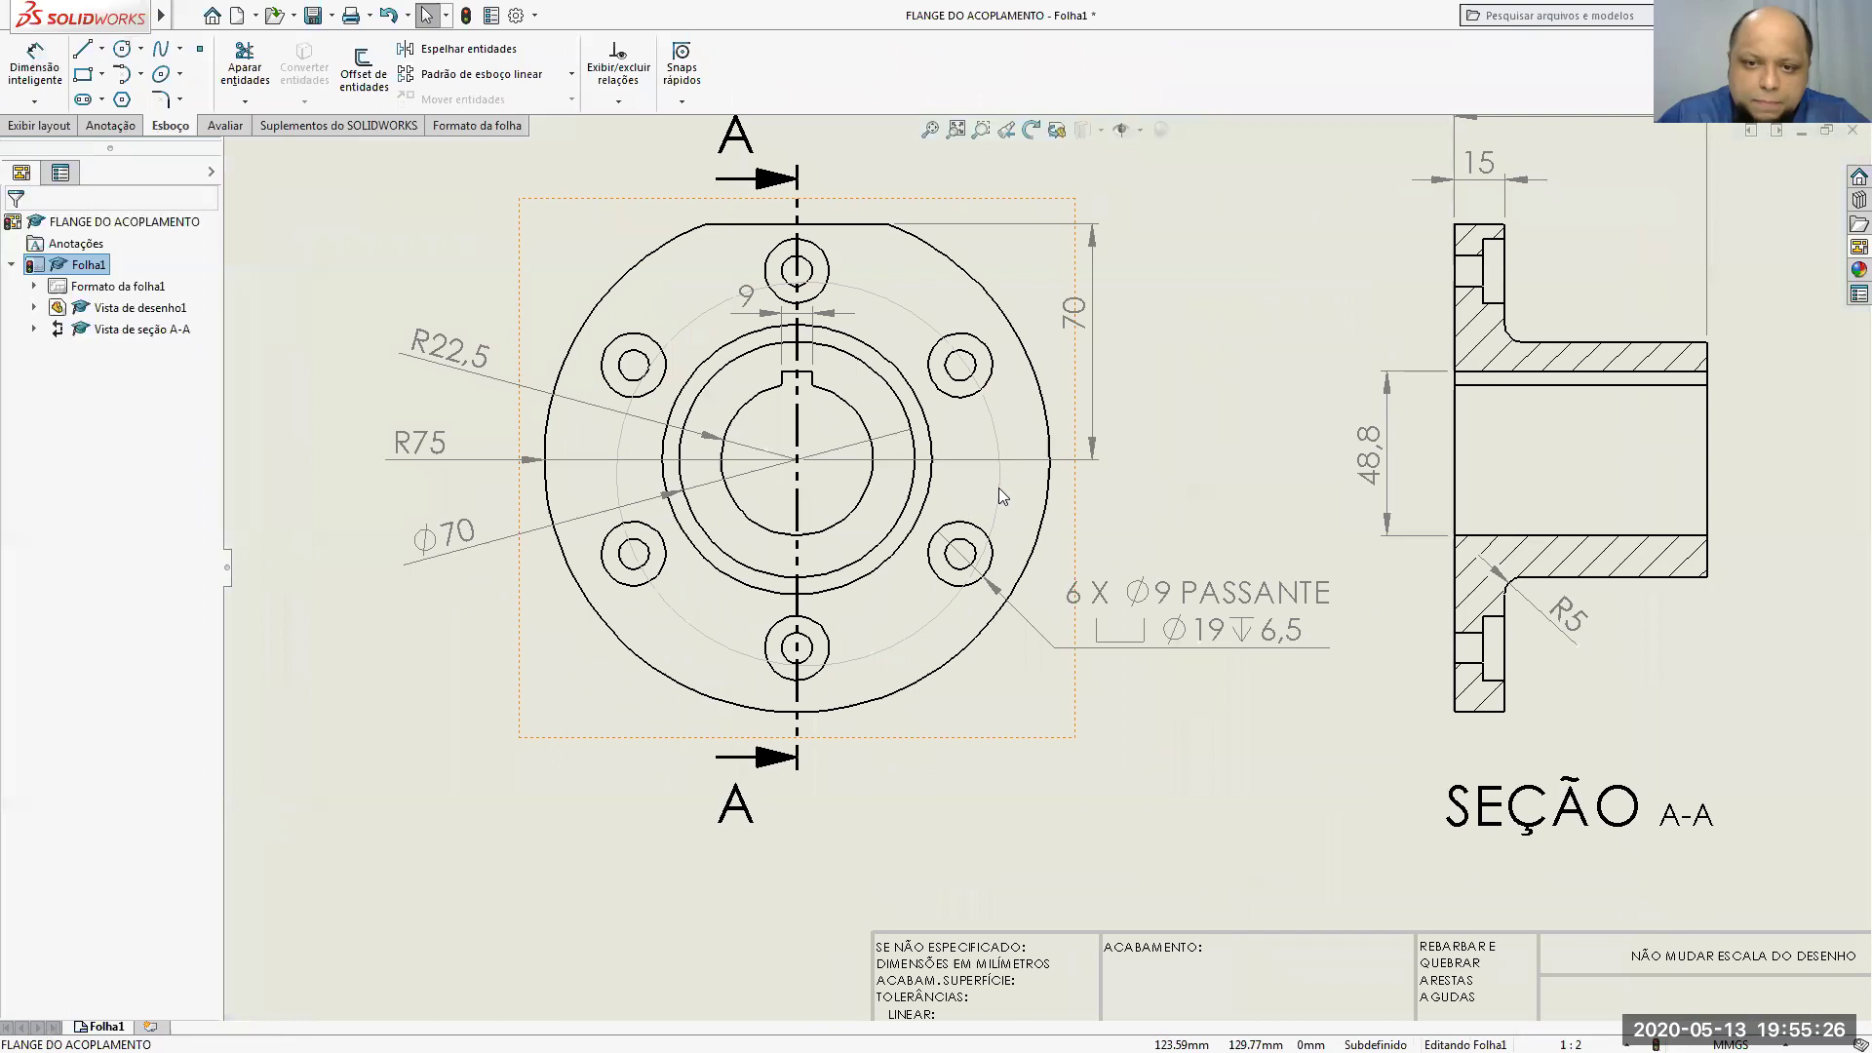
Step: Make the sketched circle concentric with the bore edge and convert it to construction geometry
left_click(998, 487)
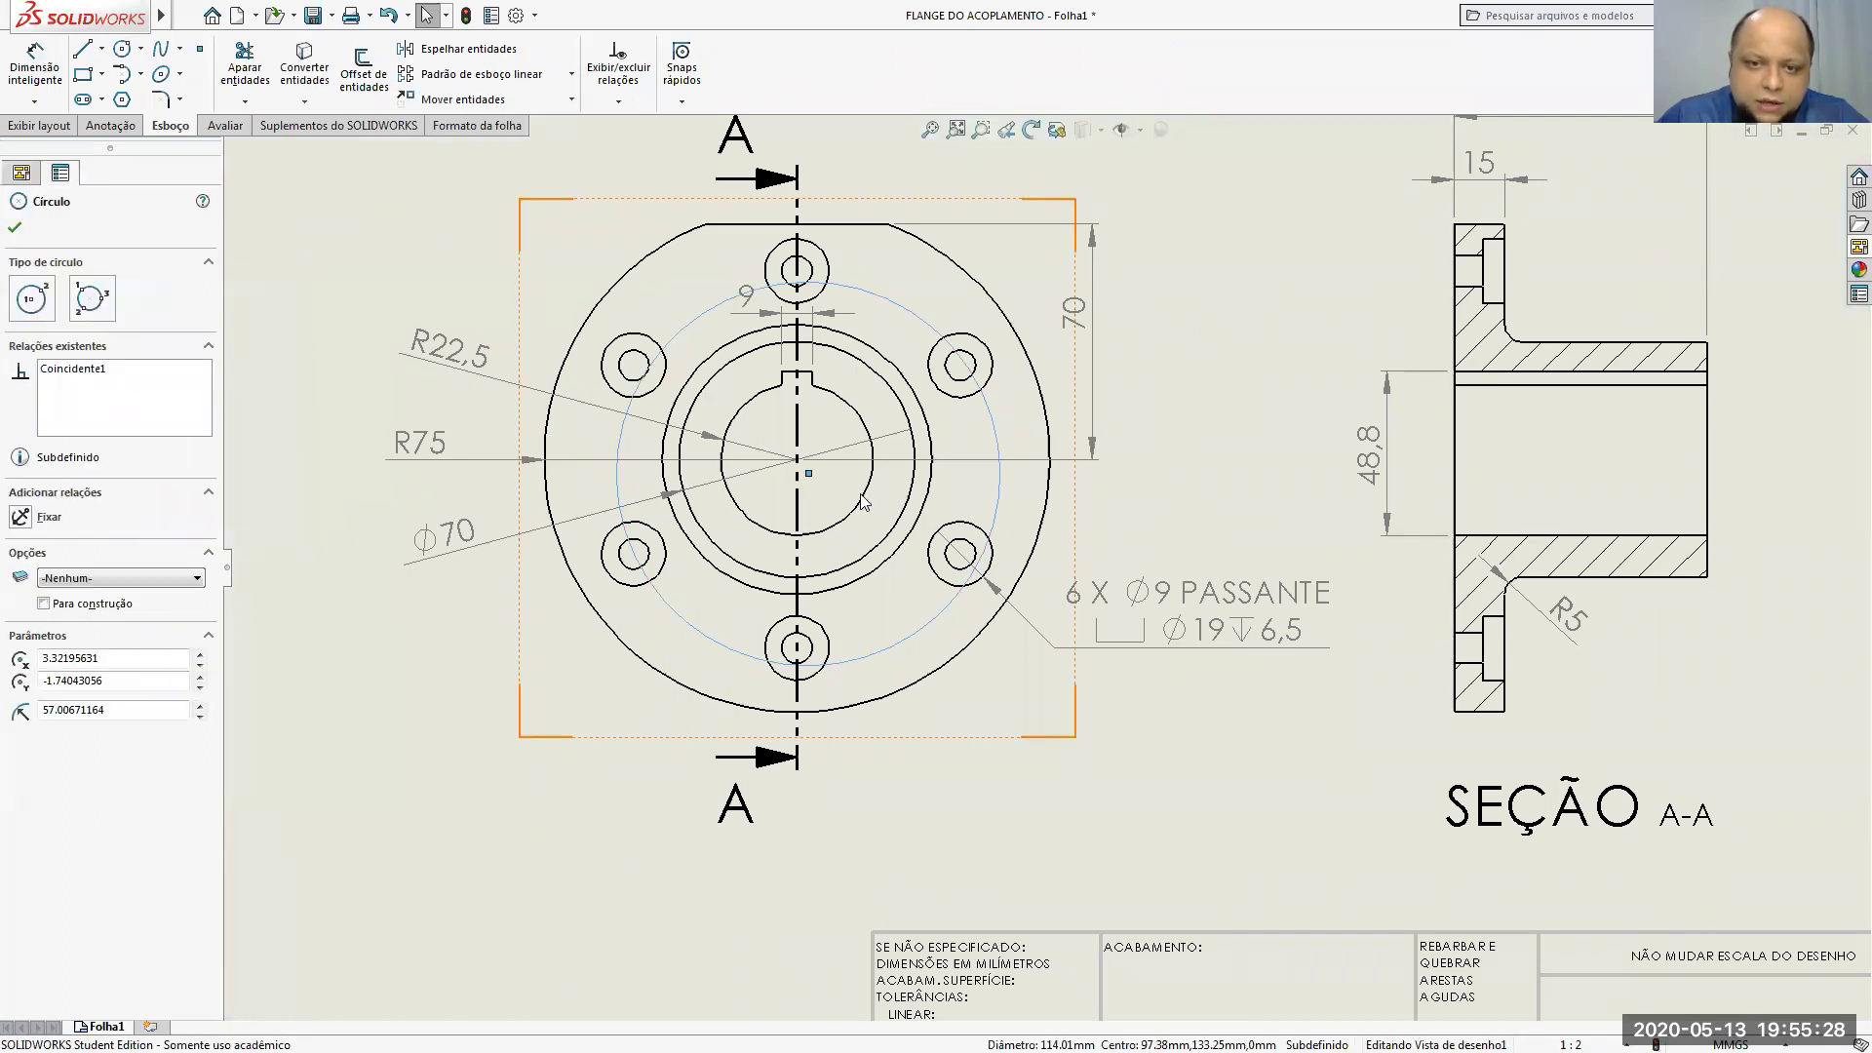
left_click(865, 504, "ctrl")
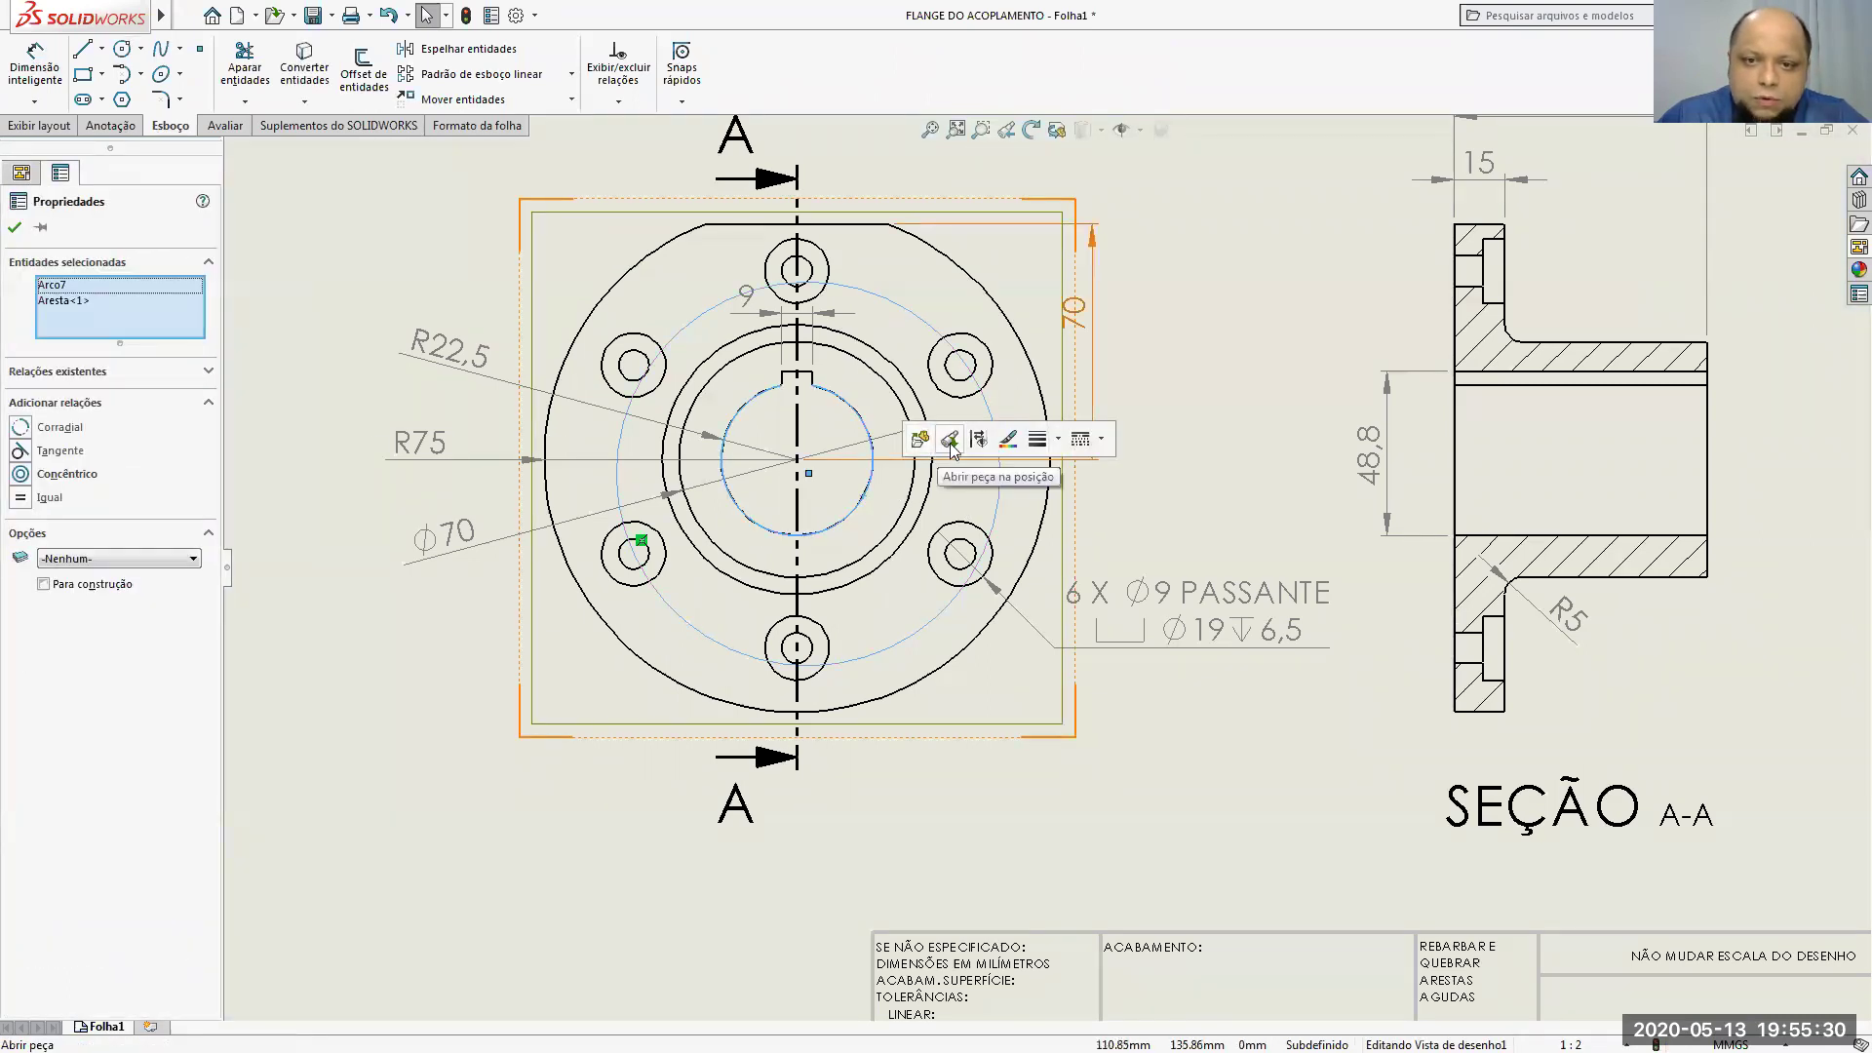
left_click(21, 474)
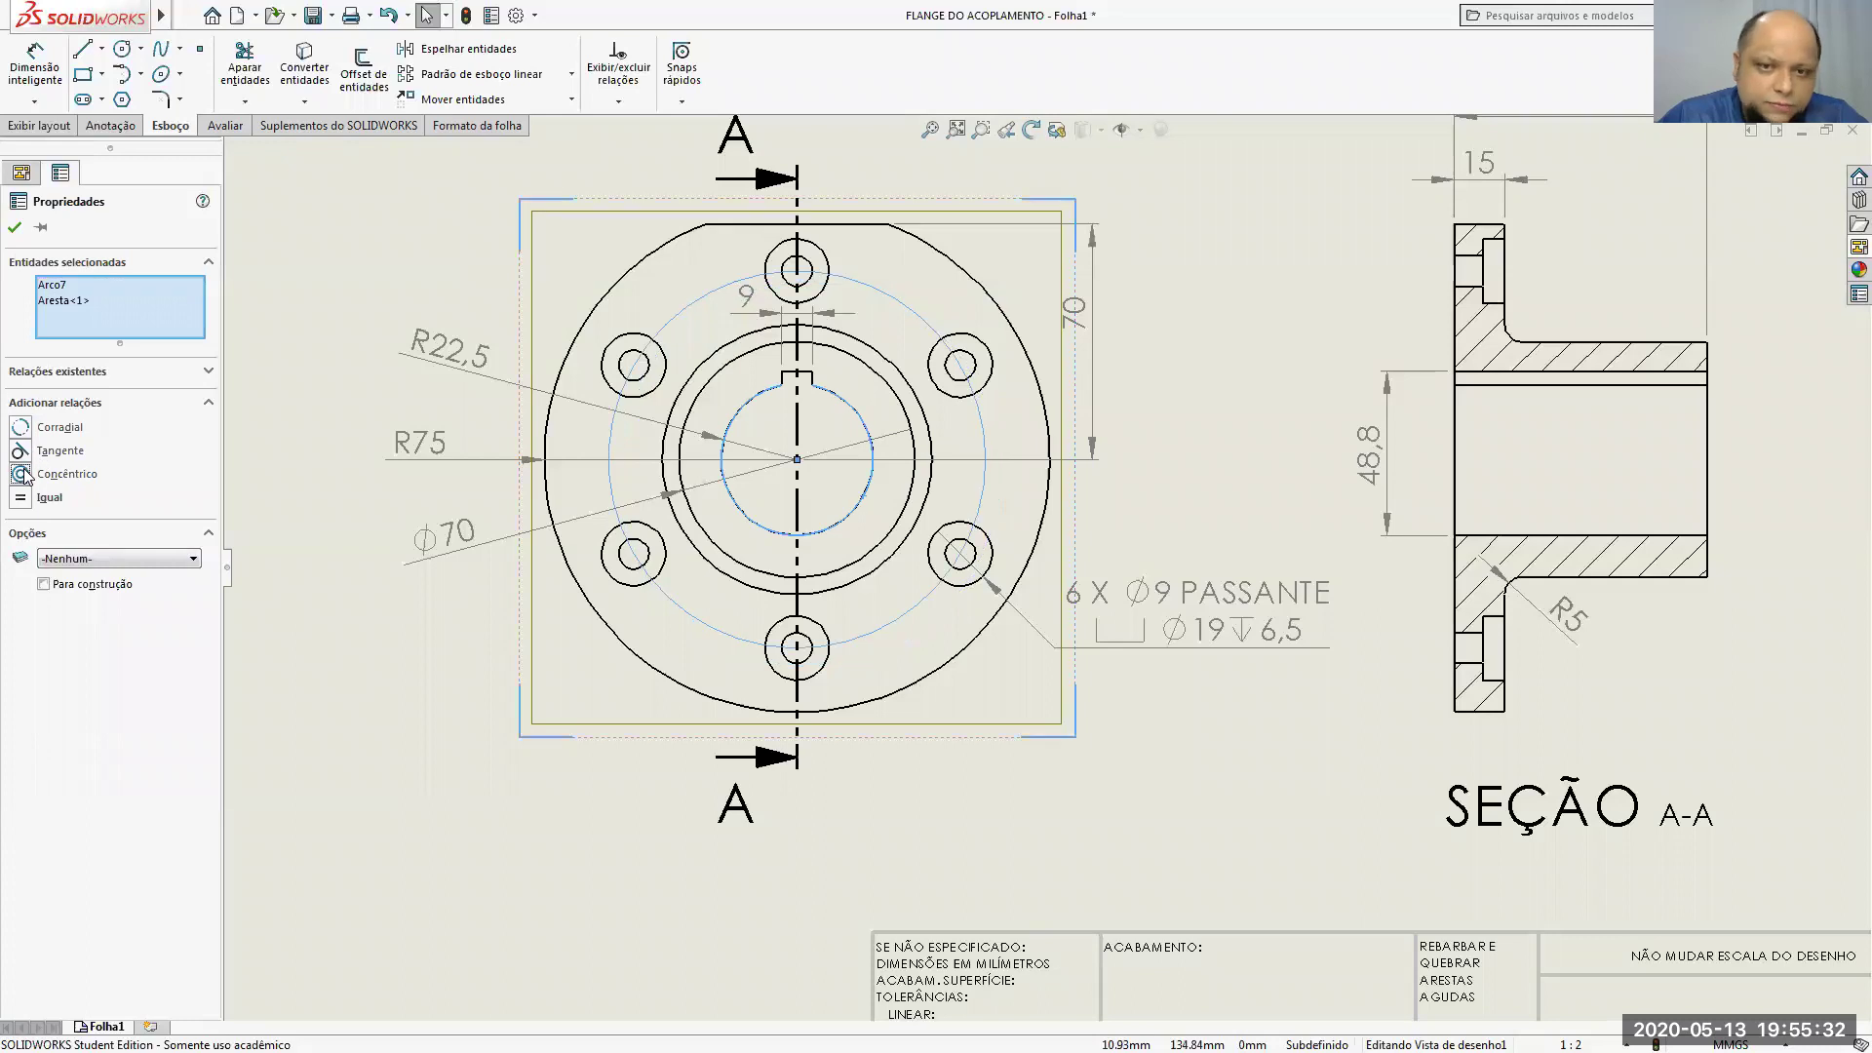
left_click(1152, 283)
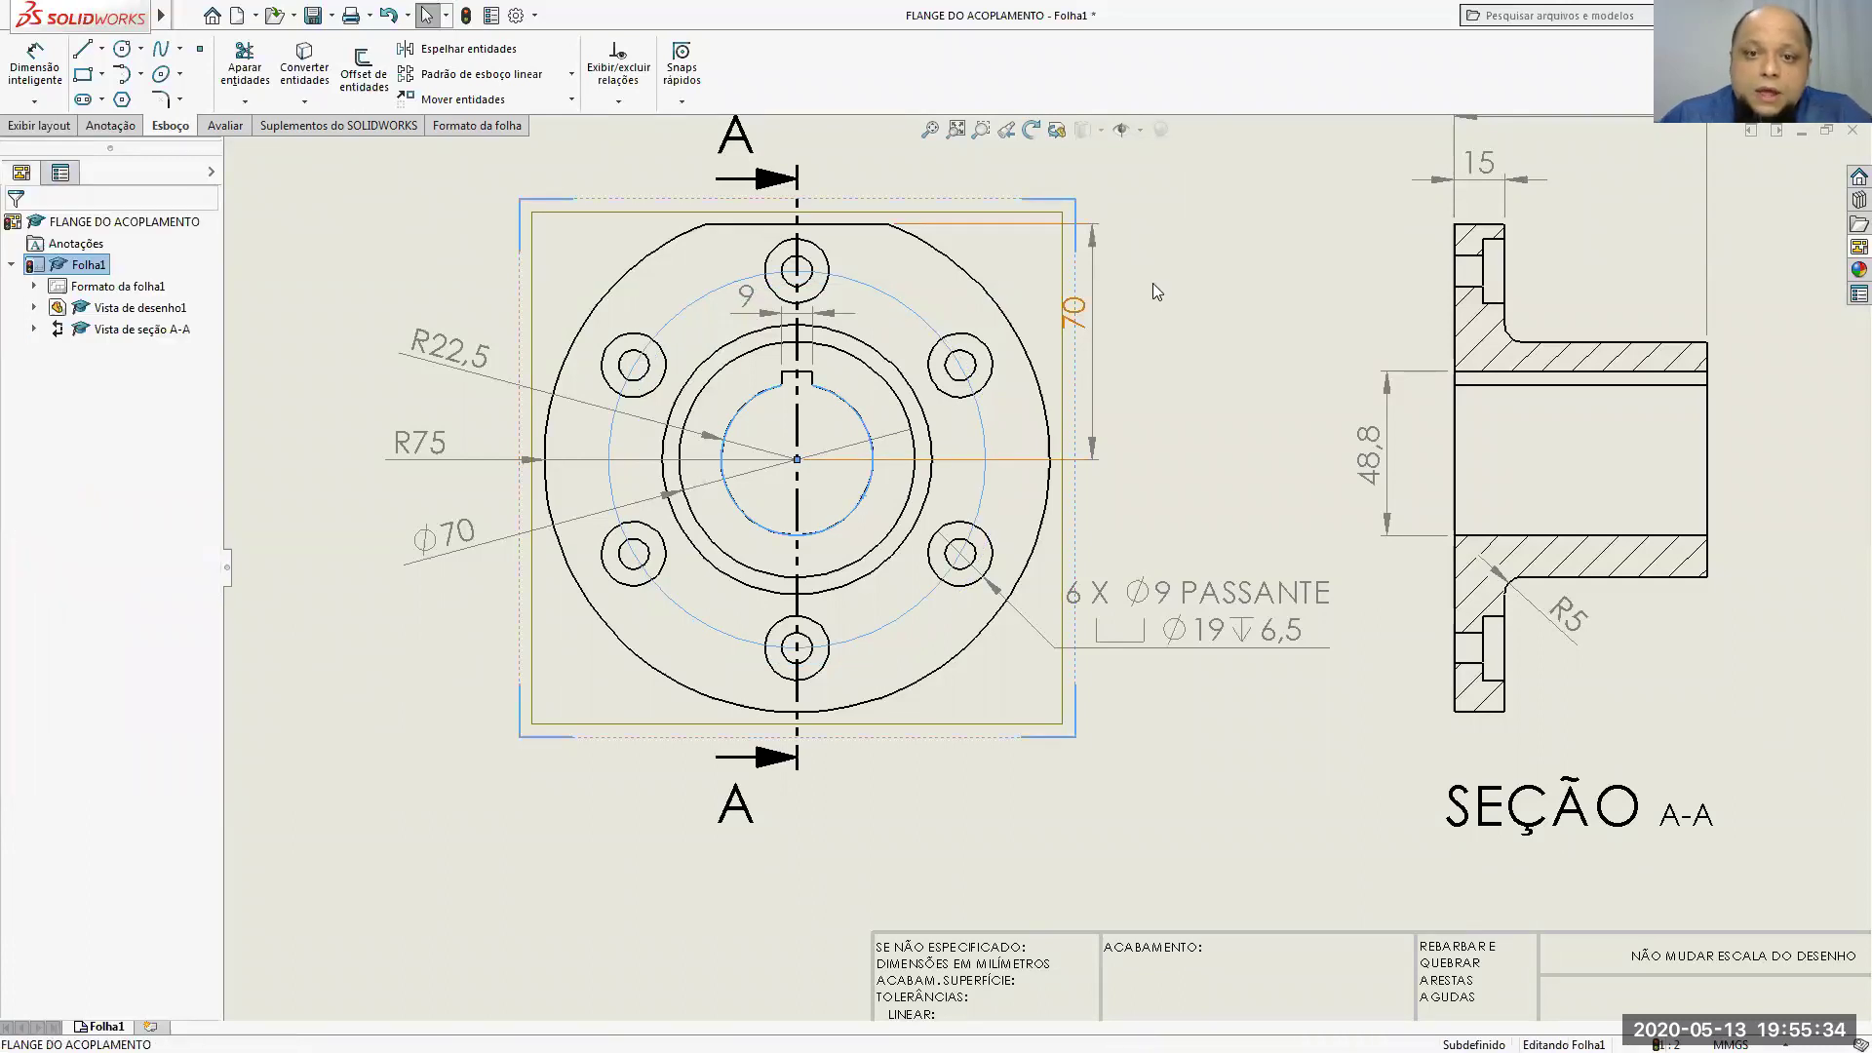
left_click(925, 325)
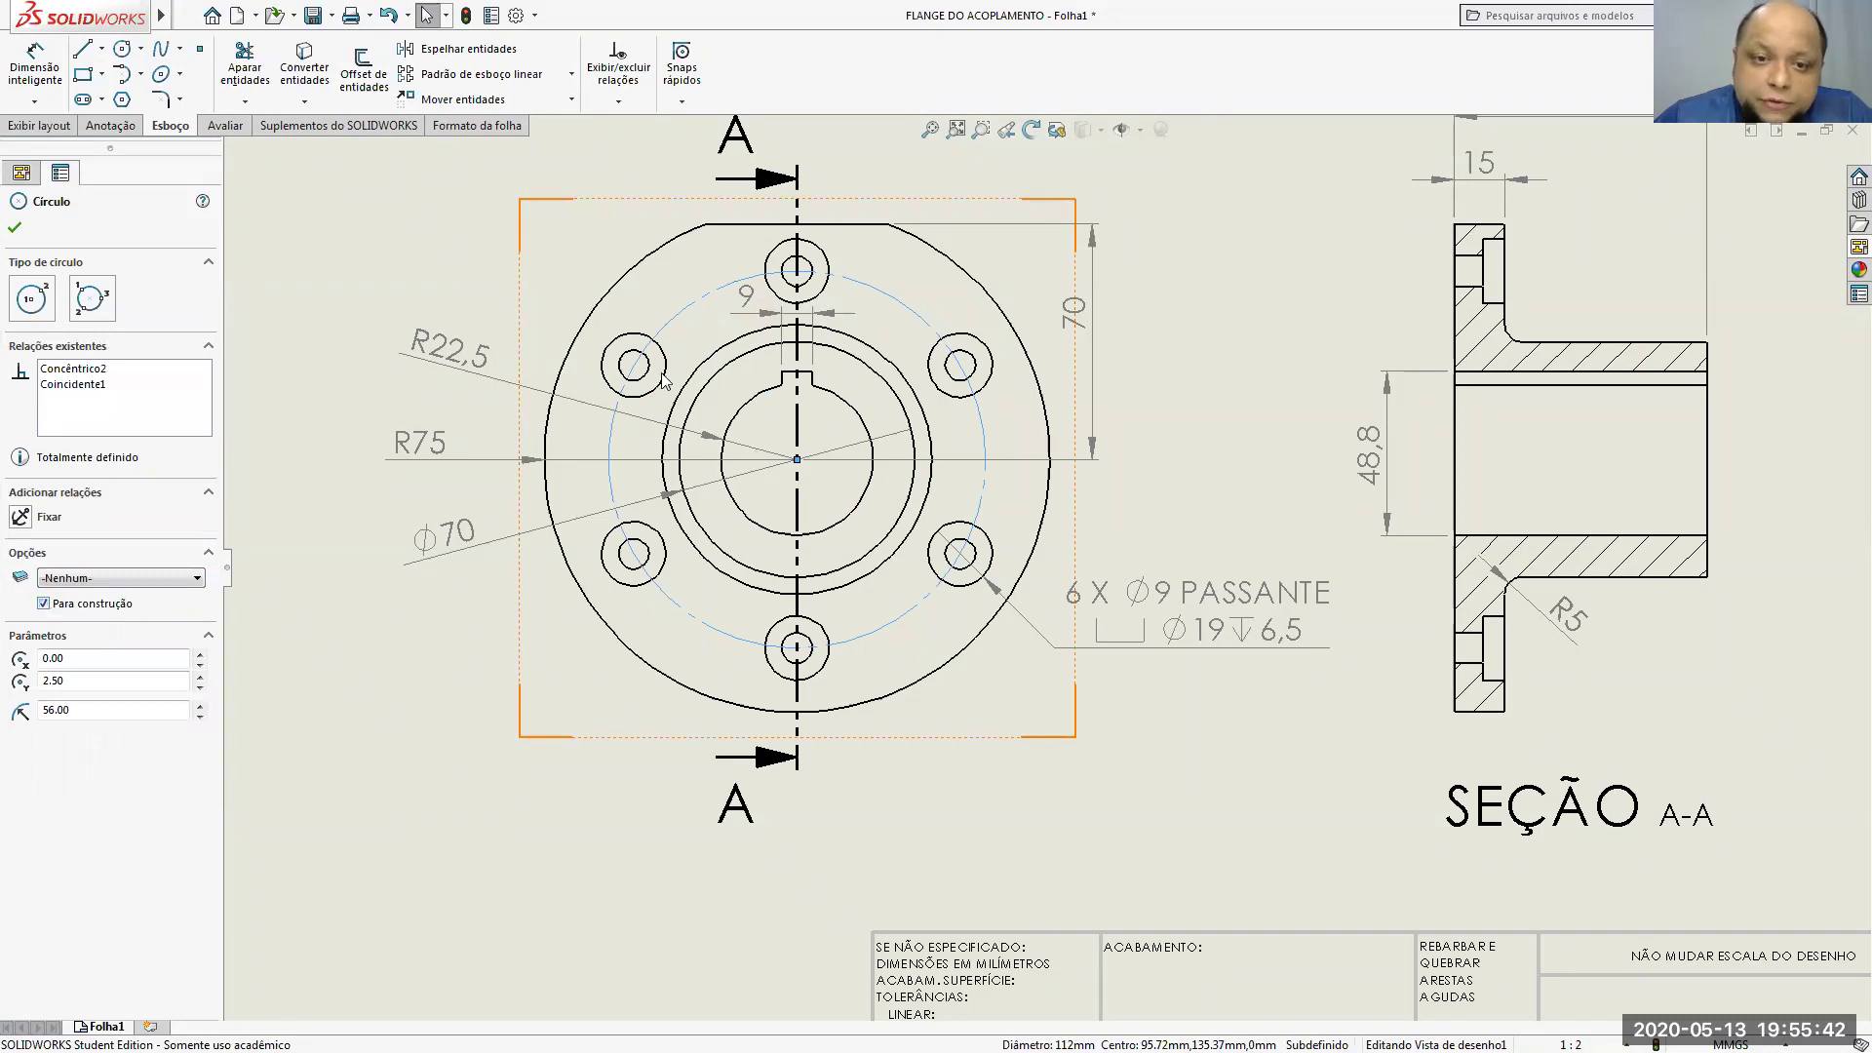
left_click(12, 231)
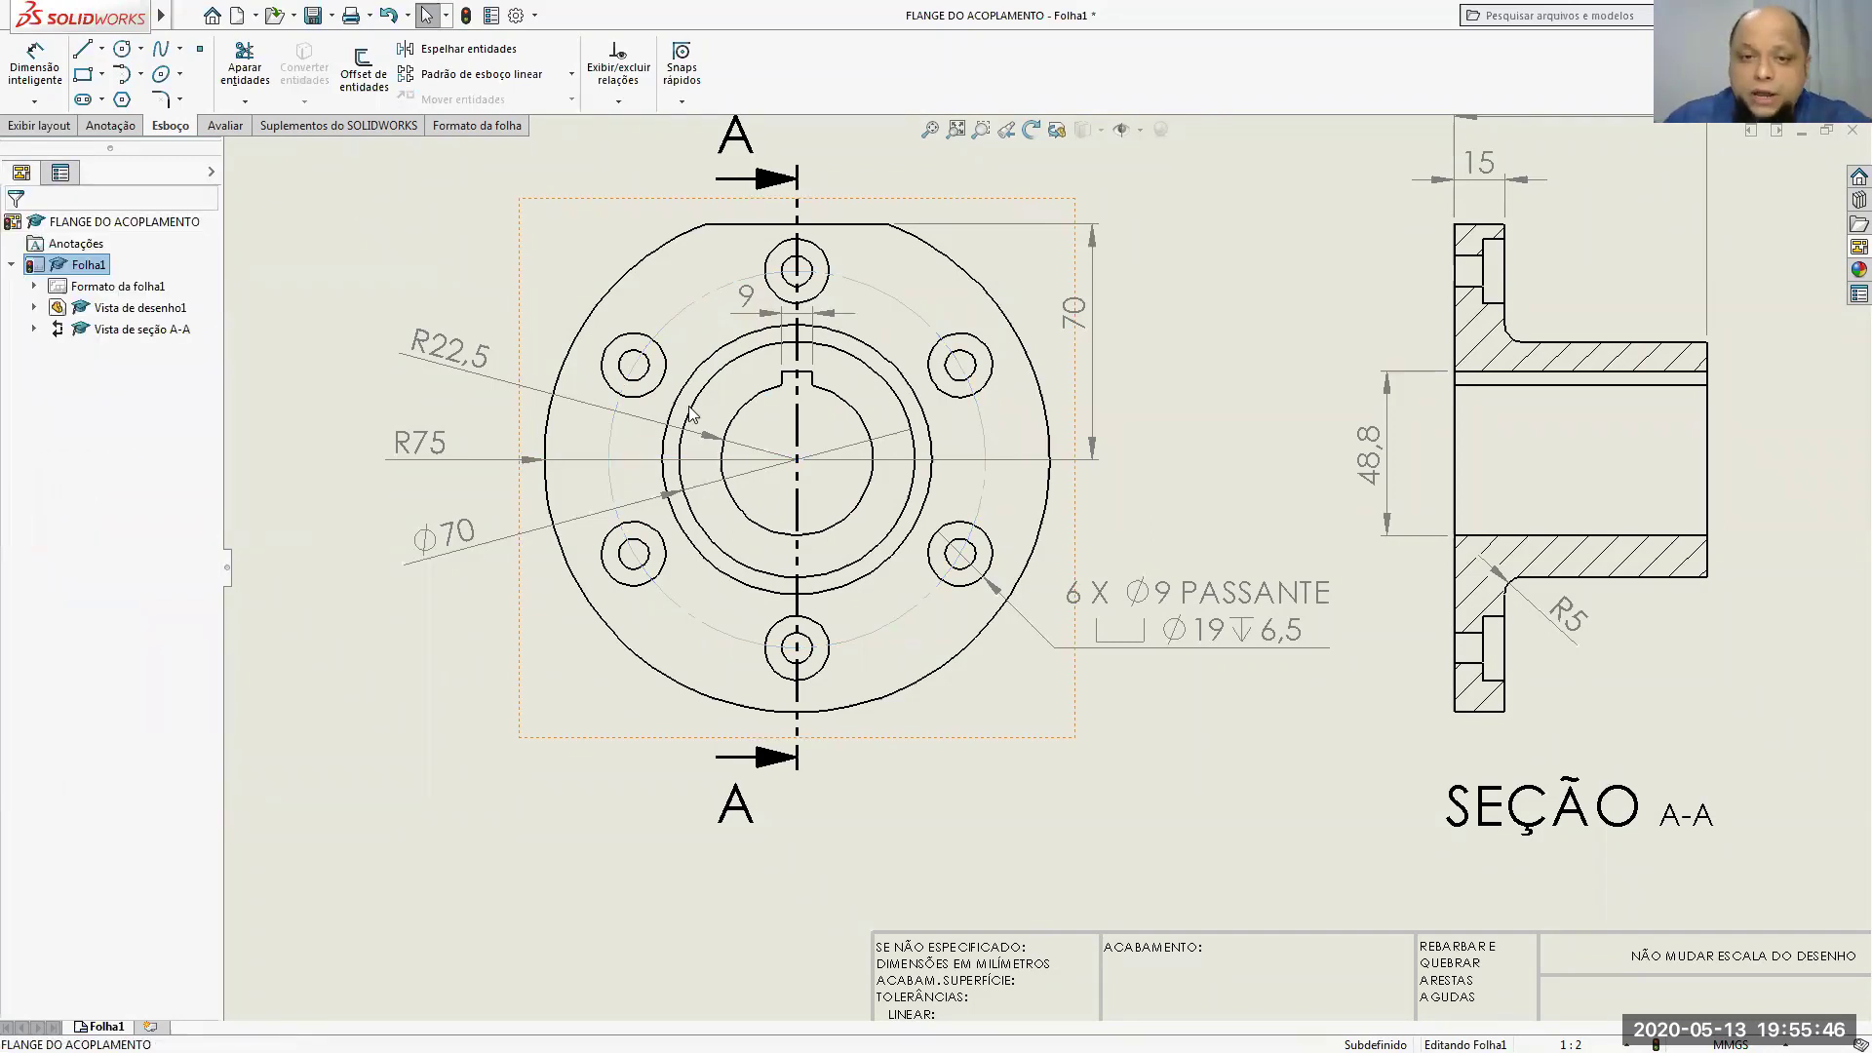
Step: Dimension the bolt circle's diameter, placing the text outside the flange at the upper left of the front view
scroll(624, 351, "down", 5)
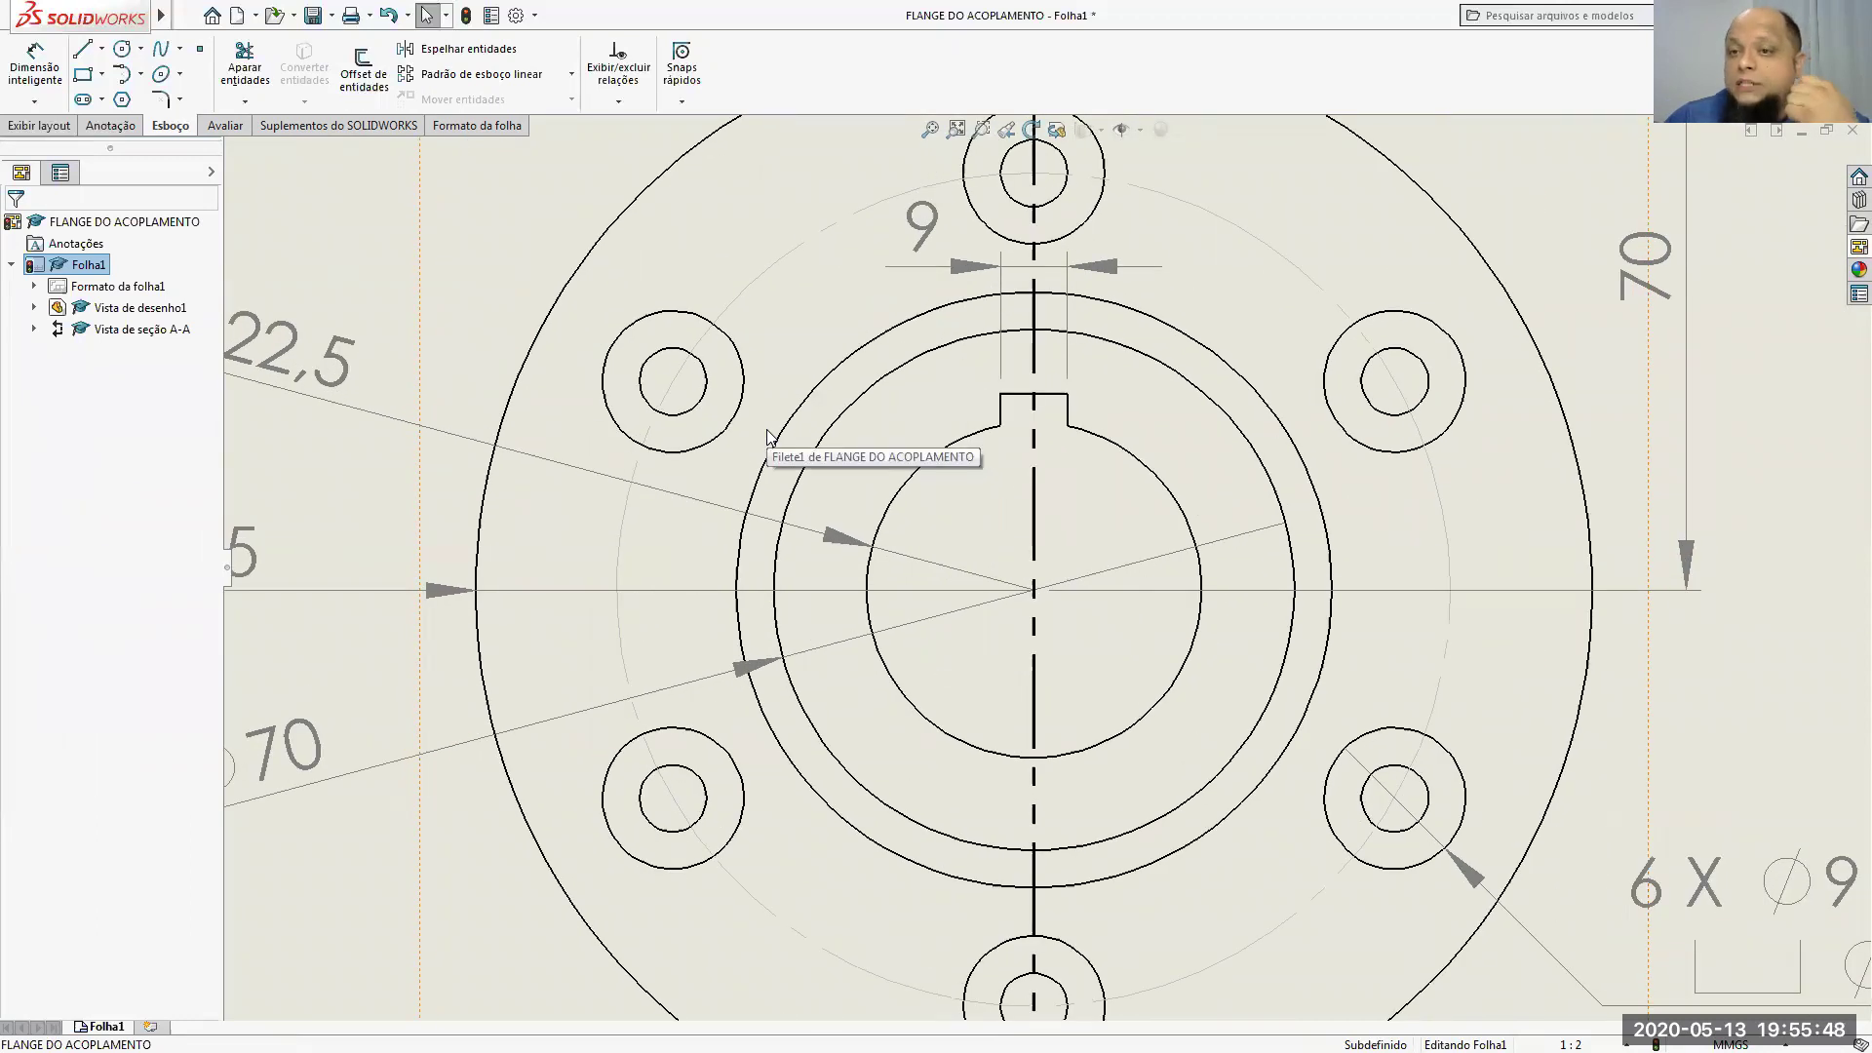
key("z")
key("z")
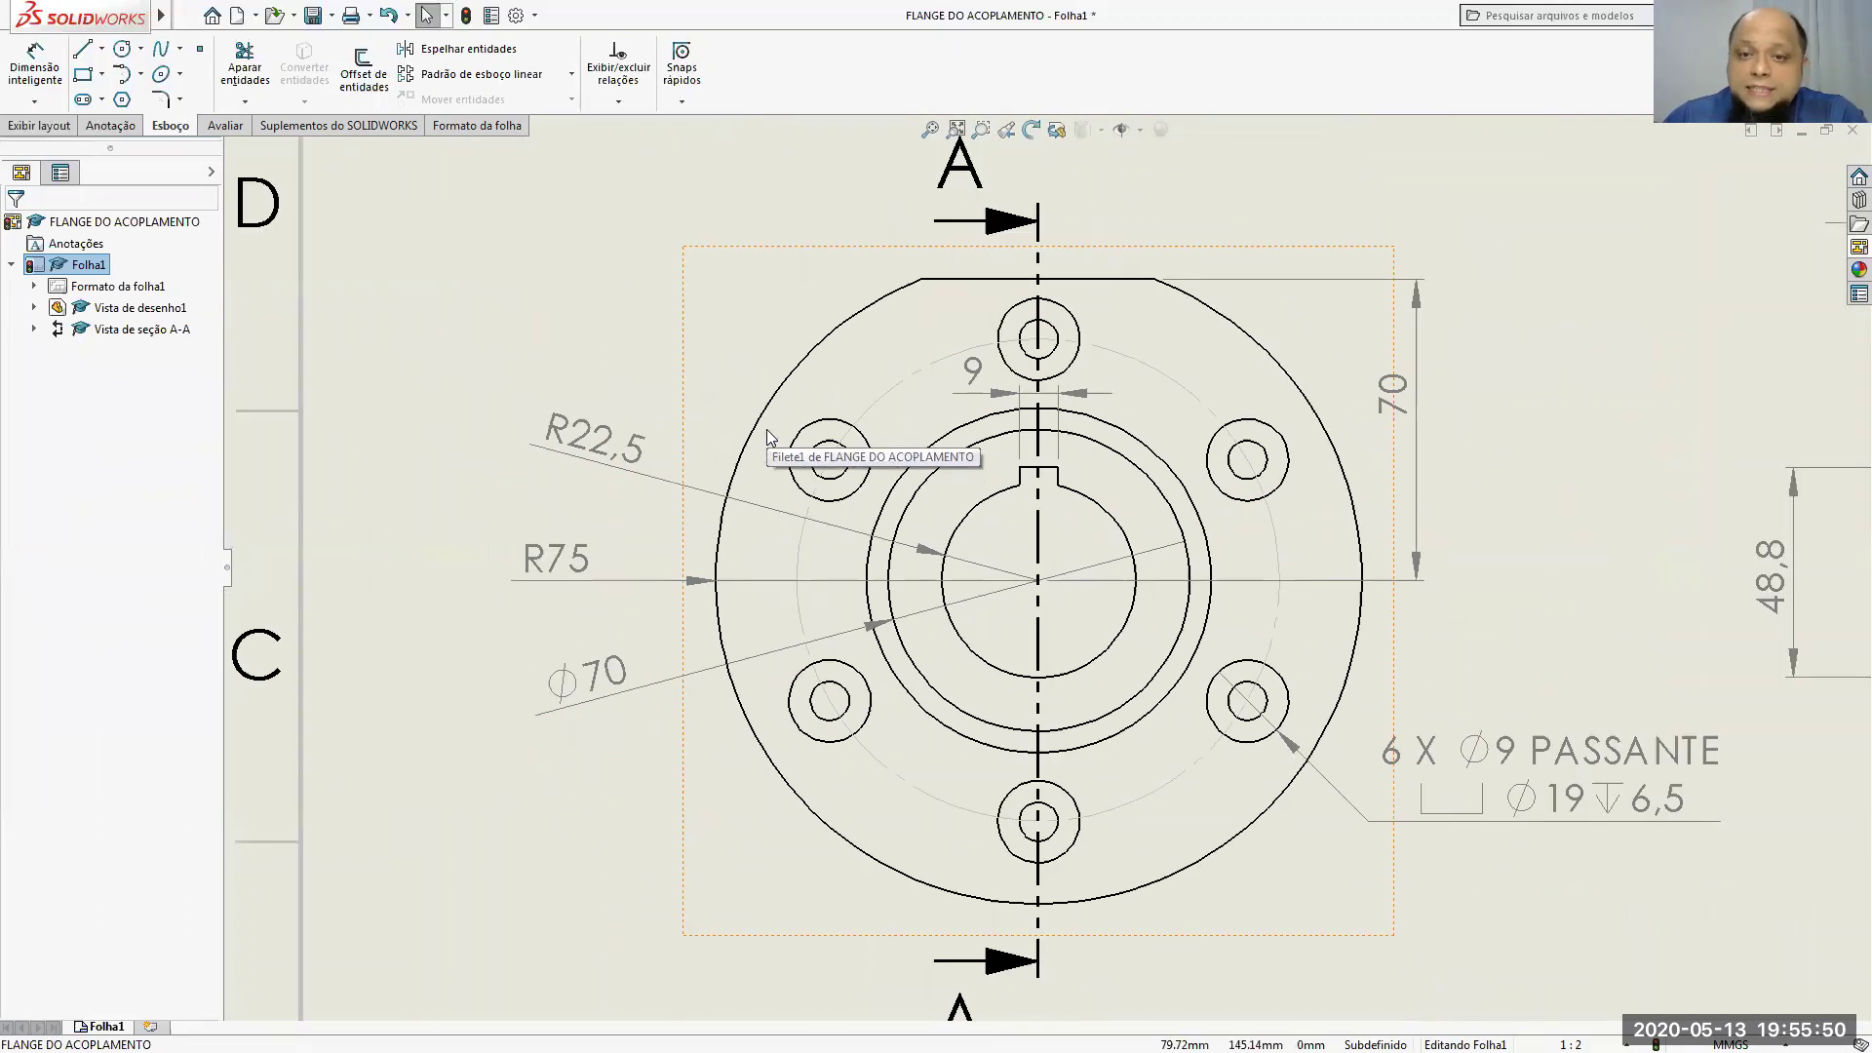
key("d")
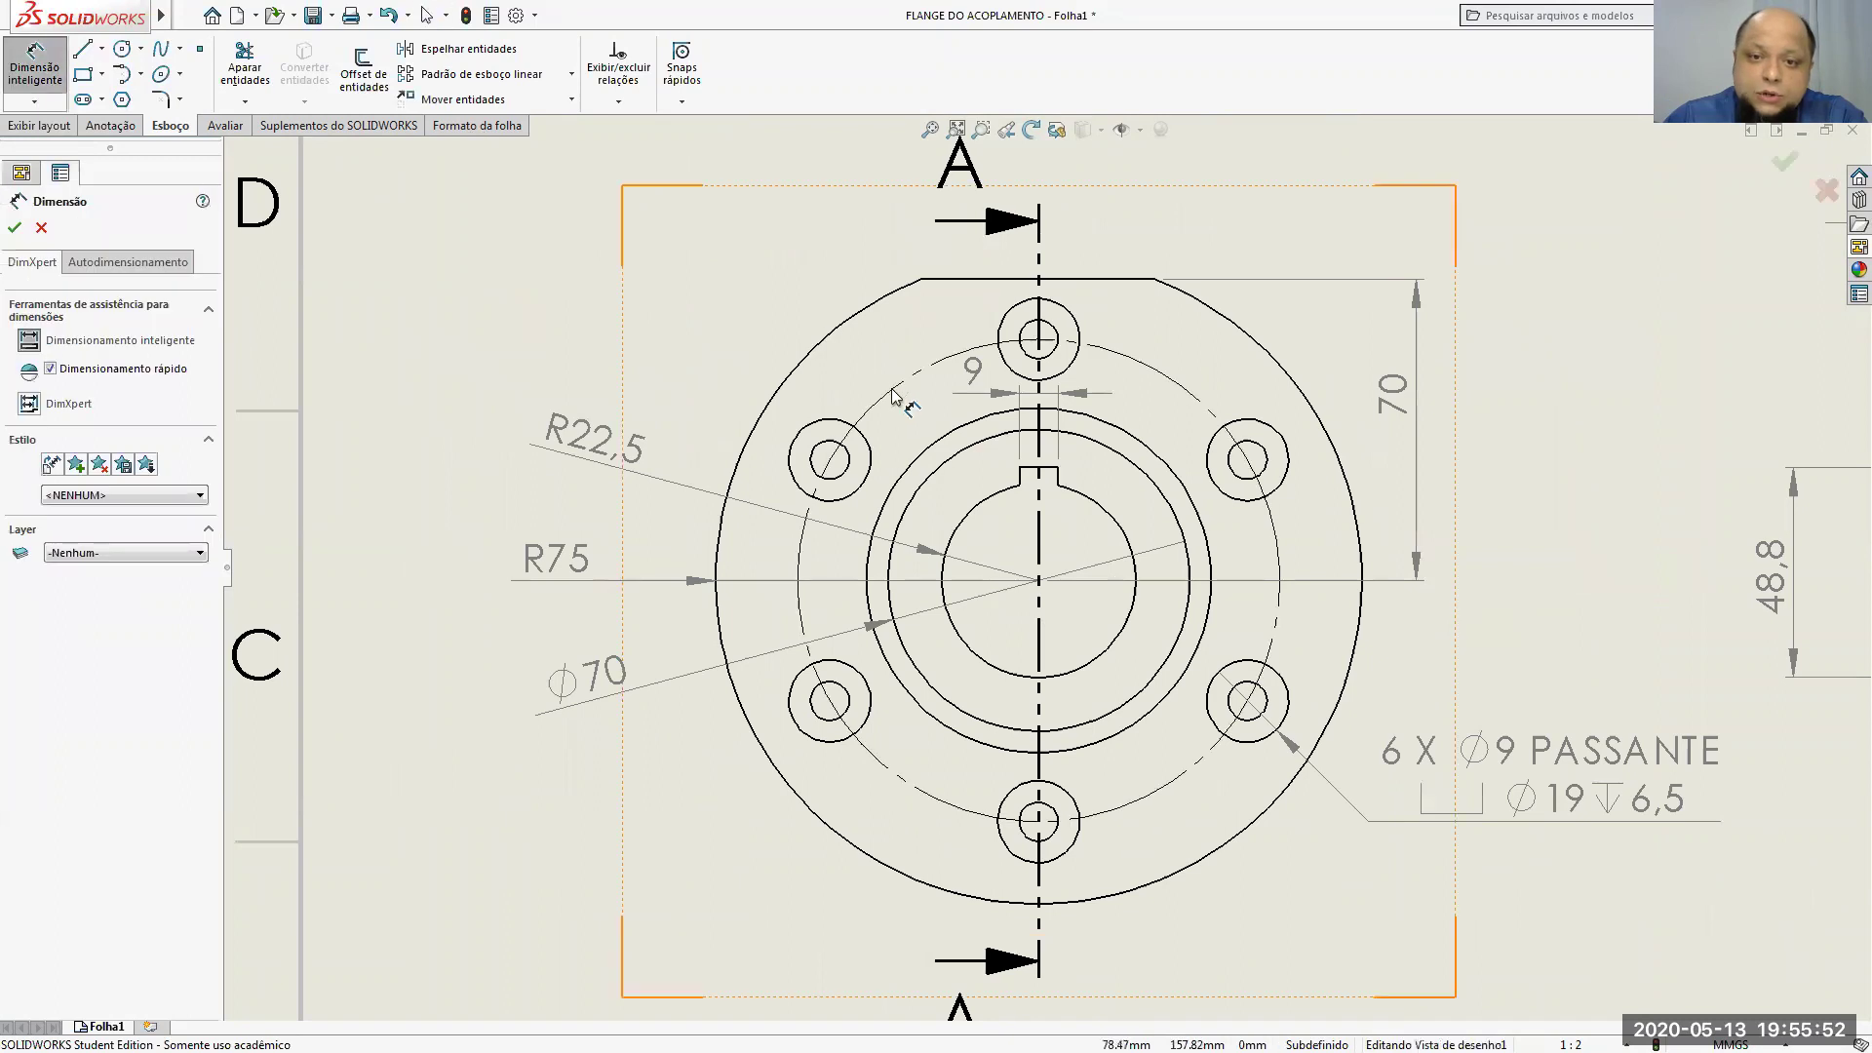
left_click(861, 403)
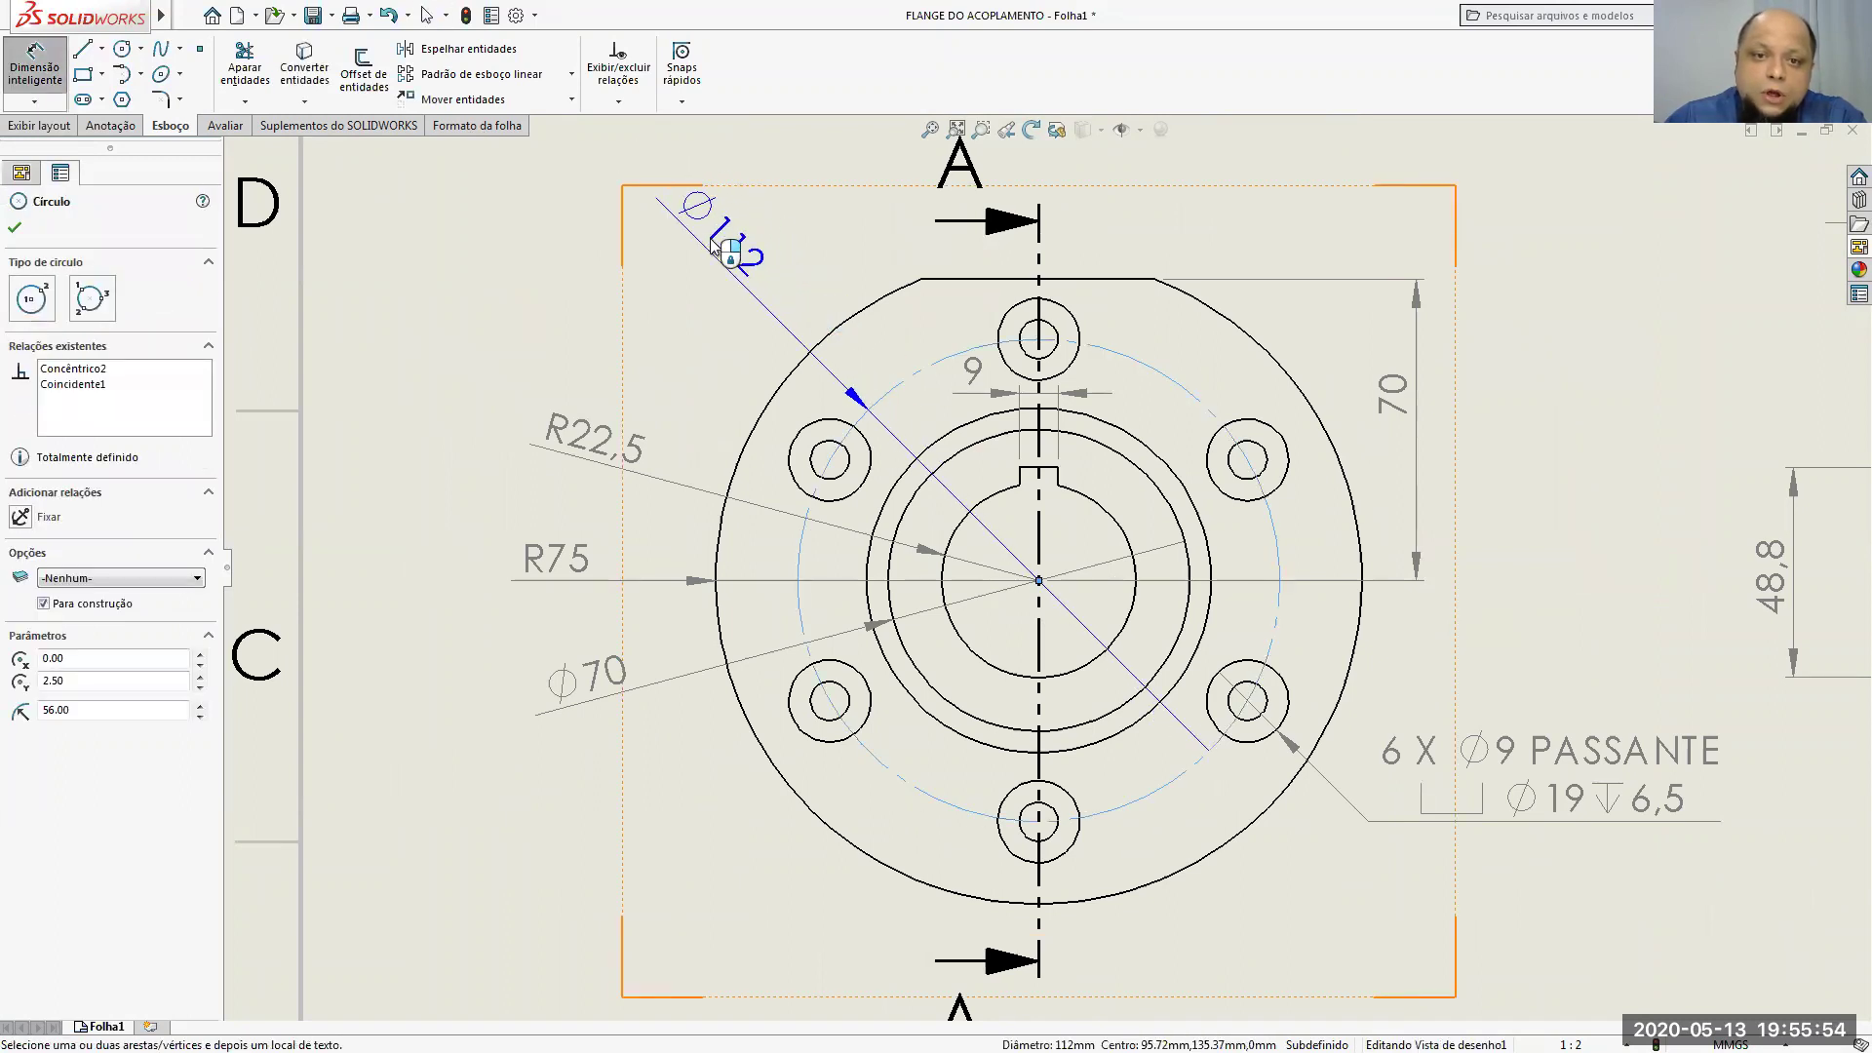
left_click(710, 239)
left_click(538, 279)
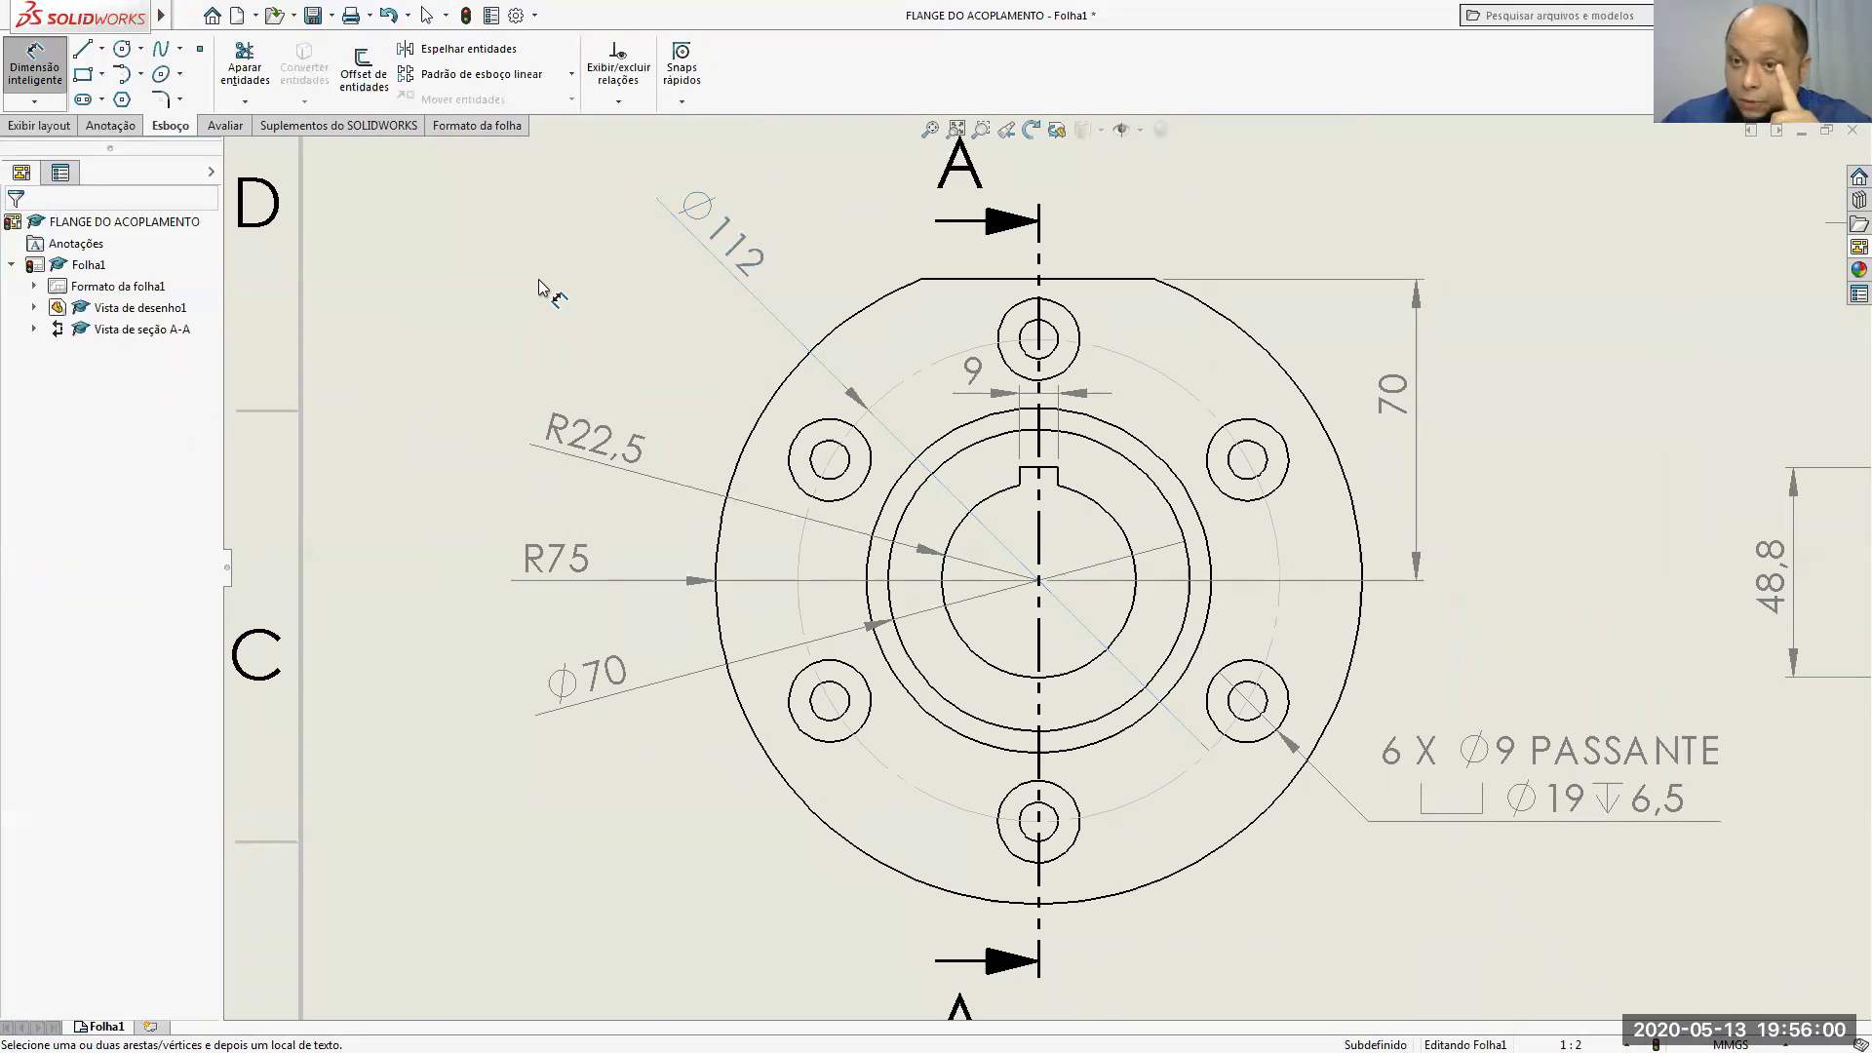
key("Escape")
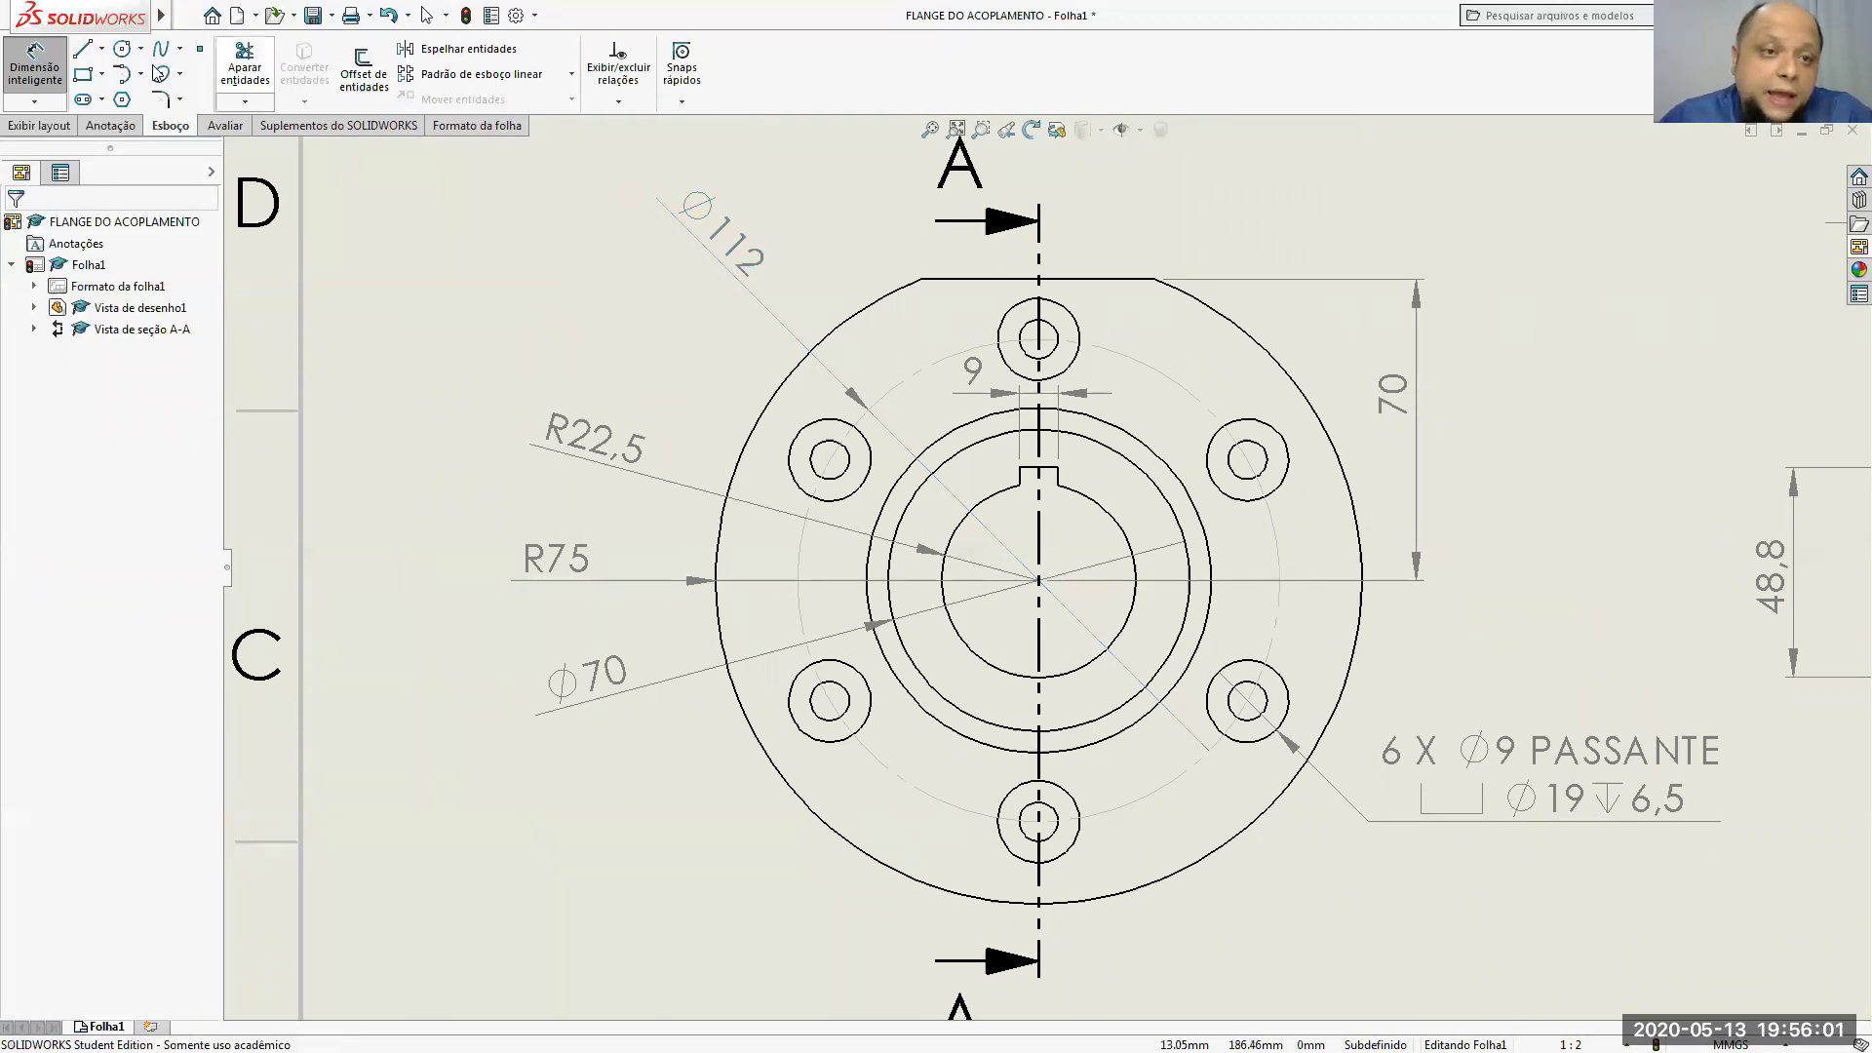
Step: Sketch a line from the bore's centre to the centre of the lower-left hole and convert it to construction geometry
left_click(62, 97)
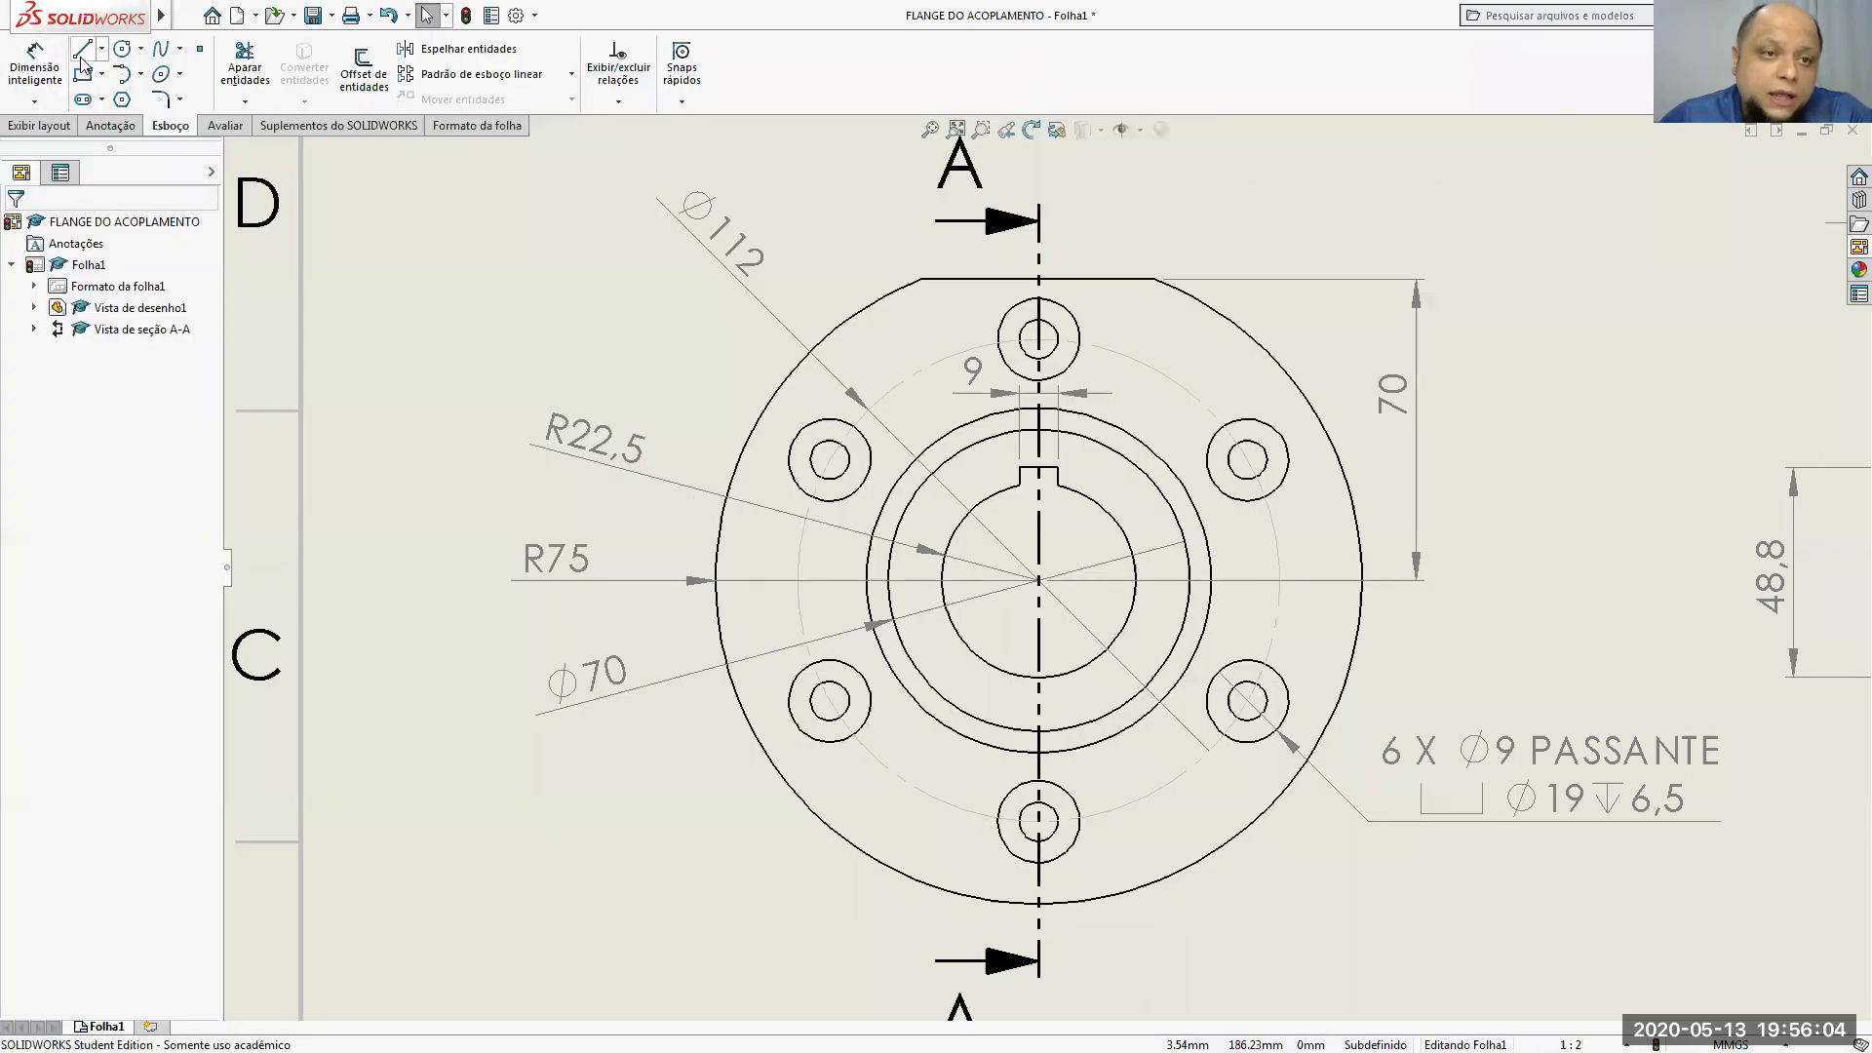
left_click(86, 50)
scroll(1002, 823, "up", 5)
scroll(1012, 669, "down", 8)
scroll(1012, 671, "down", 2)
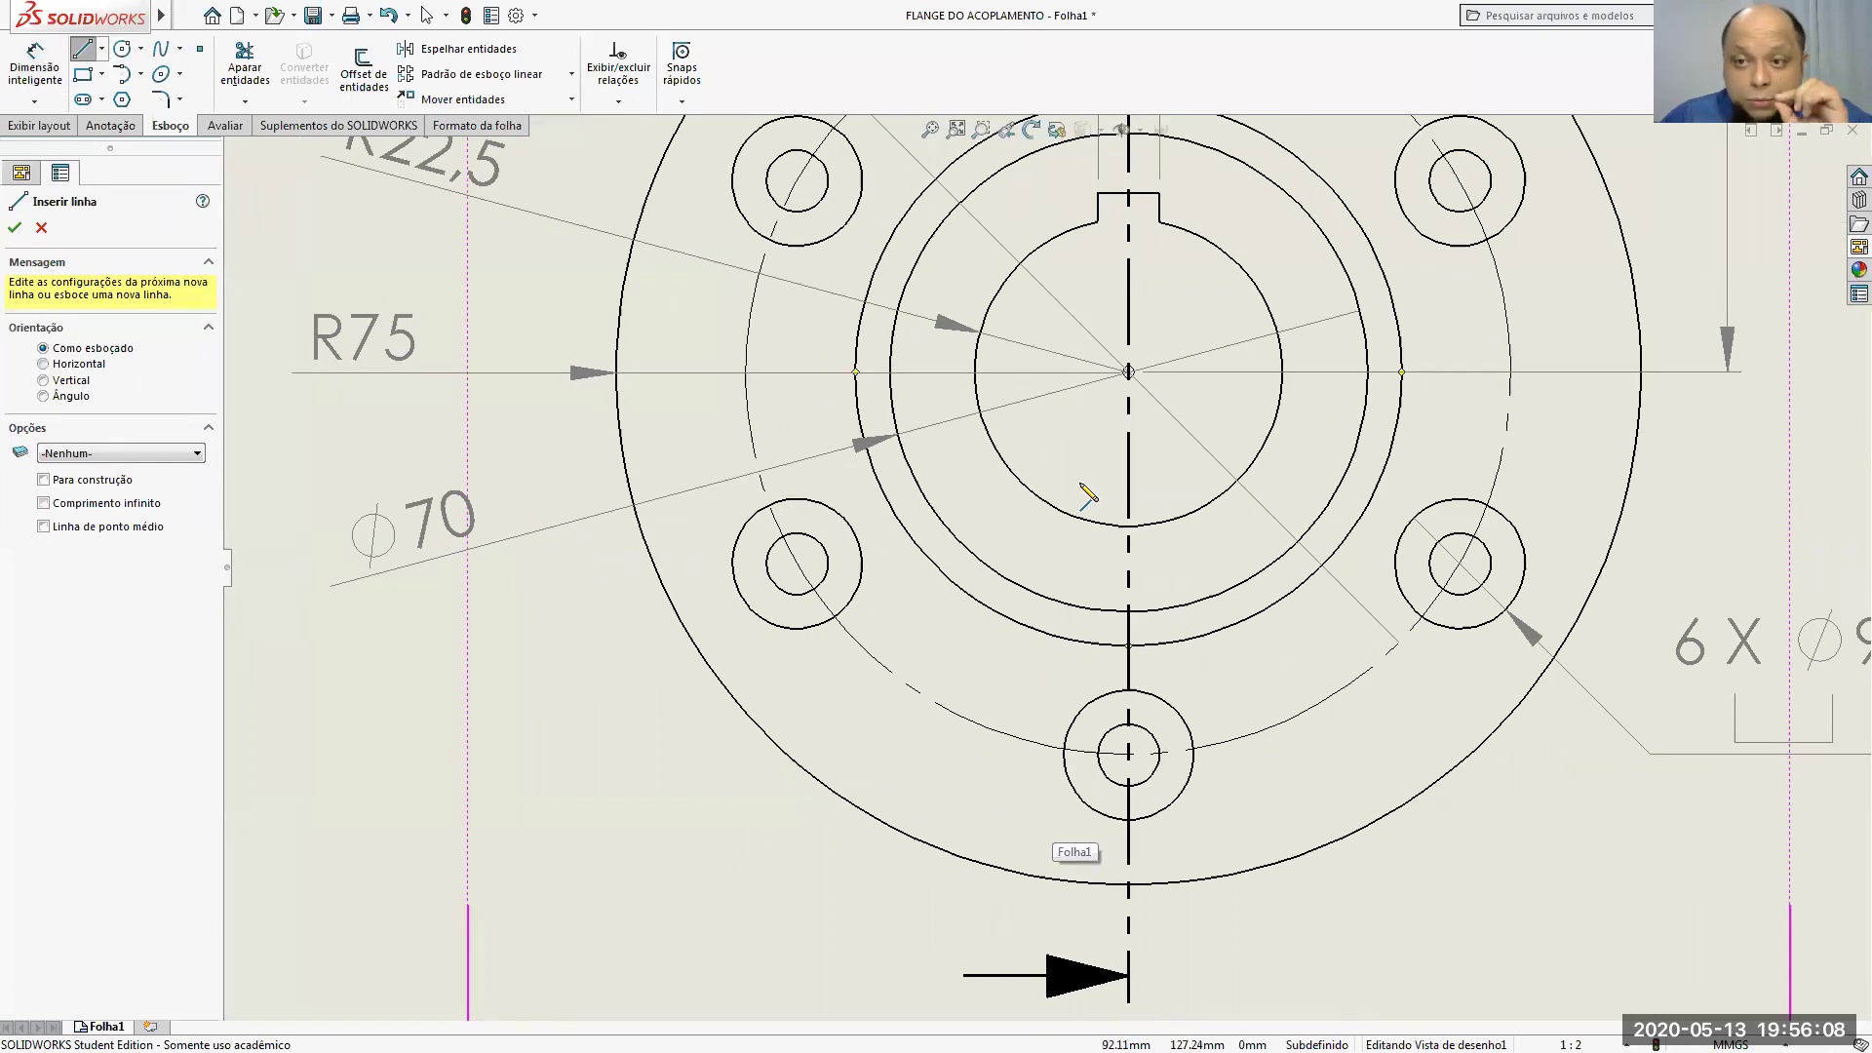
left_click(1128, 371)
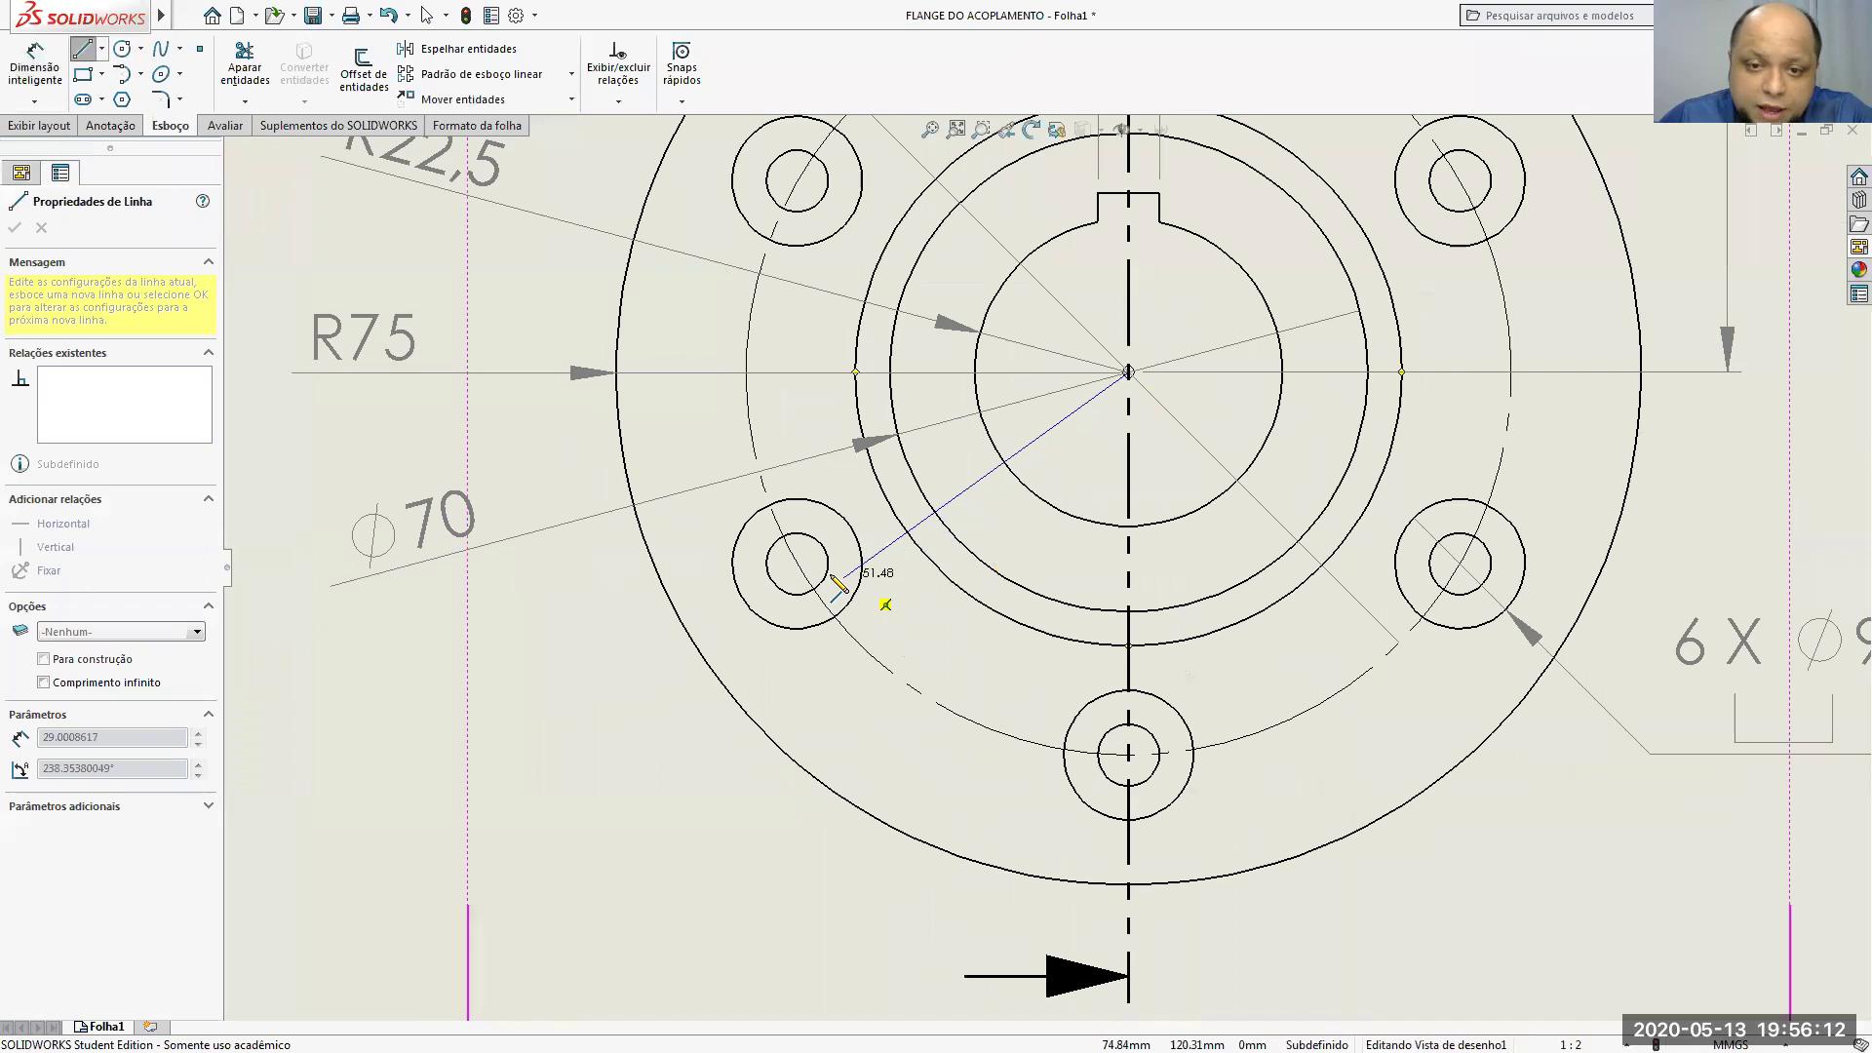
left_click(797, 564)
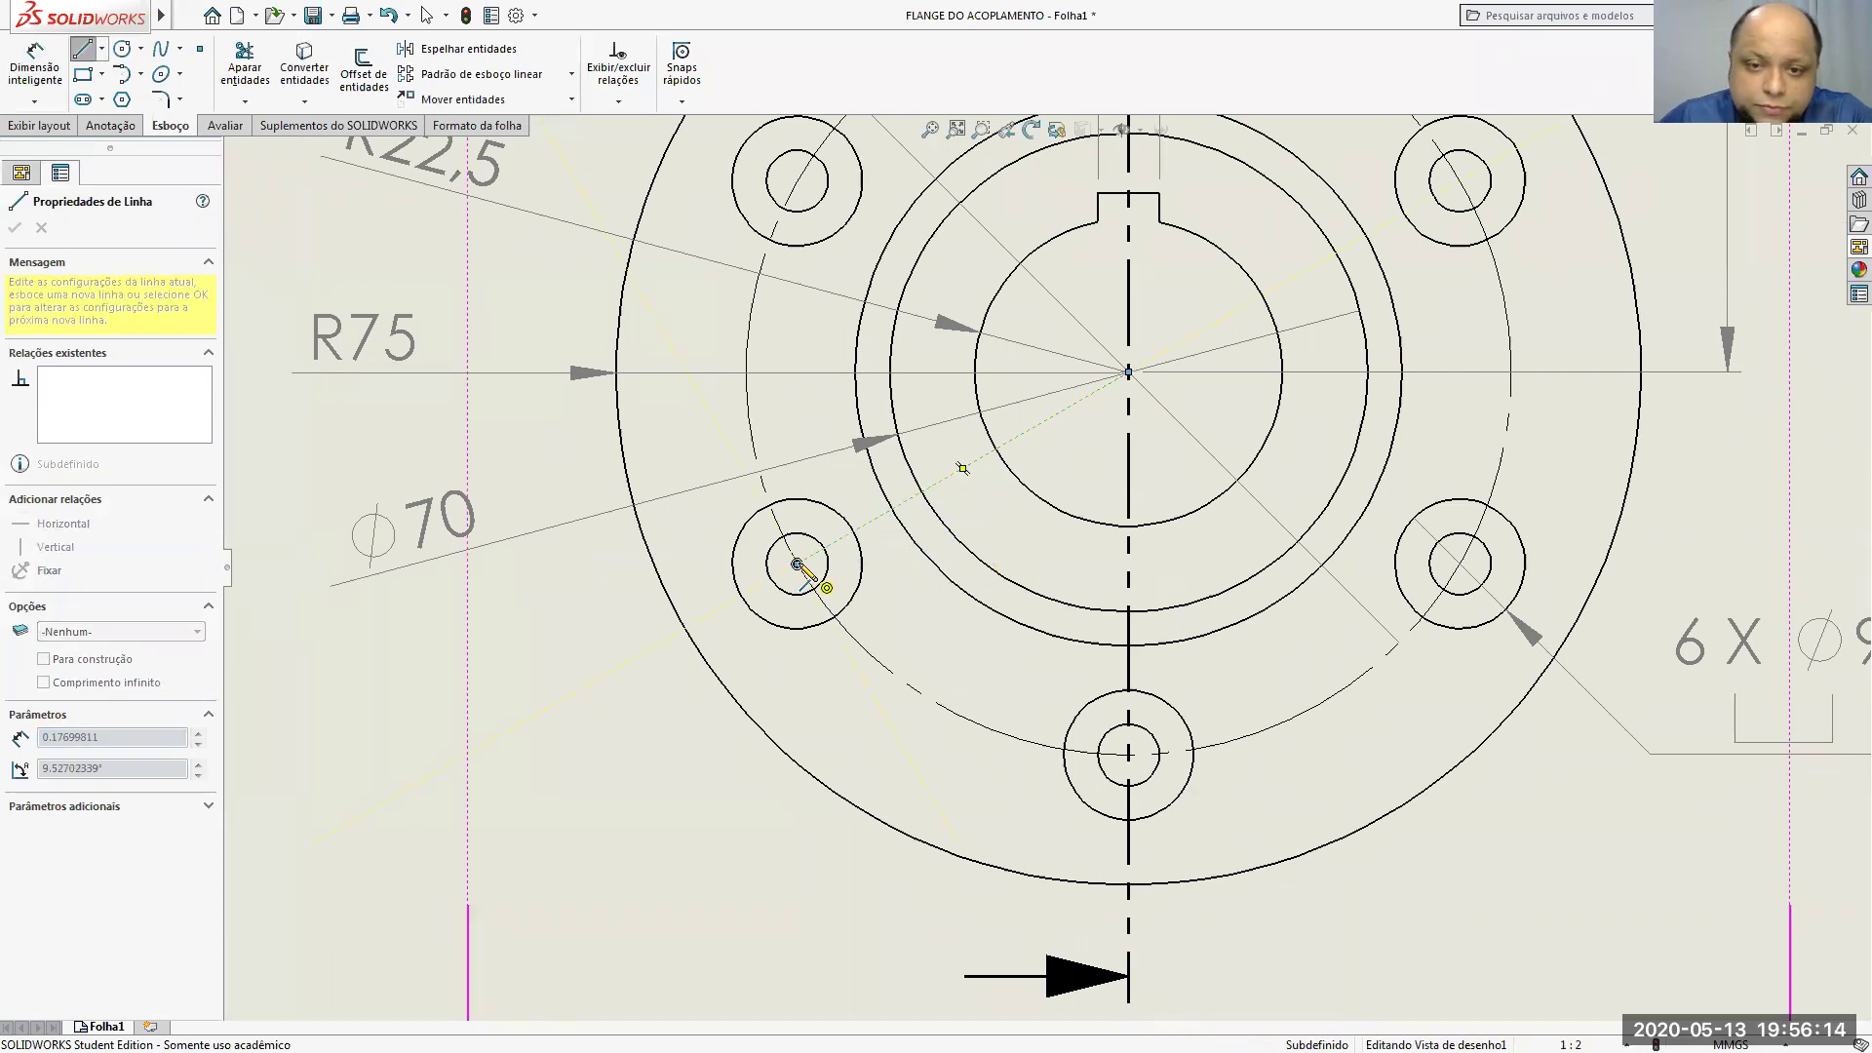
key("Escape")
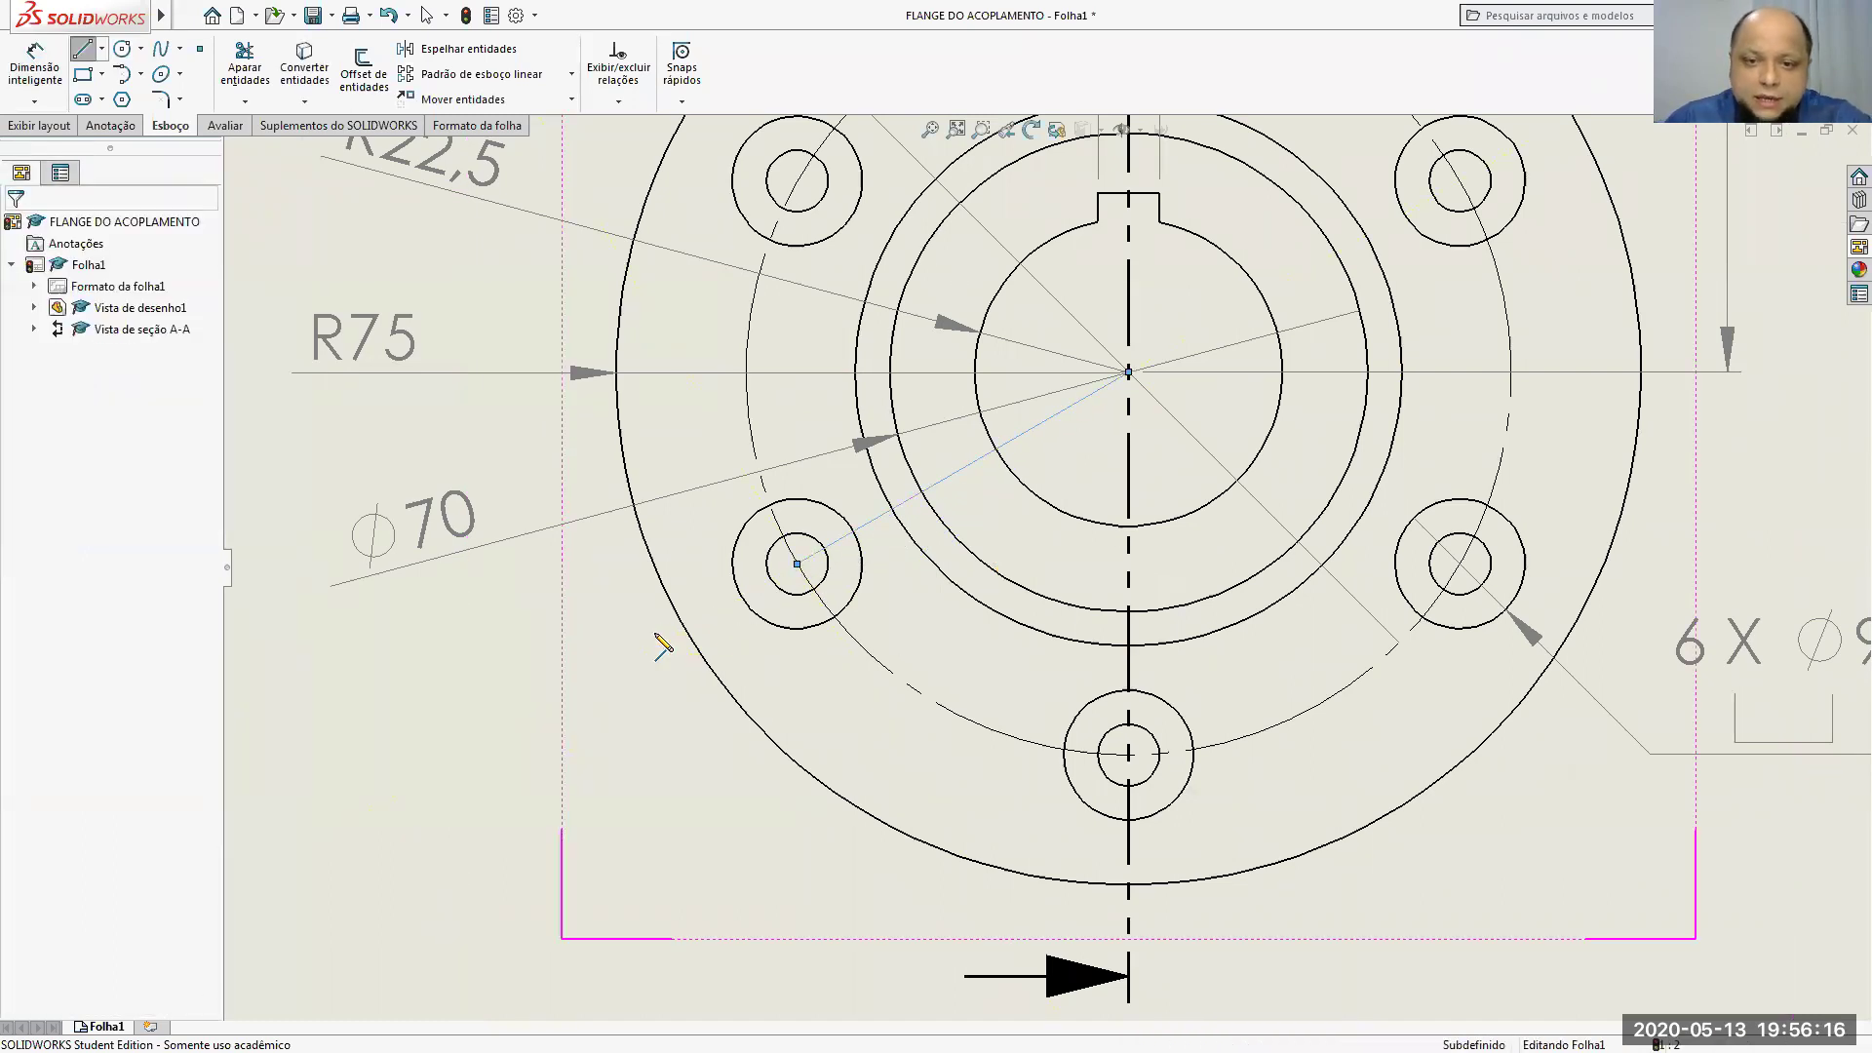
left_click(877, 517)
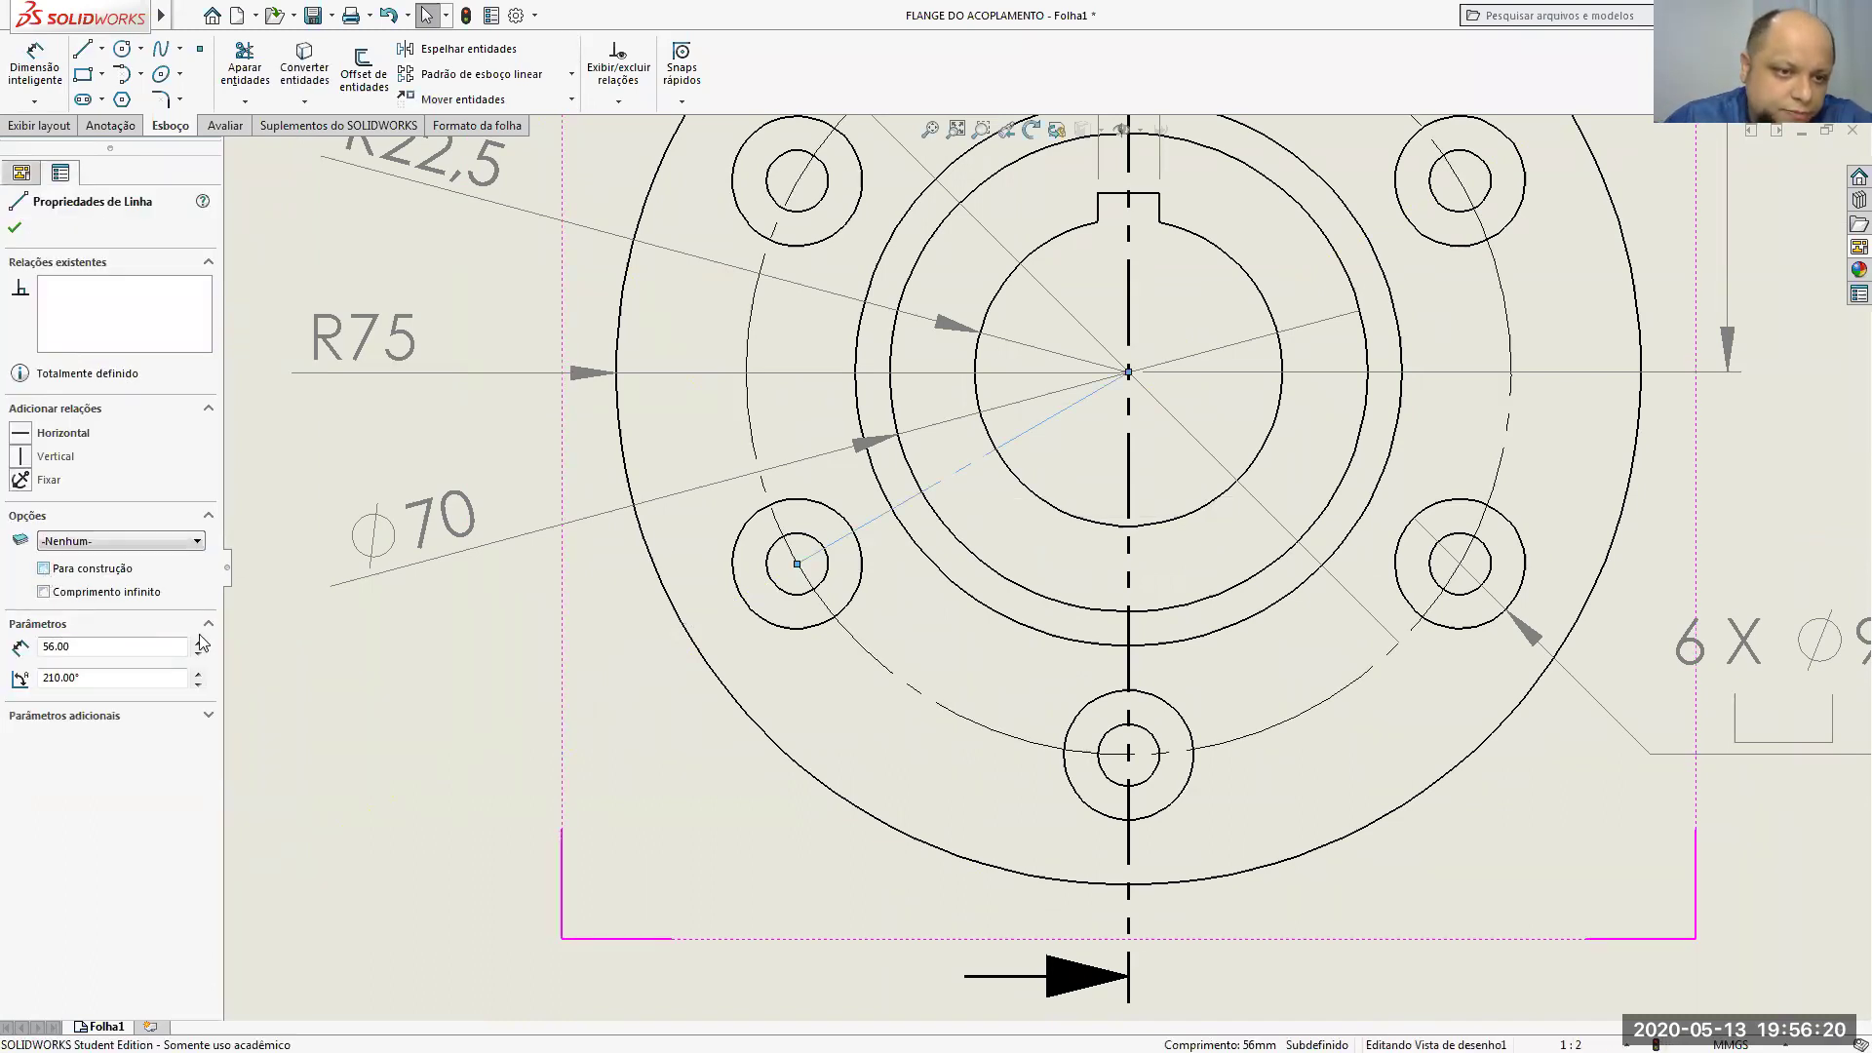
left_click(15, 230)
Step: Sketch a vertical line from the bore's centre down to the centre of the lowest hole
left_click(83, 49)
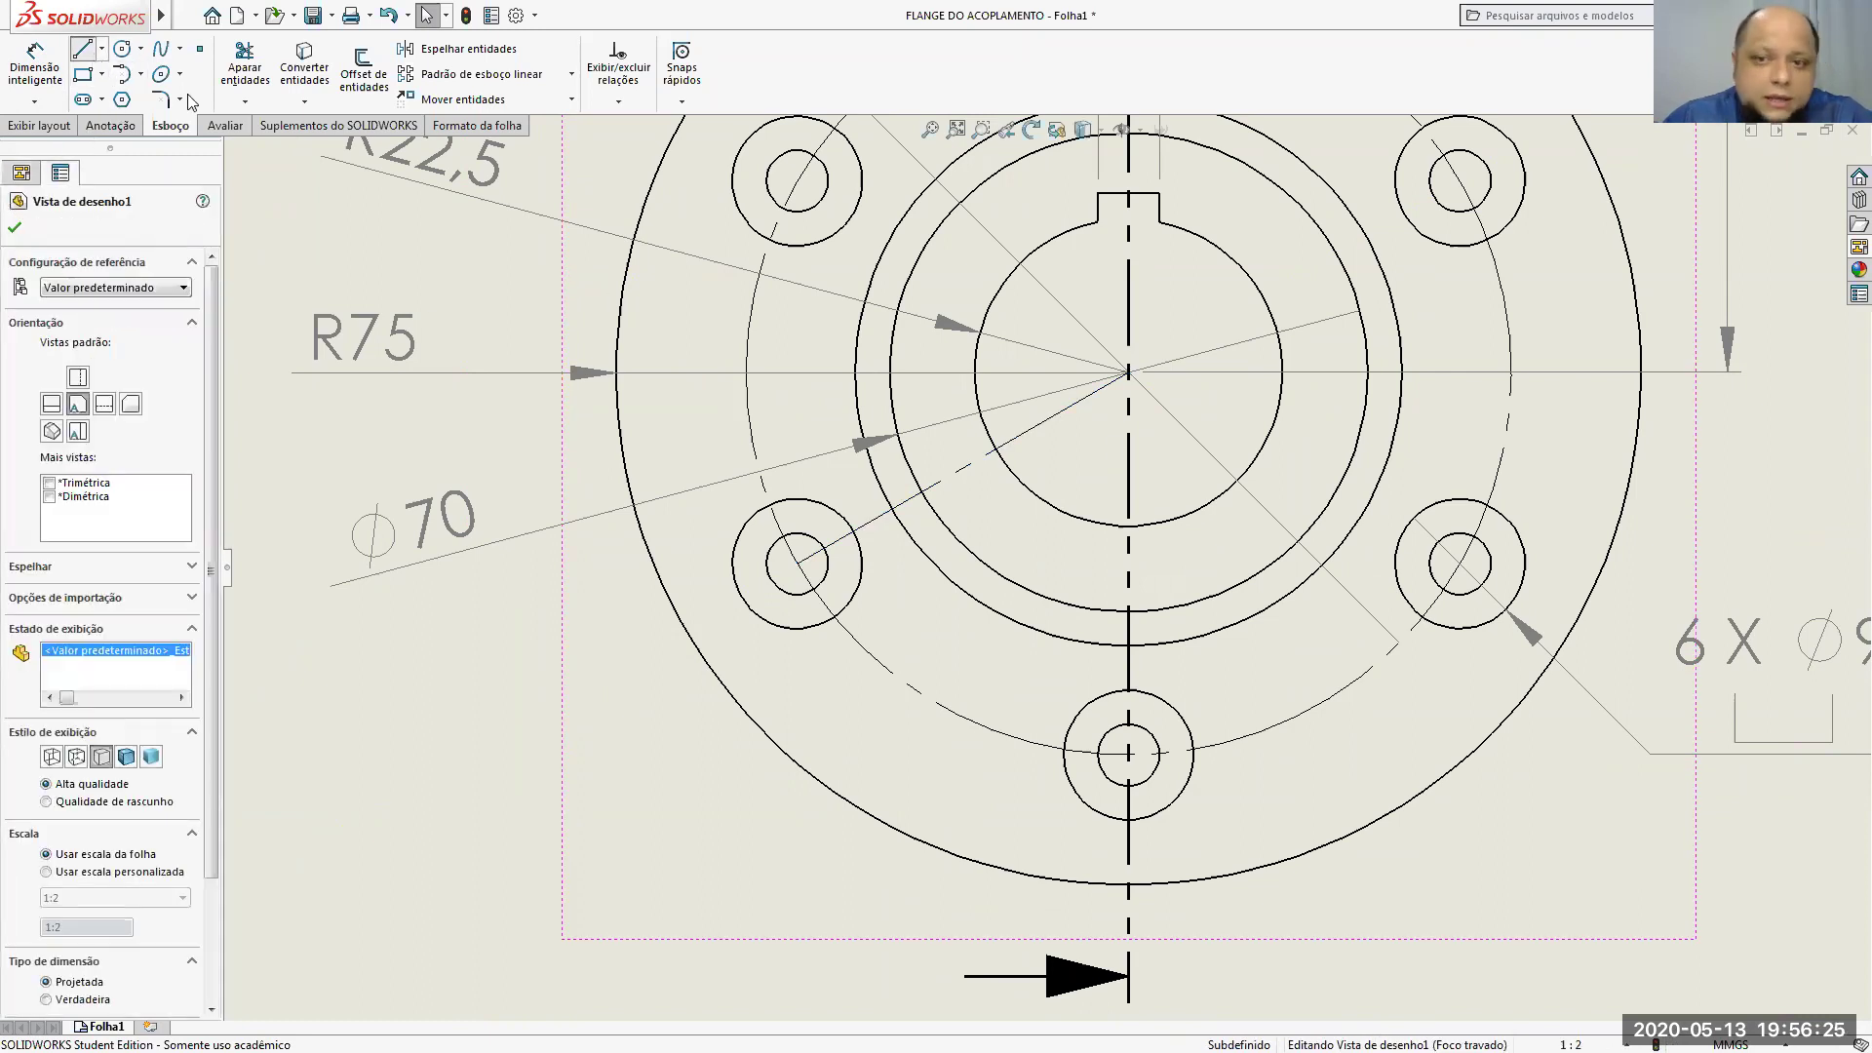
left_click(1128, 374)
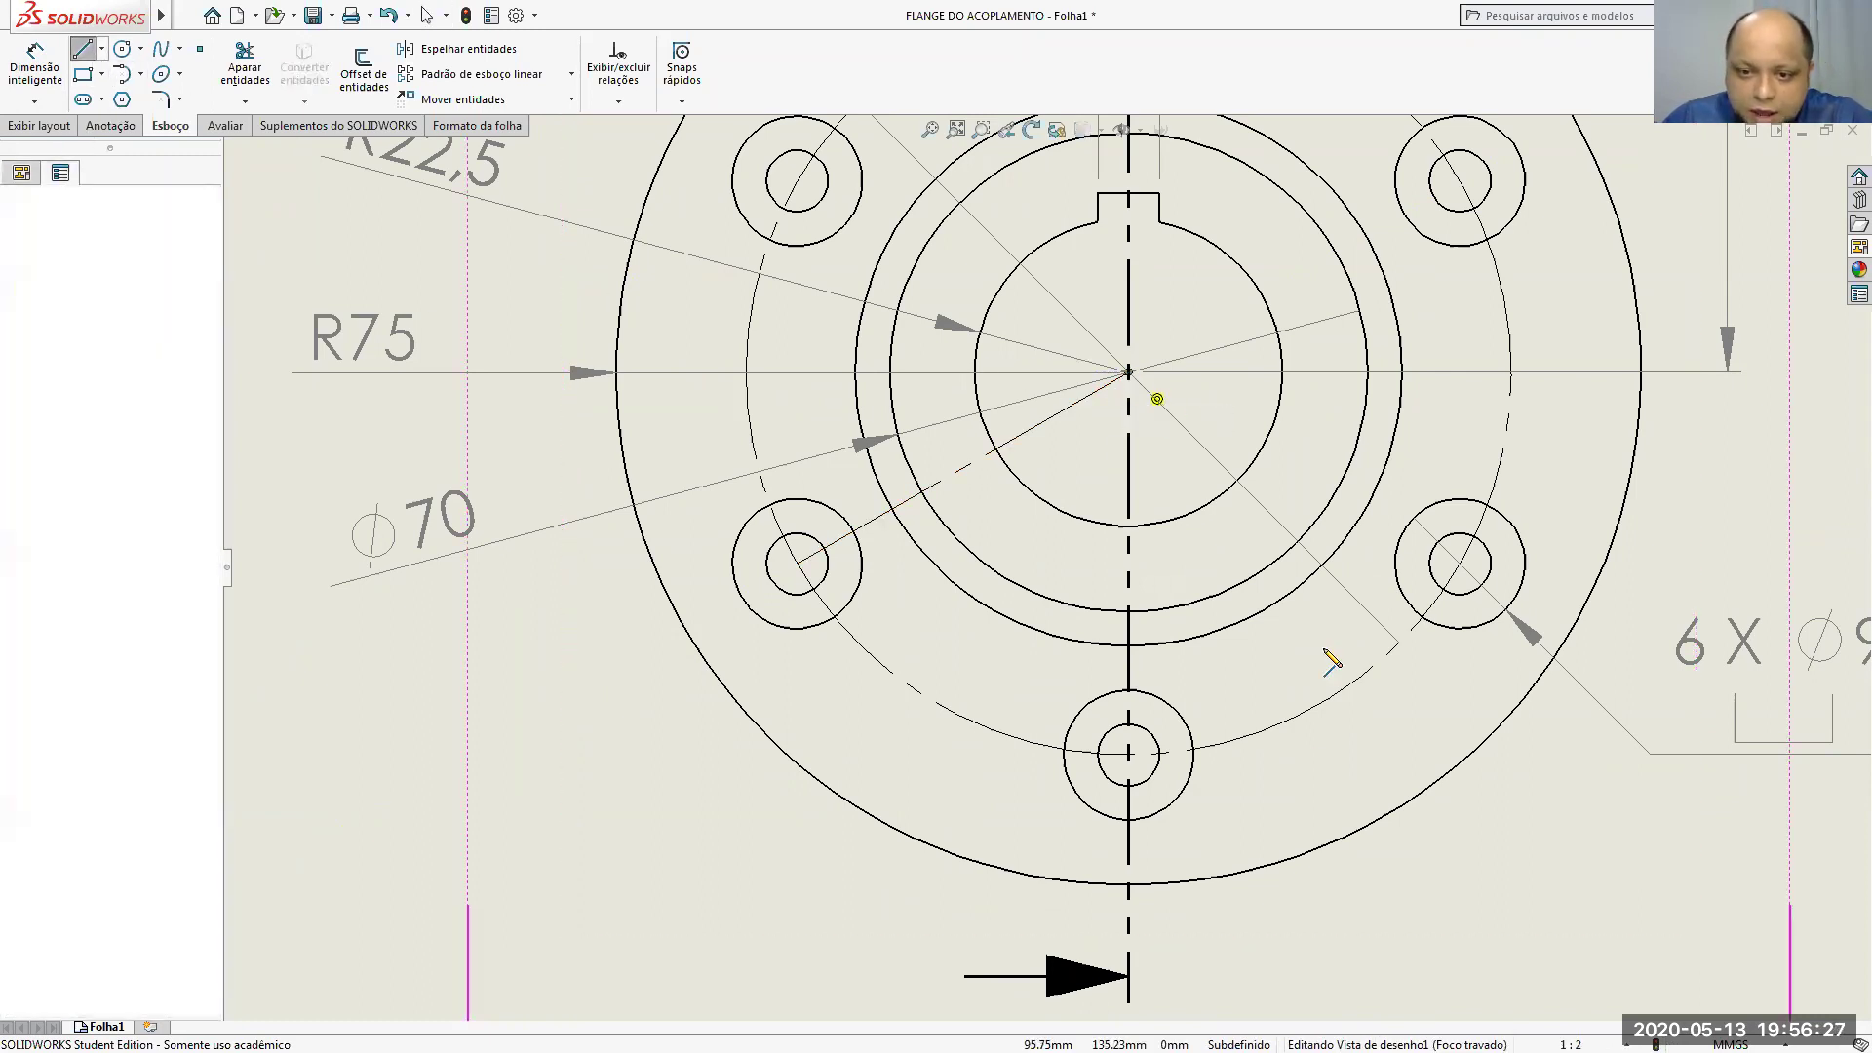
left_click(1128, 754)
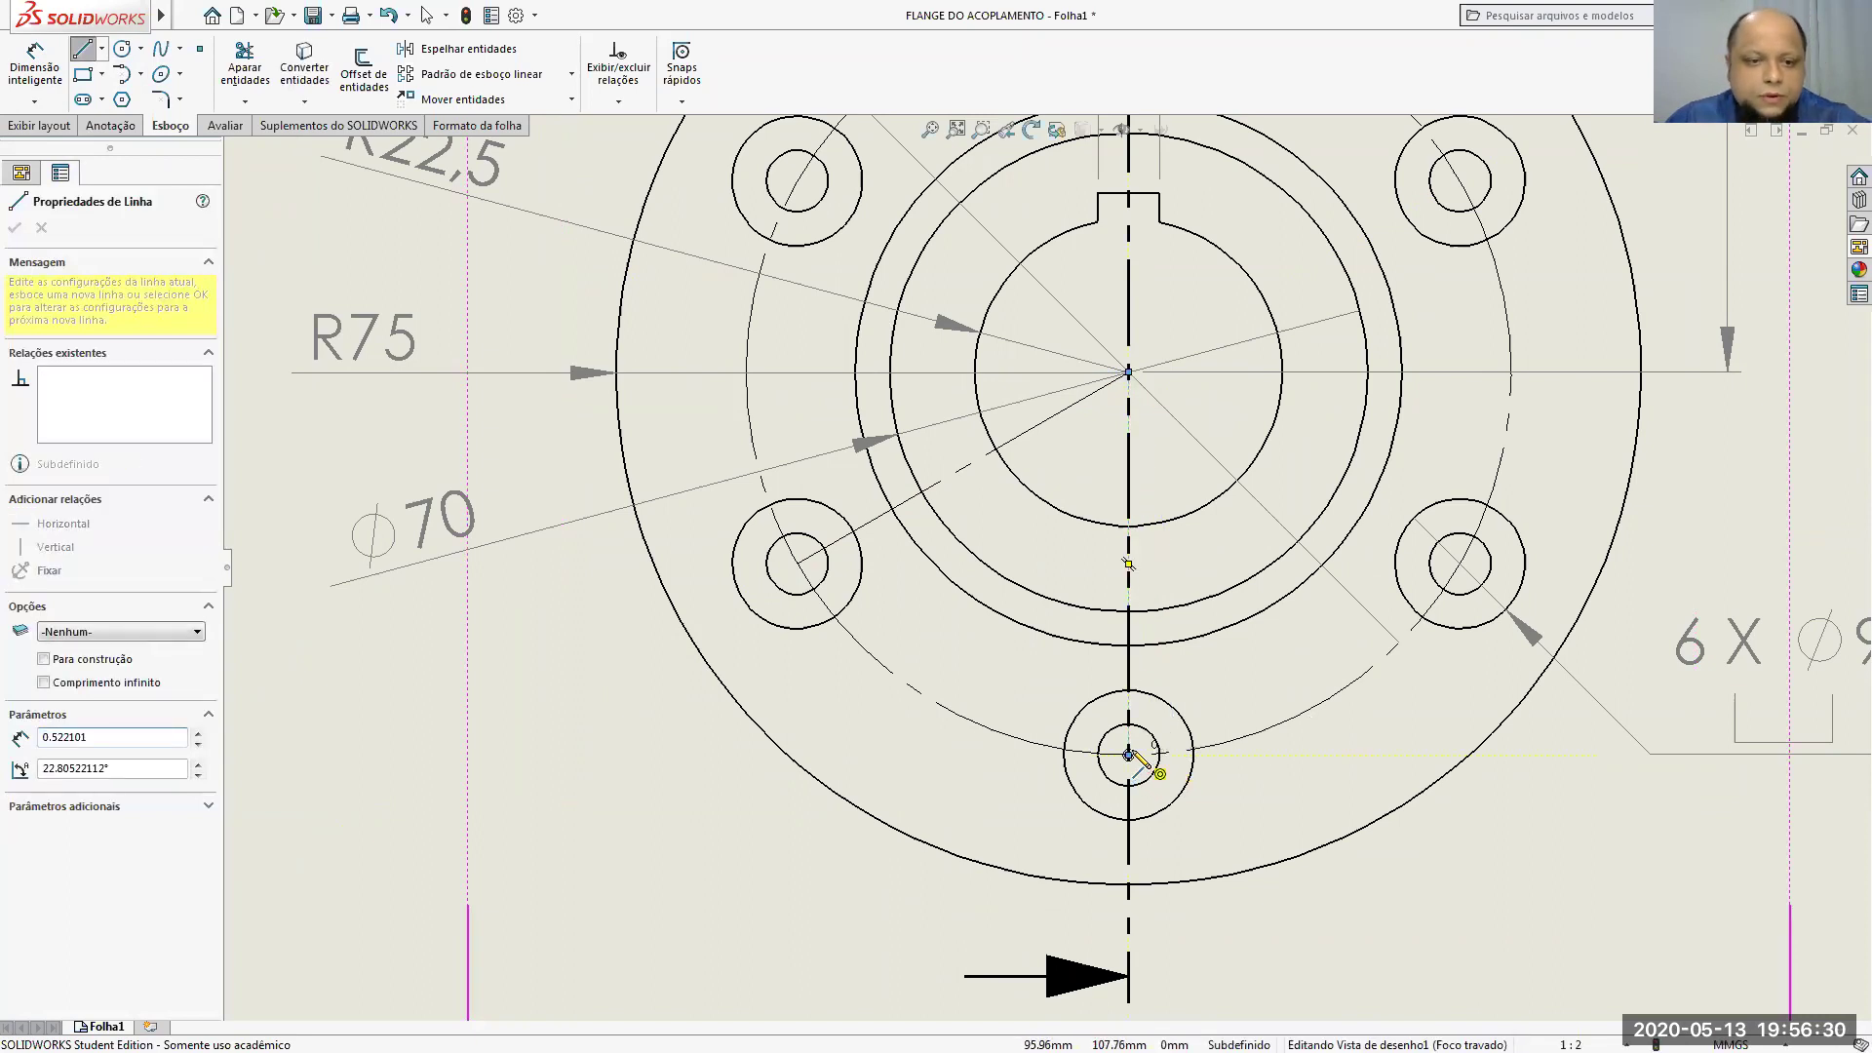
key("Escape")
Step: Convert the vertical line between the bore and the lowest hole to construction geometry
scroll(1136, 618, "down", 5)
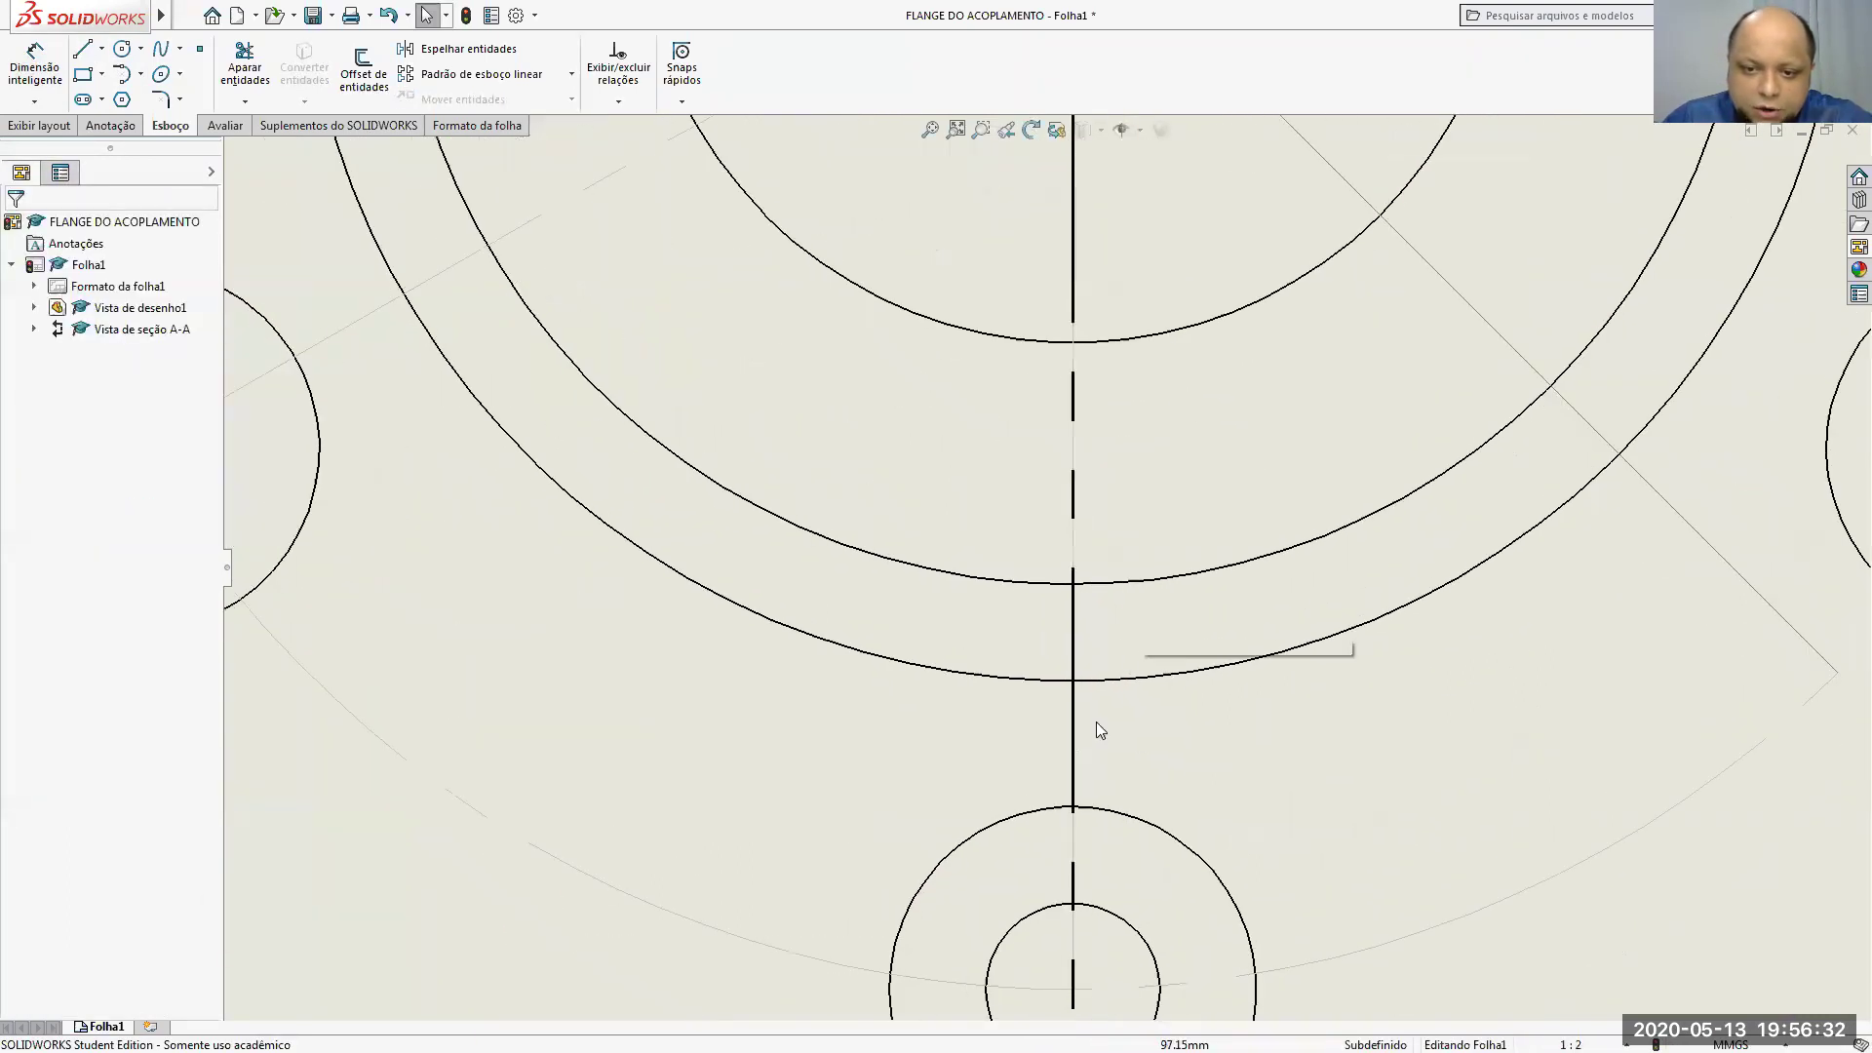
left_click(1069, 541)
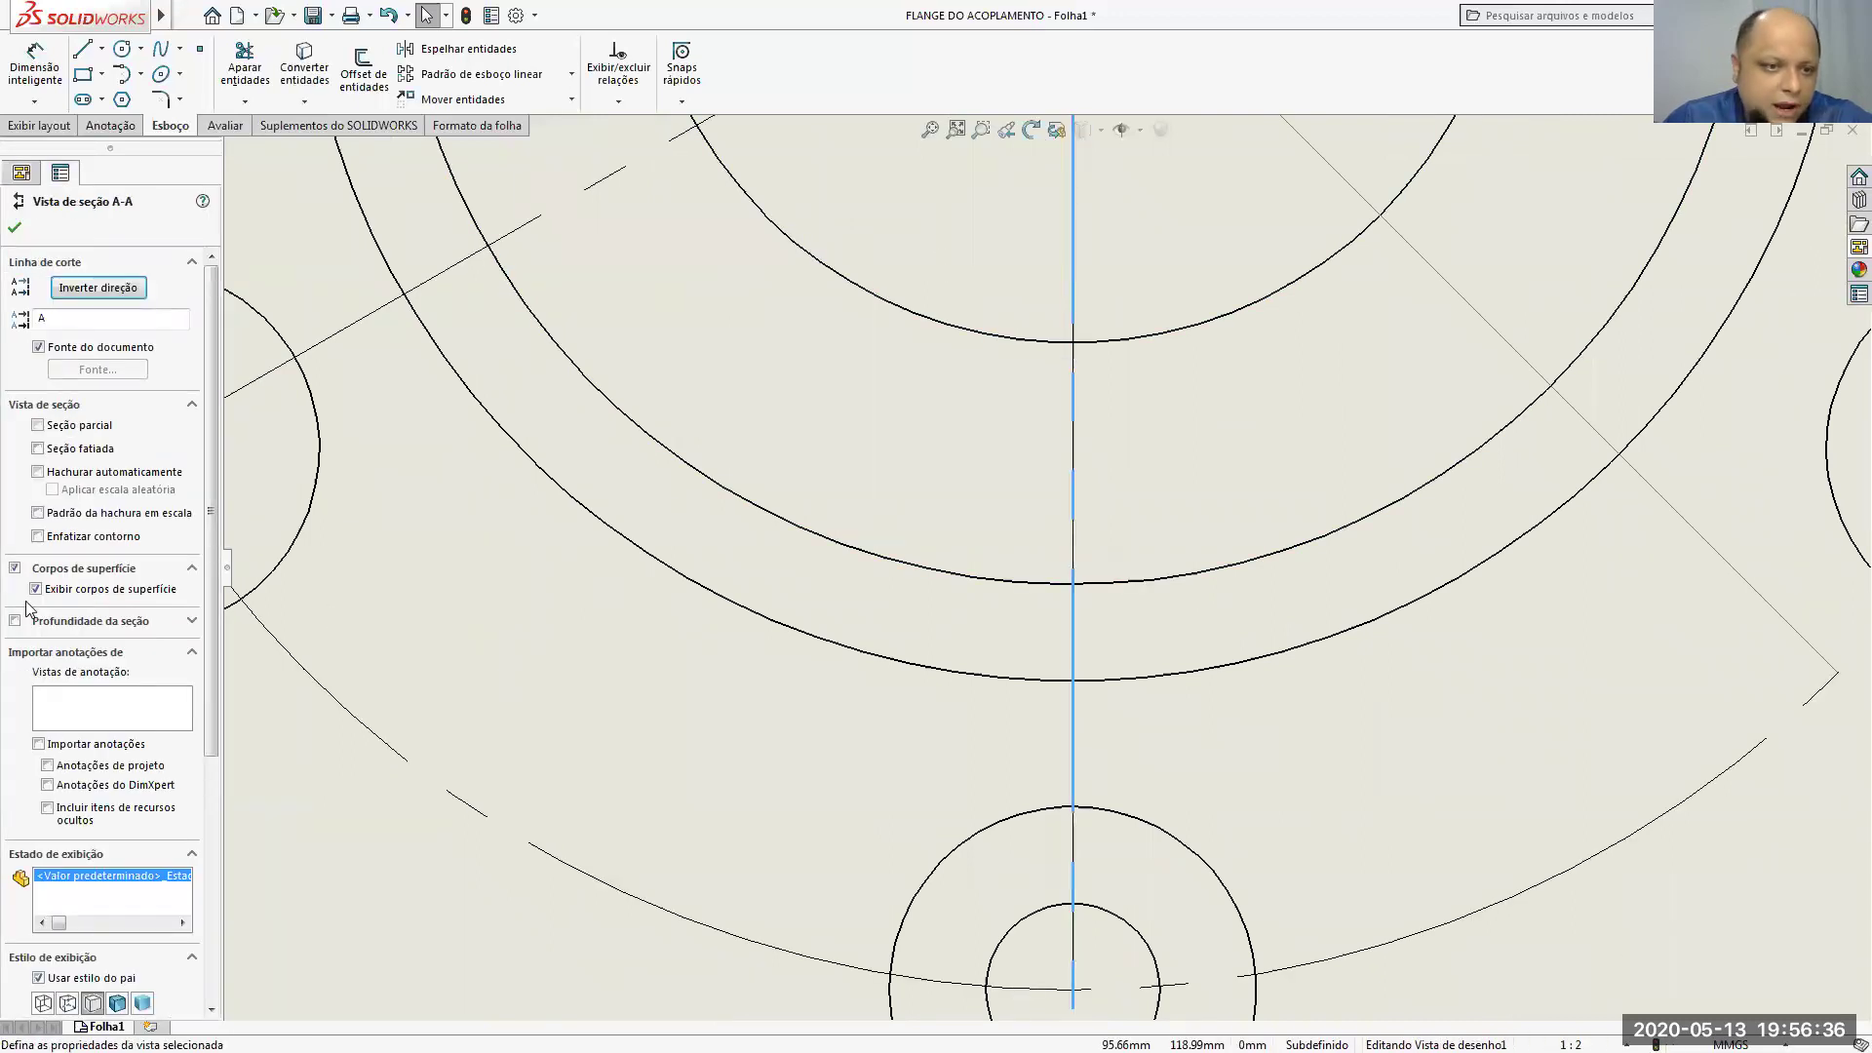
left_click(885, 458)
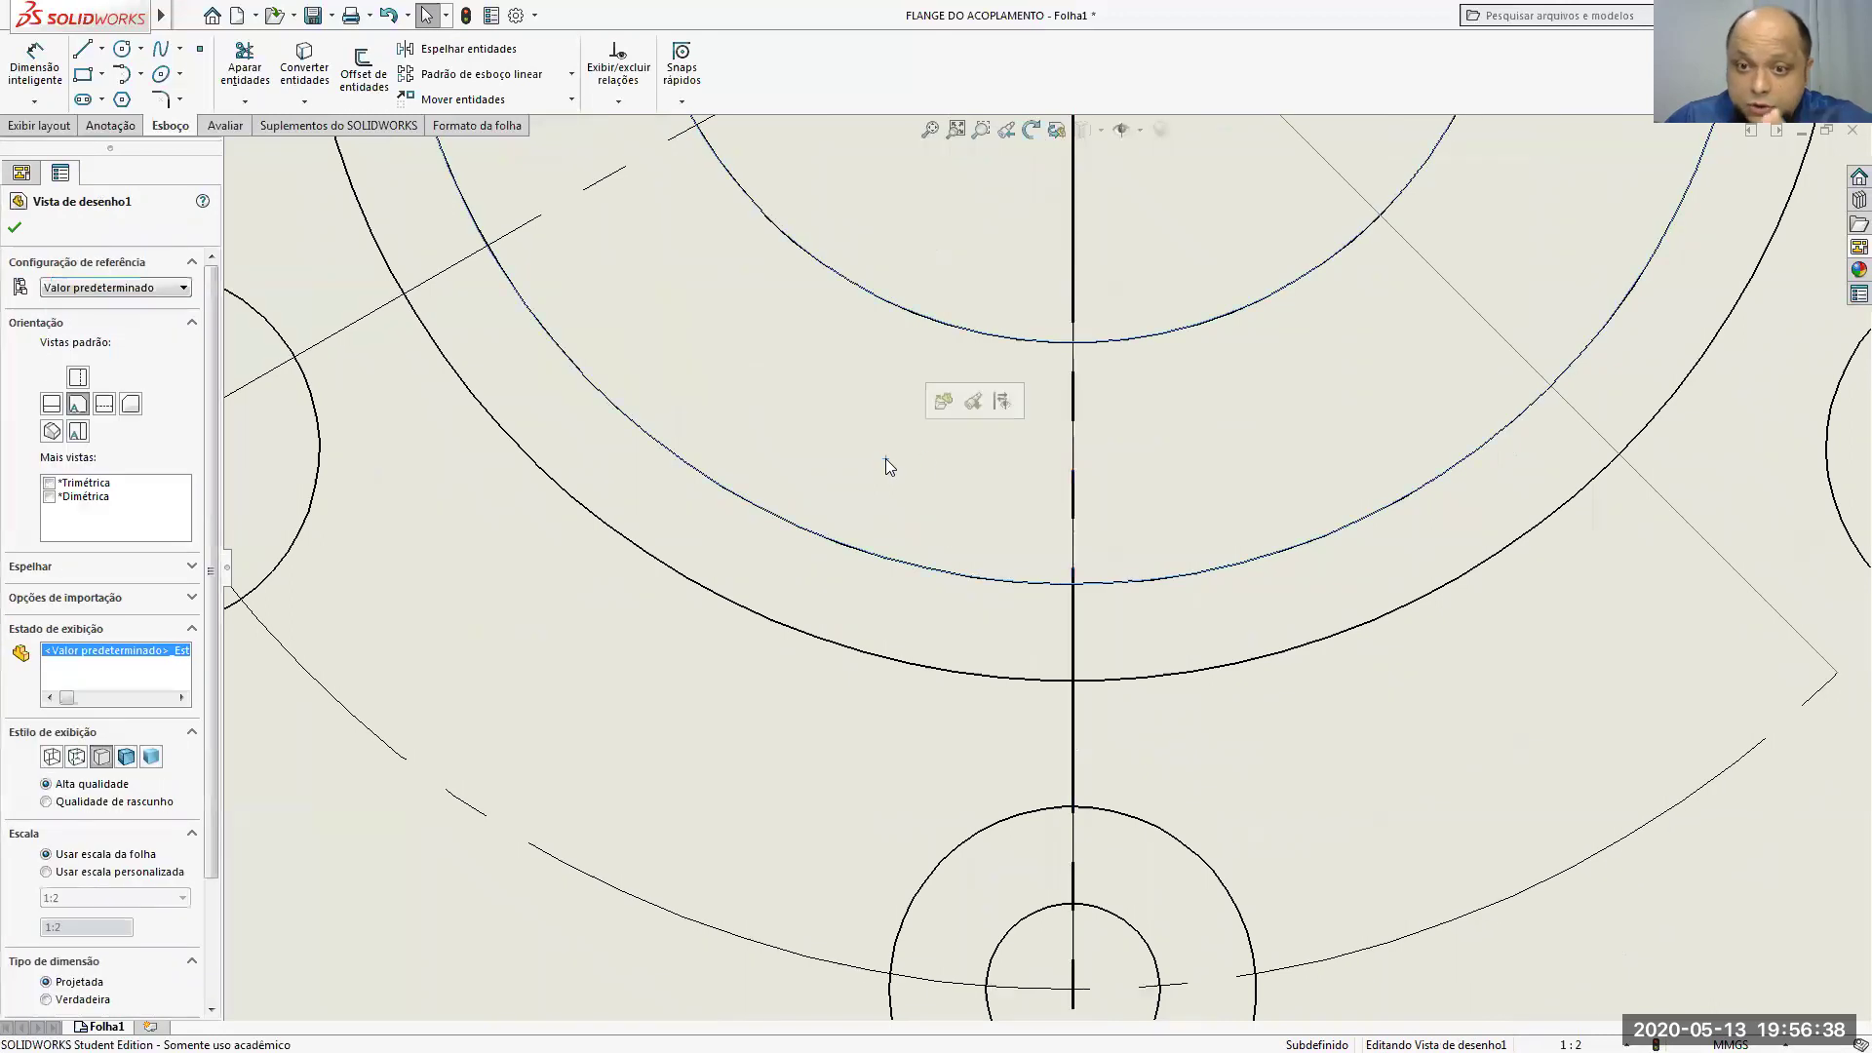
left_click(1033, 536)
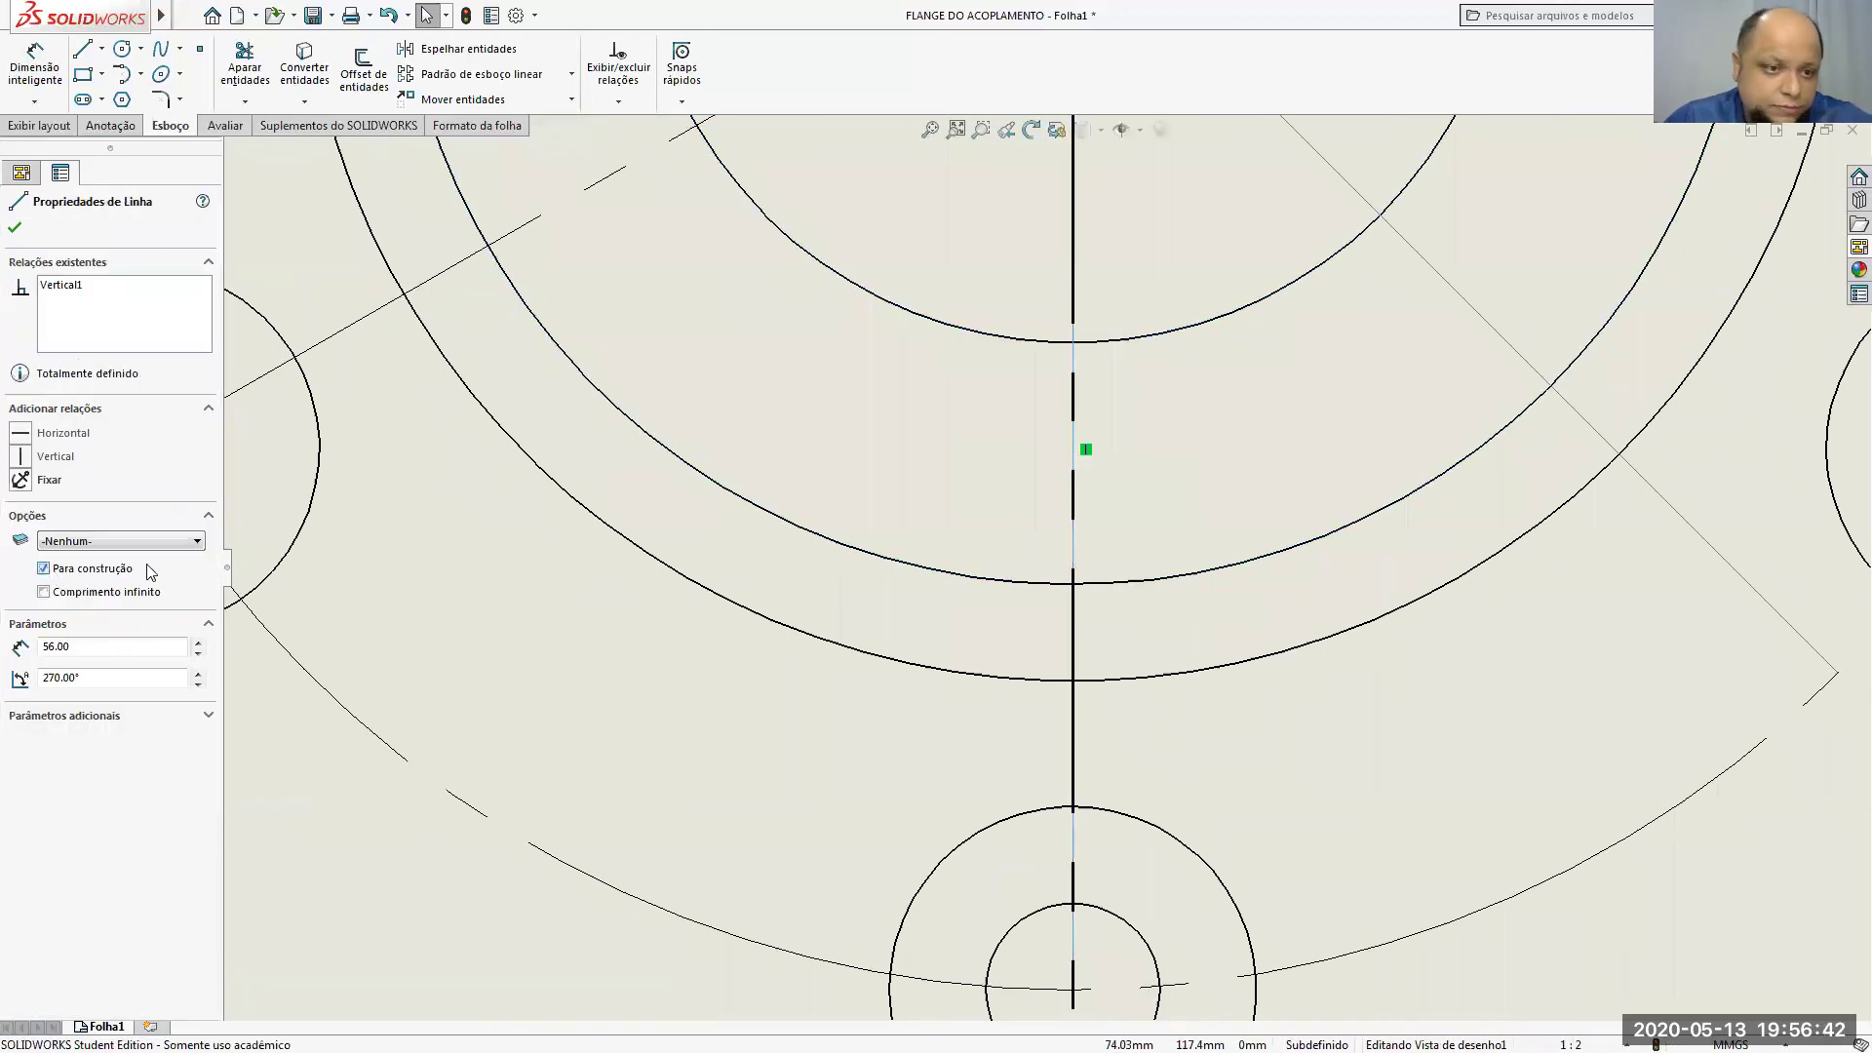
left_click(15, 228)
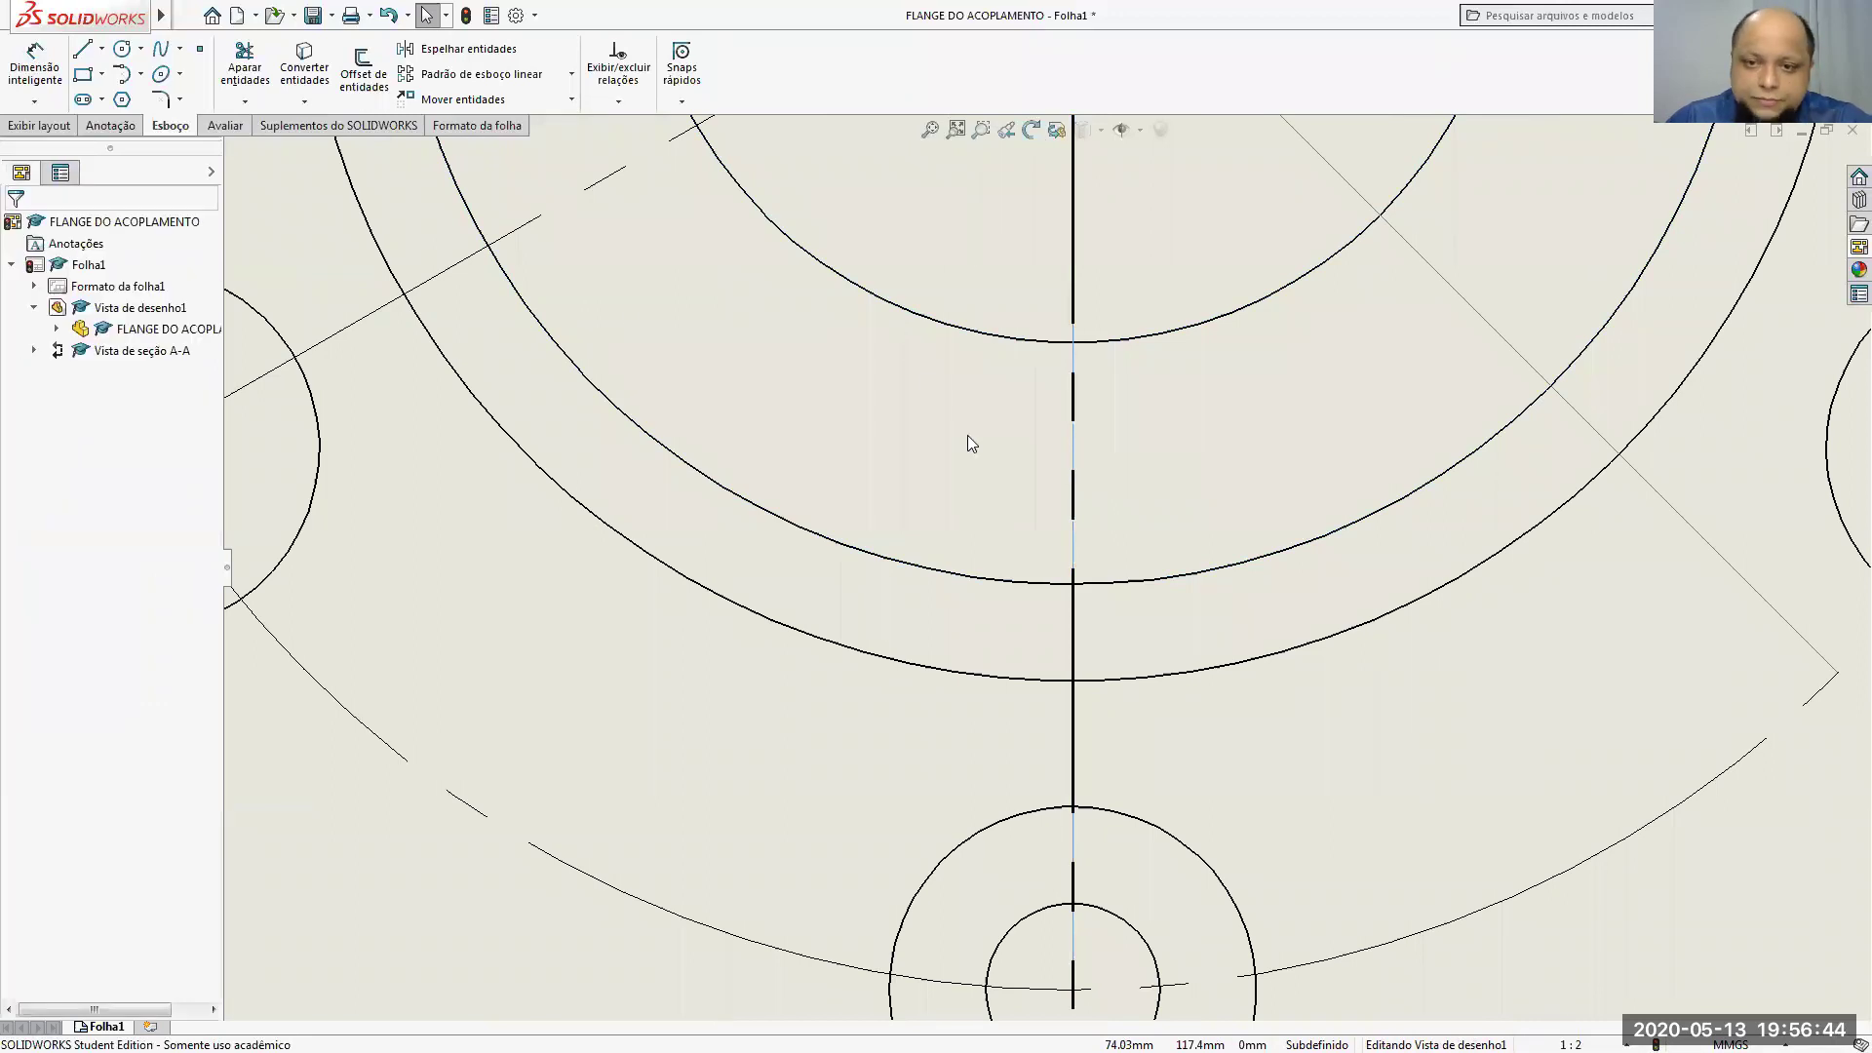
scroll(987, 537, "up", 6)
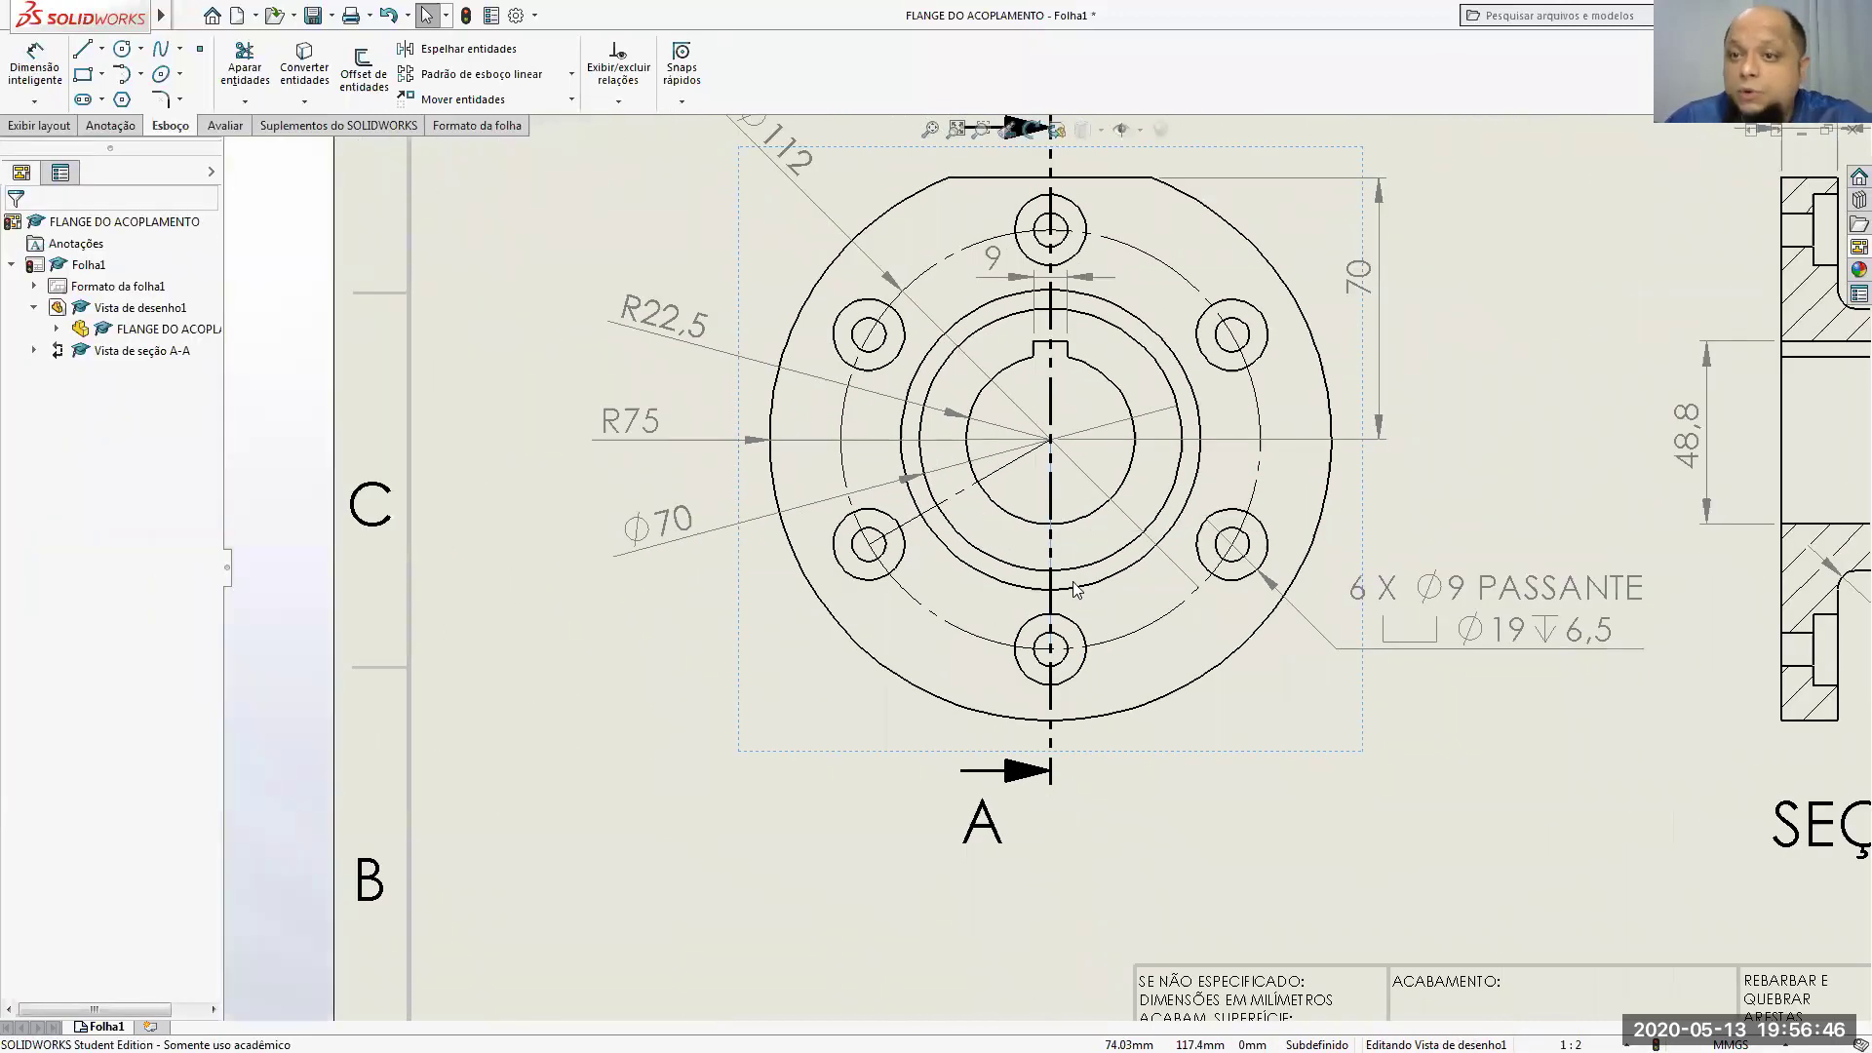
left_click(34, 63)
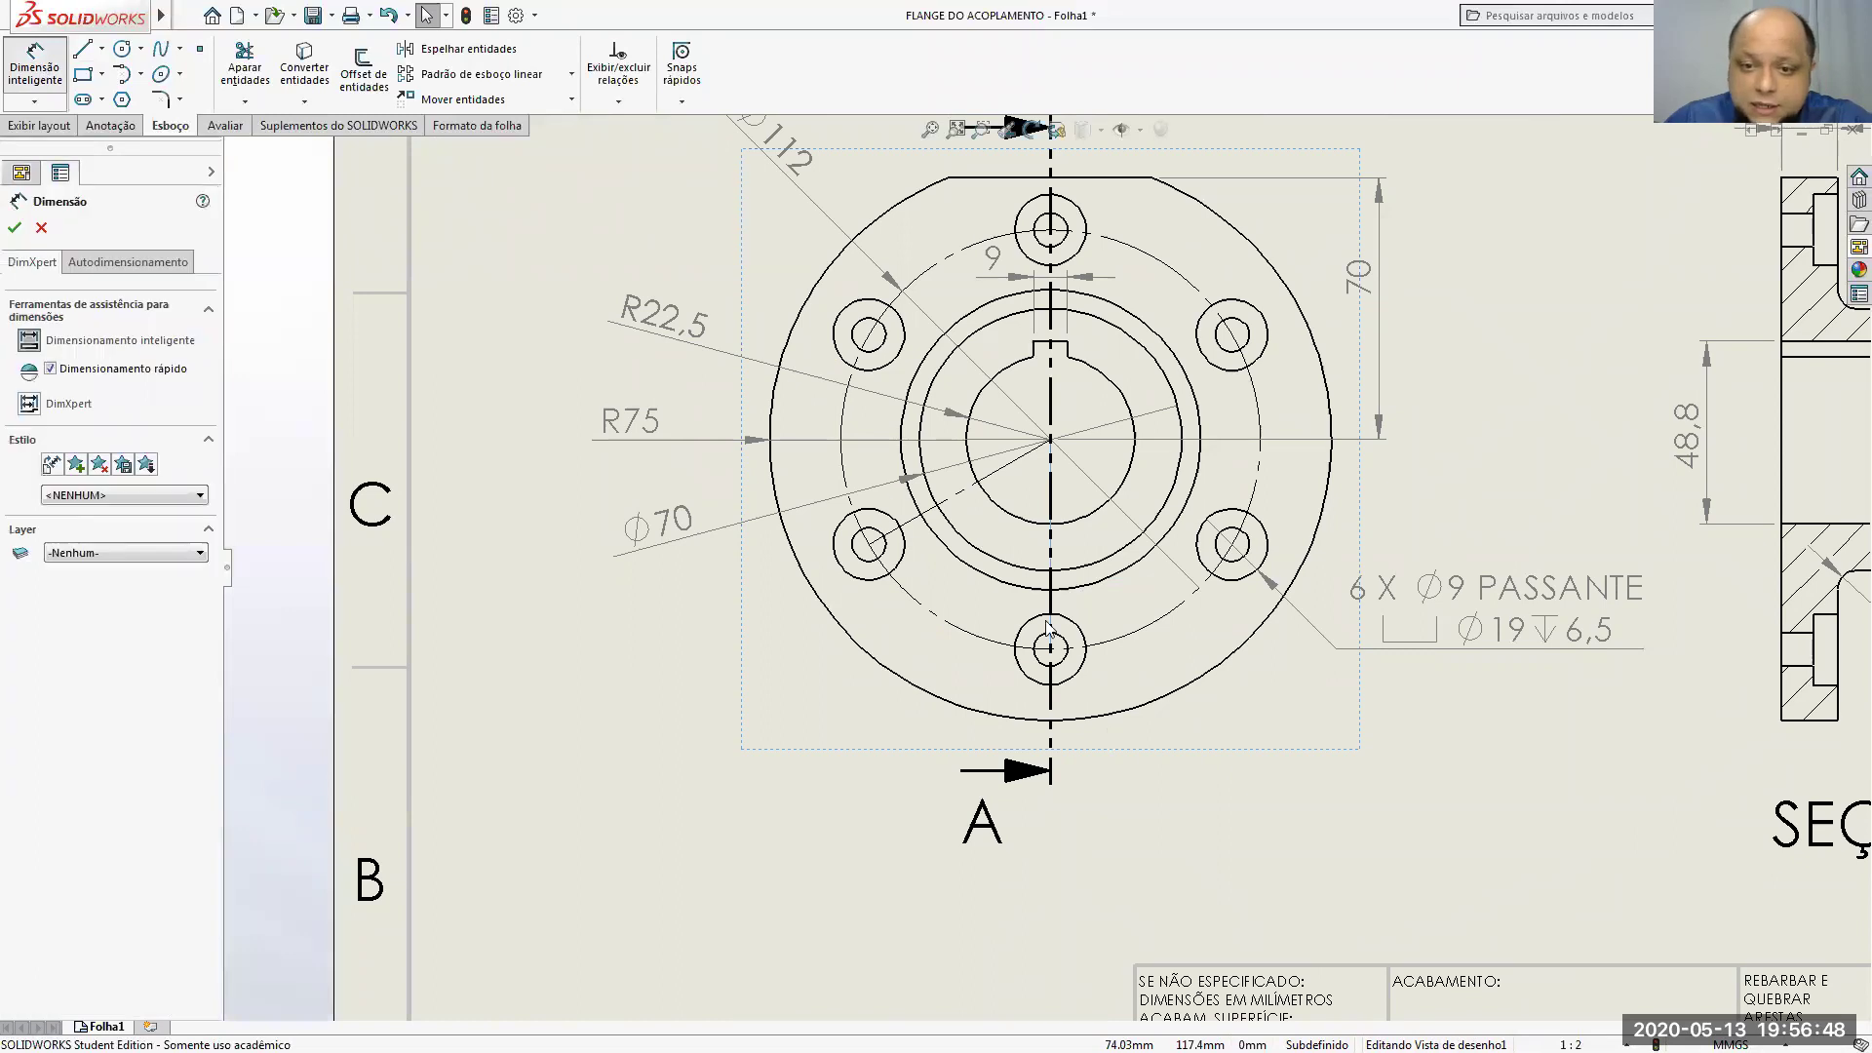
scroll(1053, 600, "down", 8)
scroll(1056, 597, "down", 2)
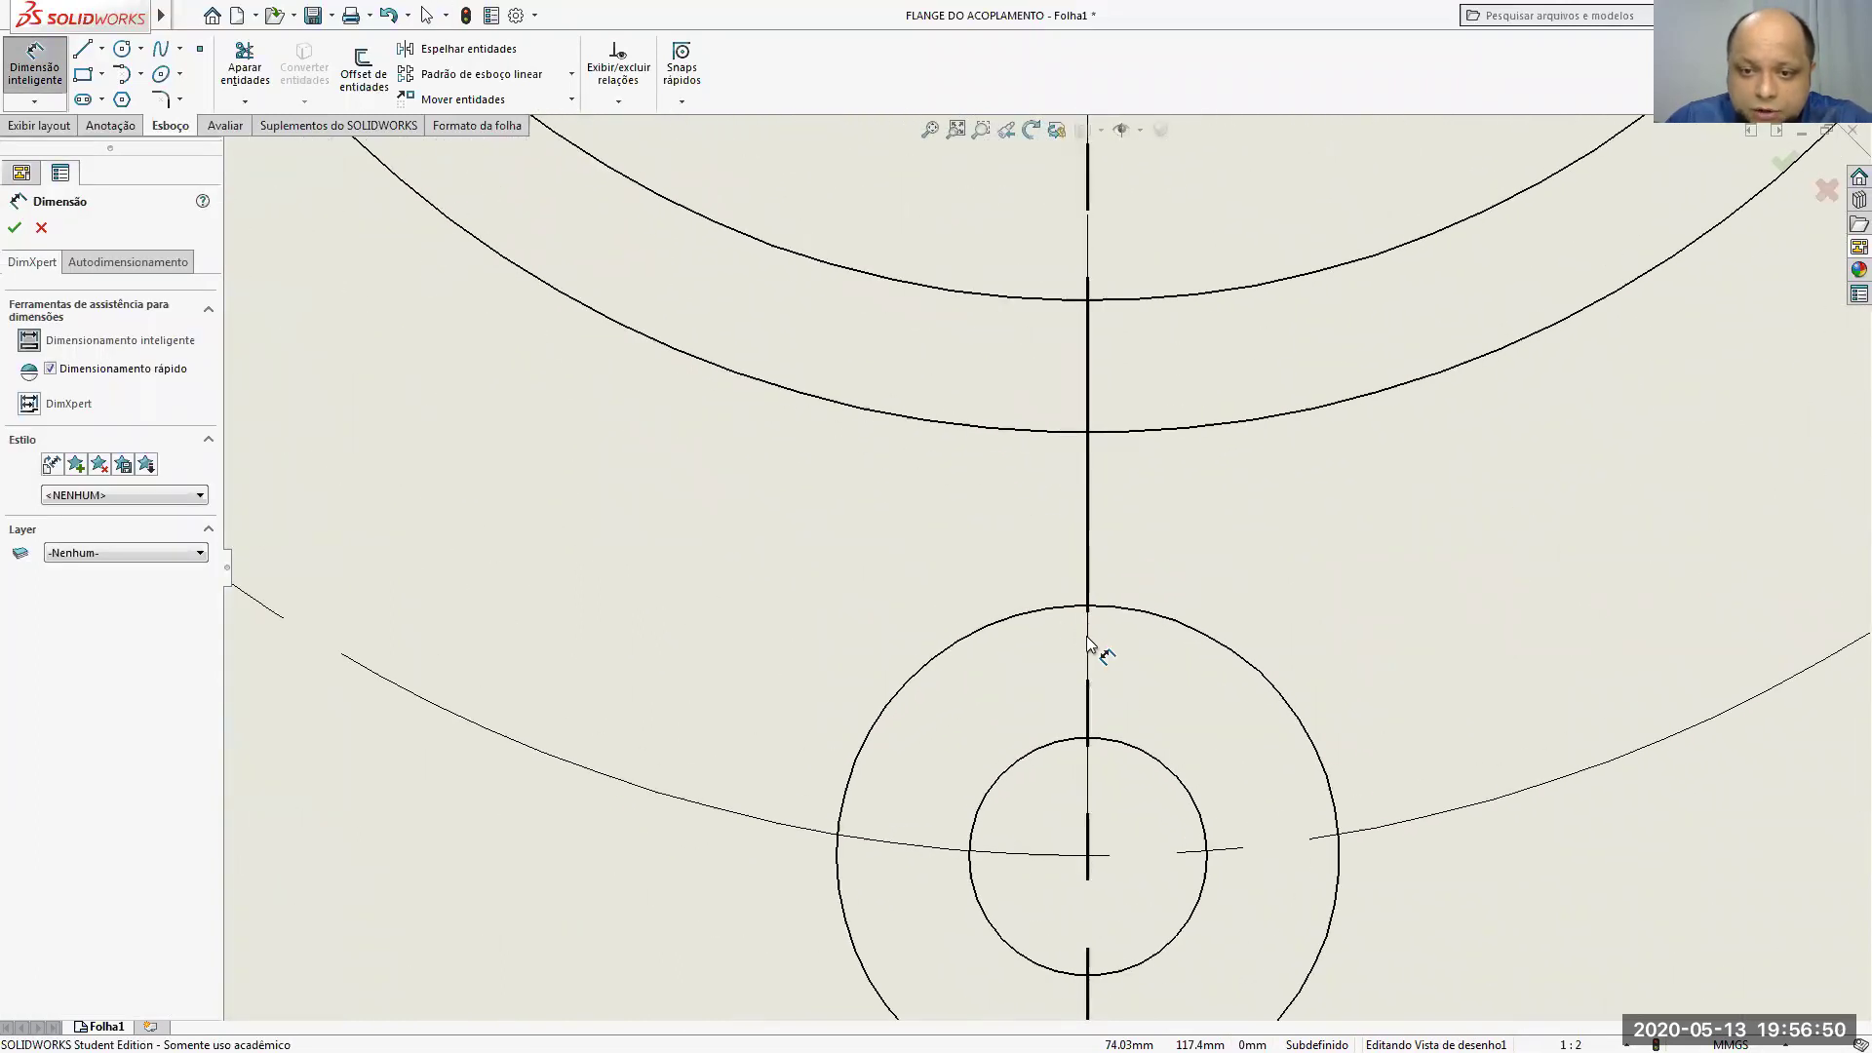
double_click(1087, 635)
left_click(1089, 639)
scroll(1072, 644, "up", 6)
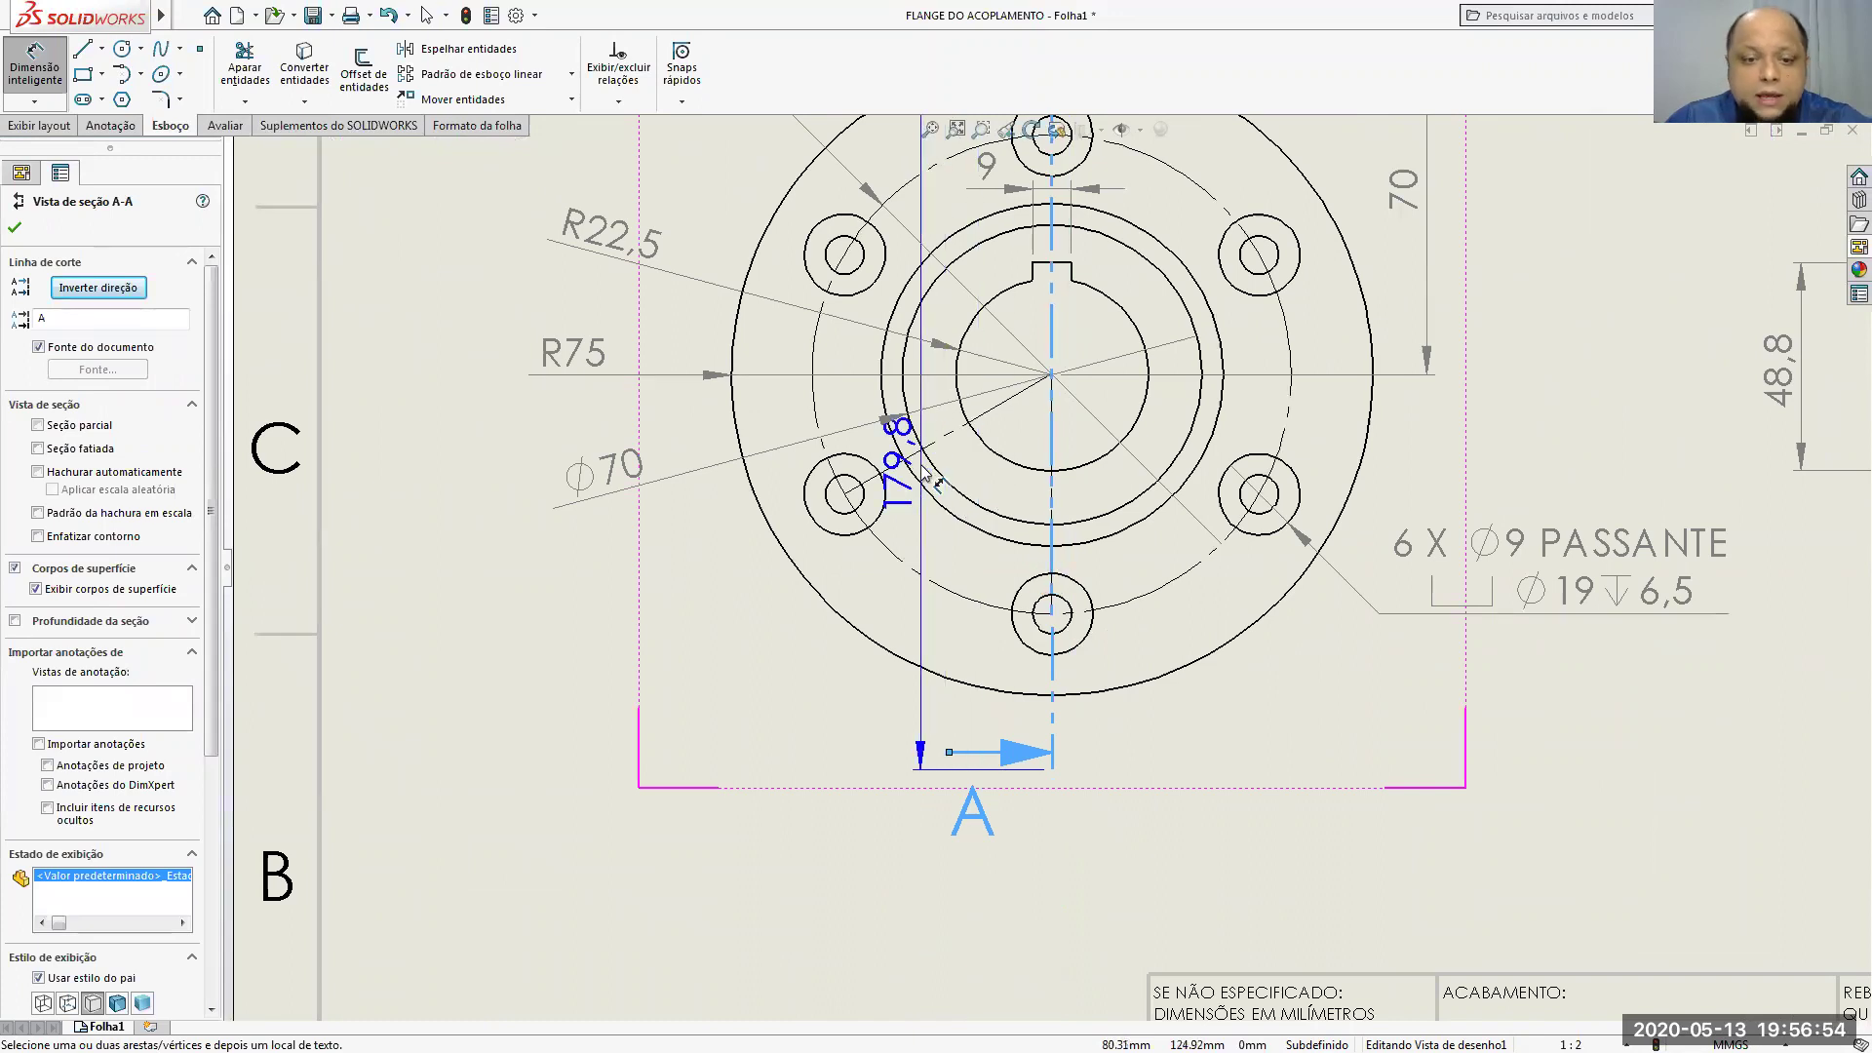
key("Escape")
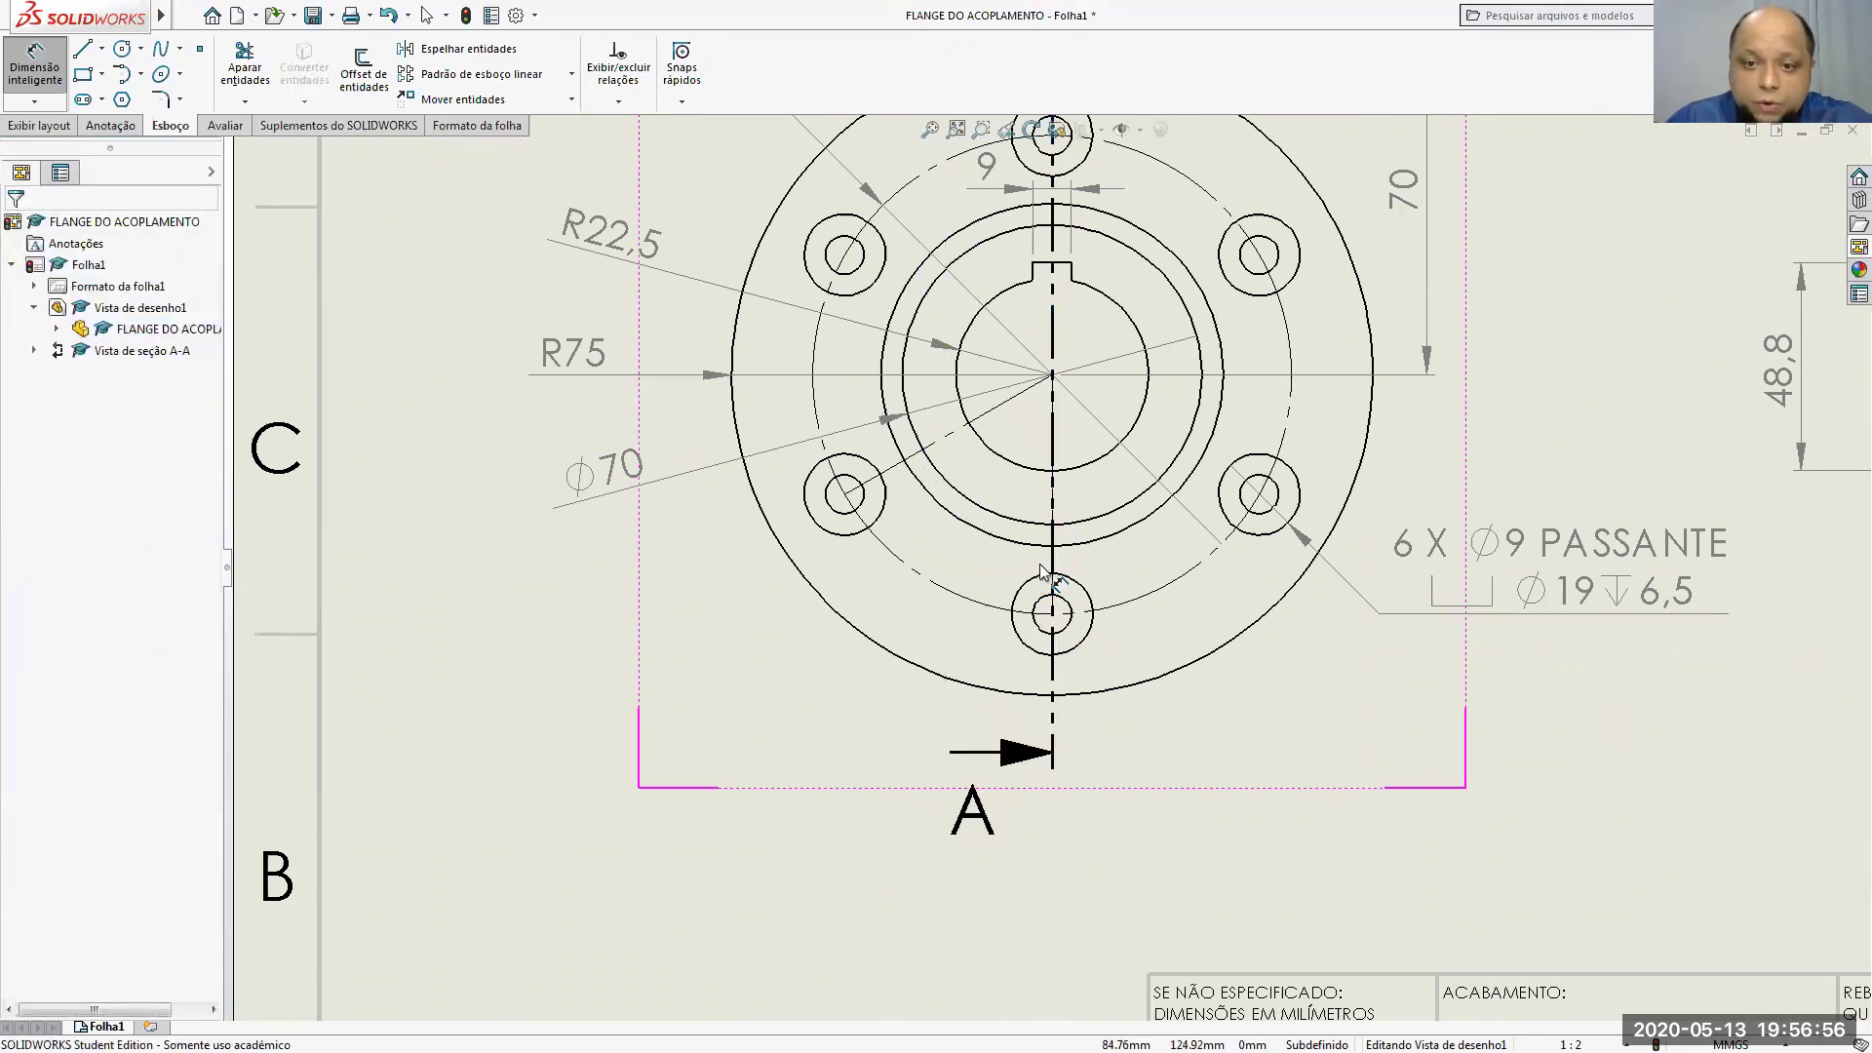
scroll(1041, 567, "down", 7)
scroll(1033, 702, "down", 3)
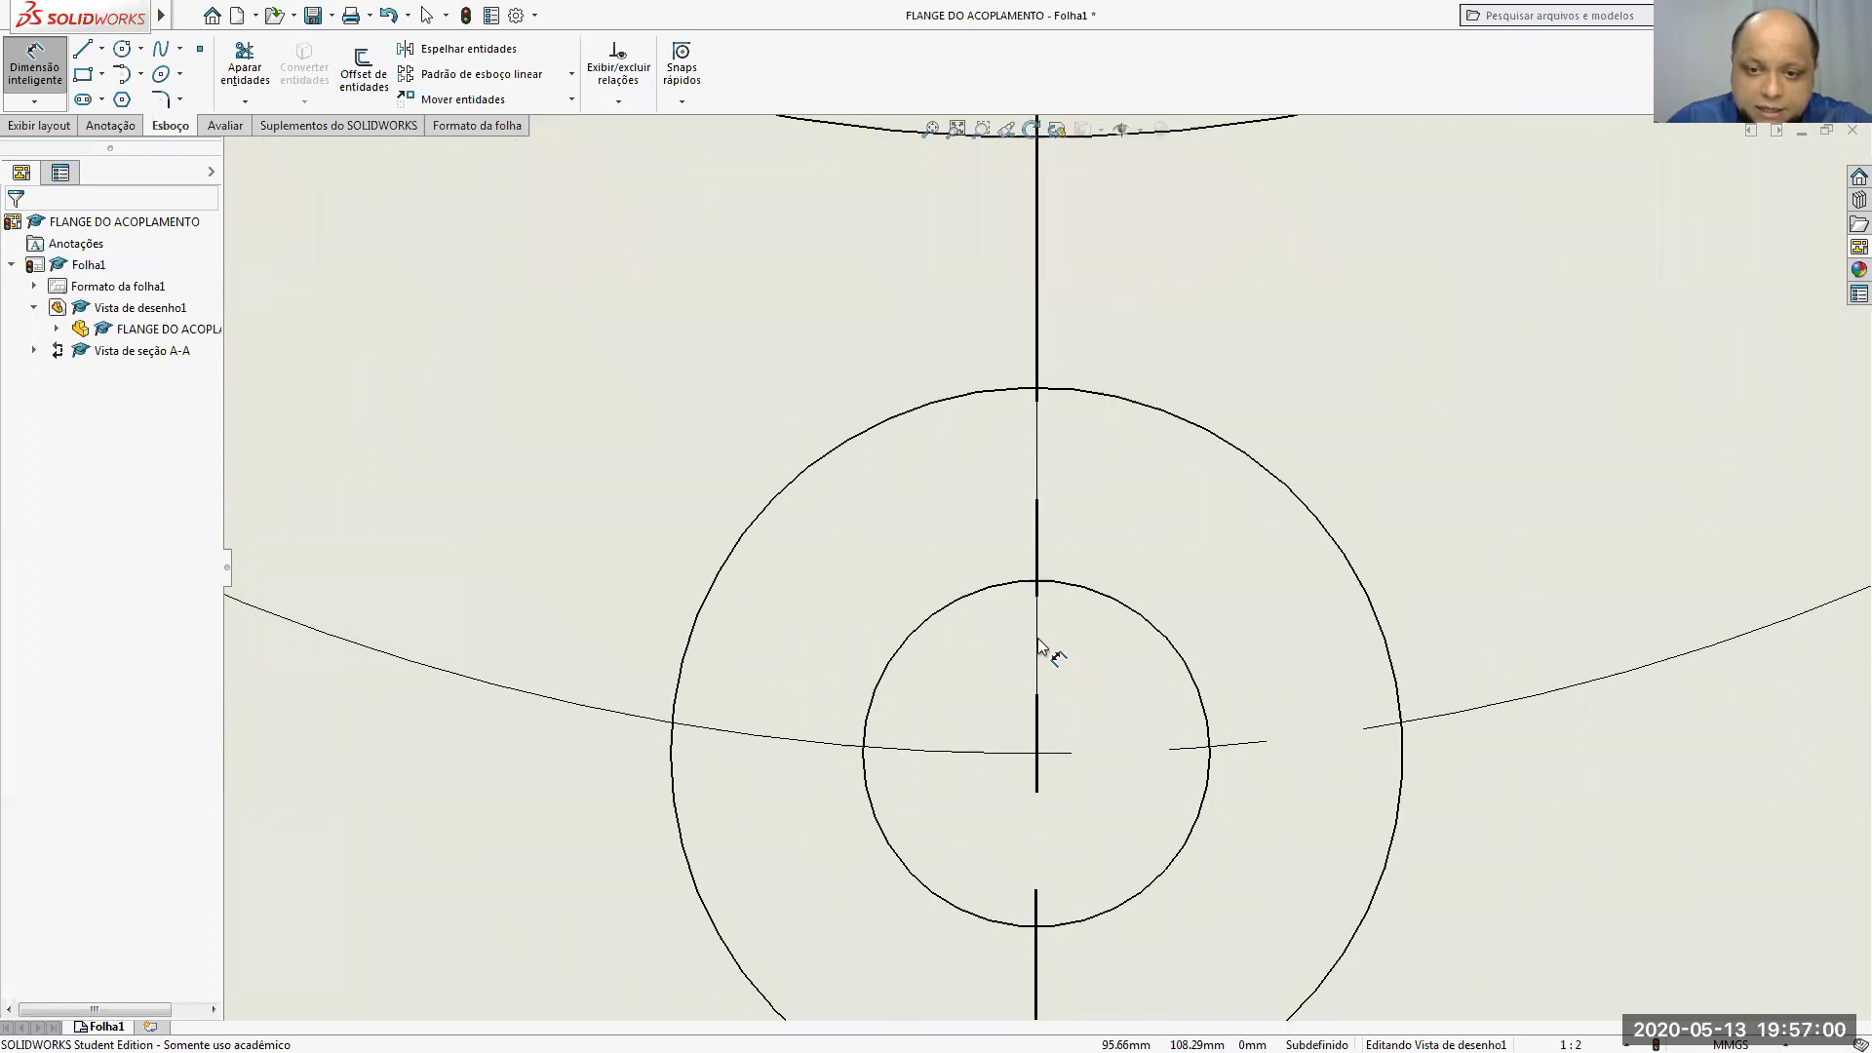
left_click(1037, 644)
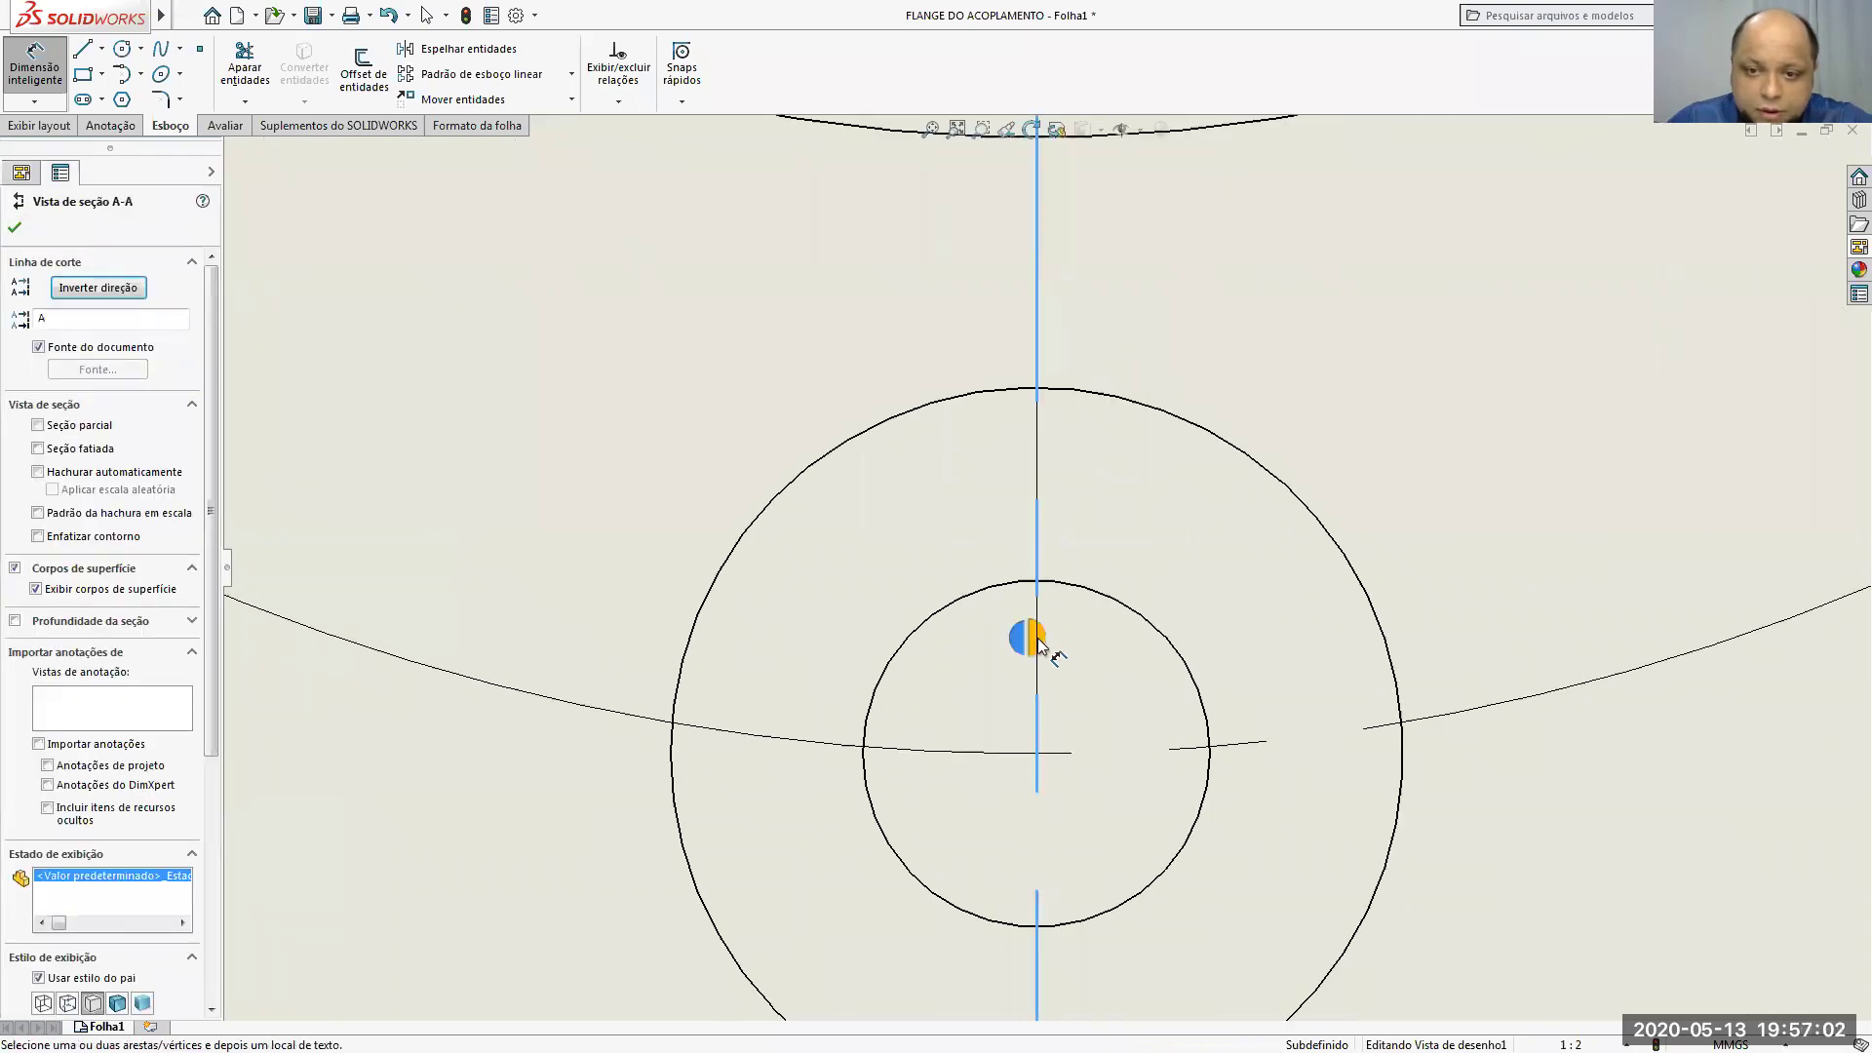
scroll(1039, 644, "down", 5)
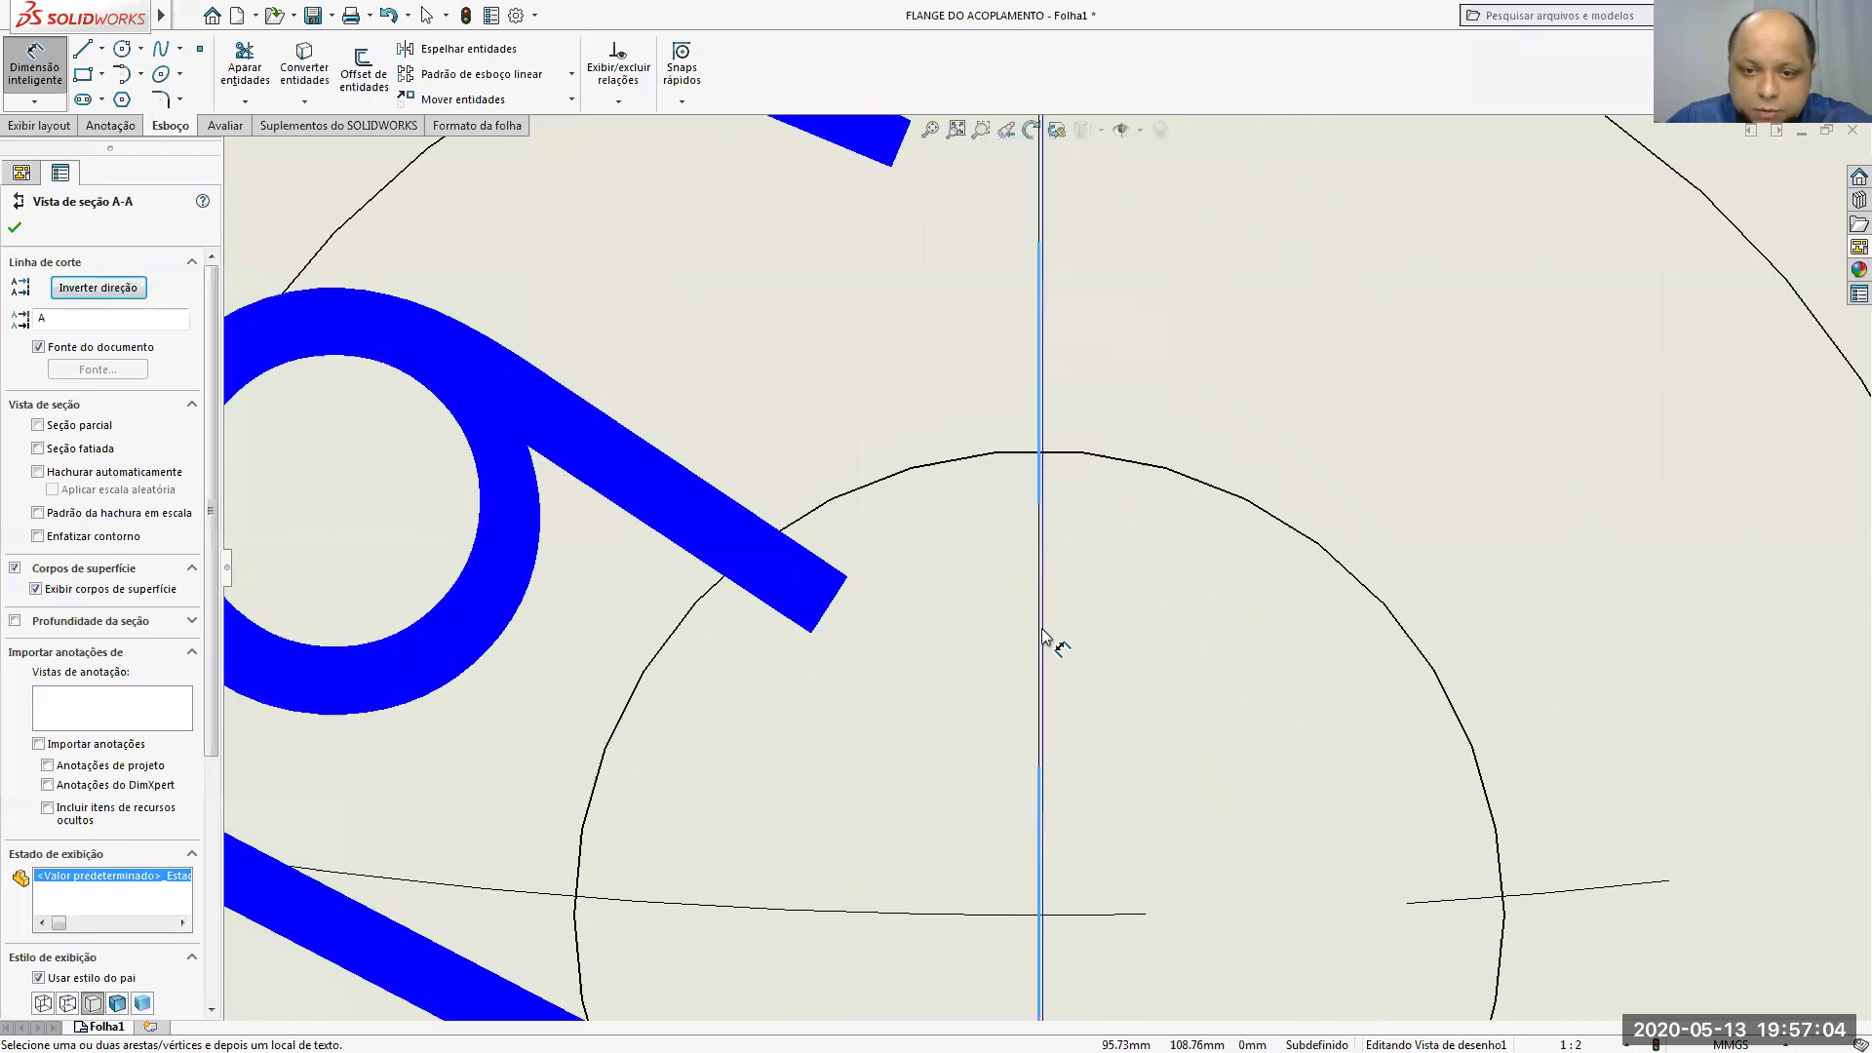
key("Escape")
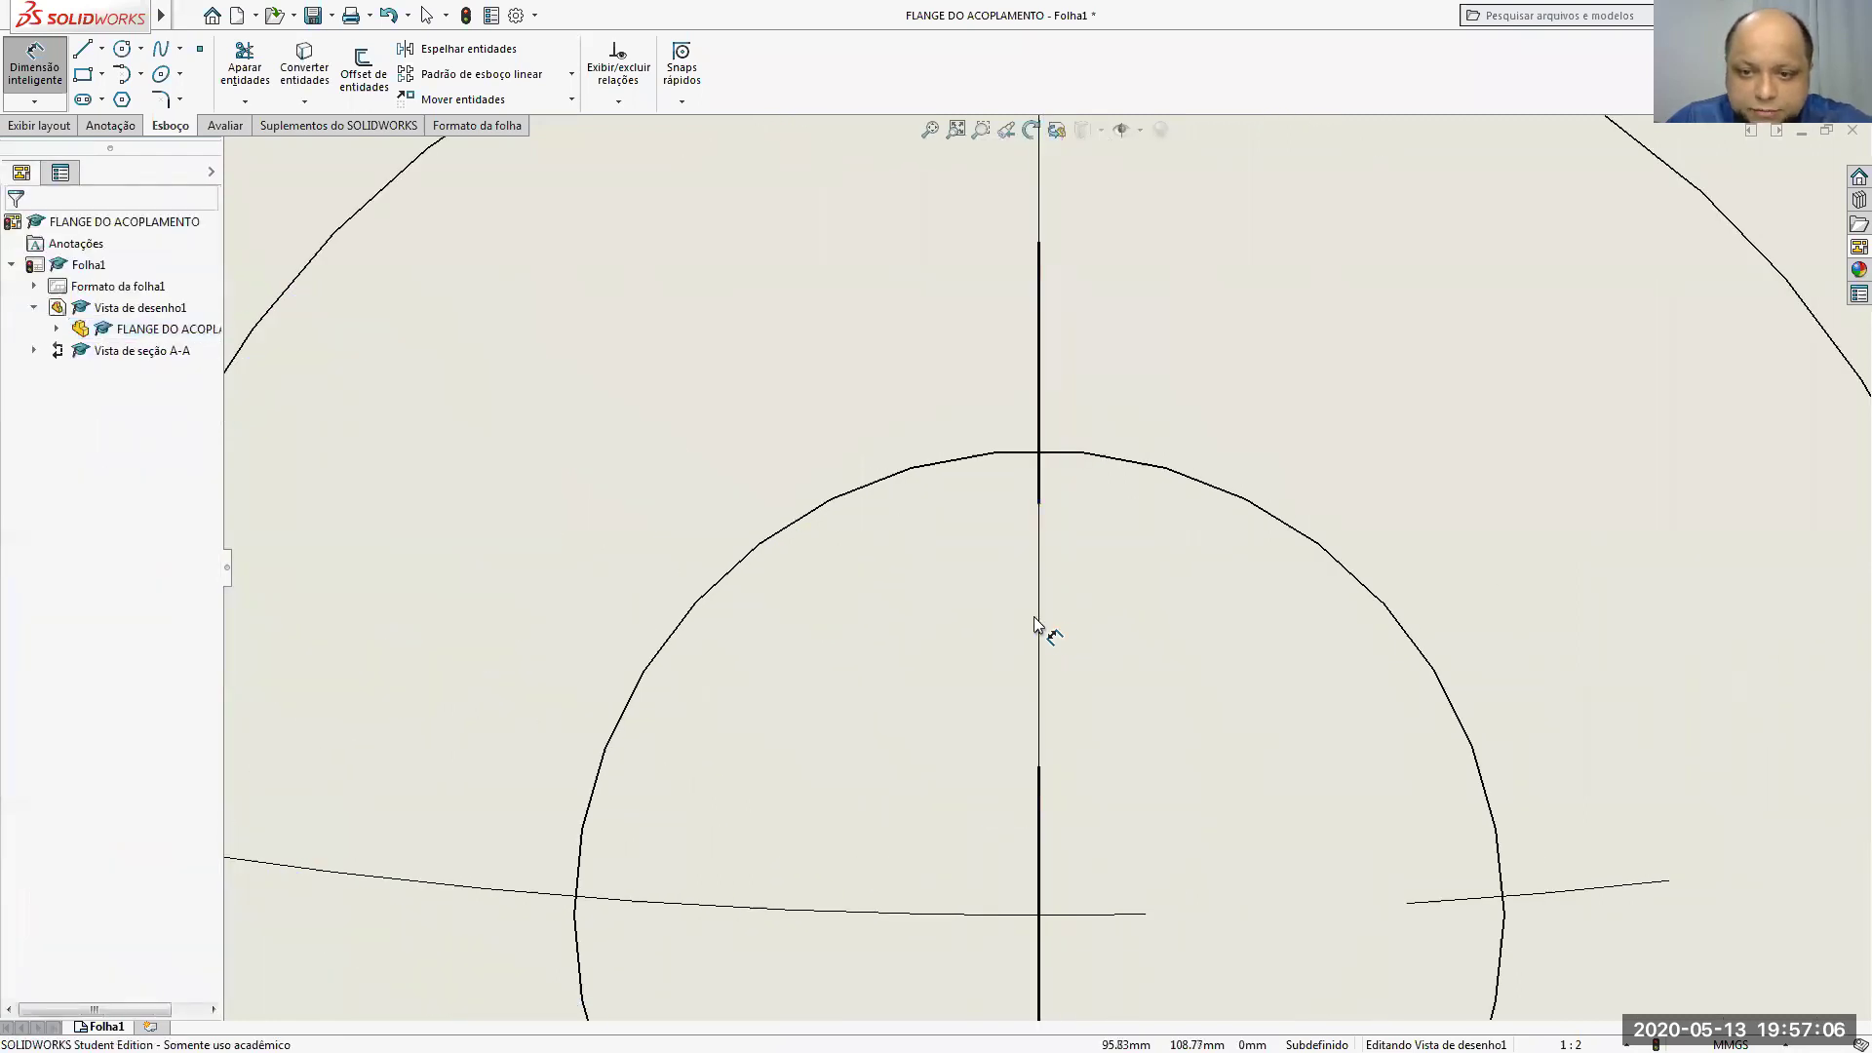
left_click(1039, 622)
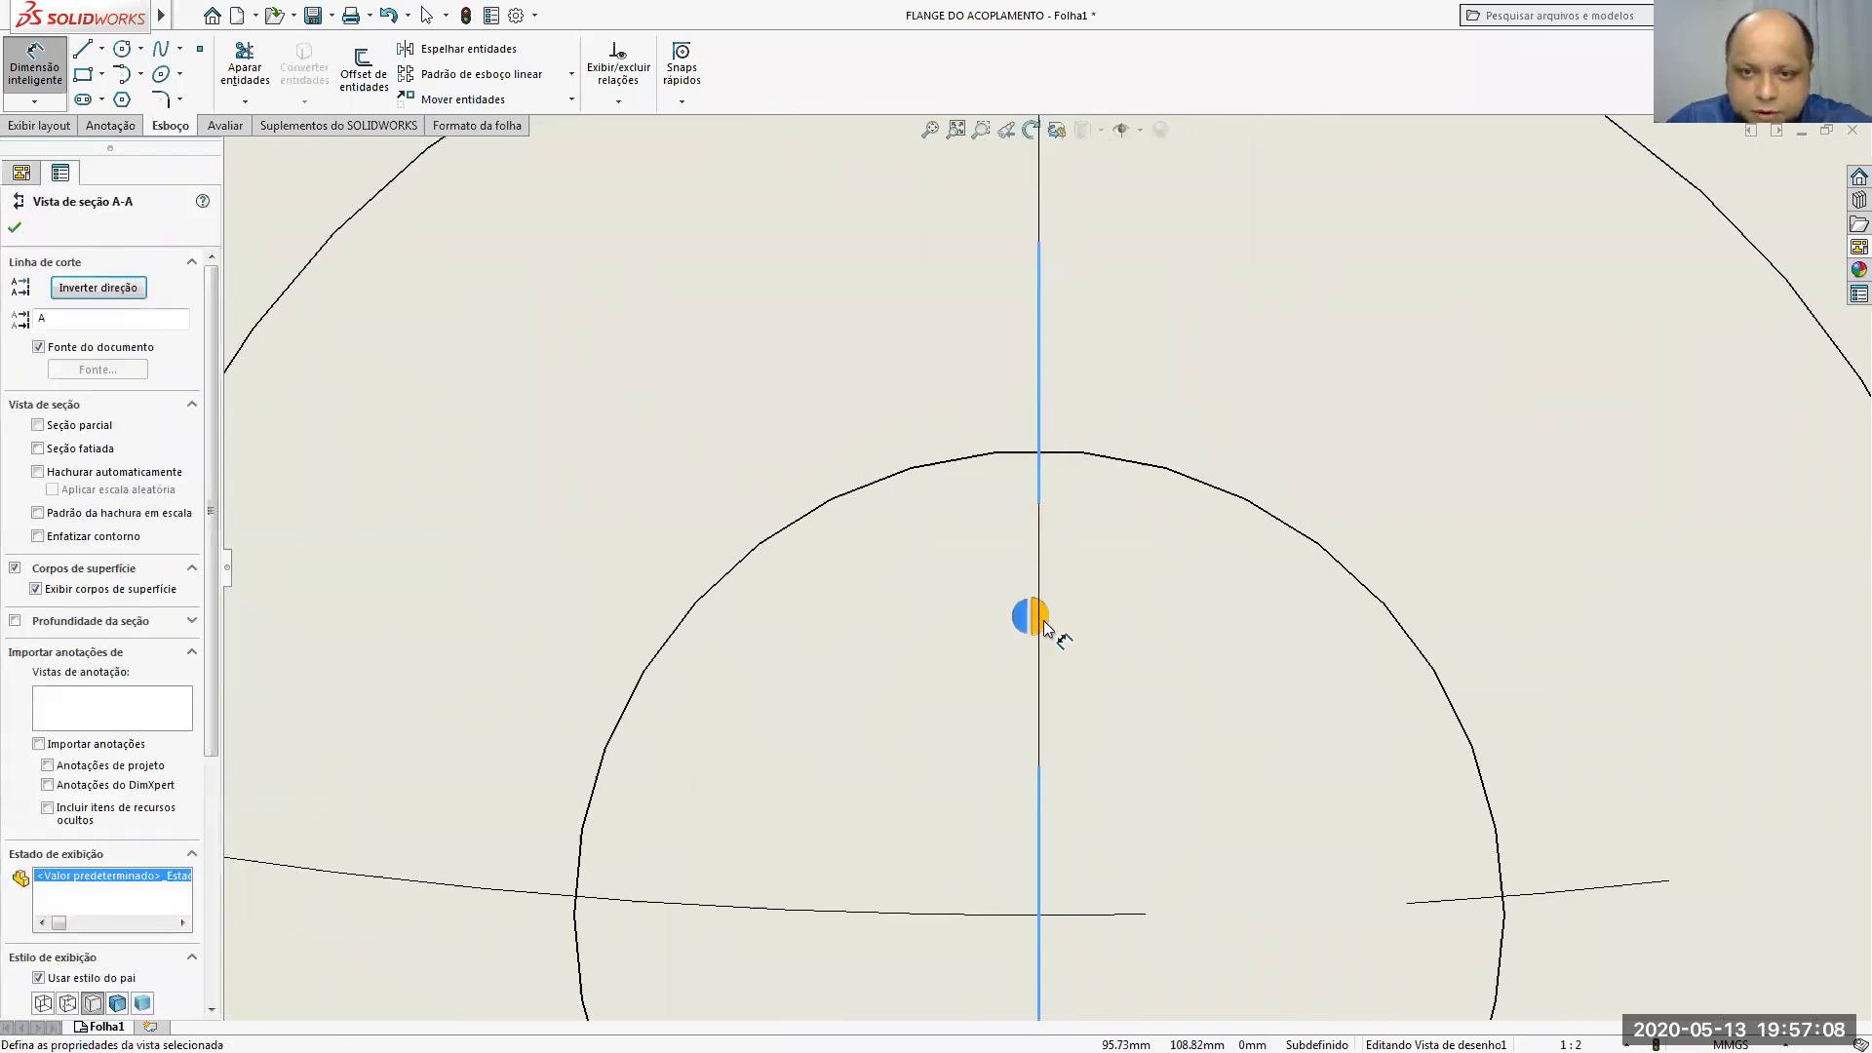
scroll(1039, 619, "up", 4)
key("Escape")
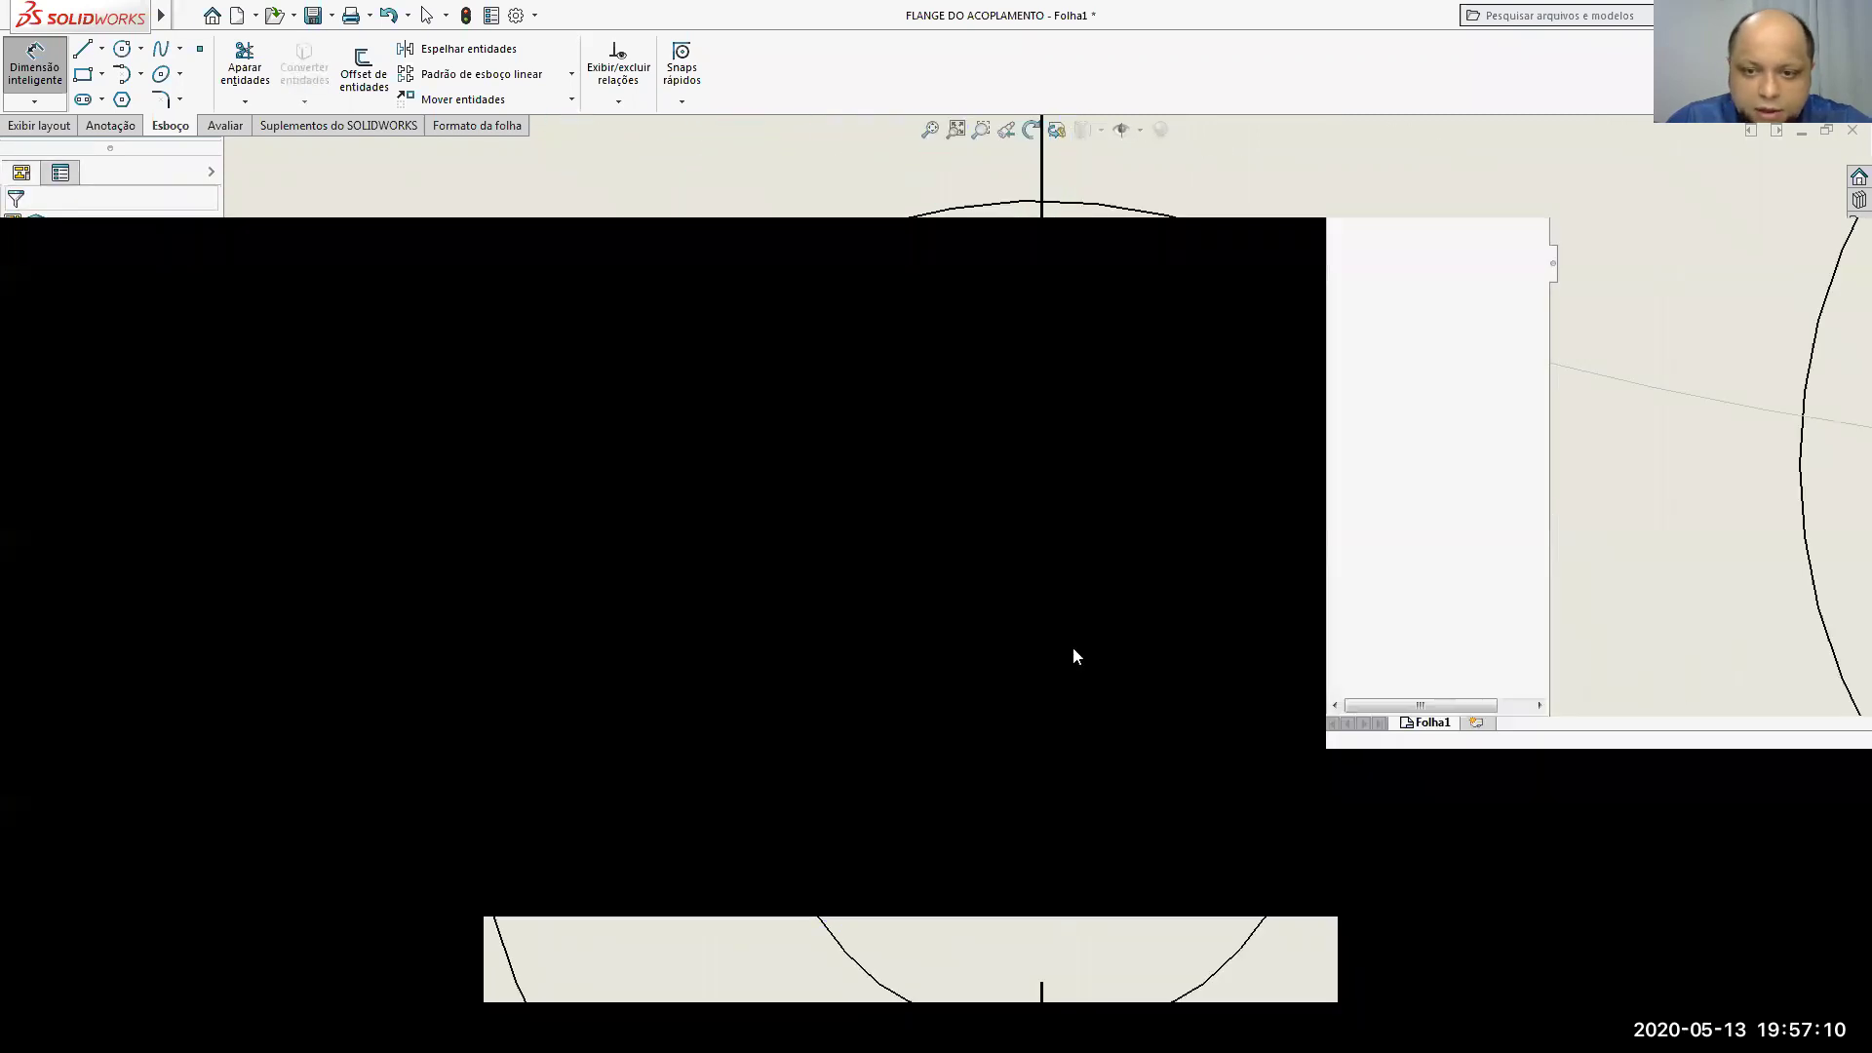
scroll(1045, 624, "down", 5)
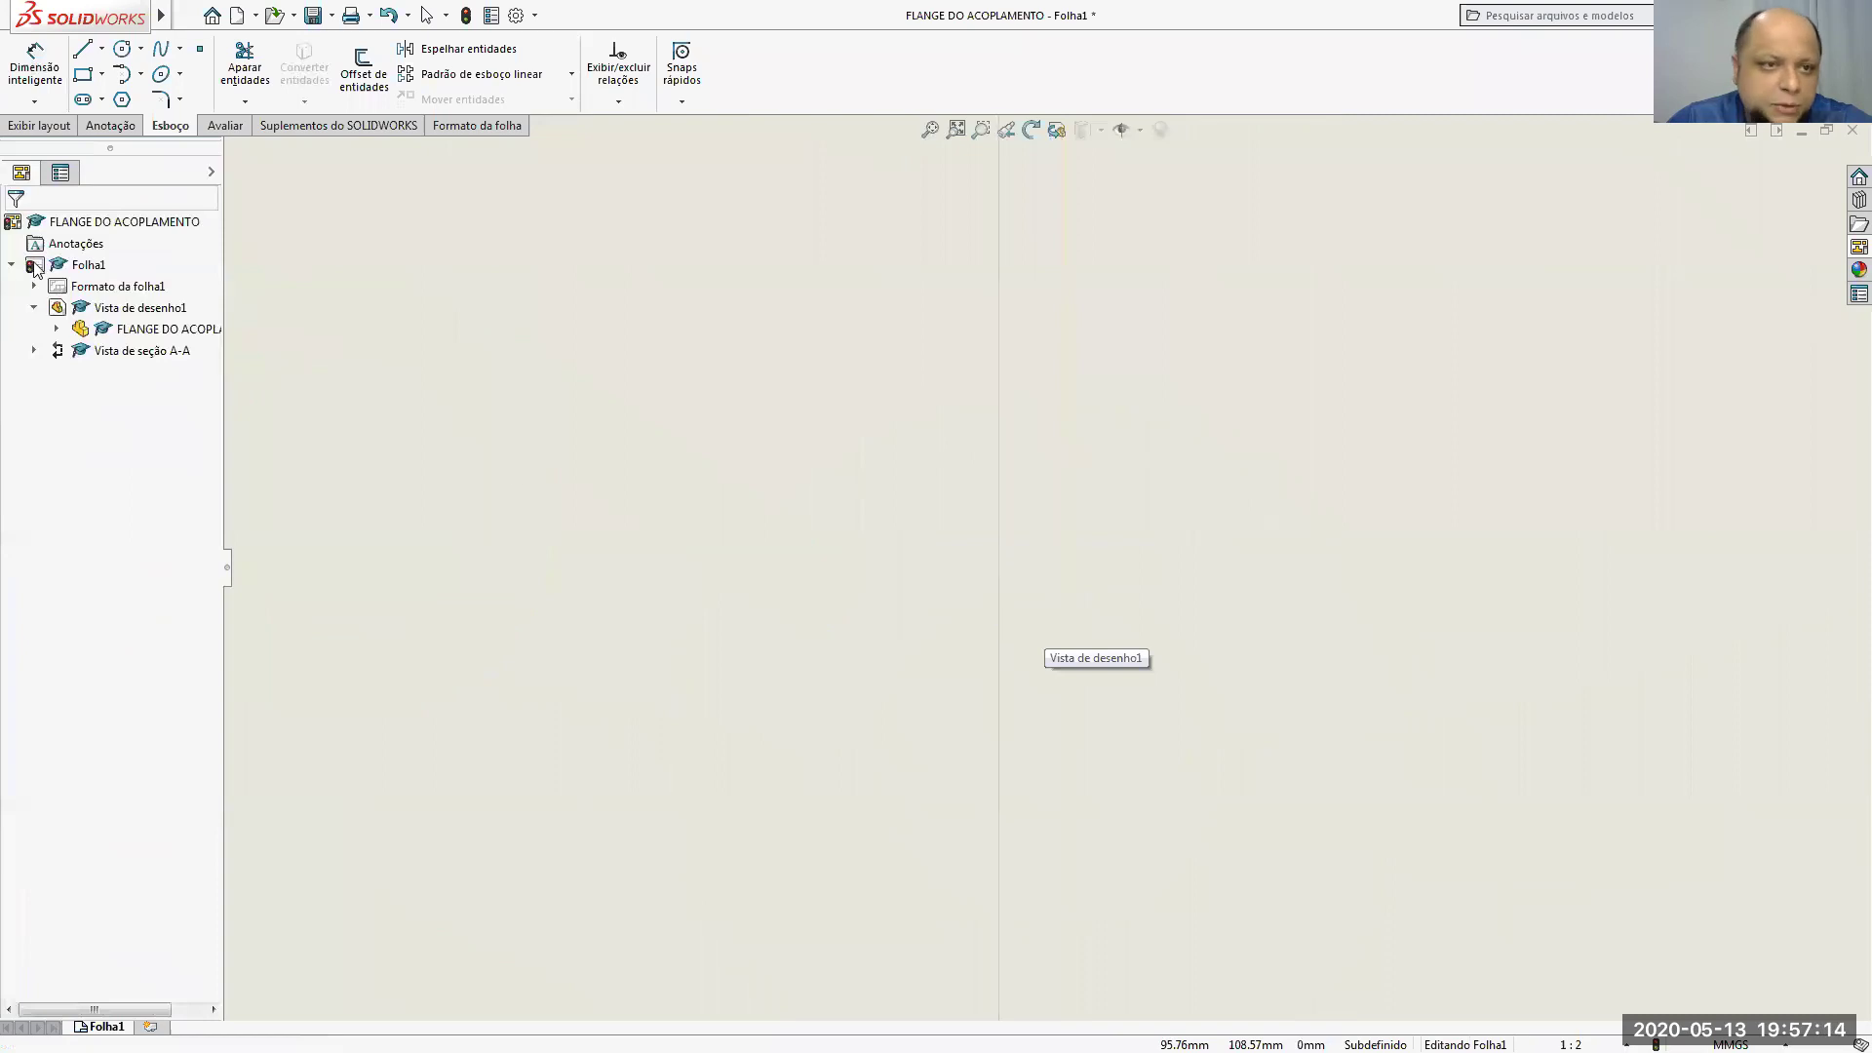
left_click(34, 64)
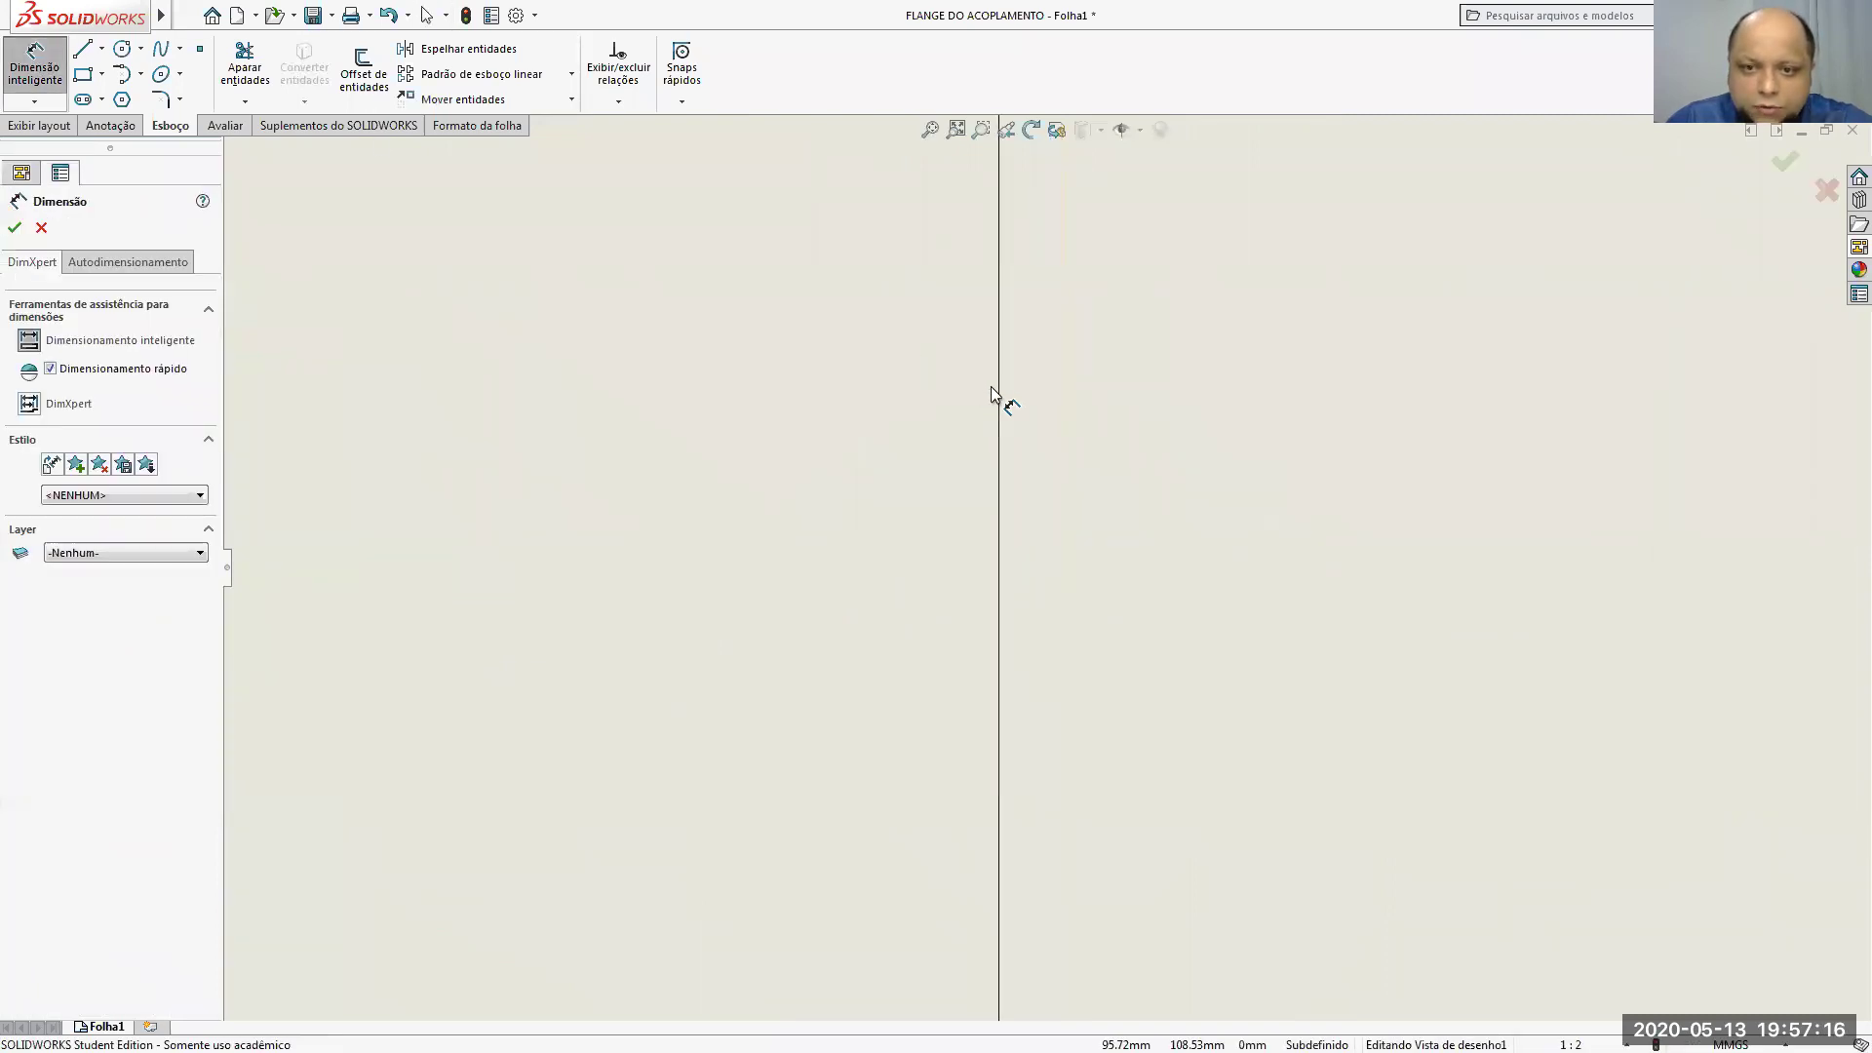
scroll(780, 535, "up", 5)
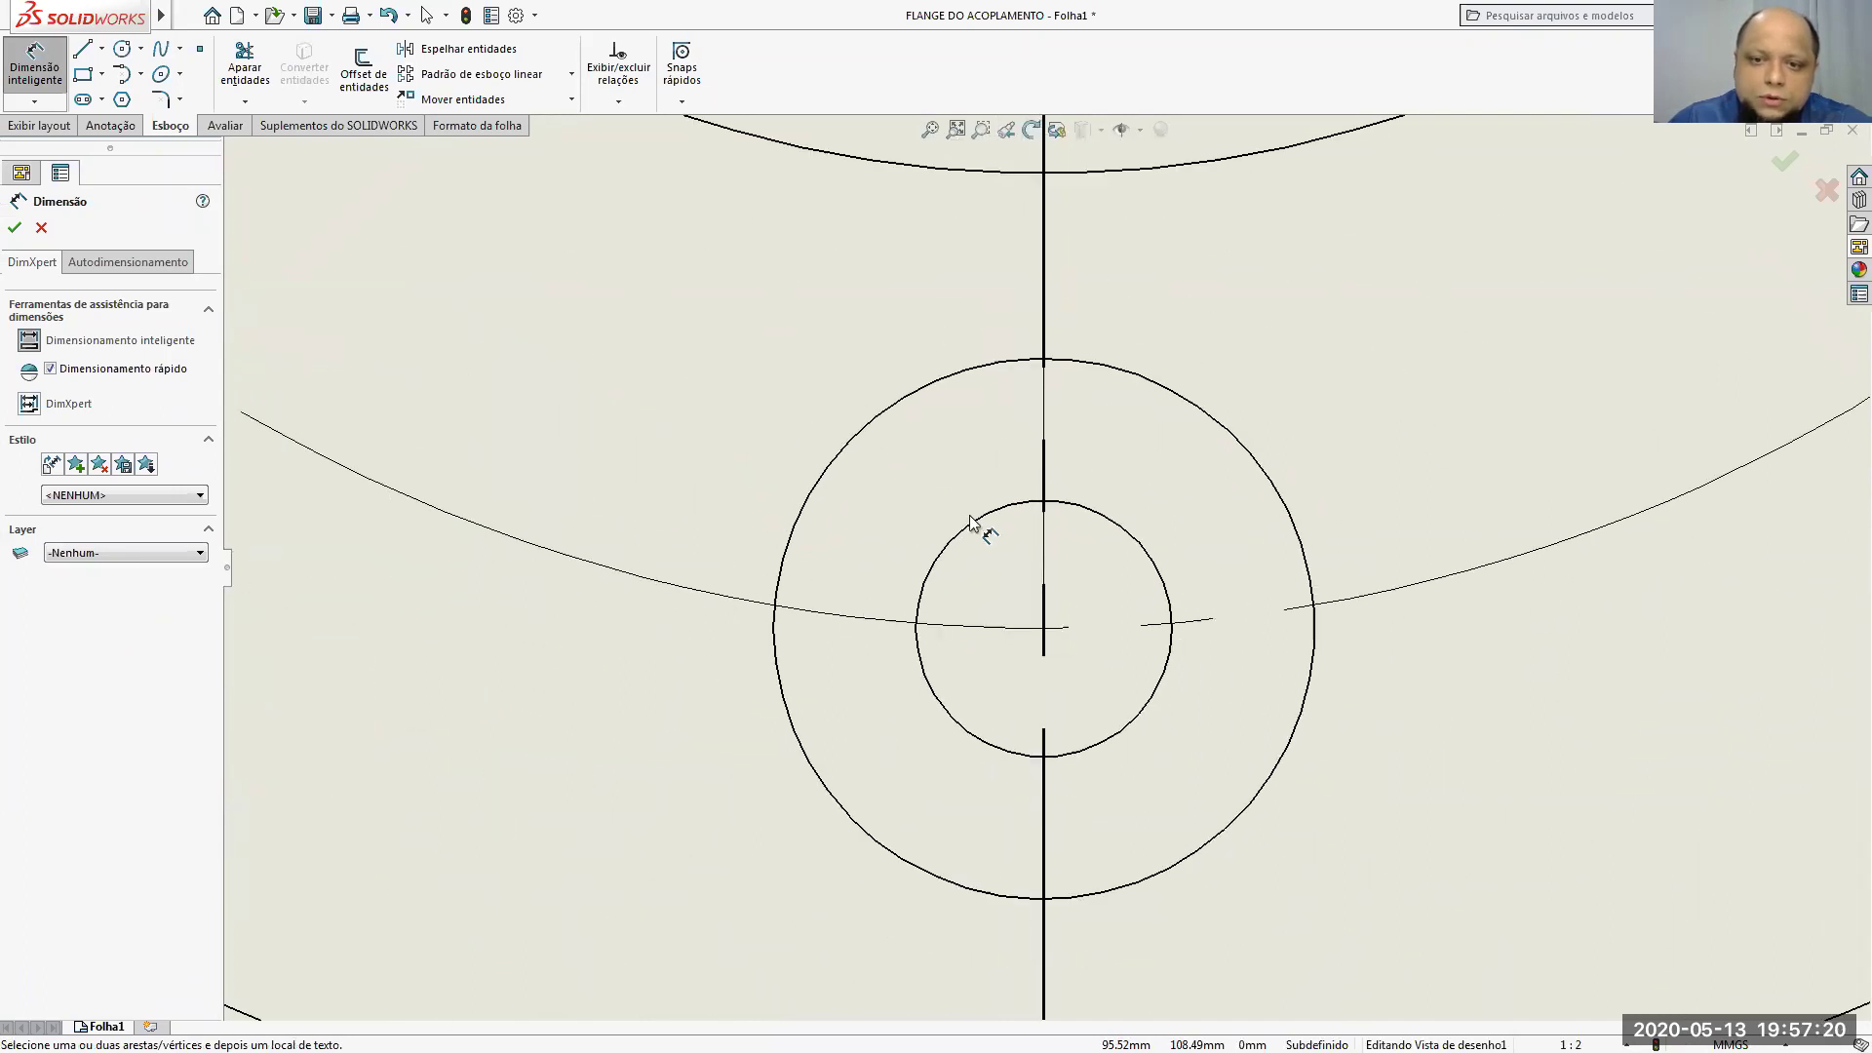
key("s")
scroll(990, 547, "up", 3)
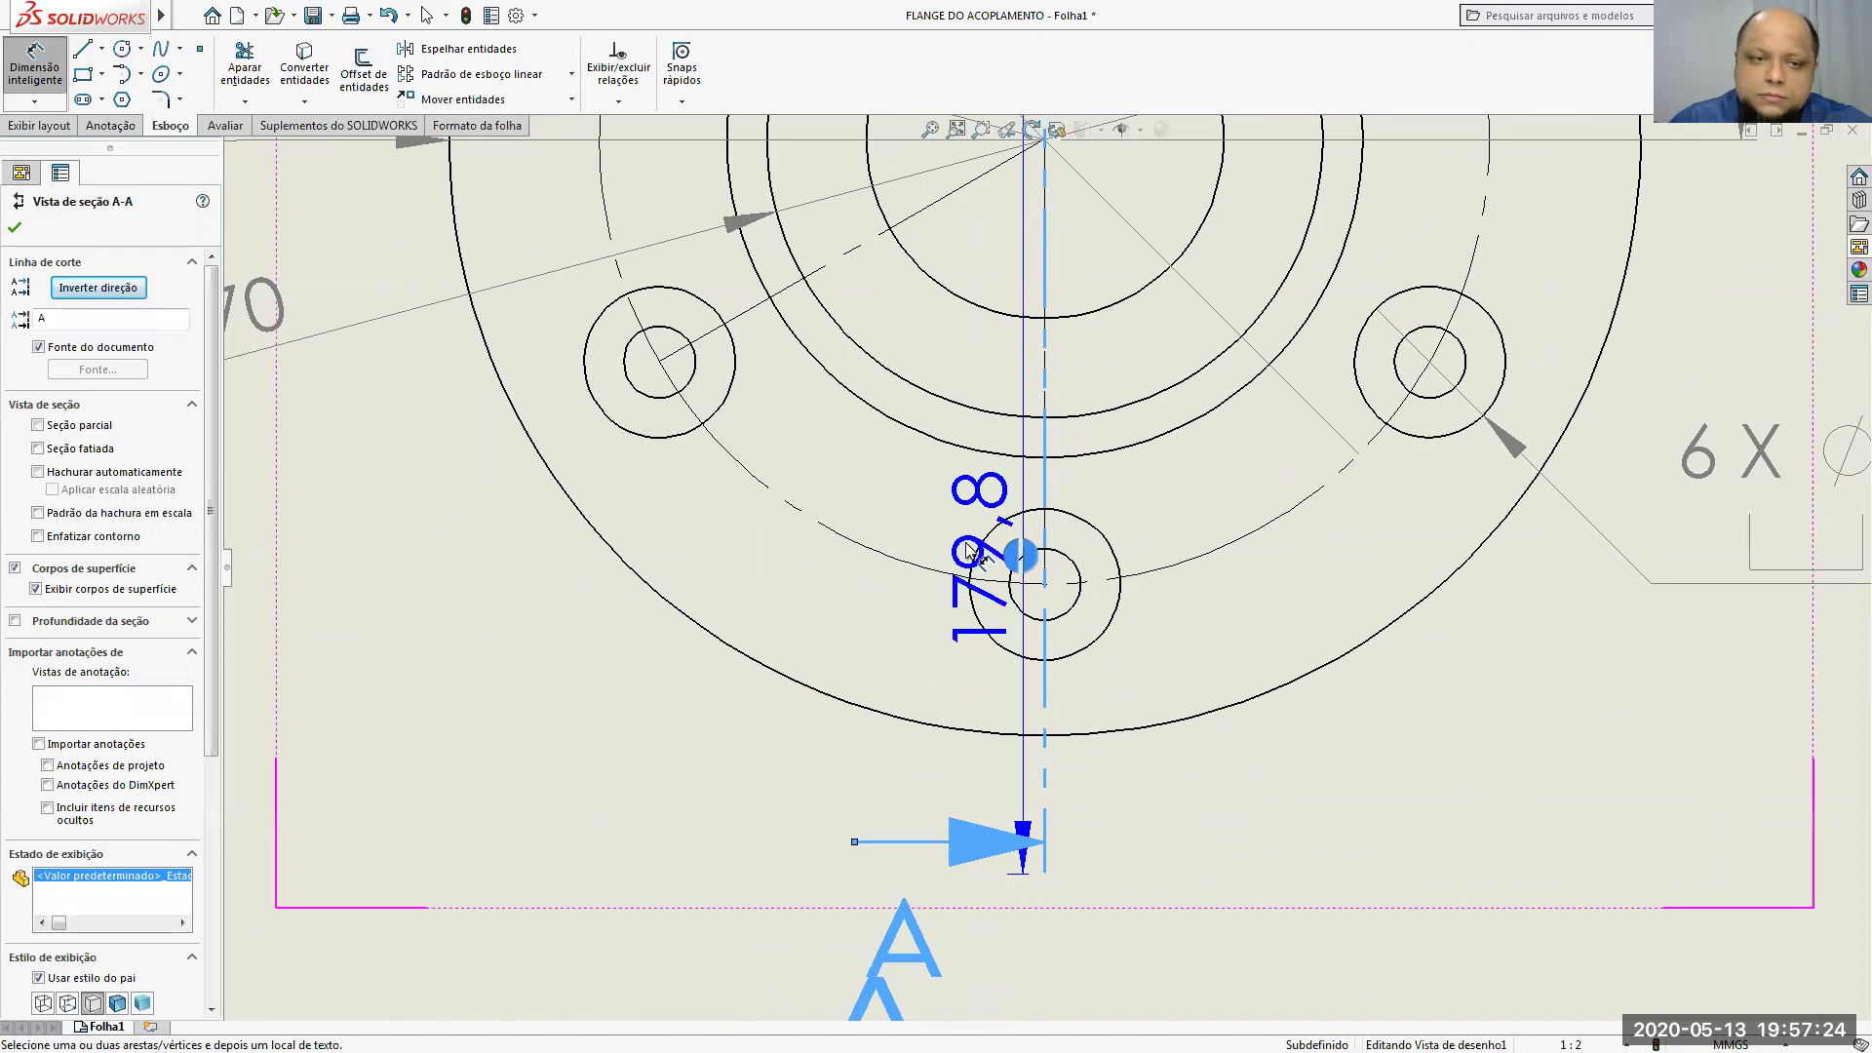
scroll(1005, 546, "up", 8)
key("Escape")
scroll(1197, 593, "down", 10)
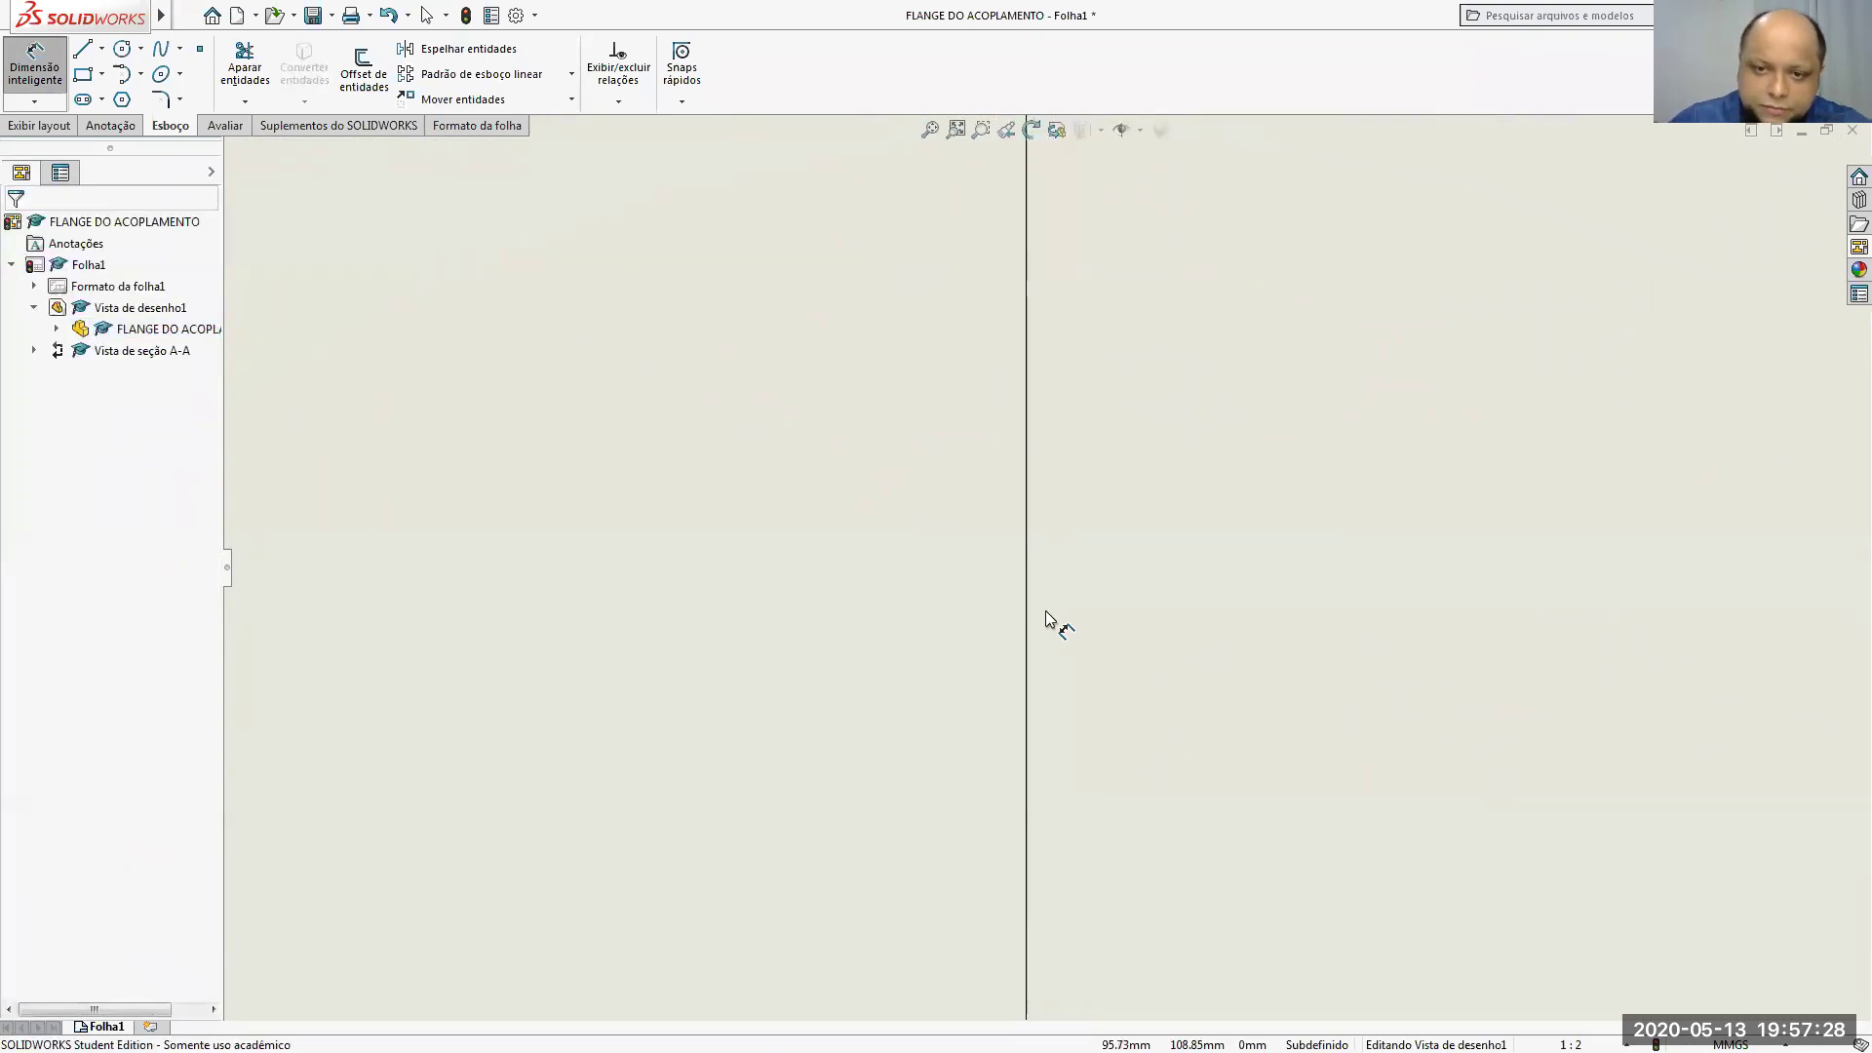
double_click(1028, 618)
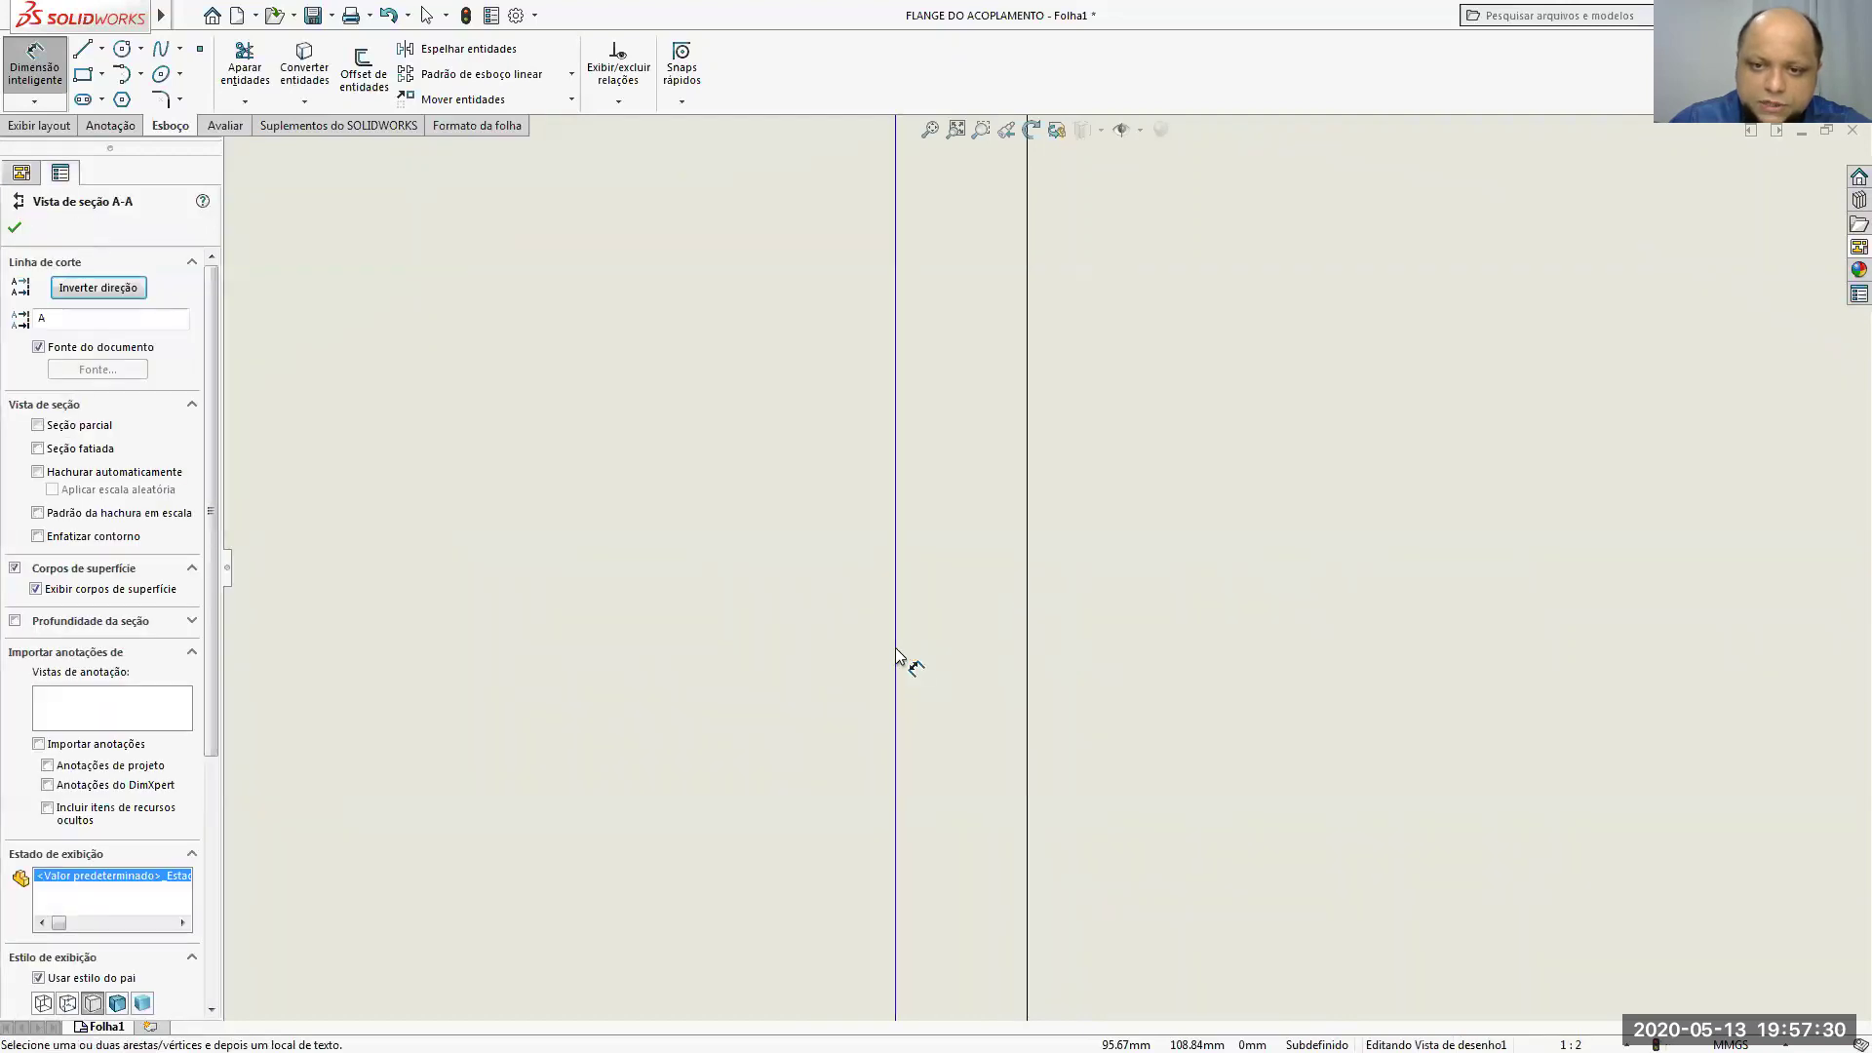
scroll(898, 658, "up", 10)
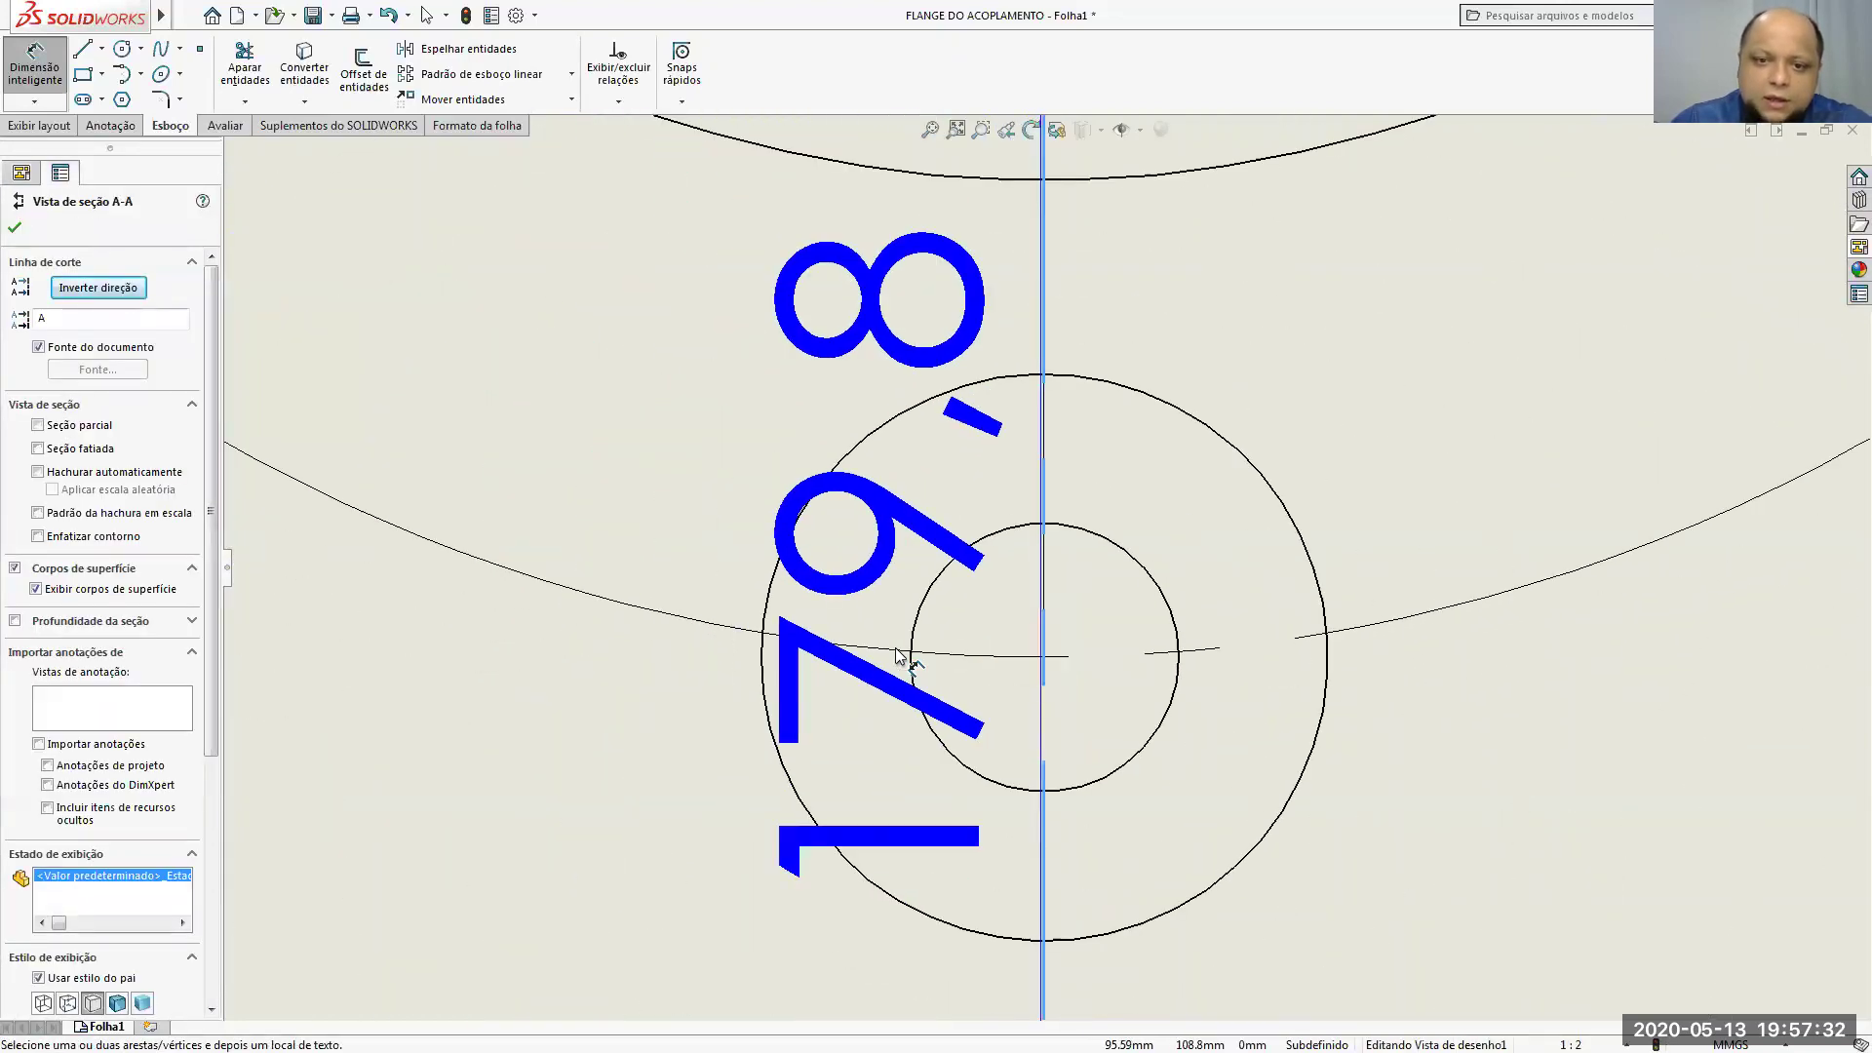
scroll(1041, 551, "up", 5)
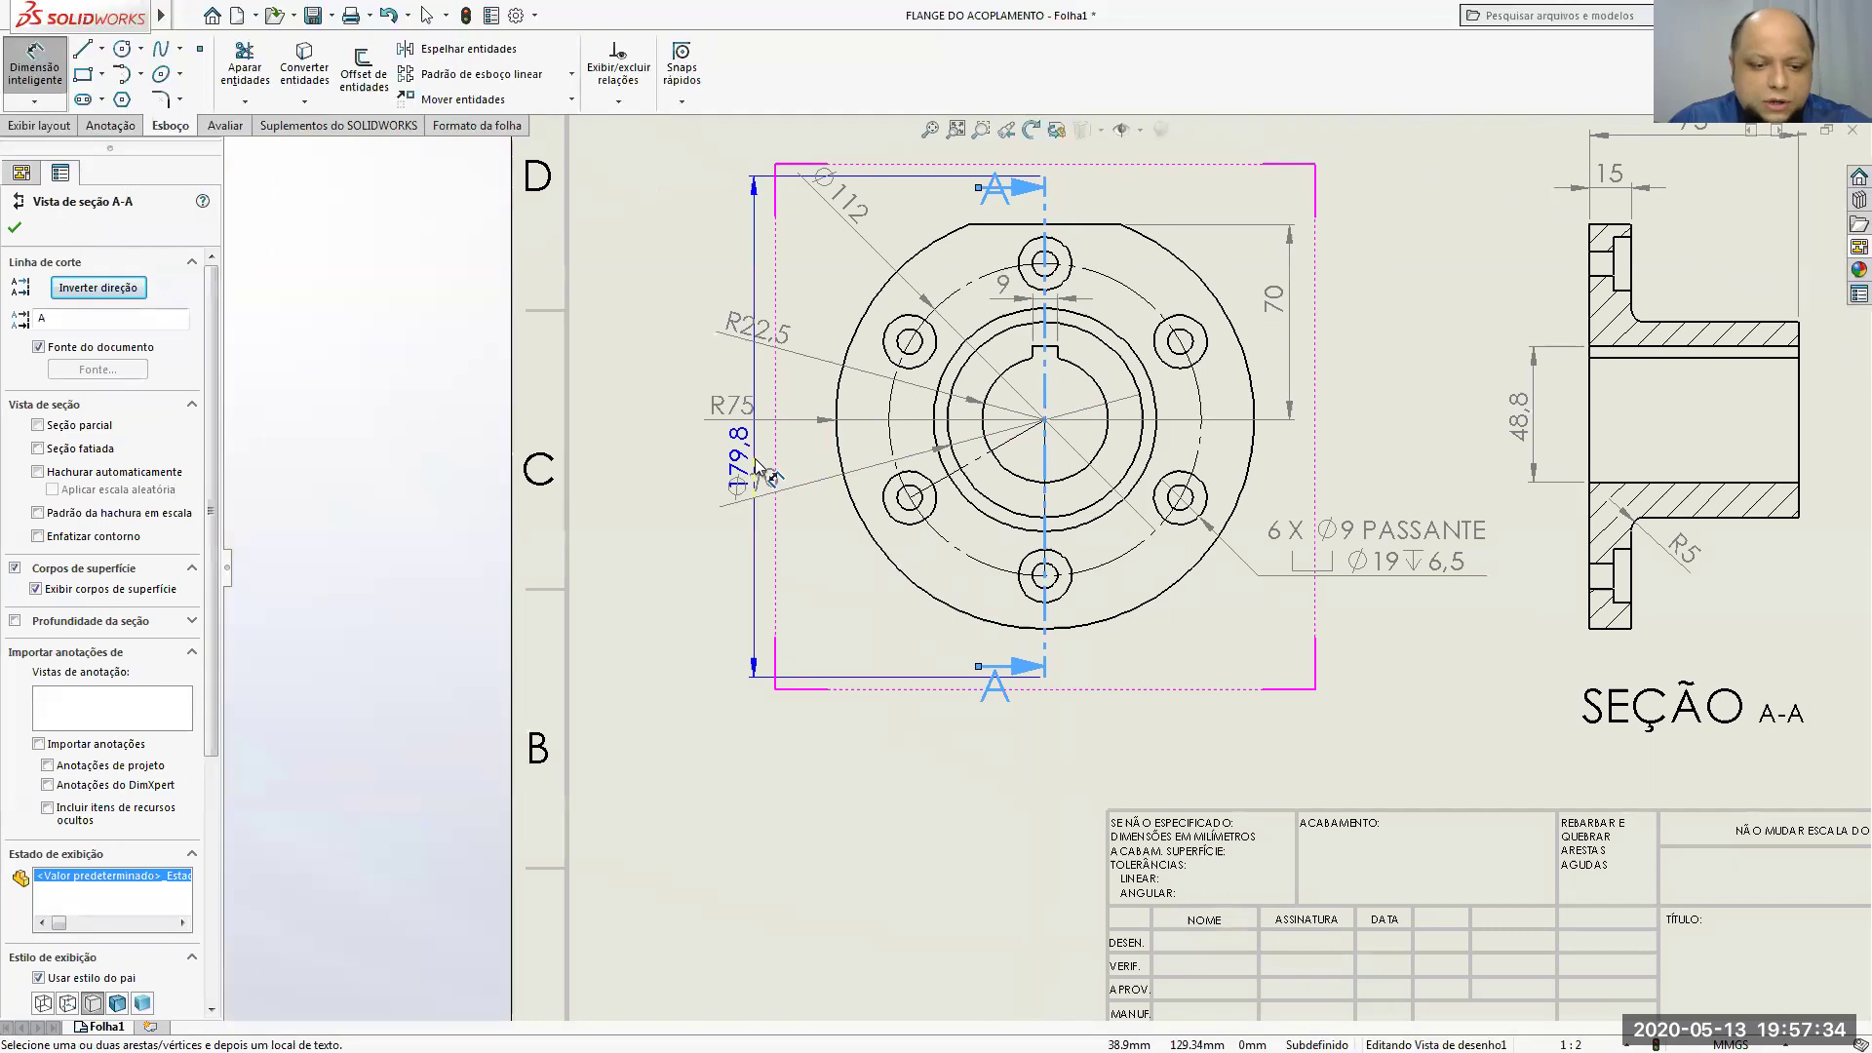
key("Escape")
Step: Dimension the angle between the lower-left hole's construction line and the vertical centre line, placing the text outside the flange at its lower left
scroll(1037, 526, "down", 8)
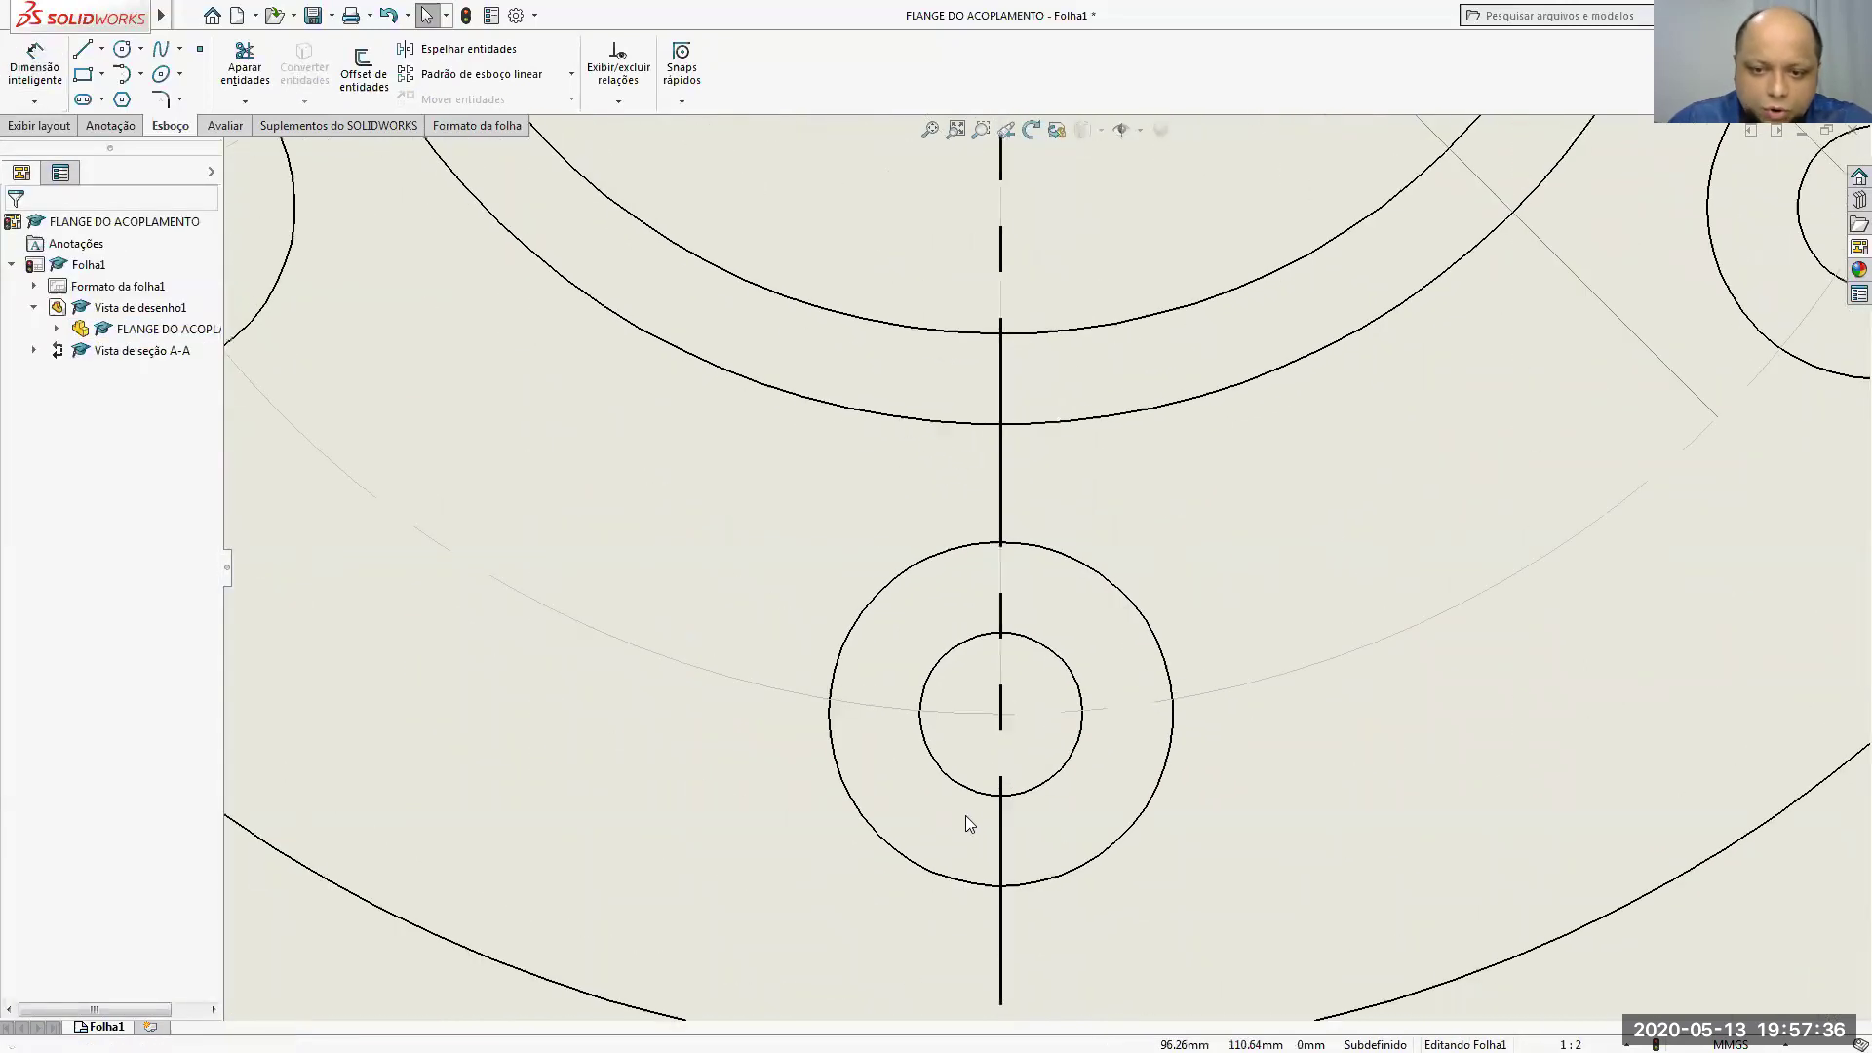
scroll(1053, 404, "down", 8)
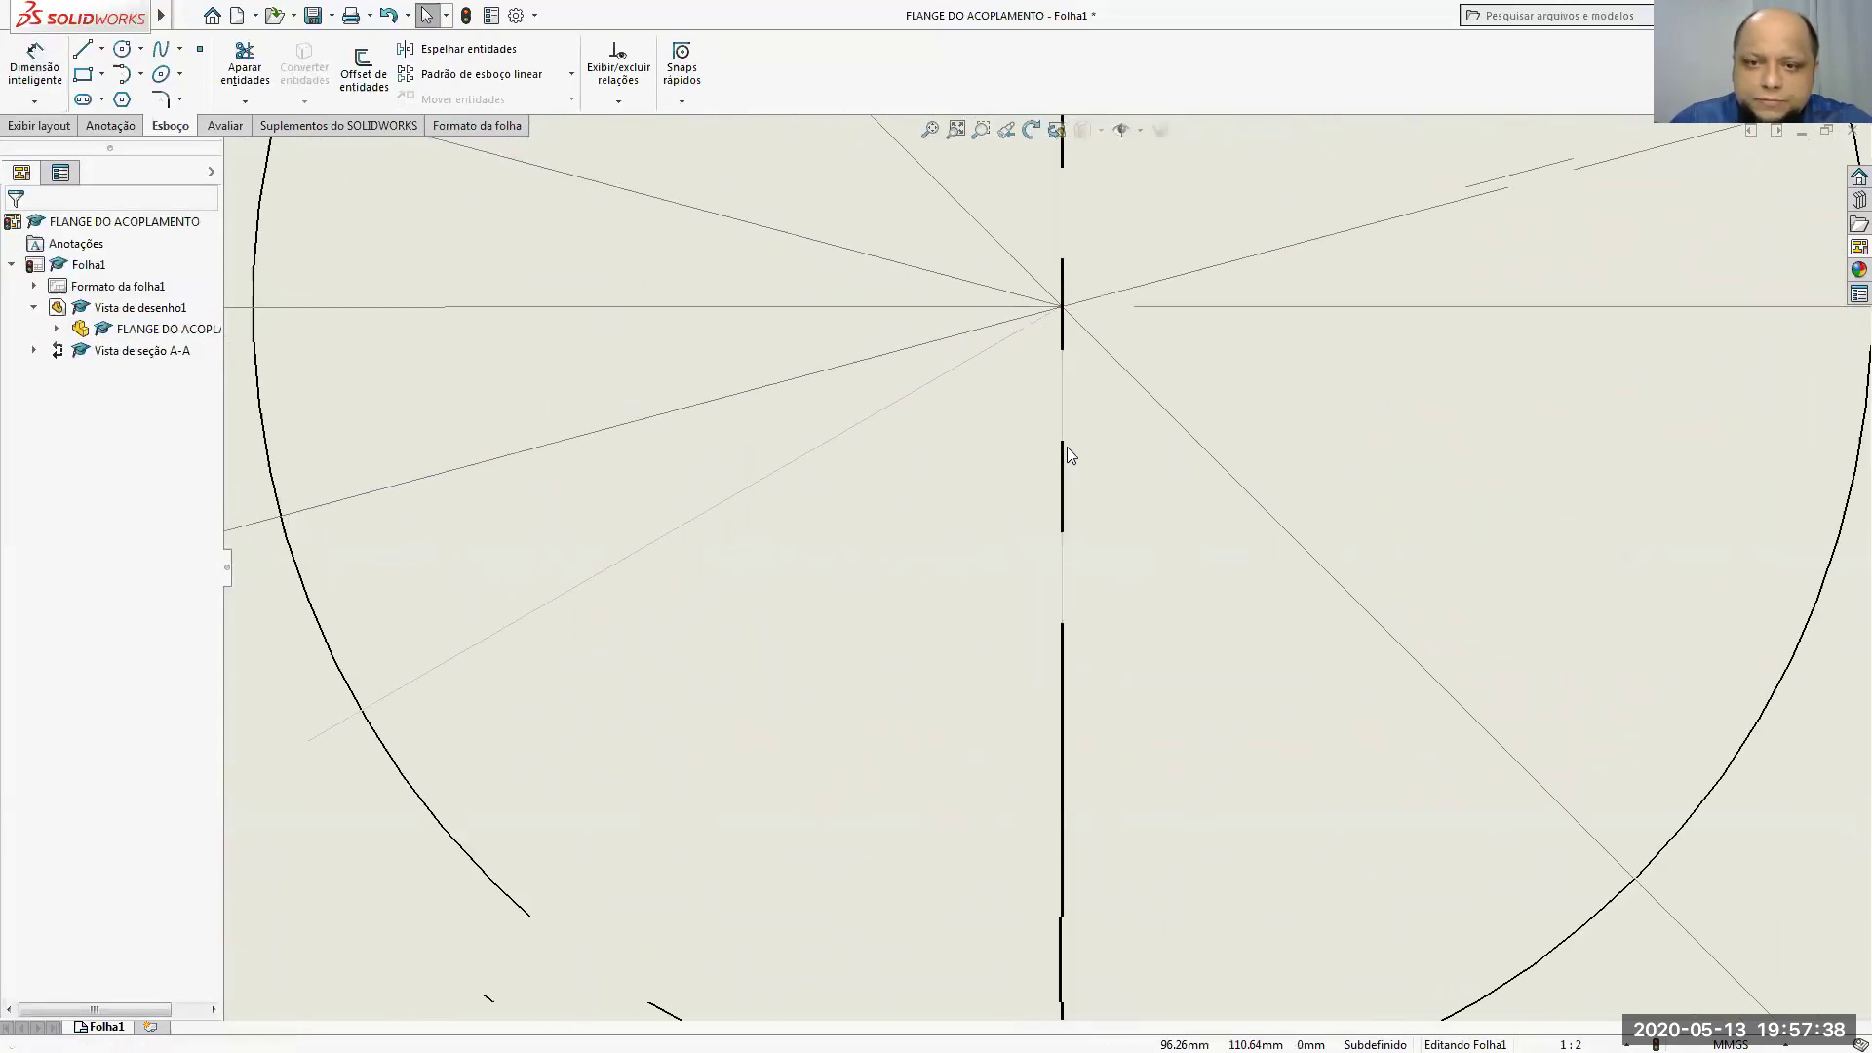
scroll(1066, 447, "down", 2)
left_click(956, 355)
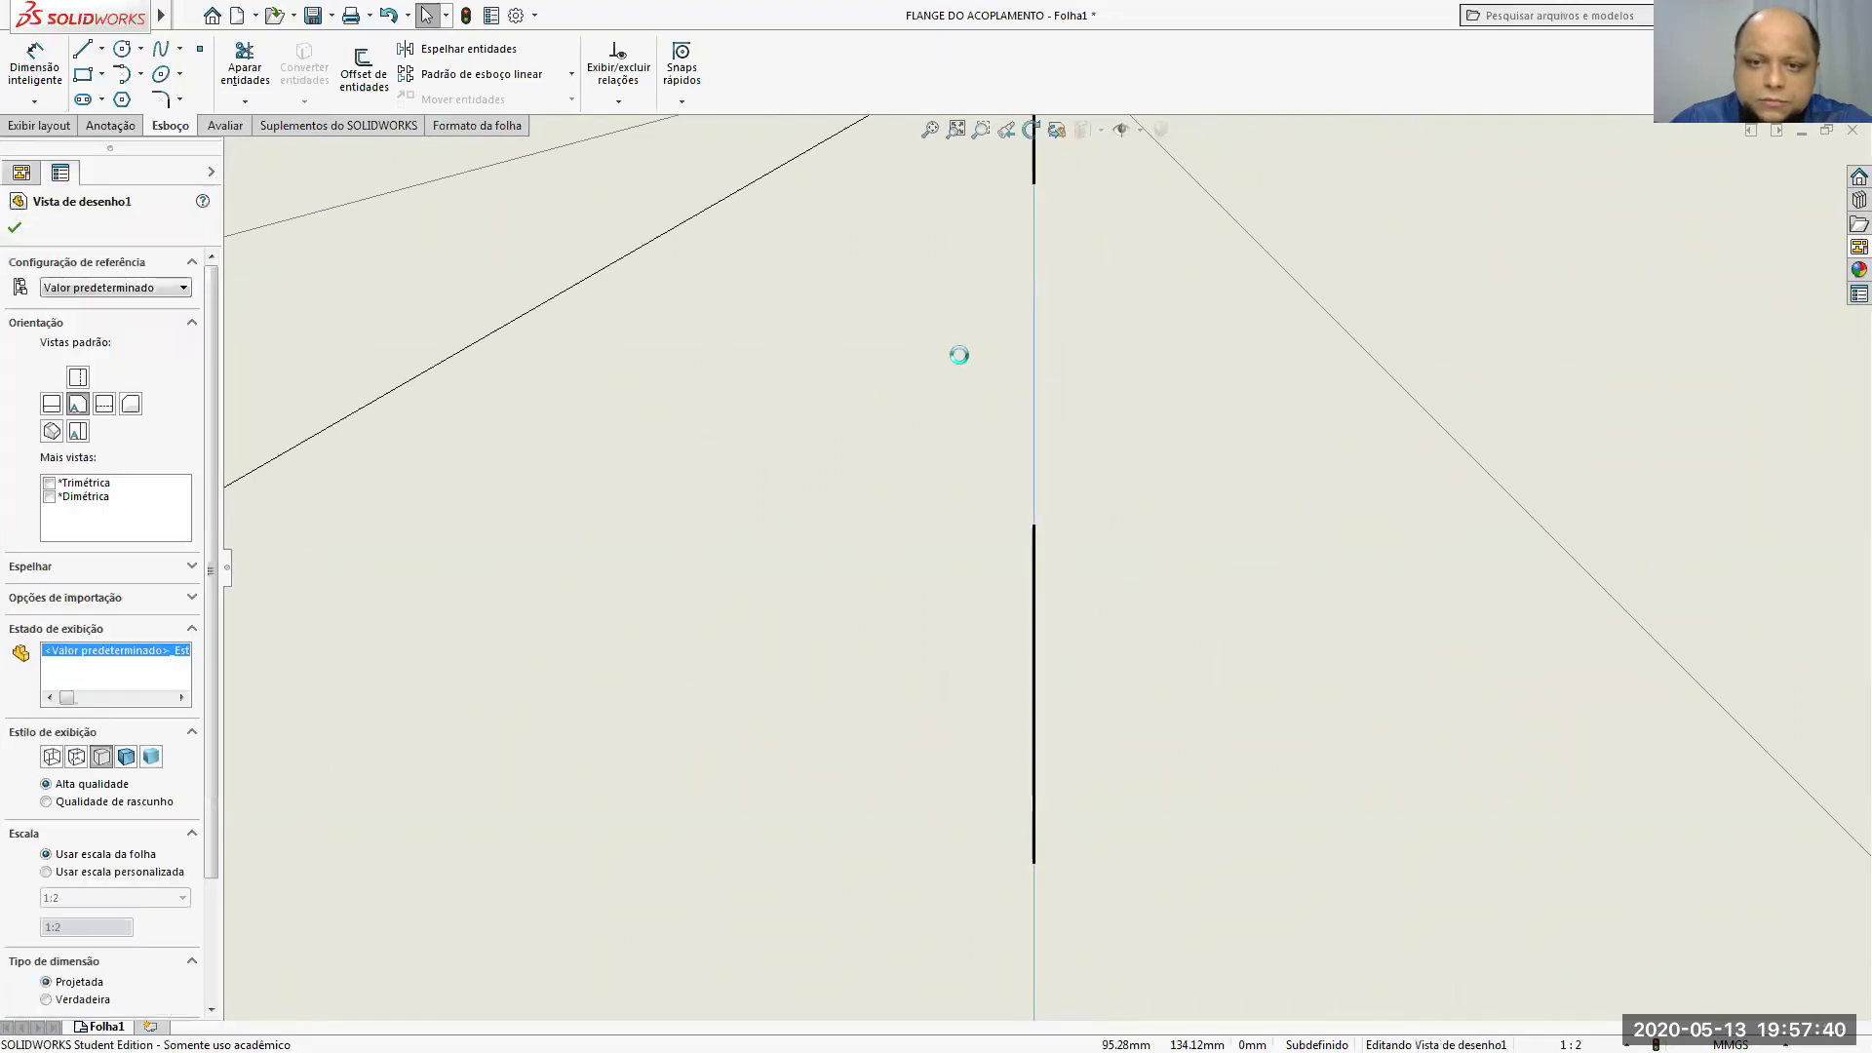
left_click(959, 355)
scroll(1041, 616, "up", 2)
scroll(1041, 624, "up", 3)
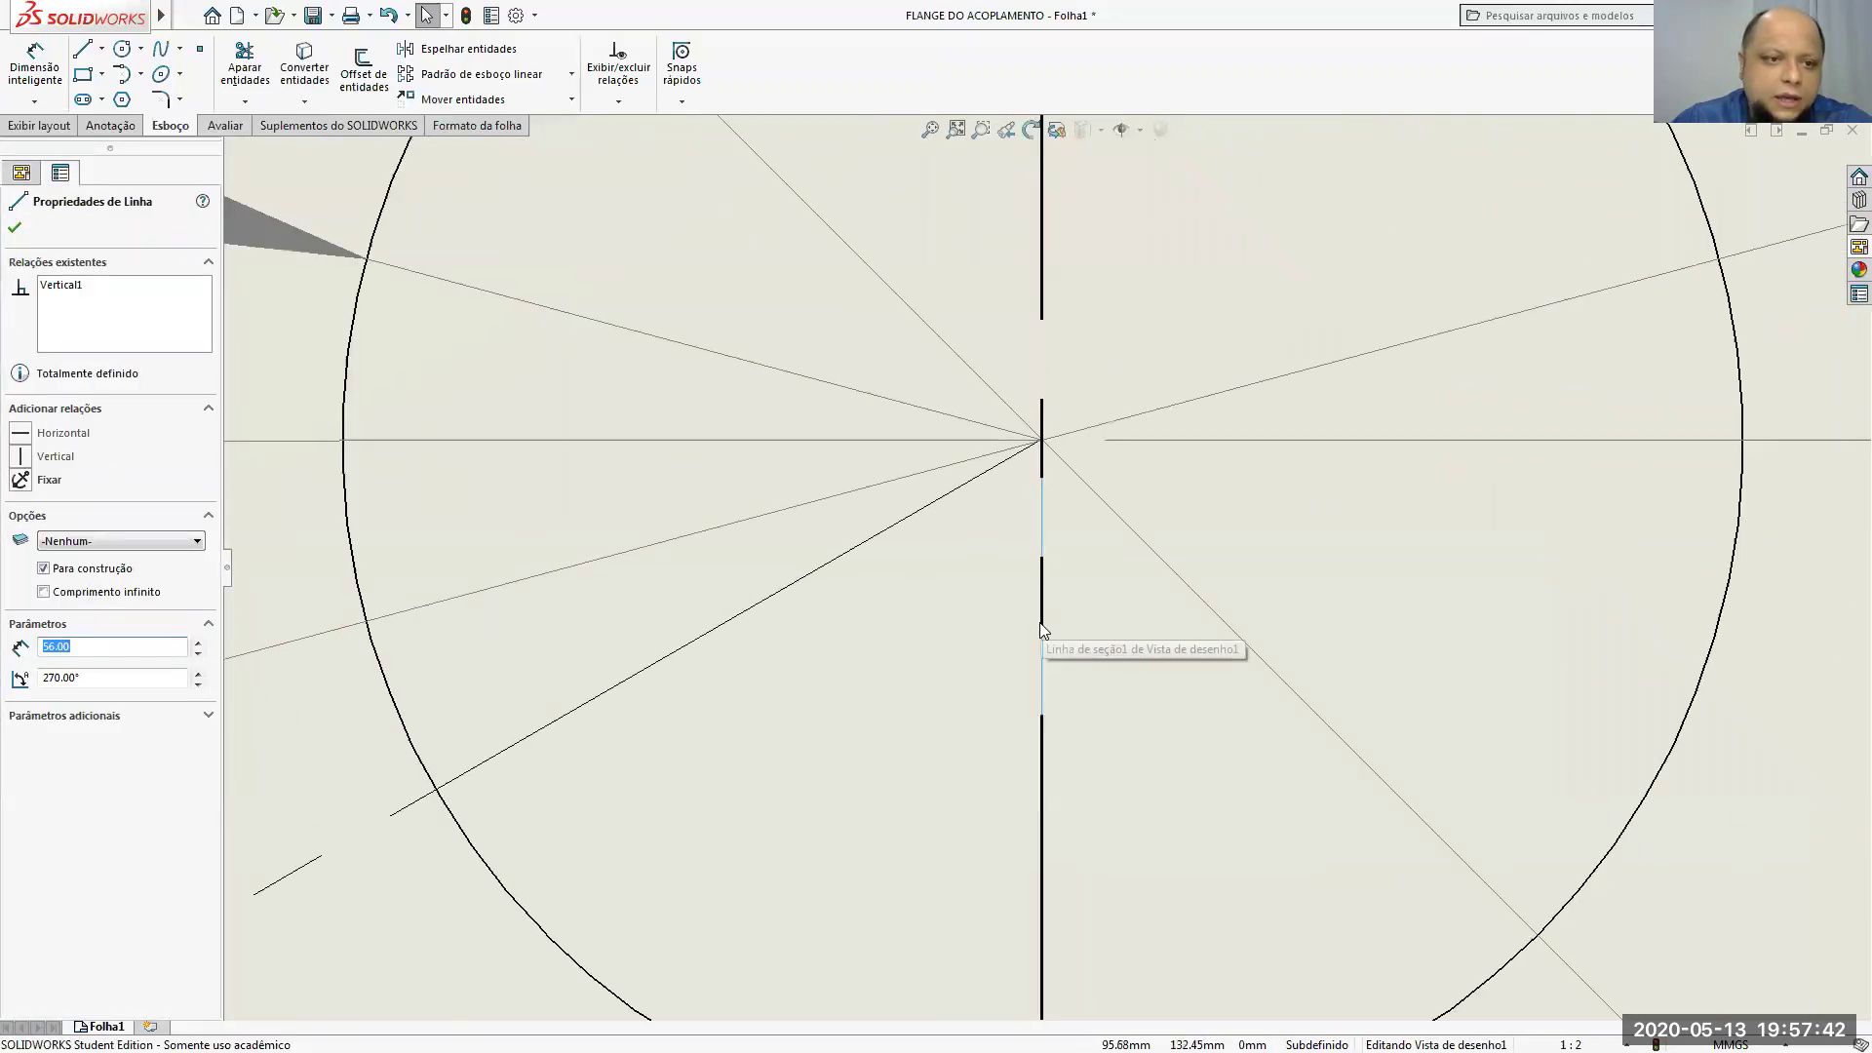
left_click(34, 63)
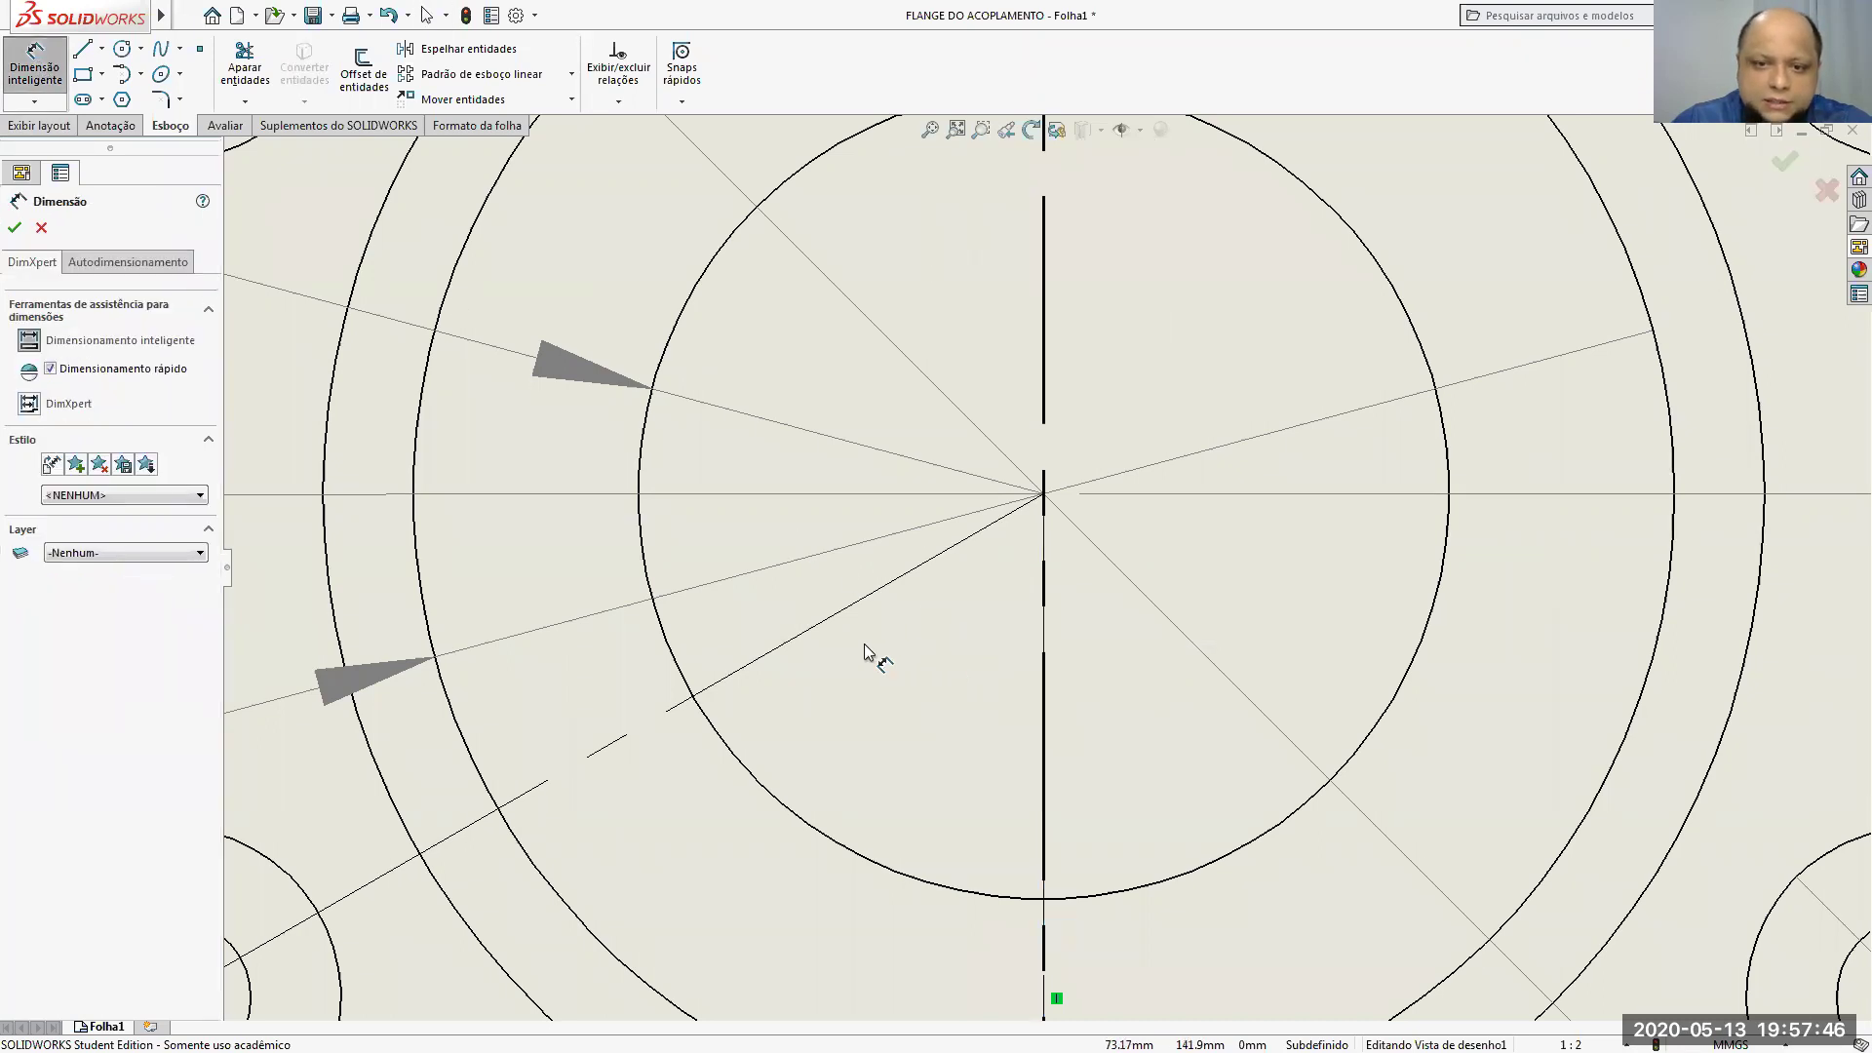
left_click(831, 621)
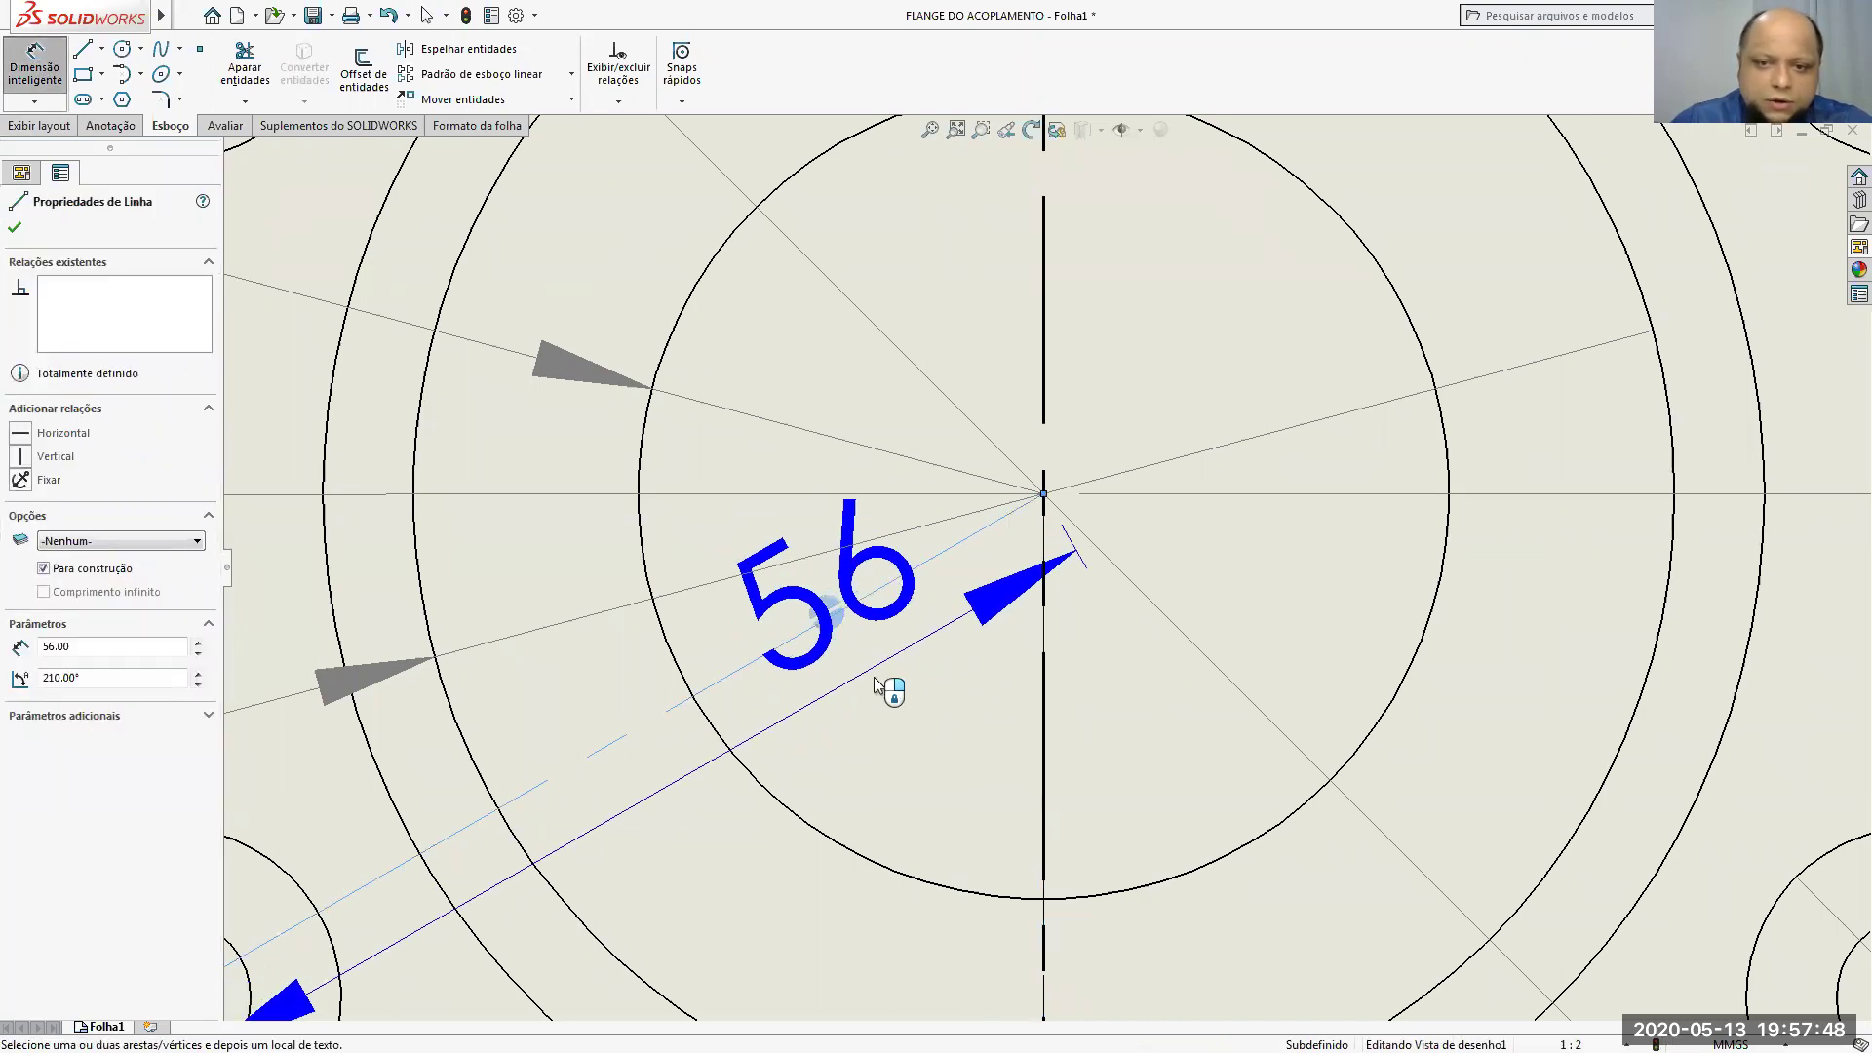
left_click(1035, 648)
scroll(907, 726, "up", 2)
scroll(902, 736, "up", 5)
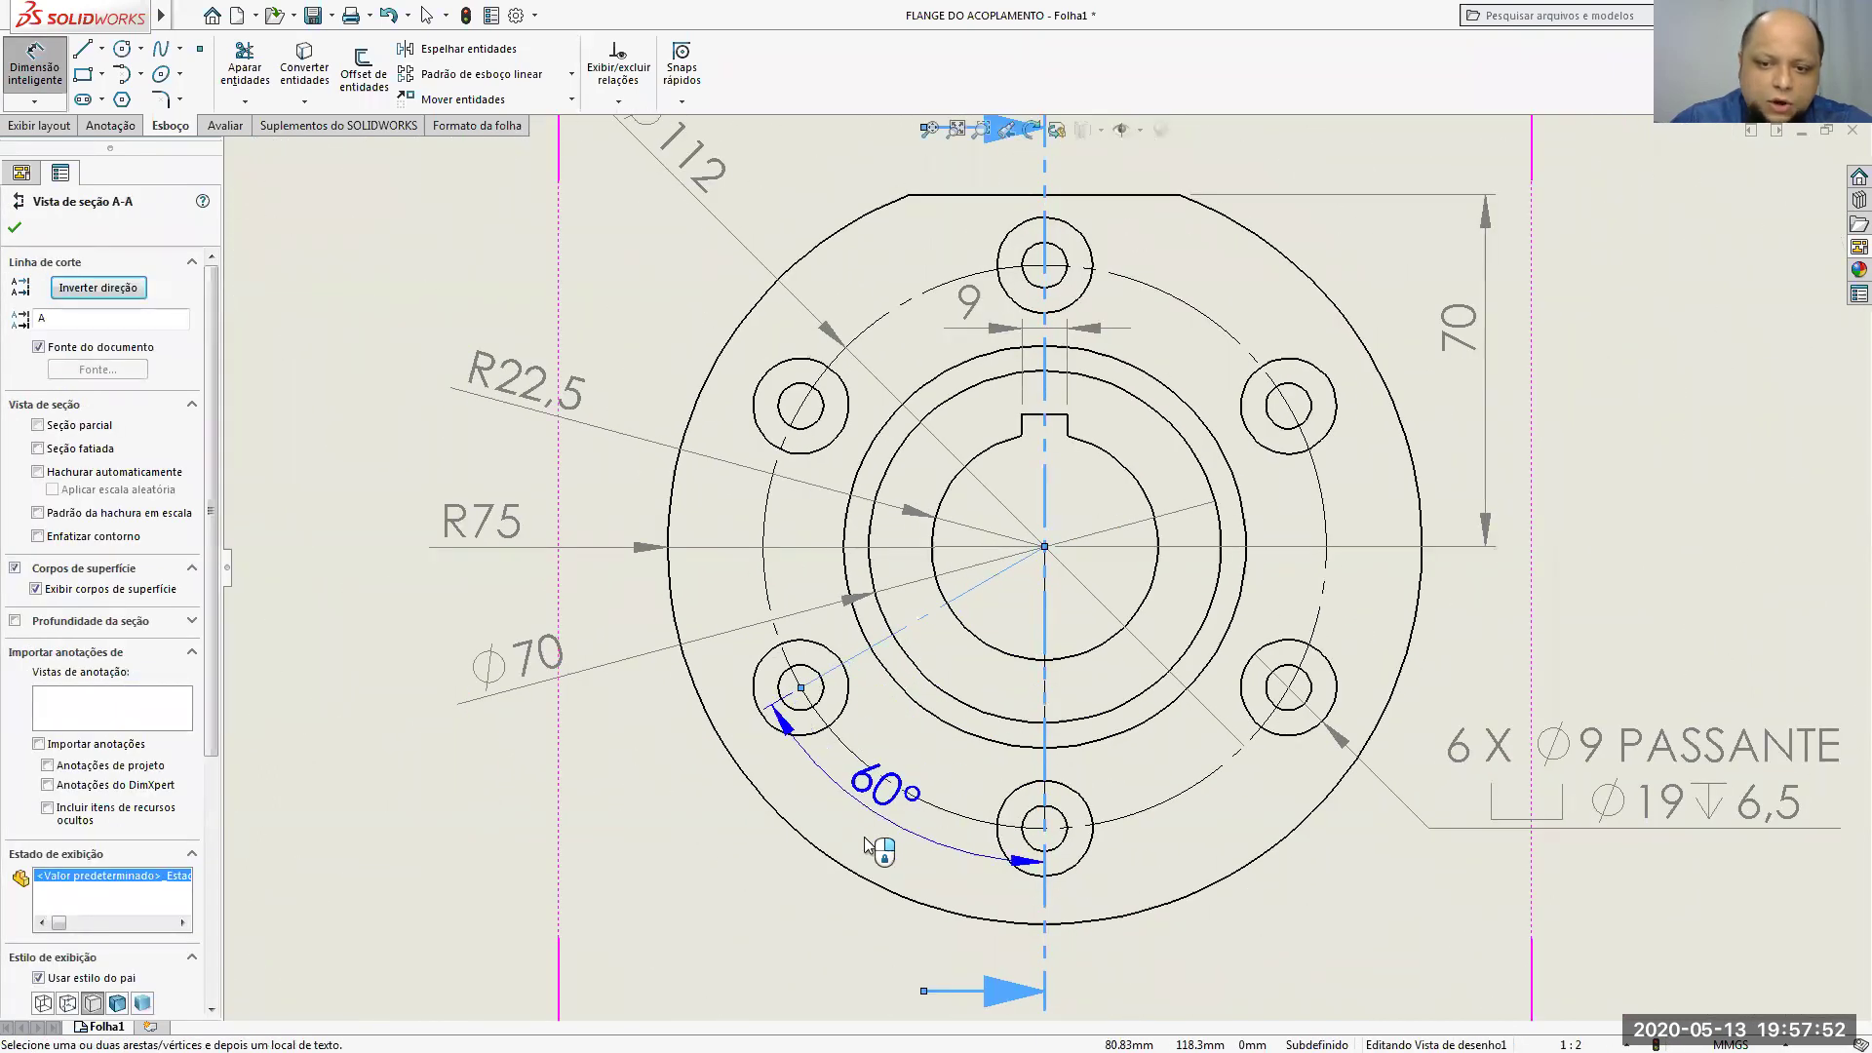
scroll(795, 914, "up", 3)
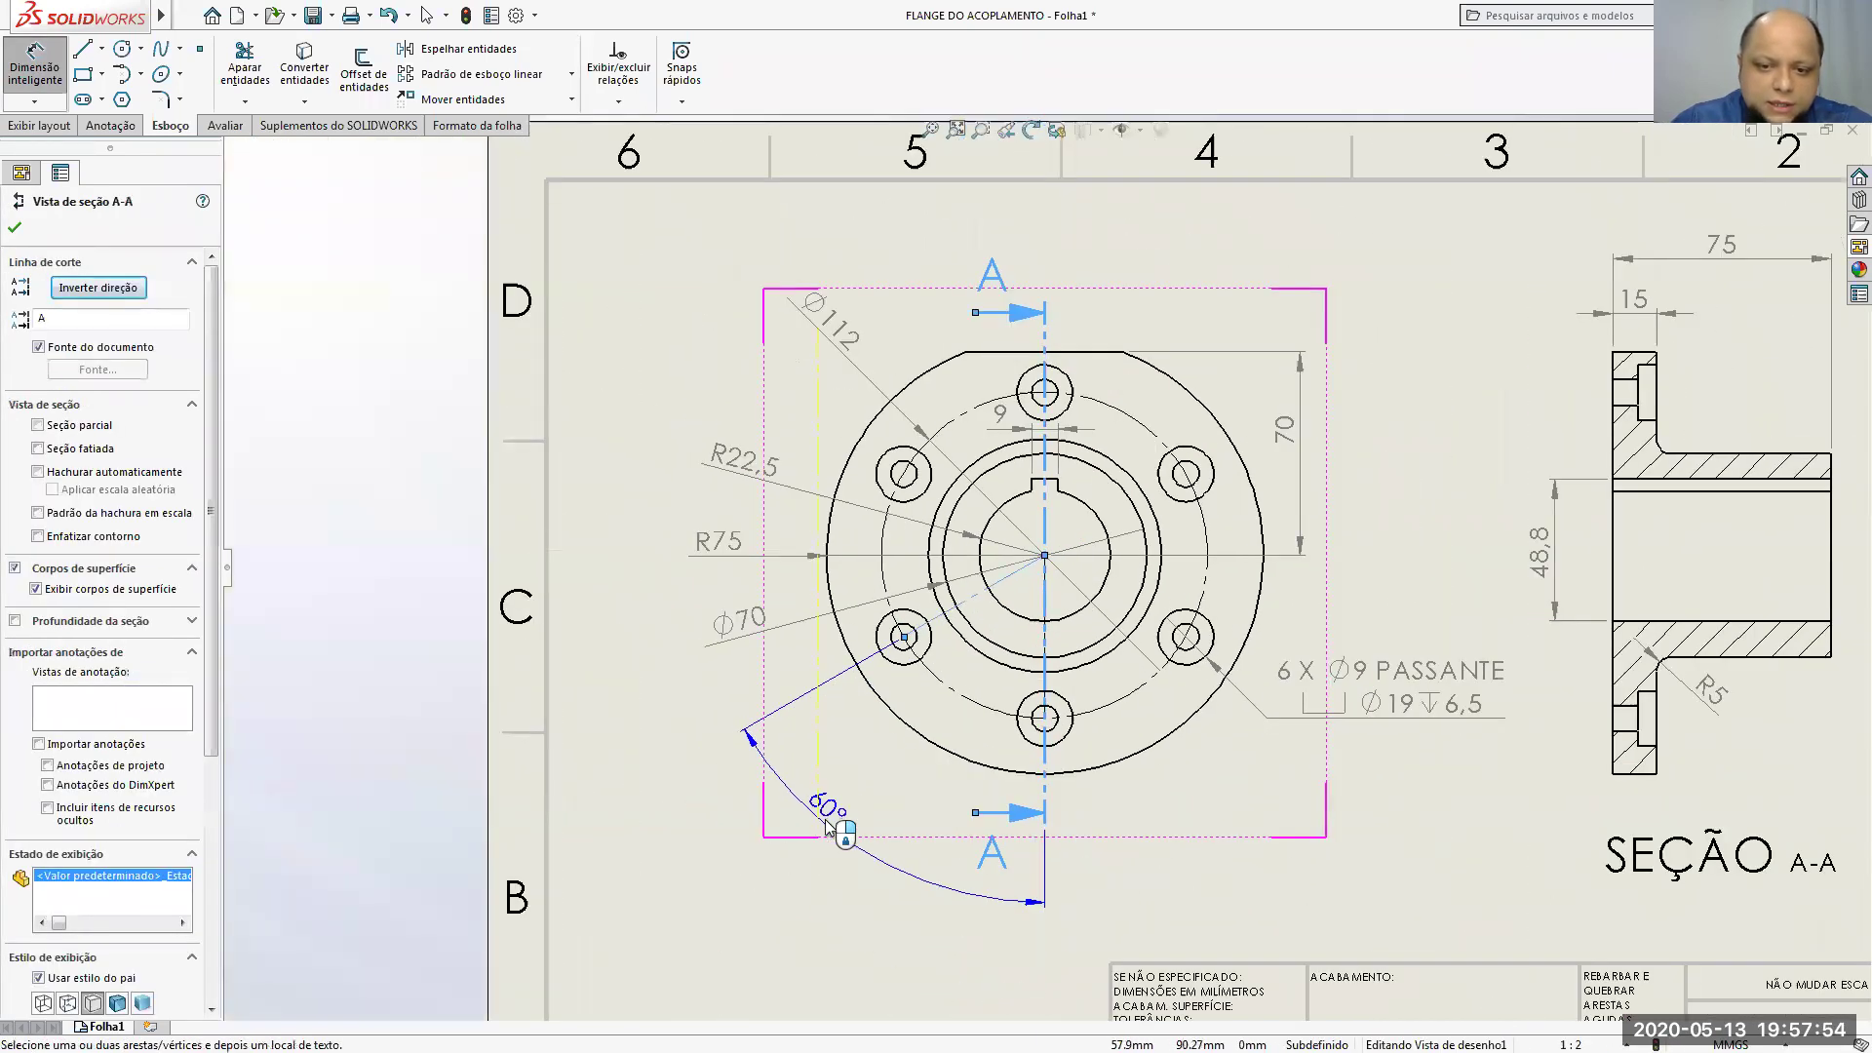
left_click(874, 840)
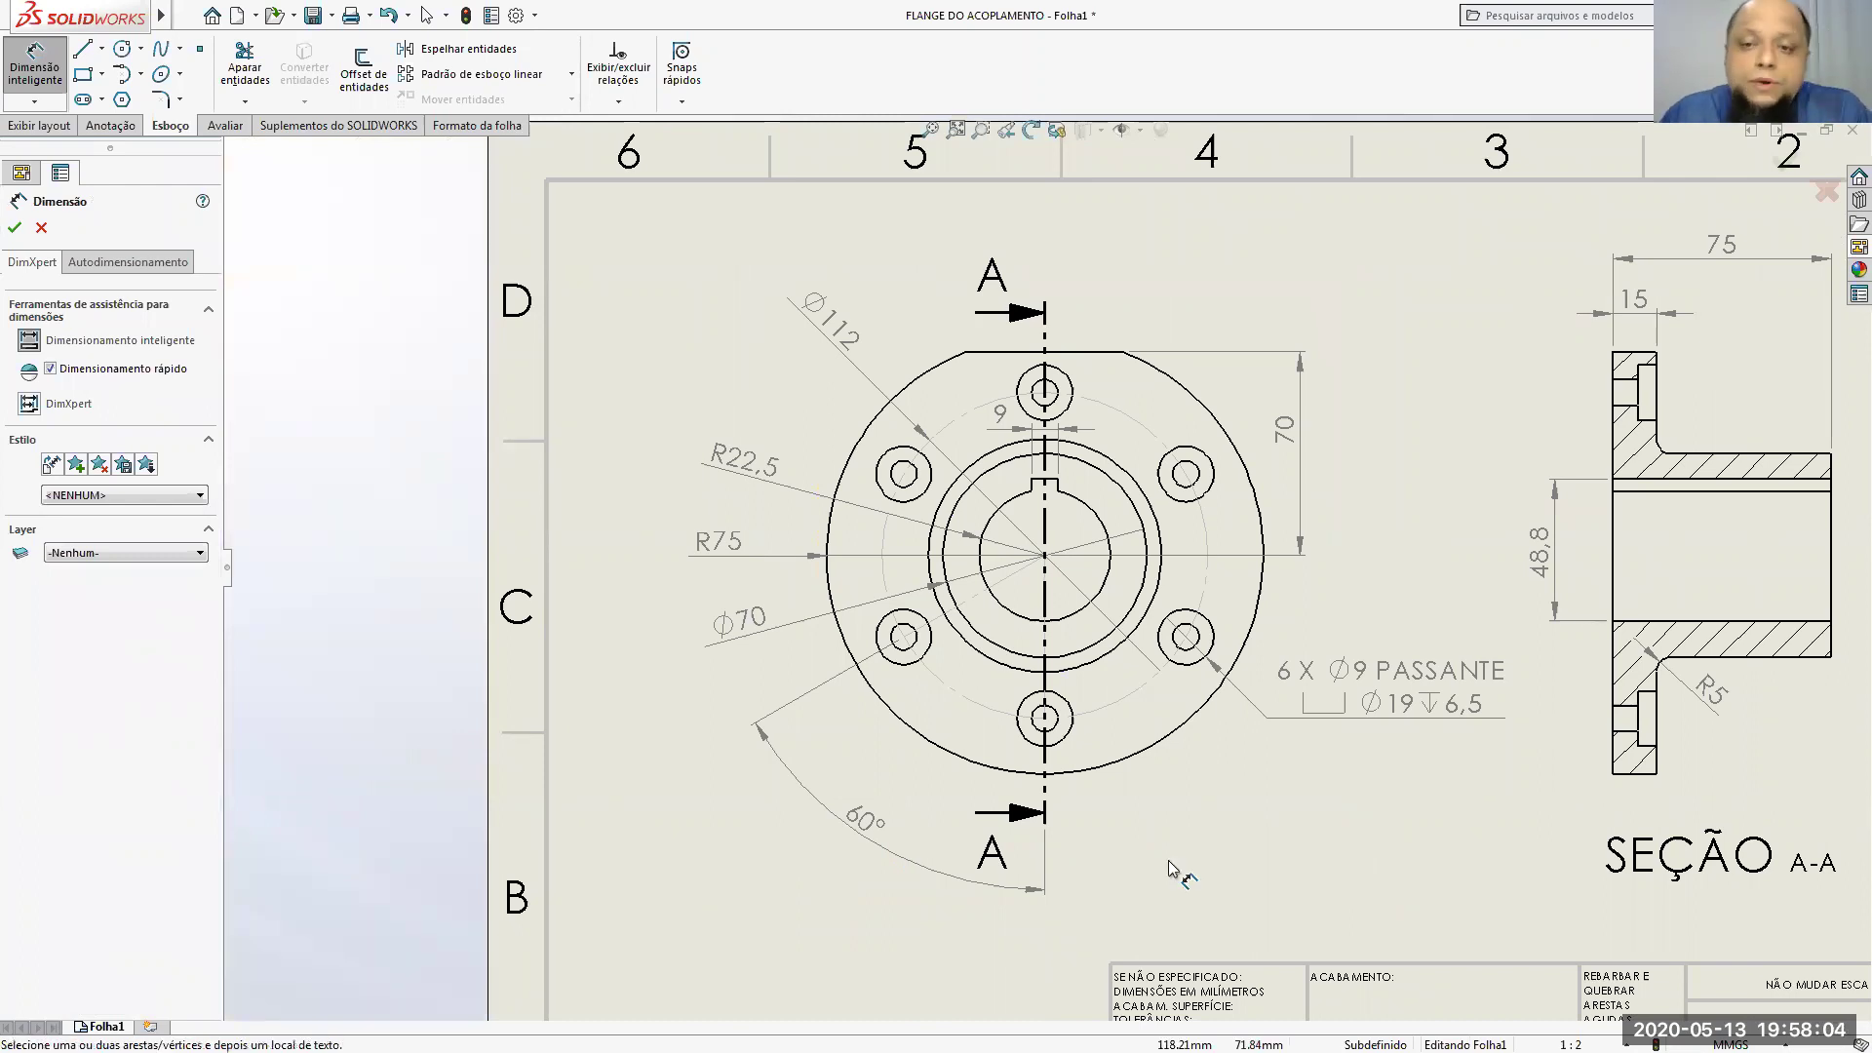
Step: Finish dimensioning and save the flange drawing
scroll(1355, 817, "up", 5)
scroll(1194, 805, "down", 2)
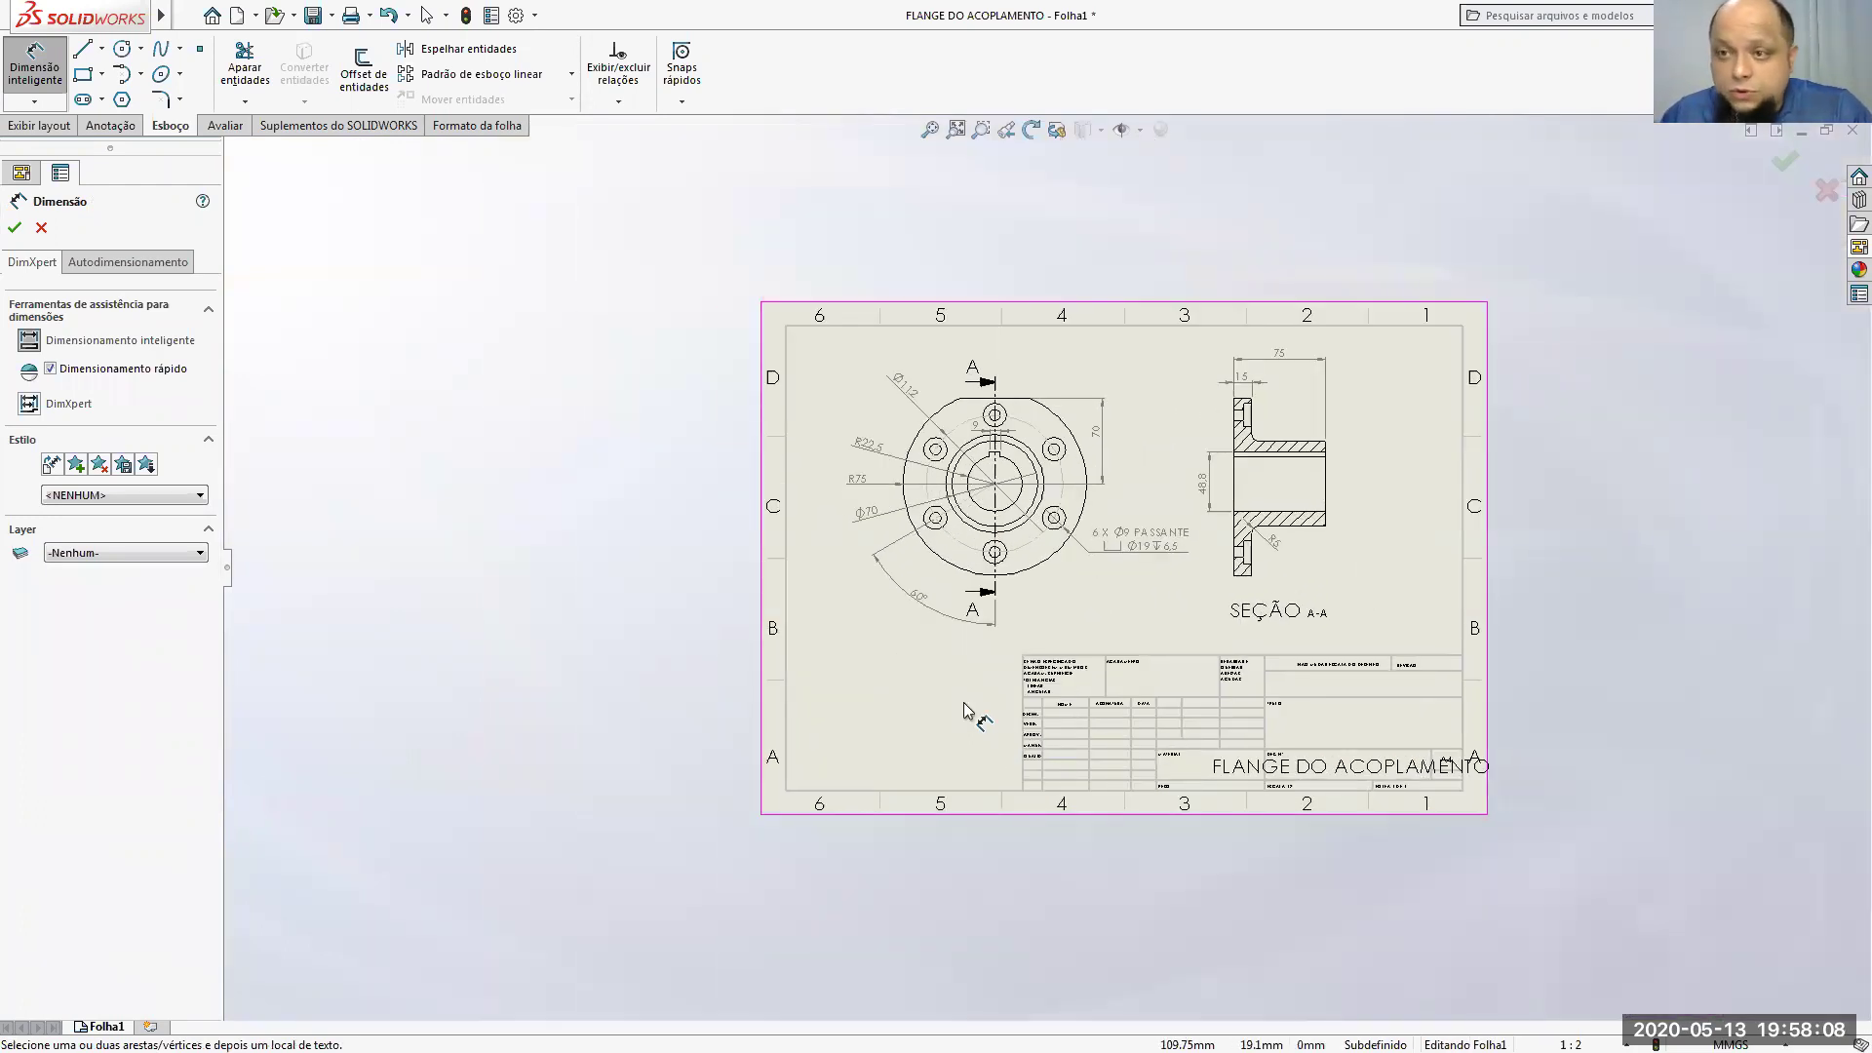
left_click(1780, 166)
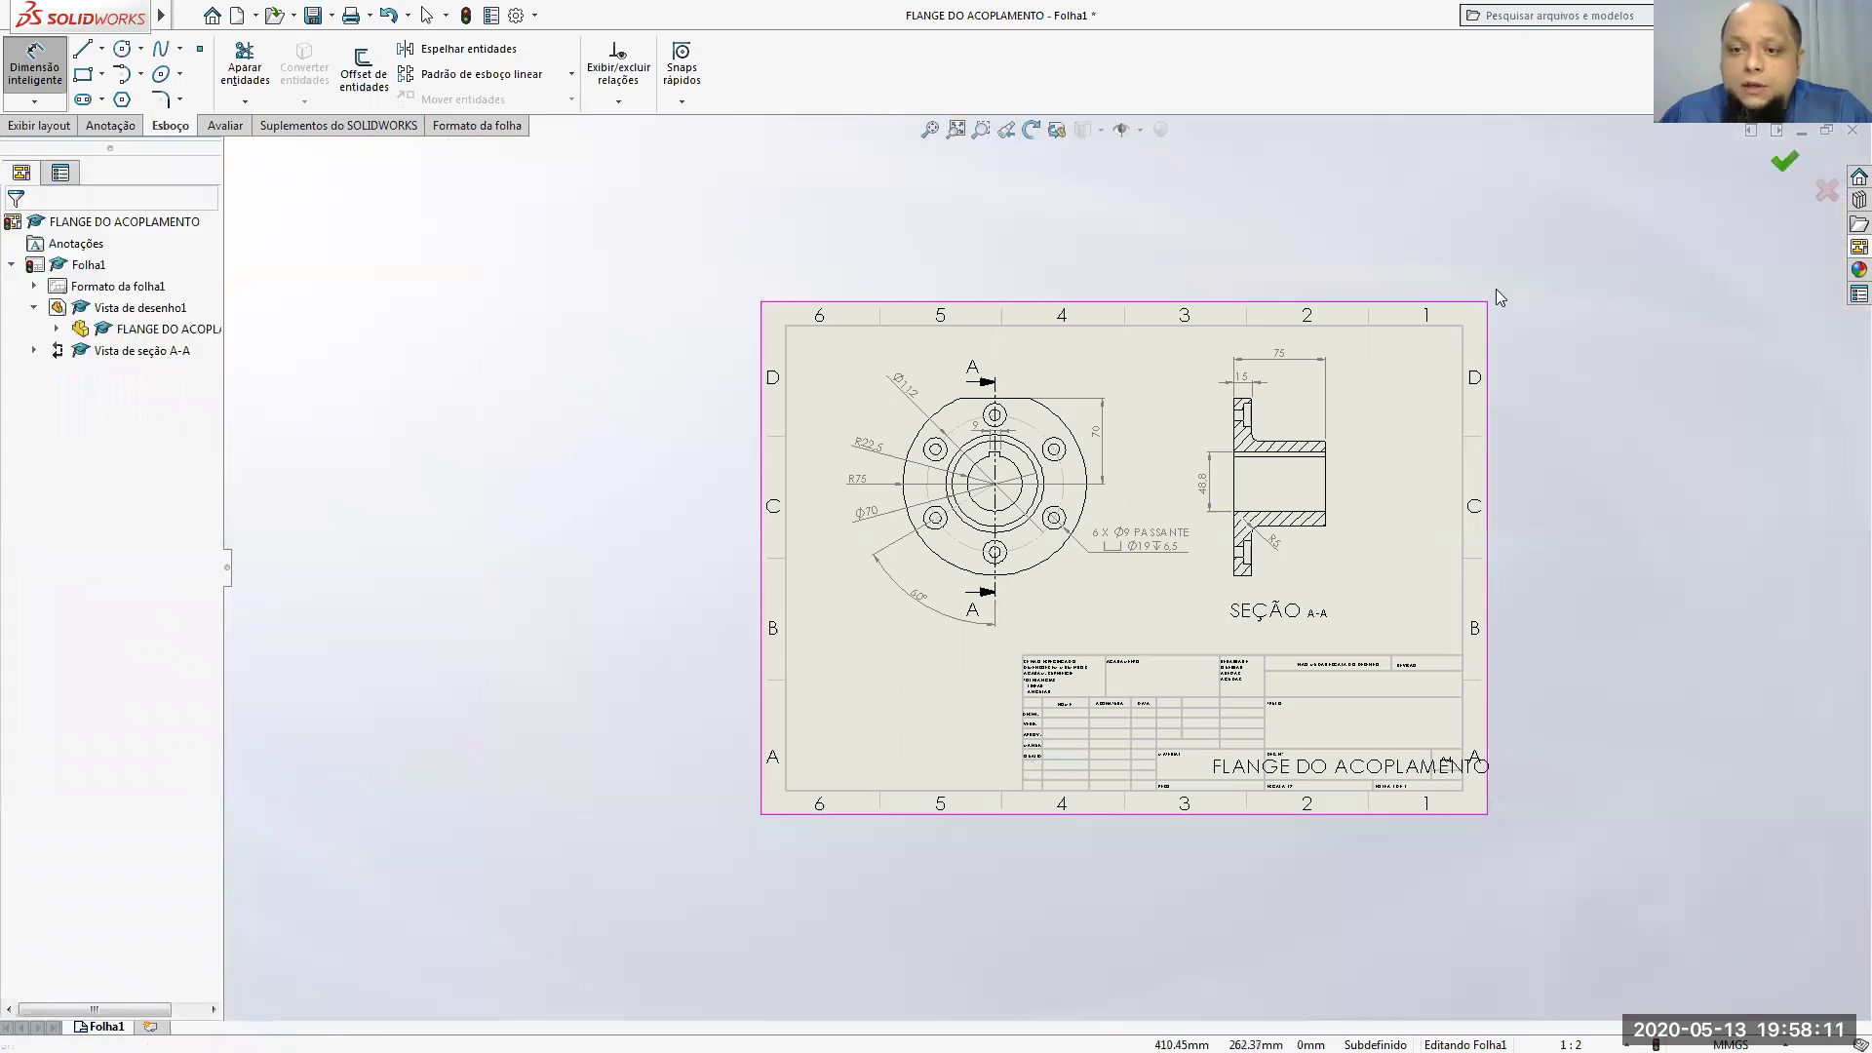
left_click(312, 15)
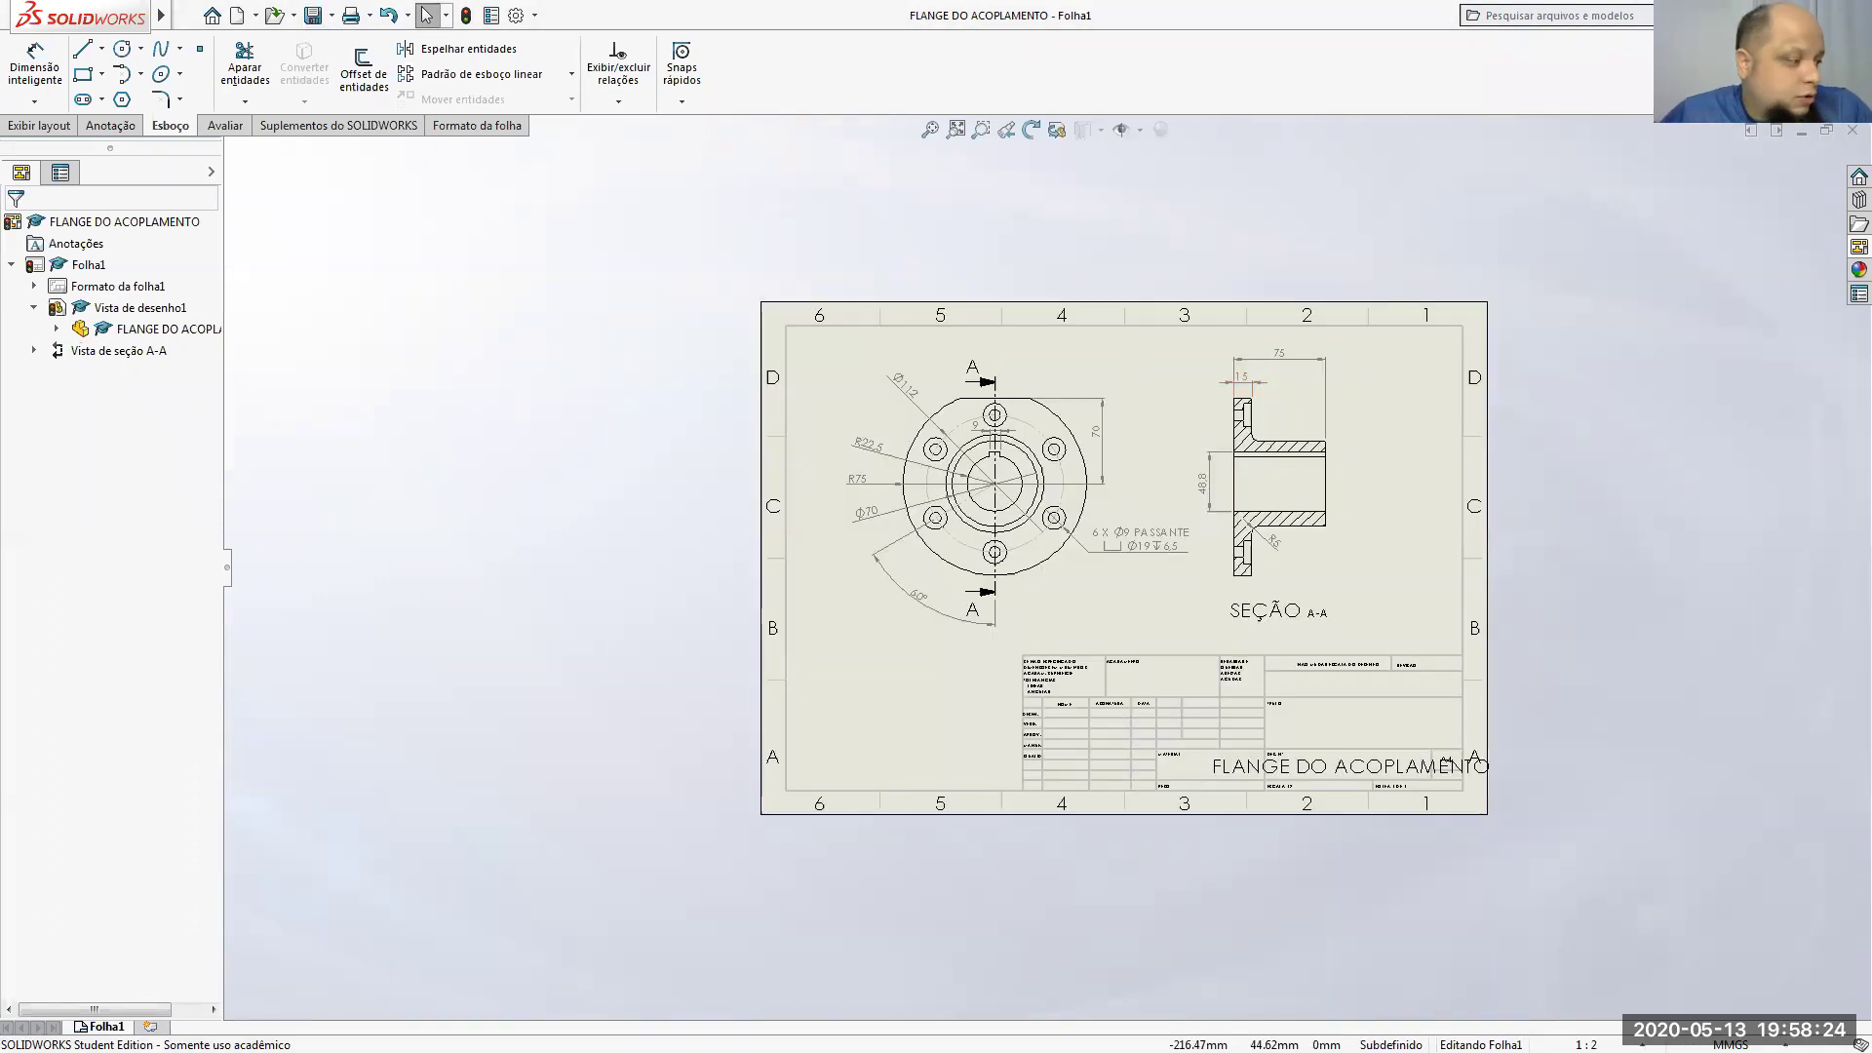
Step: Consult the reference assembly PDF in Adobe Acrobat Reader, return to SOLIDWORKS and add a second sheet to the flange drawing
key("alt+Tab")
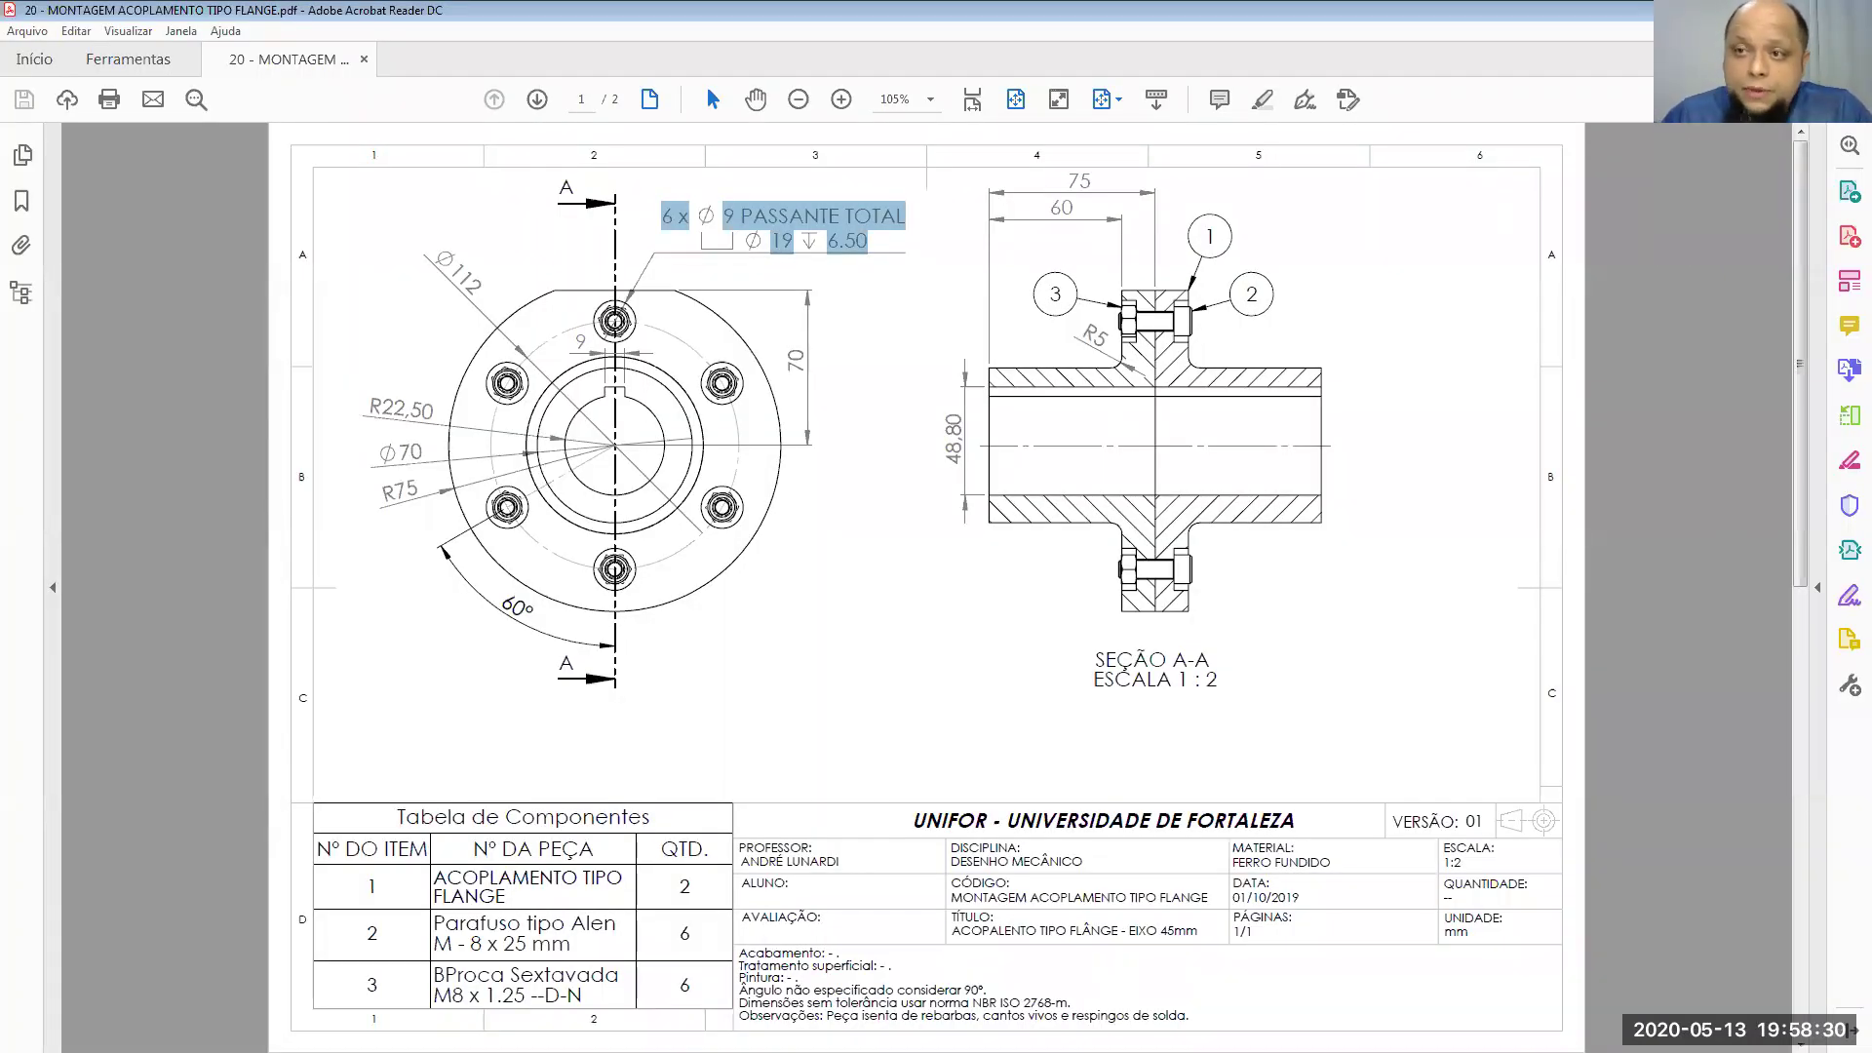
key("alt+Tab")
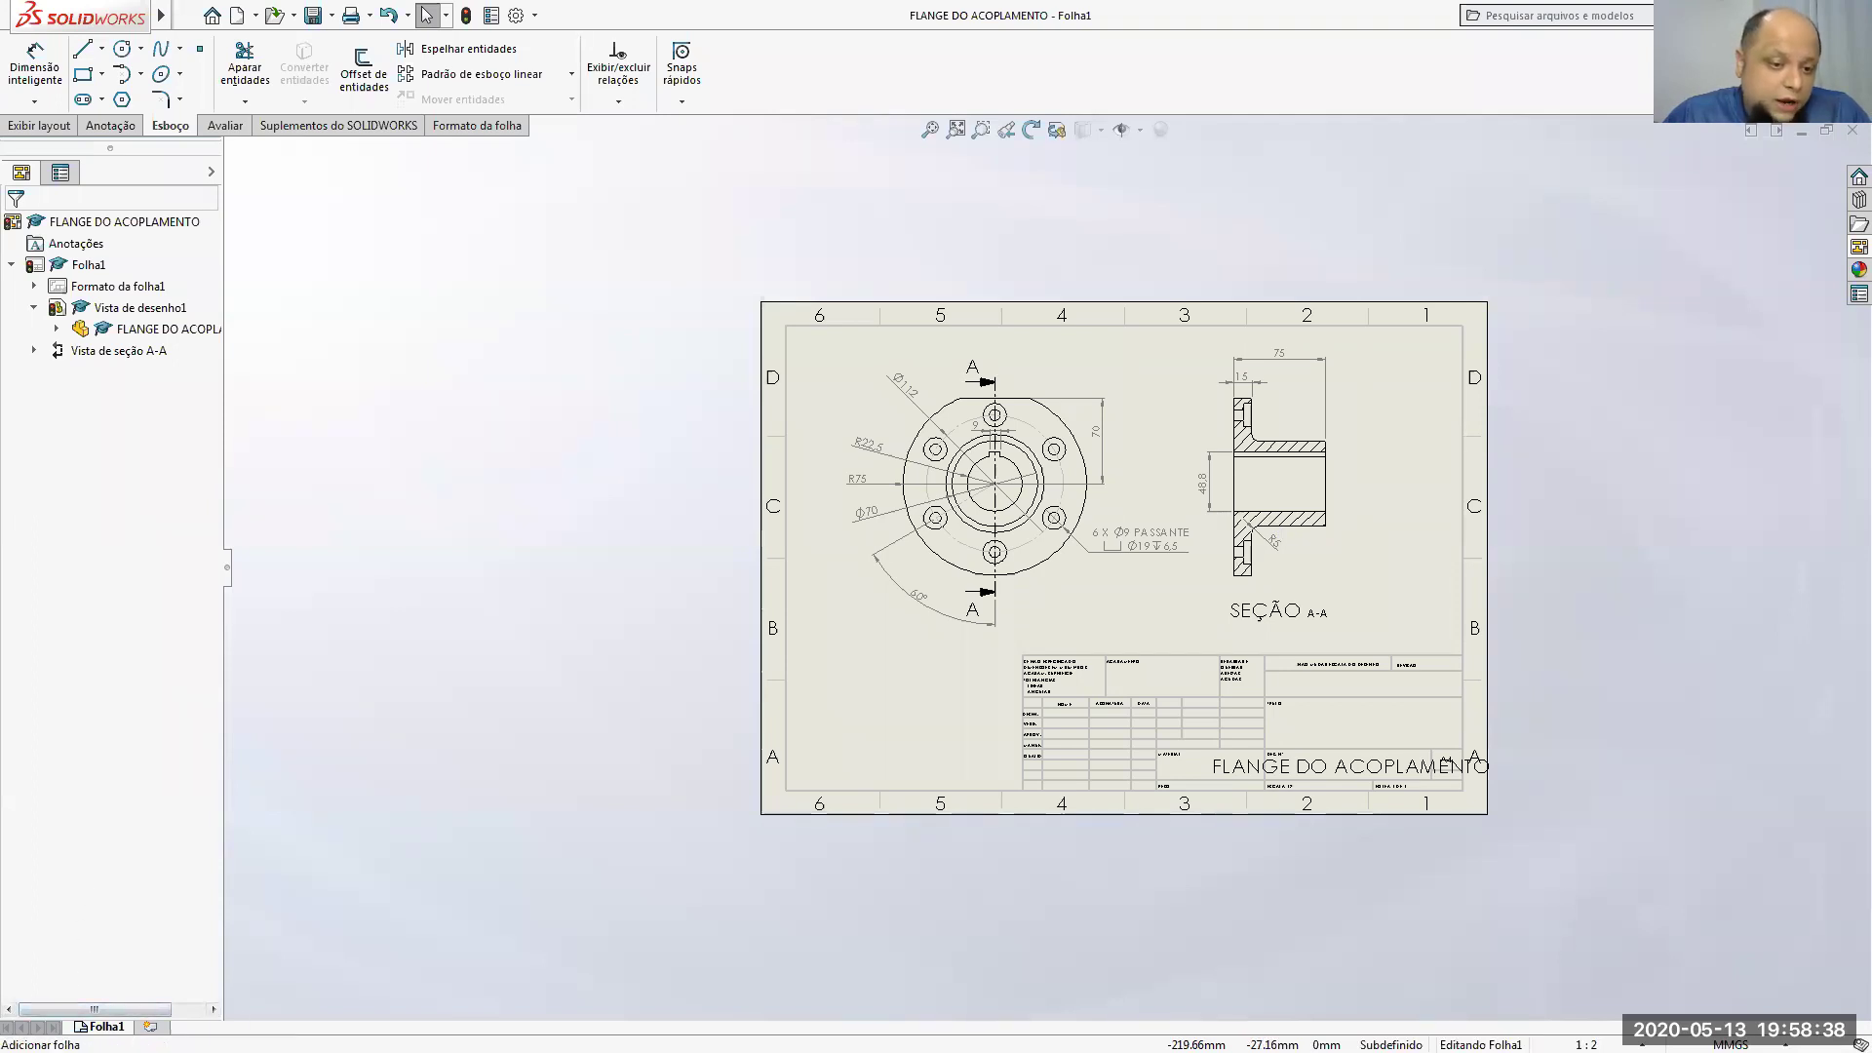
left_click(153, 1027)
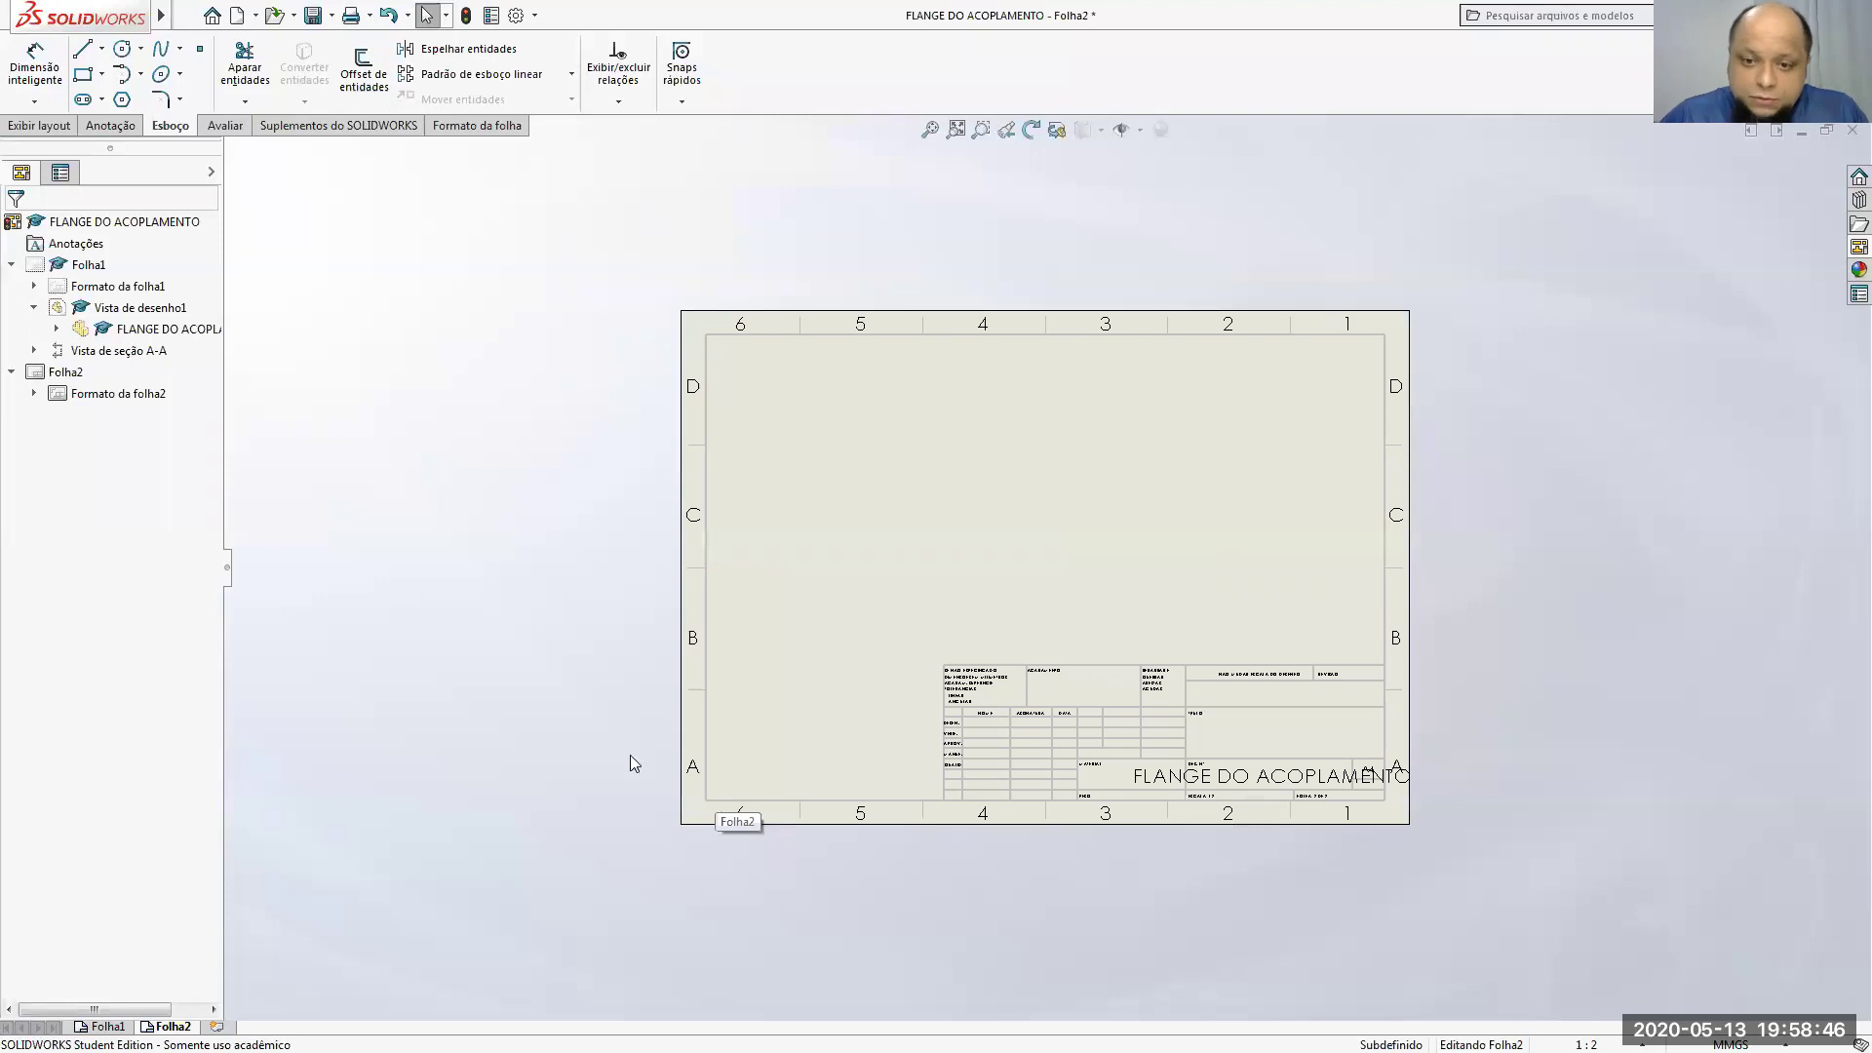
scroll(1100, 439, "down", 2)
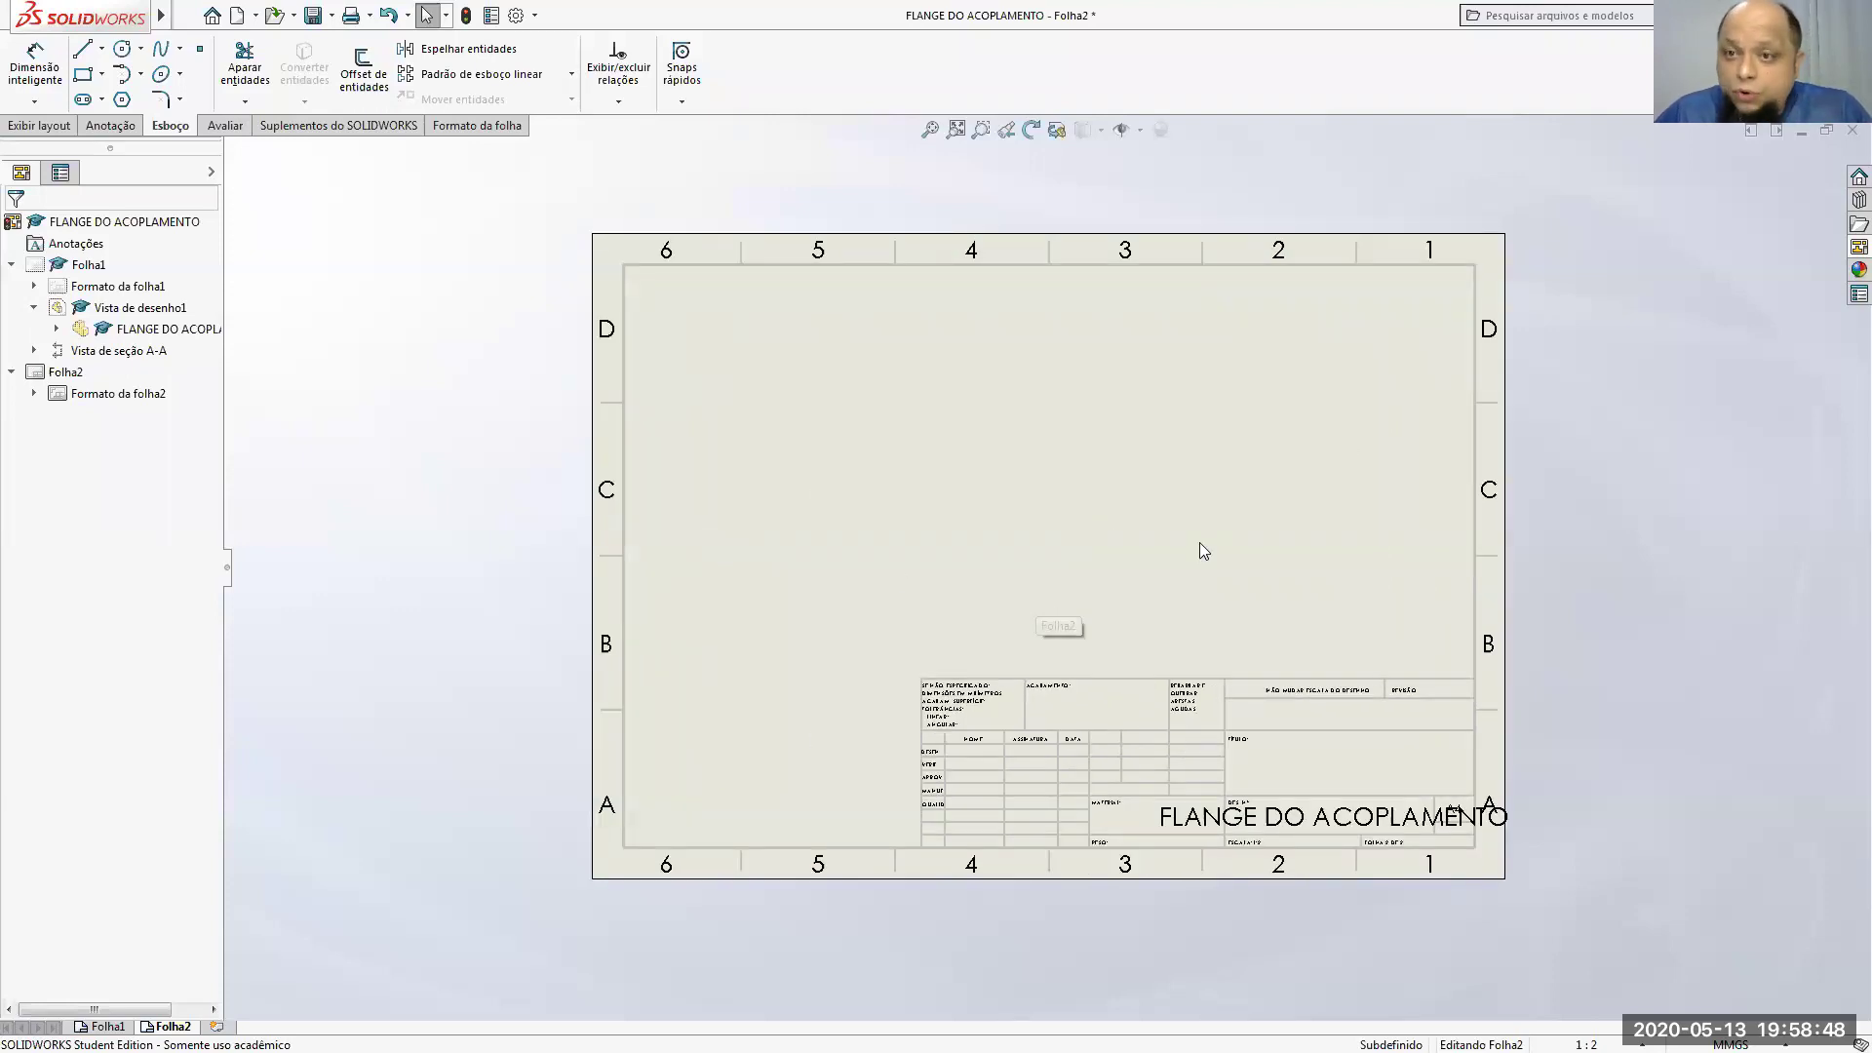
Step: Insert an isometric view of the MONTAGEM DO ACOPLAMENTO assembly on the second sheet and display it in its exploded state
left_click(1853, 250)
left_click(1691, 150)
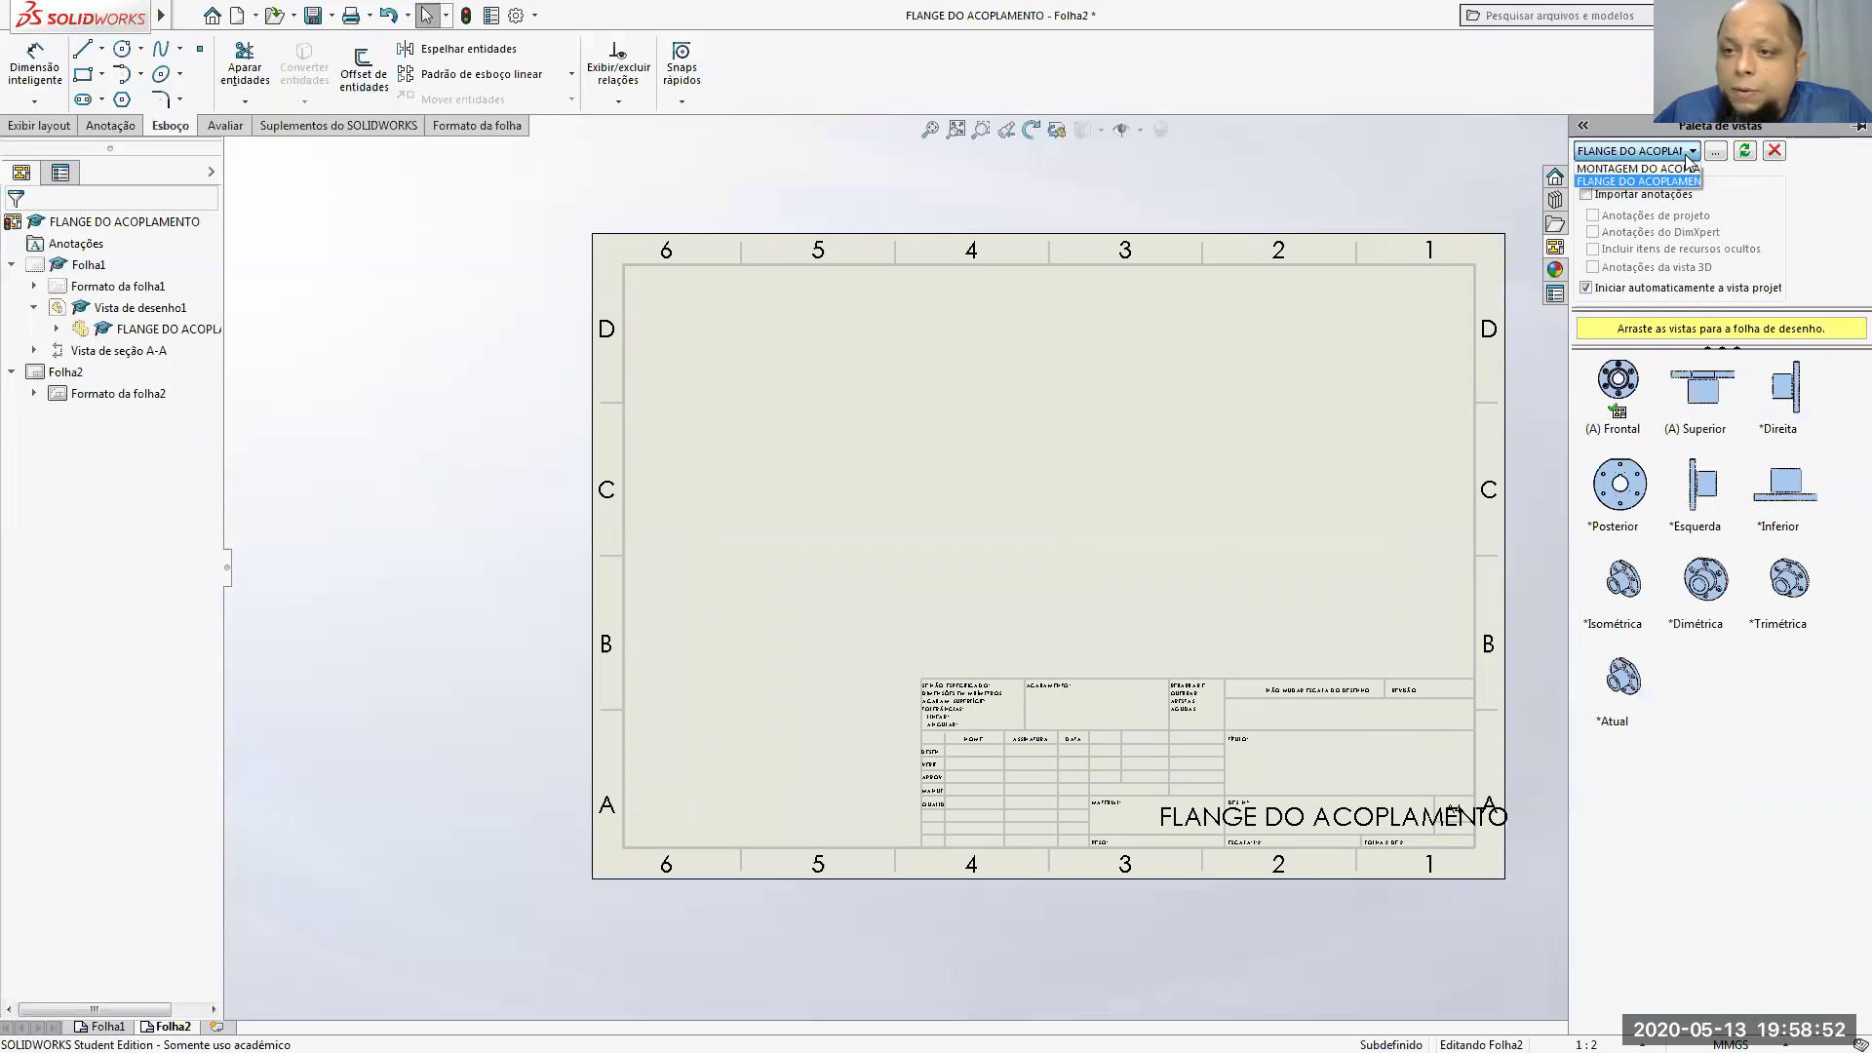
left_click(1679, 169)
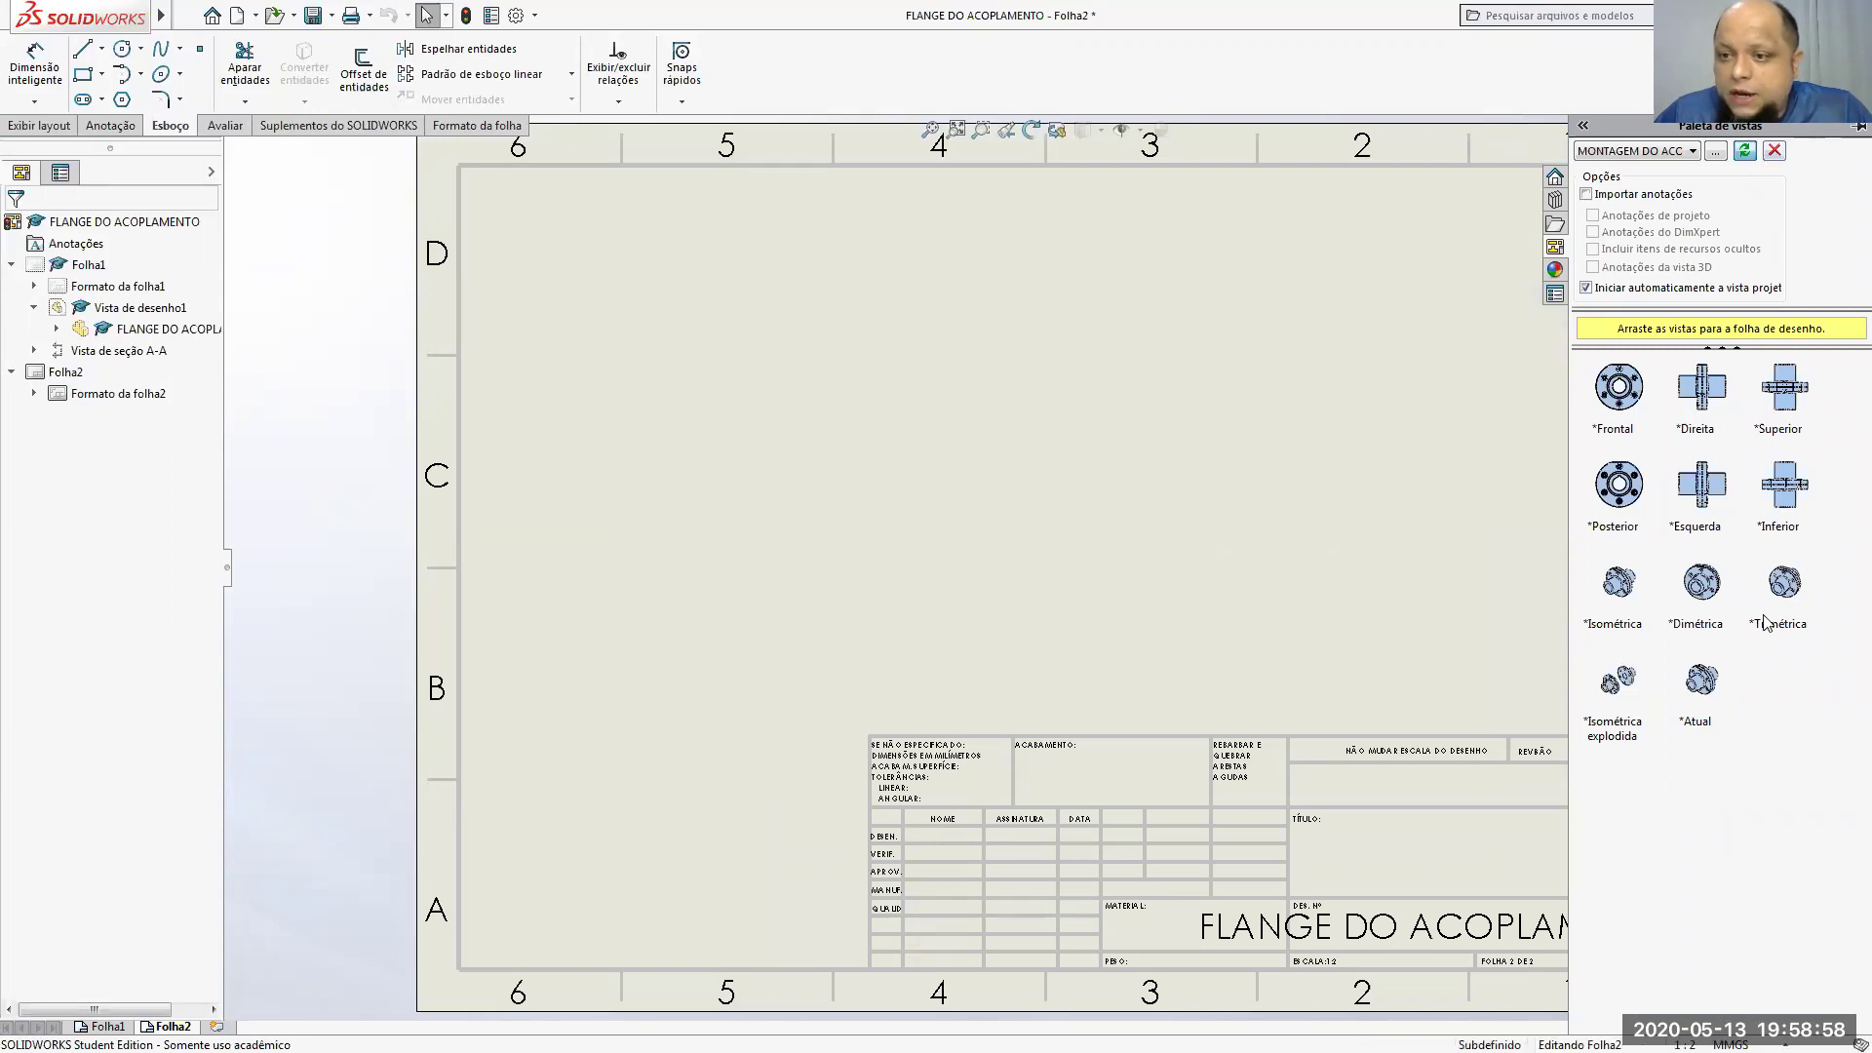
mouse_move(1618, 585)
left_mouse_down()
mouse_move(1623, 600)
mouse_move(1451, 472)
mouse_move(1053, 481)
left_mouse_up()
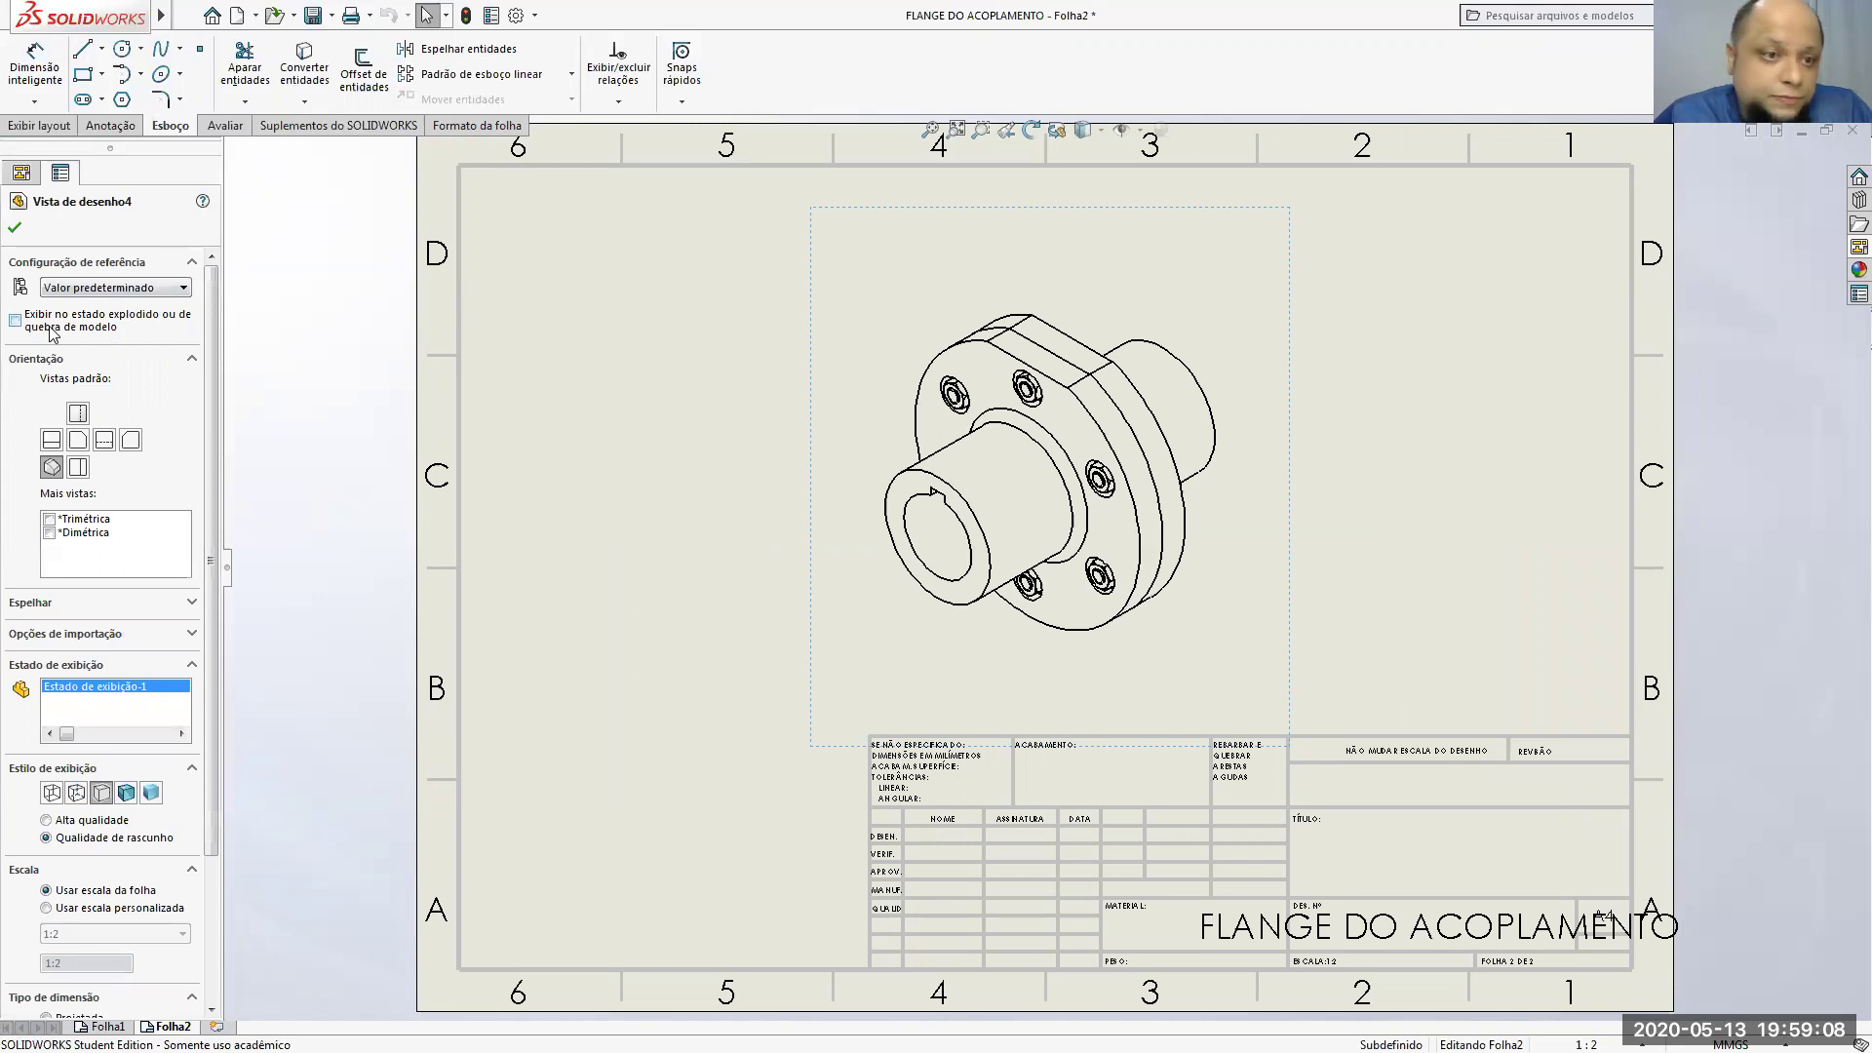
left_click(16, 321)
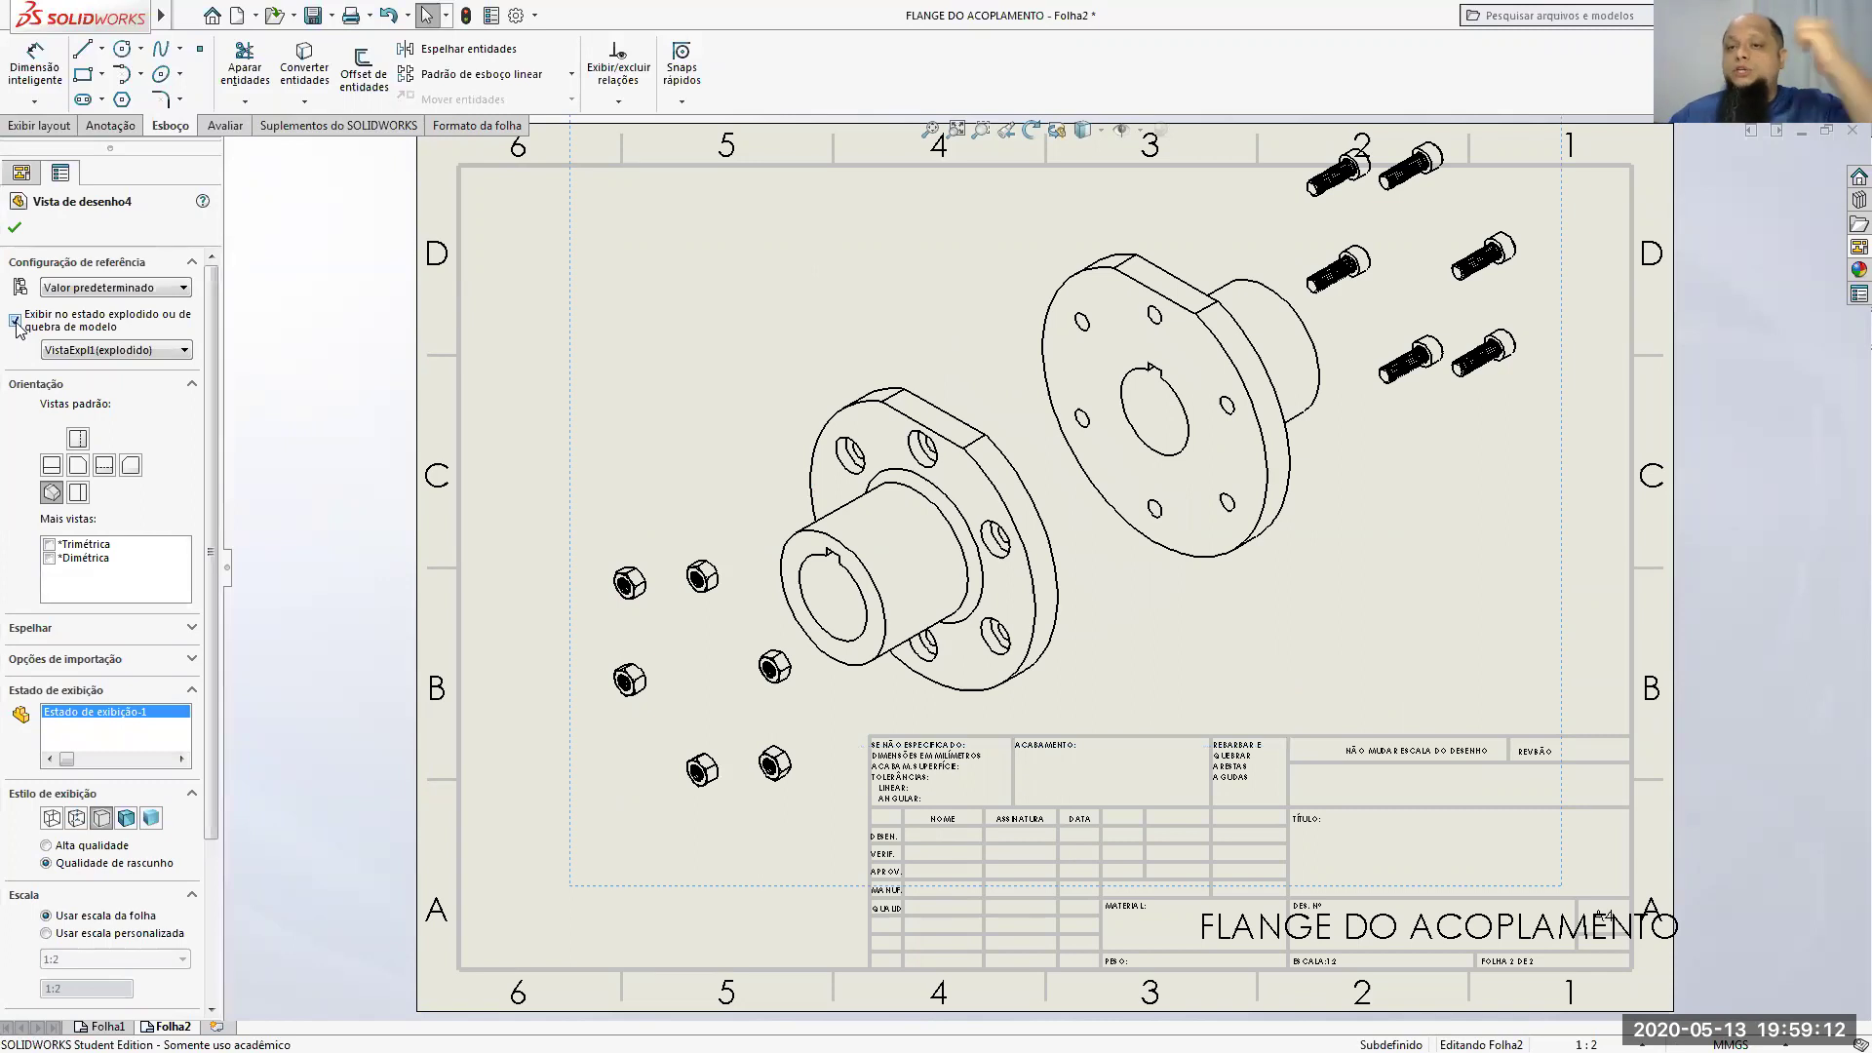
Step: Give the exploded view a user-defined custom scale, trying 1:3 and settling on 1:2.5
key("z")
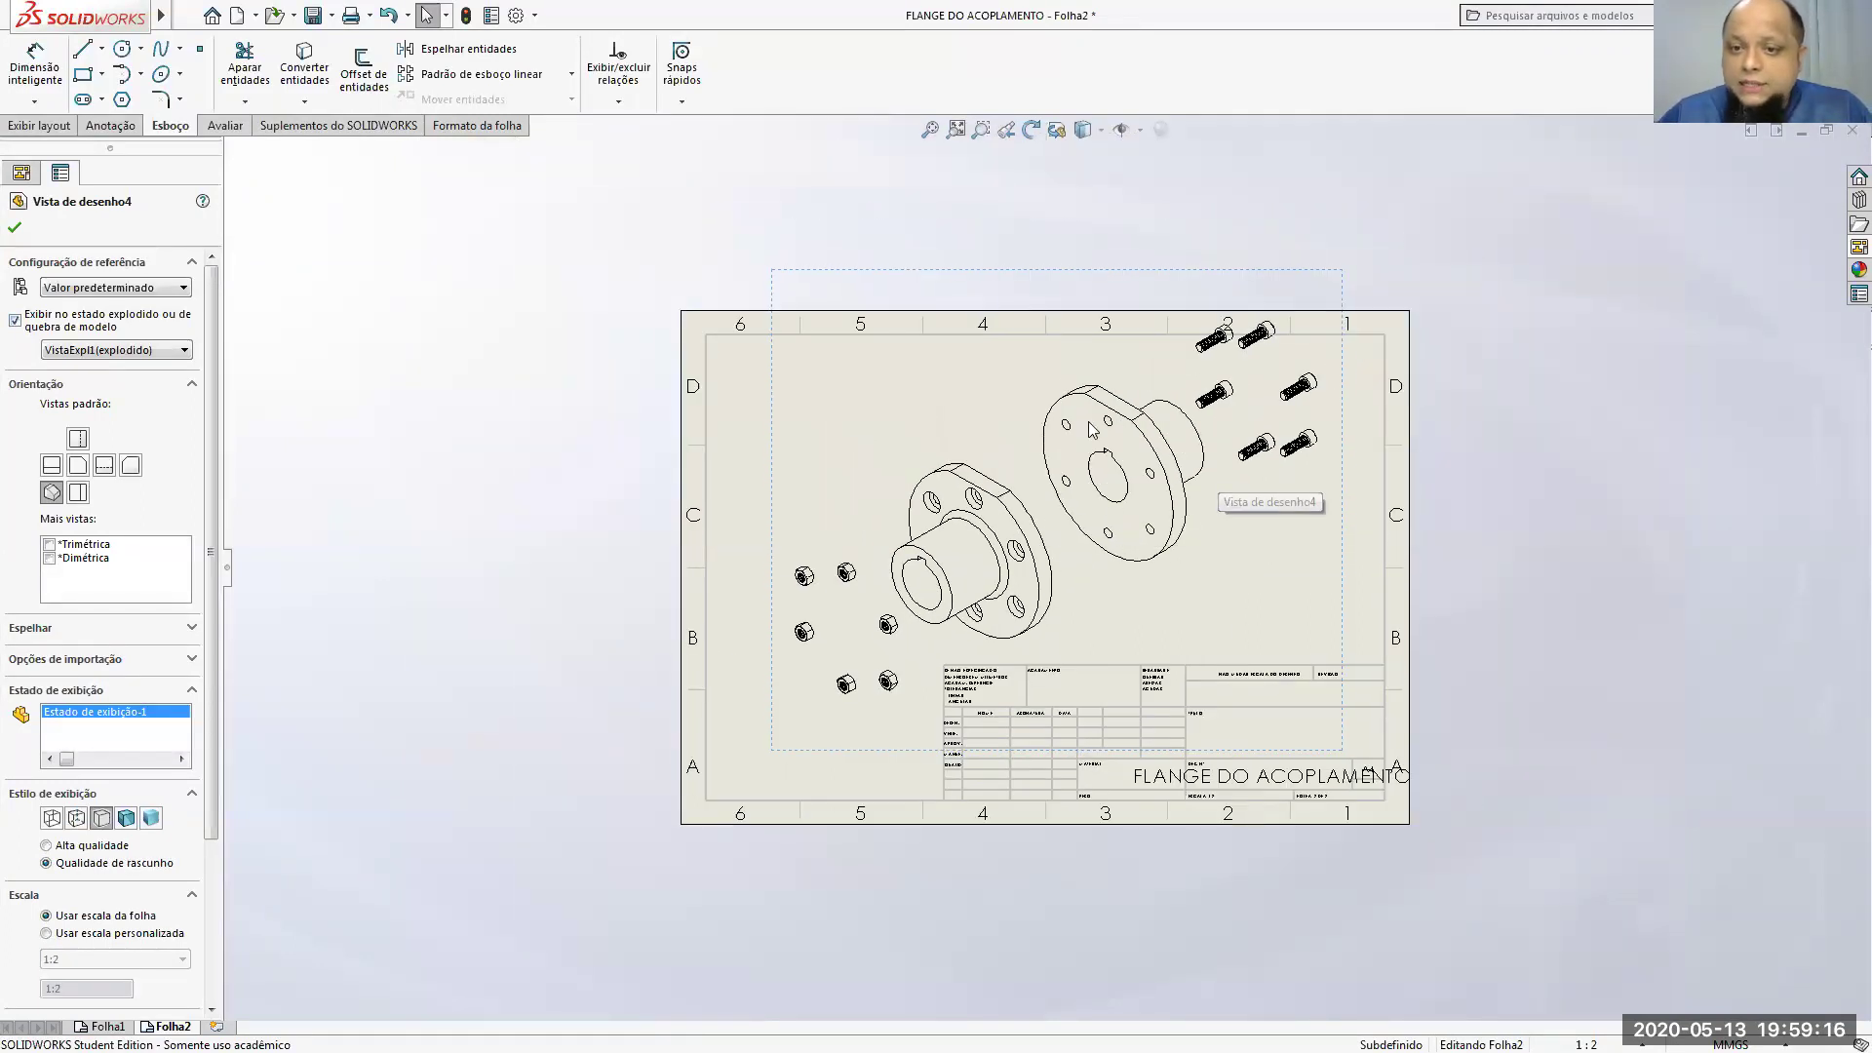
left_click(68, 934)
left_click(78, 961)
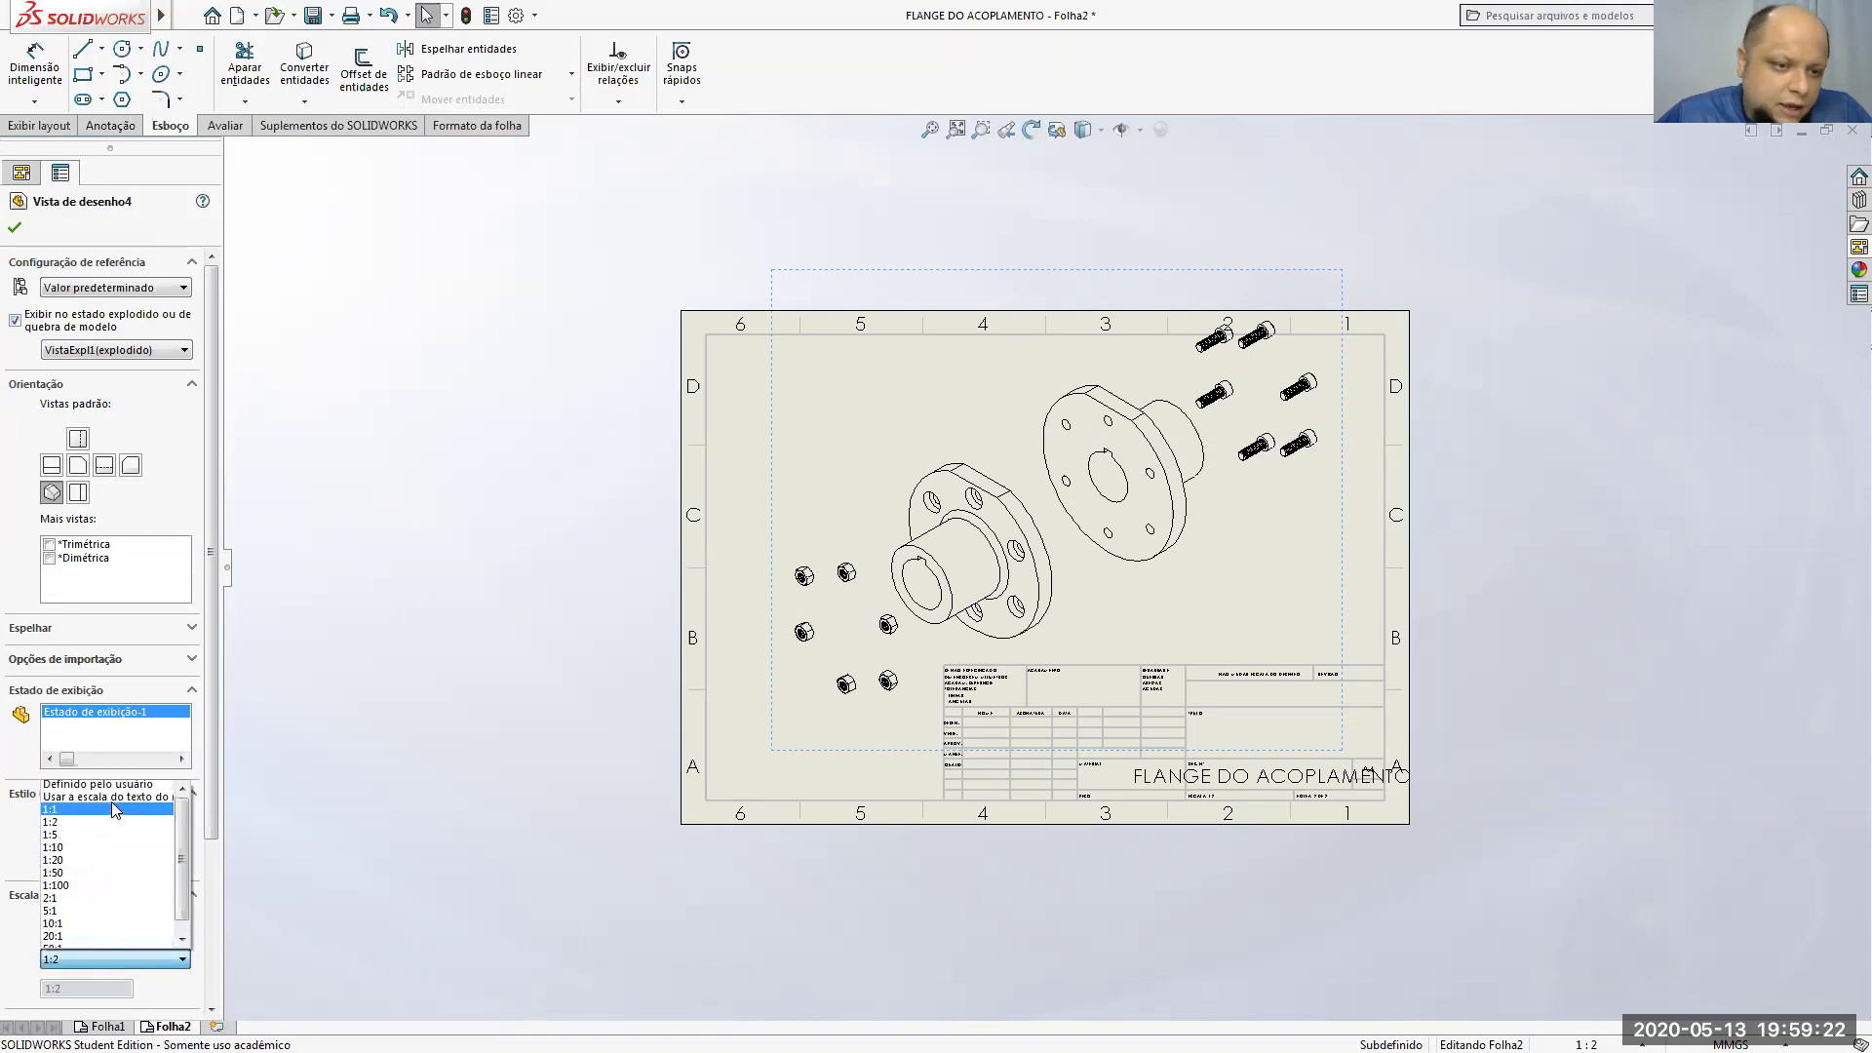
left_click(97, 784)
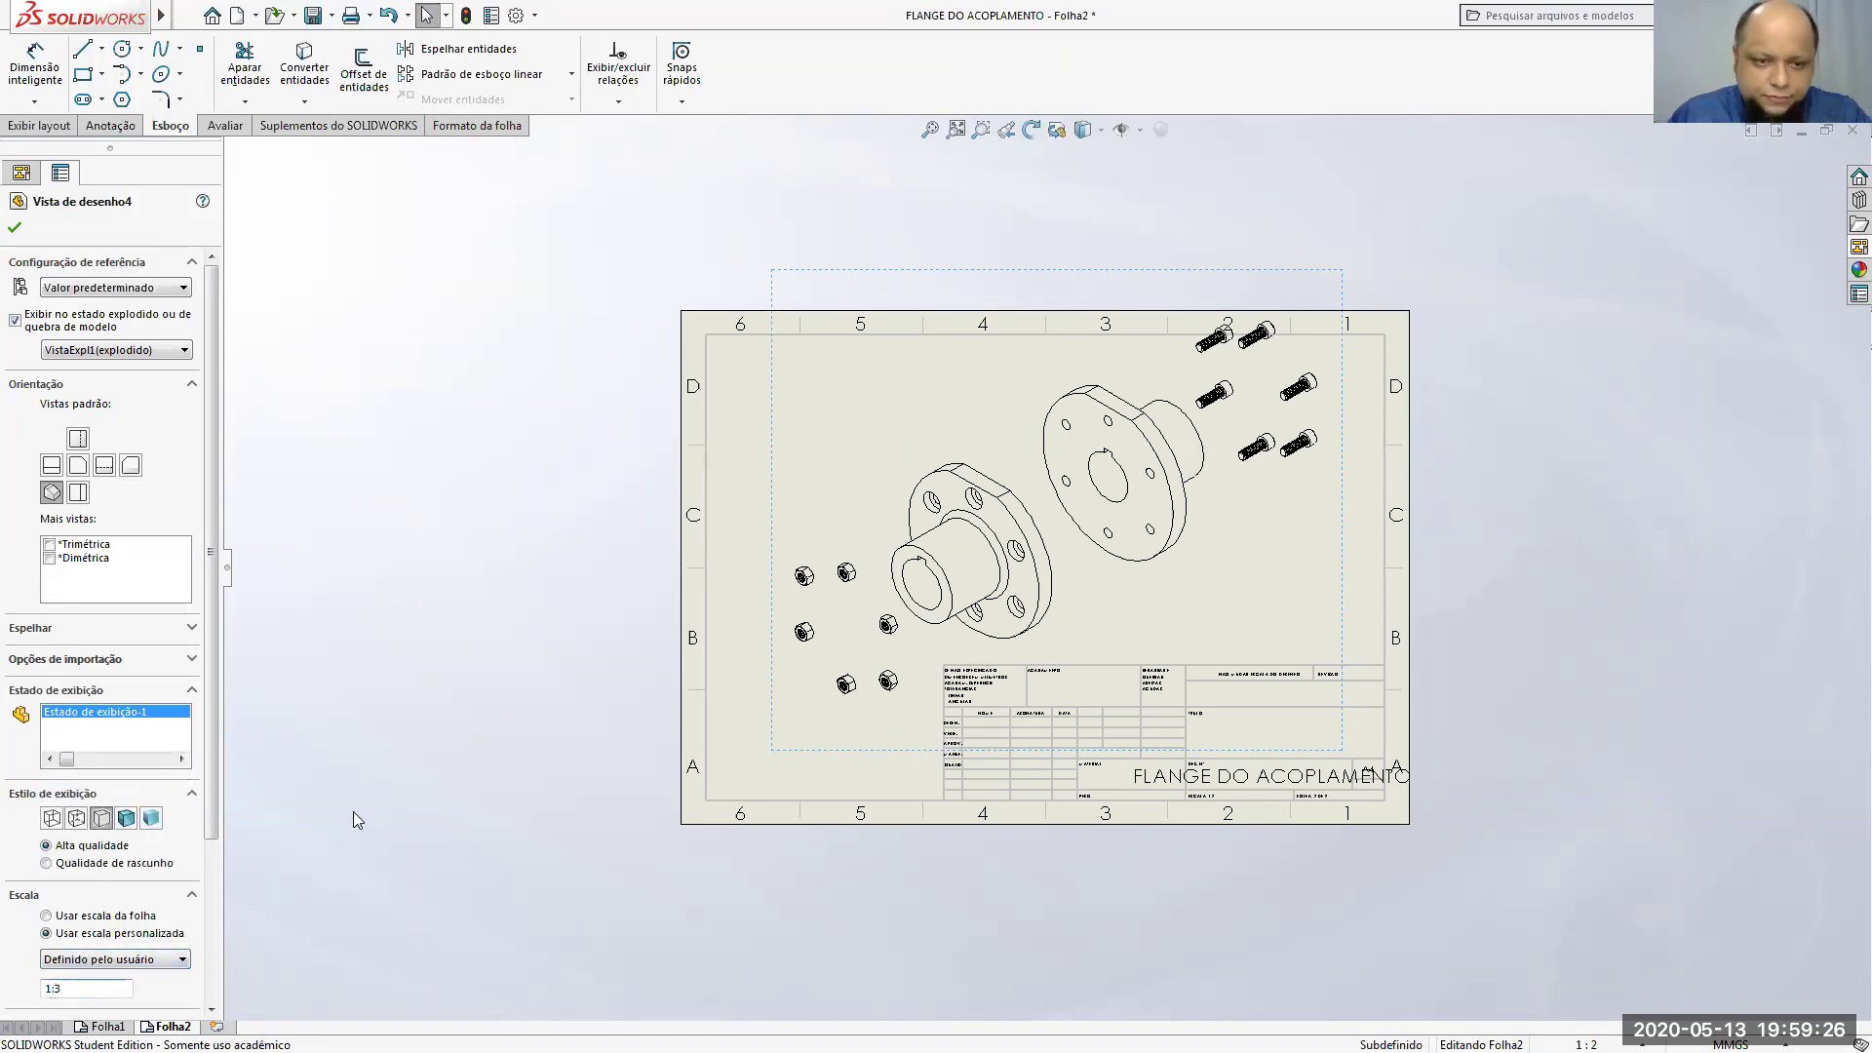
key("Return")
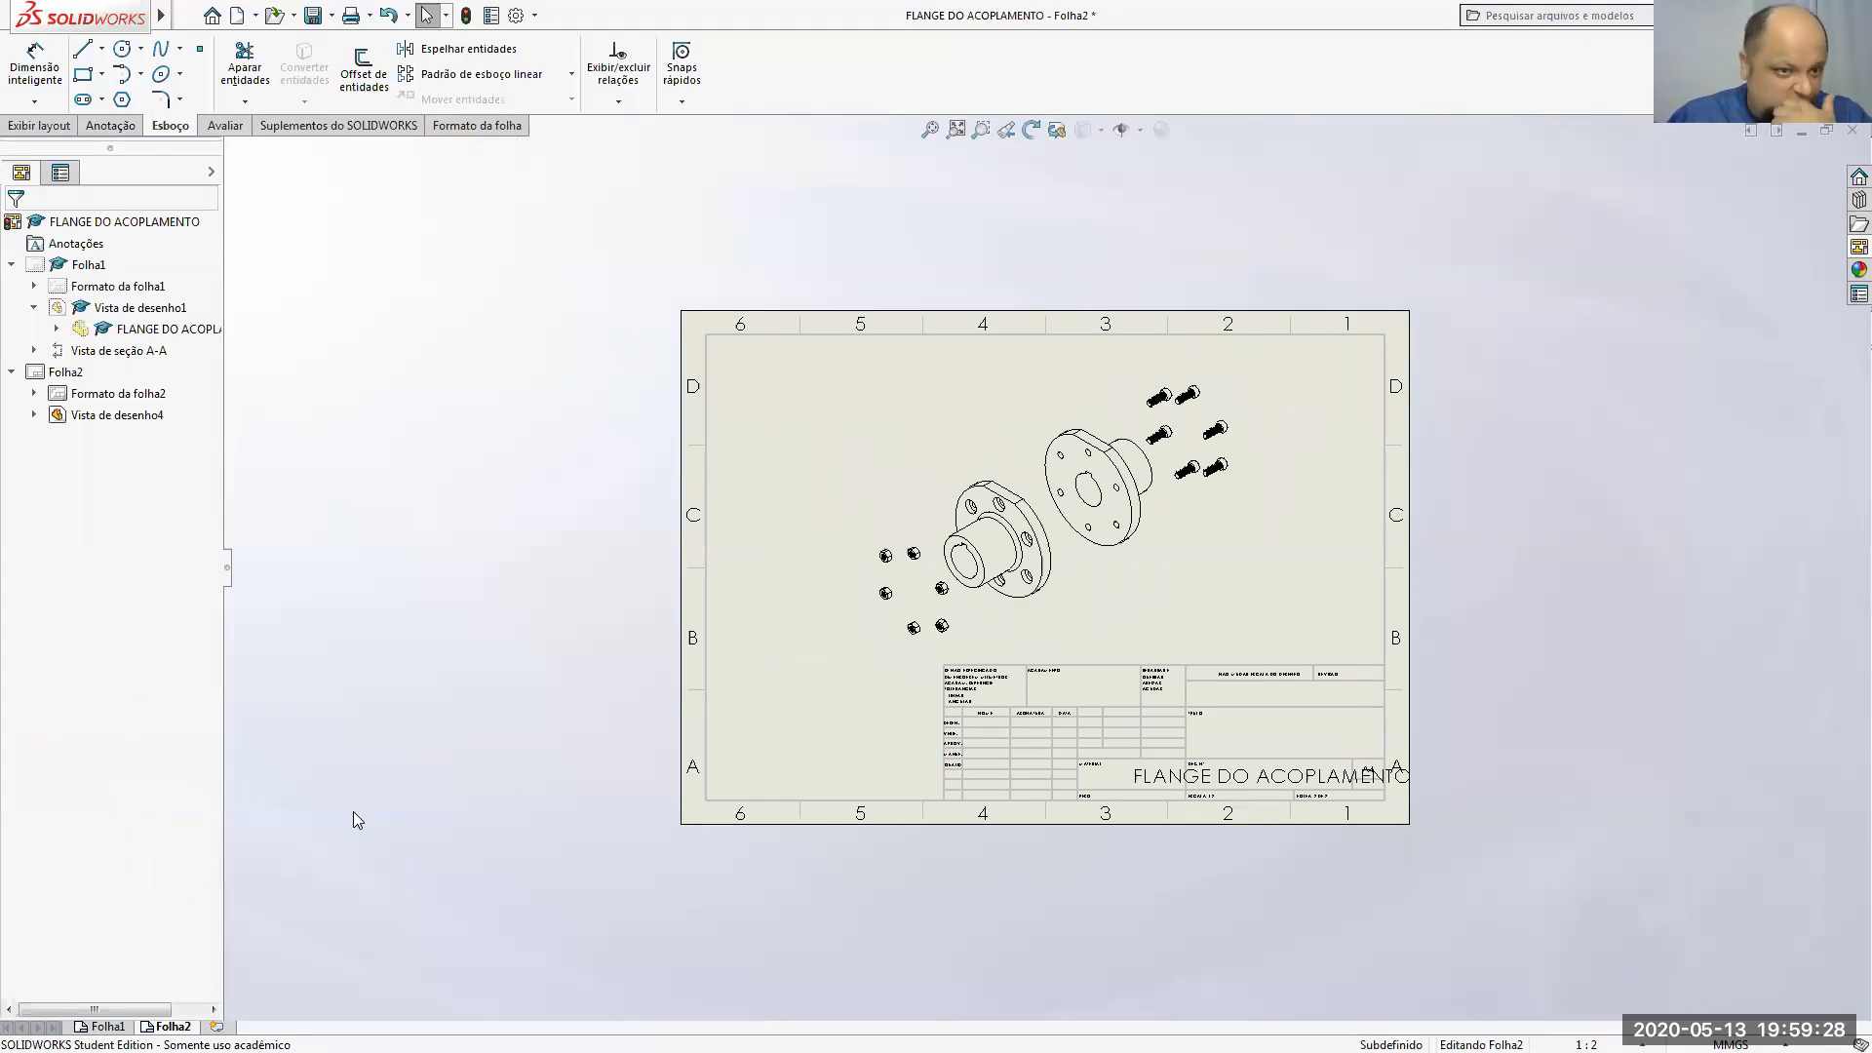
left_click(1019, 554)
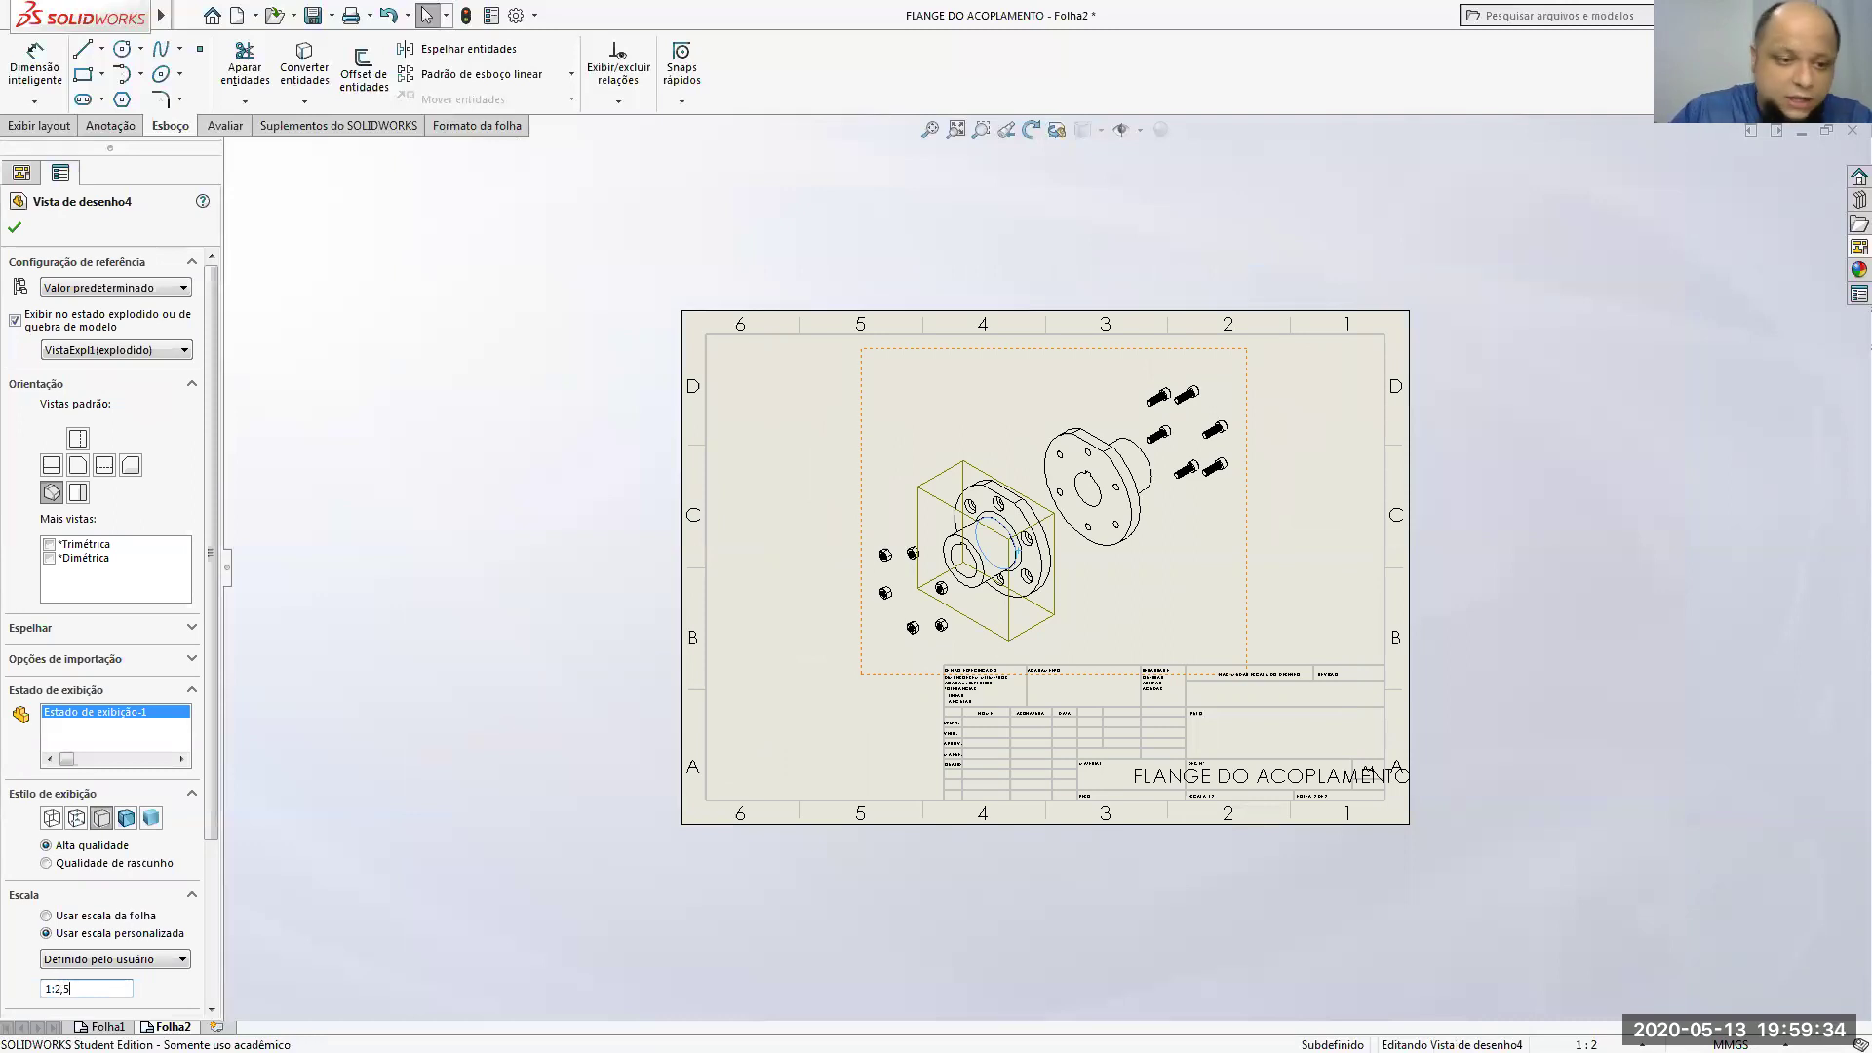
key("Return")
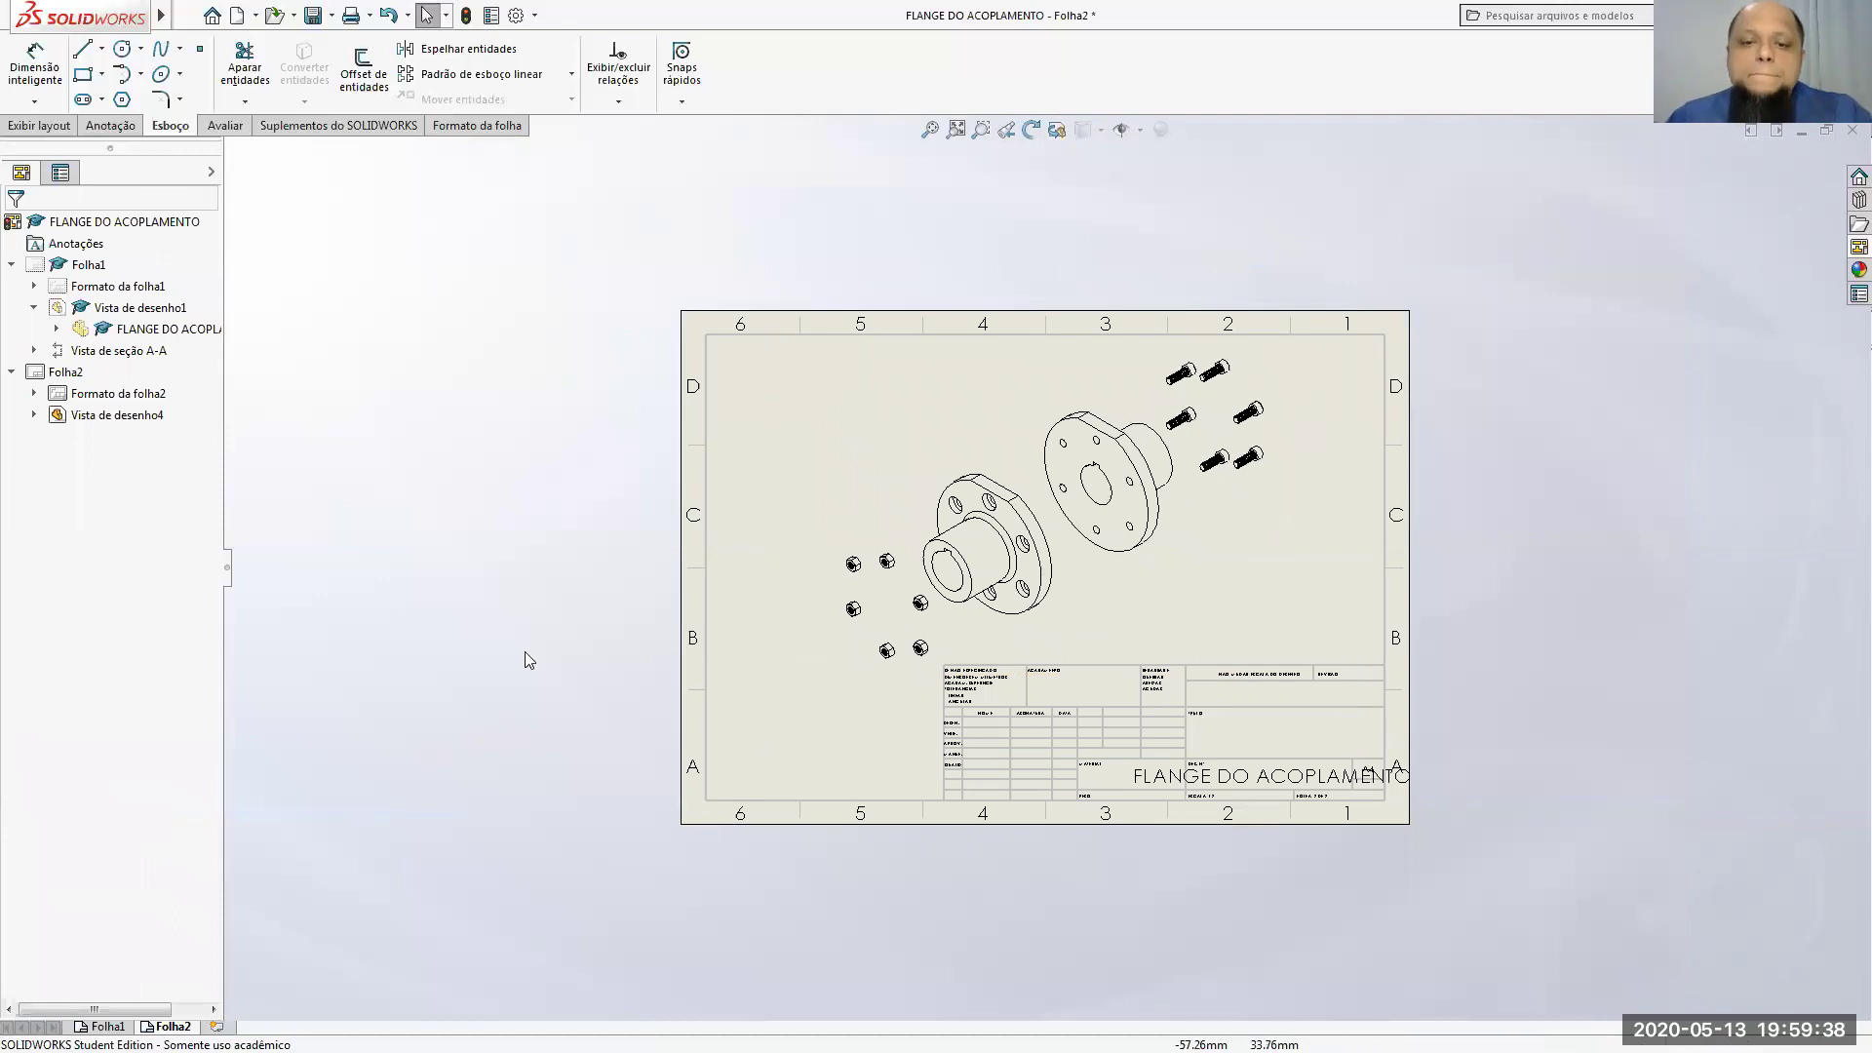
Step: Change the exploded view's display style to shaded with edges
scroll(977, 569, "down", 2)
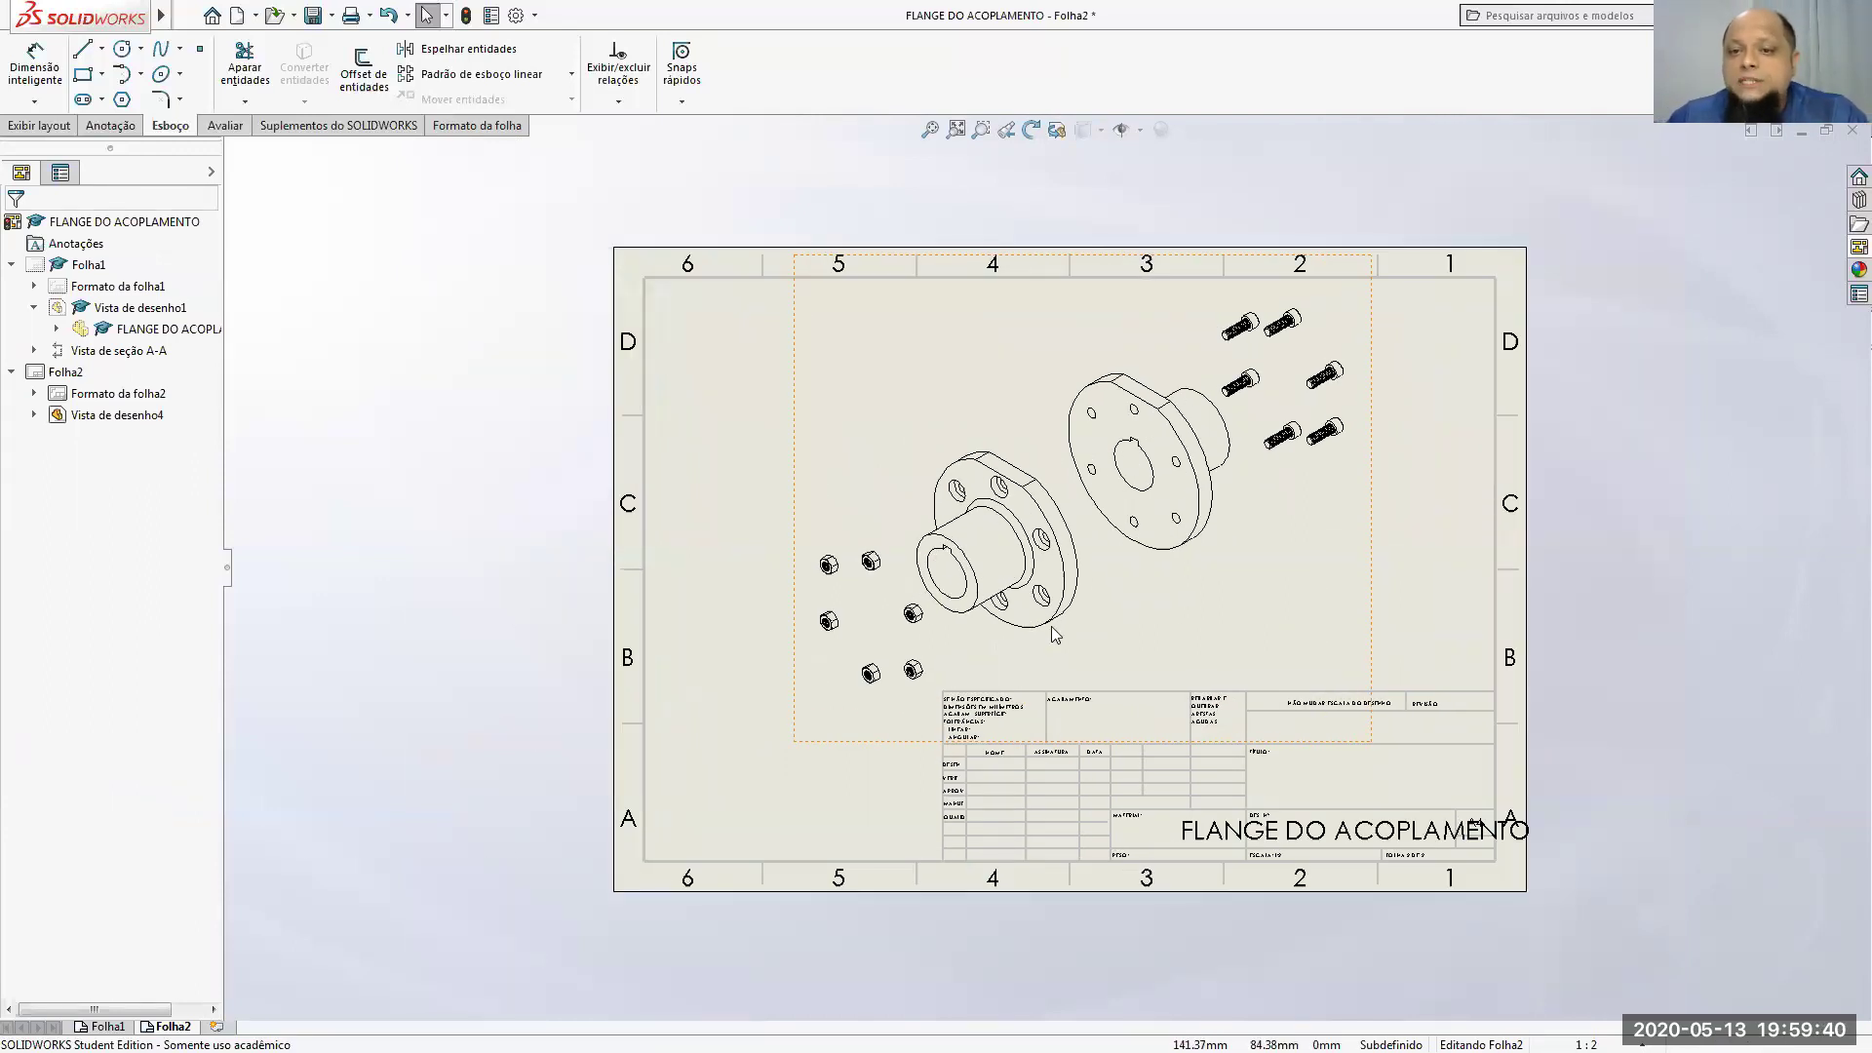
left_click(994, 421)
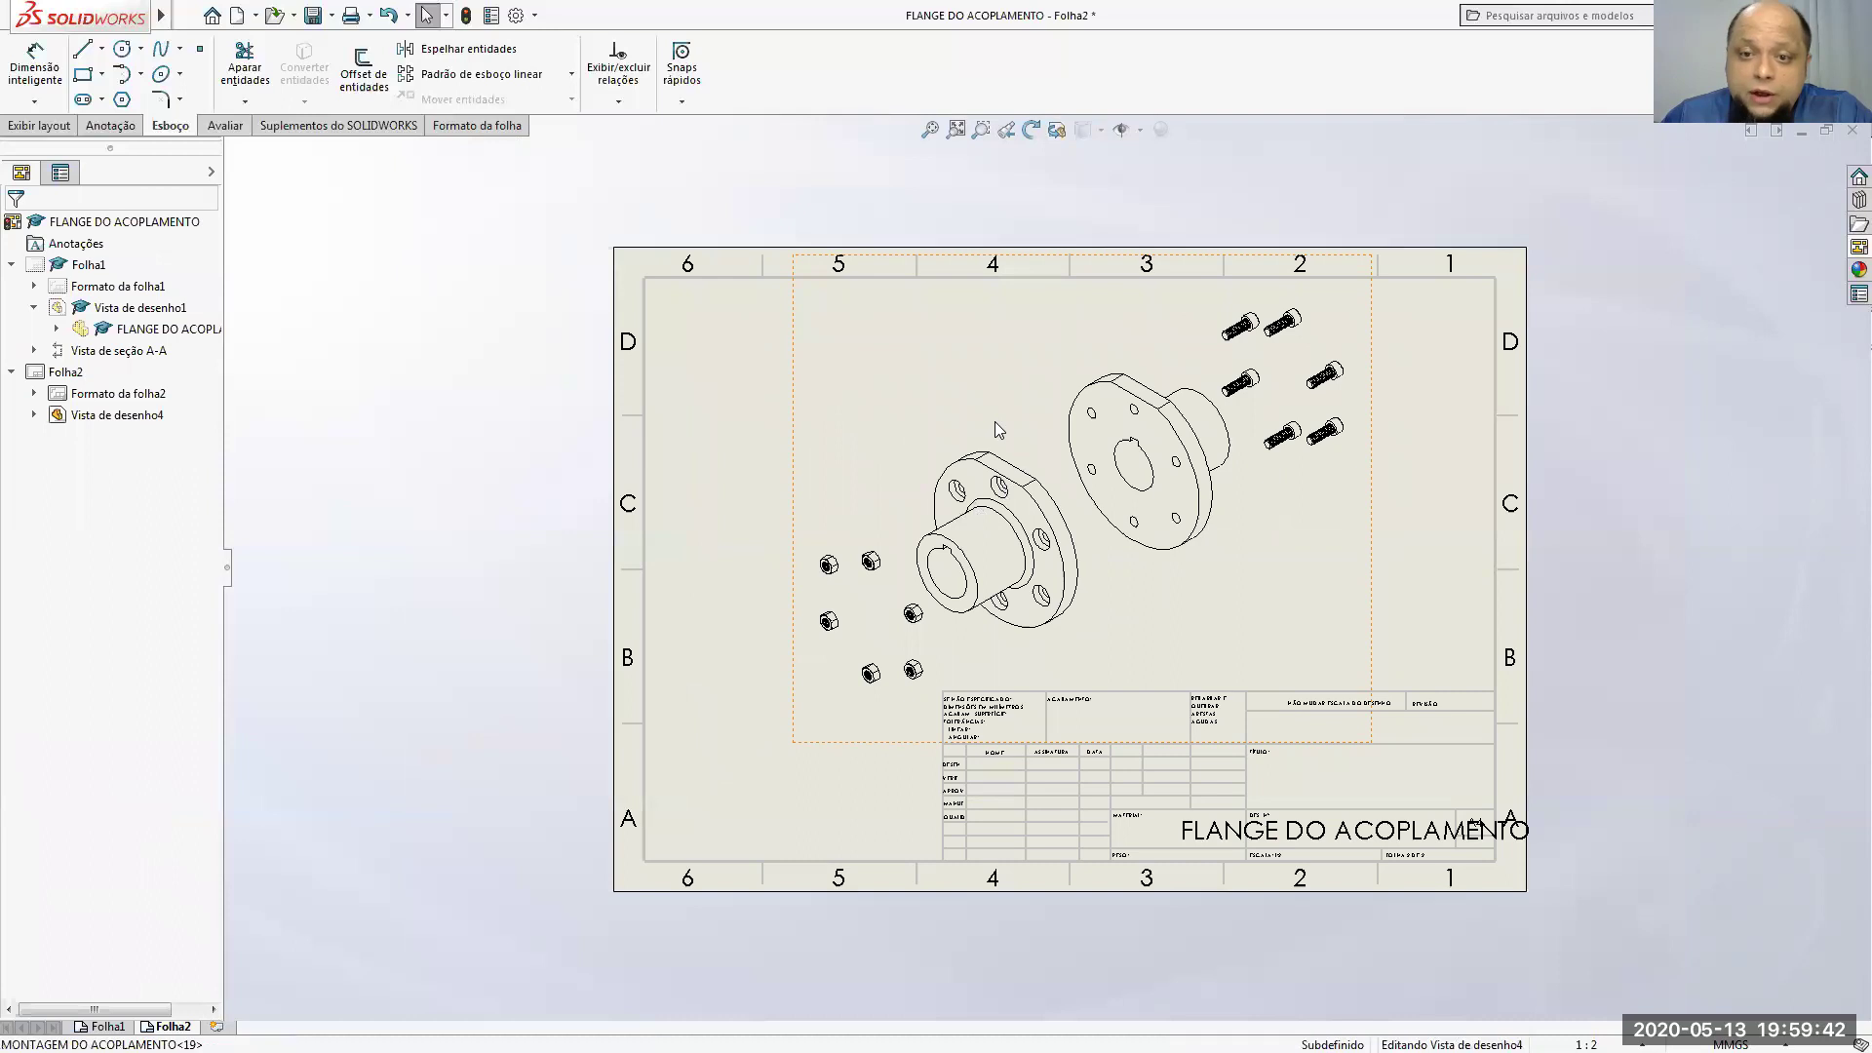
left_click(124, 819)
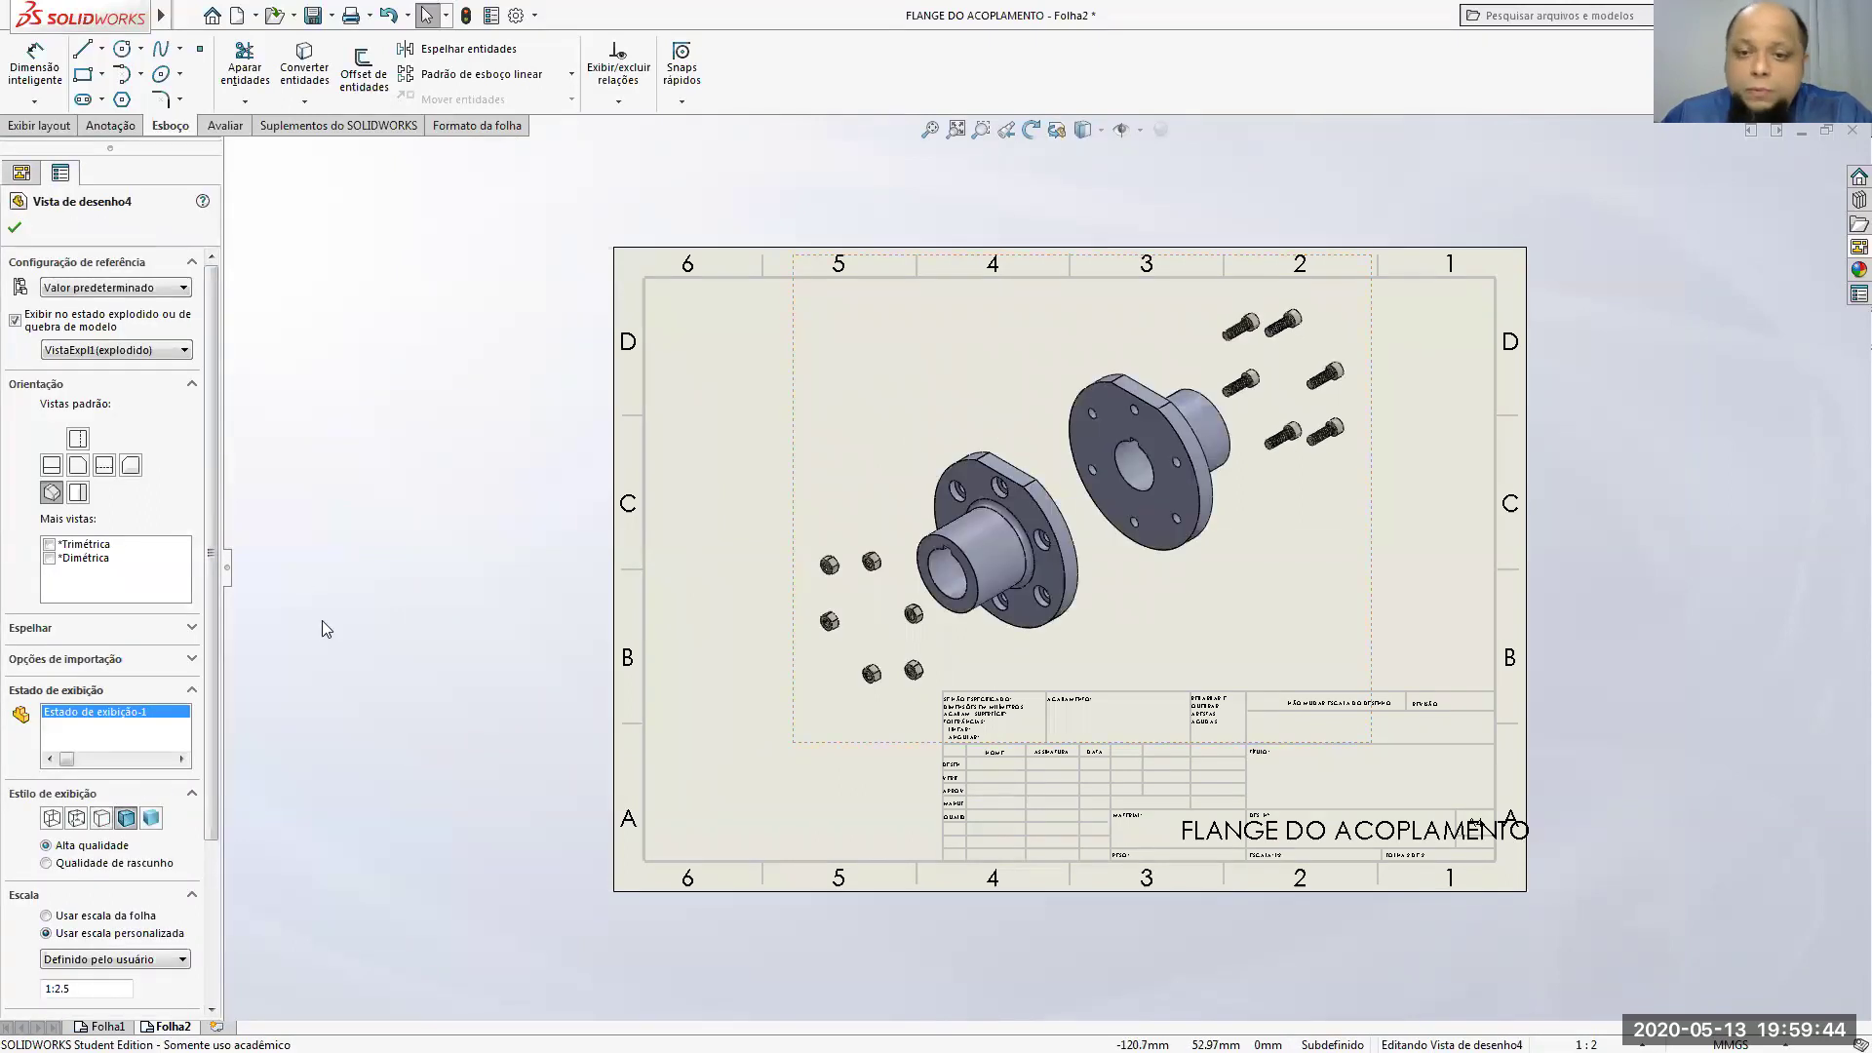
left_click(324, 627)
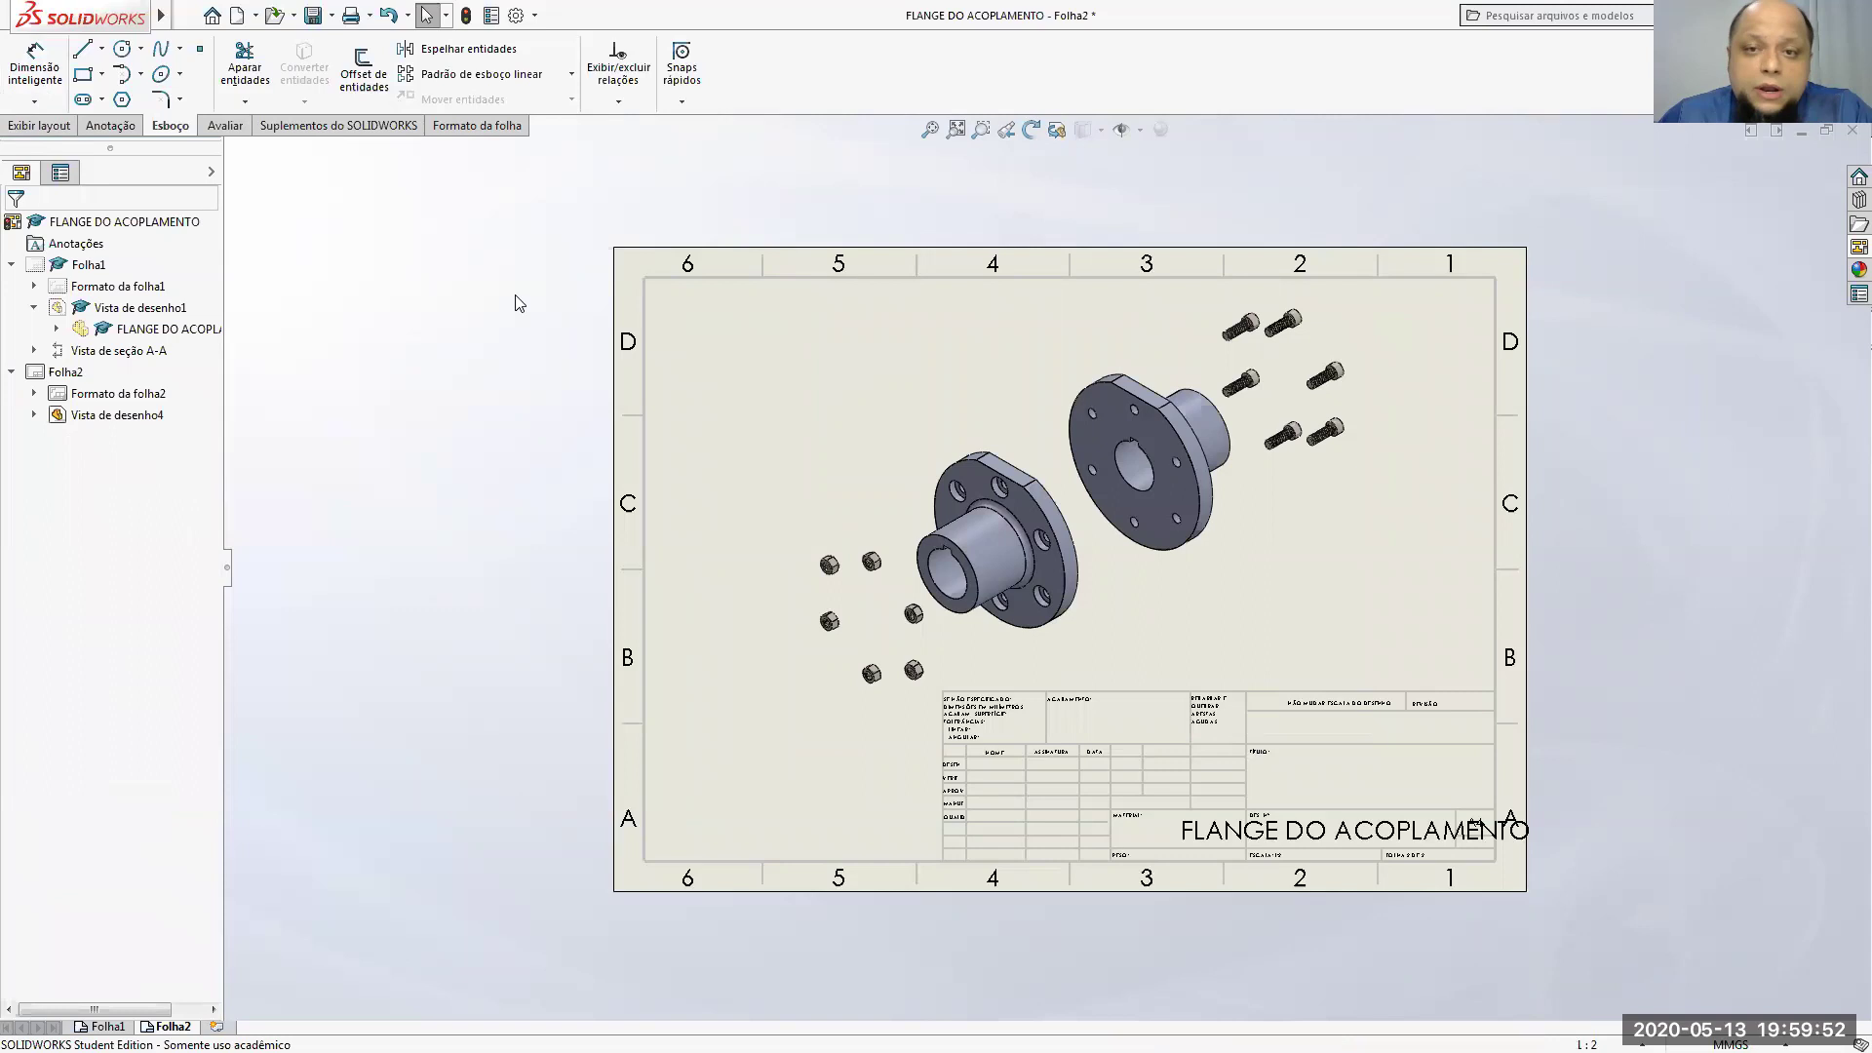
Step: Attach a circular item-number balloon to the upper-left hex nut, placing it directly above the nut
left_click(41, 125)
left_click(110, 125)
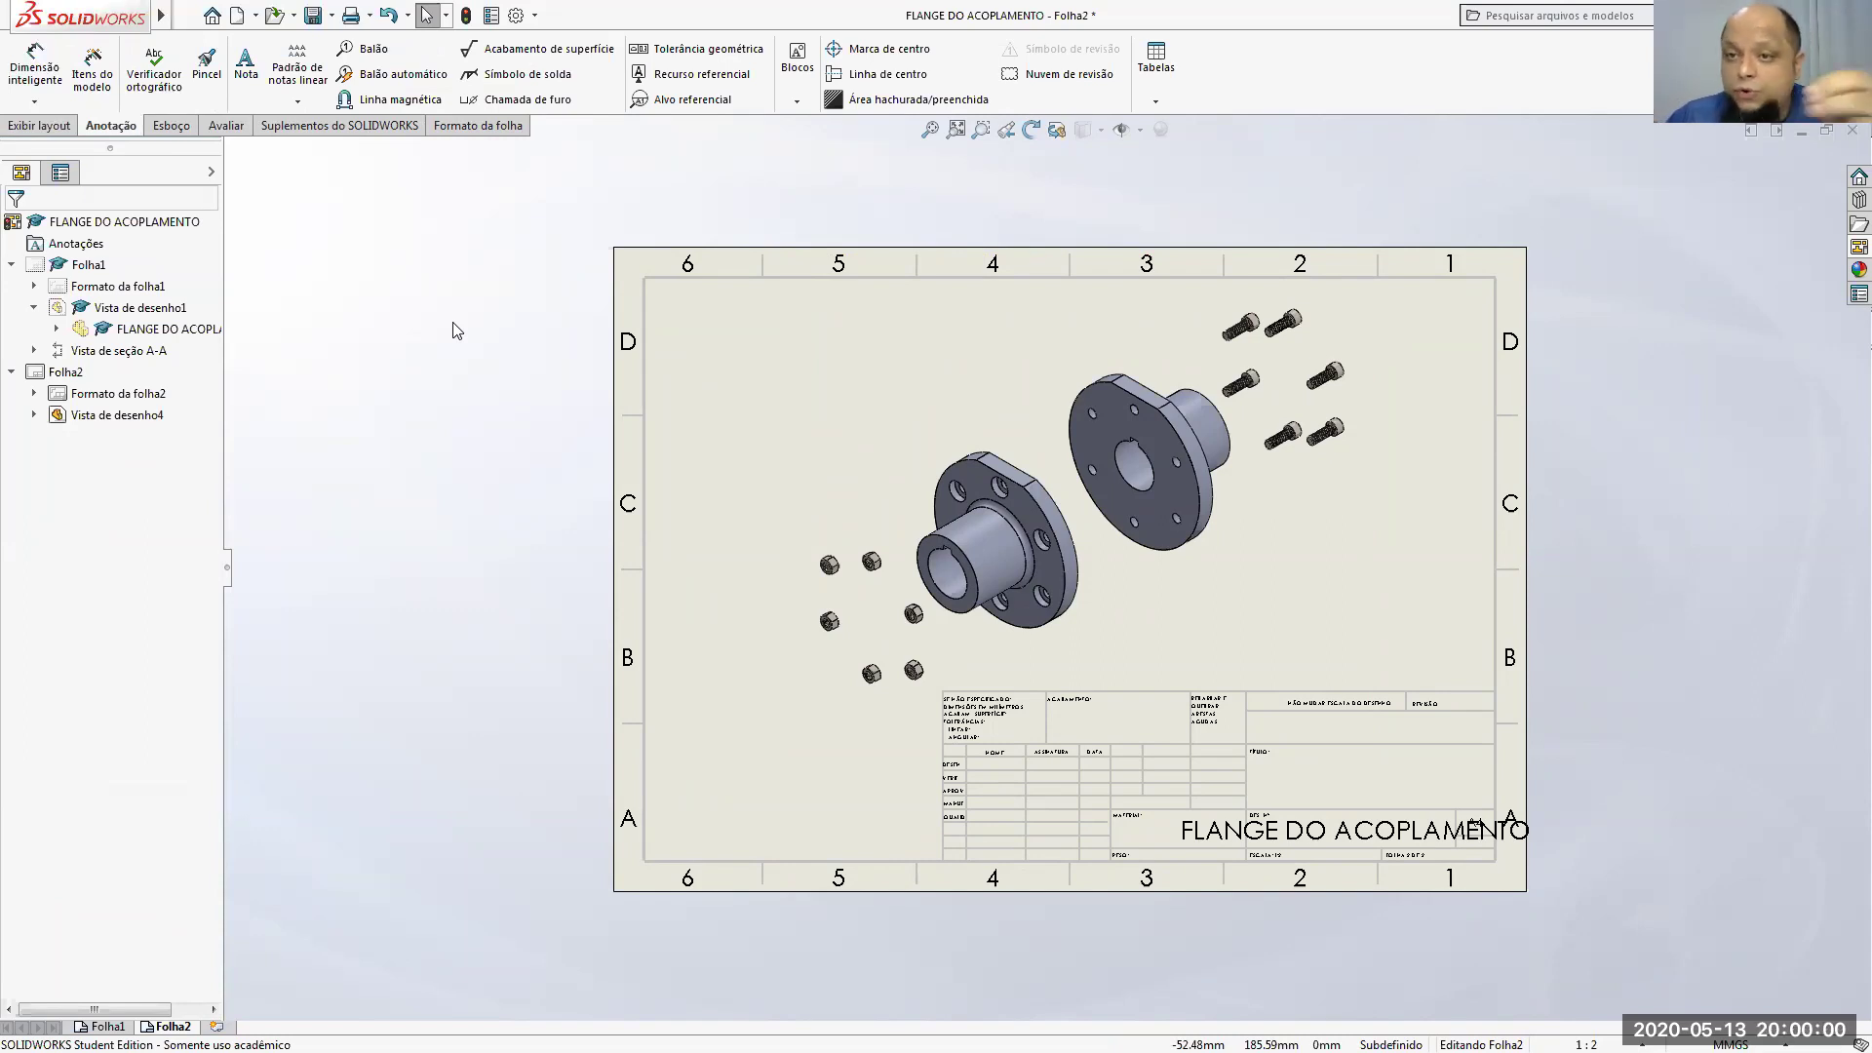
left_click(368, 59)
scroll(916, 604, "down", 3)
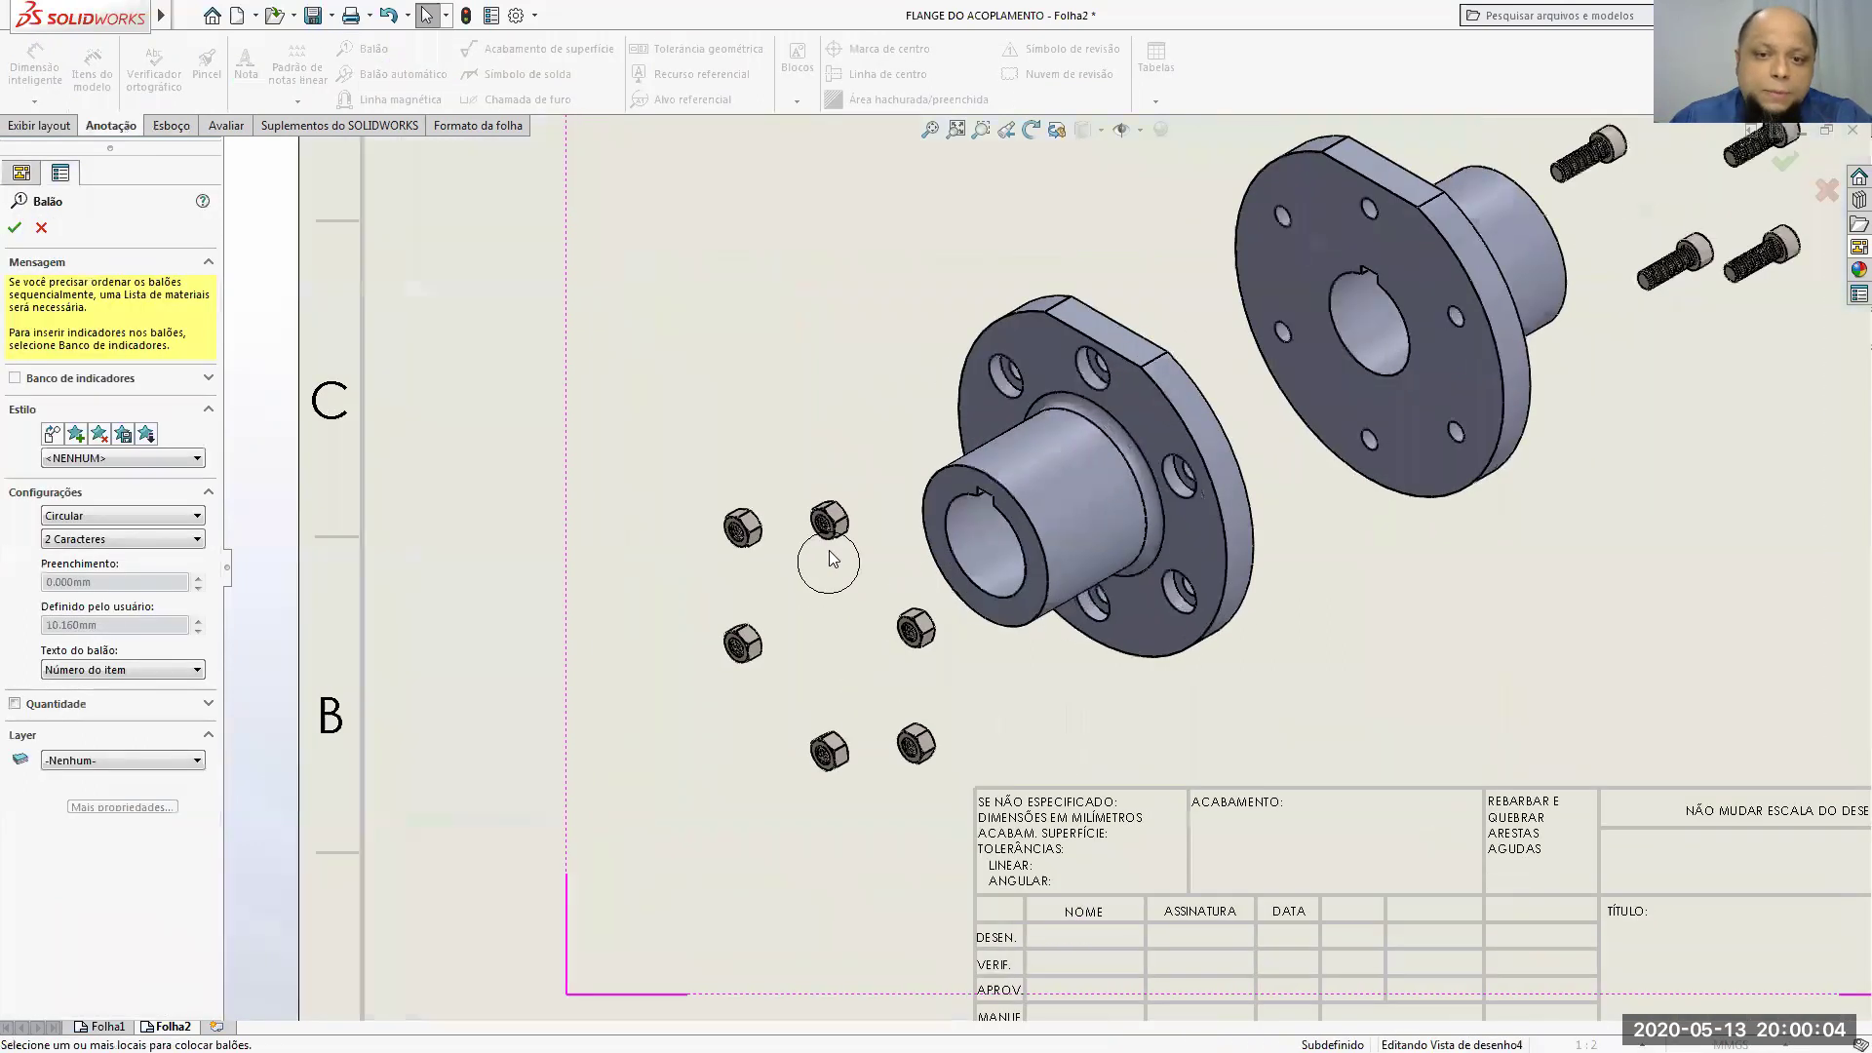
scroll(800, 560, "down", 2)
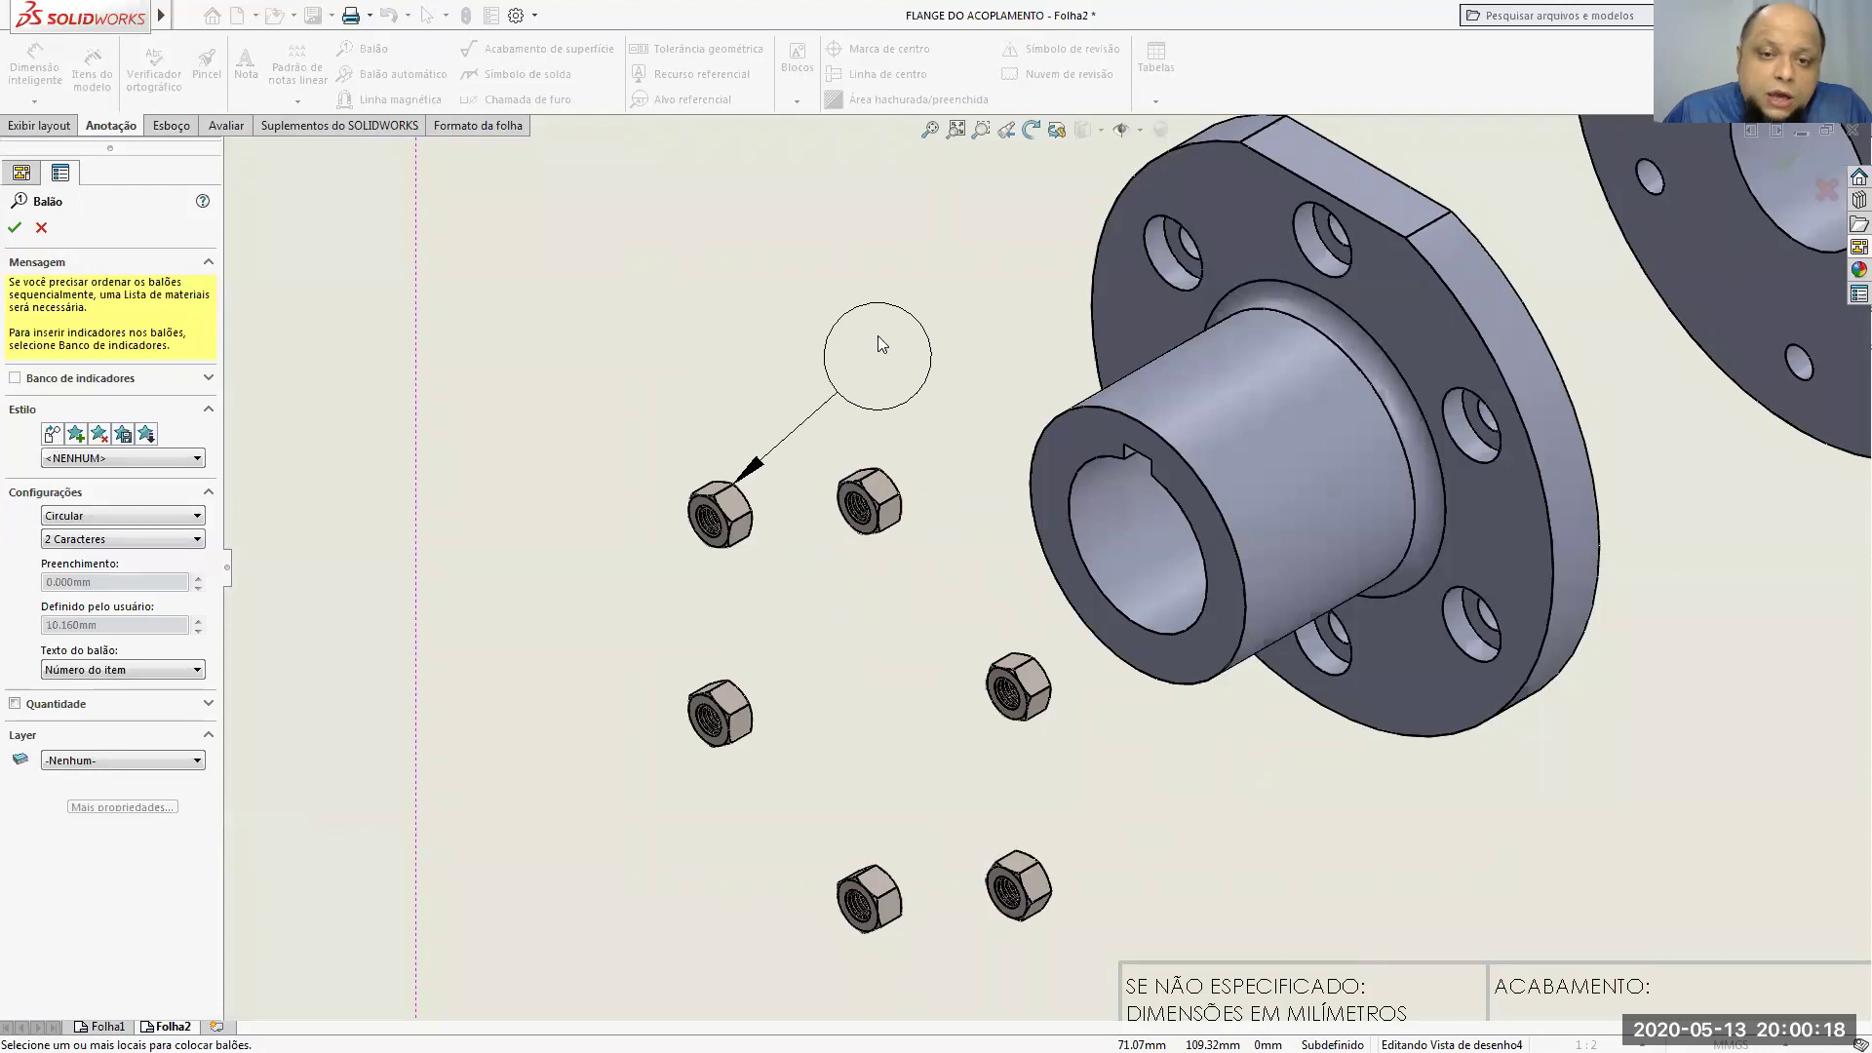
scroll(837, 296, "up", 3)
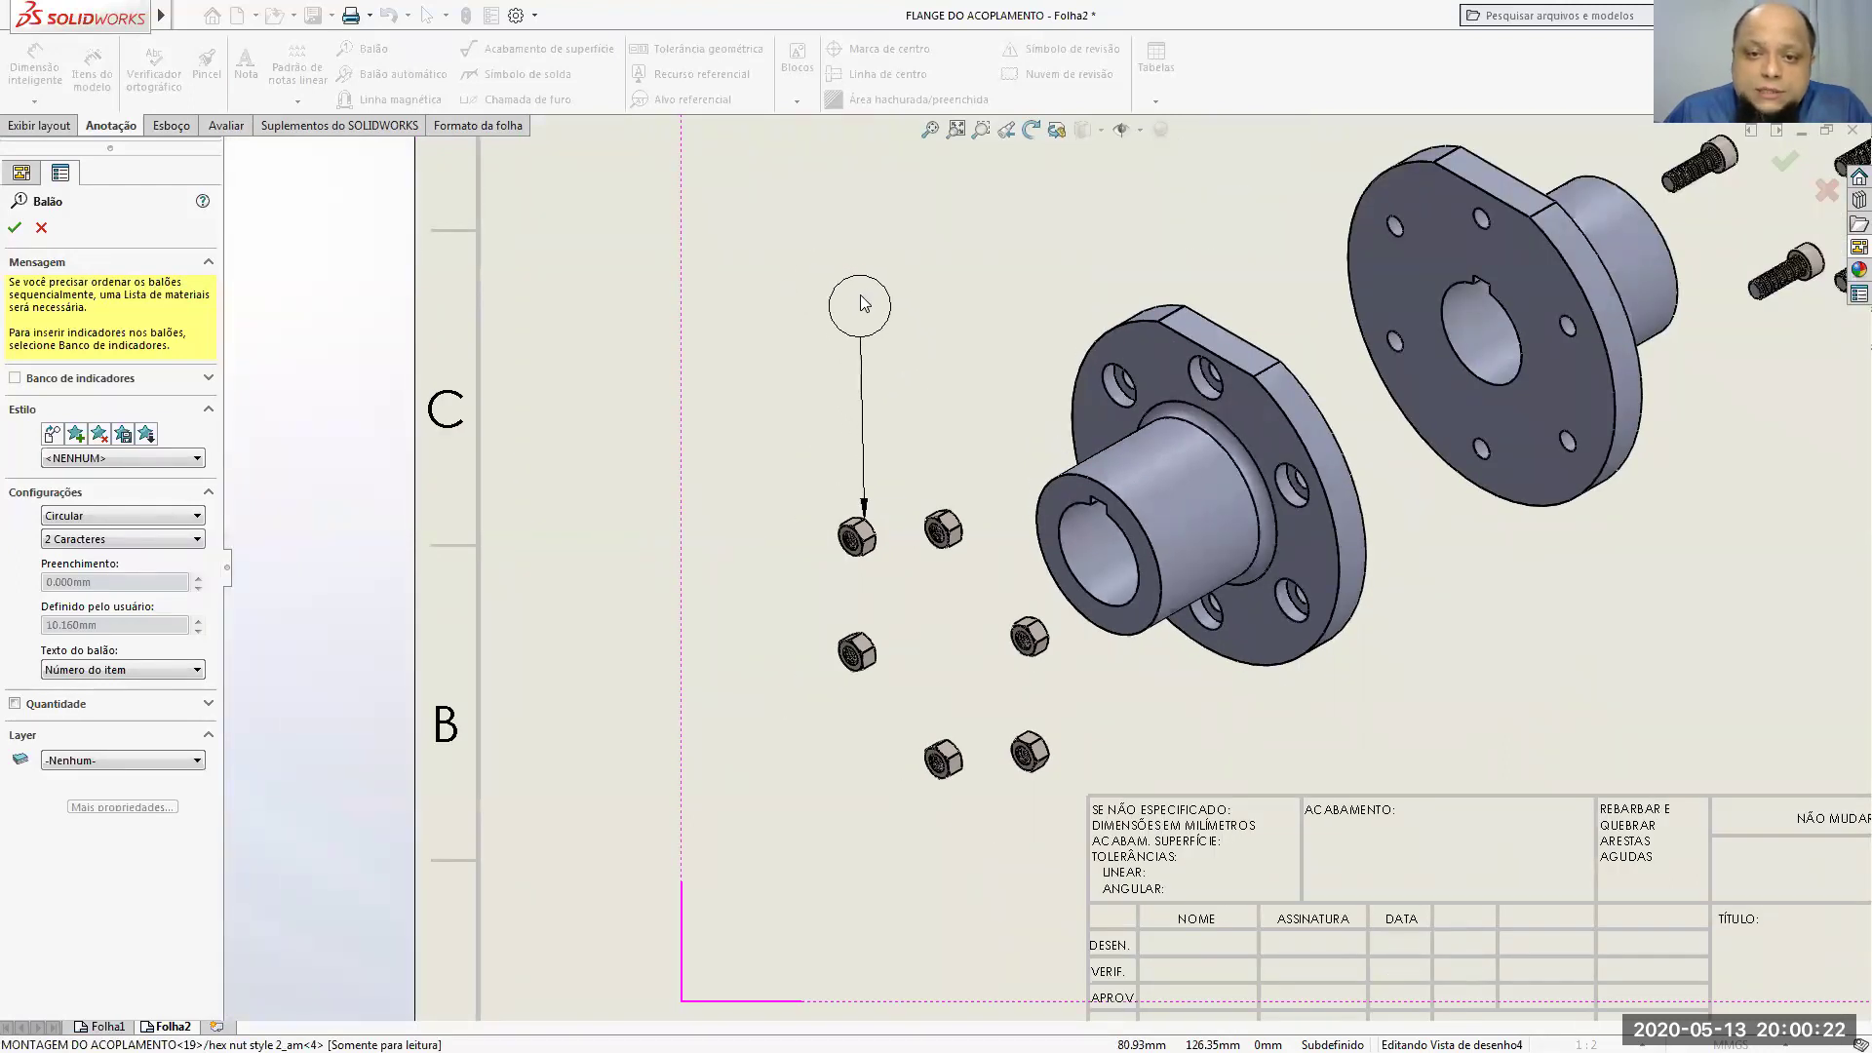
left_click(864, 361)
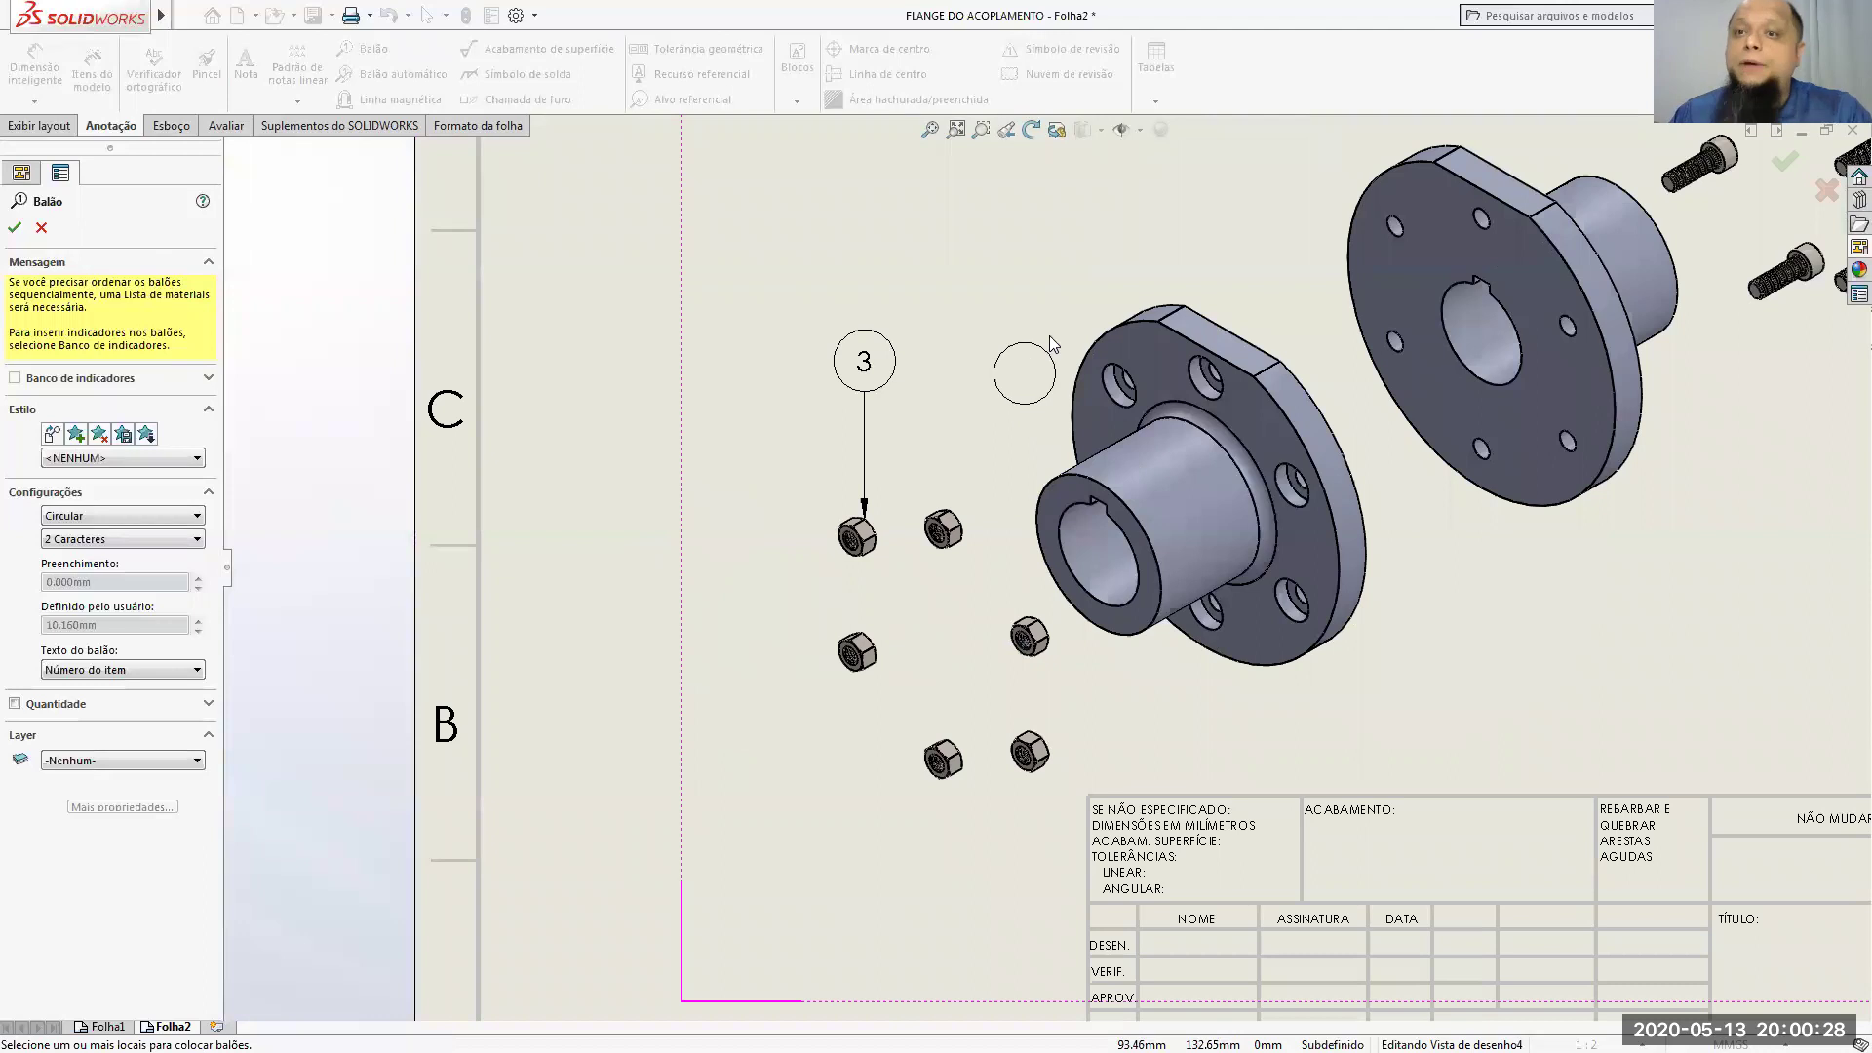
Step: Attach an item-number balloon to the top edge of the front flange and place it above the flange
scroll(1169, 322, "down", 5)
left_click(1162, 429)
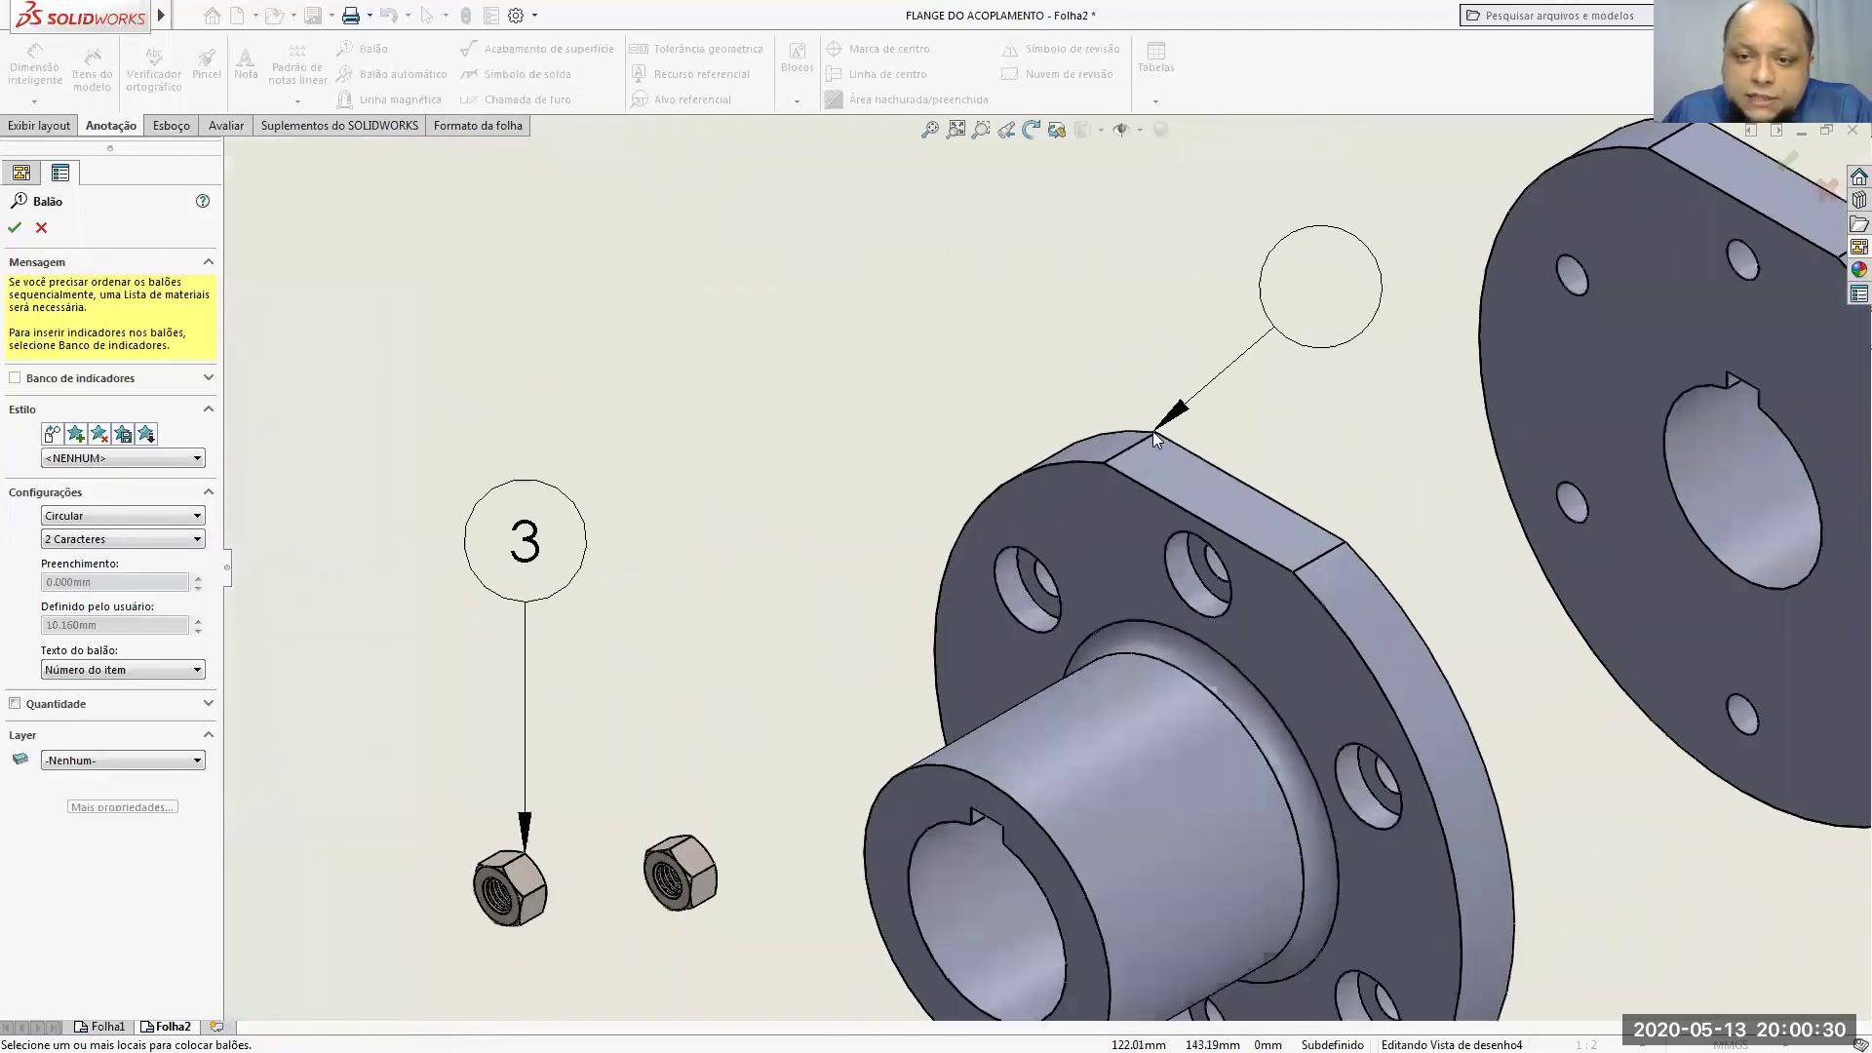
scroll(1267, 219, "up", 3)
scroll(1263, 223, "up", 1)
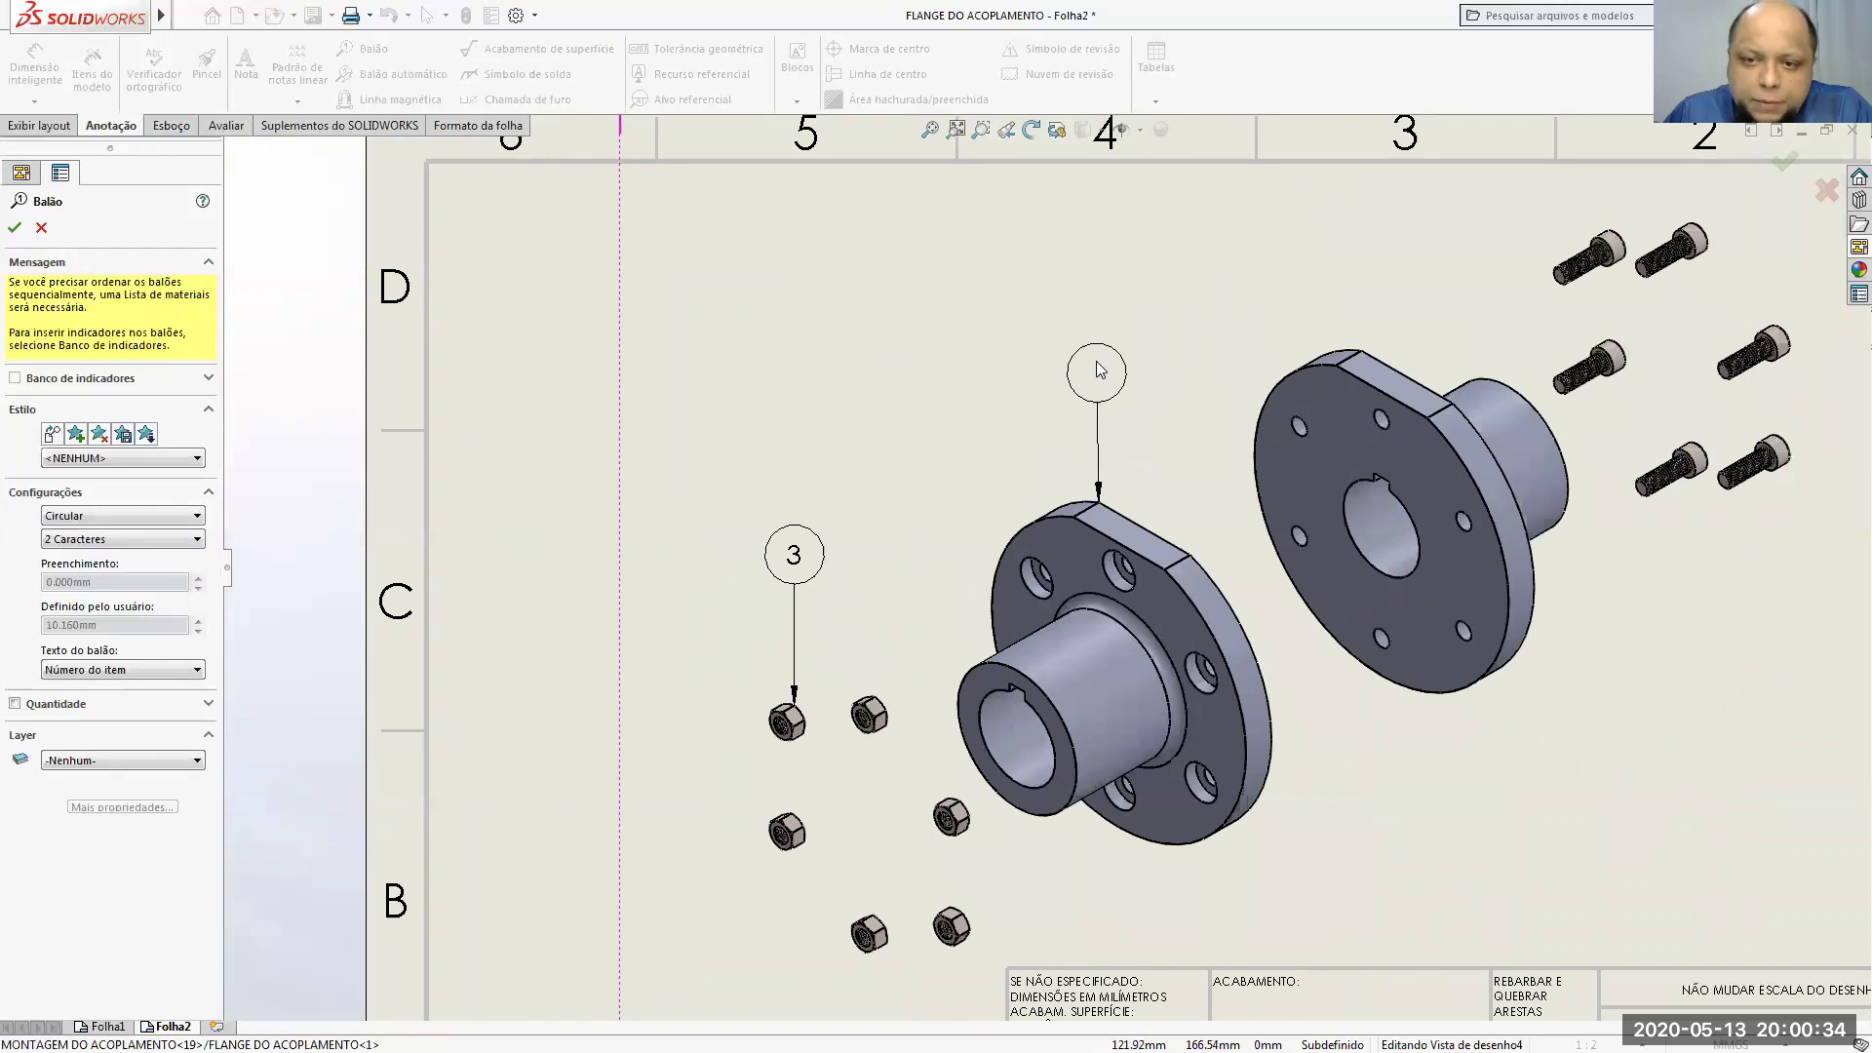
left_click(1097, 369)
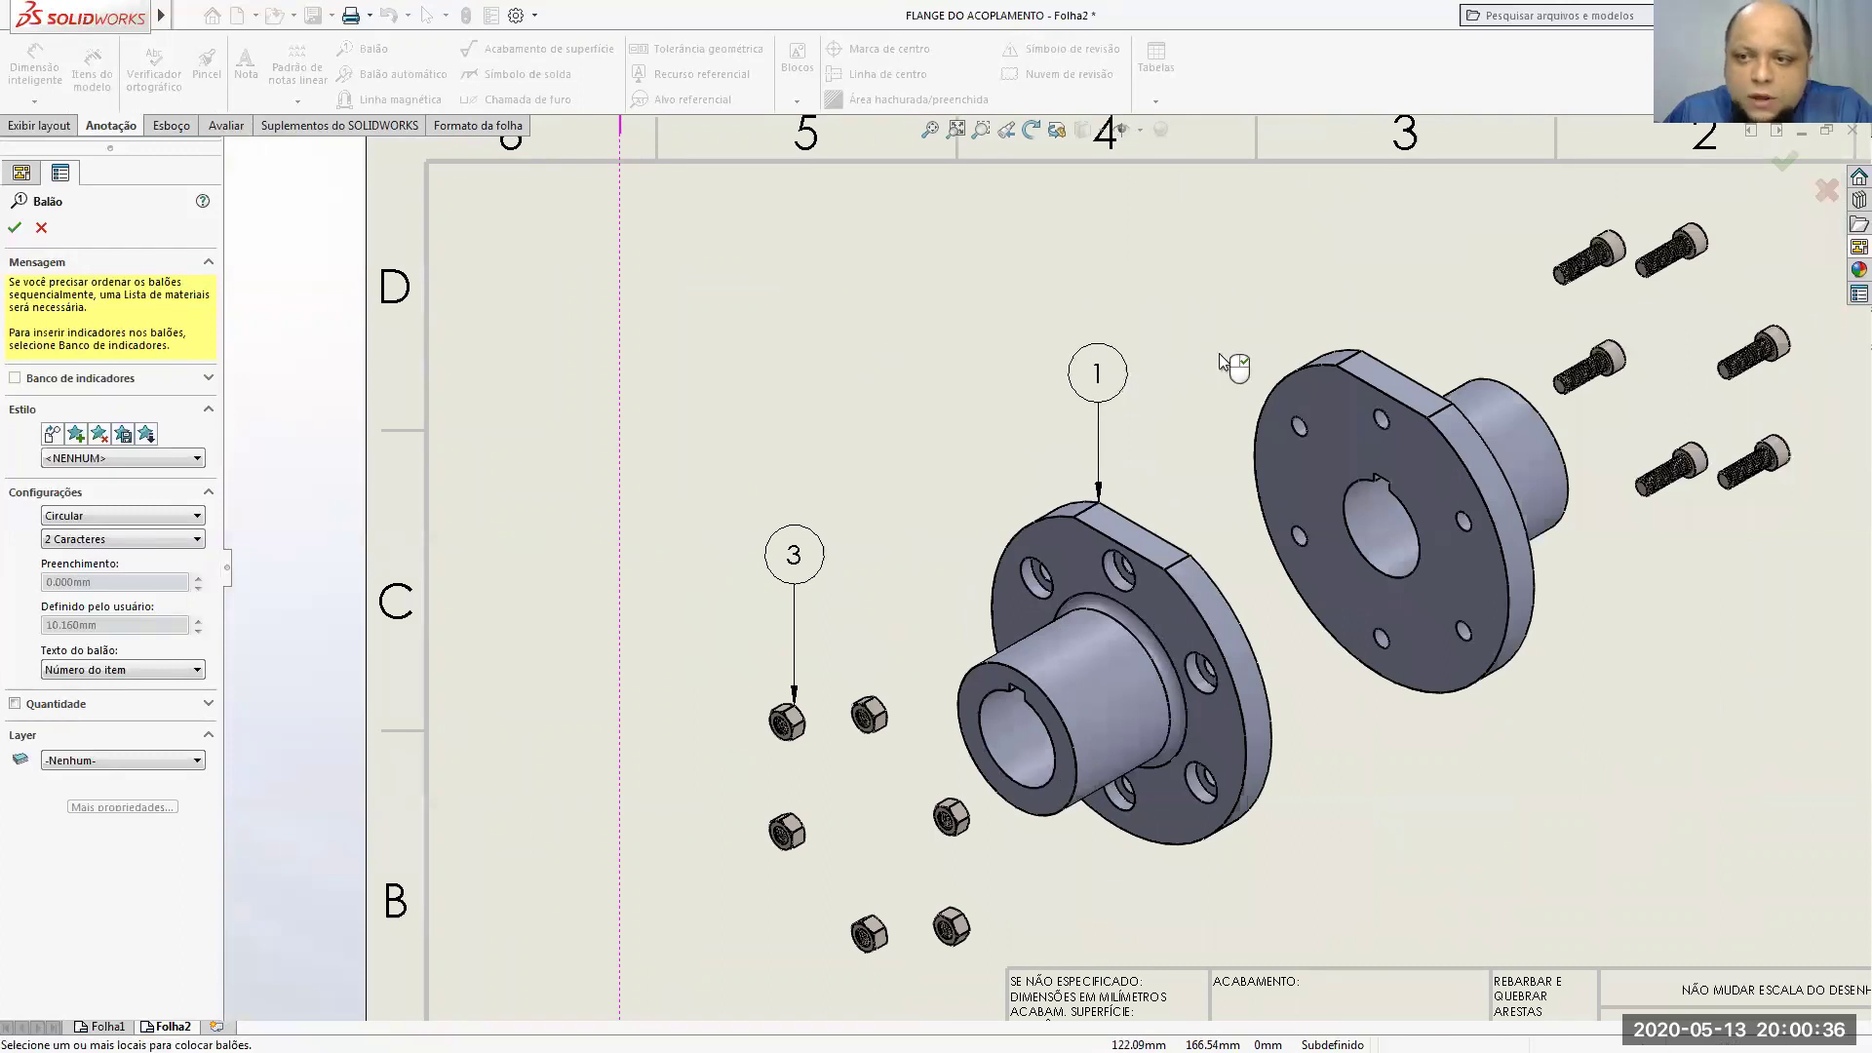
Step: Attach an item-number balloon to the tip of the upper-left socket head screw, place it above the screw and finish ballooning
scroll(1438, 368, "up", 2)
scroll(1407, 349, "down", 4)
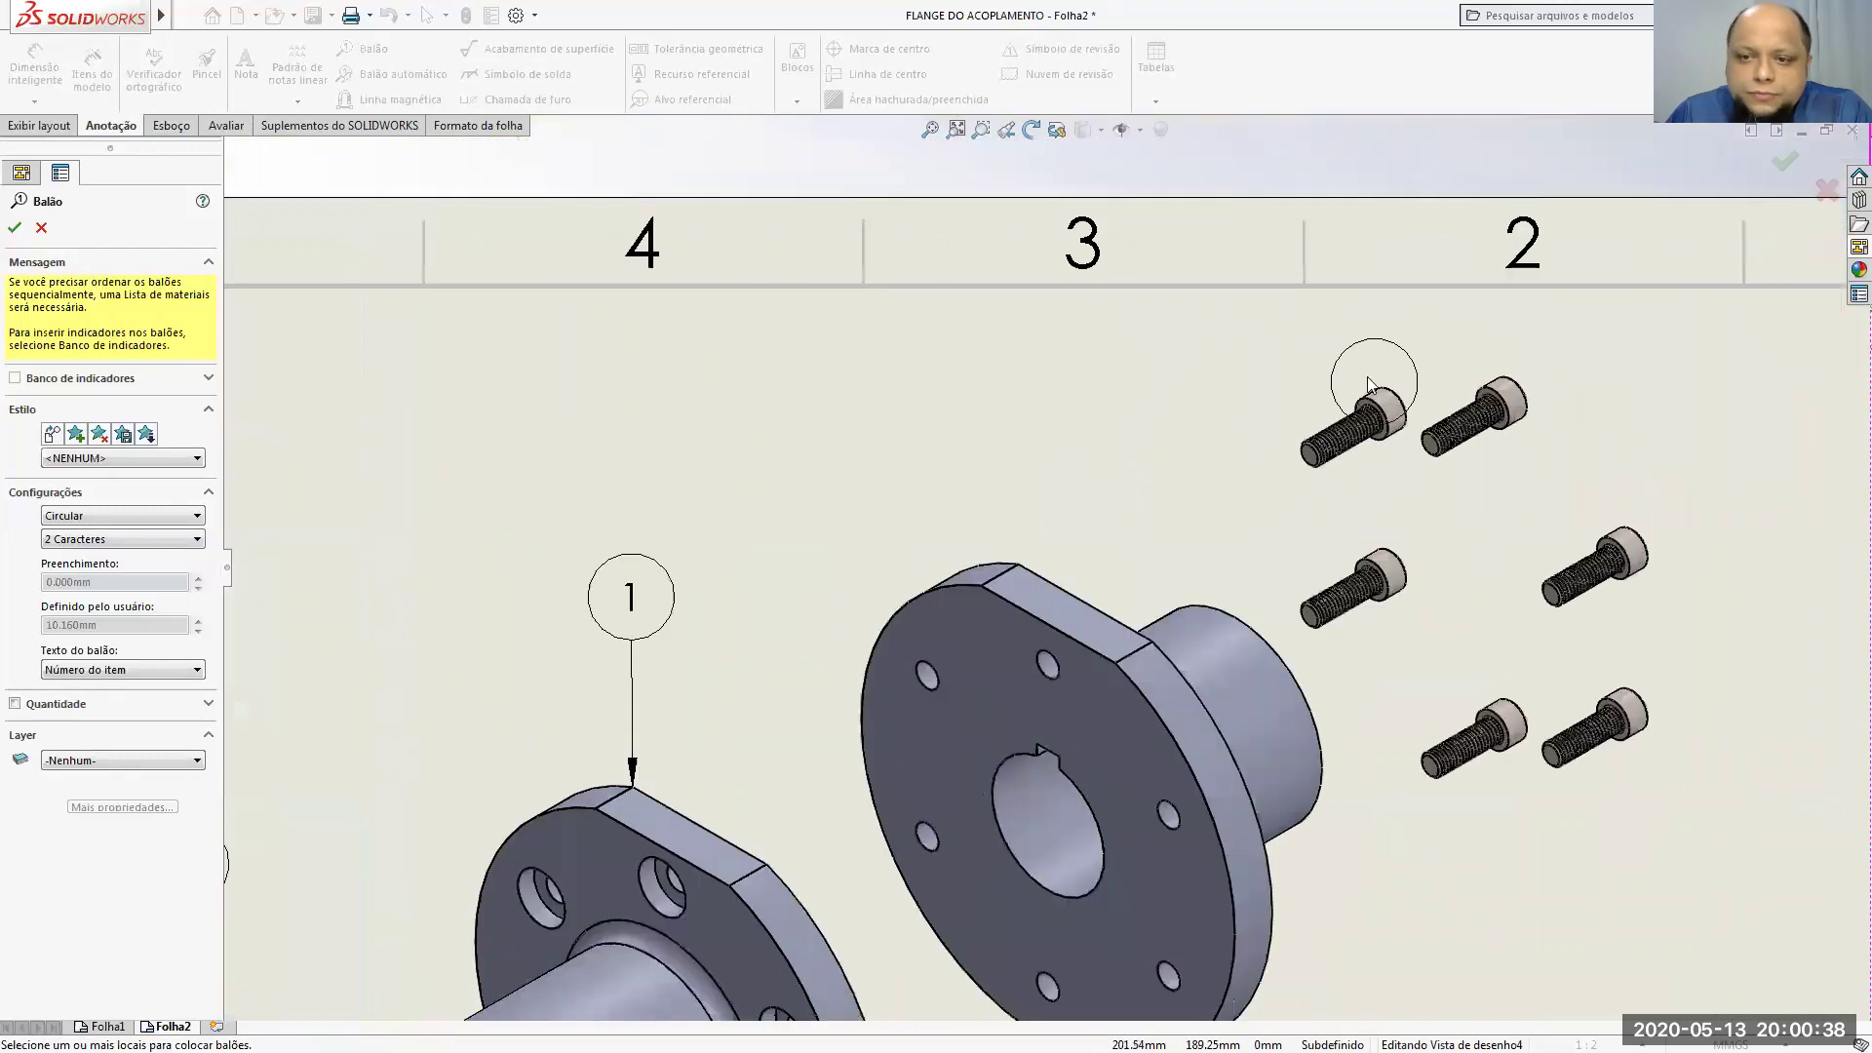
left_click(1318, 429)
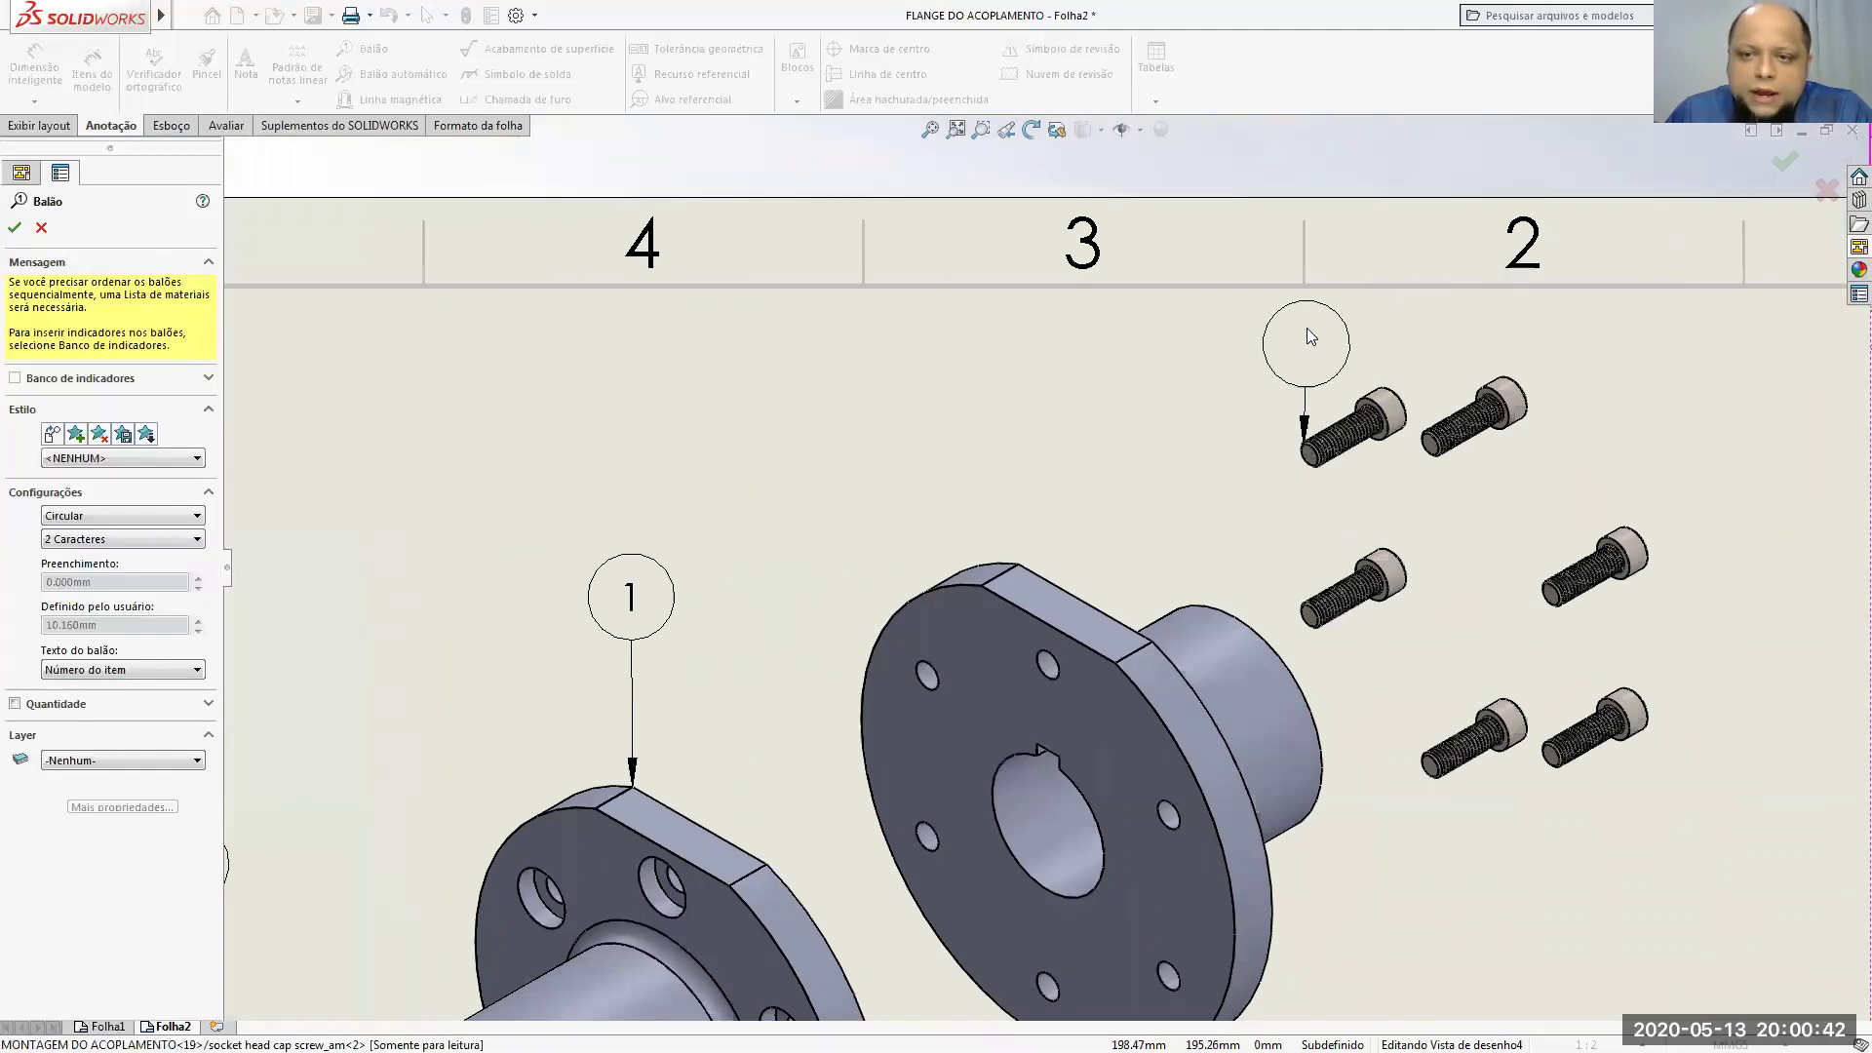
left_click(1307, 337)
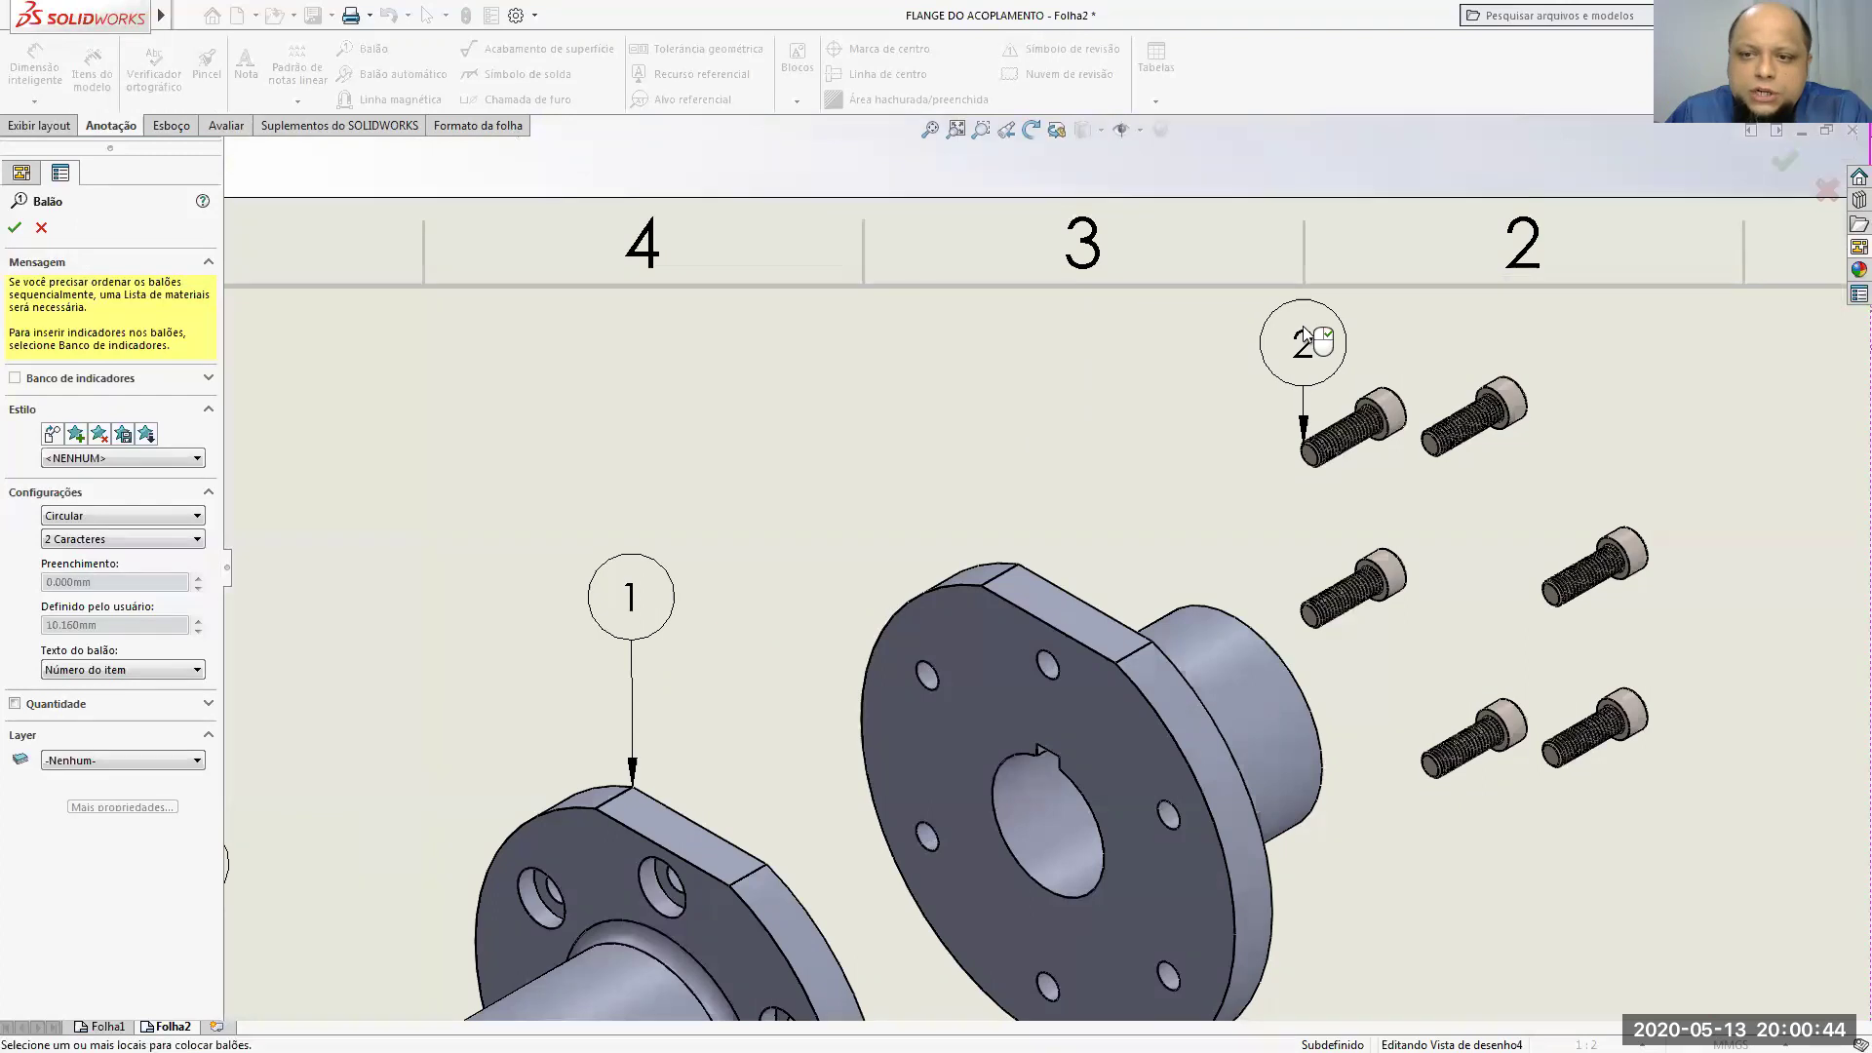
scroll(1306, 336, "up", 2)
scroll(1307, 334, "up", 2)
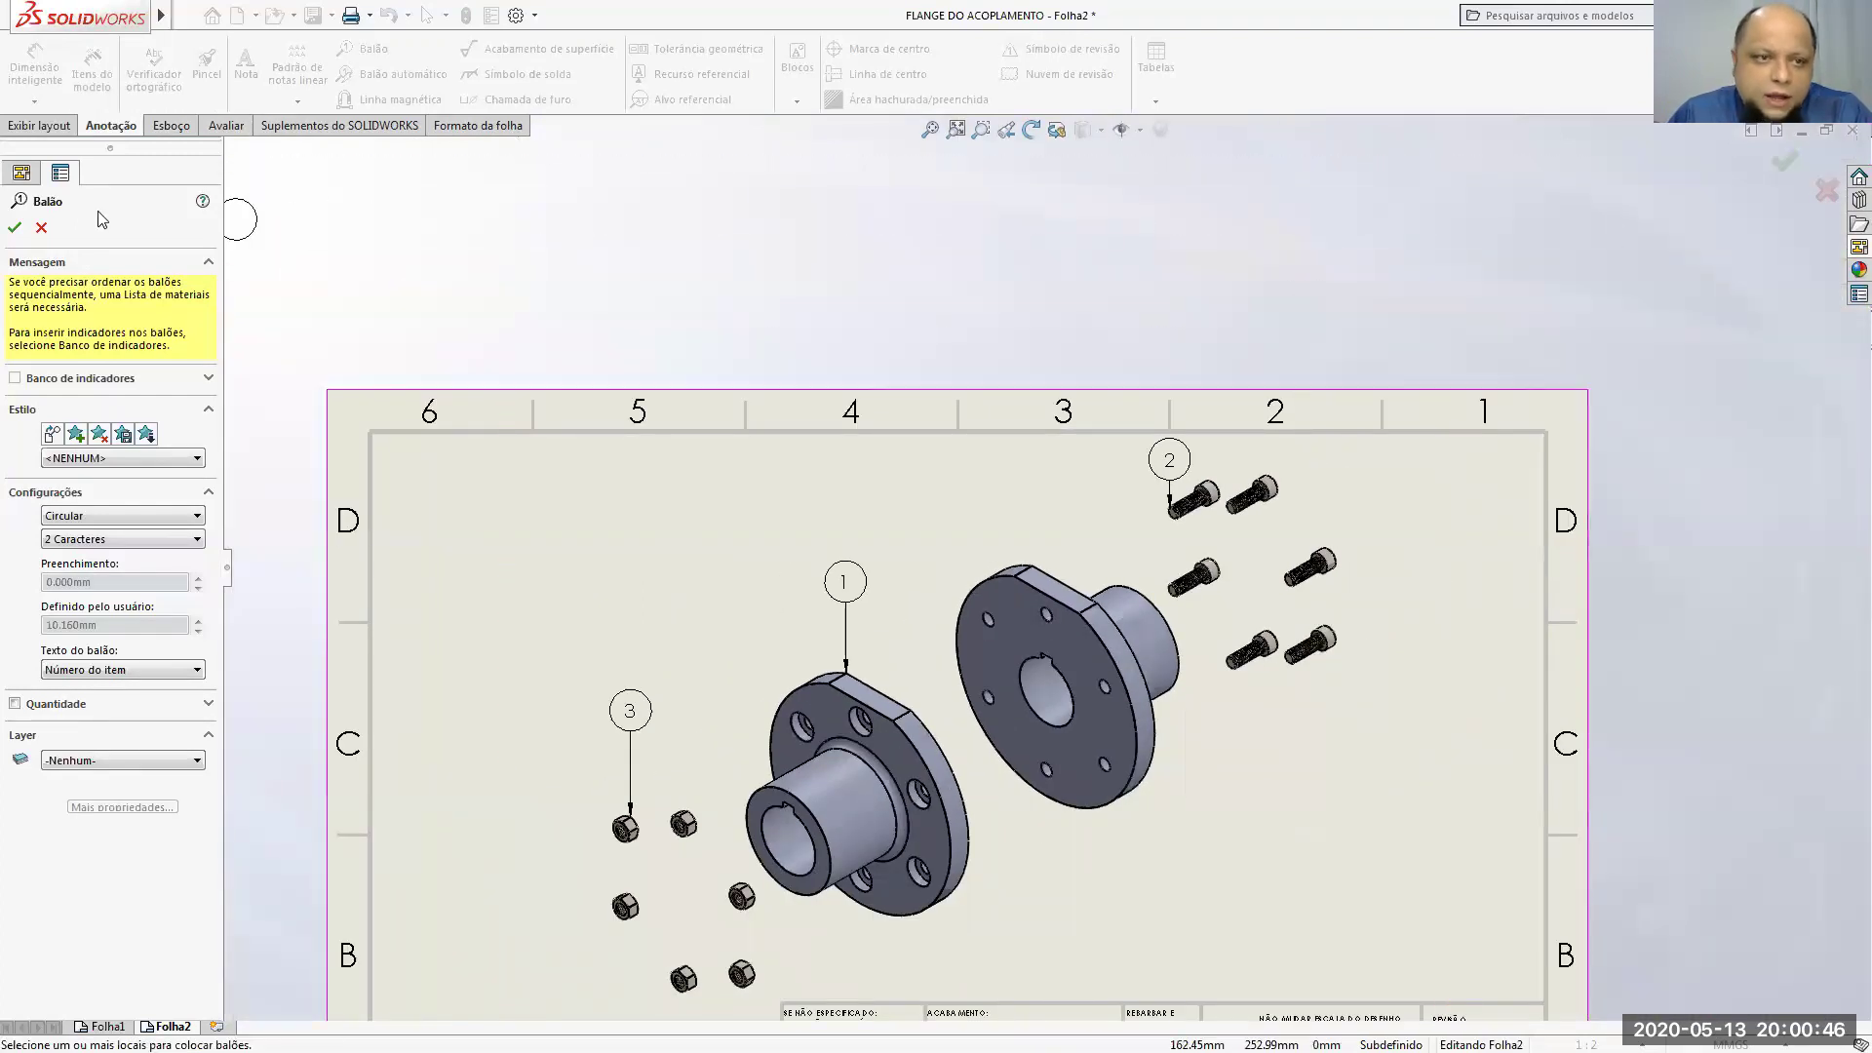
left_click(15, 232)
scroll(985, 715, "up", 2)
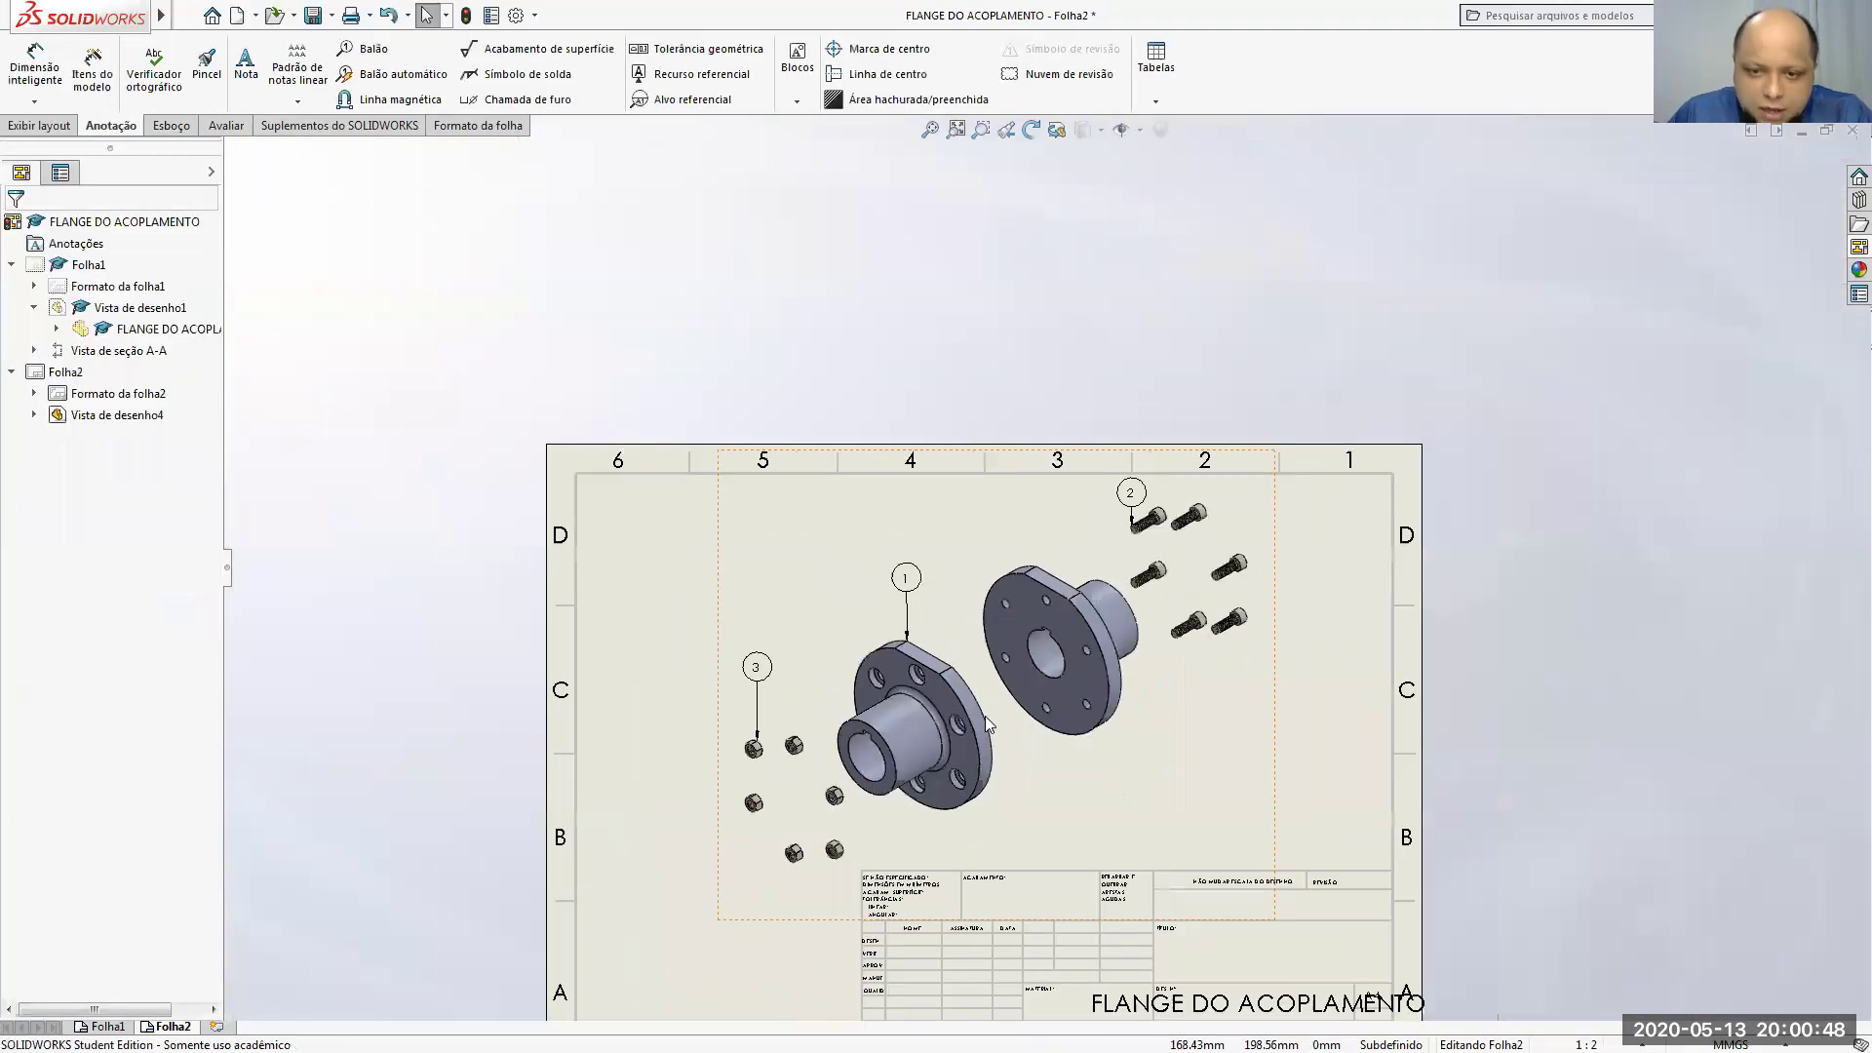
Step: Move the exploded view slightly down and left on the sheet and align the screw's balloon above its leader tip
left_click_drag(1282, 708, 1252, 732)
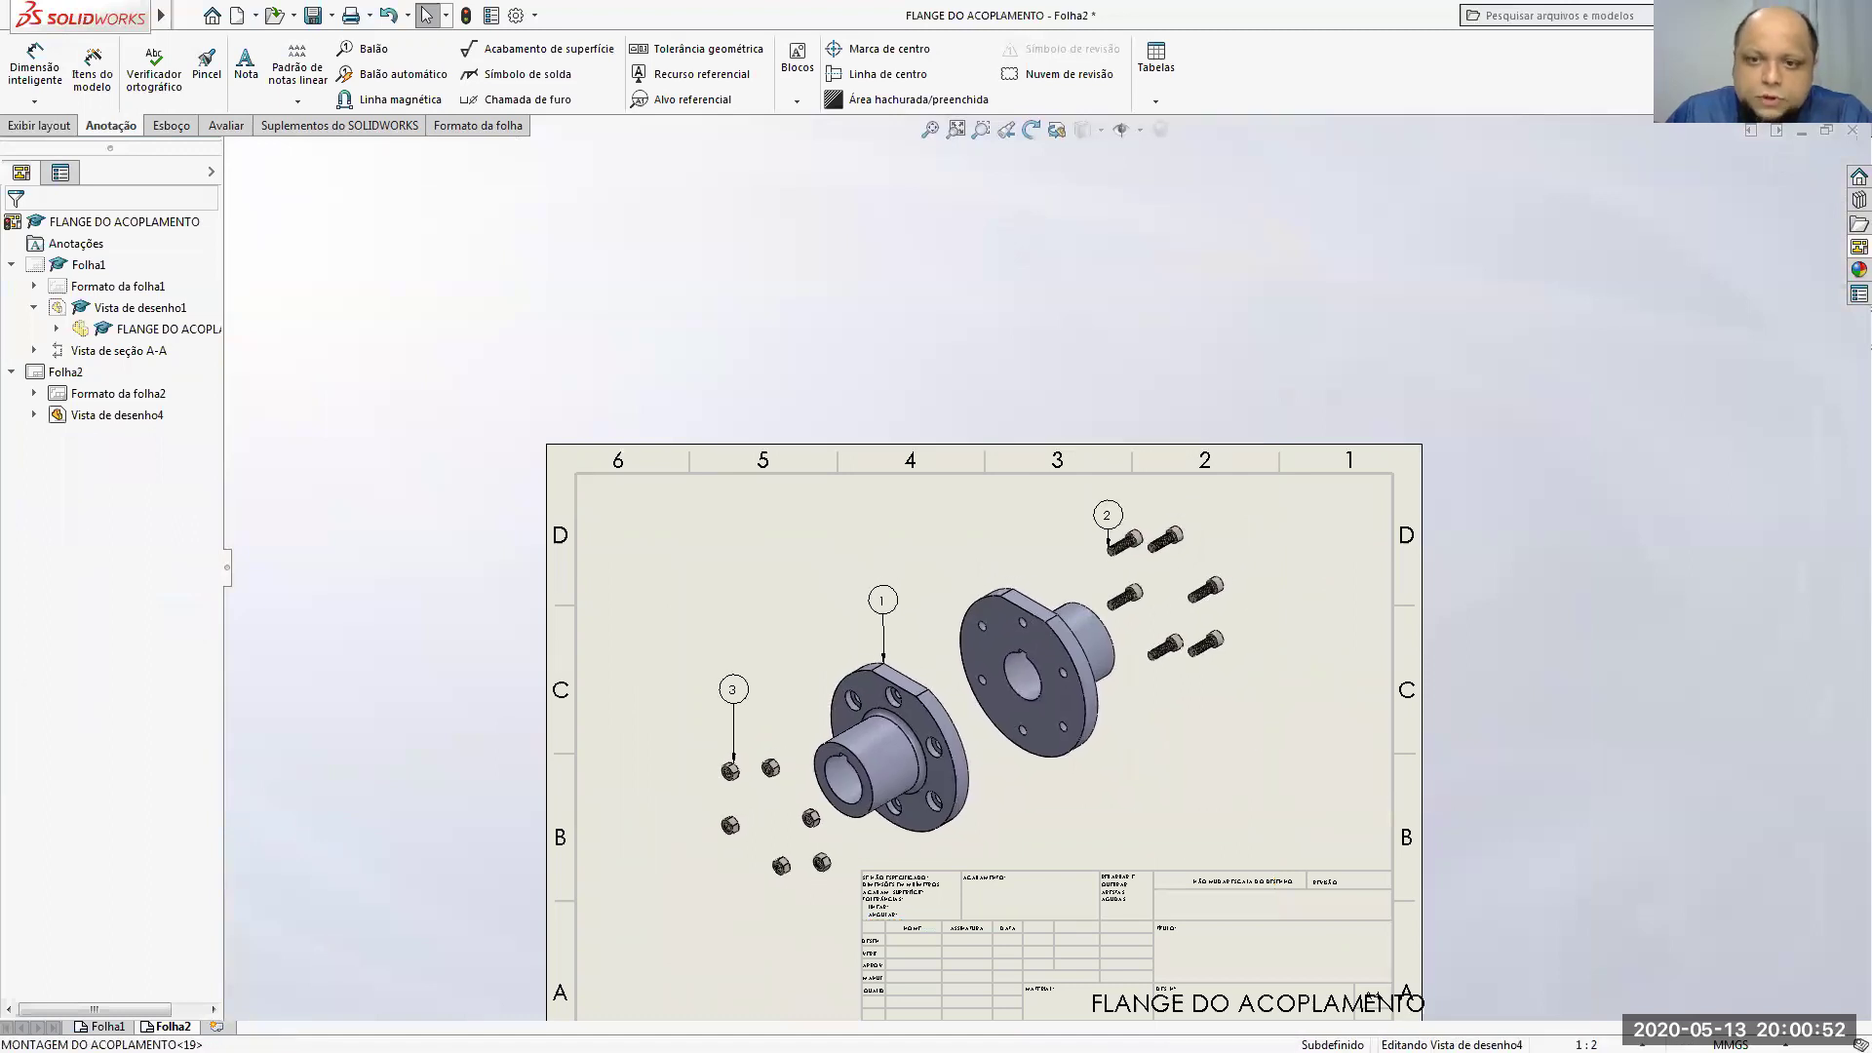
scroll(1112, 497, "down", 5)
left_click_drag(1129, 507, 1127, 502)
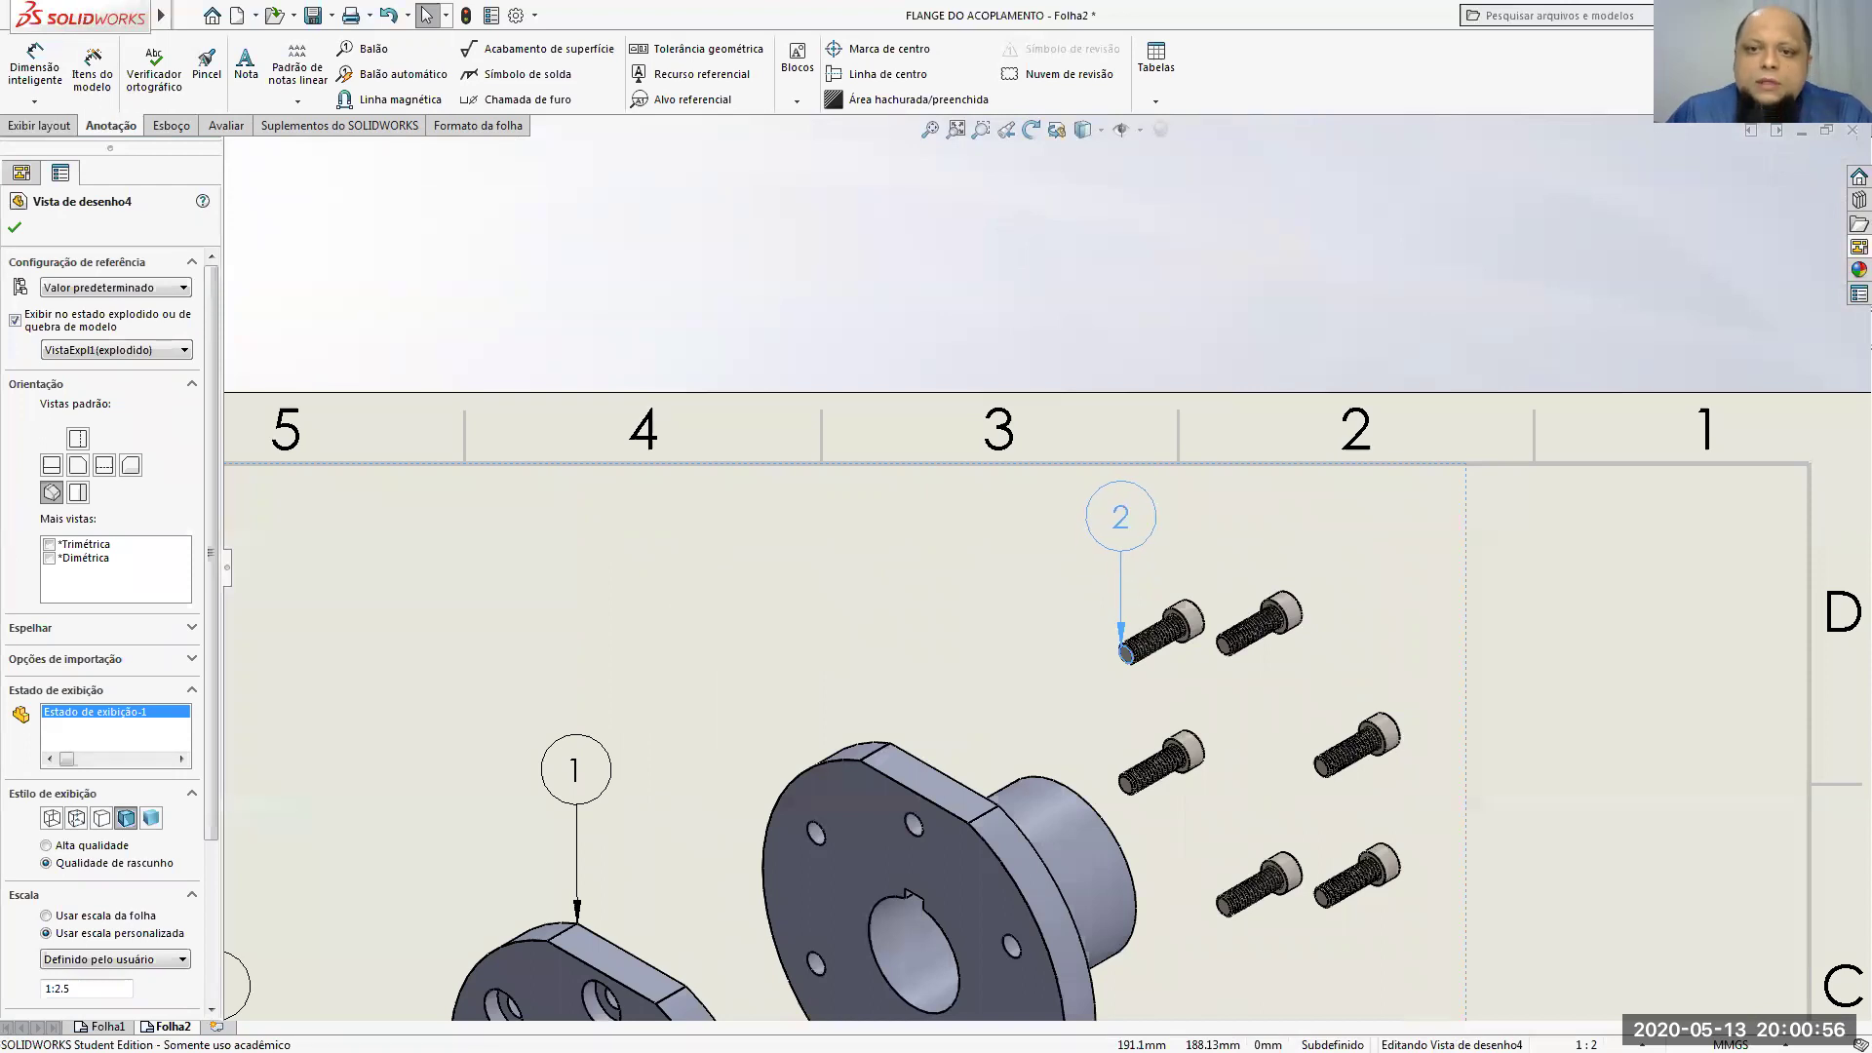
left_click(1111, 297)
scroll(1121, 322, "up", 5)
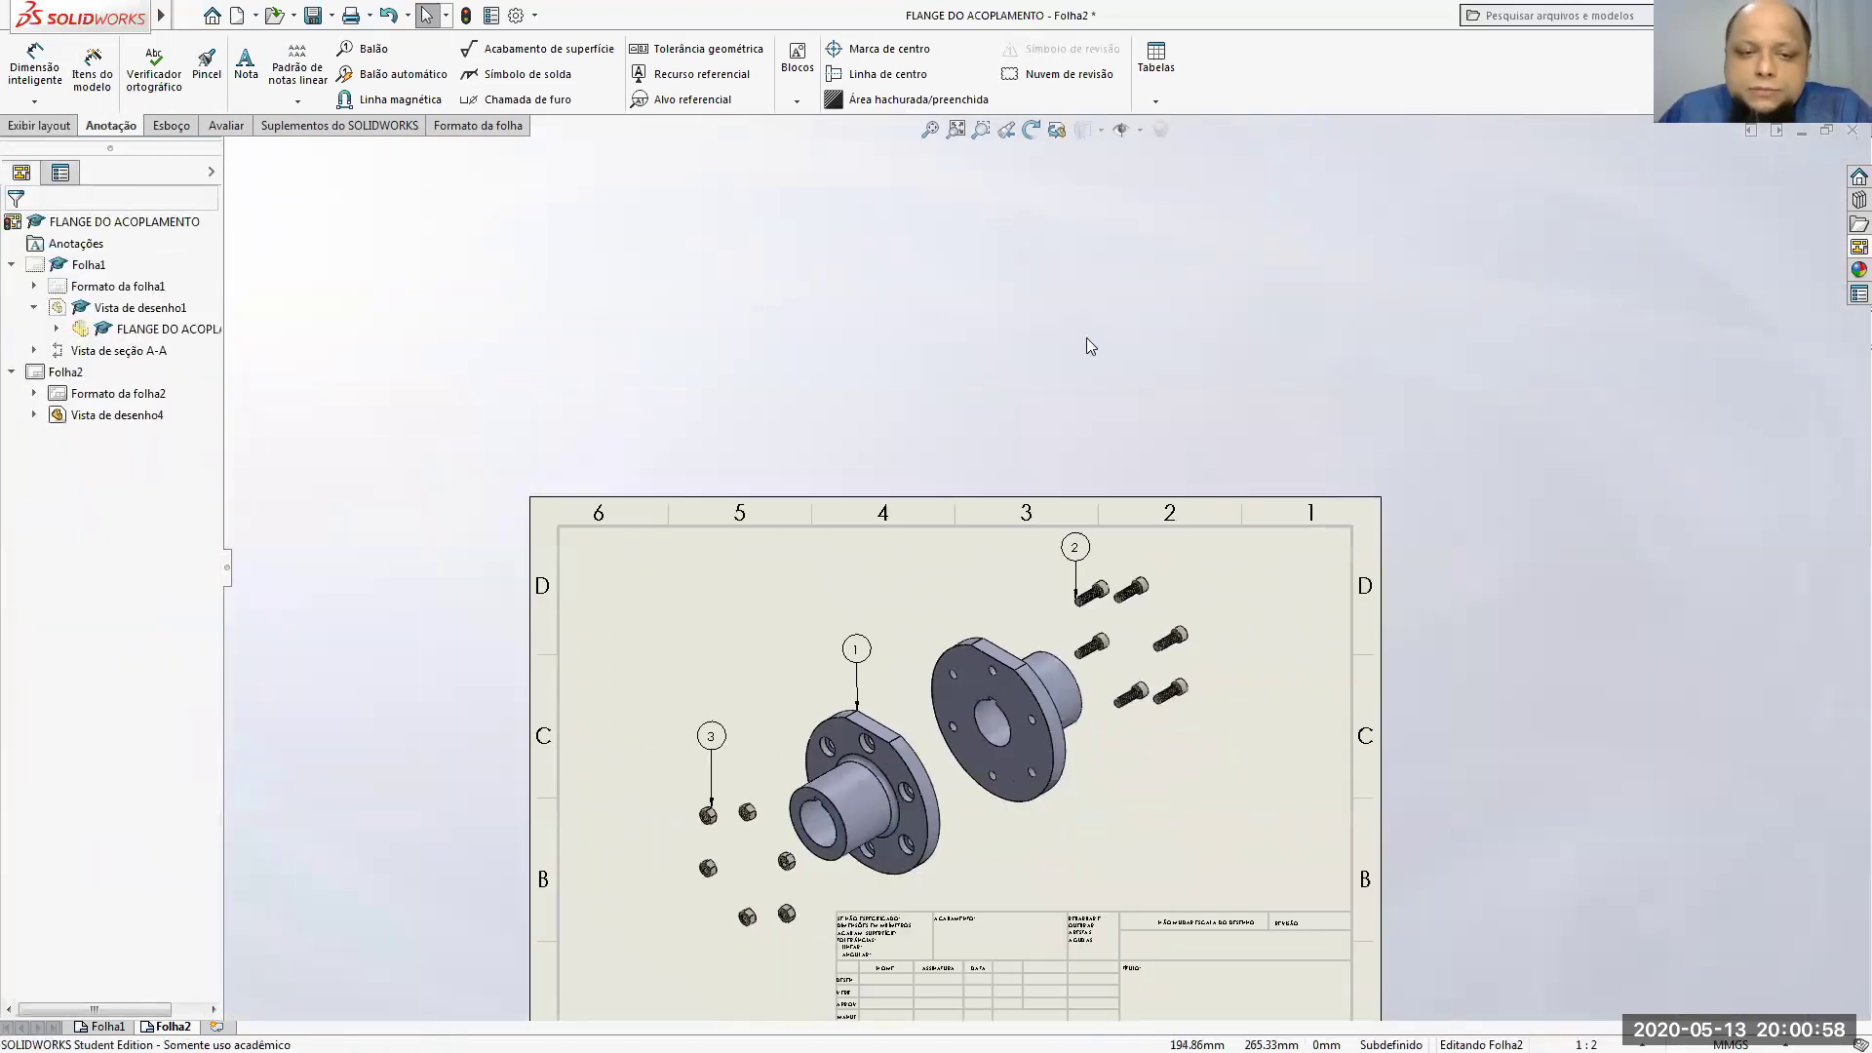
Step: Attach an item-number balloon to the front face of the rear flange and place it above the flange
left_click(346, 60)
scroll(947, 637, "down", 5)
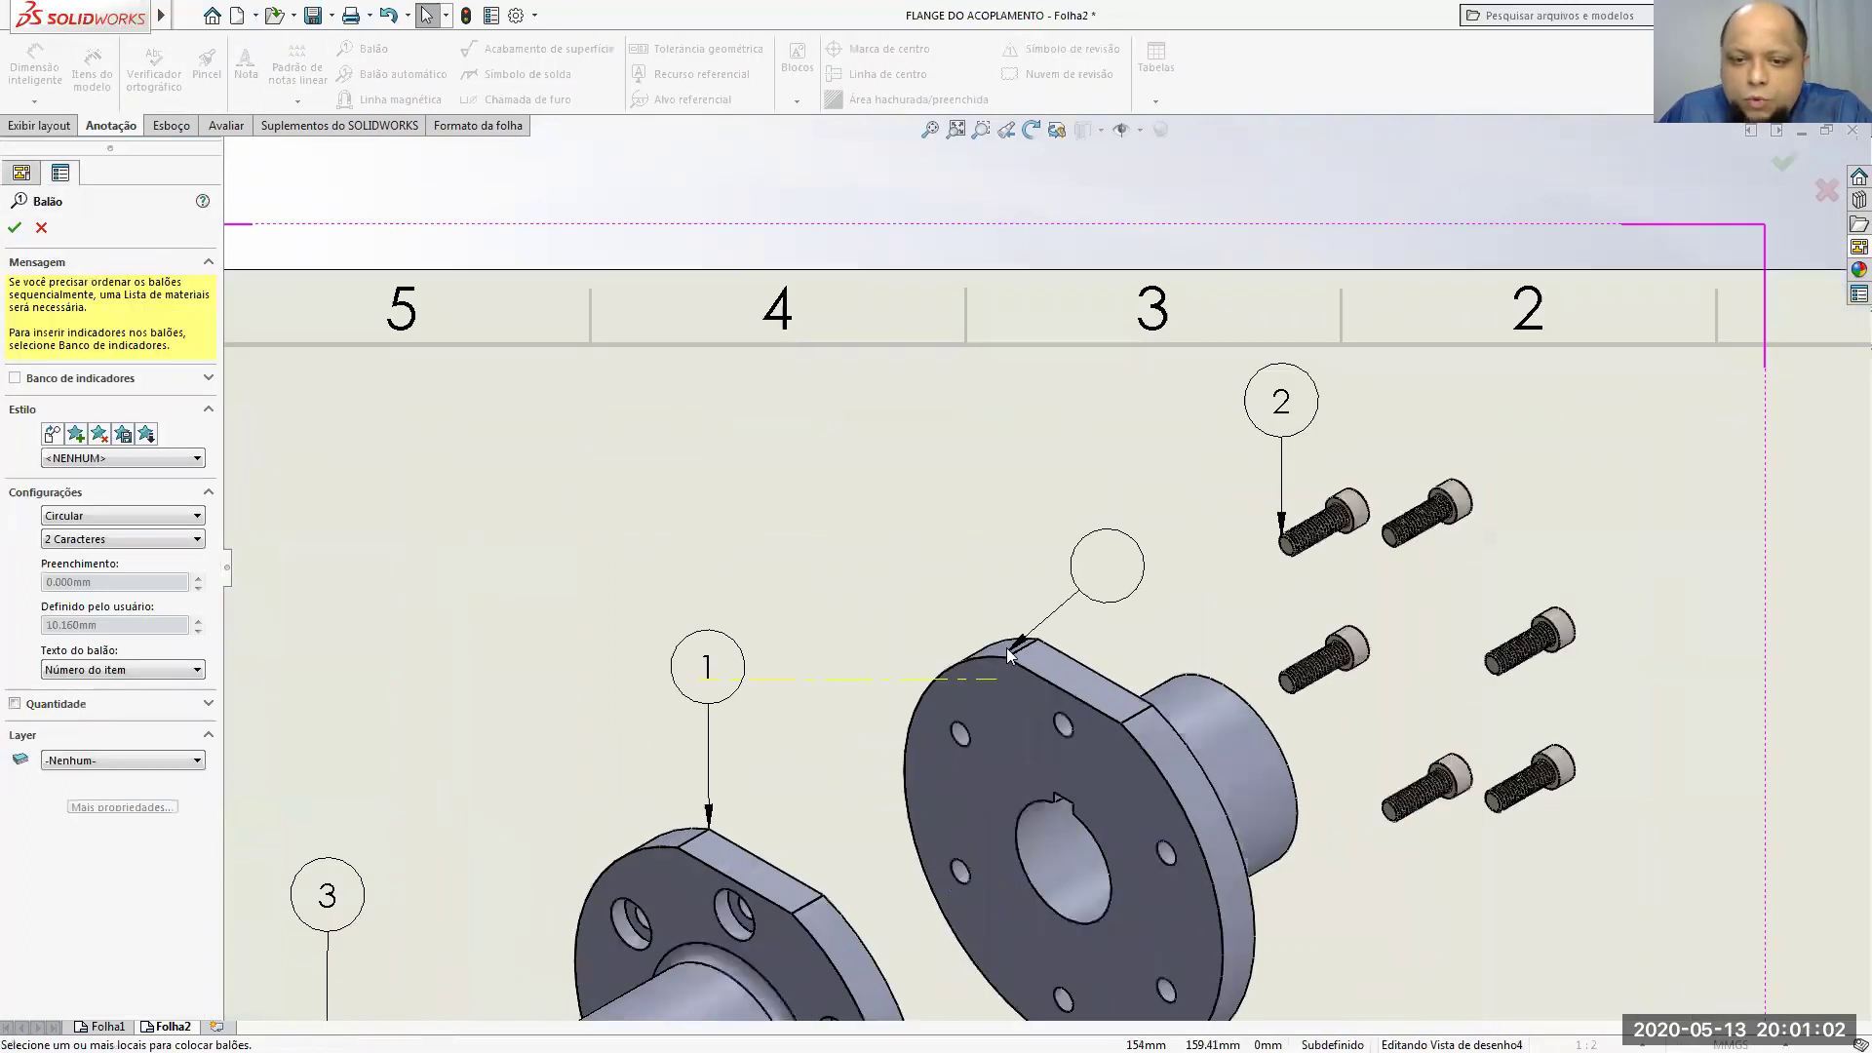
left_click(997, 671)
left_click(1002, 453)
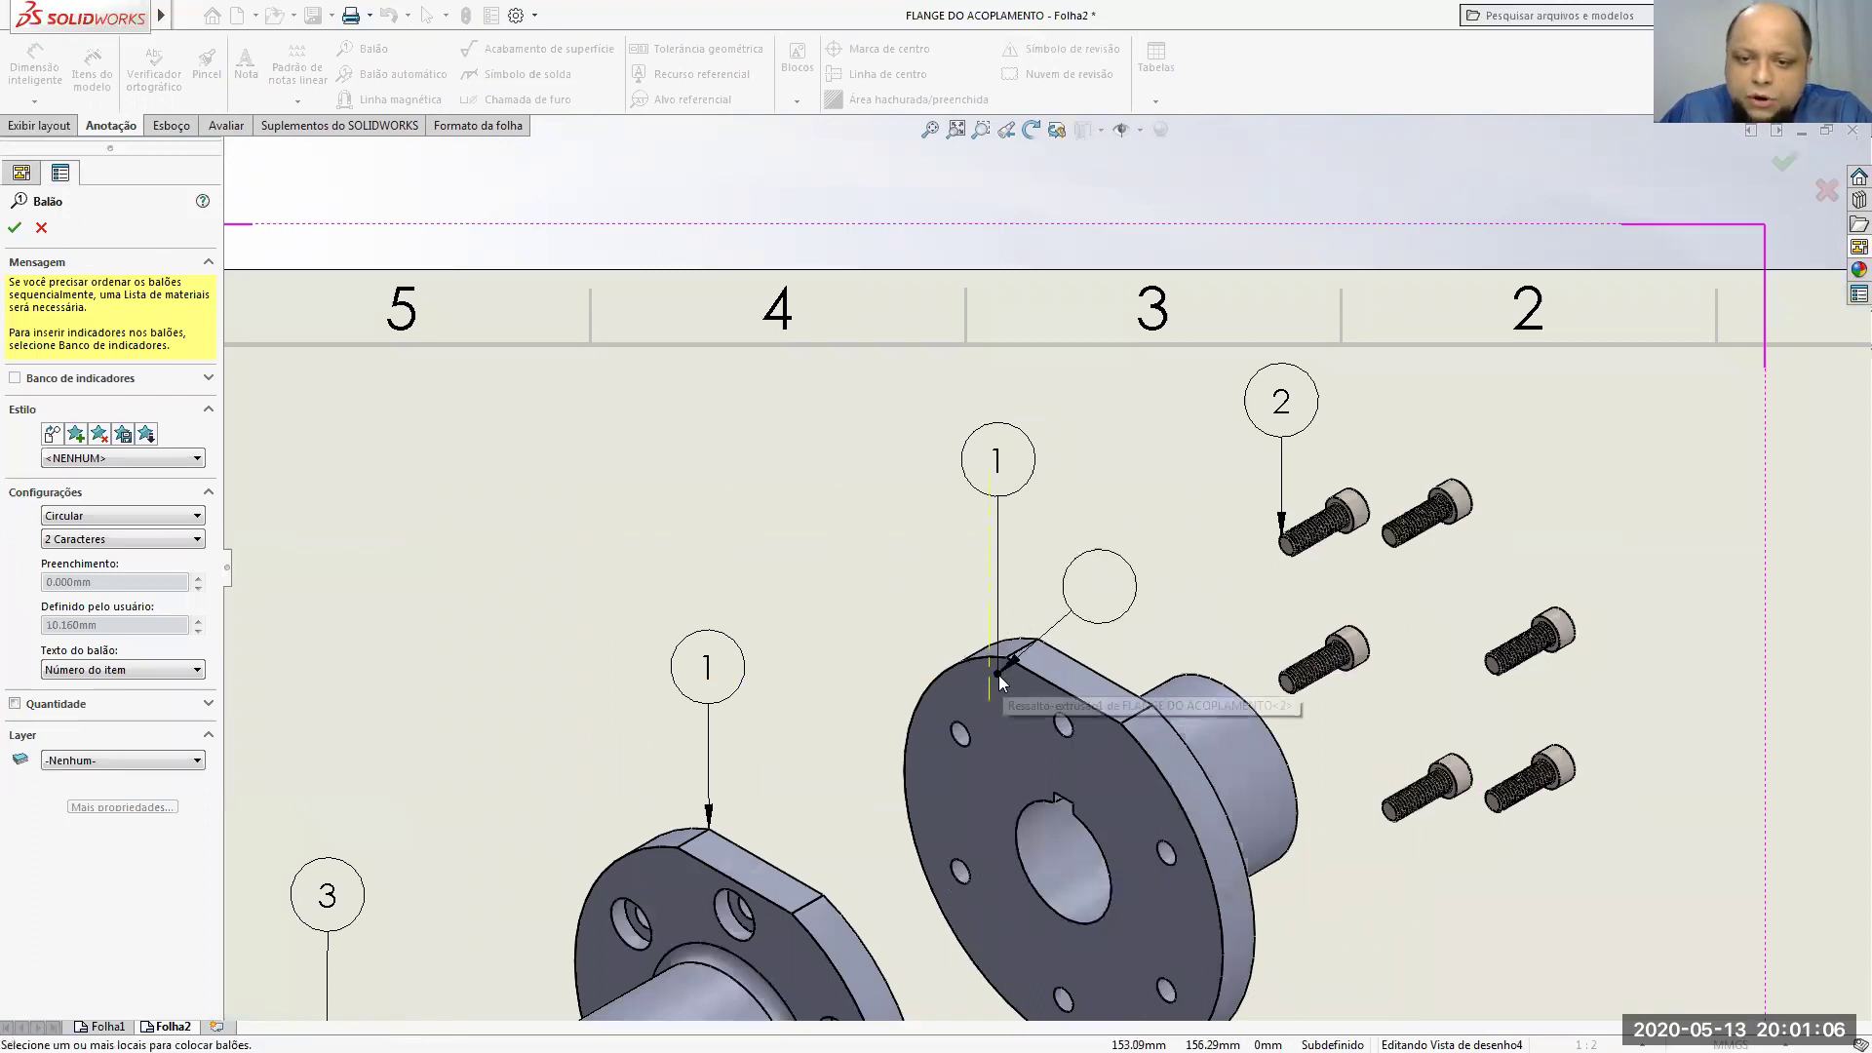
key("Escape")
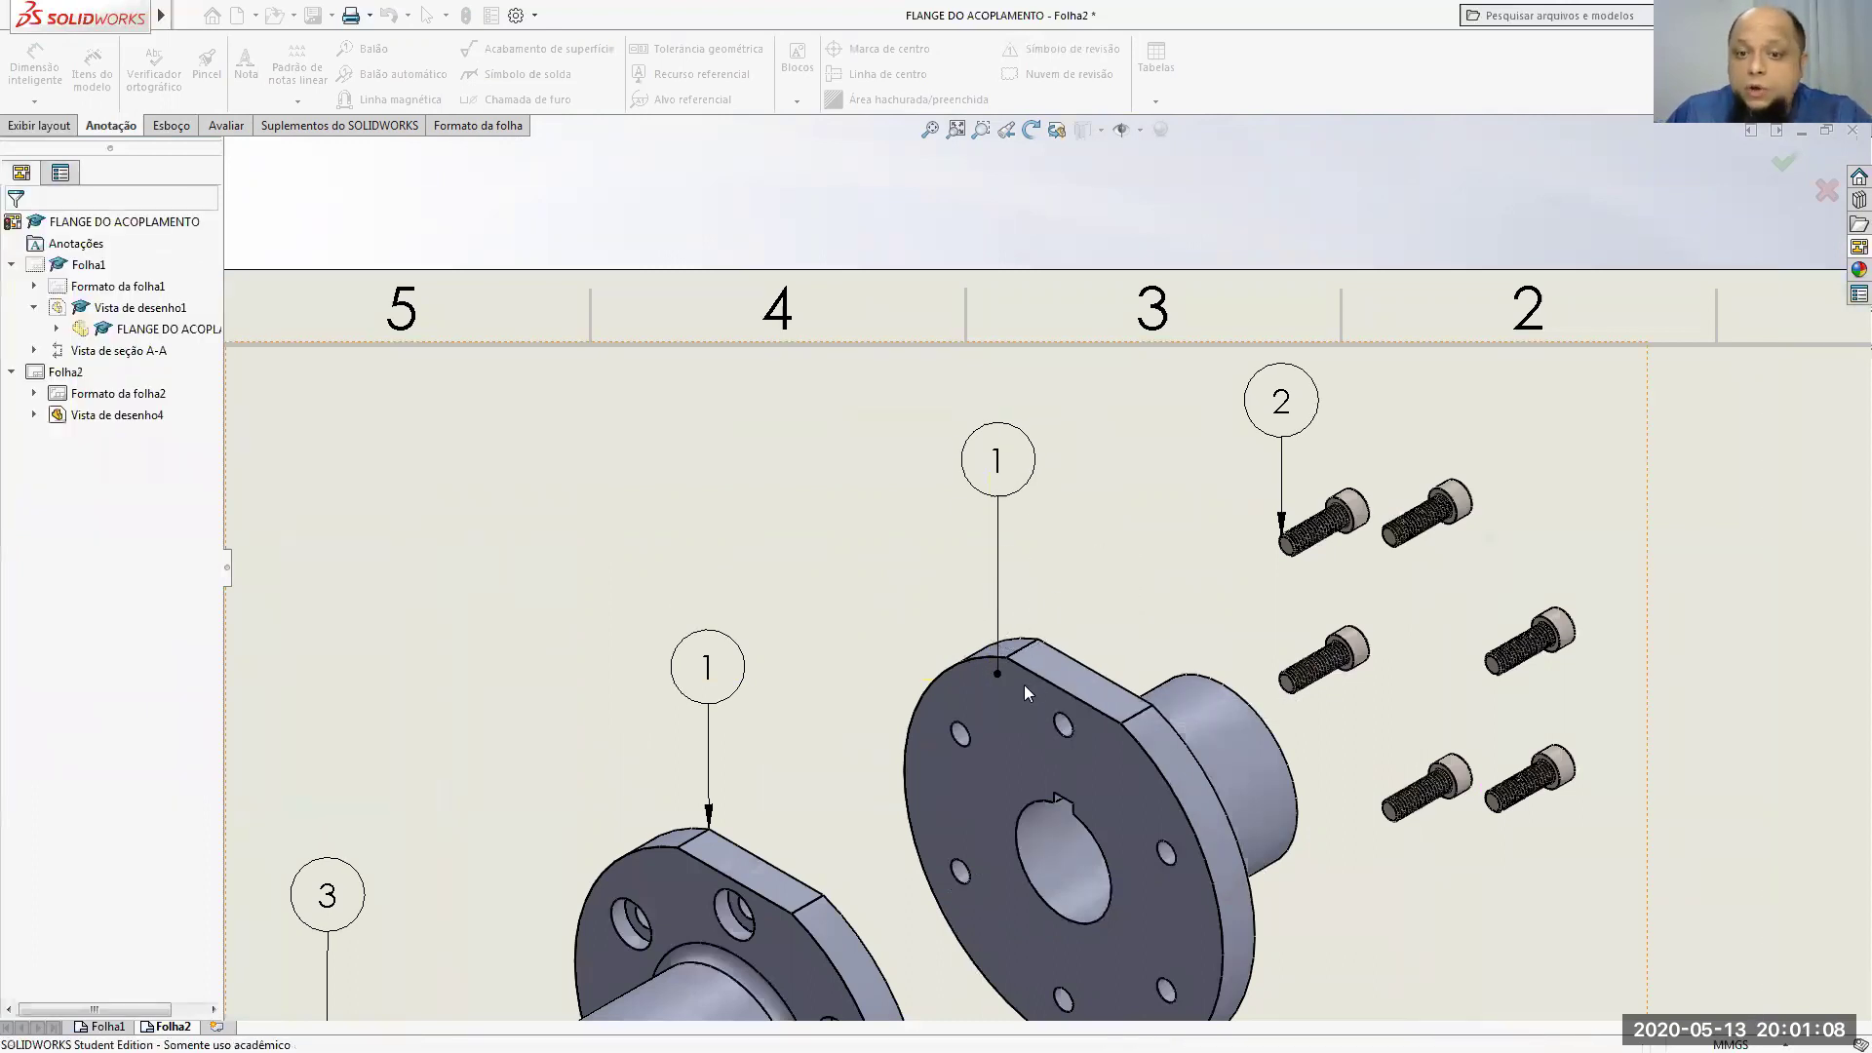
Step: Reattach the leader of the rear flange's item-number balloon to the flange's top edge
left_click_drag(996, 672, 998, 605)
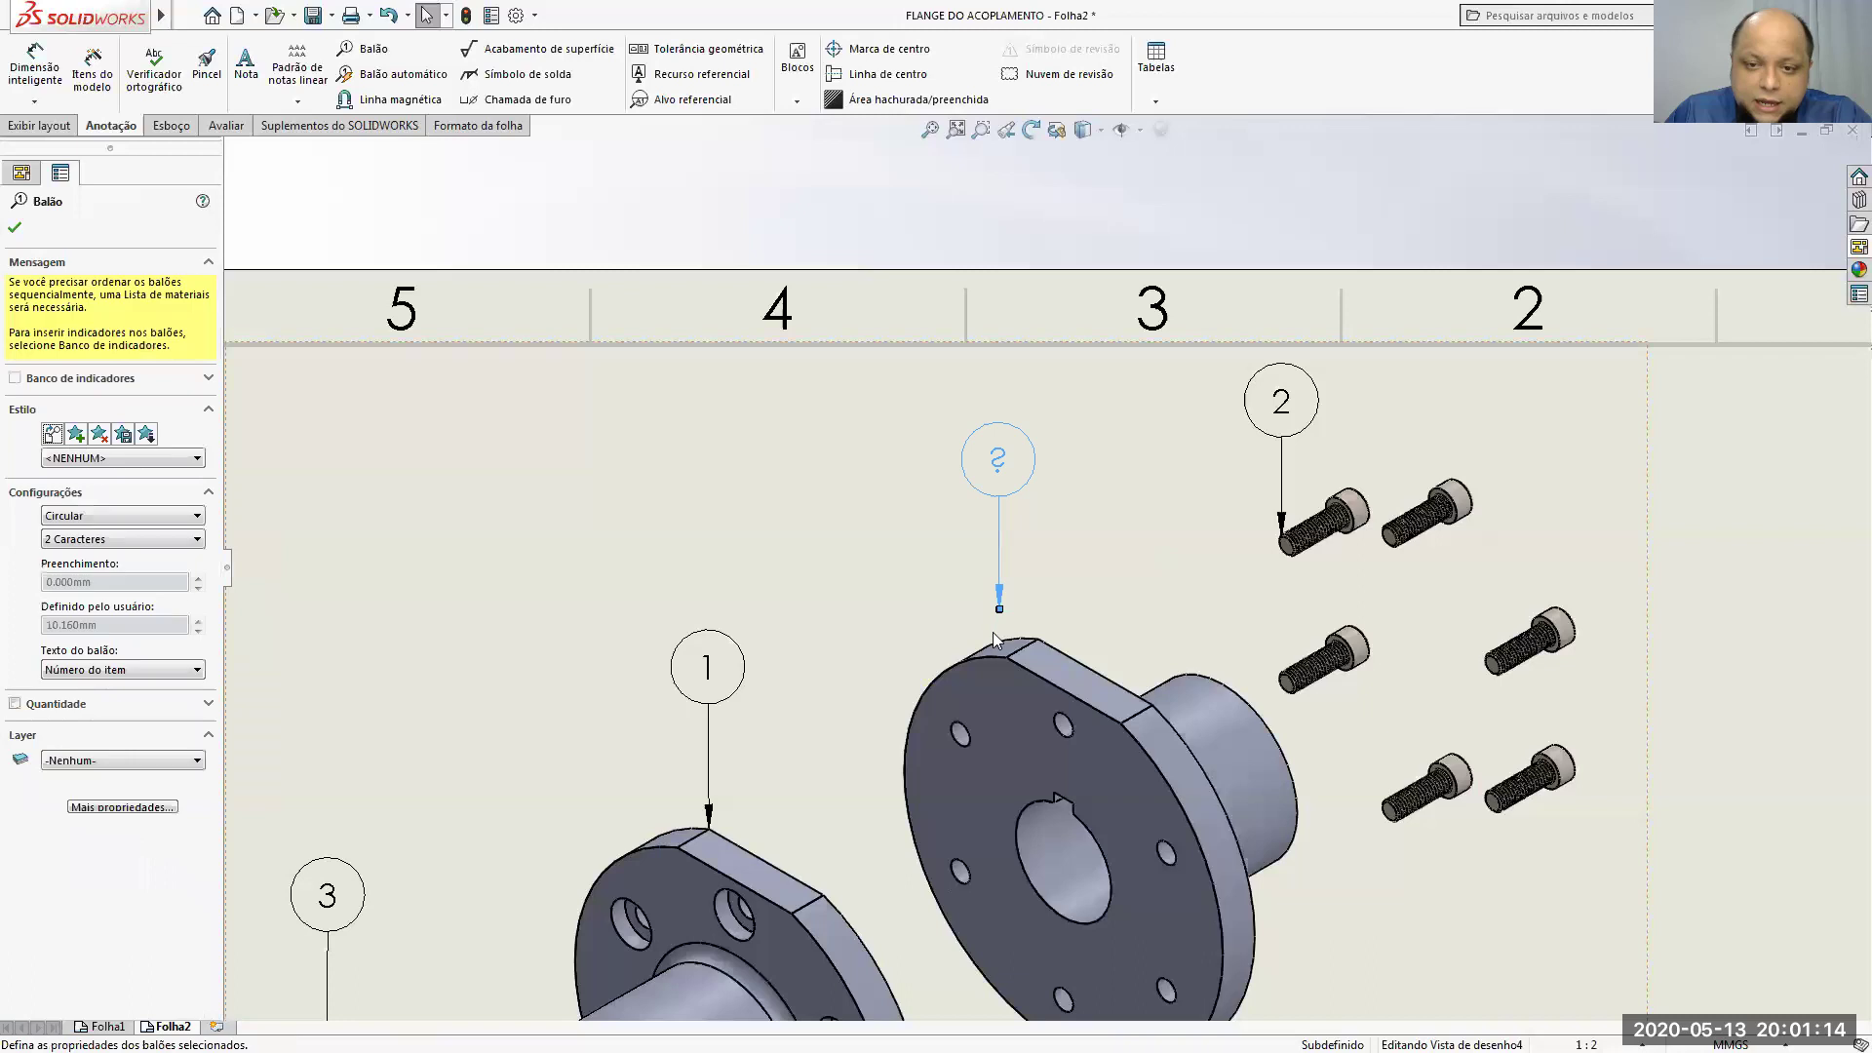
left_click_drag(1001, 633, 999, 640)
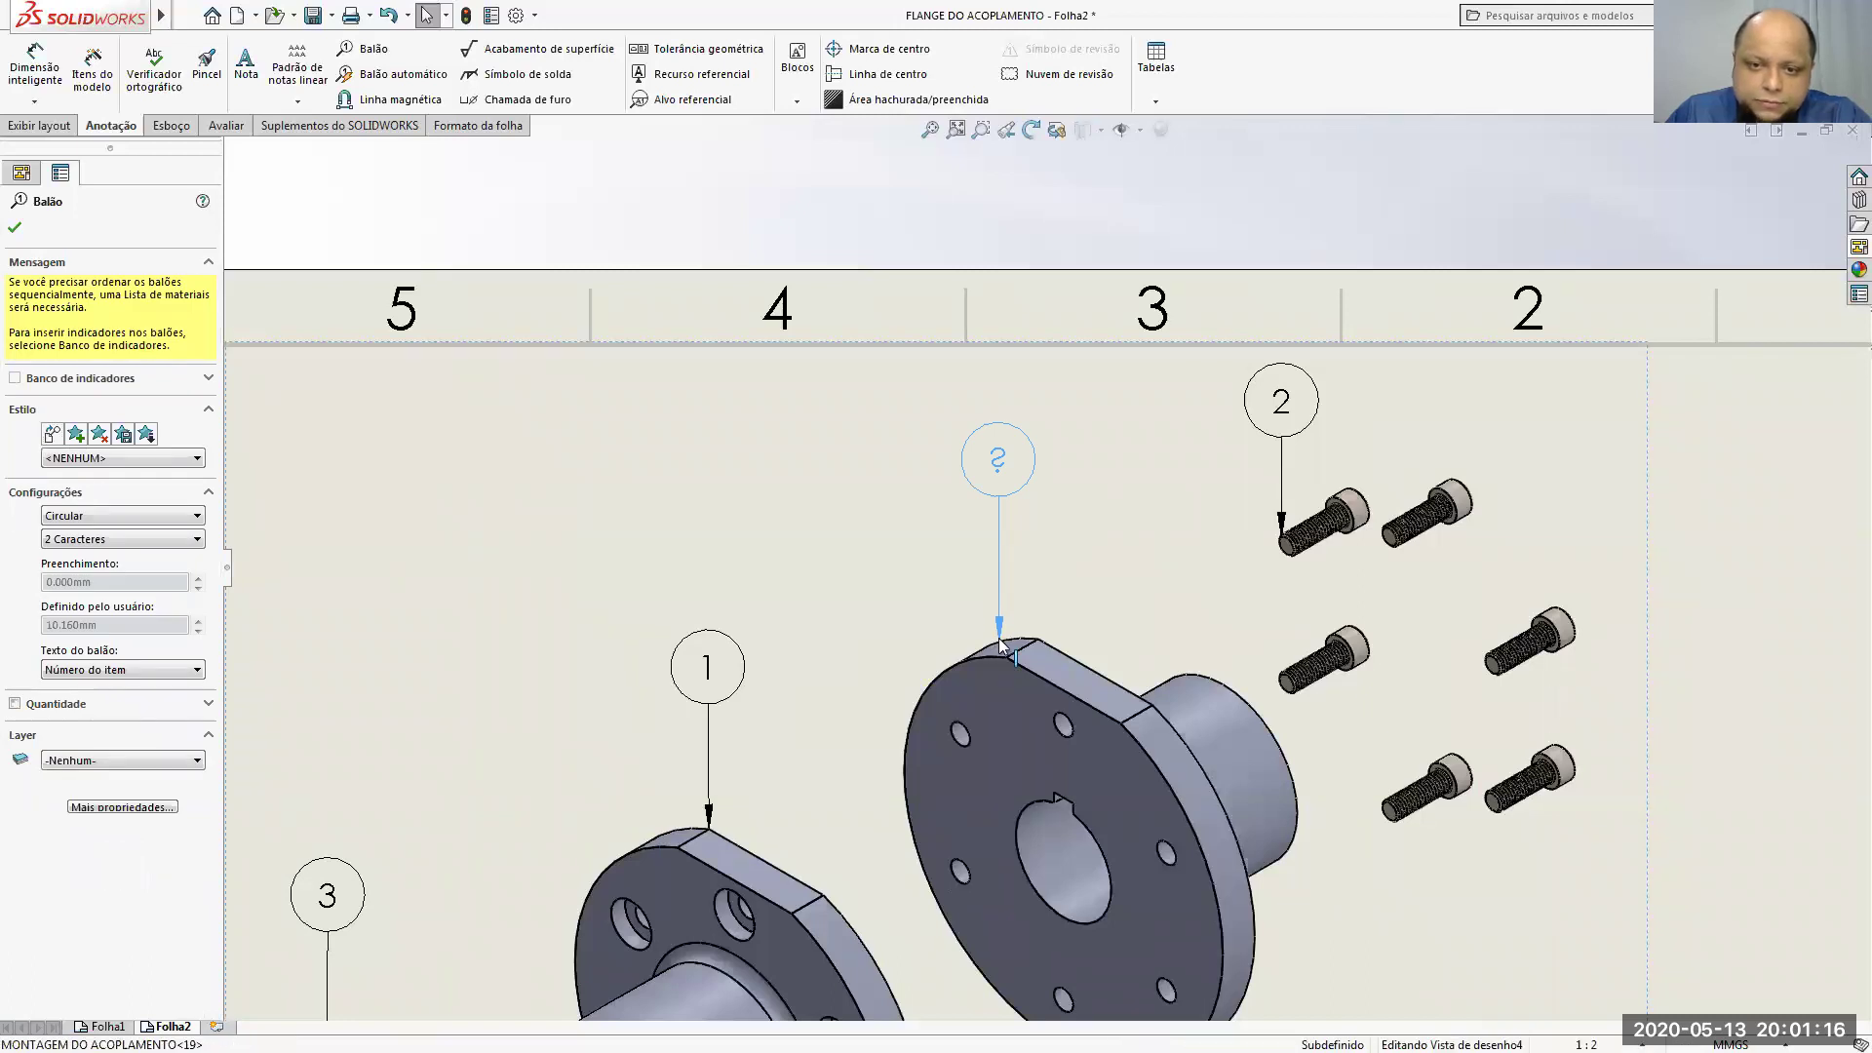
left_click(1072, 564)
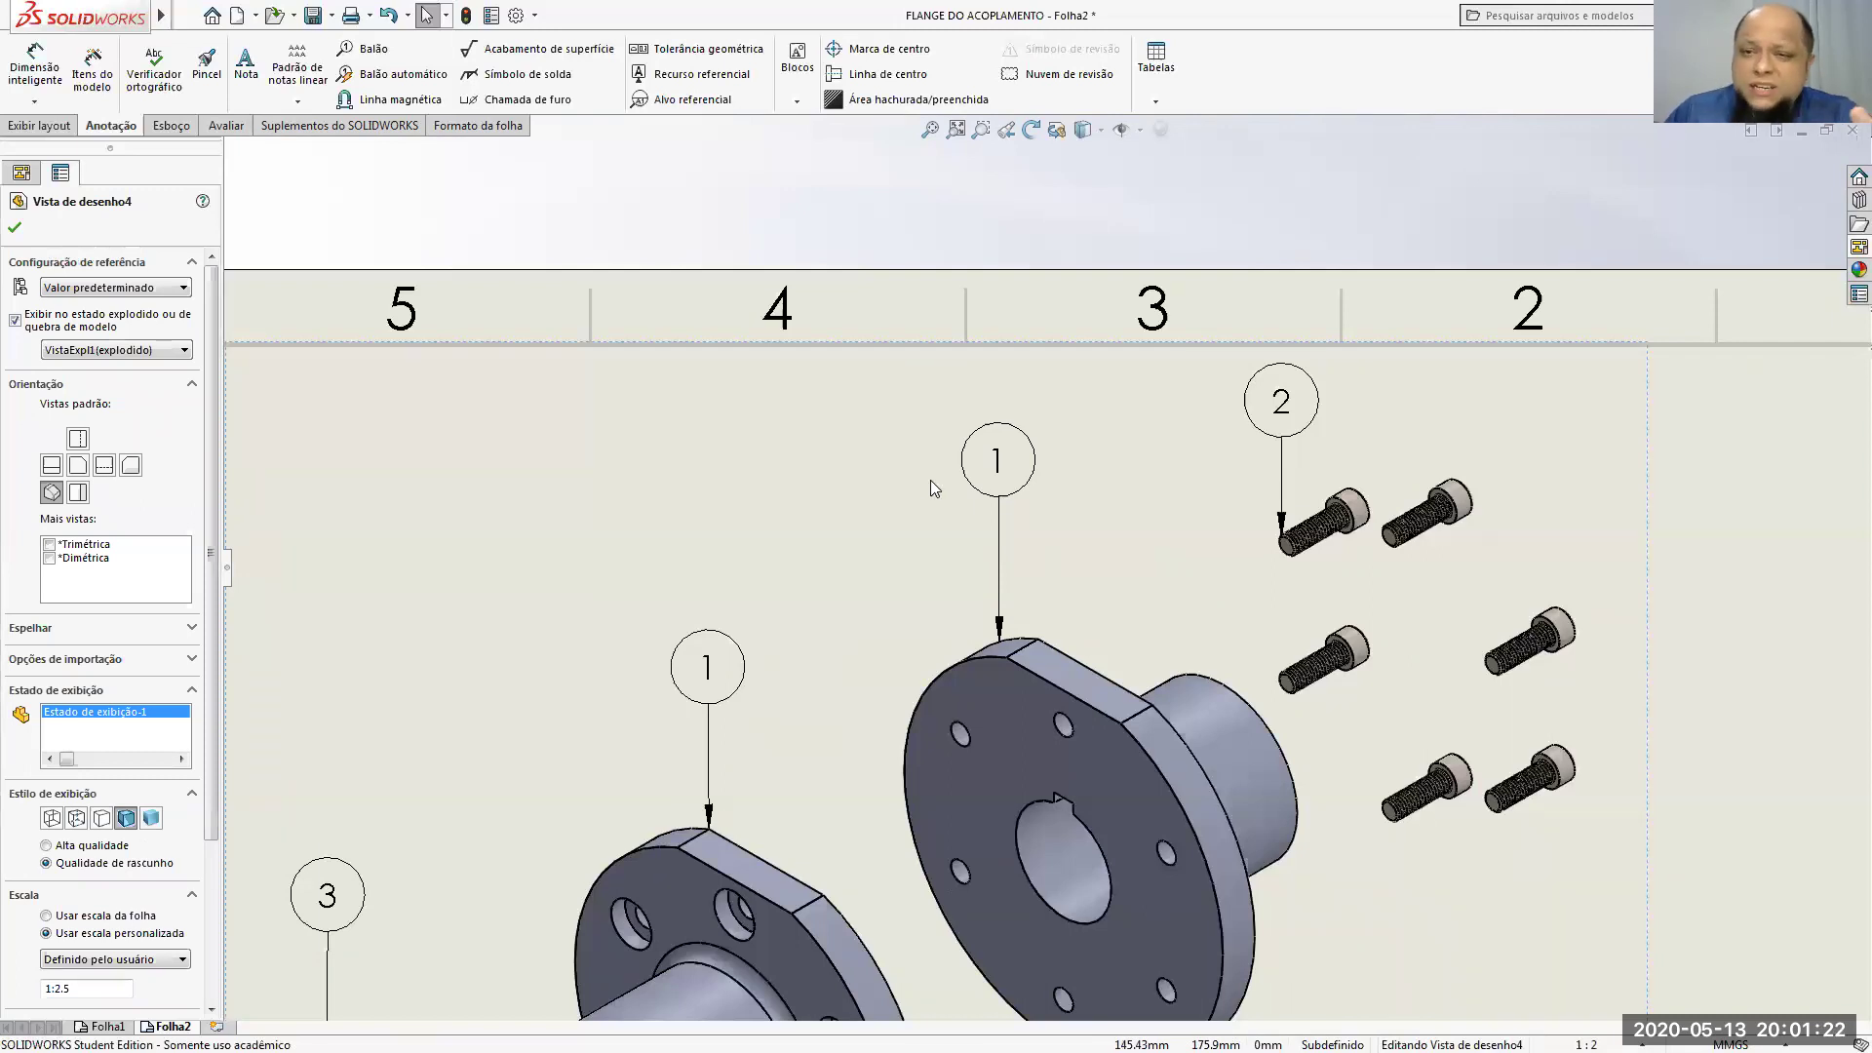
Step: Remove the duplicate item-number balloon from the rear flange, keeping the one on the front flange
key("Escape")
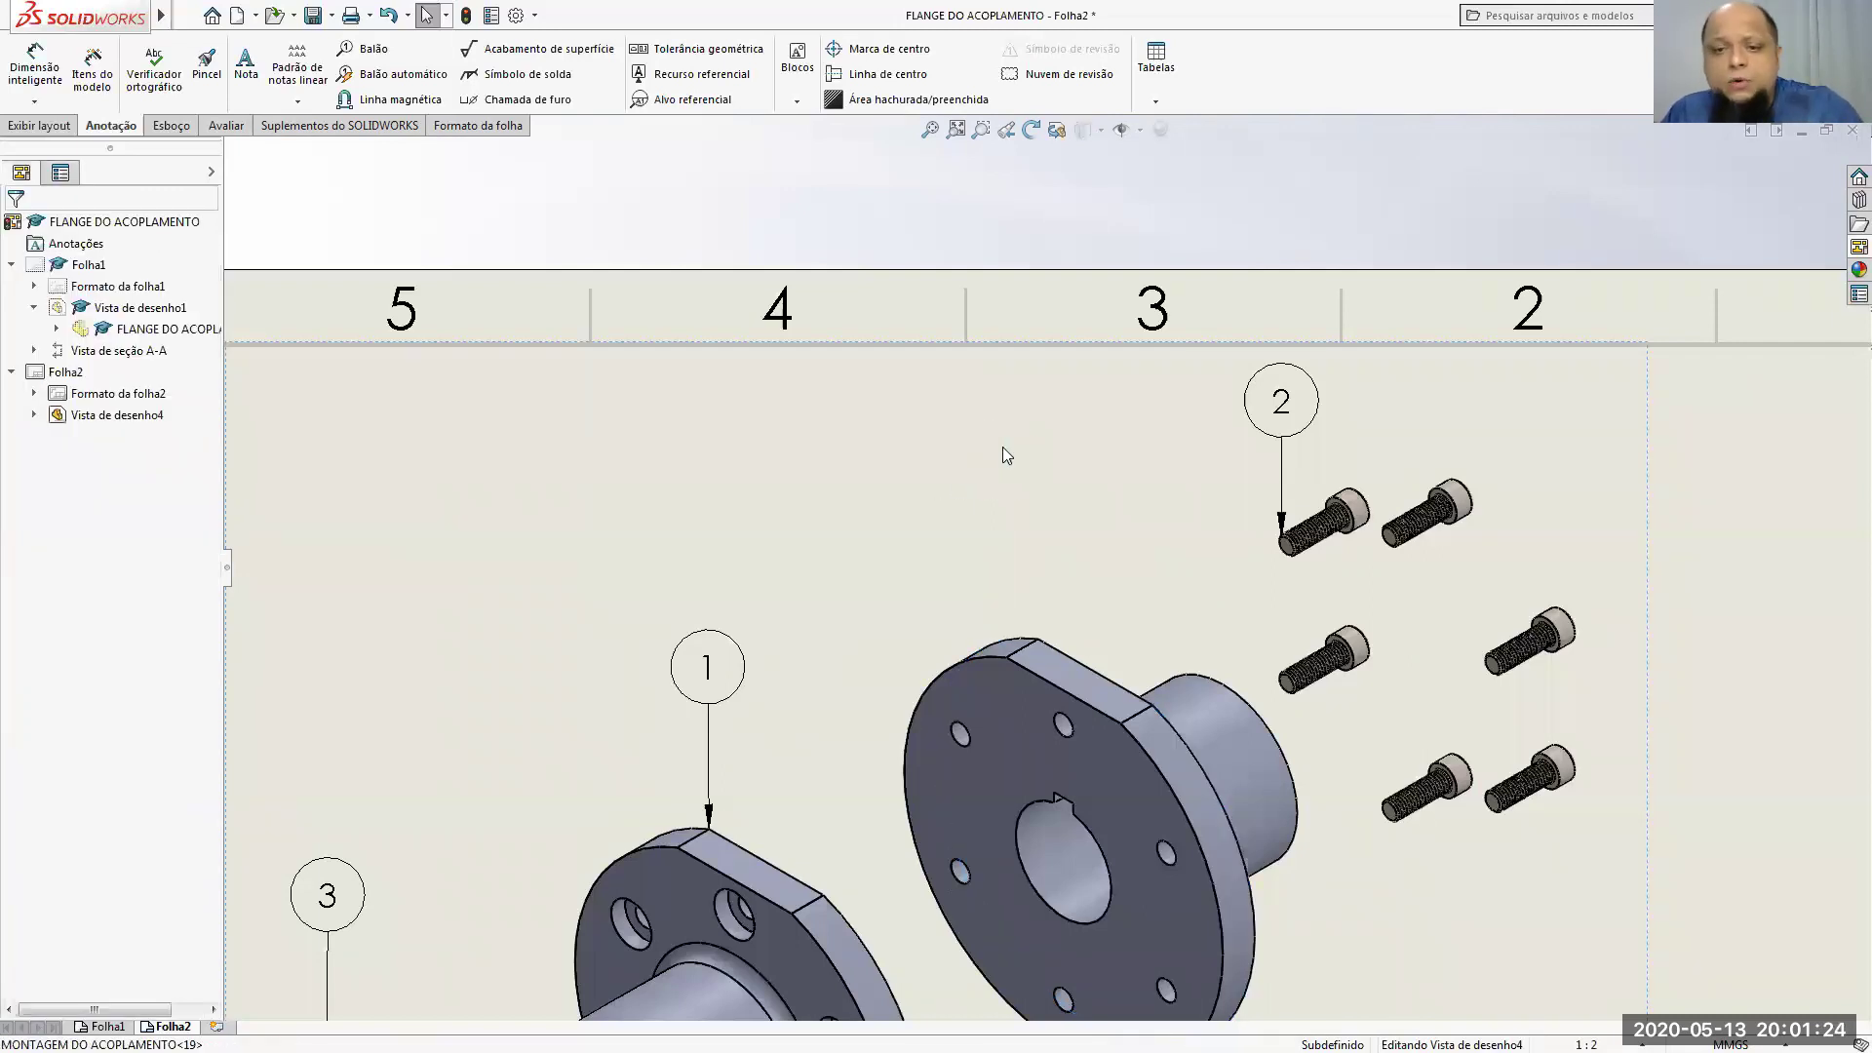
scroll(1090, 419, "up", 8)
scroll(1058, 754, "down", 4)
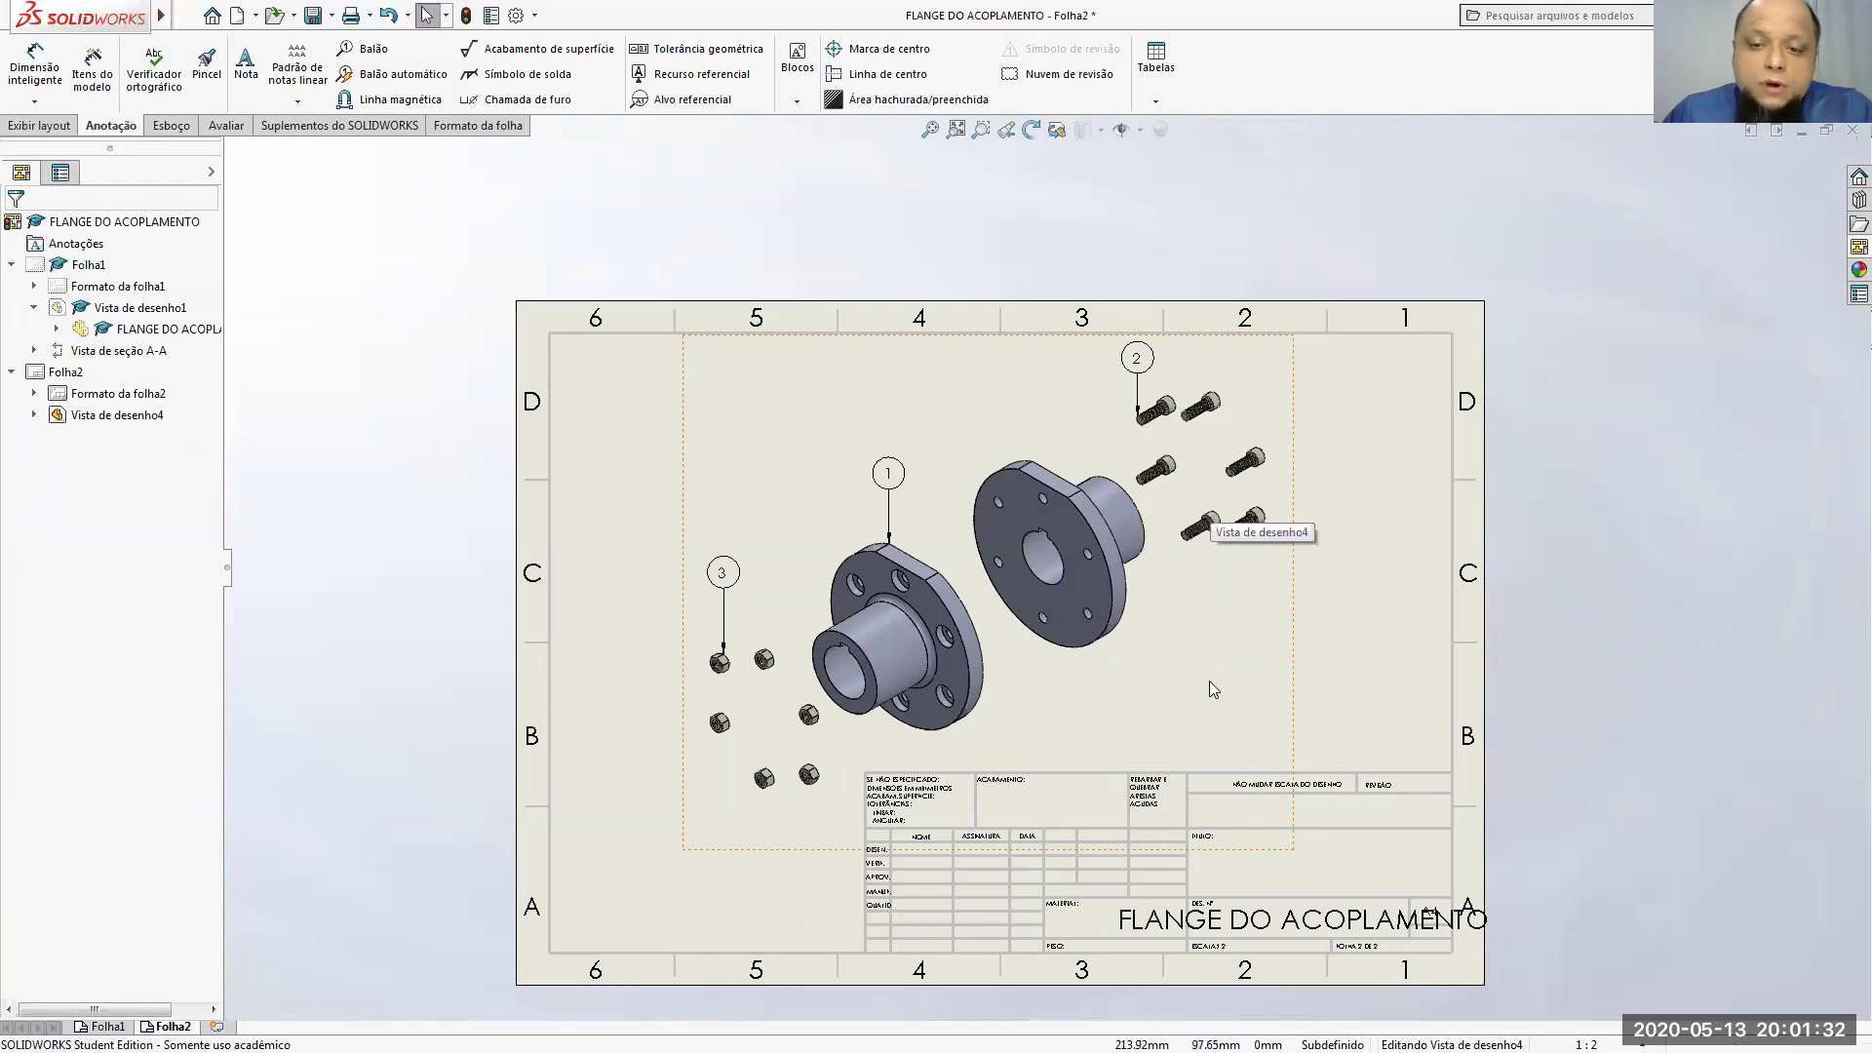
Step: Insert a top-level-only bill of materials for the exploded view with the bom-standard template and place it outside the sheet's right edge
left_click(1147, 56)
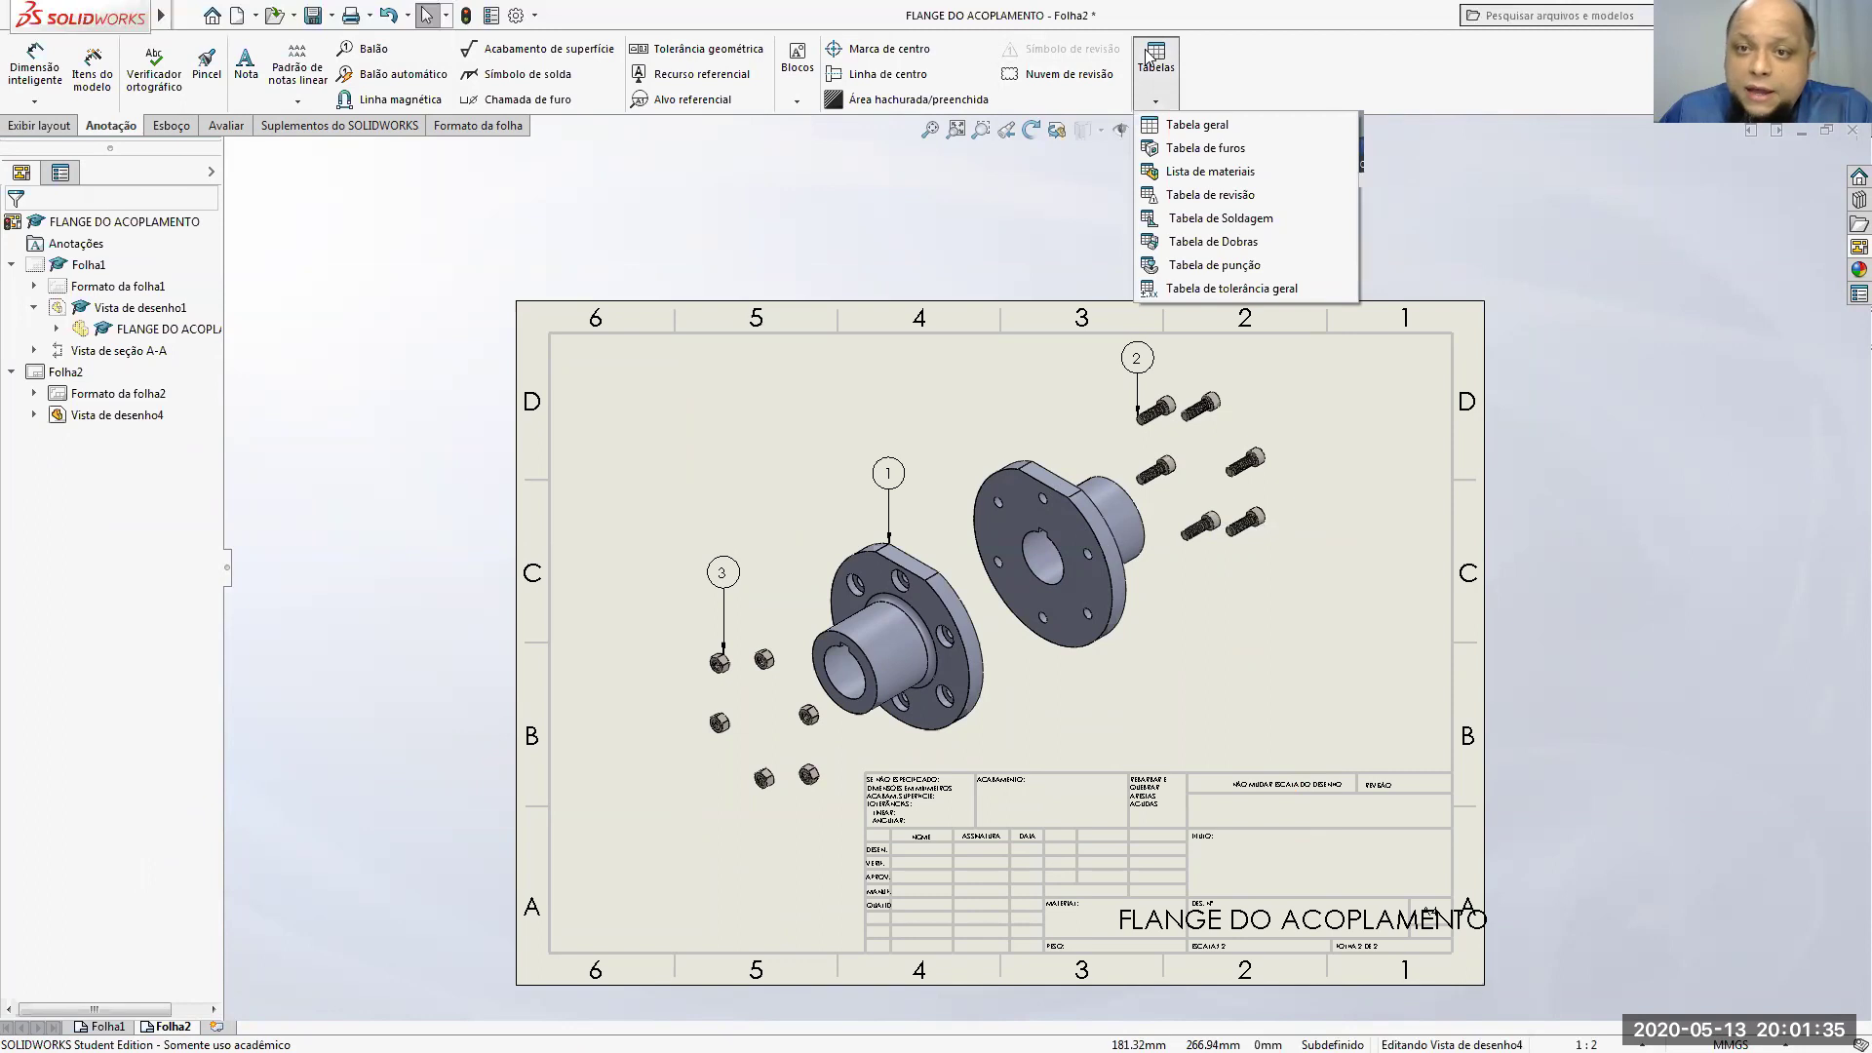
left_click(1186, 174)
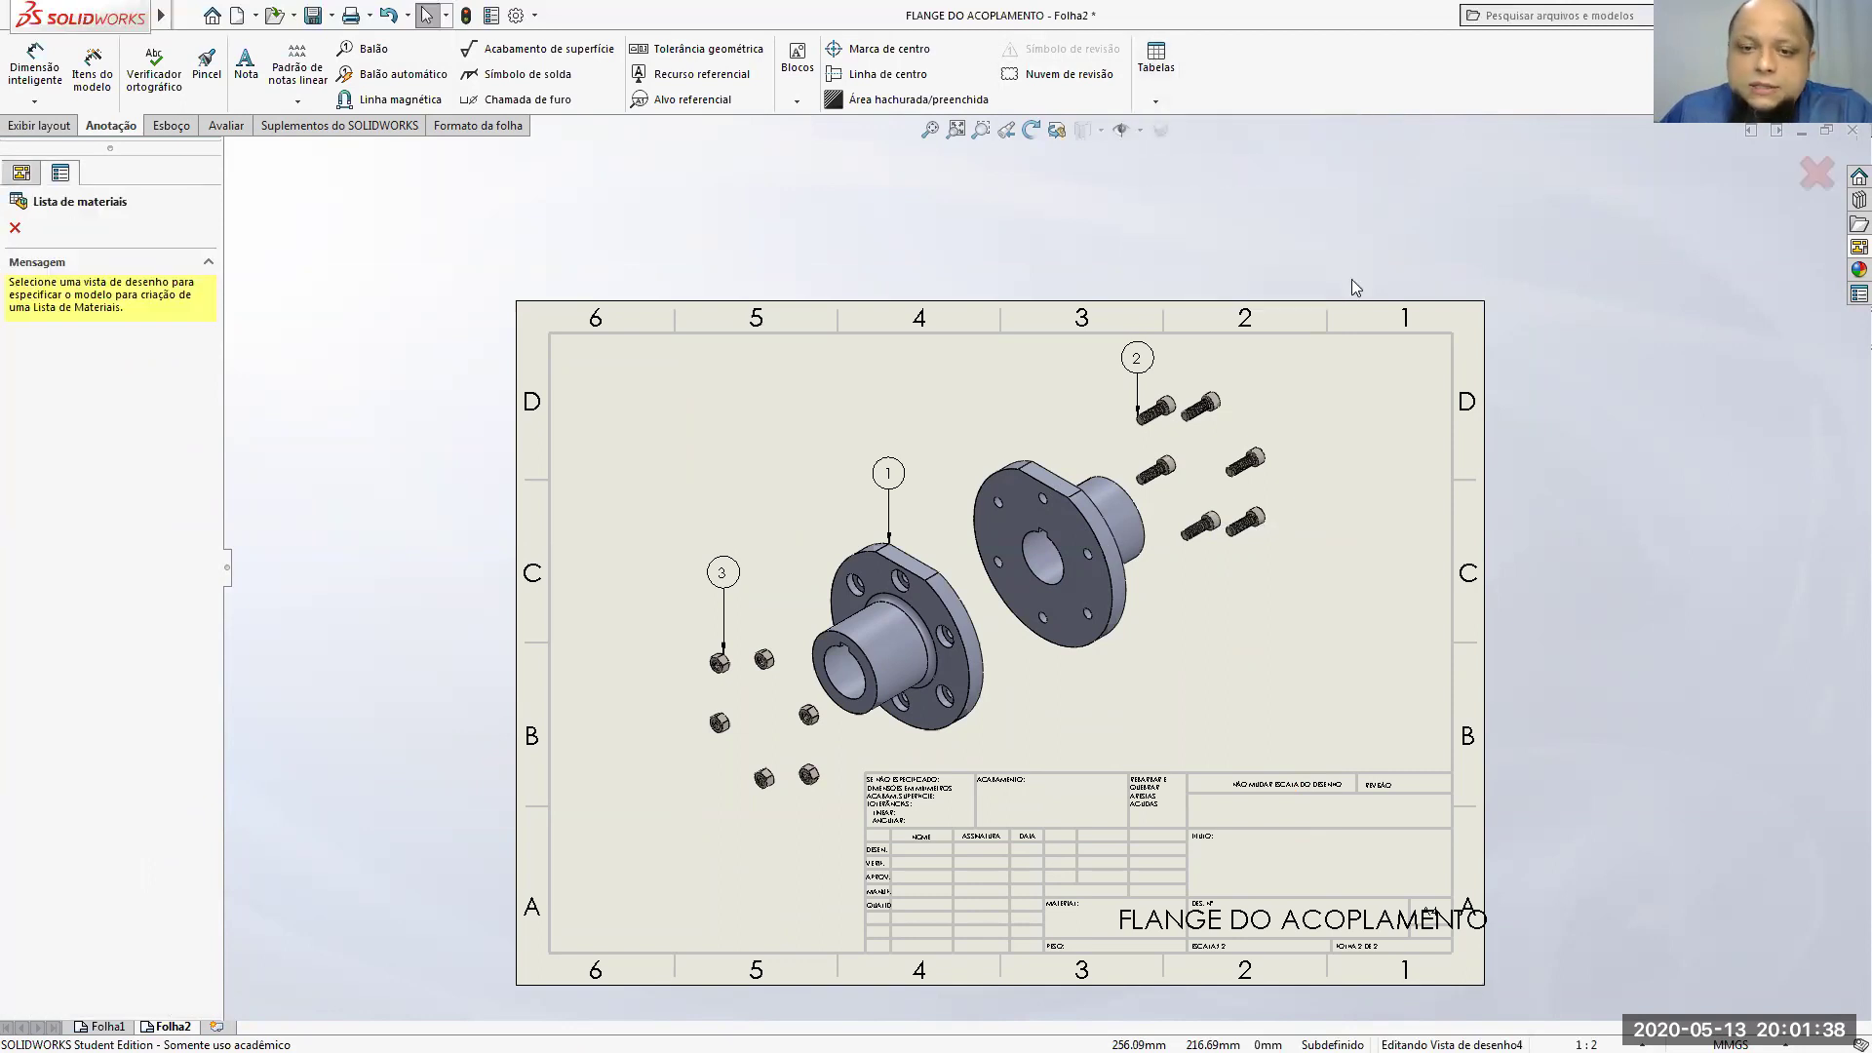
left_click(1016, 405)
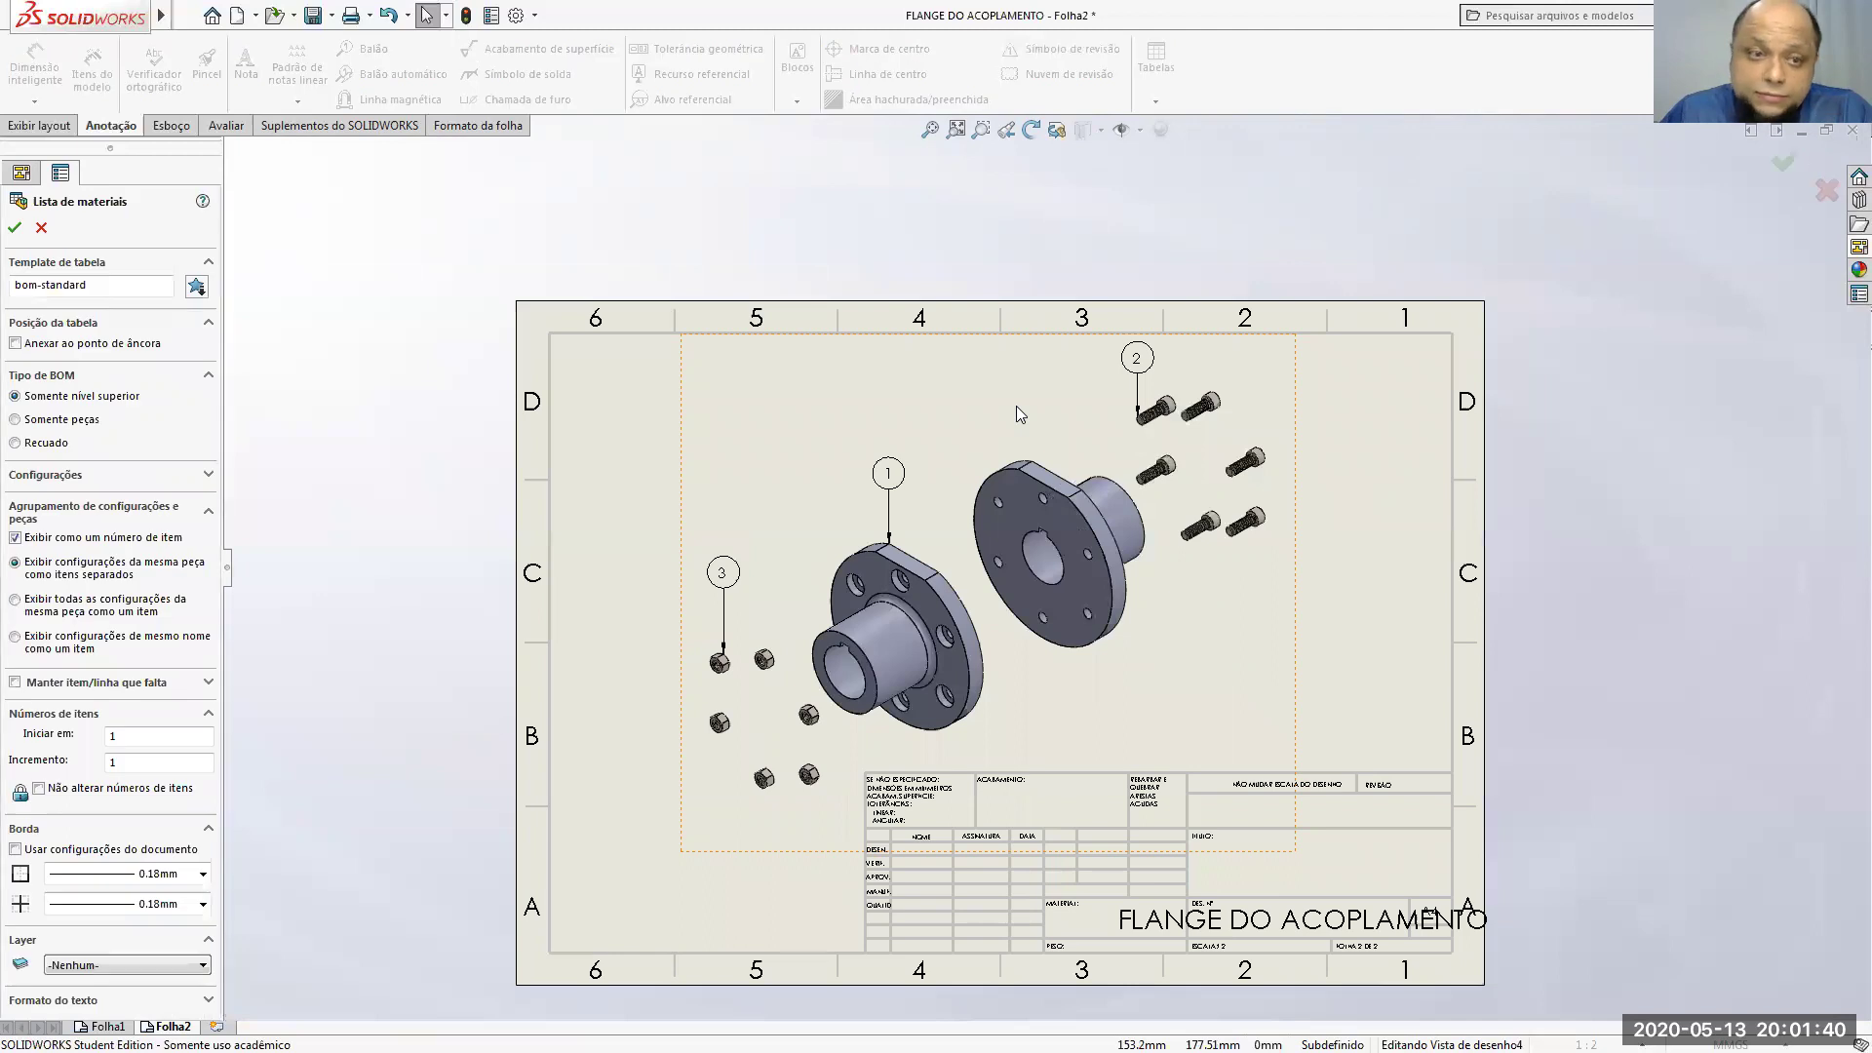
left_click(16, 229)
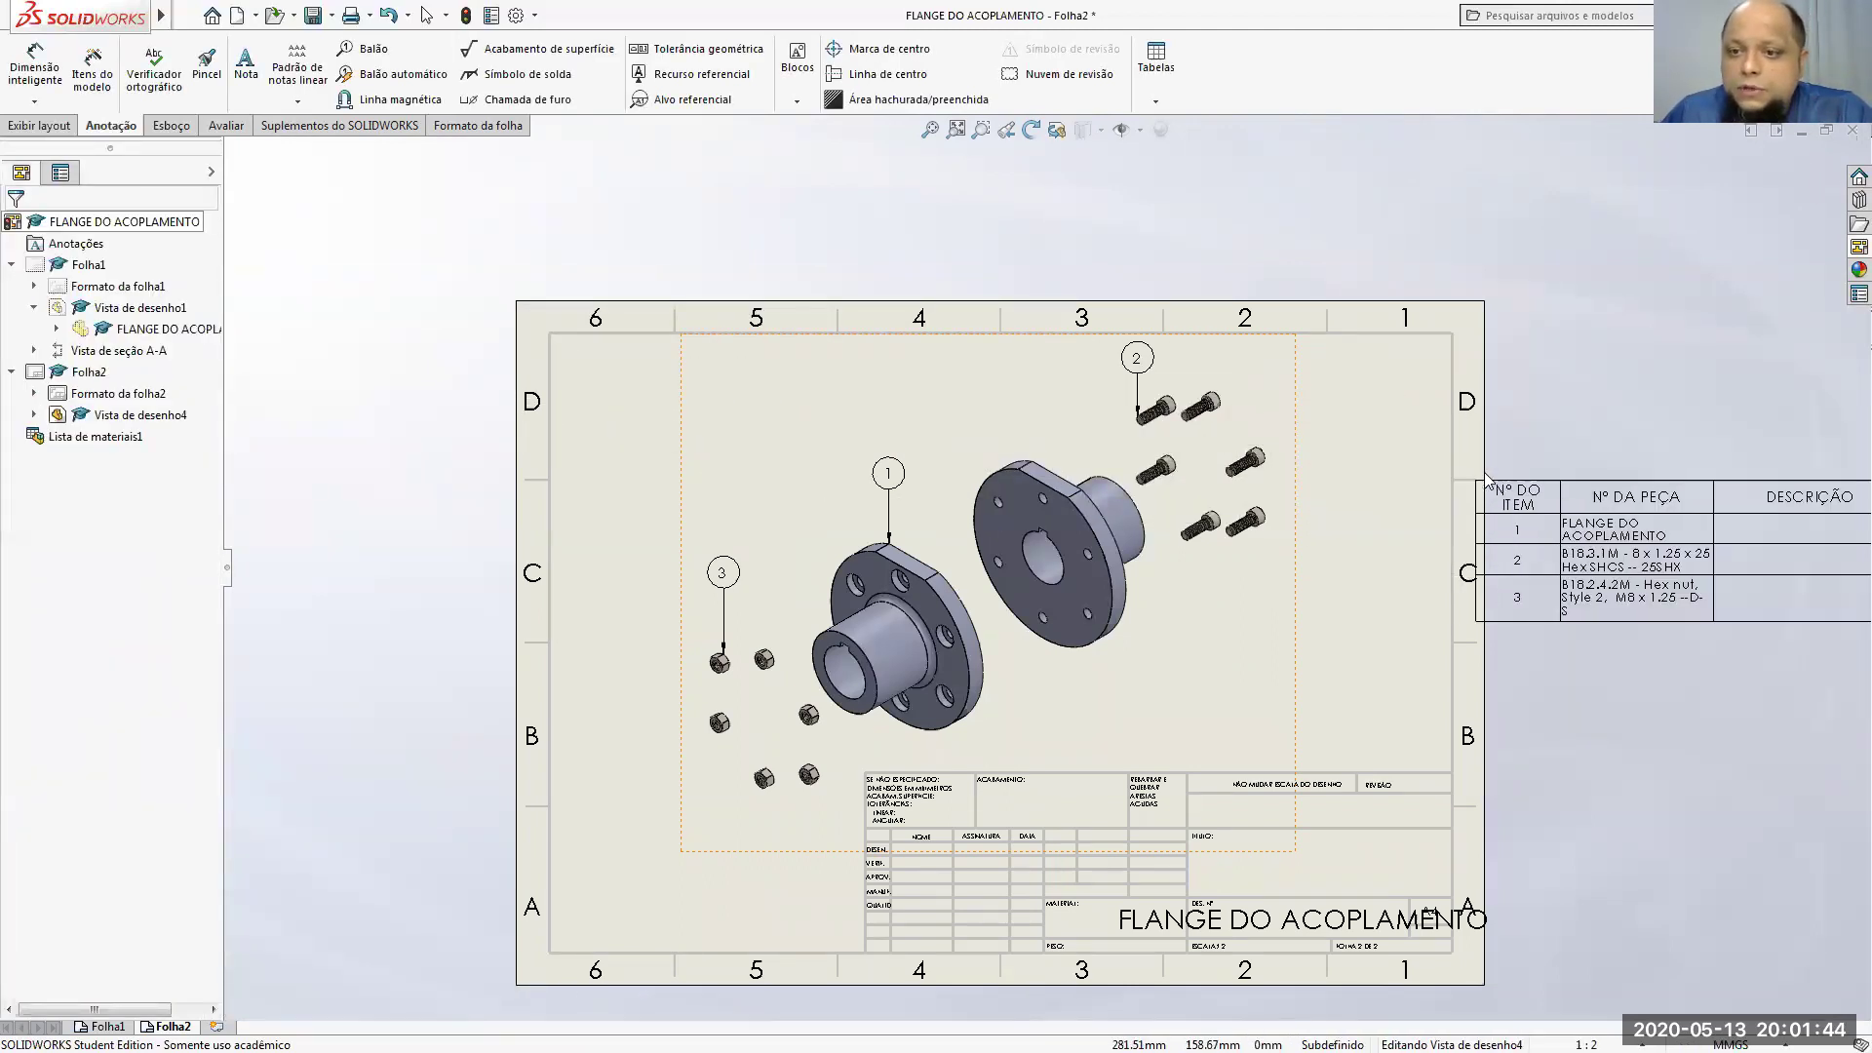
key("z")
key("z")
left_click(1348, 563)
scroll(1503, 624, "down", 5)
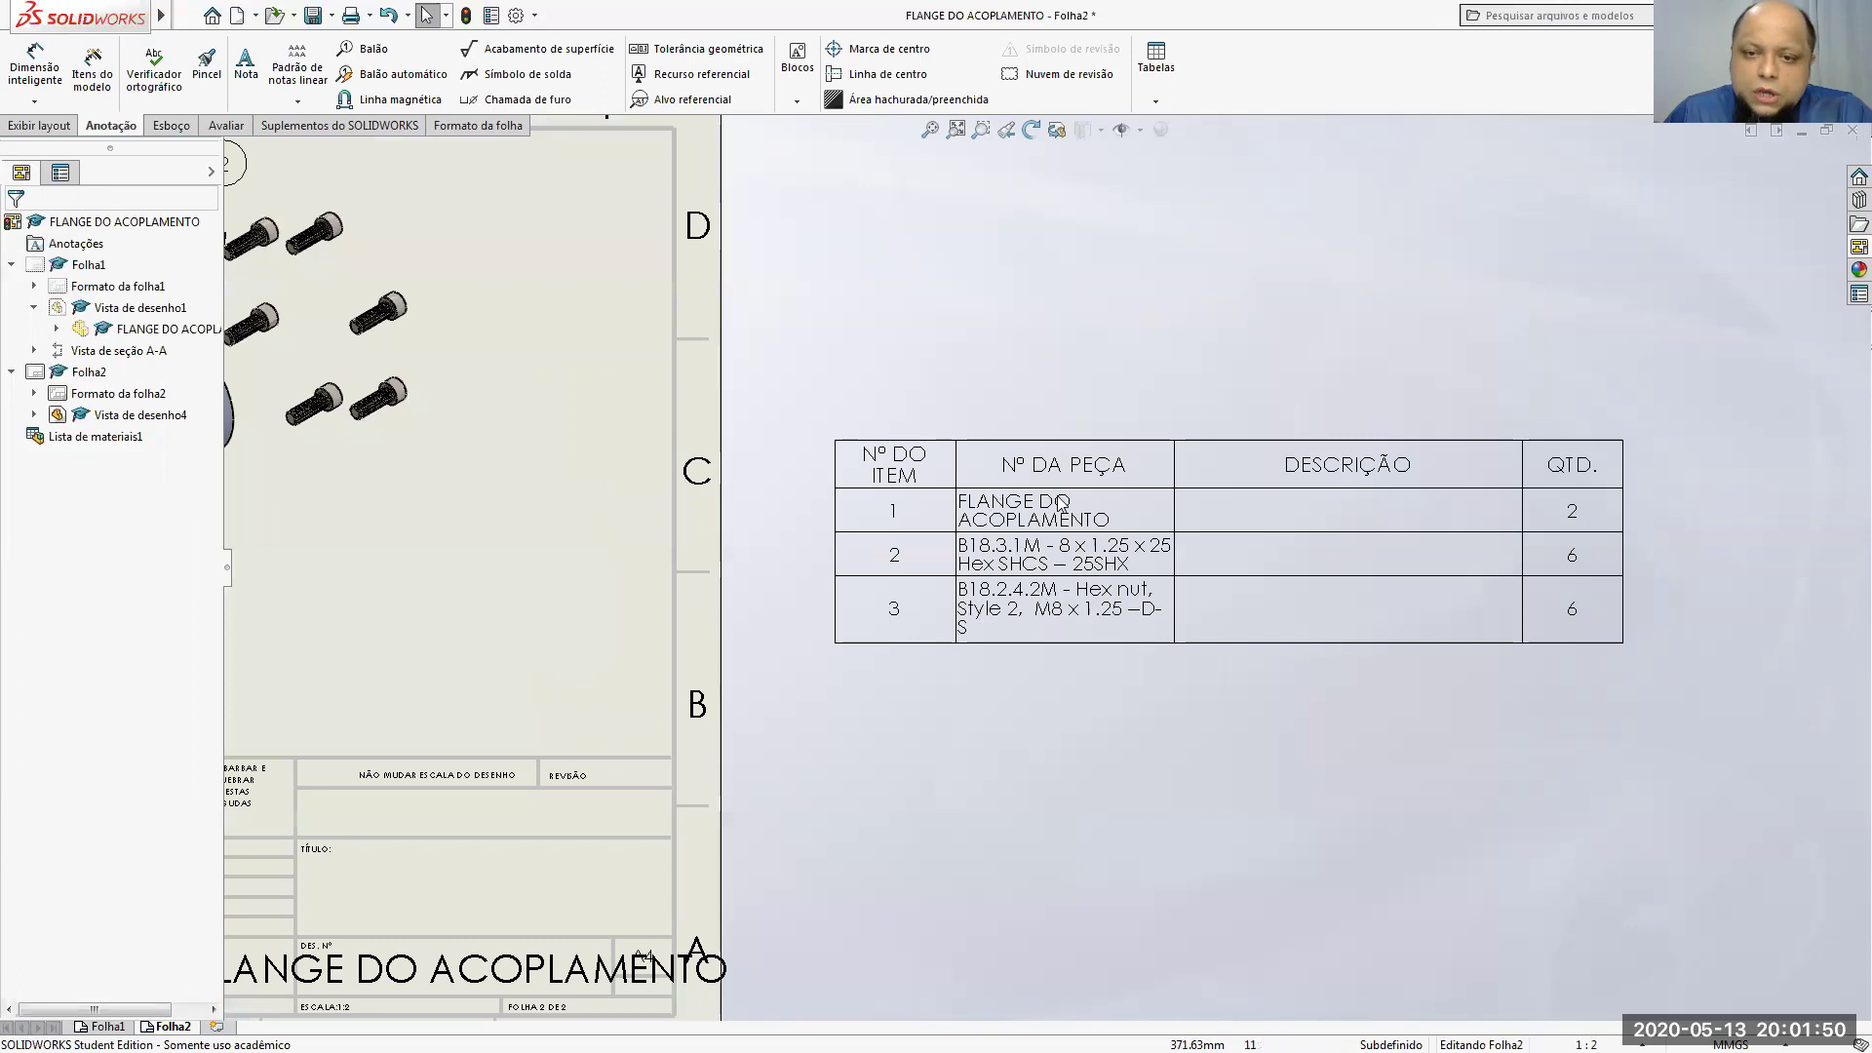
Step: Change the part number text of item 2 in the bill of materials to "PARAFUSO M - 8 x 1.25 x 25"
left_click(1011, 539)
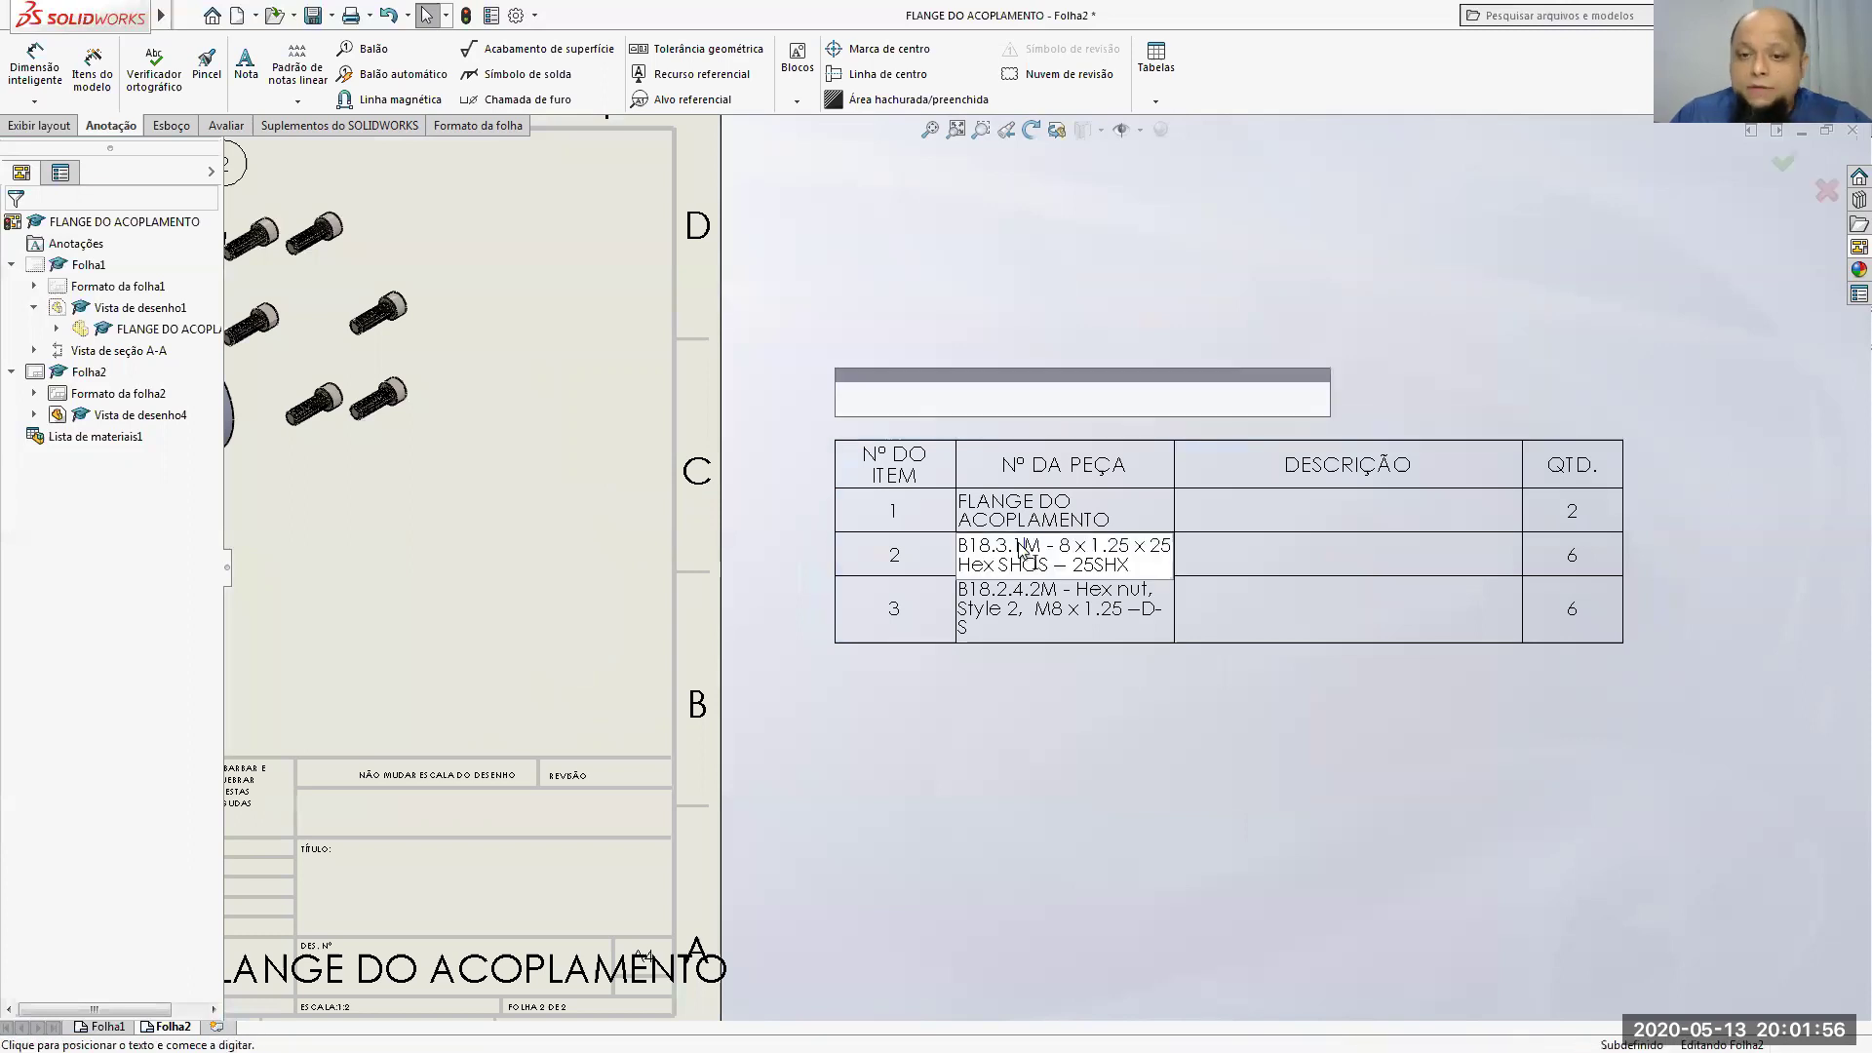
left_click_drag(960, 546, 1030, 552)
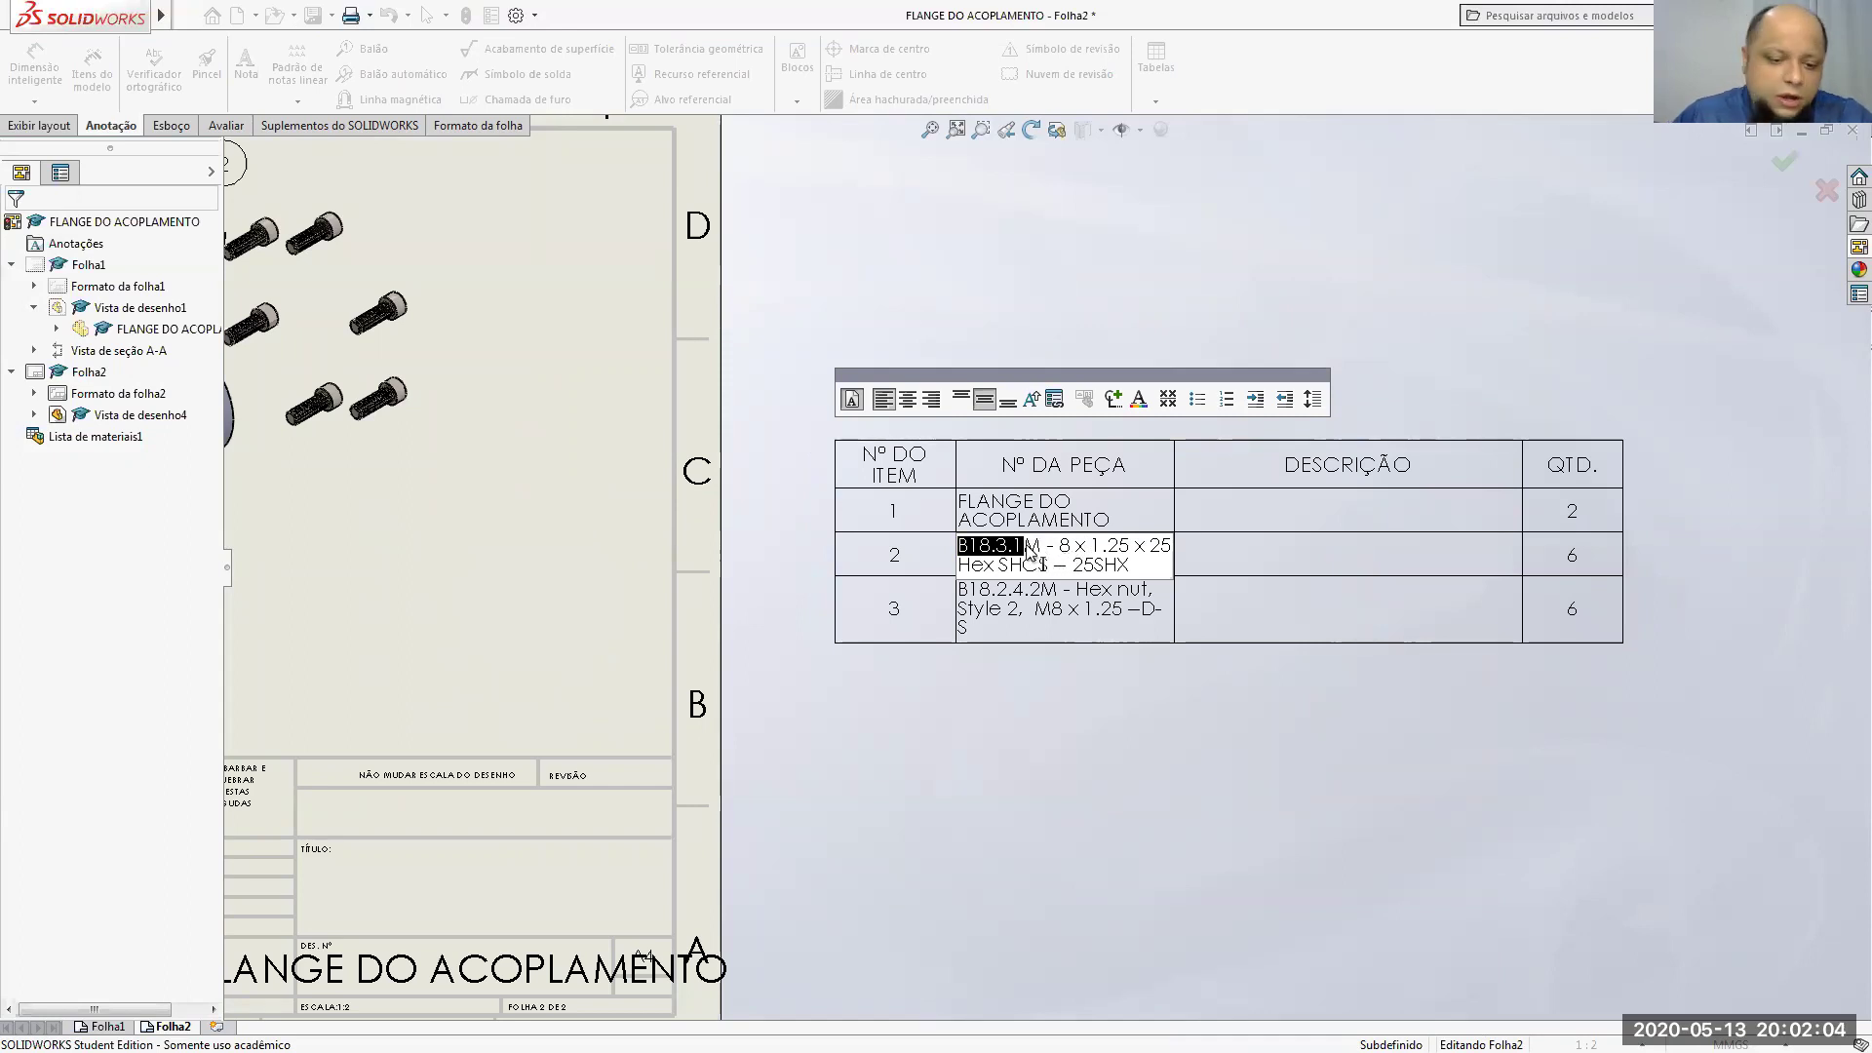
type("PARAFUS")
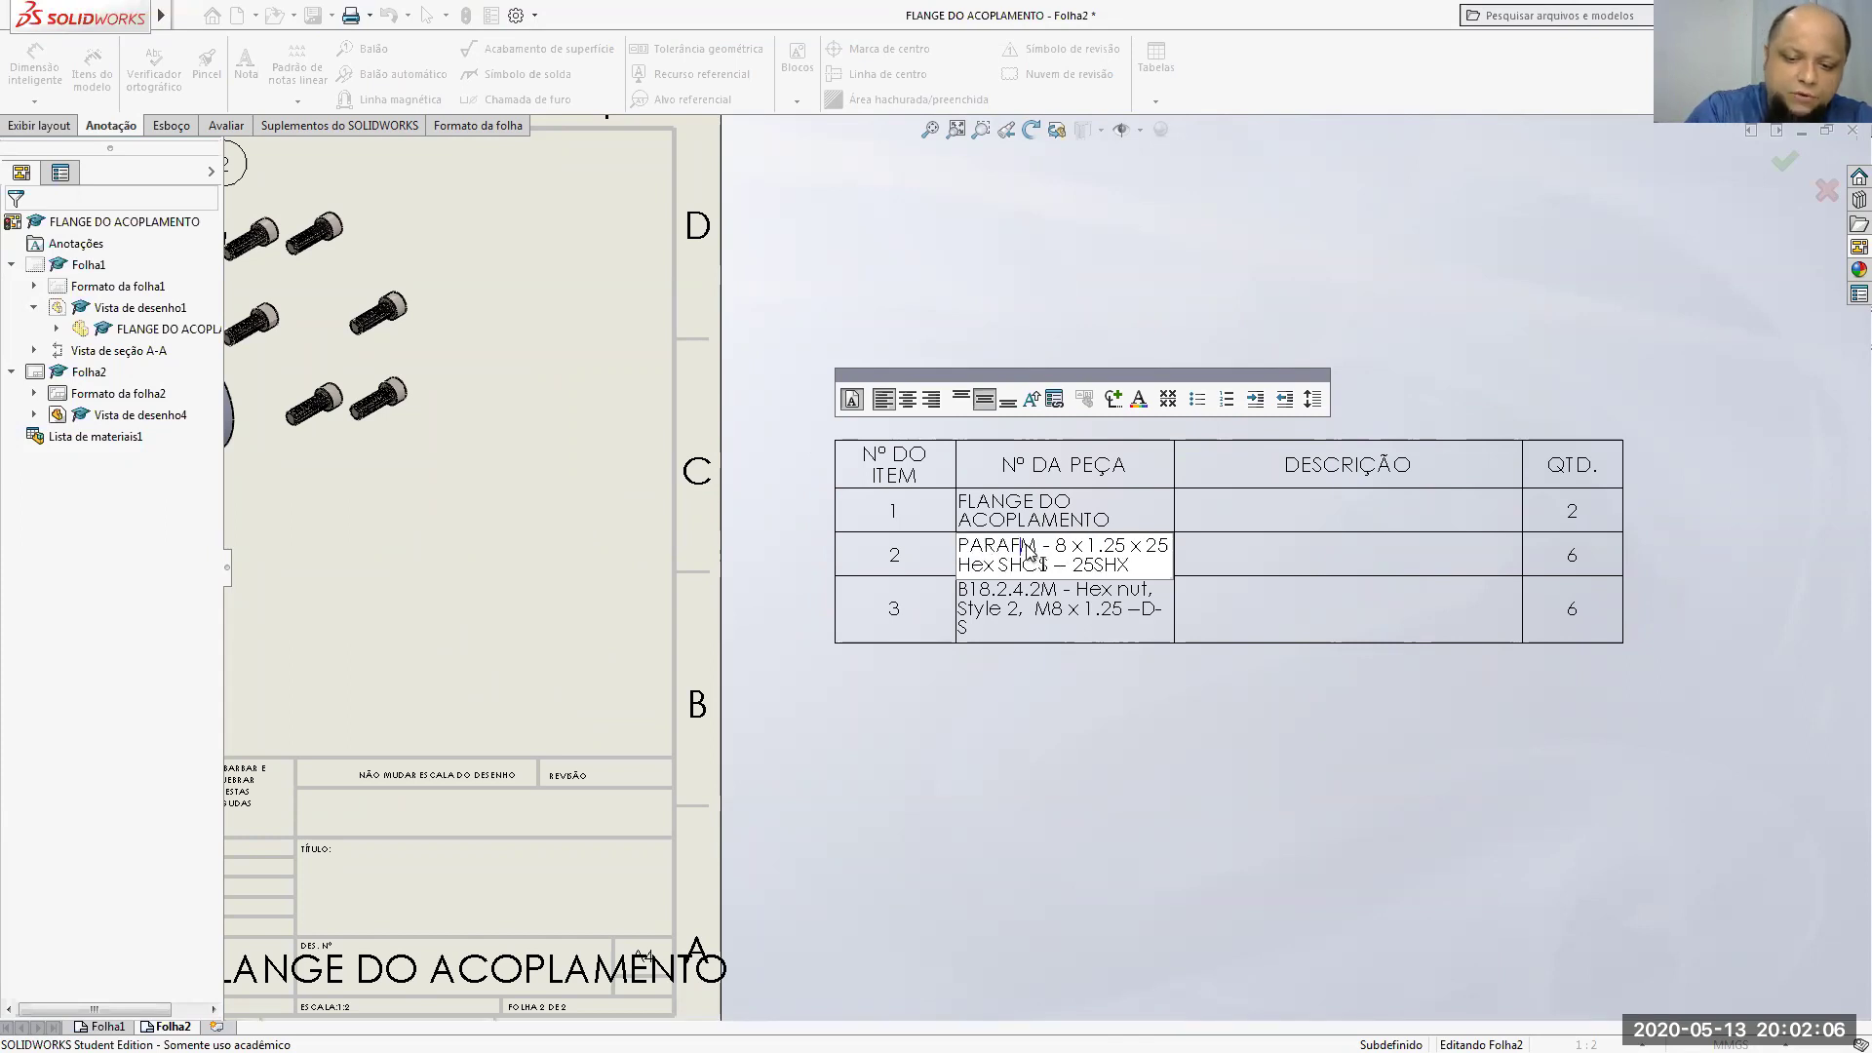
type("O")
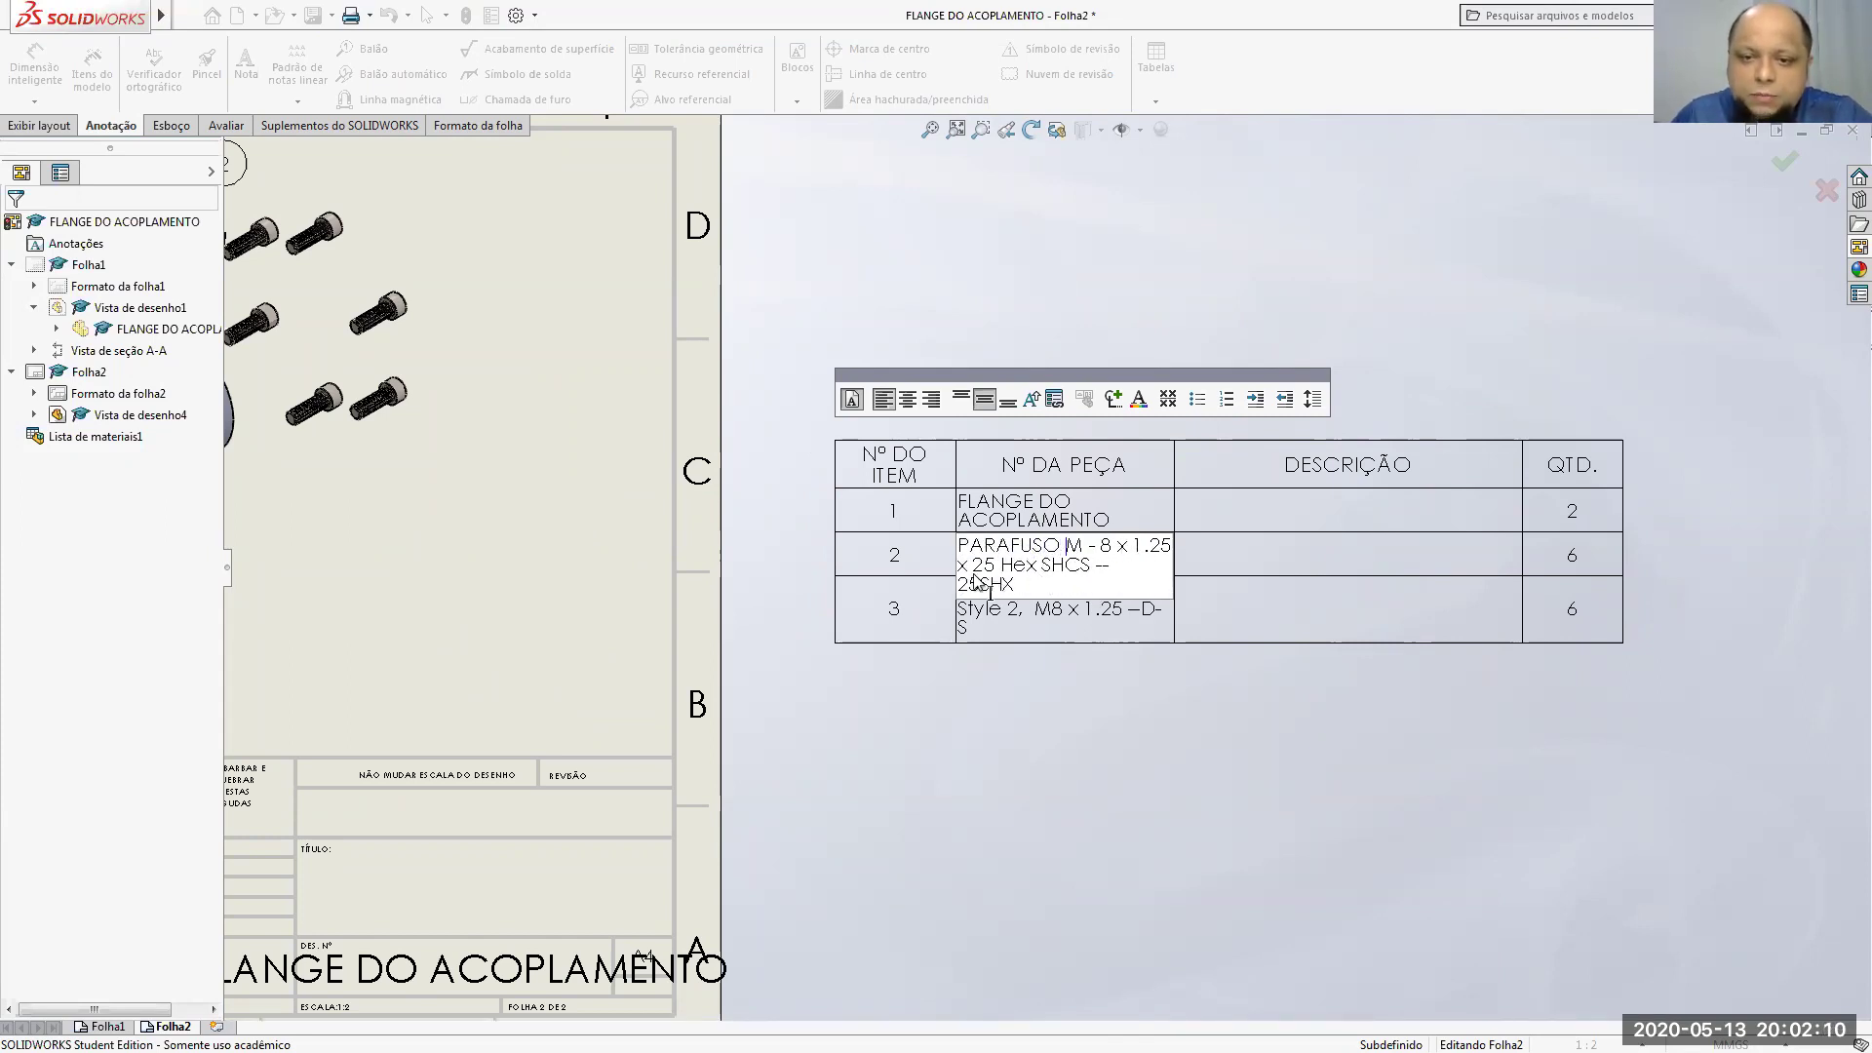
left_click_drag(1002, 566, 1041, 595)
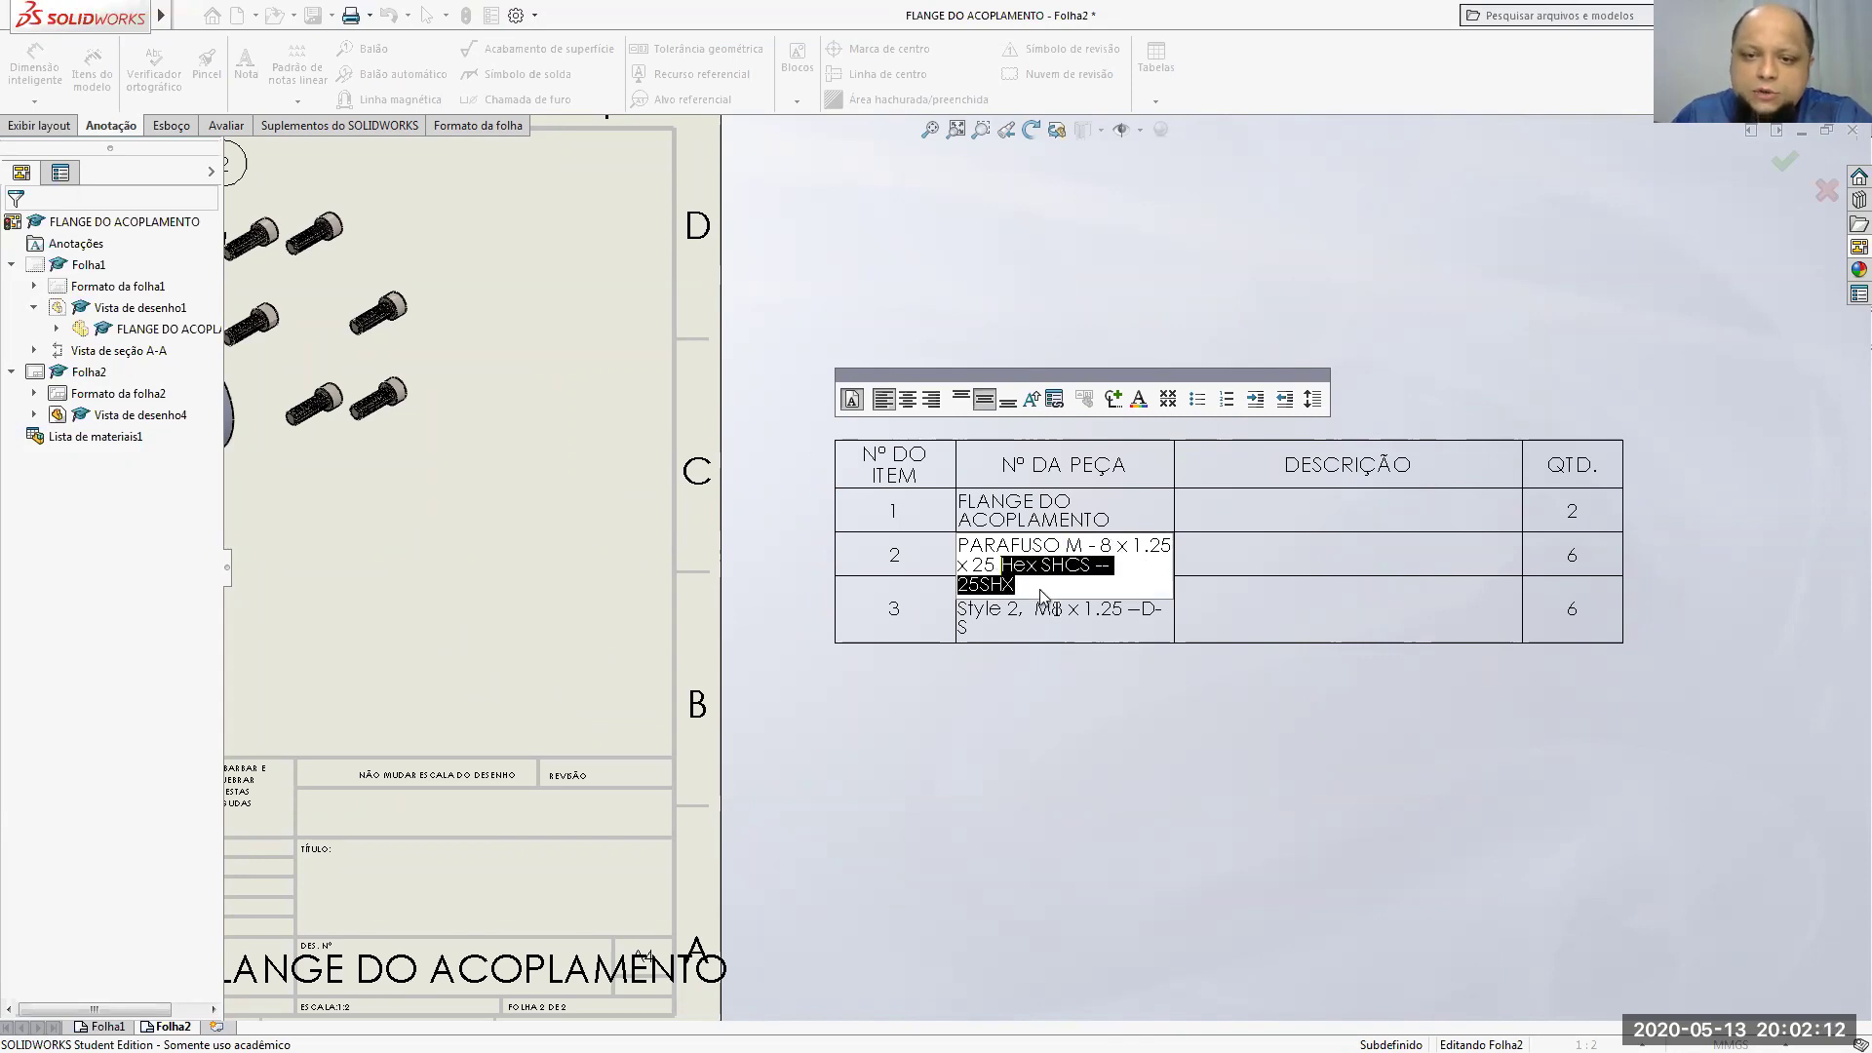
key("Delete")
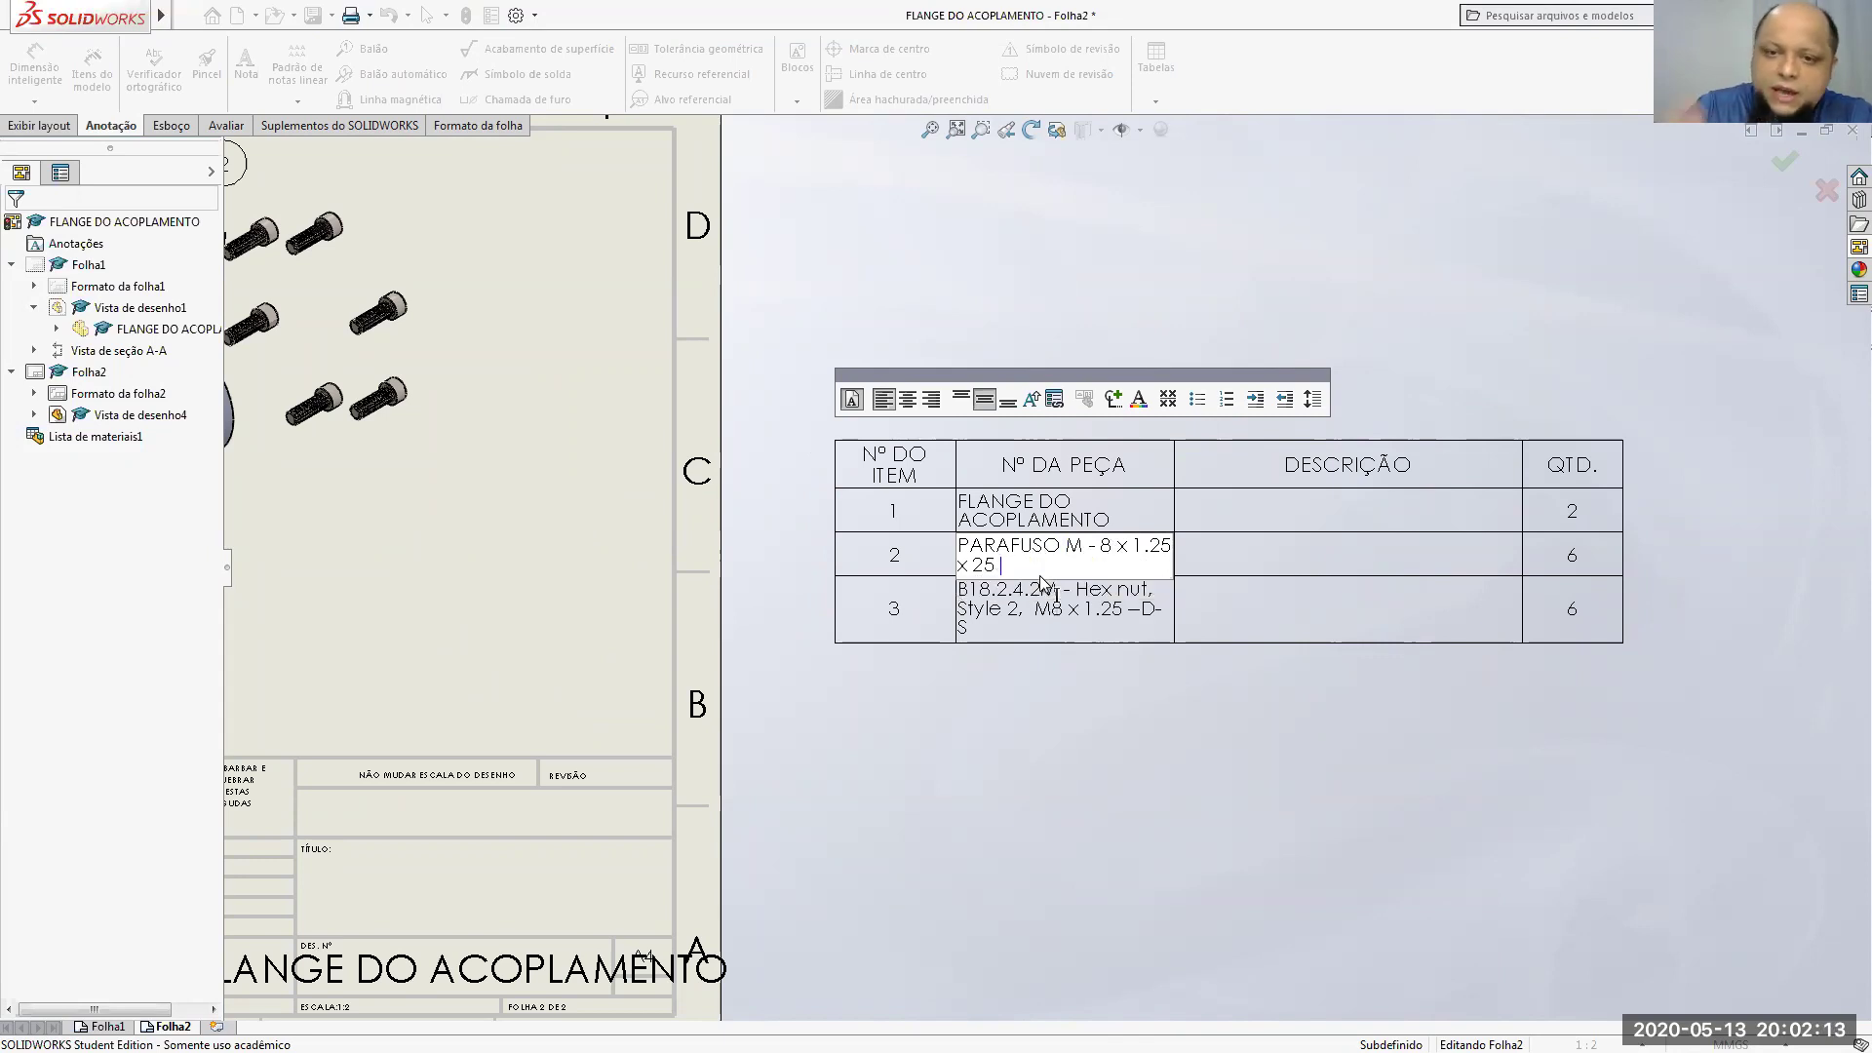
left_click(1198, 282)
Step: Delete the DESCRIÇÃO column from the bill of materials
left_click(1296, 446)
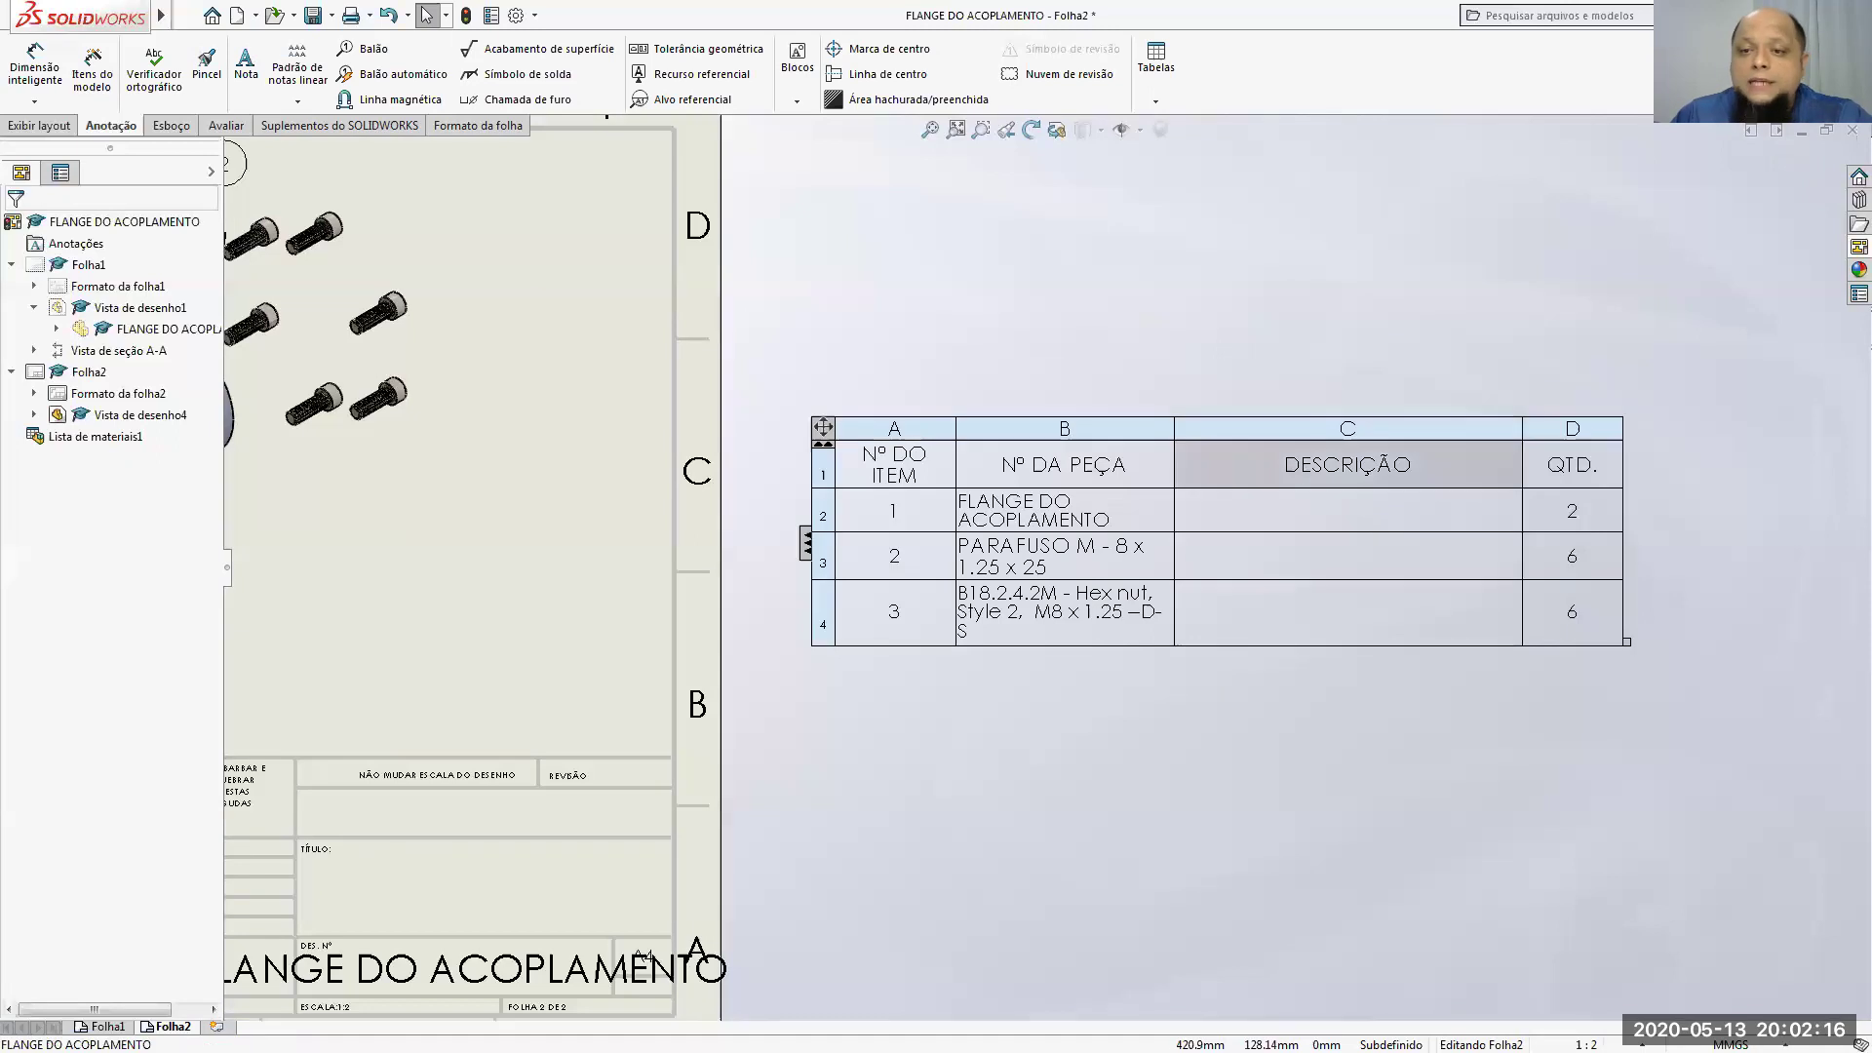
left_click(1294, 431)
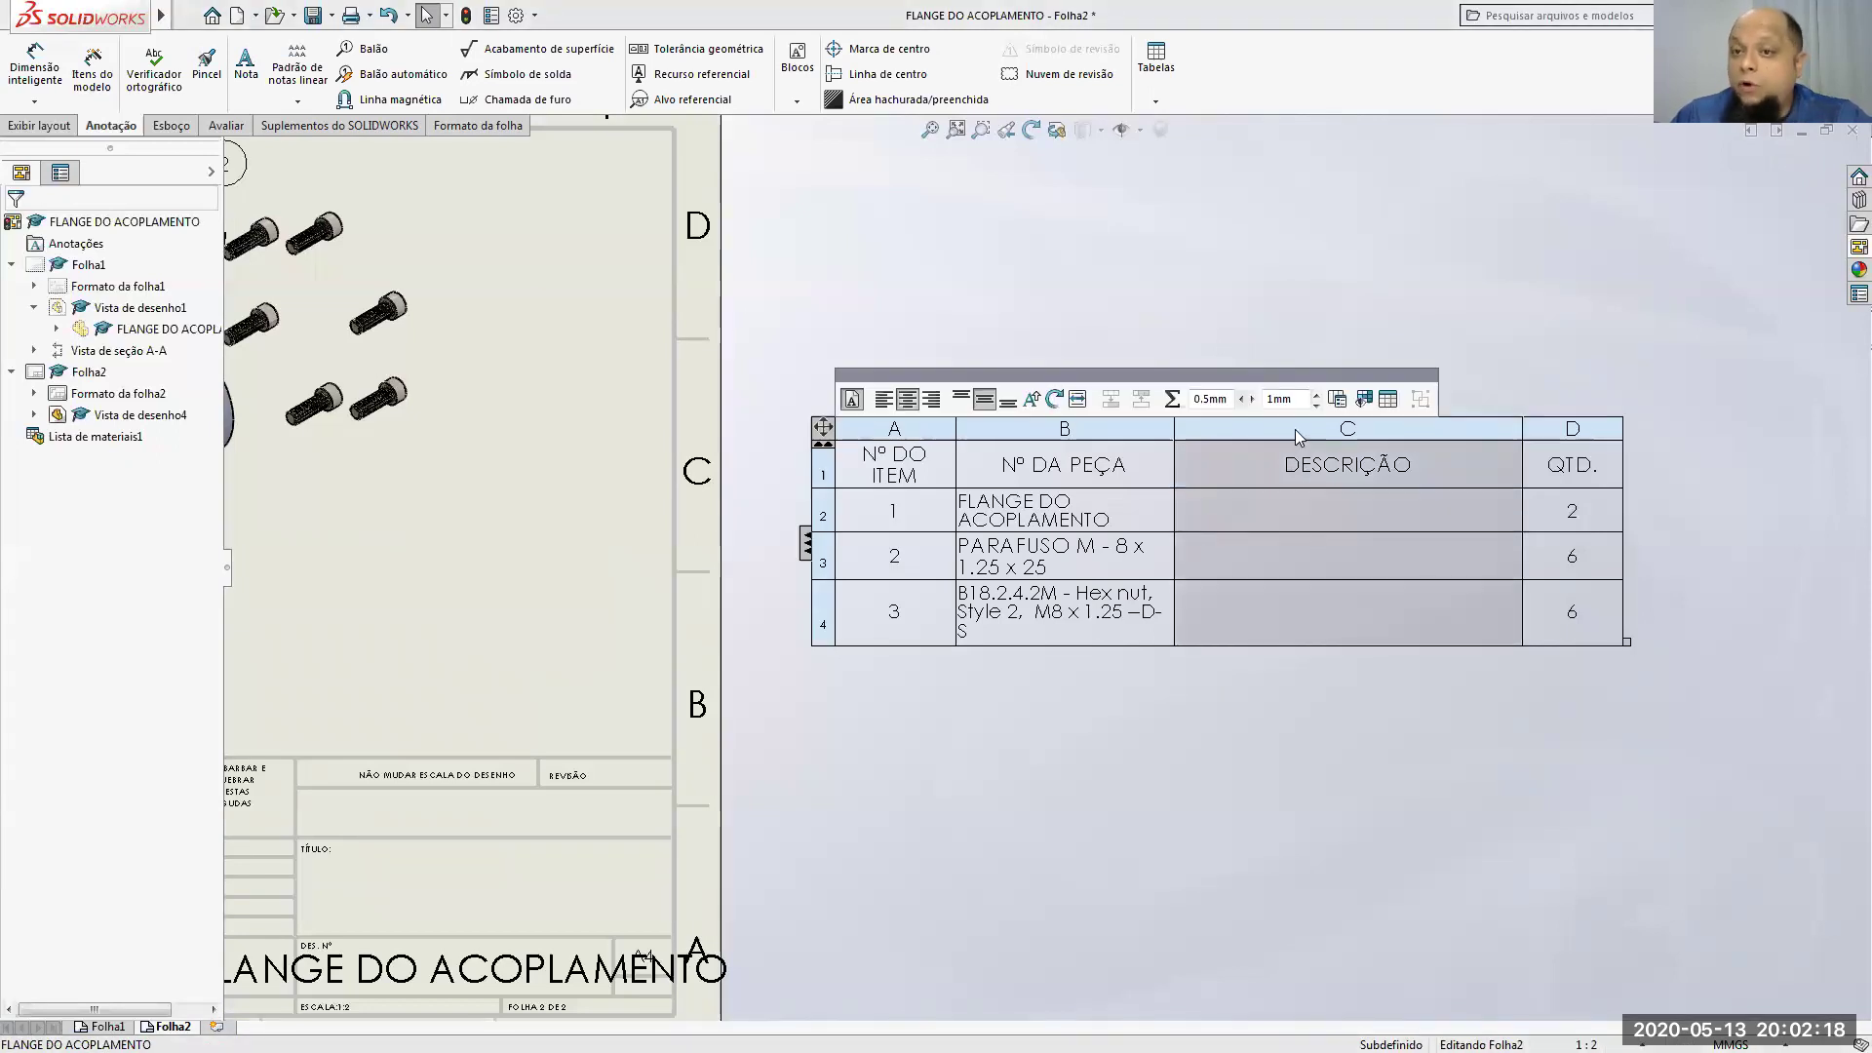
right_click(1295, 429)
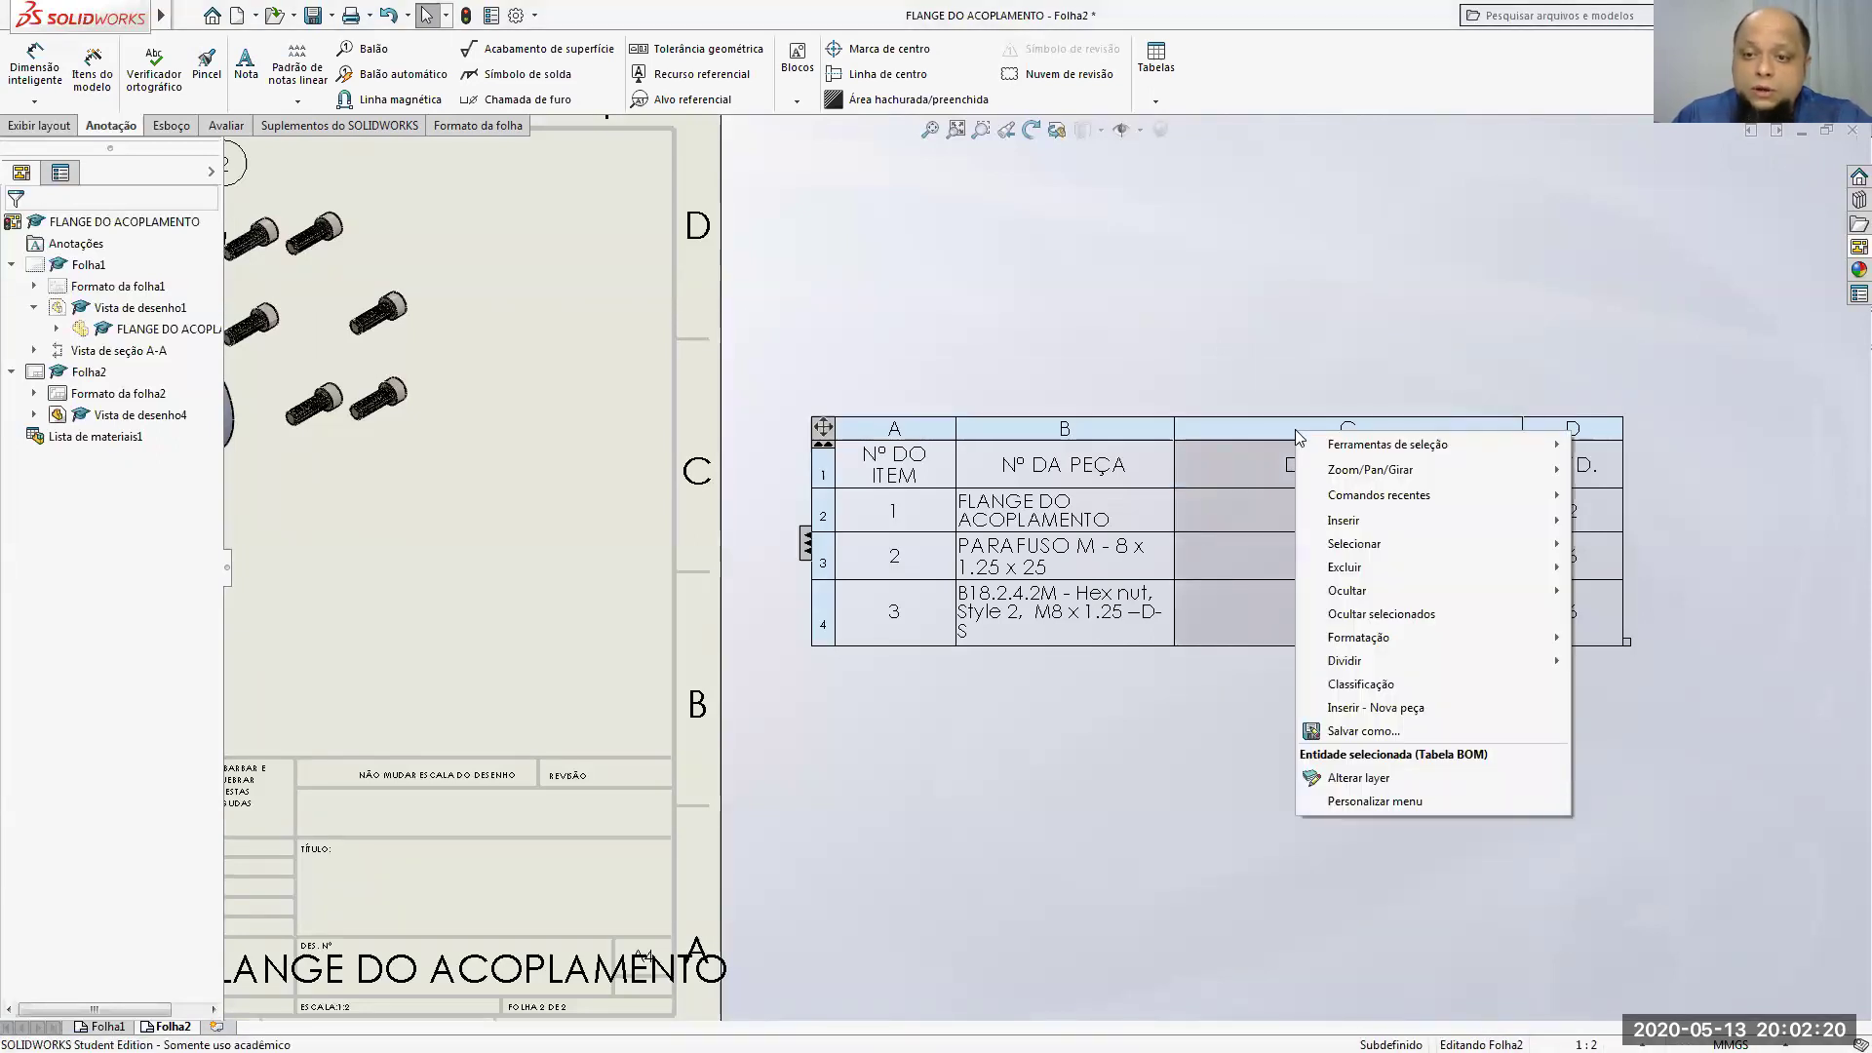
mouse_move(1368, 566)
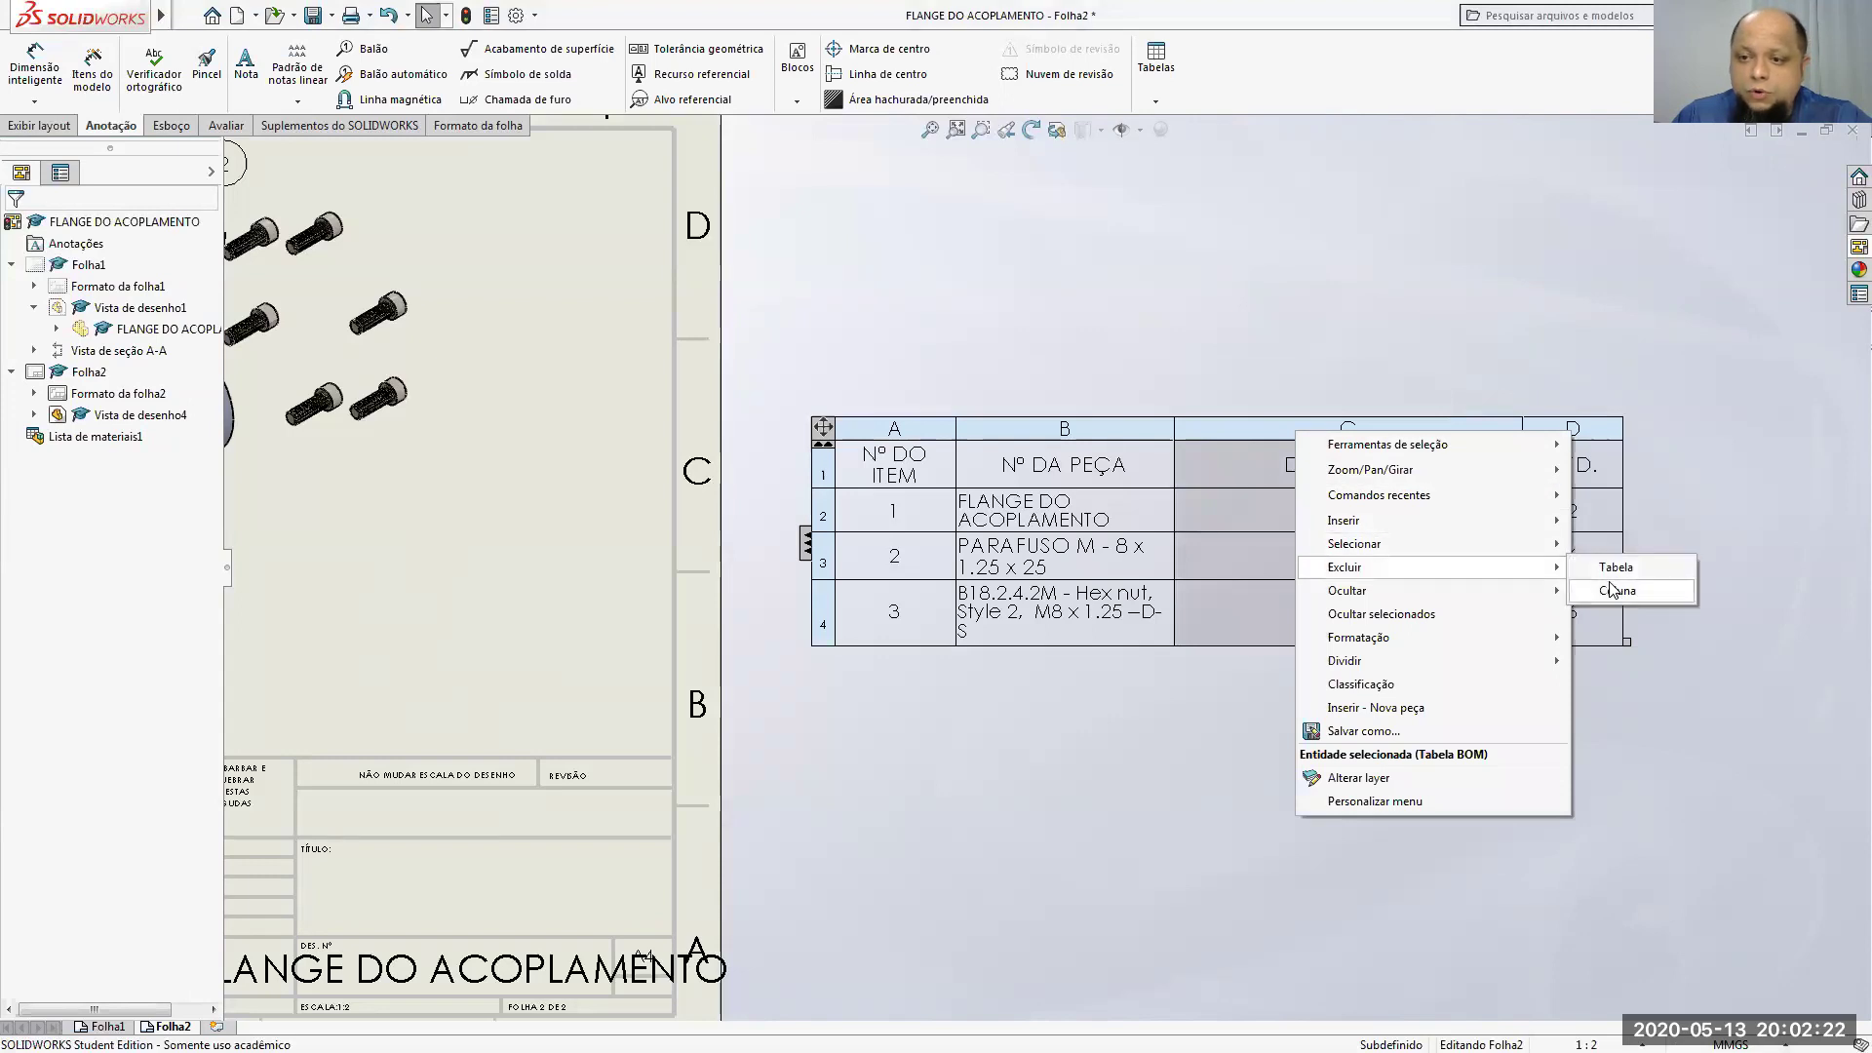
left_click(1614, 588)
Step: Move the bill of materials onto the sheet, into the lower-left corner of the frame beside the title block
scroll(1399, 536, "down", 5)
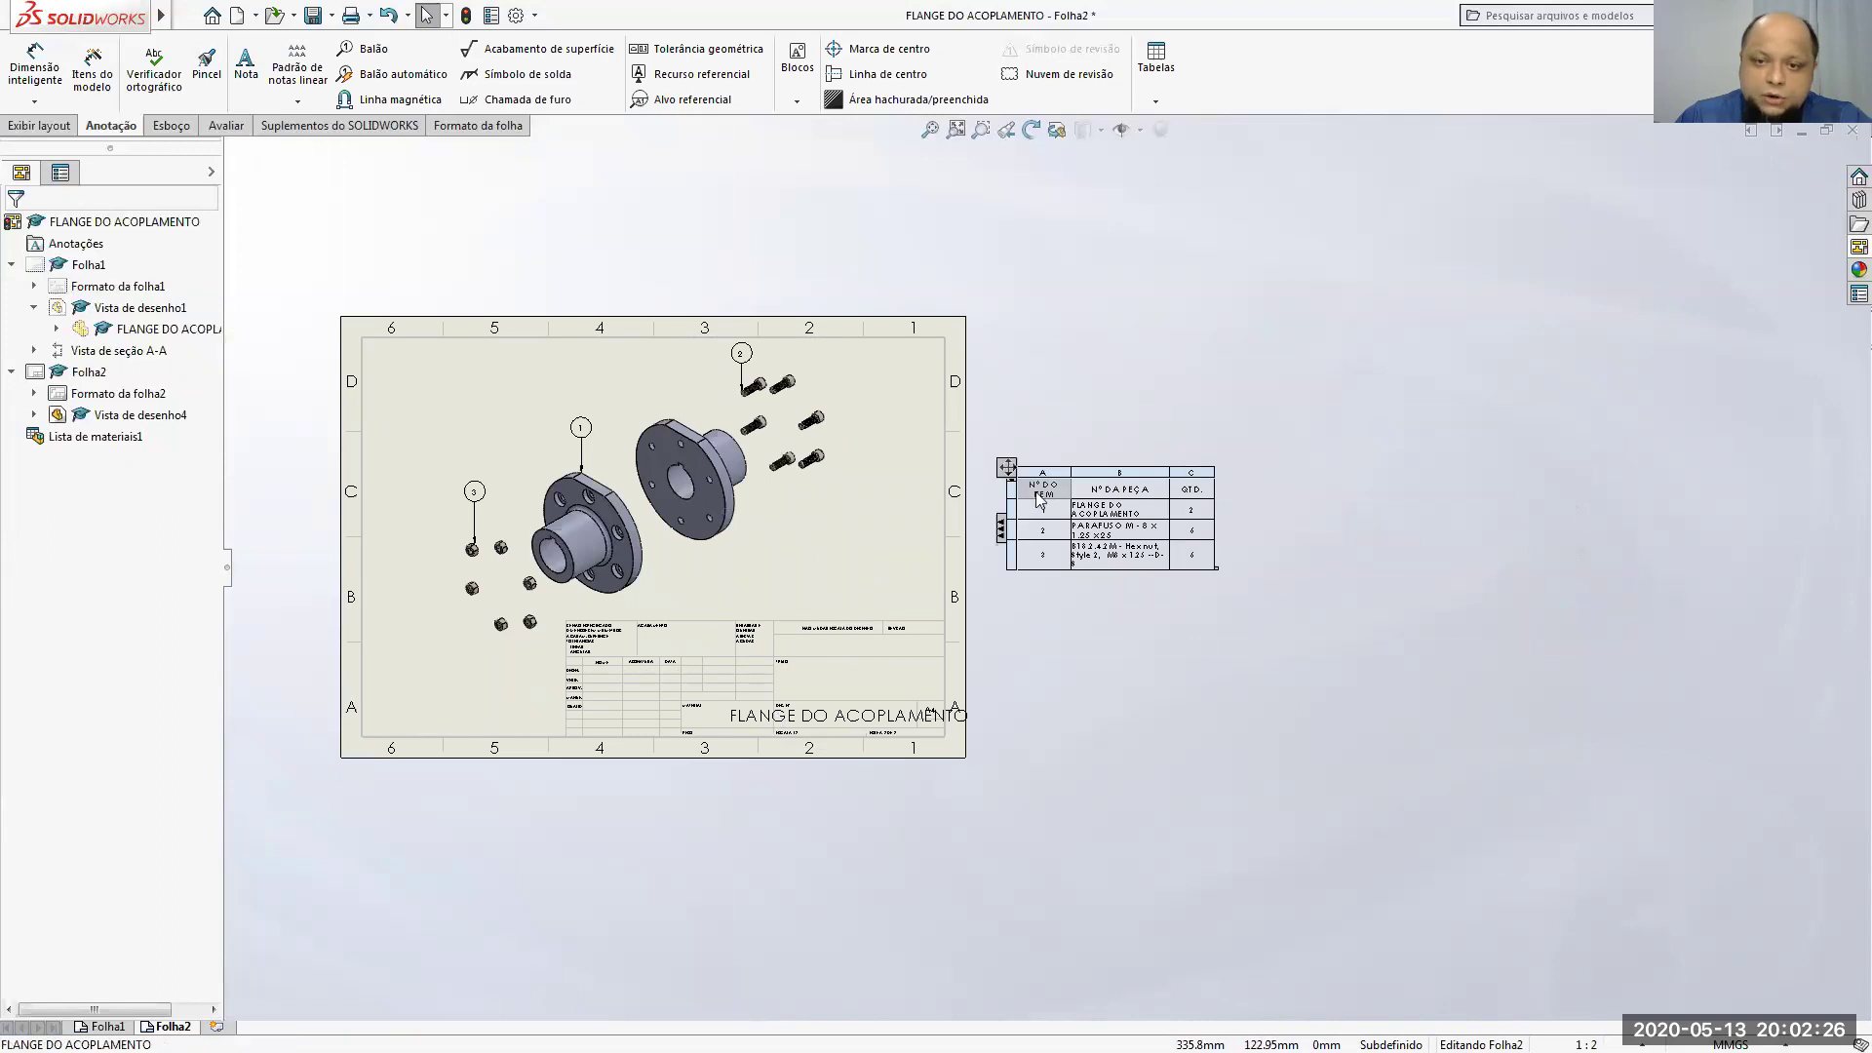
left_click(1007, 471)
left_click_drag(1007, 471, 371, 615)
scroll(361, 653, "up", 3)
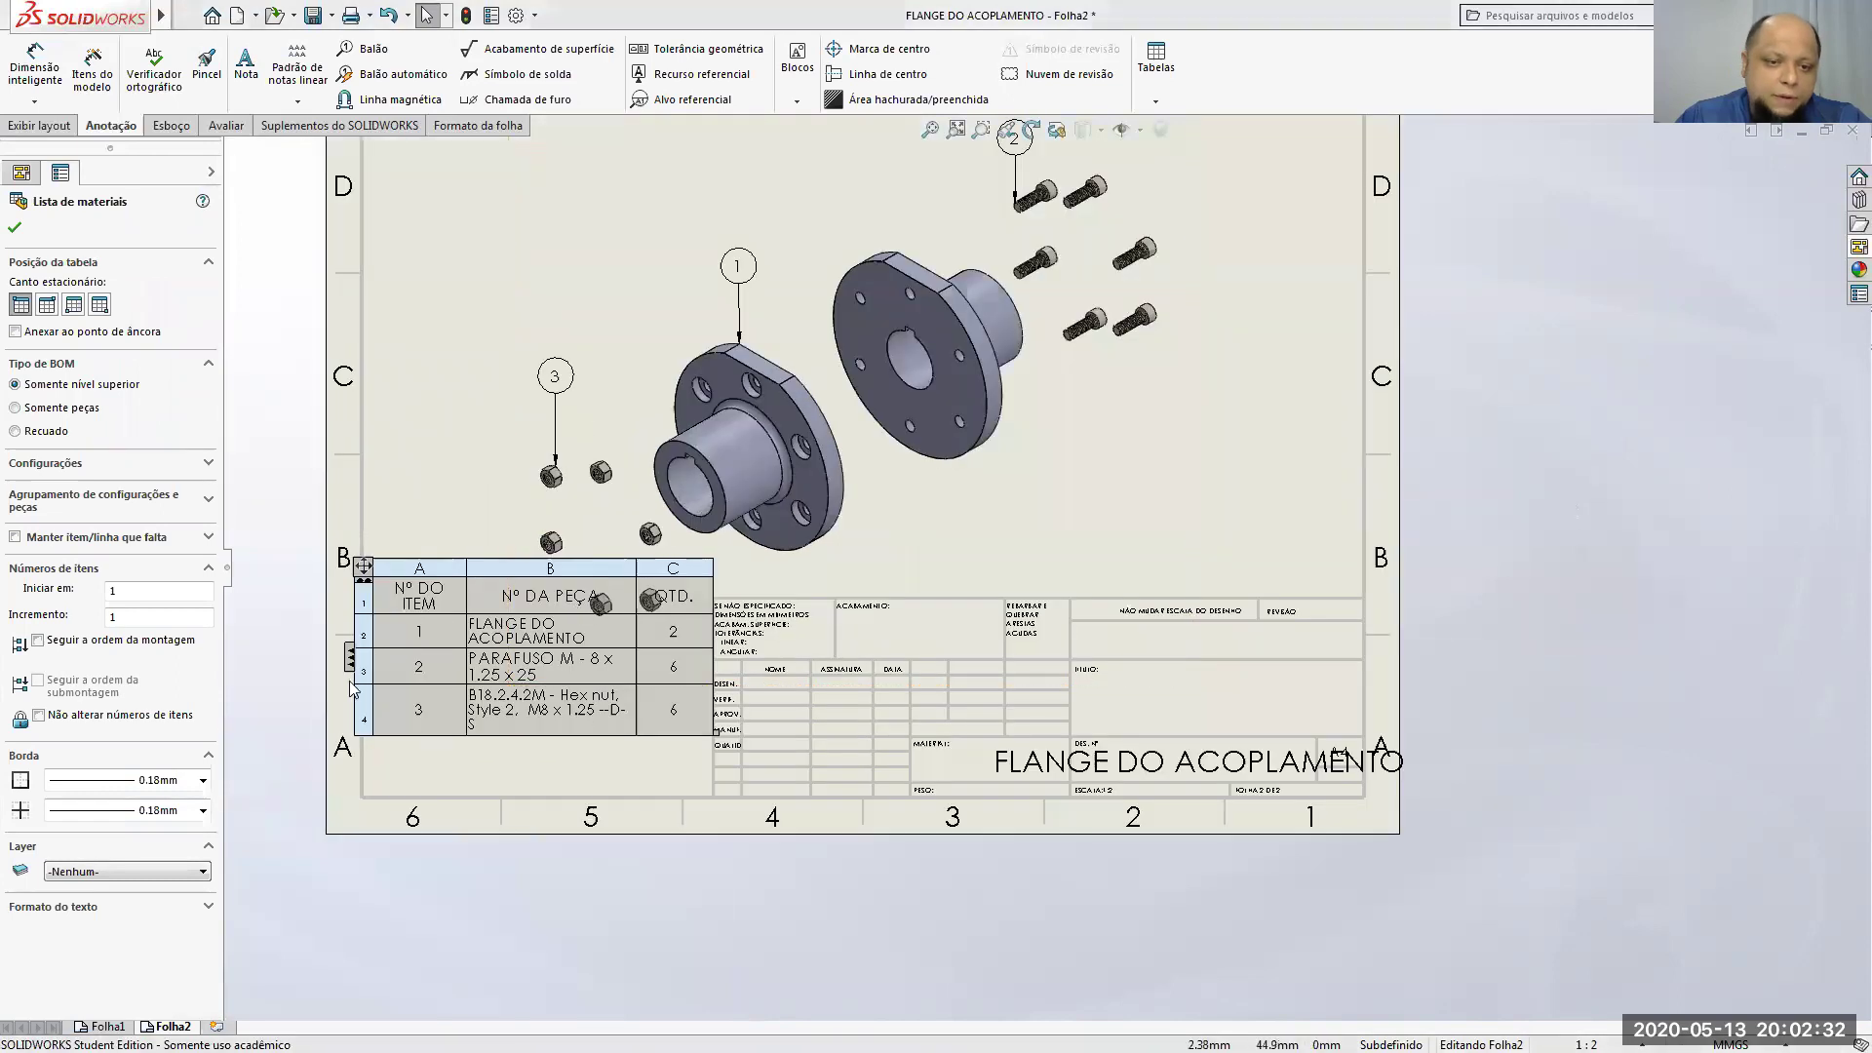
scroll(353, 689, "up", 4)
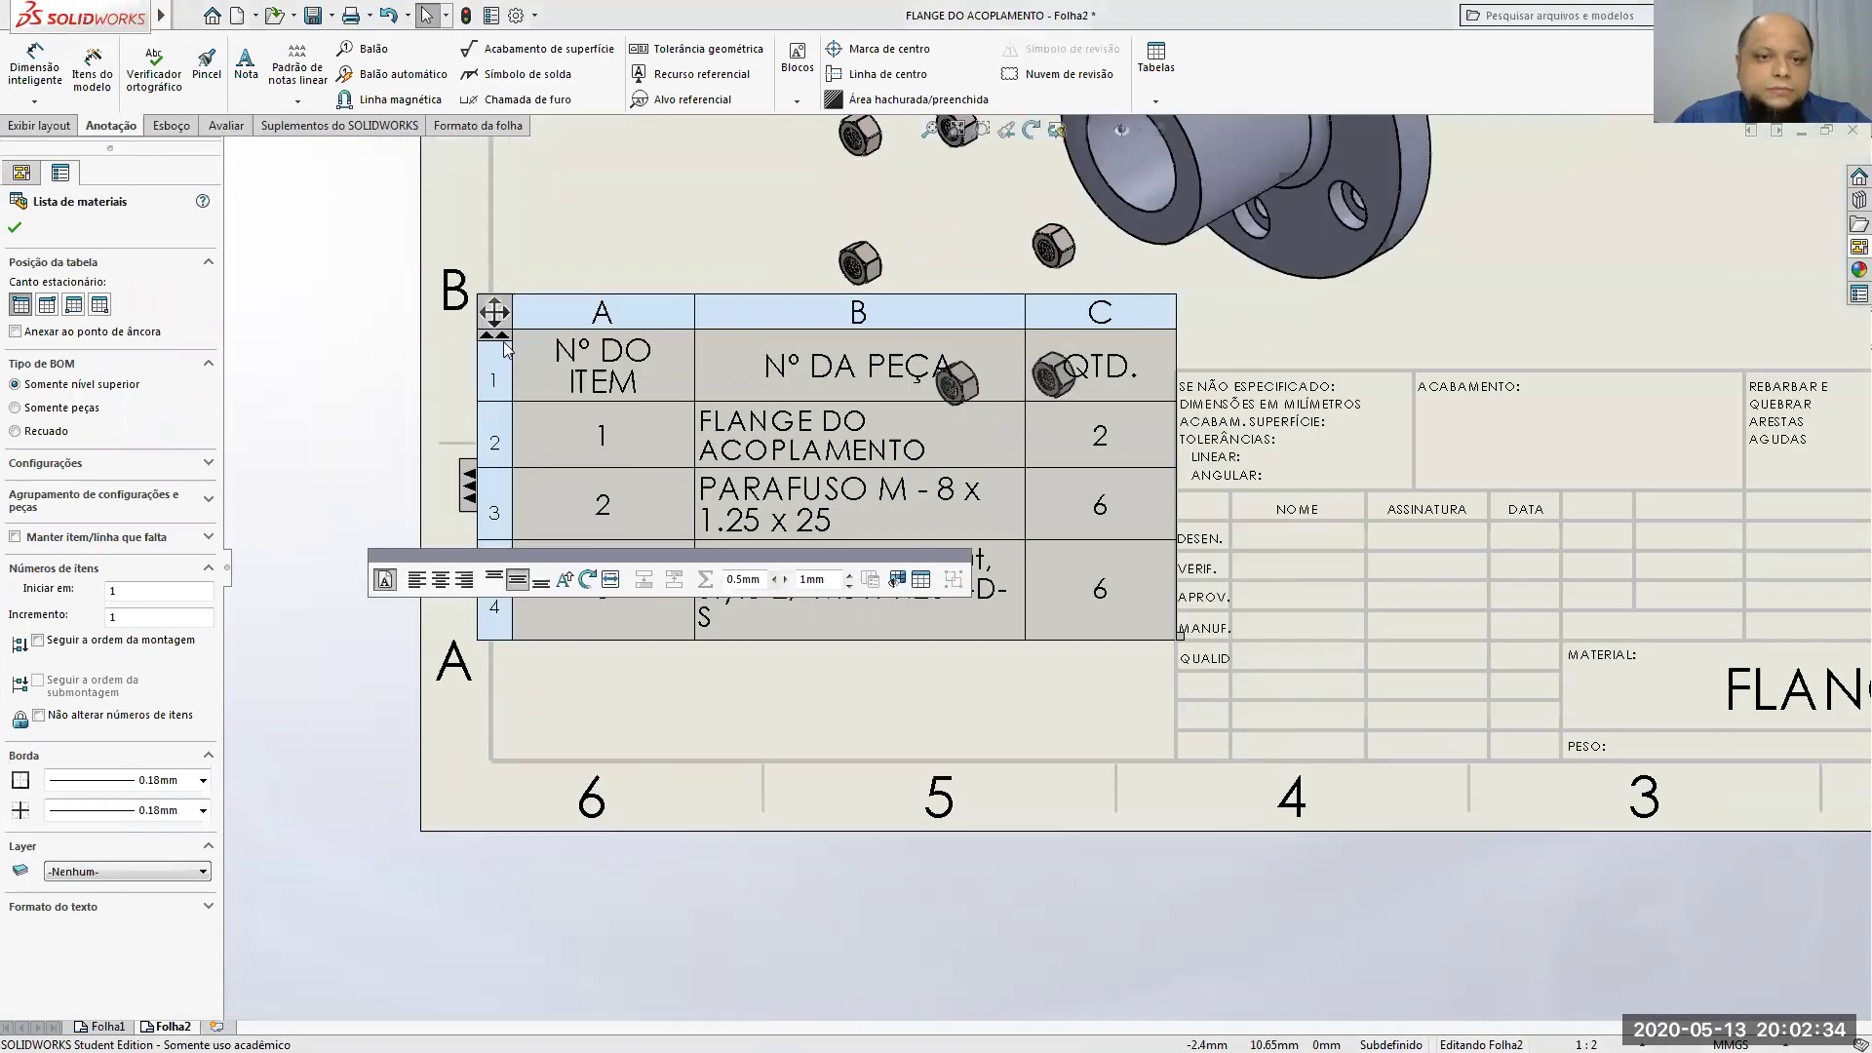
left_click_drag(515, 348, 482, 421)
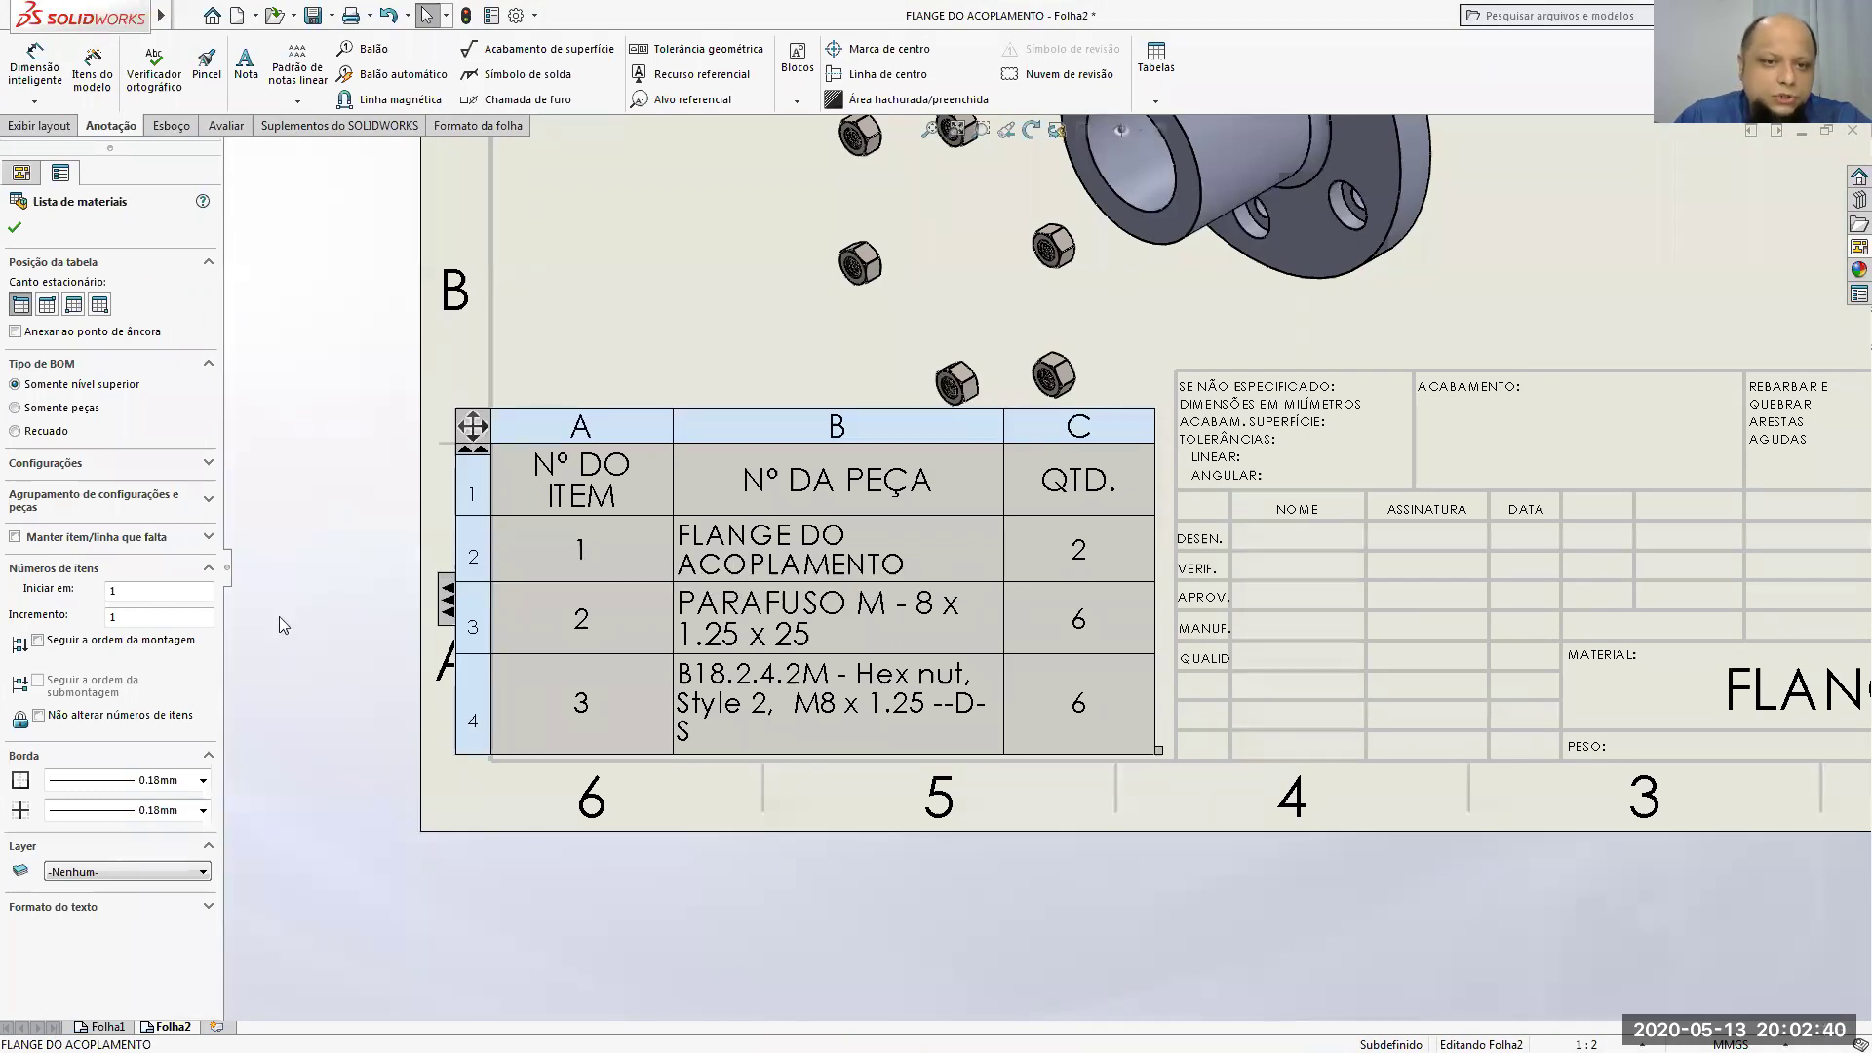
key("Escape")
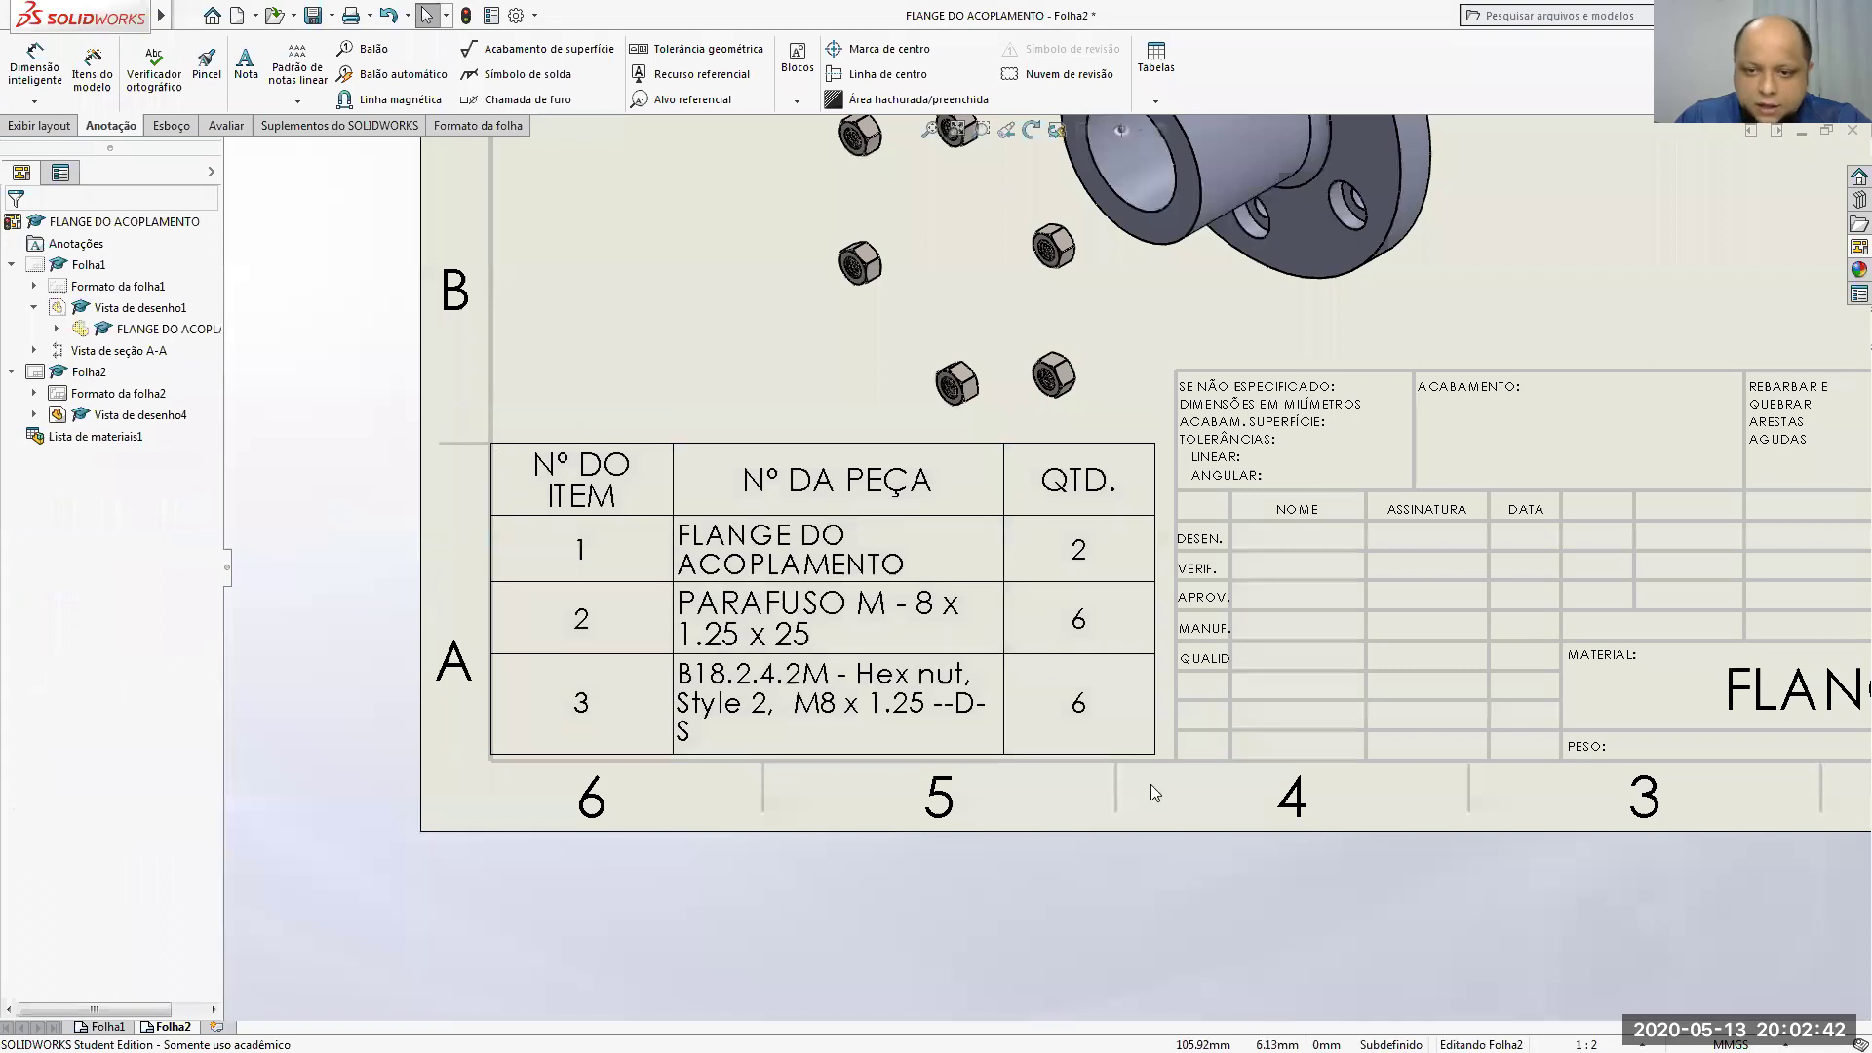
Step: Resize the bill of materials so its lower-right corner meets the title block's left edge and the bottom frame line
scroll(238, 261, "down", 3)
mouse_move(367, 340)
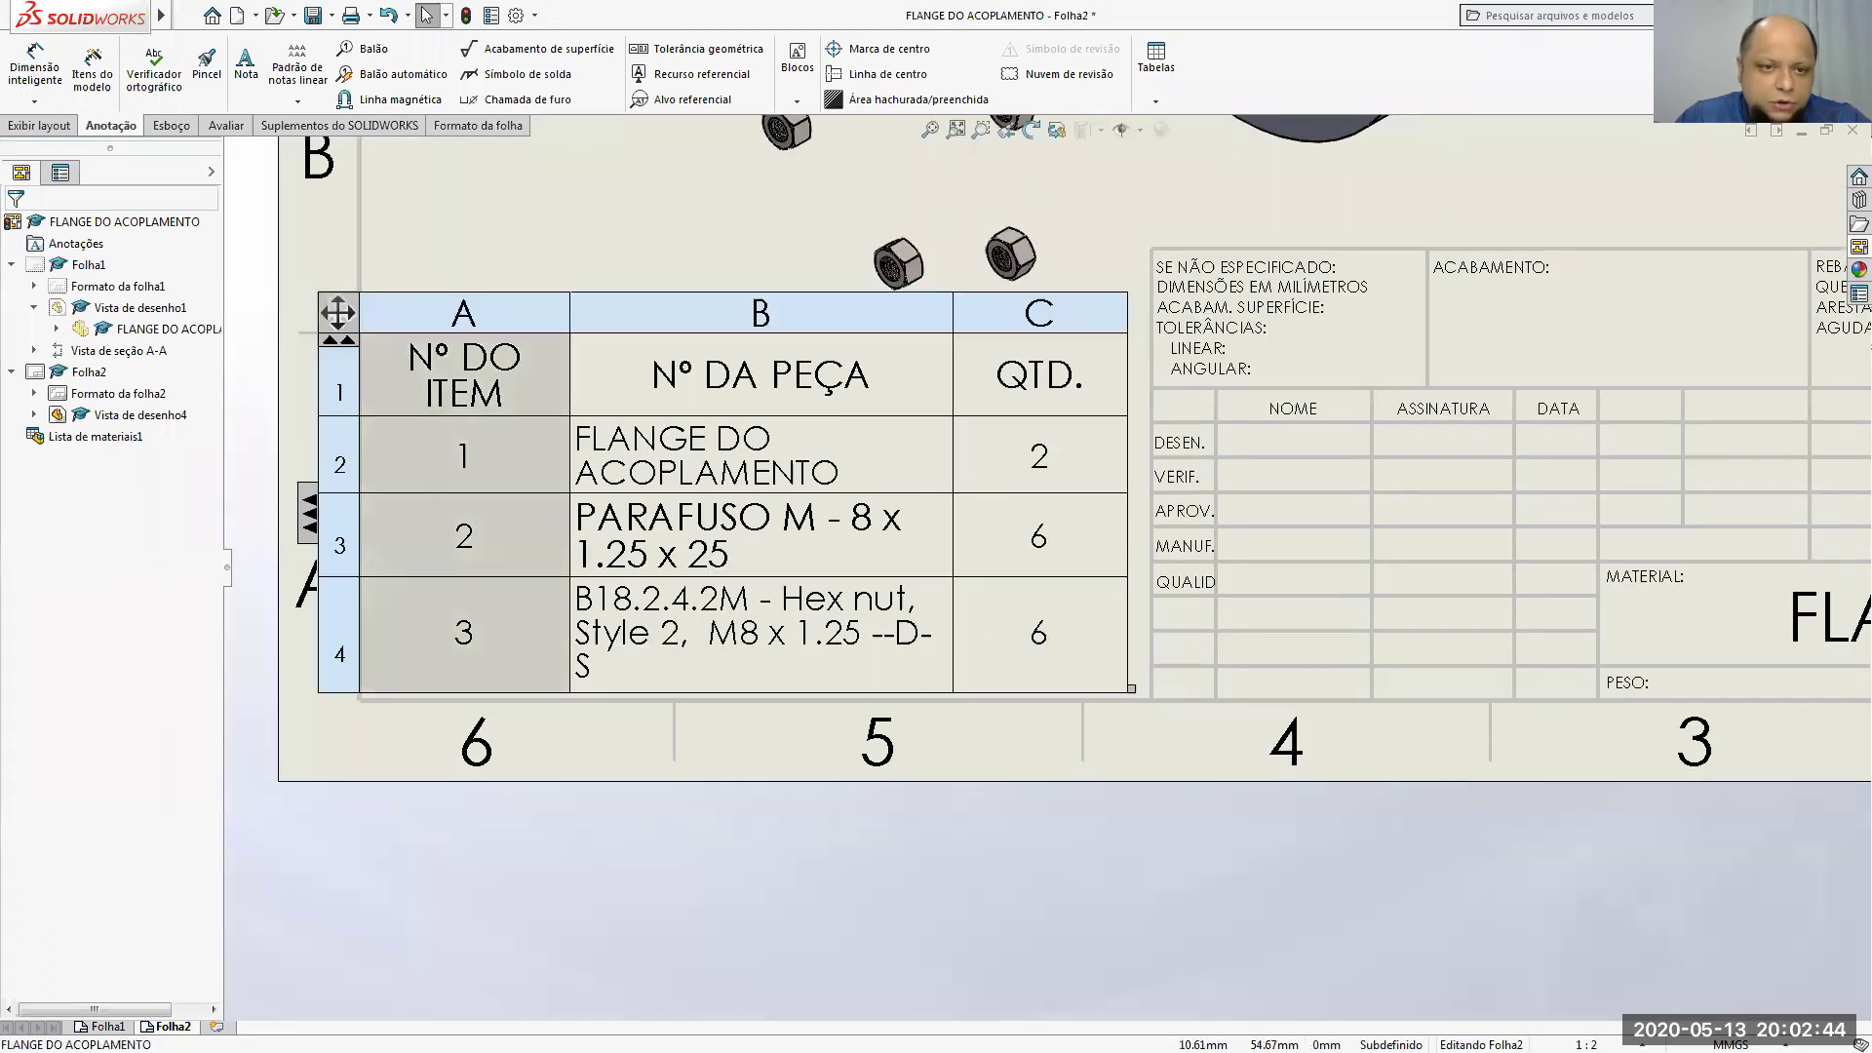
left_click(1128, 688)
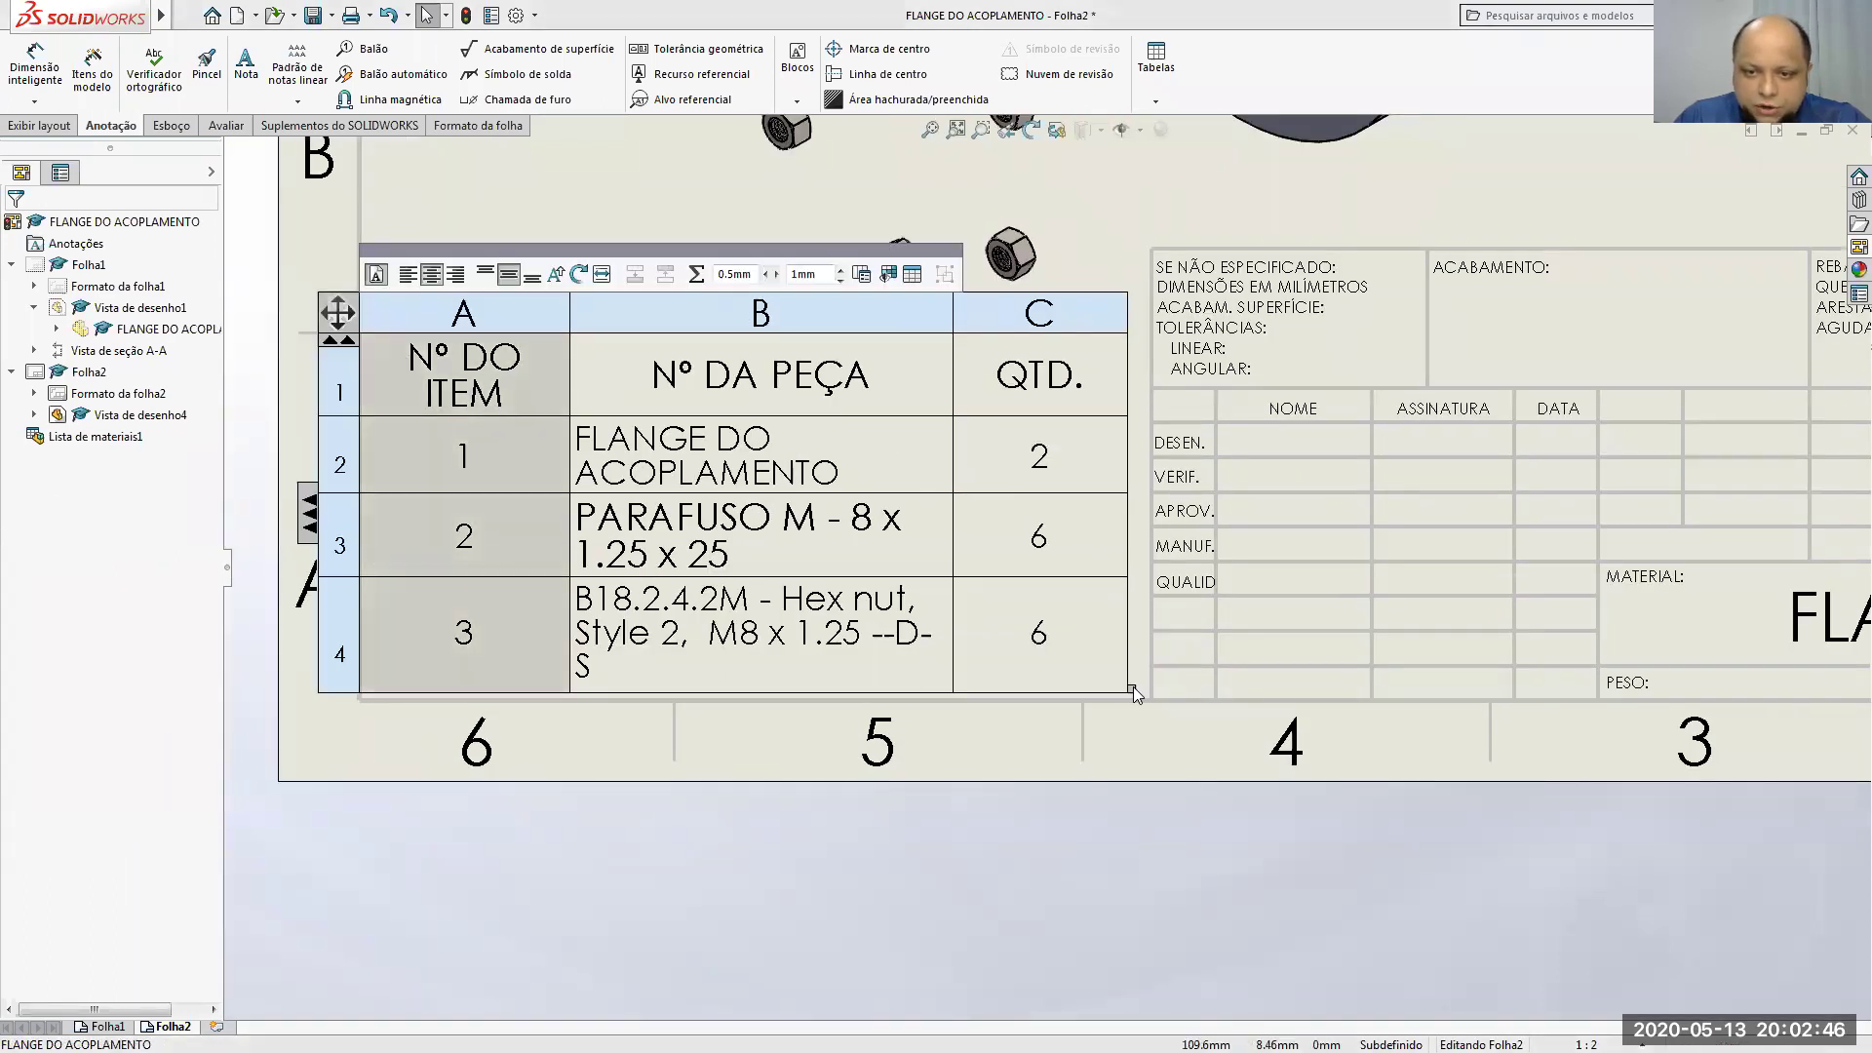
key("Escape")
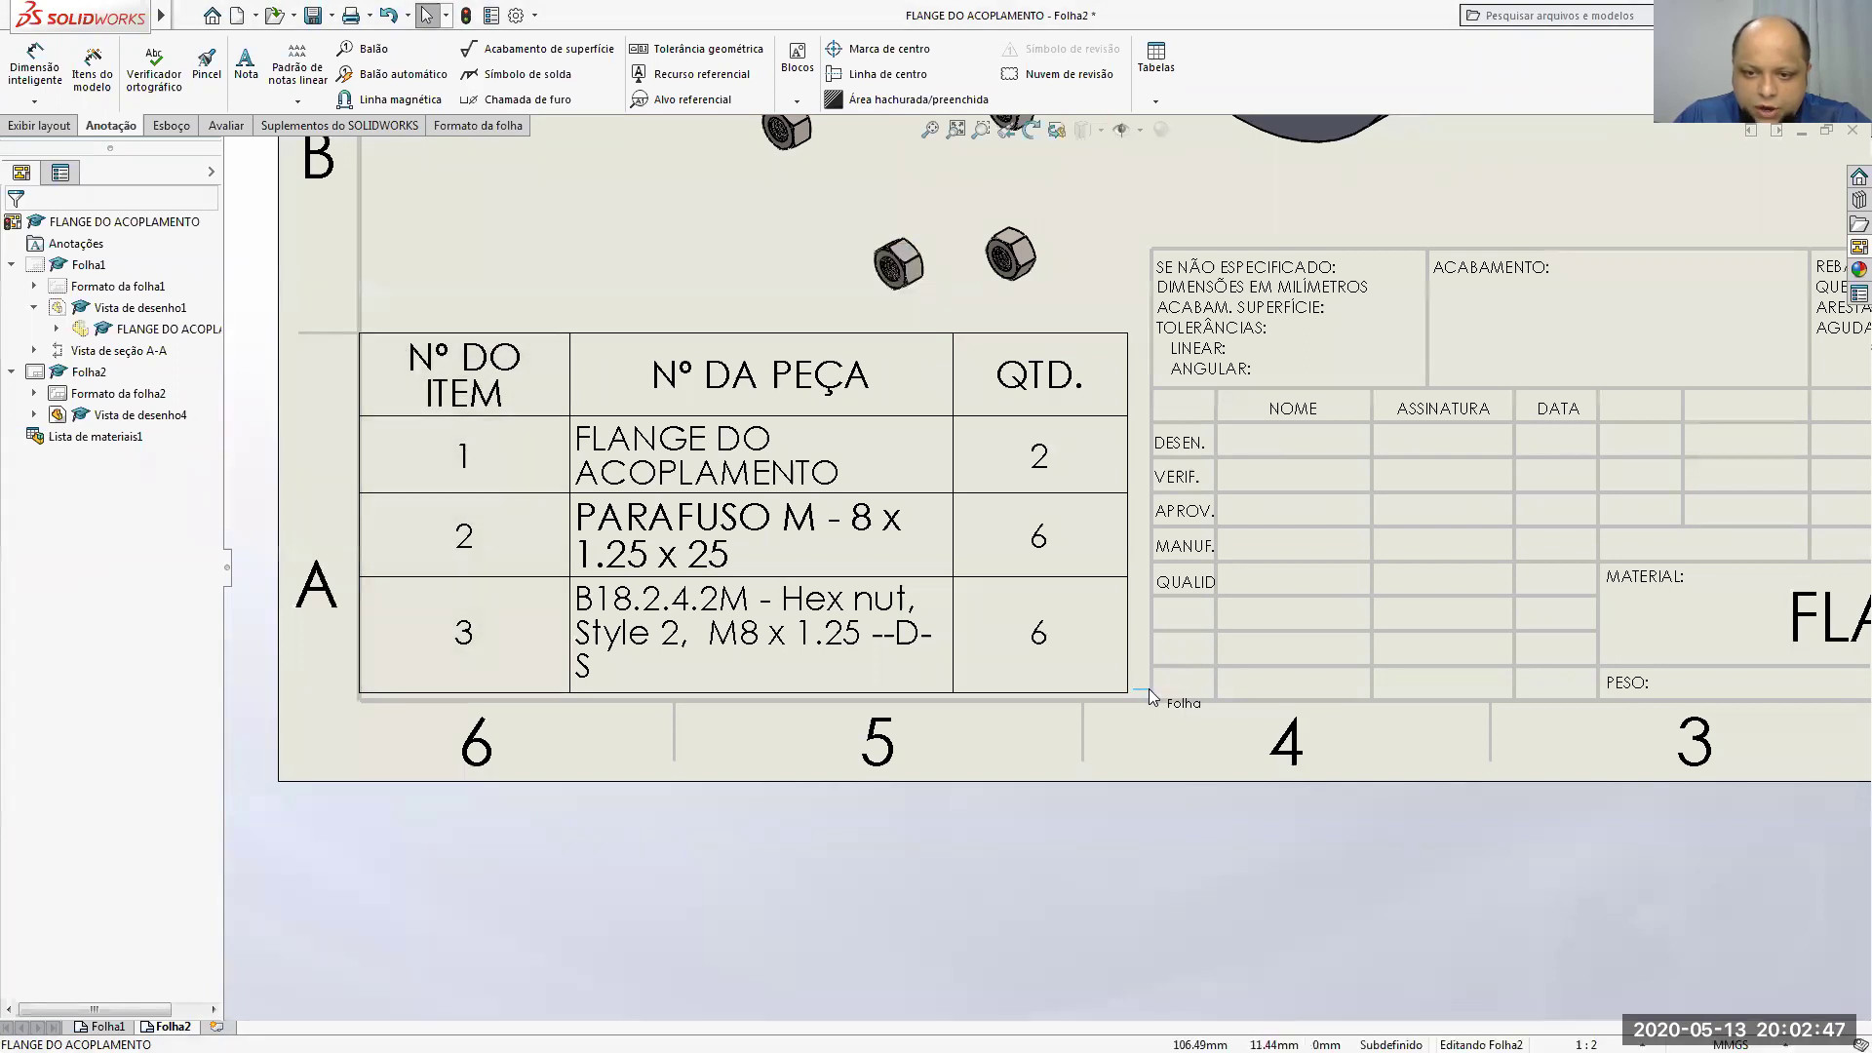
left_click(375, 322)
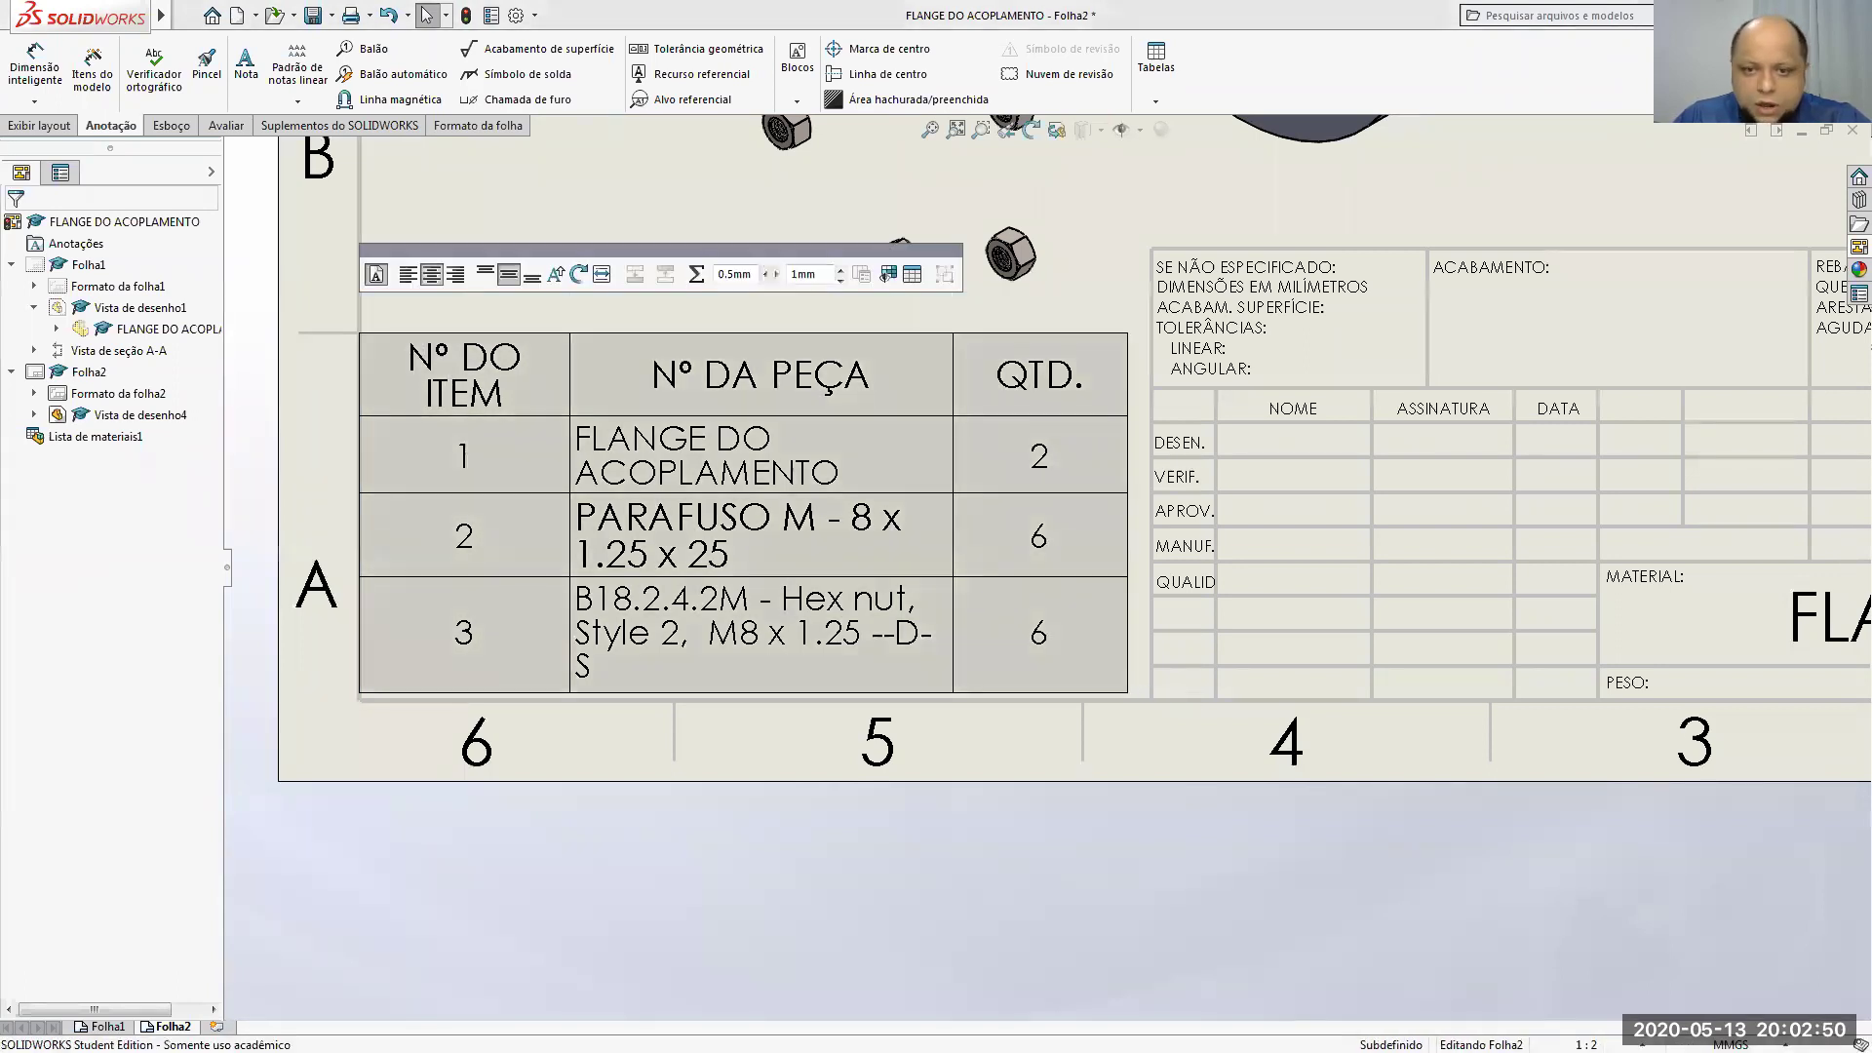
left_click_drag(1155, 696, 860, 634)
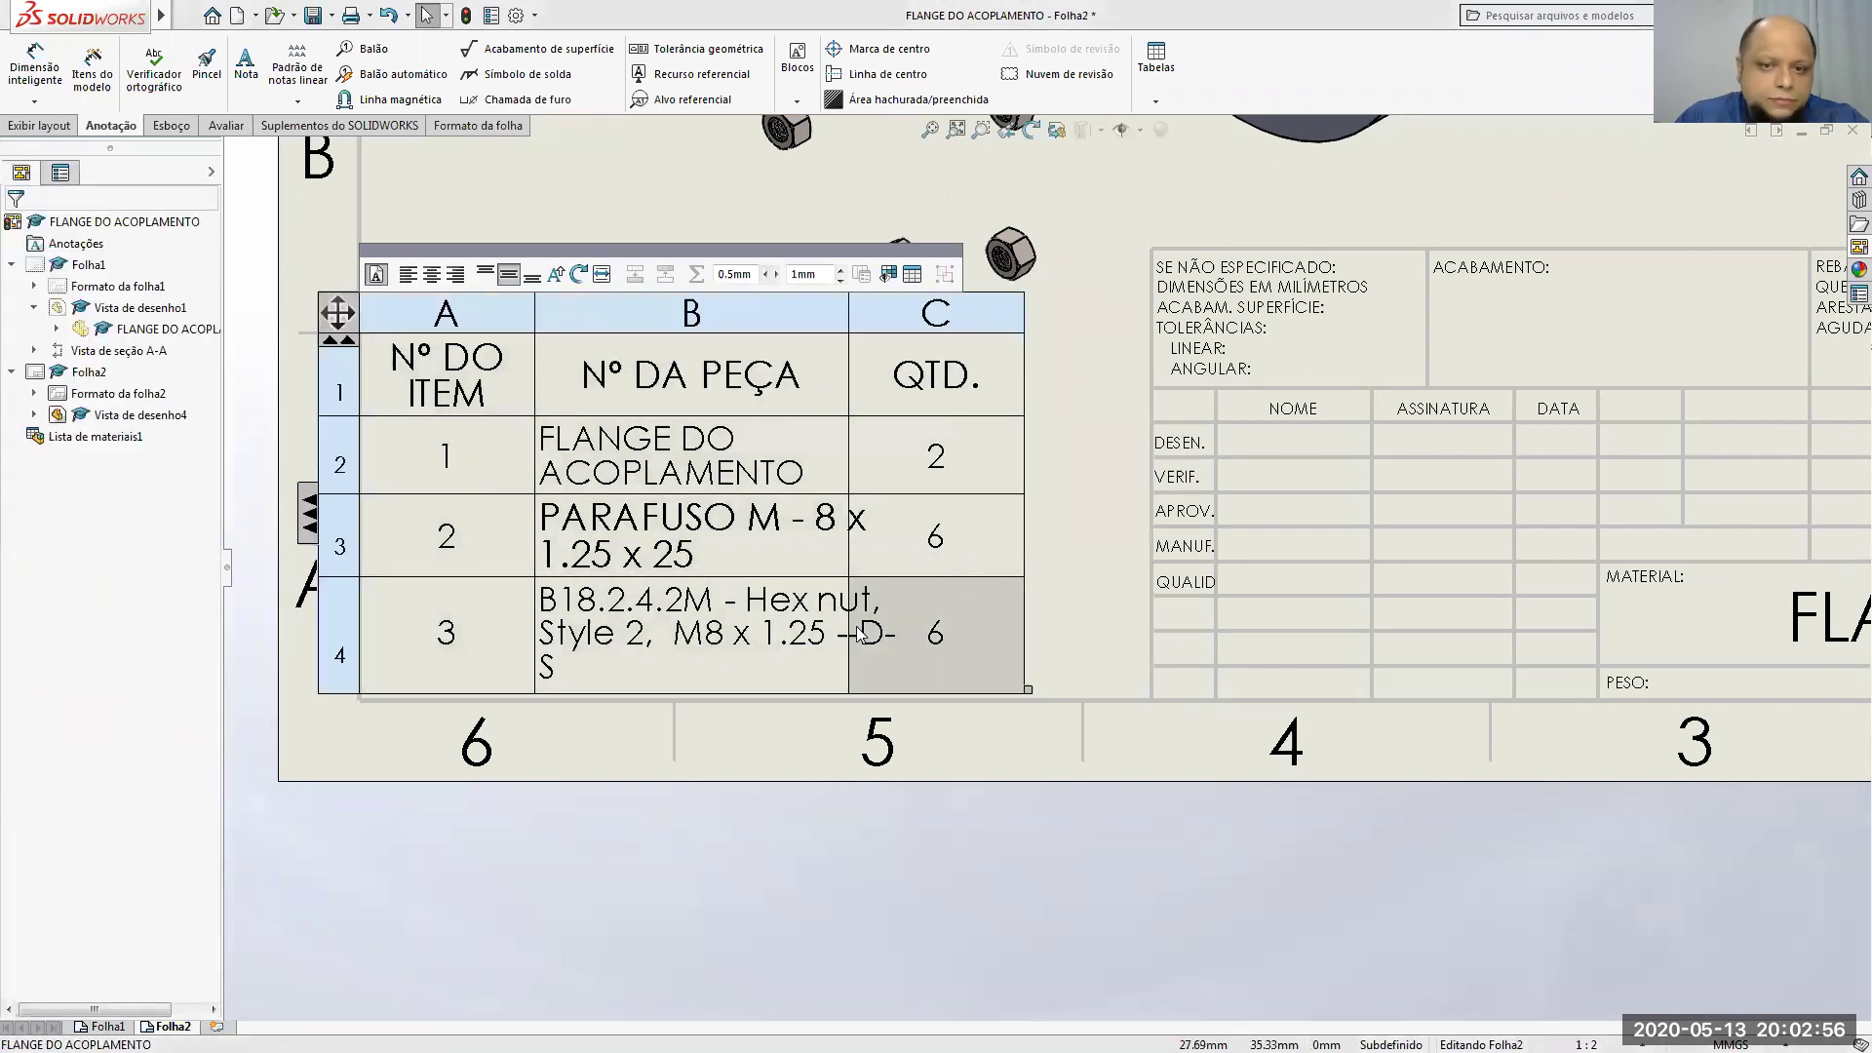
left_click(1014, 687)
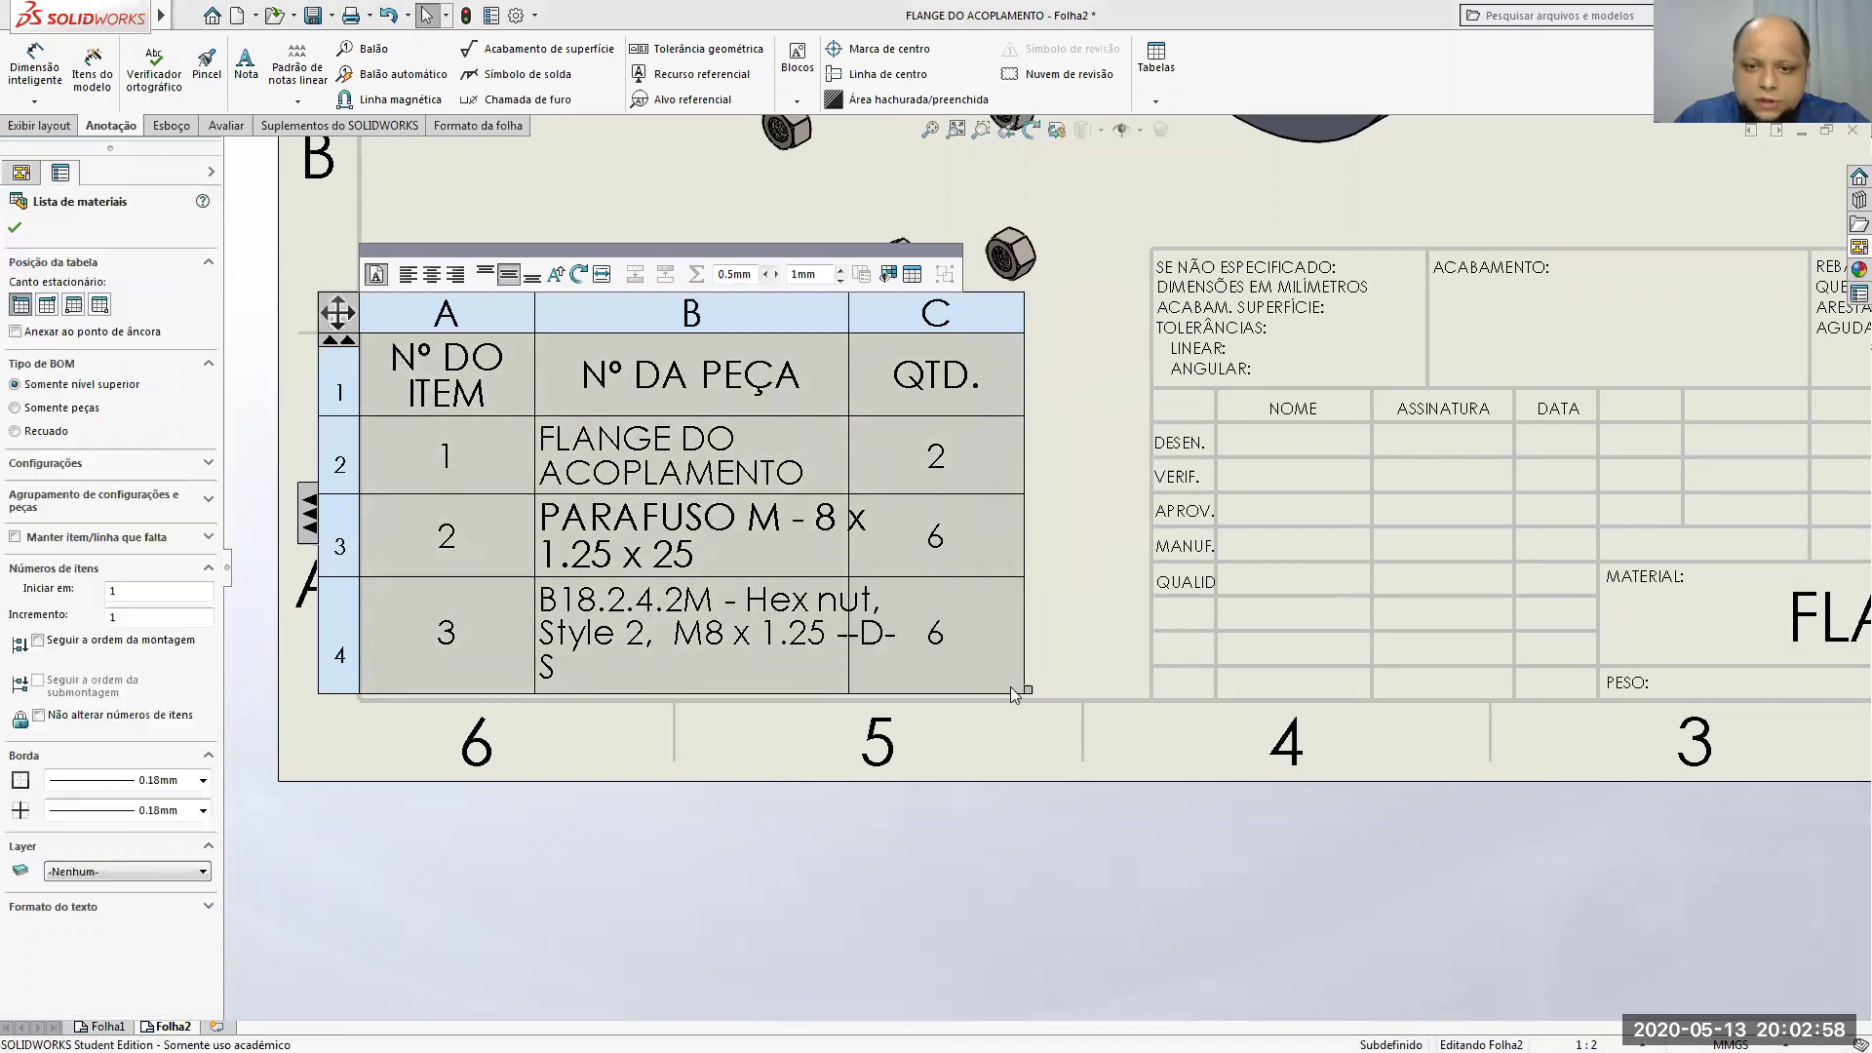
left_click_drag(1024, 690, 1148, 696)
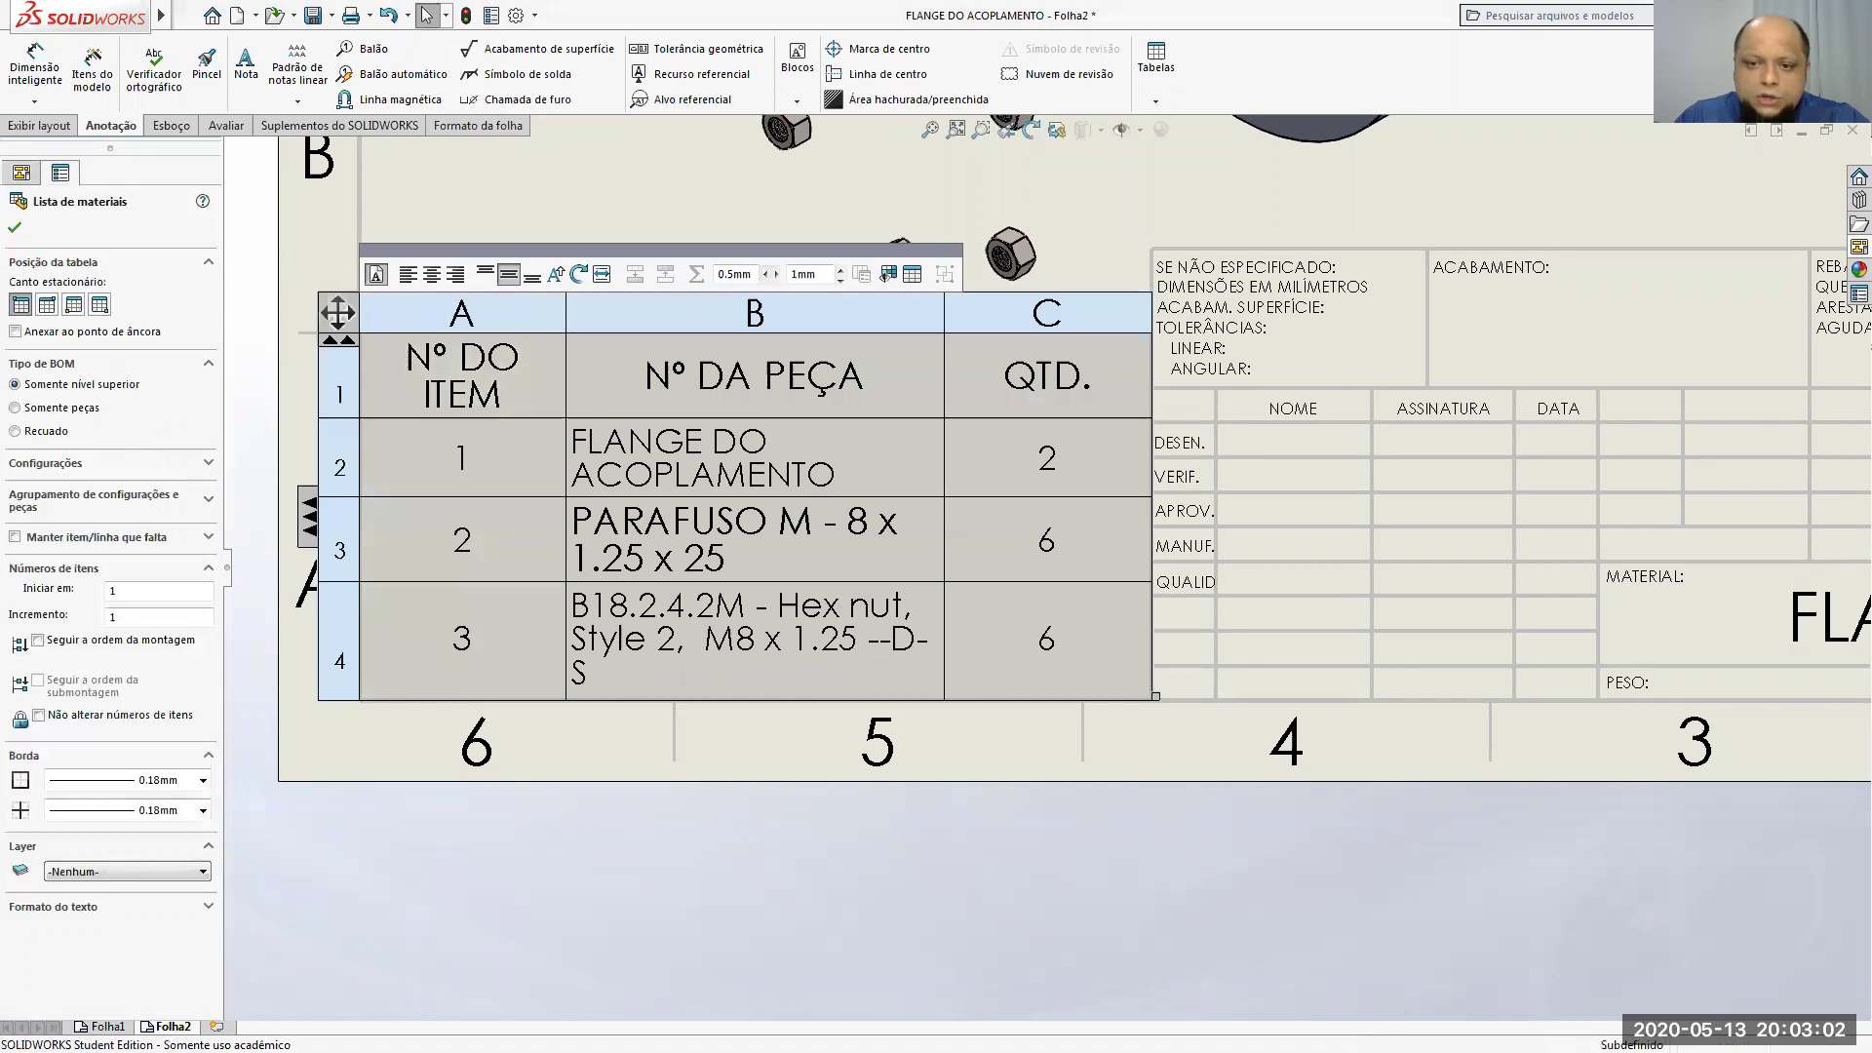
left_click(824, 841)
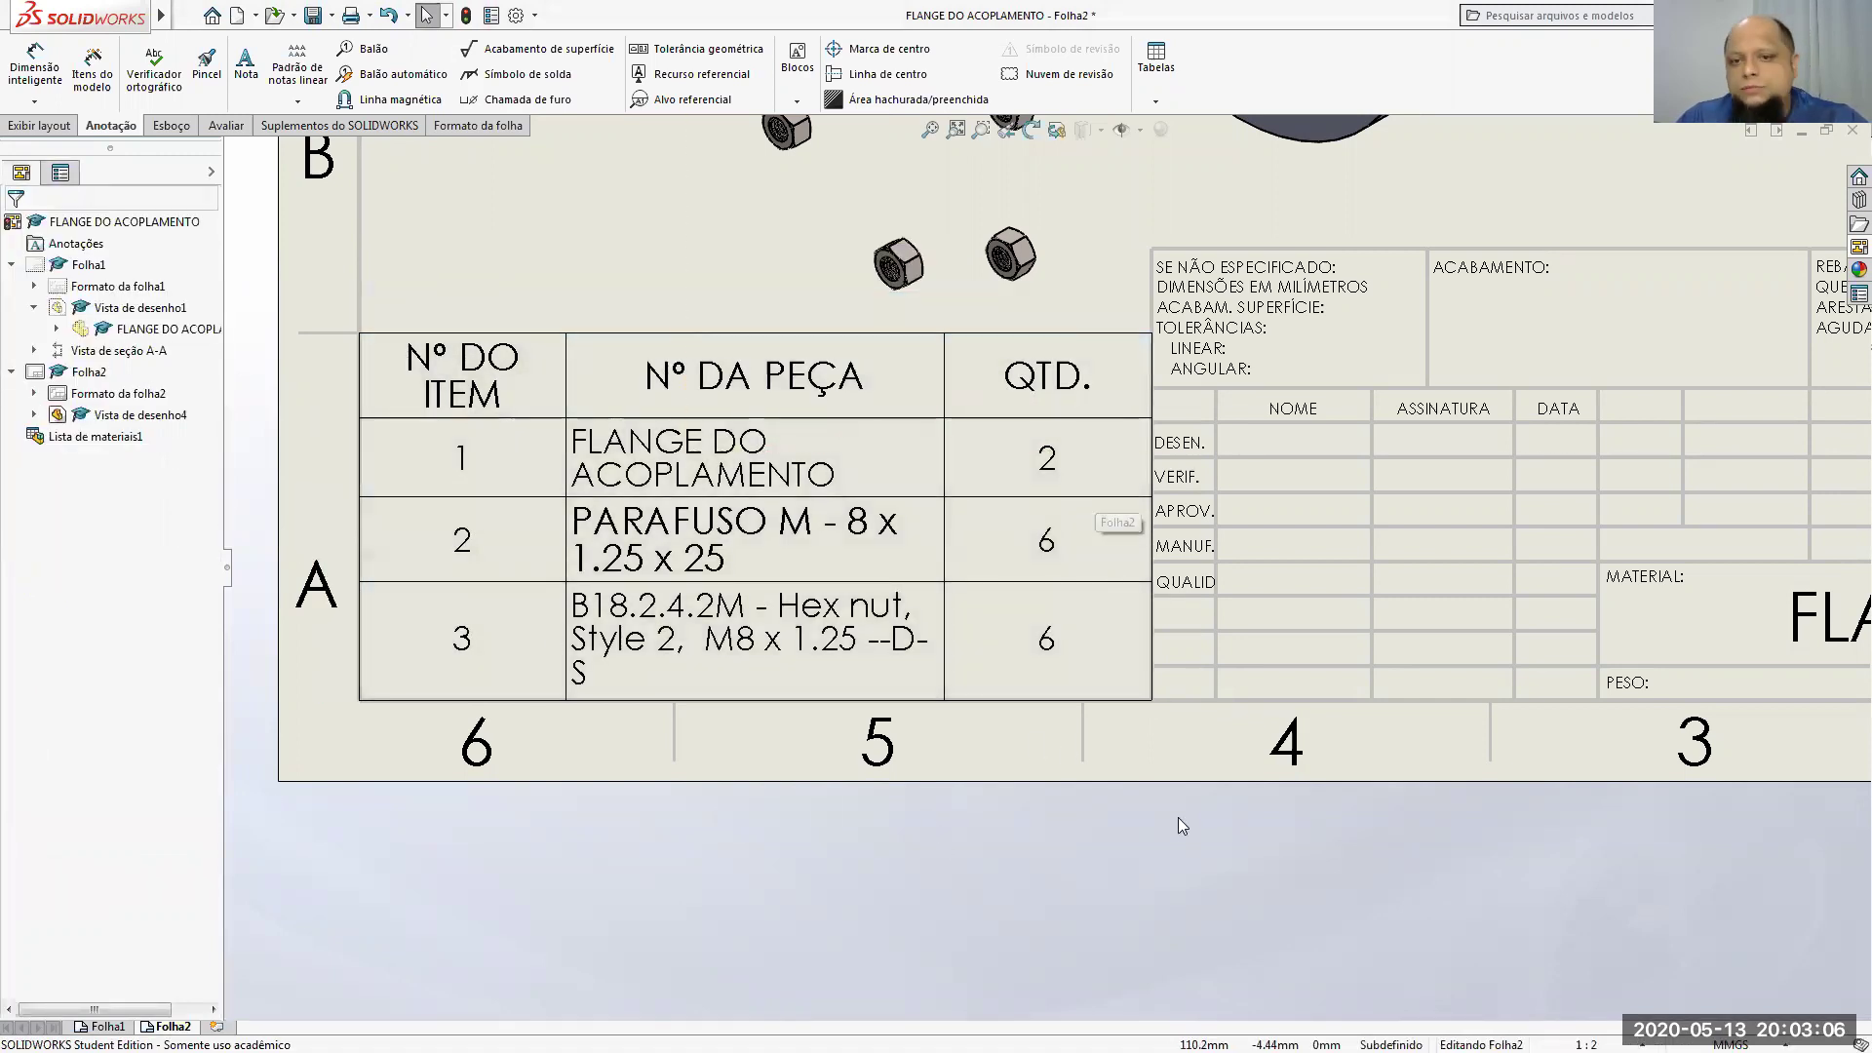
Step: Save the coupling drawing
key("f")
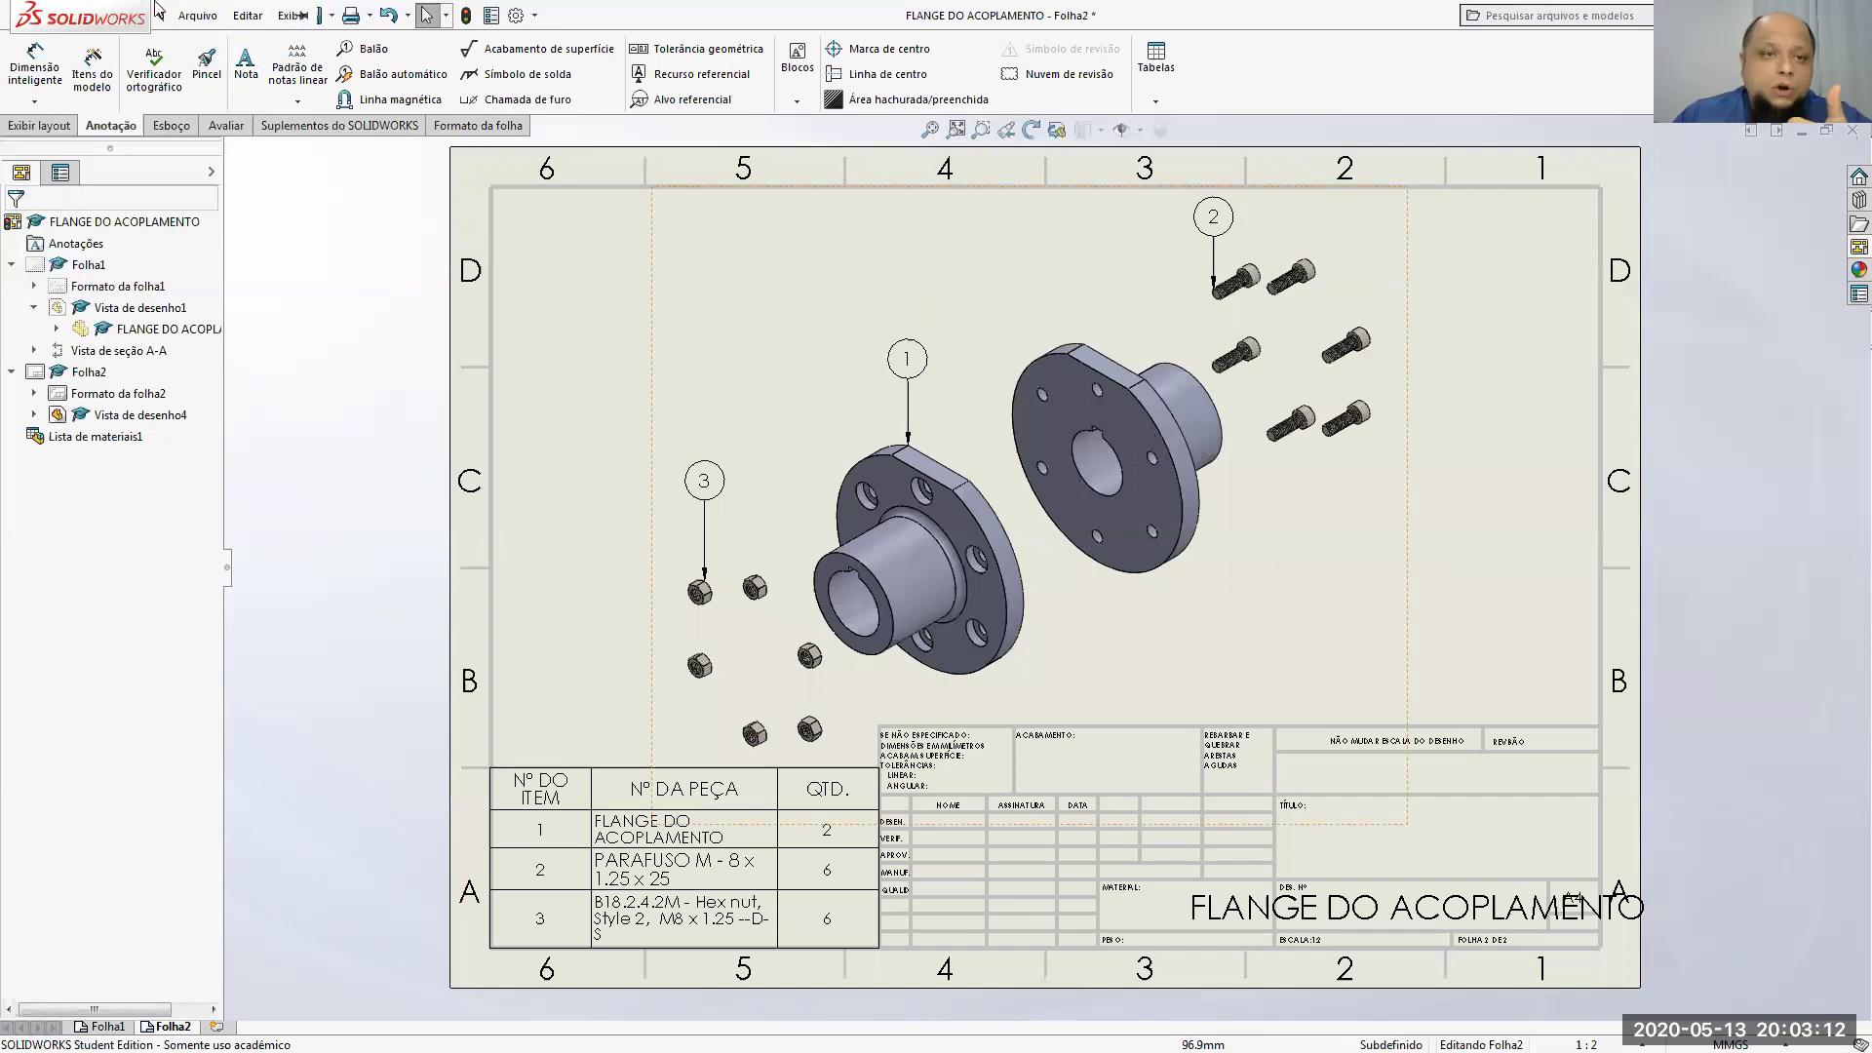
left_click(313, 17)
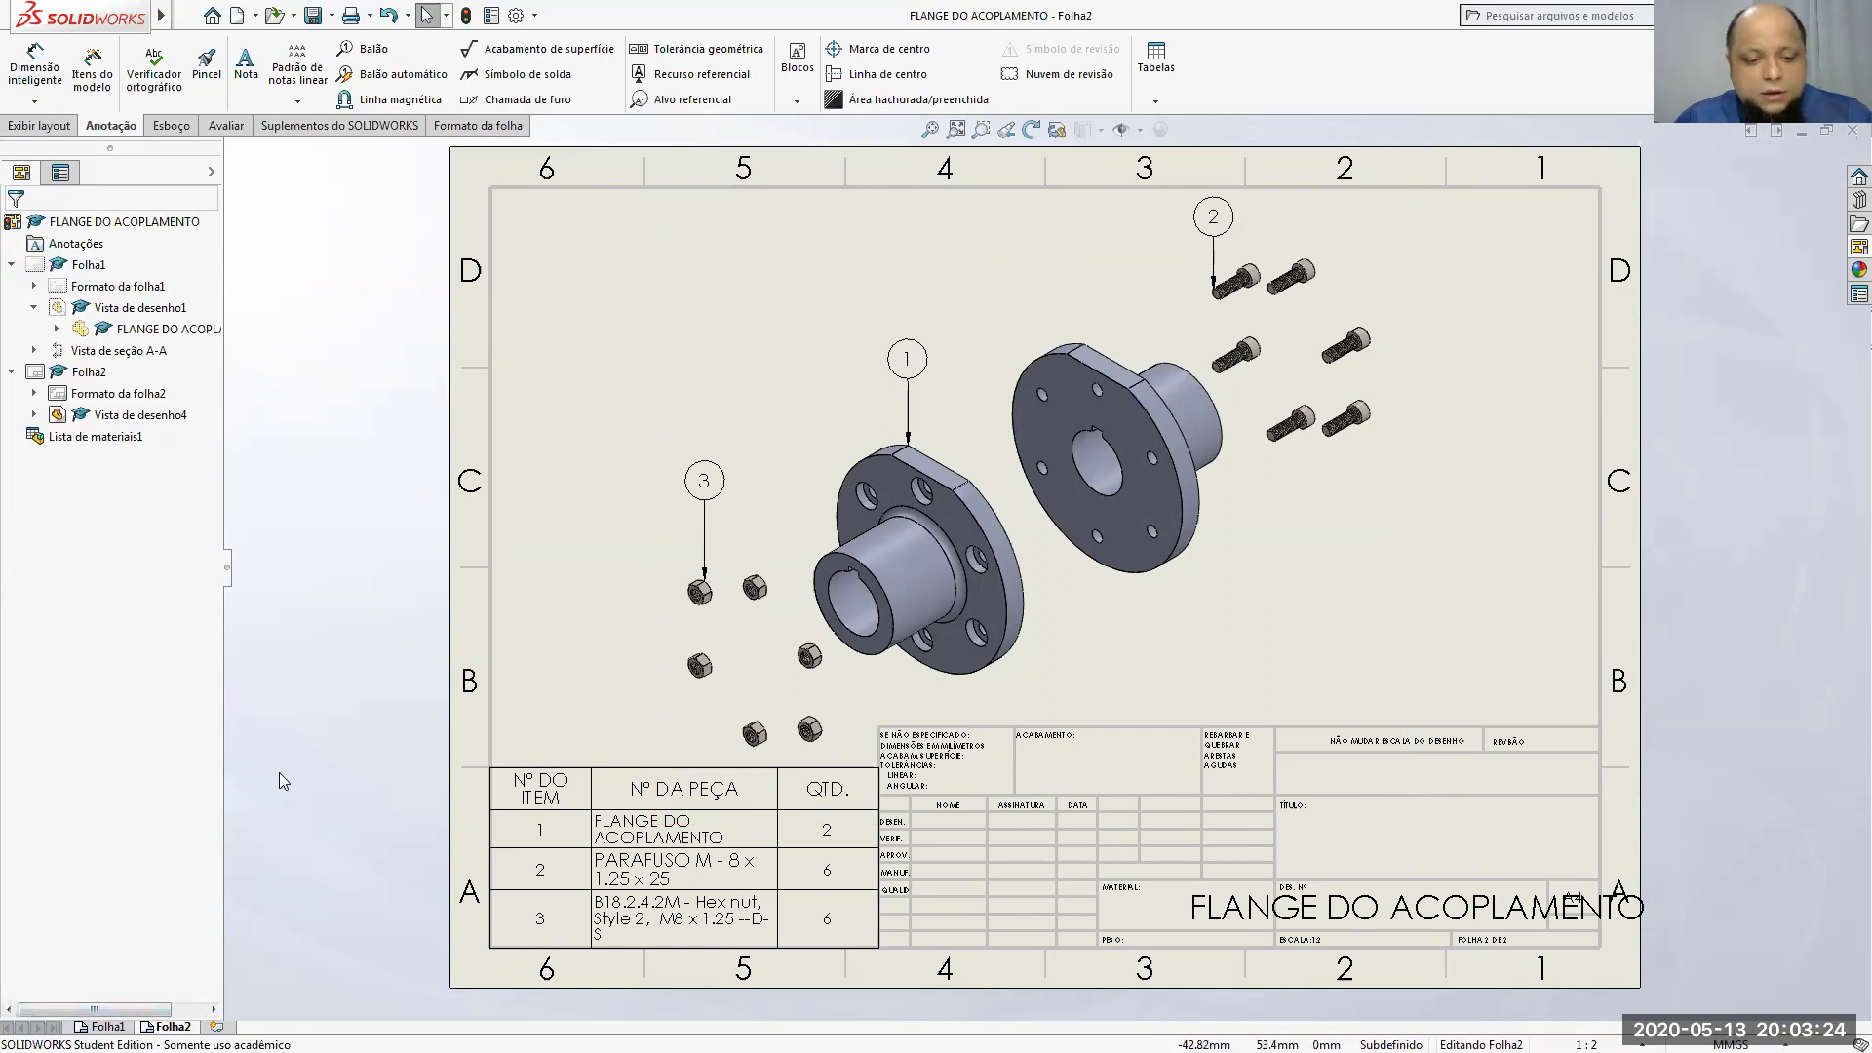
Step: Switch to the coupling assembly document and display its exploded view
key("ctrl+Tab")
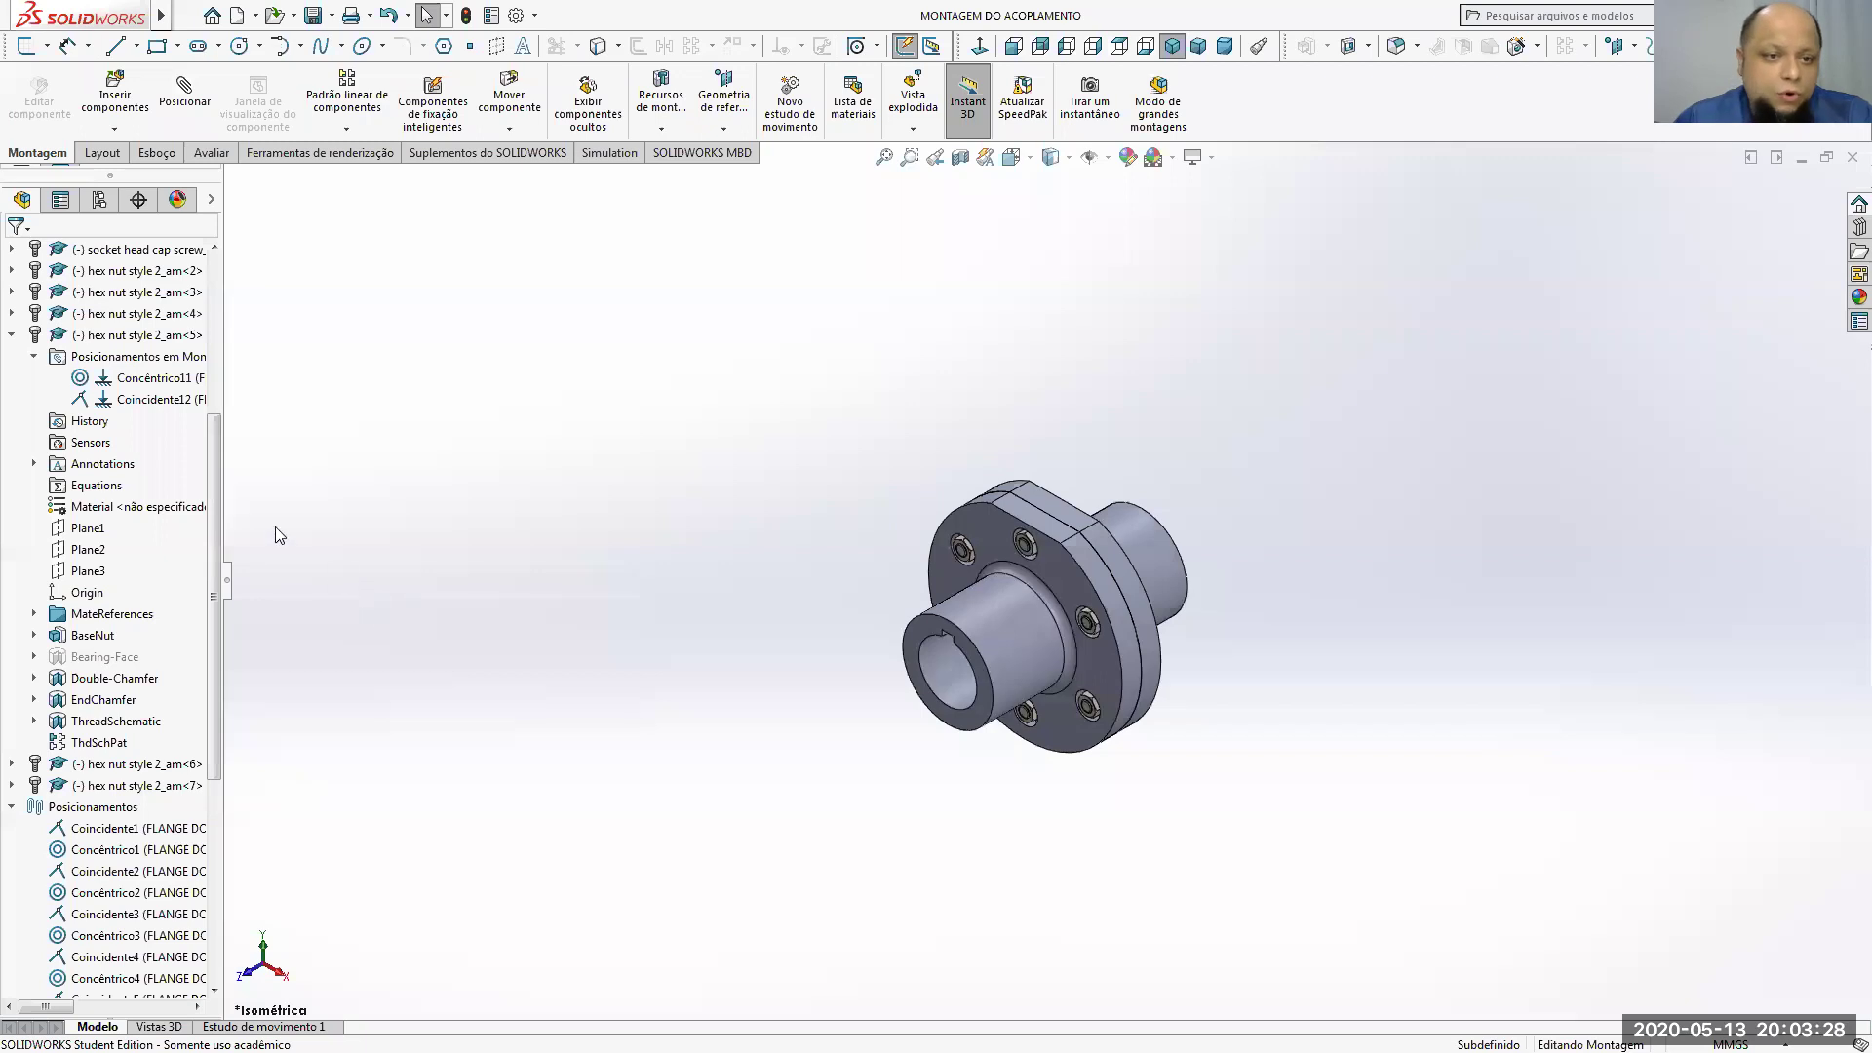
scroll(220, 480, "up", 5)
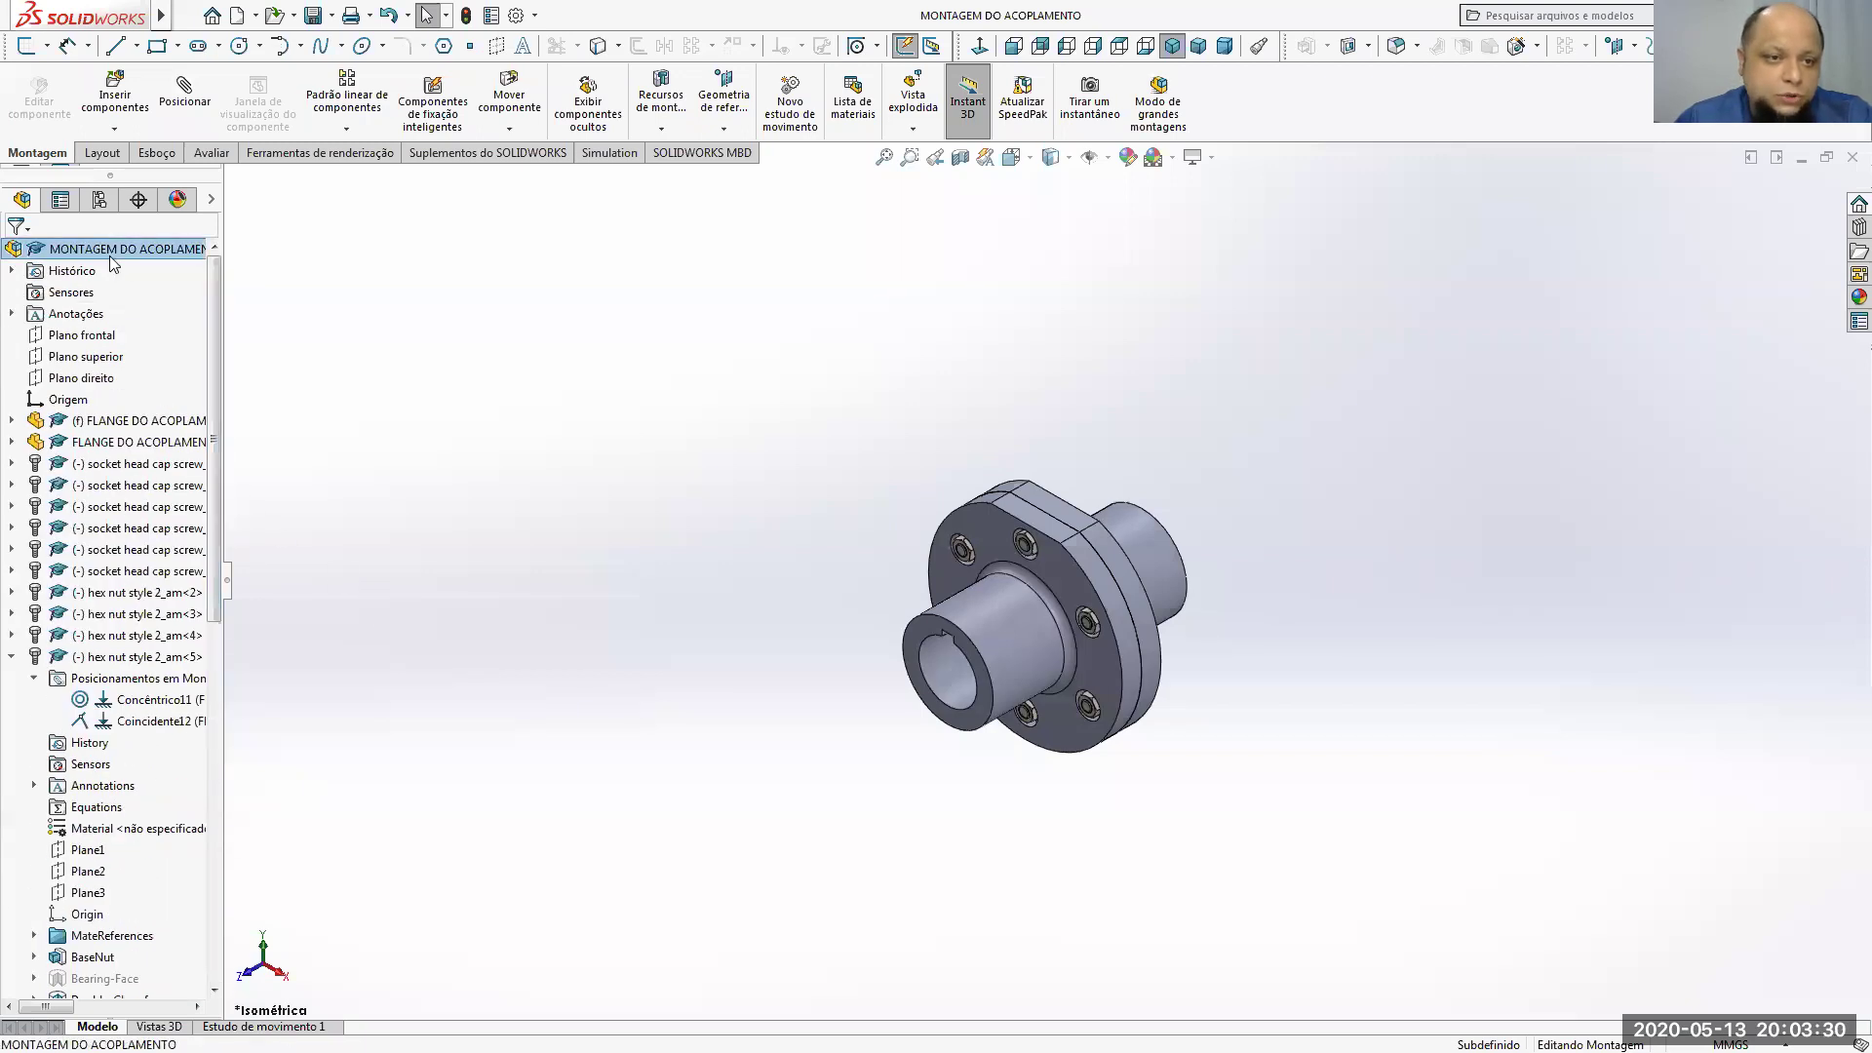
right_click(110, 254)
left_click(203, 438)
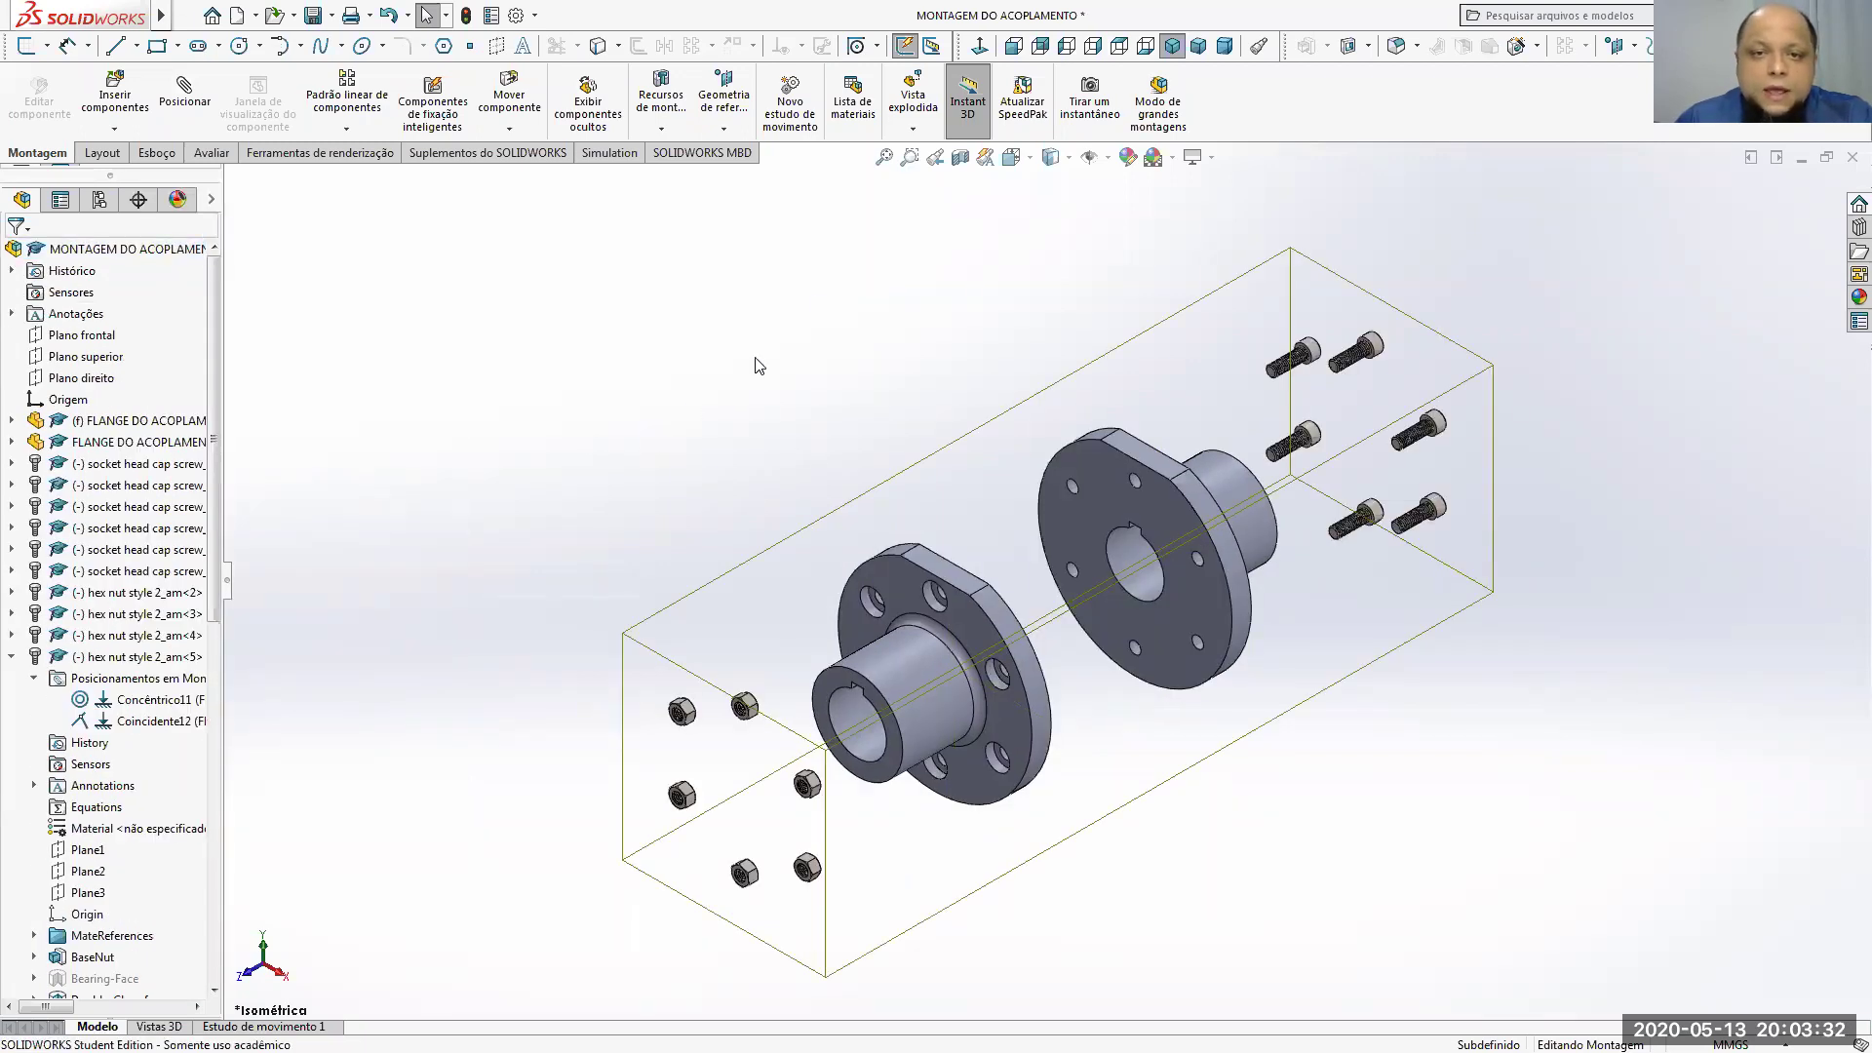
Step: Try to generate smart explode lines for all components of the exploded assembly
left_click(913, 129)
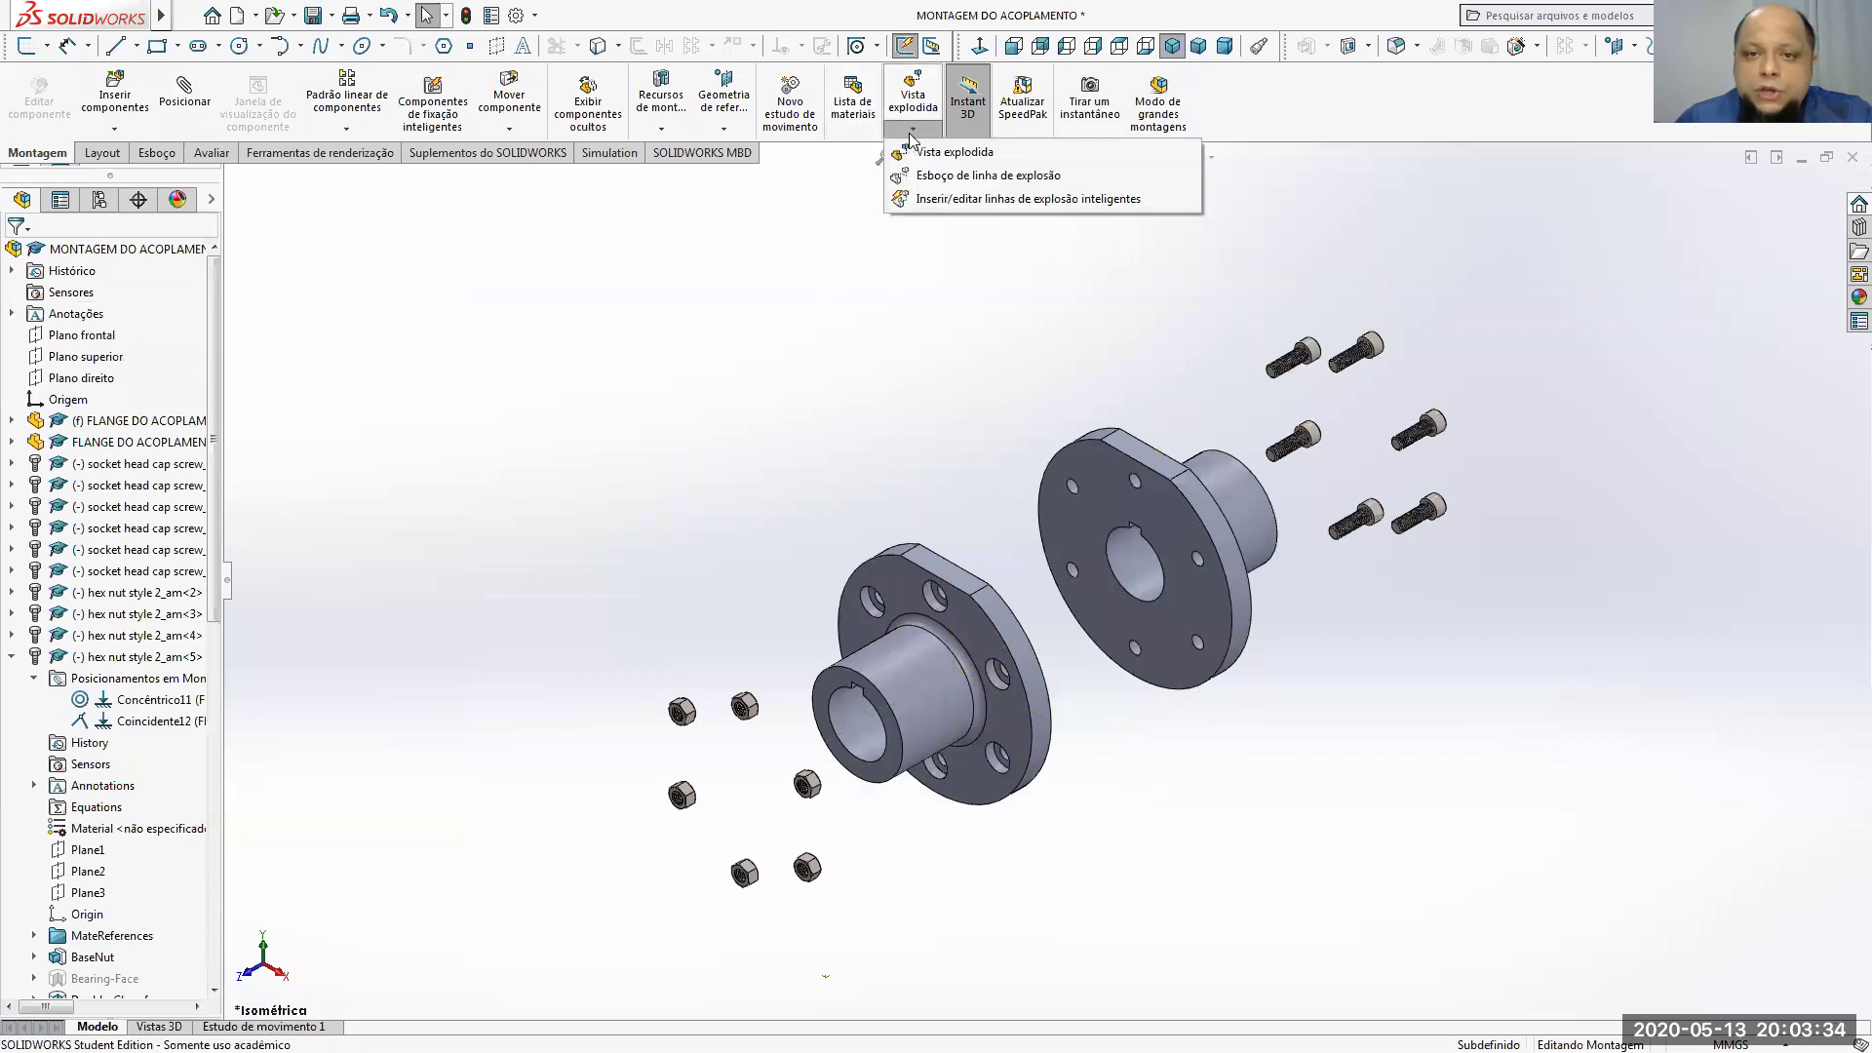
left_click(942, 200)
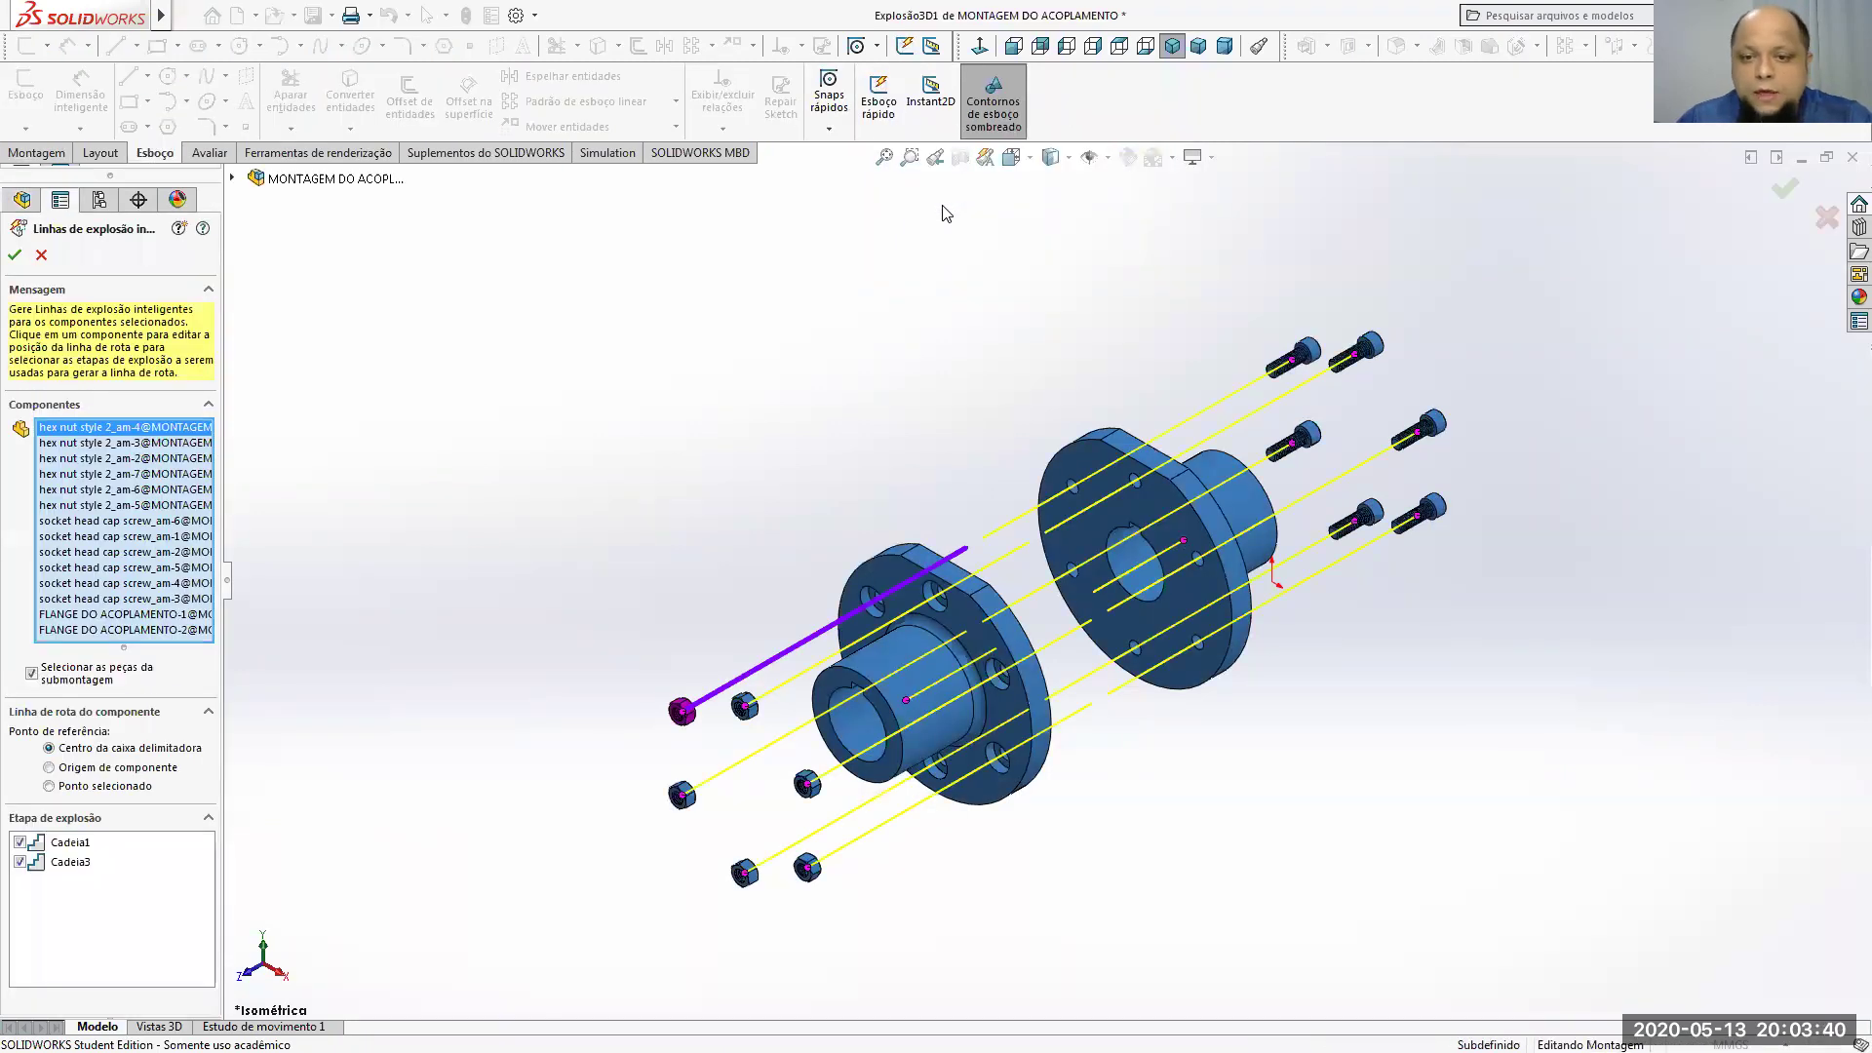
key("Return")
Step: In an explode line sketch, try a reversed route from the outer middle screw's head to its flange hole, and clear the selections
left_click(919, 132)
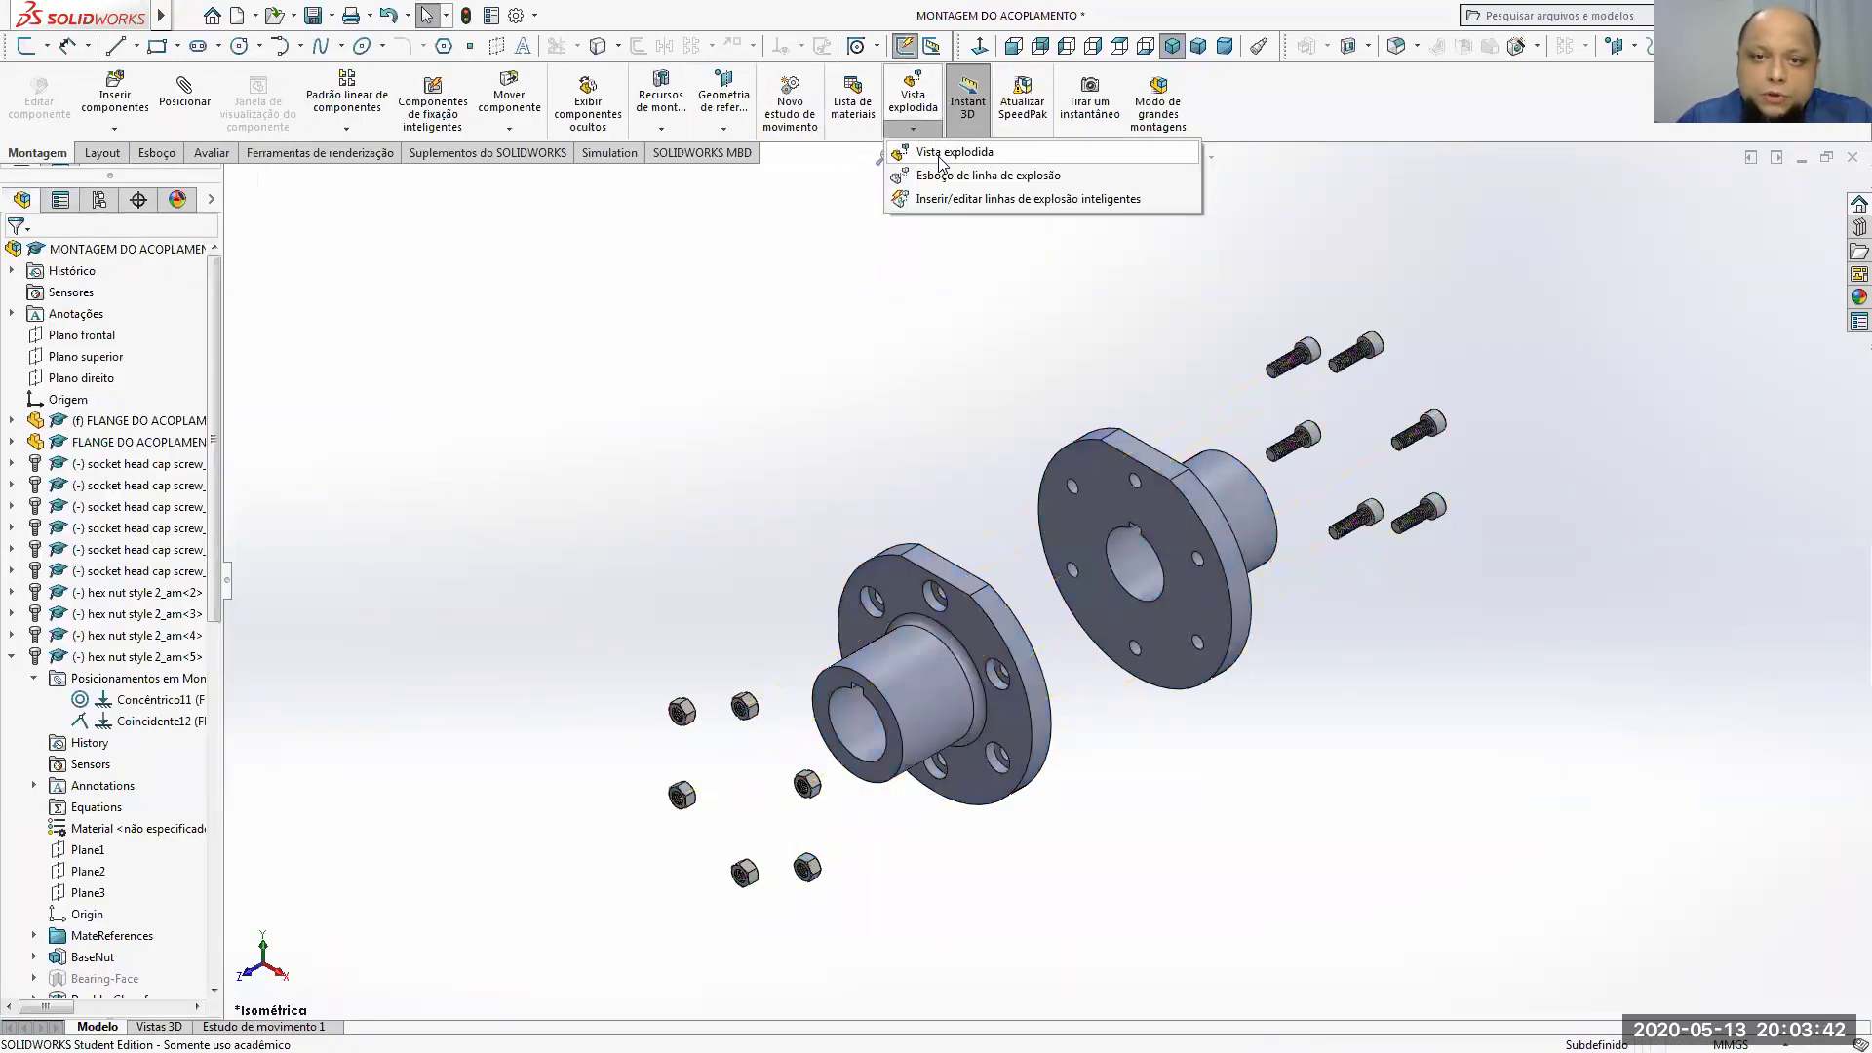
left_click(914, 175)
scroll(1390, 471, "down", 5)
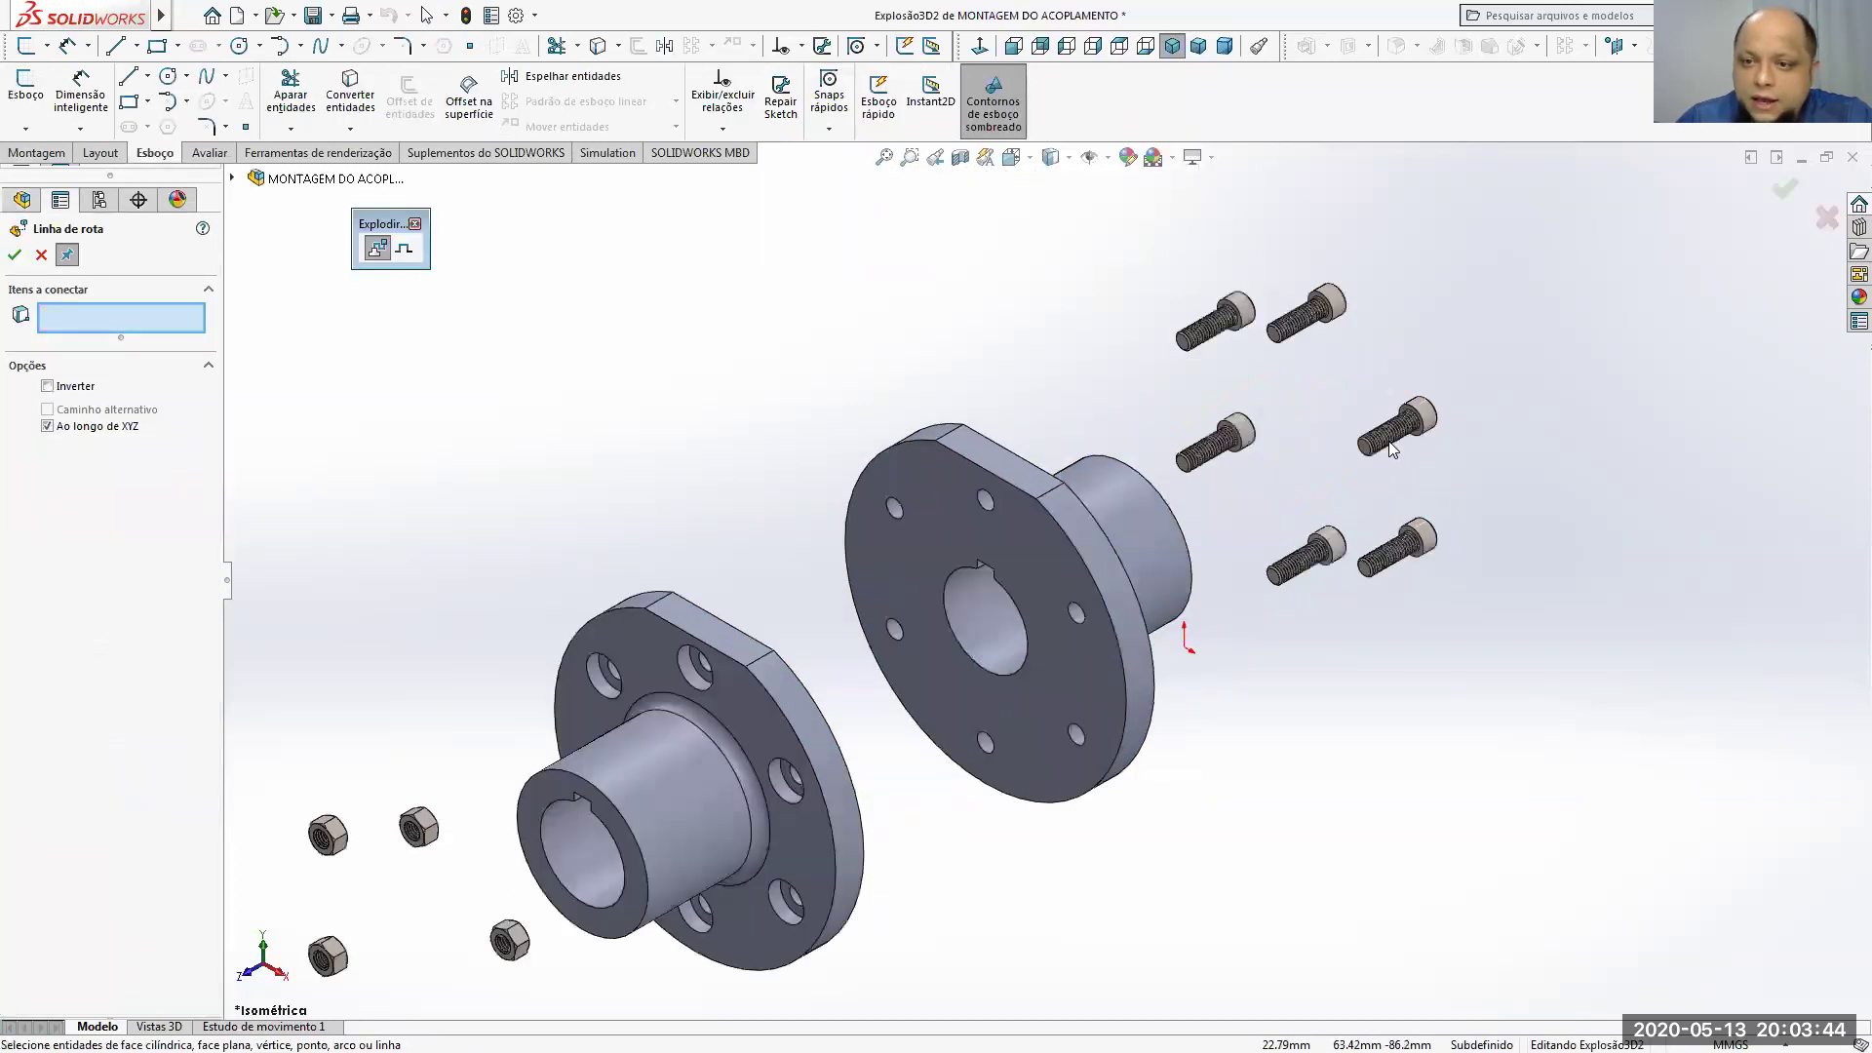
left_click(1360, 424)
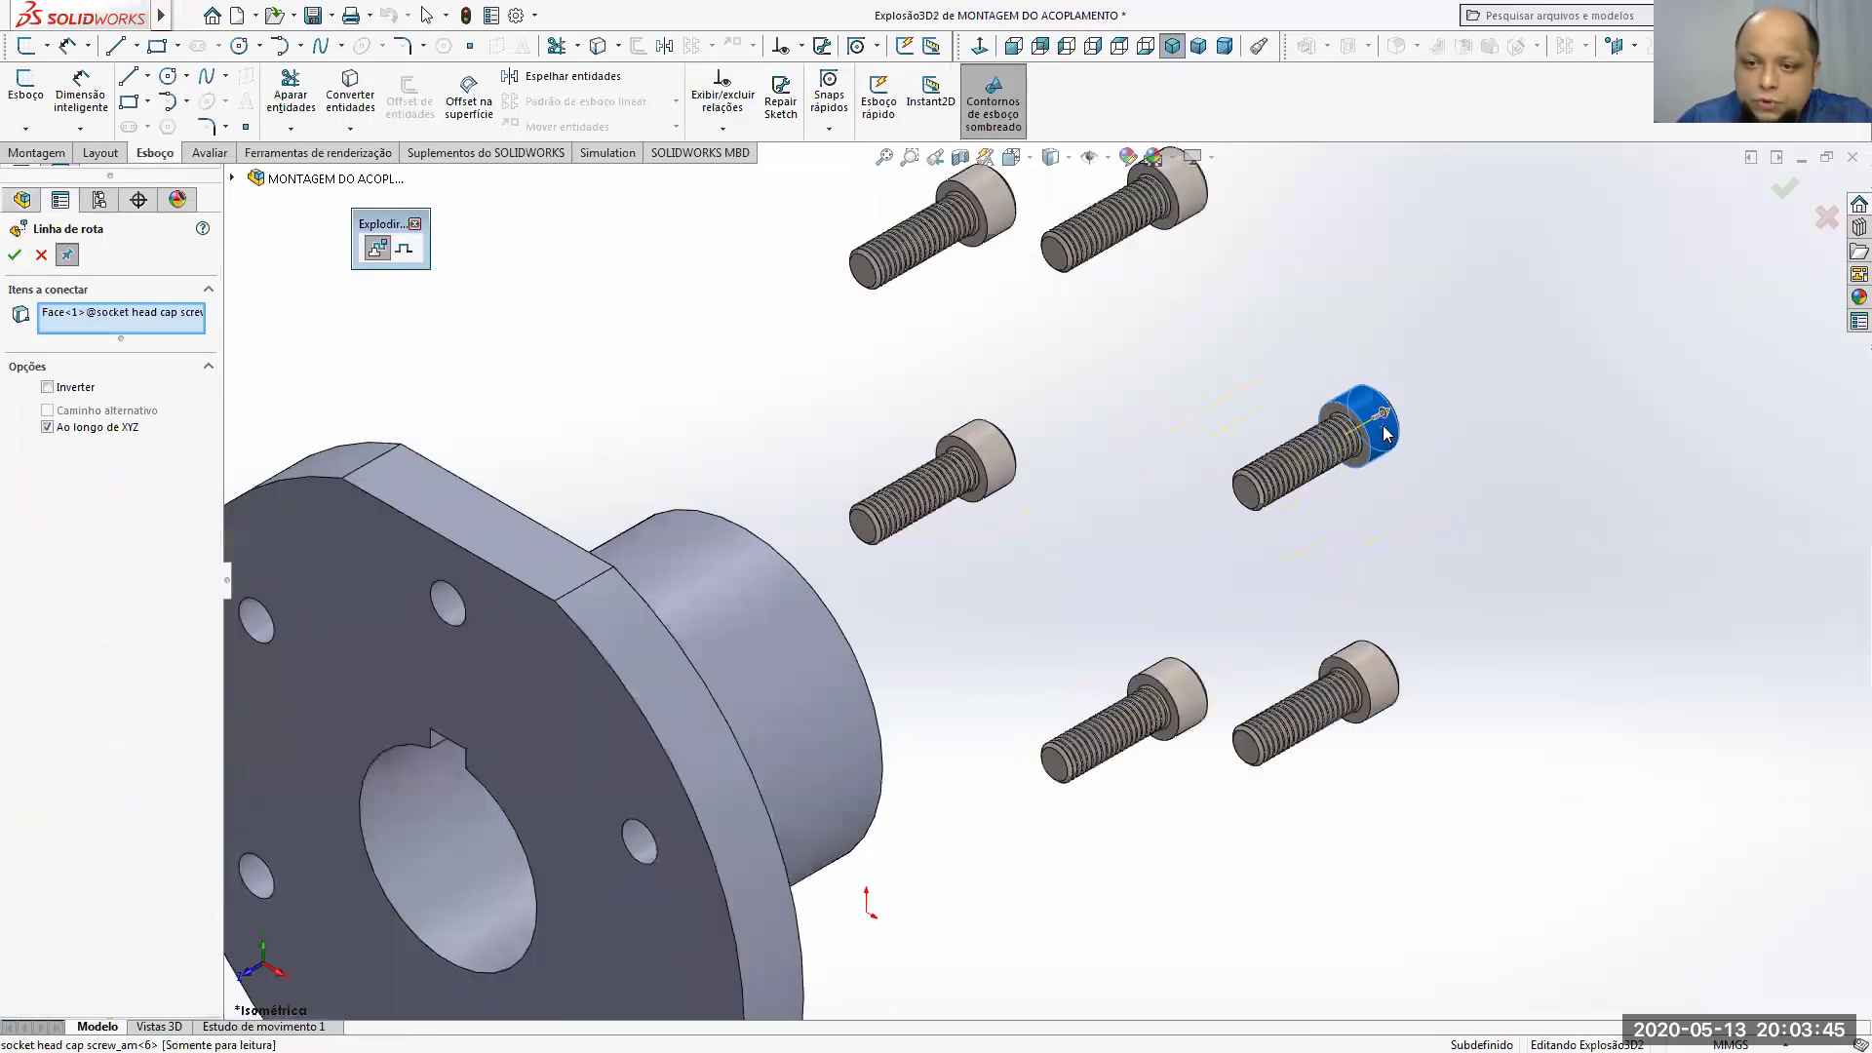
left_click(638, 838)
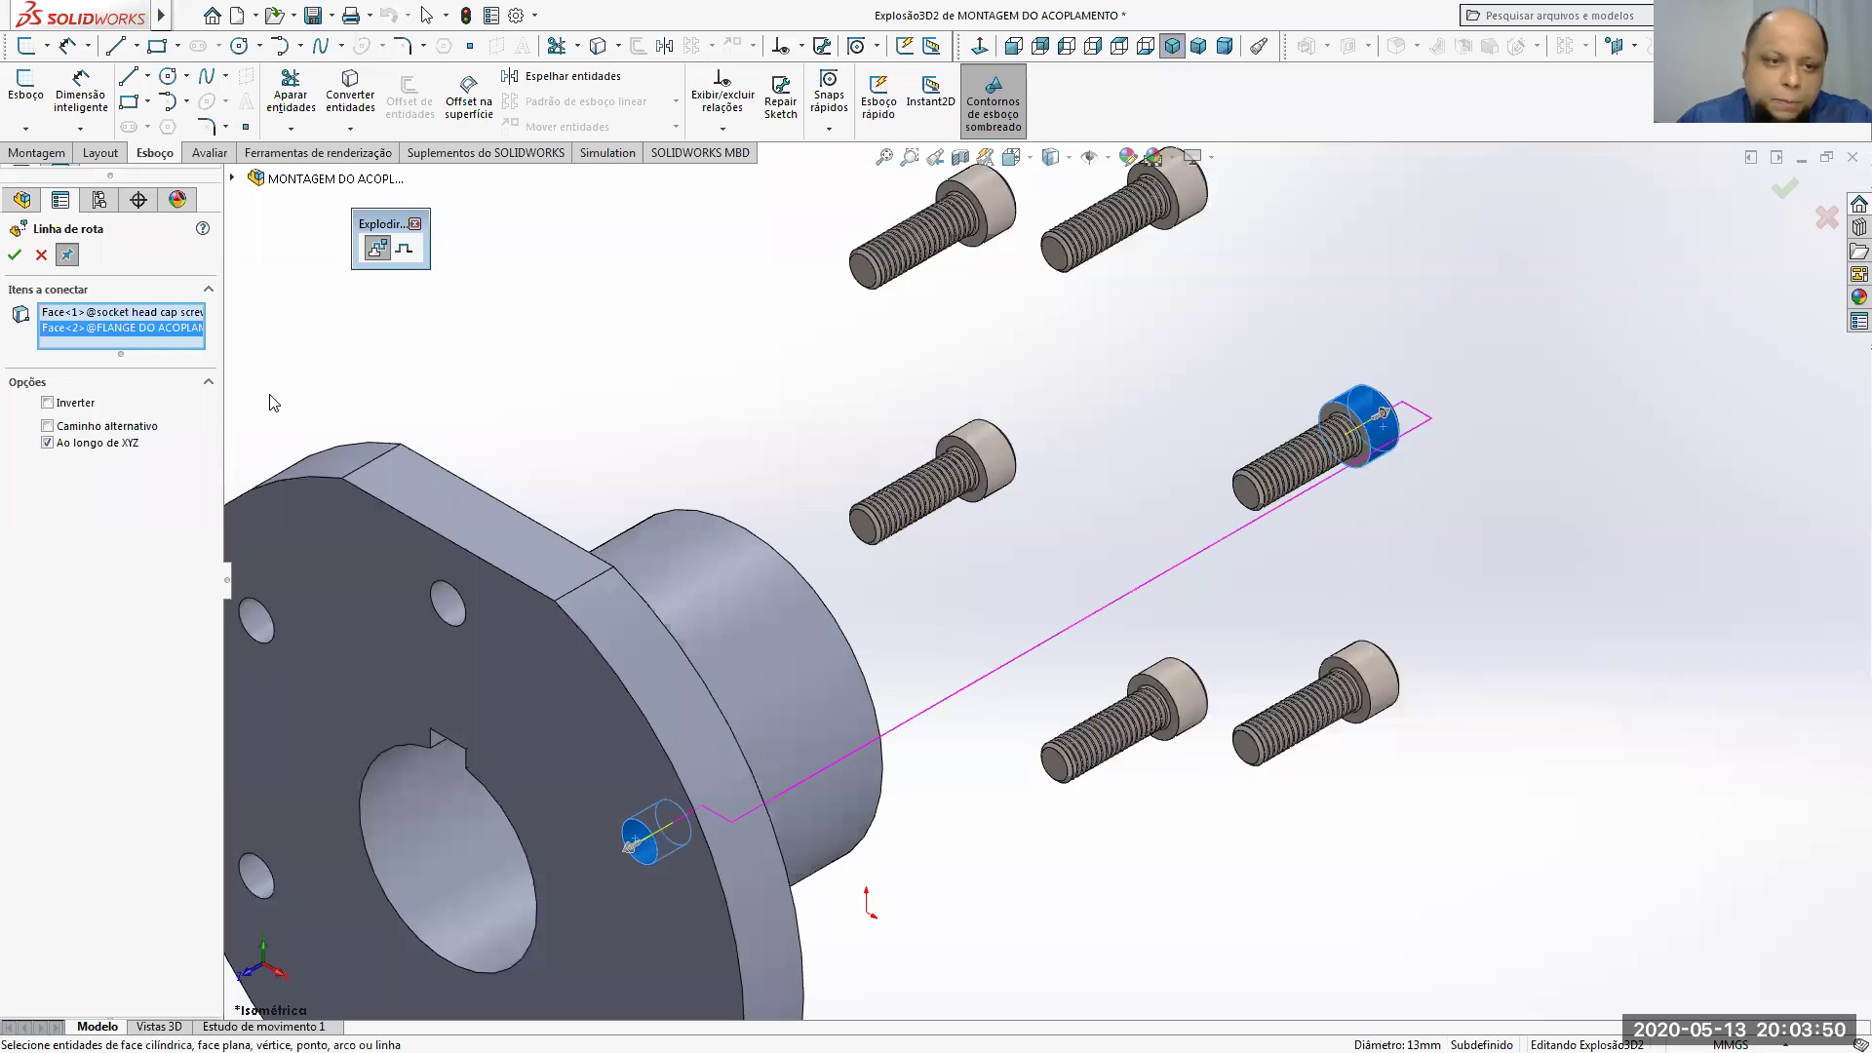
left_click(48, 403)
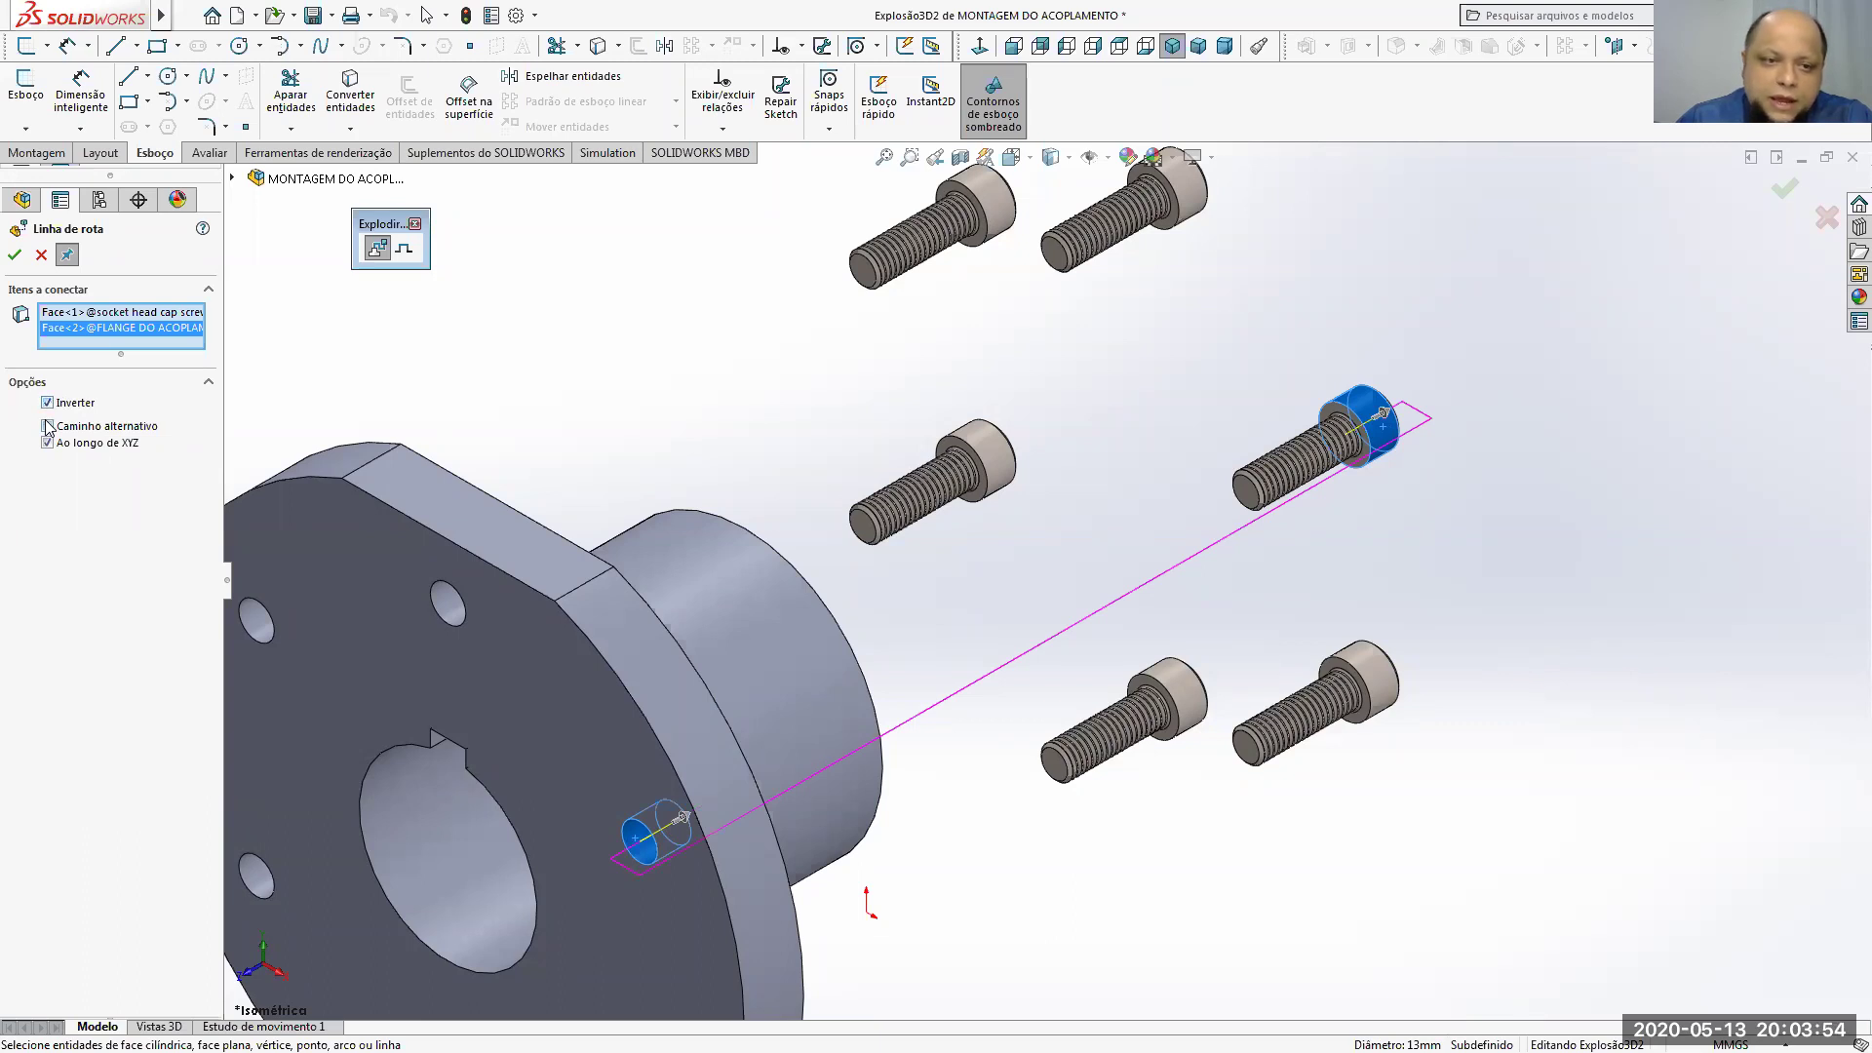
right_click(67, 341)
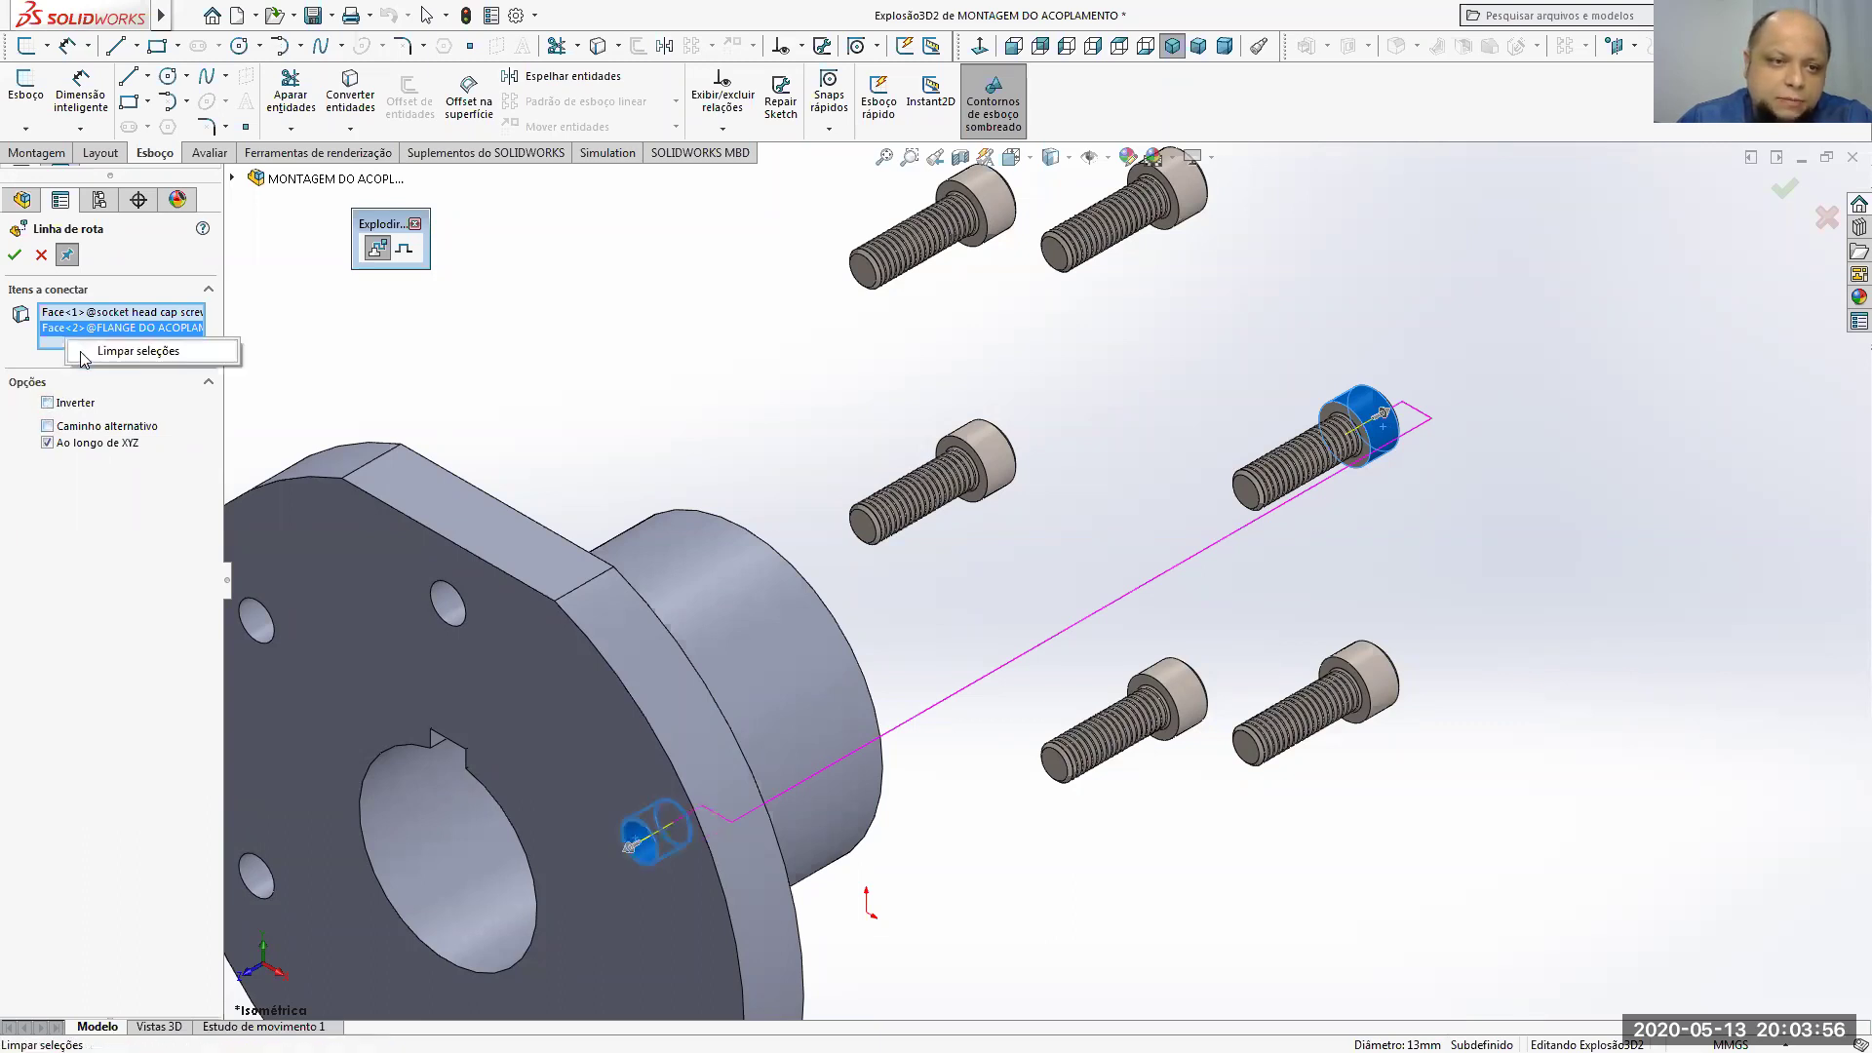
left_click(117, 351)
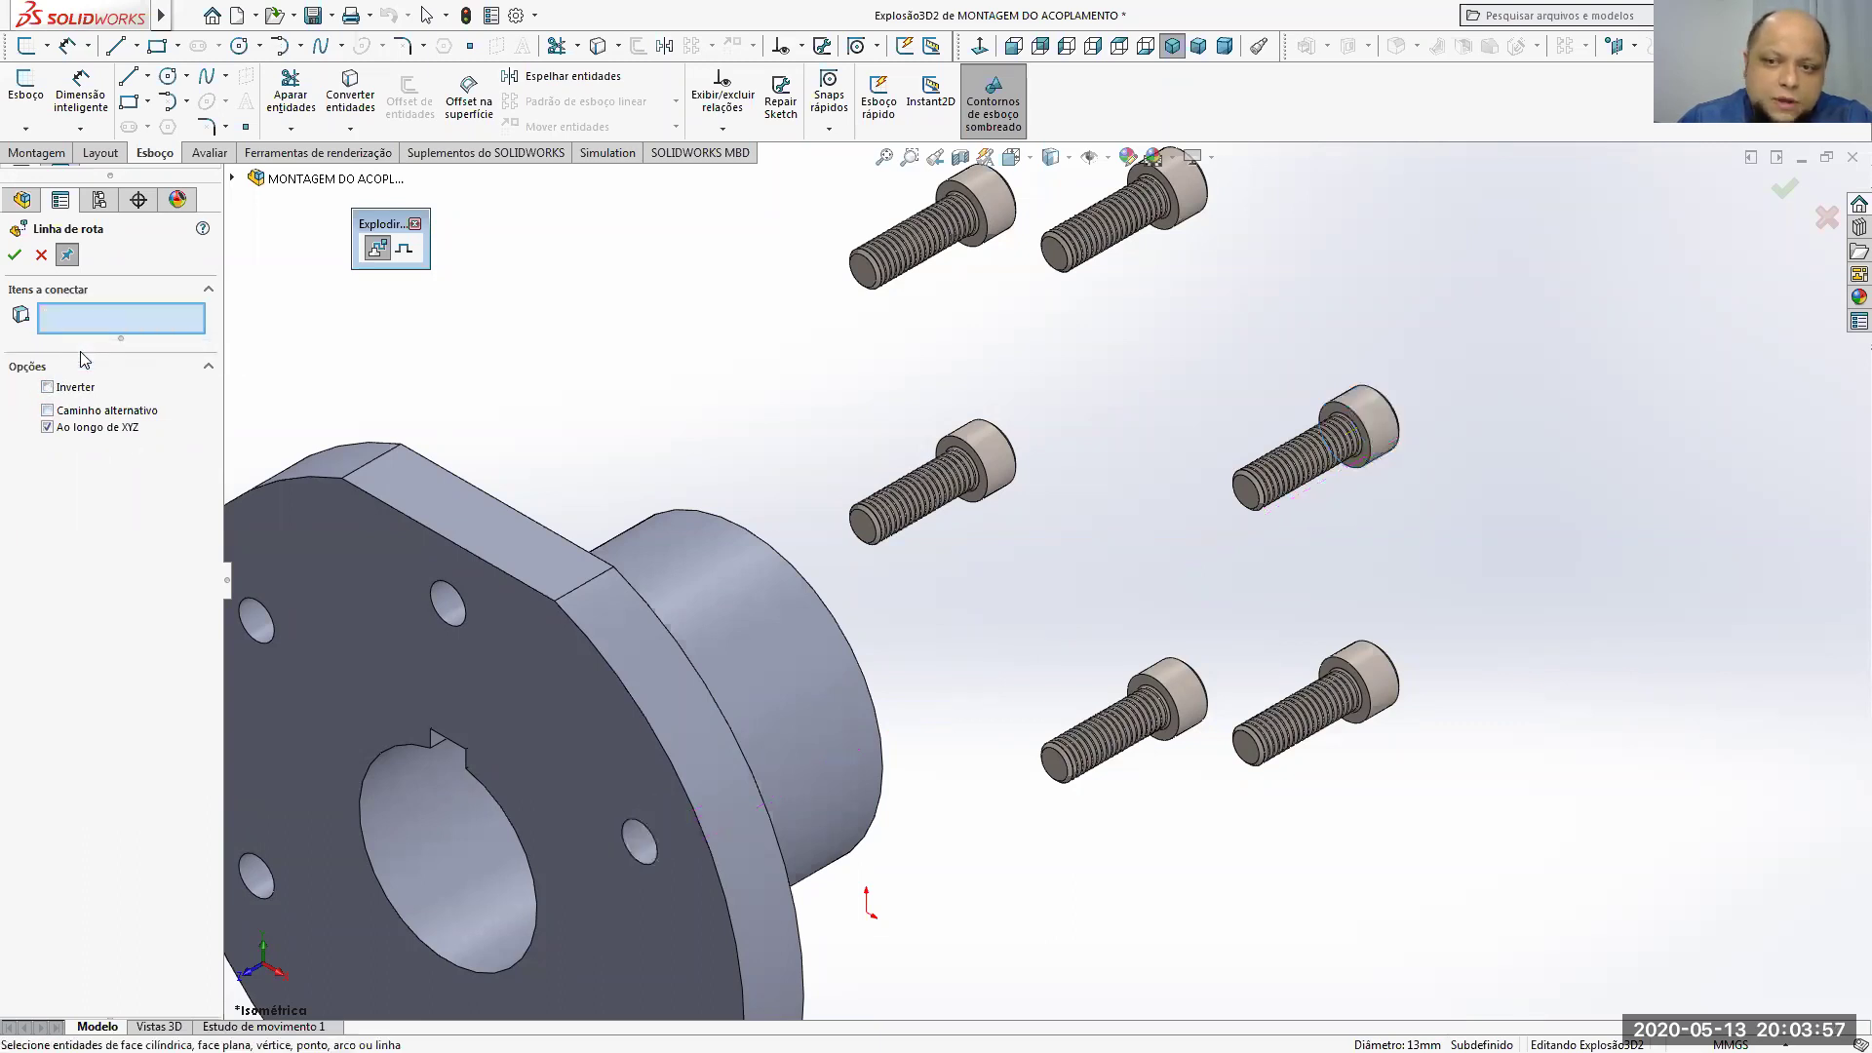
Step: Try a route line from the outer middle screw's head through the aligned bolt holes of both flanges
left_click(1361, 417)
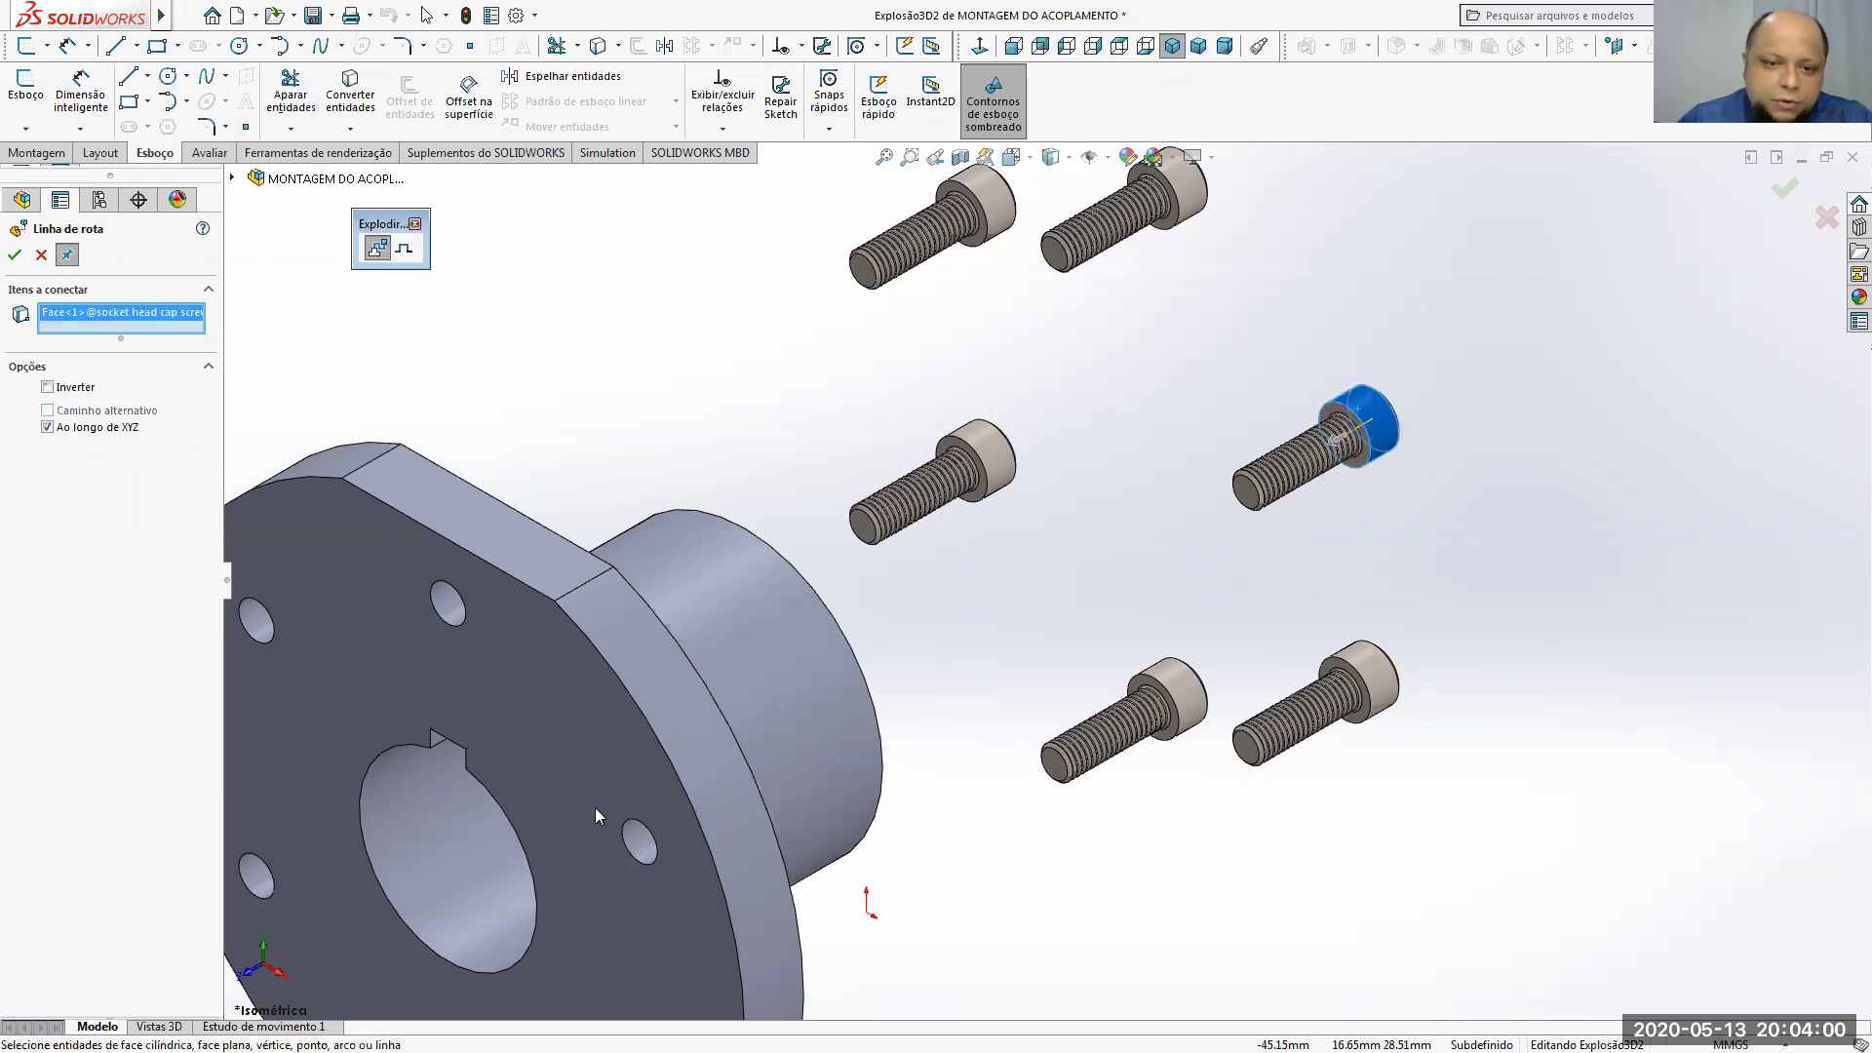
left_click(644, 844)
key("f")
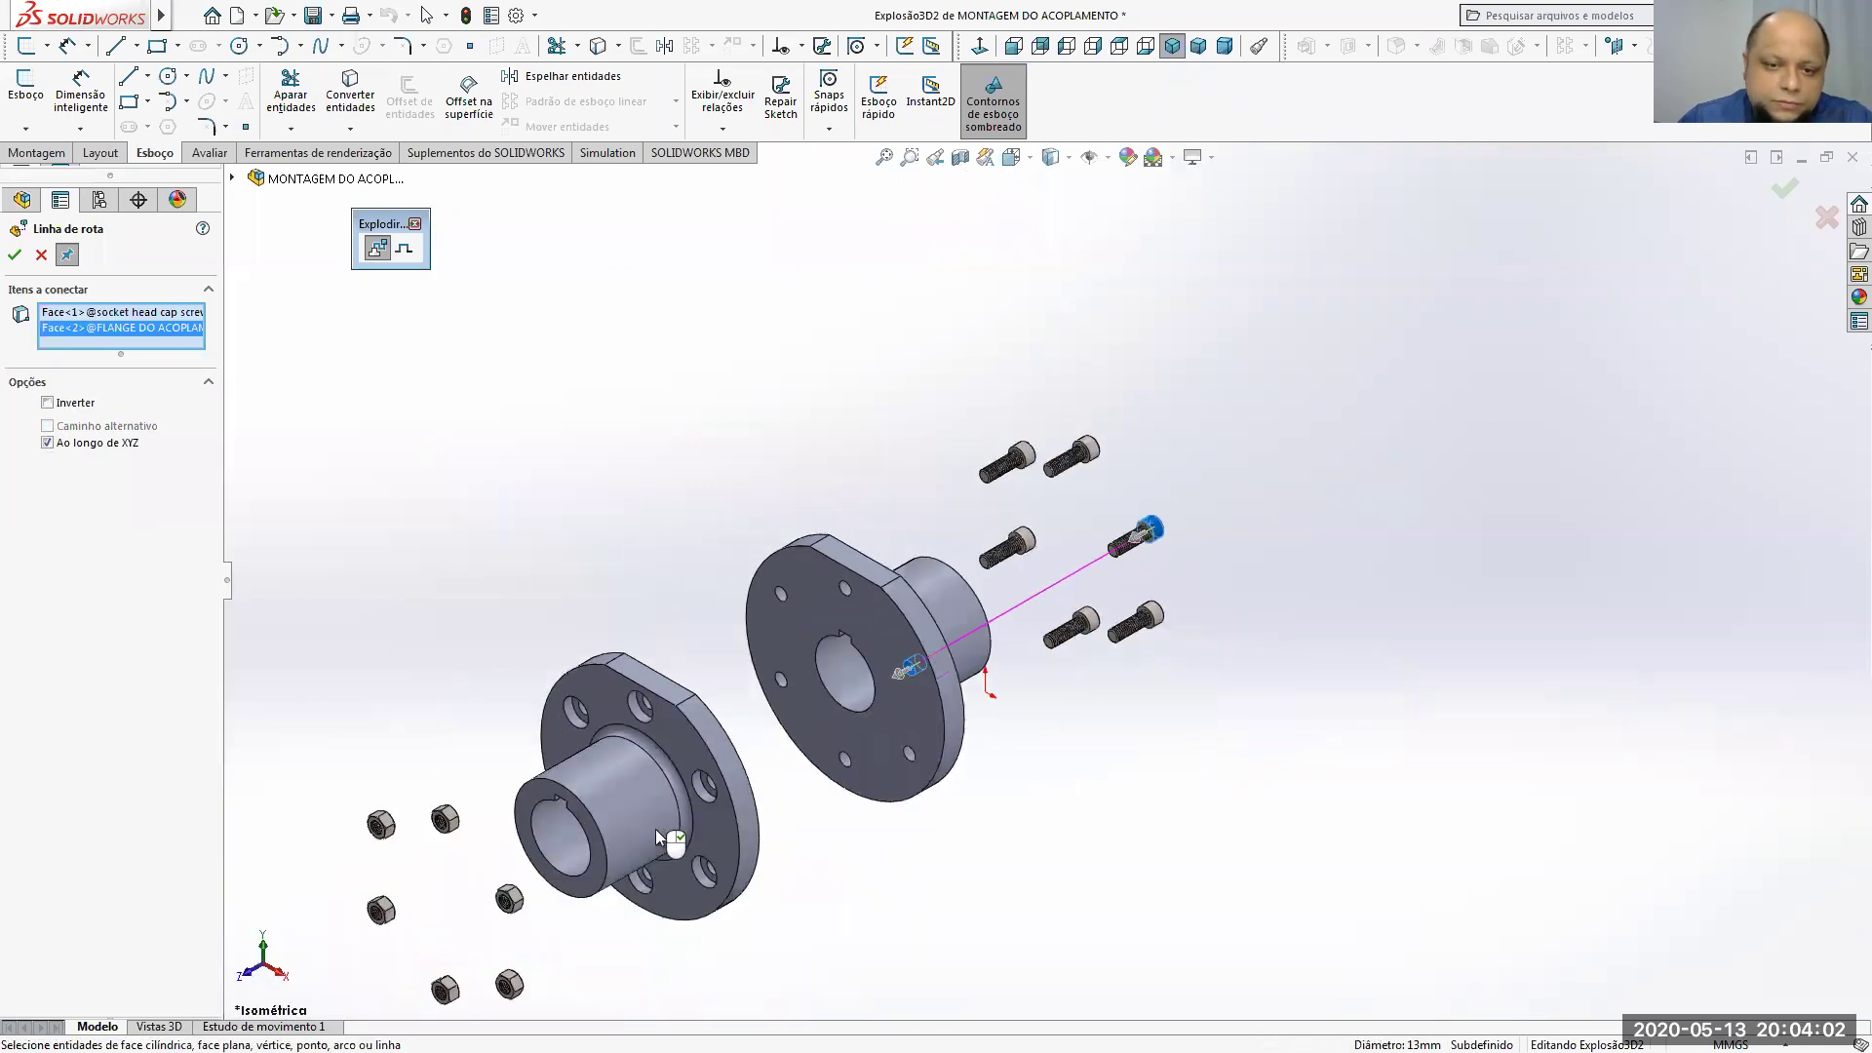
scroll(683, 814, "down", 5)
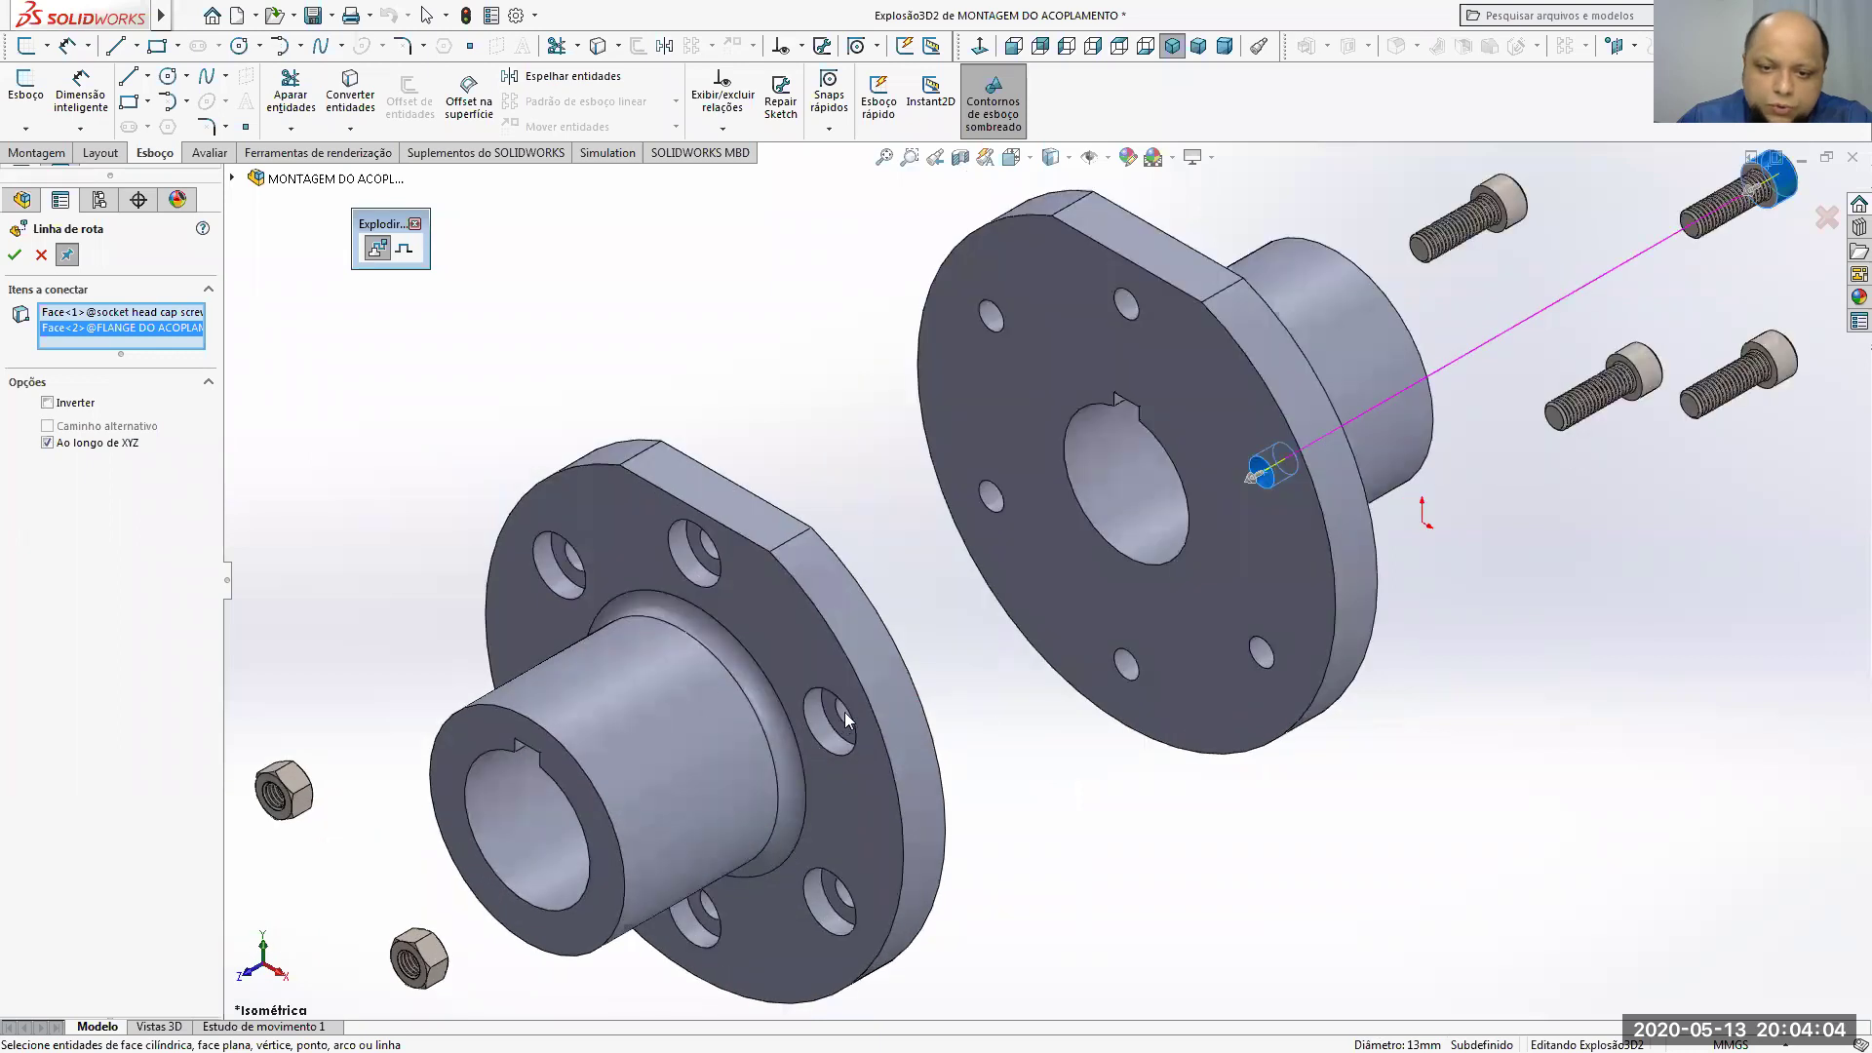
left_click(846, 719)
key("f")
scroll(646, 821, "down", 5)
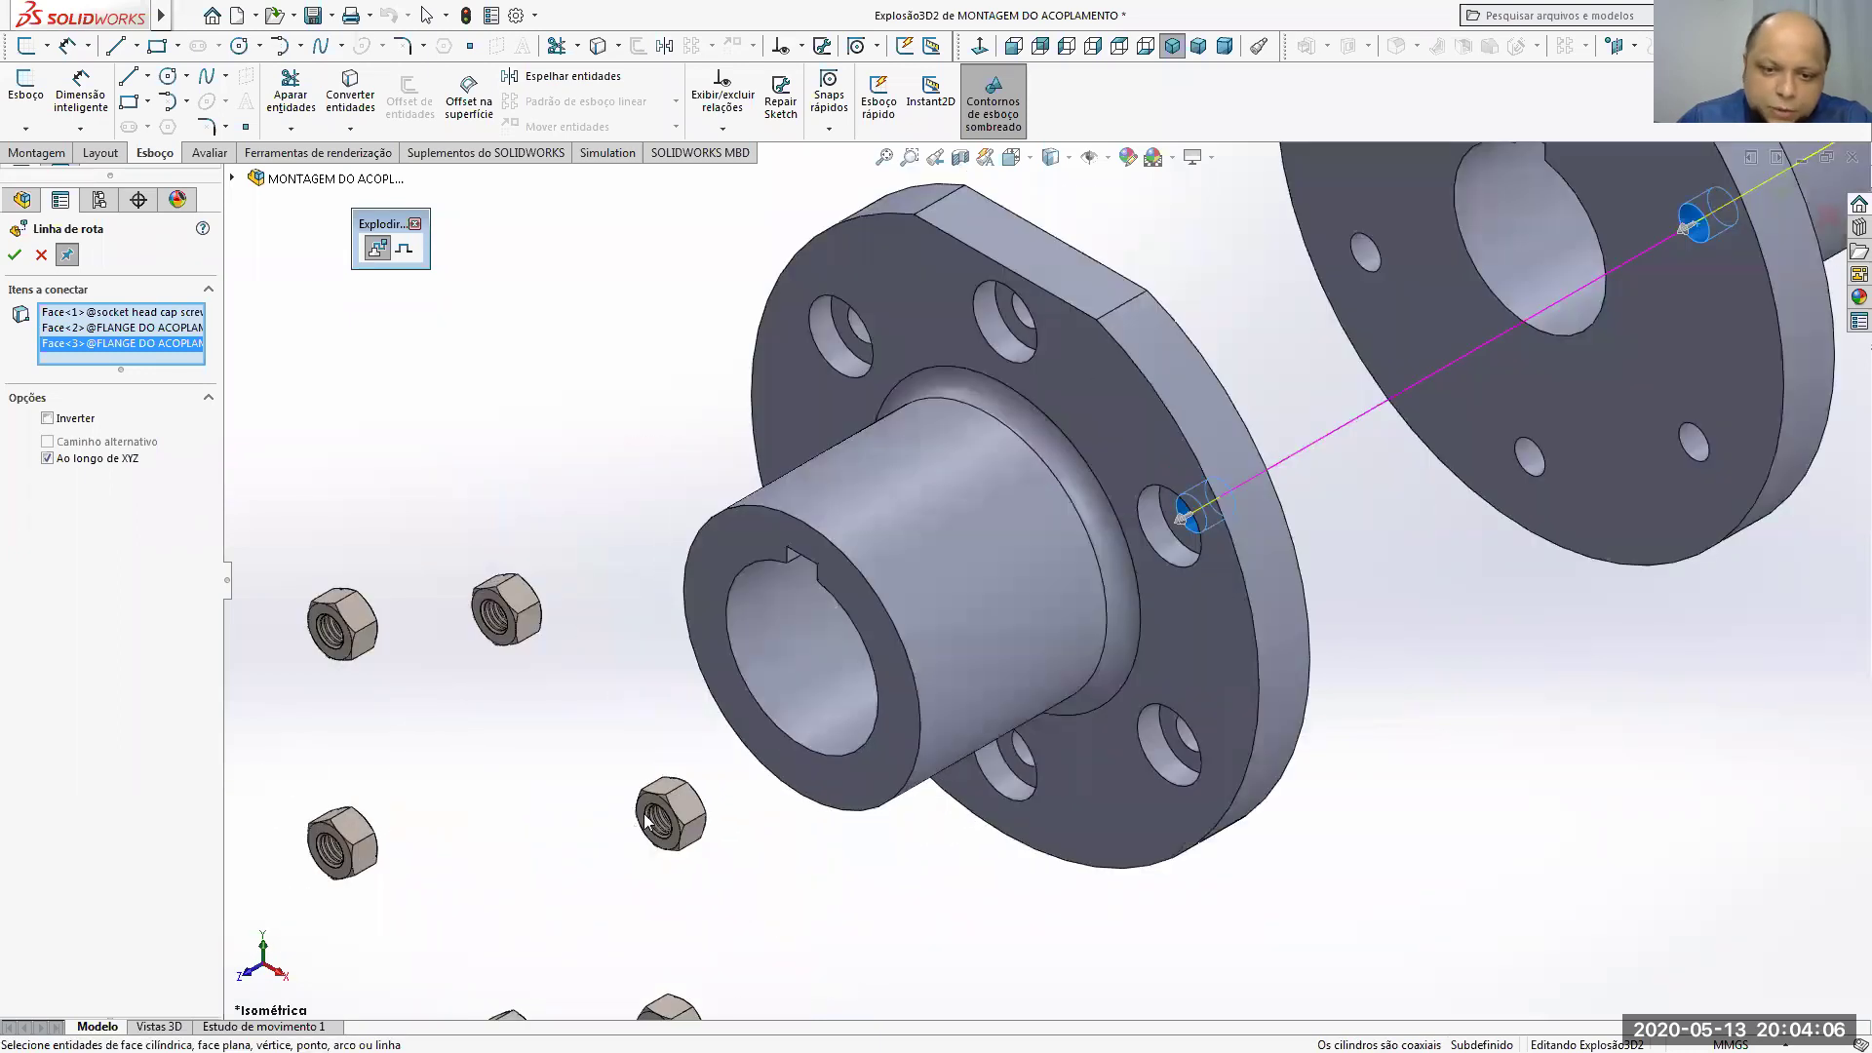
Step: Try ending the route line on a side face of the matching hex nut, and remove that face from the selection
left_click(679, 813)
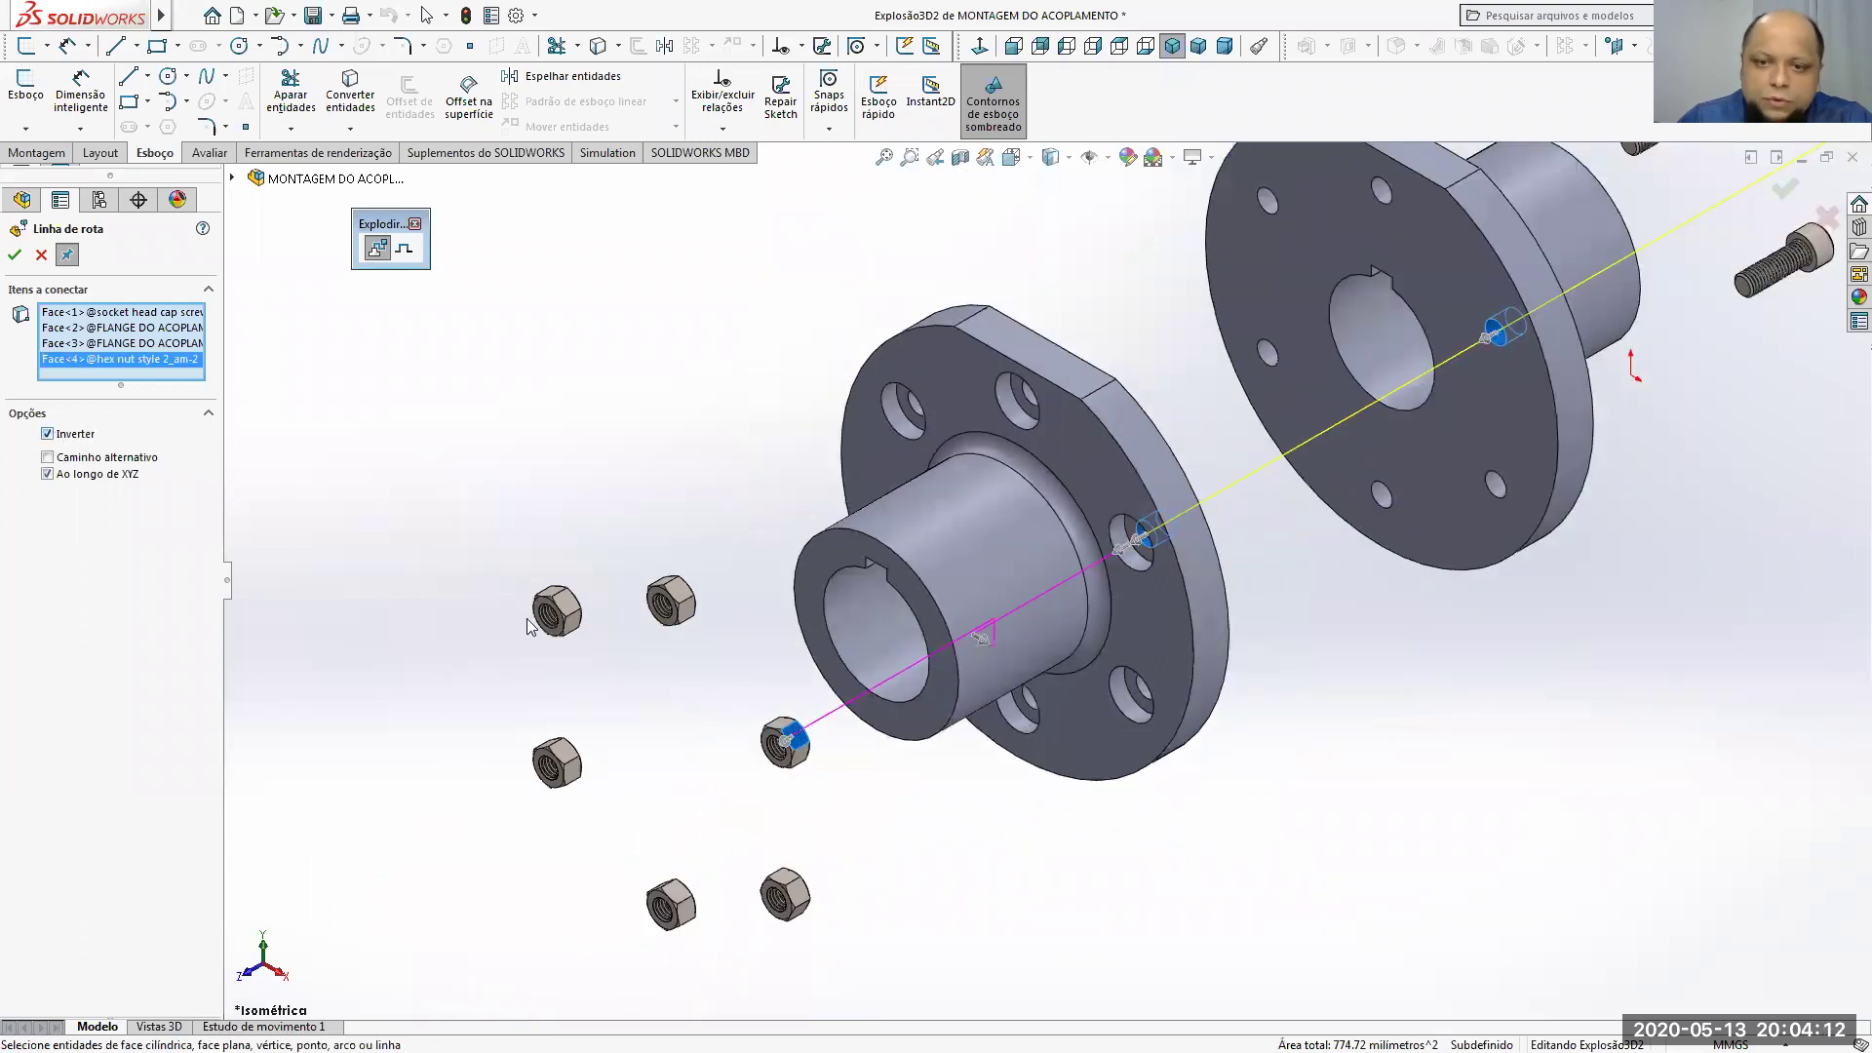
middle_click_drag(939, 733, 1126, 648)
scroll(1126, 648, "down", 4)
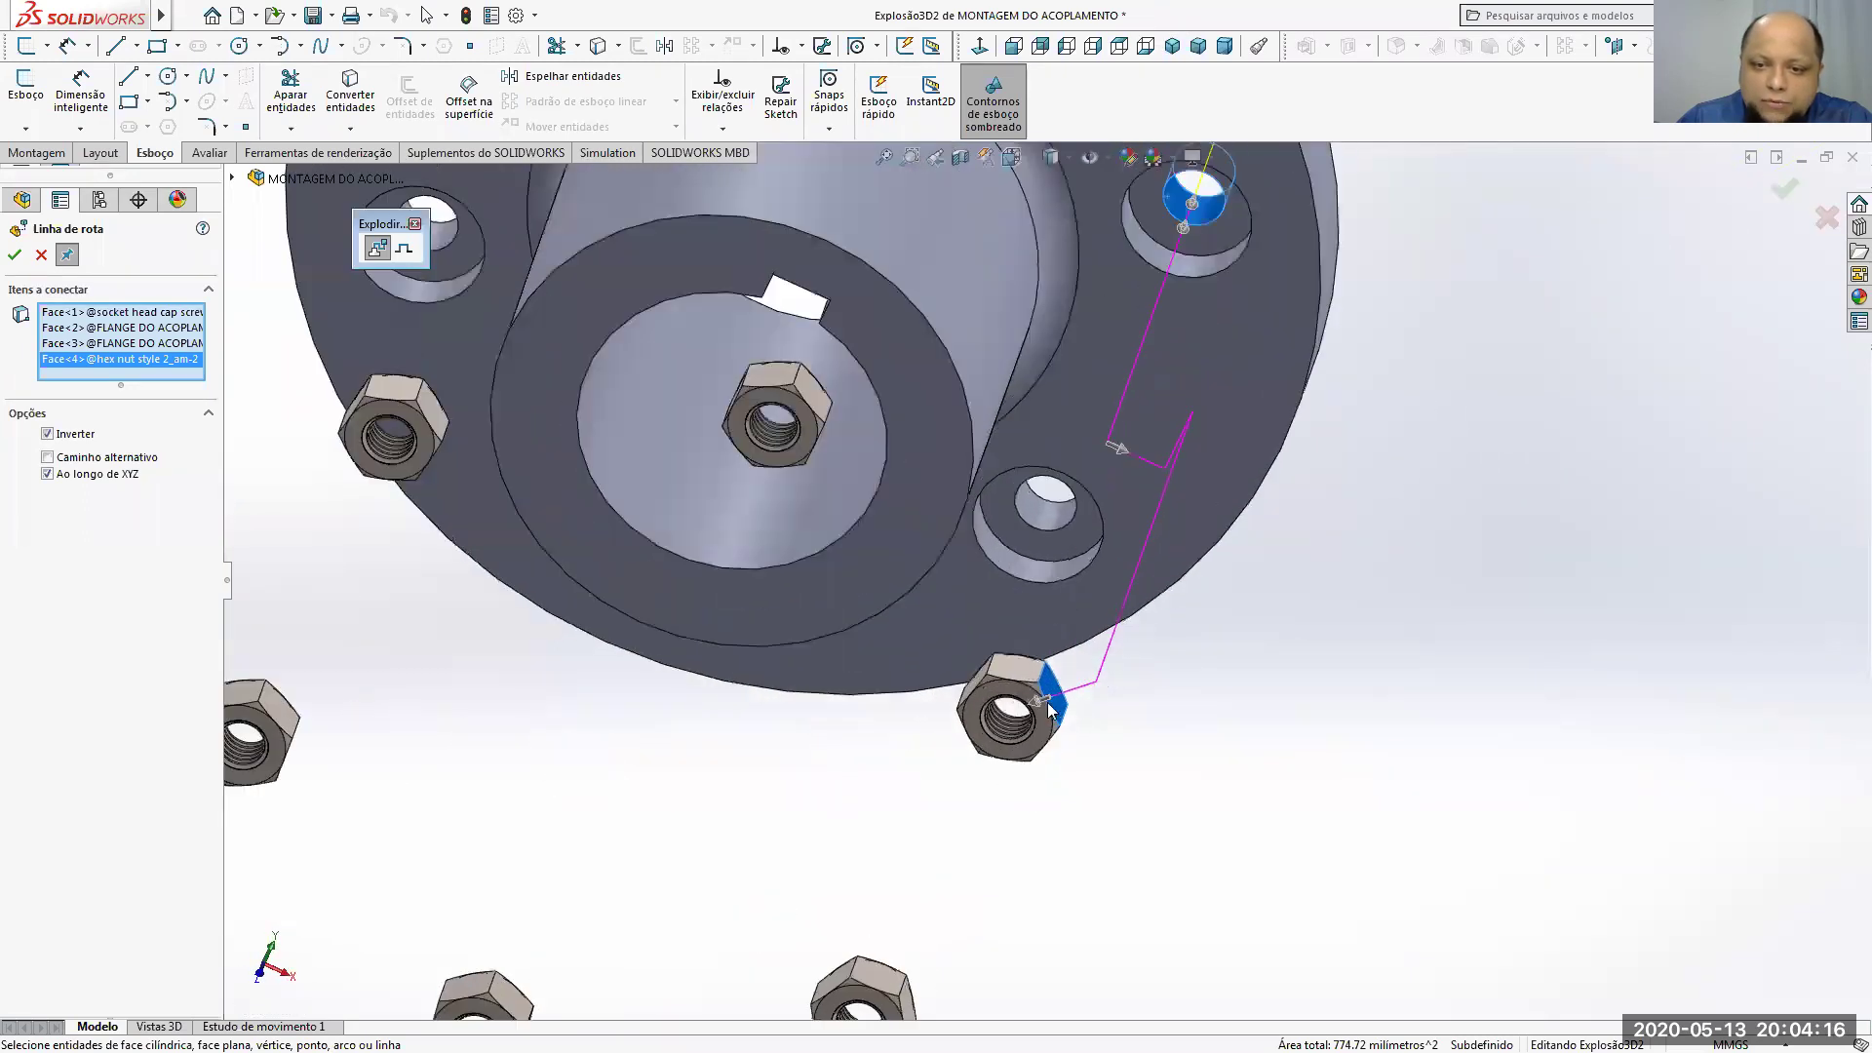
right_click(105, 360)
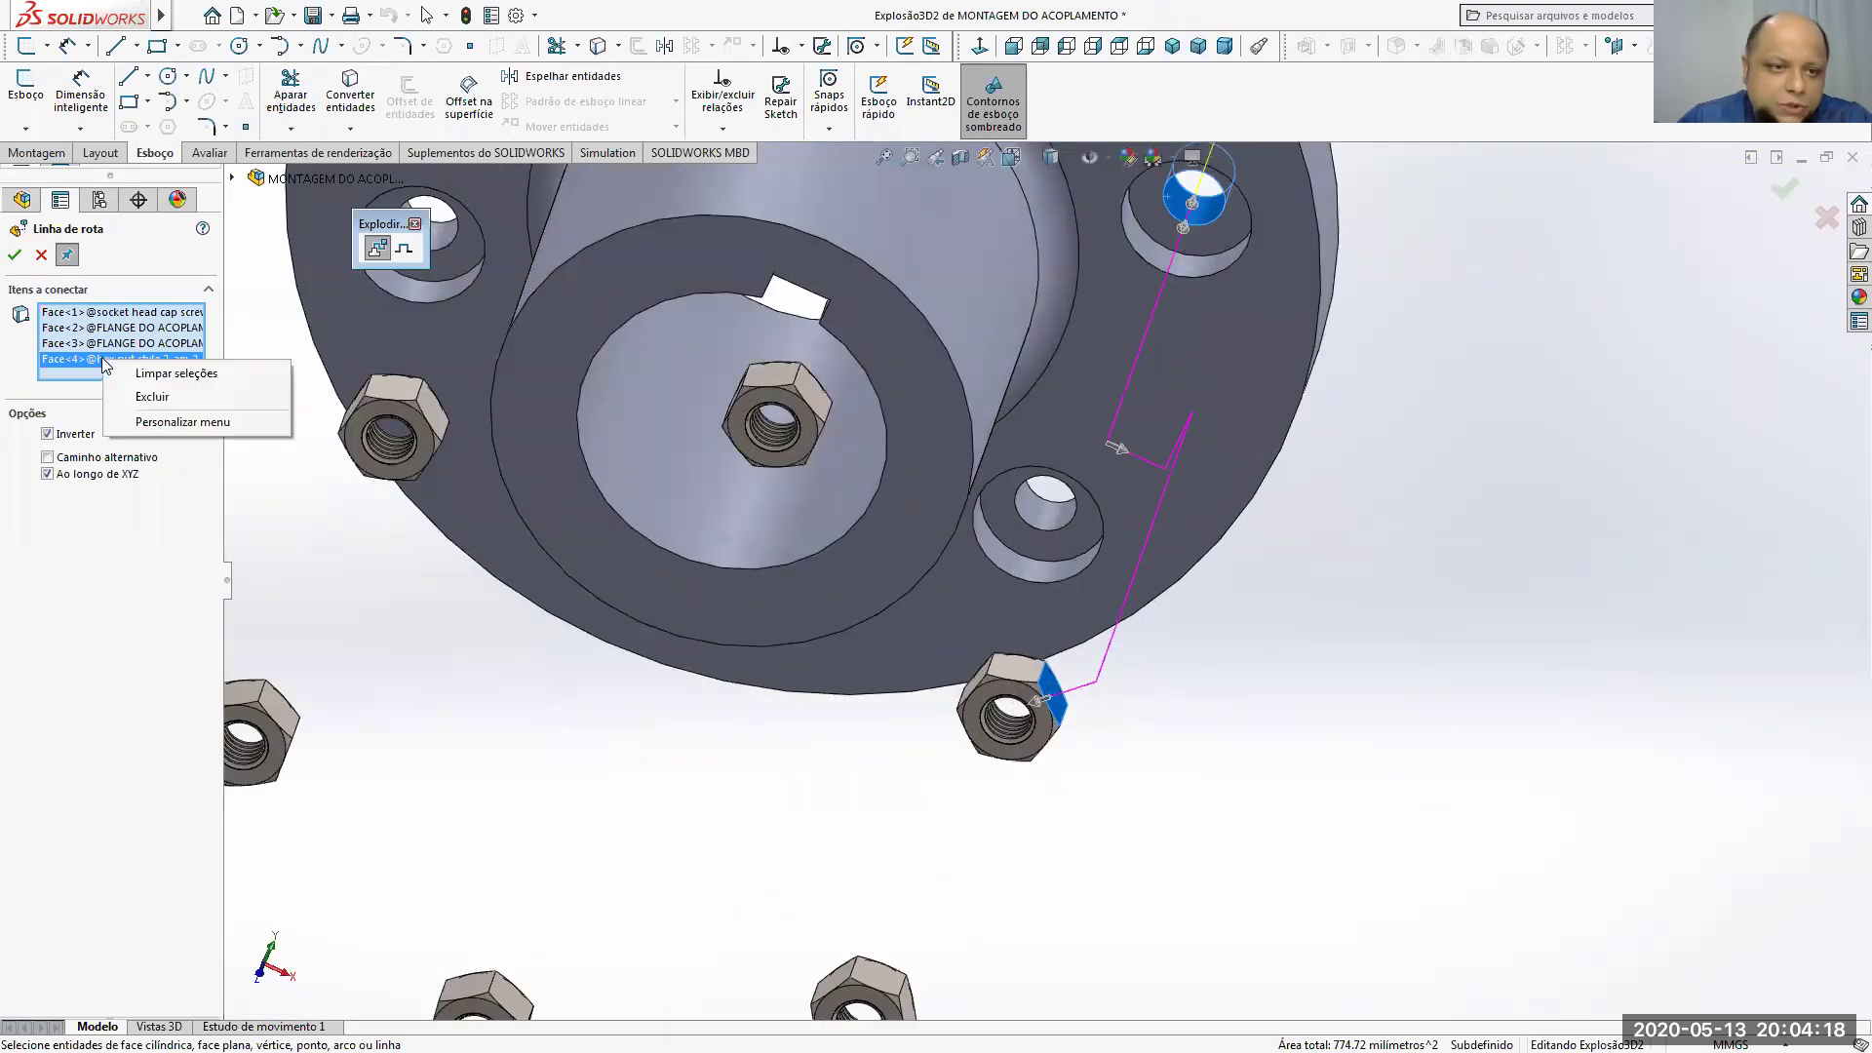
left_click(146, 398)
Step: Try ending the route line at the matching nut's threaded hole, and leave the explode line sketch
scroll(1082, 758, "down", 2)
scroll(1082, 758, "down", 5)
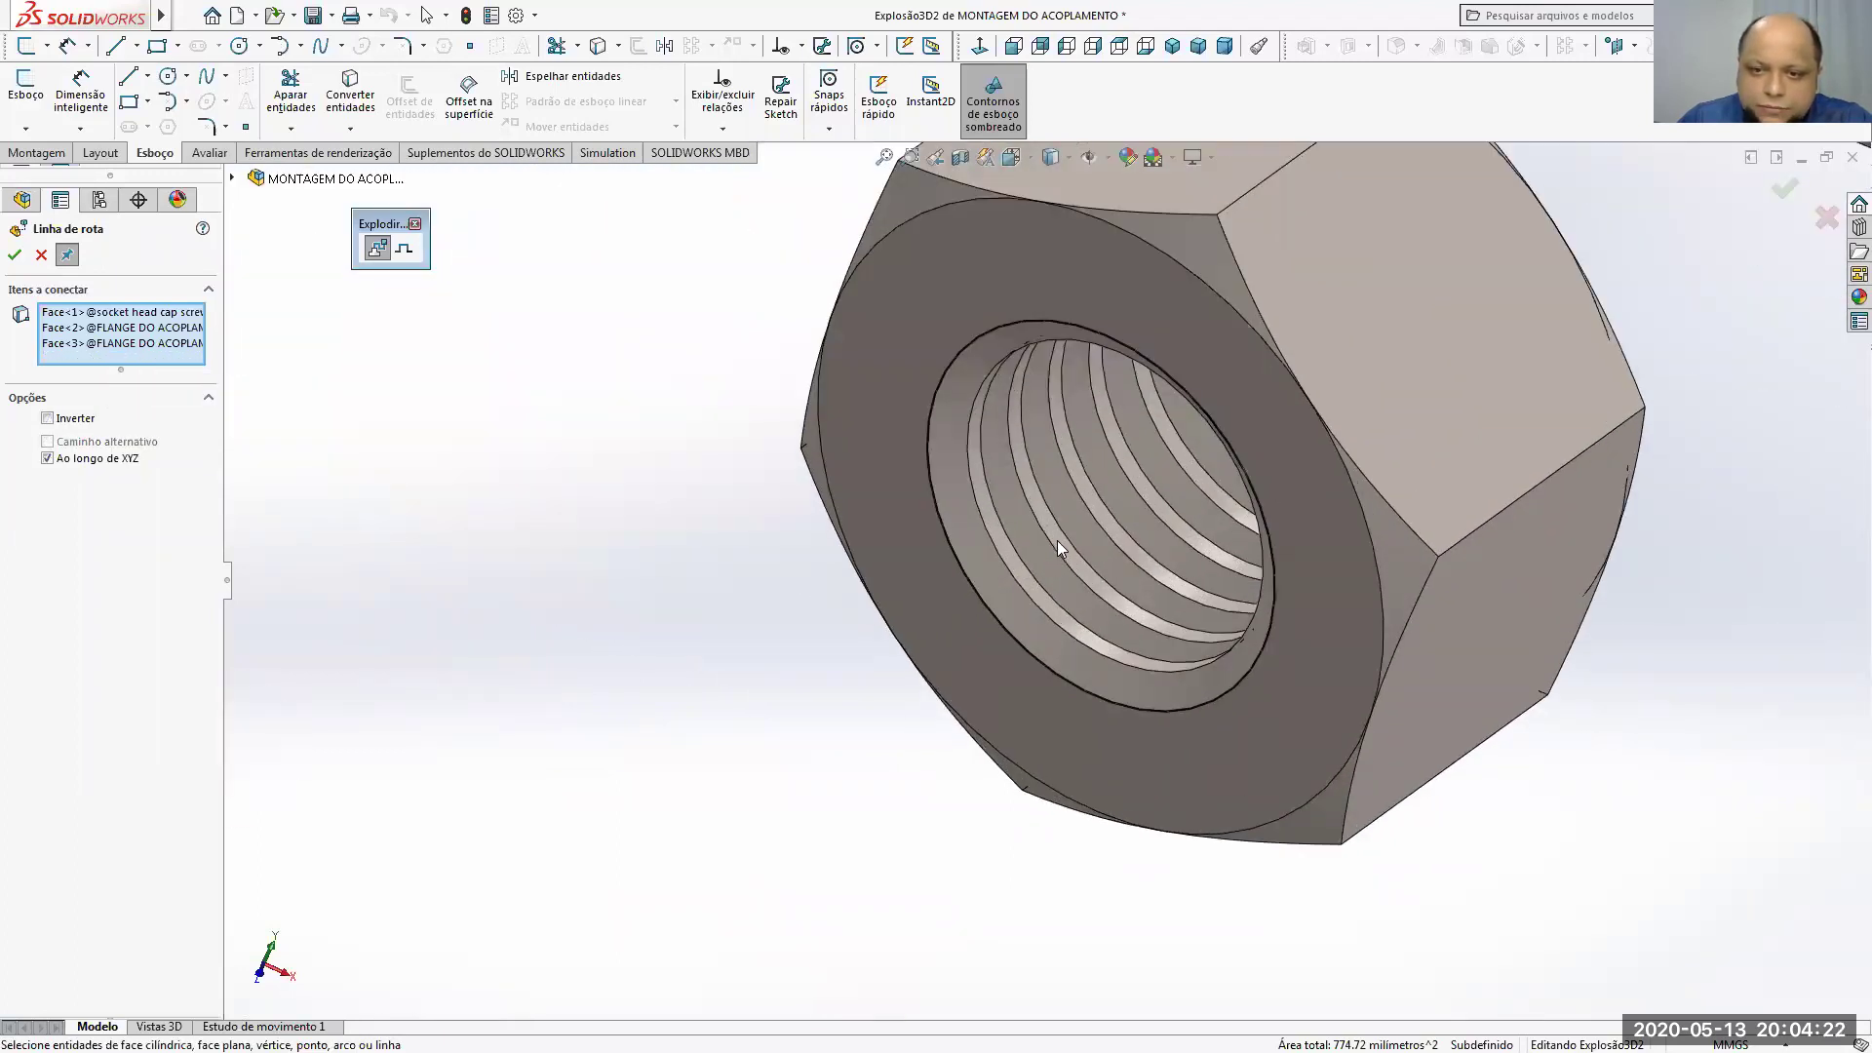
left_click(1058, 540)
scroll(1158, 749, "up", 5)
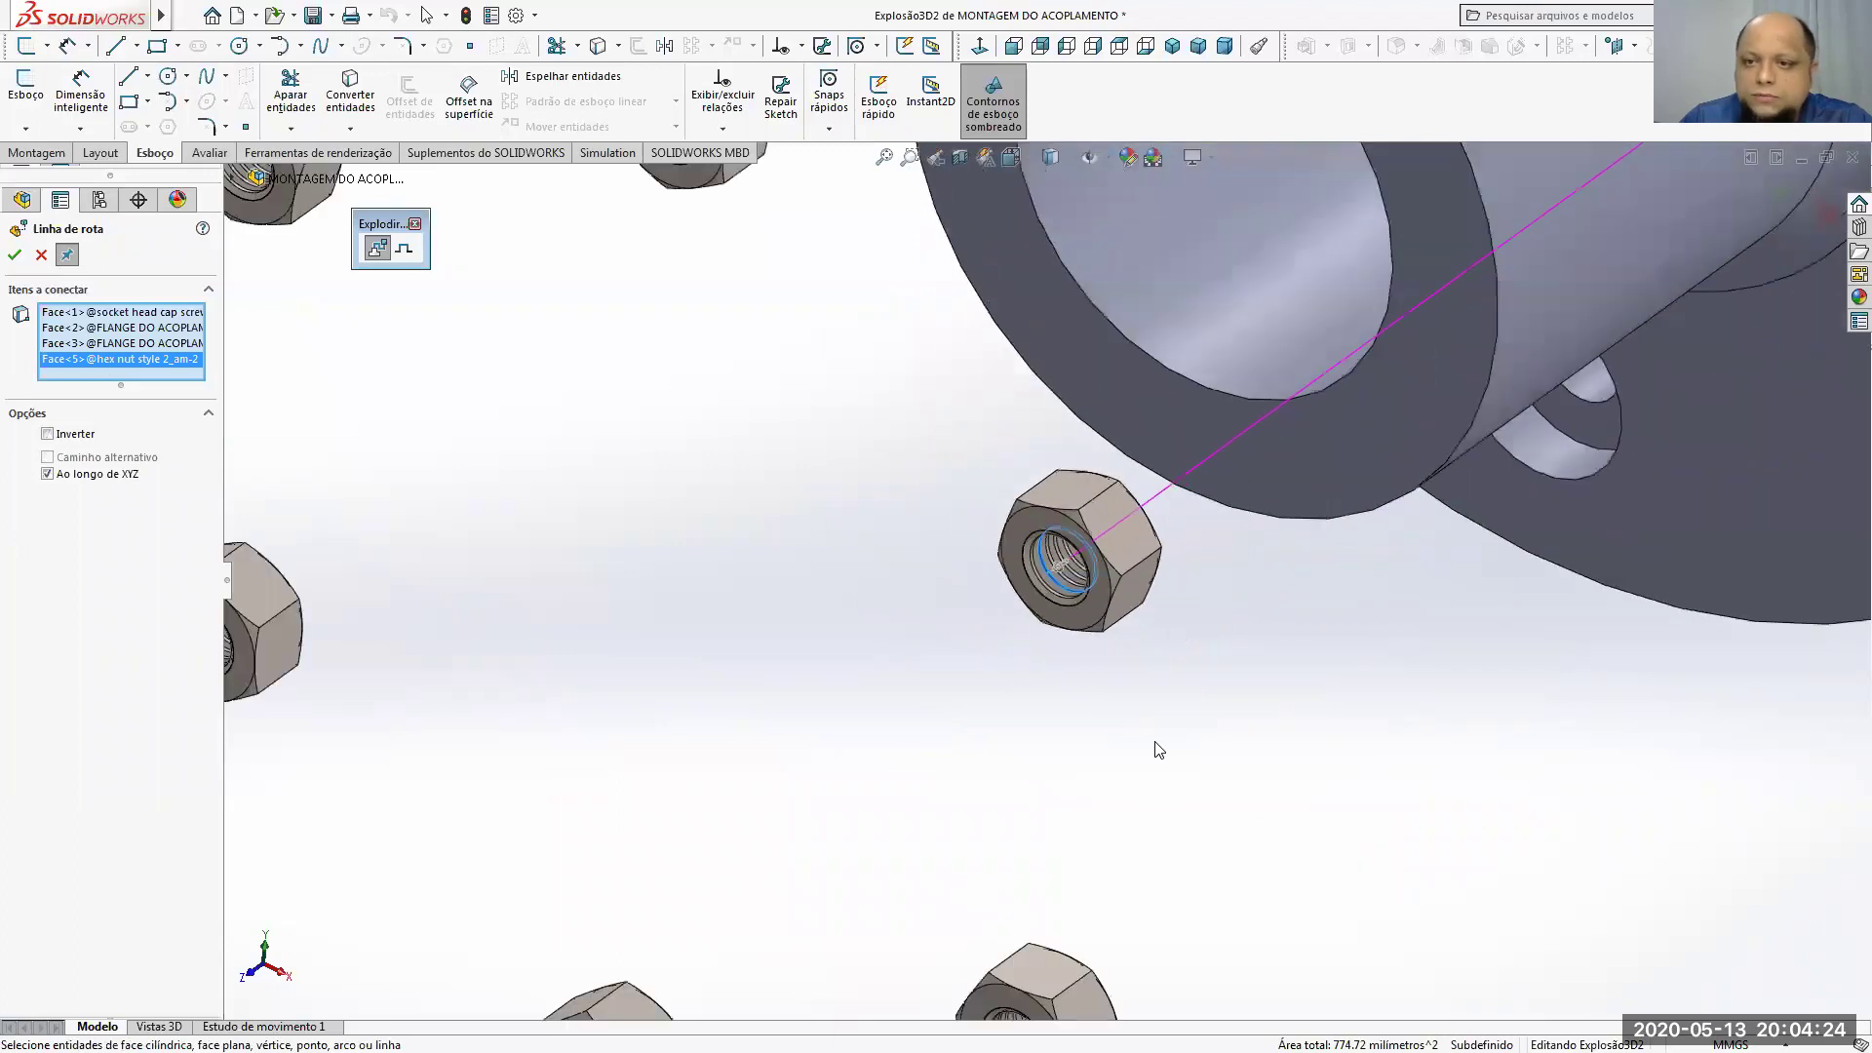
scroll(1158, 749, "up", 6)
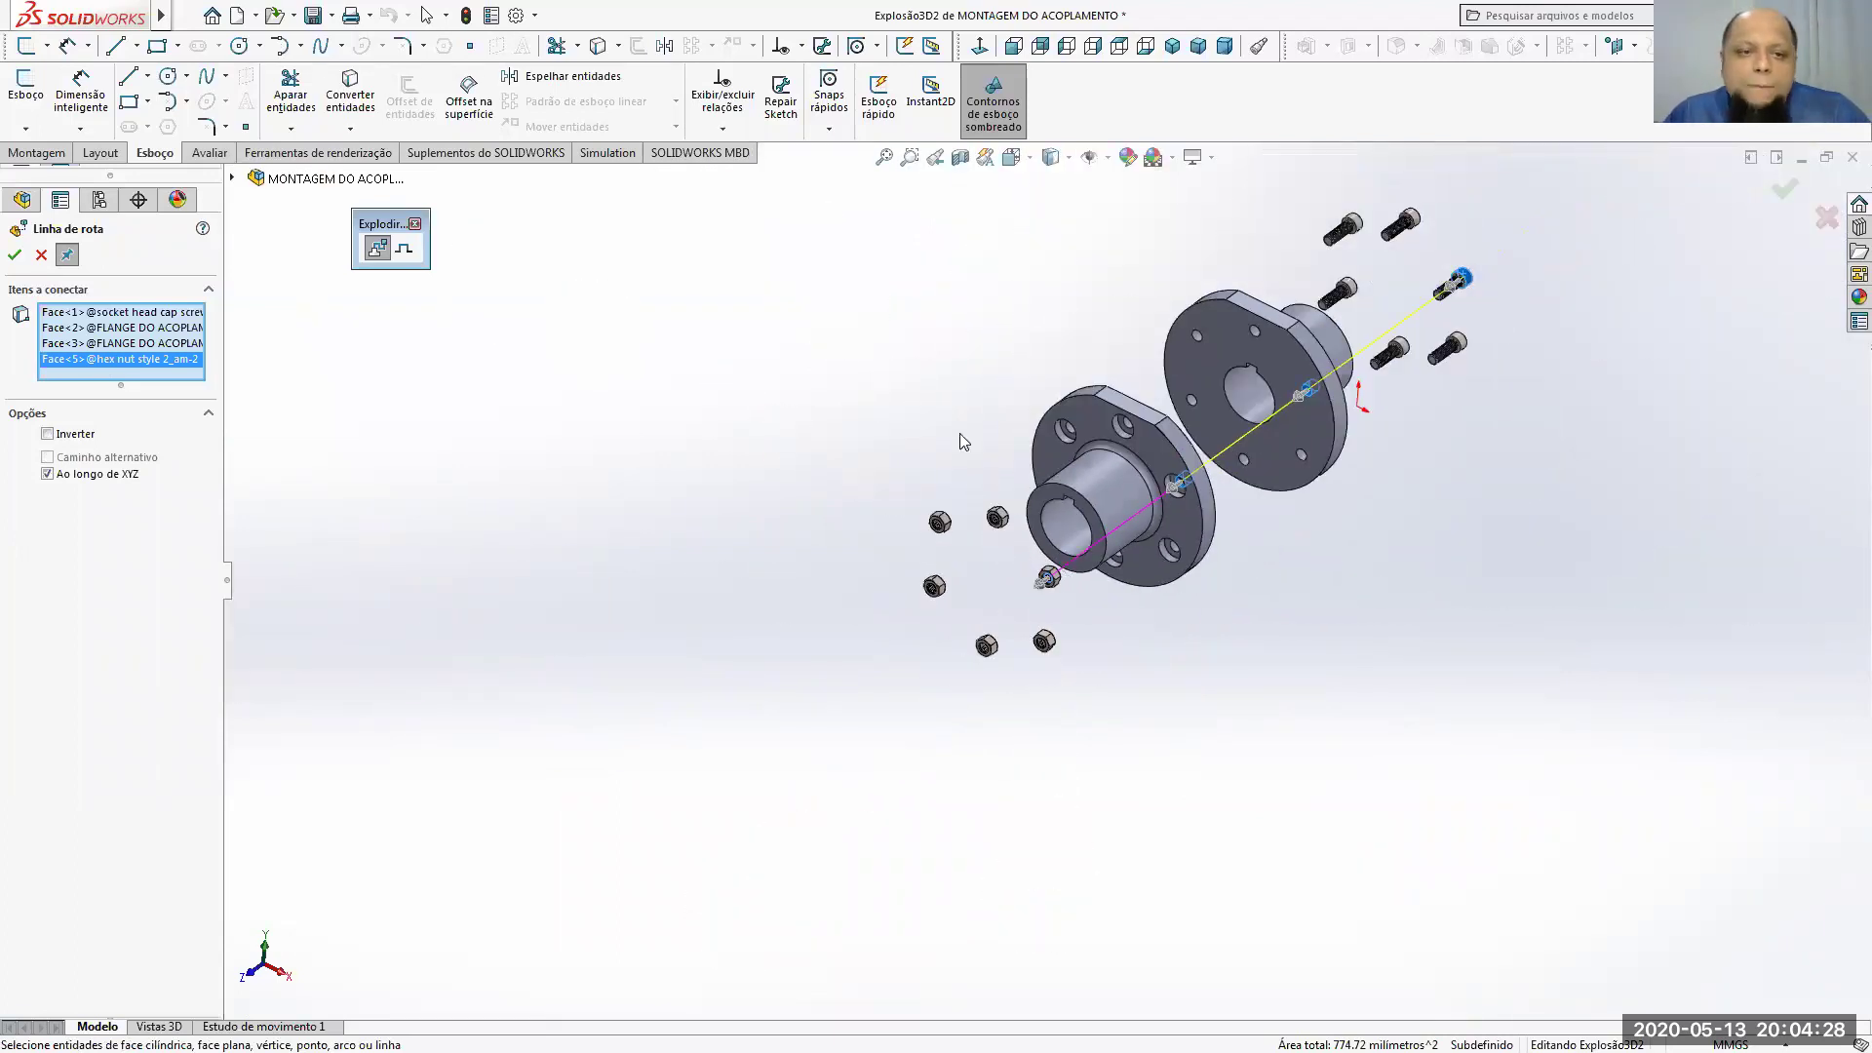
key("Return")
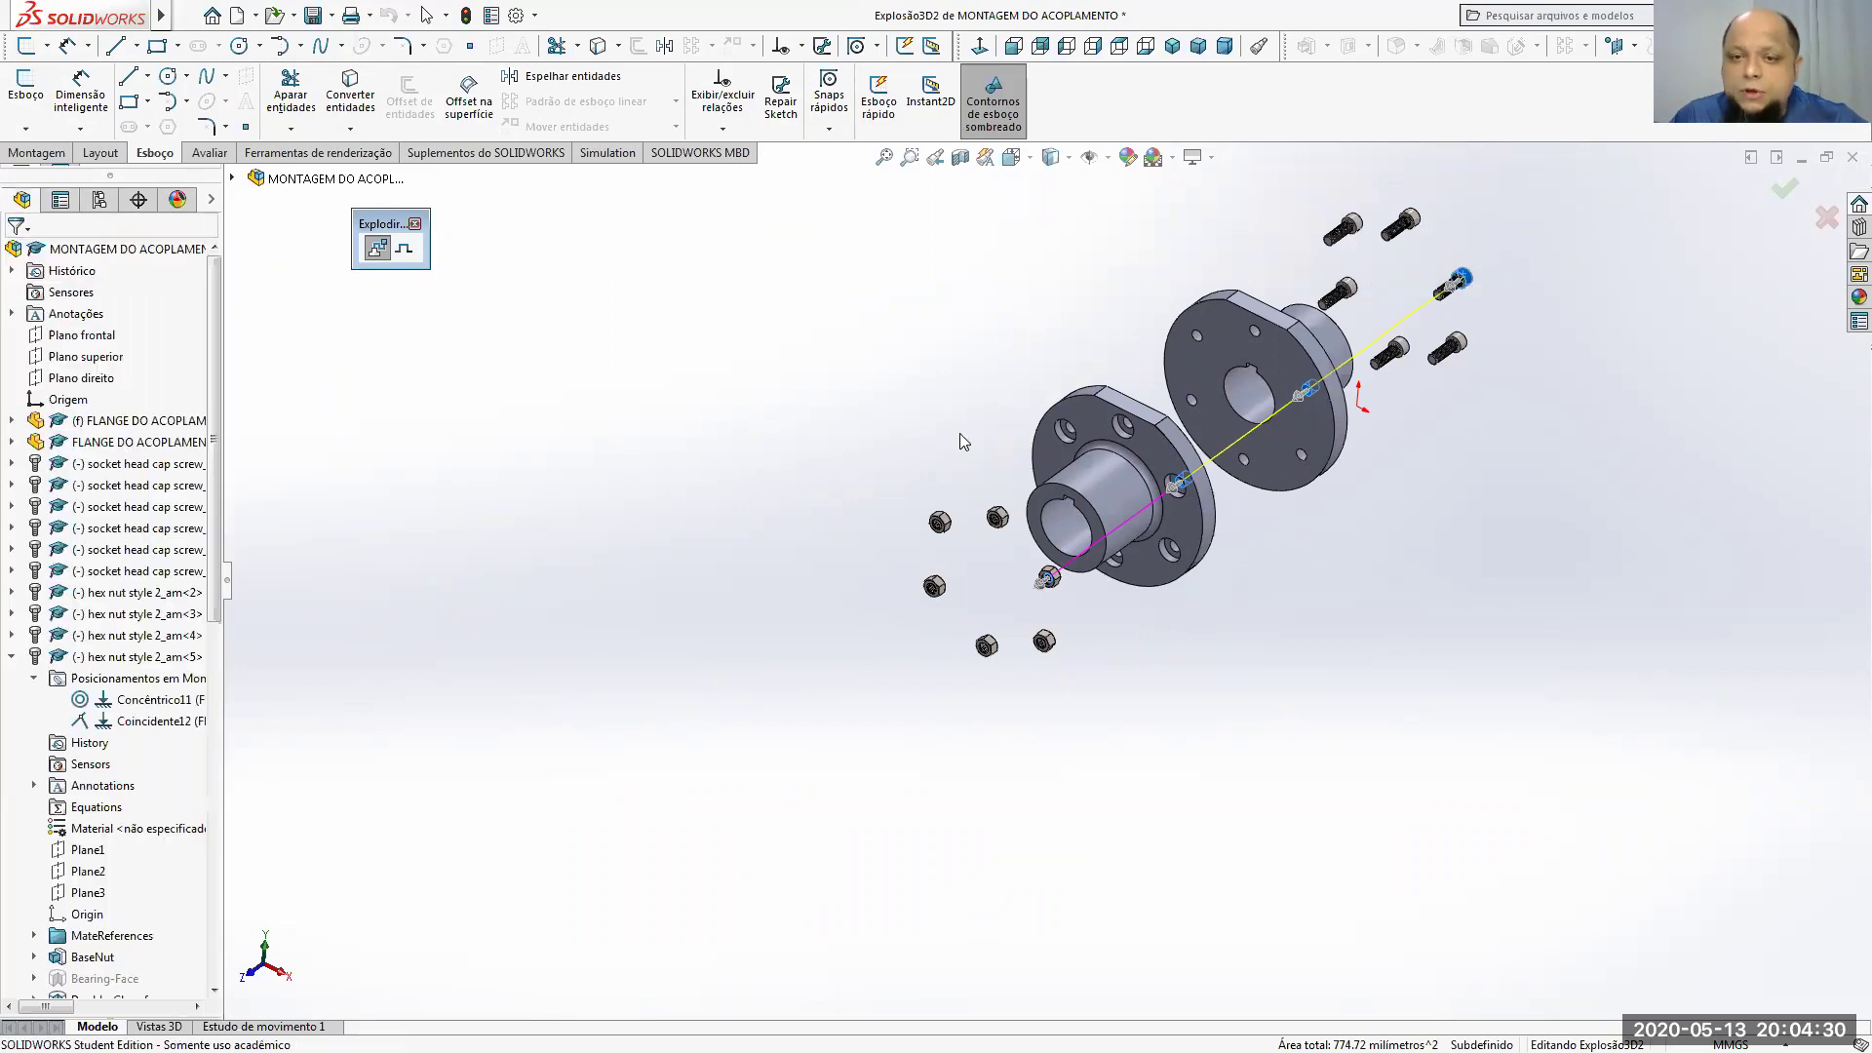
key("Escape")
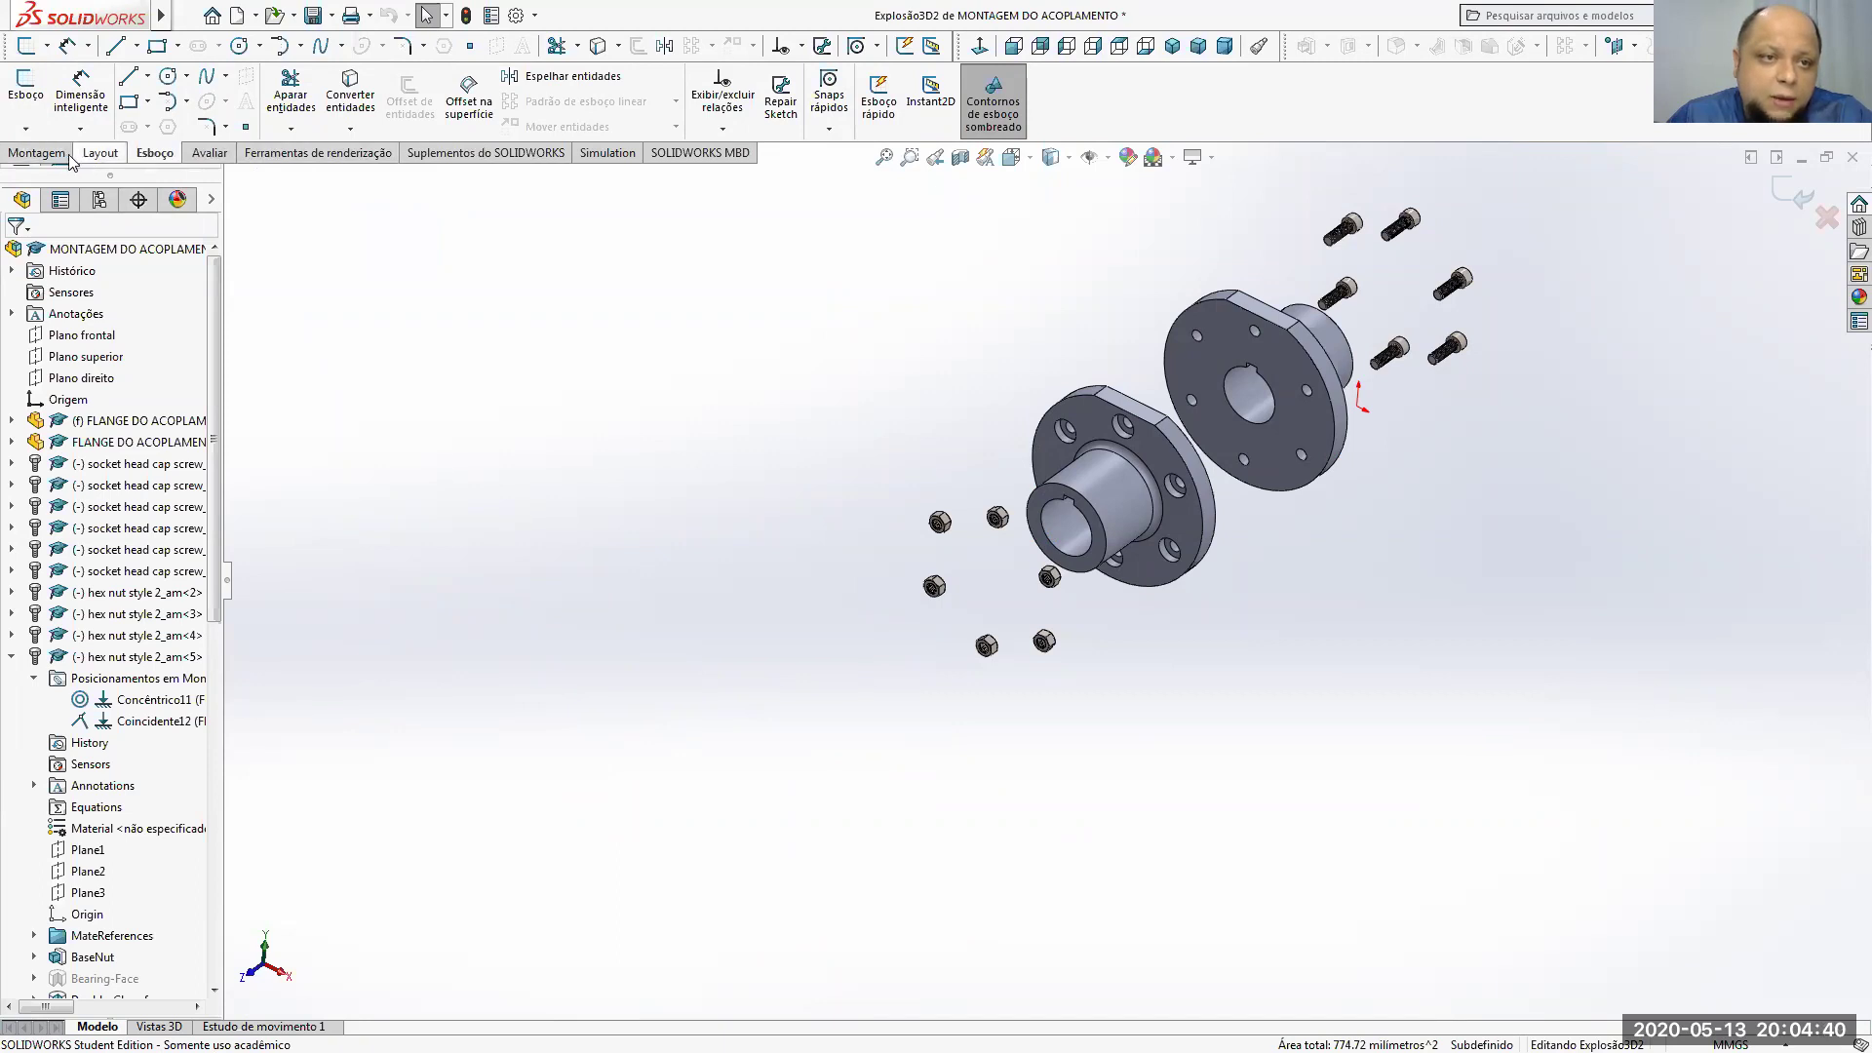
left_click(37, 153)
left_click(913, 130)
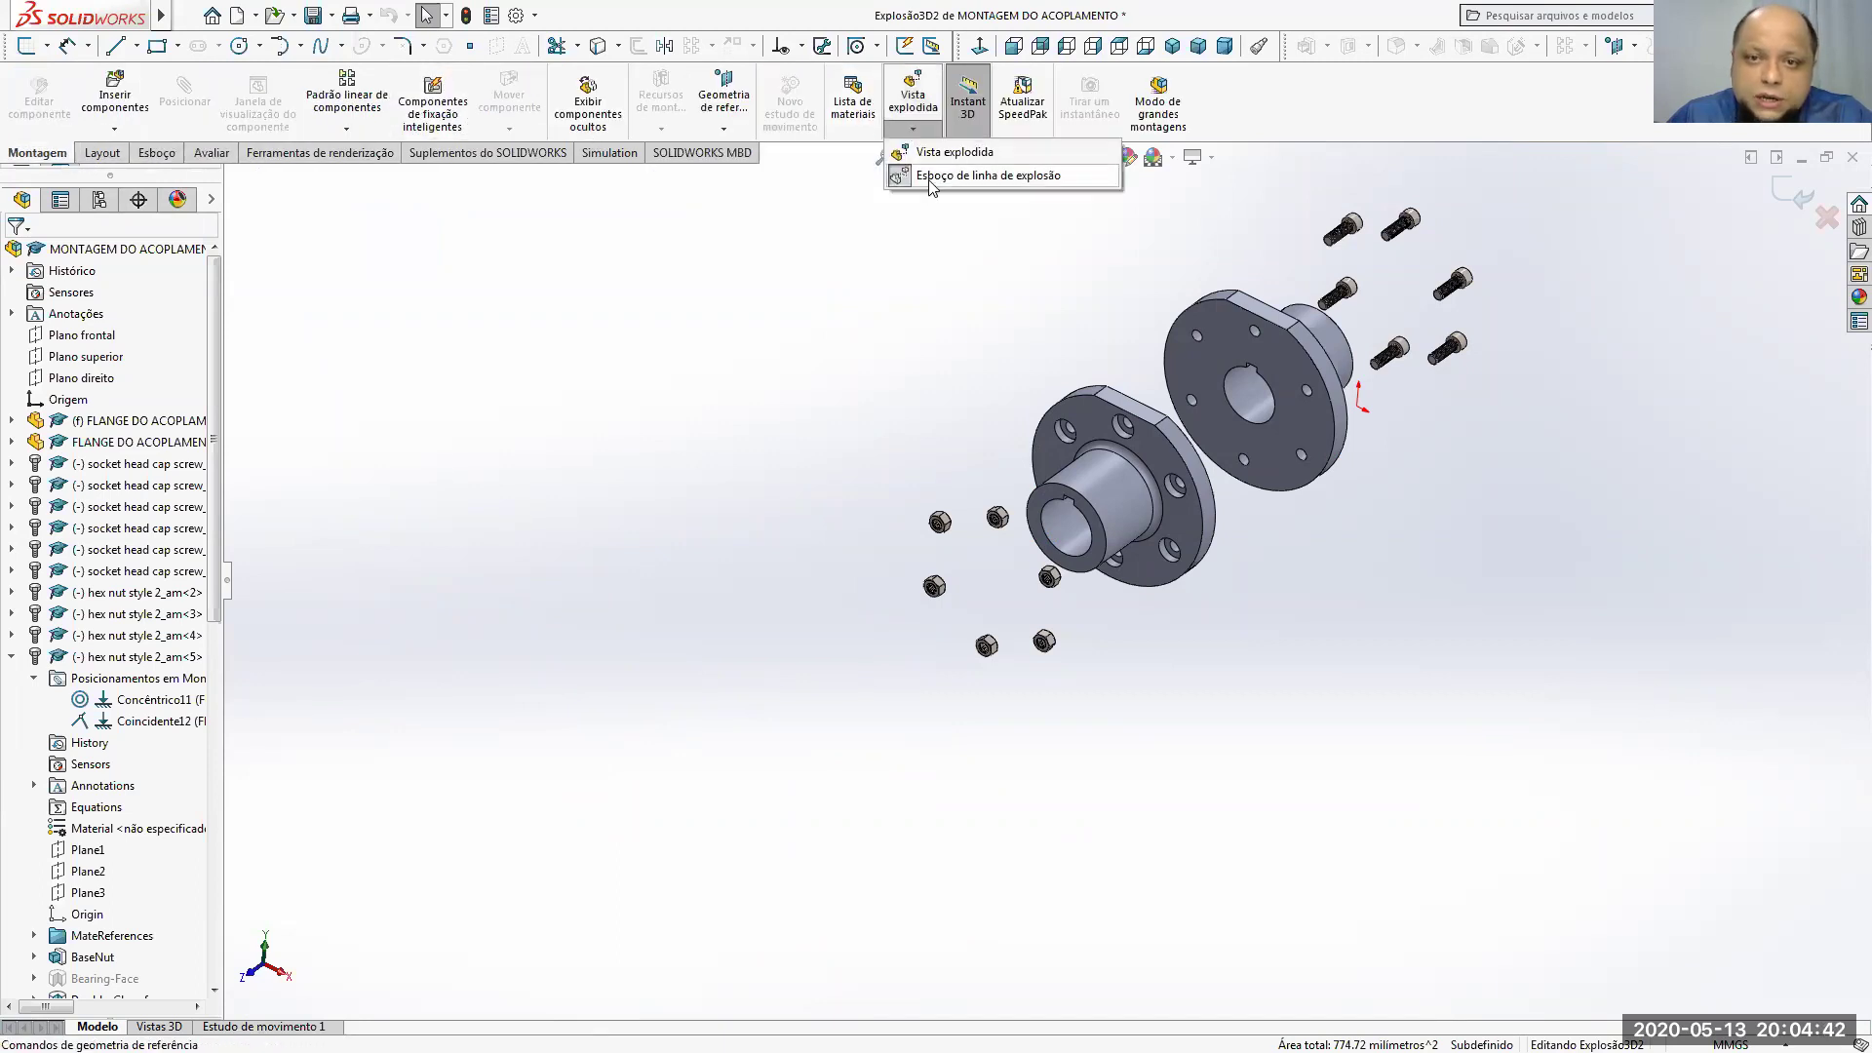
left_click(941, 152)
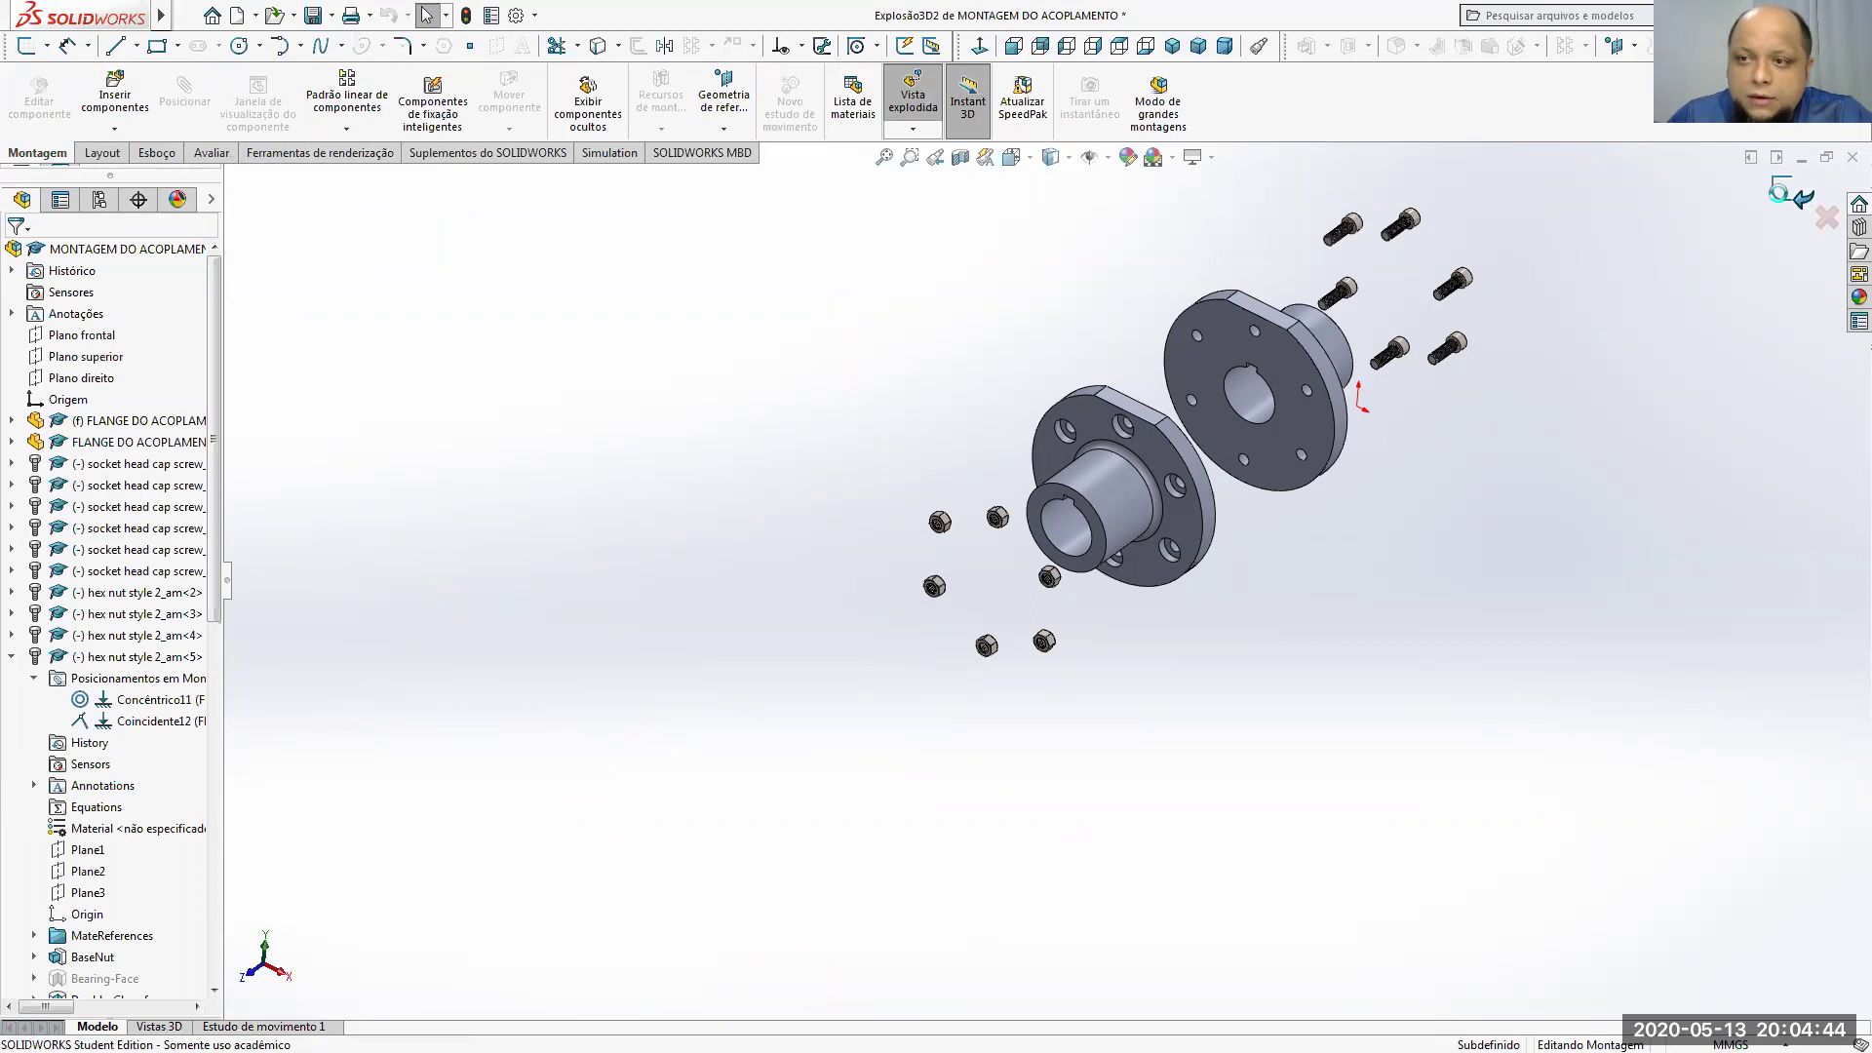
left_click(913, 98)
Step: In a new explode line sketch, try routing from the upper outer screw's head through non-aligned bolt holes in the two flanges
left_click(913, 130)
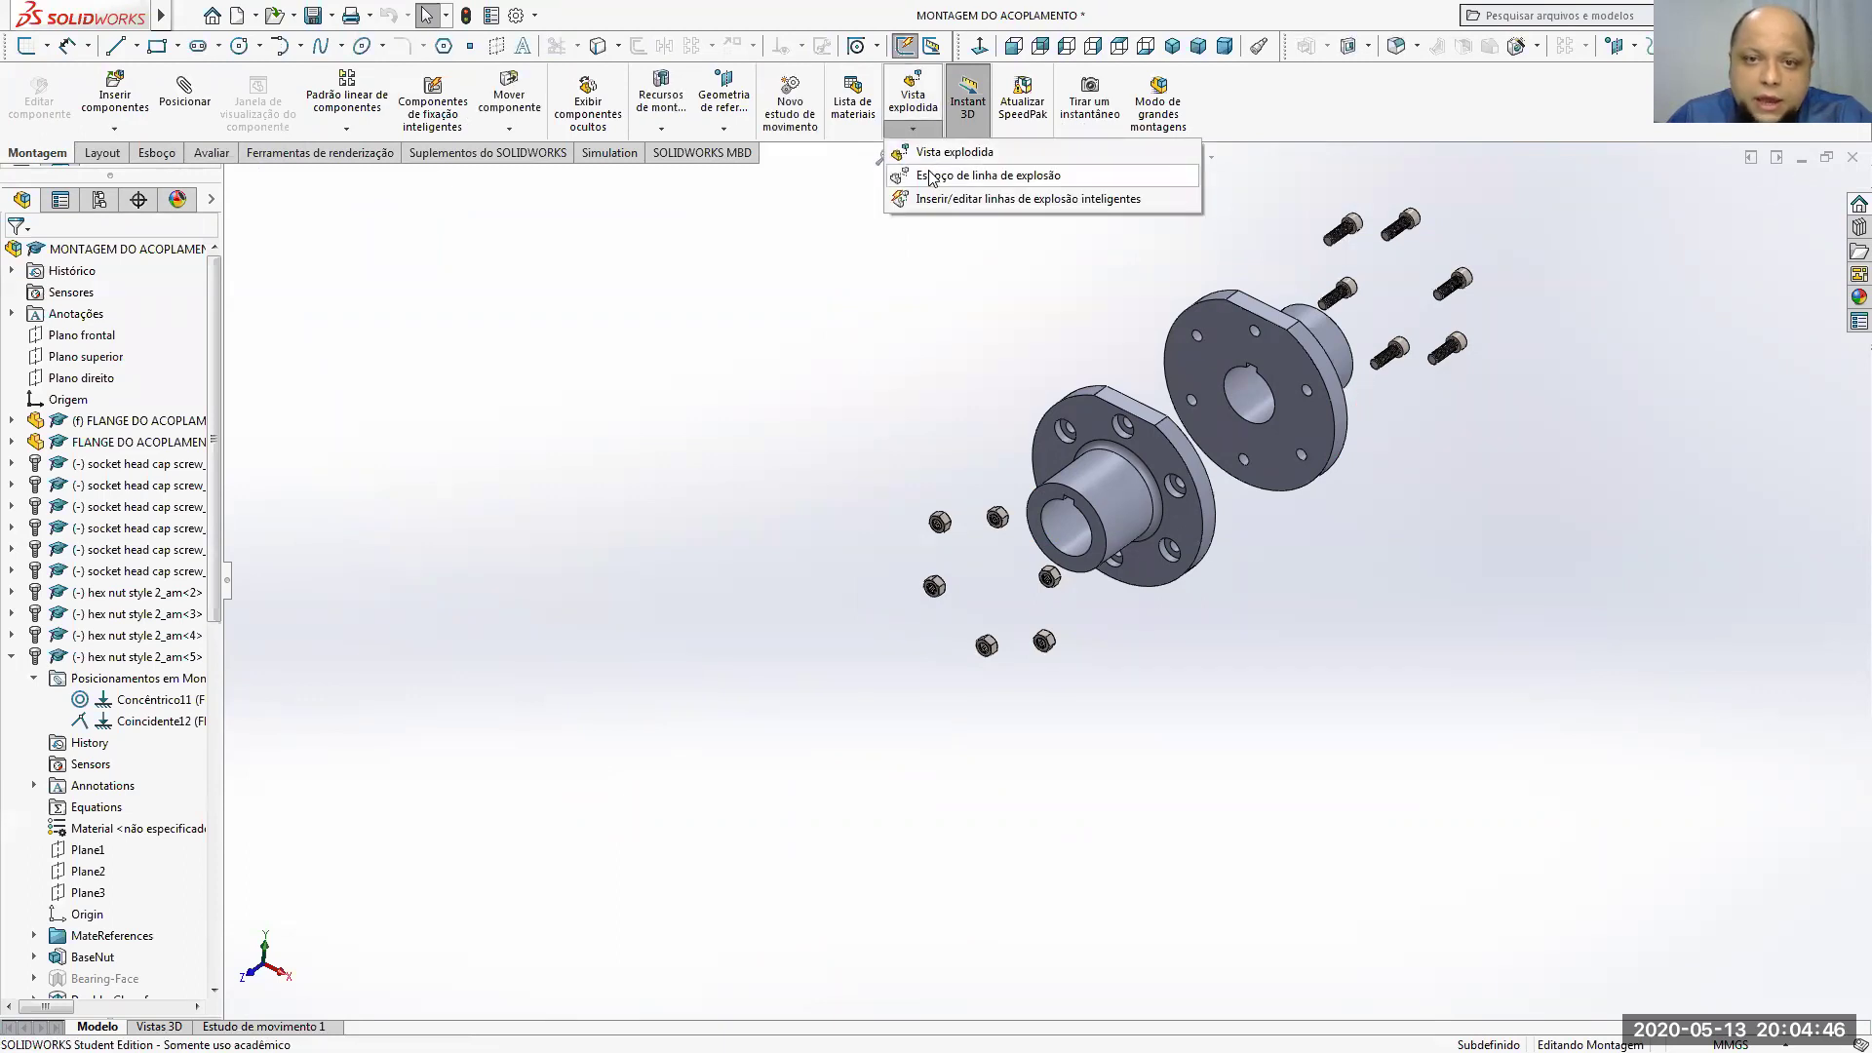
left_click(965, 176)
scroll(1374, 257, "down", 2)
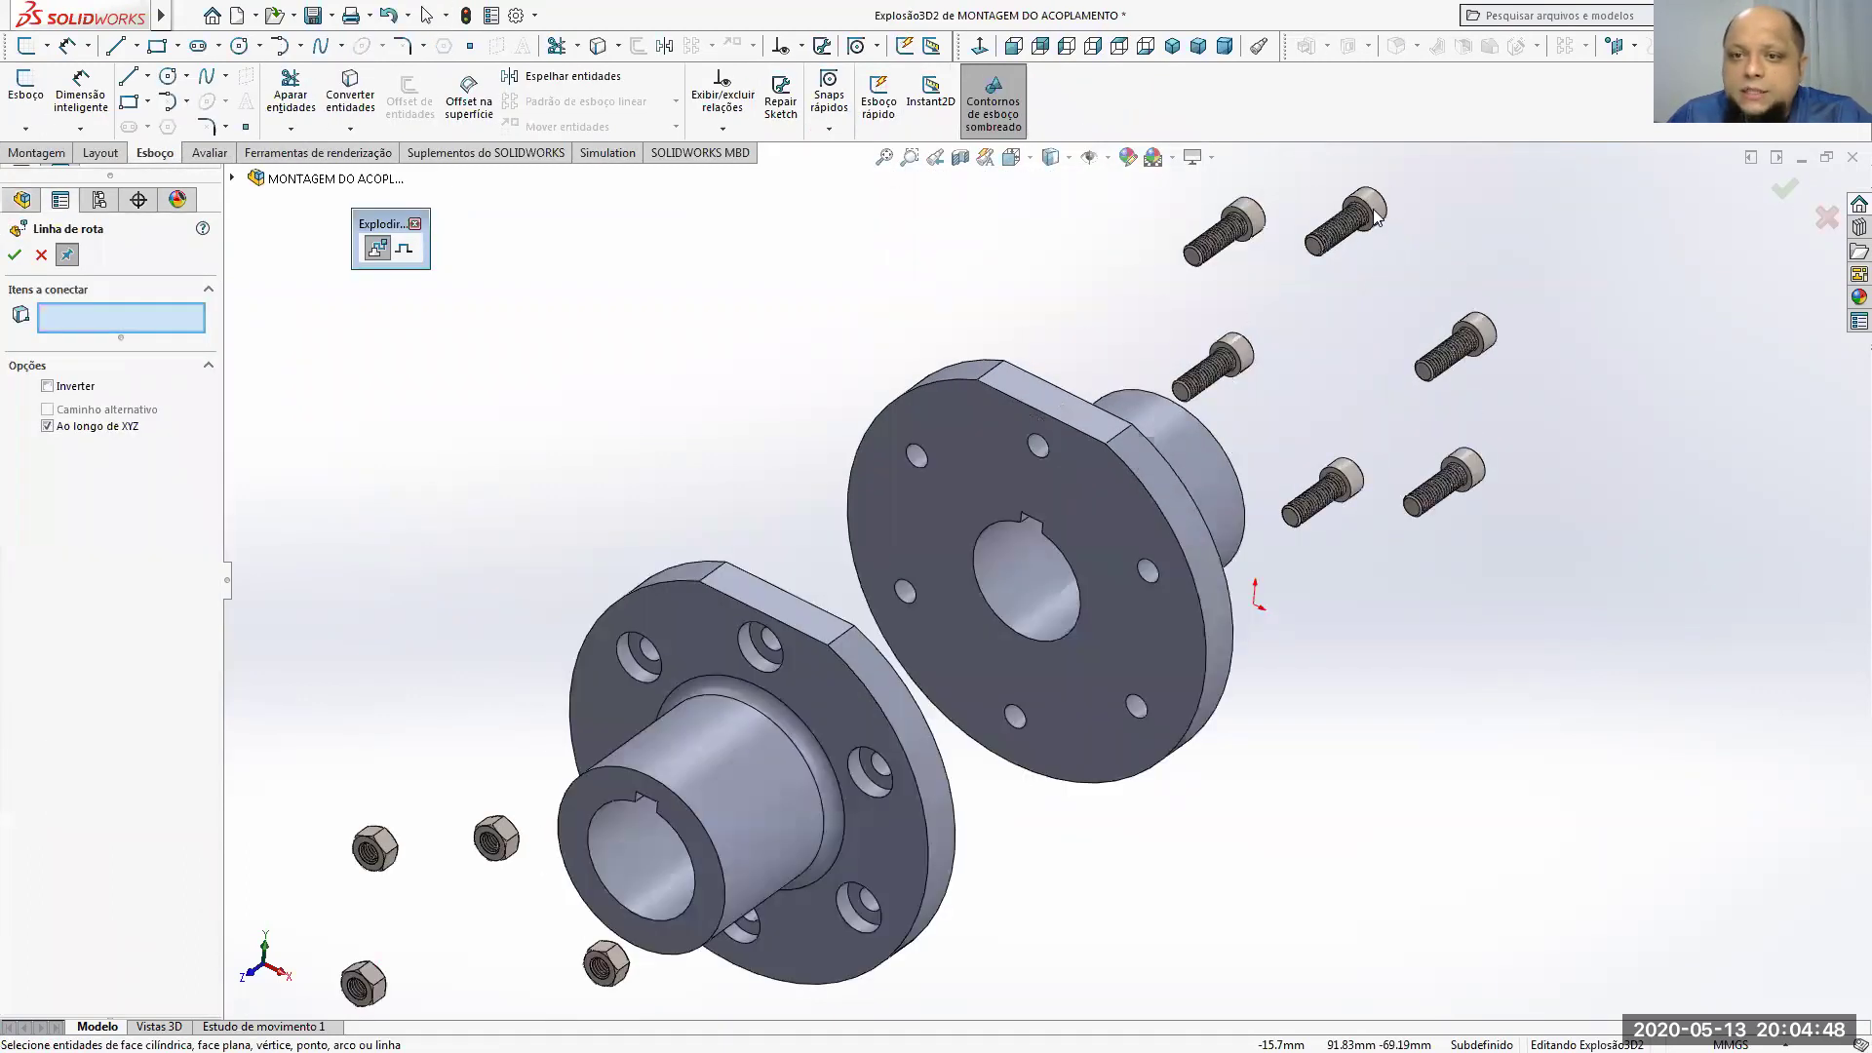
left_click(1365, 209)
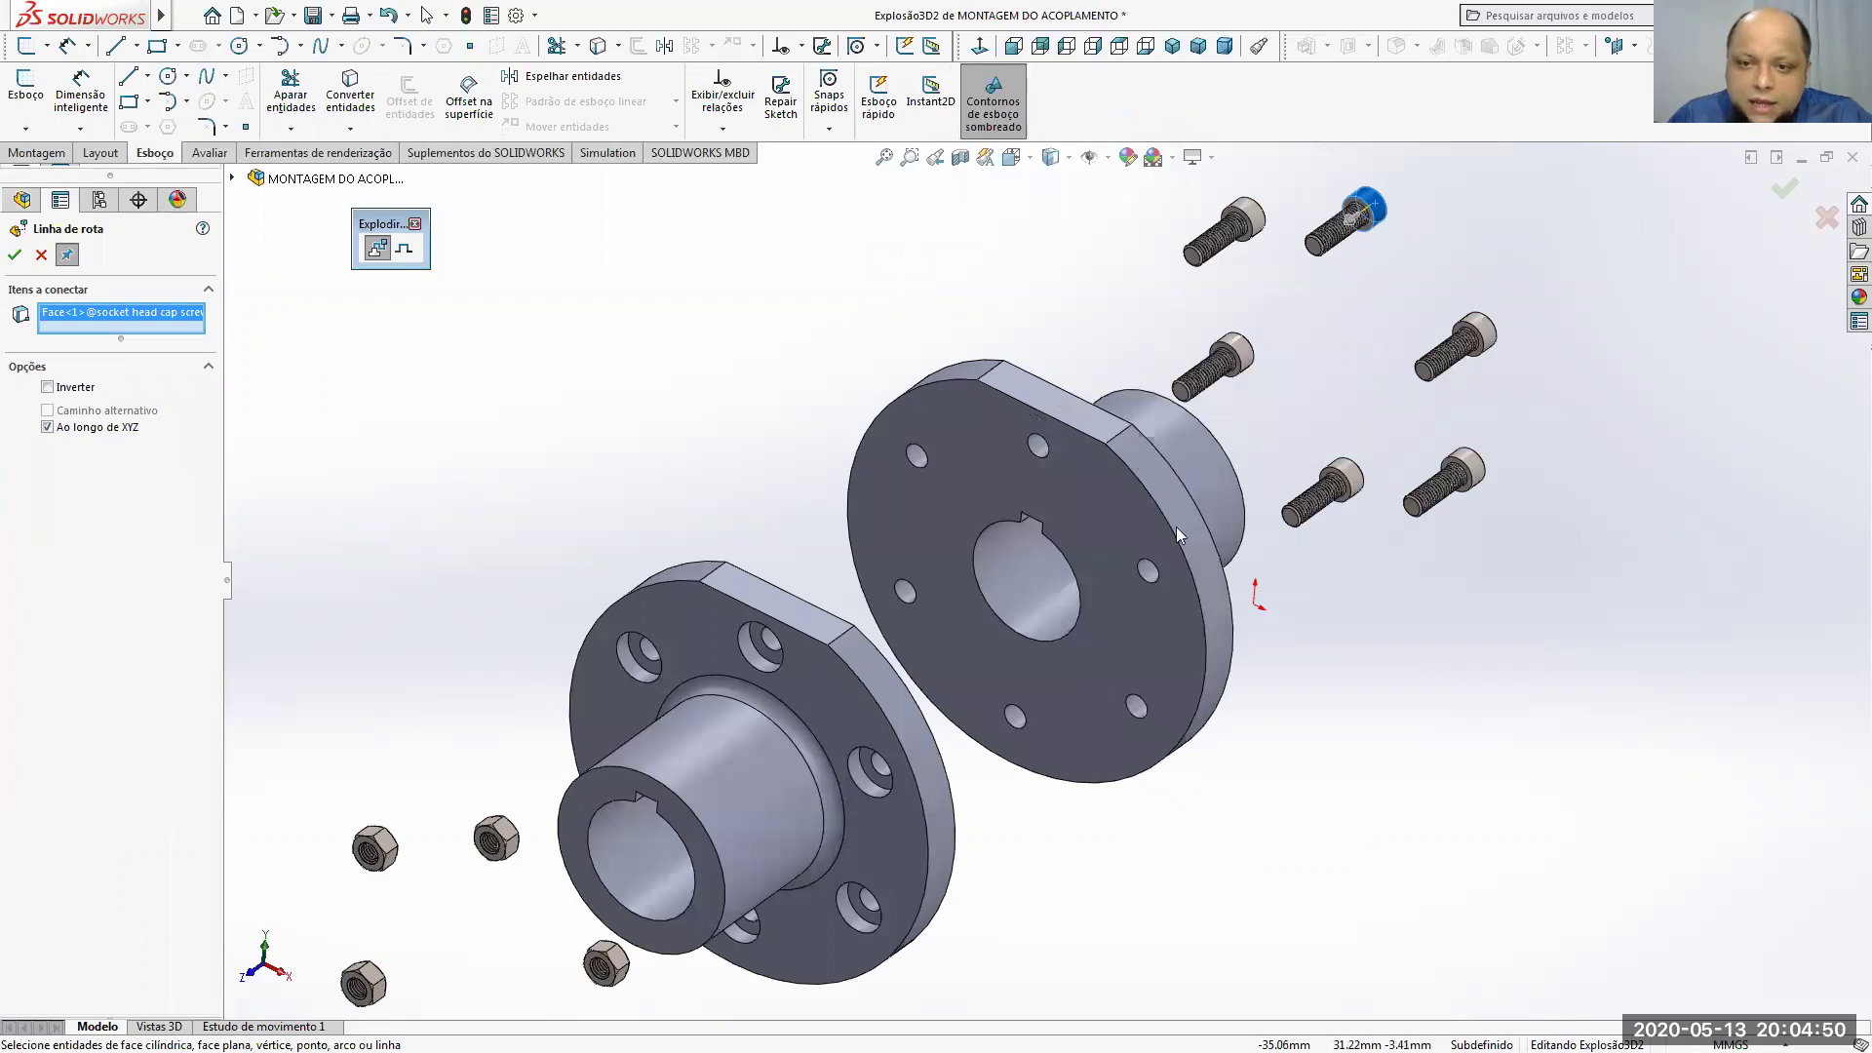
left_click(1148, 570)
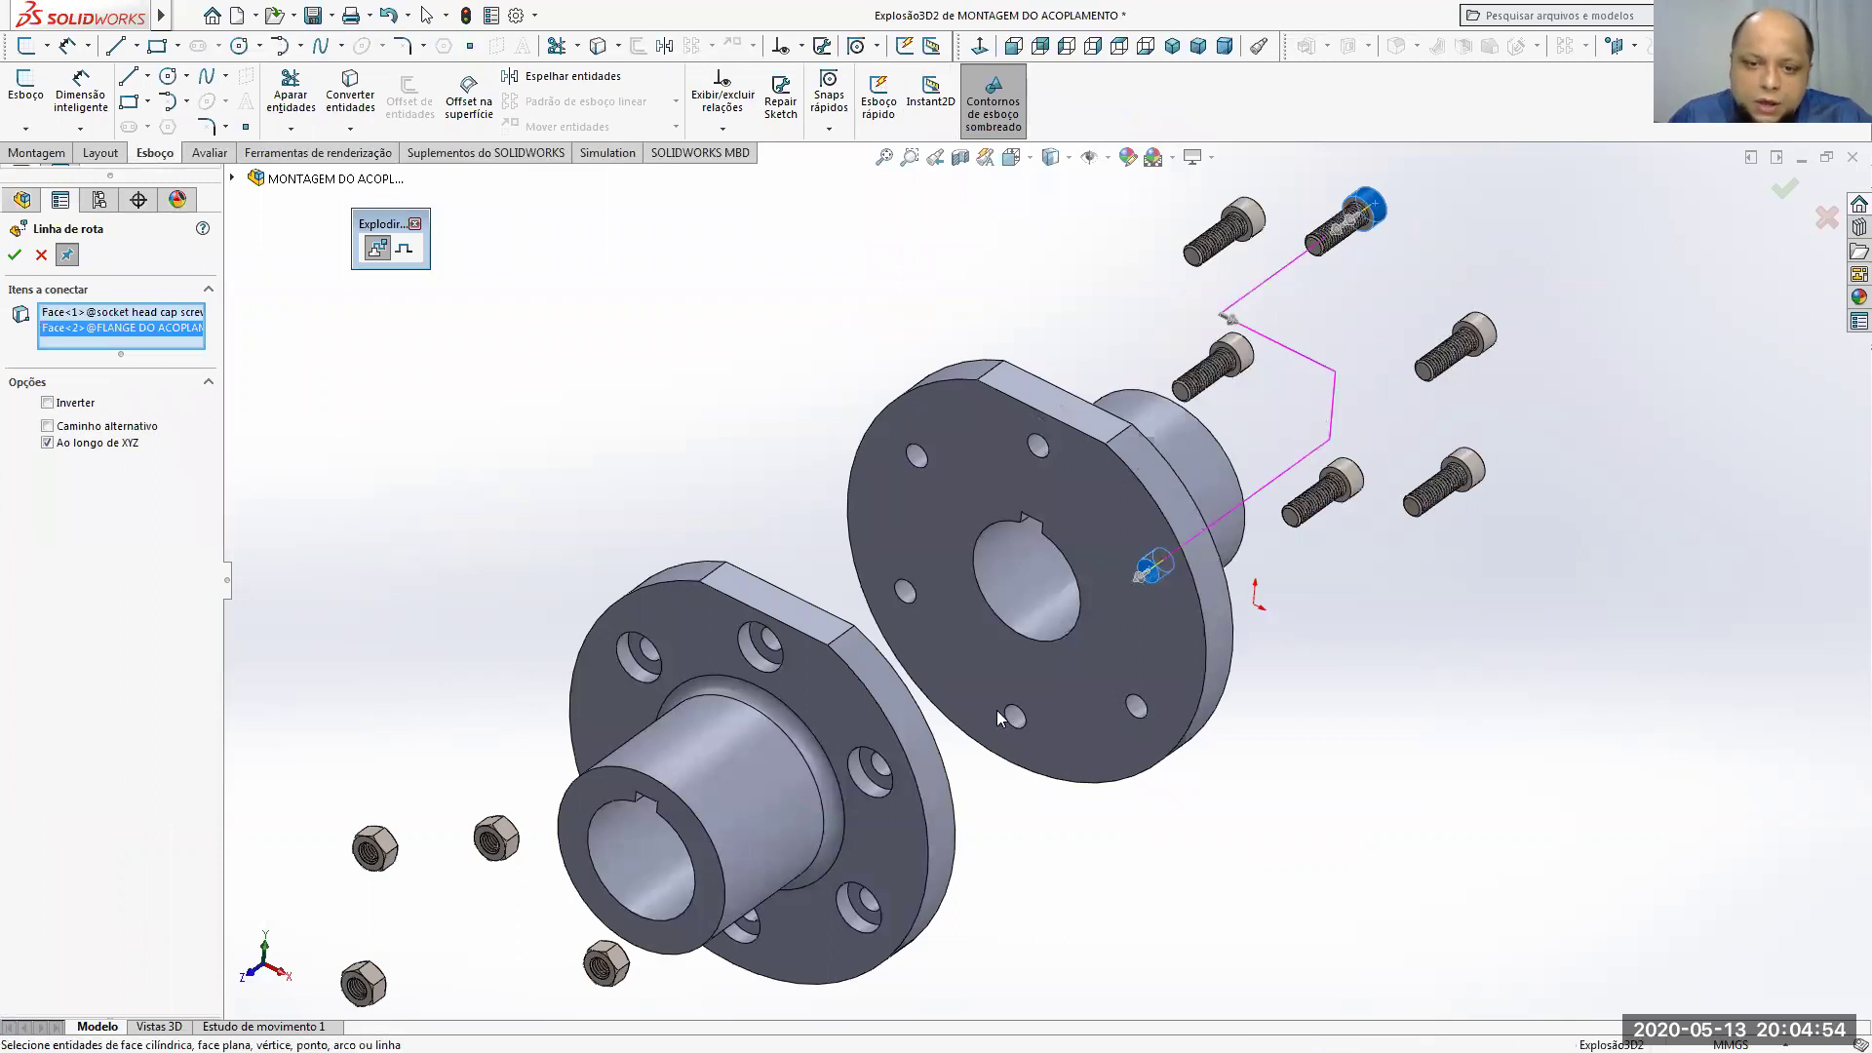
left_click(775, 644)
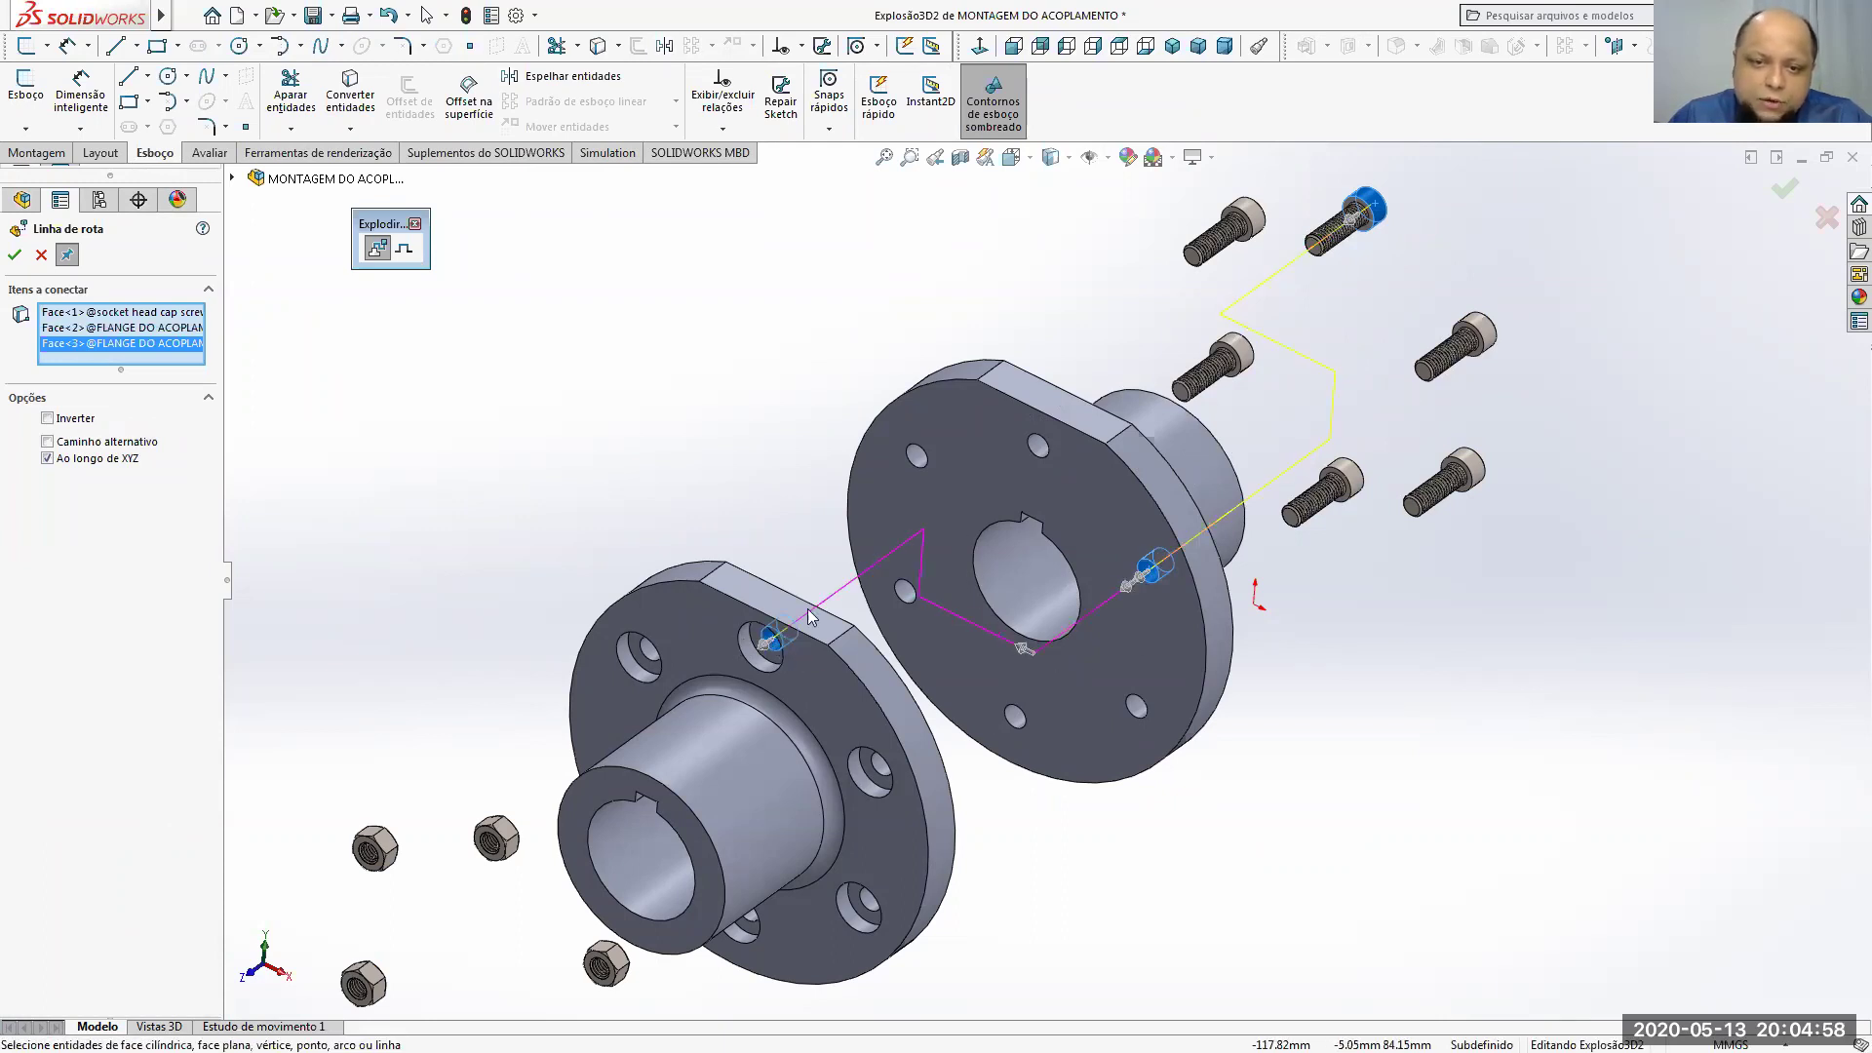
Step: Try extending the jogged route line to a circular hole edge of a lower hex nut, and close the route line command
scroll(1040, 588, "up", 2)
scroll(1057, 608, "down", 6)
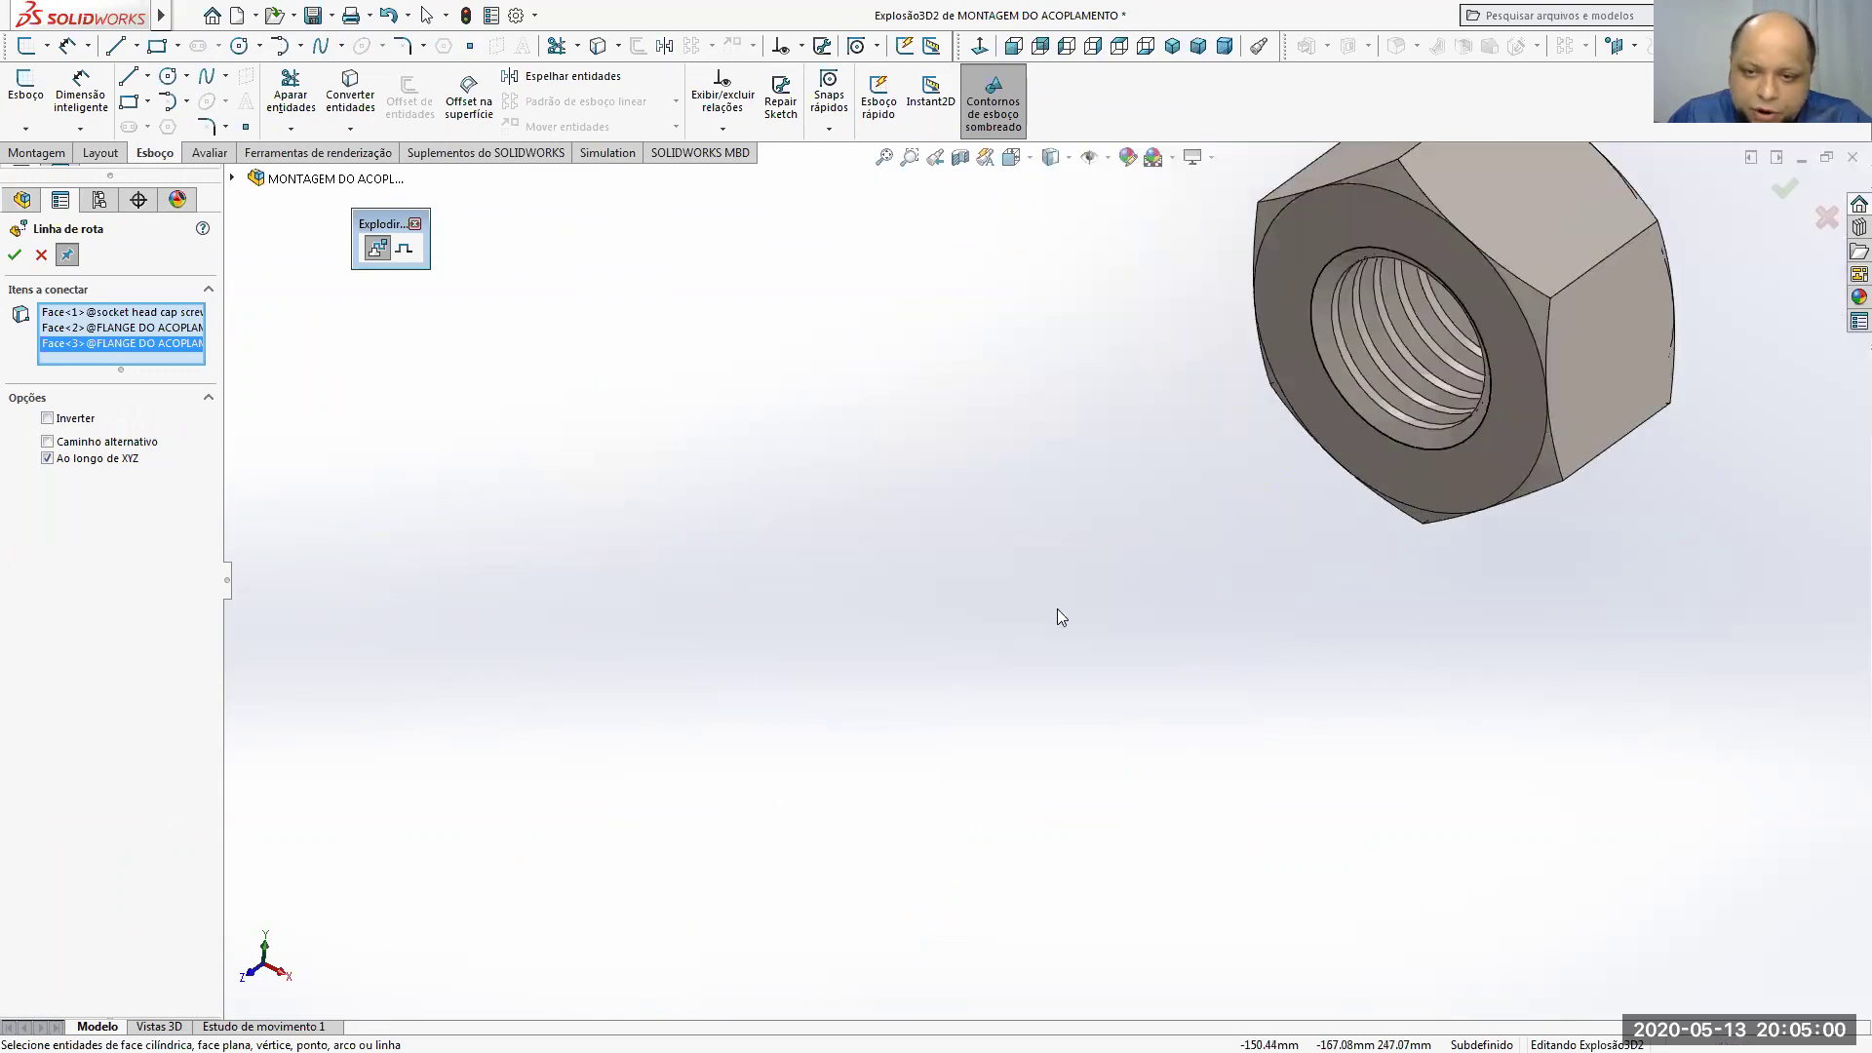
left_click(1457, 311)
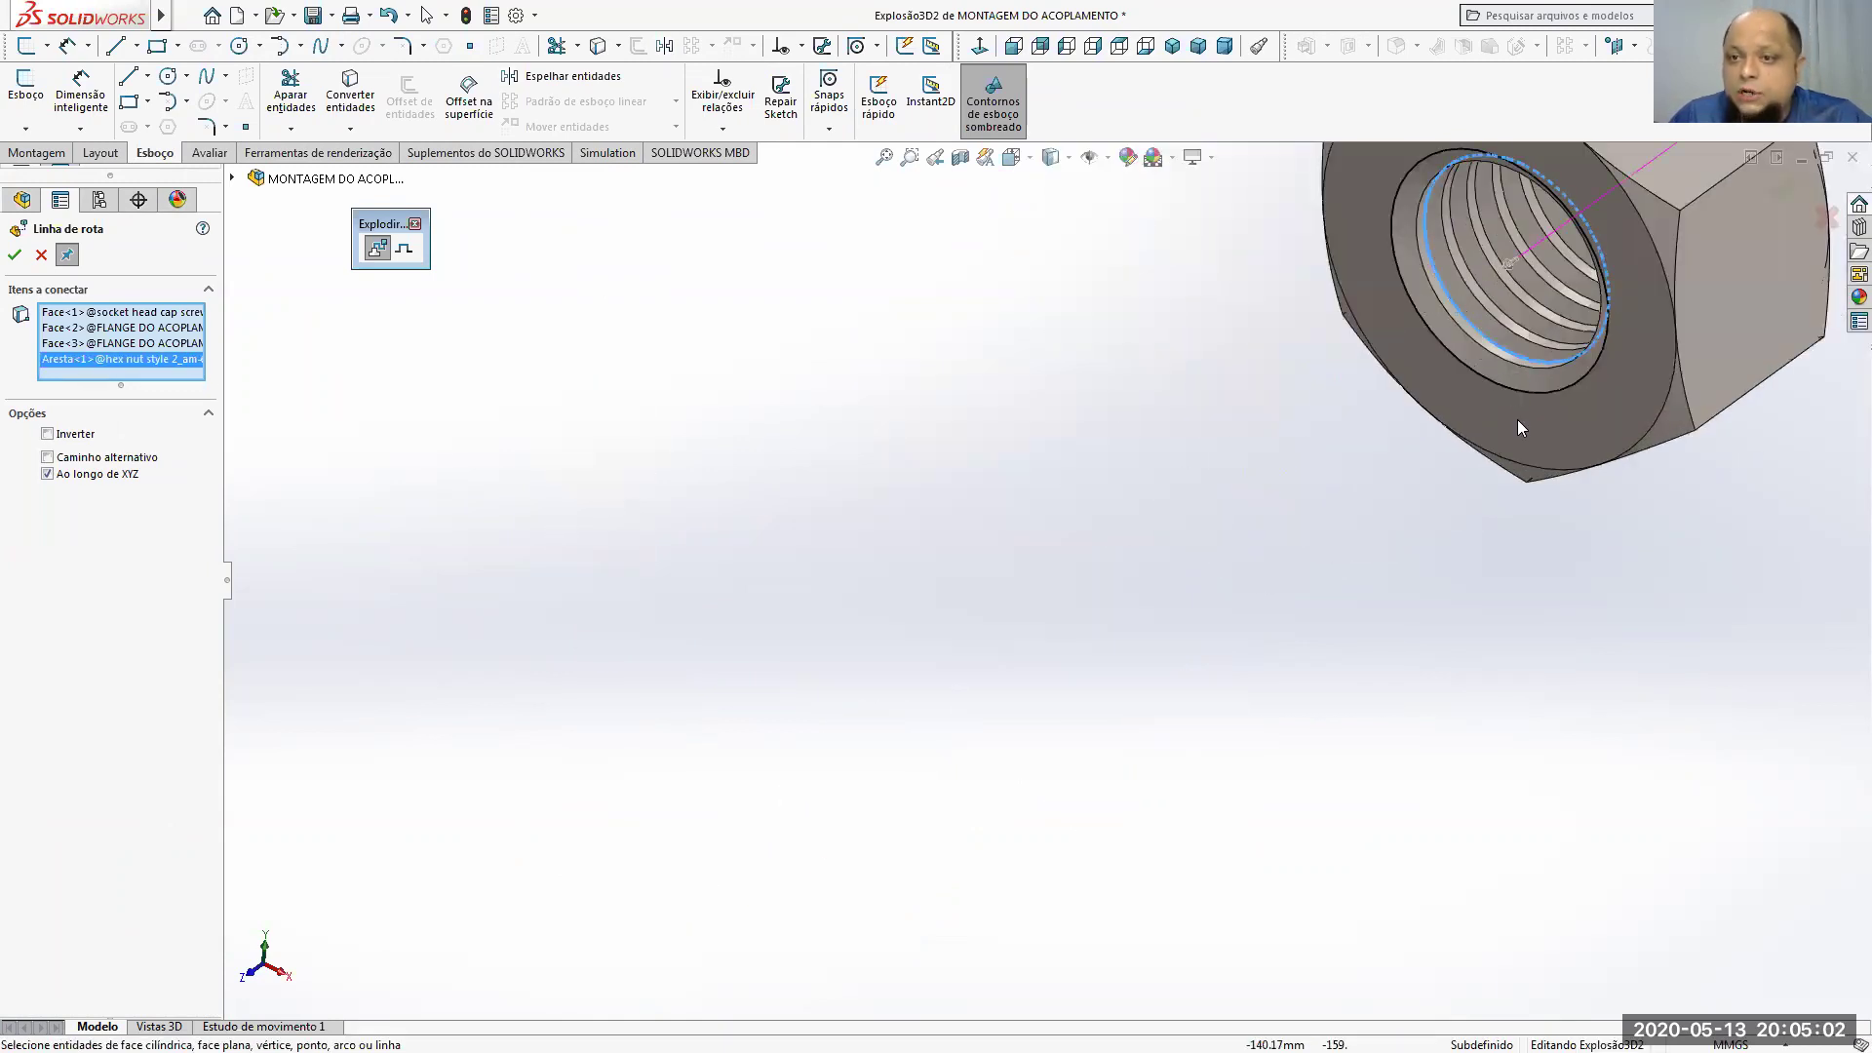
scroll(1567, 468, "up", 8)
middle_click_drag(1564, 470, 1508, 482)
scroll(1507, 482, "up", 2)
scroll(1326, 363, "down", 3)
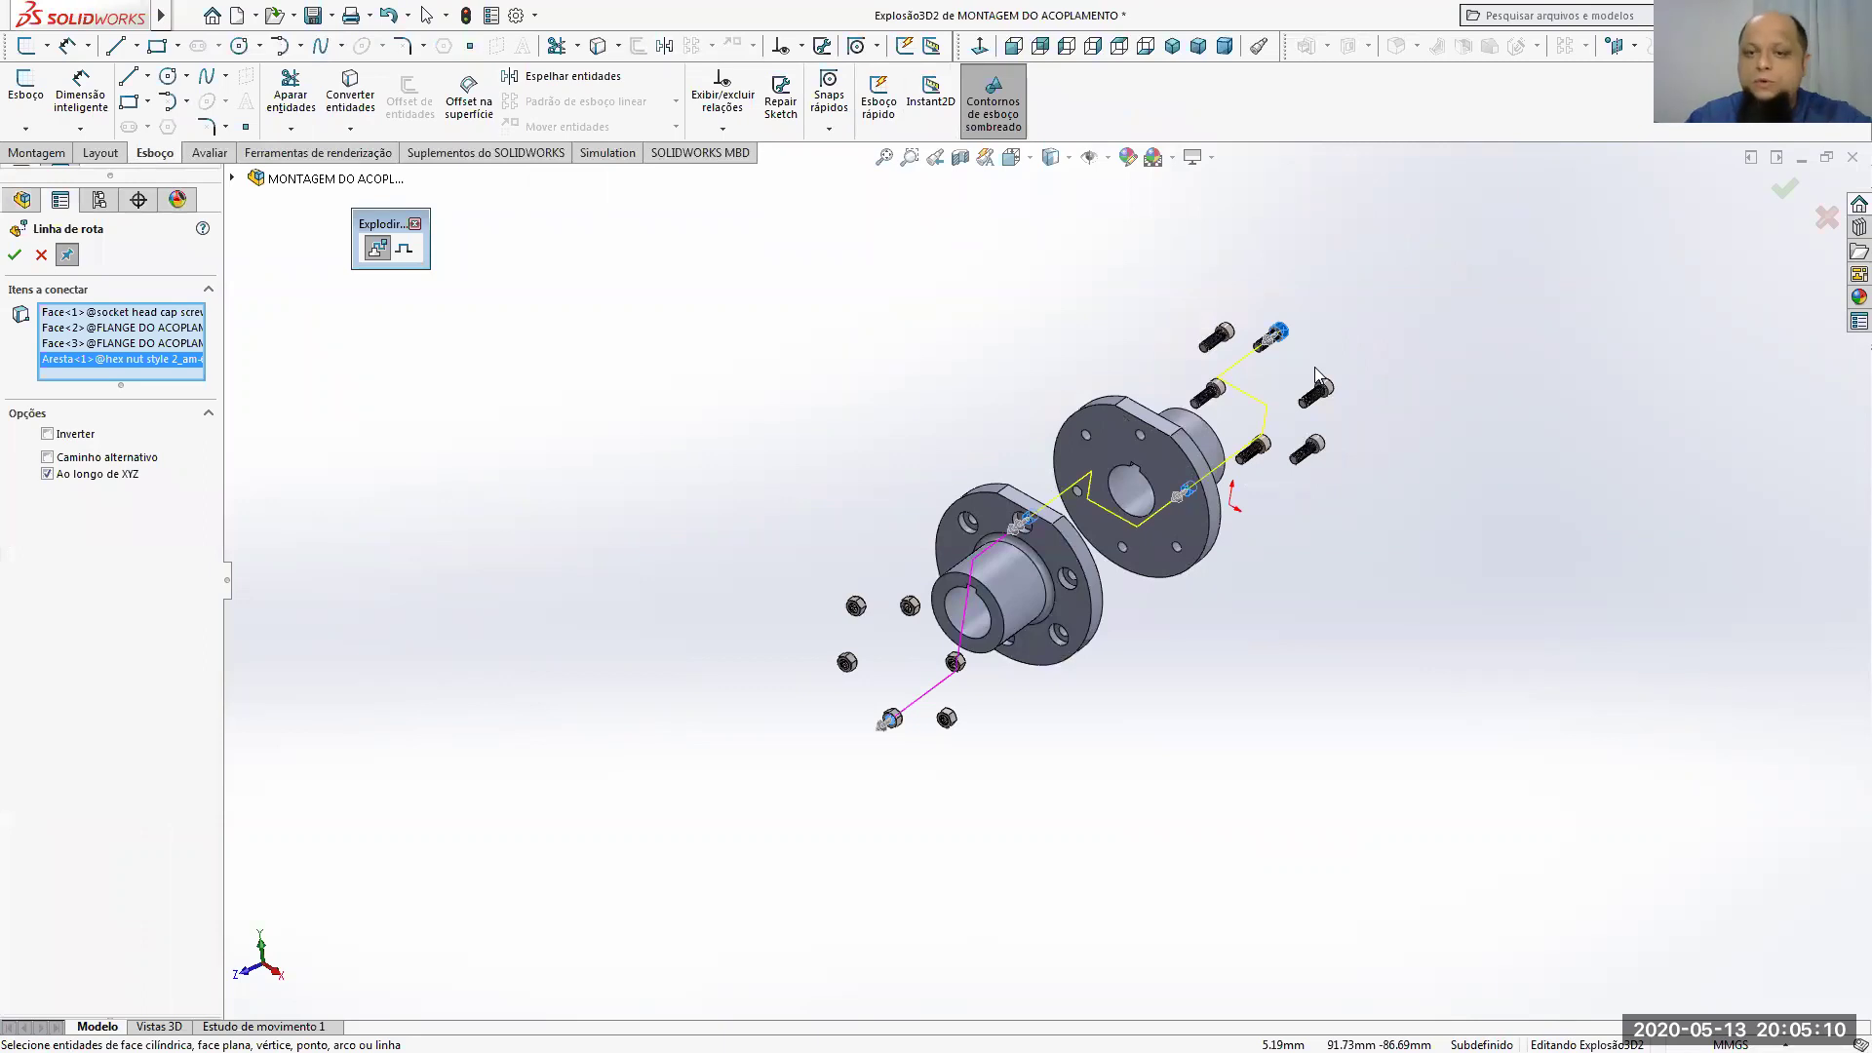
key("Return")
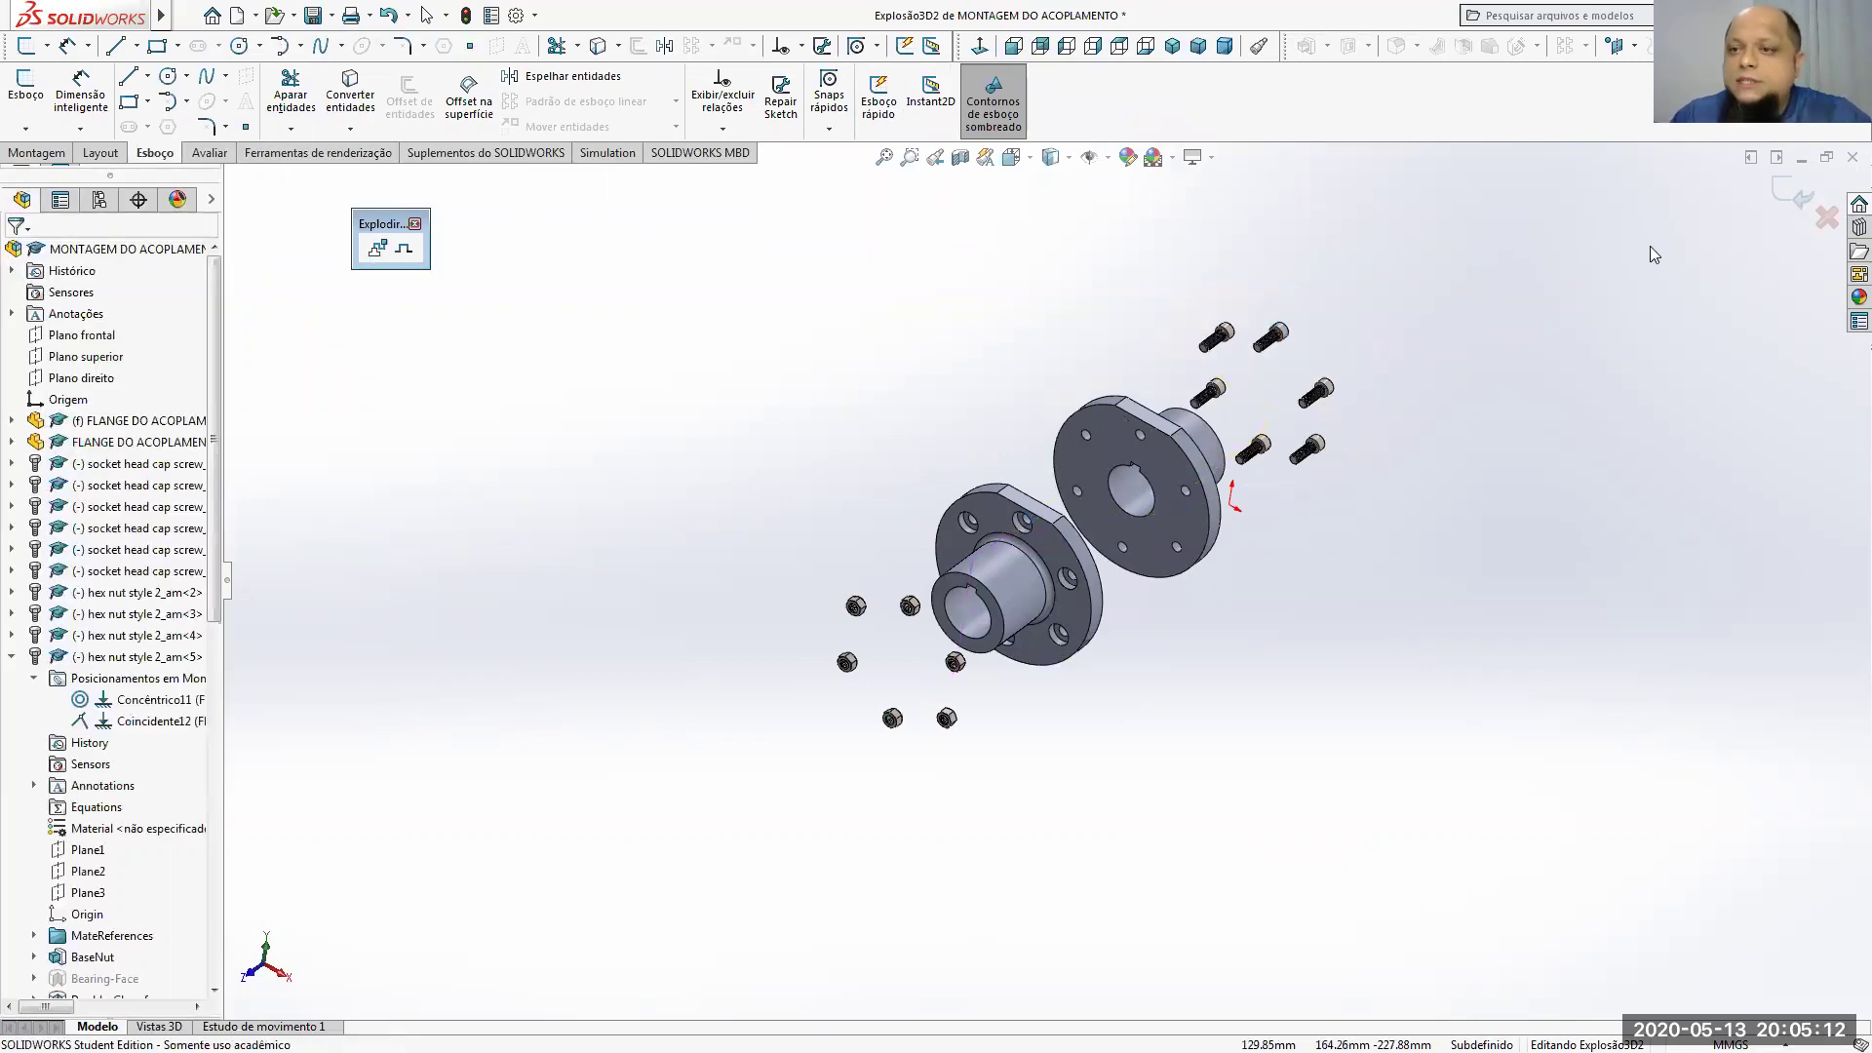
Step: Discard the manual explode line sketch and set the exploded assembly to the isometric view
left_click(1826, 217)
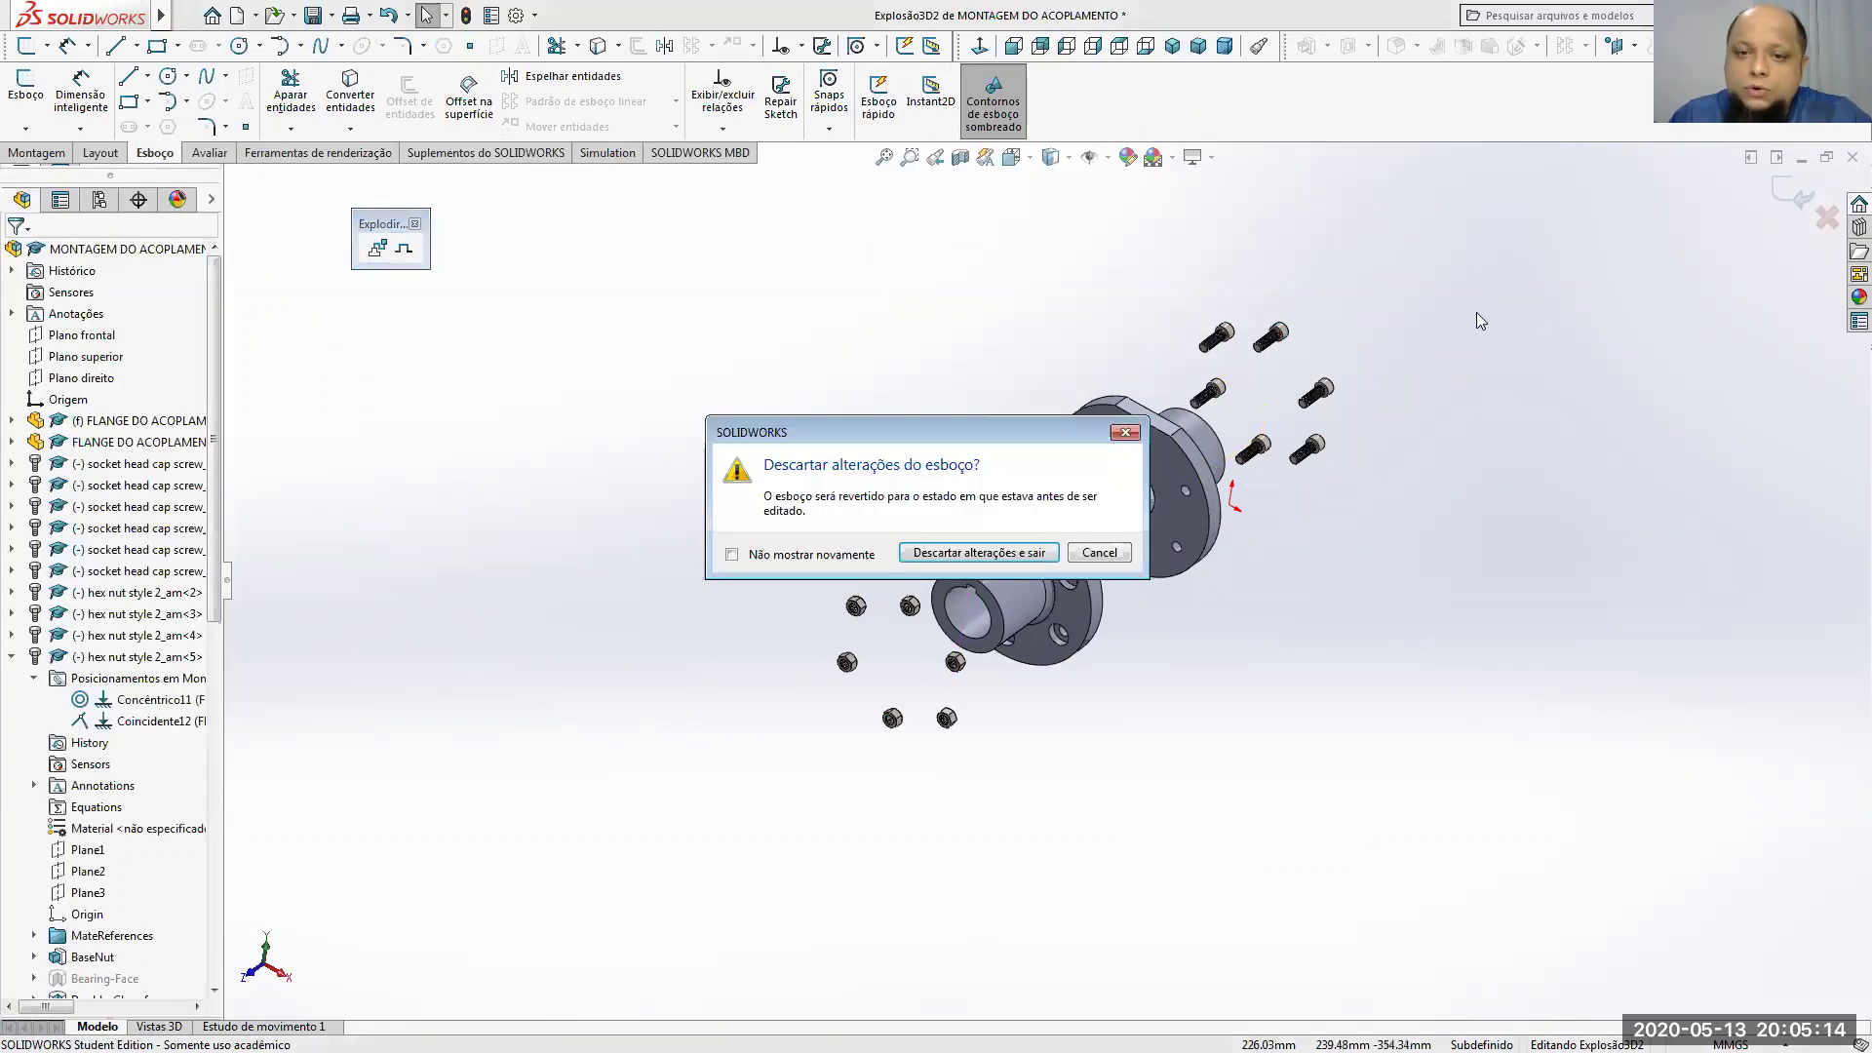
left_click(978, 552)
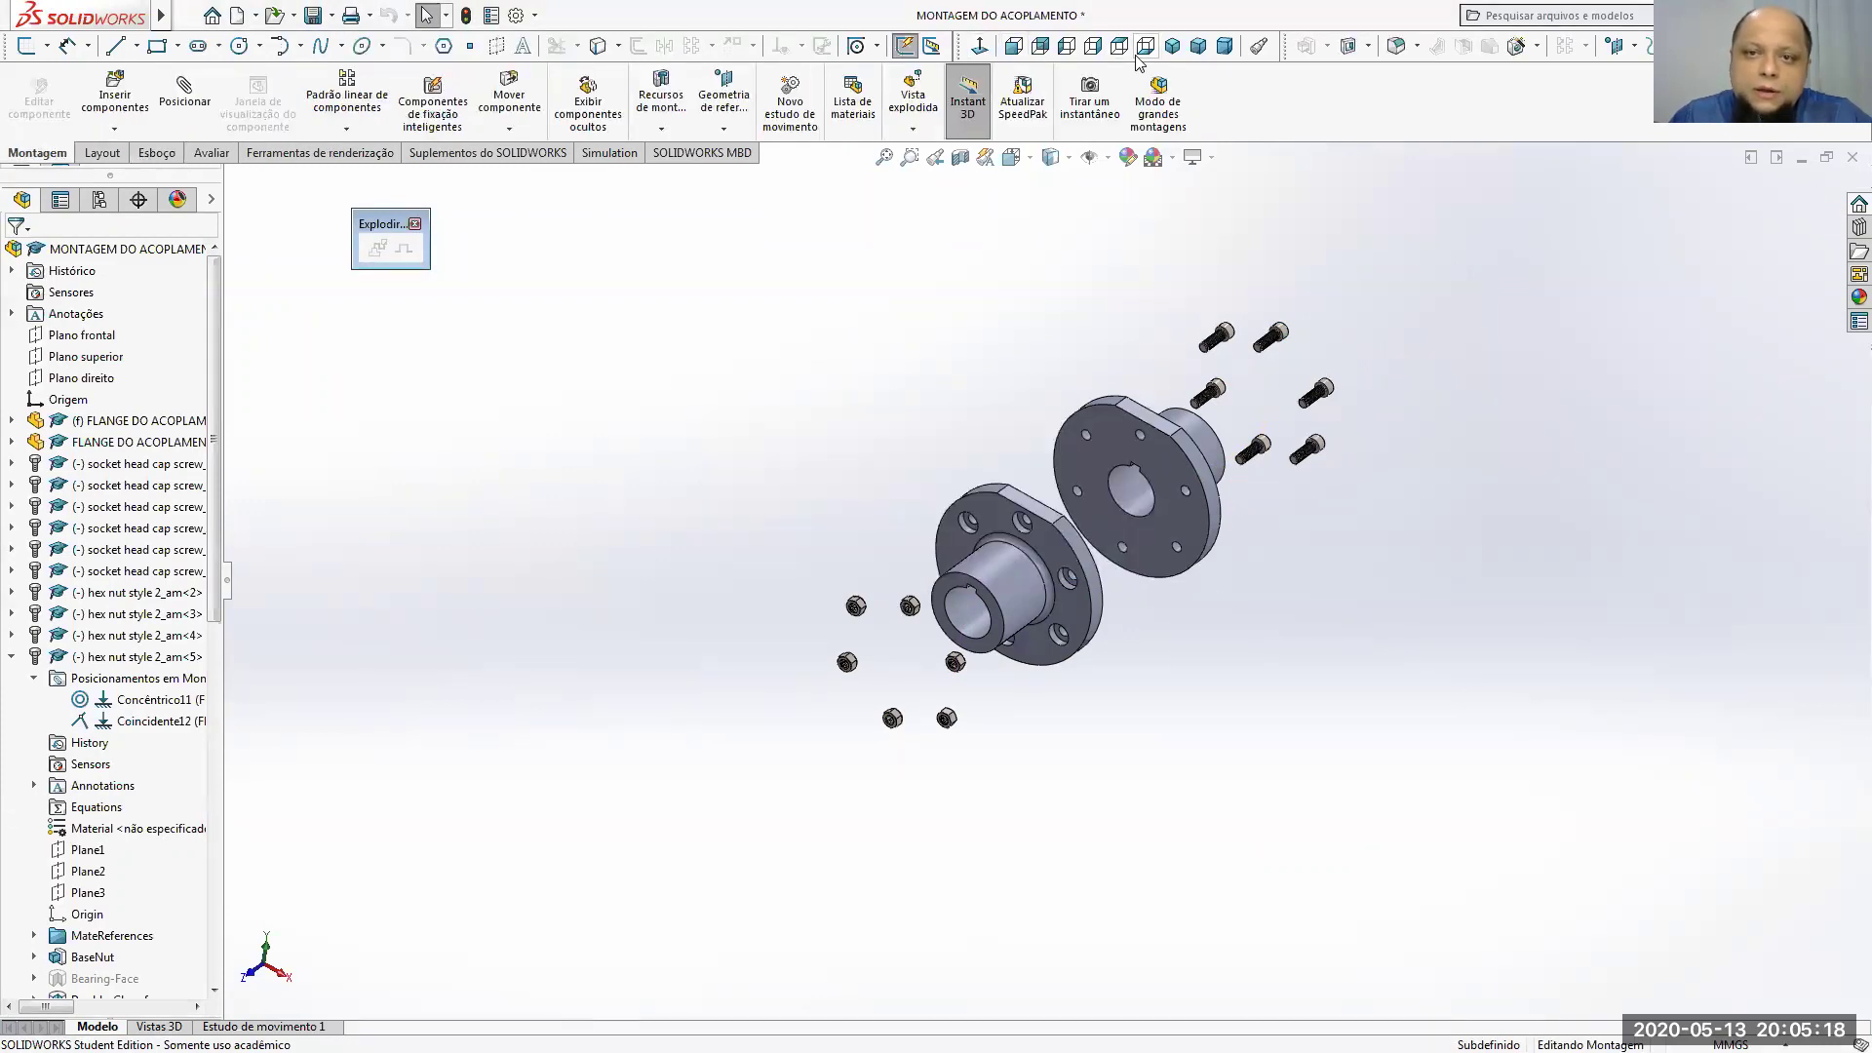
left_click(1172, 46)
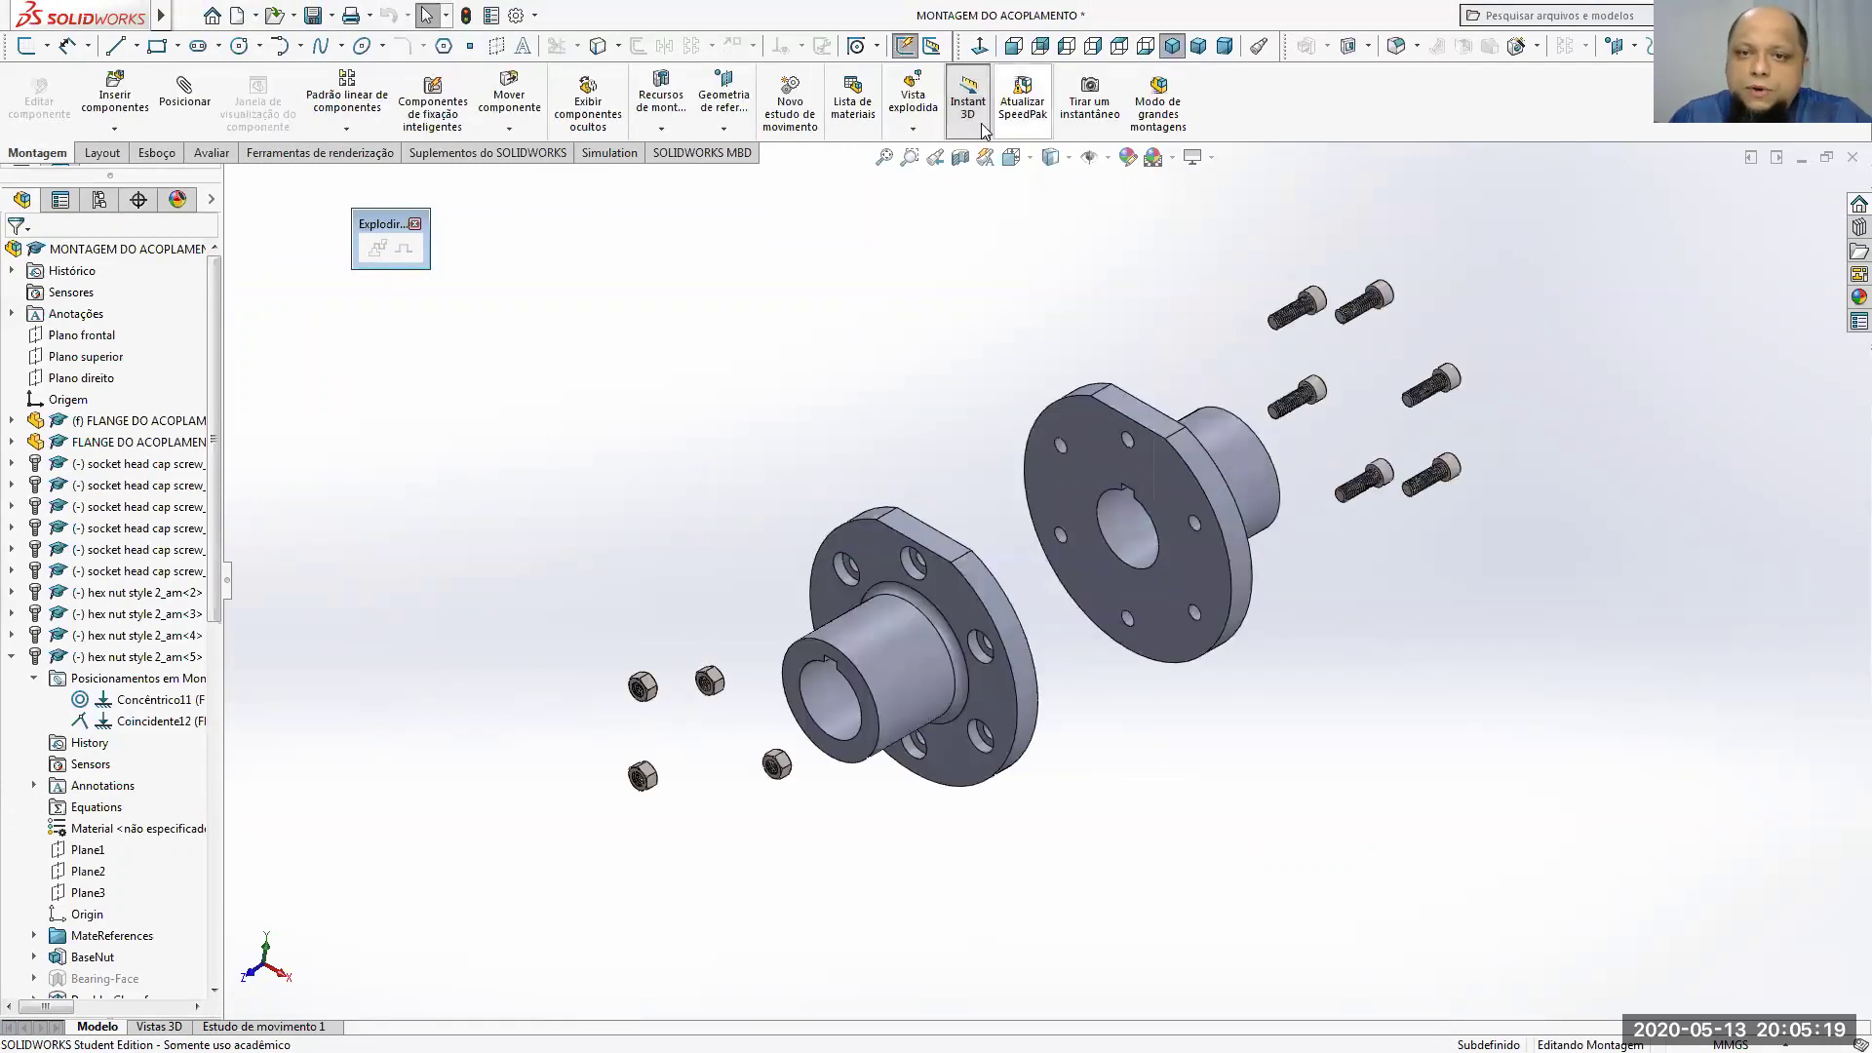
Step: Insert smart explode lines for all coupling components, using the bounding box centre as reference point, and save the assembly
left_click(912, 129)
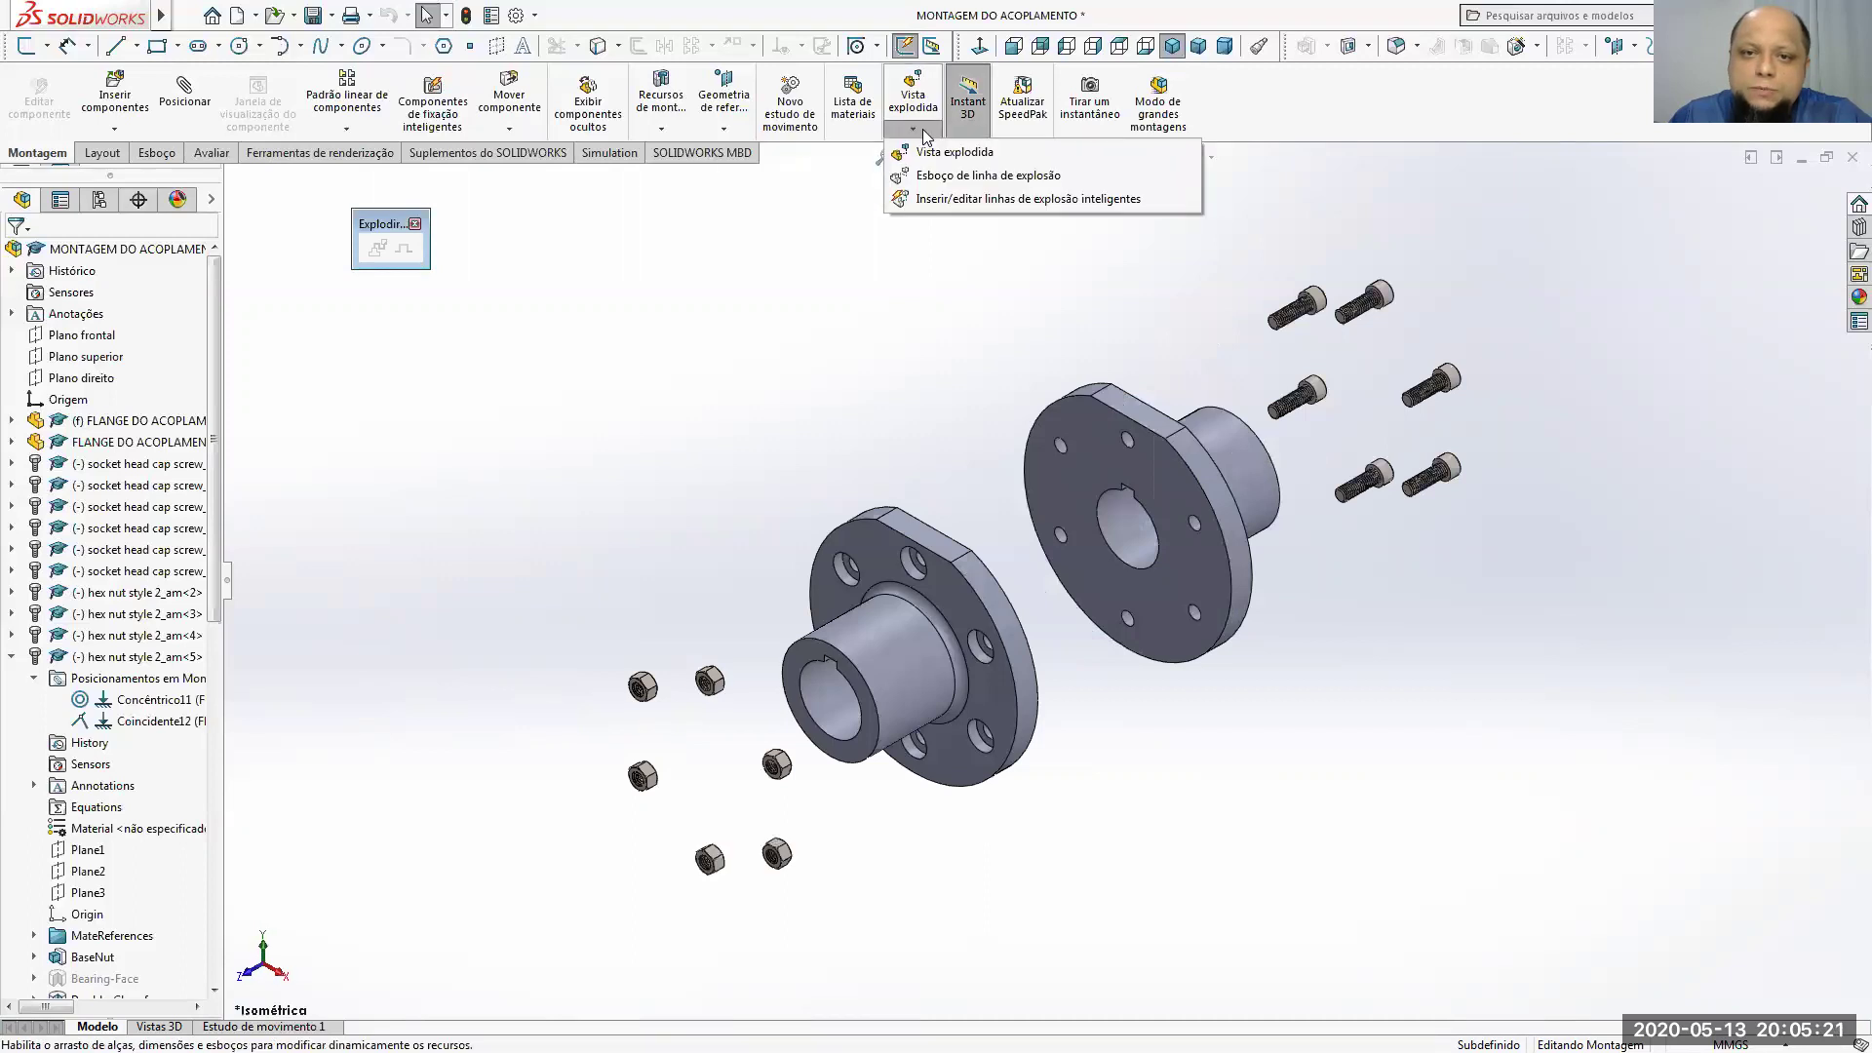
left_click(933, 199)
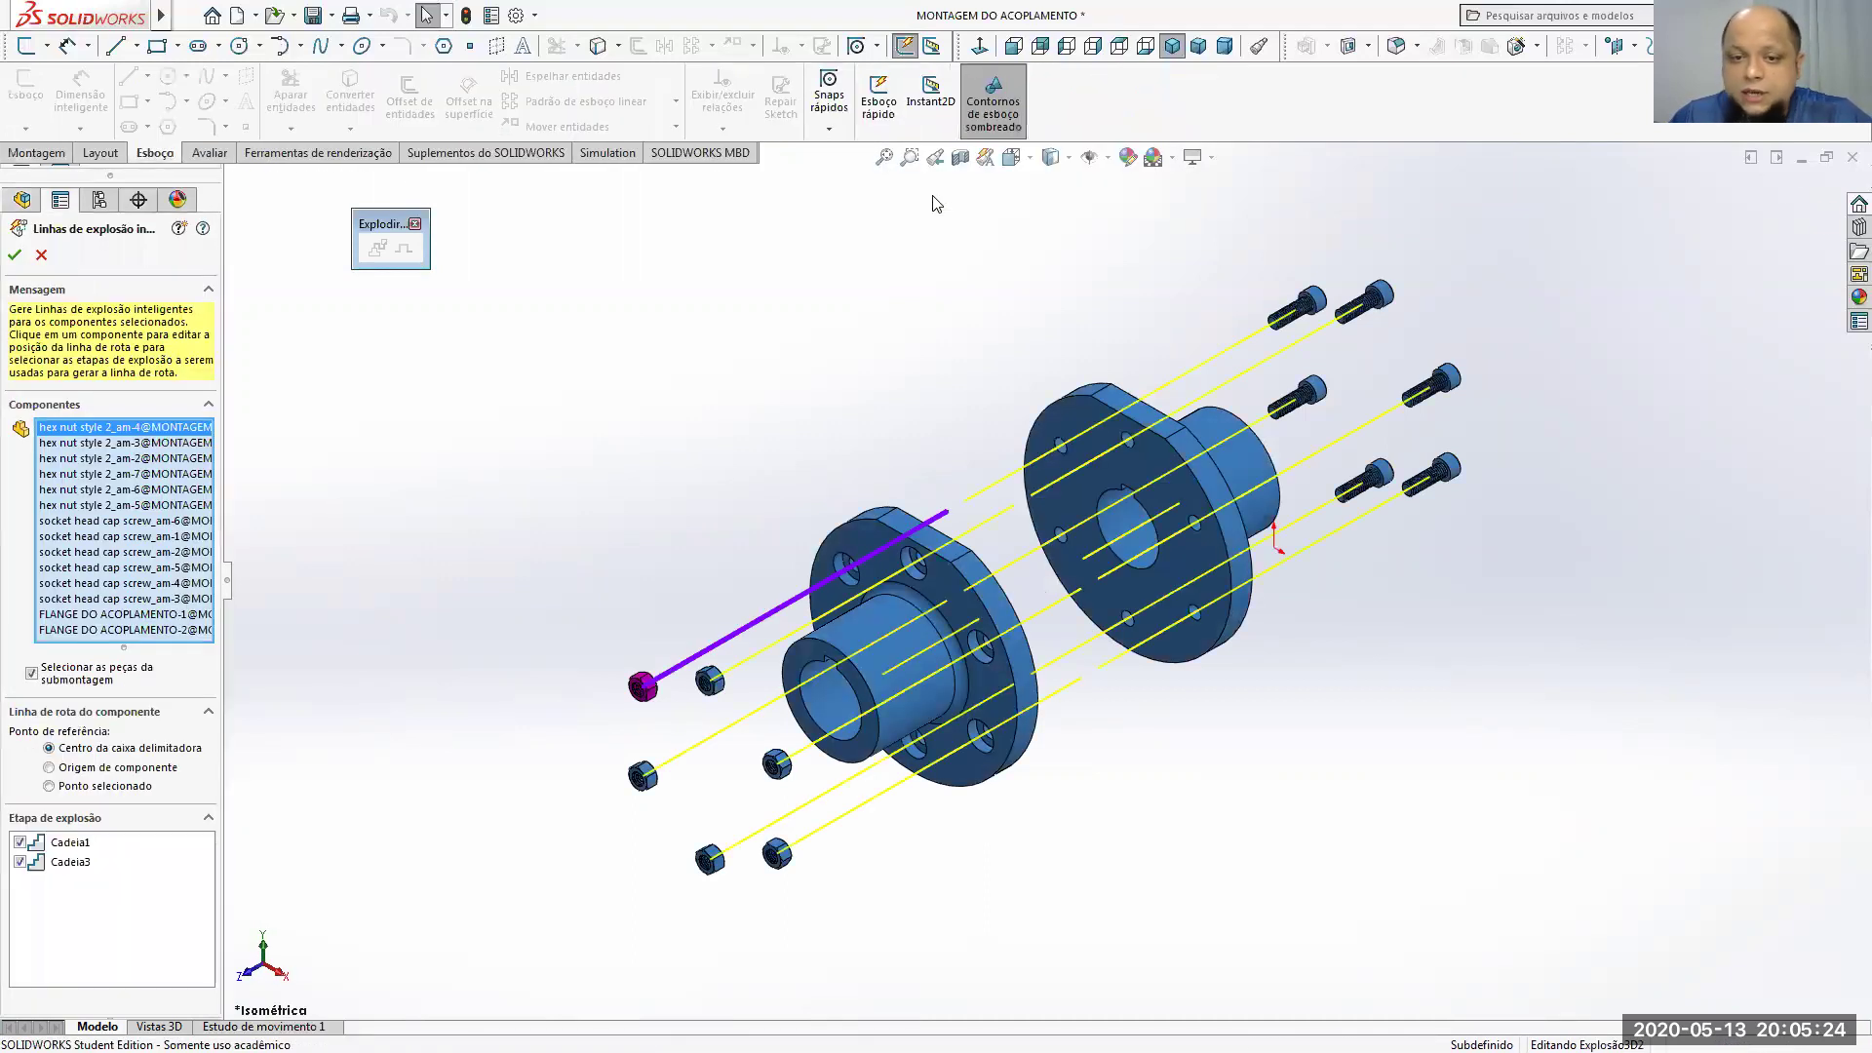
left_click(39, 253)
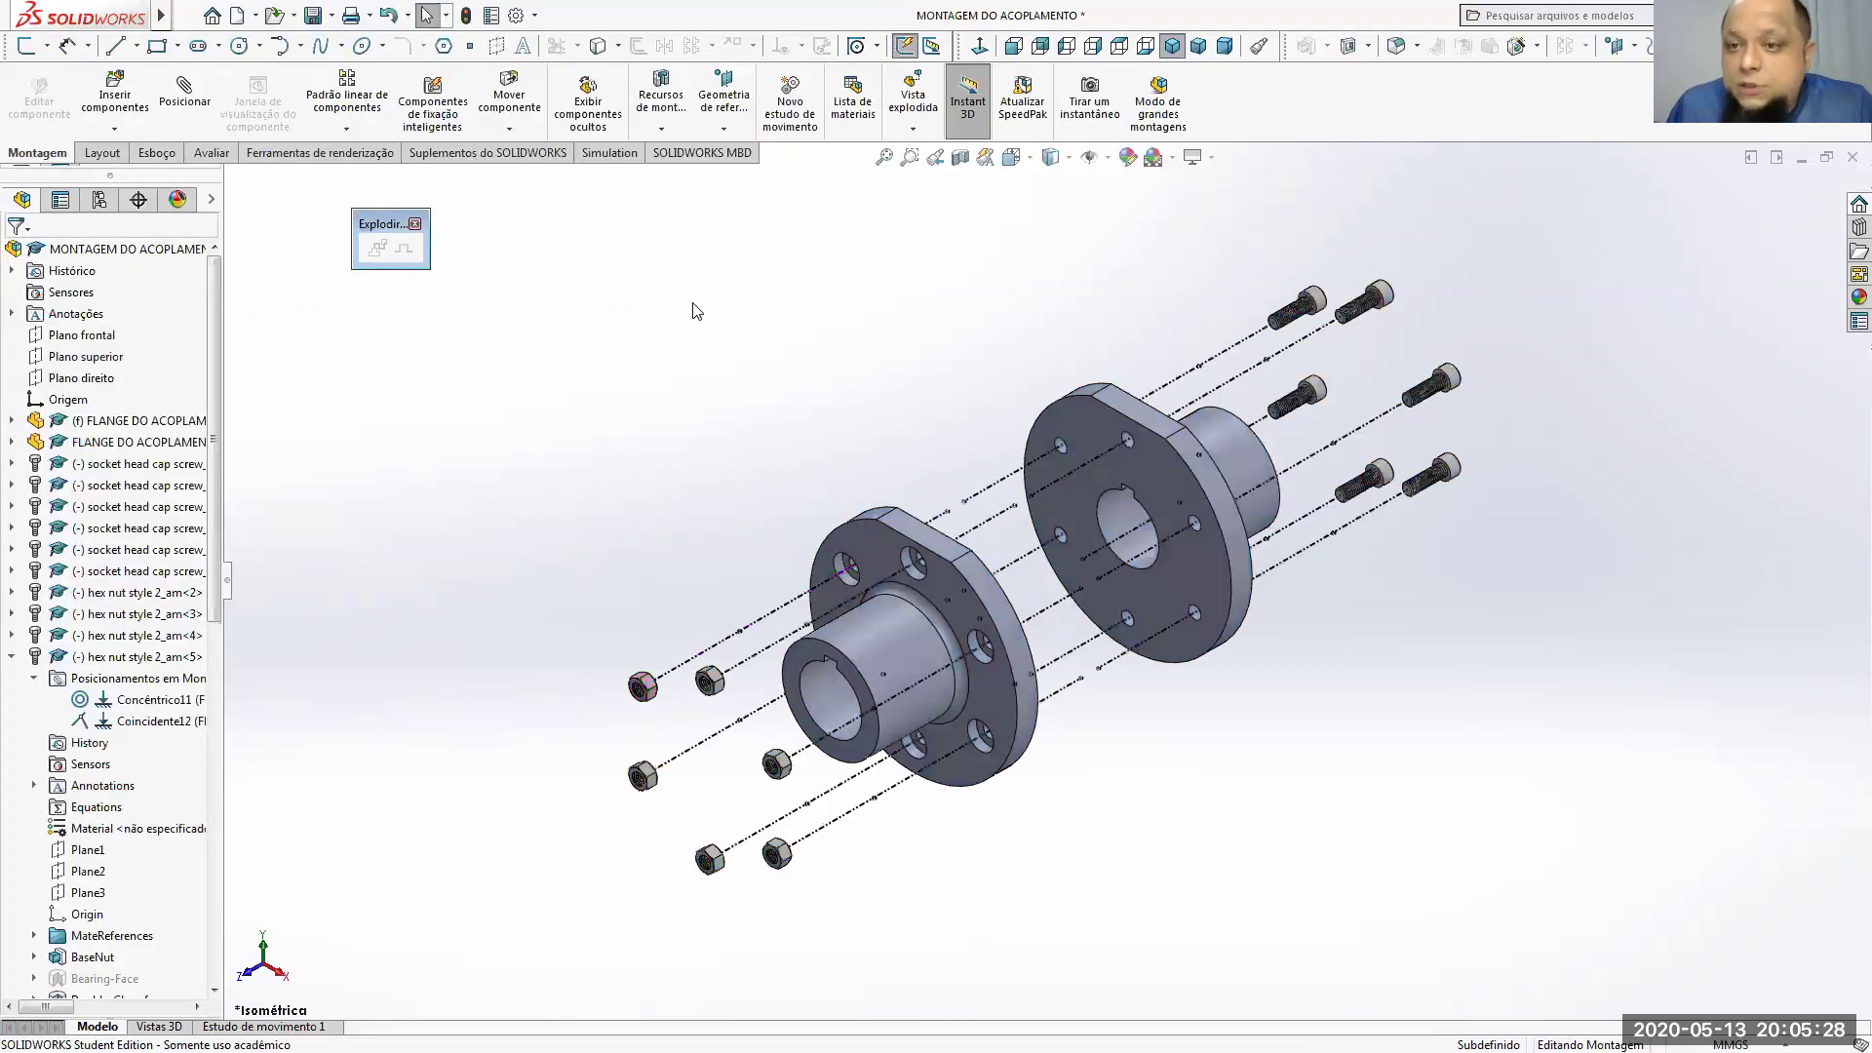
left_click(313, 14)
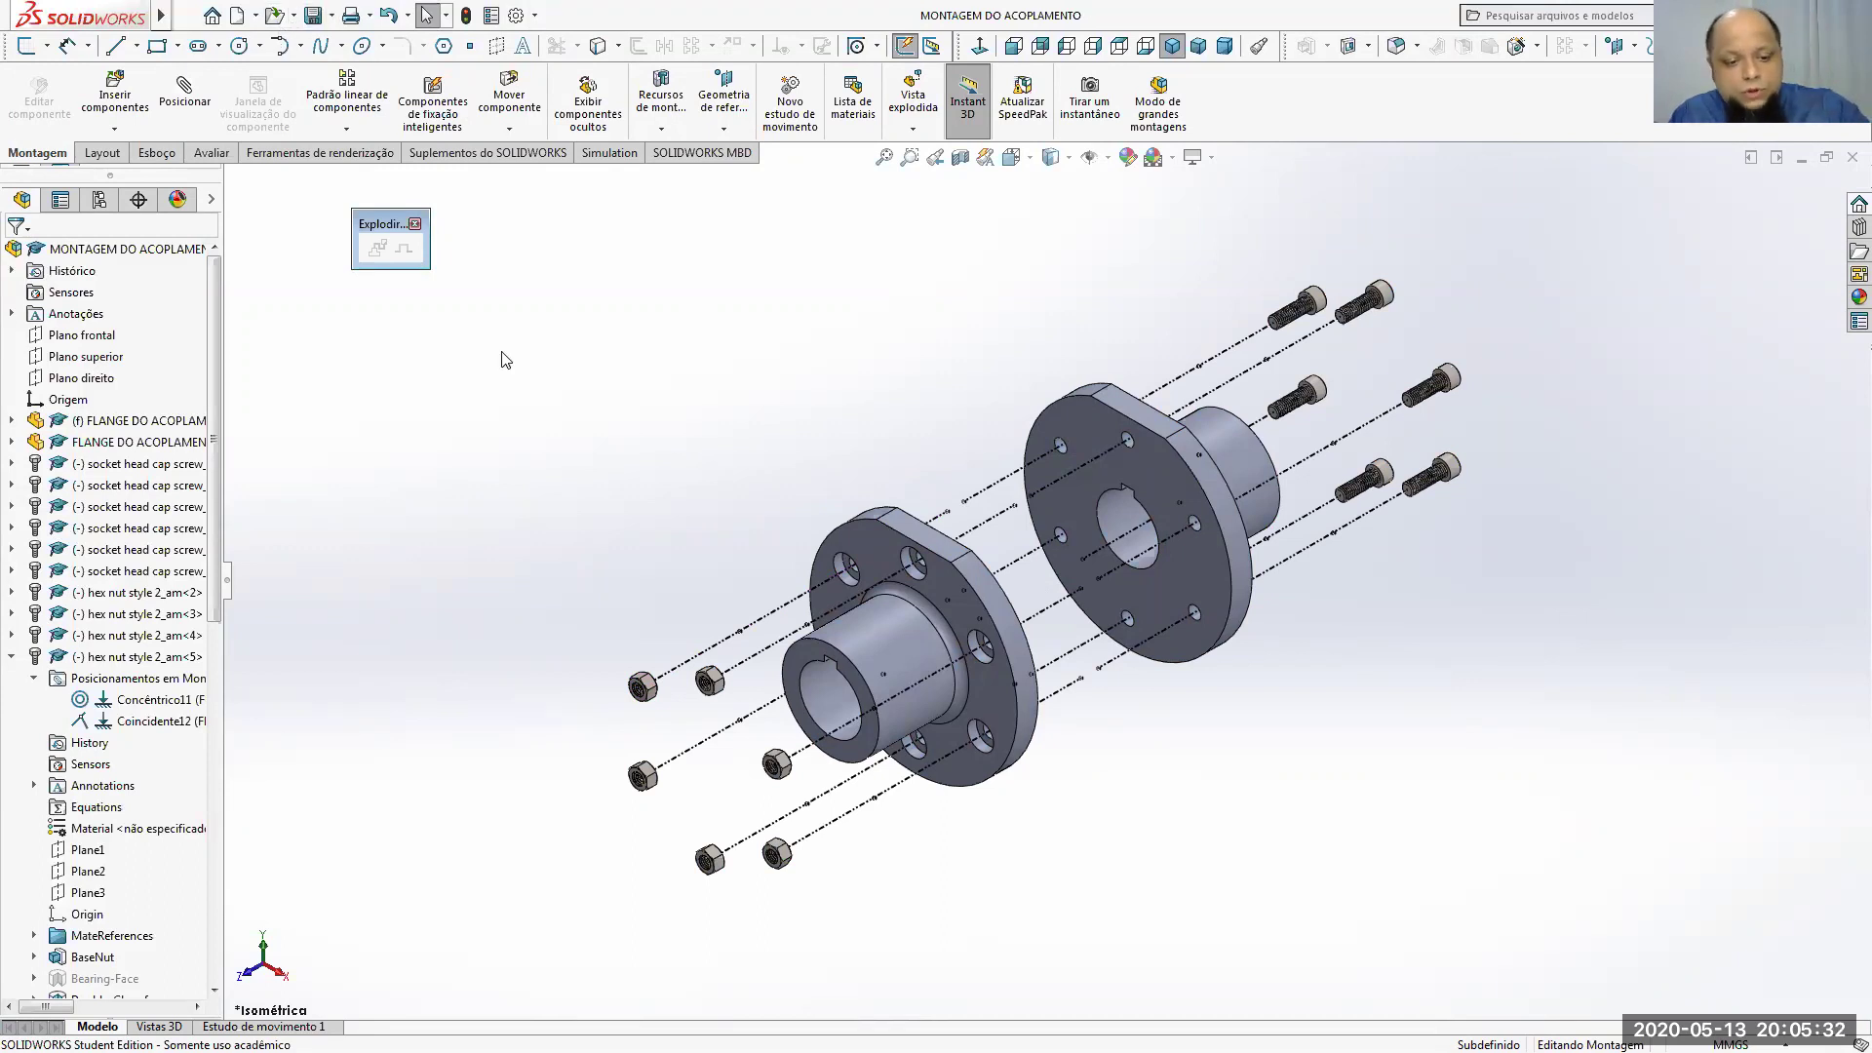
Step: Switch to the FLANGE DO ACOPLAMENTO drawing and open the sheet format of Folha2 for editing
key("ctrl+Tab")
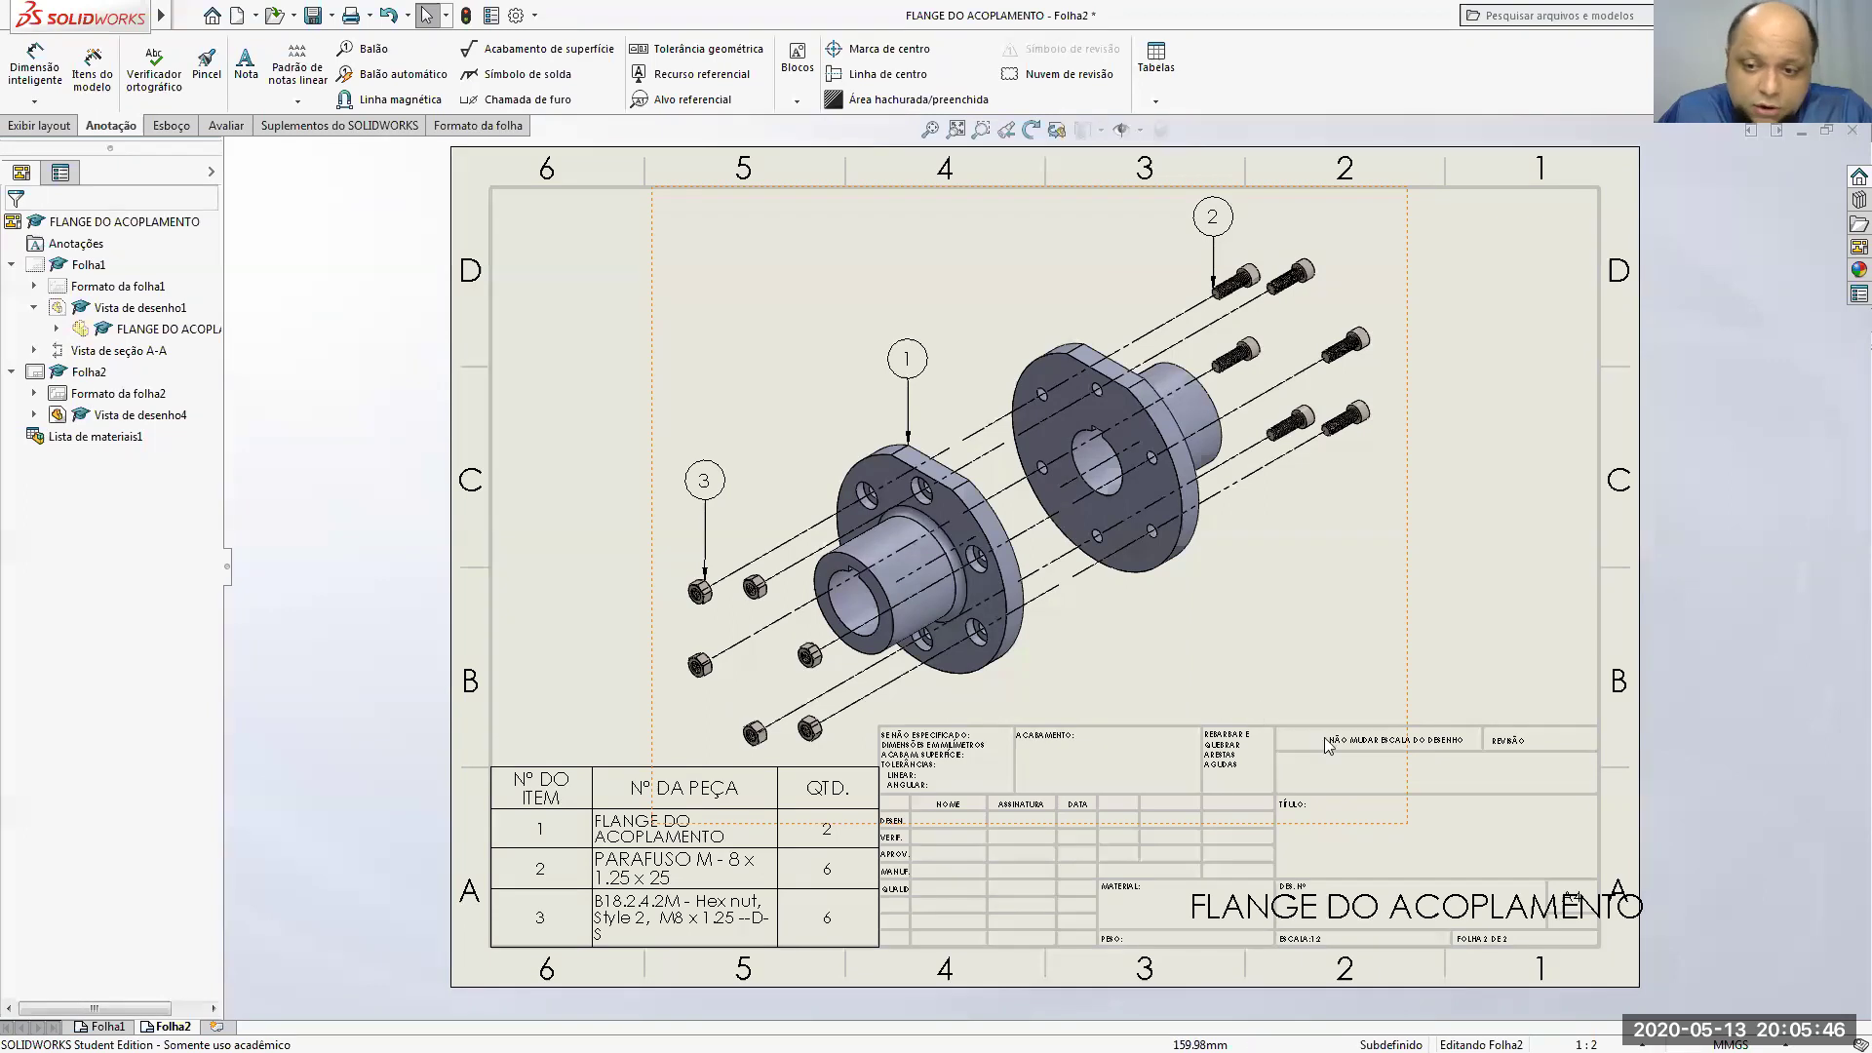
right_click(1428, 655)
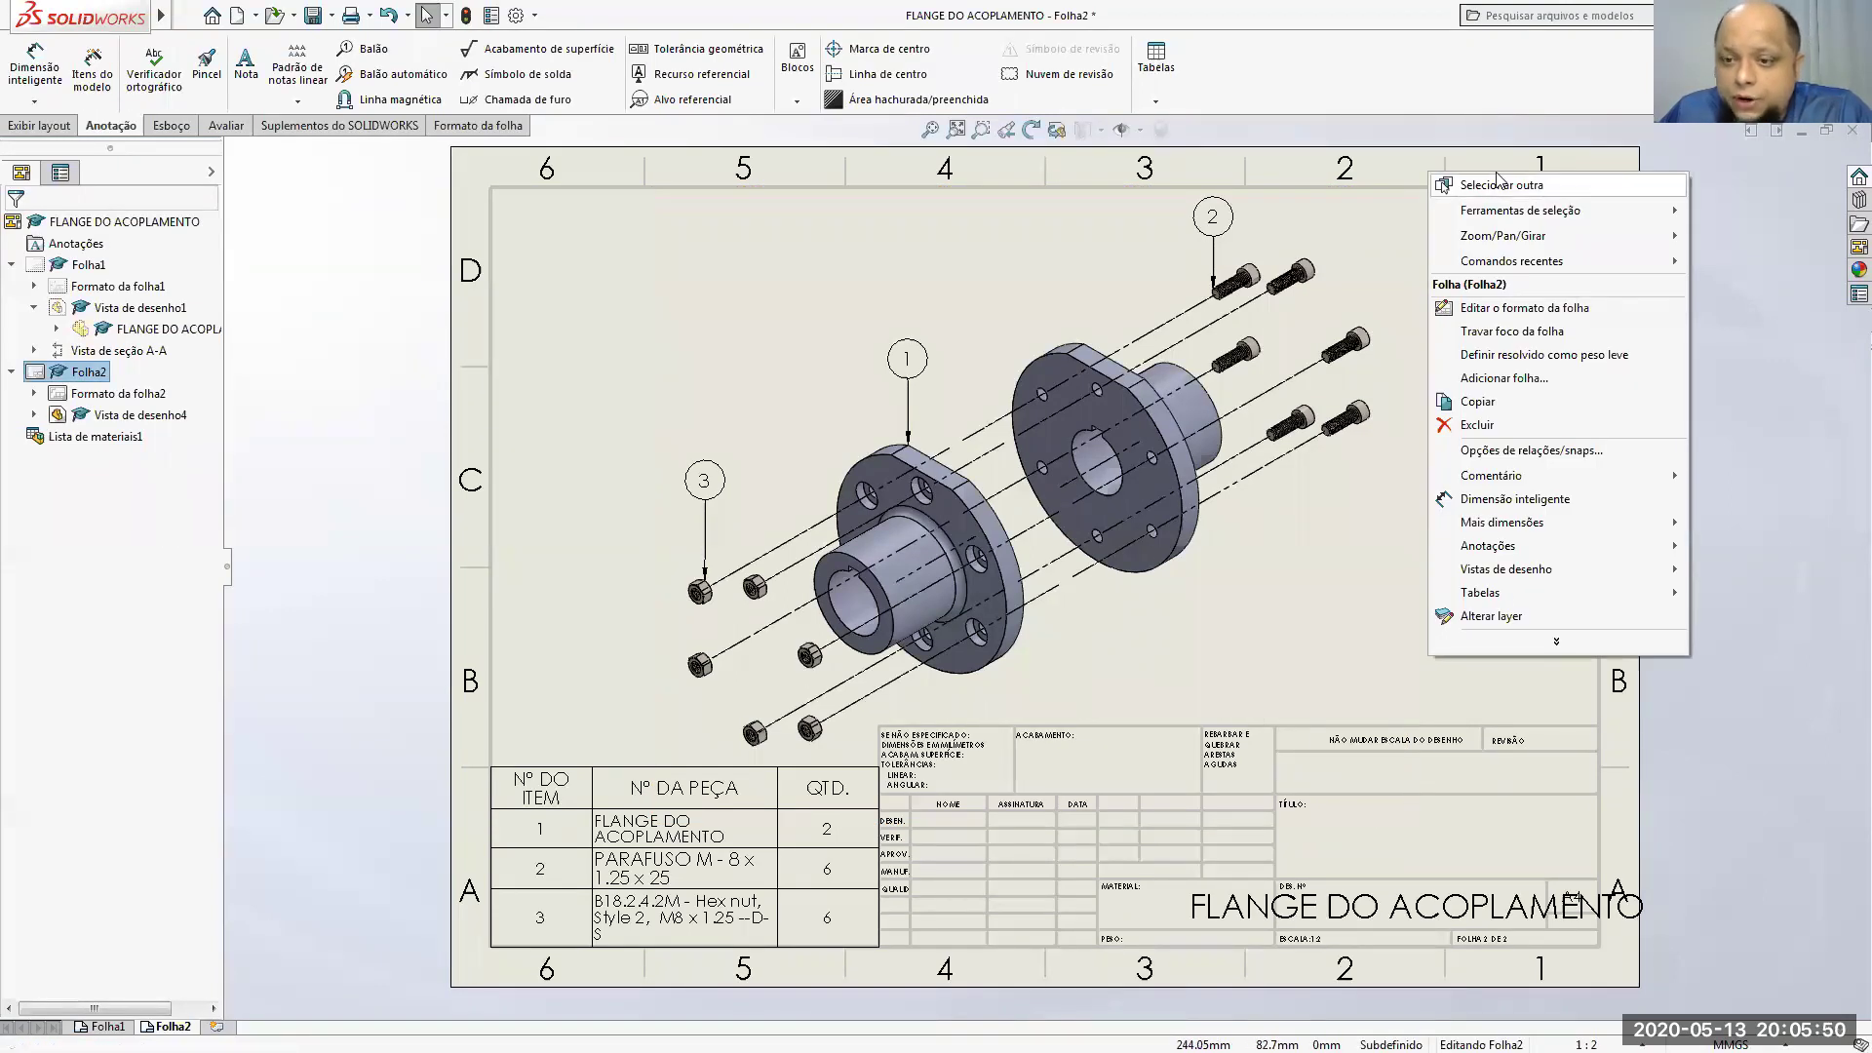
left_click(1524, 307)
scroll(1414, 936, "down", 5)
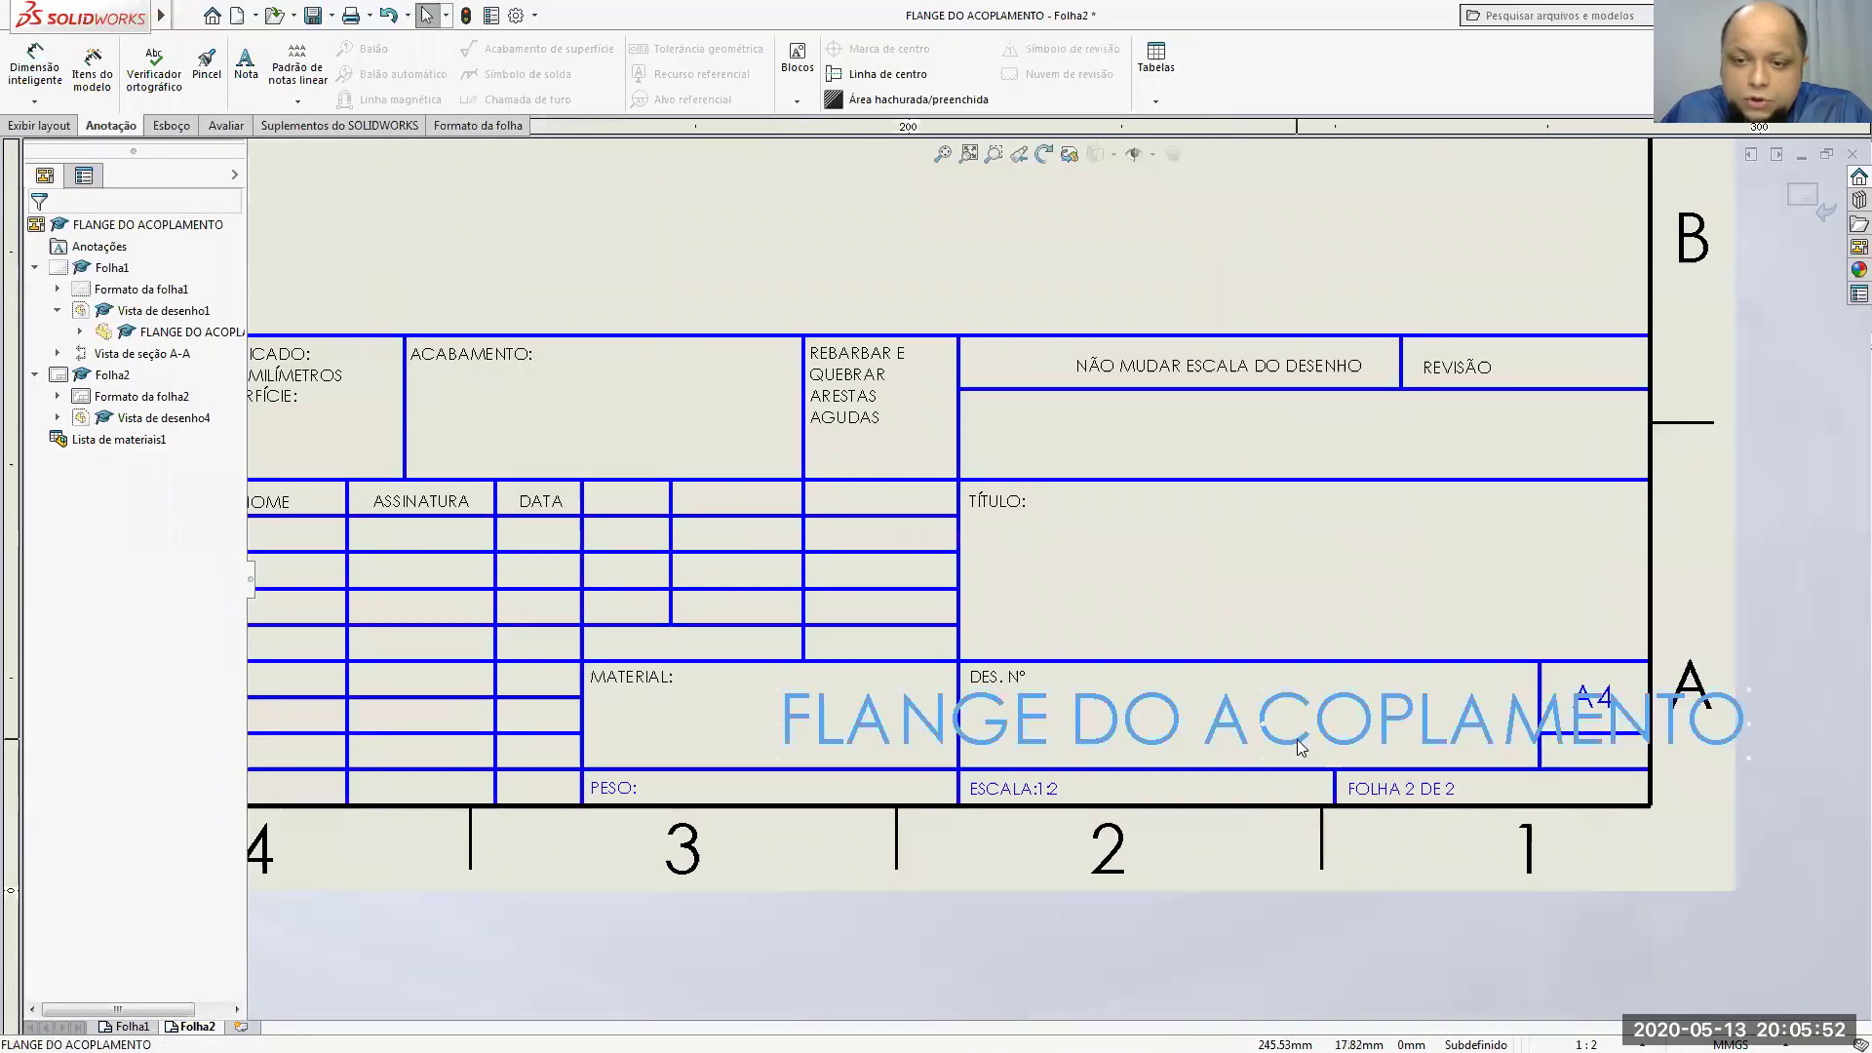
Step: Set the font height of the FLANGE DO ACOPLAMENTO text in Folha2's title block to 12 points
left_click(246, 61)
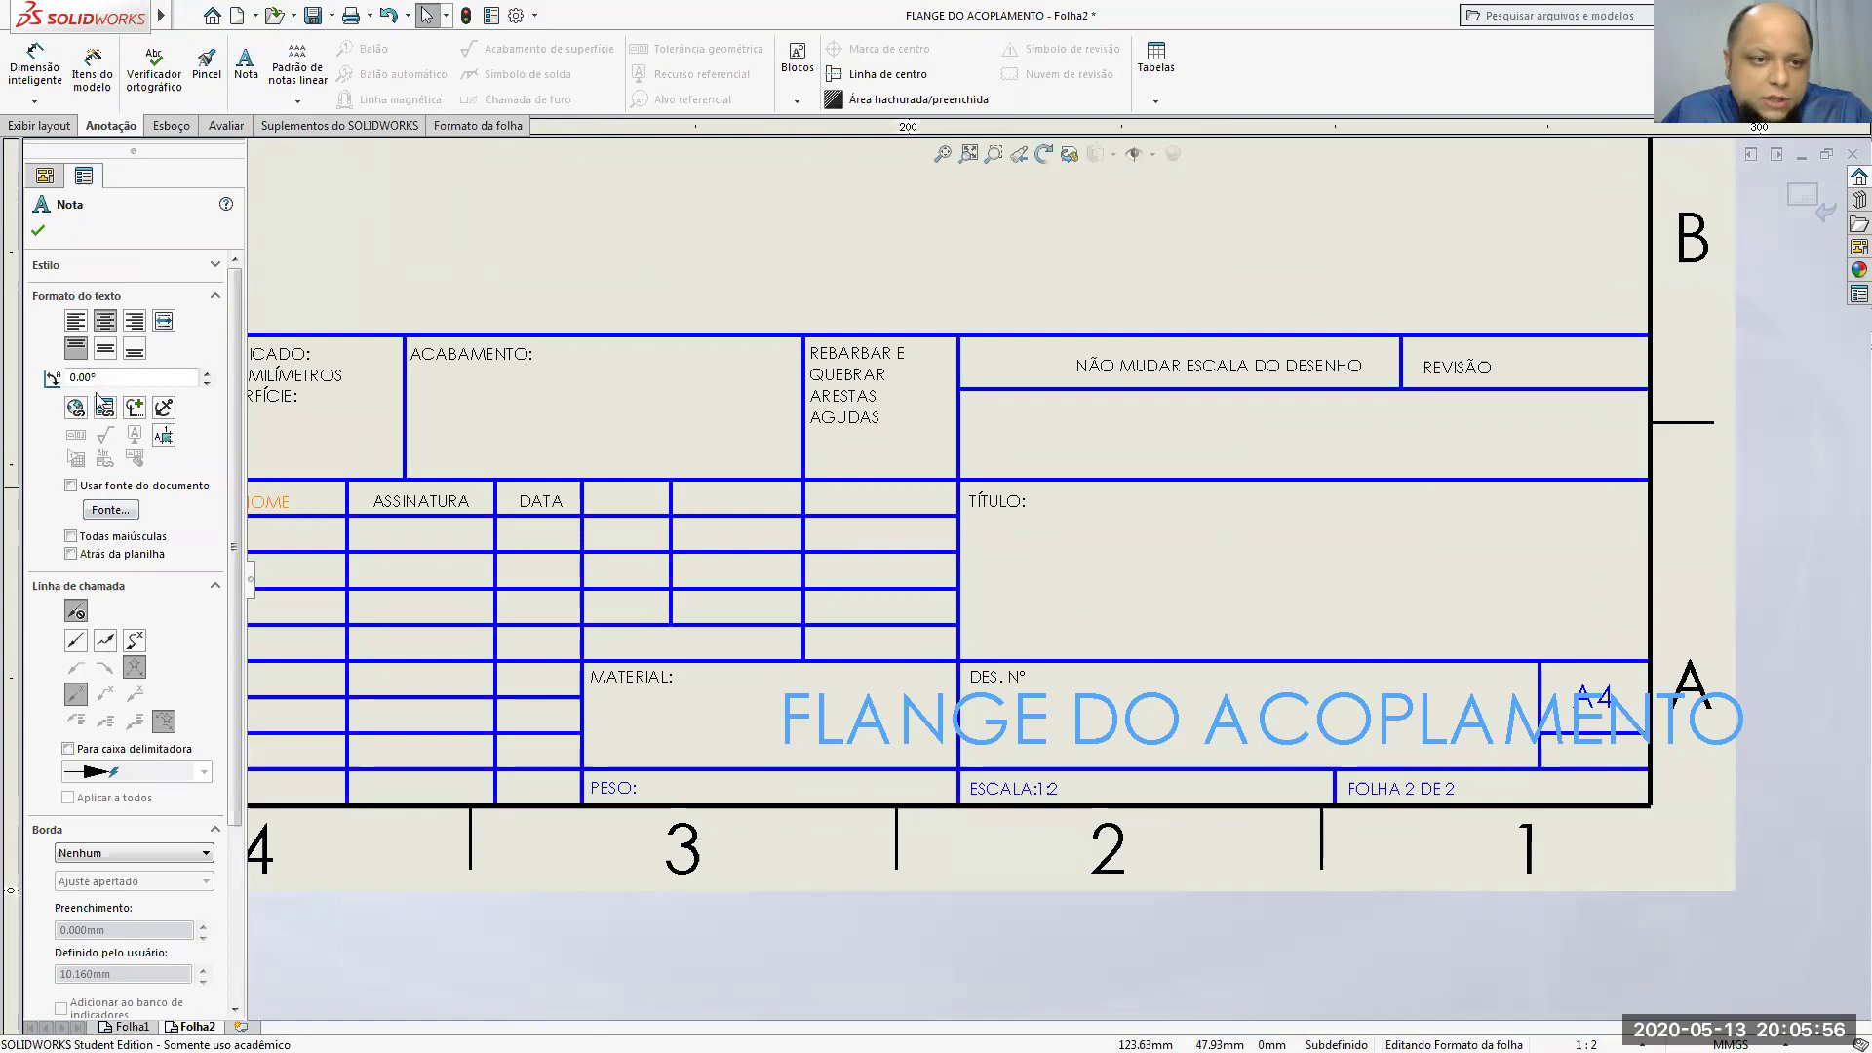
left_click(113, 509)
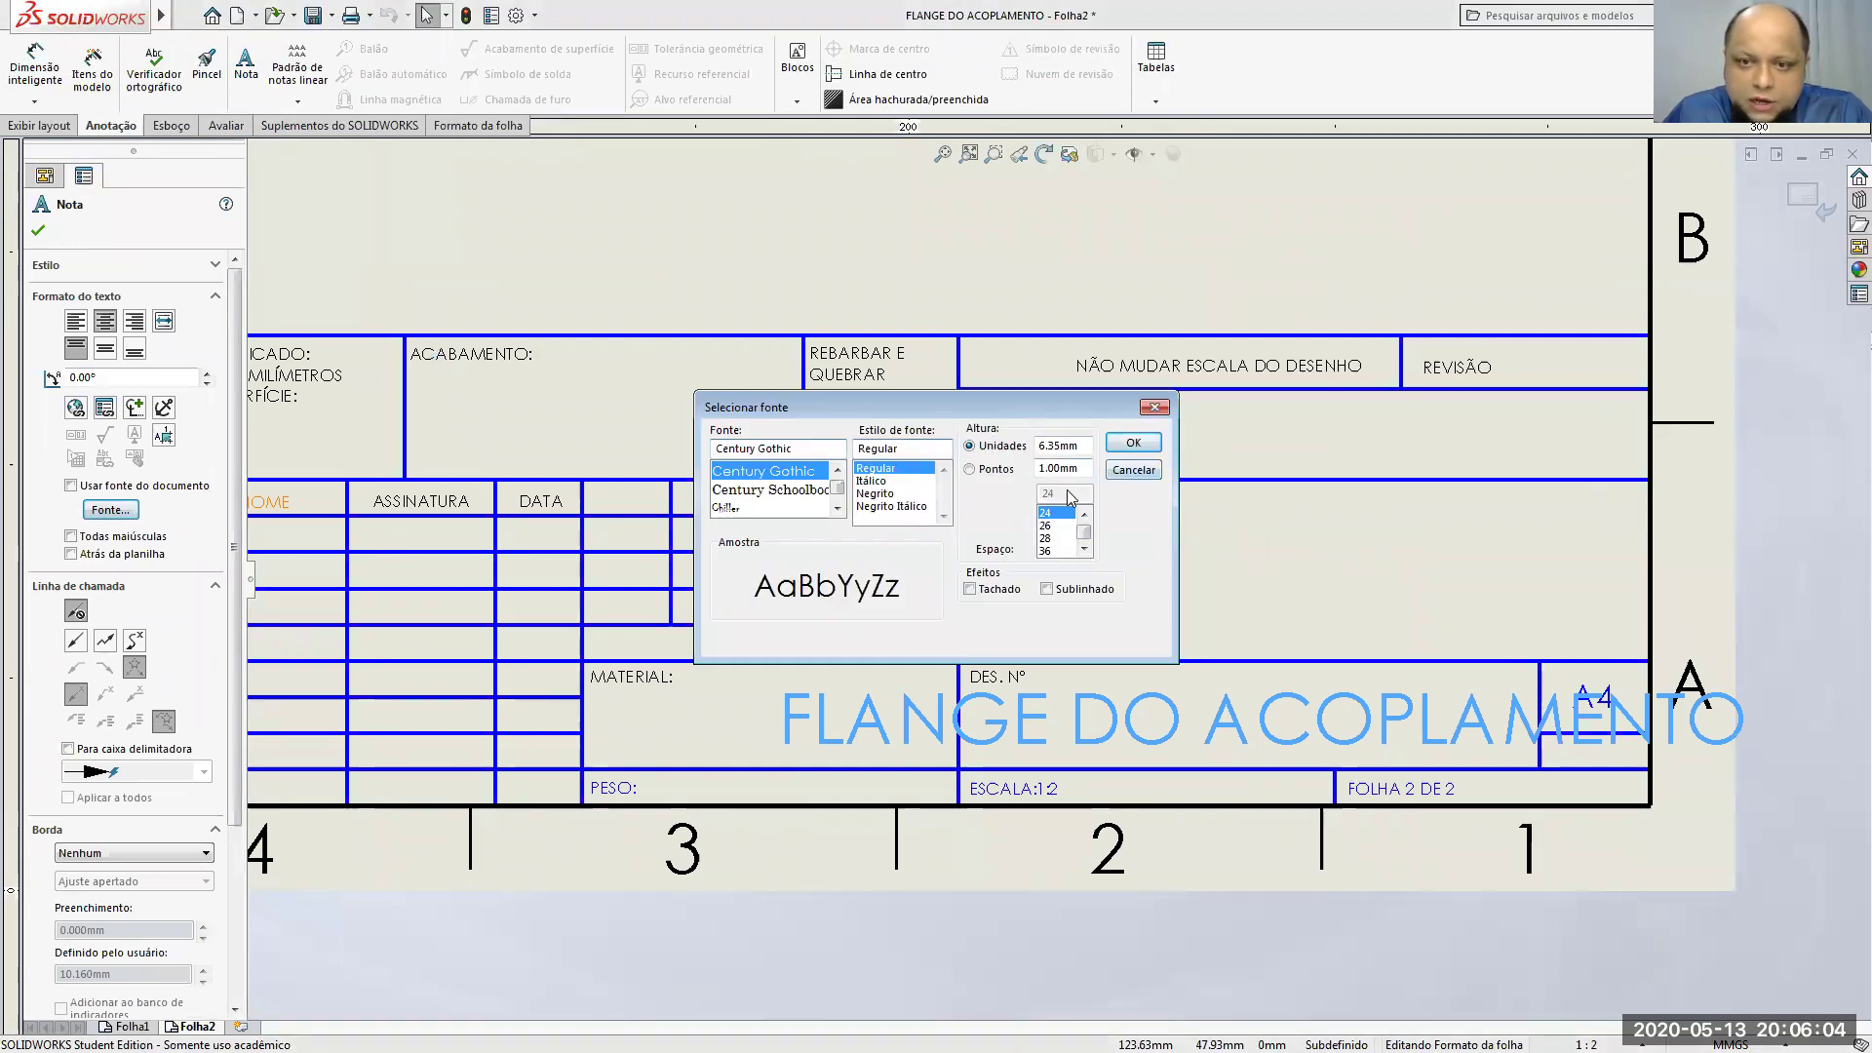
left_click(970, 470)
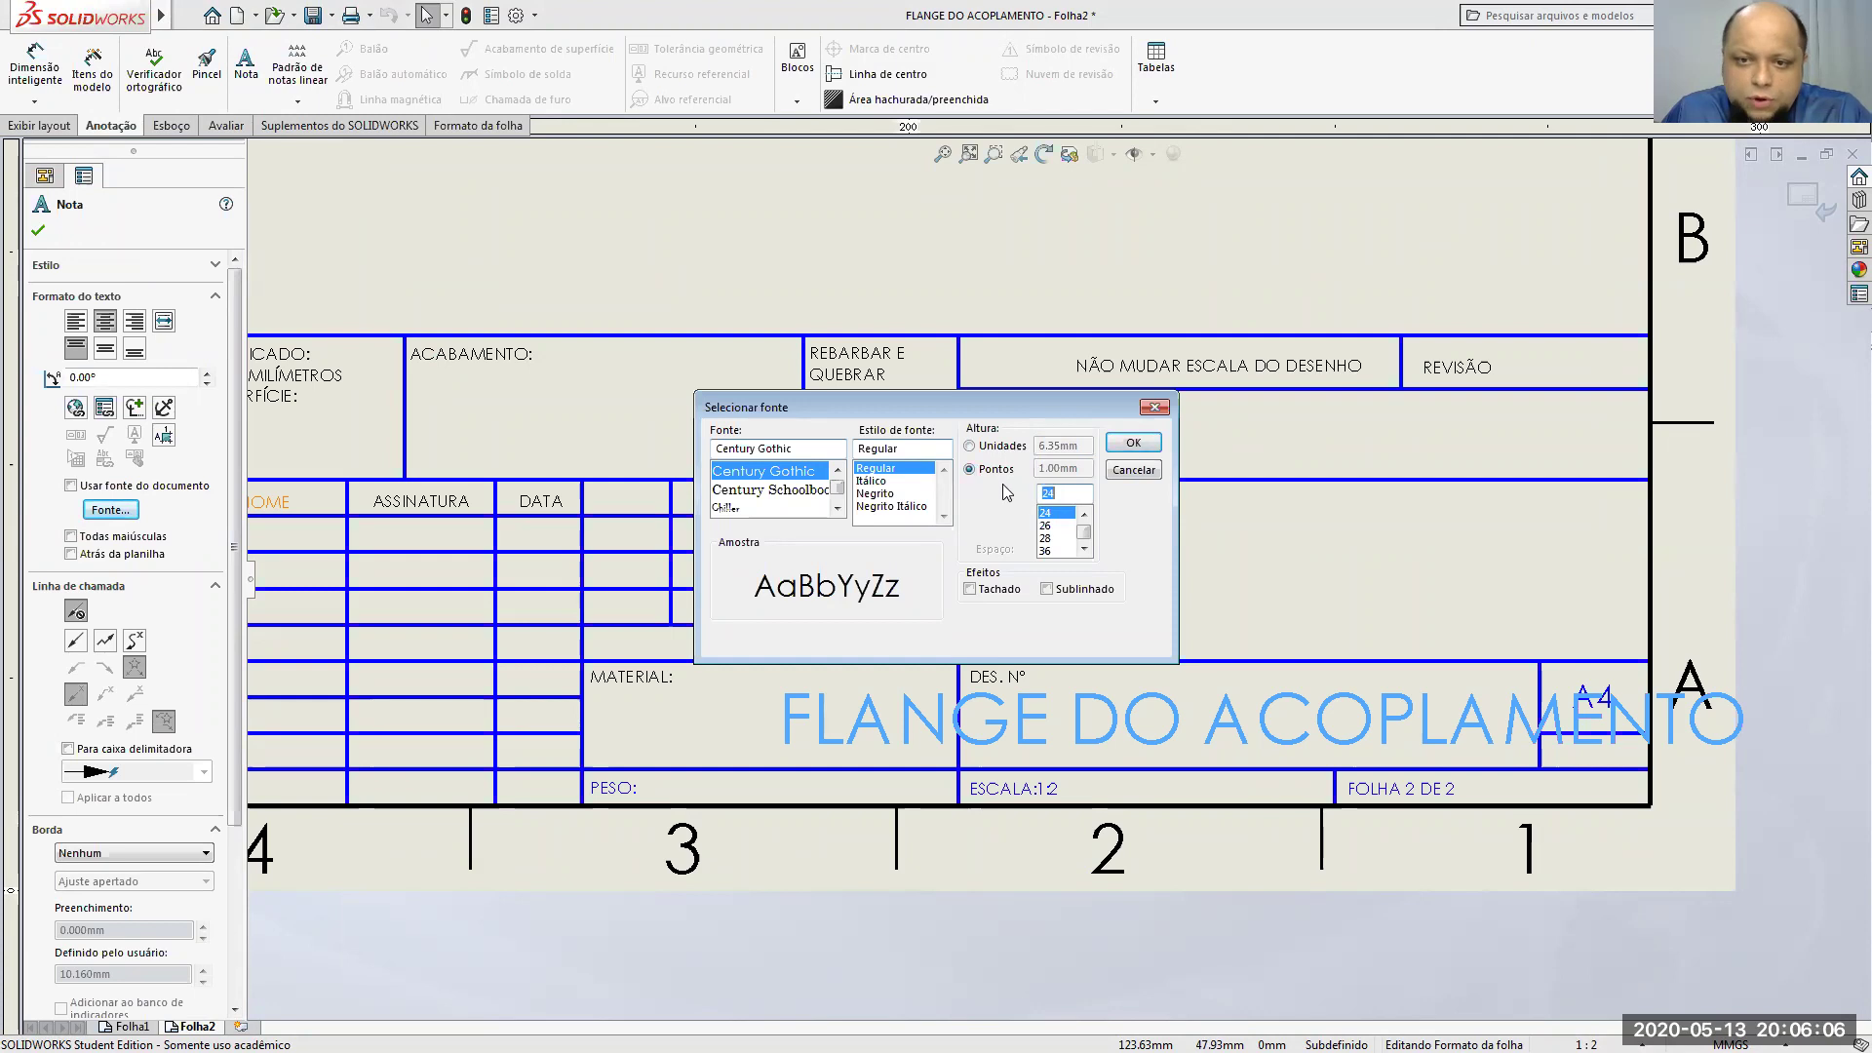
type("12")
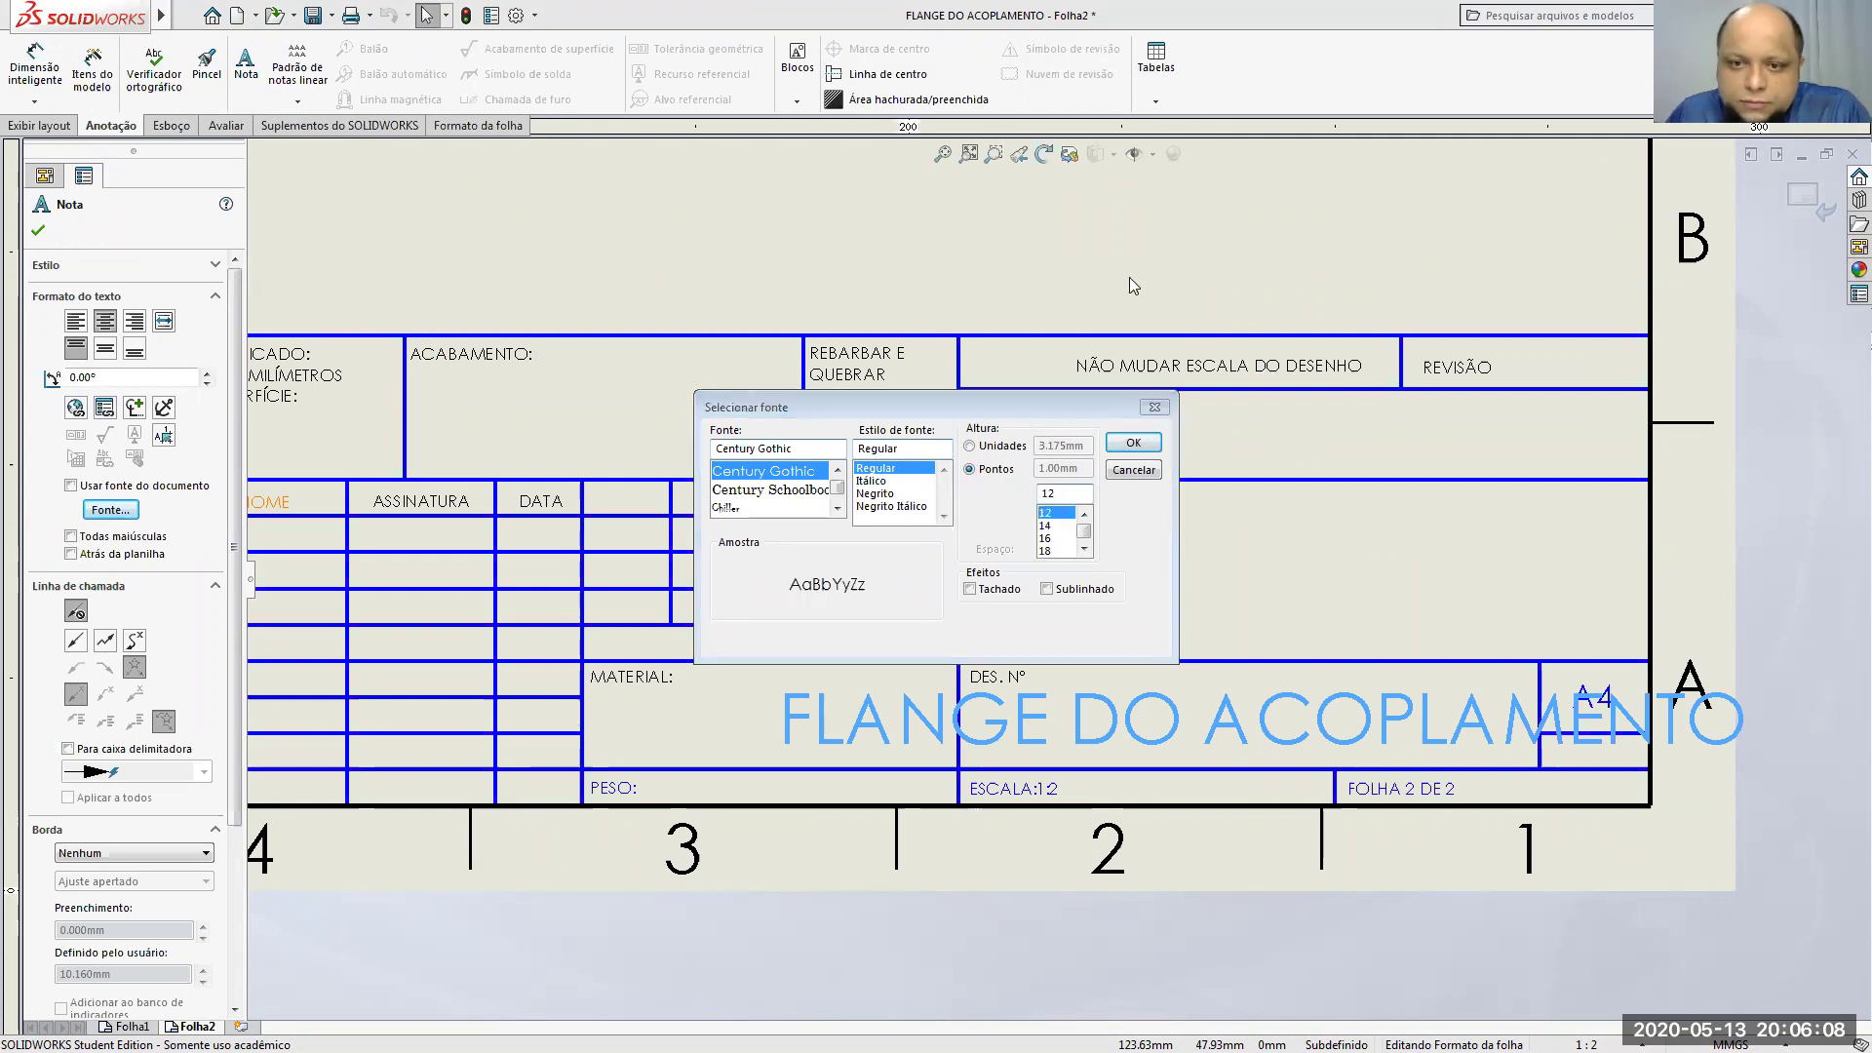
left_click(1132, 444)
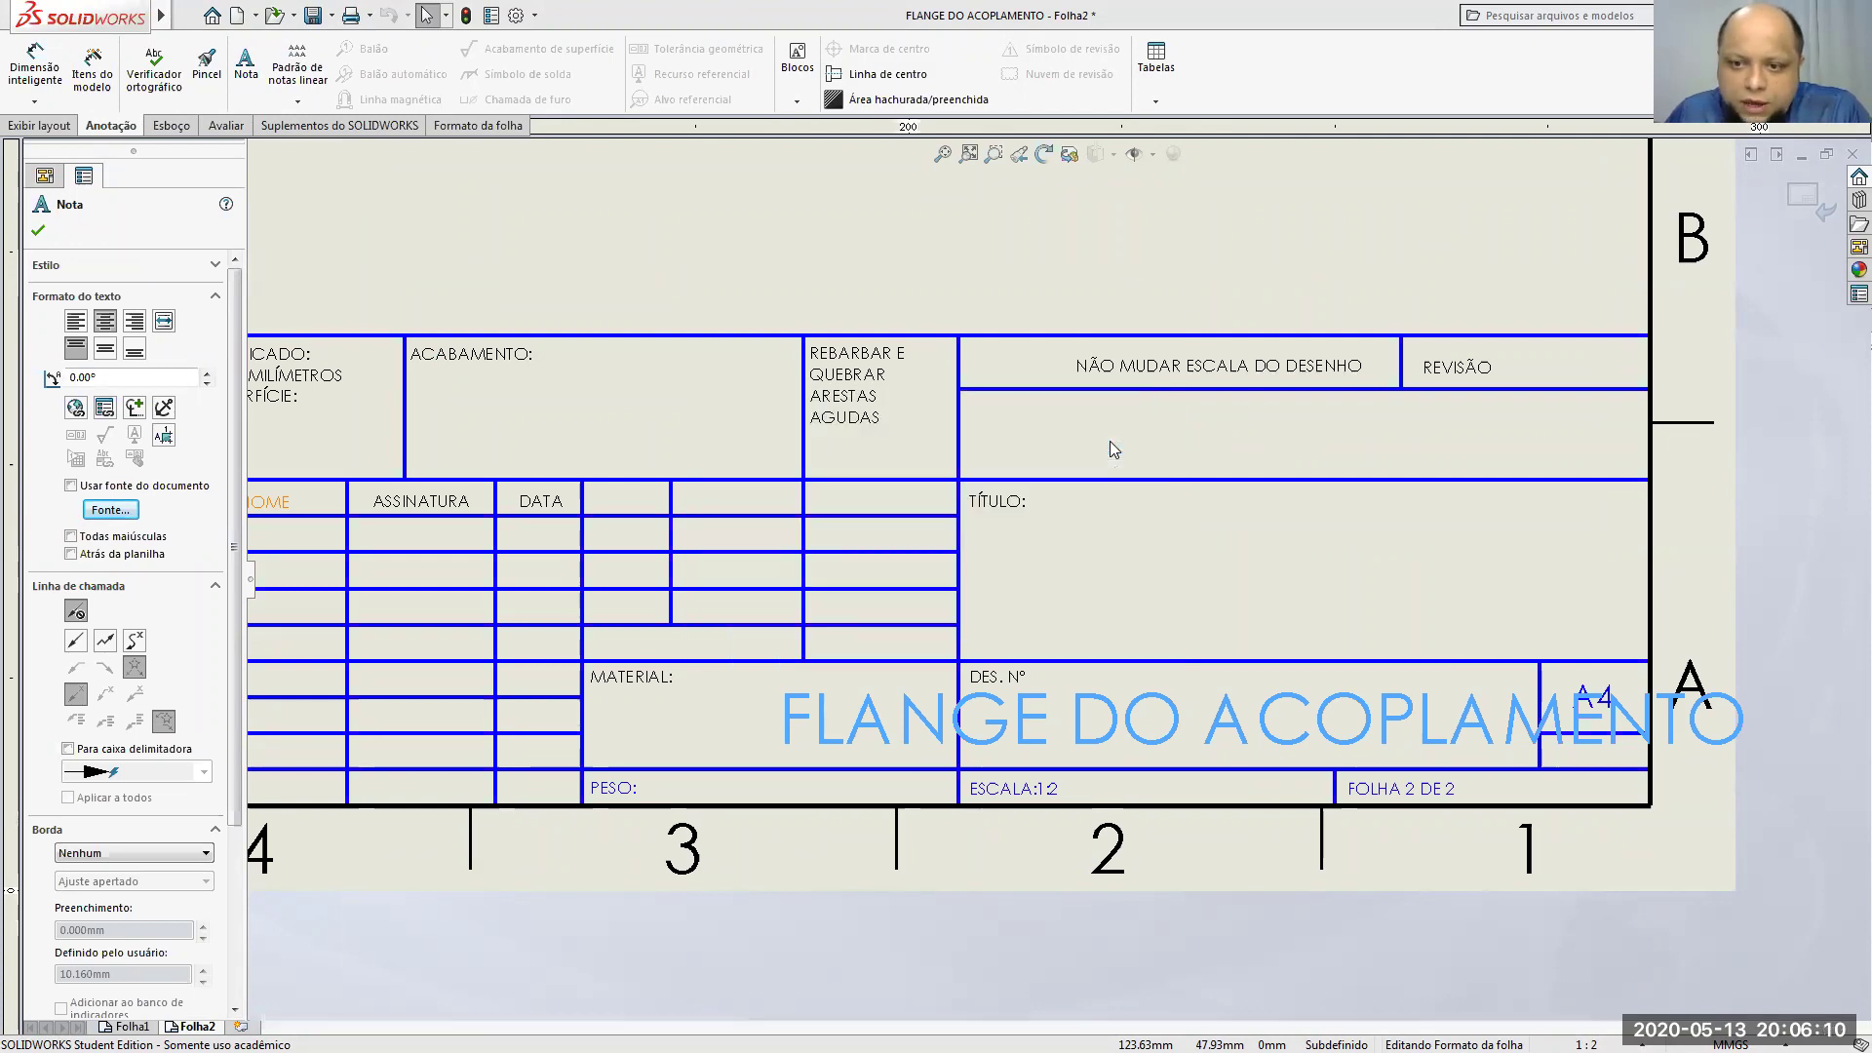
left_click(1098, 284)
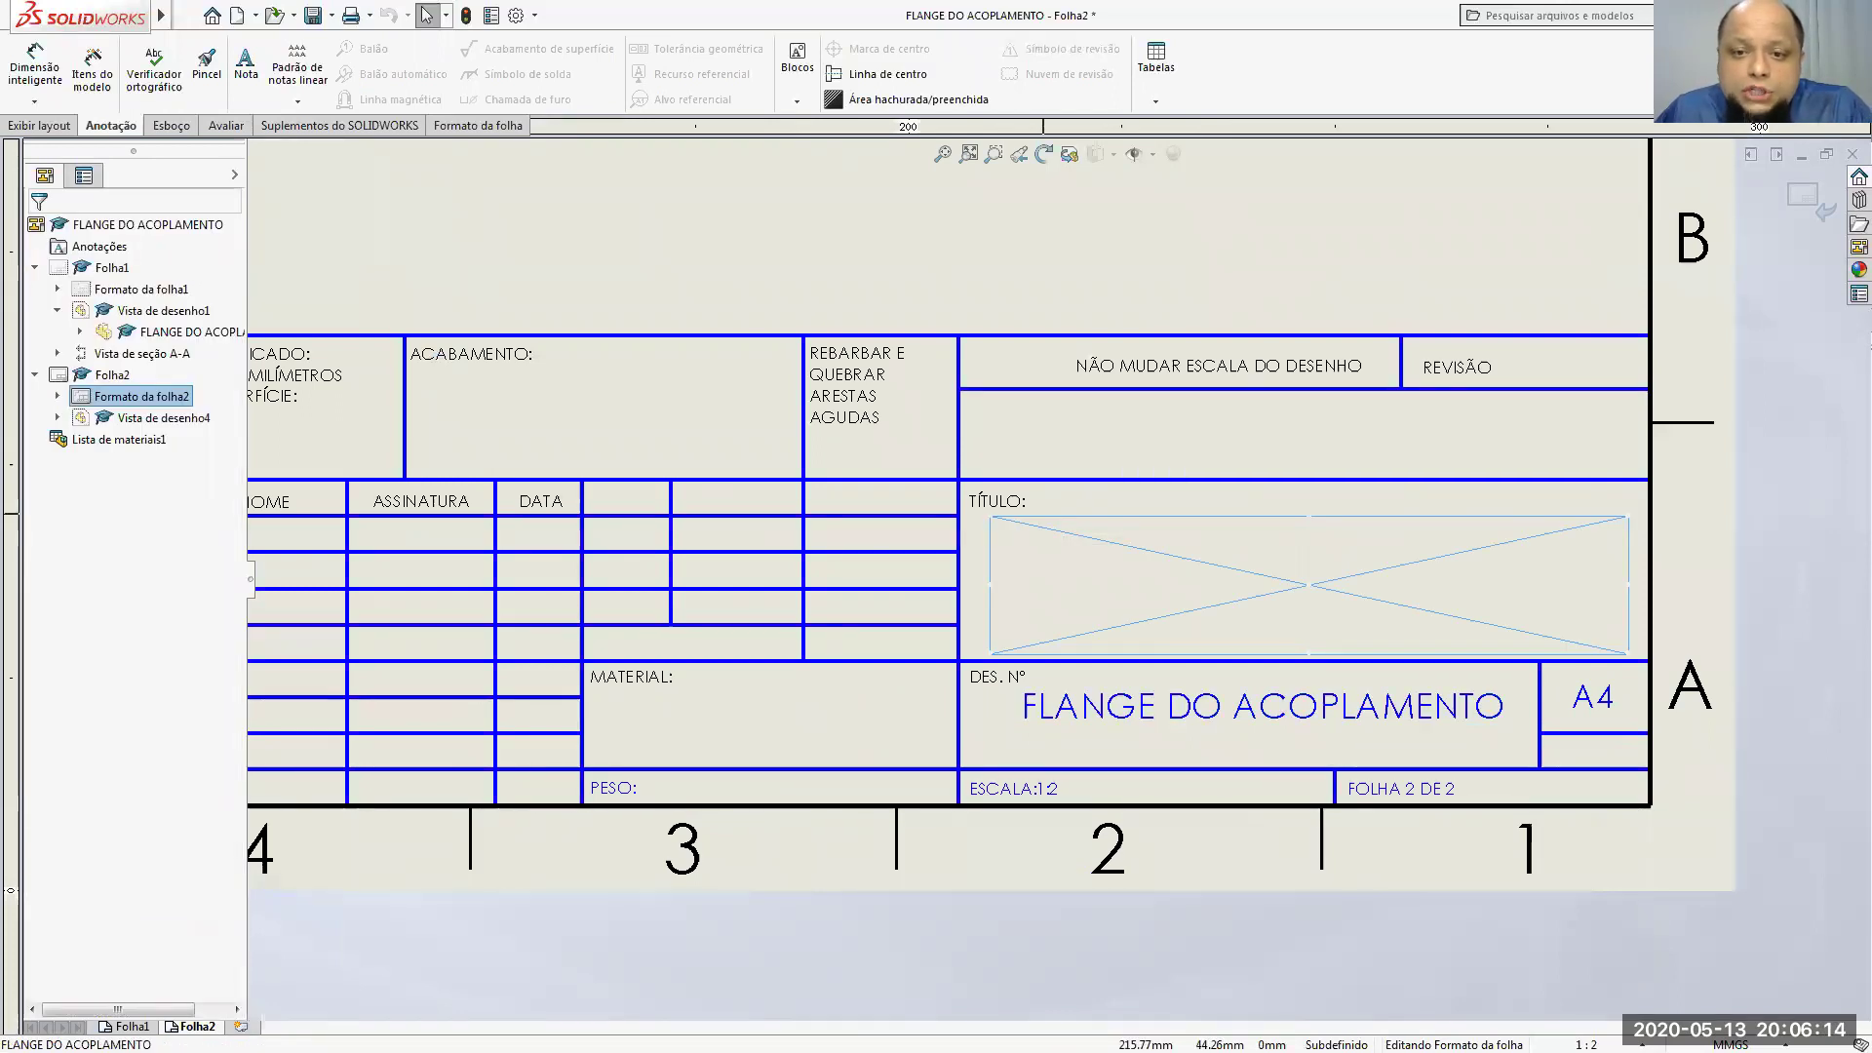
Step: Delete the empty note in the title cell and replace the TÍTULO label with "NOME:" followed by the person's first name
key("Delete")
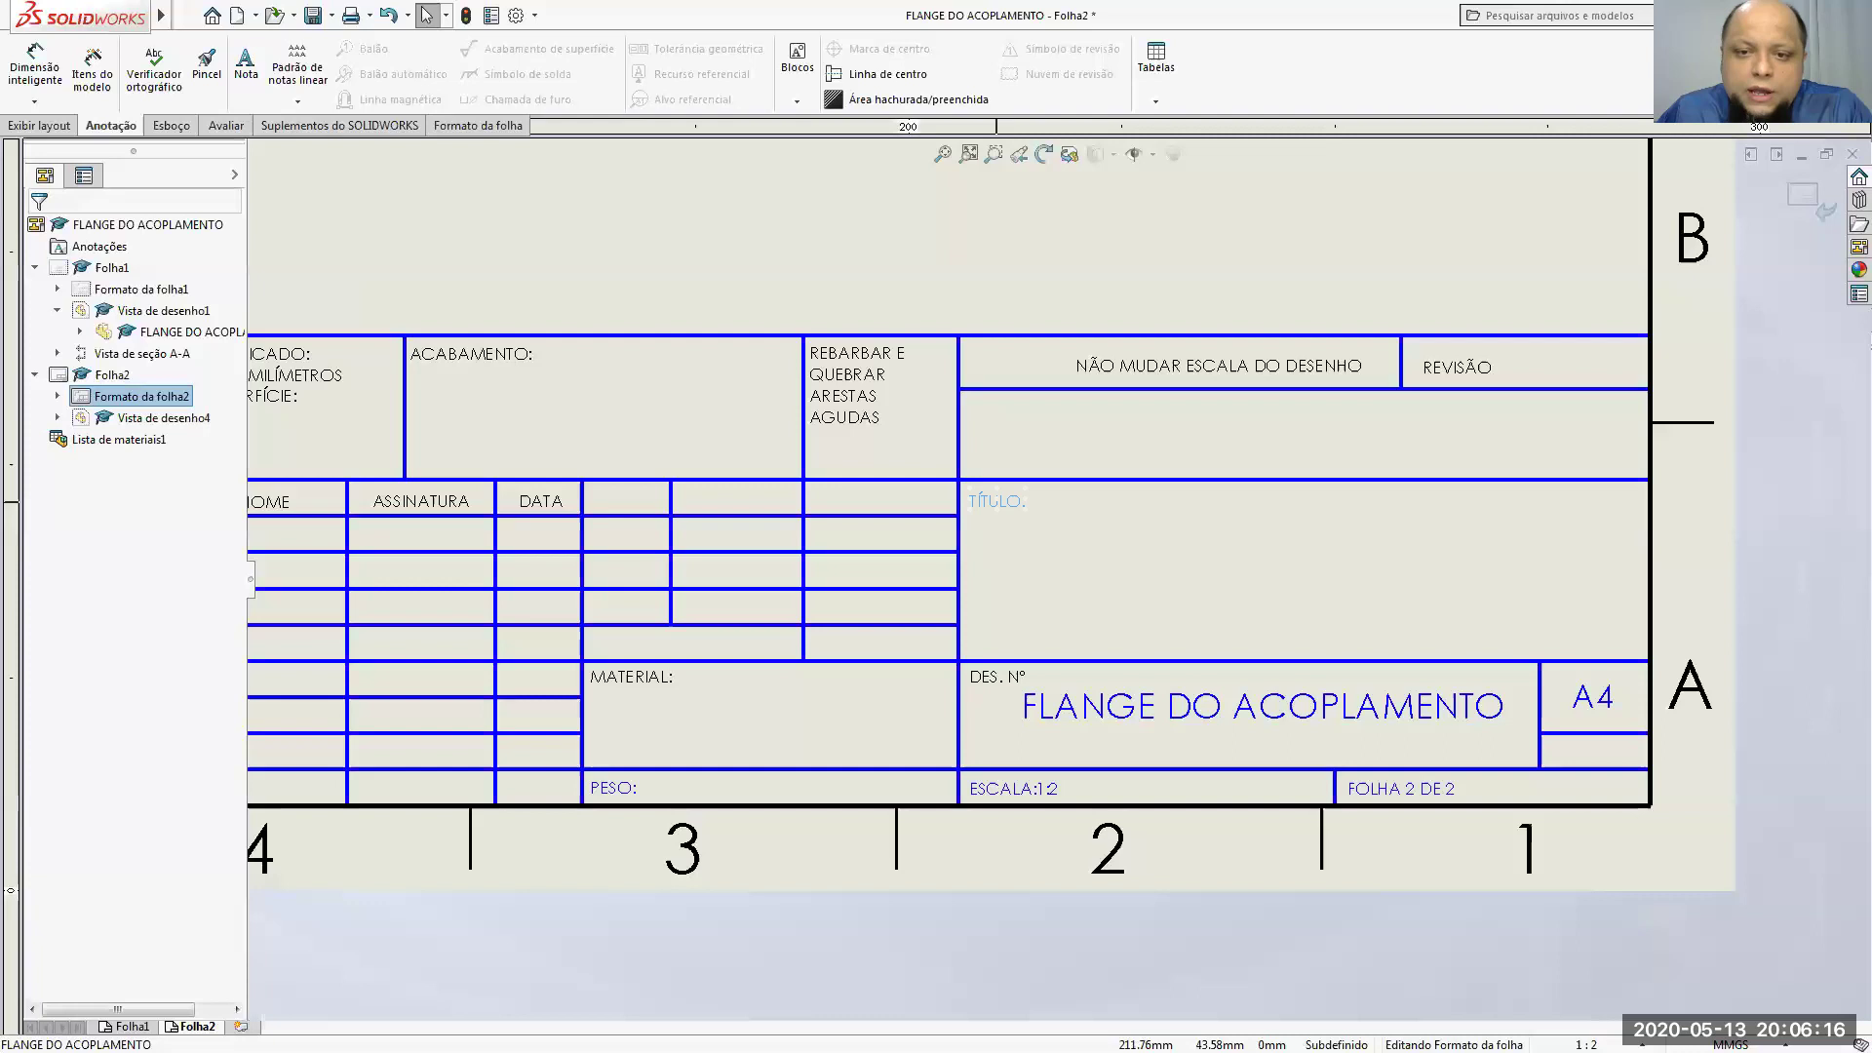
double_click(996, 501)
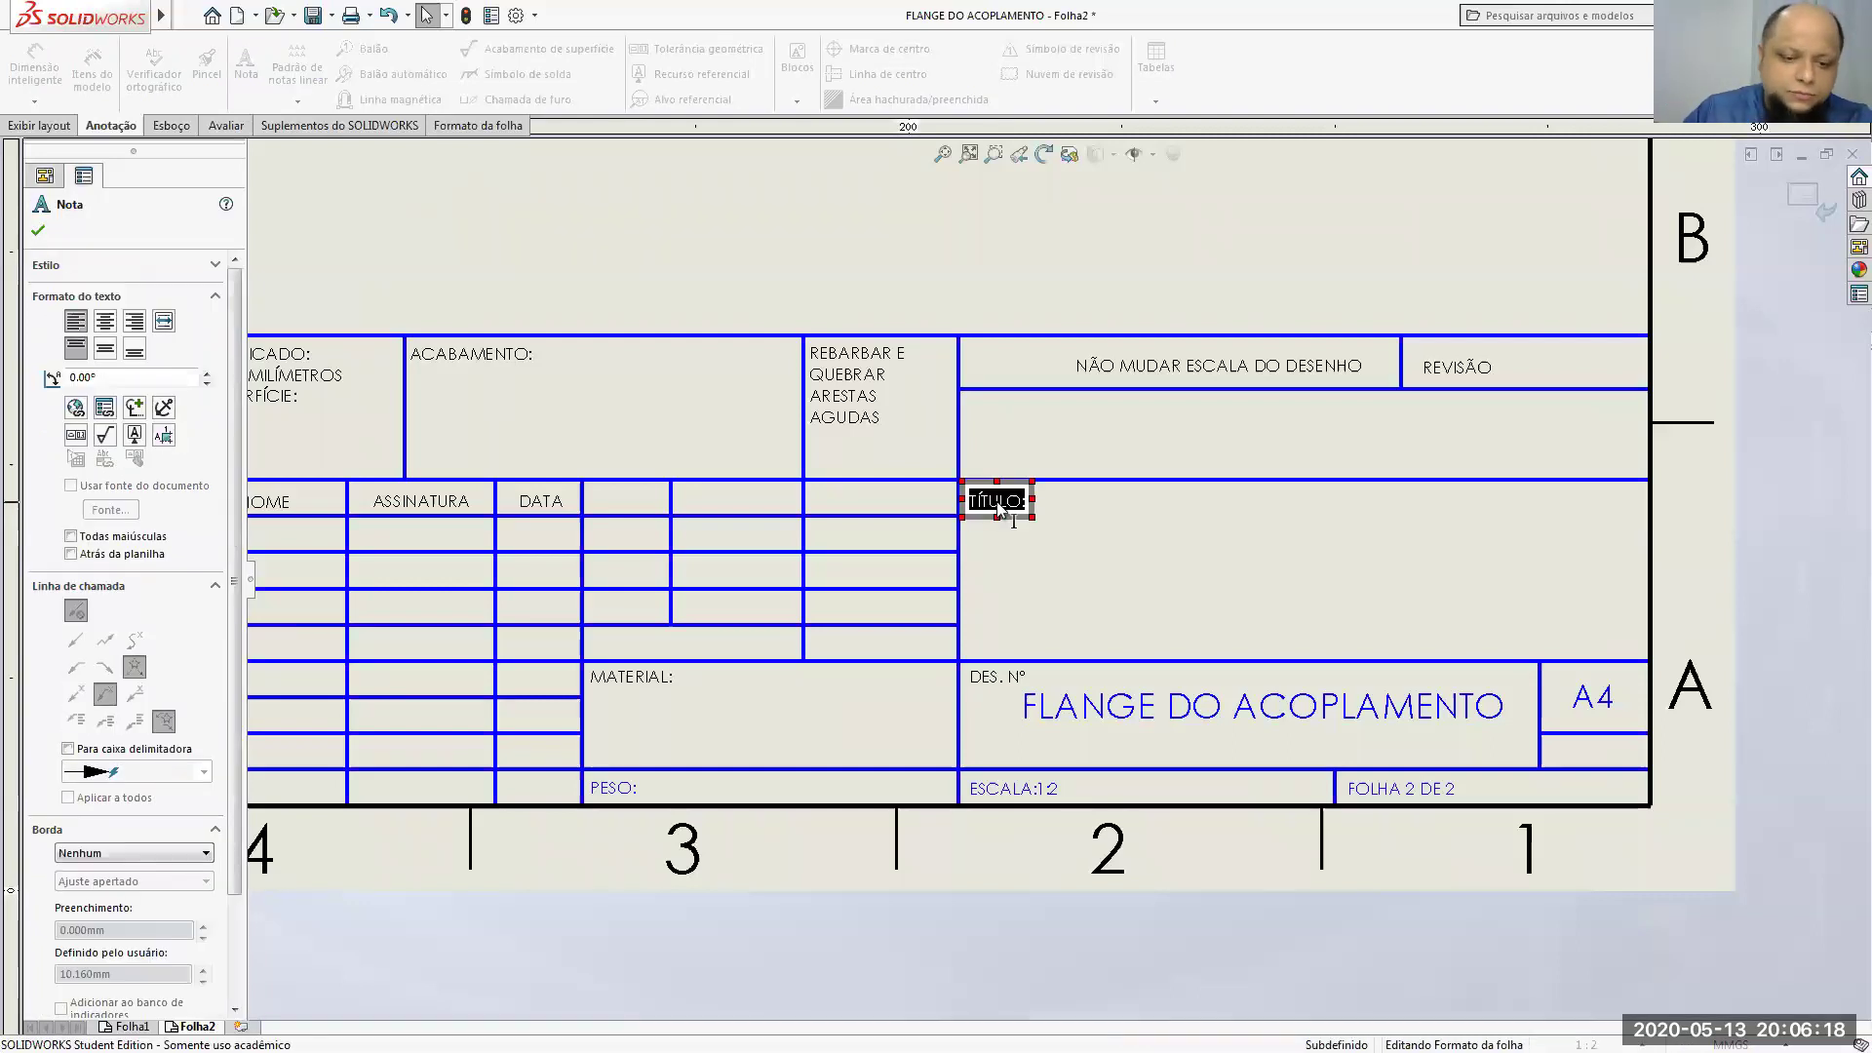
type("NOME")
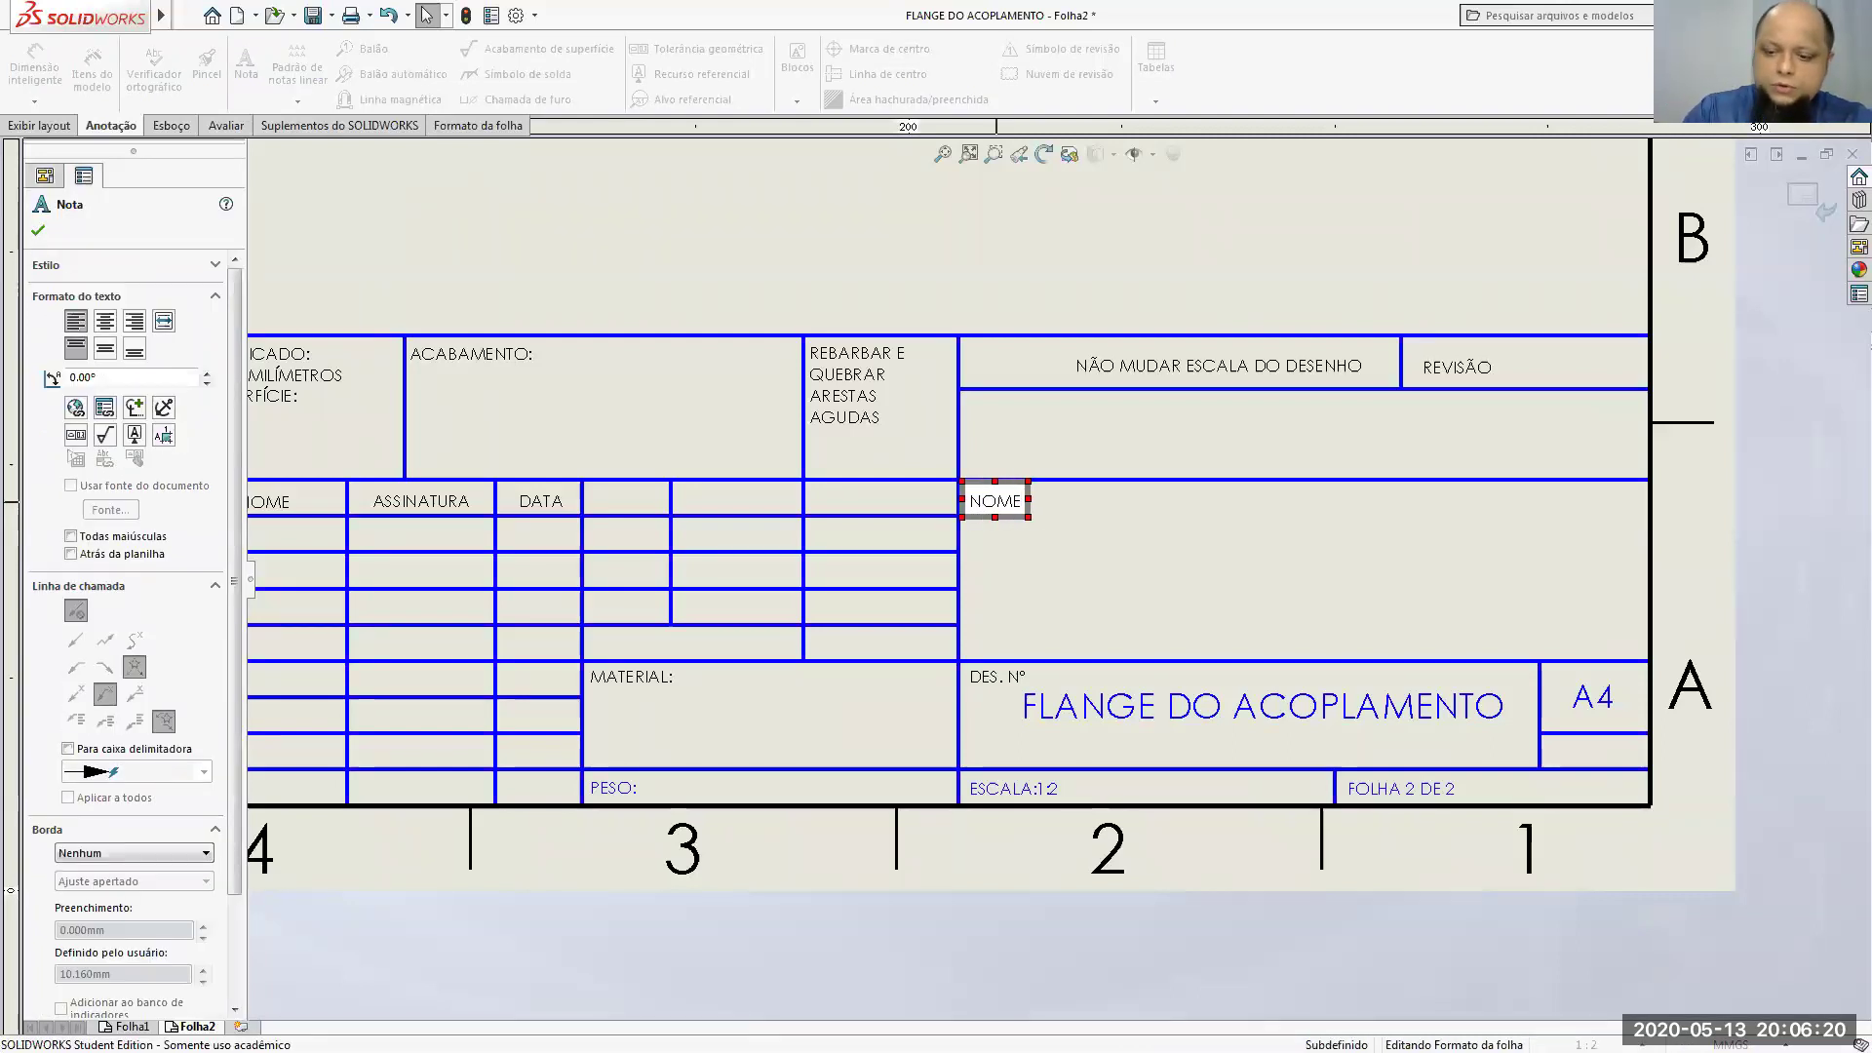
type(": aNDR")
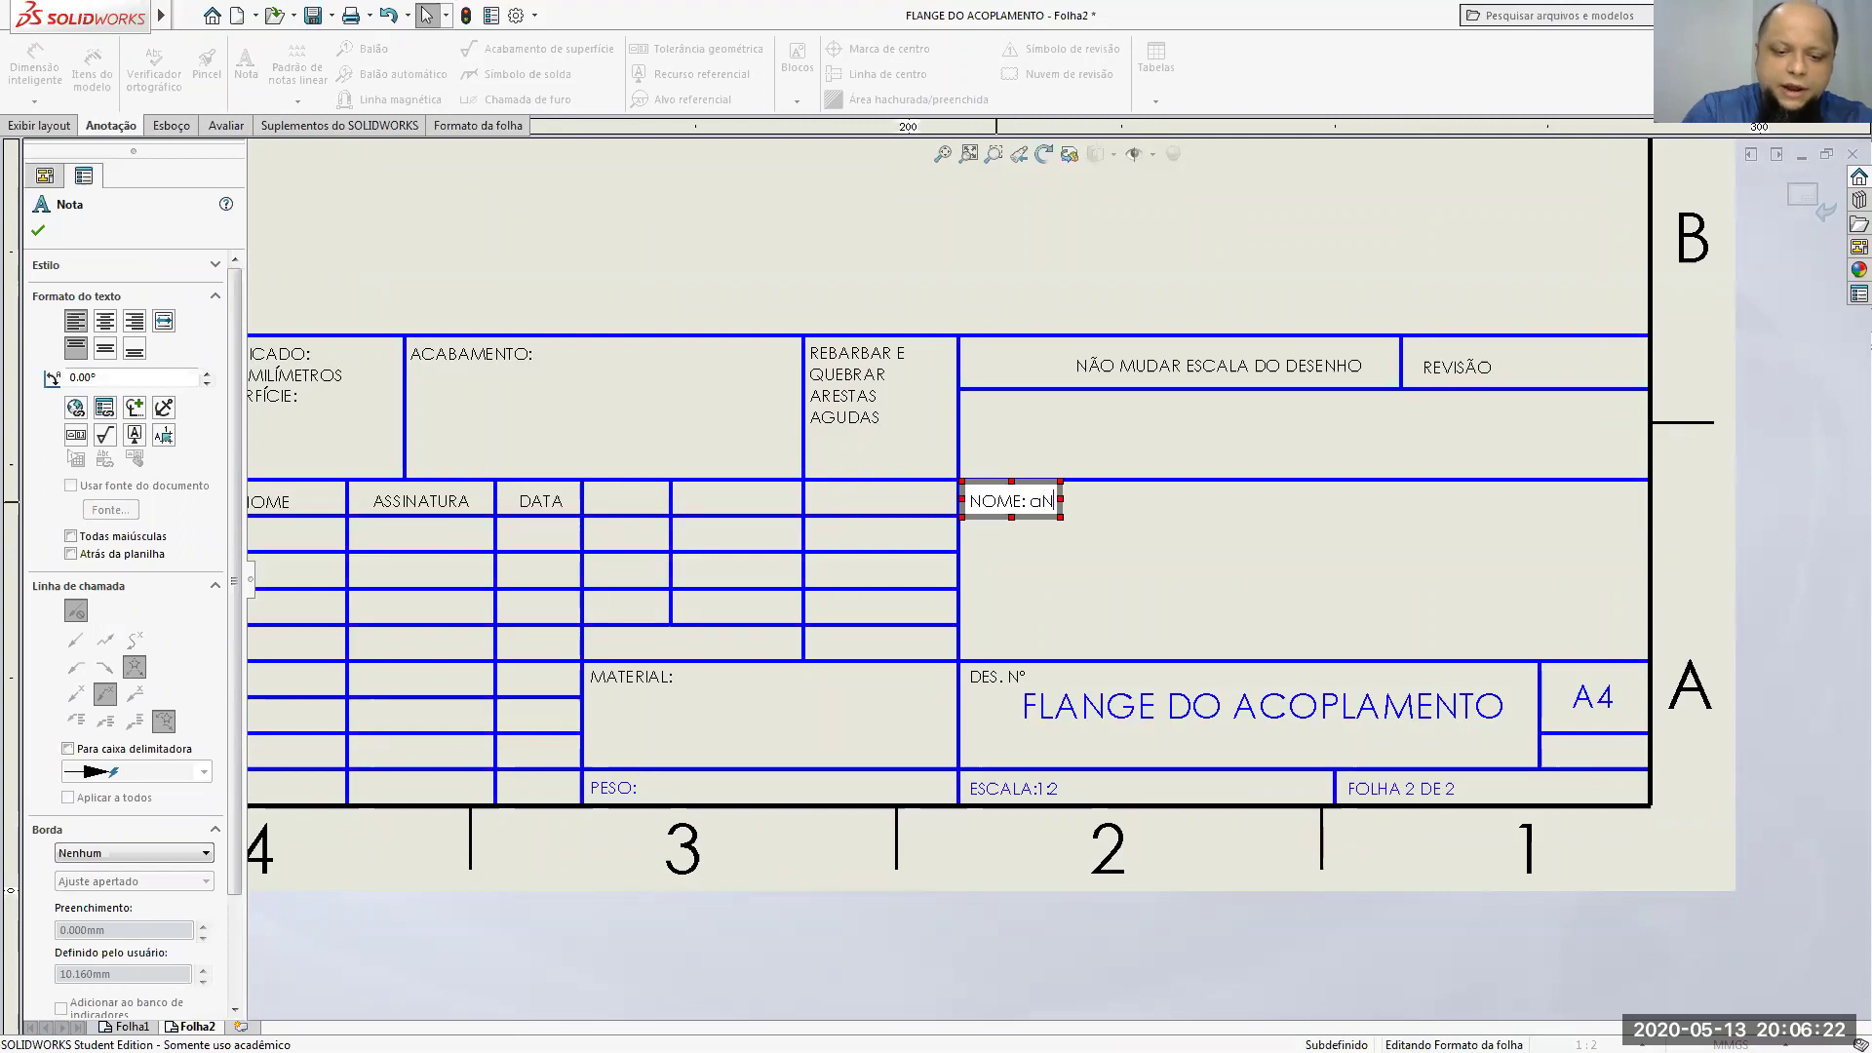
key("BackSpace")
key("BackSpace")
key("BackSpace")
key("BackSpace")
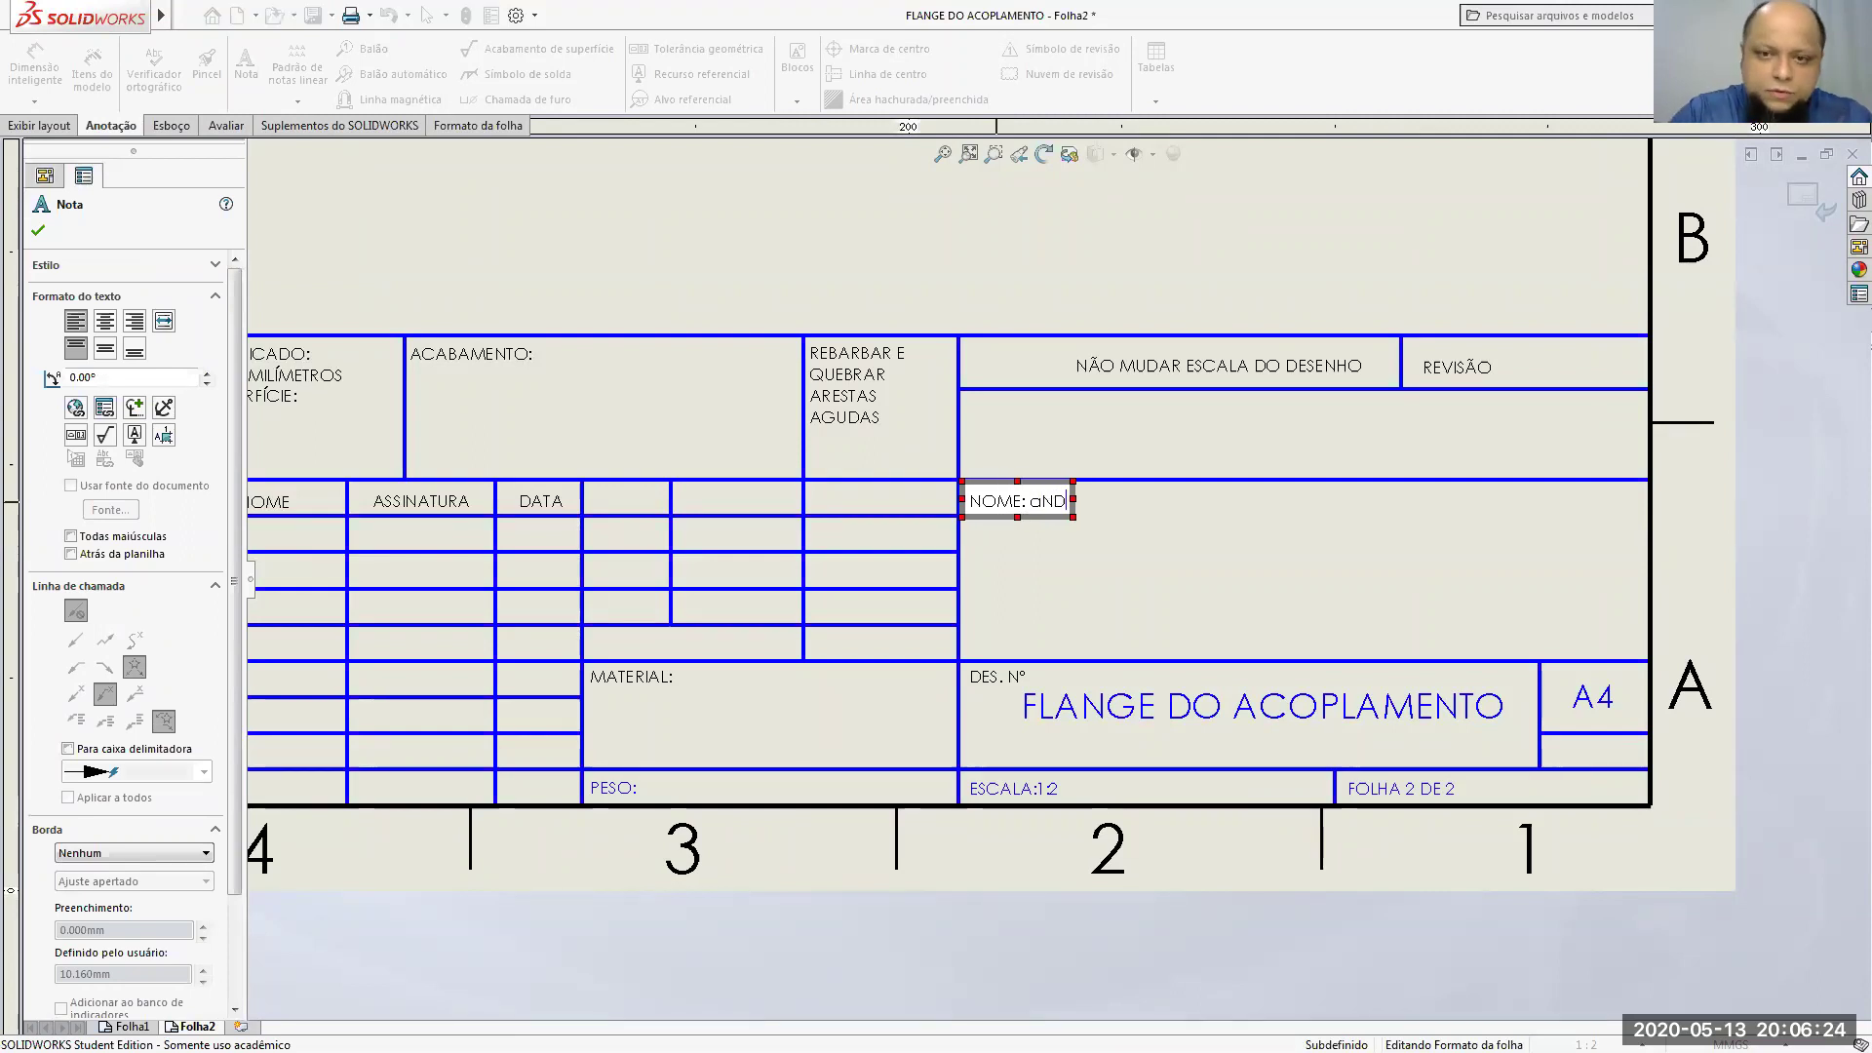
type("An")
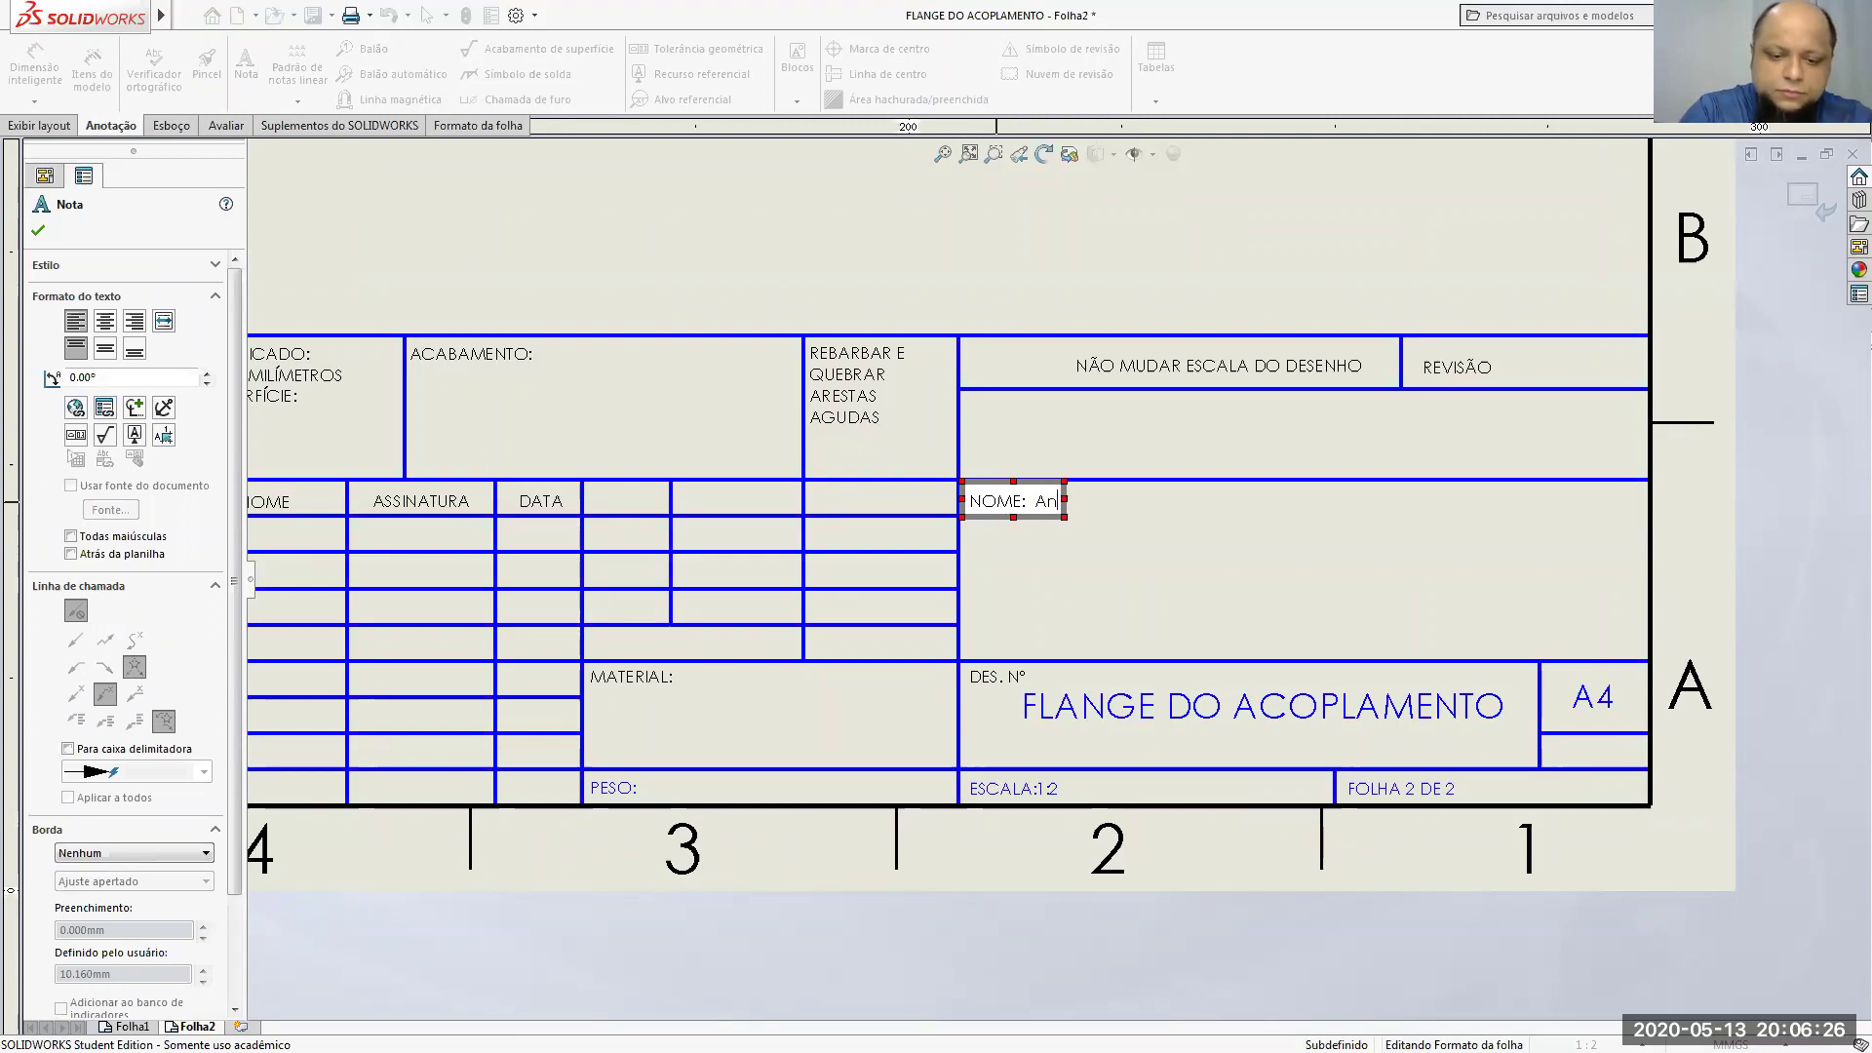
type("dré")
left_click(1051, 326)
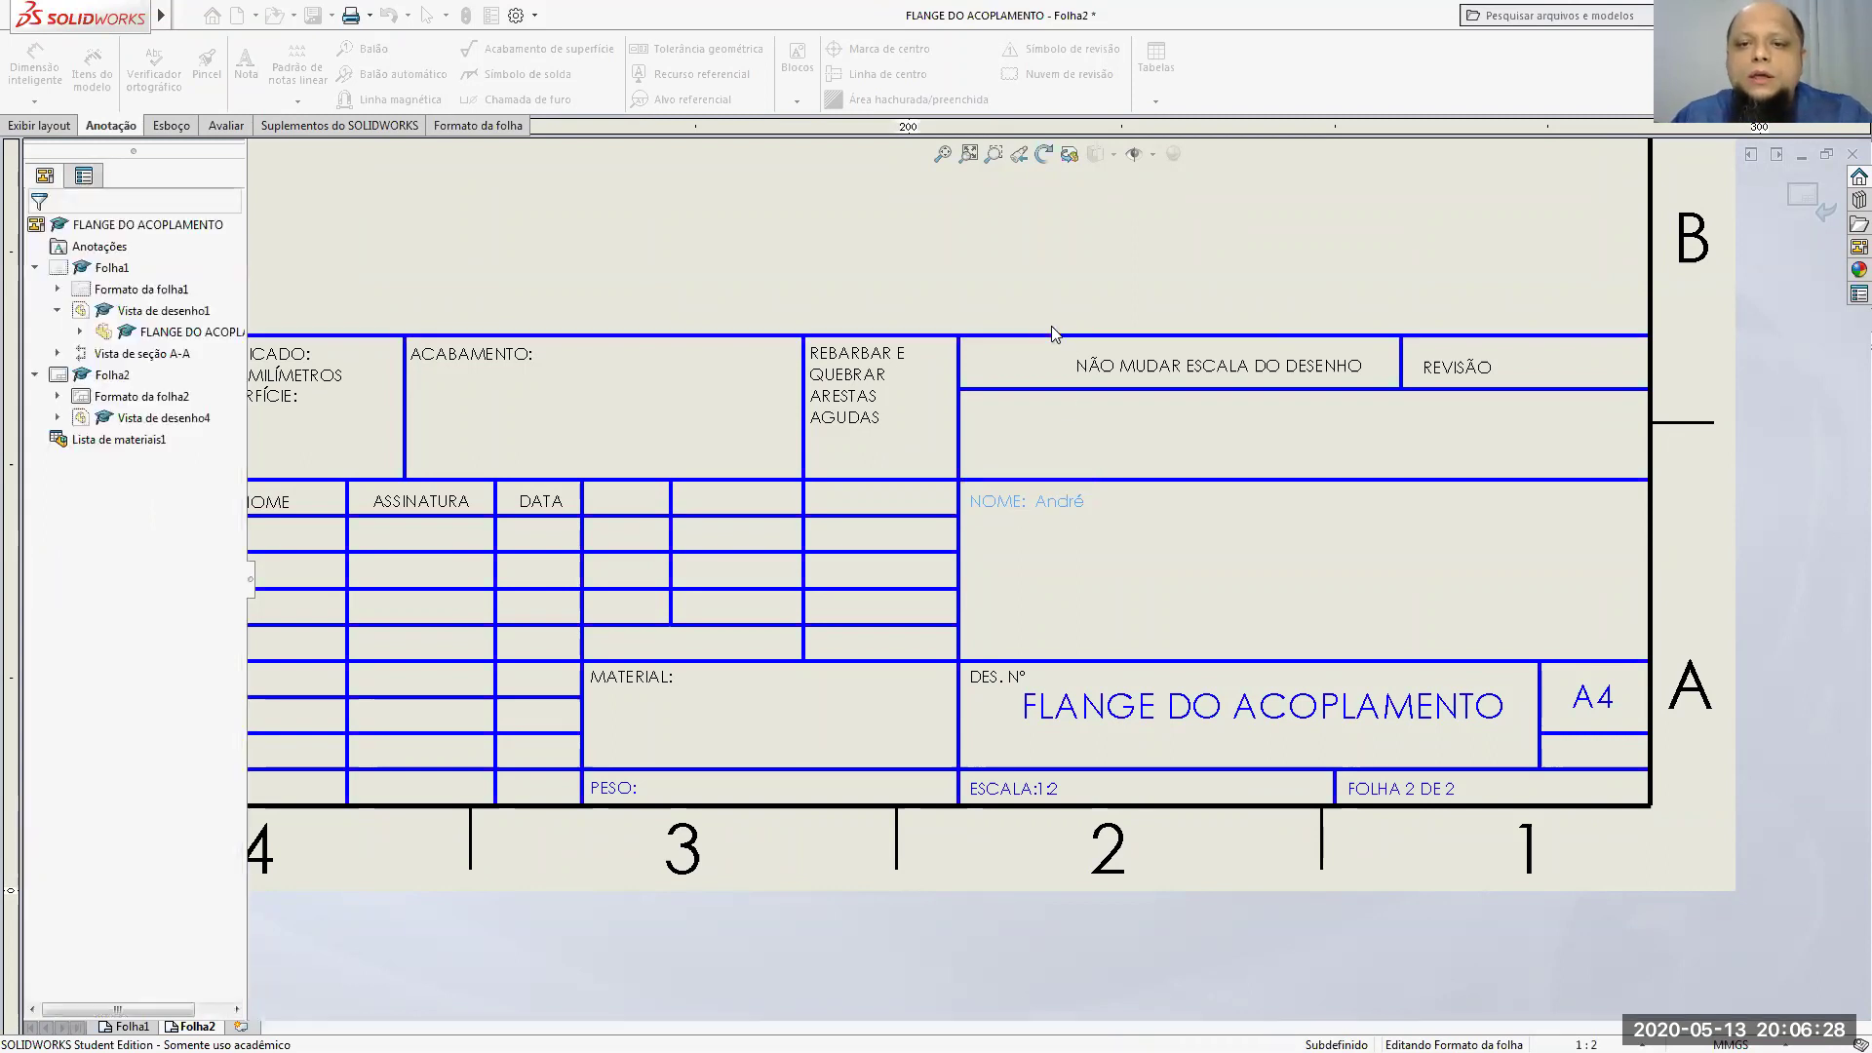
Step: Leave sheet format editing on Folha2 and return to the exploded-view sheet
scroll(1172, 772, "up", 5)
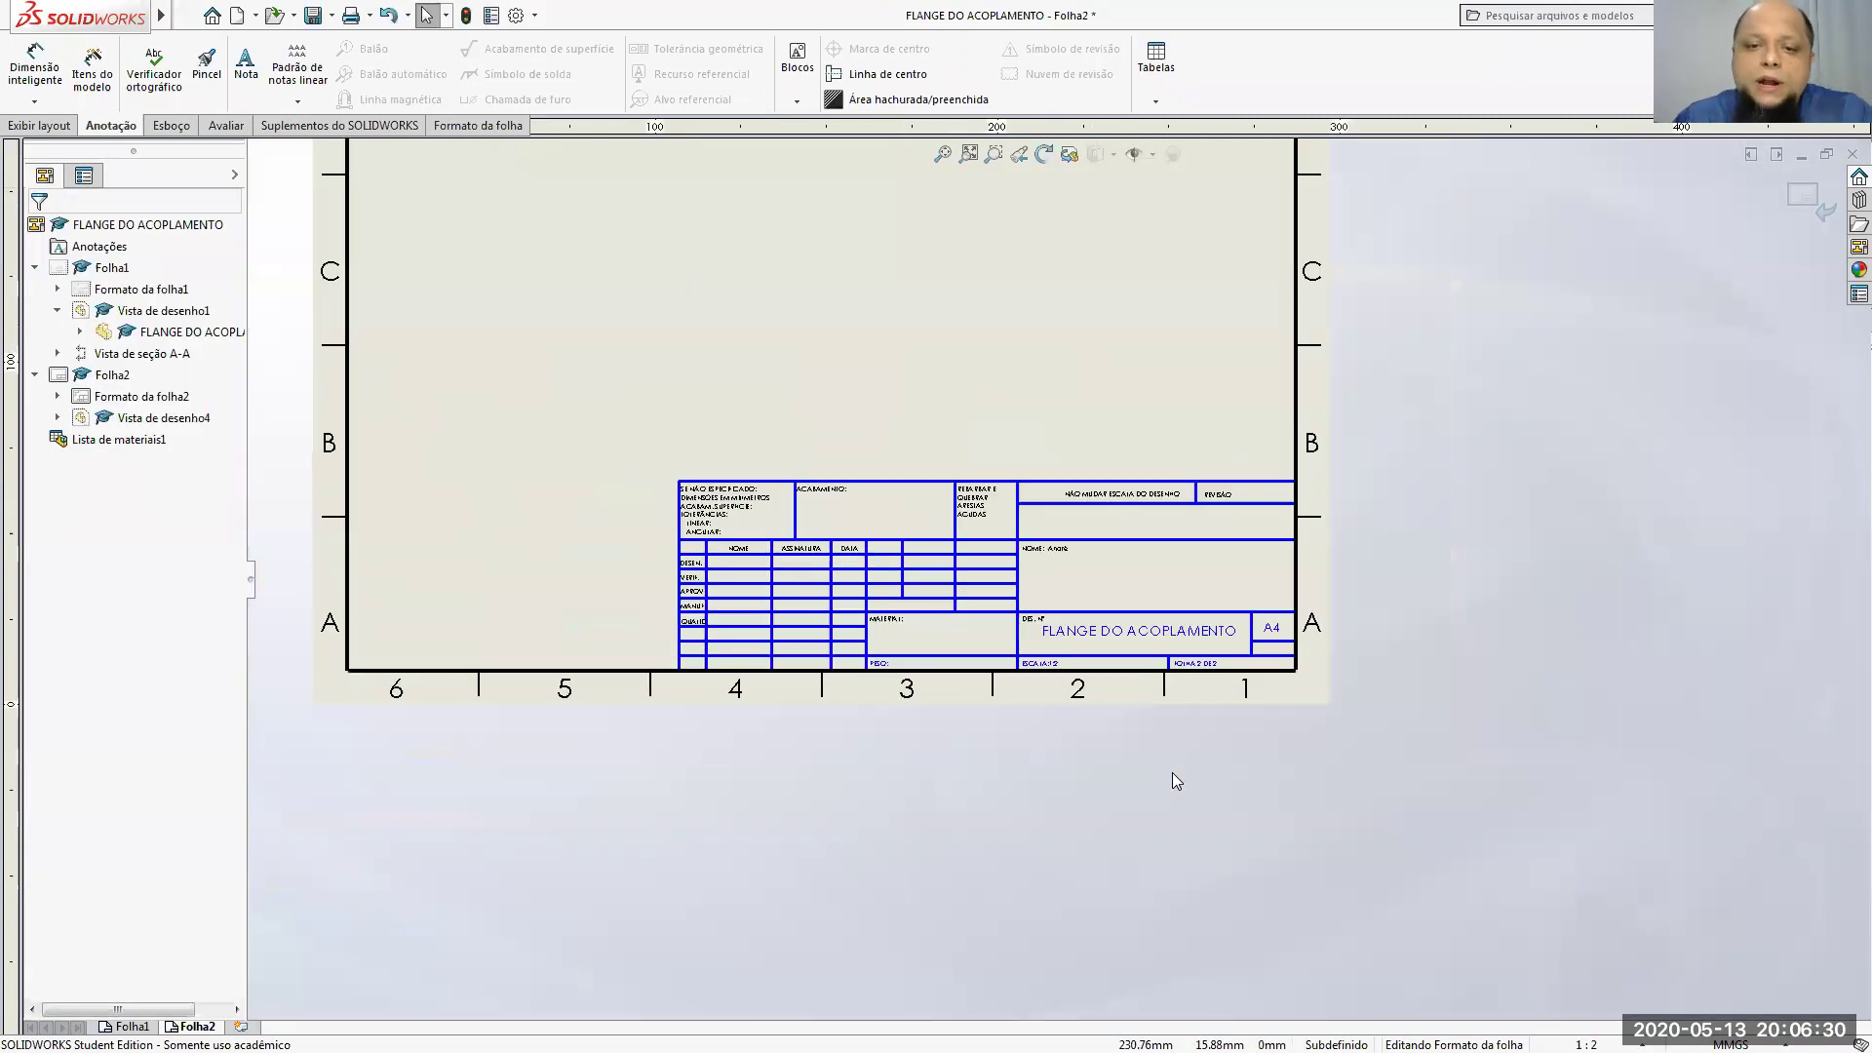
left_click(1802, 195)
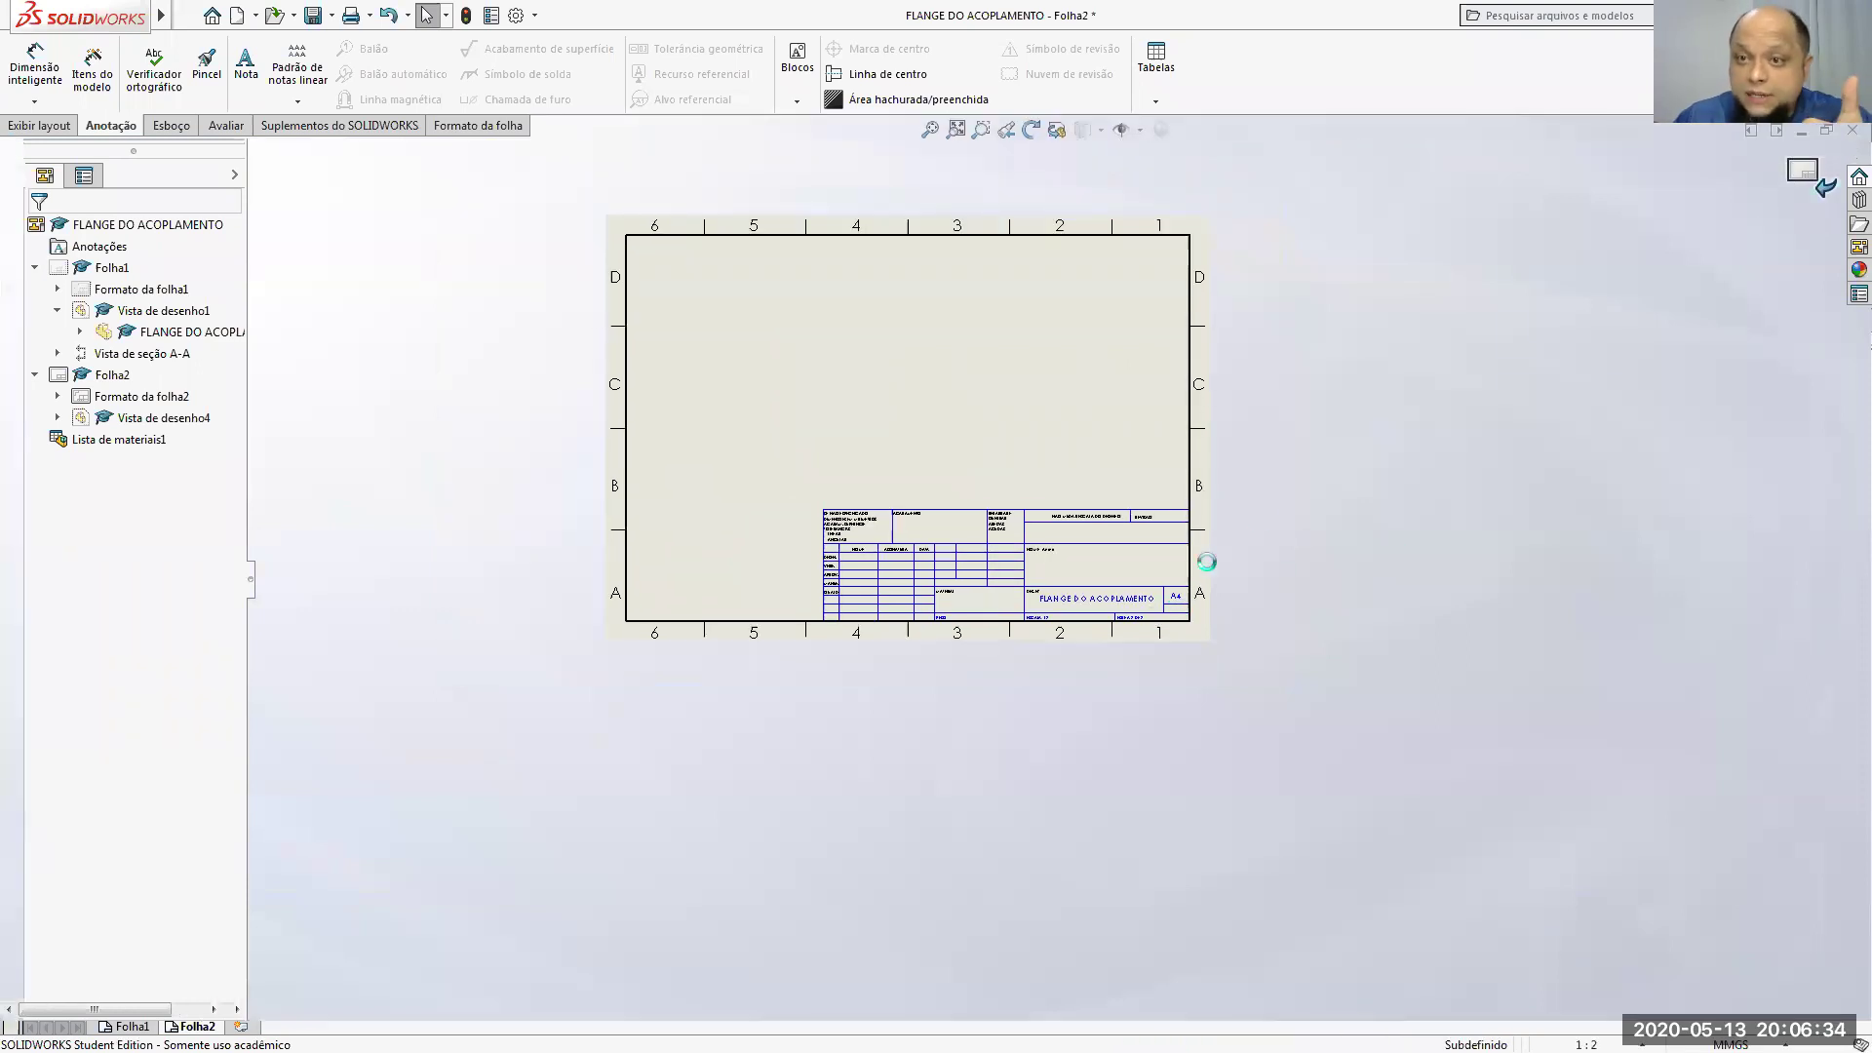
left_click(1803, 172)
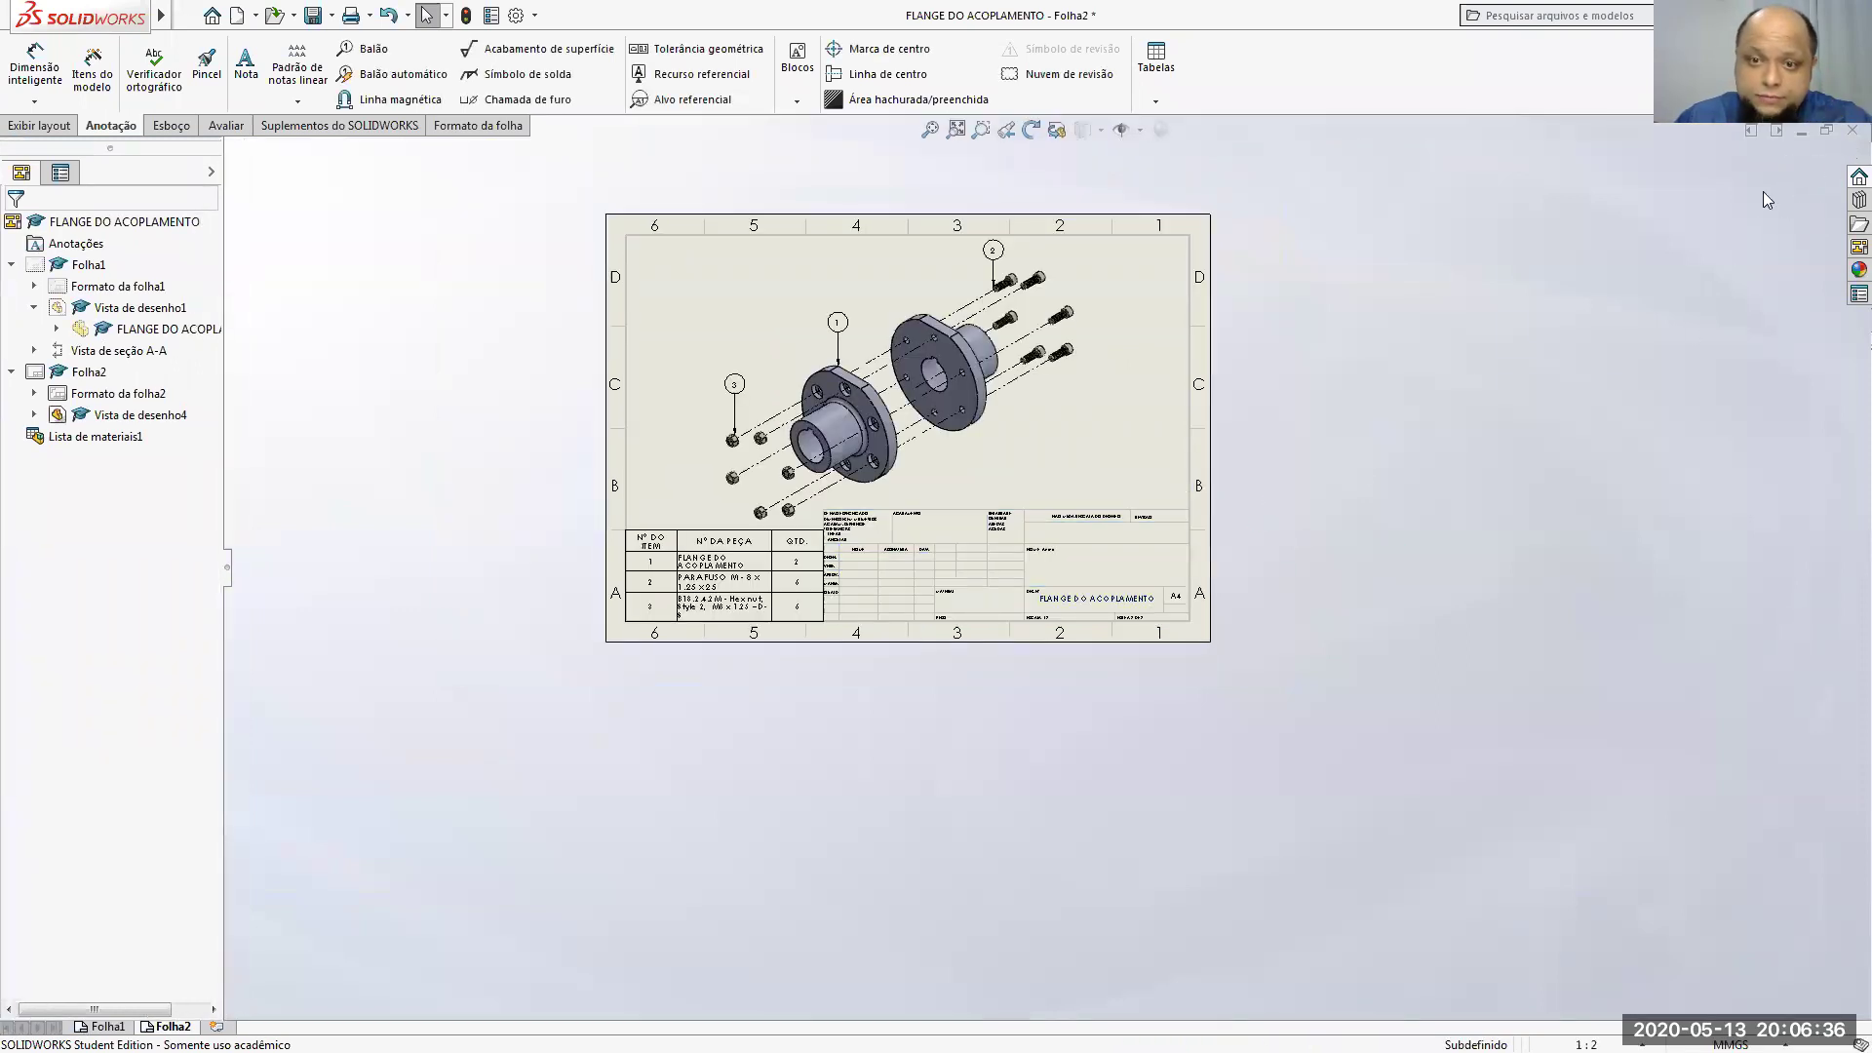
scroll(994, 589, "down", 5)
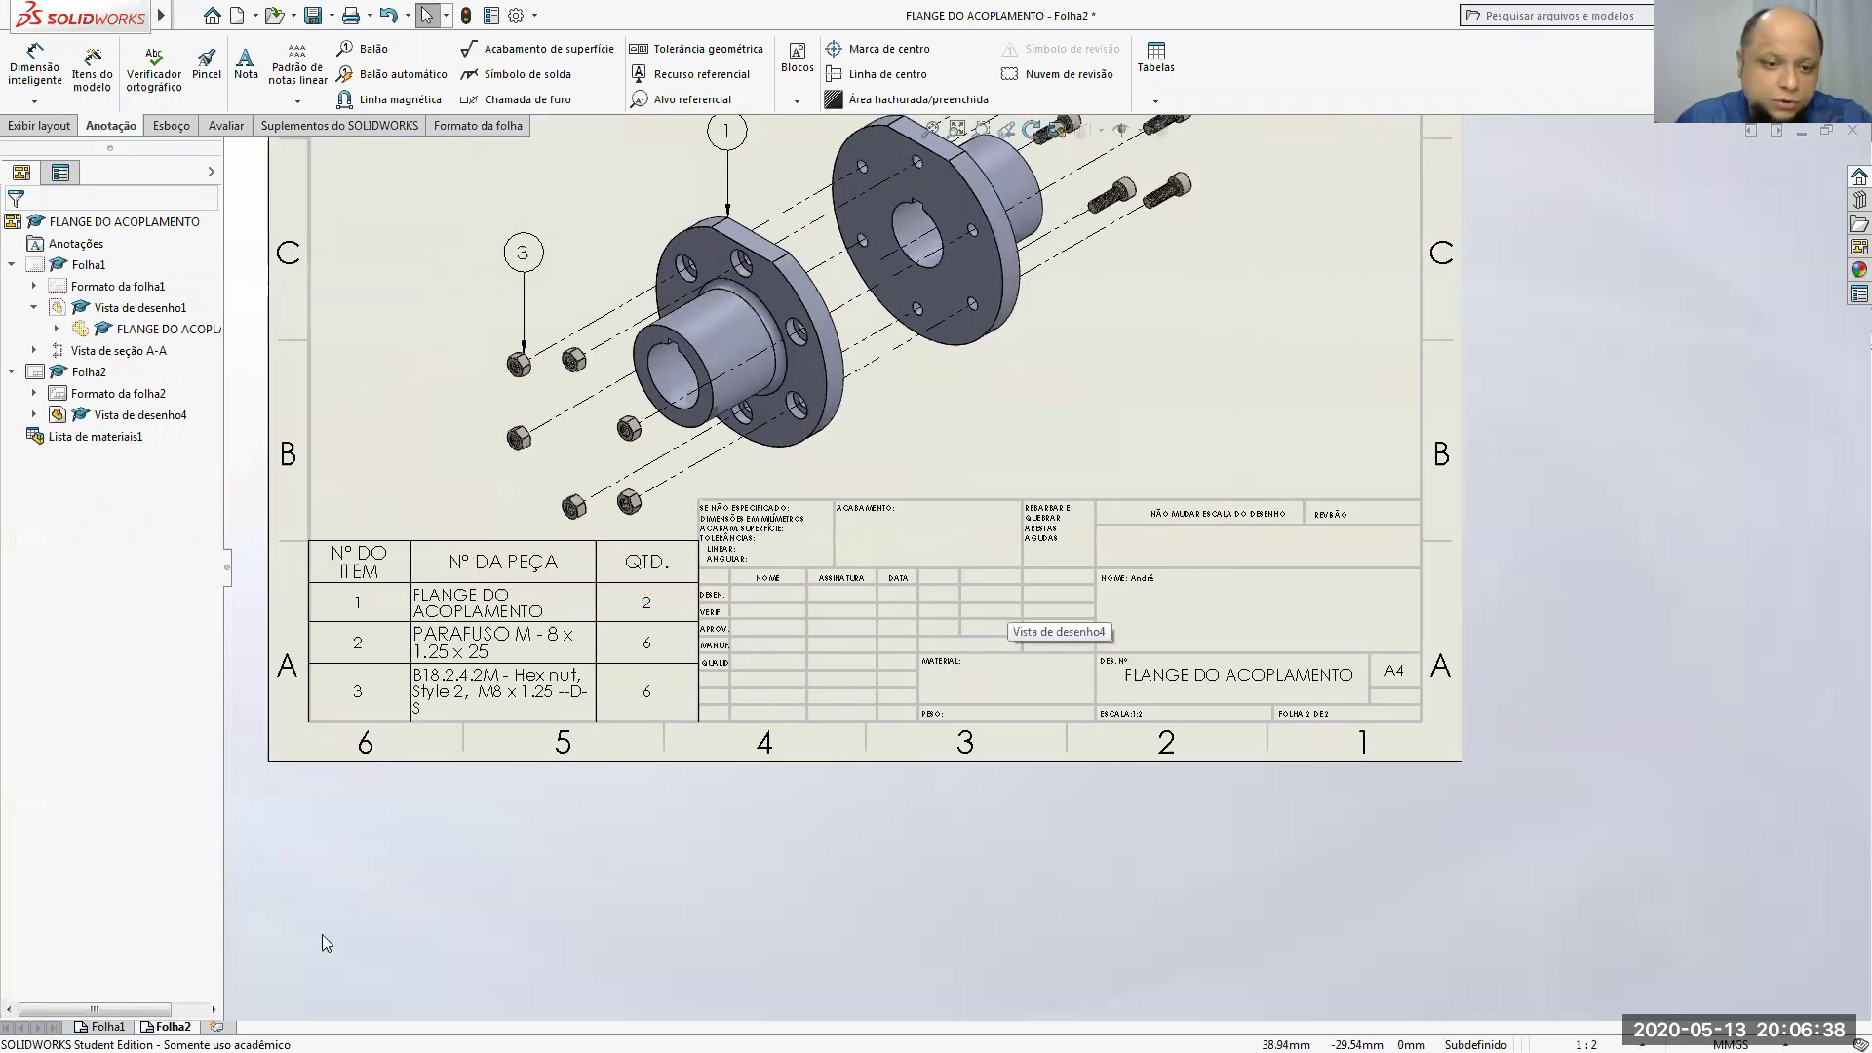
Step: Switch to Folha1 and open its sheet format for editing
key("ctrl+Page_Up")
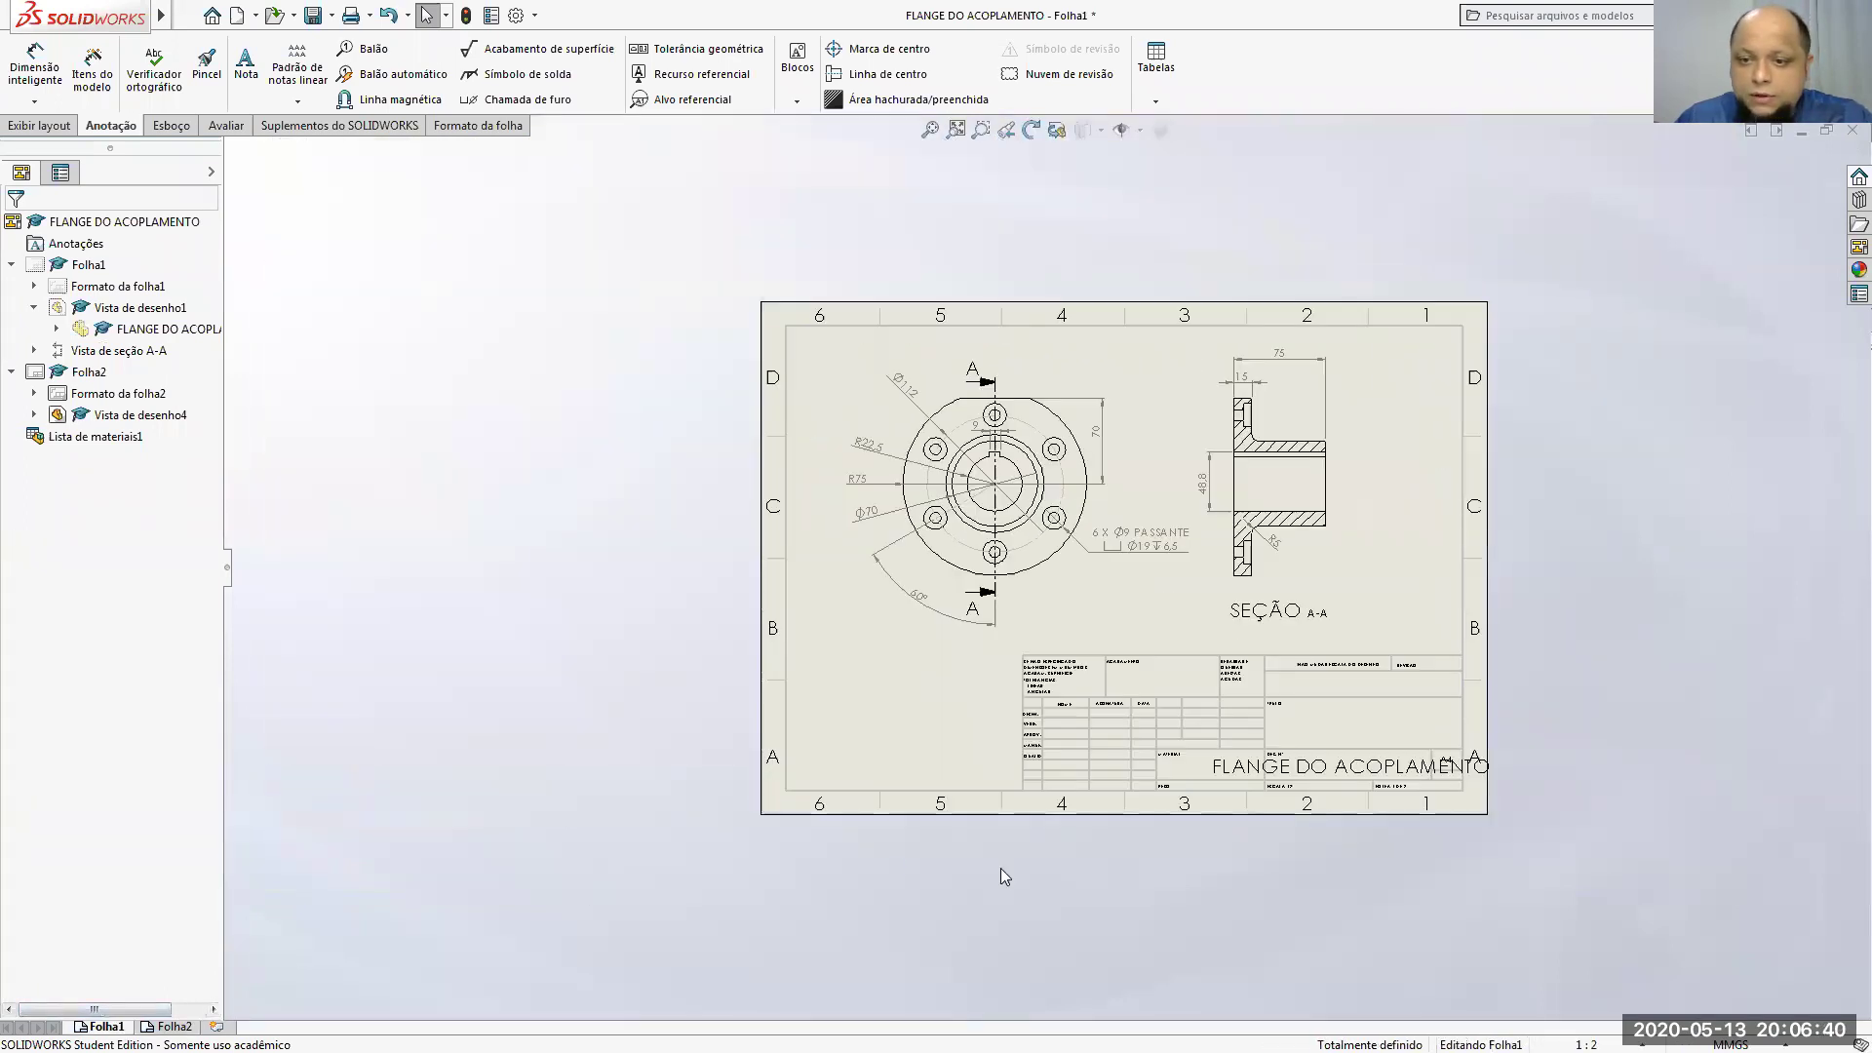
scroll(1384, 834, "down", 4)
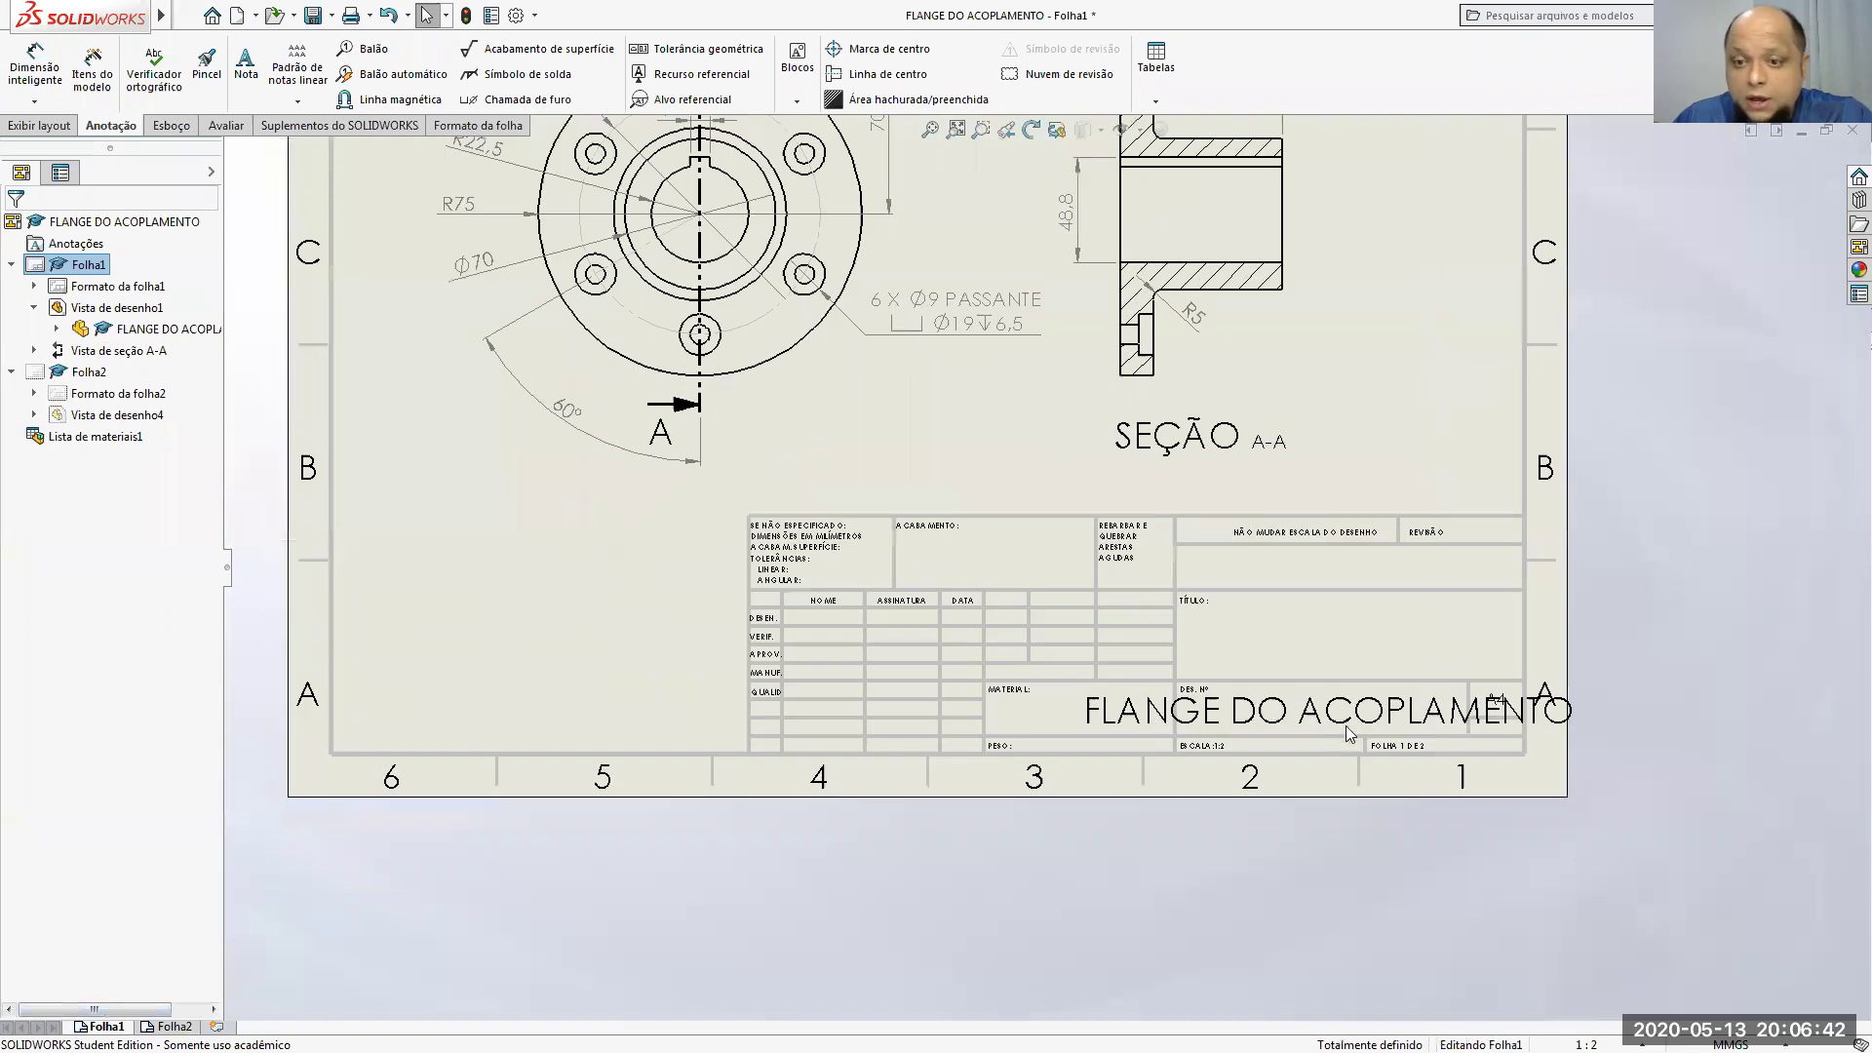
scroll(1393, 739, "down", 2)
right_click(1347, 712)
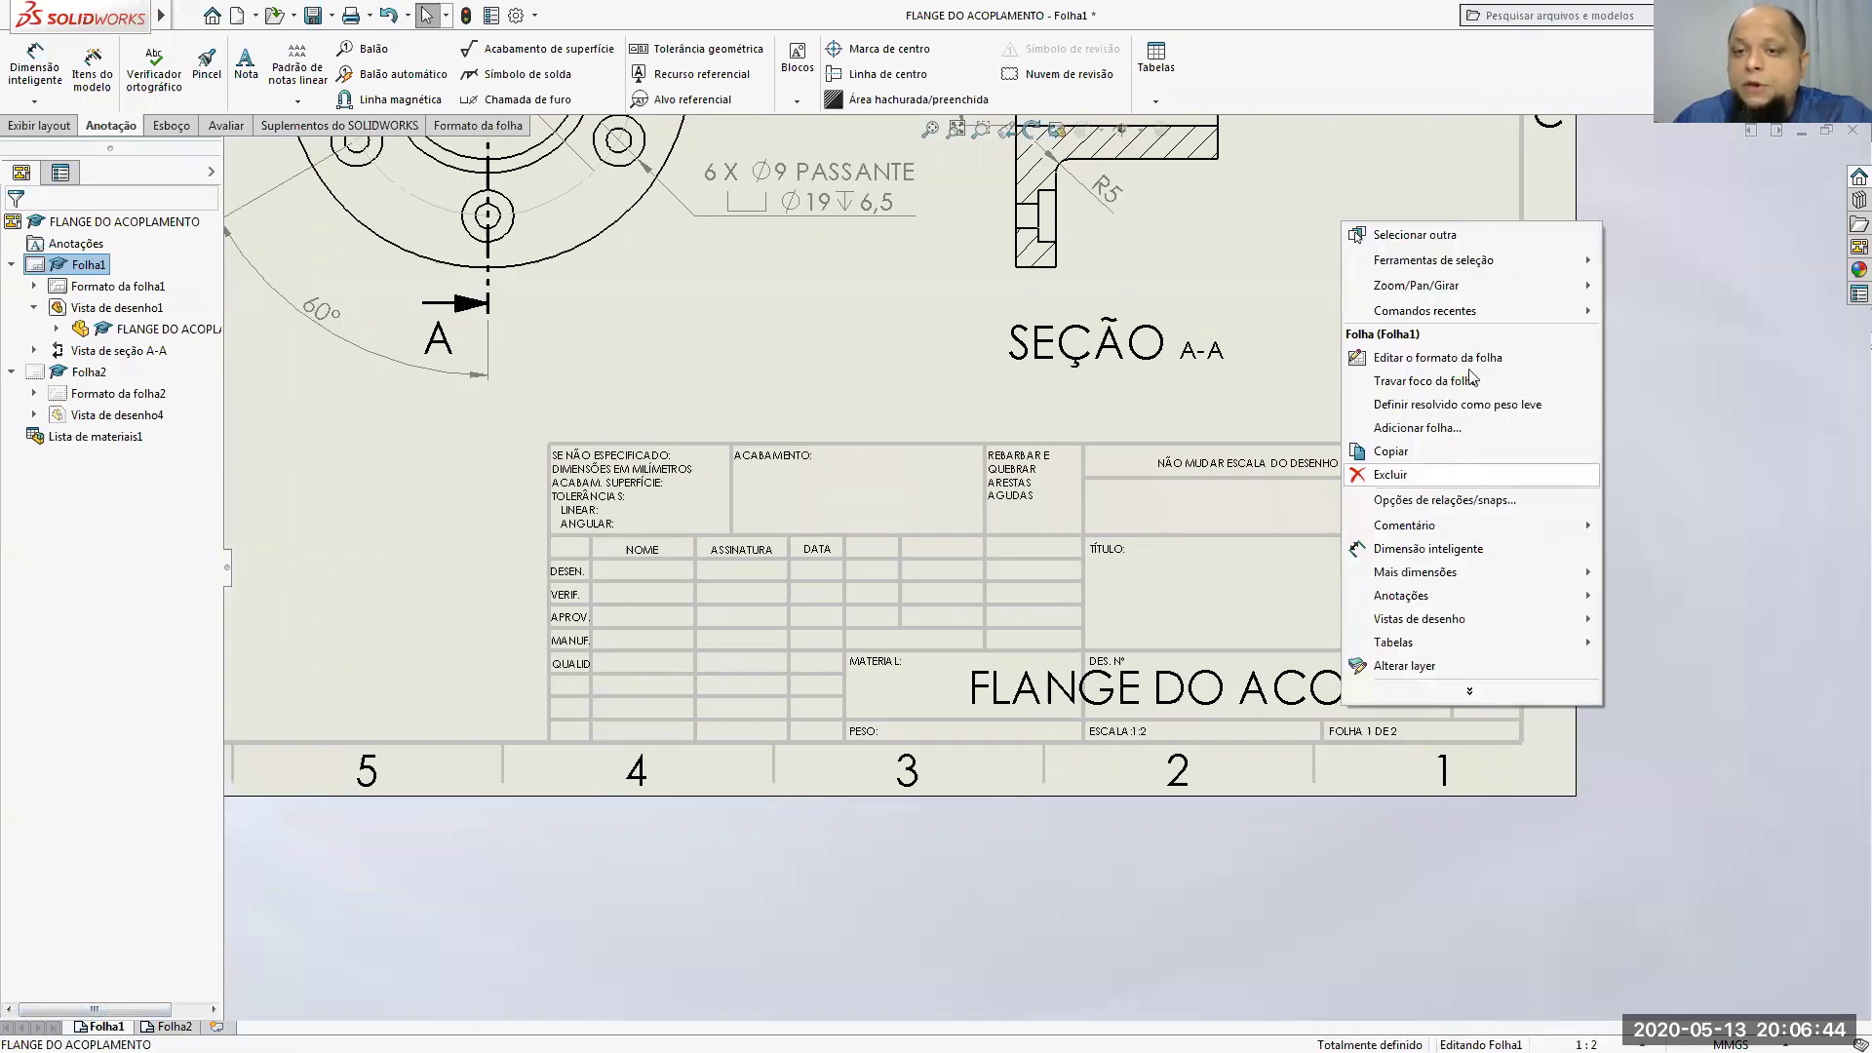
left_click(1452, 357)
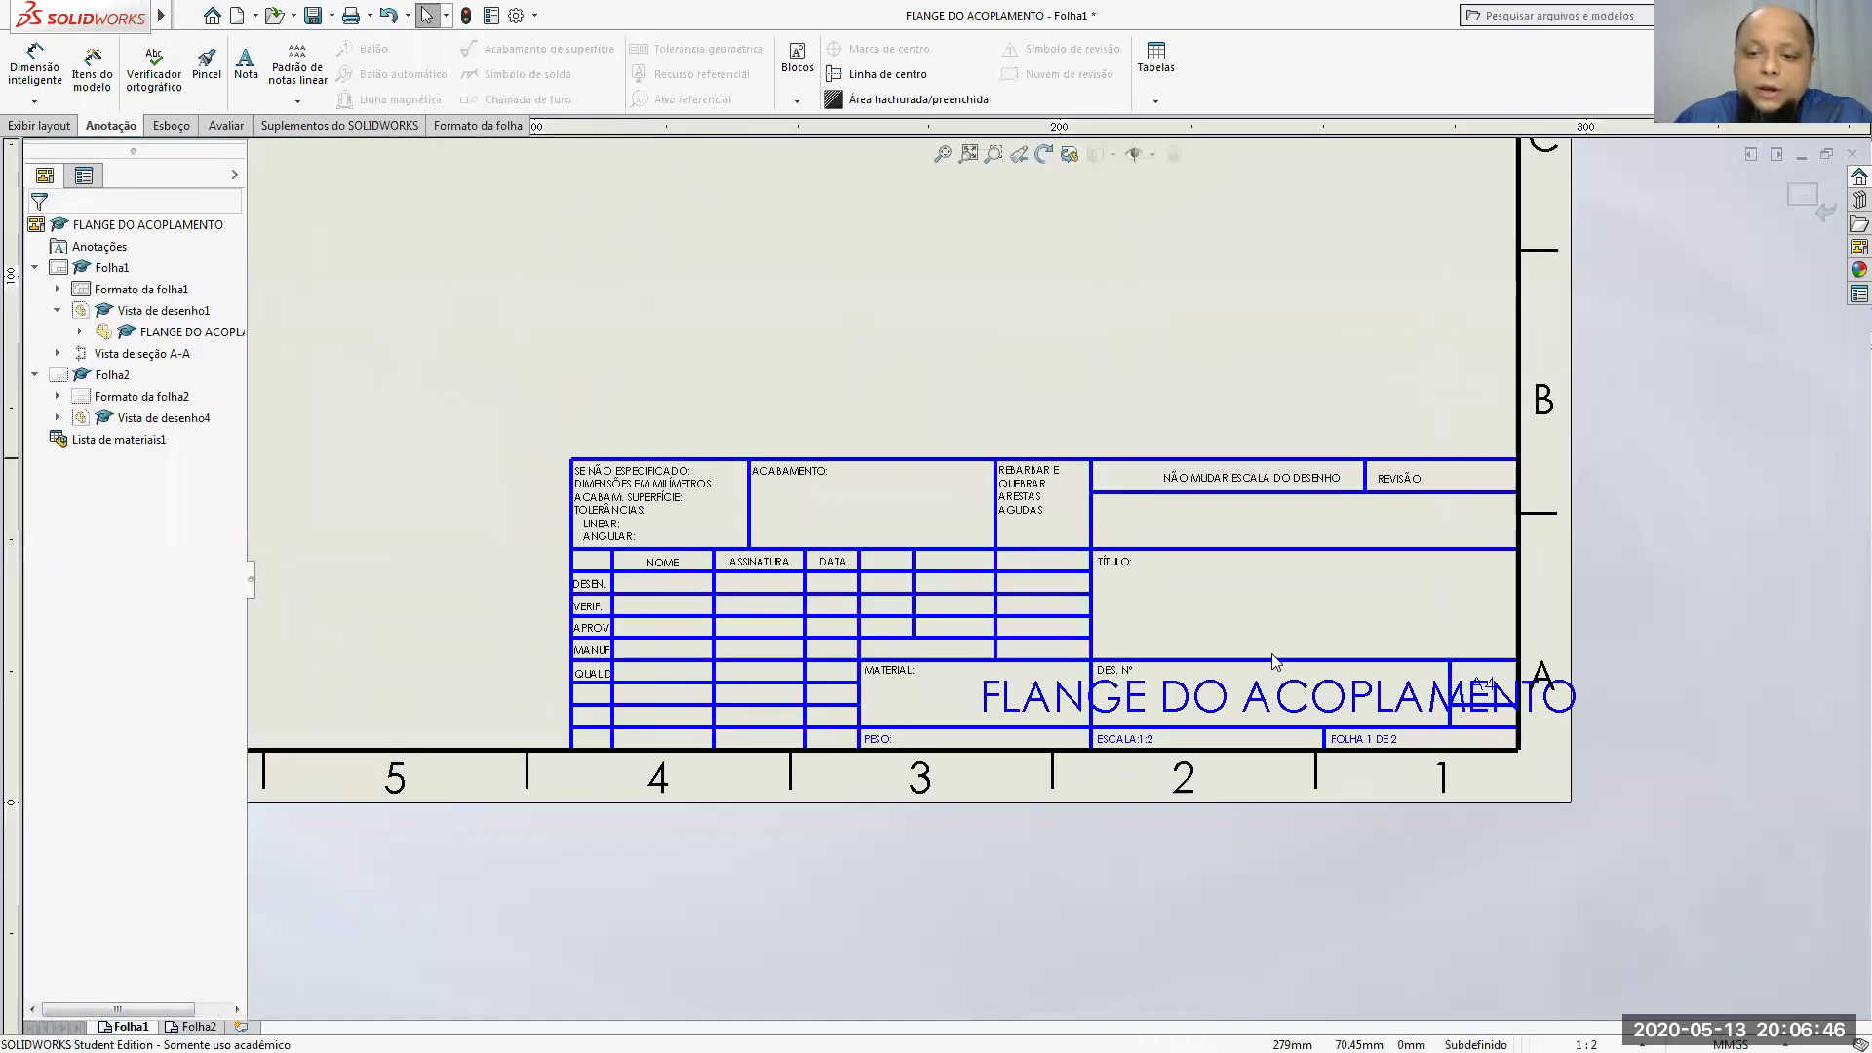
Step: Set the FLANGE DO ACOPLAMENTO text in Folha1's title block to 12 points and leave sheet format editing
left_click(1267, 696)
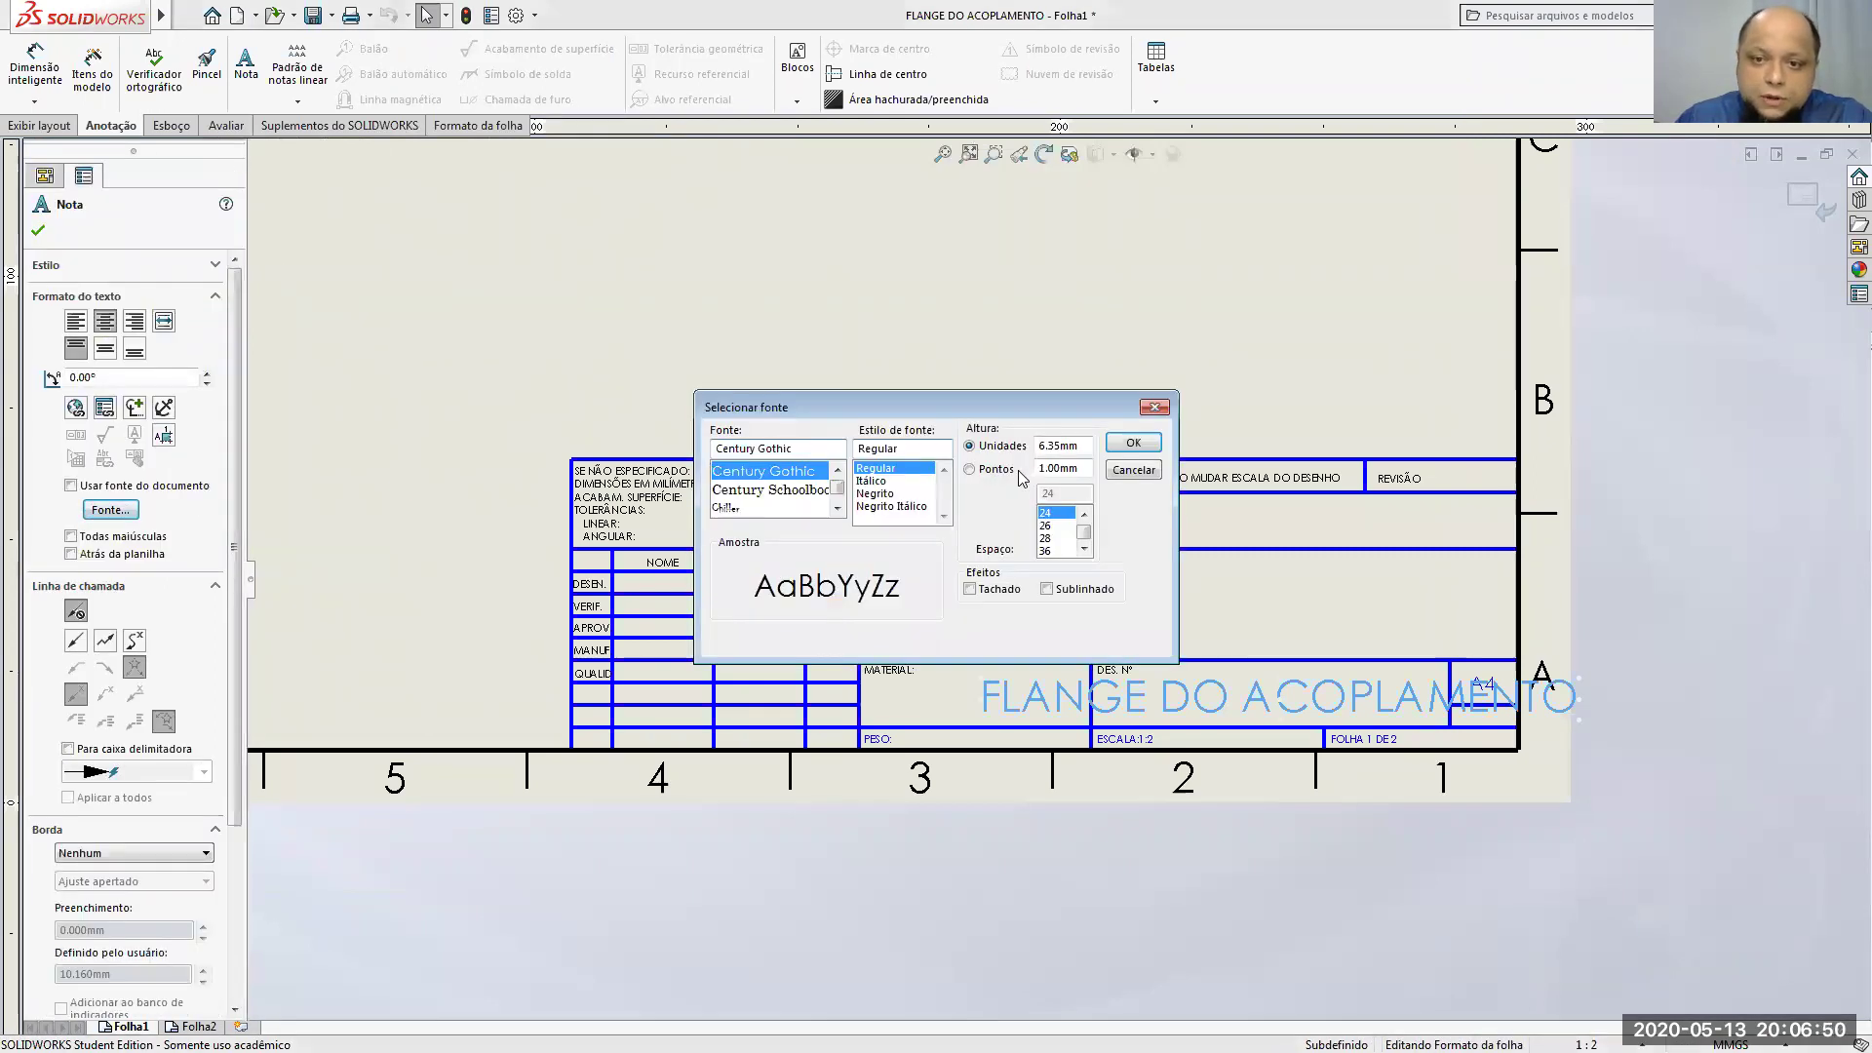
double_click(1090, 493)
type("12")
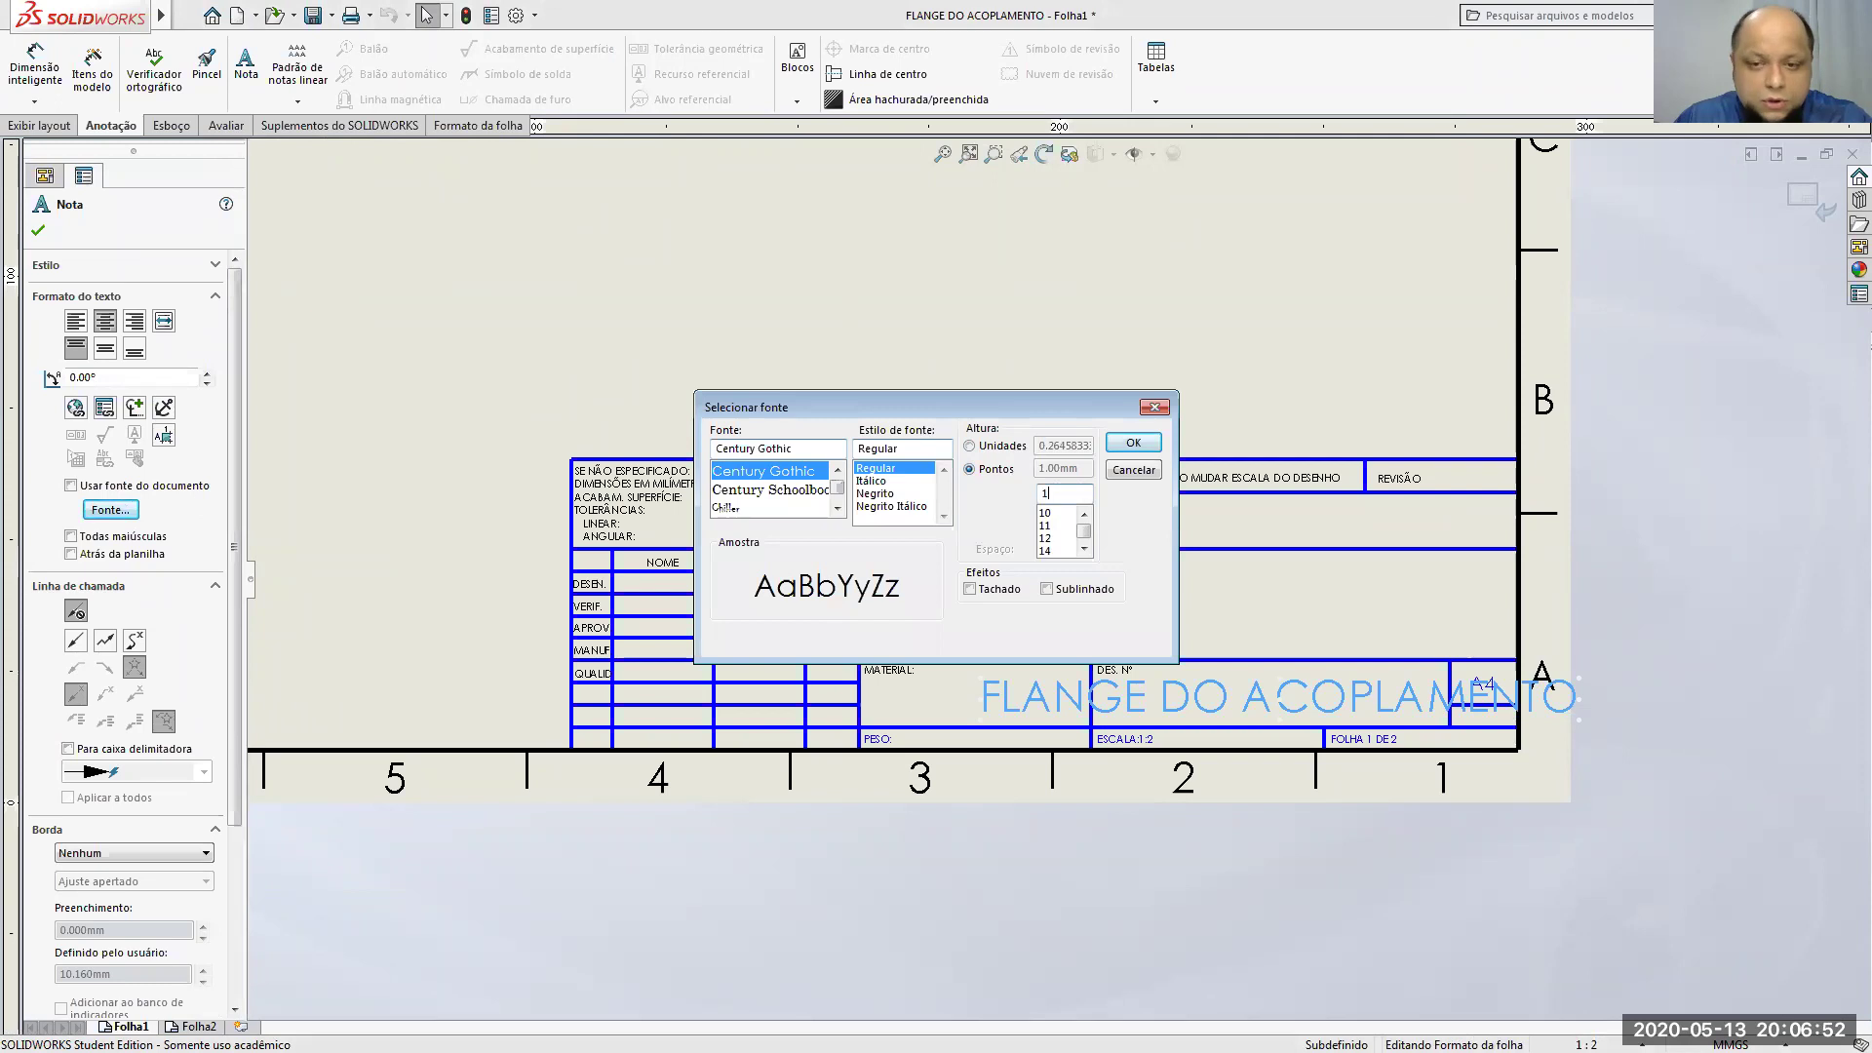
left_click(1131, 444)
left_click(1165, 397)
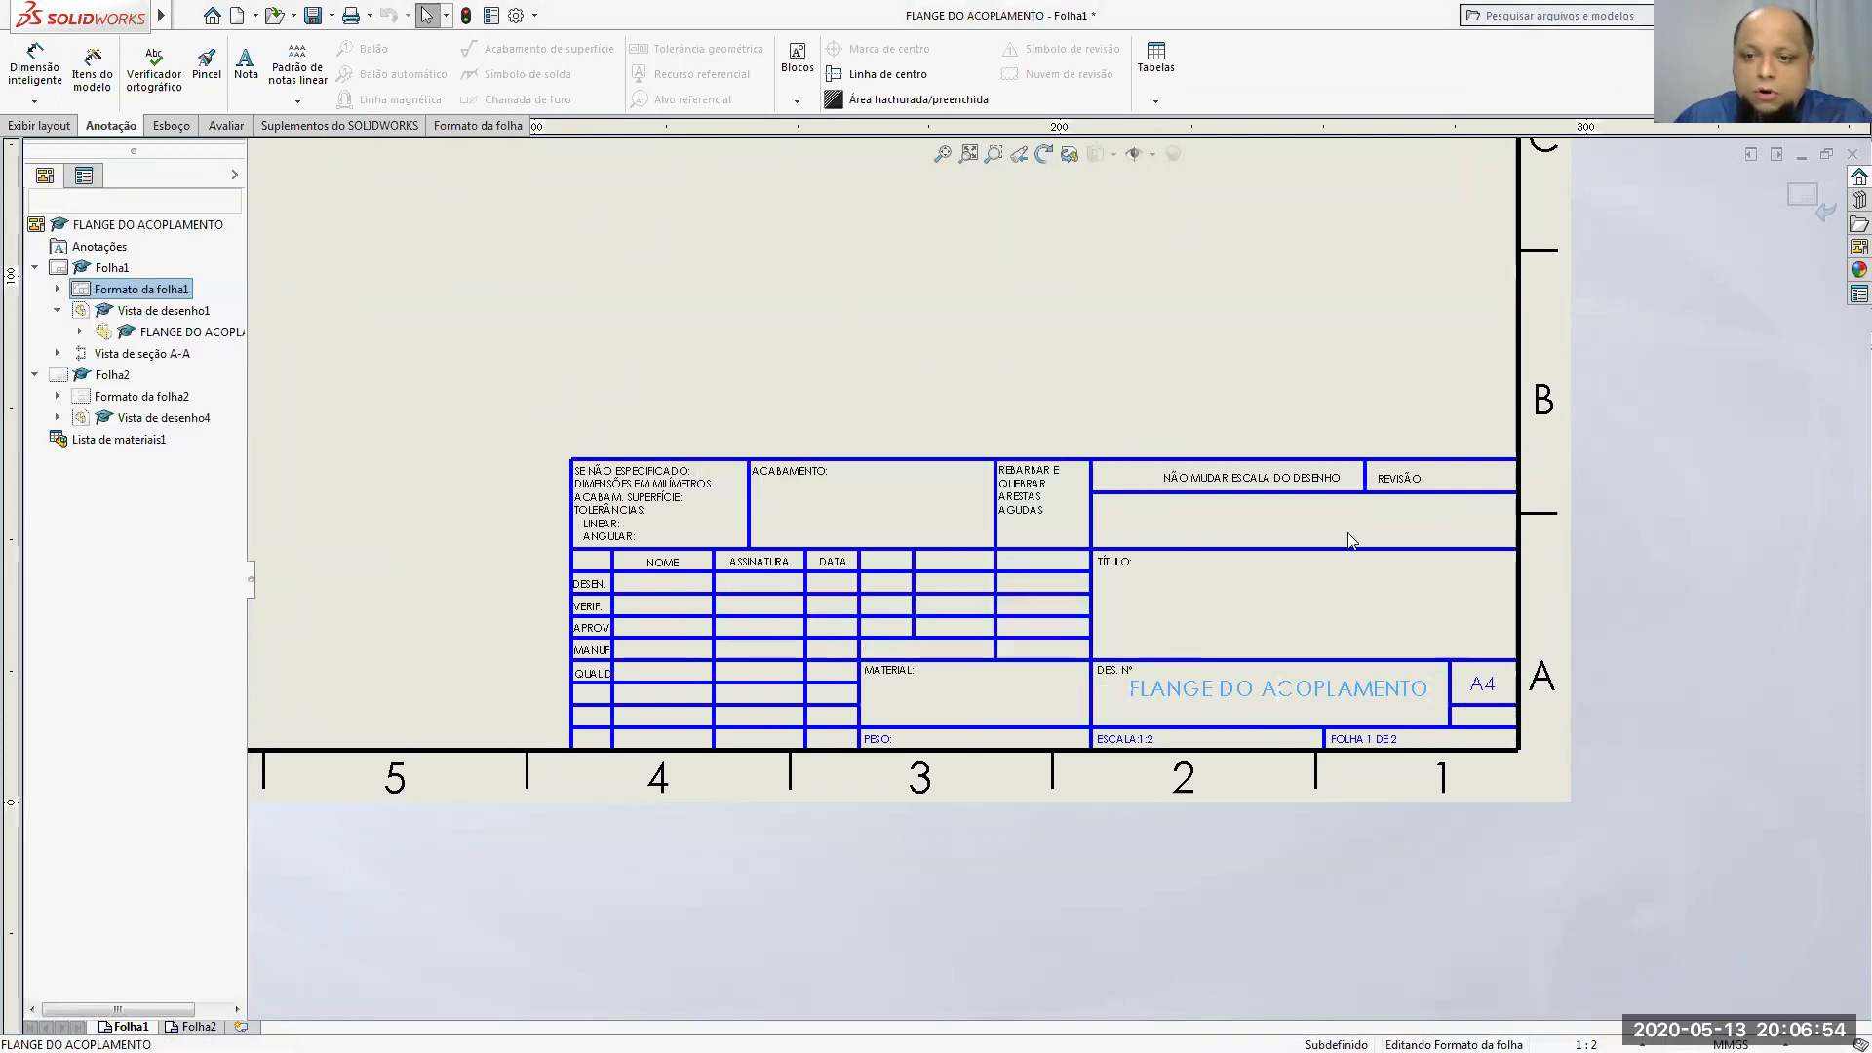
left_click(1800, 197)
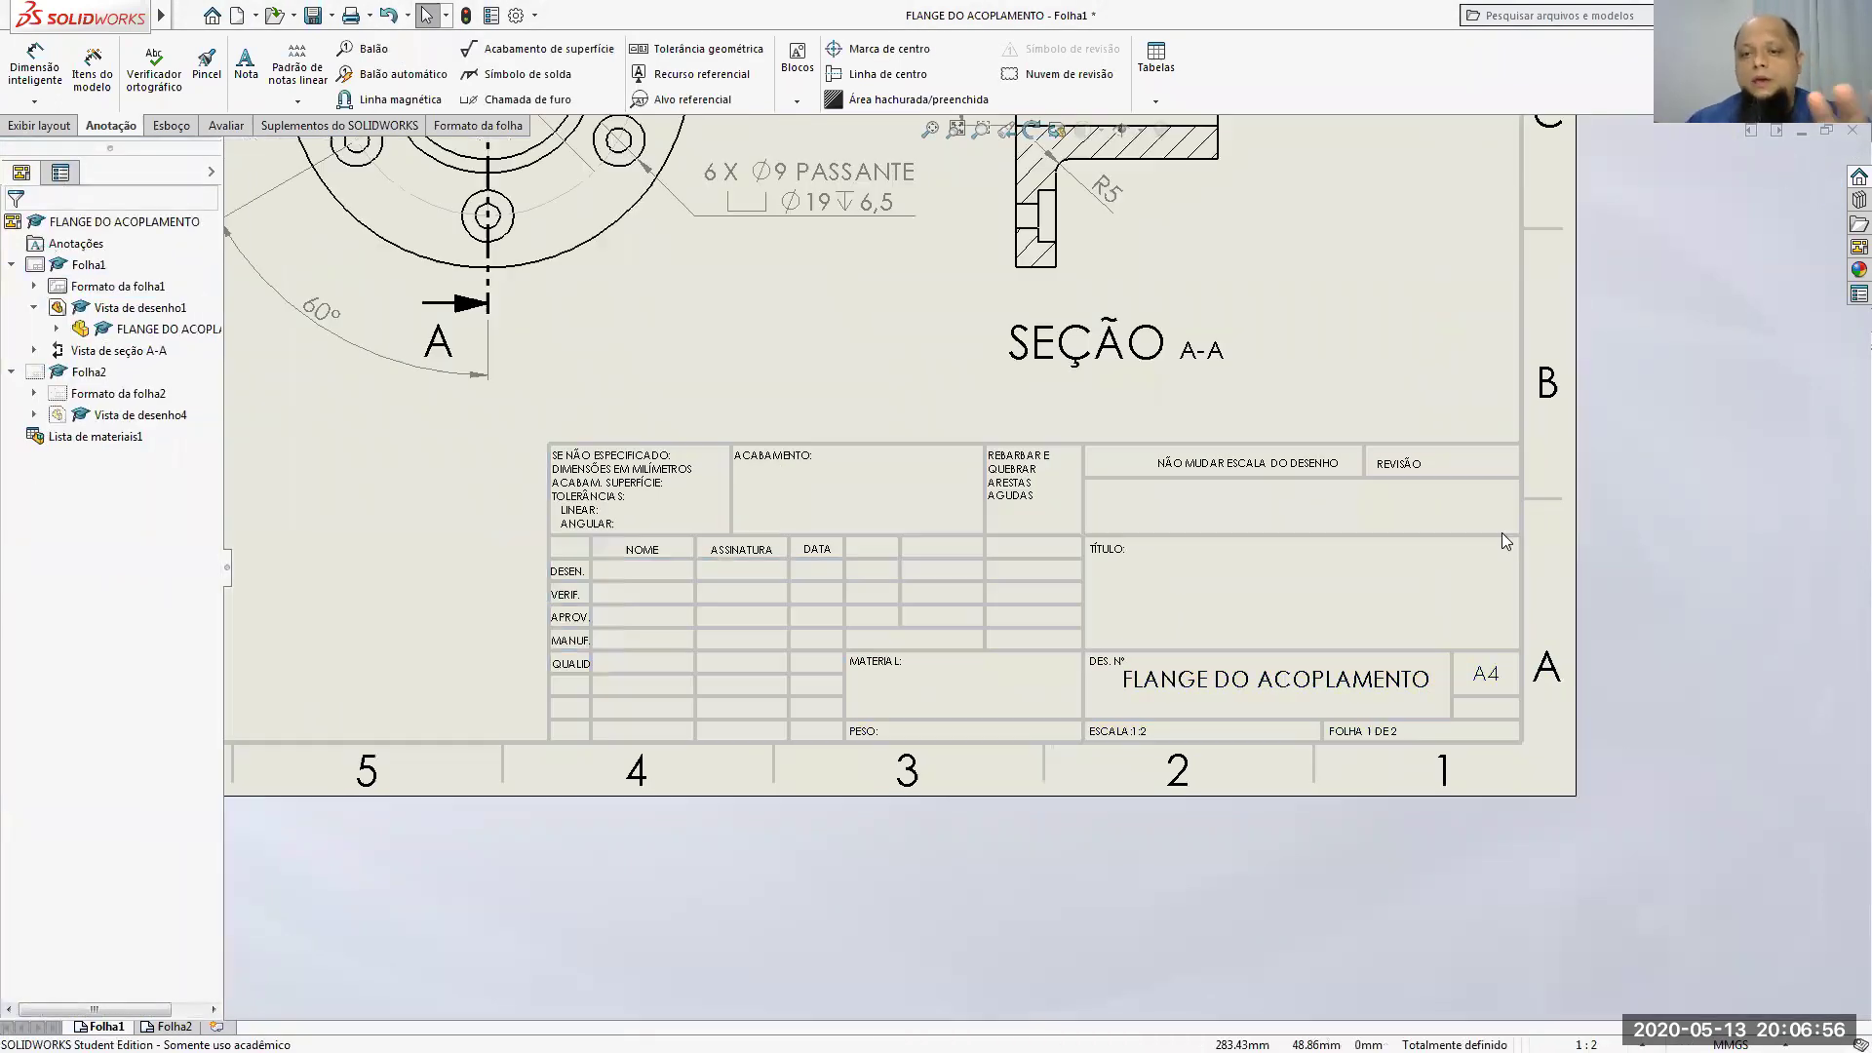
Step: Save the FLANGE DO ACOPLAMENTO drawing with Folha1 fitted in view
key("f")
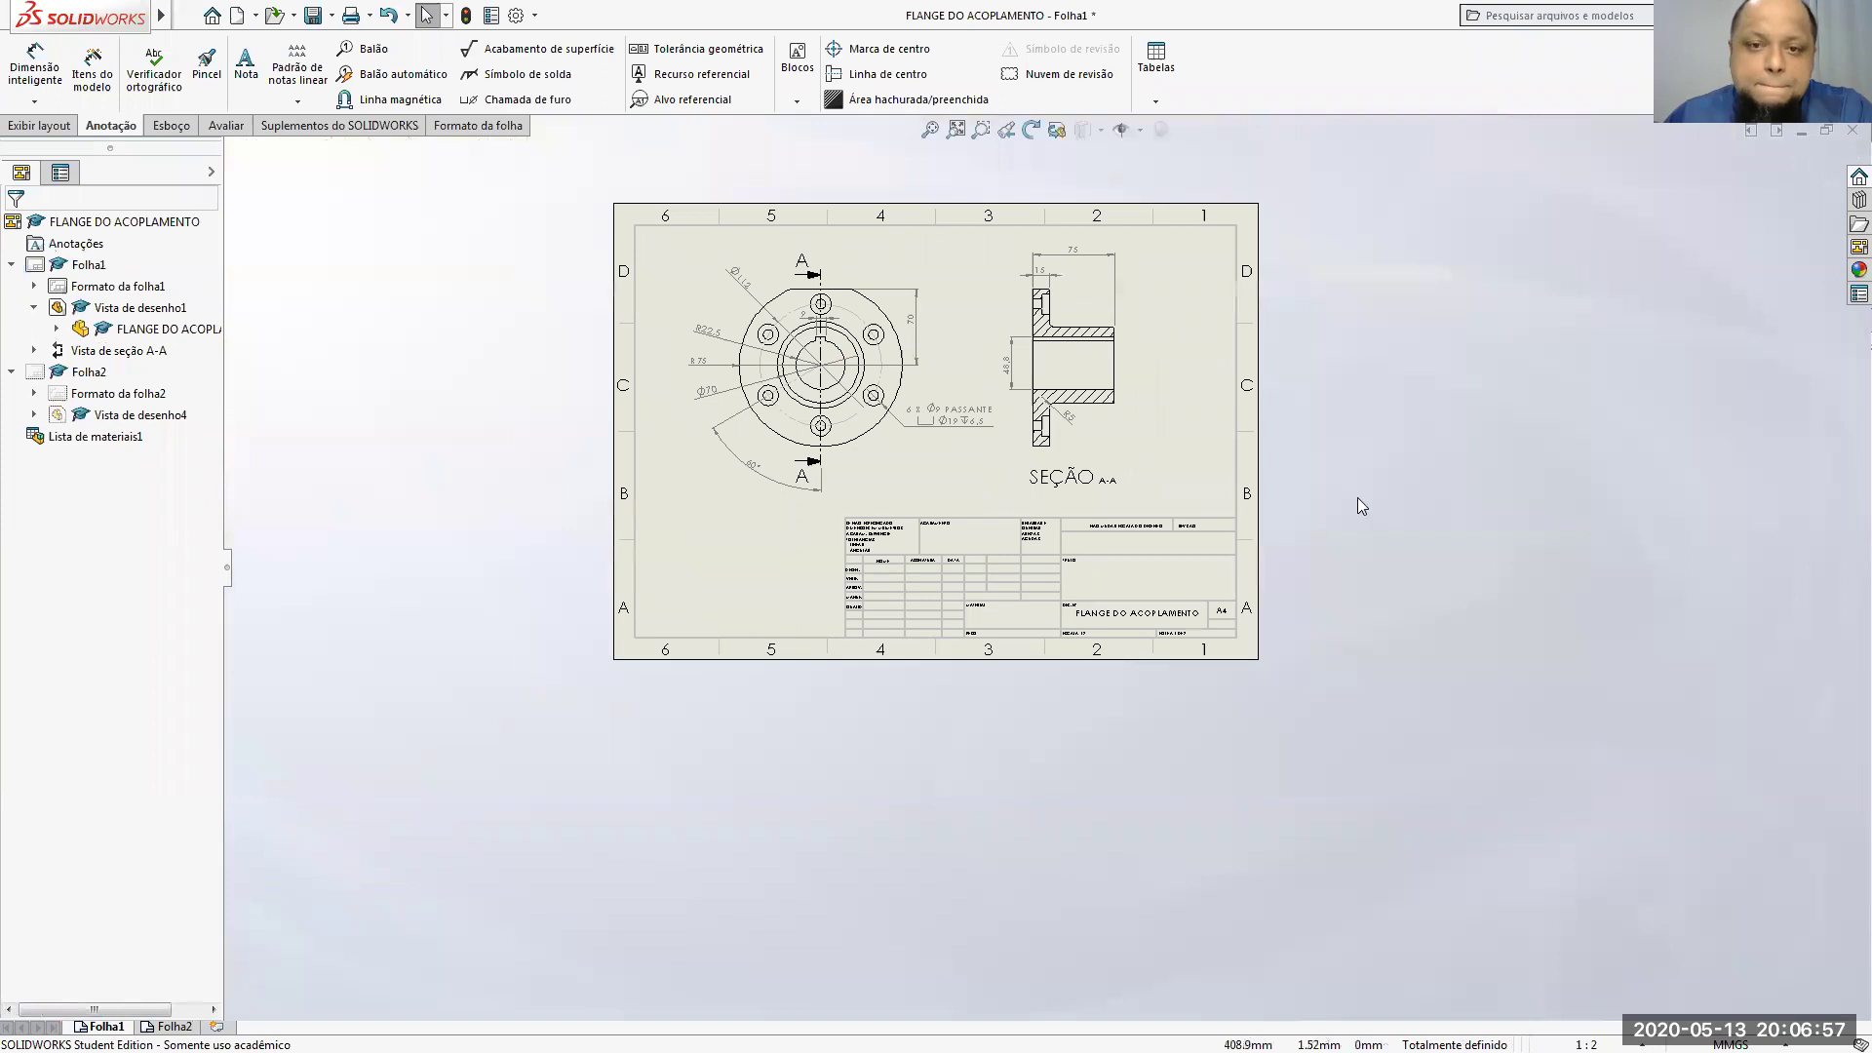
left_click(308, 19)
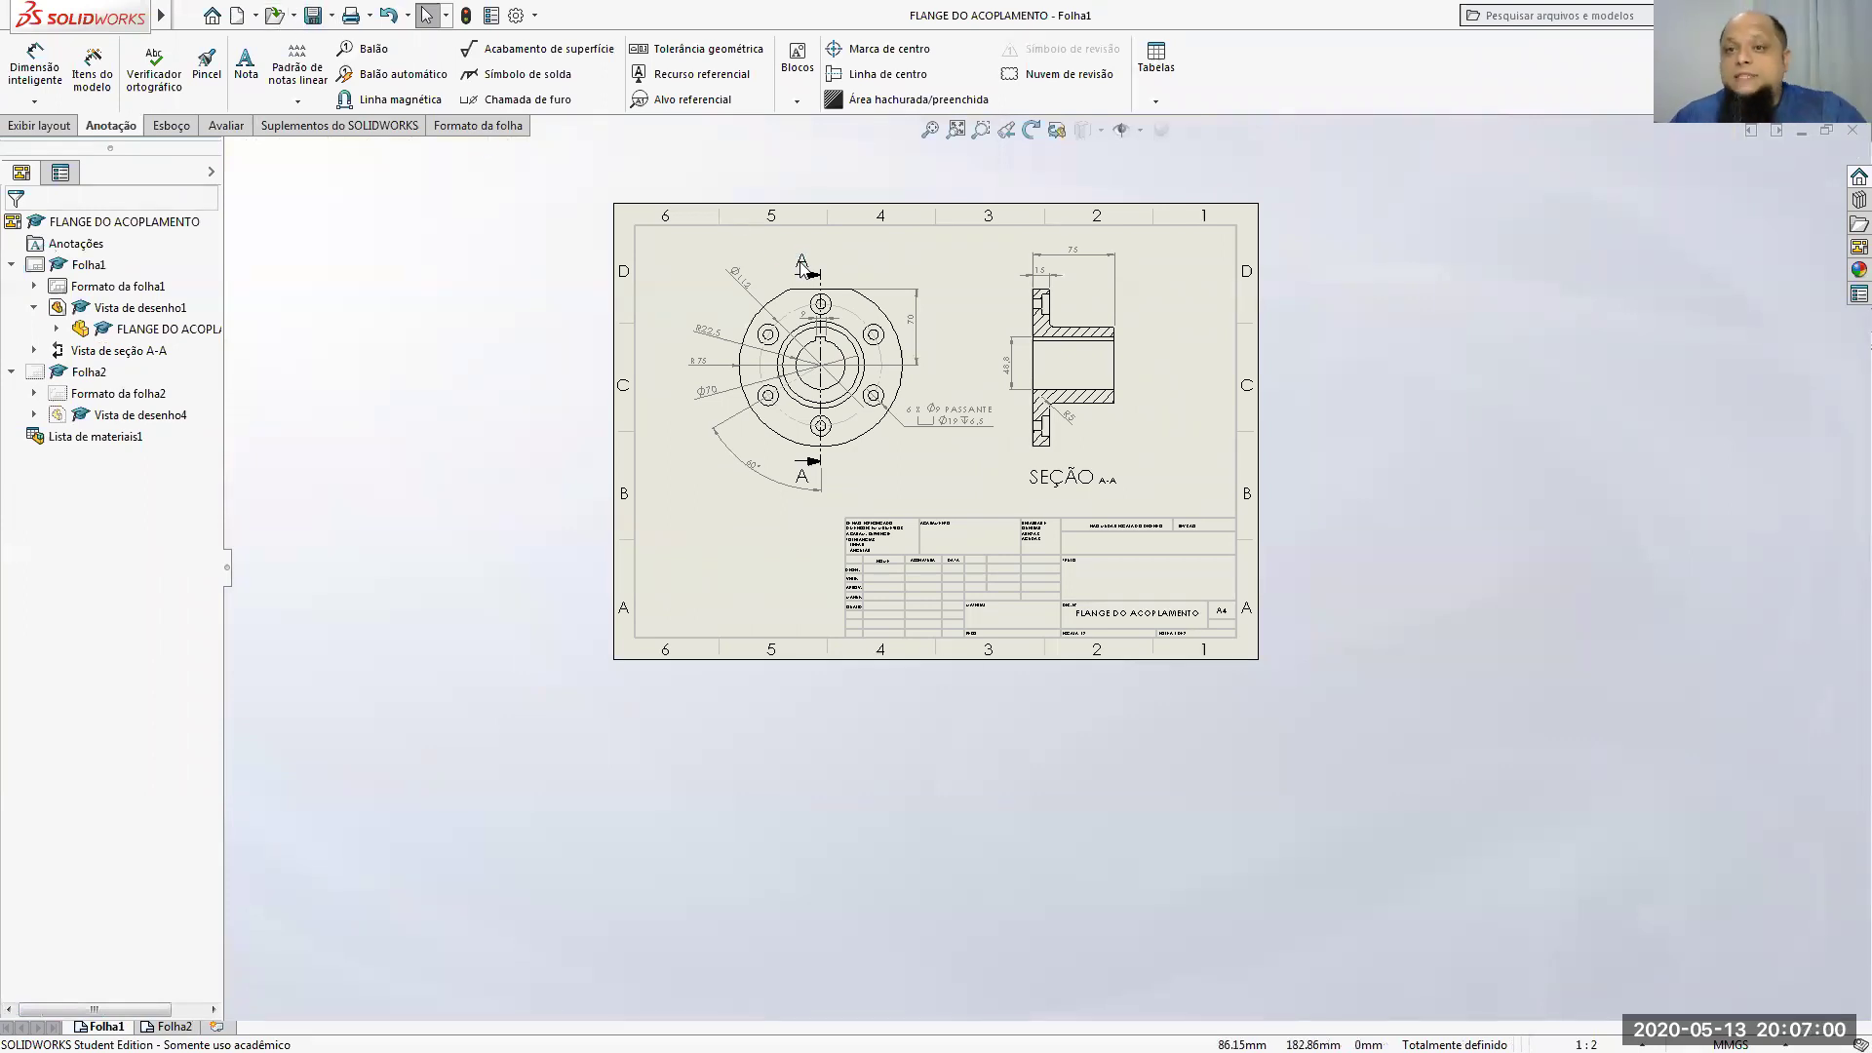
left_click(930, 129)
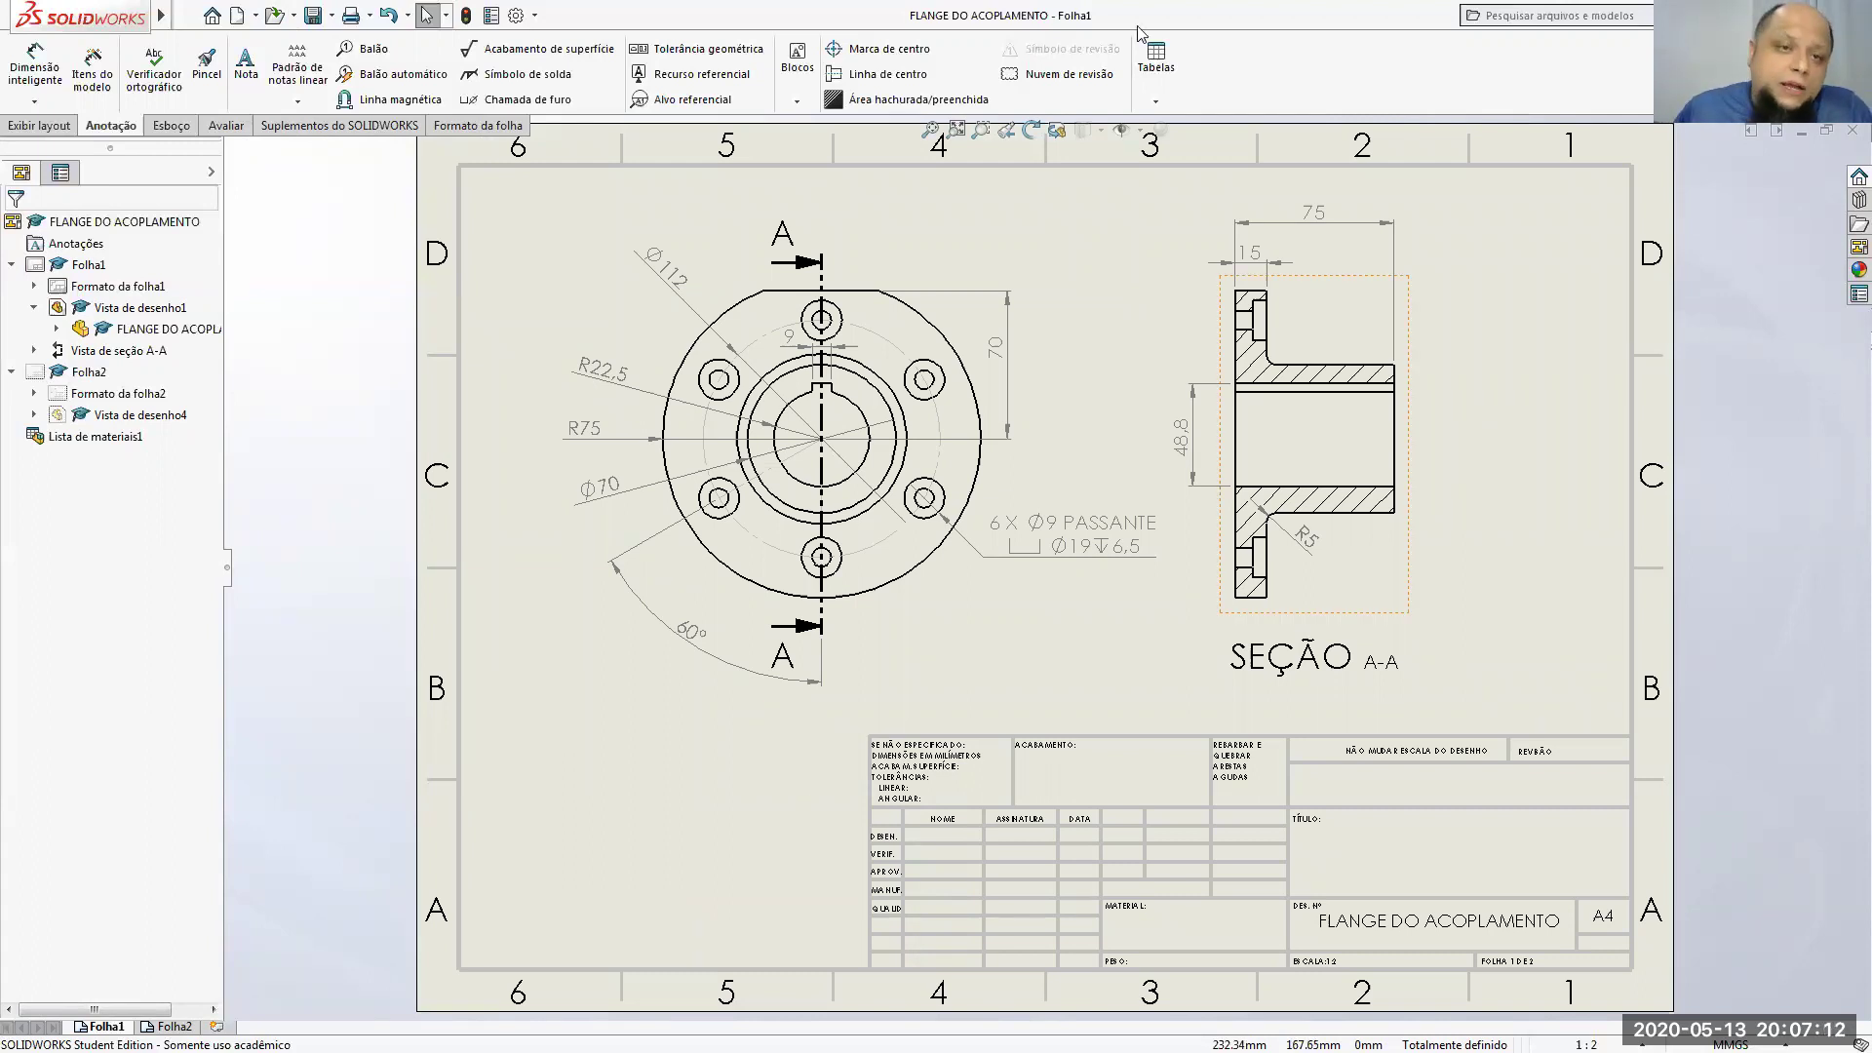
Step: Start saving a copy of the drawing in Adobe Portable Document Format (*.pdf)
left_click(331, 15)
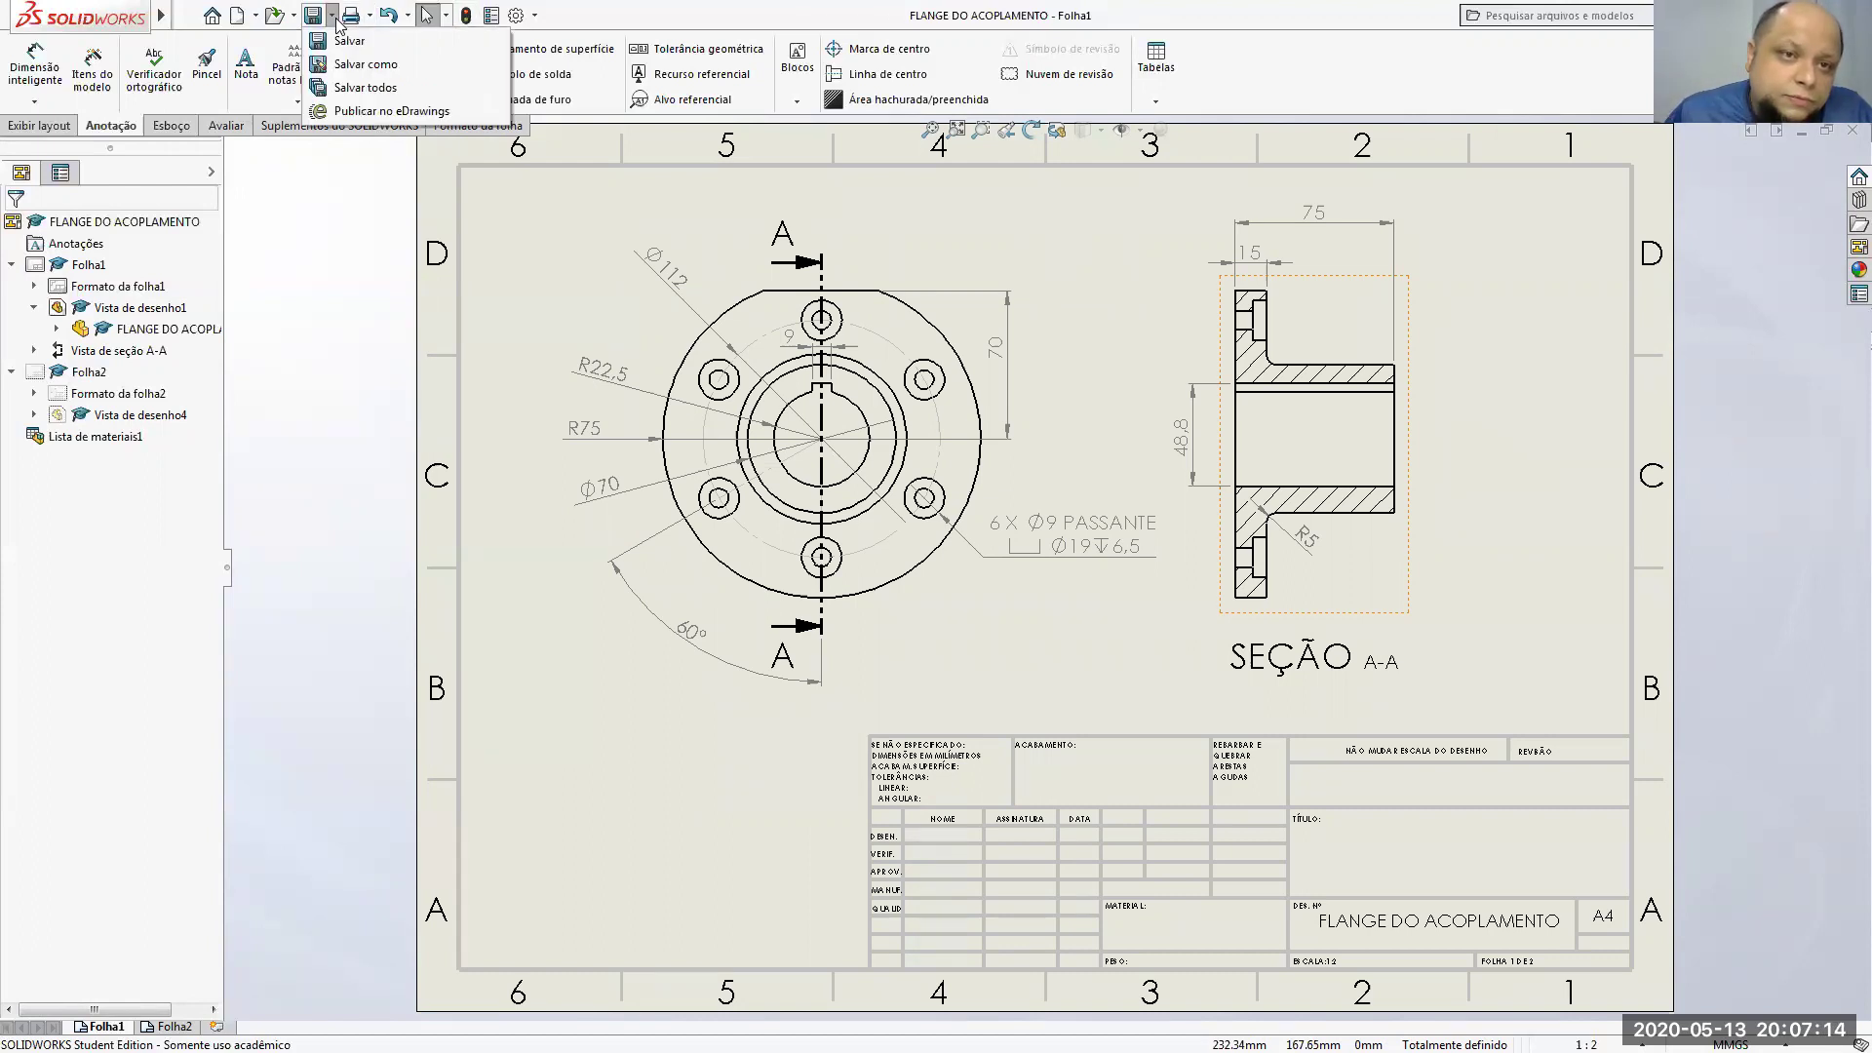
left_click(365, 64)
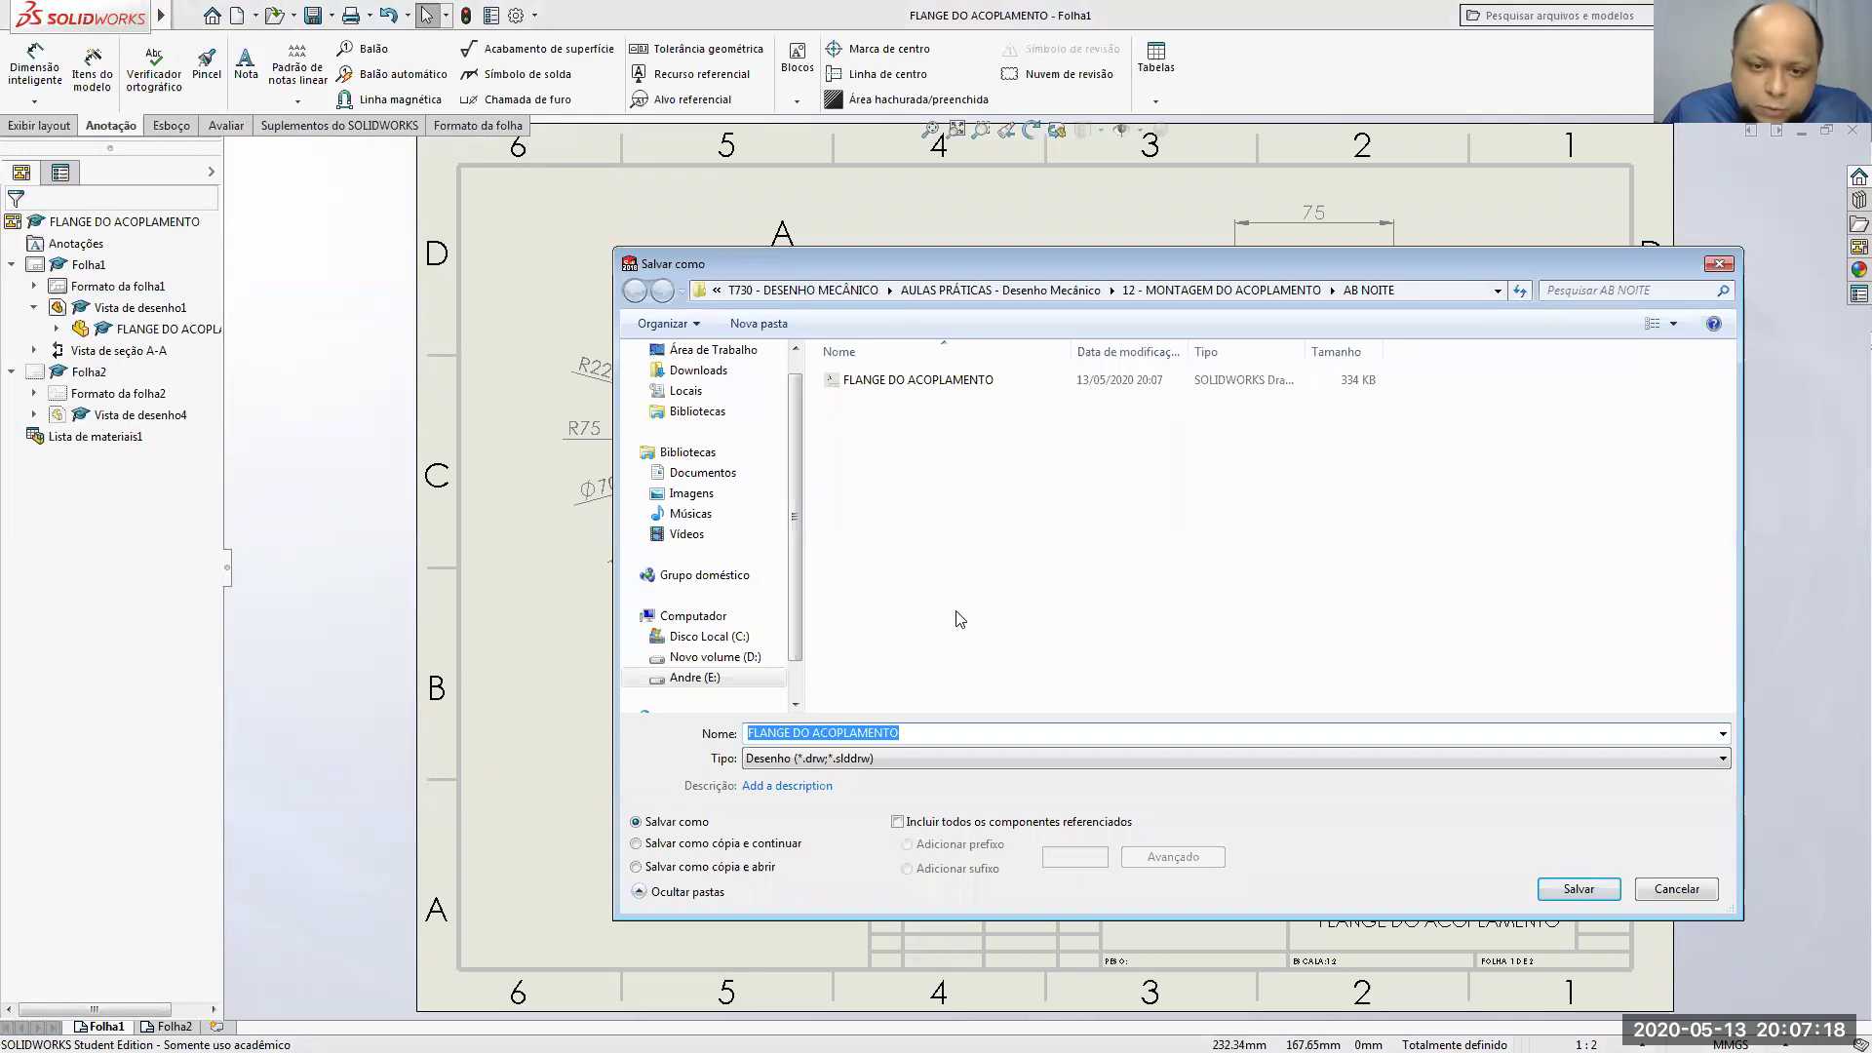
left_click(922, 758)
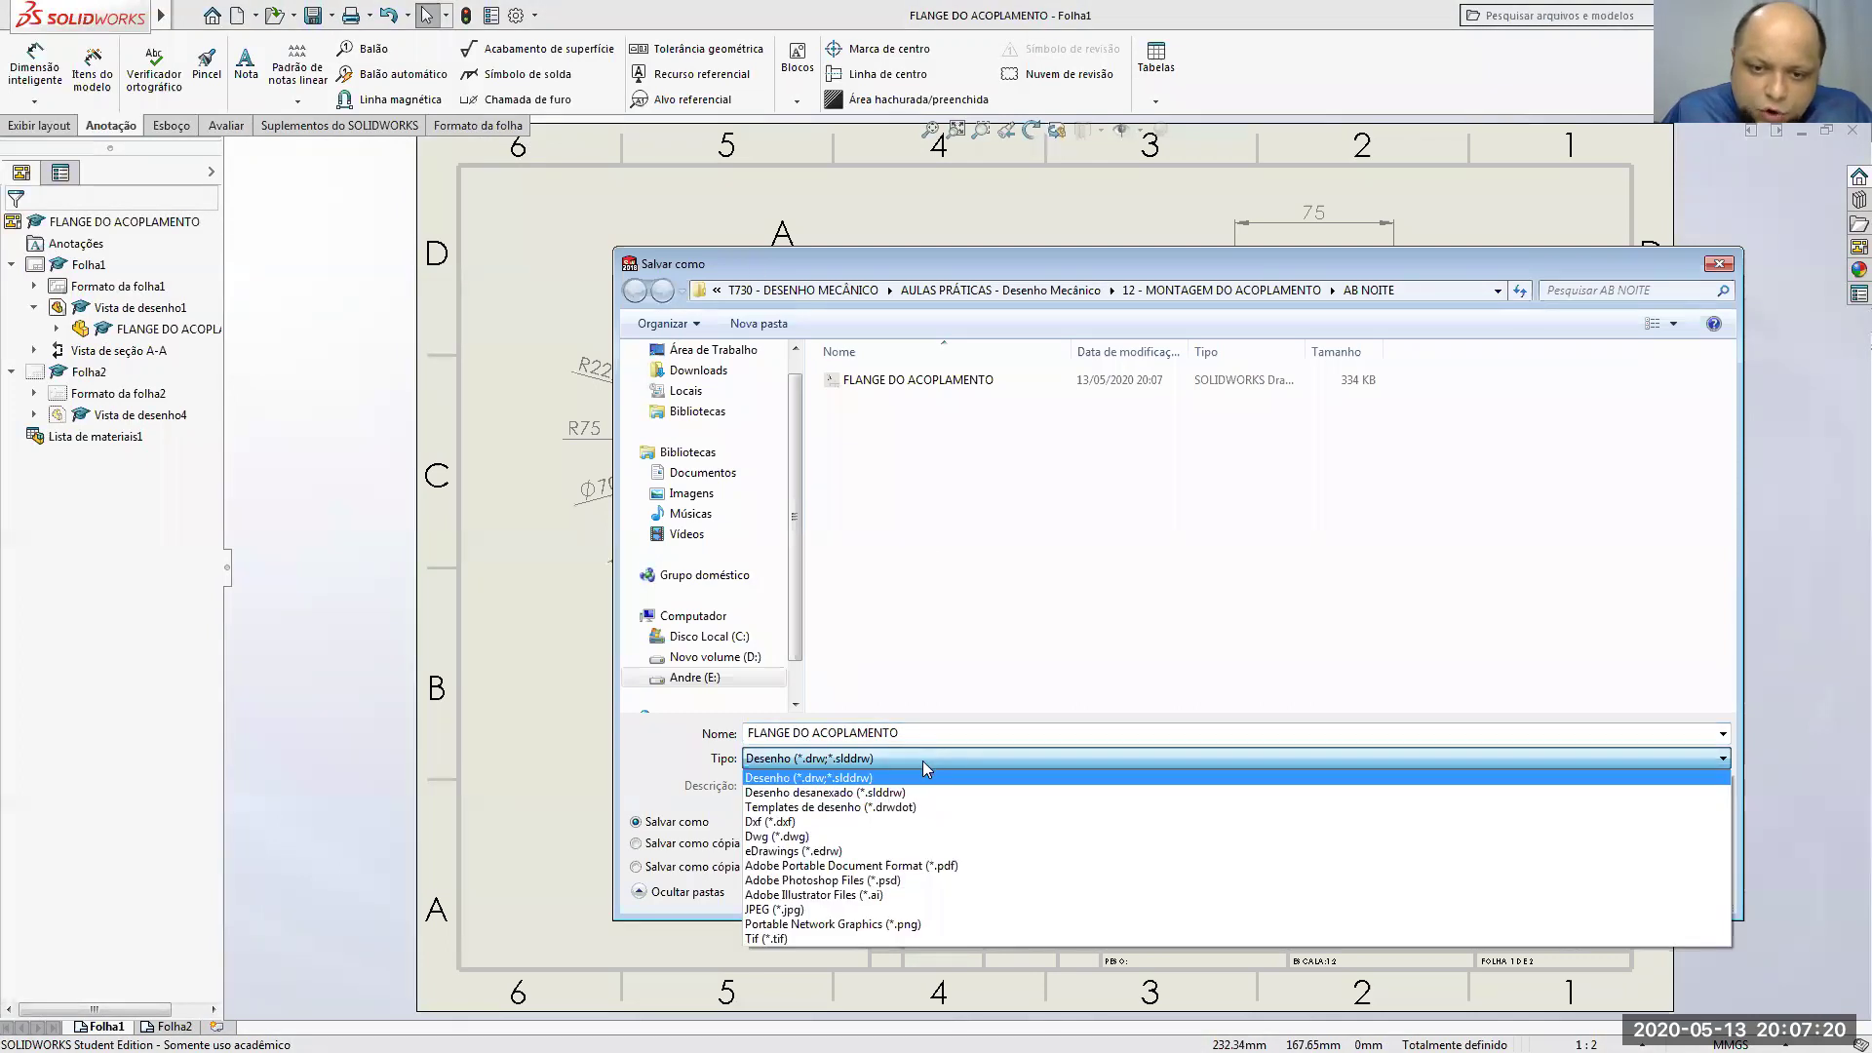
left_click(953, 865)
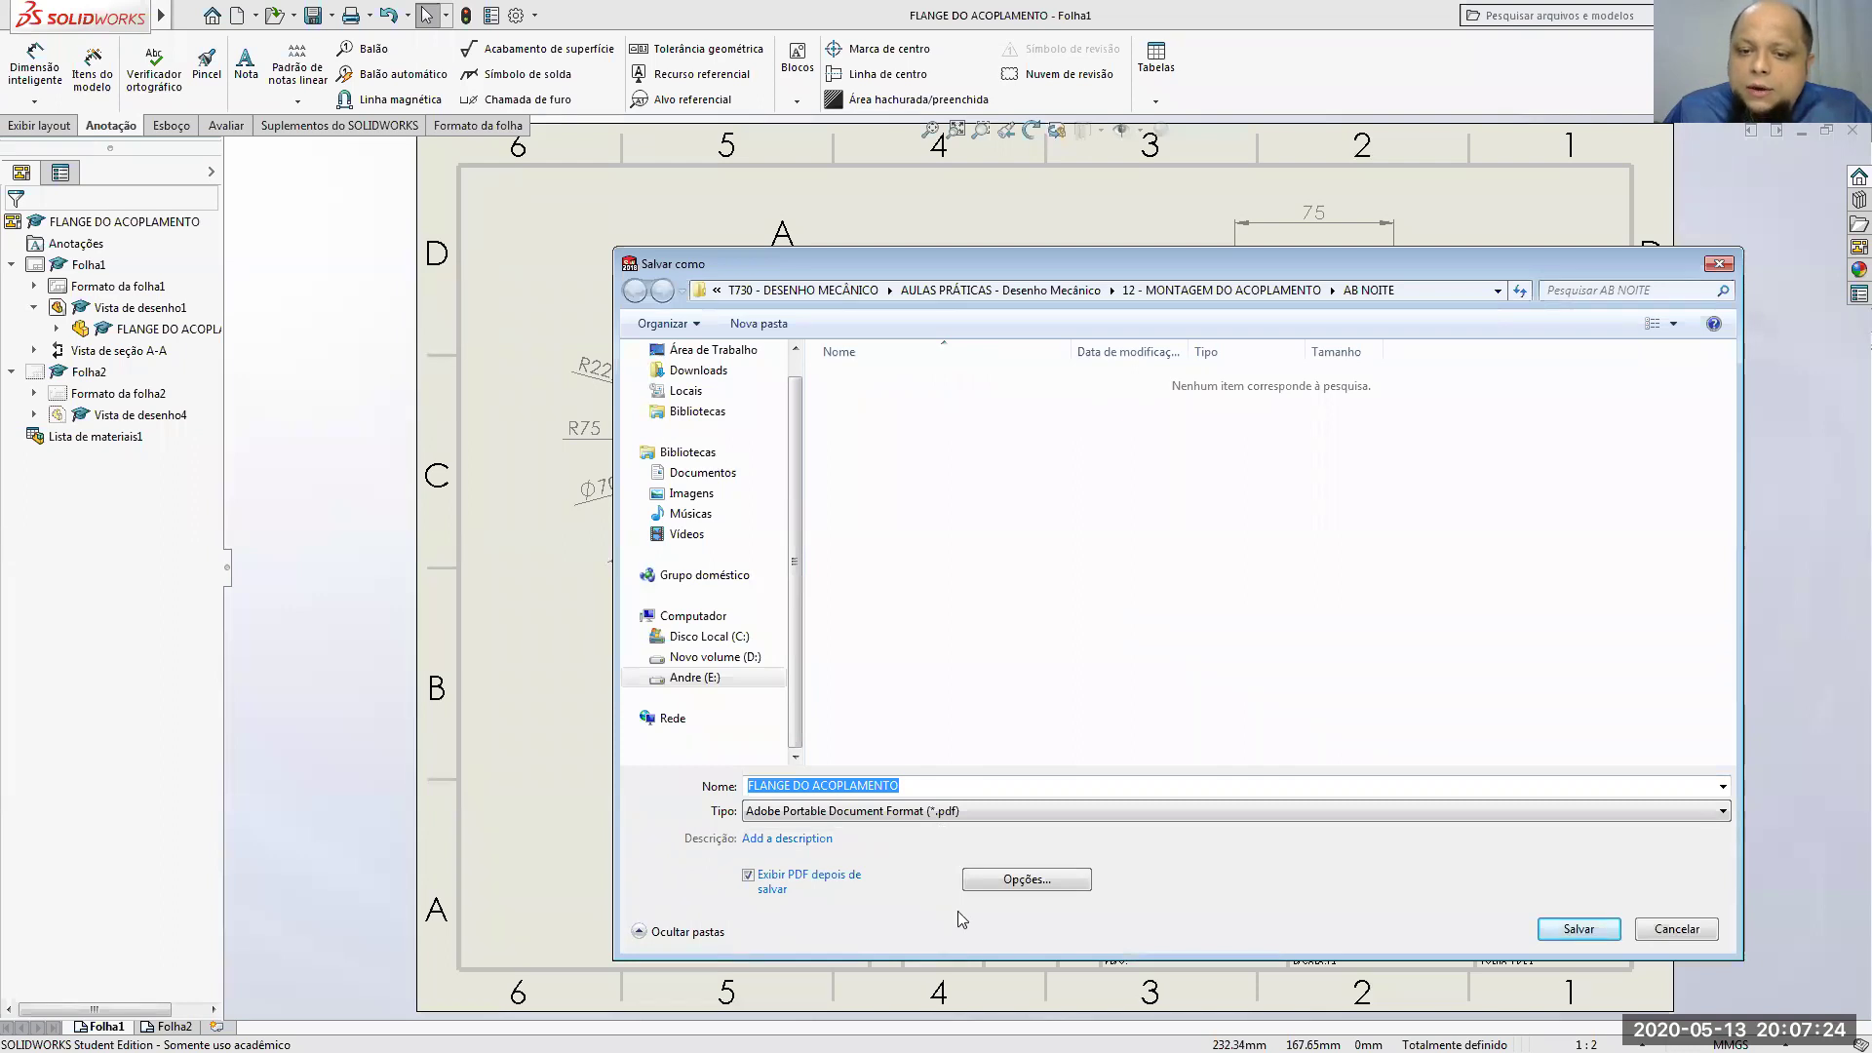
Step: Try 96 DPI for shaded/draft geometry in the PDF export options and return it to 600
left_click(1023, 881)
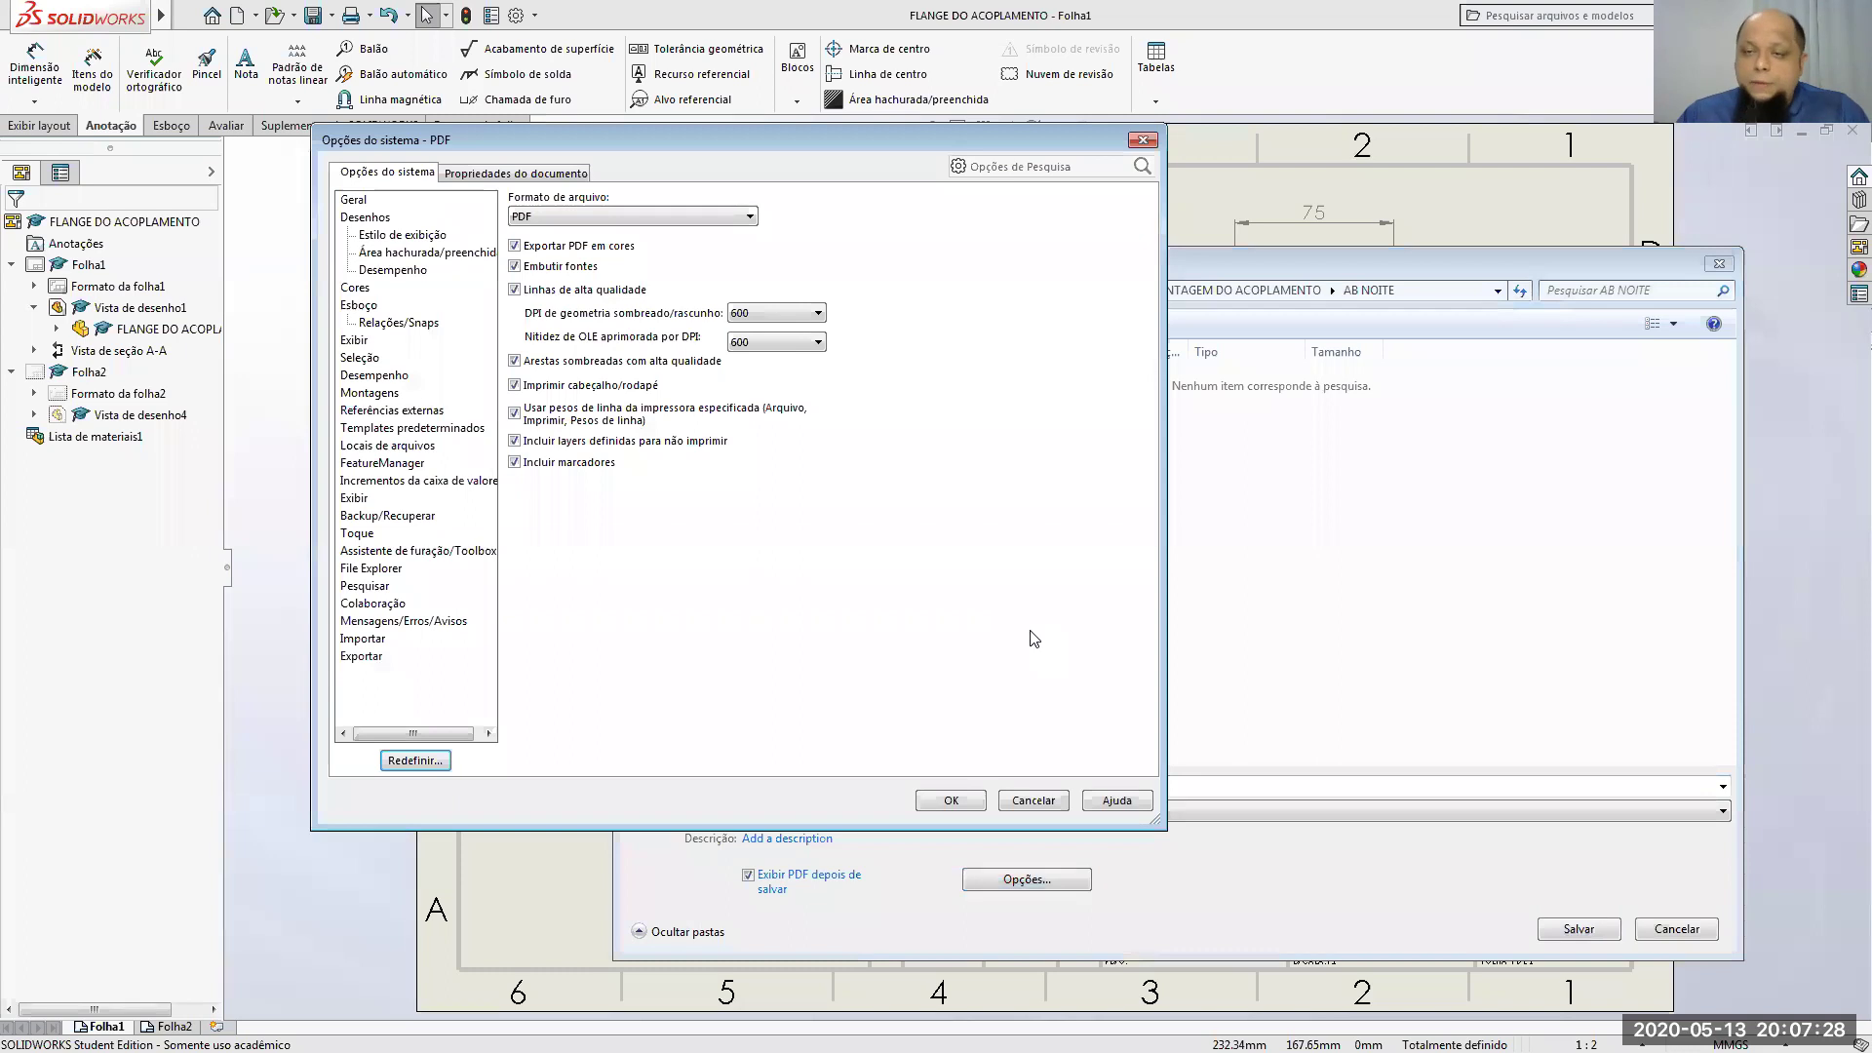
left_click(802, 319)
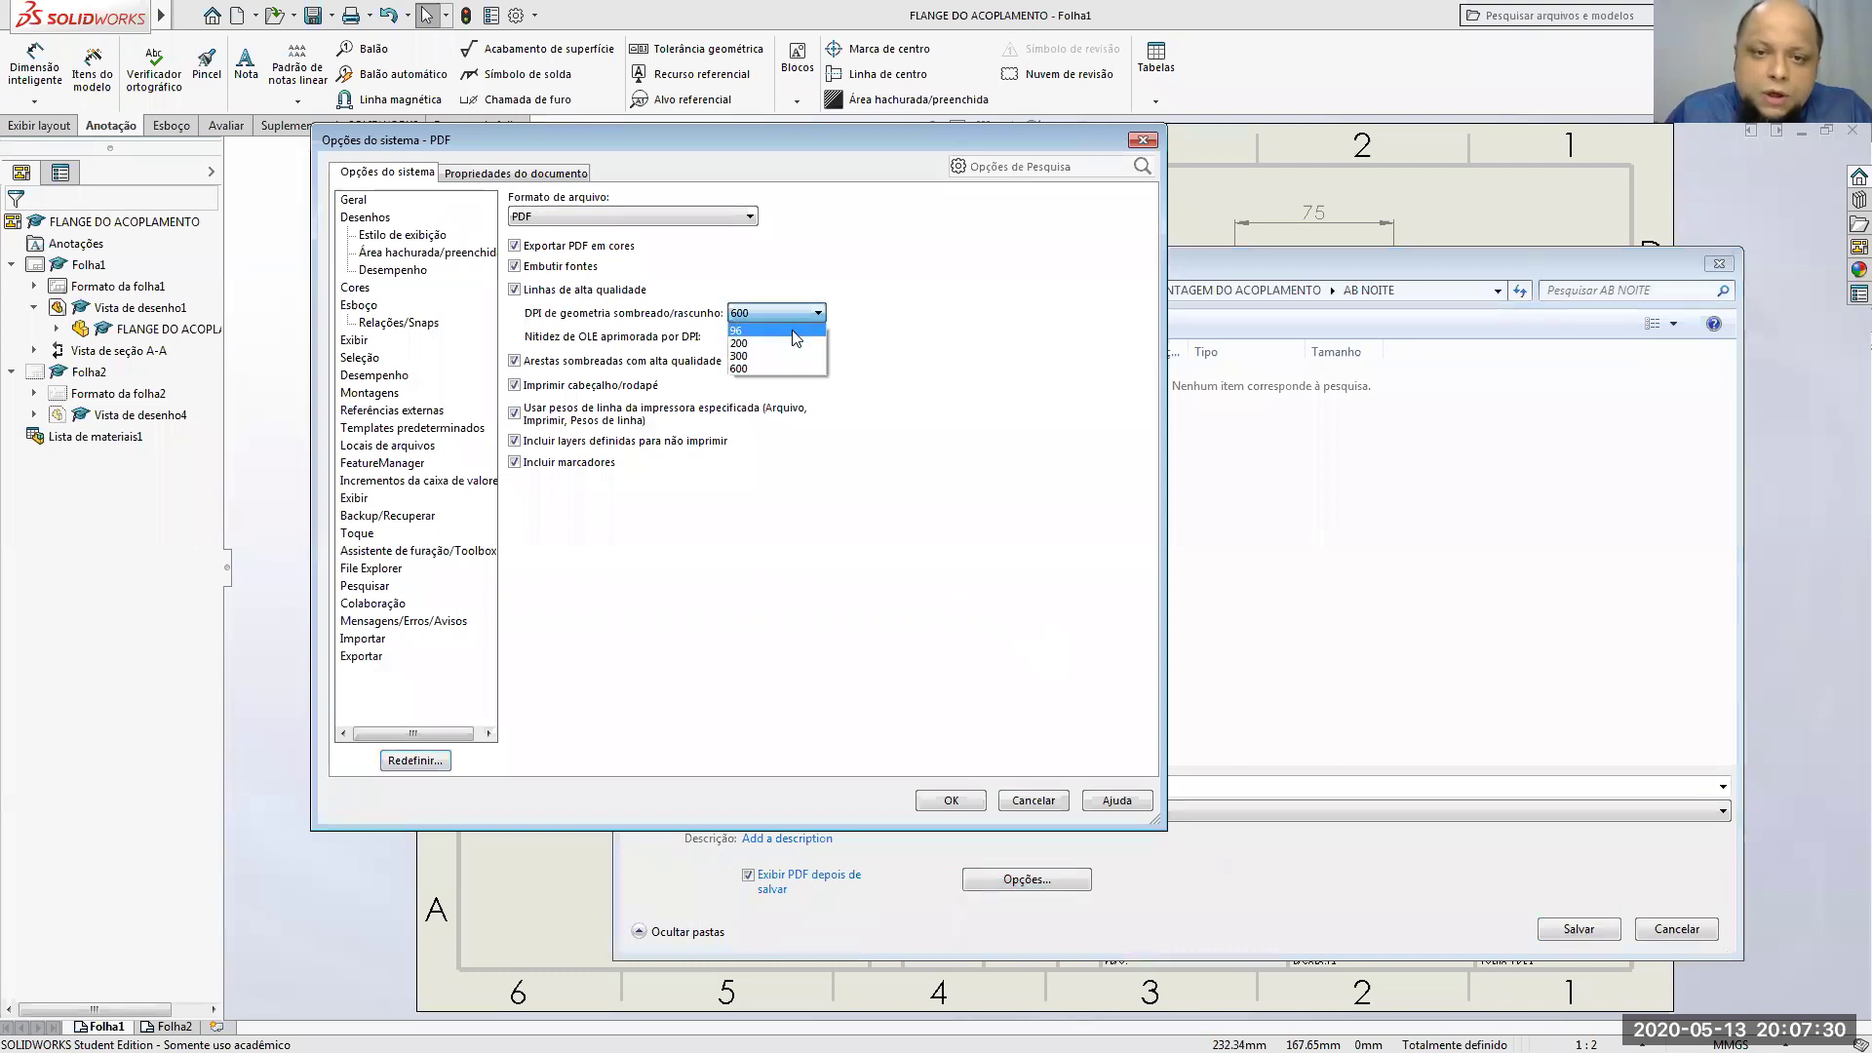
left_click(794, 331)
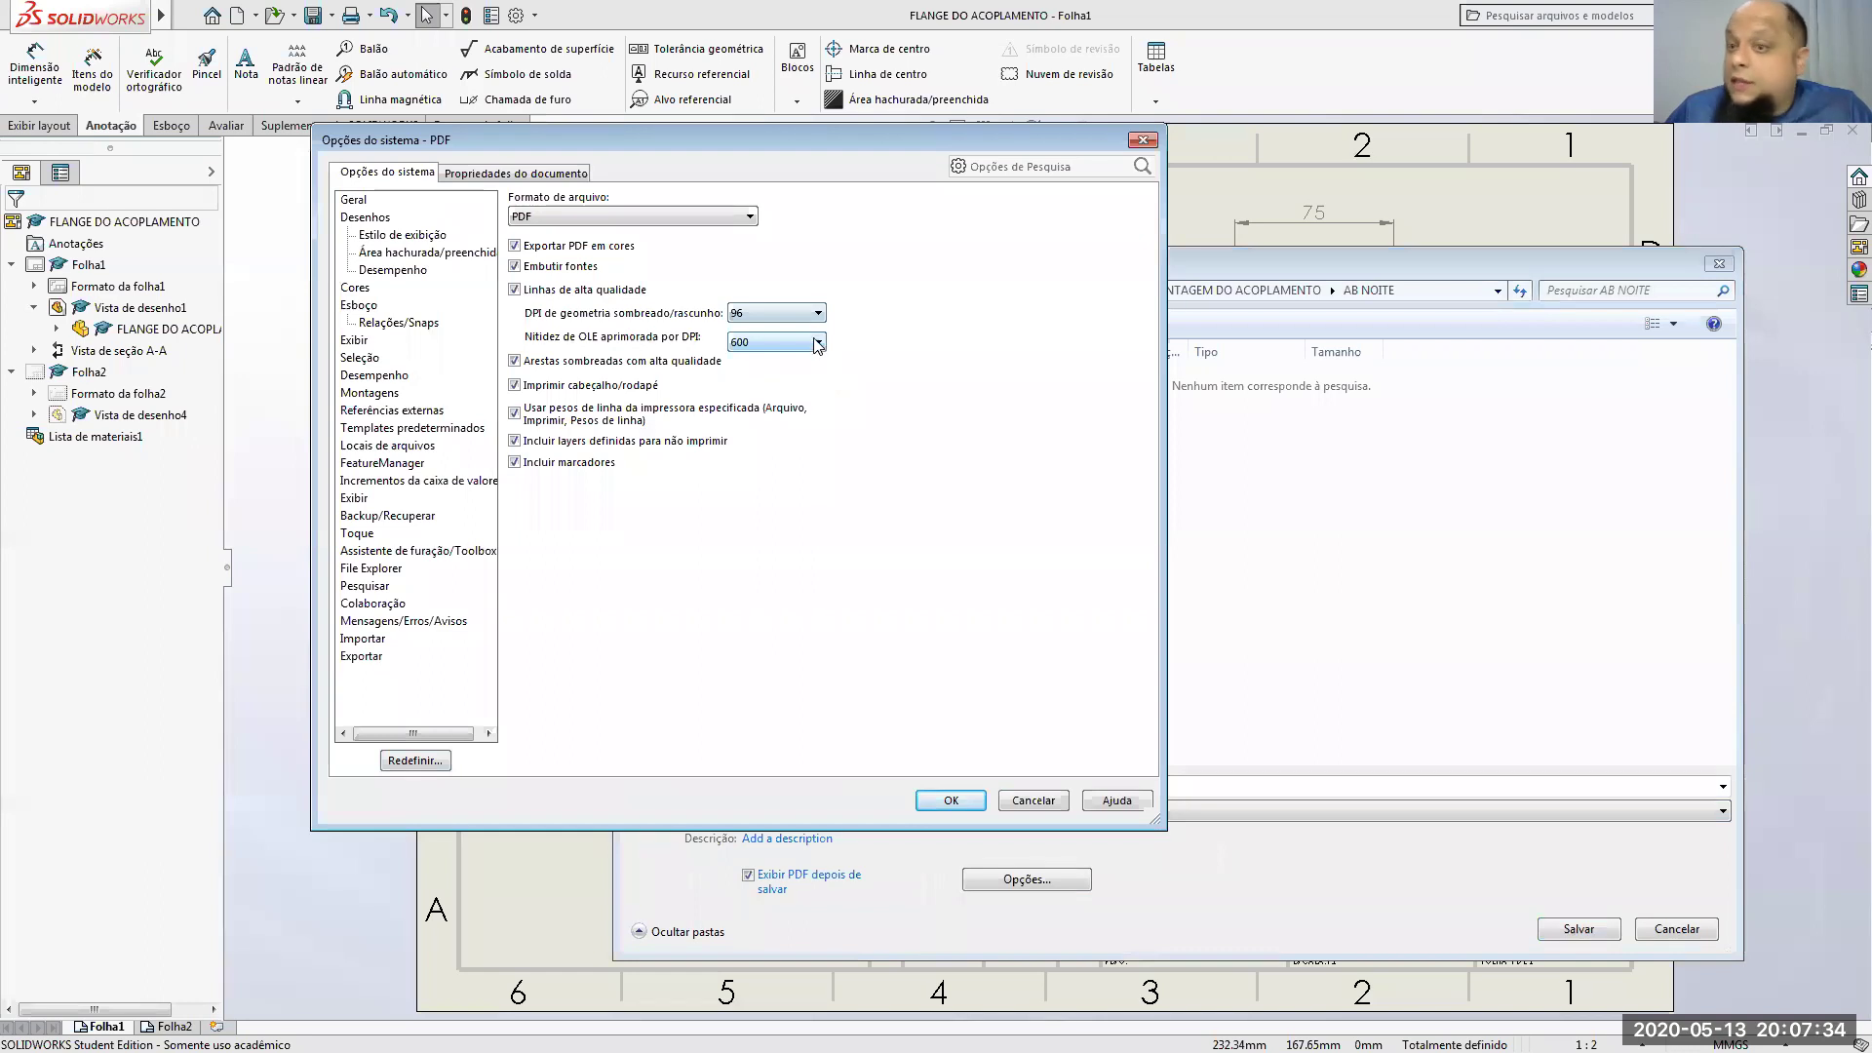
left_click(807, 310)
left_click(763, 371)
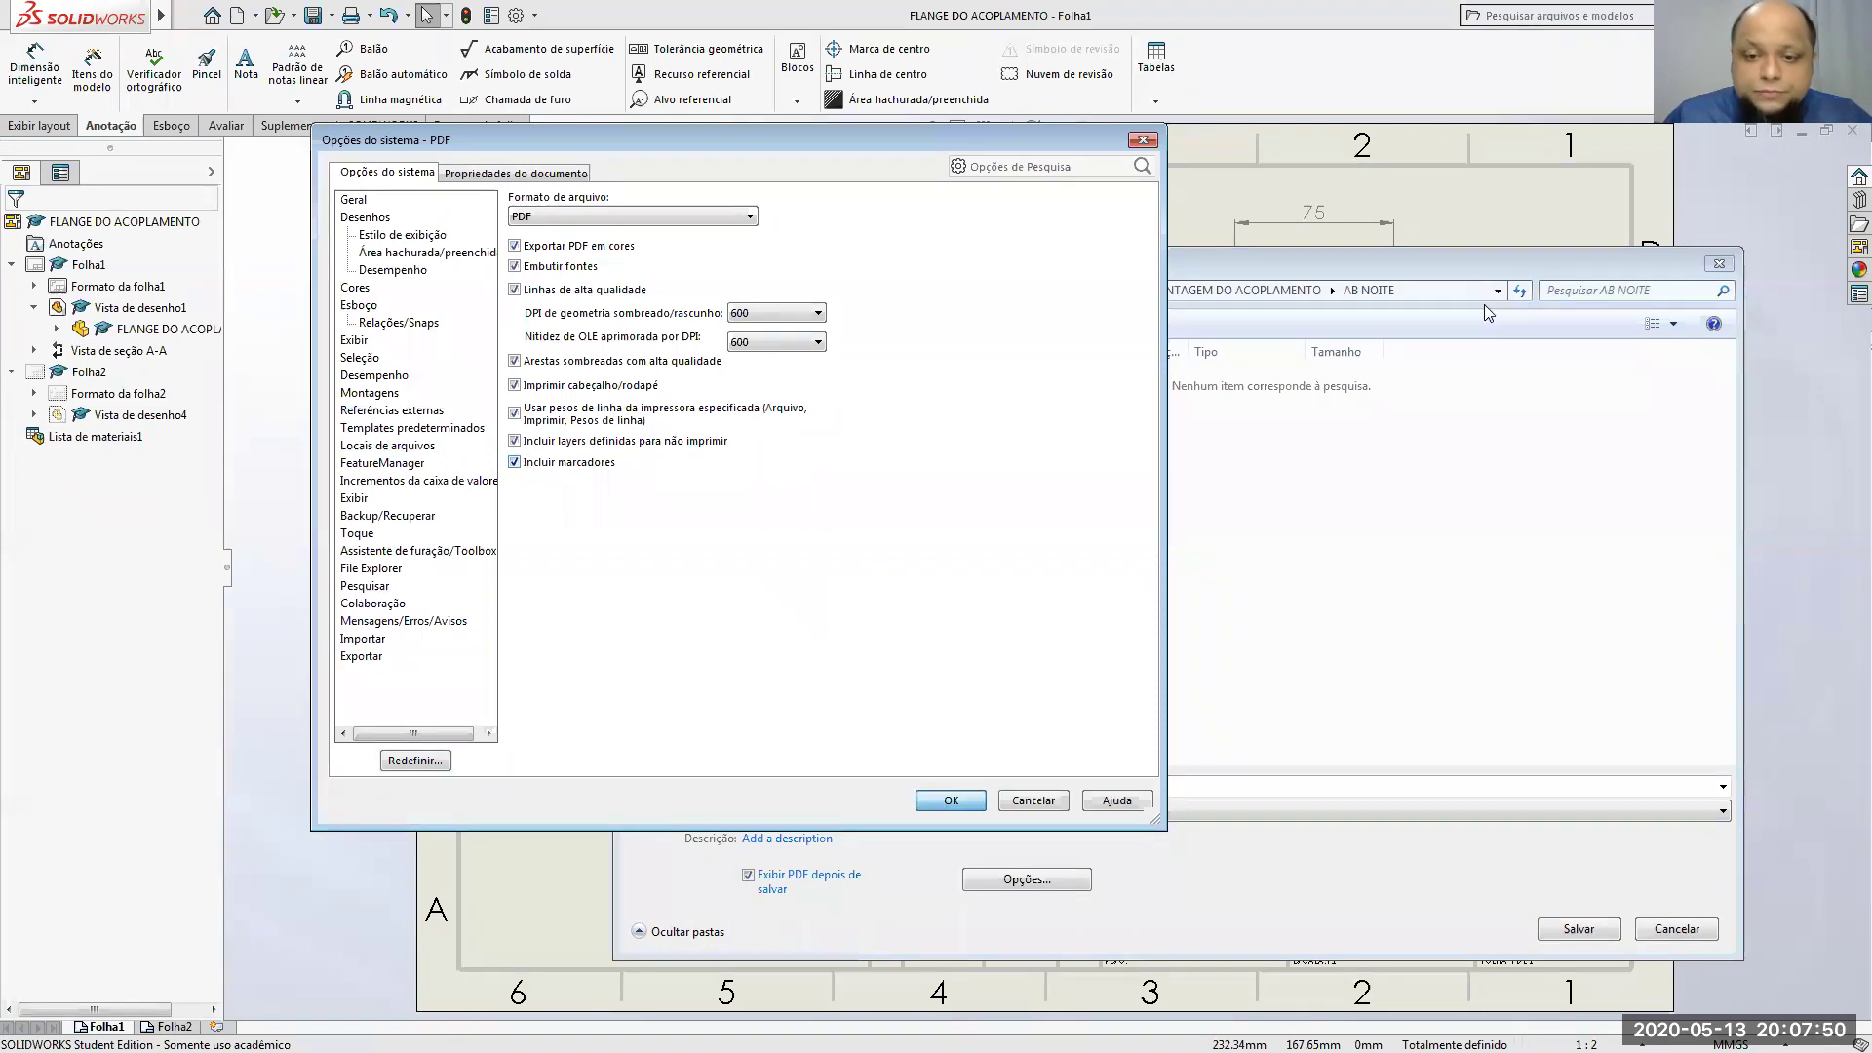
key("Return")
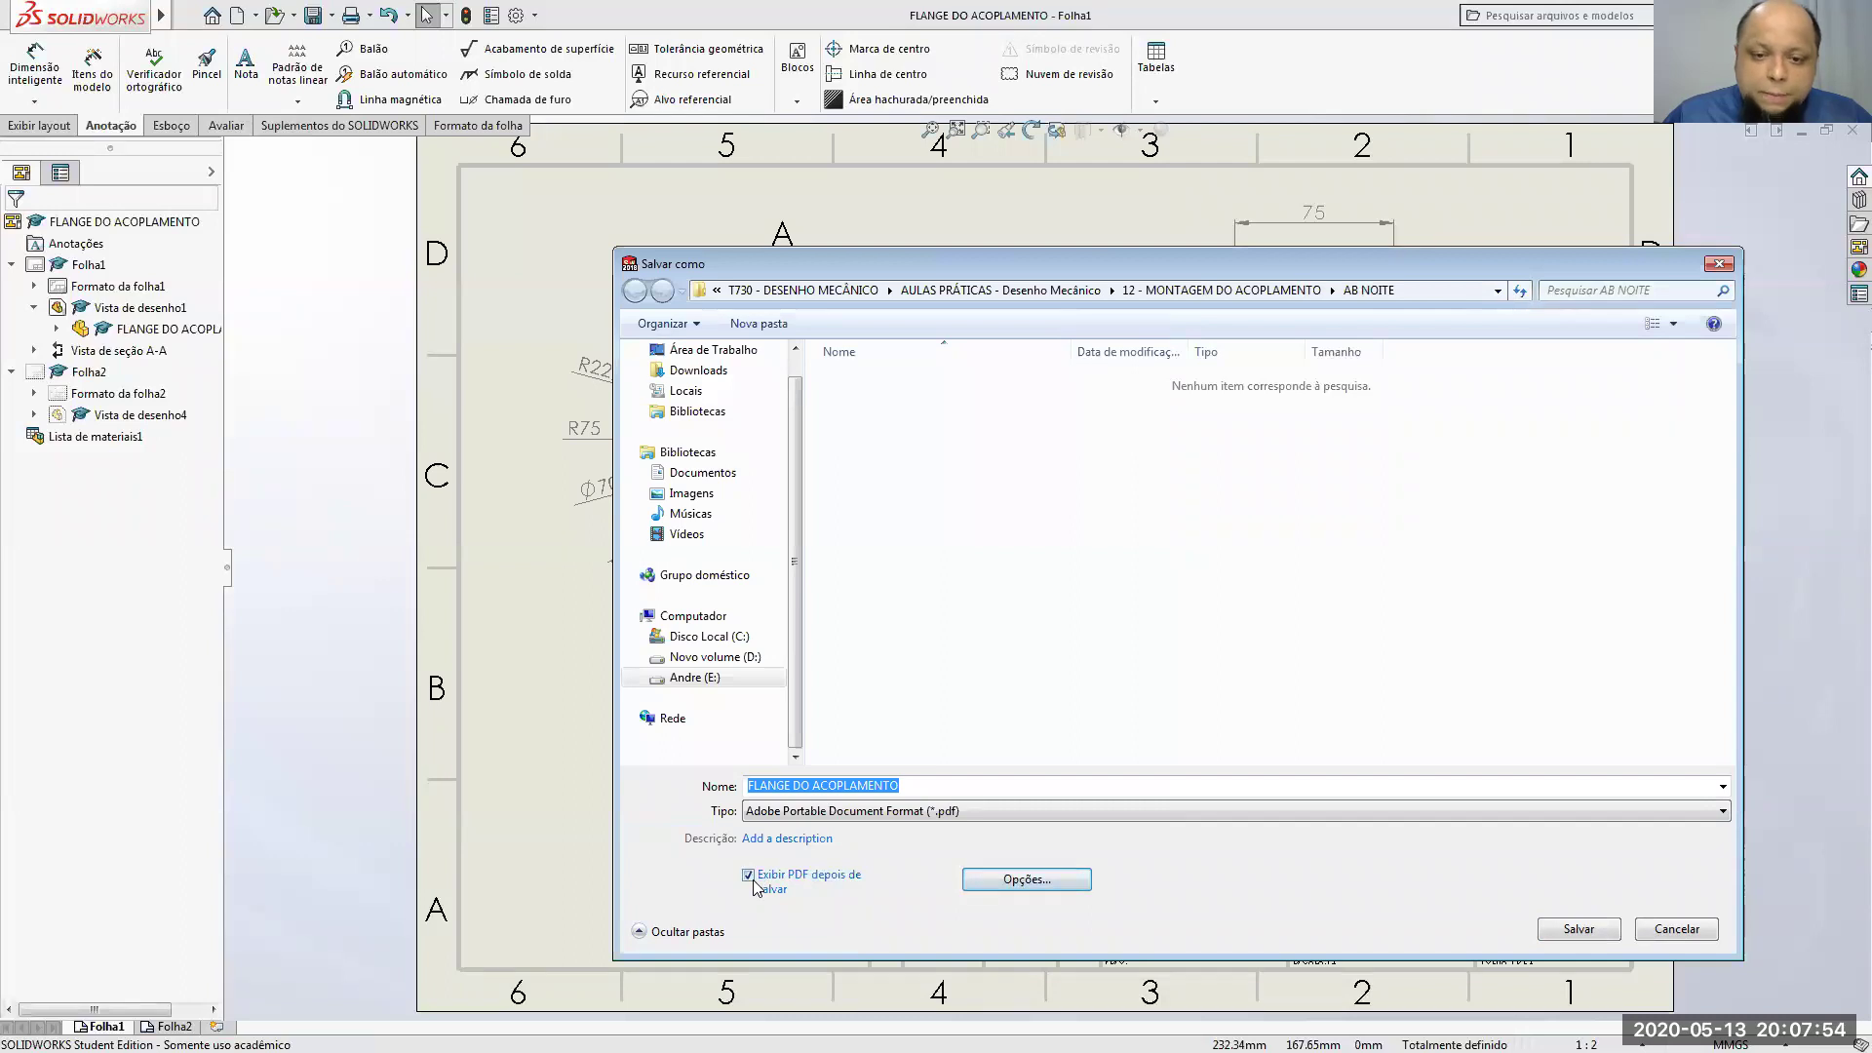
Step: Append a hyphen and the person's first name to the PDF file name and export both Folha1 and Folha2
left_click(899, 787)
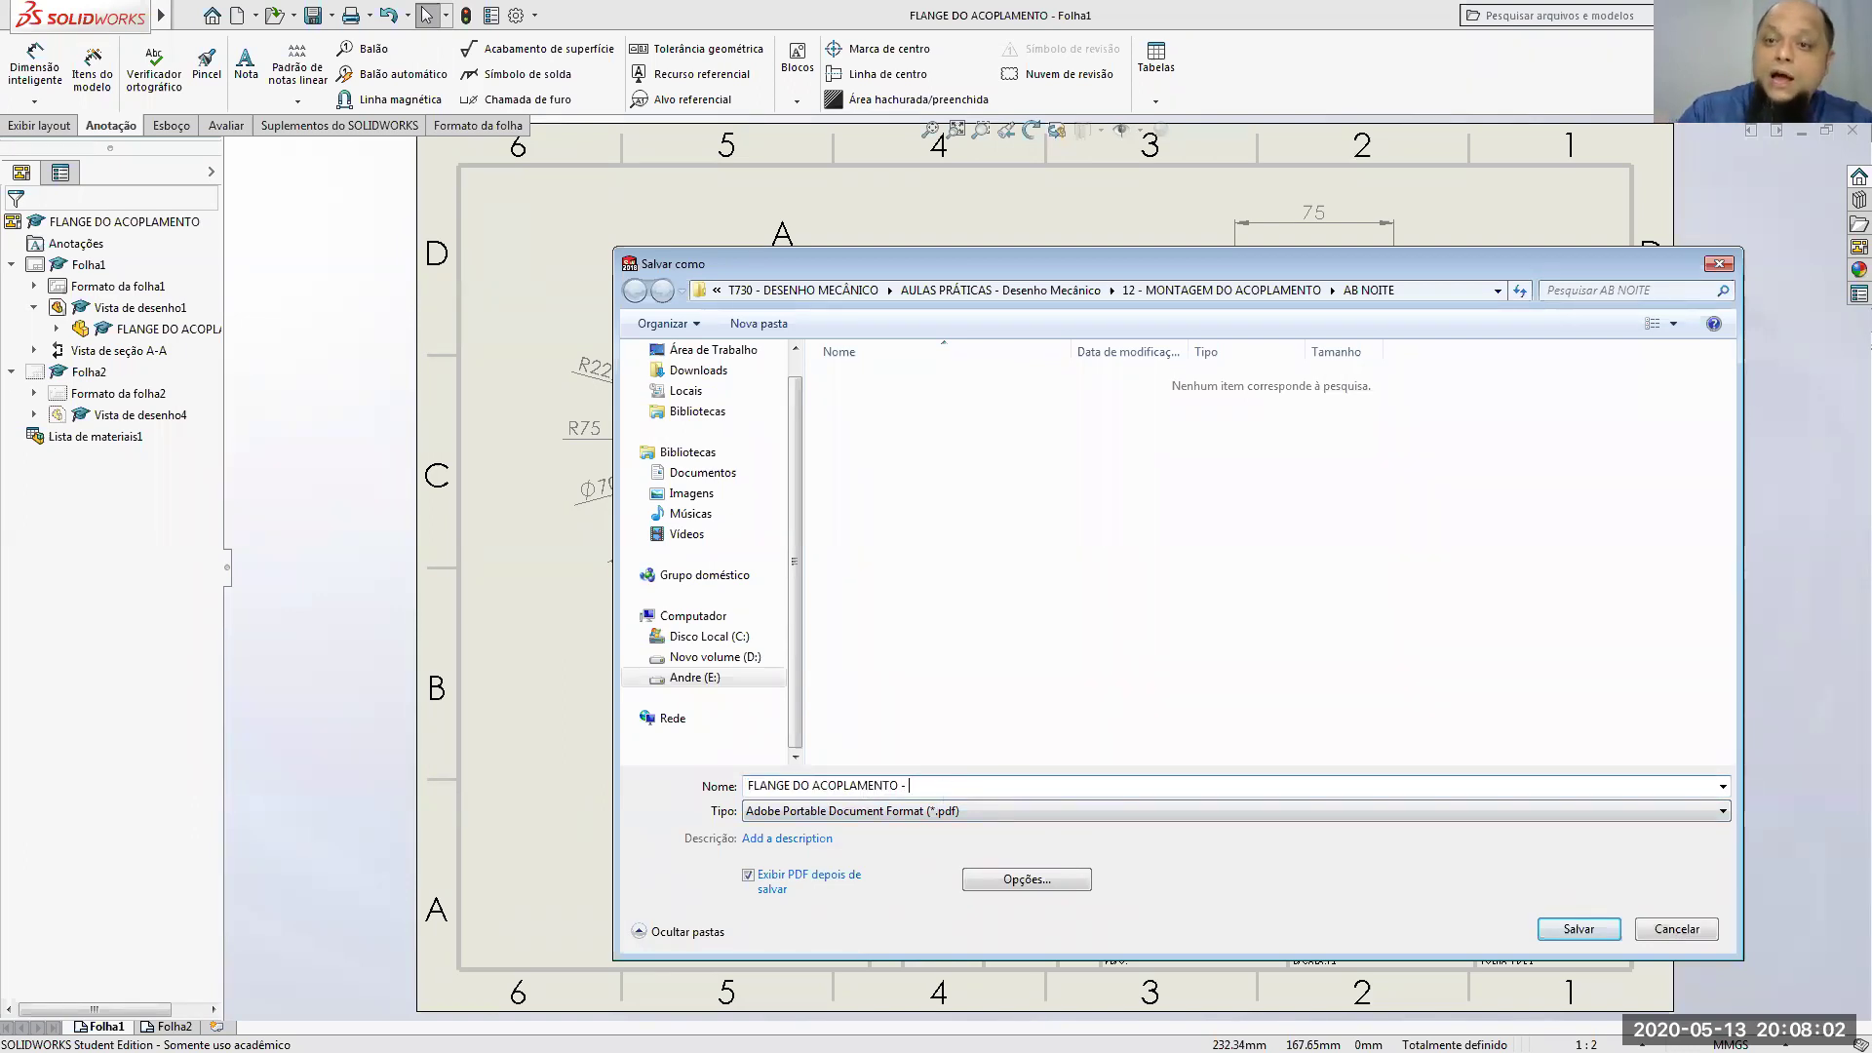
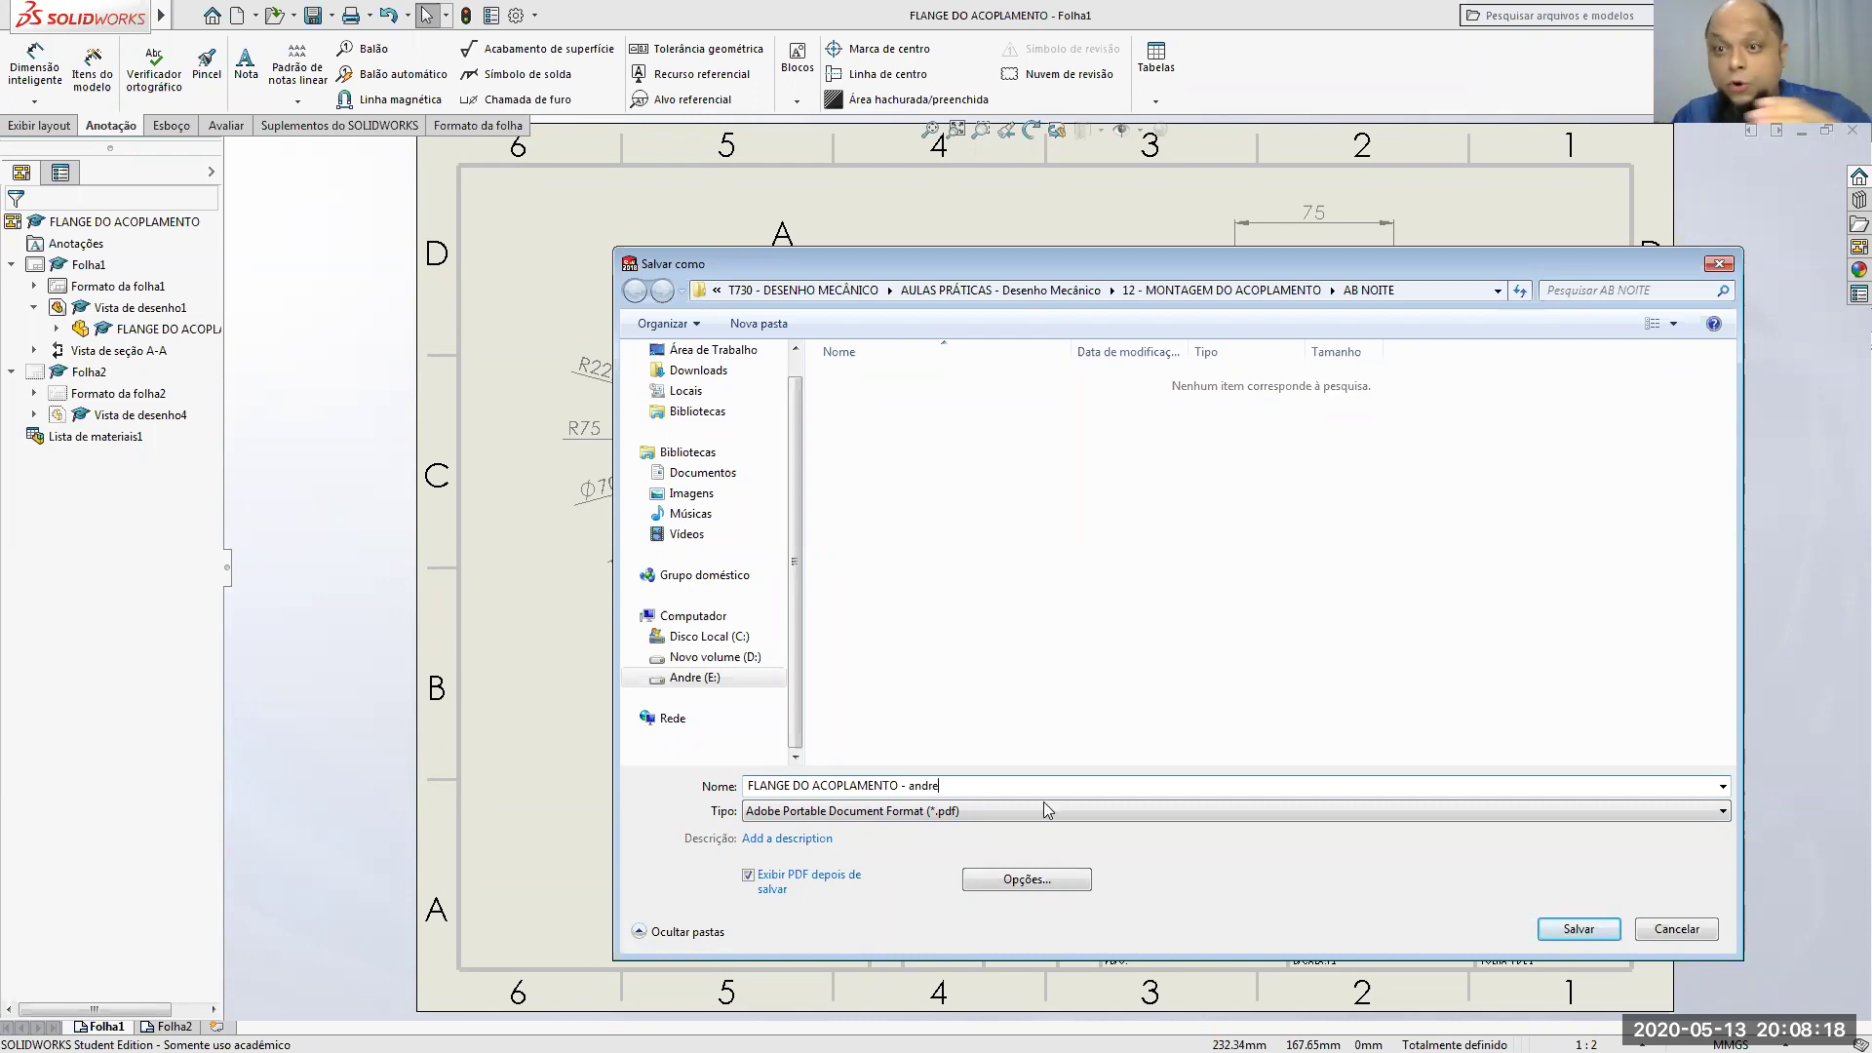
left_click(1563, 931)
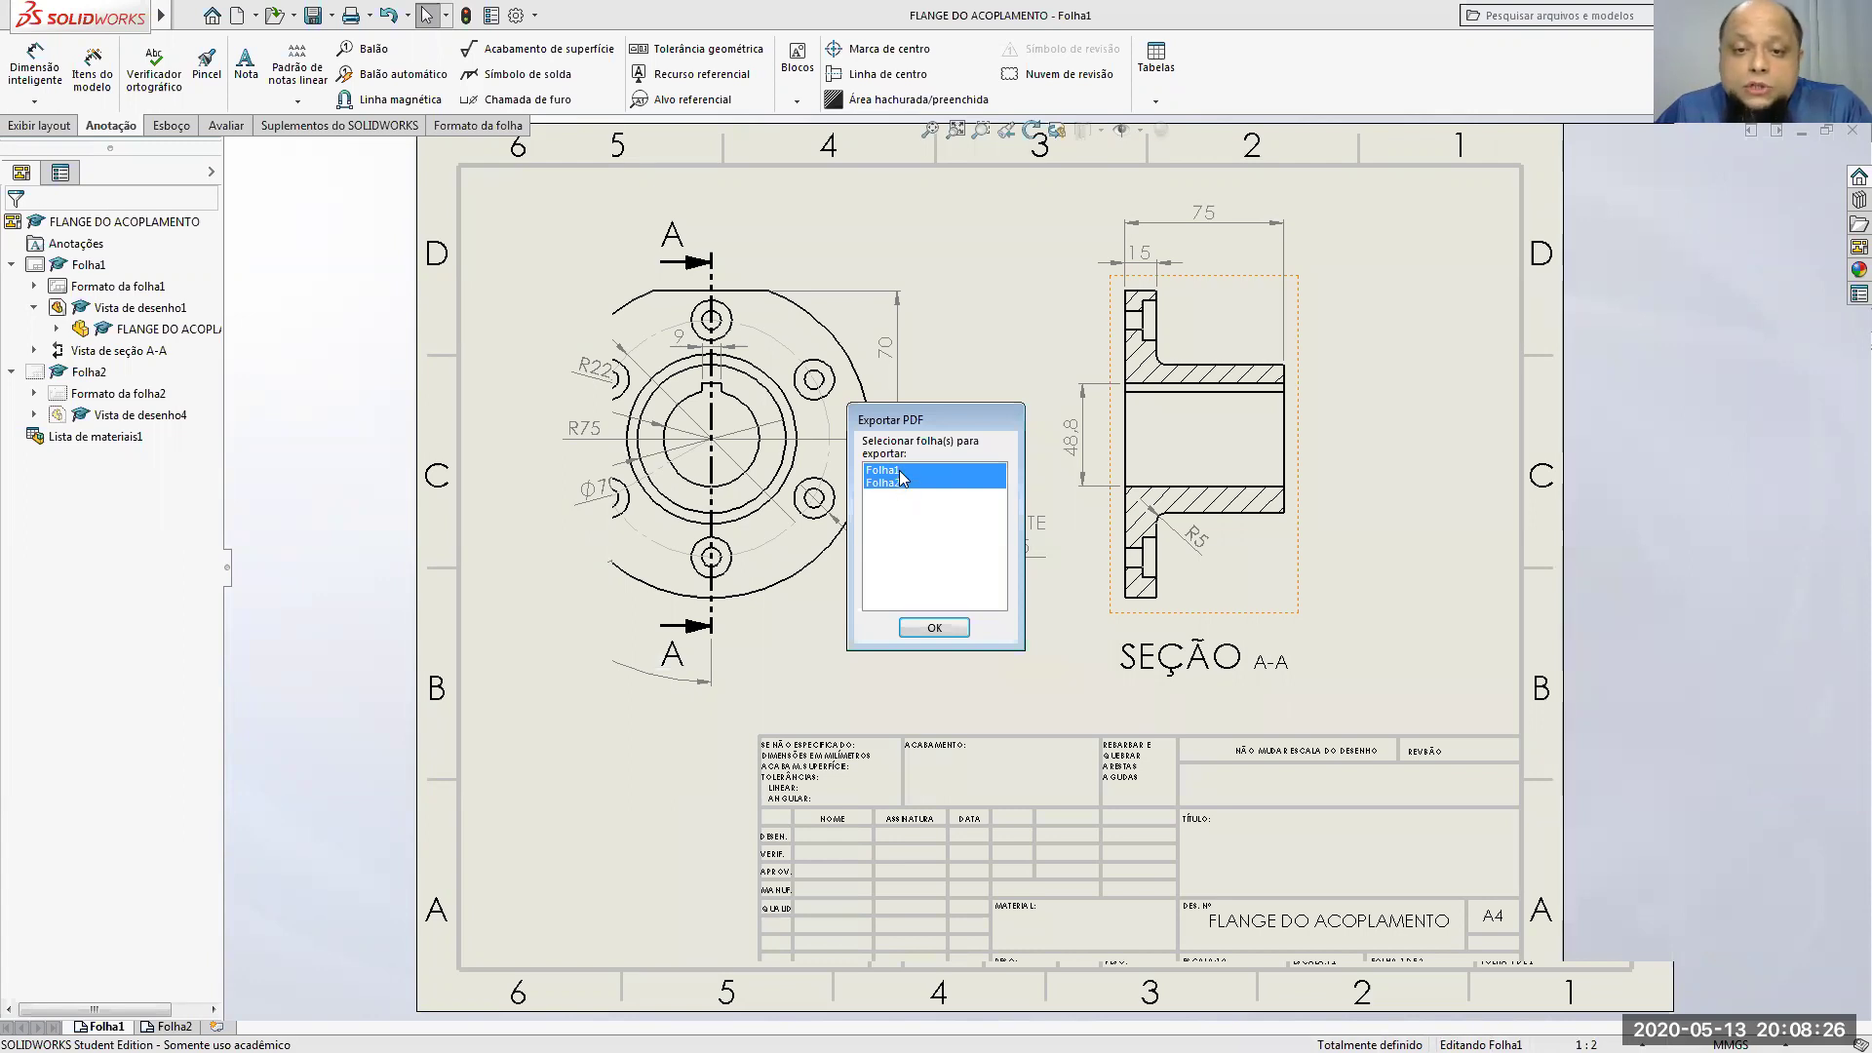
left_click(899, 472)
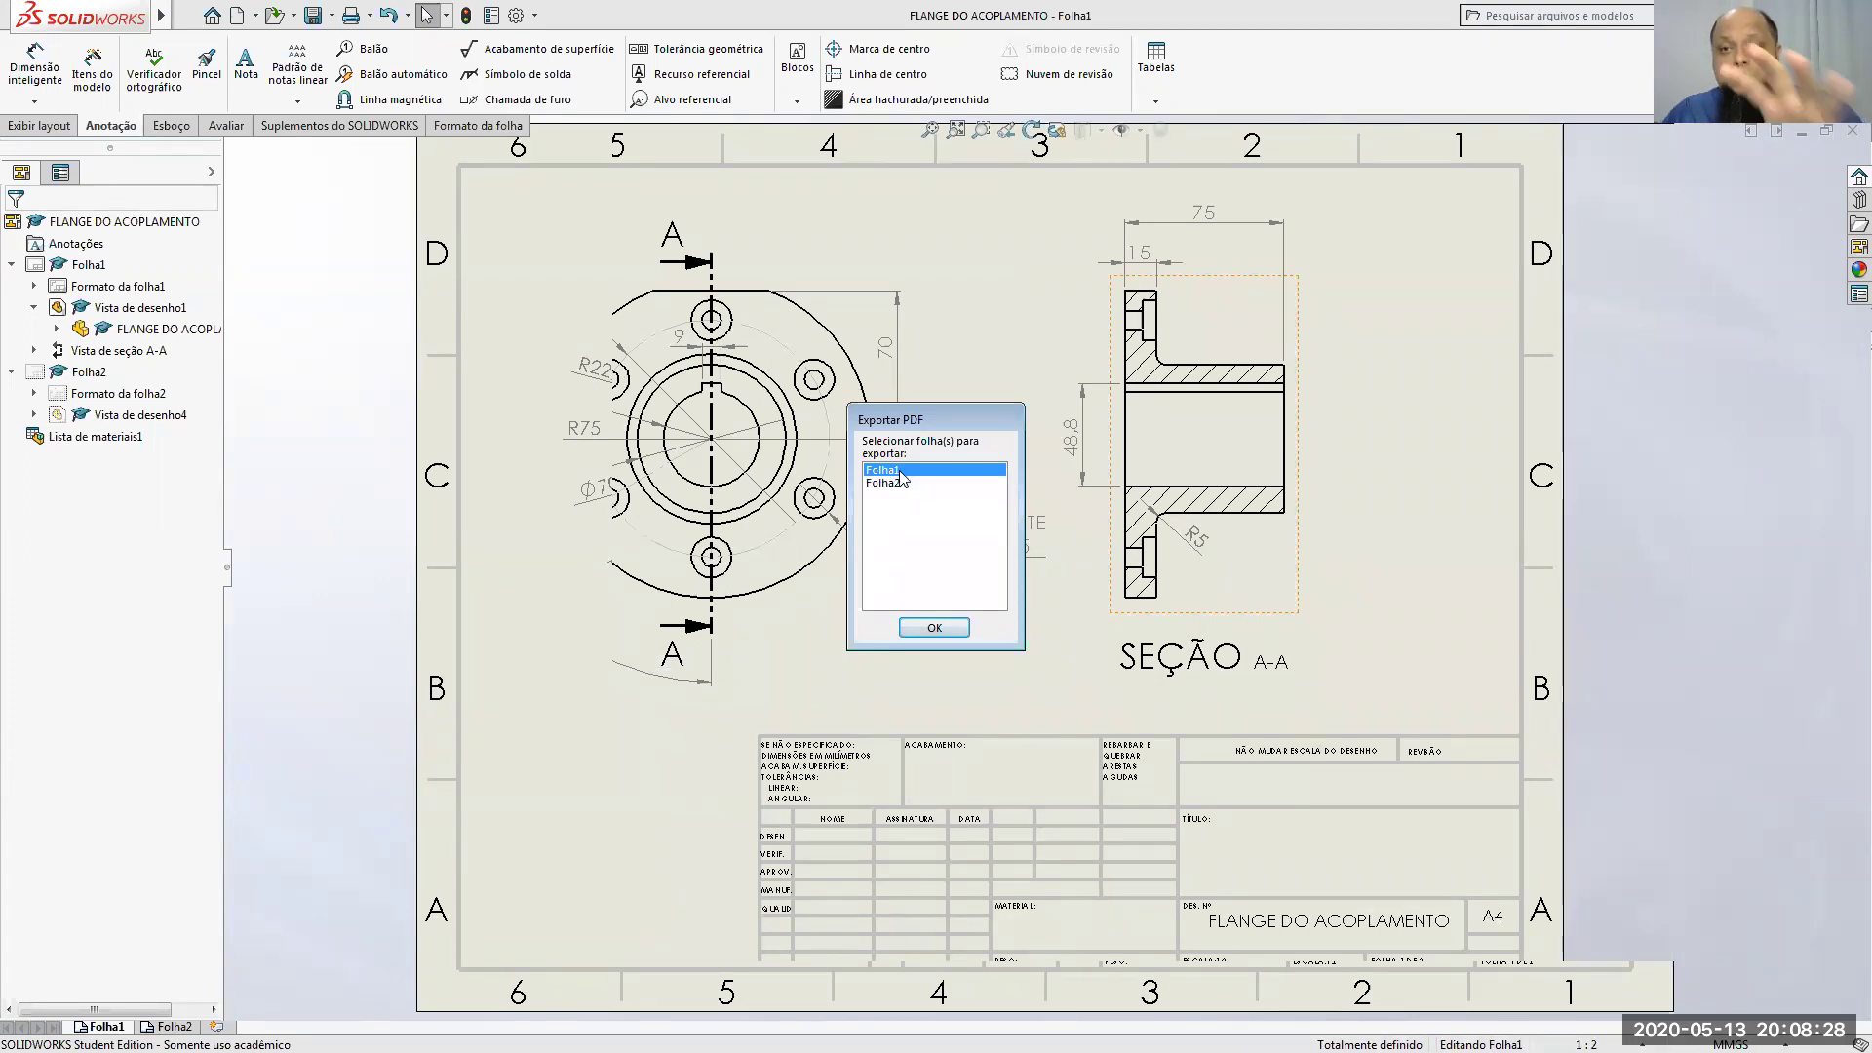
left_click(915, 484)
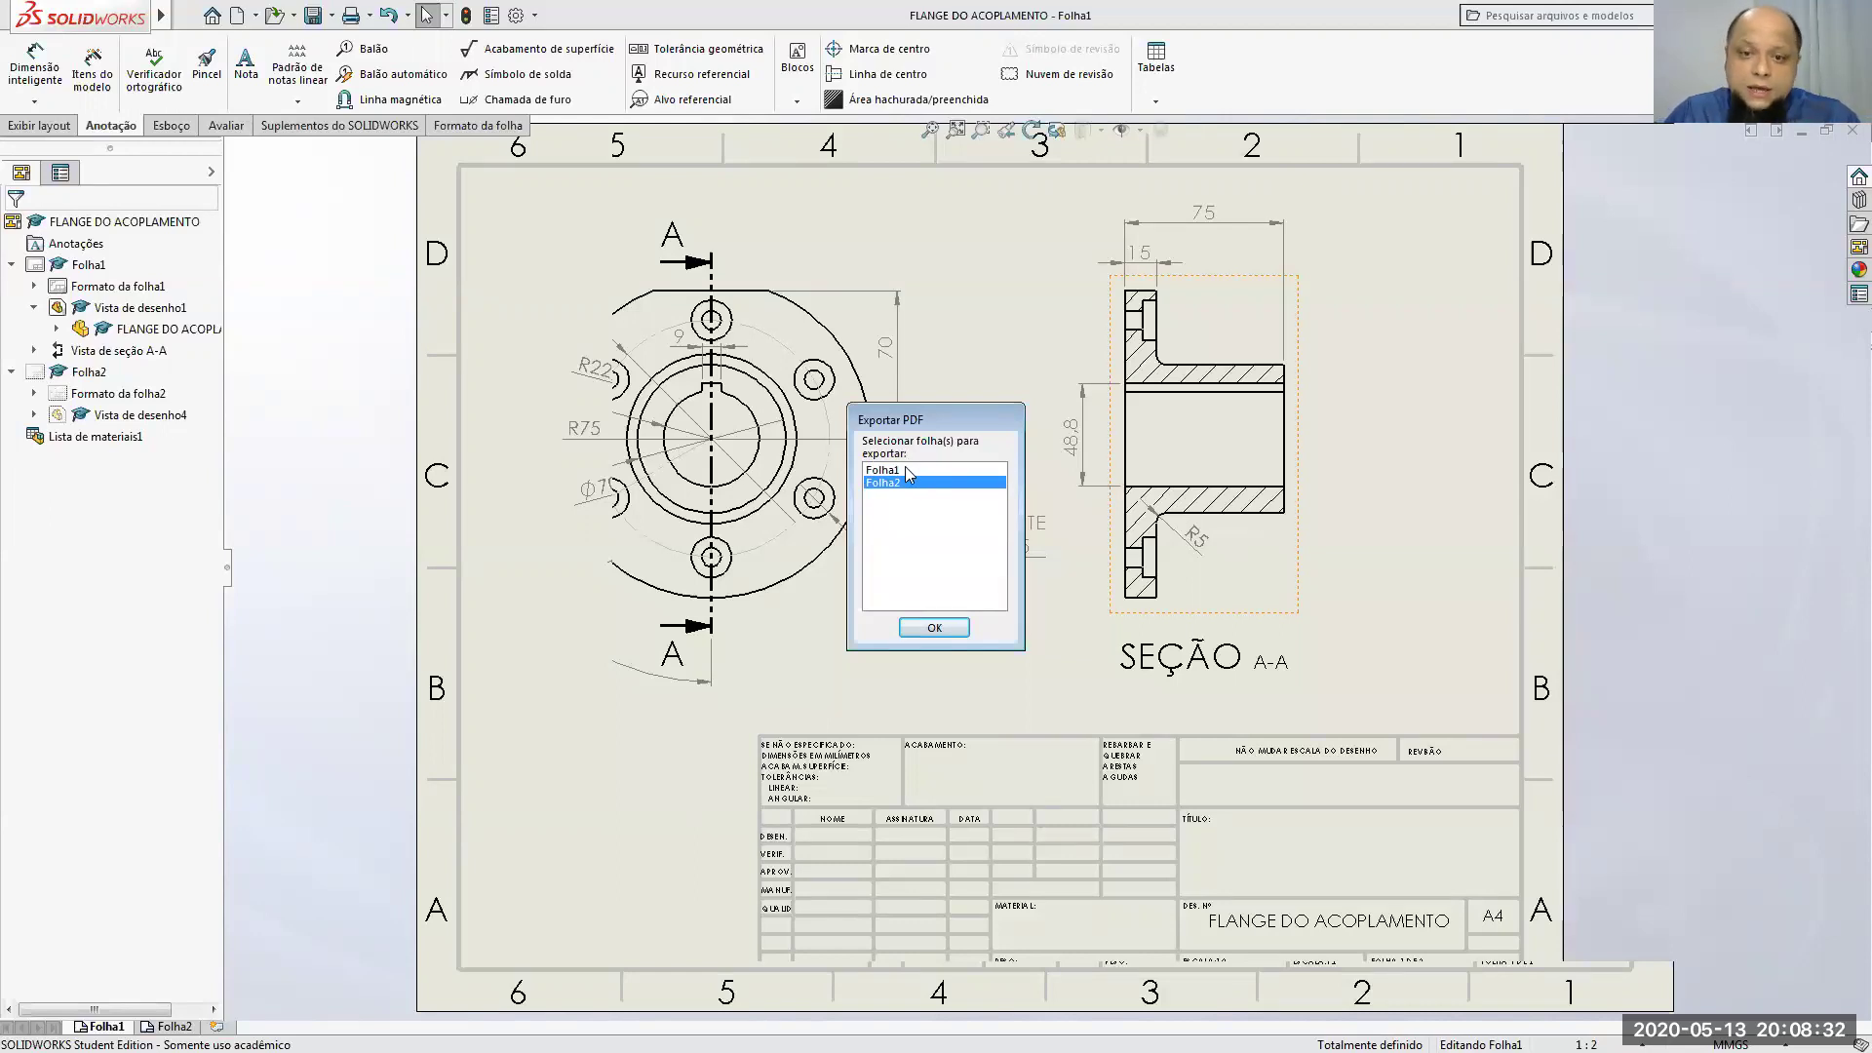
left_click(902, 472, "ctrl")
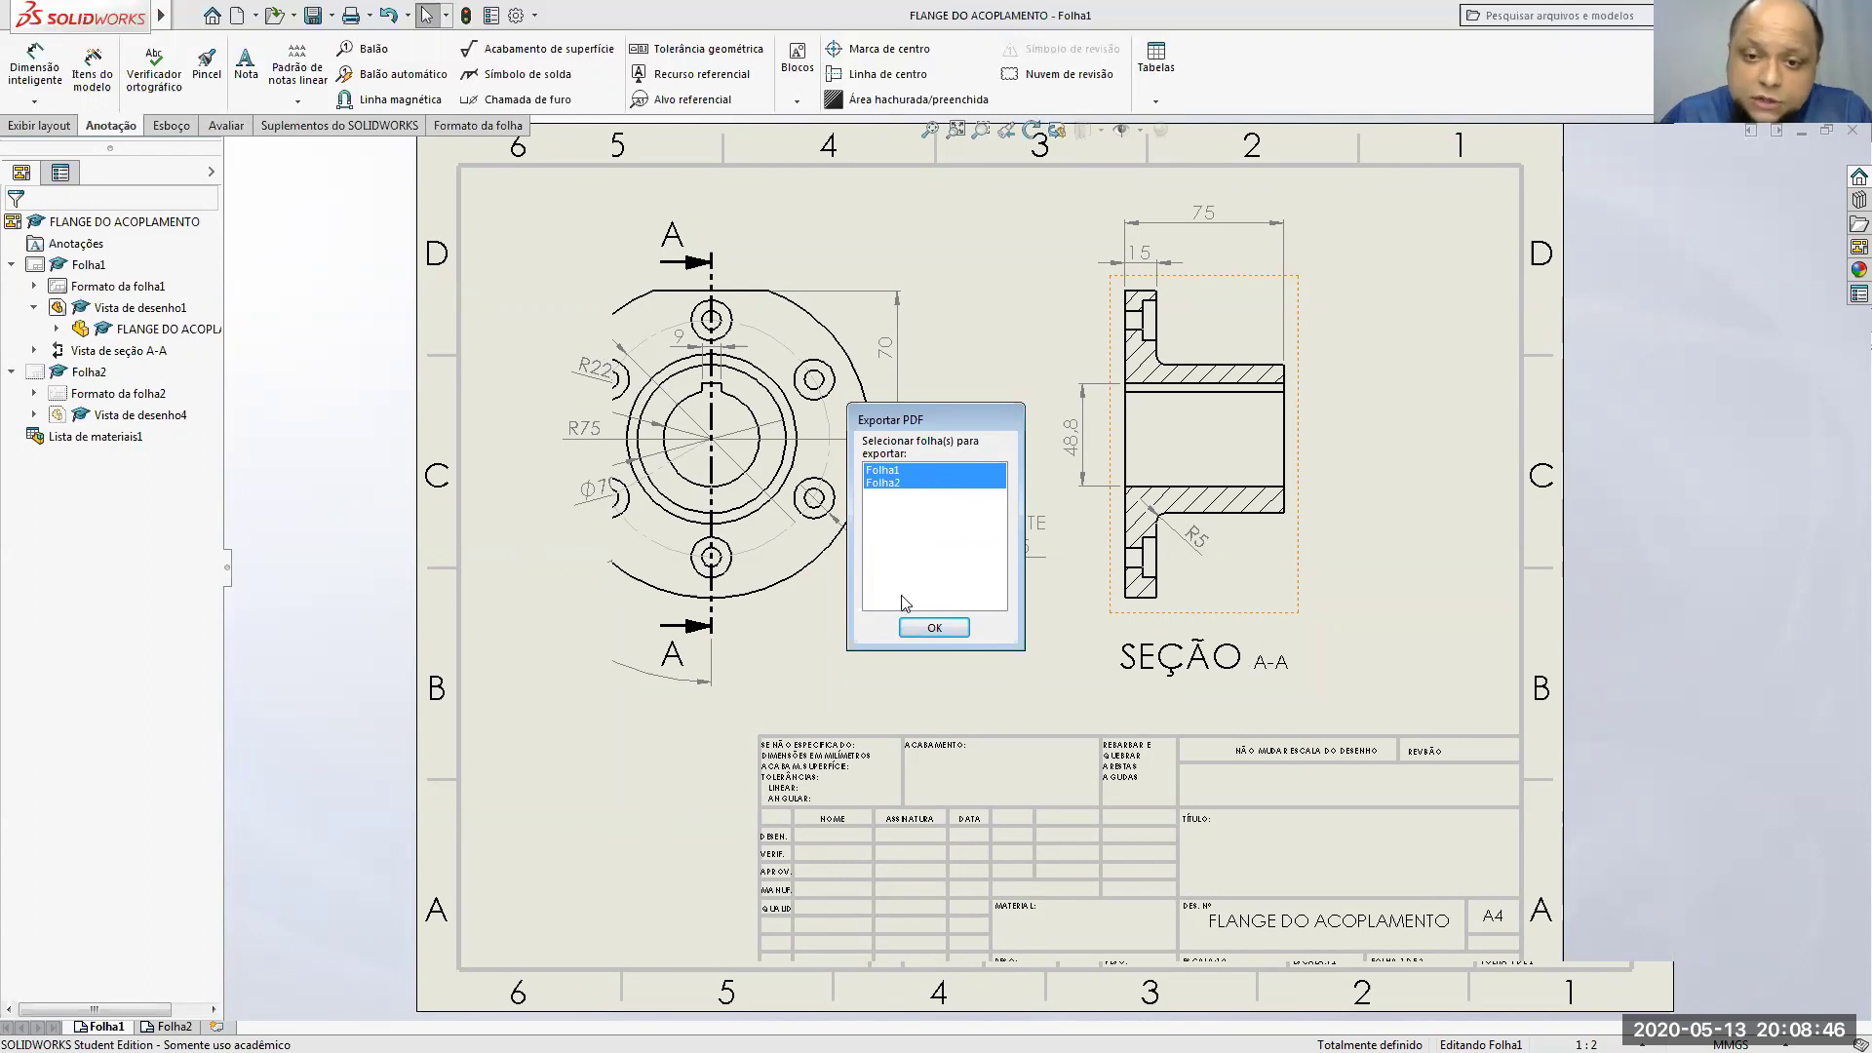
left_click(921, 628)
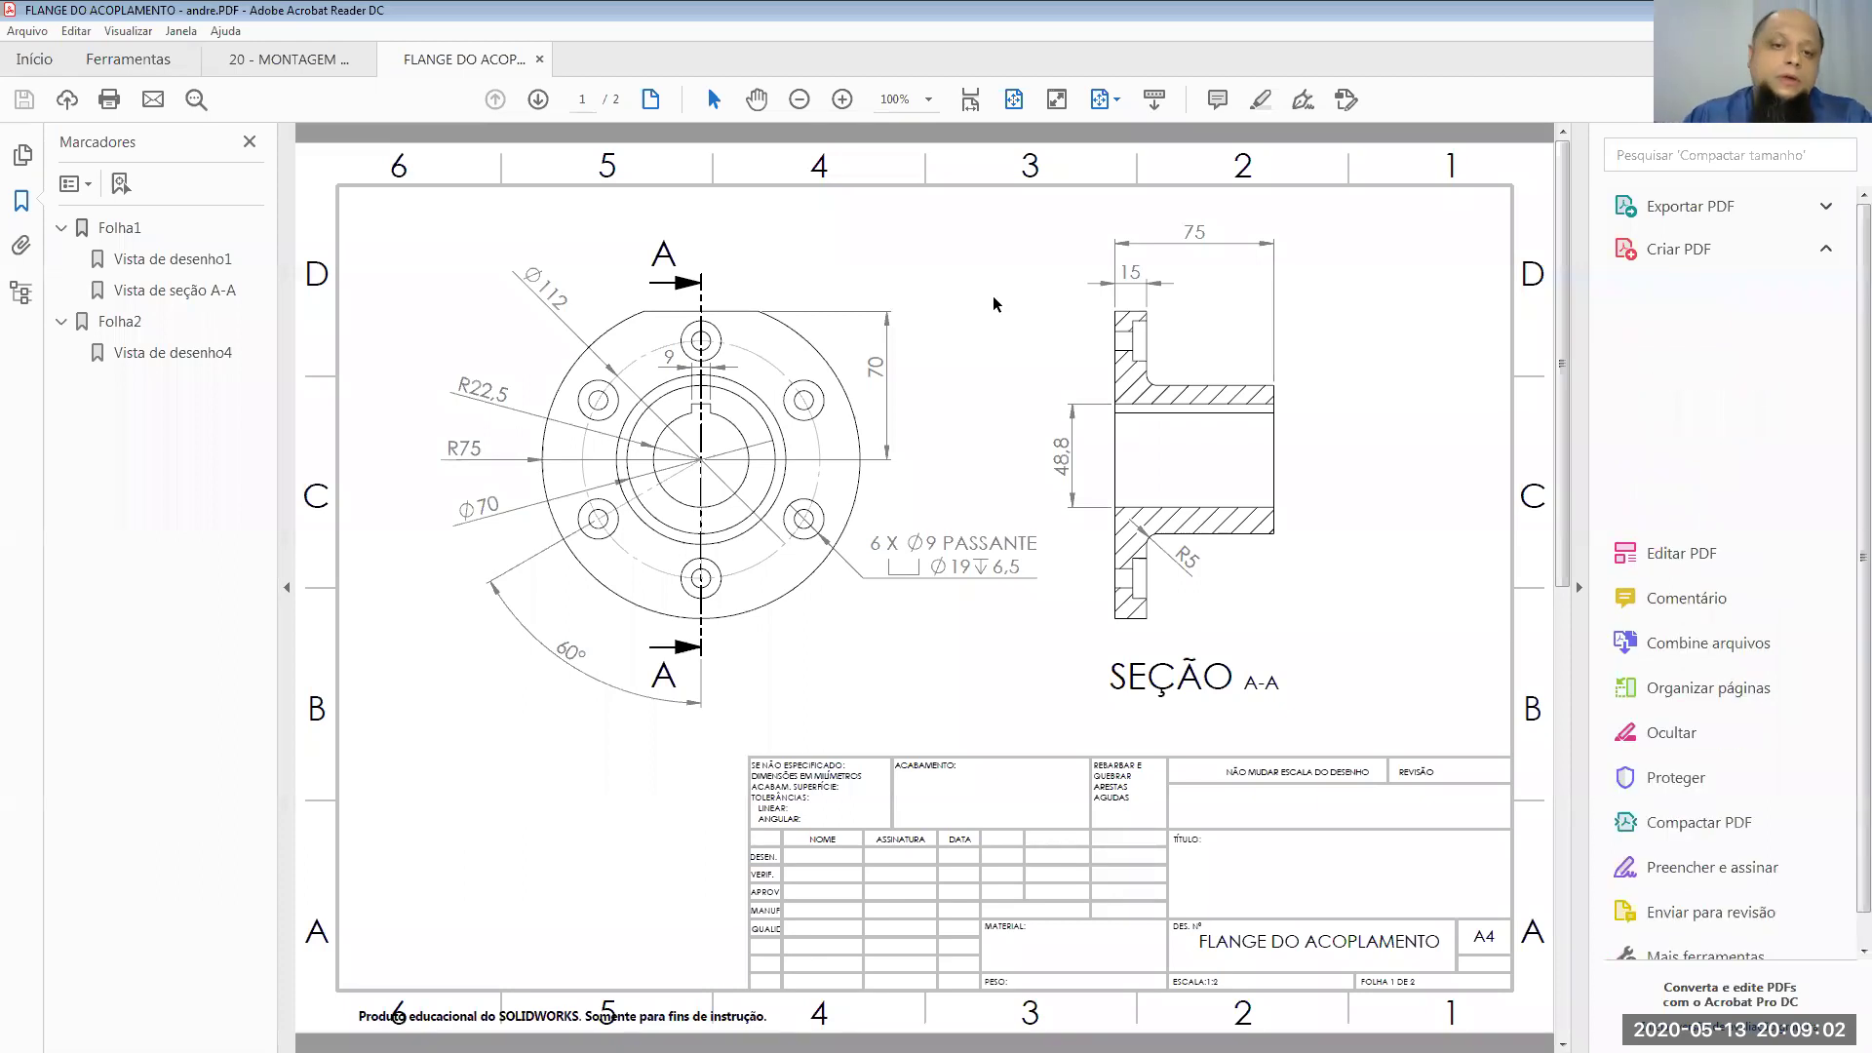
Step: Collapse the PDF viewer's side panes and view the exploded-view page of the exported file
left_click(289, 589)
left_click(1578, 588)
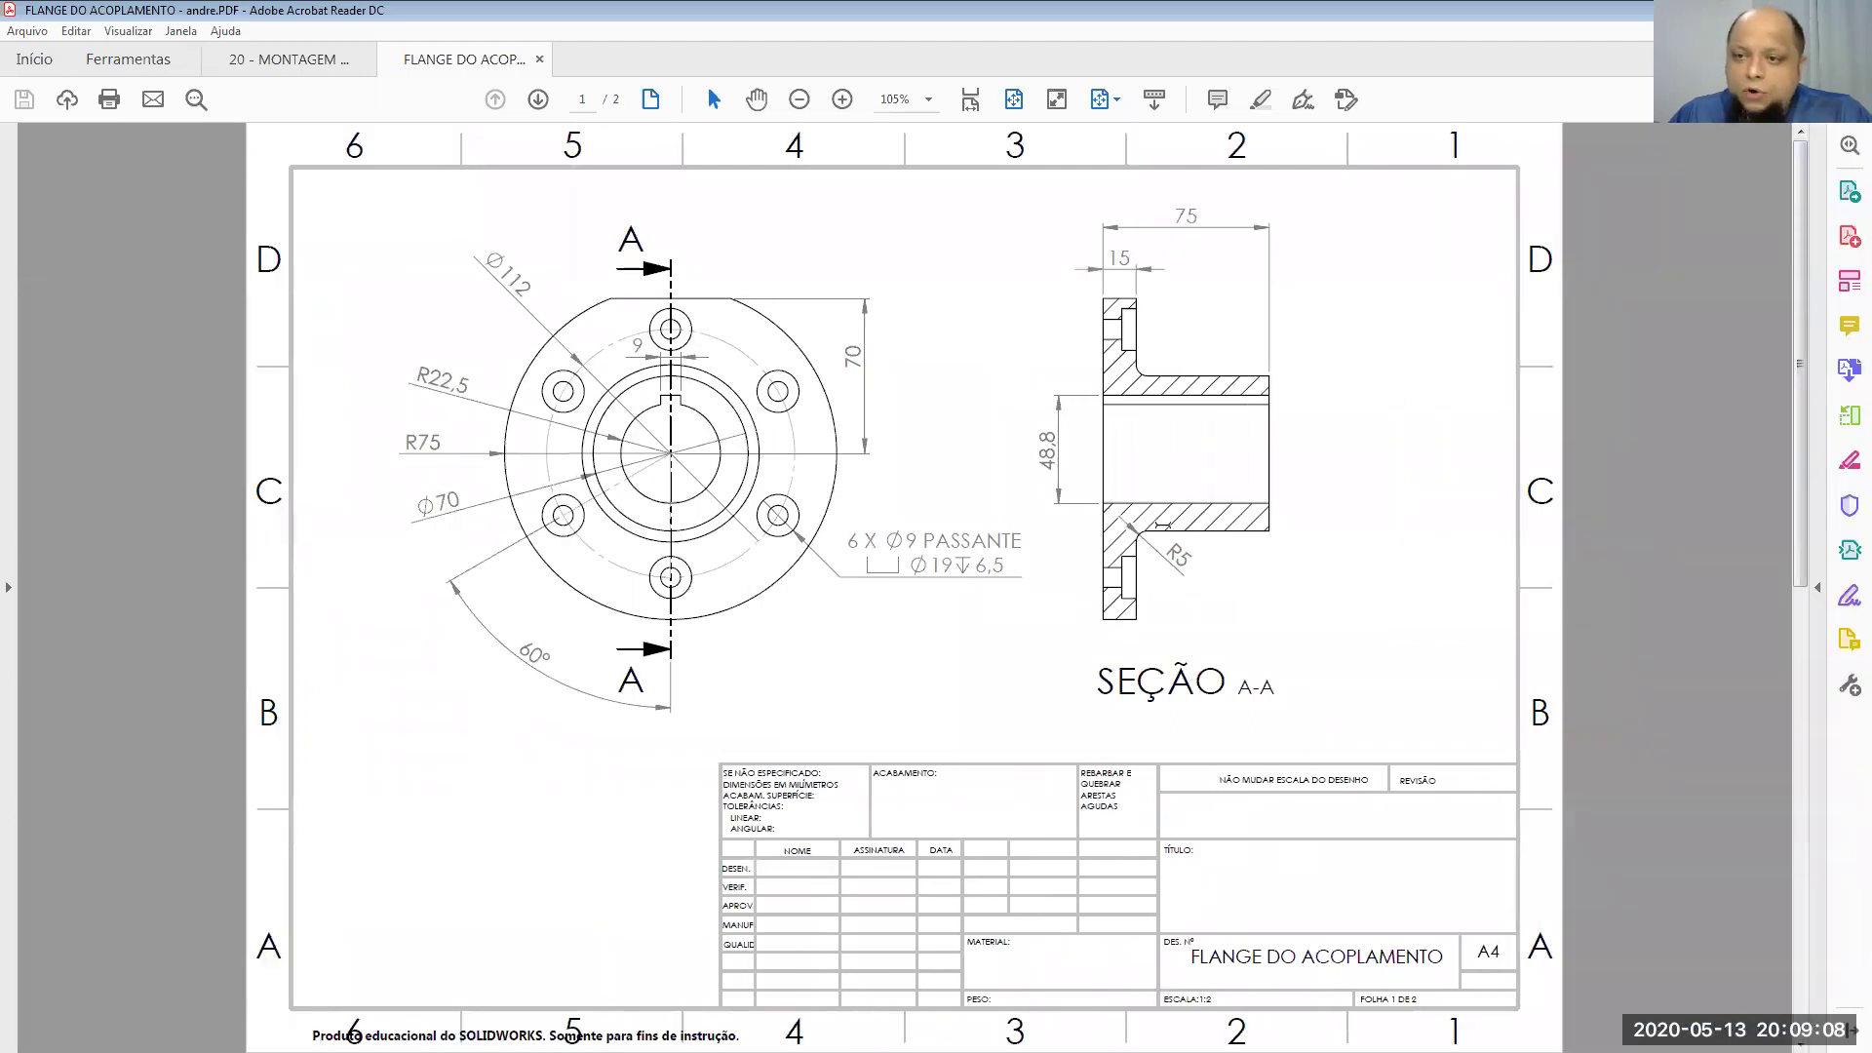
left_click_drag(1798, 324, 1778, 630)
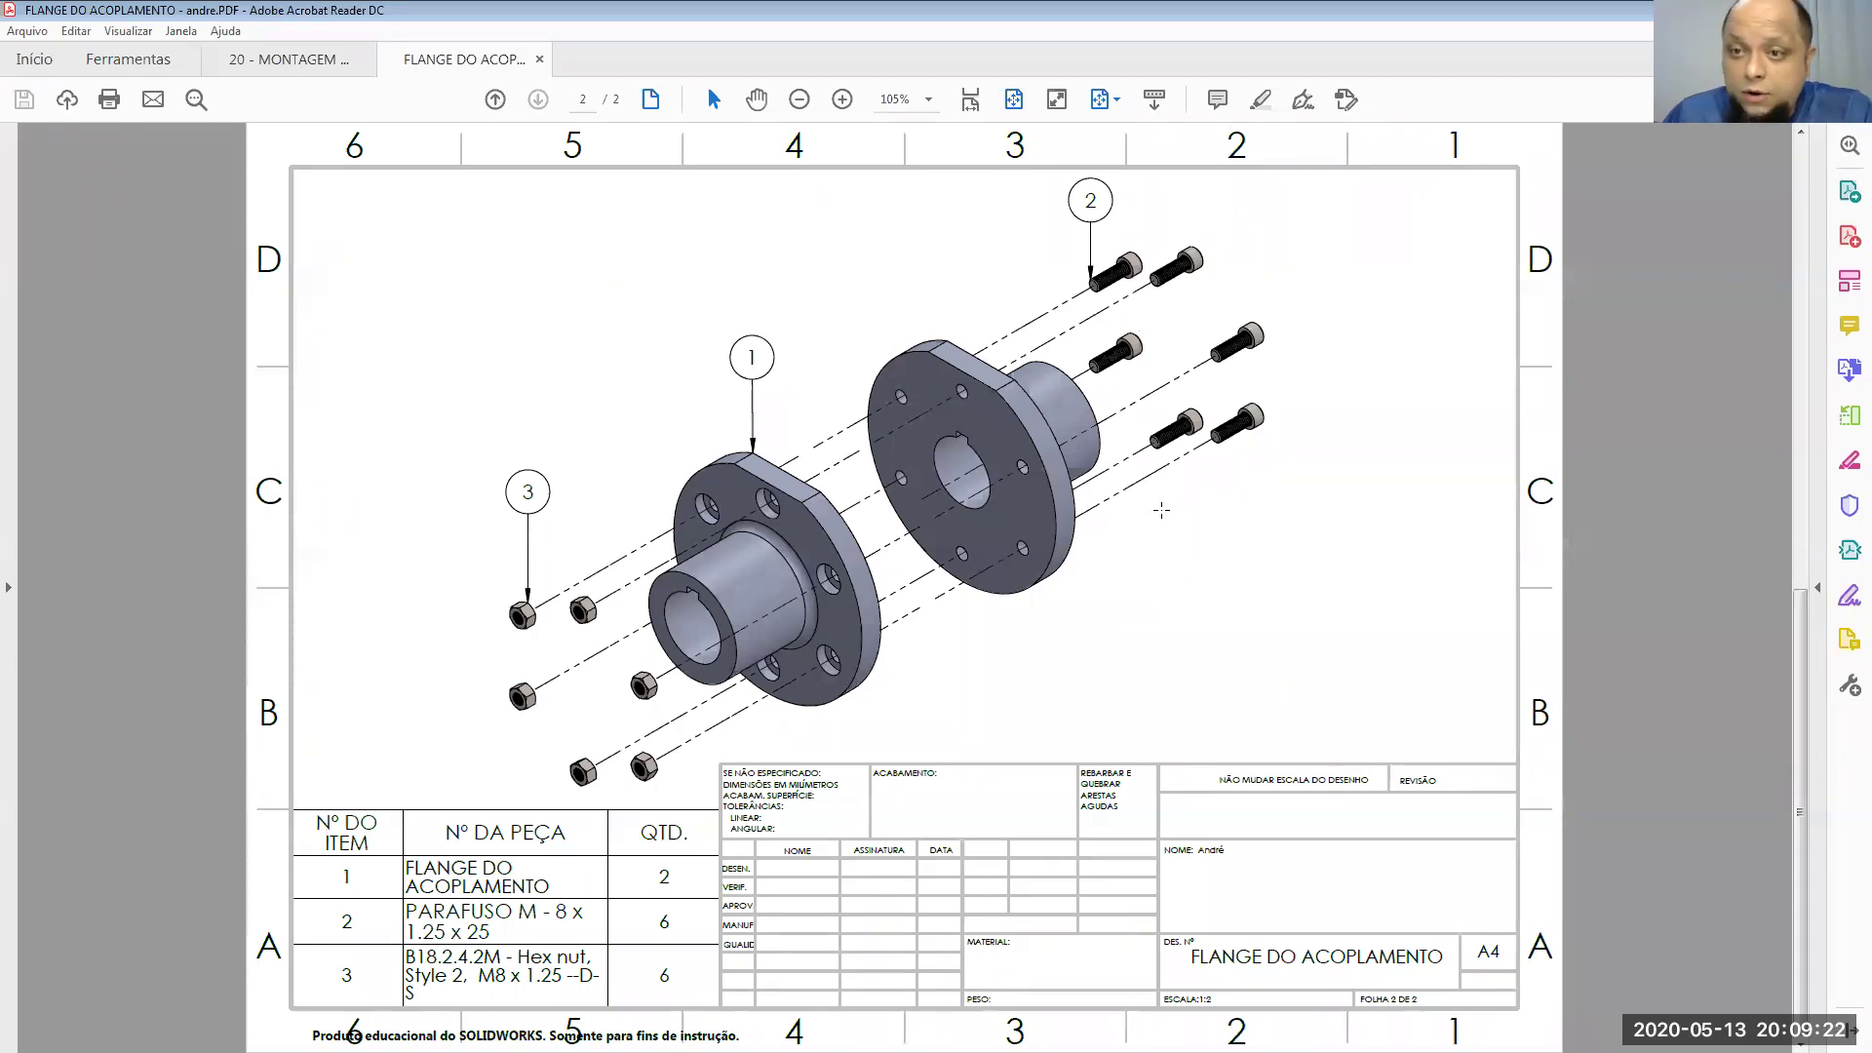
Step: Compare the exported flange PDF with the reference drawing 20 - MONTAGEM ACOPLAMENTO TIPO FLANGE, clearing the reference's text selection
left_click(320, 64)
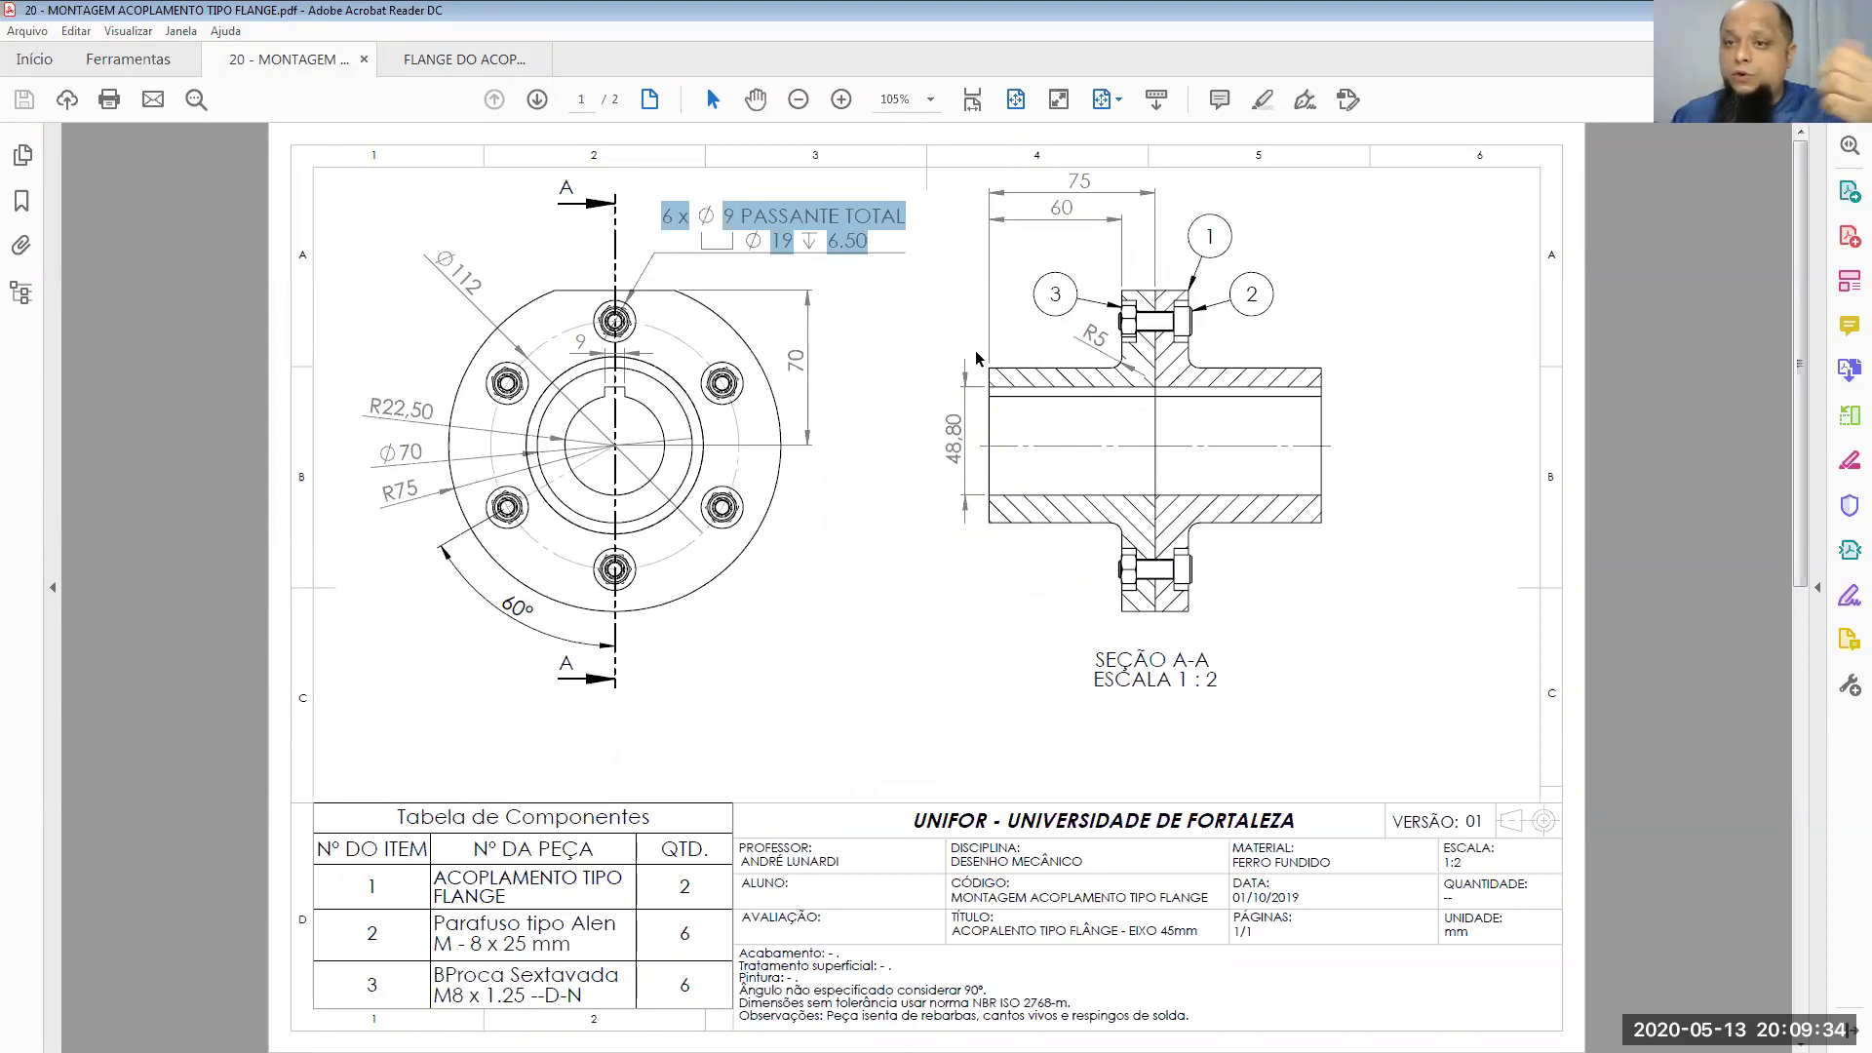
left_click(480, 61)
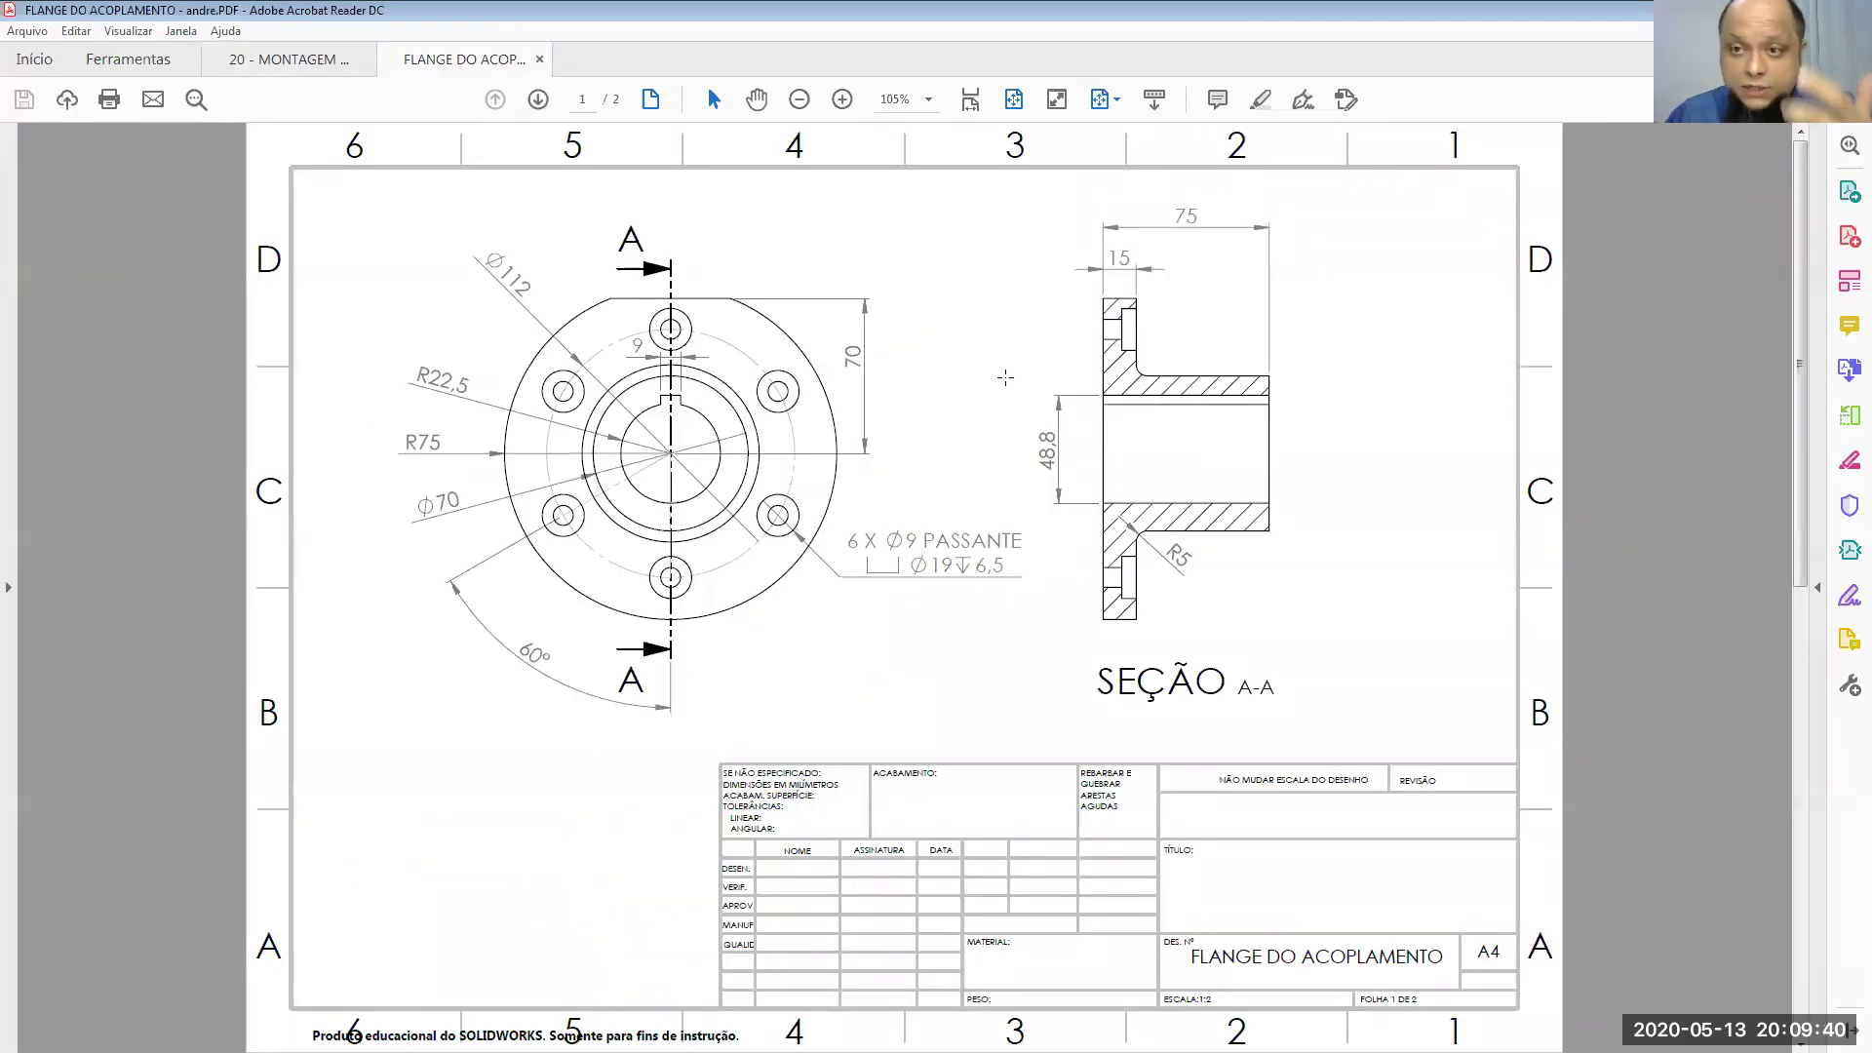
left_click(292, 61)
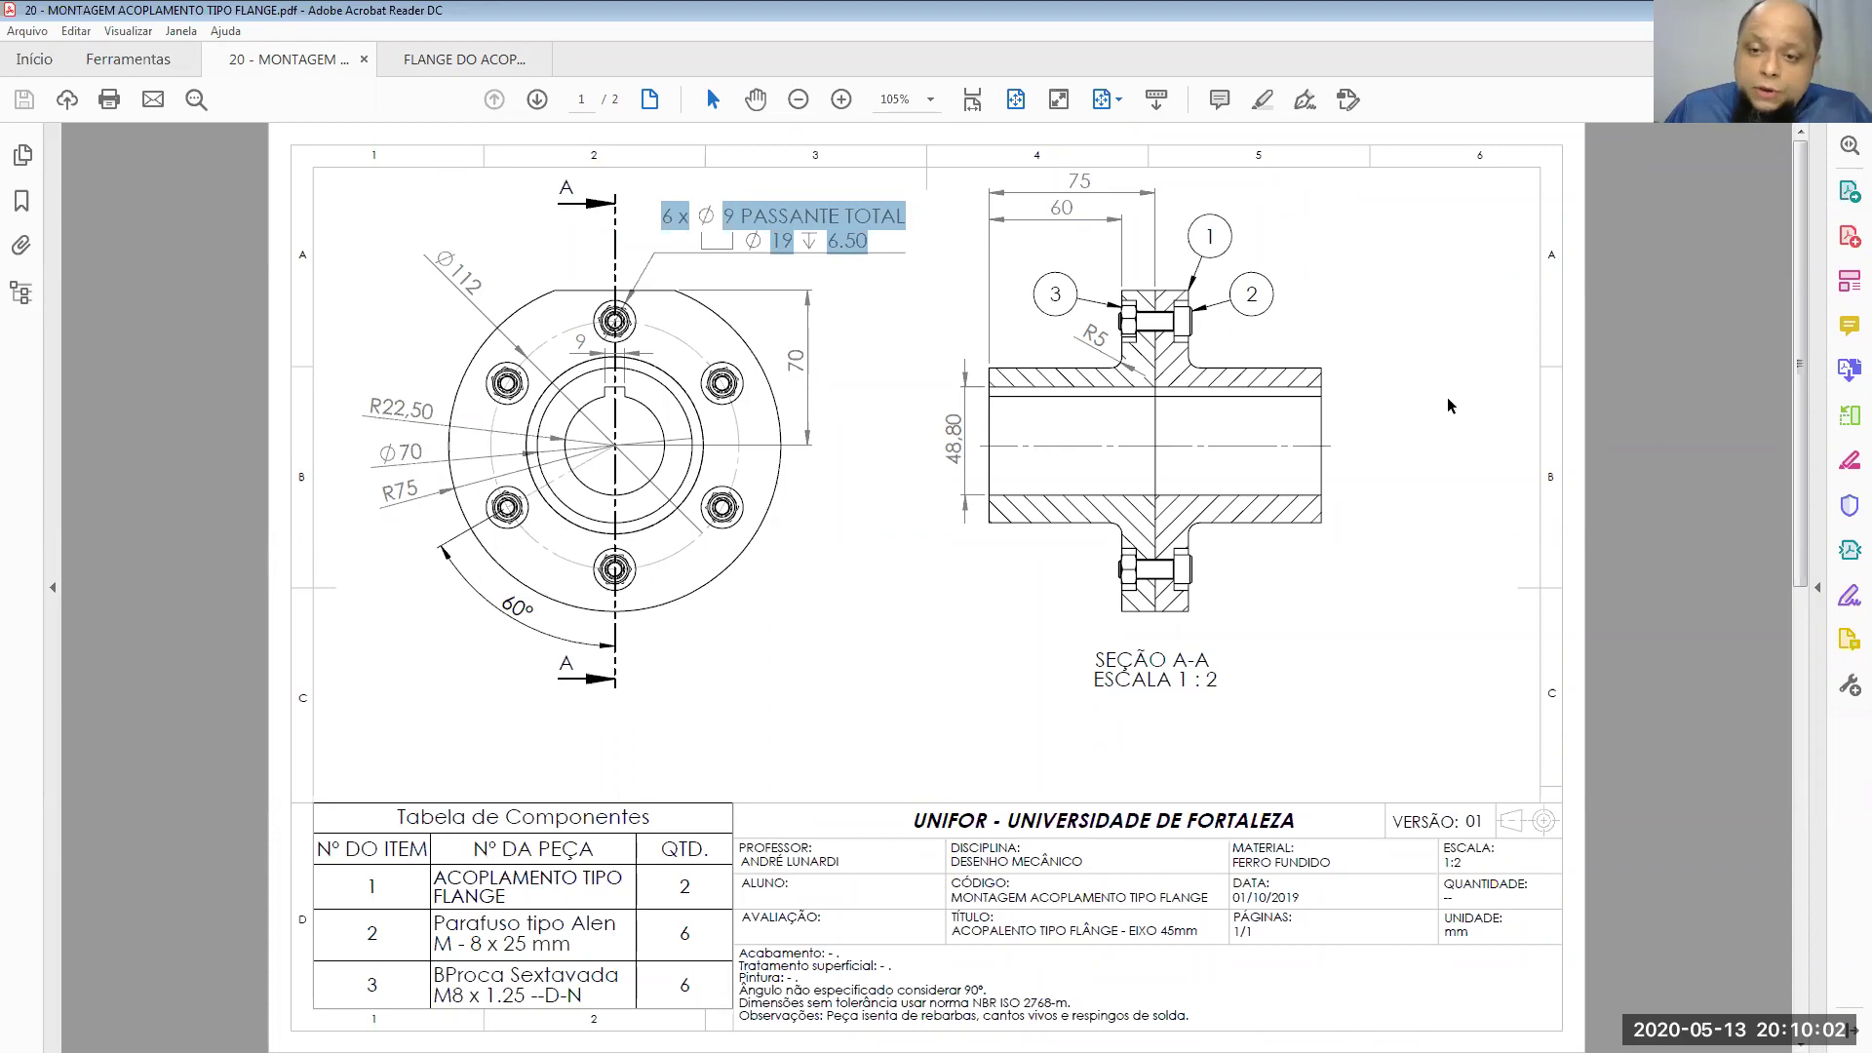
left_click(842, 629)
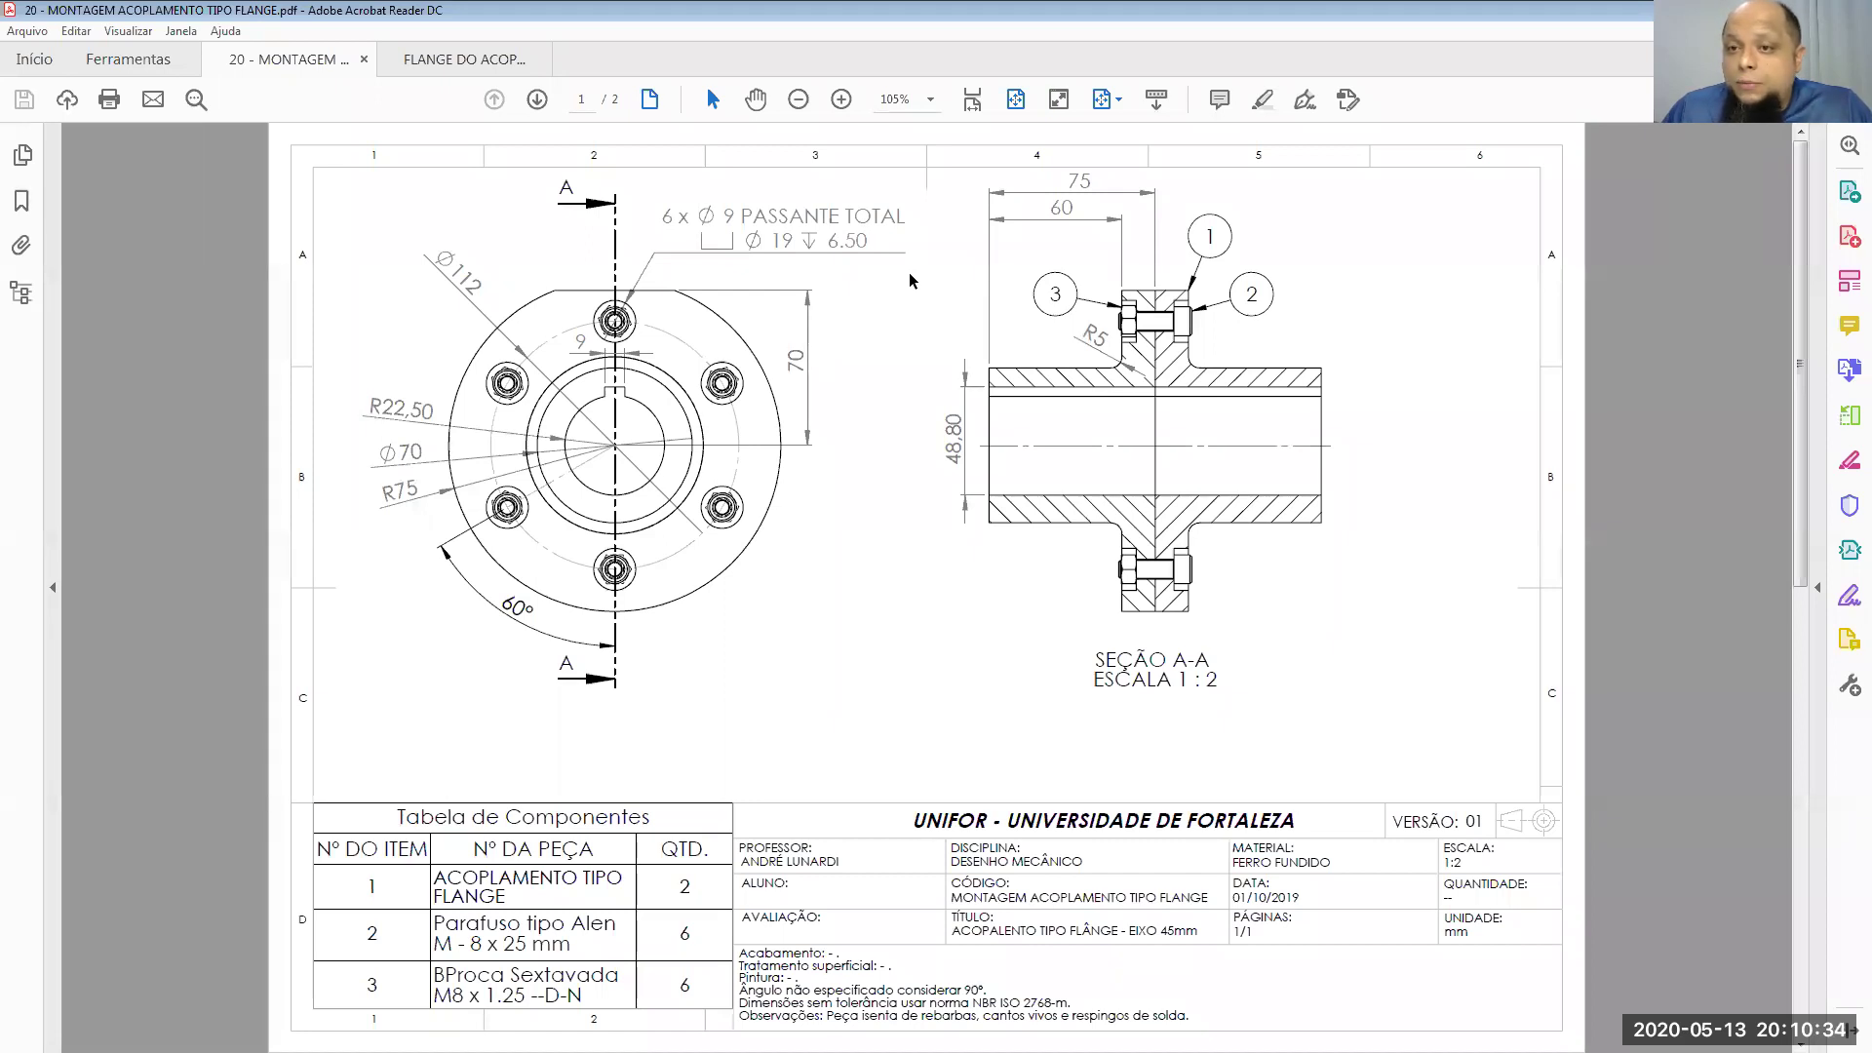
left_click(458, 61)
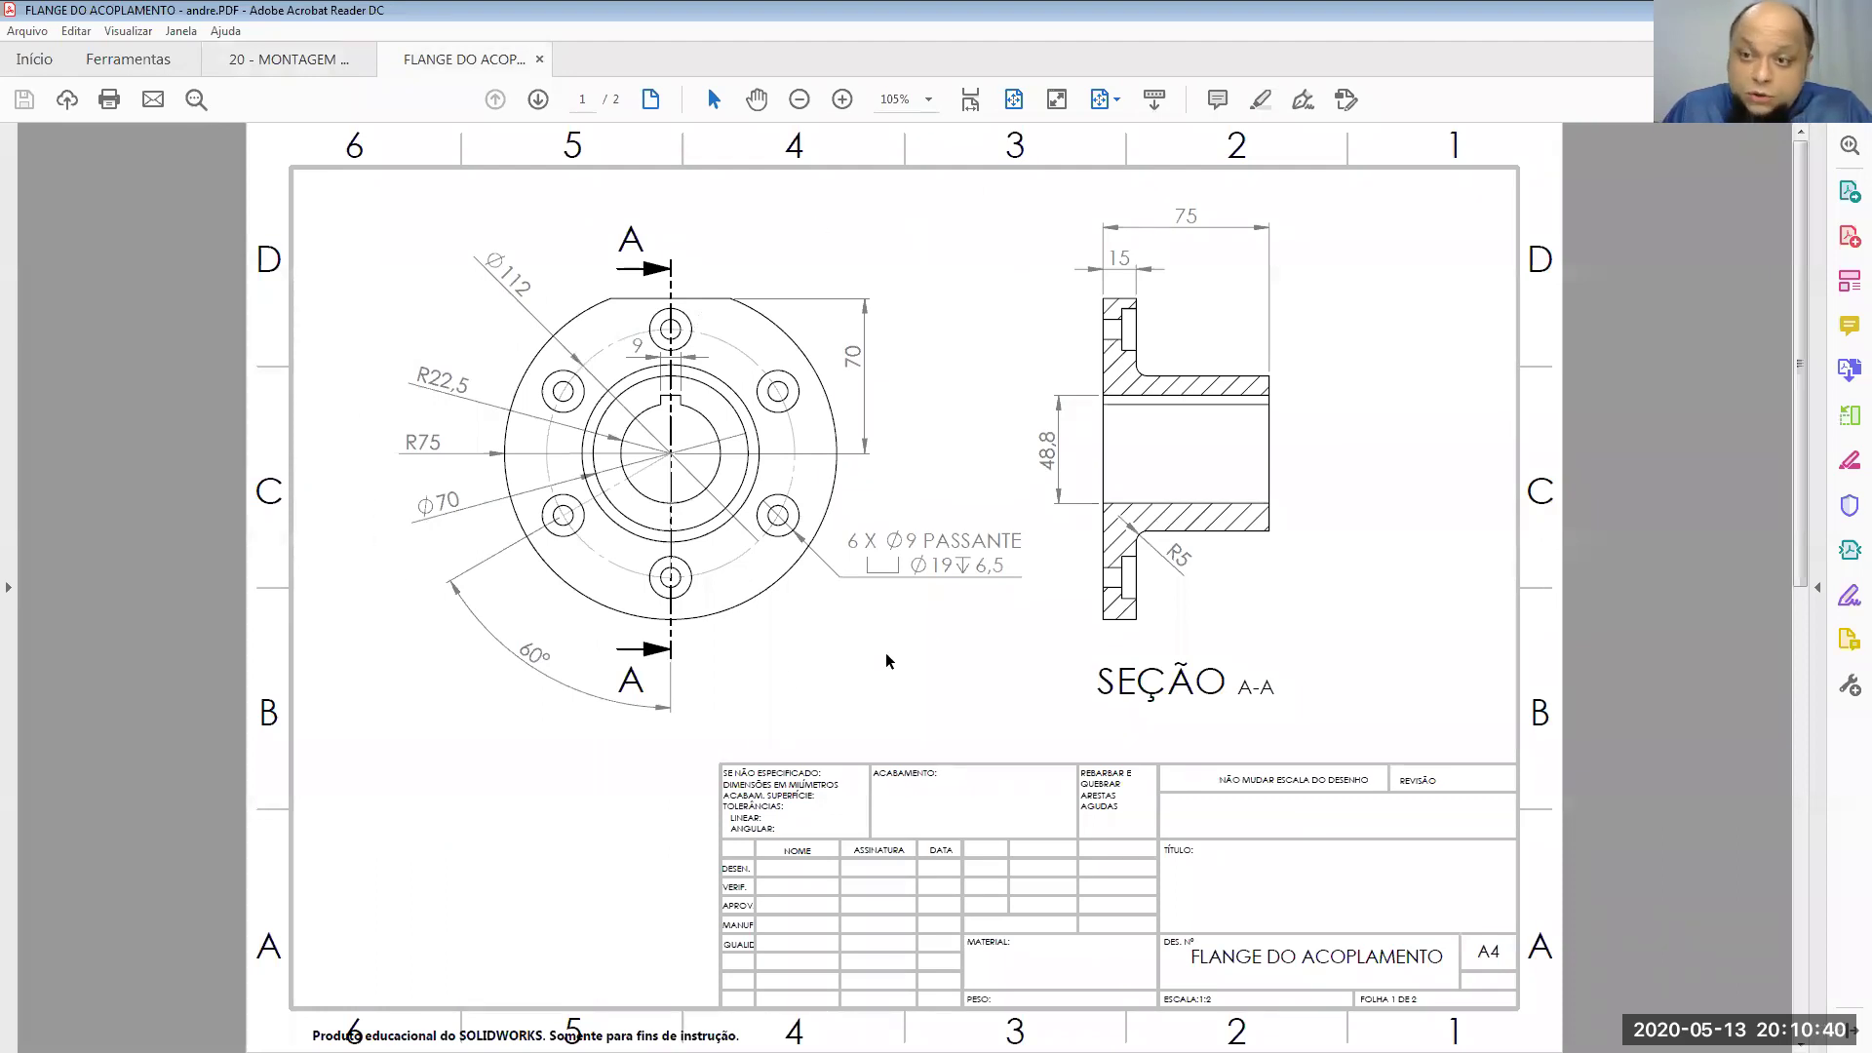
Step: Review both pages of the exported PDF, checking the dimensioned flange views against the exploded view and parts table
scroll(1055, 583, "down", 3)
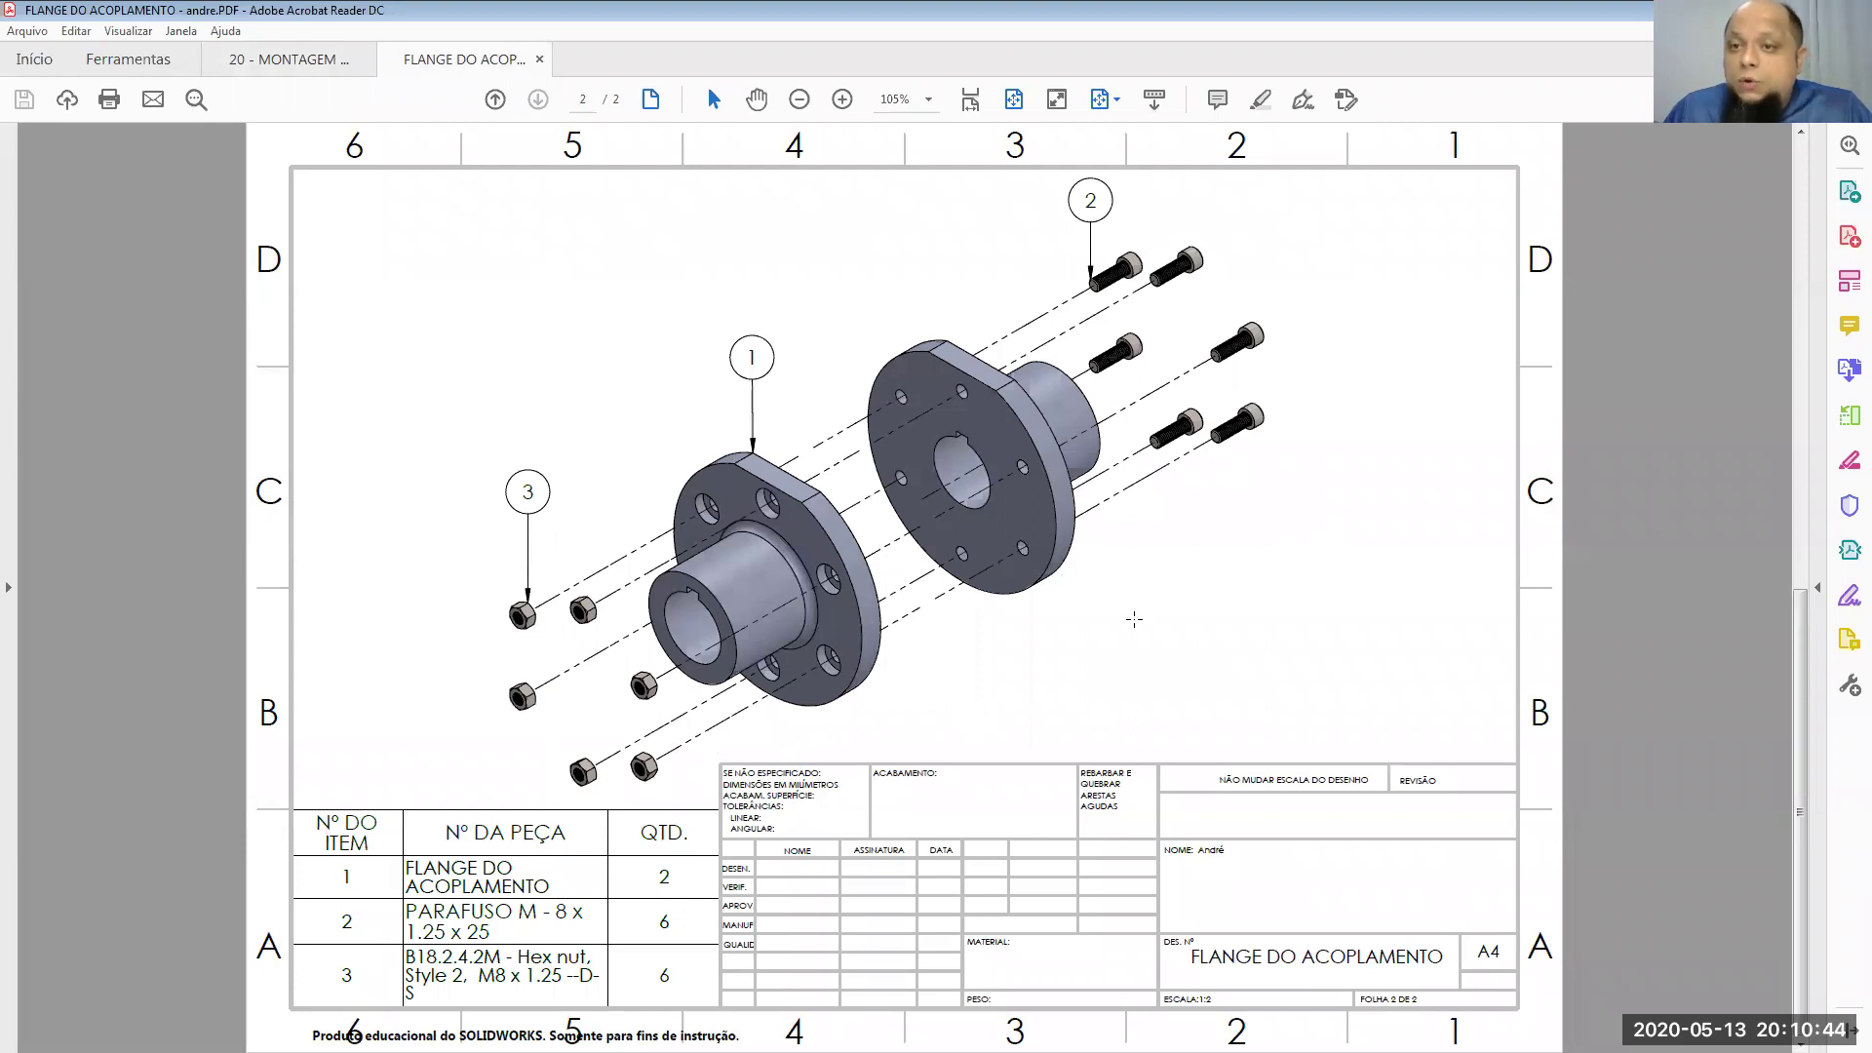
scroll(1134, 618, "up", 2)
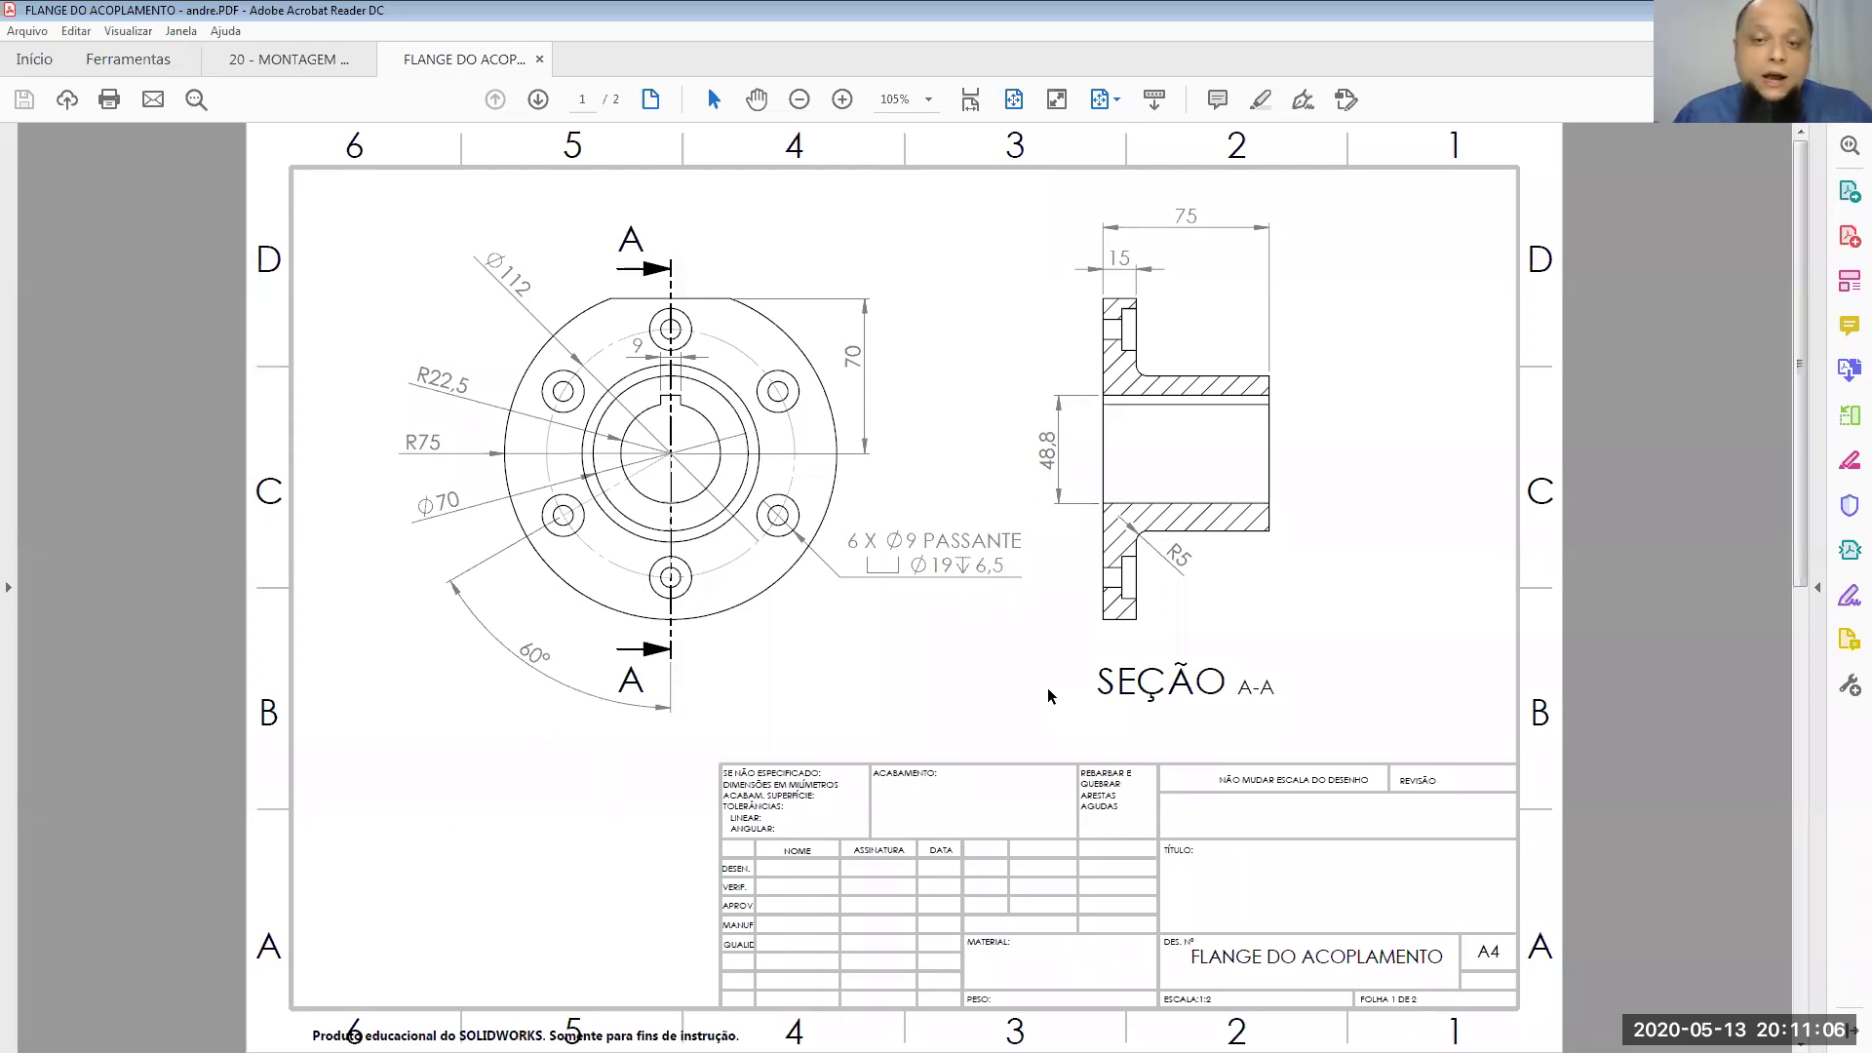
scroll(1047, 694, "down", 2)
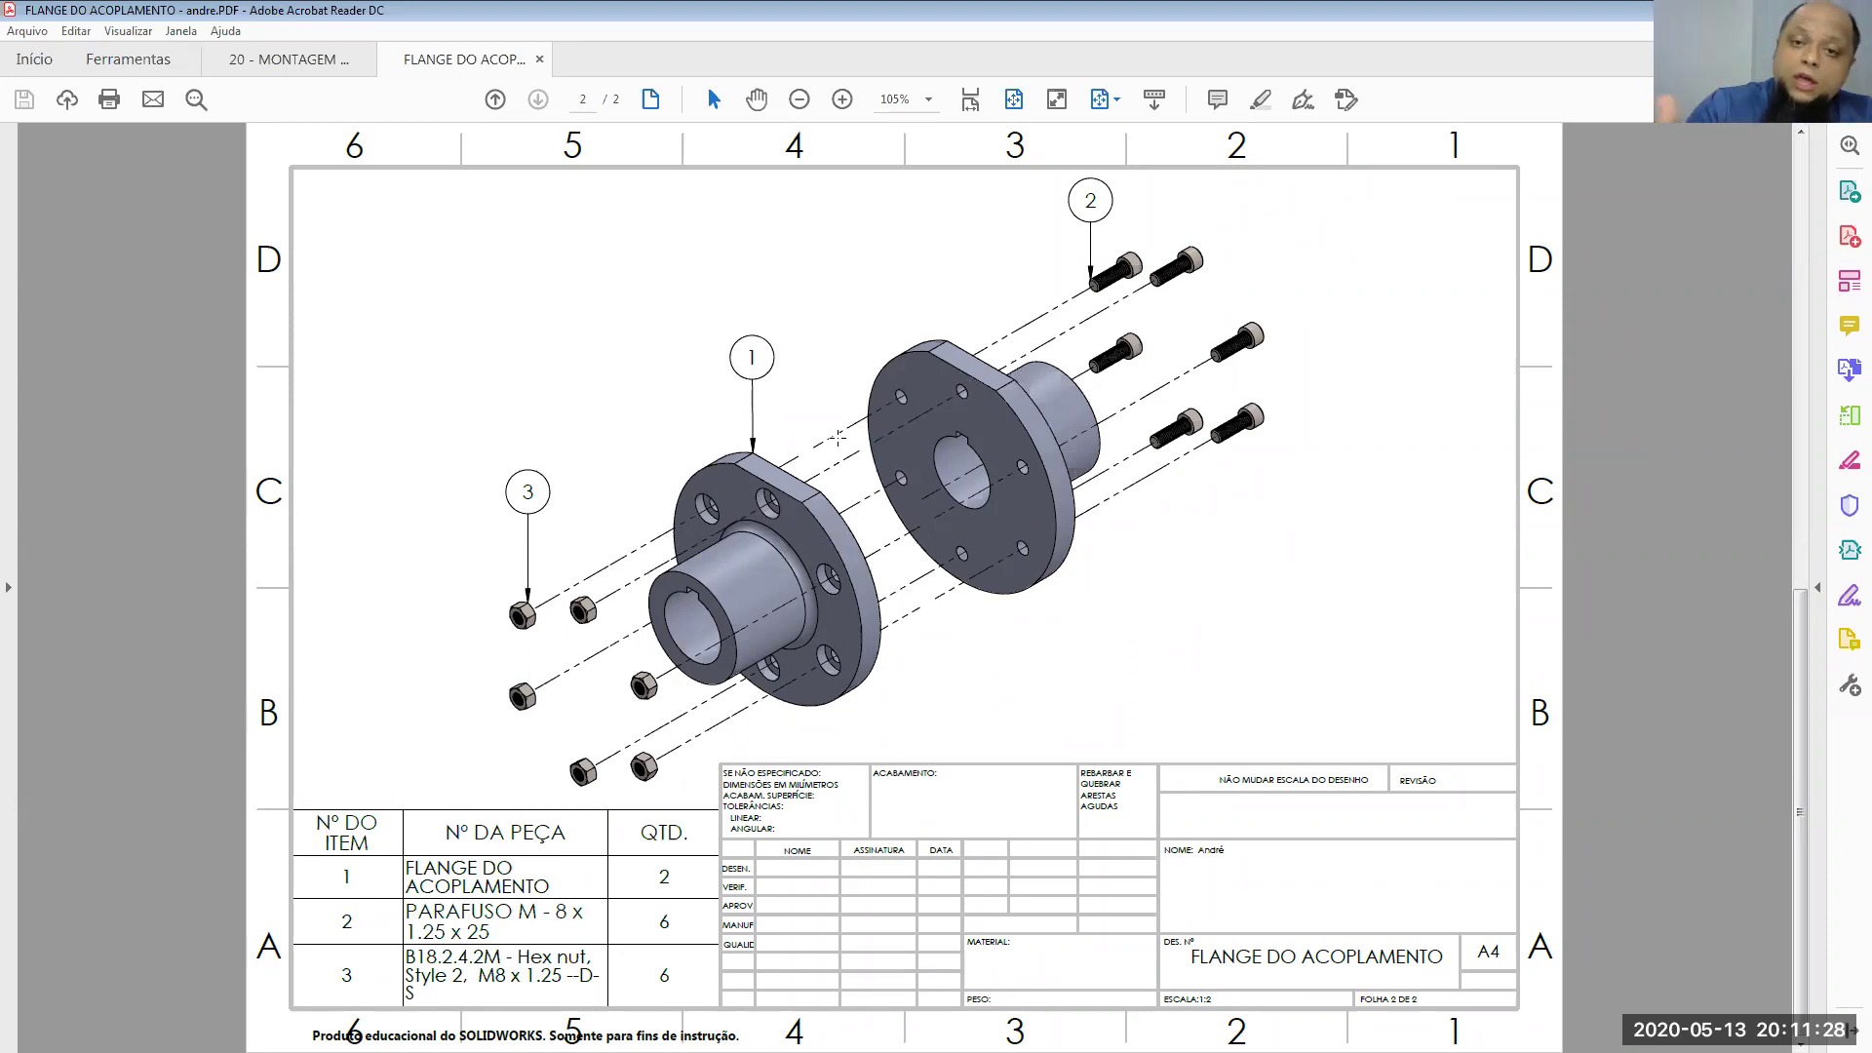
scroll(779, 420, "up", 1)
scroll(780, 421, "down", 1)
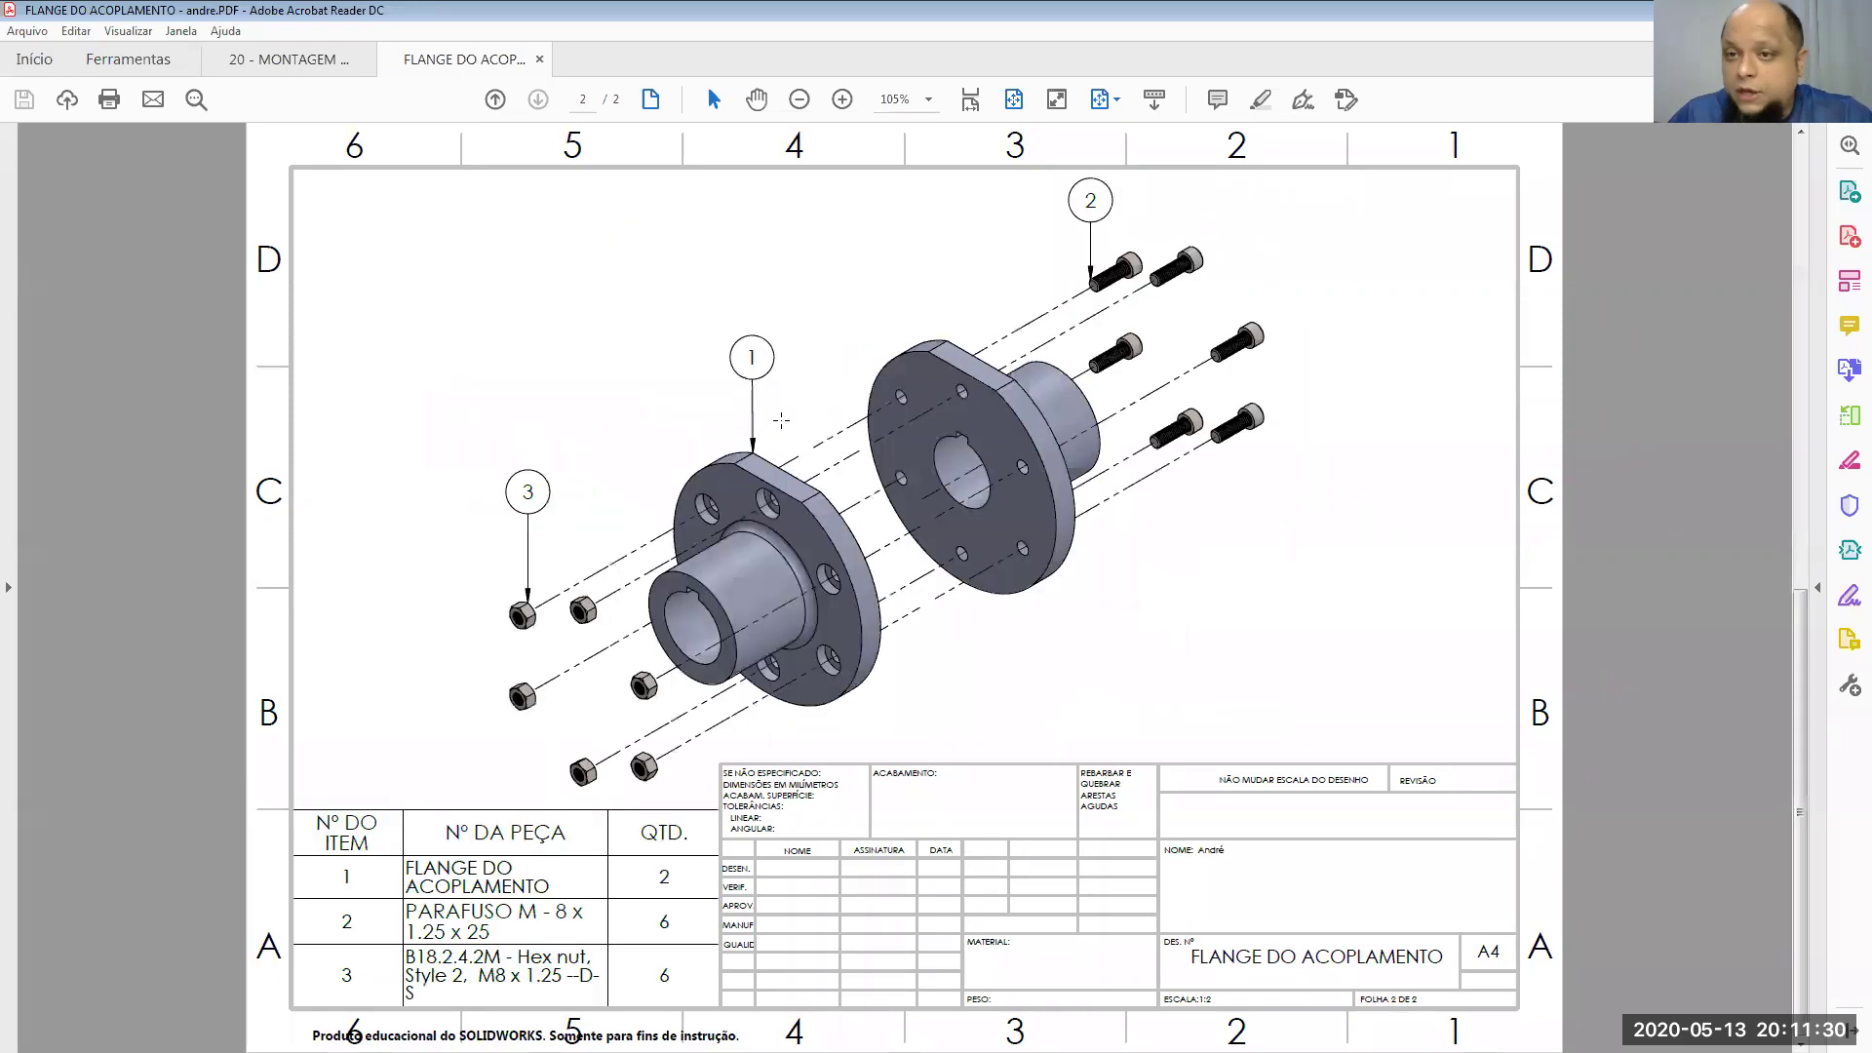
scroll(781, 420, "up", 1)
scroll(781, 420, "down", 1)
scroll(781, 421, "up", 1)
scroll(781, 421, "down", 1)
scroll(781, 420, "up", 1)
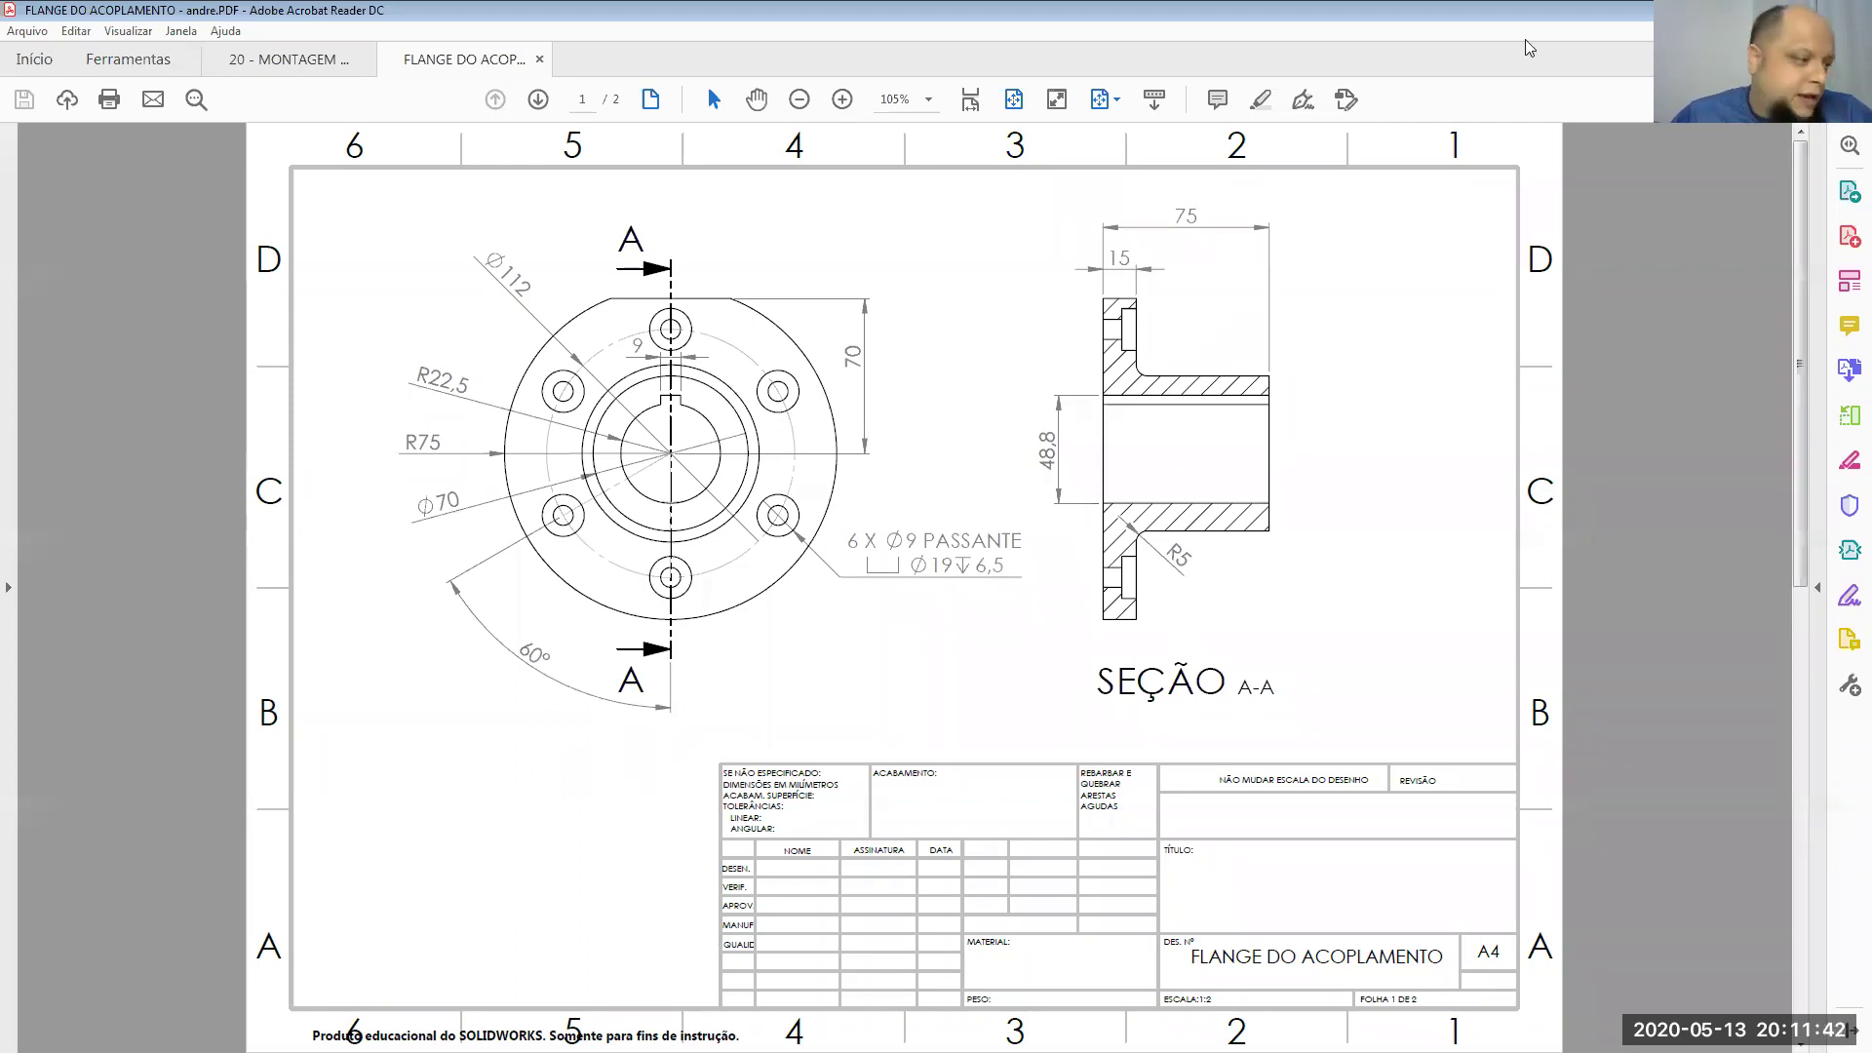
Step: Switch to the file explorer and browse drive E from UNIFOR to the AB NOITE folder inside 12 - MONTAGEM DO ACOPLAMENTO
key("alt+Tab")
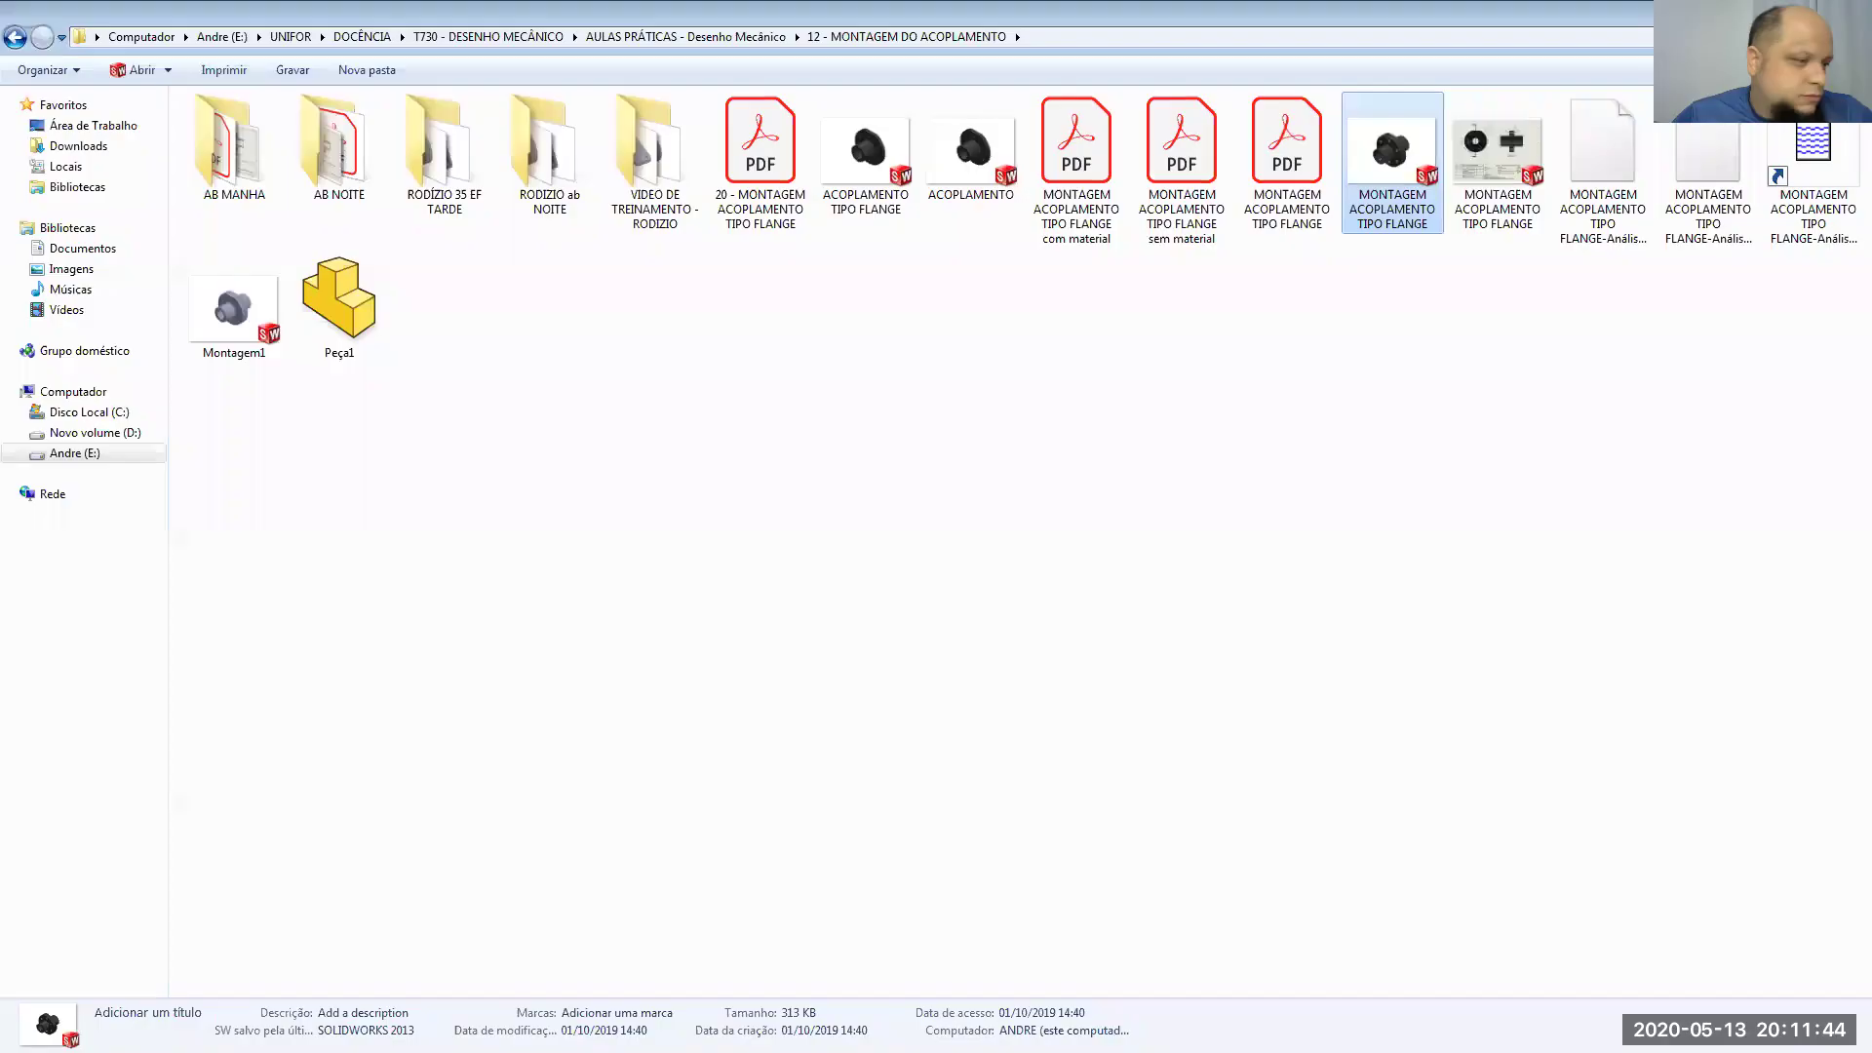
left_click(76, 453)
double_click(254, 332)
double_click(240, 185)
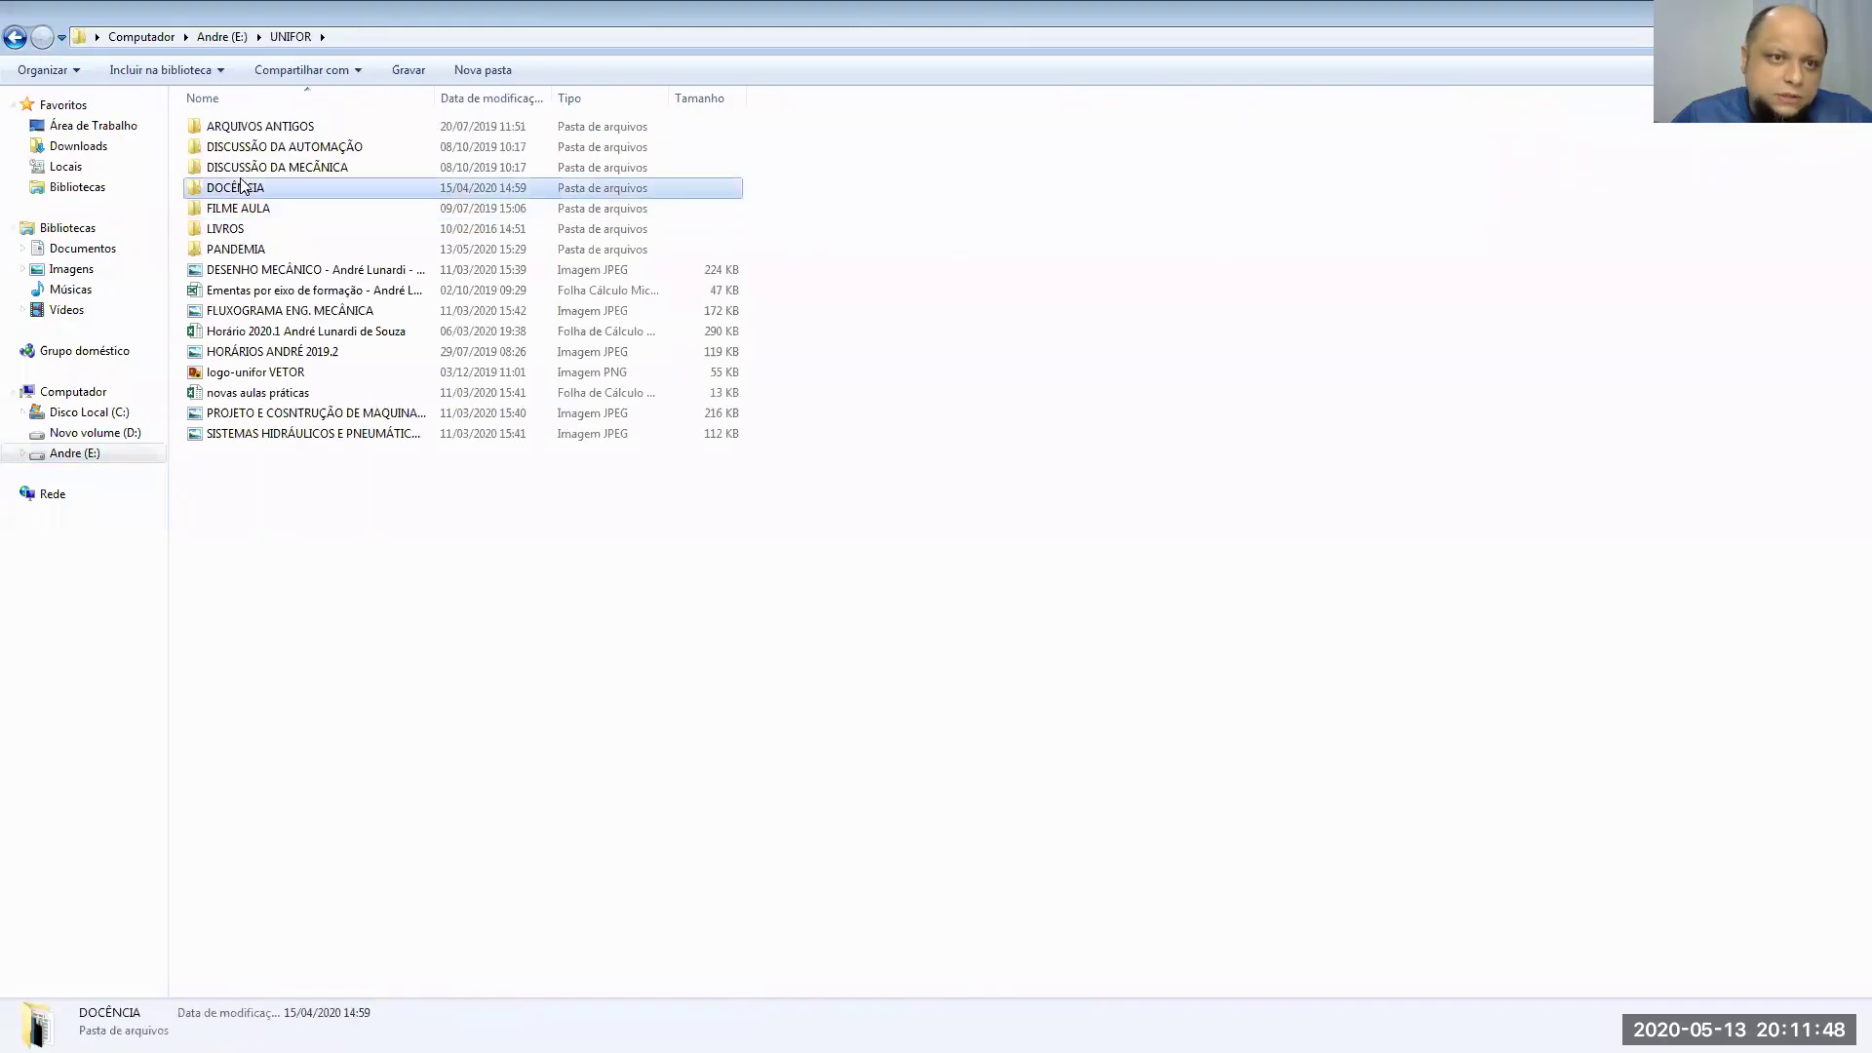
double_click(258, 210)
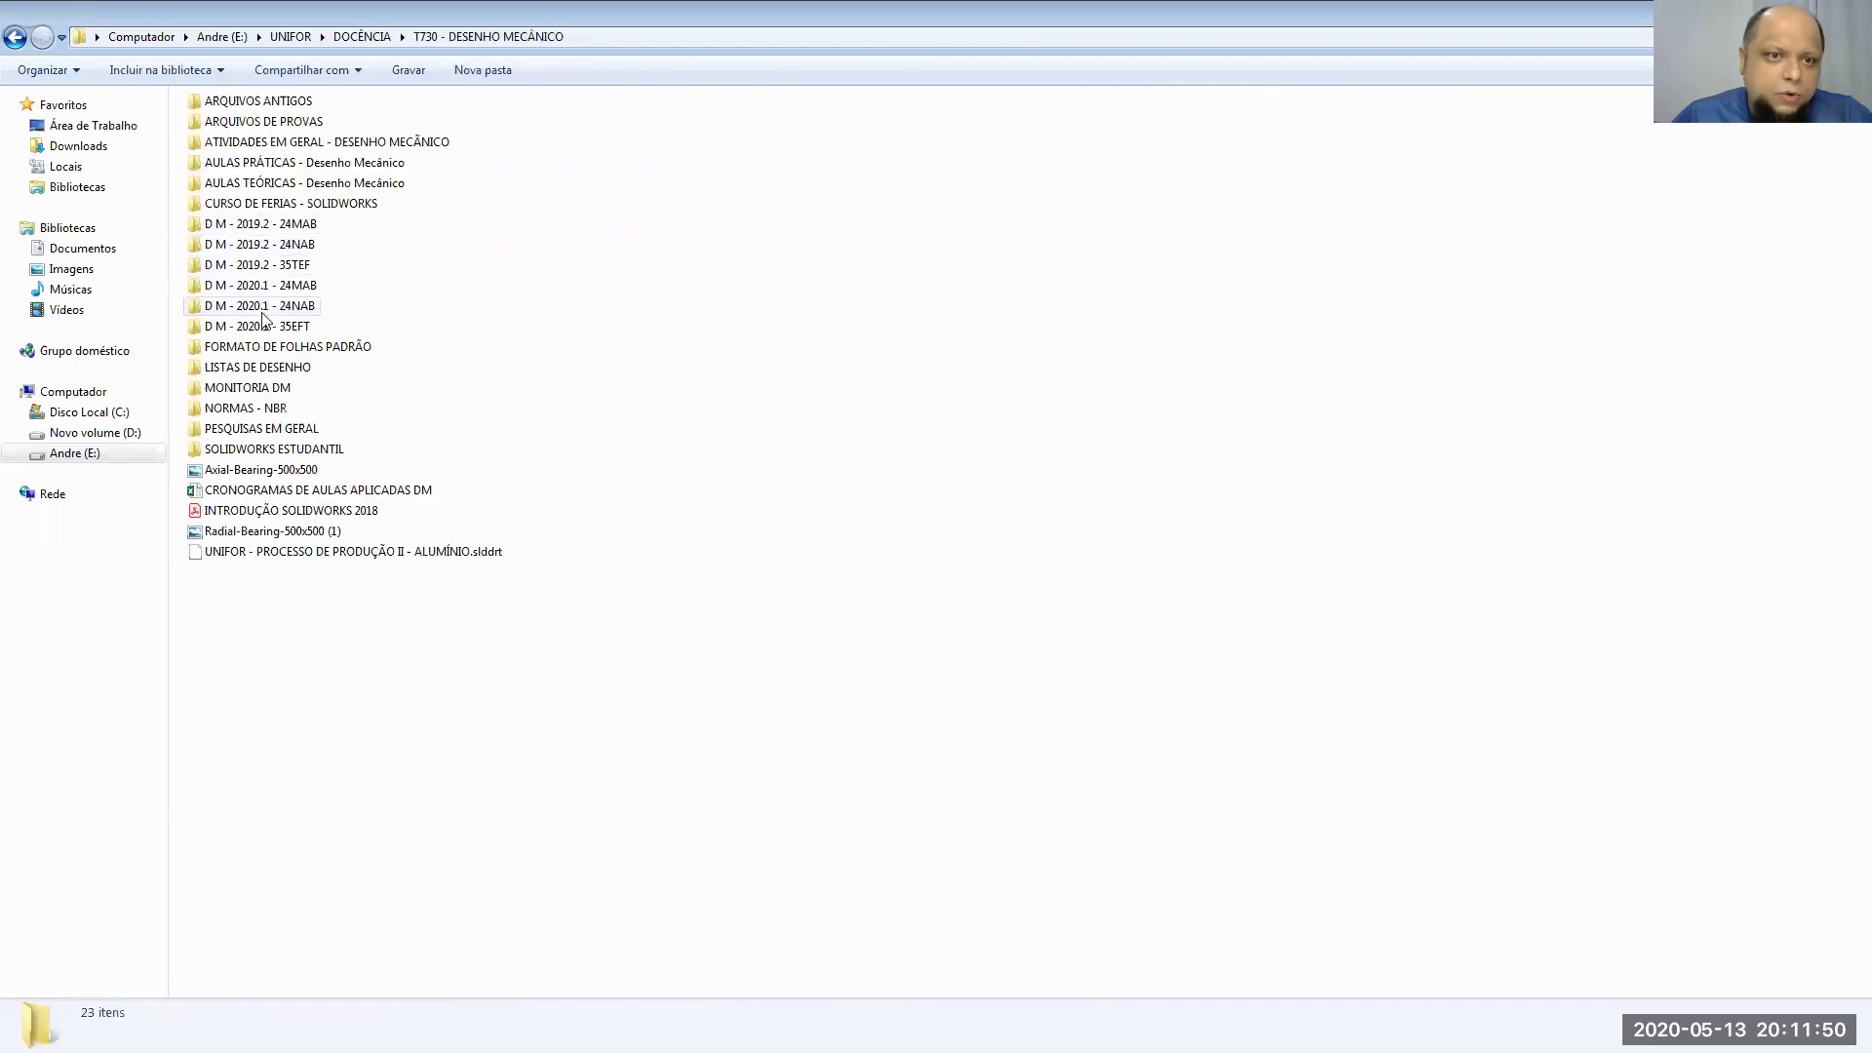
double_click(280, 158)
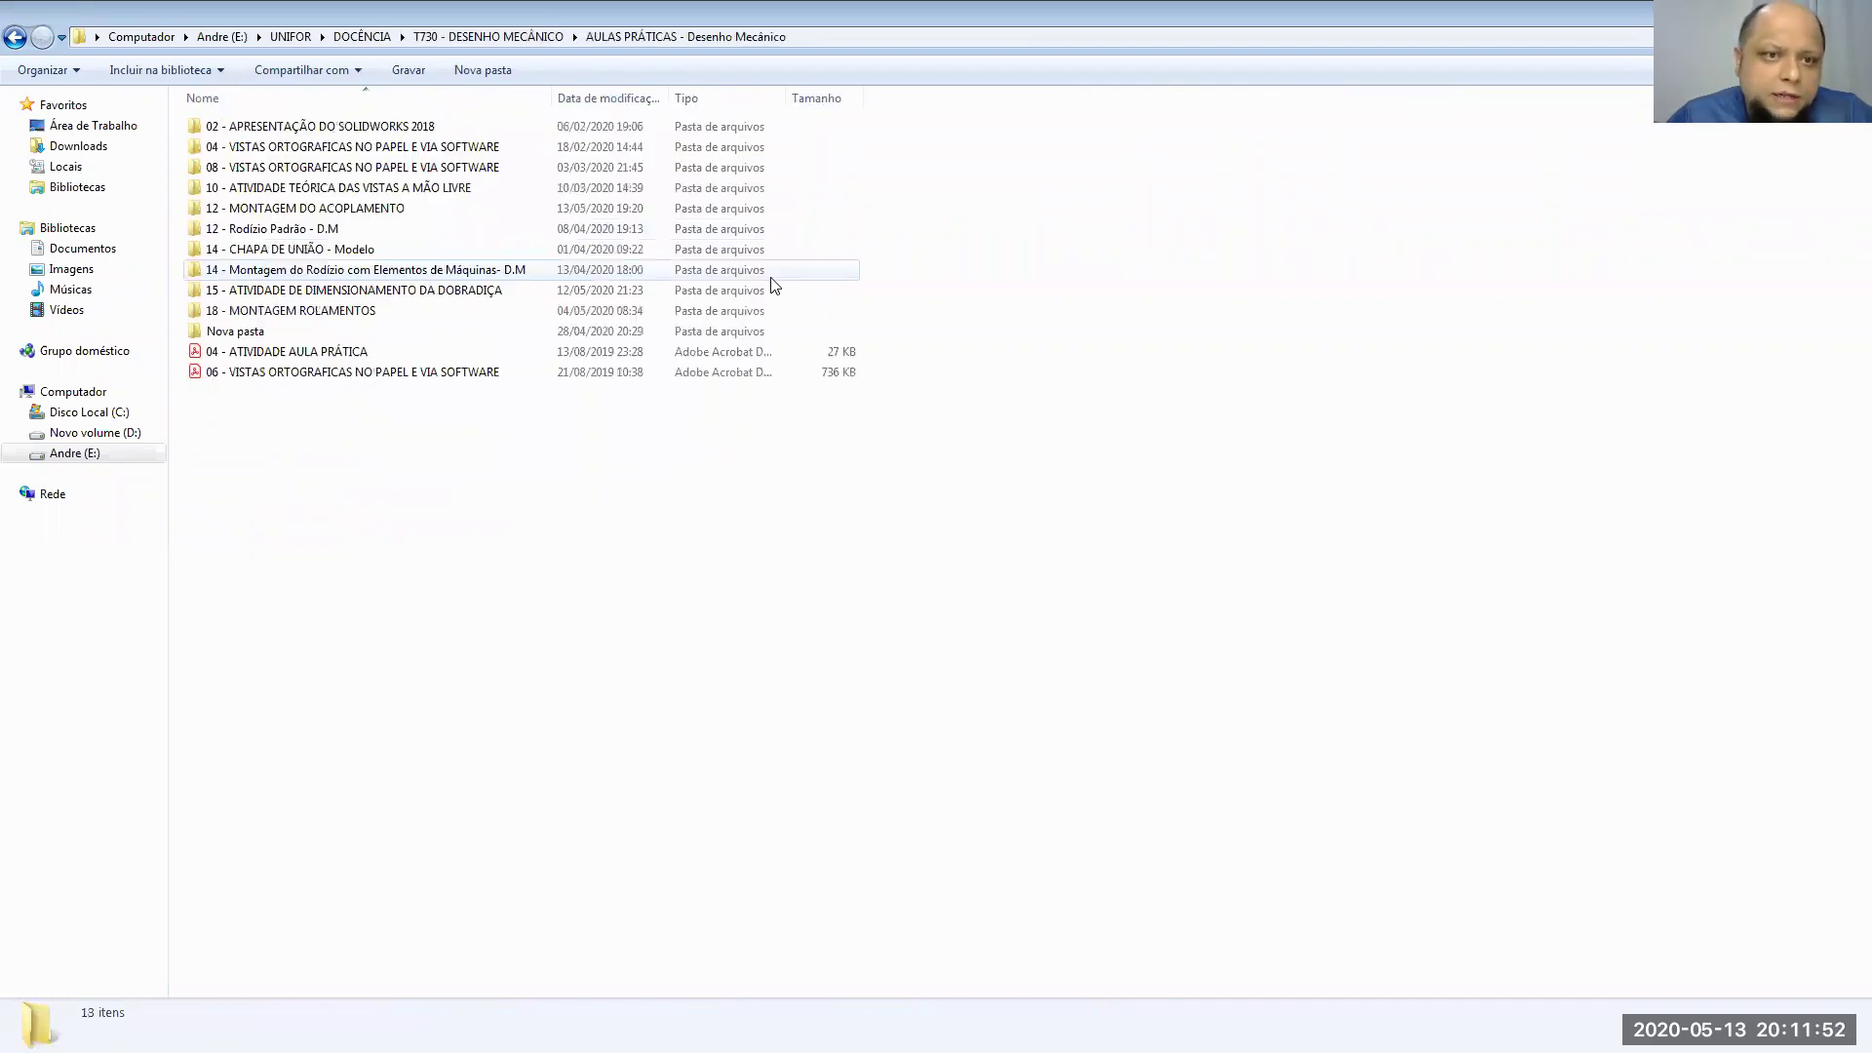
double_click(338, 210)
left_click(339, 207)
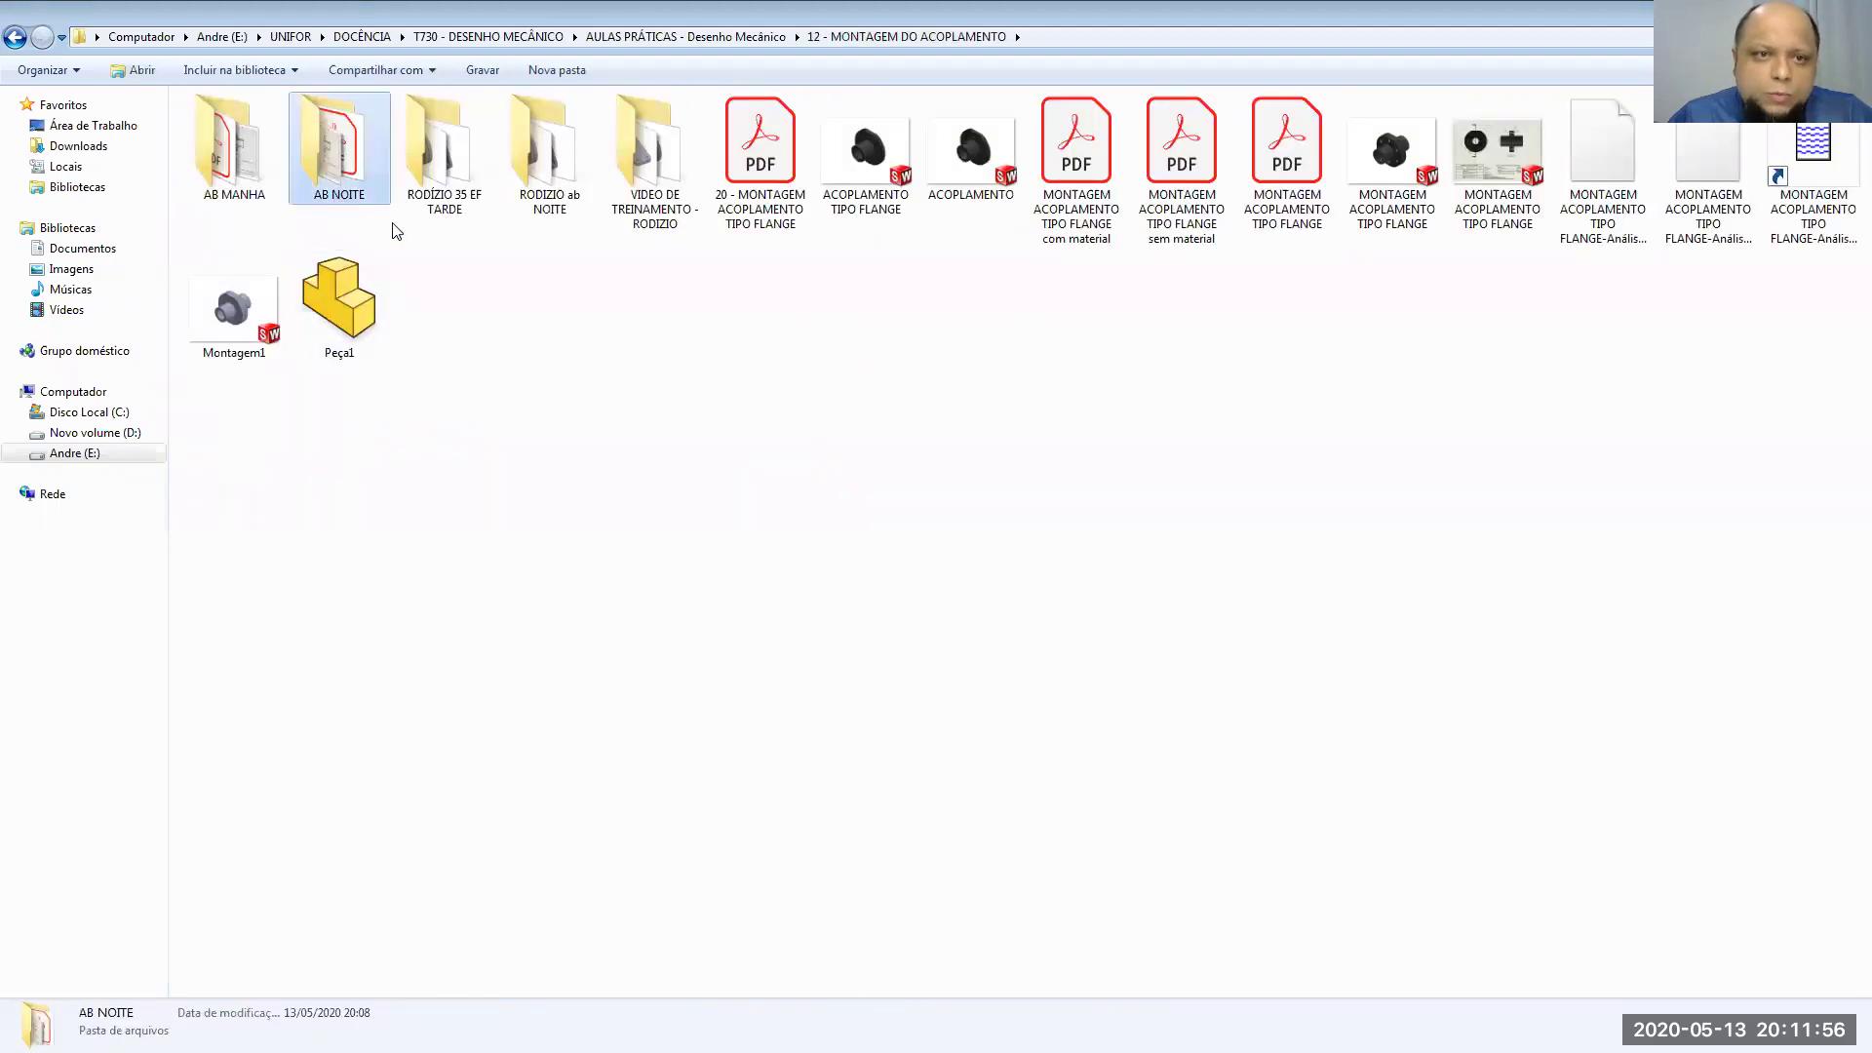
key("Return")
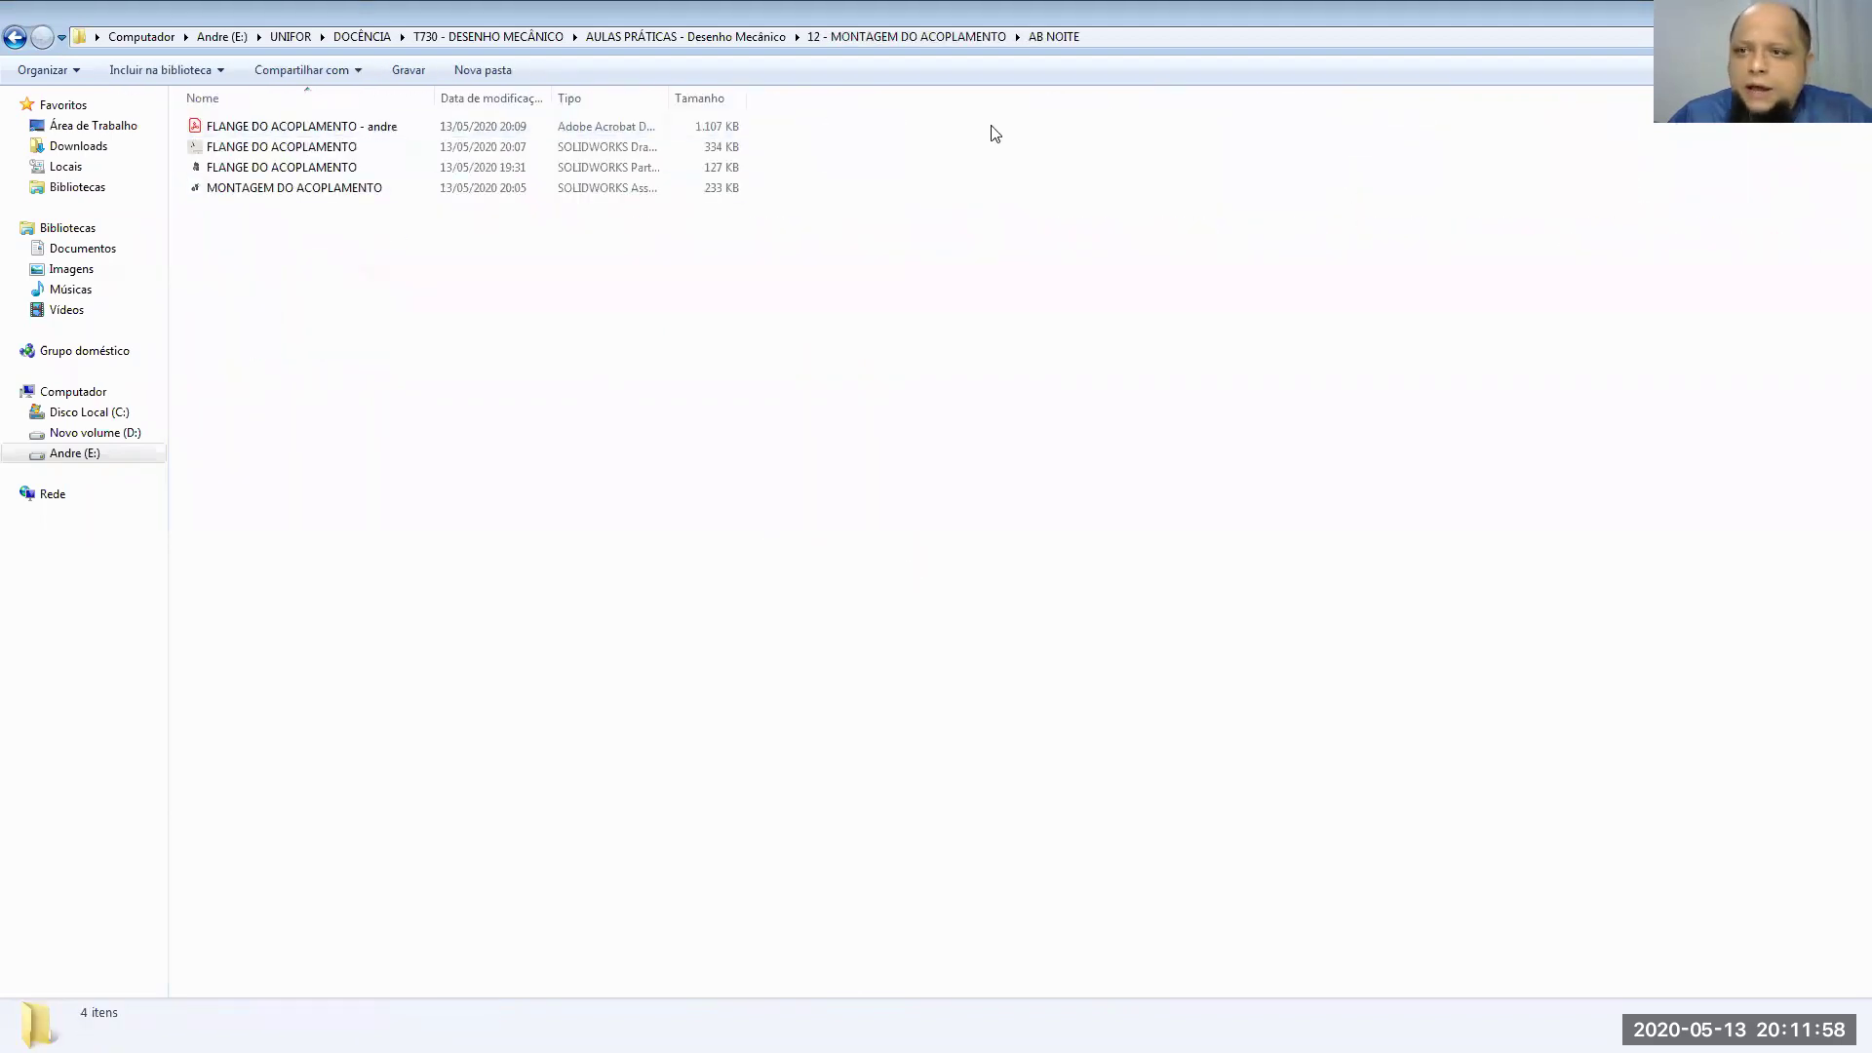
Step: Show the AB NOITE files as large thumbnails and open the exported flange PDF
left_click(1799, 70)
left_click(1754, 107)
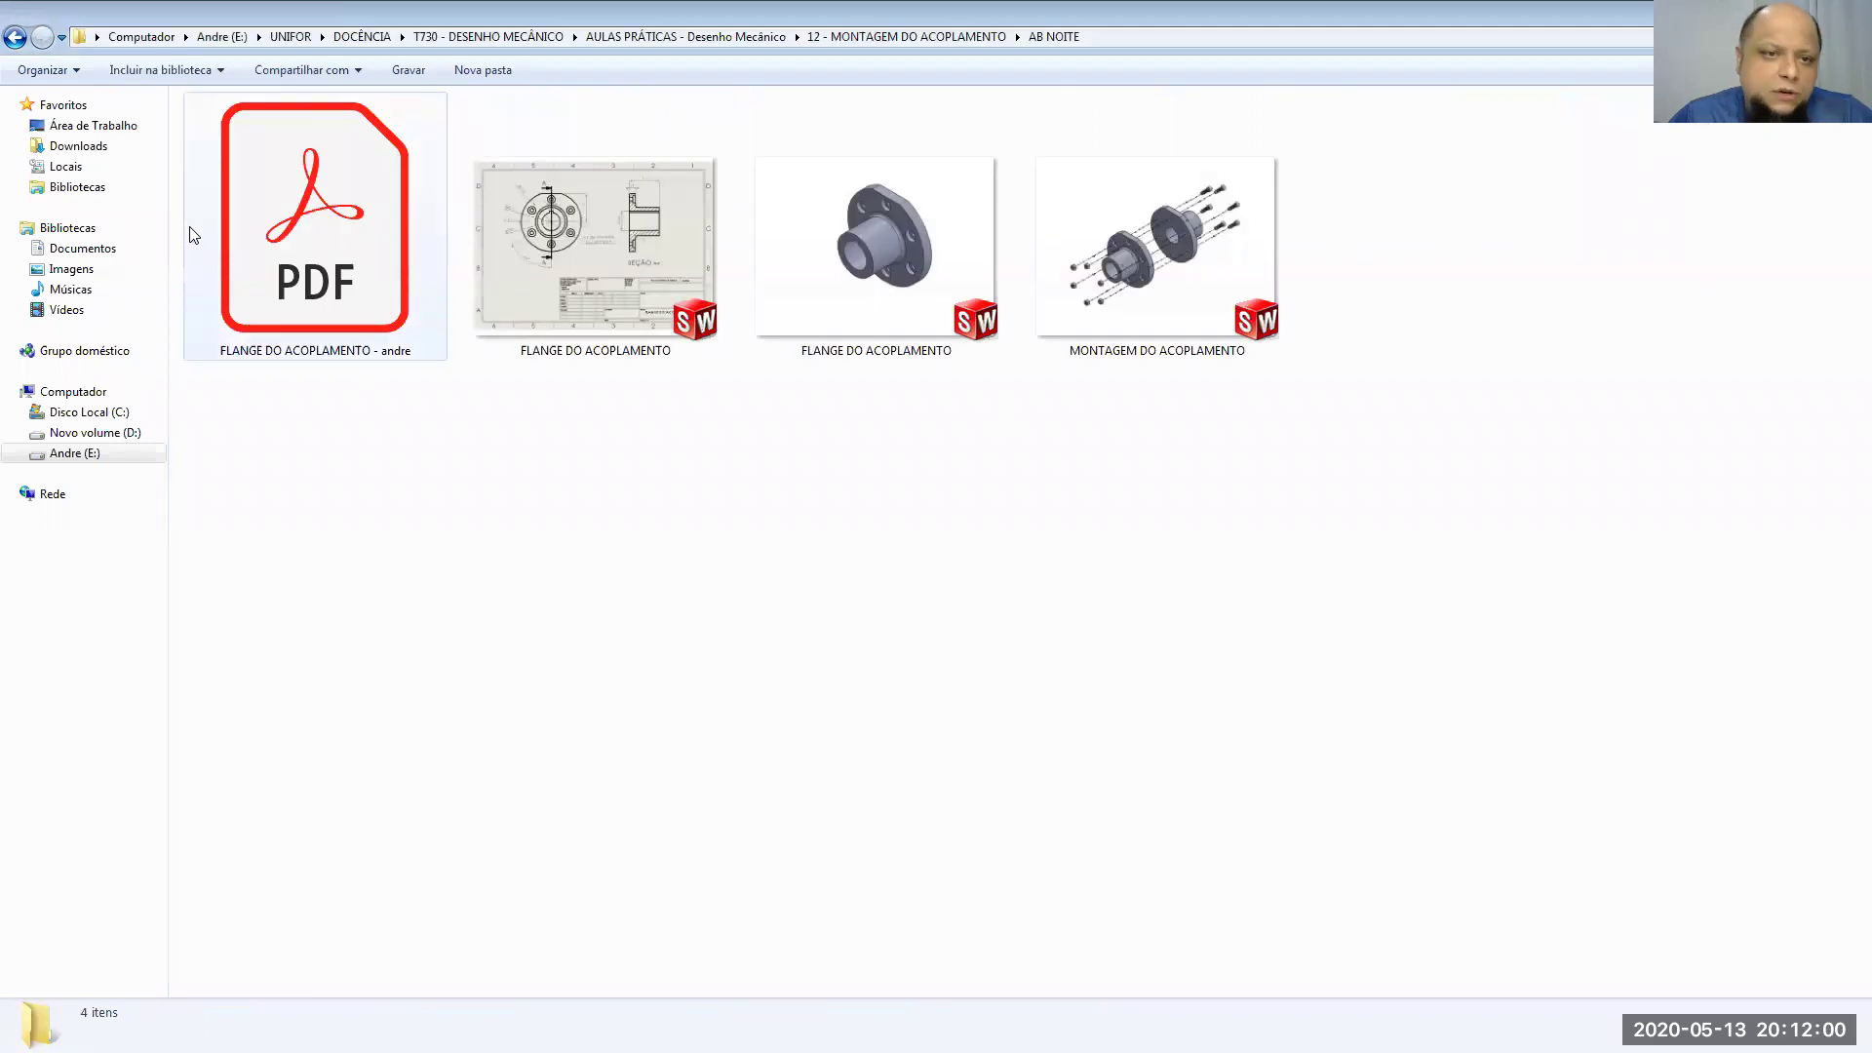
left_click(329, 282)
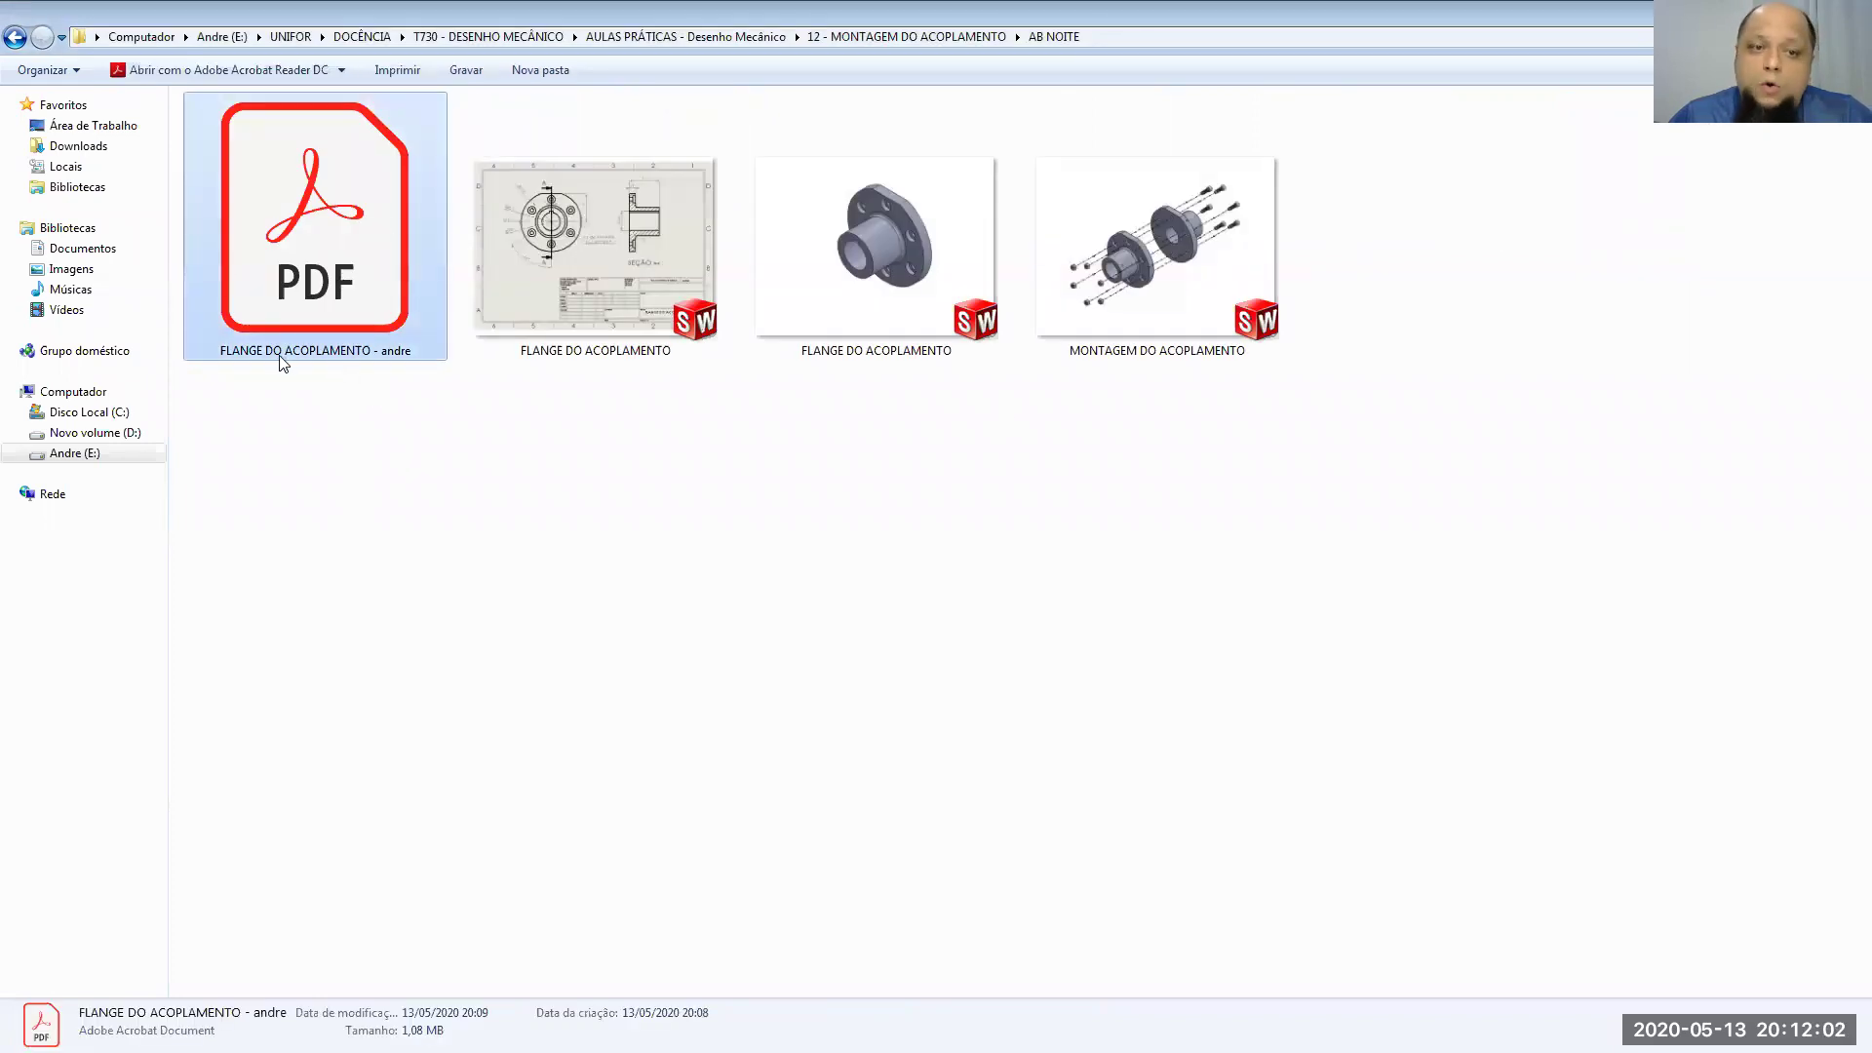
double_click(328, 331)
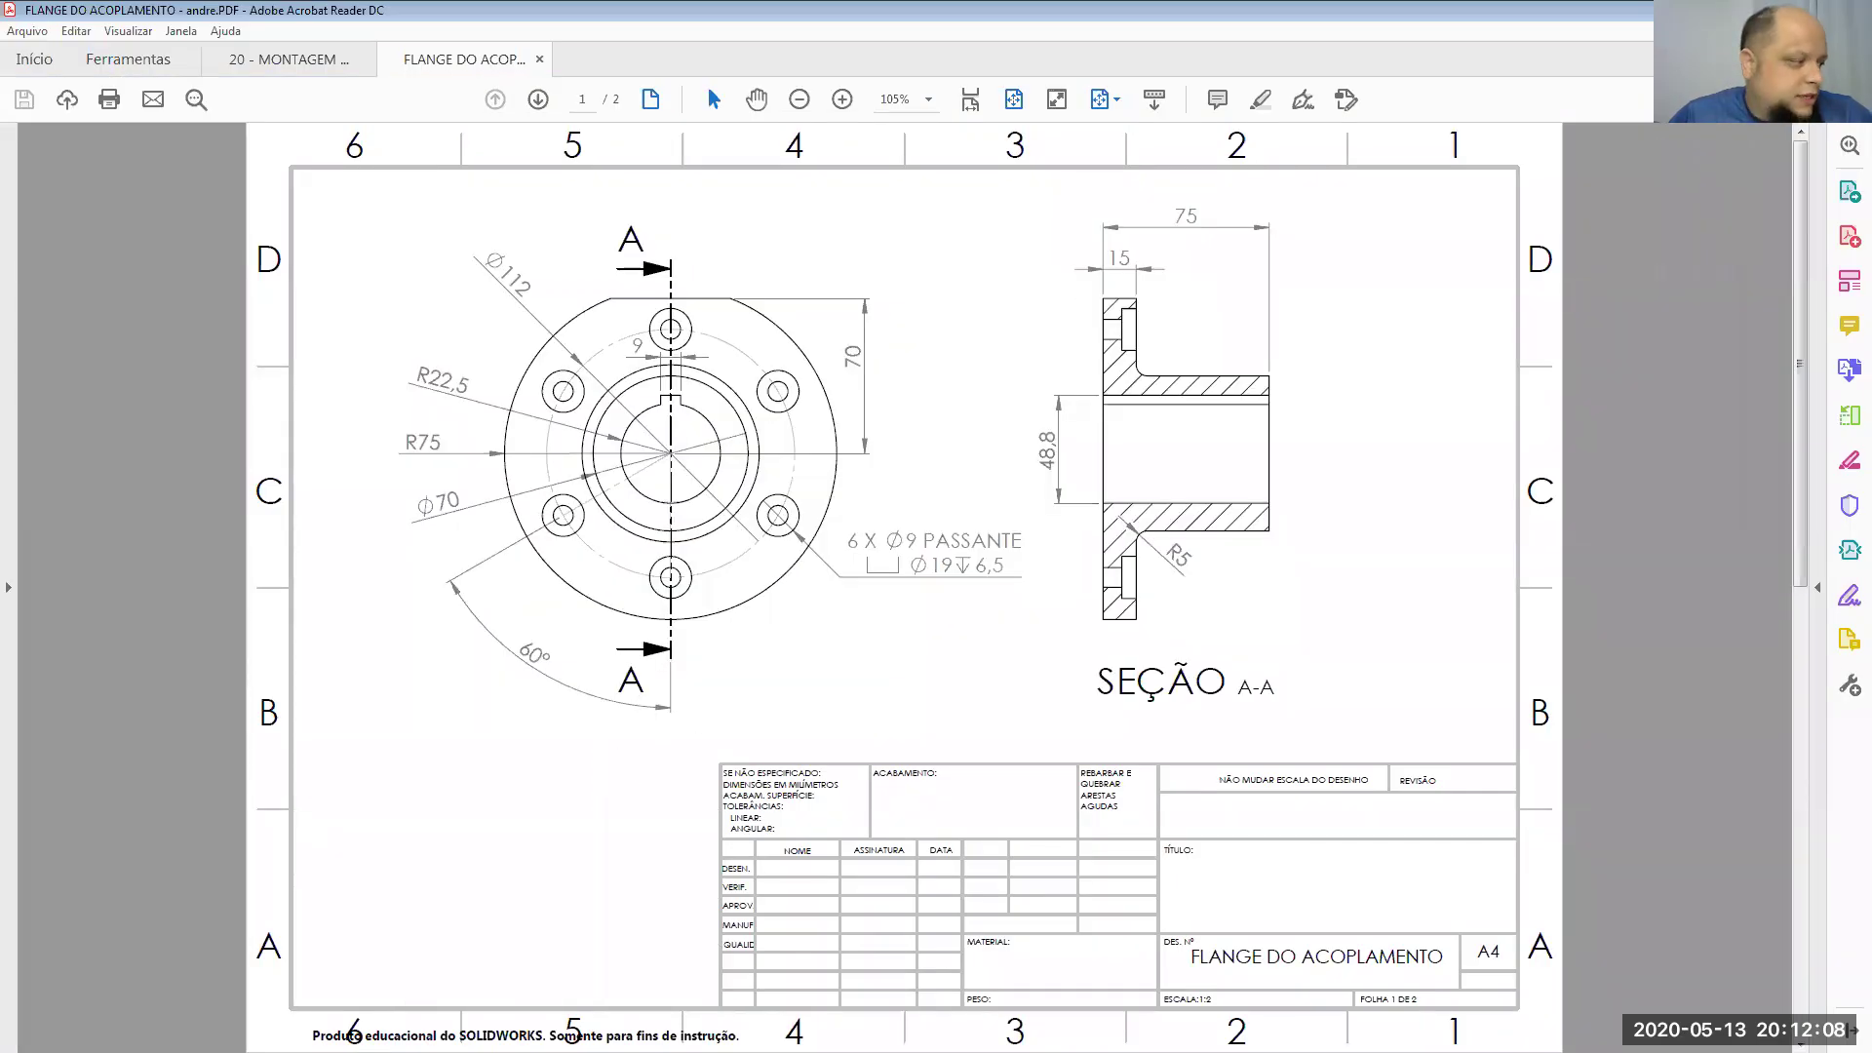
Step: Check the assignment list of the T730 Desenho mecanico class on the Unifor Online portal, and return to the exported PDF
key("alt+Tab")
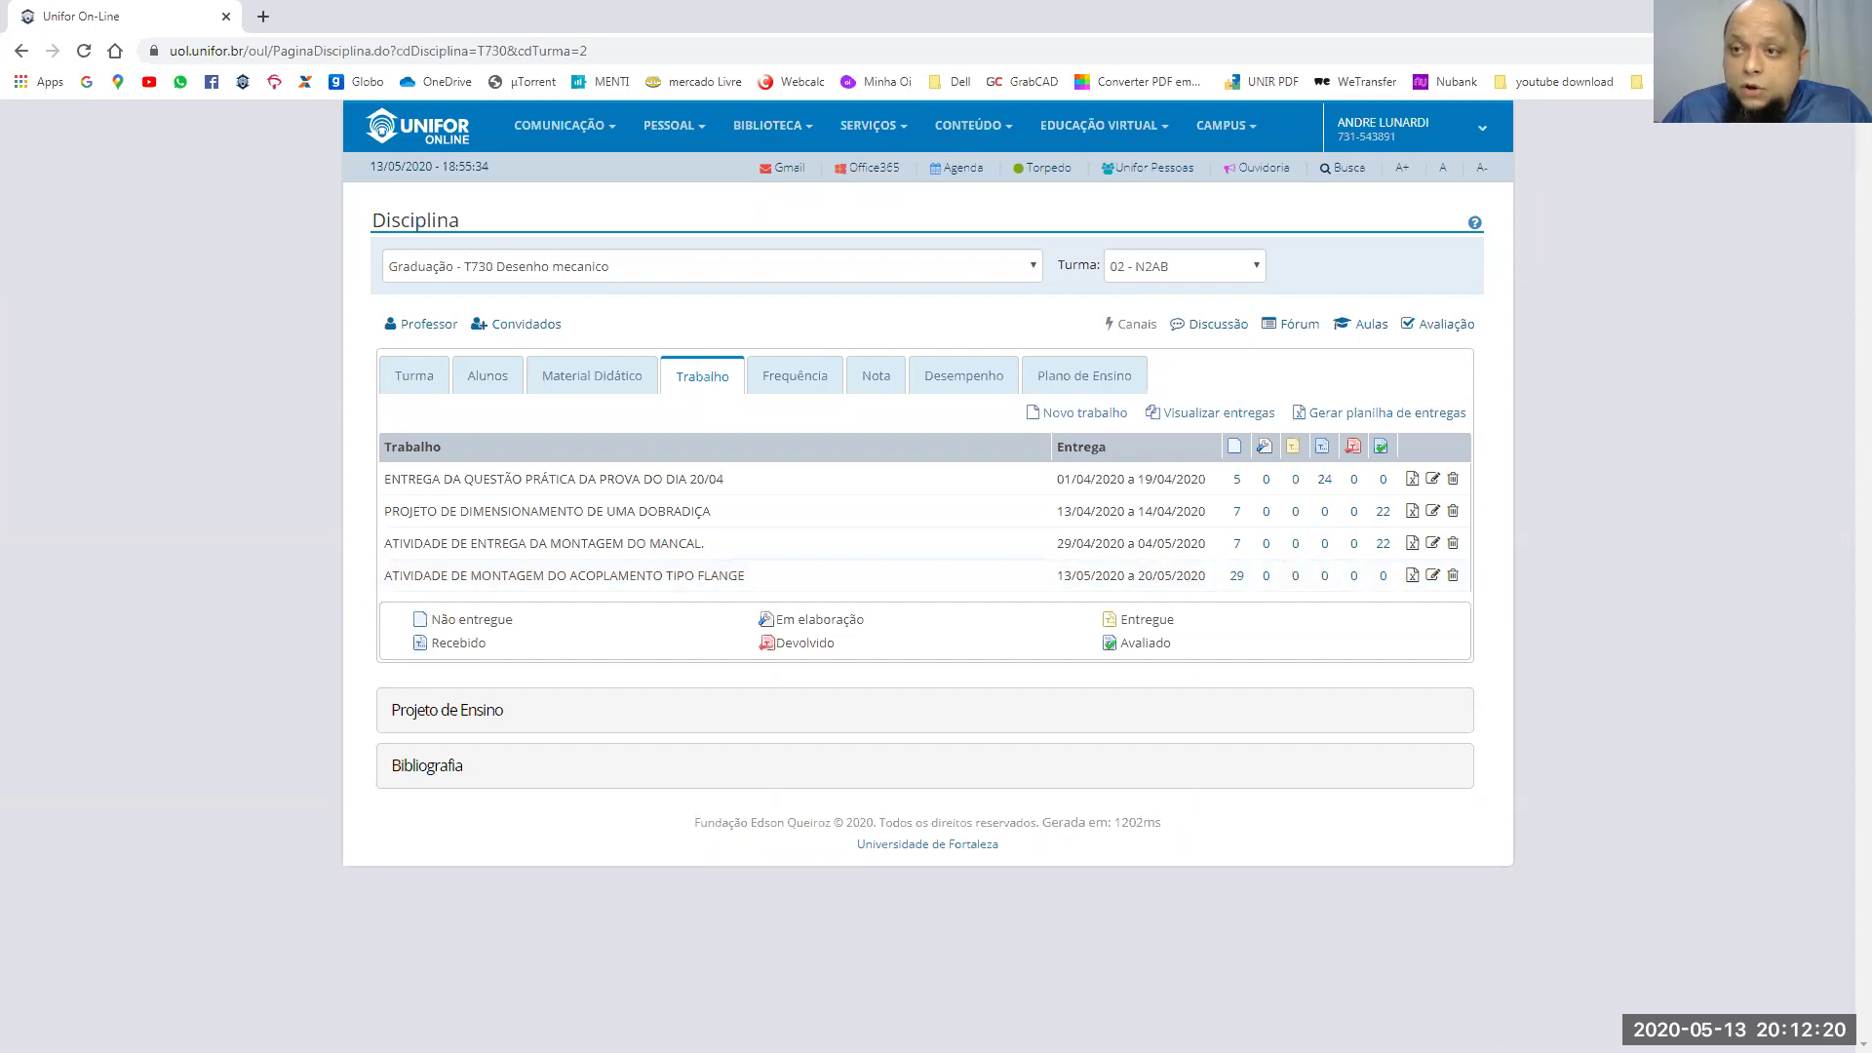
key("alt+Tab")
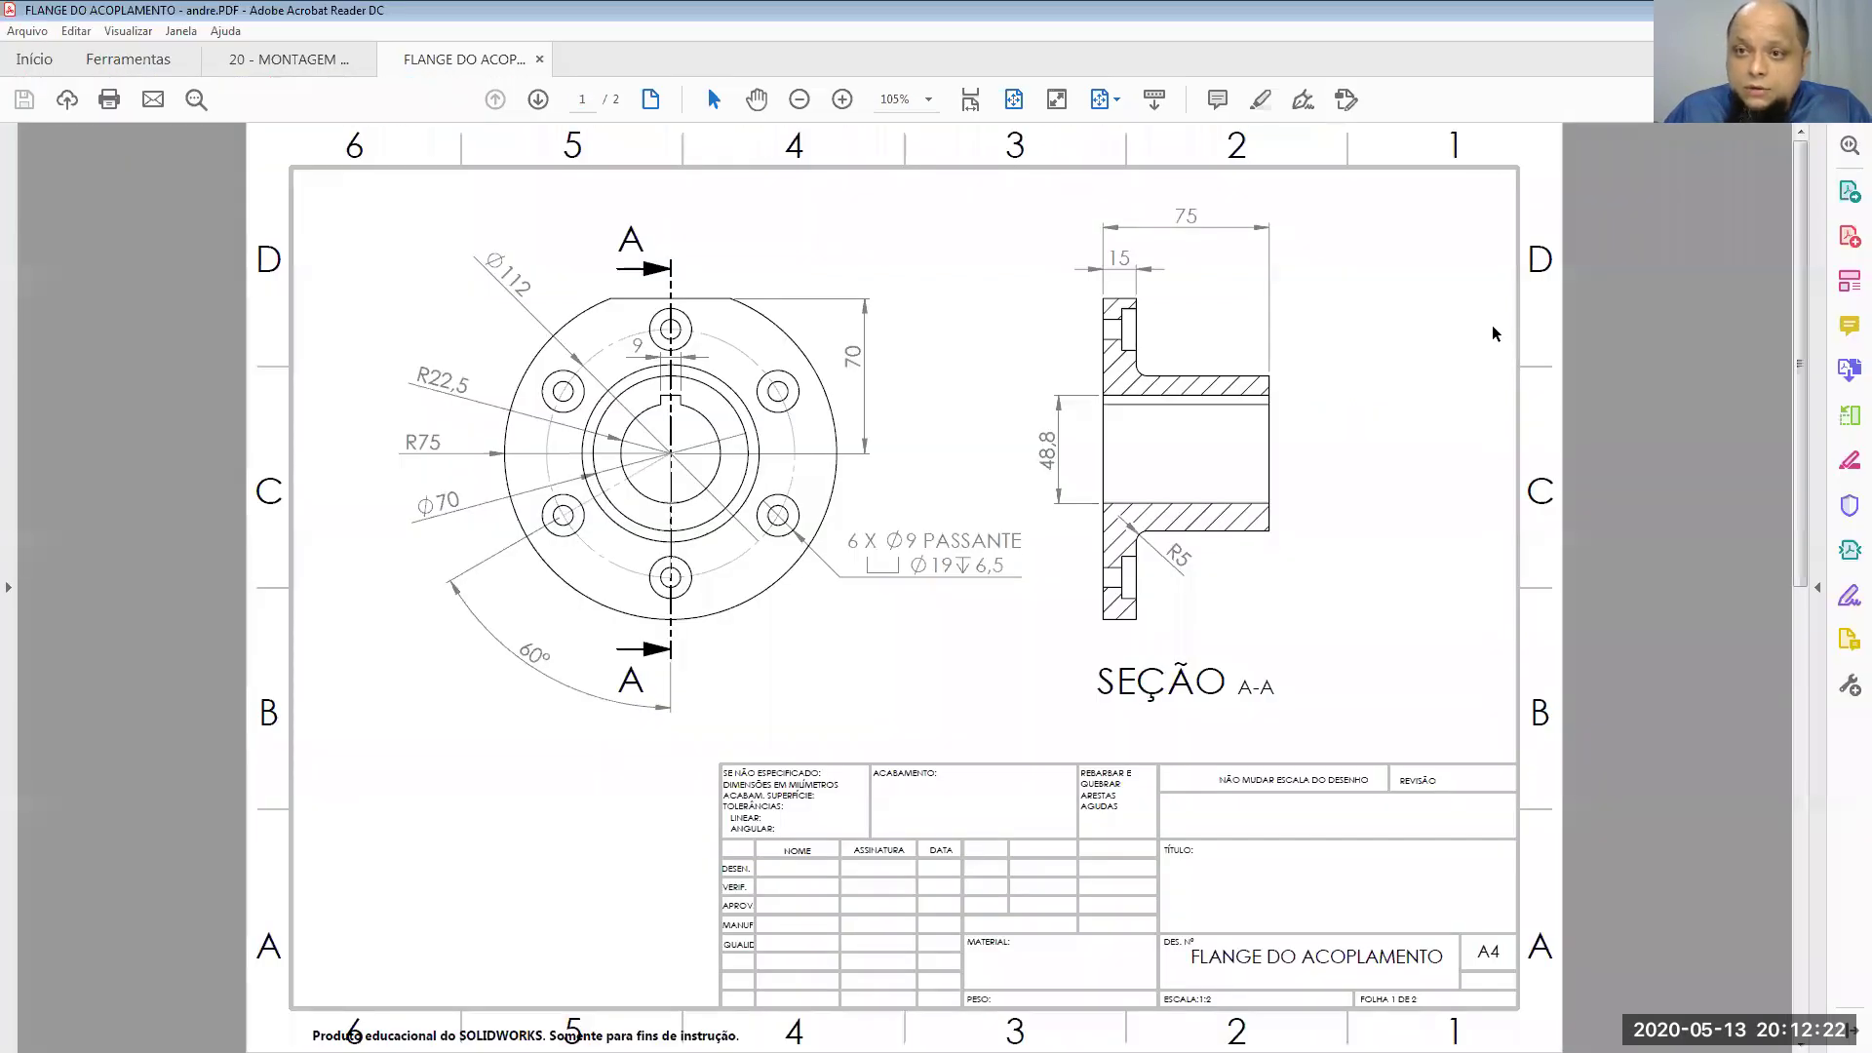
Step: Look over the exported PDF's flange views and exploded view, and bring up the reference drawing 20 - MONTAGEM ACOPLAMENTO TIPO FLANGE
scroll(1492, 328, "down", 1)
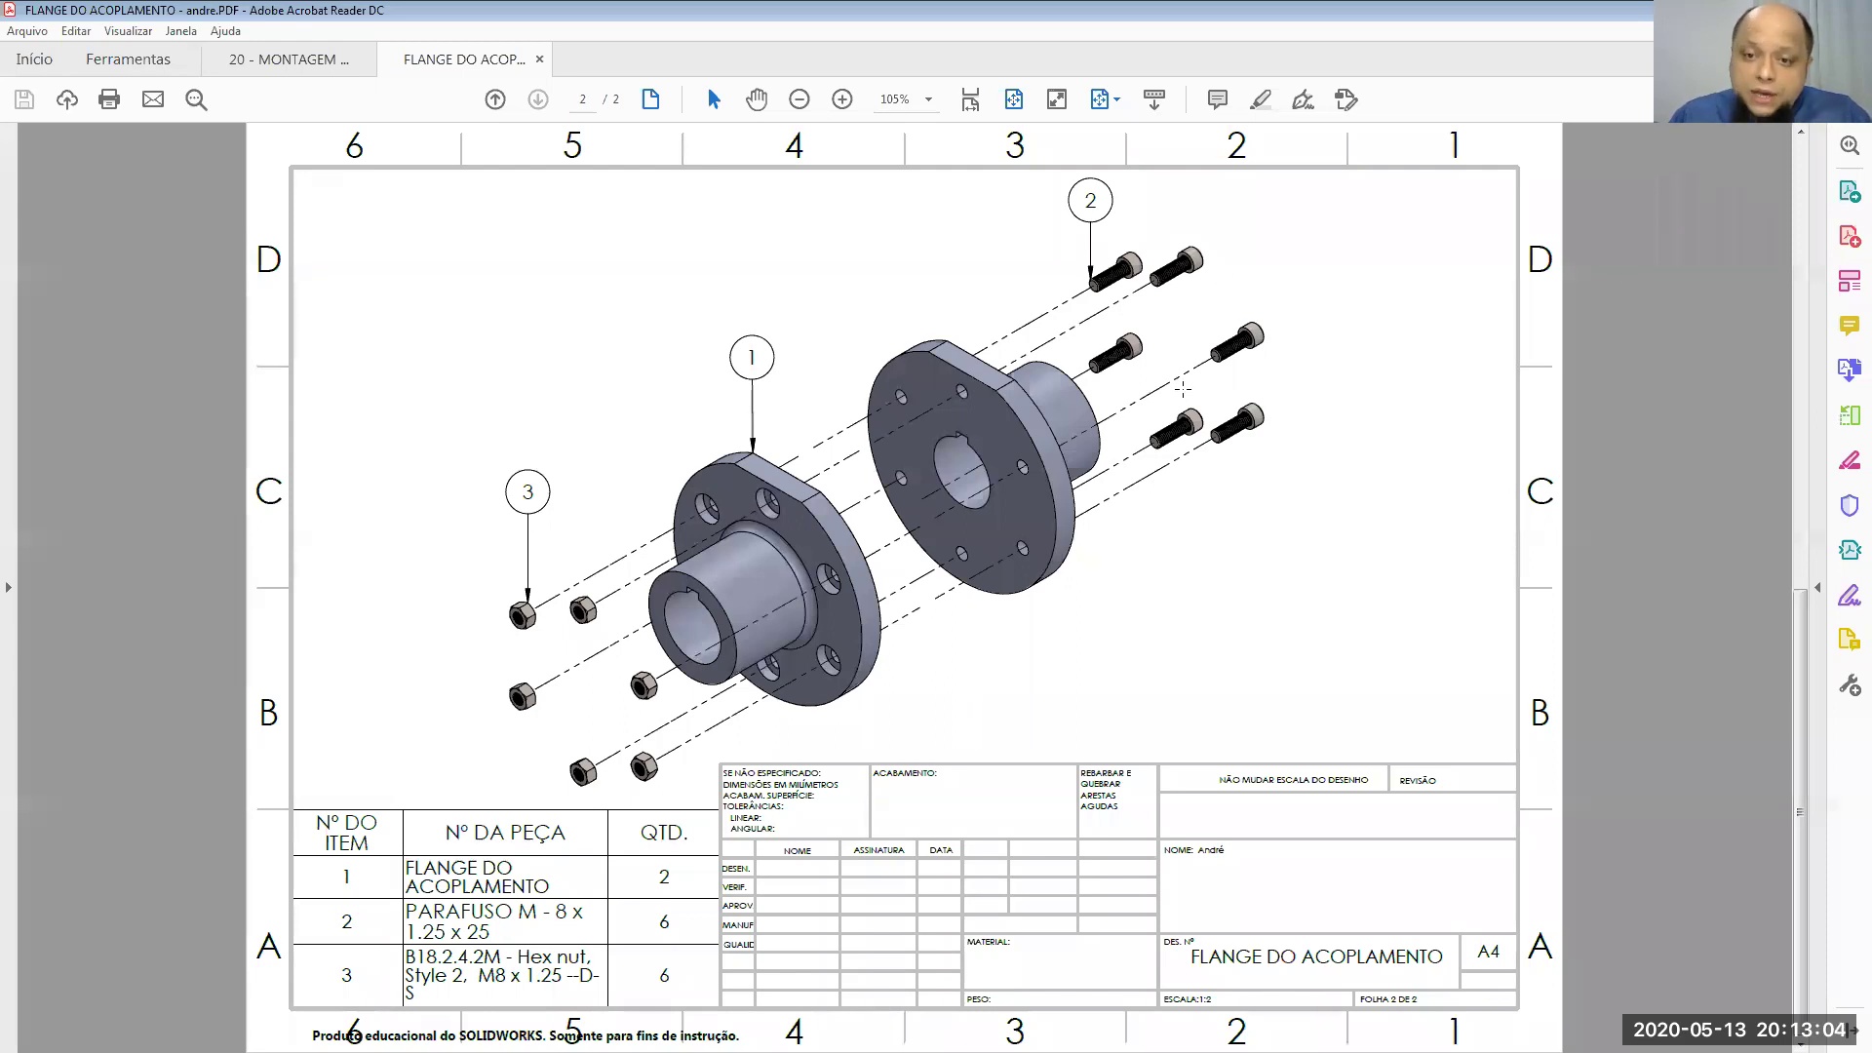
scroll(1244, 459, "up", 2)
scroll(1244, 459, "down", 2)
scroll(754, 209, "up", 2)
left_click(301, 57)
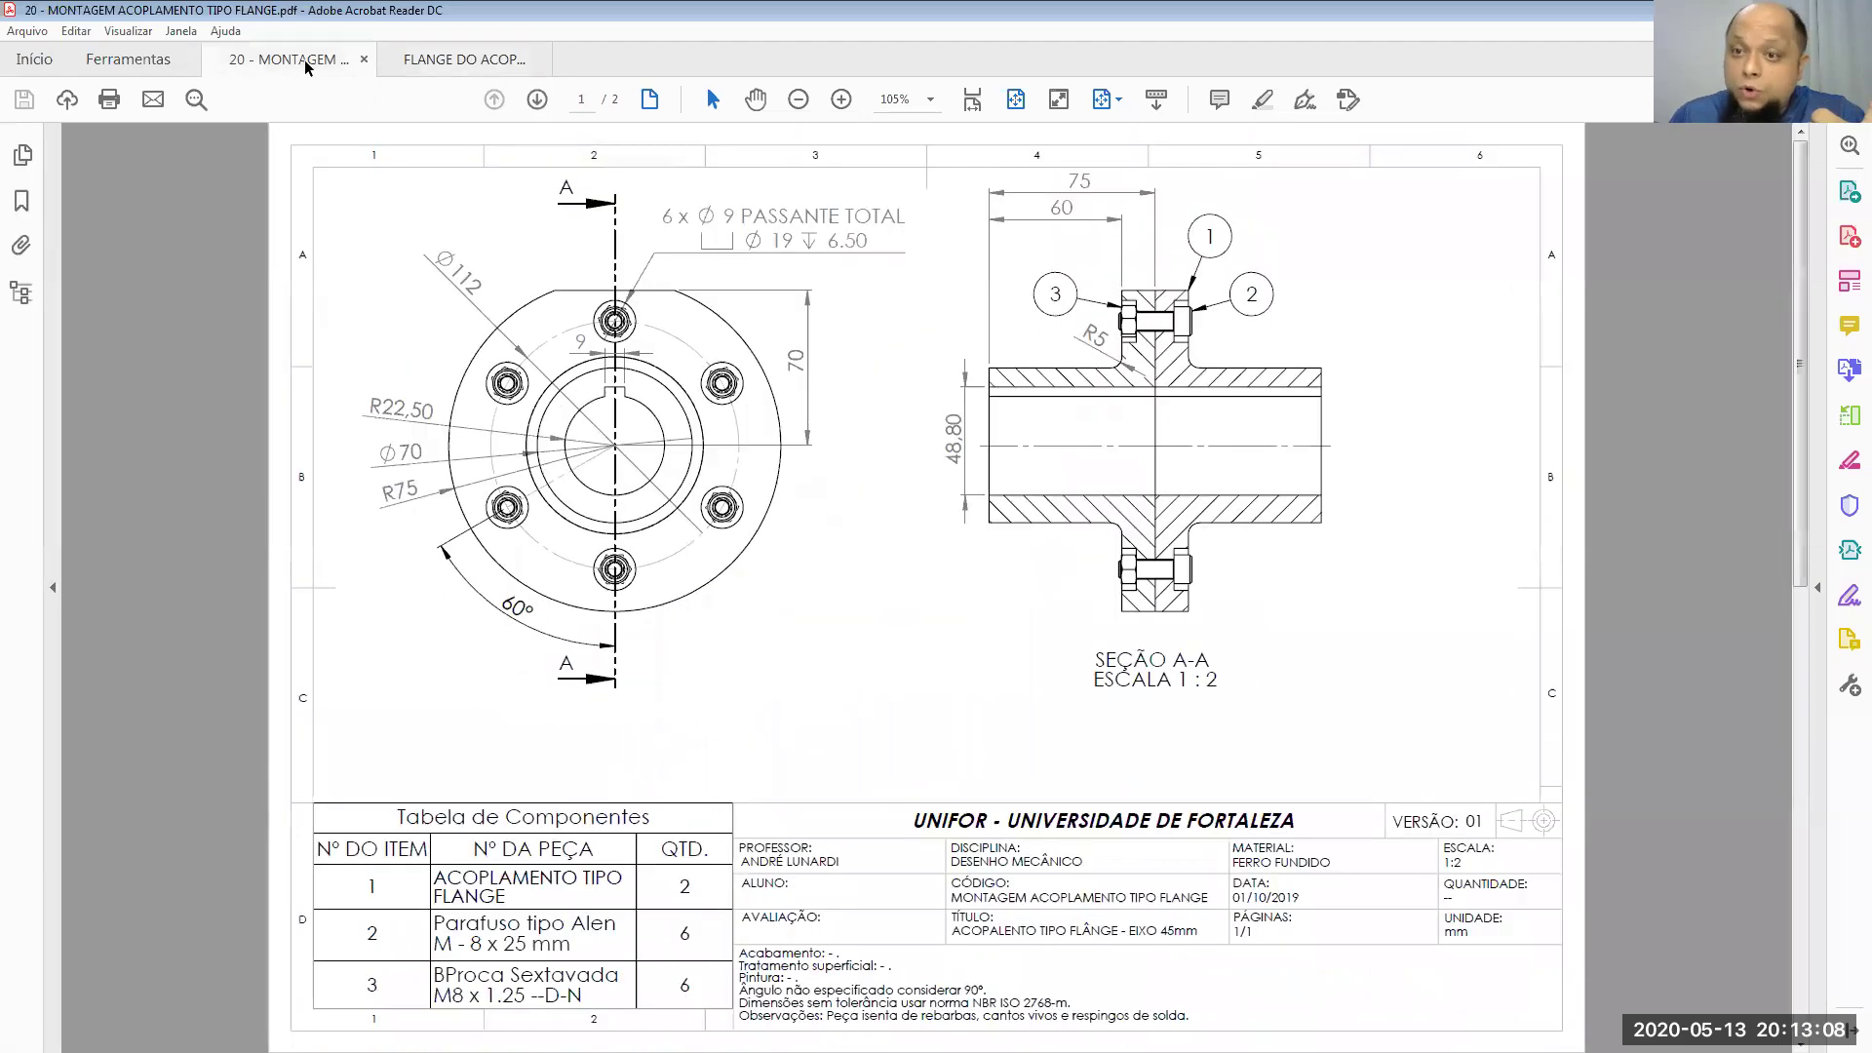